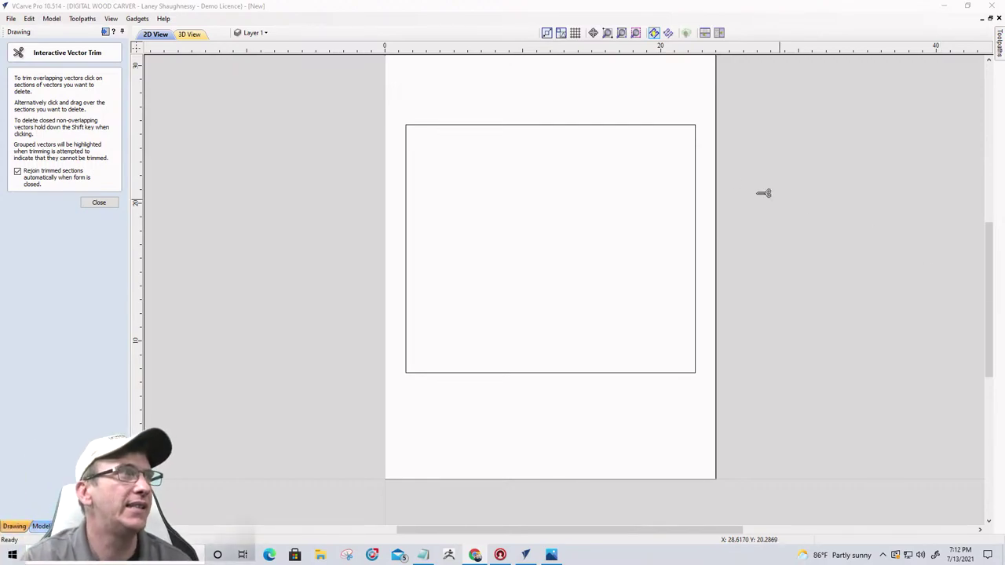
- Set the 24 x 32 inch job's material thickness to 1.5 inches in Job Setup
click(96, 204)
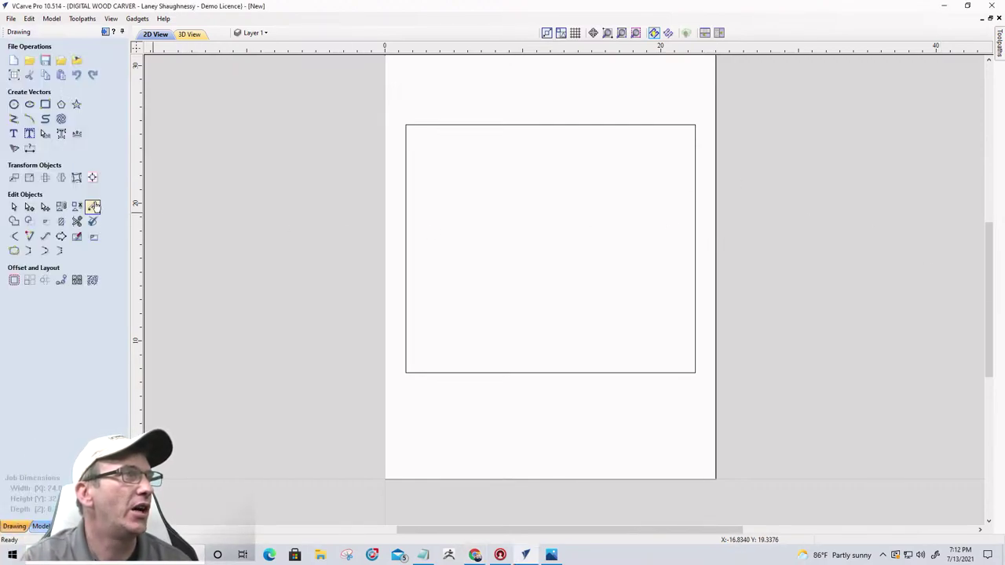
click(14, 75)
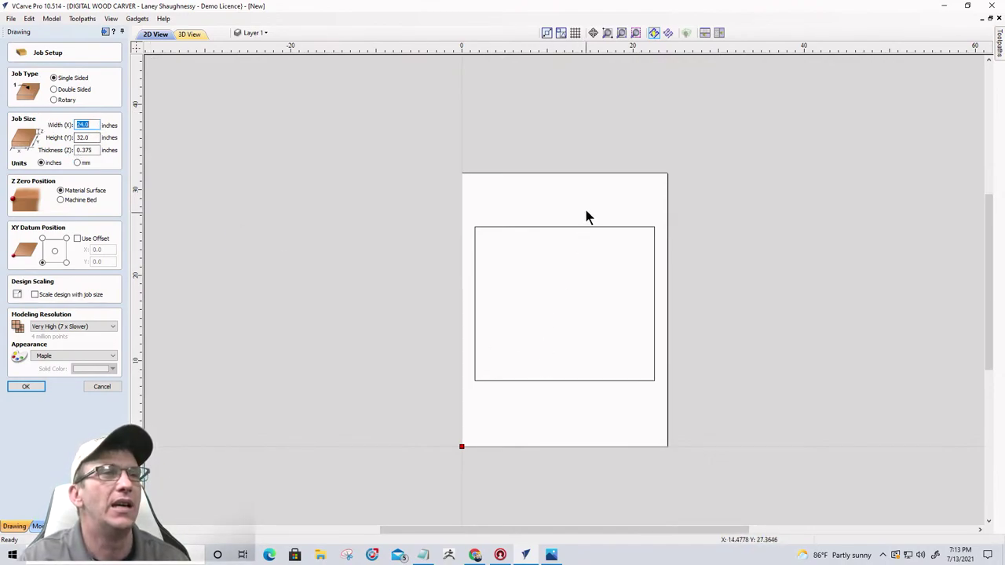
scroll(607, 350, up, 3)
scroll(607, 350, down, 2)
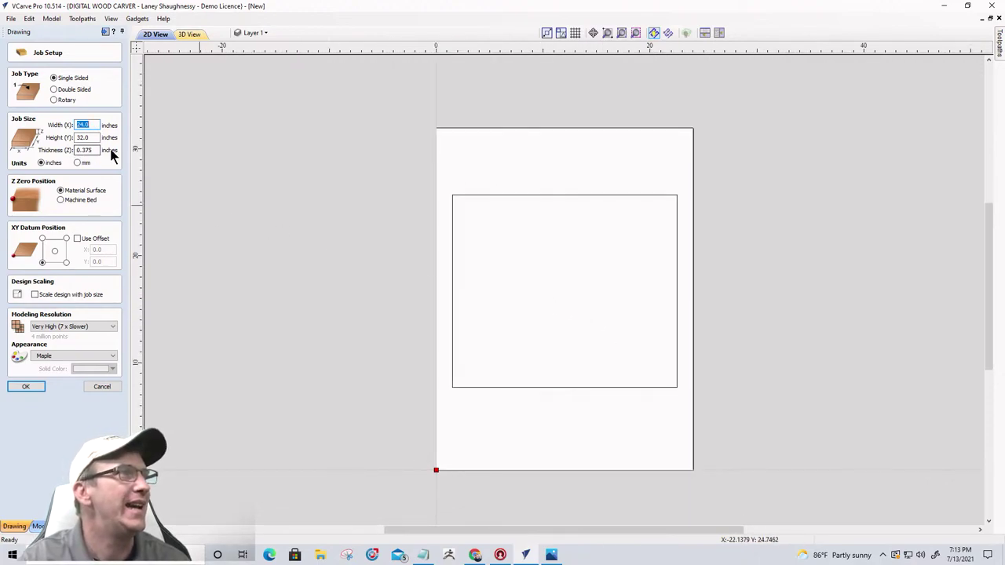
key(Tab)
key(Tab)
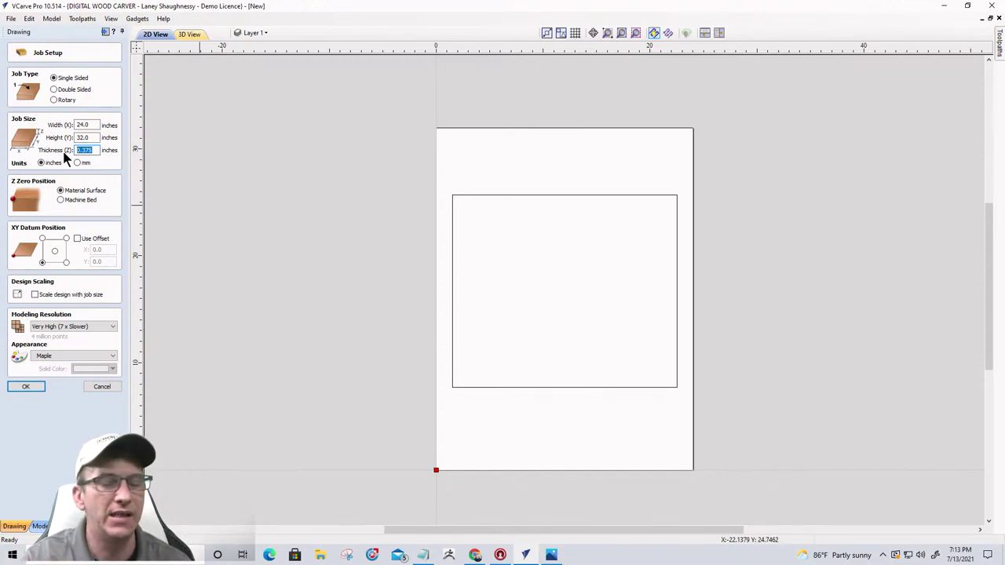
text(1.5)
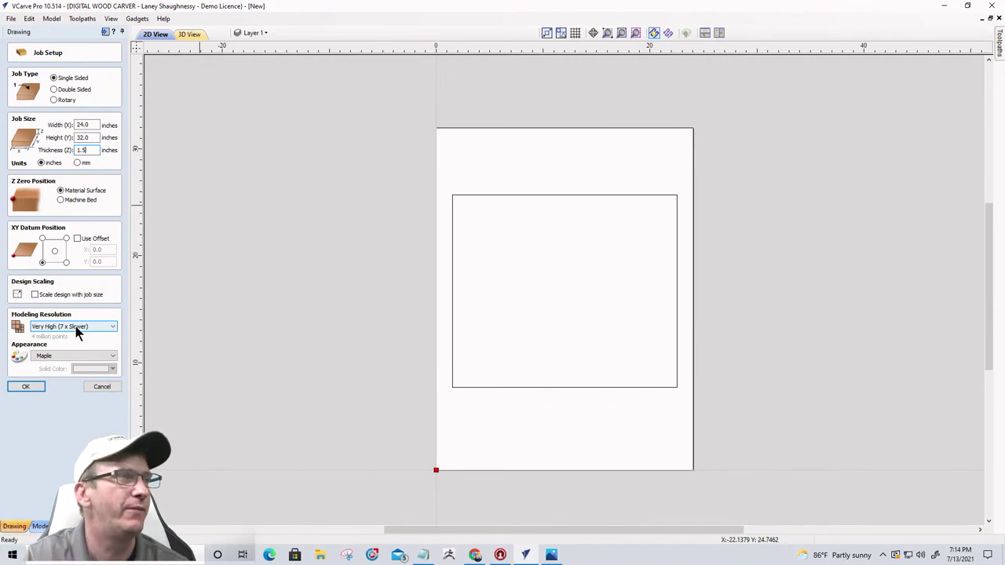
click(25, 387)
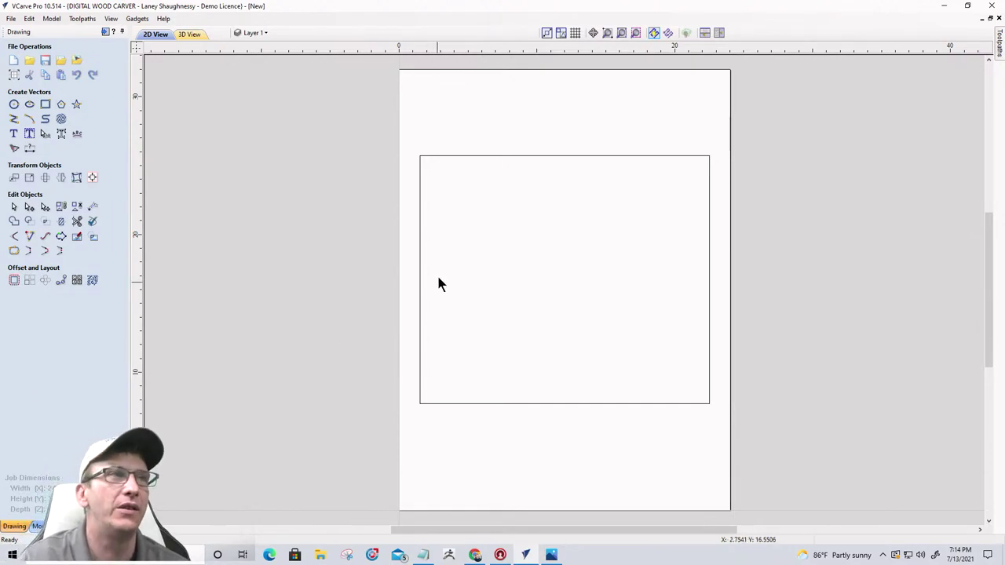
click(464, 156)
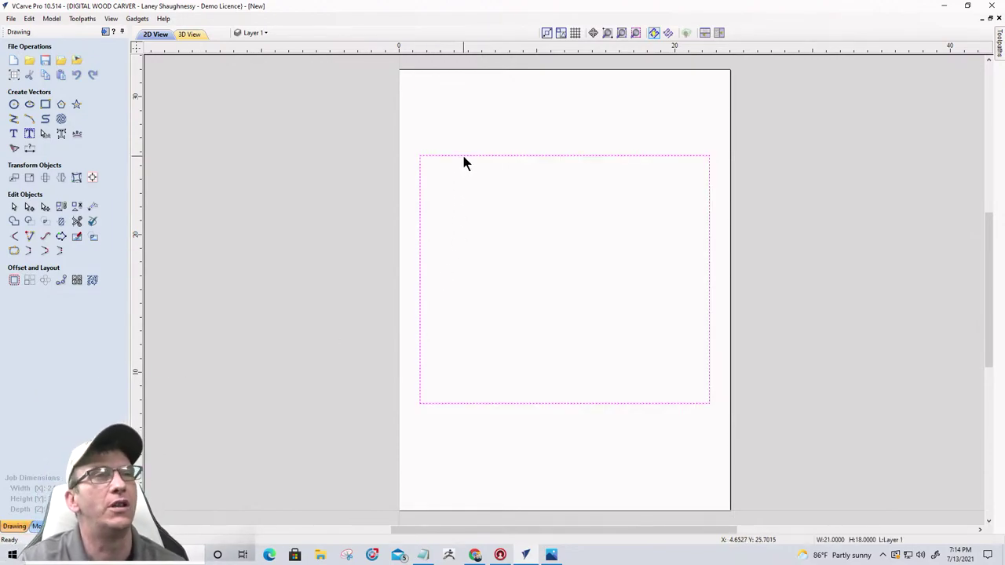
click(29, 177)
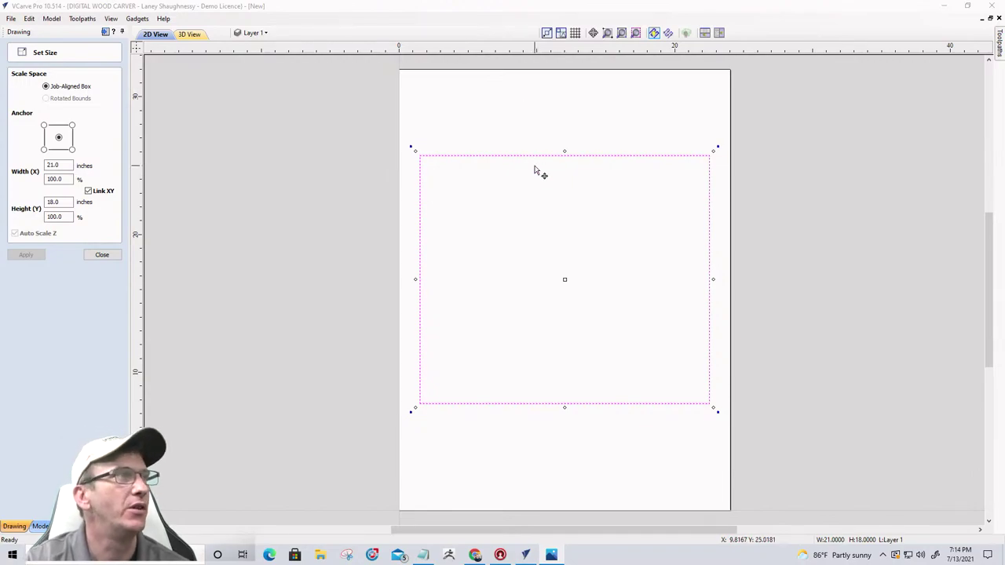
click(105, 254)
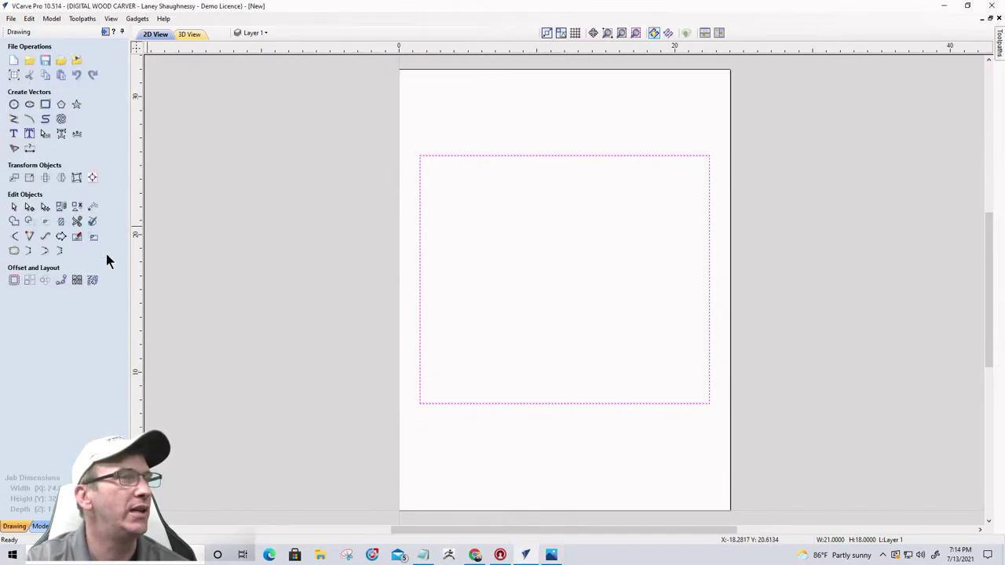
- Draw a 10.5 x 10 inch ellipse centred on the middle of the rectangle's bottom edge
click(29, 105)
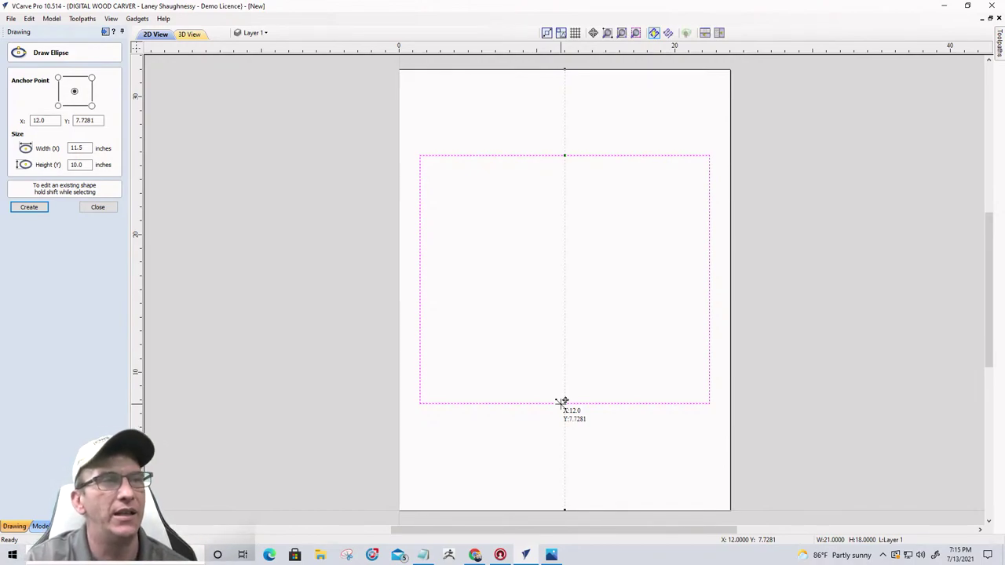
mouse_move(564, 402)
mouse_down()
mouse_move(644, 453)
mouse_move(635, 471)
mouse_up()
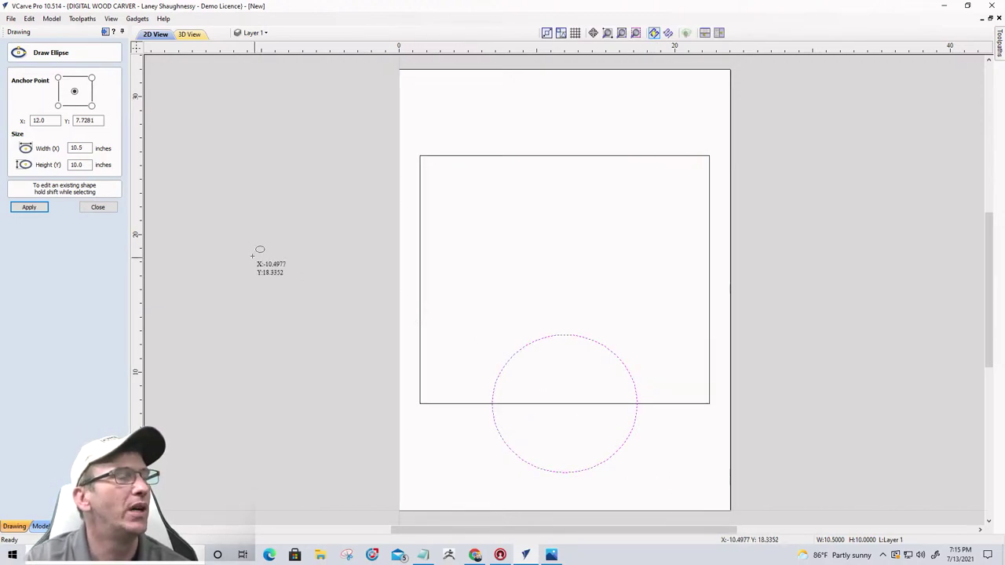
click(110, 208)
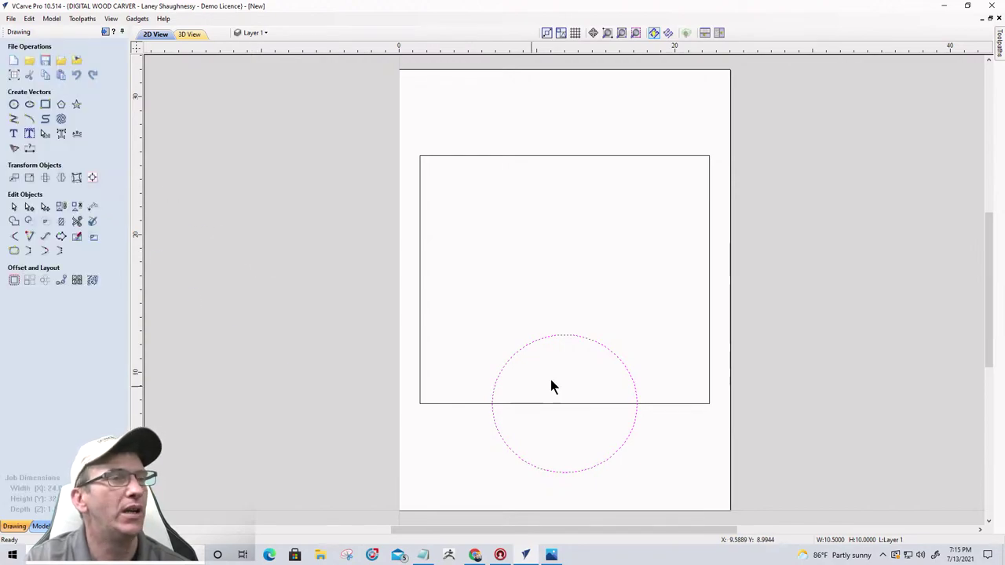
scroll(557, 397, down, 3)
- Draw a three-point arc from the rectangle's lower-left corner to the oval's lower-left edge
scroll(537, 384, up, 3)
scroll(536, 378, up, 1)
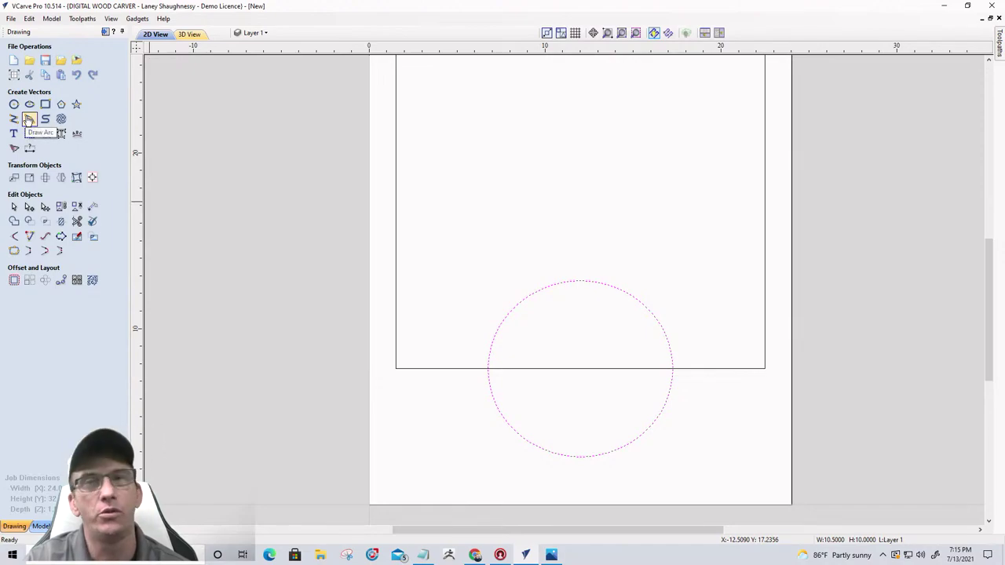
click(28, 119)
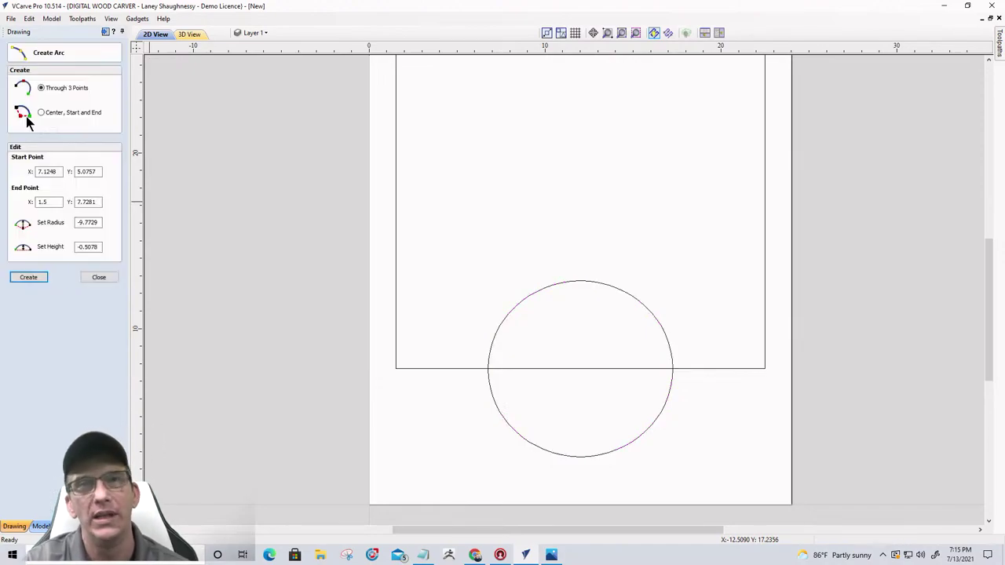
click(396, 369)
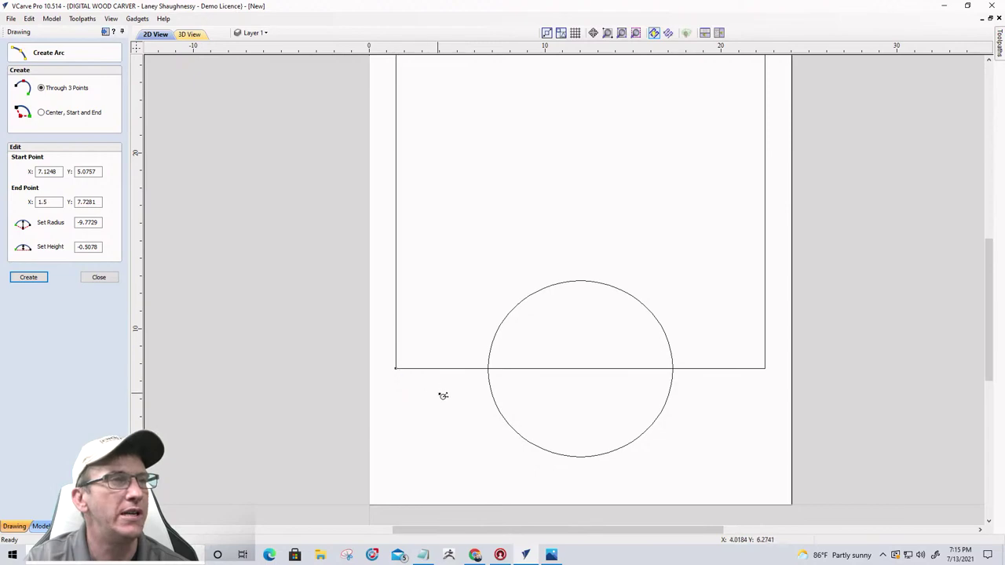
click(517, 430)
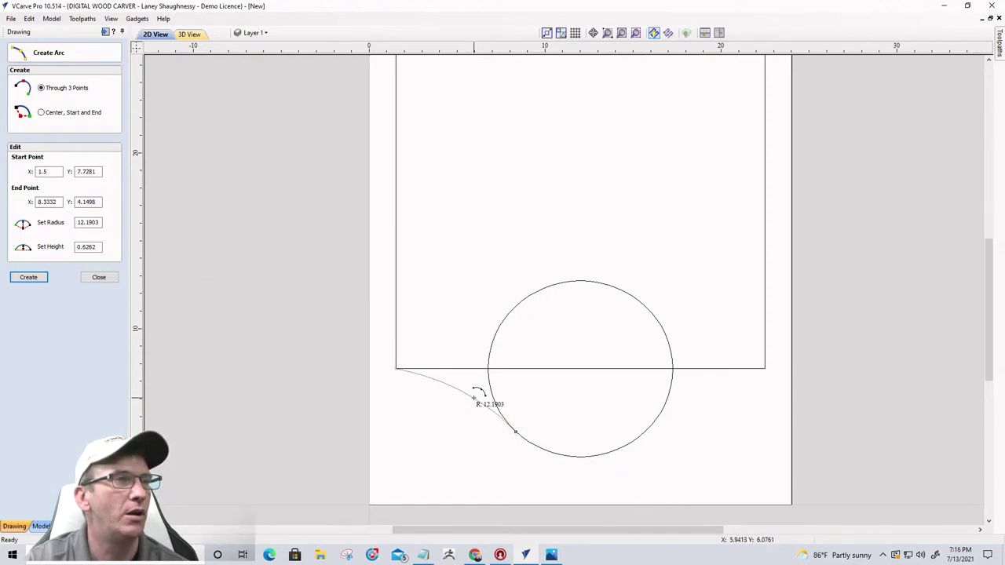
click(476, 394)
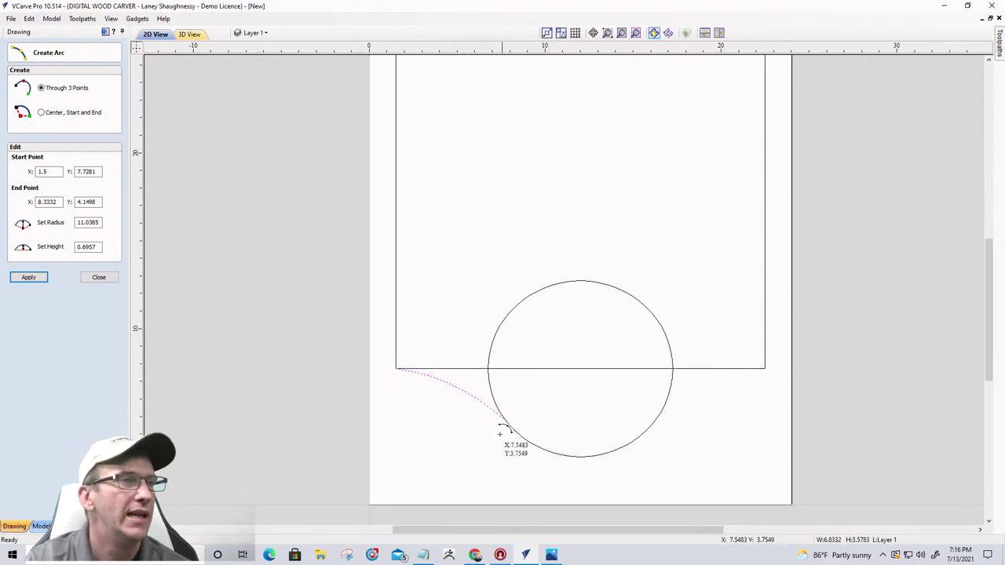
scroll(498, 431, up, 4)
scroll(545, 399, up, 3)
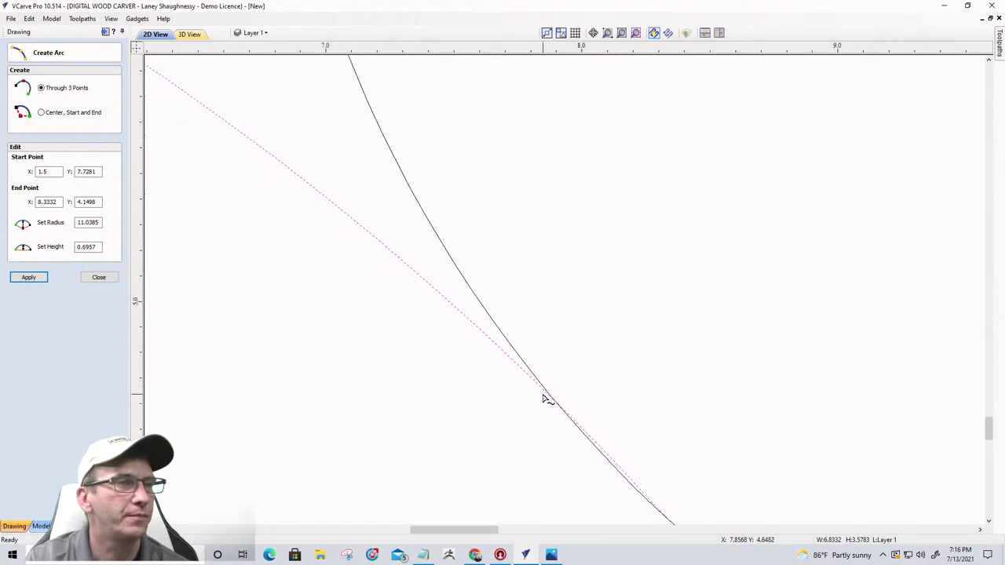
scroll(545, 399, down, 5)
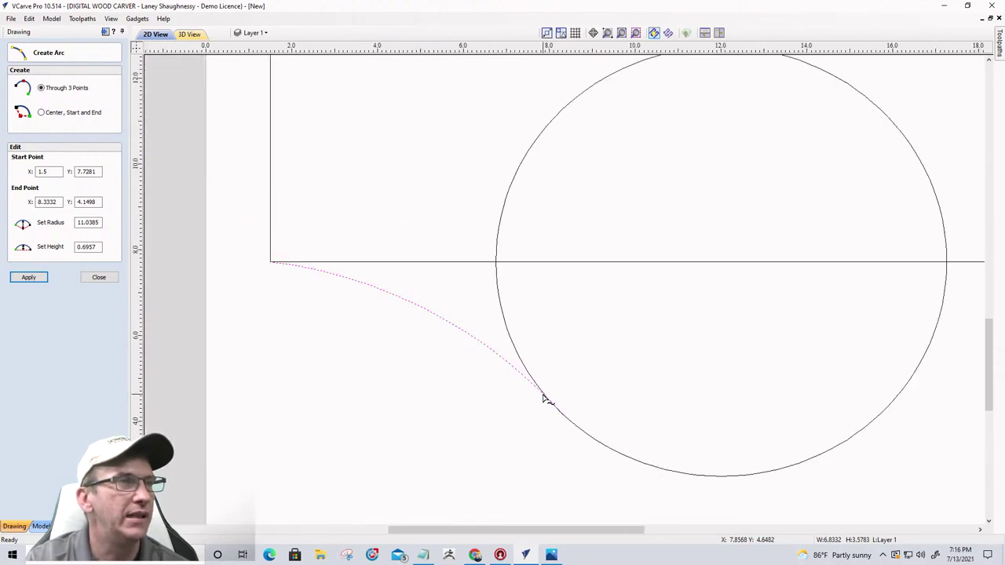
click(97, 277)
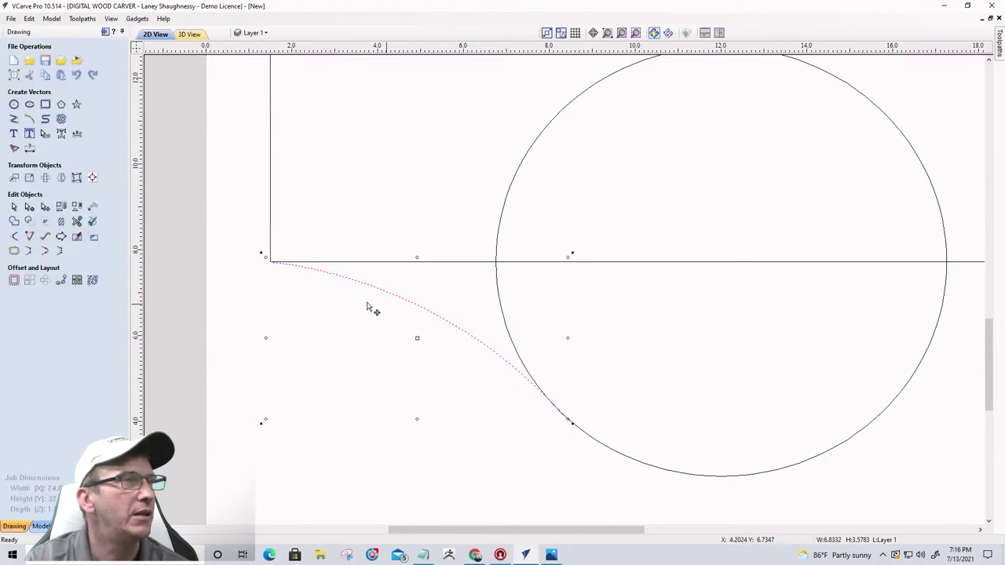
- Node-edit the arc's curve so it blends smoothly into the ellipse's lower-left side
click(30, 118)
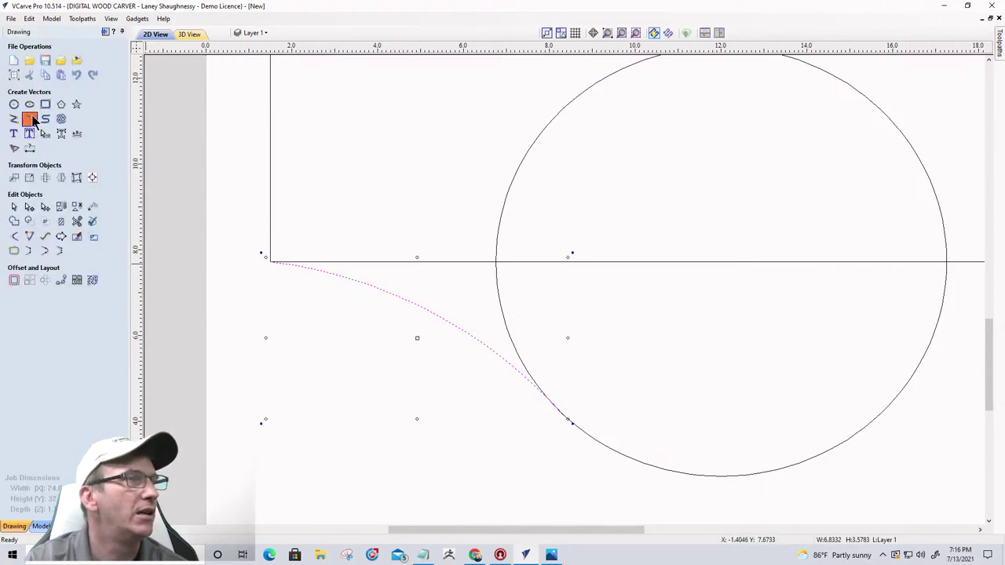
click(94, 277)
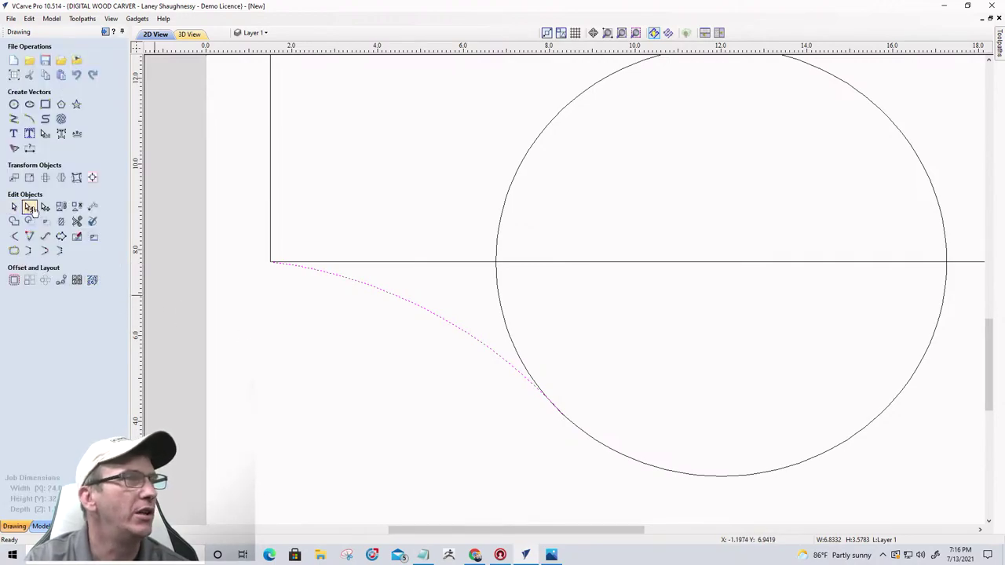
click(29, 207)
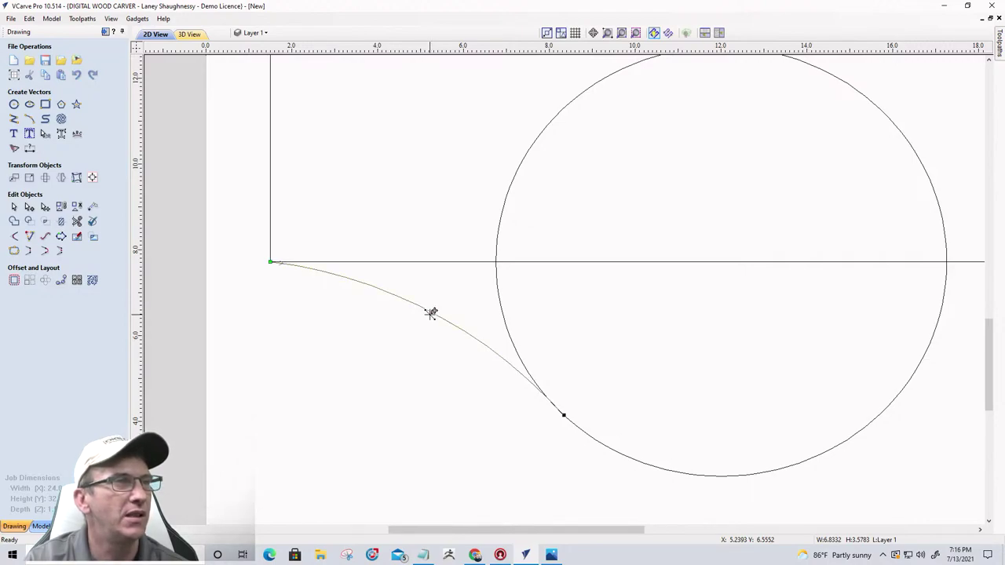
drag(431, 312, 430, 316)
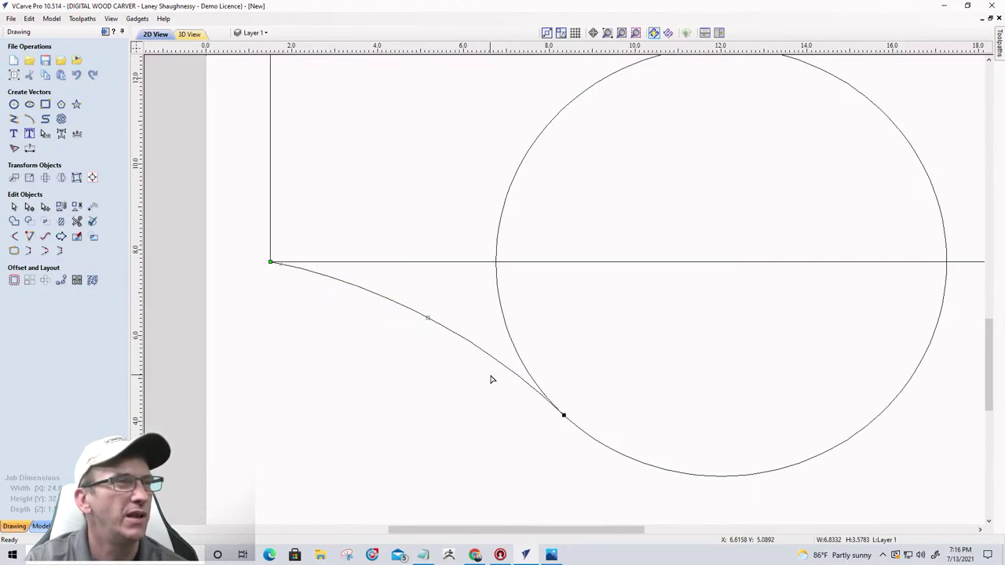
scroll(492, 379, up, 3)
scroll(487, 375, down, 4)
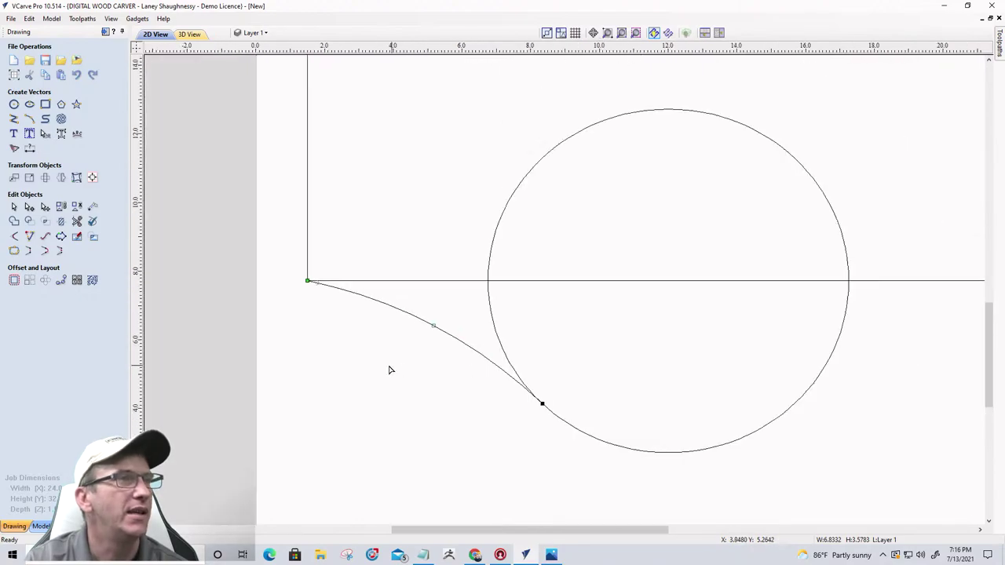
click(13, 207)
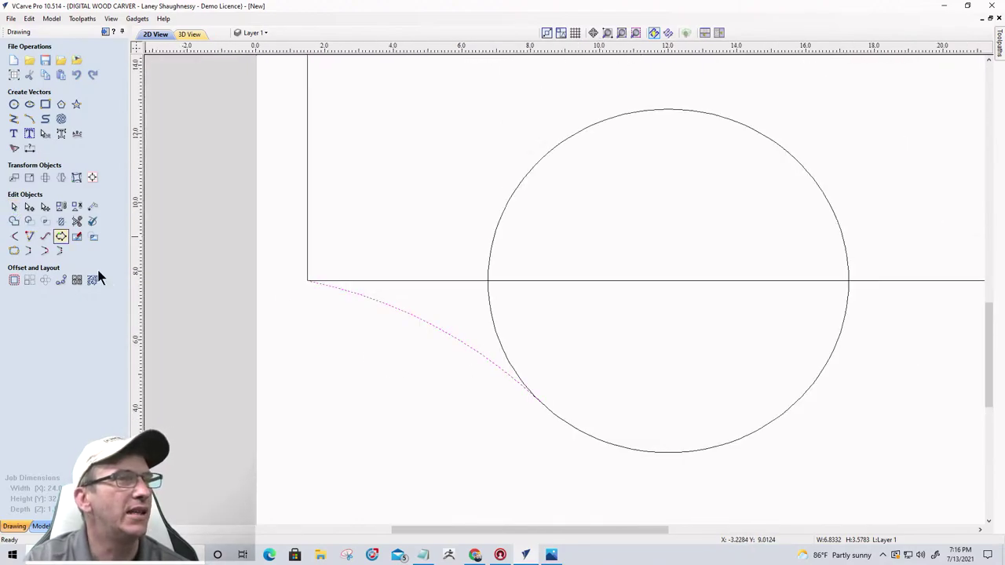
scroll(401, 329, down, 3)
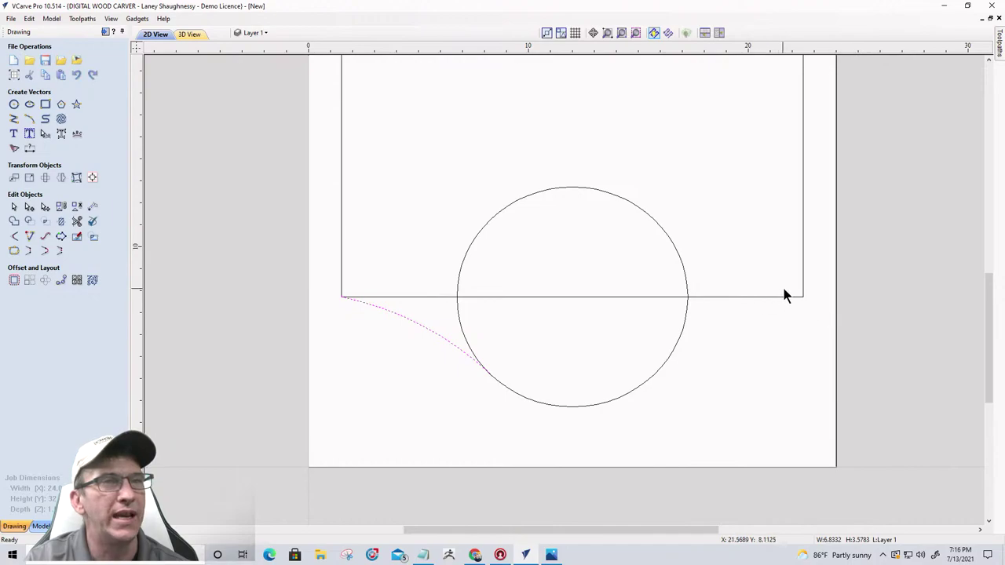
- Create a horizontally flipped mirror copy of the arc for the lower-right corner
click(62, 179)
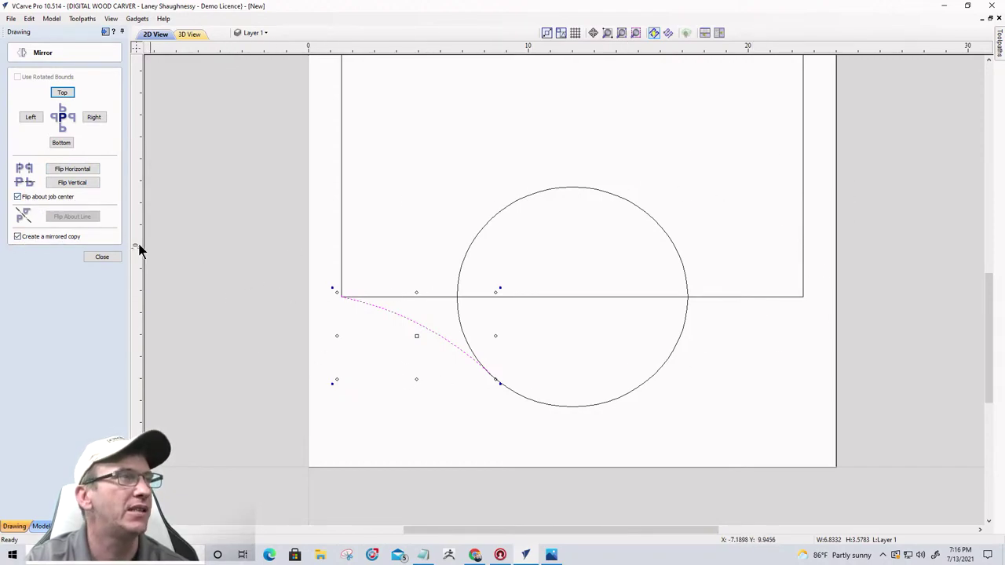
click(65, 168)
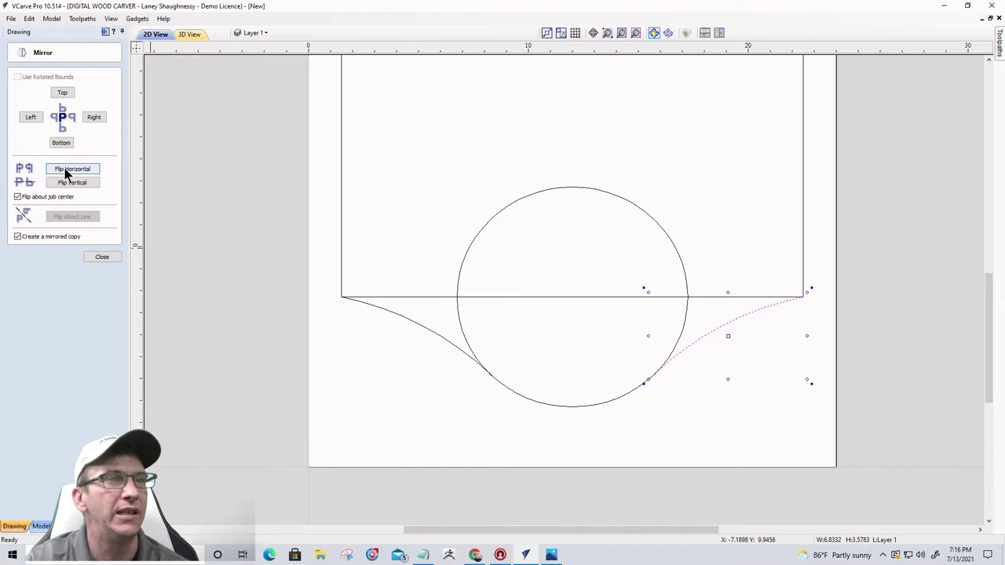
click(107, 258)
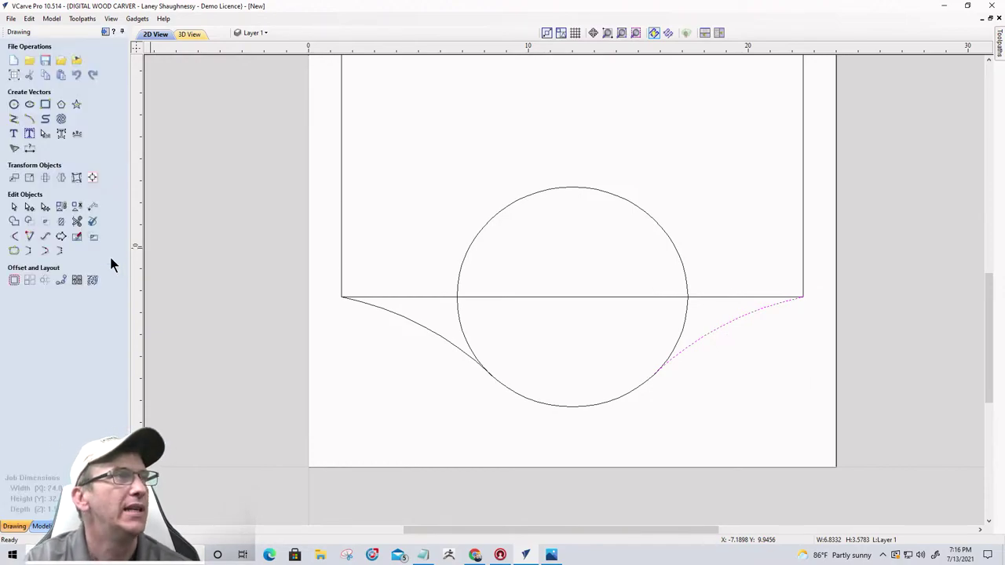
- Trim off the ellipse's upper arc and the rectangle's straight bottom edge
click(76, 223)
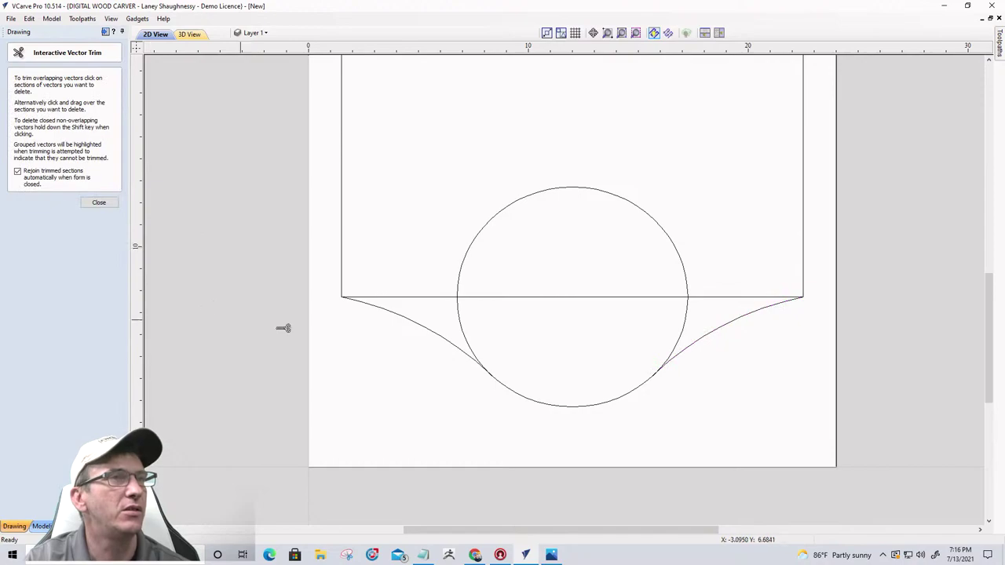
click(481, 234)
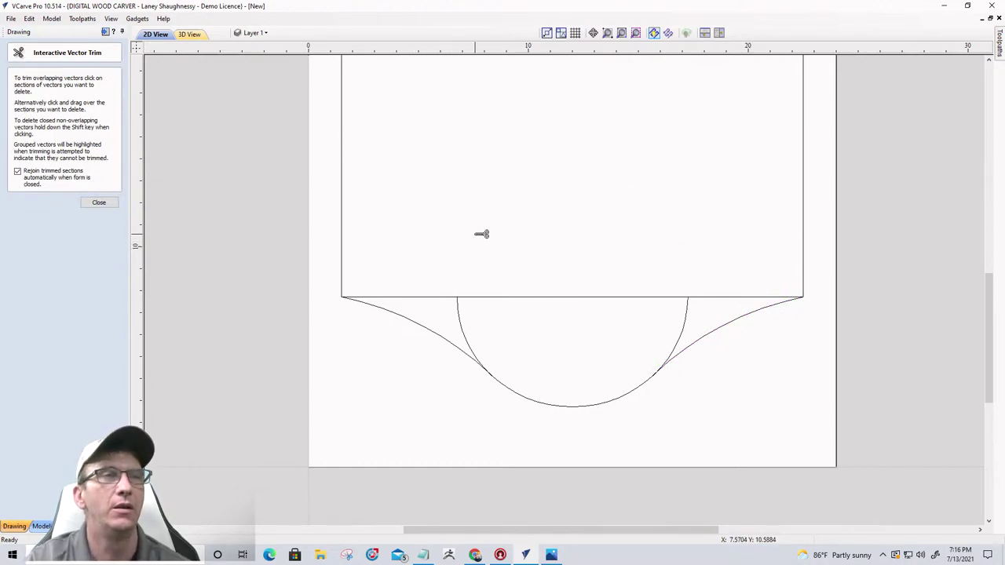
click(449, 297)
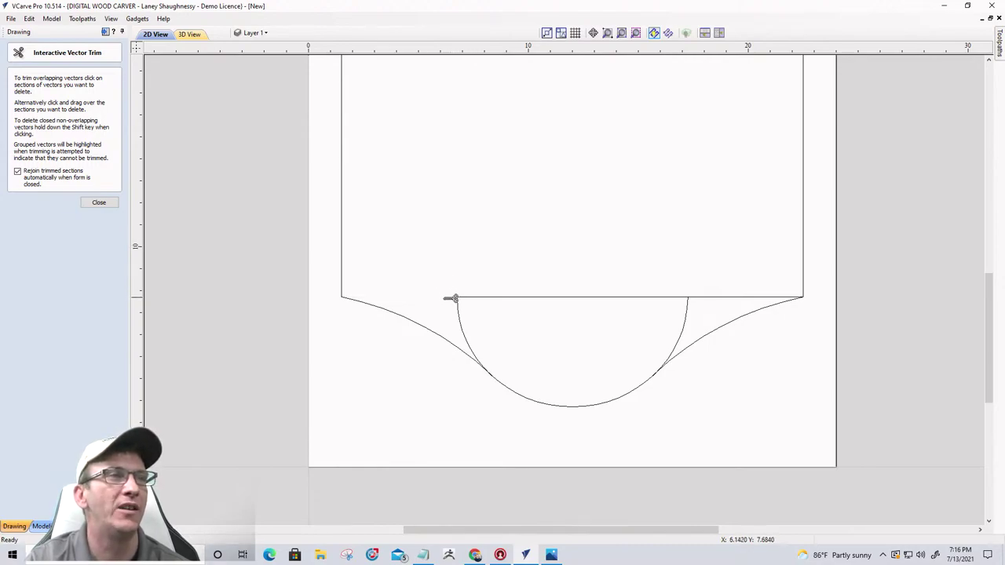
mouse_move(450, 298)
mouse_down()
mouse_move(575, 291)
mouse_move(749, 292)
mouse_up()
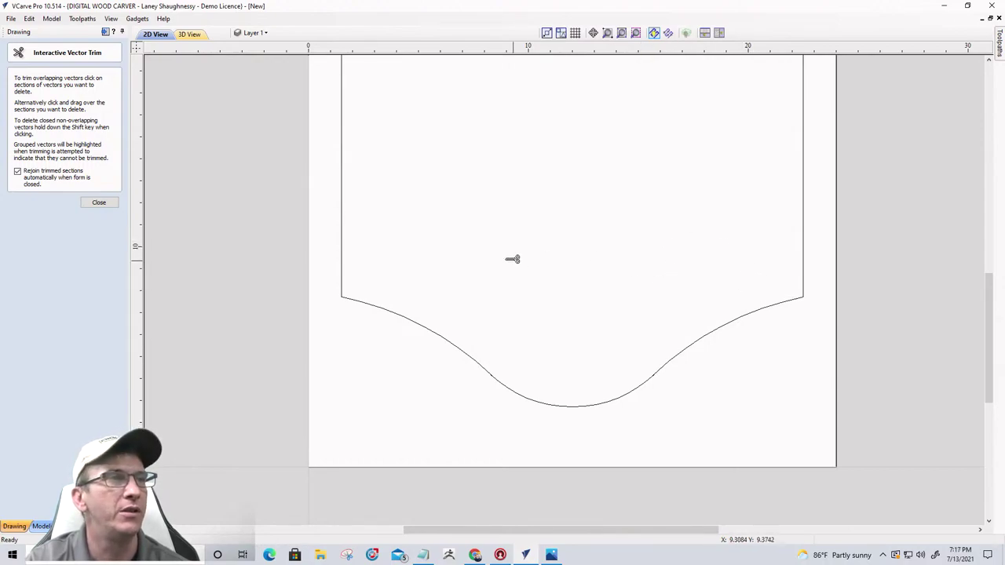
scroll(430, 348, down, 3)
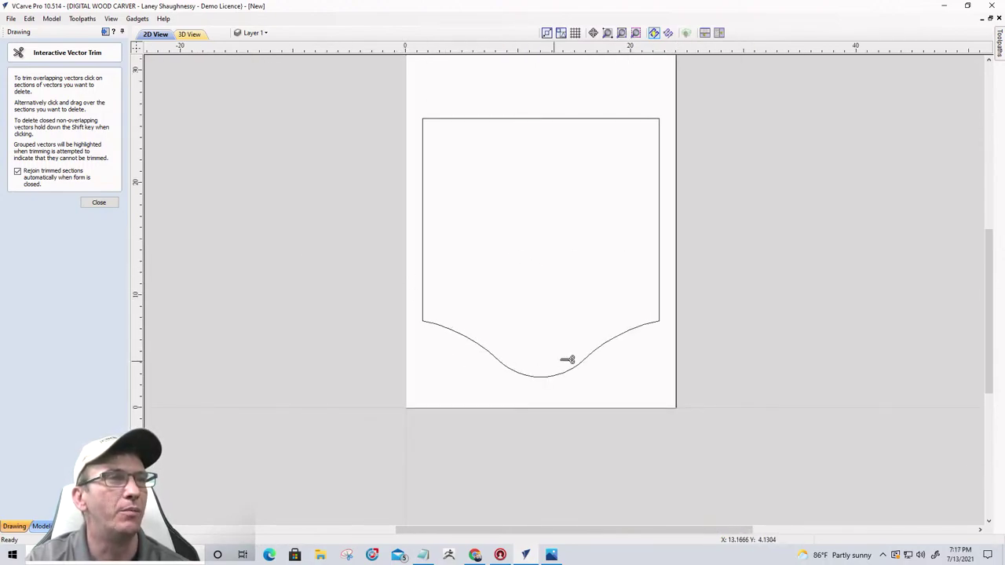
- Trim away the doubled line section where the left curve overlaps
click(99, 202)
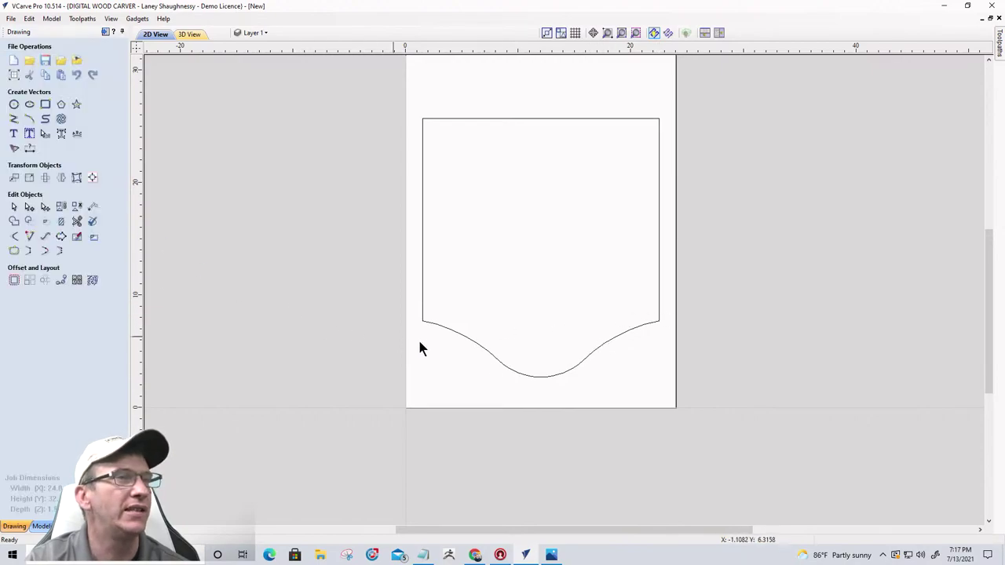
scroll(488, 354, up, 3)
scroll(532, 376, up, 10)
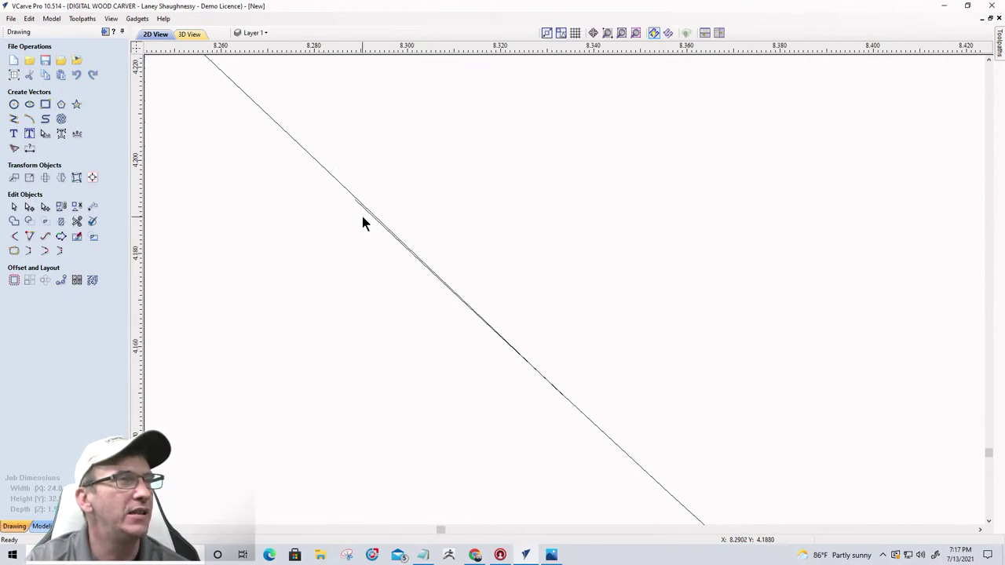
click(358, 205)
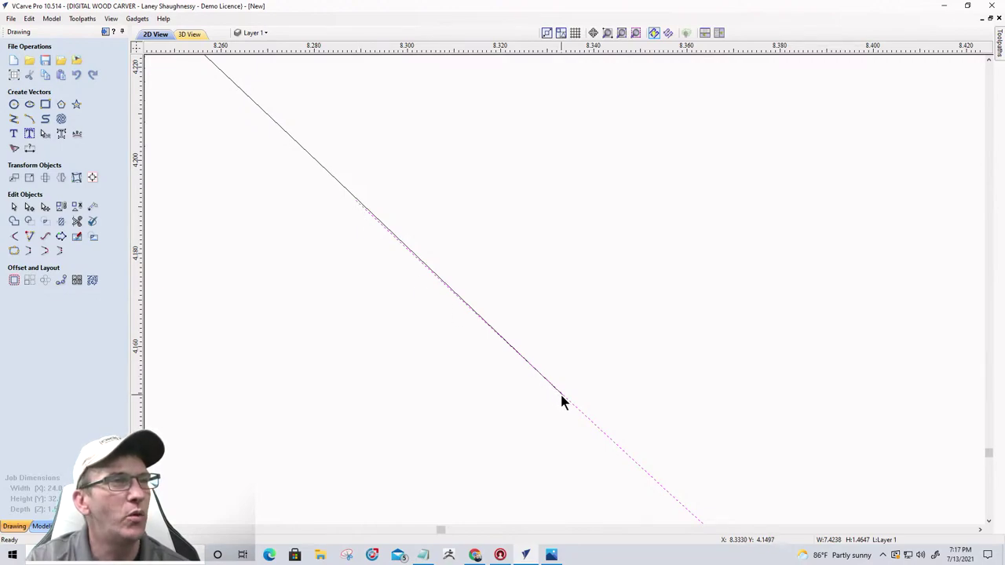
click(91, 221)
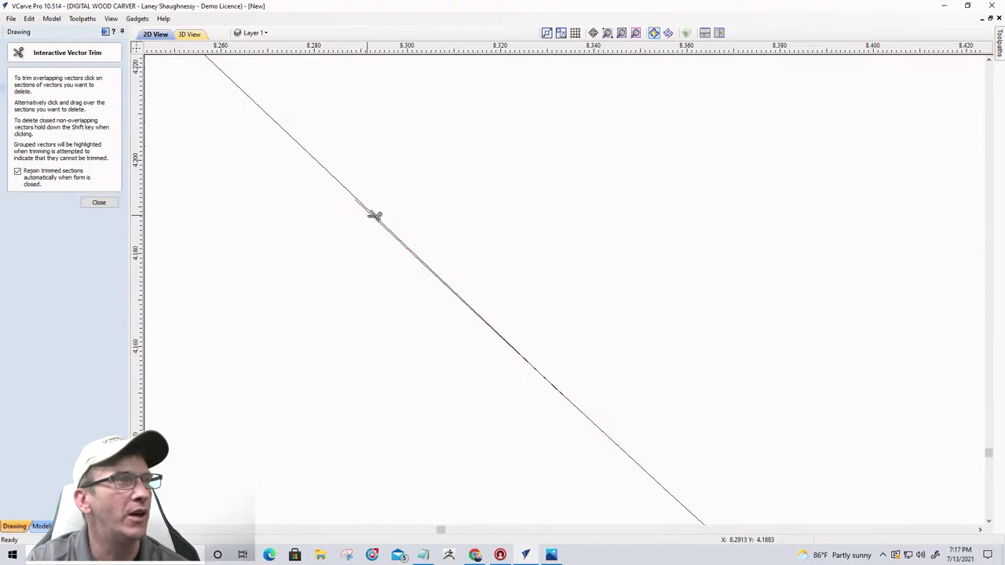
click(374, 216)
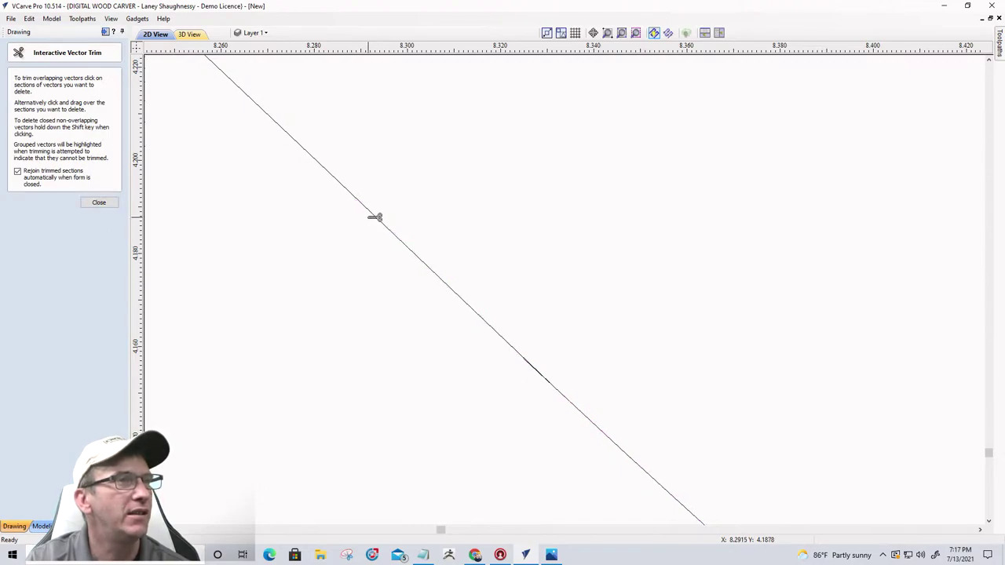
click(92, 203)
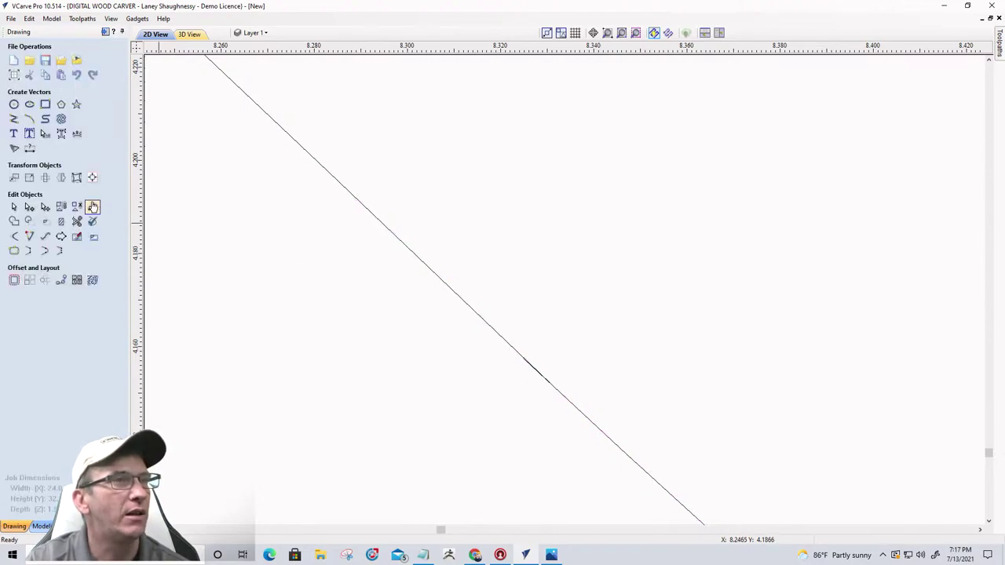
- Move the left line's end node onto the adjoining line's end so they meet
scroll(534, 378, up, 3)
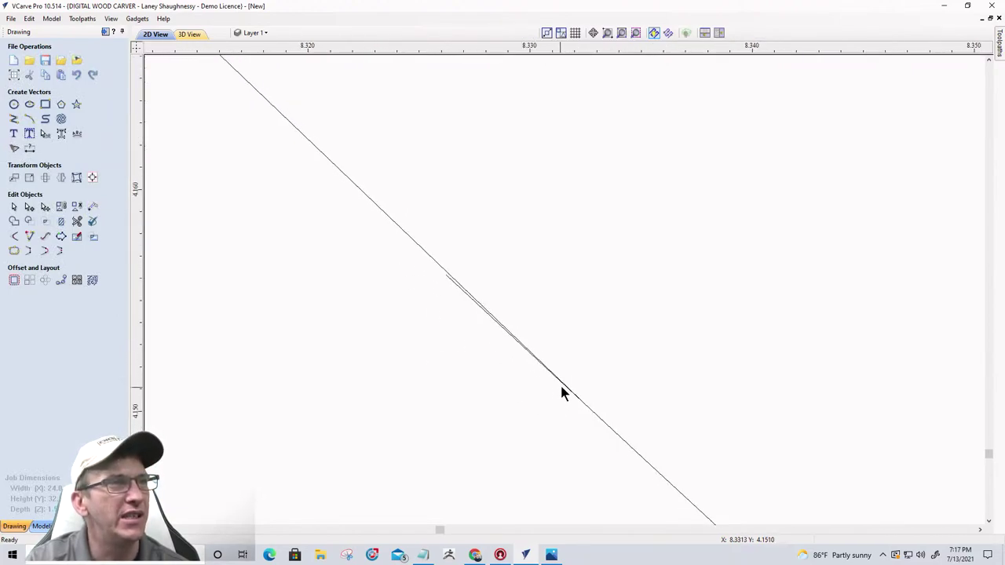
scroll(561, 384, up, 1)
scroll(531, 390, down, 1)
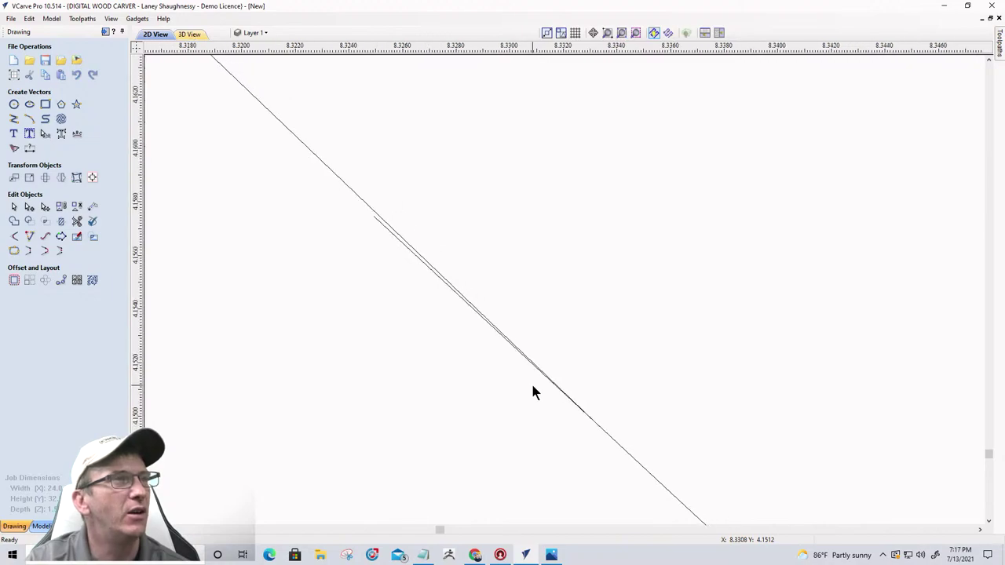
click(29, 207)
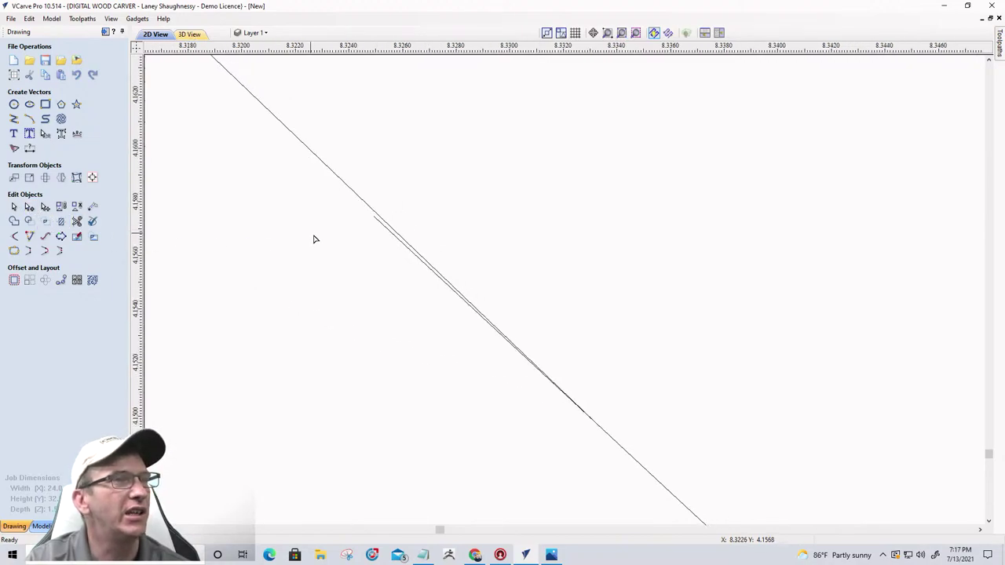
click(372, 210)
drag(597, 422, 374, 219)
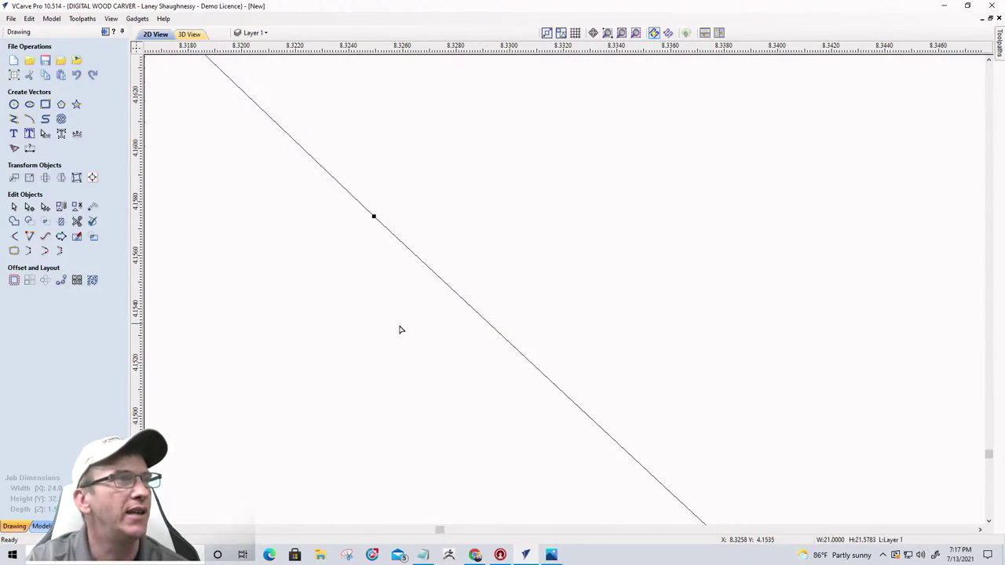
scroll(446, 385, down, 5)
- Trim one of the parallel overlapping lines on the right side of the curve
key(F6)
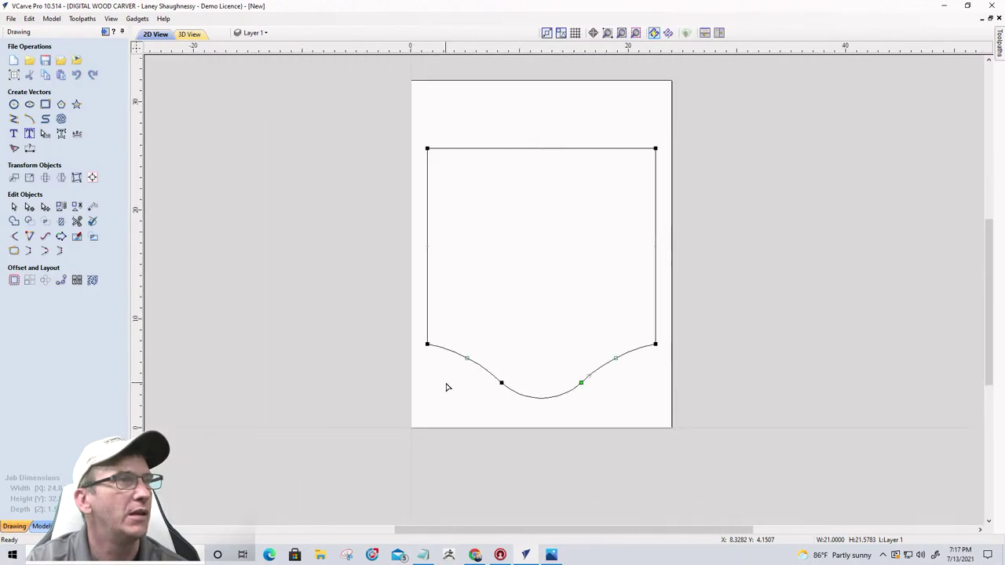
scroll(447, 386, up, 4)
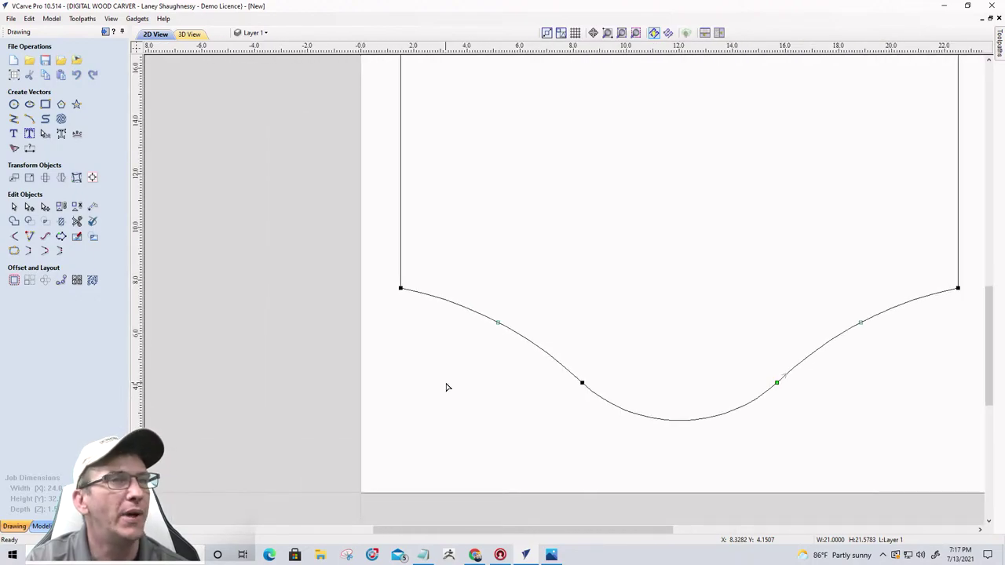
scroll(780, 395, up, 10)
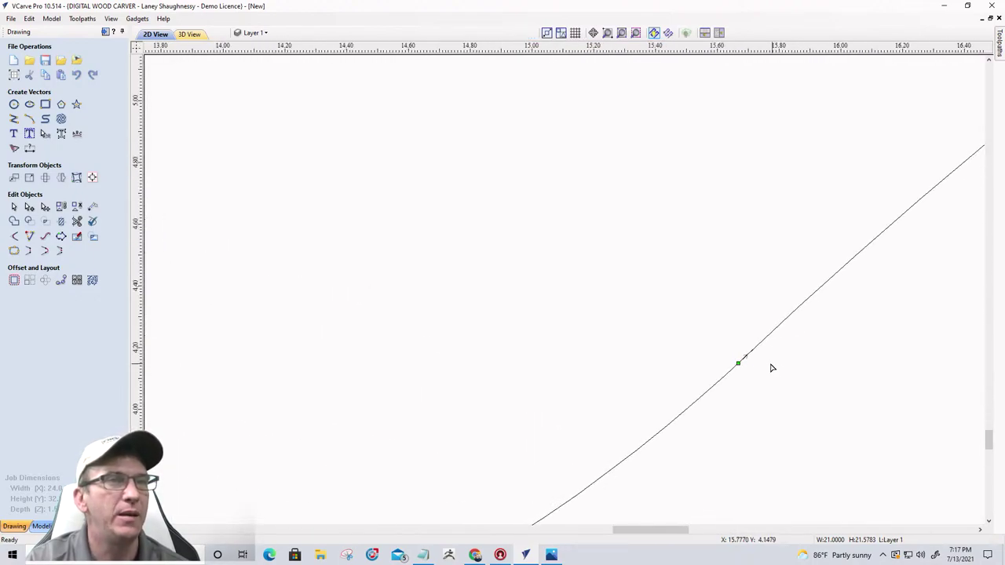
scroll(793, 324, up, 2)
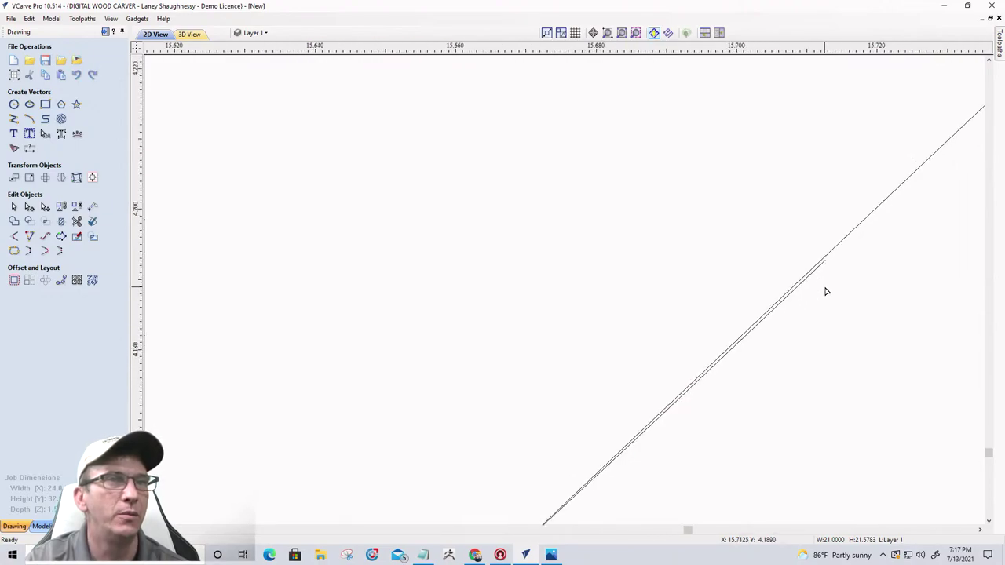
scroll(825, 290, up, 3)
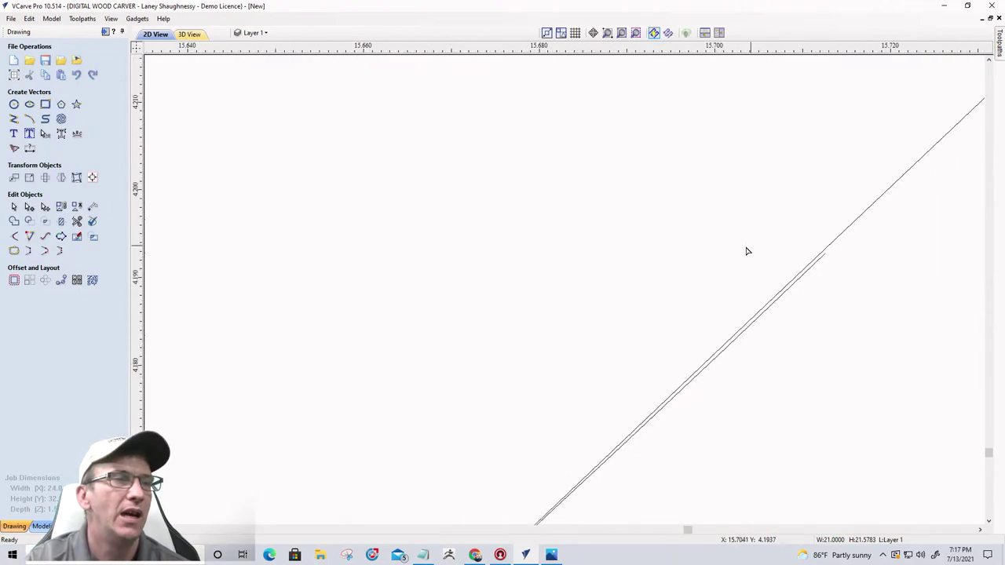
click(77, 220)
click(799, 282)
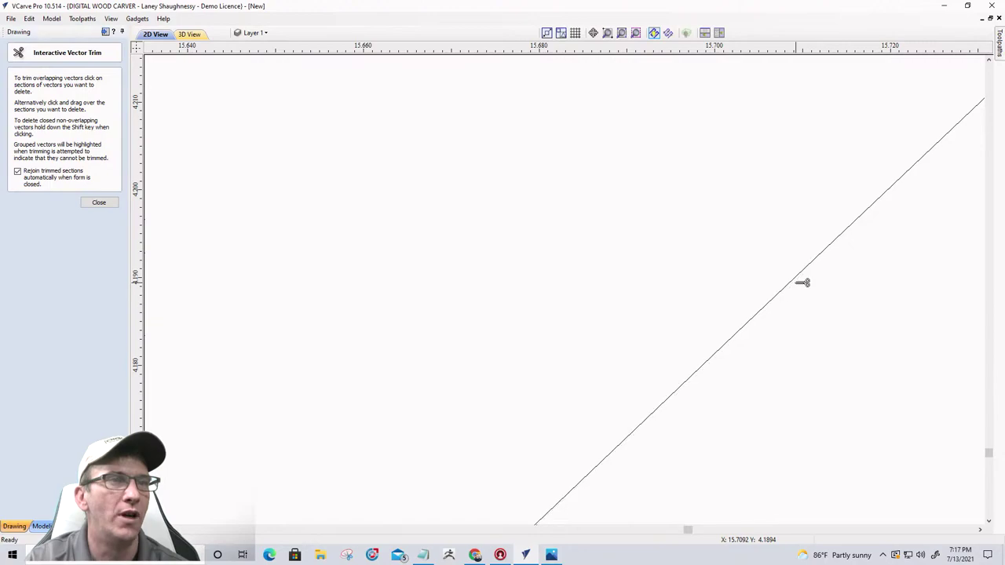
scroll(763, 243, down, 2)
scroll(588, 413, up, 2)
scroll(543, 440, up, 2)
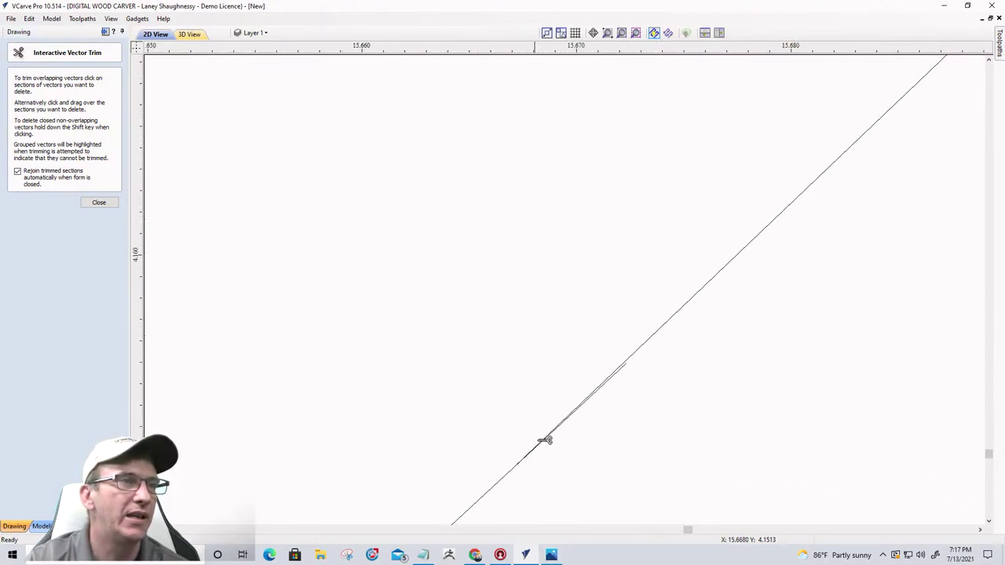
scroll(610, 394, up, 2)
scroll(613, 393, up, 2)
scroll(704, 278, down, 1)
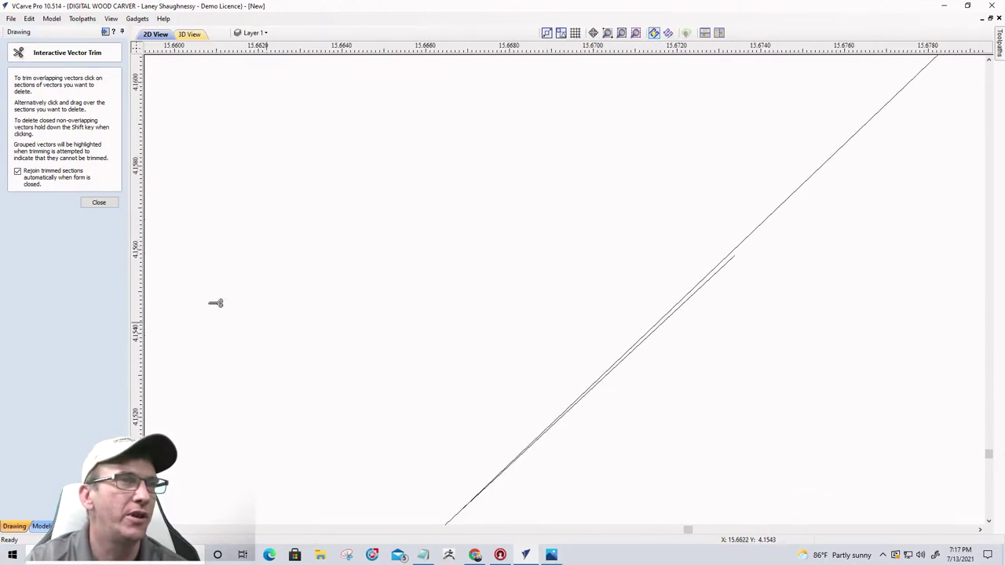
click(83, 202)
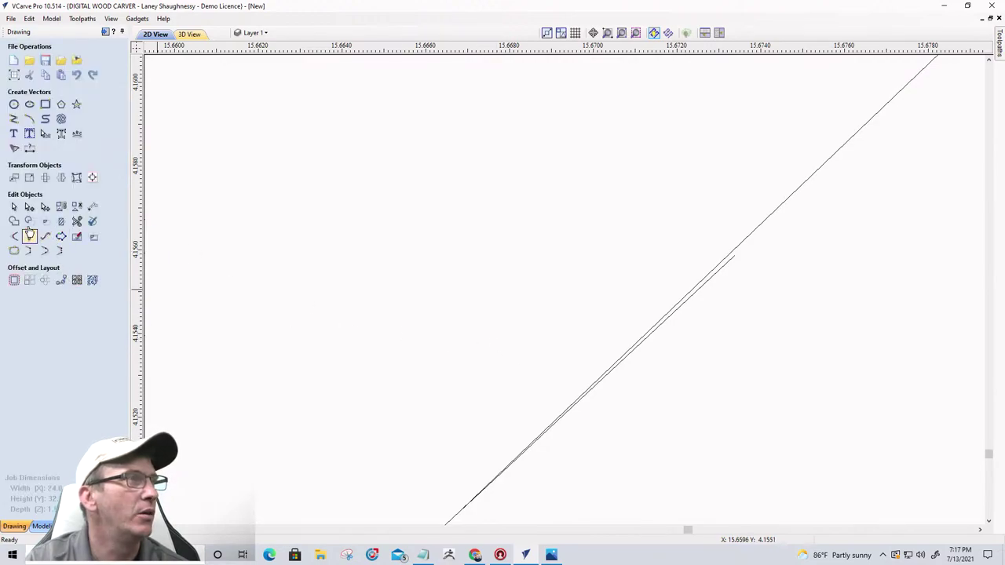
- Snap the right curve's end node onto the ellipse line's end, closing the gap
click(750, 242)
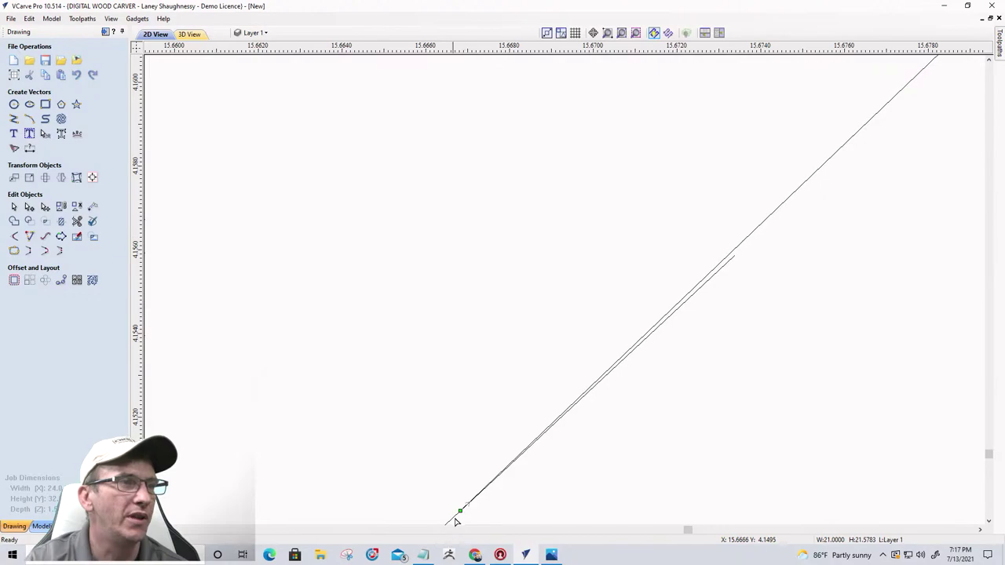
drag(514, 459, 734, 255)
scroll(816, 381, down, 10)
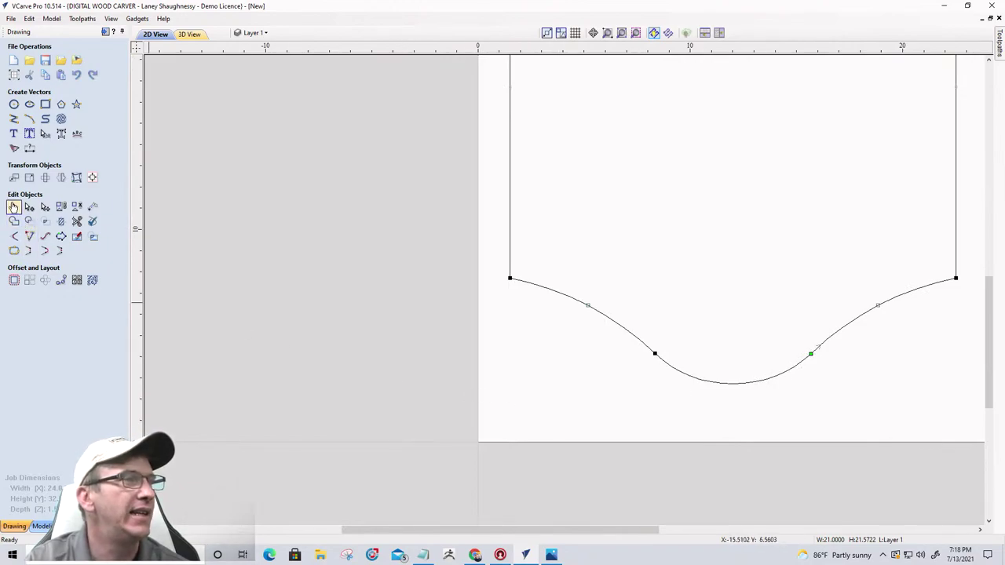
- Select the rectangle and its curved bottom, join them into one closed vector, and fit the view
click(13, 206)
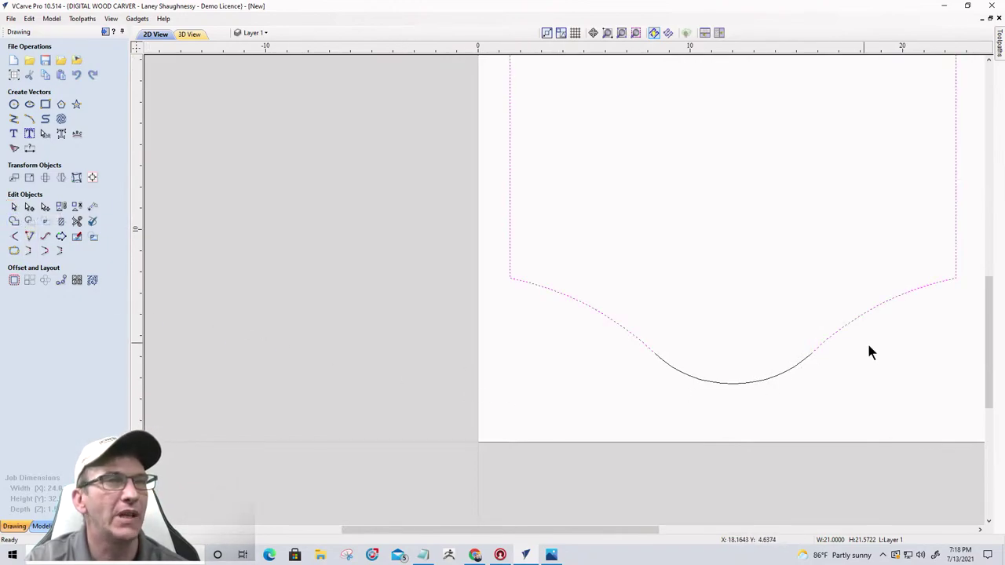
drag(958, 355, 486, 281)
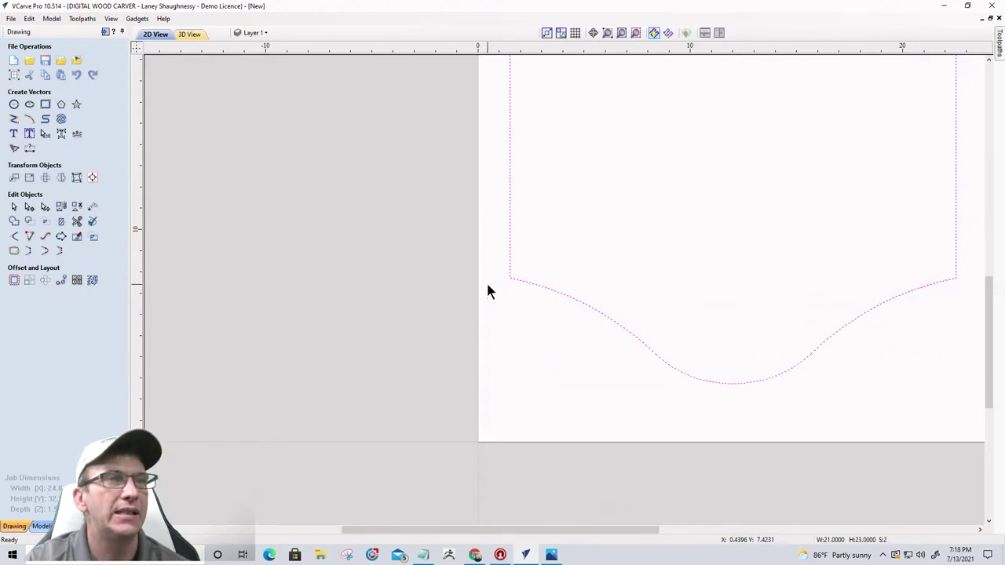
click(13, 251)
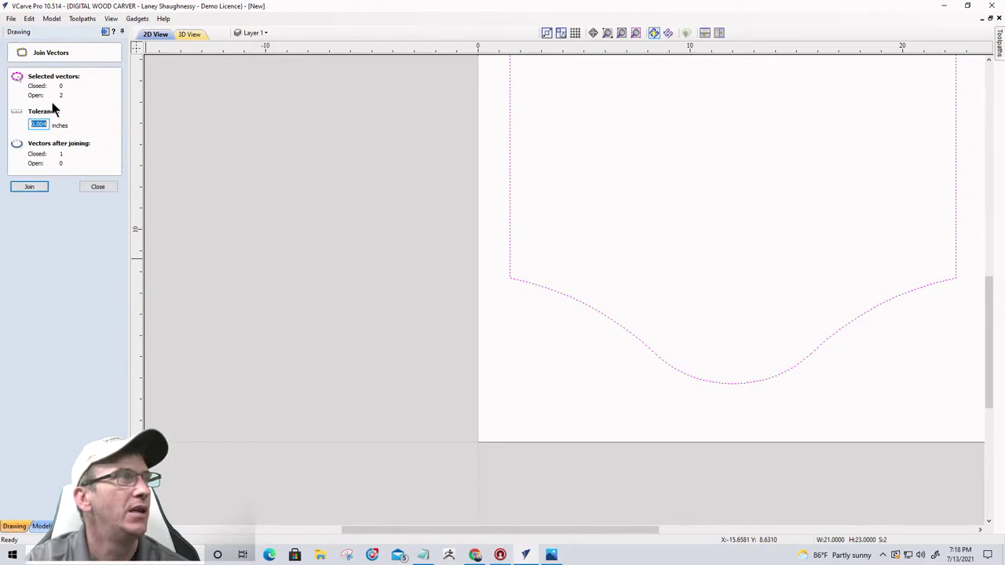
click(42, 186)
click(96, 187)
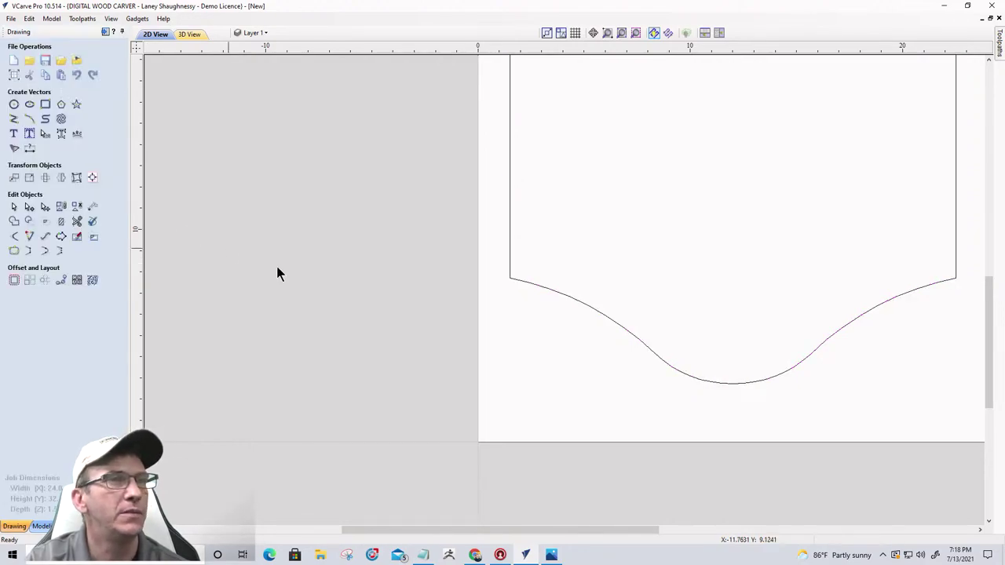
key(F3)
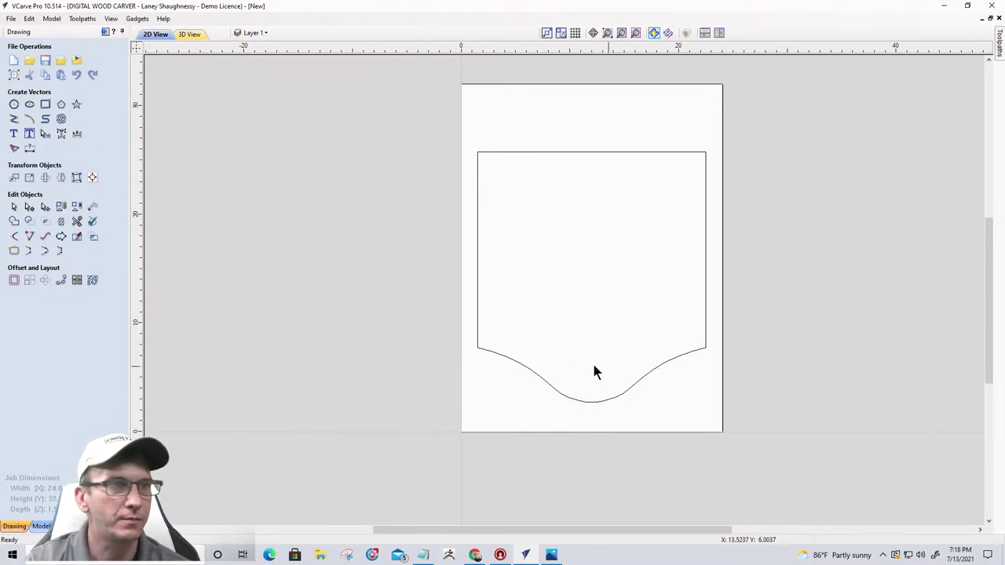
scroll(610, 391, up, 2)
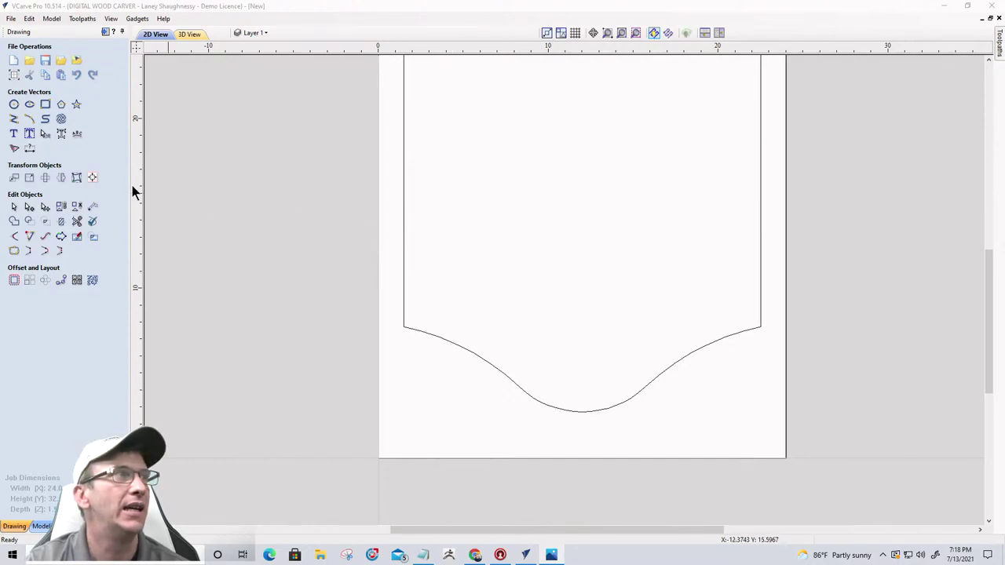
- Draw a 6.0 x 4.2 inch ellipse centred at X 12 in the curved bottom dip
click(29, 105)
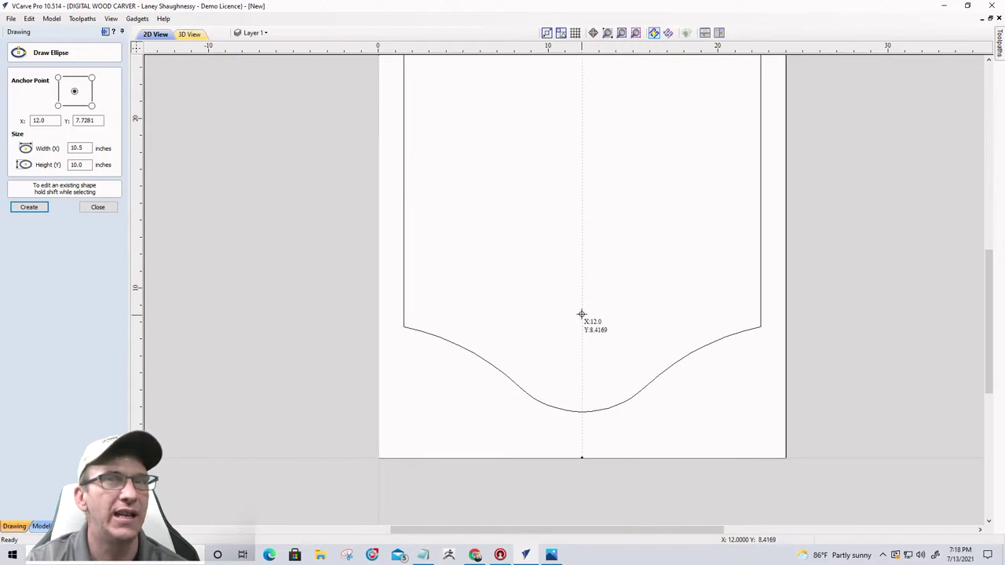
scroll(584, 349, up, 4)
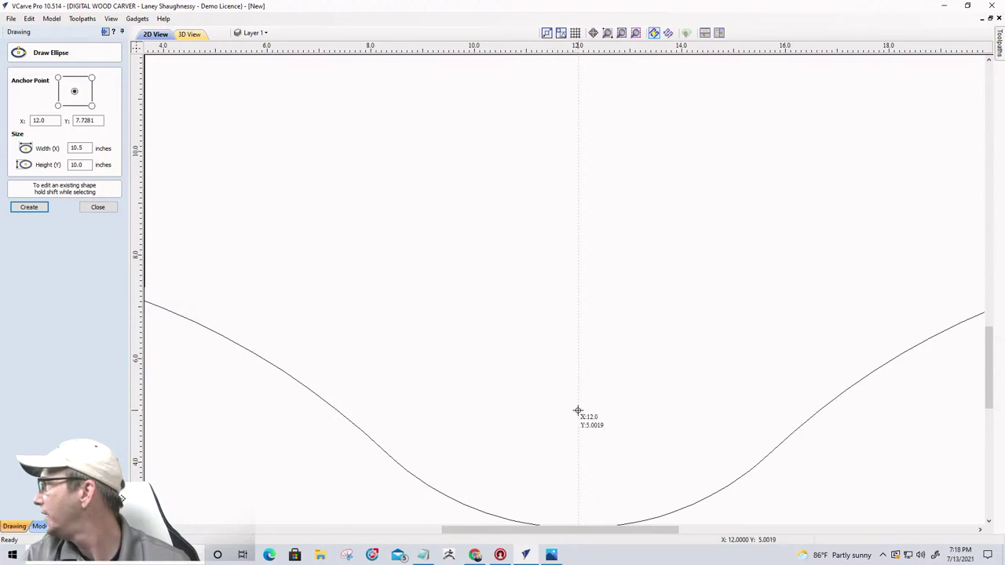
scroll(578, 407, down, 2)
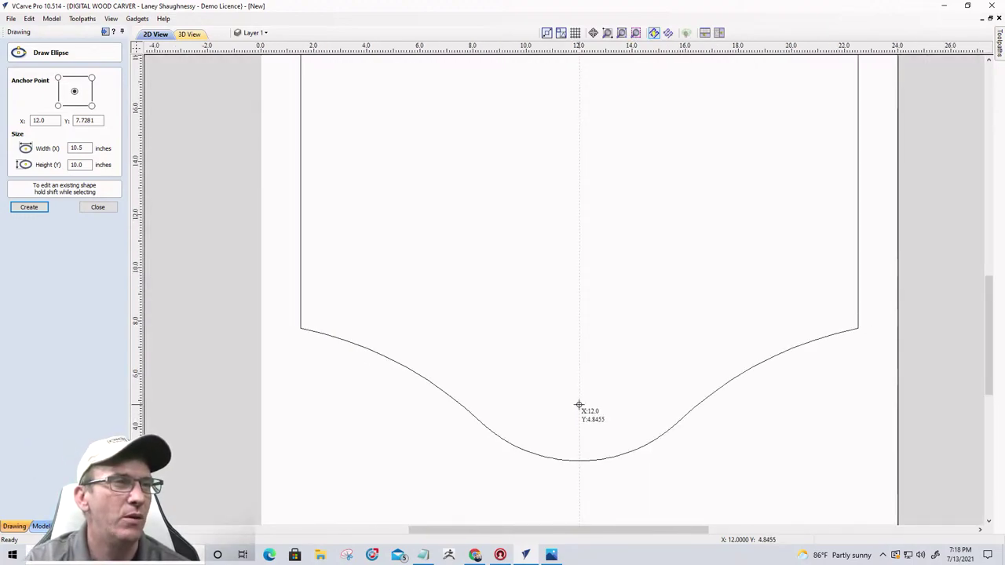
drag(578, 405, 657, 461)
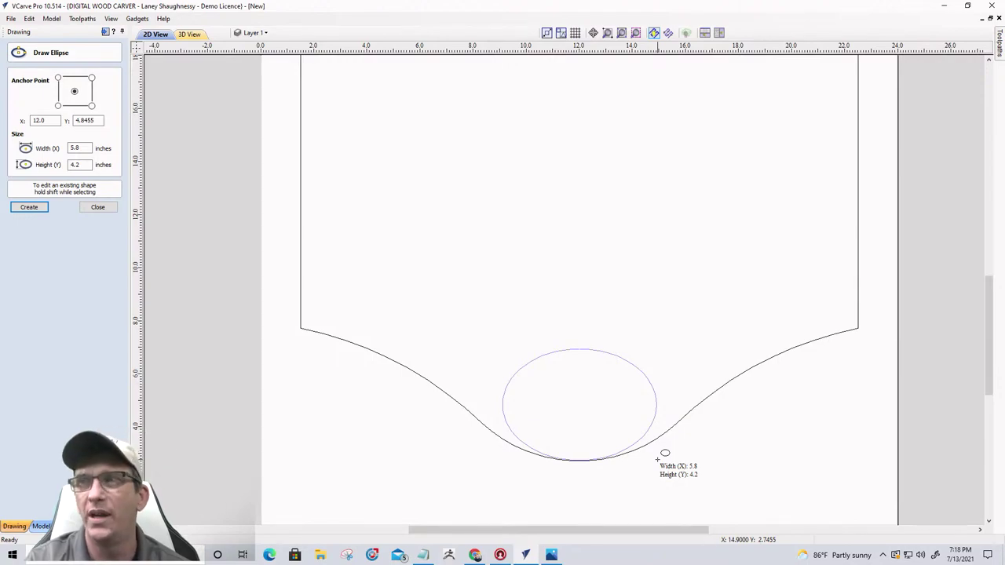
drag(658, 461, 658, 463)
click(98, 206)
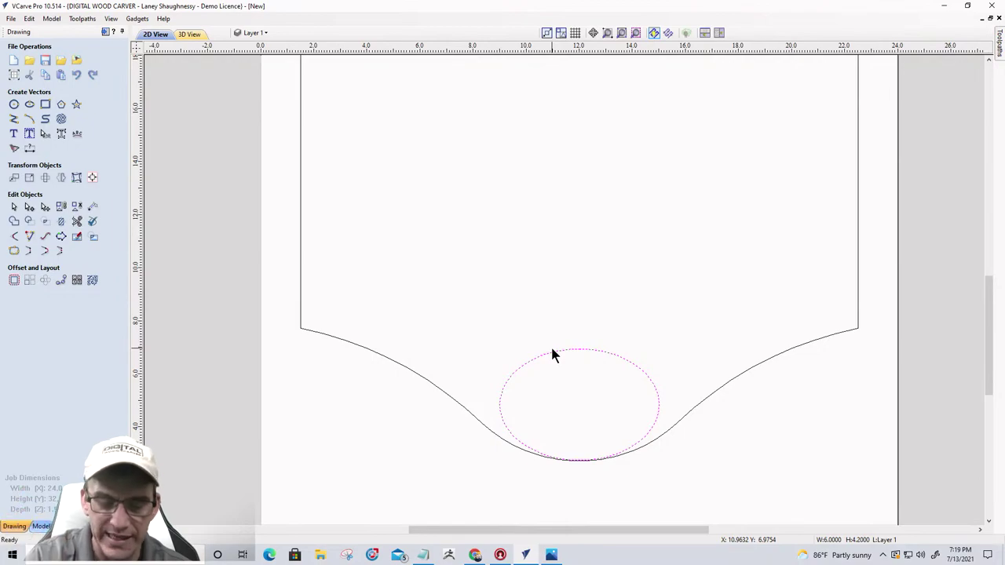
- Nudge the ellipse upward with the arrow keys inside the curved dip
key(Up)
key(Up)
key(Up)
key(Up)
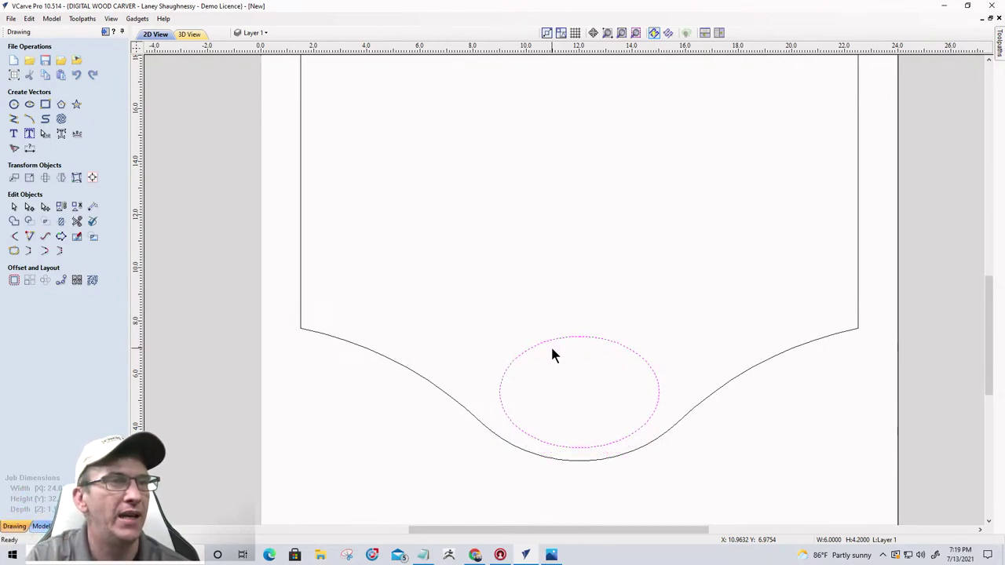
key(Up)
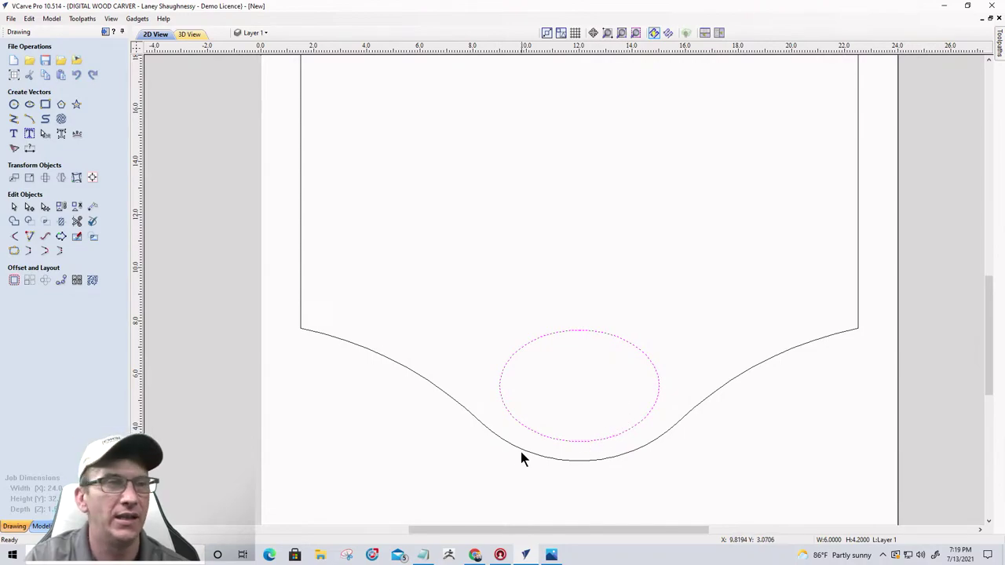
click(567, 438)
click(569, 440)
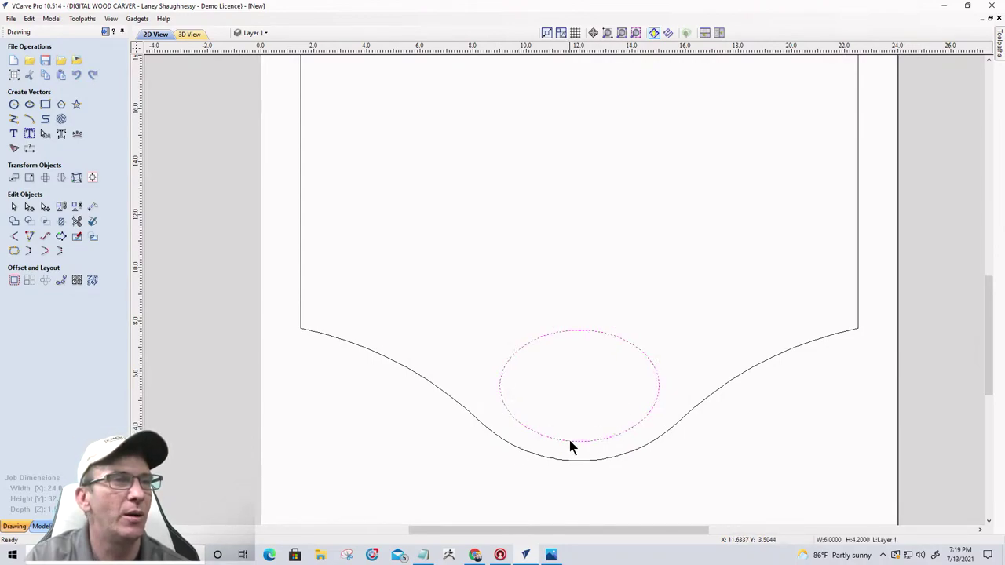
key(Up)
key(Up)
key(Up)
key(Up)
key(Up)
key(Up)
key(Up)
key(Up)
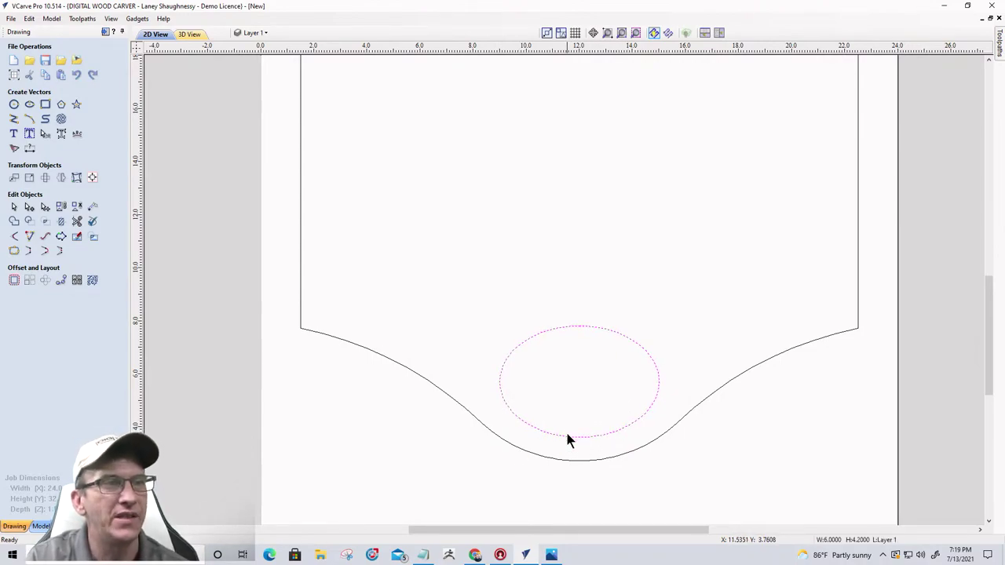
key(Up)
key(Up)
key(Up)
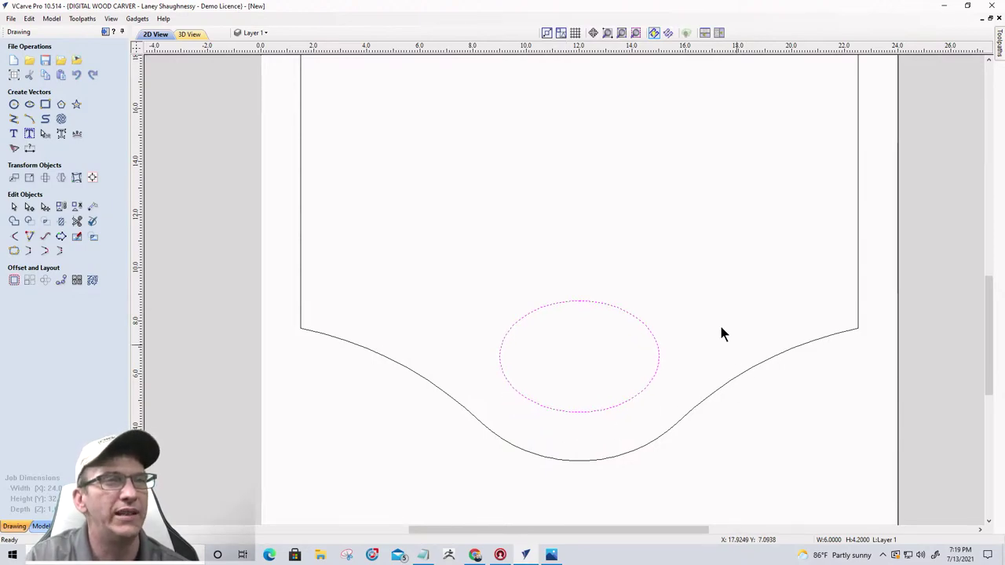
- Enlarge the ellipse to about 6.8 x 4.8 inches with a corner handle
click(571, 301)
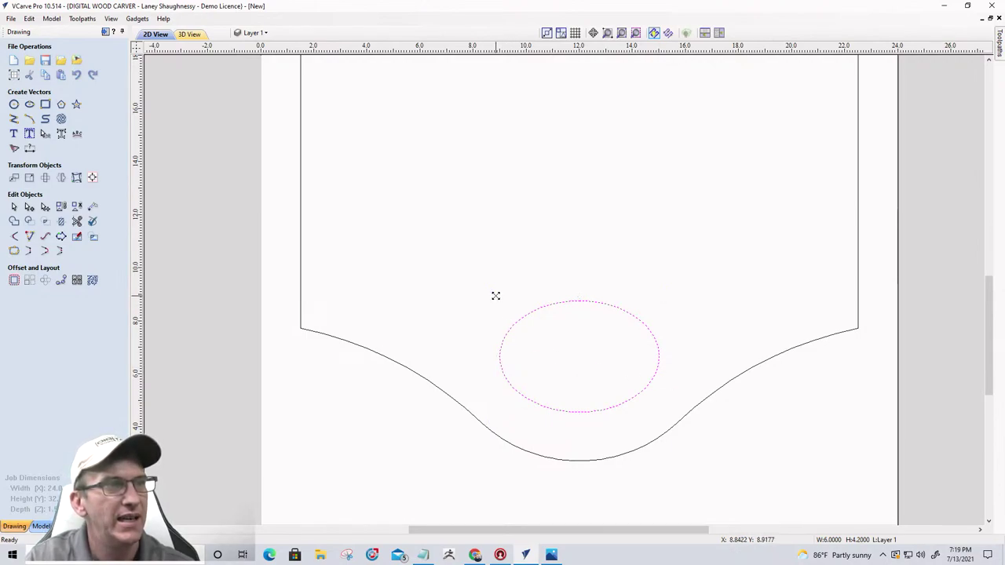
drag(495, 296, 492, 295)
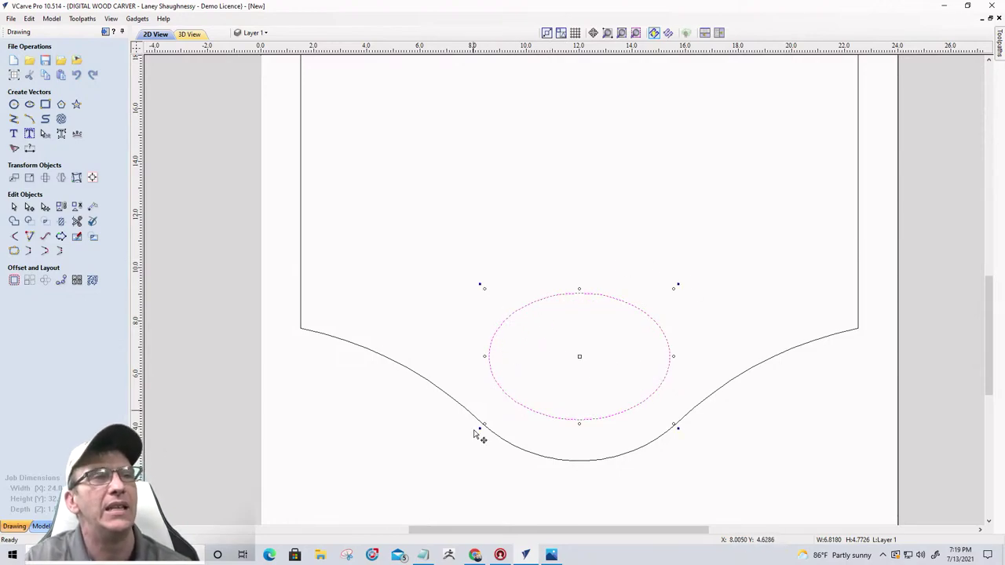
key(F3)
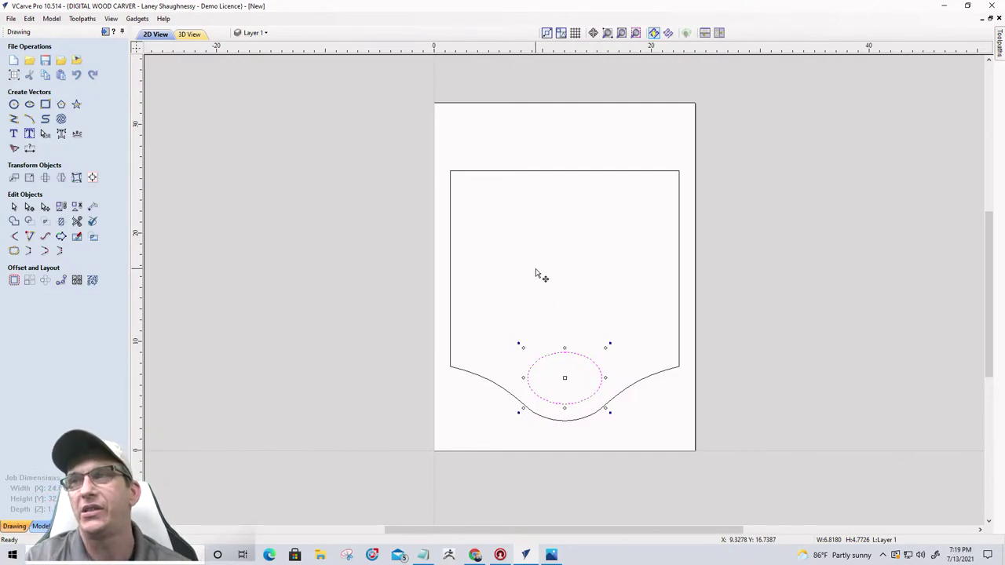
scroll(530, 273, down, 2)
scroll(544, 285, up, 4)
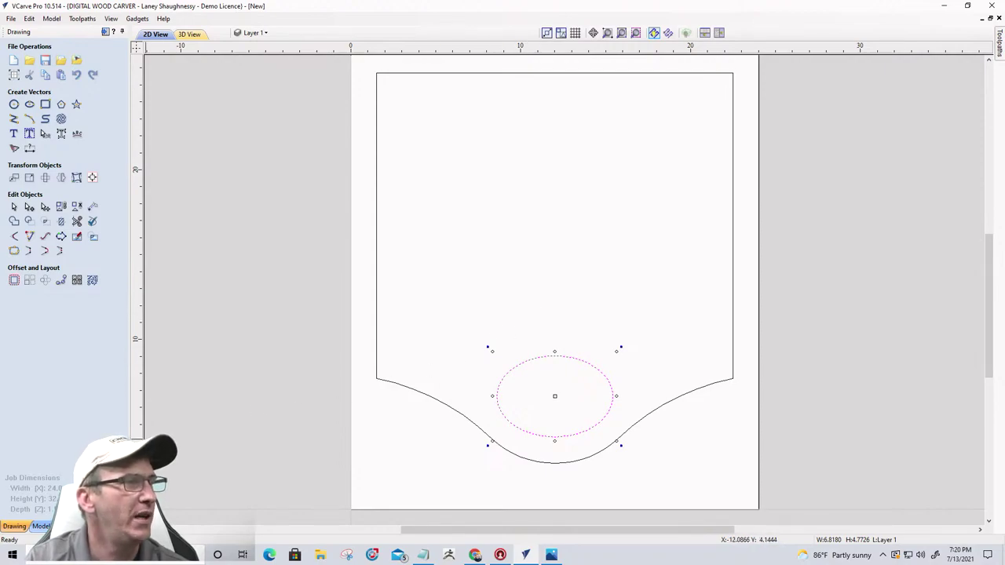
- Drag the Panel28-ii plaque from Clipart > Panels & Shields above the oval and scale it to about 13 x 5.5 inches
click(66, 526)
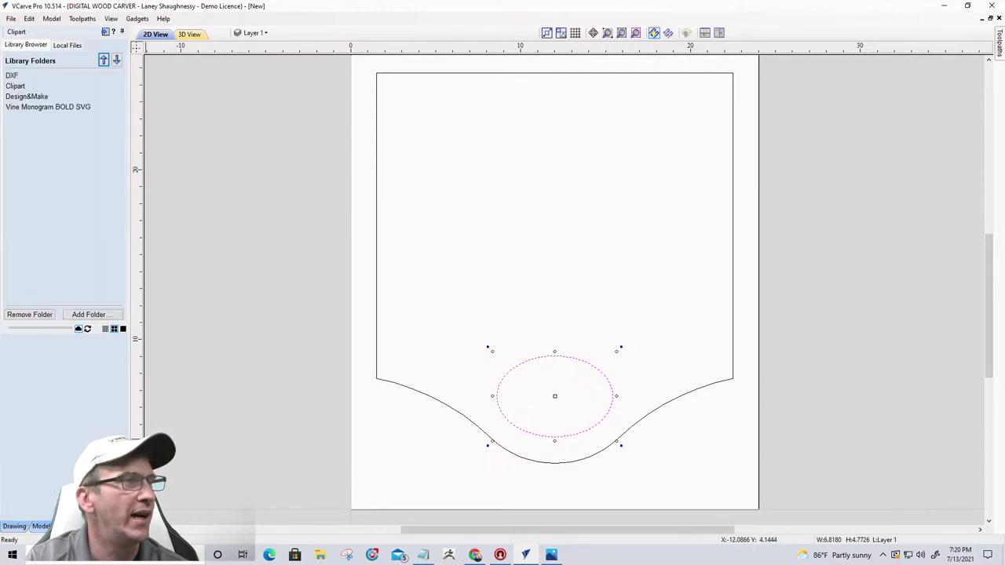
click(16, 87)
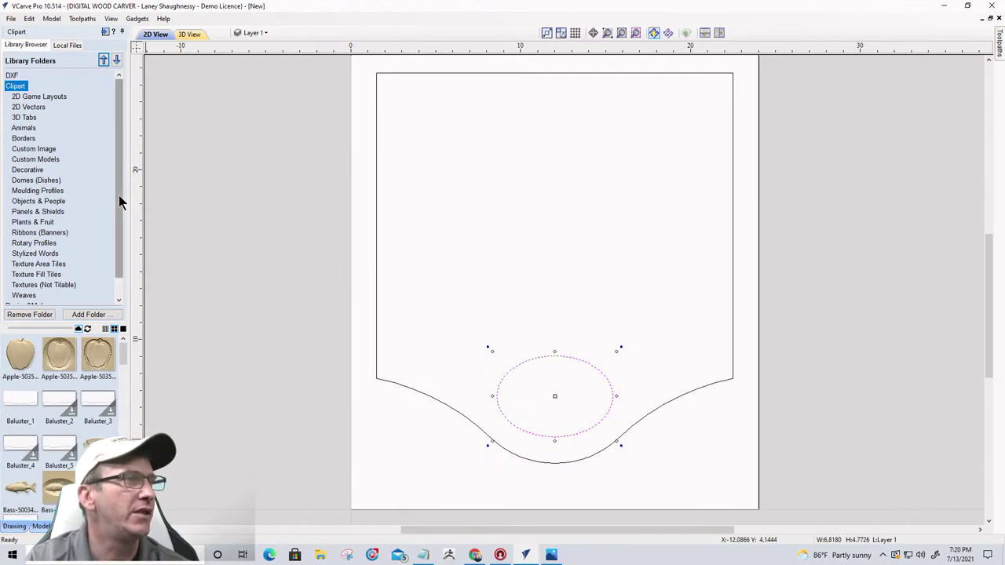
click(47, 212)
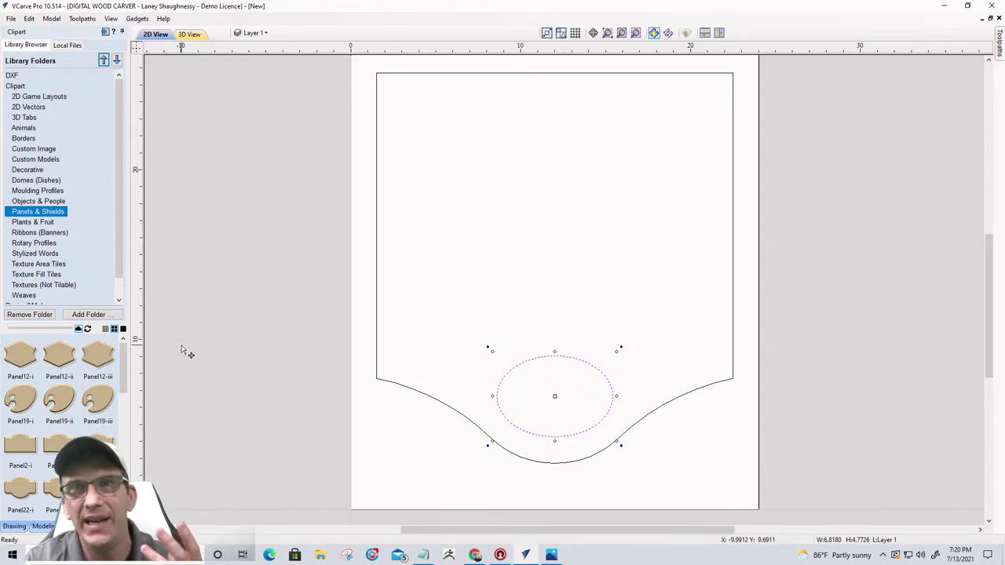
drag(124, 366, 122, 402)
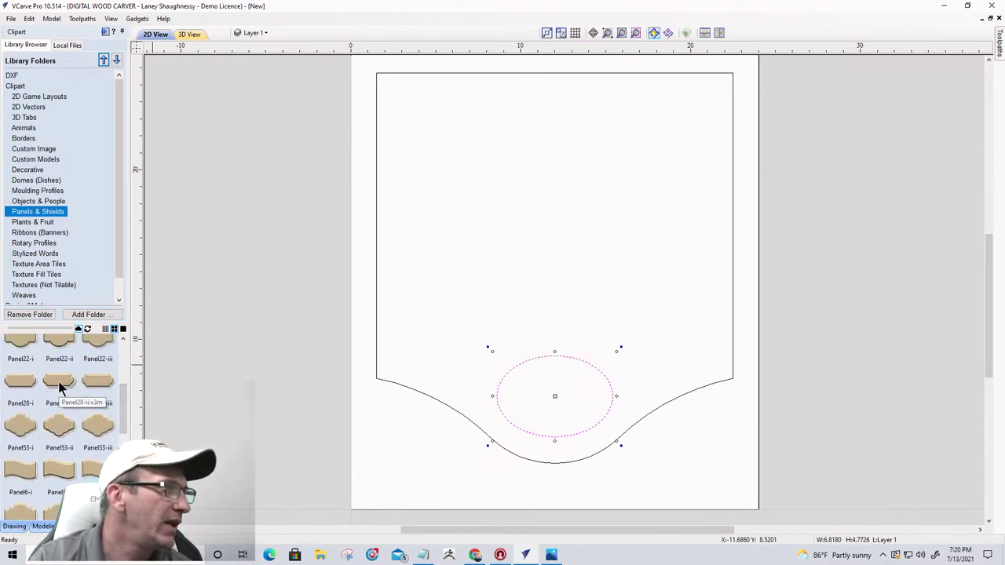
drag(56, 381, 554, 291)
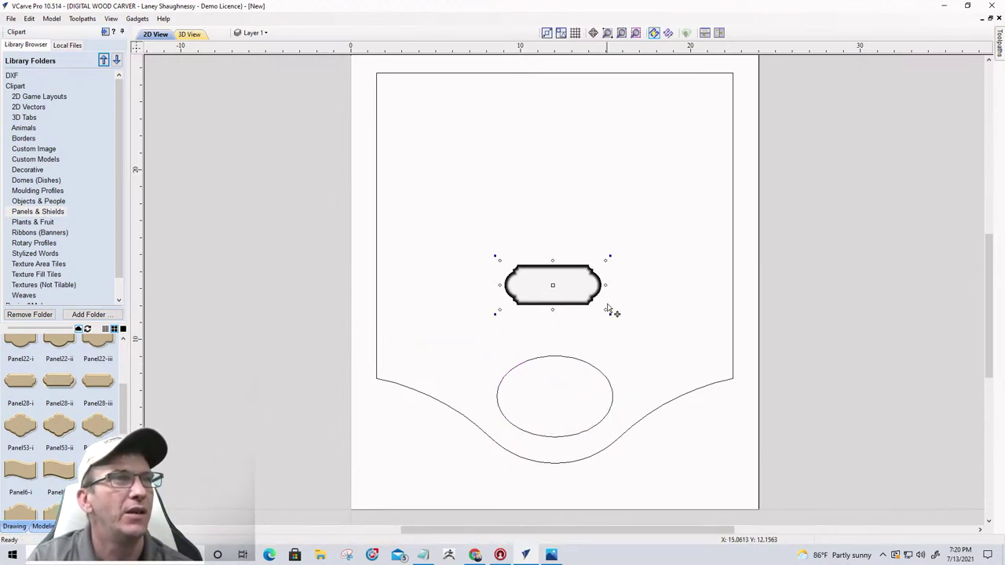
drag(608, 314, 644, 329)
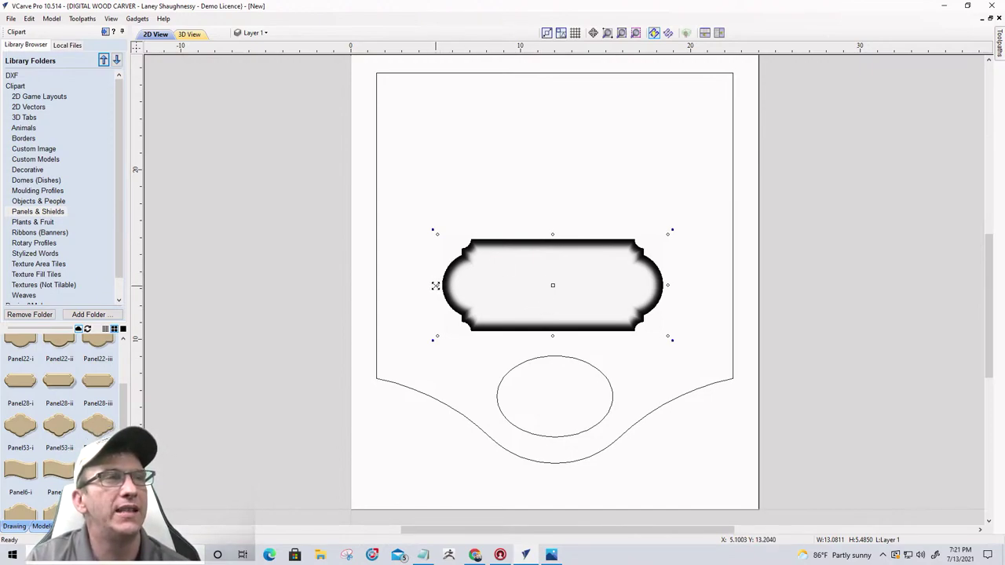
click(41, 527)
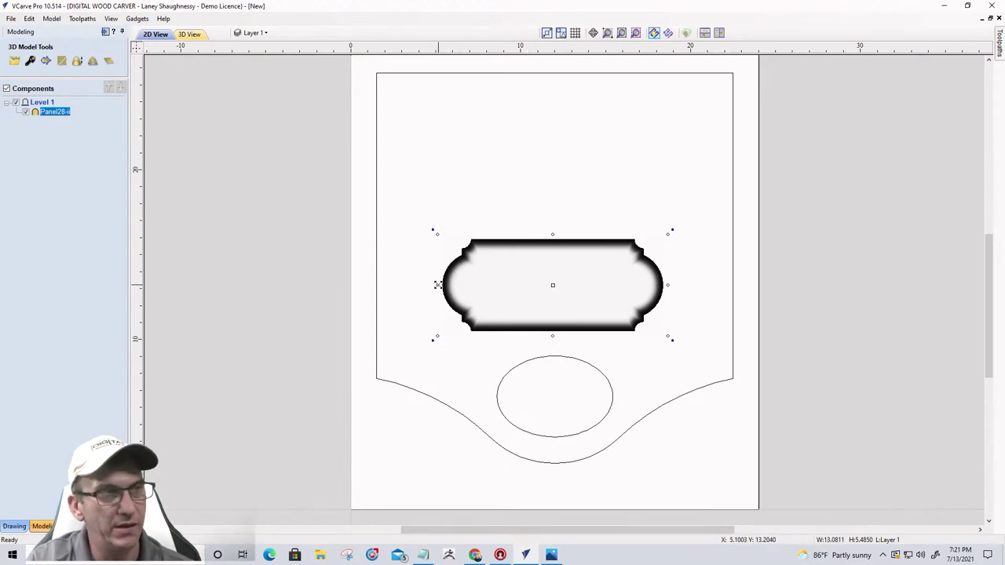
- Widen the plaque and pull its top edge down to about 15.6 x 5 inches, then deselect it
drag(437, 284, 420, 281)
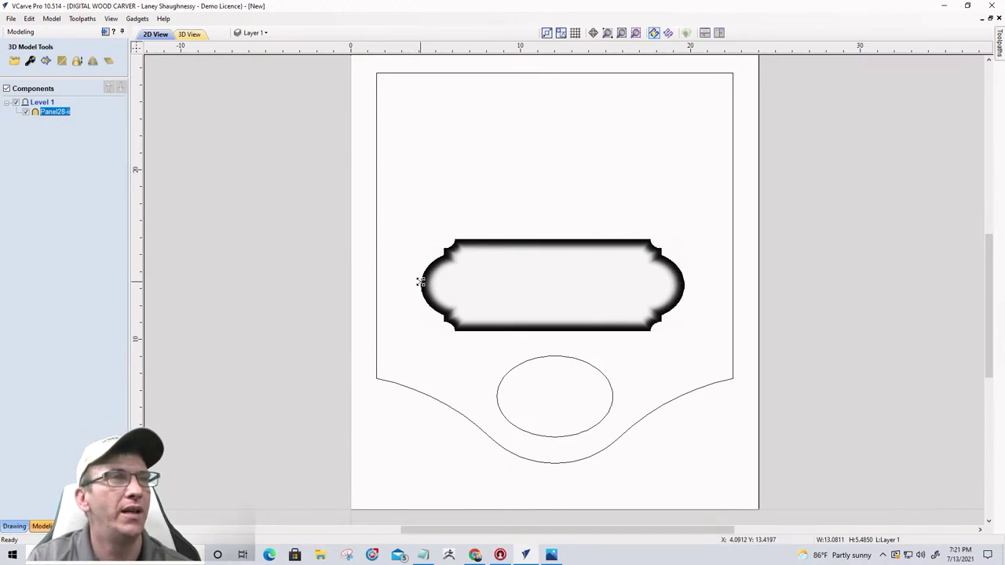
click(554, 236)
mouse_move(554, 236)
mouse_down()
mouse_move(554, 261)
mouse_move(552, 238)
mouse_move(554, 249)
mouse_up()
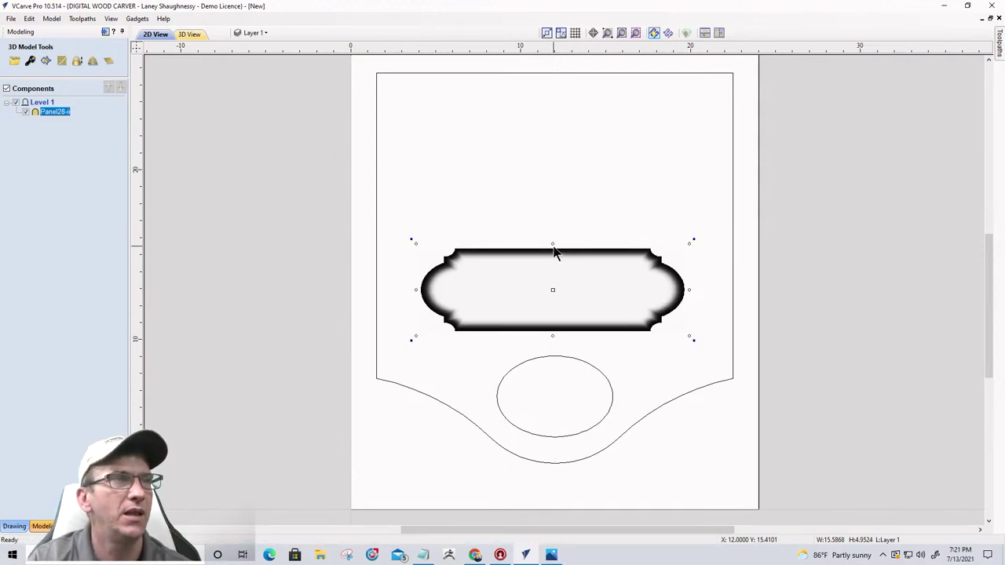
click(47, 62)
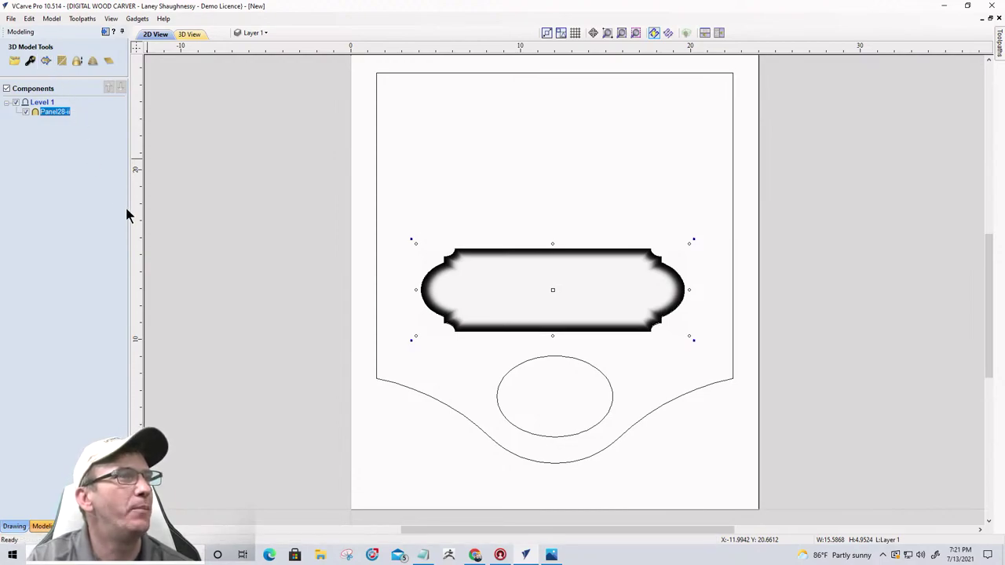
click(532, 291)
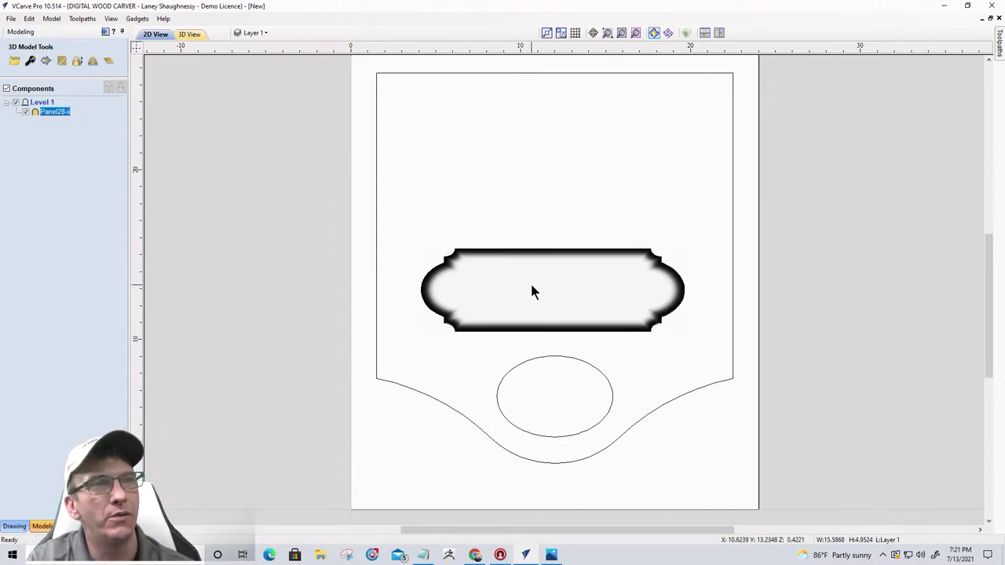
- Delete the plaque's 3D component, leaving only its notched vector outline
key(Delete)
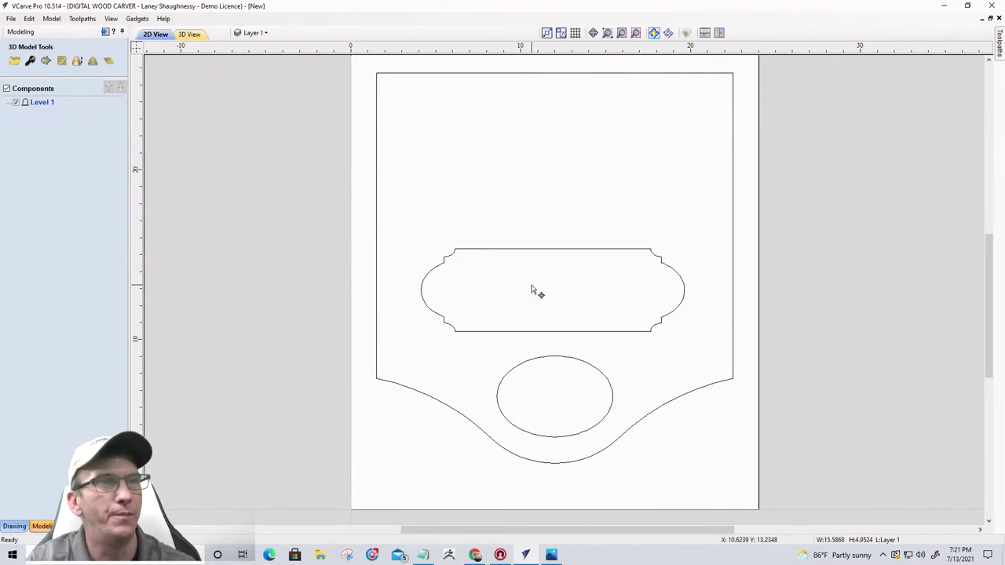
scroll(676, 265, up, 5)
scroll(673, 307, up, 3)
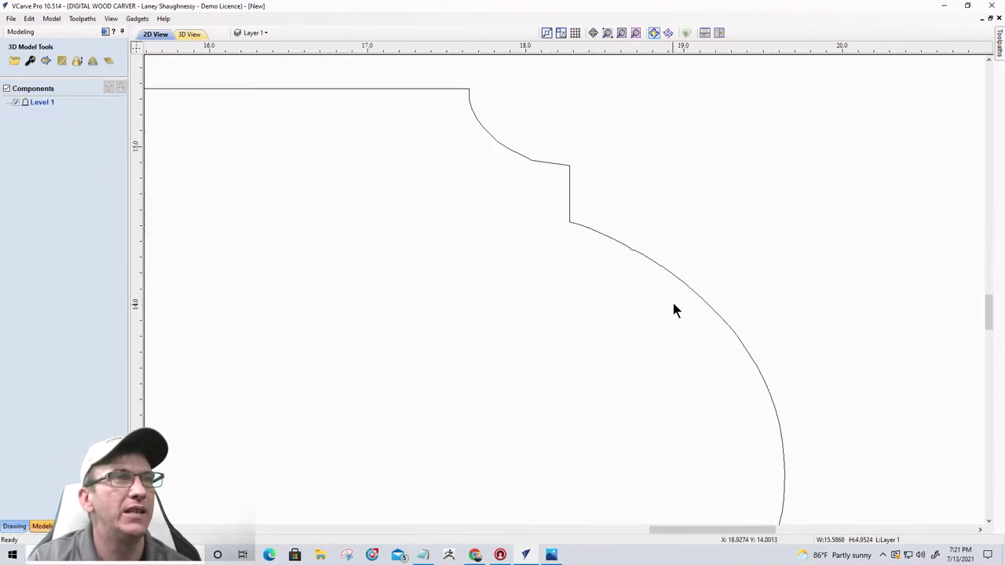
scroll(673, 302, down, 2)
scroll(655, 227, up, 5)
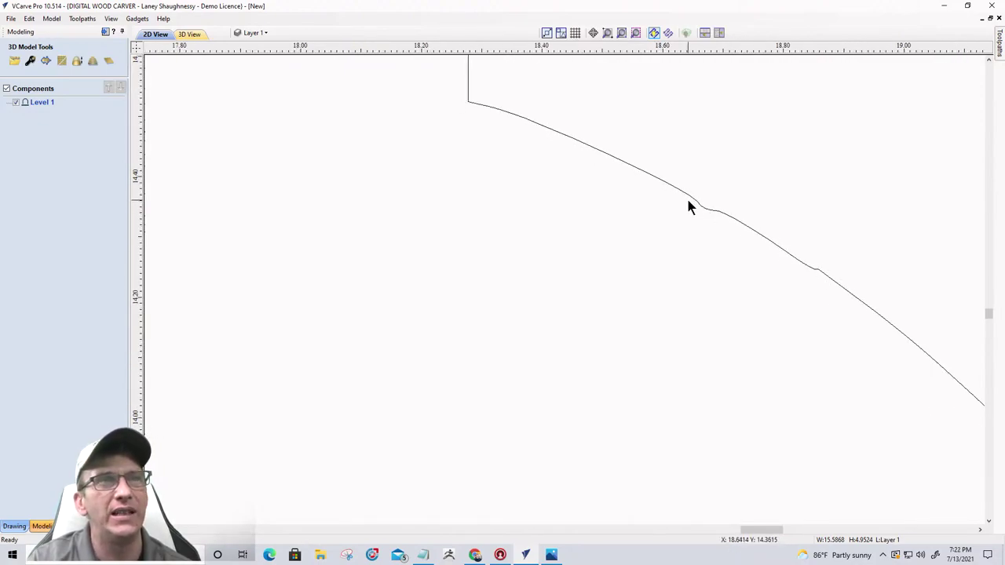
scroll(687, 207, down, 2)
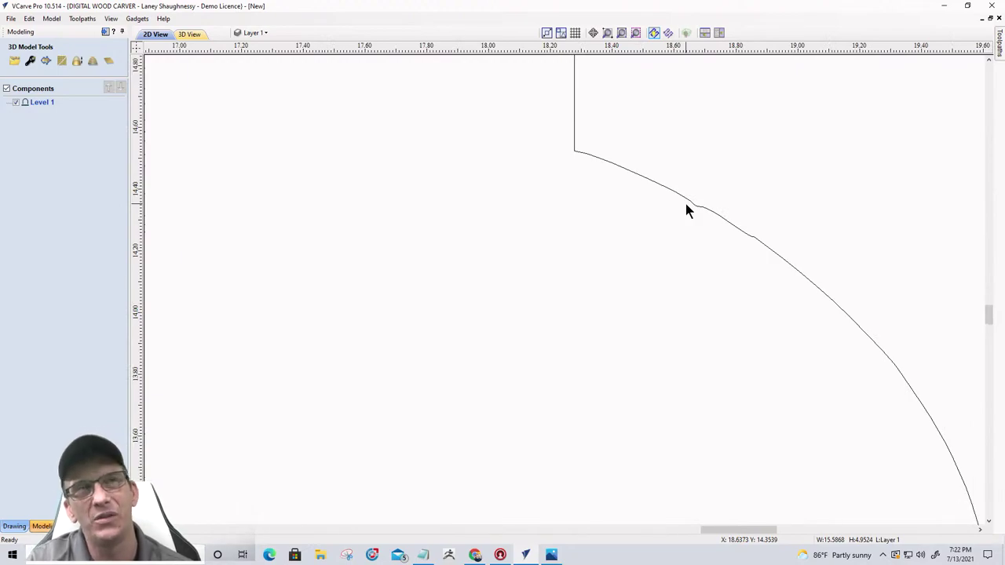
scroll(686, 207, down, 2)
scroll(693, 227, down, 1)
scroll(693, 228, up, 5)
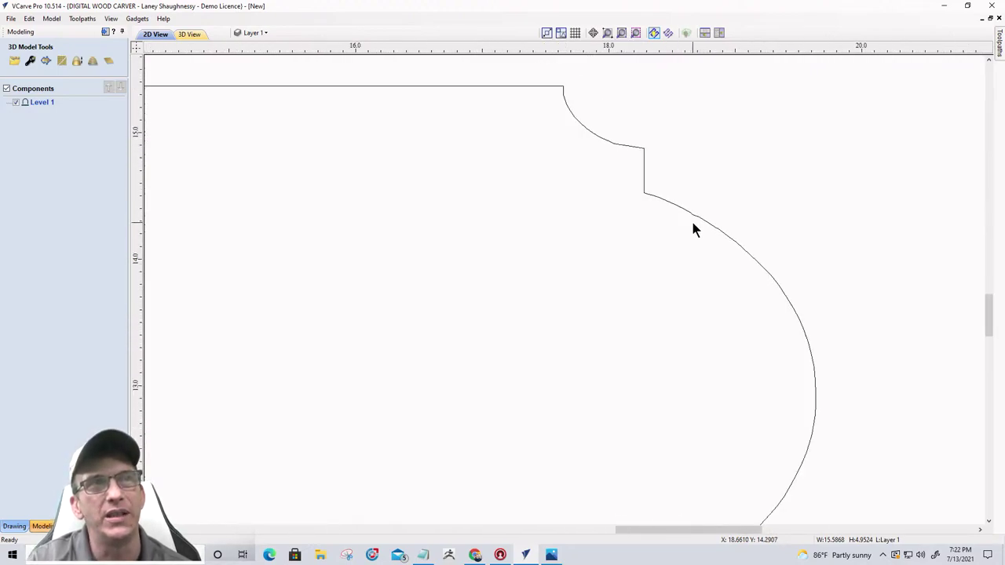
scroll(706, 228, up, 1)
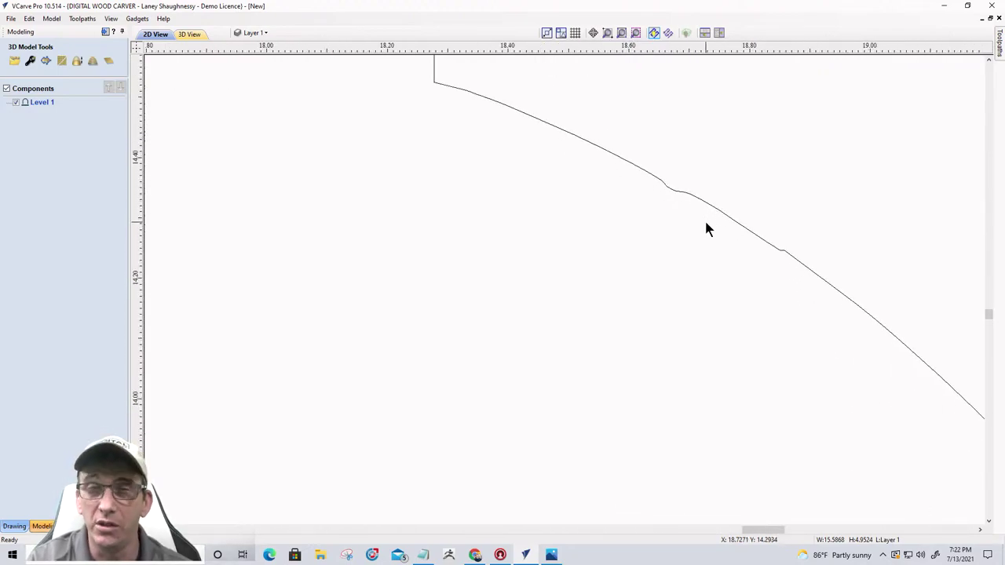
scroll(706, 228, down, 2)
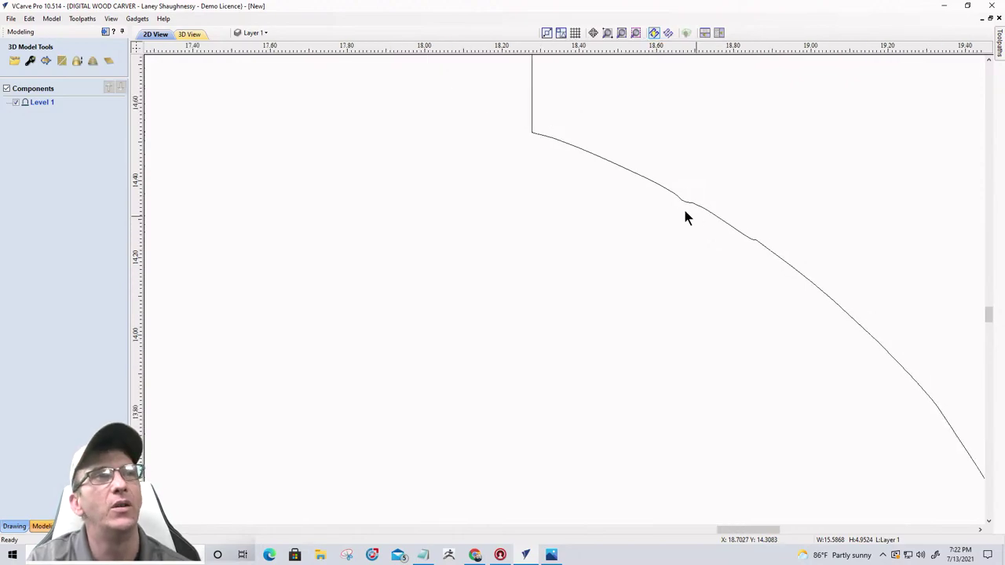
- In node editing, marquee-select and delete the extra nodes on the plaque's right-end curve
click(749, 237)
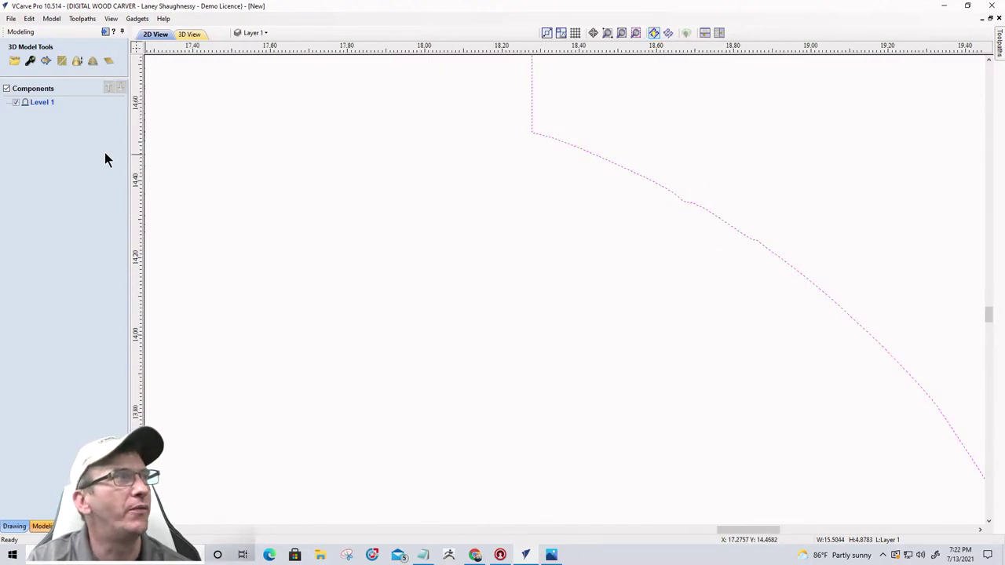
click(16, 526)
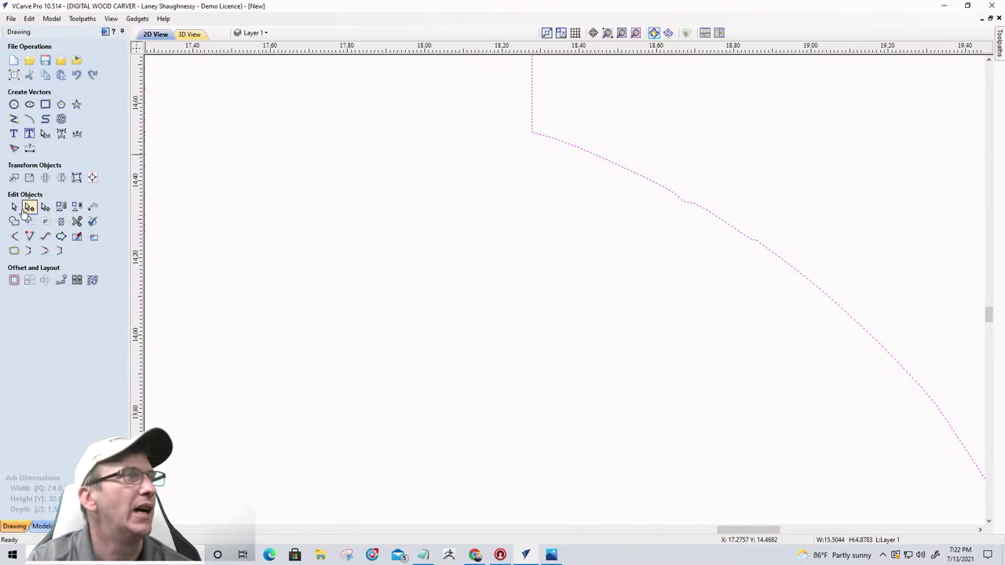
click(29, 207)
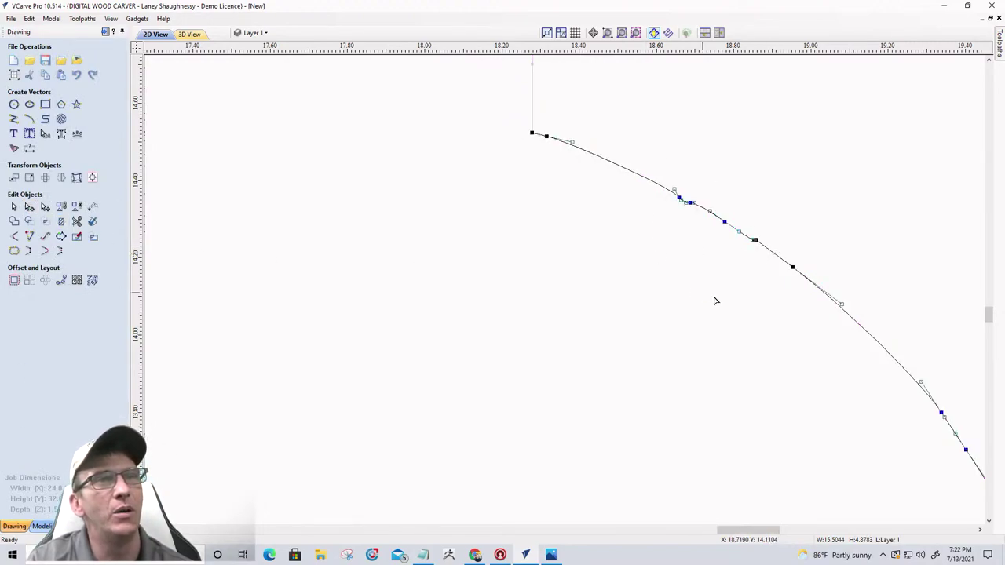
drag(661, 173, 774, 269)
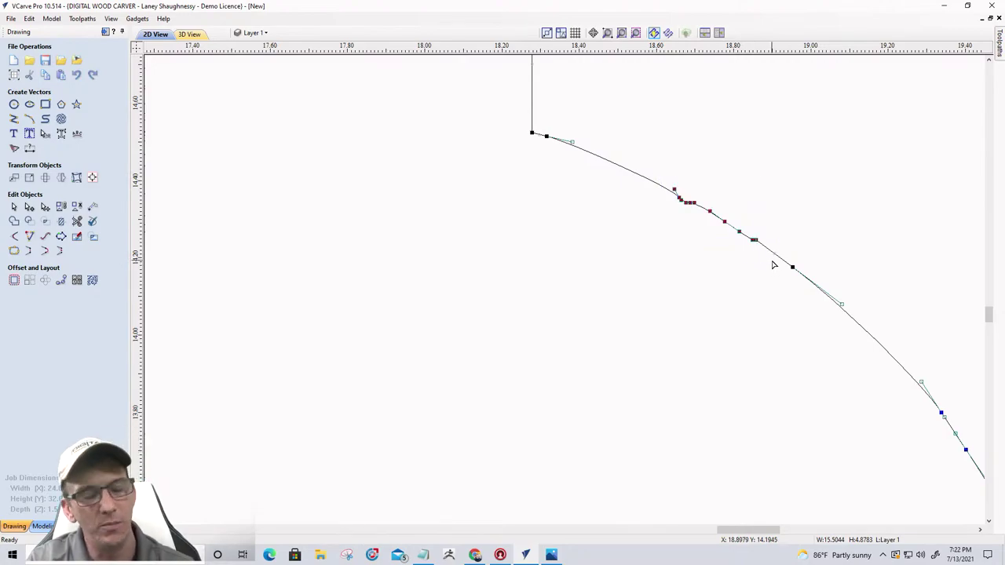
key(Delete)
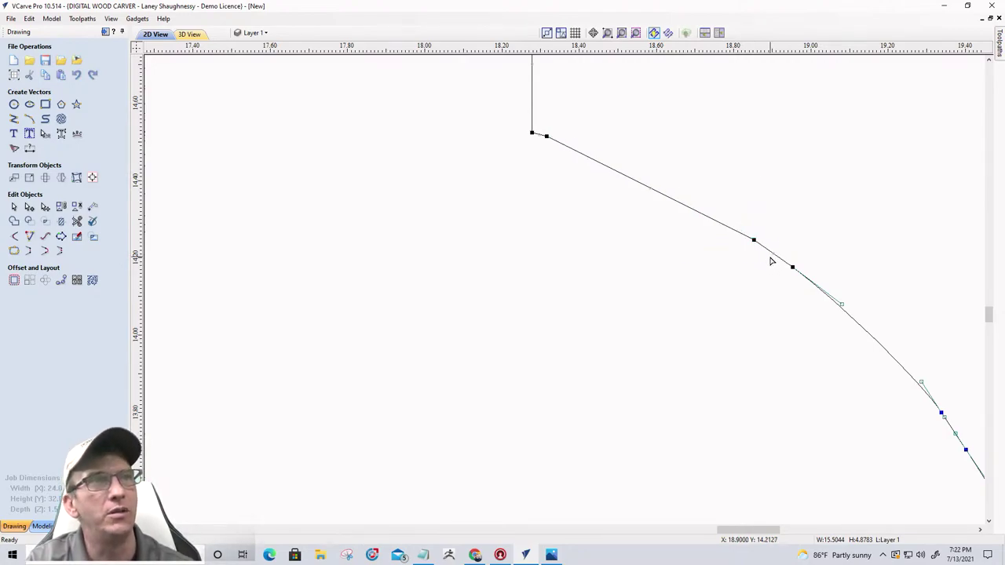
- Delete the last stray node, convert the straight span to an arc, and pull it into a gentle curve
right_click(756, 241)
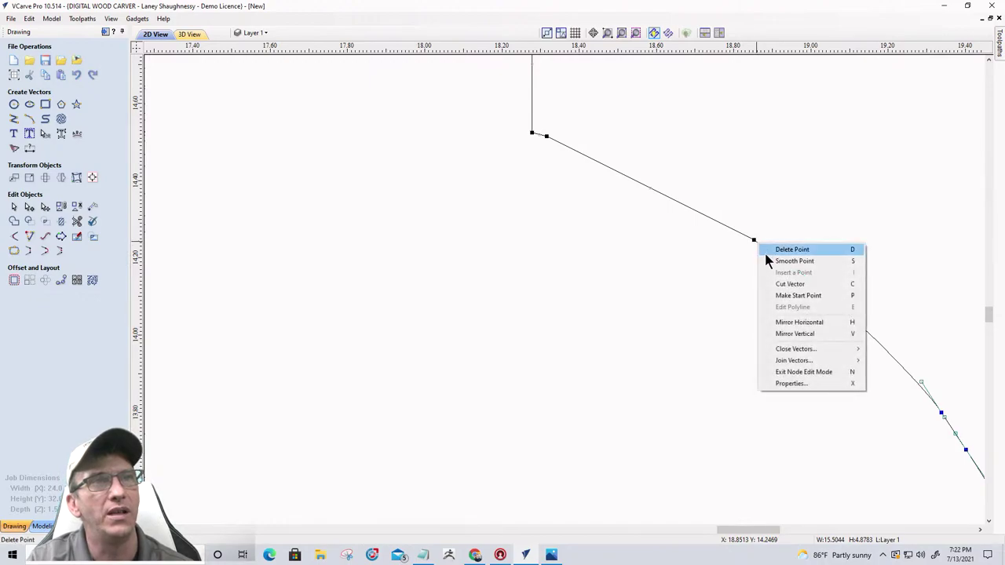
click(791, 250)
right_click(710, 228)
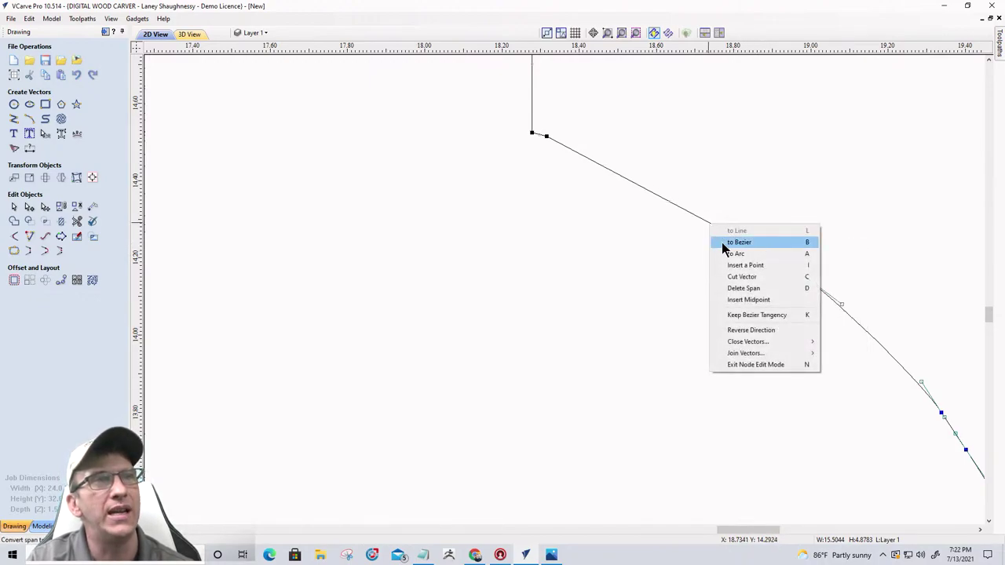
click(723, 253)
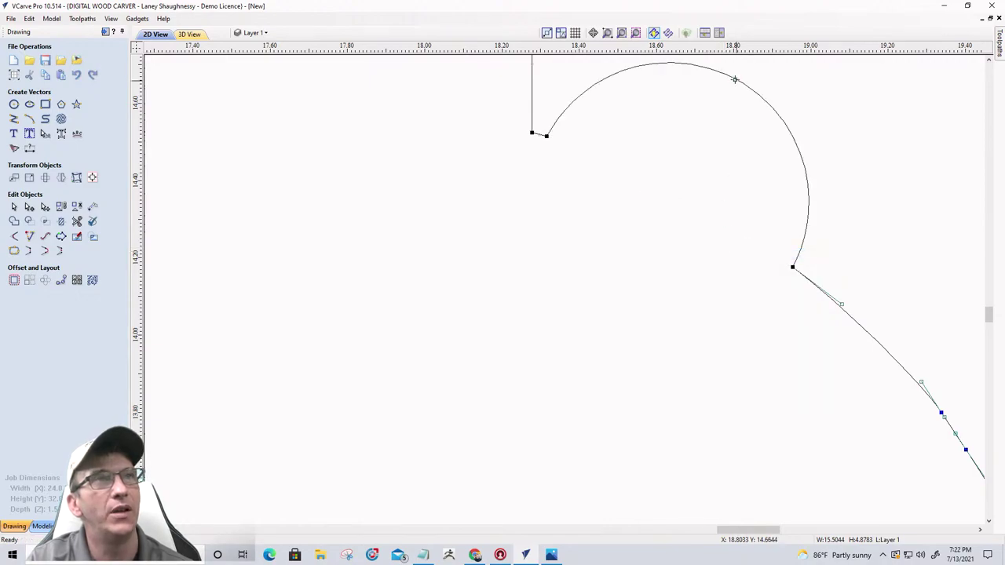
drag(735, 79, 696, 200)
click(656, 233)
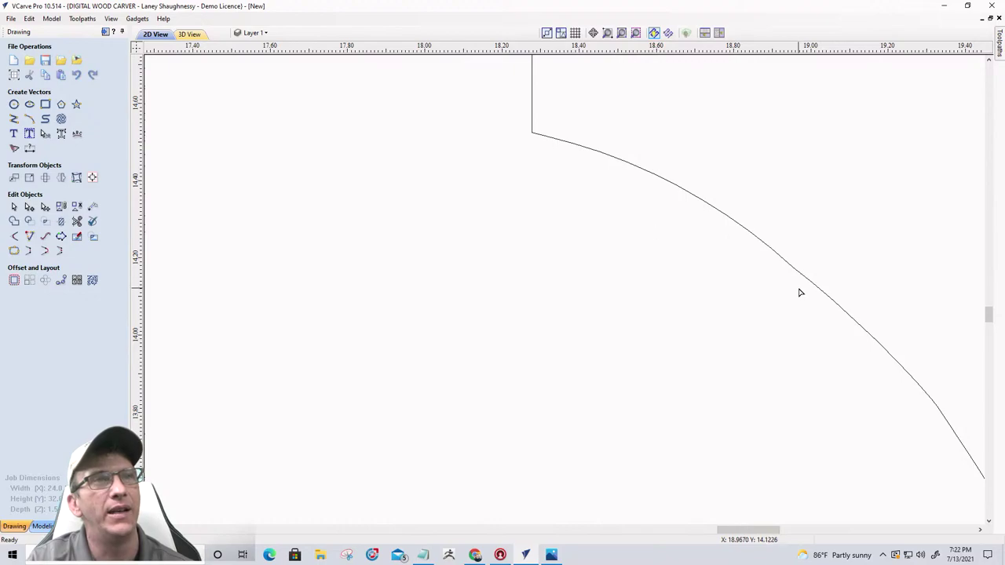
scroll(795, 278, down, 10)
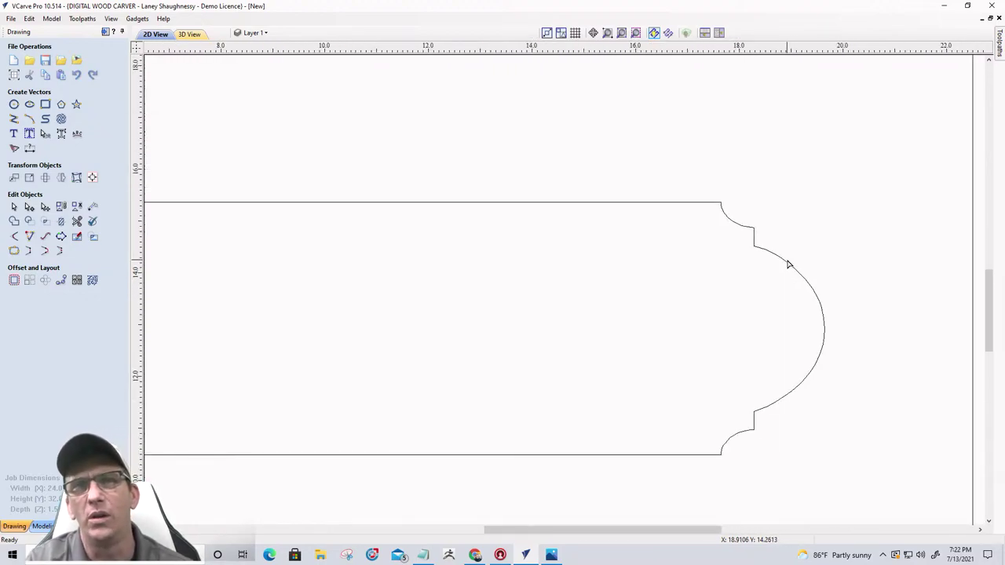
scroll(797, 252, down, 2)
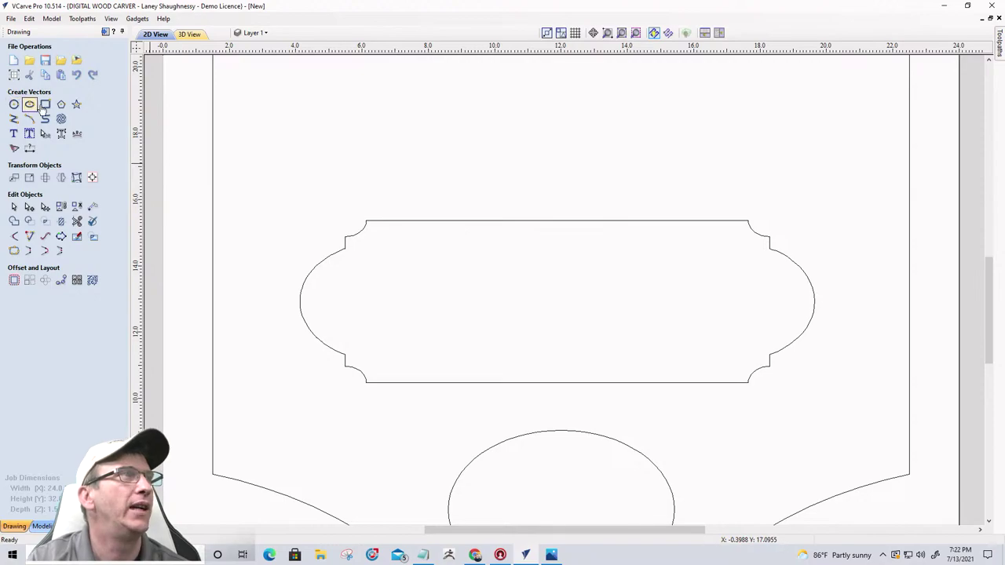
- Draw a 13 x 3 inch rectangle above the plaque and centre it on the material
click(45, 104)
scroll(506, 165, down, 1)
scroll(526, 103, down, 2)
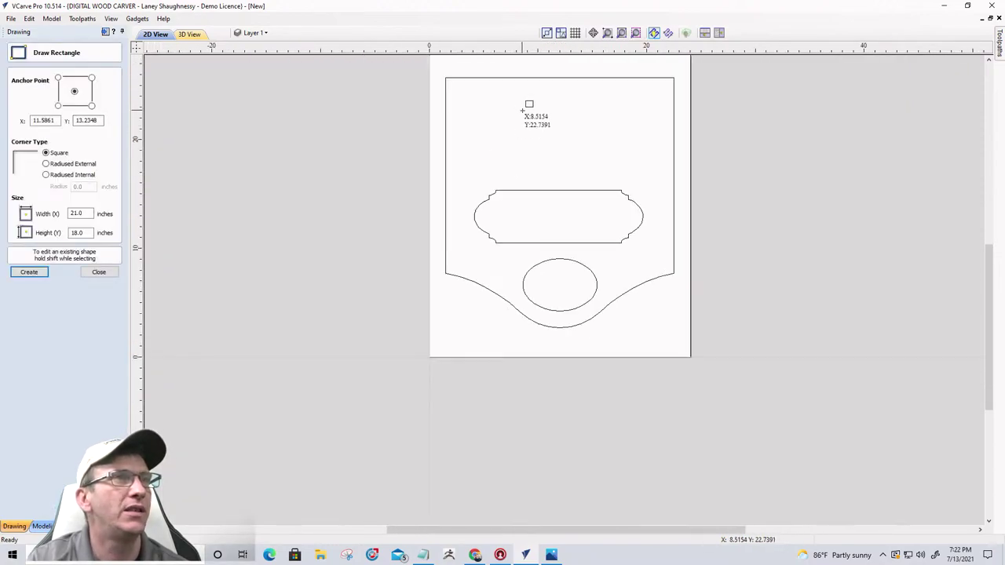
scroll(536, 124, up, 5)
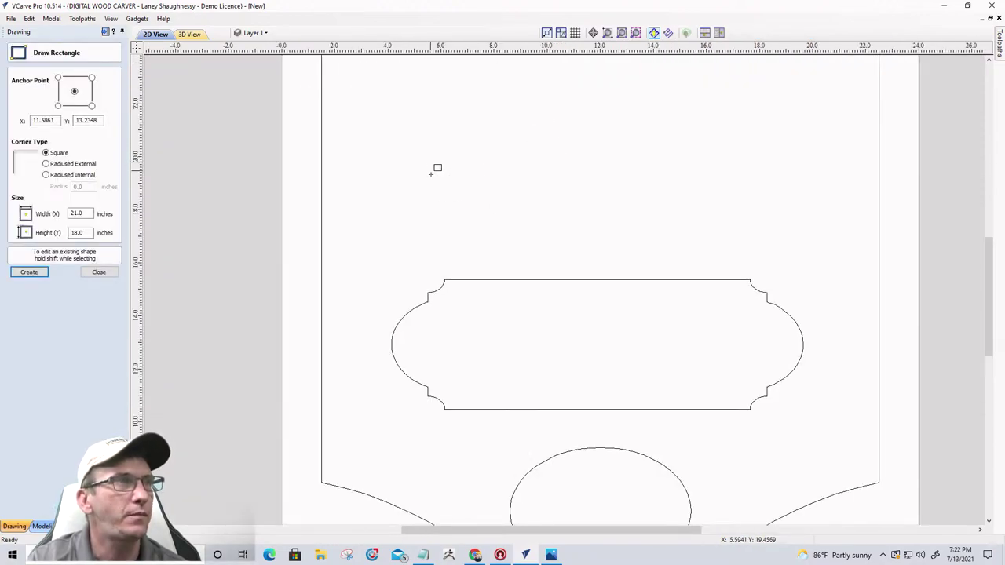
drag(430, 171, 774, 249)
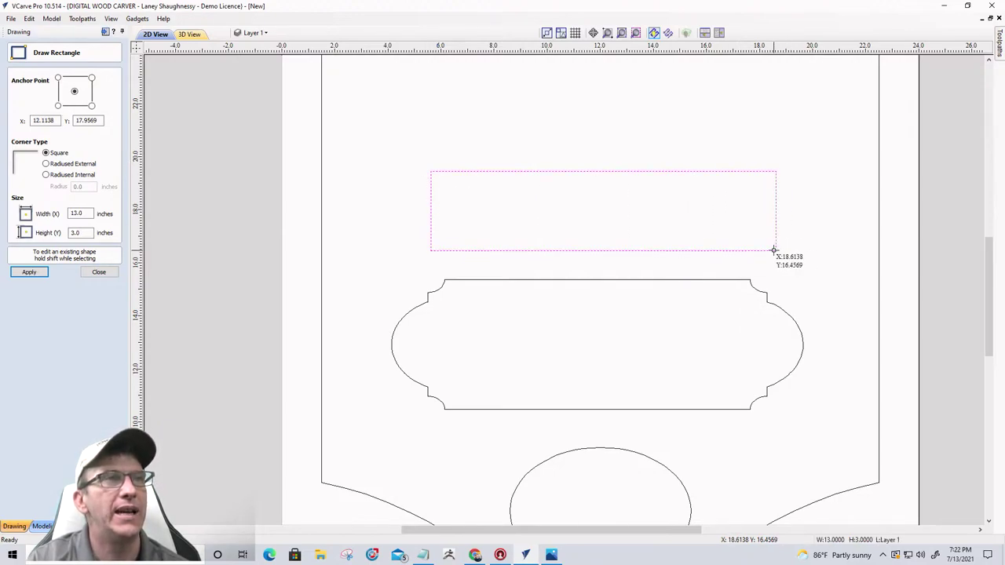
click(99, 272)
click(93, 179)
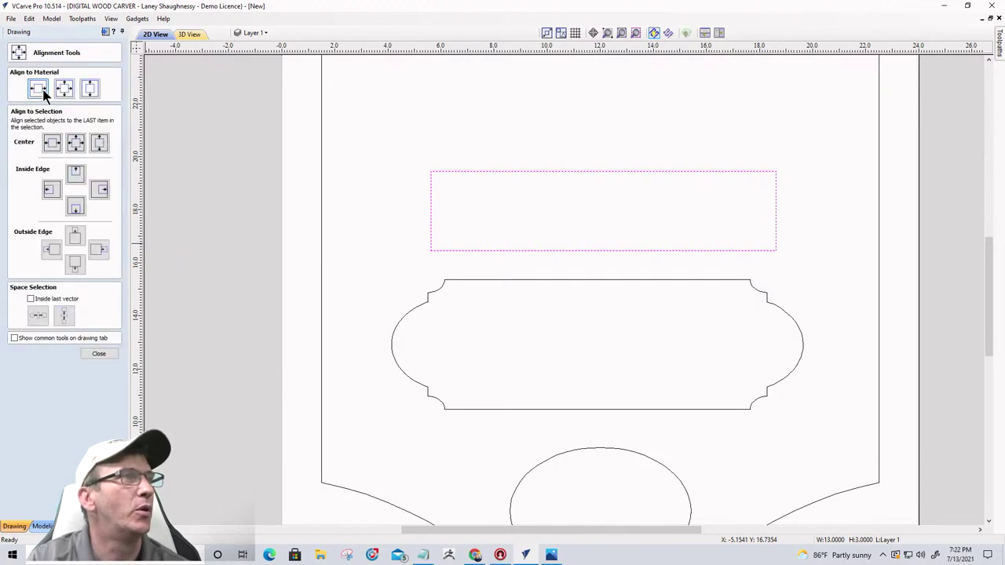
click(38, 89)
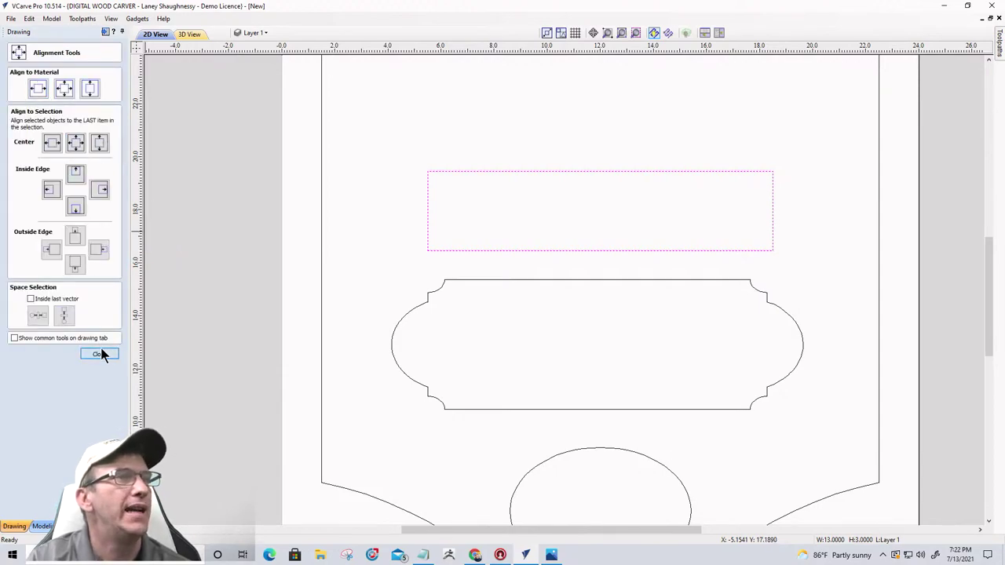
click(98, 353)
- Draw a 1.8 inch circle on the rectangle's left end and mirror a copy to its right end
click(13, 104)
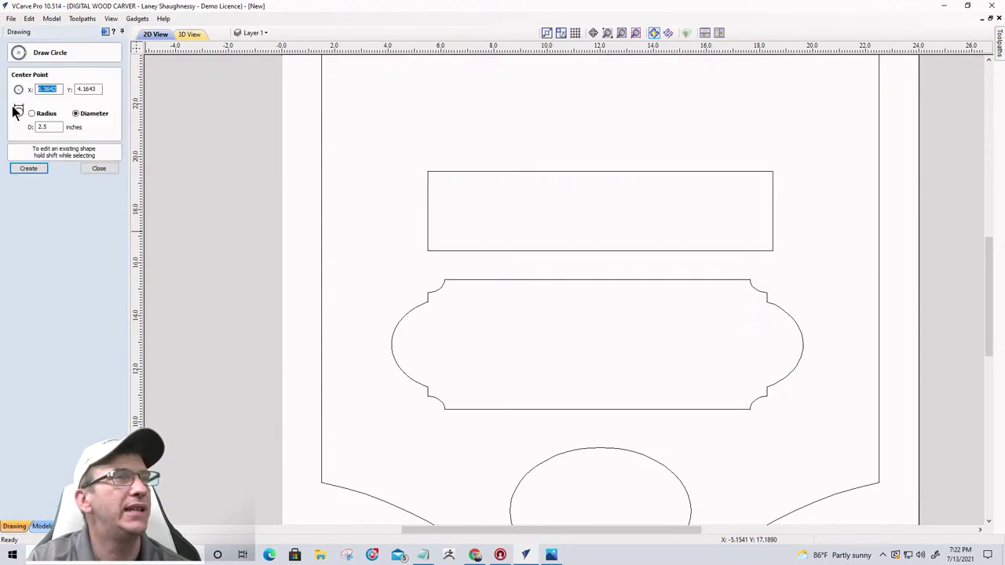
drag(430, 208, 454, 220)
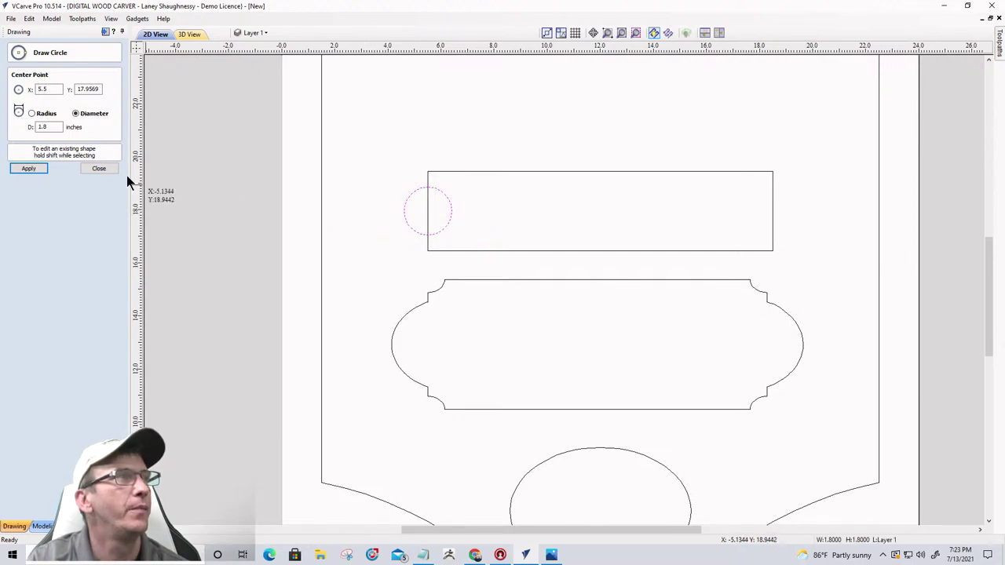
click(98, 168)
click(60, 178)
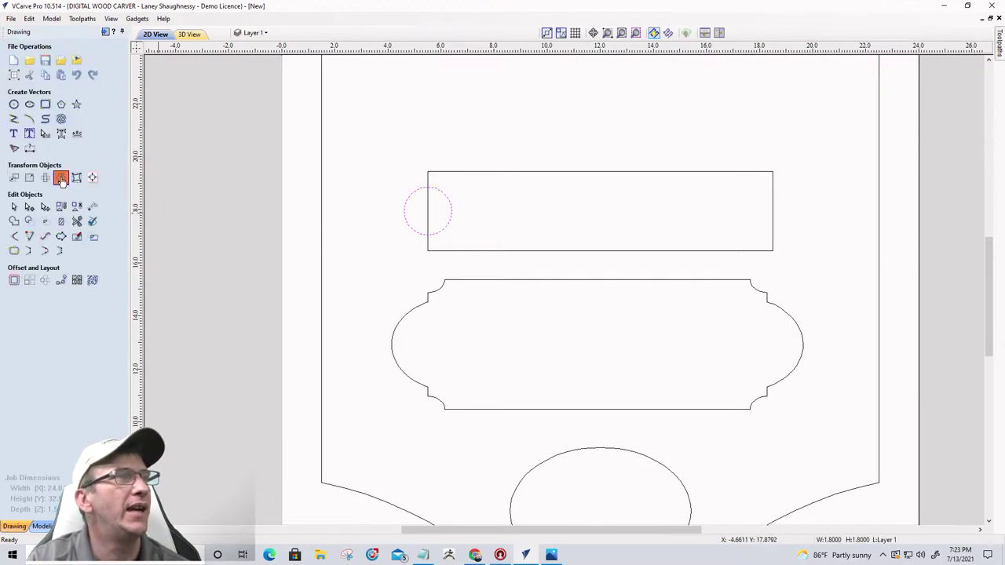
click(59, 171)
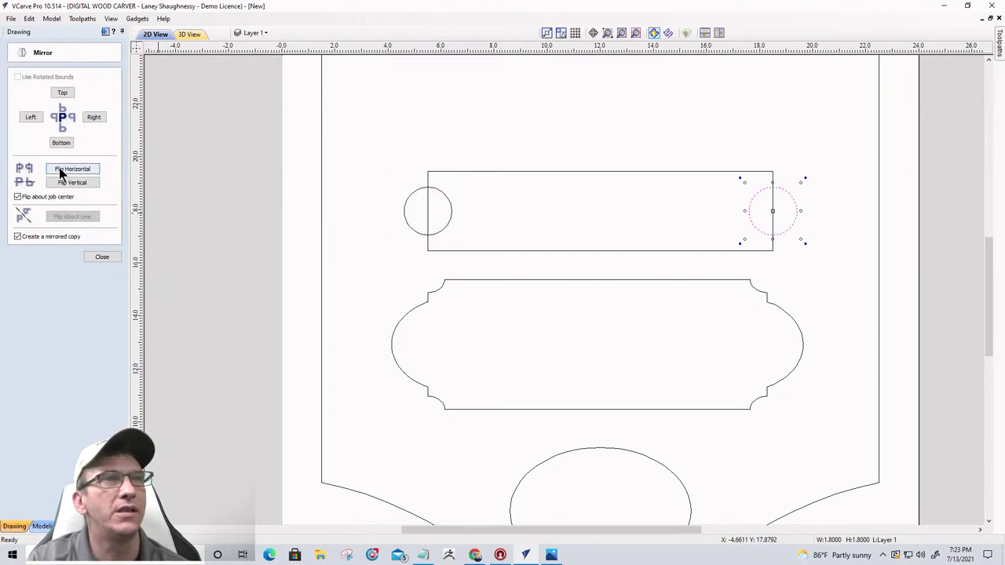
click(93, 256)
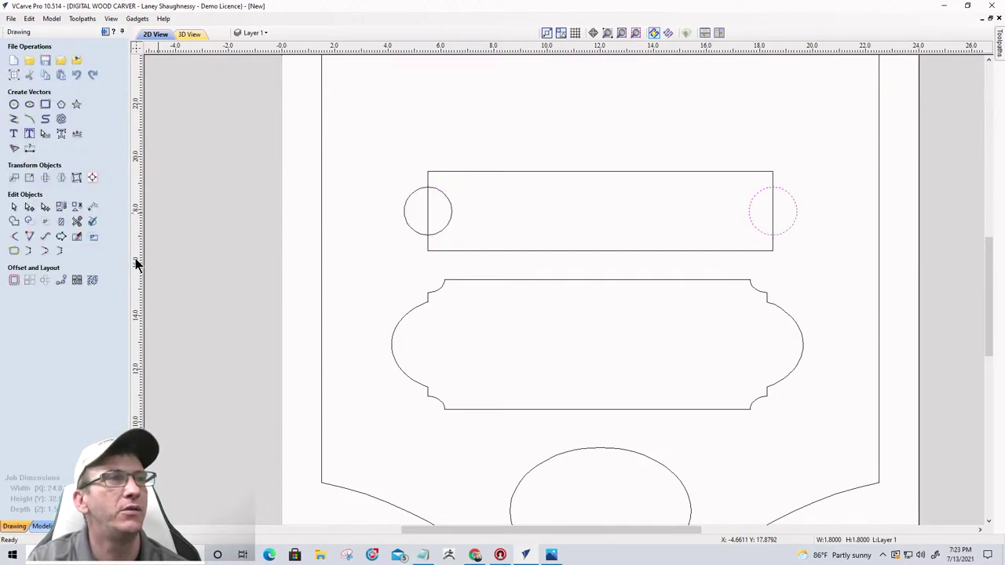
- Add a horizontal guide just below the rectangle's top and a vertical guide at about 6.15
scroll(426, 174, up, 3)
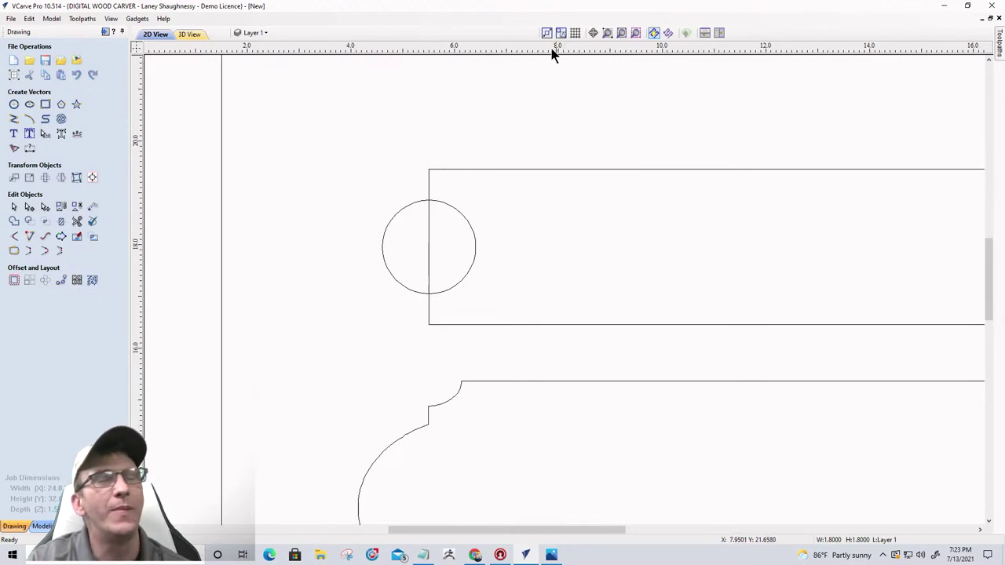
drag(548, 50, 428, 191)
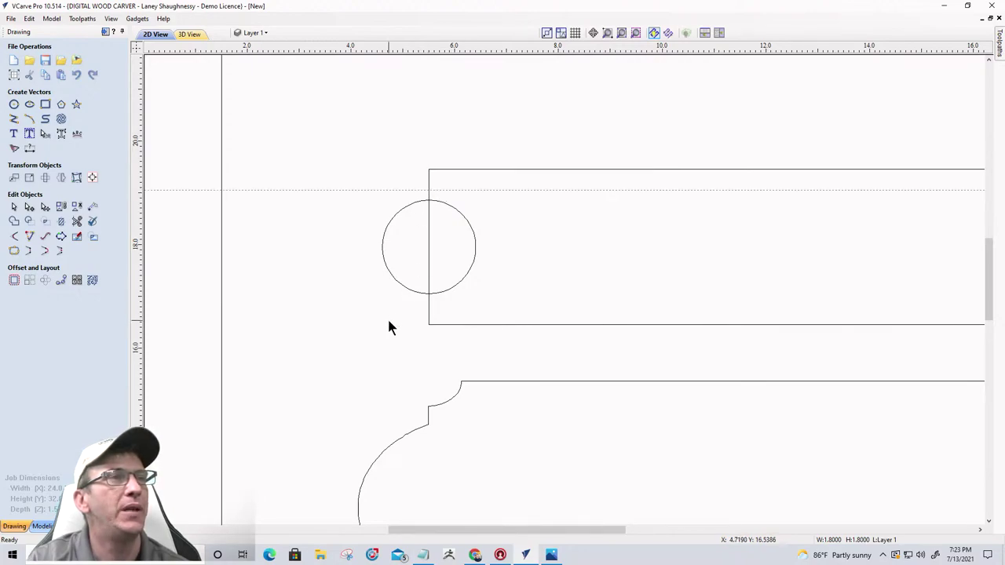
click(29, 119)
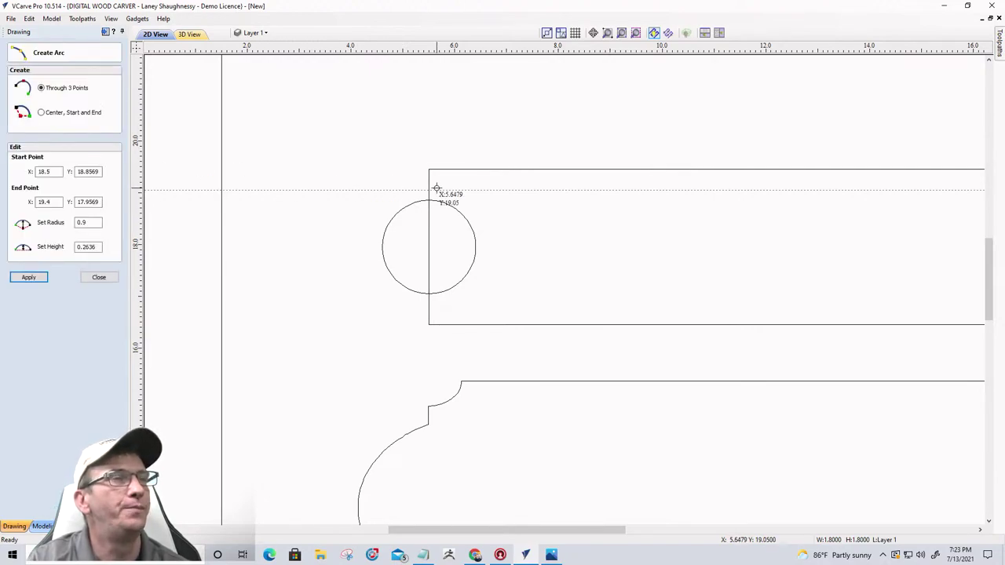
scroll(435, 189, up, 2)
scroll(332, 223, down, 3)
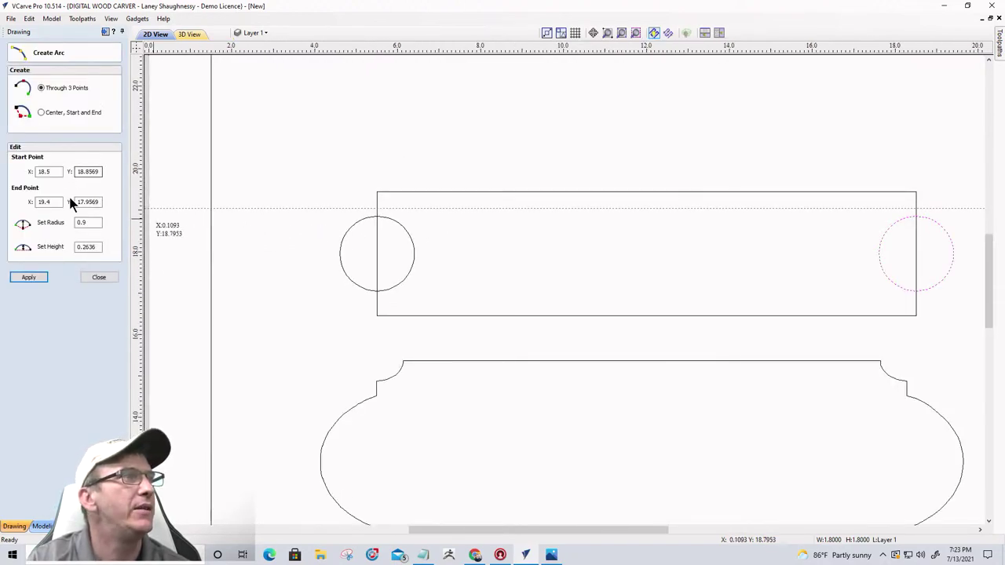
click(99, 278)
mouse_move(136, 238)
mouse_down()
mouse_move(364, 216)
mouse_move(403, 197)
mouse_up()
scroll(380, 209, up, 5)
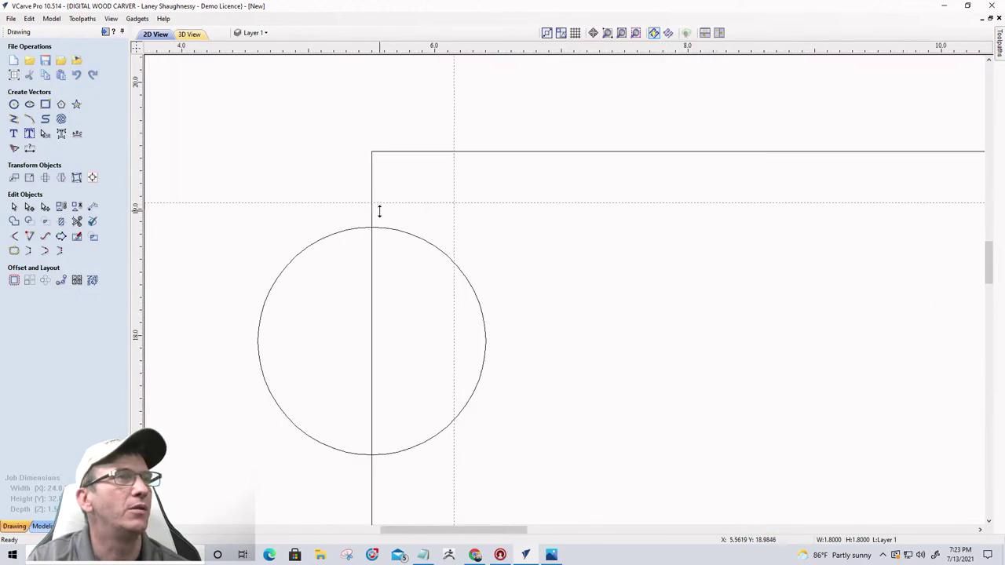
- Draw a small arc from the guide intersection to the rectangle's top edge at the top-left corner
click(29, 118)
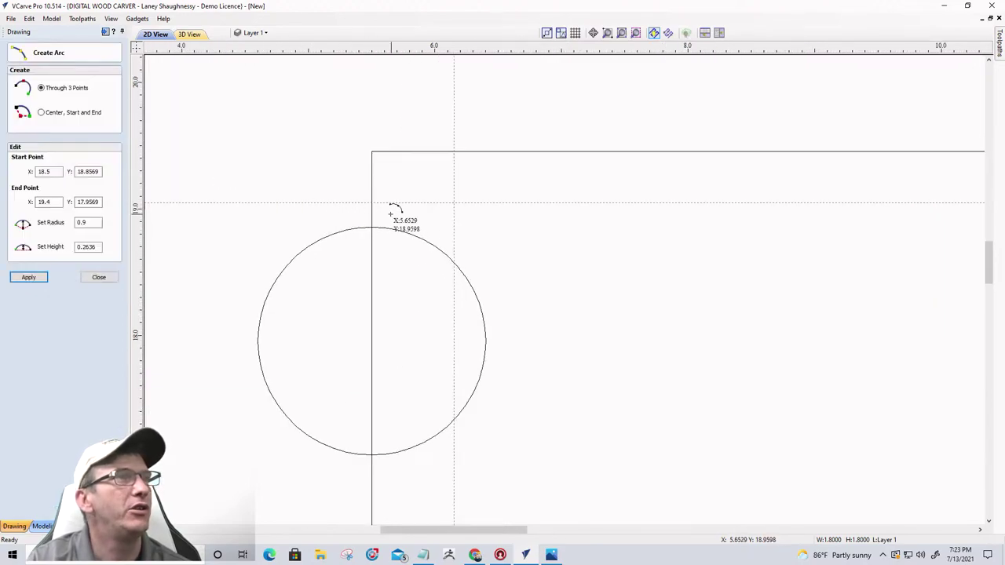
click(372, 202)
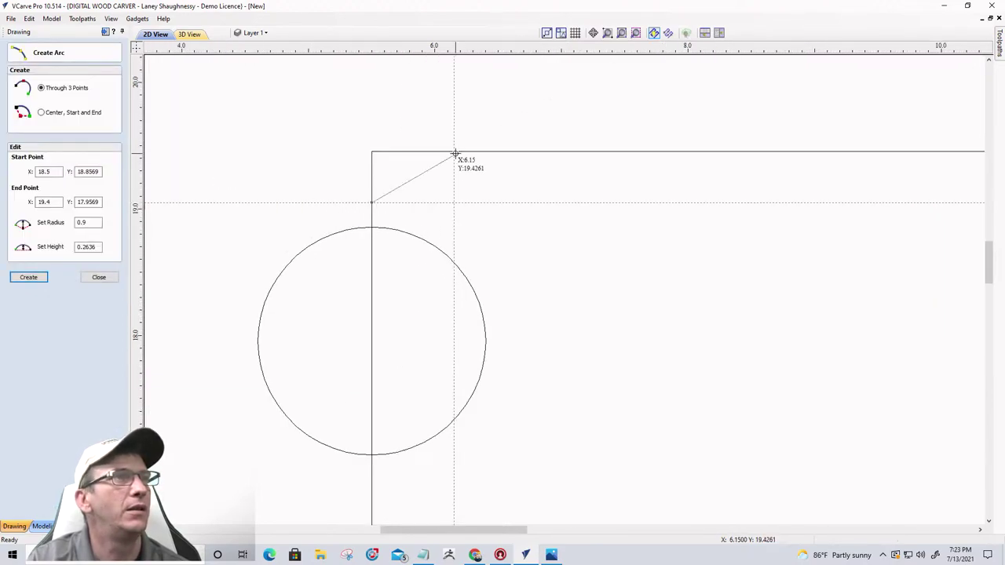
click(453, 151)
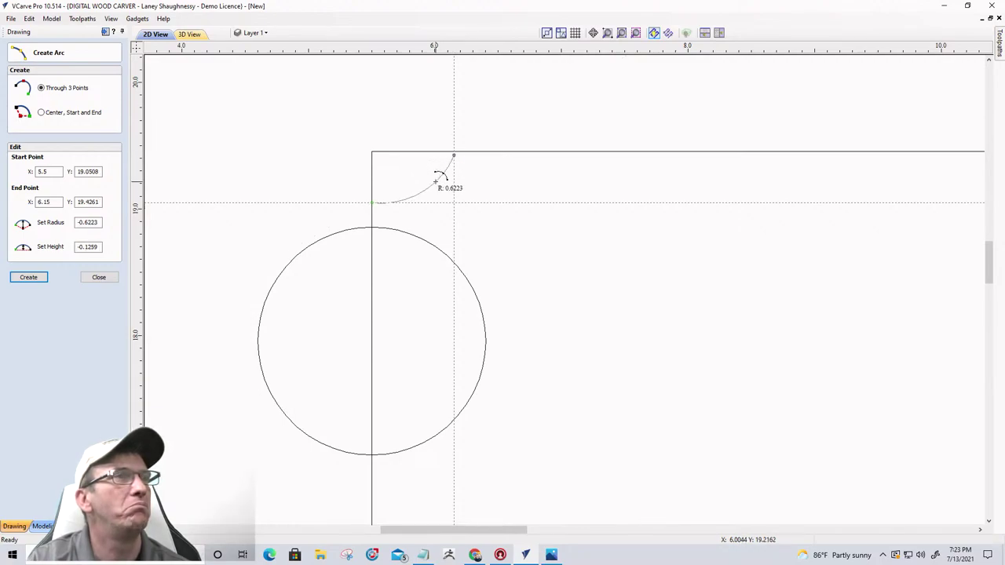
click(441, 176)
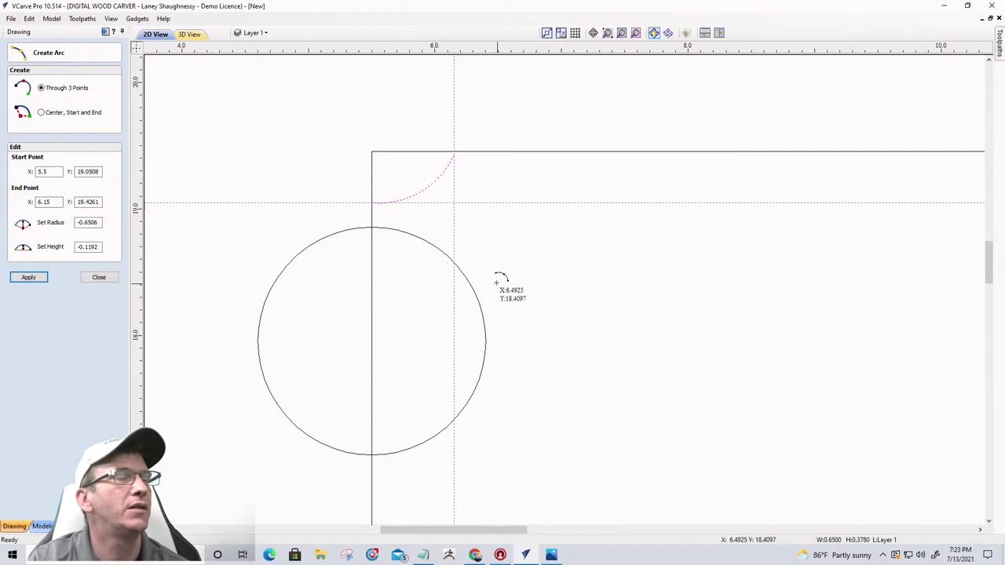
scroll(471, 263, down, 2)
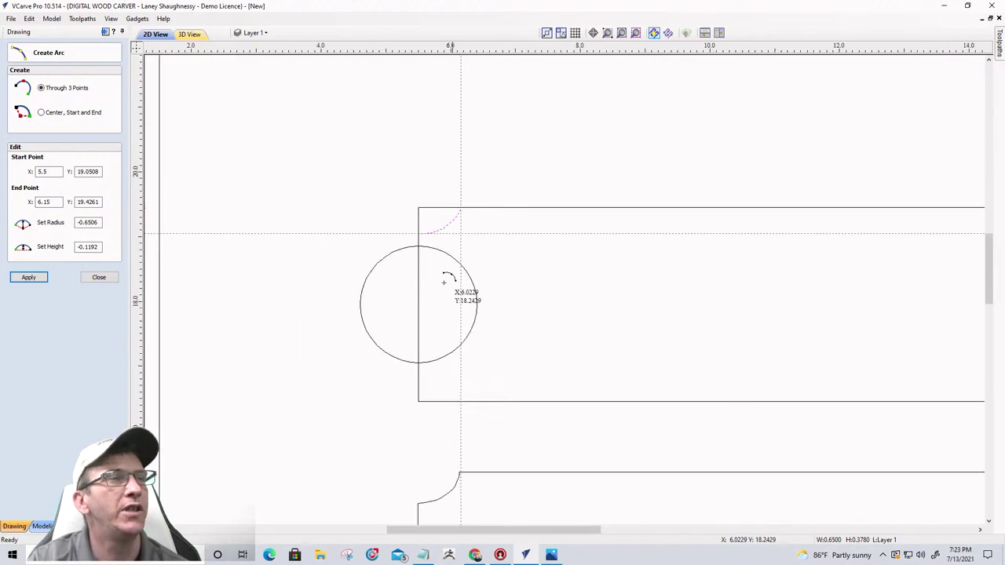
scroll(271, 210, down, 2)
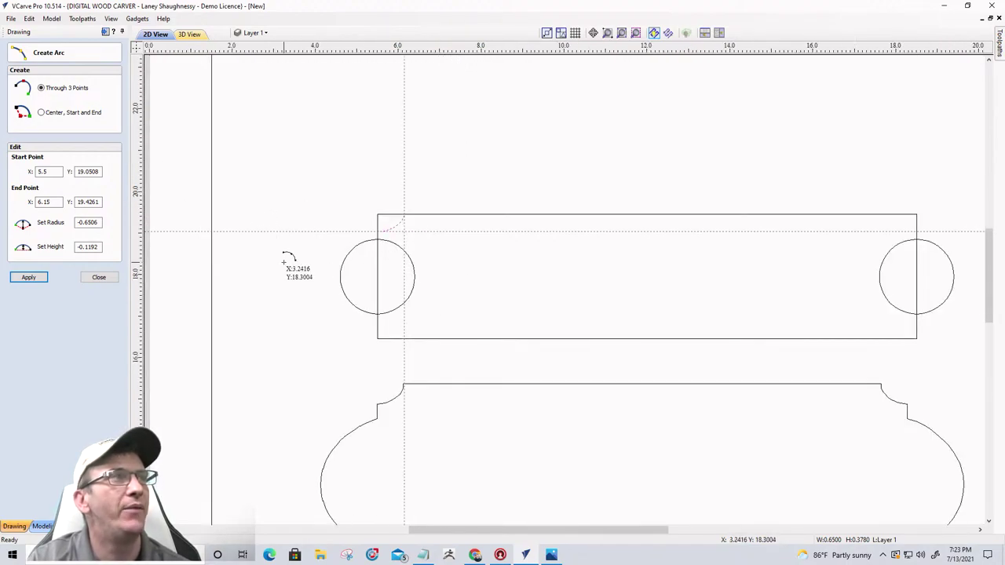
click(98, 278)
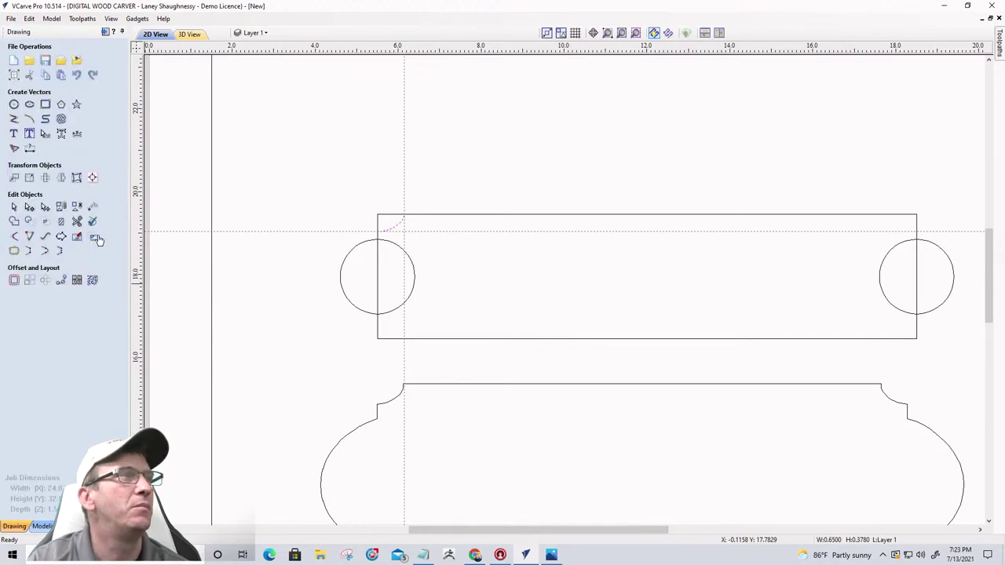
click(77, 178)
click(105, 332)
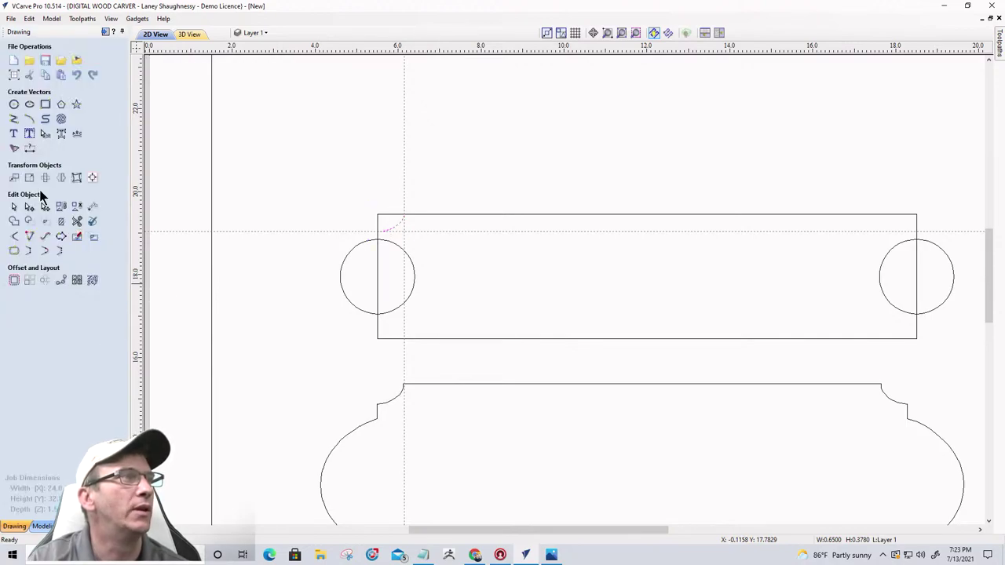
click(59, 180)
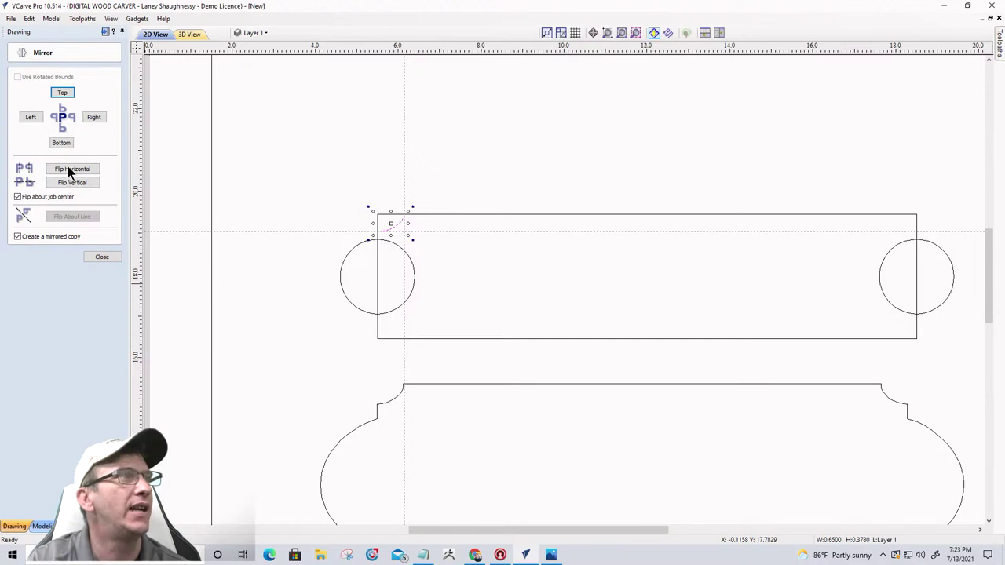
- Mirror a copy of the corner arc to the rectangle's top-right corner
click(69, 170)
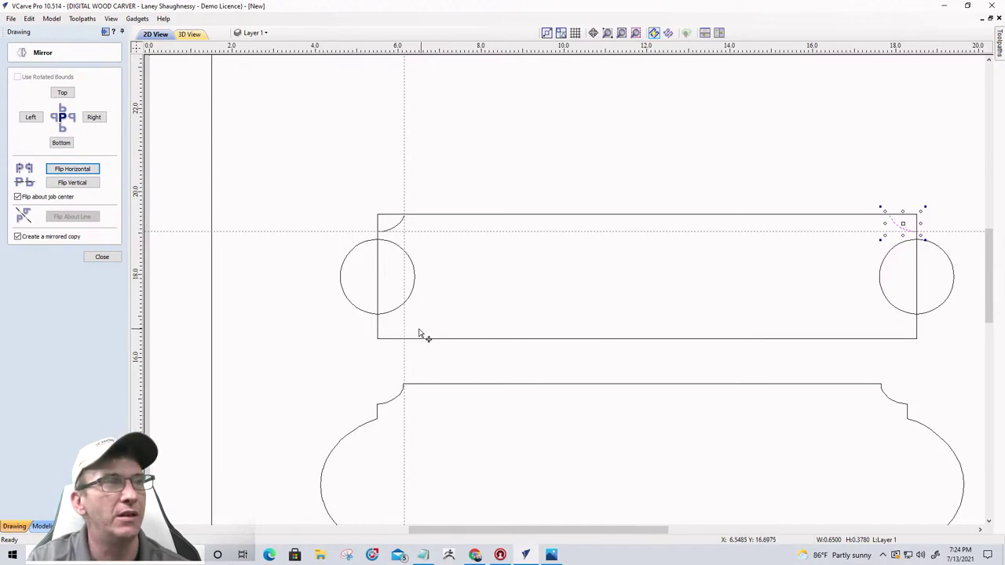
click(102, 258)
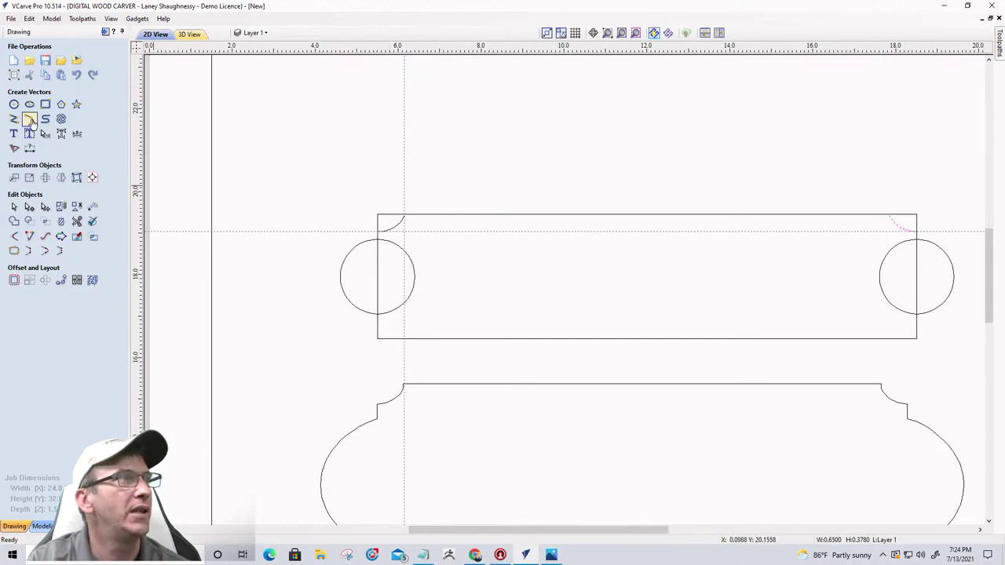
click(29, 120)
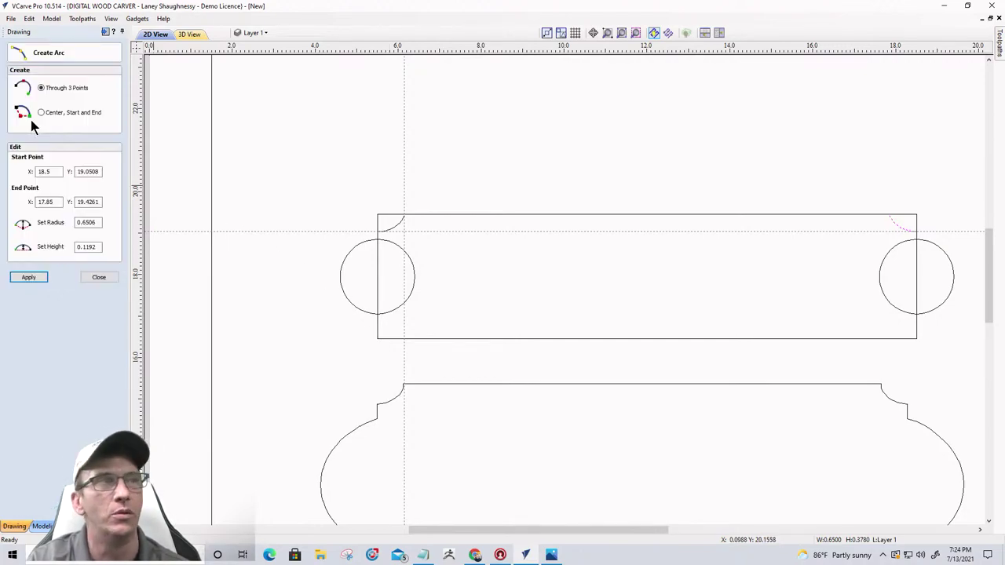
click(378, 274)
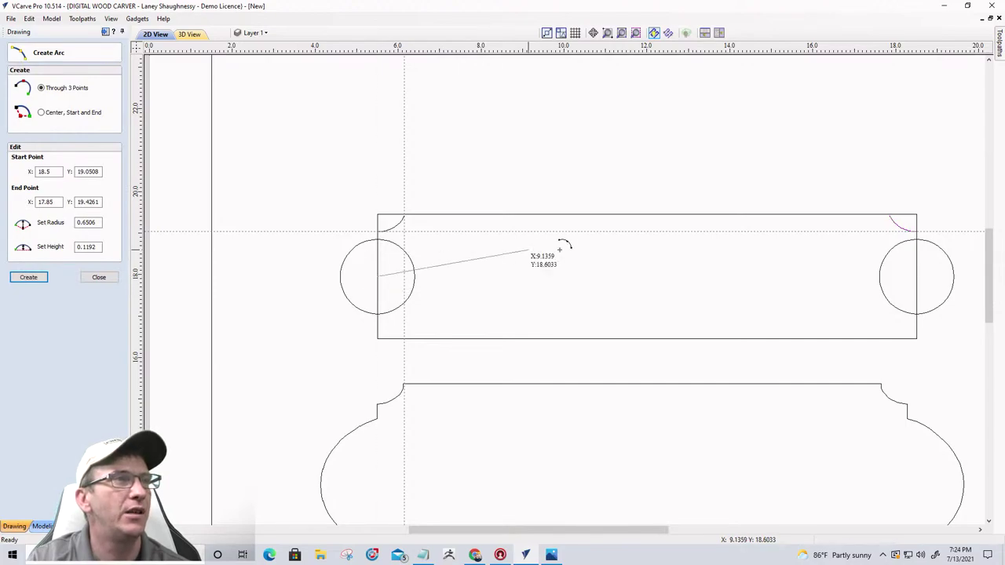
click(917, 275)
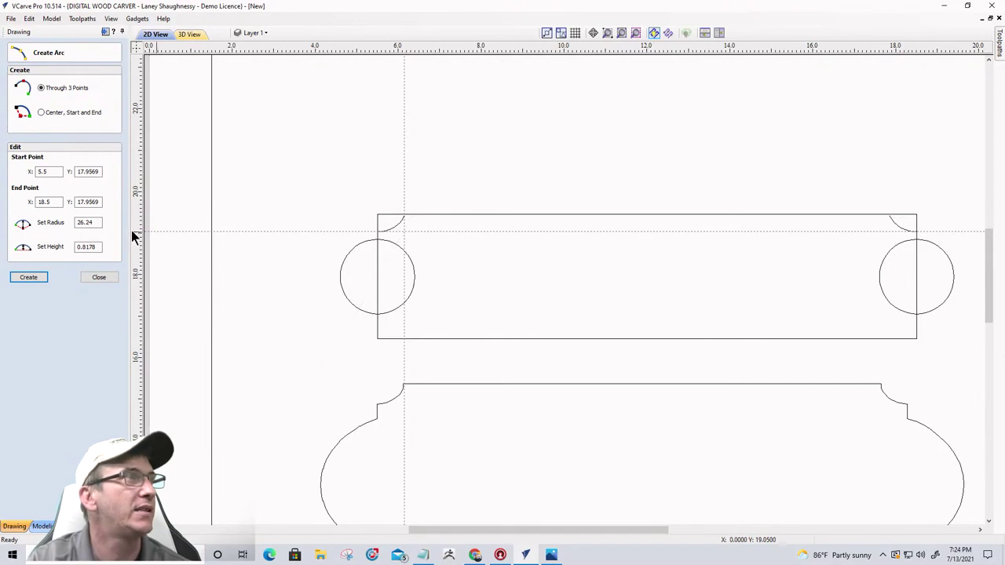
click(100, 278)
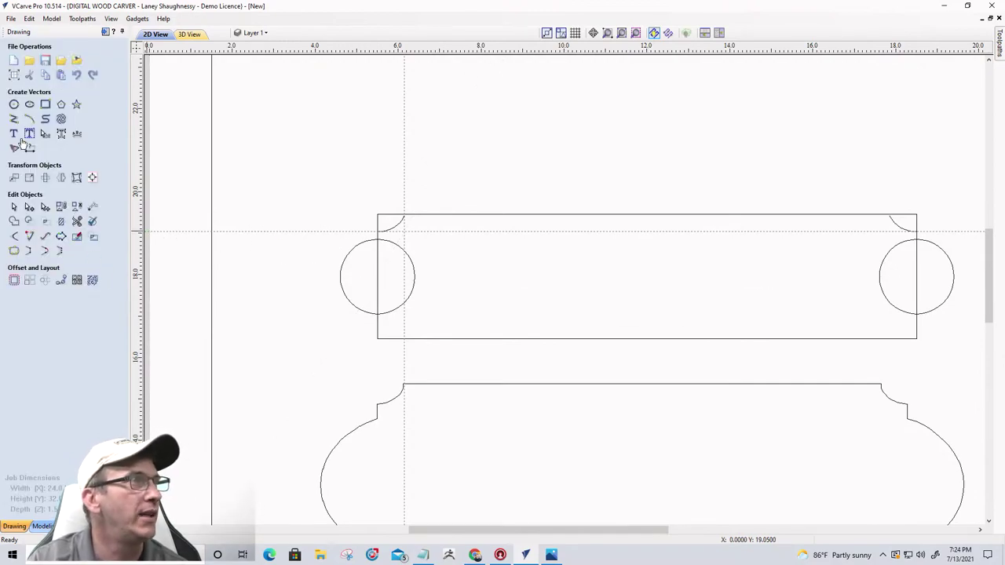
- Draw a horizontal line from the left circle's centre to the right circle's centre
click(14, 118)
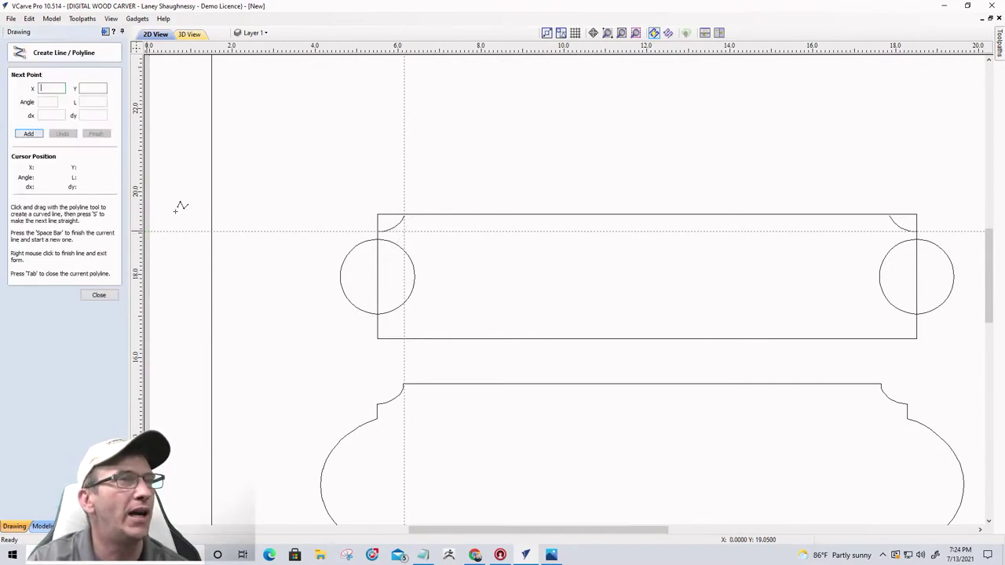
click(378, 279)
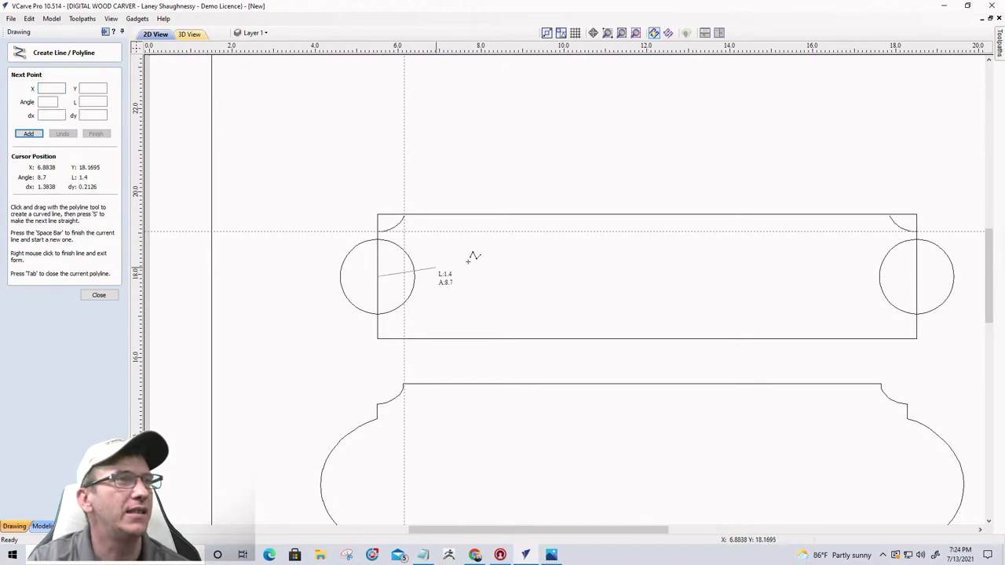
click(916, 276)
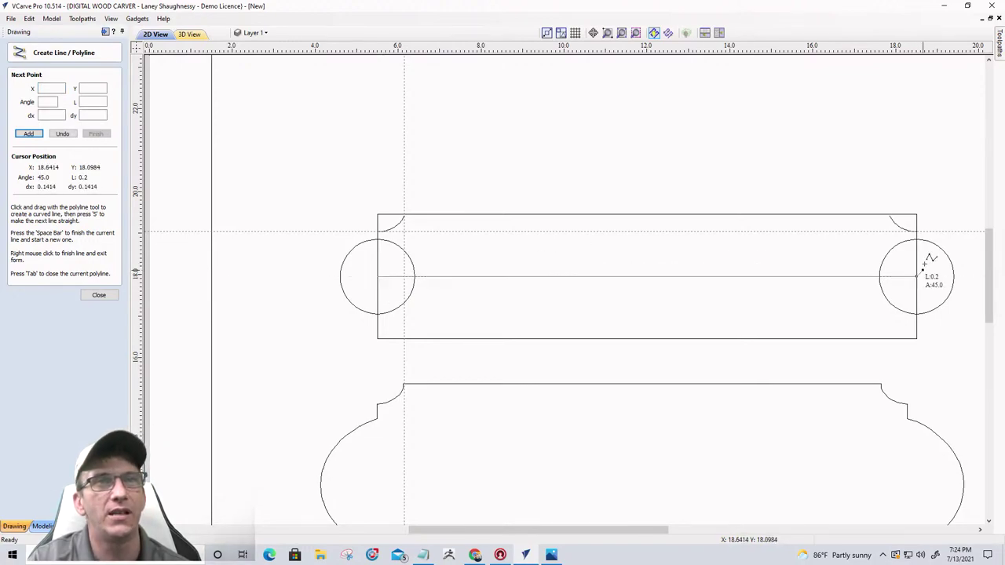
key(space)
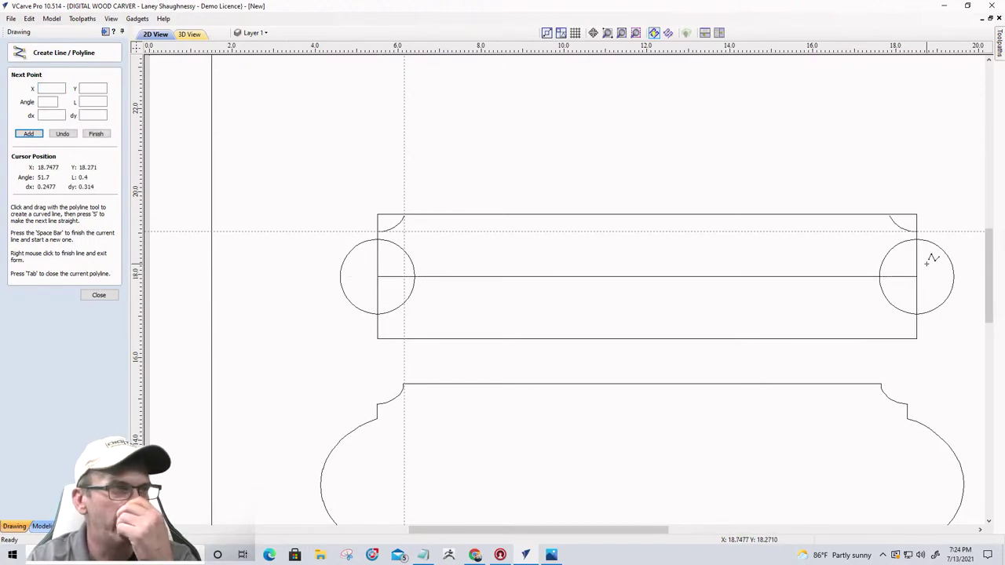
- Flip both top arcs about the centre line onto the bottom corners, then delete the centre line
click(99, 295)
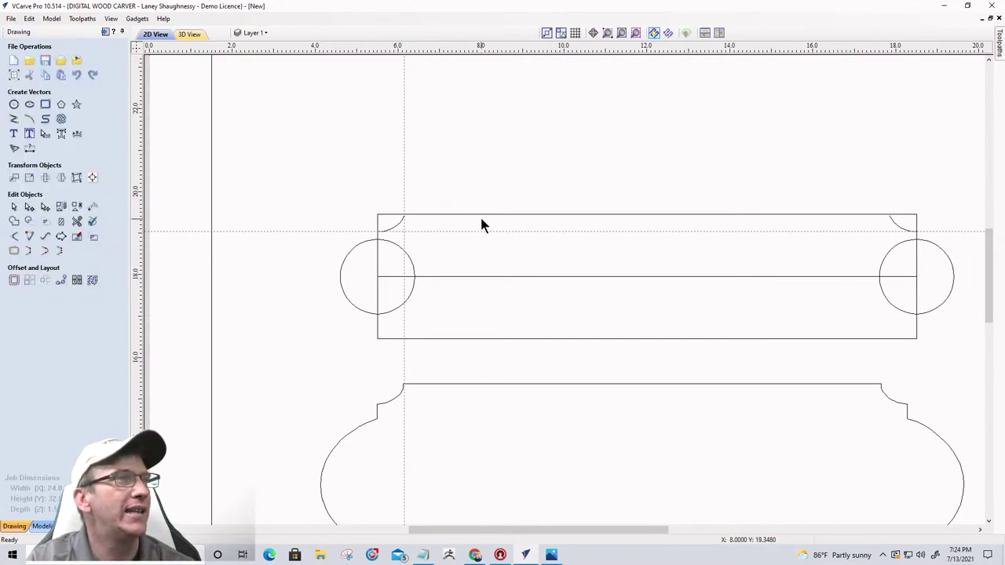
click(396, 223)
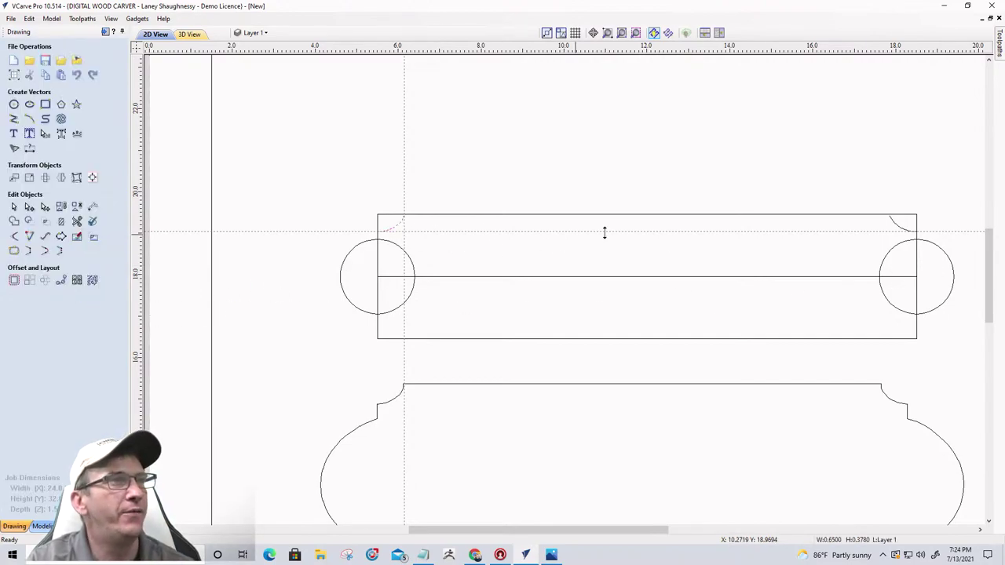
shift+click(900, 230)
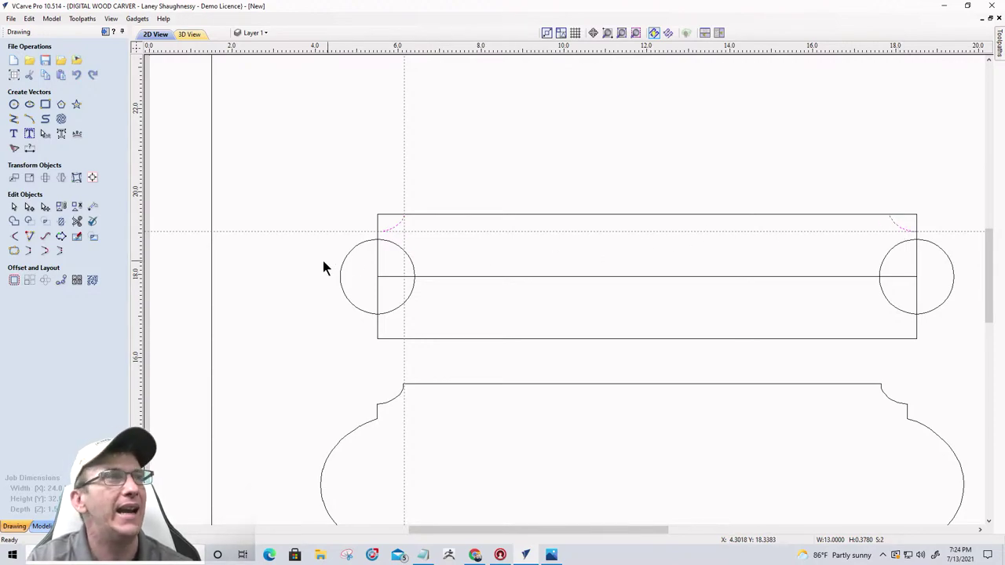
shift+click(518, 277)
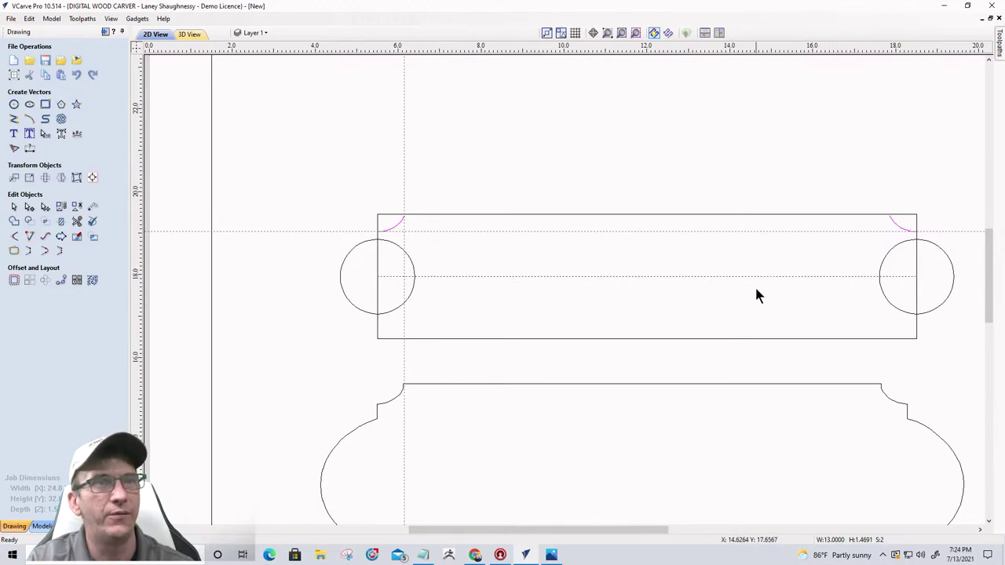
click(60, 178)
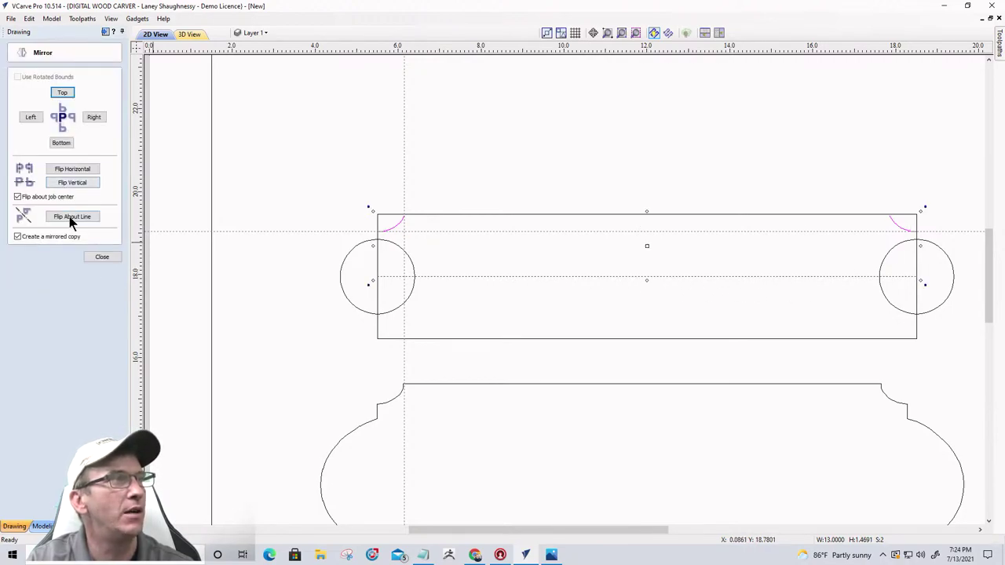
click(72, 217)
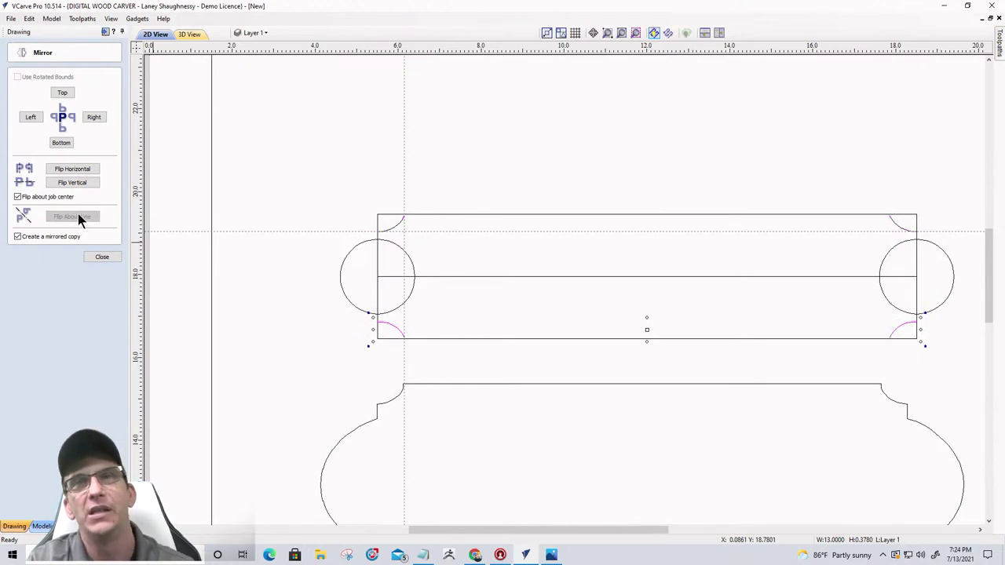
click(102, 258)
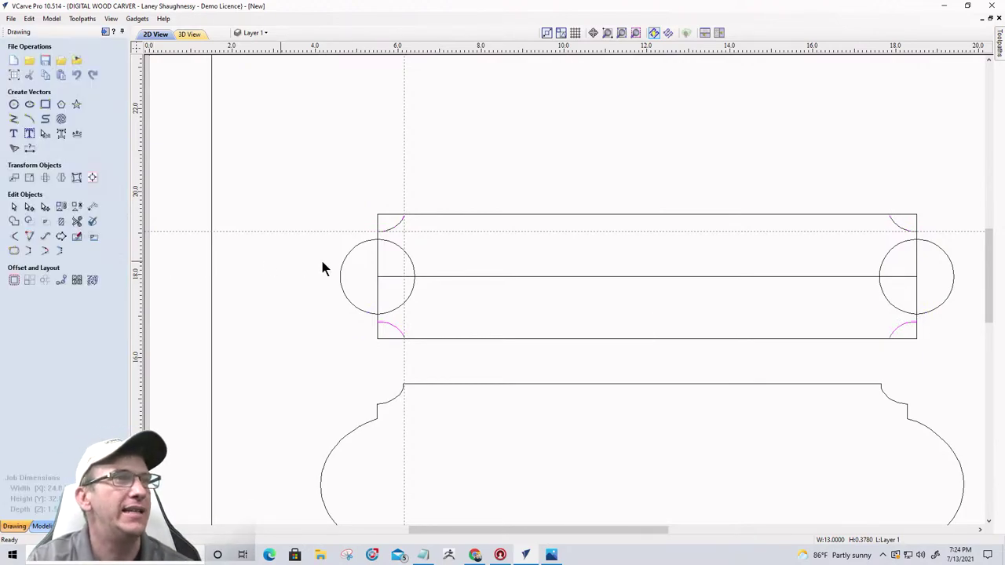
click(464, 277)
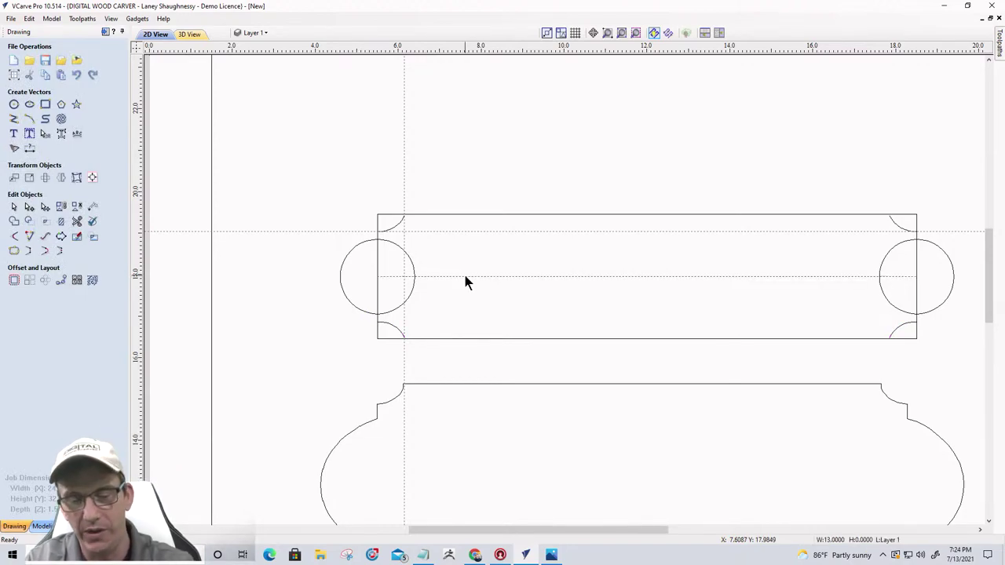
key(Delete)
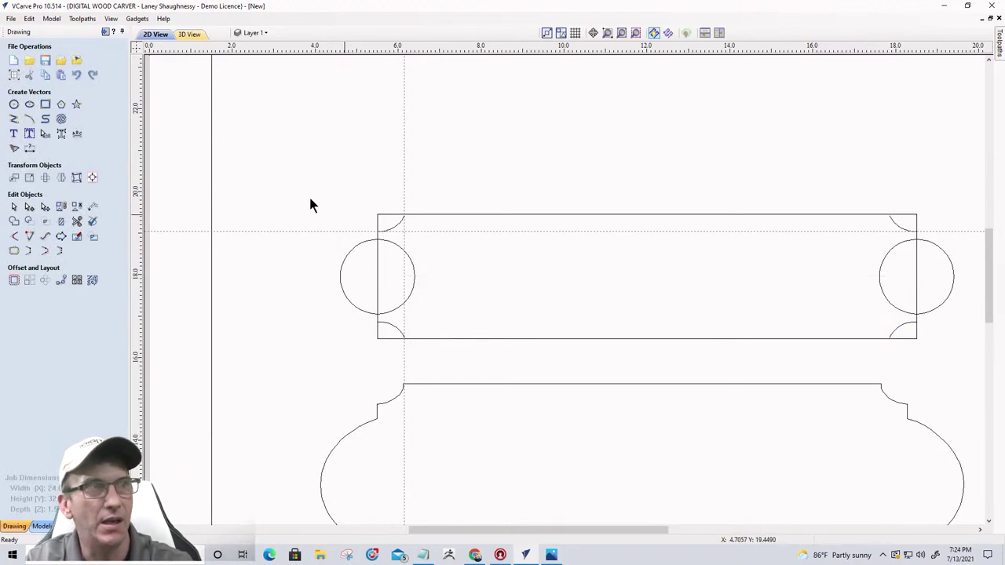
- Undo twice to remove the mirrored arcs, keeping only the top-left corner arc
click(76, 221)
scroll(391, 217, up, 3)
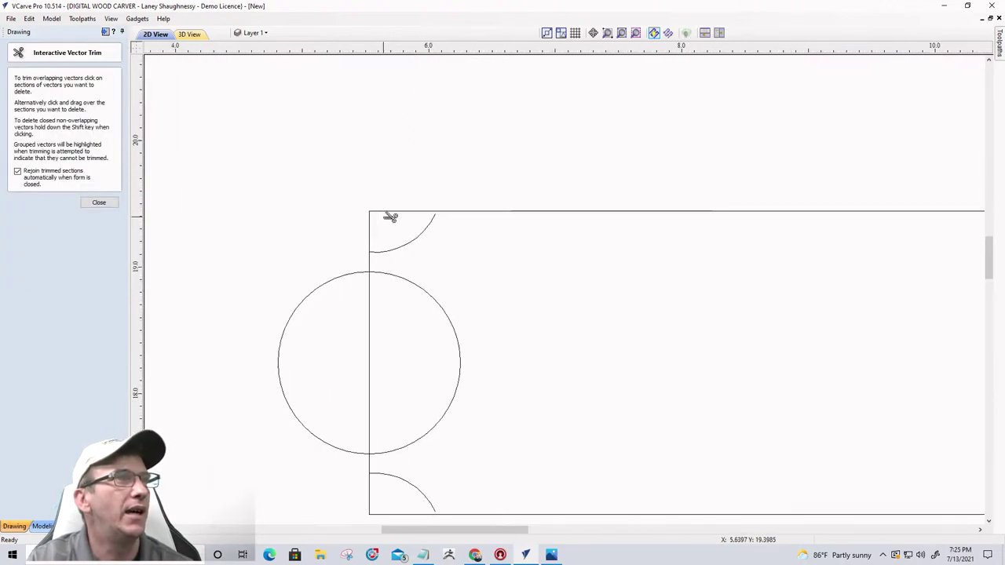
scroll(389, 216, up, 3)
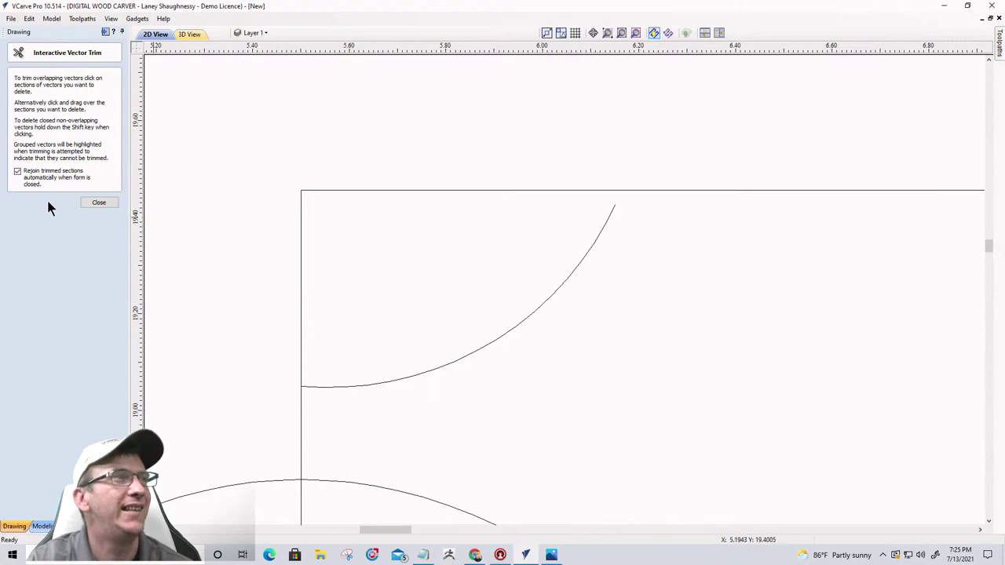
click(97, 202)
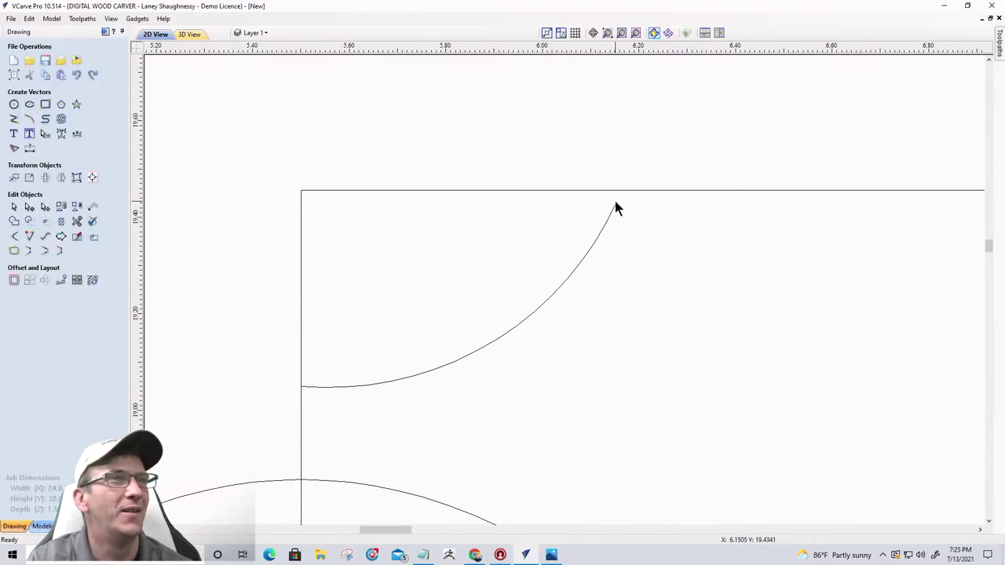
scroll(615, 206, down, 8)
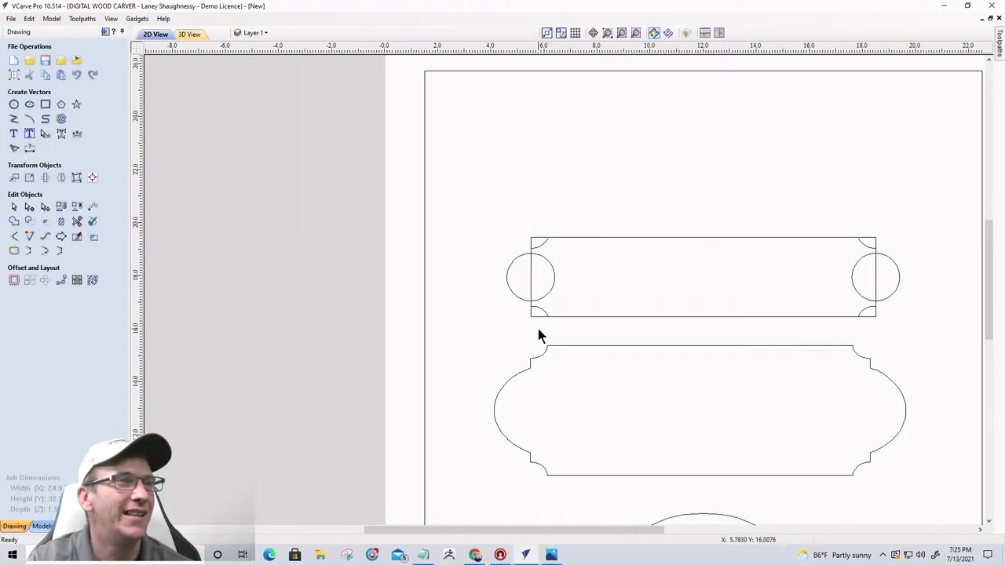
scroll(496, 228, up, 8)
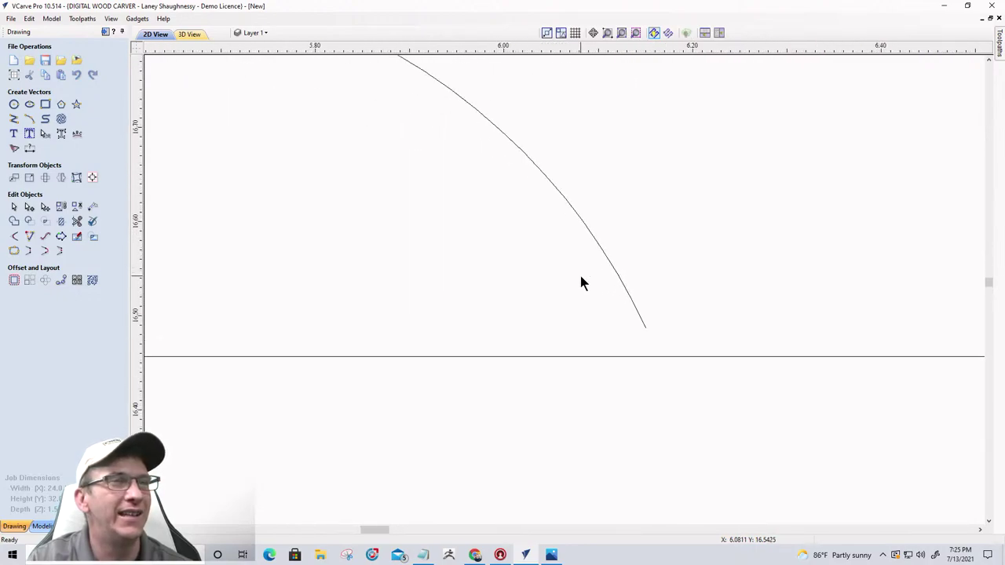
scroll(580, 283, down, 5)
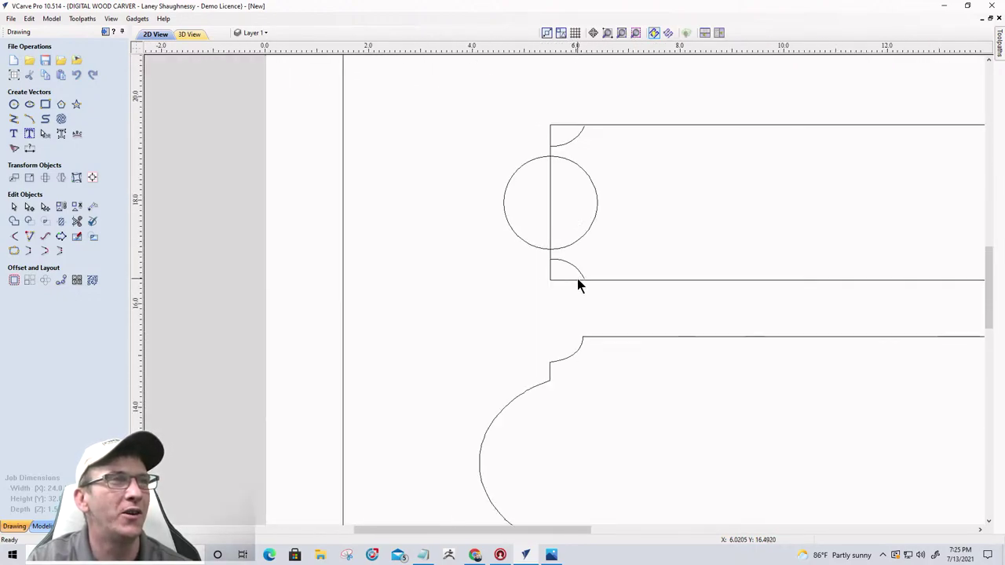
scroll(578, 279, down, 4)
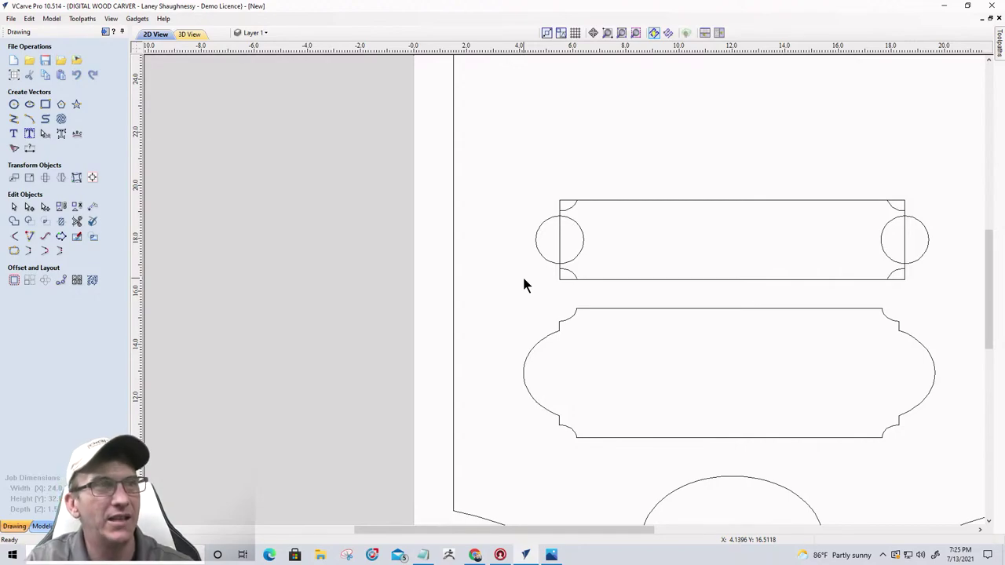
key(ctrl+z)
key(ctrl+z)
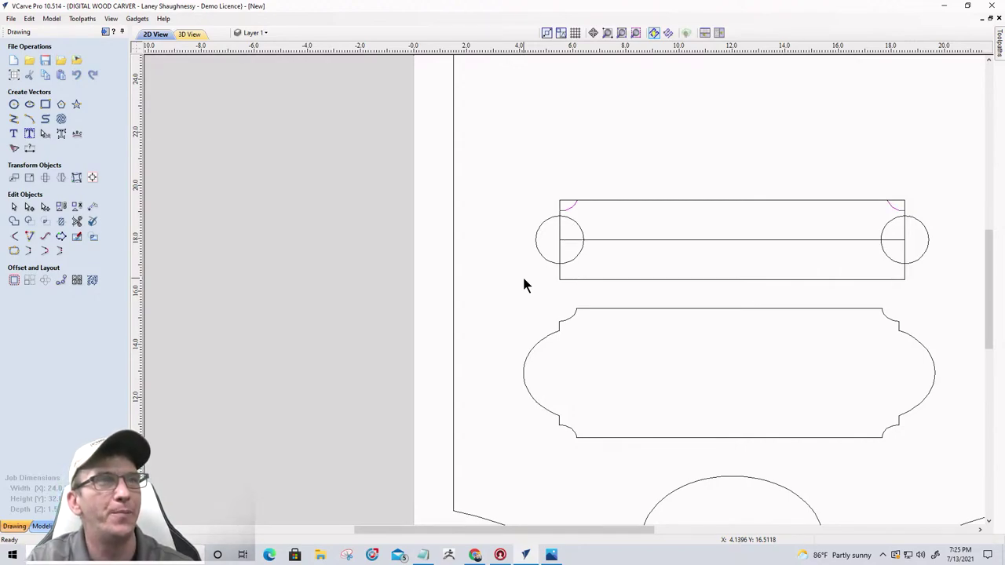
key(ctrl+z)
key(ctrl+z)
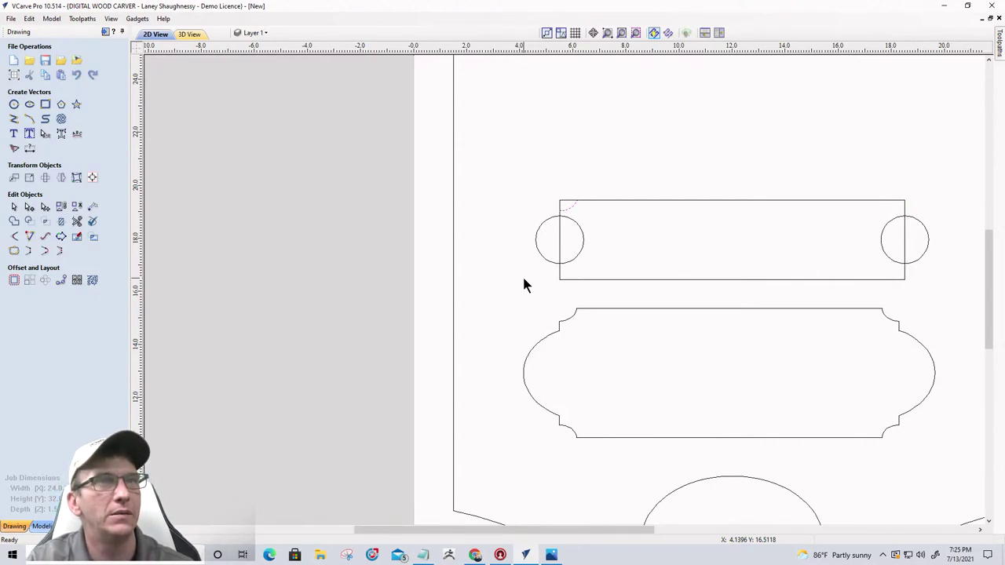
scroll(581, 203, up, 1)
scroll(556, 251, up, 5)
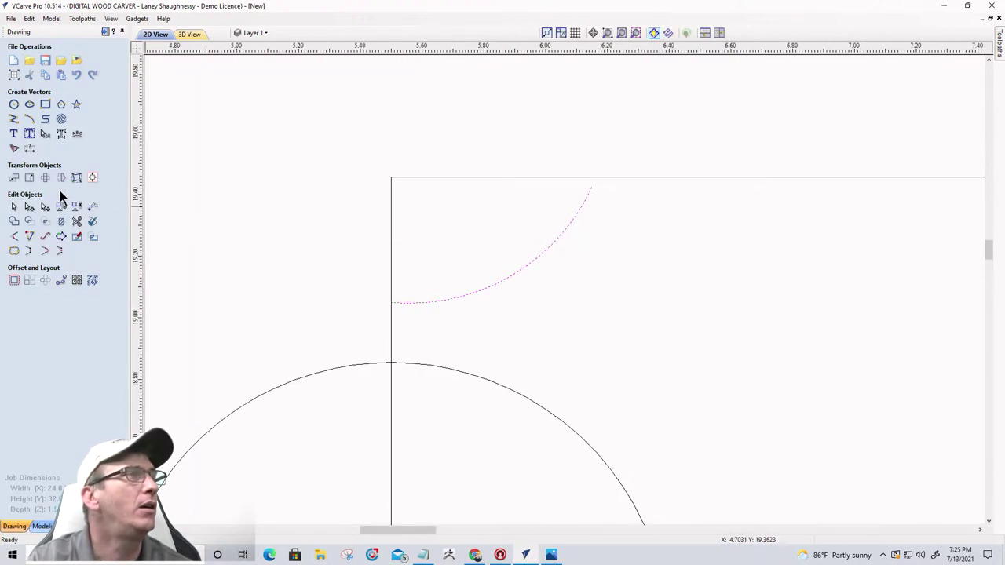
- Extend the top-left corner arc so it meets the rectangle's top edge
click(30, 237)
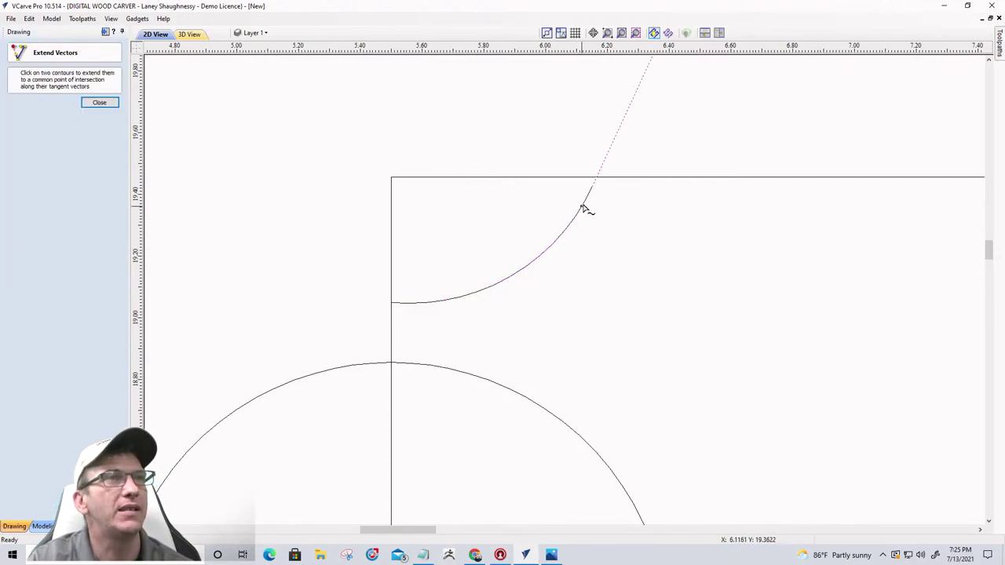
click(623, 177)
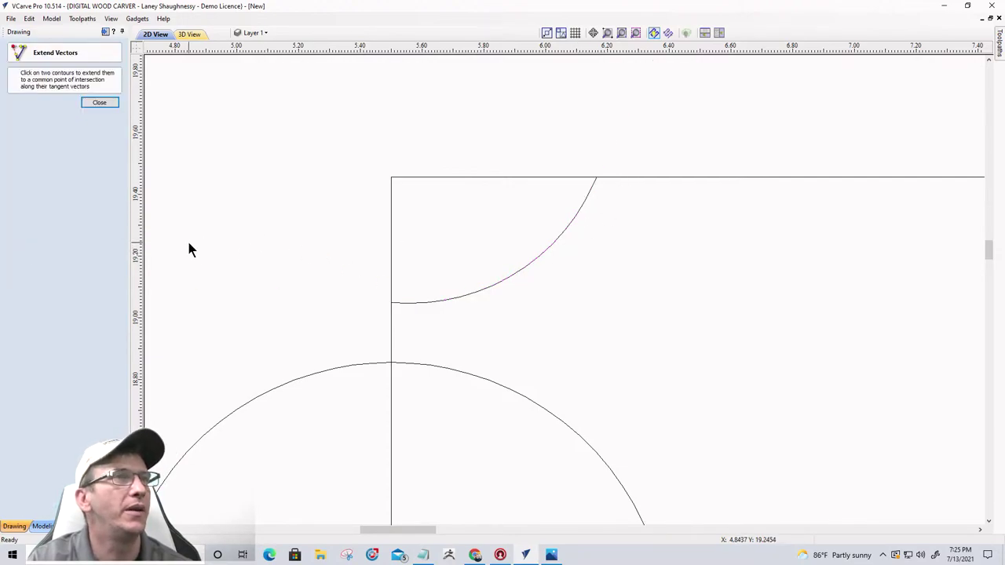
scroll(594, 172, up, 3)
scroll(594, 173, down, 4)
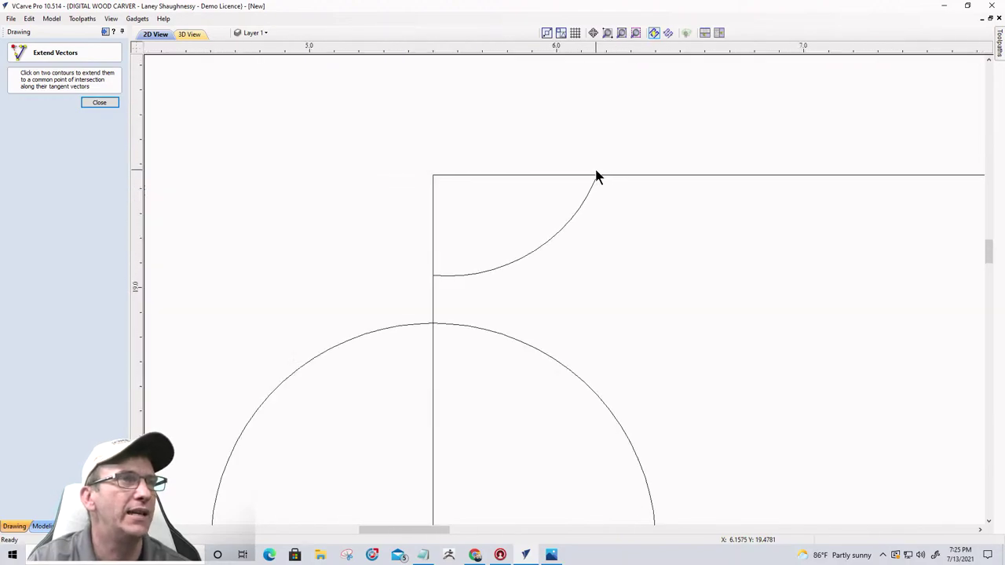
scroll(550, 180, down, 6)
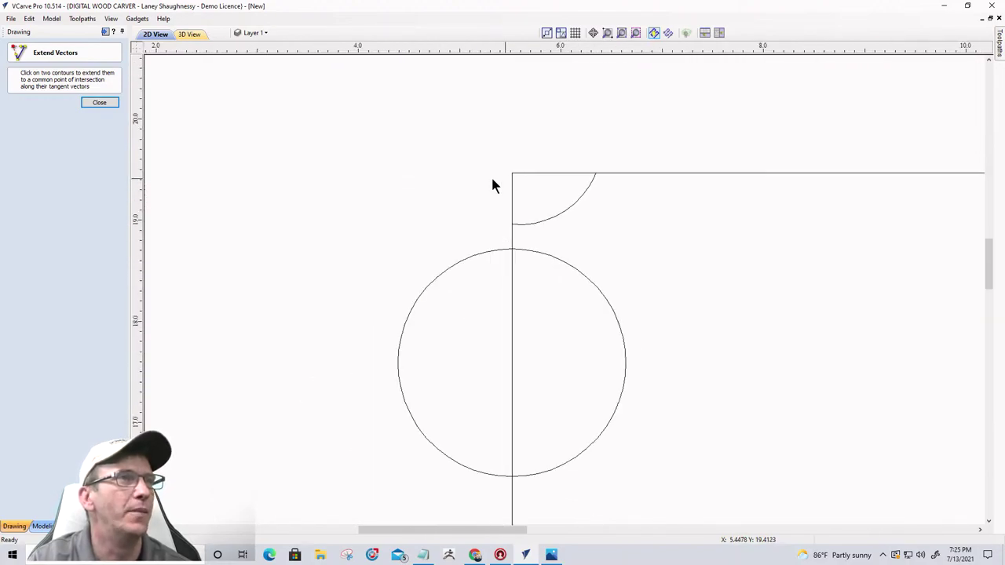
click(94, 105)
- Flip a mirrored copy of the corner arc horizontally to the top-right corner
click(437, 201)
scroll(338, 204, down, 2)
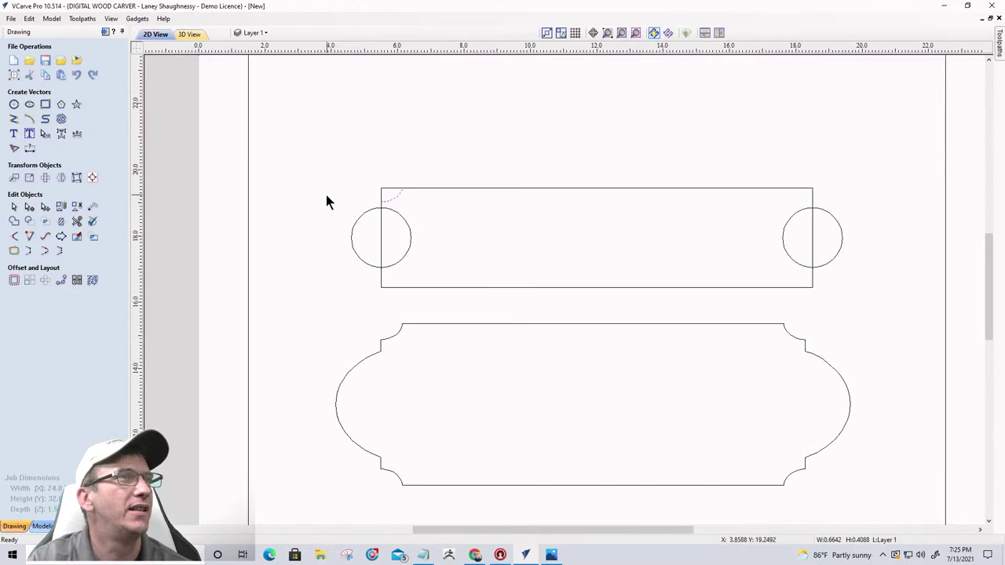
scroll(325, 202, up, 1)
click(75, 206)
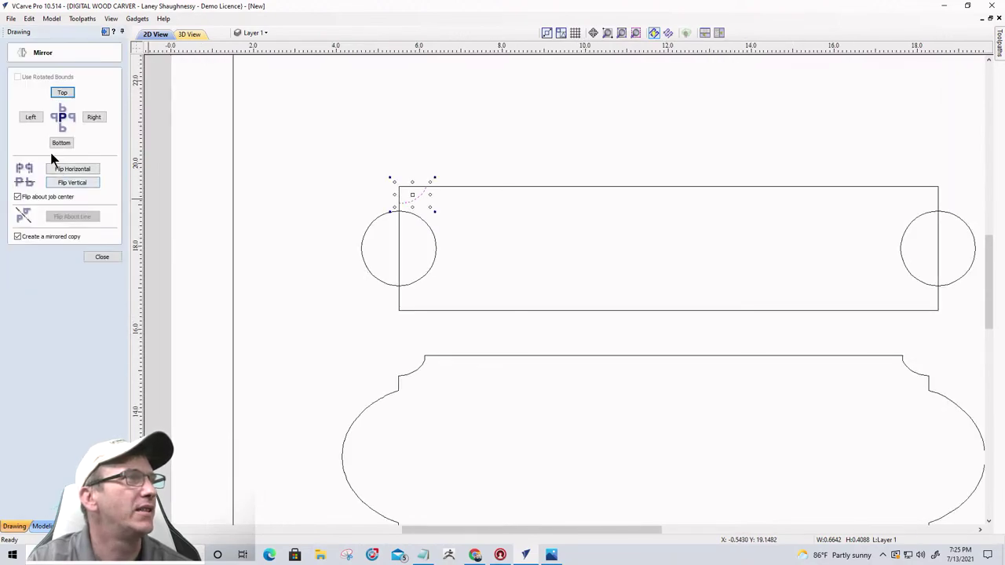
click(63, 169)
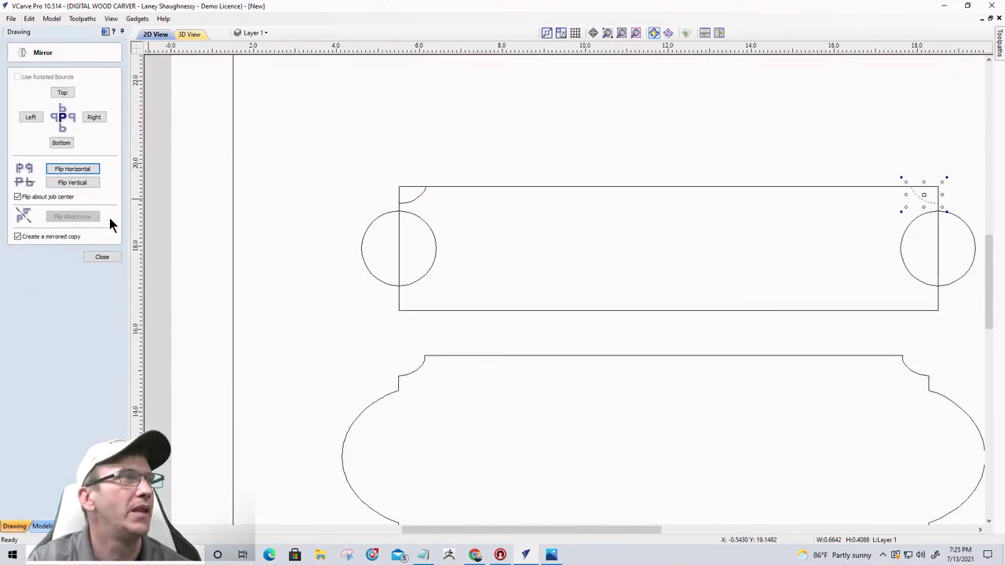
click(103, 257)
- Draw a helper line joining the left and right circle centres
click(12, 120)
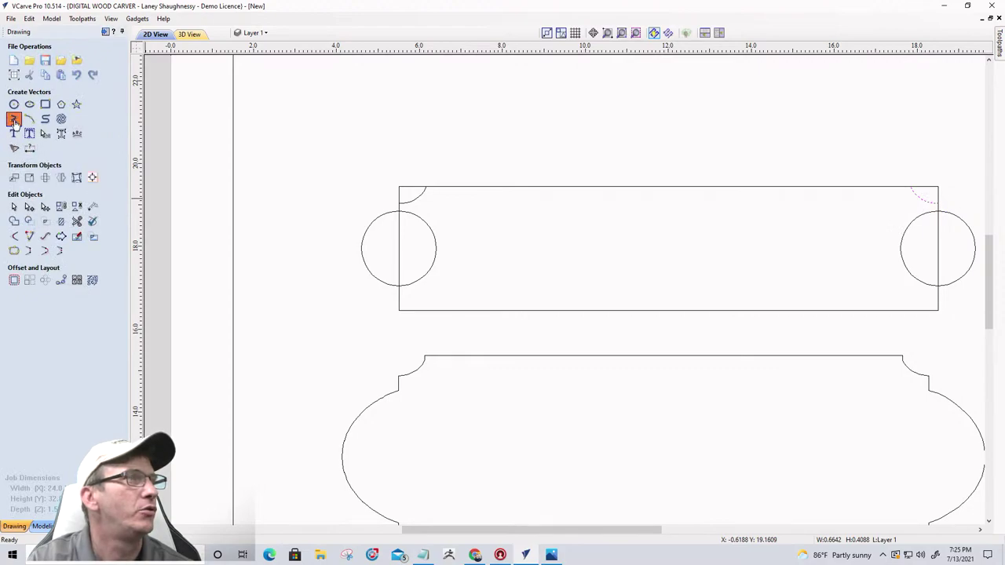
click(399, 248)
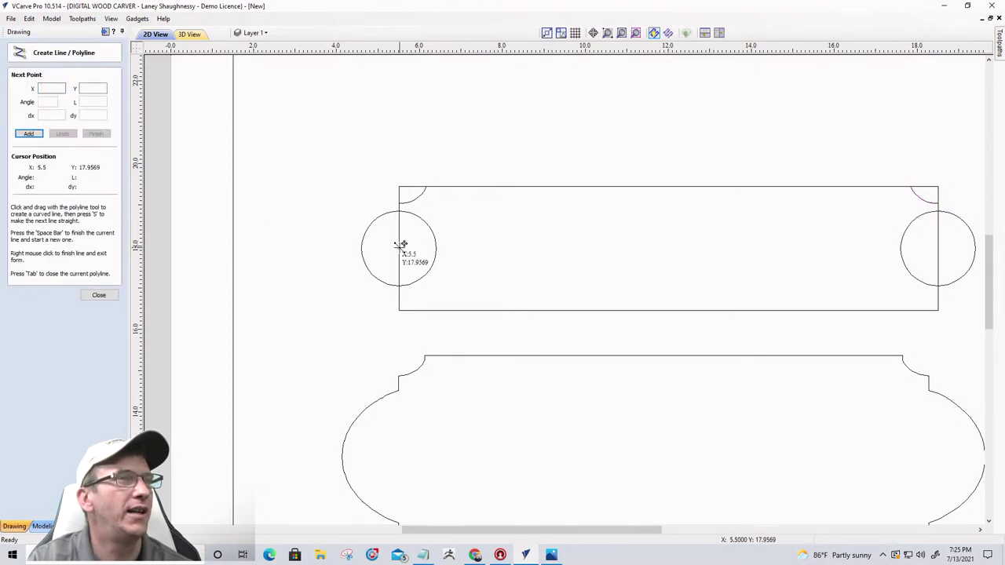
click(939, 248)
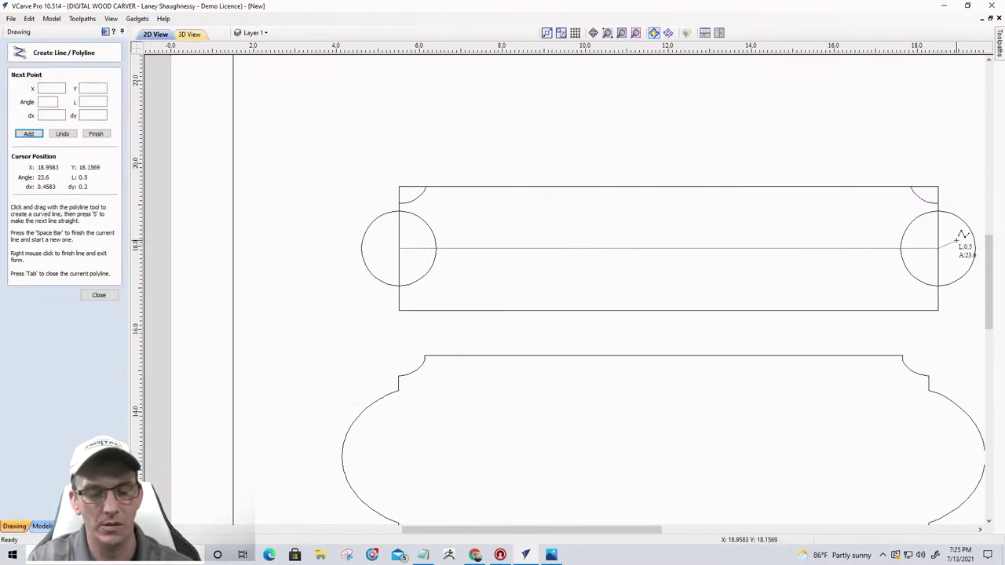
click(93, 294)
- Flip both top arcs about the helper line onto the bottom corners, then delete the line
drag(342, 154, 953, 213)
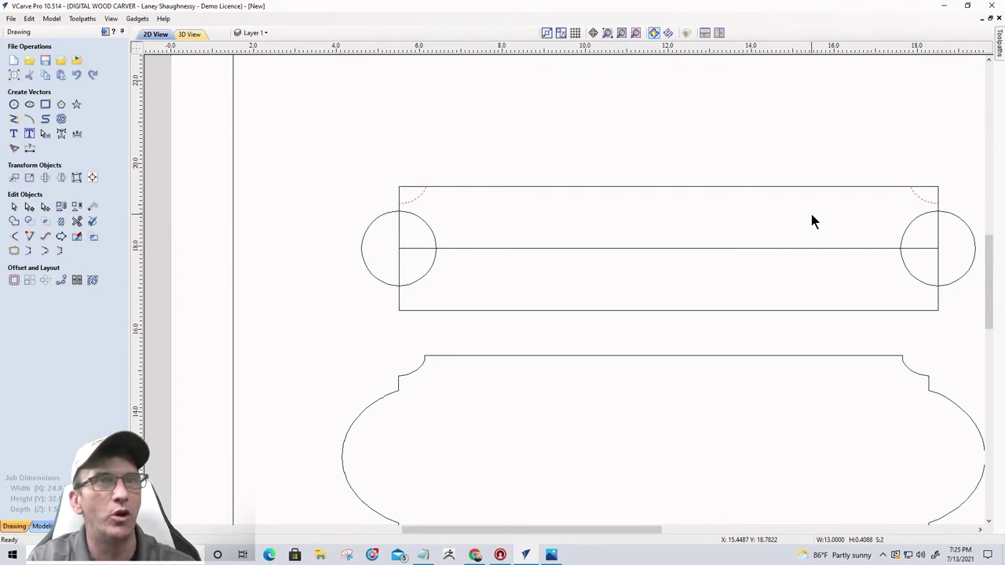
shift+click(764, 248)
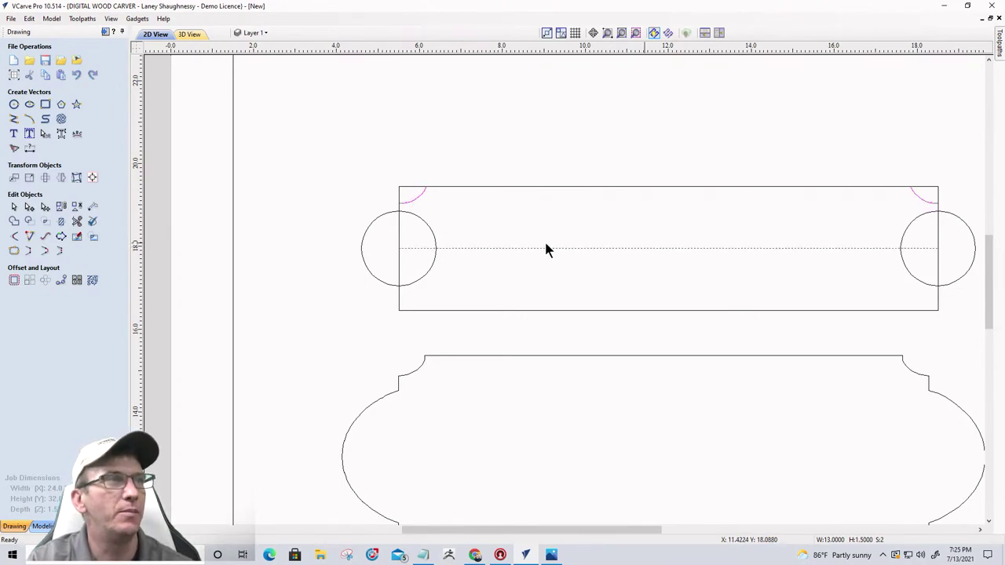
click(61, 177)
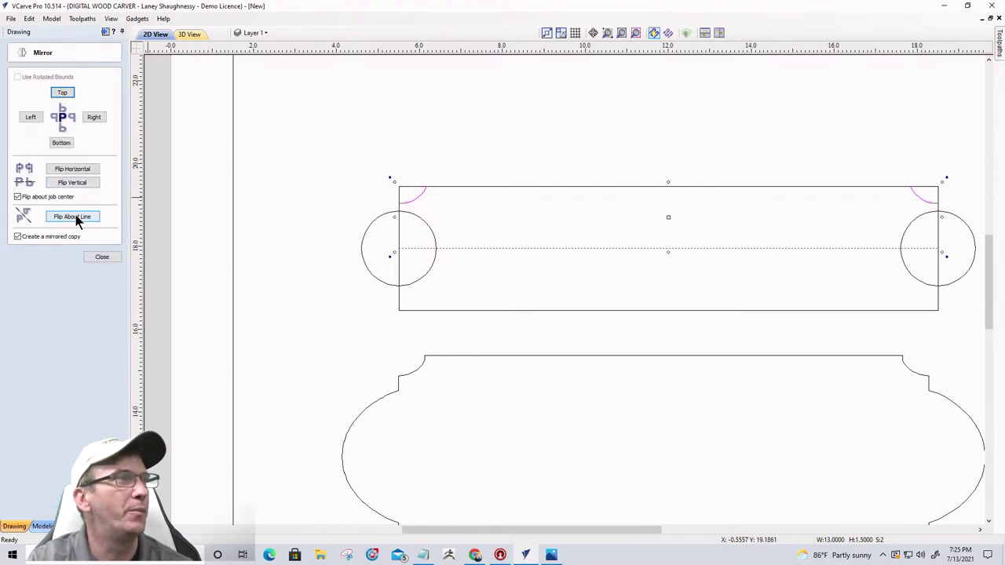
click(75, 217)
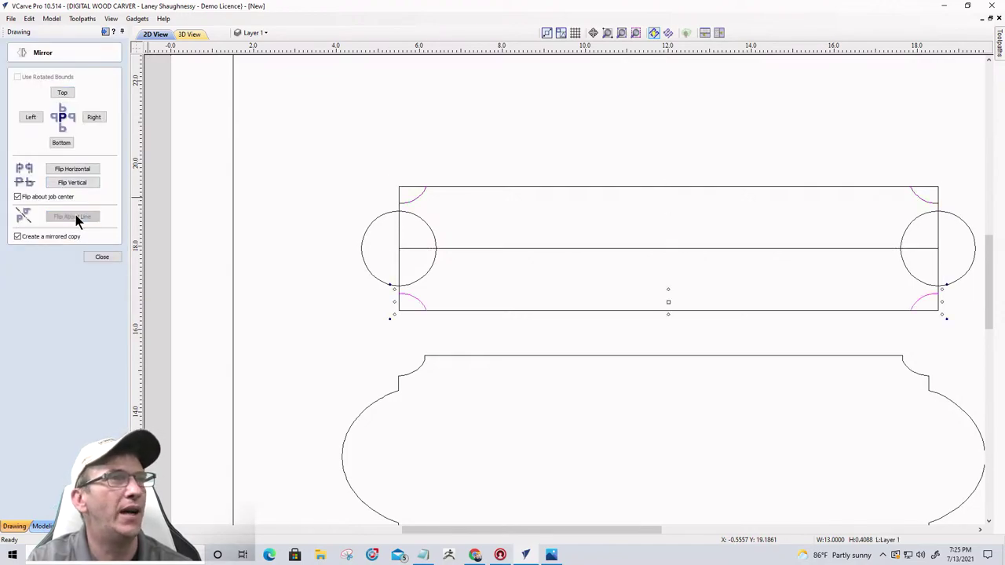
click(101, 257)
click(460, 248)
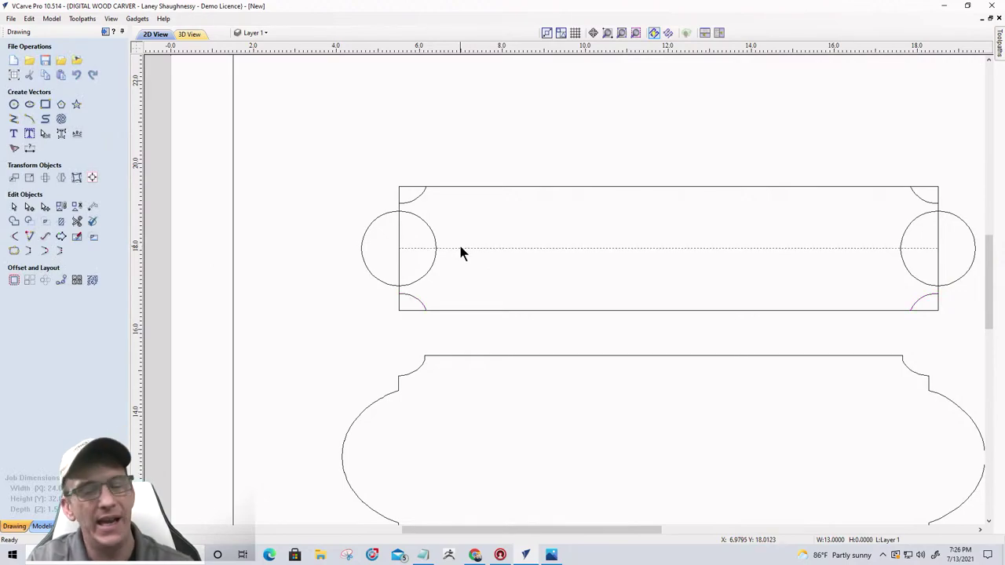
key(Delete)
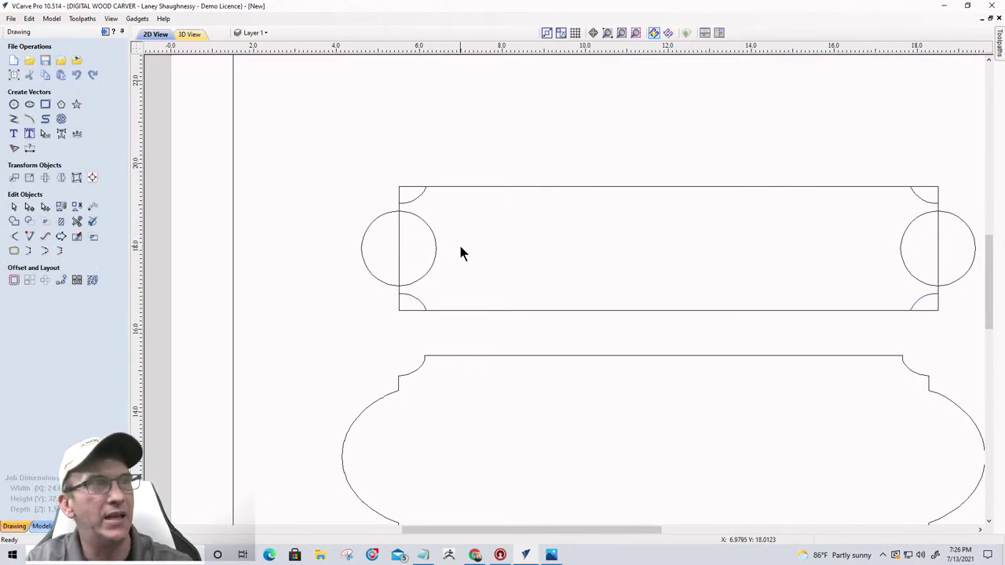
- Trim away the top corners, bottom-right corner and the right circle's inner arc and edge
click(77, 221)
click(412, 188)
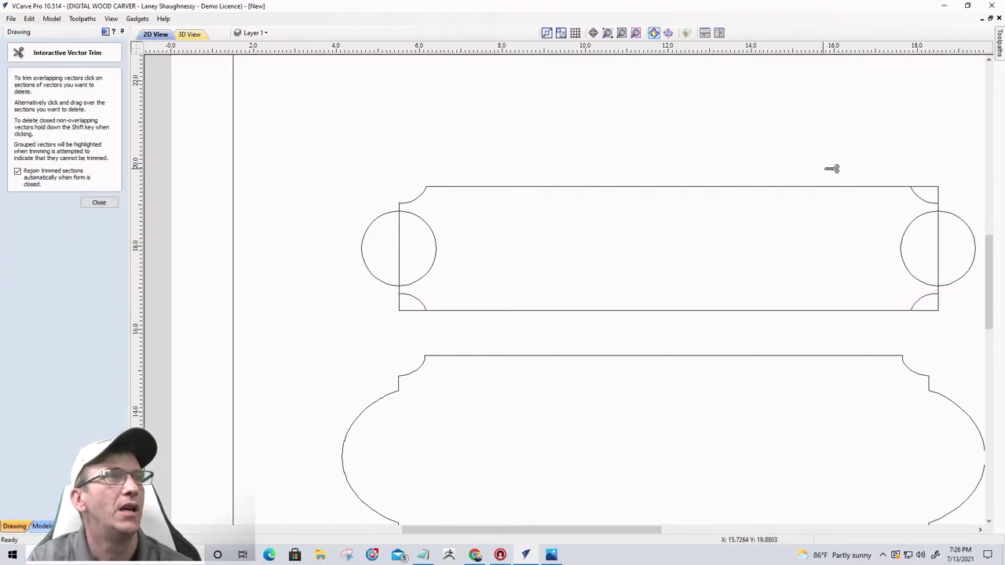
click(935, 188)
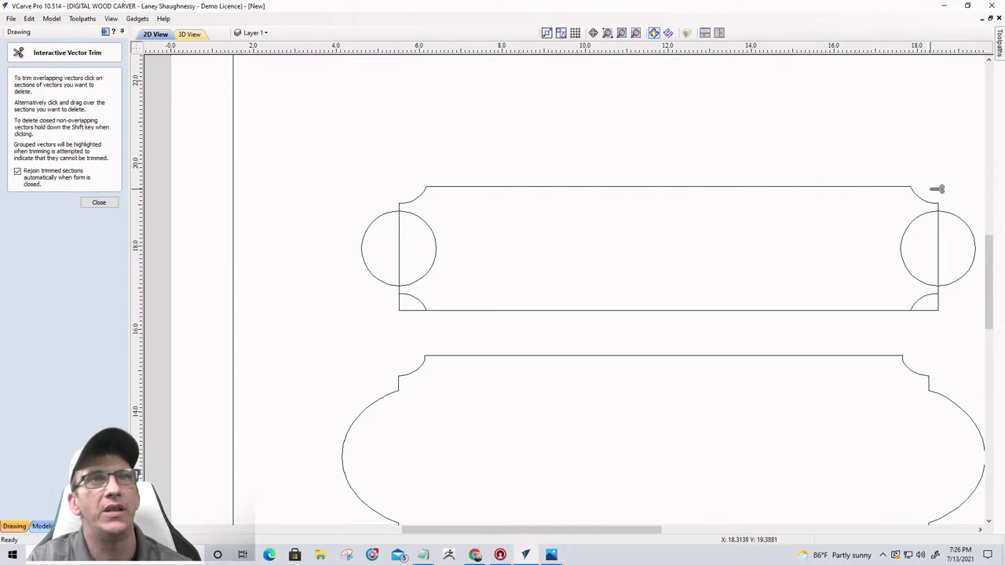
click(936, 309)
click(910, 263)
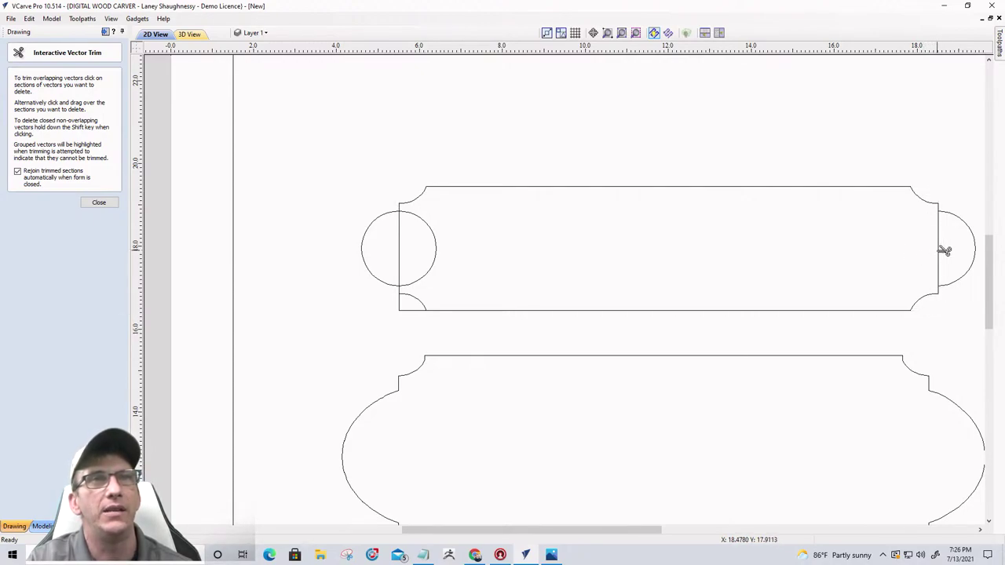
click(937, 250)
- Trim the left circle's inner arc and edge and the bottom-left corner, then finish trimming
click(437, 248)
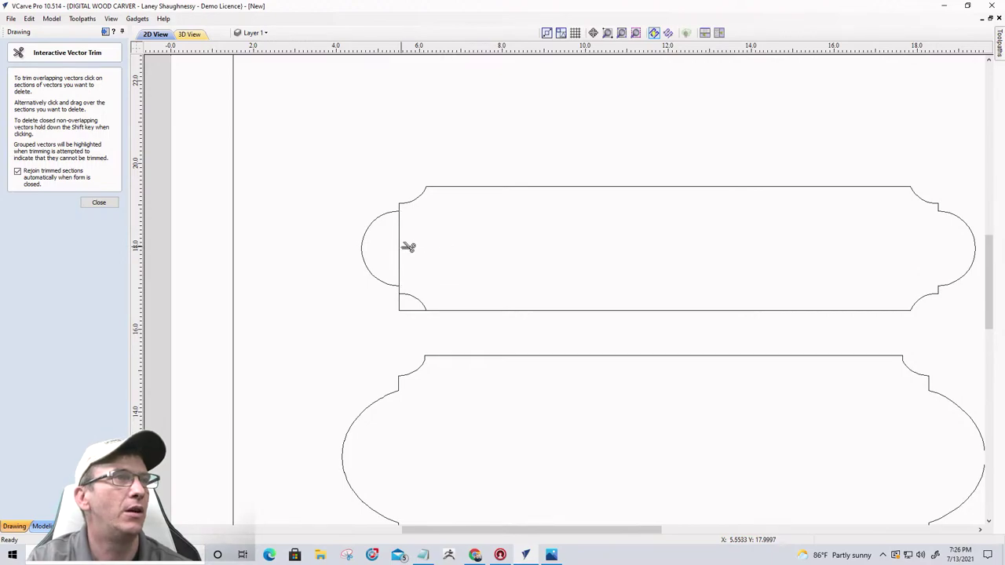
click(399, 250)
click(406, 310)
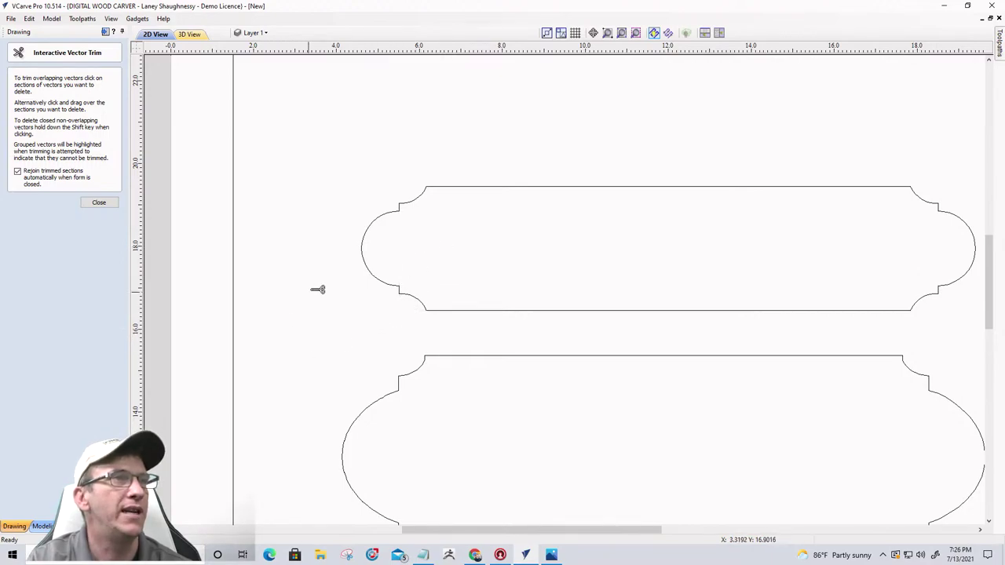
scroll(316, 287, down, 1)
scroll(380, 283, up, 2)
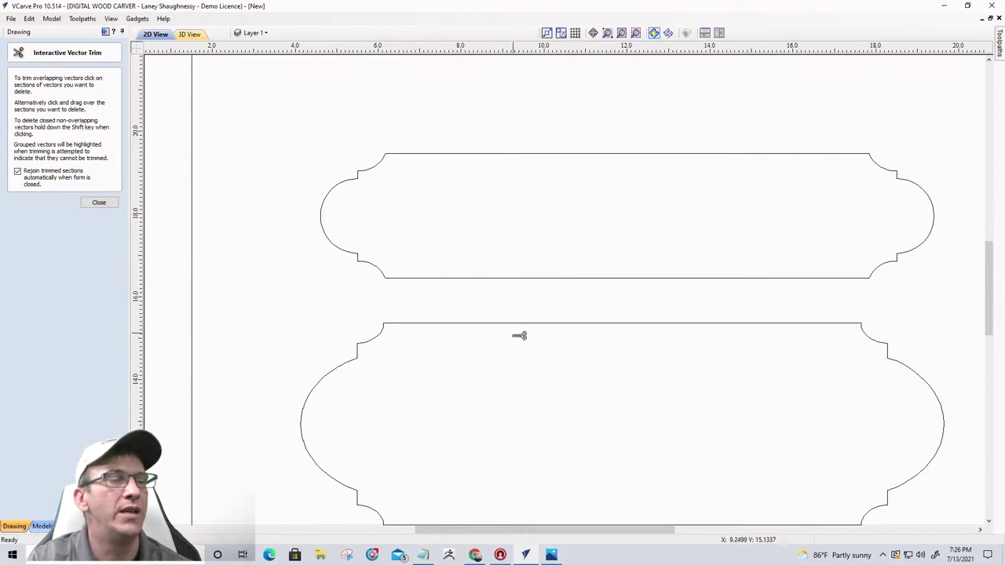
scroll(524, 453, down, 2)
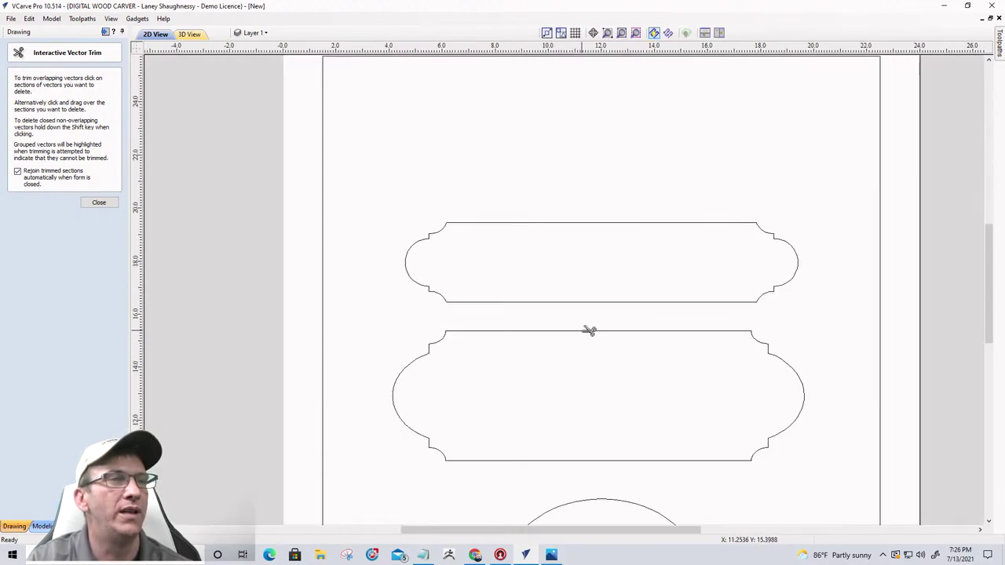
click(97, 203)
click(524, 333)
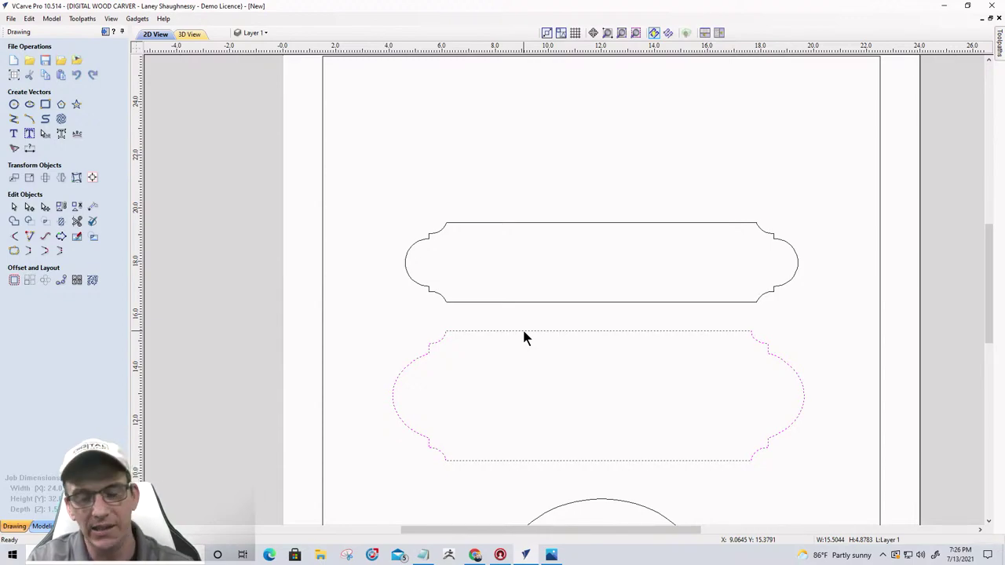
- Delete the lower plaque shape and select the upper plaque's pieces for joining
key(Delete)
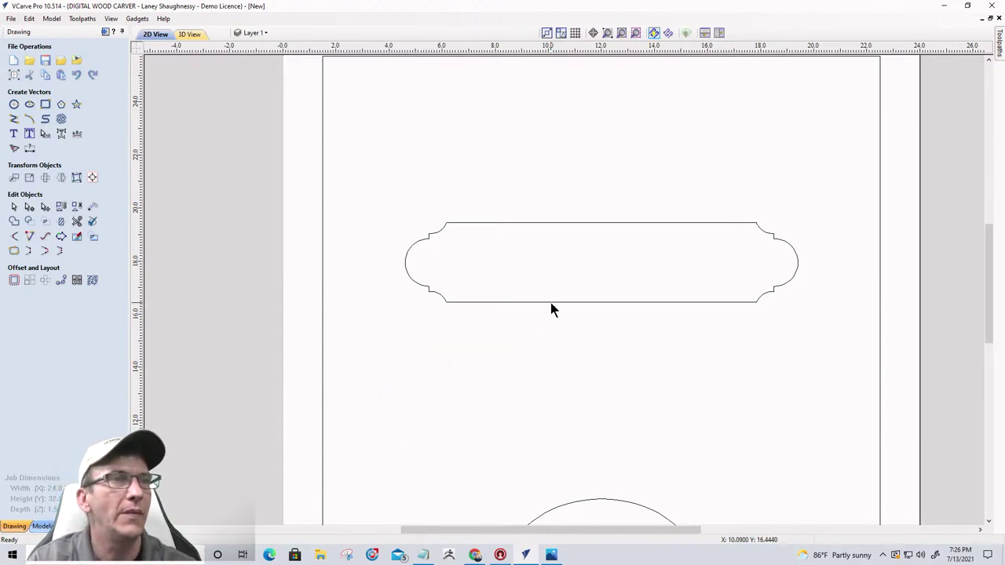
click(550, 303)
drag(357, 190, 804, 337)
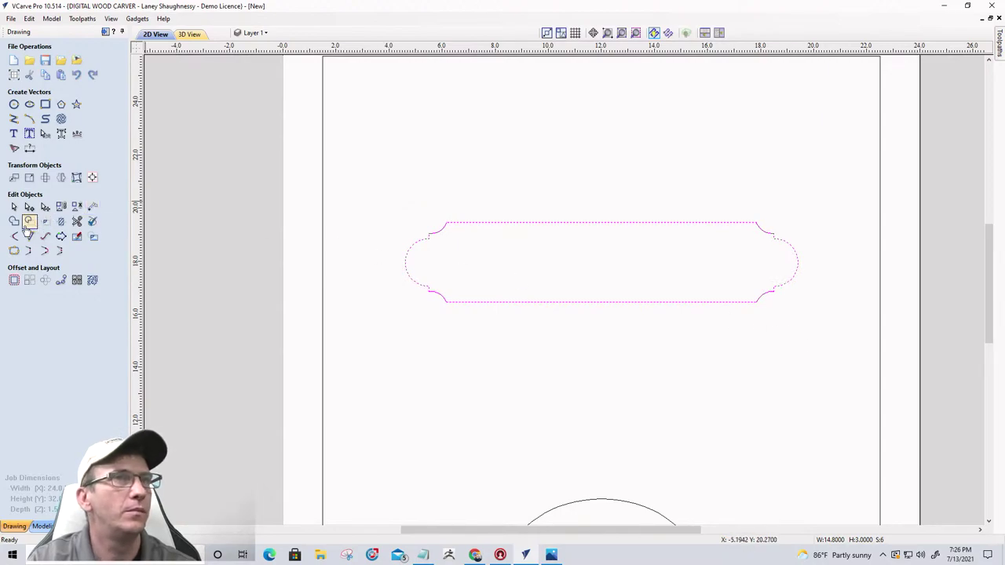
click(14, 251)
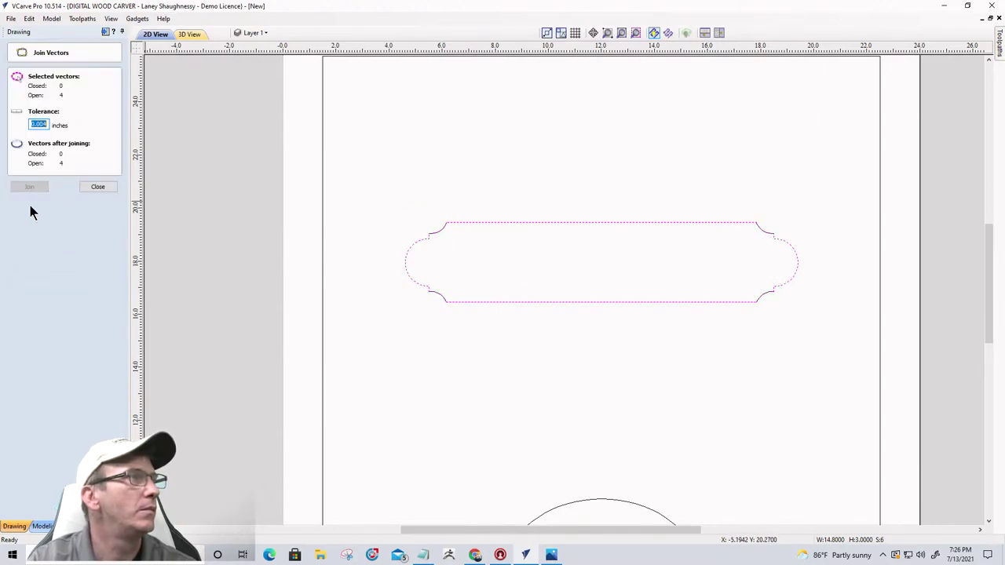
click(109, 192)
- Reselect the whole upper plaque, retry joining, then clear the selection
scroll(430, 237, up, 3)
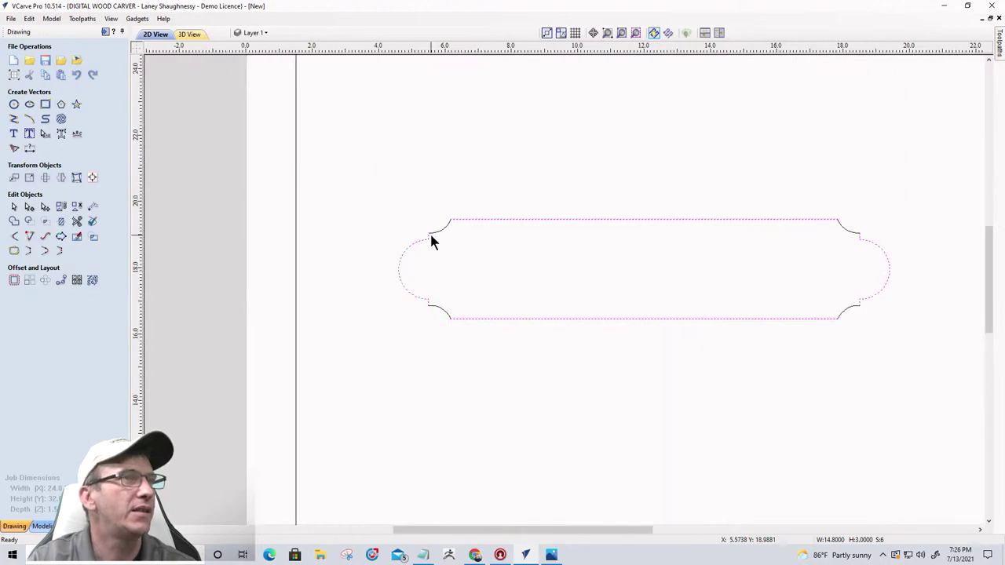
scroll(430, 237, down, 2)
drag(340, 162, 912, 379)
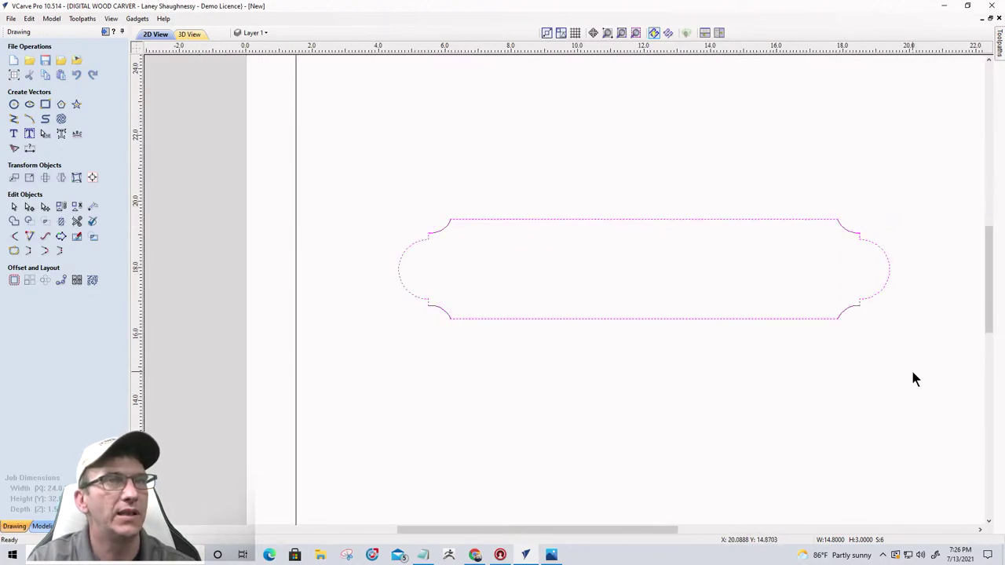
click(13, 250)
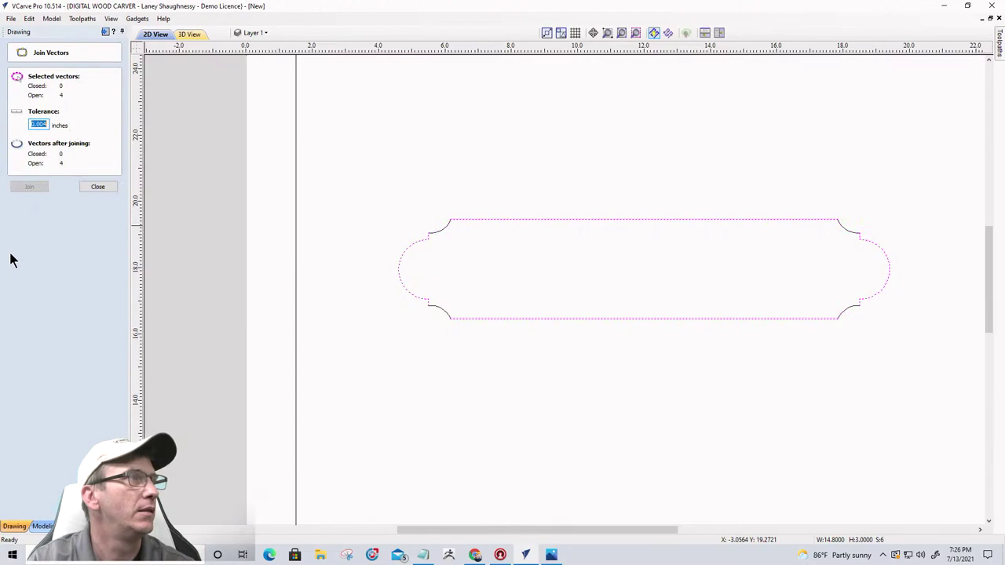
click(98, 187)
click(435, 233)
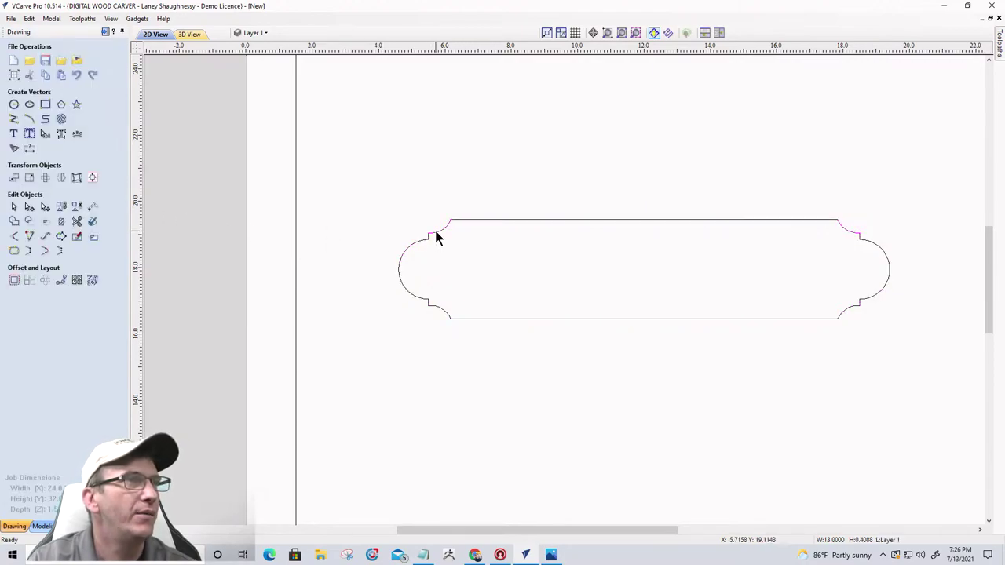
scroll(436, 234, up, 3)
scroll(437, 234, up, 5)
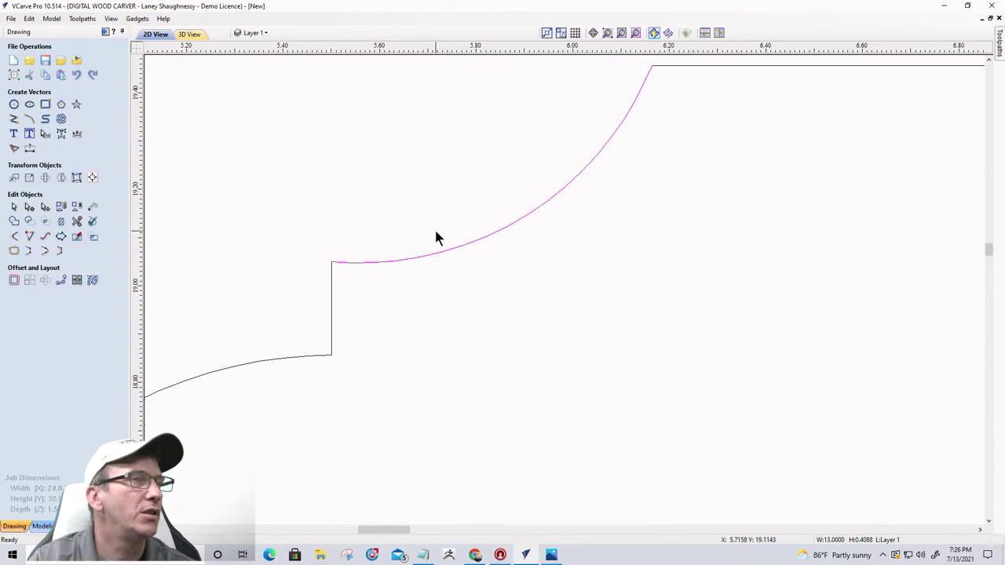
scroll(435, 233, down, 4)
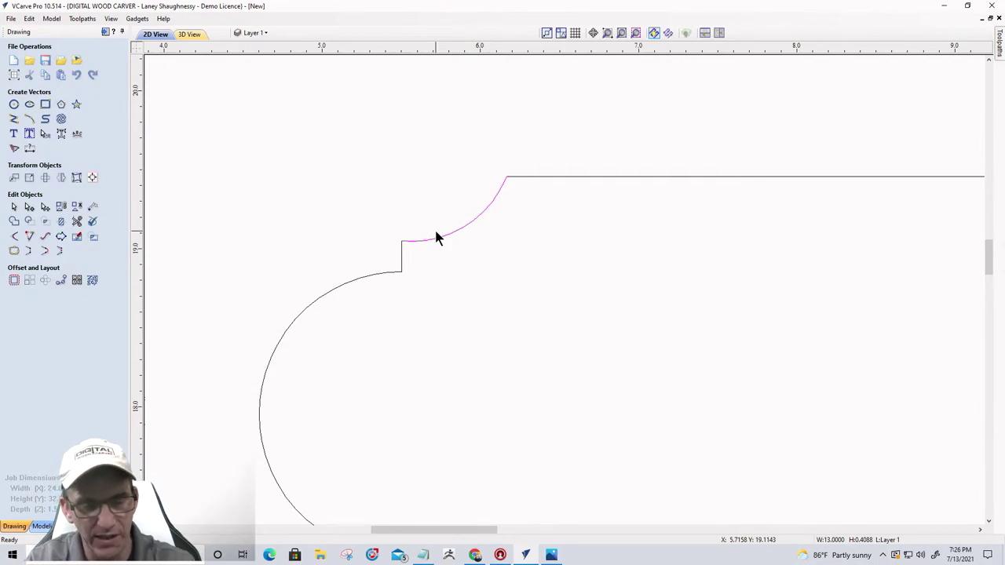
- Inspect the plaque to confirm the corner notch and bottom arcs are separate pieces
click(436, 235)
scroll(413, 222, down, 5)
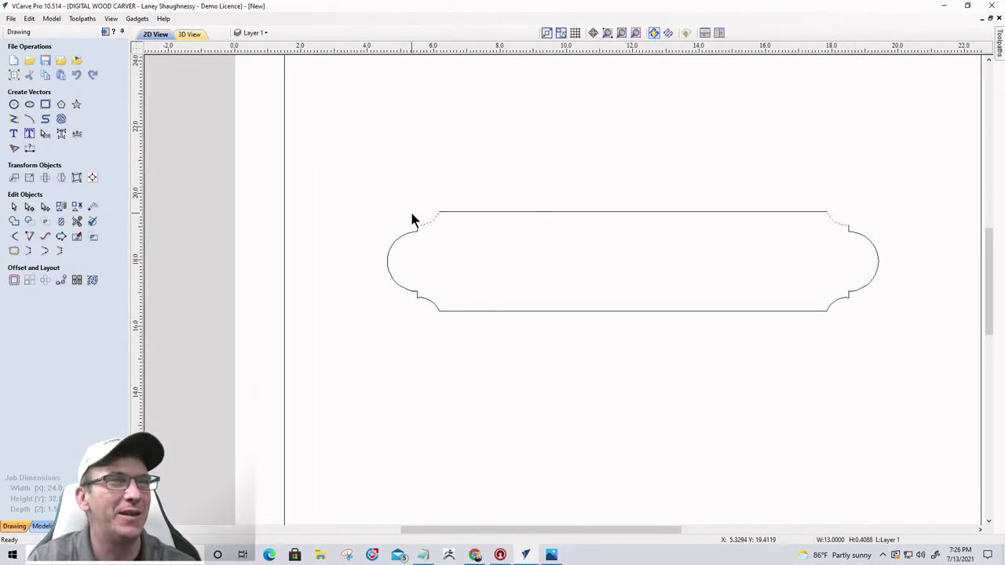
drag(336, 156, 892, 397)
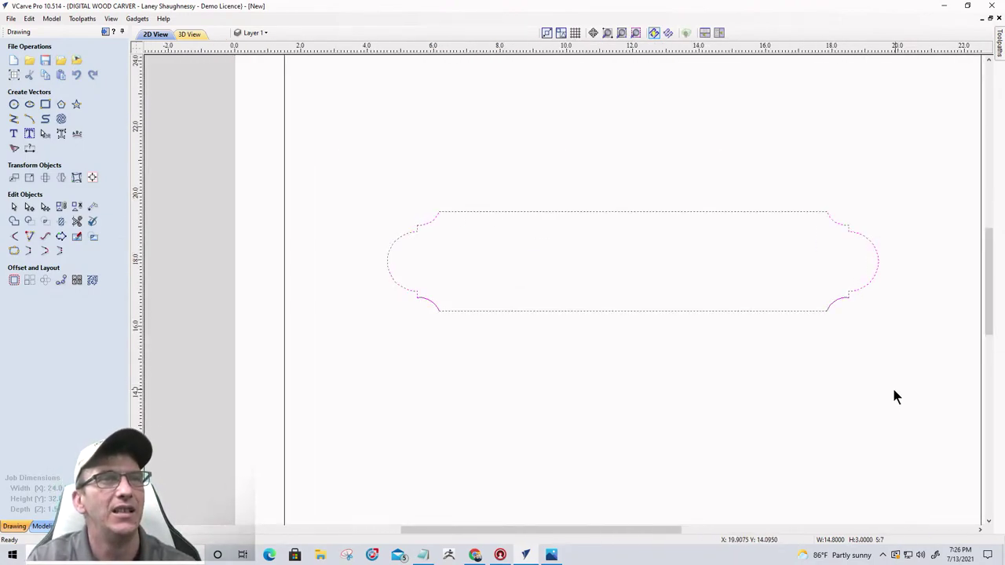
click(433, 303)
click(423, 337)
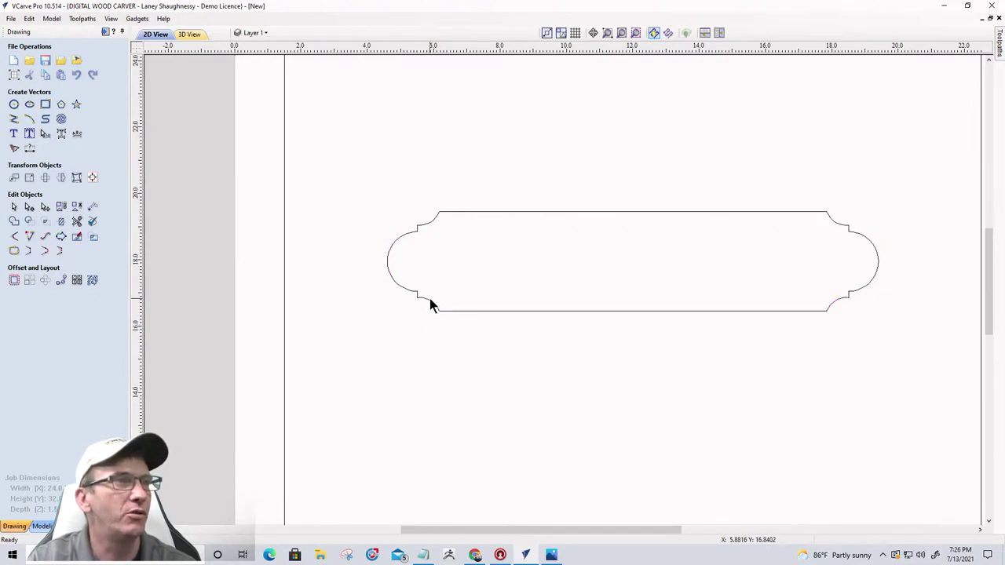
click(430, 303)
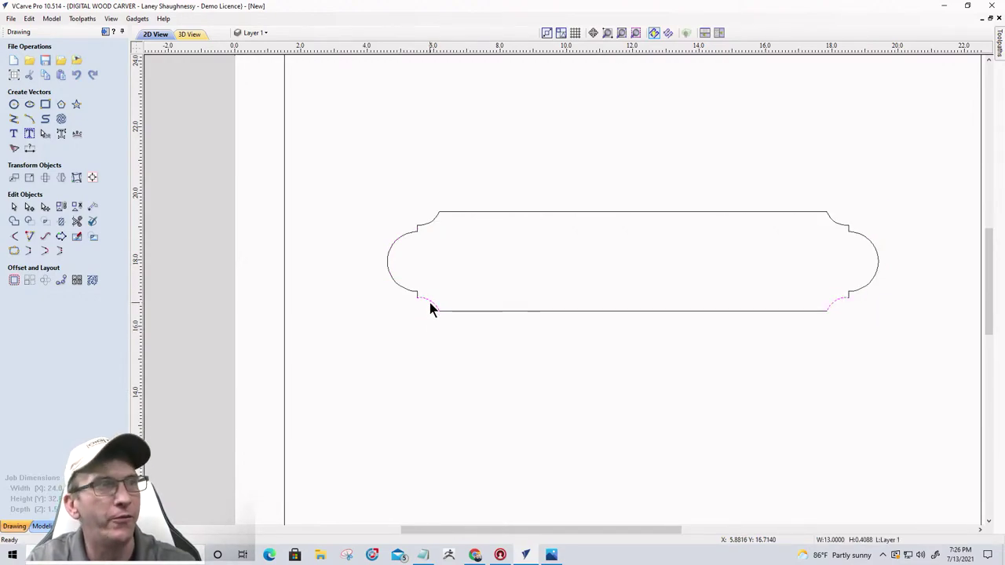
- Join all eight open plaque pieces into one closed outline with 0.004 tolerance
drag(342, 175, 905, 402)
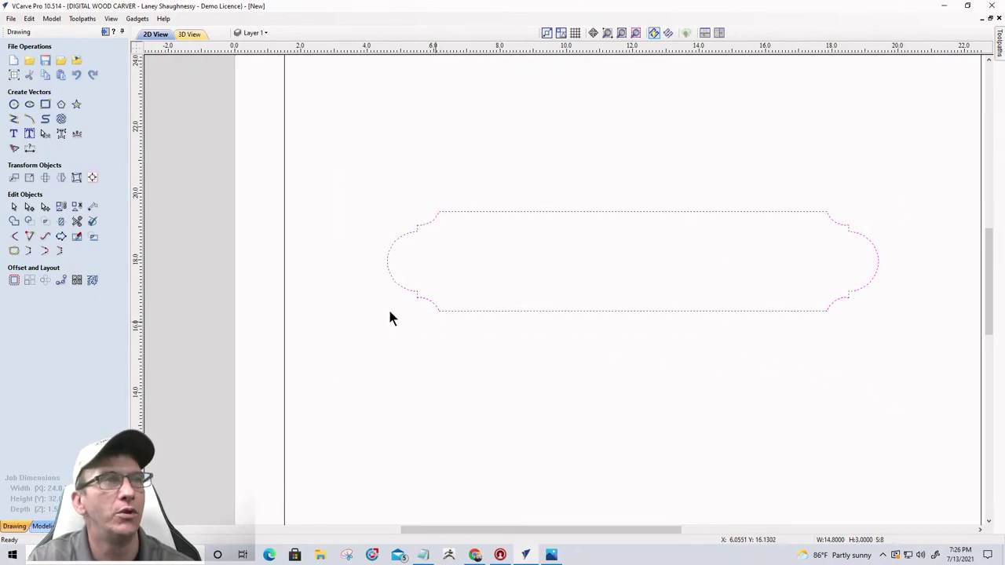
click(11, 253)
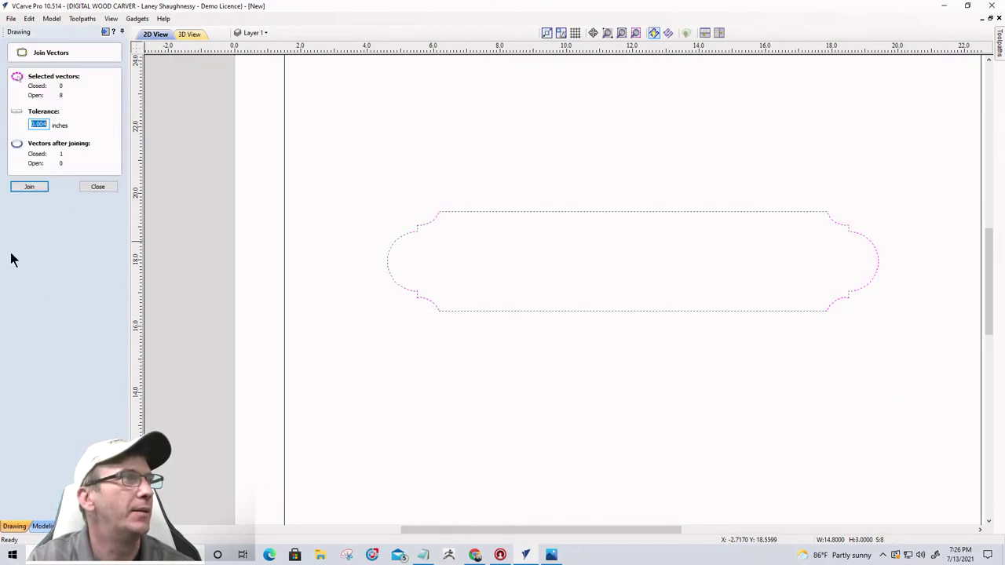
click(29, 187)
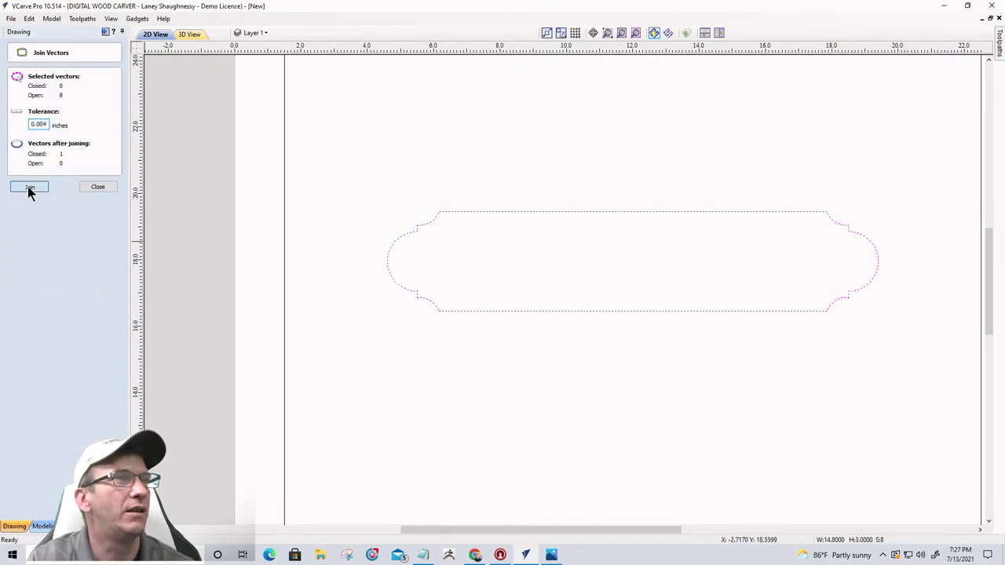
click(108, 188)
- Select the joined plaque and scale it up slightly by a corner handle
scroll(716, 299, down, 3)
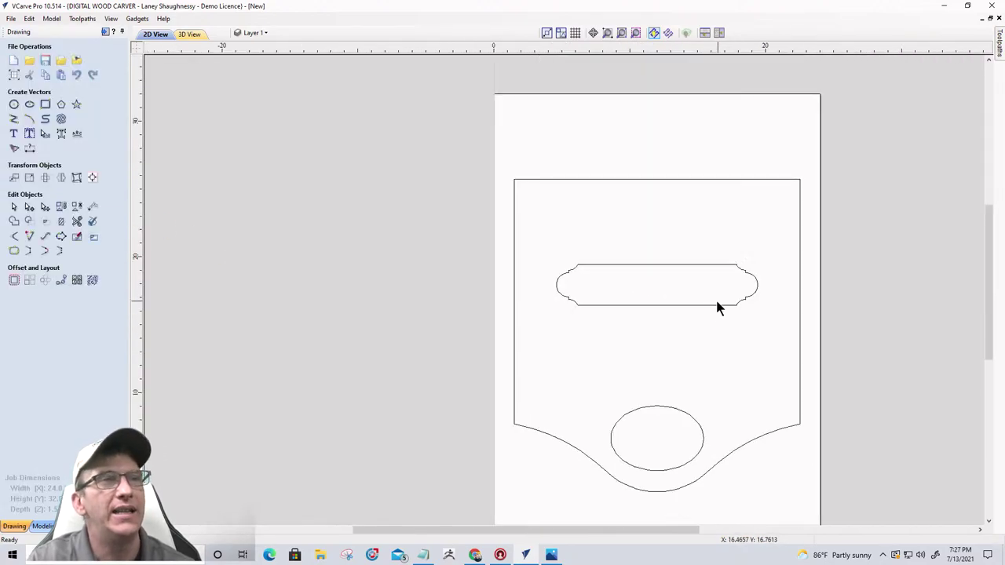
drag(533, 235, 777, 333)
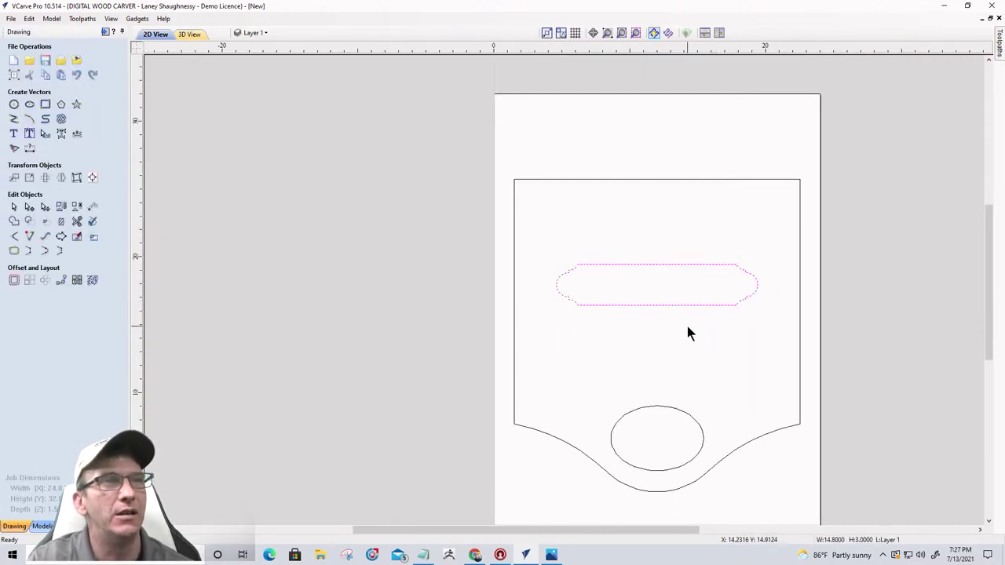
scroll(687, 330, up, 2)
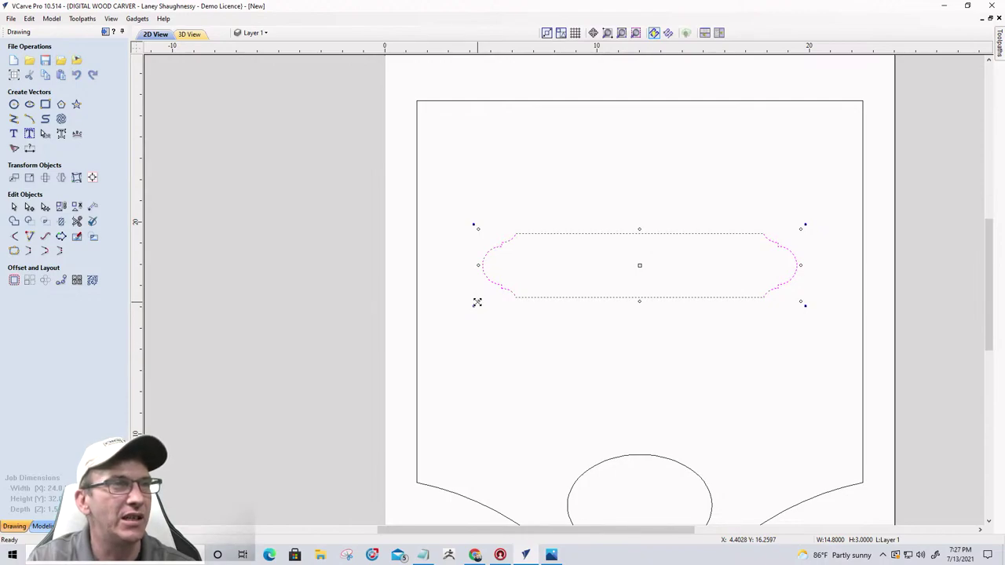
drag(476, 301, 480, 306)
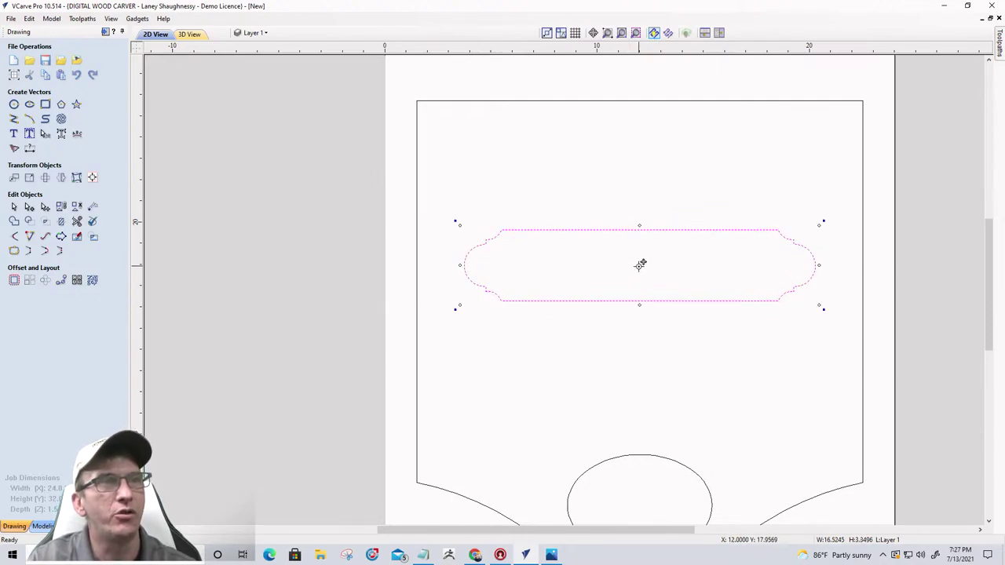
- Place a duplicate plaque directly beneath the original and deselect it
drag(639, 264, 639, 356)
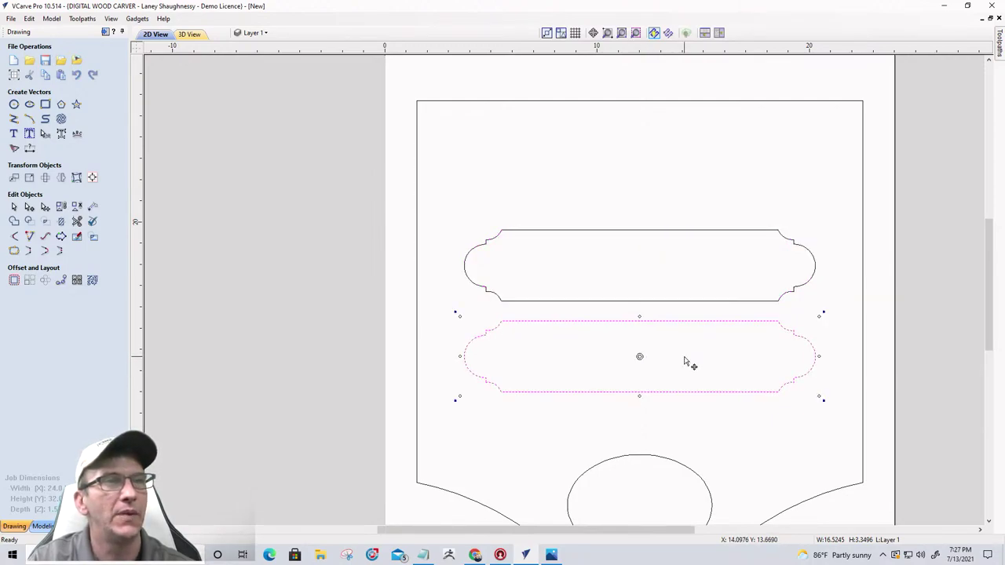
click(350, 318)
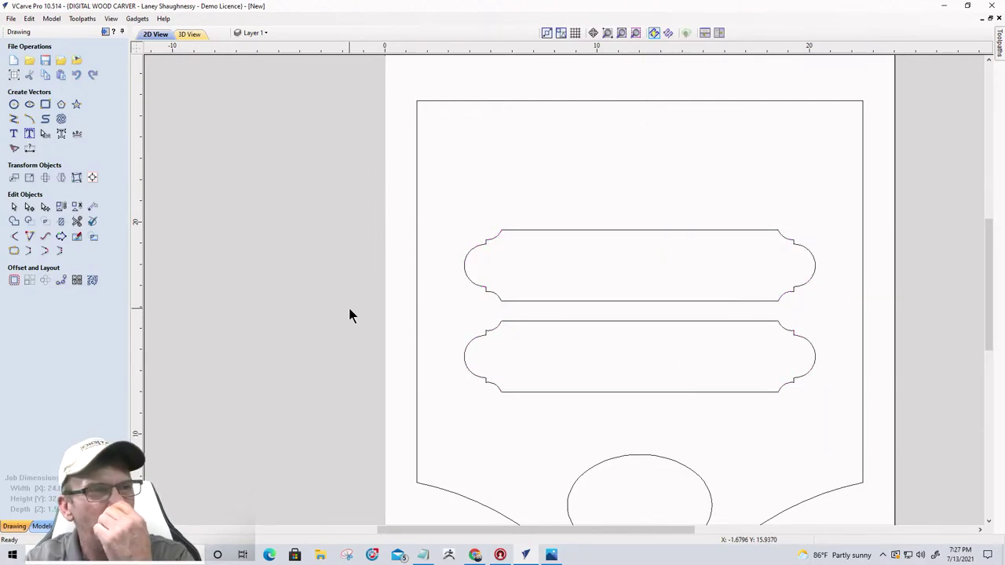
scroll(638, 260, down, 3)
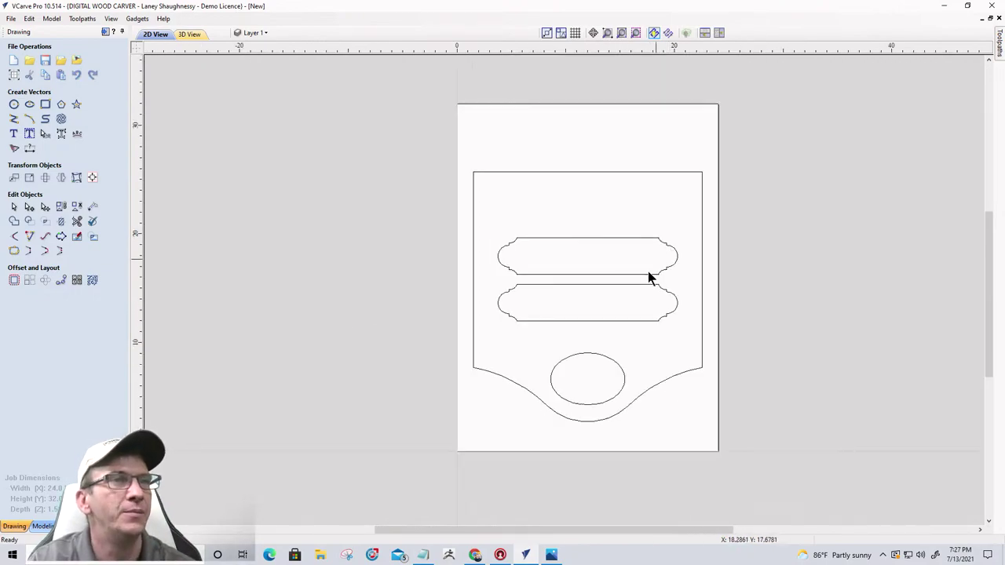
scroll(507, 407, up, 2)
scroll(506, 407, down, 2)
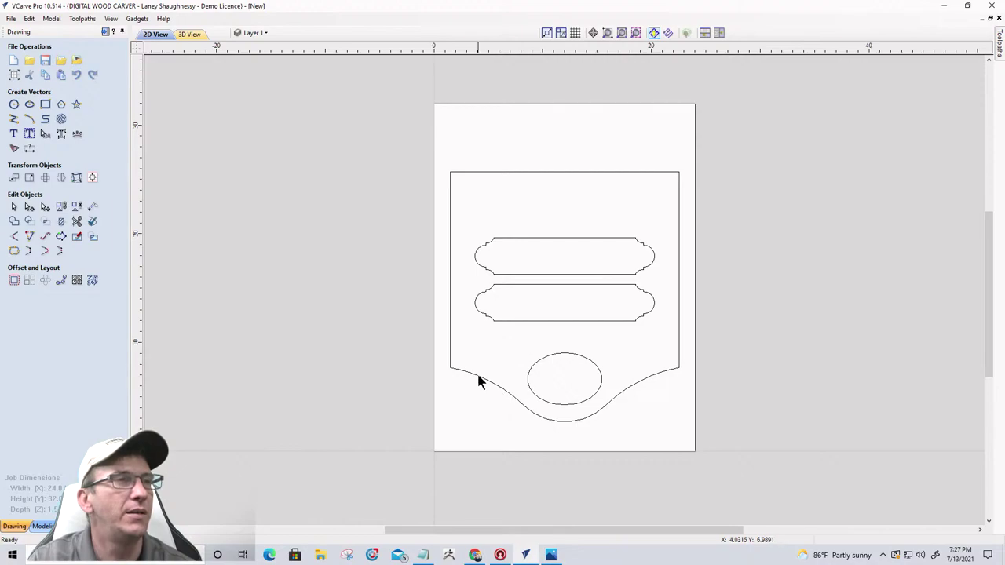
- Select all sign vectors, nudge them down twice with the arrow key, and deselect
scroll(478, 381, up, 1)
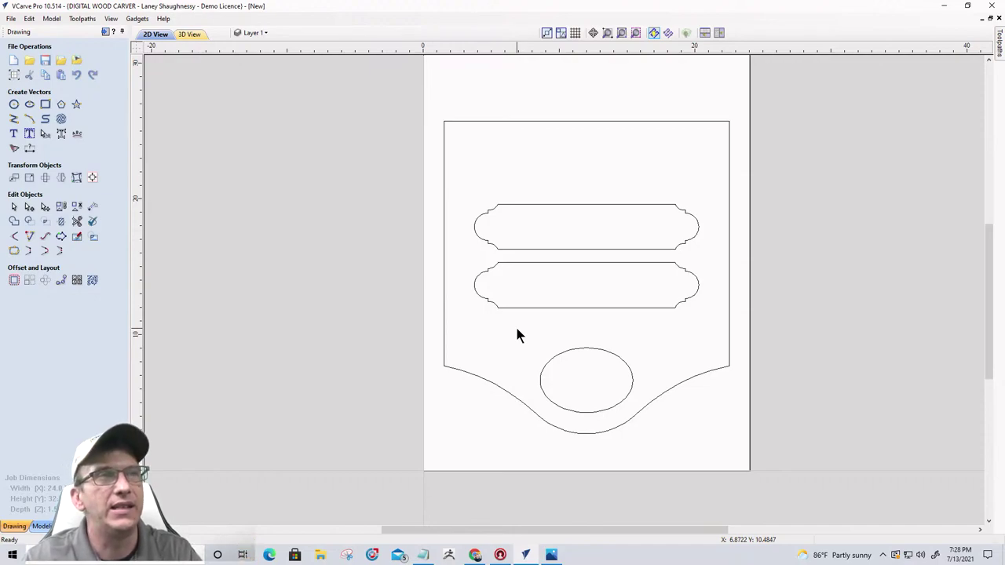
scroll(516, 331, down, 3)
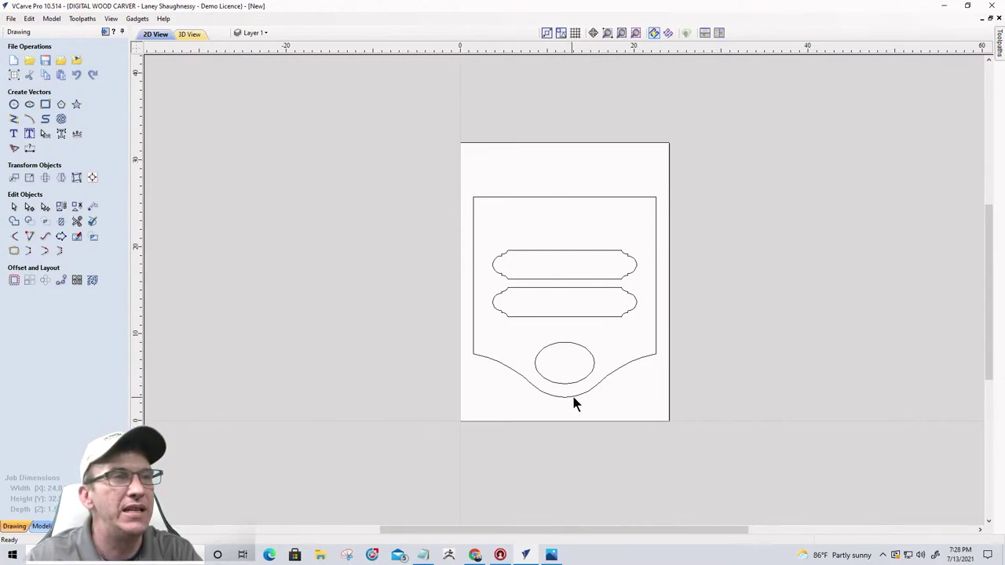
mouse_move(435, 175)
mouse_down()
mouse_move(687, 304)
mouse_move(716, 429)
mouse_up()
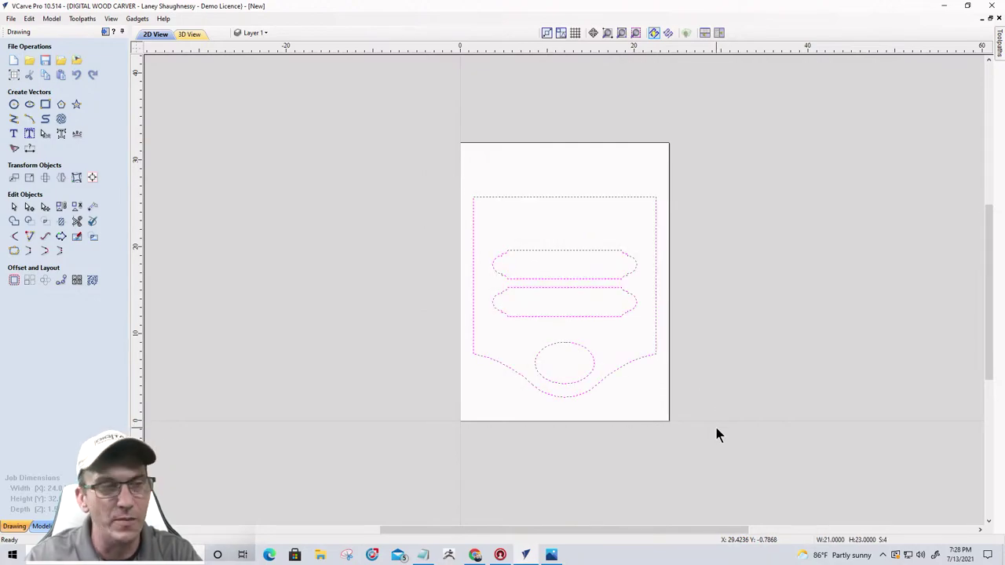
key(Down)
key(Down)
key(Down)
key(Down)
key(Down)
key(Down)
key(Down)
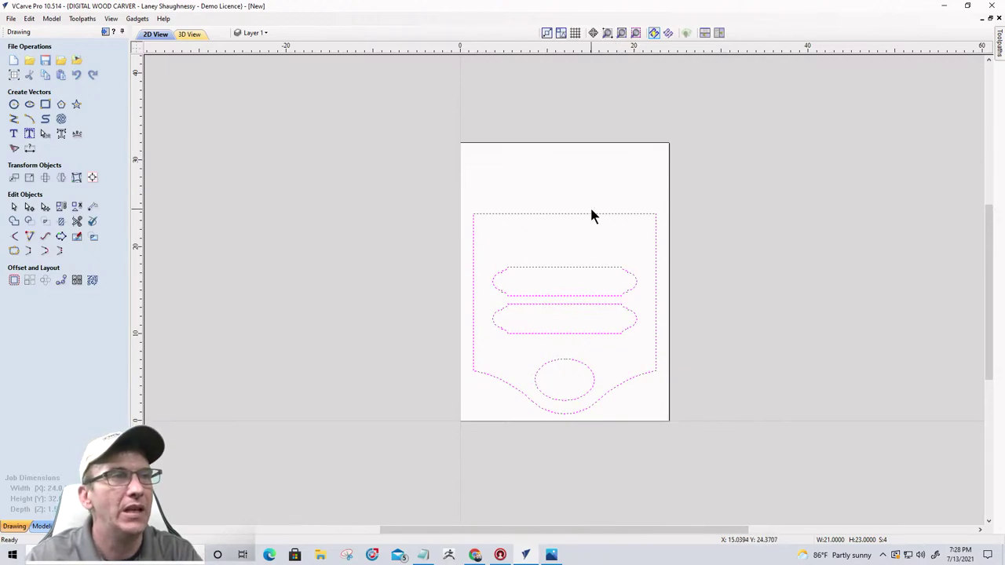
key(Down)
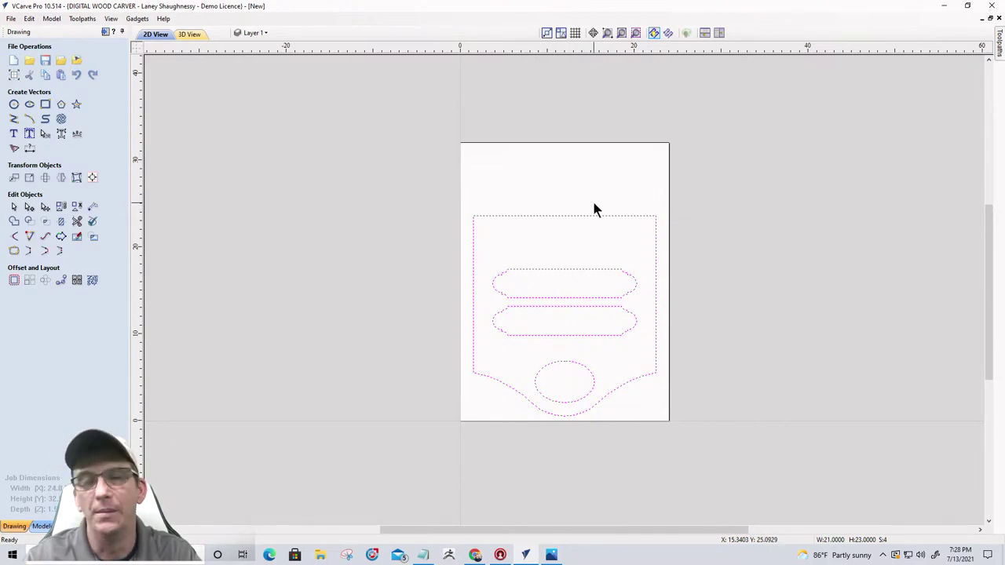
click(512, 201)
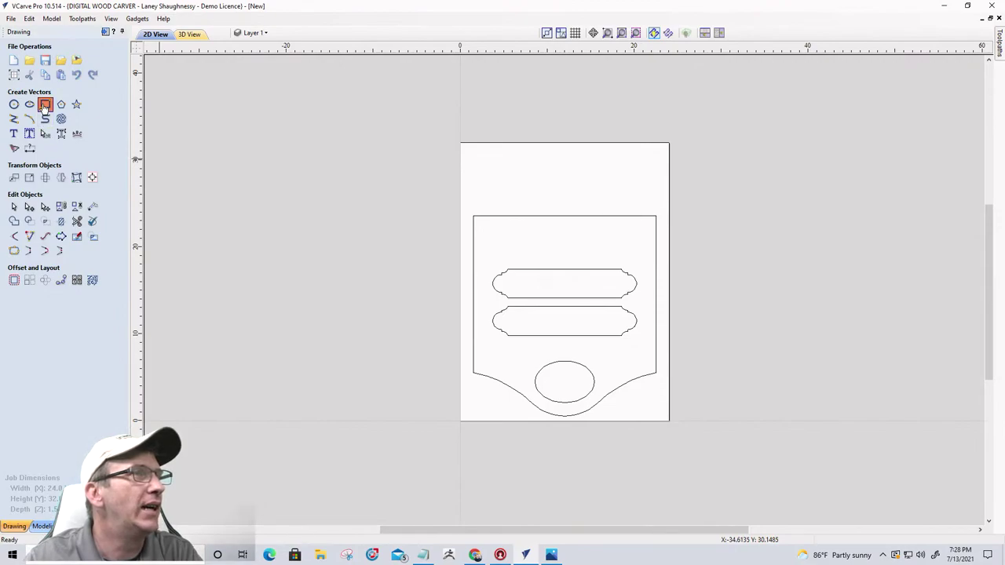
- Draw a rectangle from the sheet's top-left corner to its right edge
click(45, 104)
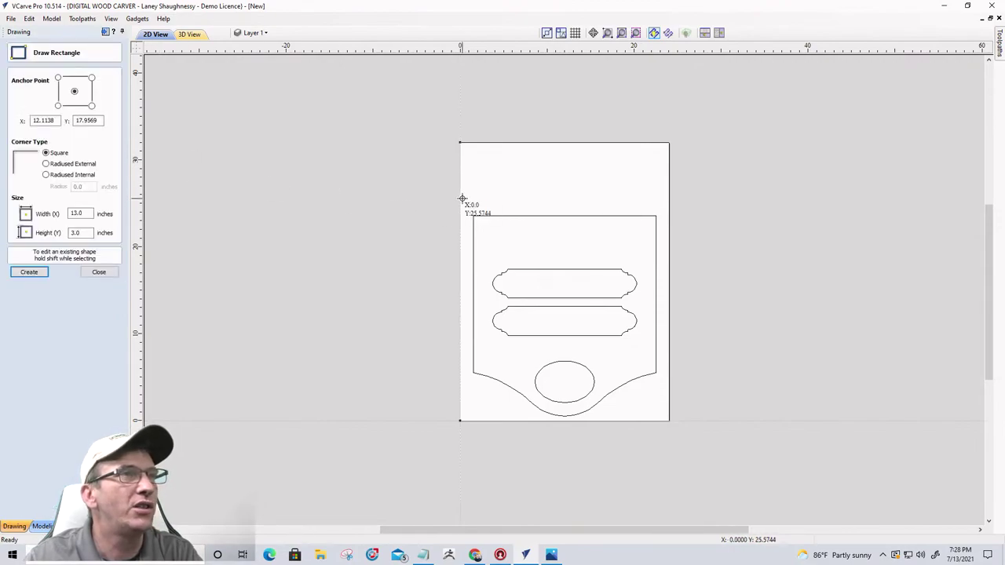
click(460, 141)
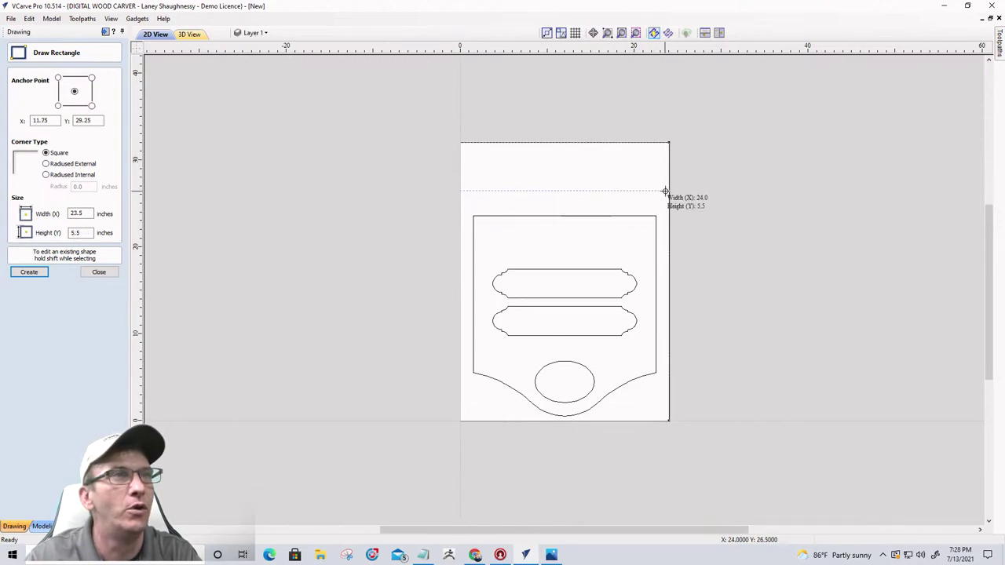
click(671, 235)
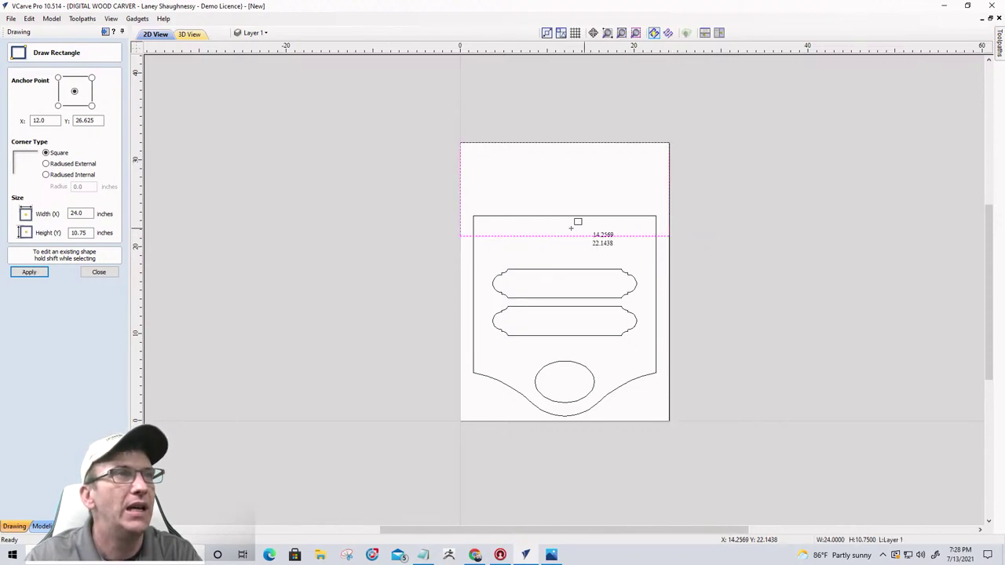
click(95, 271)
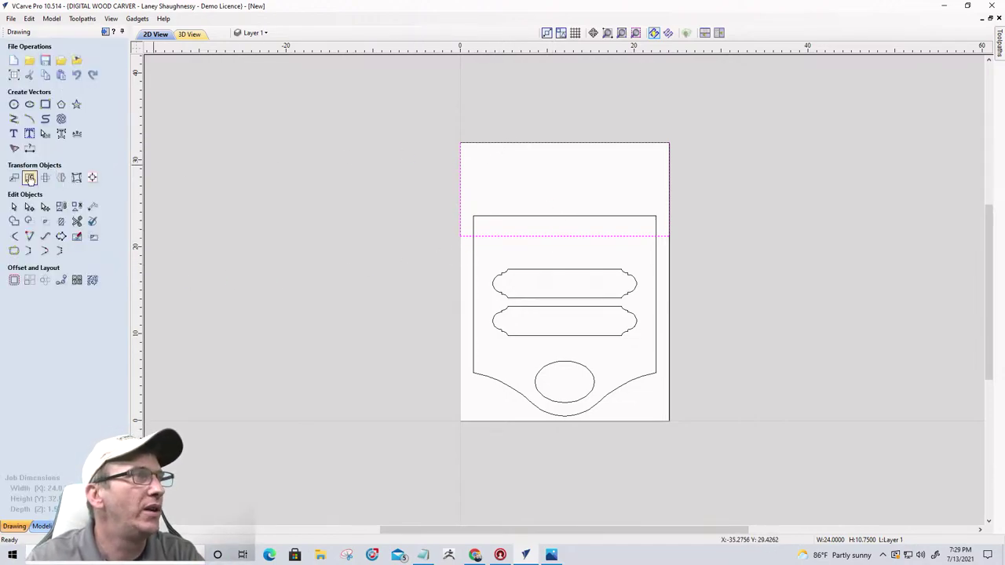
- Lower the rectangle's top and bottom edges so the 24 x 8.61 inch header overlaps the outline
click(549, 144)
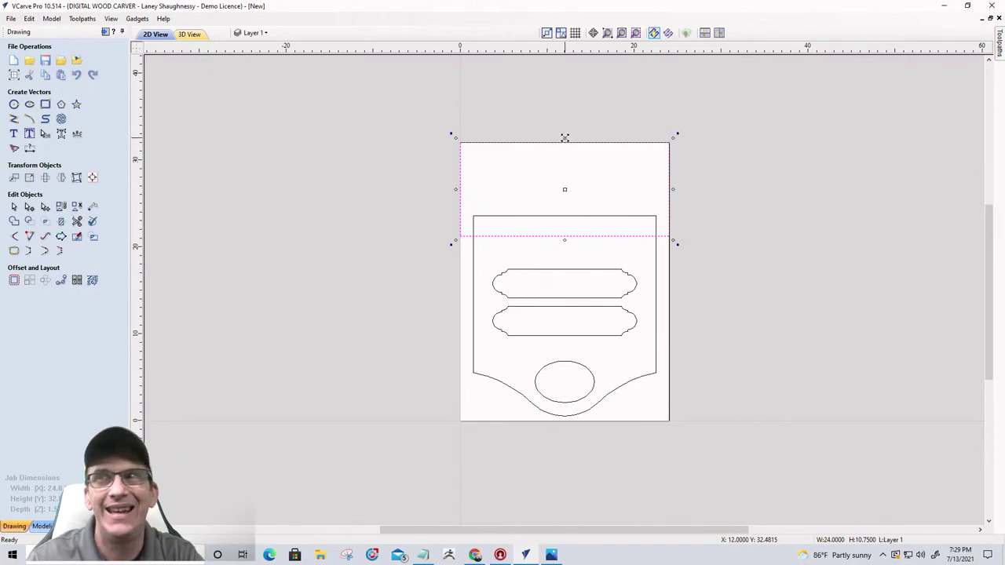
drag(564, 139, 565, 170)
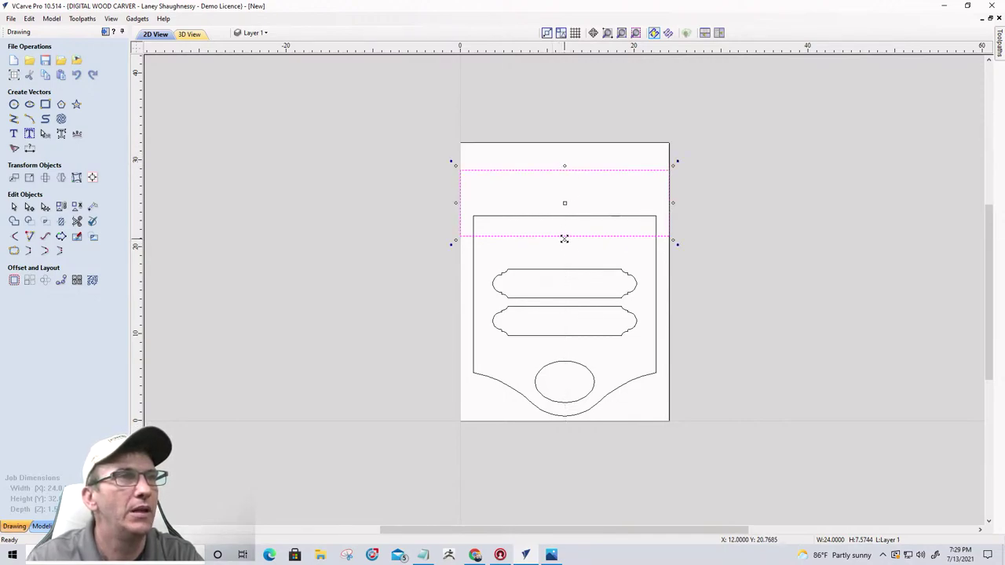
drag(565, 238, 565, 245)
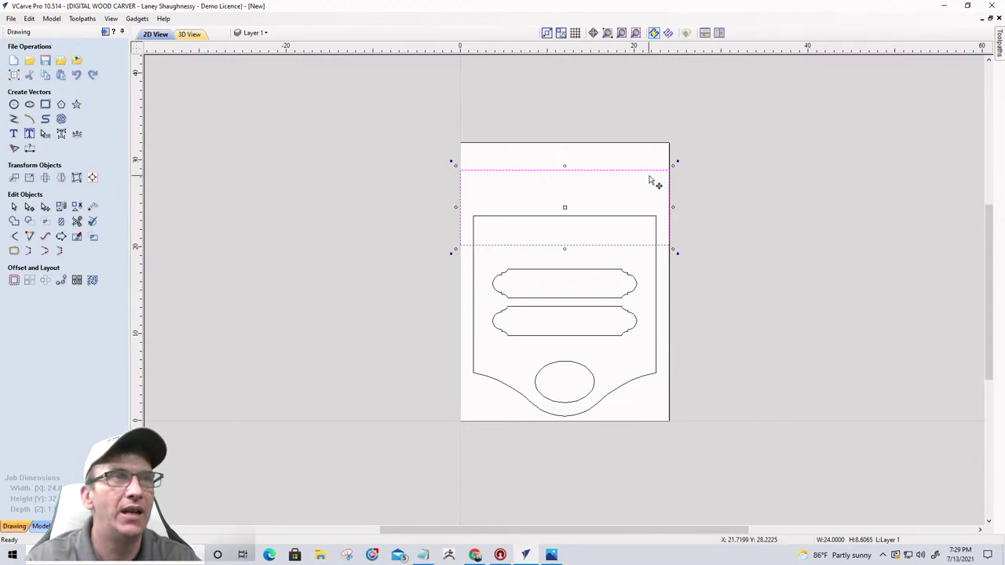
- Draw a thin 20.75 x 2 inch rectangle near the top of the sheet
click(45, 104)
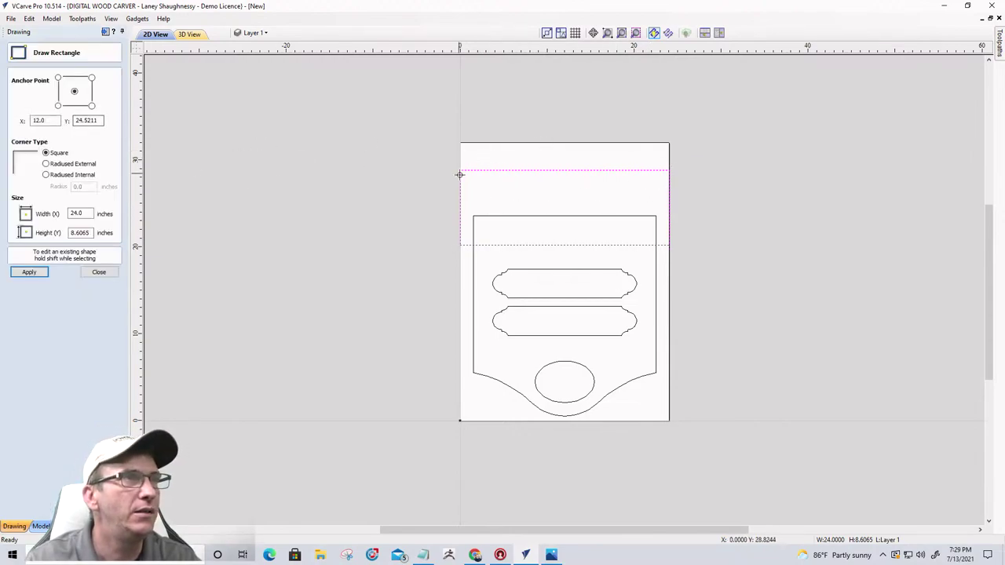
mouse_move(473, 179)
mouse_down()
mouse_move(471, 163)
mouse_move(652, 161)
mouse_up()
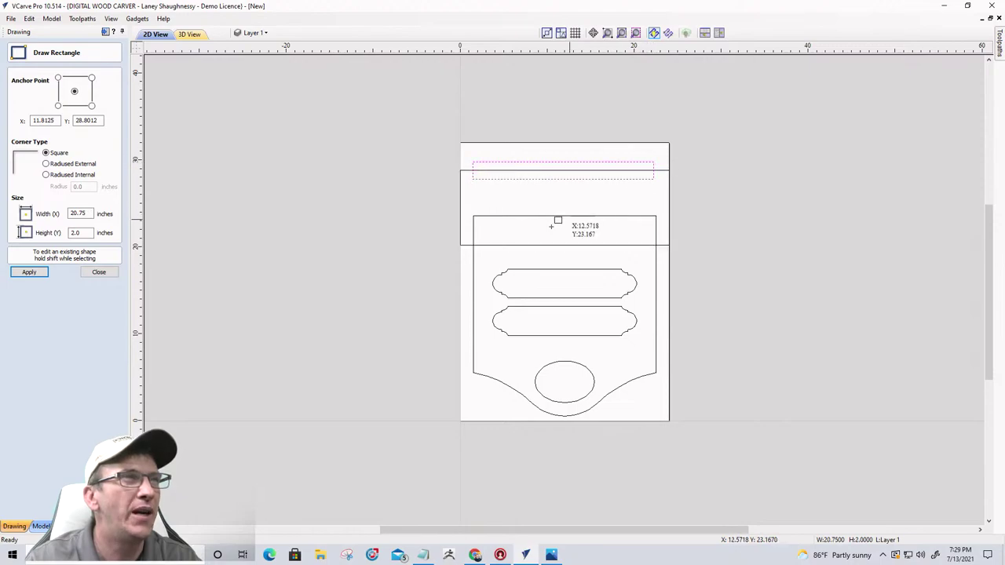
click(98, 271)
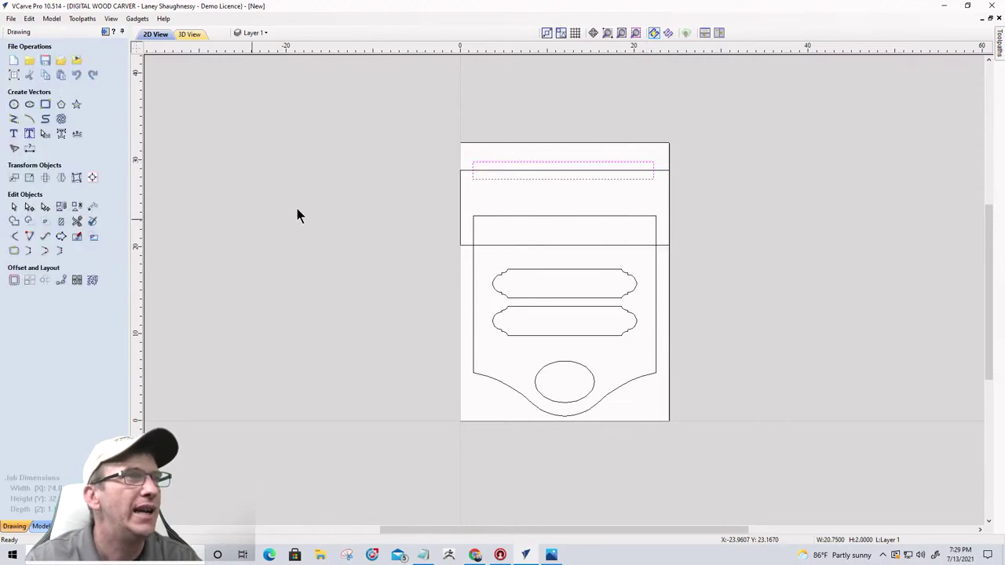
- Centre the thin rectangle on the material and zoom in on the header area
click(93, 178)
click(38, 88)
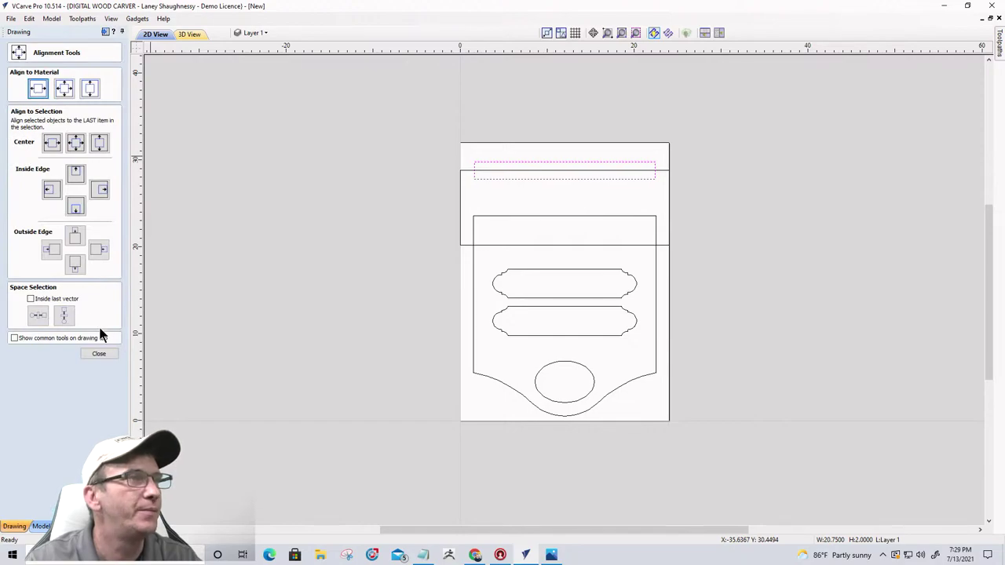
click(98, 354)
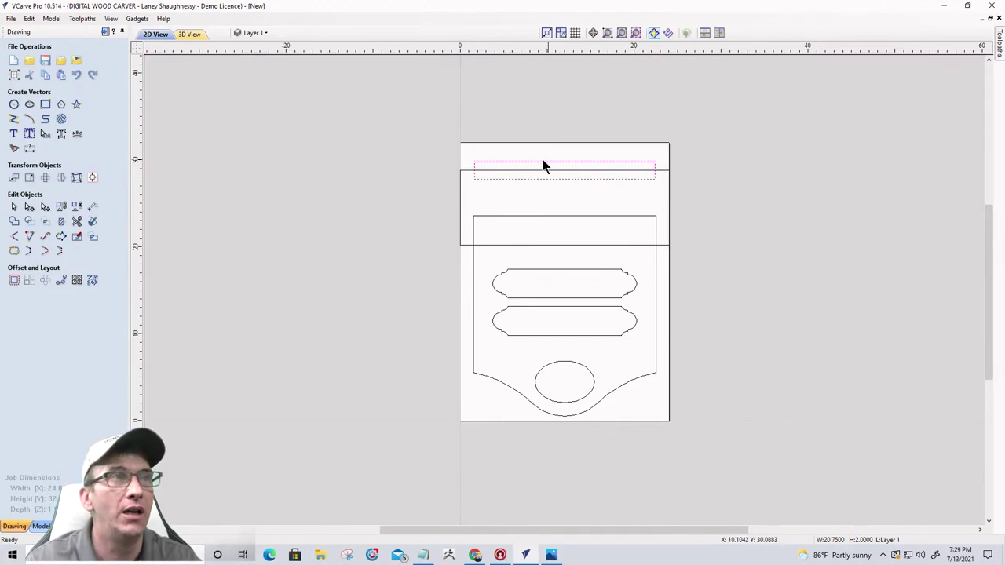
scroll(547, 162, up, 3)
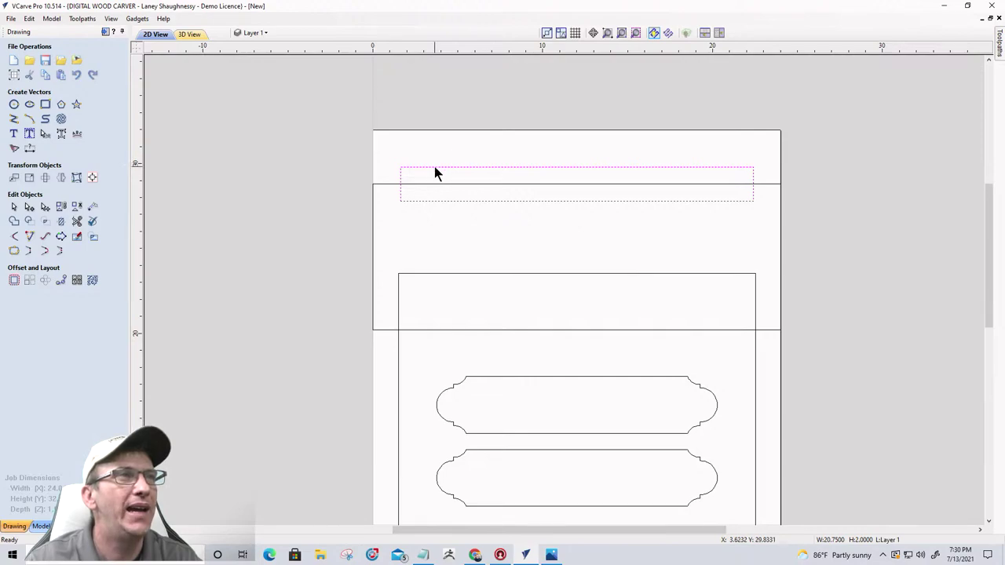
- Add a vertical guide about 3.8 inches from the left edge and remove the extra guide
drag(138, 201, 437, 170)
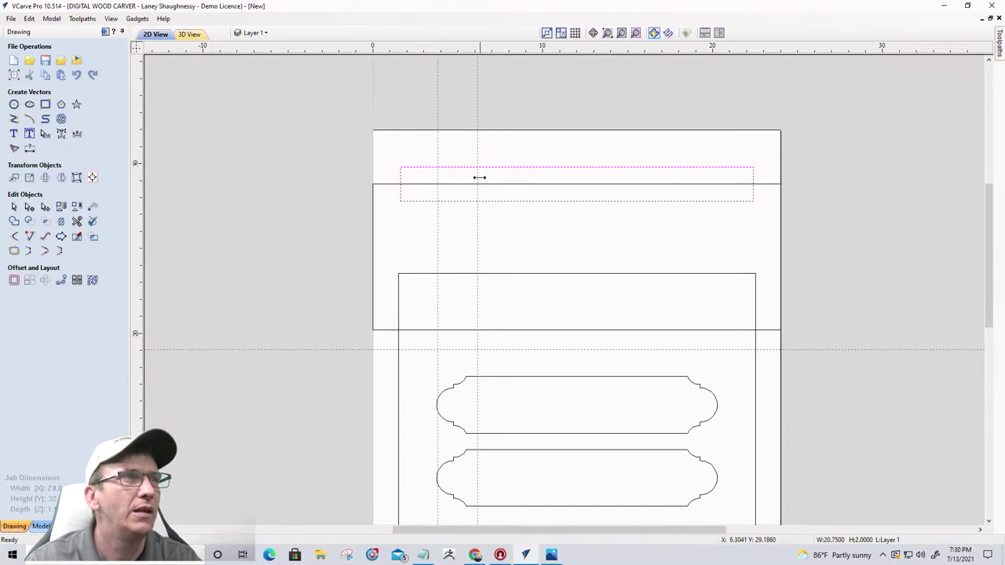
key(Delete)
drag(479, 176, 113, 181)
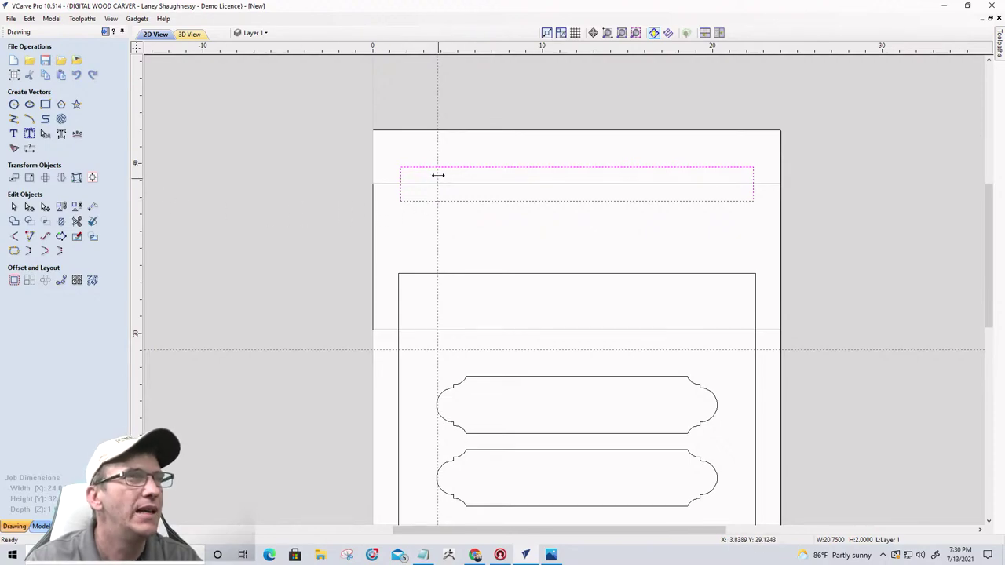
scroll(437, 167, up, 2)
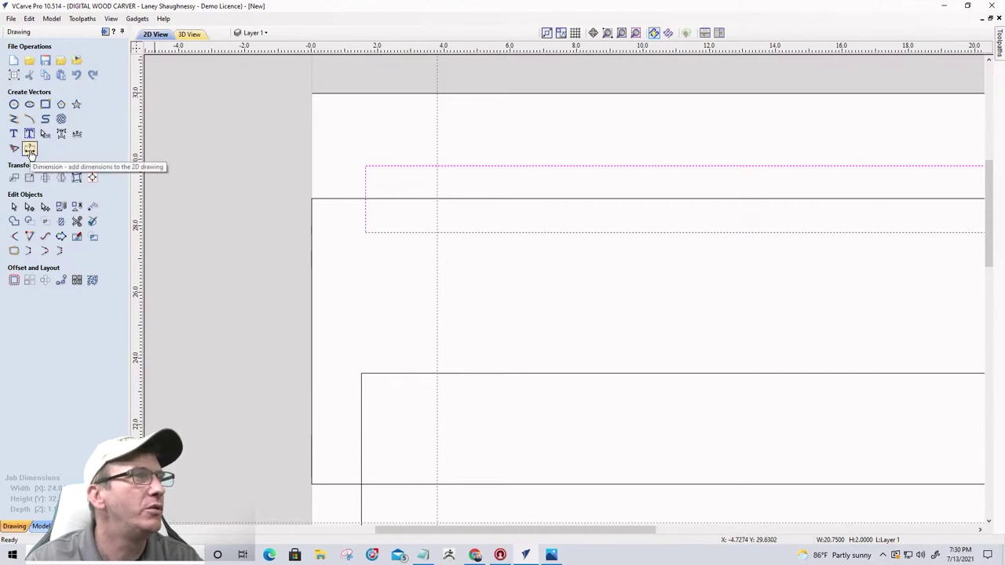
click(30, 150)
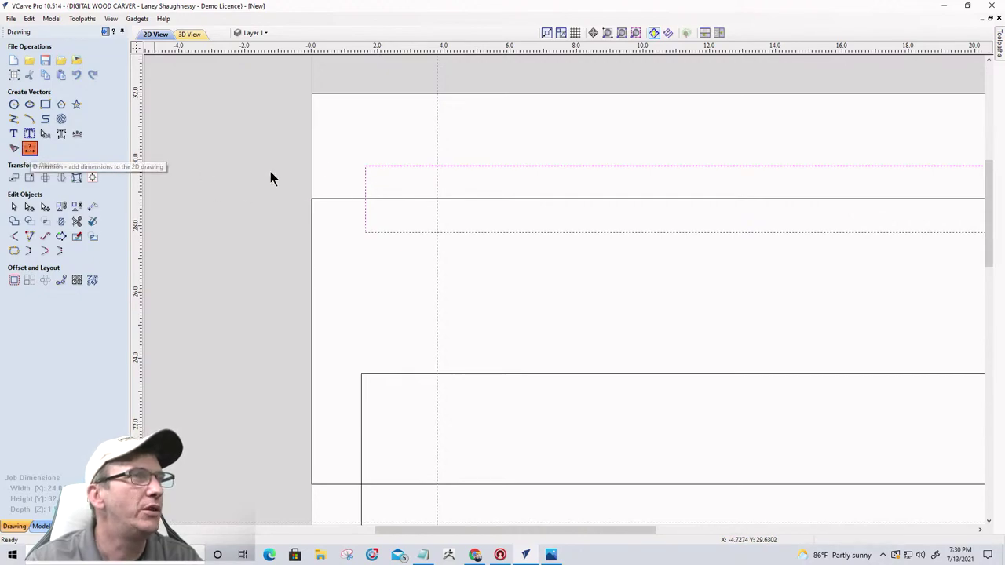
click(366, 165)
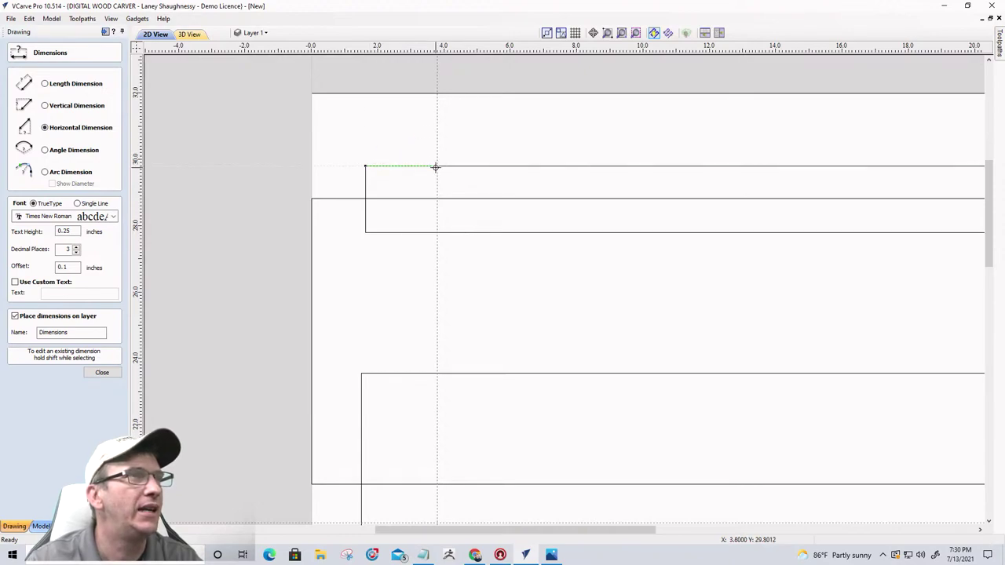
click(437, 166)
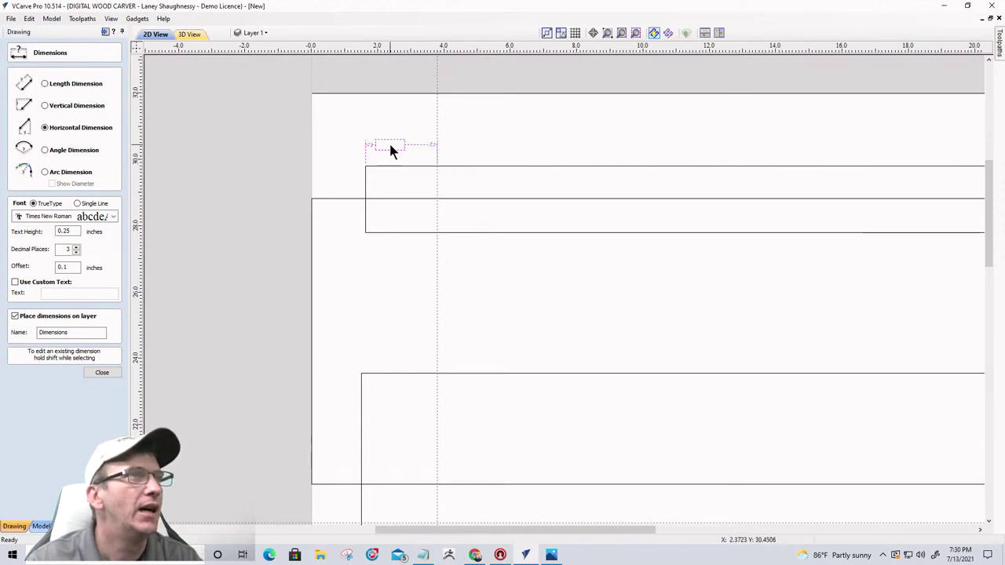
click(390, 148)
scroll(389, 162, up, 5)
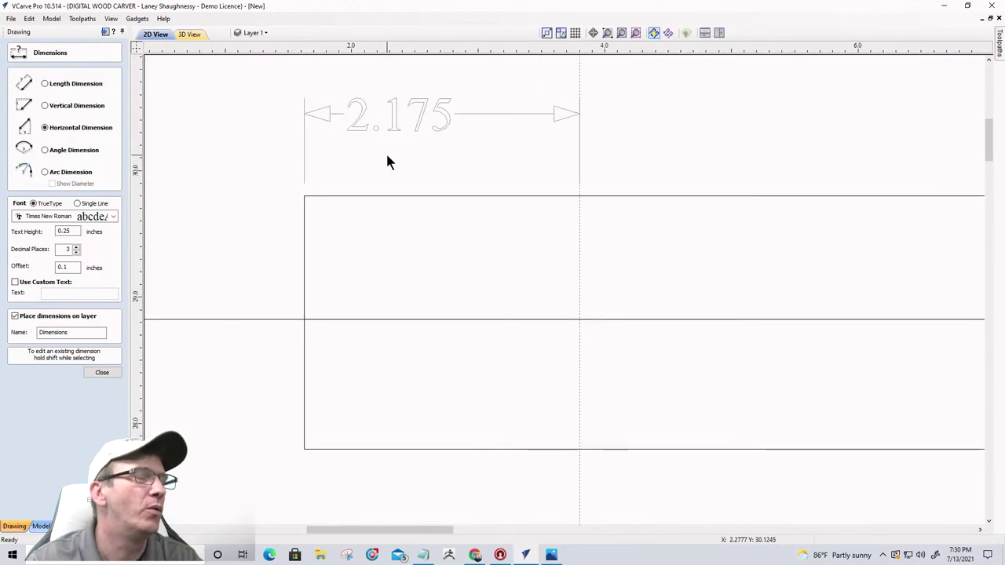
scroll(335, 171, down, 2)
scroll(333, 167, down, 4)
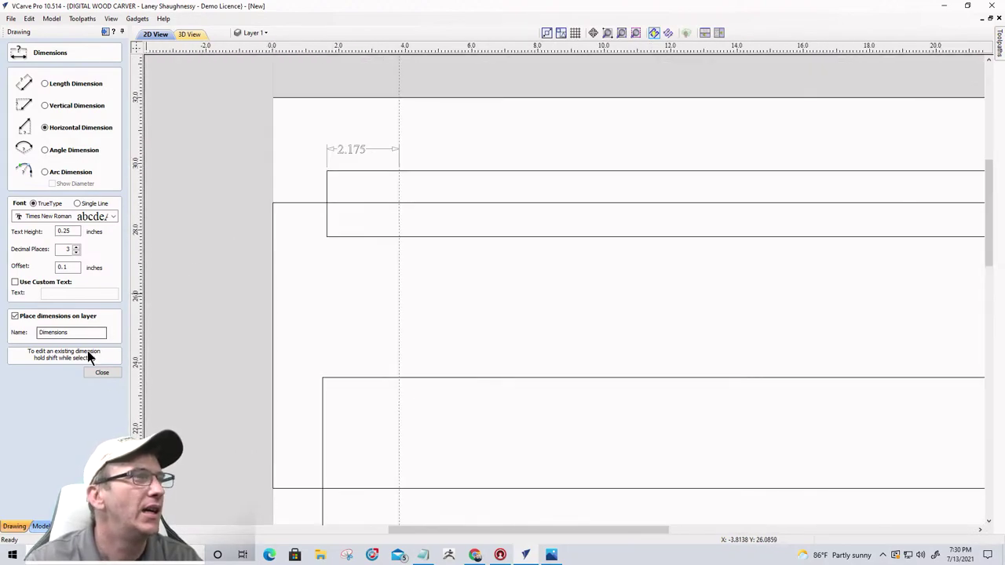
click(102, 373)
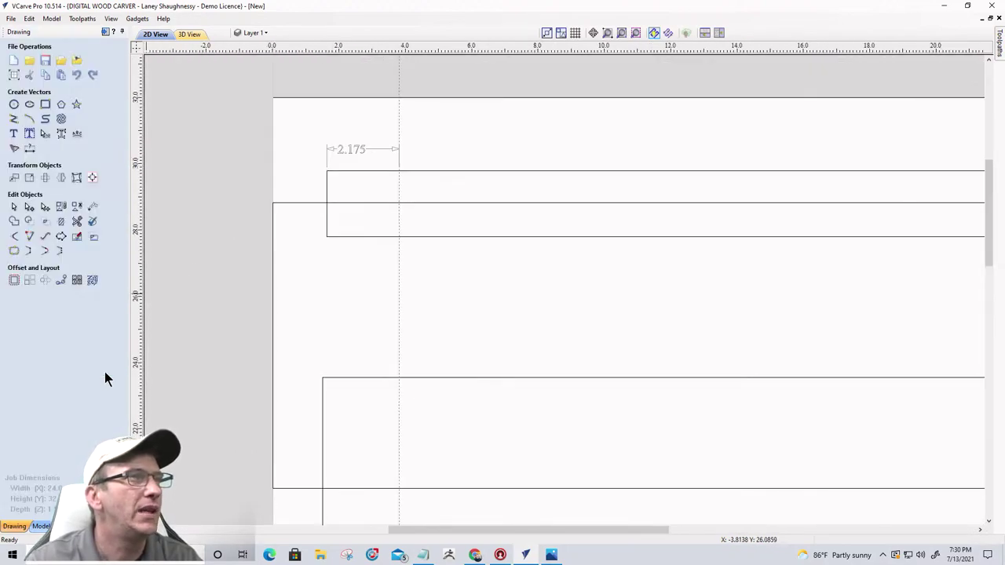
click(340, 156)
key(Delete)
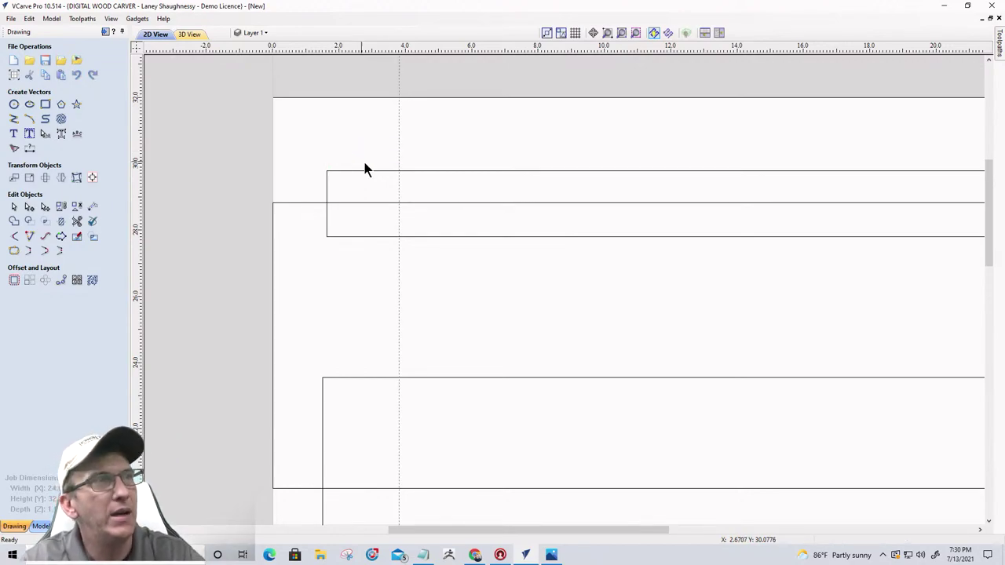
click(32, 153)
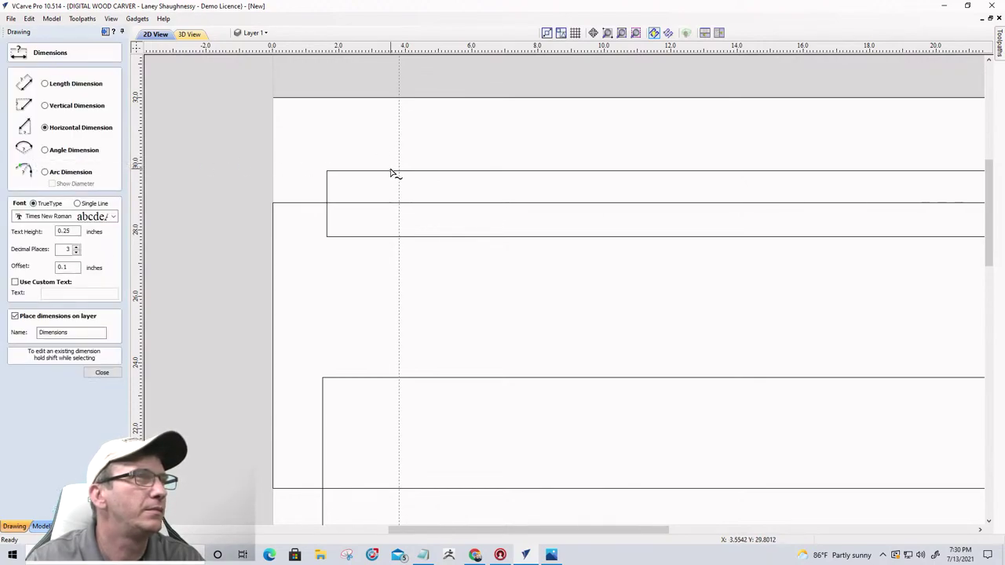
click(399, 172)
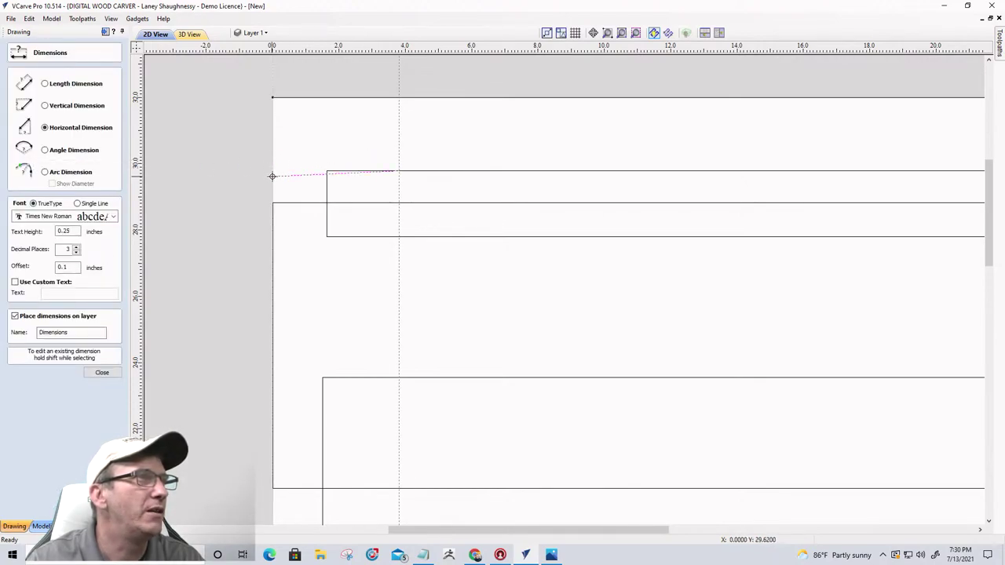
click(274, 172)
click(335, 153)
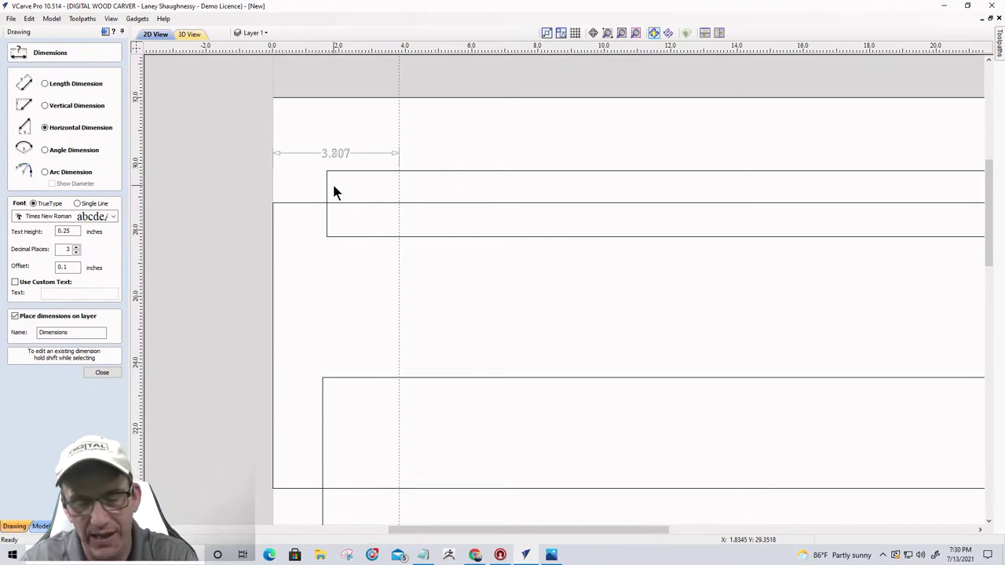
key(ctrl+z)
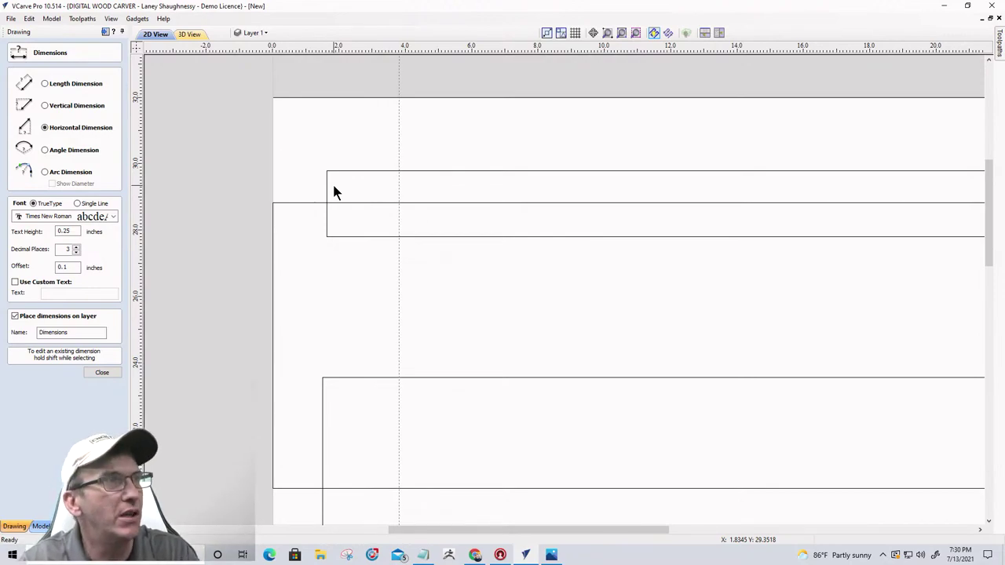
click(102, 373)
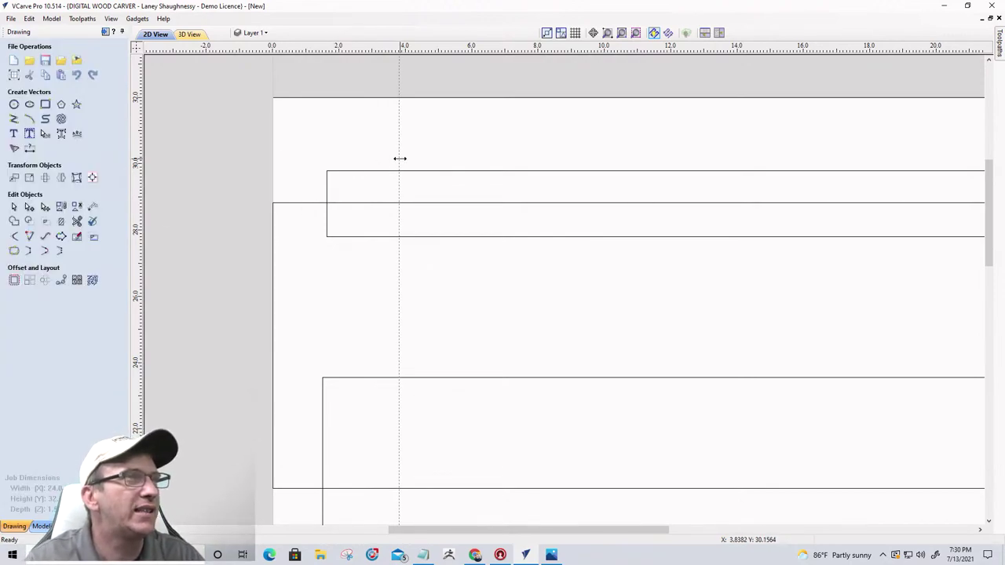
- Move a guide onto the left edge at 0 and create a guide offset 3.125 inches from it
drag(400, 157, 272, 99)
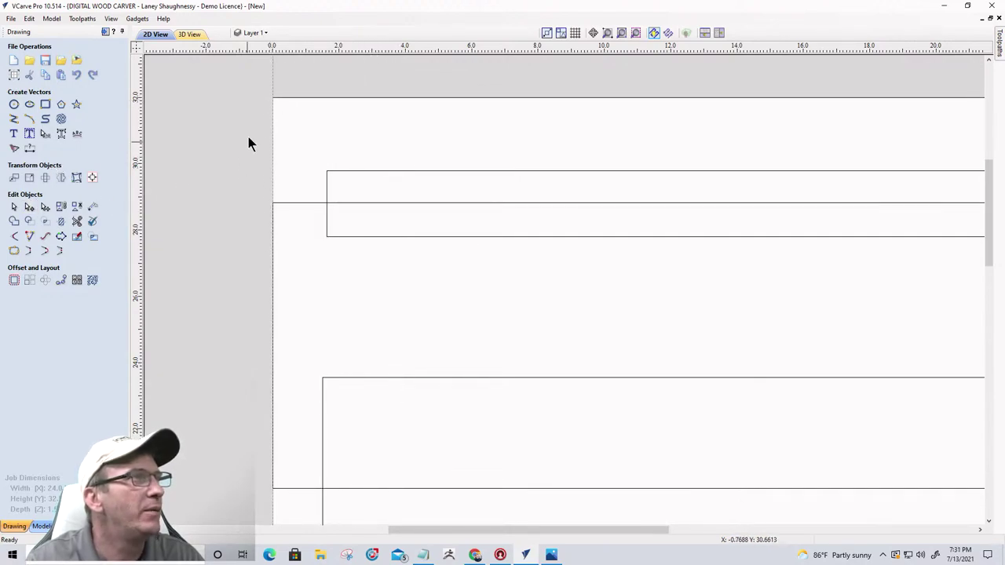
double_click(273, 86)
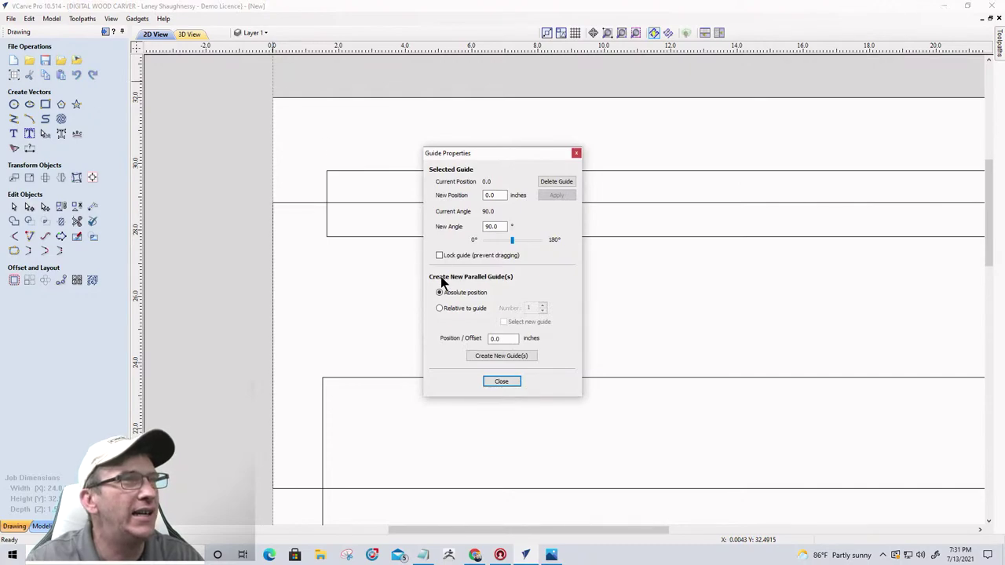
click(440, 308)
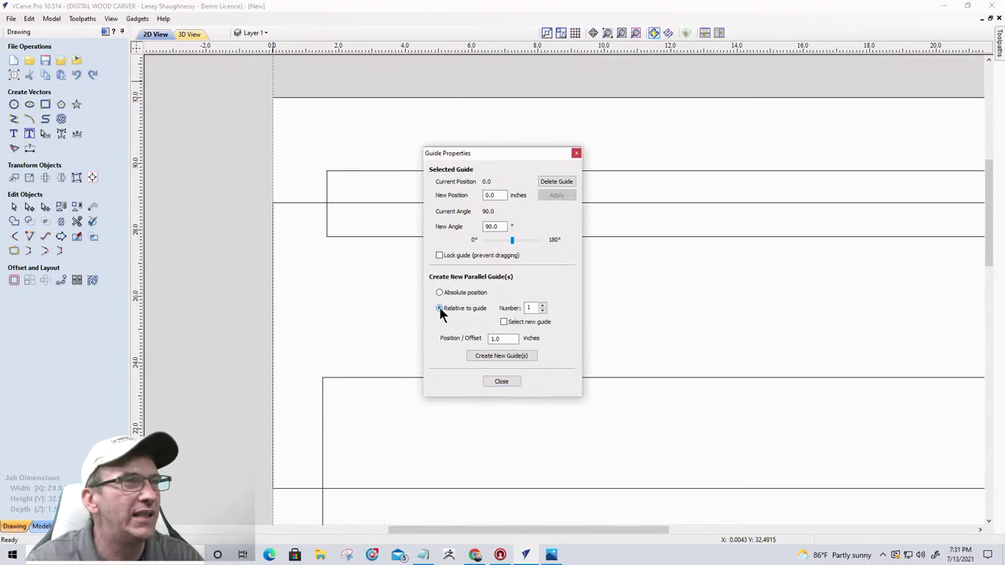
drag(501, 342, 479, 342)
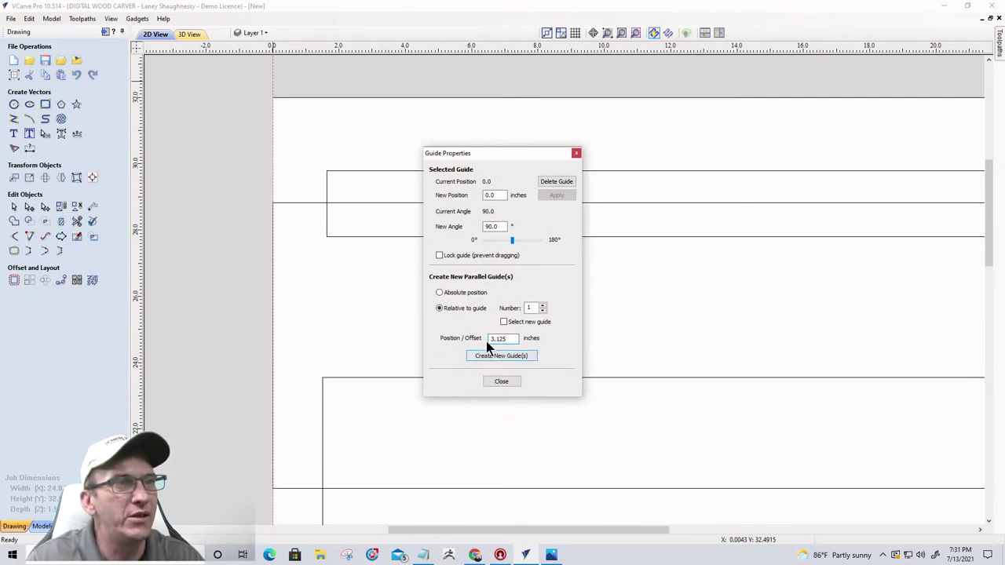
click(497, 357)
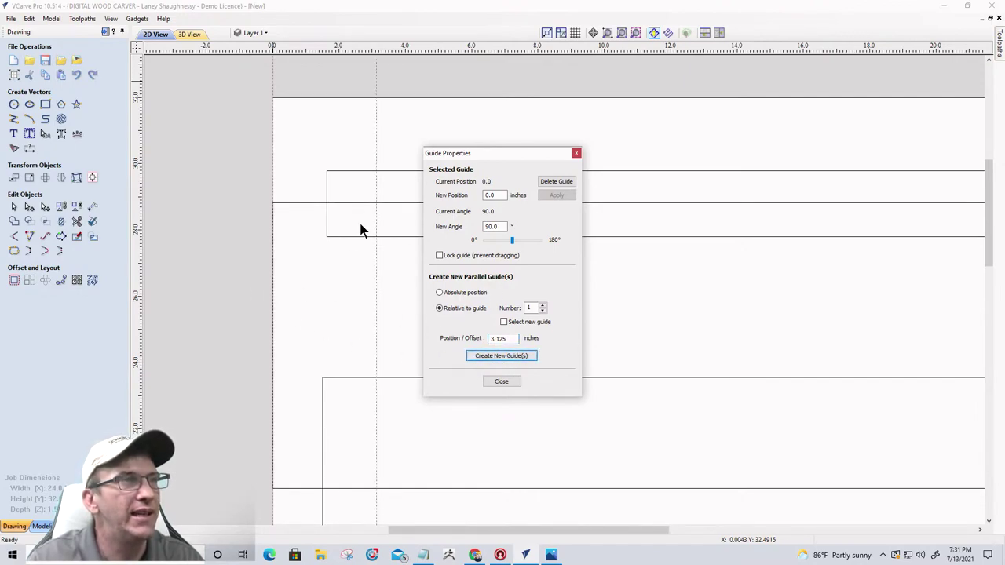
click(501, 382)
scroll(262, 114, down, 3)
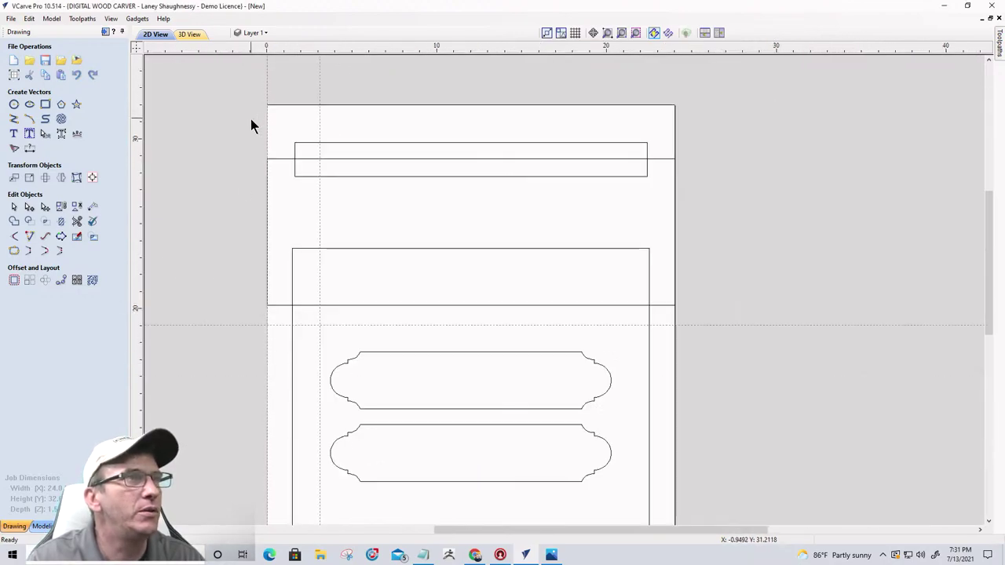
- From a guide at 24, create one offset -3.125 inches, then remove the edge guide
drag(265, 90, 674, 104)
double_click(674, 81)
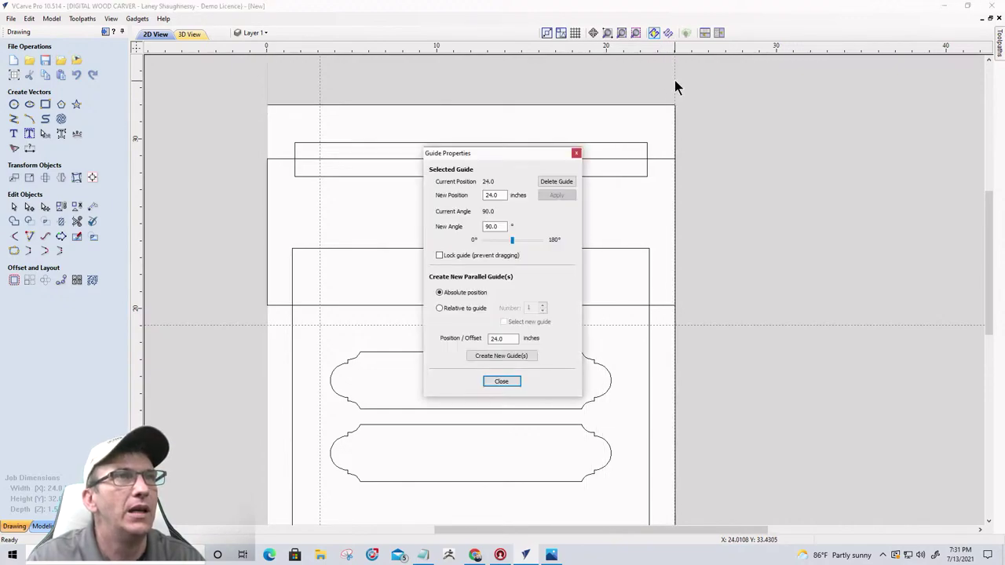
click(440, 308)
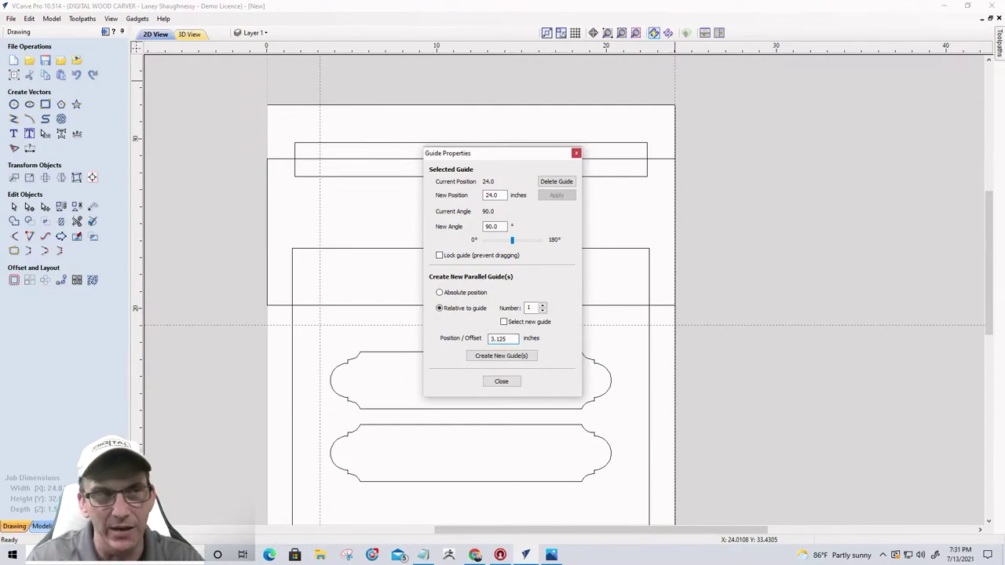
click(507, 356)
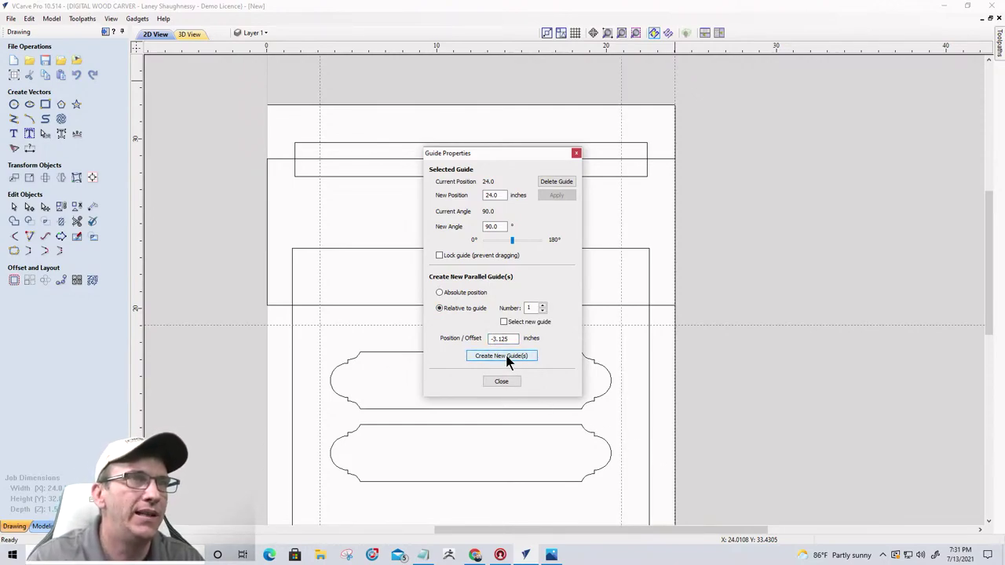
click(502, 383)
scroll(657, 397, down, 1)
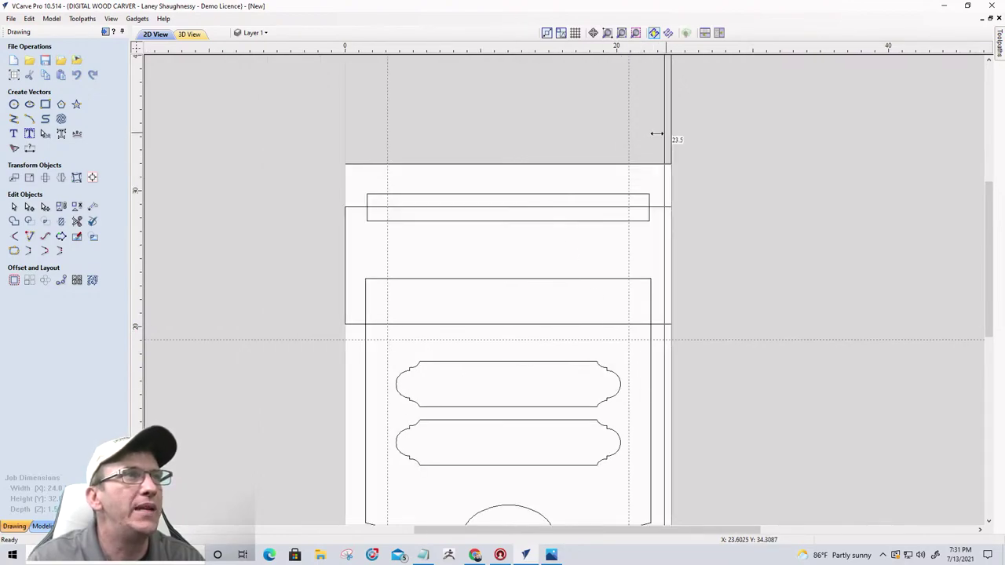
drag(670, 133, 669, 48)
scroll(398, 176, up, 2)
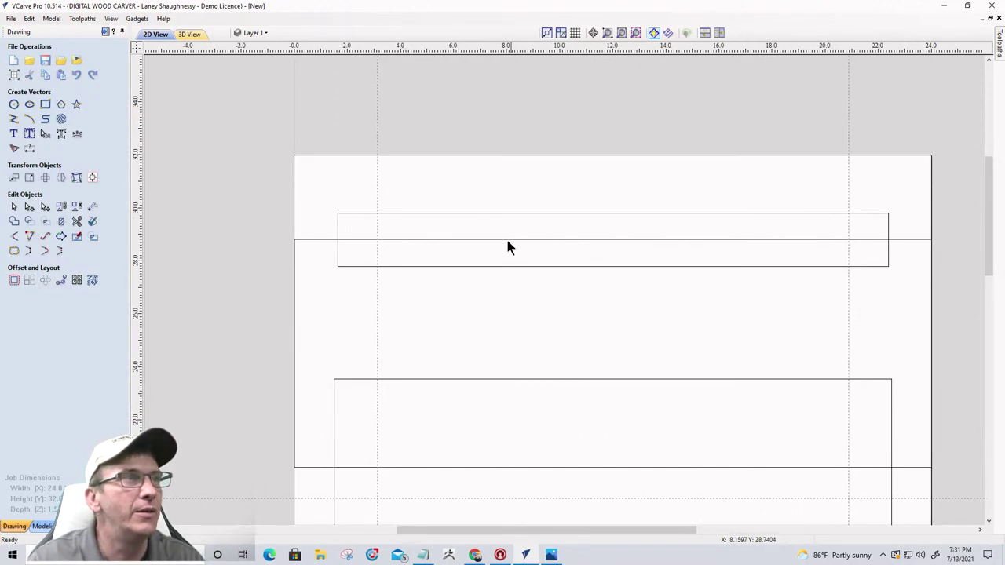
- Create a guide offset 2 inches from the 3.125 guide, at 5.125 inches
double_click(377, 187)
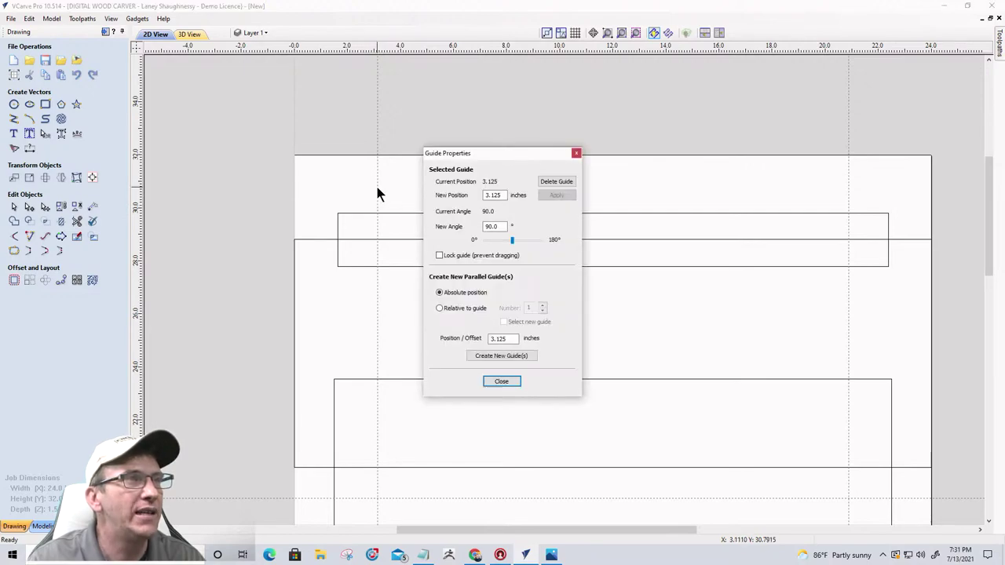
click(439, 308)
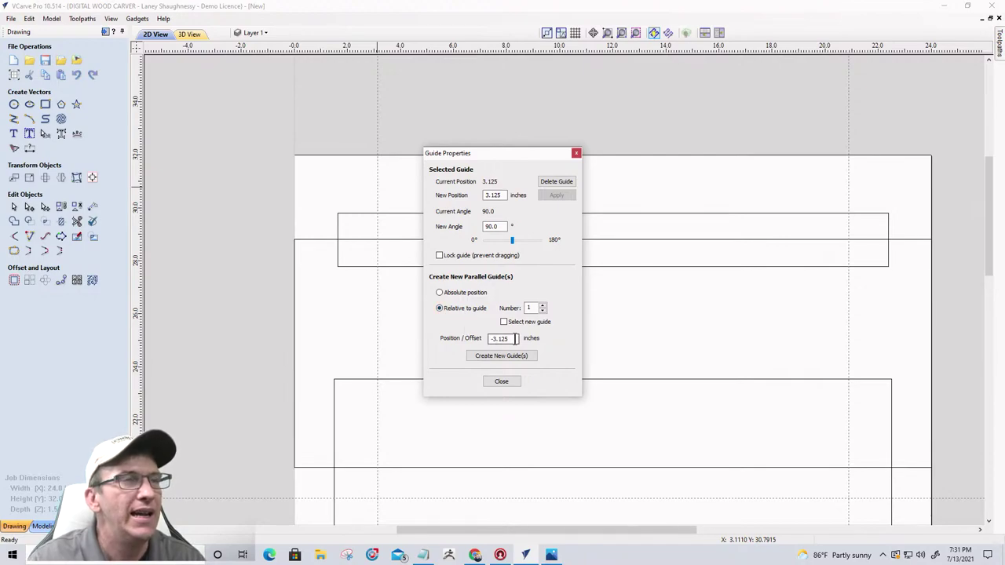
drag(515, 338, 488, 336)
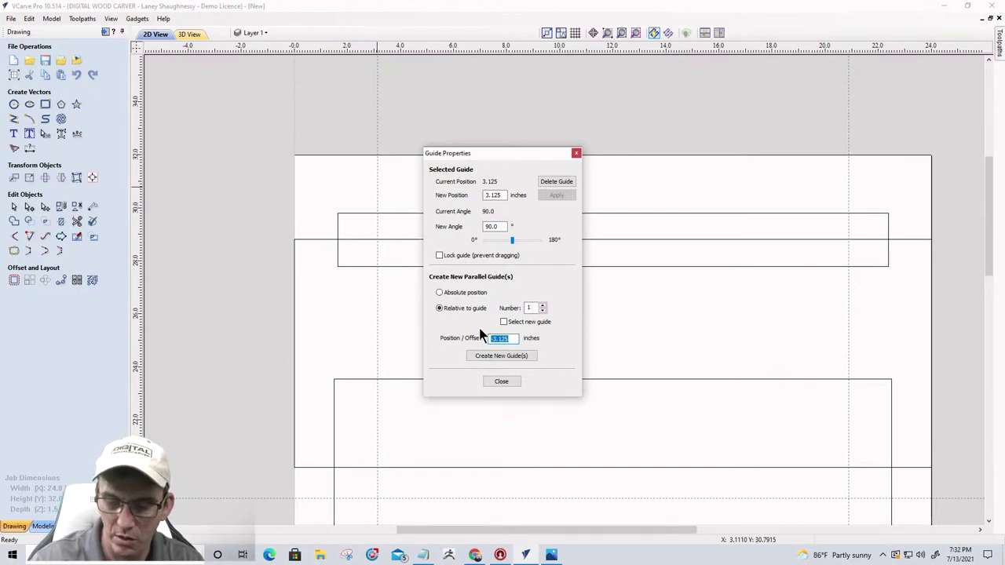
text(2)
click(501, 357)
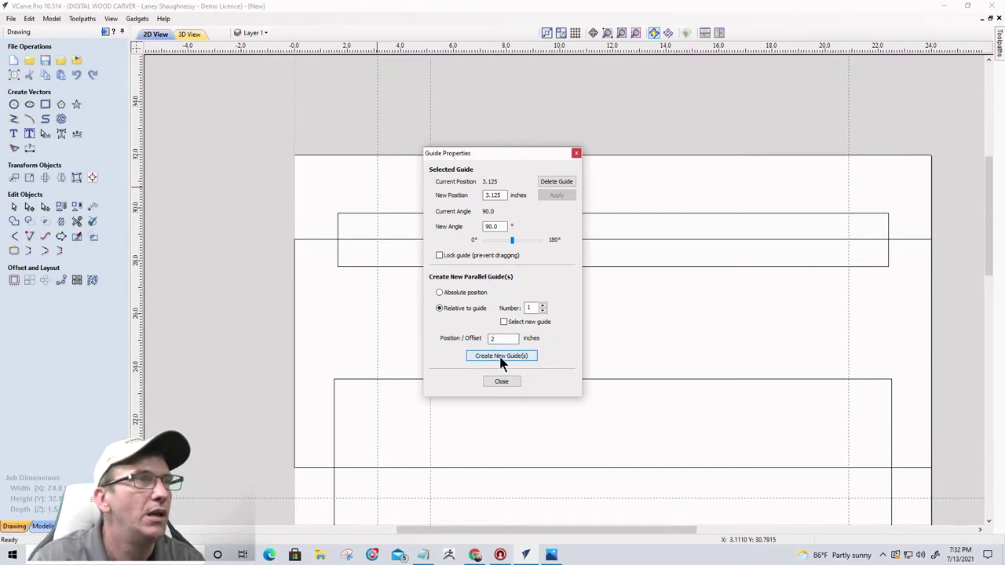
click(503, 382)
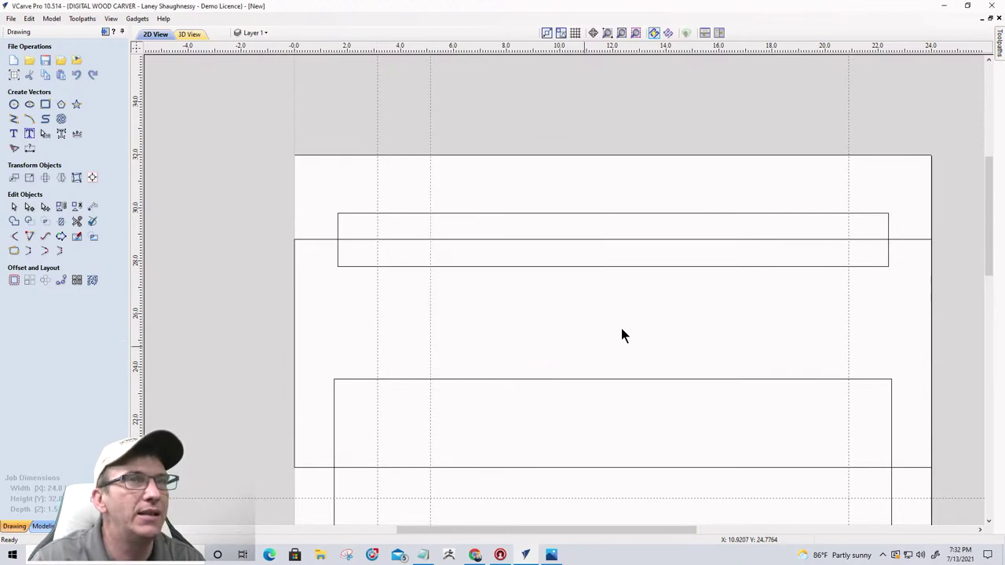
- Create a guide offset -2 inches from the 20.875 guide, at 18.875 inches
double_click(847, 180)
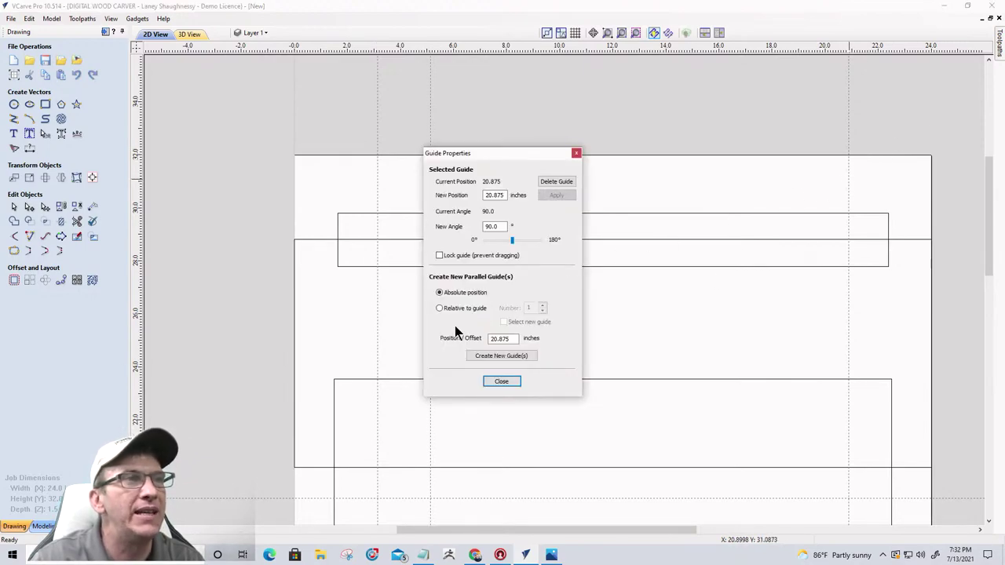
click(440, 308)
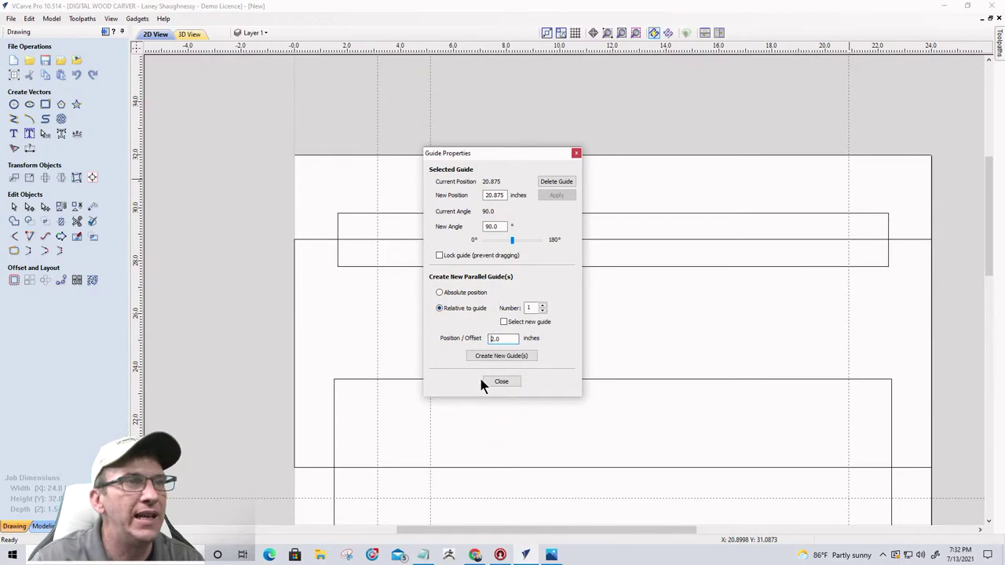
text(-)
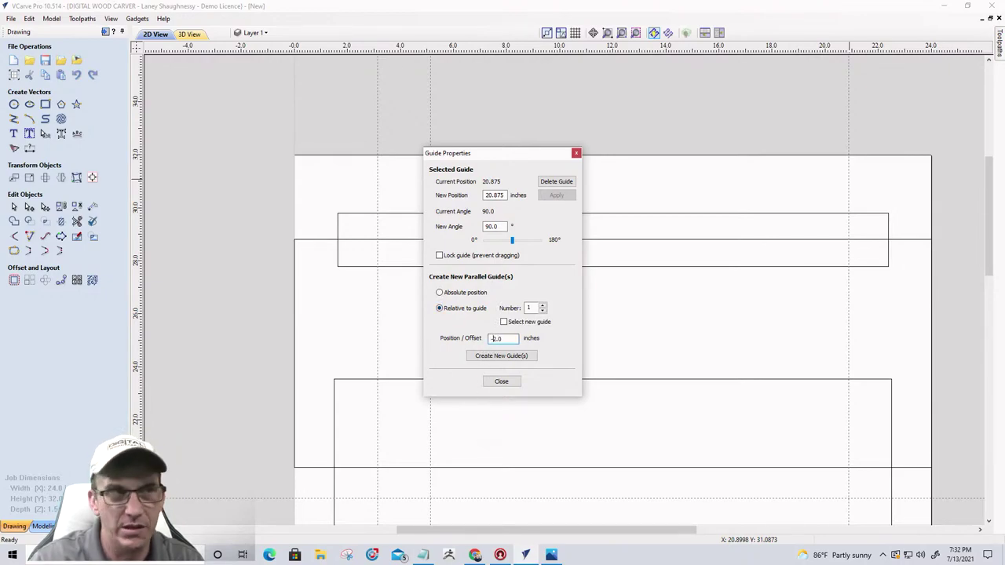
click(503, 355)
click(502, 382)
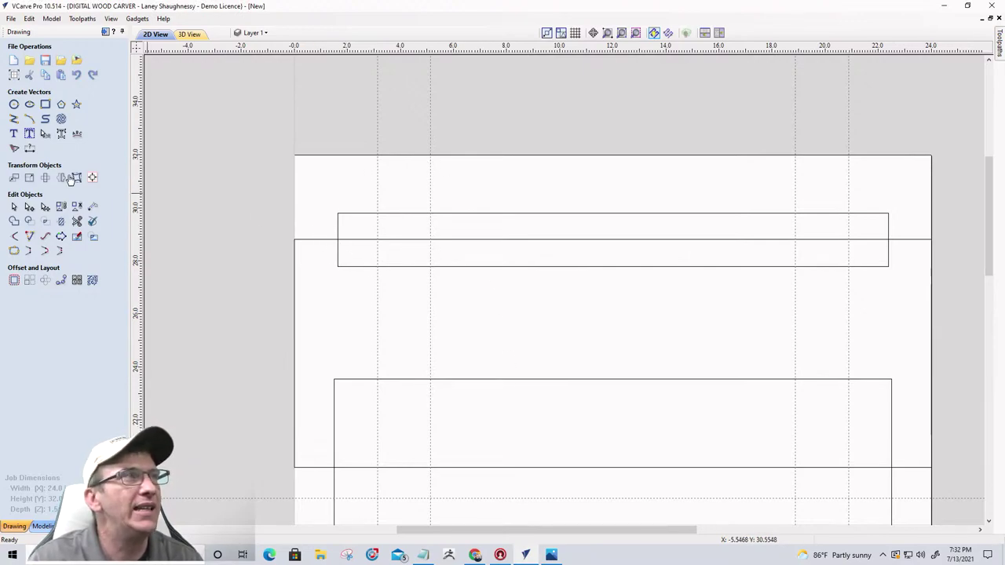
- Insert two nodes on the header rectangle's top edge at the left and right inner guides
click(456, 218)
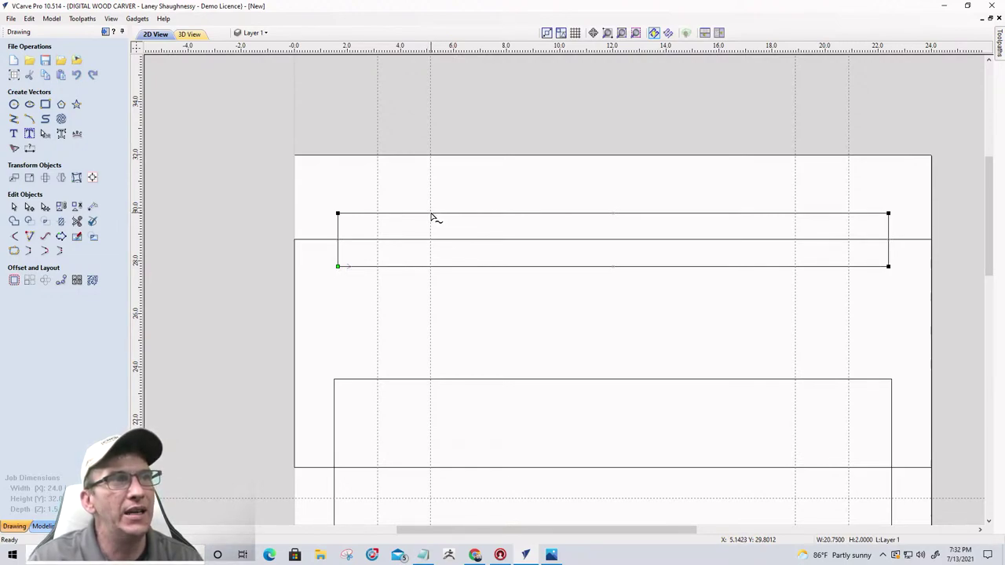
right_click(431, 217)
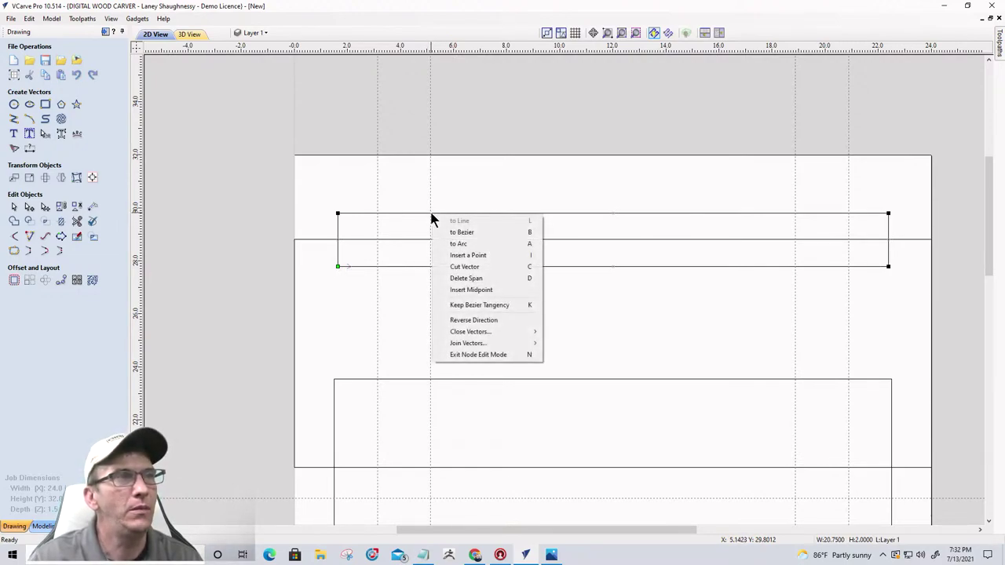
click(467, 255)
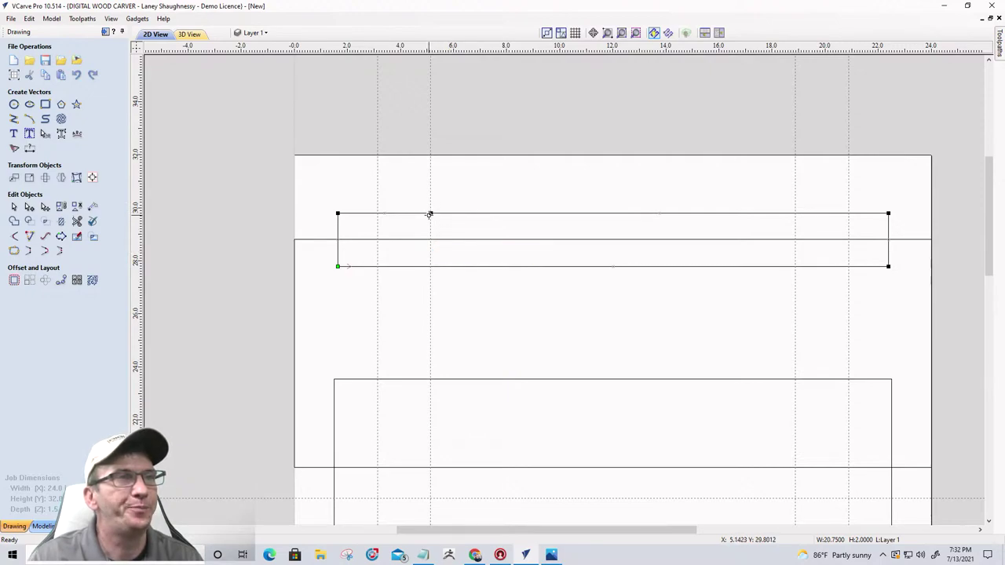
right_click(795, 218)
click(808, 256)
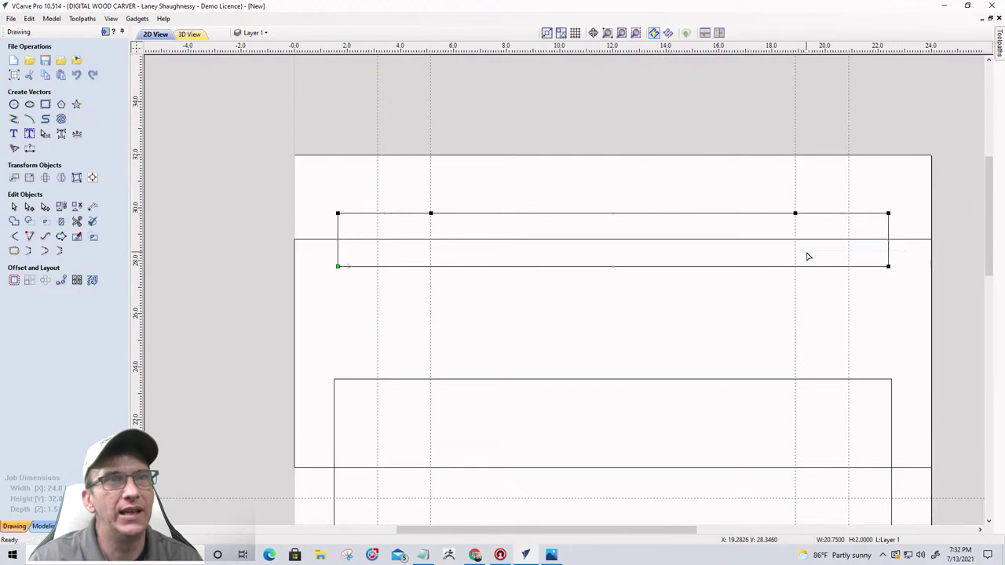
- Snap the new nodes exactly onto the 18.875 and 5.125 guides
scroll(796, 216, down, 1)
scroll(778, 208, up, 8)
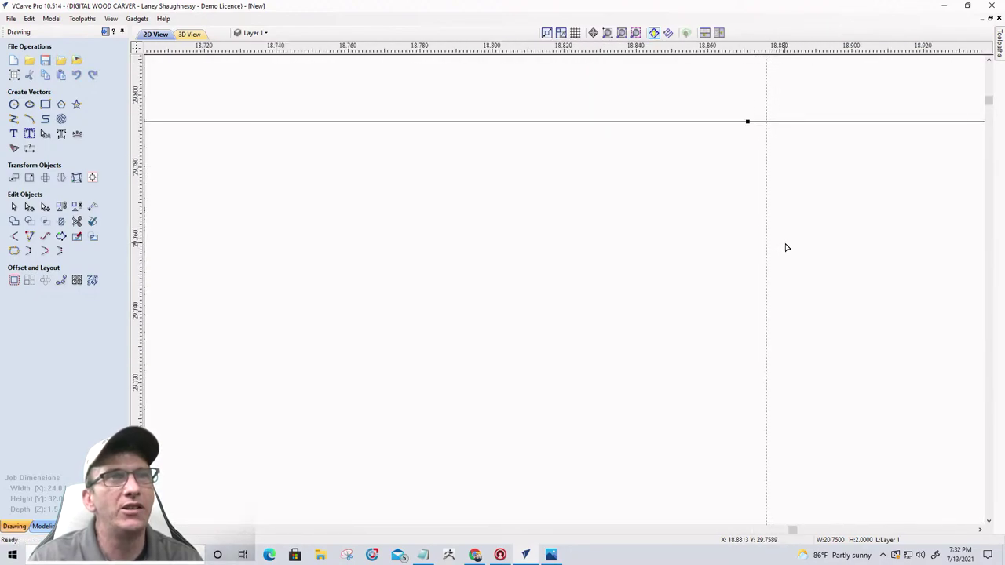
scroll(785, 245, up, 1)
scroll(780, 253, down, 4)
scroll(772, 159, up, 5)
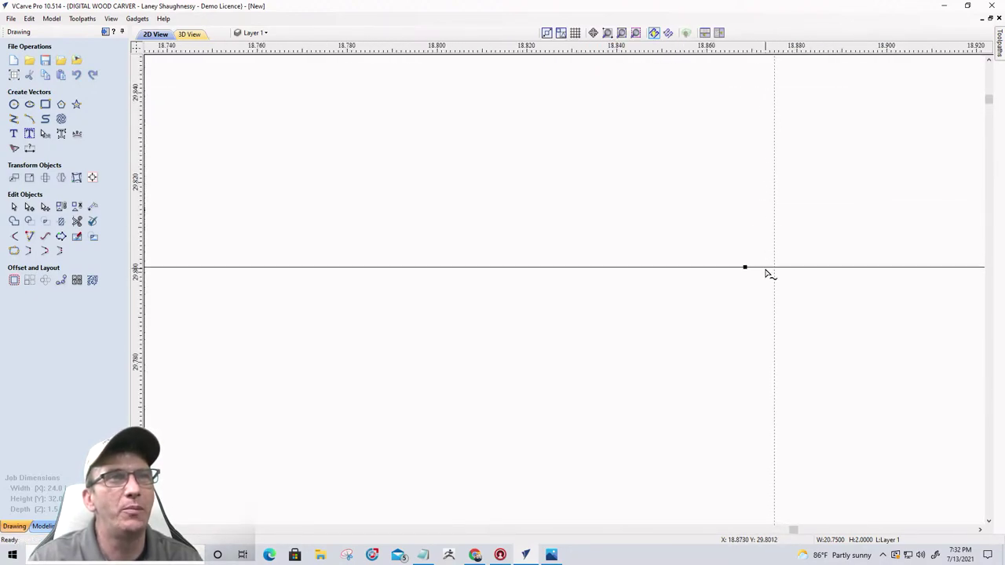
scroll(769, 276, up, 3)
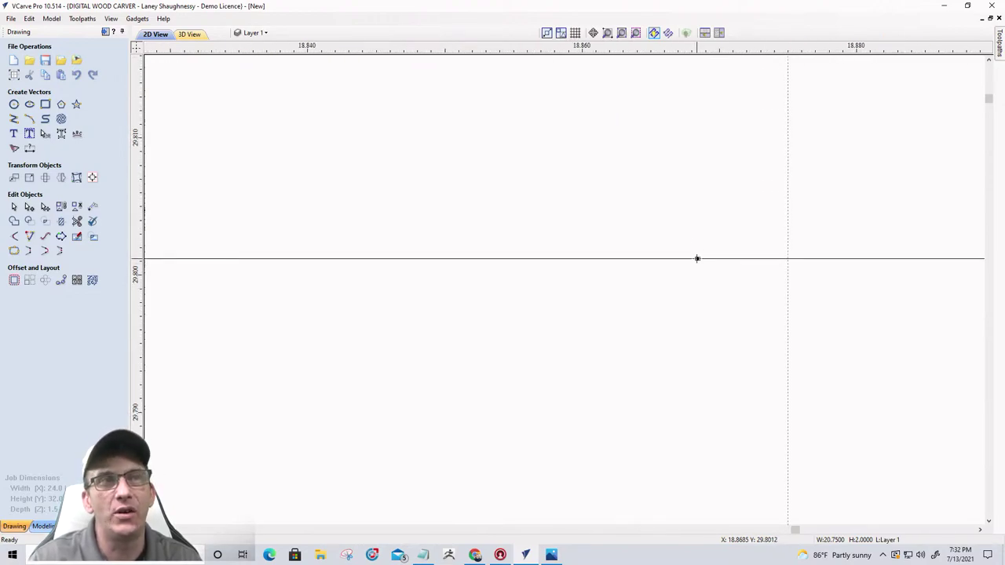
drag(697, 258, 787, 259)
scroll(849, 291, down, 10)
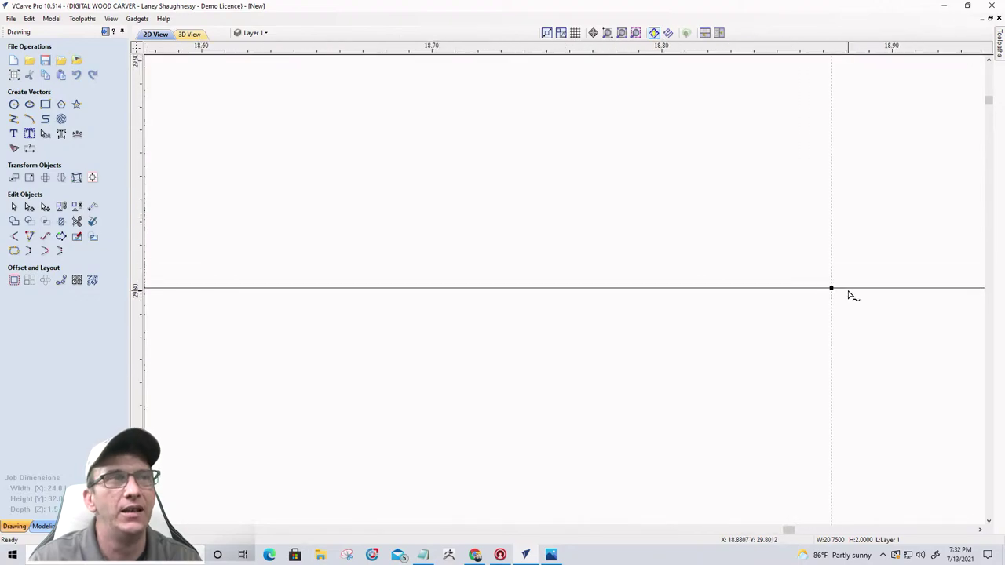
scroll(384, 303, up, 10)
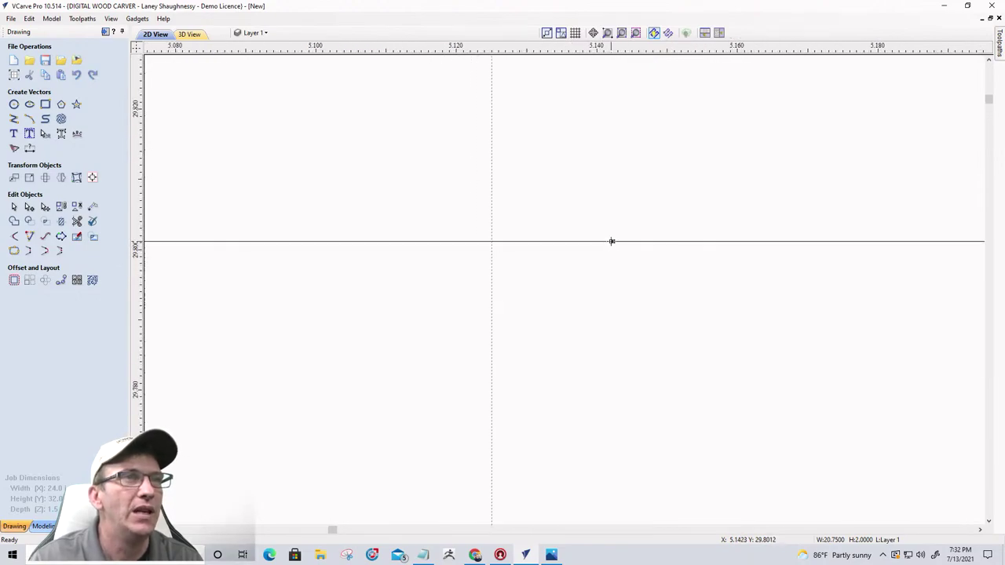
drag(613, 241, 491, 241)
scroll(531, 282, down, 2)
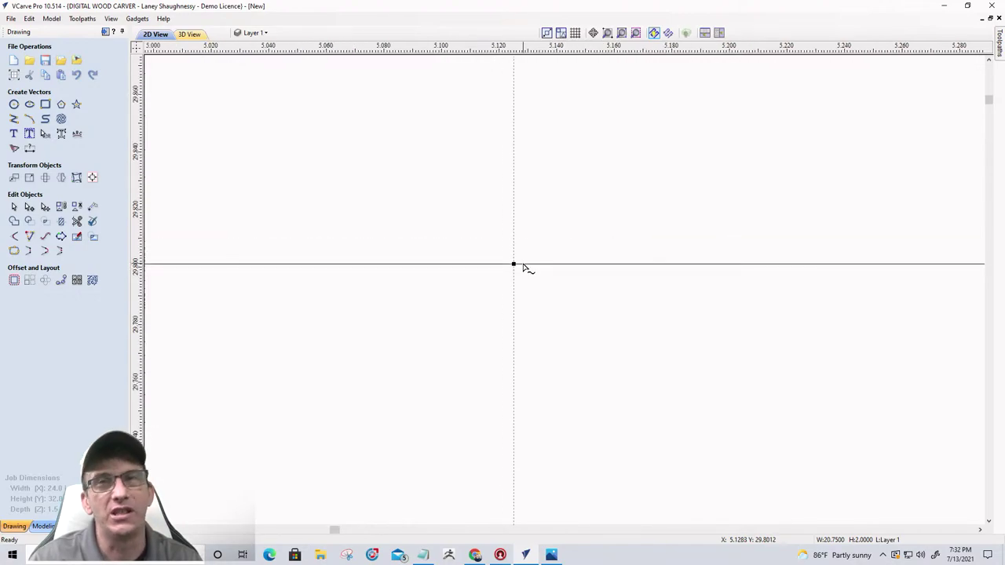
scroll(524, 268, down, 8)
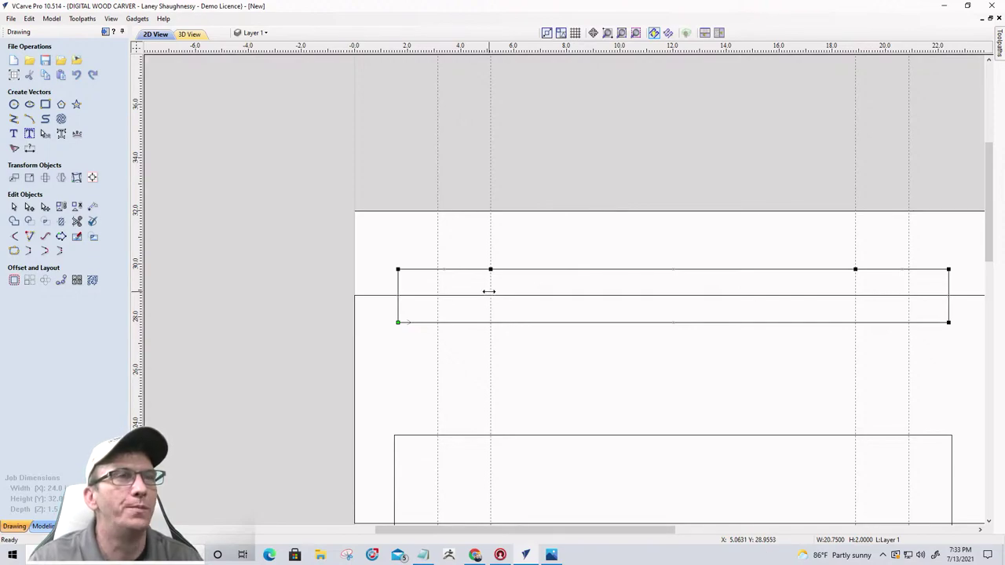
scroll(488, 291, down, 3)
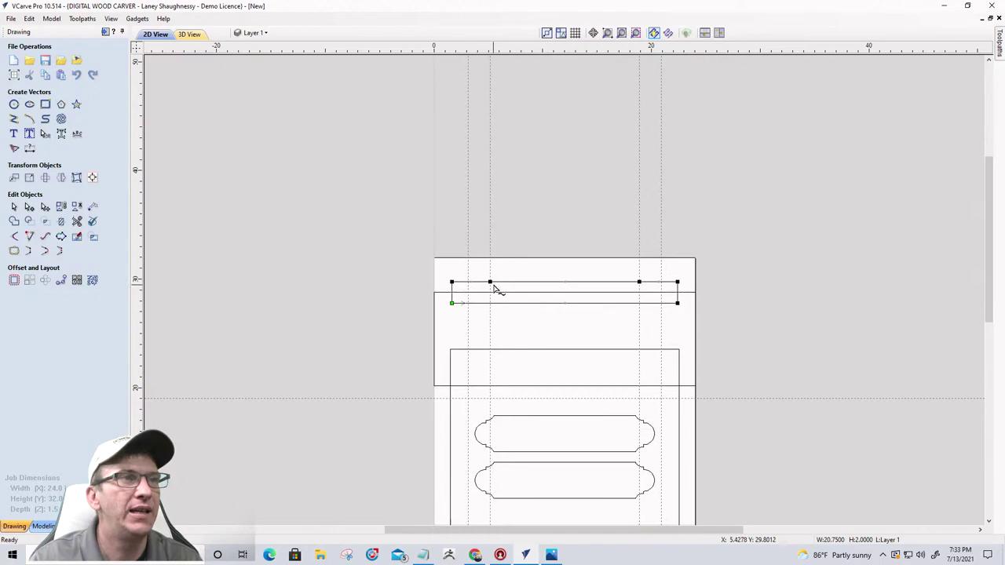
scroll(503, 284, up, 3)
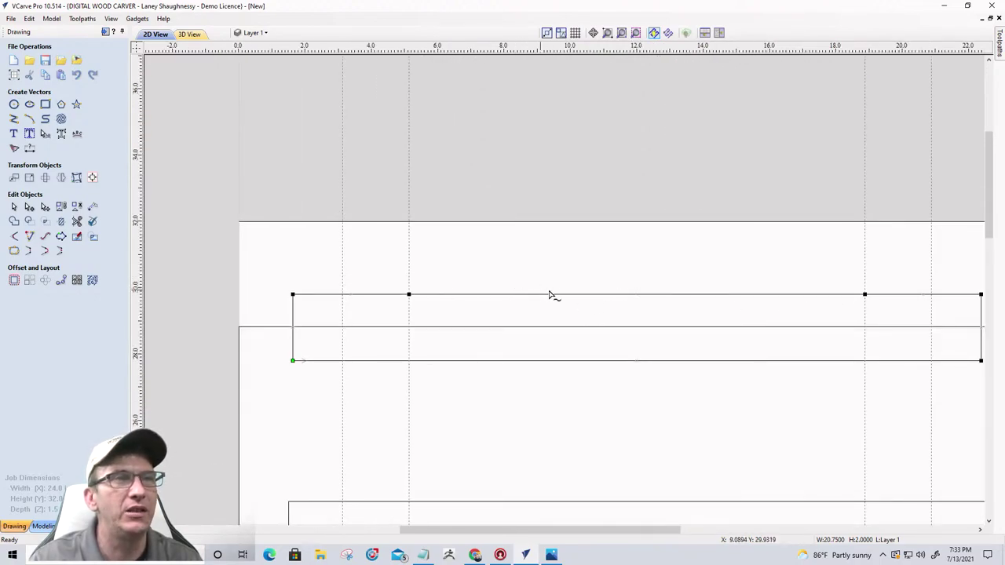
- Convert the top span between the 5.125 and 18.875 nodes into an arc peaking at the job's top edge
right_click(617, 297)
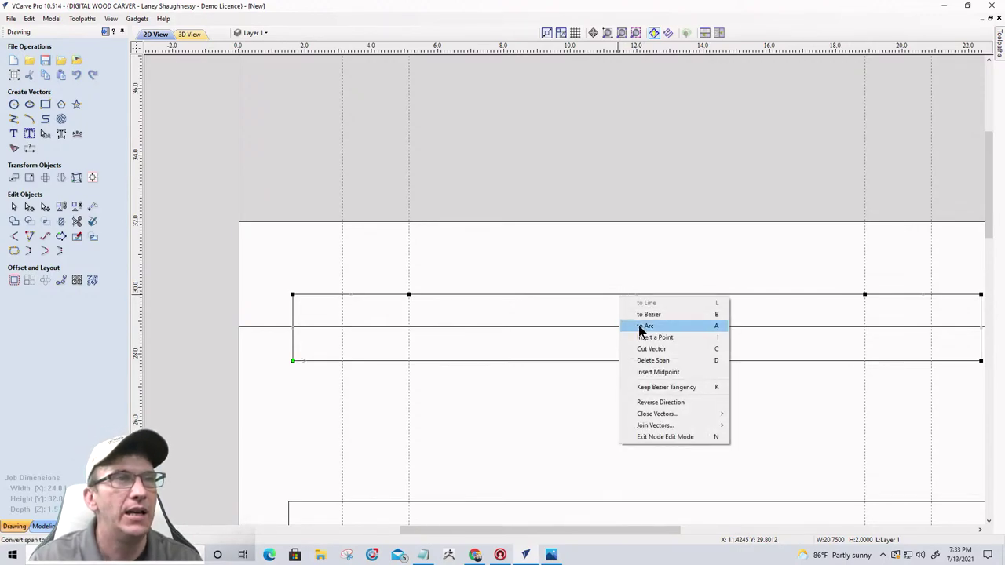
click(640, 325)
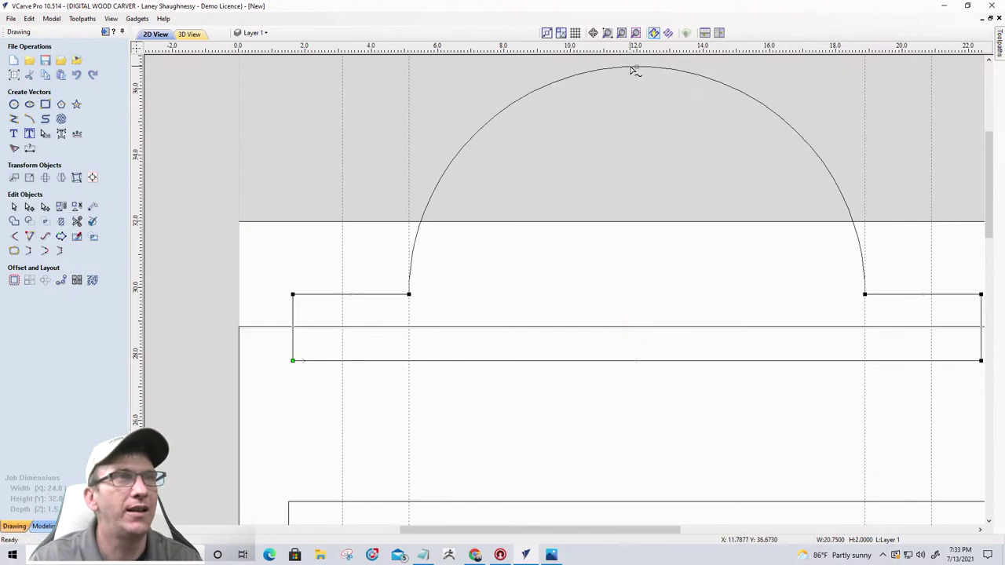
drag(637, 67, 635, 104)
key(Escape)
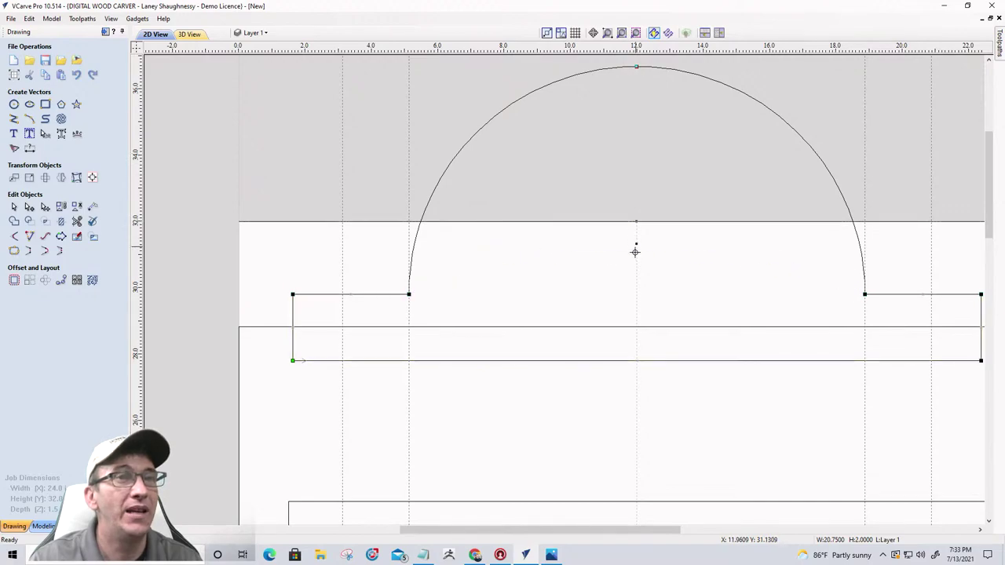
drag(635, 252, 636, 223)
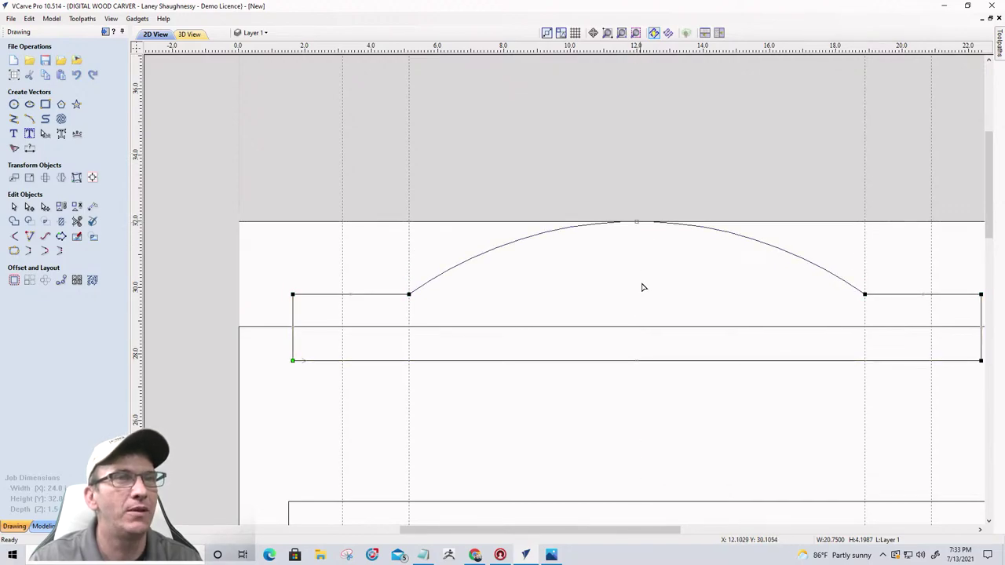
scroll(642, 287, down, 3)
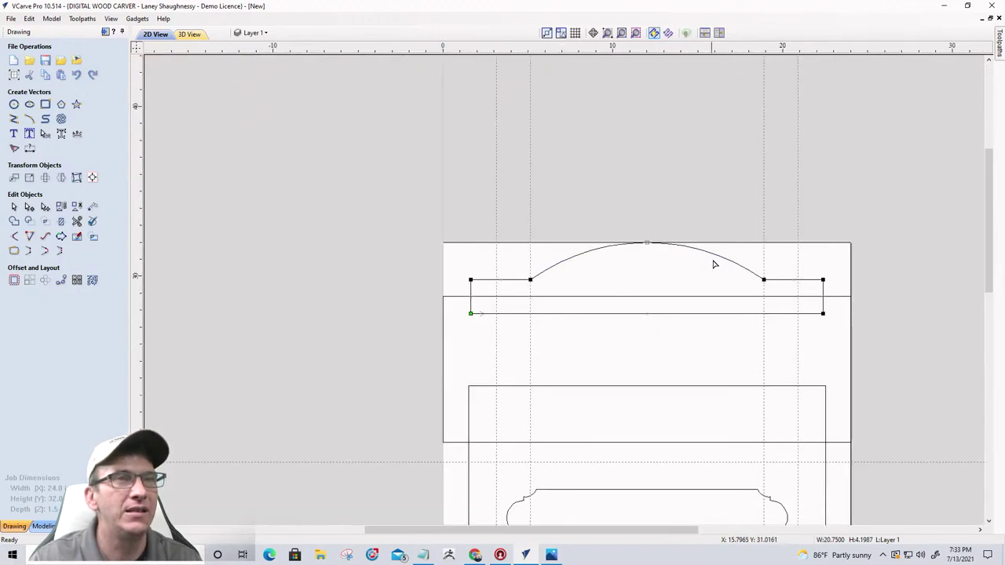
scroll(659, 227, down, 5)
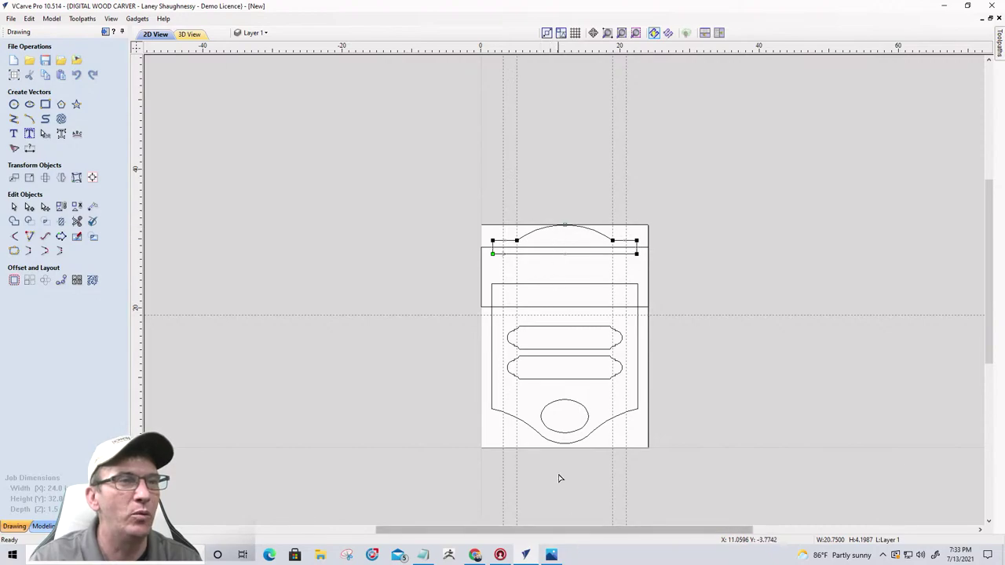
scroll(561, 463, up, 9)
scroll(547, 463, down, 4)
scroll(603, 471, down, 3)
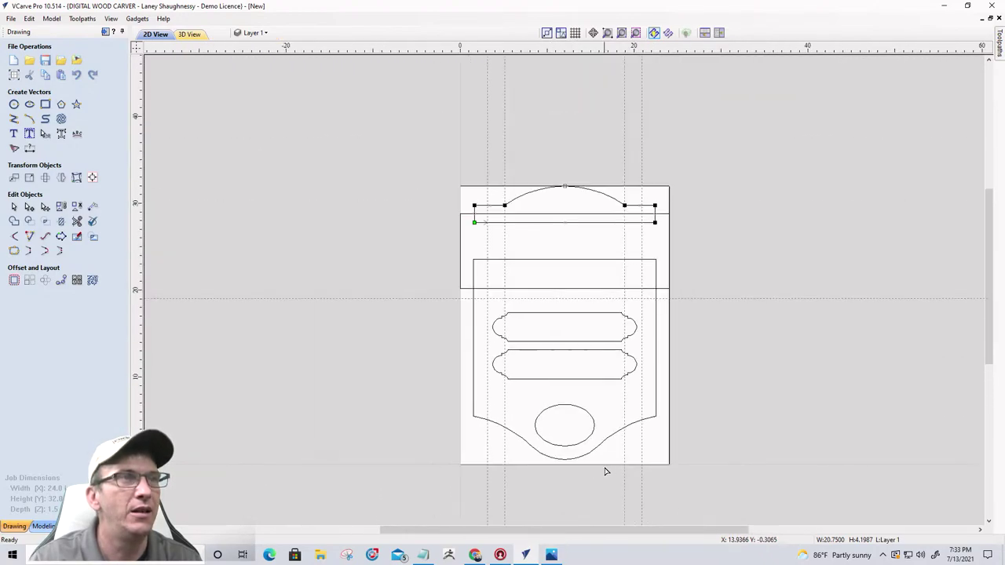
scroll(538, 166, up, 4)
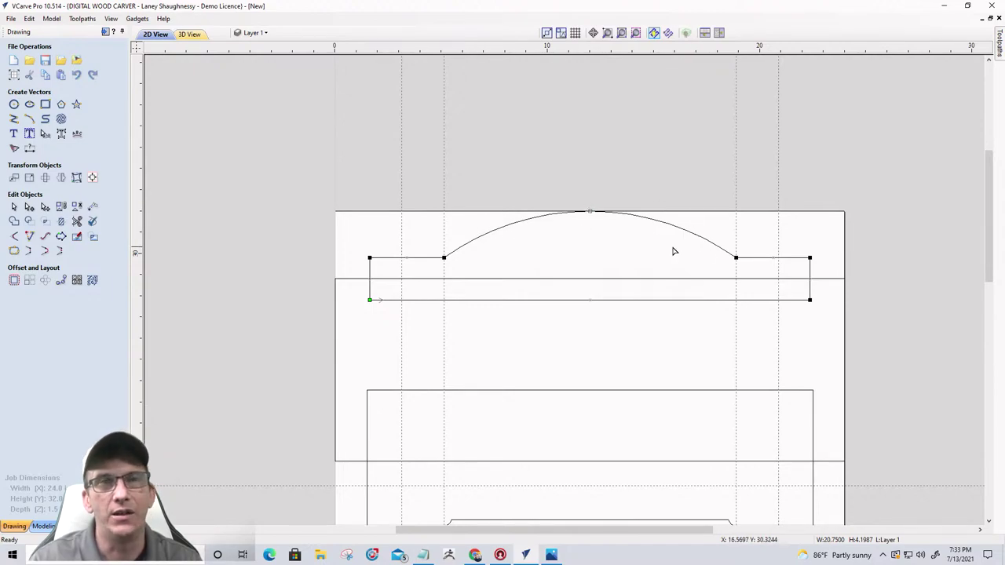
- Toggle the guide lines off, back on, and off again from the ruler corner box
click(134, 48)
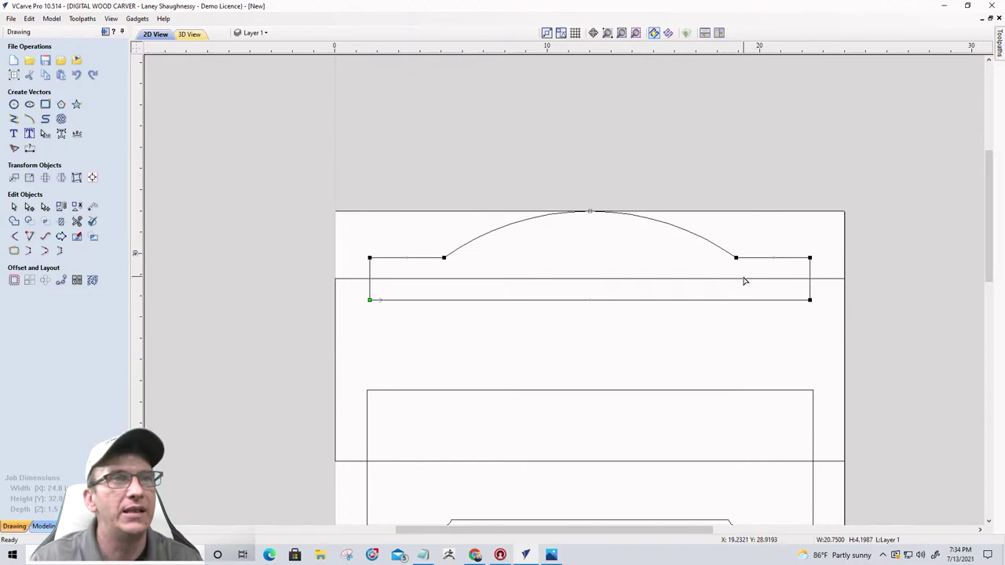
scroll(742, 280, up, 3)
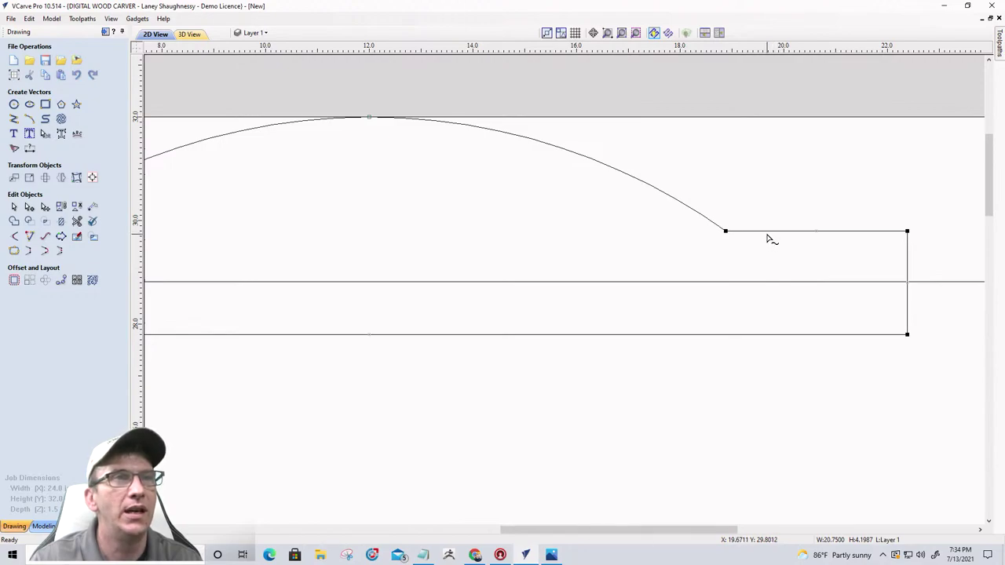
click(138, 51)
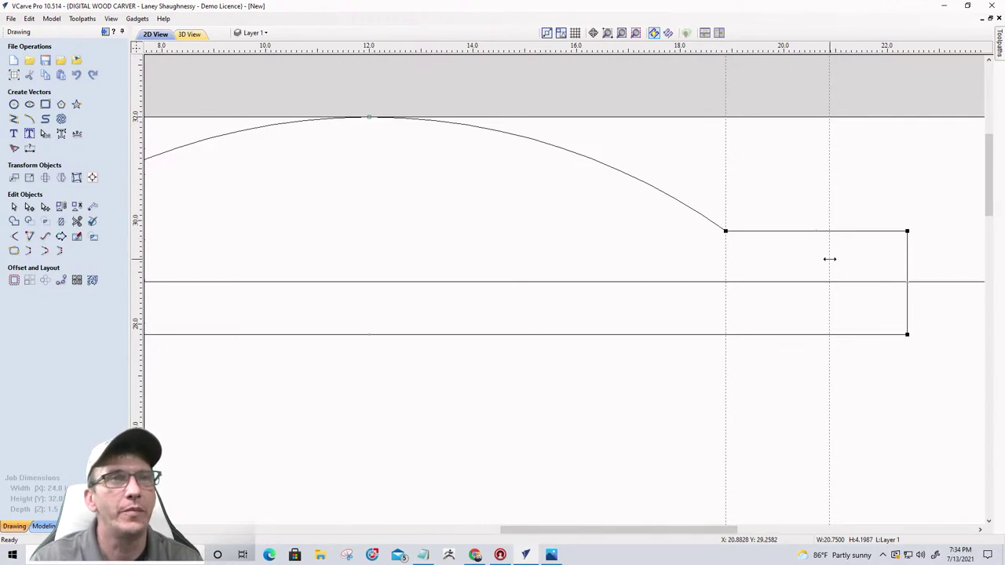
click(139, 51)
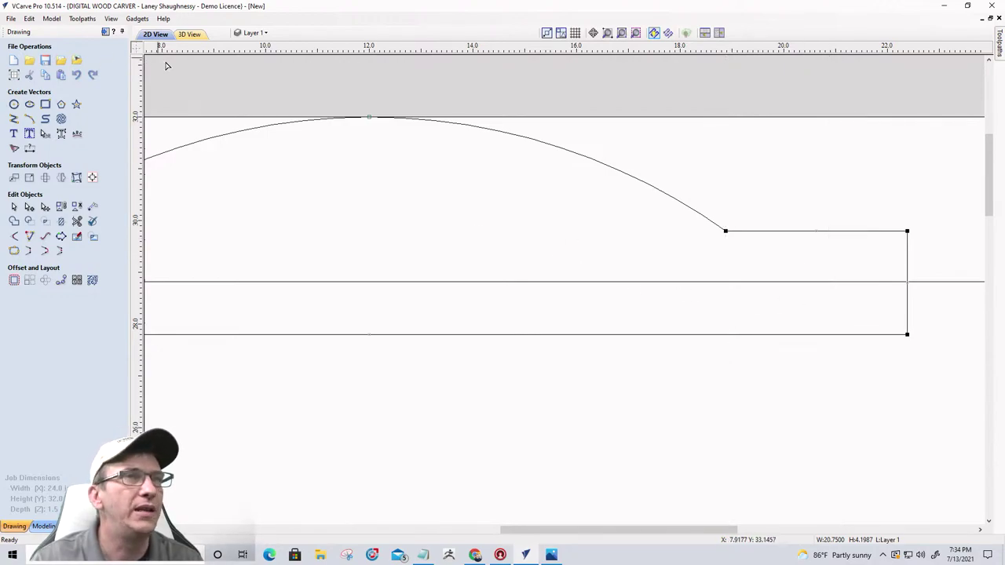
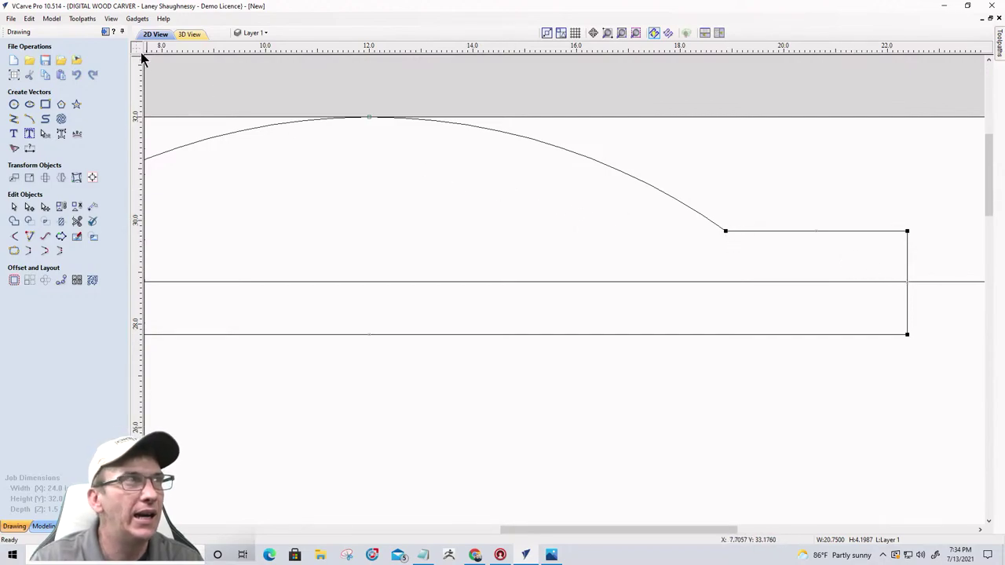
- Add two vertical guides near the arch's right end
drag(135, 51, 725, 267)
drag(138, 314, 828, 314)
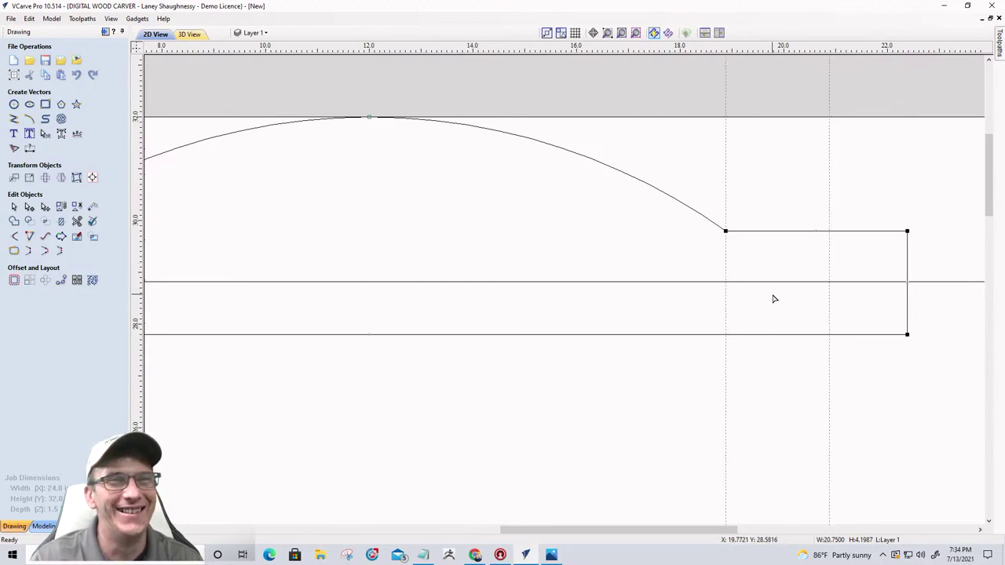
click(722, 256)
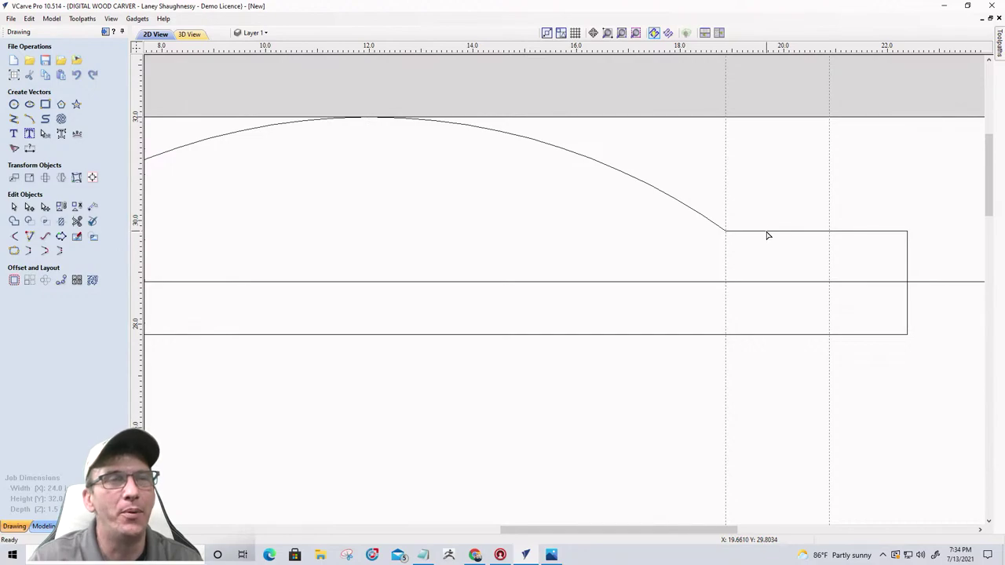
- Create a new guide one inch from the 18.875 guide
double_click(723, 247)
click(439, 308)
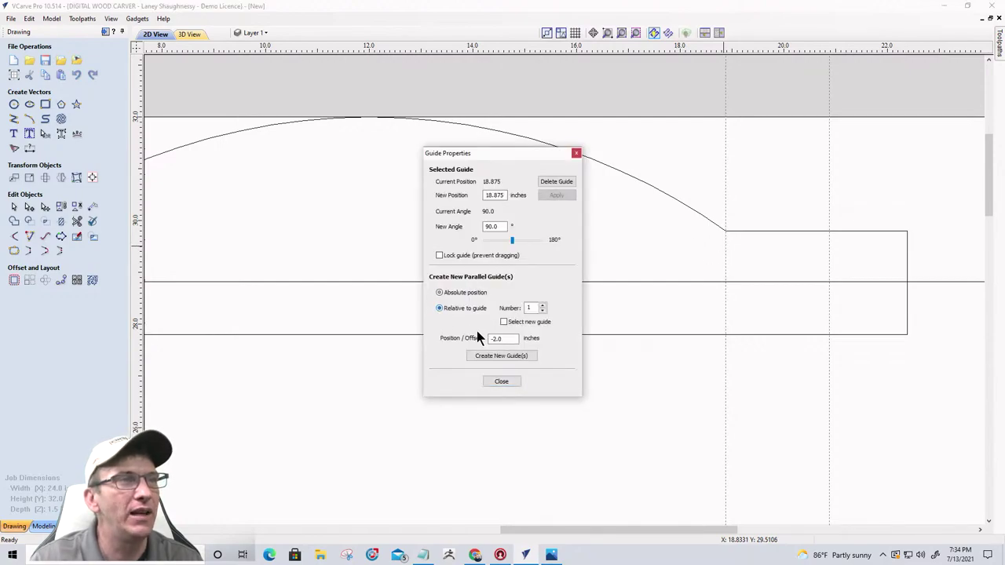
double_click(510, 339)
text(-10)
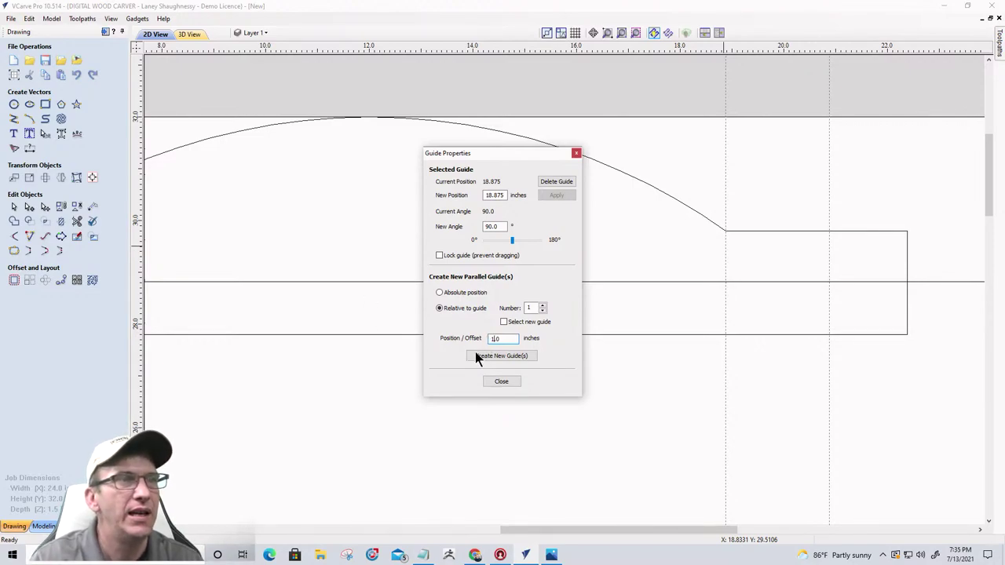
click(483, 358)
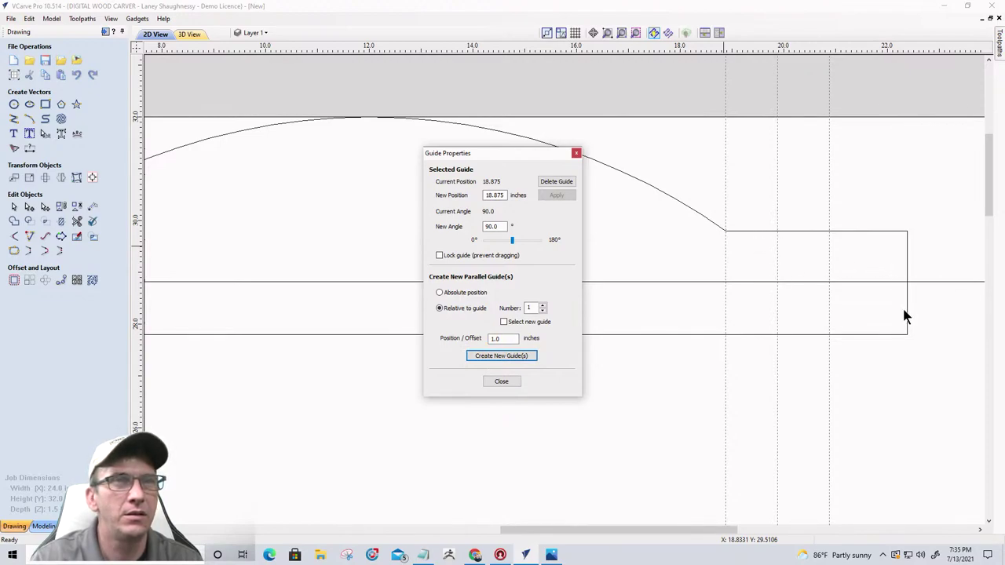
click(503, 382)
scroll(788, 296, down, 1)
scroll(793, 291, down, 2)
scroll(525, 287, up, 4)
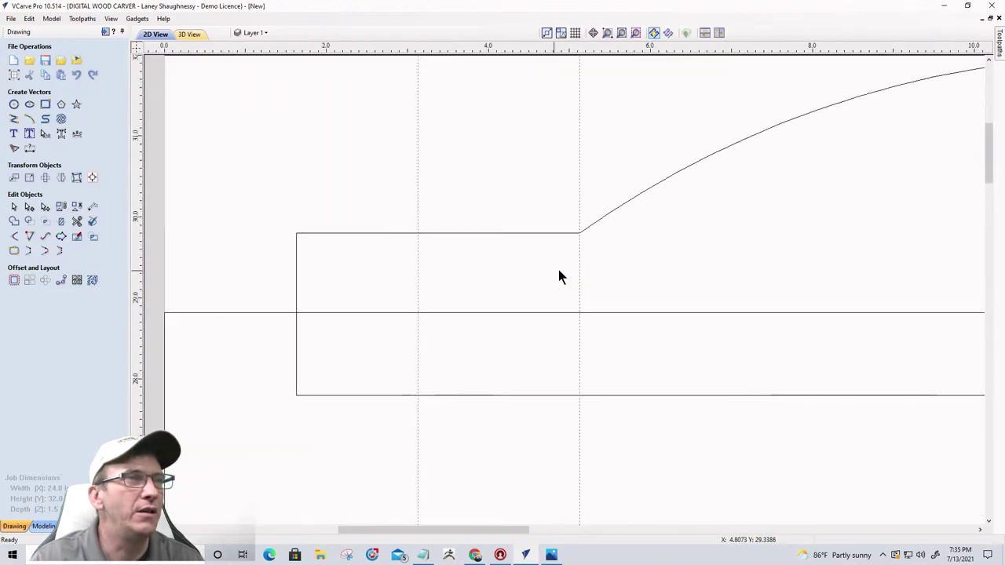
- Create a new guide offset -1.0 from the 5.125 guide, at about 4.125 inches
double_click(579, 266)
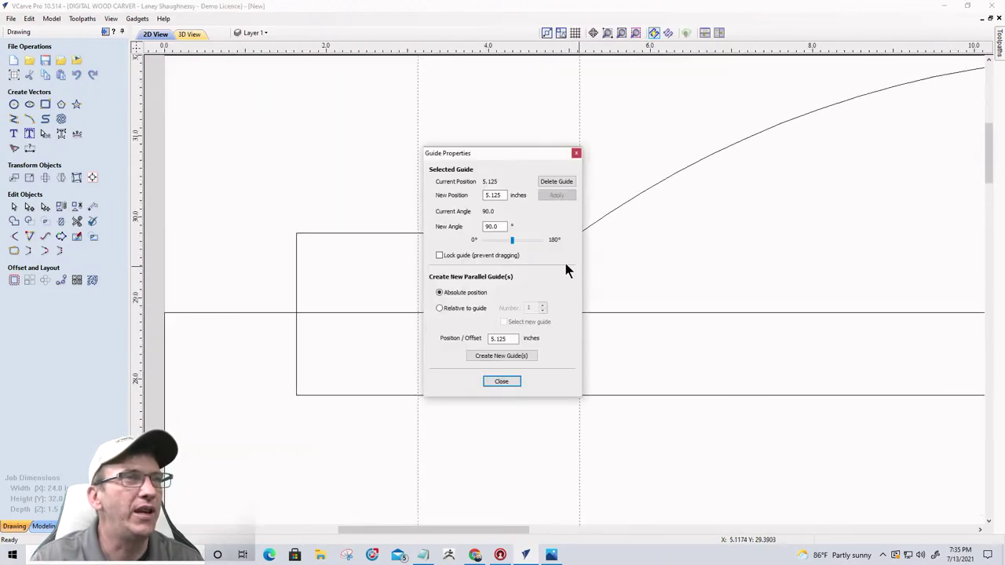
click(439, 308)
click(494, 338)
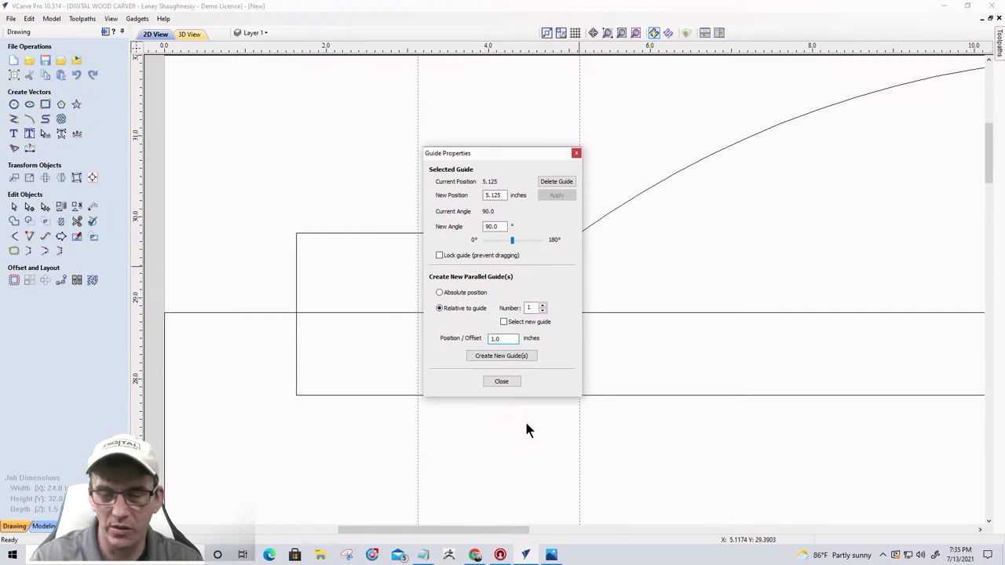
text(-)
click(494, 355)
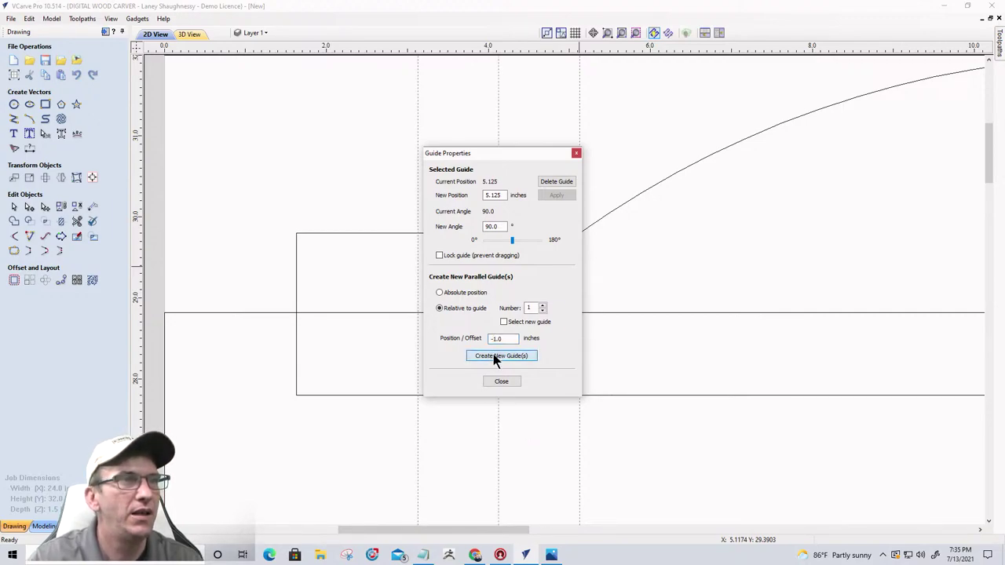
click(506, 383)
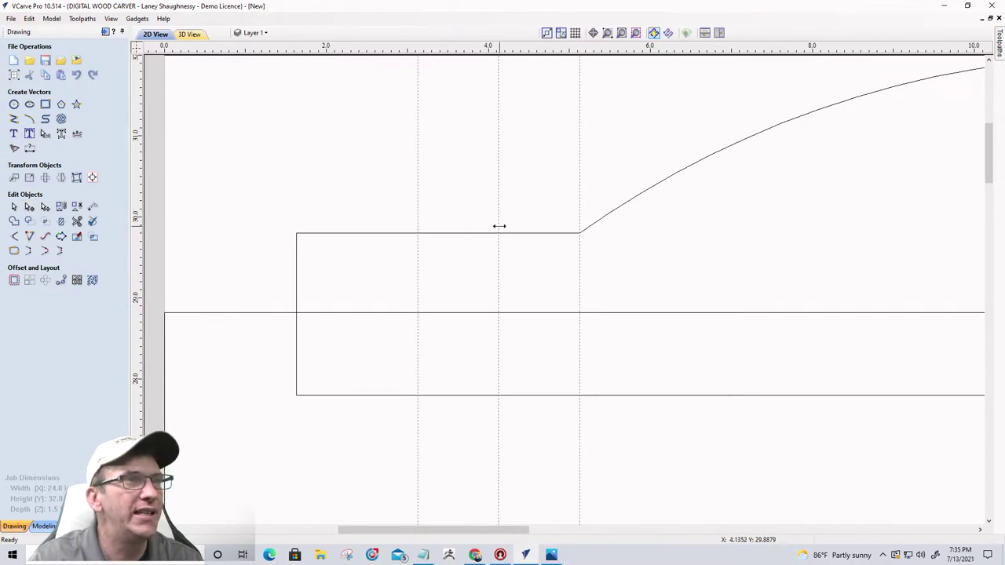
scroll(498, 227, up, 5)
scroll(495, 246, up, 10)
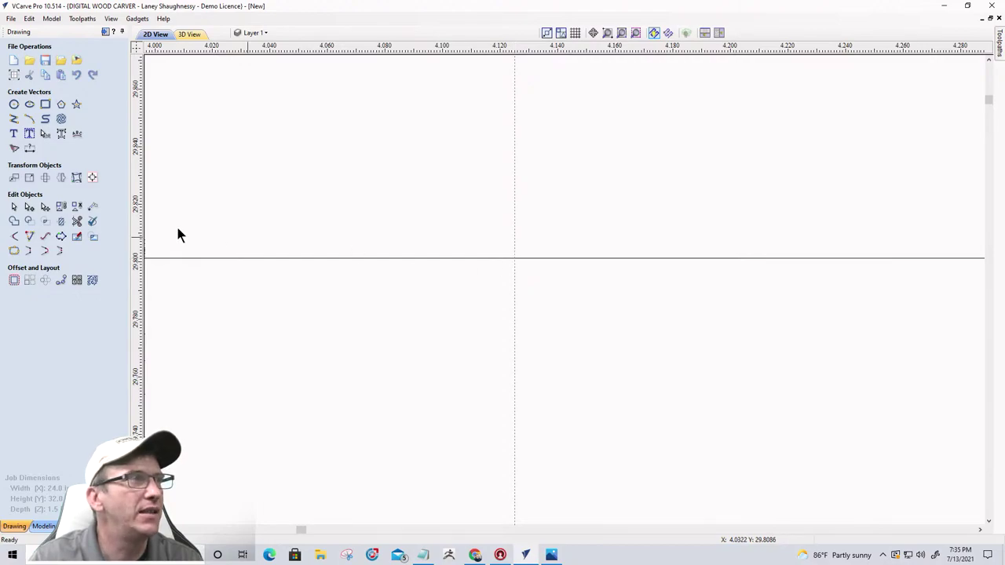
- Insert a node on the left flat top edge and snap it onto the 4.125 guide
click(29, 206)
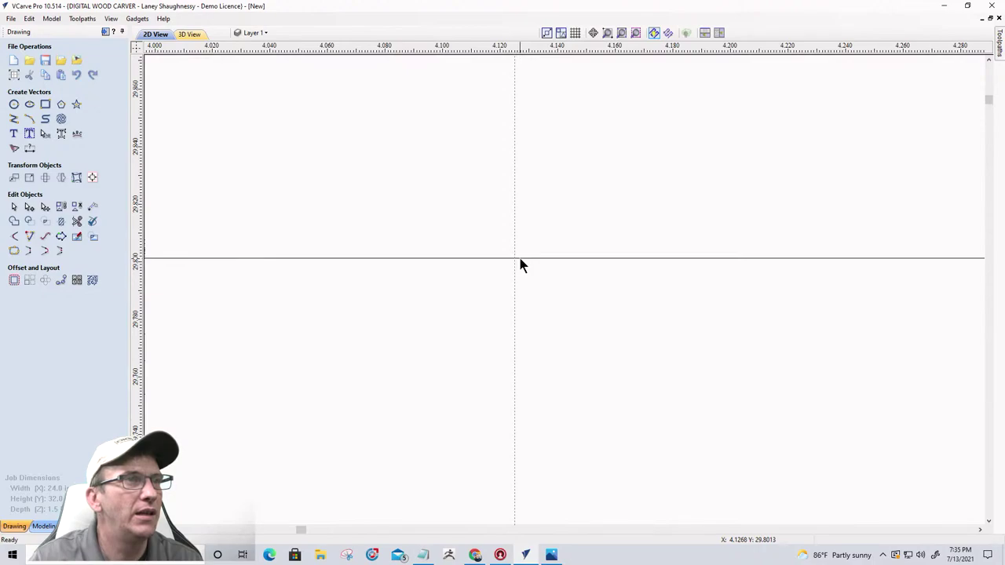
double_click(515, 257)
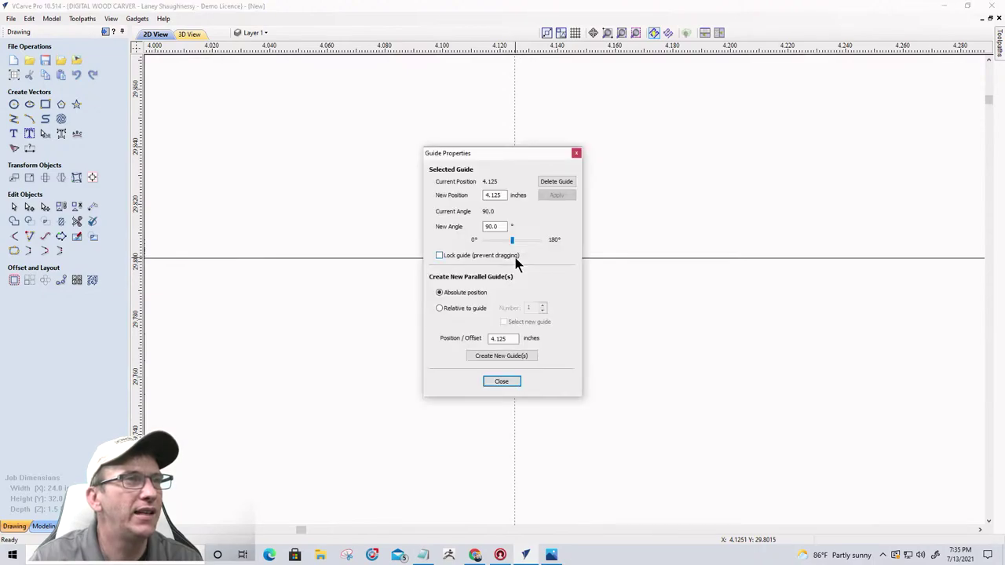
click(575, 154)
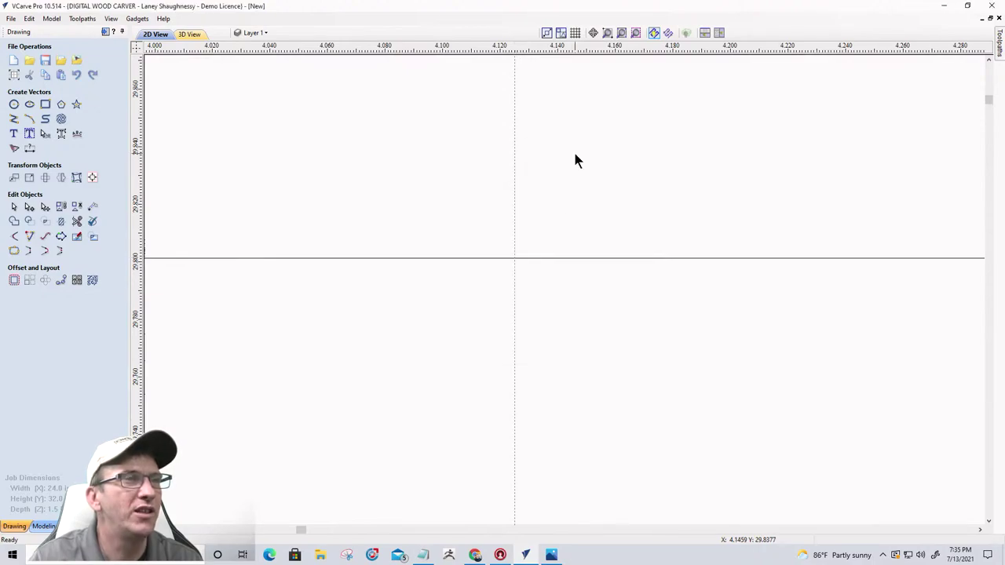
click(530, 259)
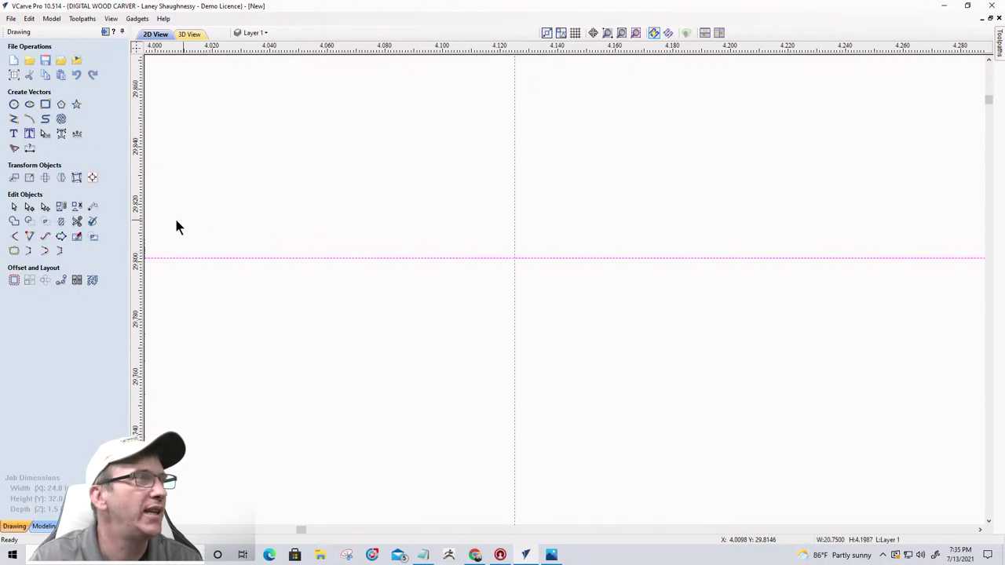
click(29, 206)
right_click(531, 263)
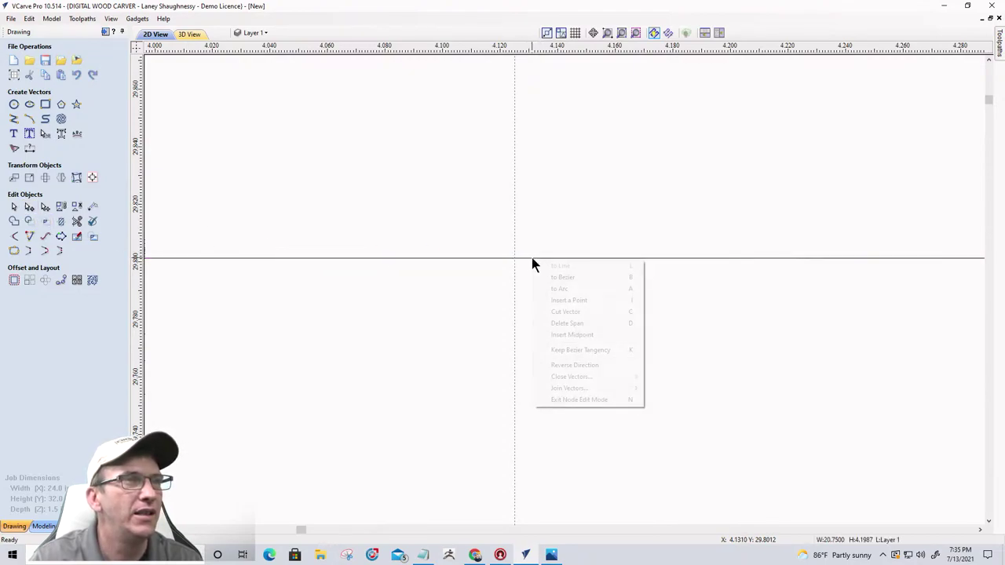
click(547, 300)
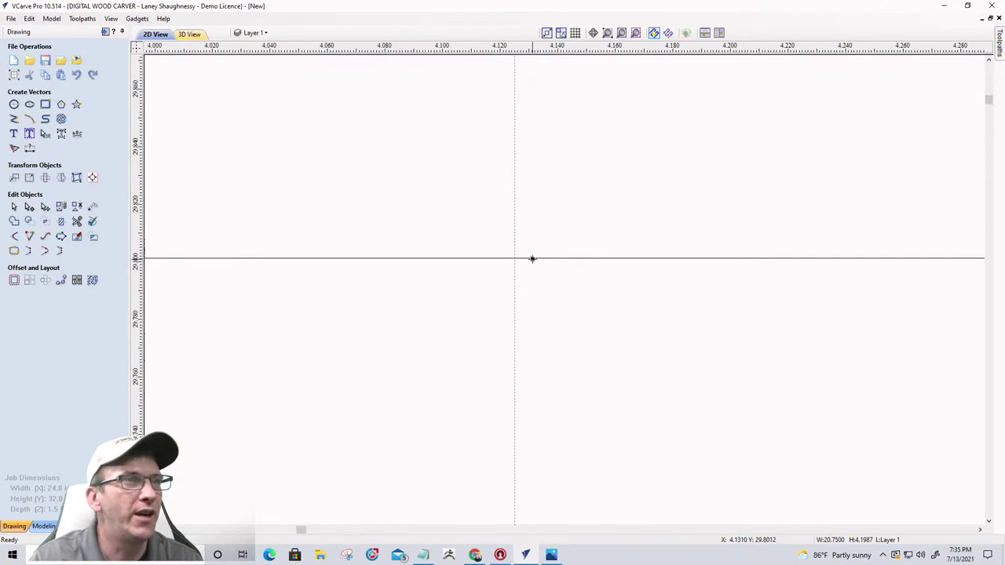
drag(527, 260, 514, 259)
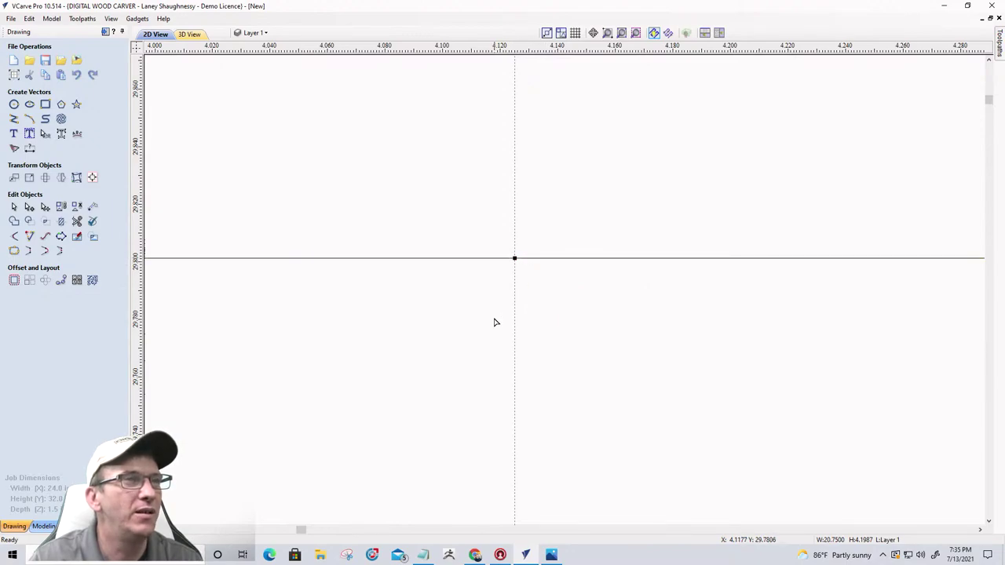
- Insert a node on the right top edge and snap it onto the guide at about 19.875
scroll(420, 296, down, 10)
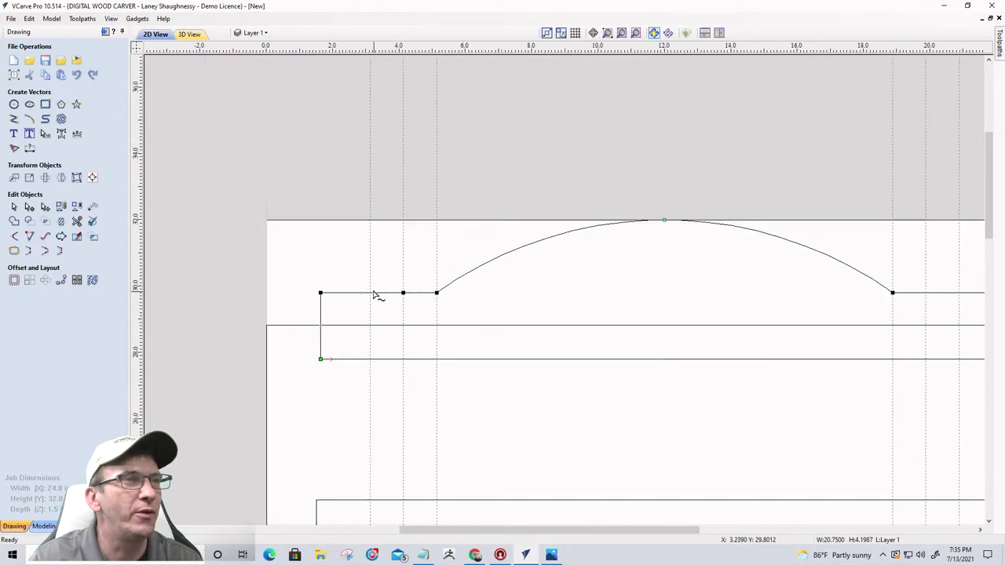
scroll(392, 303, down, 3)
scroll(735, 305, up, 6)
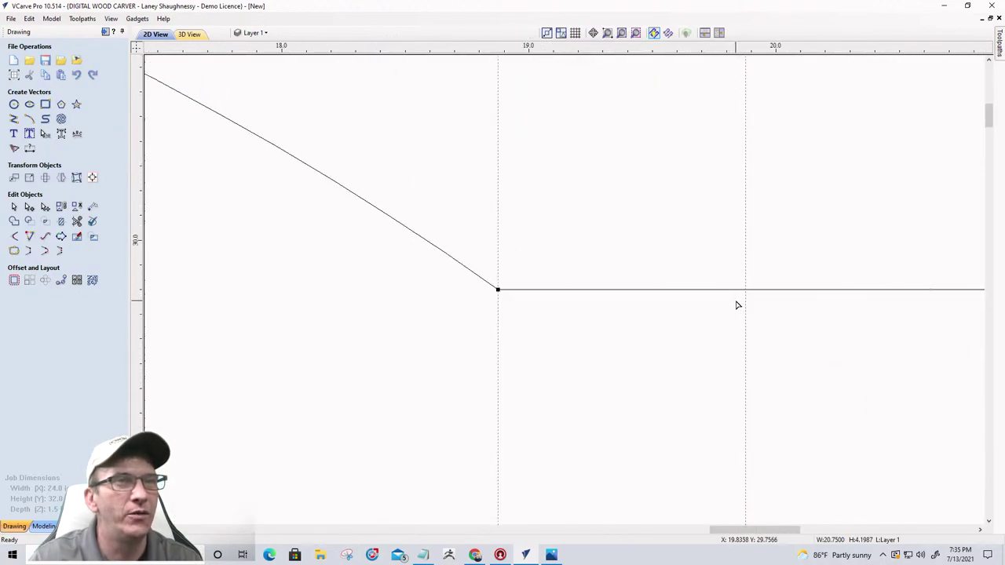
scroll(737, 305, up, 3)
right_click(726, 281)
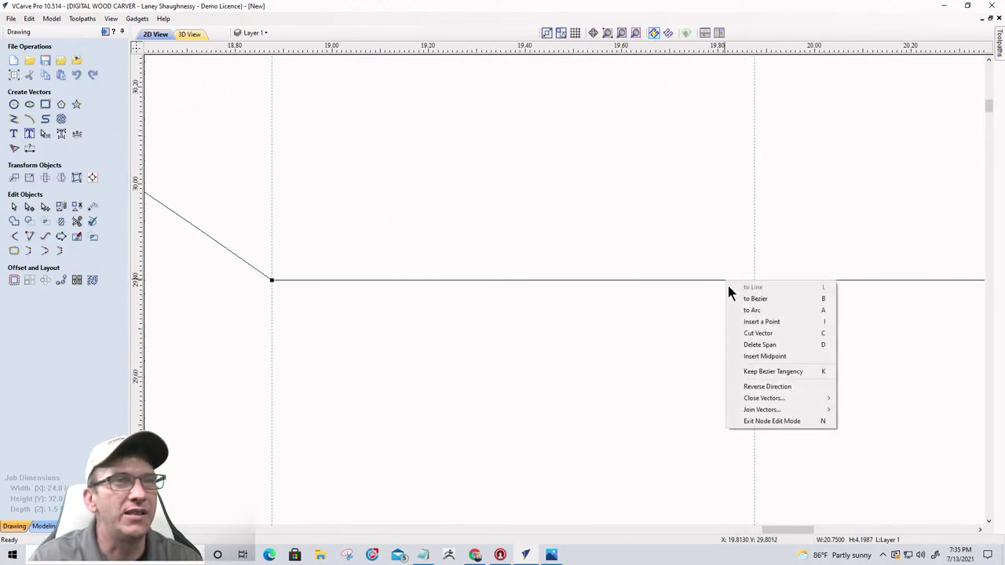
click(746, 322)
scroll(765, 283, up, 4)
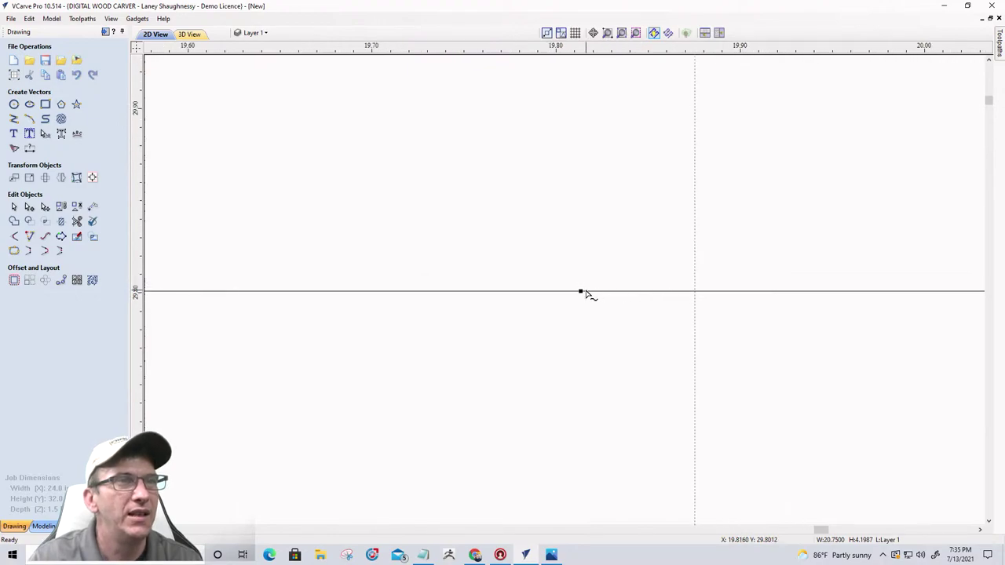
drag(581, 290, 694, 291)
scroll(683, 295, down, 8)
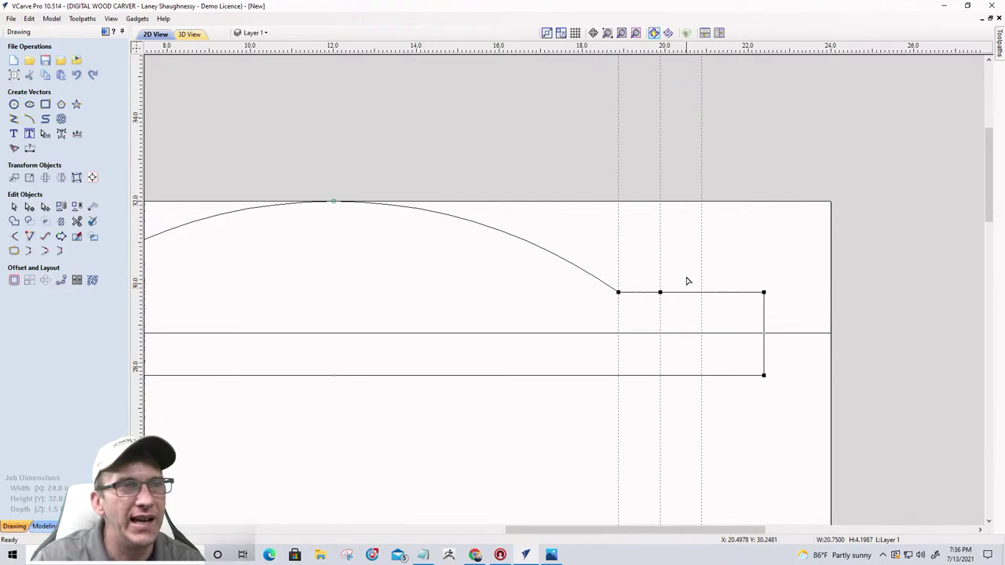
- Insert a node on the rectangle's top edge and move it onto the next guide right
scroll(694, 285, up, 2)
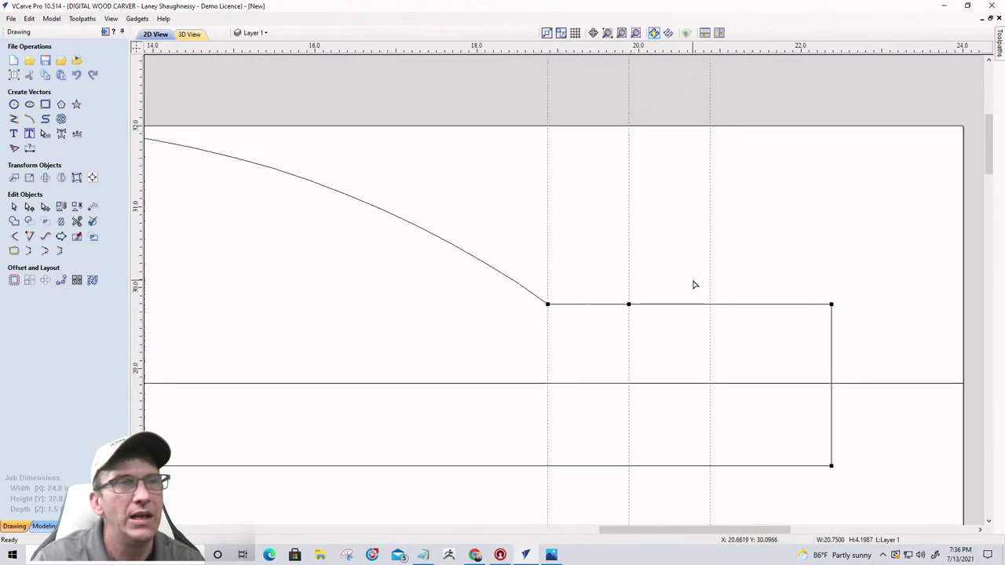
right_click(704, 309)
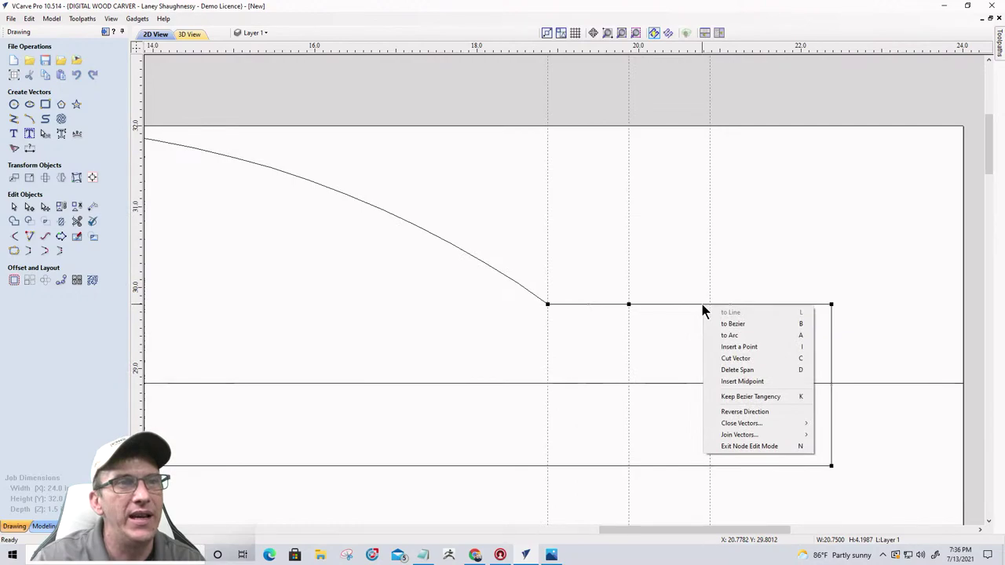
click(718, 347)
scroll(706, 315, up, 3)
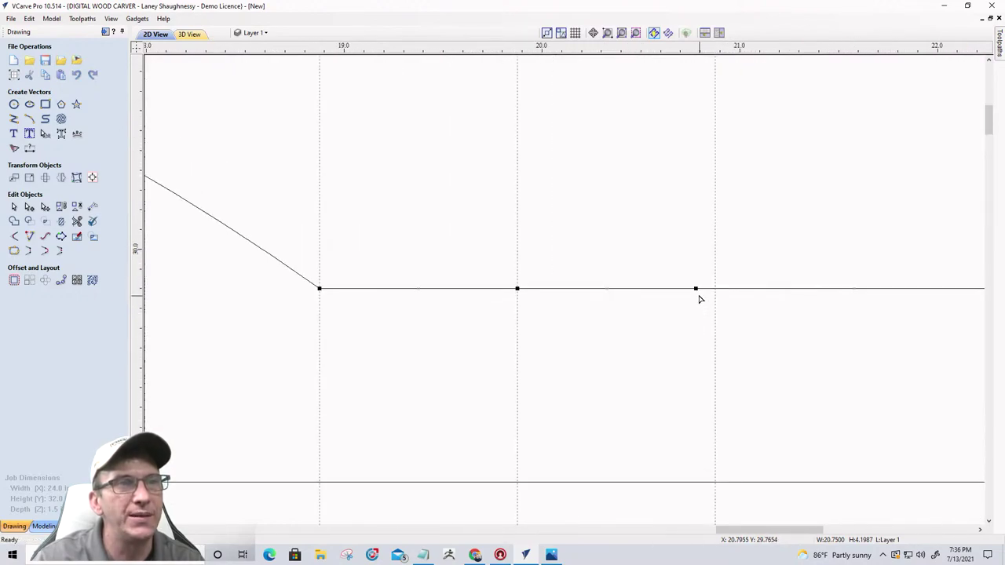
drag(698, 289, 714, 288)
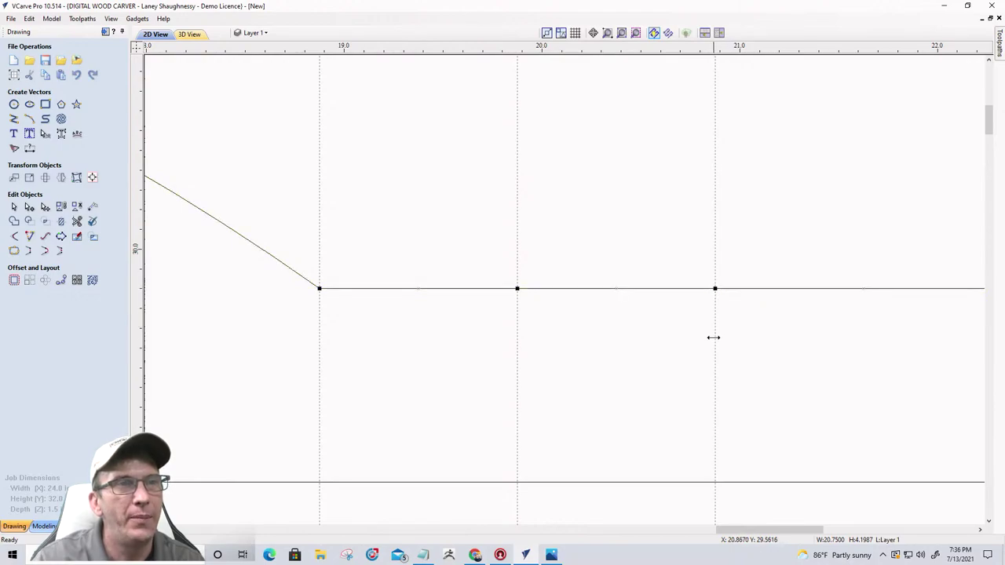
scroll(811, 294, down, 5)
scroll(427, 302, up, 4)
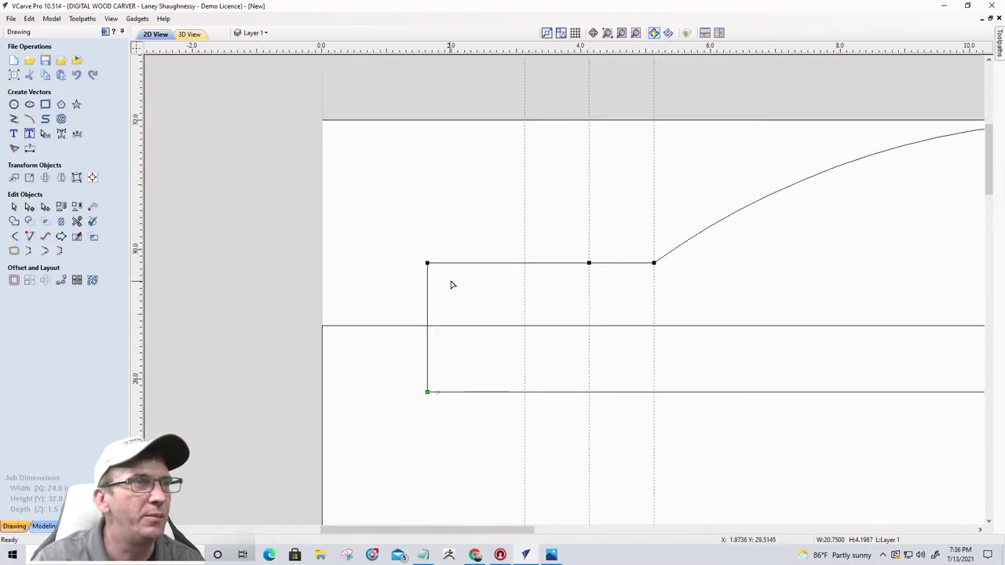
- Insert a node on the left top edge, snap it to the guide, and start pulling it down
right_click(541, 259)
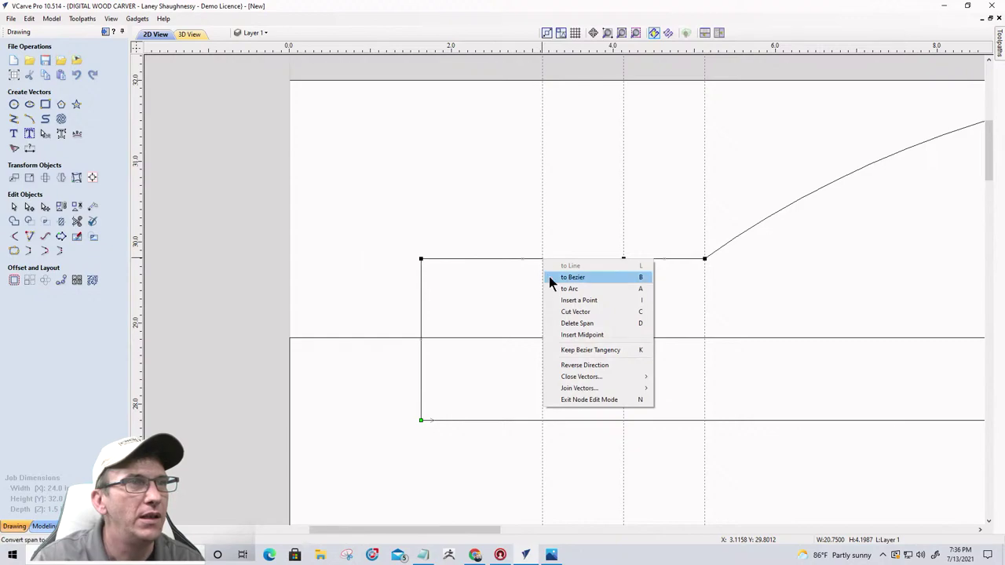
click(562, 300)
scroll(538, 261, up, 9)
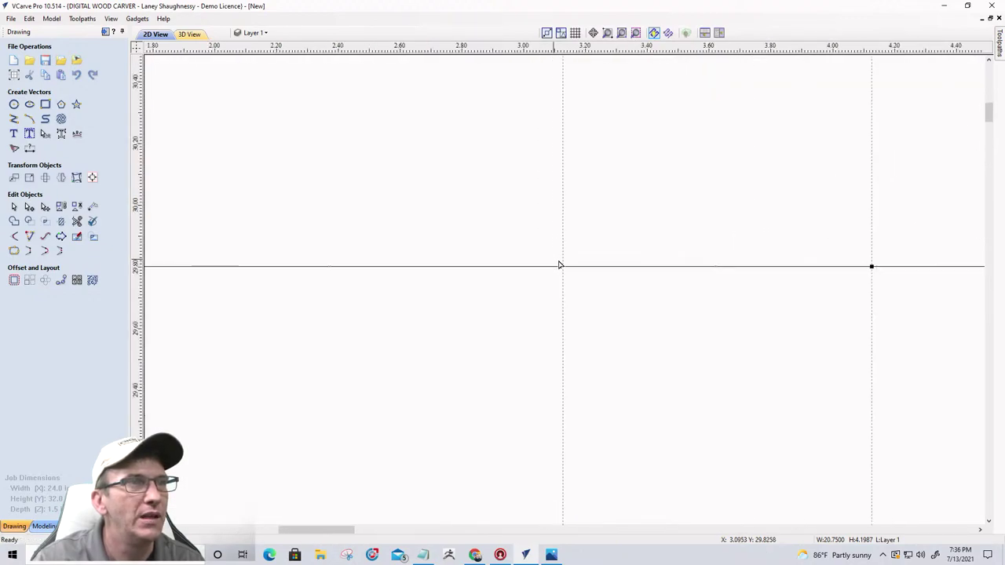
drag(523, 290, 540, 289)
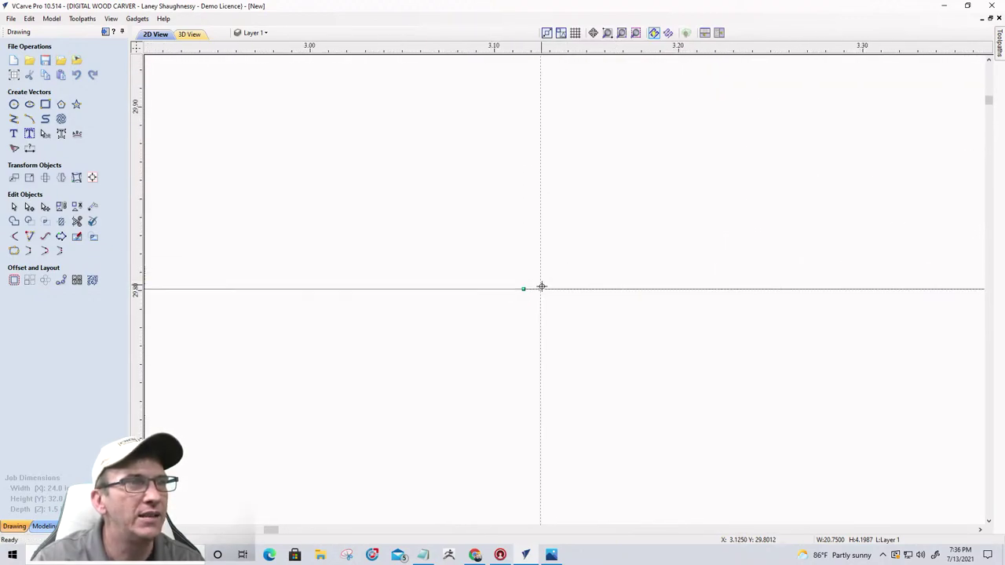
scroll(520, 274, down, 10)
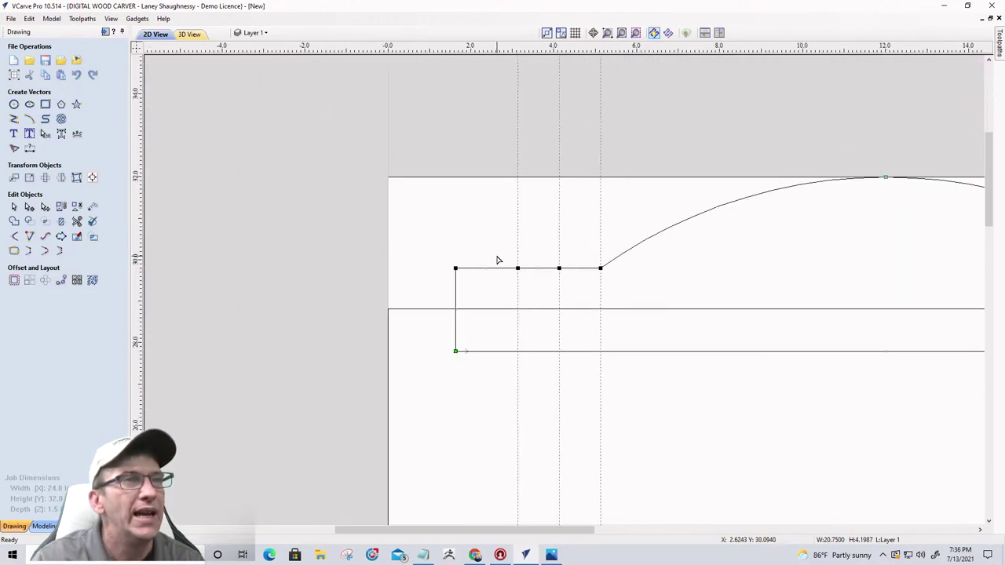
scroll(486, 279, up, 5)
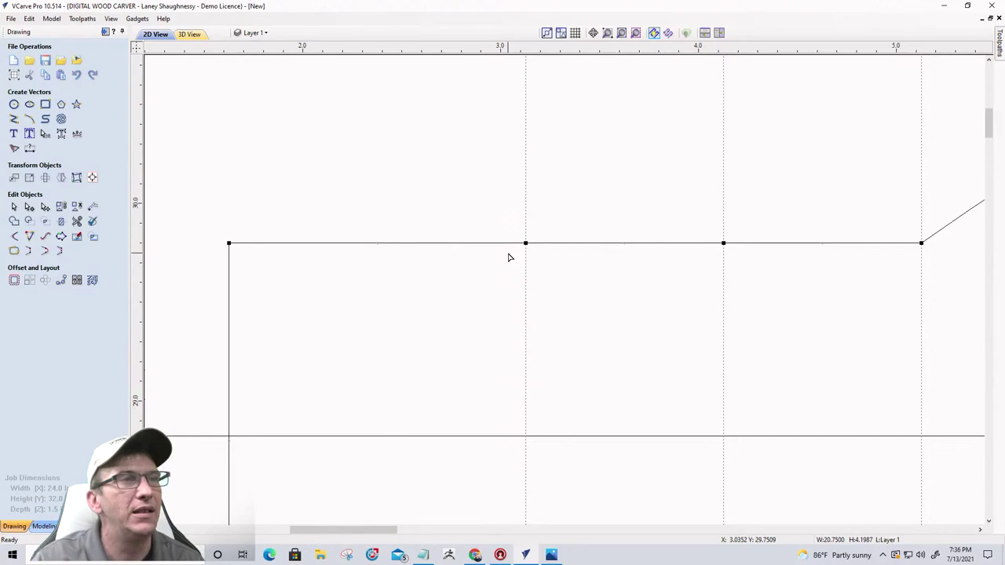
scroll(497, 247, down, 3)
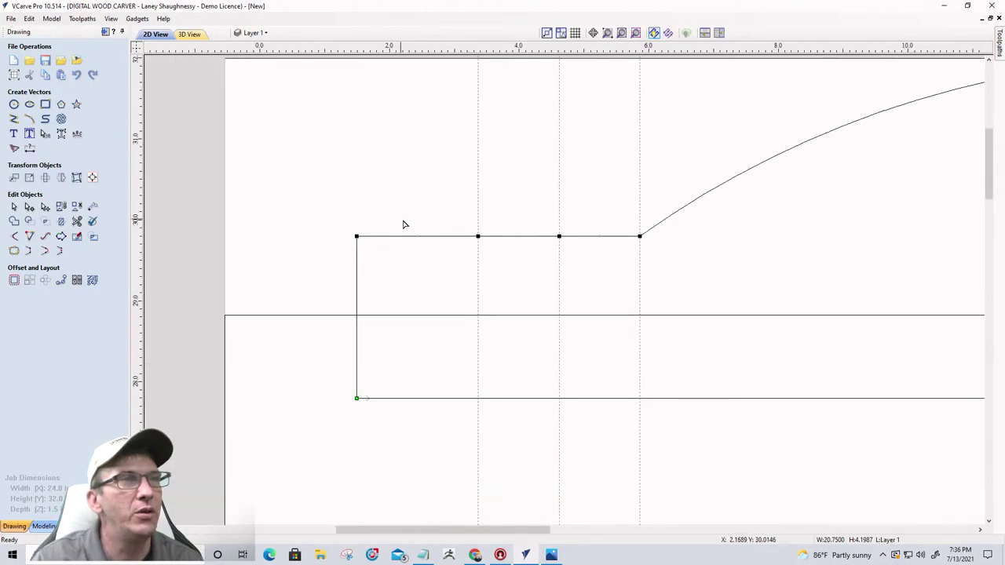
scroll(403, 225, down, 1)
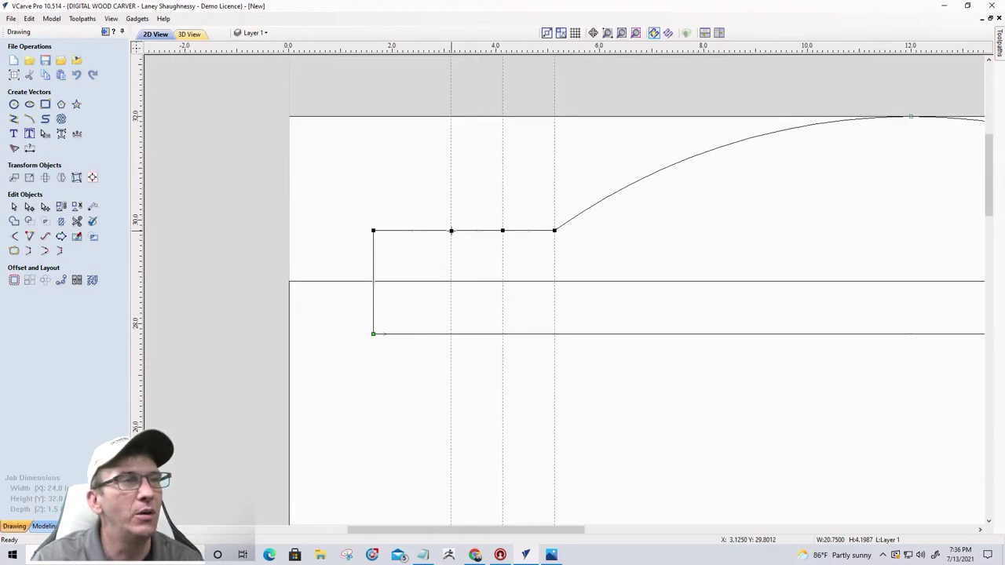
drag(451, 231, 503, 257)
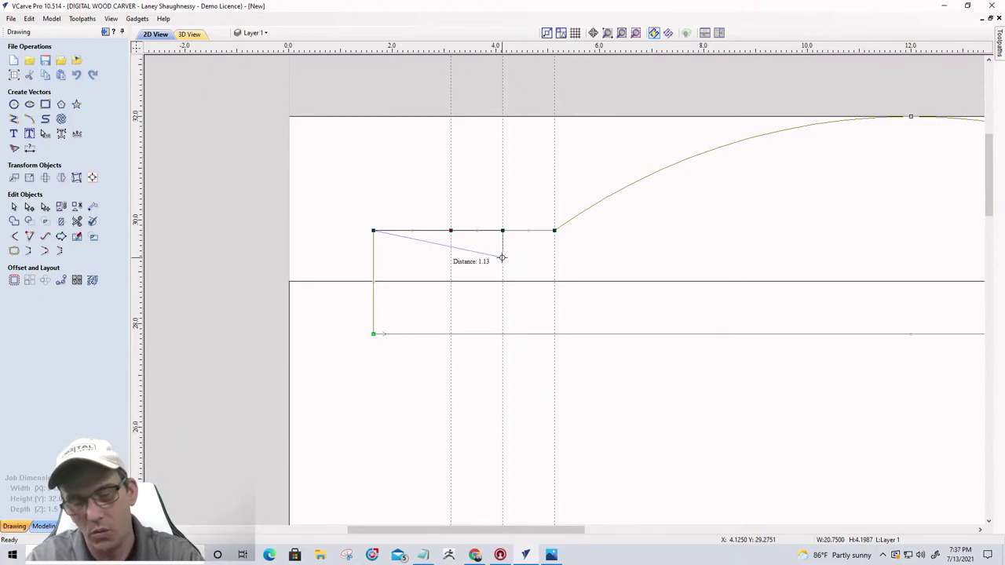
- Lower the left-end node by 1.15 and straighten the step's drop edge to vertical
text(1.)
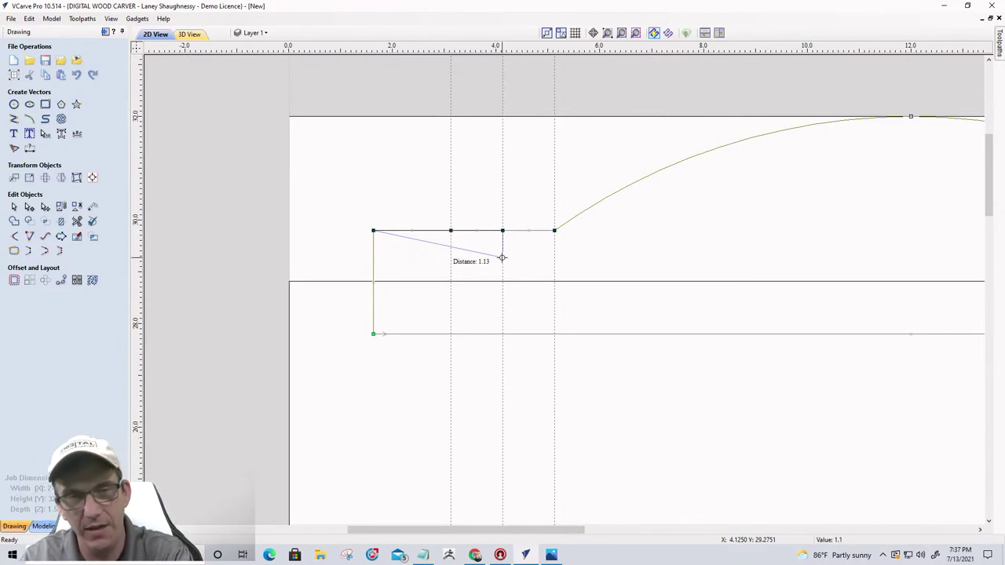
text(15)
key(Return)
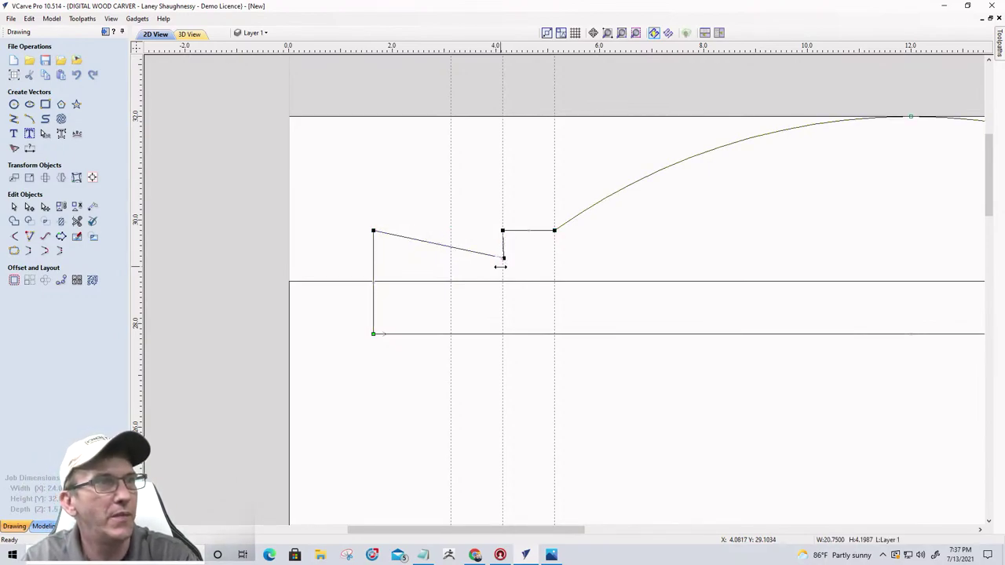
scroll(503, 258, up, 3)
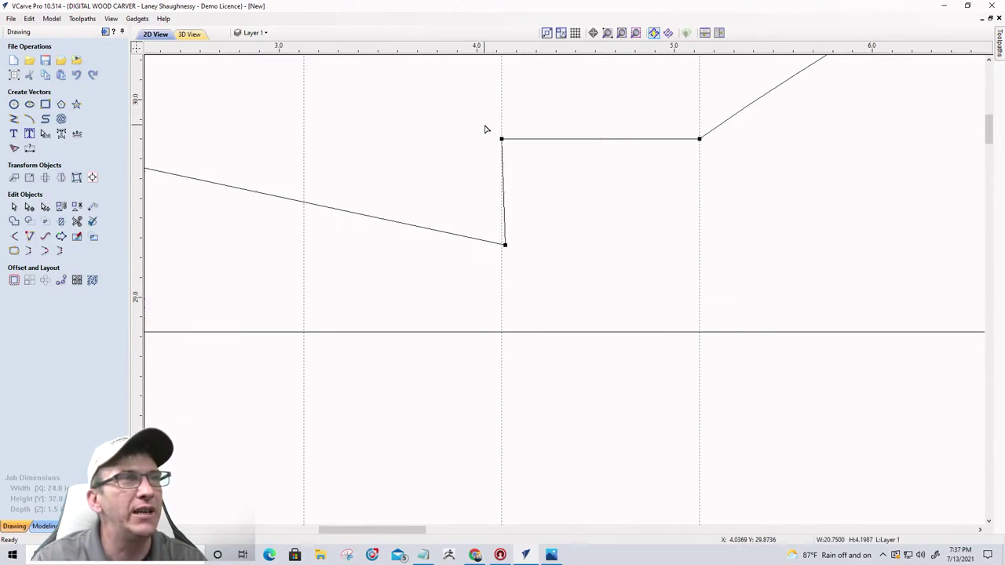
drag(485, 129, 516, 158)
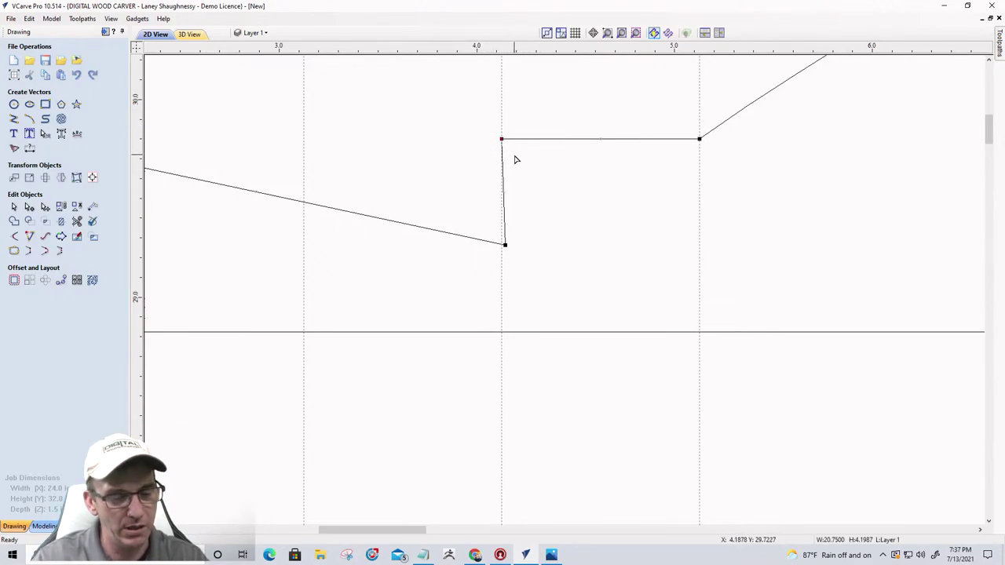
drag(495, 239, 516, 258)
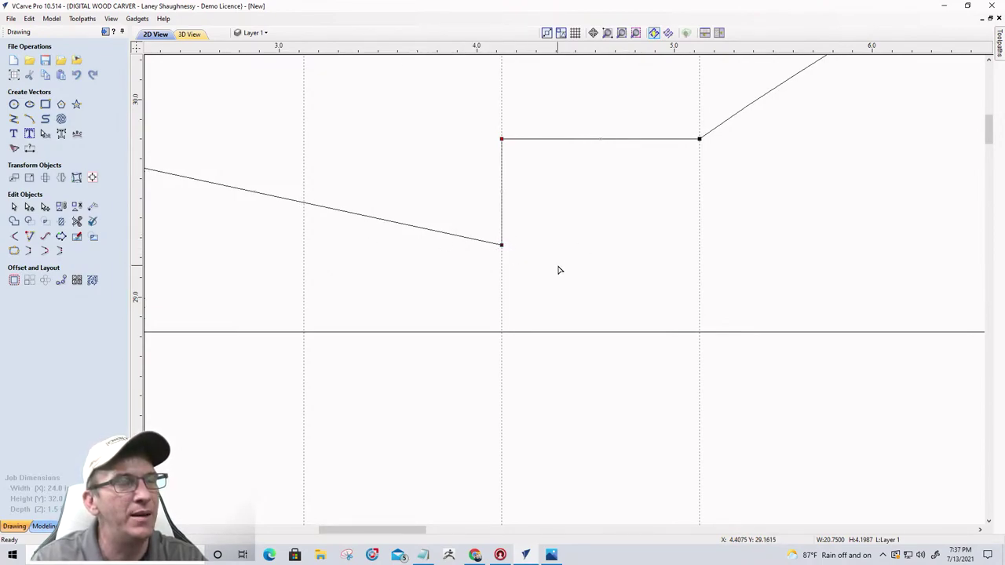
scroll(460, 233, down, 4)
scroll(400, 231, down, 4)
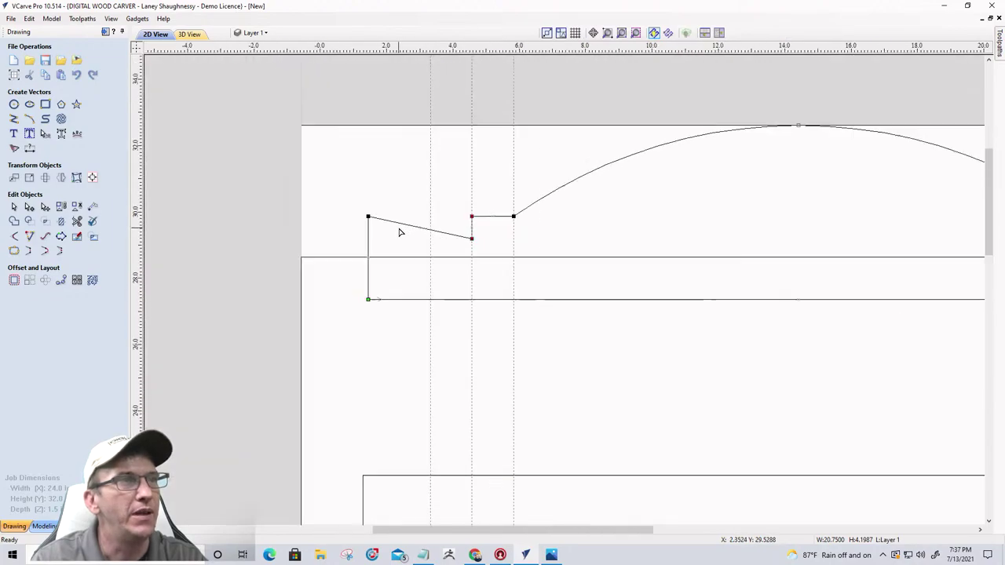
- Turn on Mirror Horizontal node editing about the panel's centre line
click(458, 237)
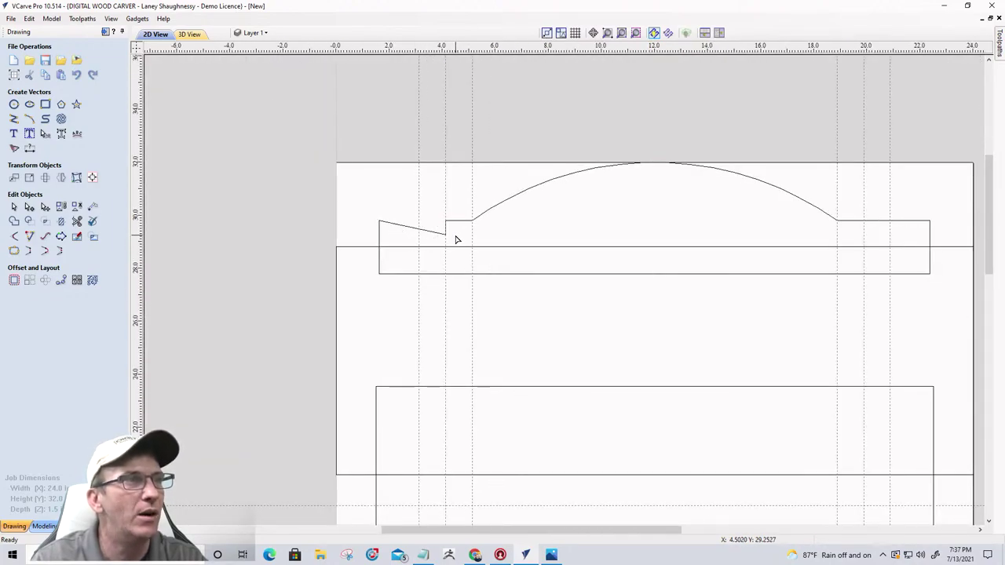
click(438, 236)
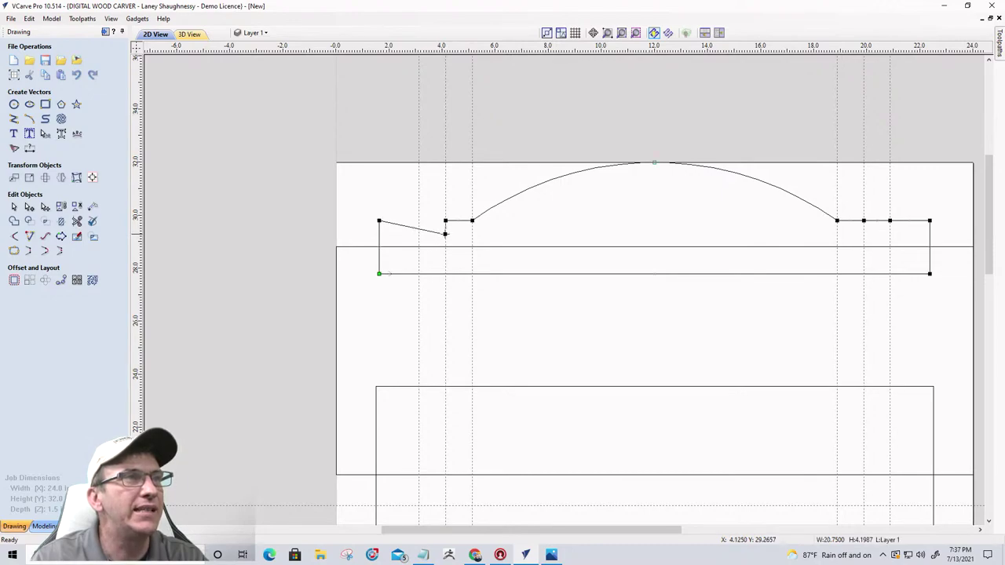
right_click(445, 234)
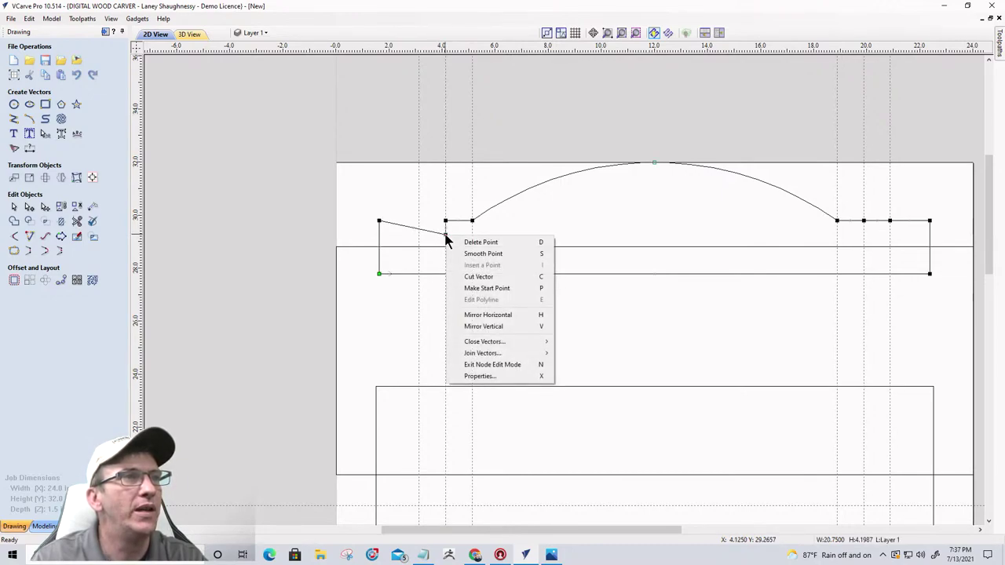
click(496, 315)
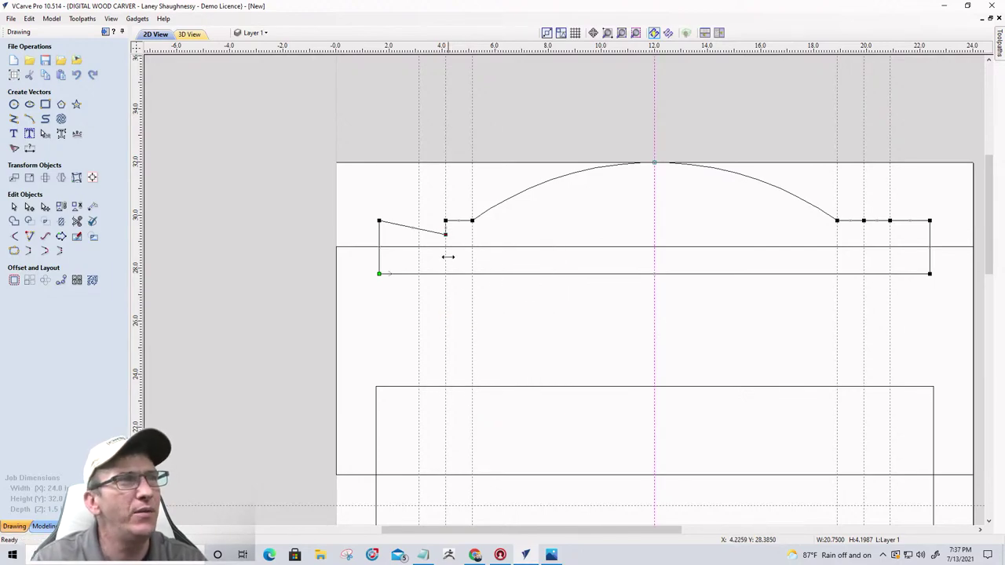
scroll(448, 253, up, 3)
scroll(448, 247, down, 4)
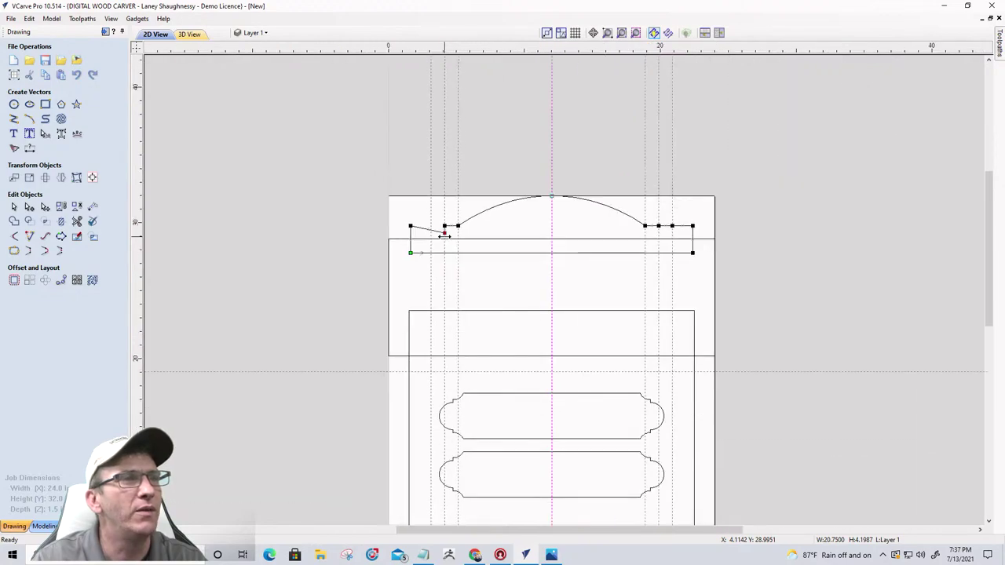
scroll(660, 235, up, 3)
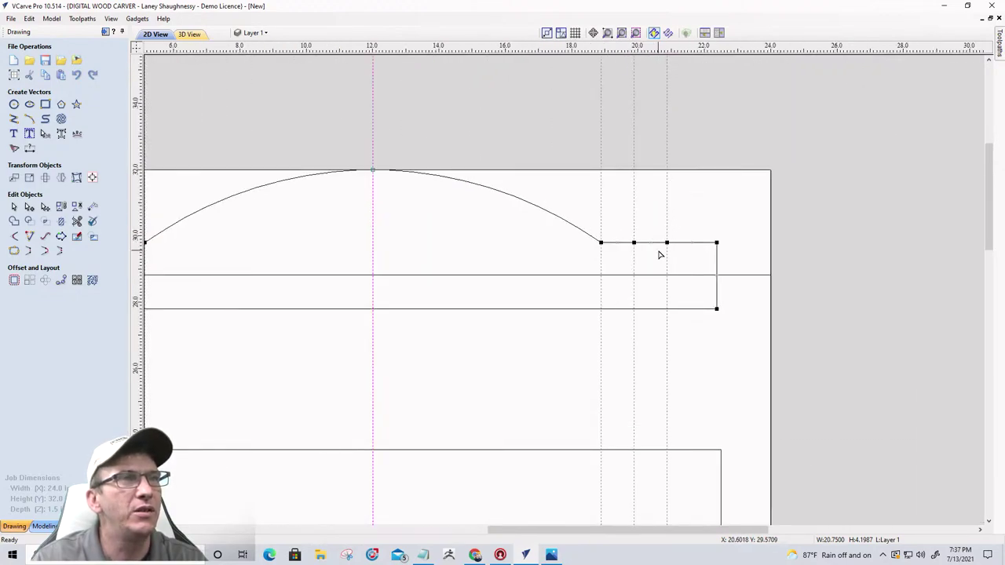
- Pull the matching right-end node down by 1.15 to form the mirrored notch
click(664, 246)
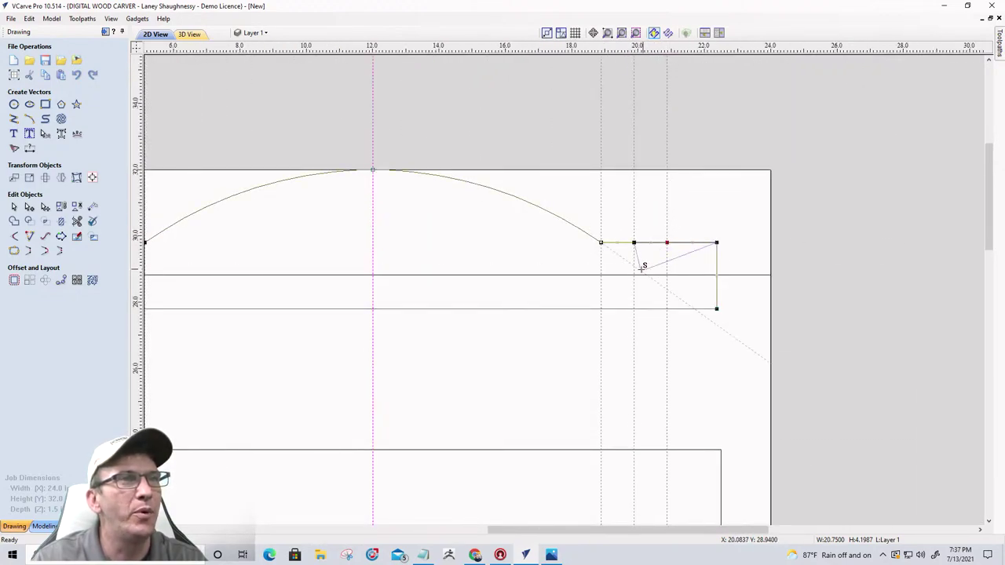
drag(634, 276, 632, 276)
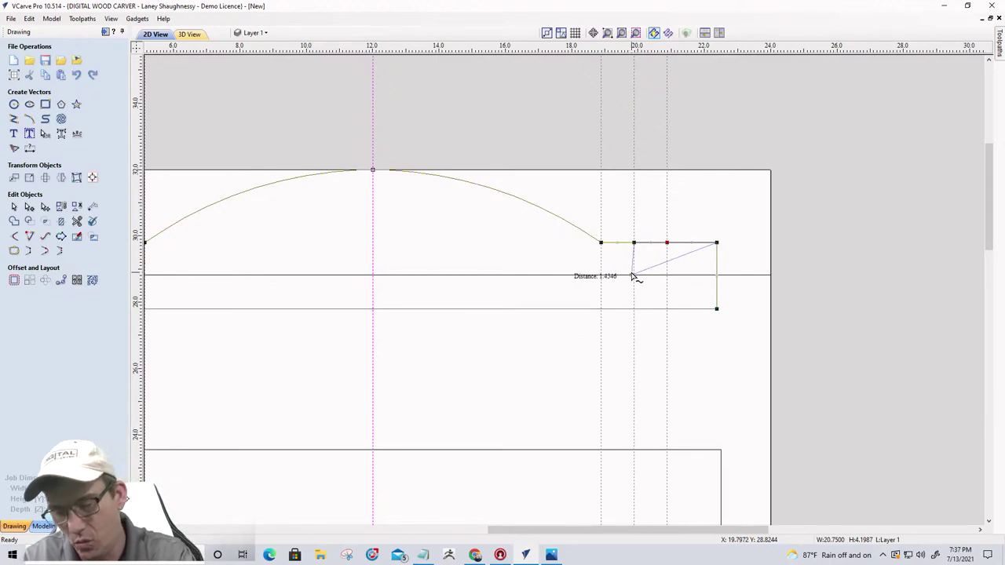
text(1.15)
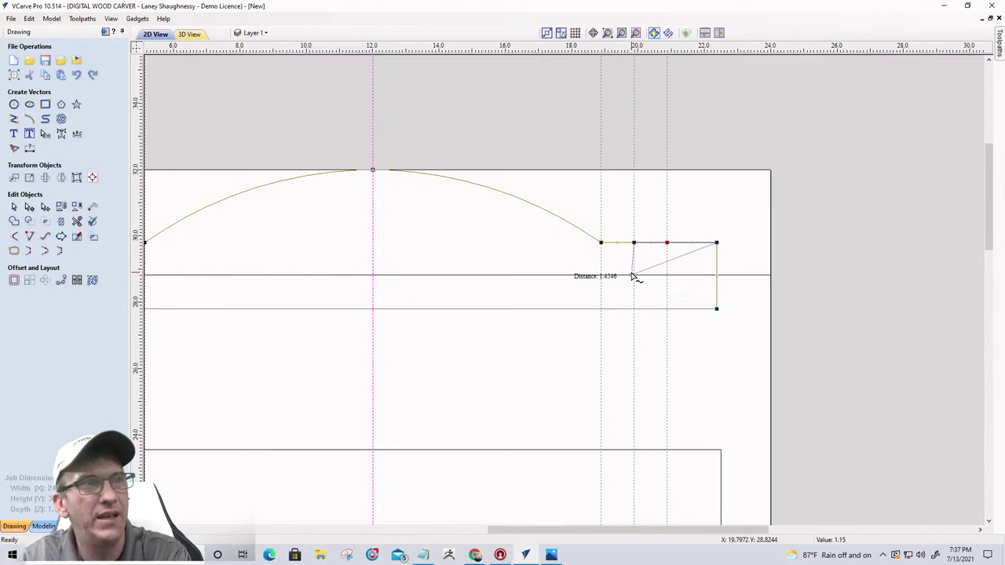
key(Return)
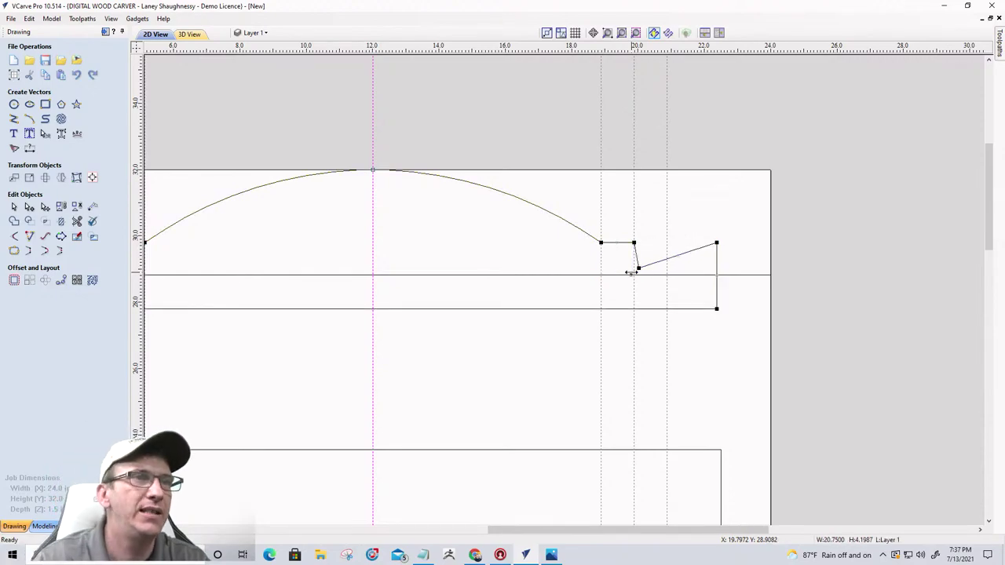
scroll(630, 273, up, 2)
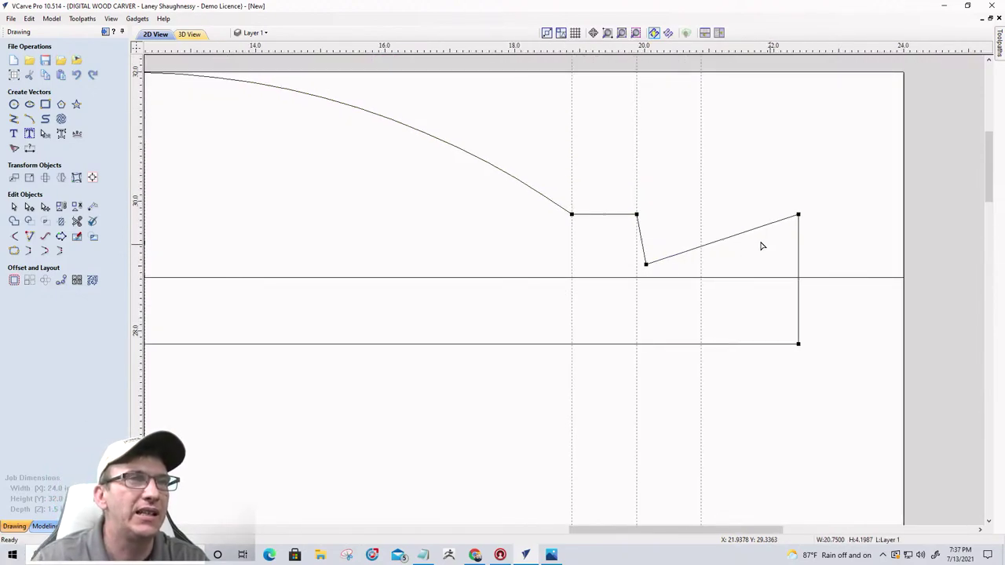
- Make the right step's drop edge vertical and level its lower corner with the left step's
scroll(652, 268, down, 3)
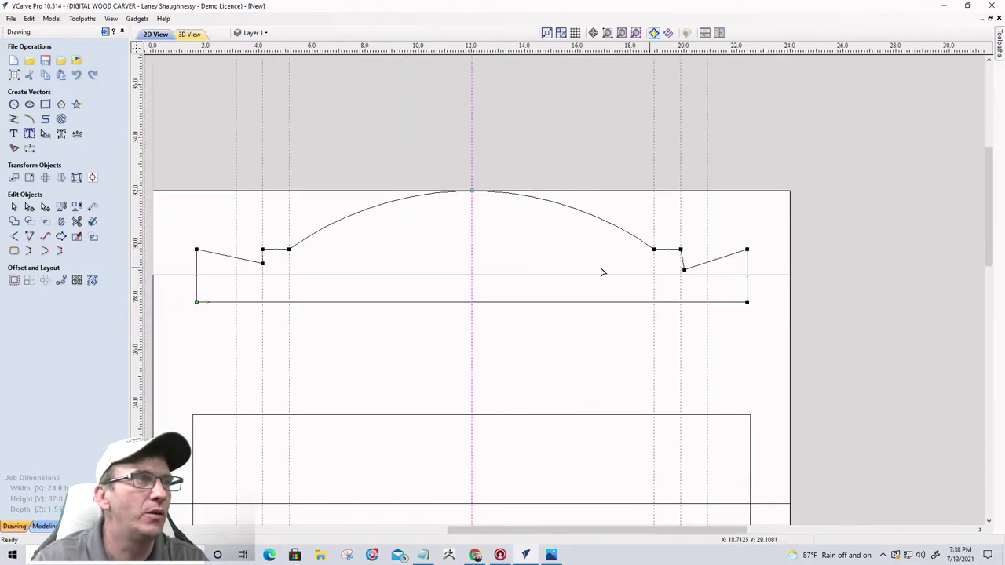
scroll(680, 271, up, 5)
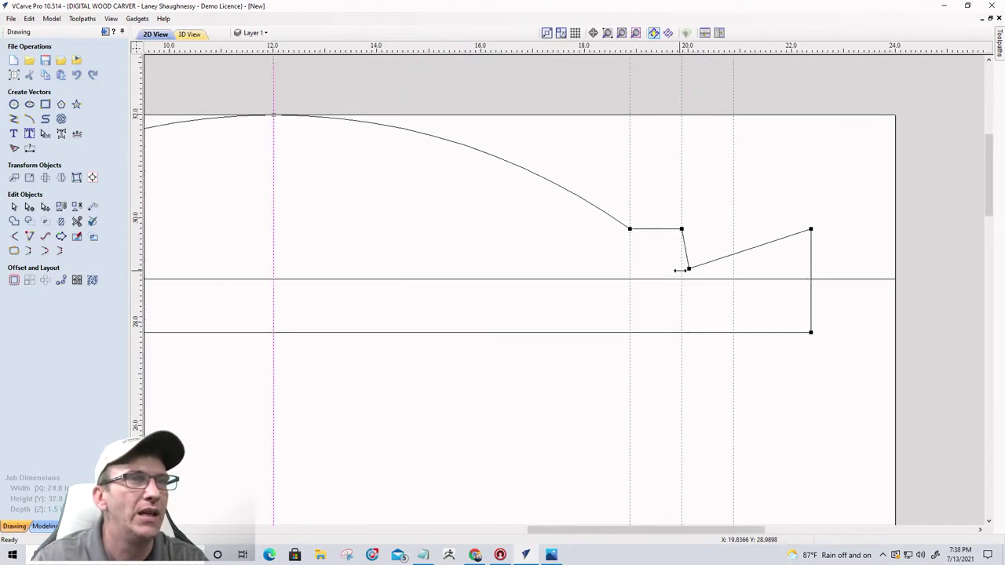
click(694, 235)
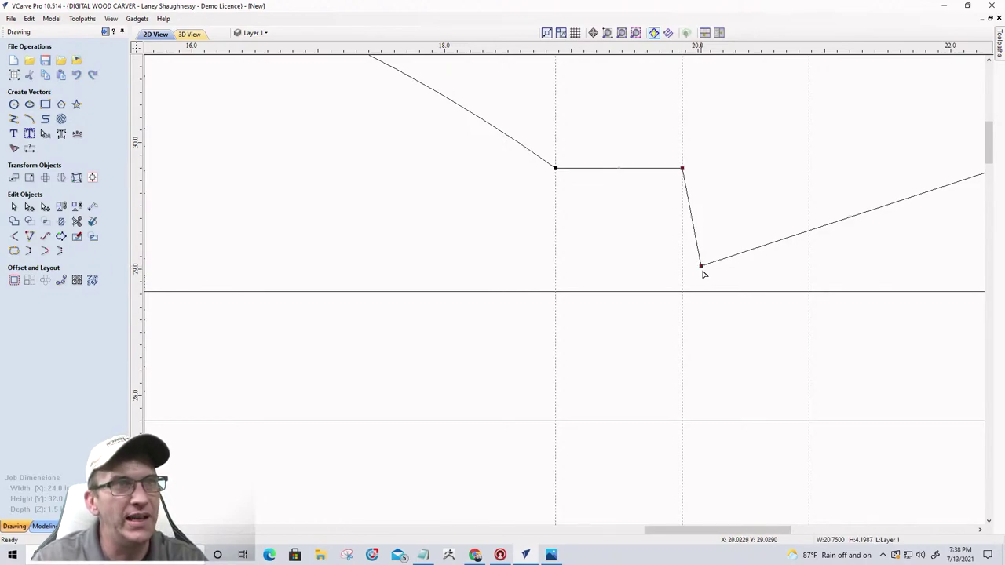
drag(700, 268, 700, 268)
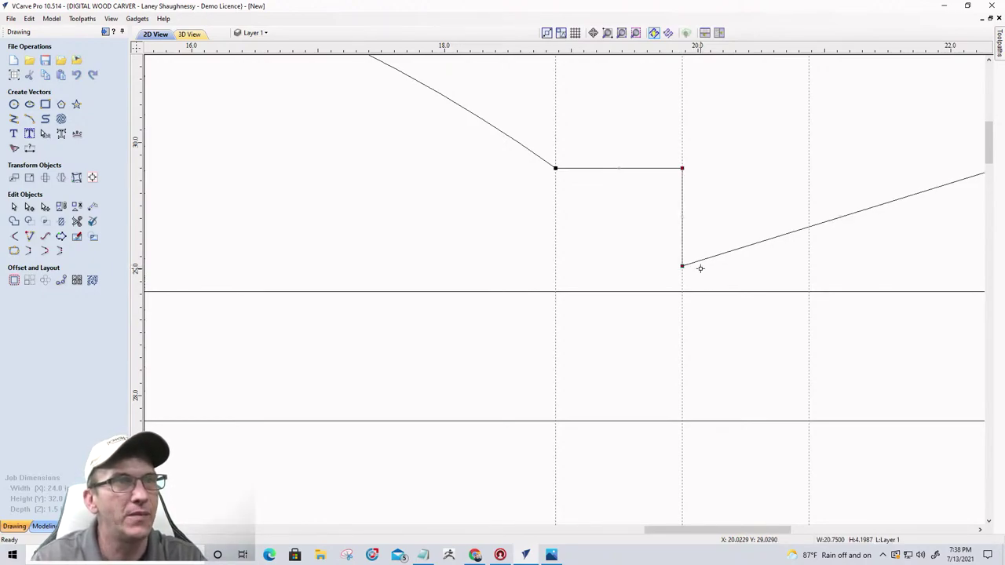
scroll(700, 268, down, 5)
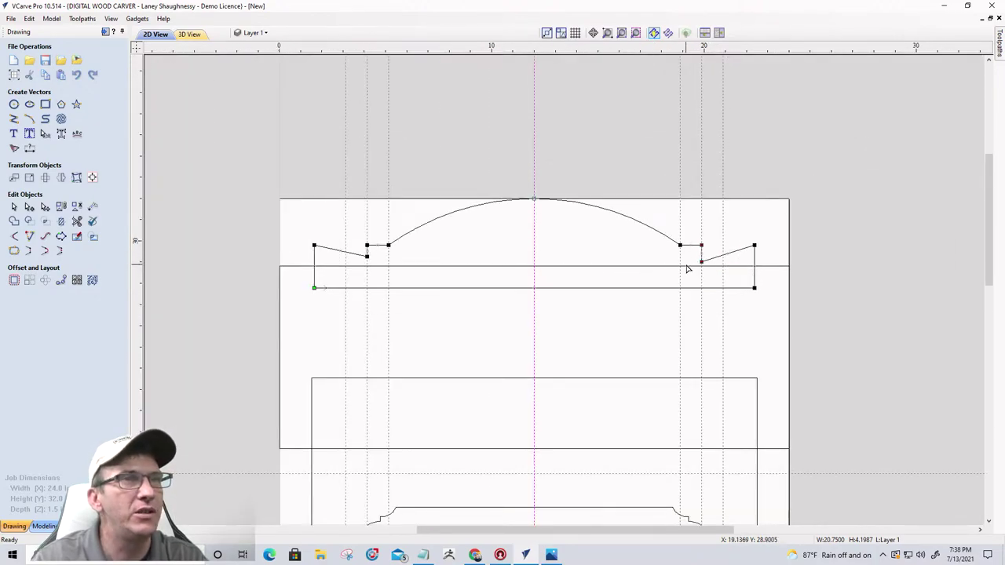
scroll(698, 266, up, 5)
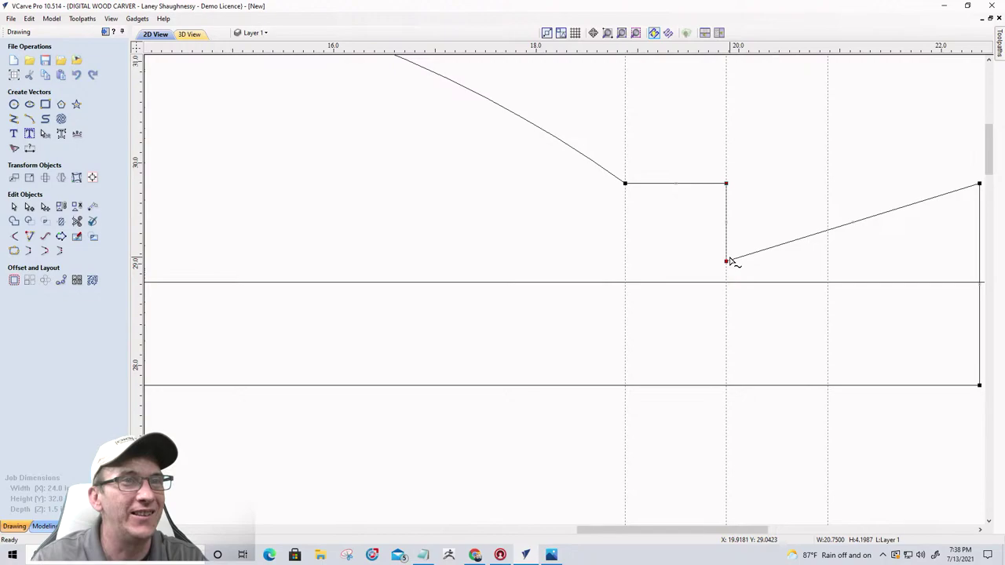
scroll(727, 259, down, 4)
scroll(189, 276, up, 5)
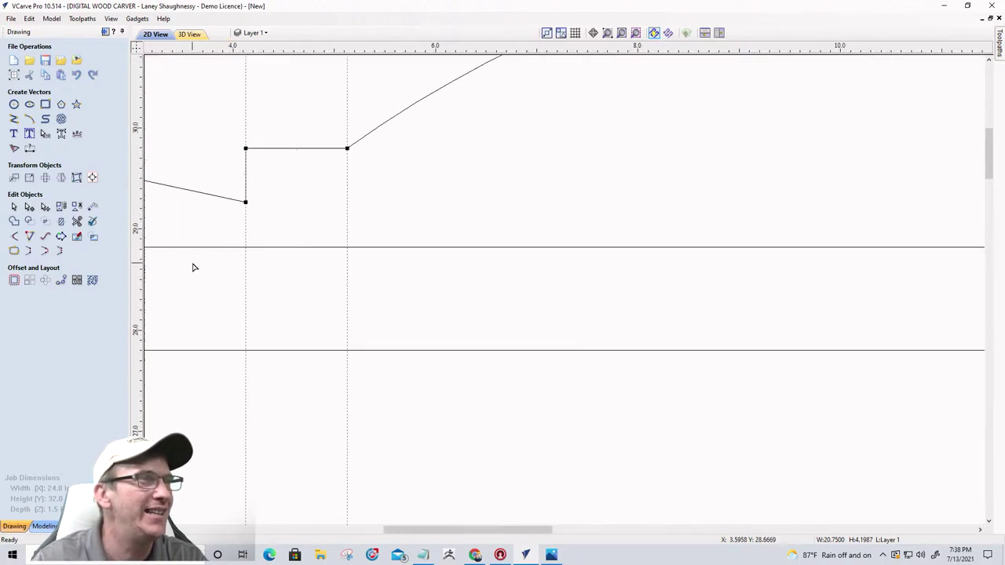
scroll(269, 194, down, 5)
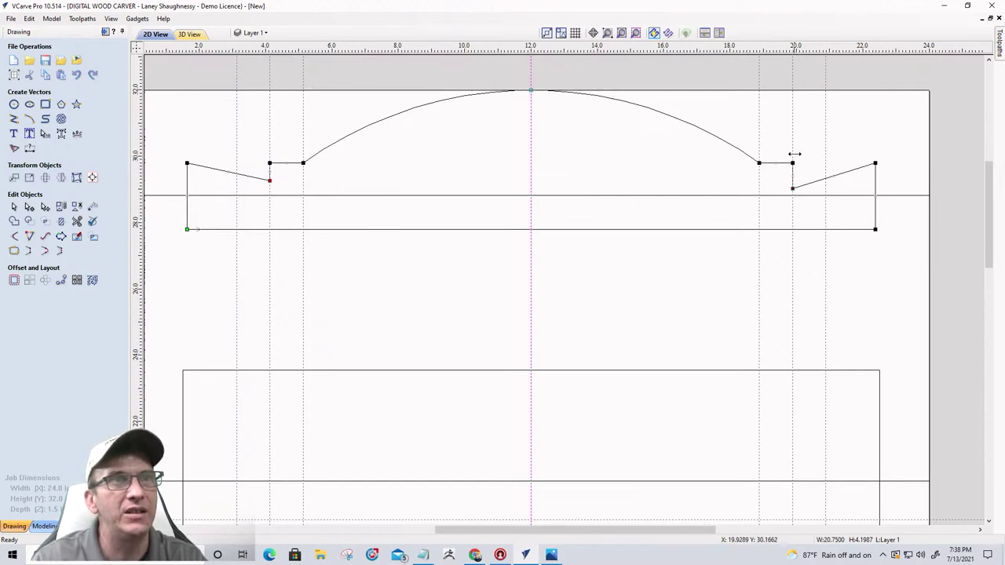
drag(796, 183, 796, 182)
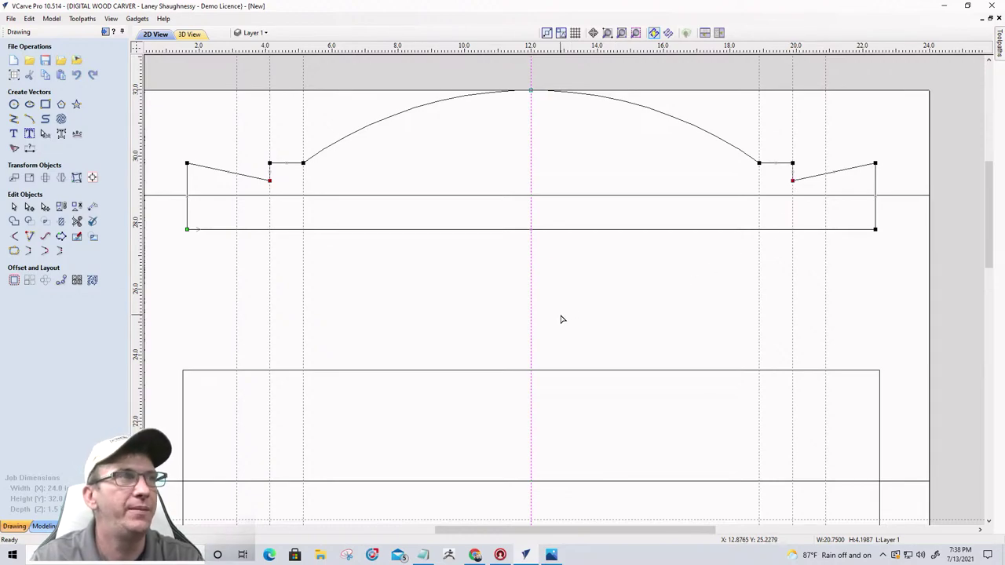
scroll(817, 237, up, 2)
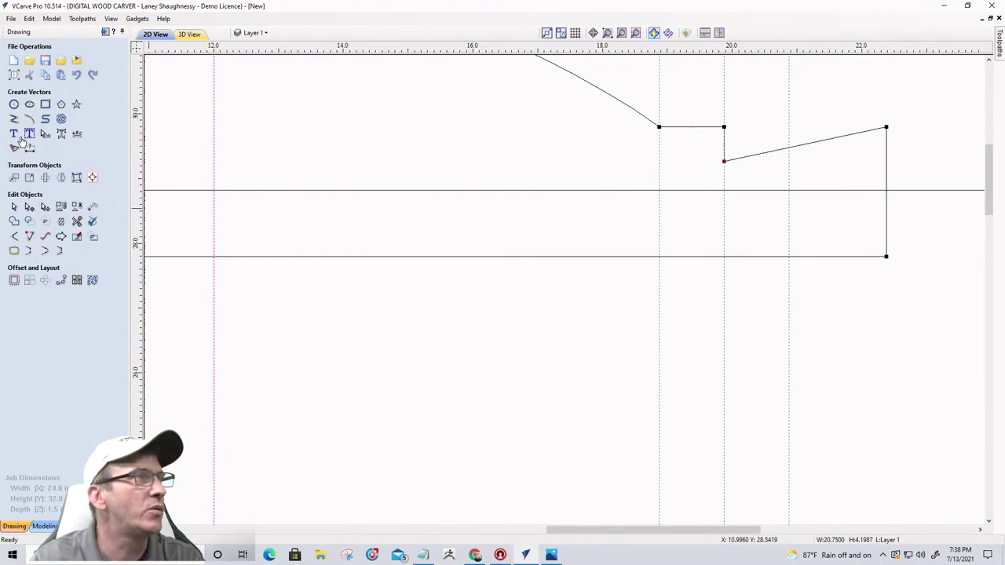
- Draw a 3-point arc from the right step's lower corner to the panel's right end
click(30, 119)
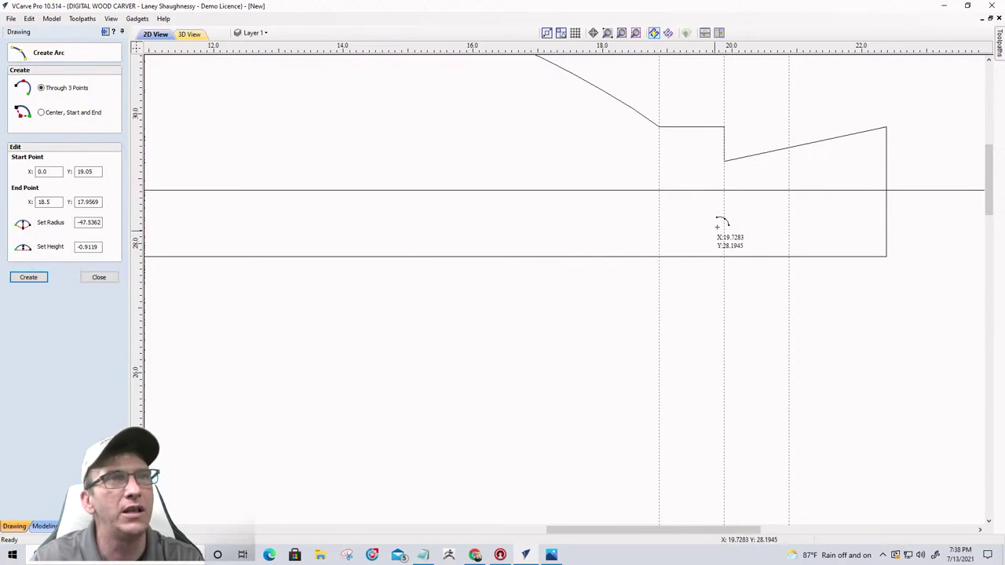
drag(723, 162, 885, 190)
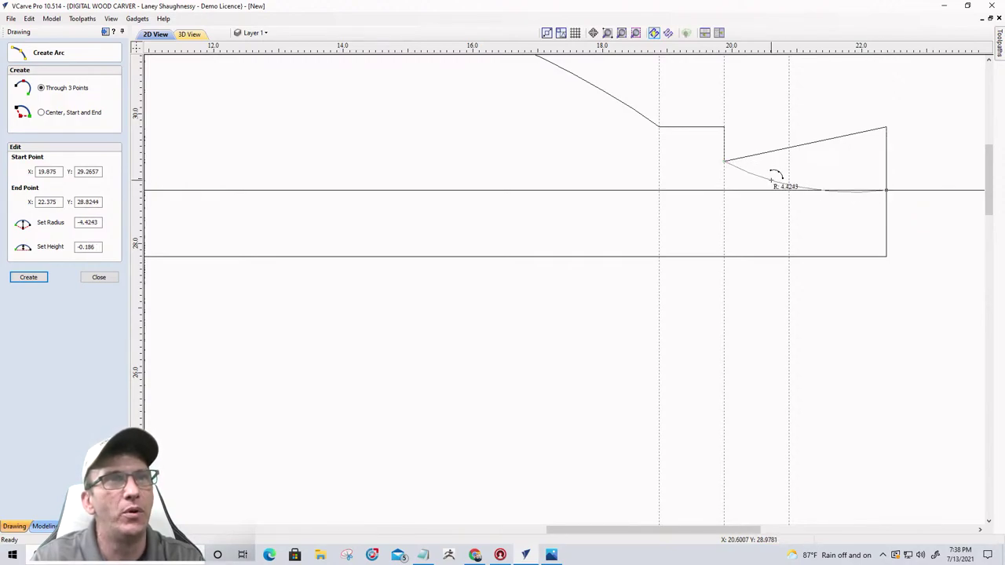
key(Escape)
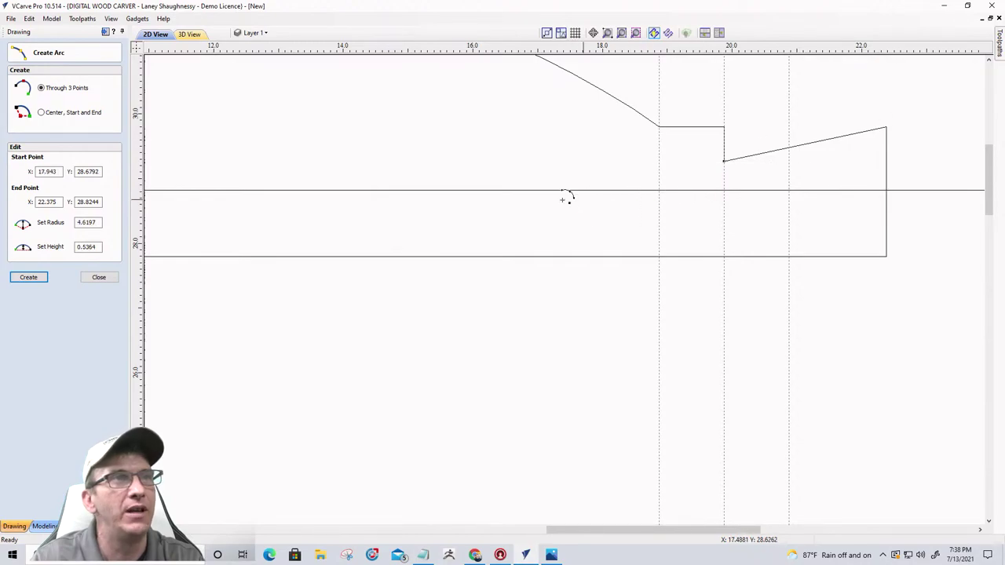
click(724, 161)
click(885, 190)
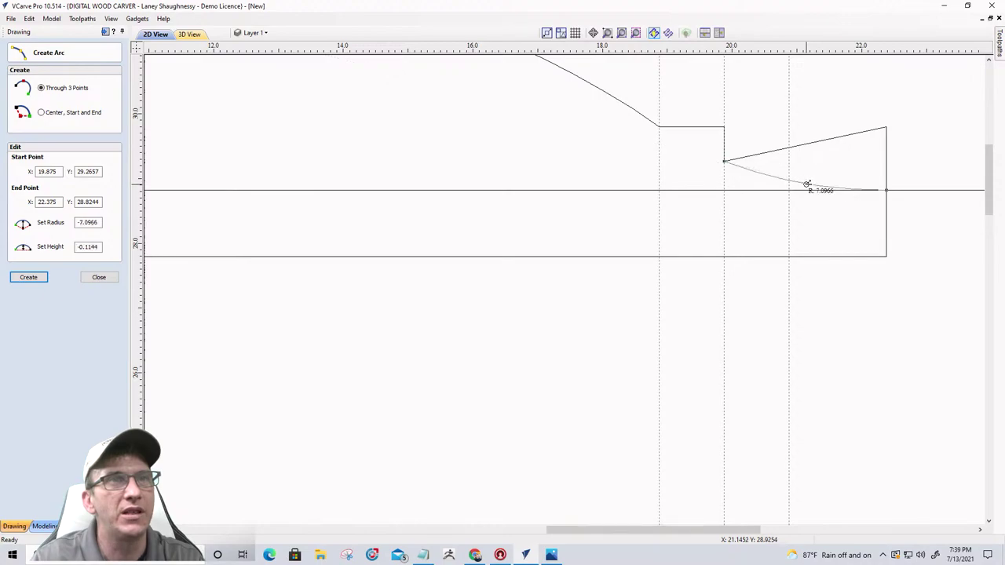
click(808, 193)
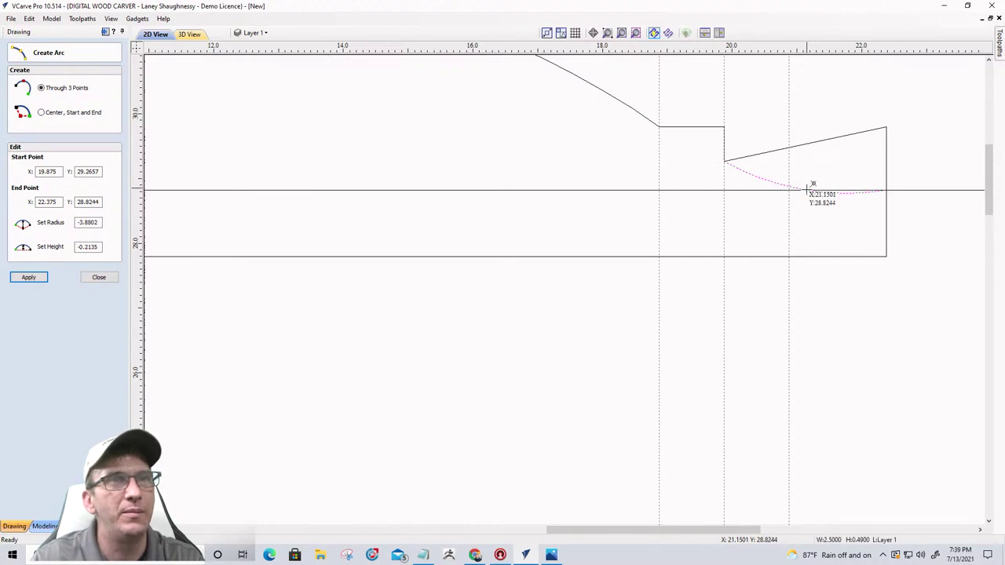
scroll(881, 222, down, 2)
scroll(873, 213, up, 3)
scroll(872, 214, up, 1)
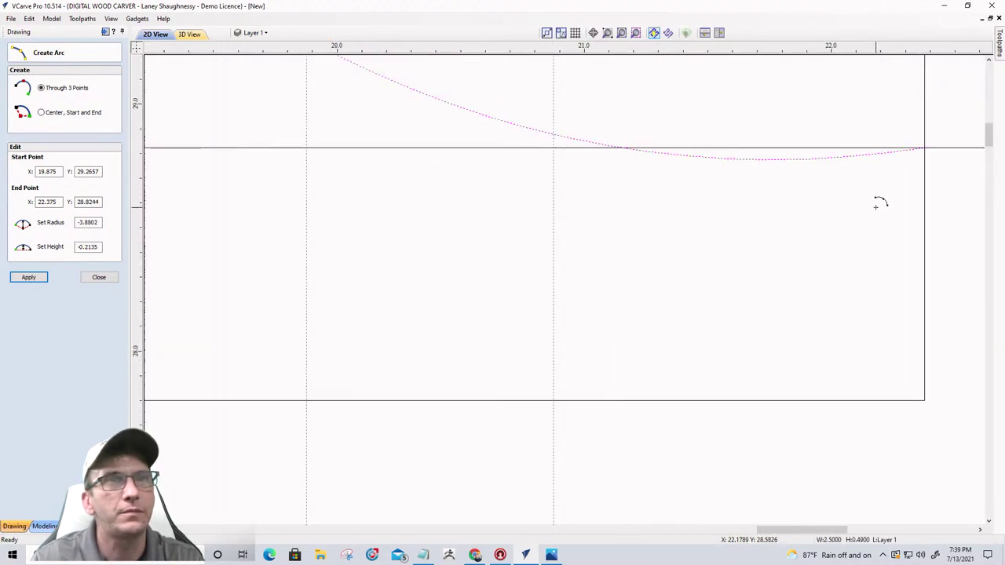
scroll(872, 214, down, 2)
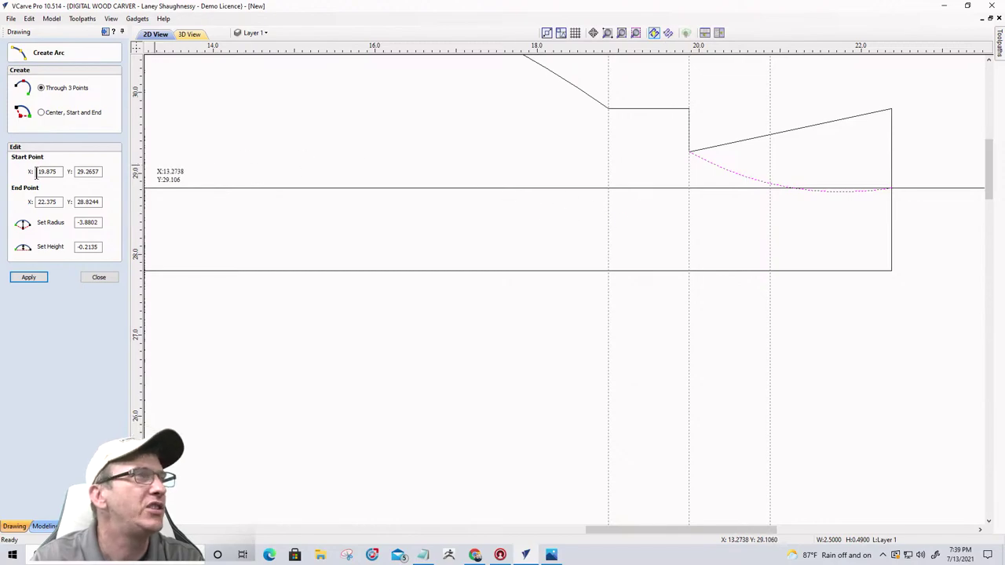
click(101, 279)
- Adjust the new arc's bulge
click(14, 205)
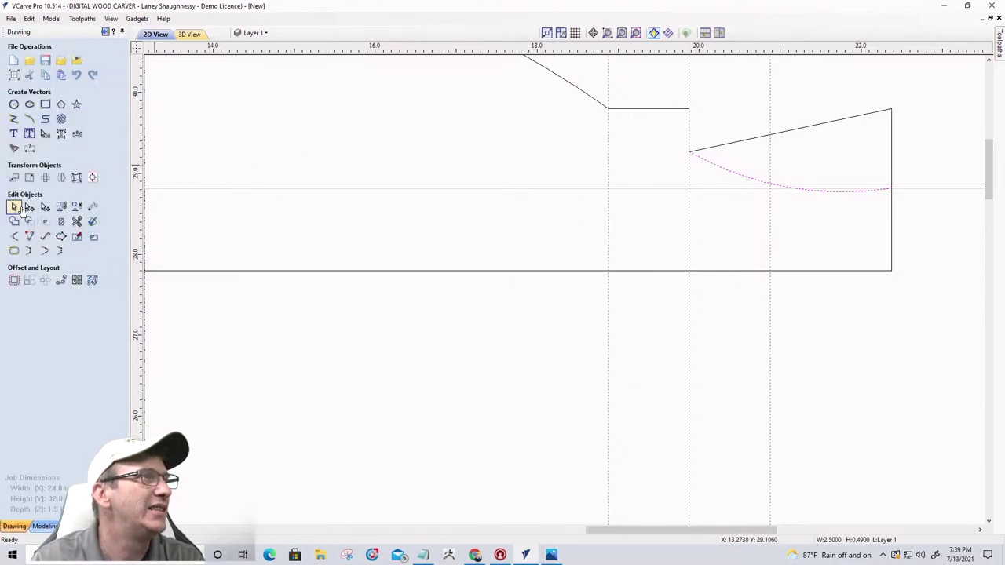
click(762, 157)
scroll(789, 169, up, 3)
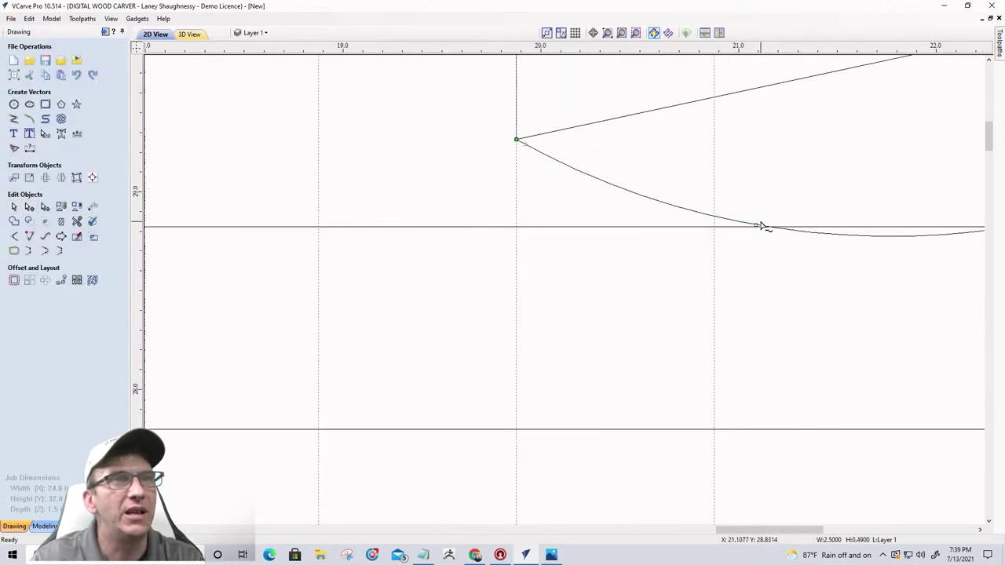
drag(757, 222, 759, 220)
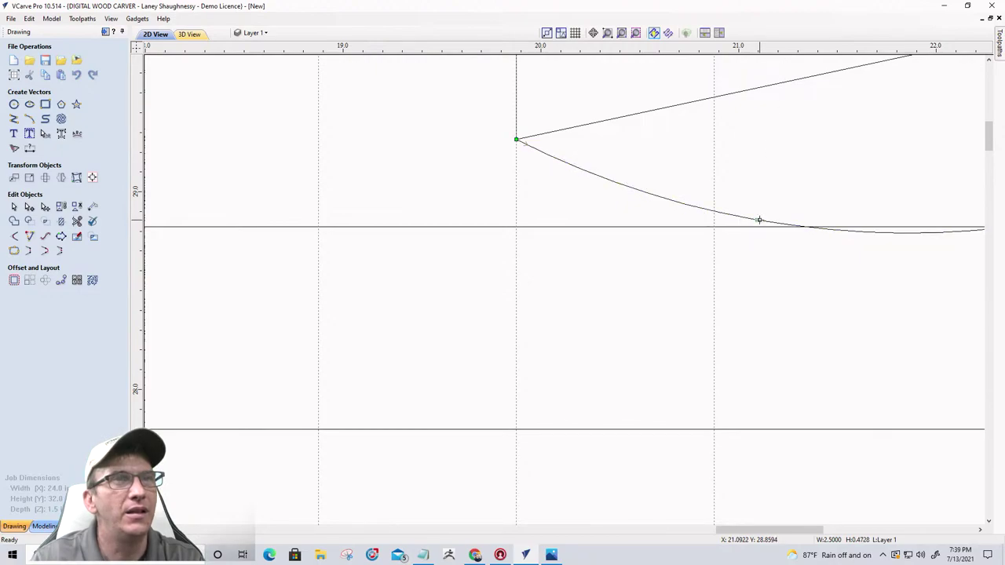
scroll(743, 251, down, 2)
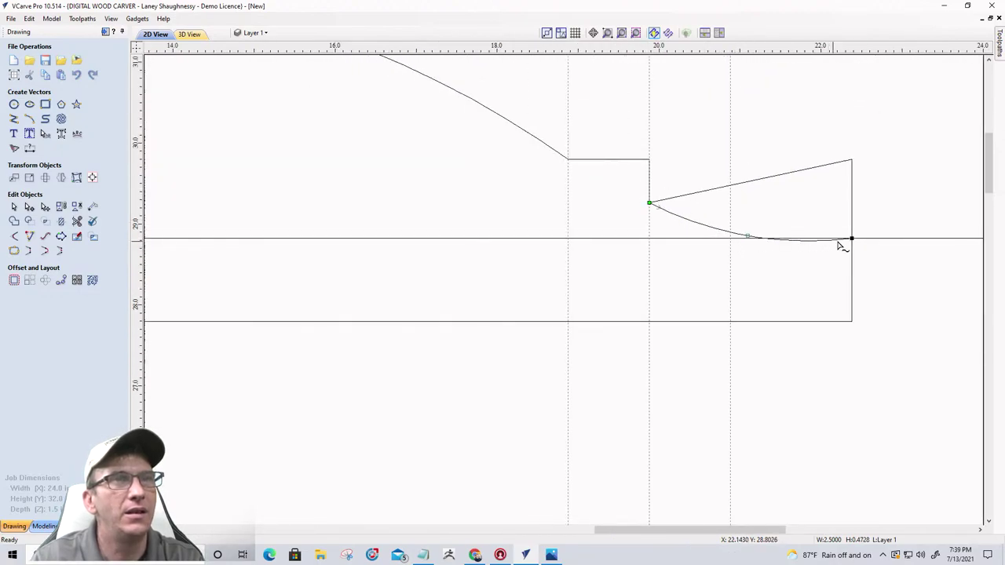
scroll(733, 248, down, 2)
scroll(740, 256, up, 1)
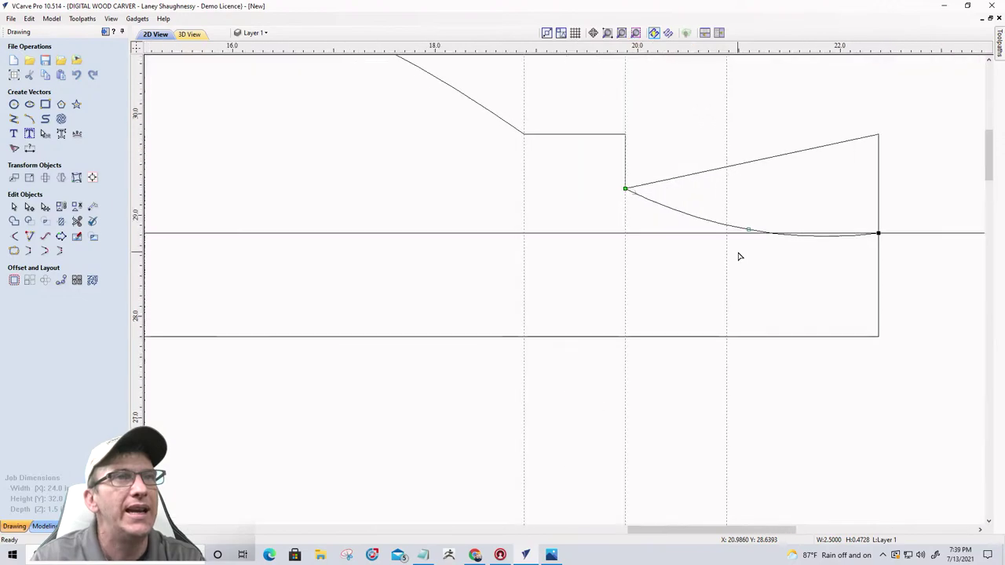
scroll(765, 274, down, 3)
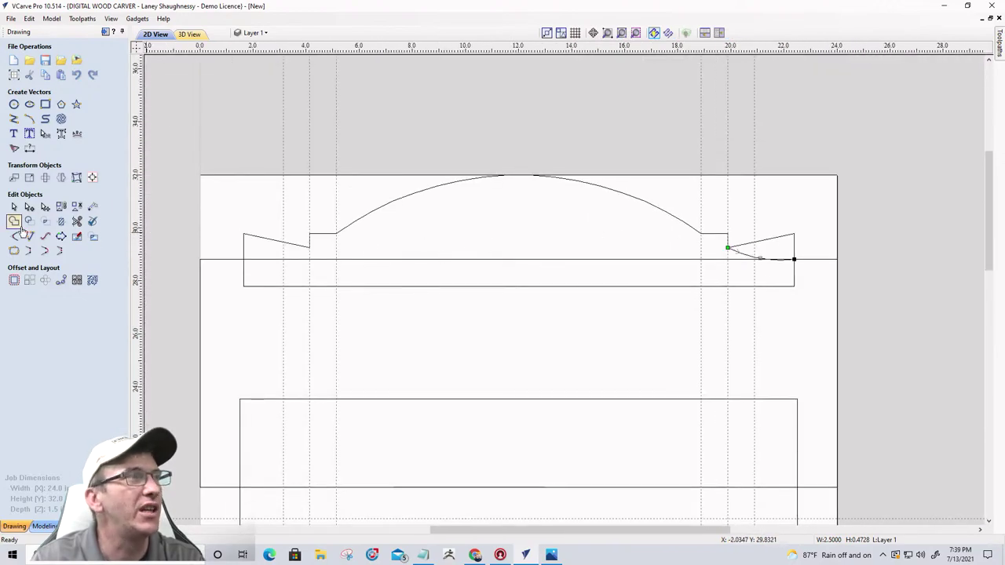
- Create a horizontally flipped copy of the right curve on the left side
click(60, 177)
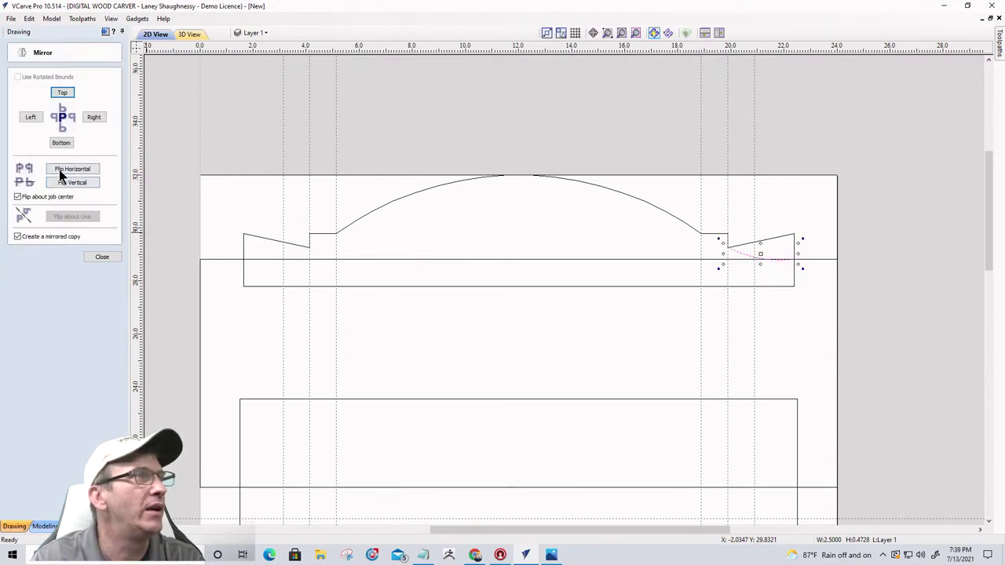
click(59, 170)
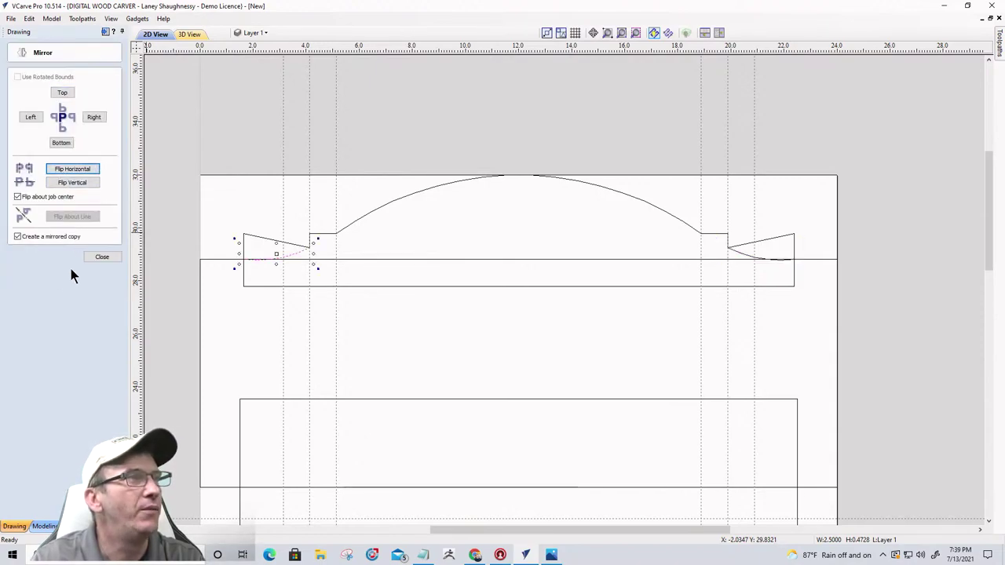
click(102, 257)
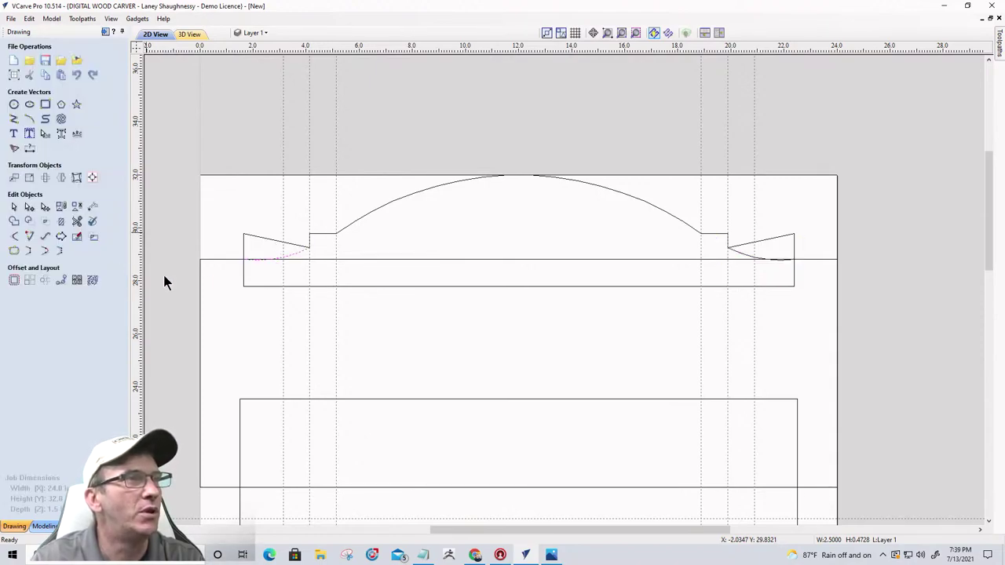
- Trim away the slanted triangle lines on both ends and clear the vertical guides
click(77, 221)
click(253, 235)
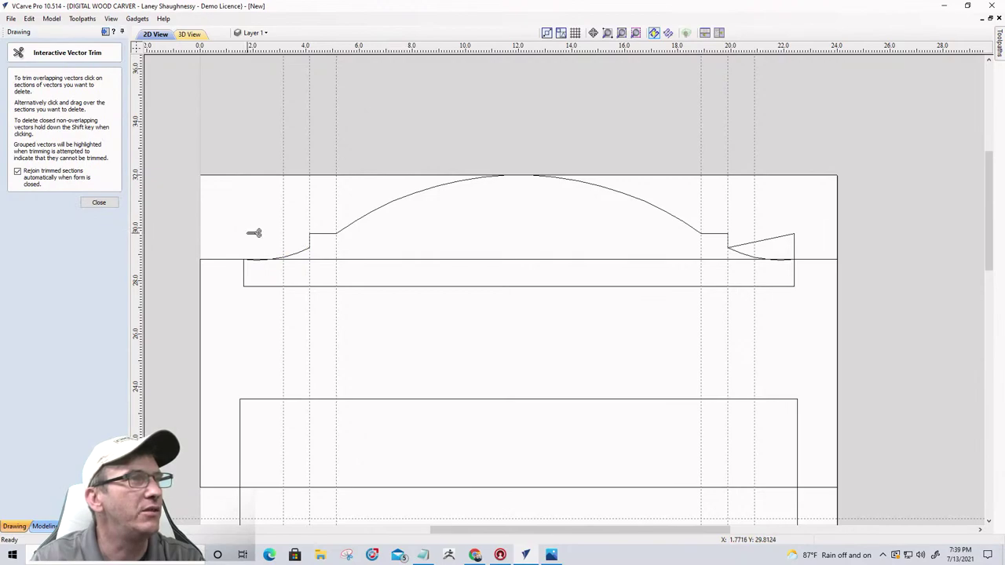
click(793, 234)
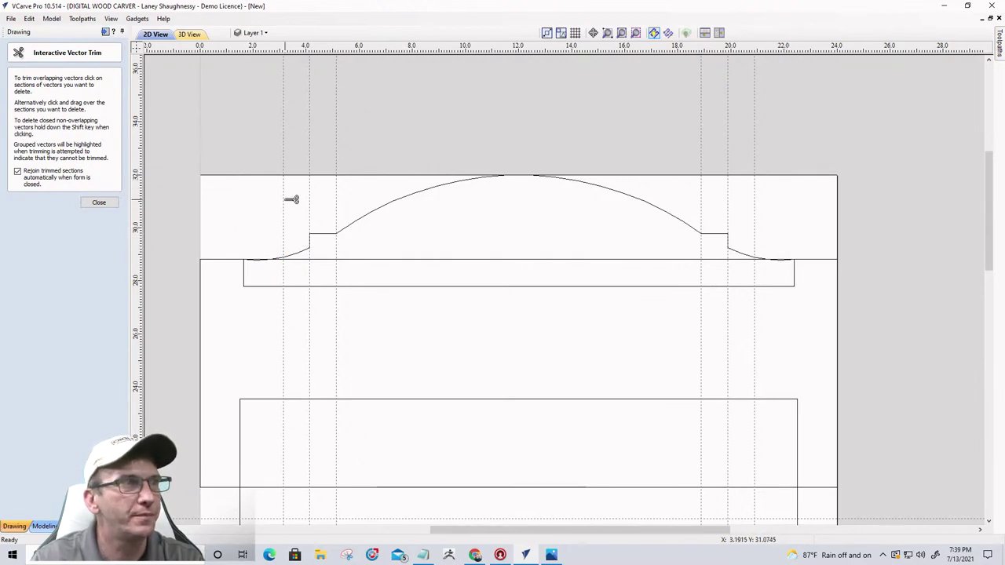
click(138, 48)
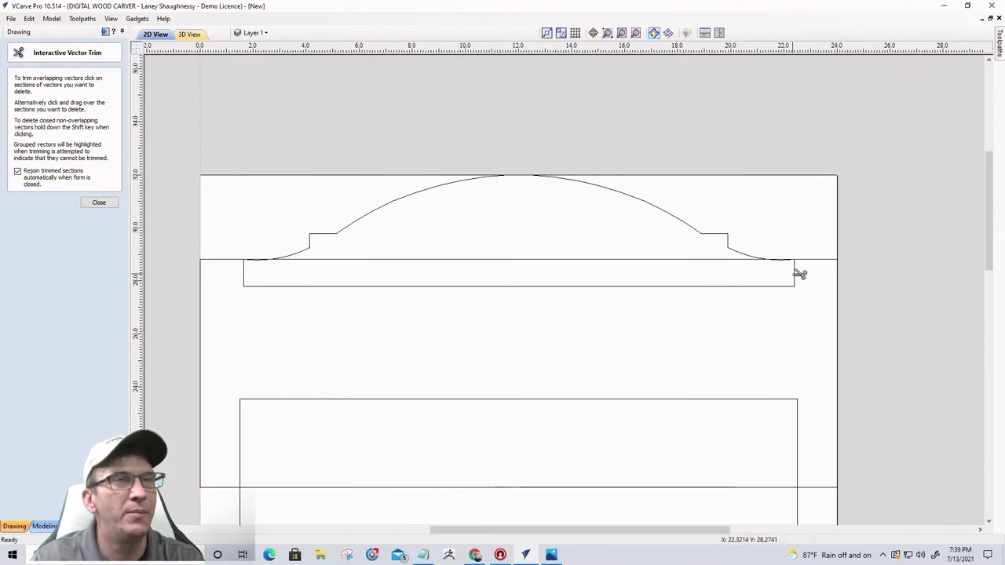
scroll(806, 266, up, 1)
scroll(806, 267, down, 2)
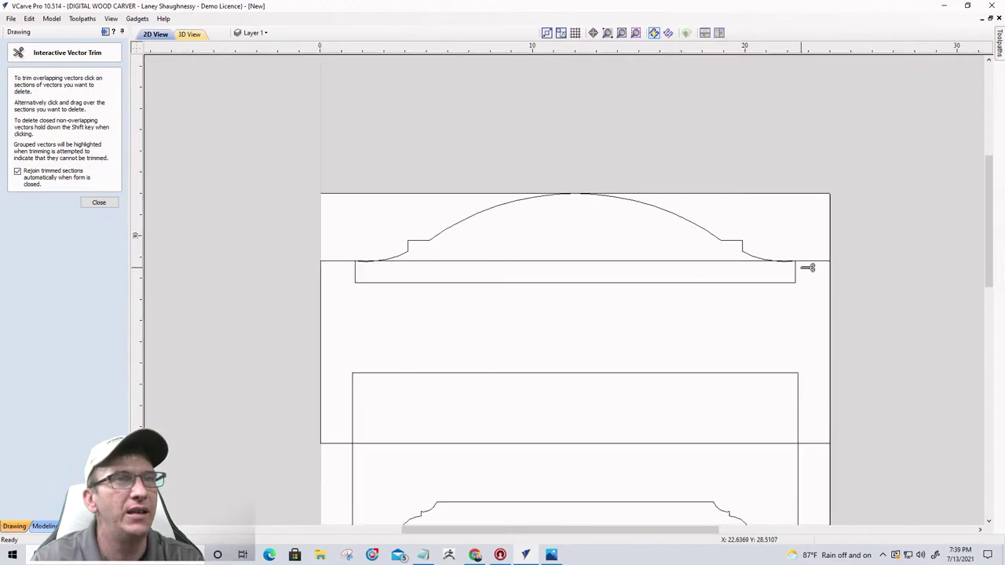
scroll(806, 265, up, 1)
- Move the trimmed outline's left start node down about 0.2
click(96, 204)
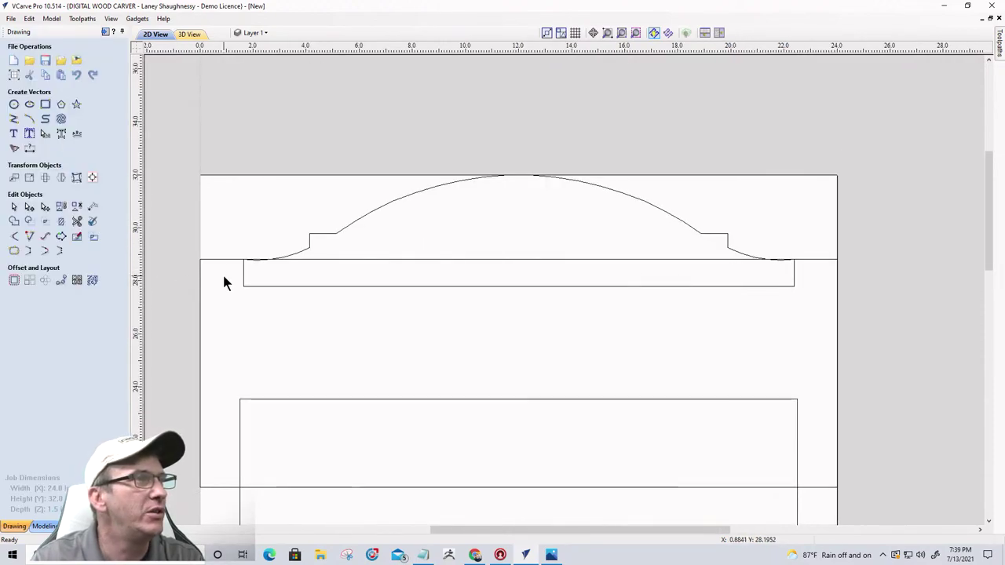
scroll(228, 275, up, 2)
click(260, 260)
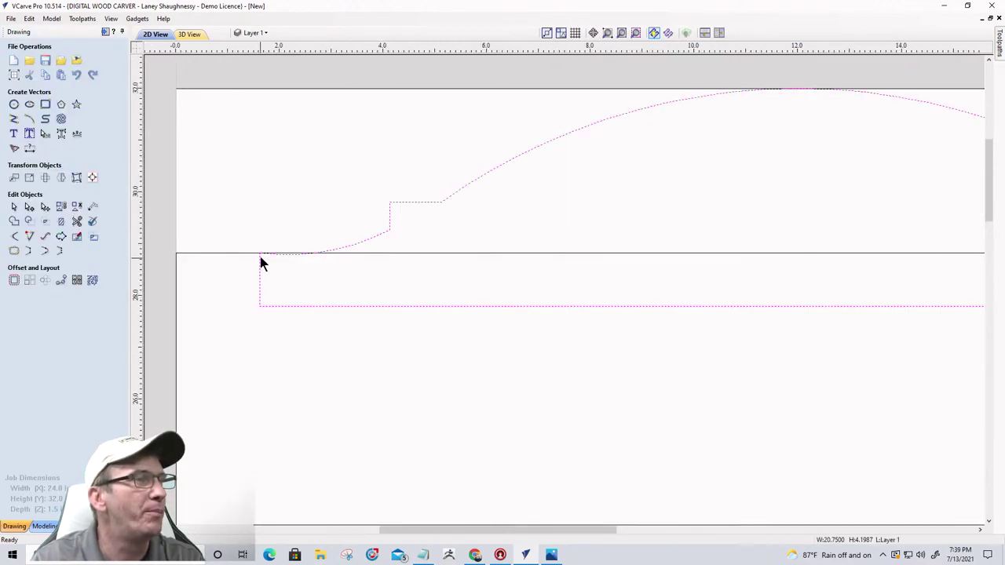
click(29, 206)
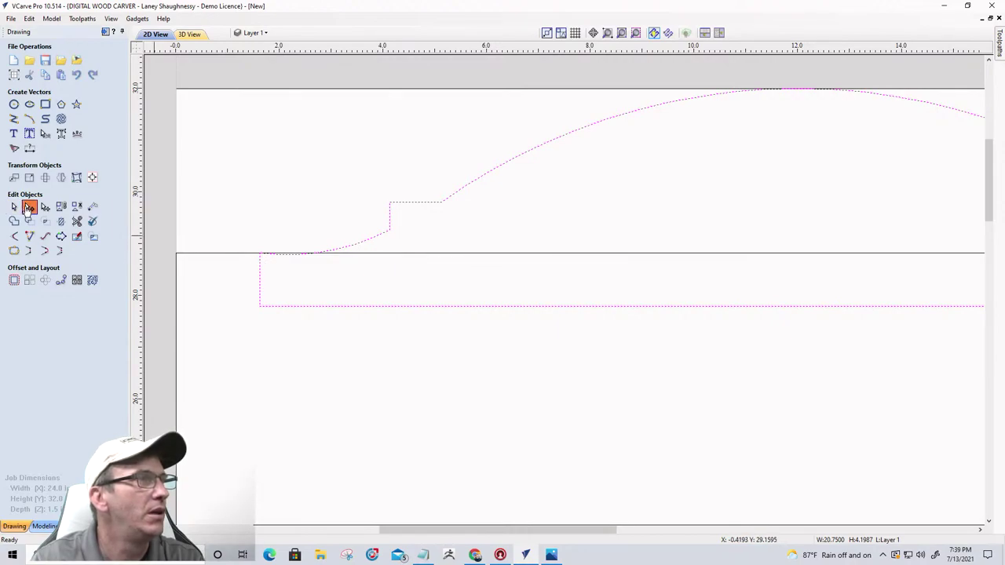
drag(259, 254, 260, 263)
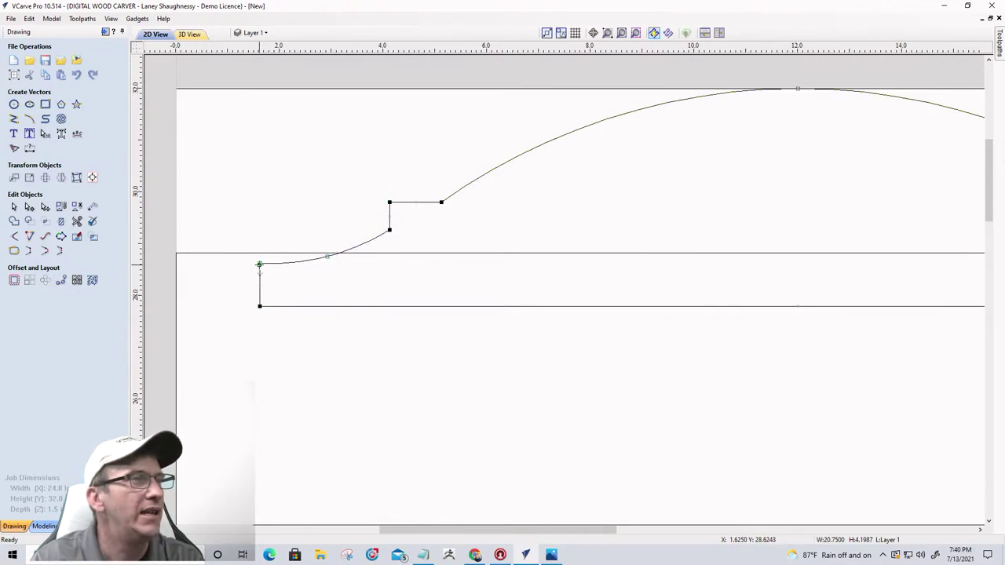
- Nudge the curve's right end node slightly downward
scroll(224, 286, down, 2)
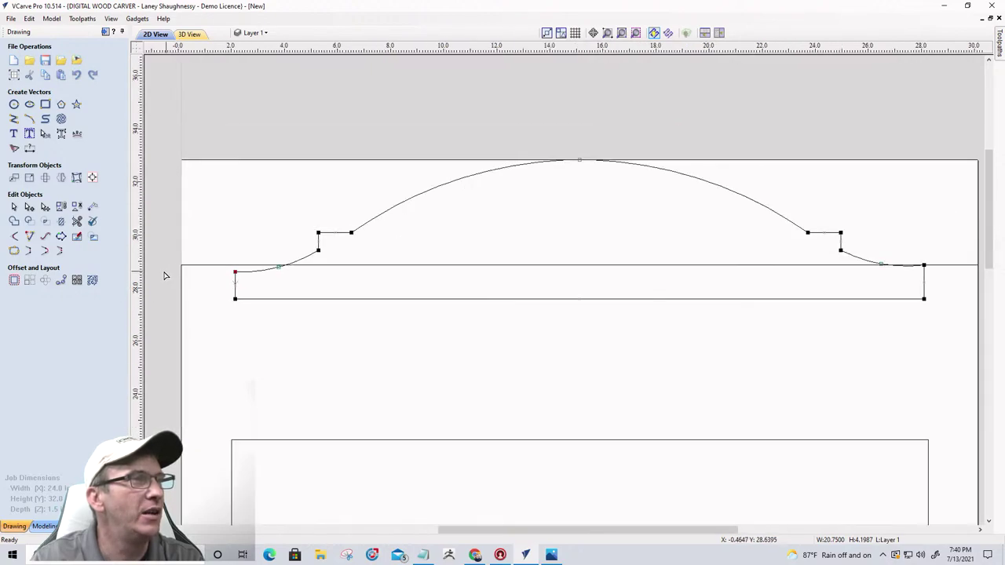
scroll(782, 269, up, 3)
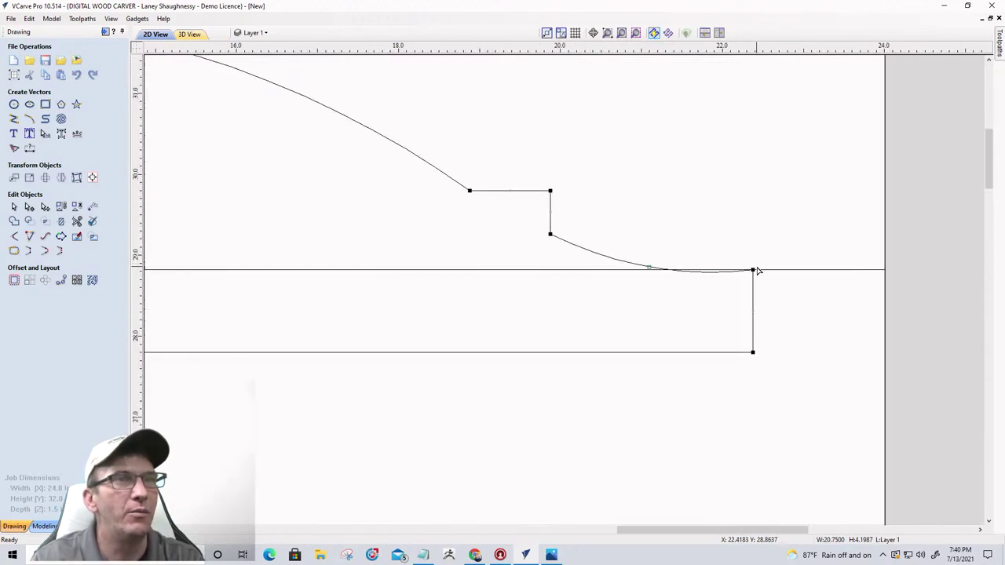
click(752, 270)
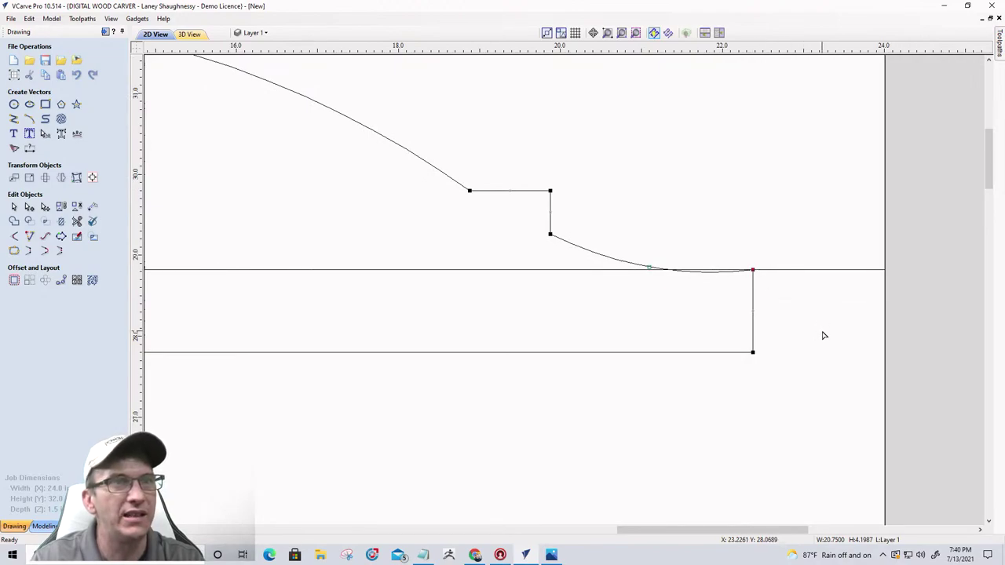
key(Down)
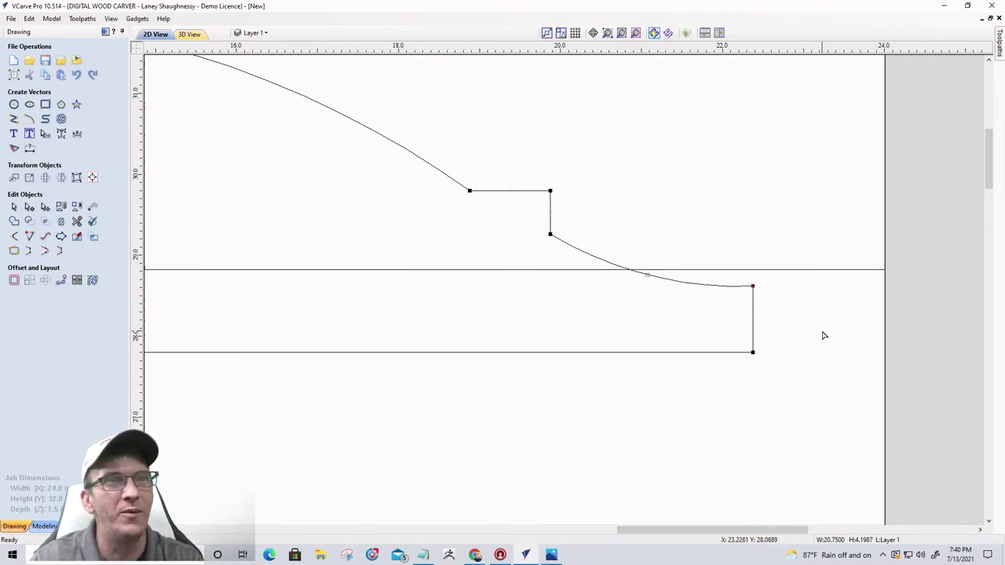
scroll(825, 330, down, 3)
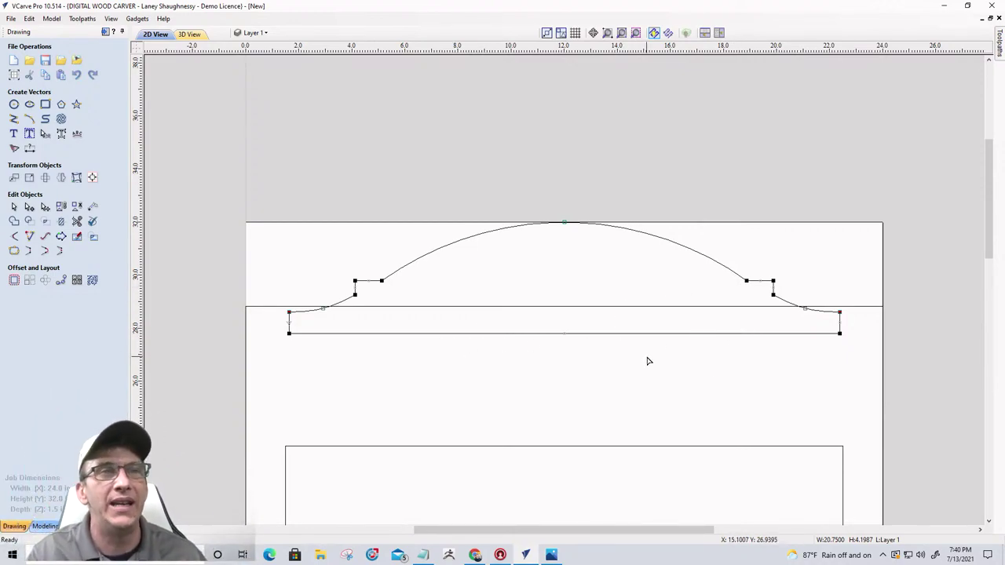
scroll(476, 256, down, 2)
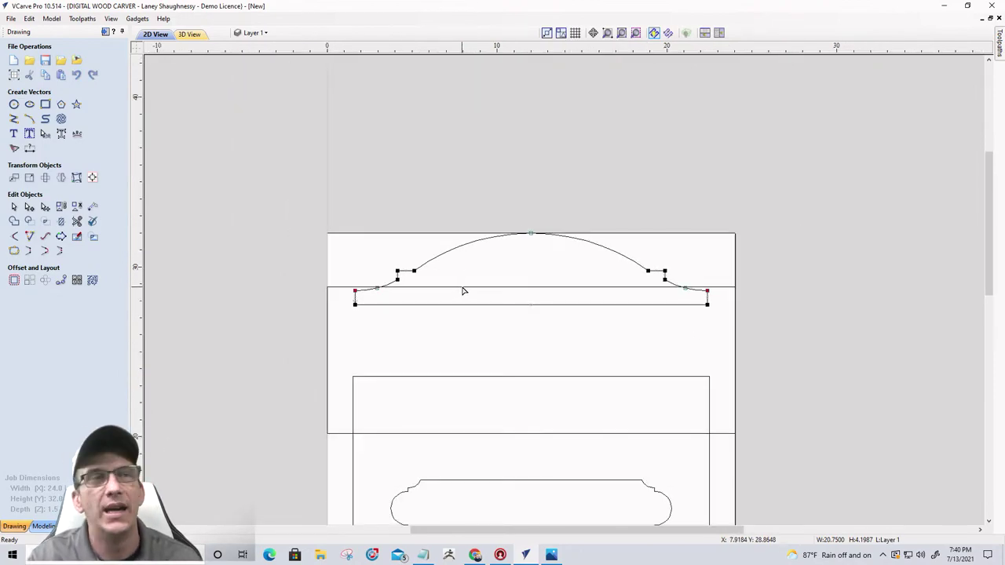
scroll(471, 283, down, 1)
scroll(472, 279, up, 4)
scroll(567, 318, down, 2)
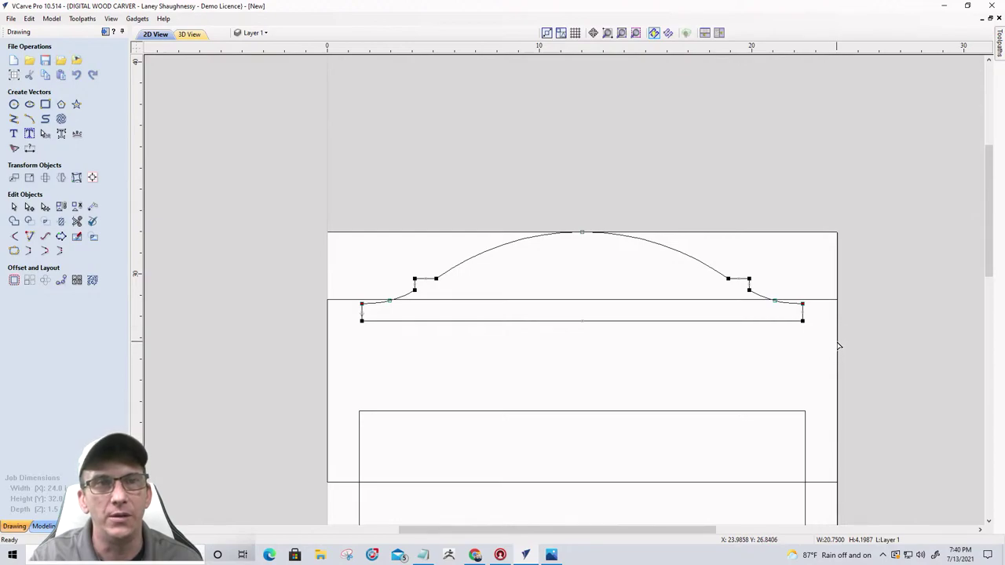
- Draw a 3-point arc from the rectangle's lower-right corner to the panel's right edge at X 24
click(29, 118)
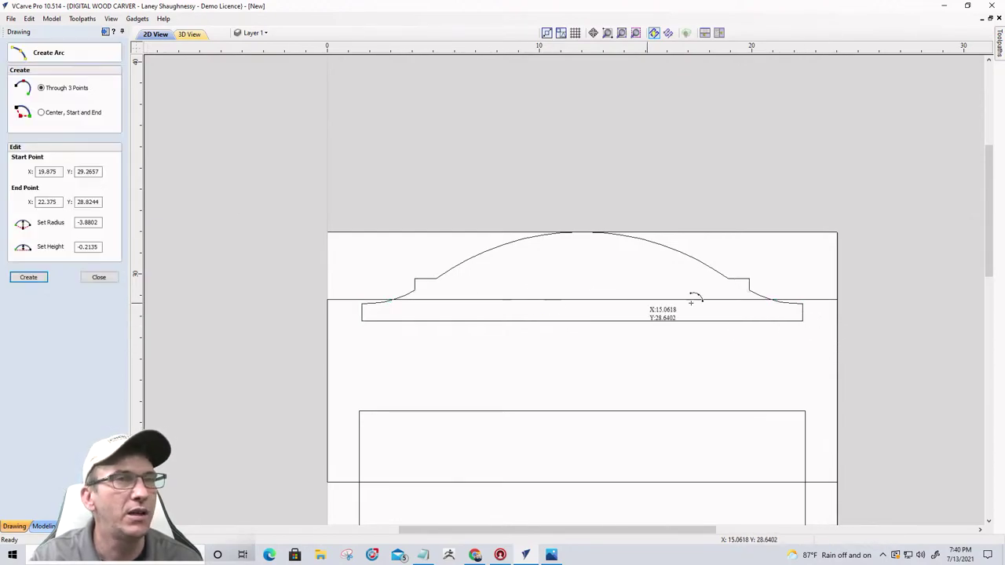
click(803, 321)
scroll(835, 339, up, 2)
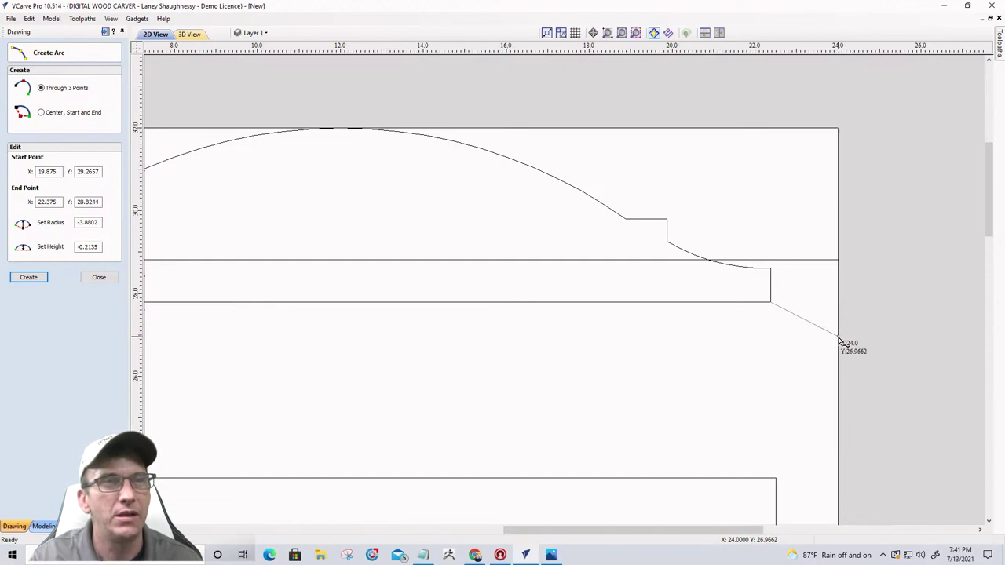
click(837, 351)
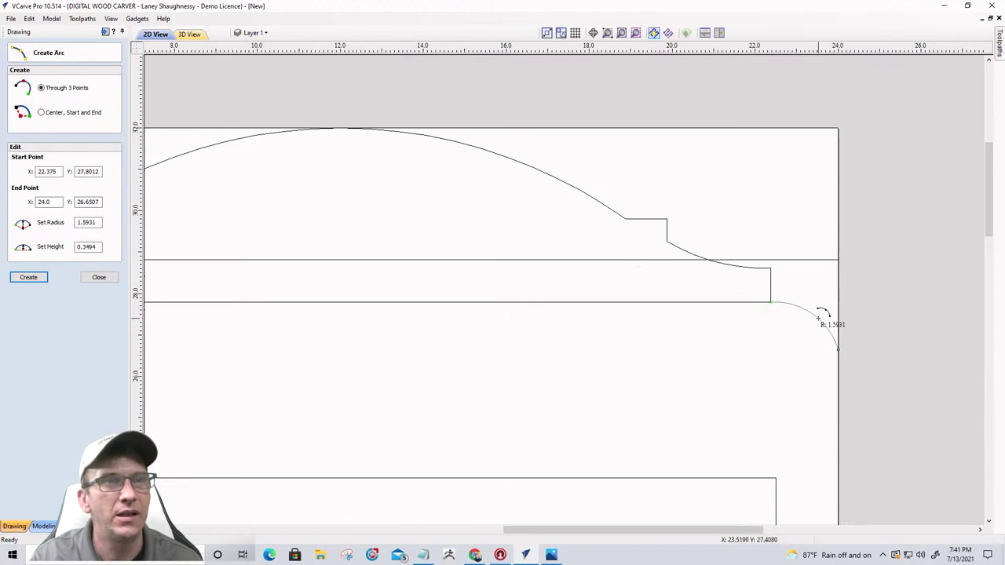
click(822, 313)
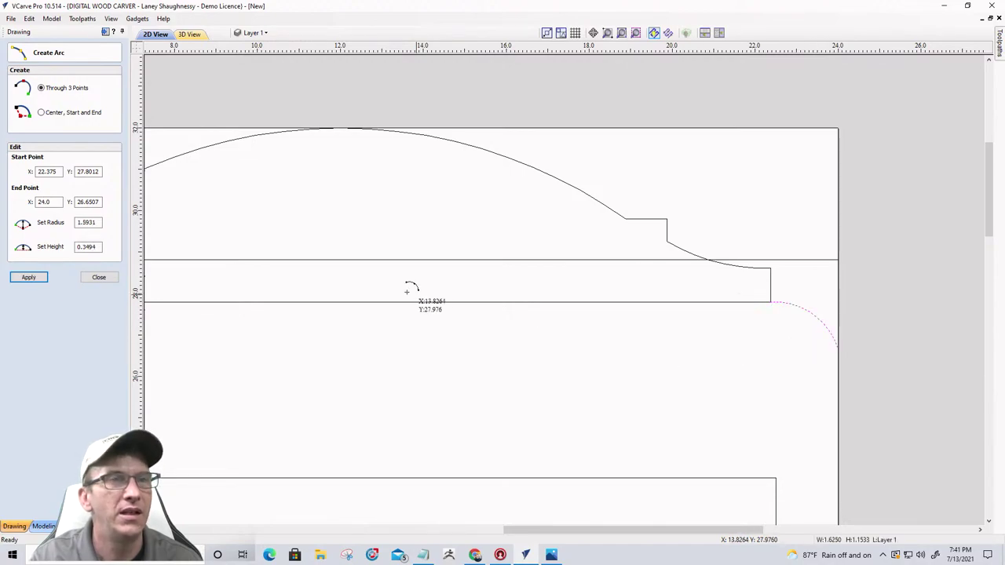
click(99, 278)
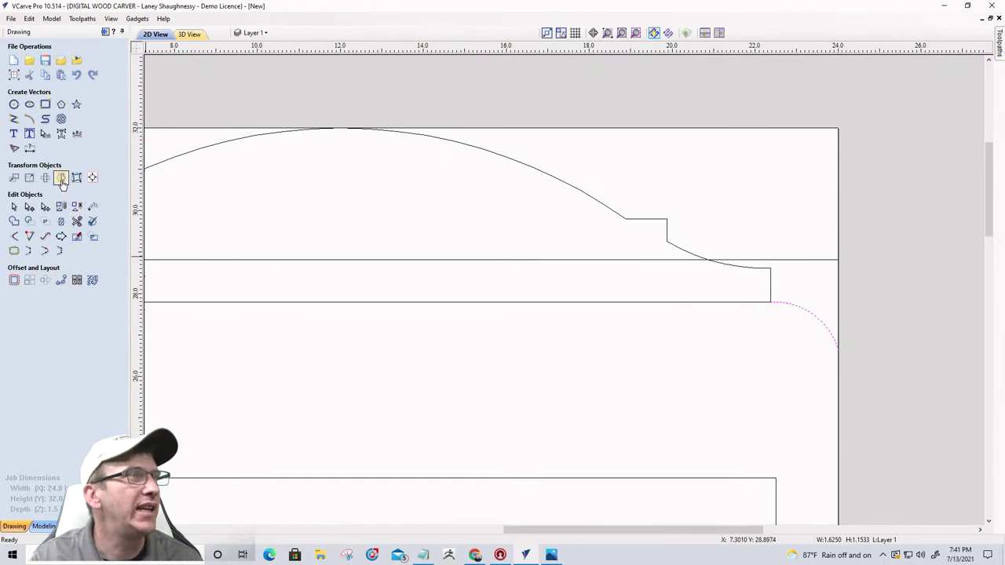
- Mirror the new arc horizontally as a copy onto the left side
click(61, 181)
click(69, 169)
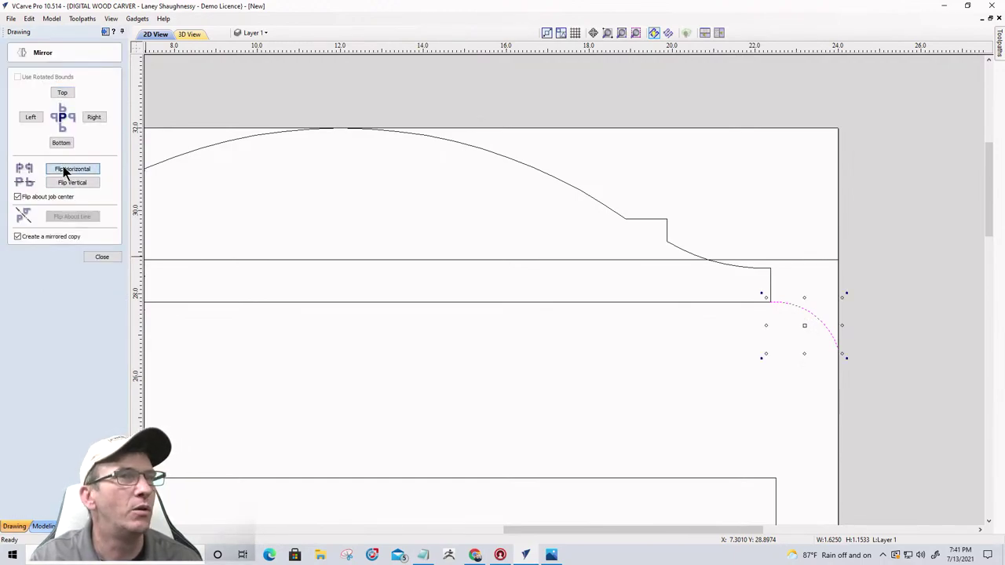
scroll(730, 283, down, 4)
scroll(381, 314, up, 2)
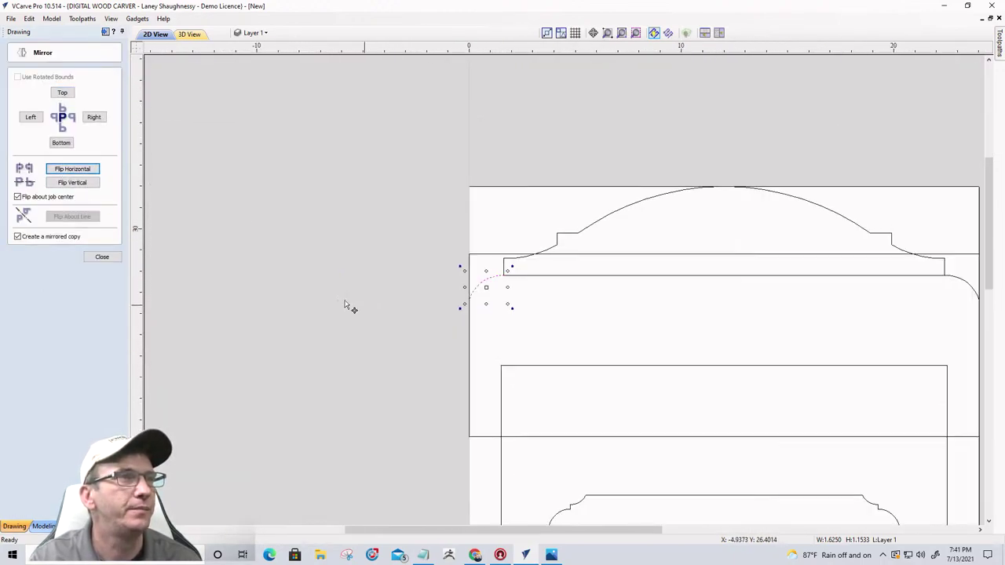
click(102, 257)
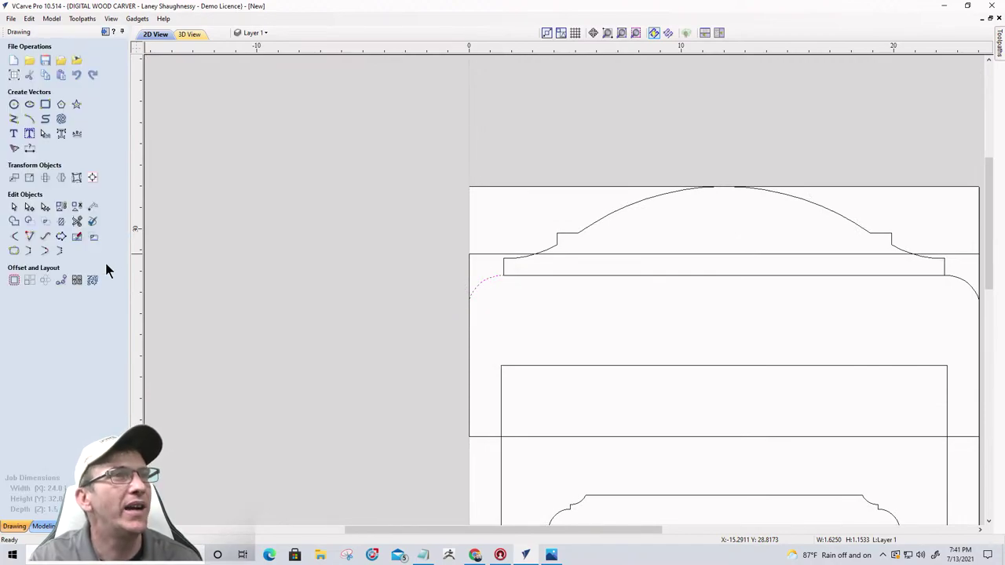
- Trim away the middle, left and right pieces of the crossing horizontal line and the line crossing the top shape
click(76, 222)
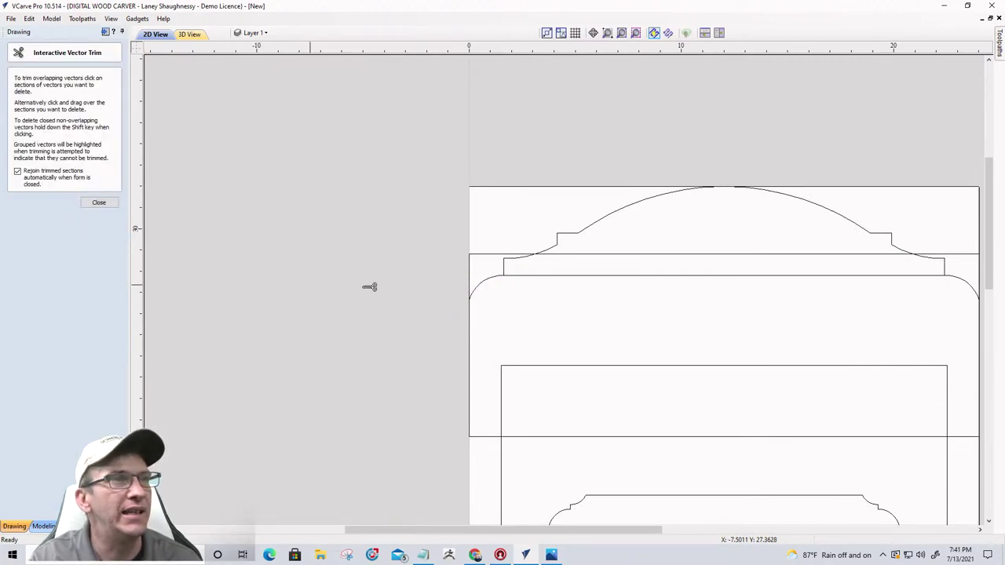
click(631, 254)
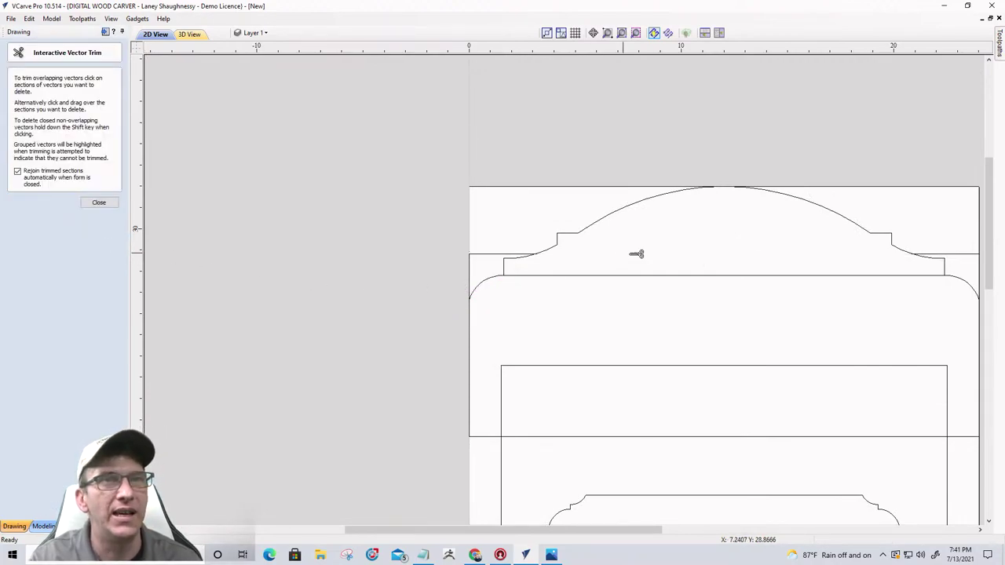
click(476, 256)
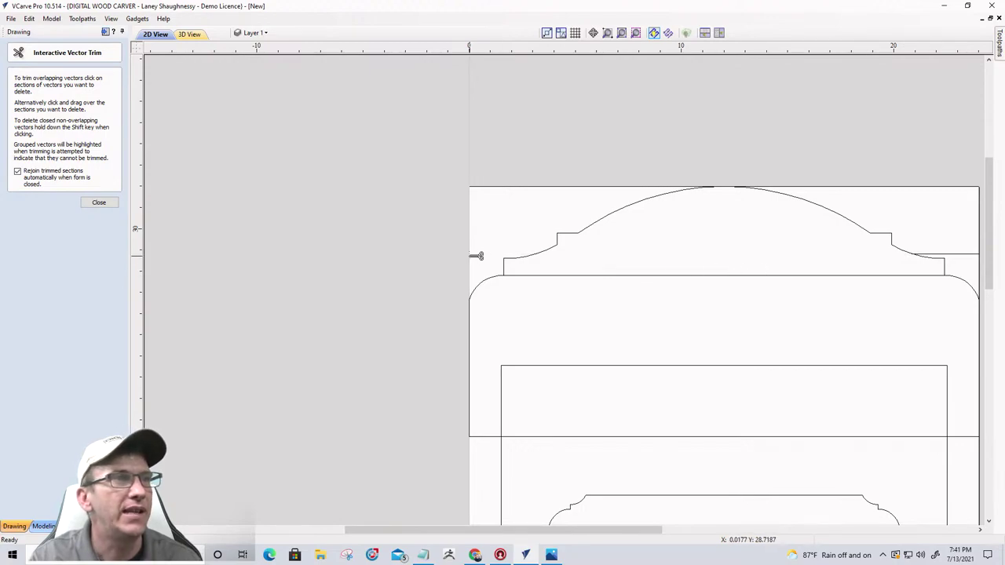
click(978, 255)
click(836, 276)
scroll(502, 258, down, 2)
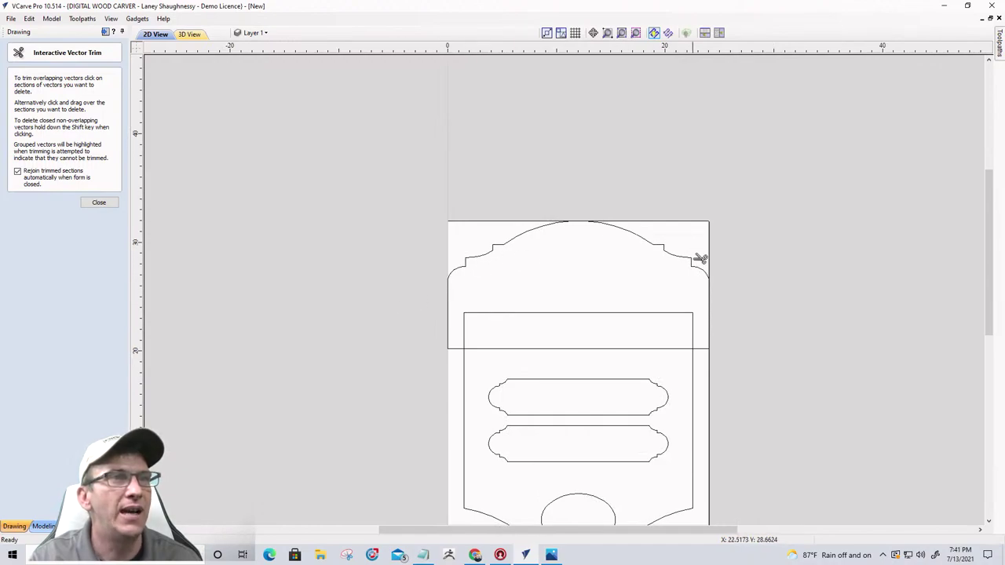
scroll(723, 357, up, 1)
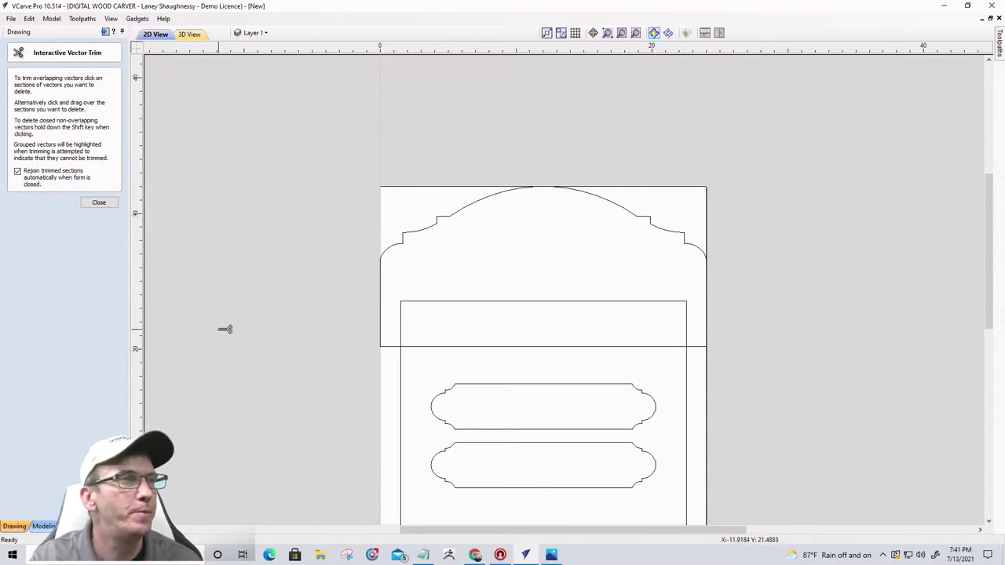
click(94, 204)
- Select the outer panel outline
scroll(545, 268, up, 2)
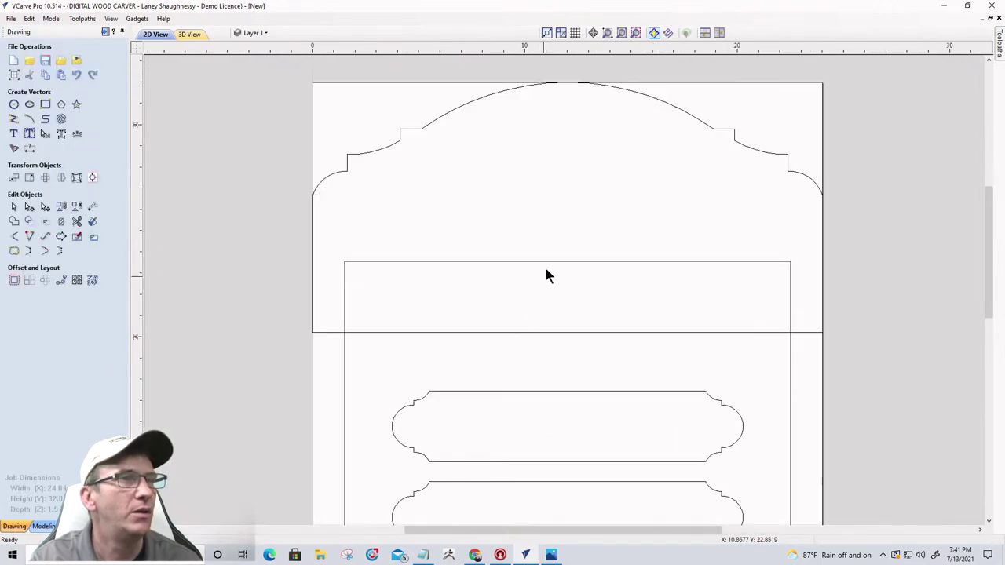
scroll(577, 200, down, 3)
scroll(517, 257, up, 1)
scroll(518, 268, up, 1)
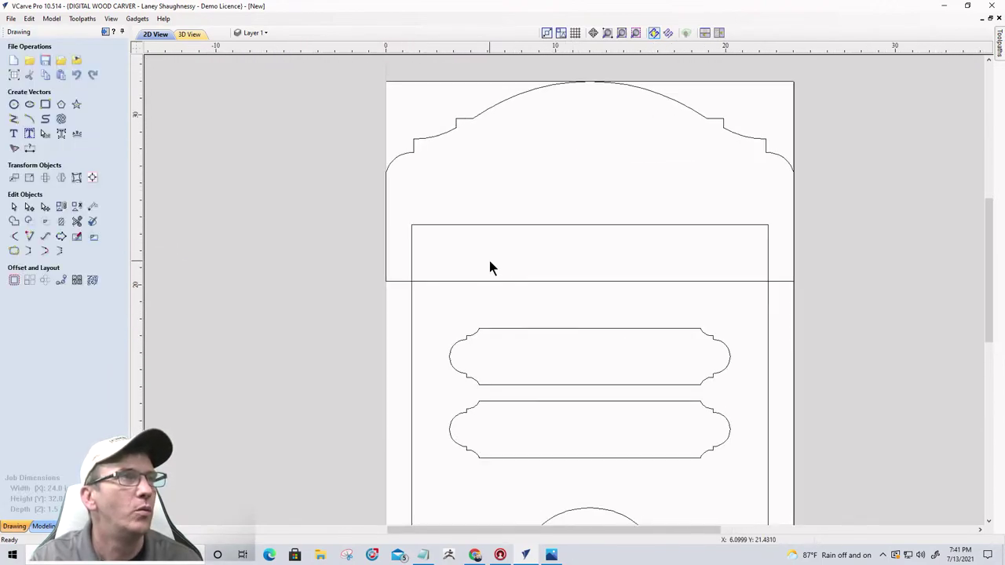
click(386, 215)
scroll(385, 215, up, 1)
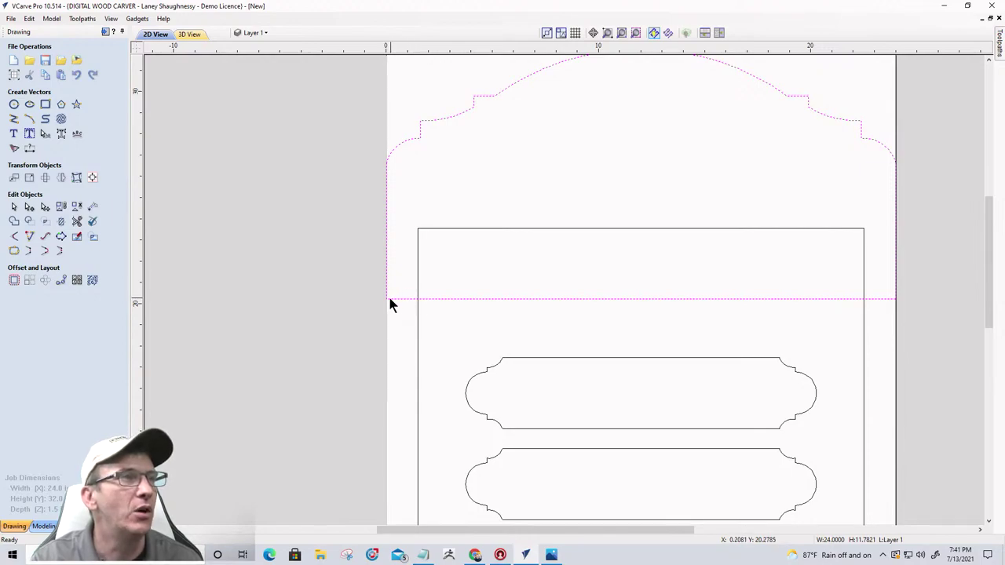
- Pull the bottom-left corner in to the inner rectangle and turn the left side into a gentle arc
click(29, 206)
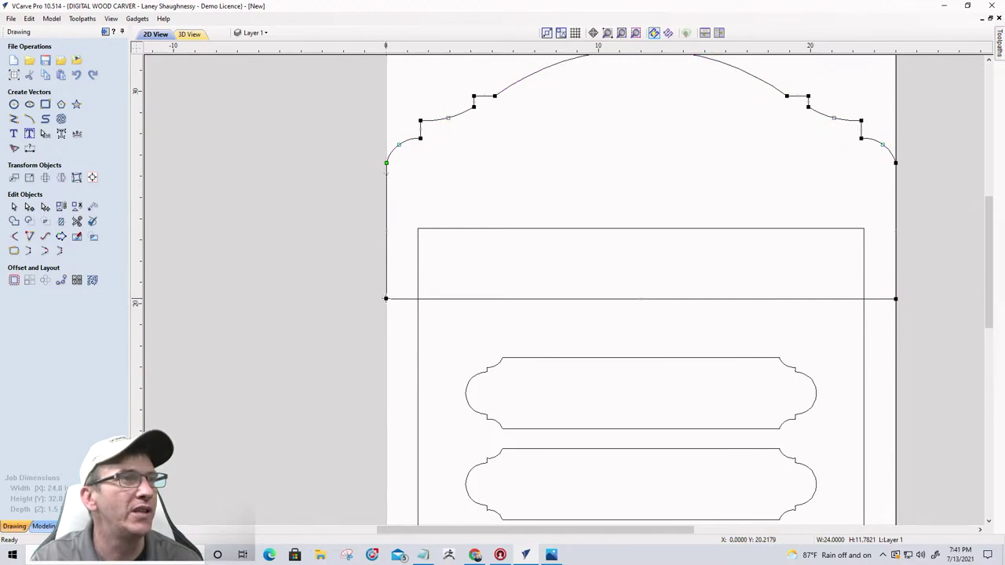
drag(386, 299, 417, 299)
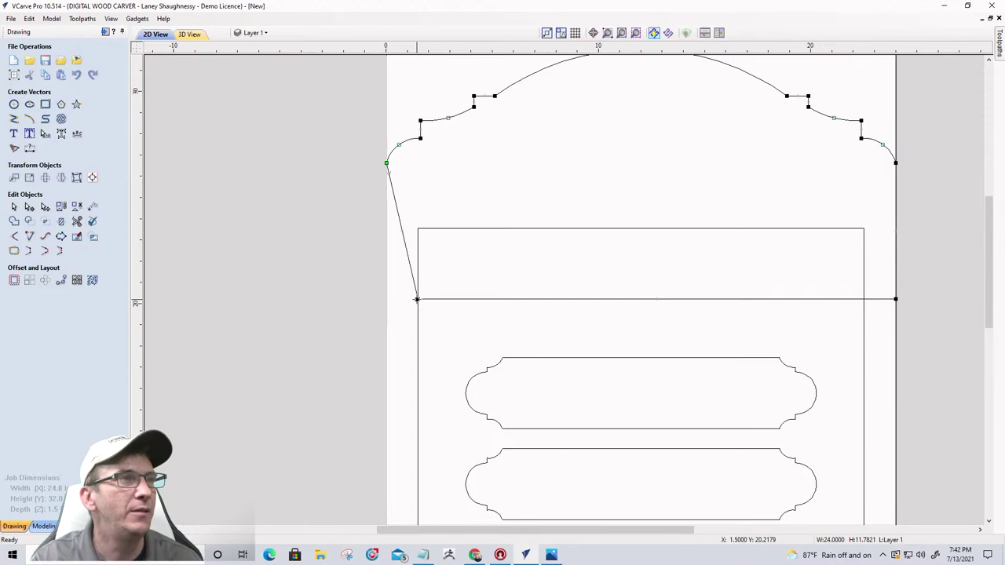
right_click(399, 221)
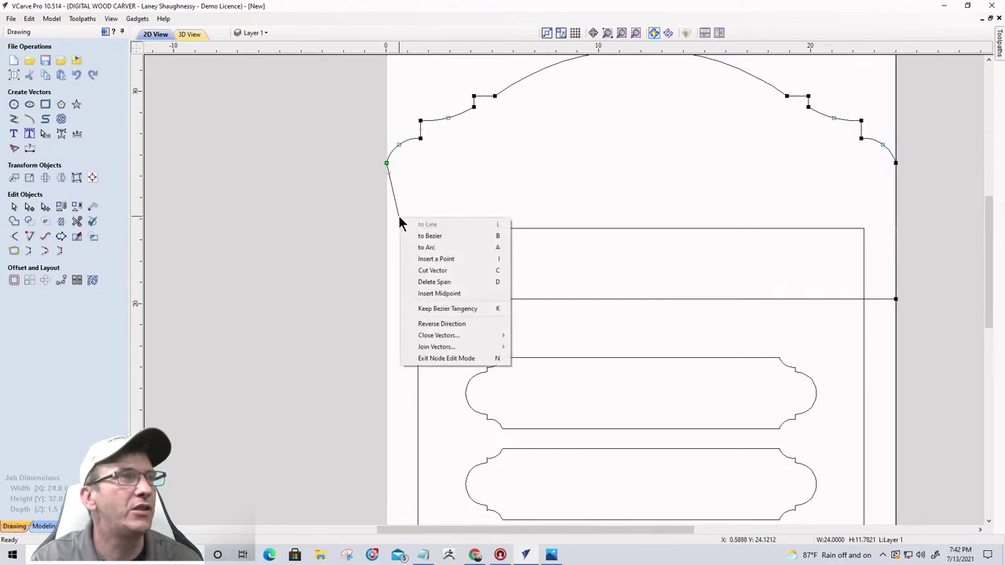
click(416, 247)
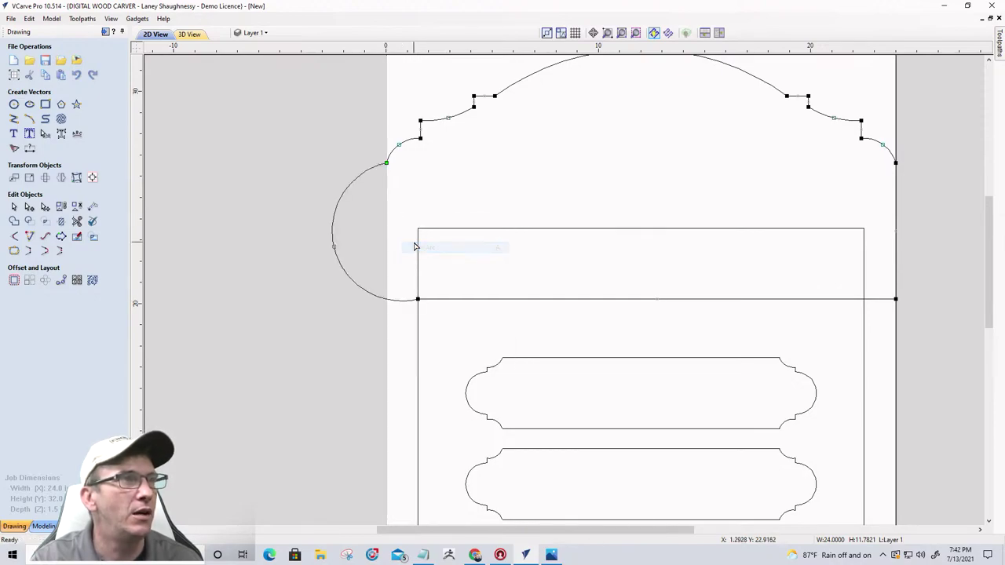
drag(376, 247, 393, 232)
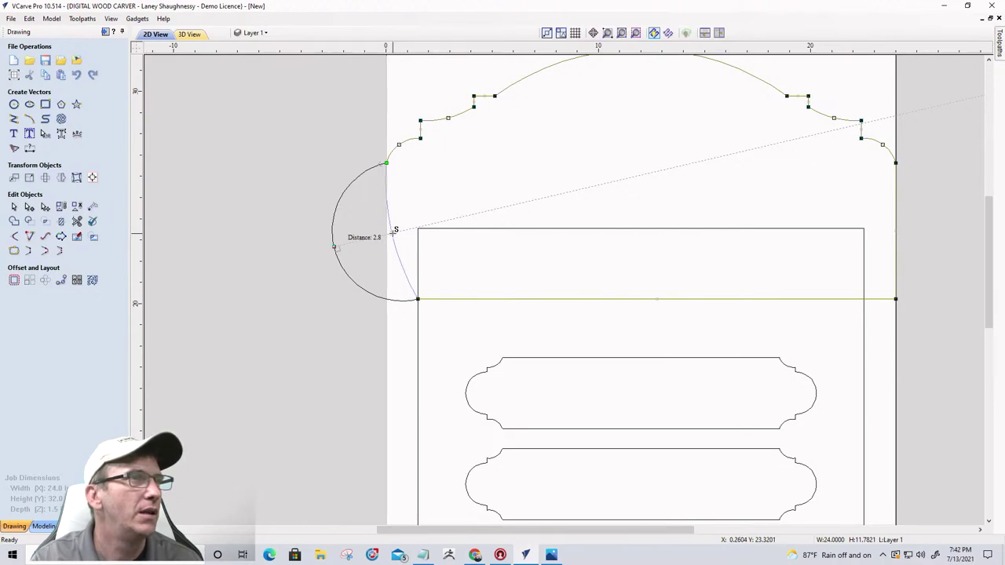
drag(394, 232, 392, 233)
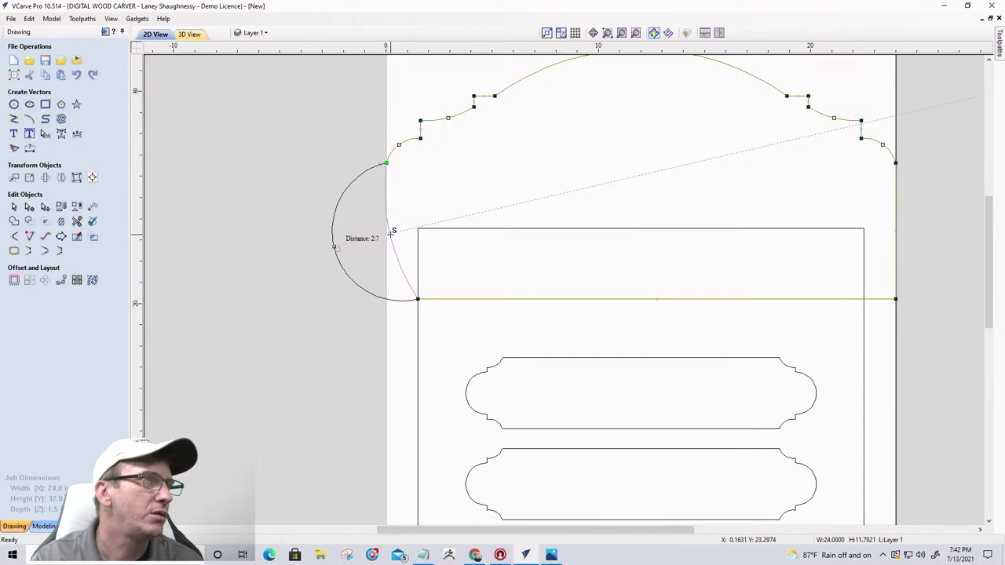
drag(391, 233, 390, 234)
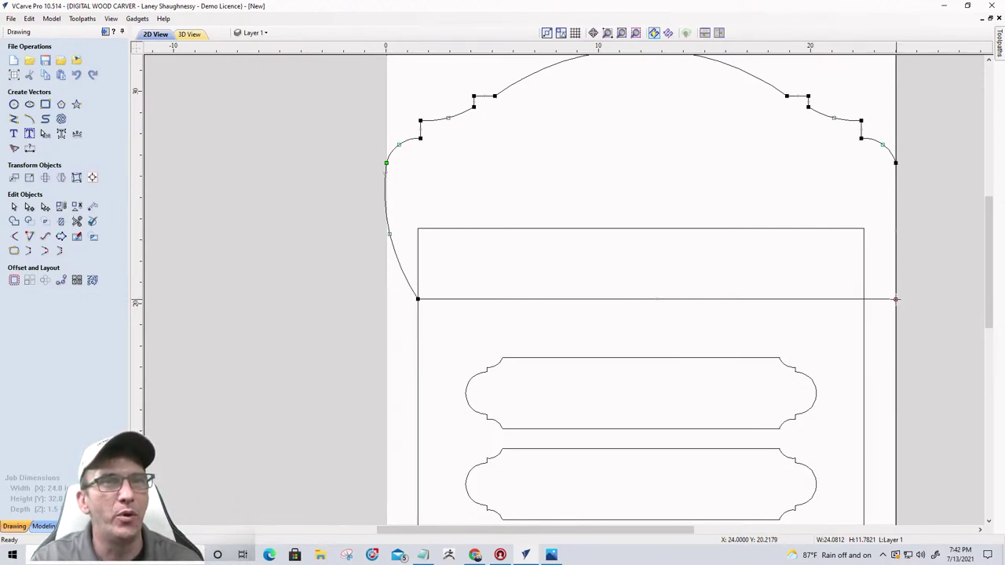
- Pull the bottom-right corner in and curve the right side into a matching gentle arc
drag(895, 299, 863, 299)
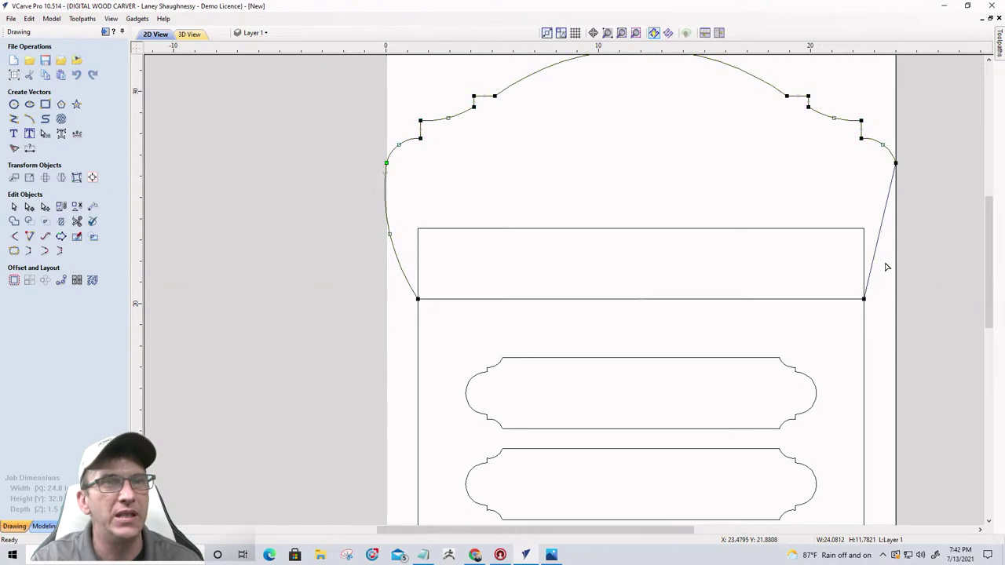
right_click(878, 240)
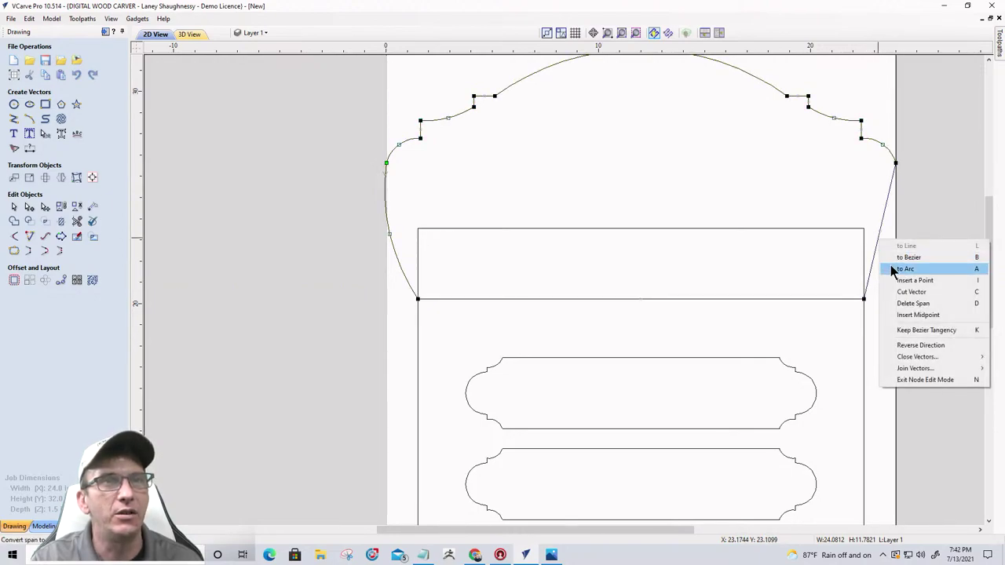
click(905, 268)
drag(951, 245, 906, 248)
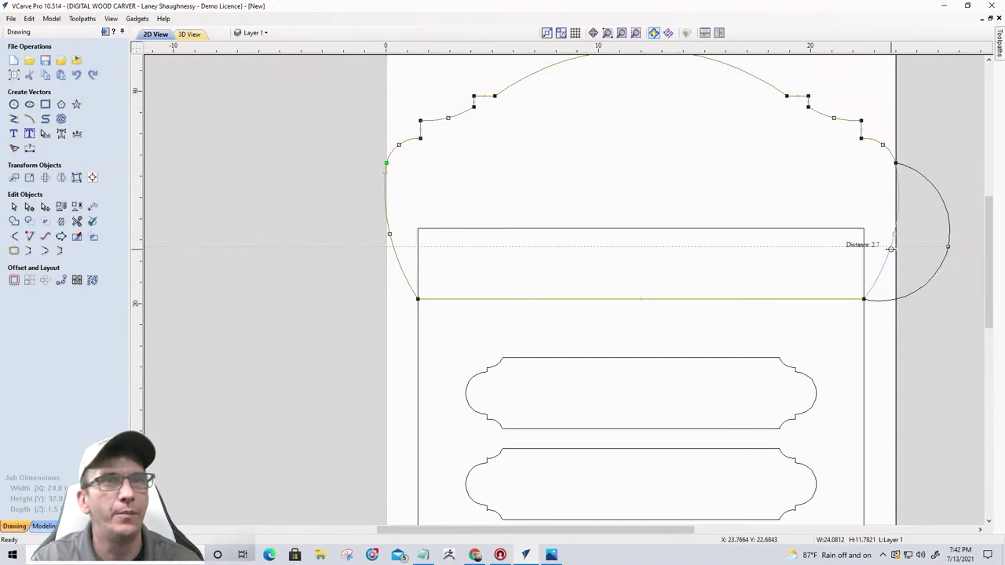
click(891, 248)
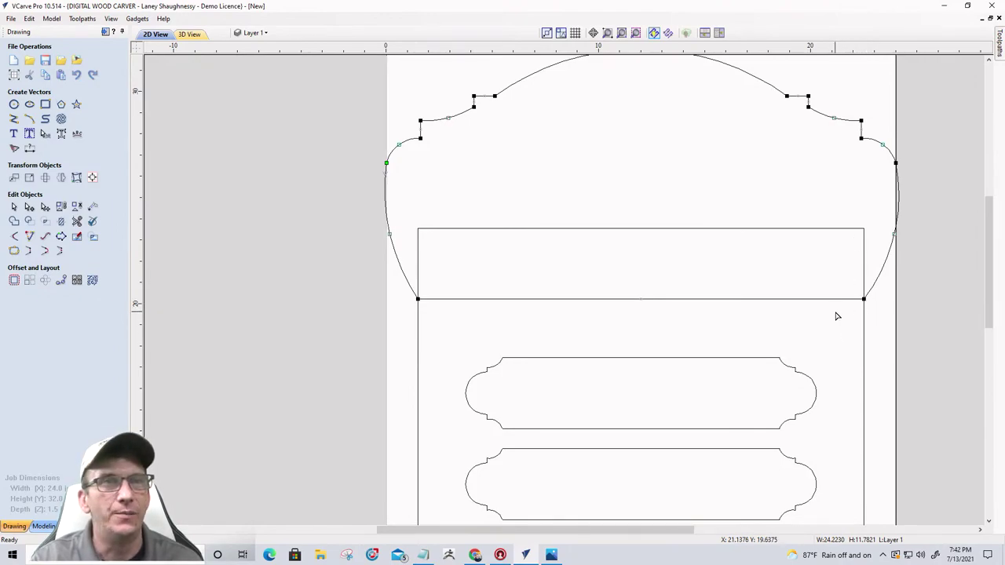
scroll(837, 314, up, 1)
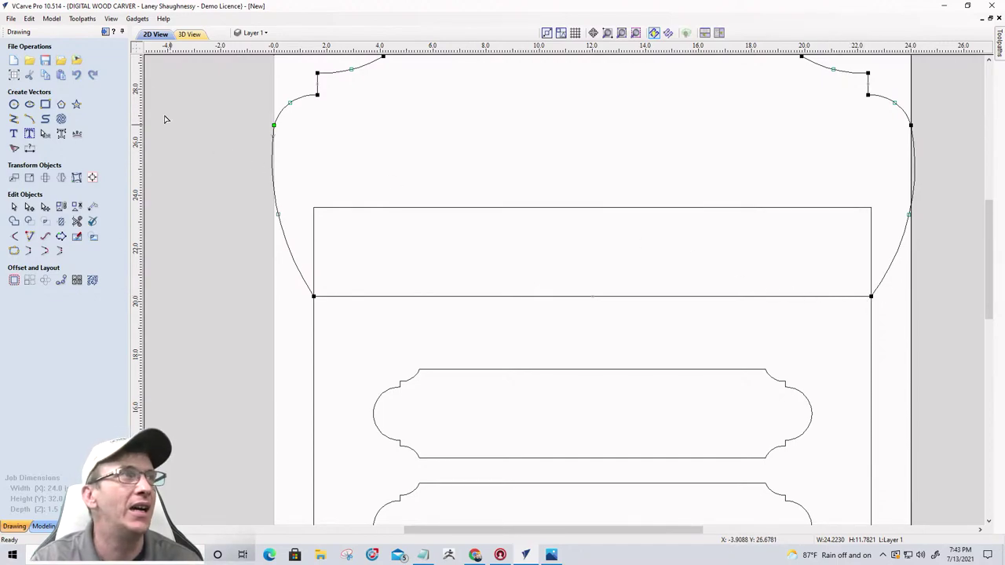
- Show the guides and add guides 0.5 and 0.75 inch from the 20.875 guide
click(136, 50)
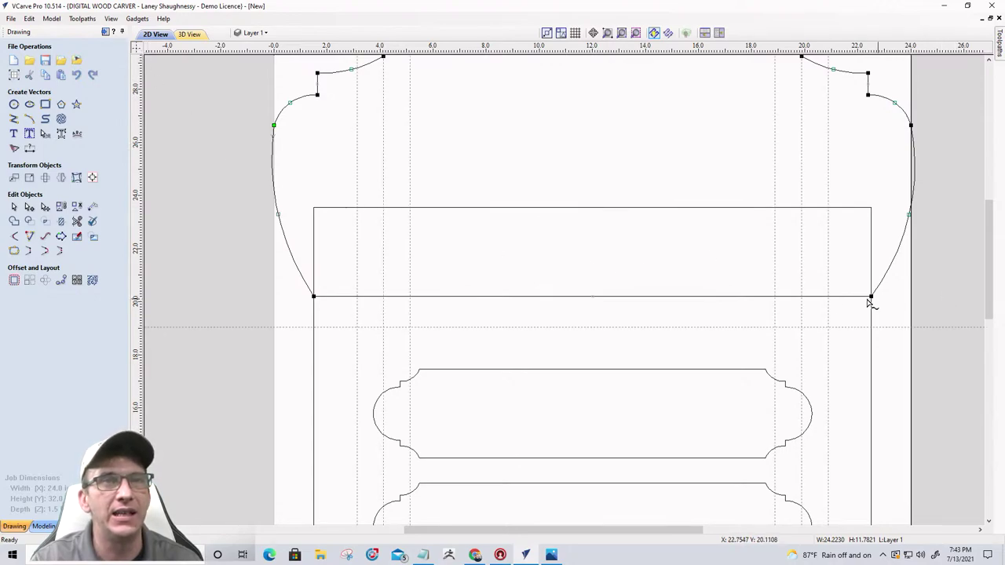
click(827, 284)
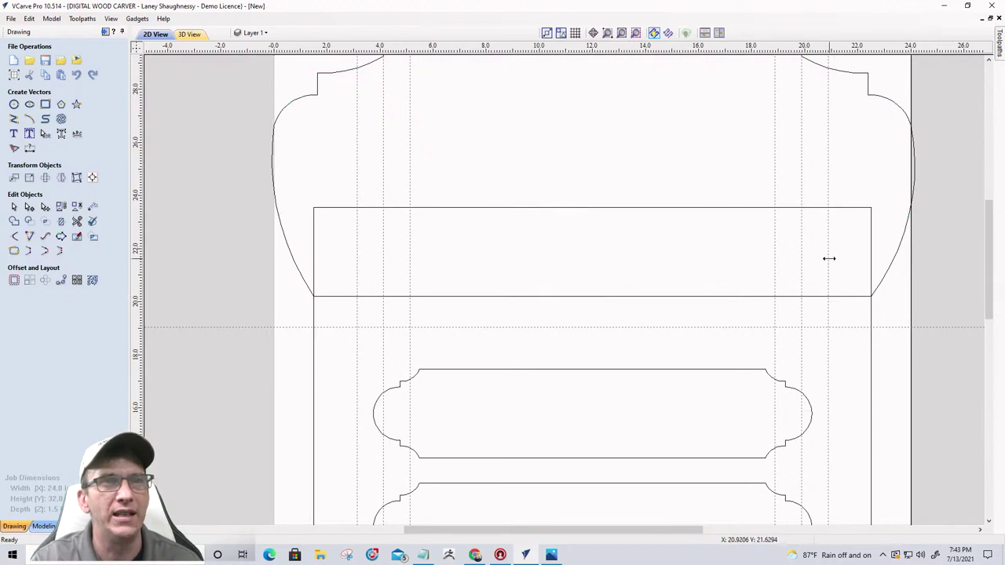
double_click(828, 258)
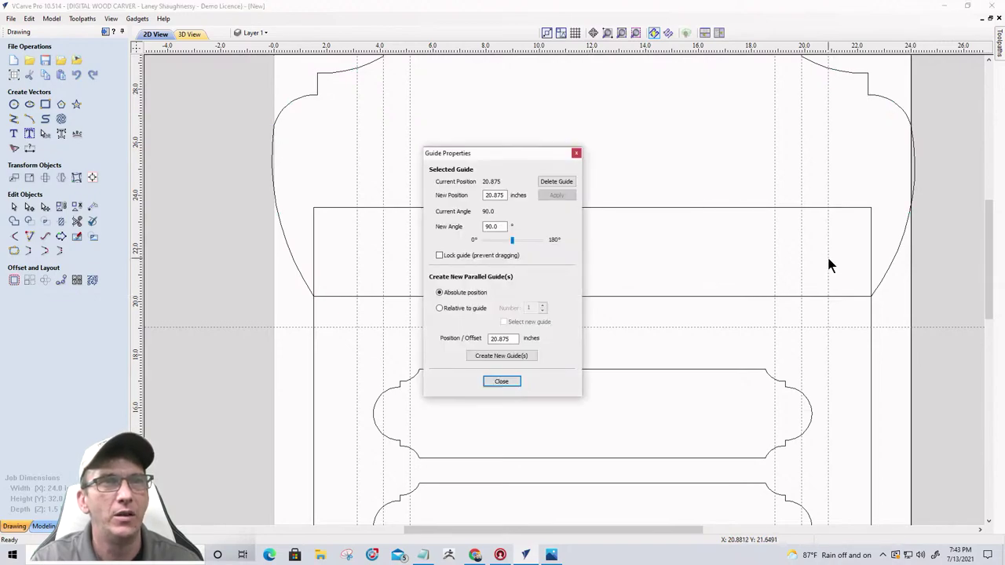
click(441, 308)
drag(515, 339, 482, 338)
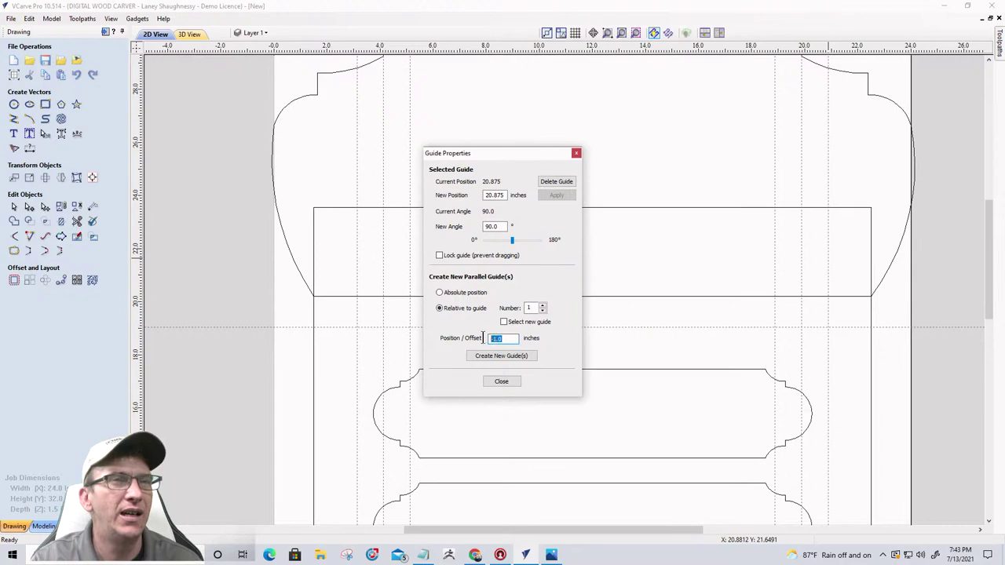
text(.)
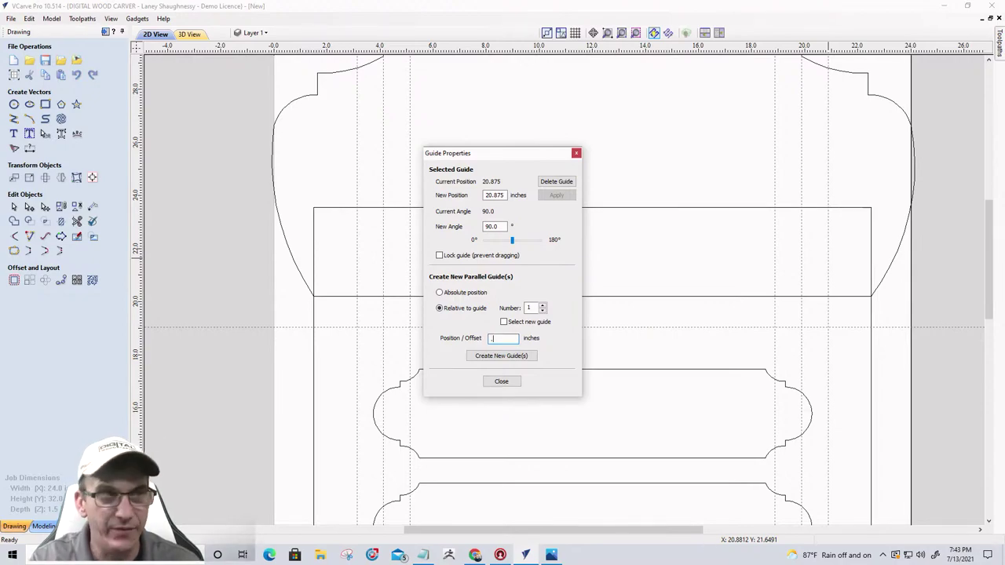
text(5)
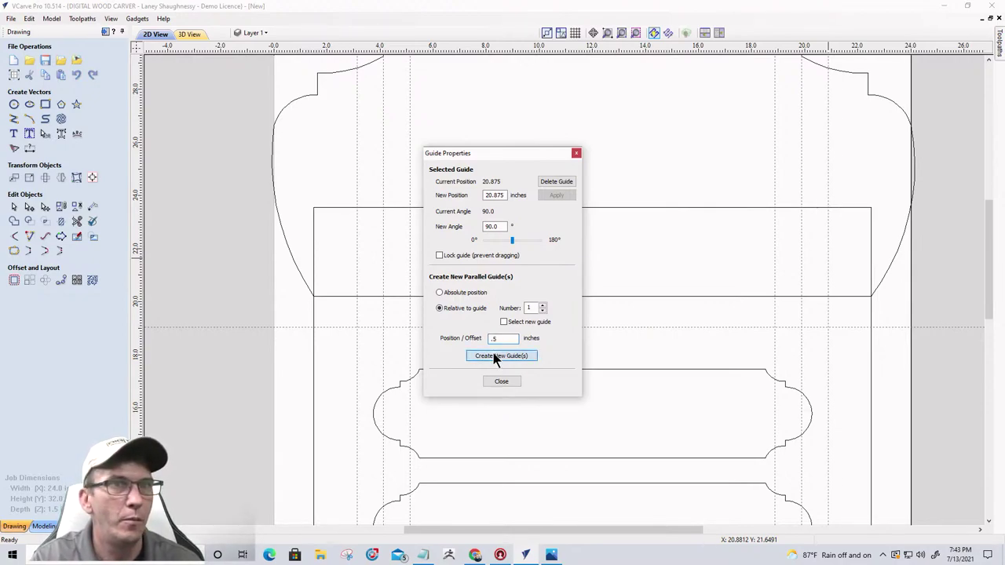
click(495, 357)
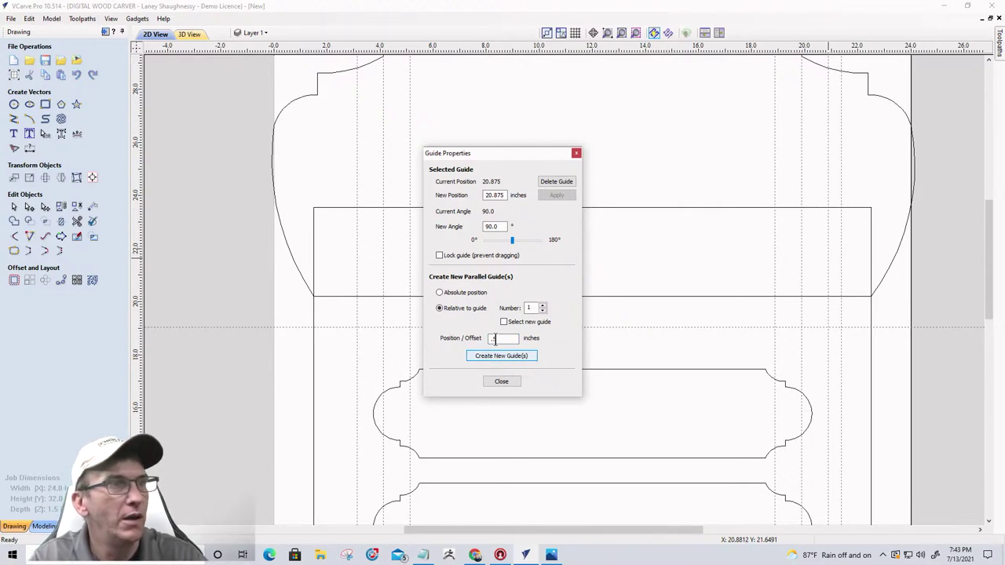
double_click(493, 338)
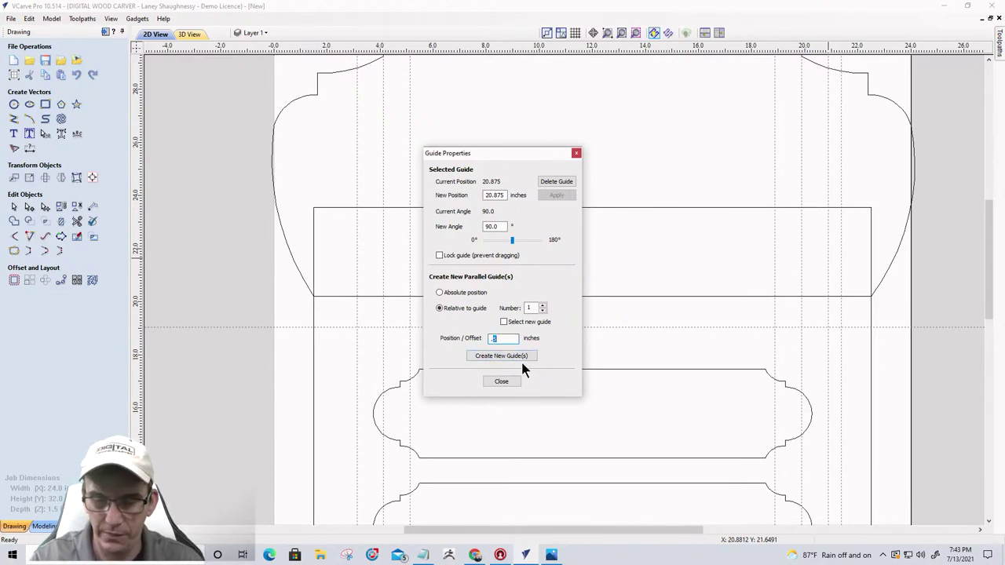
text(.75)
click(501, 355)
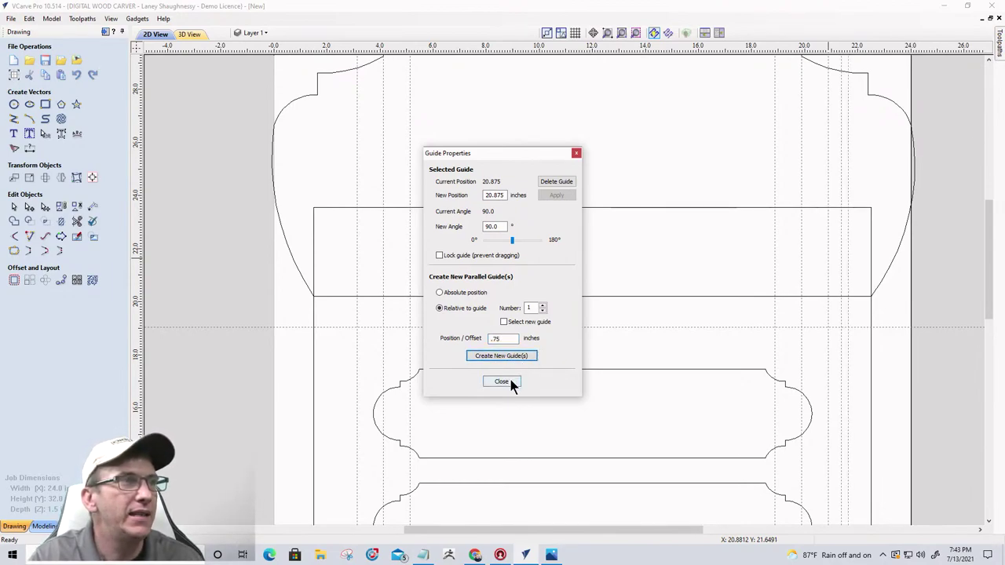
click(501, 382)
- Add a guide offset −0.75 inch from the 3.125 guide
double_click(357, 284)
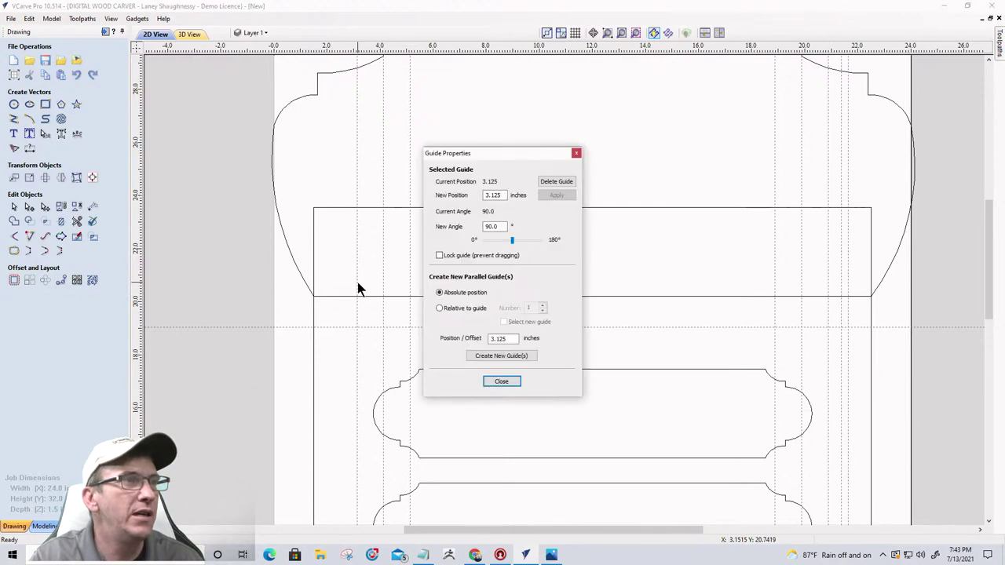
click(439, 308)
double_click(496, 338)
text(5.75)
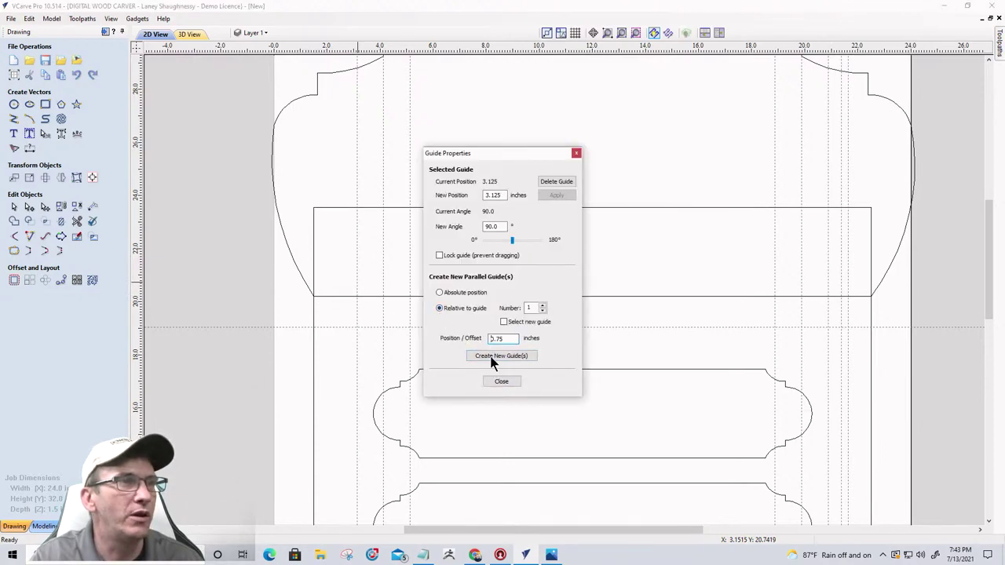
key(Home)
text(-)
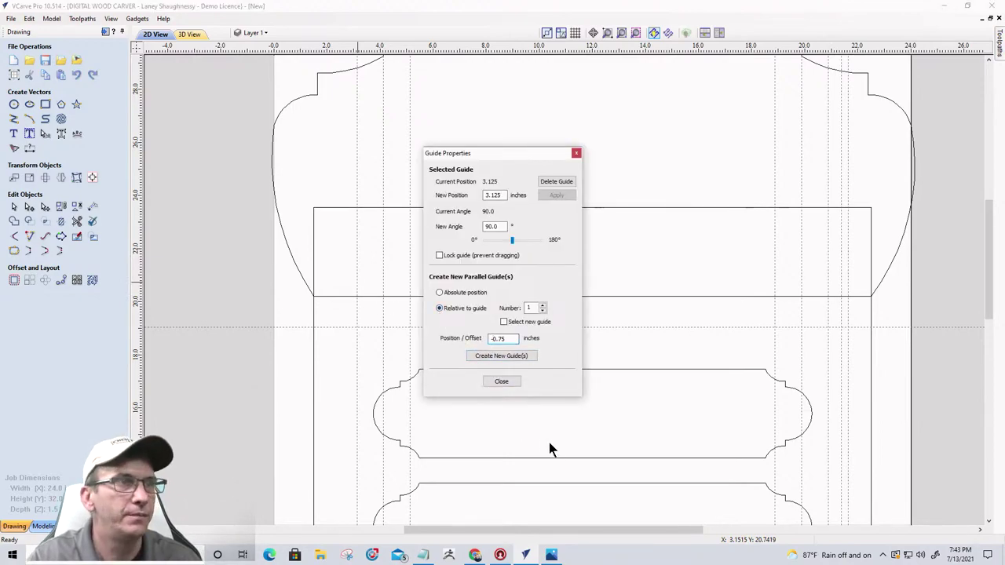
click(485, 355)
click(494, 380)
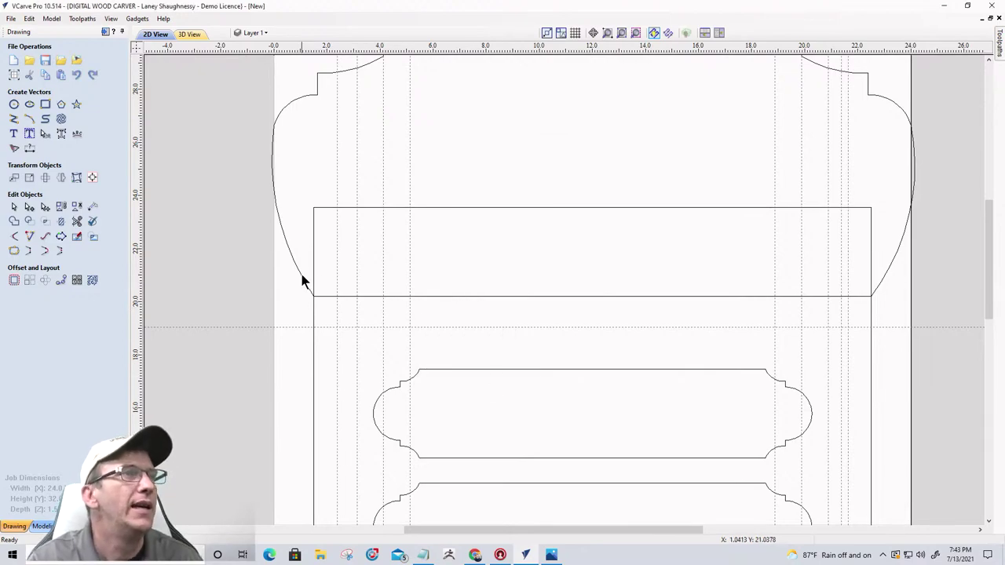
- Insert a node on the outline's bottom line and move it onto the nearby guide
scroll(289, 284, up, 4)
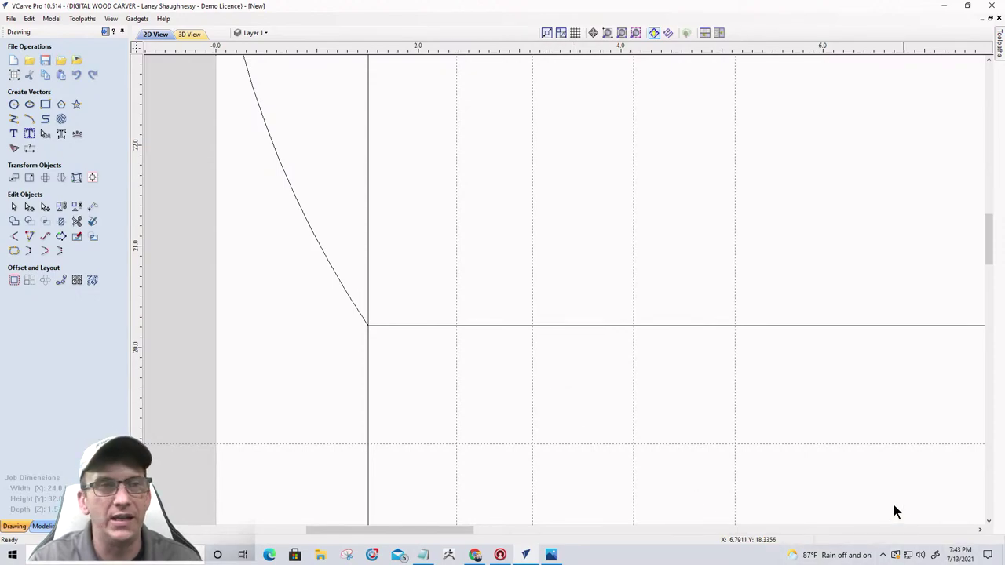
scroll(455, 280, down, 5)
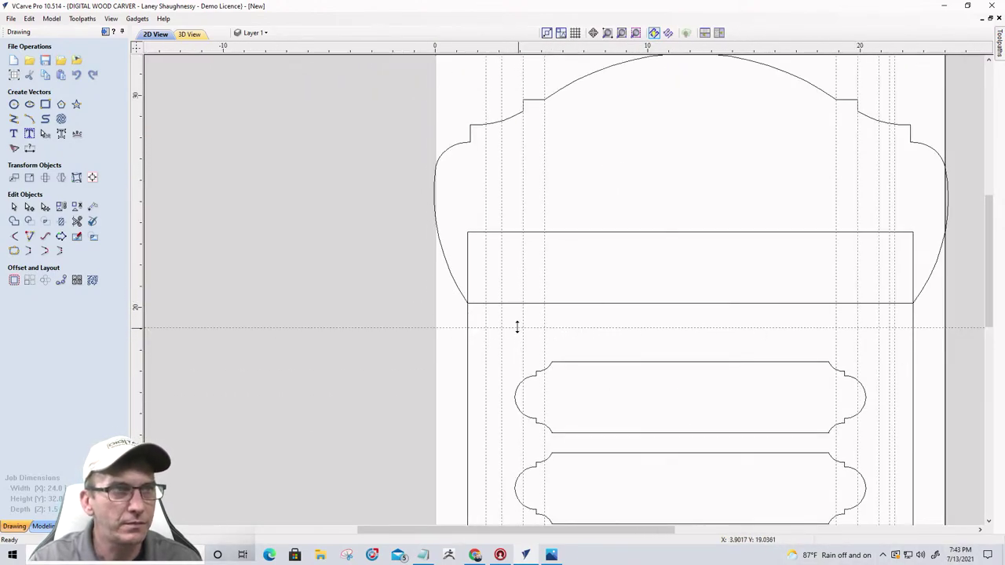
scroll(510, 322, up, 4)
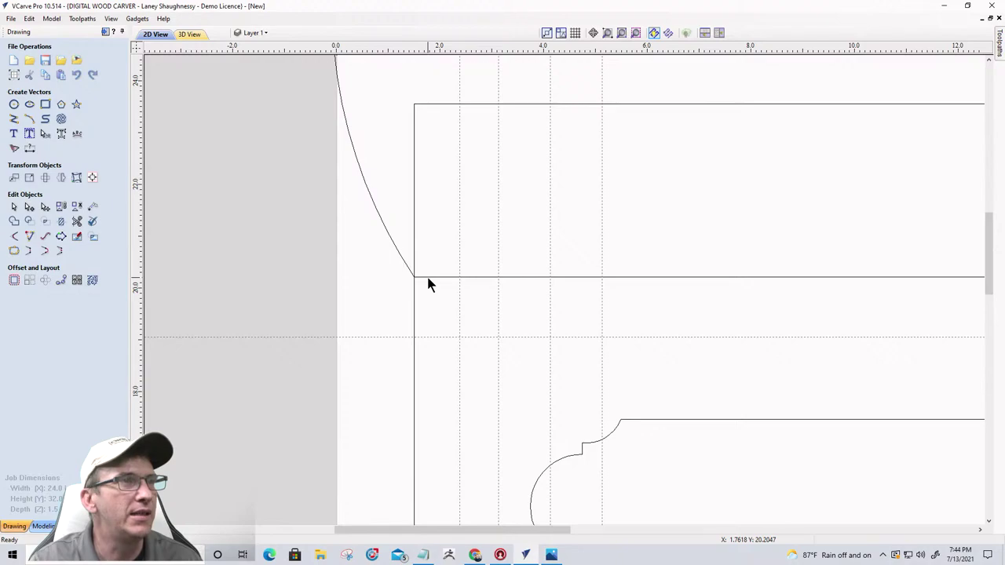
scroll(448, 280, down, 4)
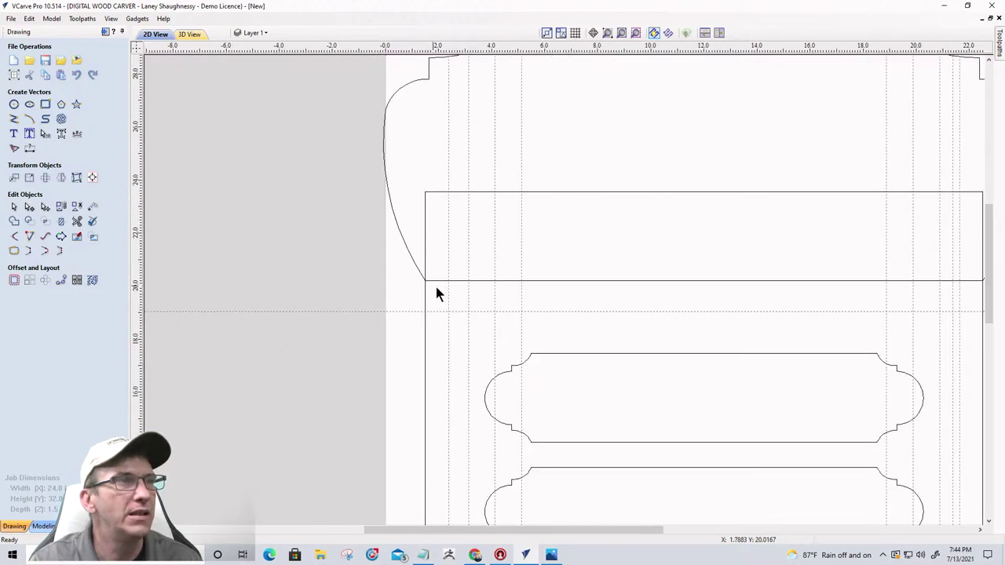
scroll(441, 292, up, 3)
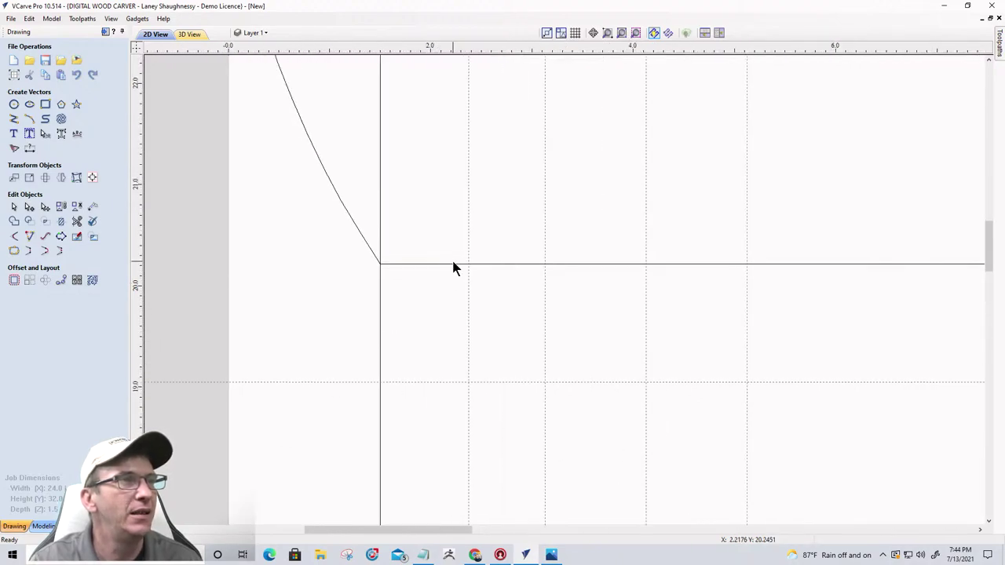
click(454, 264)
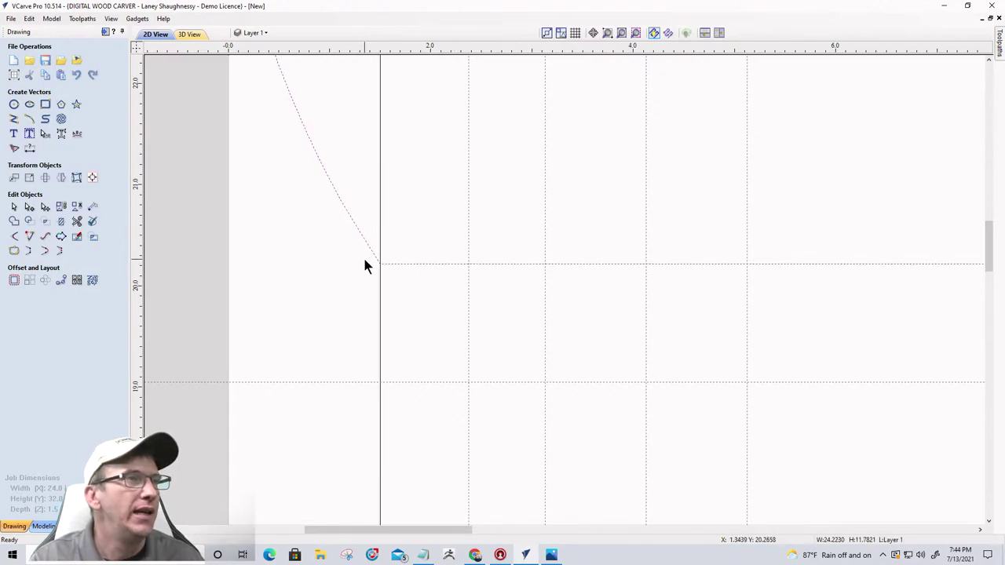
click(29, 205)
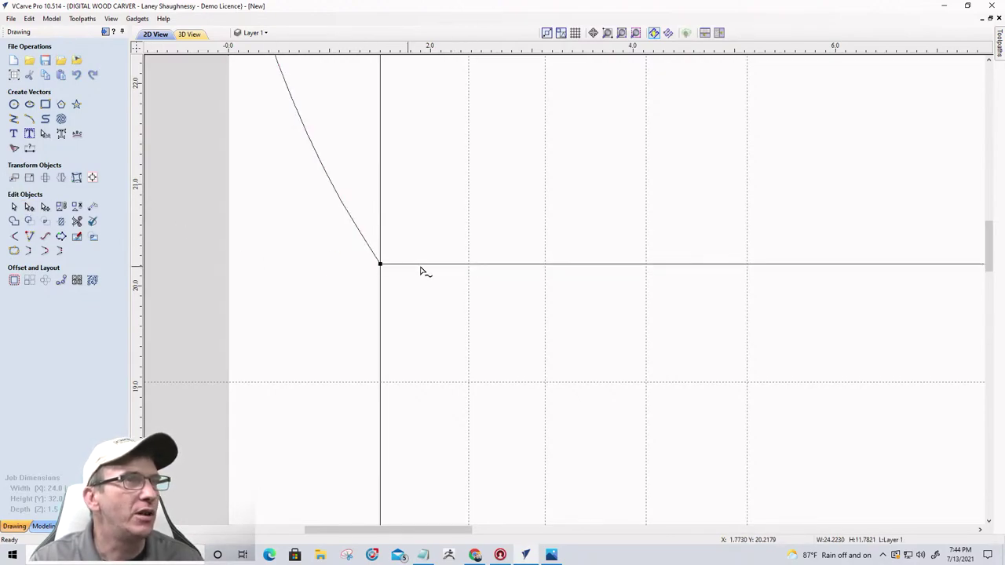
right_click(467, 266)
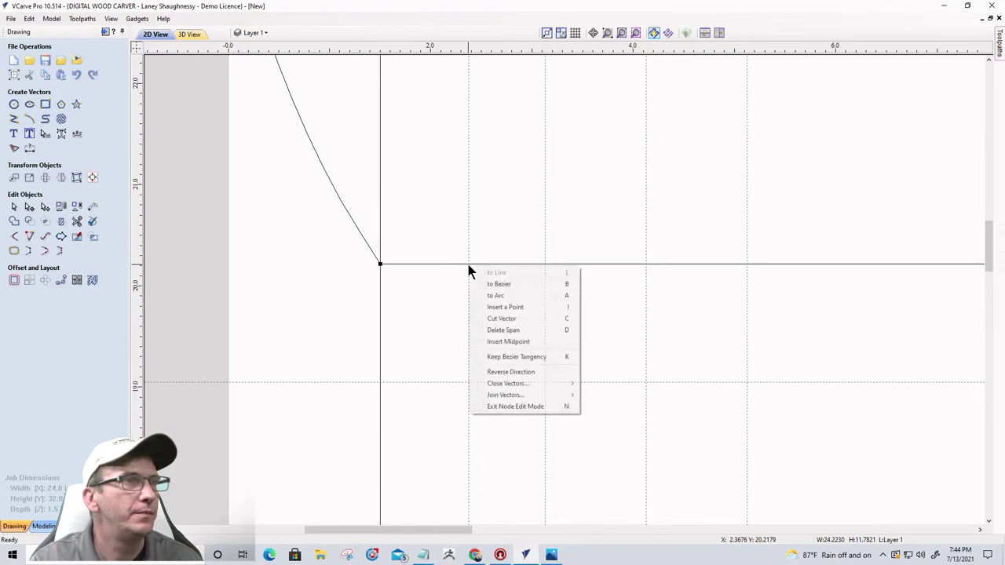
click(484, 304)
scroll(471, 269, up, 10)
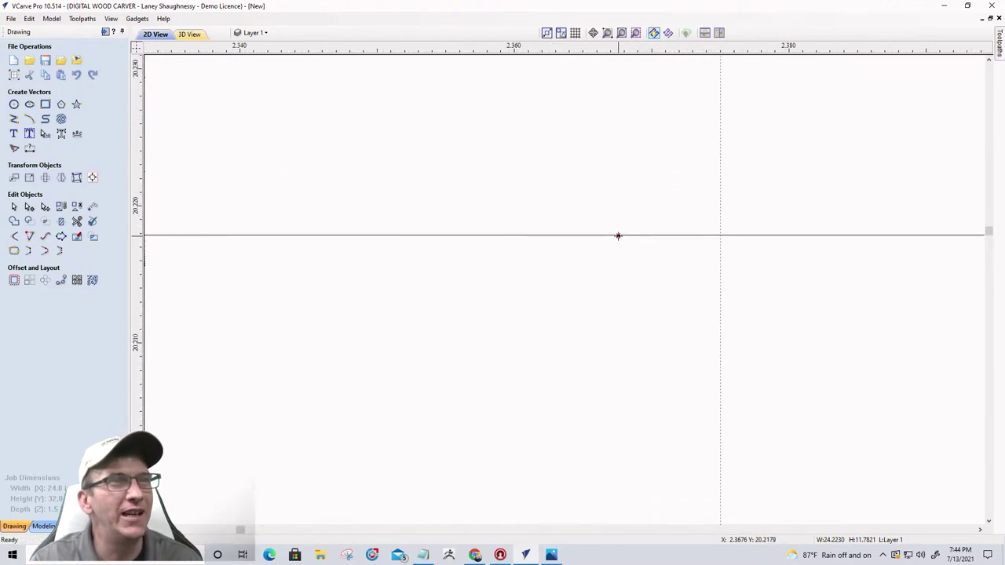
drag(618, 236, 720, 236)
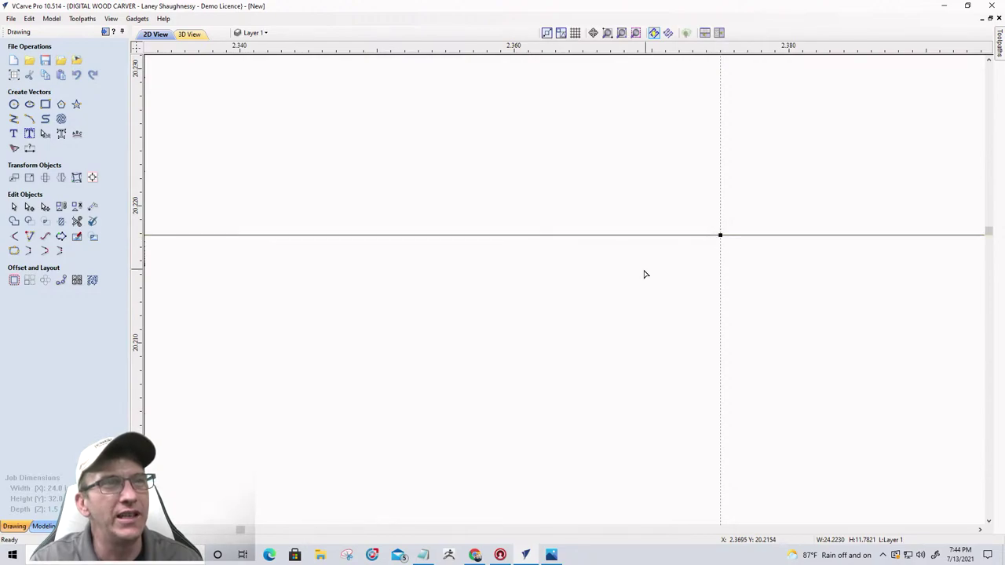
scroll(529, 274, down, 10)
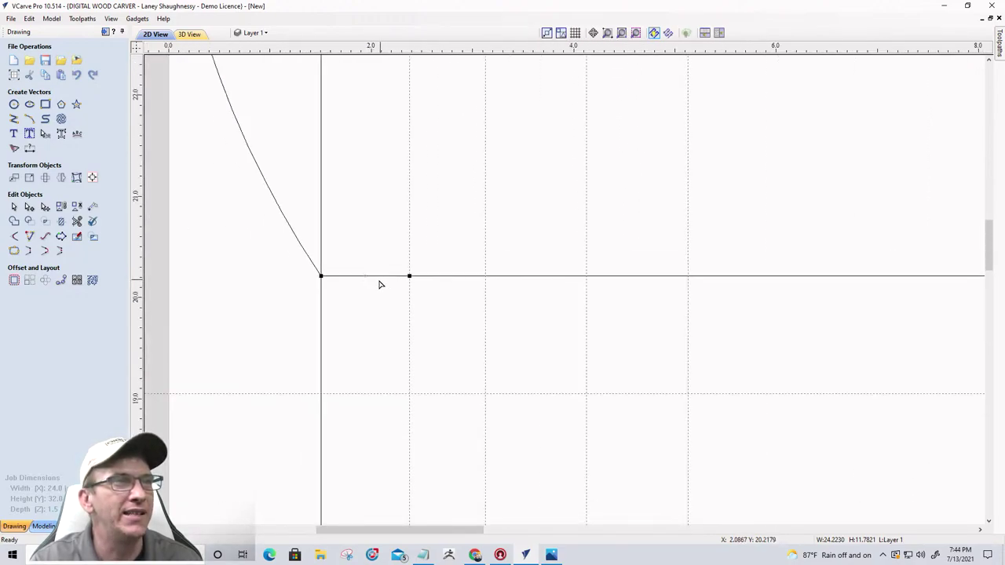
scroll(378, 284, down, 5)
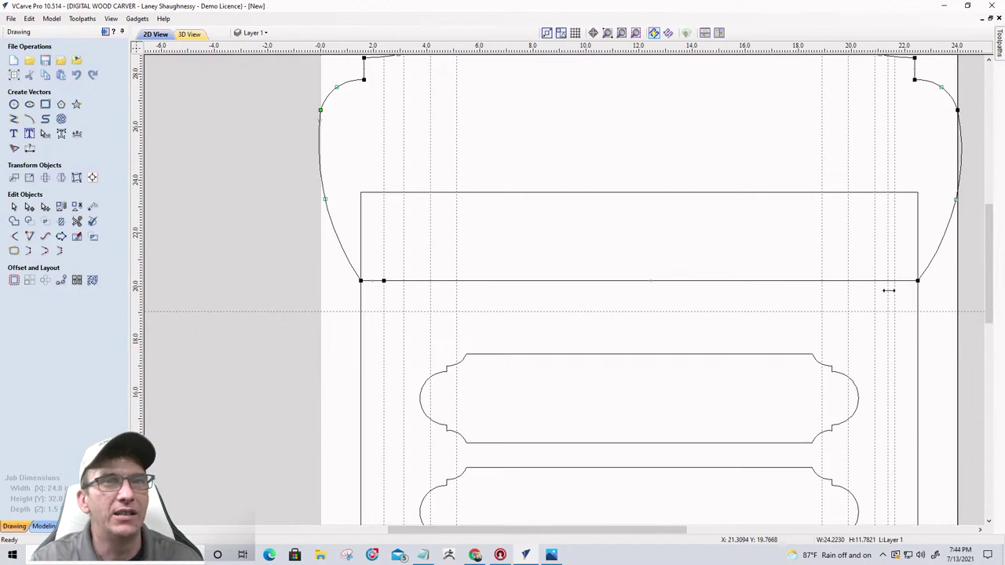
scroll(888, 290, up, 10)
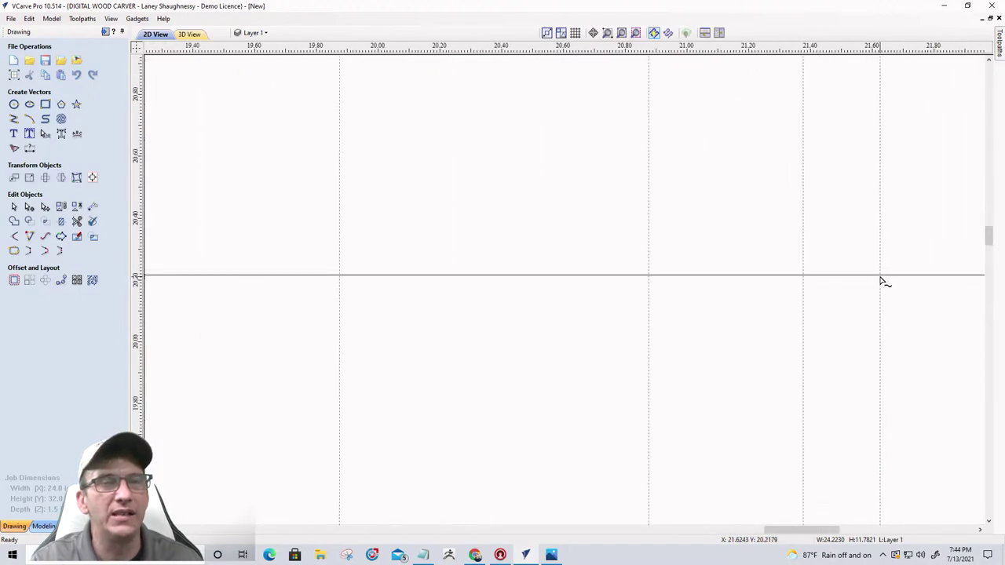
- Insert another node near the bottom line's right end and select it
right_click(880, 278)
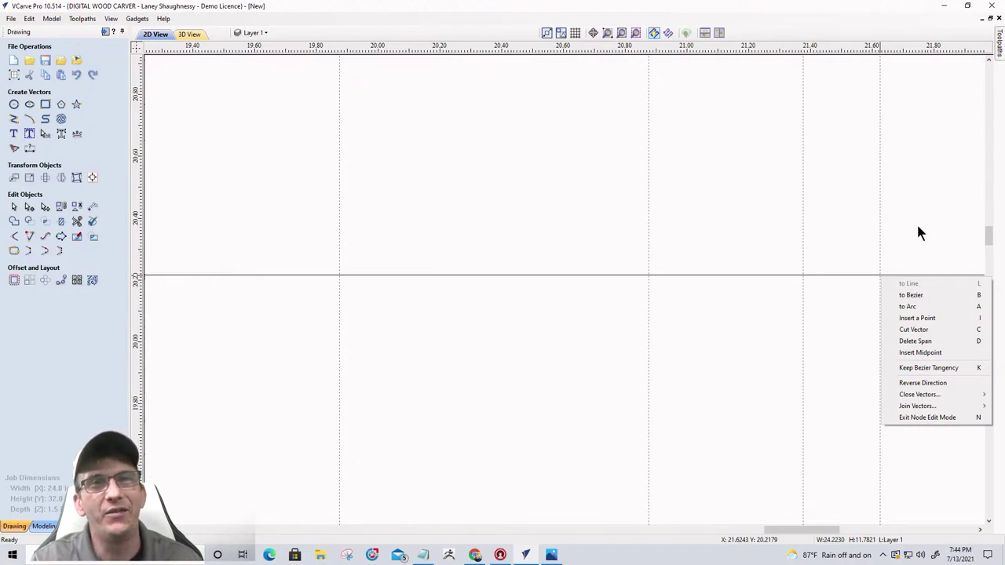
click(910, 318)
scroll(877, 273, up, 5)
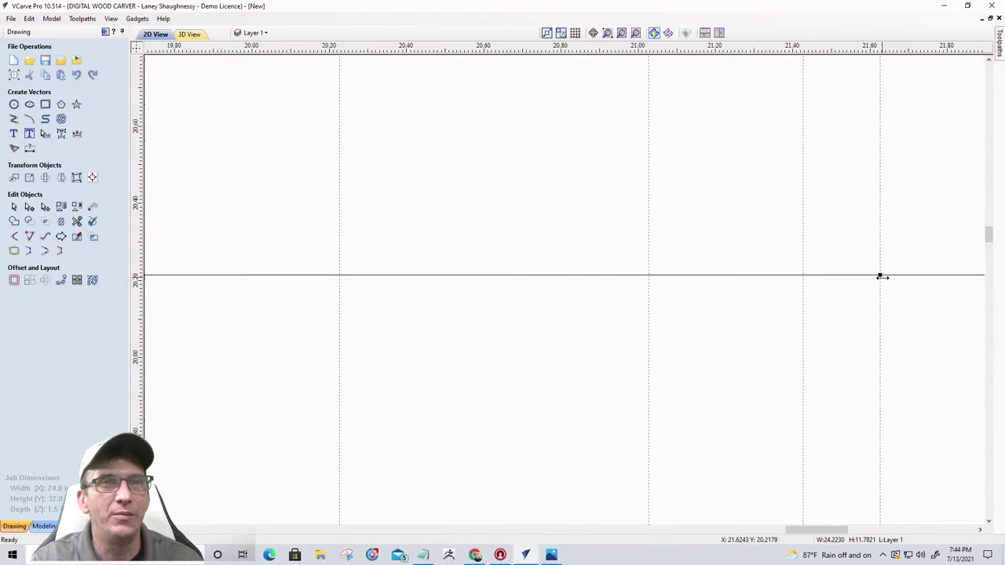
scroll(880, 273, up, 3)
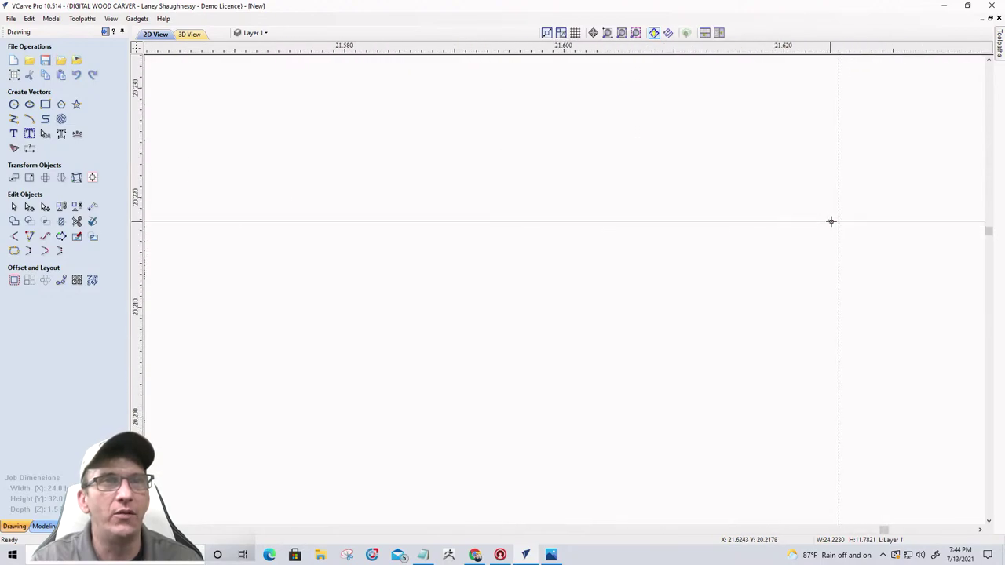
click(832, 222)
scroll(856, 249, down, 10)
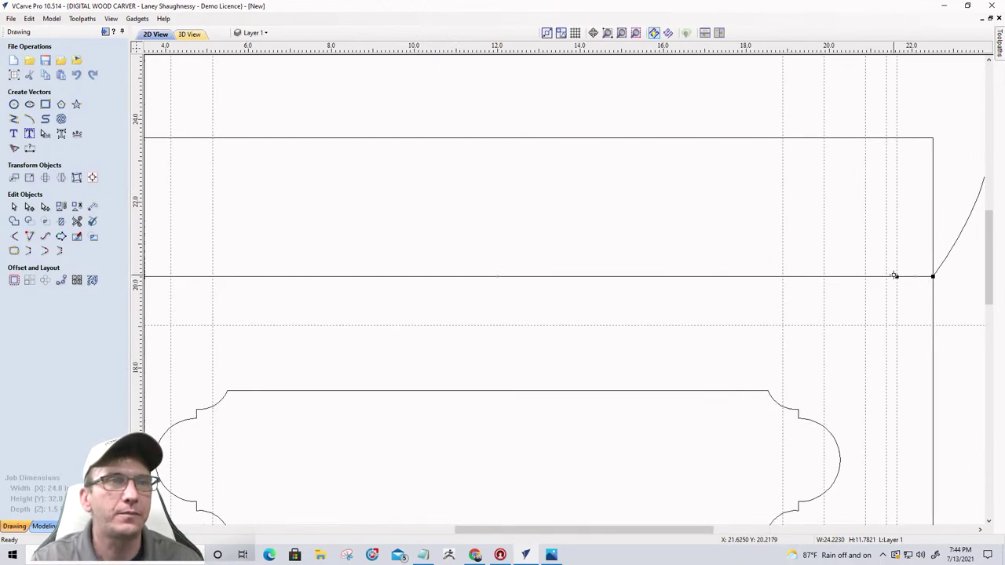
scroll(895, 276, down, 2)
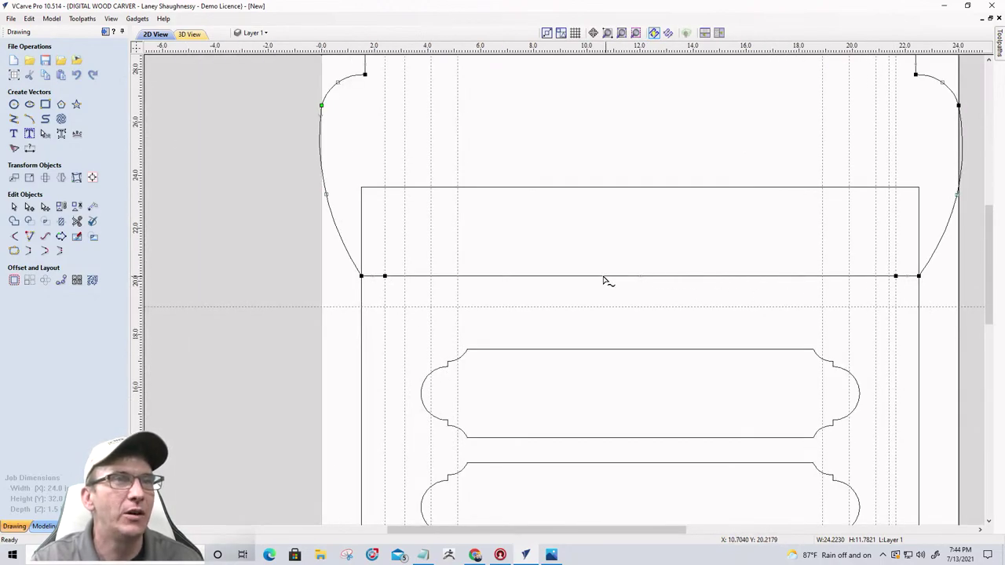
- Test the middle bottom span as an arc, bending and flattening it, then revert it to a line
right_click(667, 277)
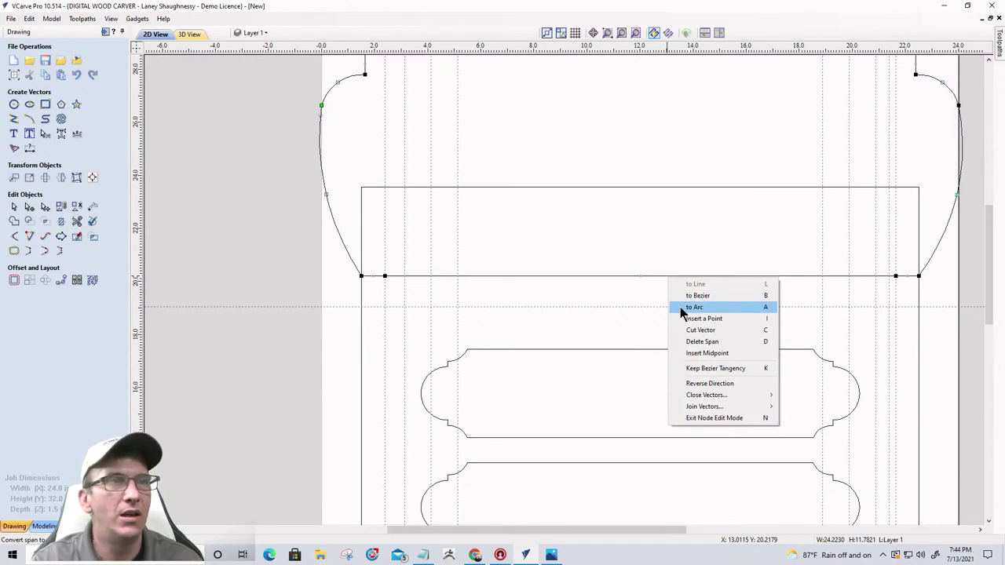
click(680, 306)
scroll(662, 386, down, 4)
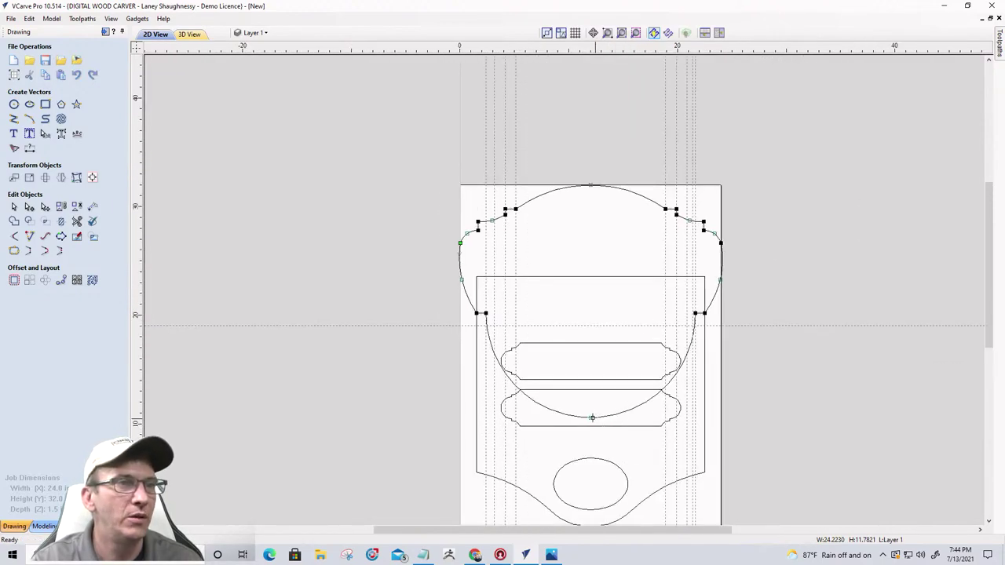
drag(590, 392, 590, 330)
scroll(590, 328, up, 4)
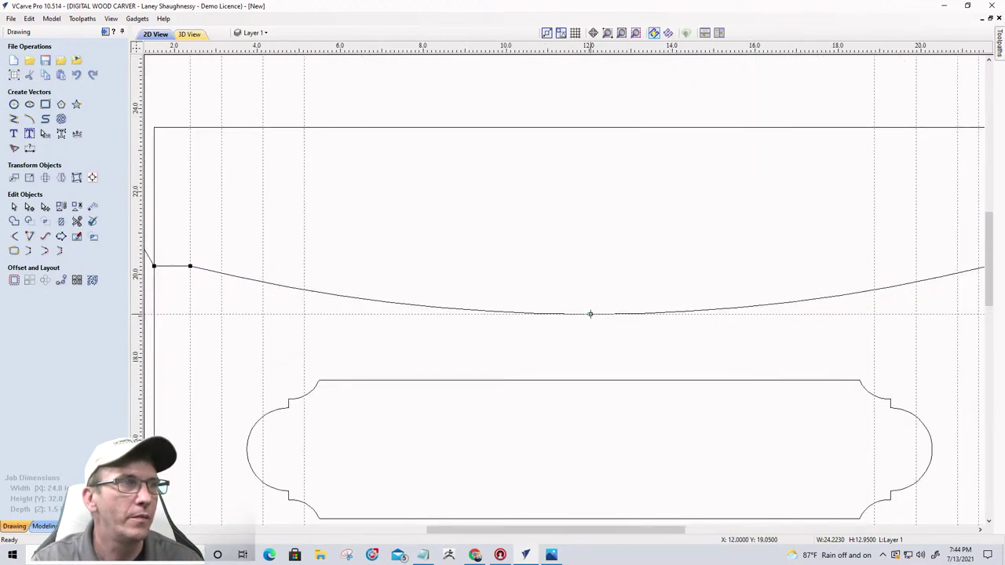
drag(590, 314, 592, 261)
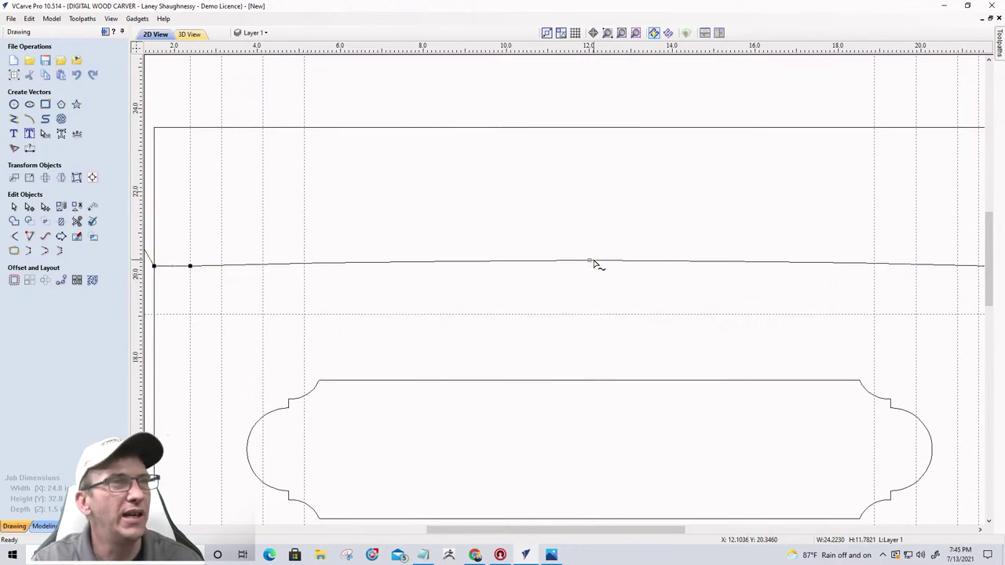
right_click(617, 263)
click(628, 280)
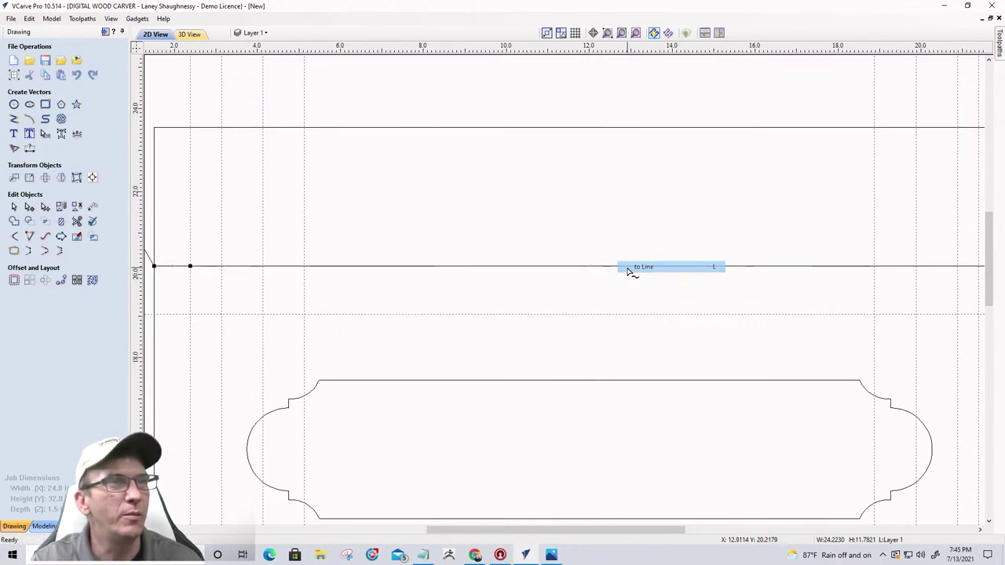
- Draw a 3.6-inch diameter circle centred at X 12.0 on the bottom edge
click(14, 103)
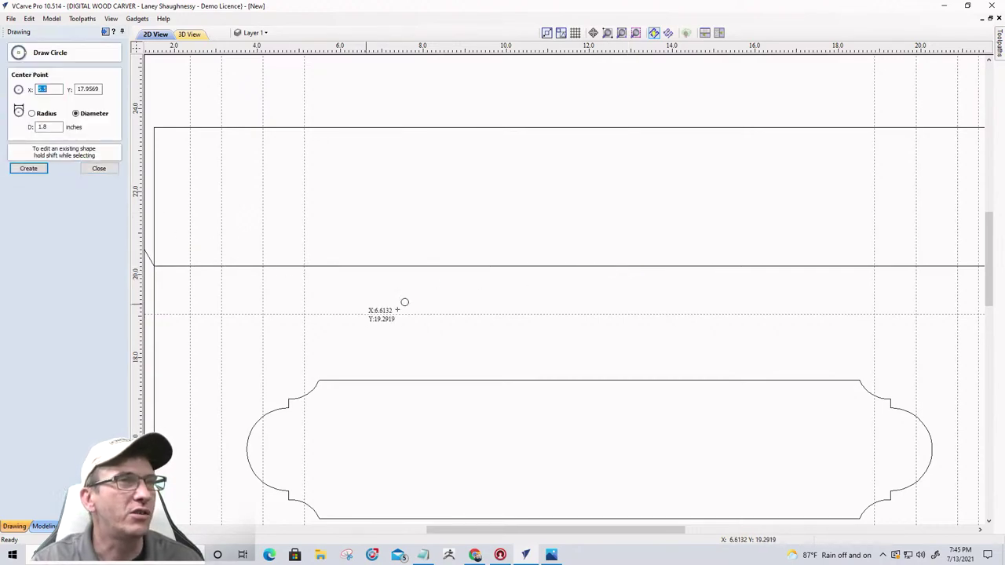
drag(589, 266, 667, 280)
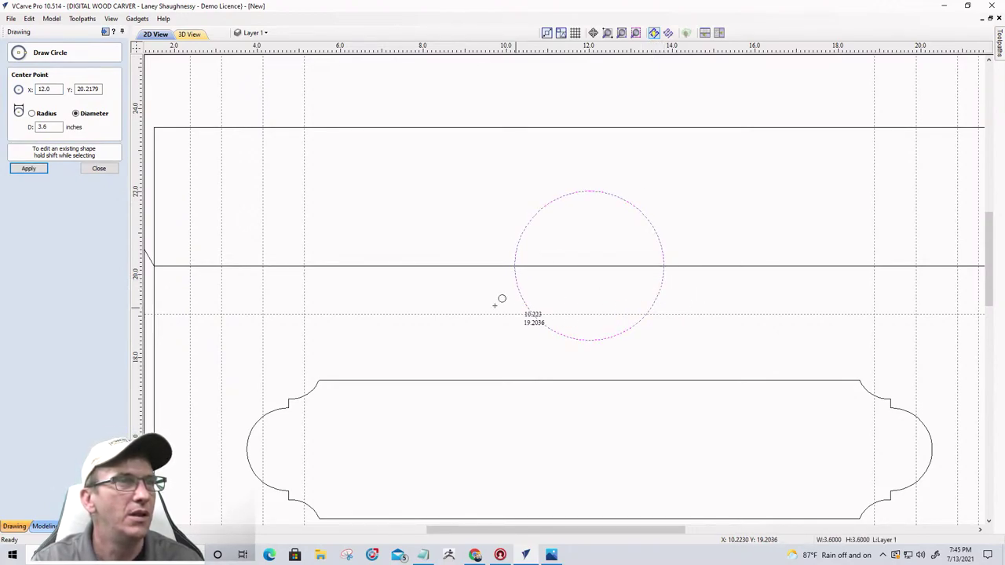
click(98, 168)
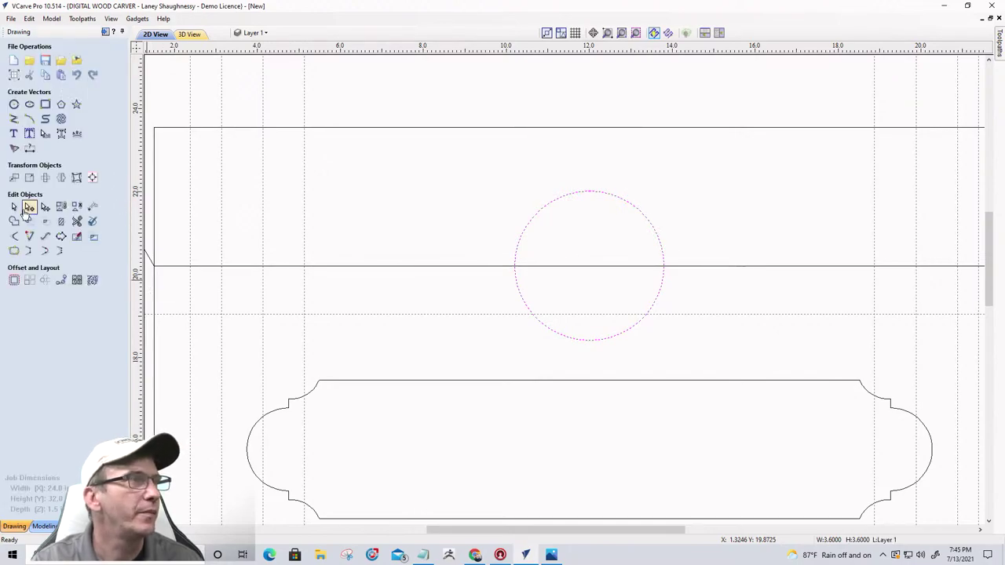
- Trim away the circle's upper half and the bottom-edge line crossing it
click(76, 237)
click(597, 191)
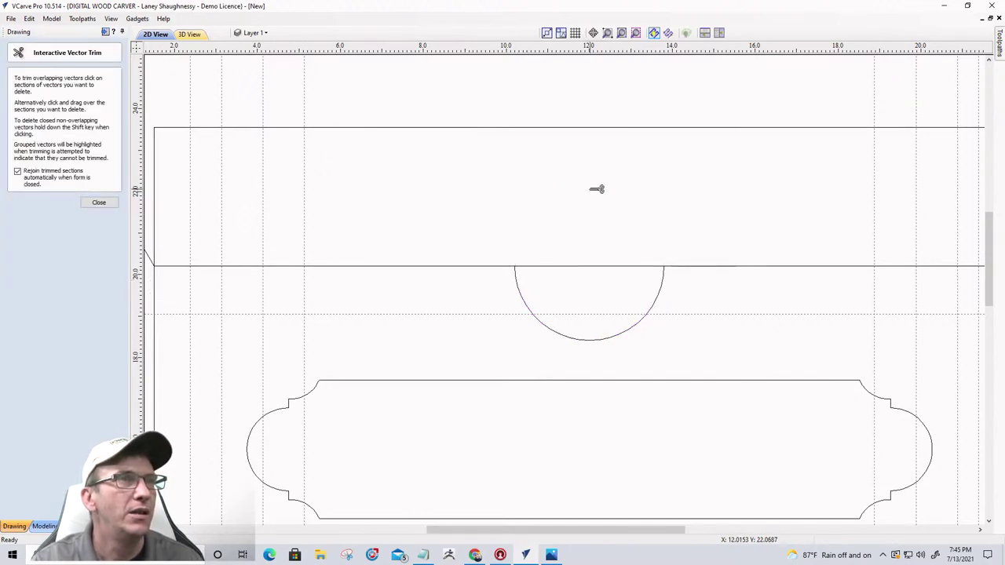
click(600, 265)
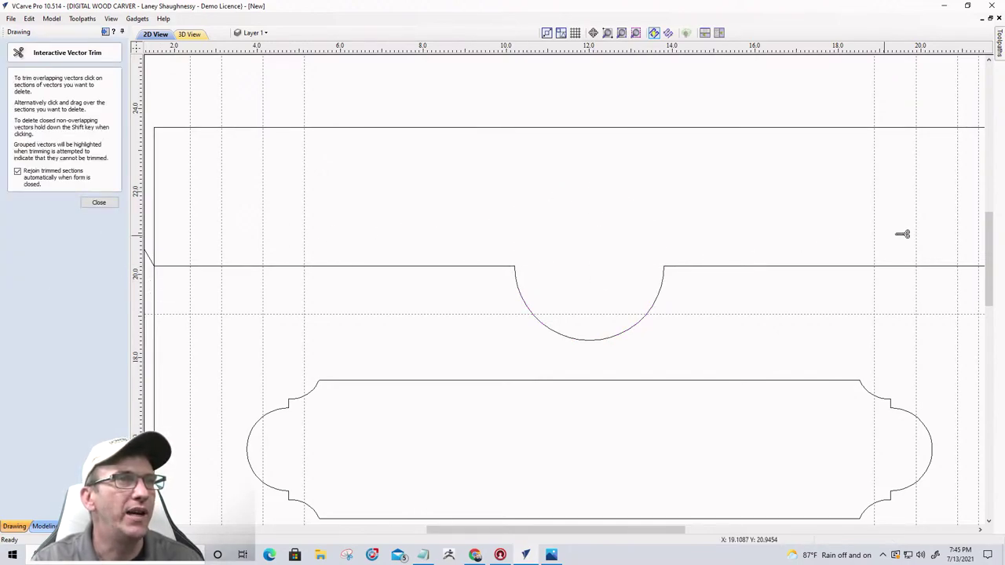
click(101, 202)
- Nudge both rounded plaques down two steps, then select the arched top outline
scroll(446, 314, down, 3)
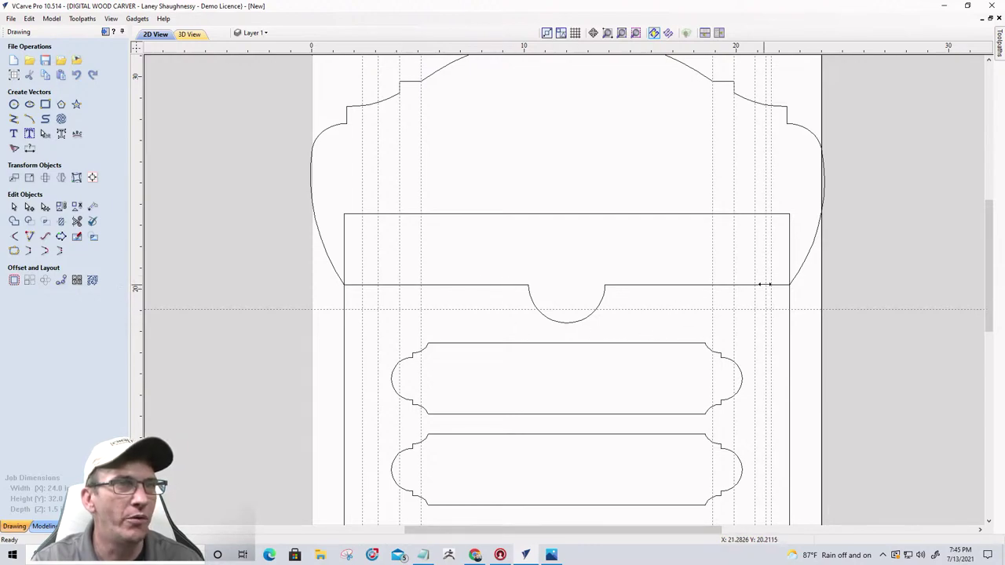
scroll(621, 293, down, 2)
scroll(632, 278, up, 1)
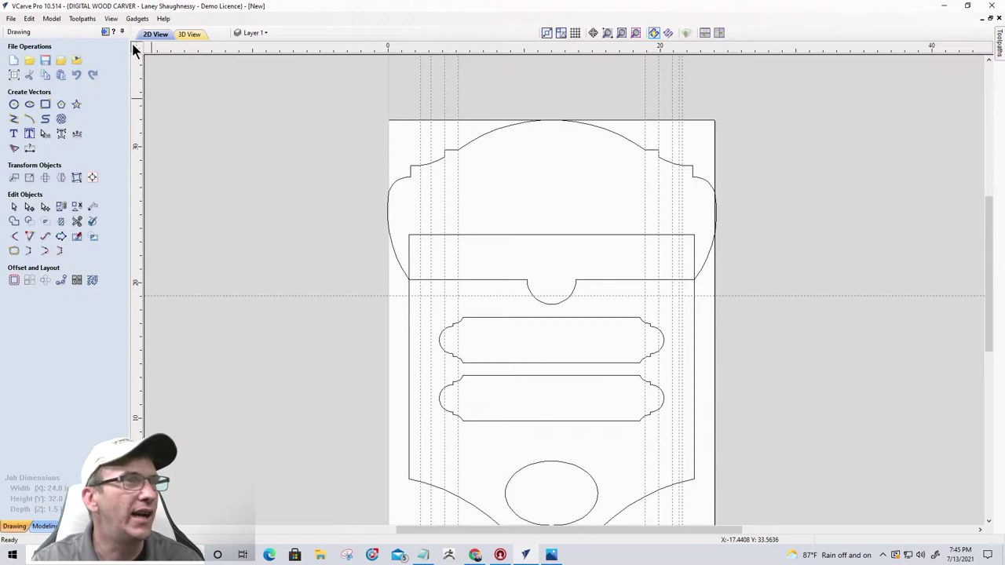
drag(593, 358, 696, 440)
key(Down)
key(Down)
key(Down)
key(Down)
key(Down)
key(Down)
key(Down)
key(Down)
key(Down)
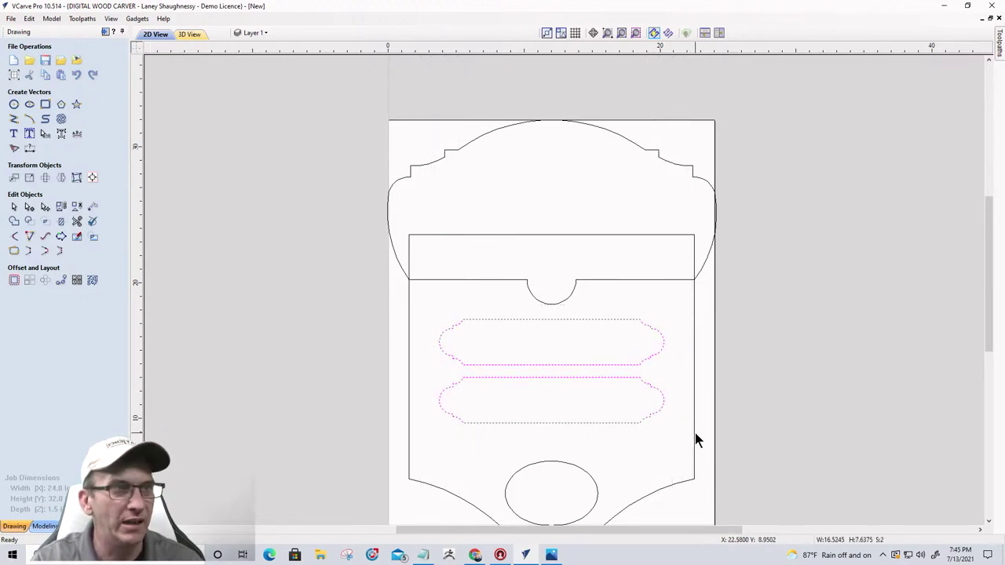
key(Down)
key(Down)
key(Down)
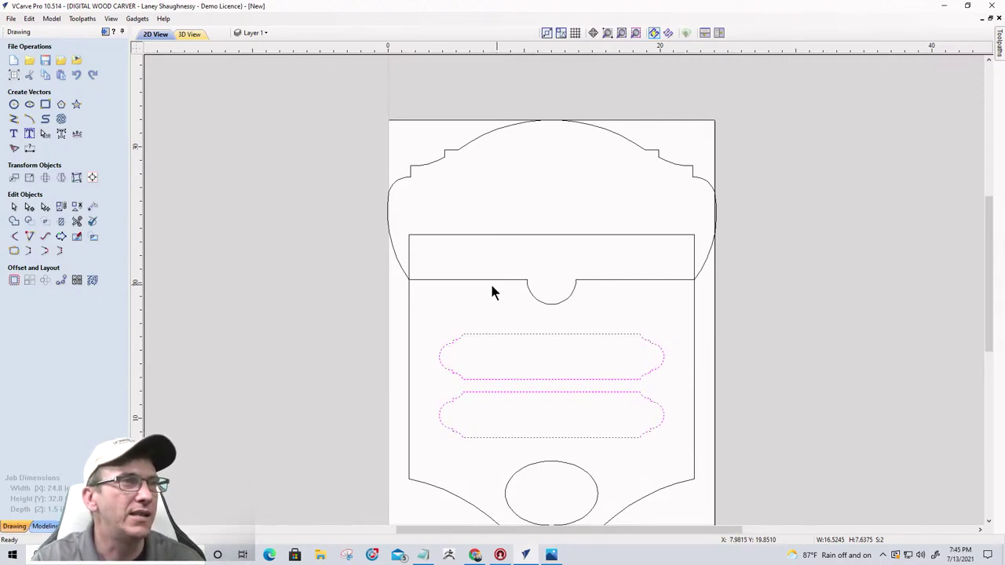
key(Escape)
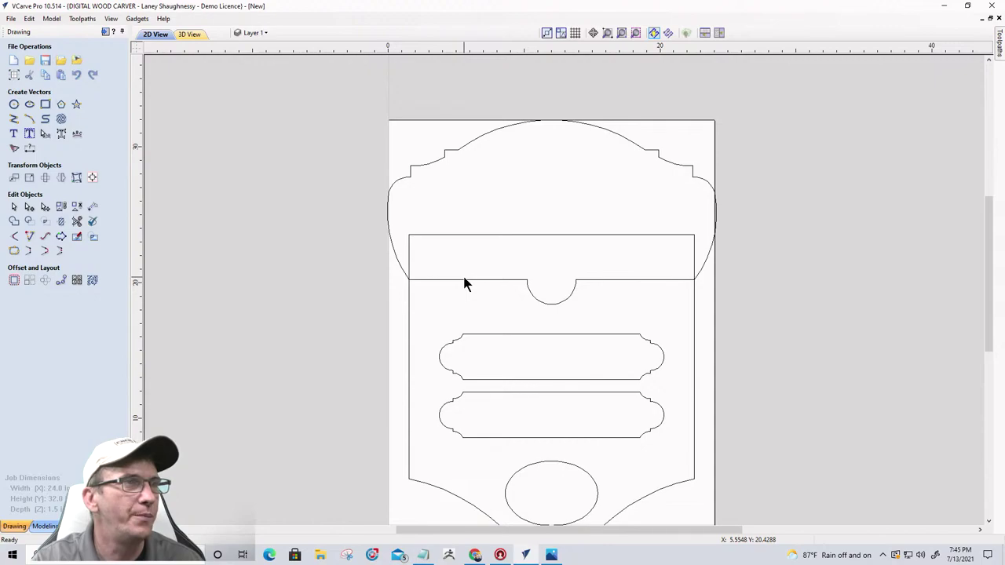
click(466, 280)
- Insert two new nodes along the outline's bottom line on either side of the notch
click(29, 206)
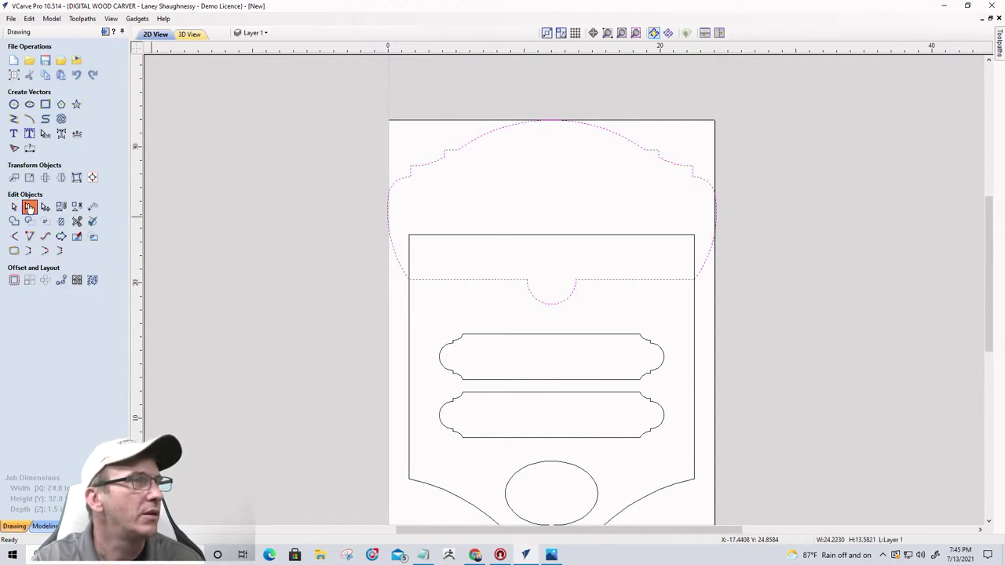
scroll(472, 293, up, 2)
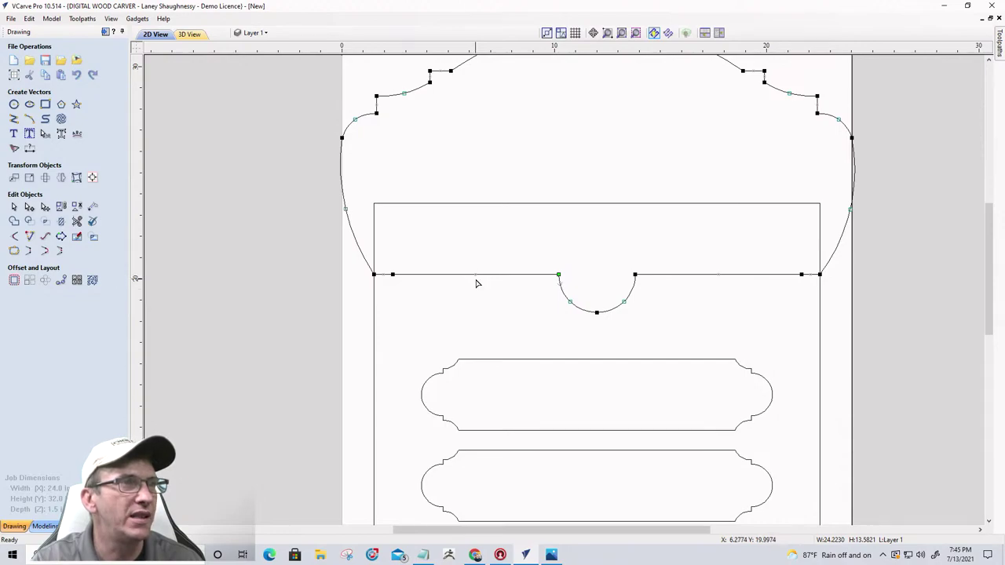
scroll(471, 276, up, 7)
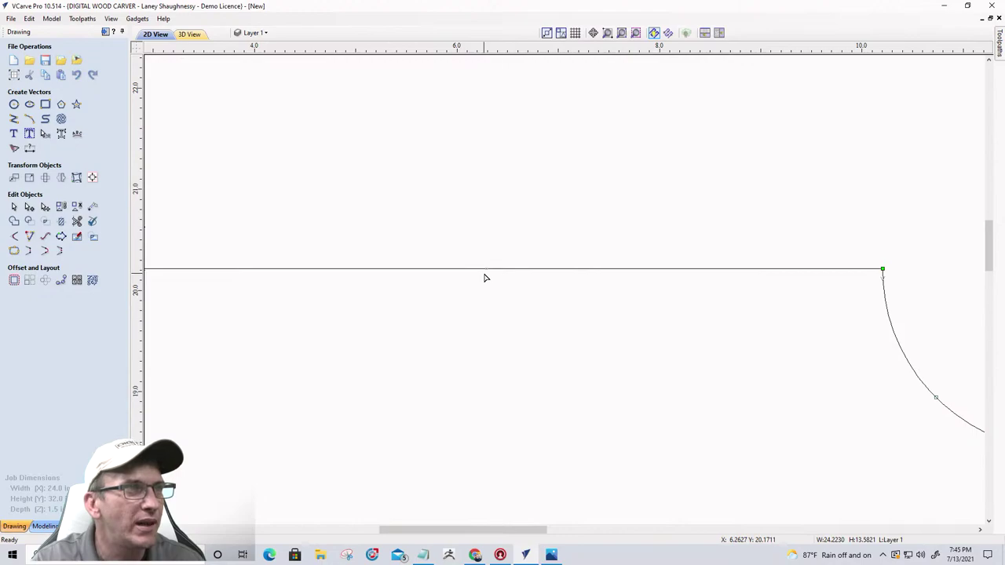
right_click(486, 269)
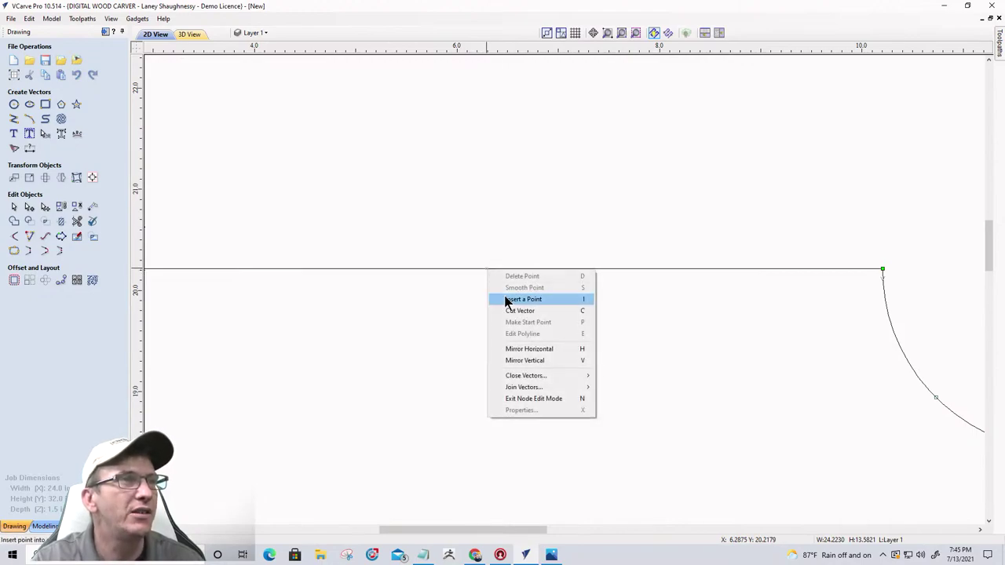
click(507, 296)
scroll(419, 303, down, 5)
scroll(746, 297, up, 6)
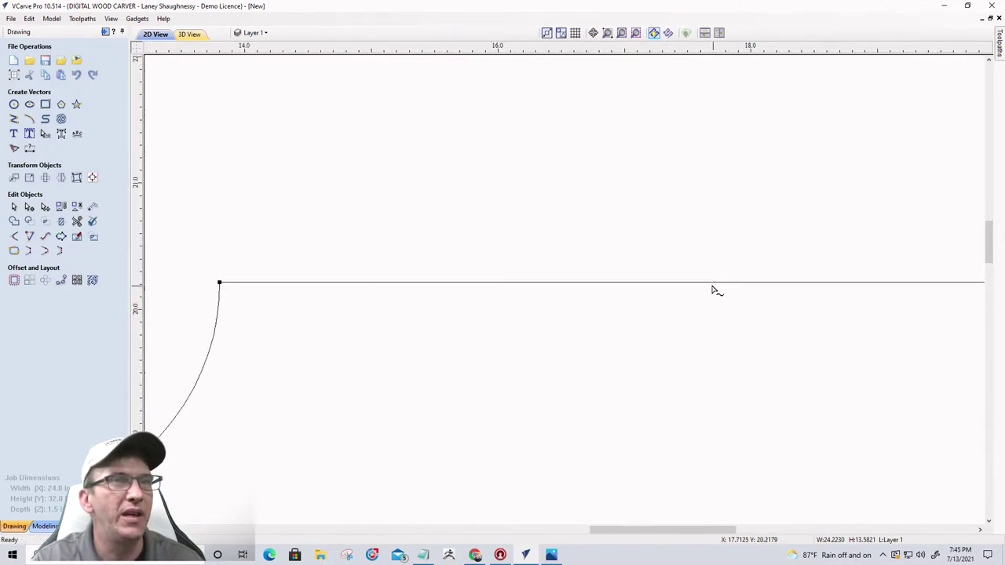
right_click(714, 281)
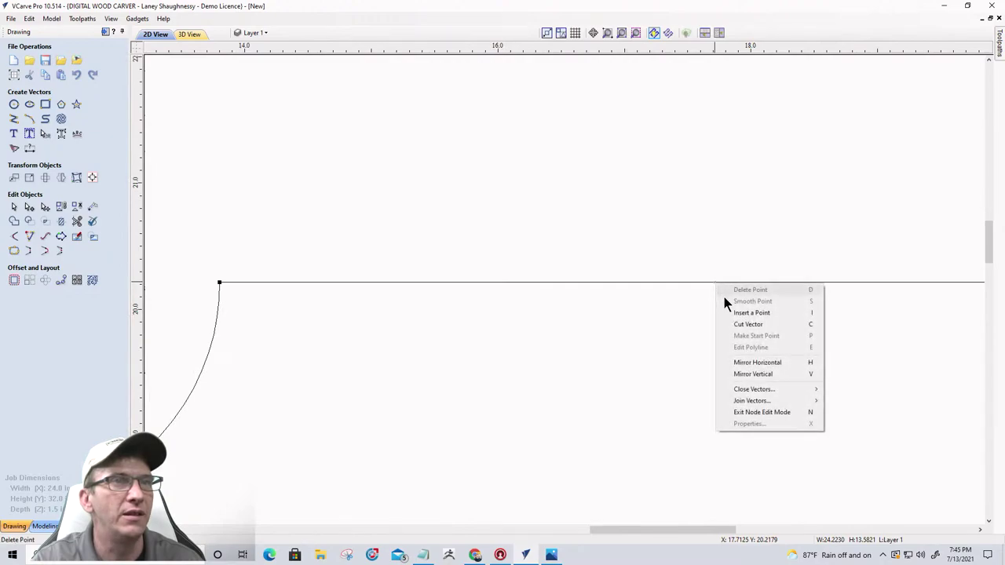
click(746, 311)
scroll(778, 294, down, 7)
scroll(770, 292, up, 1)
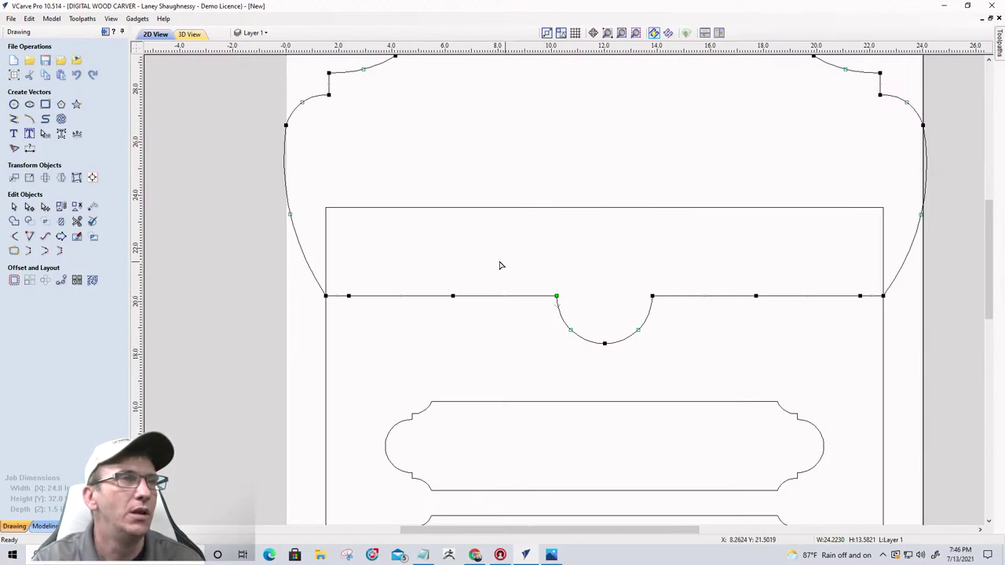
- Lower the notch's two end nodes by two net nudges and select the right-hand lower-edge node
drag(464, 263, 707, 372)
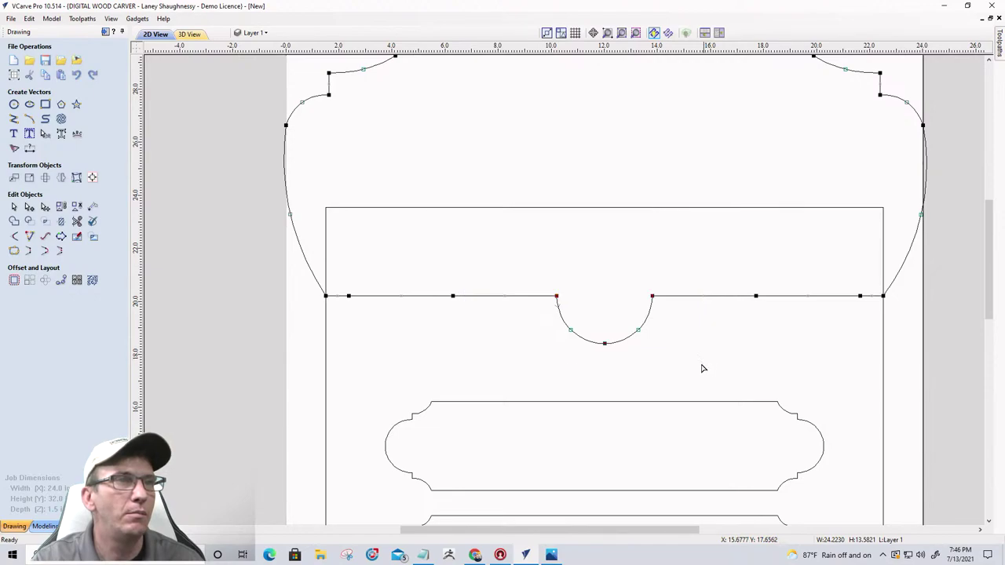
key(Down)
key(Down)
key(Down)
key(Down)
key(Down)
key(Down)
key(Down)
key(Down)
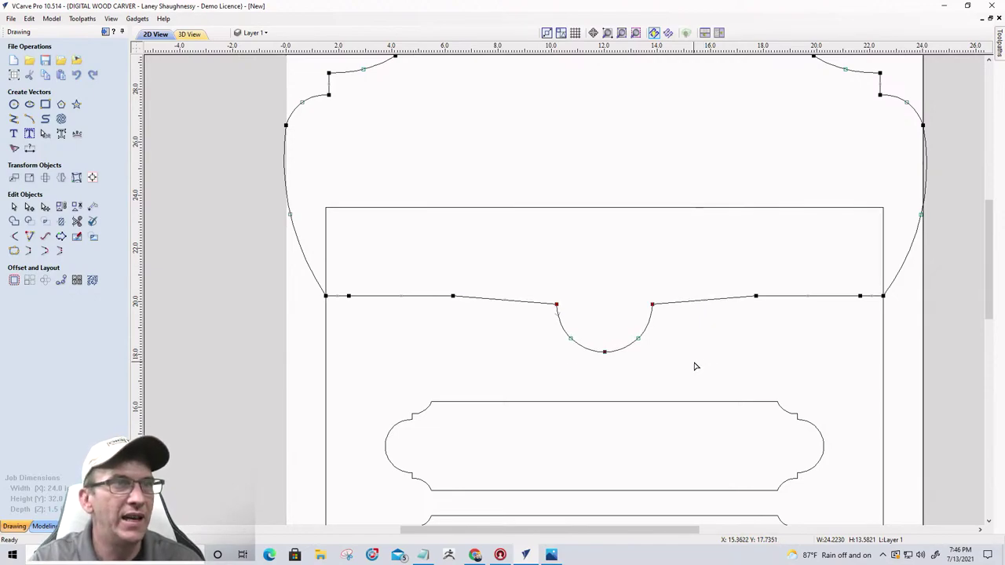
key(Down)
key(Down)
key(Down)
key(Down)
key(Down)
key(Down)
key(Down)
key(Down)
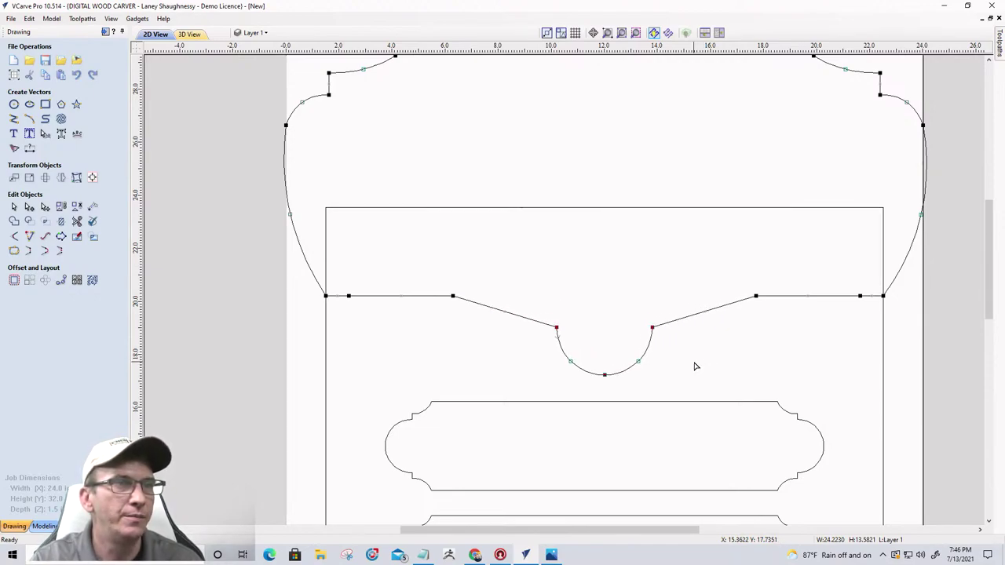
key(Down)
key(Down)
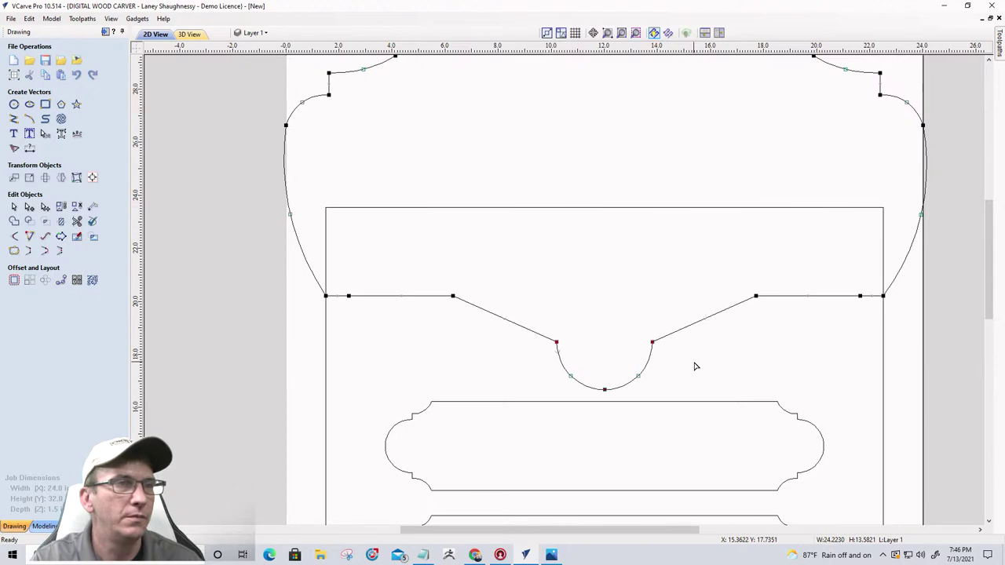
key(Up)
key(Up)
key(Up)
key(Up)
key(Up)
key(Up)
key(Up)
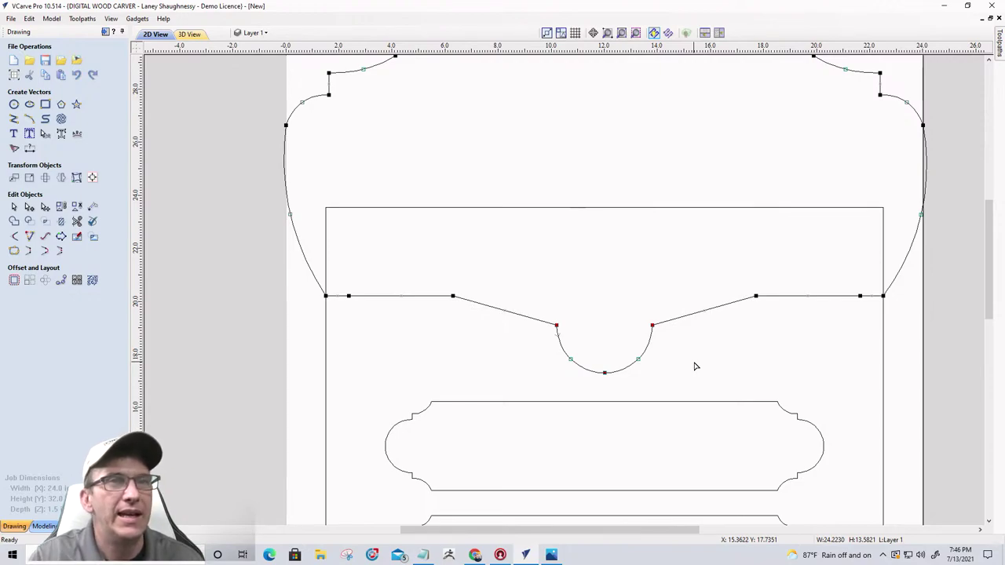
click(860, 296)
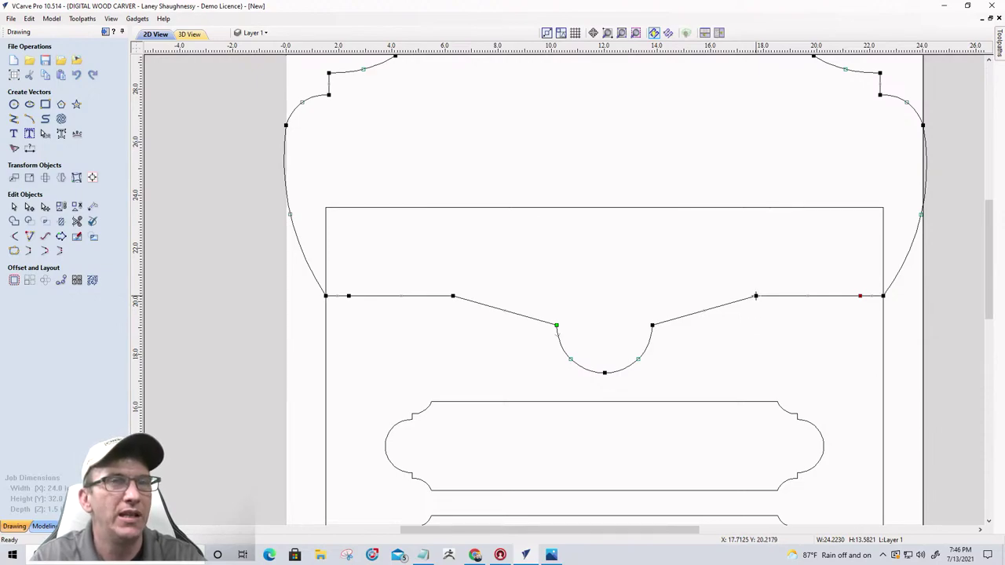
scroll(814, 306, up, 3)
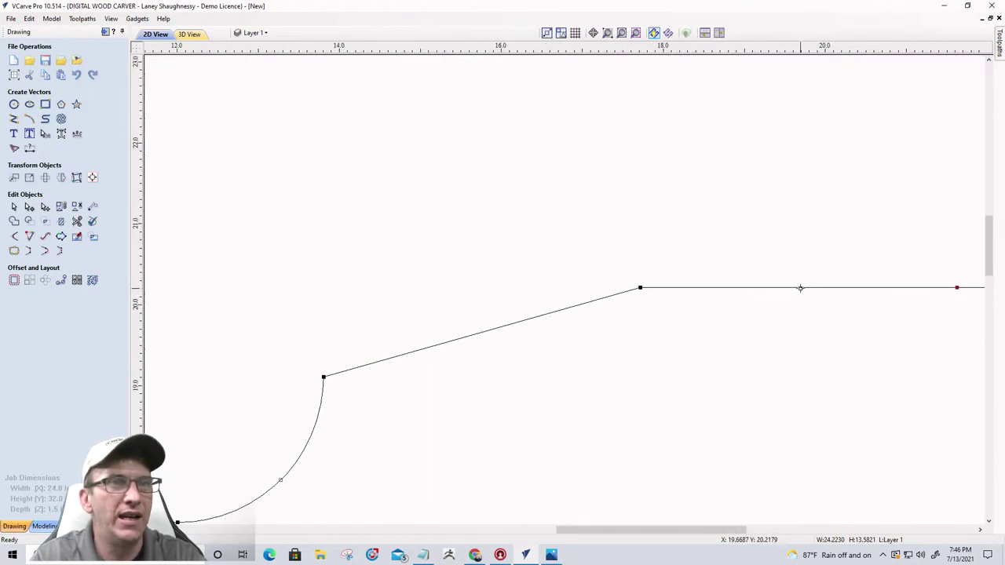
- Insert midpoint nodes on the left and right straight runs and nudge them down three steps
right_click(800, 288)
click(830, 319)
scroll(834, 332, down, 3)
scroll(465, 325, down, 3)
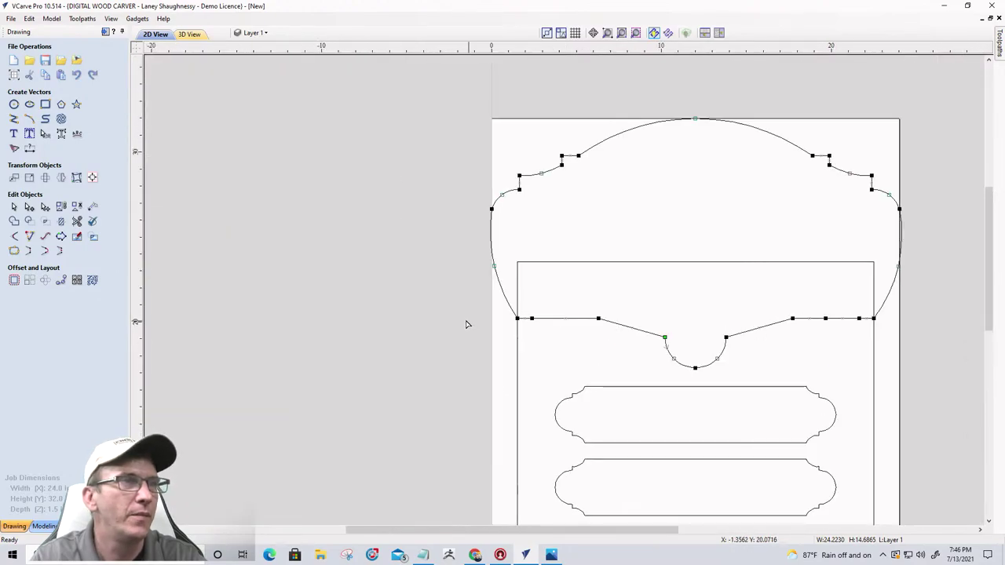
scroll(522, 320, up, 4)
right_click(659, 327)
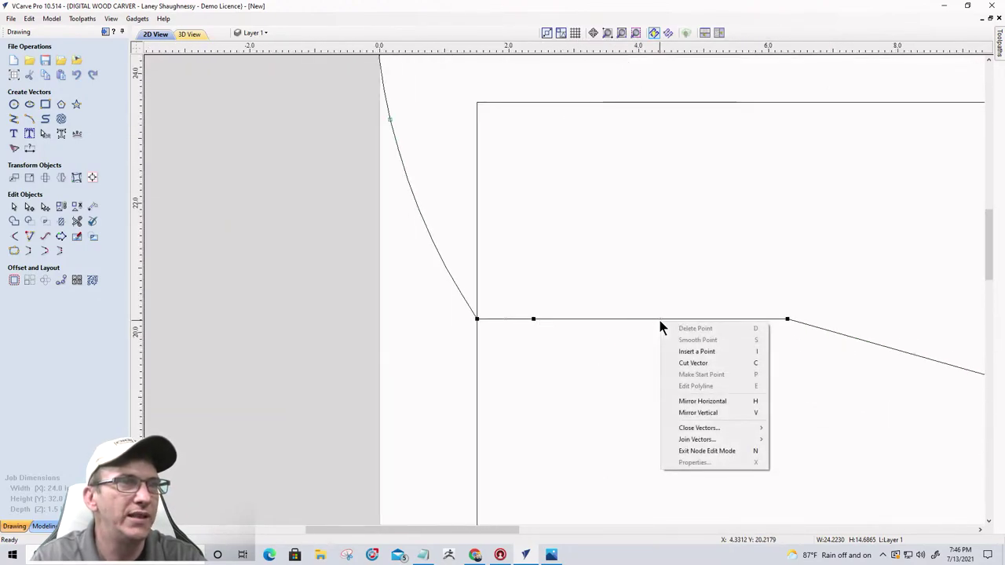
click(681, 352)
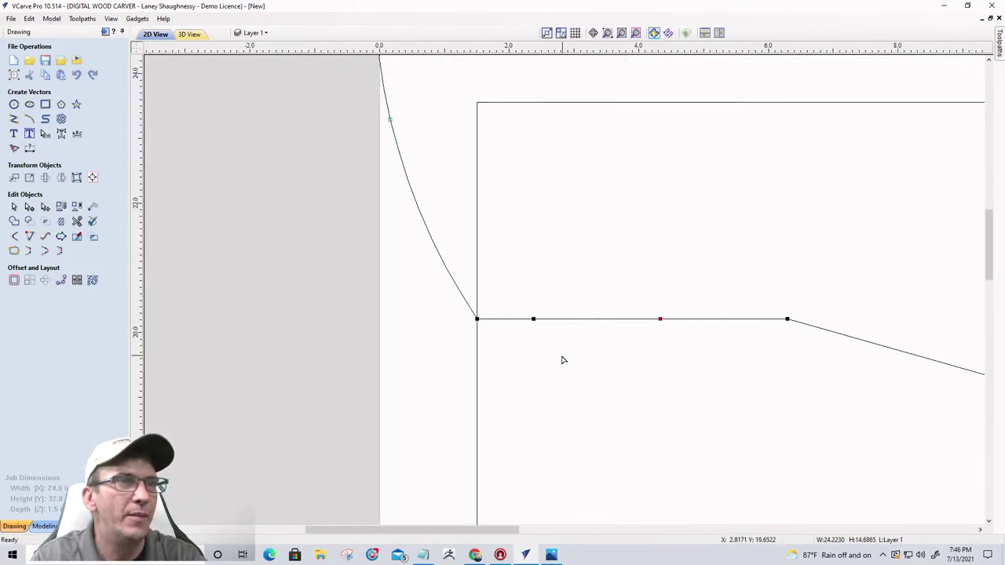
scroll(554, 349, down, 3)
scroll(579, 348, up, 1)
scroll(843, 352, up, 1)
scroll(828, 348, down, 1)
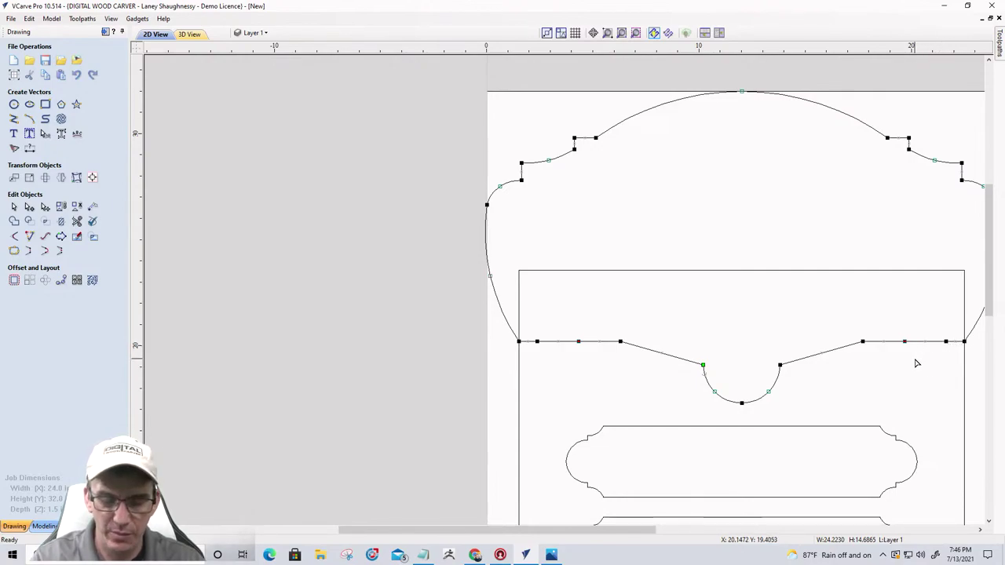
key(Down)
key(Down)
key(Down)
key(Down)
key(Down)
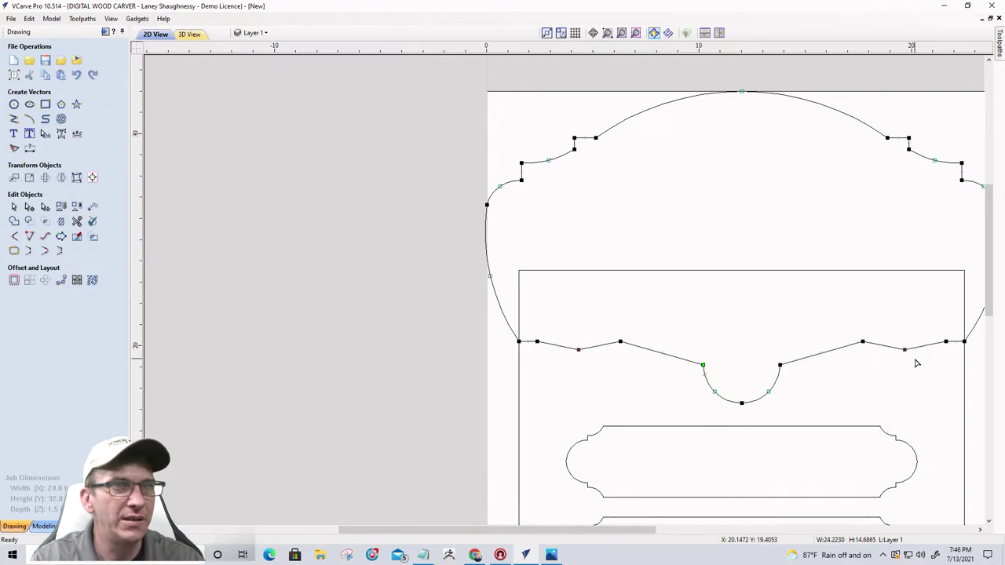
key(Down)
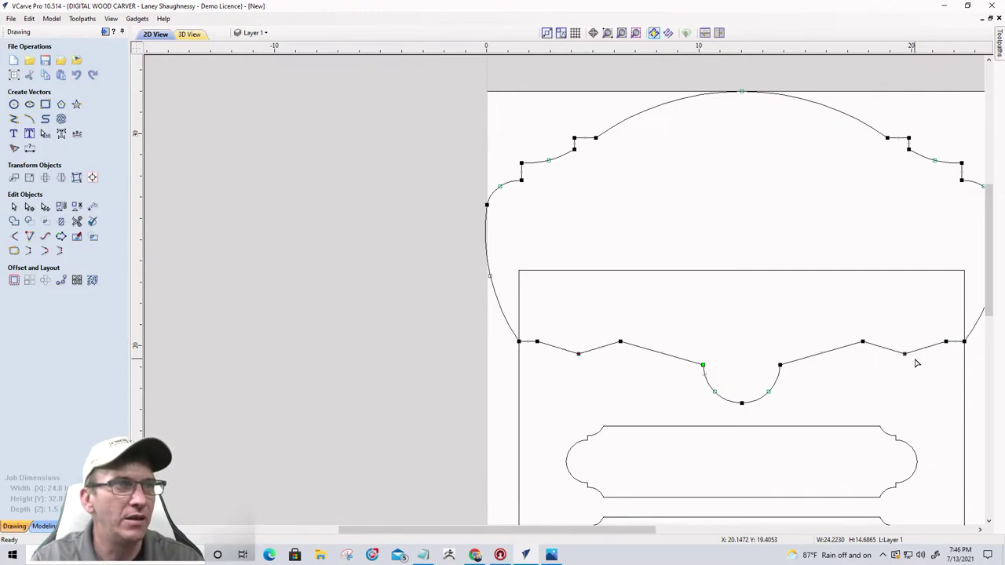
key(Down)
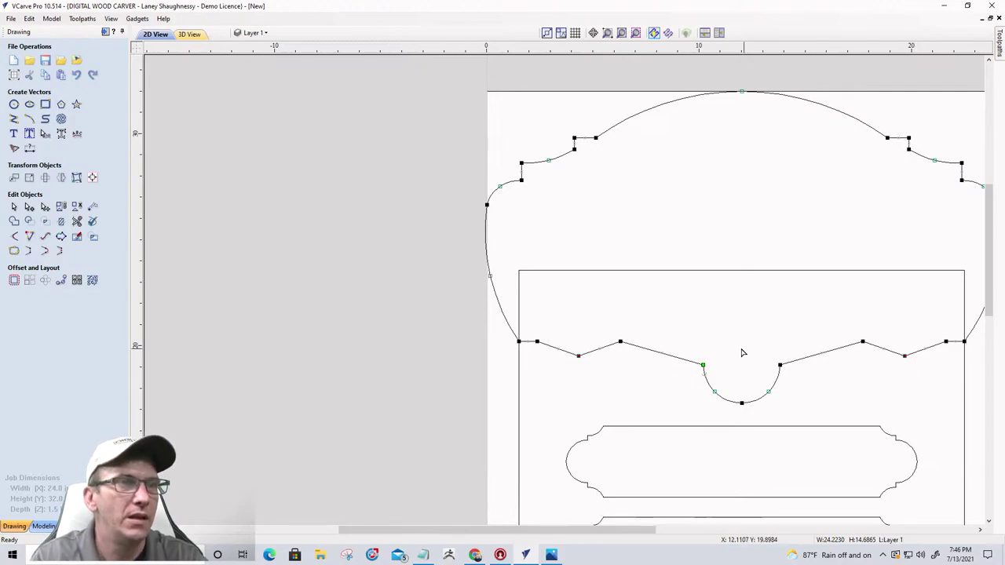
- Raise the inner node pair beside the notch by one net nudge to form peaks
click(620, 343)
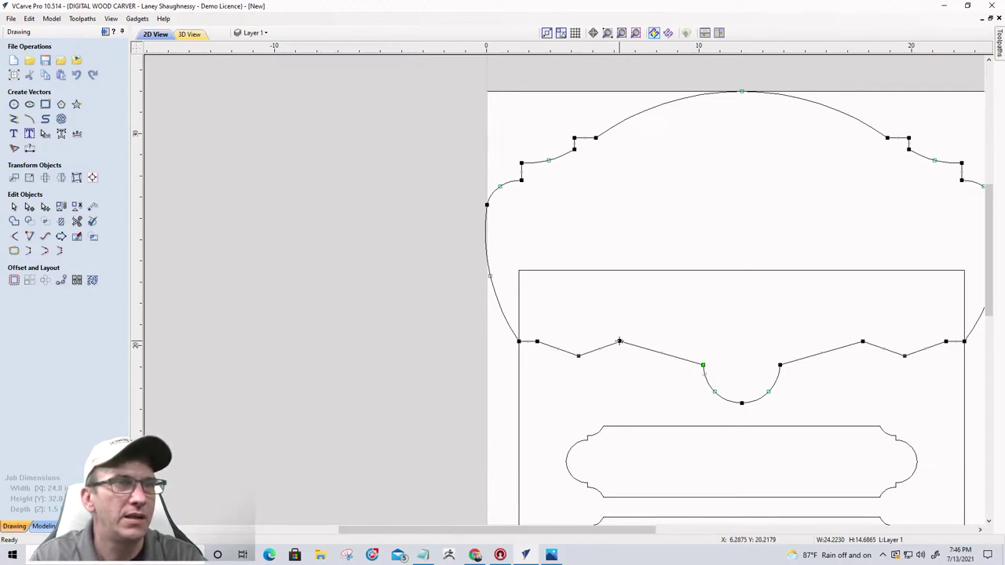
shift+click(863, 340)
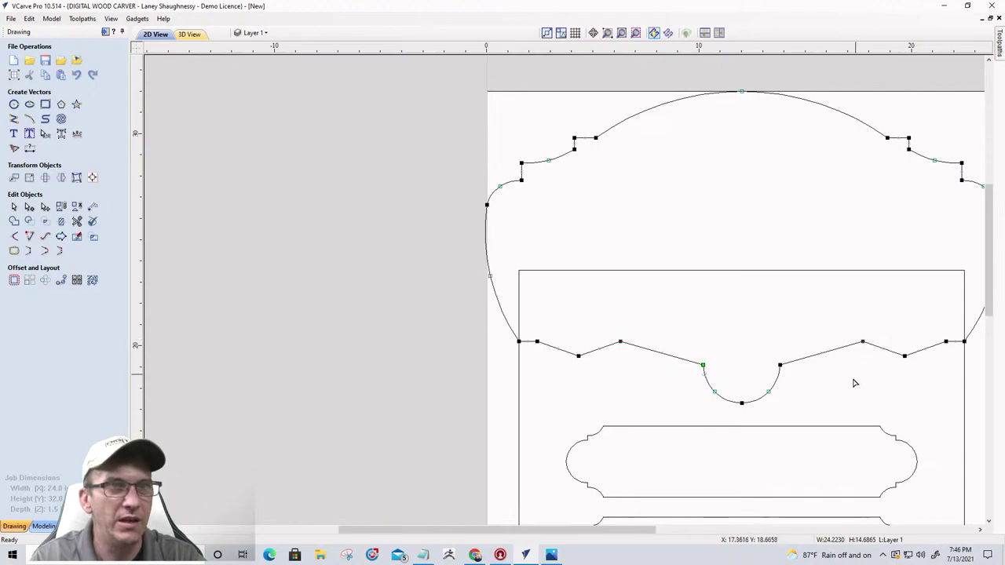
key(Down)
key(Down)
key(Down)
key(Down)
key(Down)
key(Down)
key(Down)
key(Down)
key(Down)
key(Down)
key(Down)
key(Down)
key(Down)
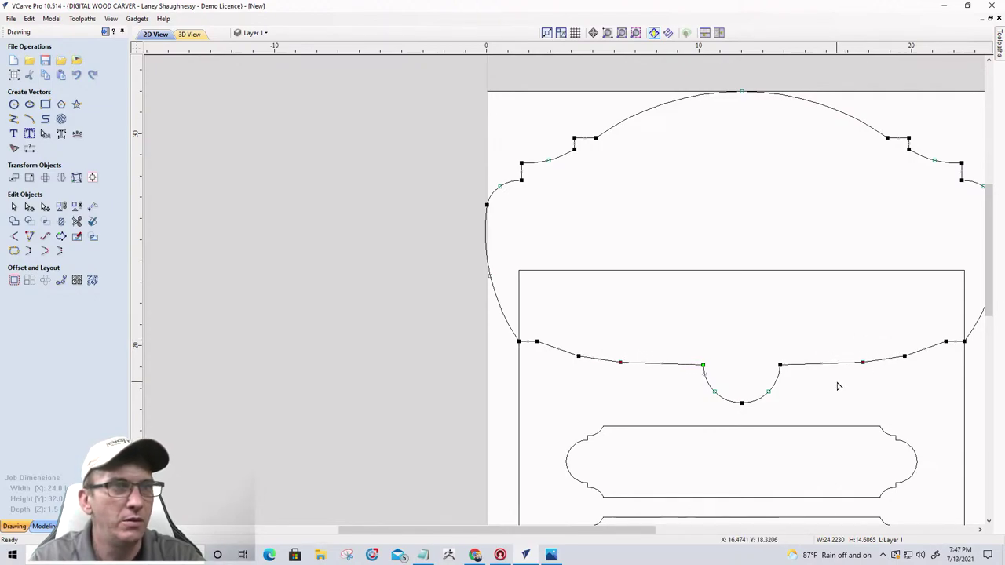
key(Up)
key(Up)
key(Up)
key(Up)
key(Up)
key(Up)
key(Up)
key(Up)
key(Up)
key(Up)
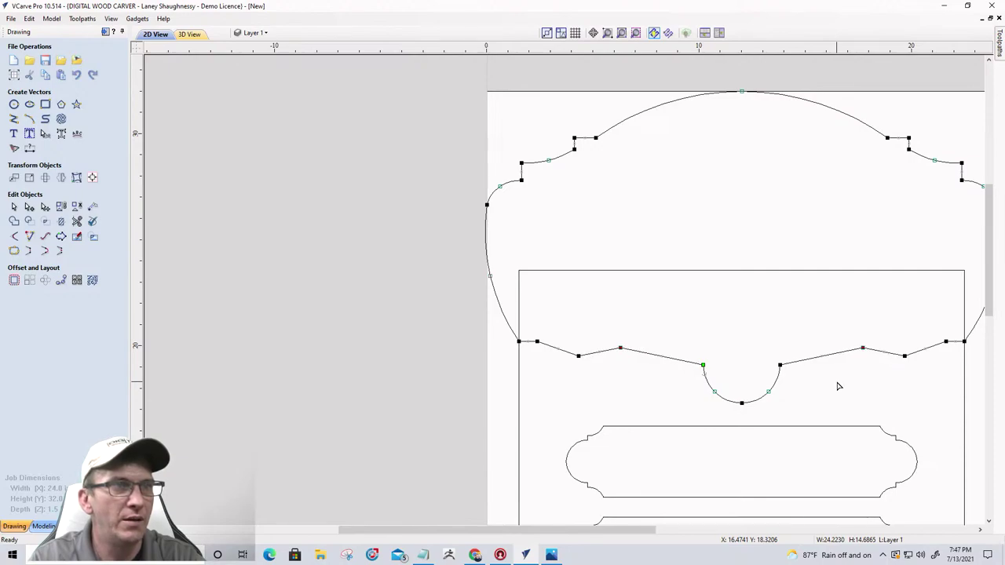
key(Up)
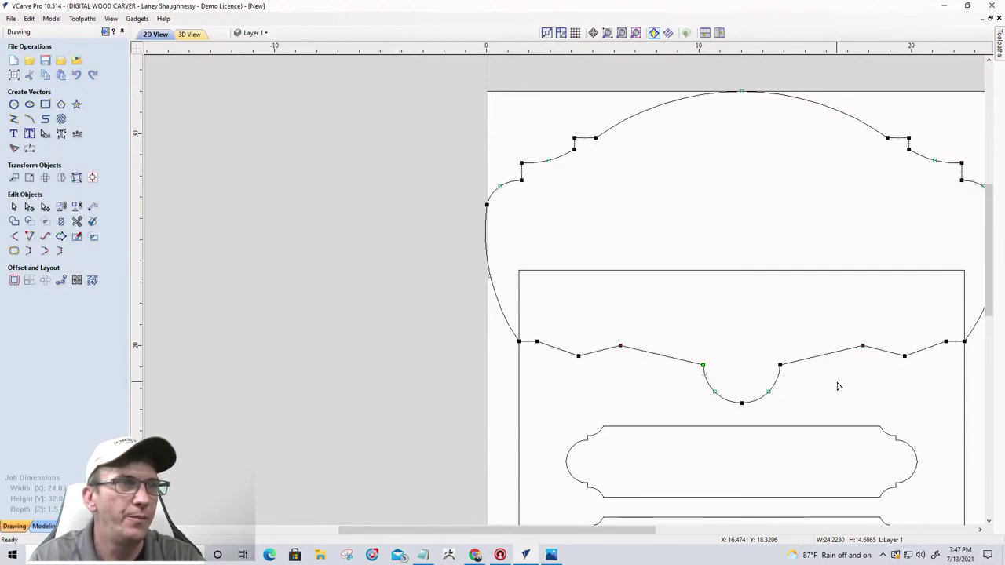
scroll(525, 355, up, 3)
- Convert the first straight span left of the notch into a gently bulging arc
click(538, 362)
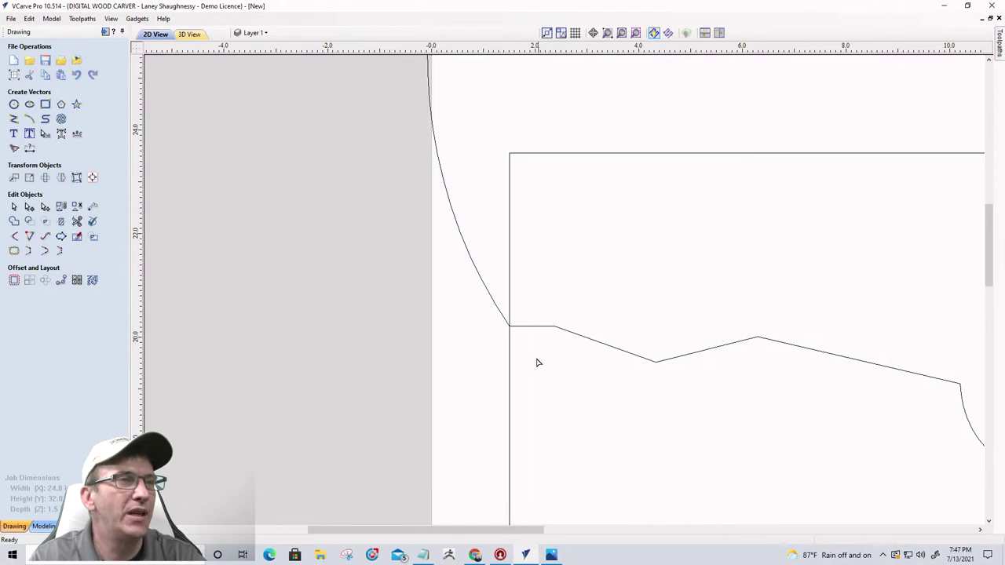
right_click(577, 337)
click(604, 365)
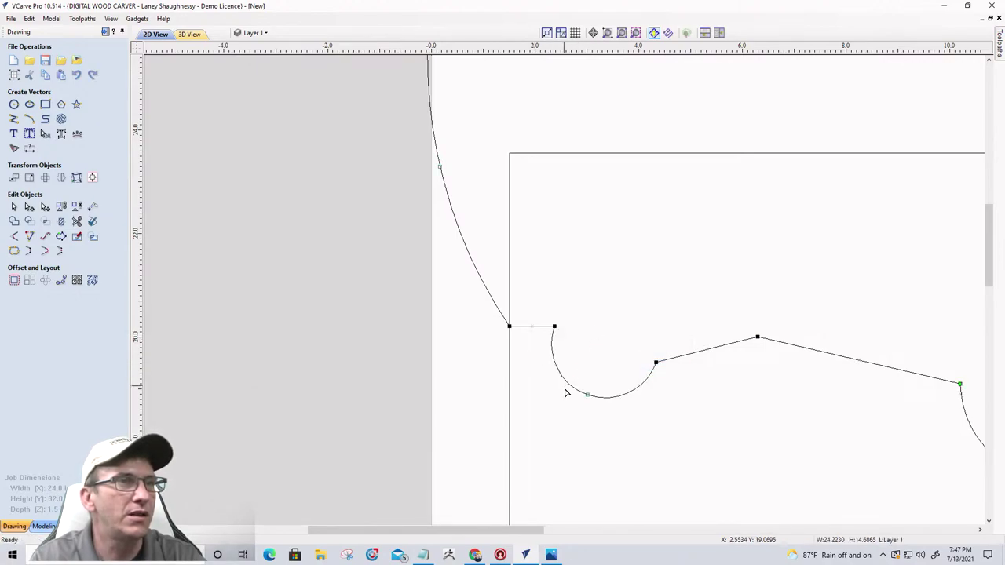
mouse_move(609, 342)
mouse_down()
mouse_move(617, 316)
mouse_move(610, 330)
mouse_up()
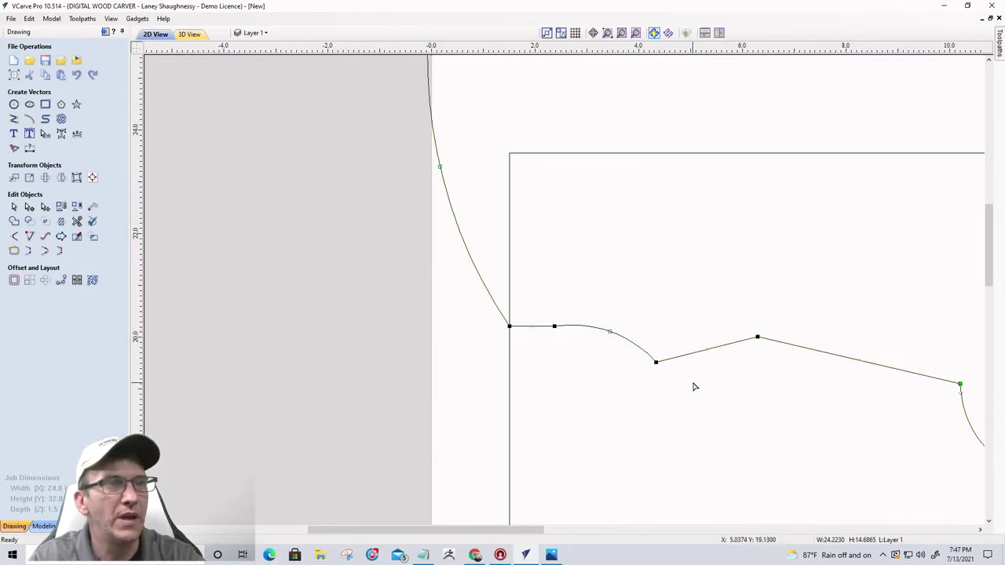
- Turn the next two left spans into arcs: an upward hump, then a shallow curve
right_click(711, 348)
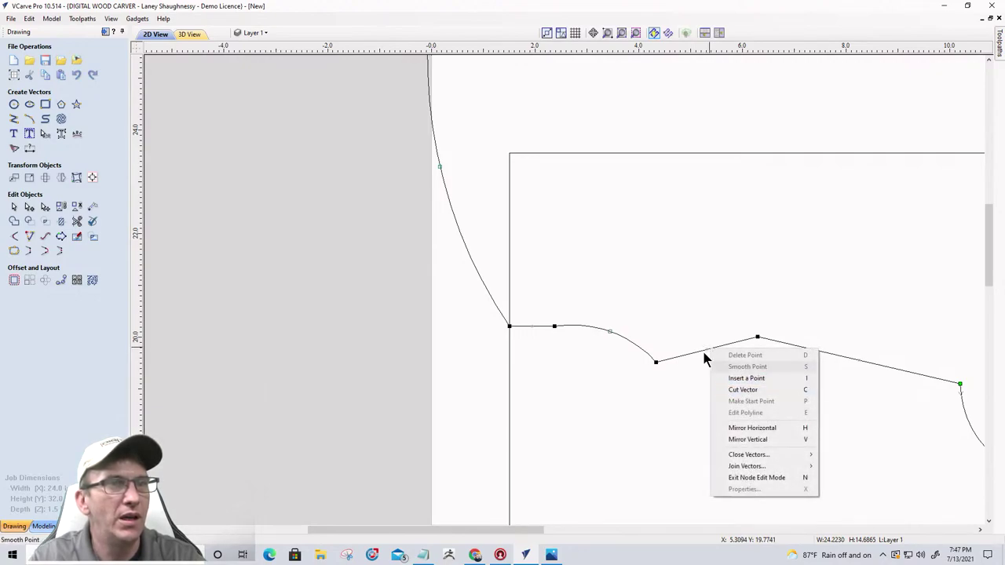
right_click(699, 351)
click(726, 382)
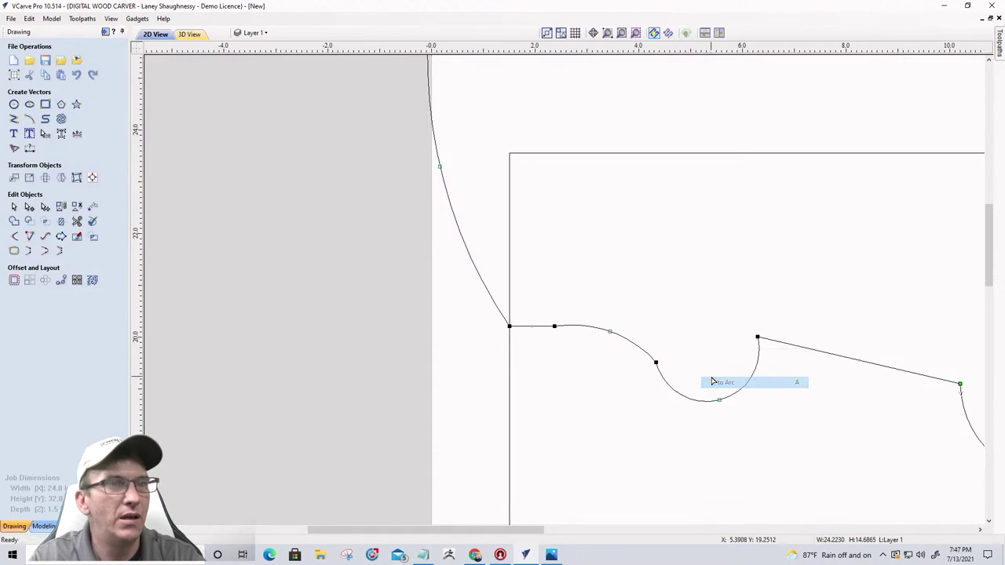
drag(720, 399, 707, 338)
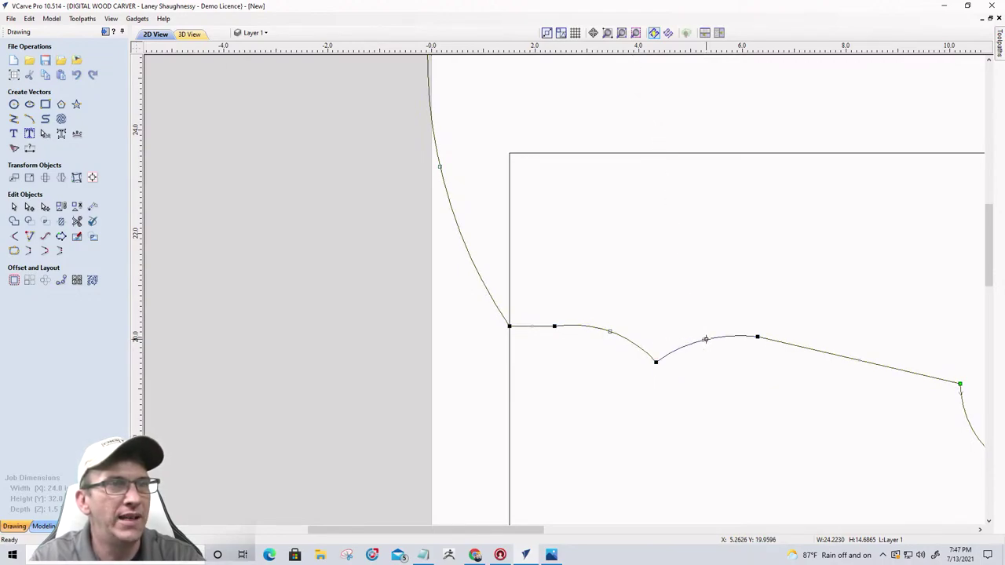
scroll(656, 353, down, 4)
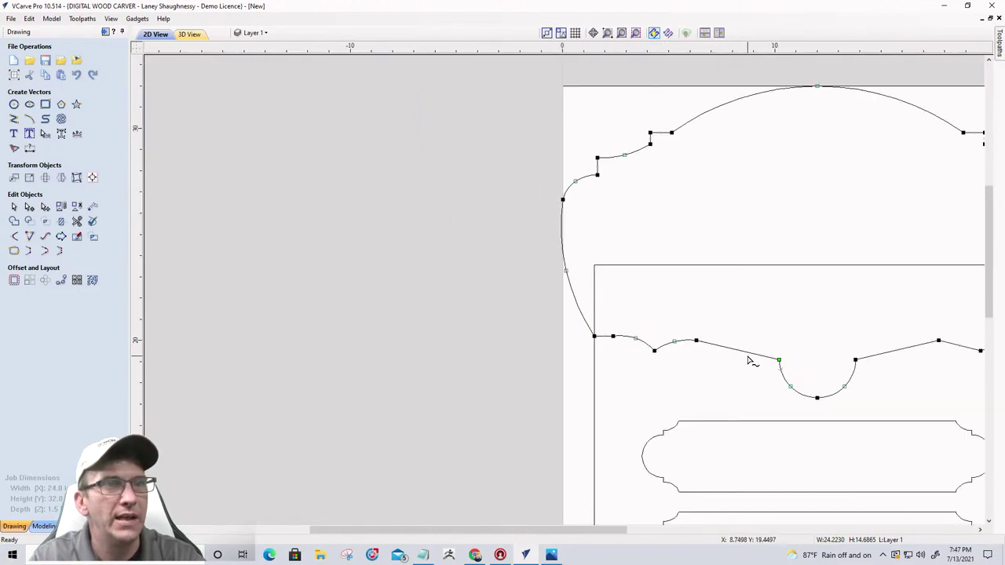
scroll(751, 357, up, 3)
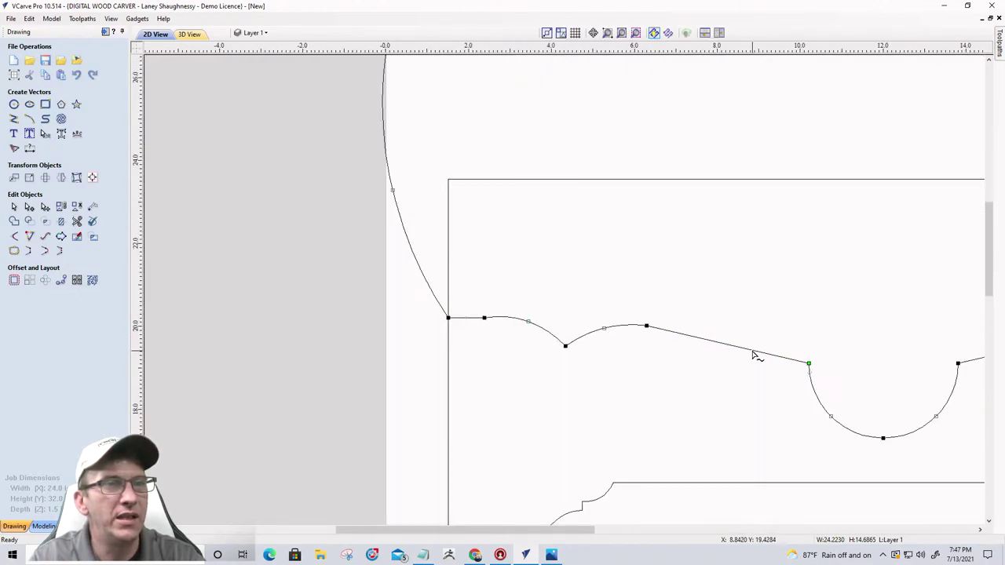
right_click(752, 355)
click(774, 383)
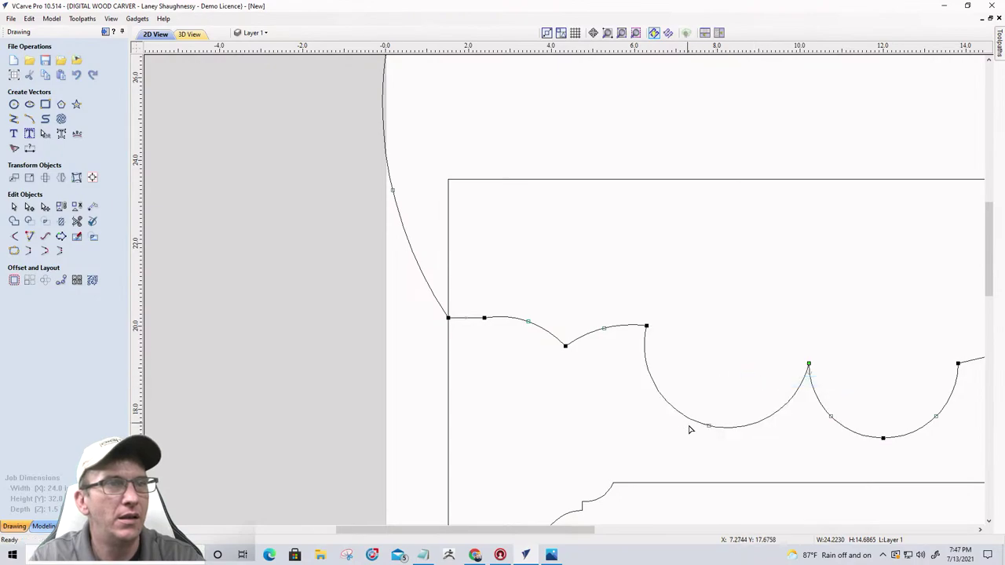
drag(707, 424, 724, 358)
- Convert the short span right of the notch into an arc and refine its curve
scroll(510, 377, down, 4)
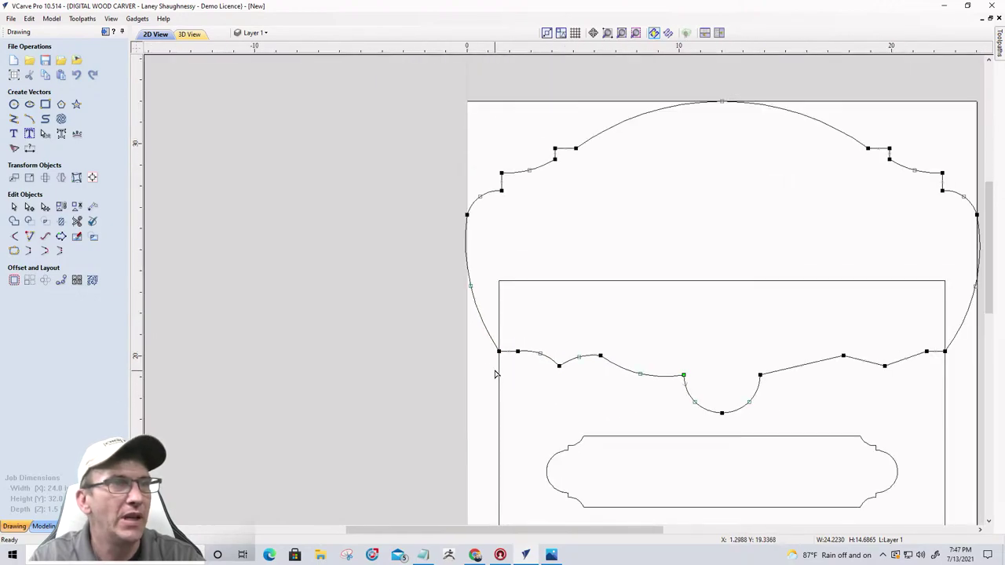
scroll(771, 366, up, 4)
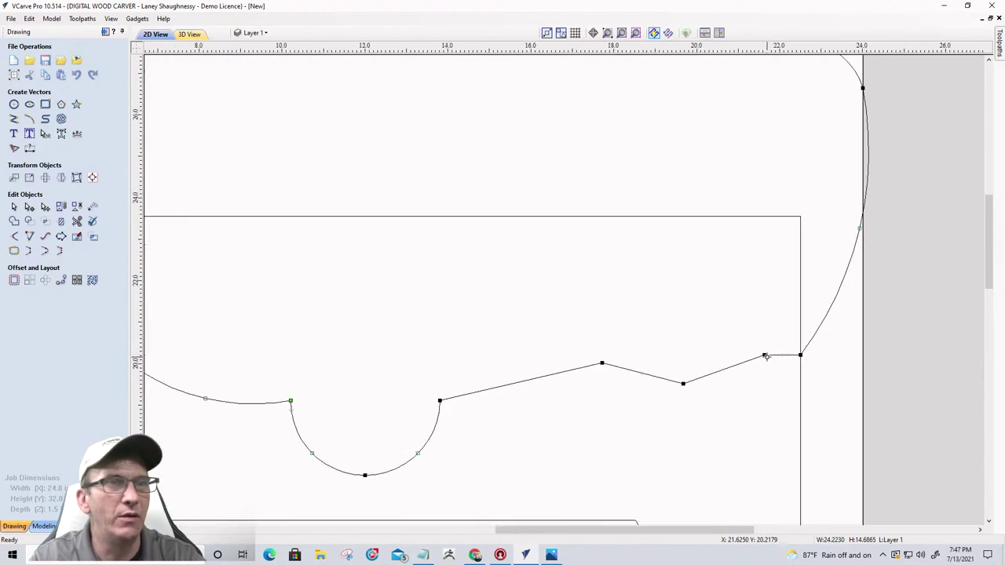
scroll(765, 357, down, 3)
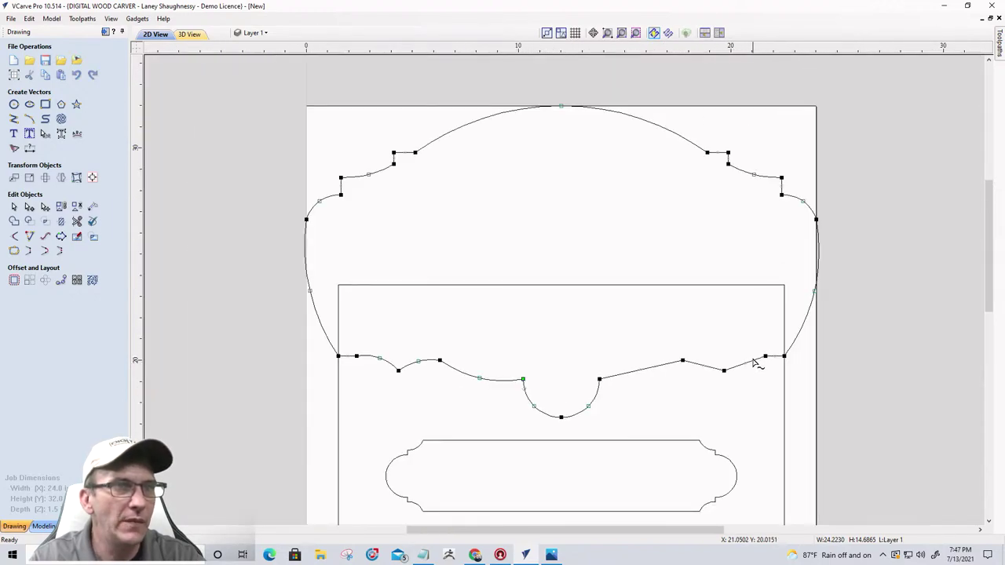
right_click(753, 362)
click(763, 388)
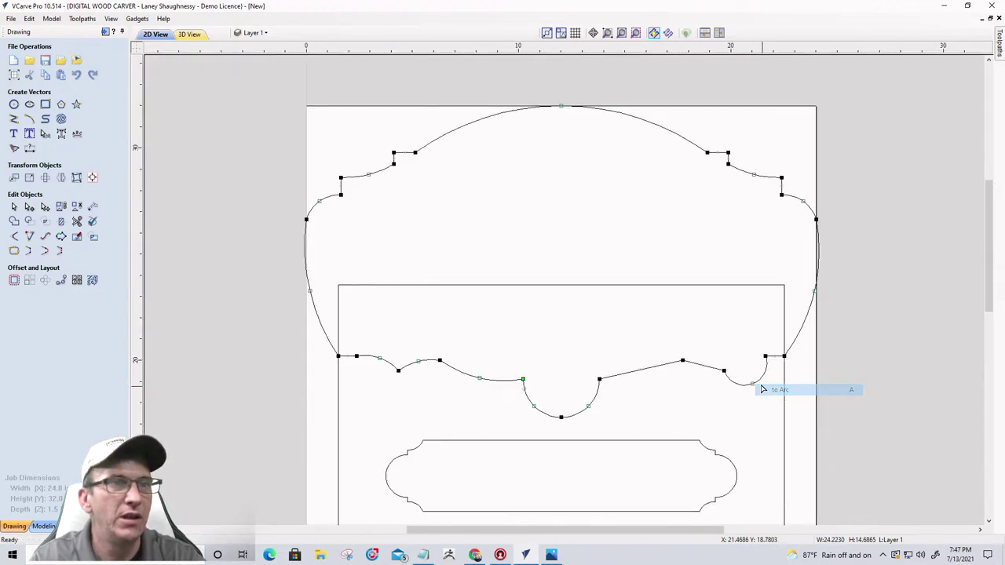
scroll(748, 388, up, 4)
scroll(748, 387, up, 3)
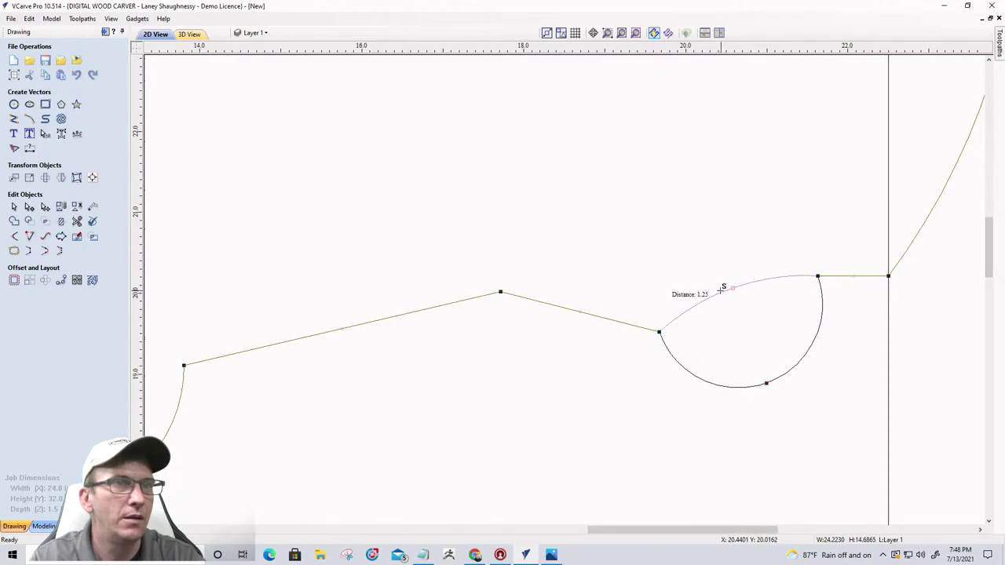
click(721, 290)
scroll(778, 332, down, 4)
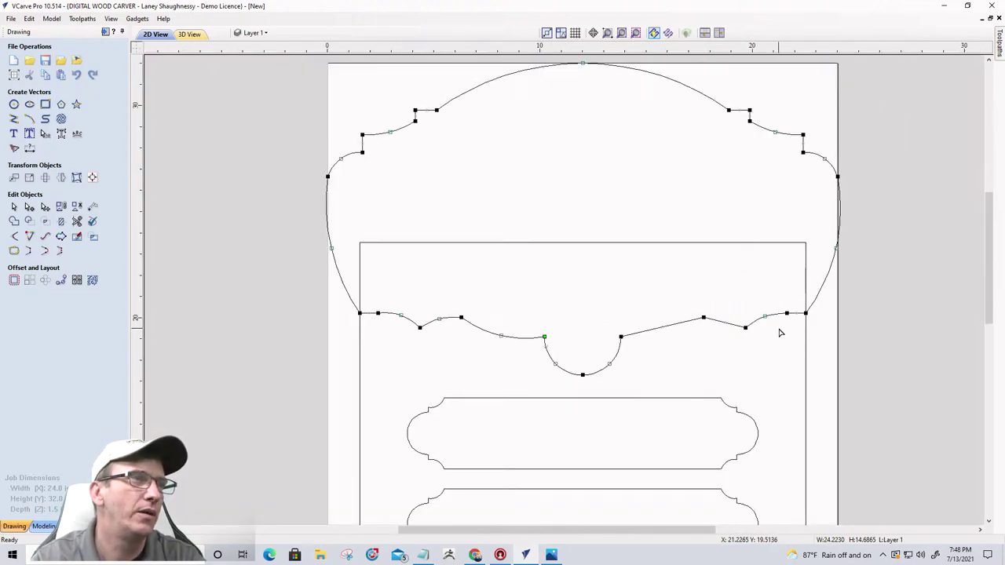
scroll(780, 332, up, 5)
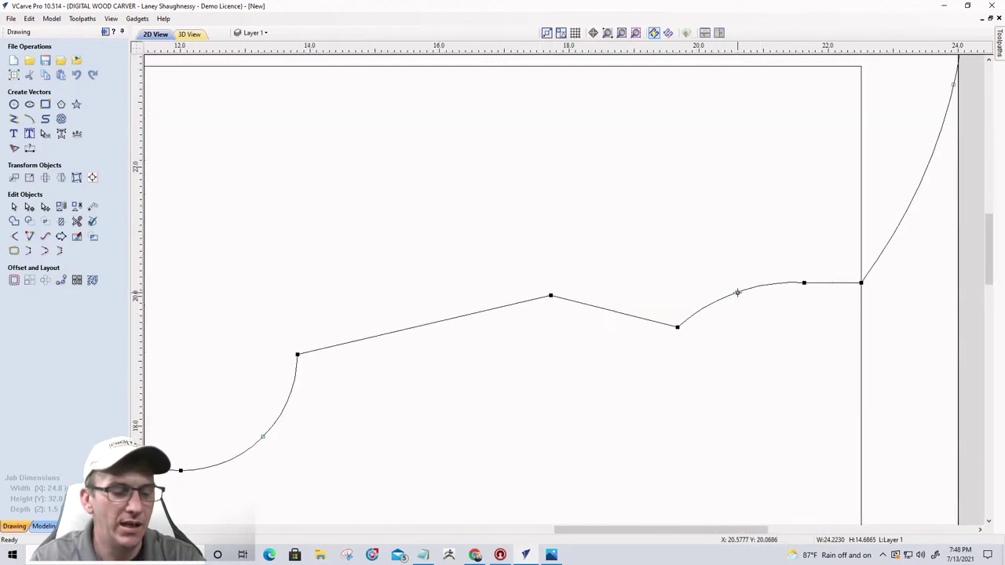
mouse_move(737, 293)
mouse_down()
mouse_move(758, 366)
mouse_move(735, 286)
mouse_up()
- Turn the next two straight spans into shallow scallop arcs
scroll(813, 349, down, 1)
right_click(674, 322)
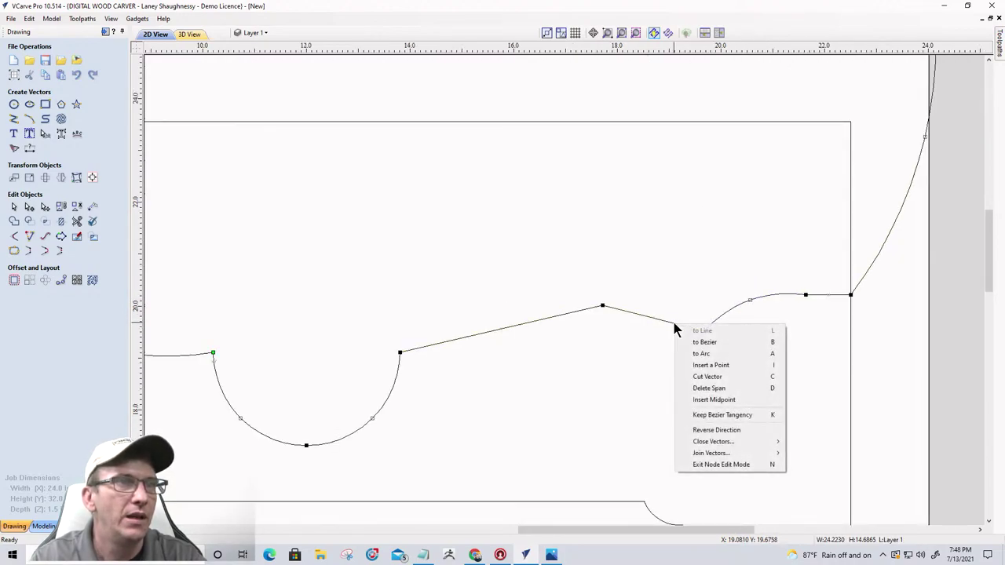
click(684, 354)
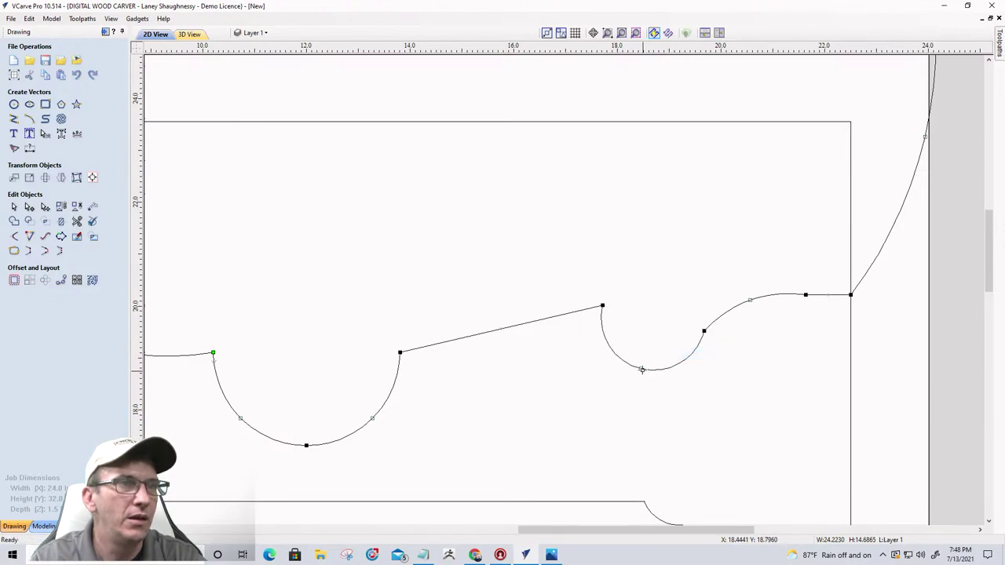
drag(642, 369, 651, 327)
scroll(717, 332, down, 2)
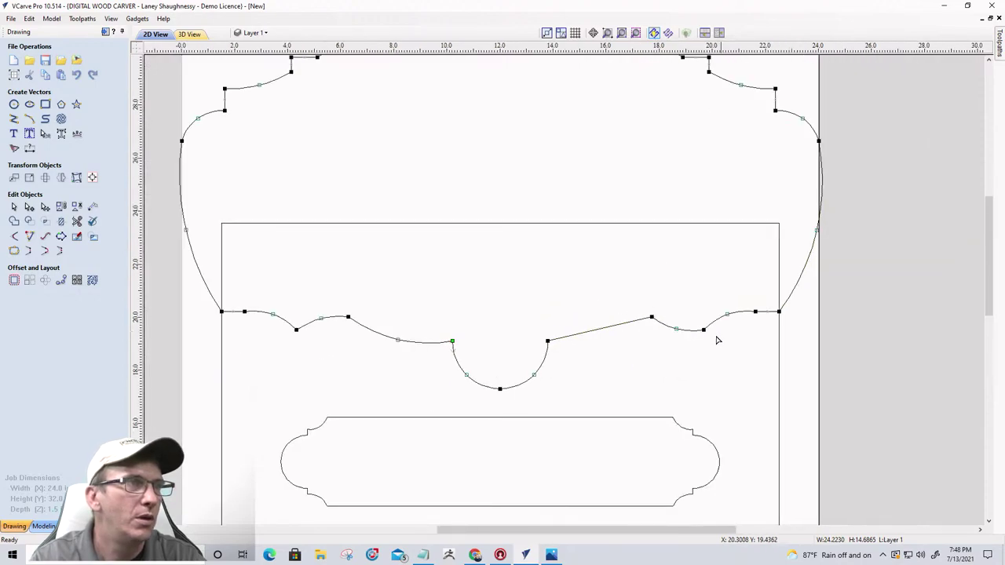
scroll(673, 345, up, 2)
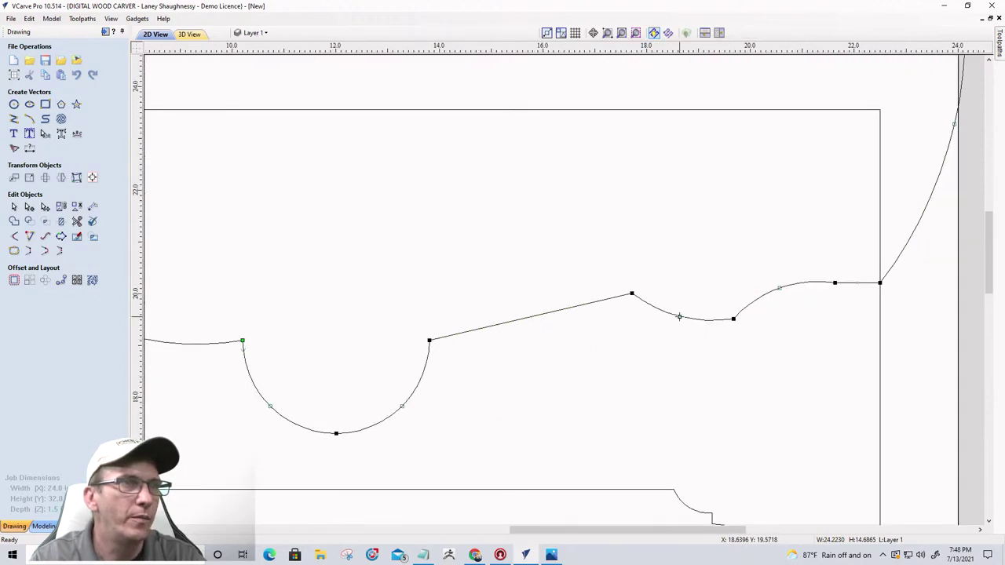
key(a)
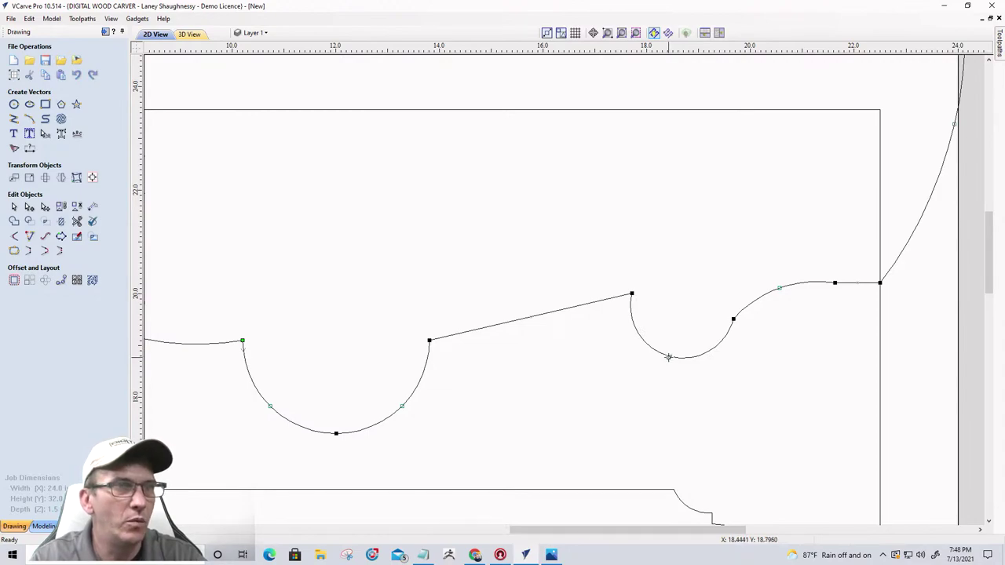
drag(668, 358, 686, 293)
- Convert the remaining straight span into an arc matching the other scallops' depth
scroll(839, 357, down, 2)
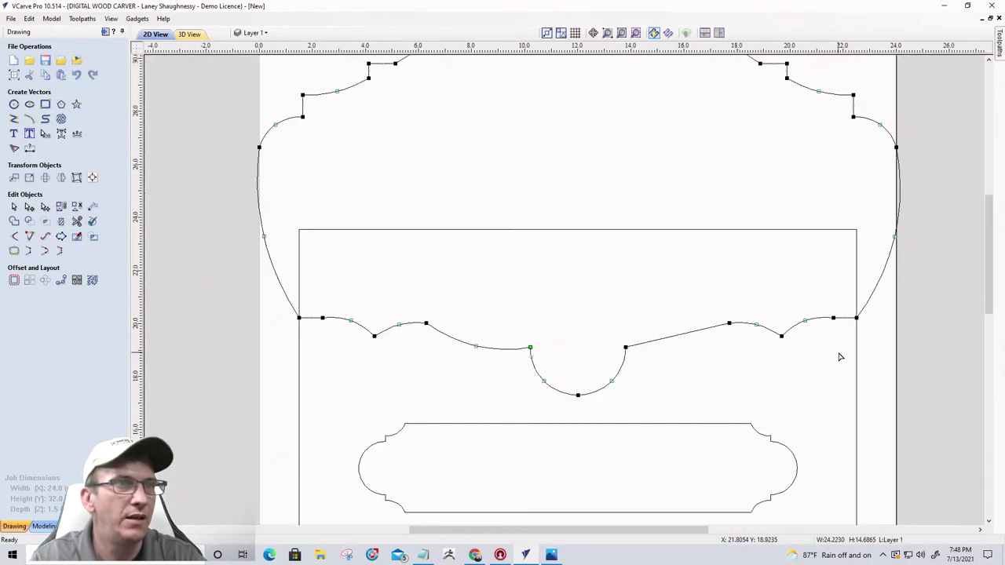
right_click(688, 338)
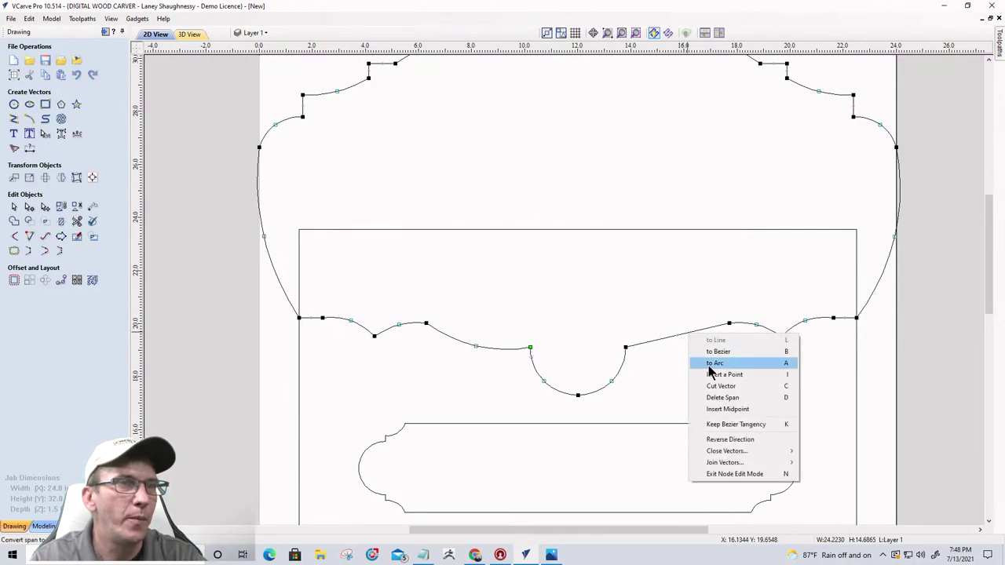
click(715, 363)
drag(689, 390, 678, 348)
scroll(821, 365, down, 3)
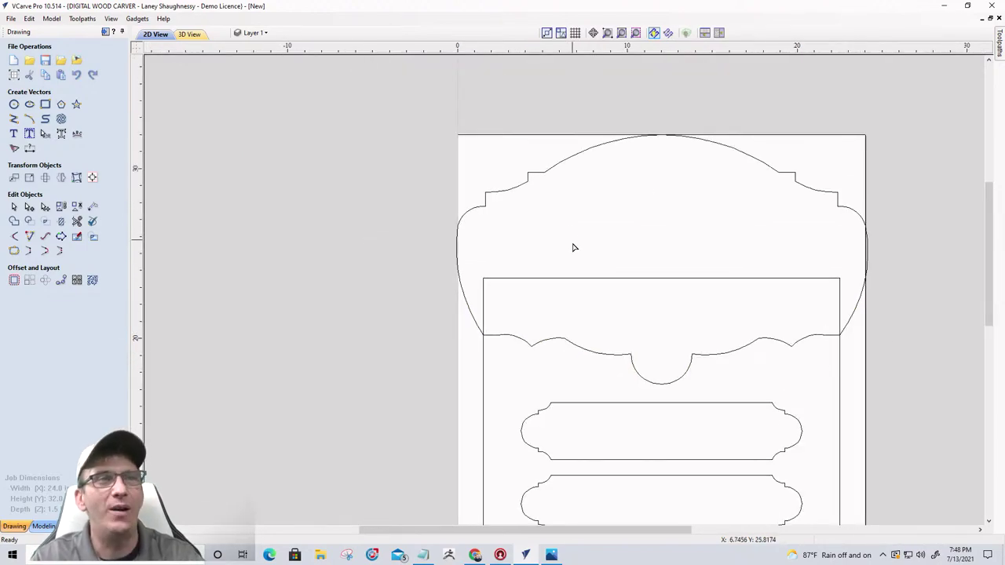
- Widen the central notch by moving its left and right corner nodes outward
click(628, 367)
scroll(636, 370, up, 3)
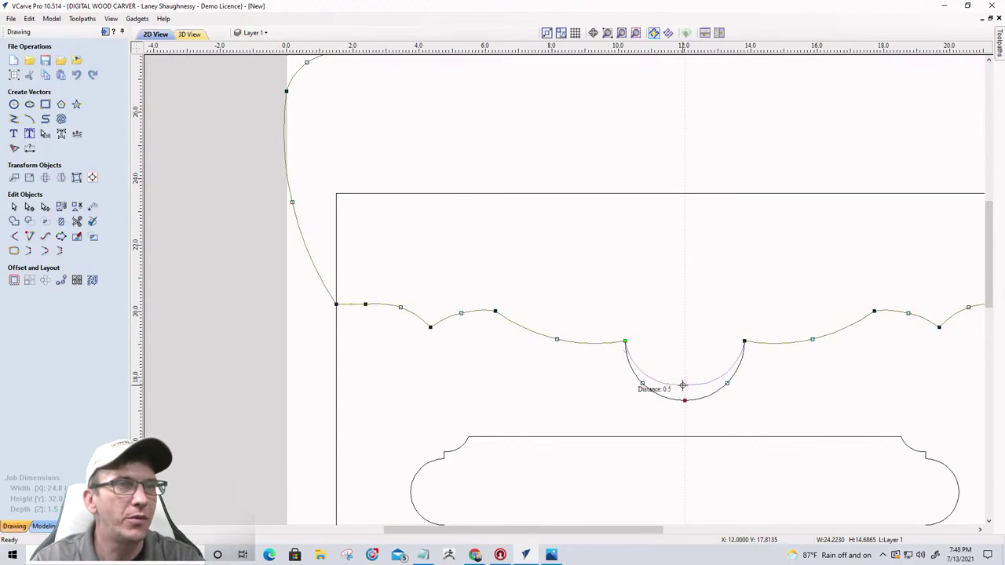
click(684, 398)
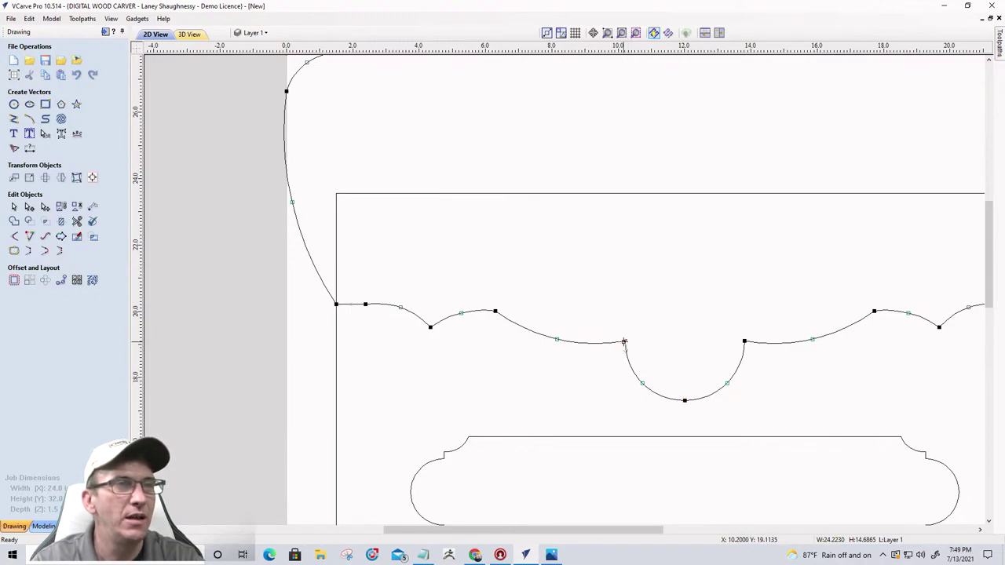
drag(625, 340, 607, 340)
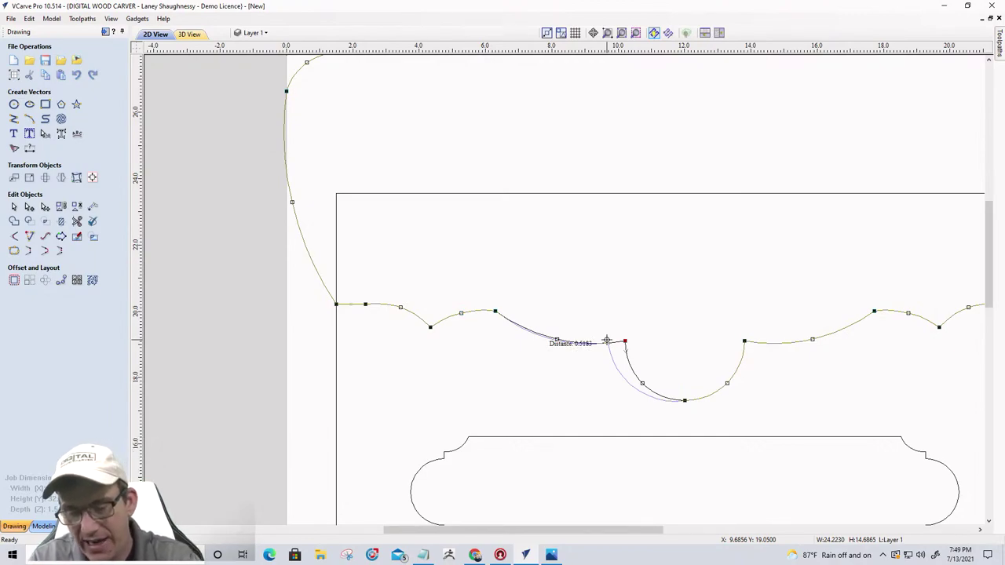
drag(607, 340, 606, 342)
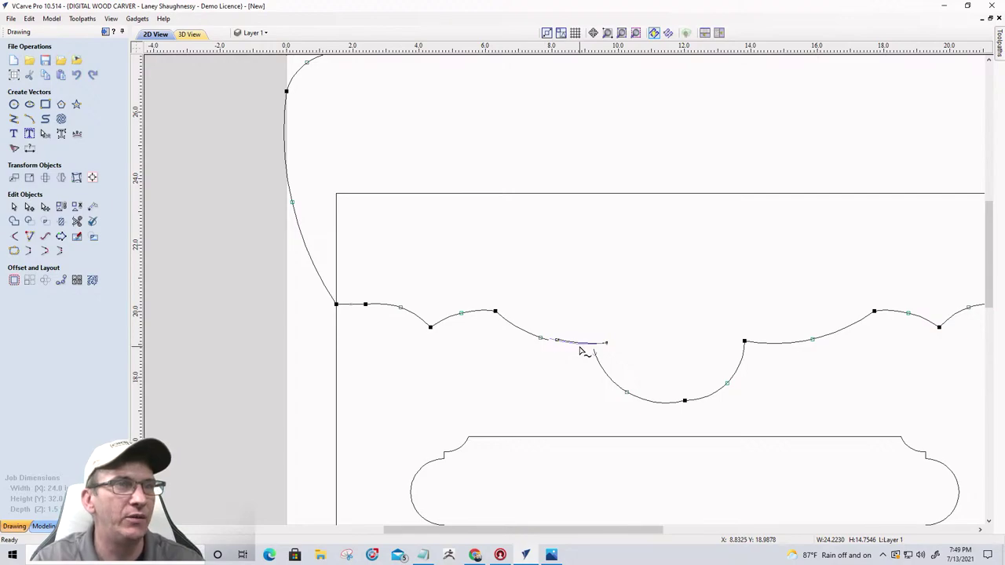
scroll(583, 350, up, 3)
scroll(610, 347, down, 3)
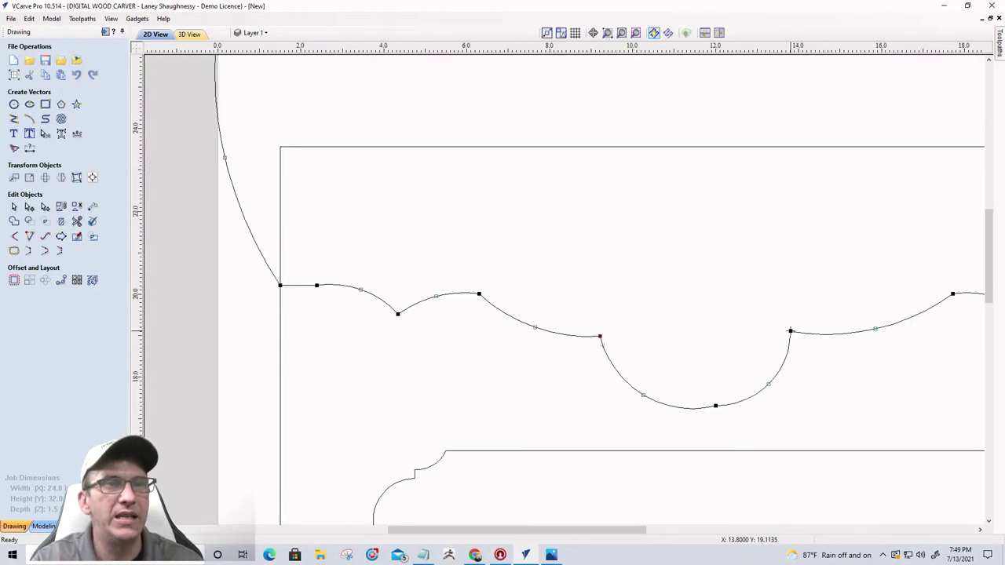
drag(790, 330, 816, 335)
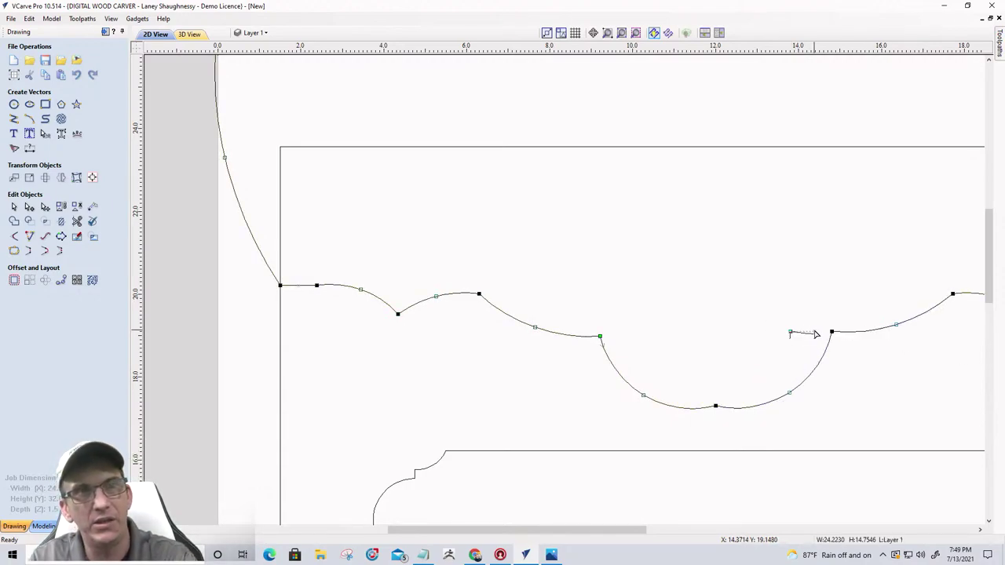
- Delete the notch's bottom node and pull the dip down into one deep arc
right_click(717, 407)
click(743, 265)
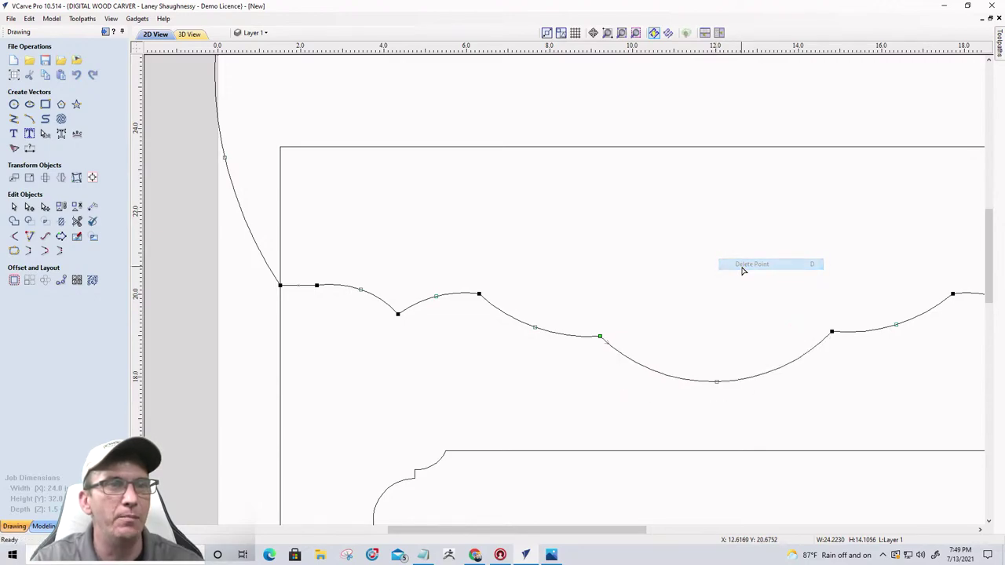
drag(715, 382, 719, 400)
click(554, 299)
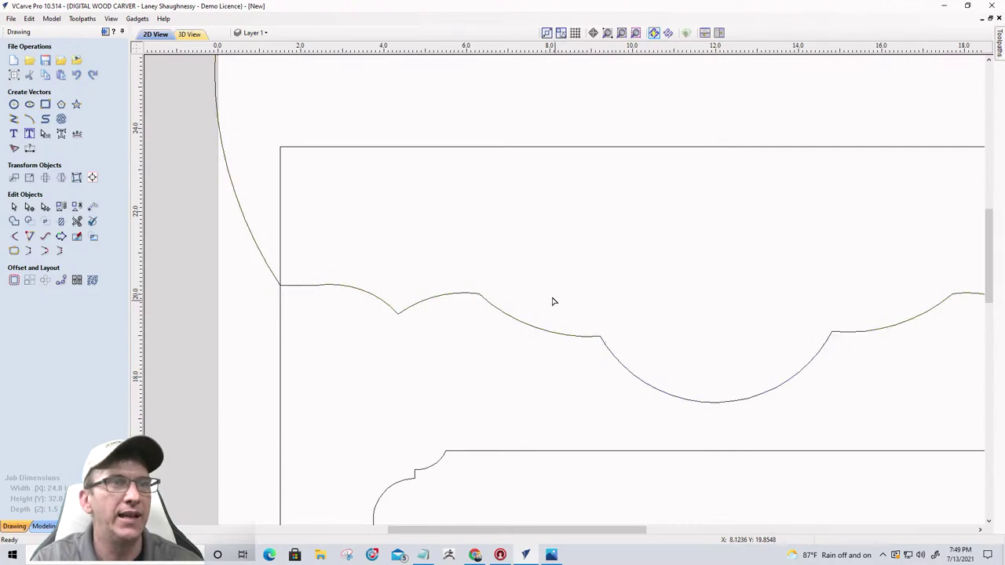
scroll(554, 298, down, 3)
scroll(845, 318, down, 2)
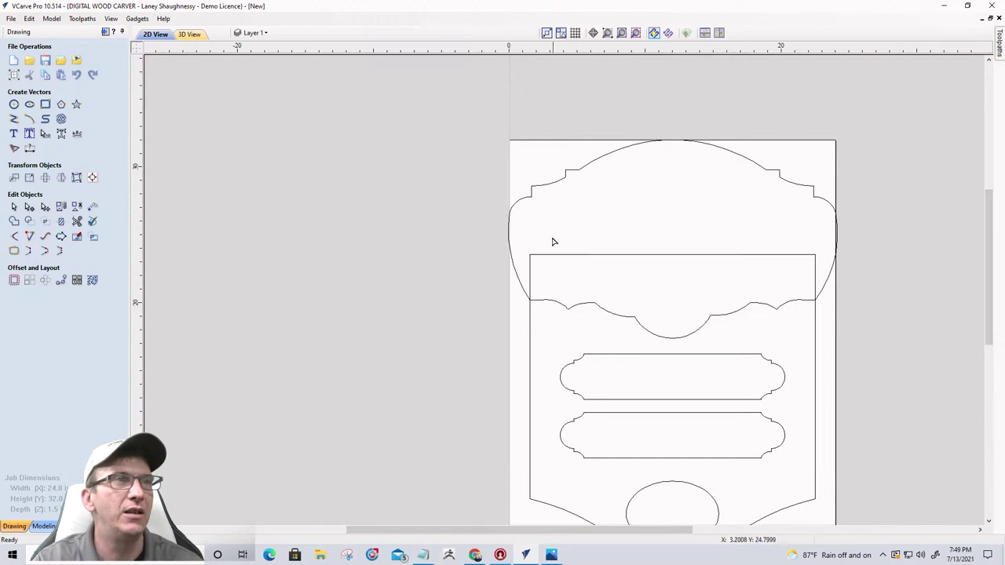
- Narrow the arched-top outline by dragging its left-side handle slightly inward
scroll(507, 230, up, 5)
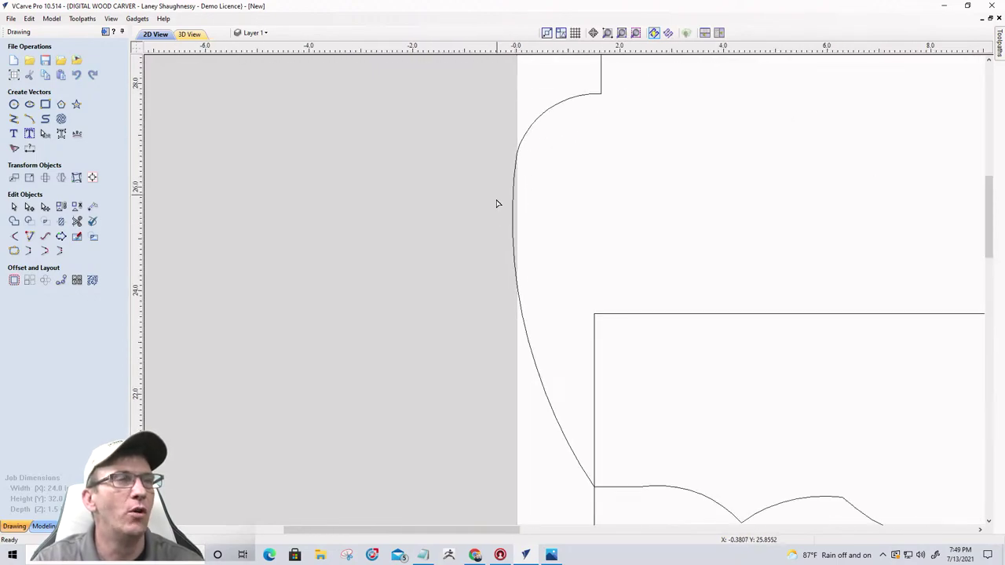
scroll(500, 220, down, 5)
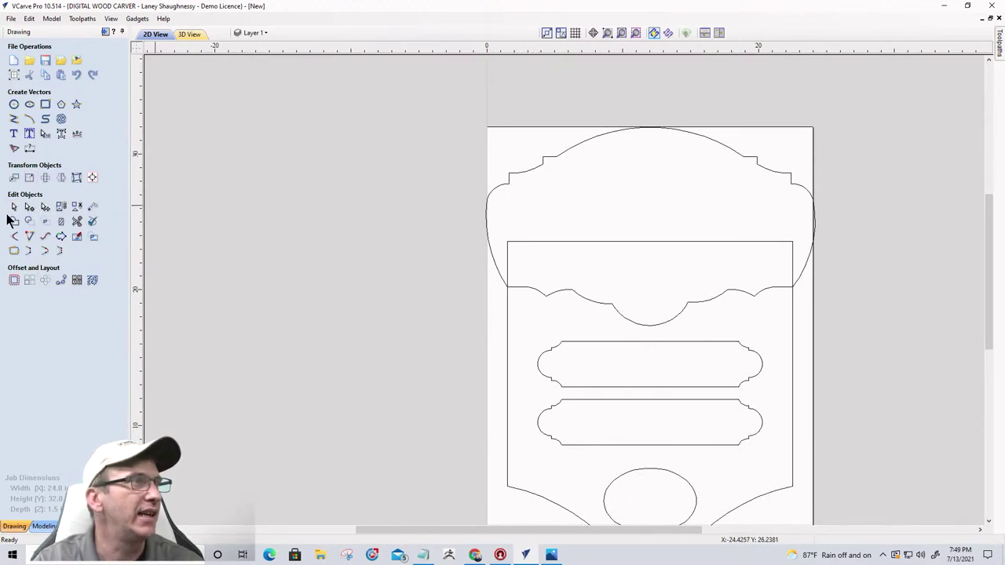
click(500, 187)
click(503, 192)
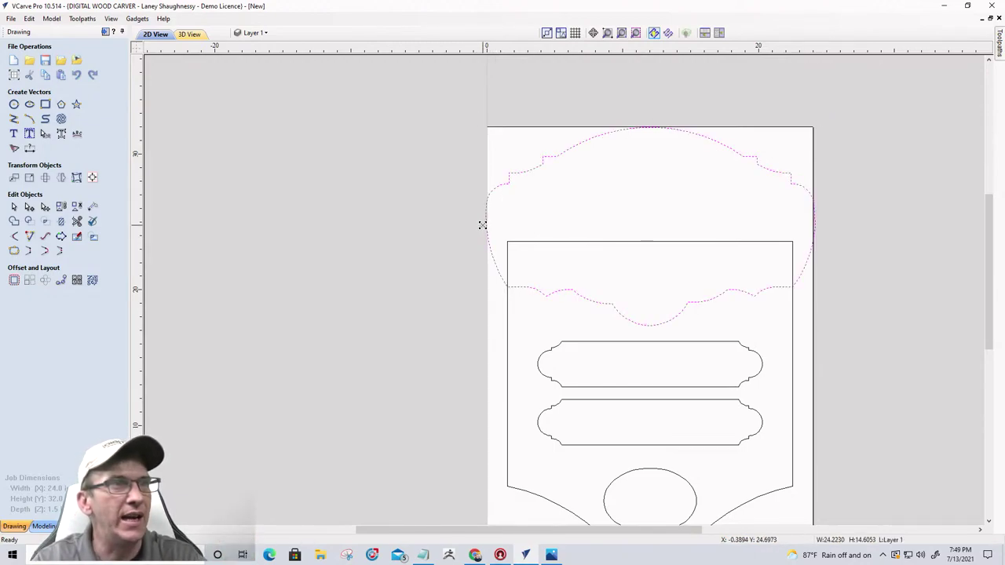
drag(482, 226, 492, 225)
click(604, 218)
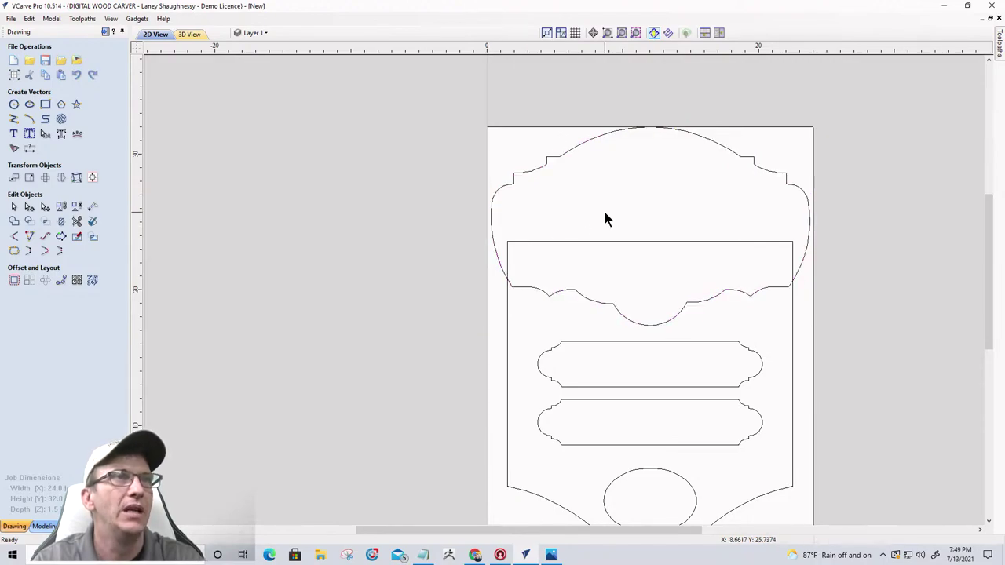
click(76, 221)
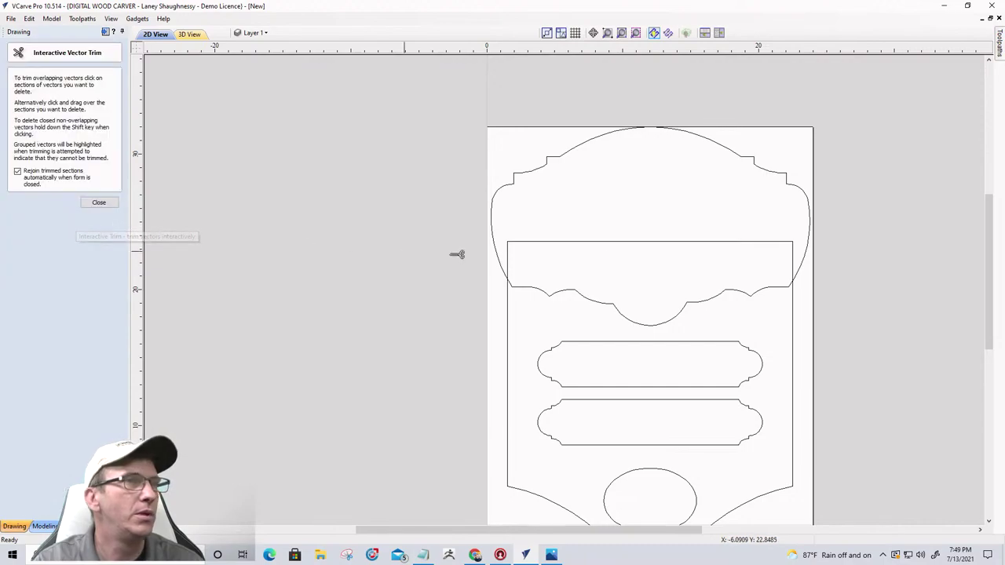
click(627, 242)
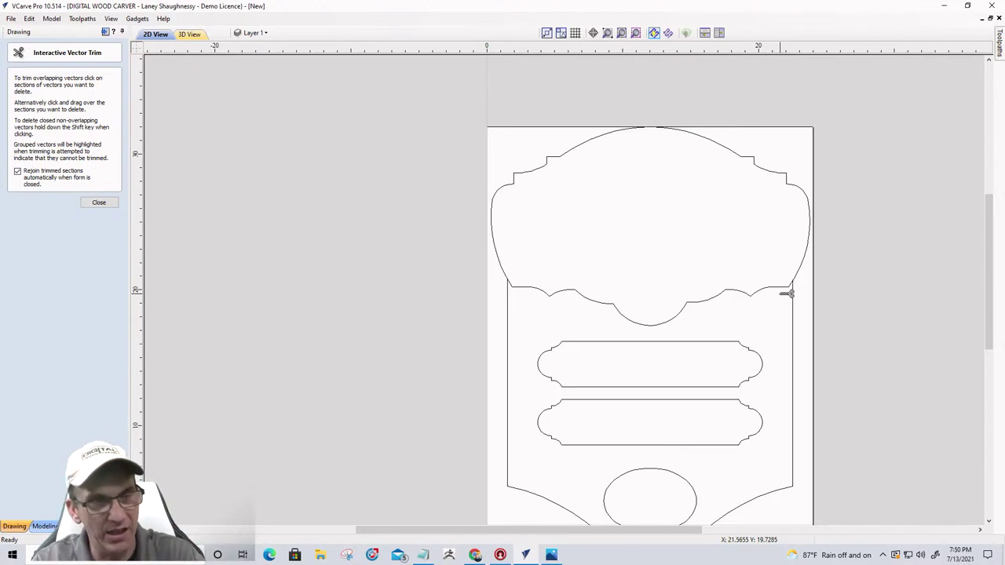
key(ctrl+z)
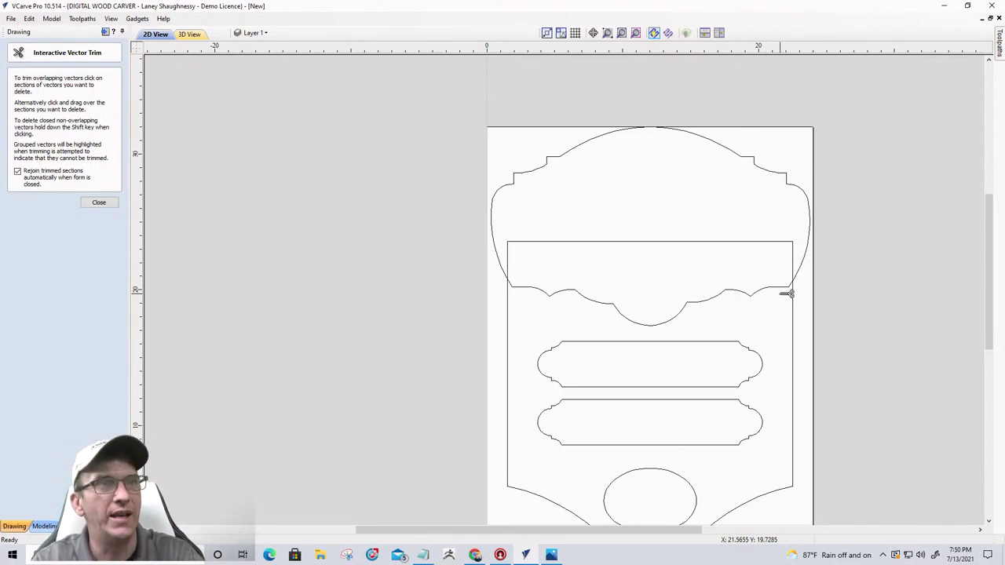
click(99, 202)
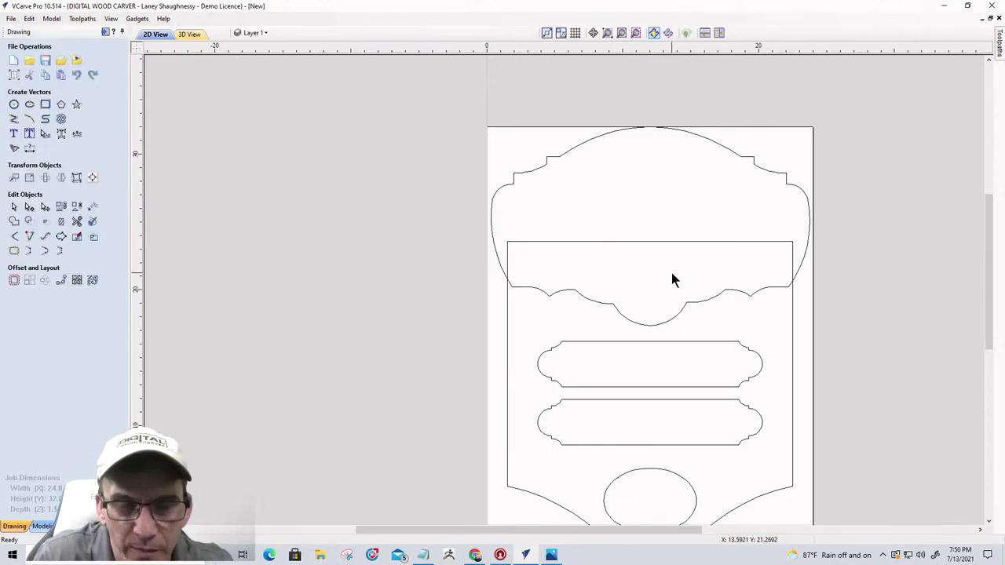
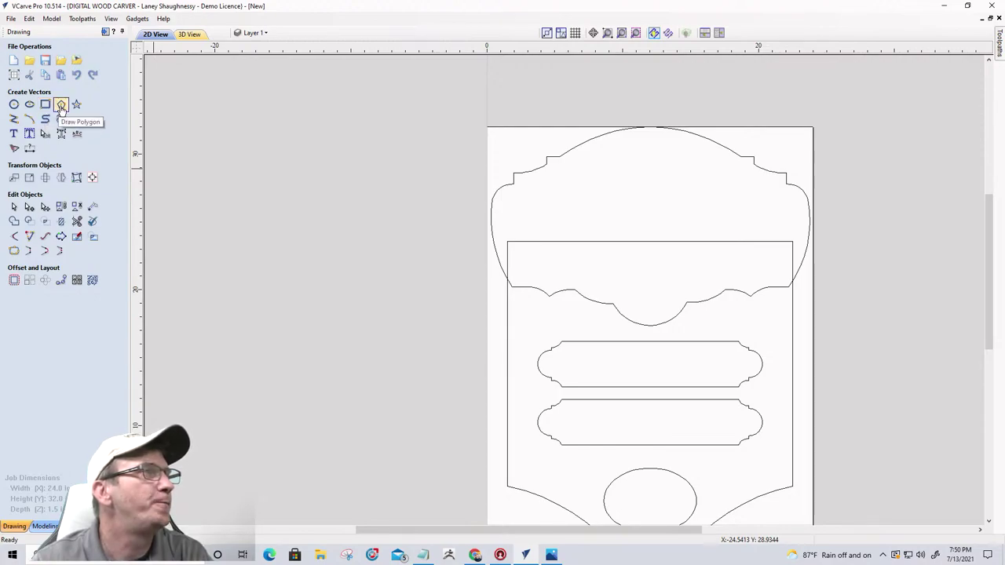
- Draw a 3-sided polygon of radius 2.5 centred at X12 near the arch top
click(61, 106)
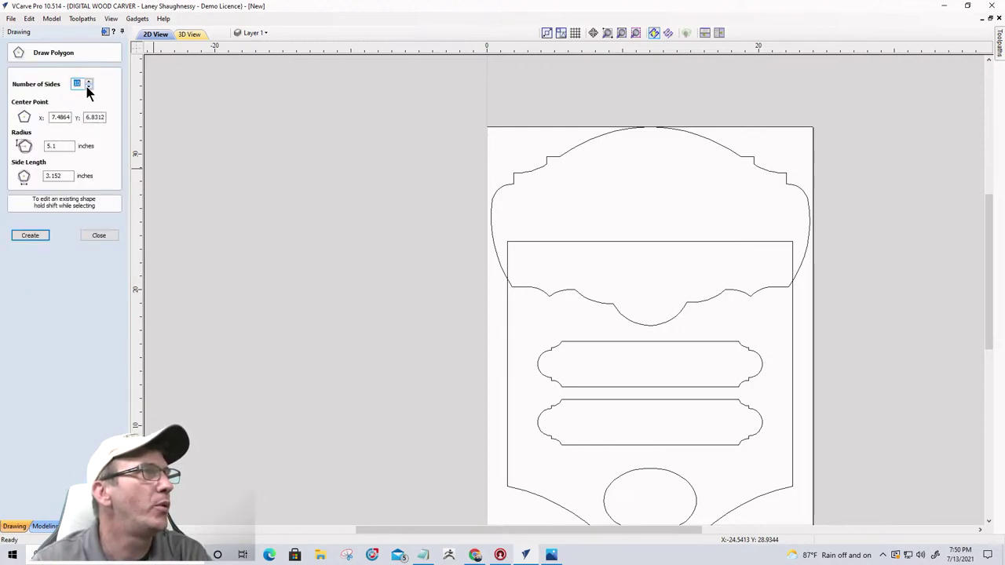
double_click(88, 86)
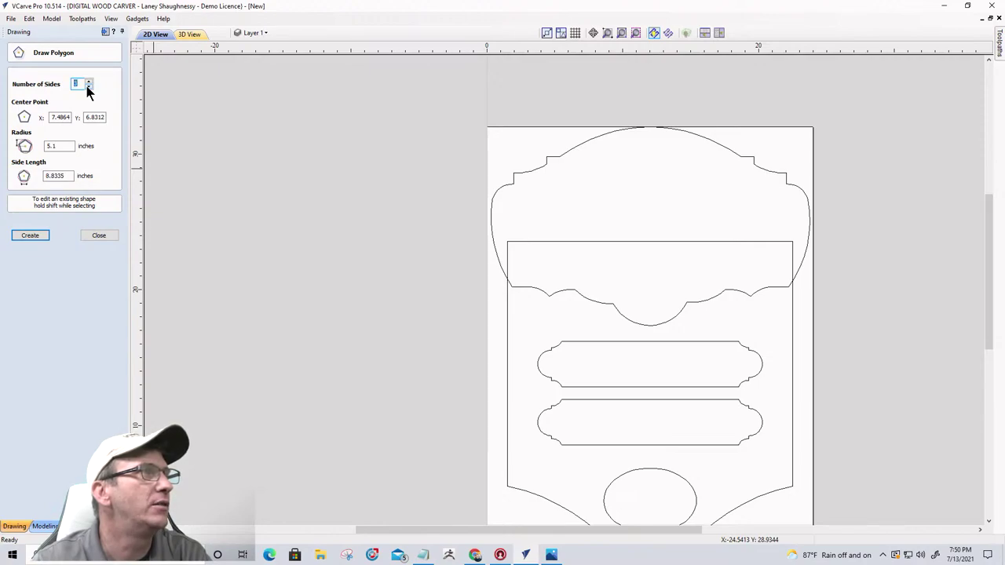
click(649, 162)
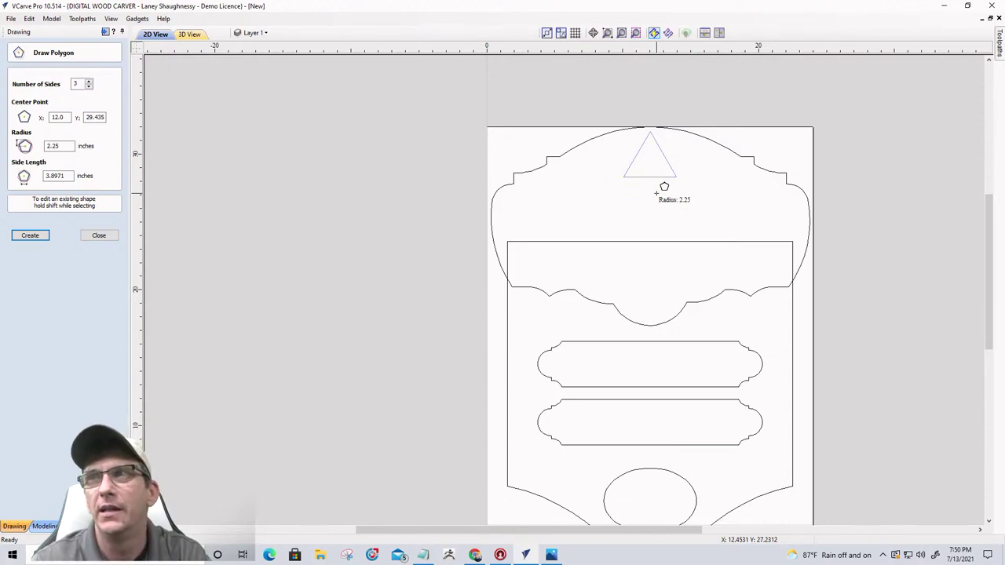
click(658, 194)
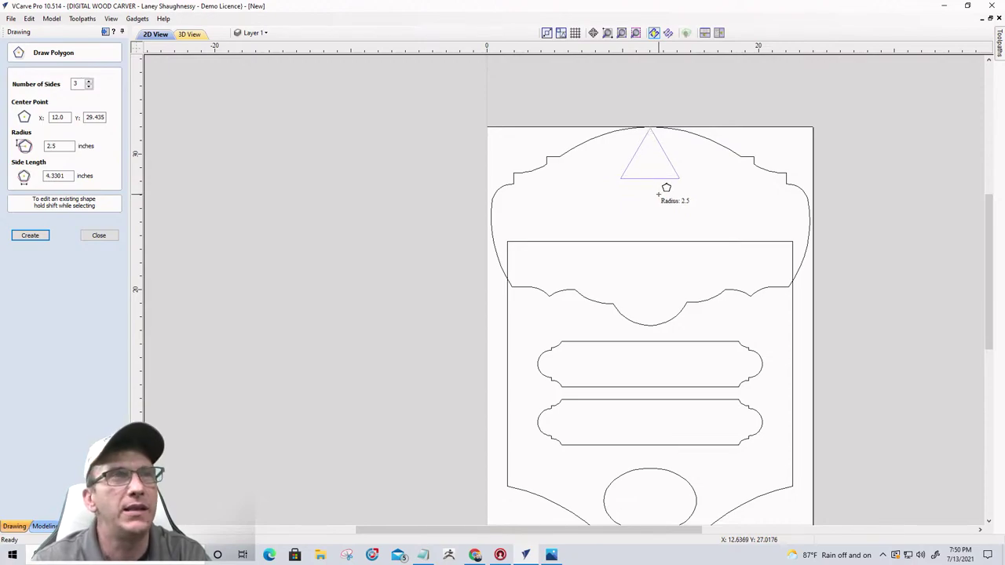
click(100, 236)
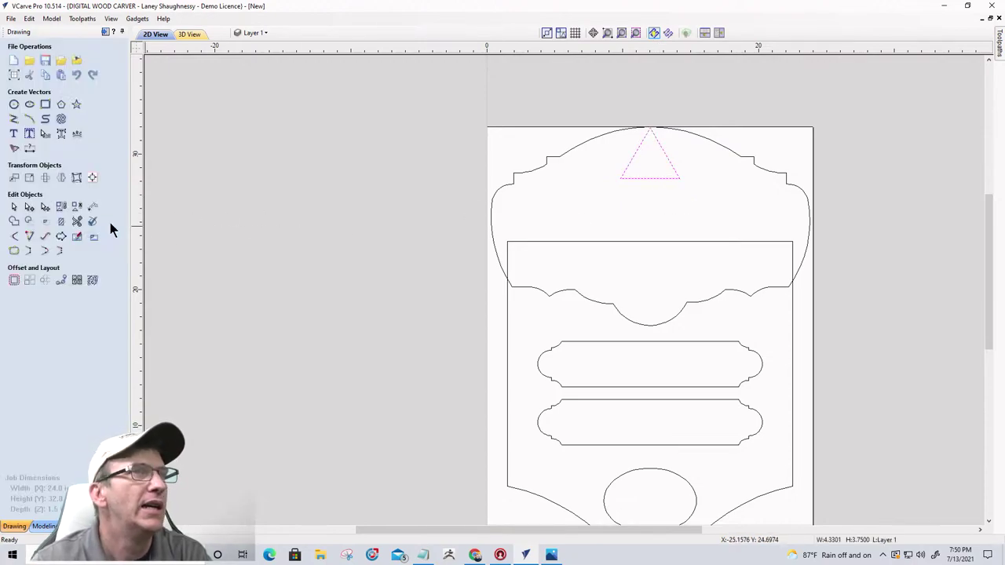
- Flip the triangle vertically without a mirrored copy and drag it lower along the centre guide
click(92, 178)
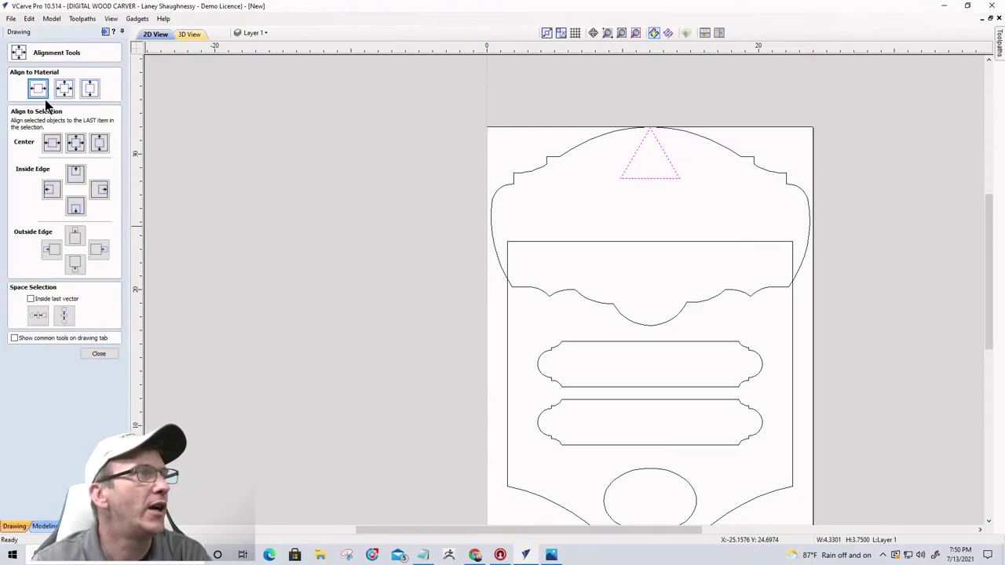
click(99, 354)
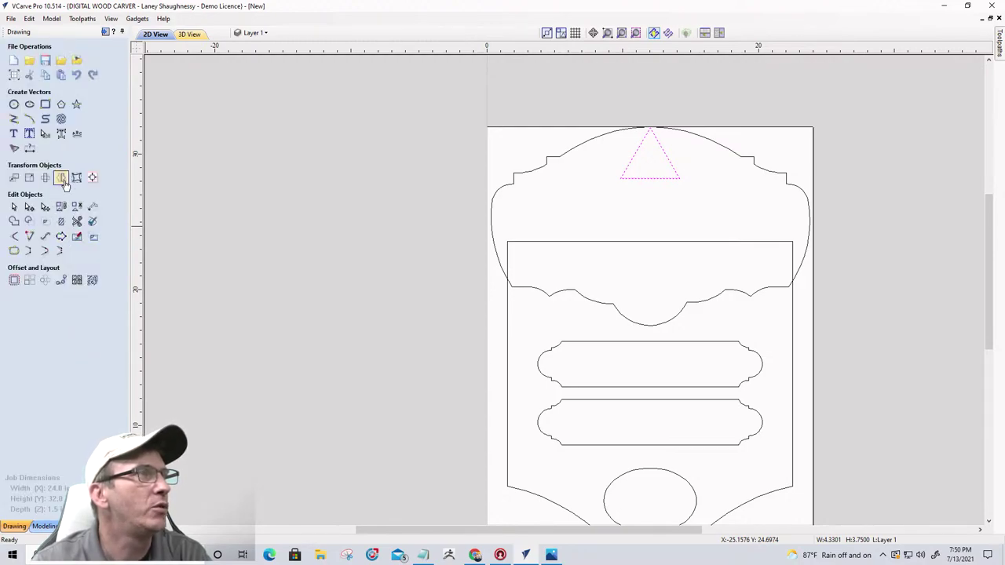
click(62, 178)
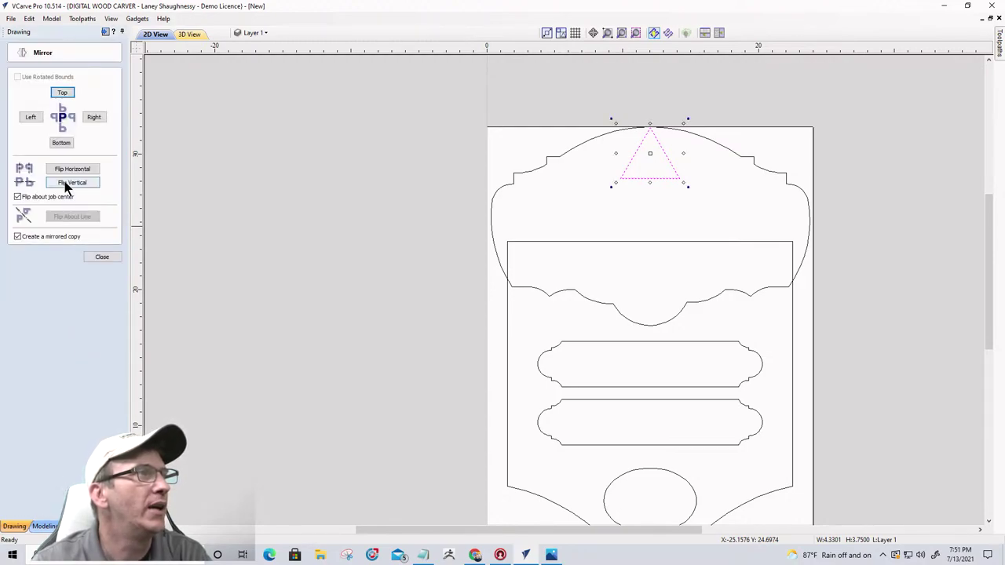
click(17, 237)
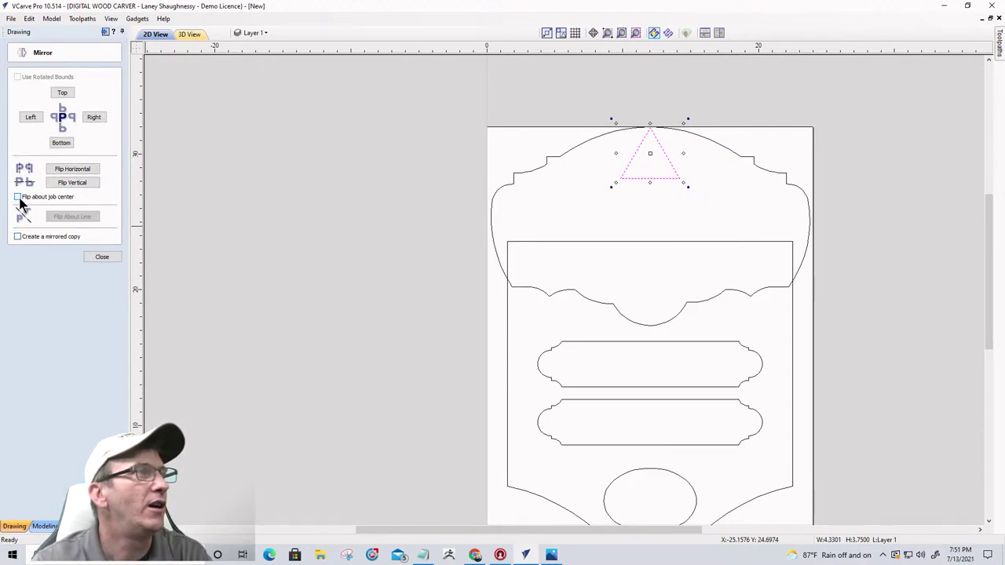
click(70, 183)
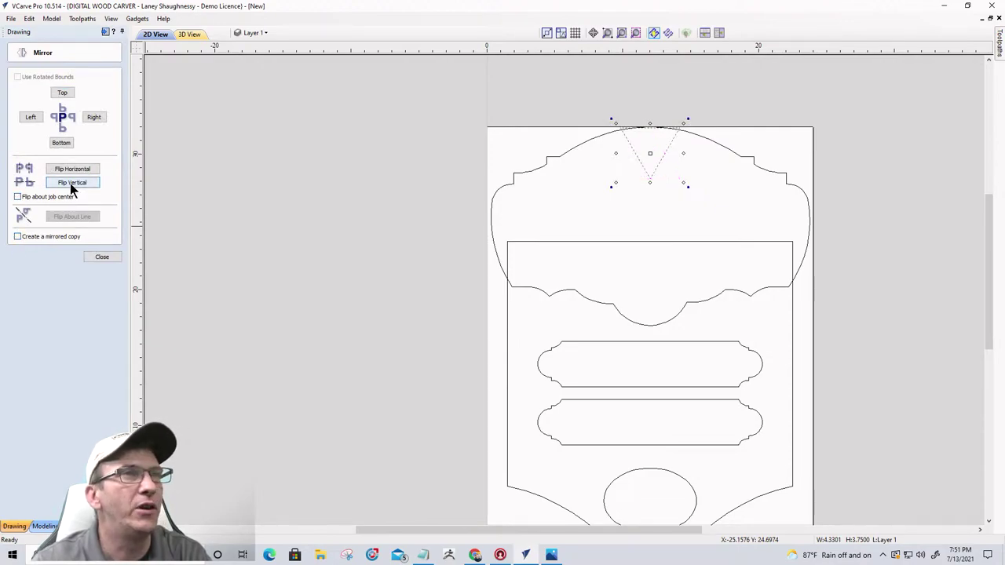
key(Escape)
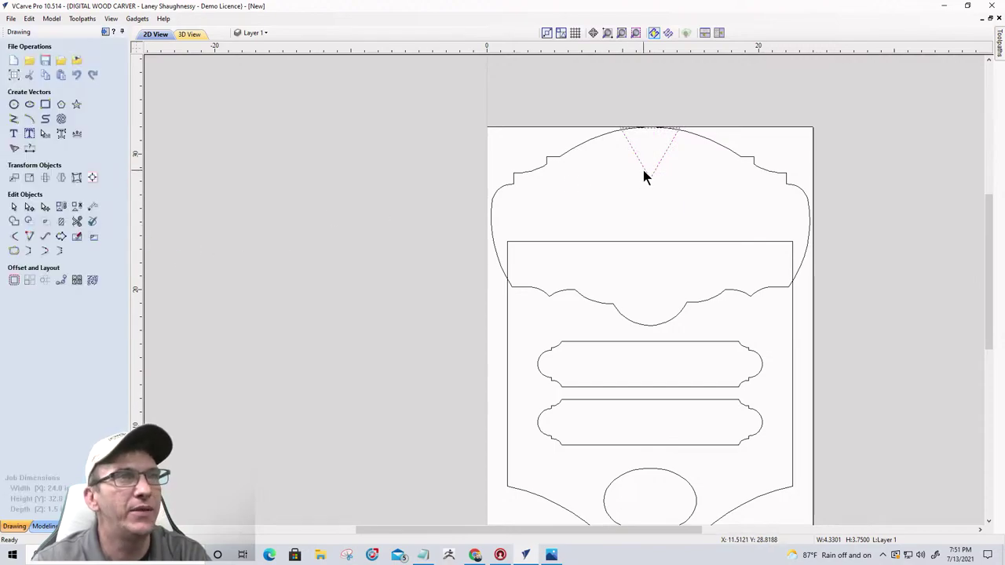
click(642, 166)
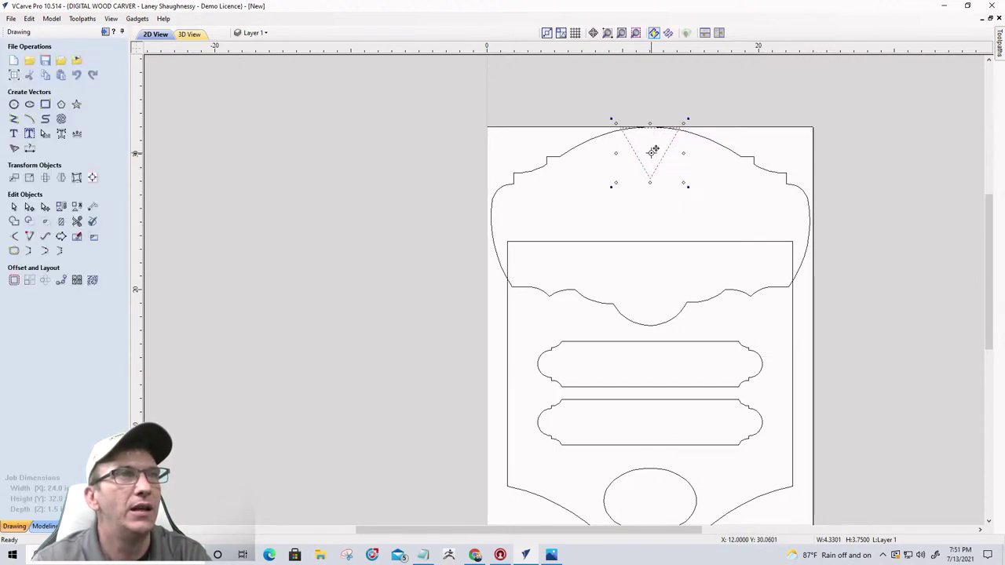
drag(652, 150, 651, 168)
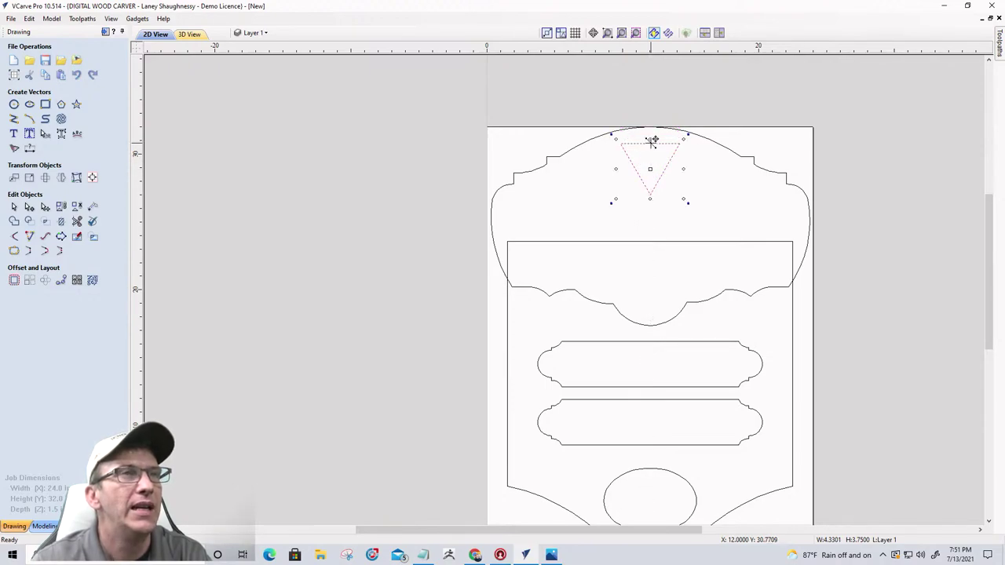
- Convert all of the triangle's corner nodes into smooth curves in node editing
scroll(651, 143, up, 3)
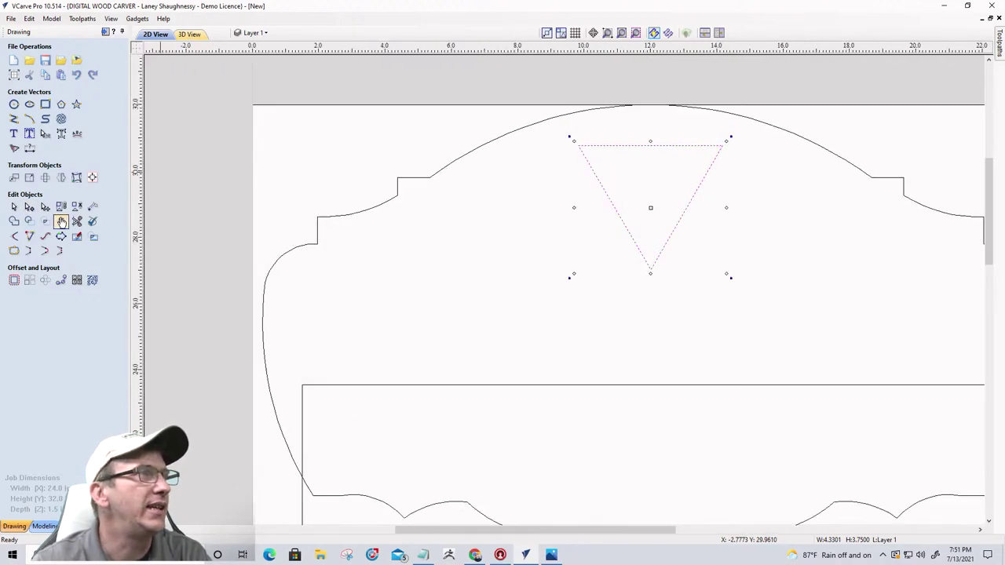
click(29, 208)
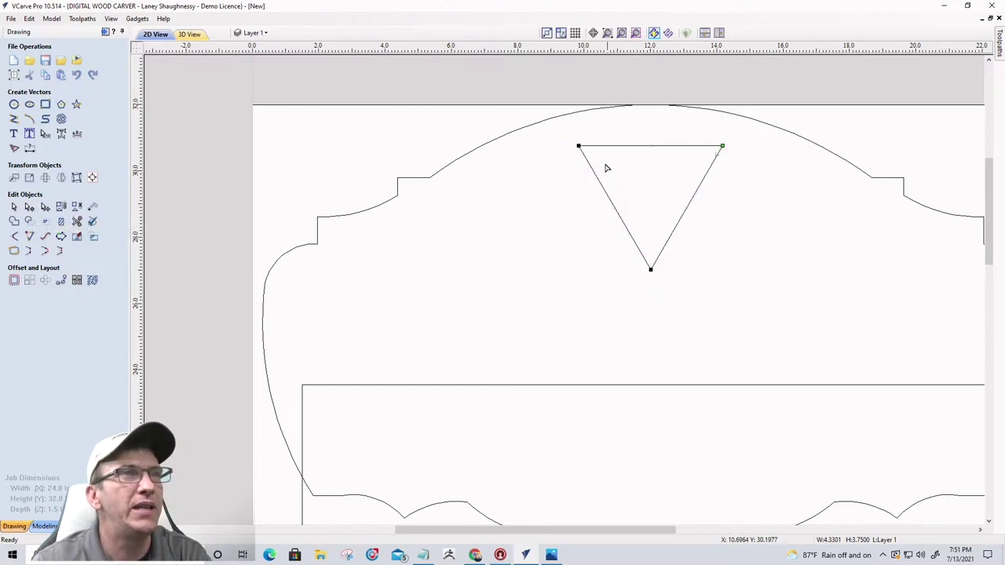
drag(554, 130, 752, 291)
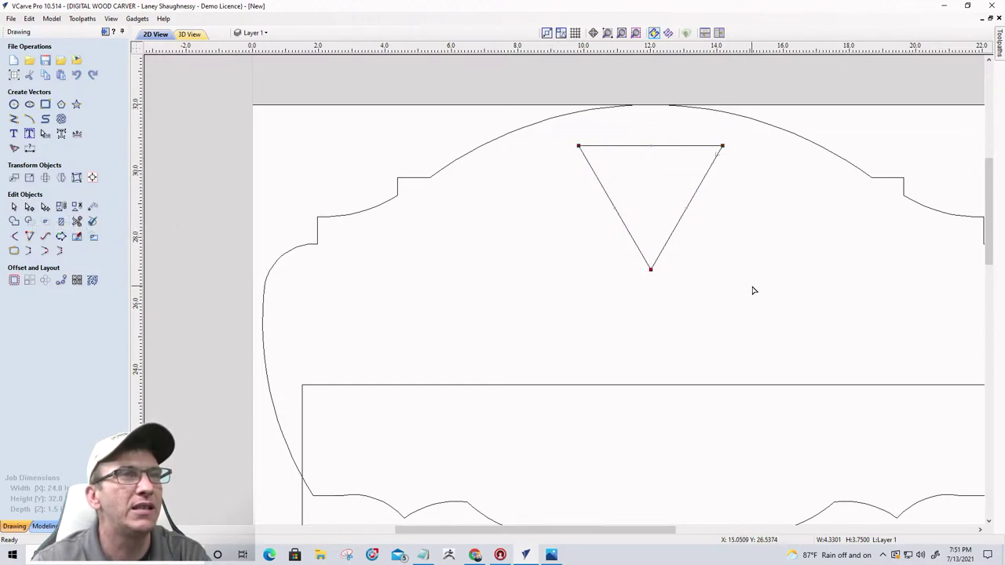
key(s)
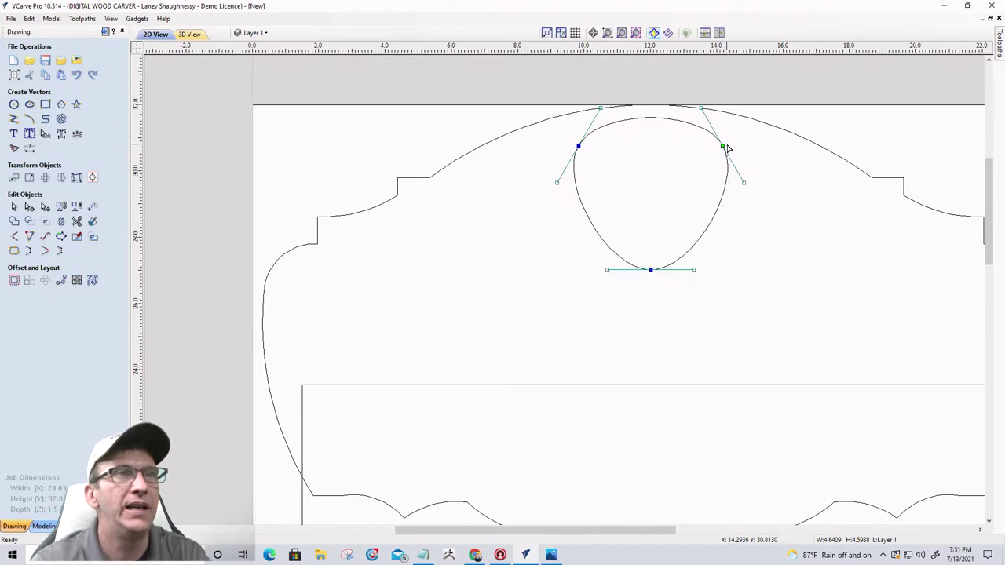
key(ctrl+z)
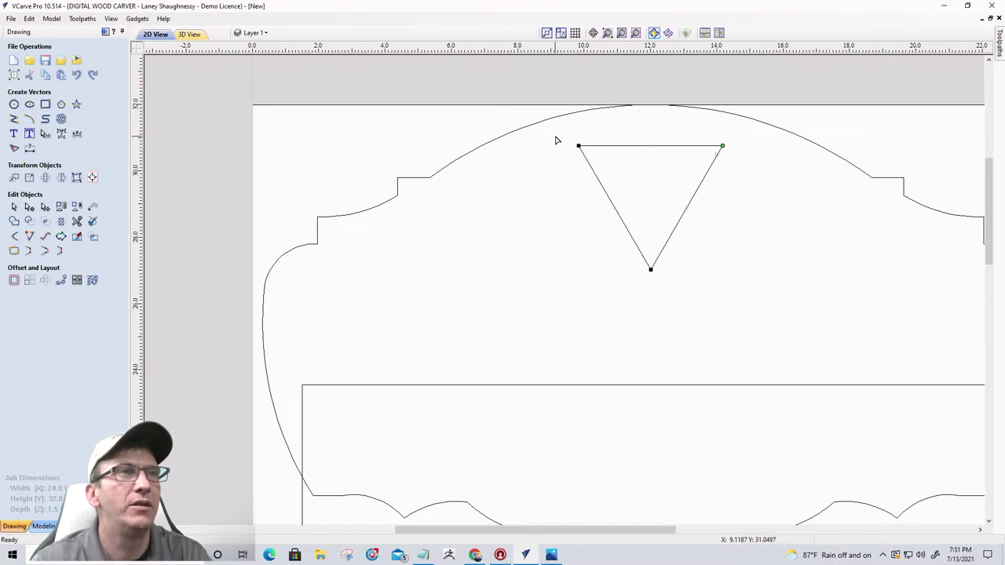
drag(556, 135, 752, 284)
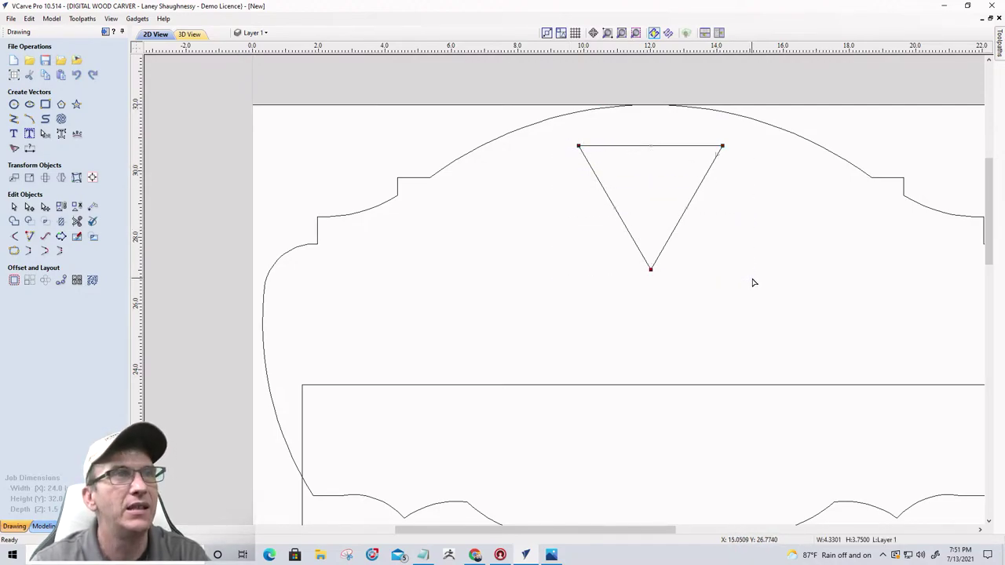
key(c)
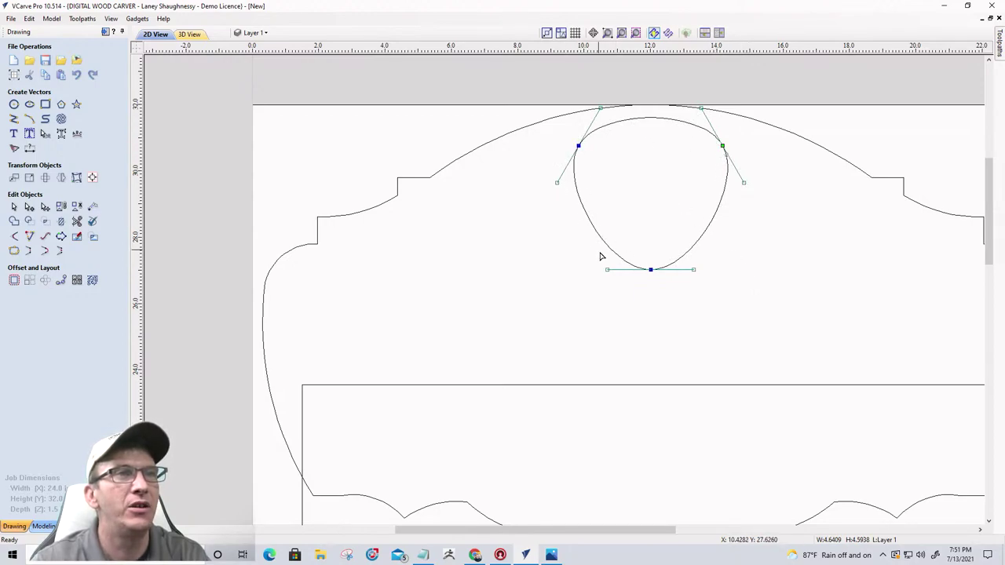
click(555, 291)
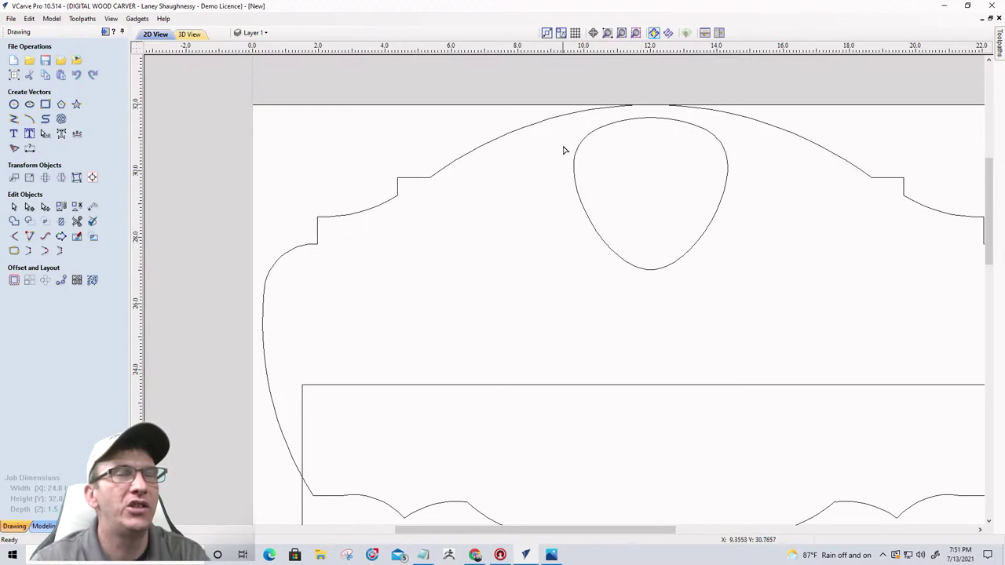
- Nudge the teardrop's bottom node slightly lower, then reselect the whole shape
click(661, 272)
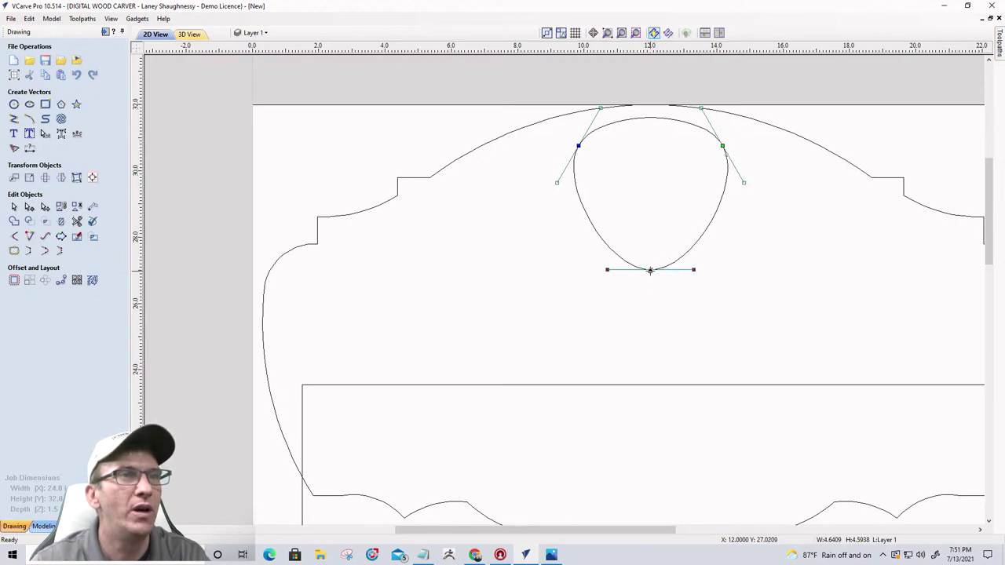
key(Down)
key(Down)
key(Down)
key(Down)
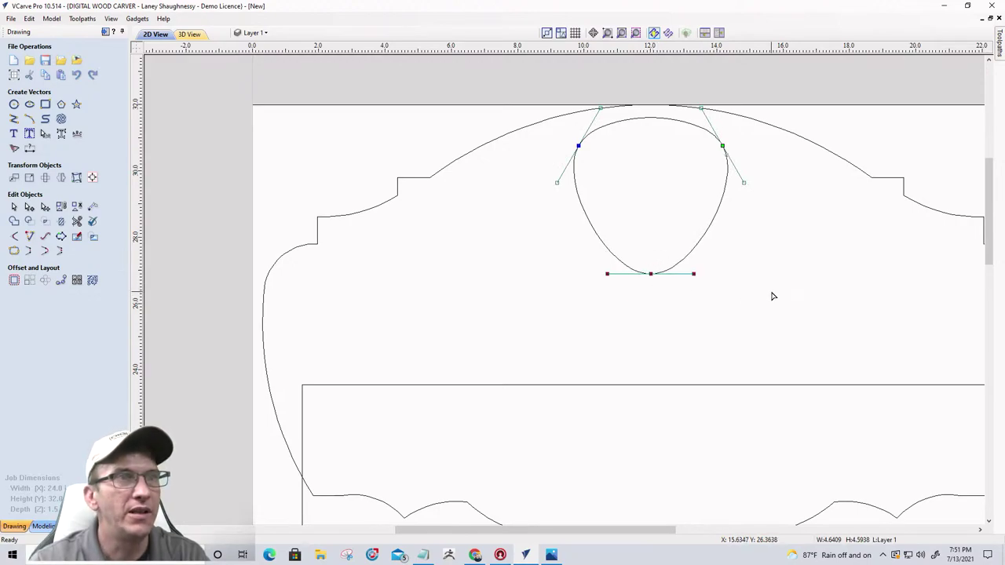
key(Up)
key(Up)
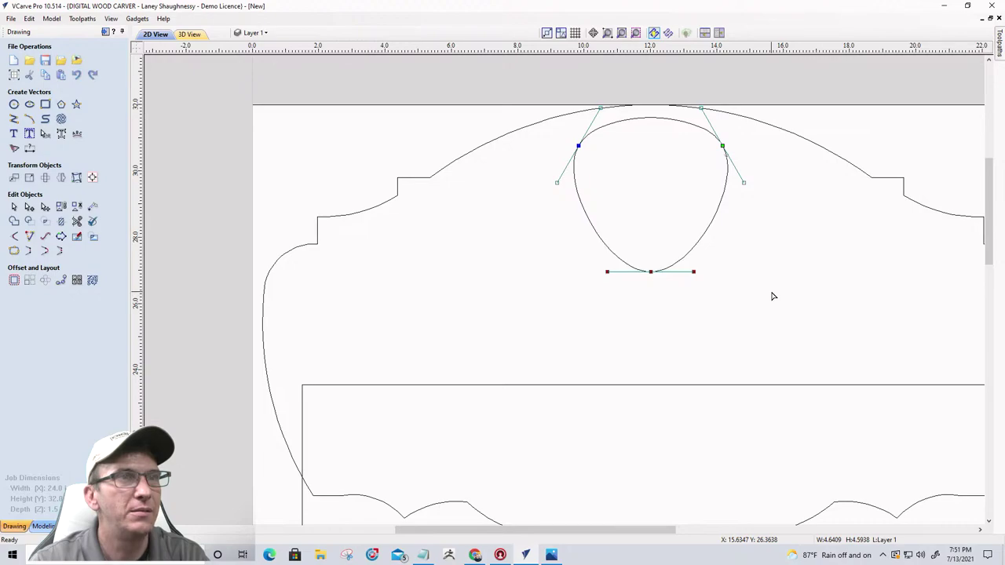
click(543, 213)
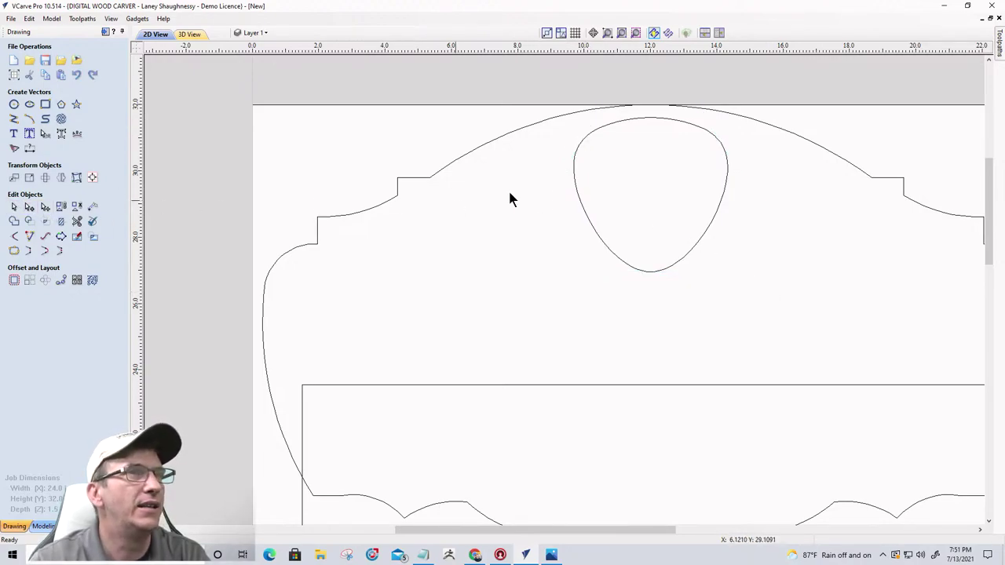
click(638, 124)
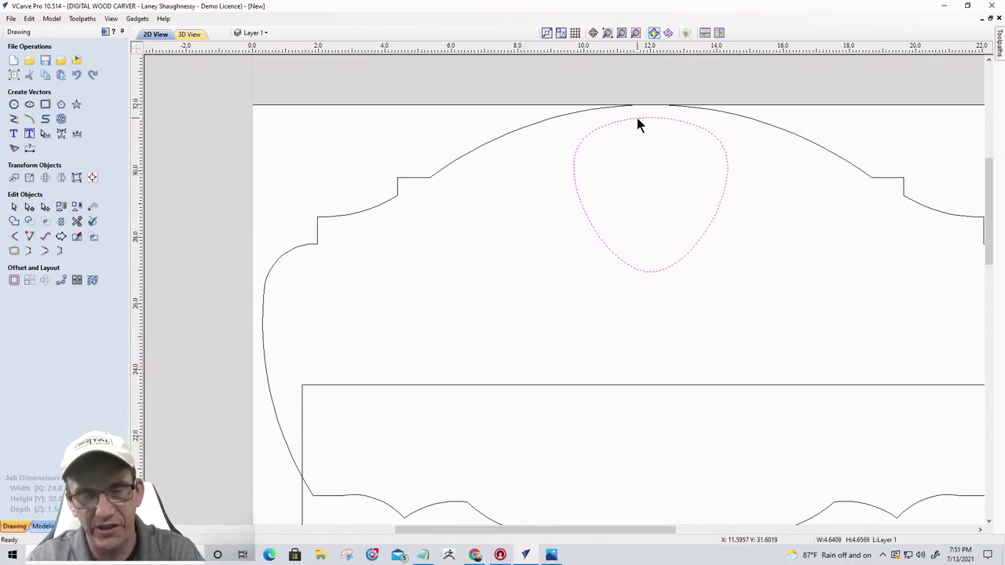
- Nudge the selected teardrop lower with the down arrow key and view the whole design
key(Down)
key(Down)
key(Down)
key(Down)
key(Down)
key(Down)
key(Down)
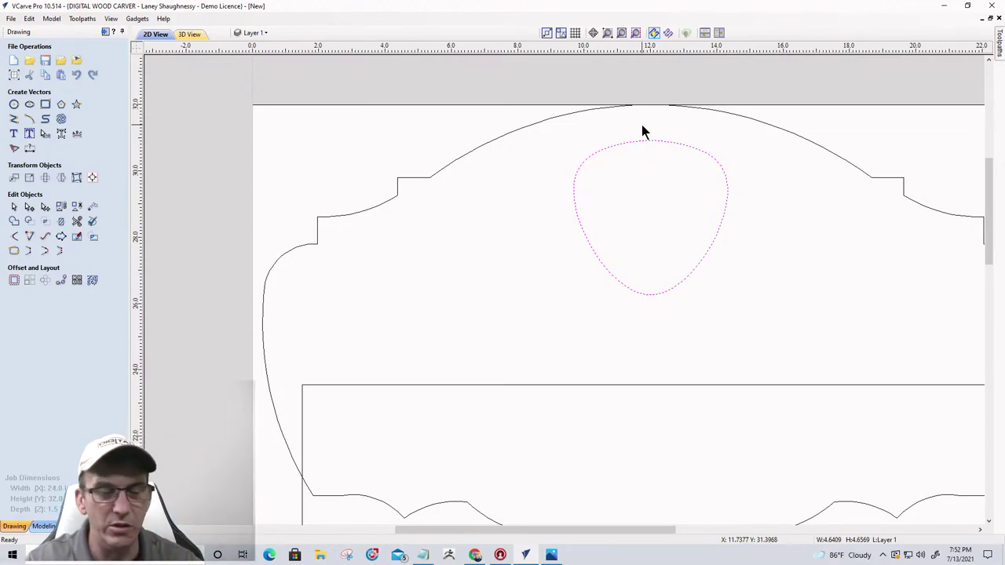
scroll(605, 208, down, 3)
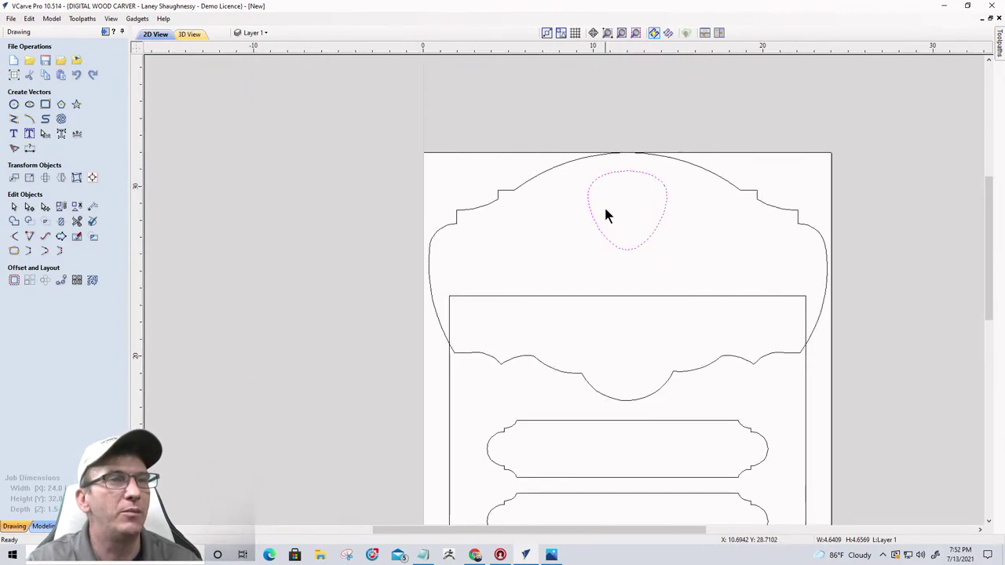
scroll(604, 205, down, 2)
scroll(595, 230, up, 1)
scroll(595, 230, up, 3)
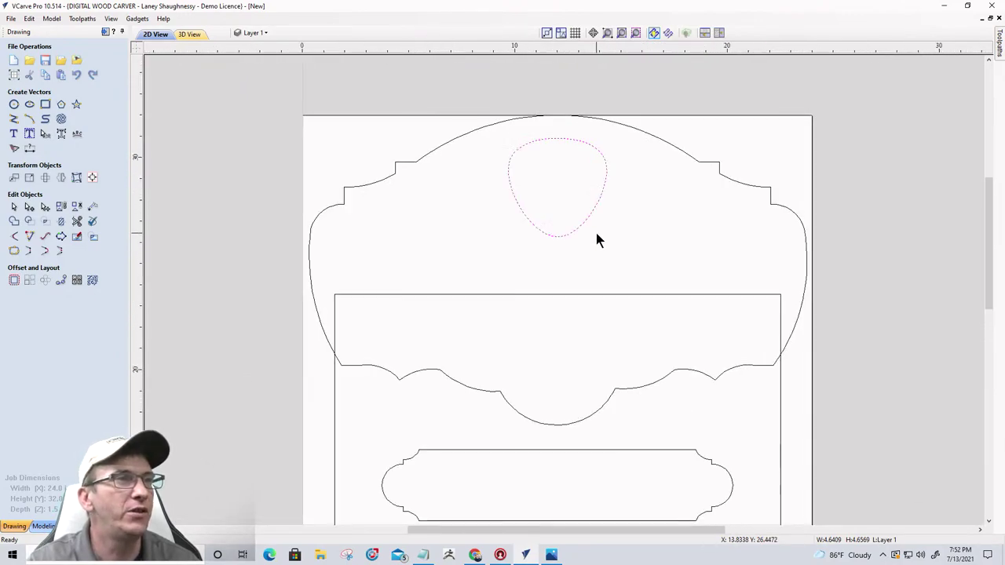
- Draw a 15.5 × 2.1 inch rectangle below the teardrop
click(46, 105)
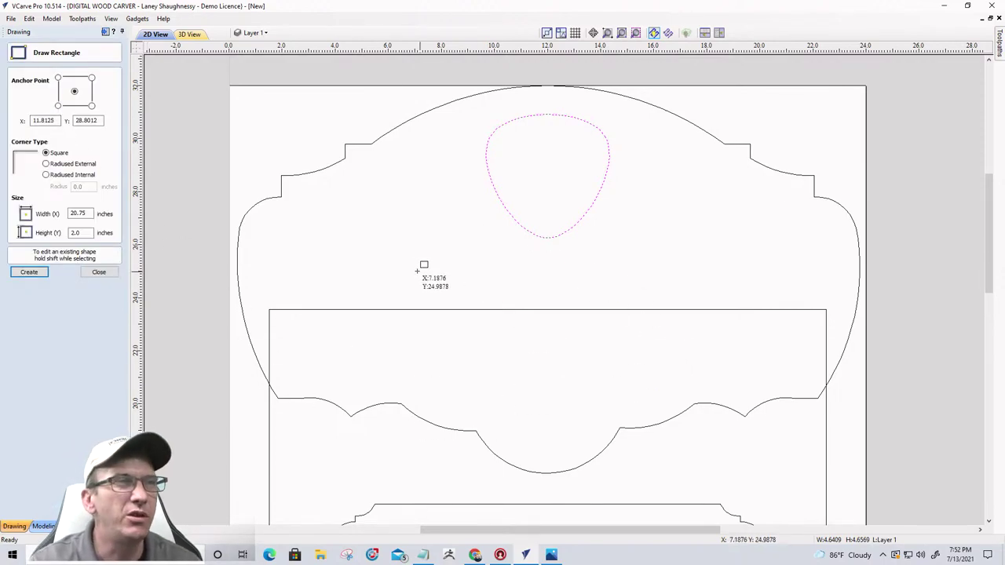
drag(358, 272, 770, 326)
click(96, 274)
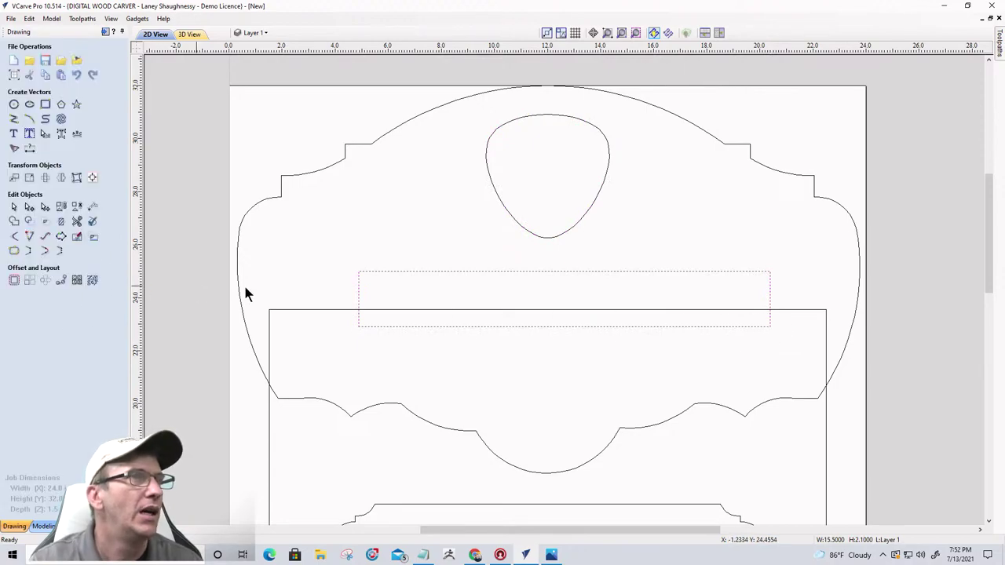
- Centre the teardrop and rectangle horizontally on the material and show the guidelines
click(519, 118)
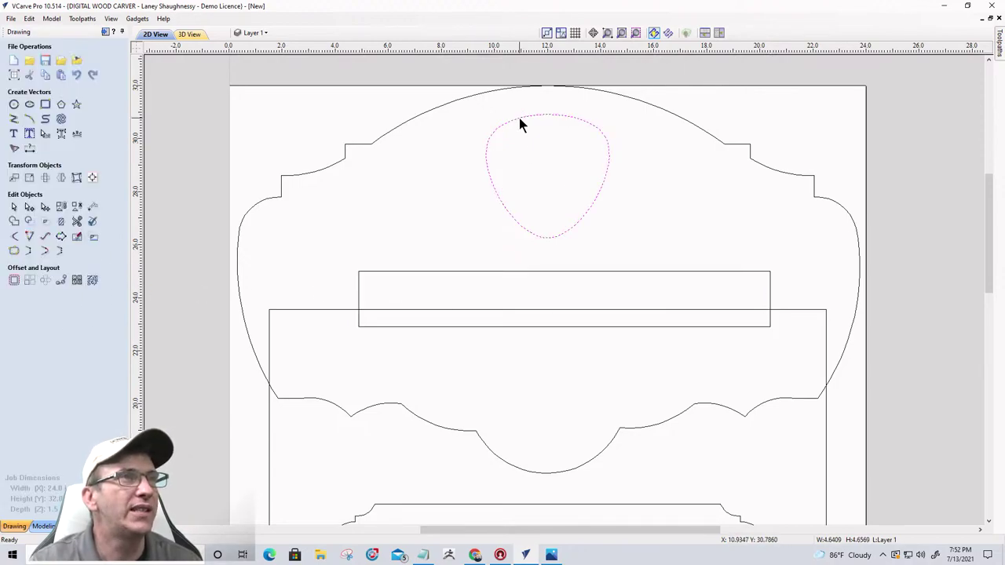
click(92, 177)
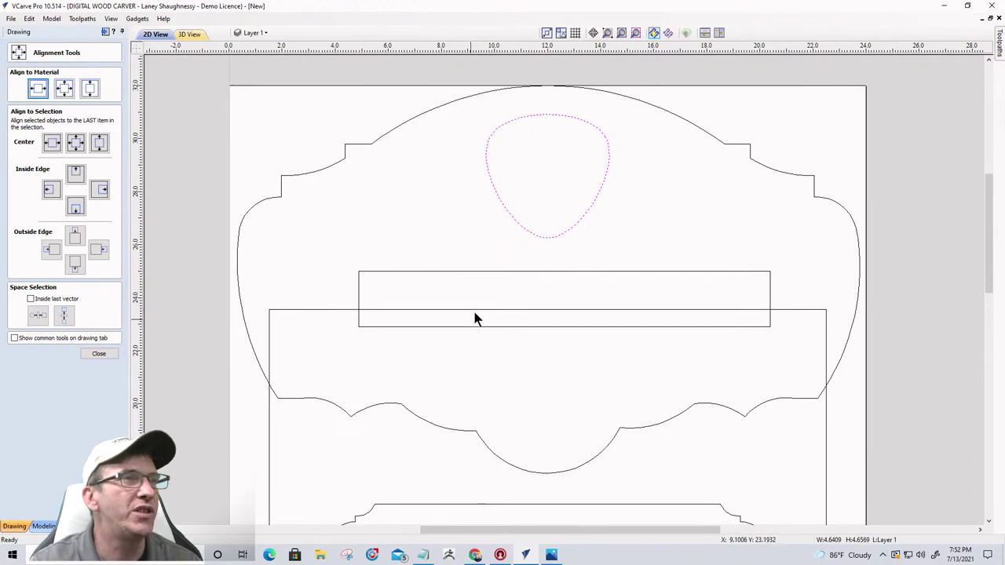
shift+click(467, 271)
click(38, 89)
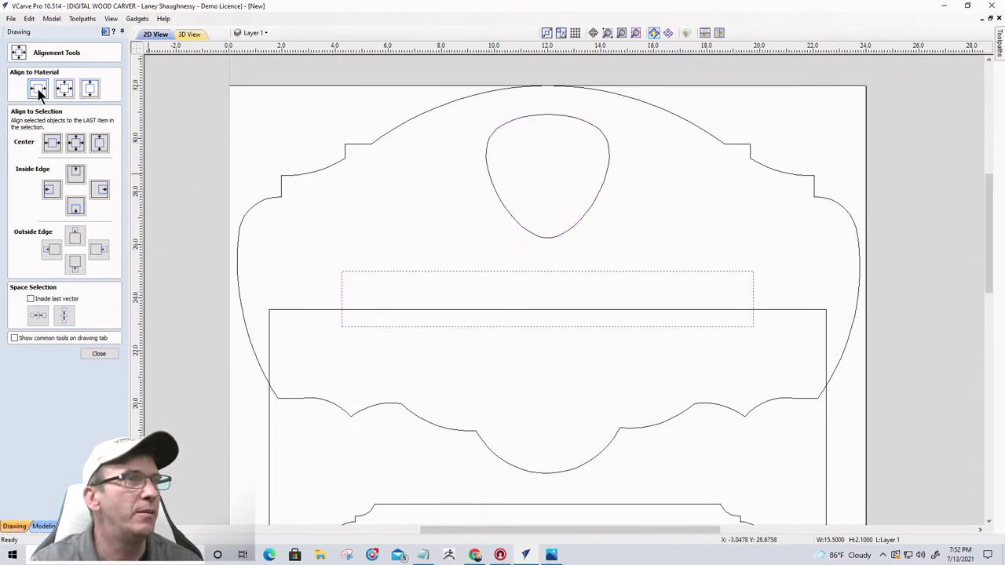
click(99, 354)
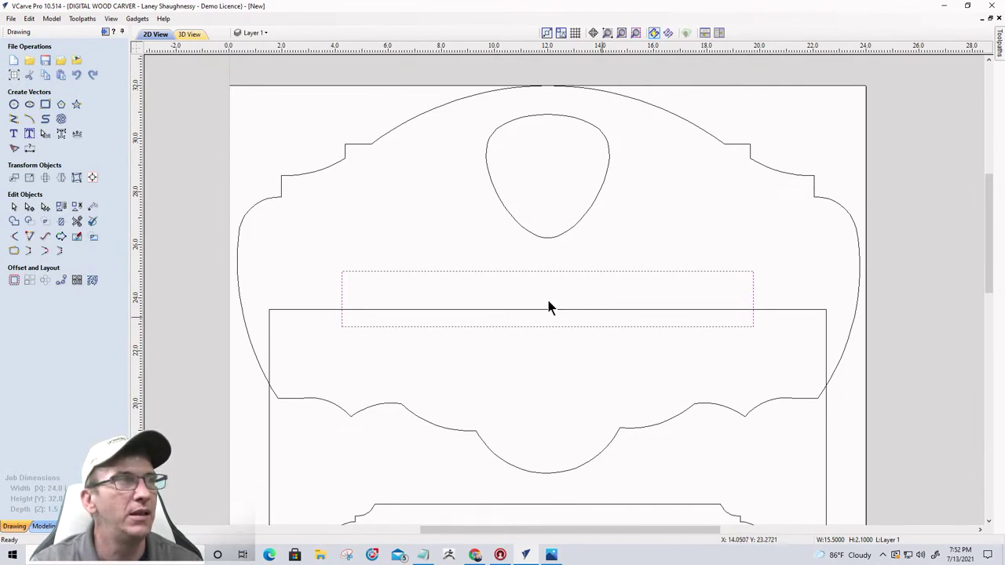
click(139, 45)
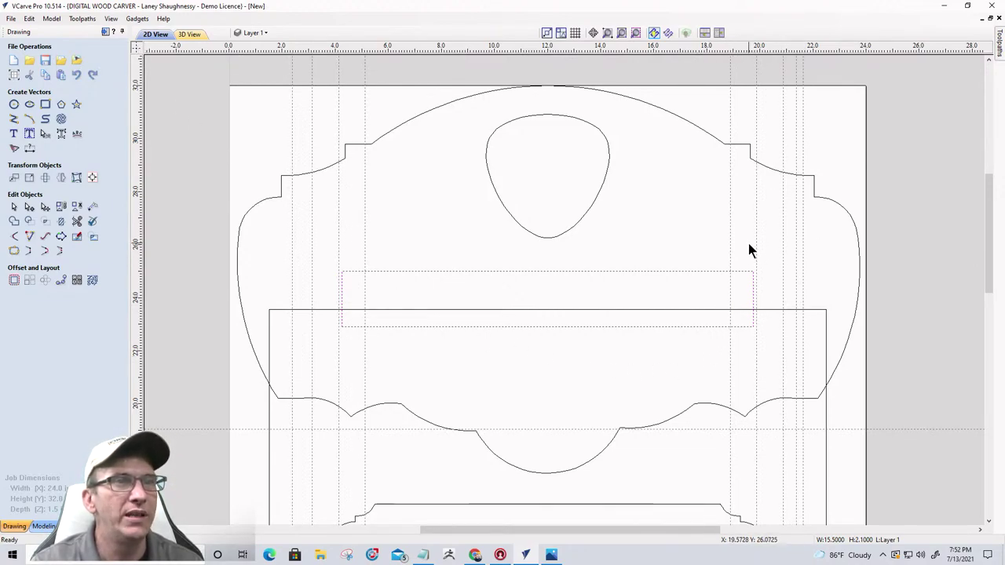
- Insert a new node near the right end of the rectangle's bottom edge
scroll(745, 251, up, 3)
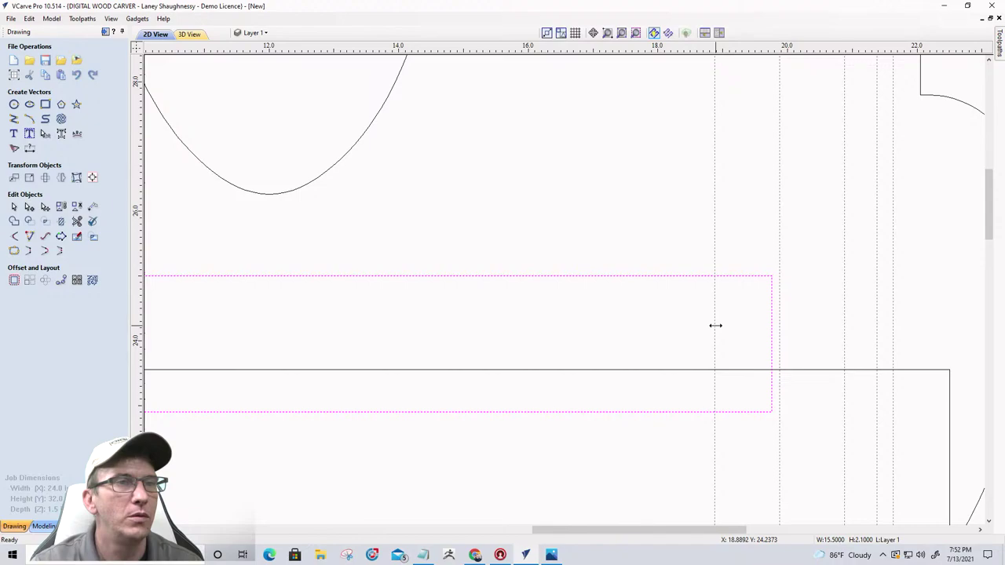
scroll(715, 325, down, 3)
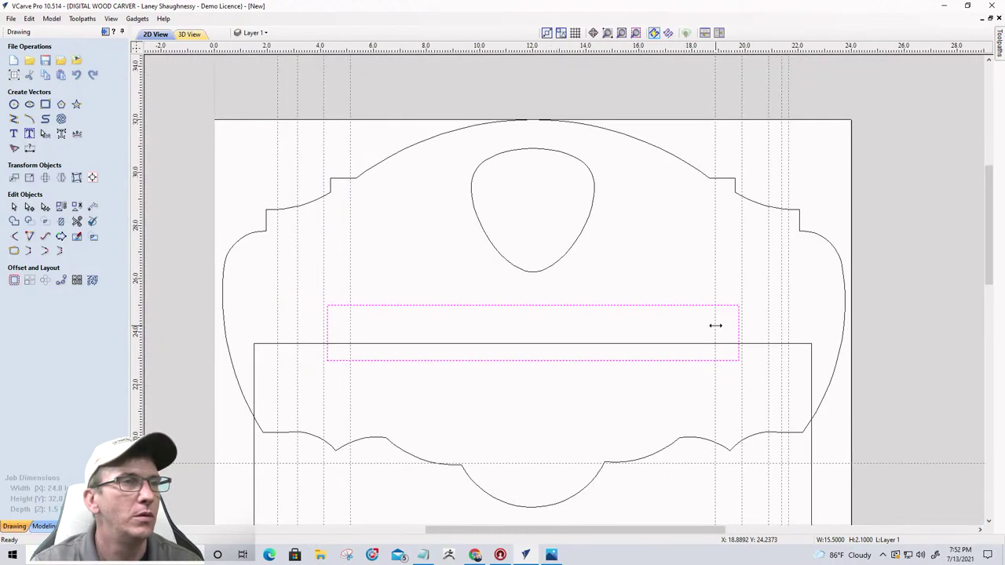
scroll(714, 360, up, 3)
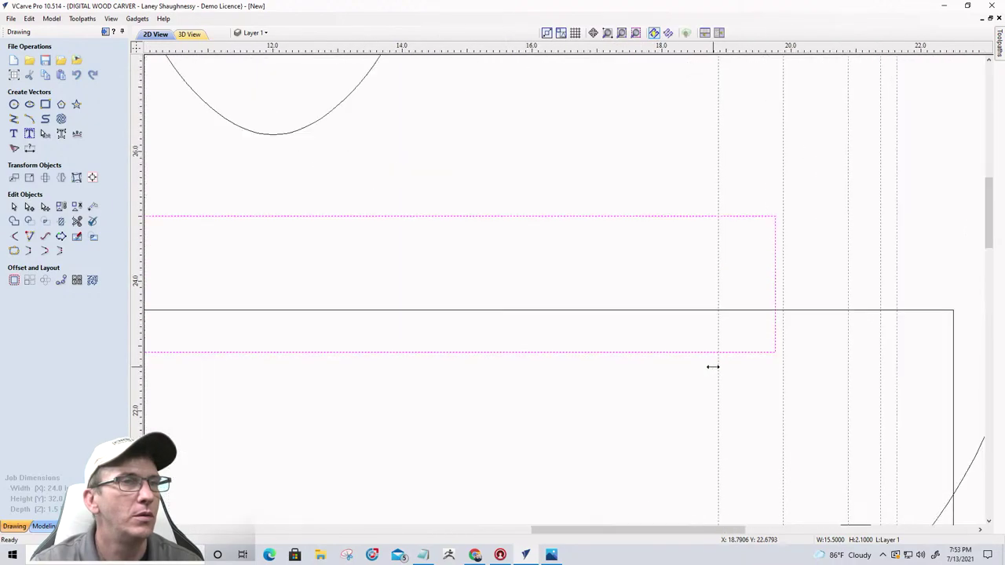
click(29, 206)
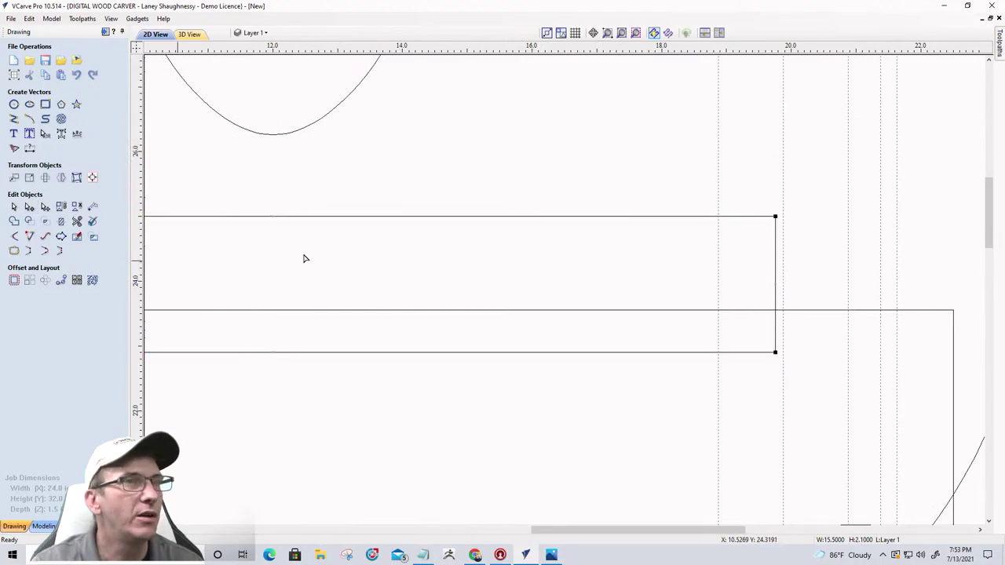
scroll(711, 315, up, 3)
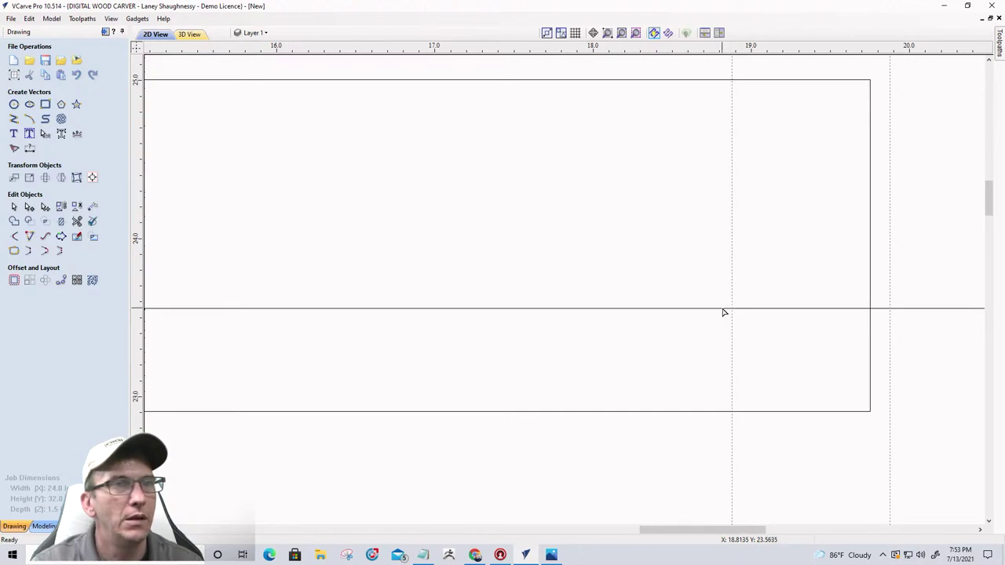
right_click(718, 311)
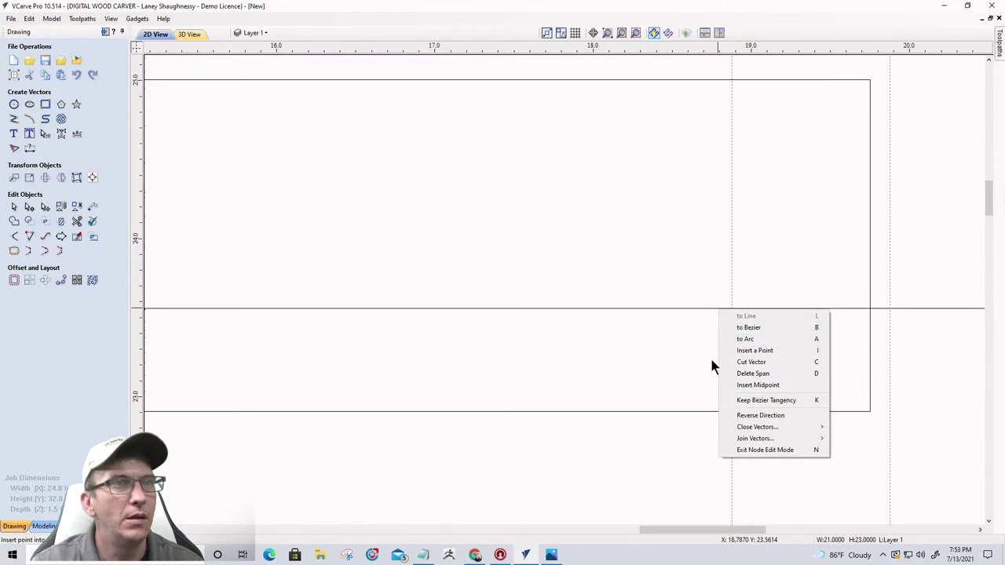
click(684, 413)
scroll(751, 341, down, 3)
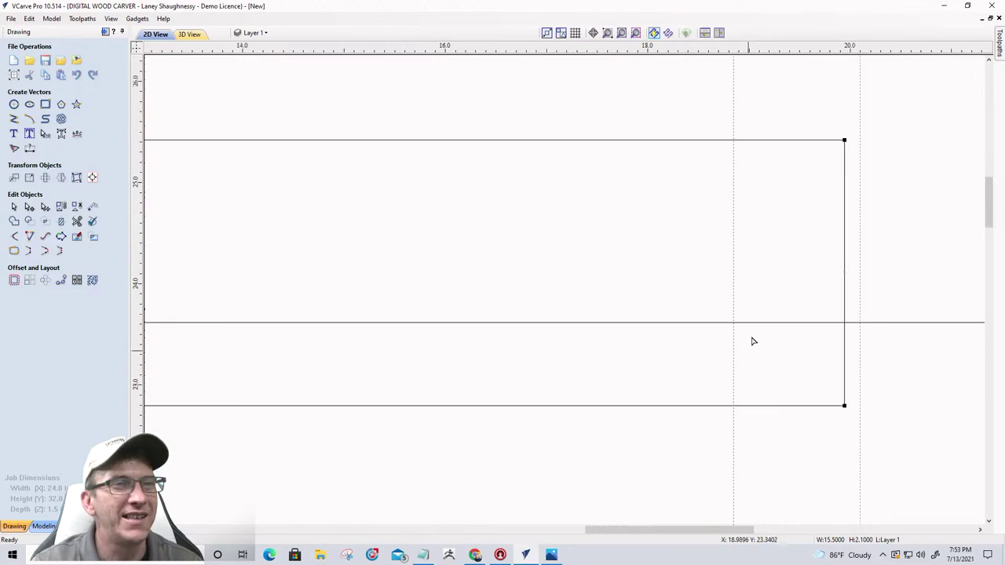
scroll(726, 401, up, 5)
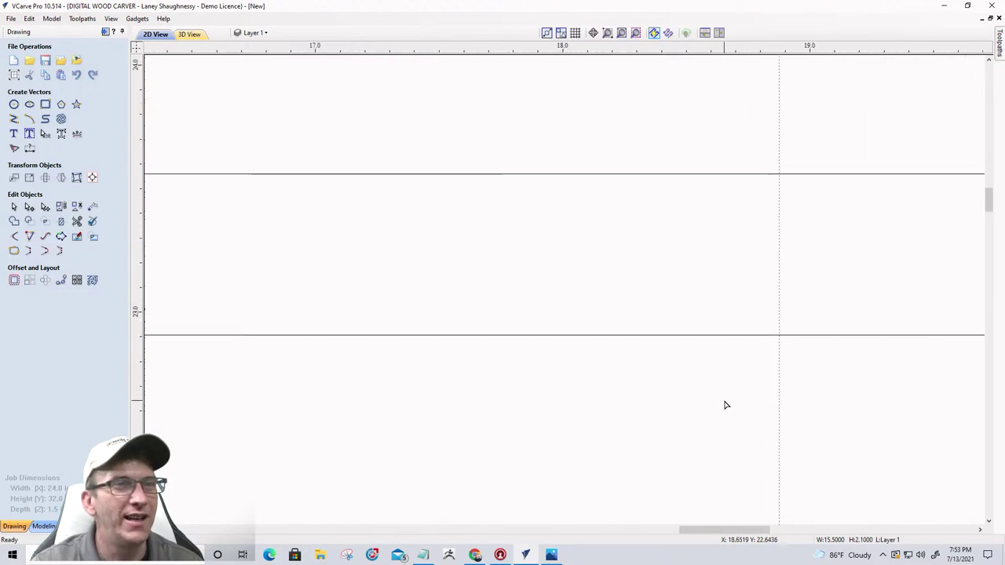
right_click(766, 336)
click(773, 378)
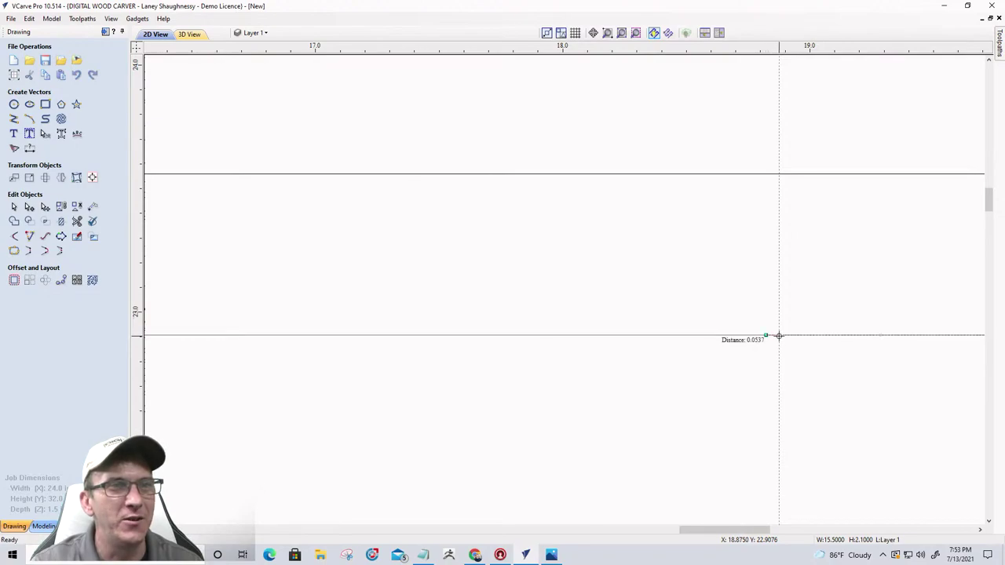
- Insert a node near the bottom edge's left end and snap it onto the vertical guideline
scroll(864, 369, down, 3)
scroll(864, 369, down, 4)
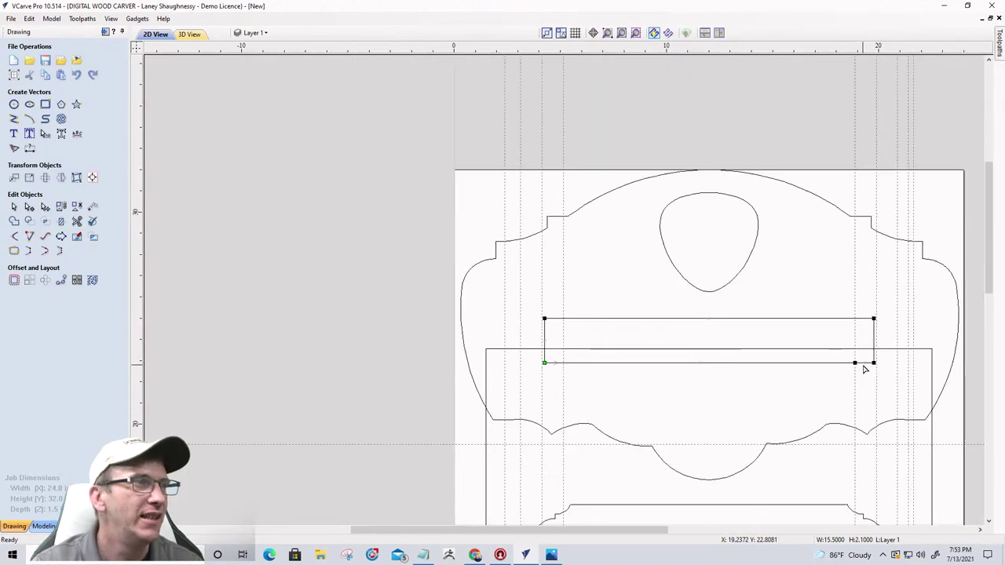
scroll(556, 350, up, 4)
scroll(516, 327, up, 3)
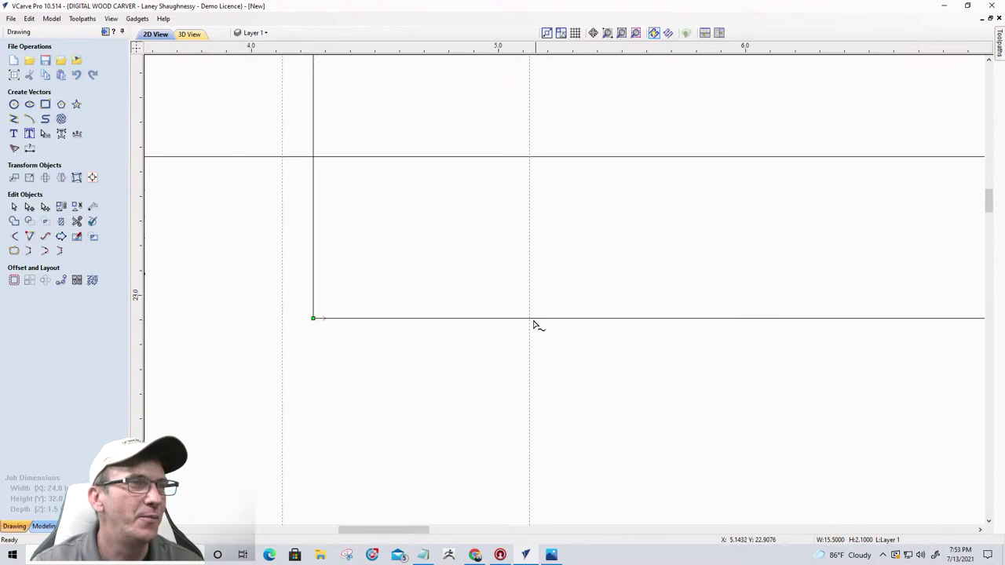
right_click(529, 318)
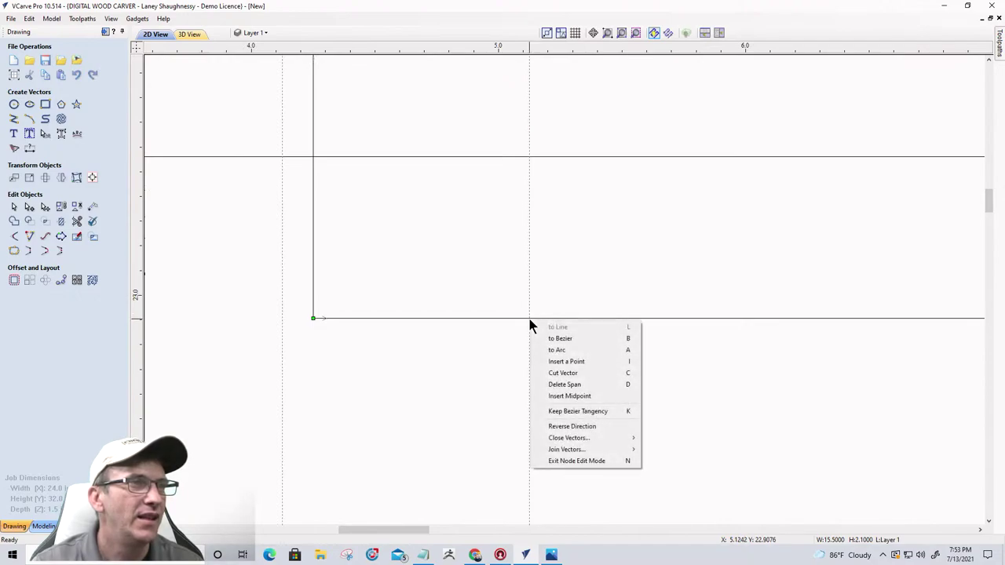
click(543, 361)
scroll(526, 331, up, 5)
scroll(527, 332, up, 6)
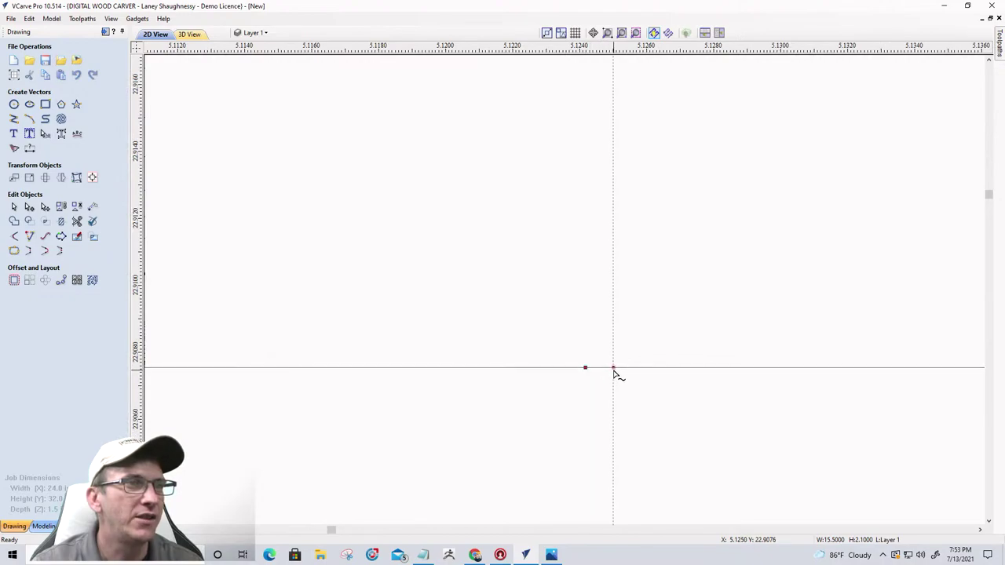
mouse_move(613, 373)
mouse_down()
mouse_move(612, 361)
mouse_move(613, 380)
mouse_up()
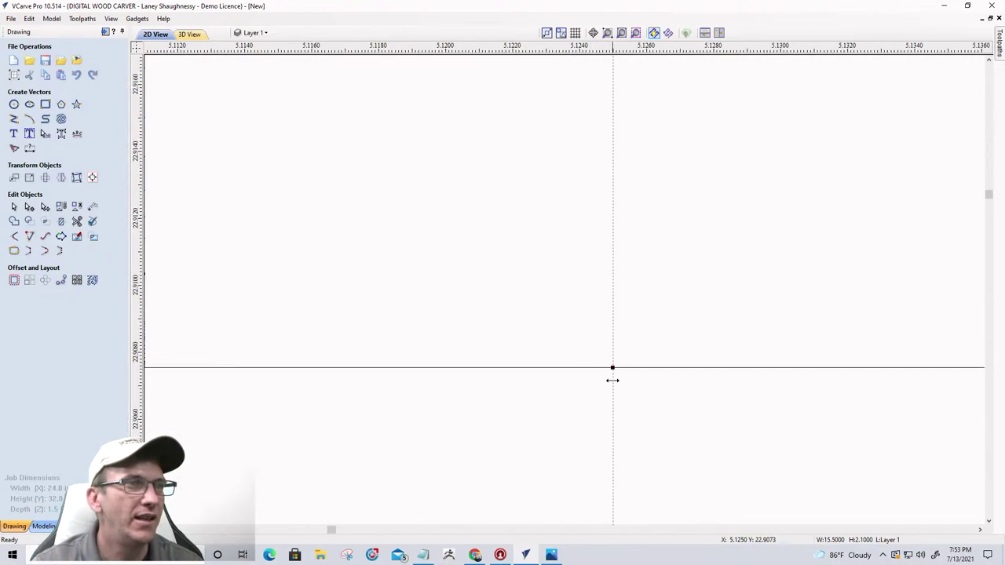
scroll(520, 334, down, 10)
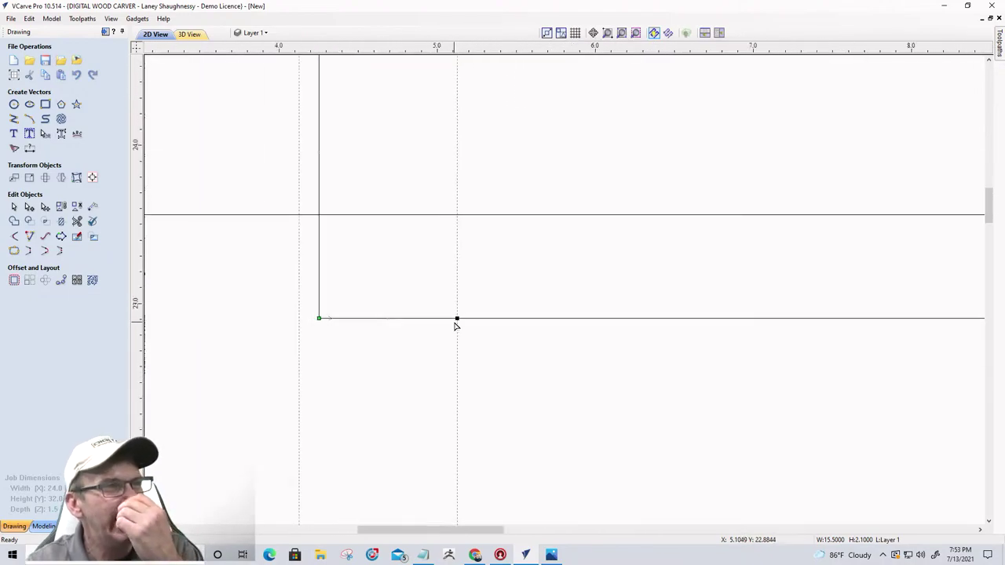
scroll(456, 323, down, 4)
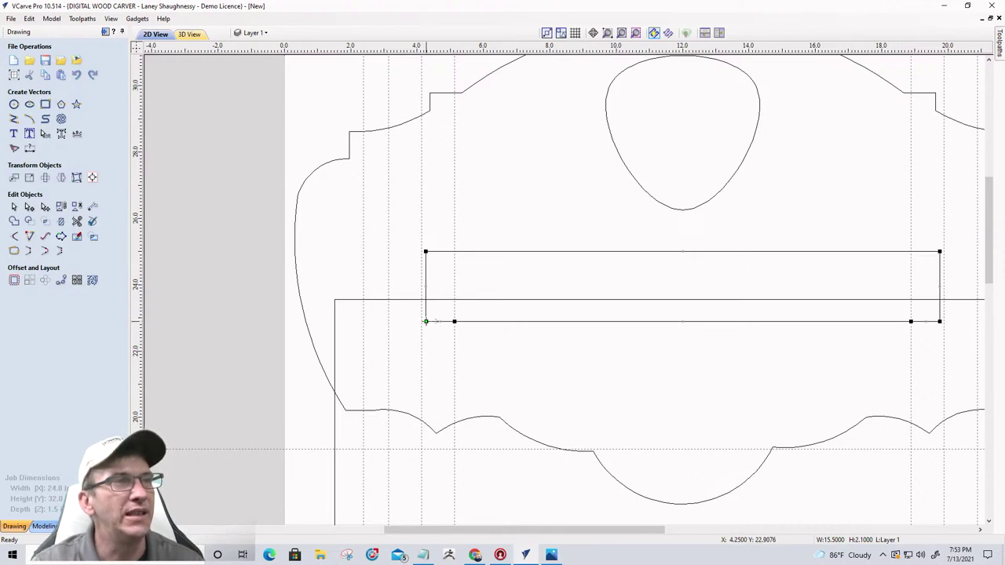
- Delete both lower corner nodes and bow the right slanted edge into an arc
right_click(426, 321)
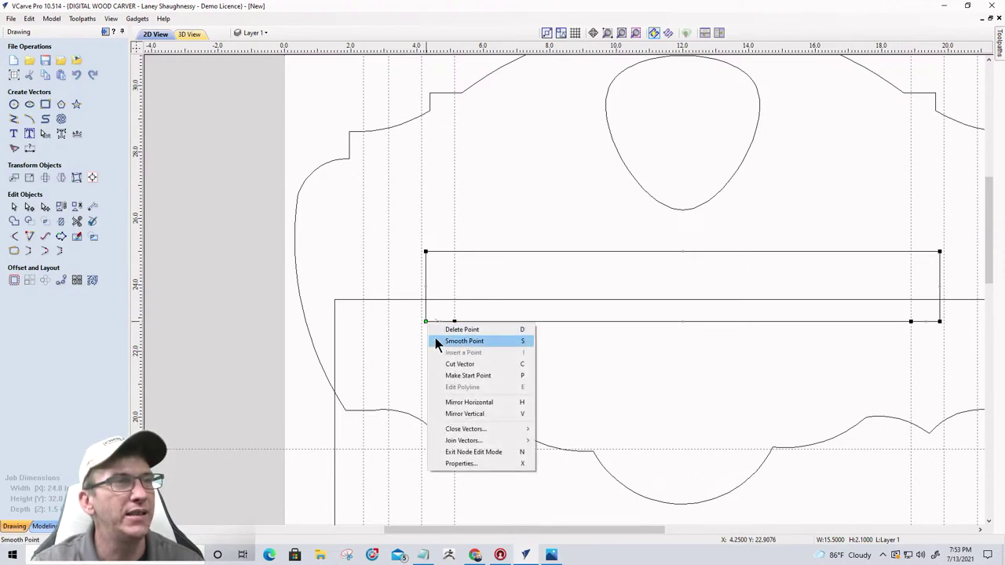
click(440, 330)
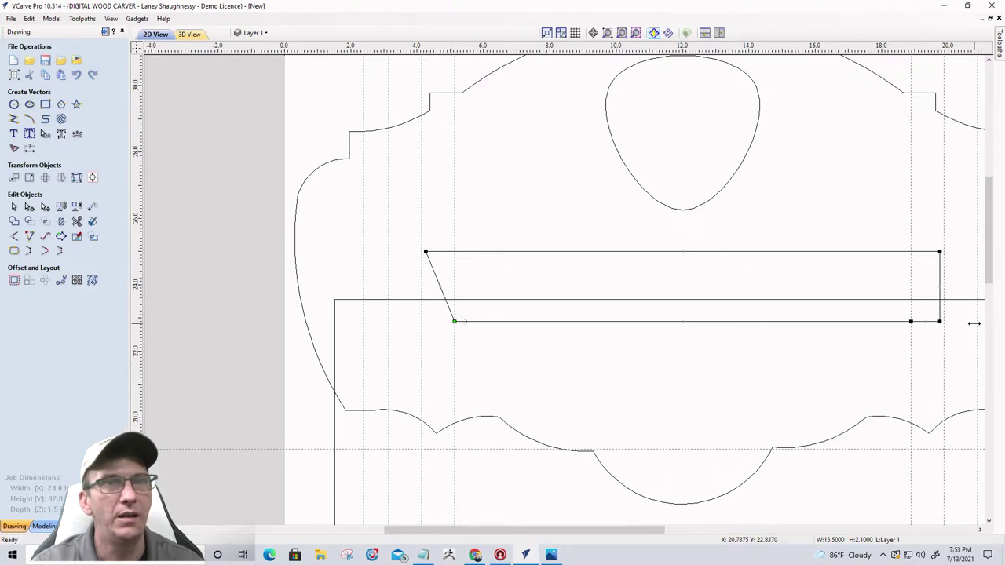
right_click(940, 321)
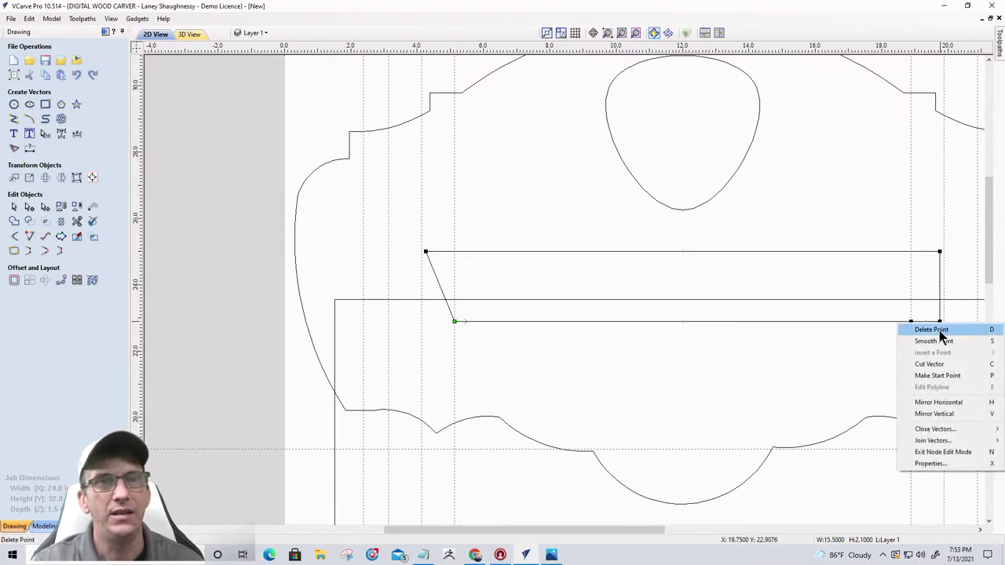
click(938, 330)
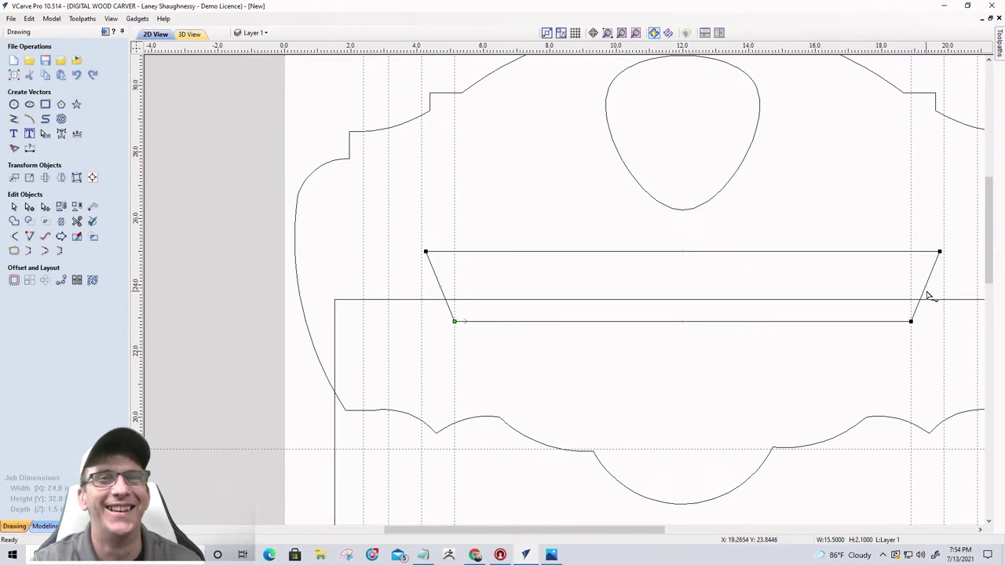
right_click(923, 296)
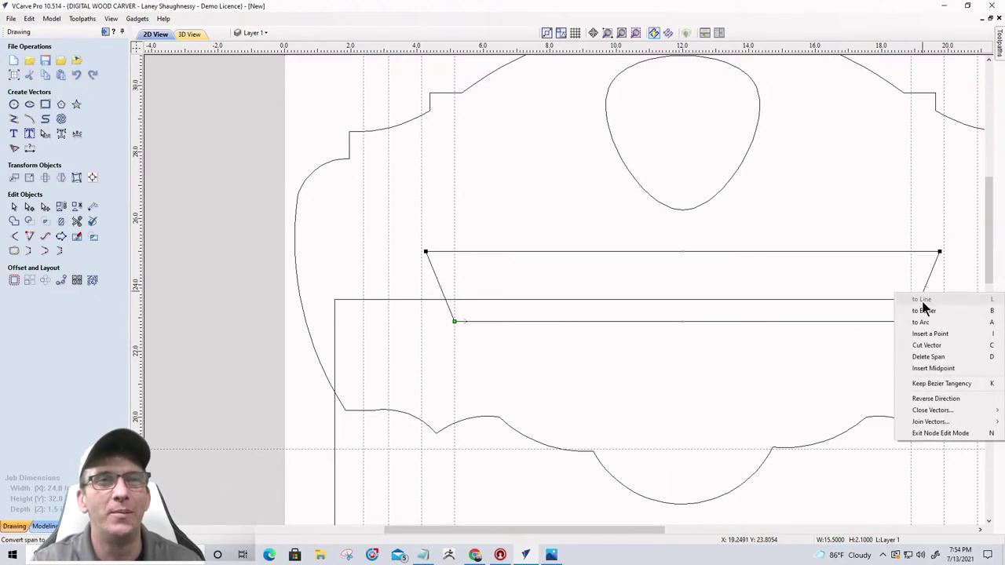
click(926, 321)
drag(959, 302, 932, 288)
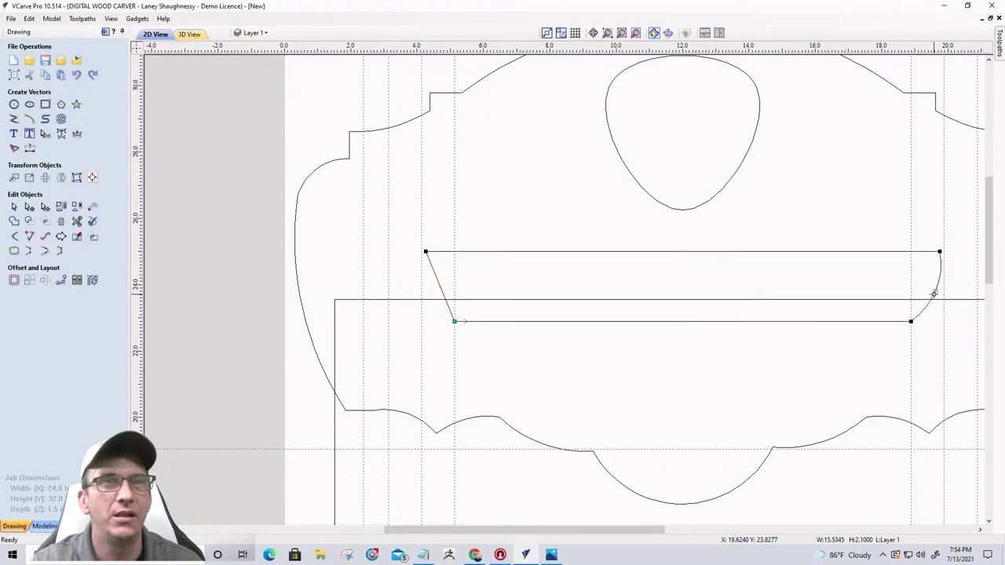
- Convert the left slanted span to an arc and bend it outward to round the corner
right_click(441, 283)
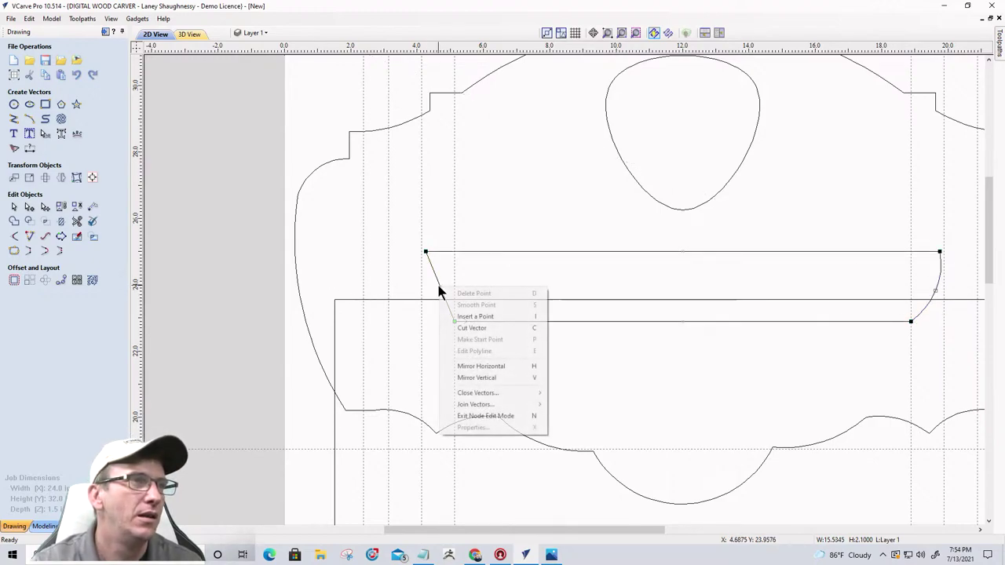
right_click(437, 279)
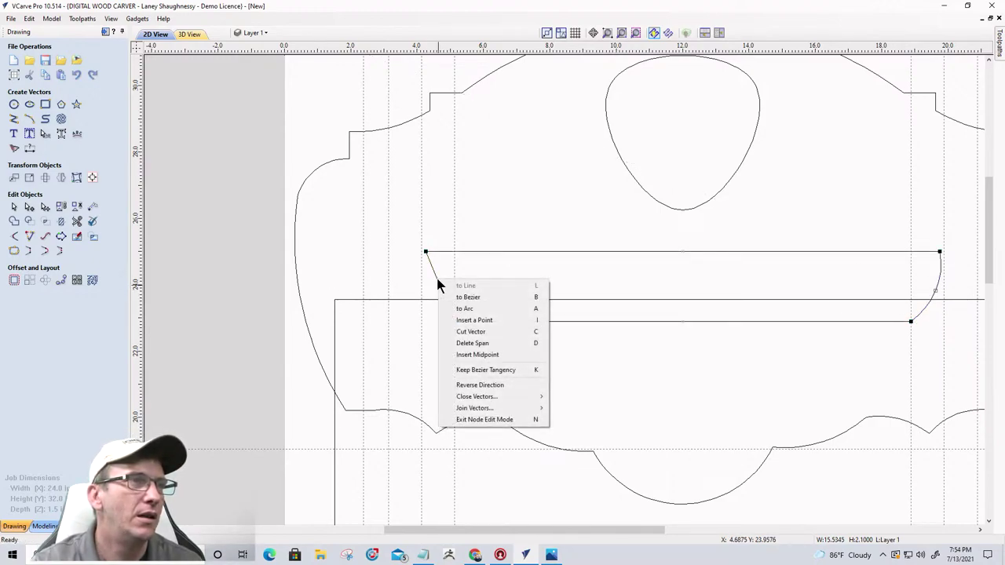
click(464, 309)
drag(406, 299, 431, 288)
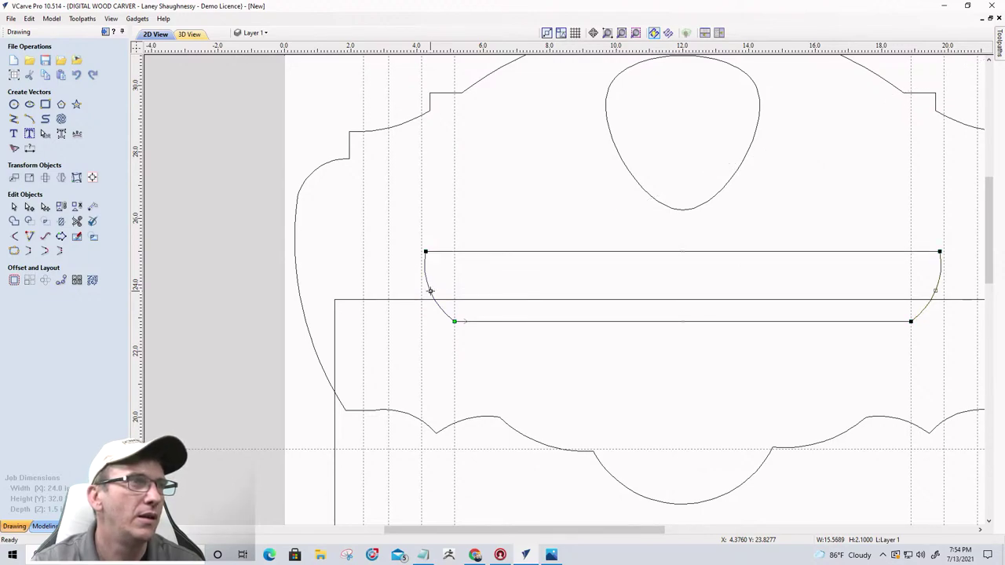
click(526, 346)
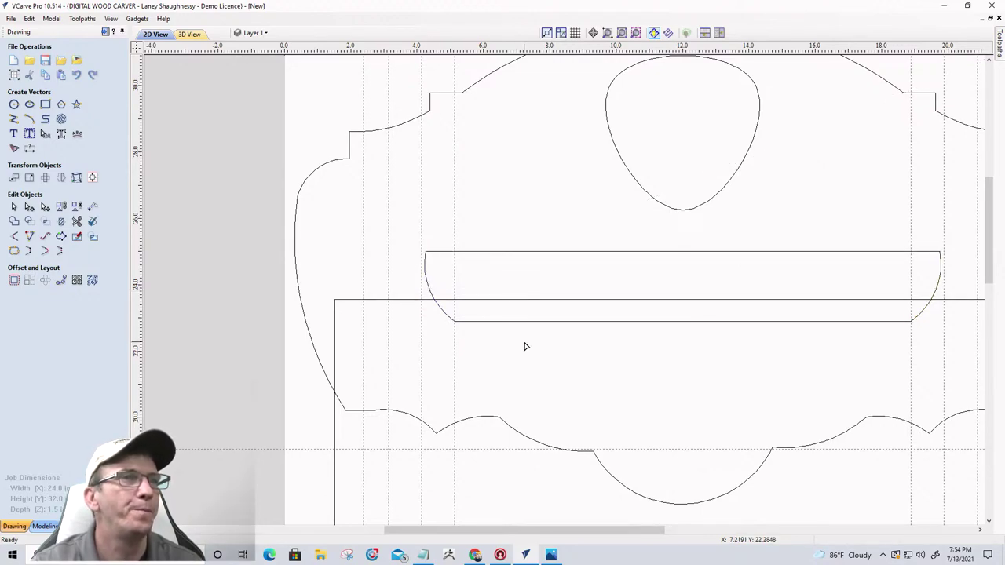
click(471, 322)
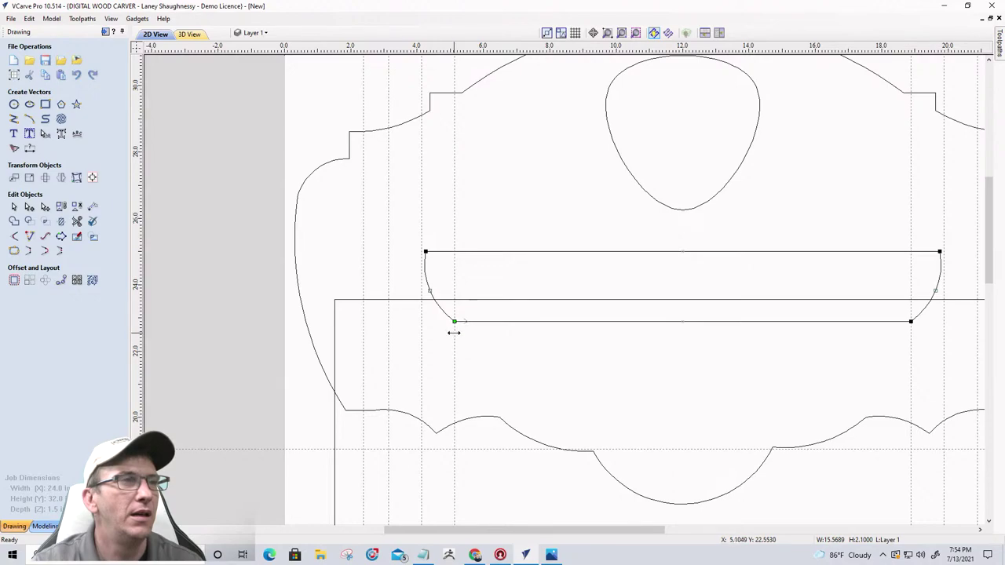
key(Escape)
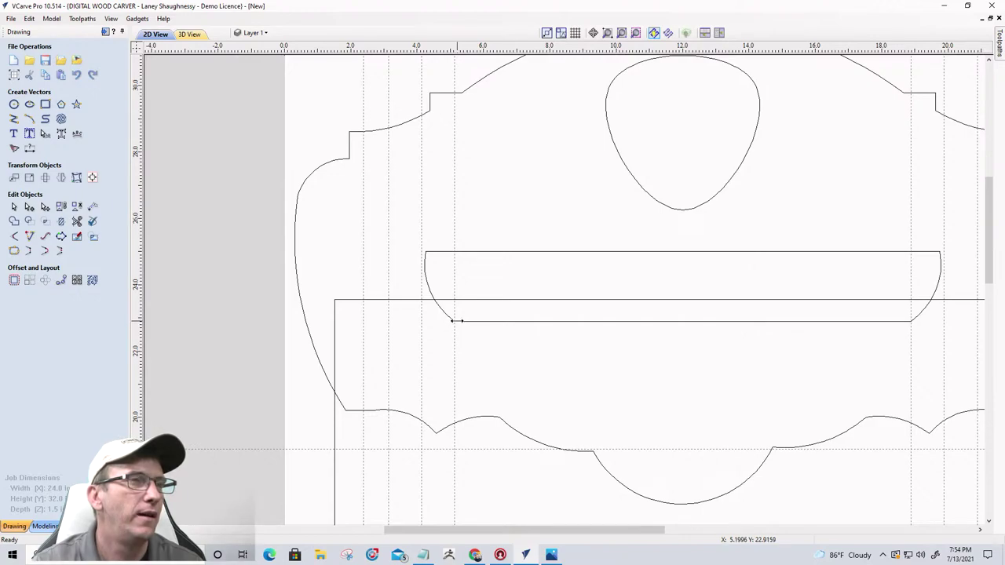
- Add a guide 2.5 inches right of the 5.125 guide, at about 7.625
double_click(453, 326)
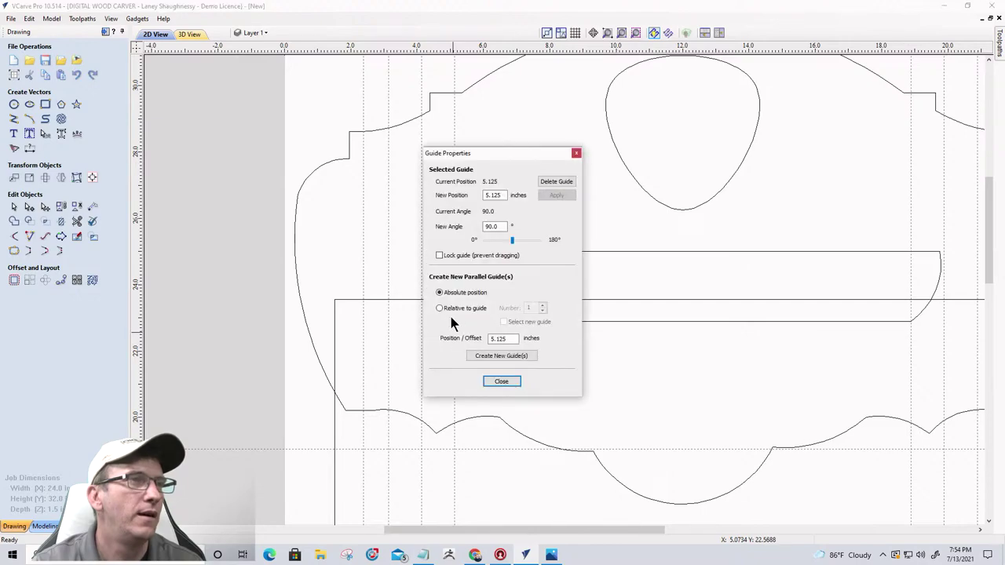
click(439, 307)
drag(514, 338, 482, 337)
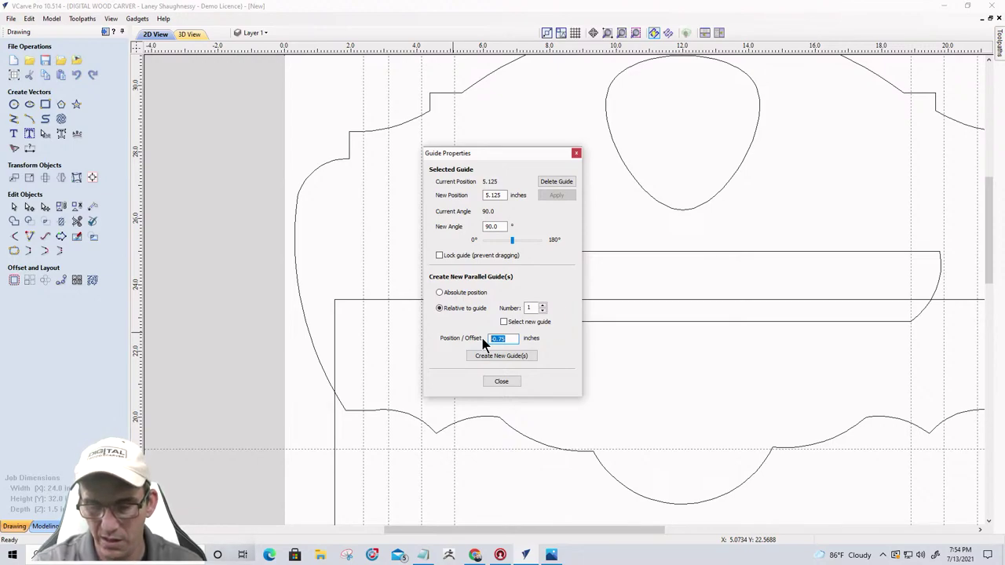
text(2.5)
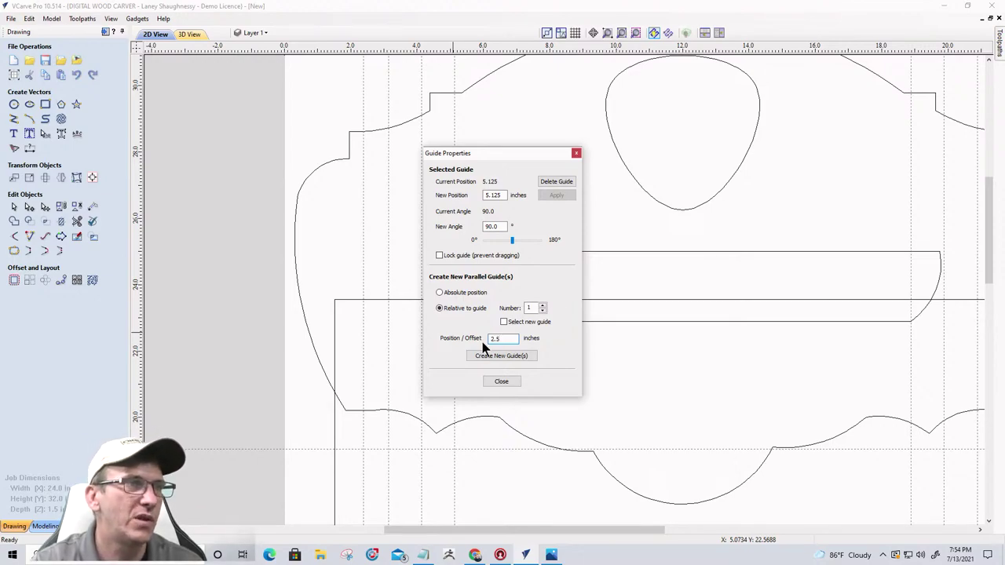
click(486, 356)
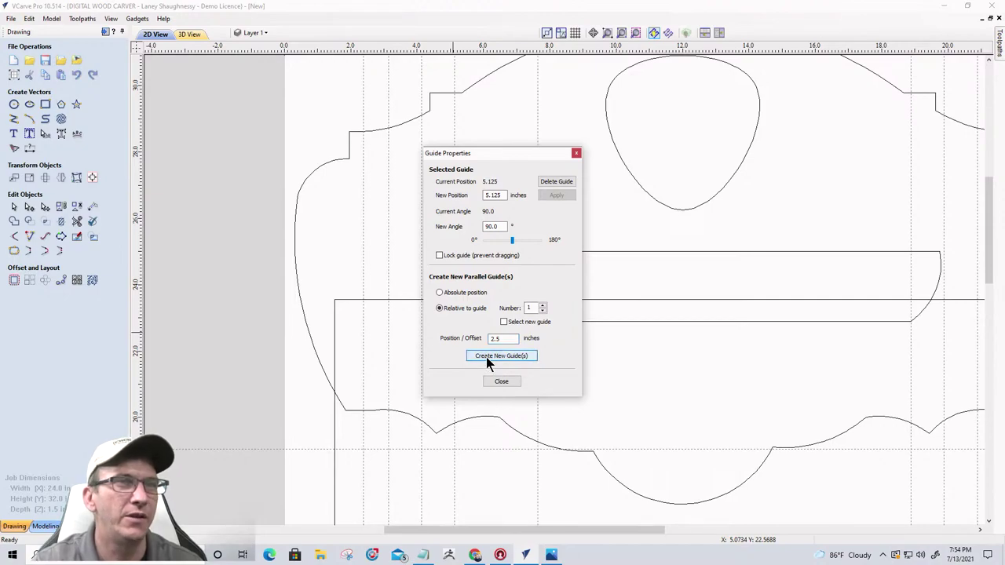
click(499, 383)
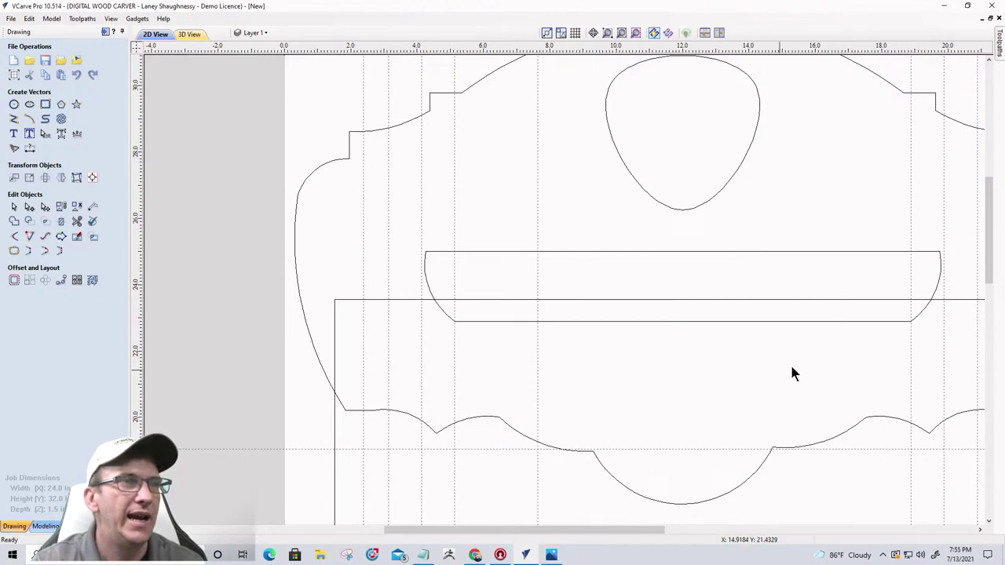
- Add a guide 2.5 inches left of the 18.875 guide, at about 16.375
double_click(909, 338)
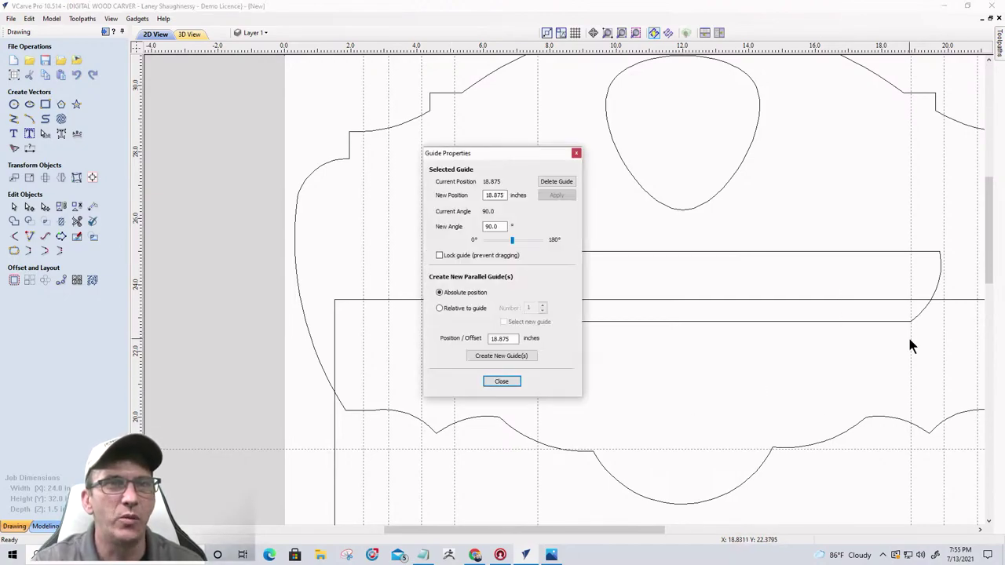
click(439, 308)
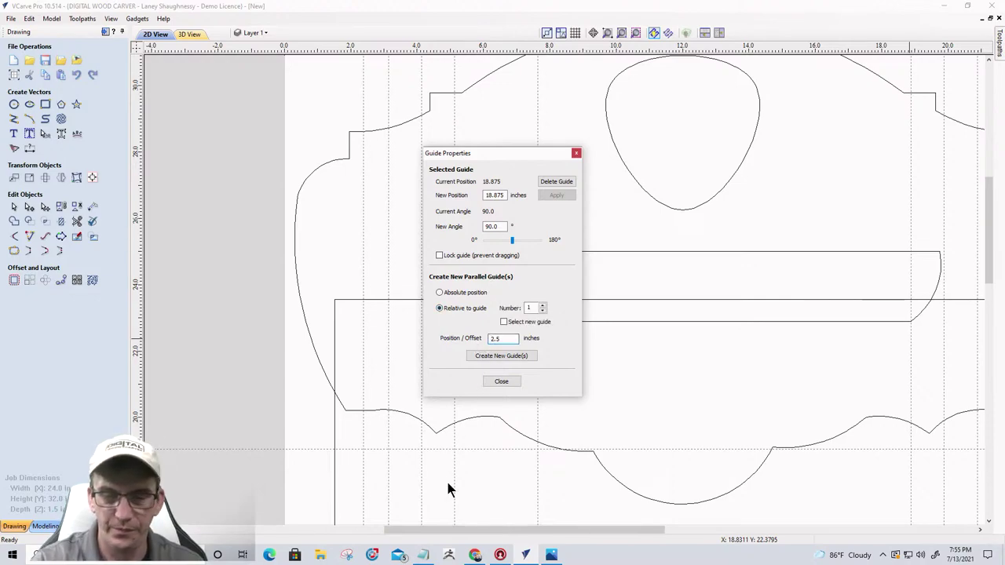
key(Delete)
key(Delete)
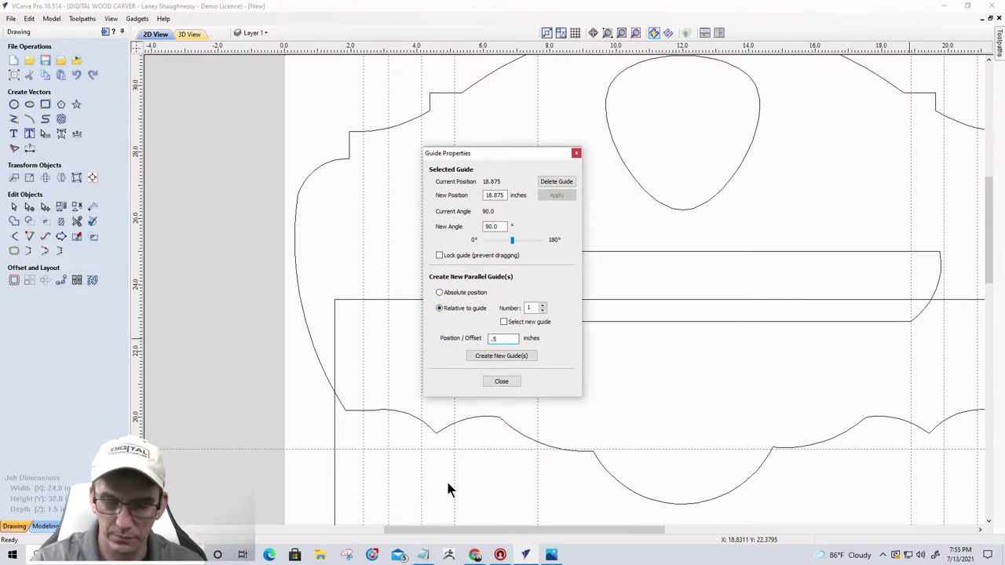
text(-2.)
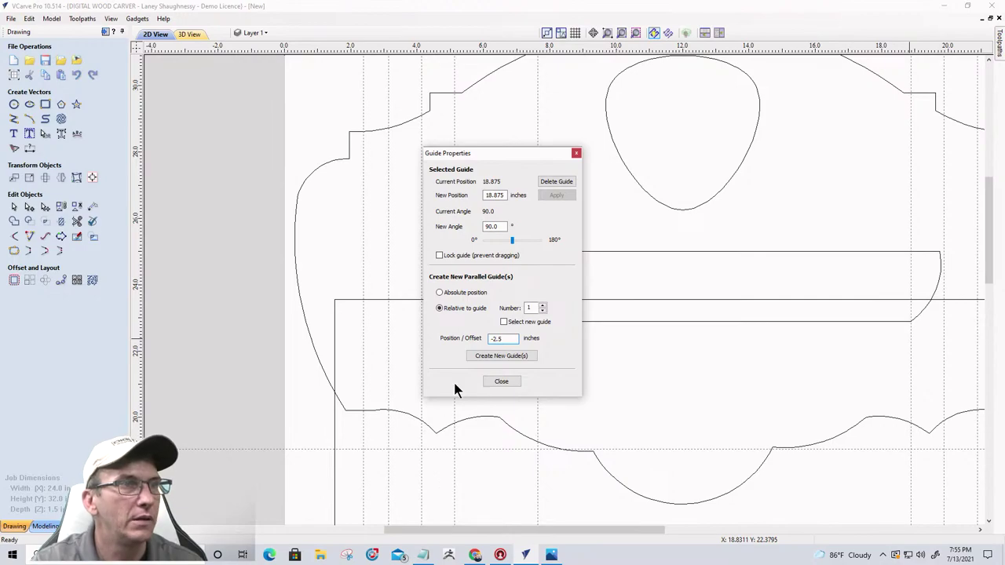
click(500, 355)
click(506, 383)
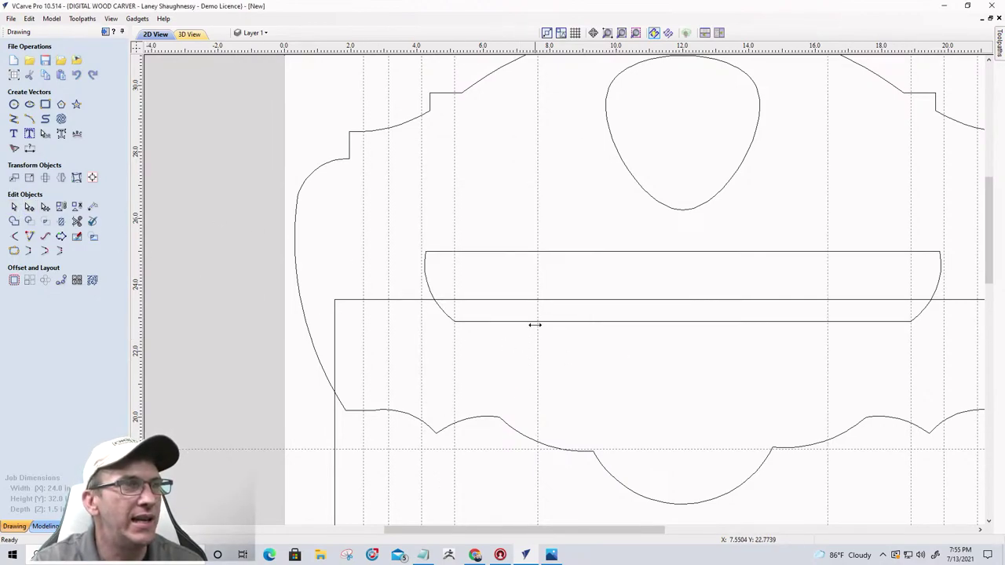
- Insert two nodes on the bar's bottom edge and snap them to the new inner guides
scroll(538, 322, up, 4)
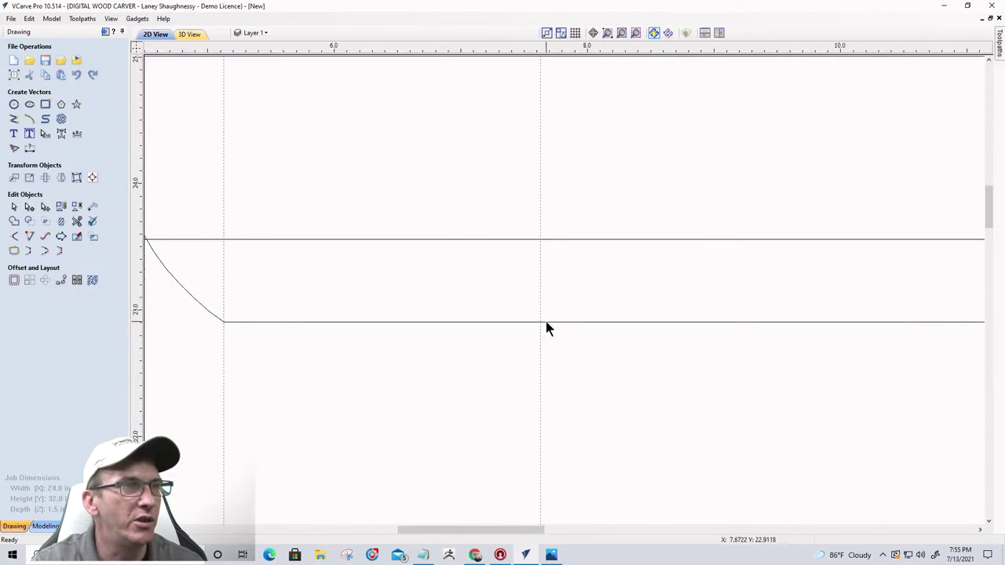
click(546, 322)
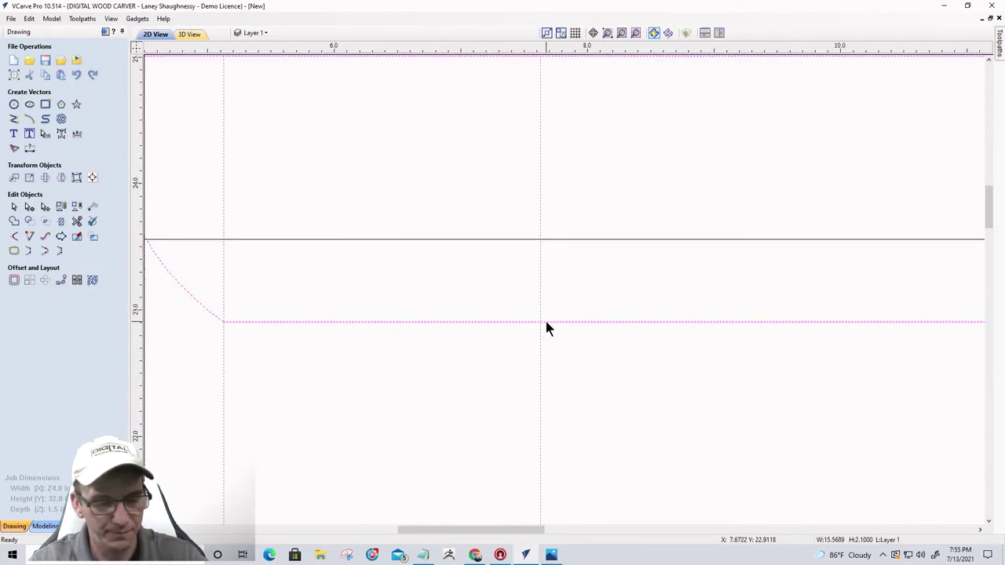
key(n)
right_click(545, 325)
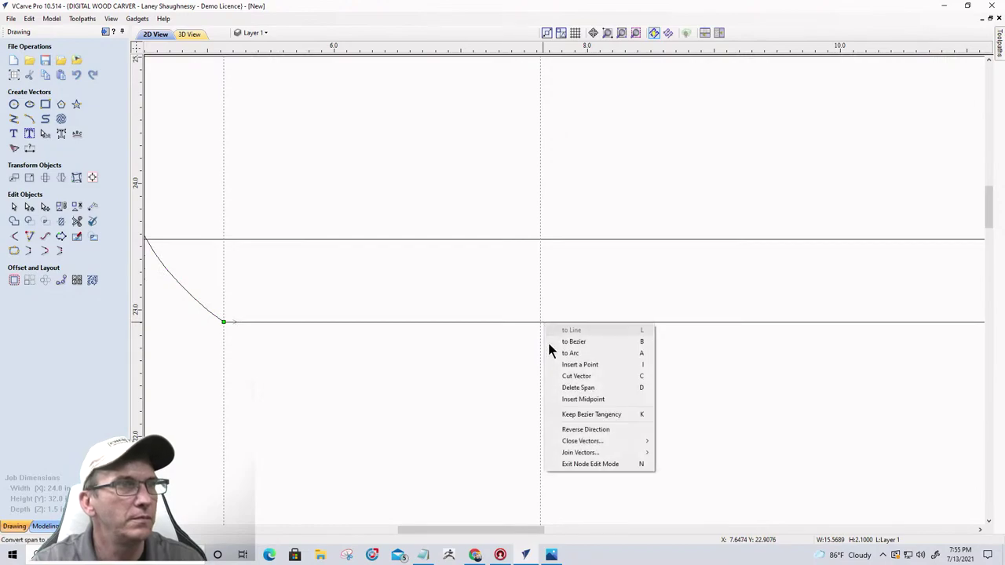
click(559, 364)
scroll(540, 321, up, 5)
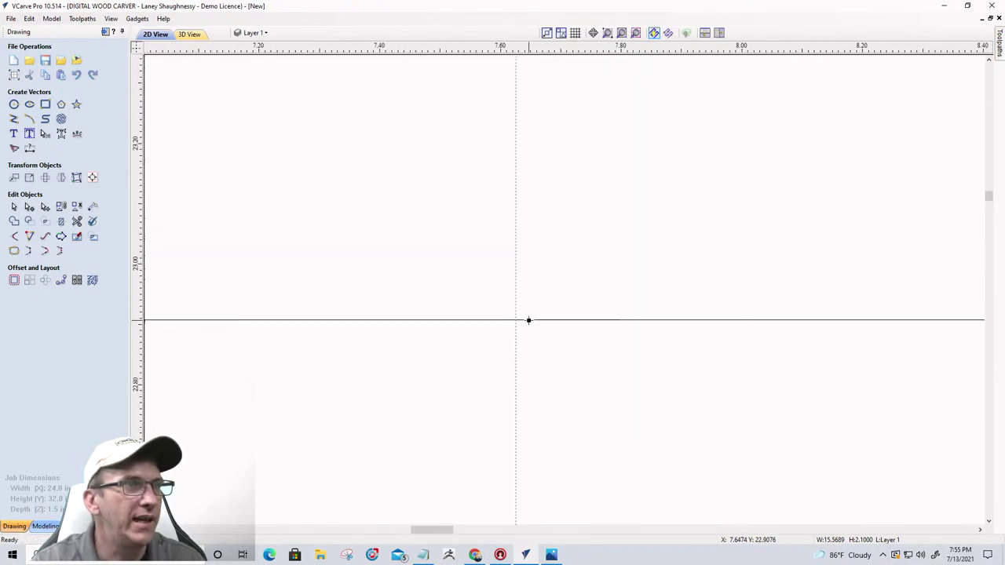
drag(528, 321, 516, 318)
scroll(456, 337, down, 5)
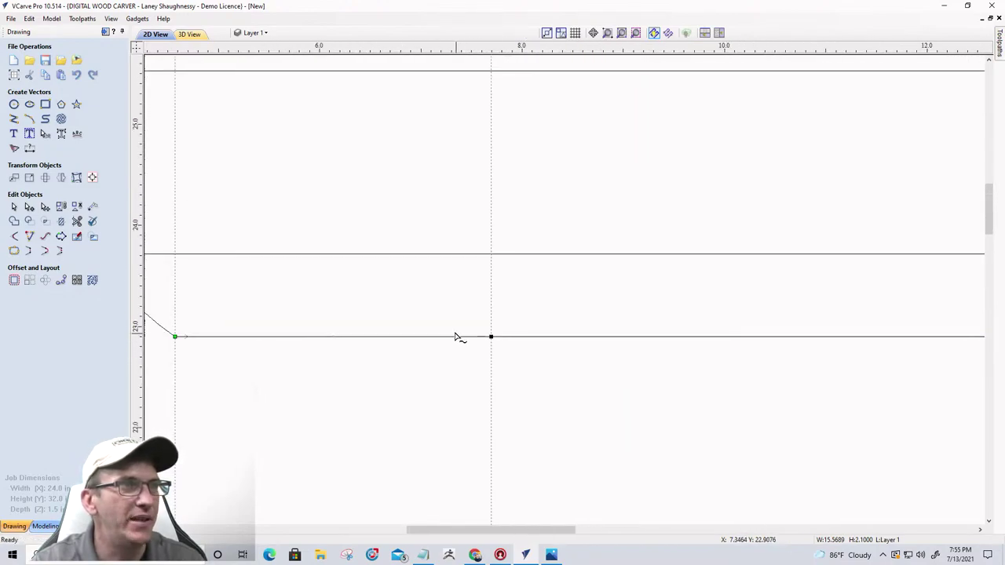
scroll(457, 338, down, 5)
scroll(725, 348, up, 5)
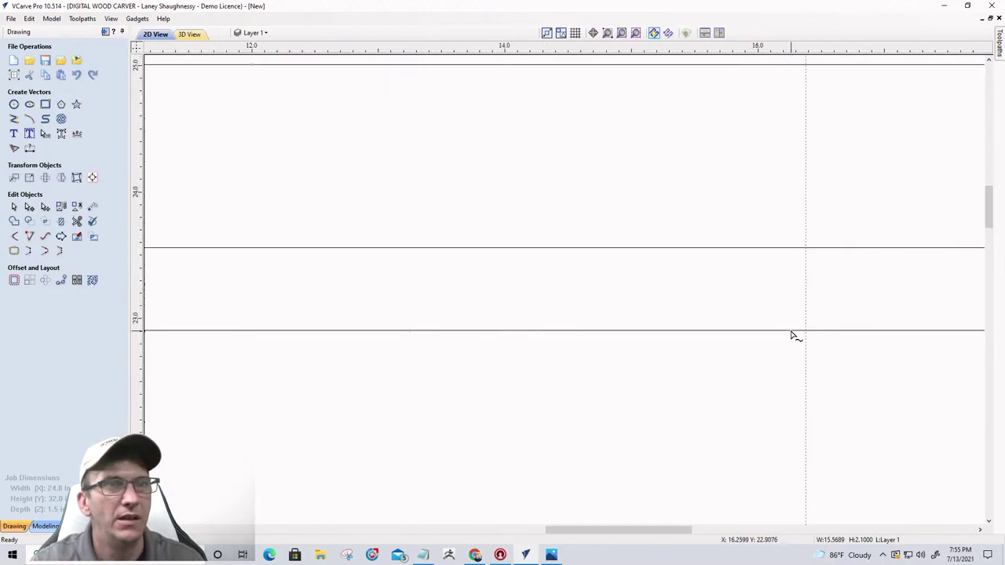
right_click(793, 335)
click(807, 374)
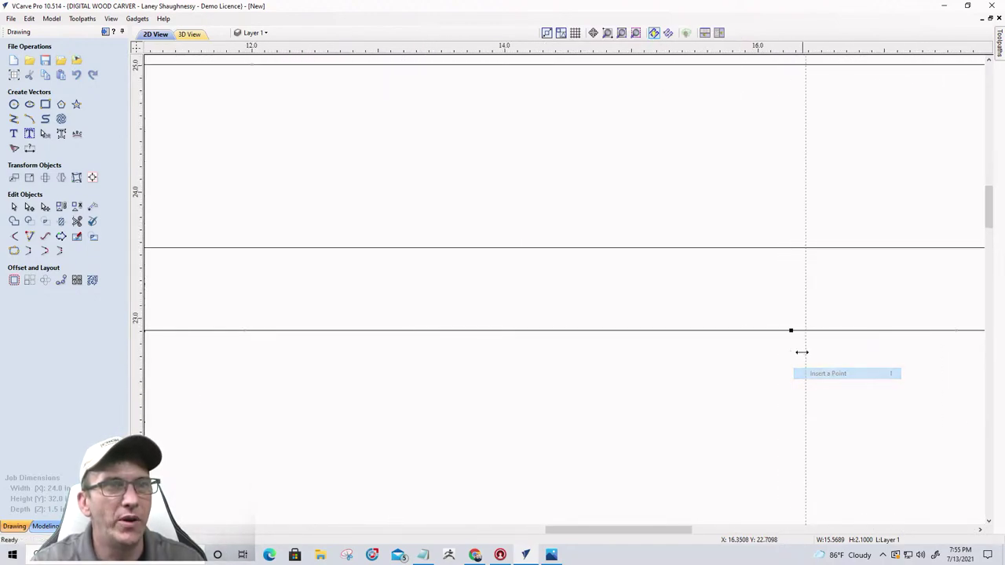
drag(790, 331, 805, 332)
- Convert the middle bottom span to an arc arching upward about 0.2 inch
scroll(664, 370, down, 3)
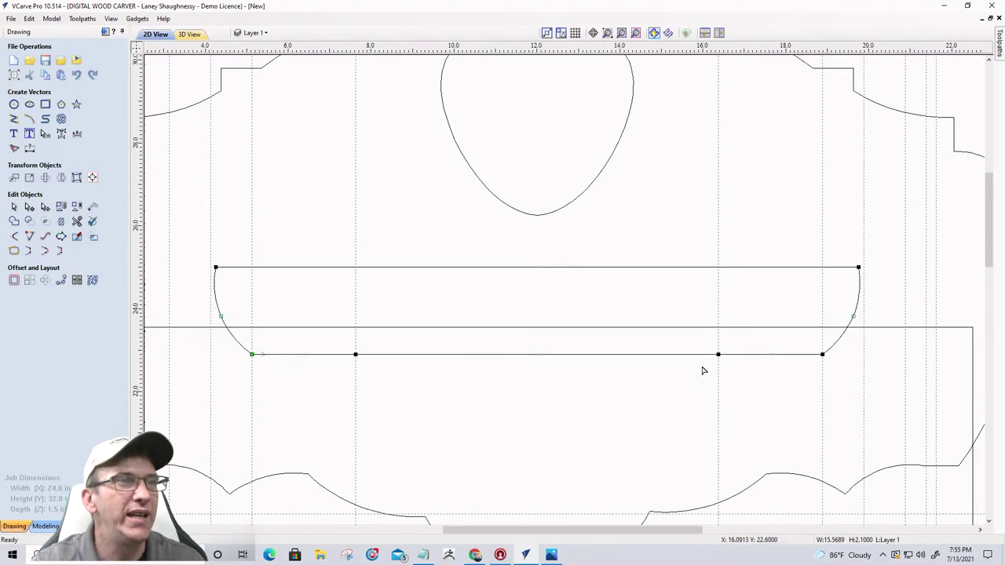
right_click(506, 355)
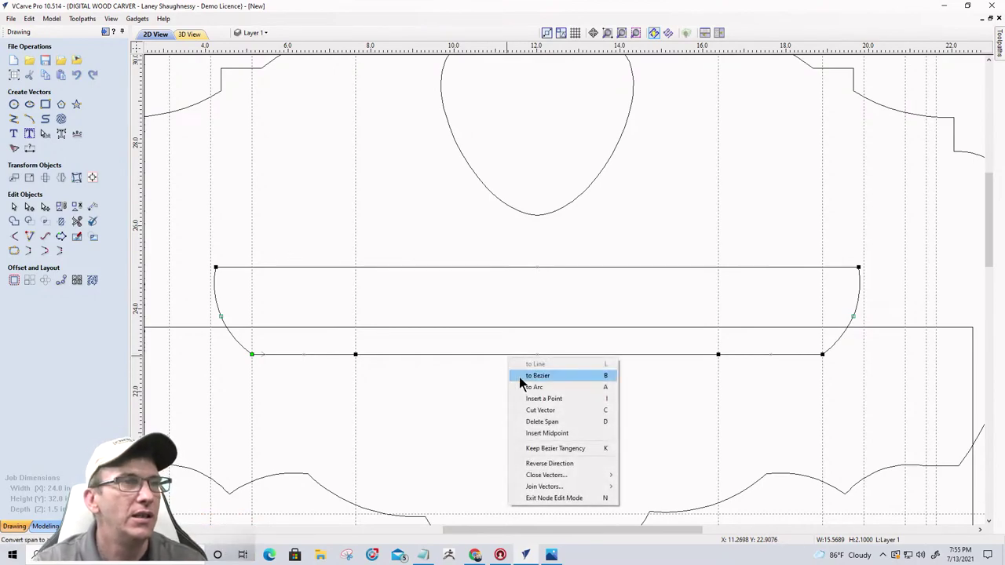
click(524, 386)
scroll(537, 487, down, 3)
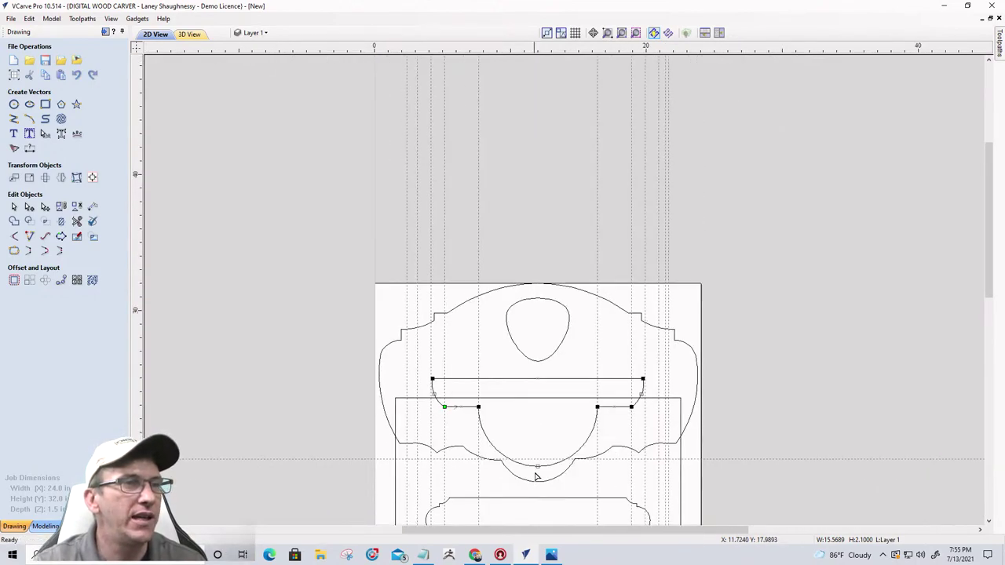
drag(538, 423, 540, 404)
scroll(534, 408, up, 2)
scroll(581, 424, up, 1)
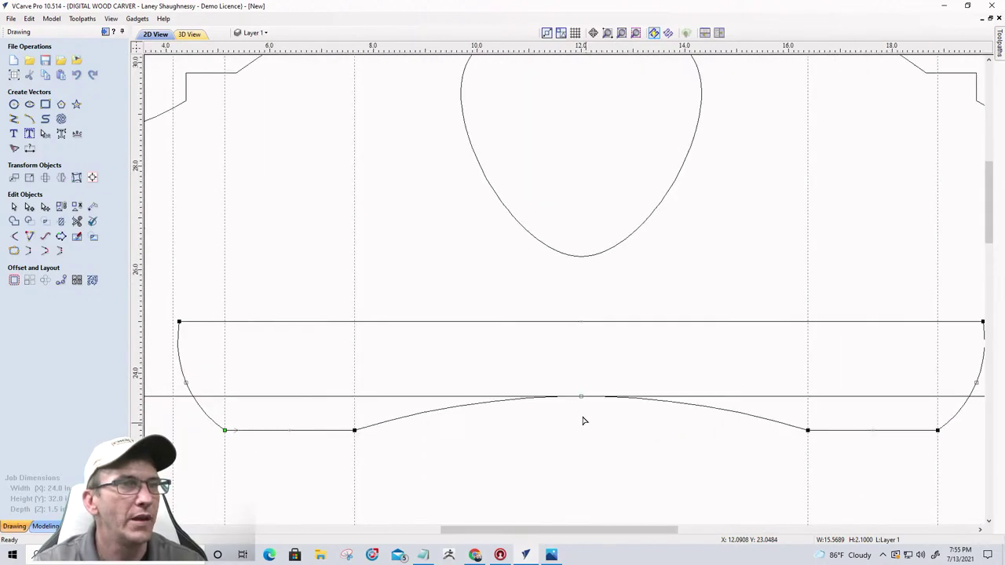
scroll(577, 407, up, 1)
scroll(588, 405, down, 2)
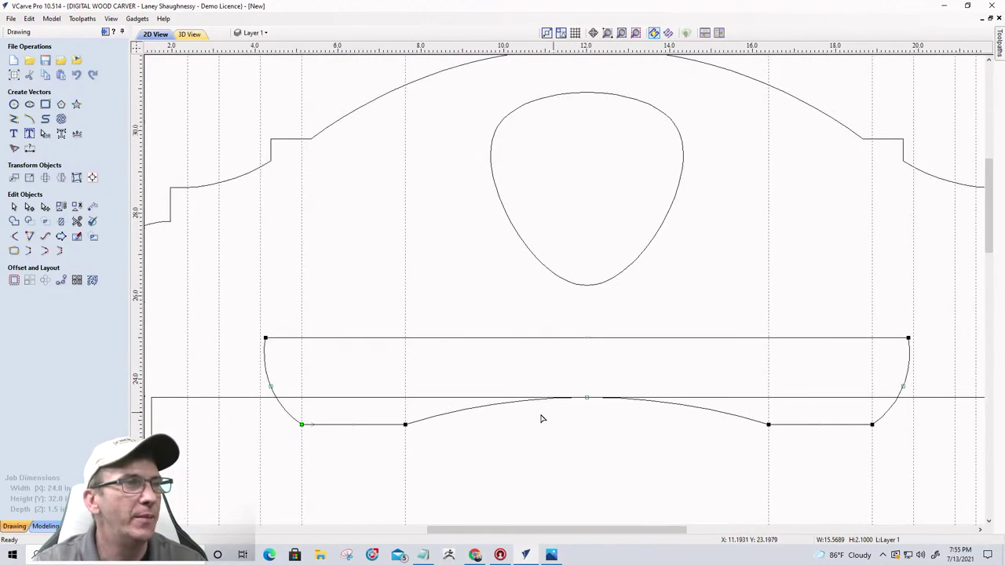
mouse_move(587, 398)
mouse_down()
mouse_move(583, 422)
mouse_move(585, 405)
mouse_up()
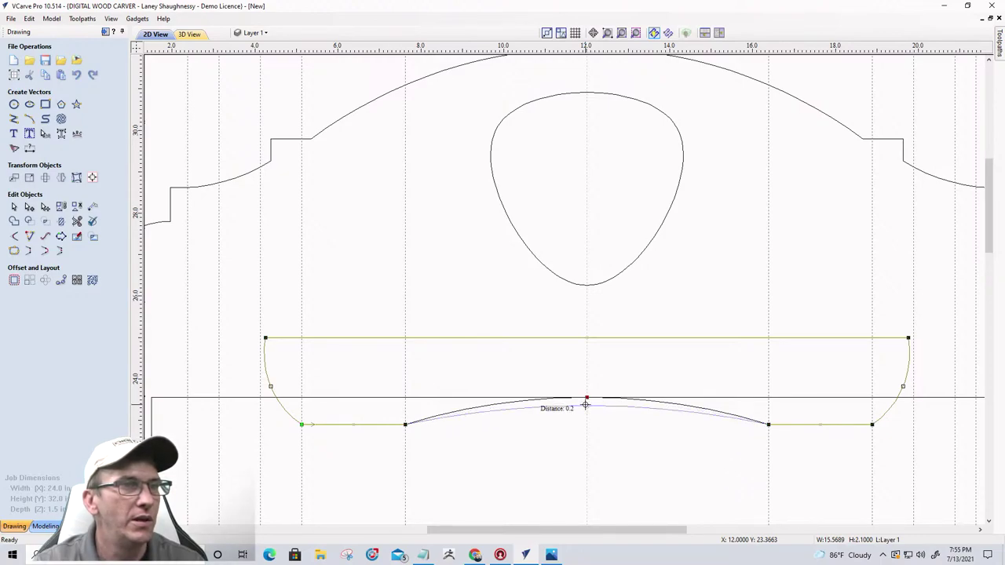
drag(585, 405, 585, 405)
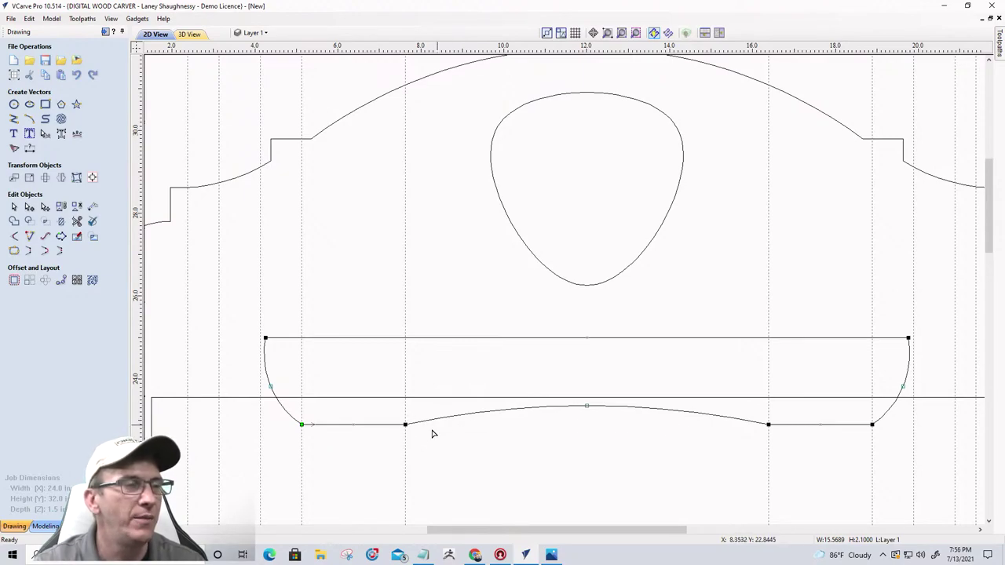
- Create an offset guide from the 7.625 guide, then delete the misplaced 7.375 guide
scroll(405, 422, up, 4)
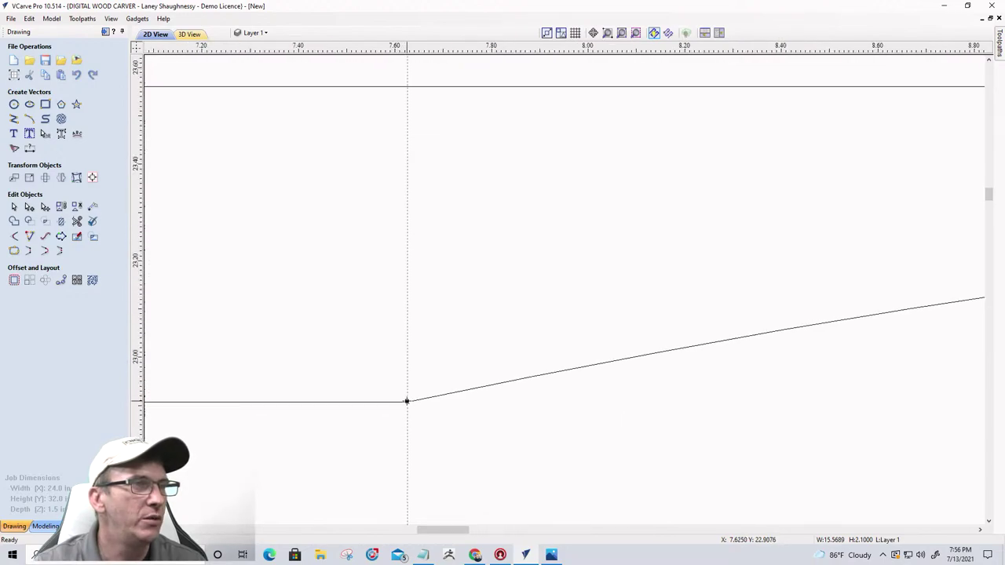
right_click(408, 405)
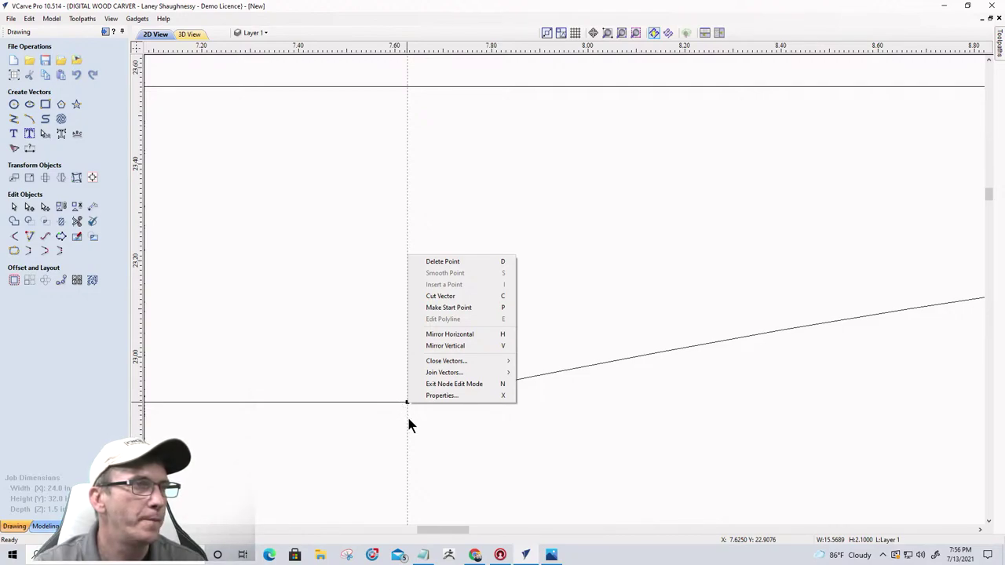
click(408, 420)
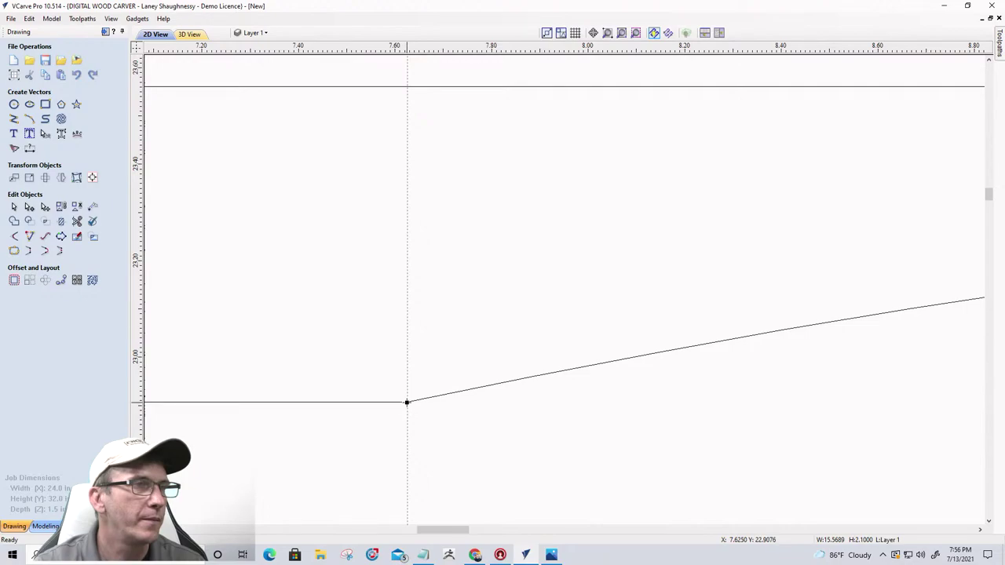
right_click(407, 402)
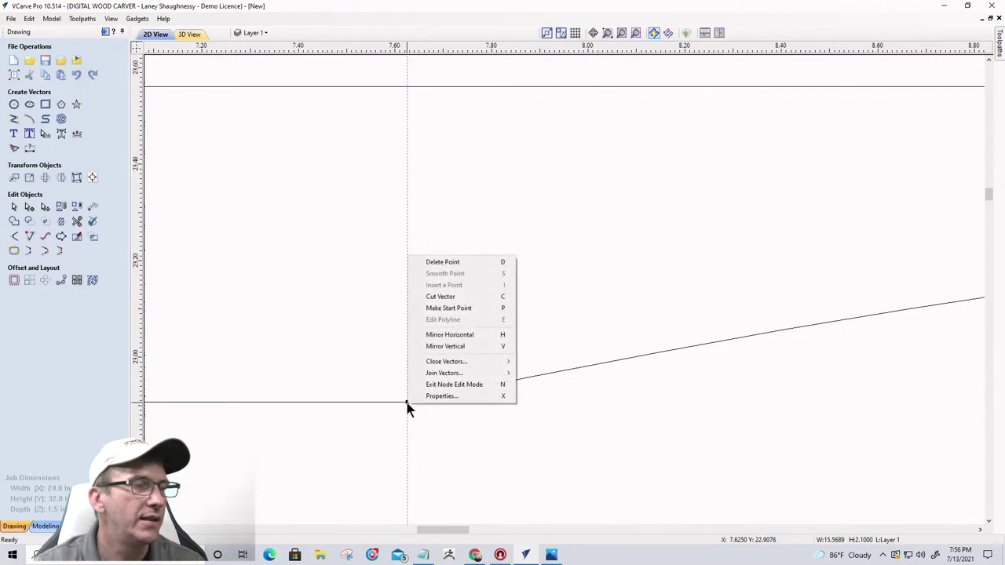
click(404, 411)
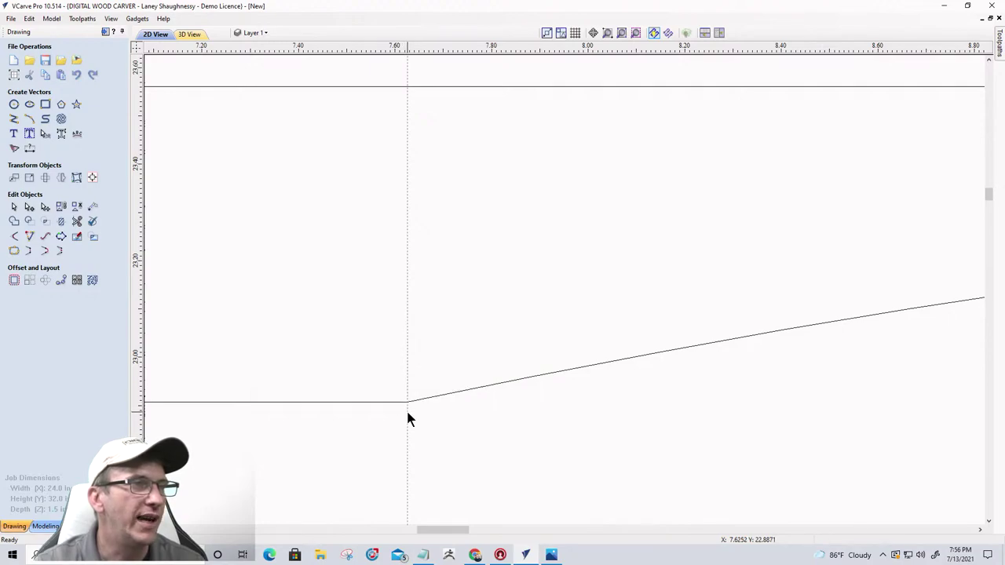
double_click(407, 419)
click(441, 309)
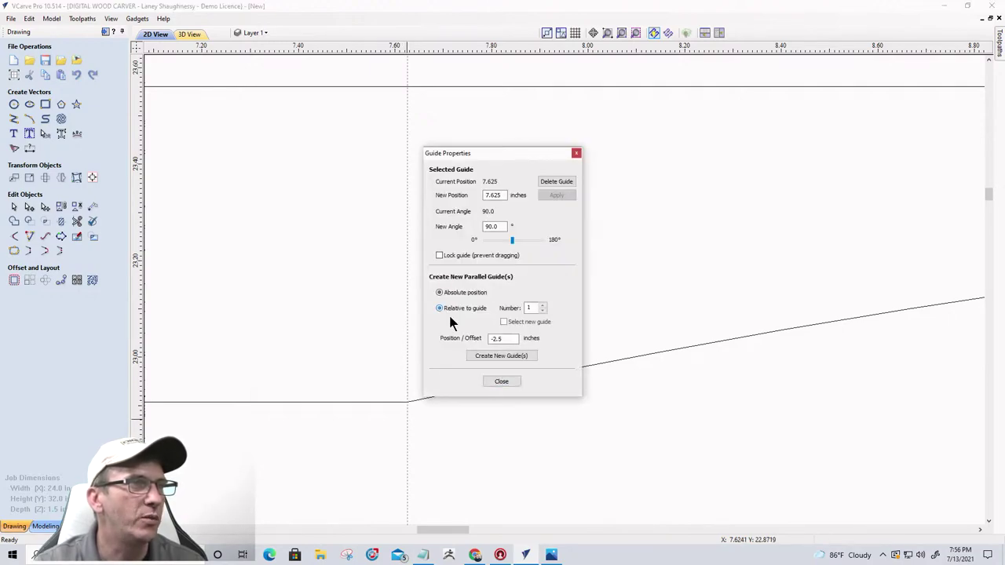
drag(496, 339, 539, 343)
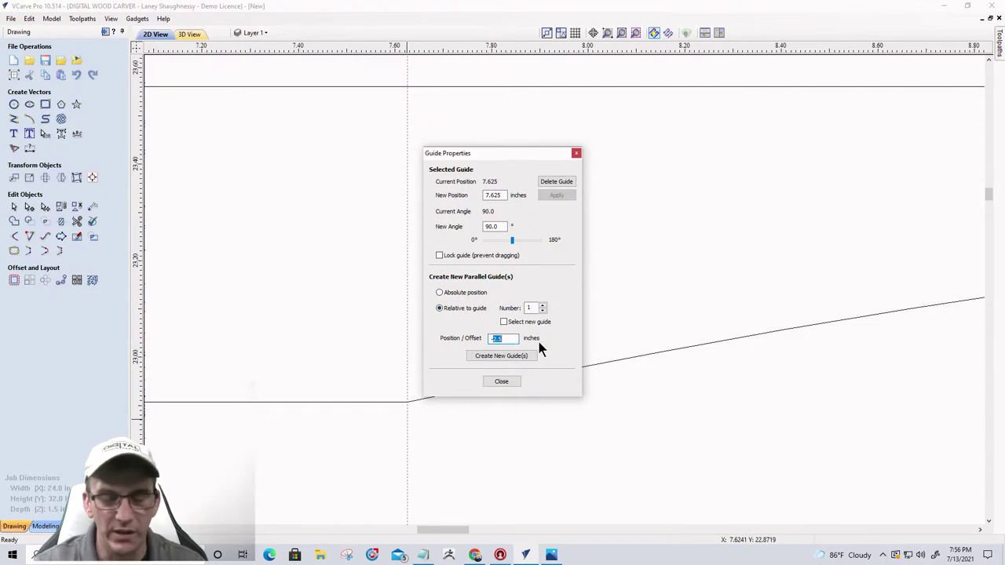
text(-)
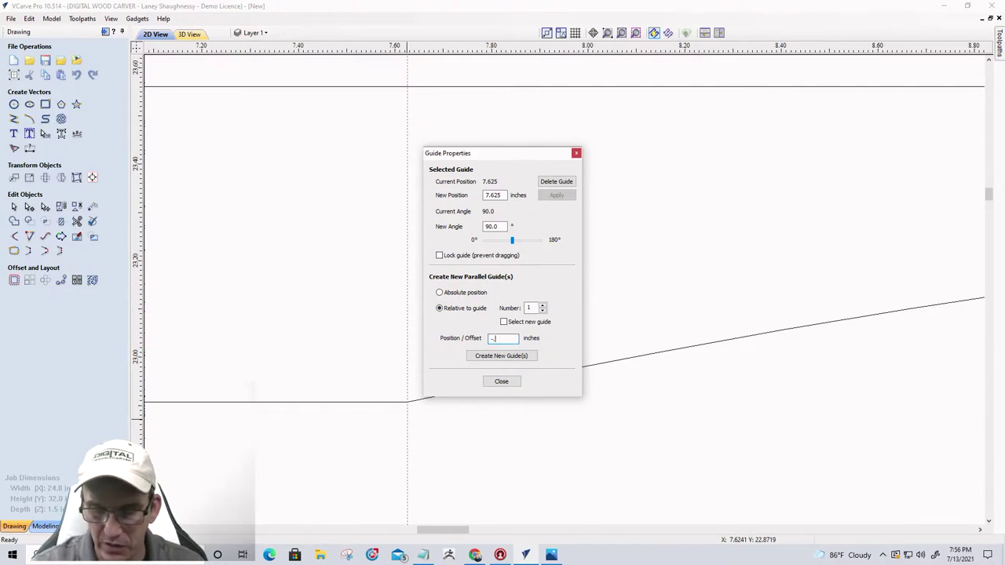
click(473, 357)
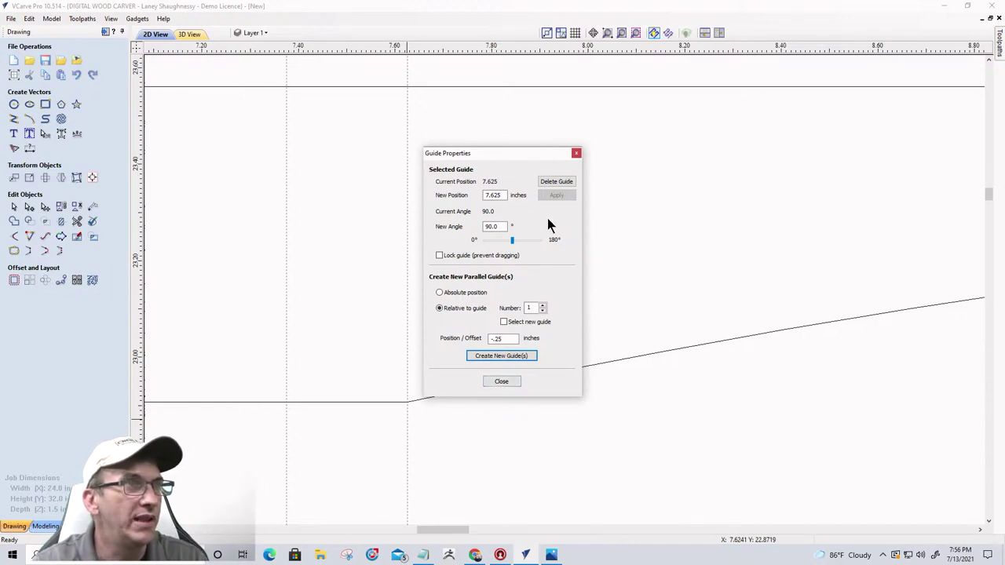
click(500, 382)
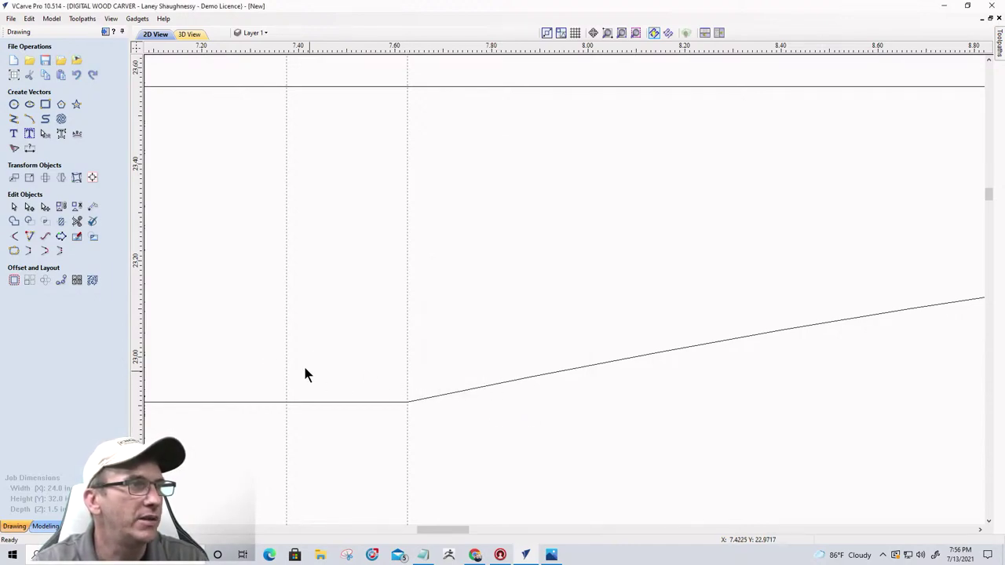
double_click(285, 364)
click(555, 182)
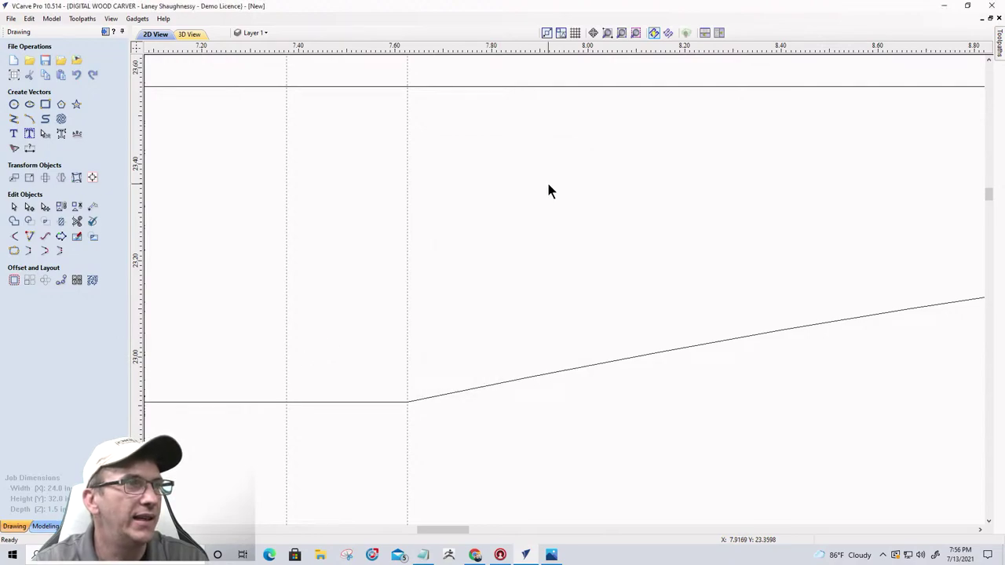
- Add guides 0.02 inch either side of the 7.625 guide, at 7.645 and 7.605
double_click(407, 388)
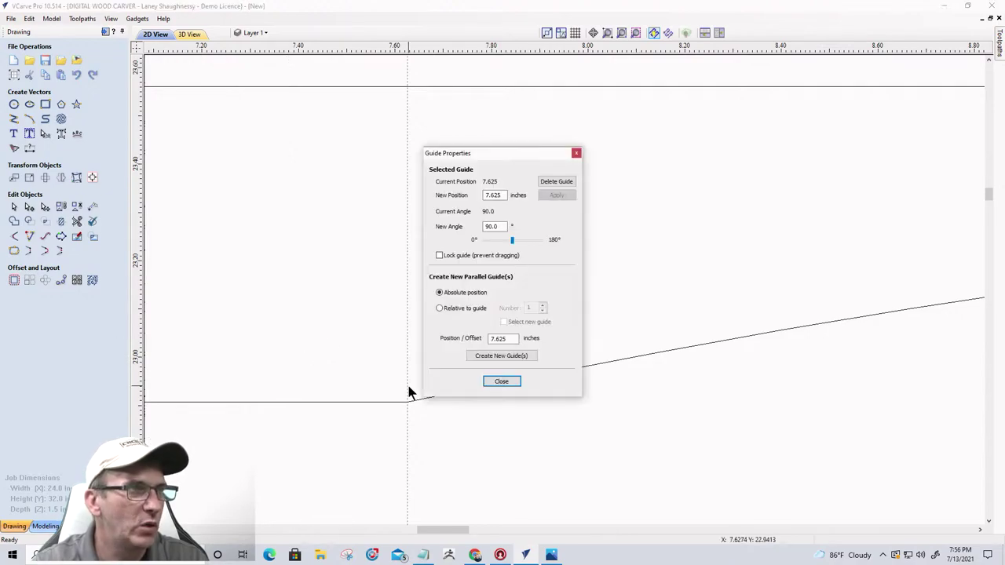
click(440, 307)
drag(514, 338, 471, 343)
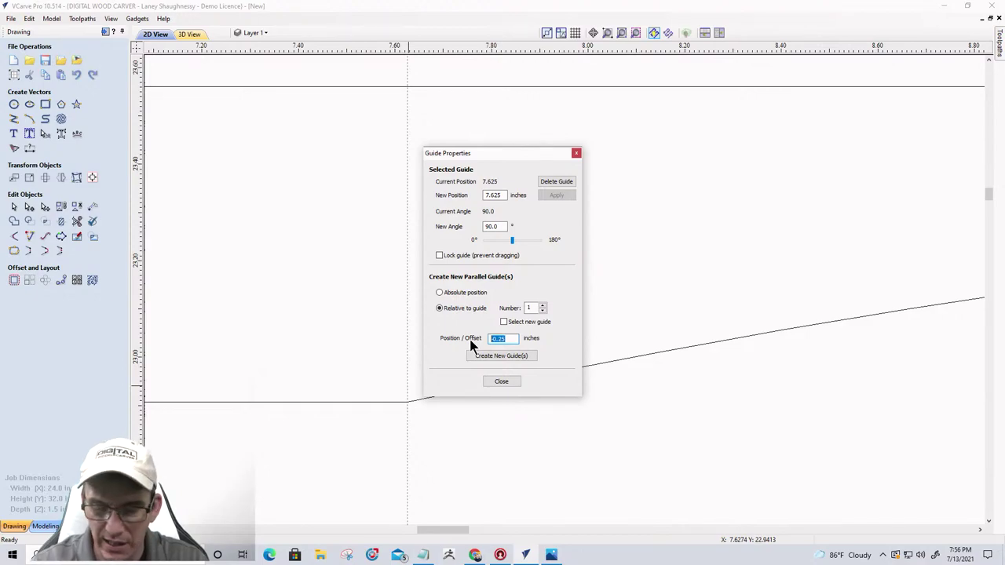
text(.0)
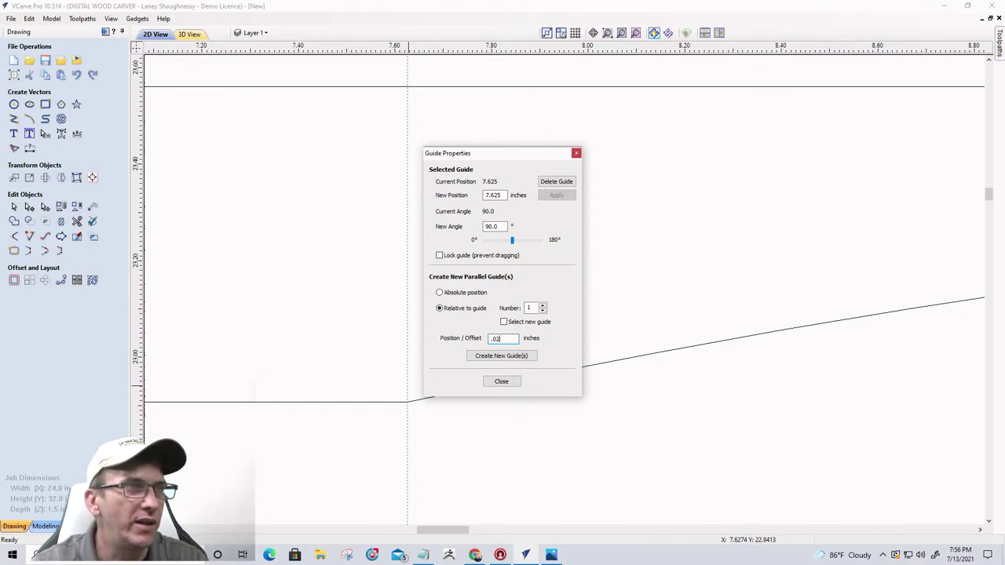
click(488, 356)
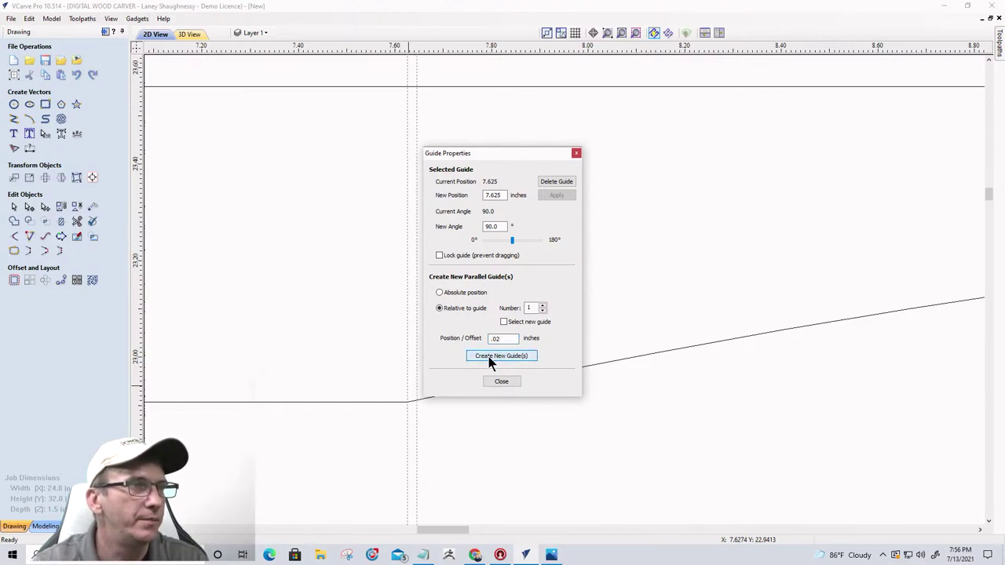
click(491, 338)
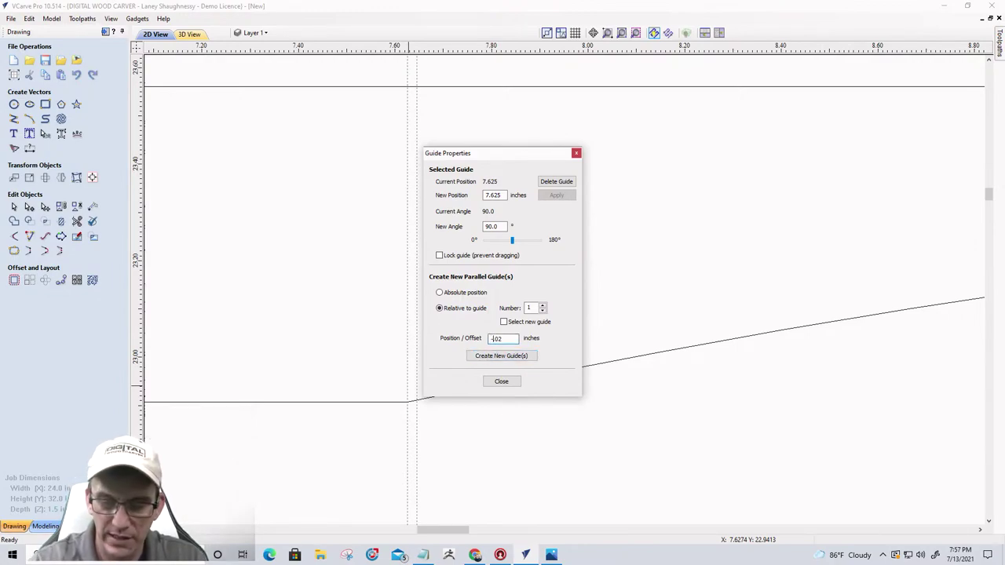
text(-)
click(497, 357)
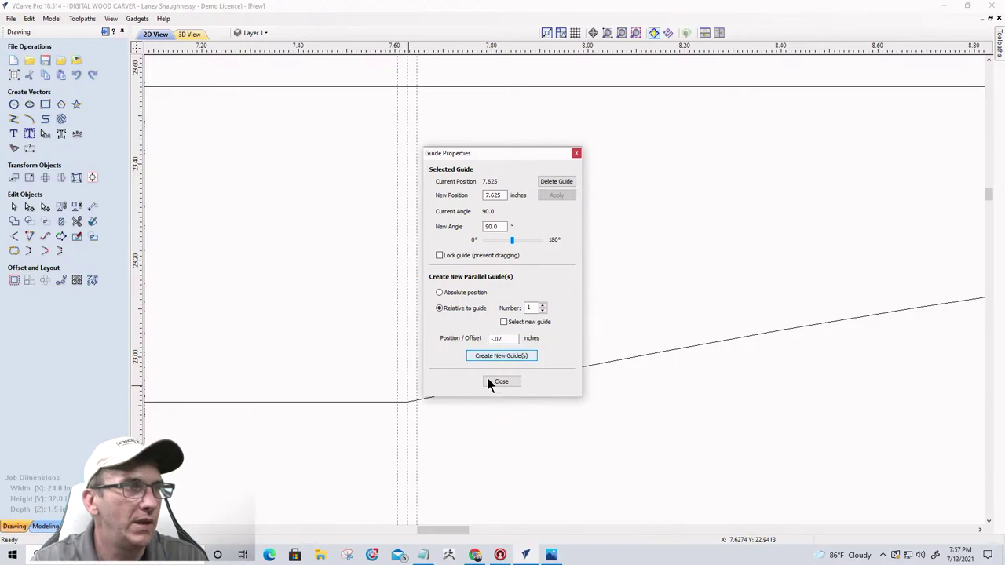
click(495, 382)
double_click(416, 419)
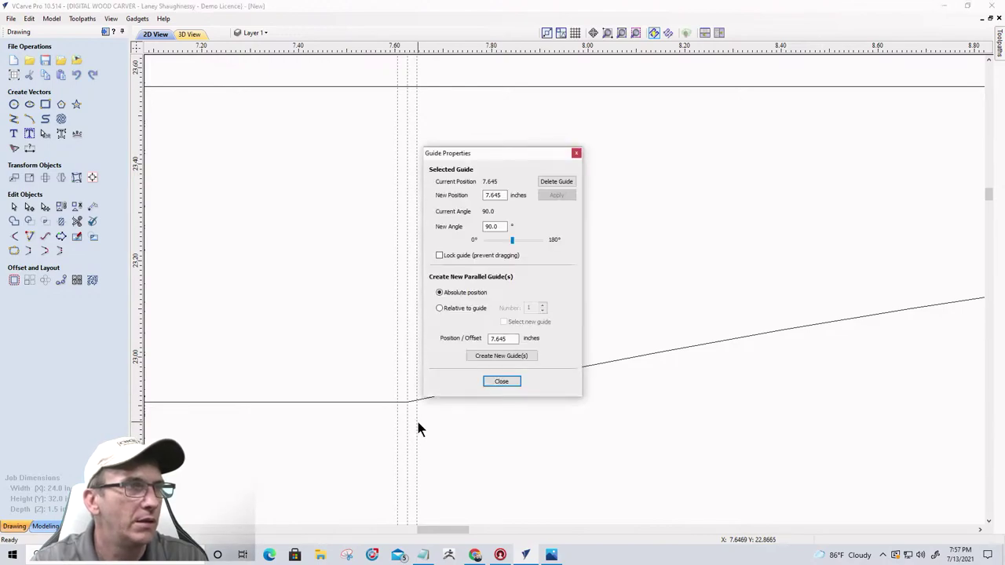
- Delete the extra 7.645 guide at the left corner
click(563, 184)
scroll(383, 427, down, 4)
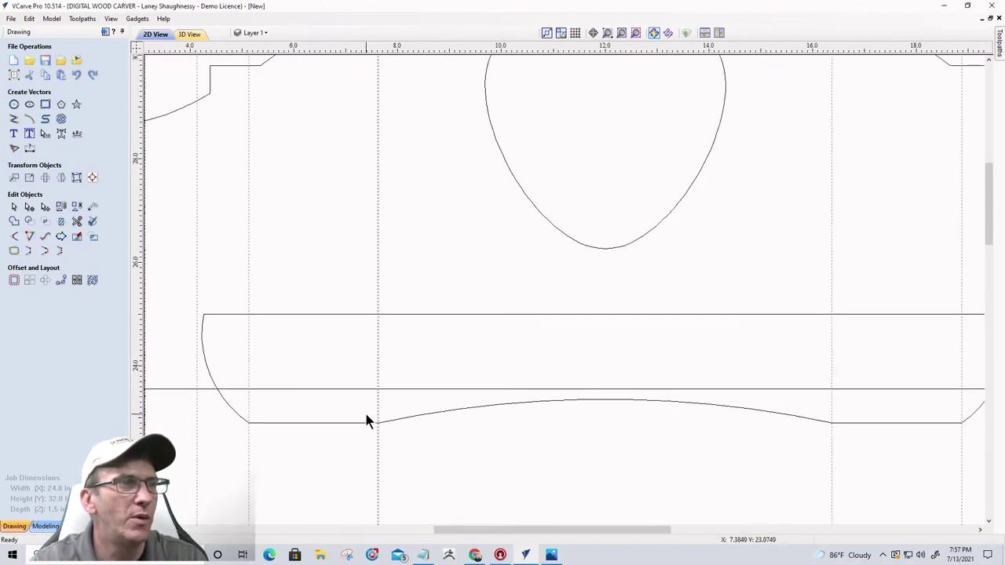
scroll(364, 410, down, 2)
scroll(643, 432, up, 4)
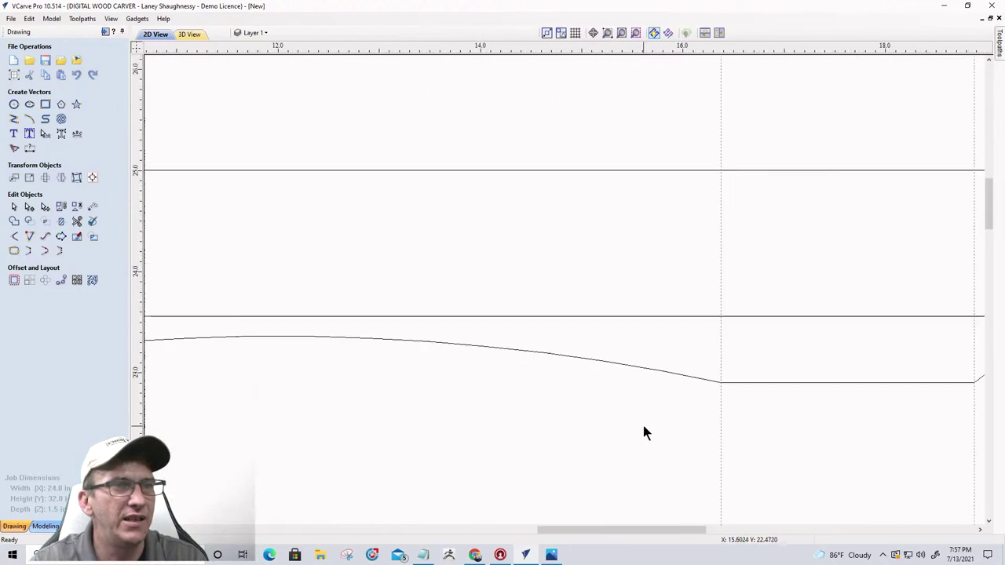
- Create a new guide 0.02 inch from the 16.375 guide, relative to it
double_click(721, 396)
click(440, 309)
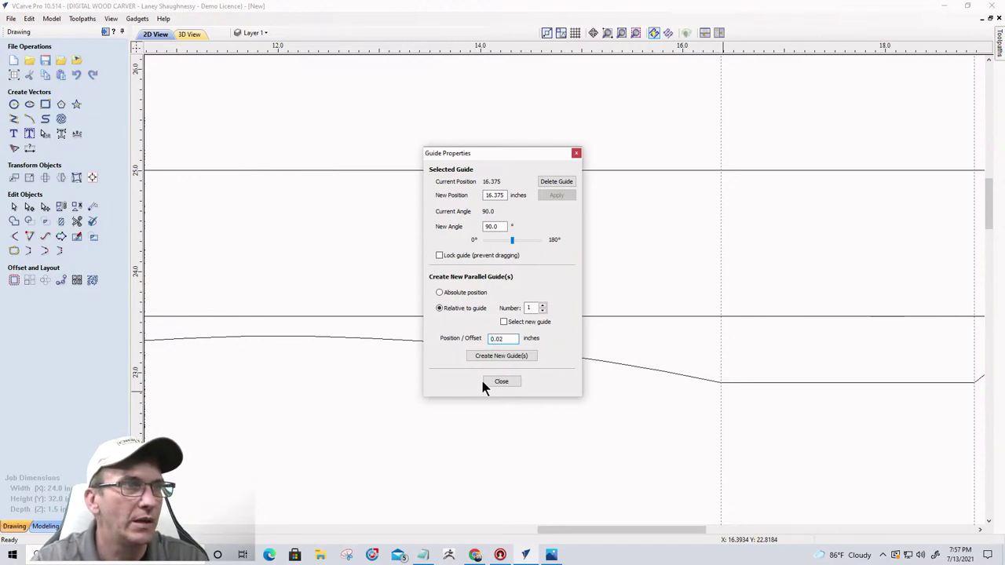
click(498, 356)
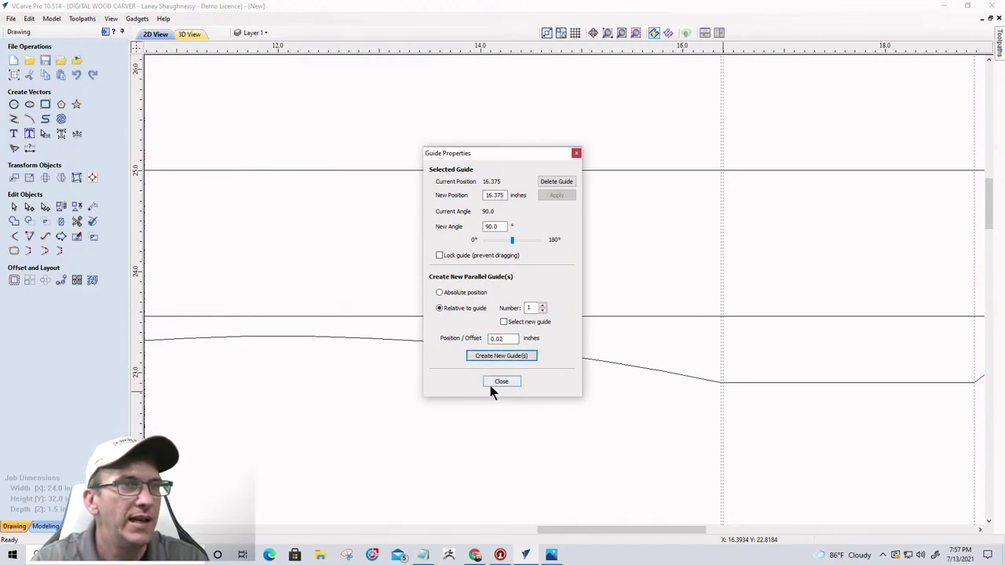
click(492, 384)
- Return to selecting whole objects and select the outline vector at the corner
scroll(743, 392, up, 10)
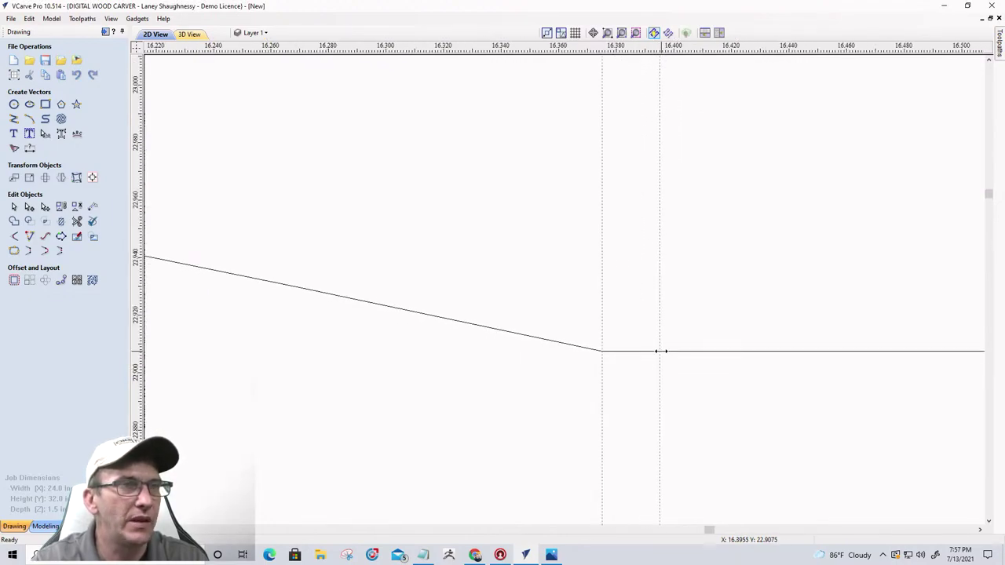
scroll(660, 351, down, 2)
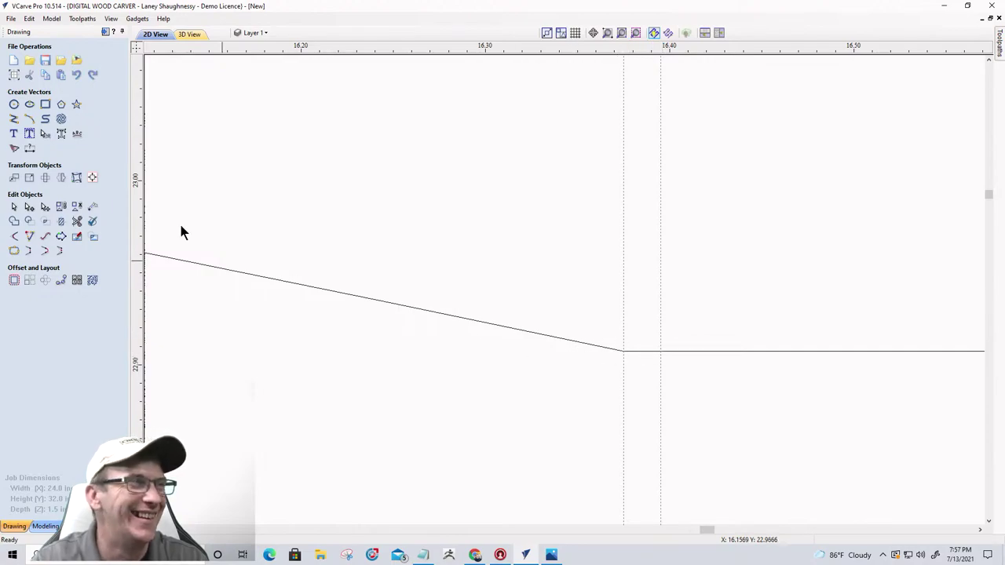
click(29, 206)
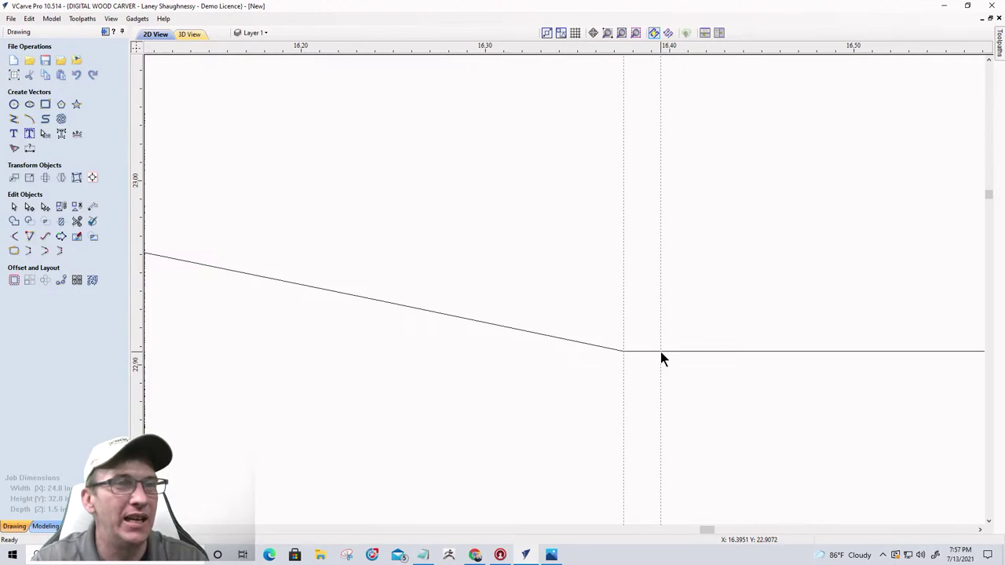
click(14, 206)
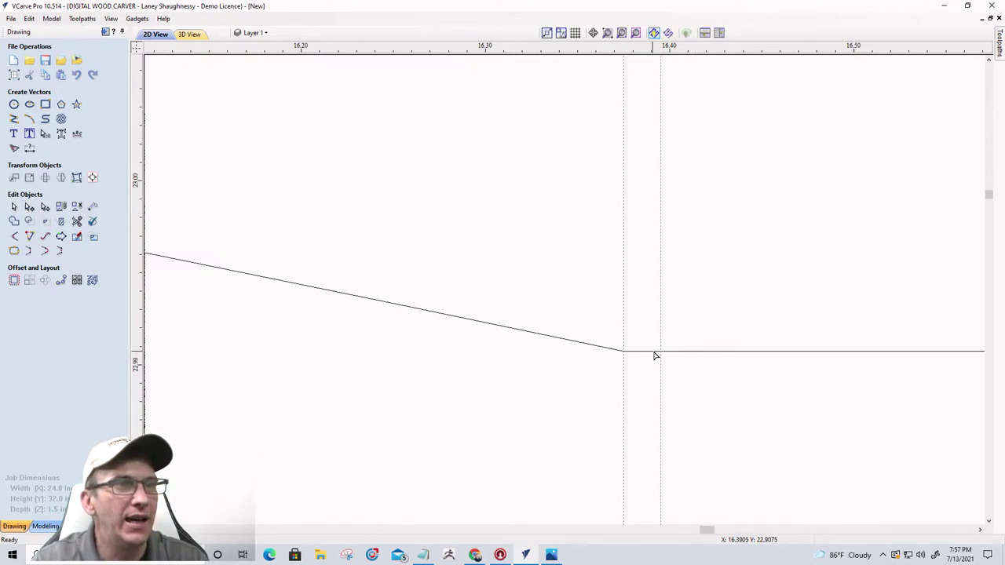
click(677, 352)
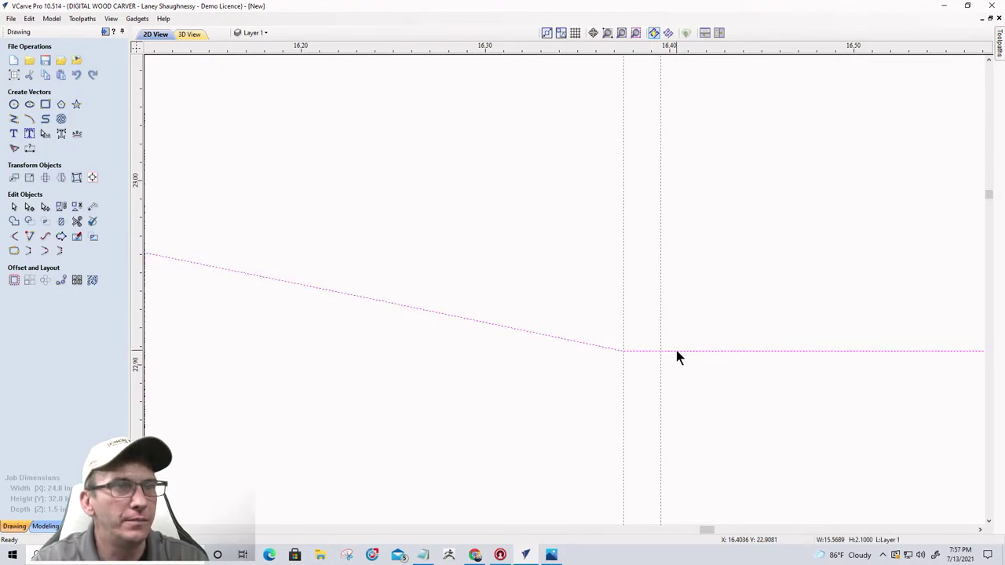
- Insert a point on the lower line's straight span at the guide
scroll(678, 357, up, 6)
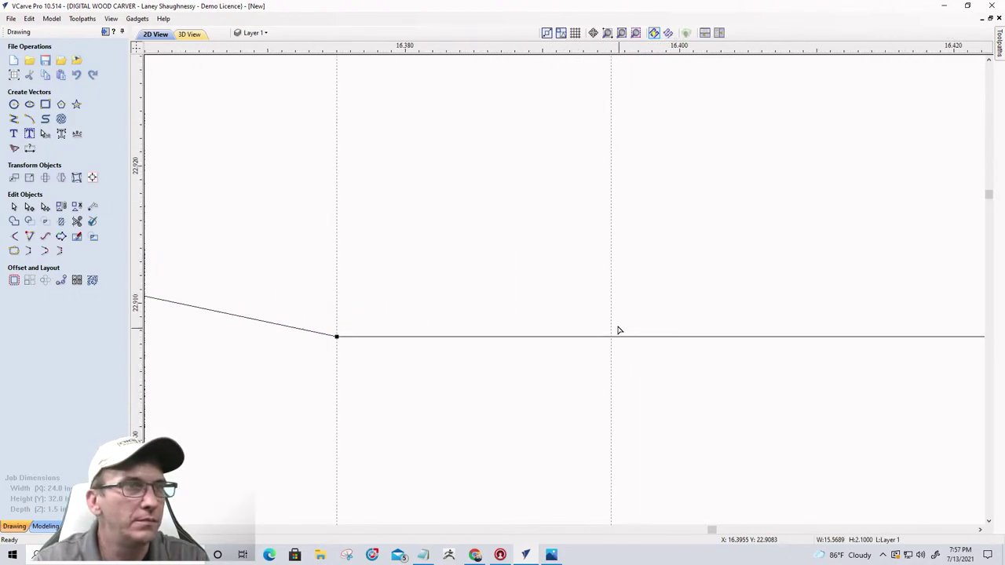
scroll(621, 341, up, 5)
right_click(620, 341)
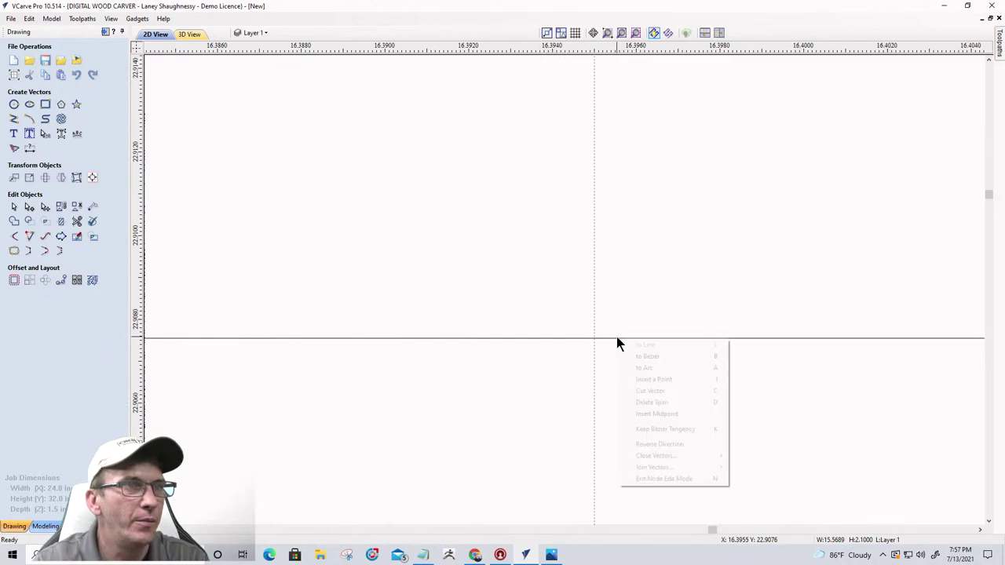
click(632, 379)
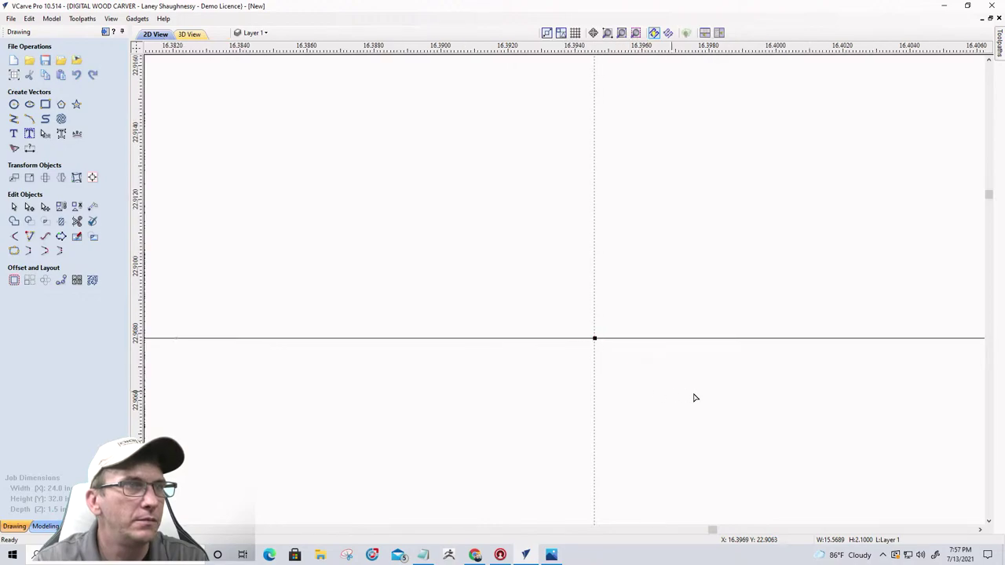
- Add a node on the left flat section and drag it onto the dashed guide
scroll(695, 397, up, 3)
scroll(668, 381, down, 2)
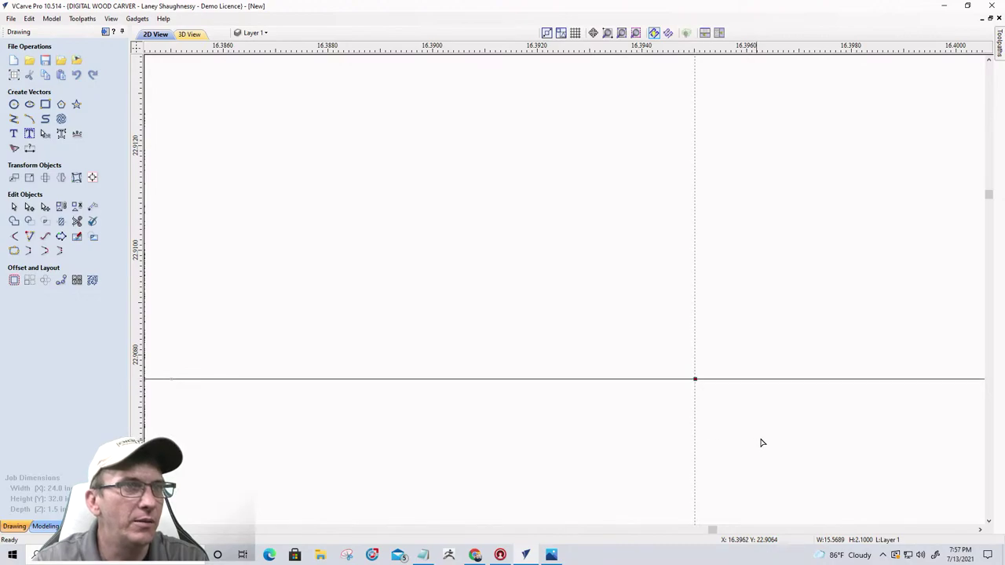
scroll(760, 442, down, 10)
scroll(697, 445, down, 12)
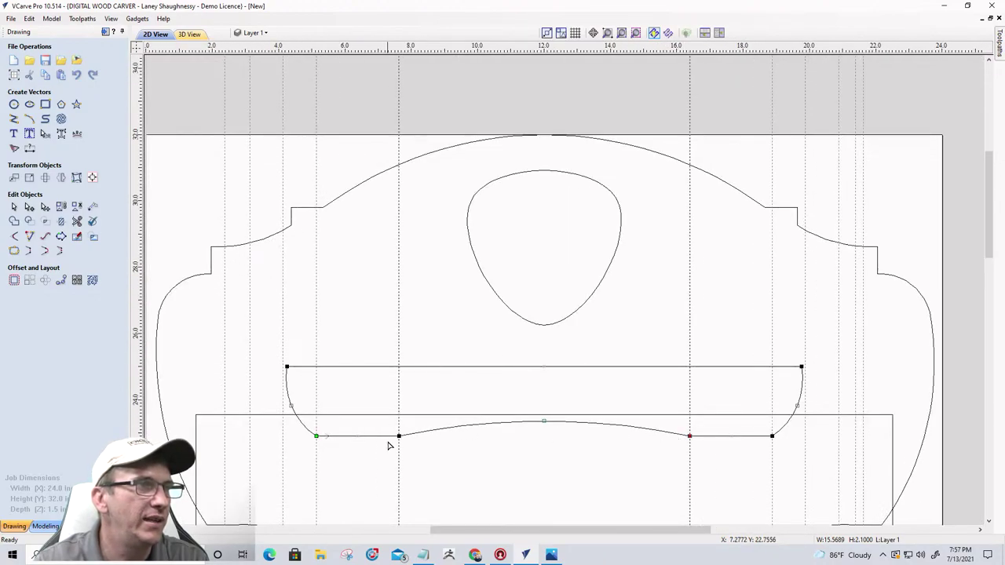
scroll(399, 439, up, 15)
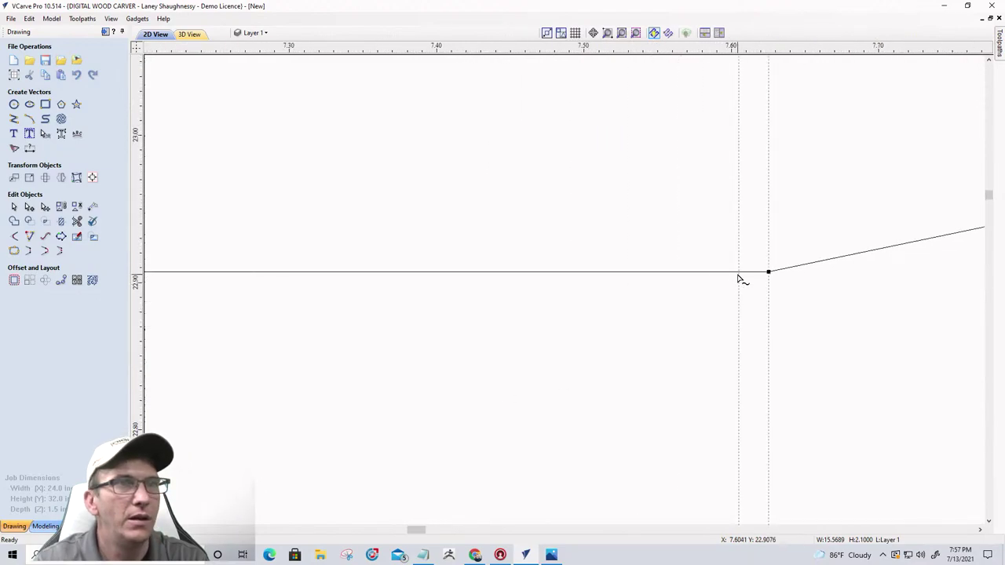
right_click(742, 276)
click(751, 316)
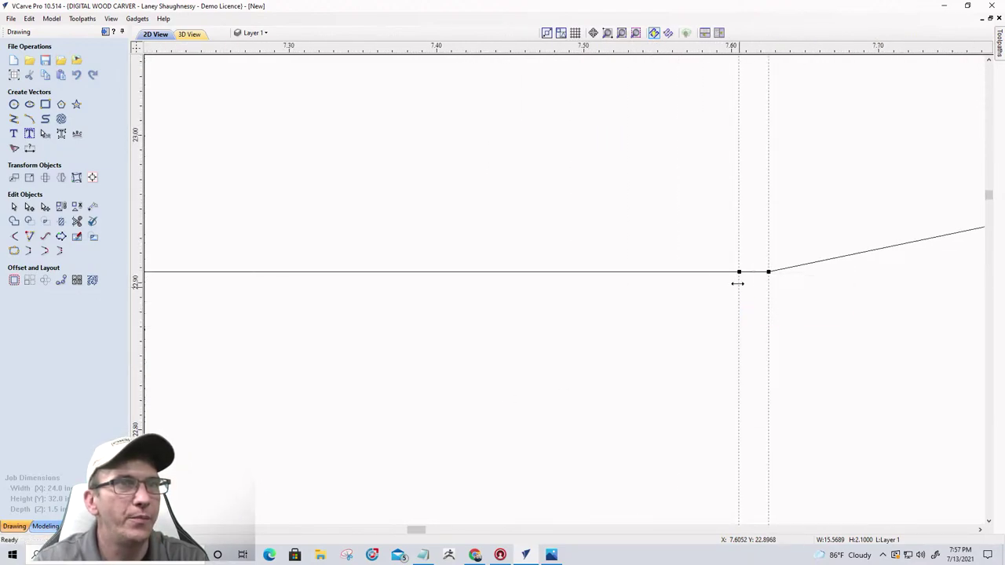
scroll(738, 274, up, 5)
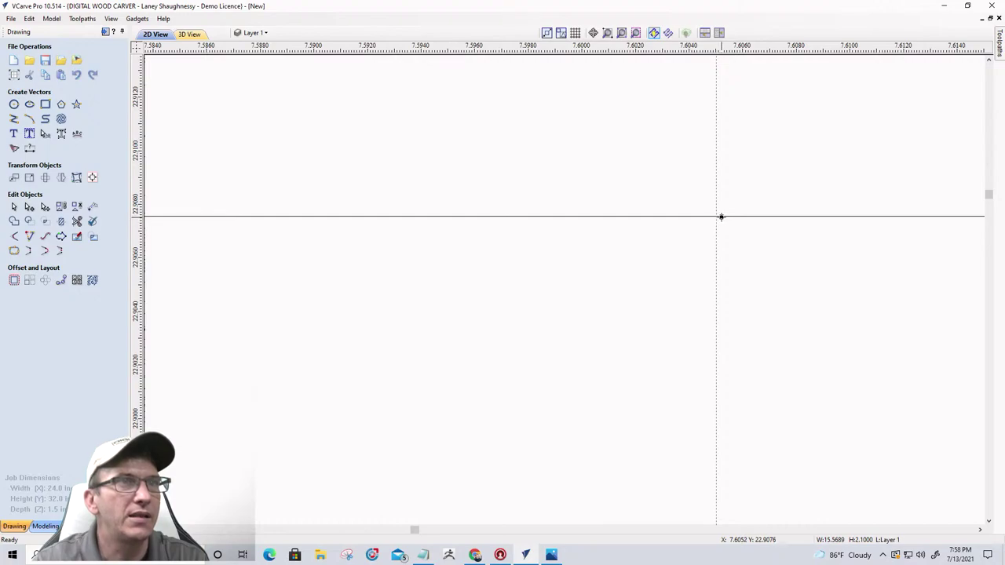
drag(720, 217, 716, 216)
- Clear all the dashed guide lines from the design
scroll(646, 269, down, 10)
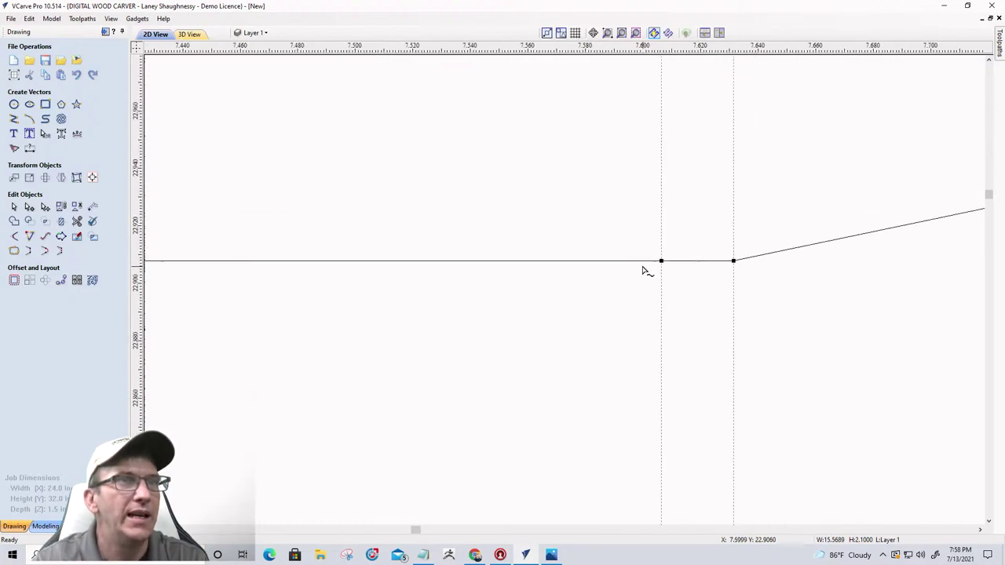
scroll(557, 295, down, 5)
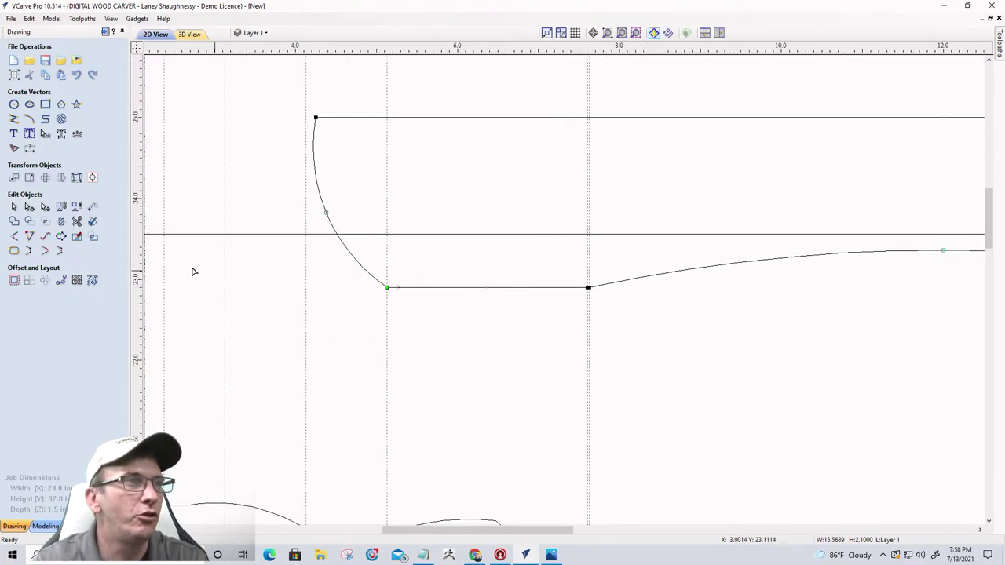
click(137, 55)
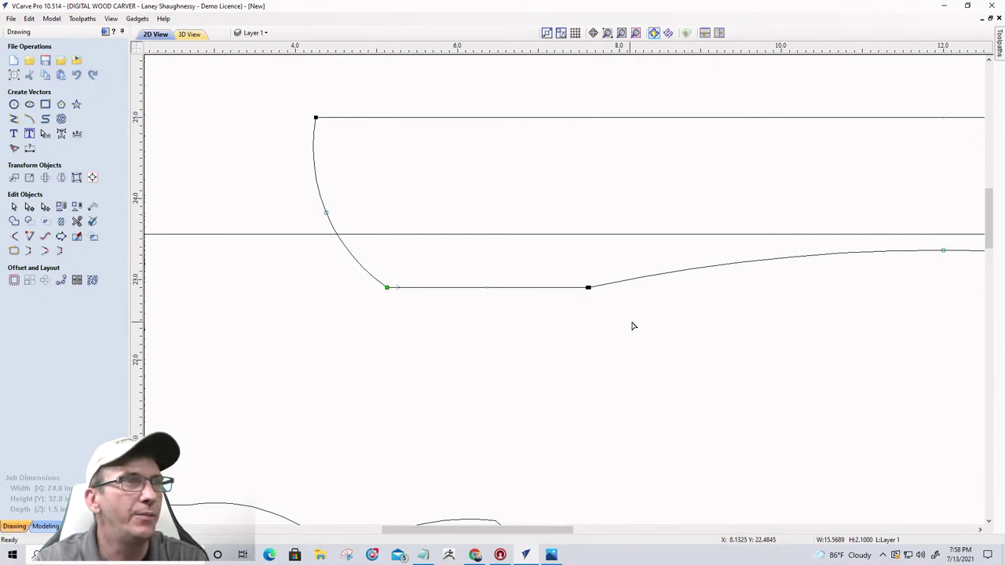
scroll(574, 343, down, 4)
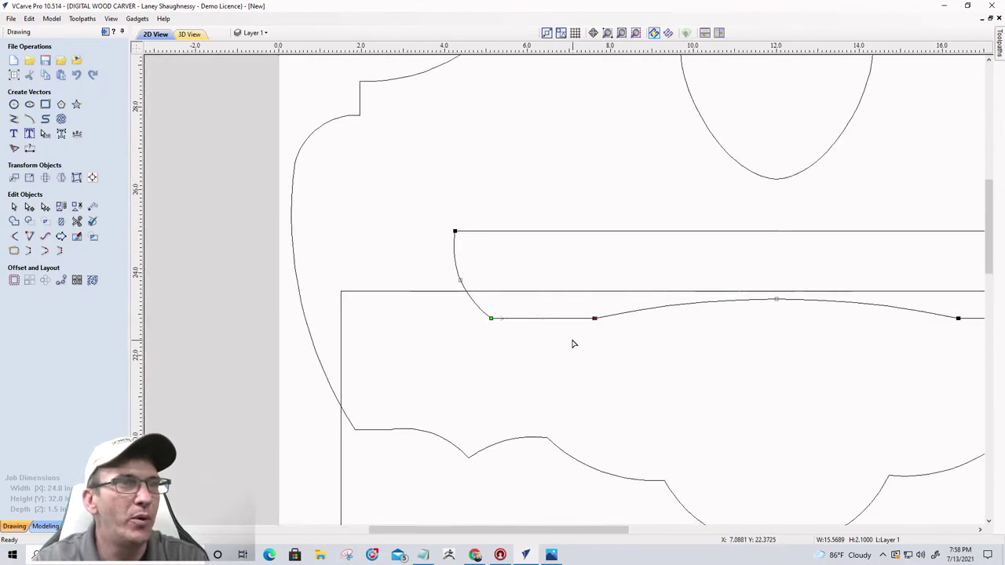
scroll(877, 330, up, 6)
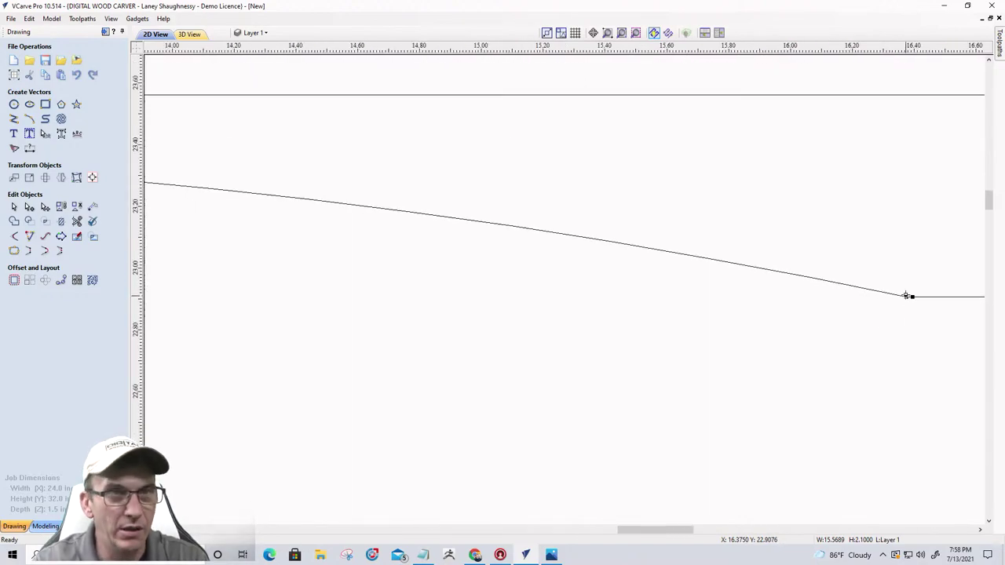
scroll(880, 351, down, 4)
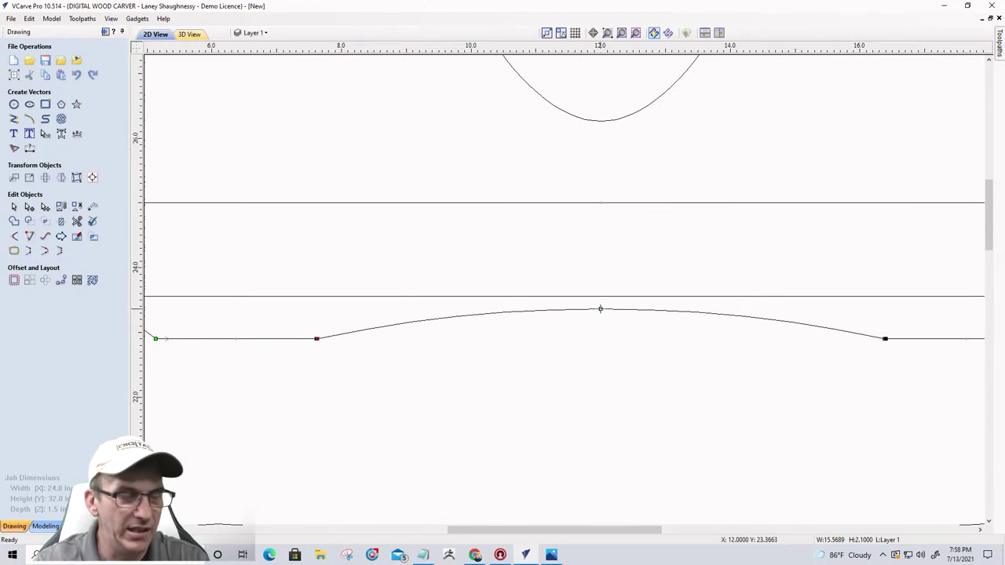
scroll(623, 350, up, 1)
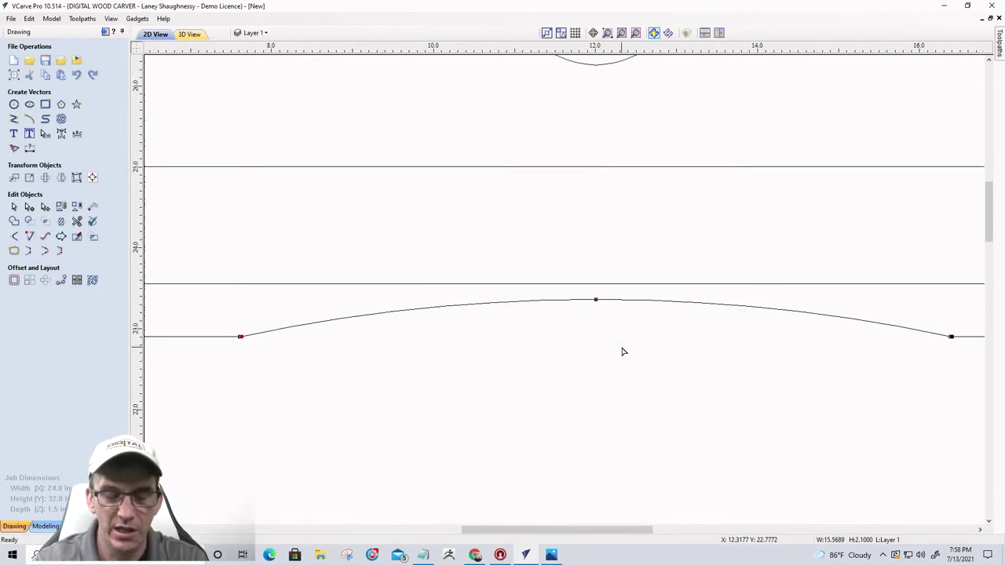
- Raise the middle arc with four Up nudges until its peak meets the line above
key(Up)
key(Up)
key(Up)
key(Up)
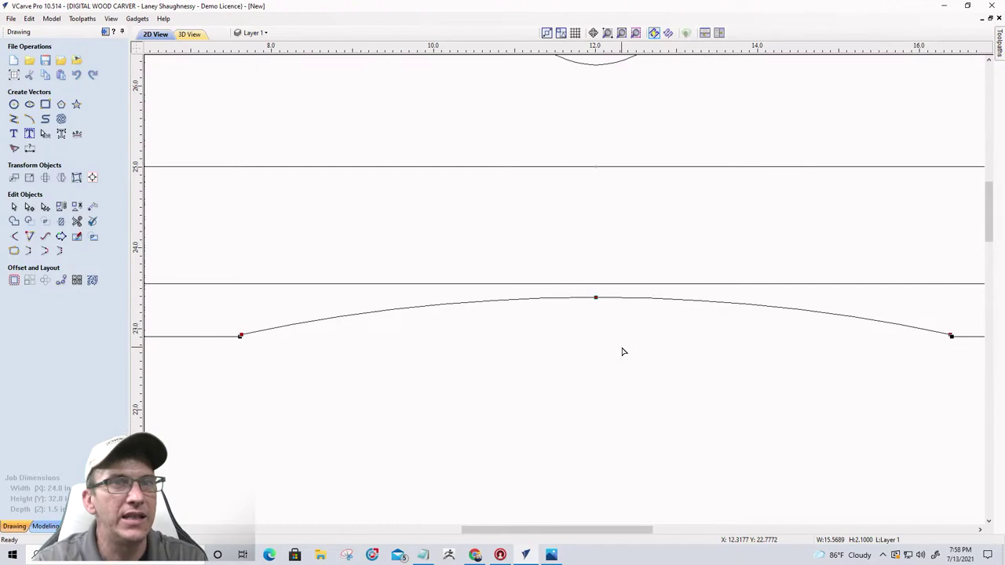
key(Up)
key(Up)
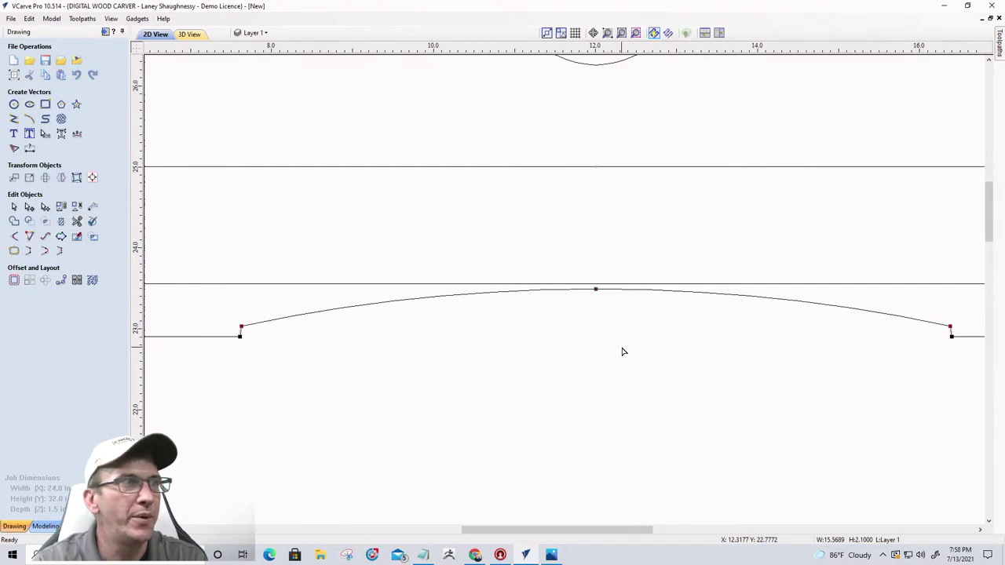
key(Up)
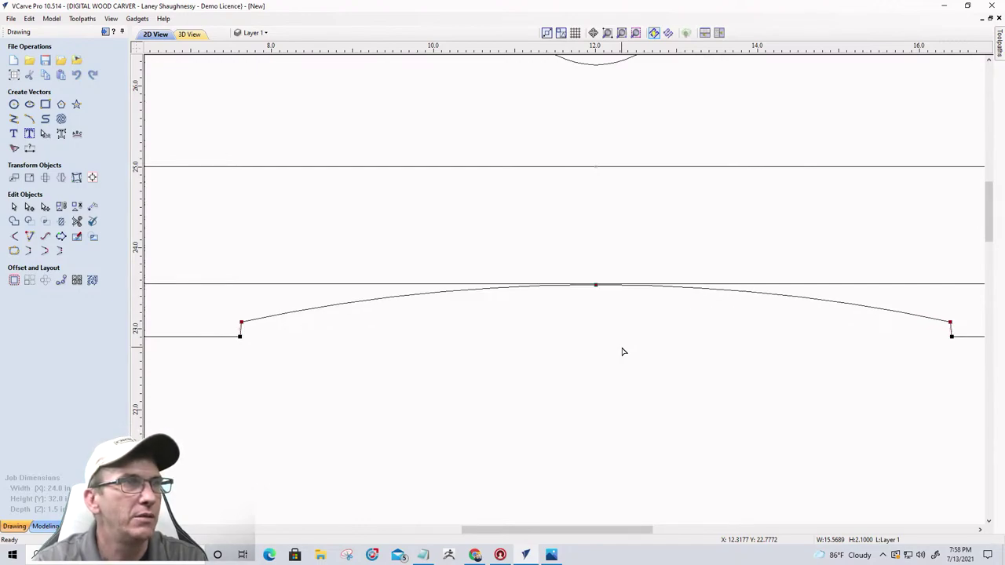
key(Up)
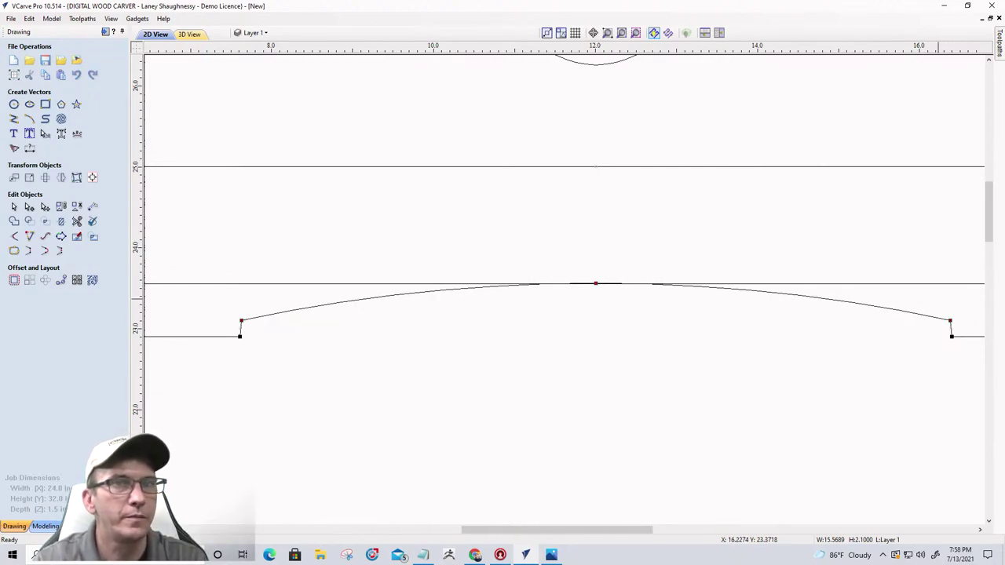
scroll(951, 352, up, 3)
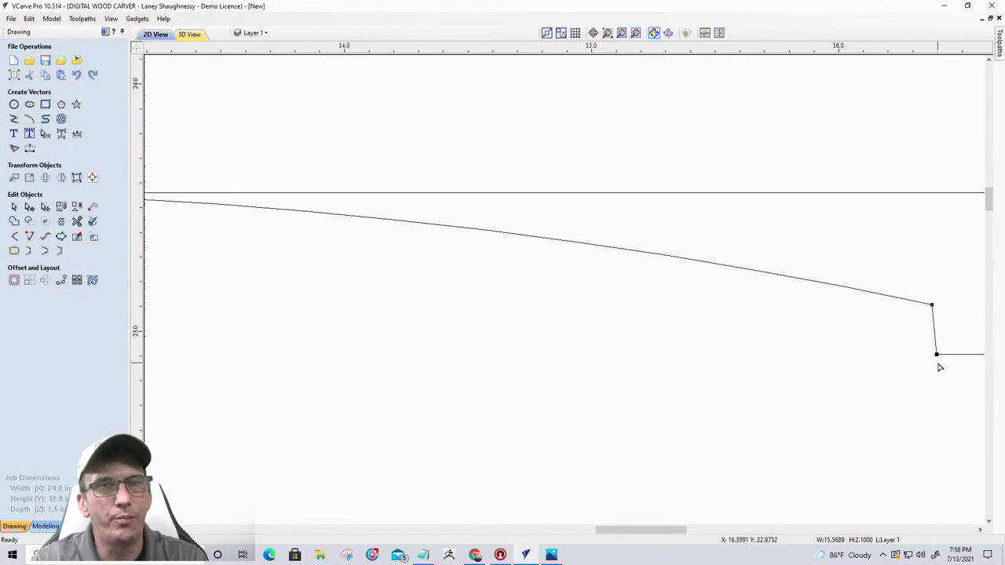
- Move the raised arc's right end node by 0.06 inch
click(930, 306)
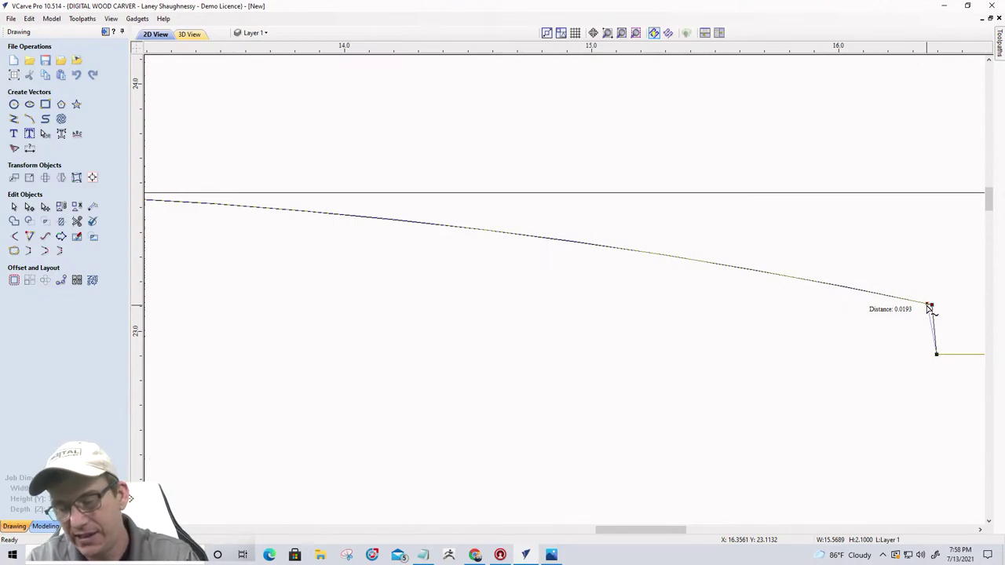
text(.0625)
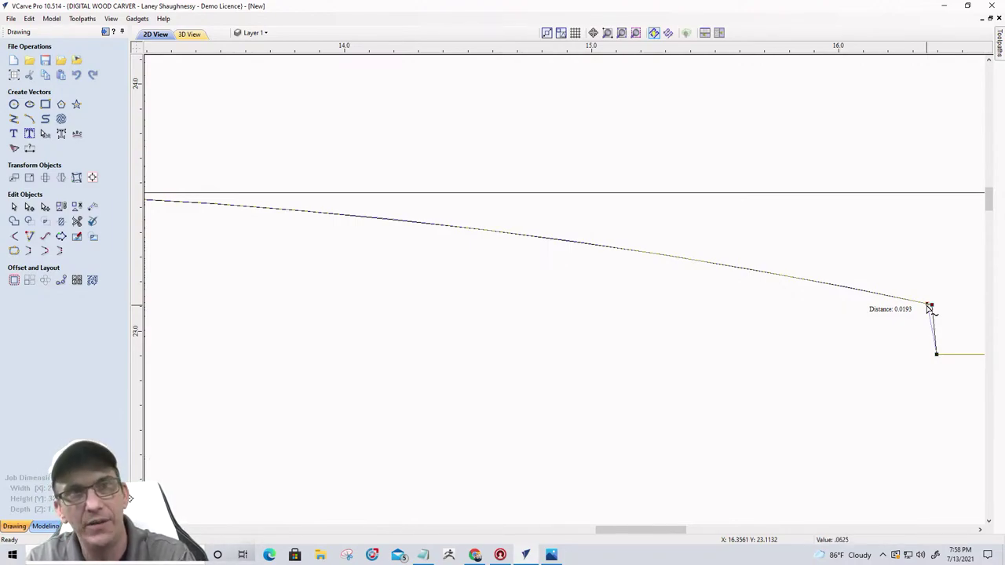
key(Return)
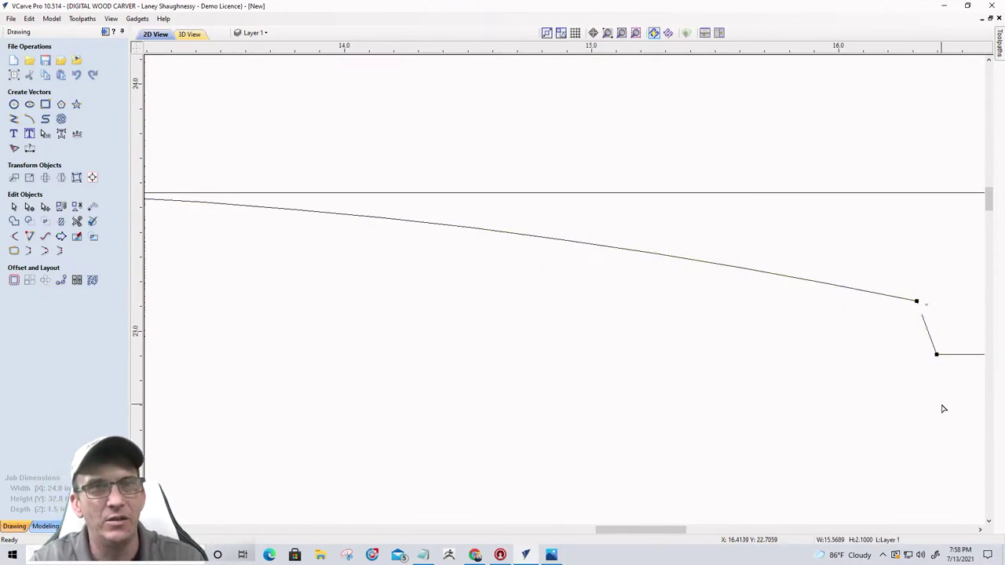
- Drag the left corner node slightly right so its joint slants further
scroll(945, 405, down, 5)
scroll(682, 396, up, 10)
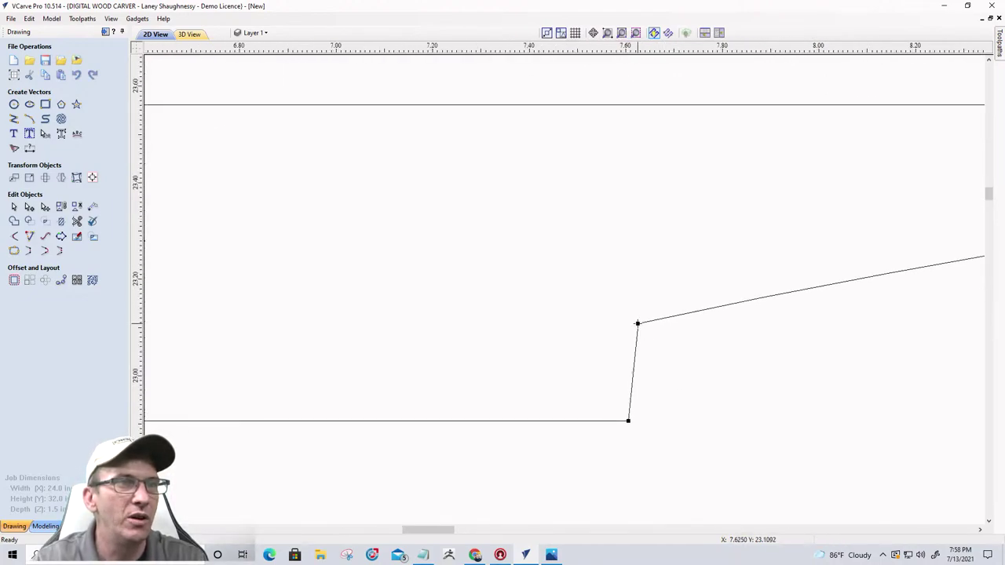
drag(637, 322, 650, 328)
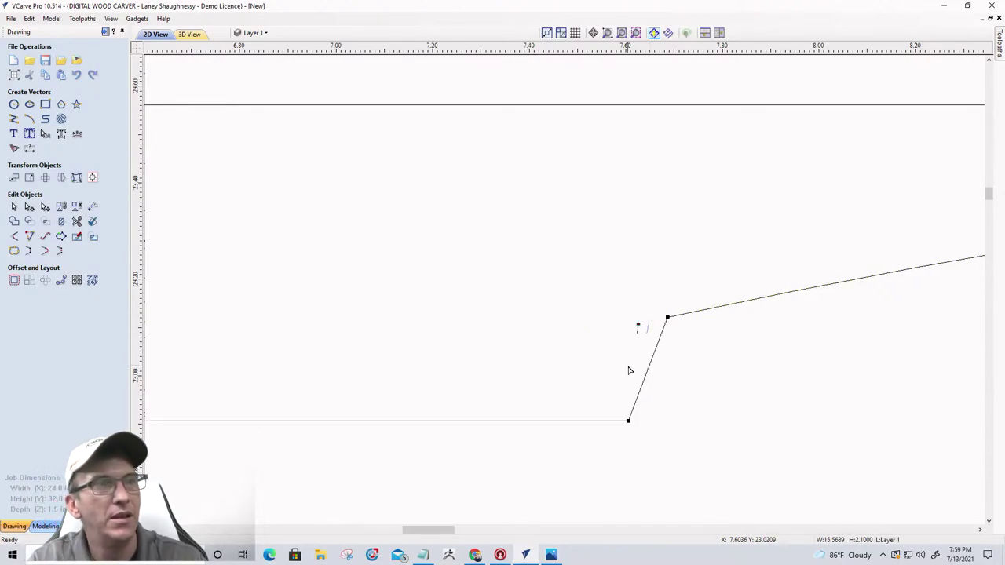
scroll(610, 359, down, 5)
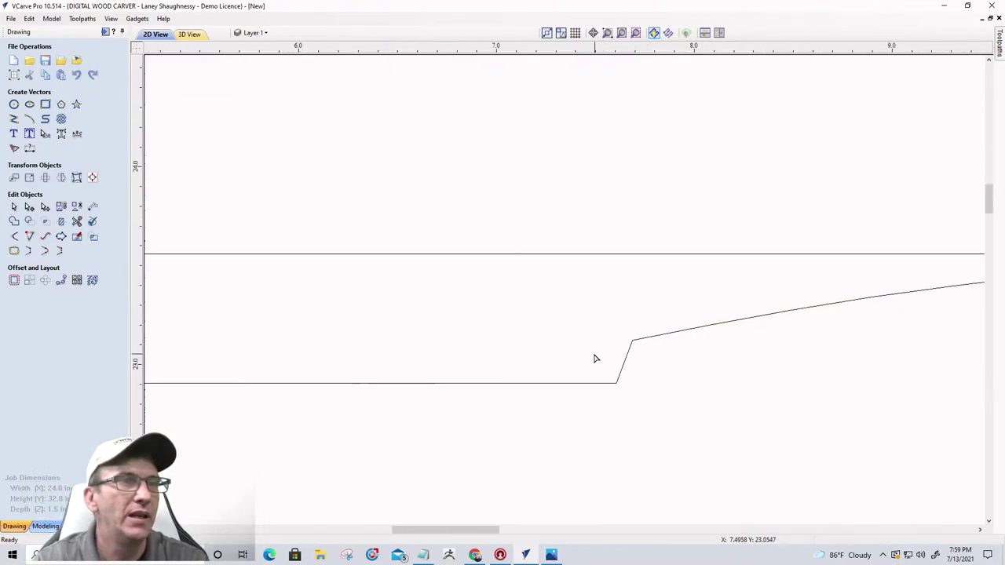
scroll(589, 359, down, 2)
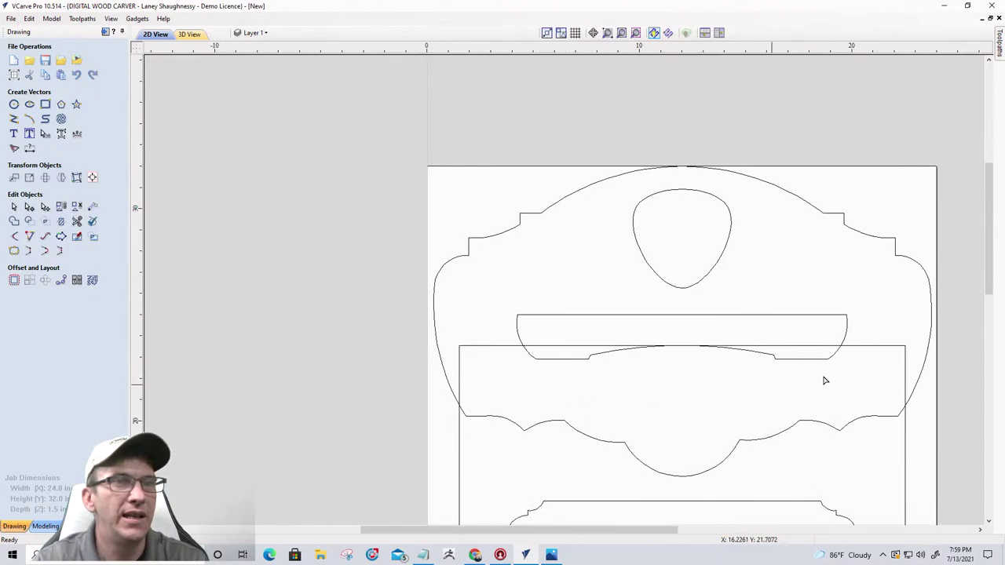
- Draw a 3.8-inch diameter circle centred at X 12, then nudge it down twice below the arched bar
click(496, 346)
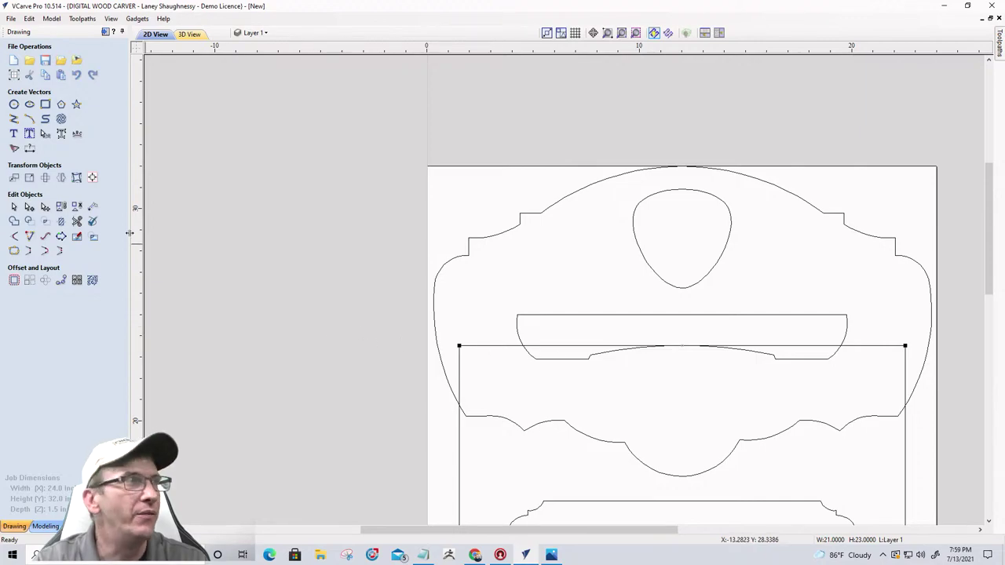
click(13, 103)
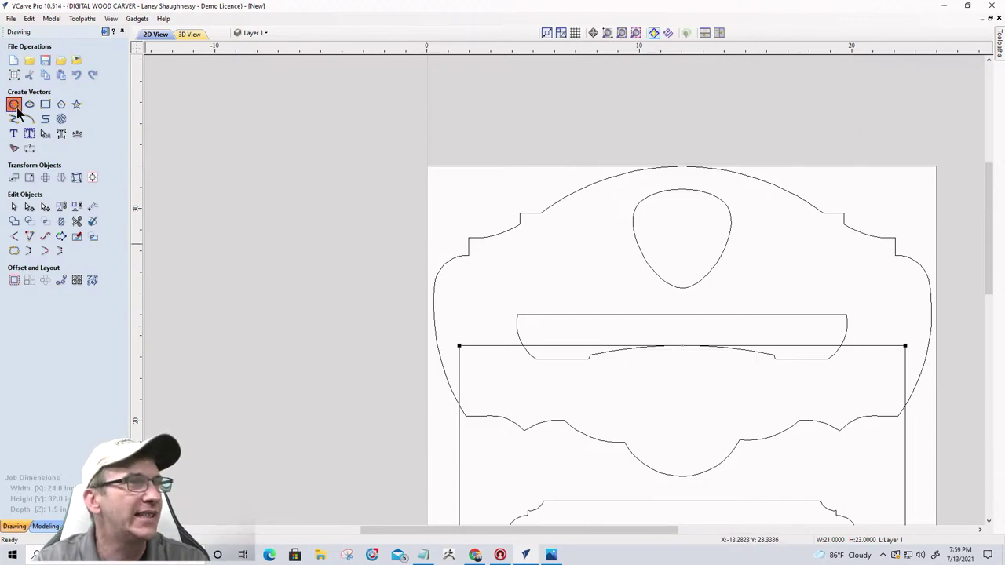
click(681, 366)
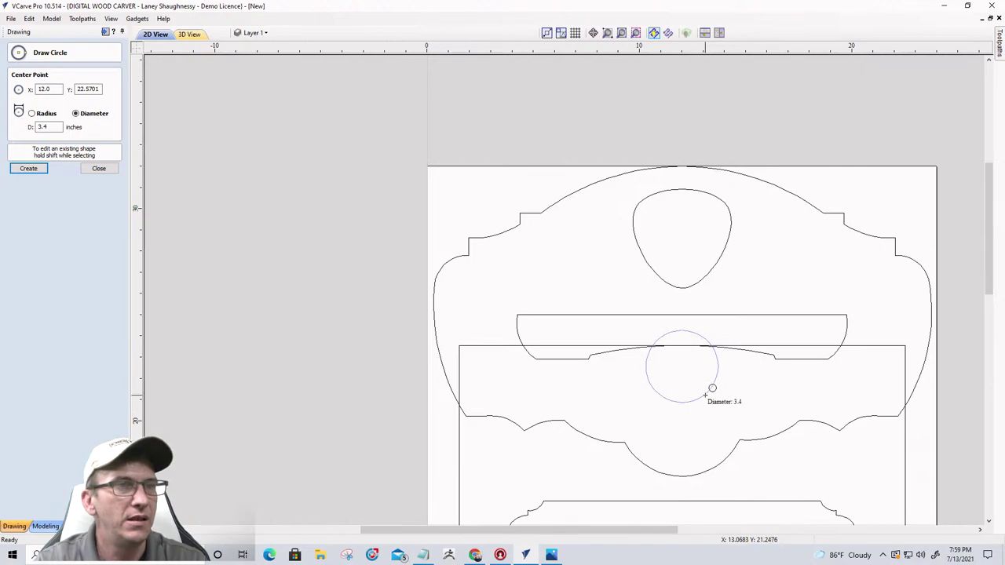
click(707, 397)
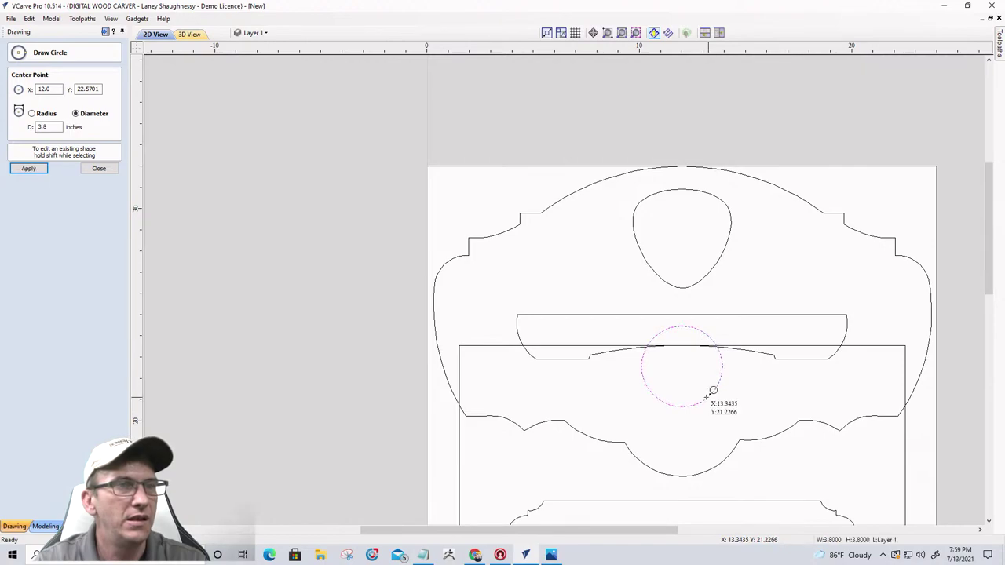
click(96, 169)
key(Down)
key(Down)
key(Down)
key(Down)
key(Down)
key(Down)
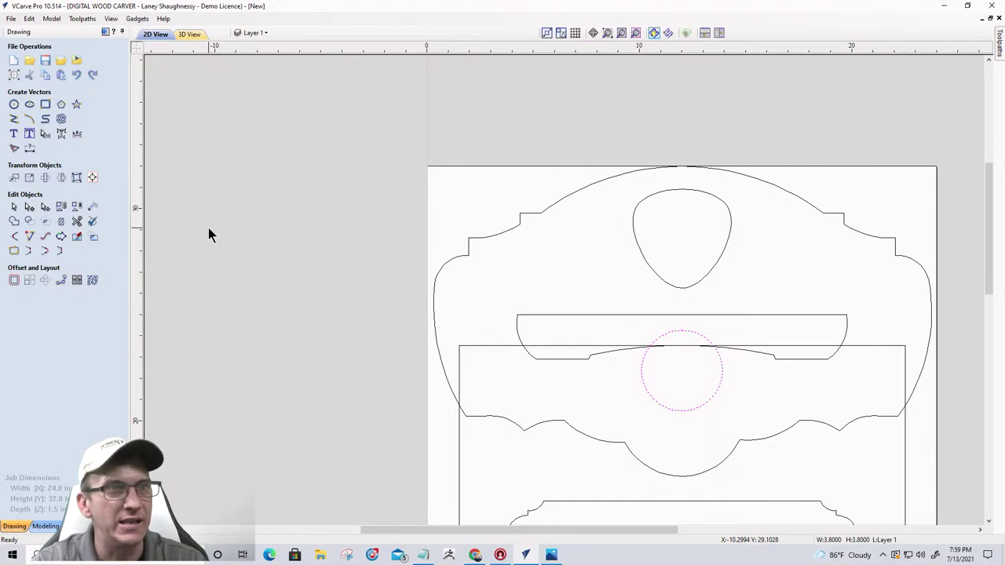
key(Down)
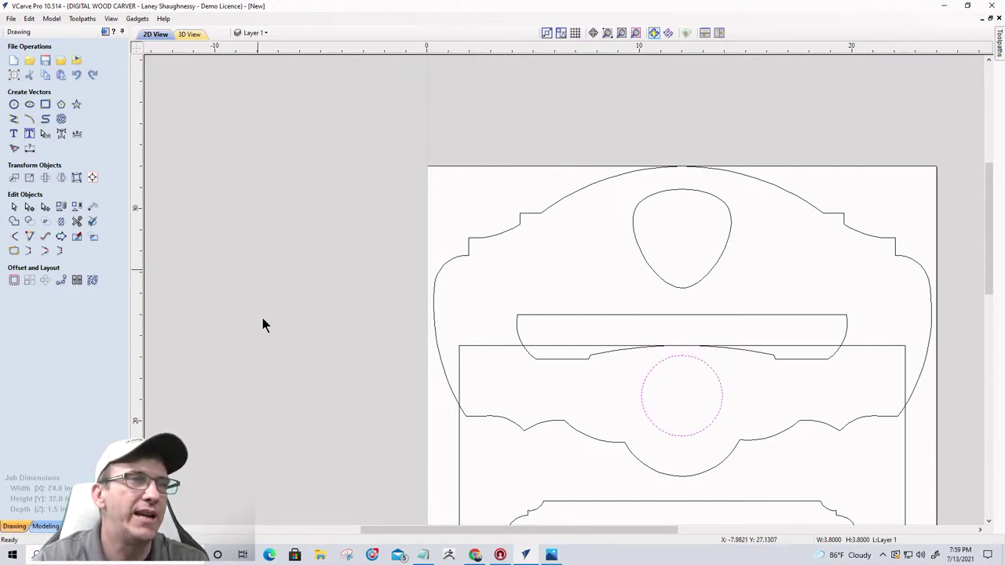
click(289, 409)
scroll(437, 248, down, 6)
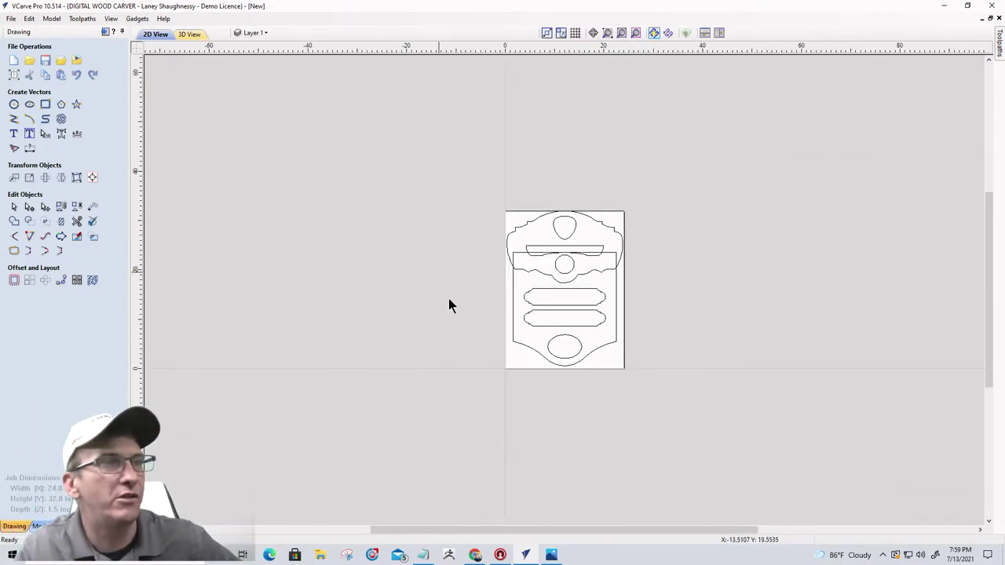
- Zoom in on the headboard layout and select the lower shield-shaped outline
scroll(499, 259, up, 2)
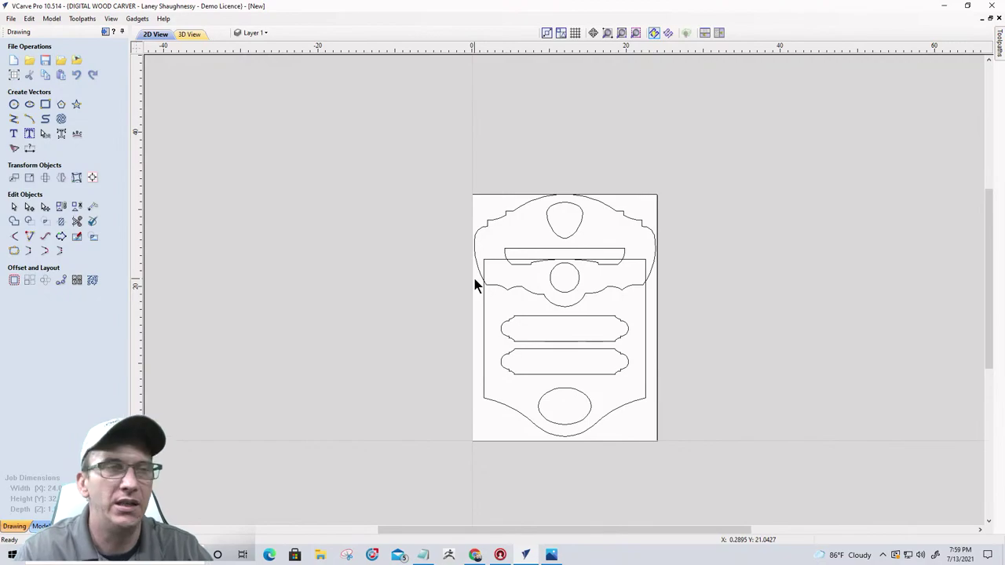
scroll(545, 245, up, 1)
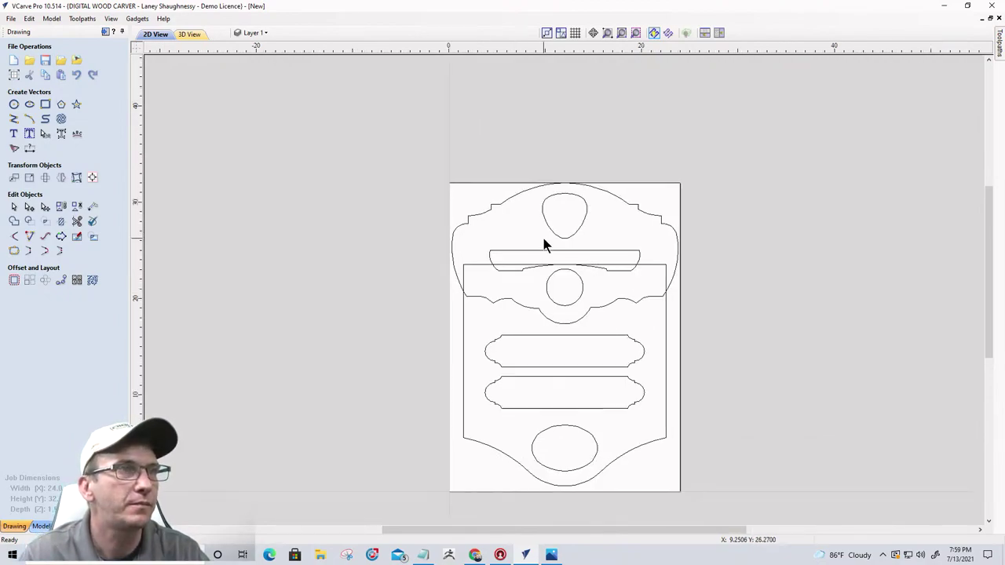
scroll(545, 246, up, 1)
scroll(545, 246, down, 1)
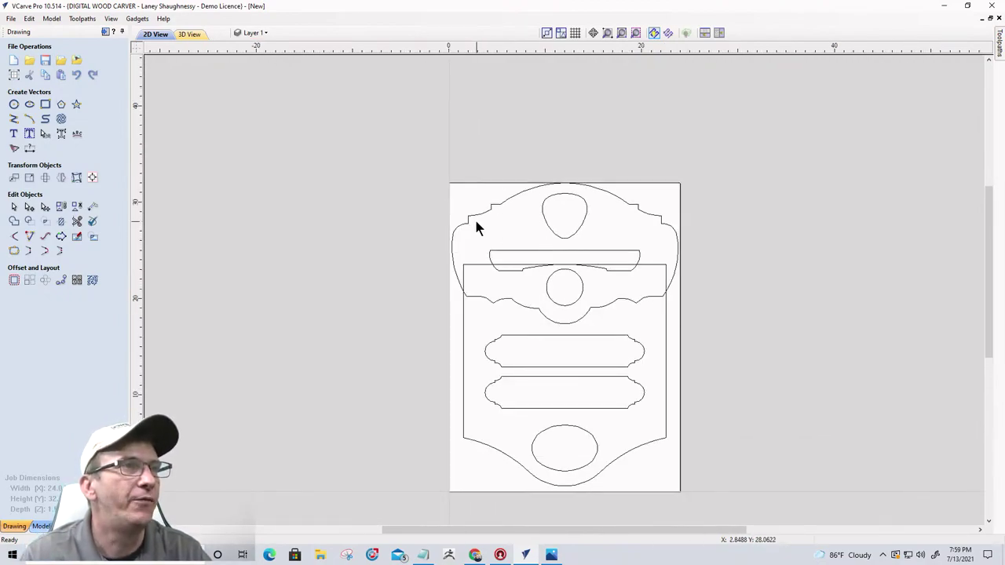
click(464, 340)
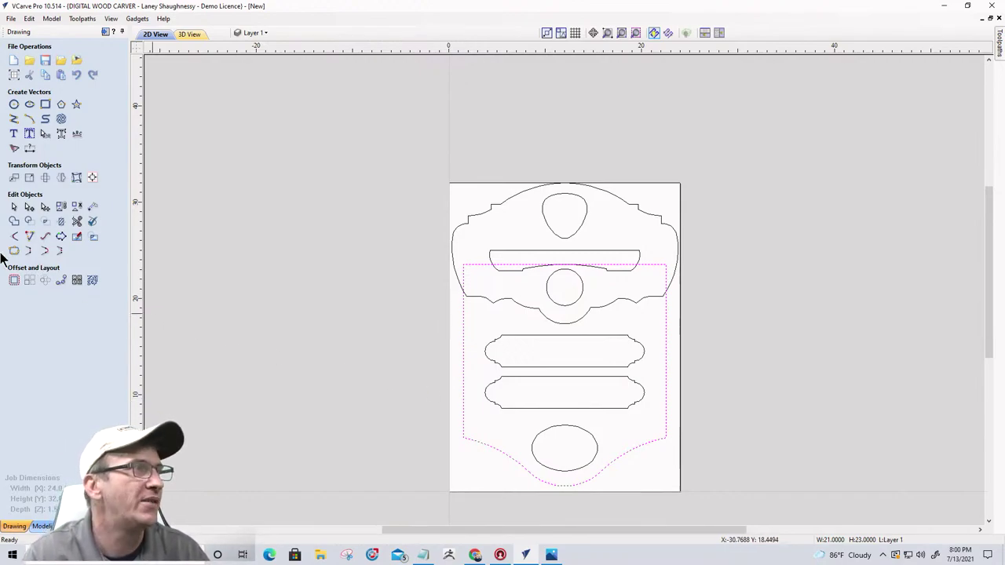
- Offset the shield outline 1.25 inches inwards
click(14, 279)
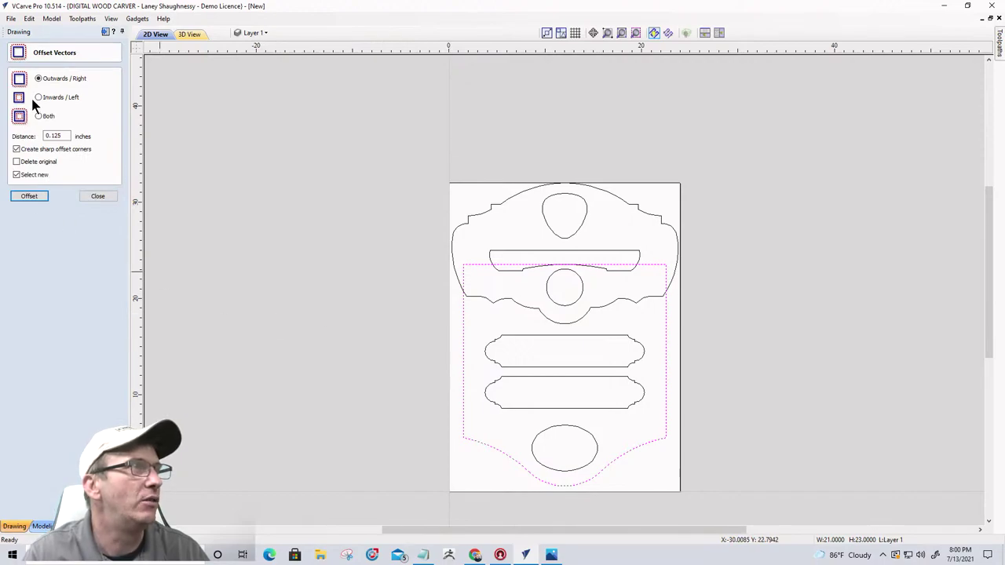
drag(69, 136, 32, 138)
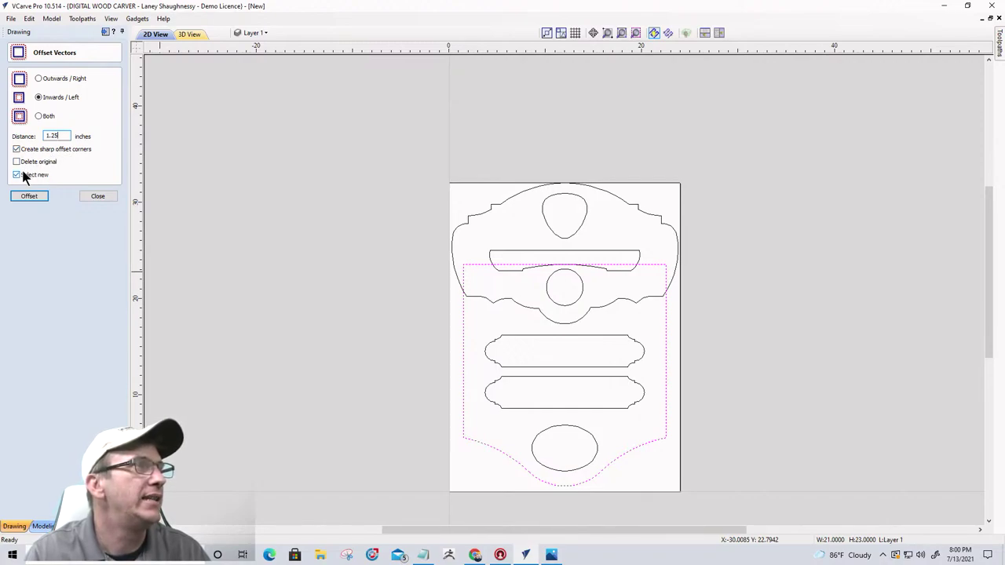
click(25, 197)
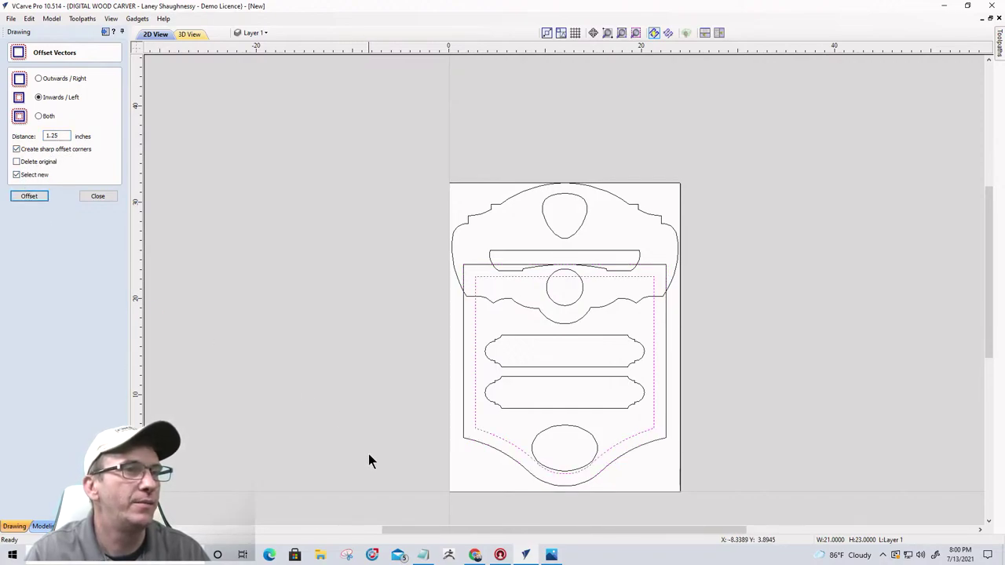
scroll(576, 480, up, 2)
scroll(577, 484, up, 1)
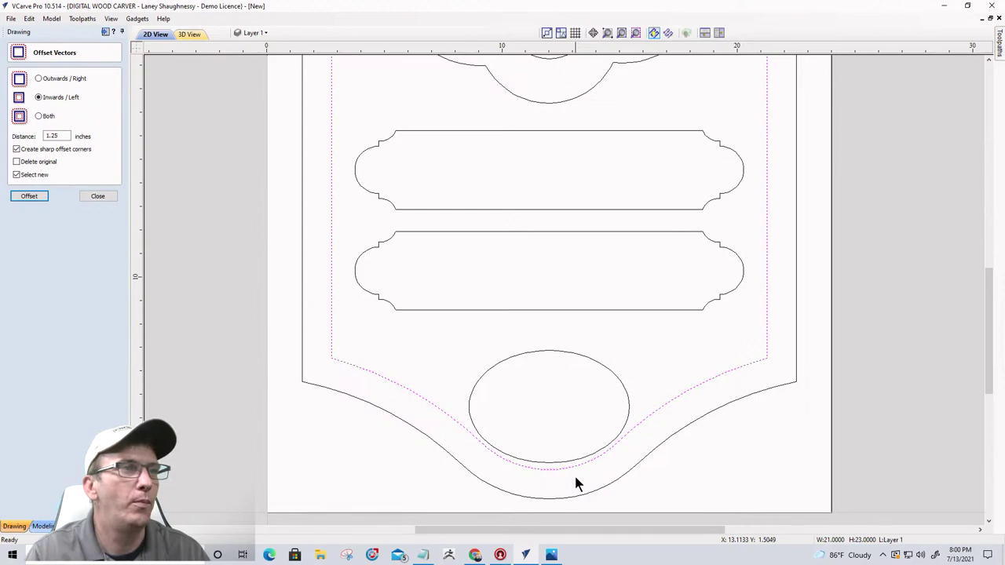
- Nudge the bottom oval up twice
click(545, 353)
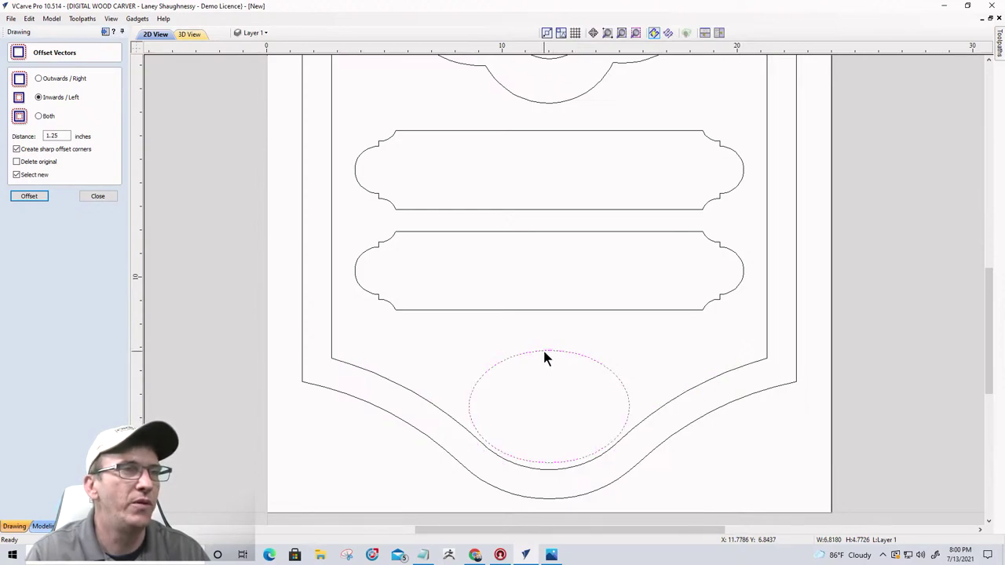
key(Up)
key(Up)
key(Up)
key(Up)
key(Up)
key(Up)
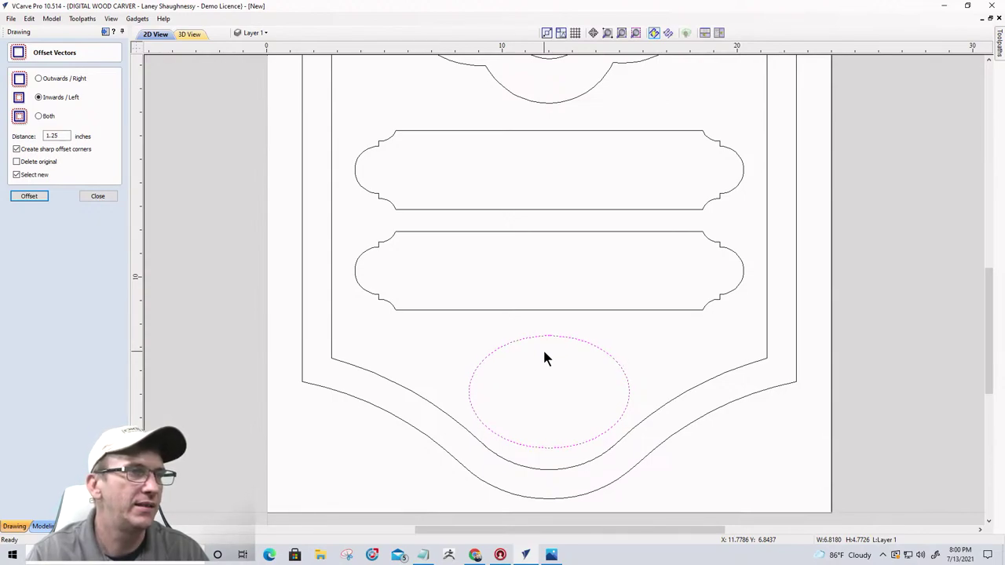
key(Up)
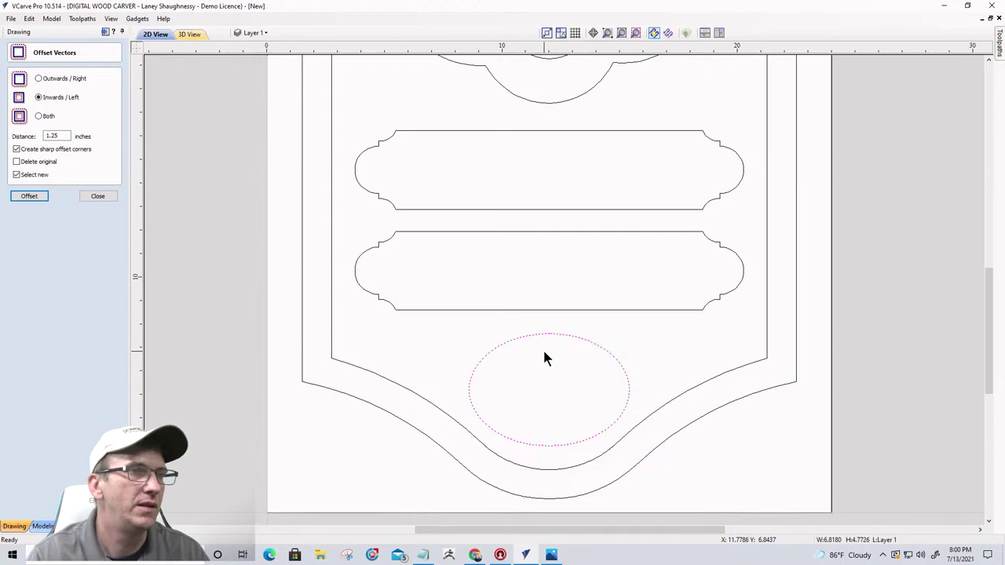
scroll(545, 350, down, 3)
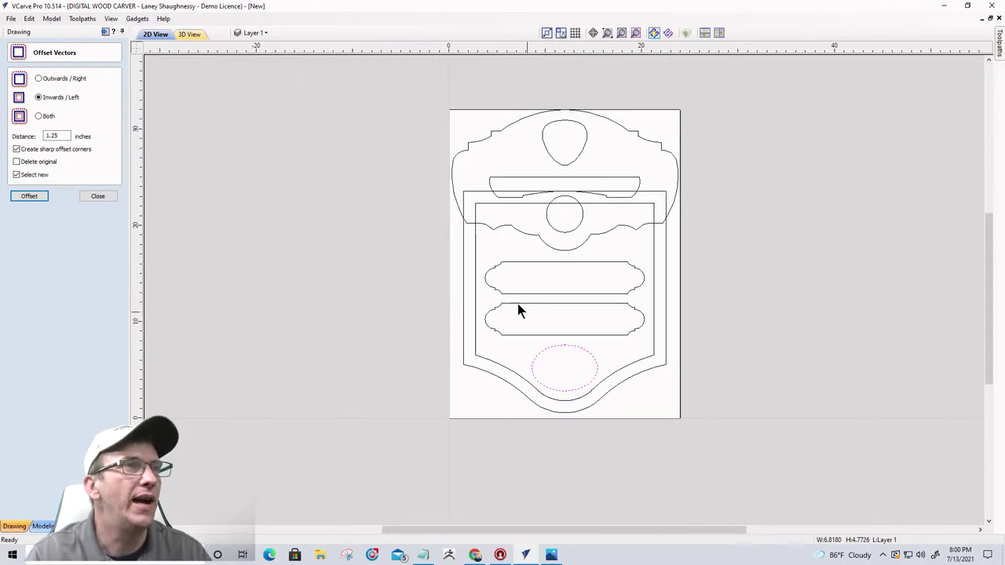
- Offset the scalloped top shape inwards, undo it, deselect, and close Offset Vectors
click(454, 199)
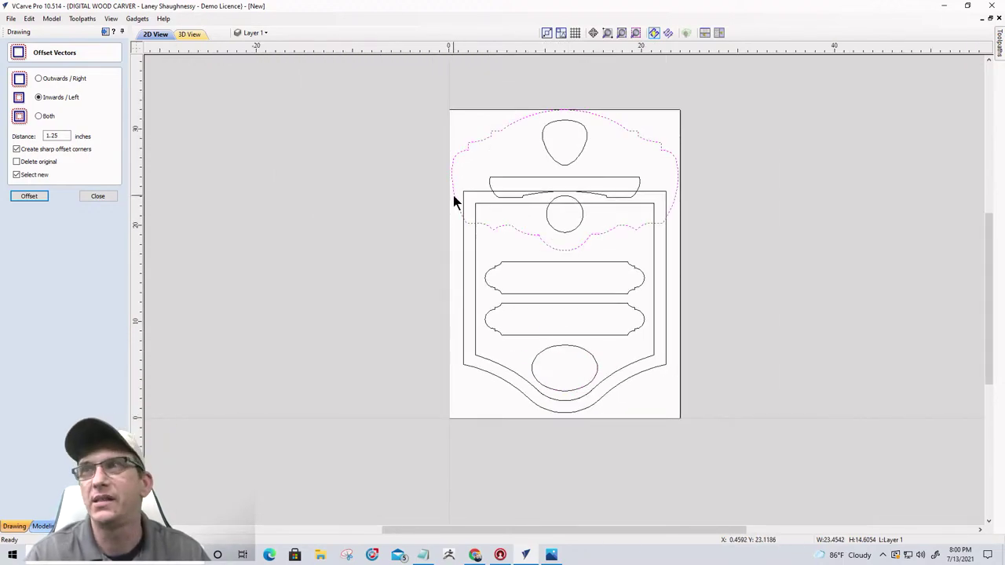
click(34, 195)
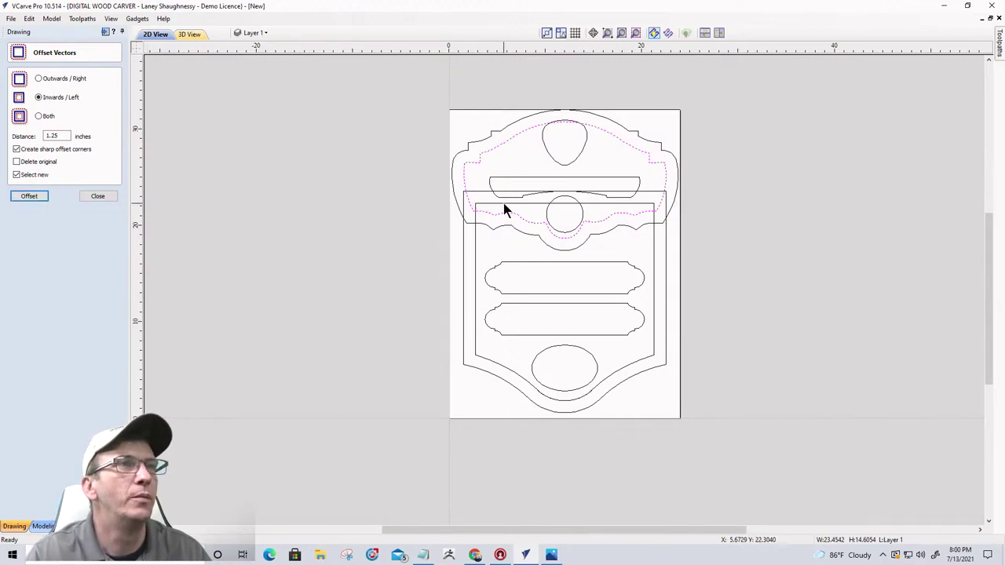
scroll(539, 154, up, 3)
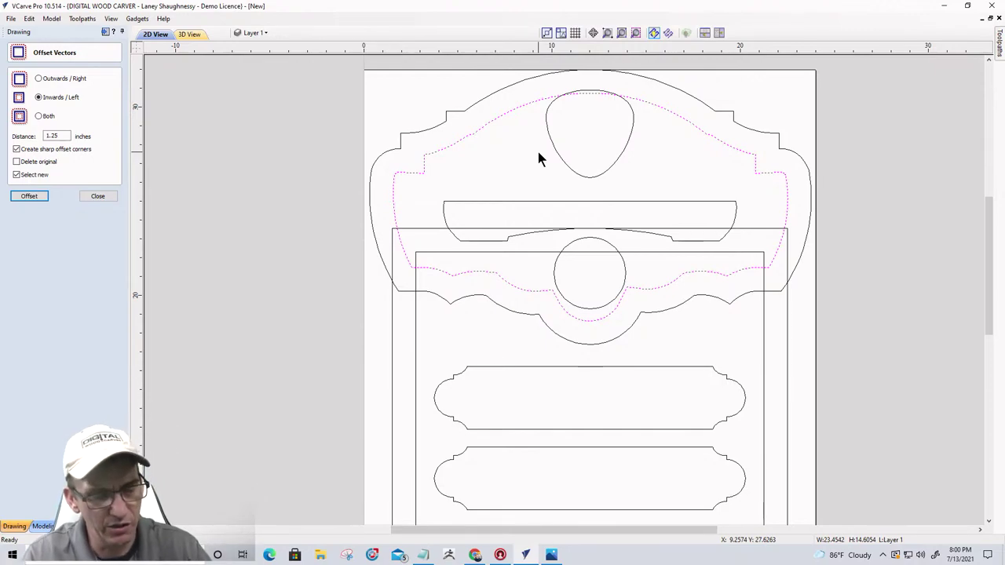
key(ctrl+z)
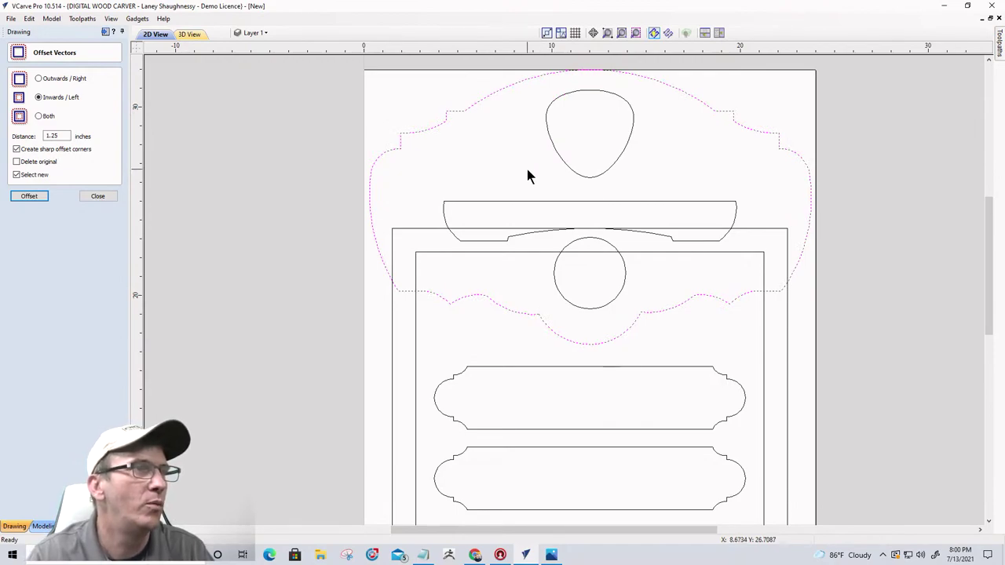
click(442, 365)
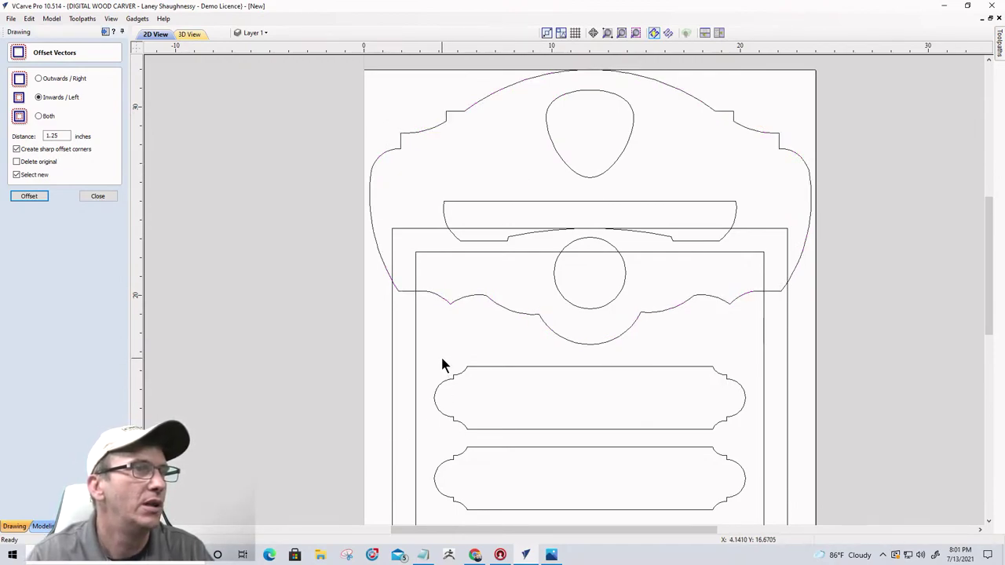
click(95, 196)
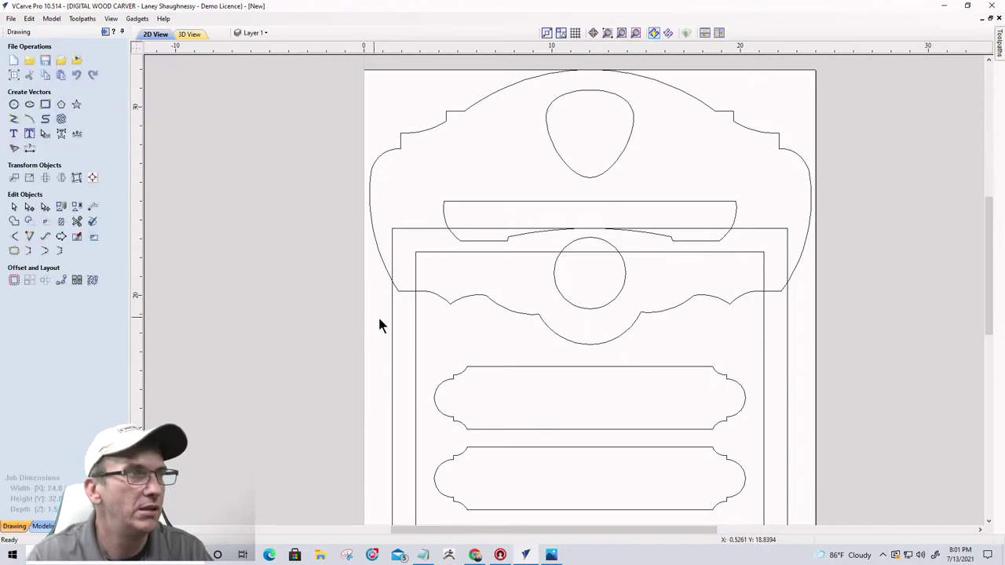
- Delete the old inner offset, then offset the shield and scalloped top 1.0 inch inwards
click(414, 332)
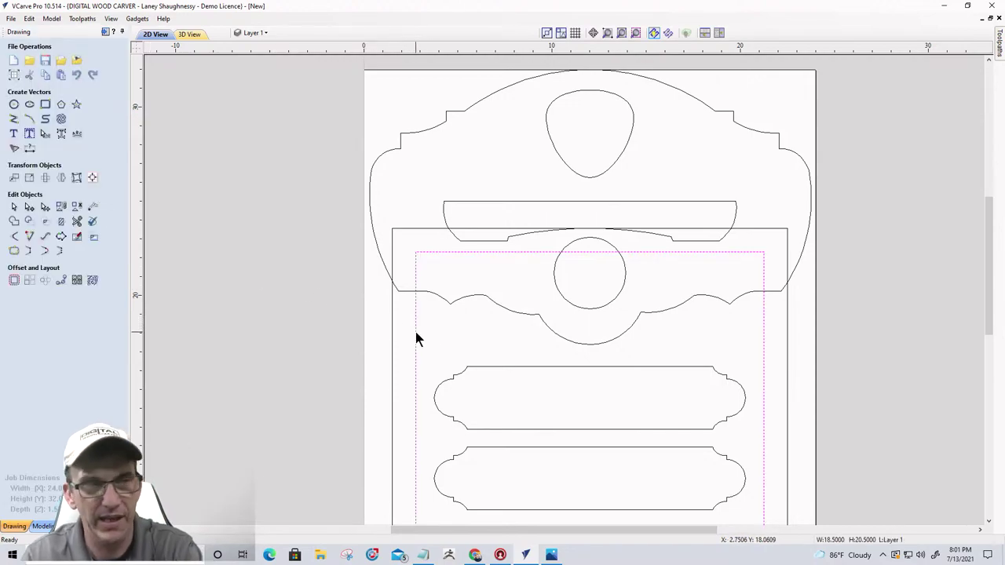
key(Delete)
click(392, 348)
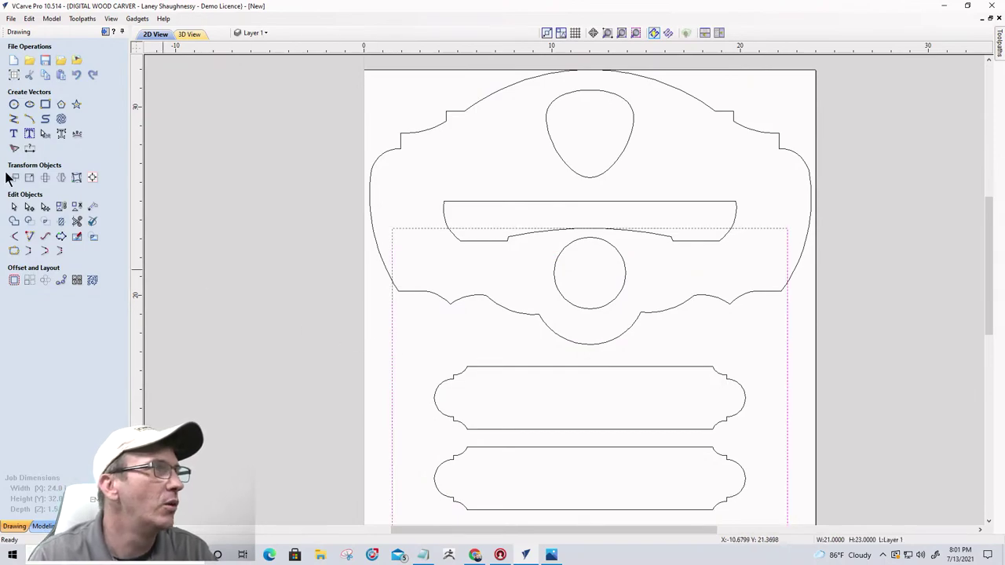
click(13, 280)
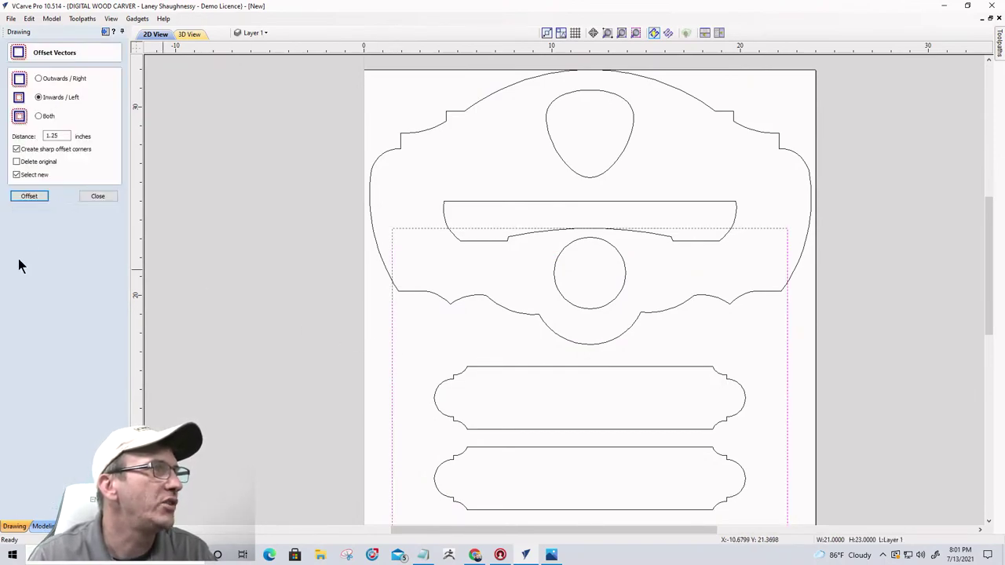
double_click(52, 137)
text(1.2)
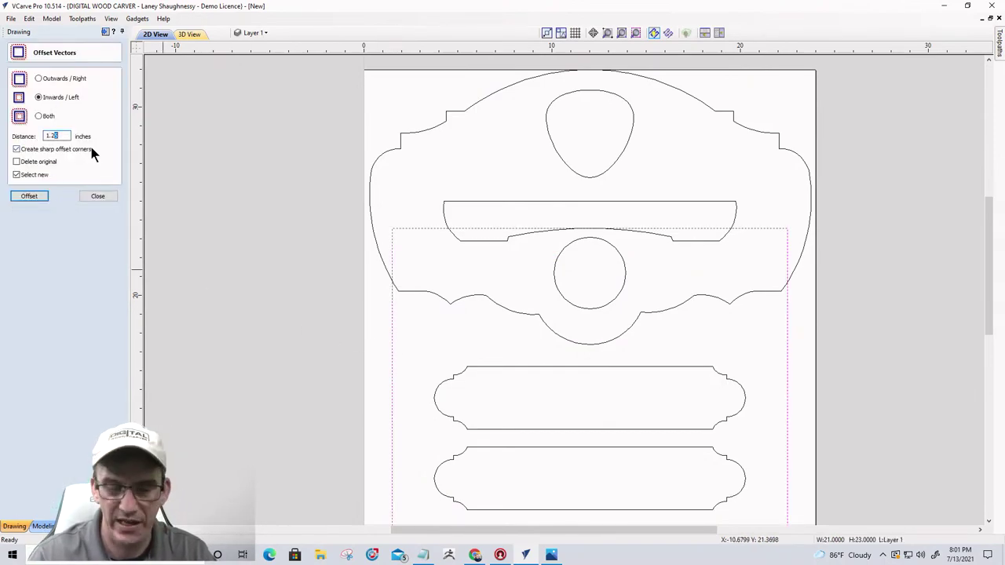
text(0)
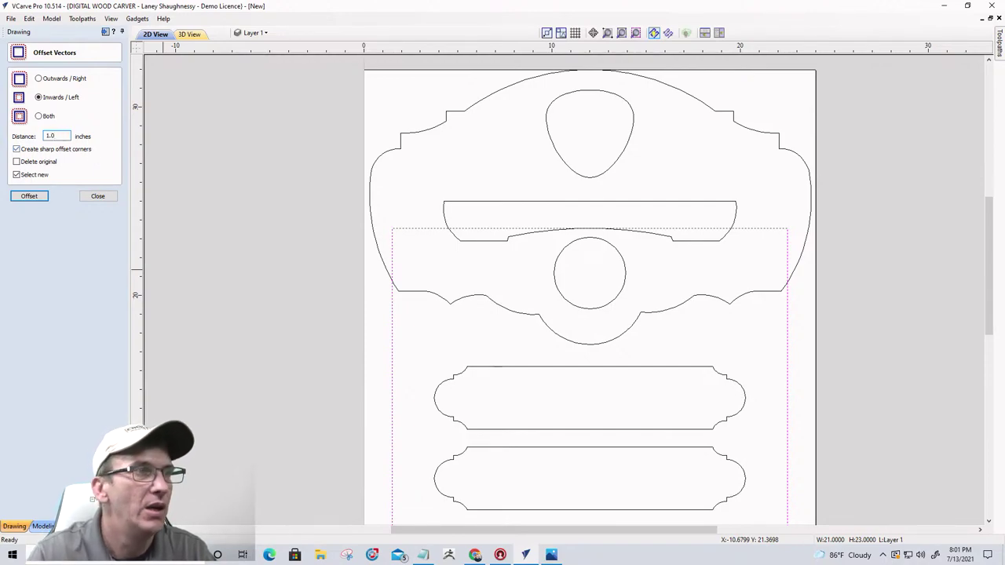
click(31, 196)
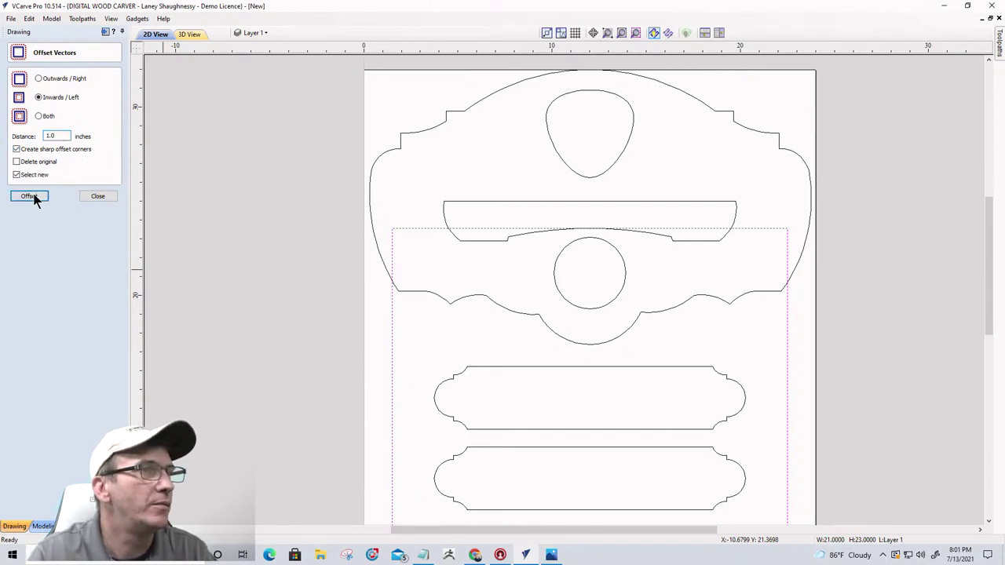
click(369, 202)
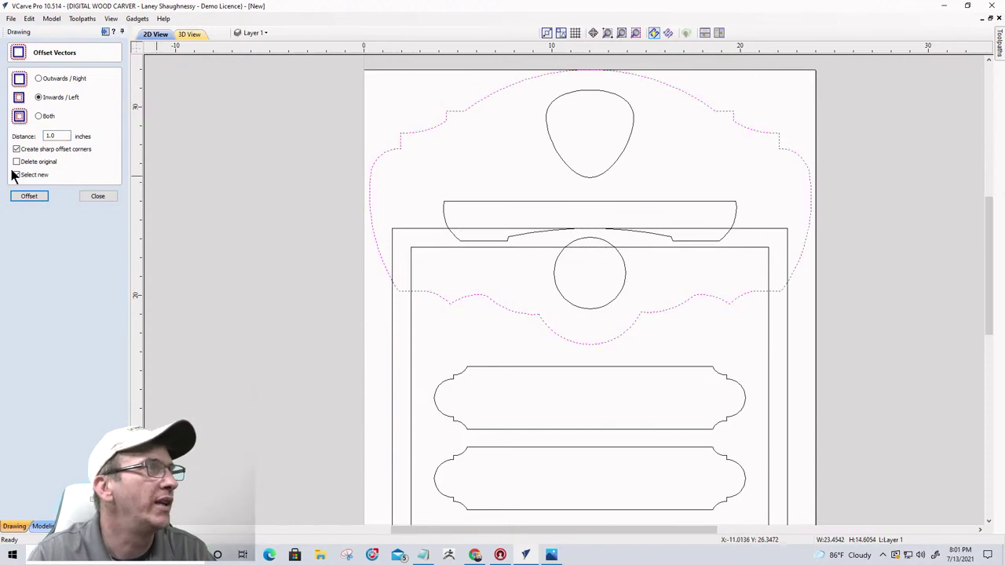
click(26, 197)
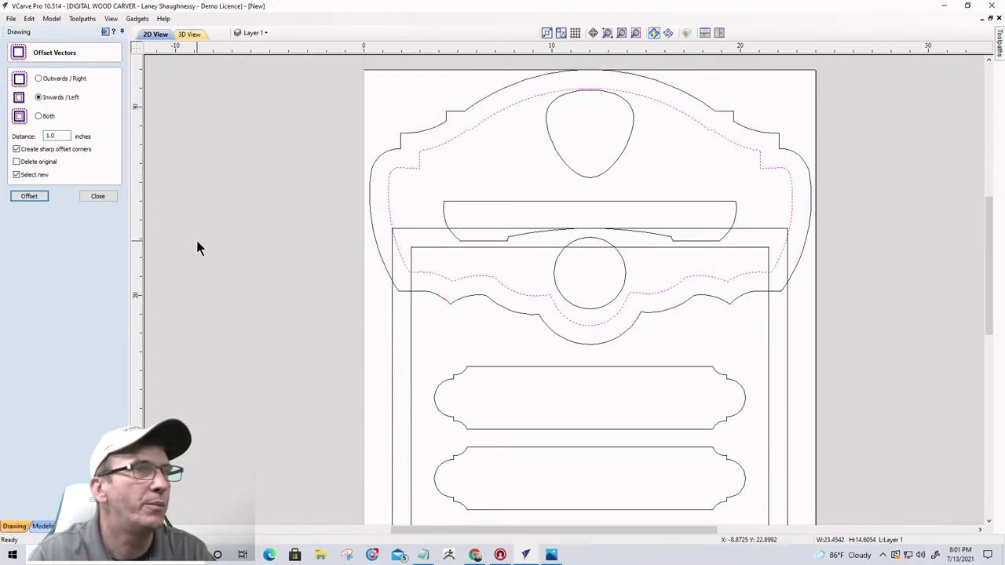
click(90, 196)
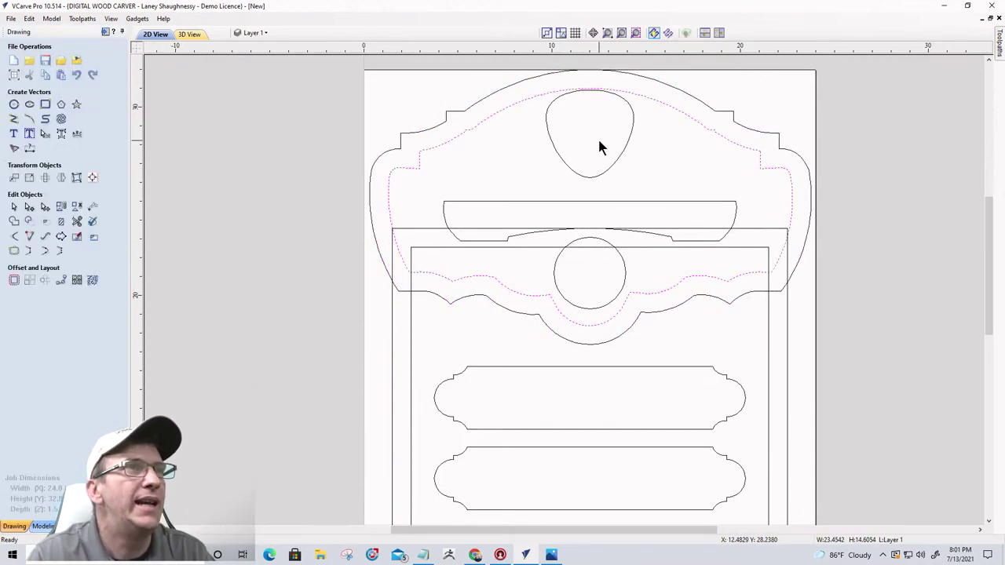
click(590, 177)
click(590, 175)
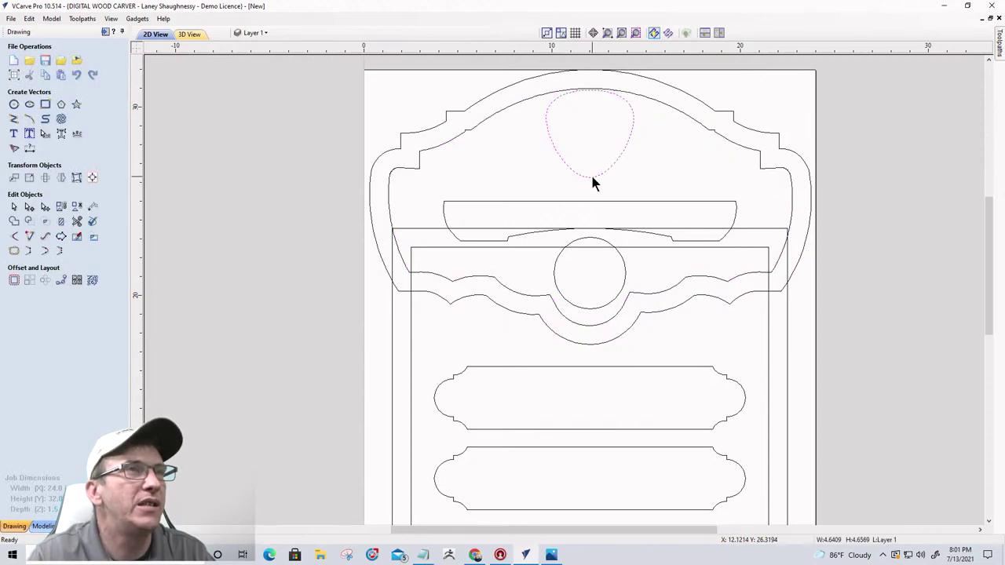
scroll(594, 102, up, 2)
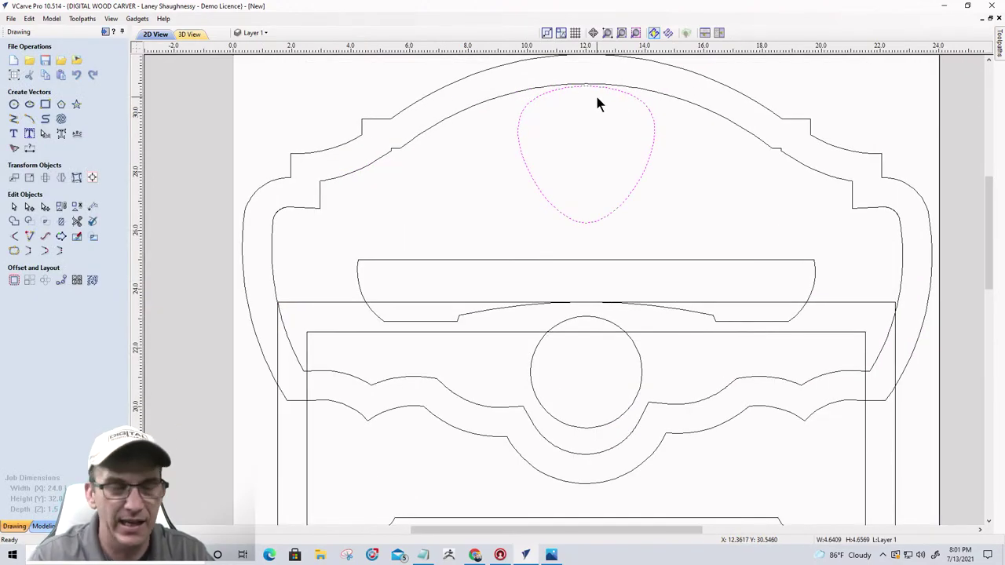
key(Down)
key(Down)
key(Down)
key(Down)
key(Down)
key(Down)
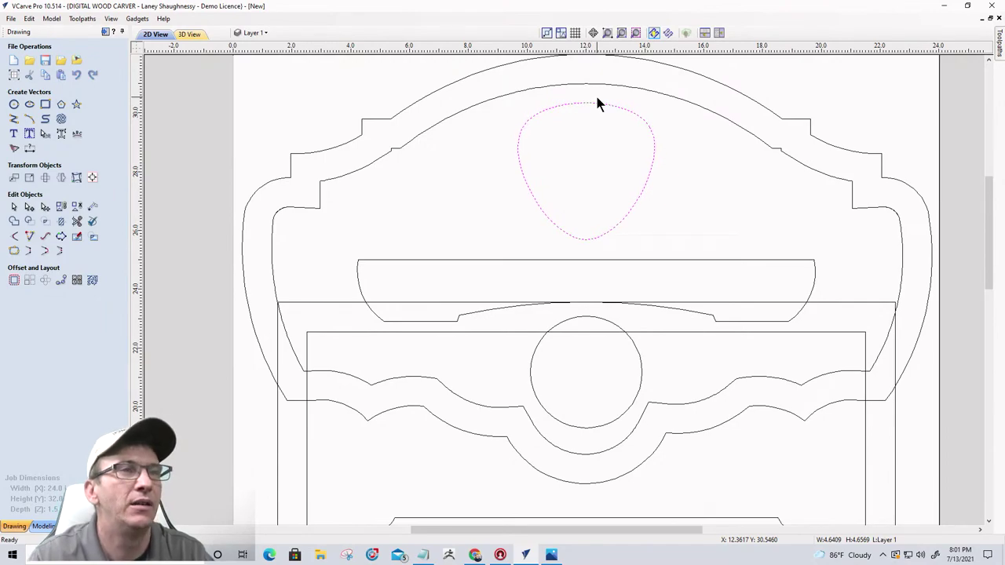
scroll(636, 114, down, 1)
scroll(557, 397, down, 2)
scroll(616, 326, up, 3)
scroll(616, 325, up, 1)
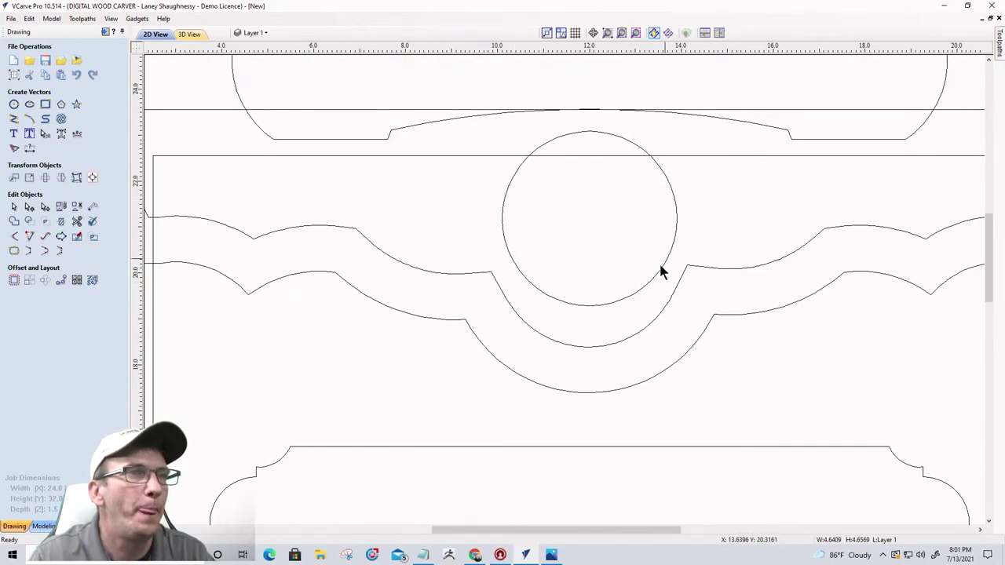
- Drag the circle down into the wavy band's dip and resize it from its left side
click(576, 304)
click(576, 306)
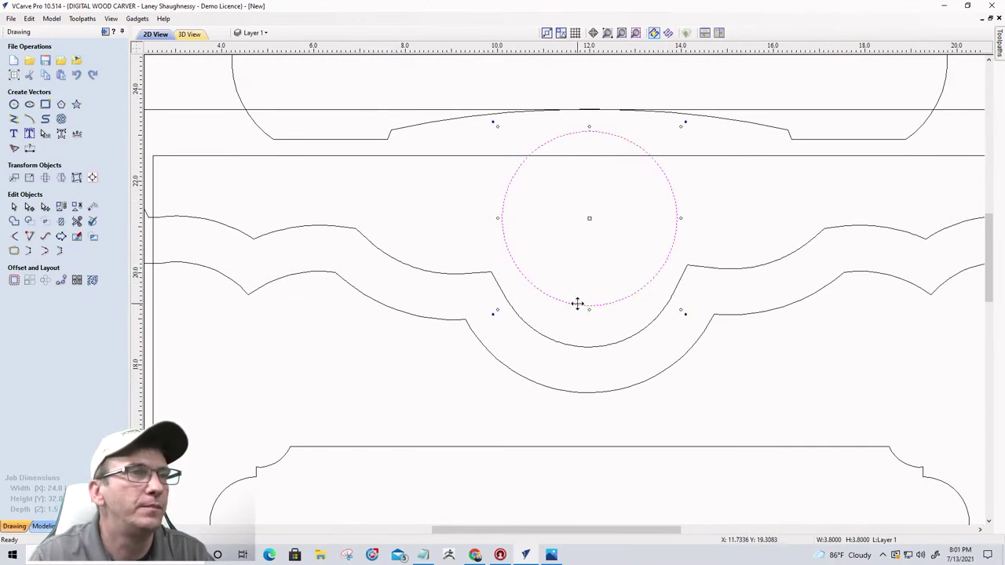
drag(589, 300, 591, 346)
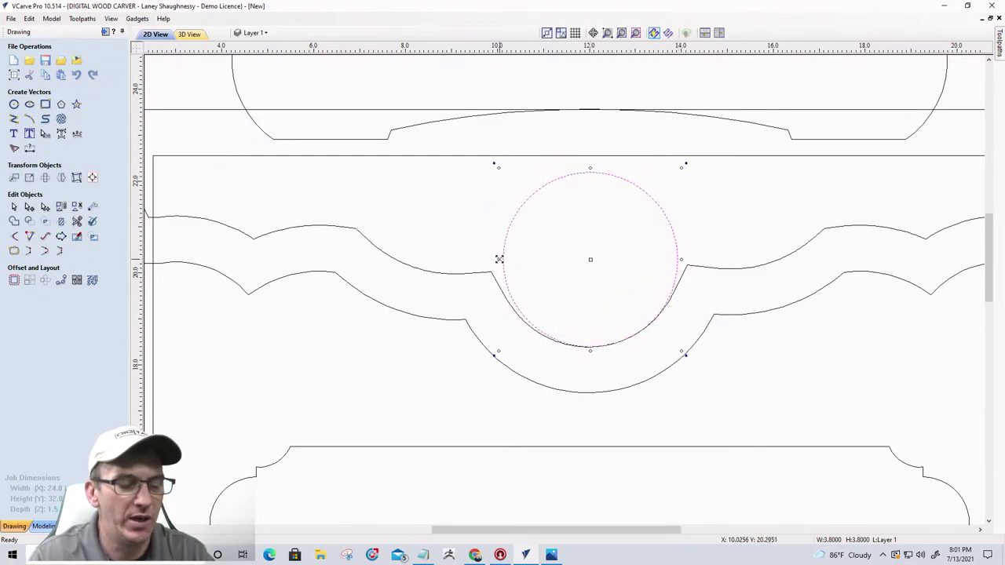
drag(499, 259, 500, 260)
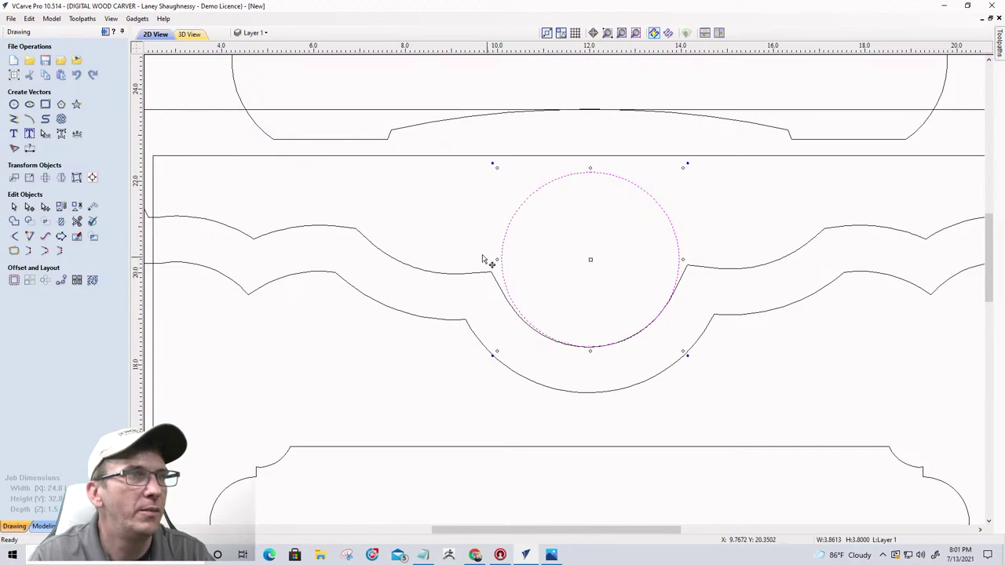
click(93, 178)
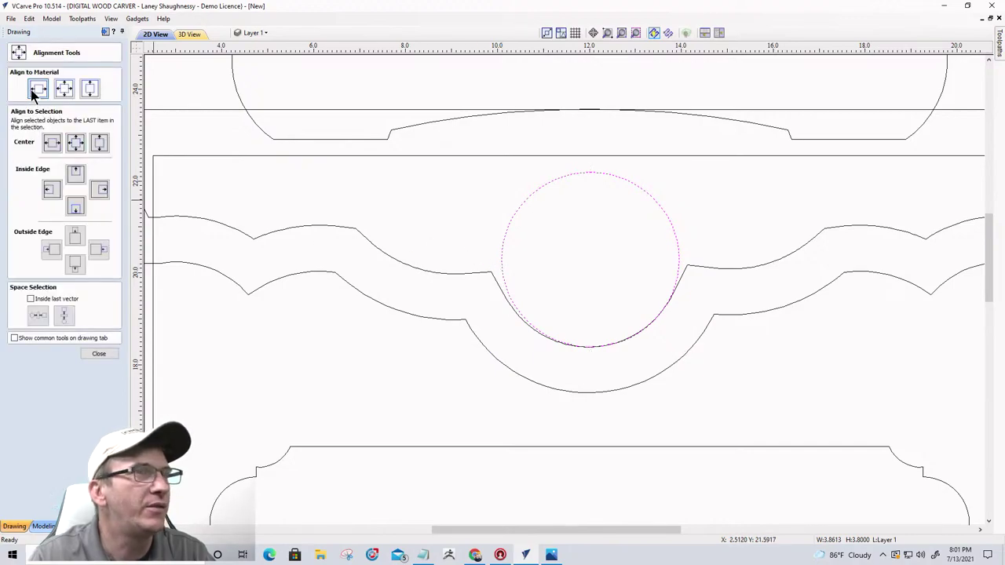
click(113, 352)
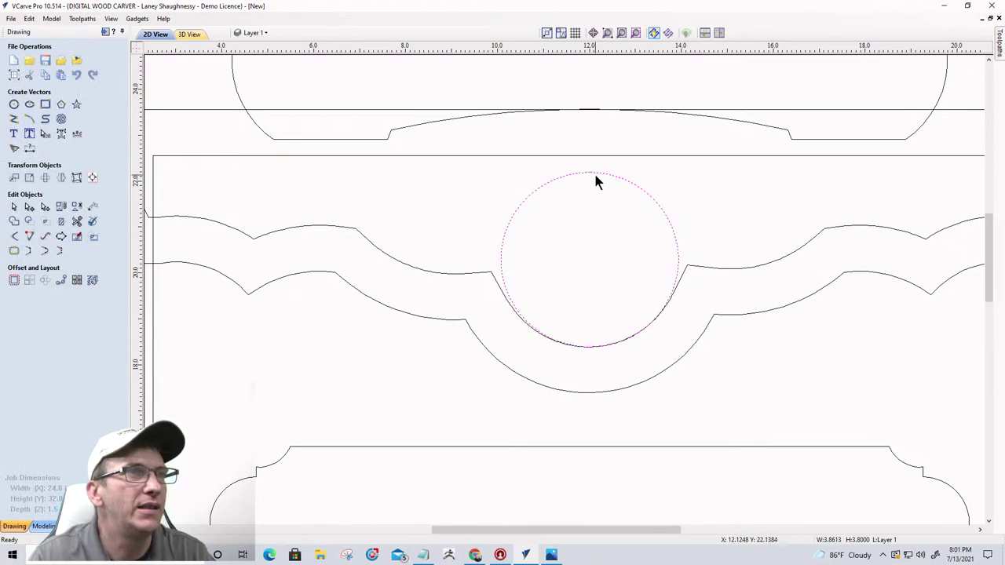
- Nudge the circle up three times and enlarge it slightly from its right side
key(Up)
key(Up)
key(Up)
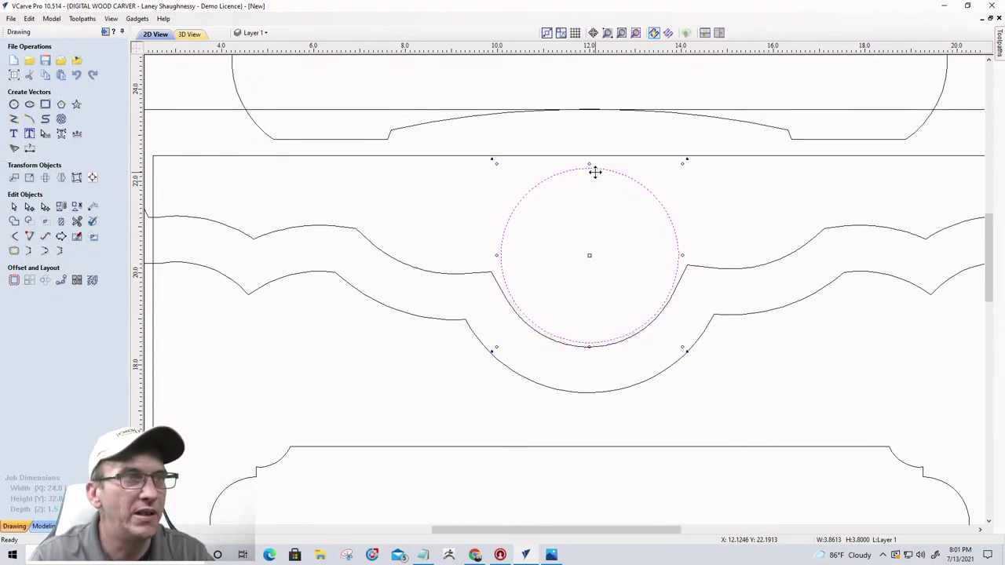
key(Up)
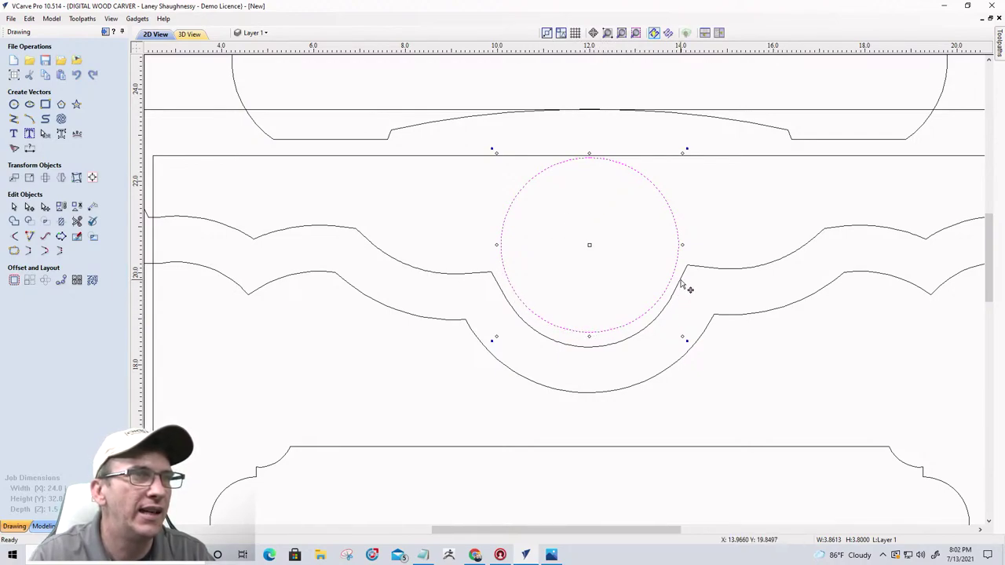
scroll(685, 287, up, 2)
scroll(684, 288, up, 1)
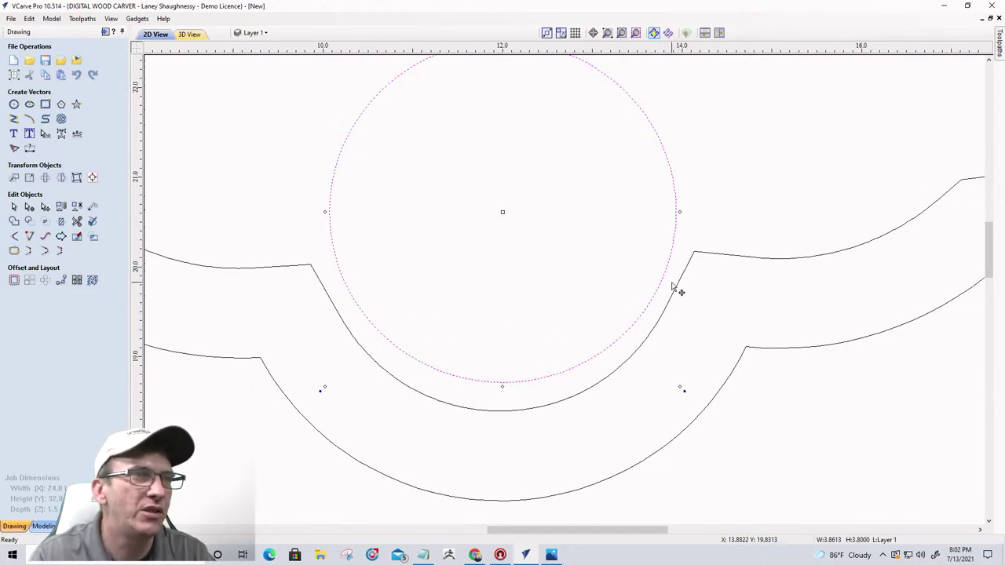
scroll(668, 308, down, 3)
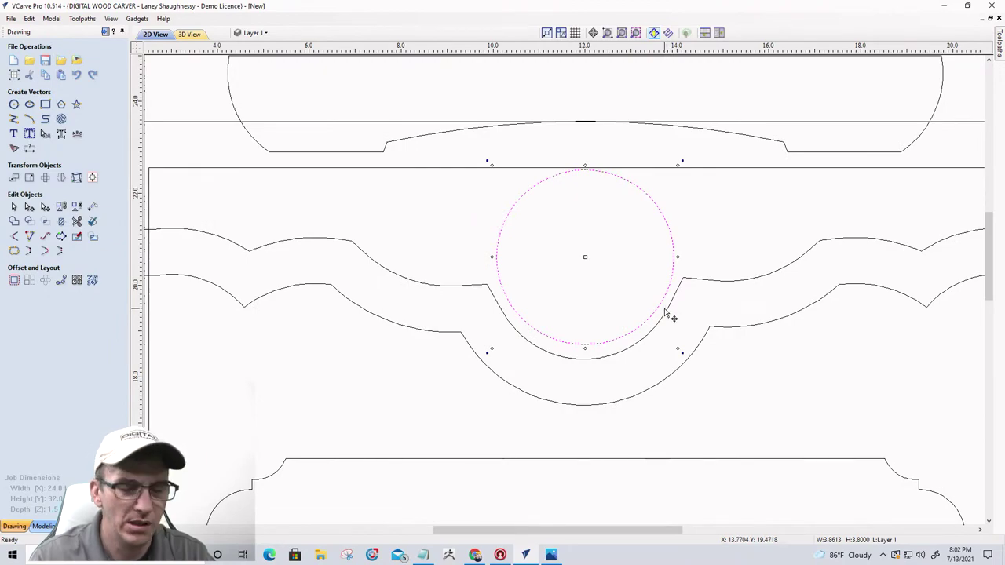
key(Up)
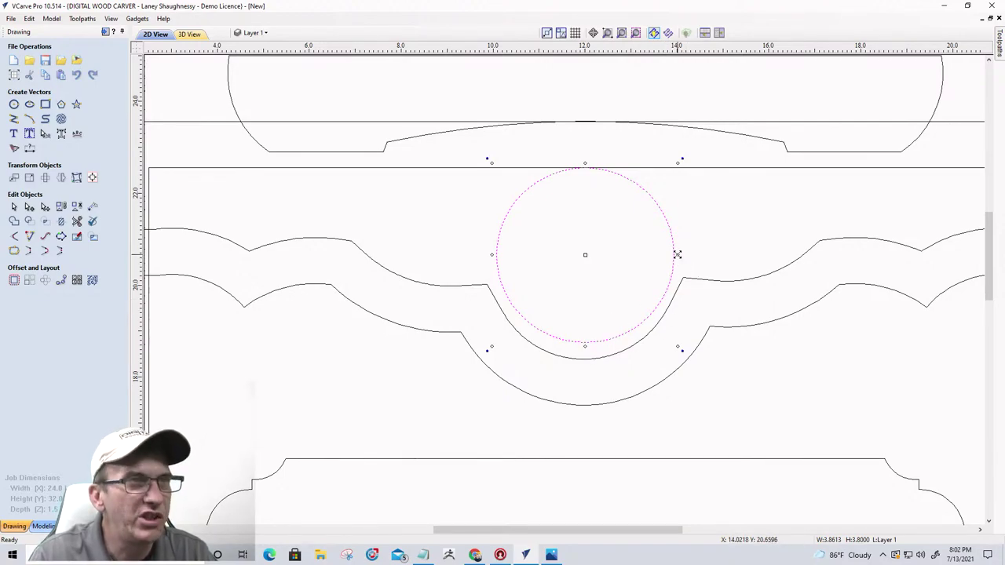
drag(677, 254, 673, 253)
- Deselect the circle, zoom out to the whole design, and select both nested panel rectangles
click(621, 287)
scroll(613, 287, down, 3)
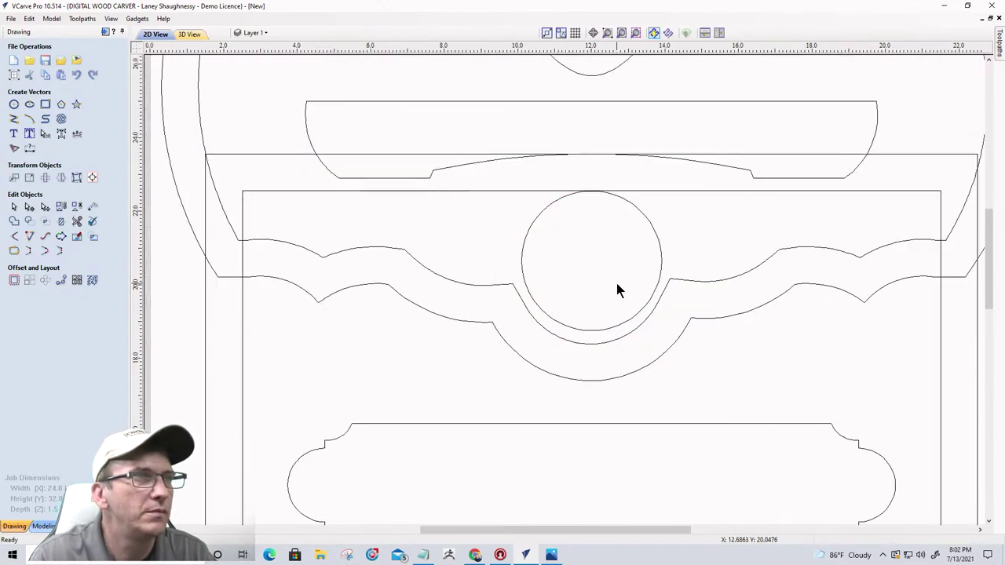
scroll(579, 321, up, 1)
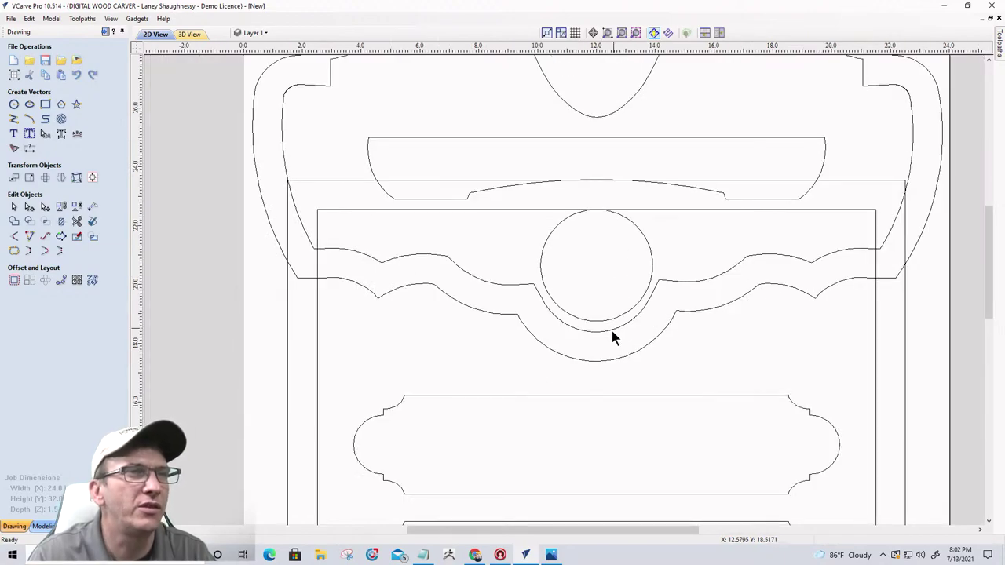
scroll(581, 345, down, 3)
scroll(582, 330, up, 1)
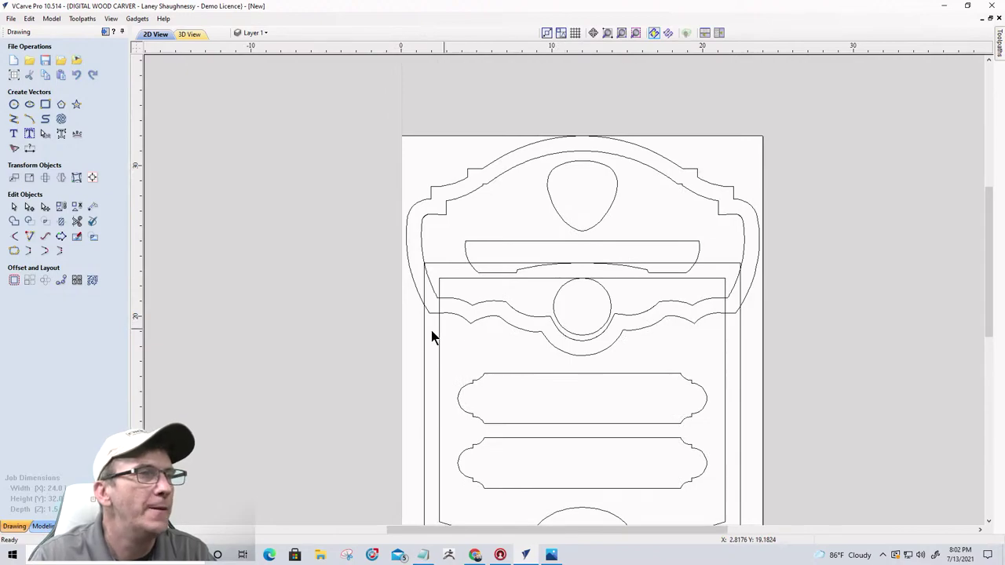
scroll(647, 319, down, 2)
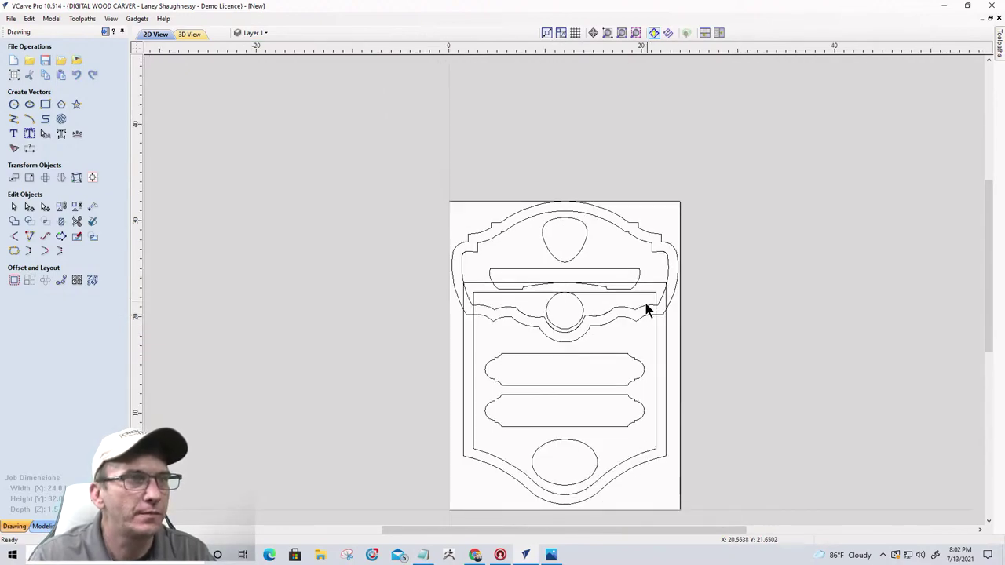
scroll(583, 408, up, 1)
scroll(597, 326, down, 1)
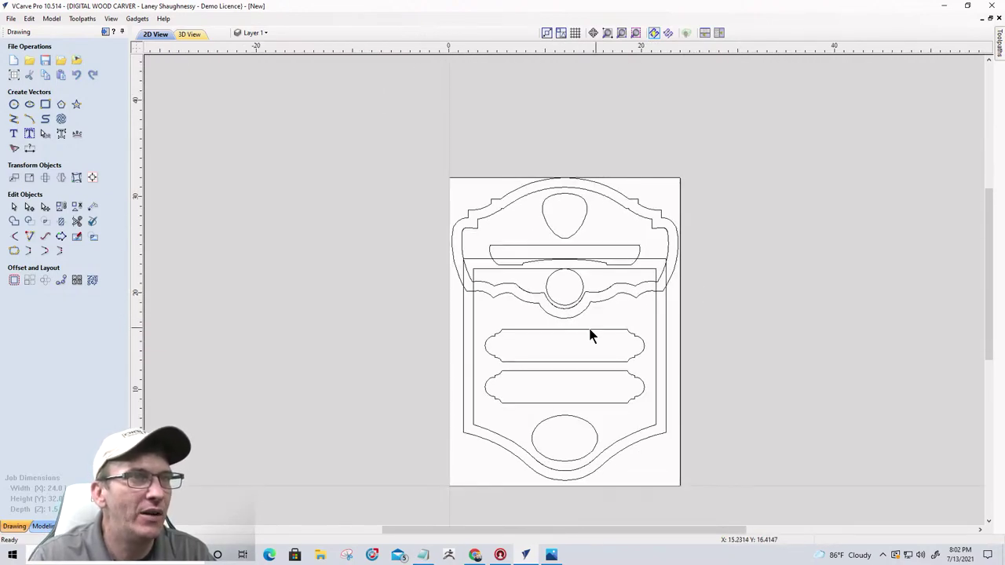
scroll(469, 358, up, 1)
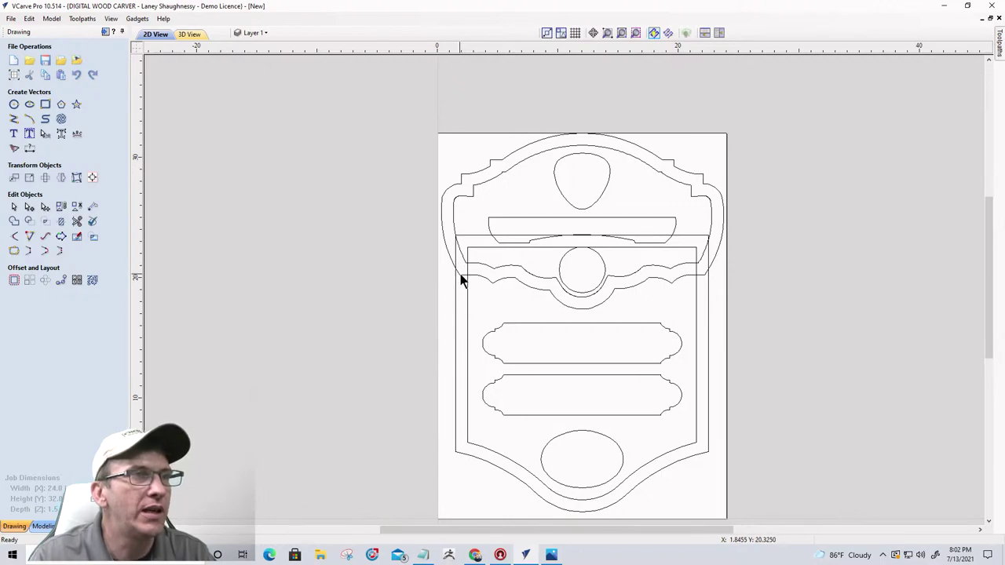
scroll(468, 276, up, 2)
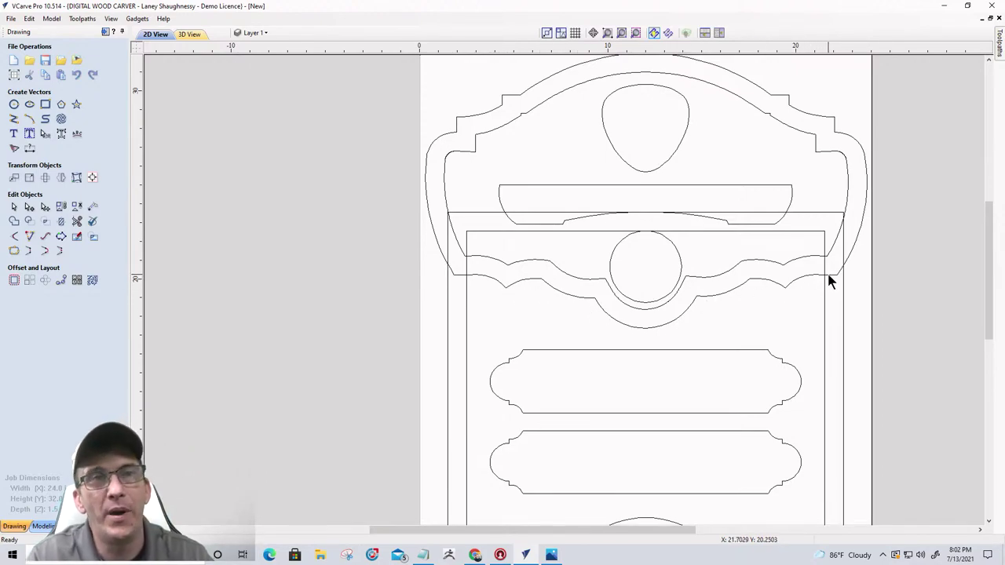
click(798, 211)
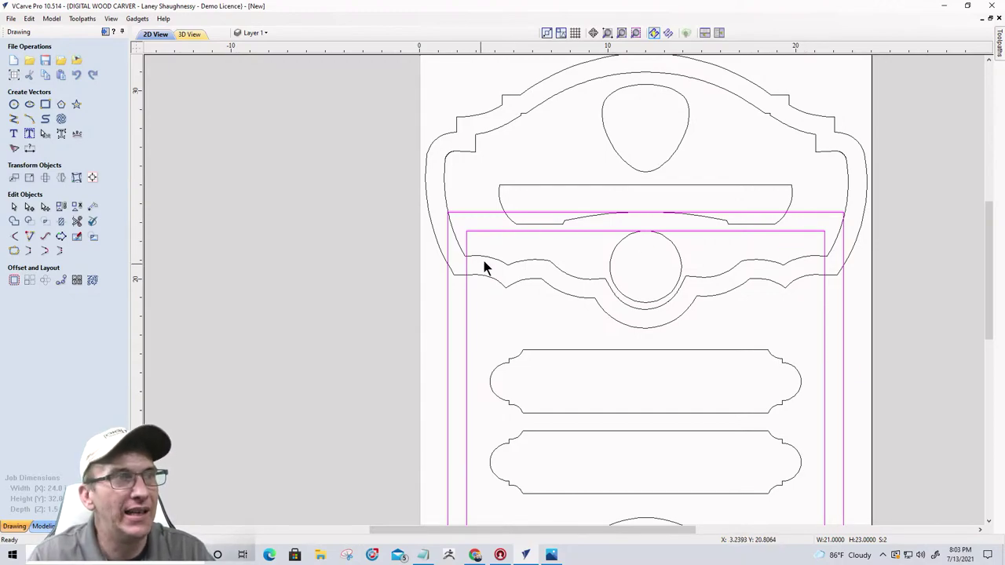
- Add the outer scalloped outline as the trim boundary and open Trim Objects set to clear inside
click(506, 285)
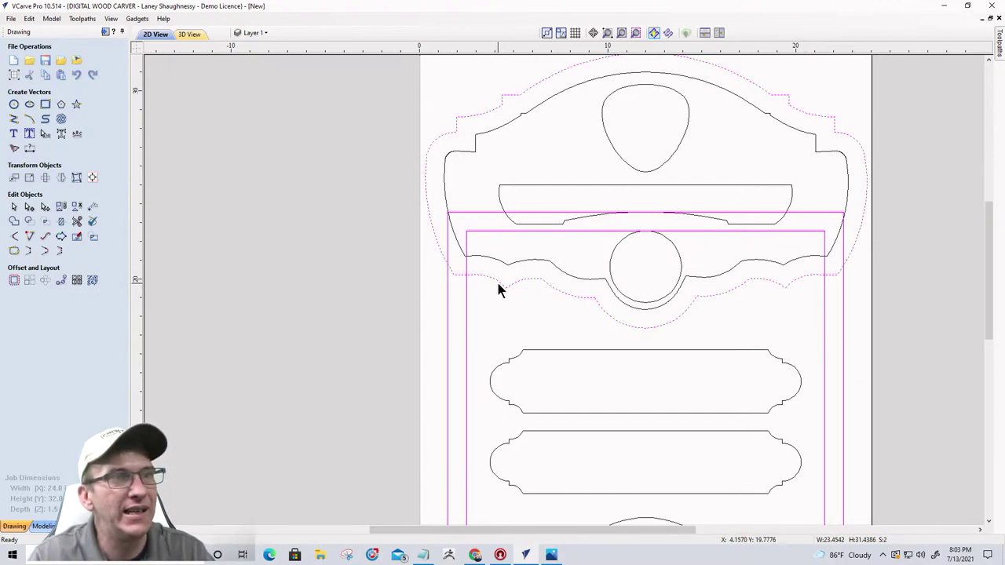
click(61, 224)
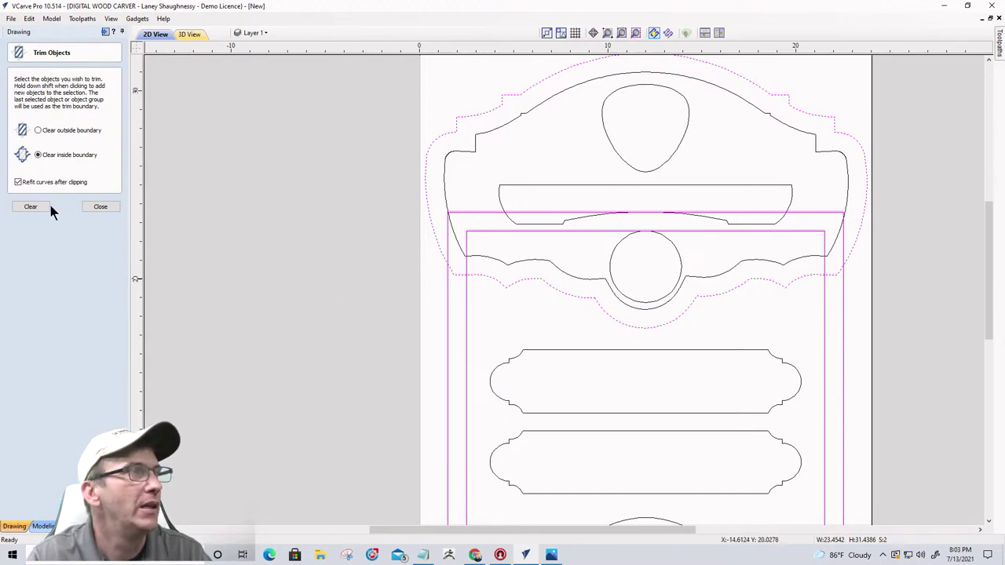
- Clear the rectangle parts inside the scalloped boundary, check the corner, and reselect the trimmed body outlines
click(30, 207)
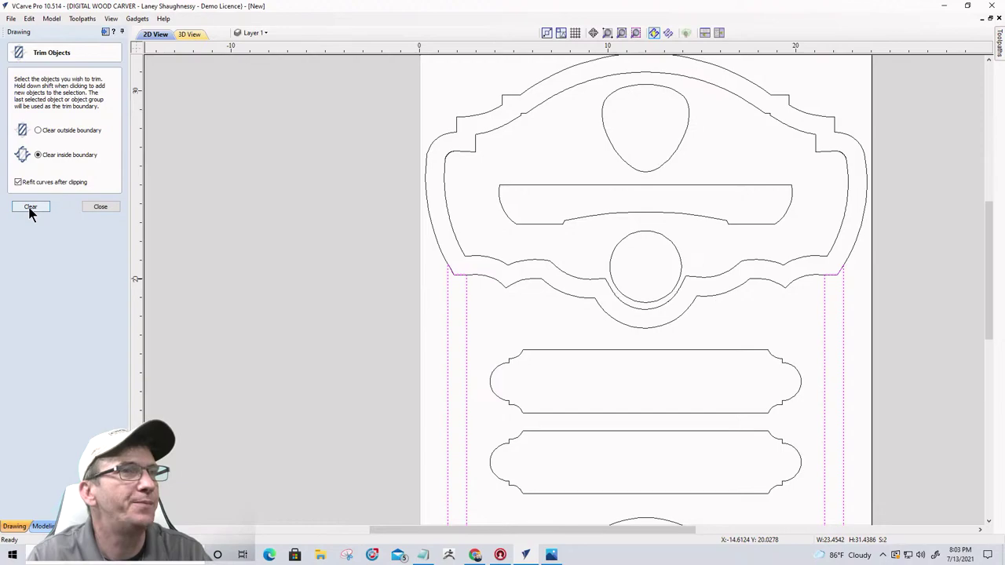
click(90, 206)
scroll(435, 273, up, 3)
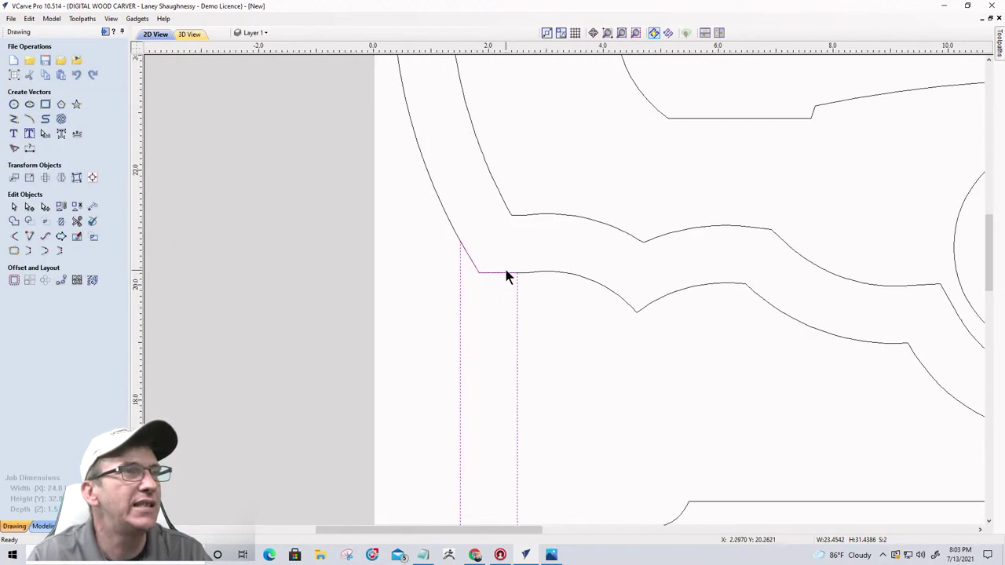
scroll(507, 277, up, 2)
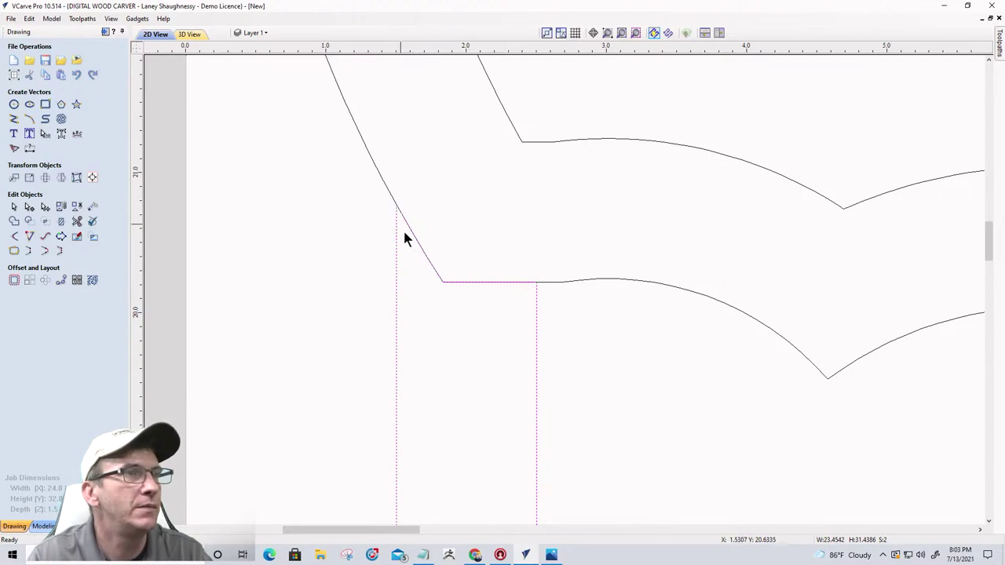
scroll(541, 279, down, 5)
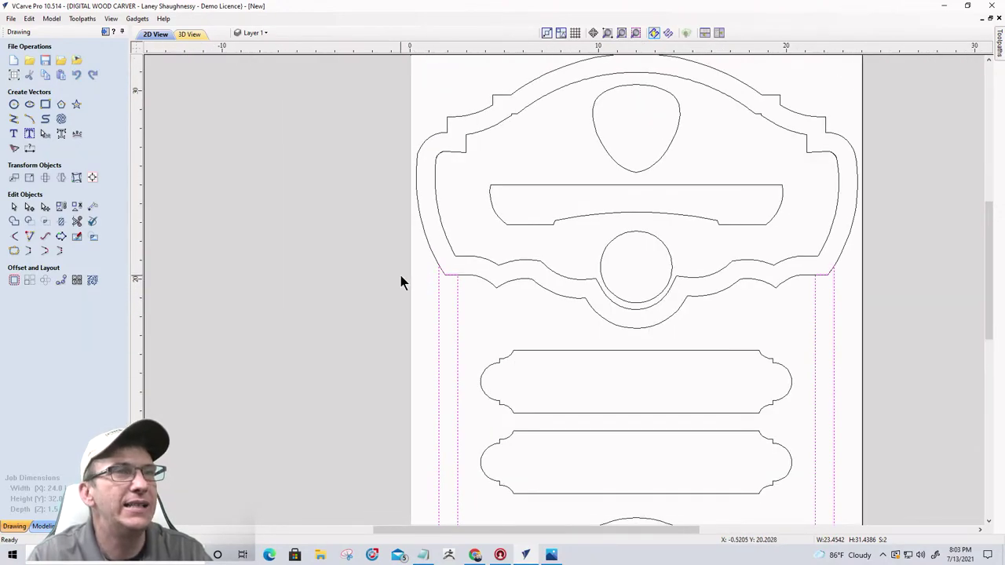
scroll(458, 280, up, 5)
scroll(458, 281, up, 1)
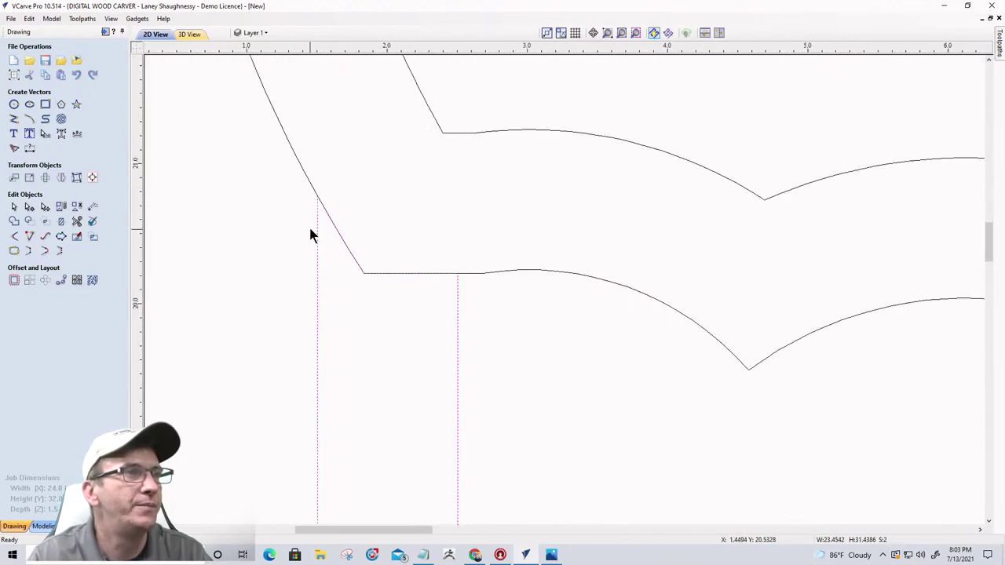
scroll(387, 251, down, 4)
scroll(385, 241, down, 2)
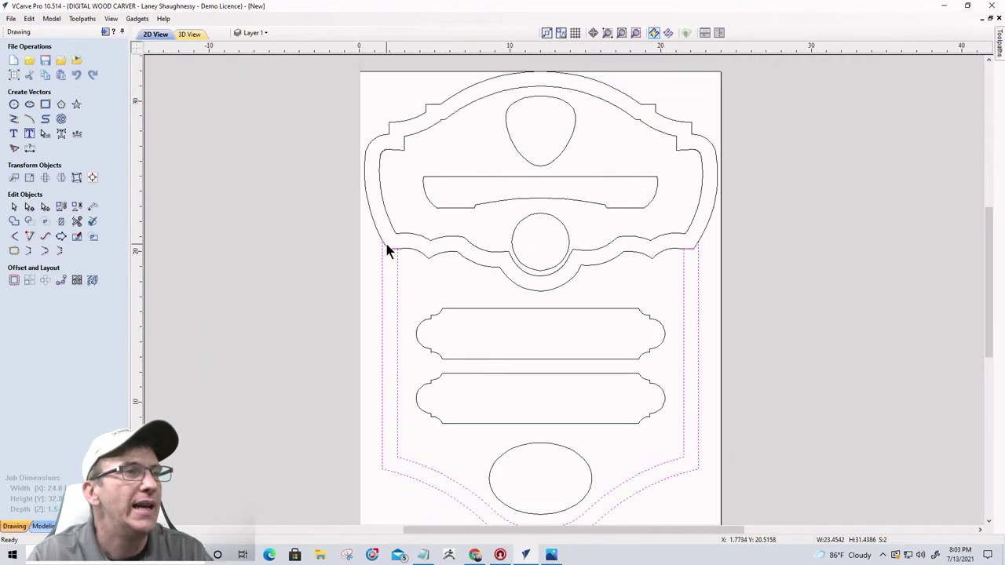
click(414, 295)
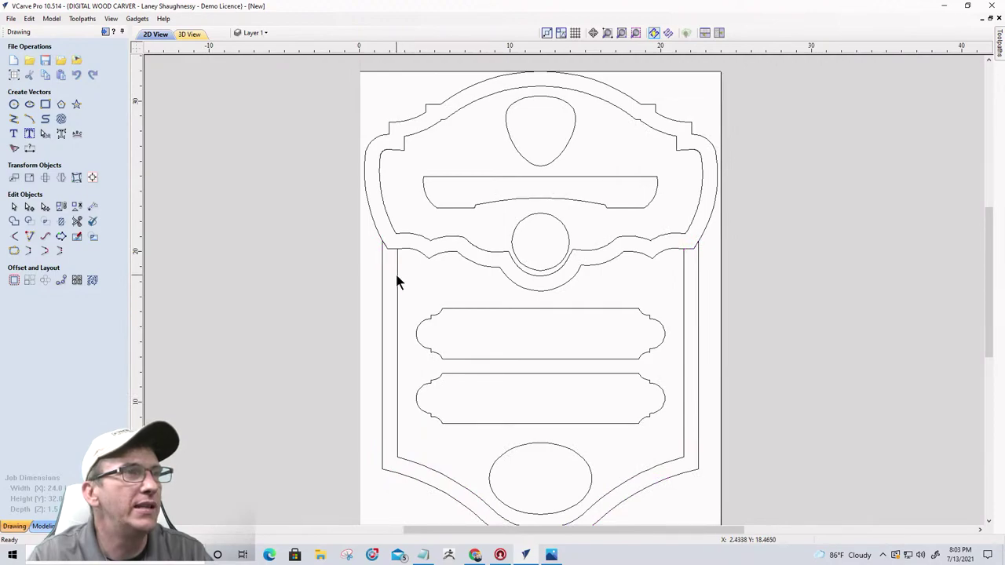
click(396, 274)
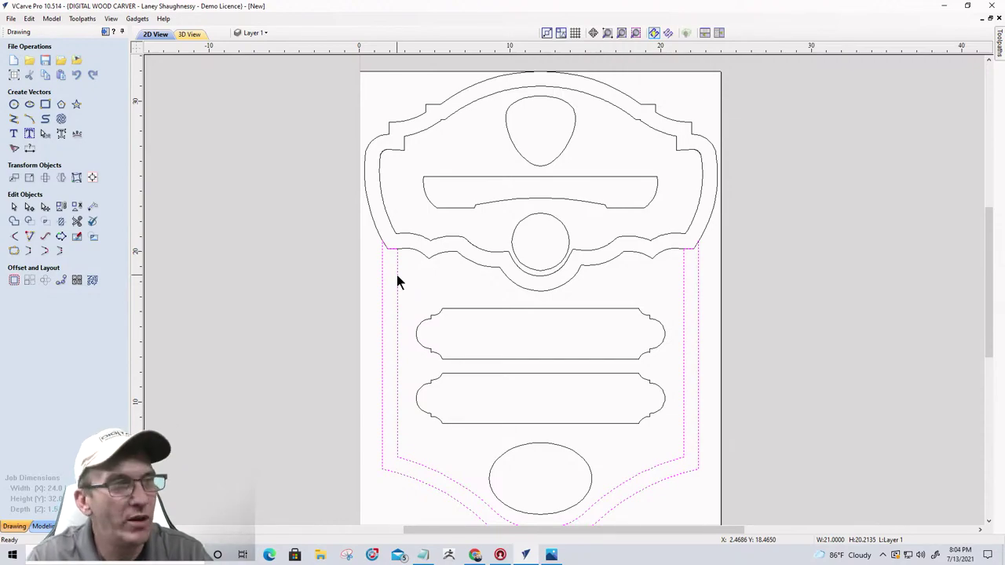
- Undo the rectangle trim and offset the outer shield outline outwards by 0.02 inches
key(ctrl+z)
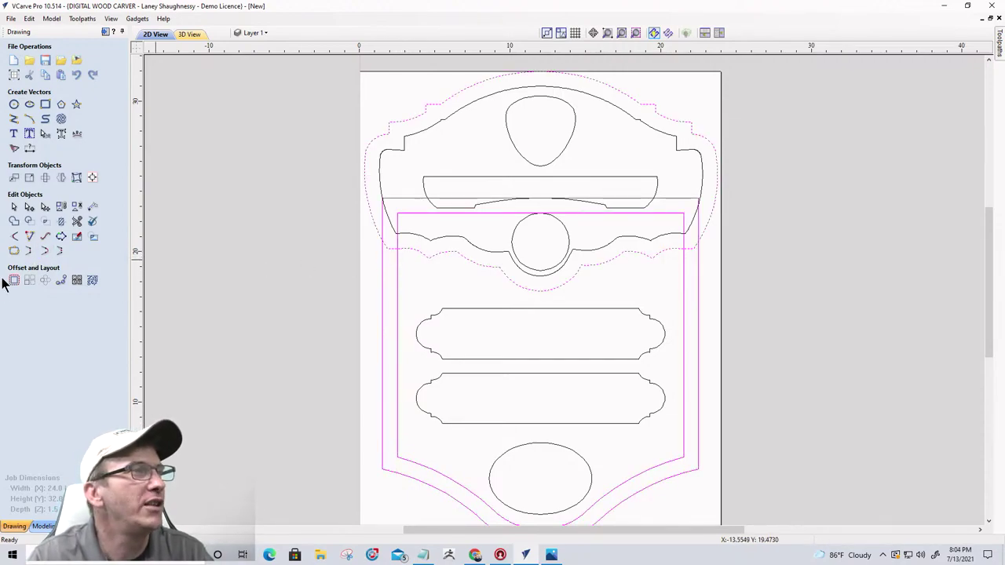
click(14, 280)
click(406, 250)
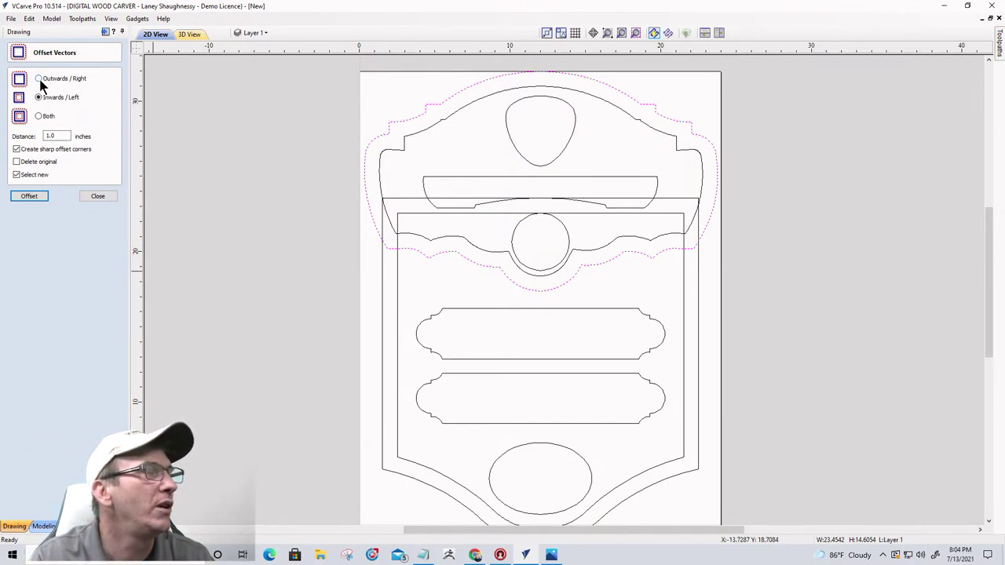
click(38, 79)
drag(71, 137, 27, 141)
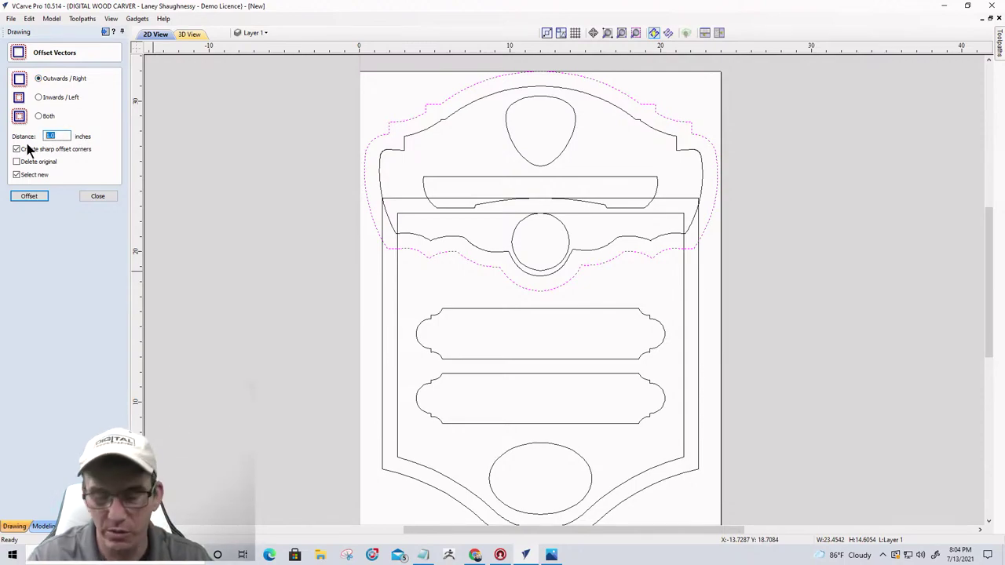
text(0)
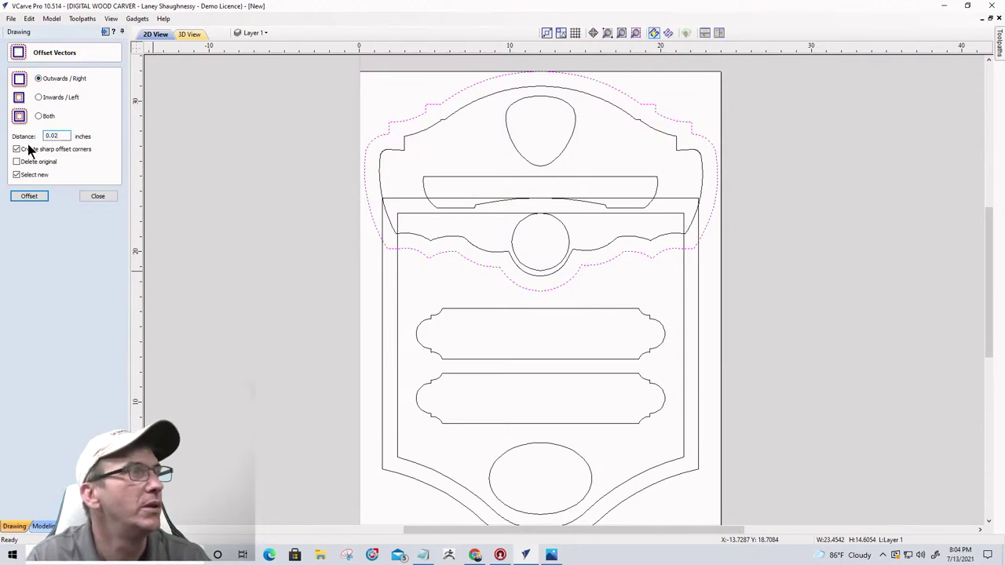
click(28, 198)
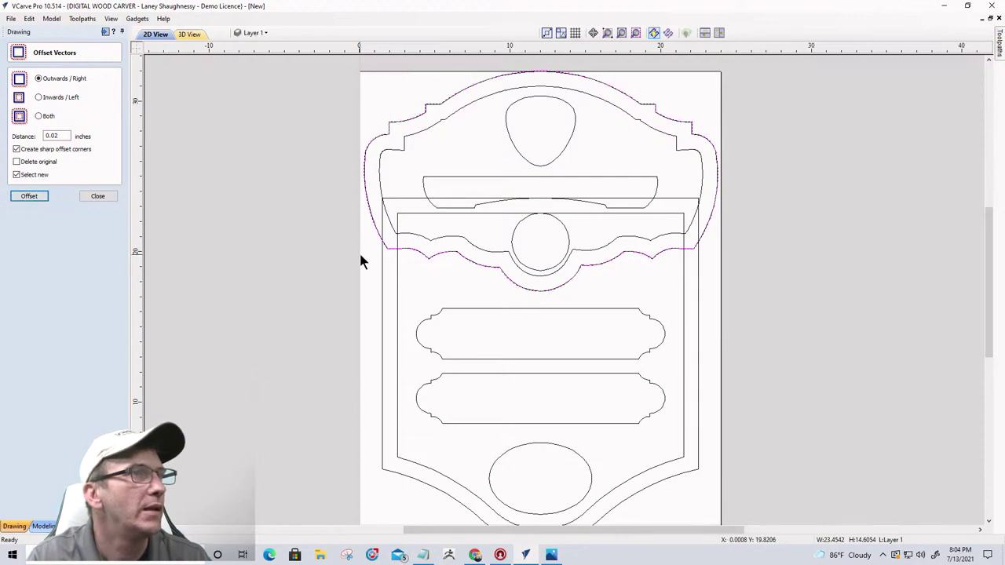
scroll(428, 256, up, 8)
scroll(426, 266, down, 2)
scroll(426, 266, down, 4)
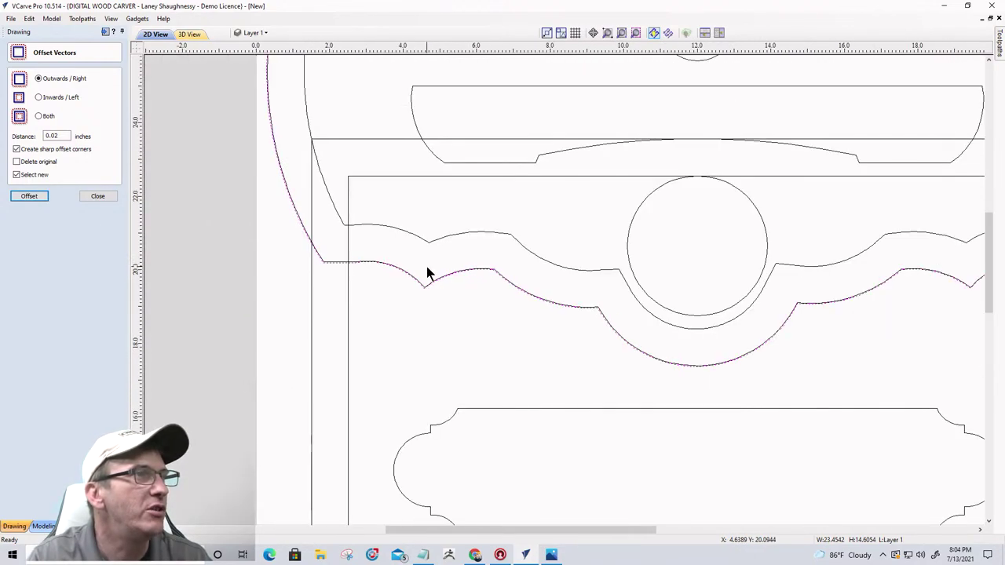
click(93, 200)
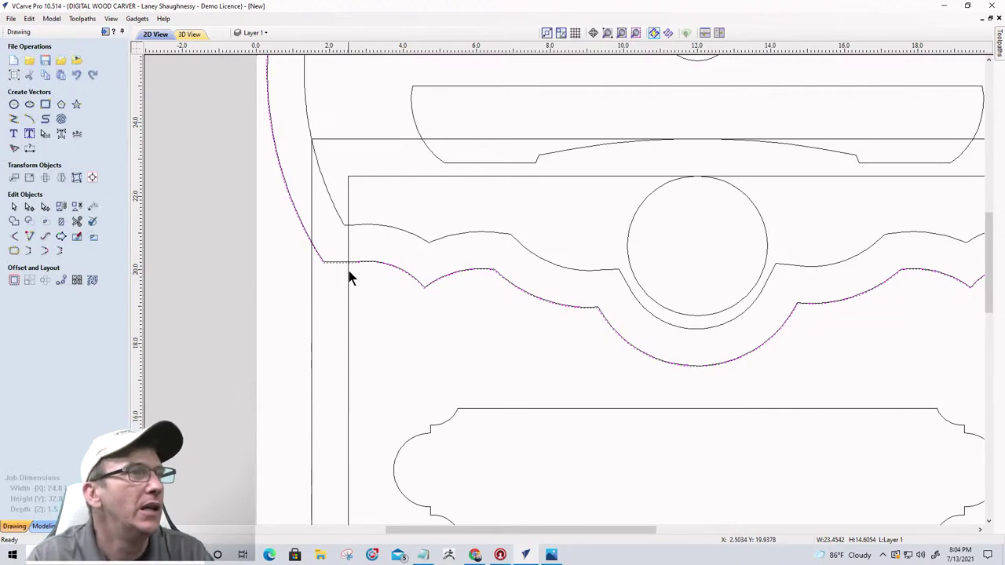
- Select the panel rectangle's vertical lines together with the new offset curve
scroll(350, 266, up, 4)
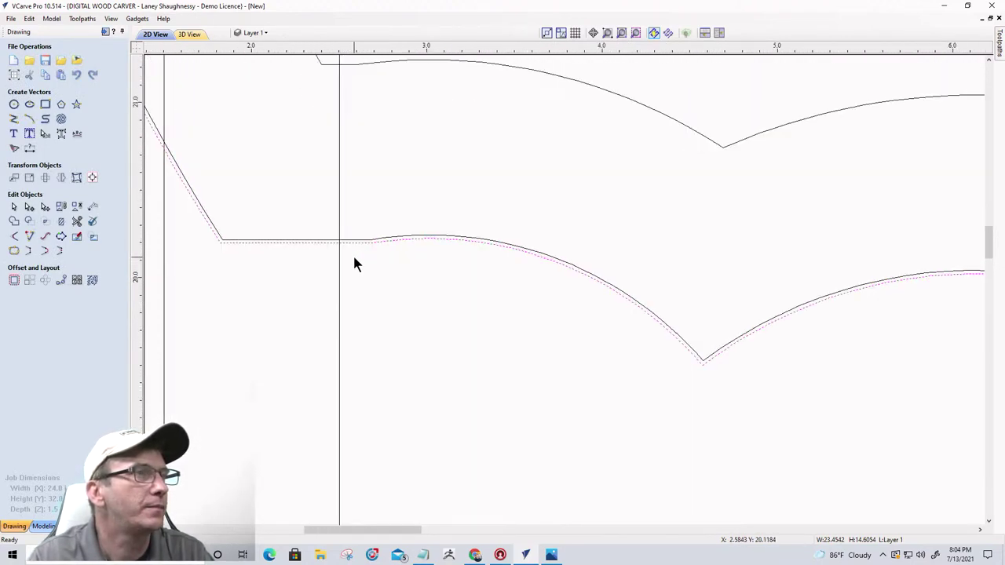
scroll(356, 267, down, 2)
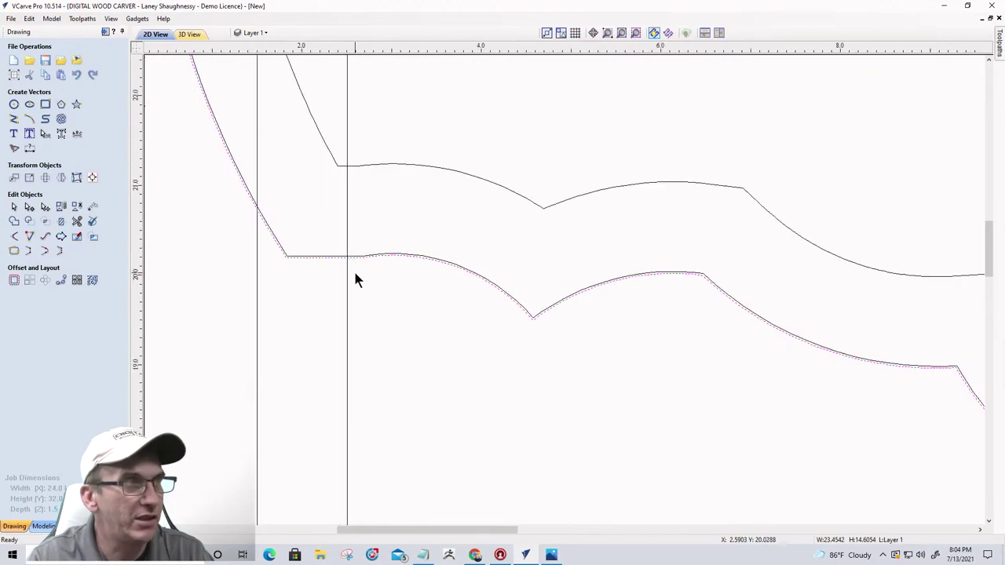
click(346, 306)
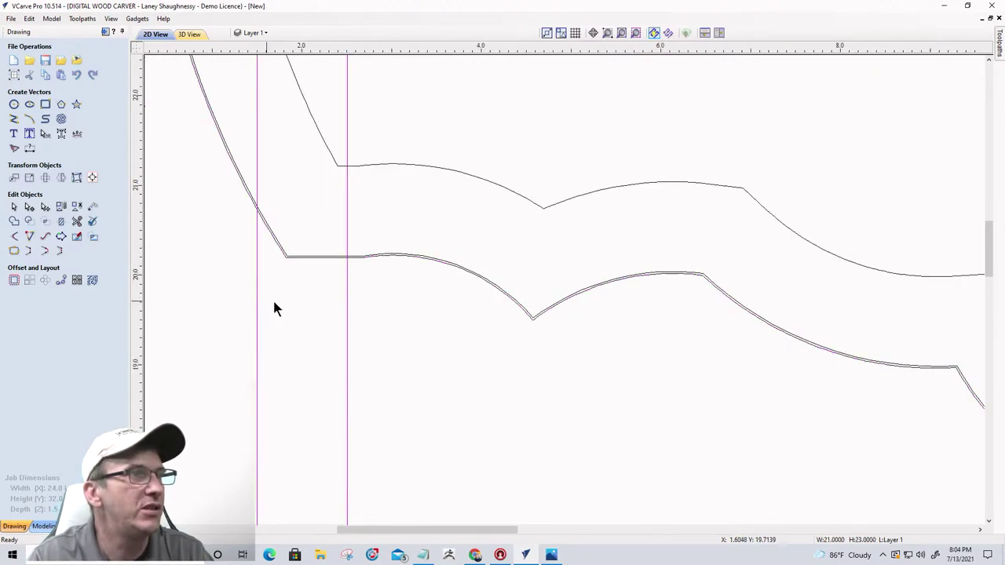
scroll(290, 323, down, 3)
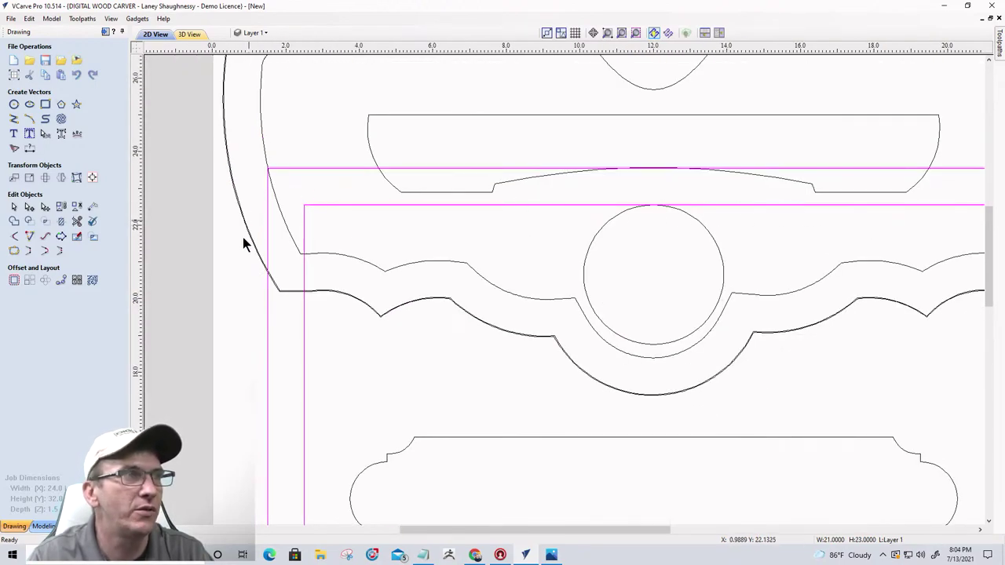
scroll(297, 314, up, 5)
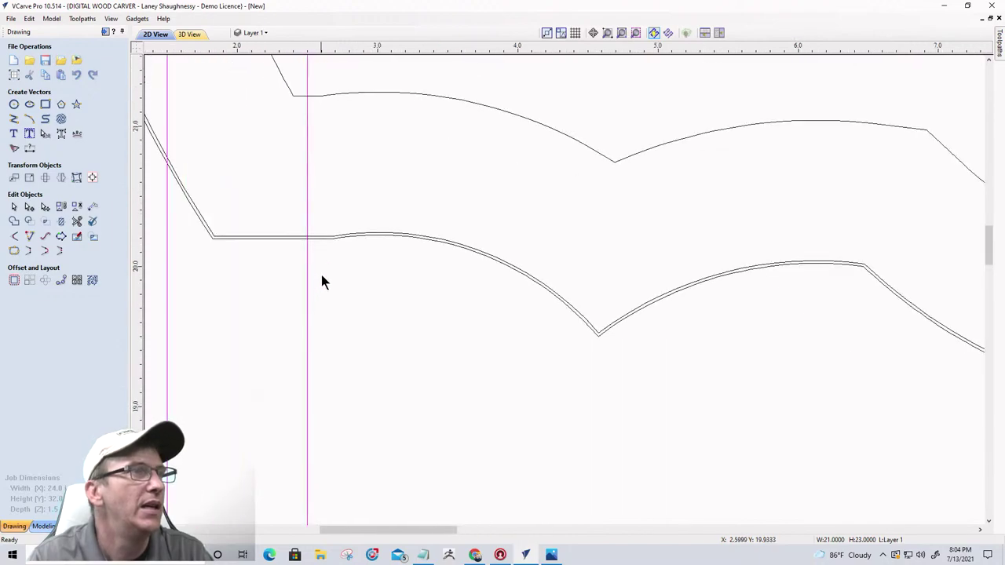
click(314, 229)
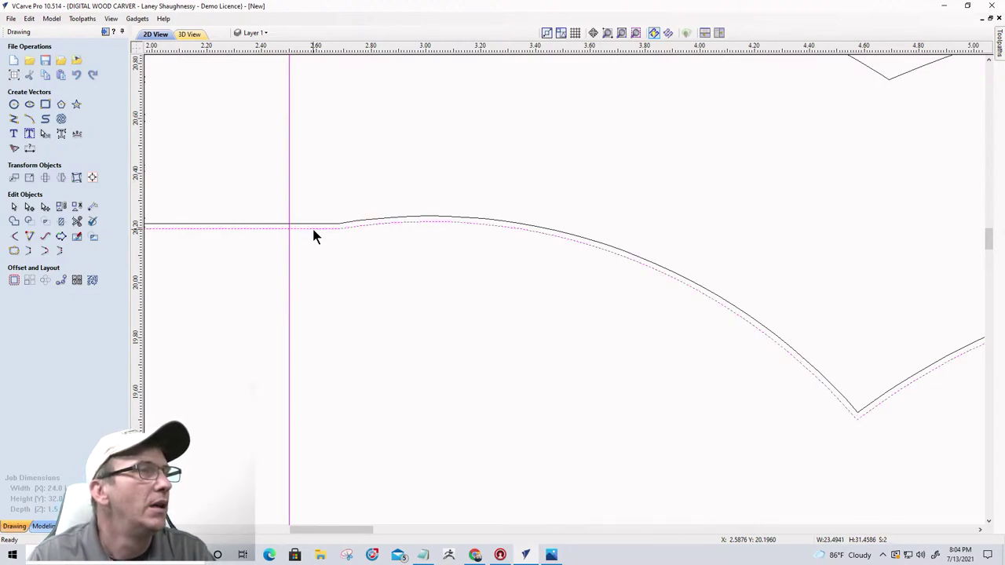
scroll(313, 231, down, 5)
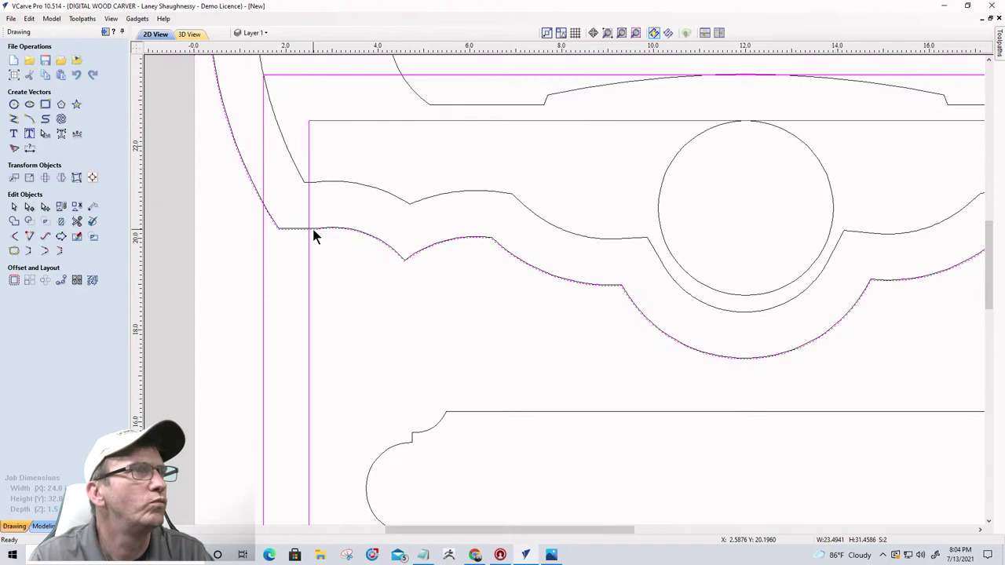
- Clear the rectangle side lines lying inside the offset top outline using Trim Objects
click(77, 223)
click(29, 207)
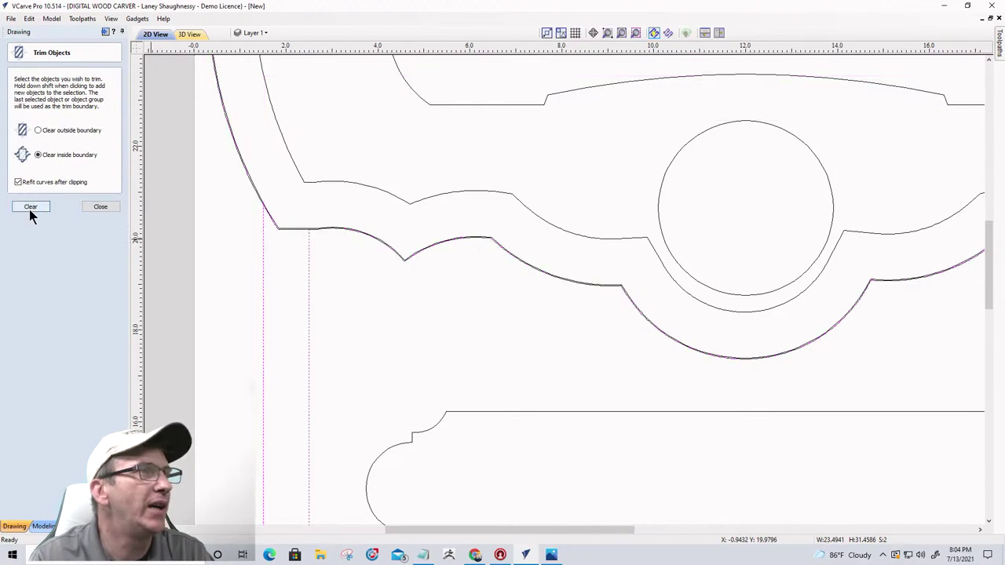
click(92, 208)
scroll(372, 239, up, 4)
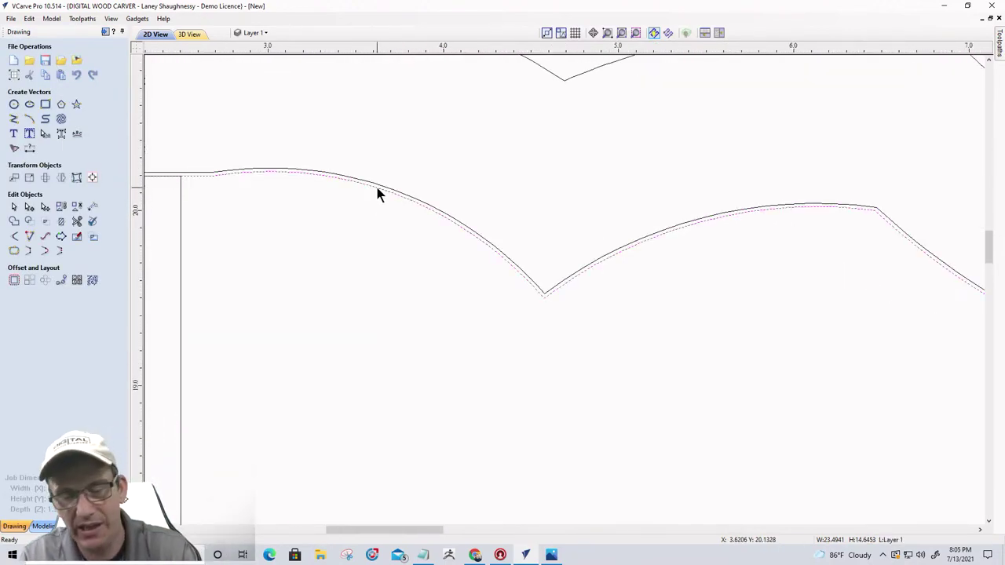
scroll(338, 224, down, 3)
scroll(331, 251, down, 3)
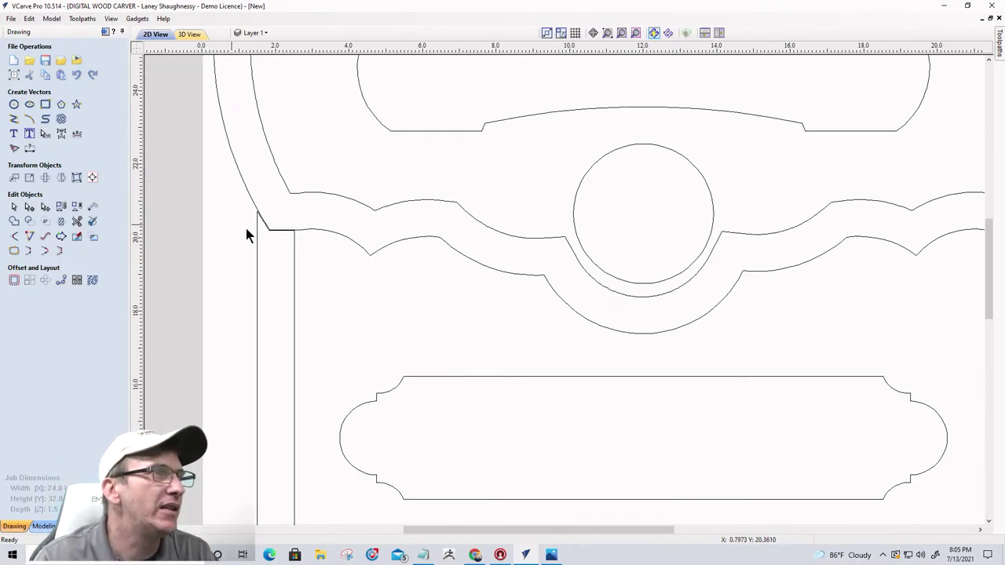
scroll(249, 231, up, 5)
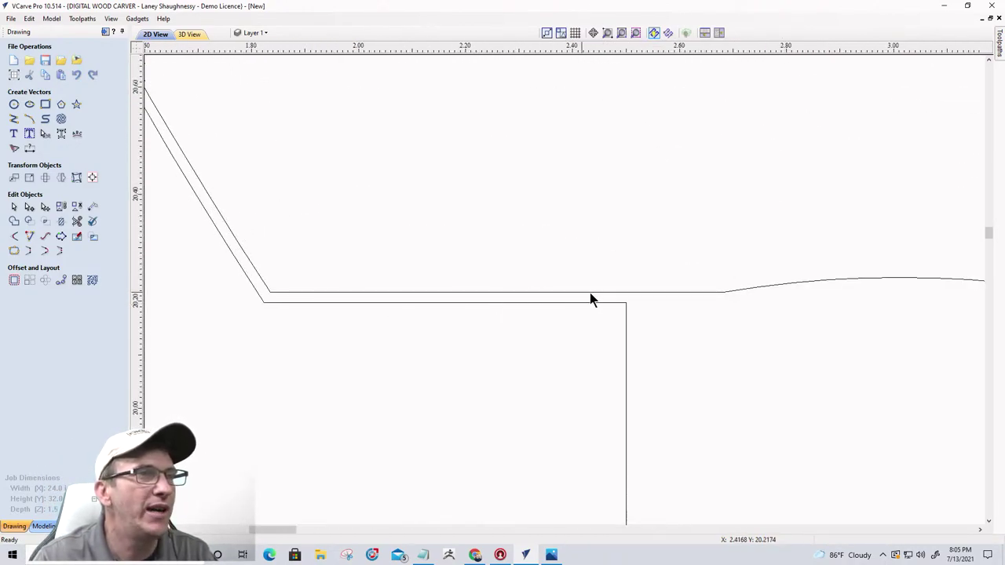
scroll(224, 289, down, 4)
scroll(188, 283, down, 4)
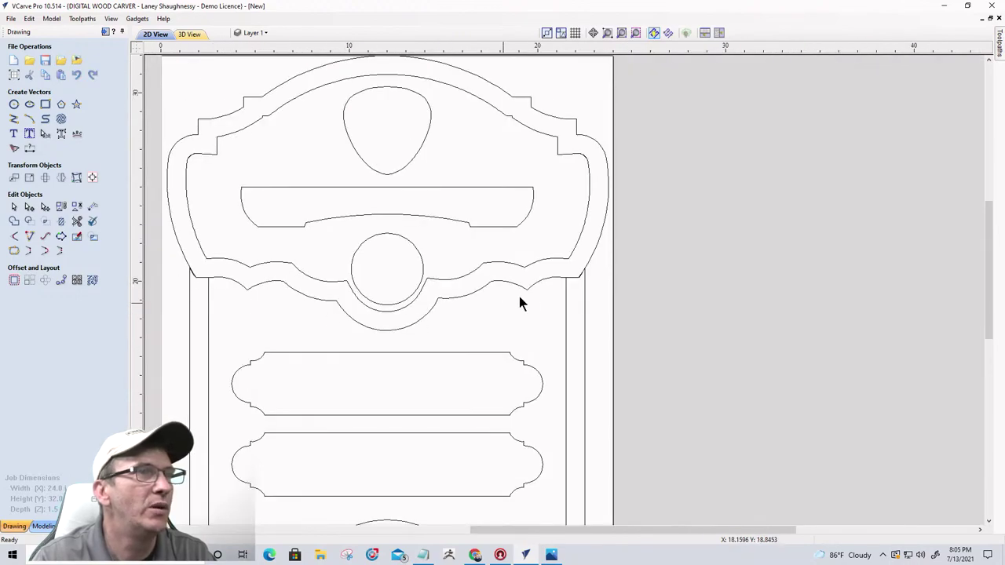
- Select the outer scalloped top outline
scroll(570, 278, up, 5)
scroll(596, 274, down, 1)
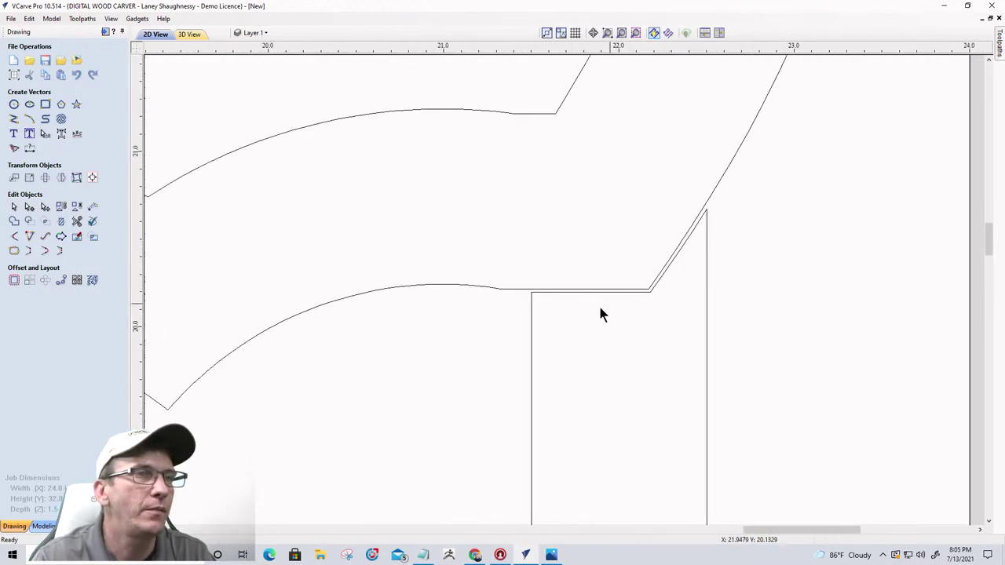
scroll(620, 278, down, 3)
scroll(662, 270, down, 3)
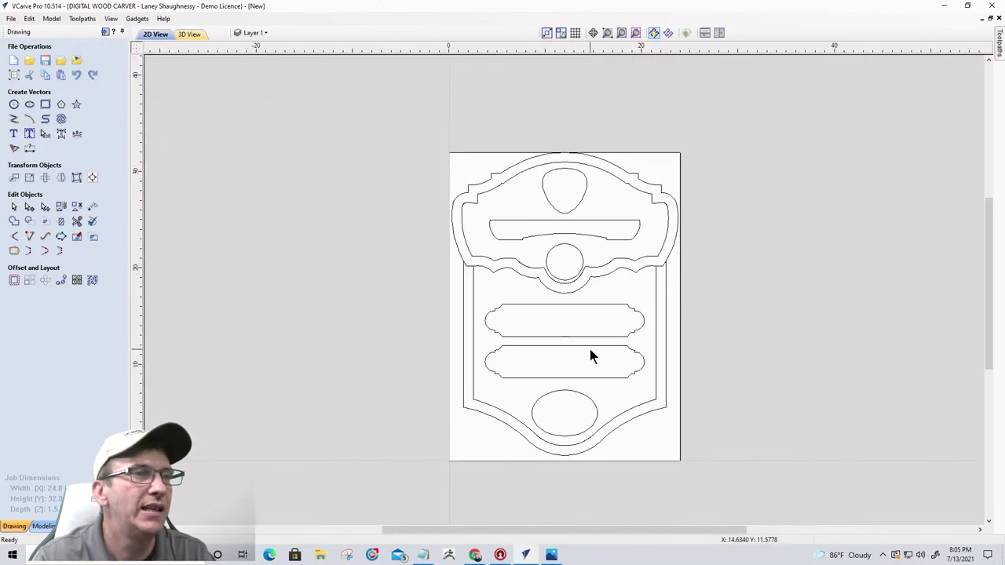
scroll(486, 283, up, 3)
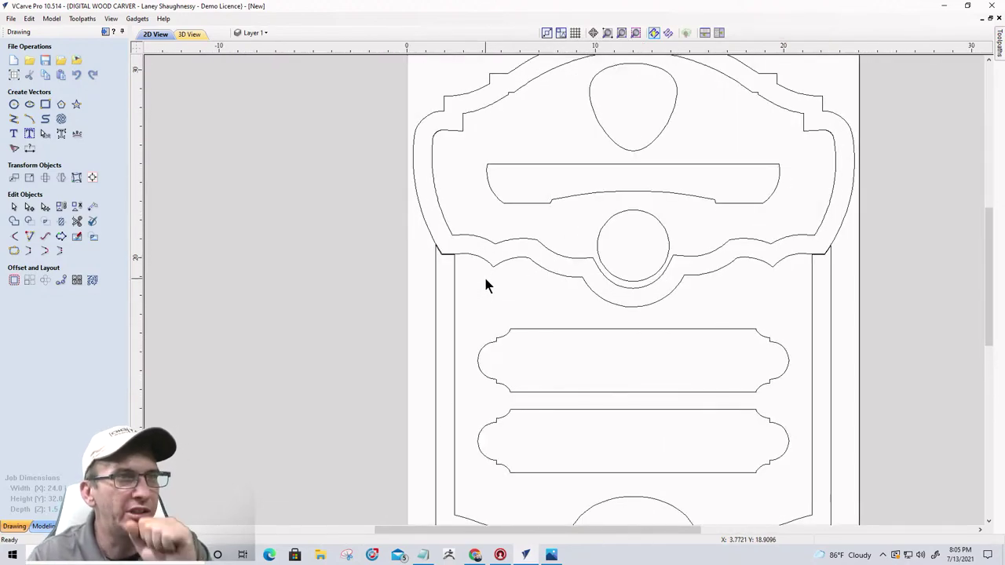
click(602, 302)
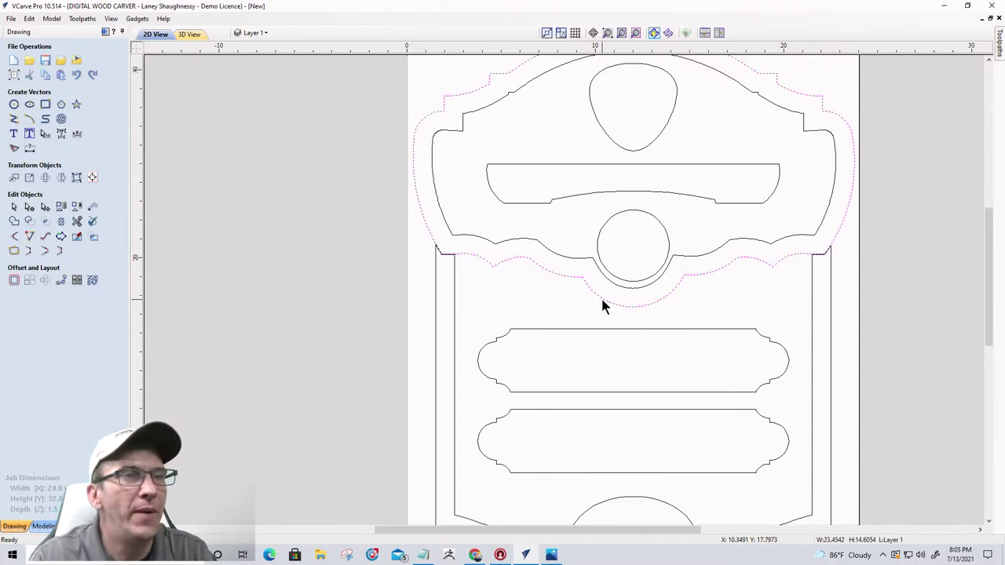
scroll(602, 303, down, 1)
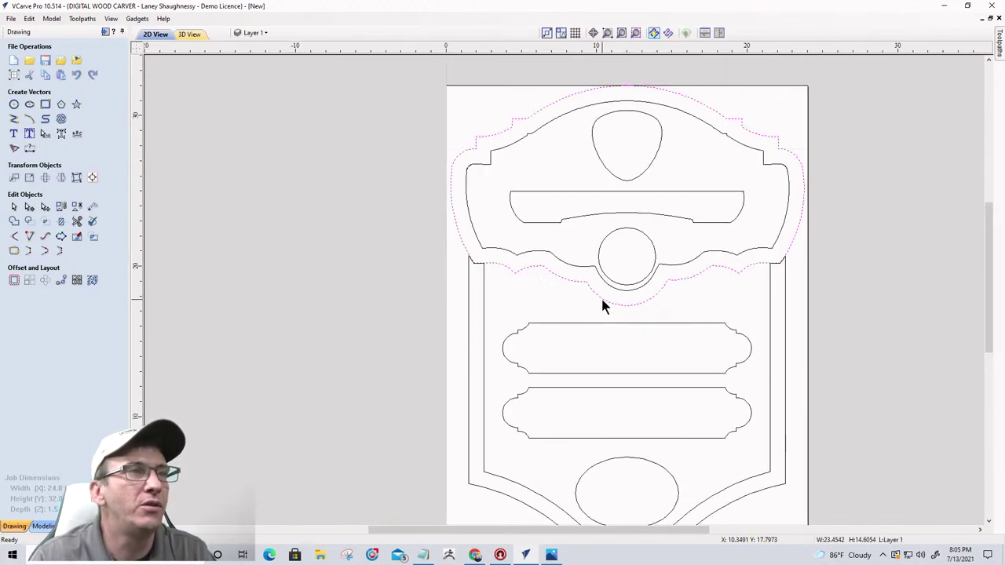
scroll(602, 301, down, 1)
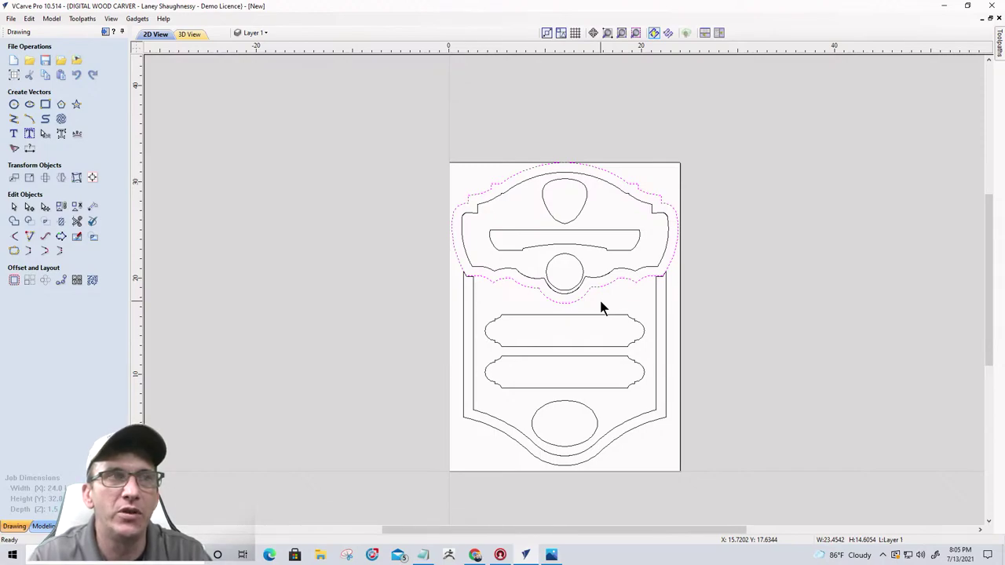
- Create a new layer named 'InnerPocket Boundary'
click(255, 32)
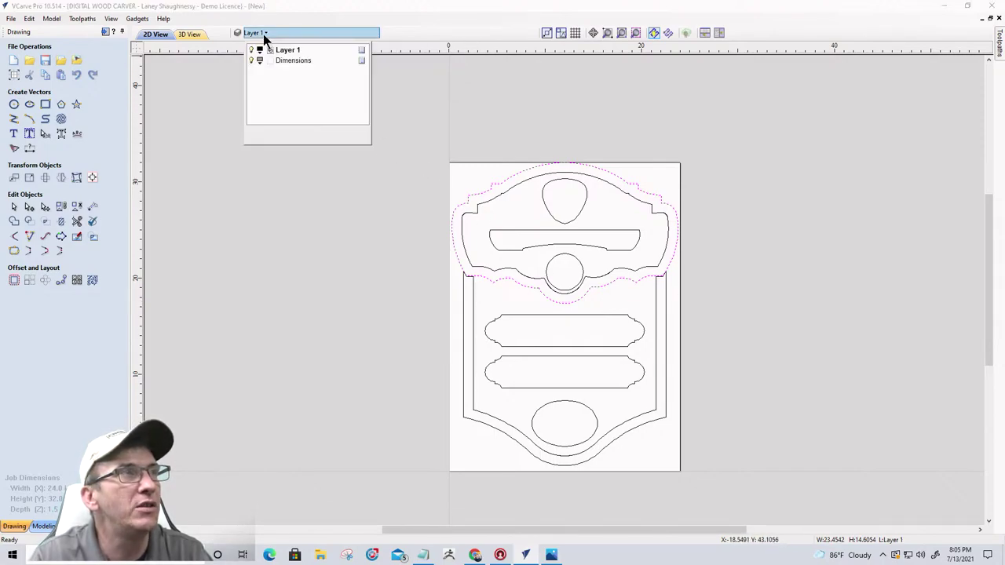
click(285, 138)
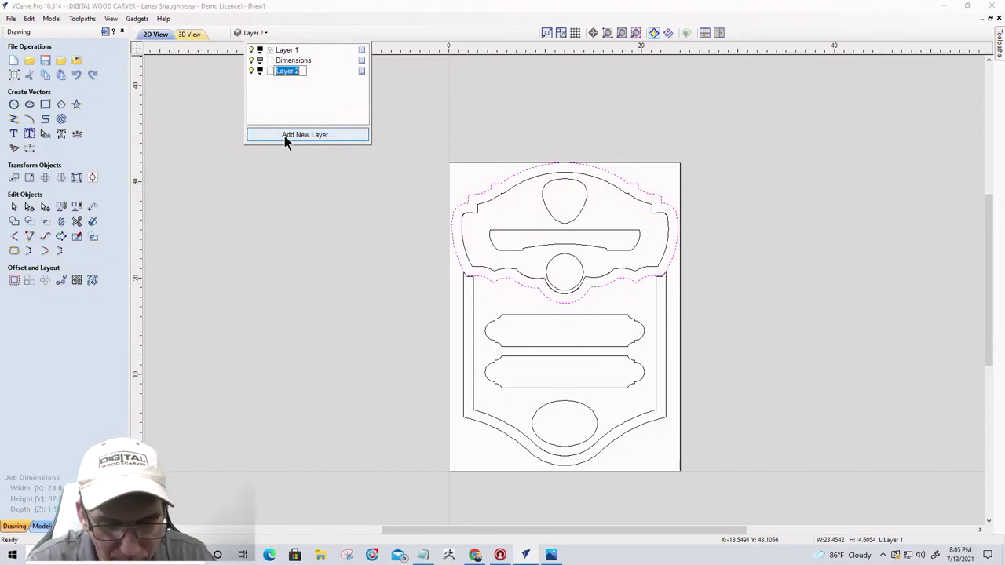
text(Pock)
key(BackSpace)
key(BackSpace)
key(BackSpace)
key(BackSpace)
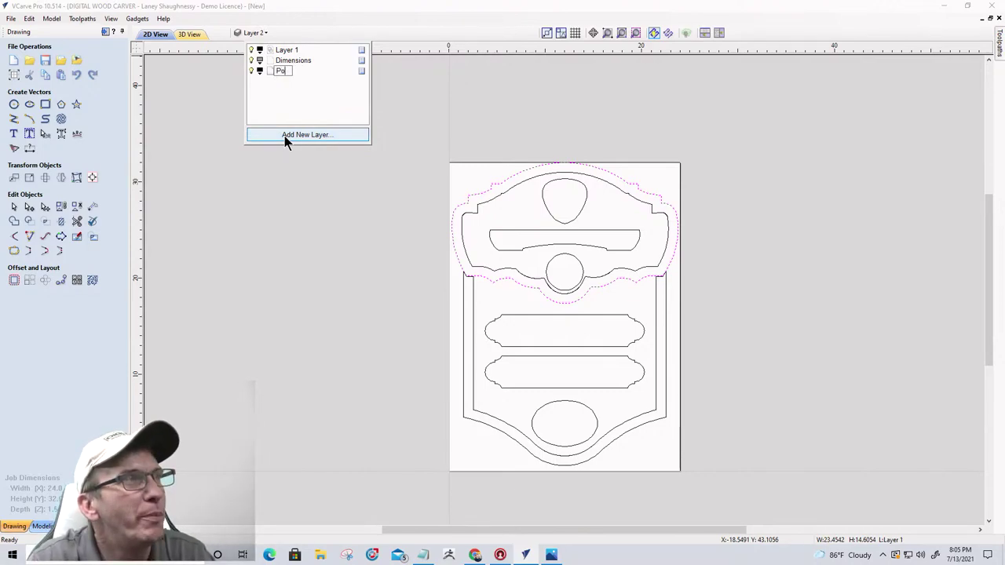
text(Inner)
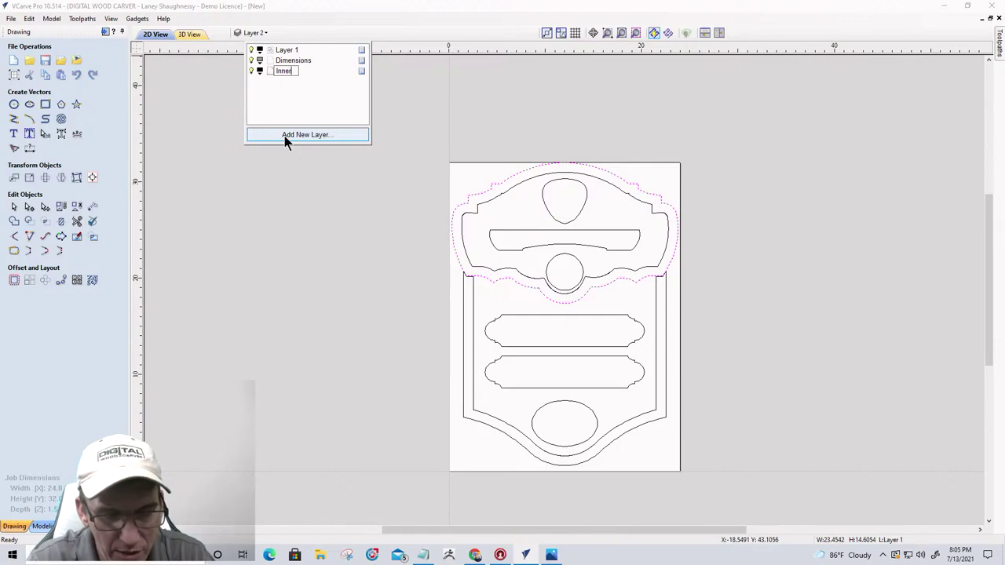
text(Pocket Boundar)
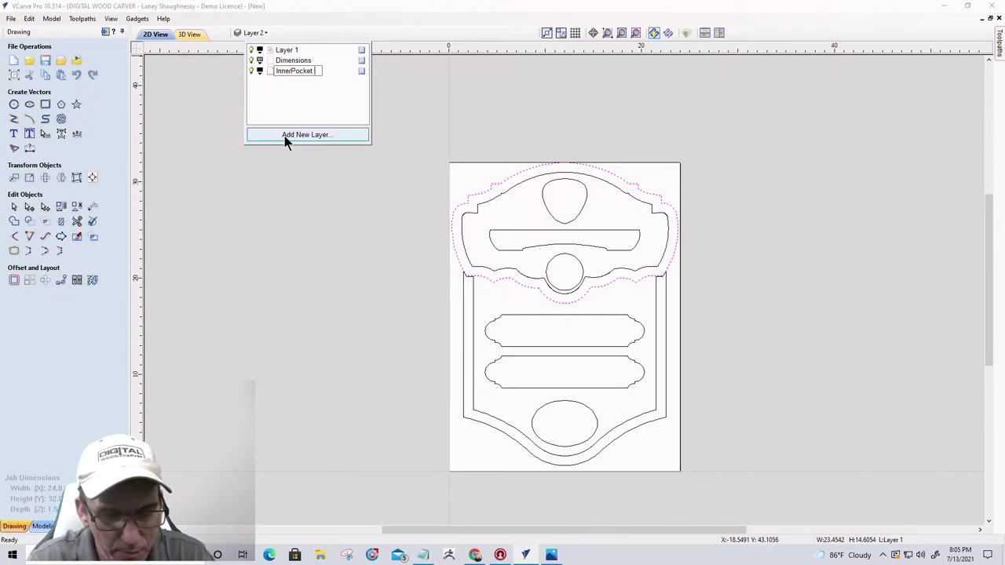
text(y)
key(Return)
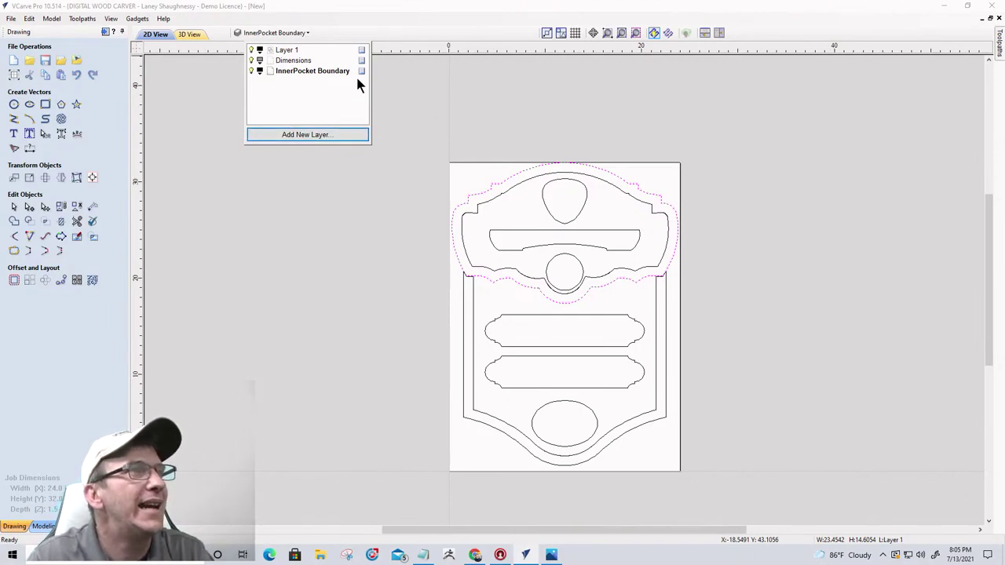
- Add a spare layer, then delete the extra Layer 2
click(301, 135)
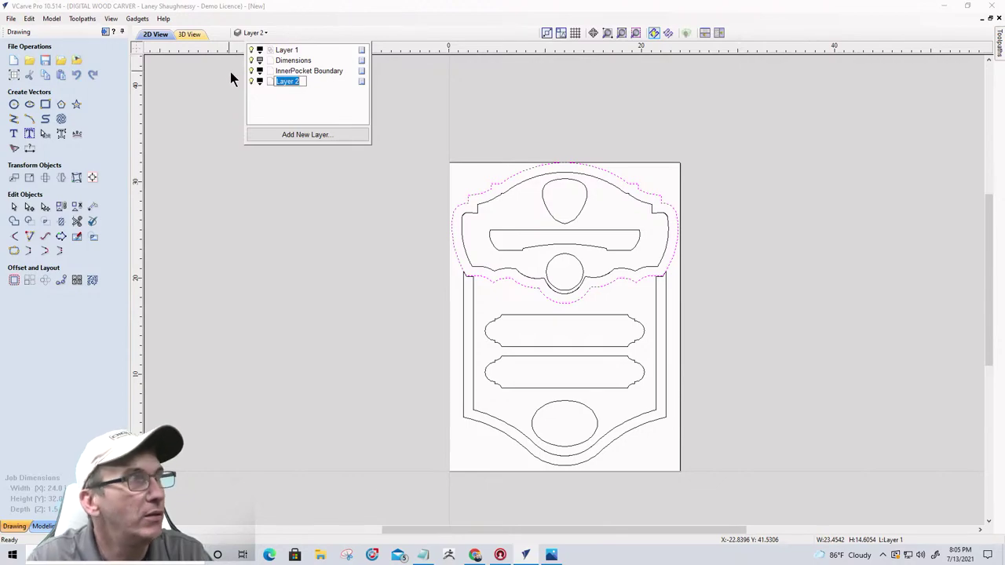
right_click(265, 79)
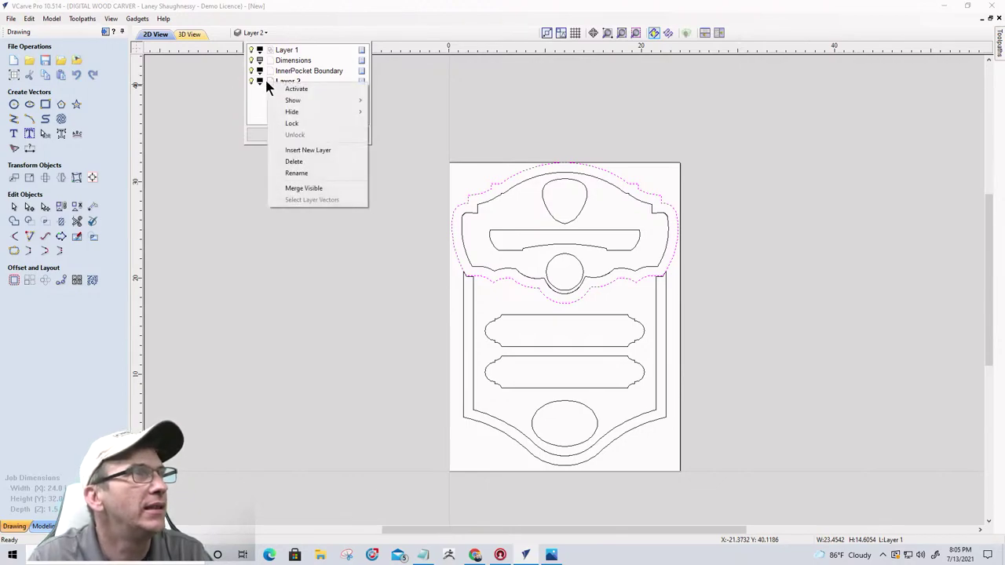
click(290, 161)
click(385, 252)
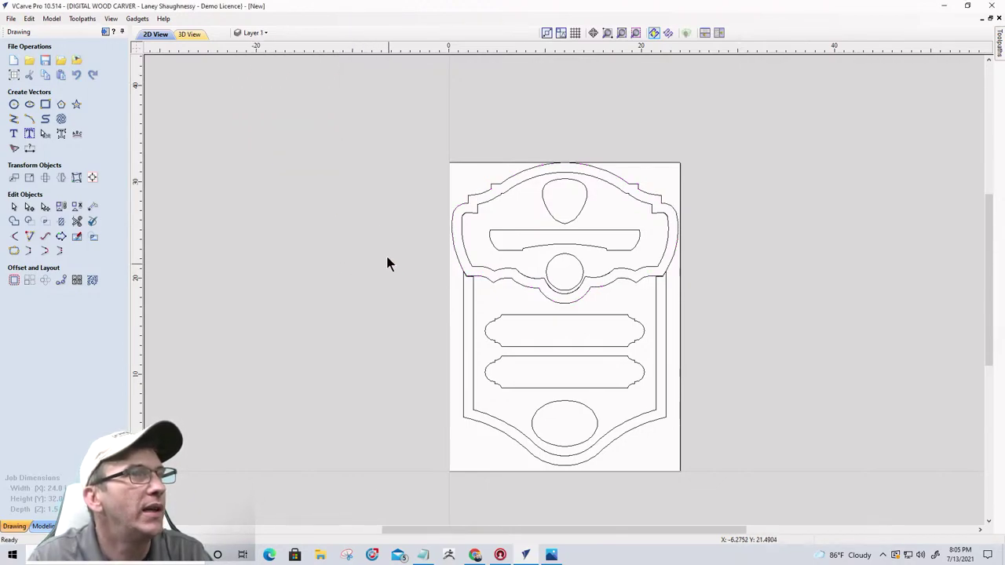
- Make InnerPocket Boundary the active layer and select the top border outline
click(258, 33)
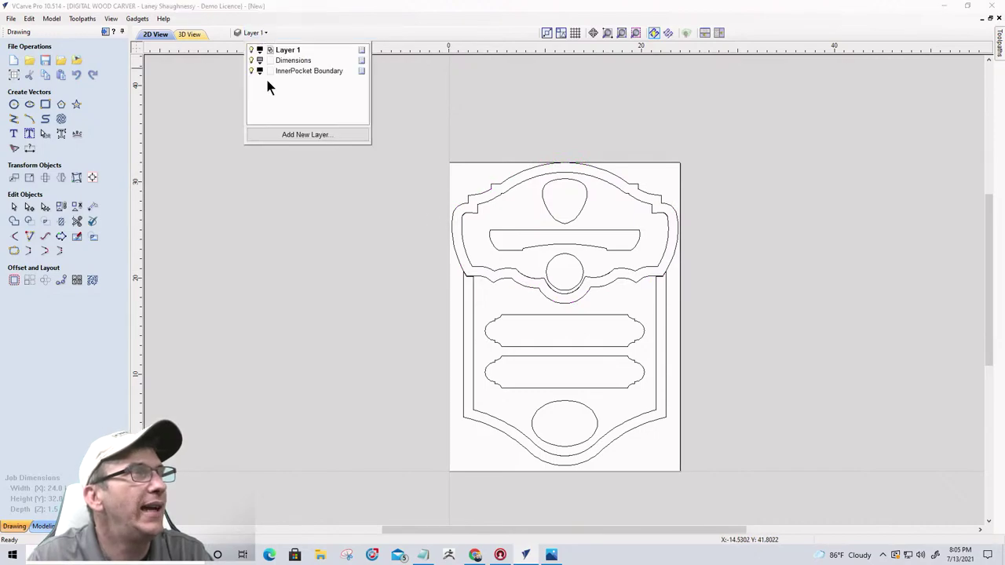
click(277, 72)
click(494, 288)
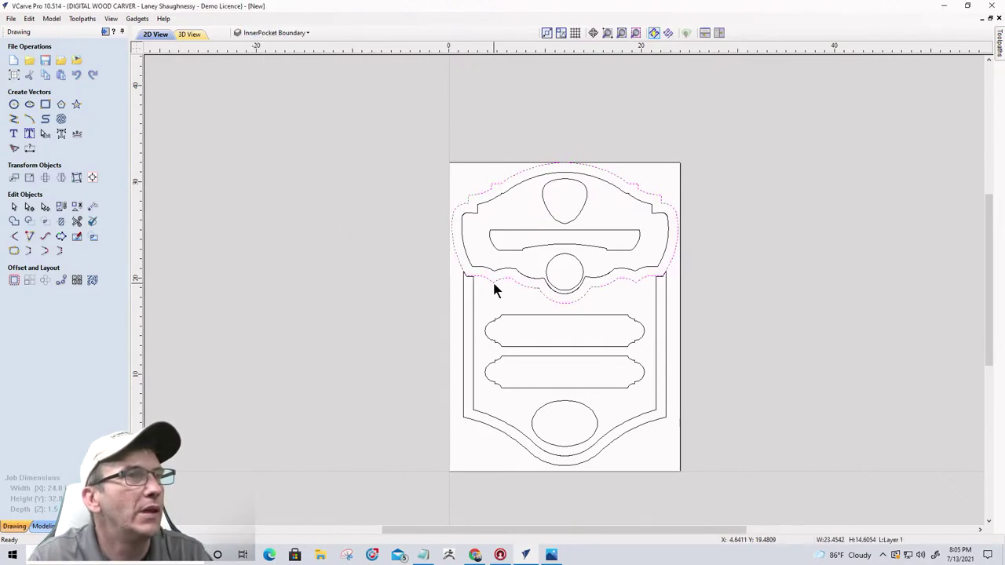
- Paste a duplicate of the top border outline and move it to the InnerPocket Boundary layer
scroll(493, 279, up, 2)
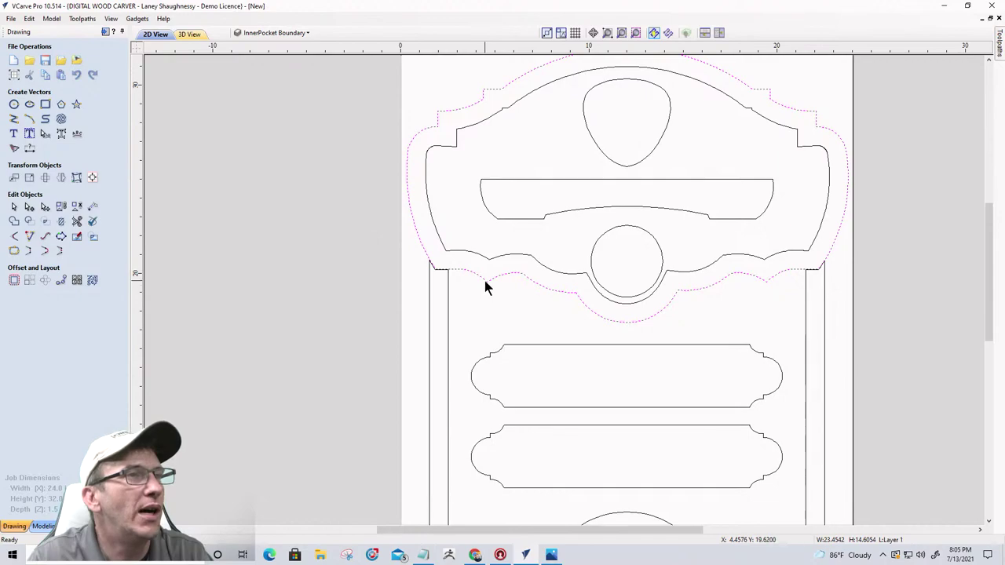
click(78, 237)
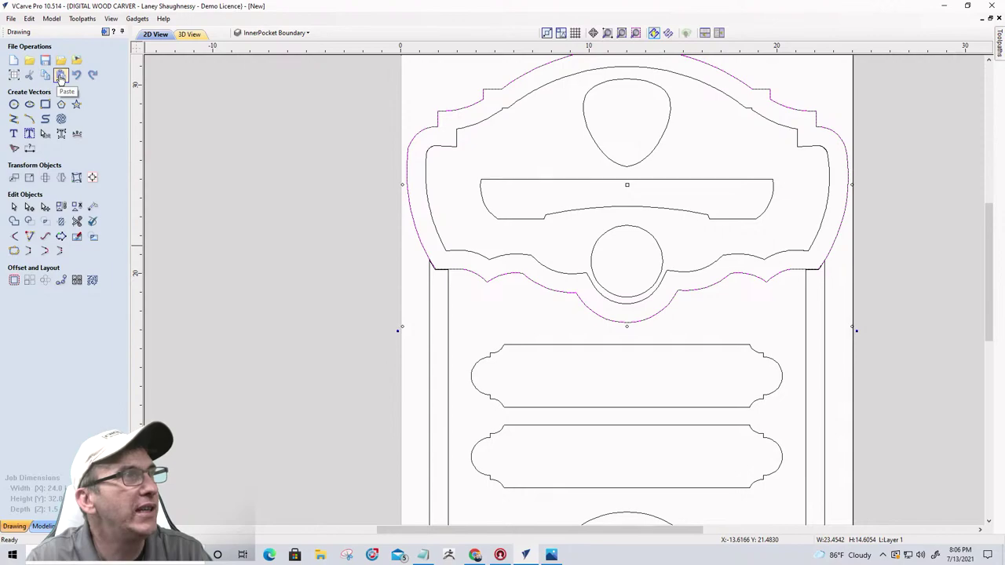
right_click(540, 242)
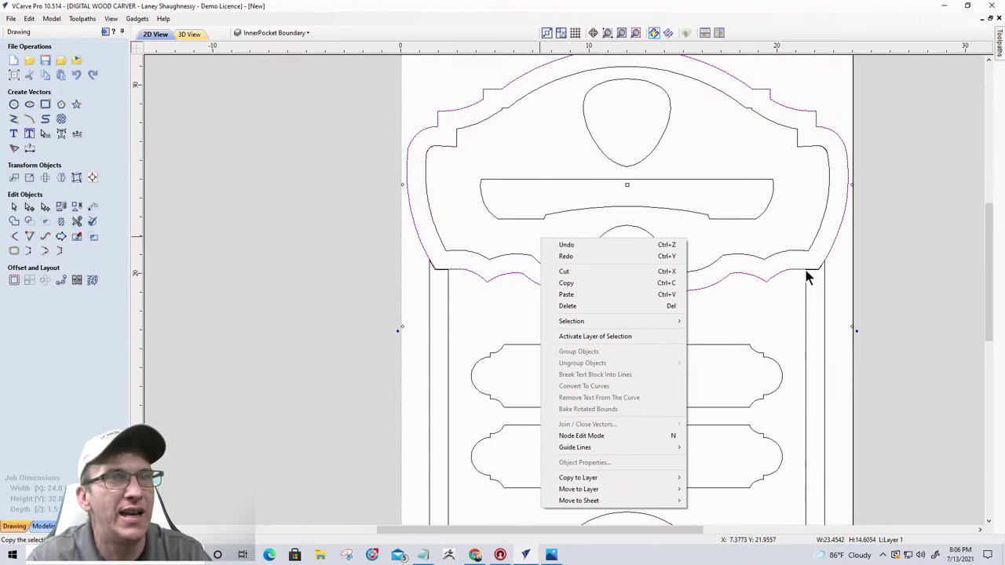
click(730, 312)
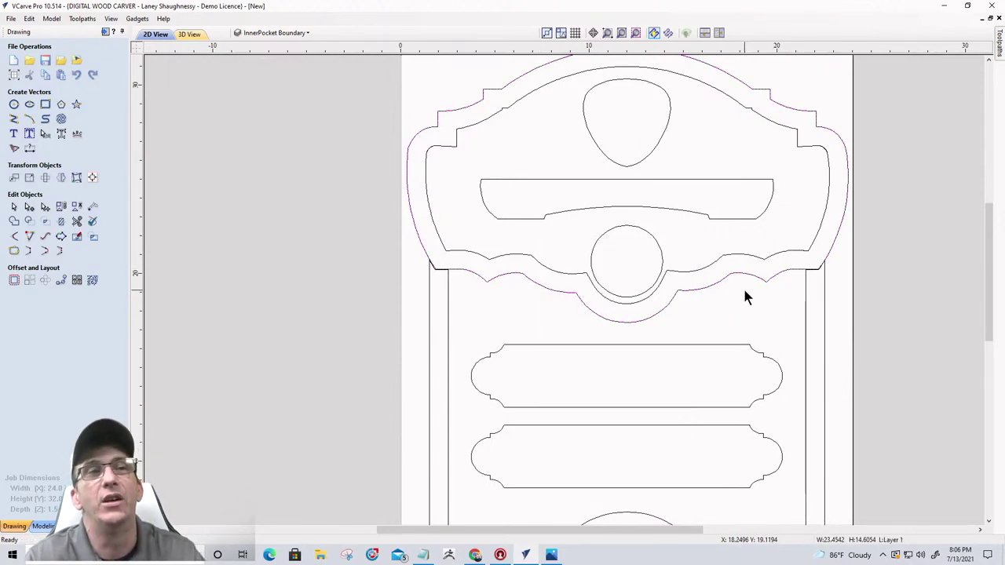
click(274, 33)
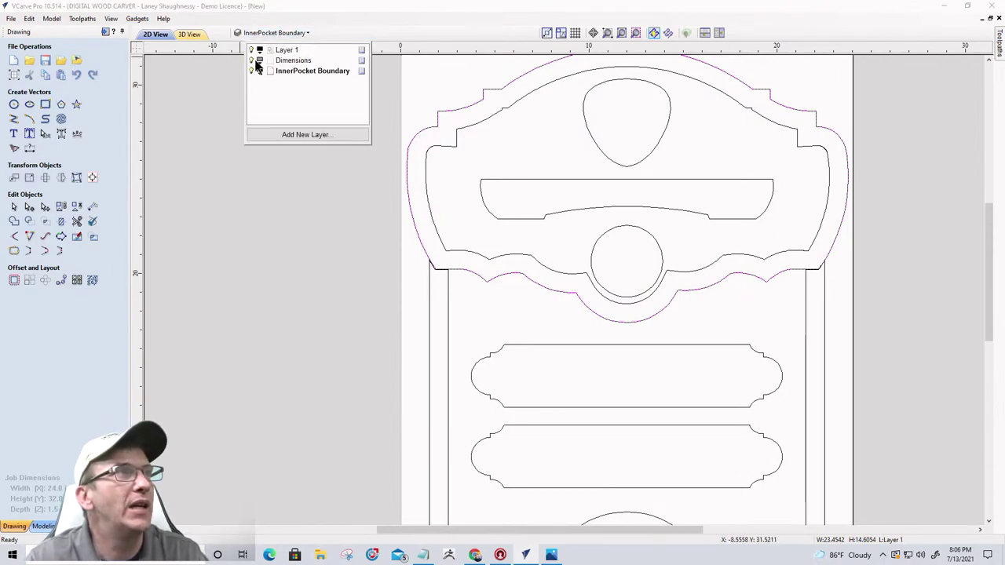
right_click(511, 272)
mouse_move(577, 524)
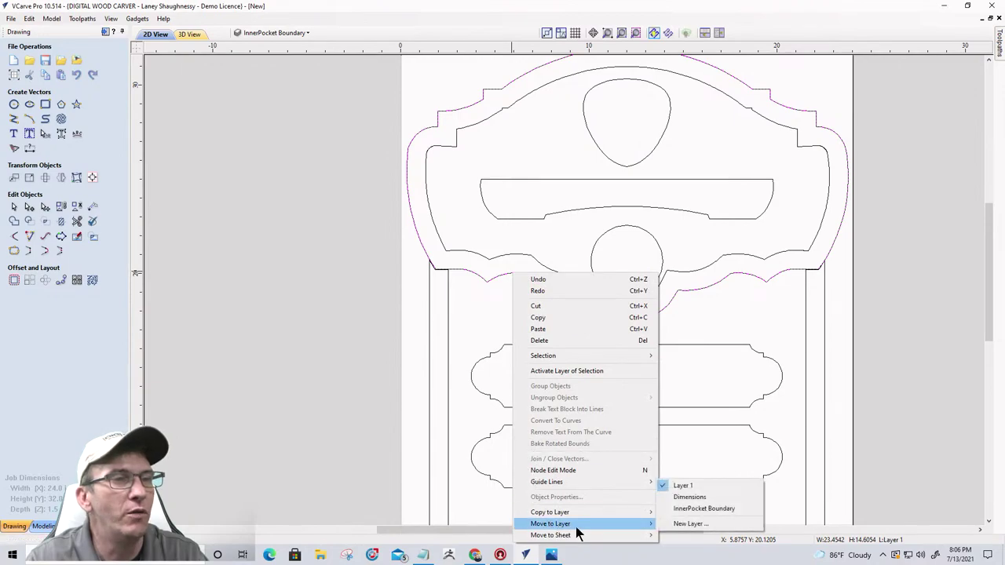
click(691, 511)
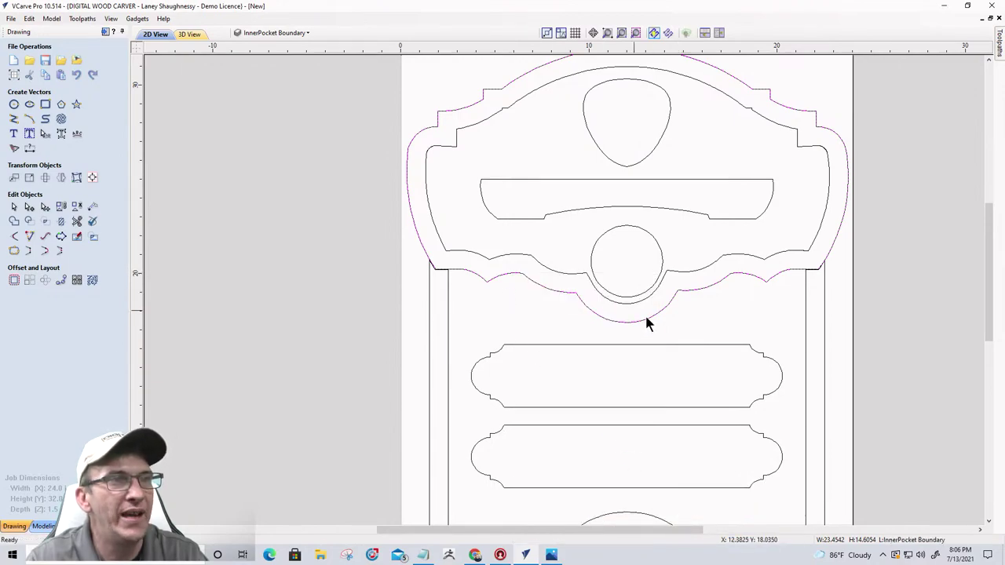
- Copy the lower frame outline onto the InnerPocket Boundary layer
scroll(814, 274, down, 1)
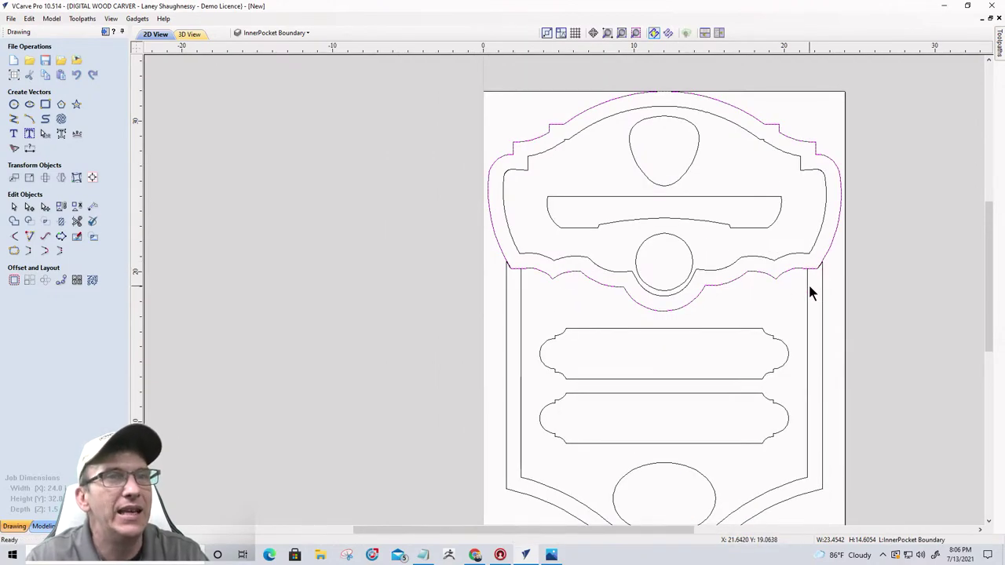
click(808, 287)
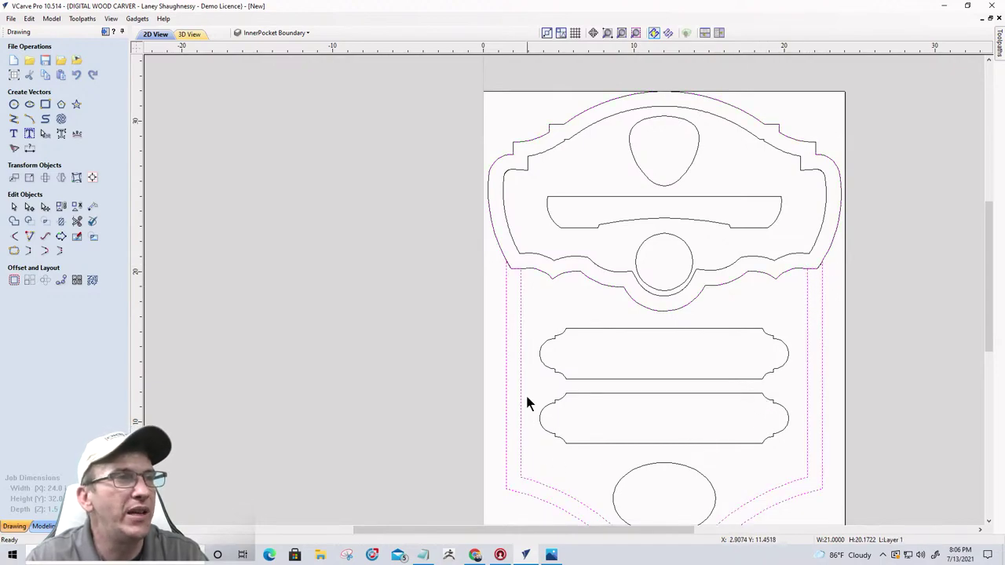
click(521, 296)
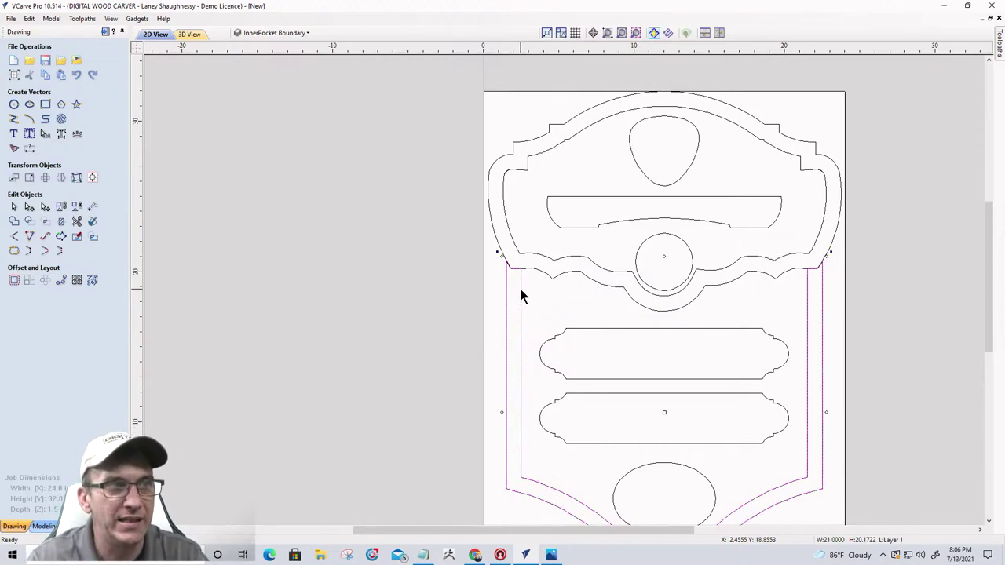
right_click(522, 295)
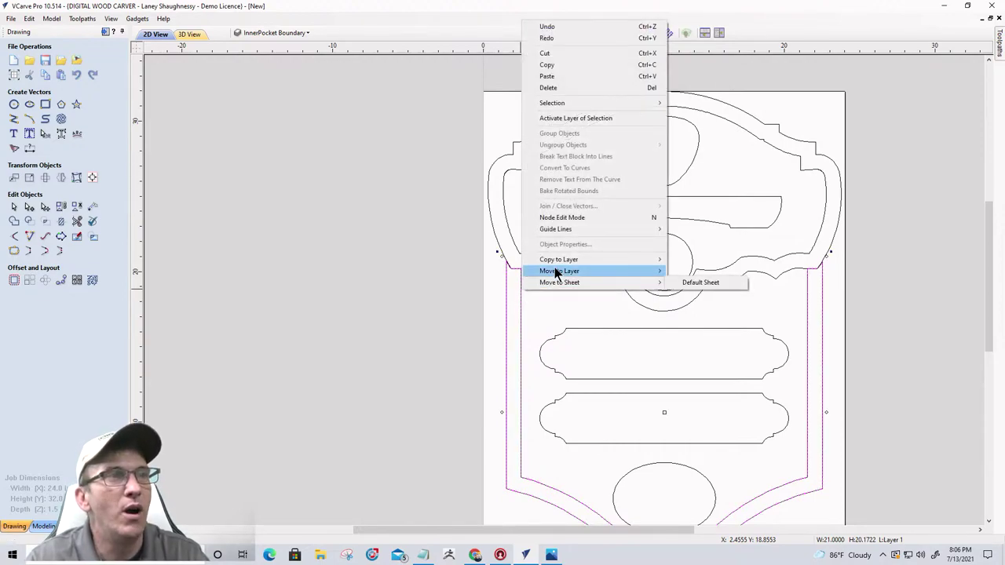
mouse_move(559, 267)
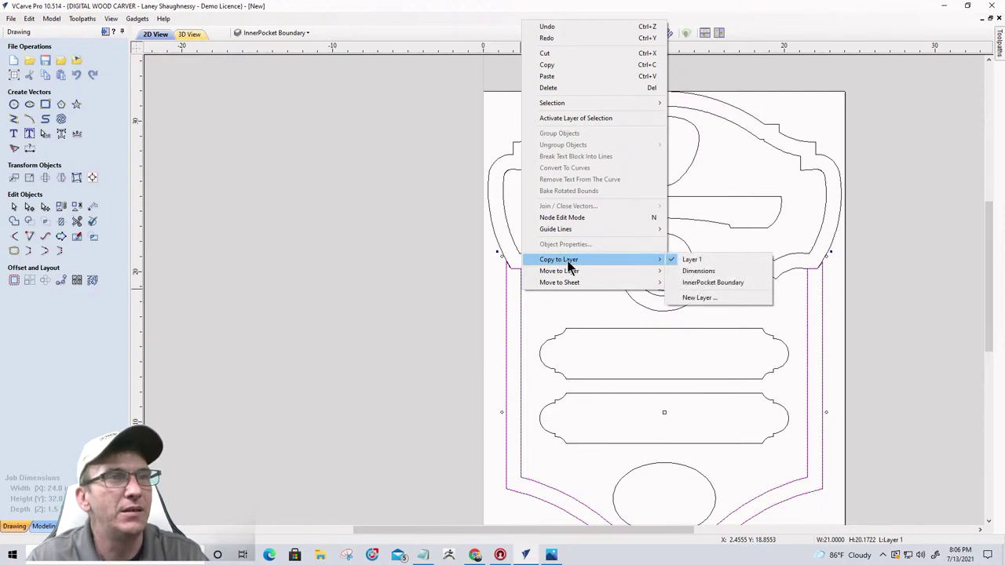
click(689, 283)
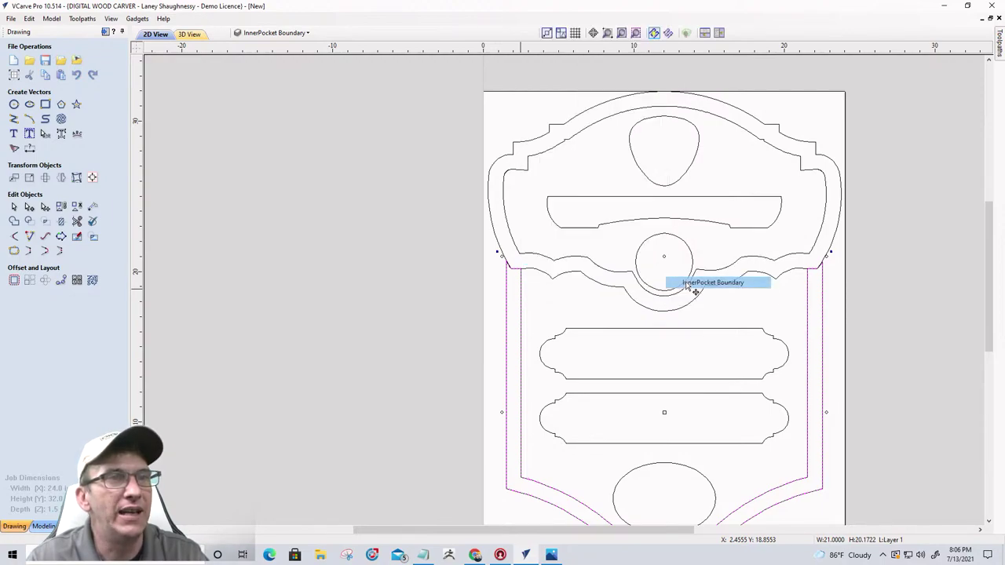
click(255, 33)
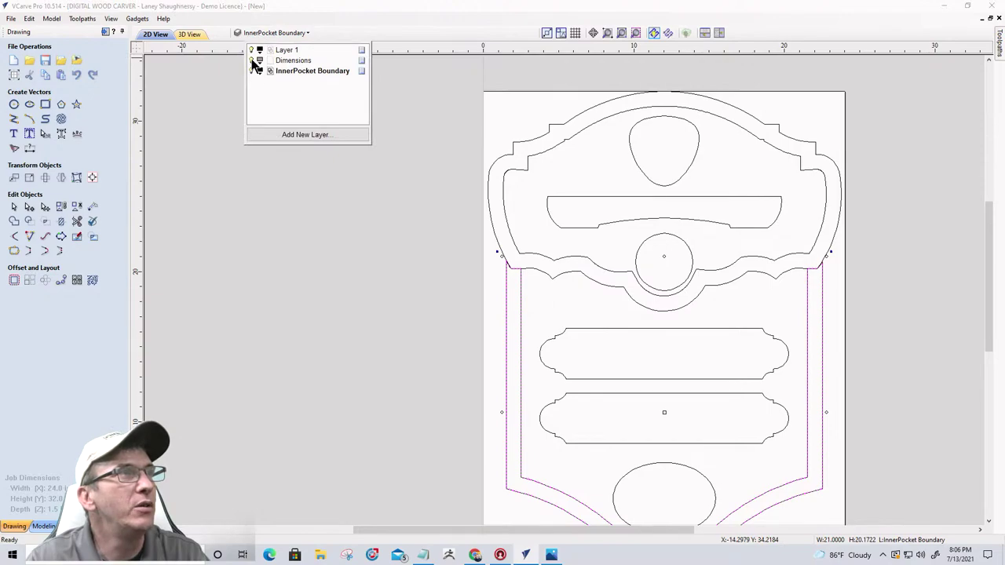
- Hide Layer 1 so only the InnerPocket Boundary outlines show
click(251, 49)
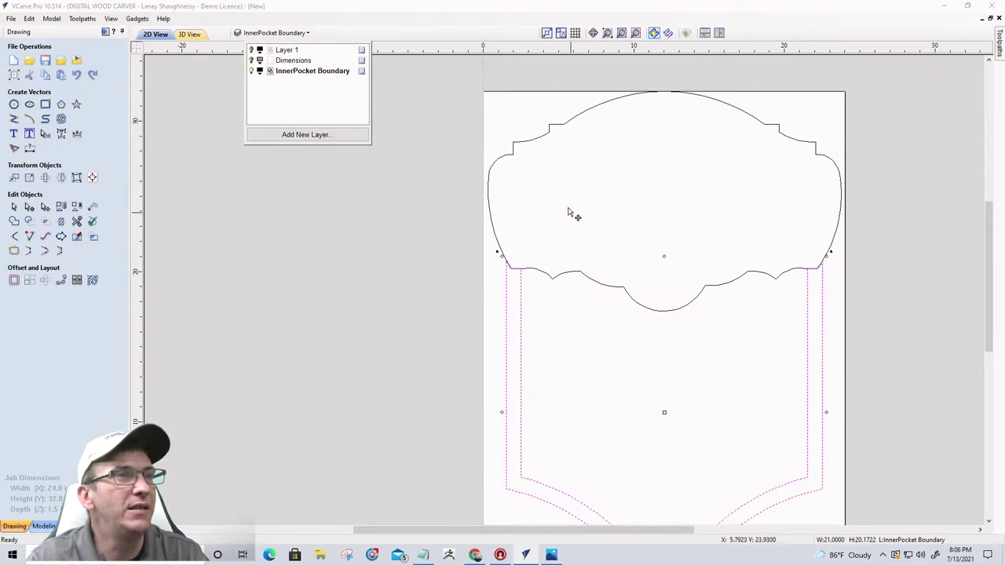
click(569, 303)
scroll(725, 319, up, 1)
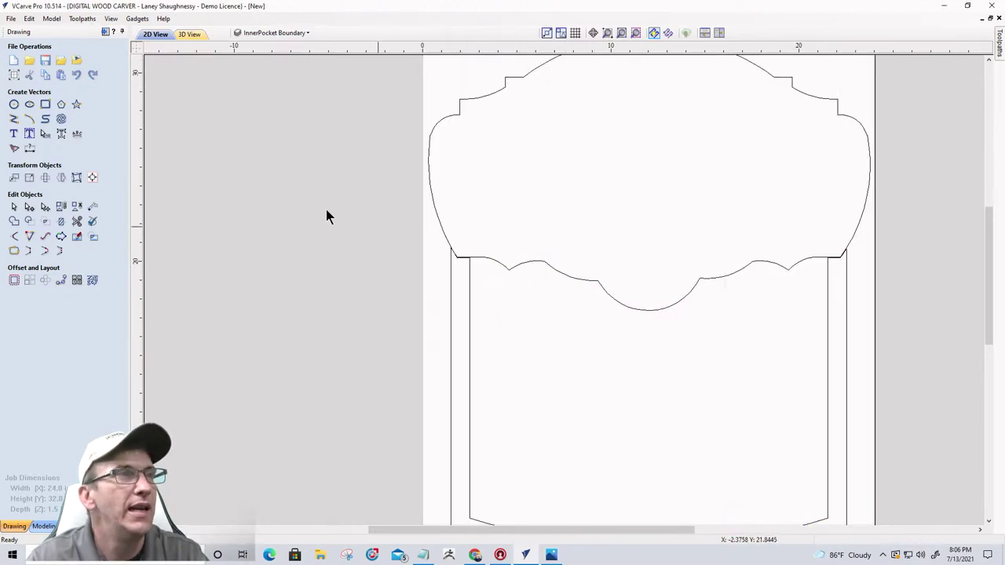
- Cancel an Interactive Vector Trim attempt and reselect the frame outline
click(76, 221)
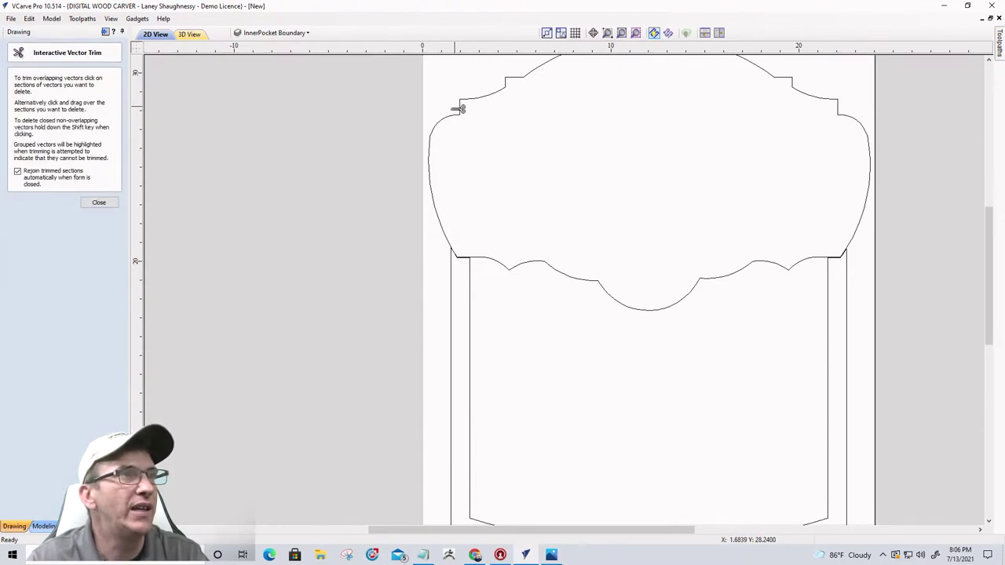
key(Escape)
click(451, 289)
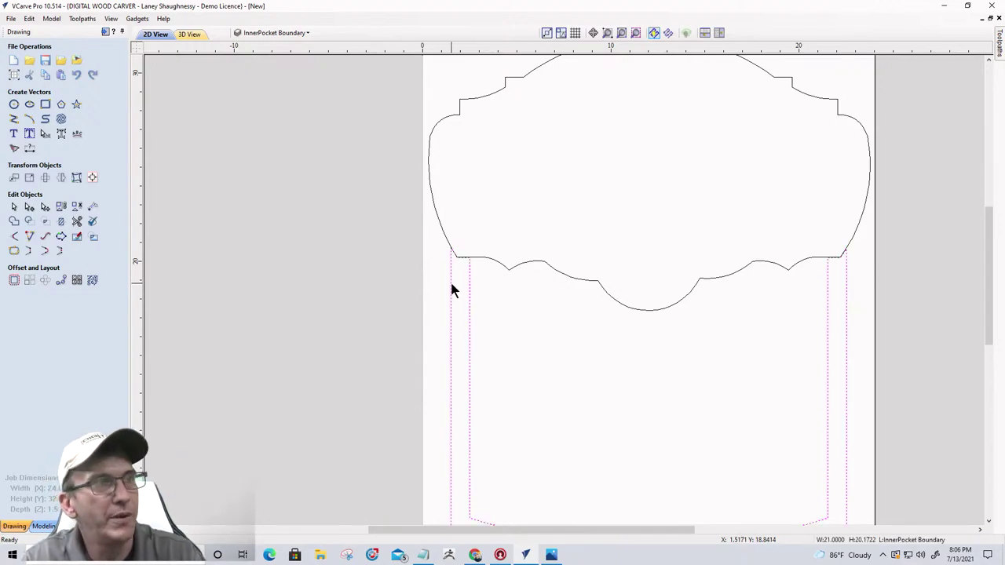
click(428, 290)
click(451, 277)
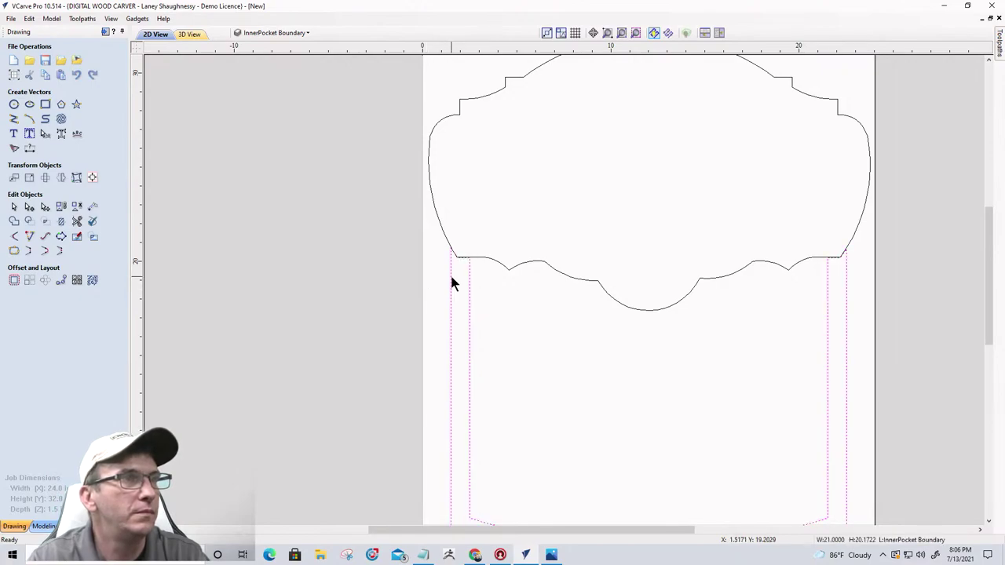
- In node editing, nudge the frame's top-left corner points upward
click(29, 206)
scroll(392, 306, up, 4)
scroll(646, 130, up, 5)
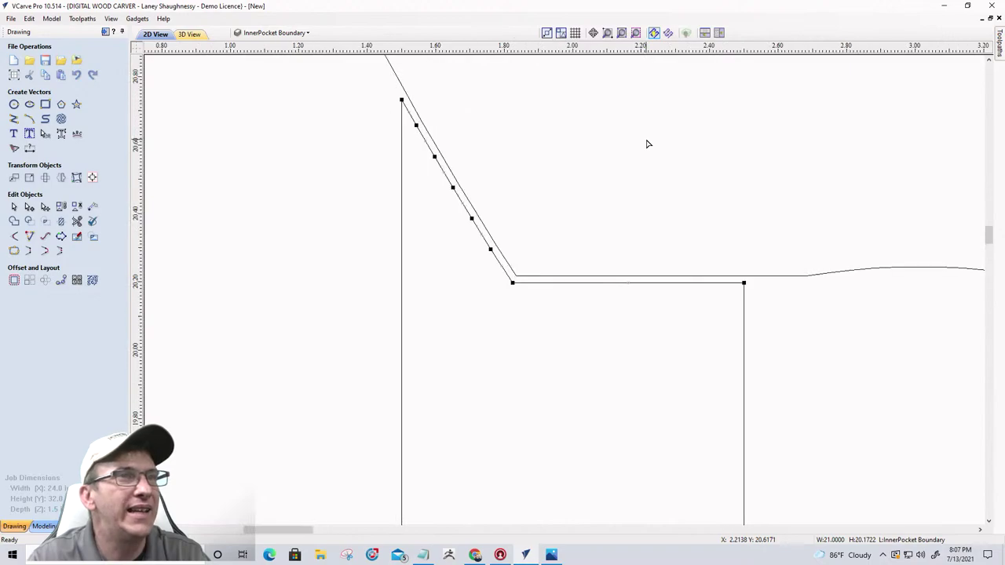
scroll(601, 162, down, 7)
scroll(429, 227, up, 2)
drag(431, 174, 582, 249)
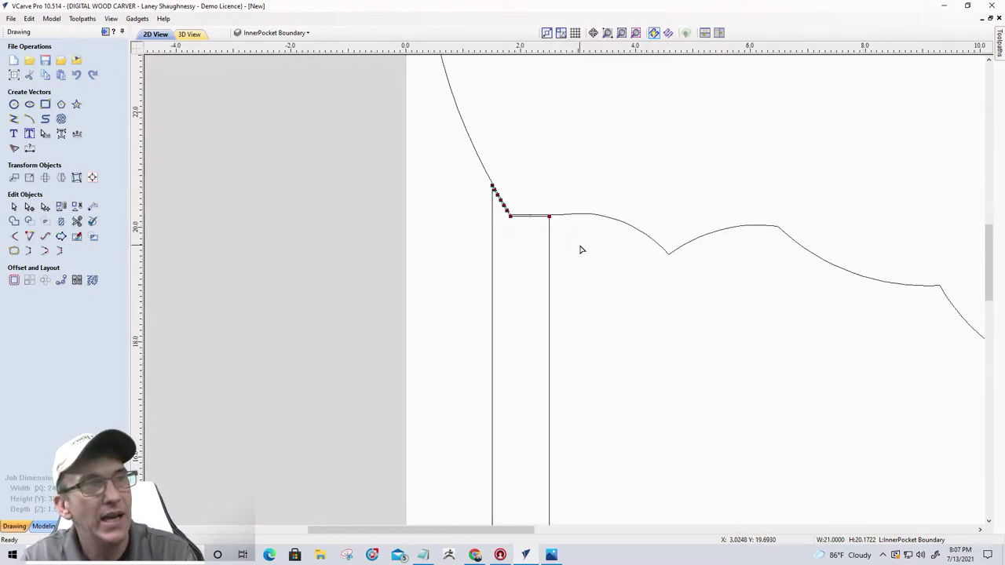
key(Up)
key(Up)
key(Up)
key(Up)
key(Up)
key(Up)
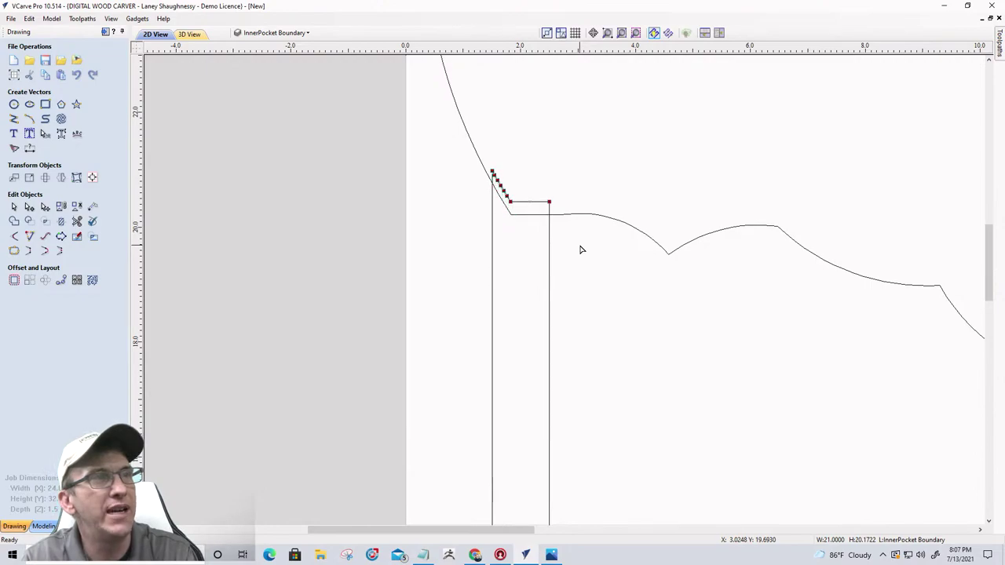
- Nudge the frame's top-right corner points upward to overlap the top border
scroll(413, 274, down, 6)
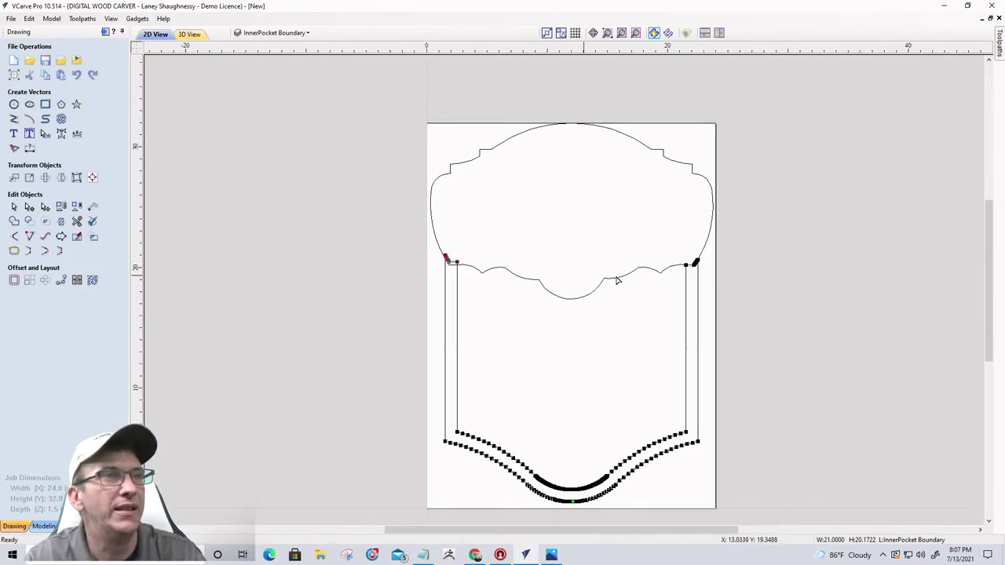
drag(713, 274, 709, 277)
scroll(705, 274, up, 5)
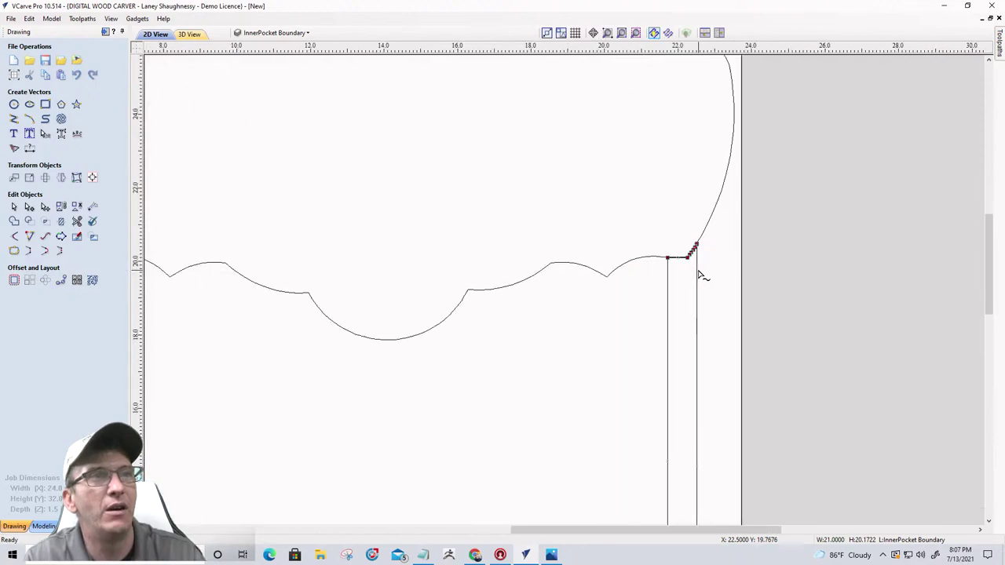
key(Up)
key(Up)
key(Up)
key(Up)
key(Up)
key(Up)
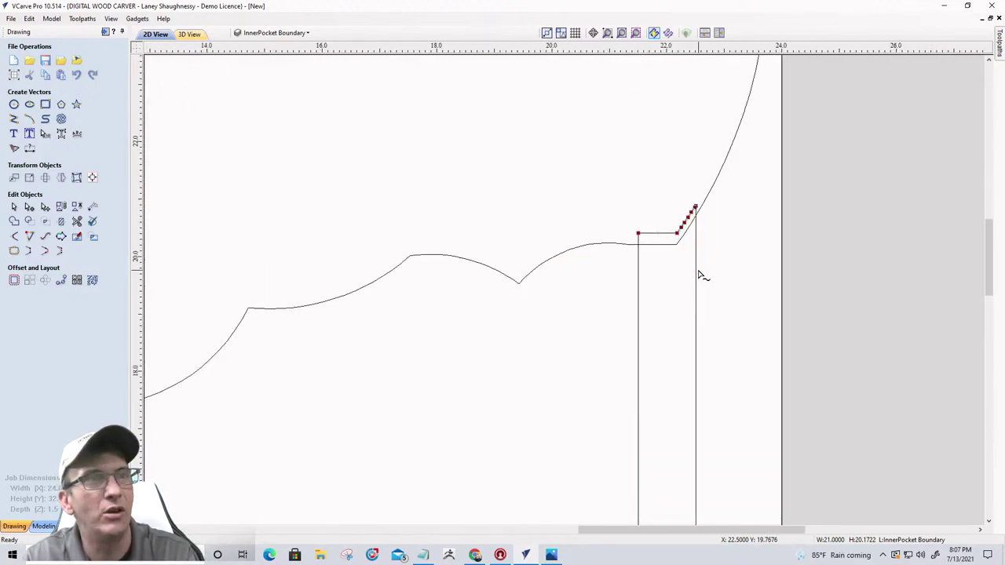
click(78, 221)
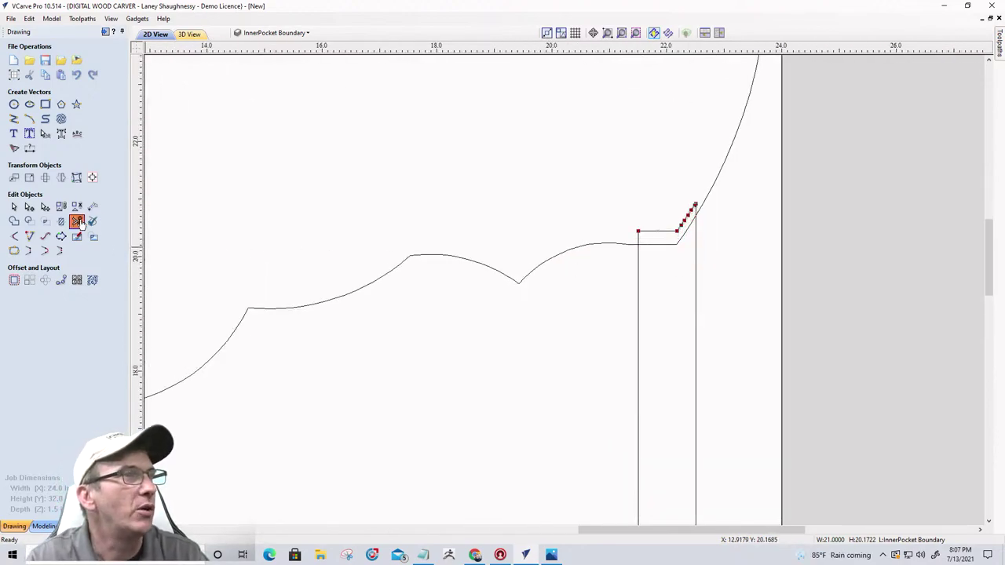
- Trim the overlapping corner piece and diagonal at the right junction
click(658, 231)
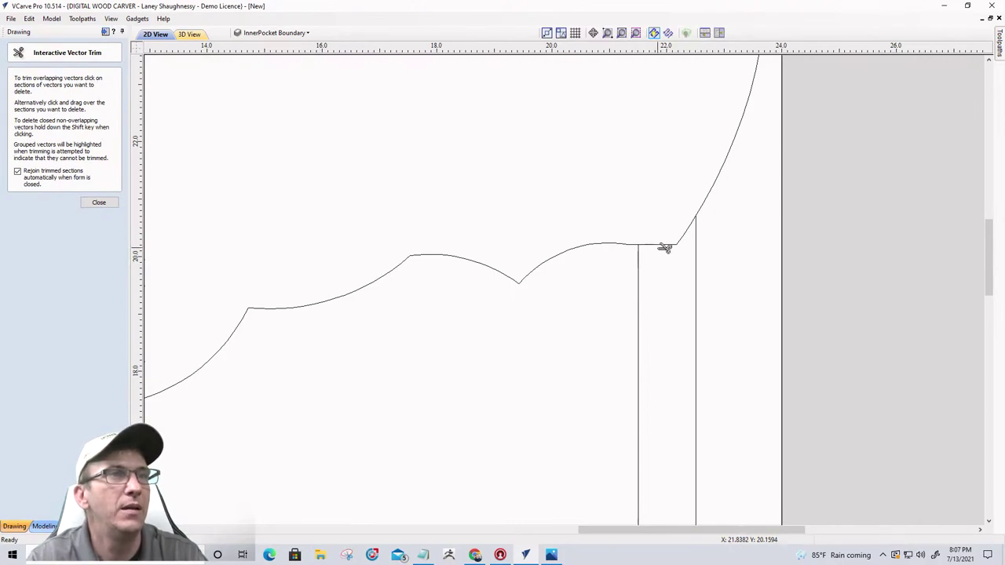
click(667, 244)
scroll(720, 256, down, 5)
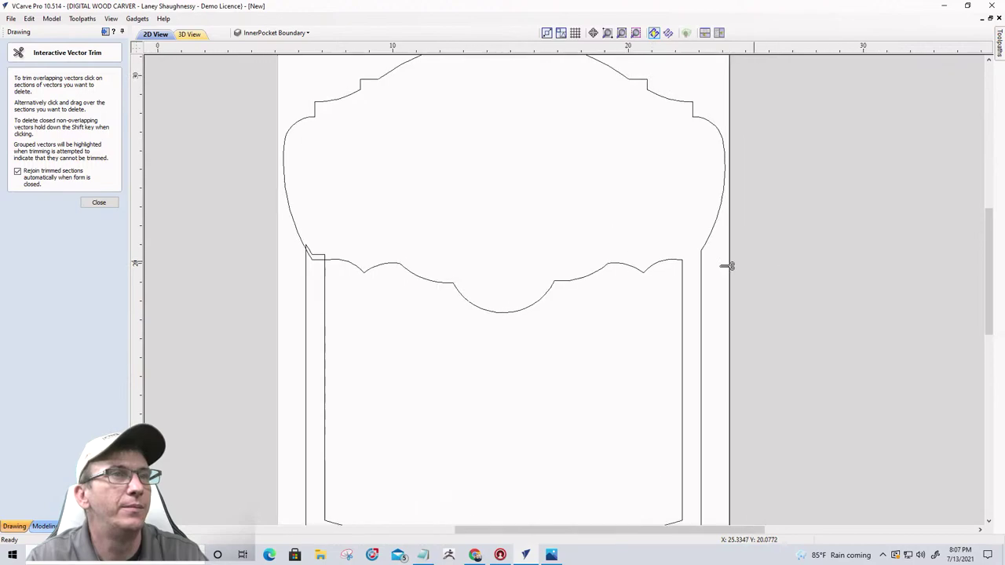
scroll(235, 275, up, 3)
scroll(325, 271, down, 2)
scroll(264, 285, up, 4)
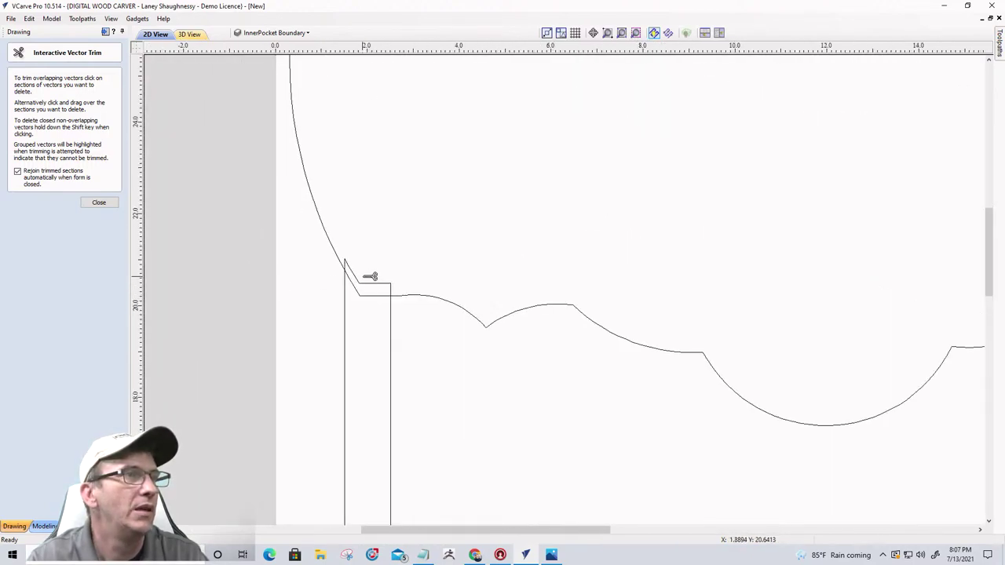
- Trim the small diagonal and overlapping segment at the left junction, then finish trimming
click(371, 280)
click(370, 289)
scroll(370, 292, down, 5)
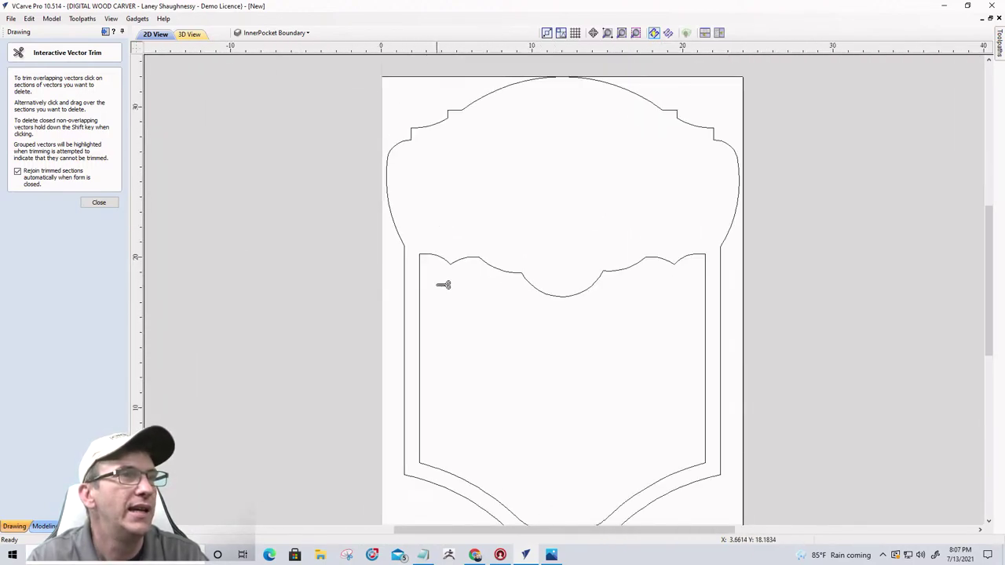
scroll(442, 279, down, 2)
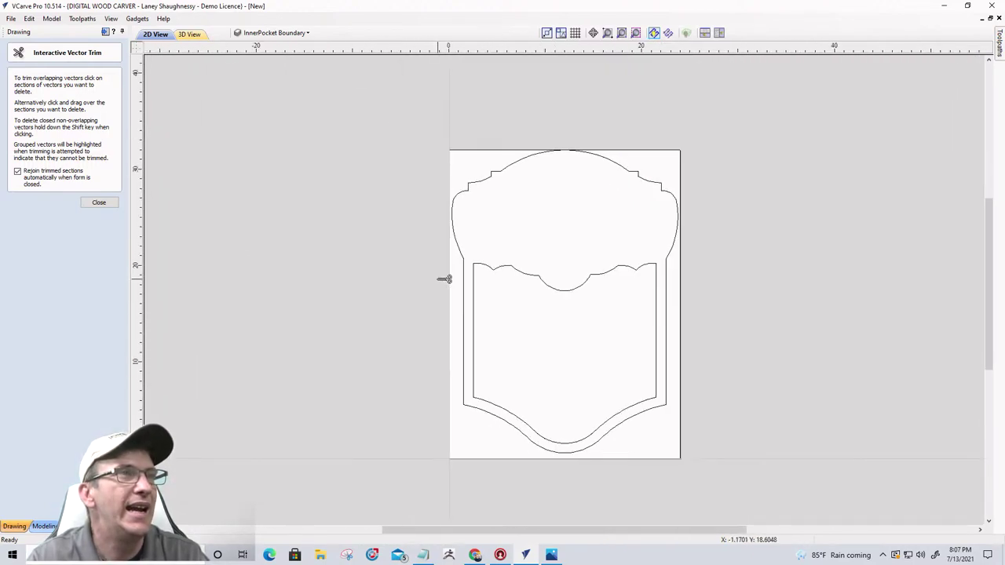
click(99, 201)
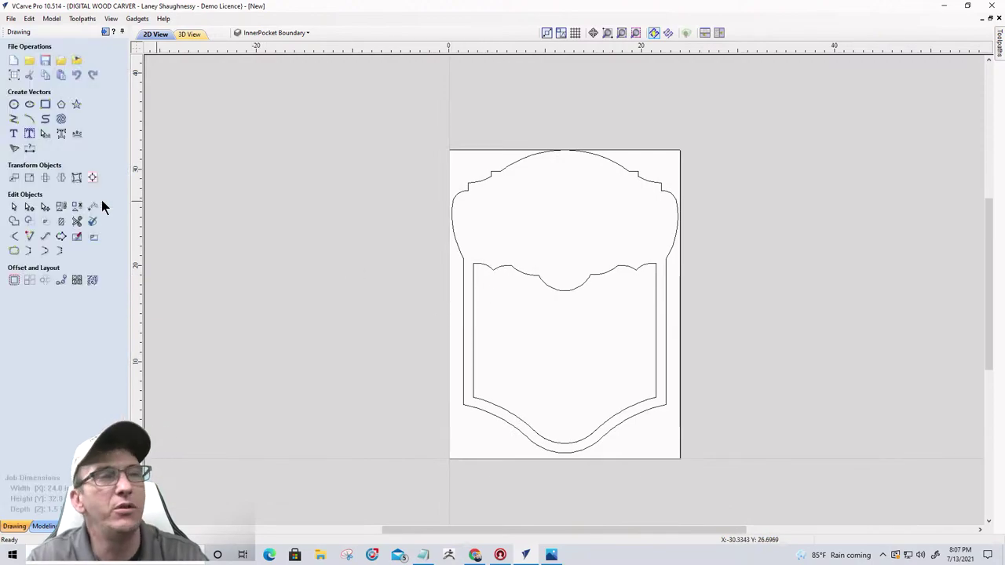
- Select the inner pocket outline and set the InnerPocket Boundary layer colour to red
click(460, 275)
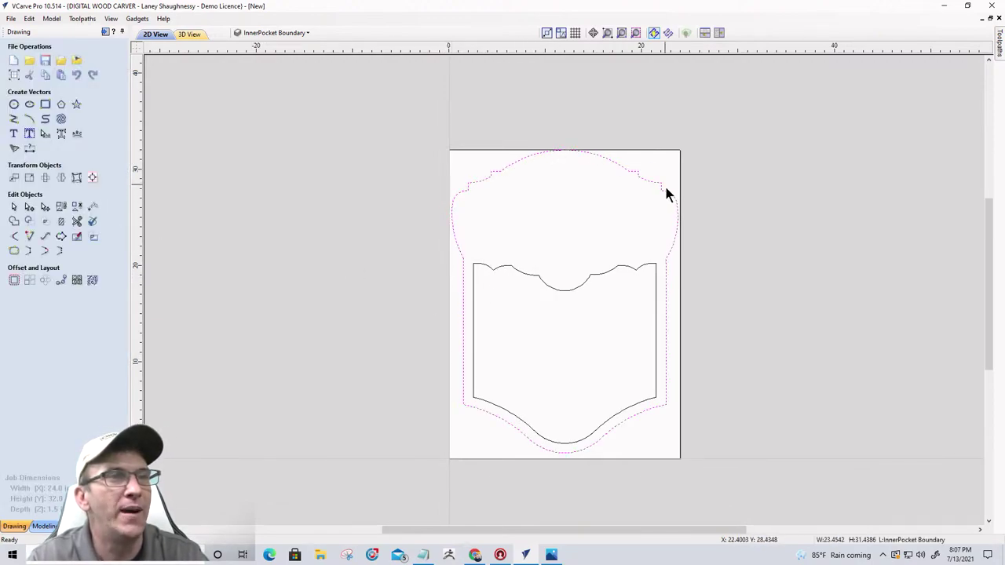
click(473, 338)
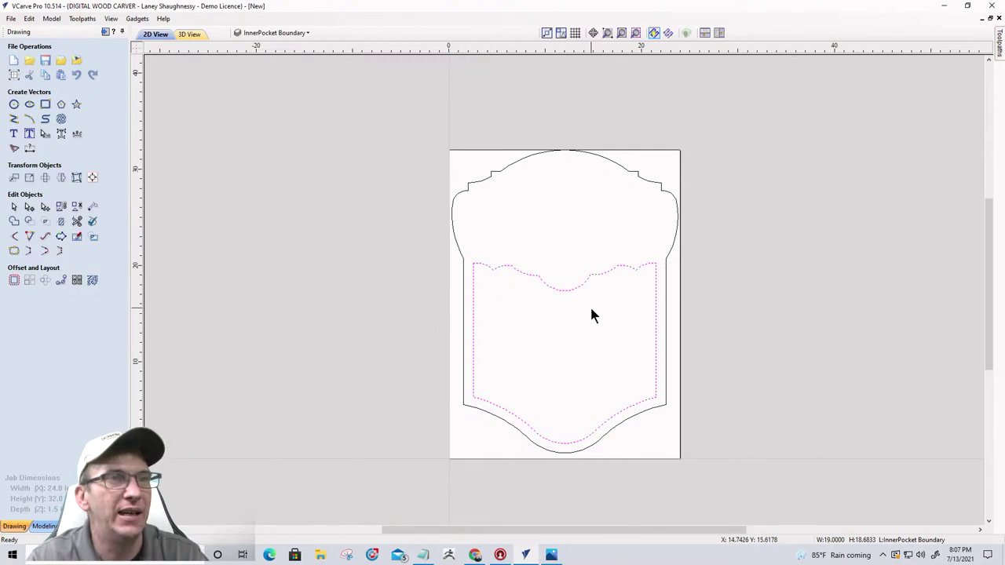
click(276, 32)
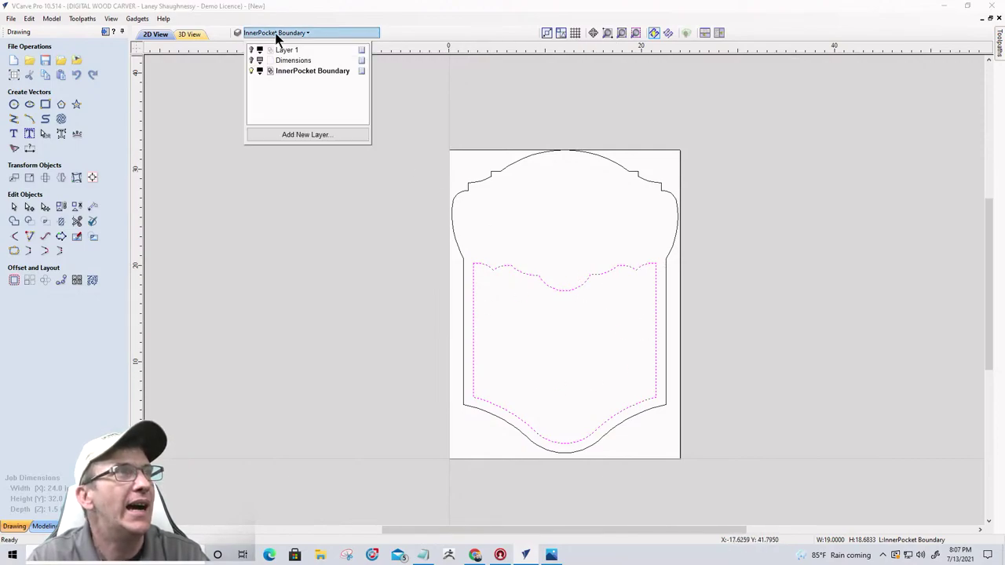
click(260, 70)
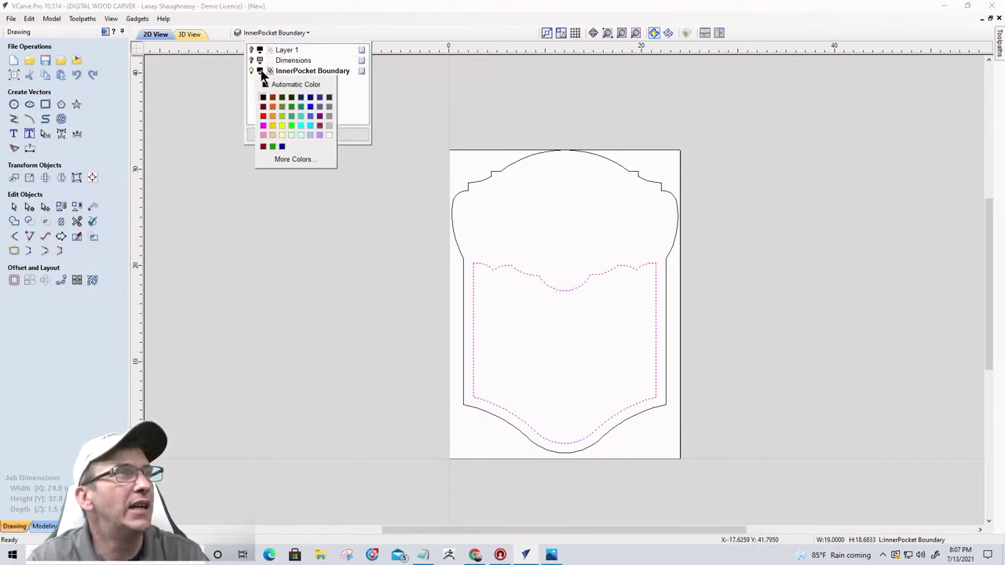
click(262, 116)
click(314, 236)
scroll(595, 278, up, 3)
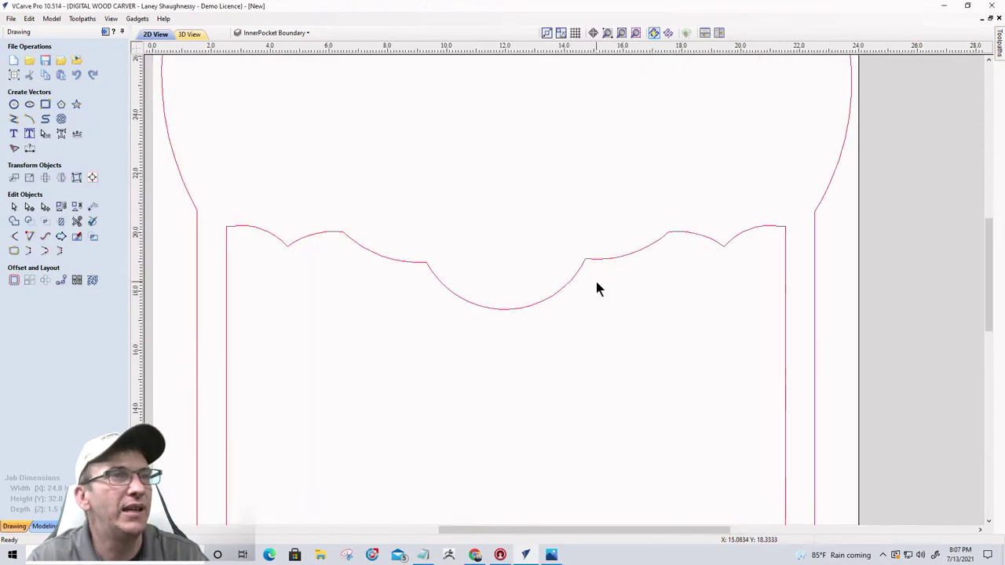
scroll(453, 218, down, 3)
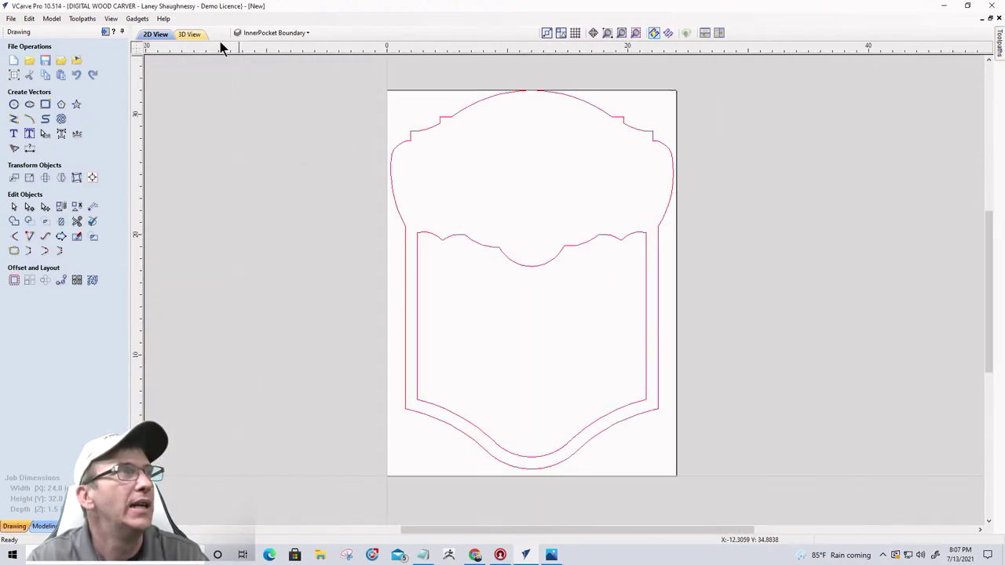
click(274, 33)
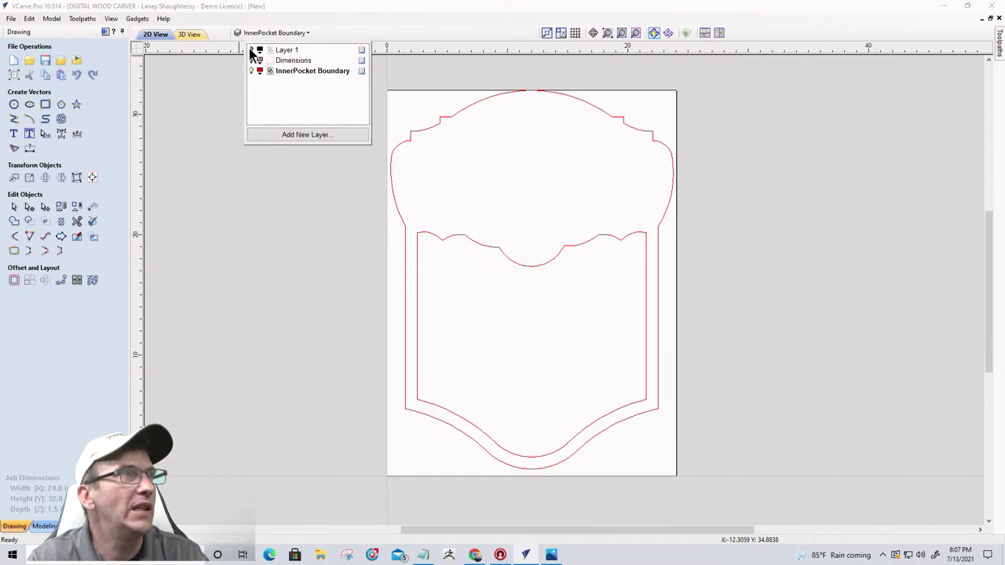
- Make Layer 1's sign shapes visible and close the layer list
click(251, 50)
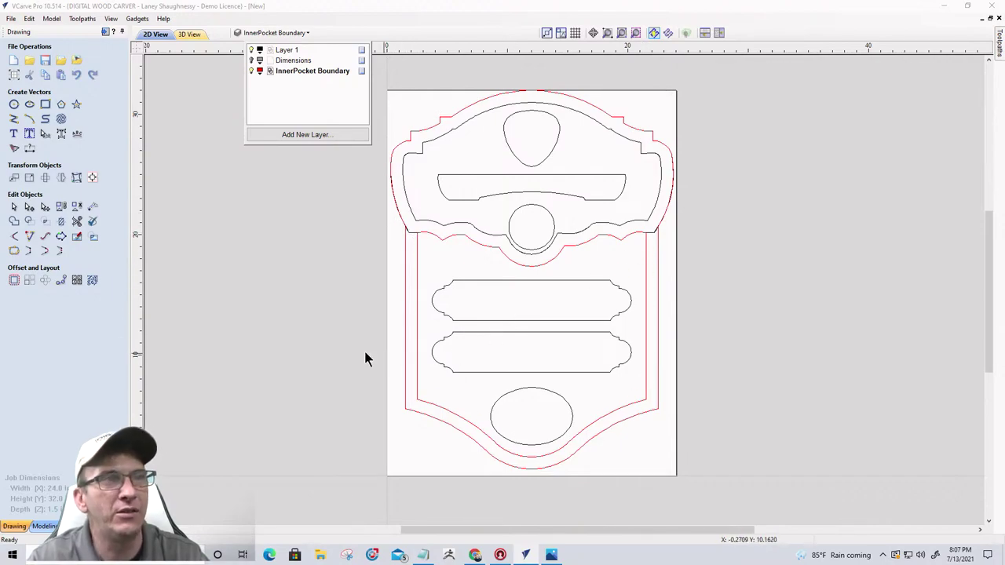
click(482, 255)
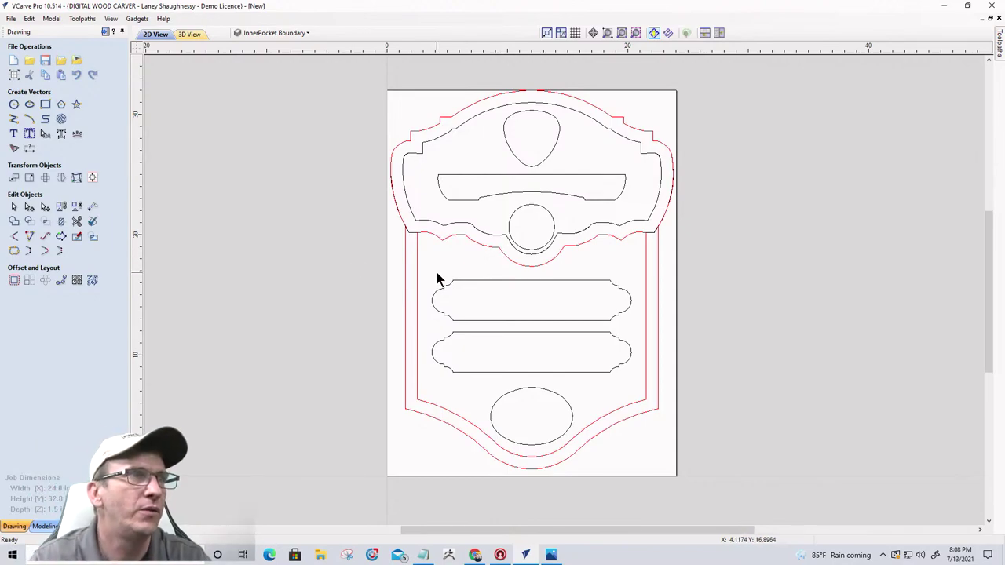
scroll(432, 274, down, 1)
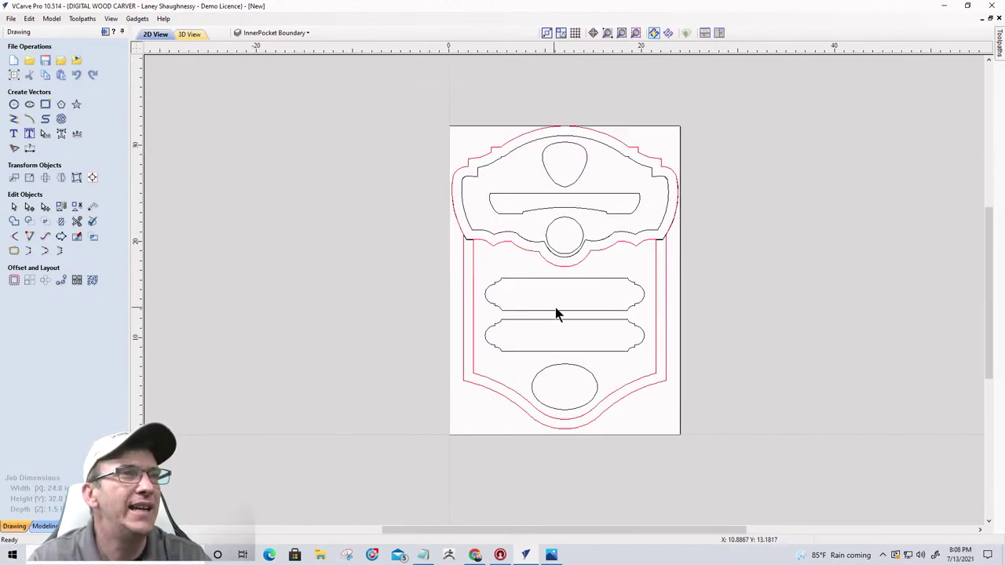
scroll(612, 285, up, 2)
scroll(613, 285, up, 1)
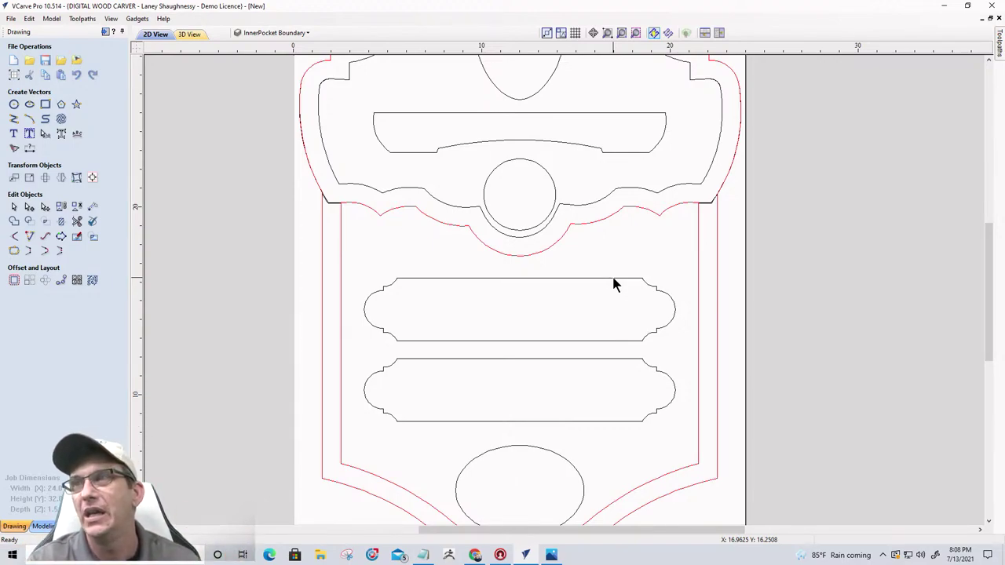
- Select the two rounded rectangles, the bottom ellipse, the central circle and the upper bar
click(613, 278)
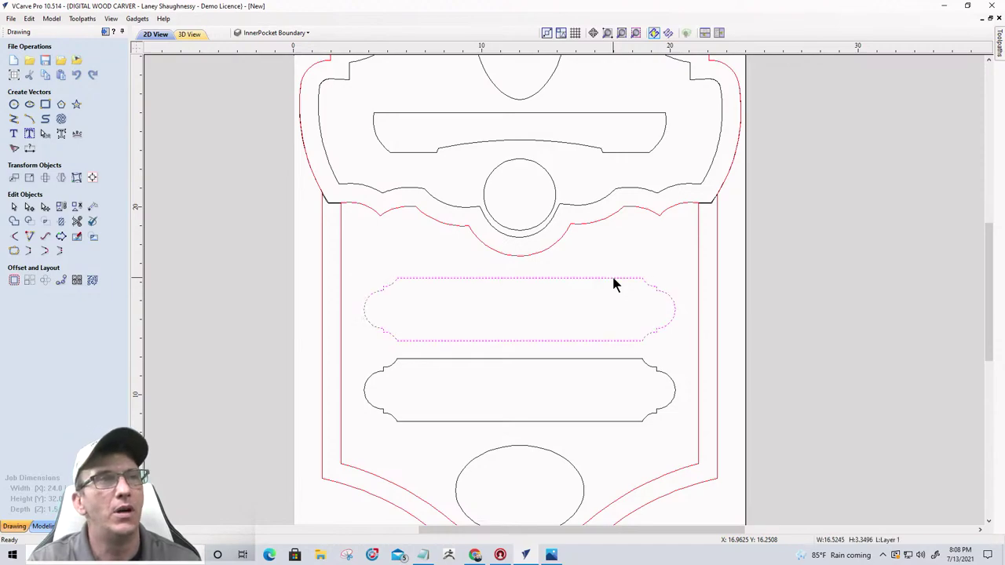
shift+click(609, 360)
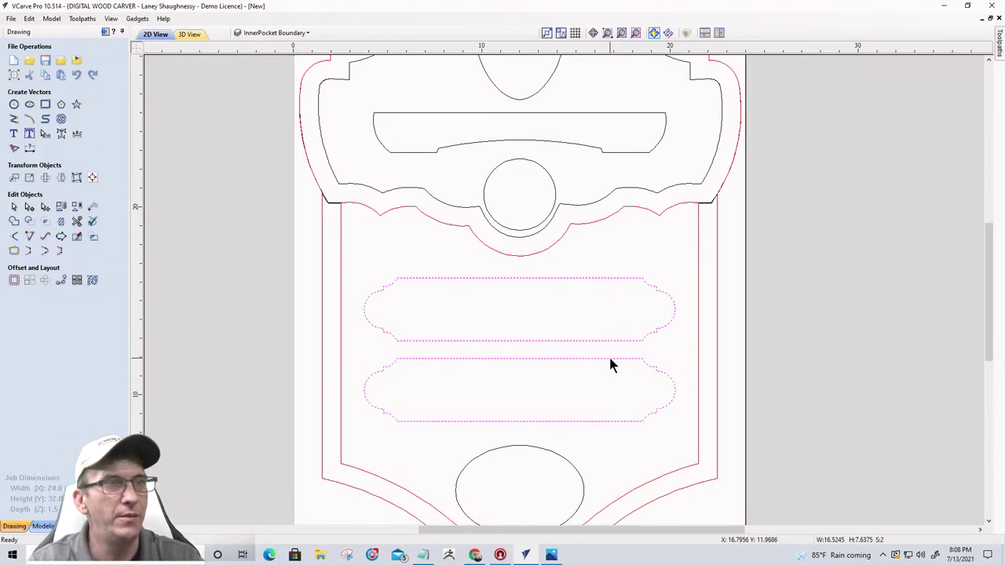
shift+click(545, 456)
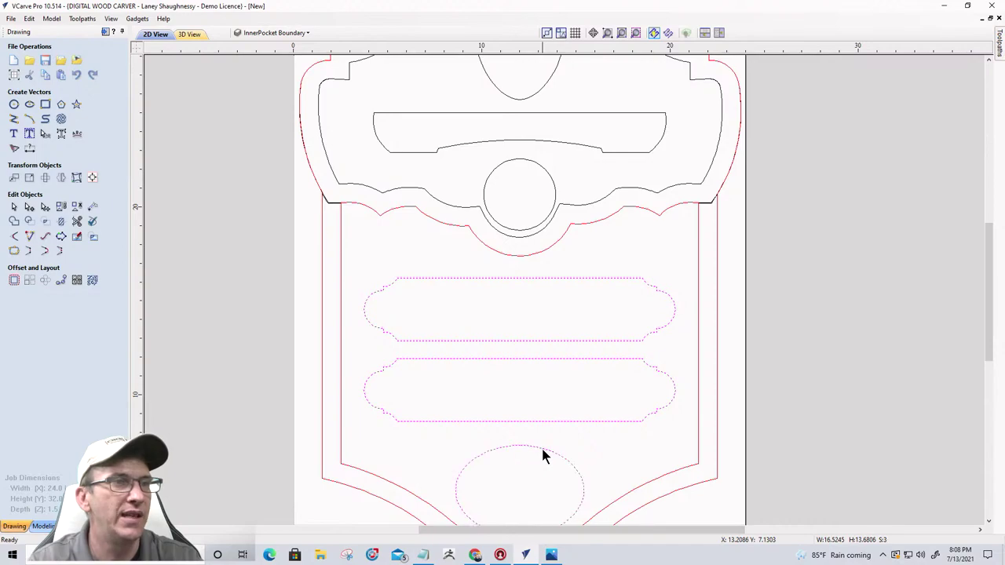
shift+click(518, 161)
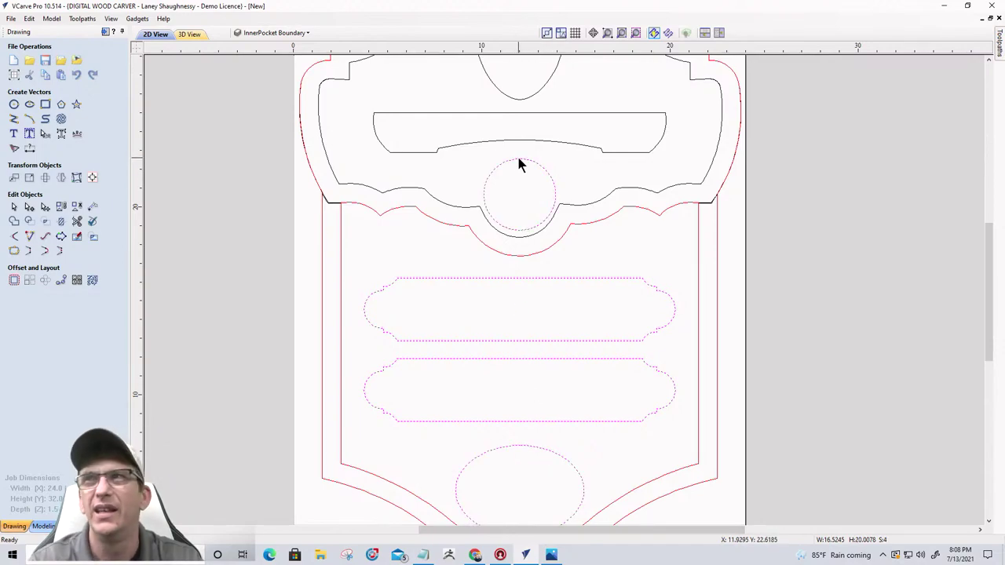
shift+click(605, 152)
- Set an Inwards/Left offset for the selected shapes and highlight the 0.02 distance for replacing
scroll(550, 279, down, 1)
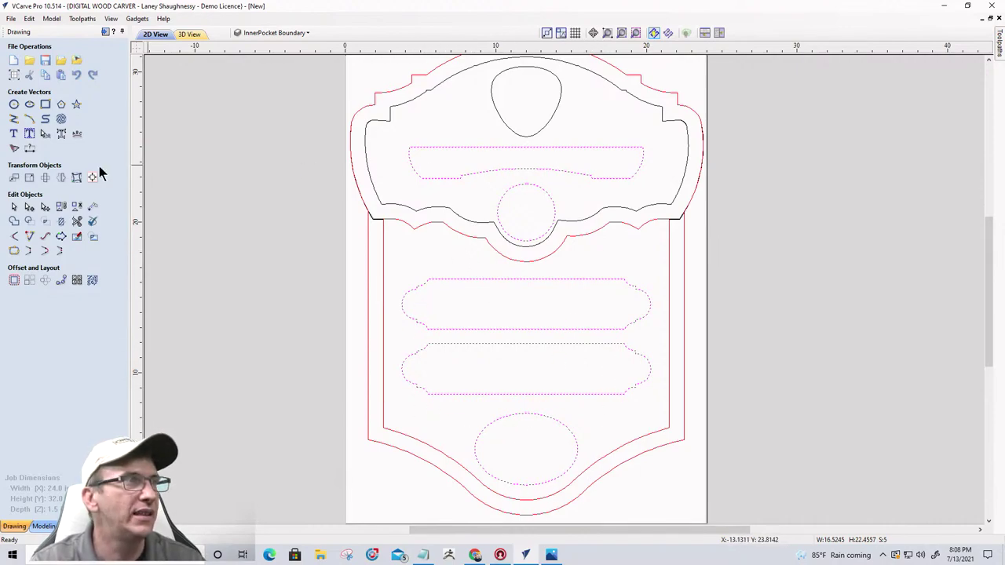
click(14, 281)
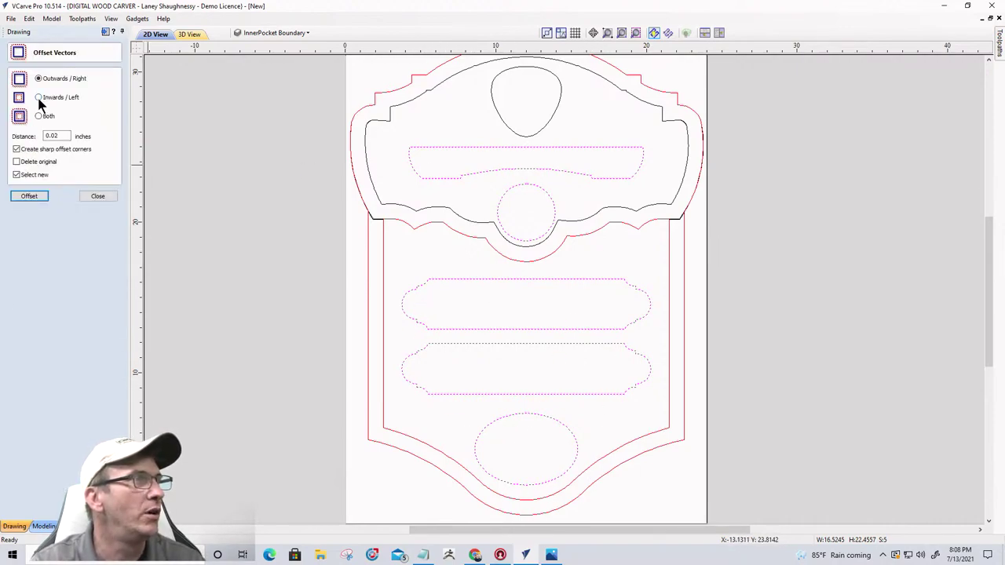
drag(59, 136, 36, 137)
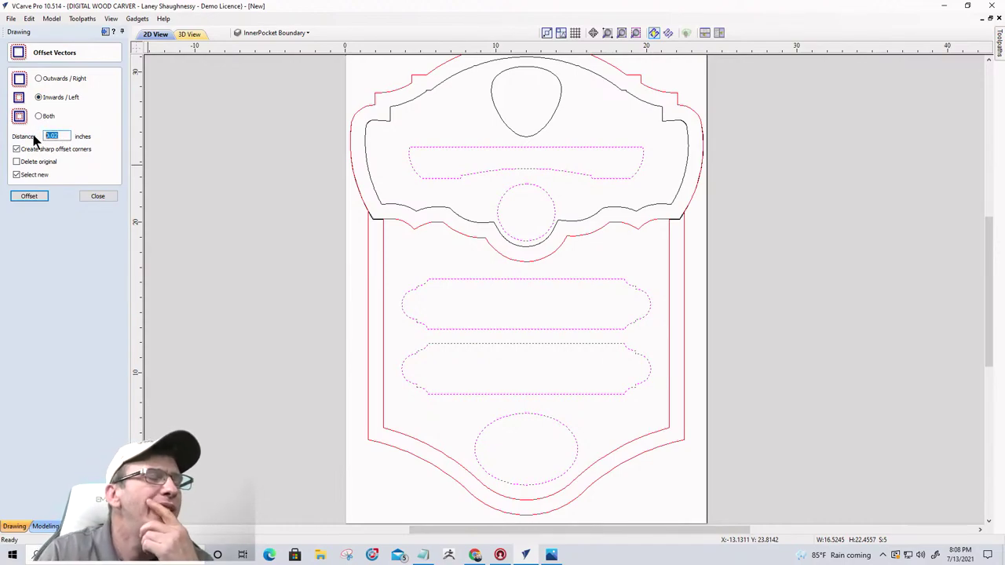
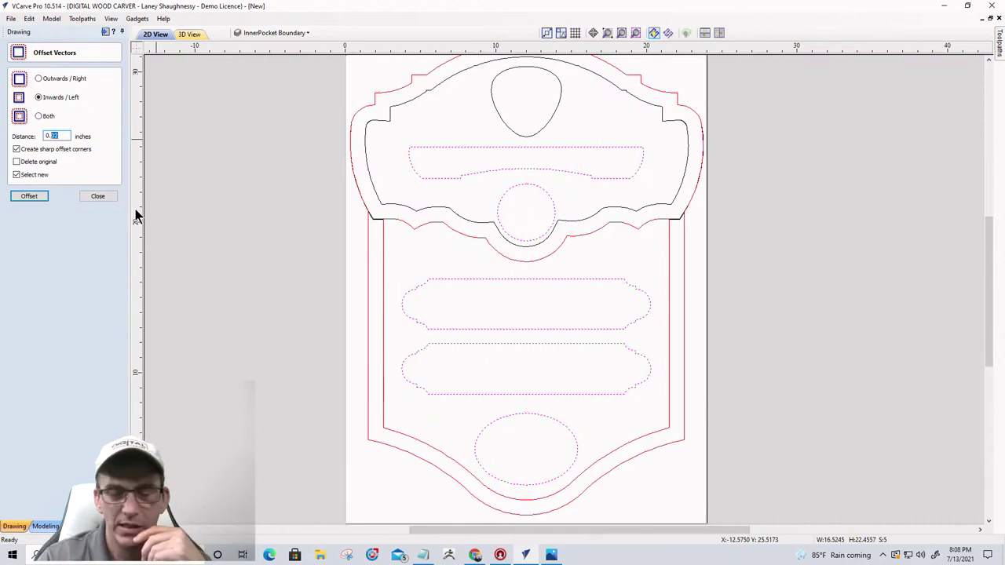
- Try a 0.375-inch inward offset of the plaque shapes, then undo it
text(0.375)
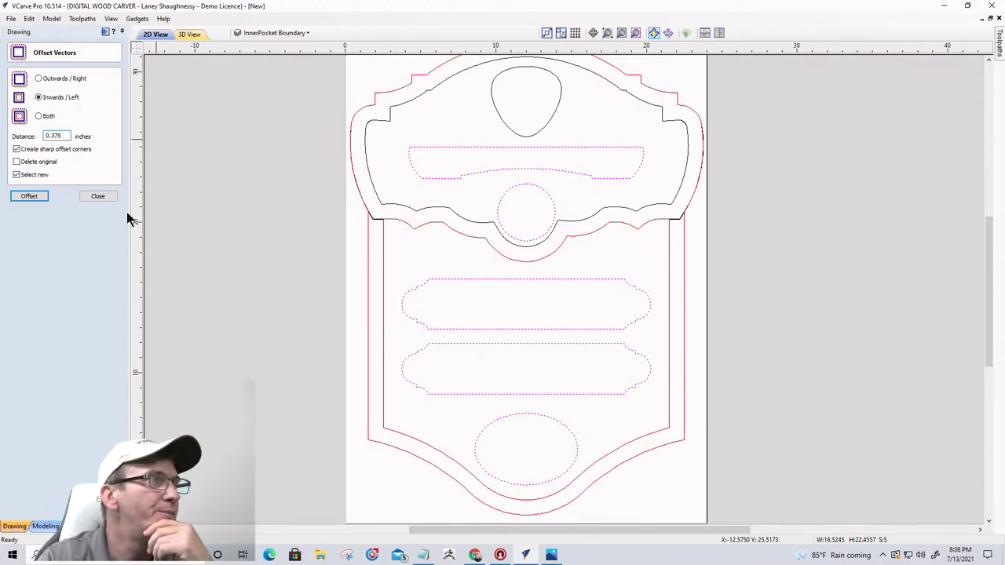
click(22, 199)
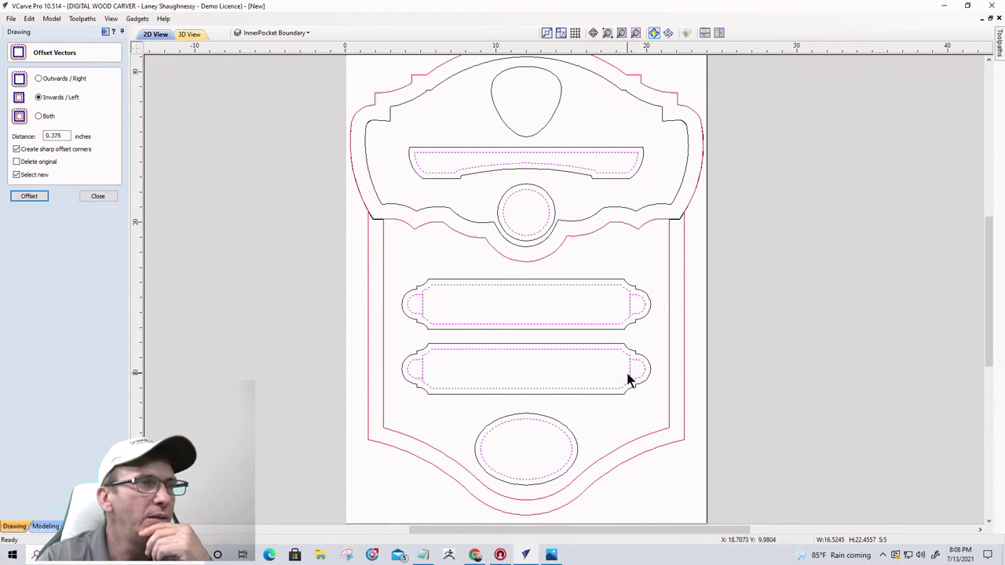
scroll(636, 372, up, 6)
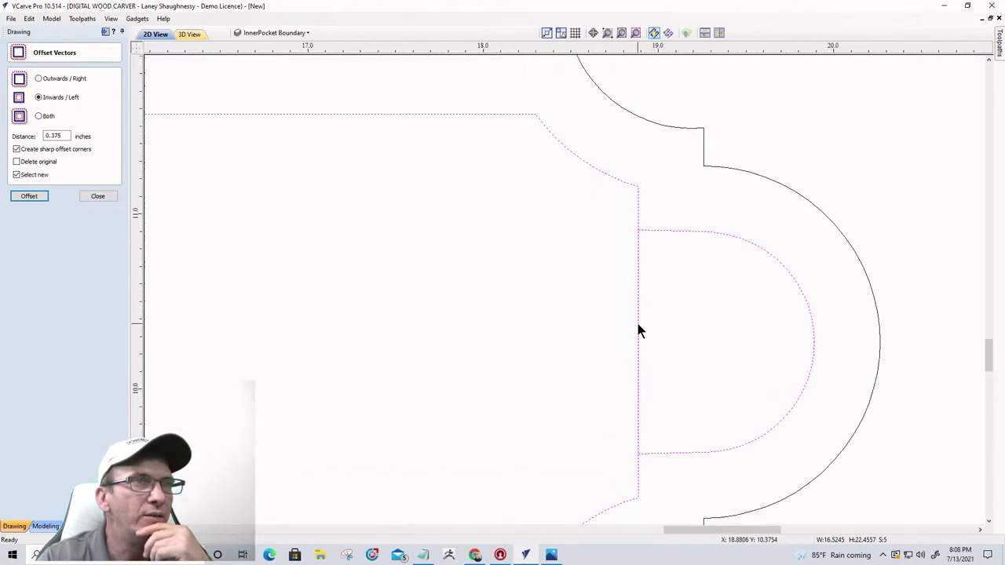
scroll(636, 330, down, 5)
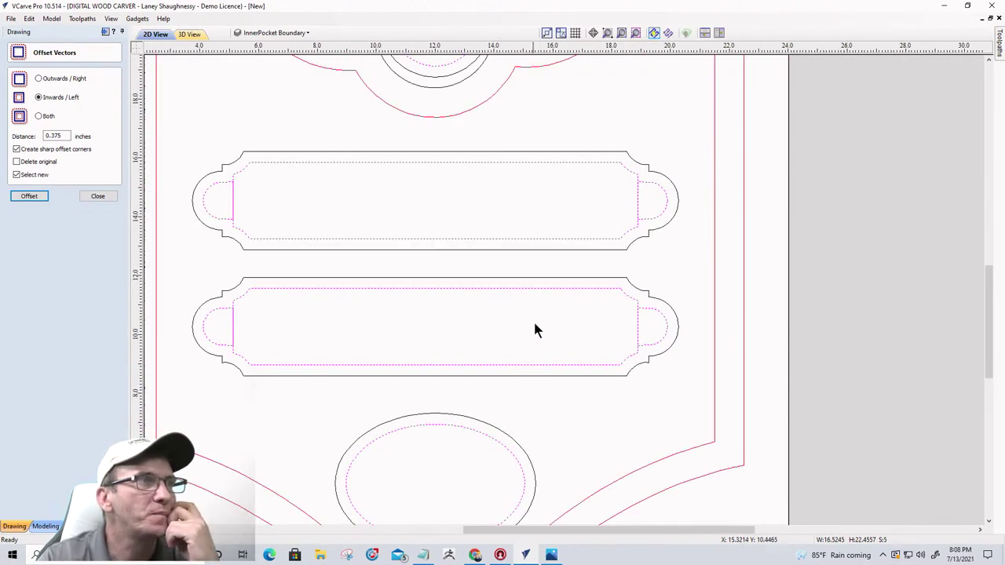
scroll(542, 351, down, 3)
scroll(541, 350, down, 1)
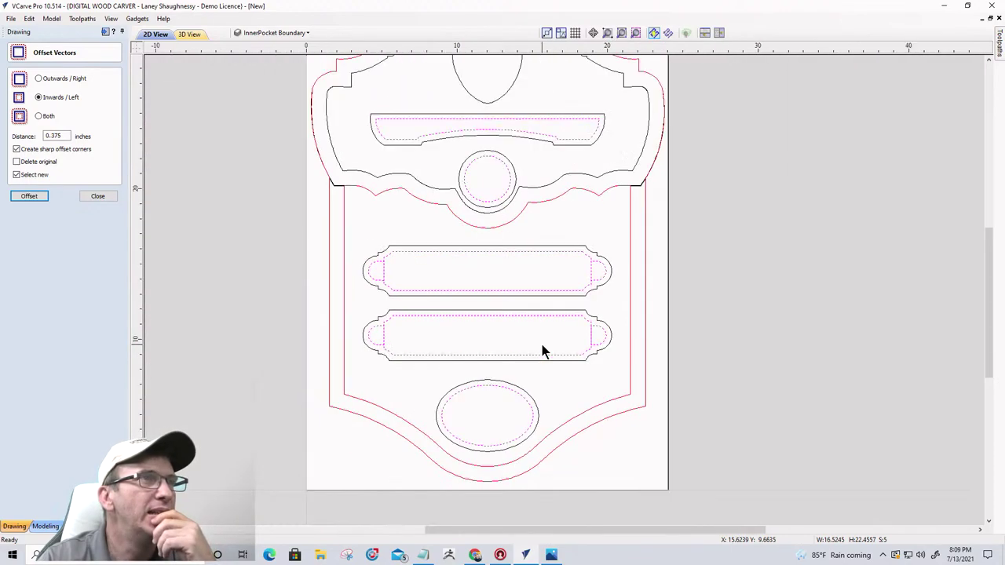
scroll(487, 148, up, 4)
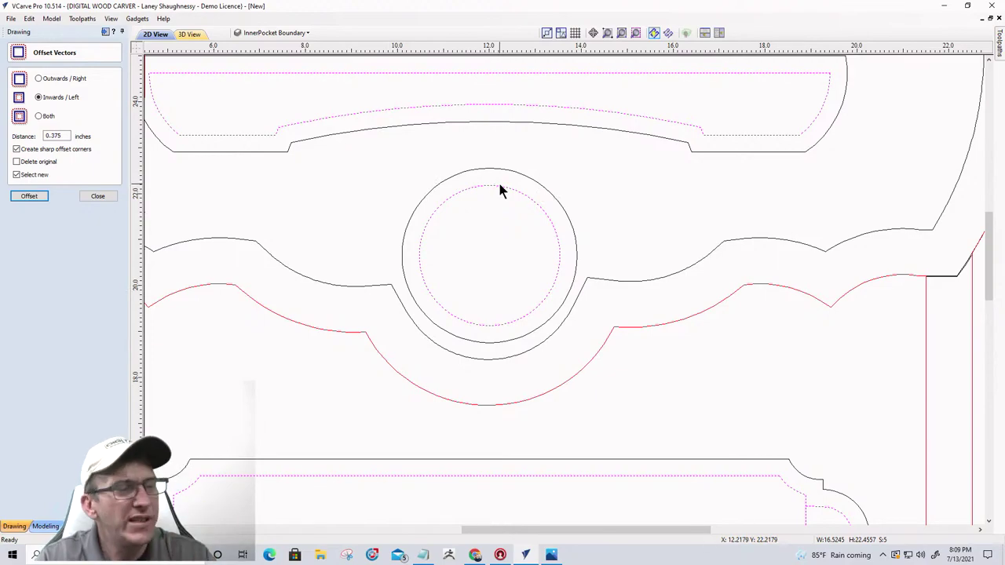
key(ctrl+z)
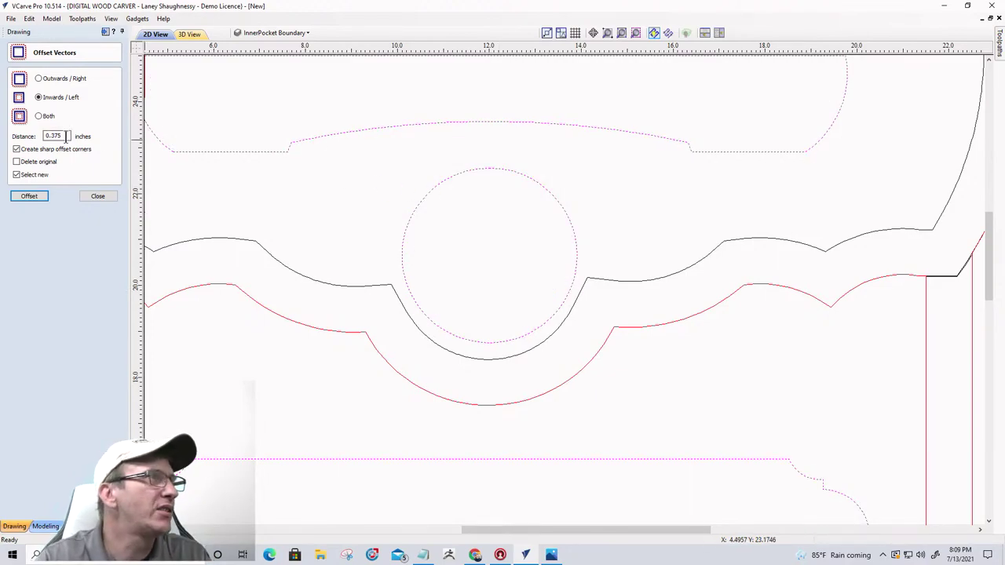
- Create the inward offsets at 0.1875 inch instead, check the panel outlines, and close the offset settings
drag(50, 135, 79, 139)
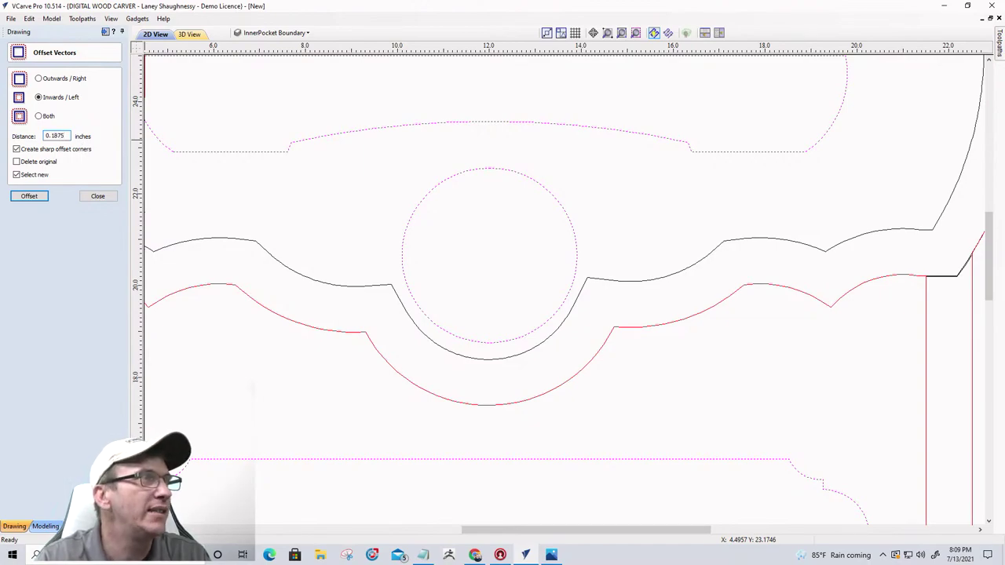
click(27, 197)
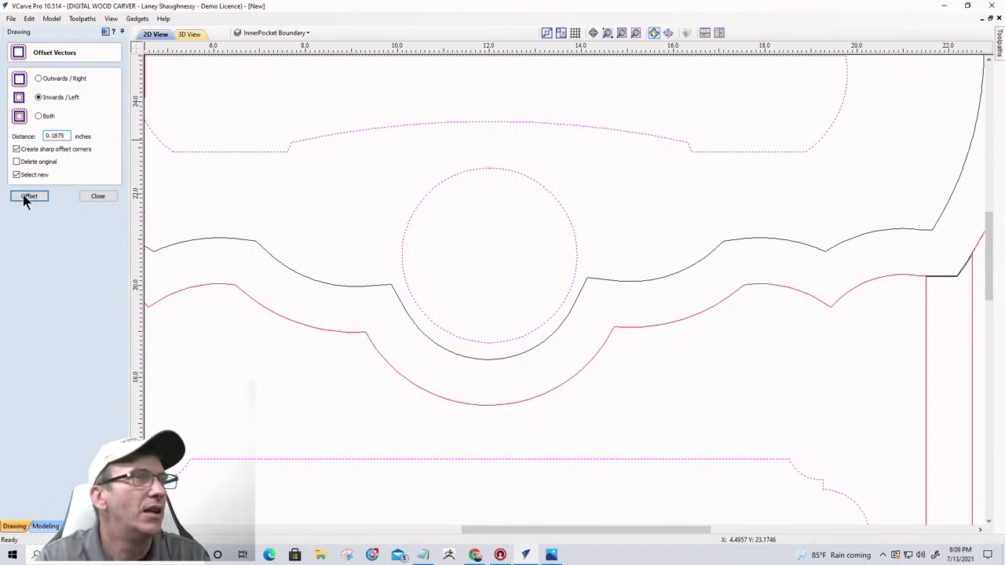
scroll(543, 292, down, 3)
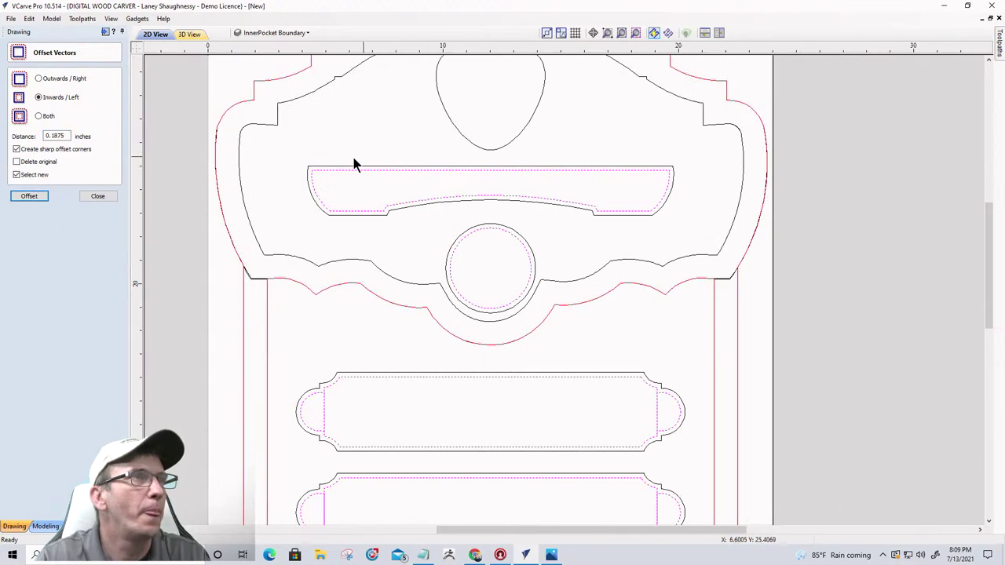
scroll(594, 334, down, 1)
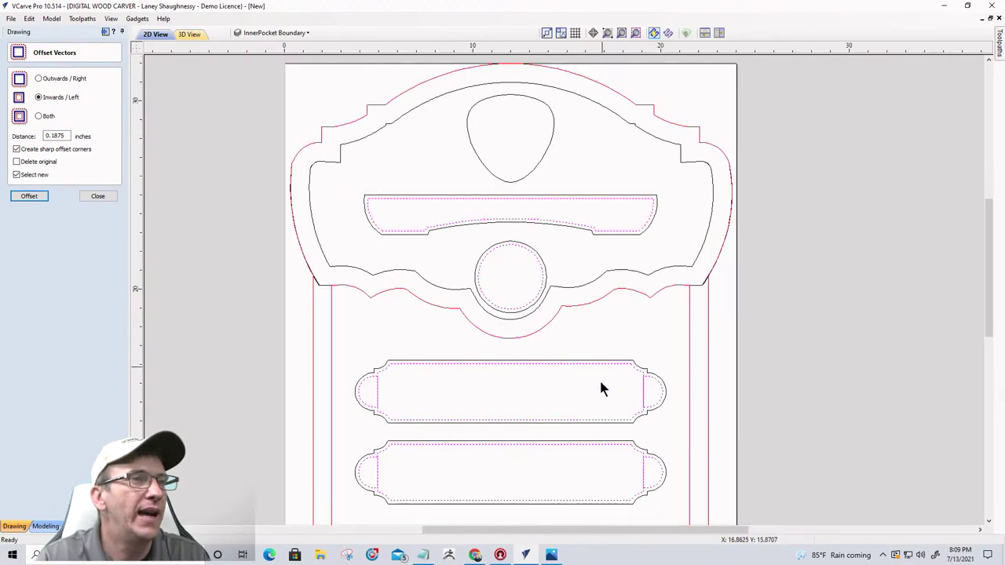
scroll(612, 397, down, 3)
scroll(577, 448, up, 4)
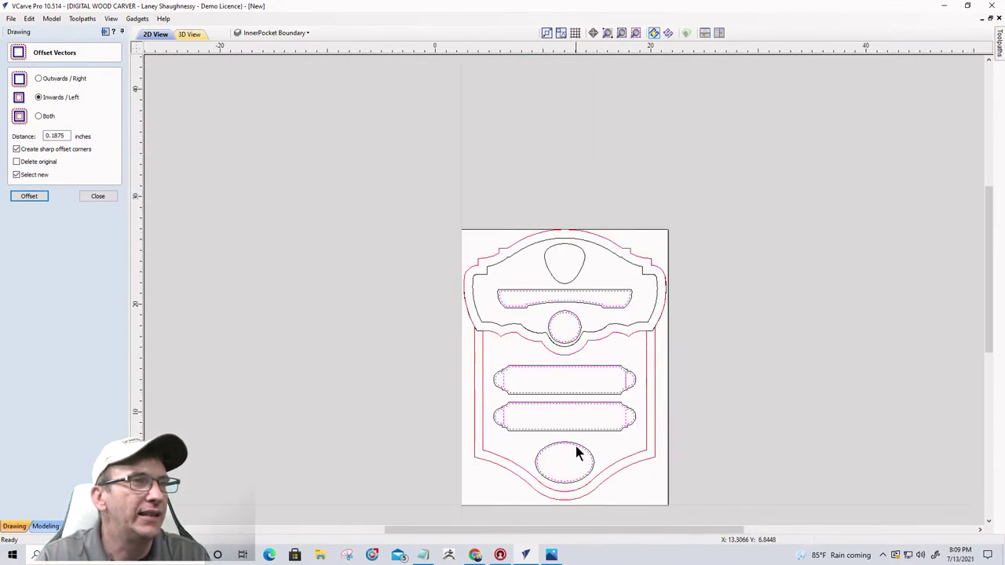
scroll(405, 289, up, 4)
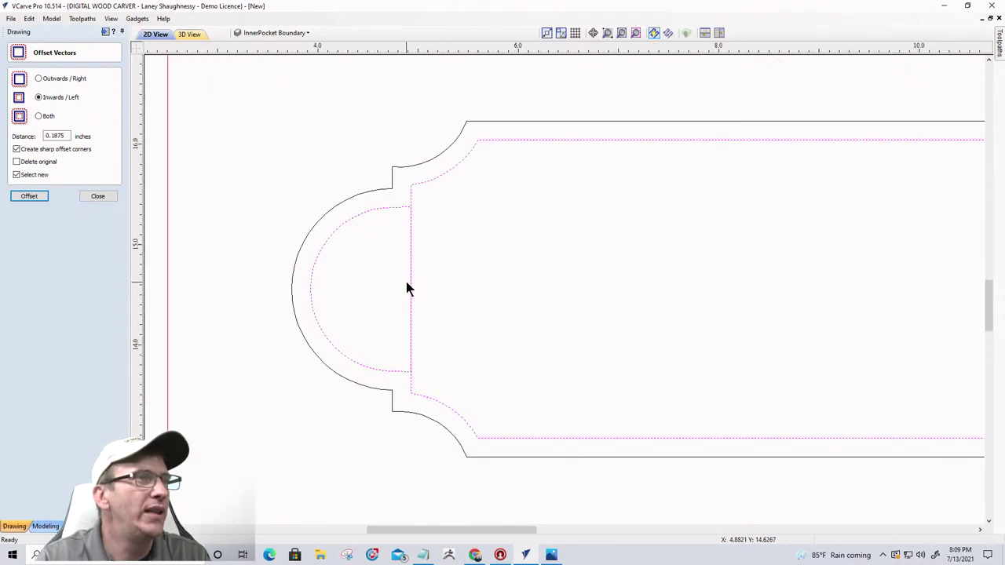
click(411, 282)
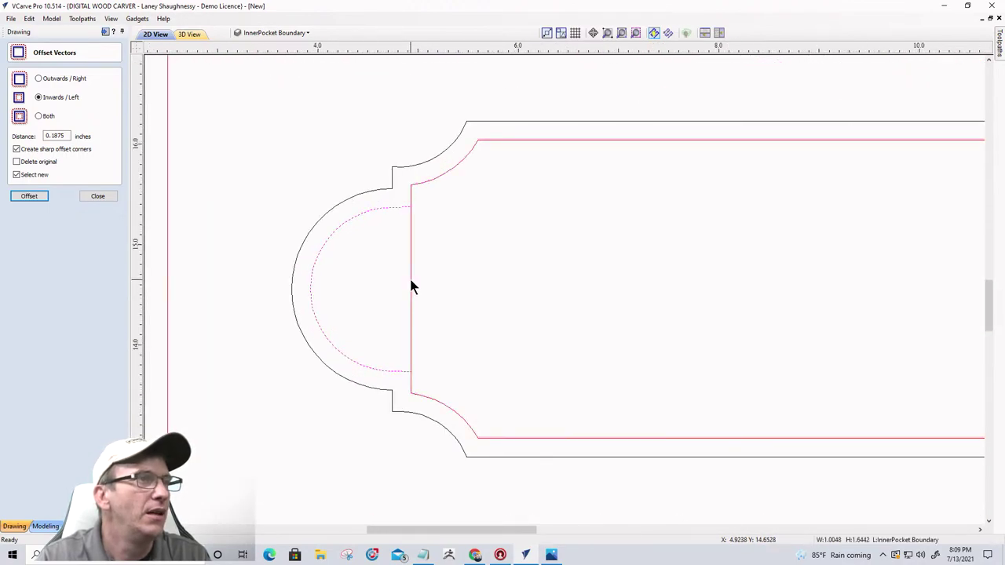
click(412, 198)
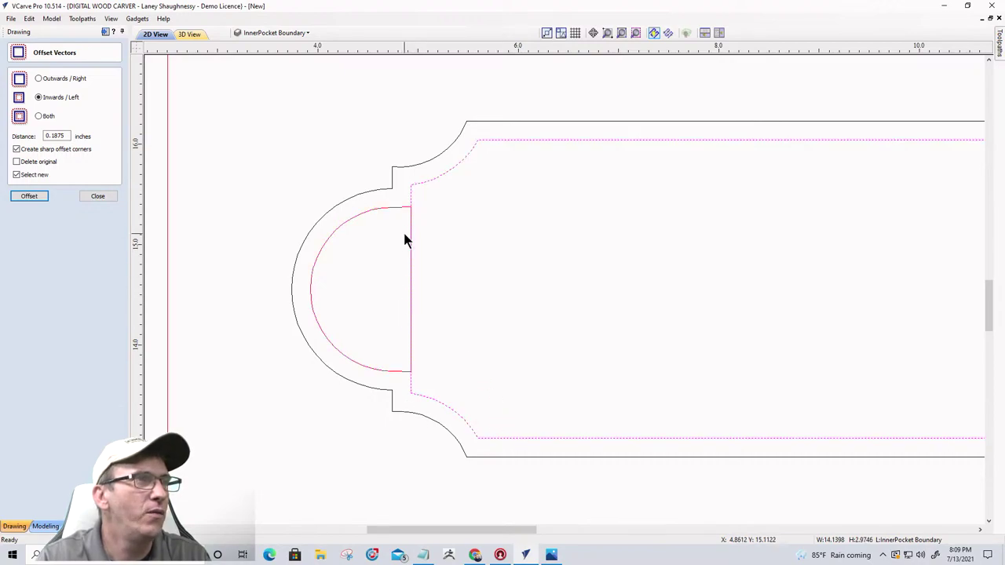
scroll(404, 236, up, 4)
scroll(438, 293, down, 3)
scroll(437, 292, down, 5)
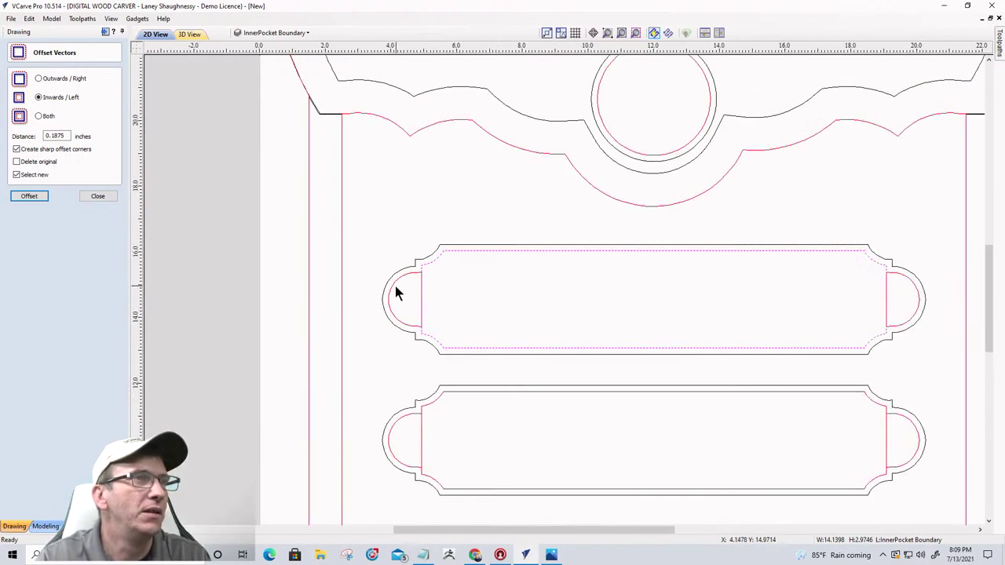
click(99, 197)
- Open Interactive Vector Trim and close it unused, then select the two inner offset pieces
click(77, 222)
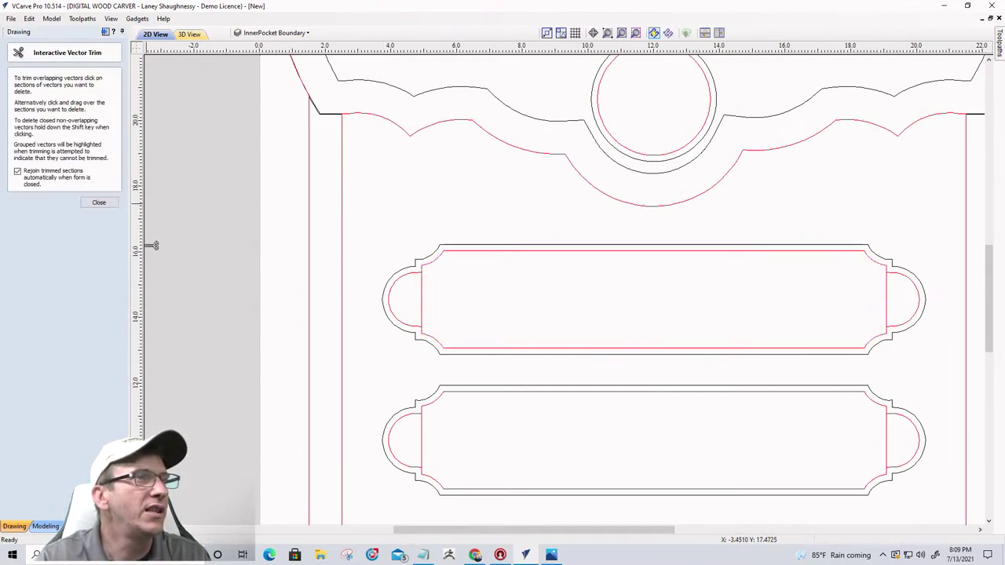
scroll(421, 308, up, 3)
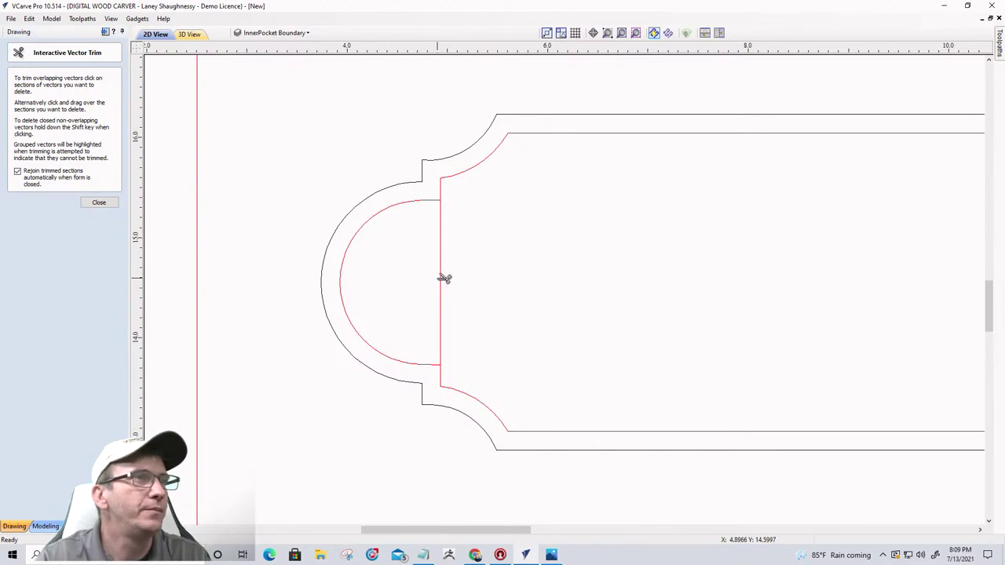
click(109, 202)
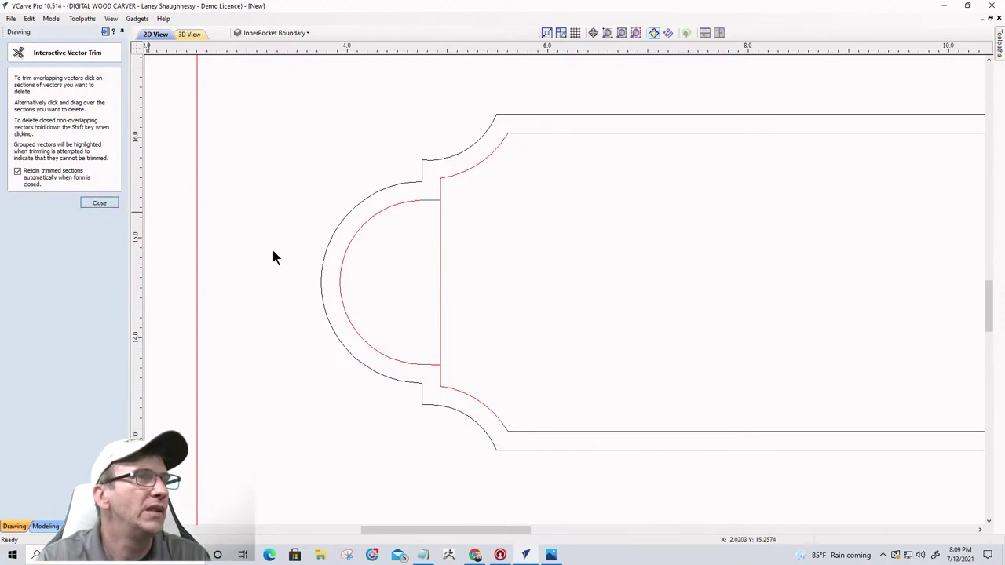
click(440, 284)
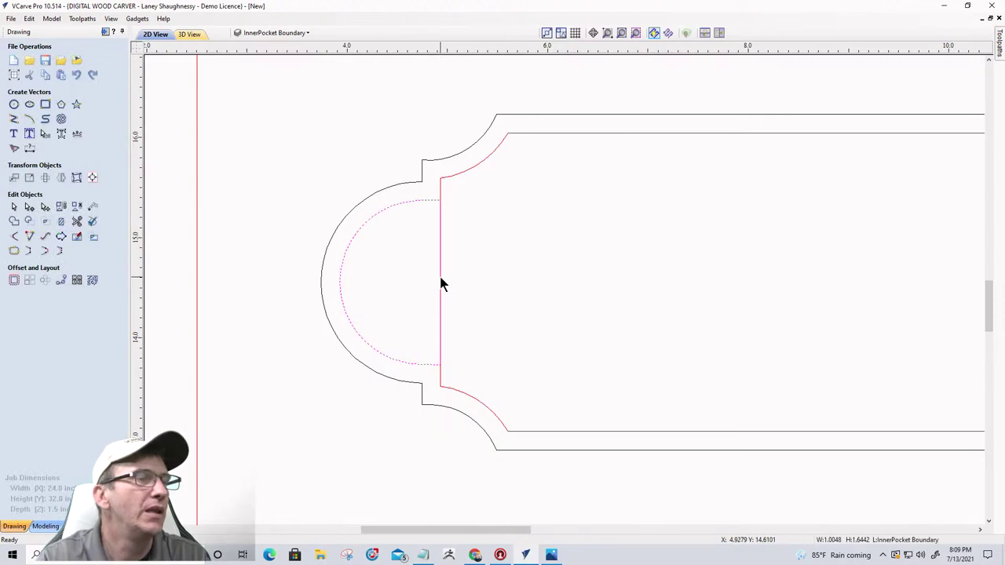
shift+click(451, 180)
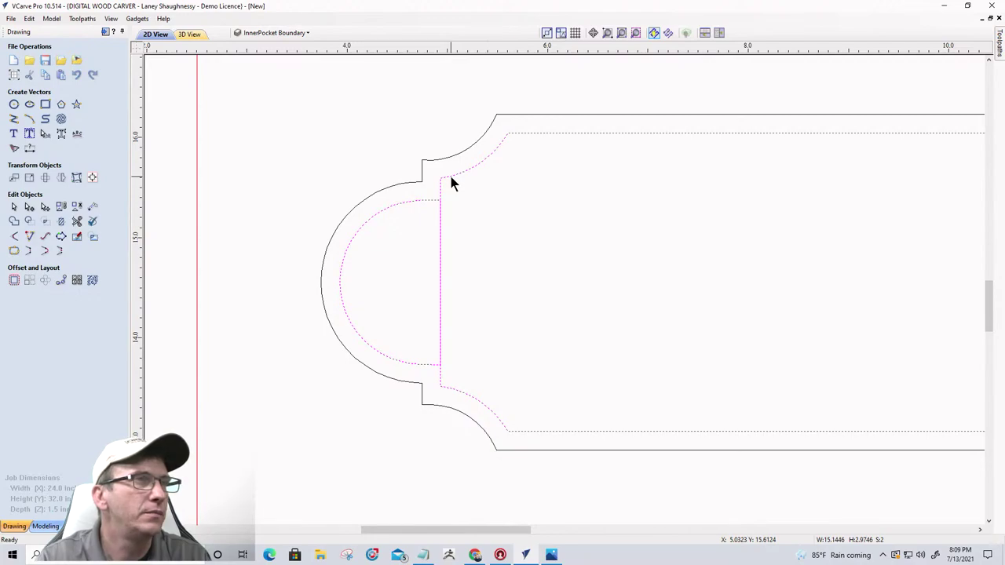
scroll(434, 239, up, 5)
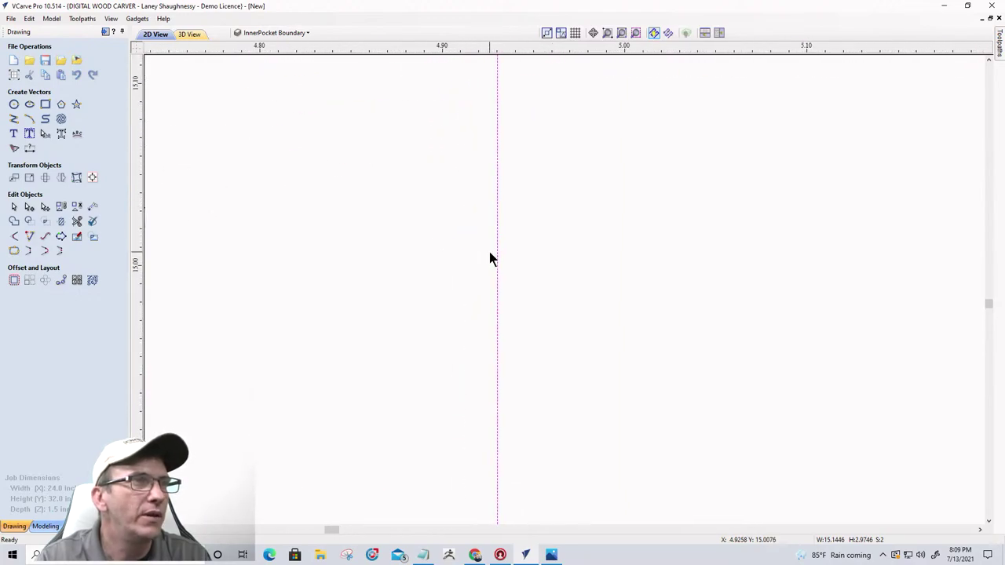
scroll(449, 262, down, 8)
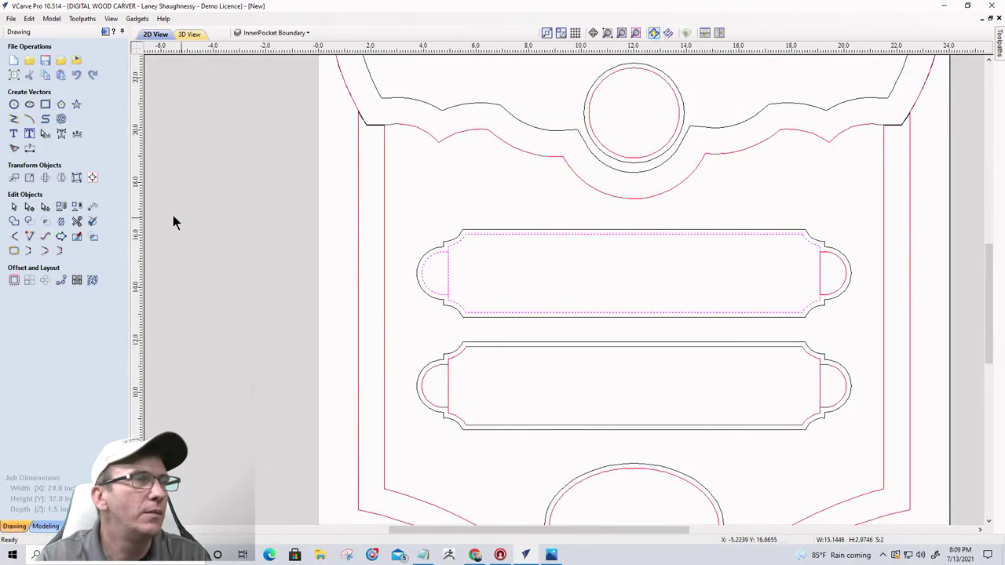
- Undo the 0.1875-inch inner offsets, then select the upper and lower panel outlines
click(76, 221)
scroll(449, 272, up, 3)
scroll(448, 272, up, 5)
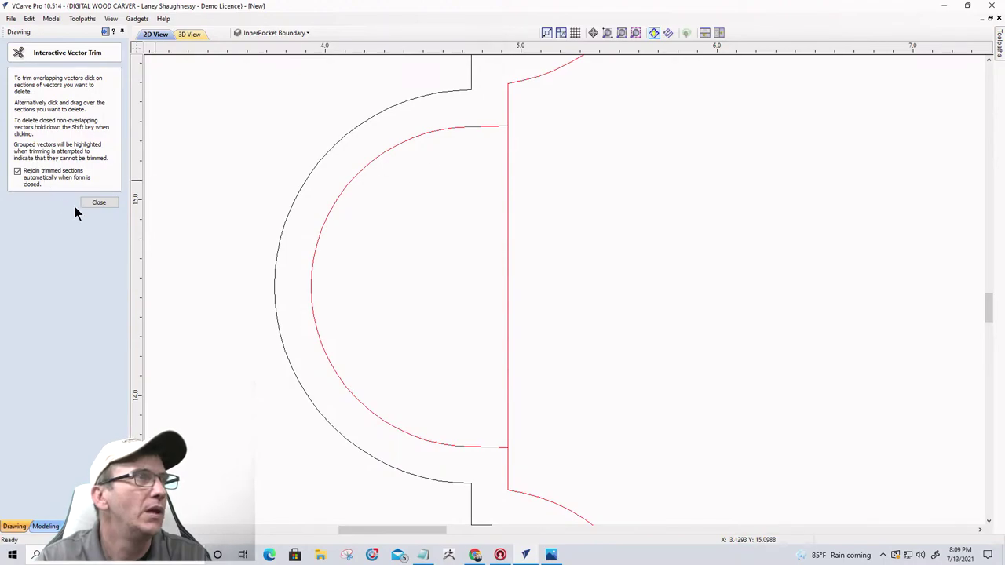
click(100, 204)
click(506, 324)
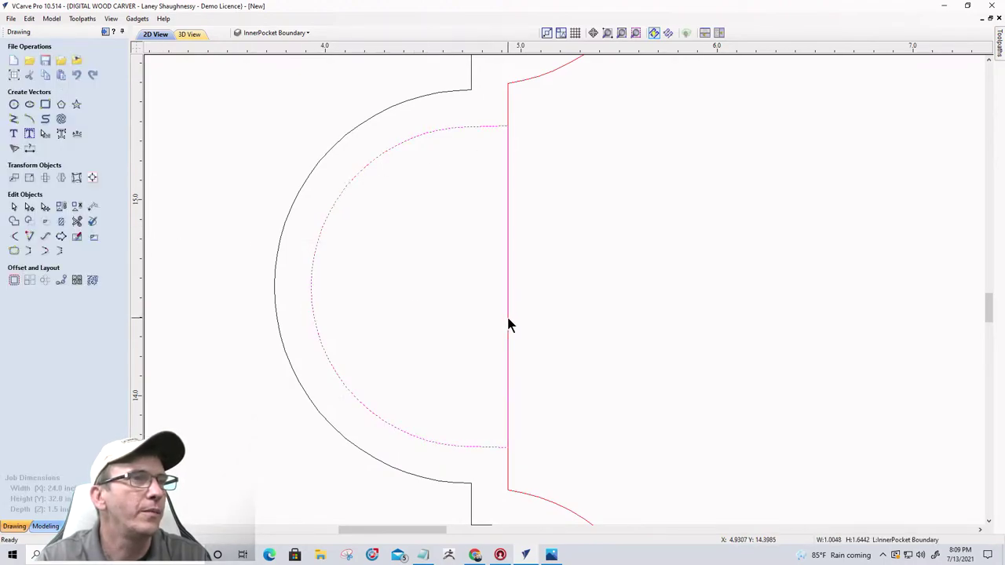
scroll(507, 325, down, 8)
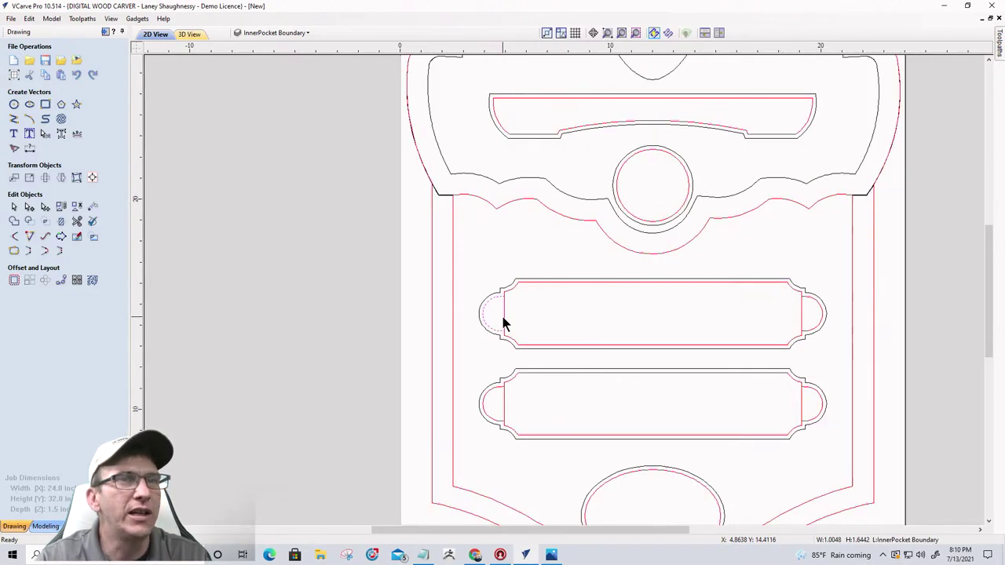
key(ctrl+z)
key(ctrl+z)
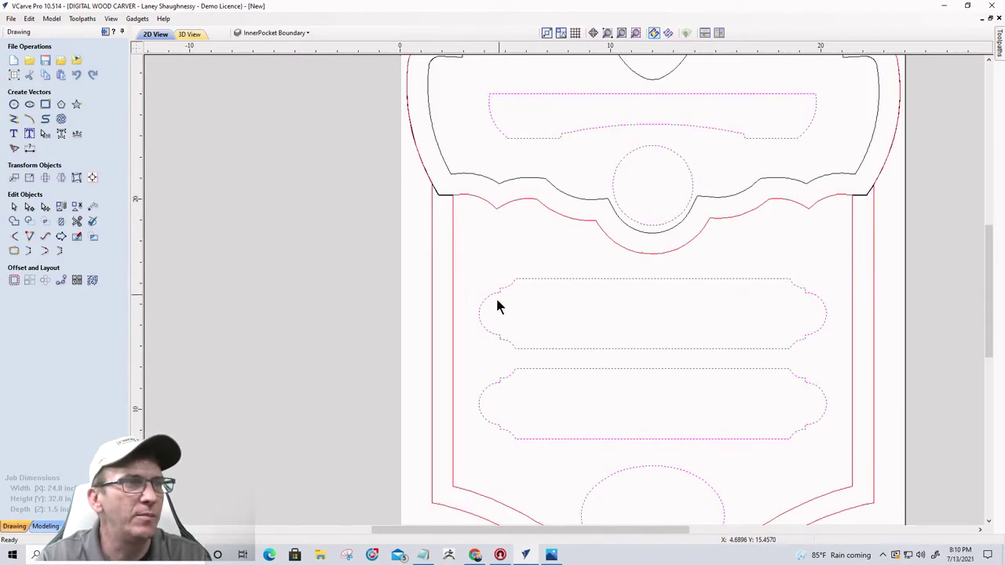
click(486, 330)
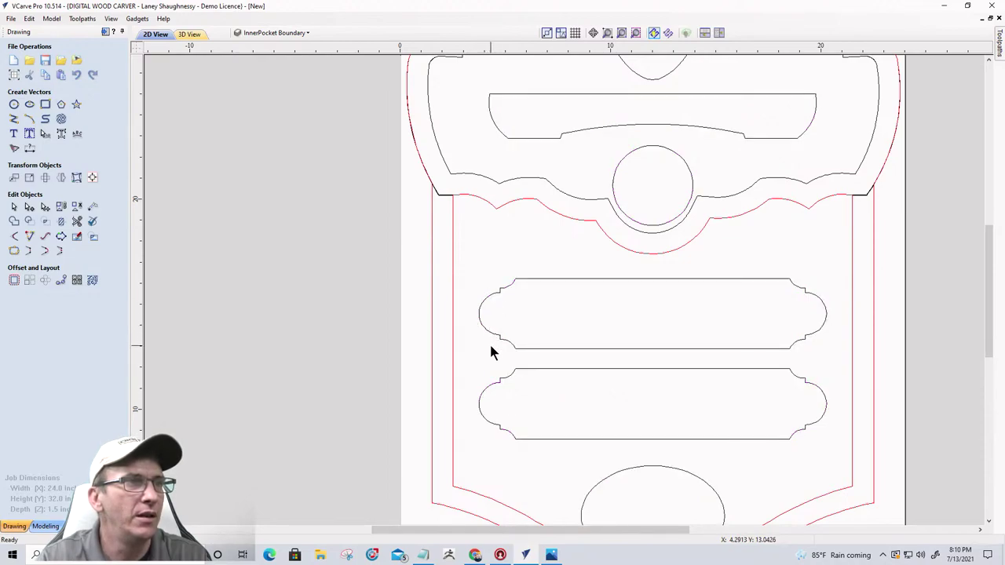
click(491, 337)
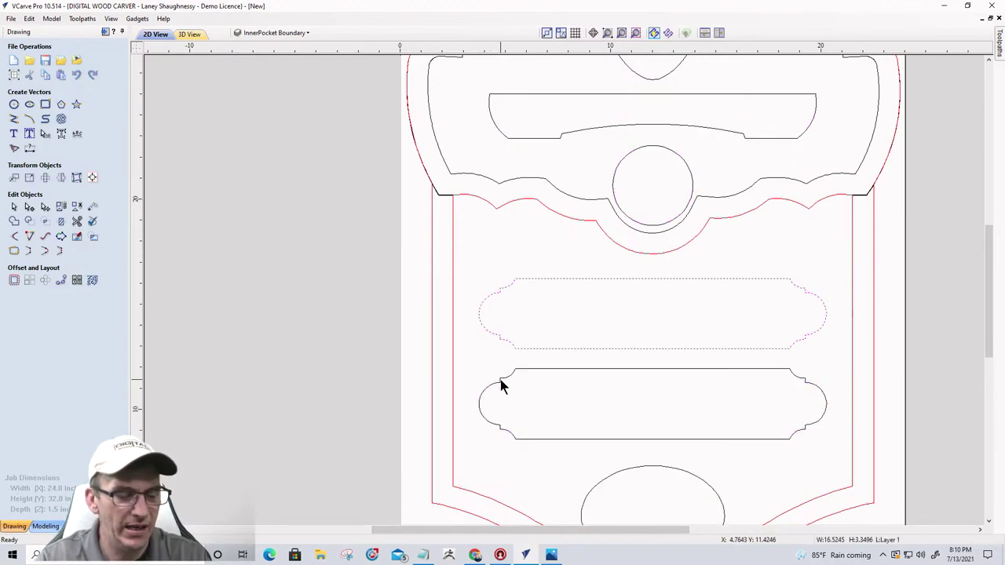
shift+click(503, 384)
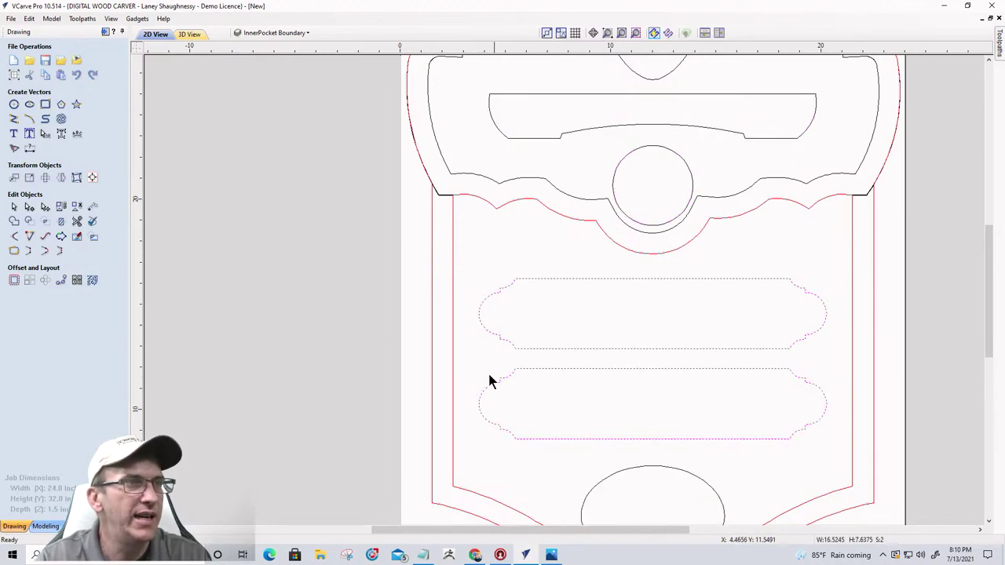
- Open Join Vectors and node editing on the panel outlines without changes, then deselect
click(13, 252)
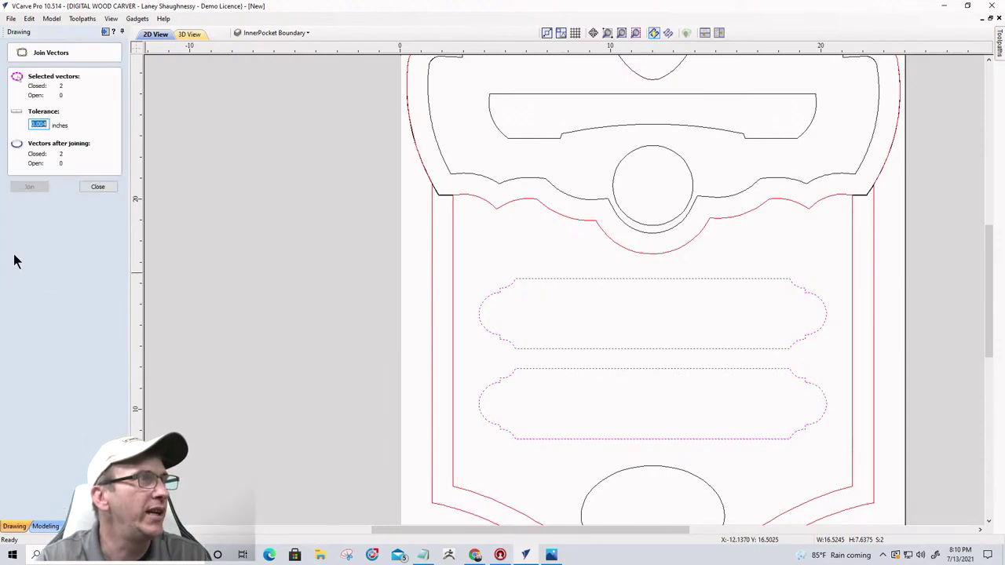
click(91, 191)
click(29, 208)
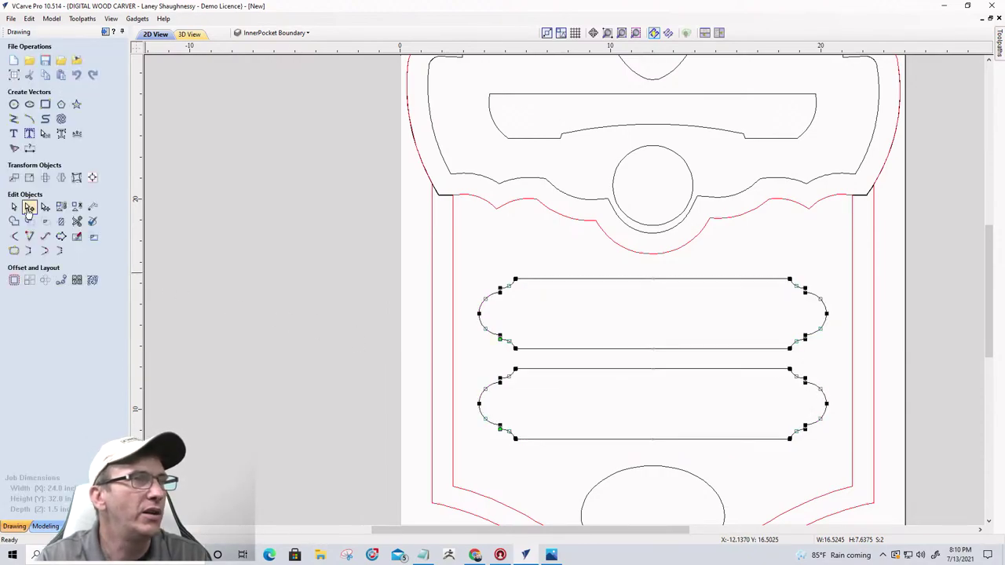
scroll(473, 338, up, 8)
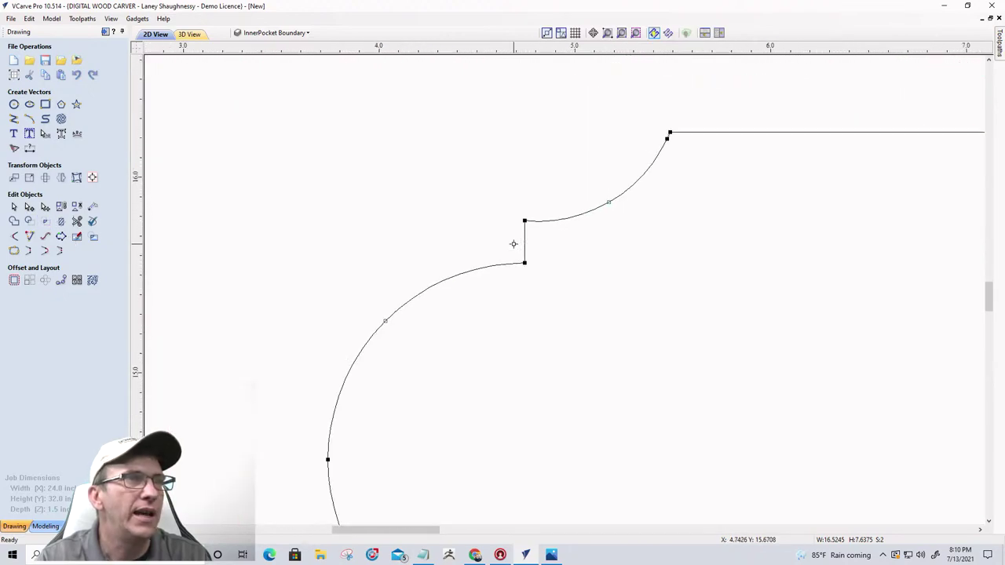
scroll(510, 245, down, 8)
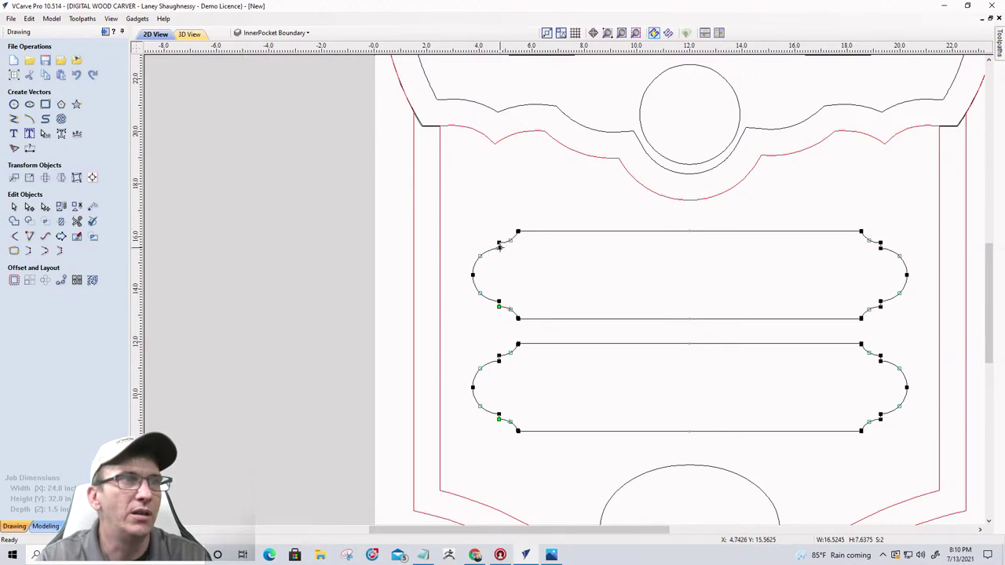
scroll(511, 337, up, 4)
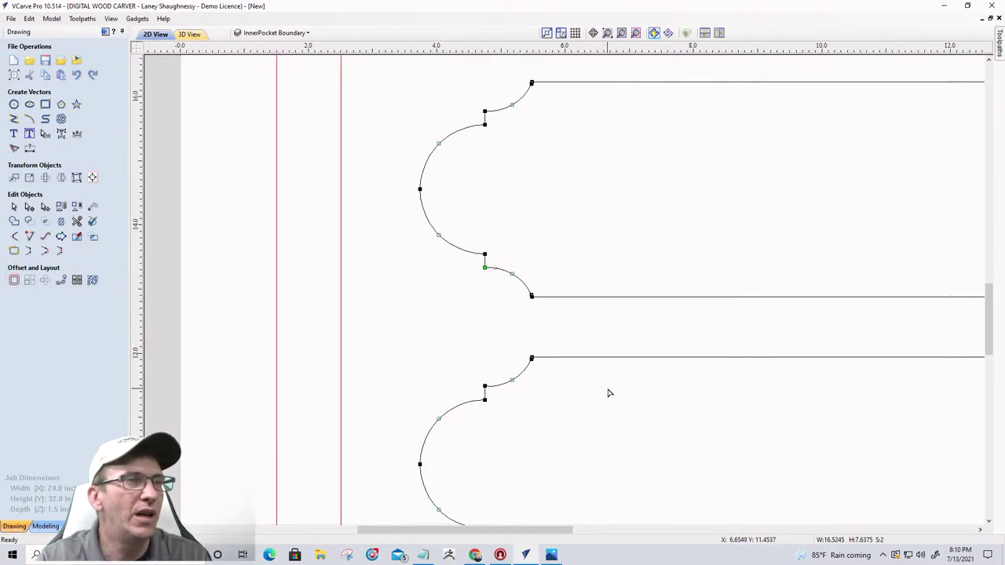
click(607, 357)
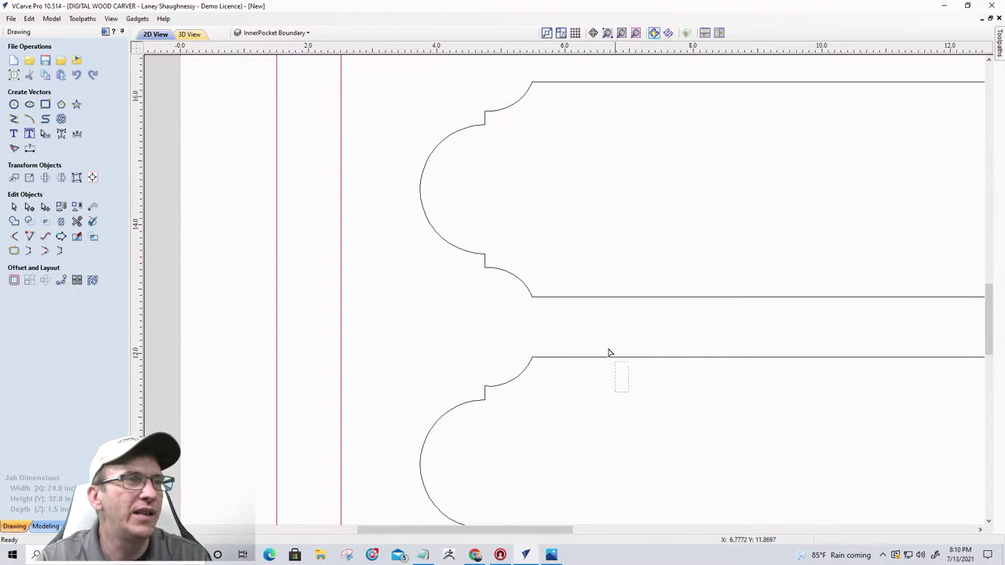
- Offset both lower panel outlines 0.1875 inch inwards with sharp corners
click(14, 280)
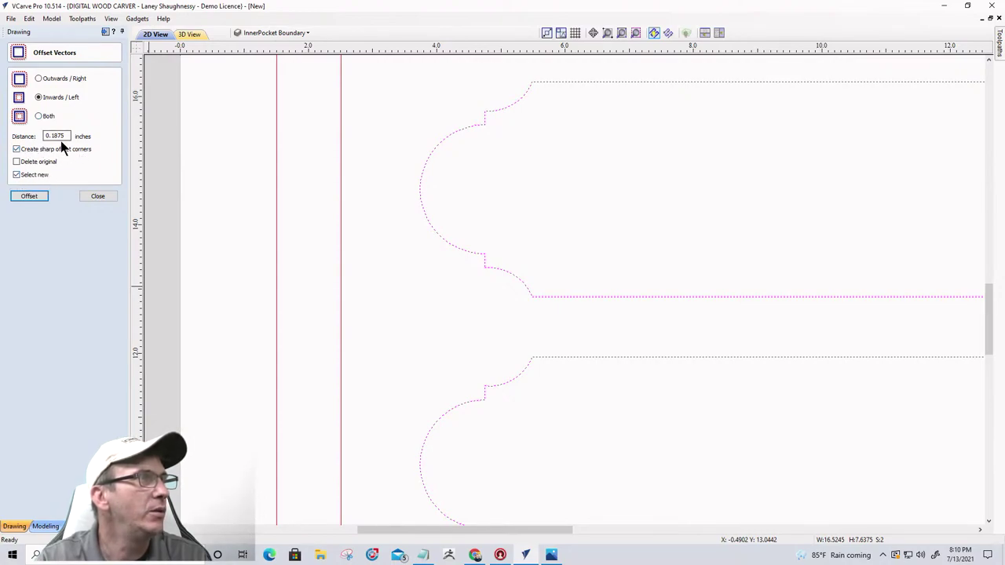
click(27, 197)
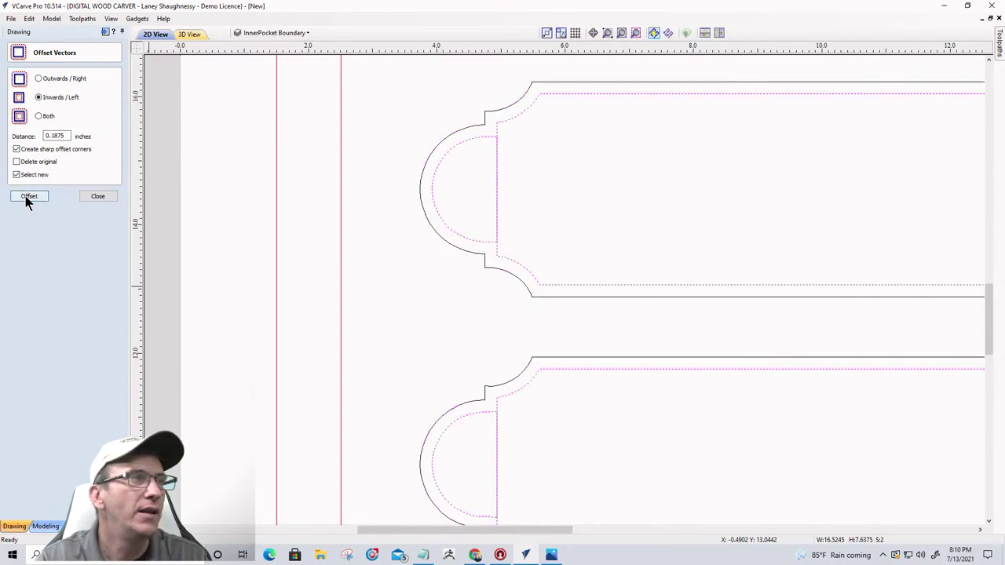
click(97, 197)
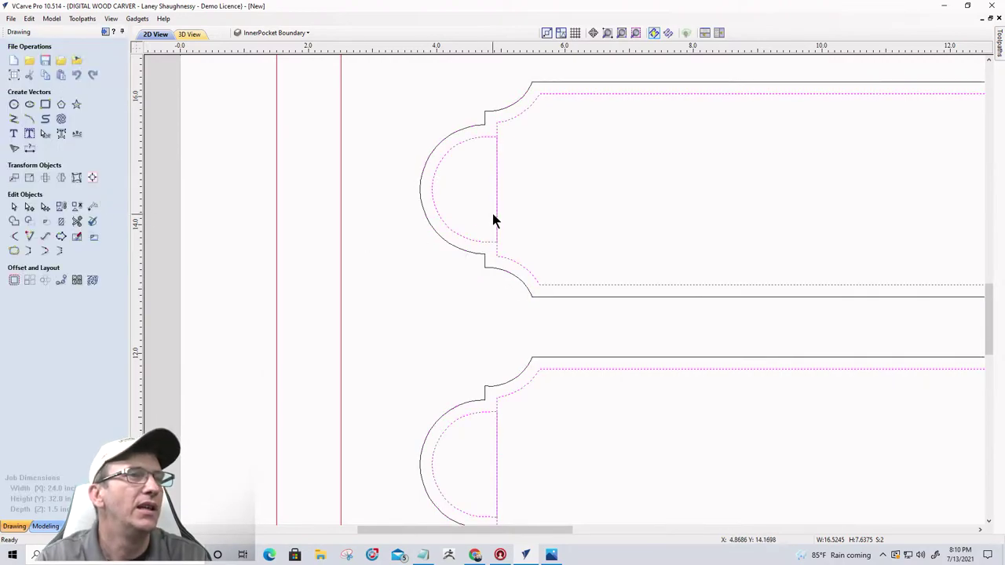
click(432, 197)
click(29, 205)
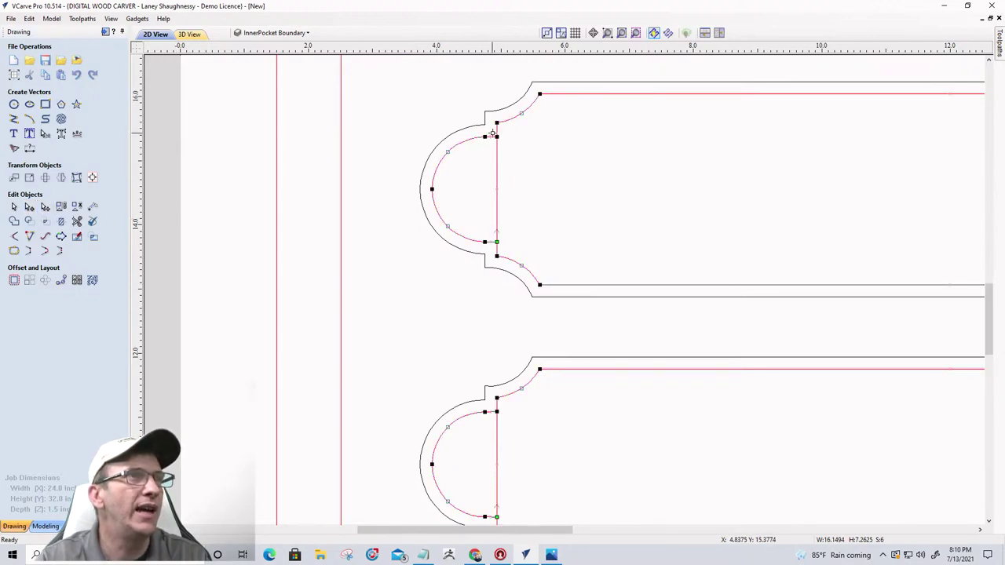
- Nudge the straight end segment at the offsets' left ends with the arrow keys
drag(496, 135, 510, 209)
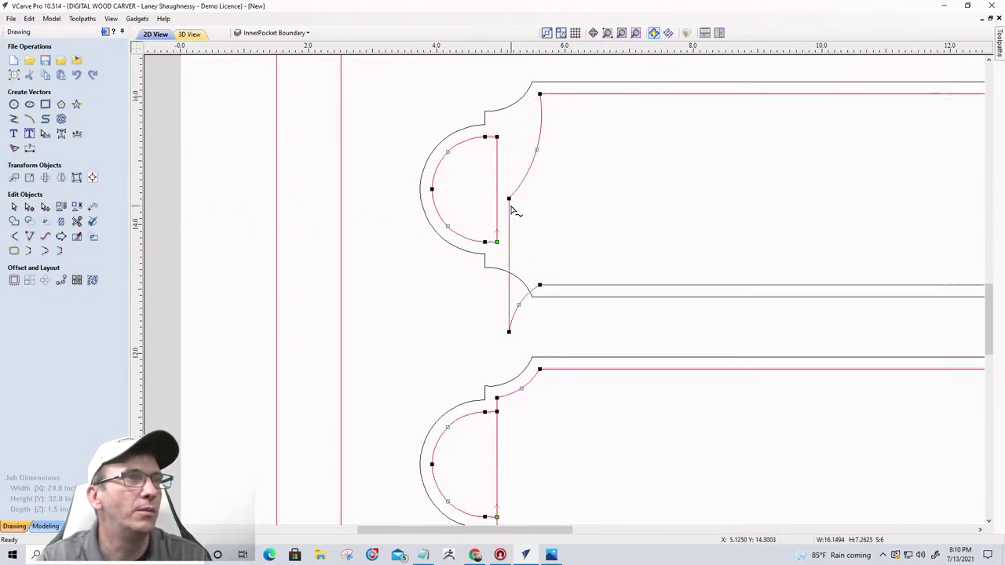
key(ctrl+z)
scroll(487, 133, up, 3)
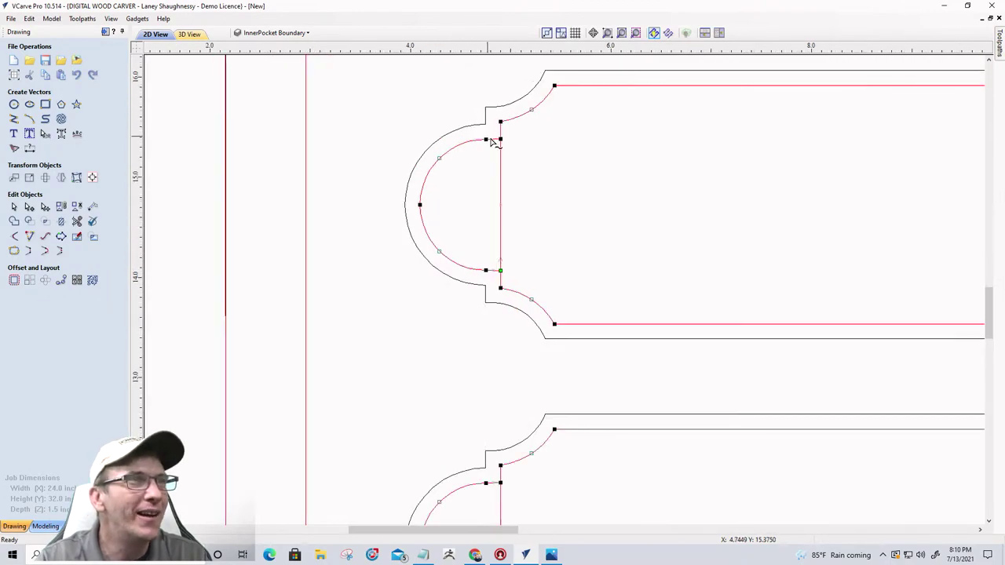
drag(492, 128, 533, 353)
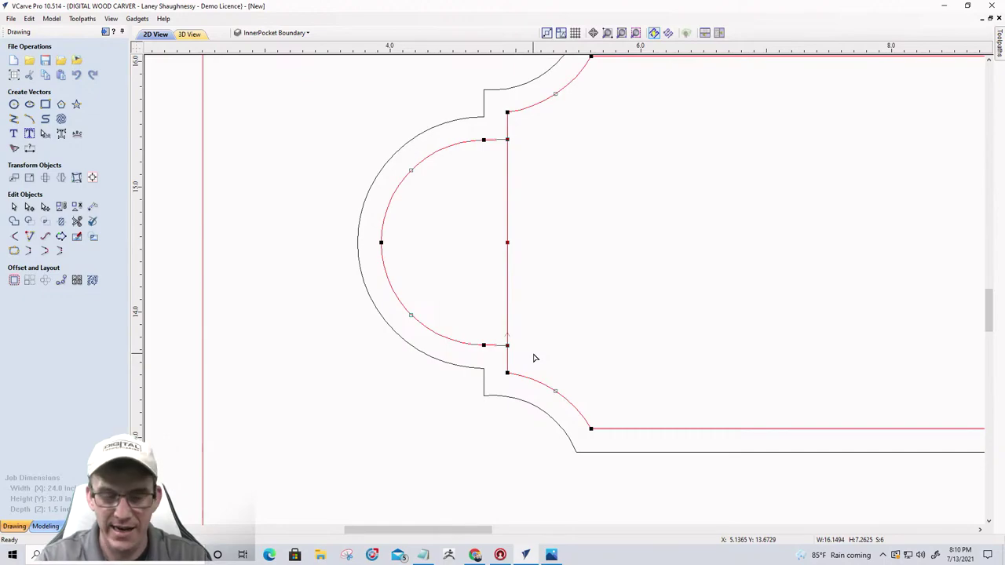
key(Left)
key(Right)
key(Right)
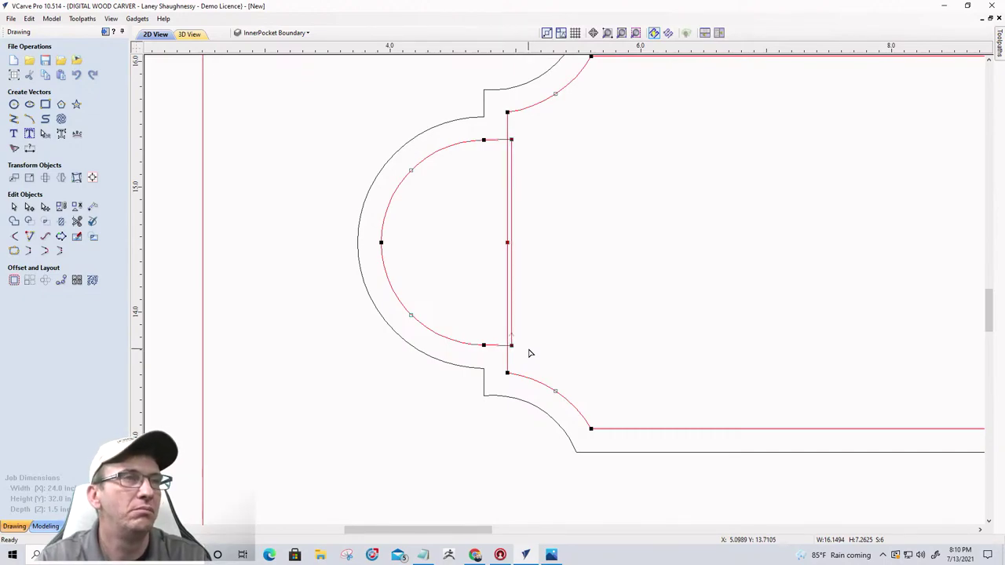
scroll(405, 314, down, 5)
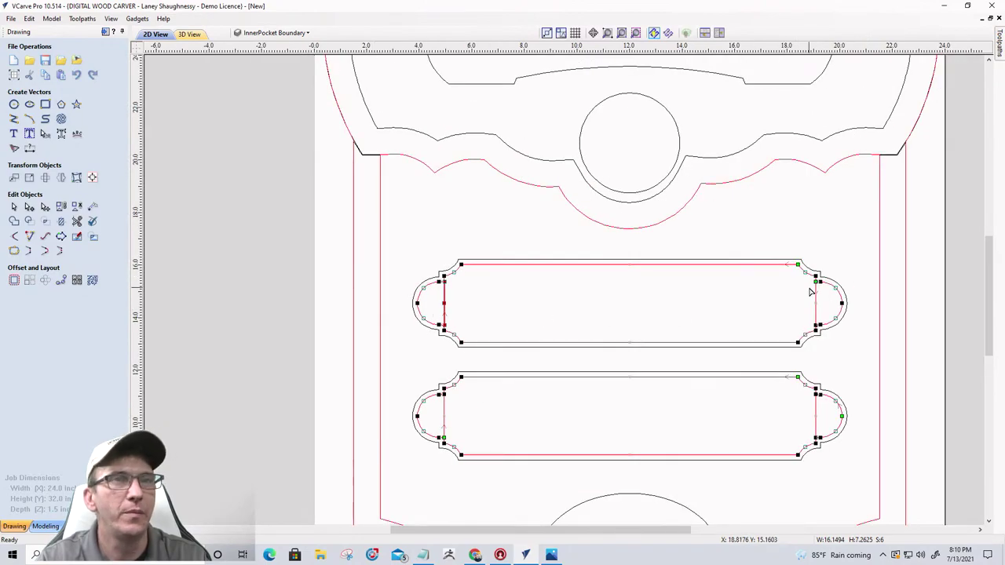
scroll(820, 288, up, 8)
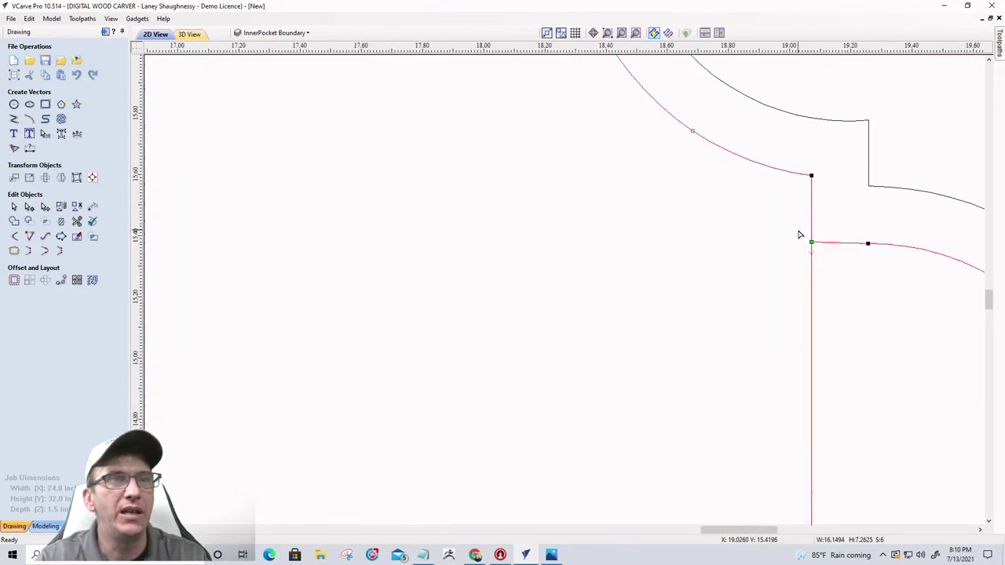
scroll(800, 235, down, 2)
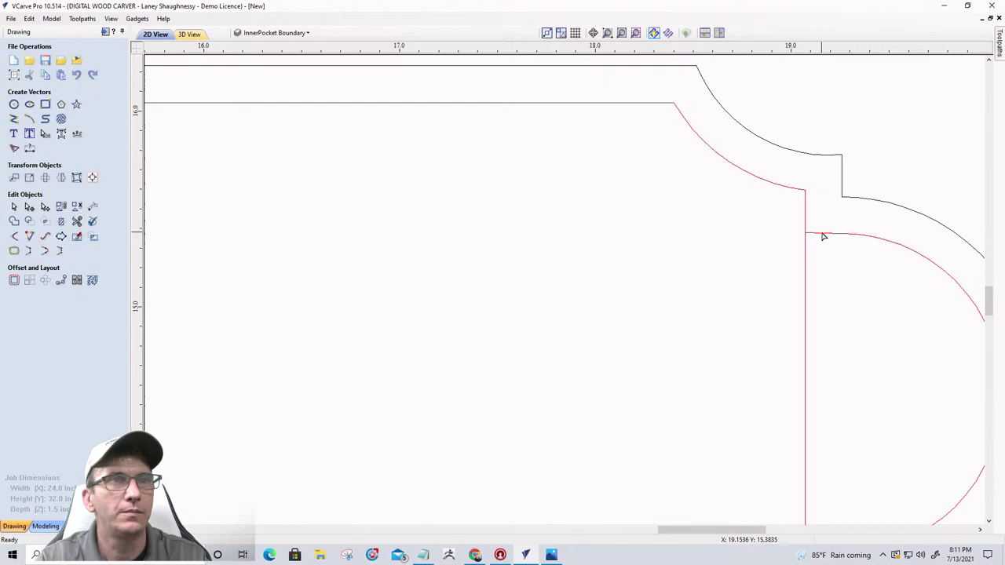
scroll(823, 237, down, 2)
- Adjust the straight edge at the offsets' right ends, deleting and nudging arc nodes
drag(785, 214, 816, 394)
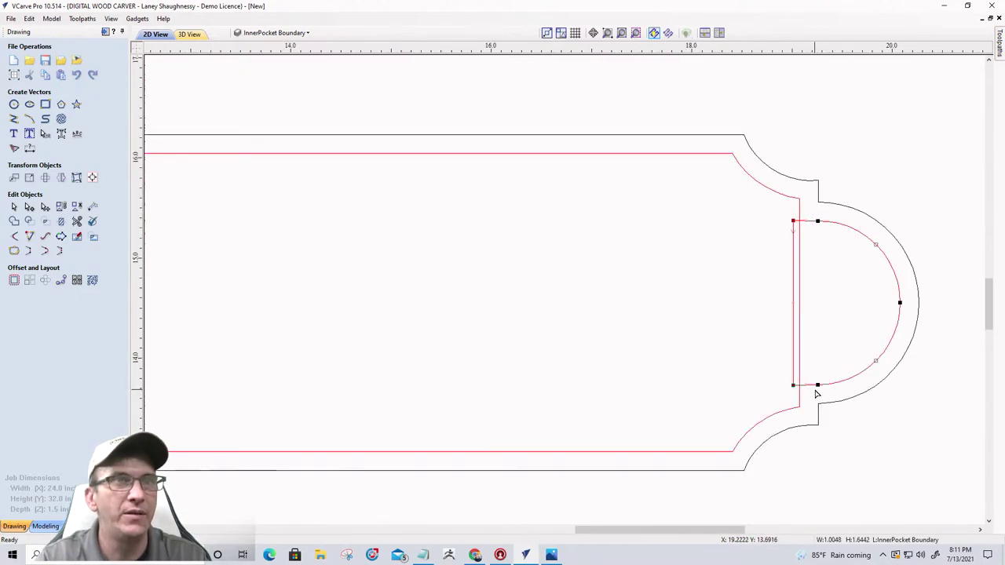
scroll(837, 341, down, 3)
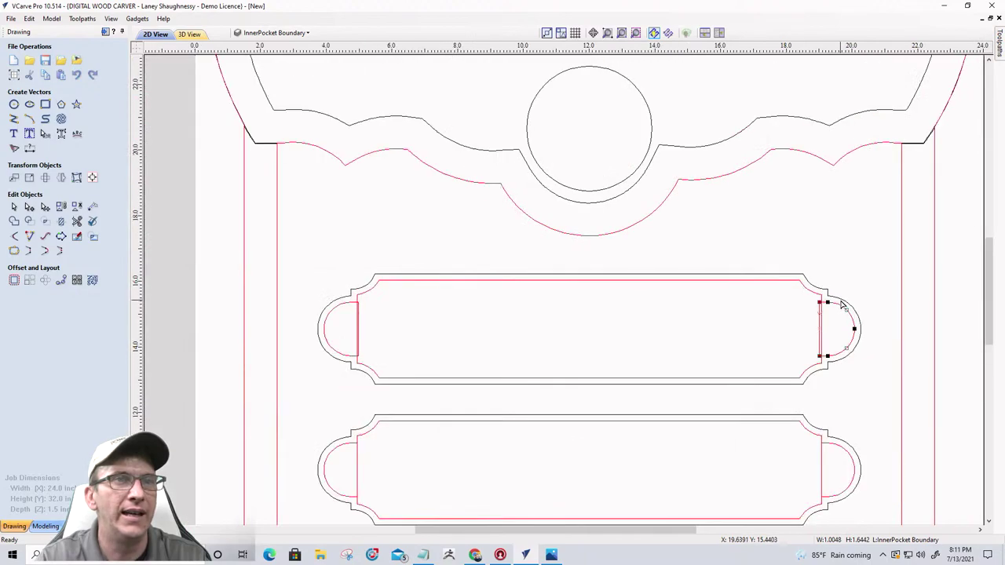
click(822, 466)
scroll(823, 465, up, 3)
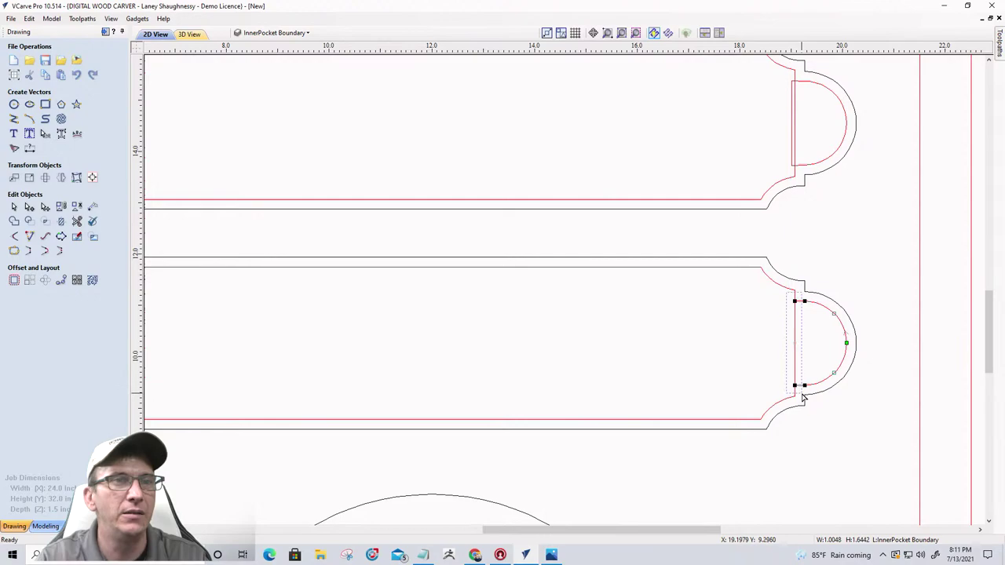
key(Delete)
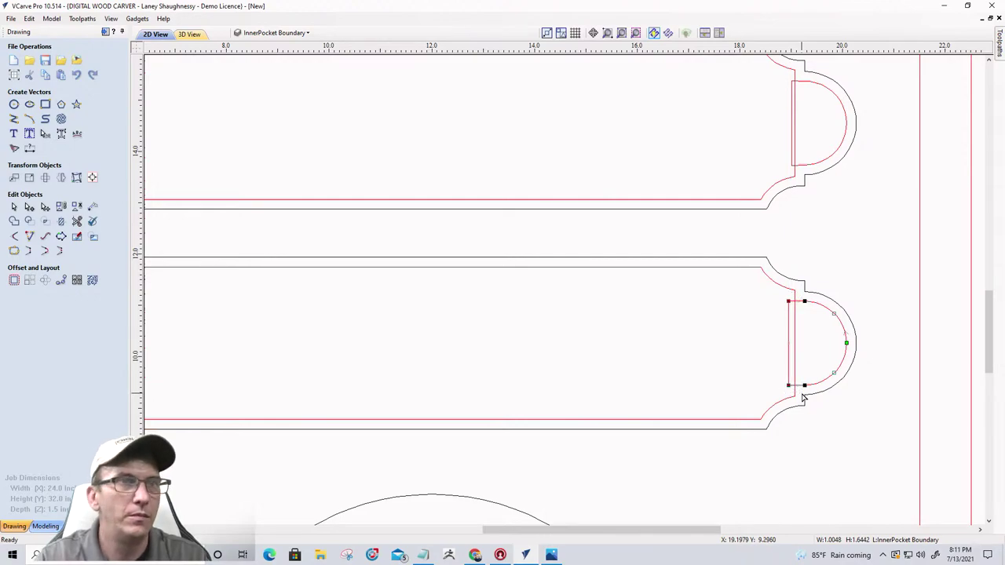
scroll(816, 388, down, 3)
scroll(580, 392, up, 3)
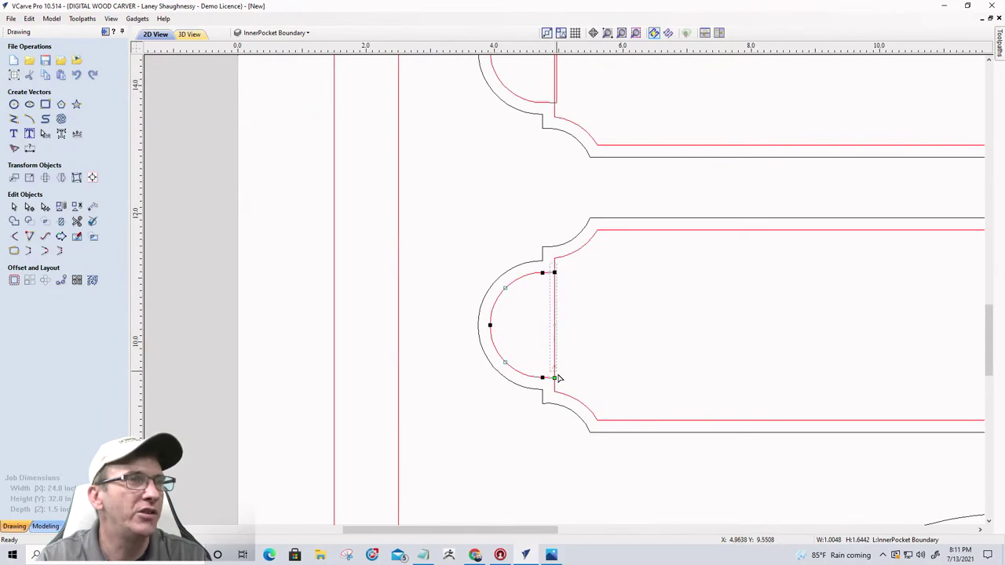
key(Right)
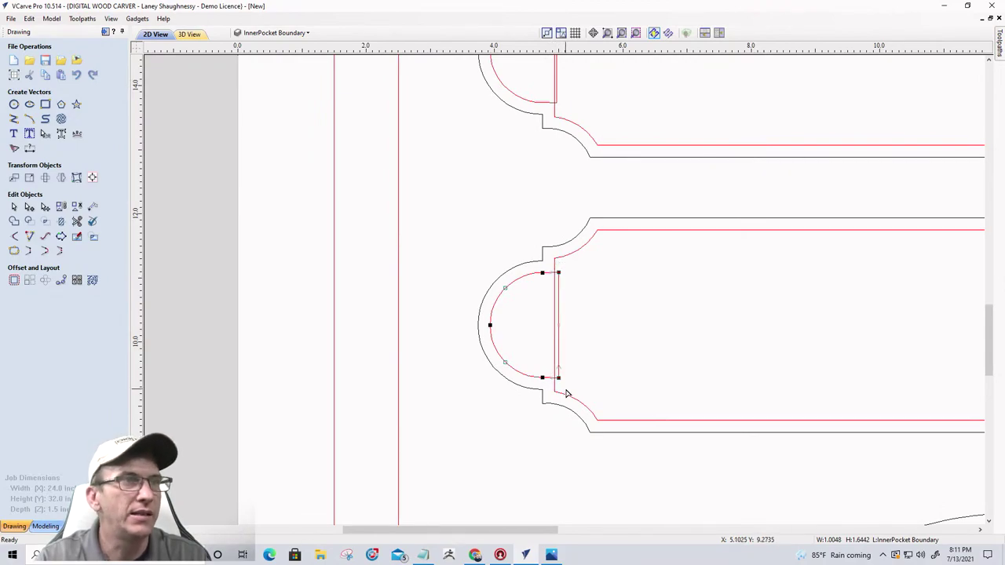
- Trim the four straight cross-edges off both ends of the two inner panel offsets
click(76, 222)
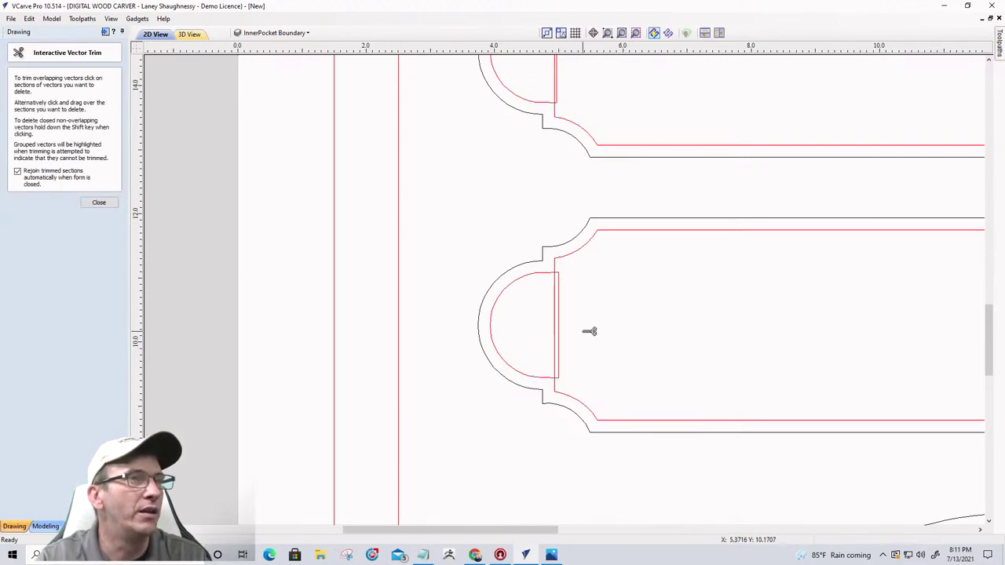
click(560, 314)
click(557, 312)
scroll(534, 314, down, 2)
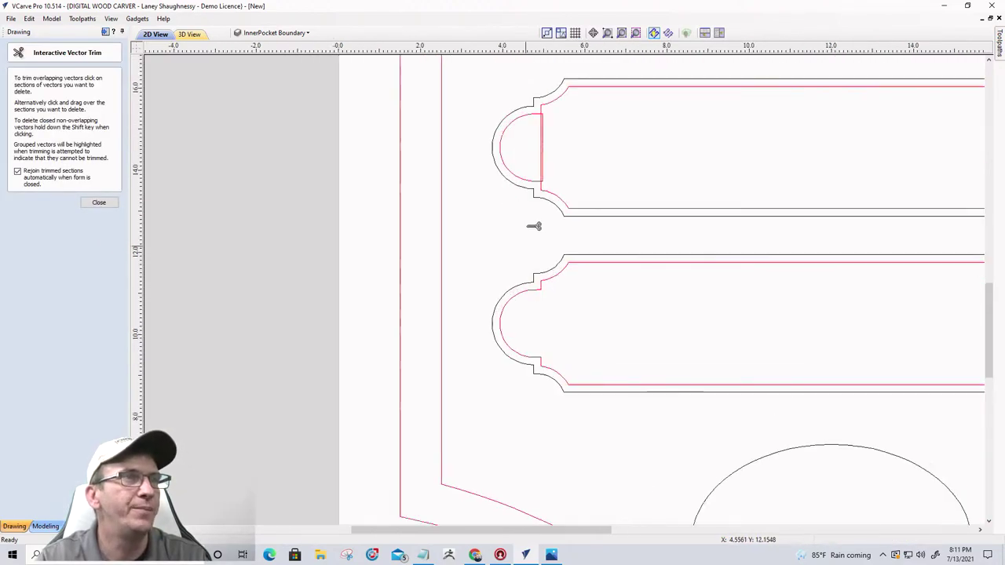
click(541, 148)
scroll(549, 181, down, 4)
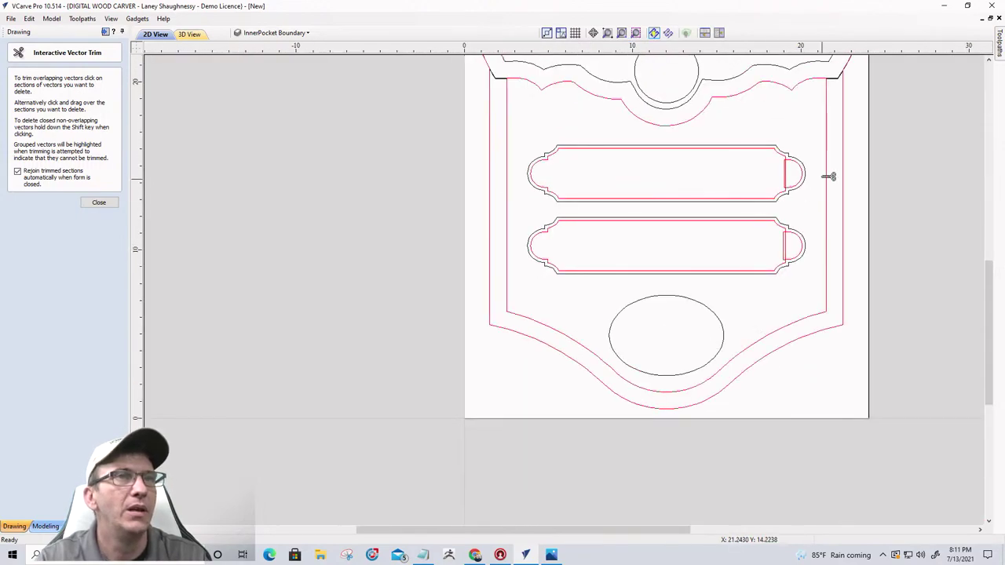
click(786, 173)
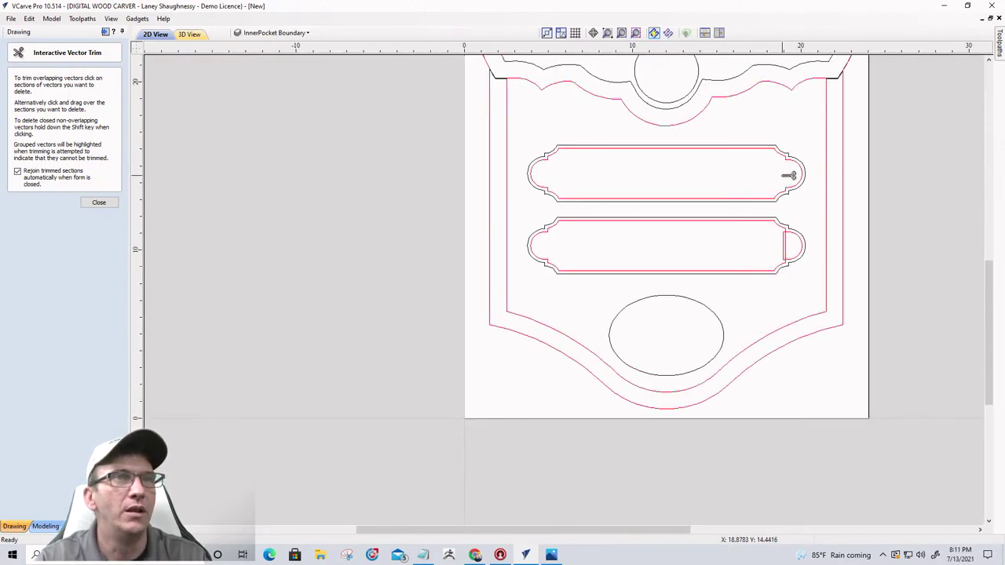
click(785, 248)
scroll(785, 251, down, 2)
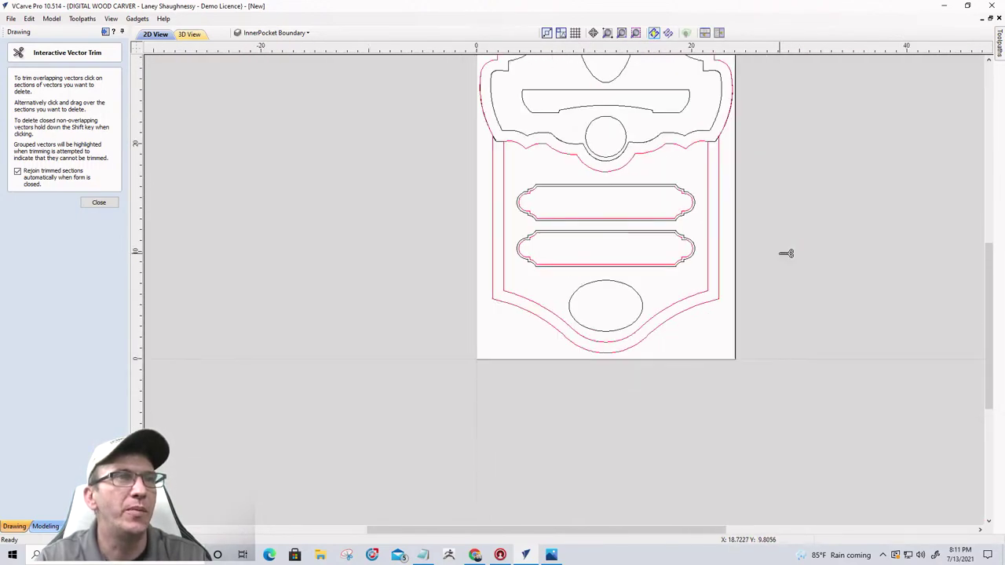
click(99, 202)
- Offset the bottom ellipse, upper circle and upper bar 0.1875 inch inwards
click(614, 284)
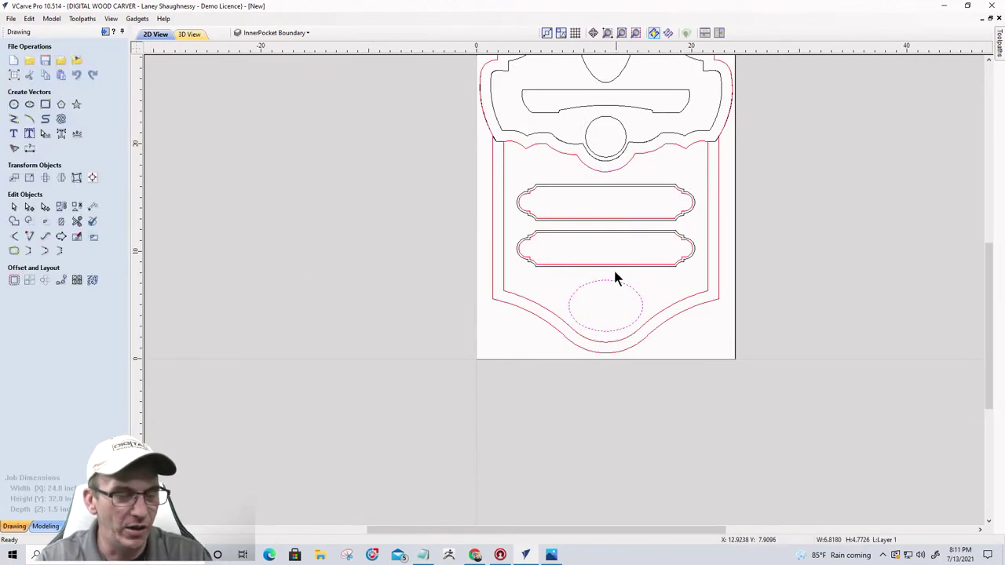
shift+click(602, 161)
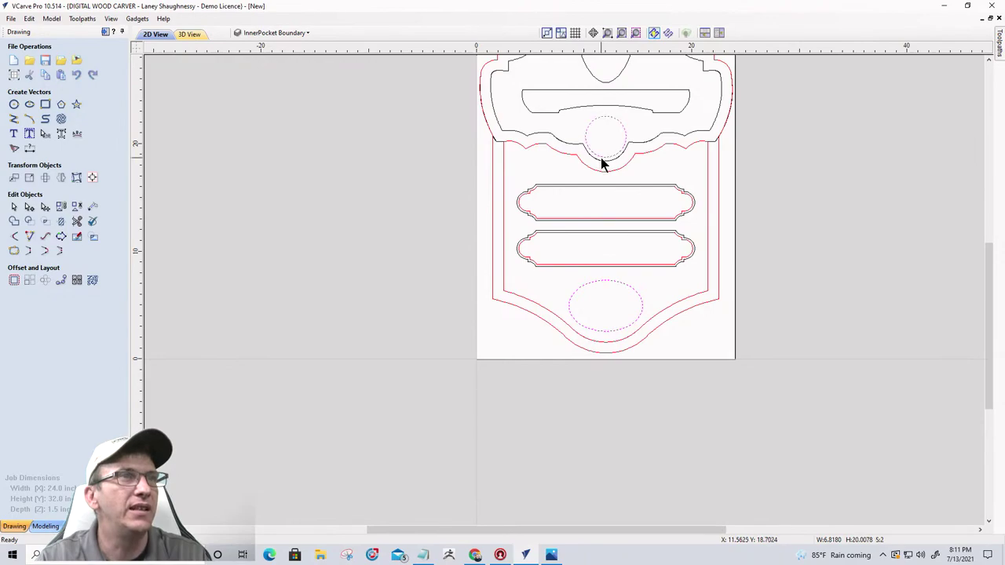
shift+click(555, 114)
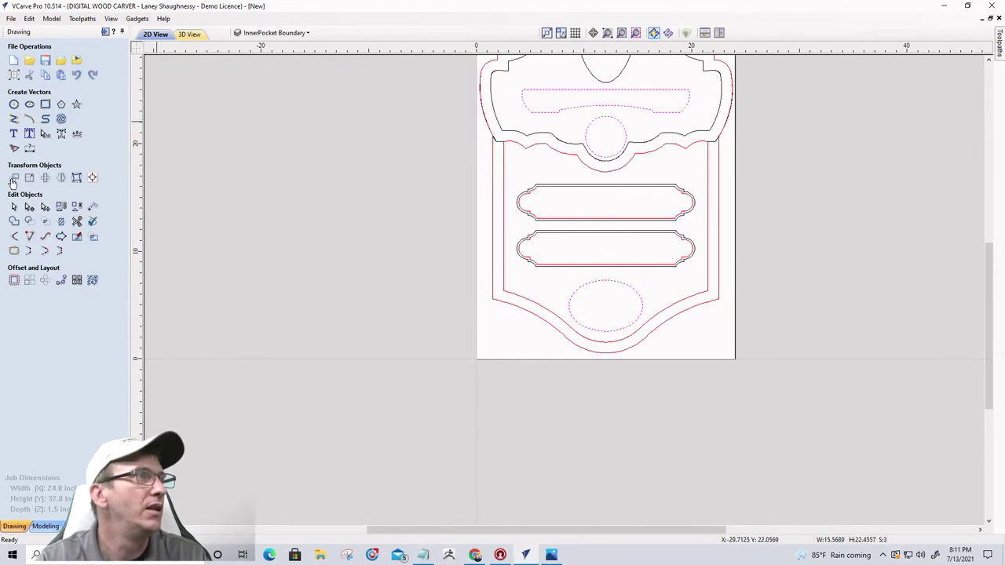
click(14, 280)
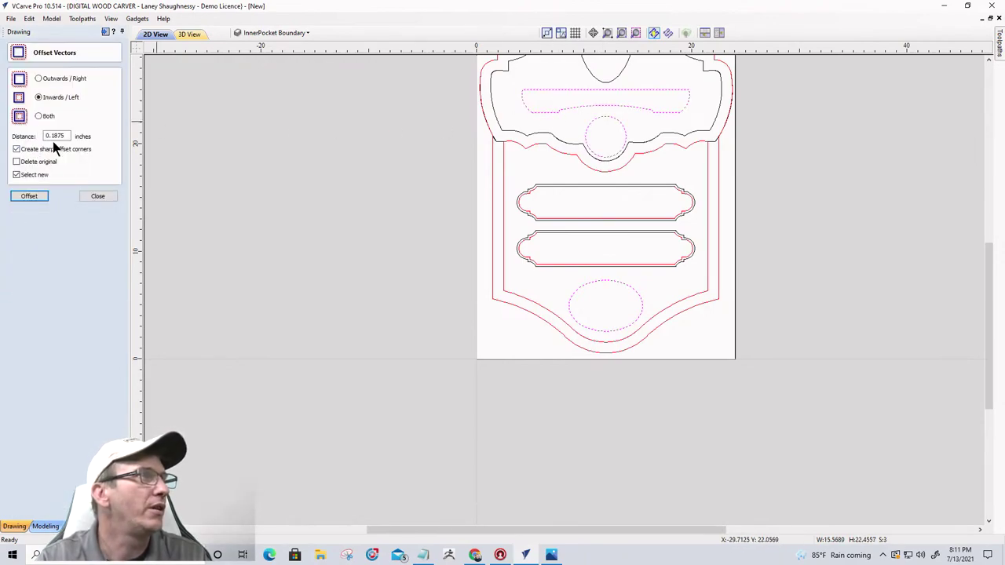
click(28, 196)
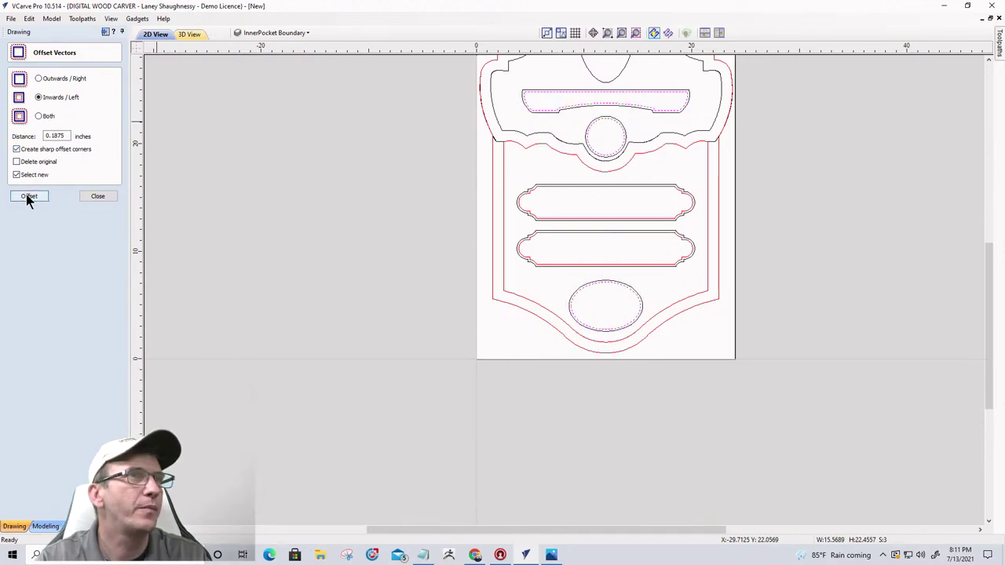
click(96, 196)
click(424, 310)
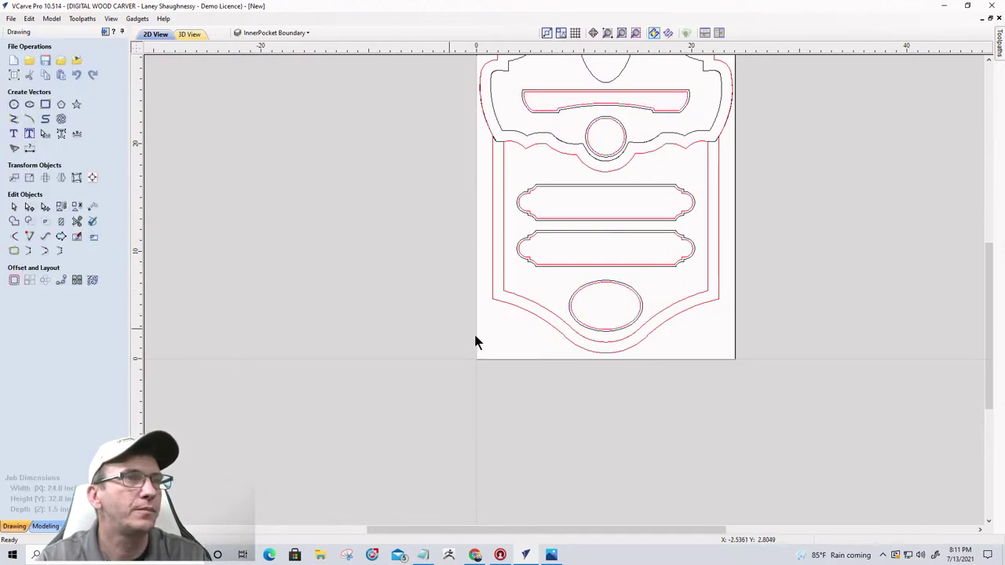
scroll(541, 342, down, 1)
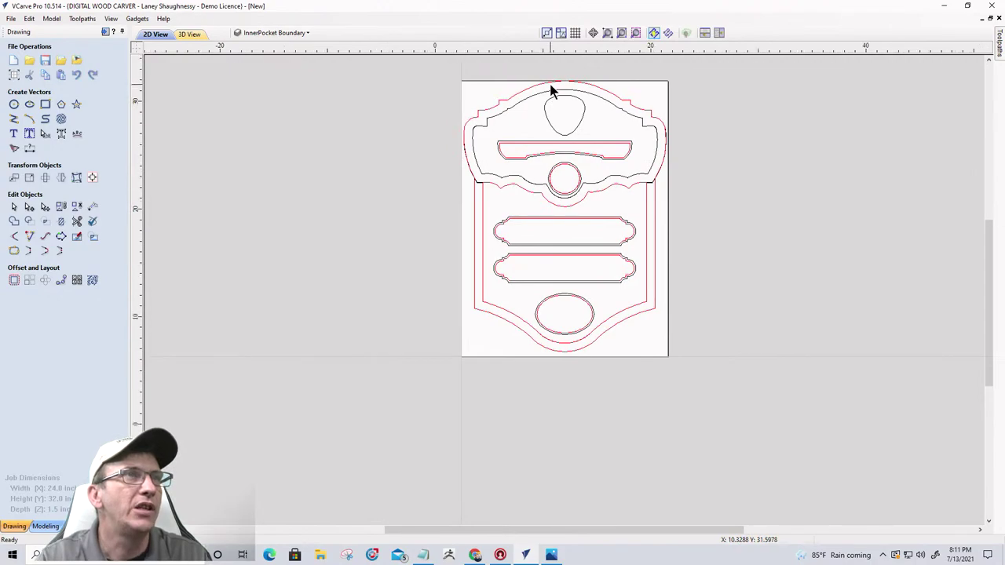
scroll(552, 94, up, 2)
scroll(626, 179, down, 2)
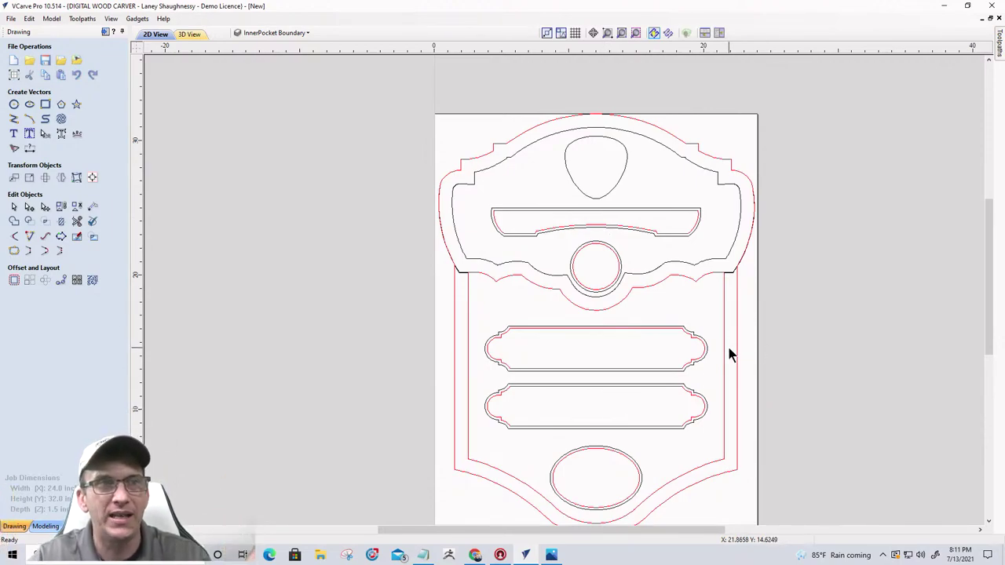
- Select all five inner offsets: bar, circle, both panels and the bottom ellipse
click(608, 229)
shift+click(601, 249)
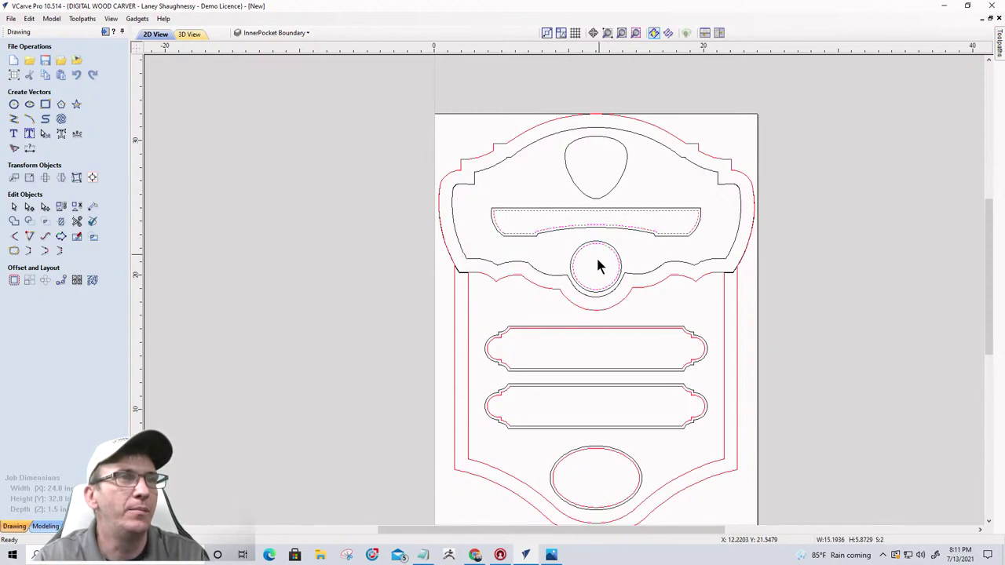
shift+click(593, 328)
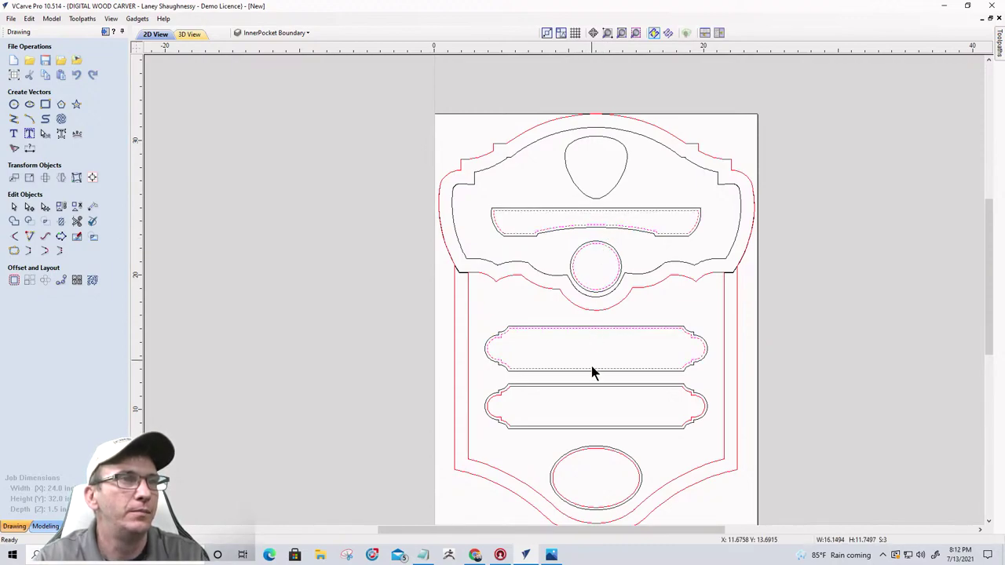
shift+click(598, 451)
scroll(610, 333, down, 1)
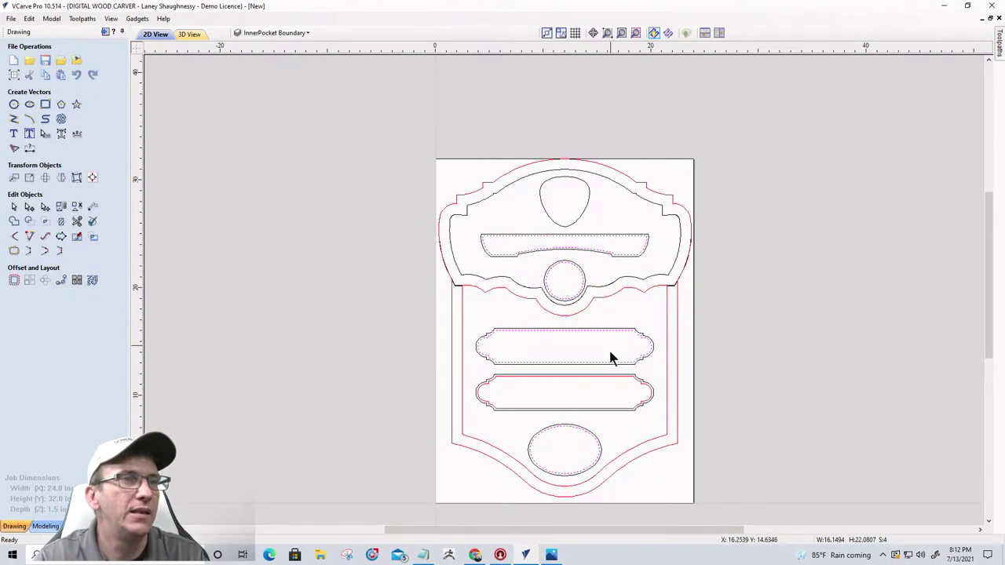
shift+click(606, 375)
- Put the selected offsets on a new 'Inner Offsets' layer drawn in dark blue
right_click(606, 375)
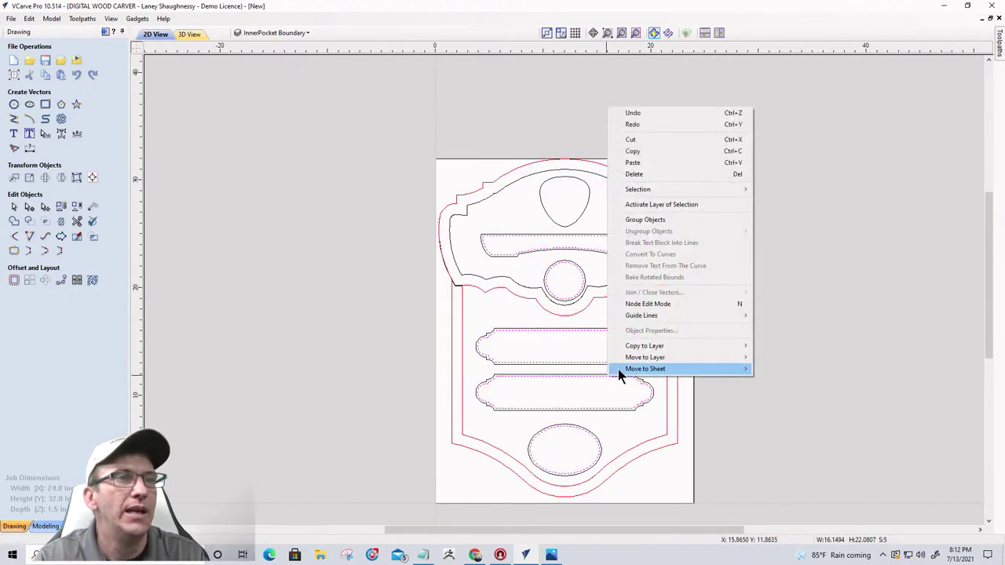
mouse_move(632, 358)
click(777, 396)
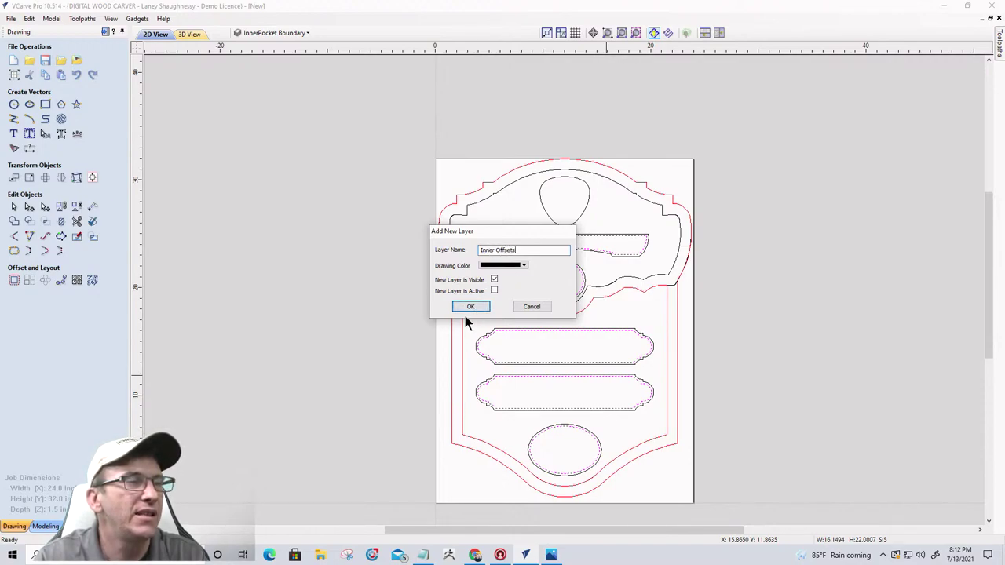
click(524, 266)
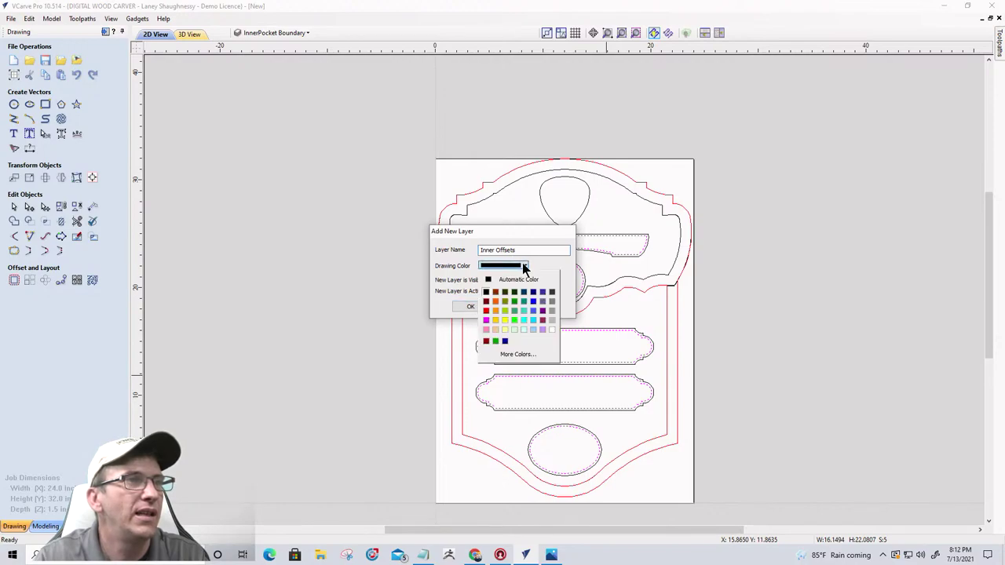
click(534, 293)
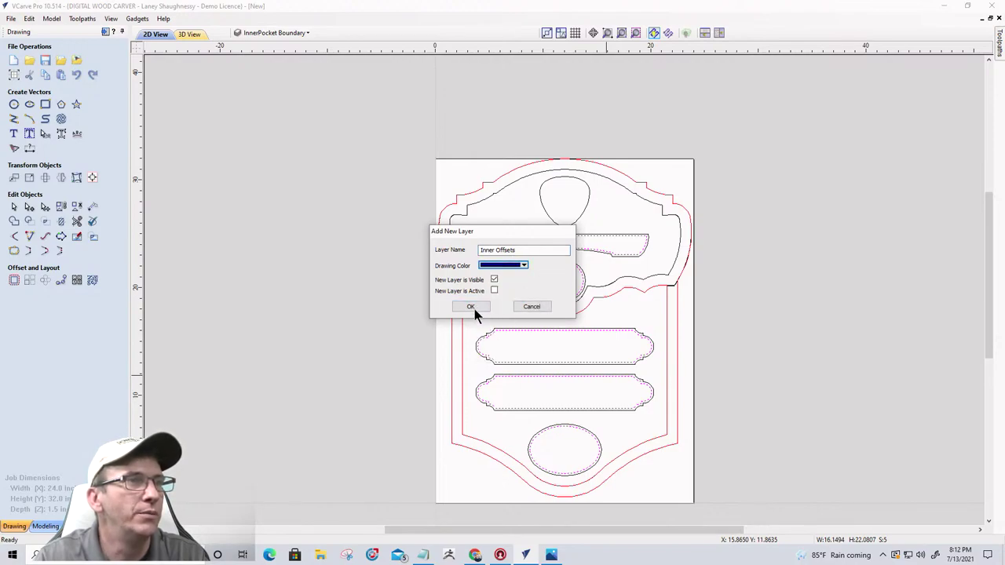
click(471, 306)
click(406, 330)
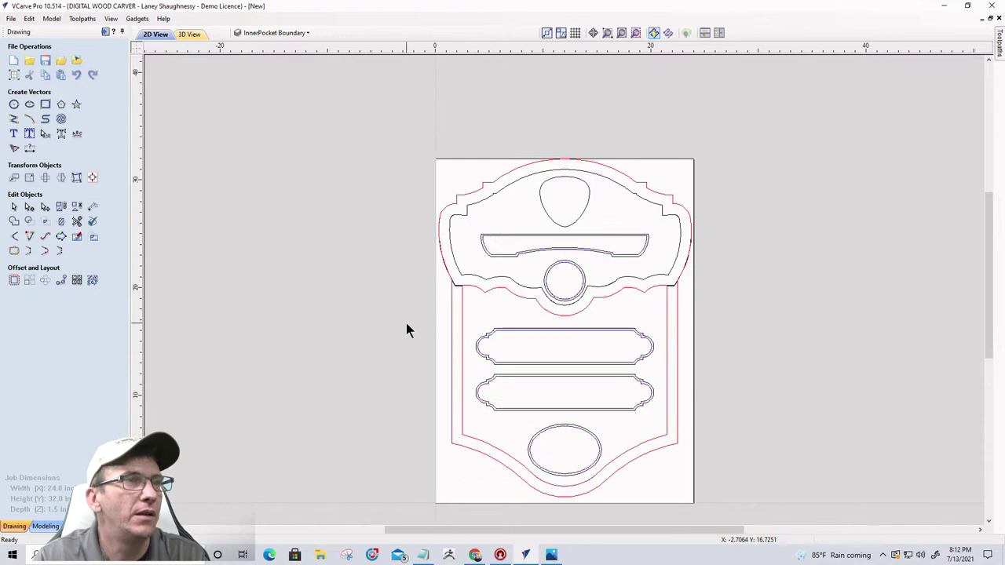
- Select the top teardrop and try an inward offset with an edited distance, then undo it
scroll(537, 371, up, 3)
scroll(540, 362, down, 2)
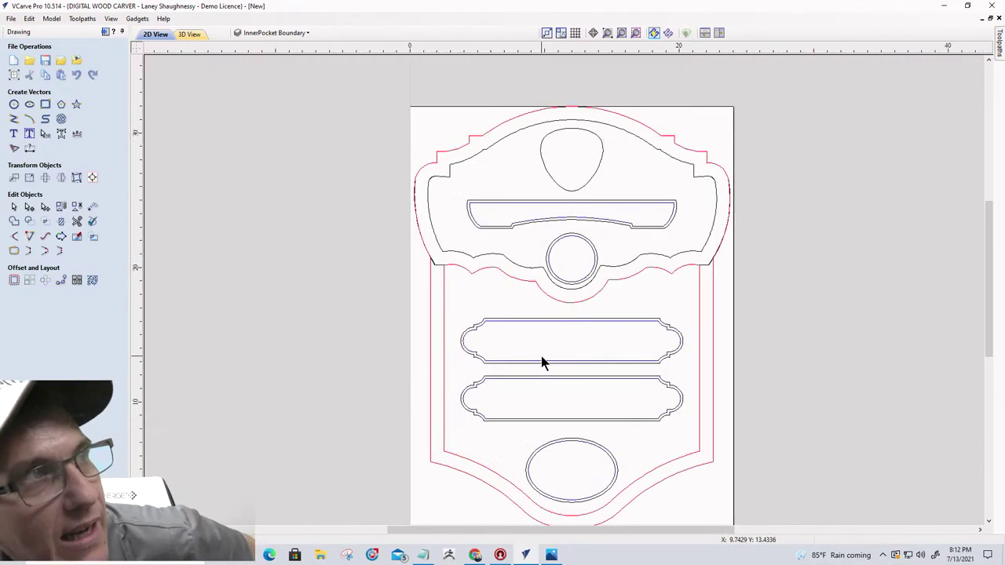
click(543, 167)
scroll(542, 164, up, 2)
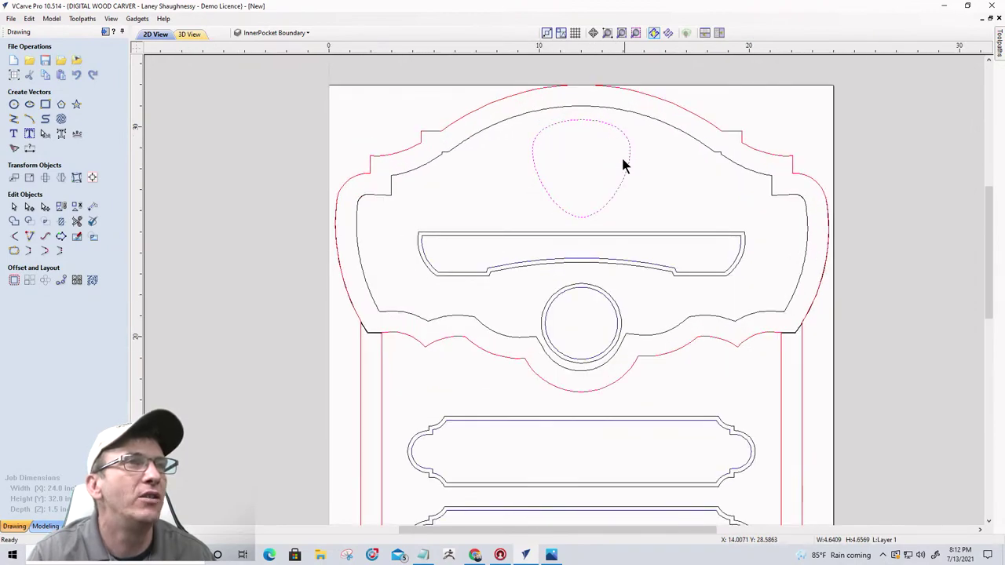
click(15, 280)
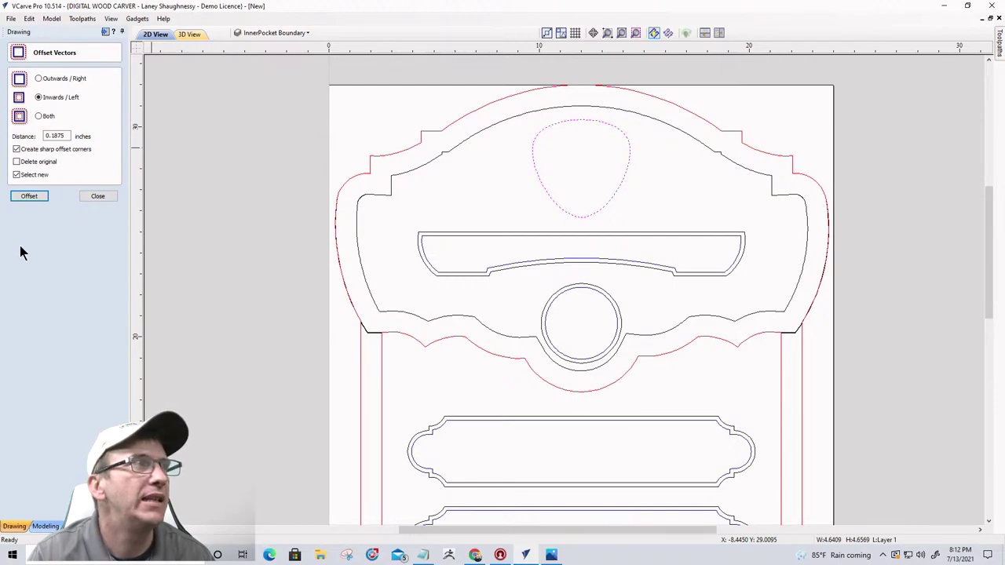
drag(54, 138, 139, 134)
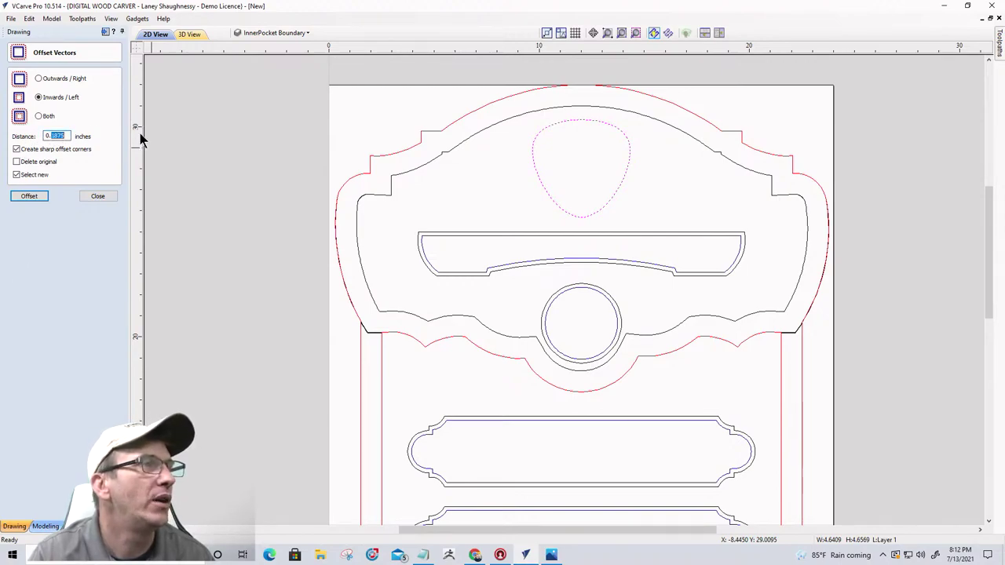
key(BackSpace)
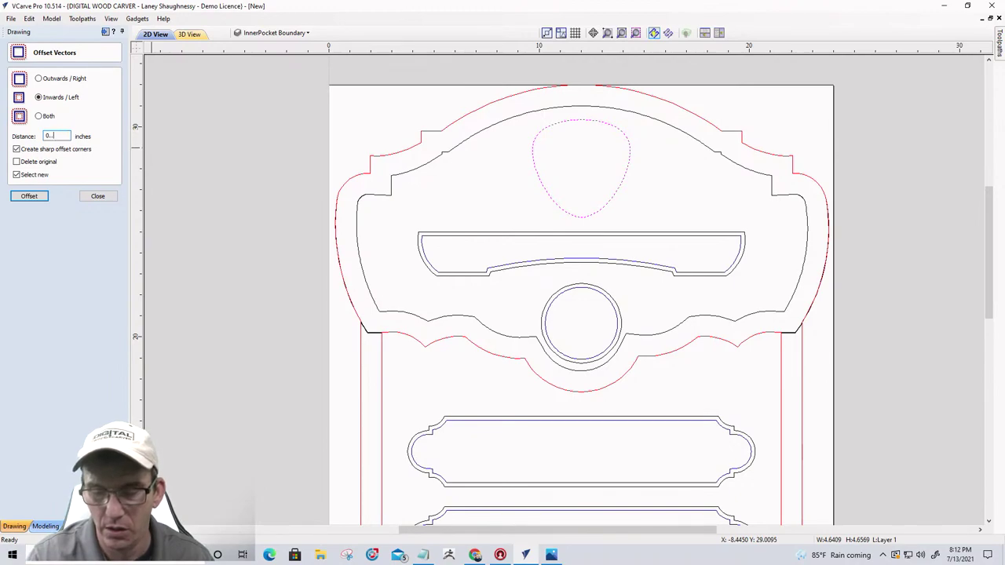
key(BackSpace)
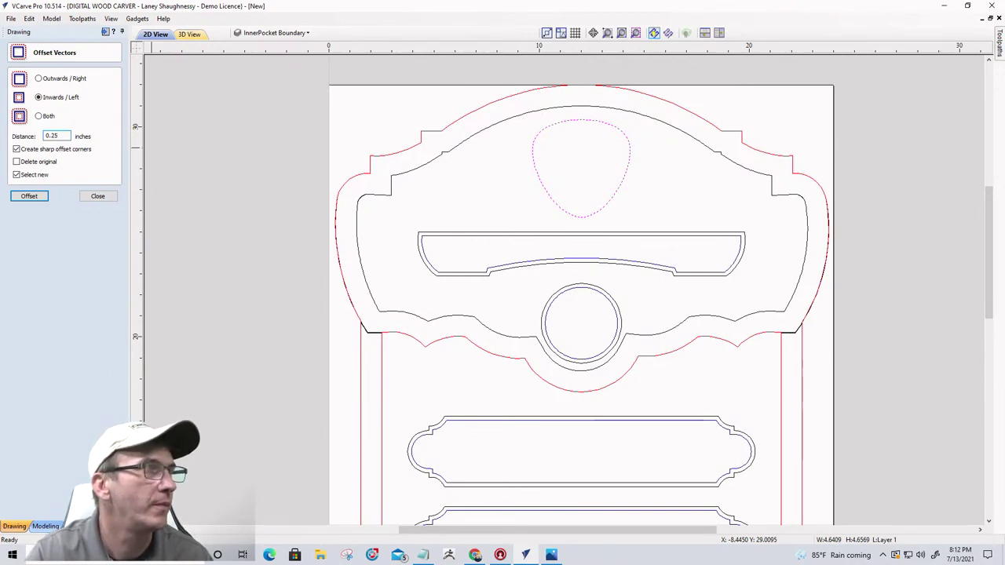
click(36, 196)
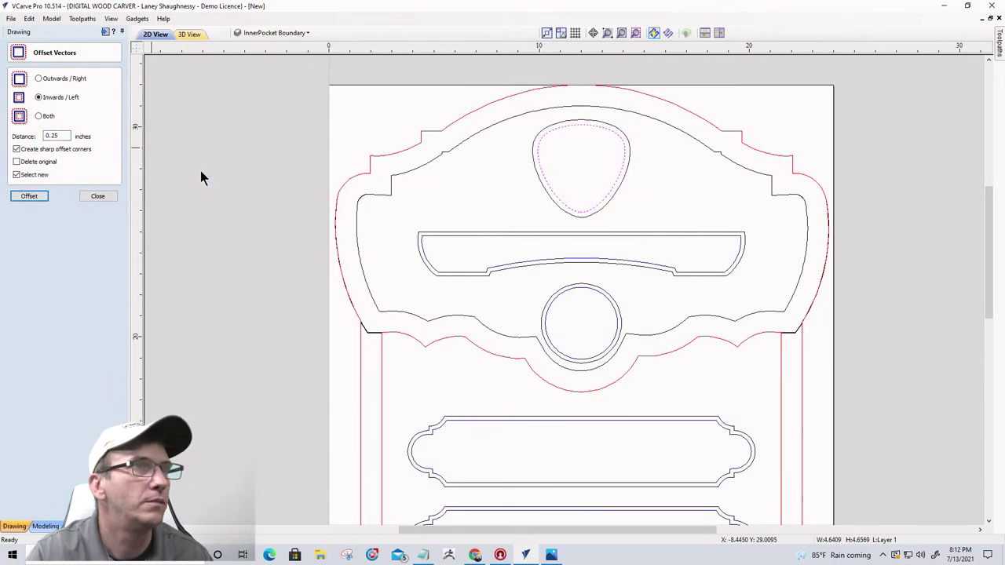
scroll(571, 147, up, 2)
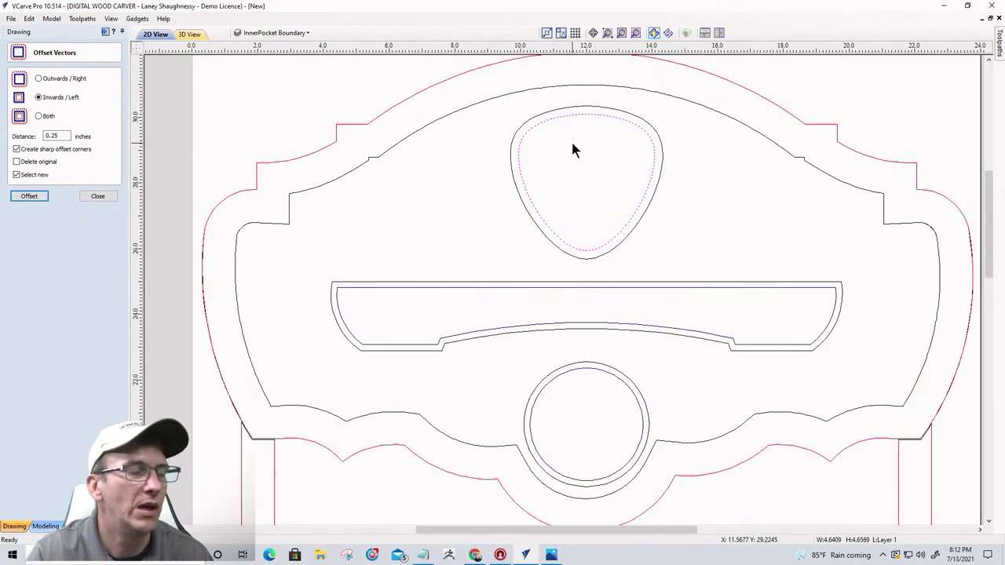
key(ctrl+z)
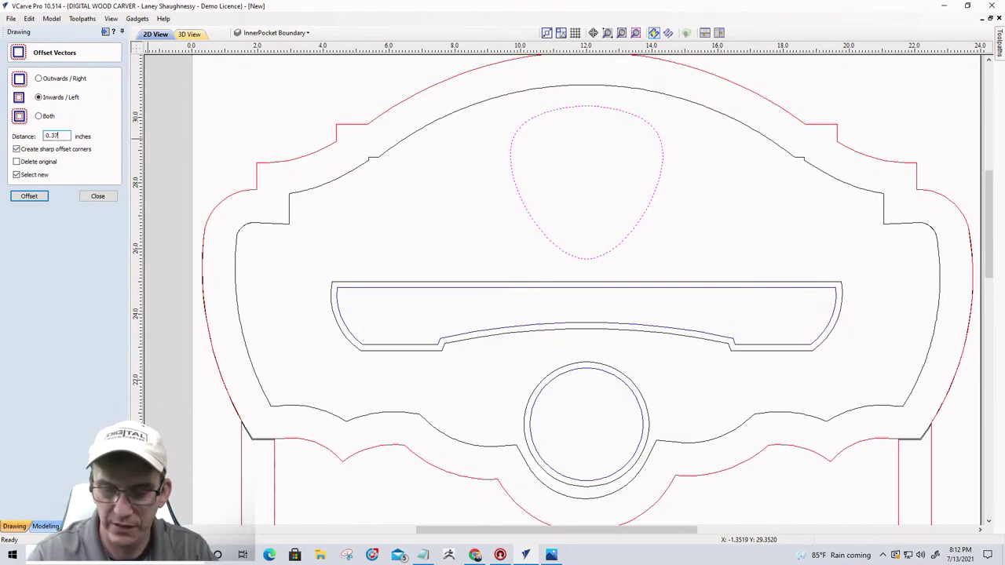
- Create a 0.375-inch inward offset inside the teardrop and close the offset settings
click(29, 195)
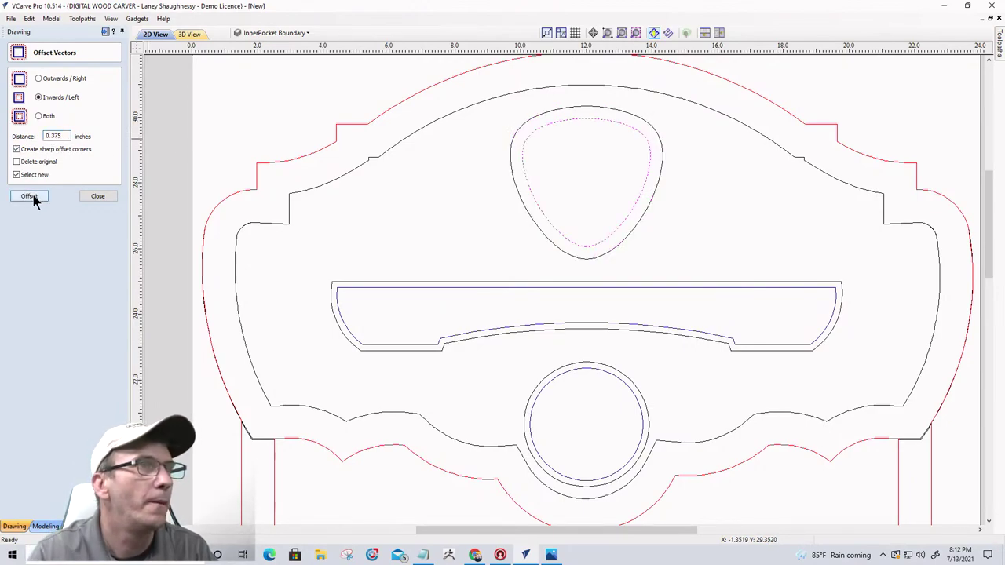
scroll(636, 188, down, 2)
scroll(641, 188, down, 1)
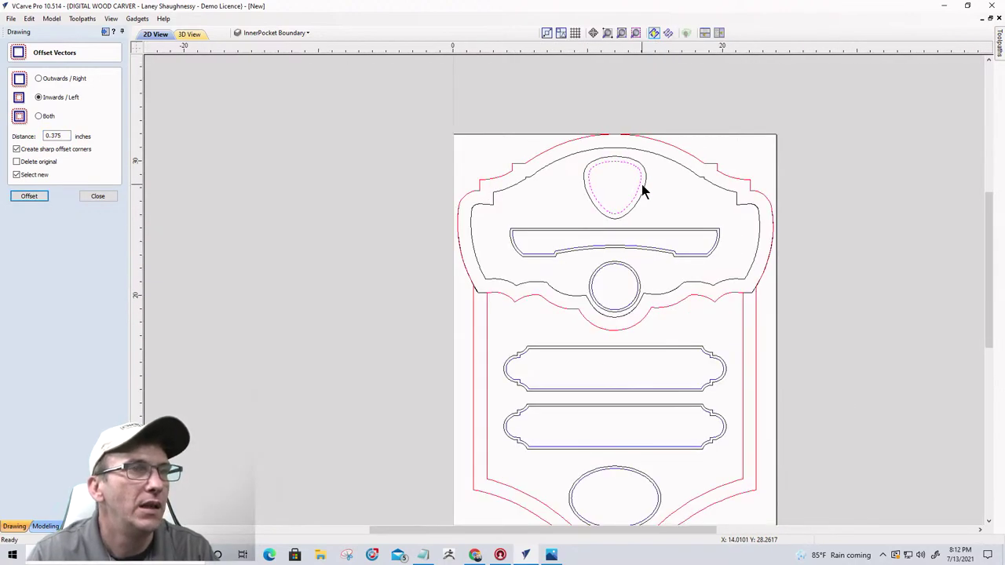
scroll(638, 201, down, 1)
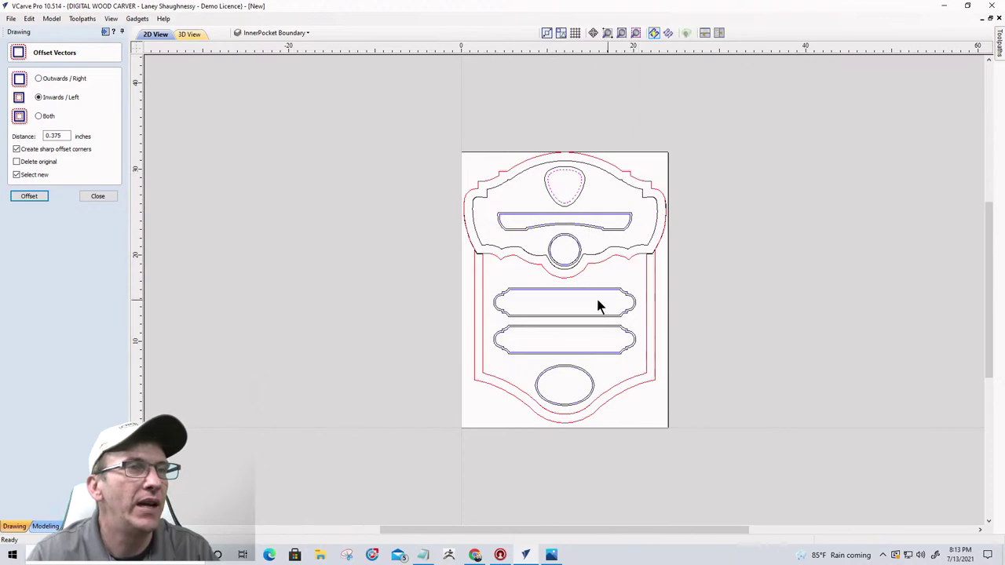
click(92, 198)
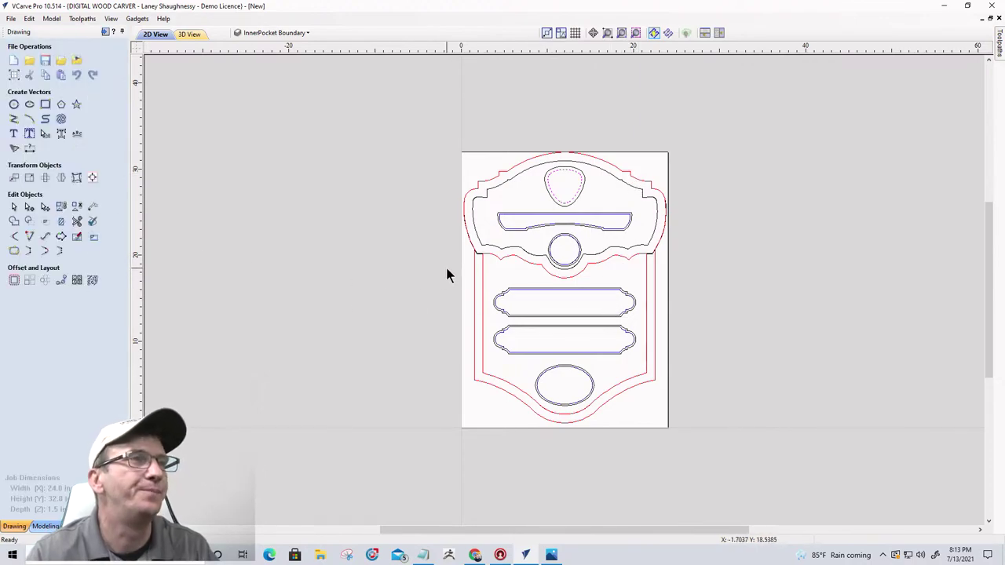
scroll(445, 264, down, 1)
scroll(590, 226, up, 1)
scroll(591, 225, up, 1)
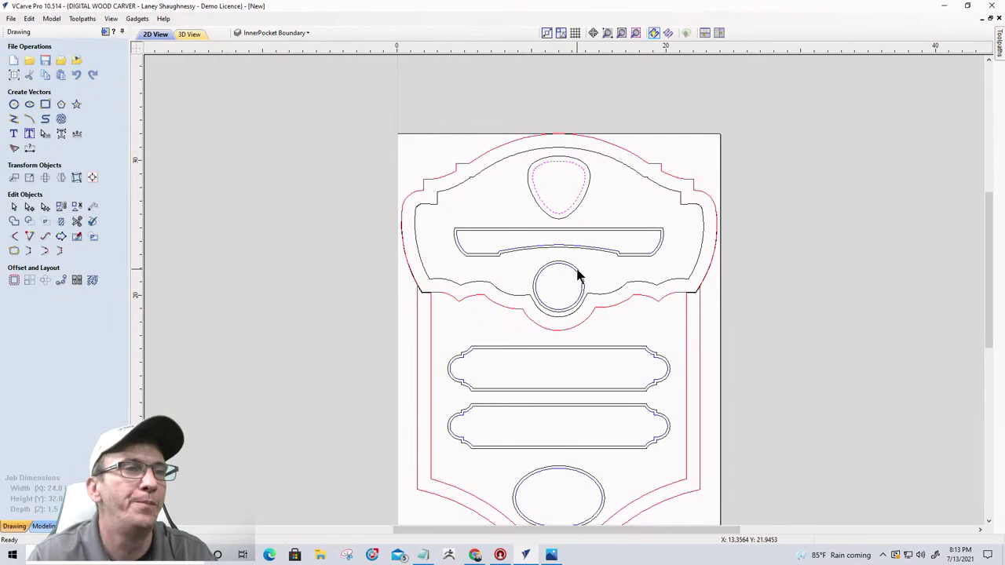
scroll(594, 270, down, 1)
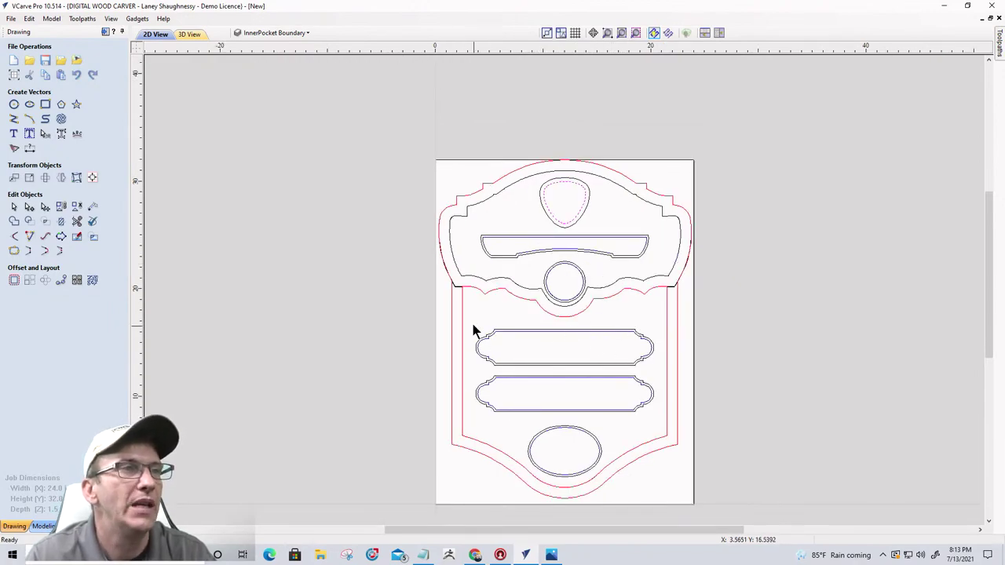
scroll(467, 301, up, 1)
scroll(458, 286, down, 1)
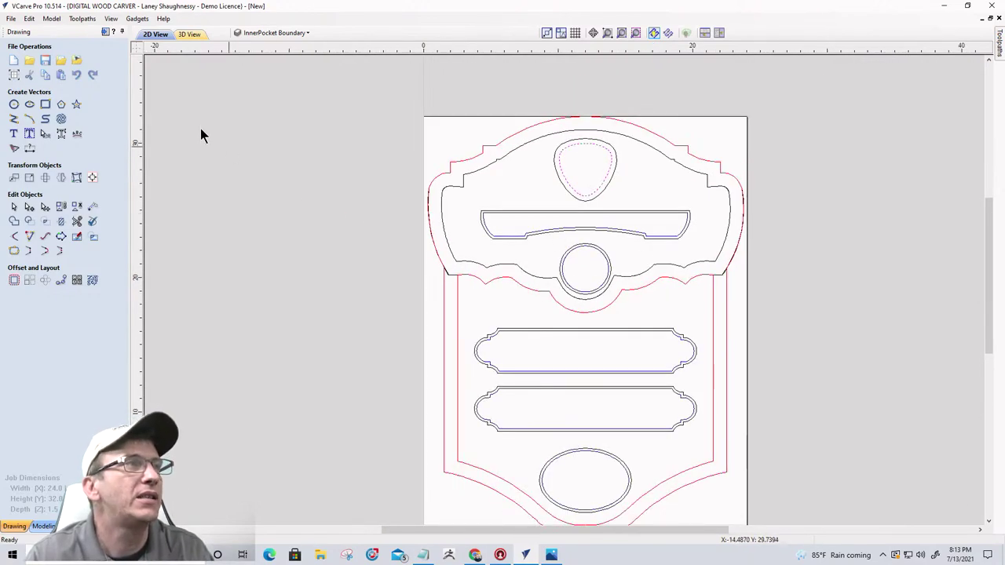
- In the Toolpaths tab, select the lower panel's inner boundary, both bar panels and the bottom oval
click(106, 32)
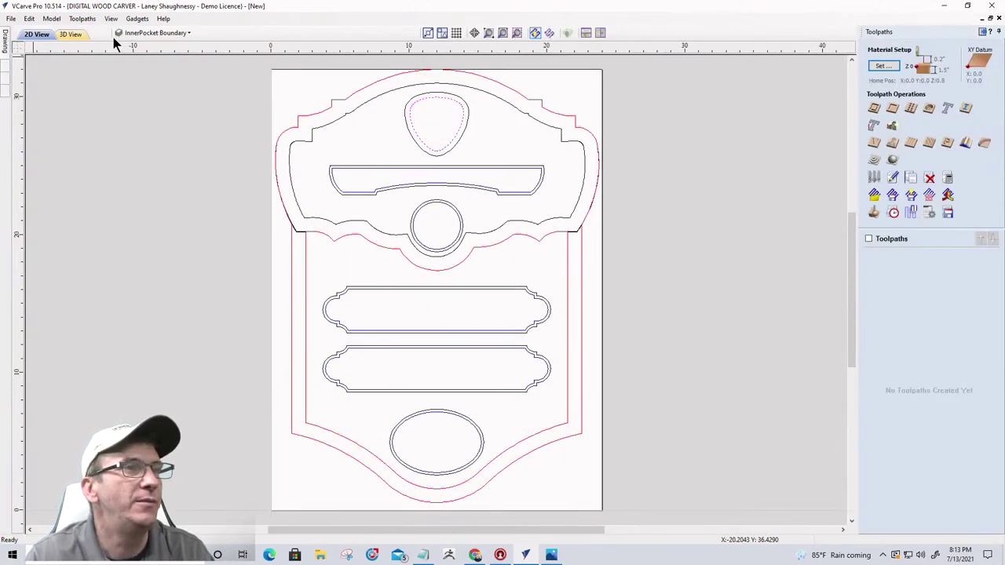
scroll(517, 235, down, 1)
click(539, 267)
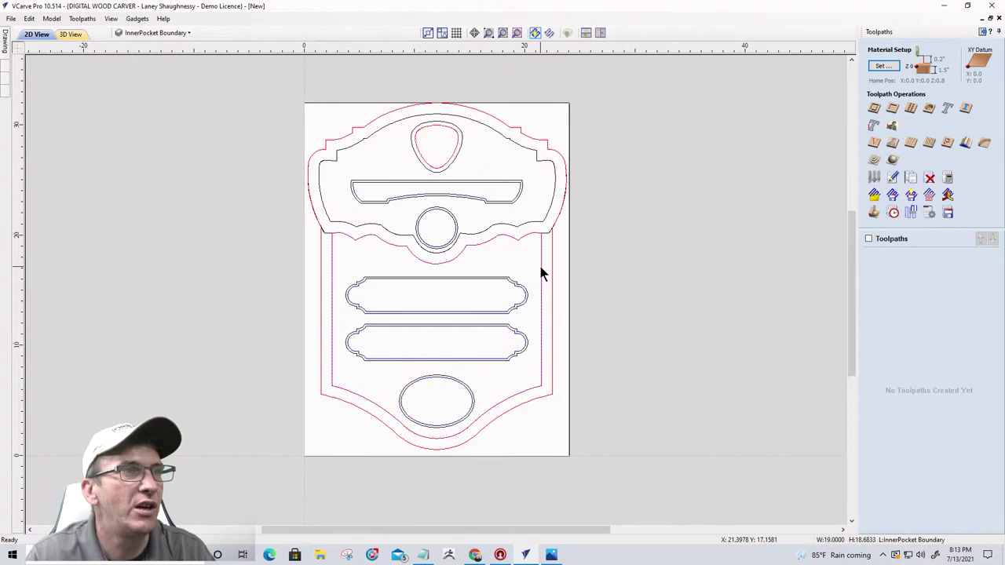
scroll(547, 265, down, 1)
scroll(413, 274, up, 2)
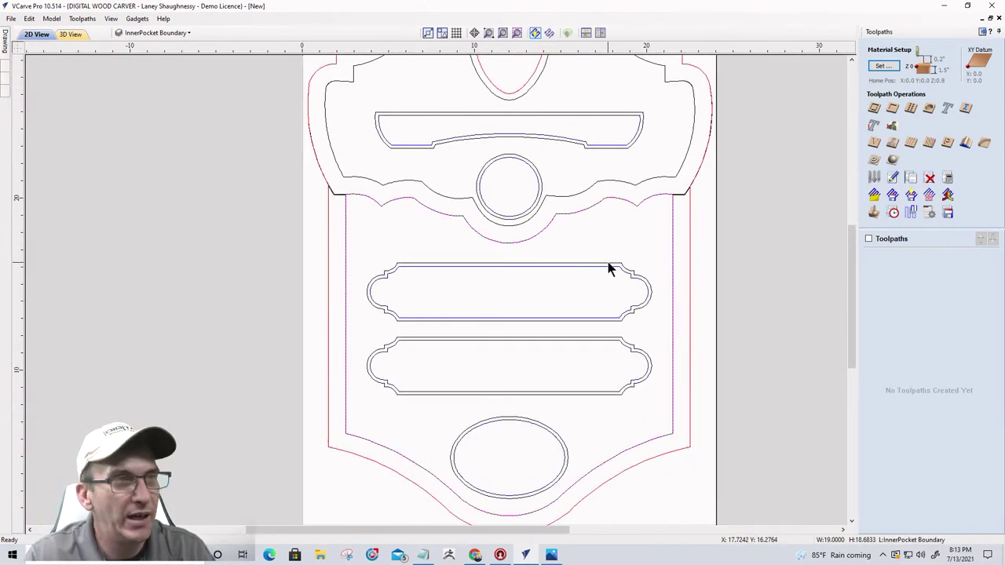
click(609, 265)
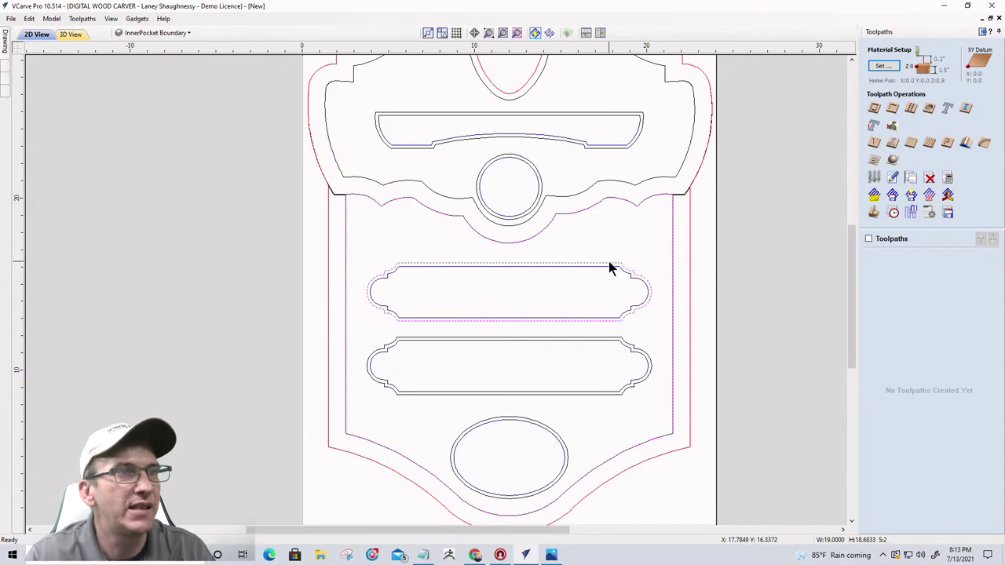
shift+click(602, 344)
shift+click(528, 418)
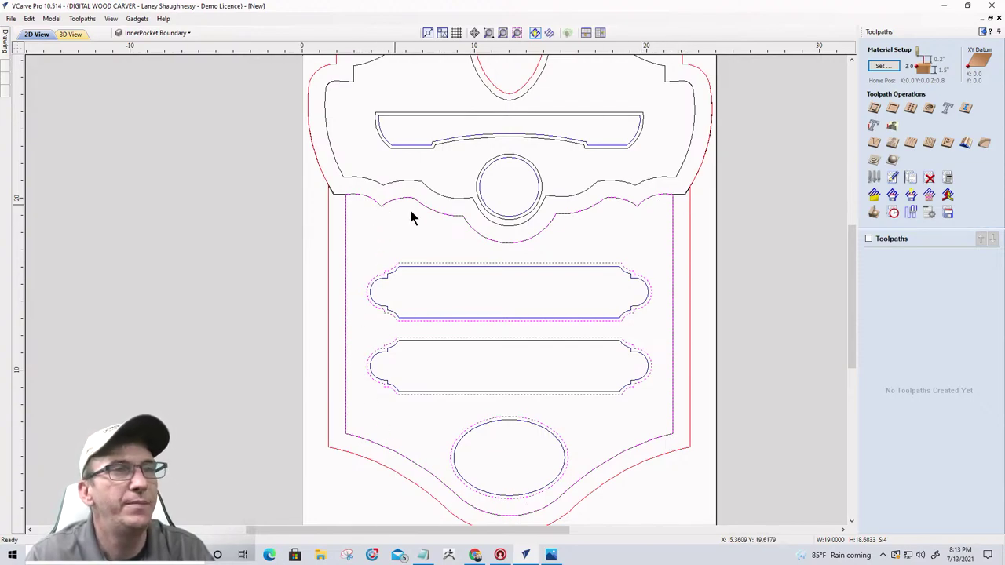
- Start a pocket toolpath 0.75 inches deep using only the 0.25-inch end mill
click(891, 110)
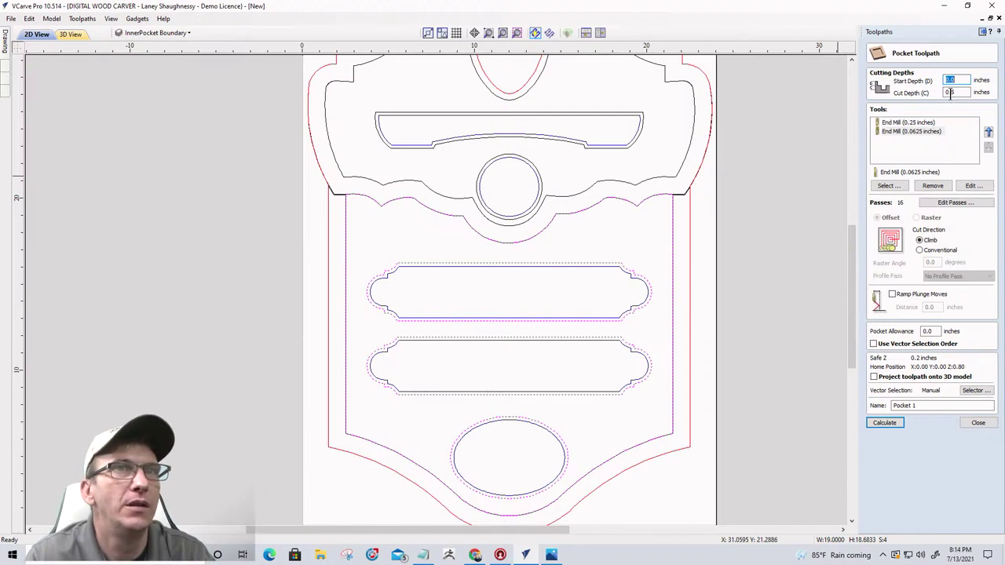
click(949, 92)
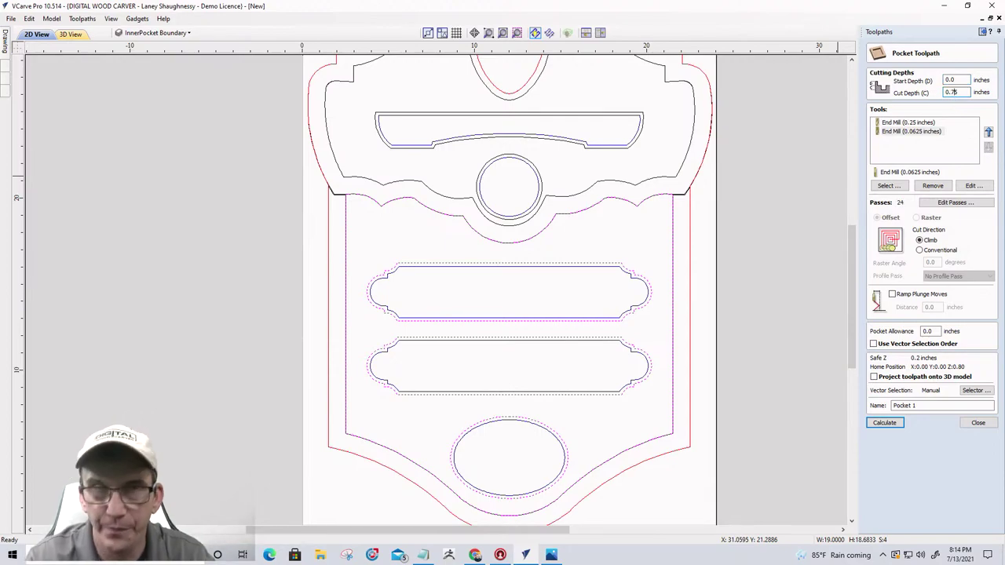
text(7)
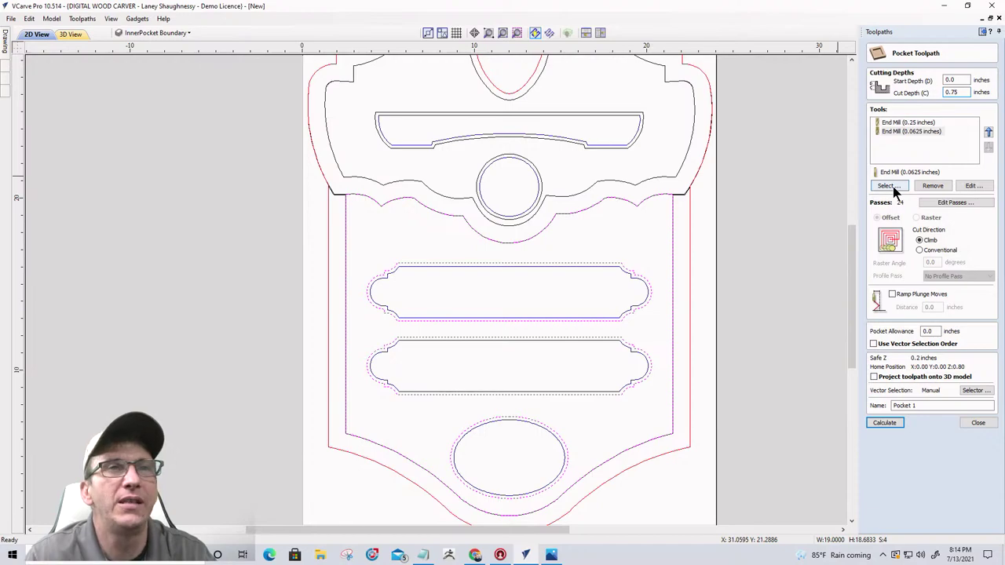
click(932, 186)
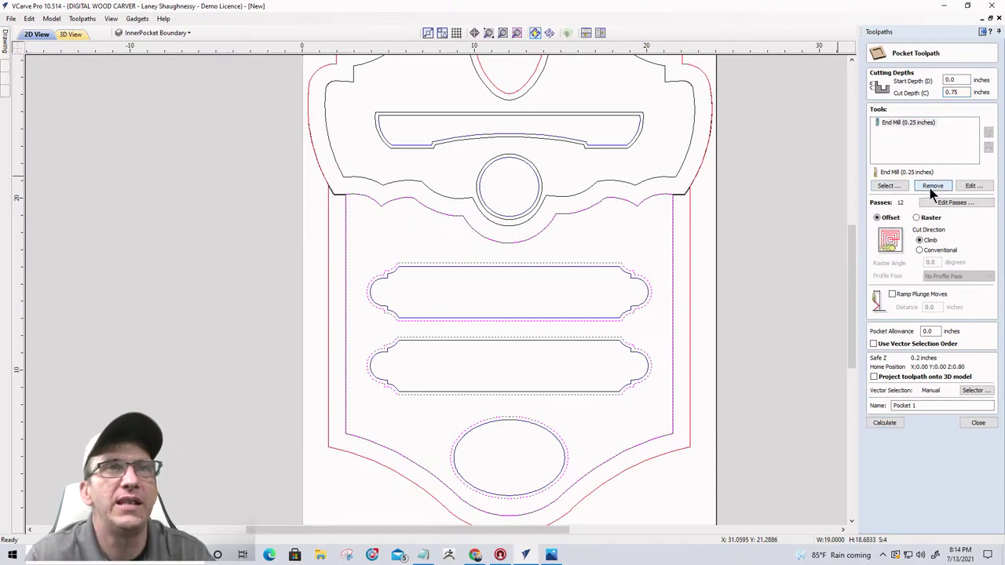
scroll(338, 217, up, 5)
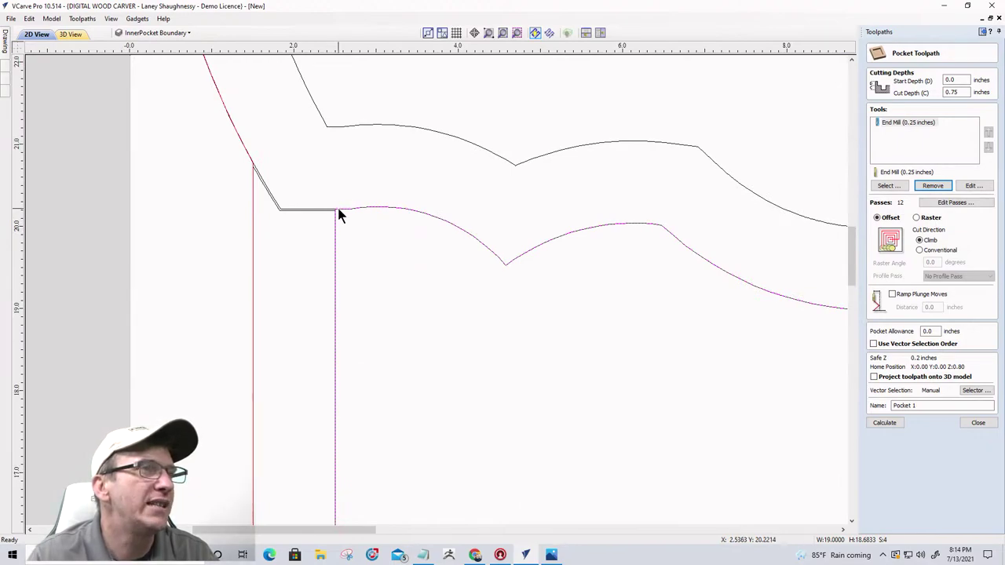
scroll(339, 212, down, 5)
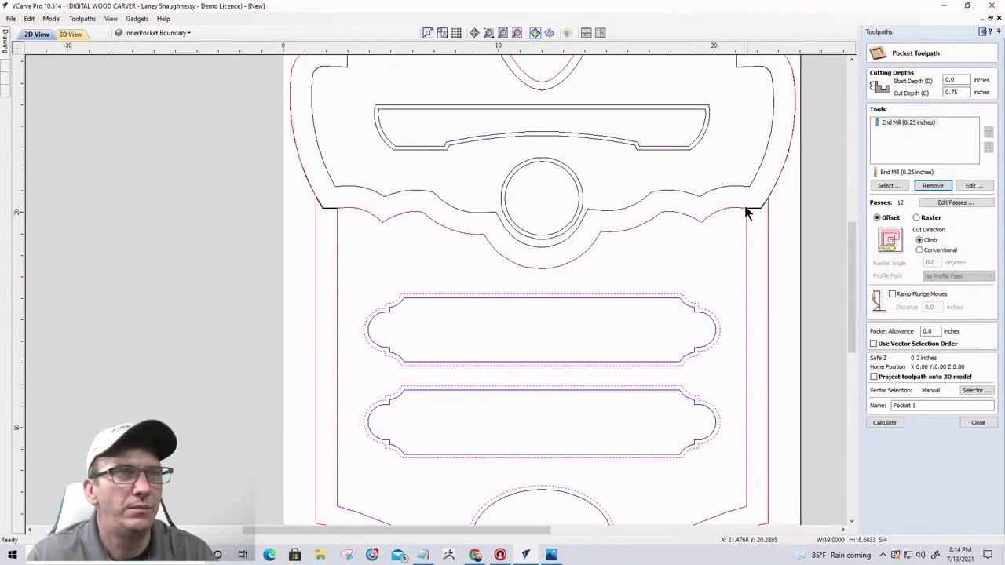
key(F3)
scroll(451, 404, up, 2)
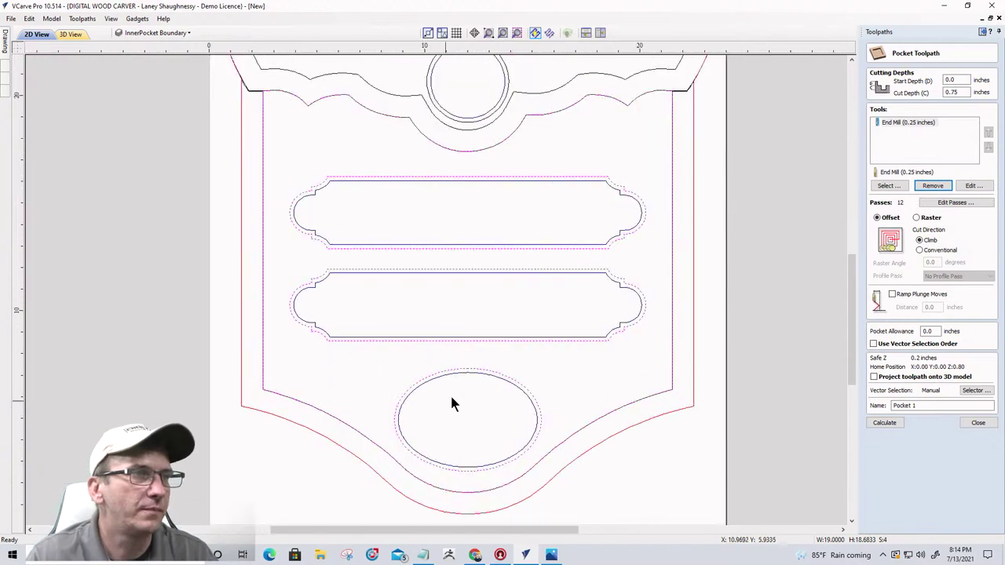
scroll(644, 307, down, 3)
scroll(357, 273, up, 1)
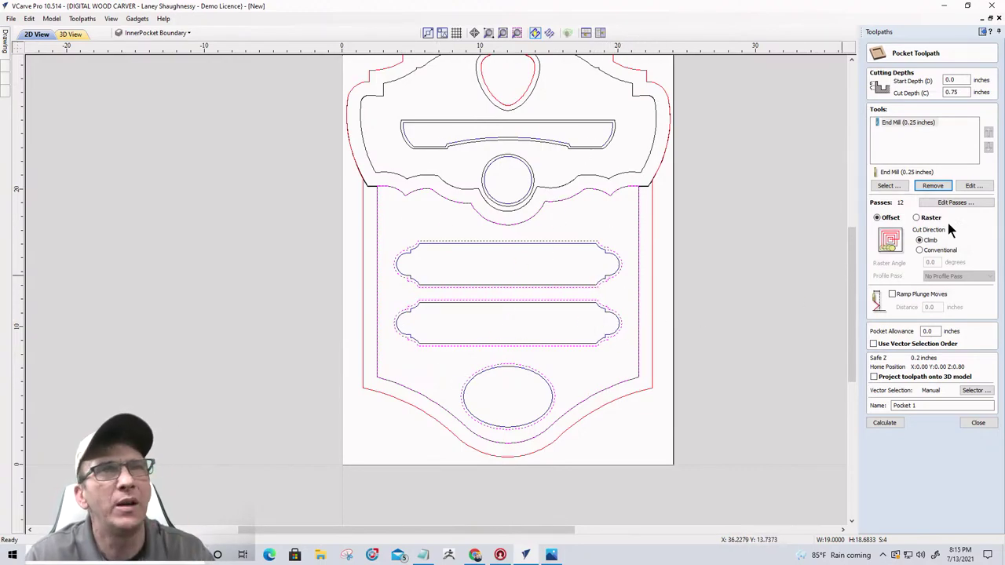
- Clear the pocket with raster passes at a 90-degree raster angle
click(917, 219)
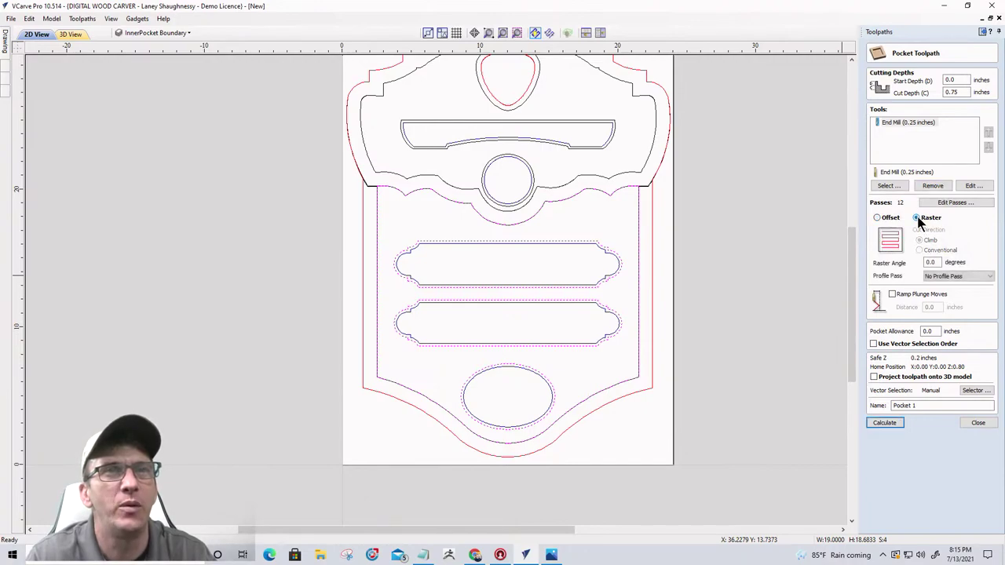
drag(940, 263, 913, 259)
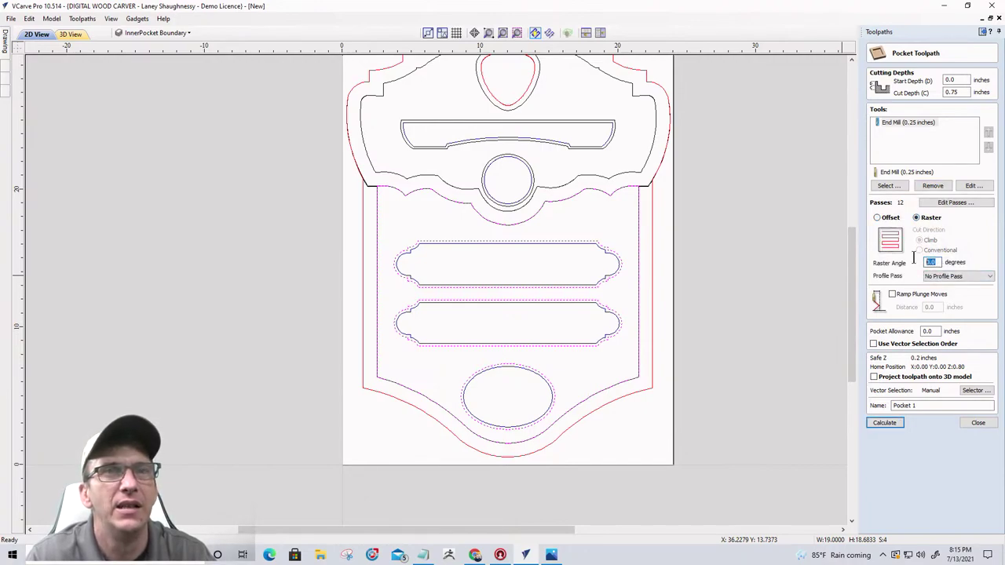
text(90)
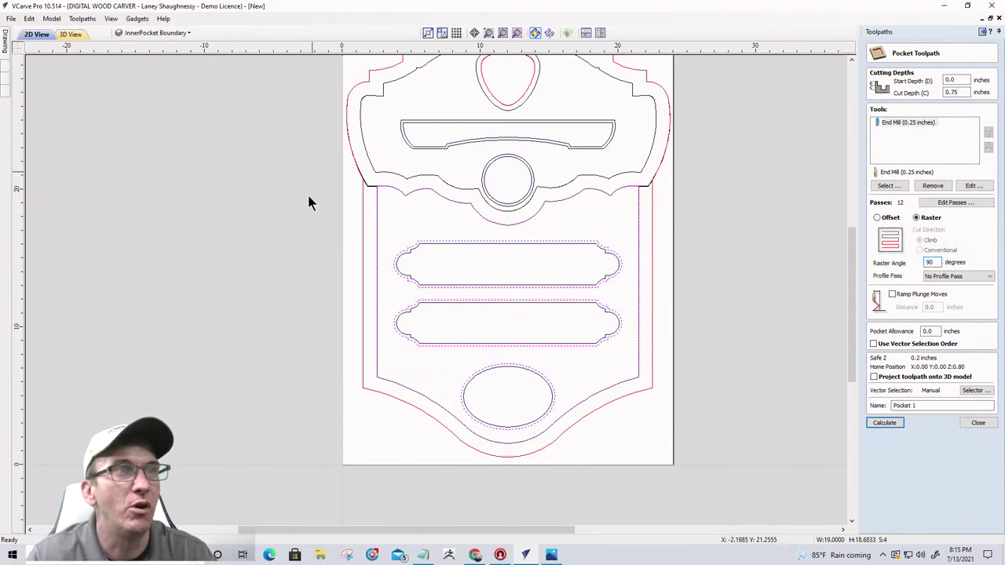
- Calculate Pocket 1, simulate it in Maple, tilt the 3D view, then return to 2D
click(886, 423)
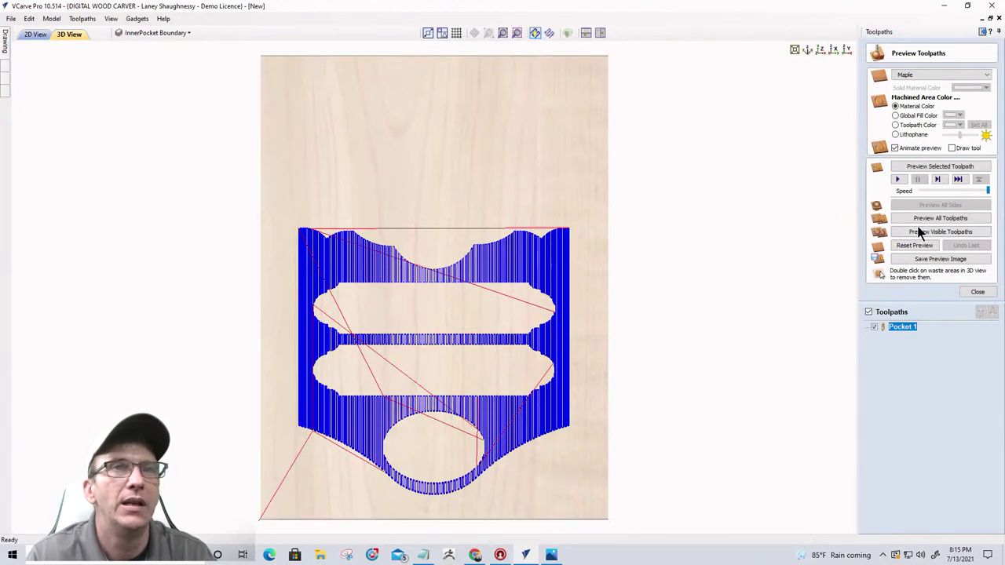
click(924, 234)
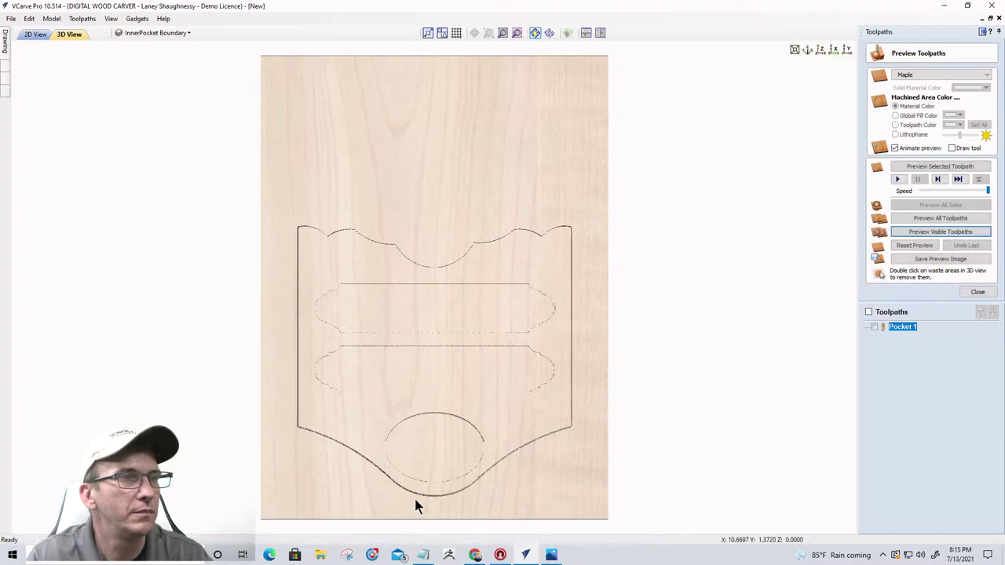
drag(414, 496, 443, 393)
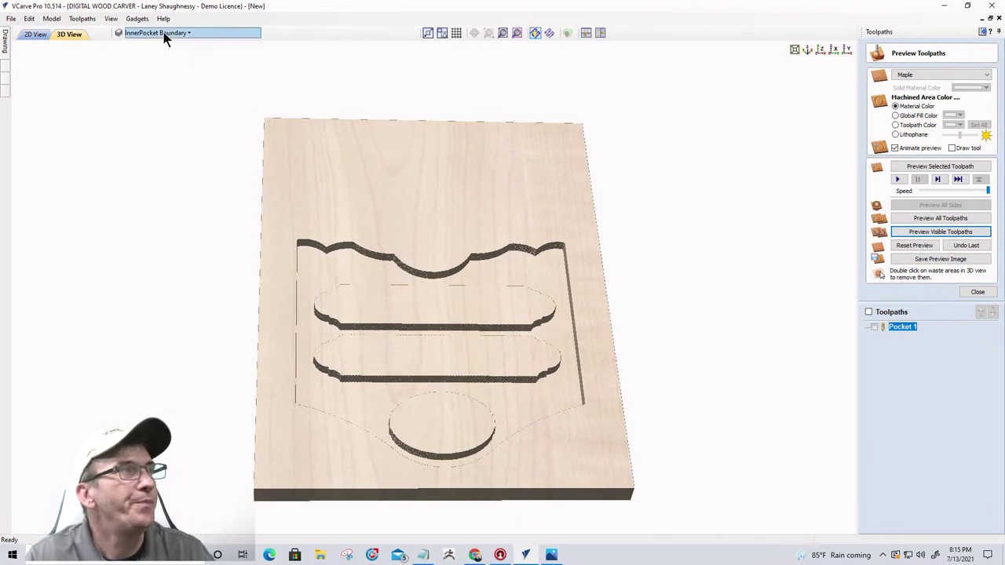
click(36, 34)
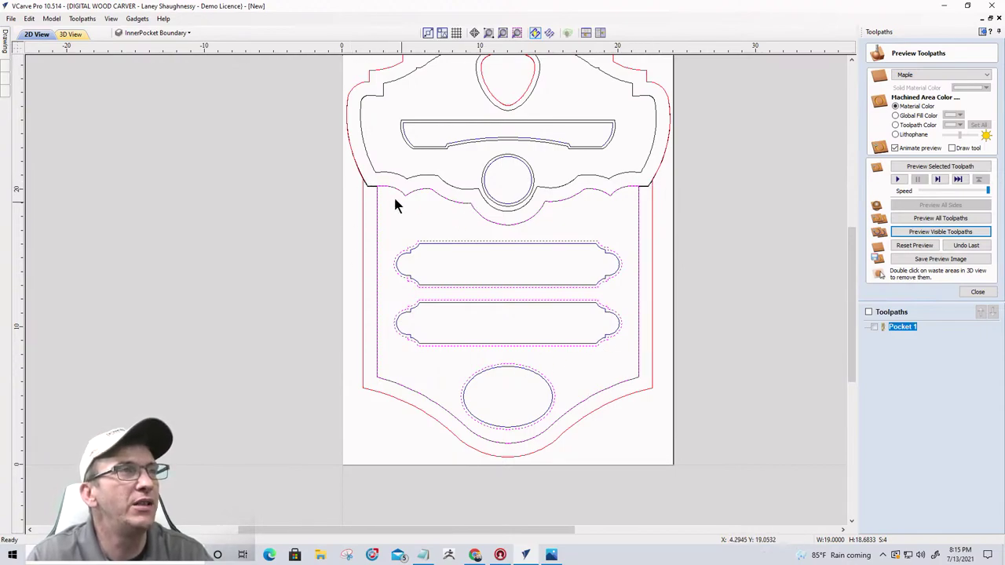
- Add a new layer named 'Lower Pocket Vectors'
click(194, 33)
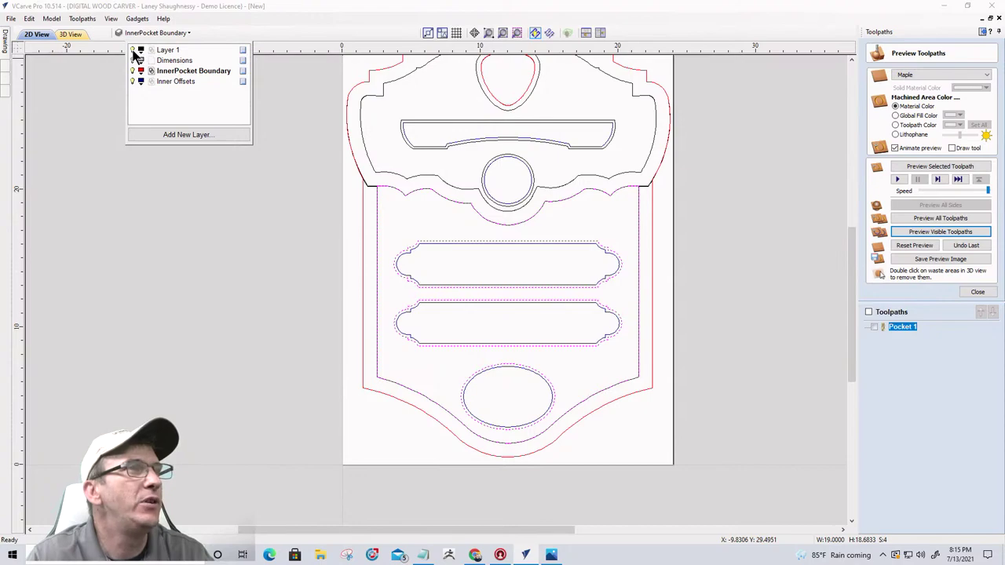
click(133, 50)
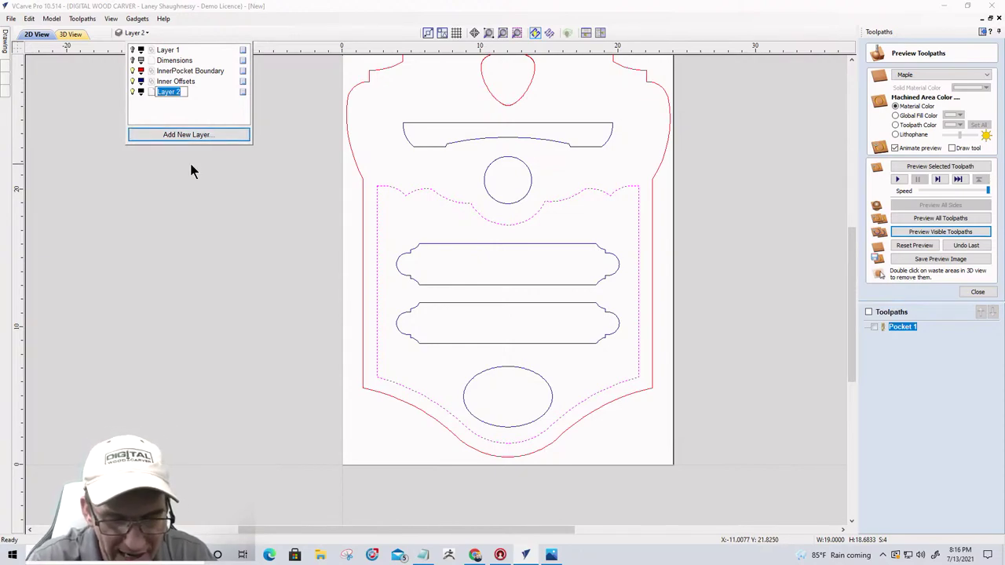
text(Lower Pocket V)
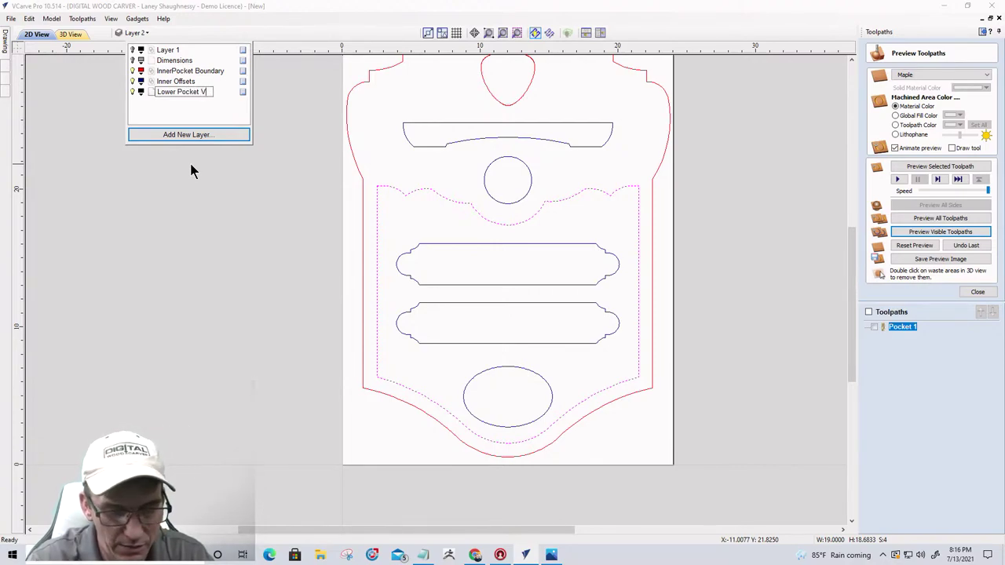
text(ectors)
key(Return)
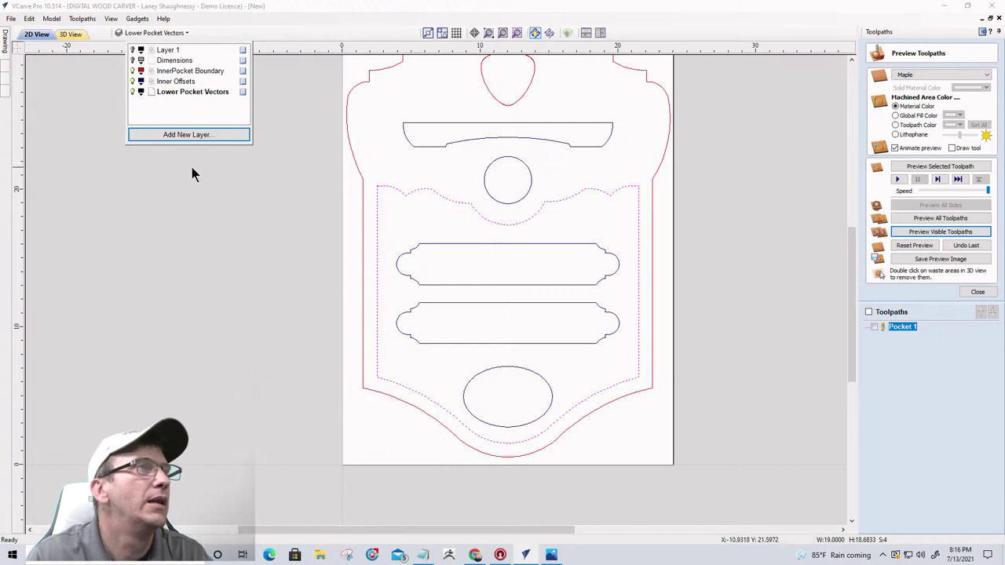
- Toggle each layer's visibility to check its shapes, then show all layers again
click(132, 92)
click(134, 82)
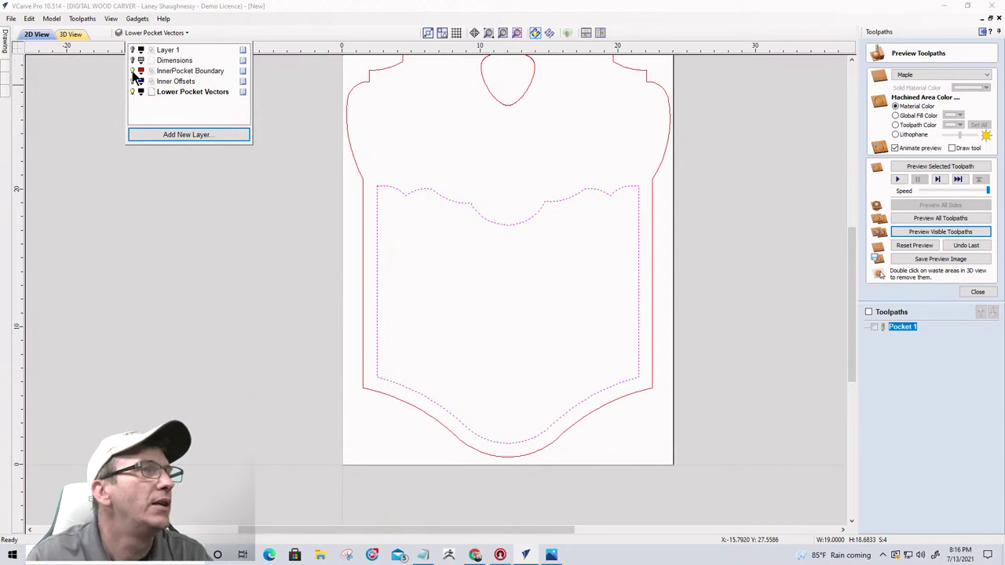
click(134, 71)
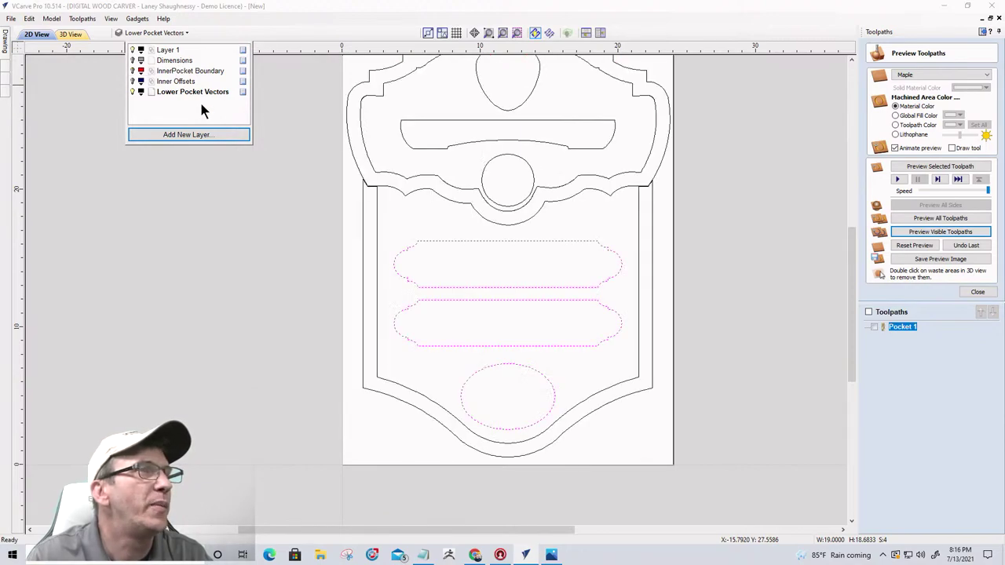
click(132, 50)
click(363, 196)
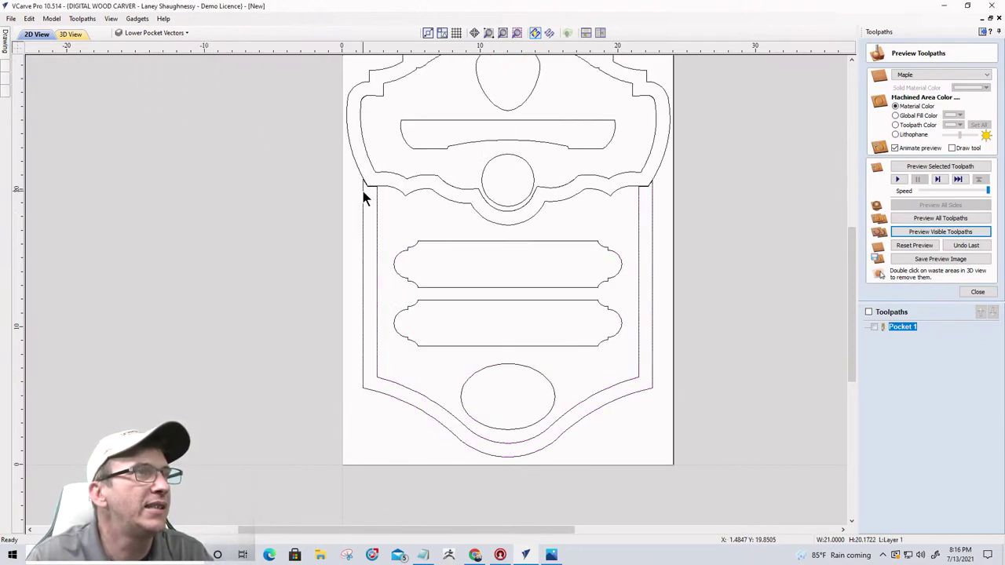
- Copy the selected outer boundary curves to the Lower Pocket Vectors layer
scroll(363, 198, up, 3)
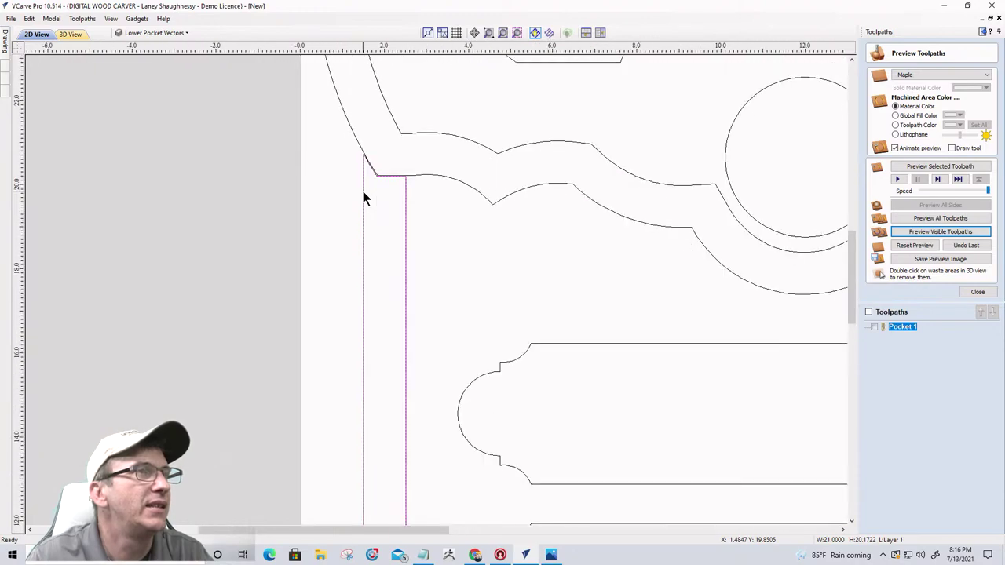
shift+click(355, 138)
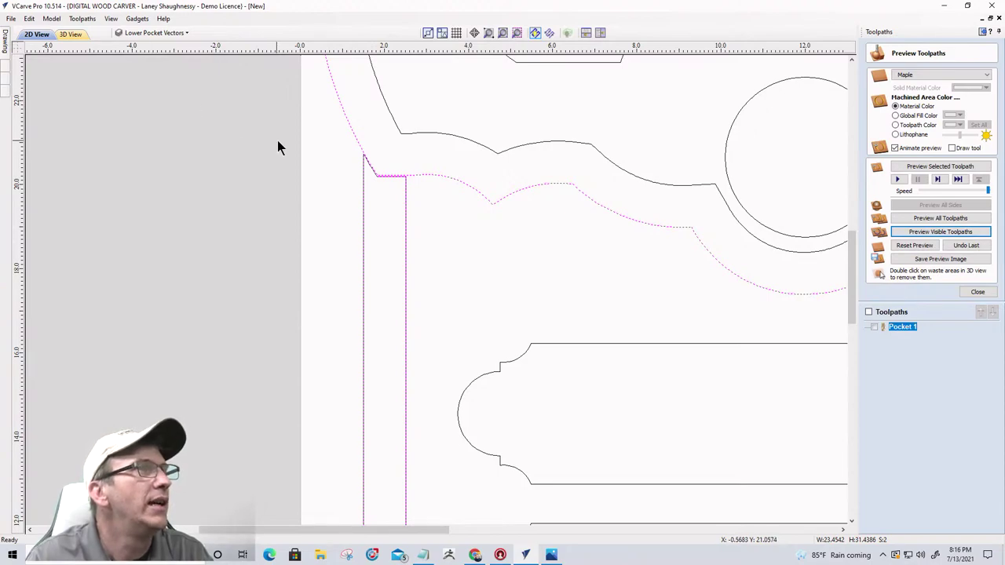
right_click(350, 135)
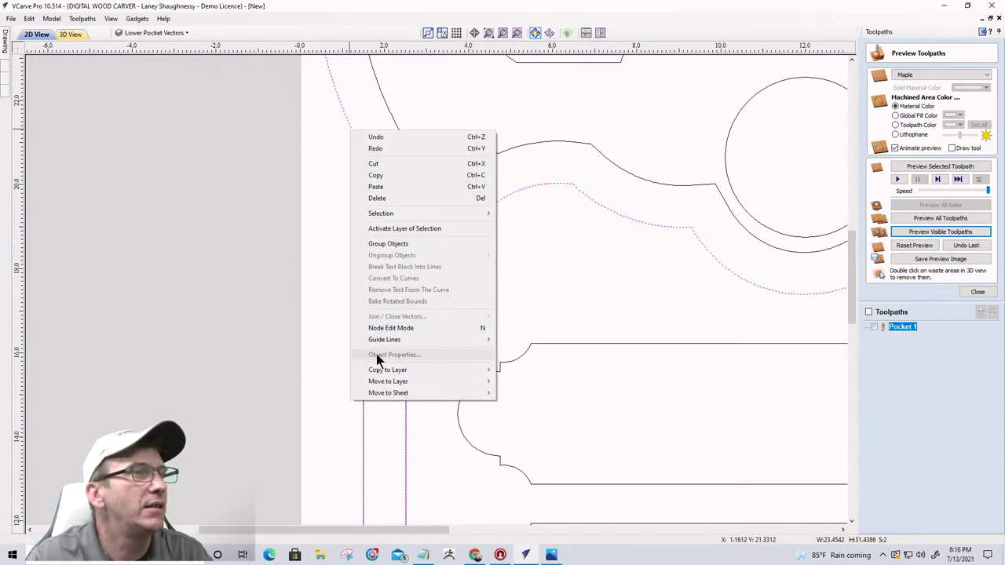
mouse_move(381, 371)
click(516, 423)
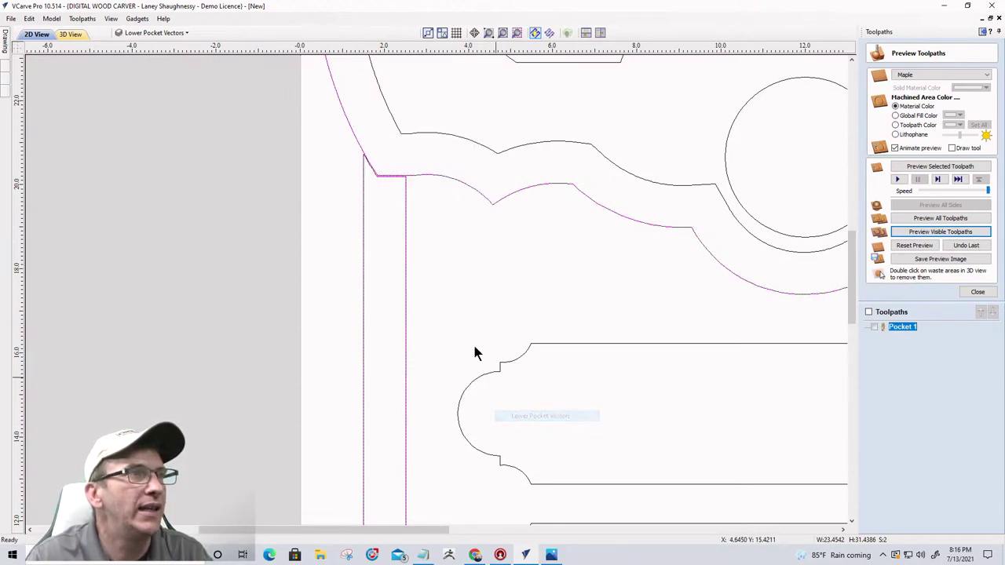
- Hide Layer 1 so only the Lower Pocket Vectors outlines stay visible
click(153, 33)
click(131, 50)
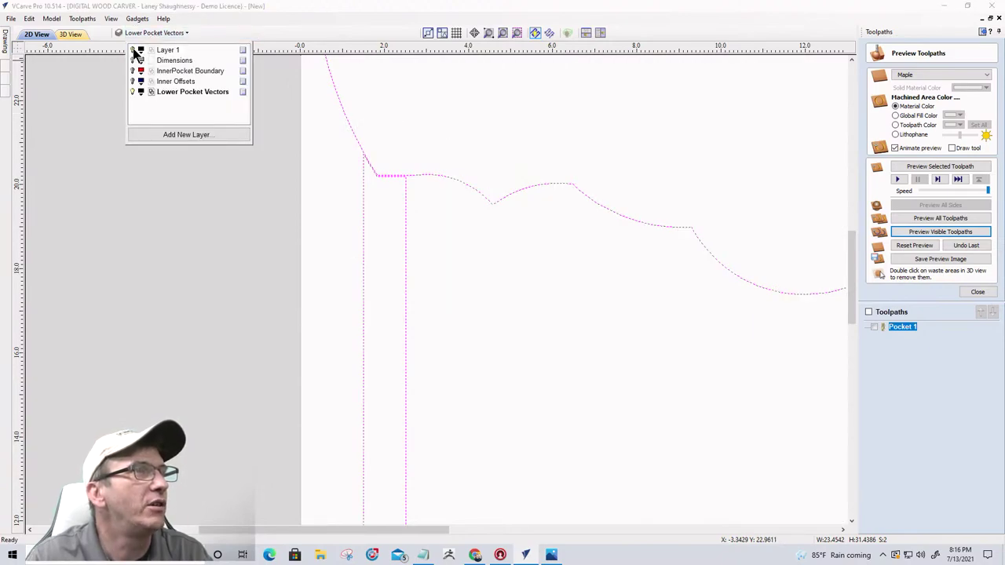
scroll(339, 190, down, 7)
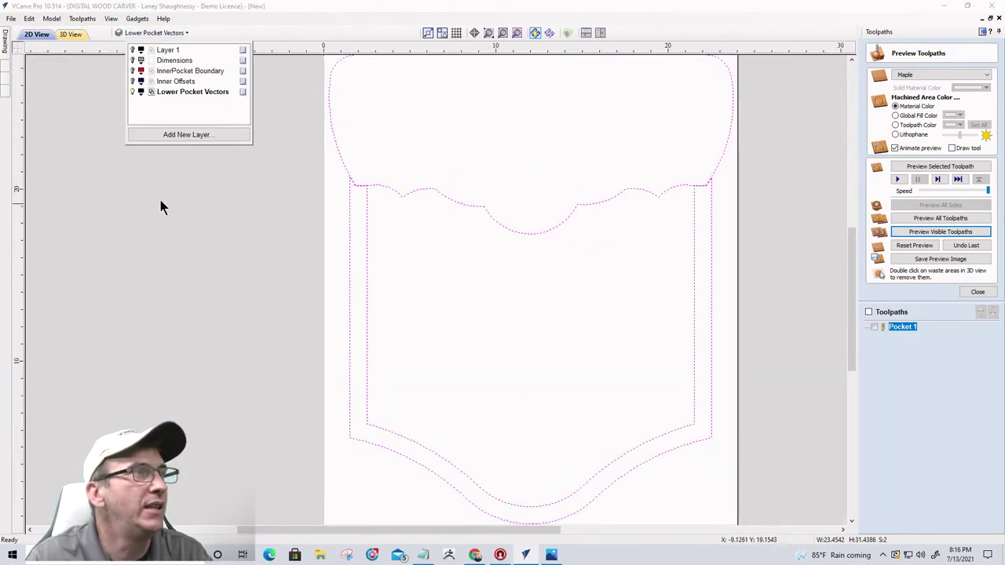
click(6, 47)
- Node-edit the pocket outlines, nudging the top-left and top-right corner nodes upward
click(982, 32)
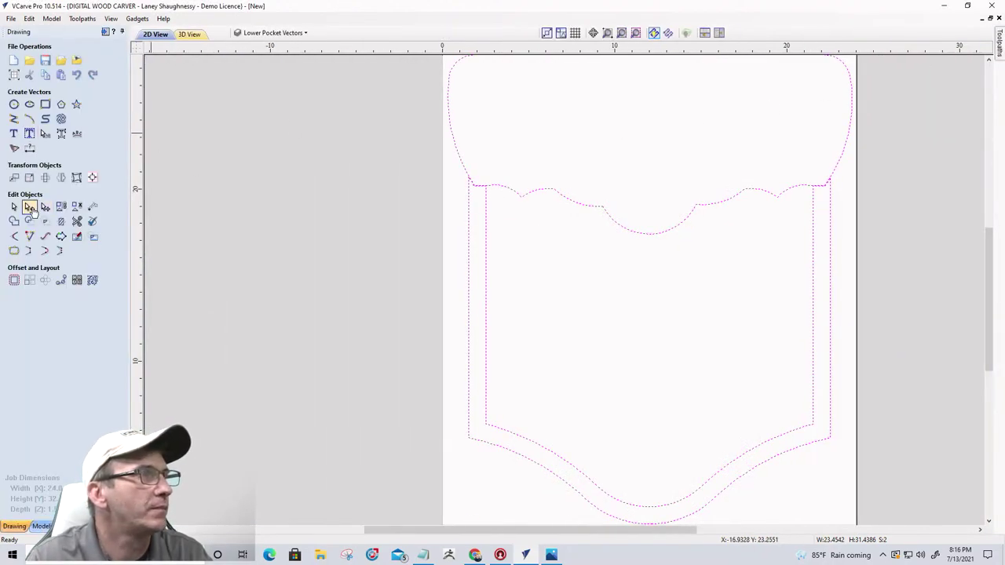
click(29, 206)
click(460, 189)
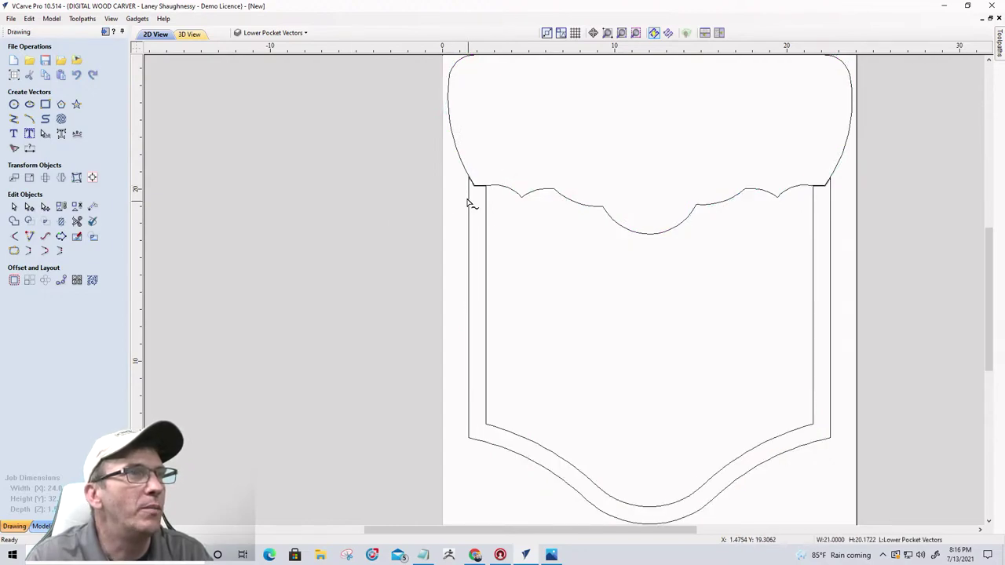
click(468, 198)
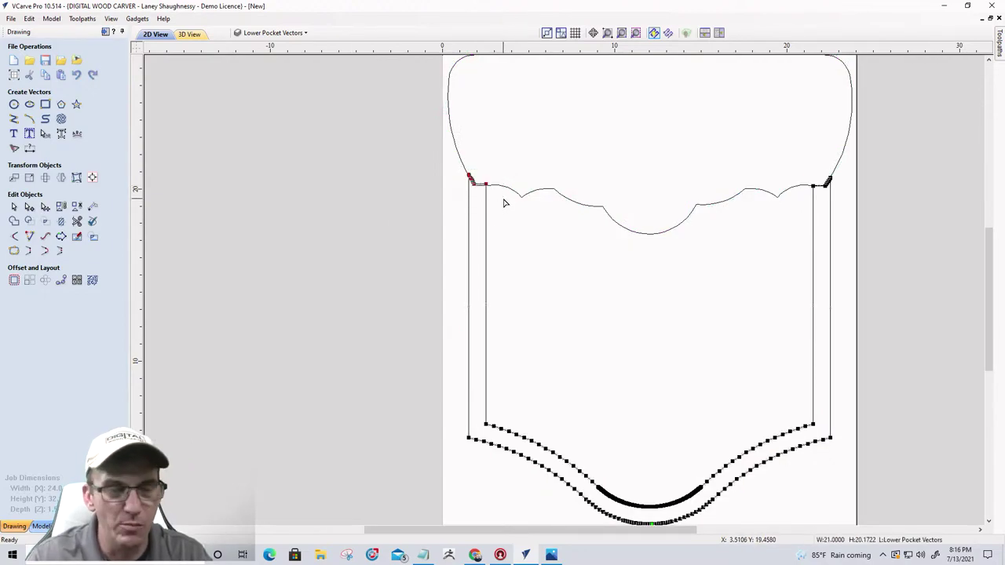
key(Up)
key(Up)
key(Up)
key(Up)
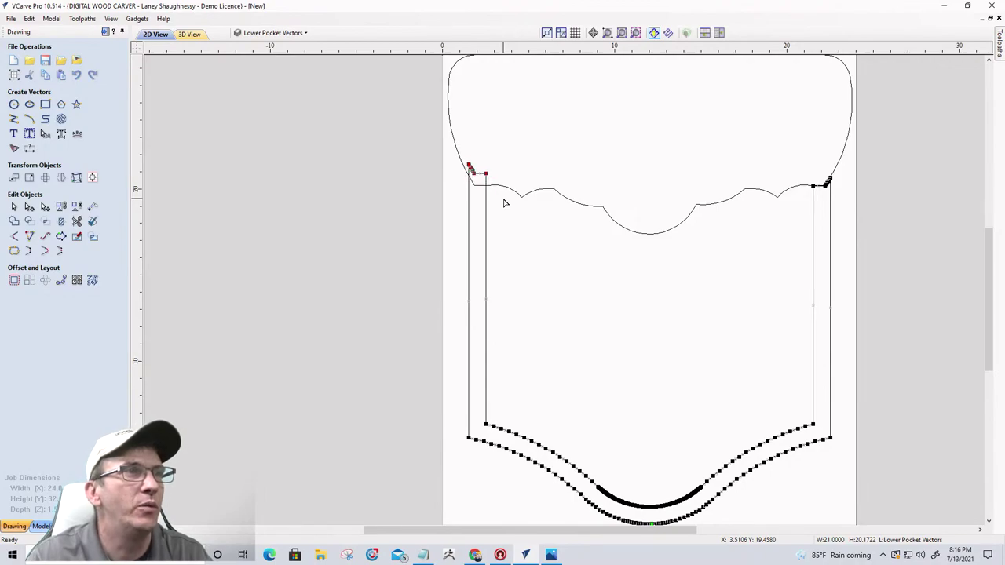
drag(794, 156, 846, 205)
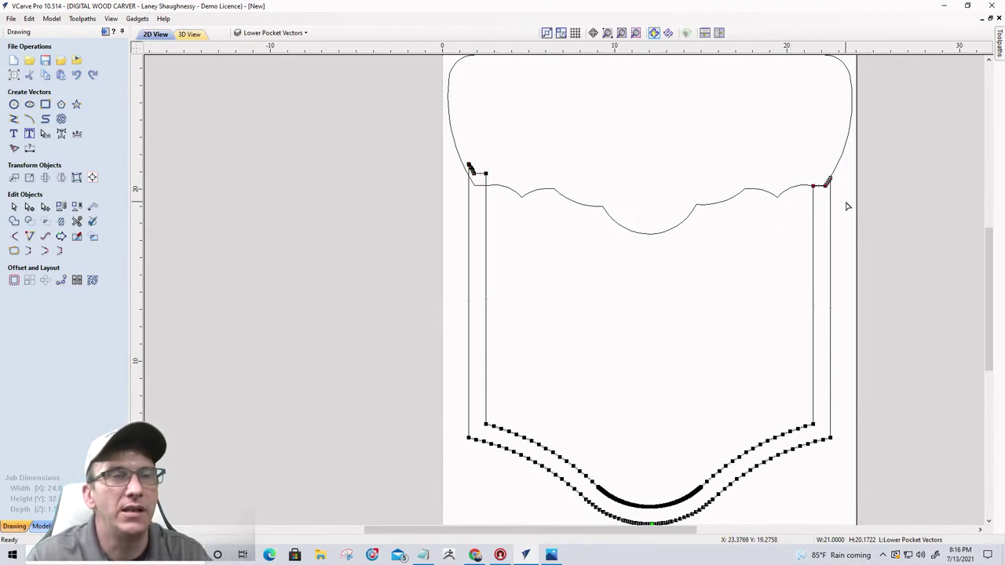
key(Up)
key(Up)
key(Up)
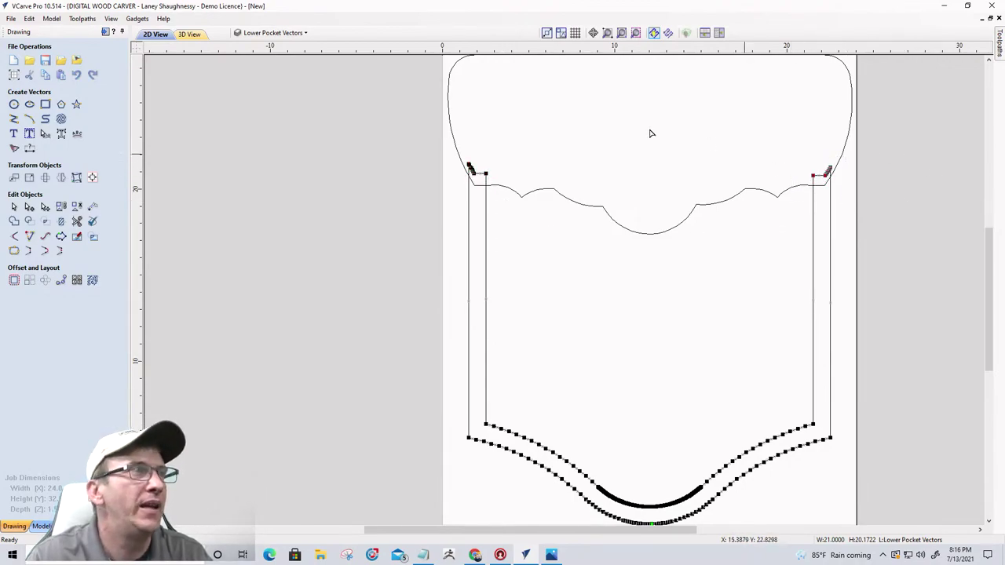
- Trim away the large top arc, both corner spikes and the inner offset outline
click(76, 221)
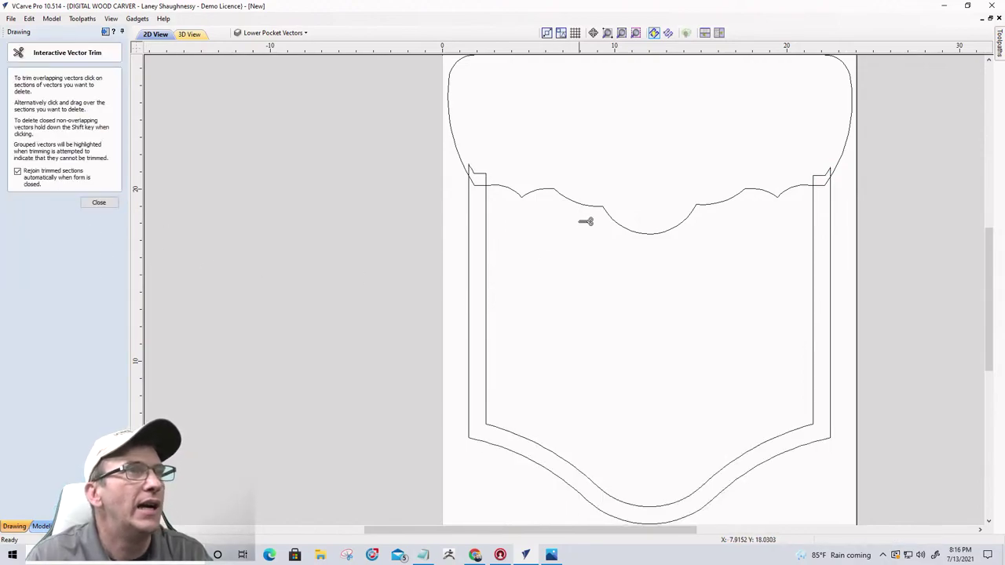
click(464, 157)
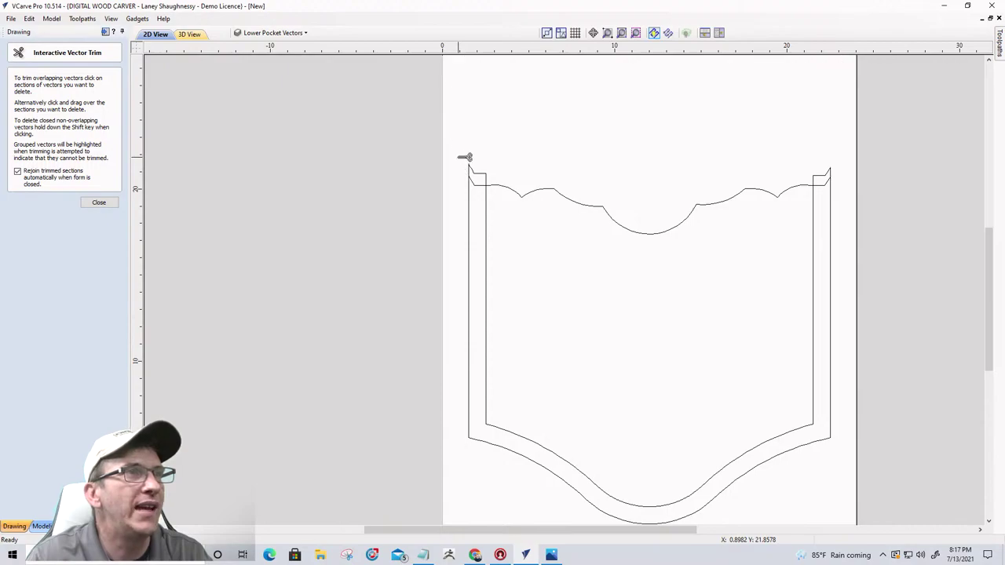
click(827, 173)
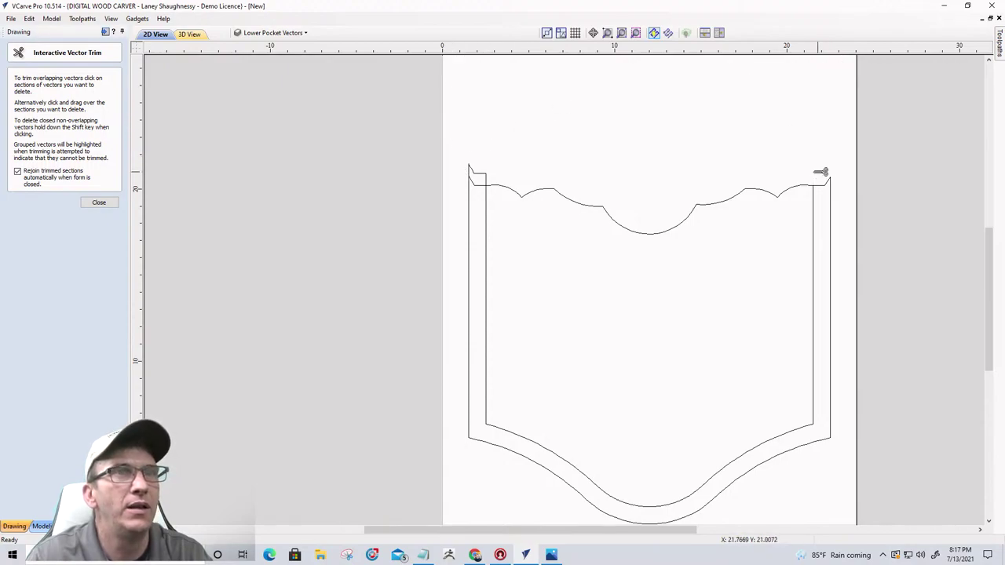
click(481, 169)
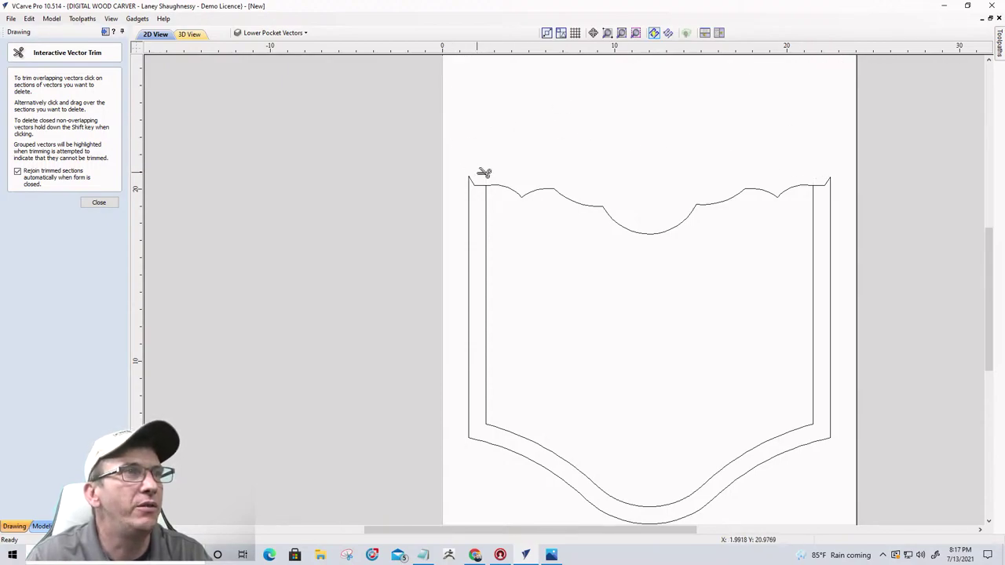
shift+click(487, 289)
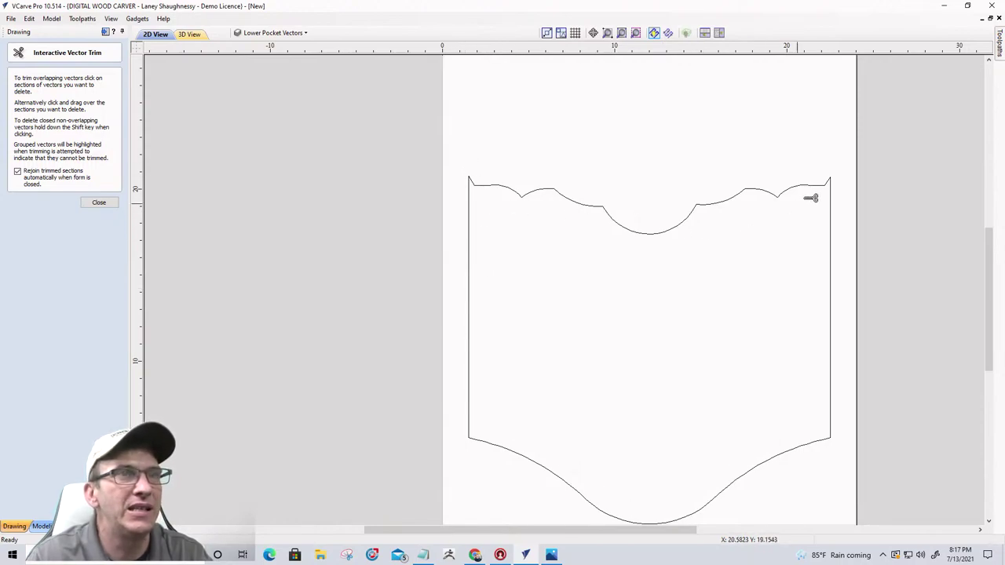
click(98, 202)
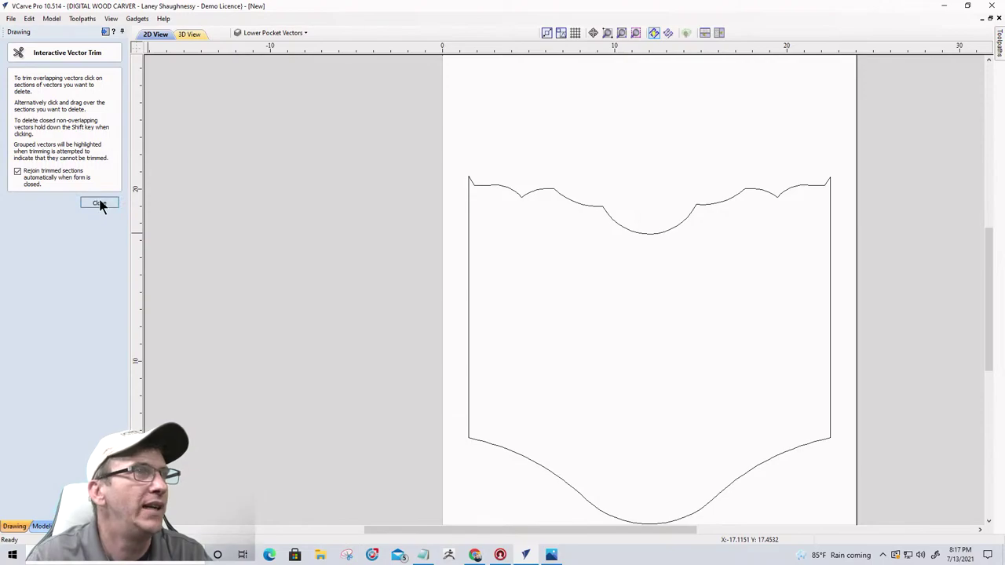
- Create and calculate Pocket 2, a 0.375-inch-deep raster pocket on the wavy-topped outline
click(469, 207)
scroll(479, 191, down, 2)
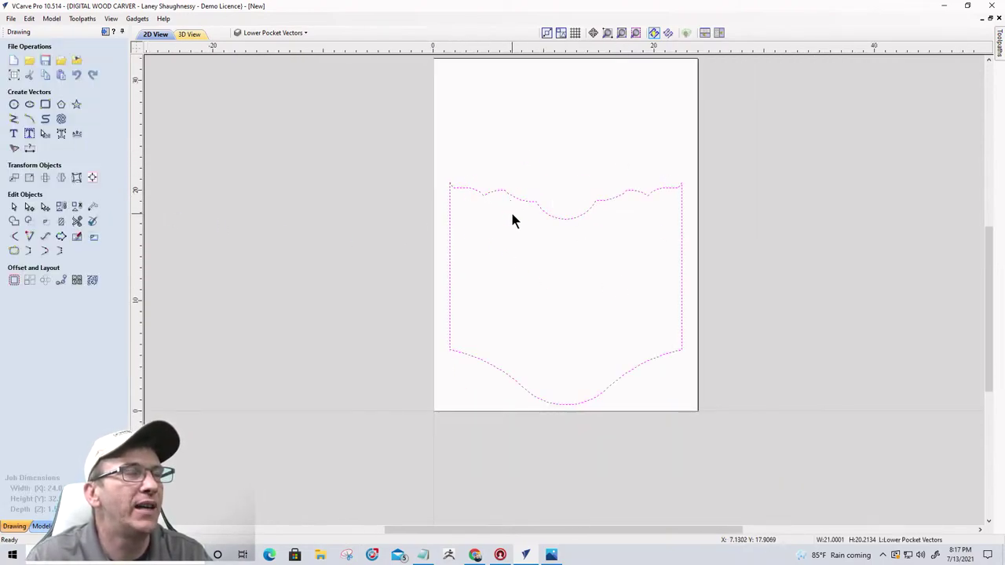
click(105, 32)
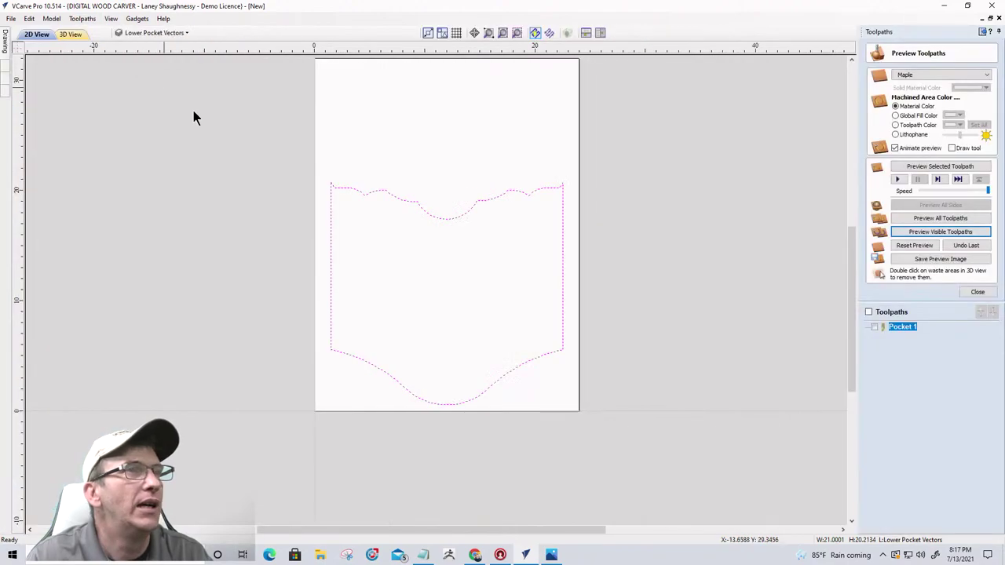
click(975, 292)
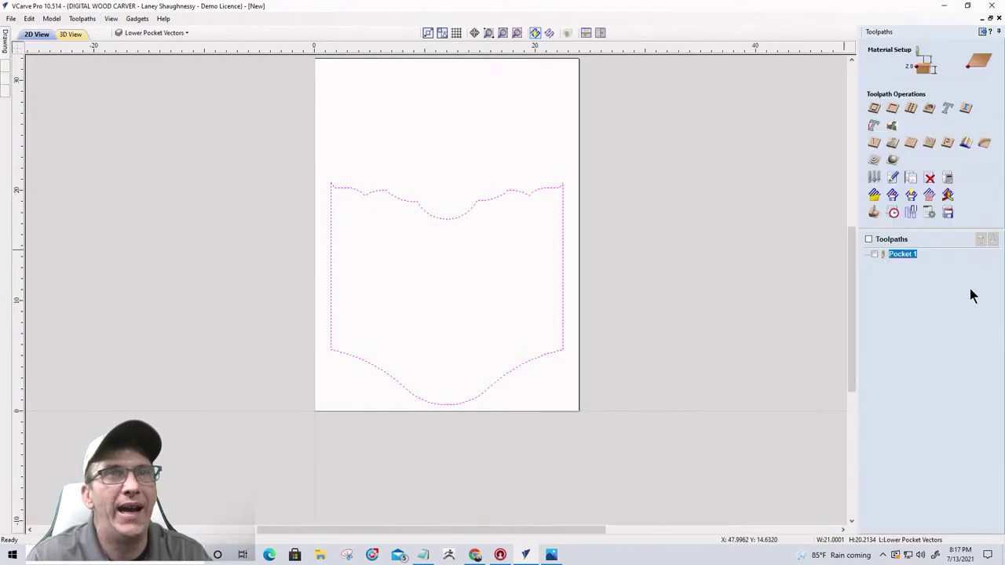
click(892, 109)
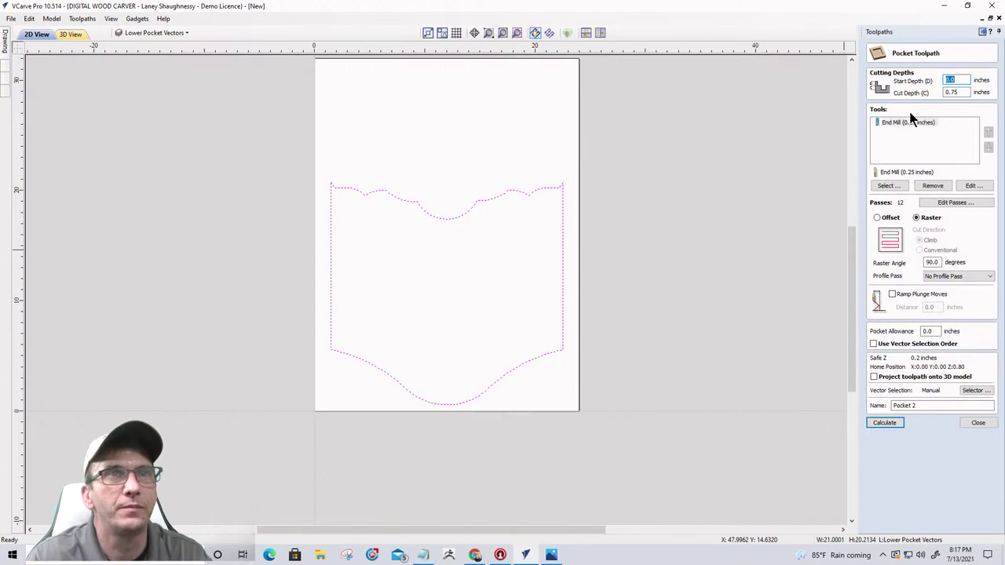
drag(960, 92, 952, 92)
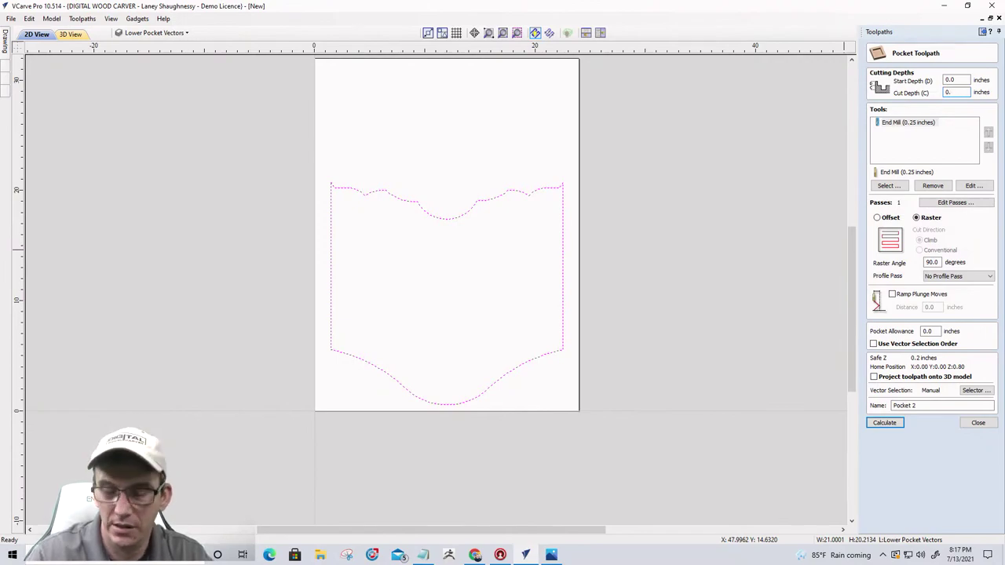
click(878, 421)
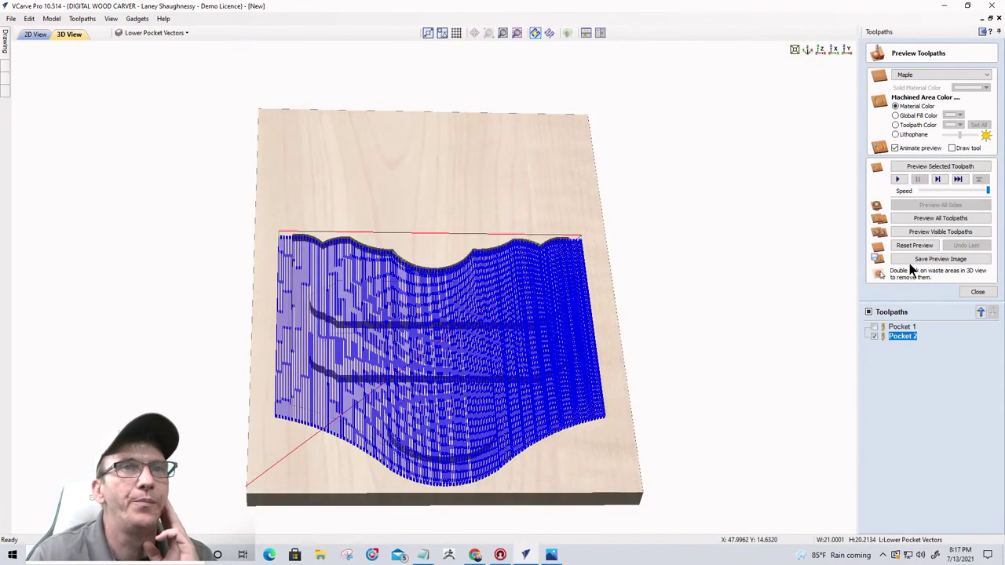
- Simulate Pocket 2 in the wood and move it above Pocket 1 in the list
click(913, 232)
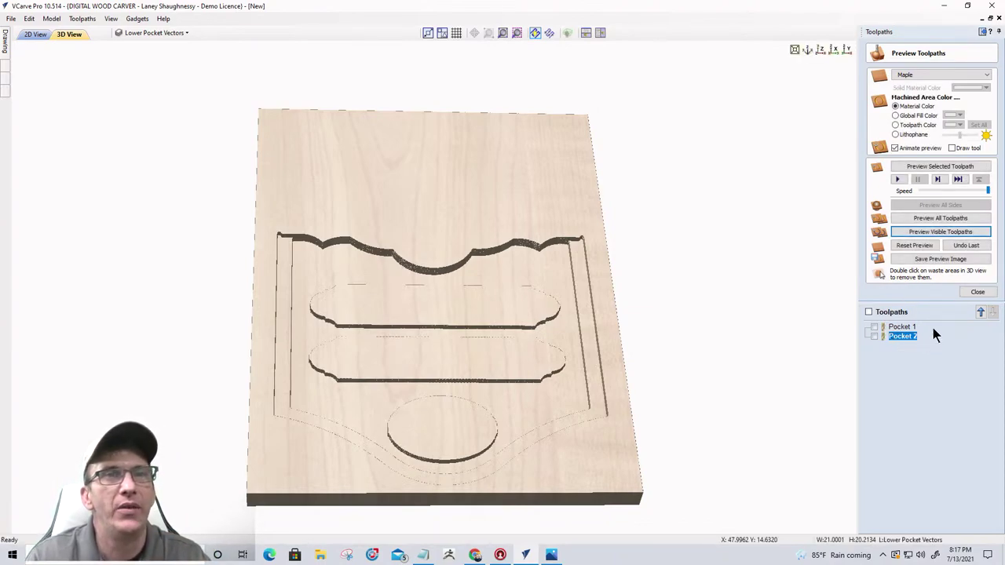
click(980, 313)
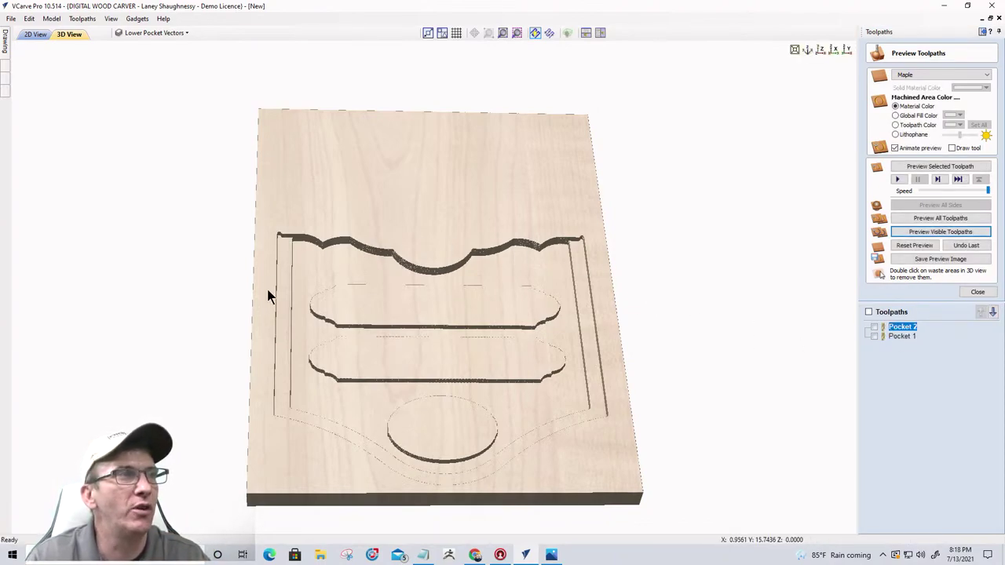
- Give Pocket 1 a 0.375-inch start depth and recalculate it
double_click(899, 336)
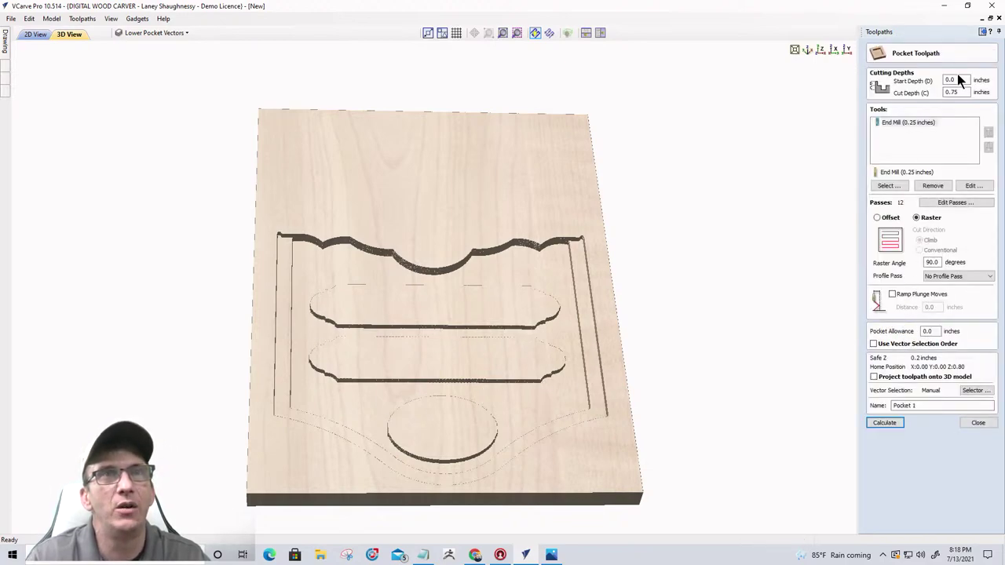
click(954, 80)
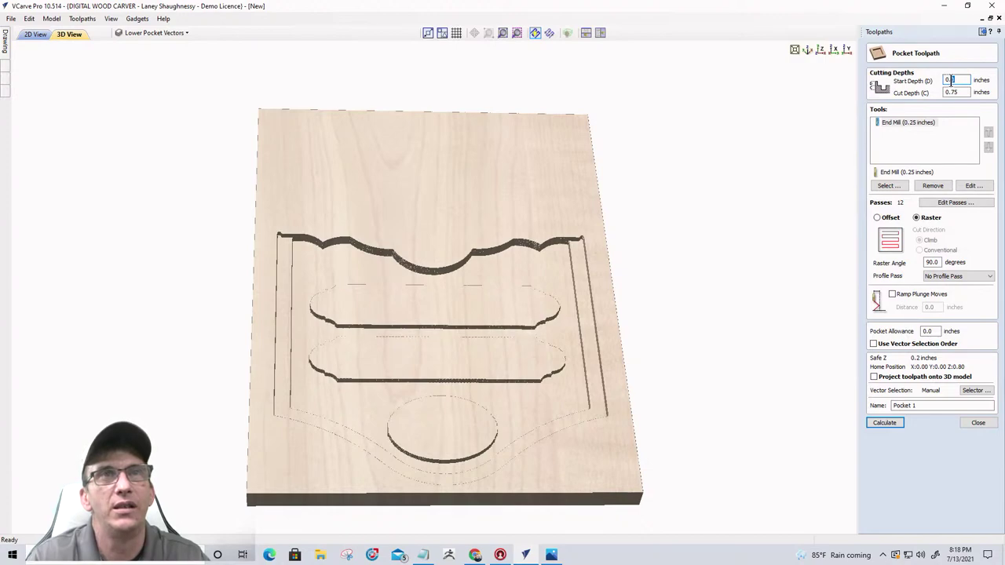
text(0.8)
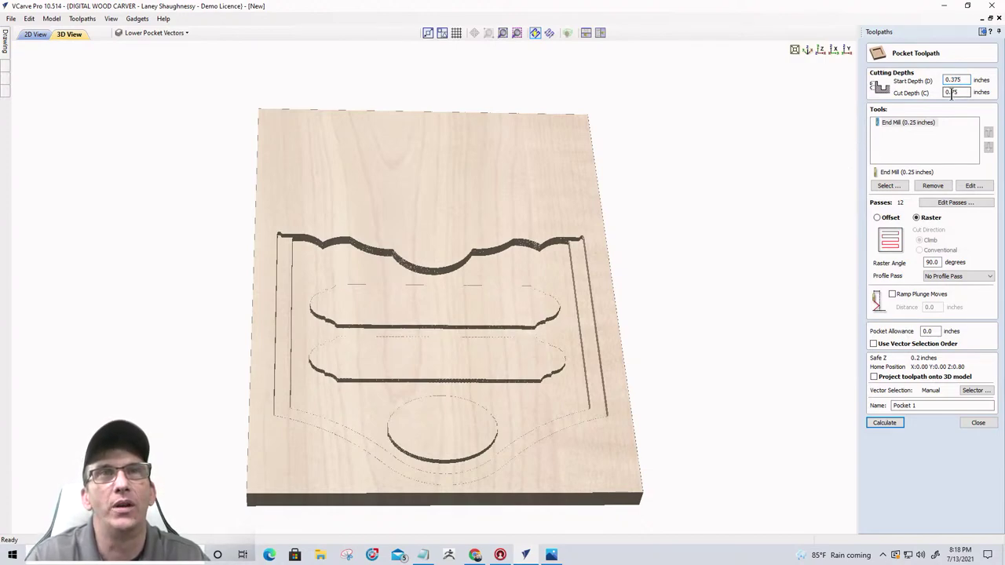
text(3)
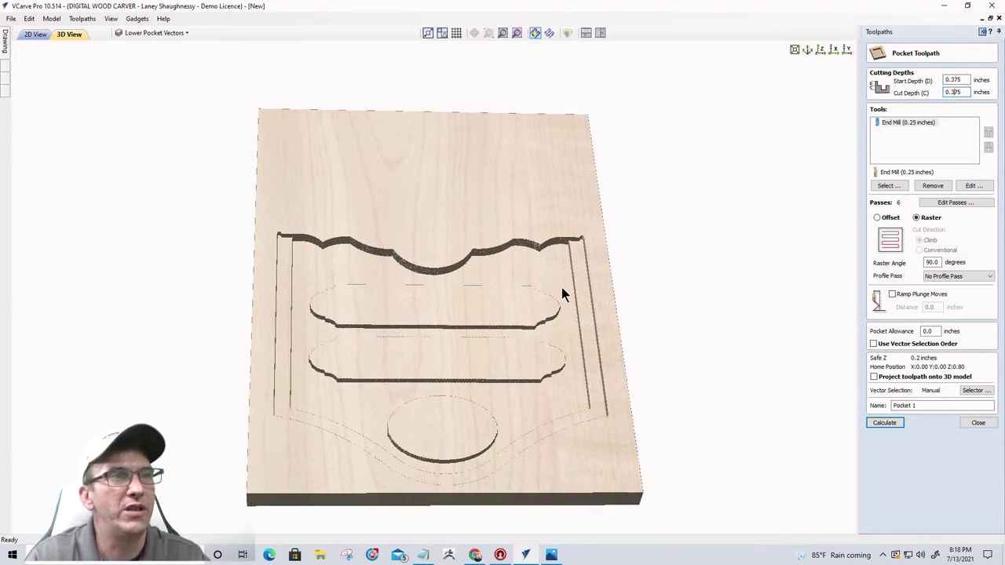
click(885, 422)
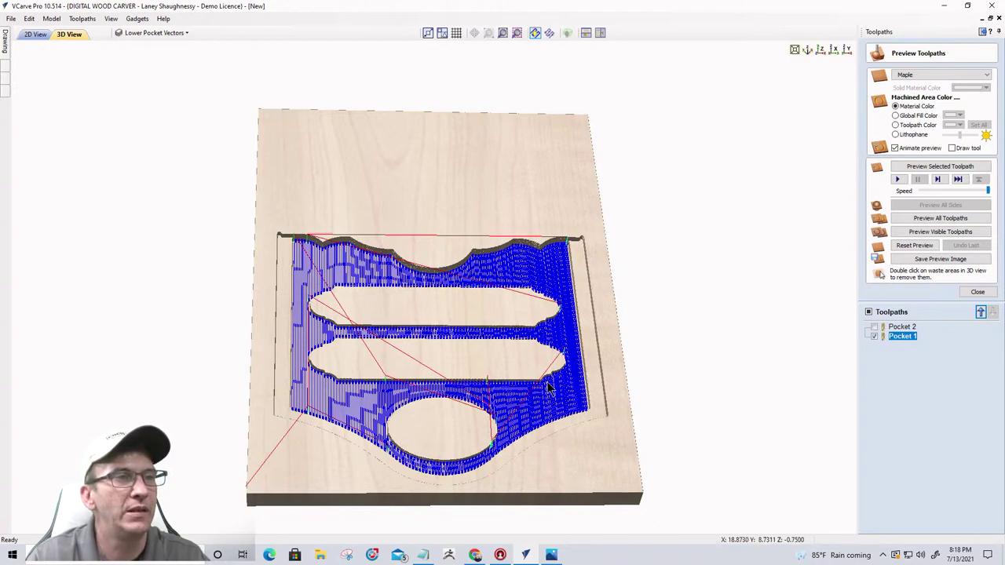
- Hide Pocket 1's toolpath lines and rotate the 3D preview toward a top-down view
click(31, 35)
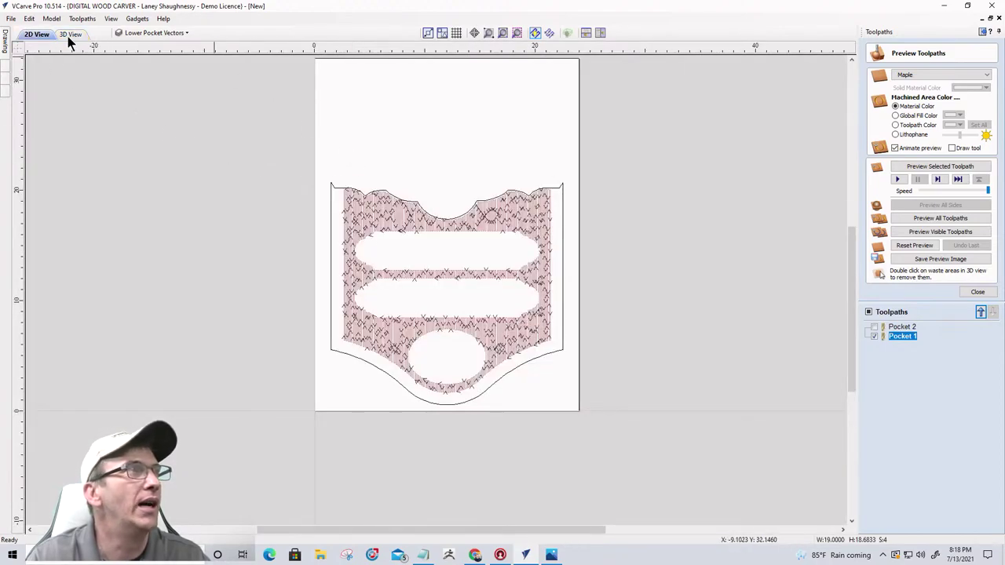
click(70, 34)
click(874, 336)
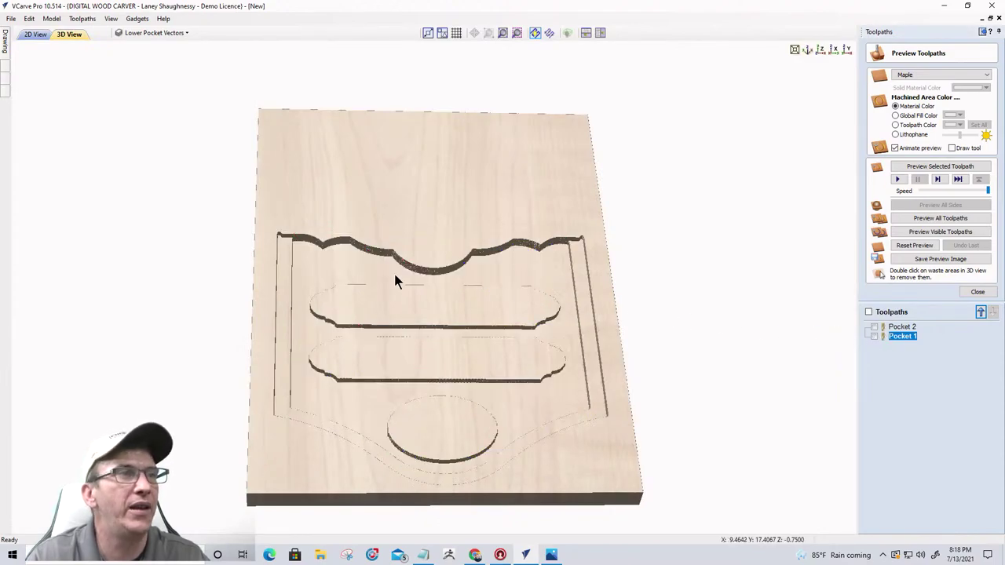
drag(395, 280, 370, 313)
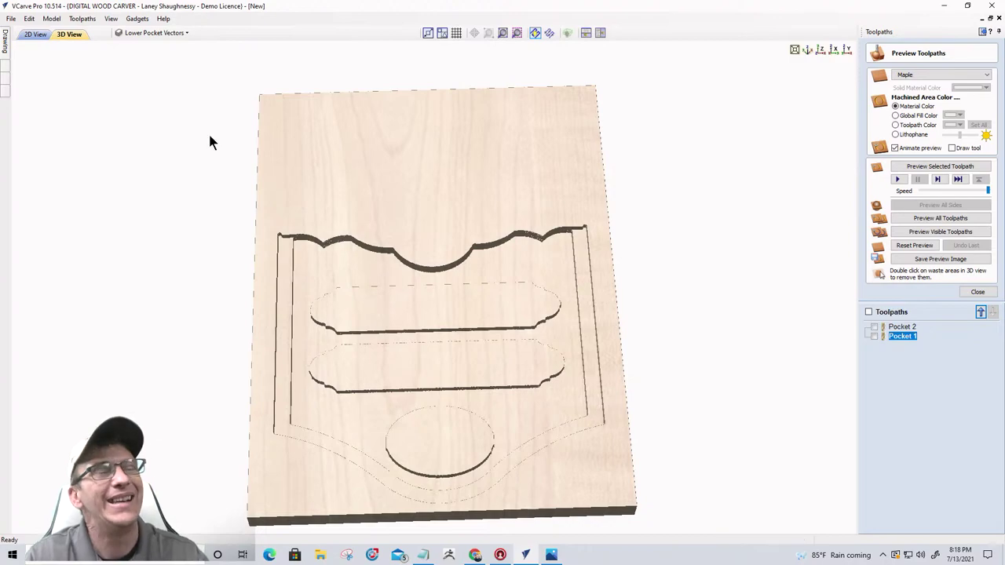
click(36, 35)
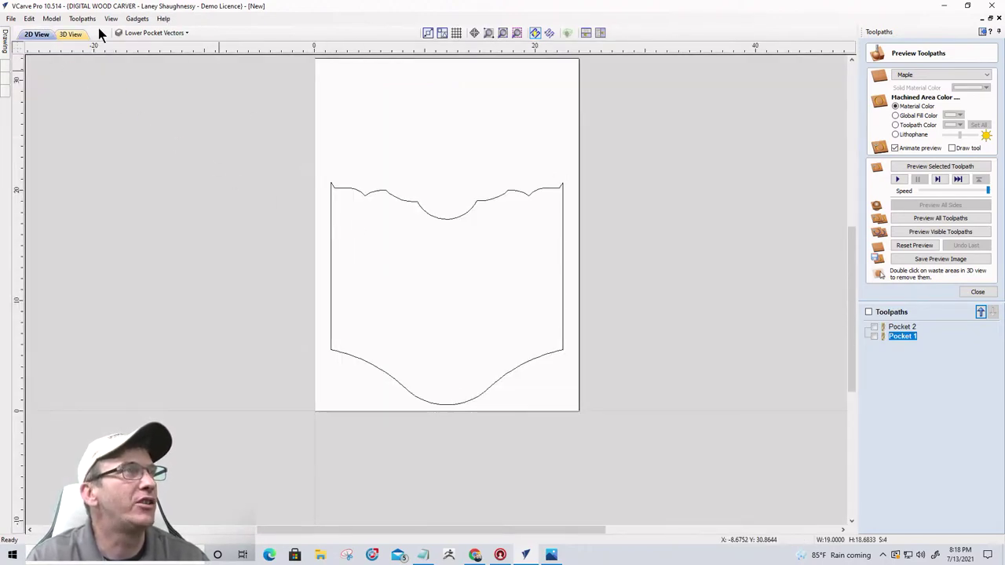
click(72, 34)
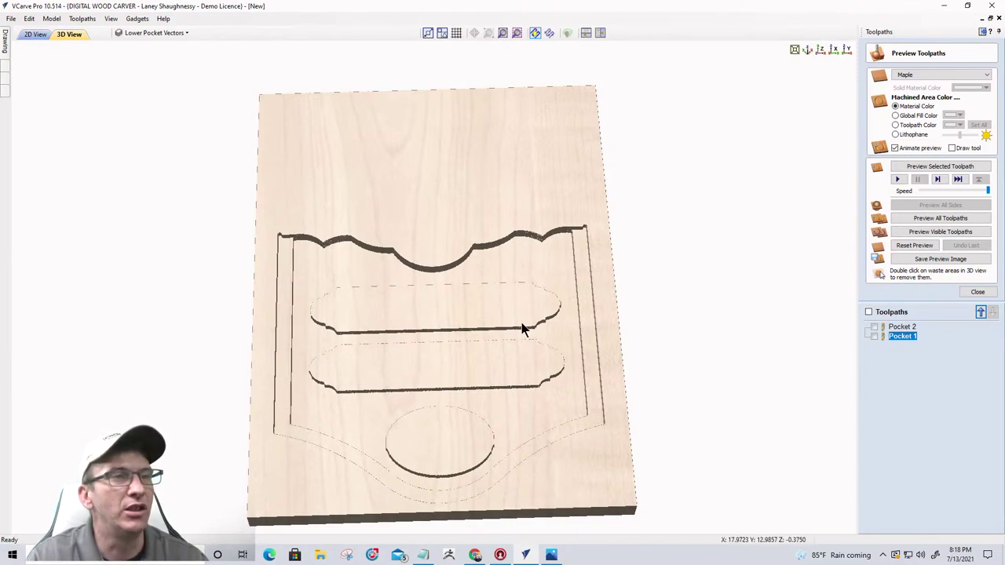
drag(520, 327, 516, 321)
drag(538, 439, 538, 448)
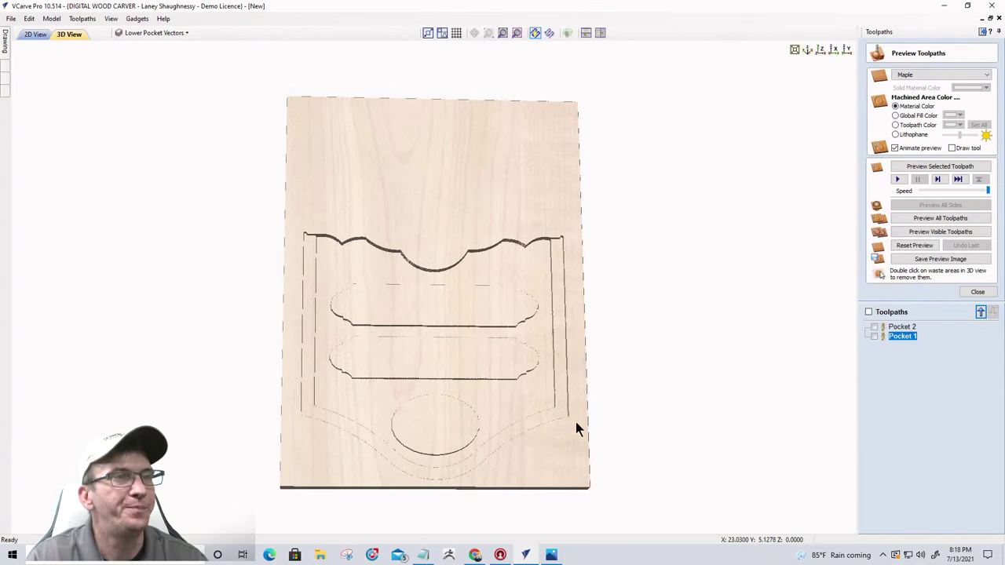
- Close the preview, show all vectors in 2D, and select the outer plaque outline
click(975, 291)
click(33, 37)
click(154, 33)
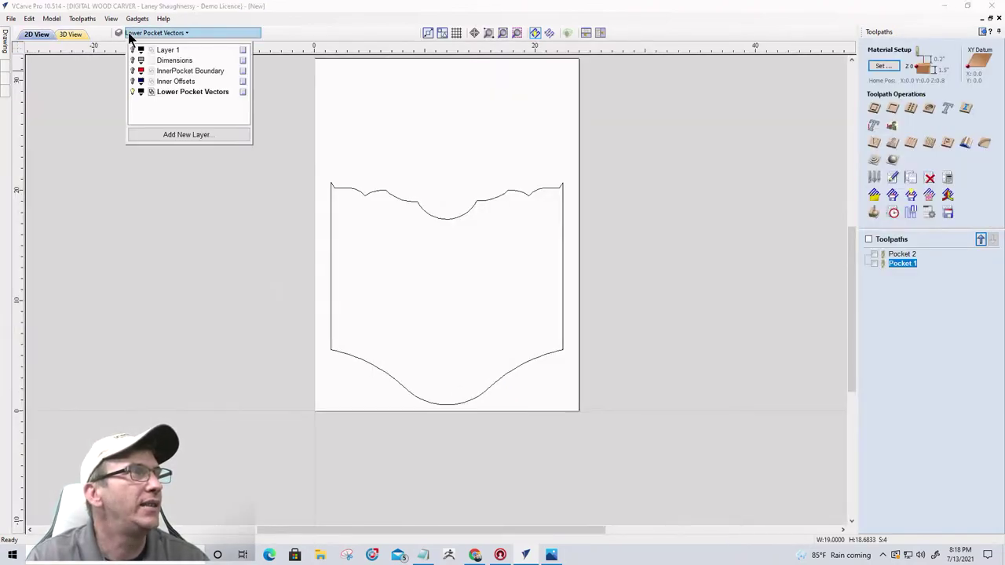
click(132, 92)
click(132, 70)
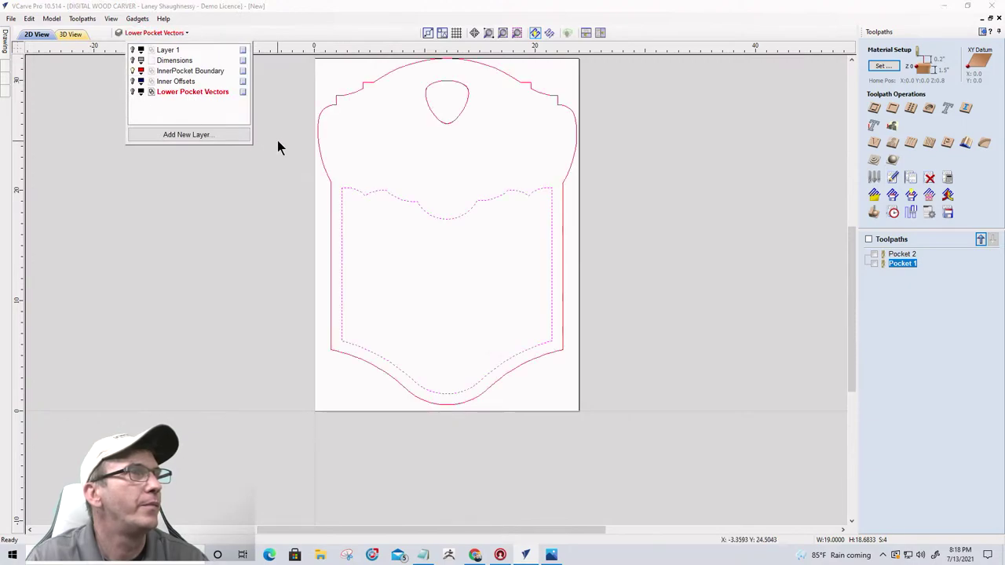
click(318, 144)
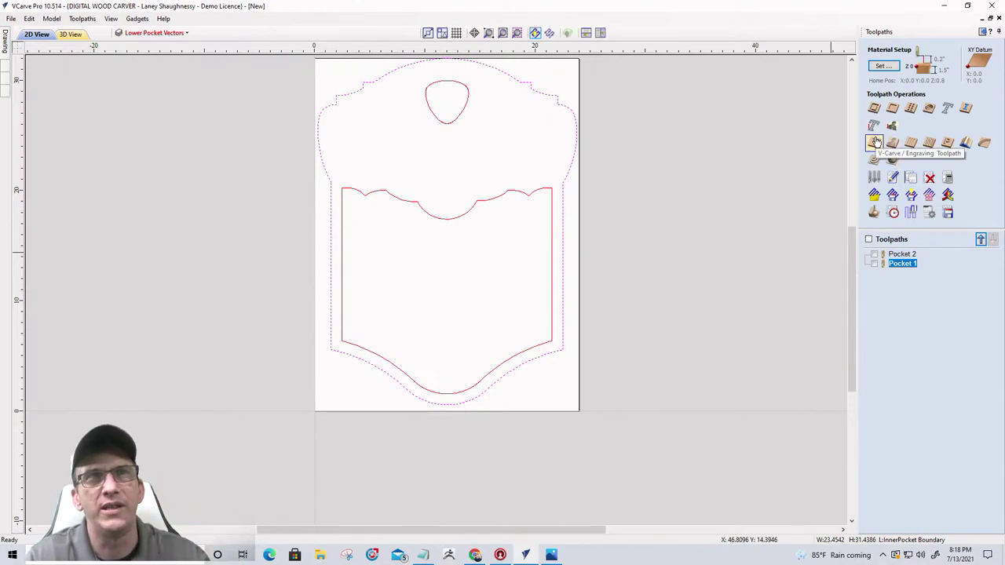
- Start Profile 1 with a 1.5-inch cut depth and open the tool library
click(874, 107)
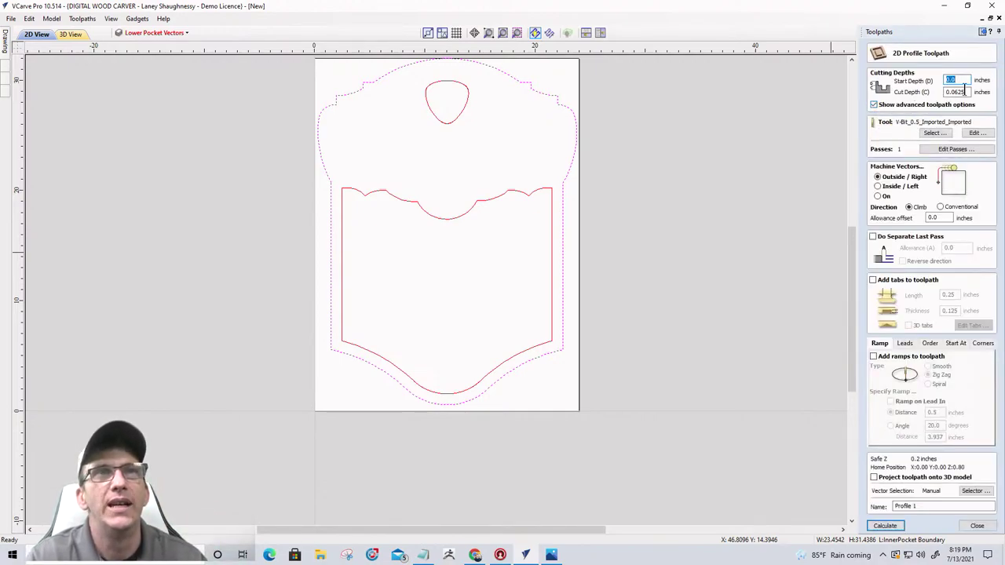
drag(967, 92, 931, 100)
text(1.5)
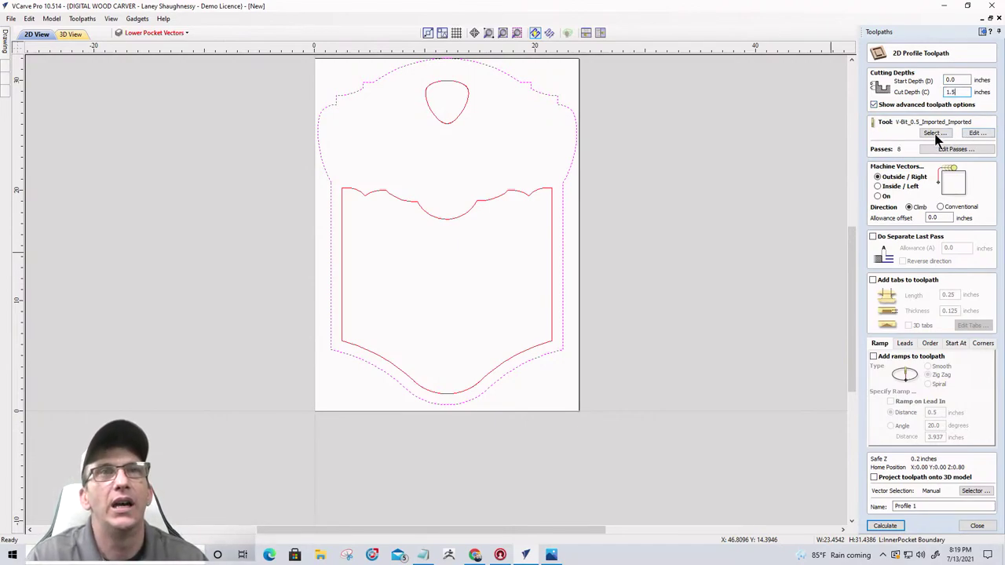
click(933, 134)
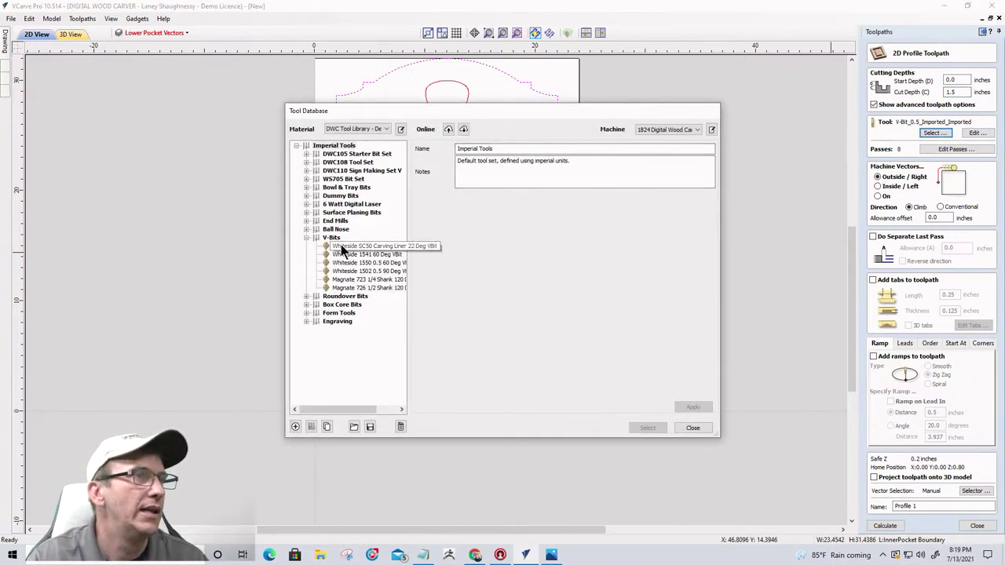
- Assign the End Mill (0.25 inches) to the profile and review its settings without changes
click(307, 222)
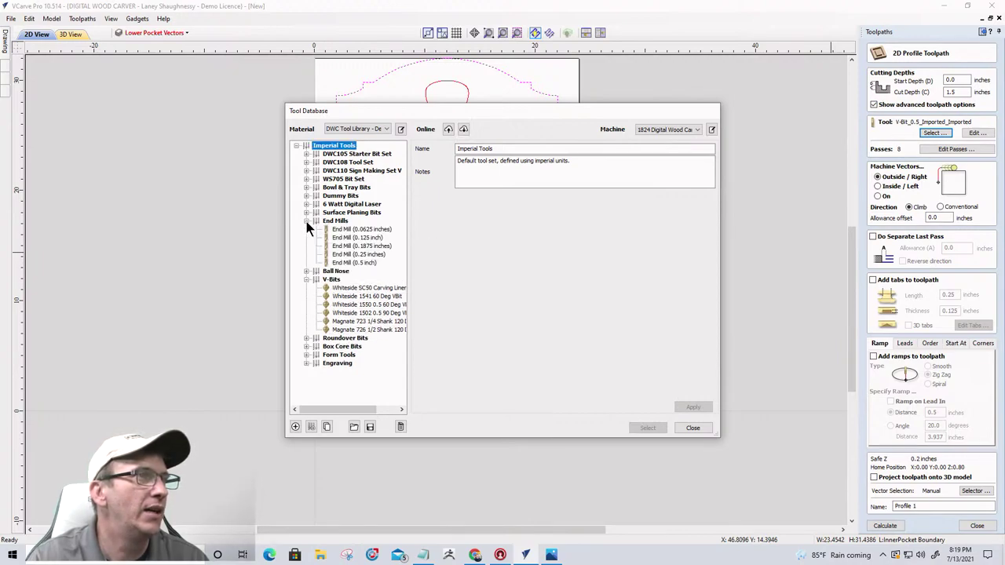
click(344, 254)
click(642, 423)
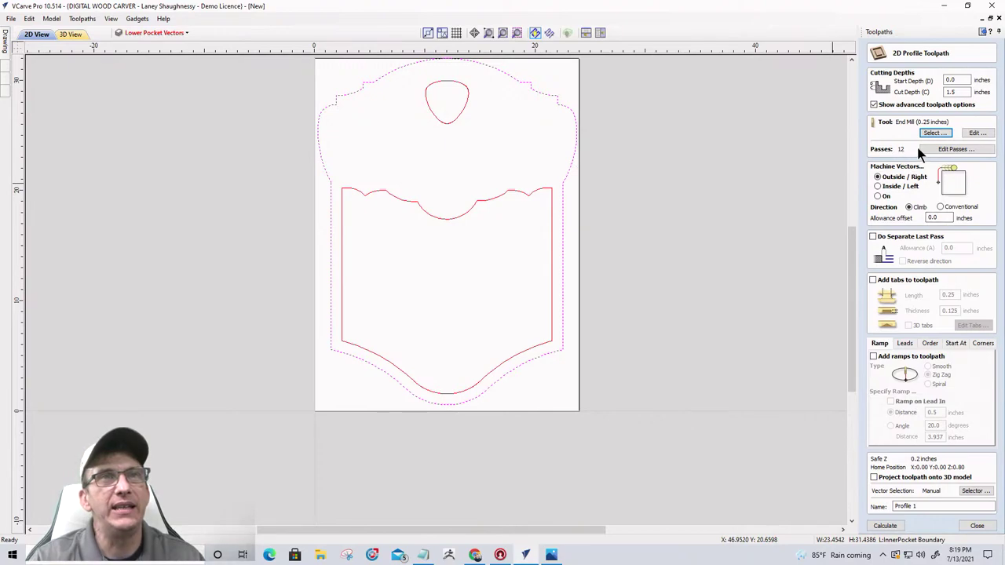
click(972, 134)
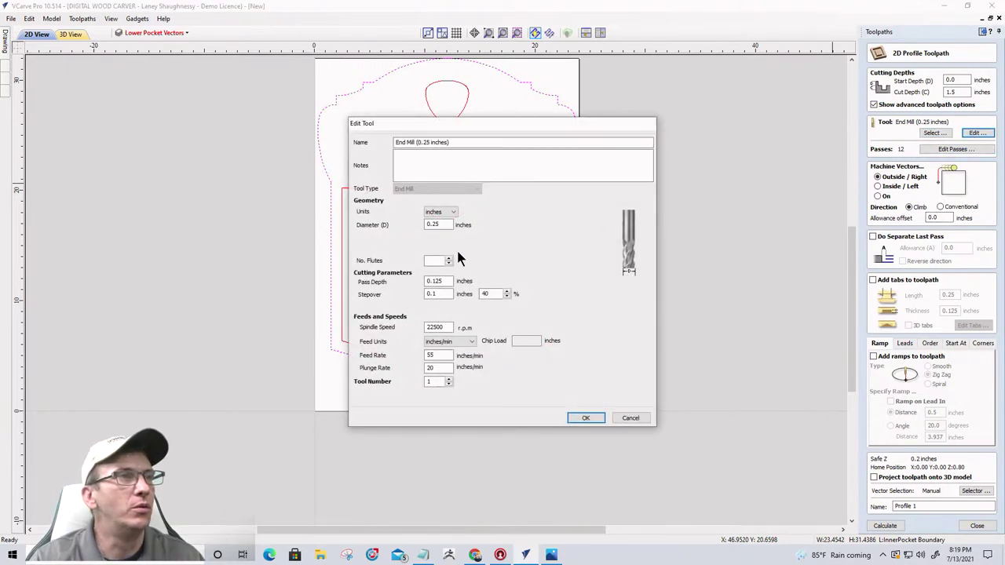
click(630, 419)
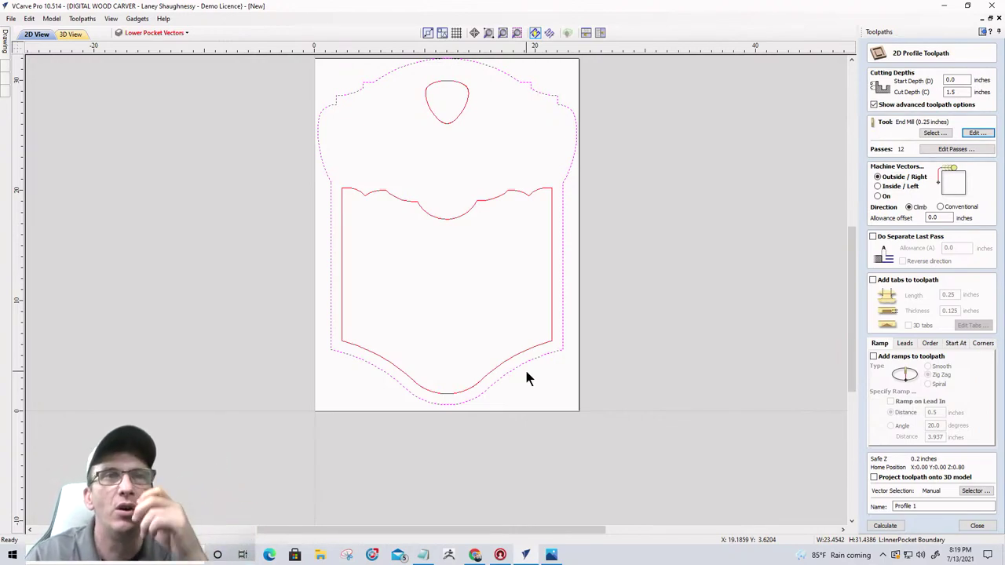
- Enable a separate last pass at 0.015-inch allowance and begin renaming the toolpath 'Outside Profile'
click(874, 237)
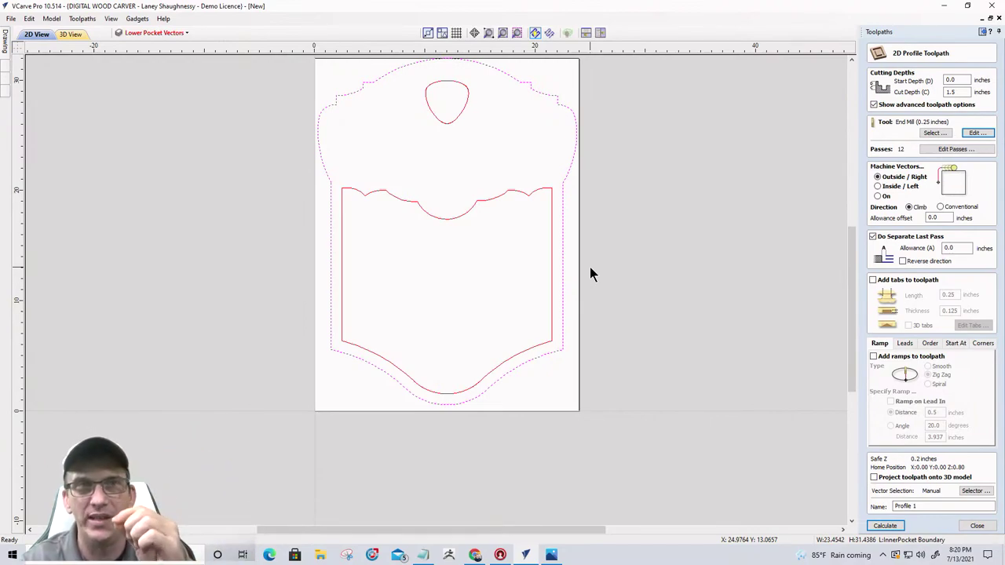
click(873, 236)
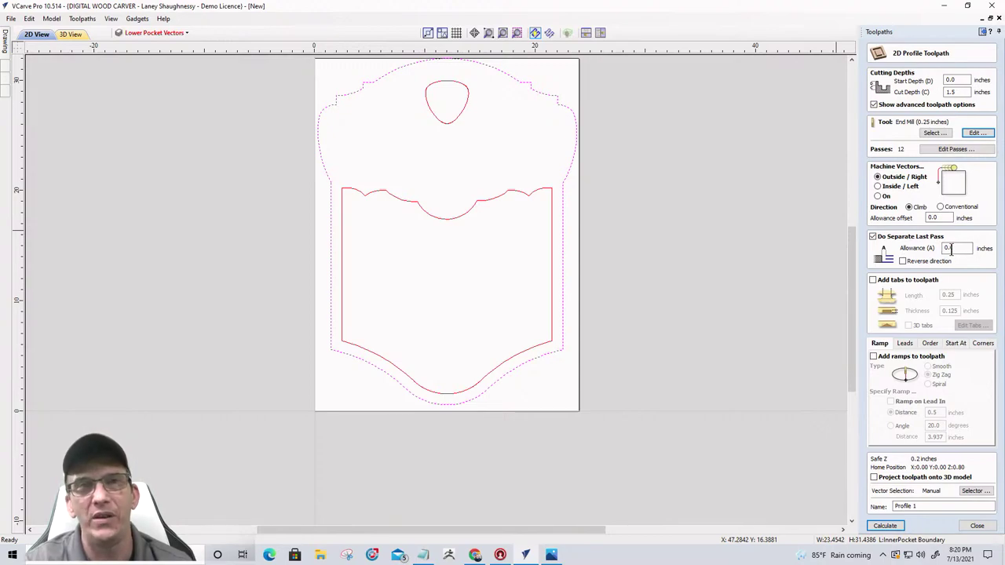
click(949, 249)
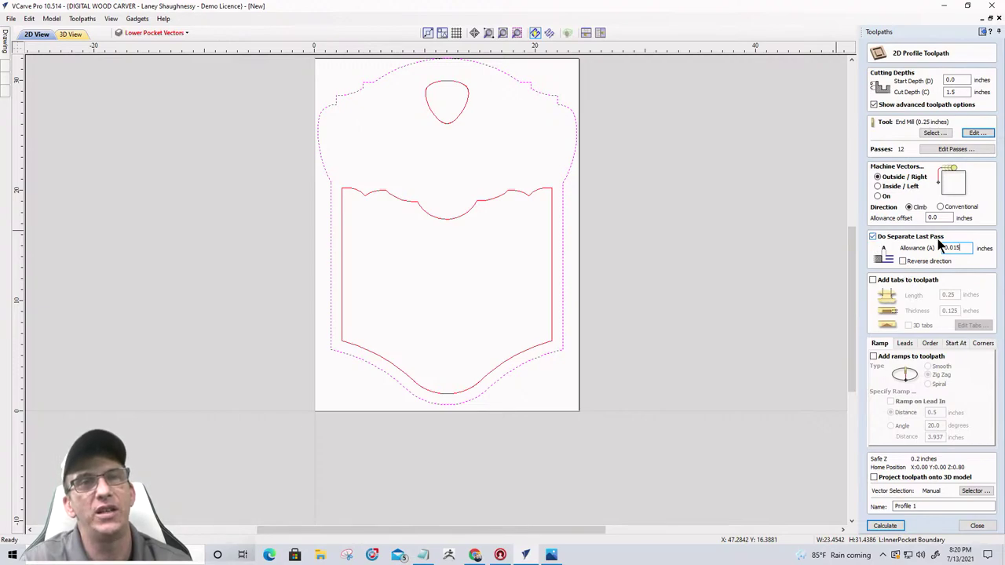
drag(933, 508, 892, 506)
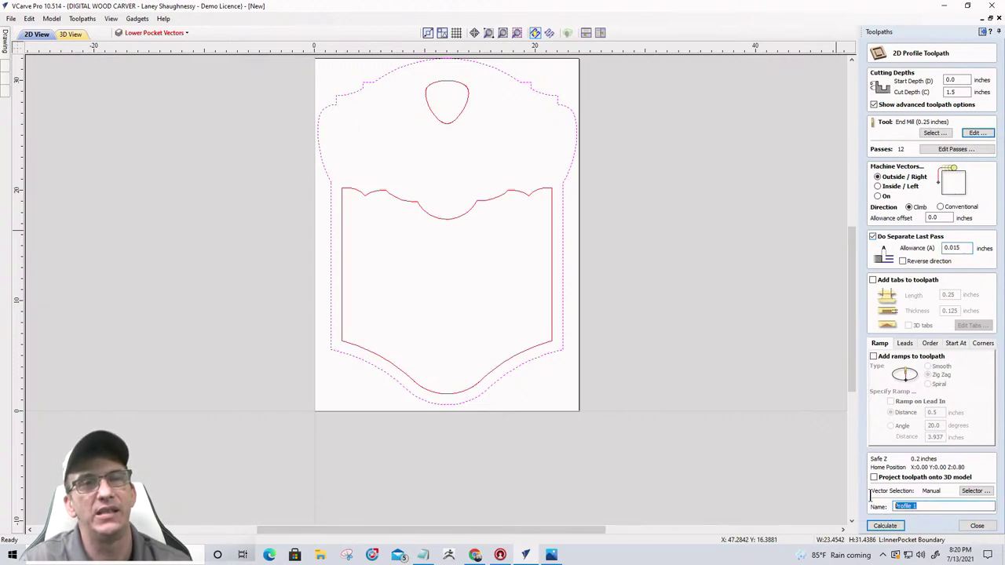
text(Outside)
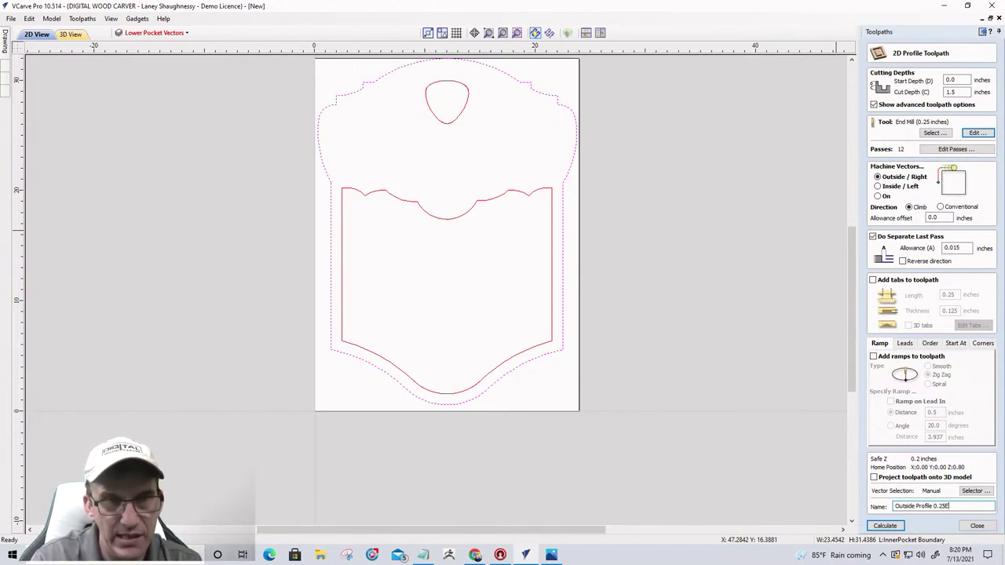
- Calculate the 'Outside Profile 0.25EM' toolpath, simulate it, and remove the waste around the plaque
click(885, 525)
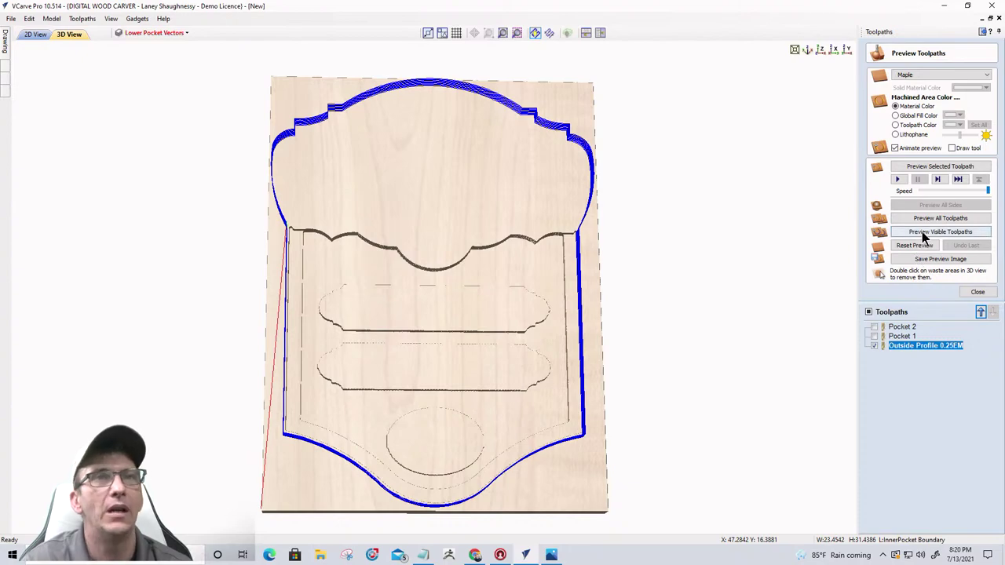
click(929, 232)
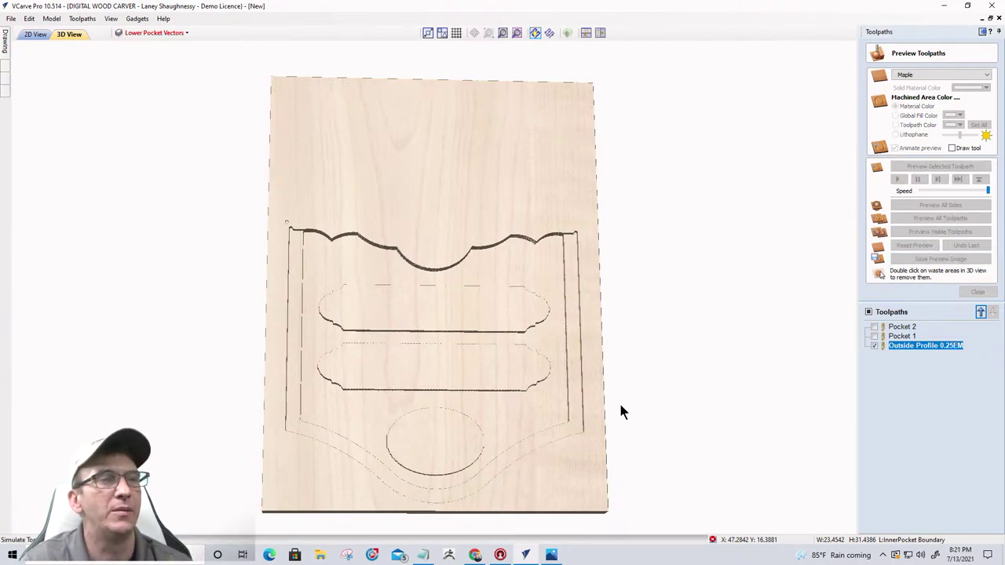
double_click(587, 454)
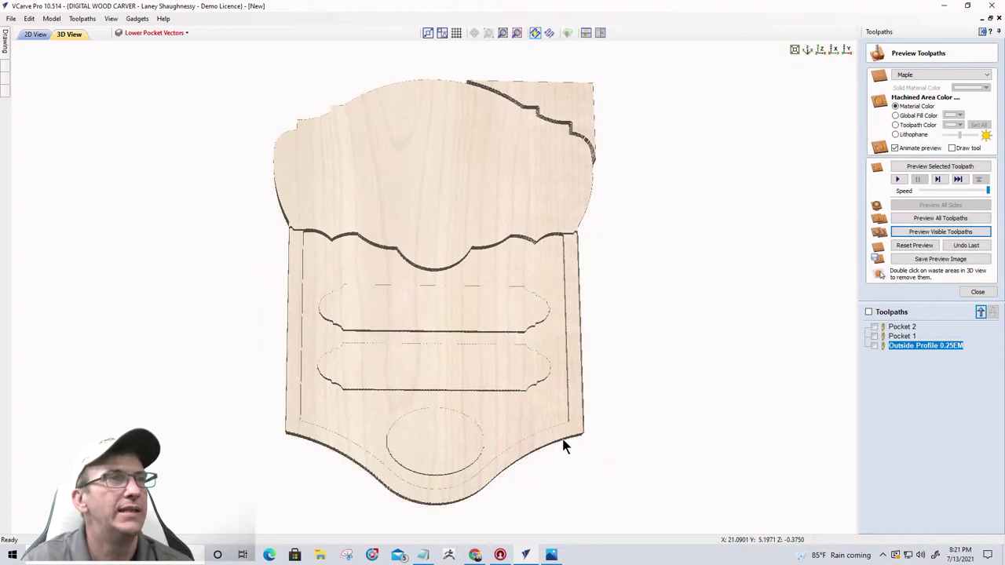
- Orbit and zoom the 3D preview to inspect the plaque's cut edges
drag(562, 445, 440, 358)
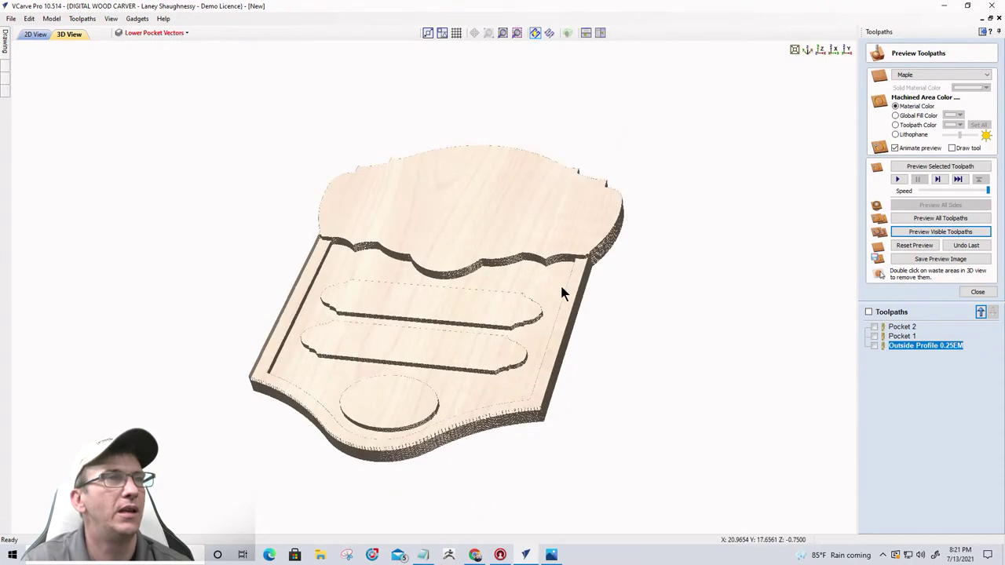
drag(563, 291, 484, 280)
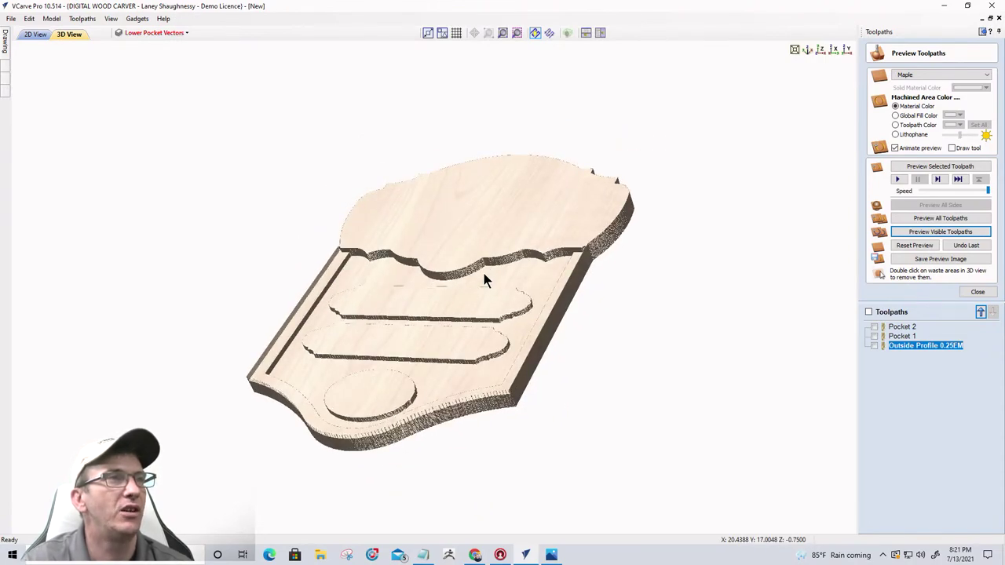
scroll(311, 239, up, 2)
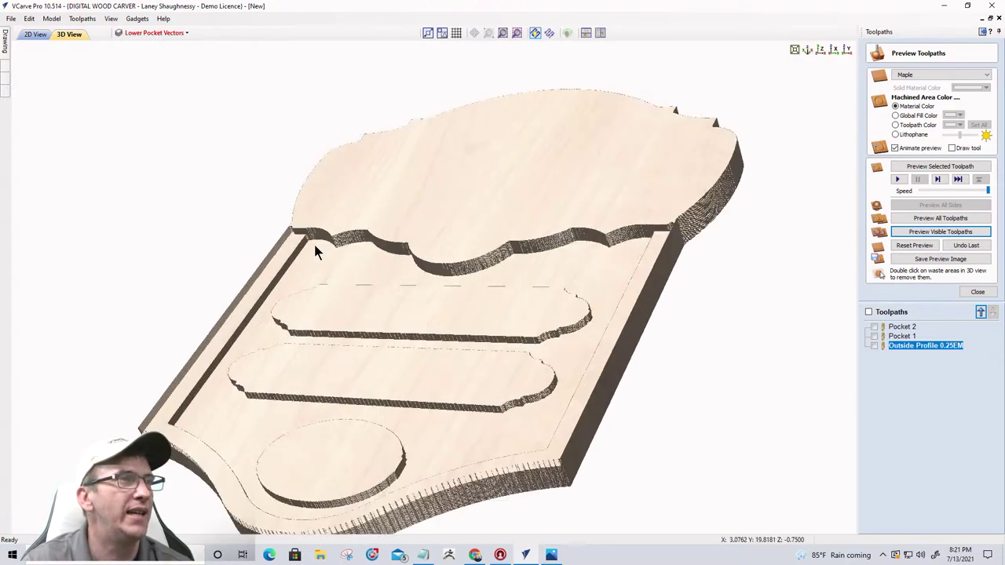
scroll(315, 250, up, 5)
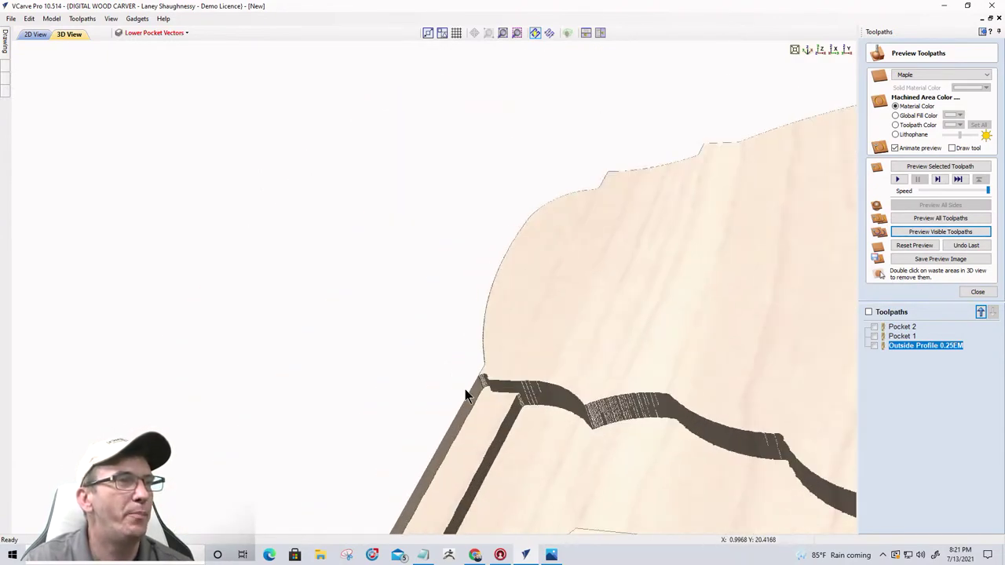
drag(466, 395, 488, 420)
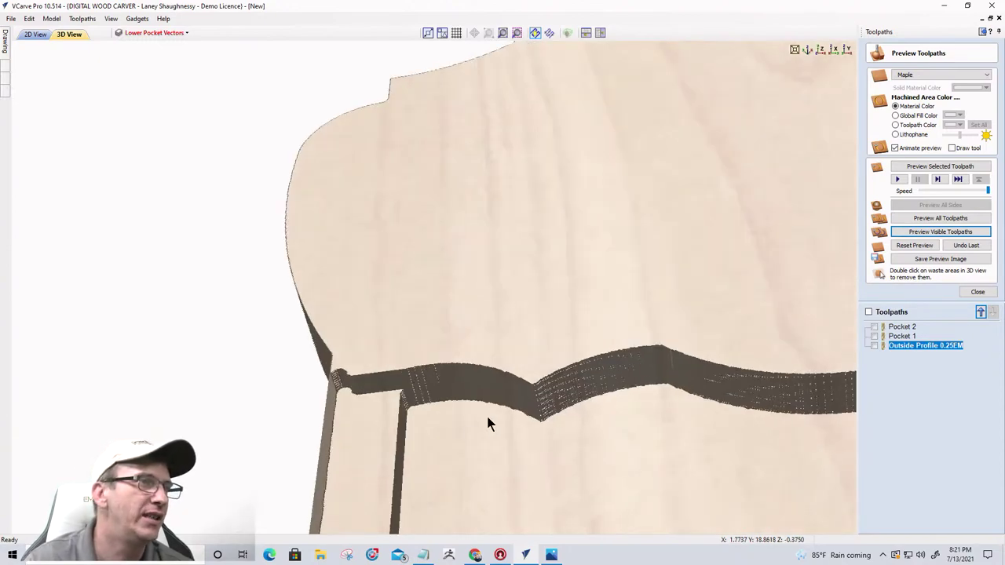
scroll(408, 245, down, 6)
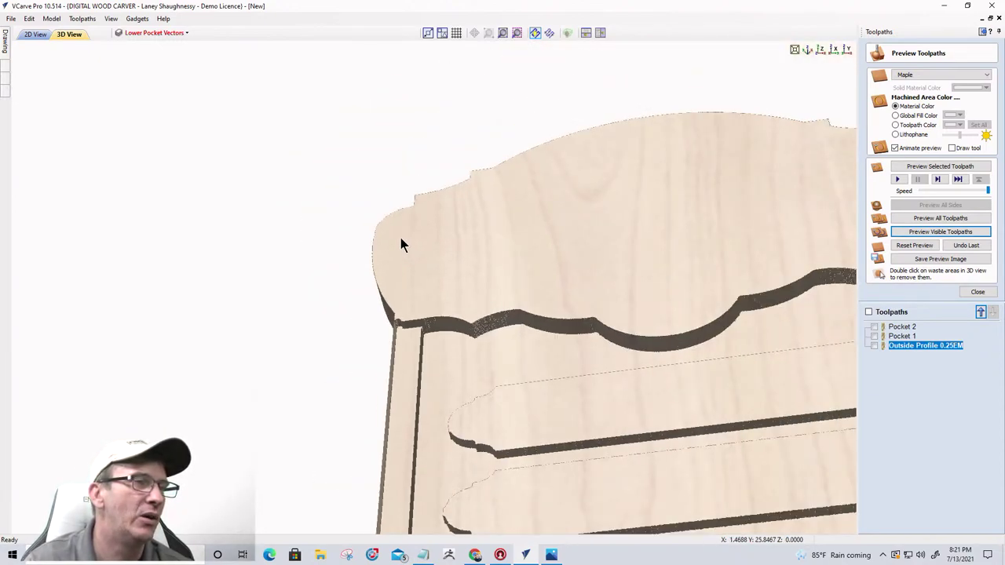
scroll(400, 245, down, 3)
drag(531, 507, 524, 449)
scroll(523, 424, up, 8)
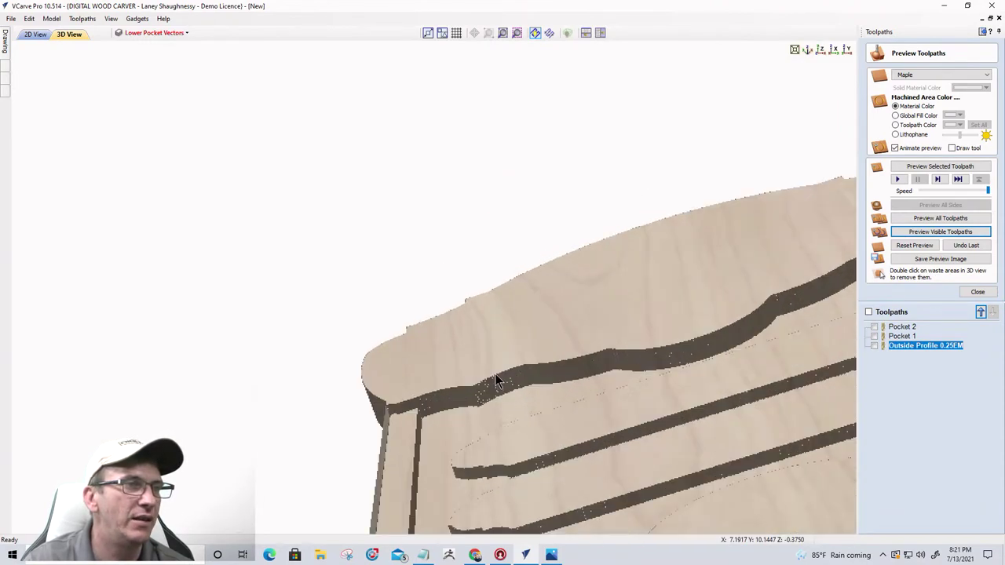
drag(478, 347, 406, 197)
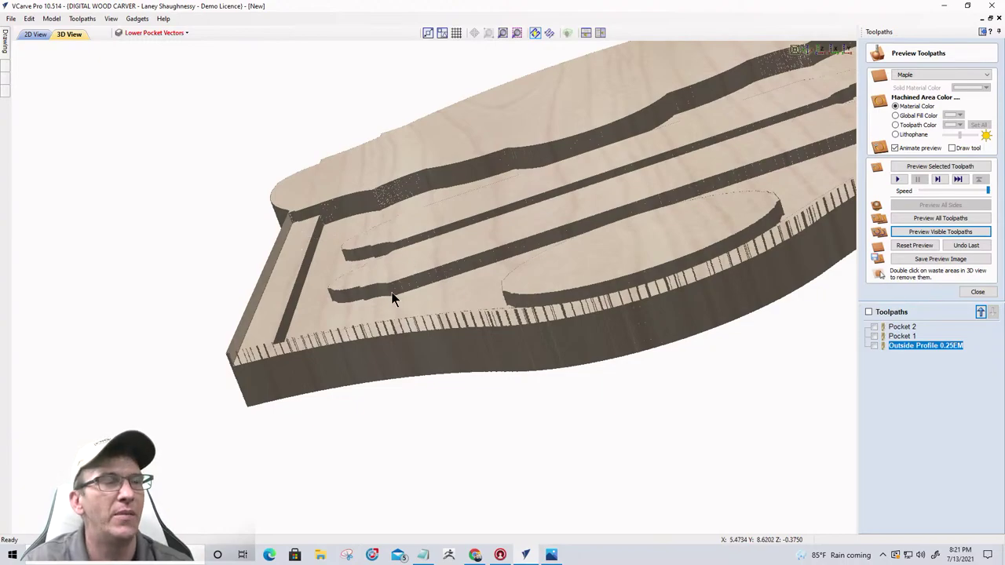
- In 2D view, hide InnerPocket Boundary, show Lower Pocket Vectors, and select the lower pocket outline
click(35, 34)
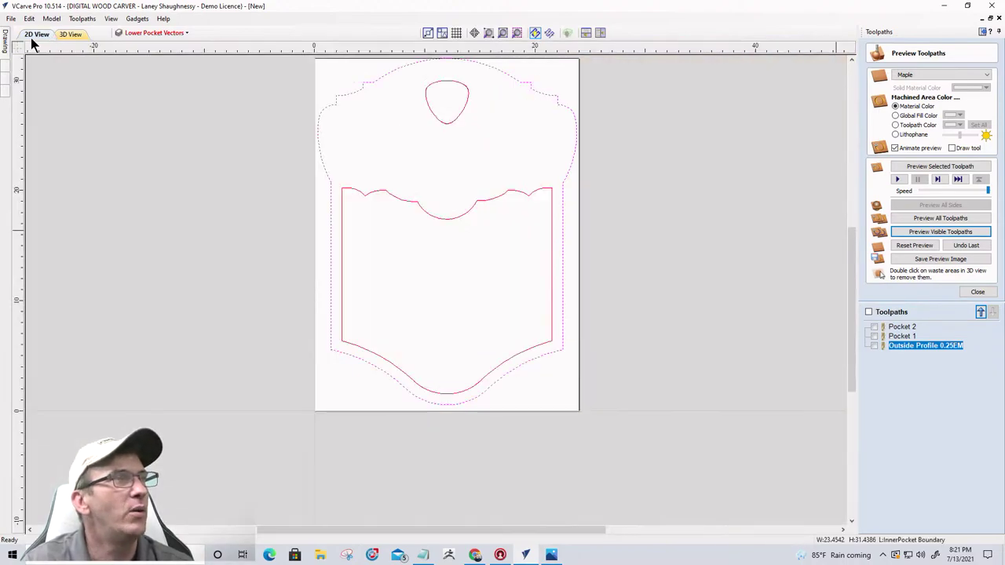
click(165, 32)
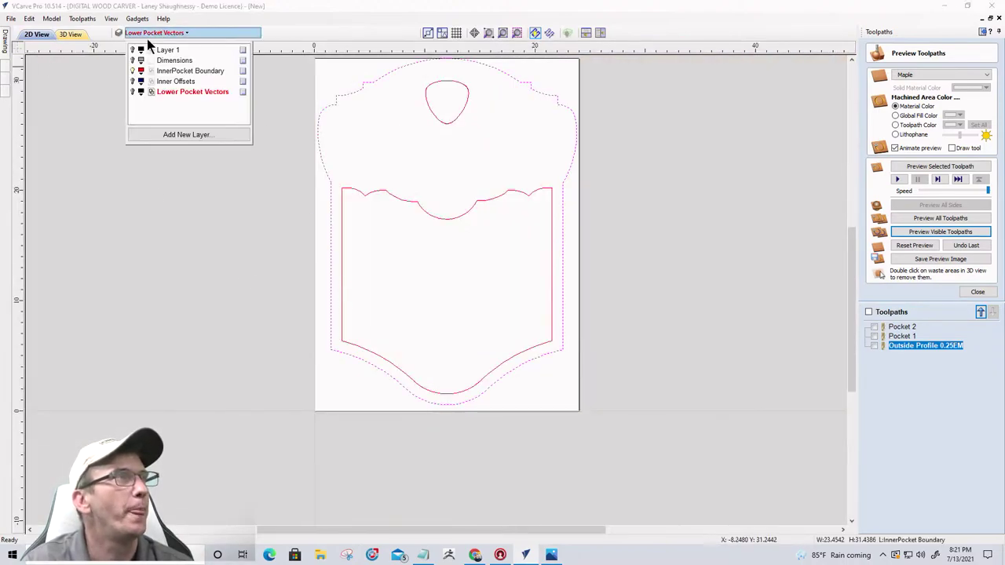
click(133, 71)
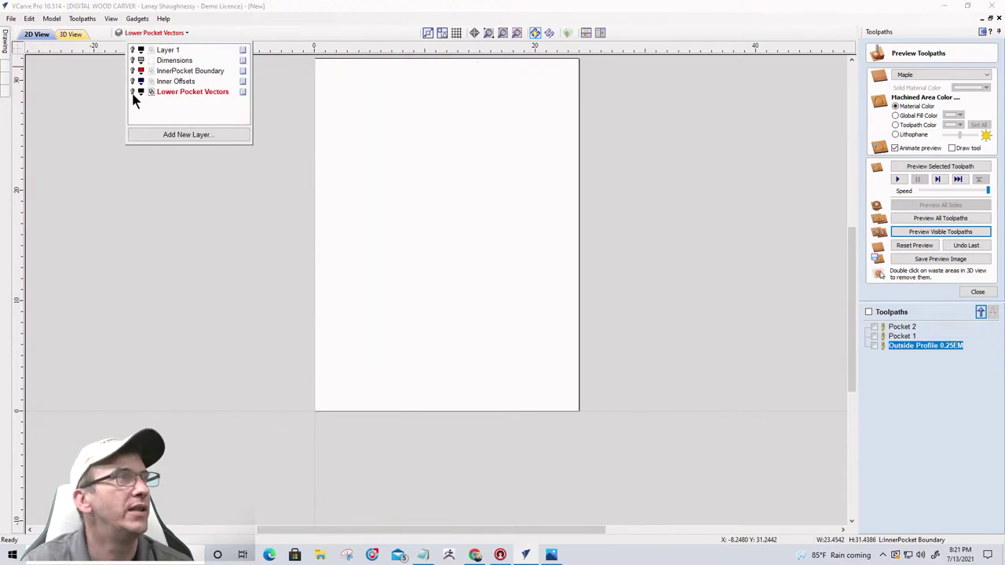
click(134, 92)
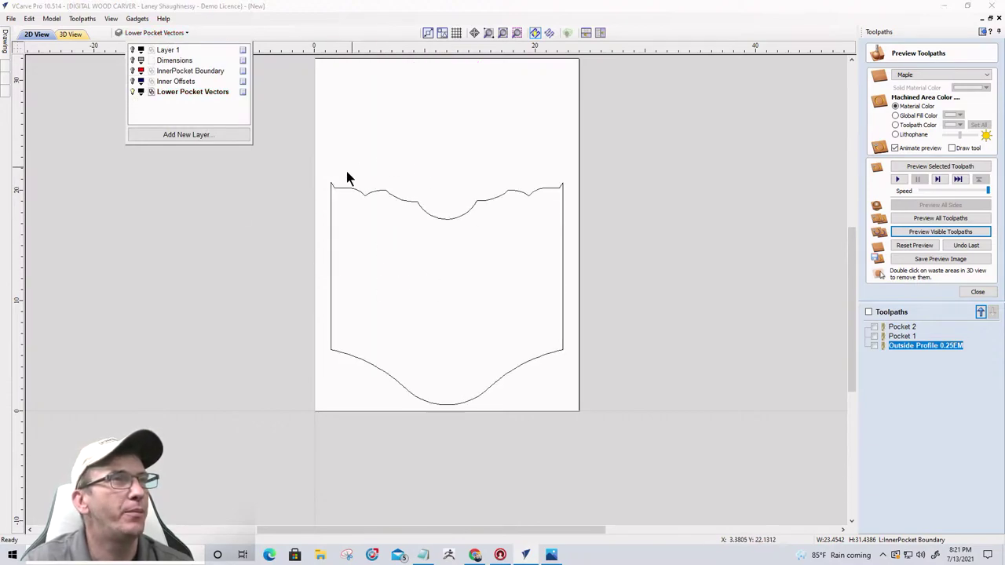
click(332, 225)
click(331, 226)
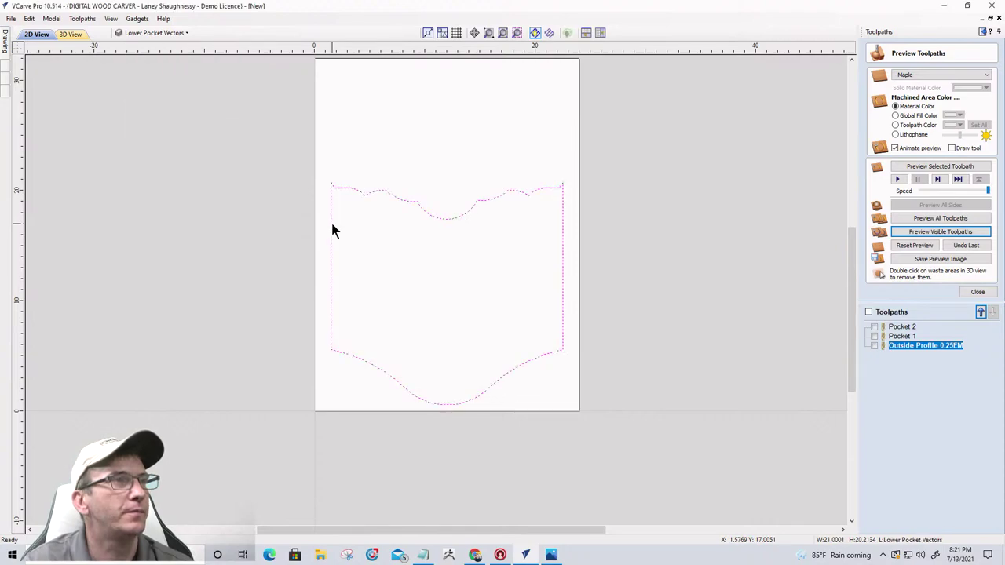
- Put the lower pocket outline into node editing and zoom in on it
mouse_move(7, 39)
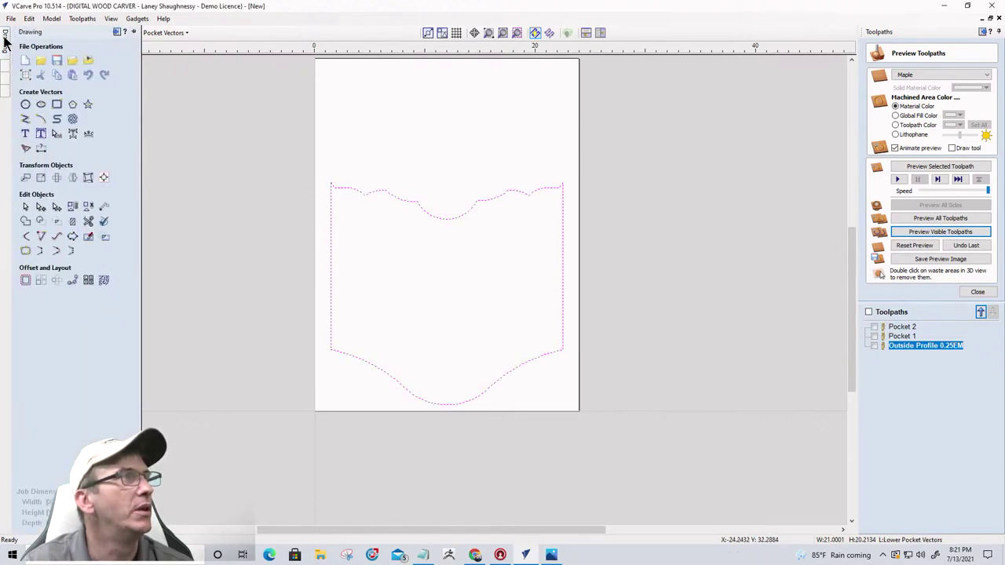
click(41, 205)
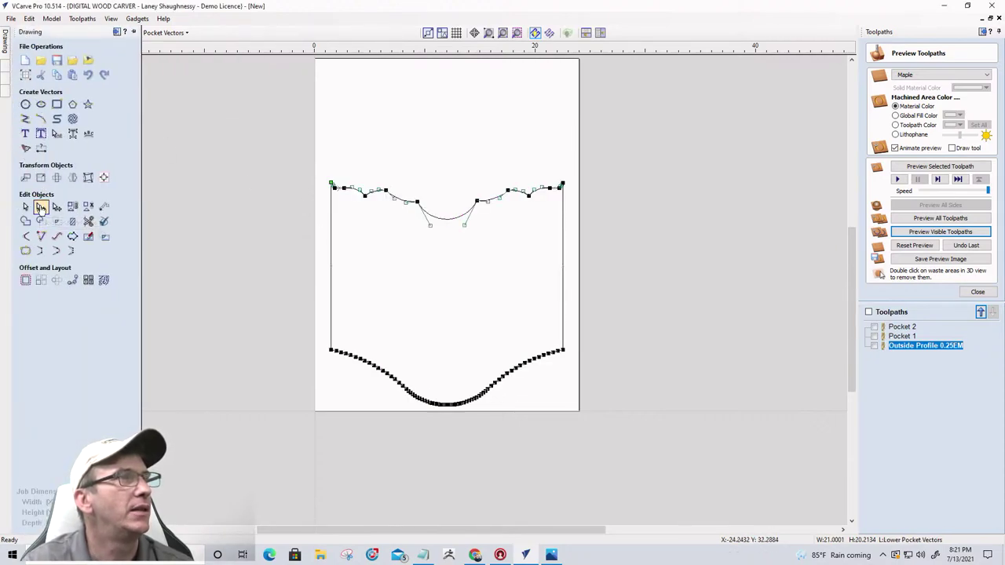
scroll(324, 235, up, 3)
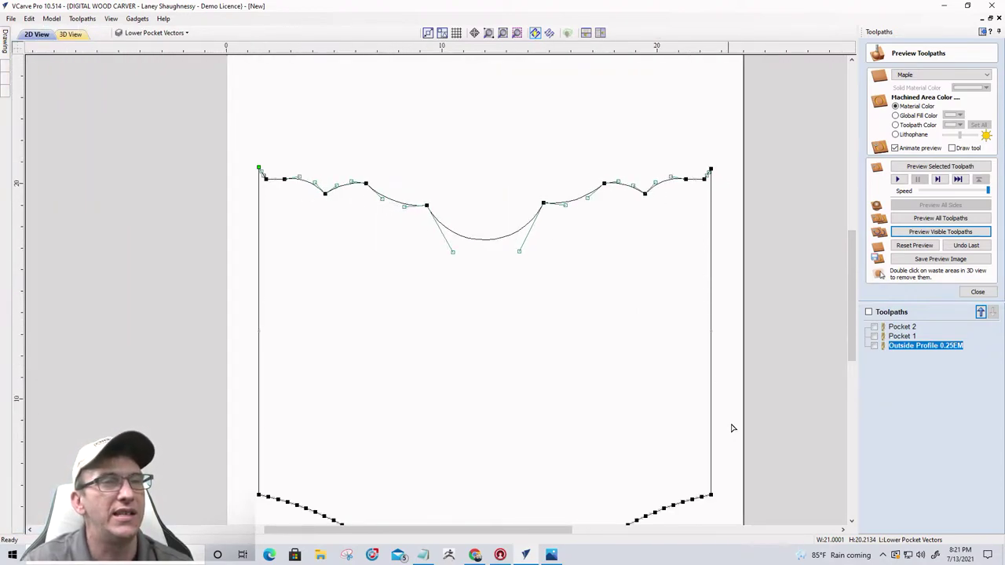
scroll(732, 353, down, 3)
scroll(335, 368, up, 3)
scroll(335, 369, down, 2)
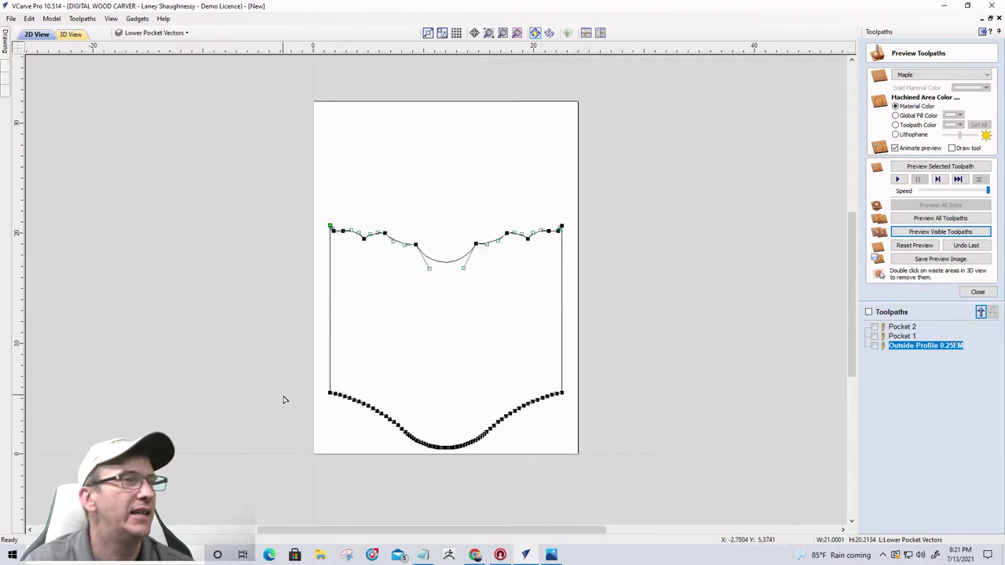
scroll(326, 412, up, 1)
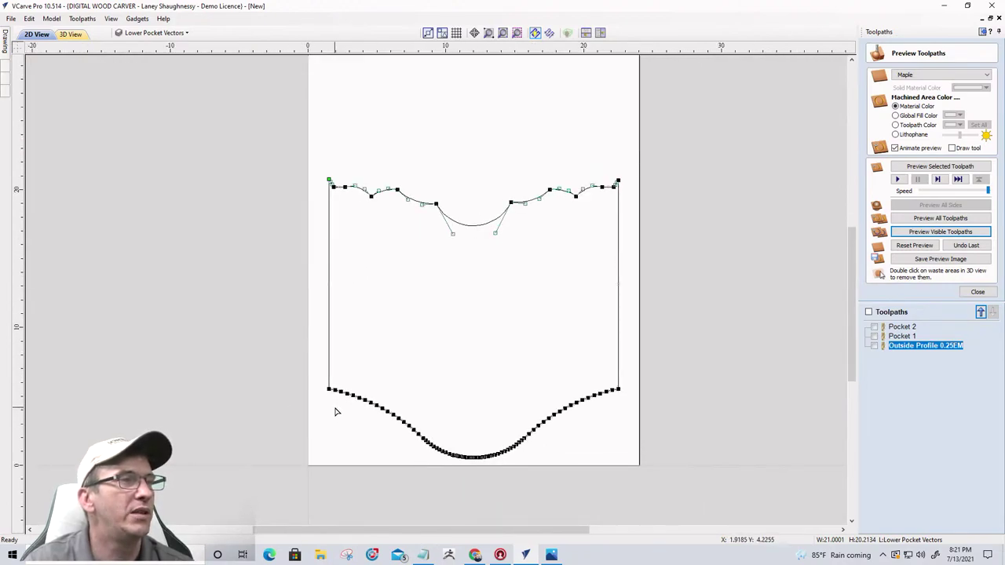
- Select the bottom-curve nodes and nudge them down two steps
drag(315, 383, 648, 473)
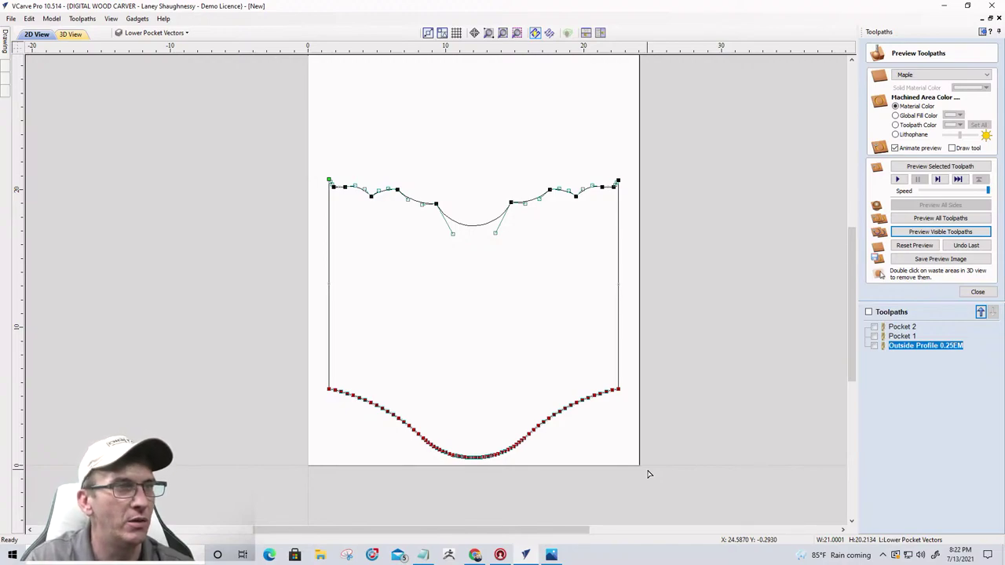
key(Down)
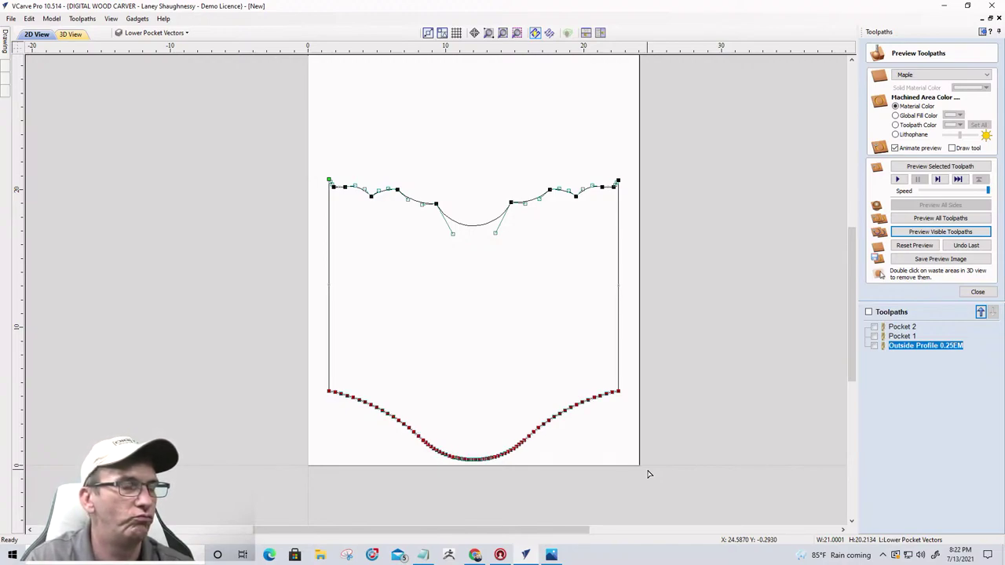
key(Down)
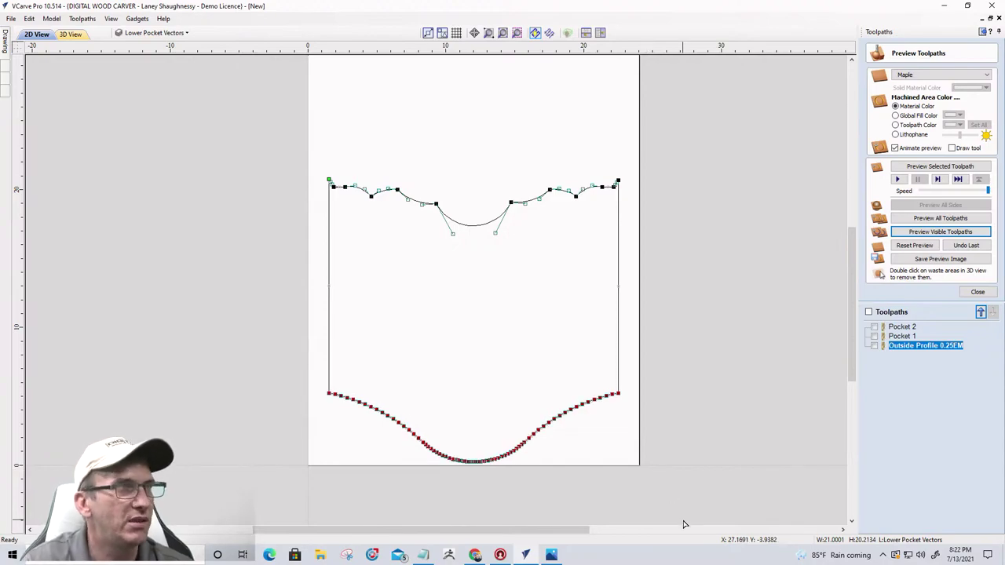
- Nudge the lower-left corner node left so the edges line up
scroll(329, 381, up, 3)
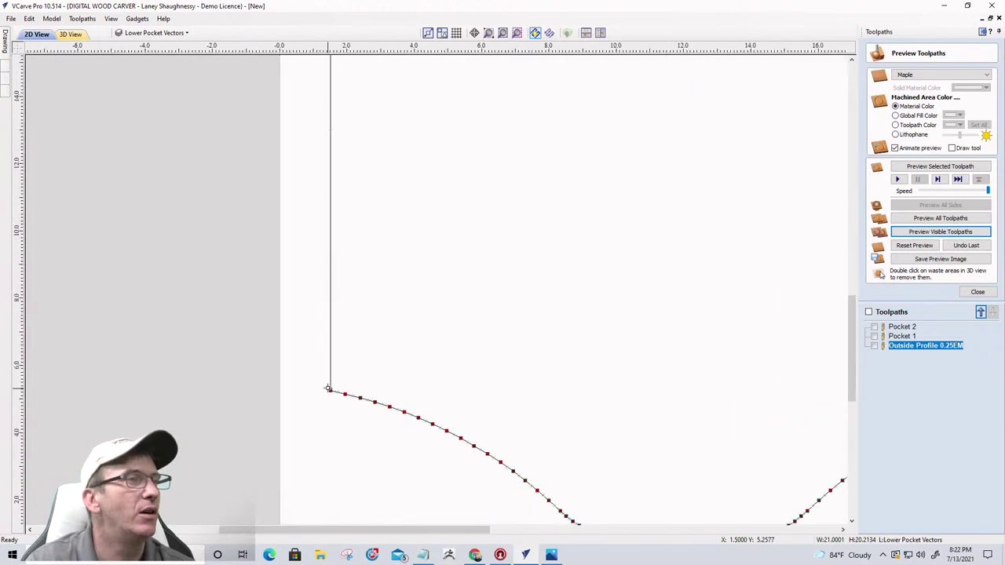
scroll(329, 373, down, 4)
scroll(308, 219, up, 2)
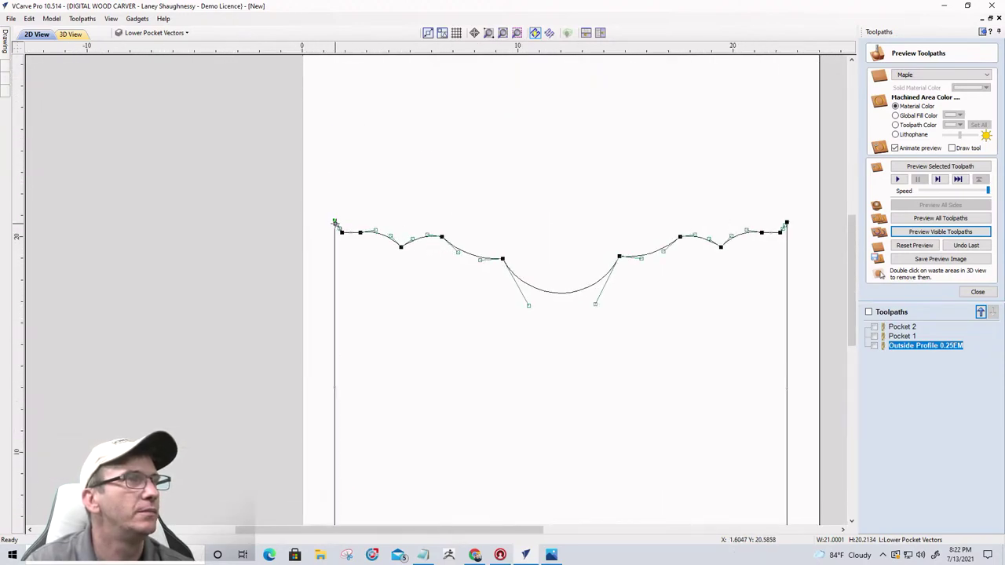
scroll(365, 170, down, 2)
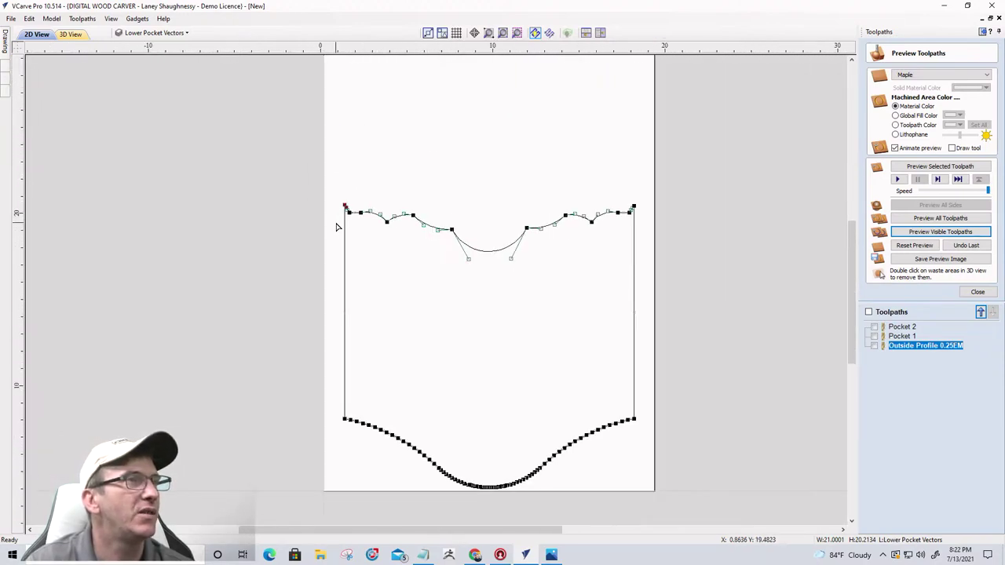
scroll(338, 219, up, 4)
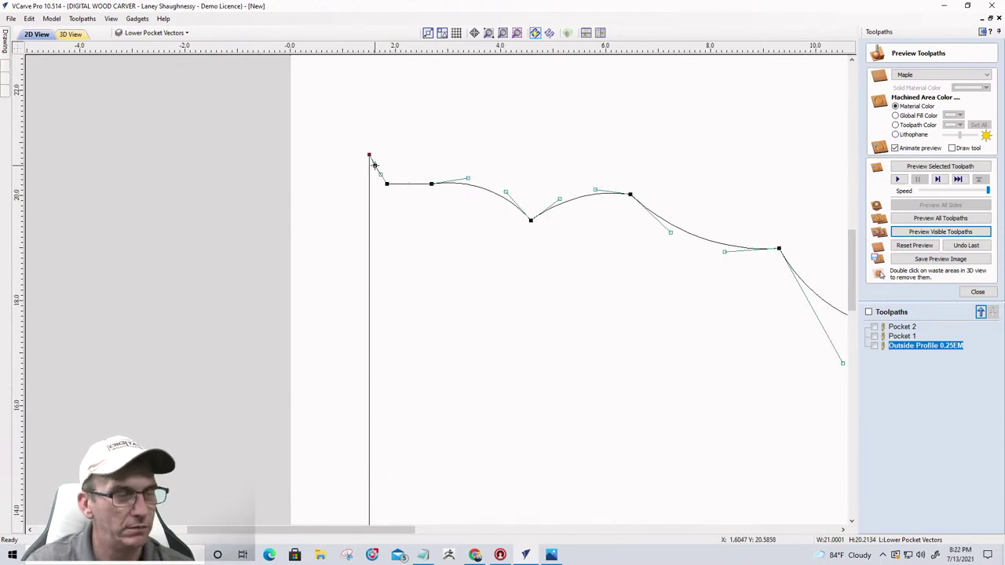
scroll(376, 167, down, 3)
scroll(406, 424, up, 3)
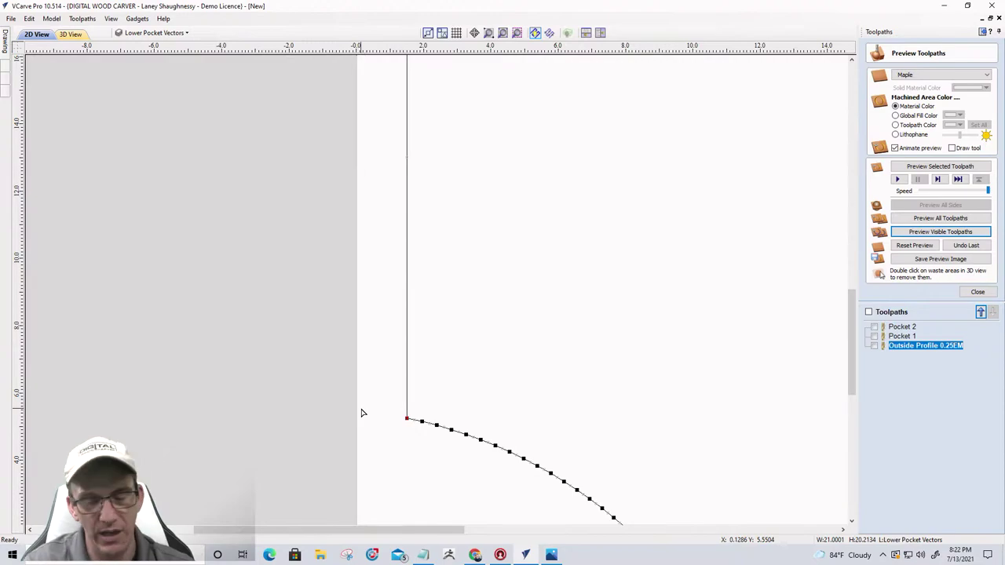
key(Left)
key(Left)
- Fit the shape into view and zoom around to check the edited outline
key(F3)
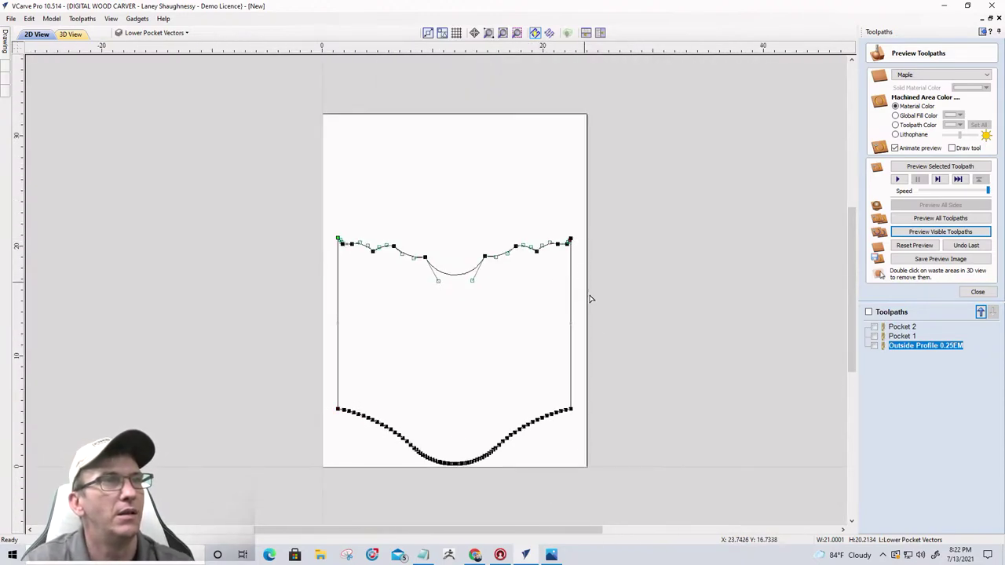
scroll(573, 359, up, 5)
key(F3)
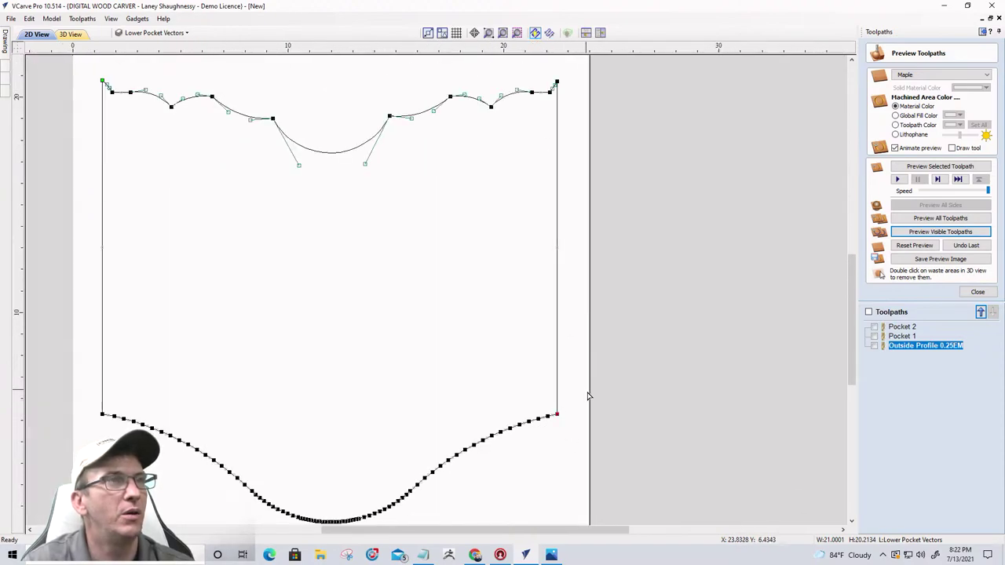
scroll(588, 377, up, 1)
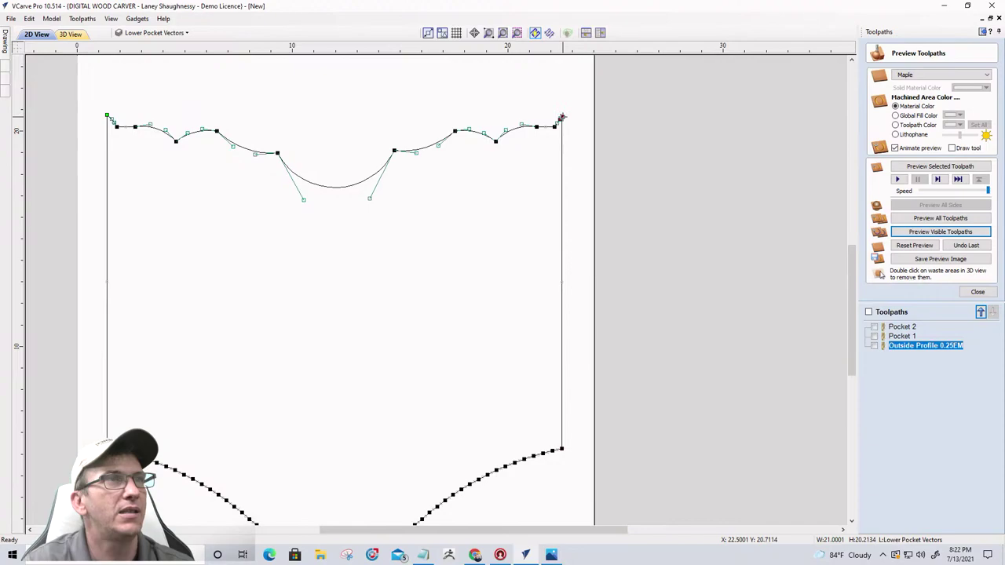
scroll(561, 118, up, 6)
scroll(561, 124, up, 2)
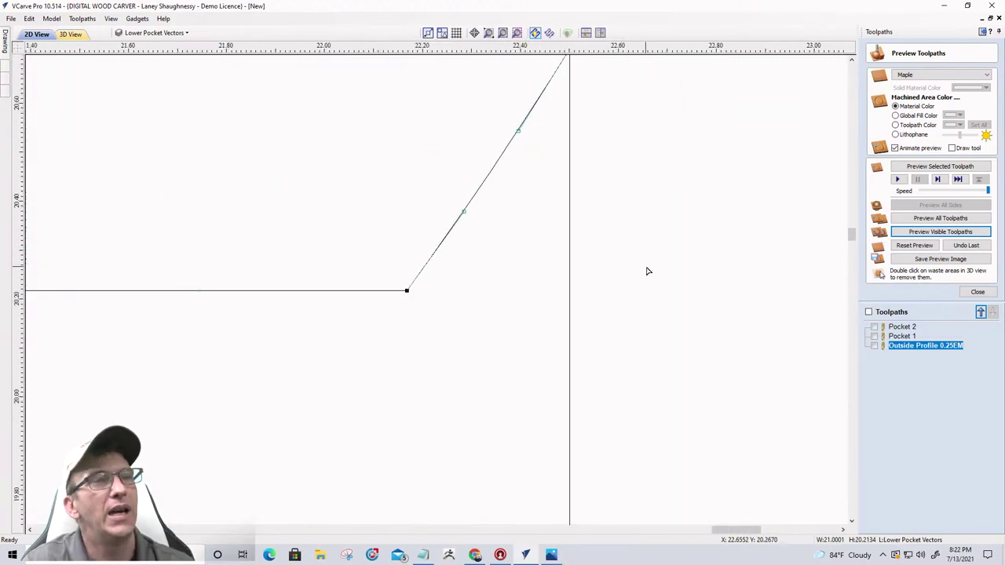
scroll(646, 271, down, 5)
scroll(648, 271, down, 4)
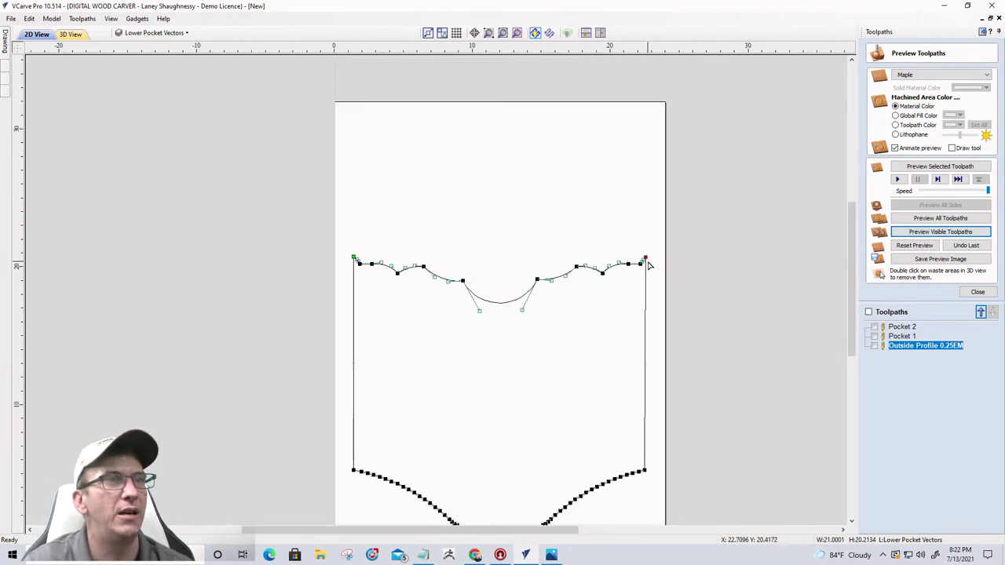
- Open Pocket 2's toolpath form, showing 0.0 start depth and 0.375-inch cut depth
click(895, 336)
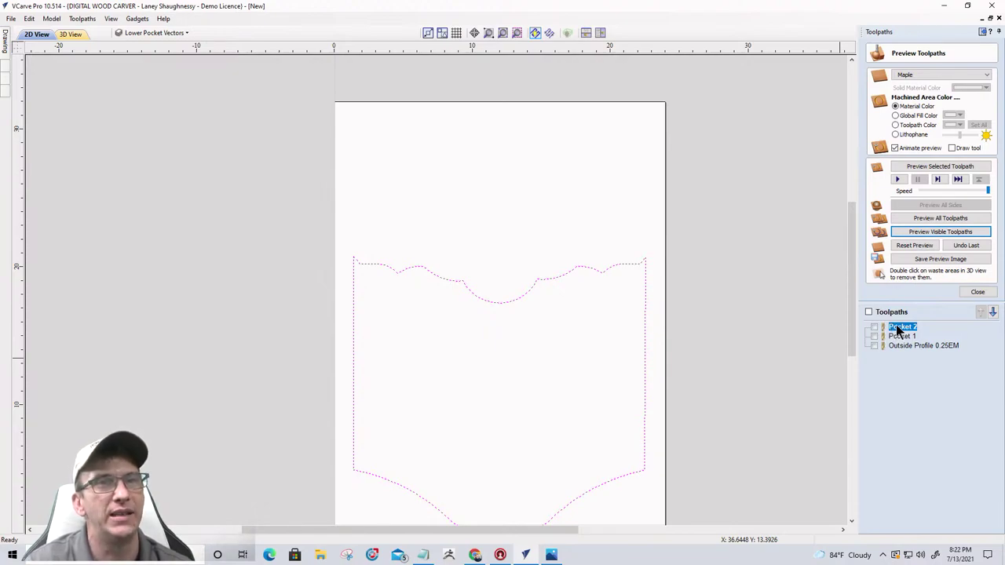
right_click(897, 330)
click(894, 332)
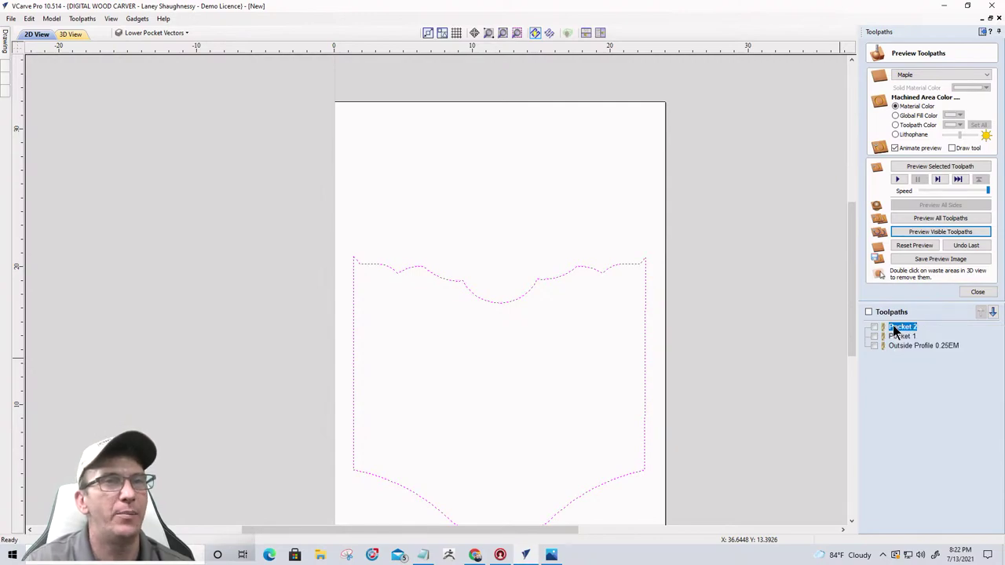
click(895, 334)
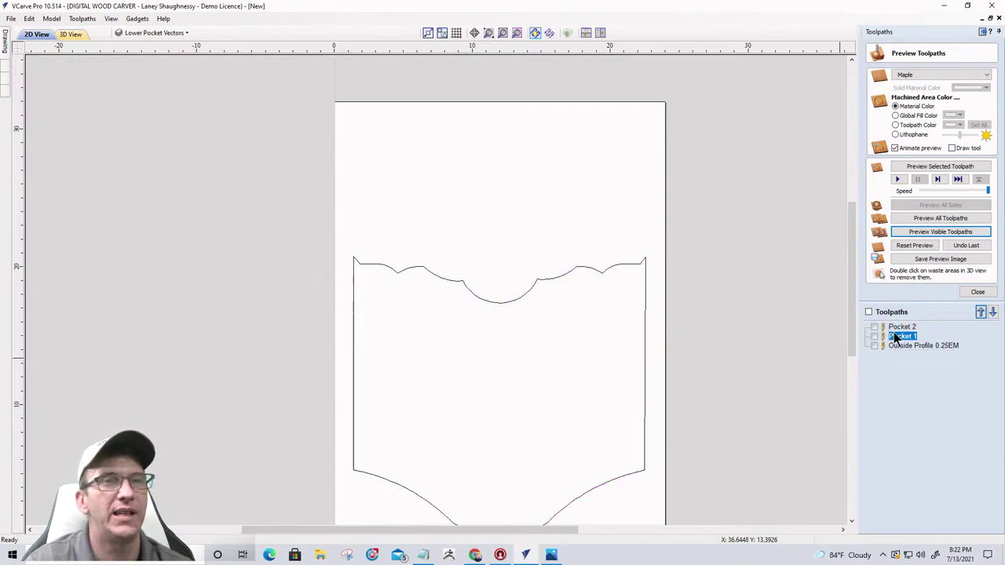
click(895, 328)
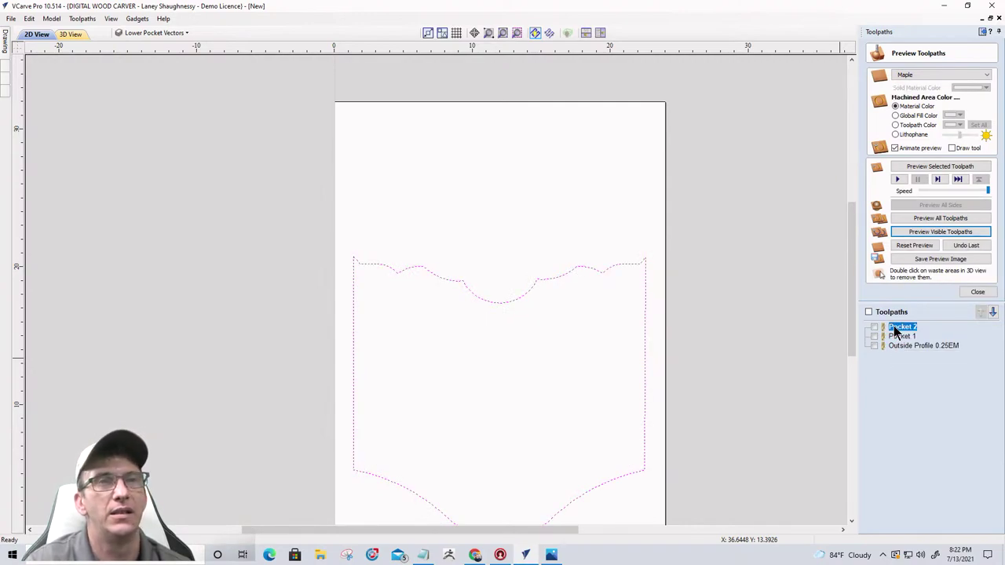
double_click(895, 328)
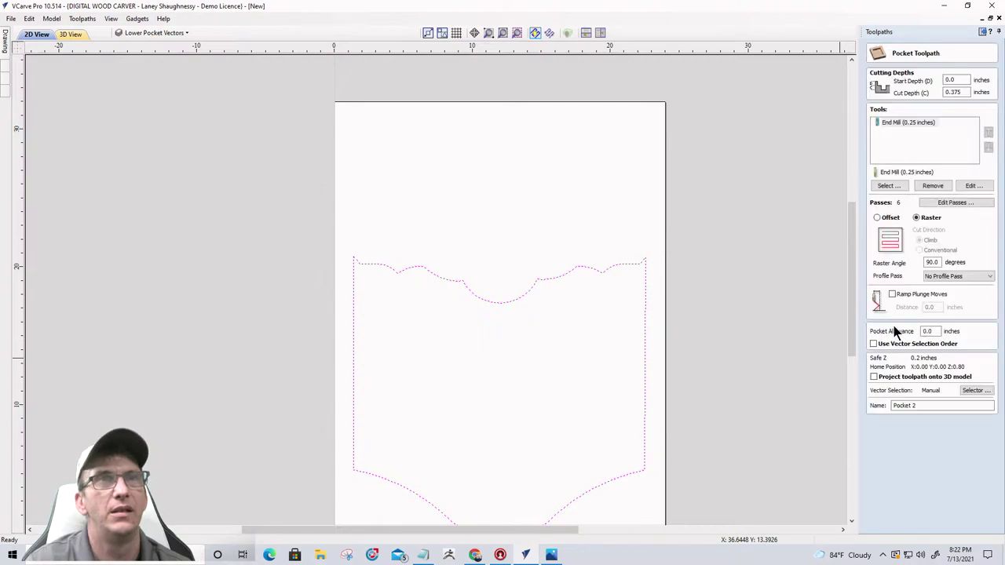
- Close the Pocket 2 form, recalculate Pocket 2, and acknowledge the success message
click(950, 78)
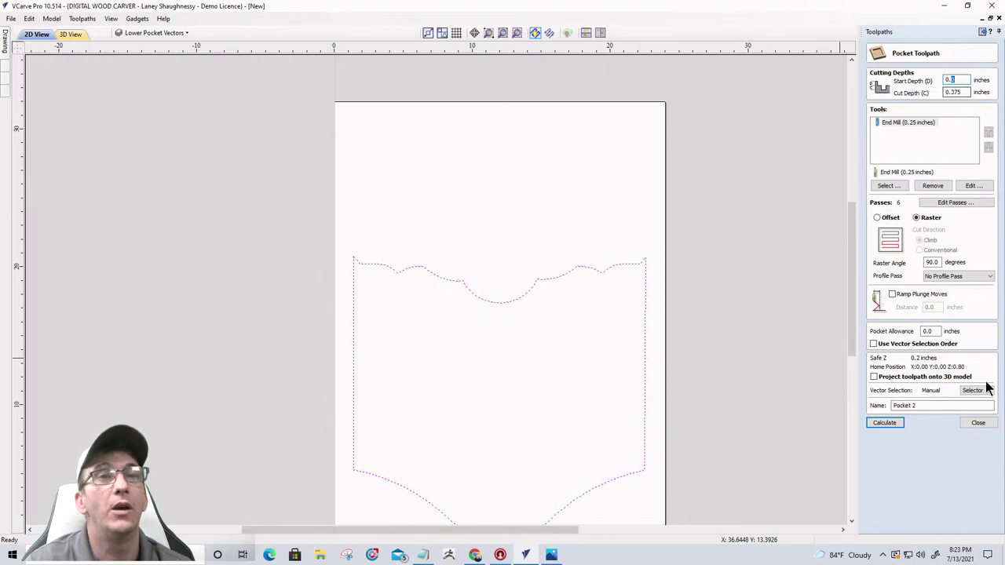
click(978, 423)
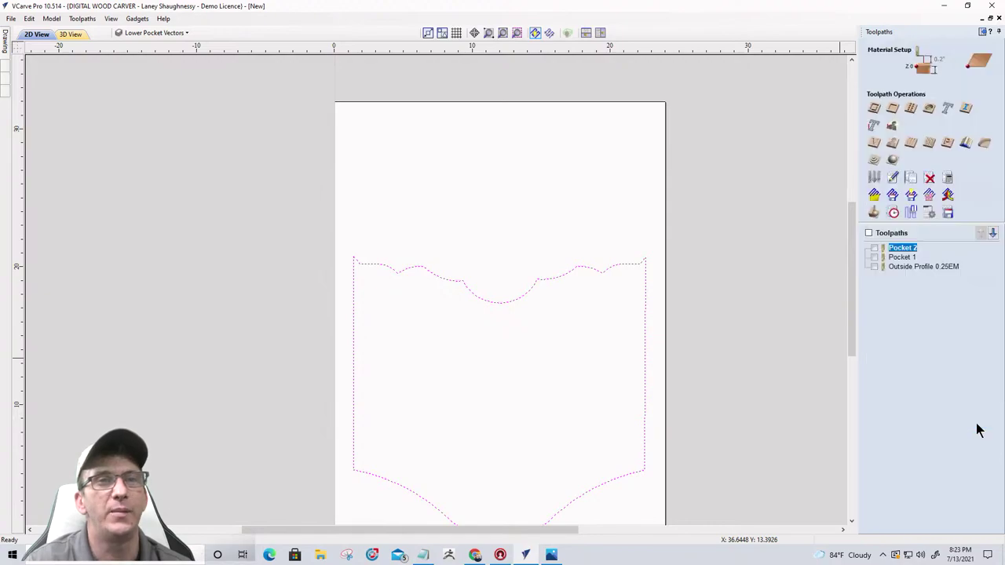
right_click(904, 251)
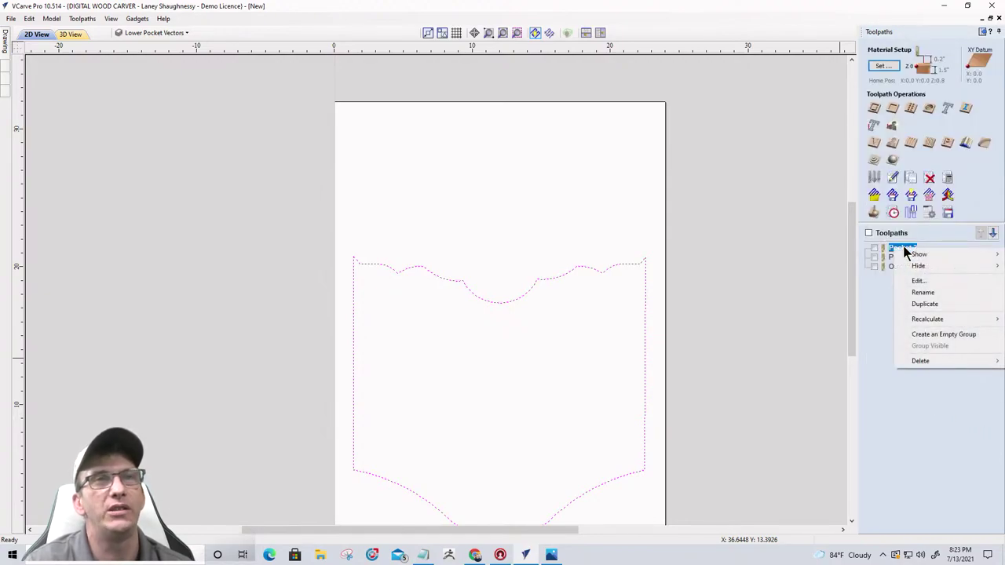
mouse_move(919, 319)
click(846, 322)
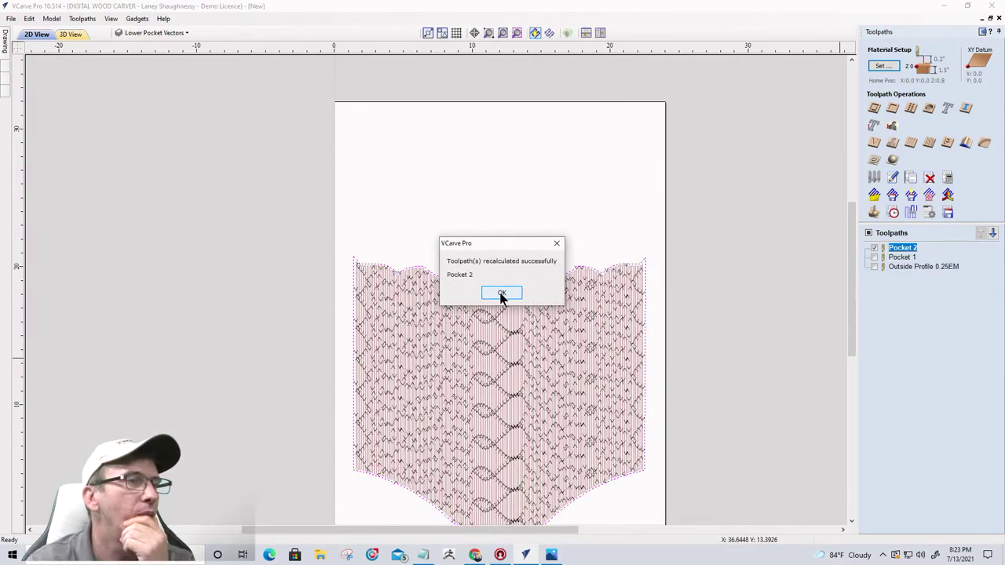
click(501, 295)
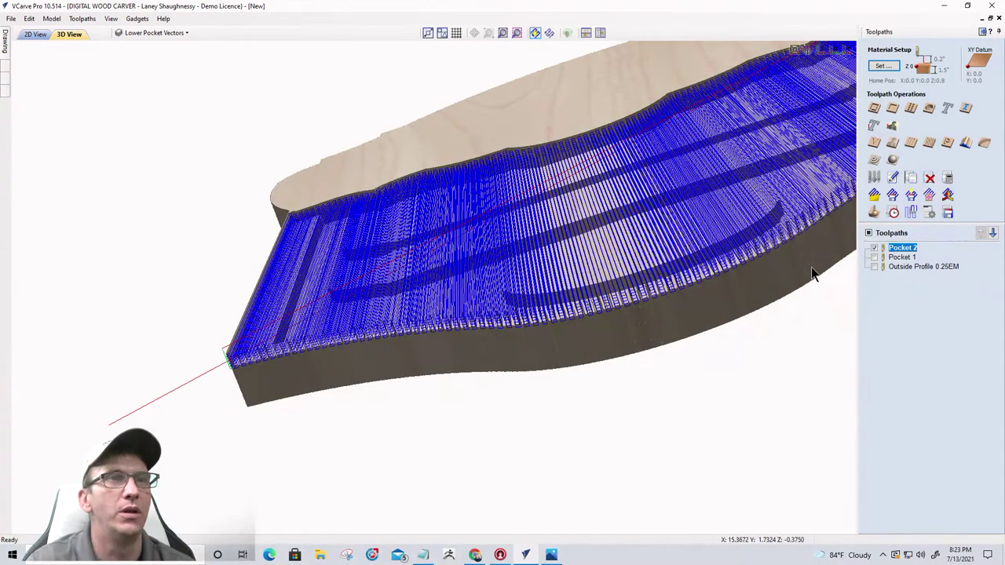
- Set Pocket 2's Profile Pass to Last and recalculate it
drag(785, 280, 737, 346)
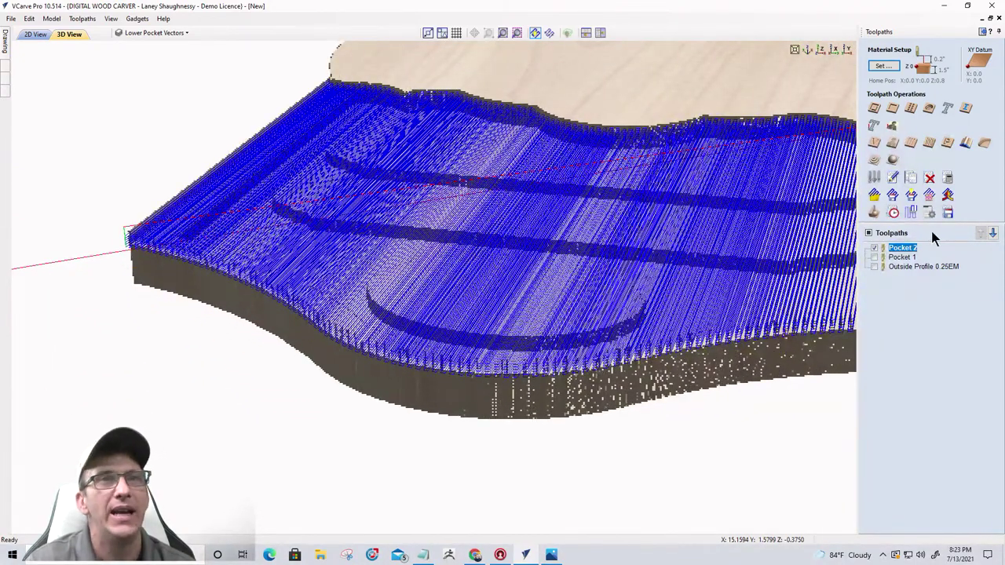
double_click(901, 248)
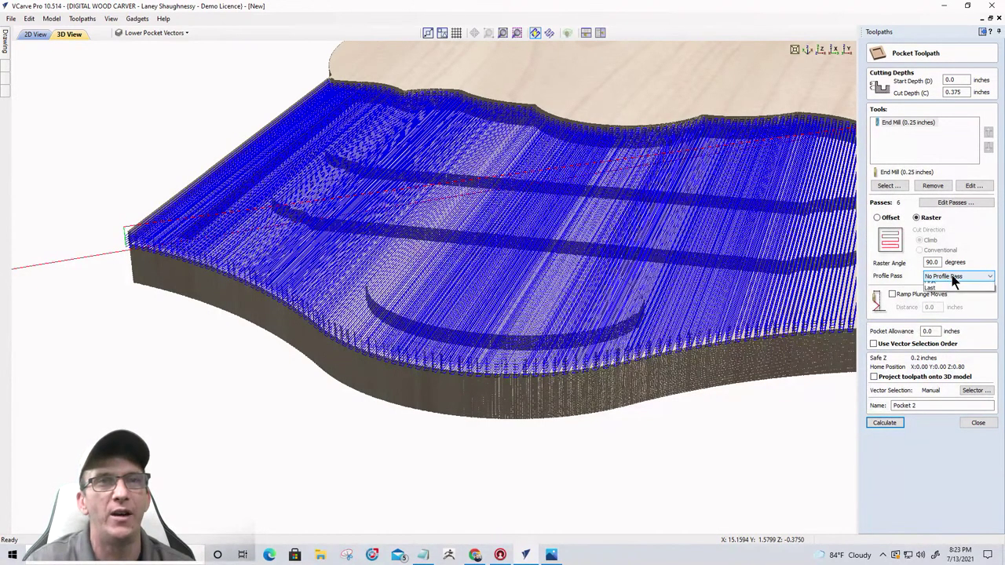
click(950, 279)
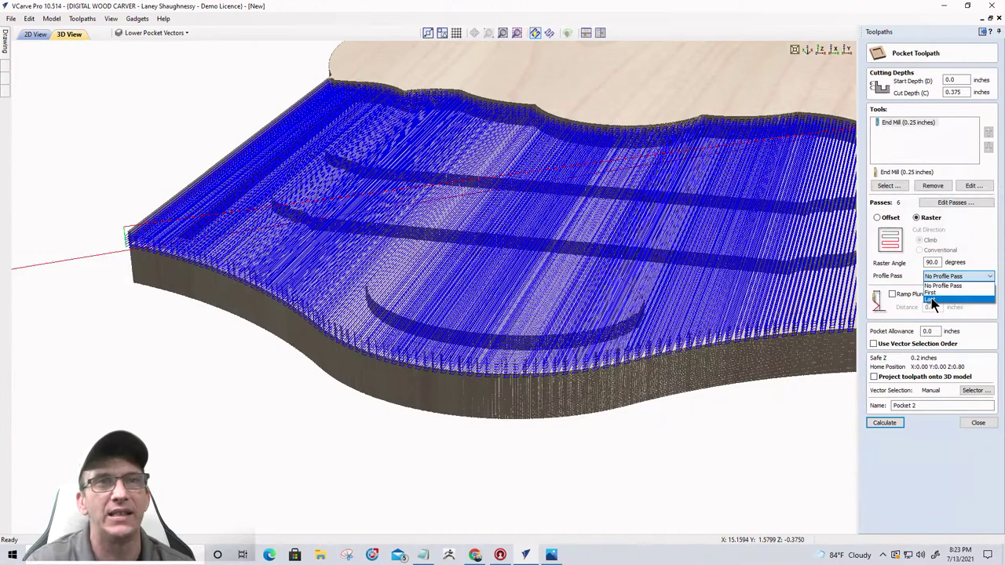
click(931, 300)
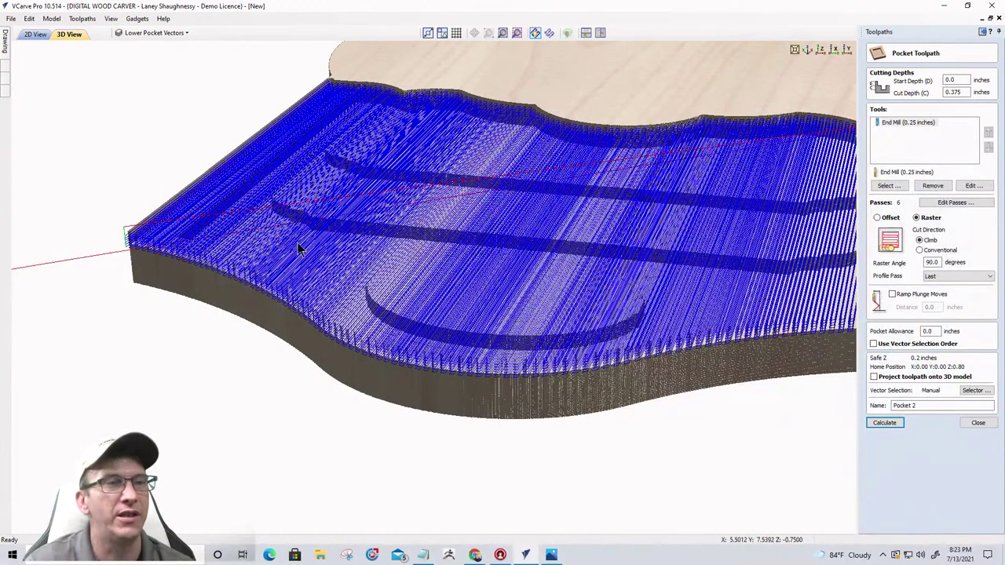
click(878, 425)
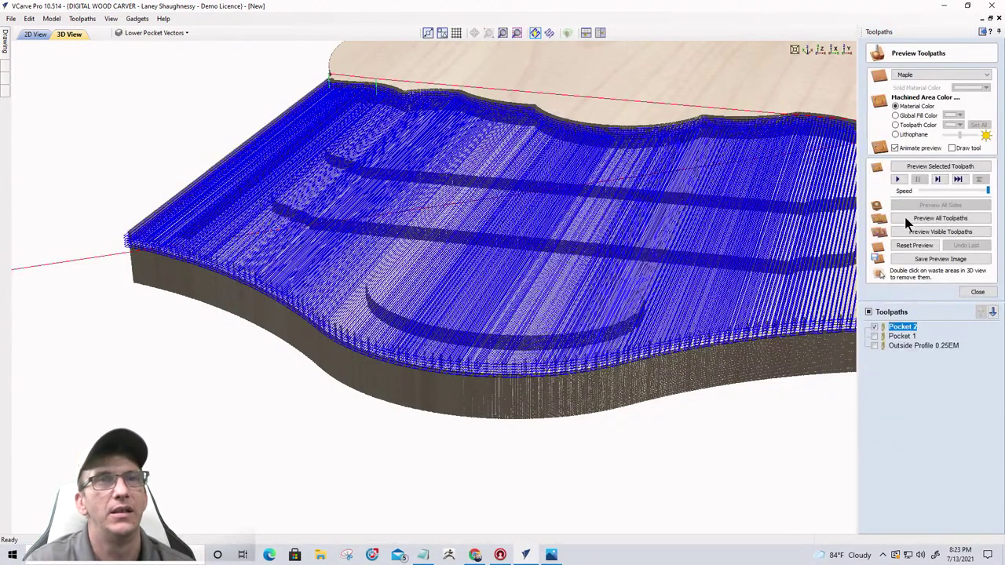
- Preview Pocket 2 in 3D and orbit around the recessed lower panel, nameplates and oval
click(911, 166)
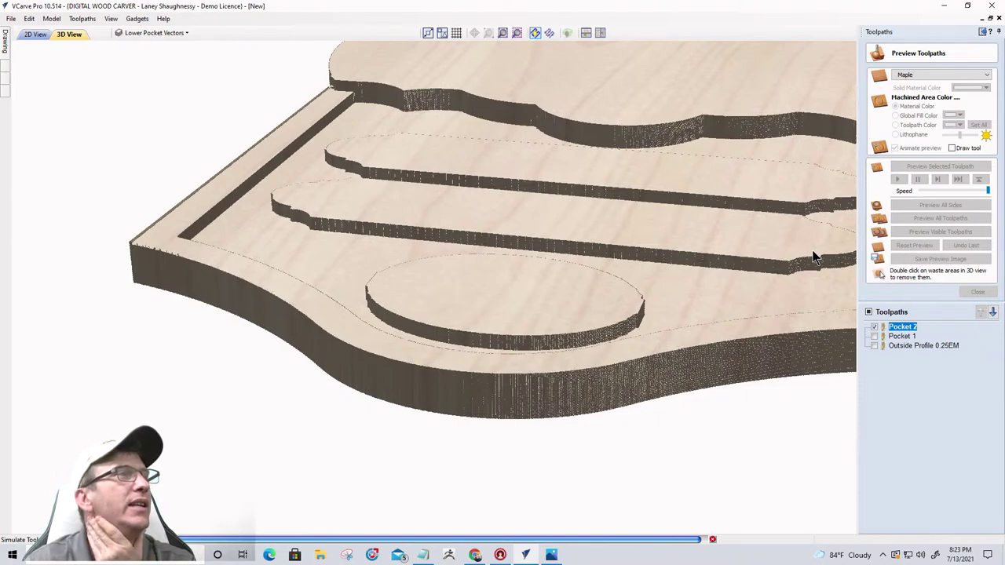
drag(574, 248, 502, 360)
scroll(502, 359, down, 2)
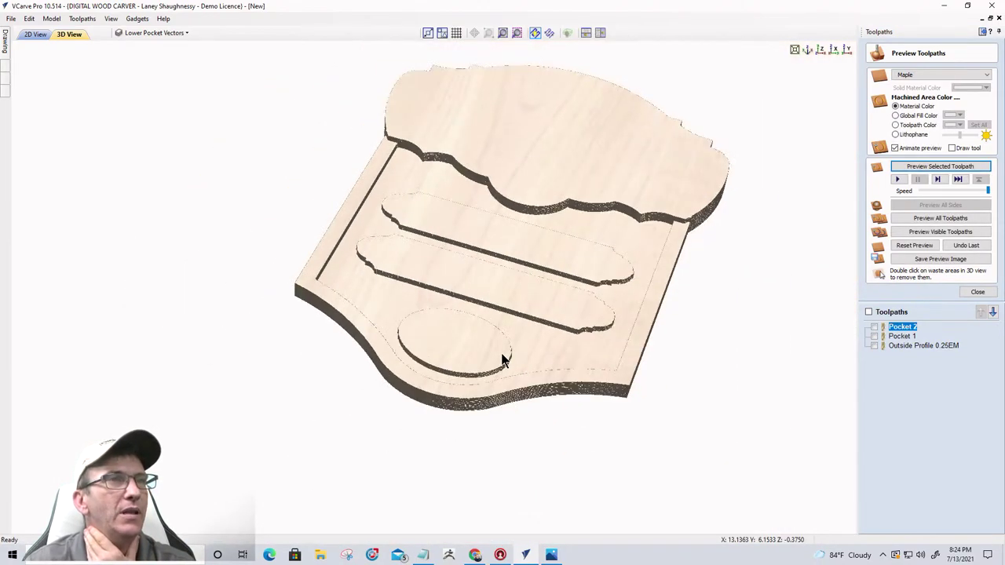
drag(662, 338, 512, 366)
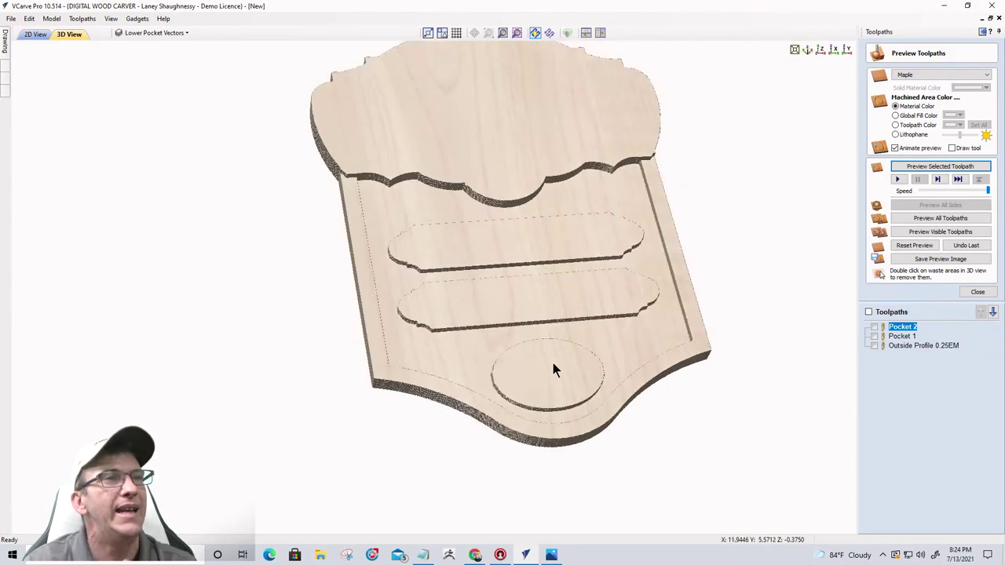
drag(643, 332, 569, 329)
scroll(639, 329, up, 3)
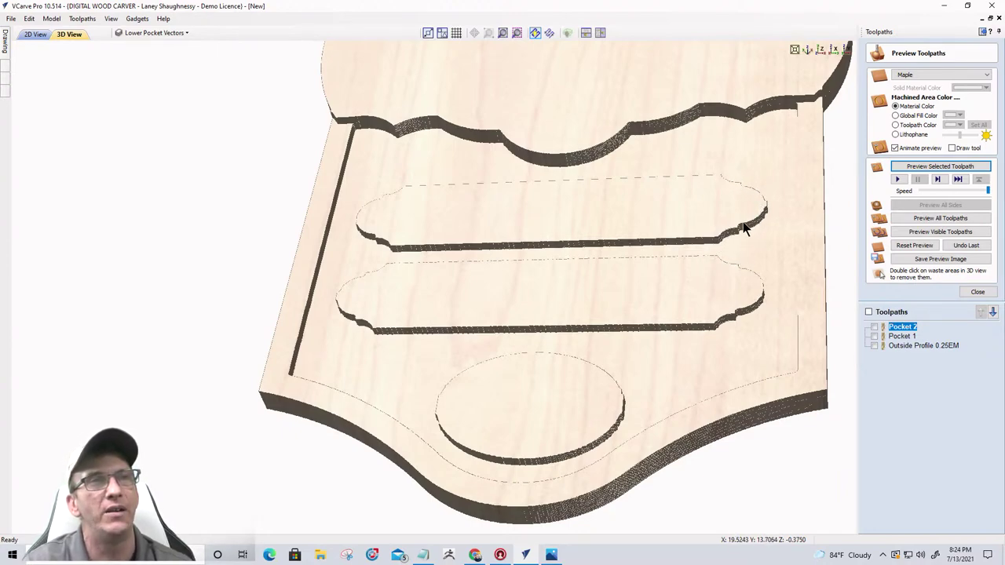
drag(575, 320, 513, 483)
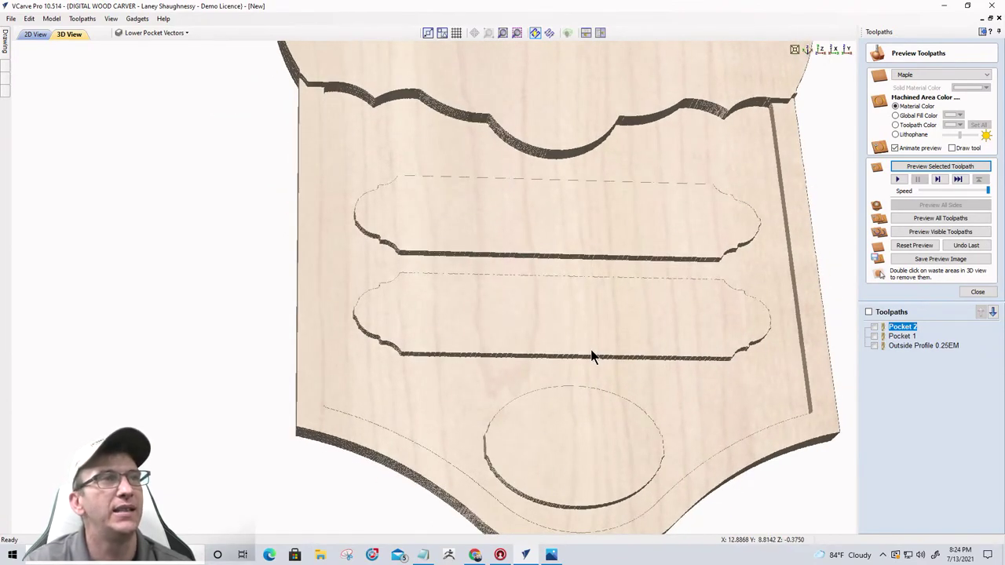
drag(581, 372, 582, 372)
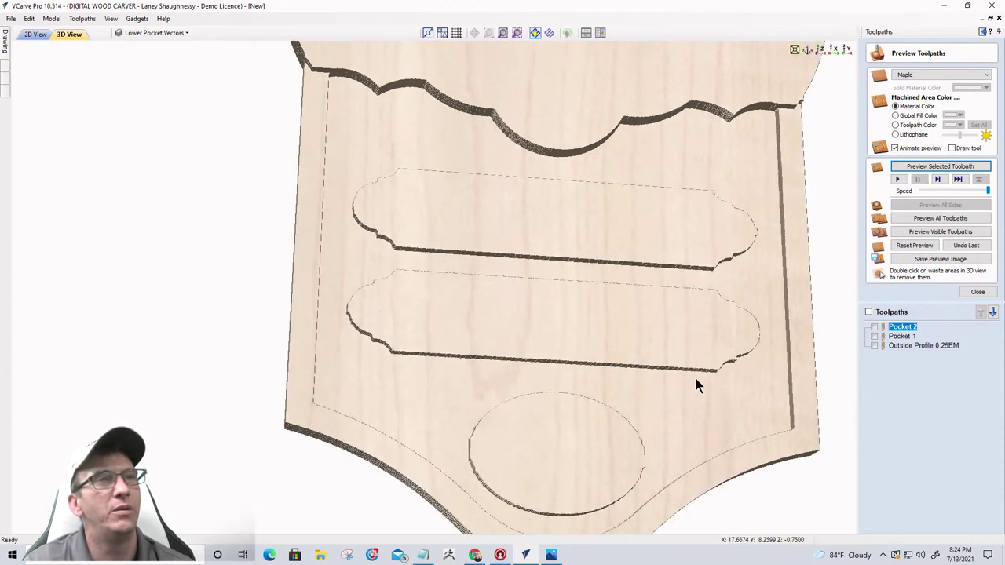
drag(695, 385, 659, 308)
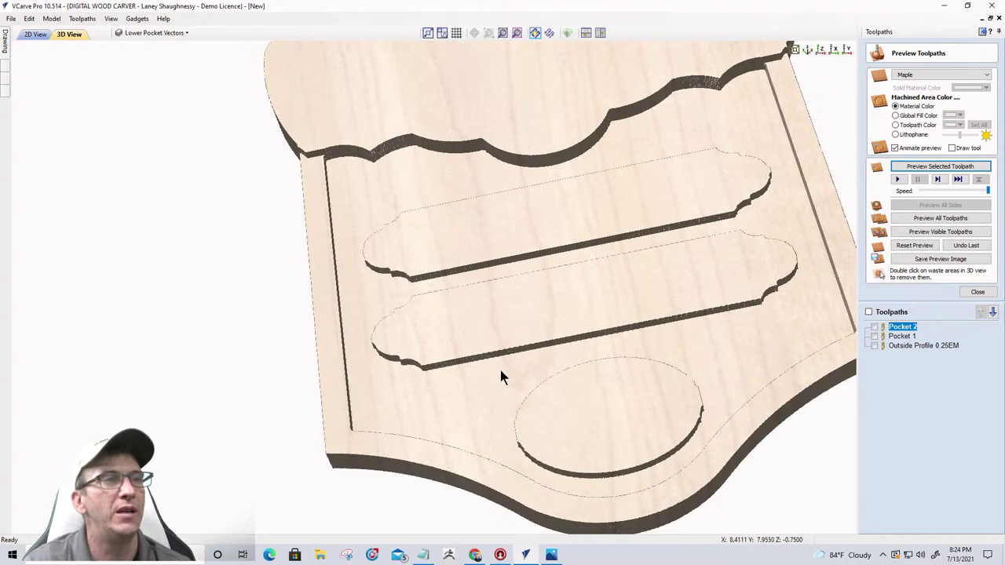
scroll(713, 330, up, 8)
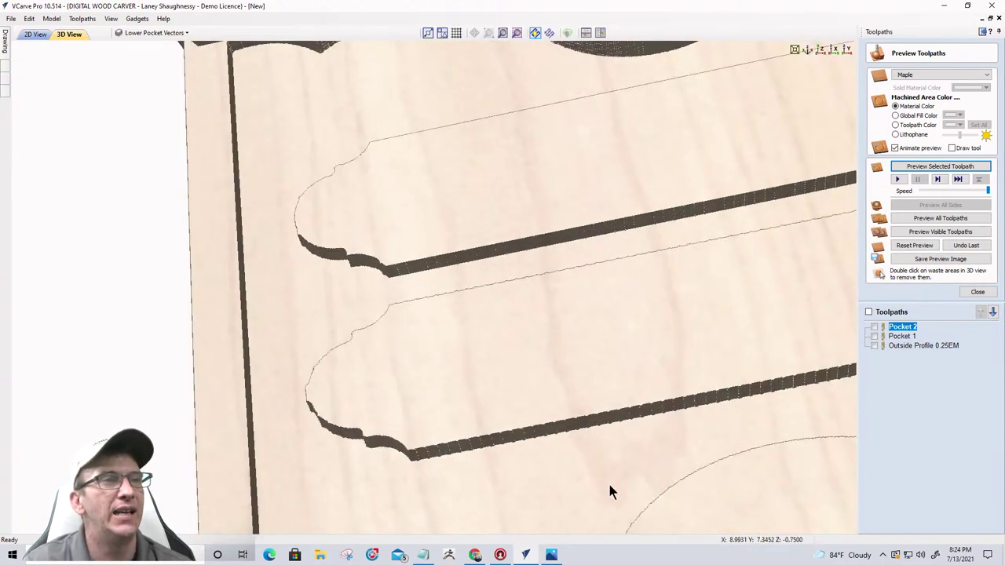
scroll(541, 400, down, 4)
scroll(498, 311, up, 4)
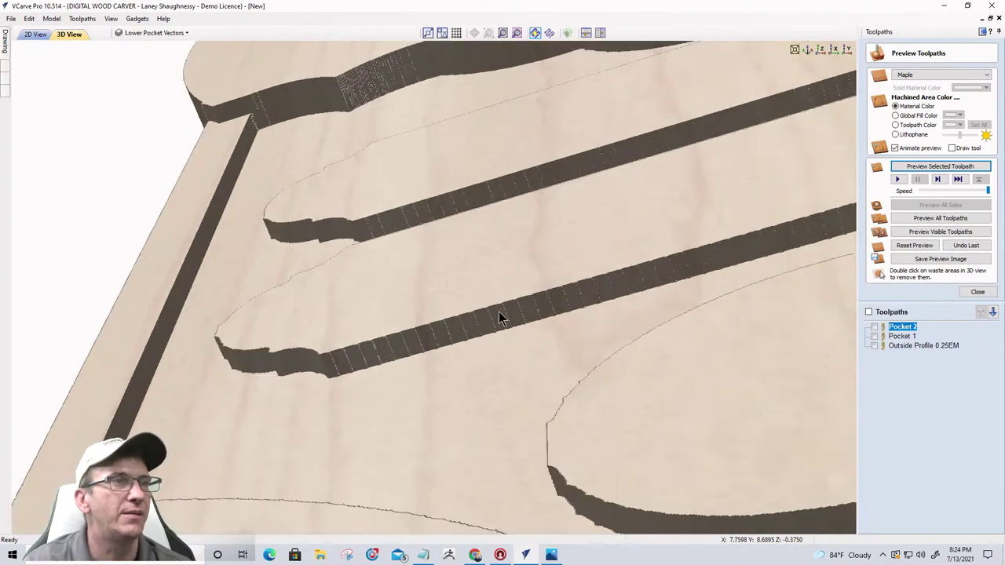
scroll(499, 311, up, 3)
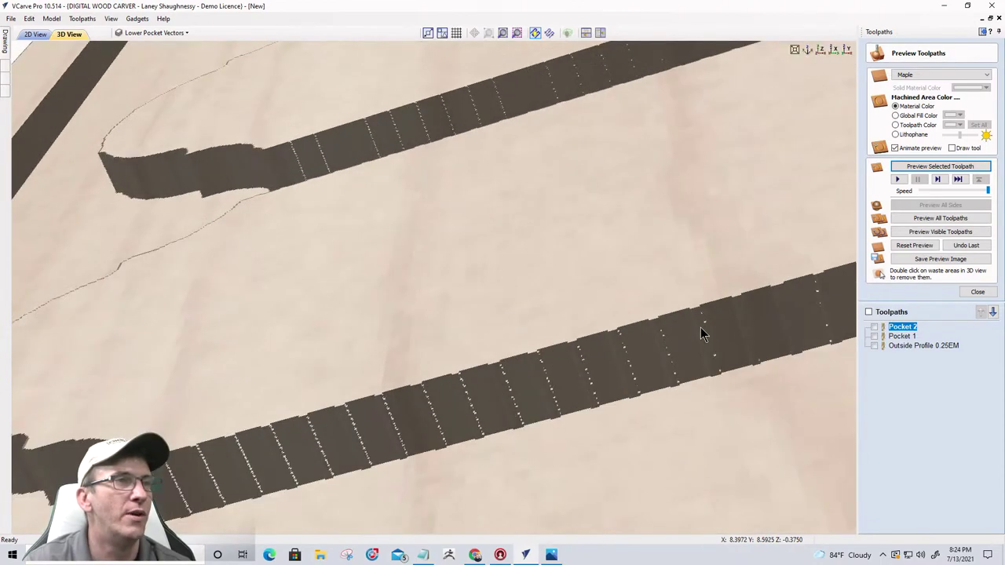
scroll(543, 375, down, 3)
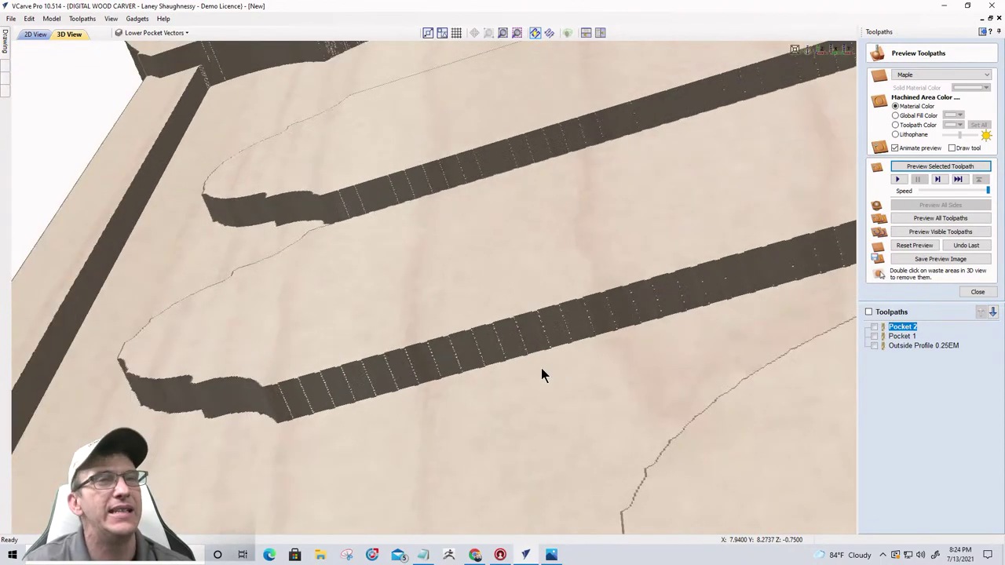
- Close Pocket 2 unchanged and open Pocket 1's settings
double_click(898, 328)
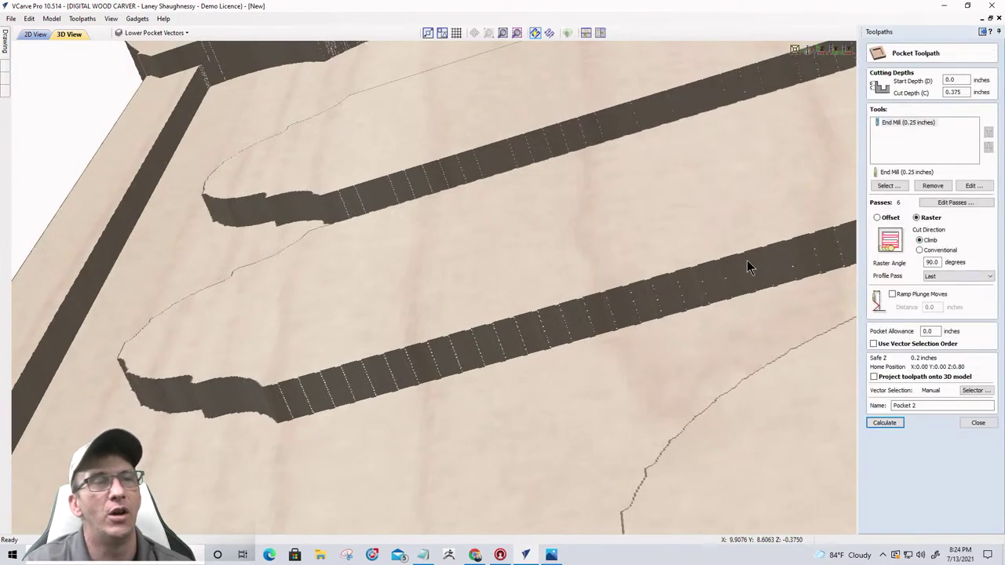
click(964, 421)
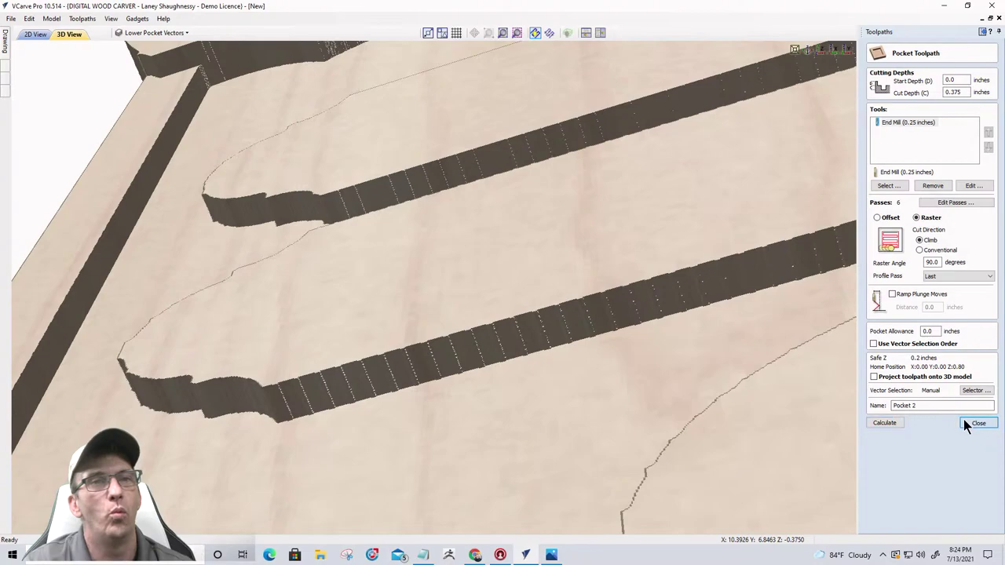
double_click(901, 258)
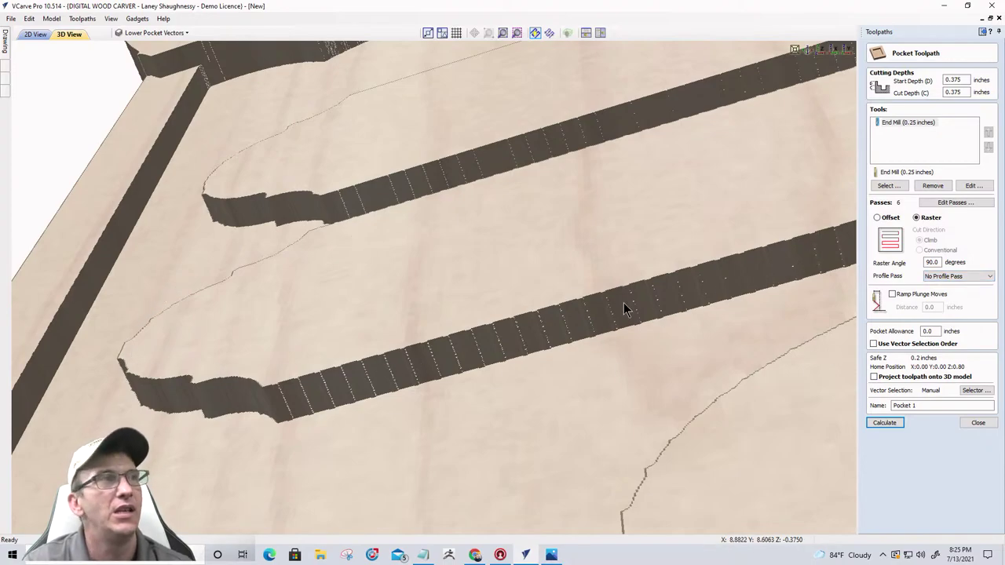
- In 2D view, make the InnerPocket Boundary and Layer 1 layers visible
click(31, 34)
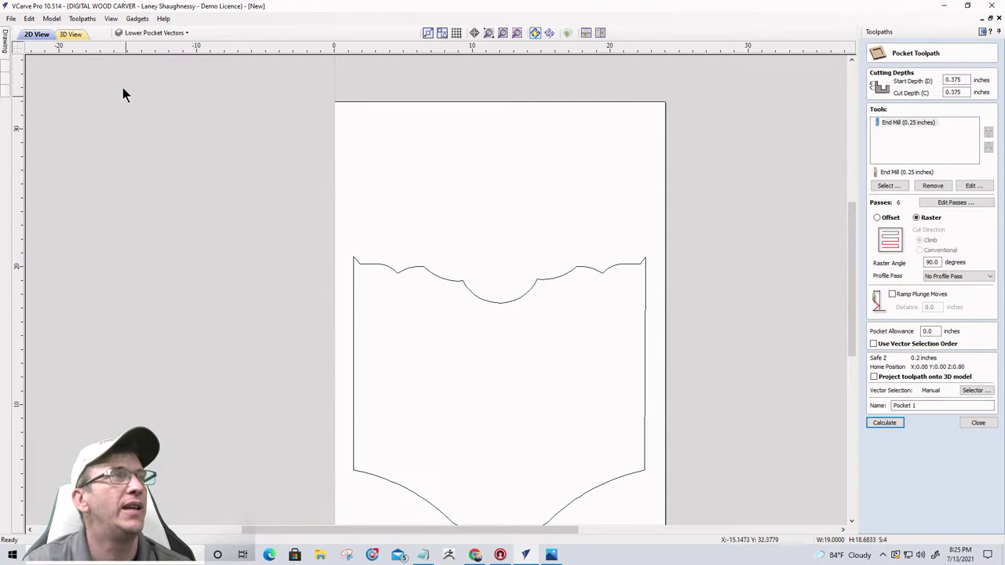
click(152, 34)
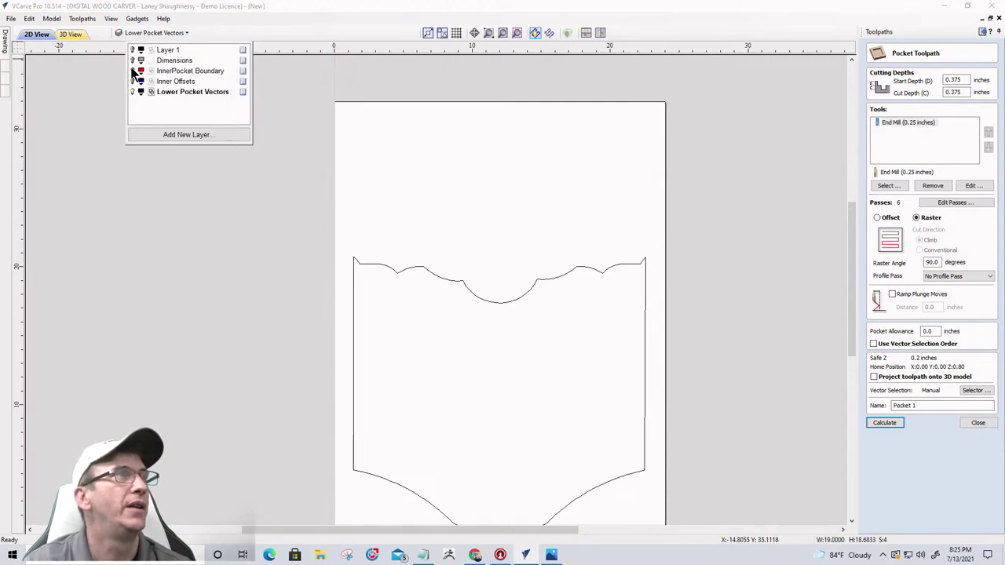
click(133, 70)
scroll(587, 262, down, 1)
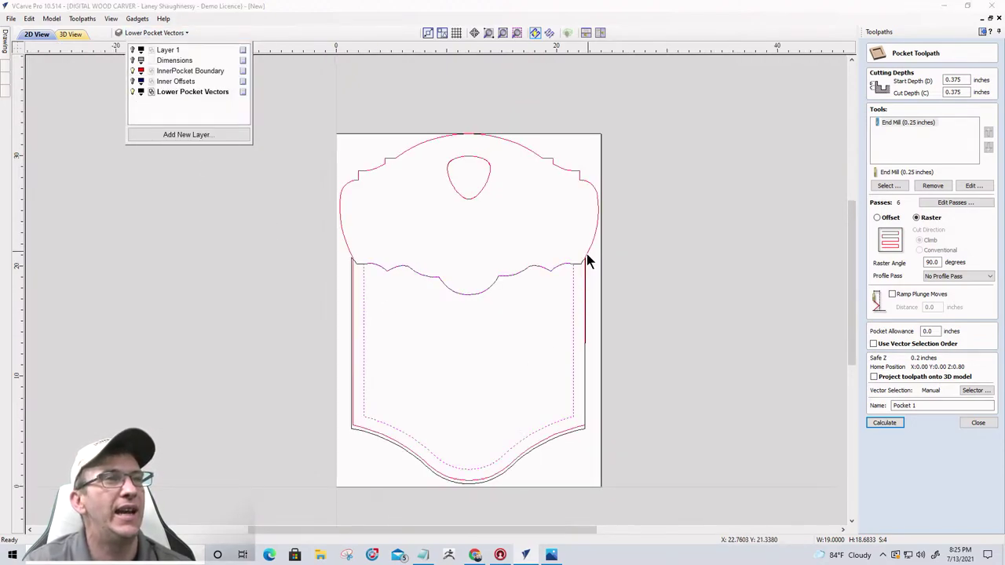
click(133, 50)
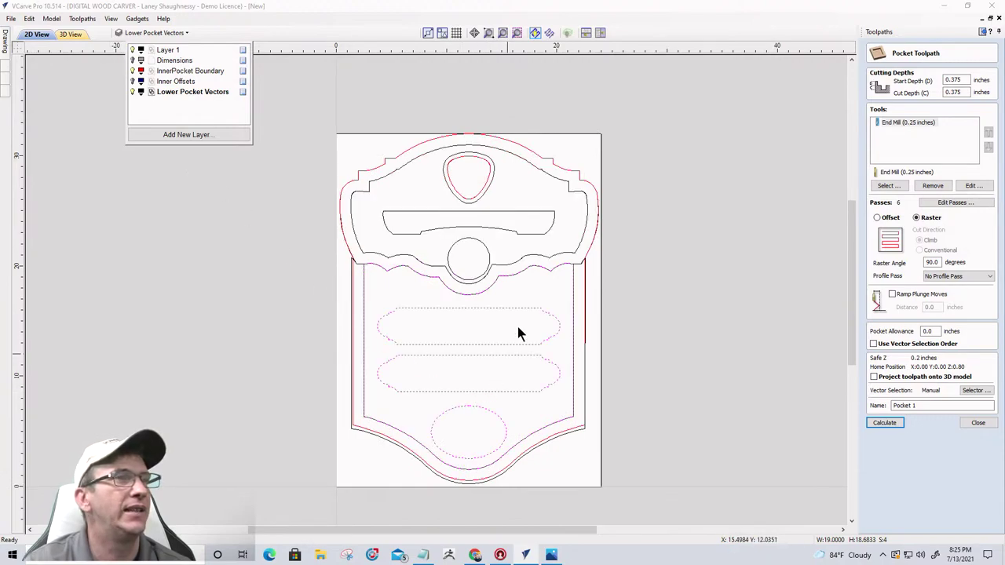
- Set Pocket 1's Profile Pass to Last and recalculate it
click(948, 277)
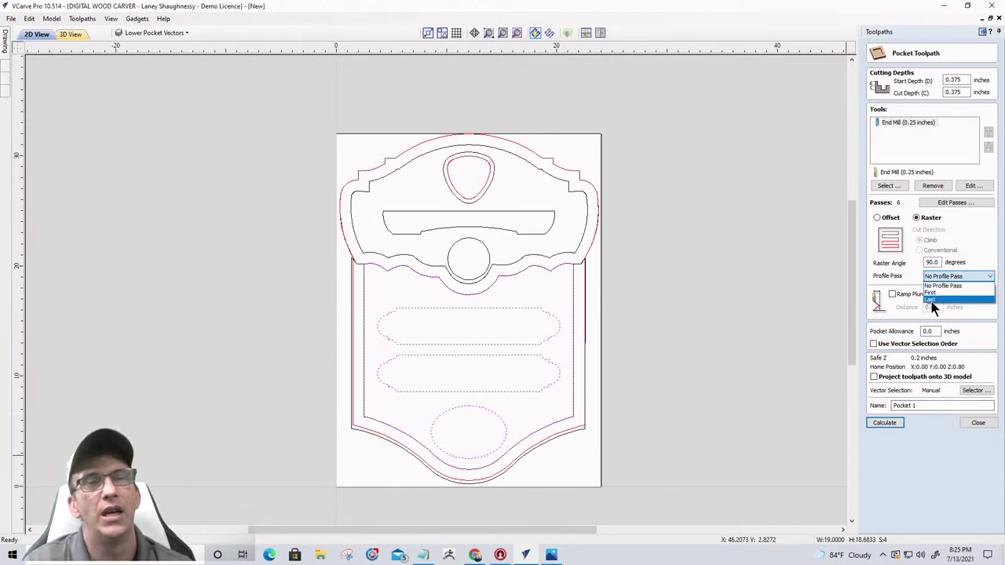
click(930, 301)
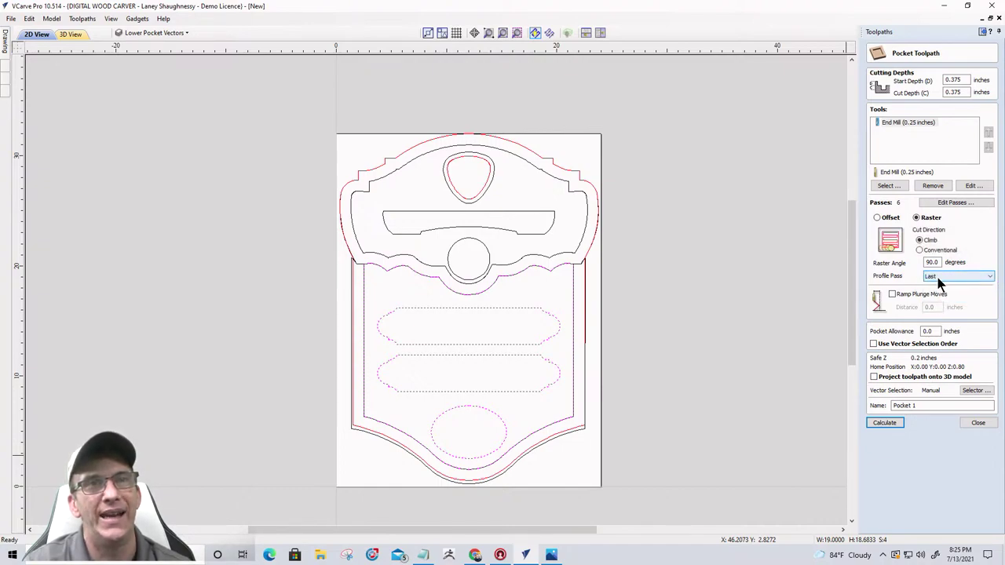
click(885, 424)
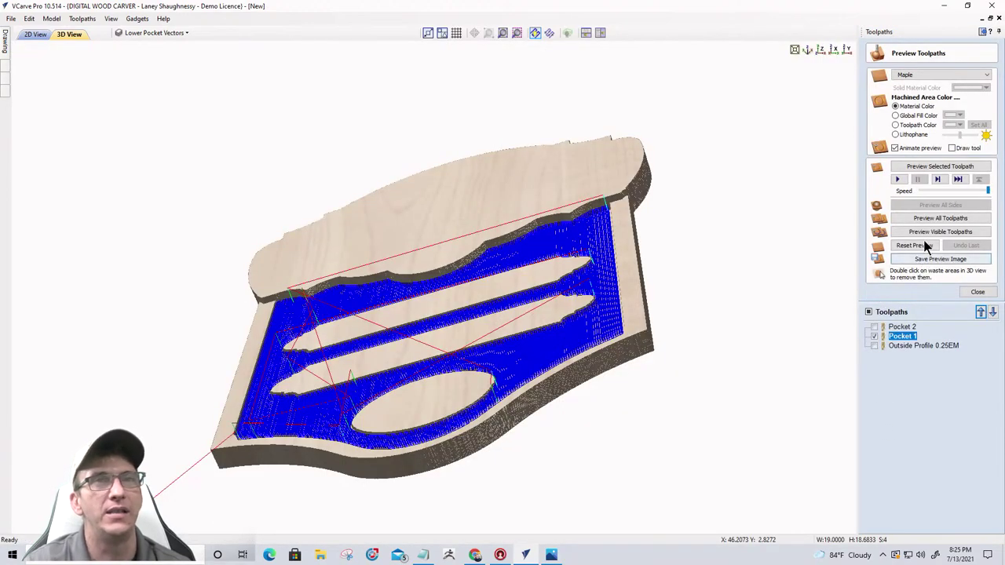
- Simulate Pocket 1 in 3D and zoom in on the carved strips from a flatter angle
click(923, 168)
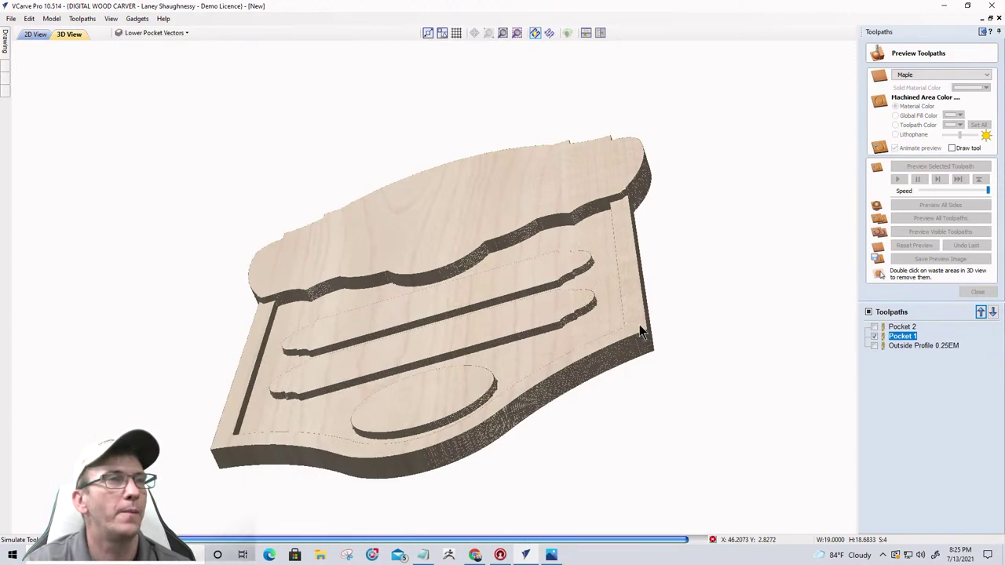
drag(640, 331, 650, 364)
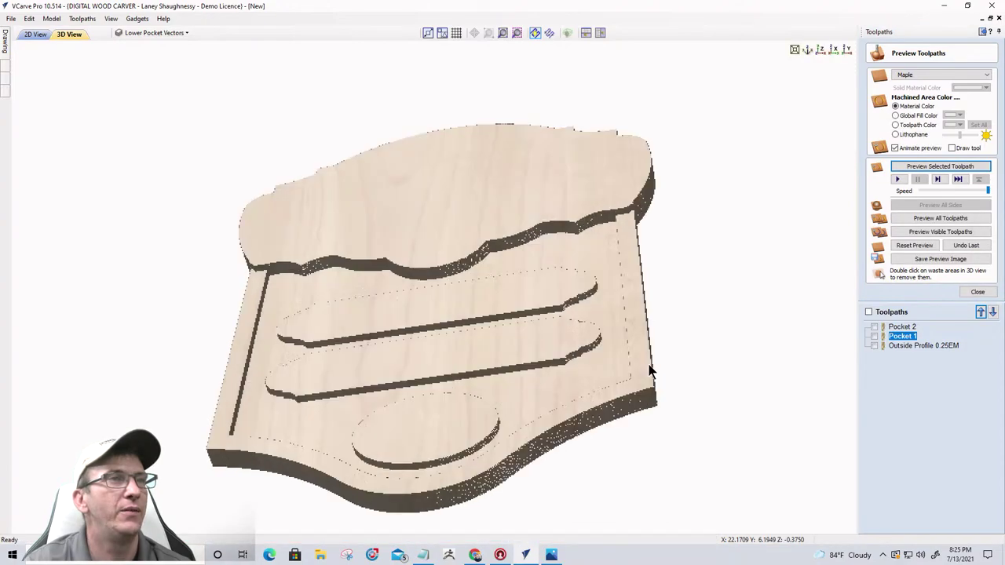
scroll(521, 376, up, 2)
scroll(533, 391, up, 3)
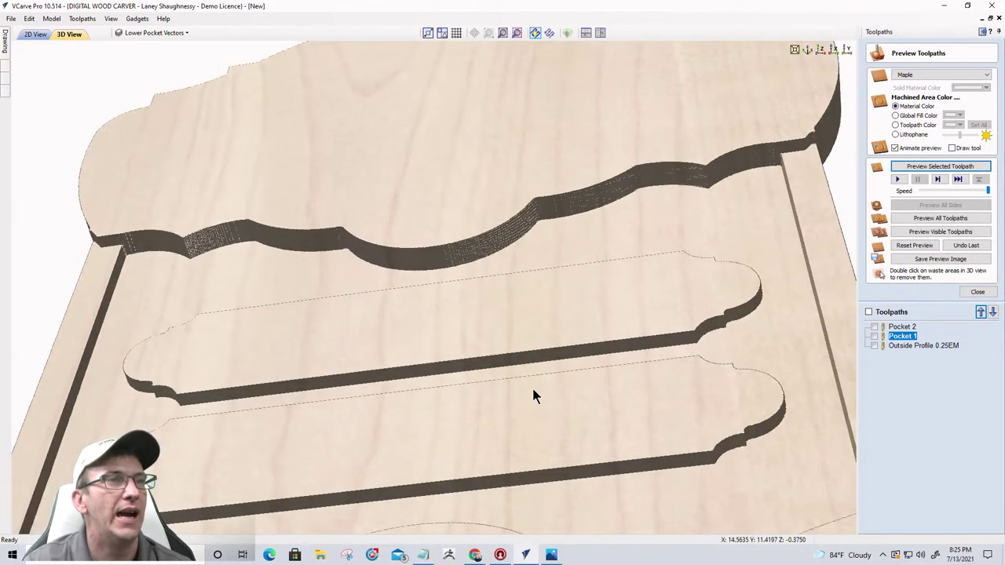
scroll(483, 428, up, 3)
scroll(478, 426, down, 2)
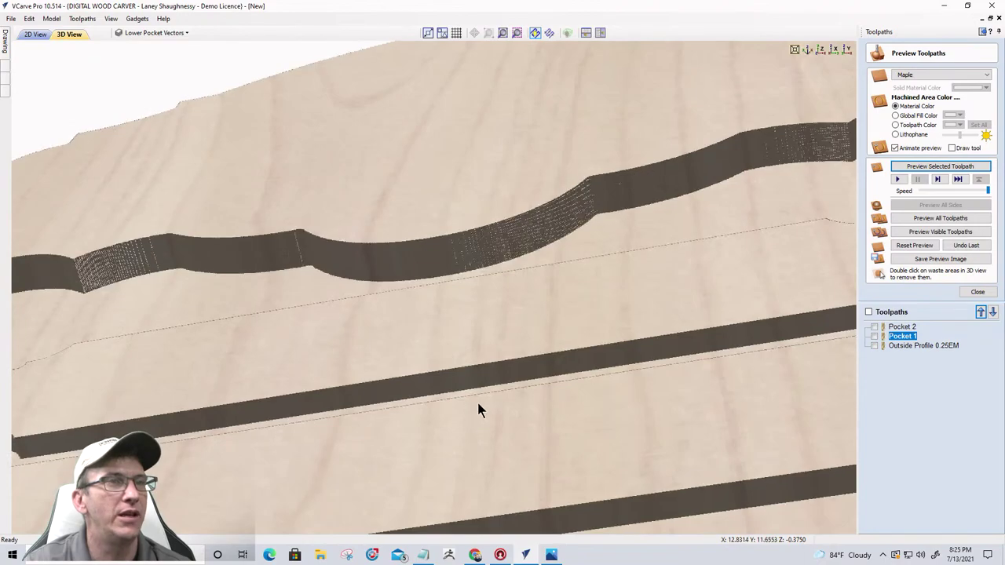
scroll(431, 315, down, 4)
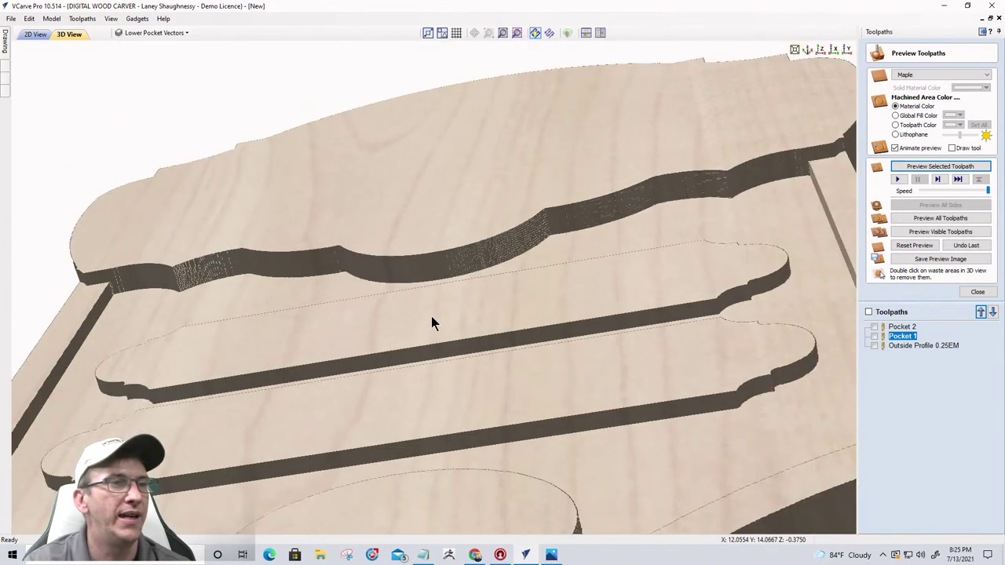
- Turn and tilt the board to inspect the oval pocket, then fit the whole plaque in view
drag(492, 431, 558, 419)
scroll(573, 463, up, 3)
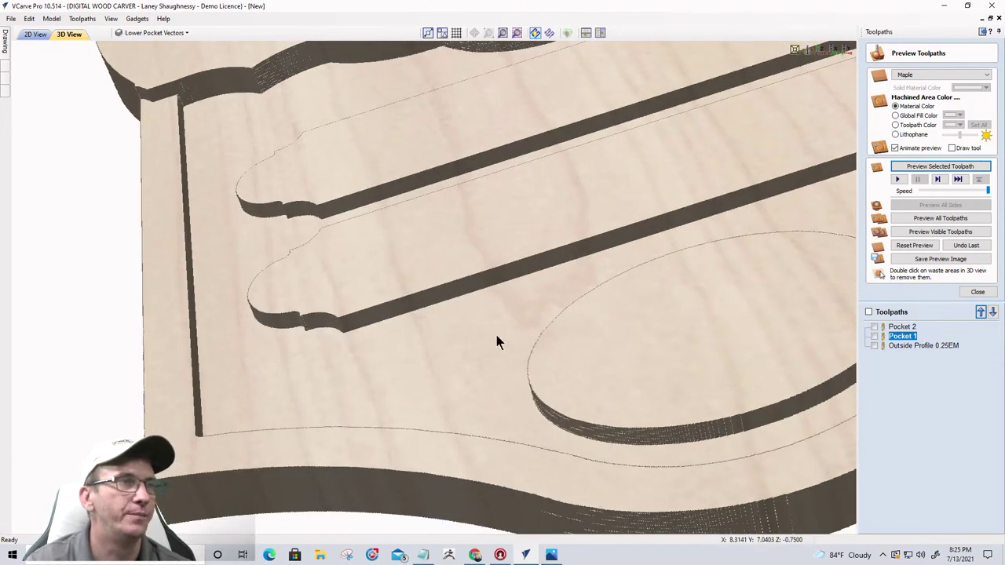
drag(603, 322, 636, 412)
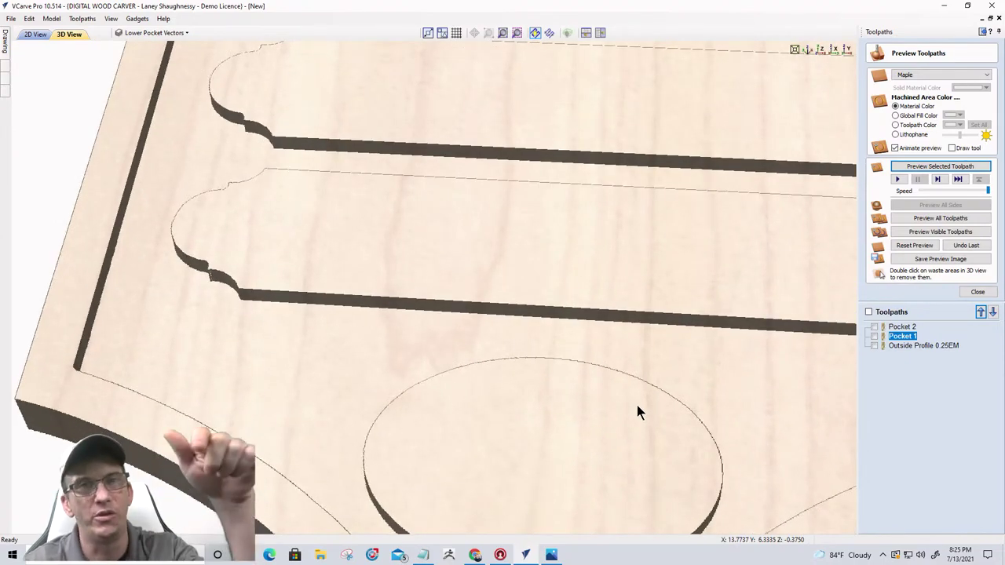
key(F3)
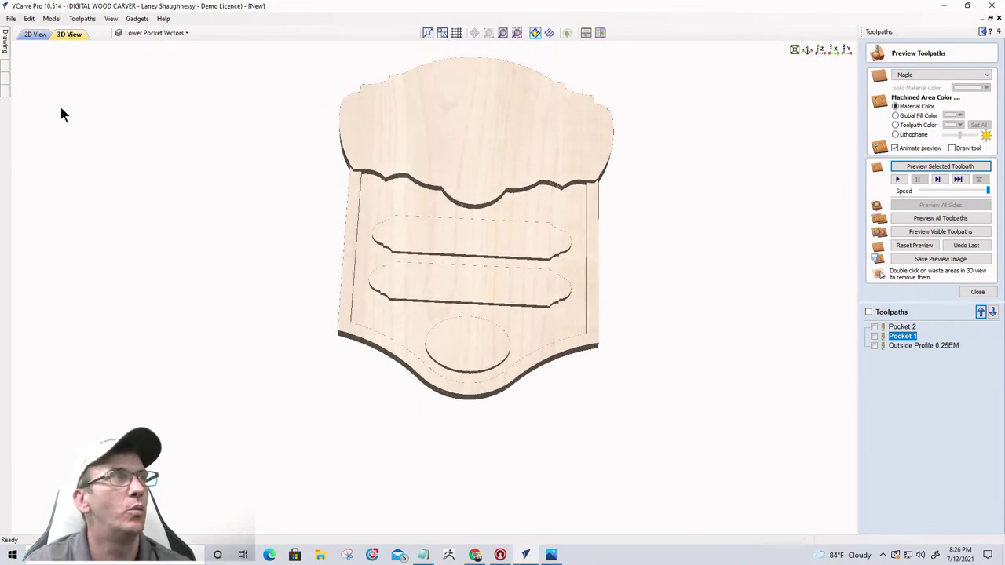
- Return to the 2D drawing and make the inner offset outlines layer visible
click(33, 34)
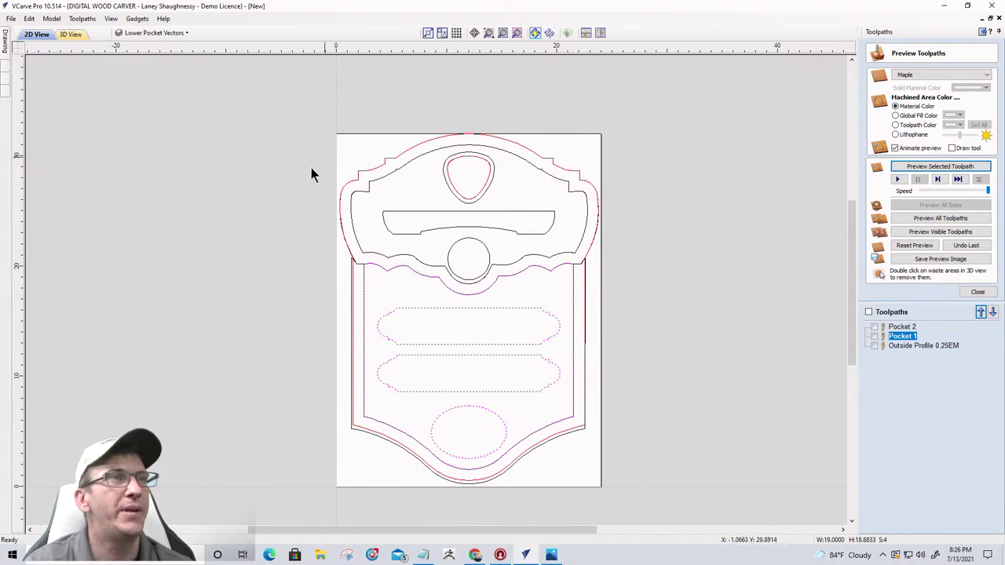
click(378, 185)
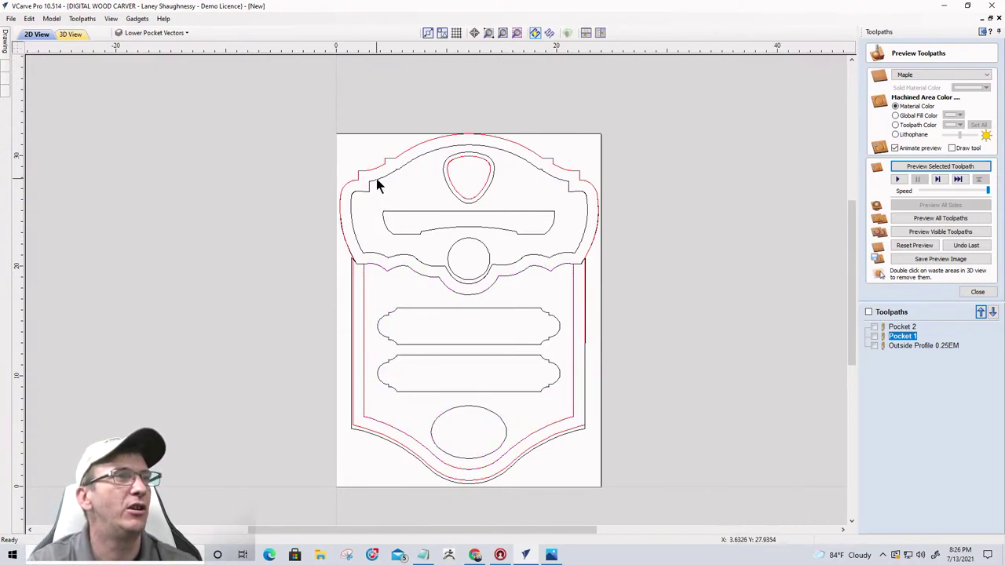
click(377, 186)
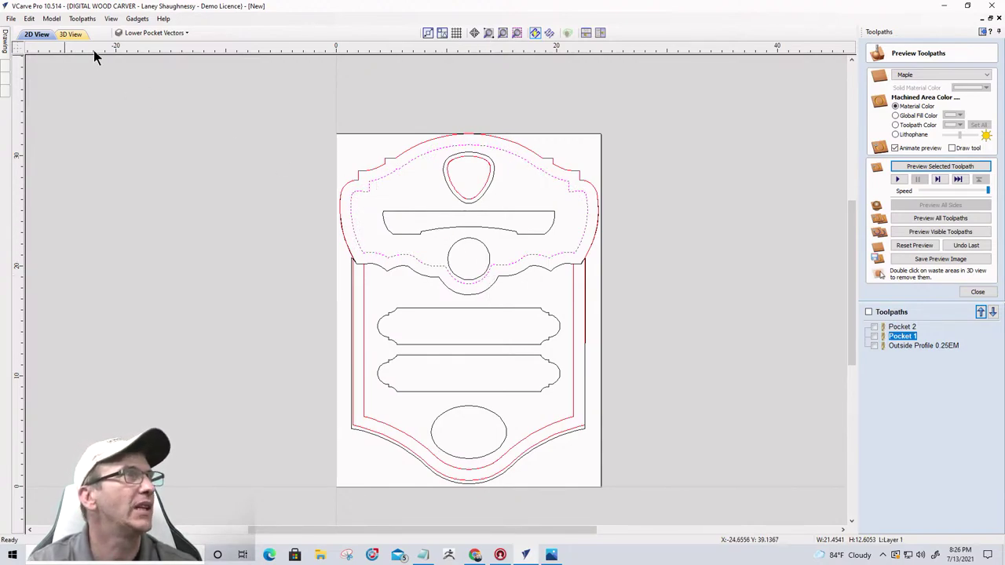
click(153, 32)
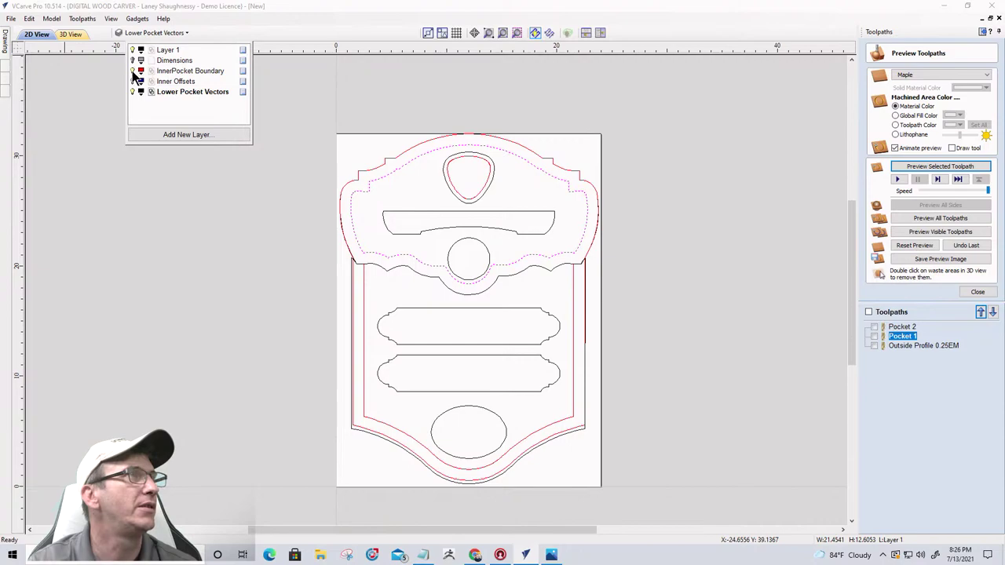
click(133, 81)
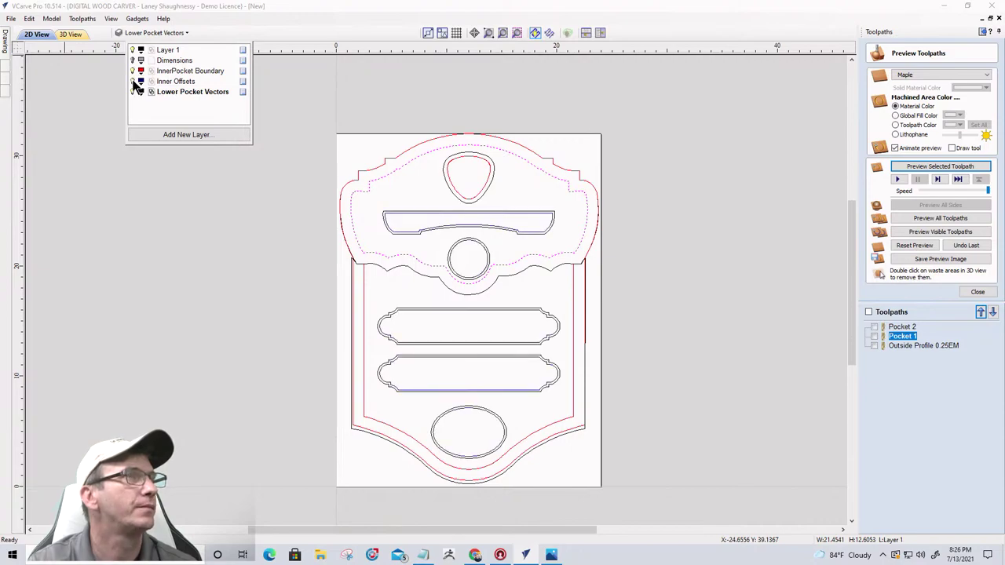
click(348, 217)
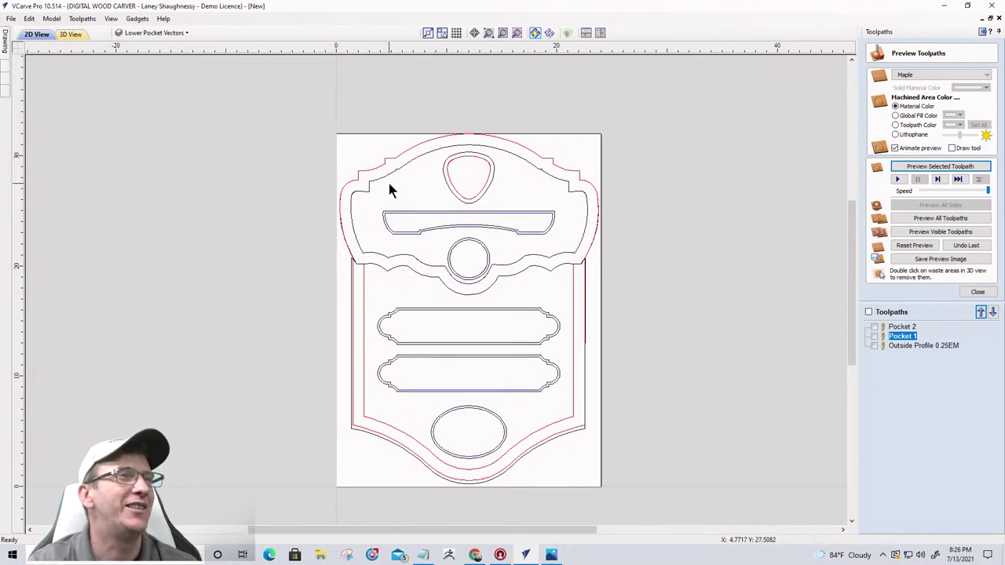
- Select the triangle, bar and circle outer offset outlines together
scroll(389, 183, up, 3)
scroll(388, 187, up, 1)
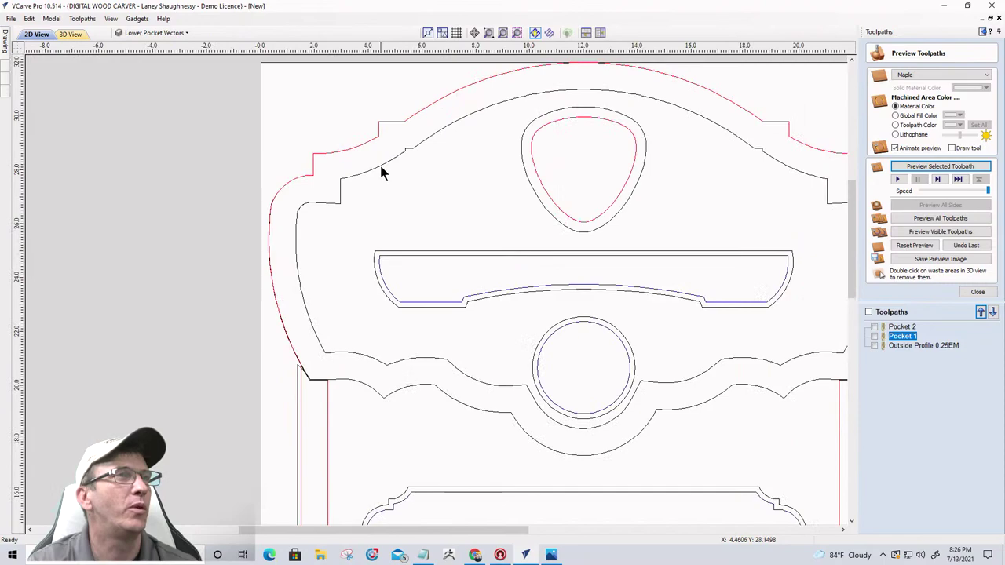
click(523, 170)
shift+click(416, 252)
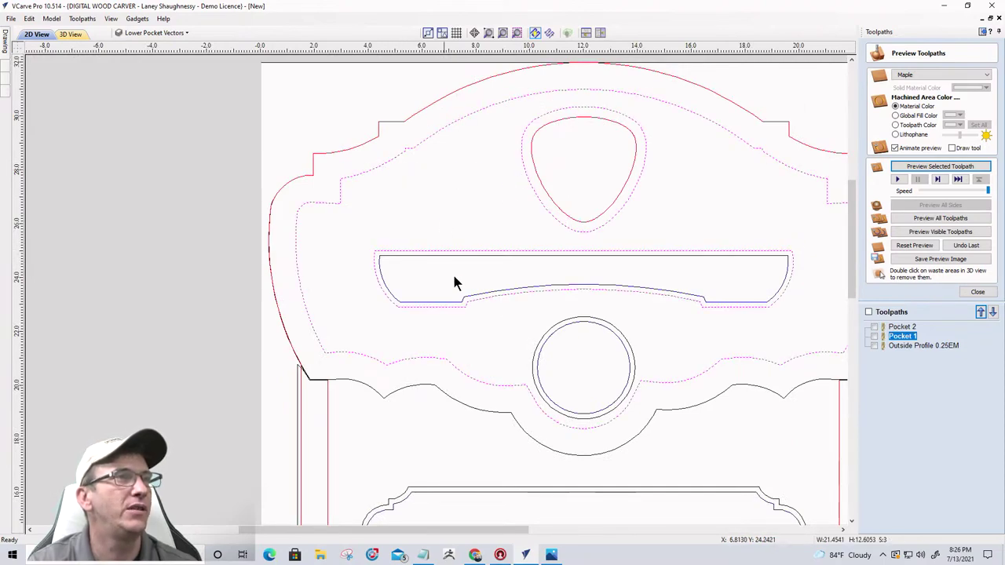
shift+click(560, 320)
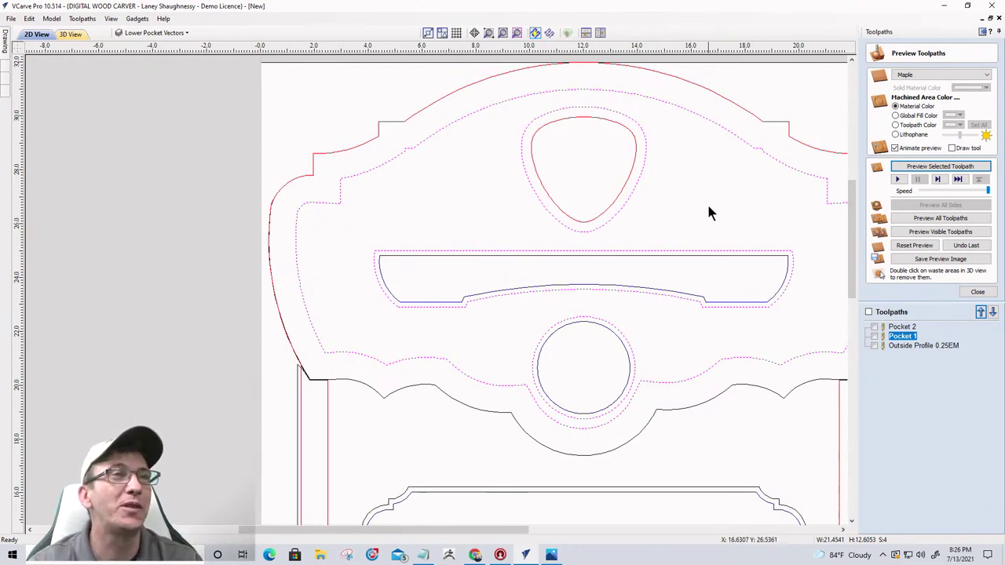
scroll(649, 290, down, 1)
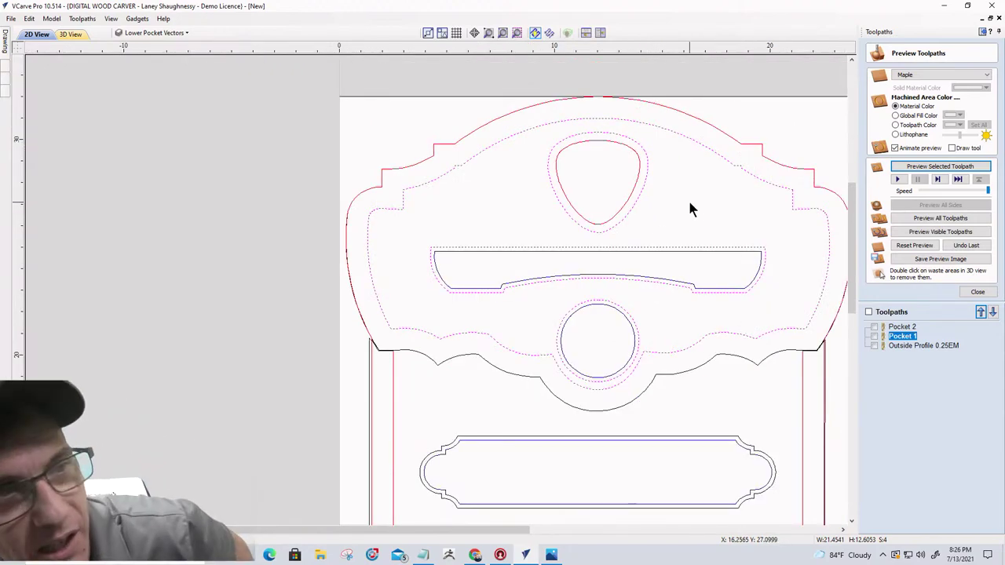
scroll(638, 212, down, 2)
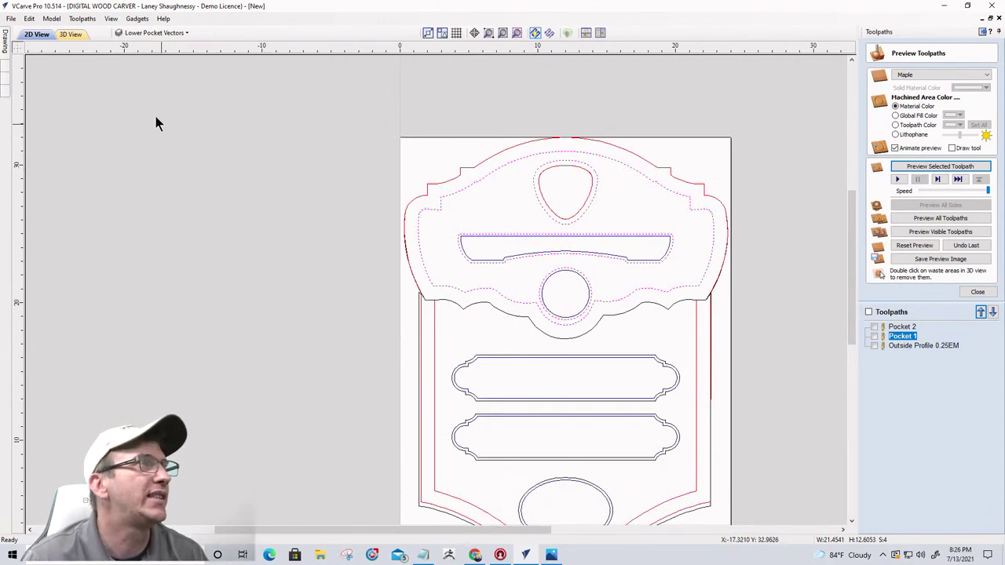
- Start a Create Text object anchored in the upper banner bar at X 6.2914, Y 24.1665
click(981, 32)
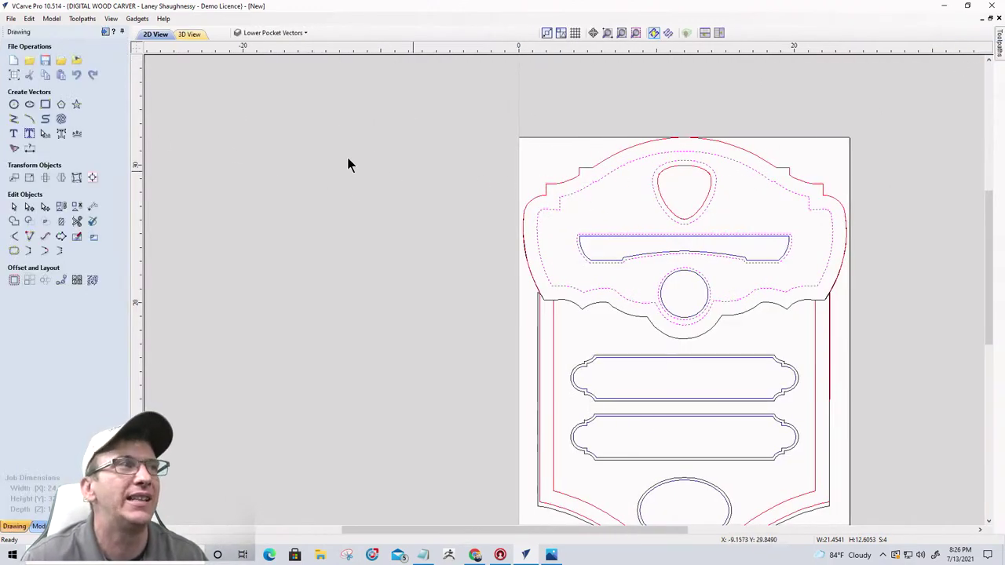
click(489, 252)
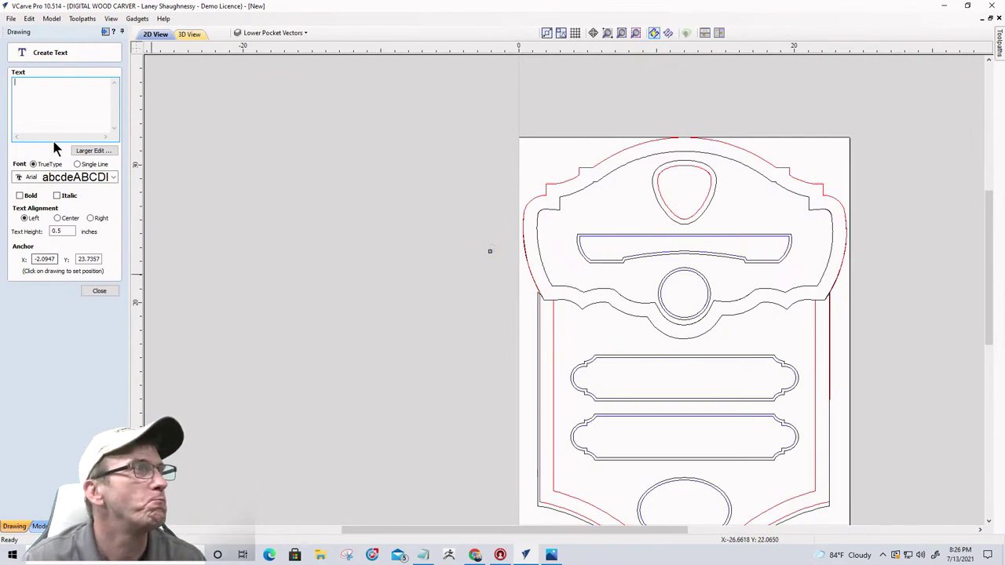
scroll(611, 248, up, 3)
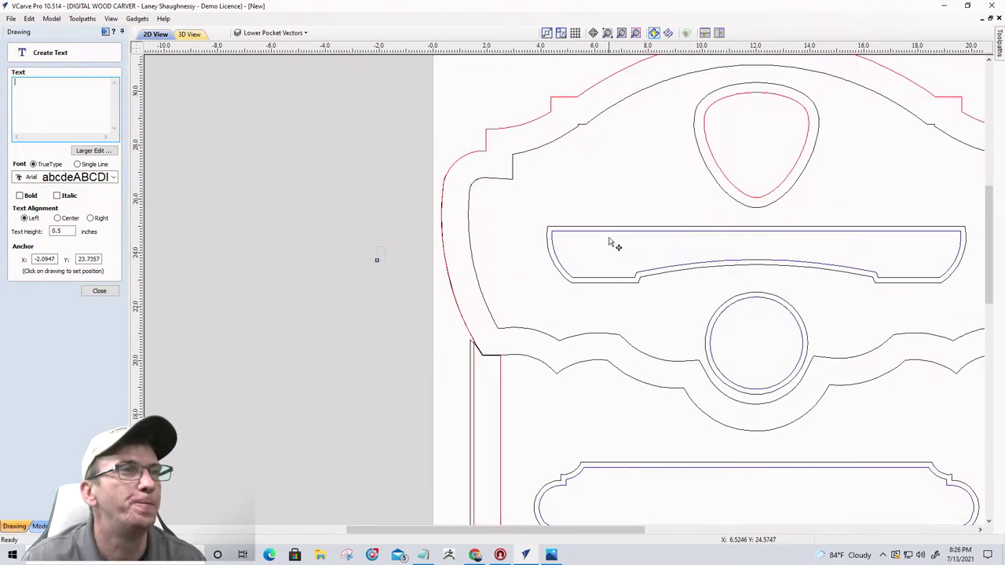
click(602, 249)
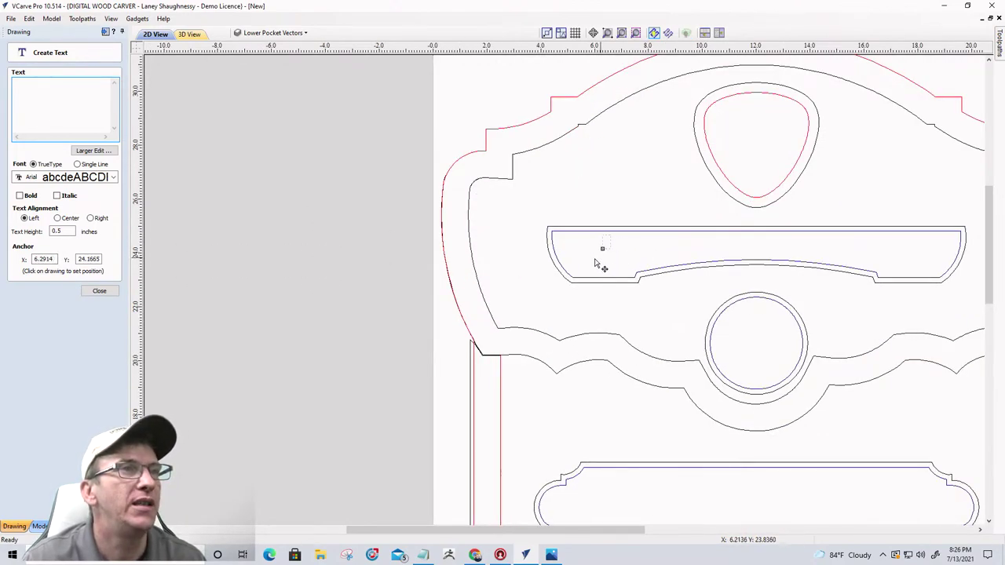
scroll(480, 245, down, 3)
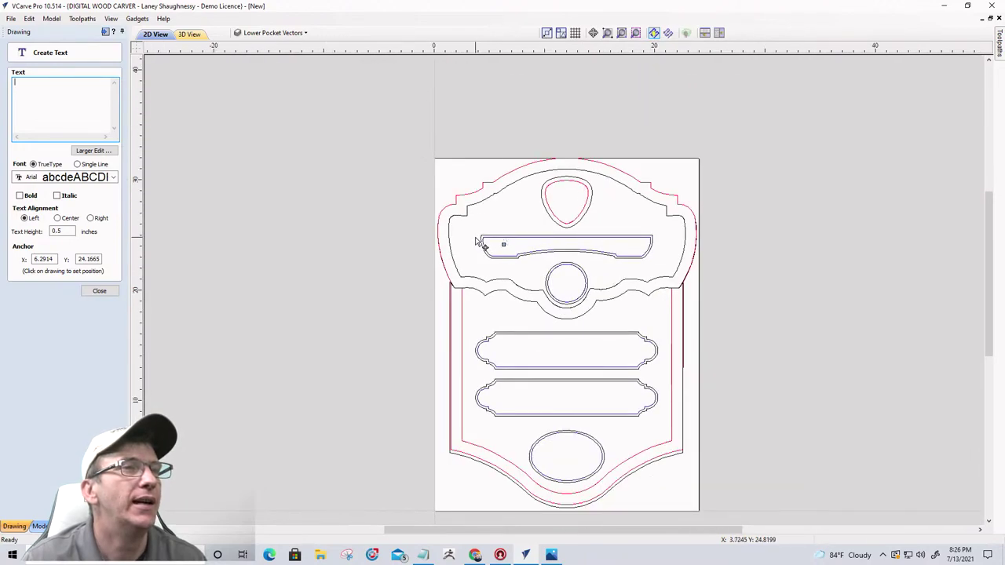
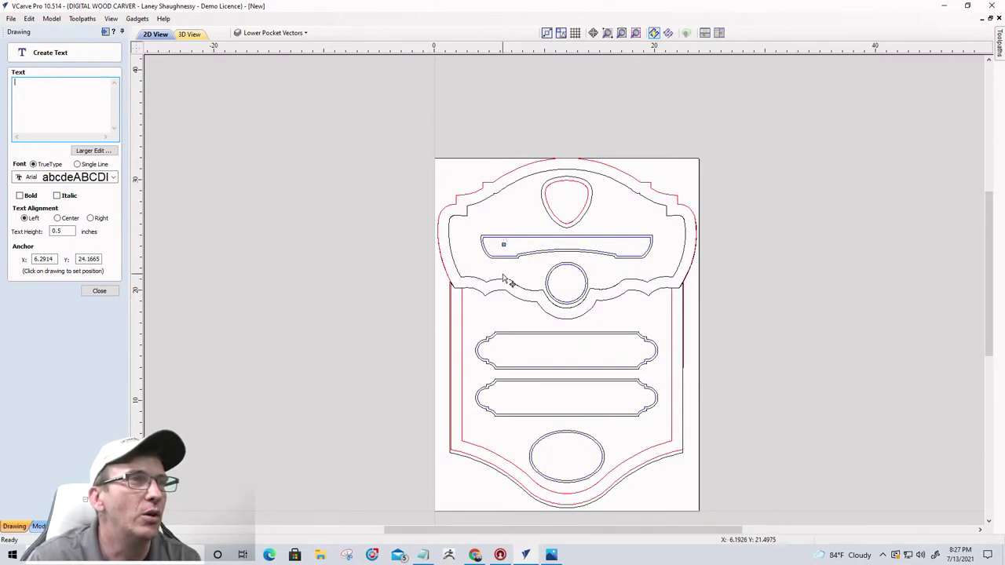
- Create bold Arial 0.5-inch 'SPINDLETV PRODUCTIONS' text inside the top banner panel
scroll(509, 277, up, 5)
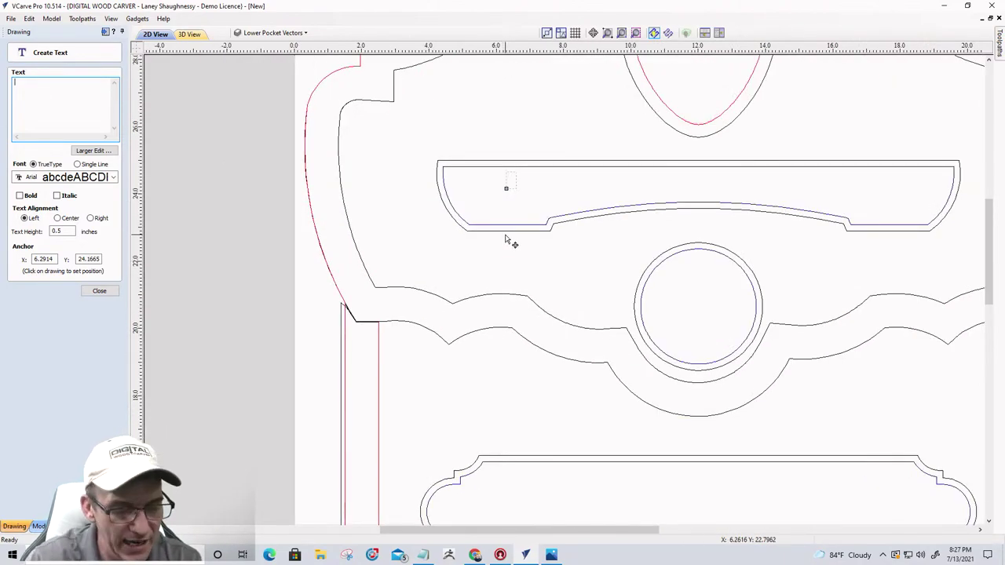
text(SPINDLE)
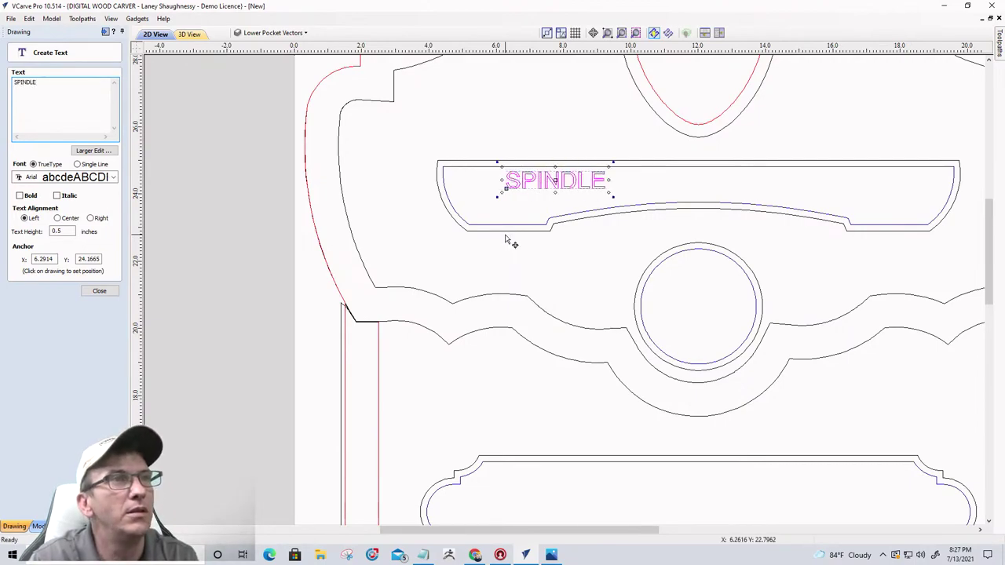
text(TV)
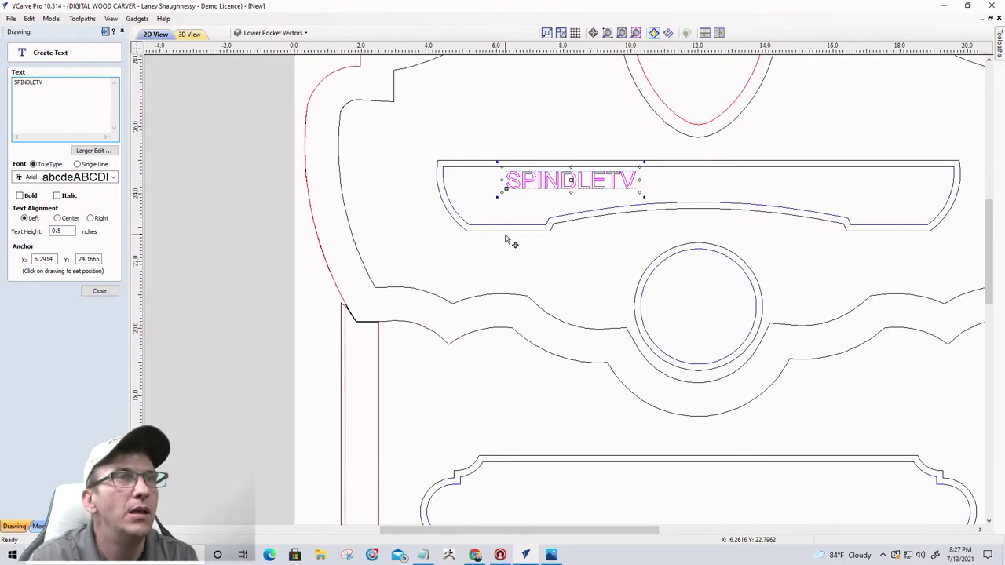
text( PRO)
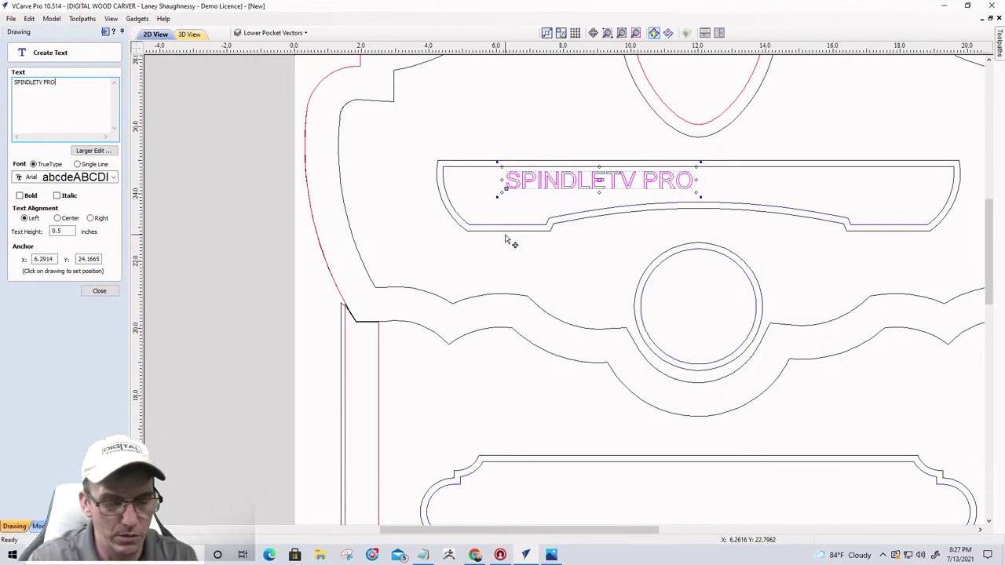
text(DUCTIONS)
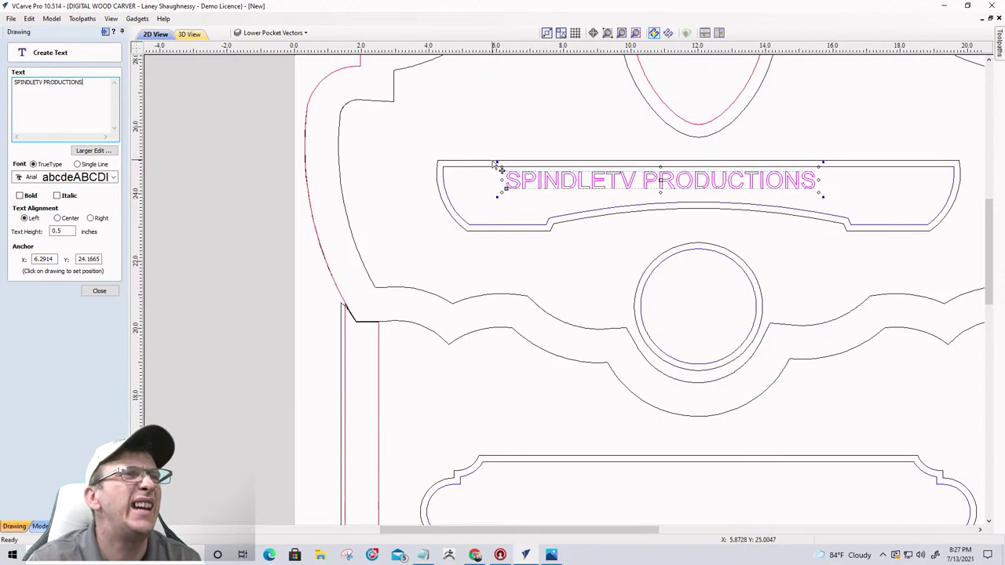
click(19, 196)
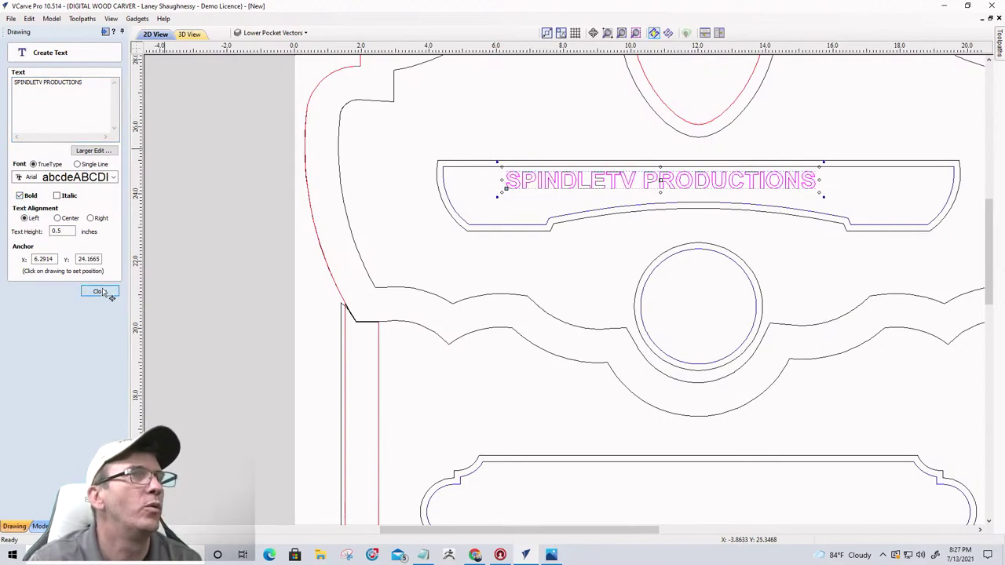
click(101, 292)
- Centre the text horizontally on the material, then select the inner and outer banner outlines
click(92, 179)
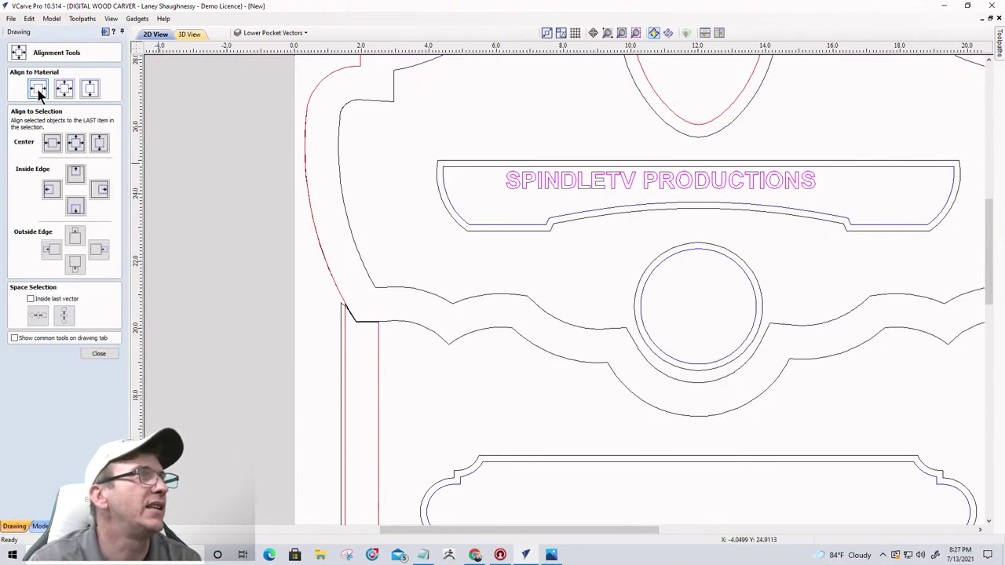
click(38, 89)
scroll(429, 221, down, 1)
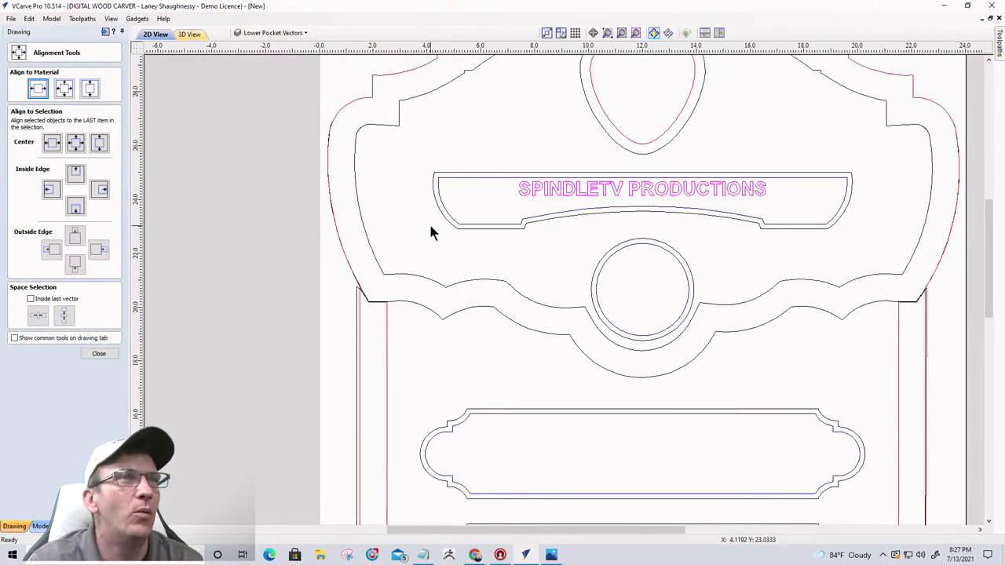
click(445, 180)
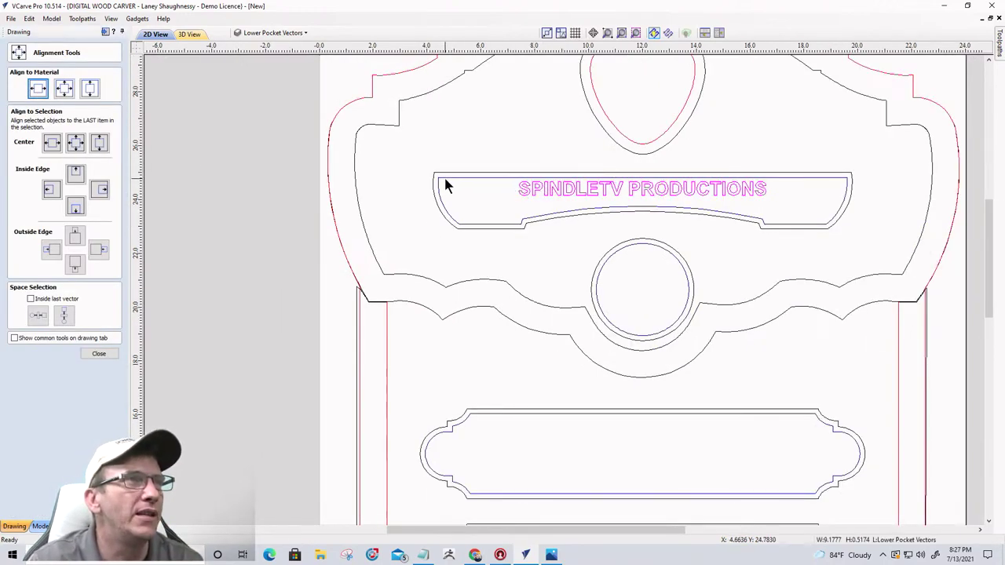
click(444, 179)
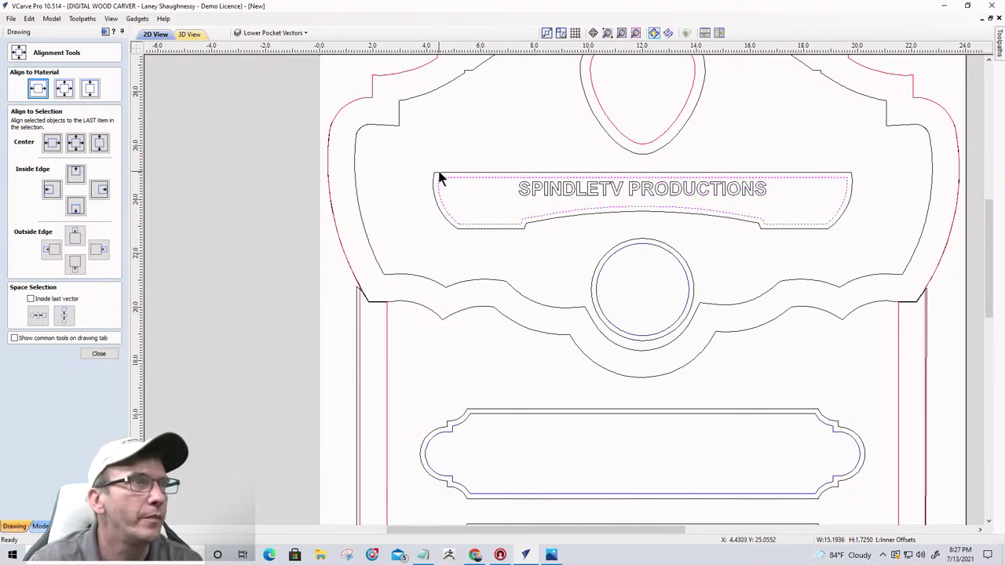
shift+click(440, 179)
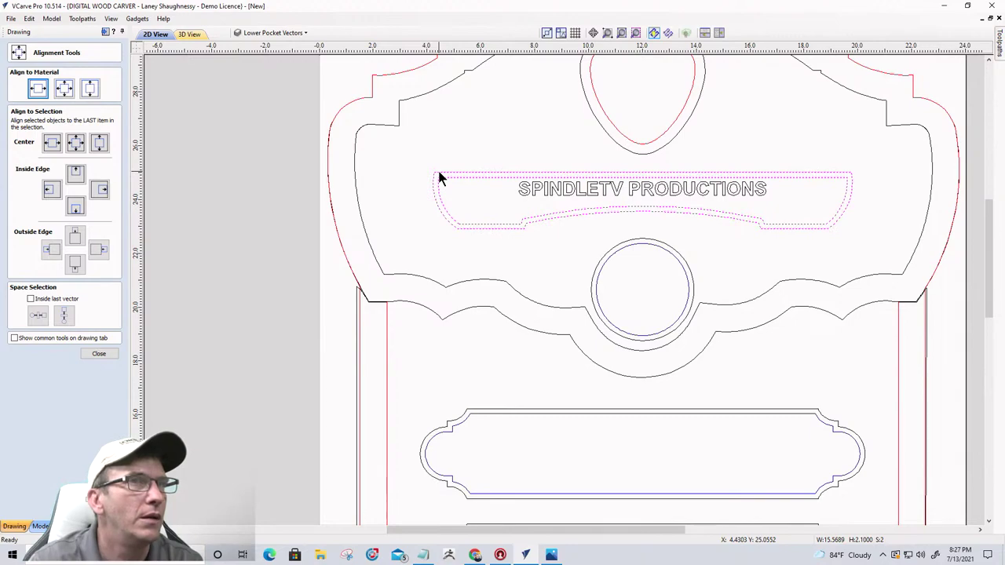
click(98, 354)
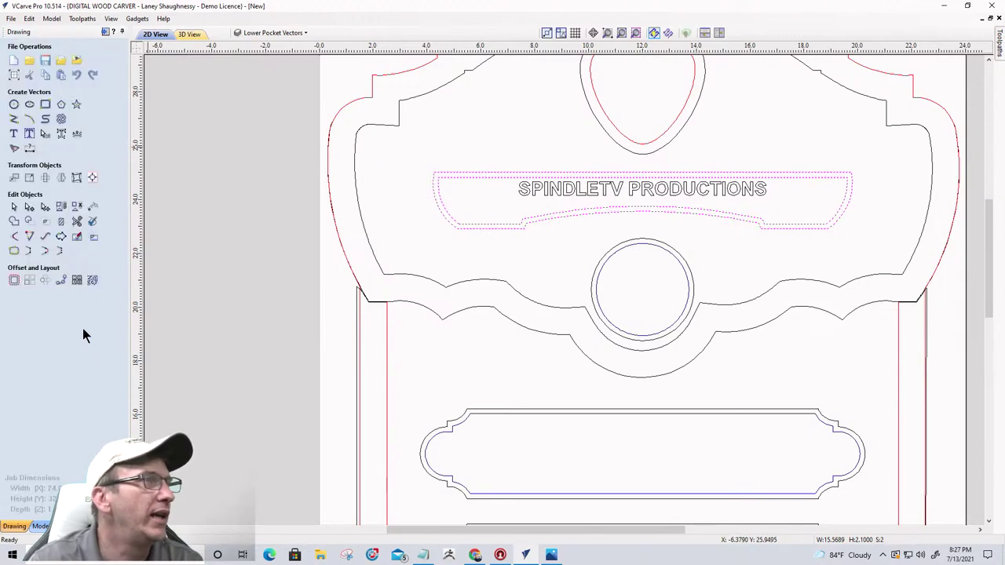
- Node-edit the banner outlines, raising their two top corner nodes by two nudges
click(31, 210)
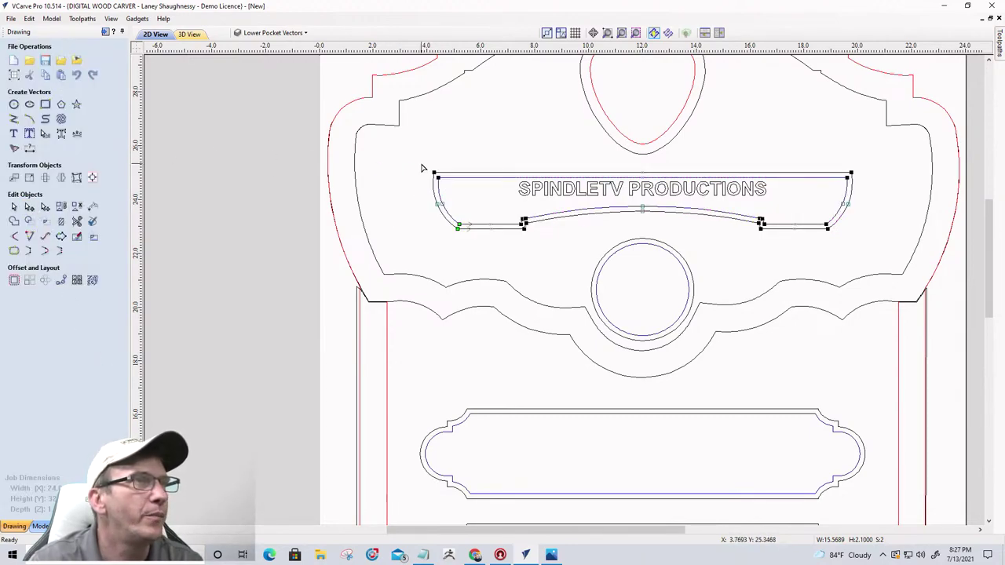
drag(421, 166, 449, 189)
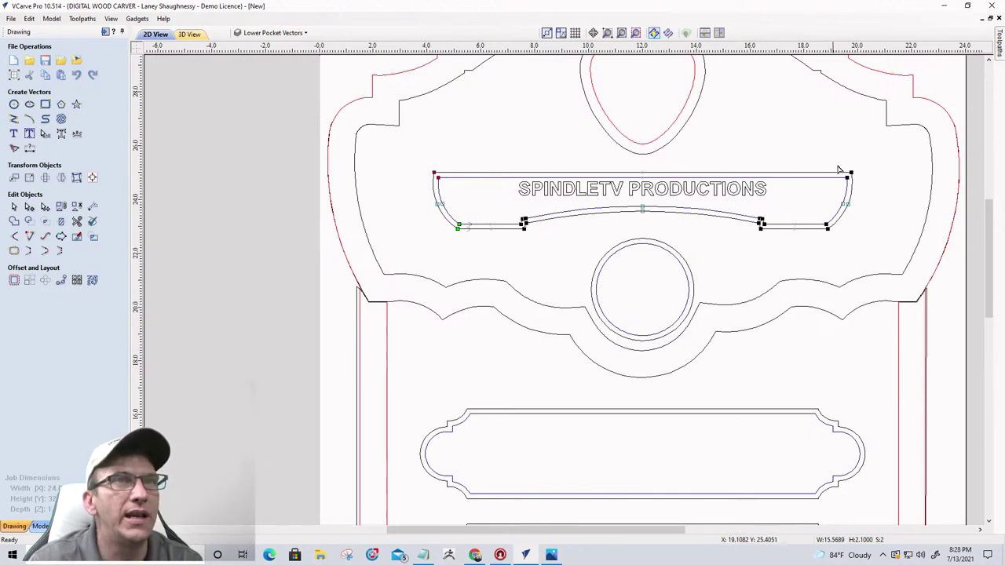
shift+drag(838, 157, 867, 186)
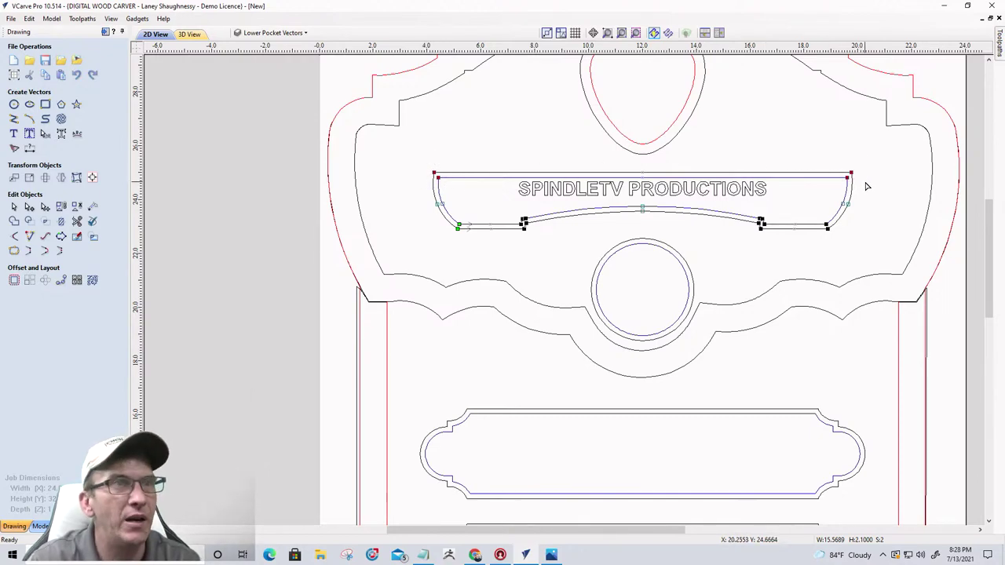
key(Up)
key(Up)
key(Up)
key(Up)
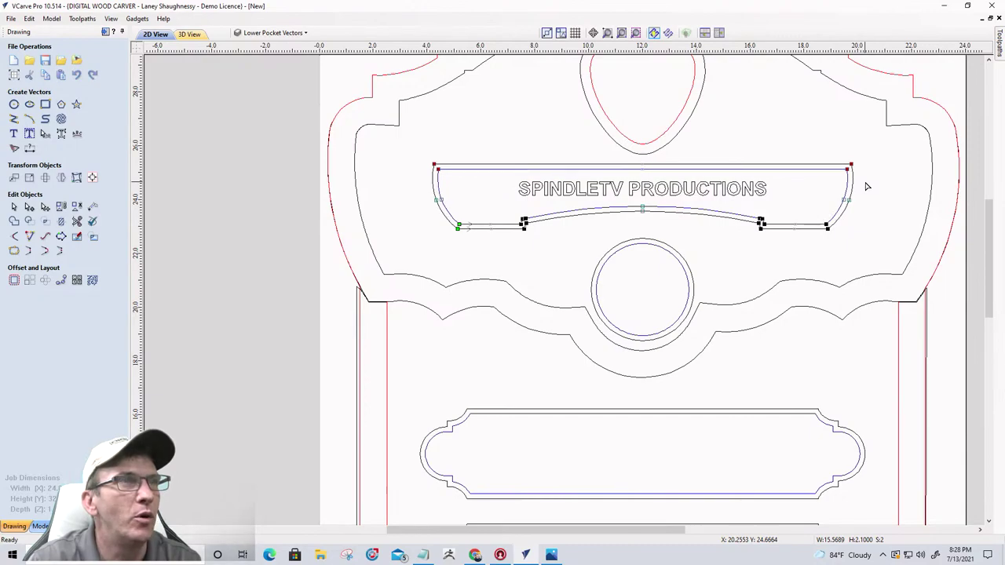
key(Up)
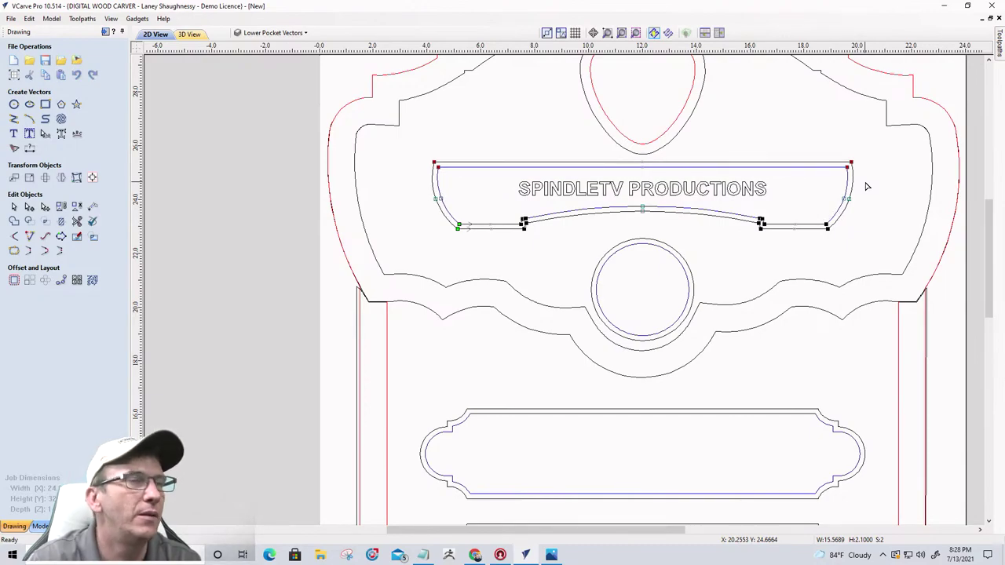
click(286, 258)
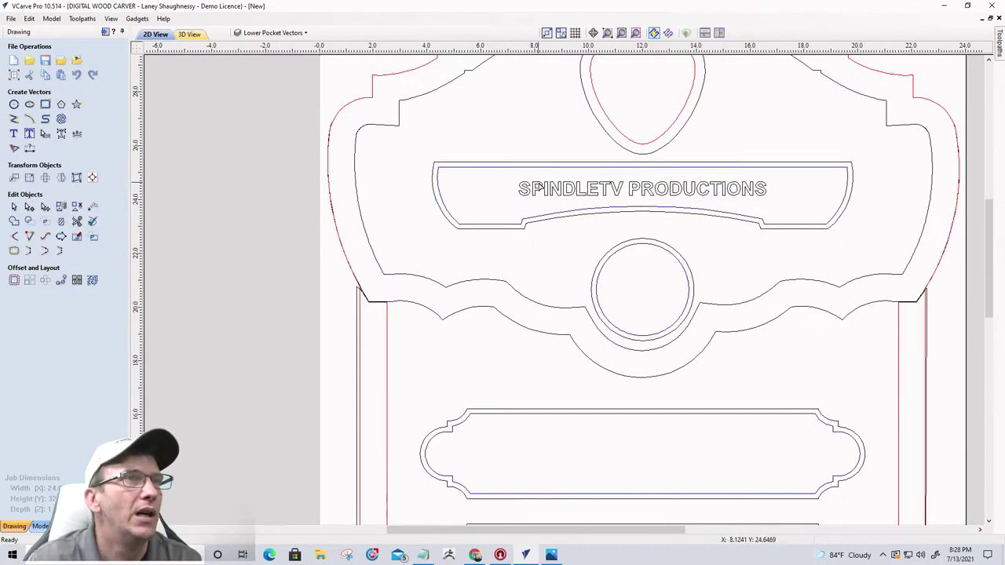
- Decline converting the text to curves and reselect the SPINDLETV PRODUCTIONS text
click(539, 189)
click(540, 310)
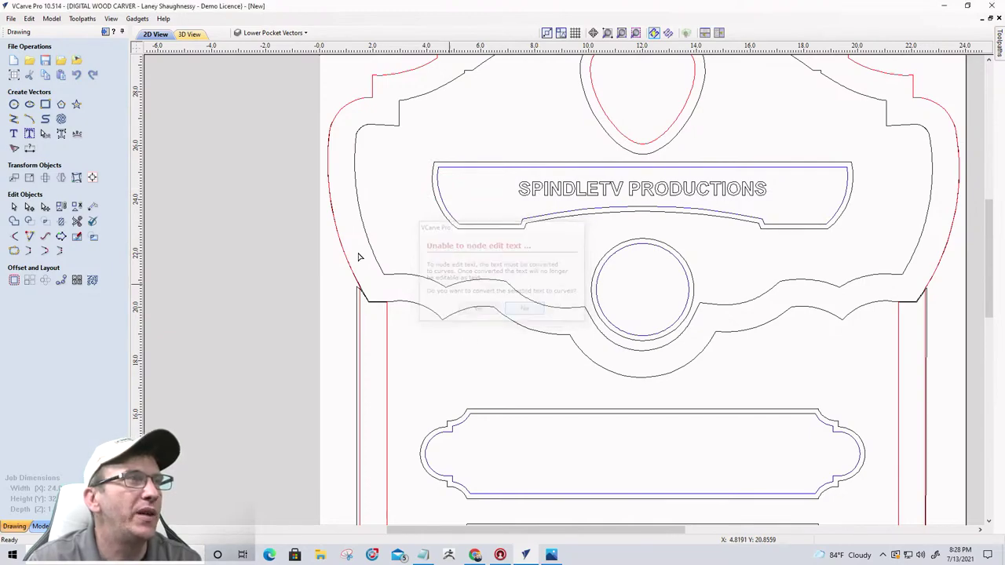
click(13, 206)
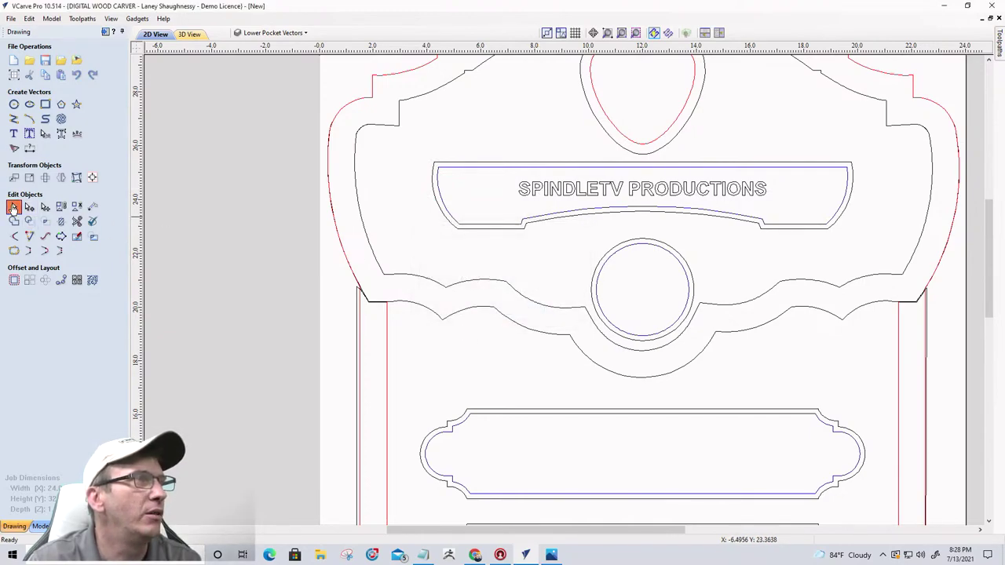
click(566, 192)
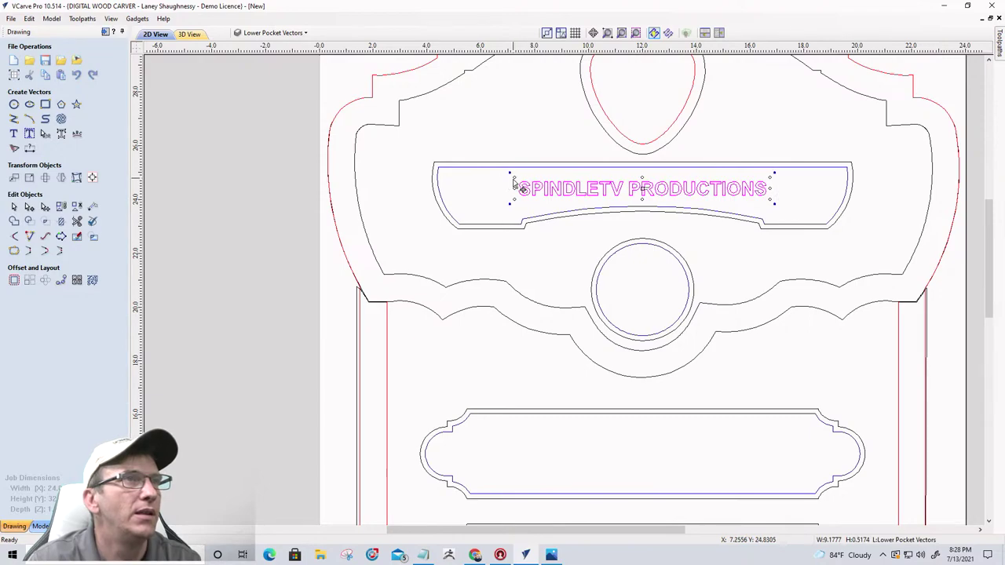
- Stretch the text wider and centre it within the banner outline
drag(511, 178, 515, 179)
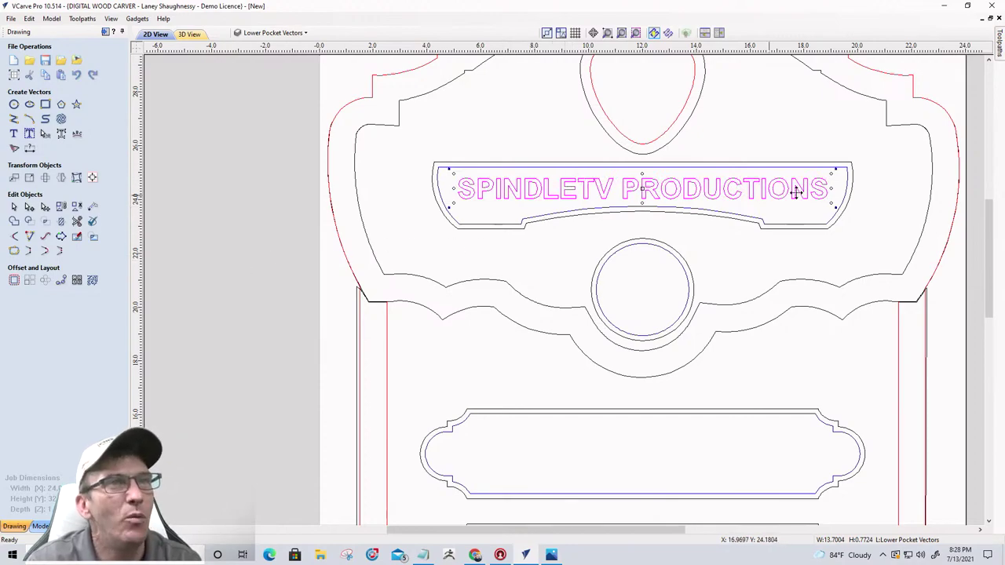
shift+click(608, 167)
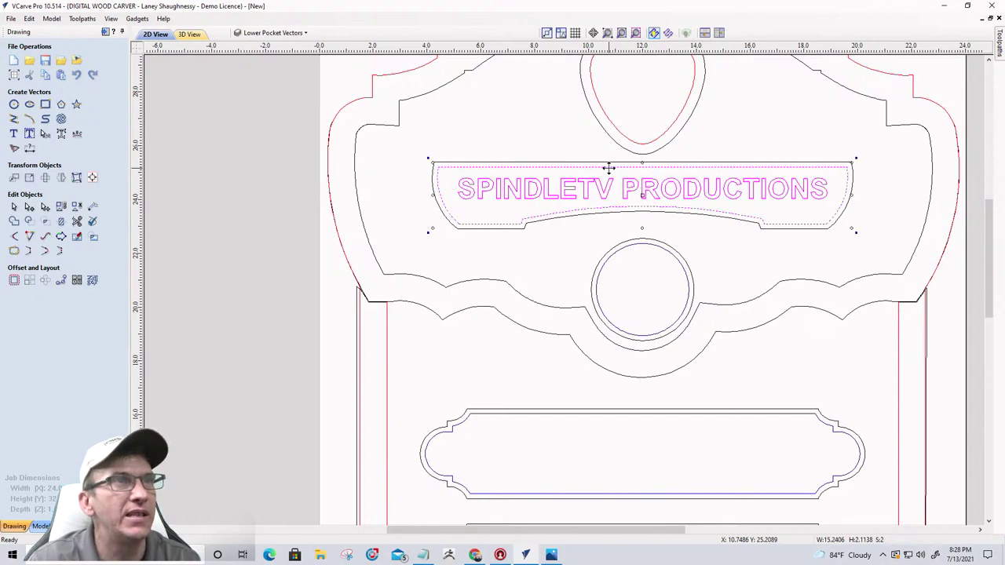
click(92, 178)
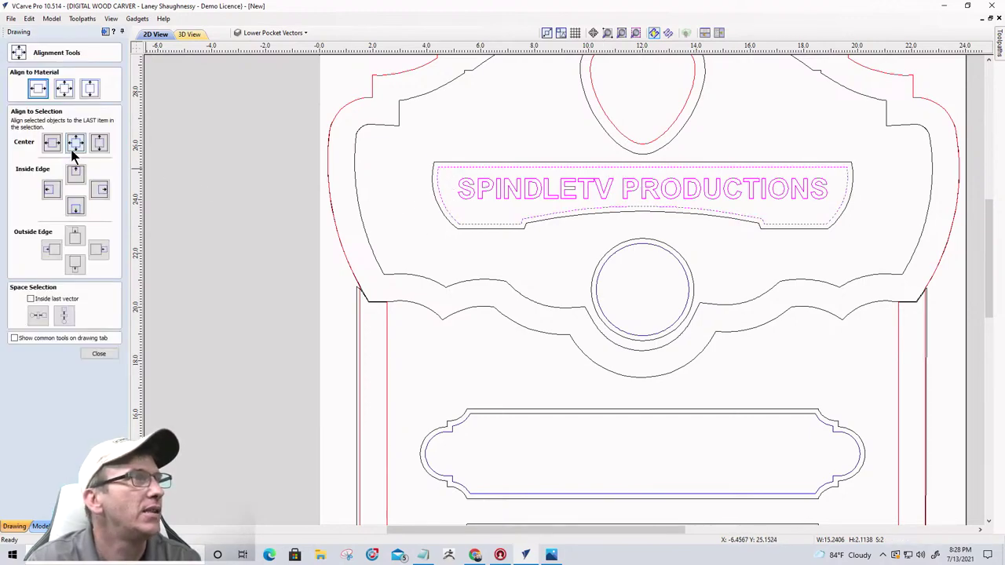
click(76, 142)
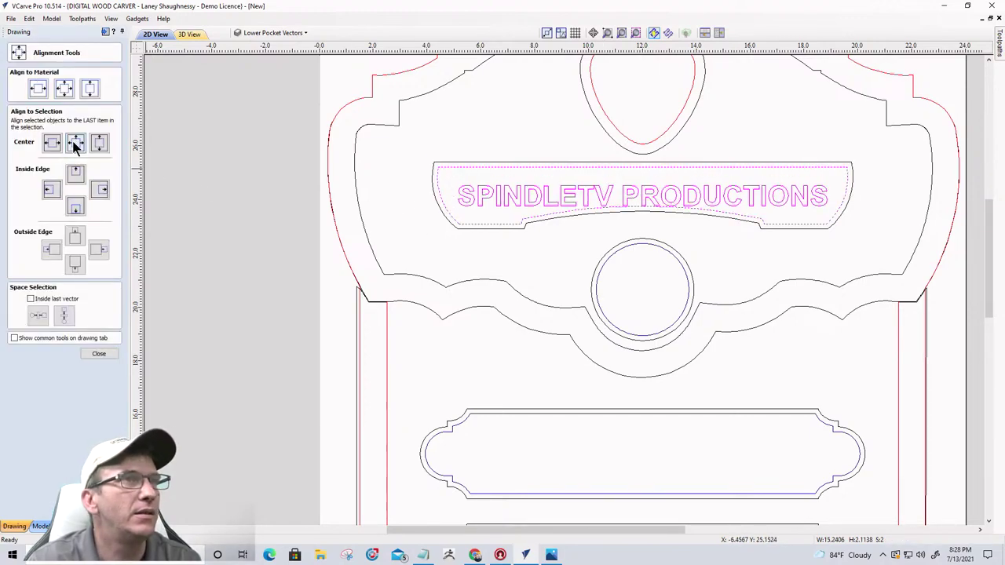
click(98, 353)
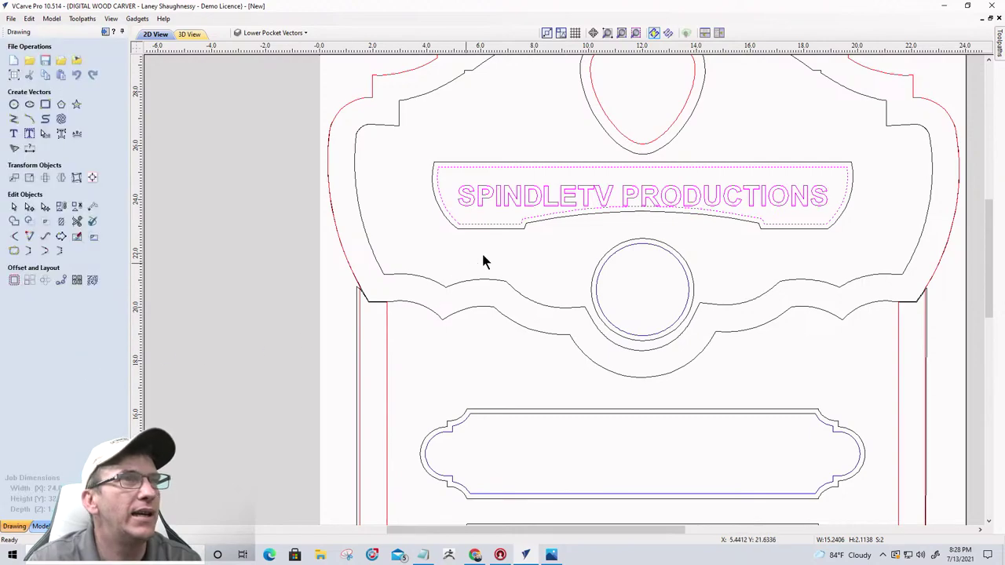
- Reselect only the SPINDLETV PRODUCTIONS text and nudge it up one step
click(578, 196)
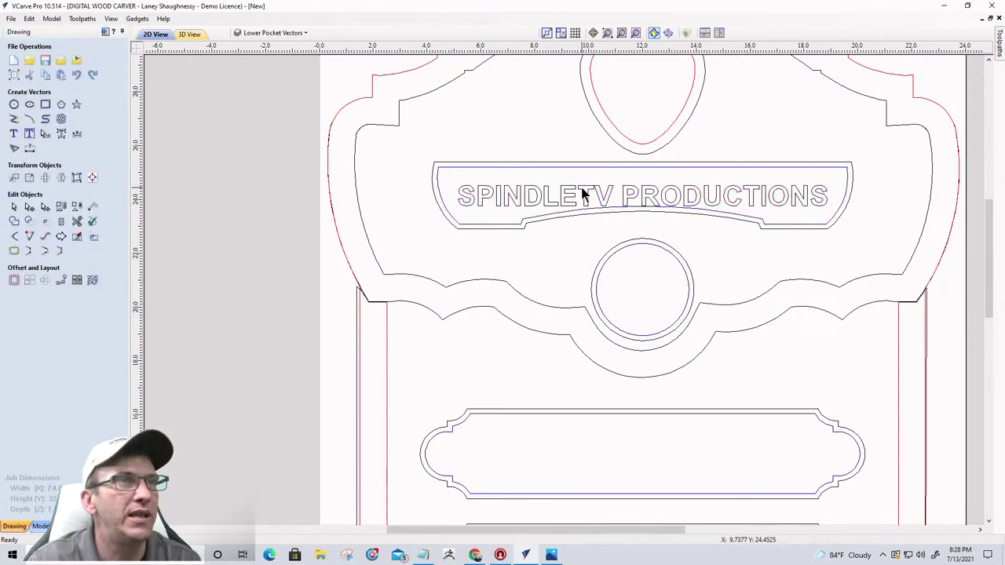
click(582, 195)
key(Up)
key(Up)
key(Up)
key(Up)
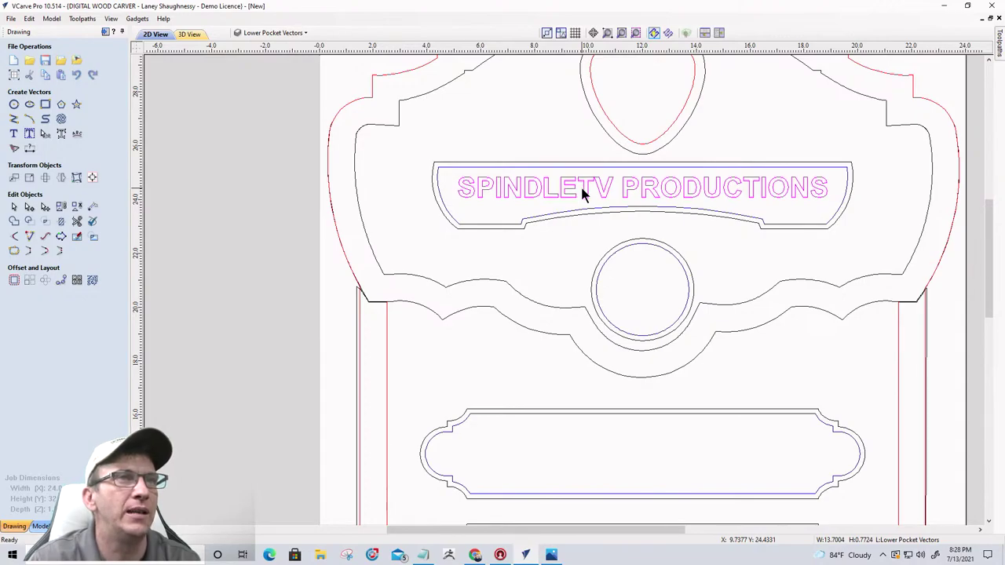
- Shift the letters from the V onward to the right, widening the gap after the T
scroll(585, 191, down, 1)
scroll(589, 192, up, 5)
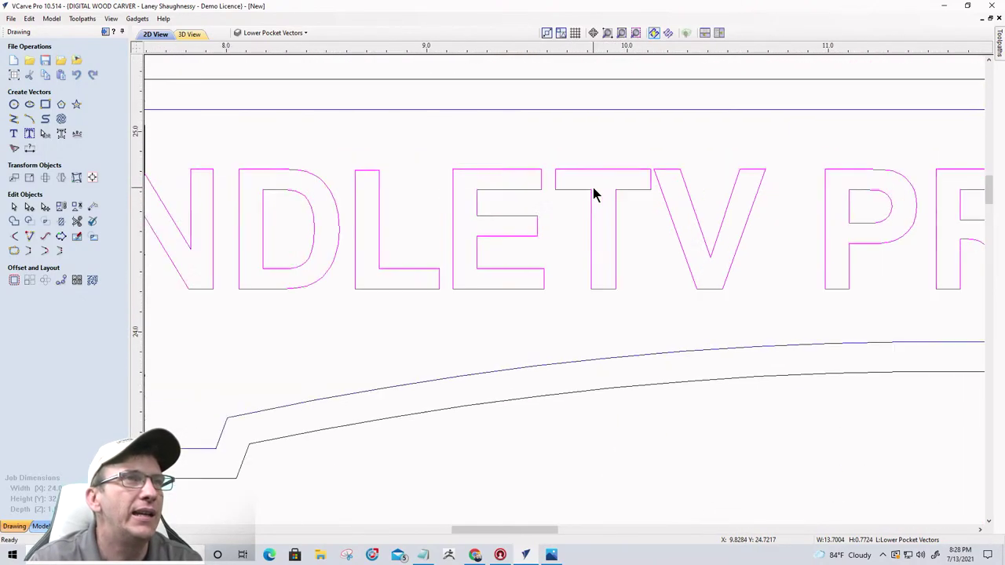
scroll(594, 195, down, 5)
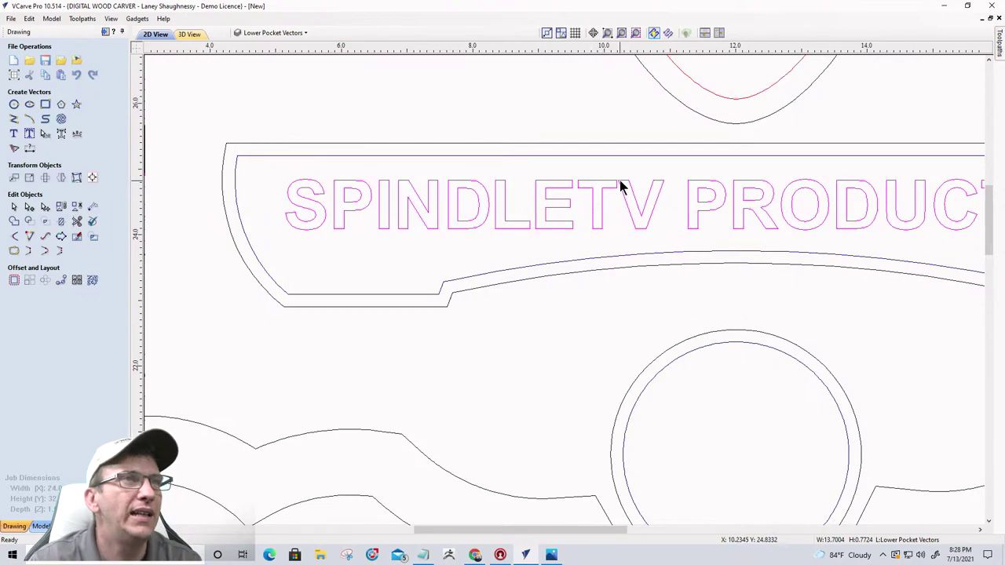
scroll(620, 191, up, 4)
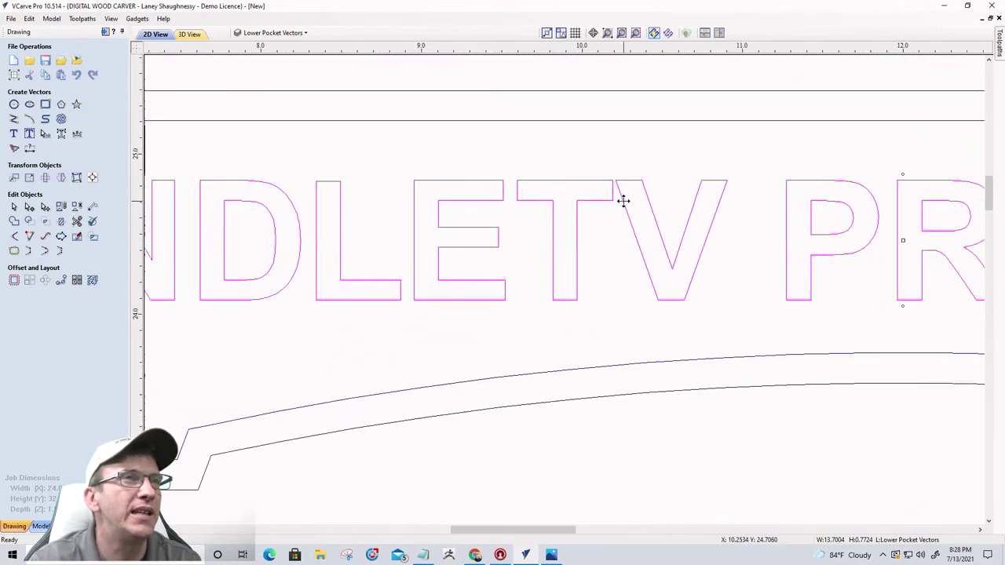
click(599, 233)
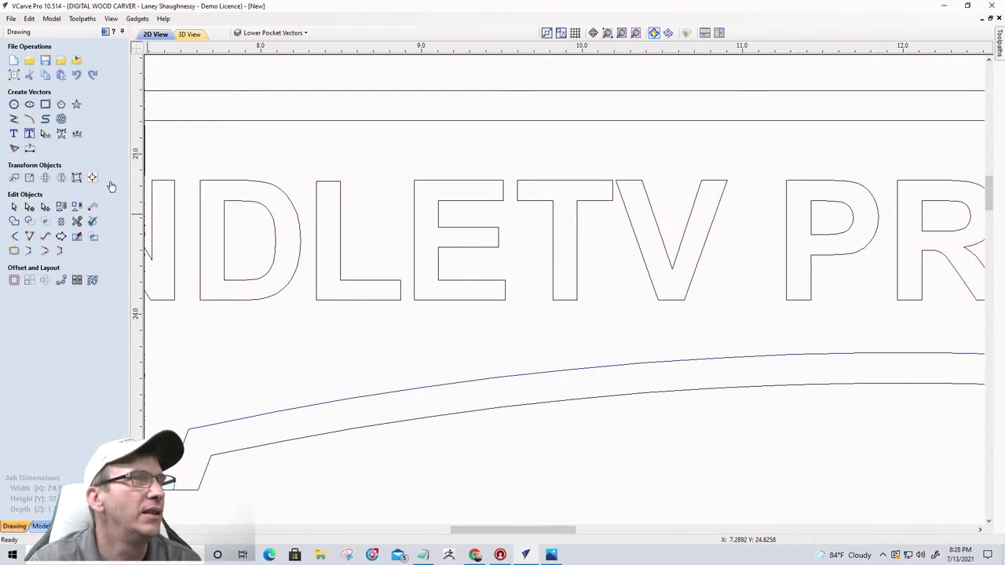
click(626, 208)
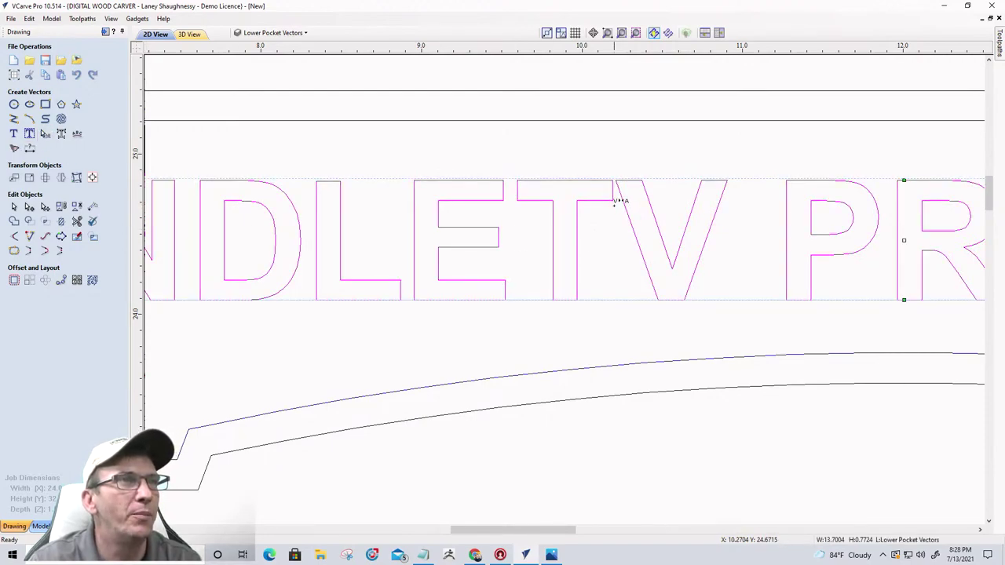
drag(620, 201, 625, 201)
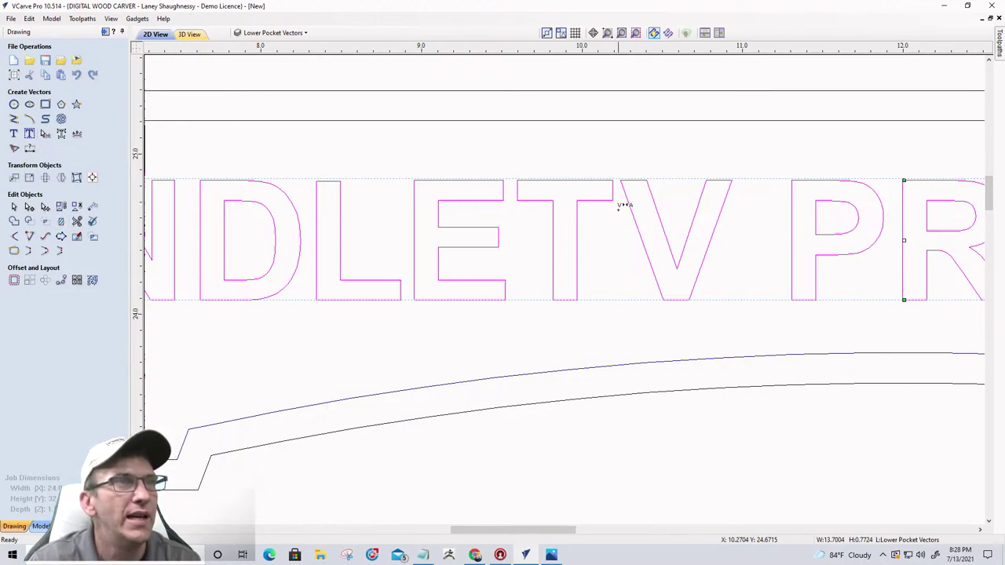
drag(622, 194, 627, 194)
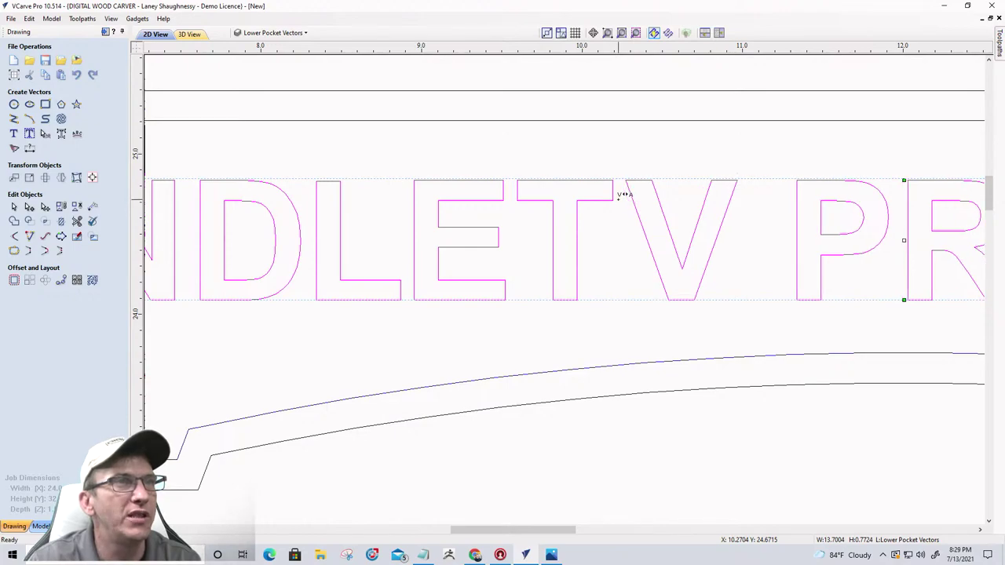
scroll(625, 230, down, 2)
scroll(618, 258, down, 2)
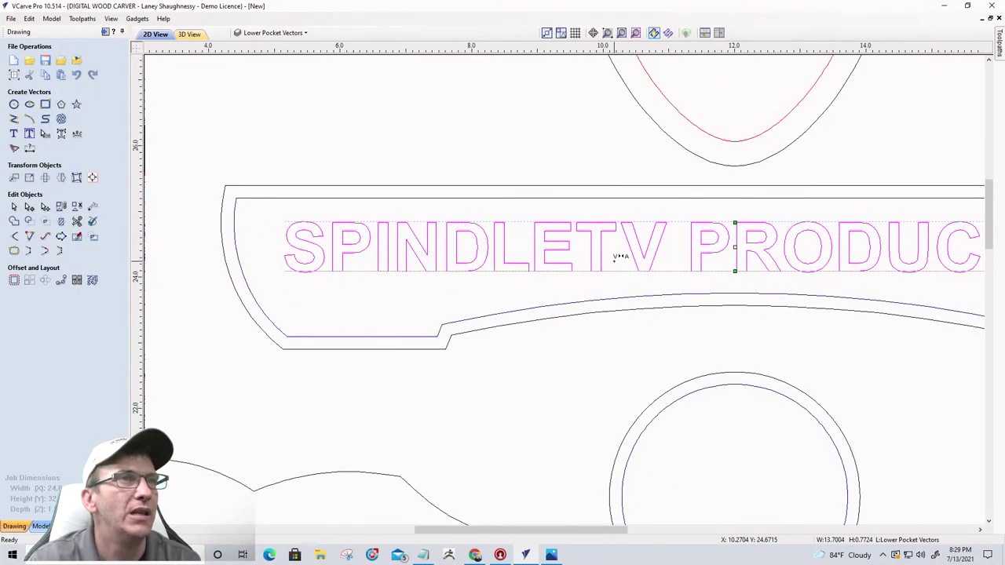
scroll(619, 258, up, 2)
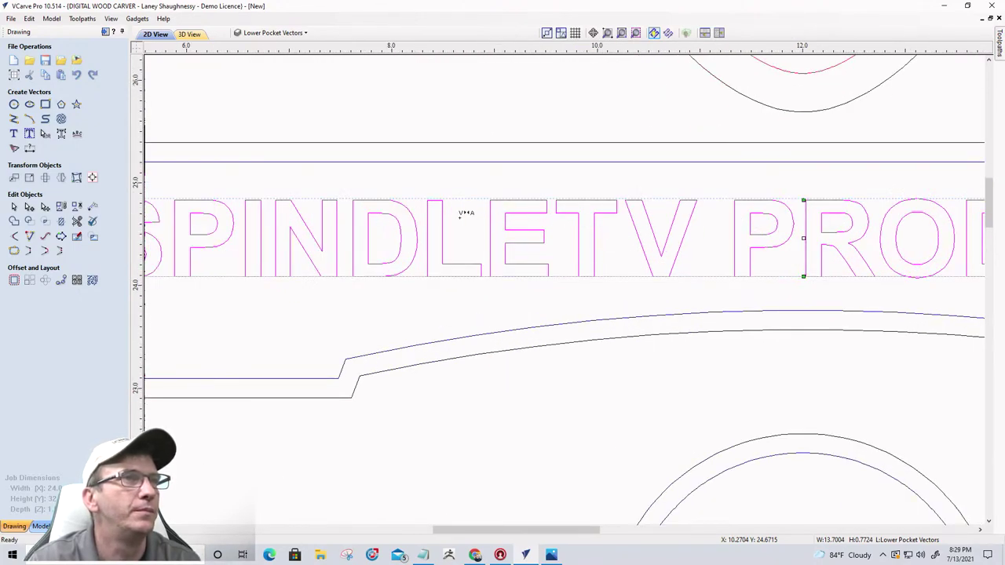
scroll(642, 219, down, 3)
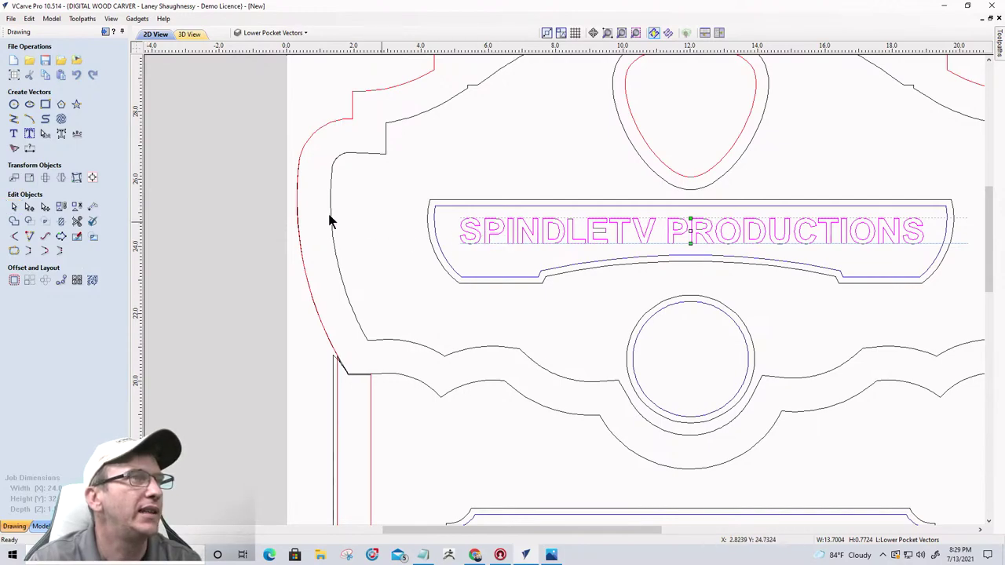
- Clear the lettering selection and dismiss the alignment tools
click(92, 178)
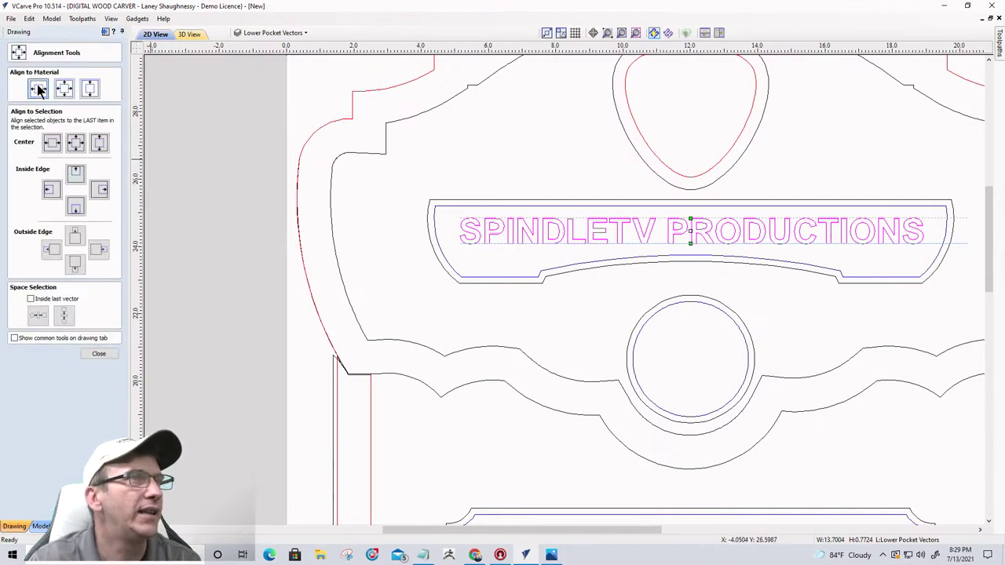
click(207, 235)
scroll(680, 238, down, 5)
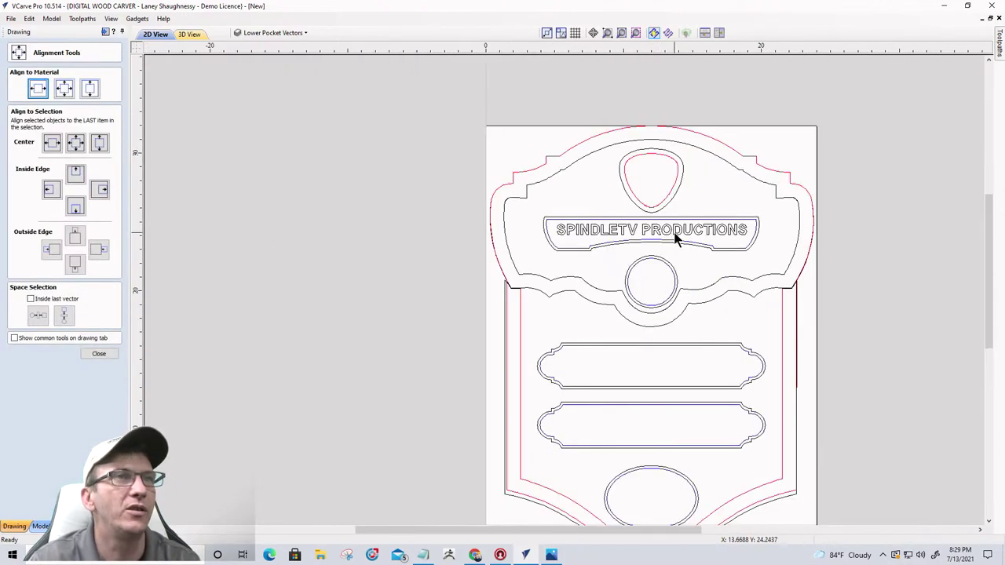
scroll(680, 238, up, 1)
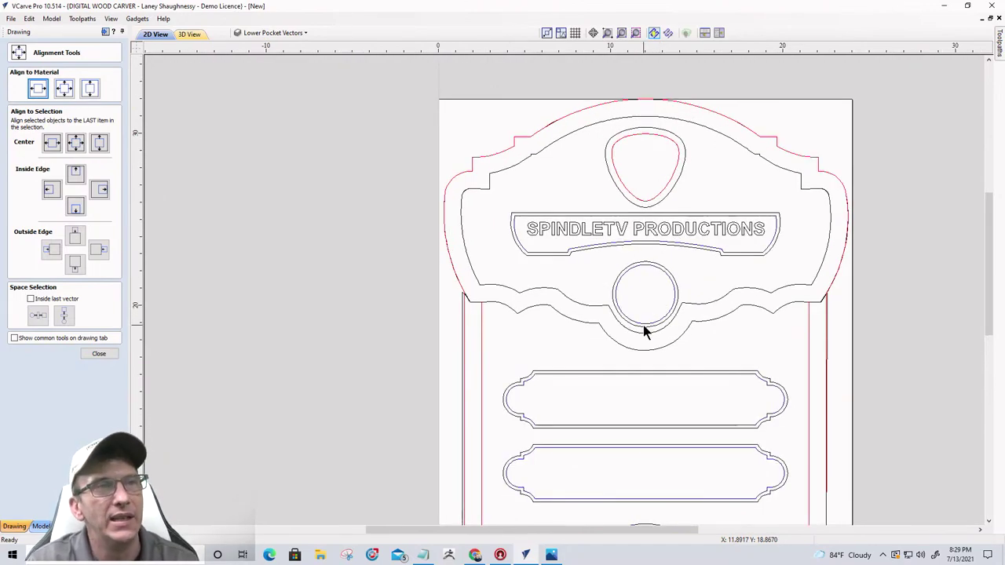
scroll(643, 325, up, 2)
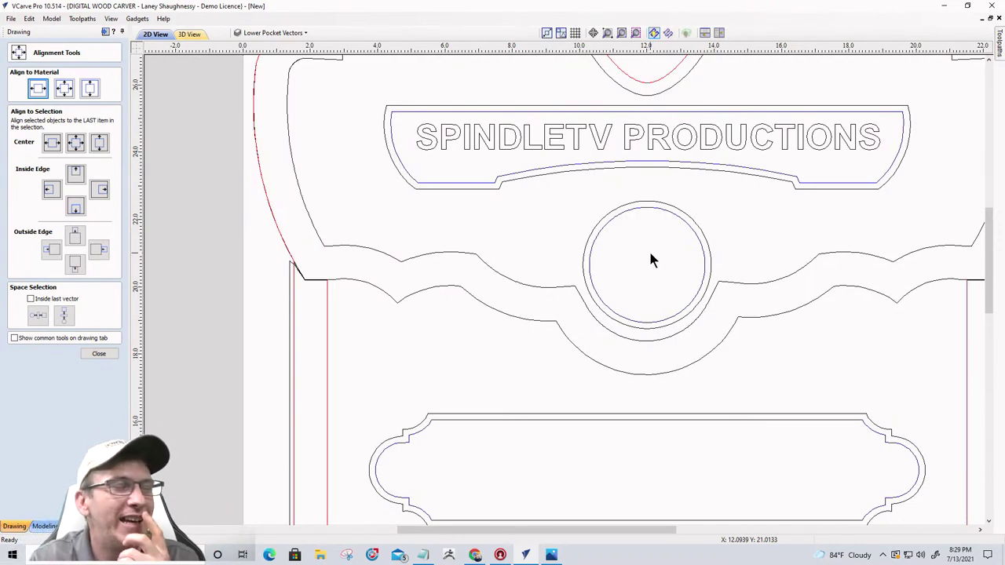
click(99, 353)
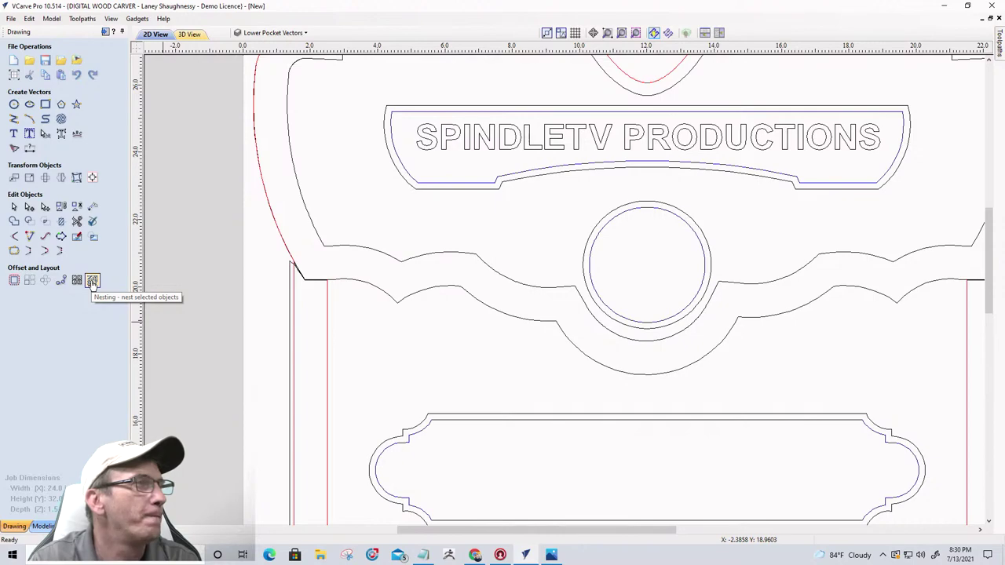
- Draw a 3-sided polygon (triangle) inside the central circle below the banner
click(60, 104)
click(28, 148)
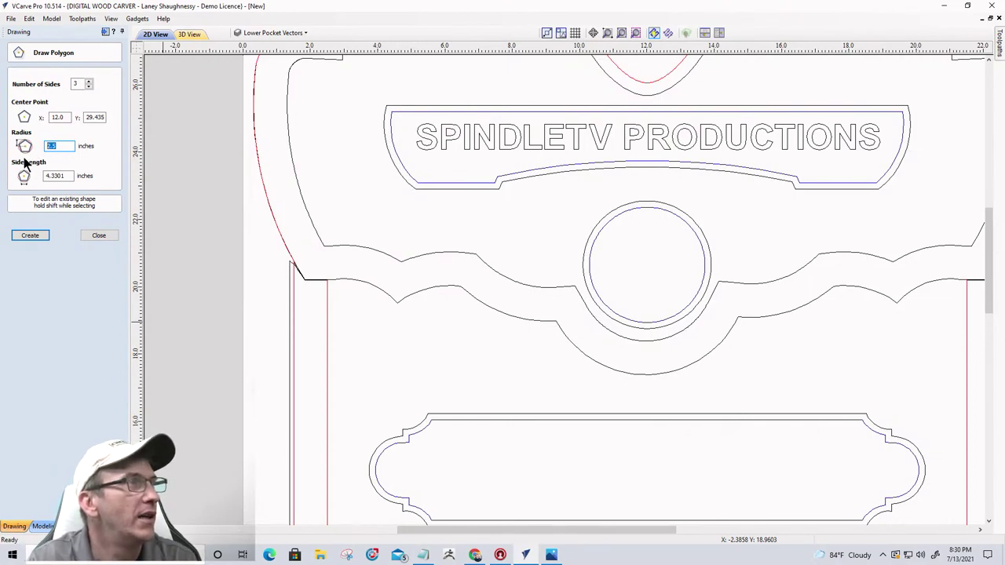
text(0.5)
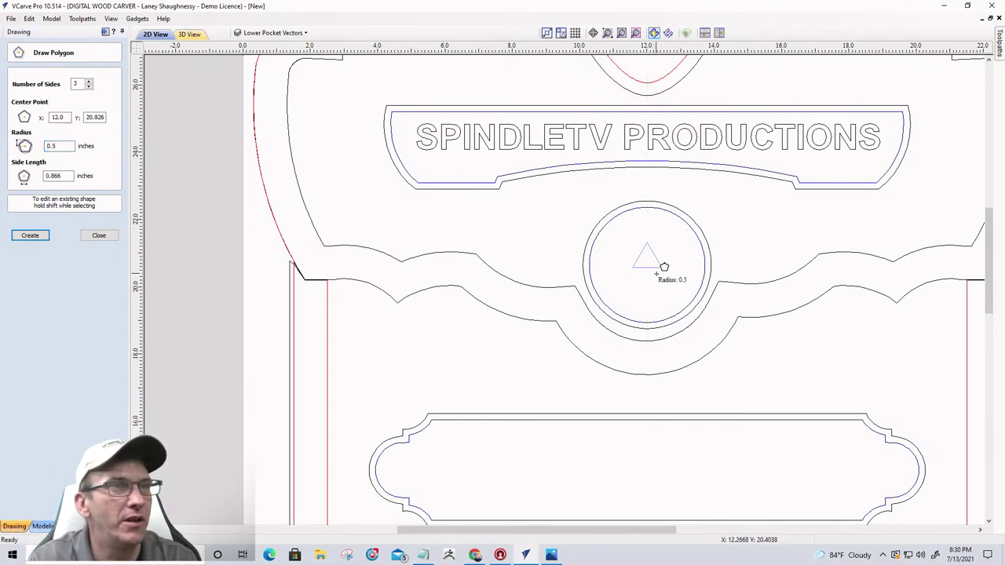
click(670, 274)
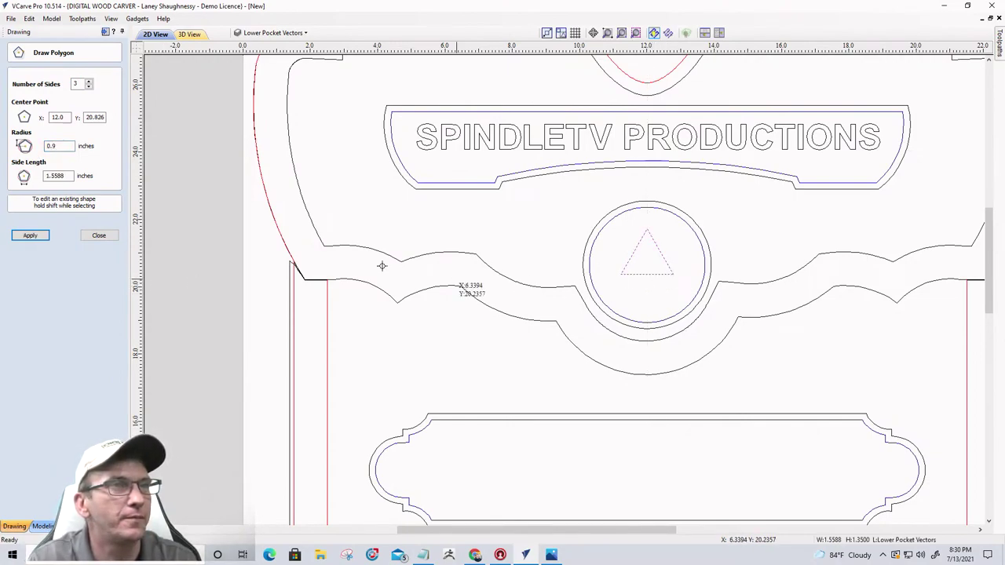
- Rotate the triangle so it points right like a play symbol
click(96, 236)
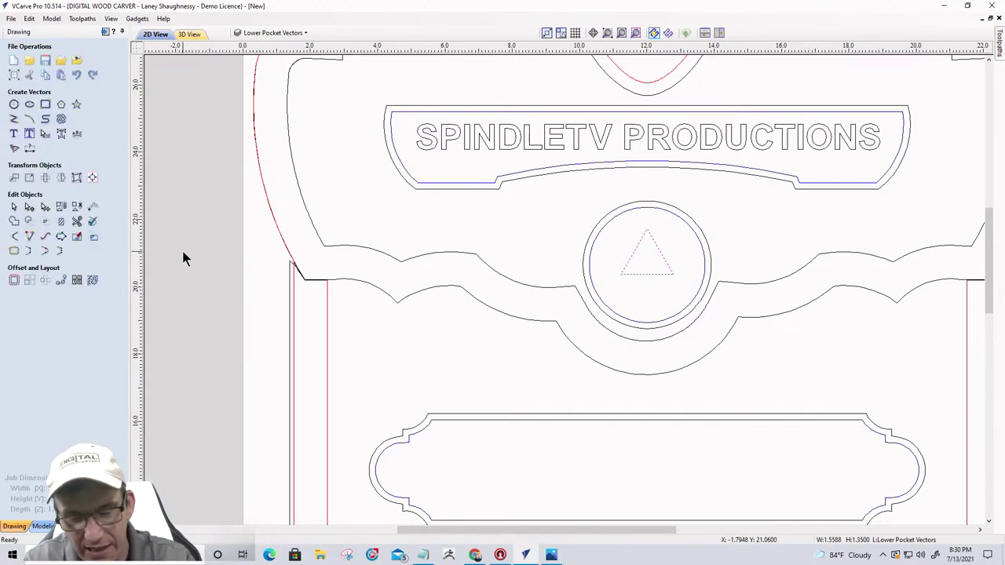
key(less)
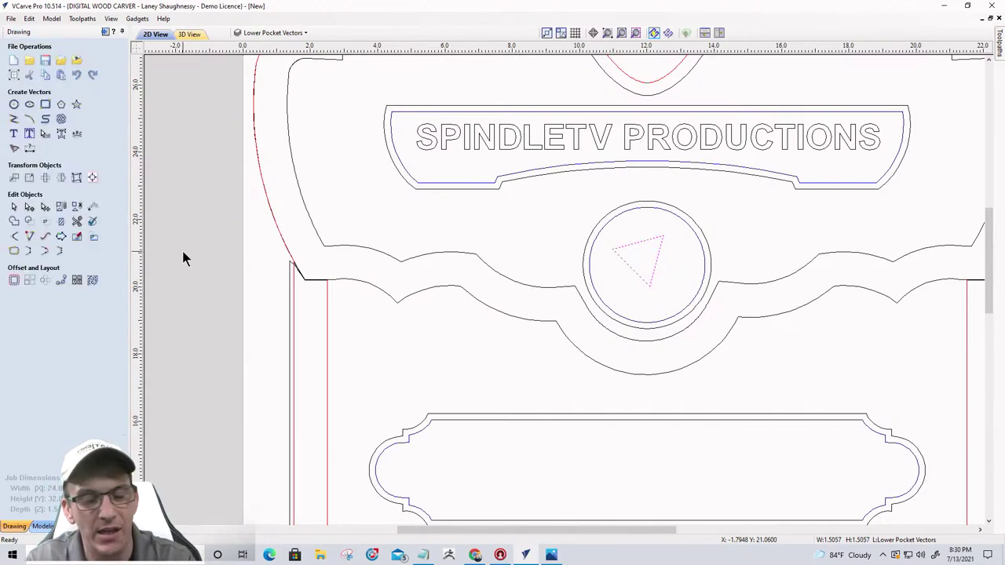
key(less)
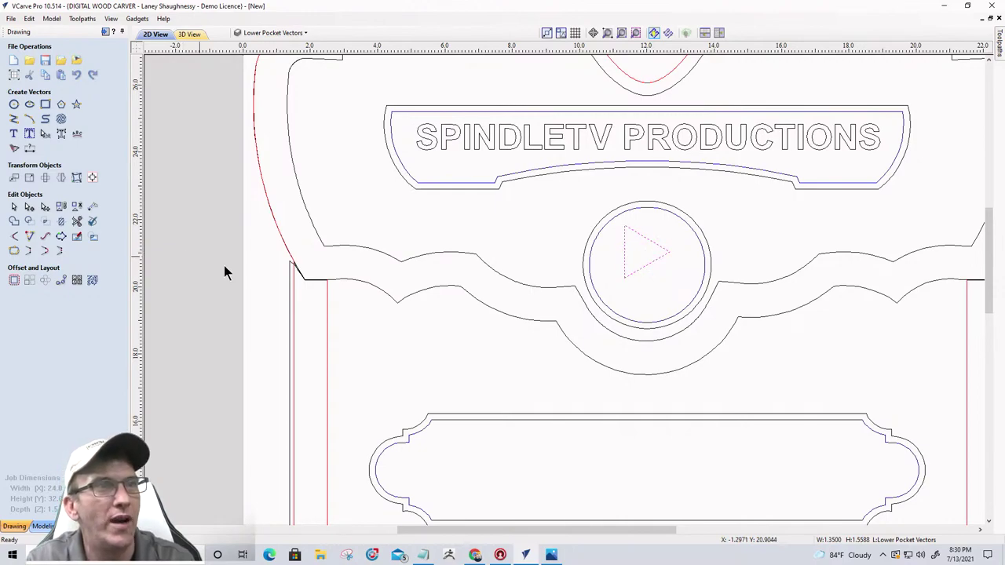
- Centre the triangle within the circle, then reselect the triangle alone
shift+click(590, 265)
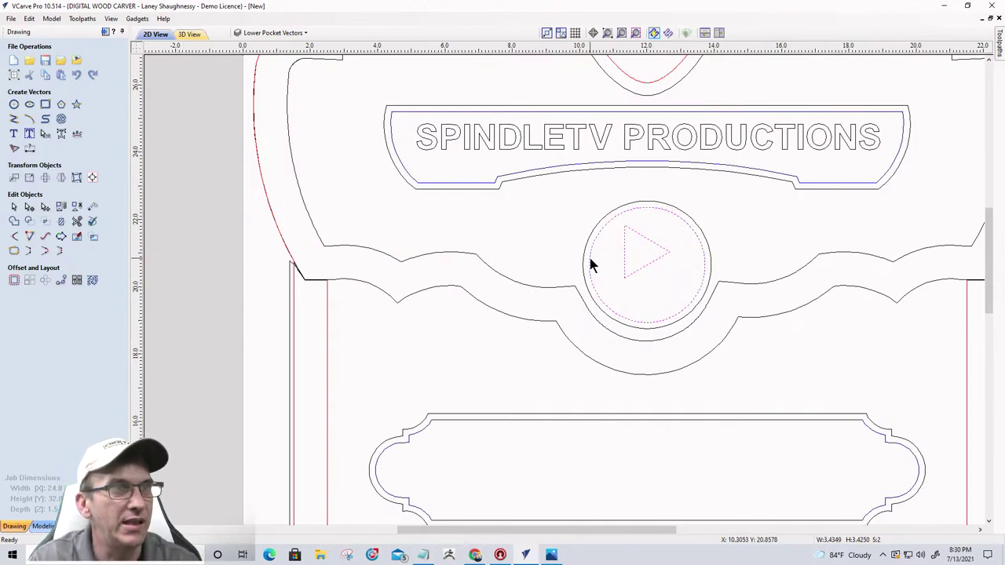
click(91, 178)
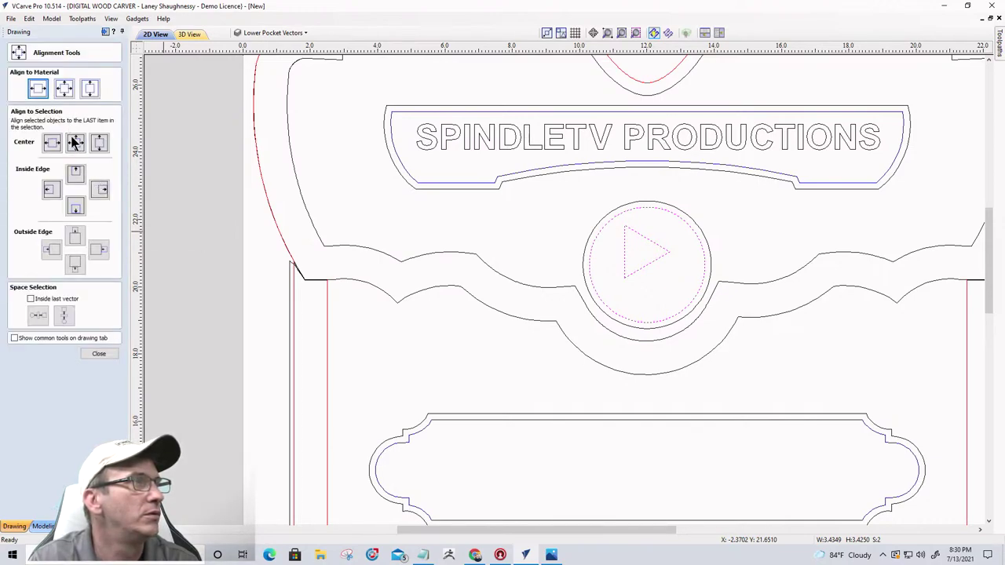
click(75, 143)
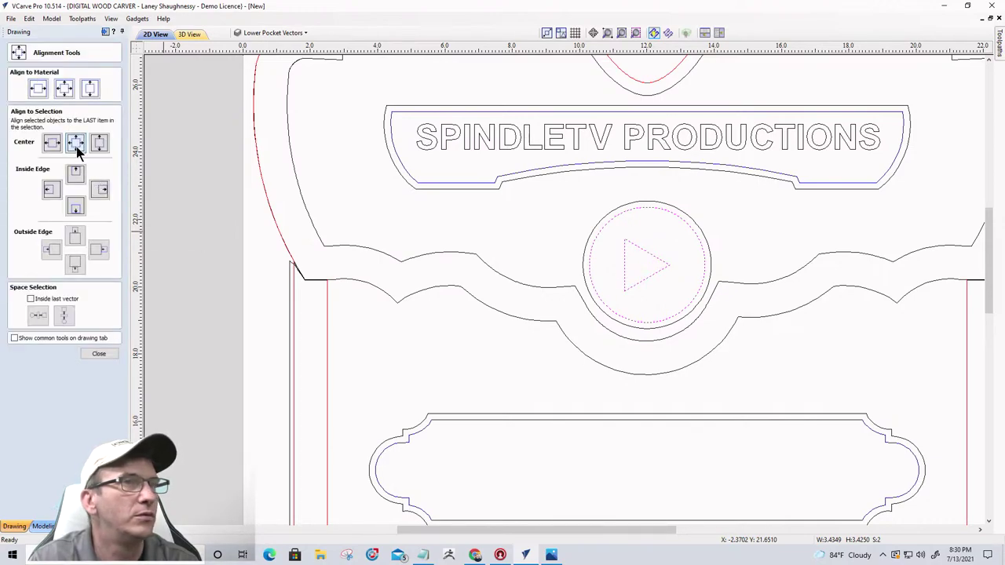
click(101, 353)
click(524, 239)
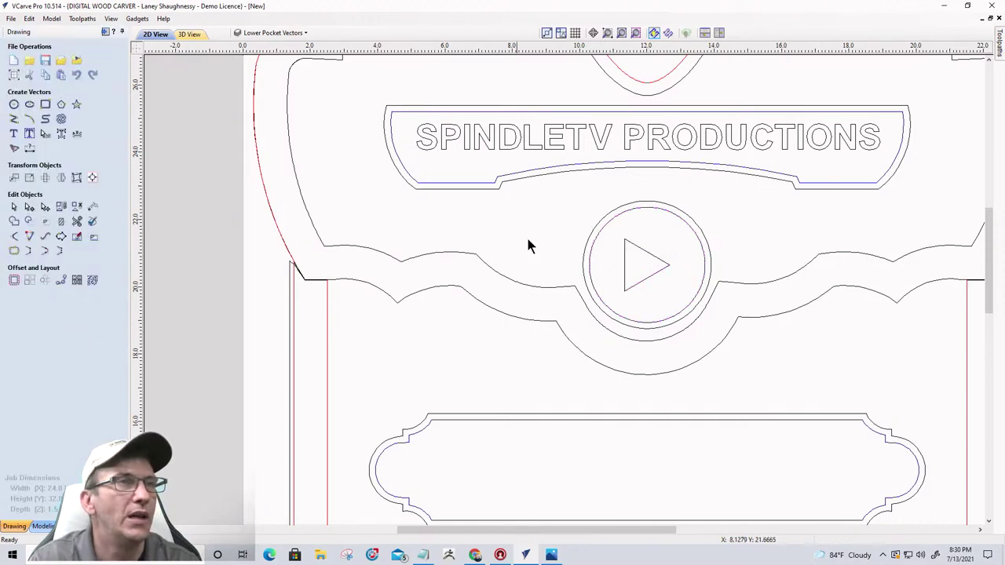
click(633, 285)
- Nudge the triangle right twice, then re-centre it horizontally within the circle
scroll(637, 282, up, 3)
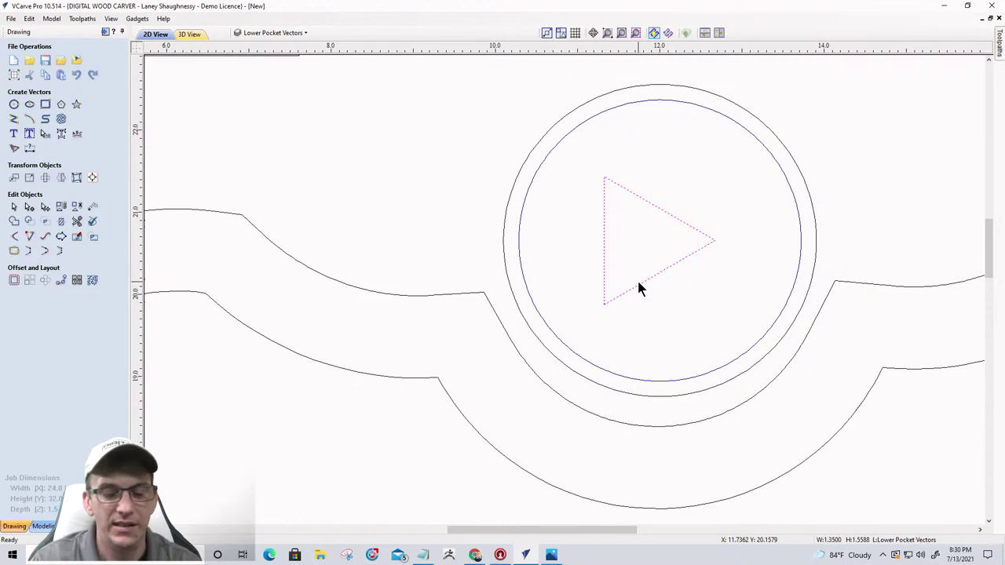
key(Right)
key(Right)
key(Right)
key(Right)
key(Right)
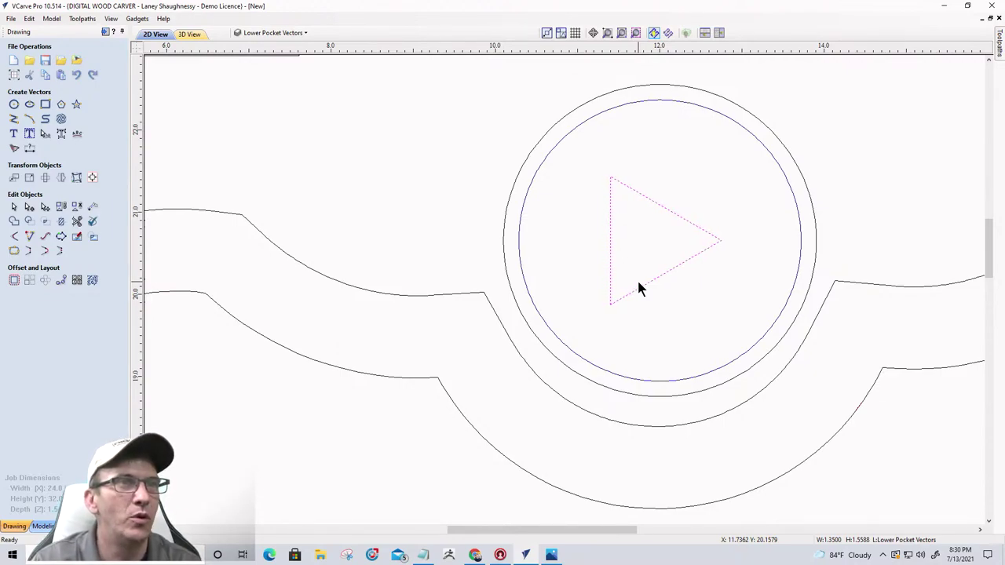
key(Right)
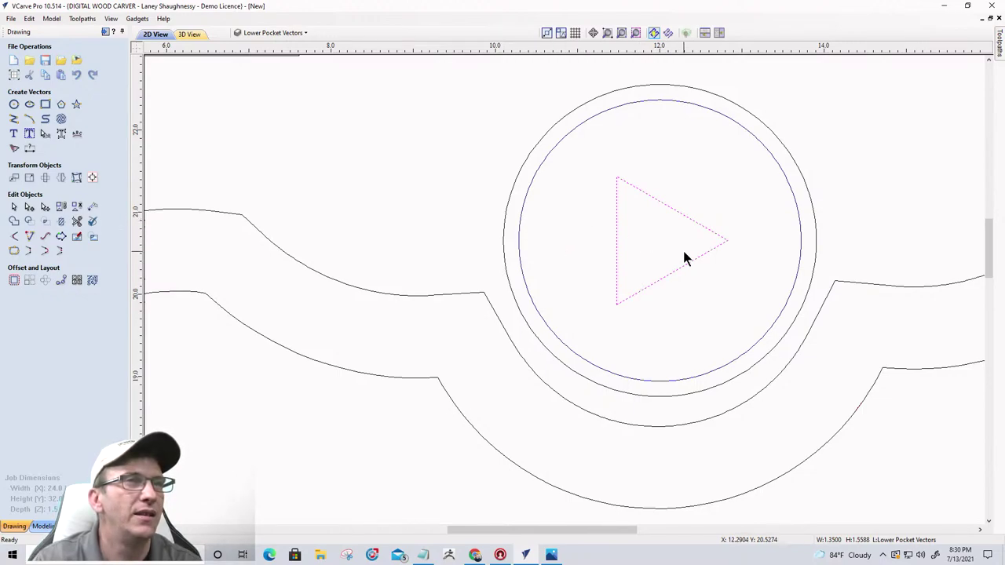
shift+click(520, 209)
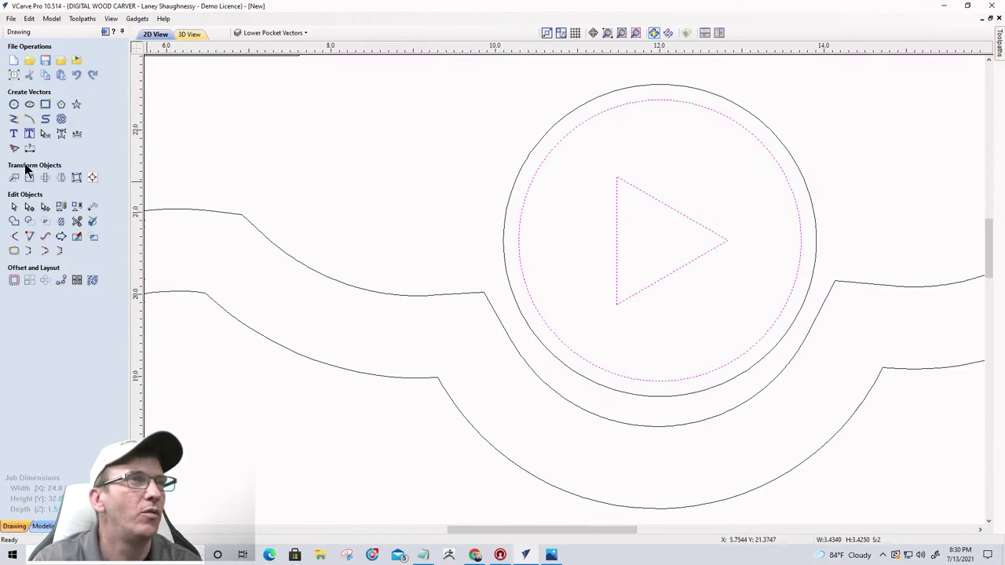
click(92, 179)
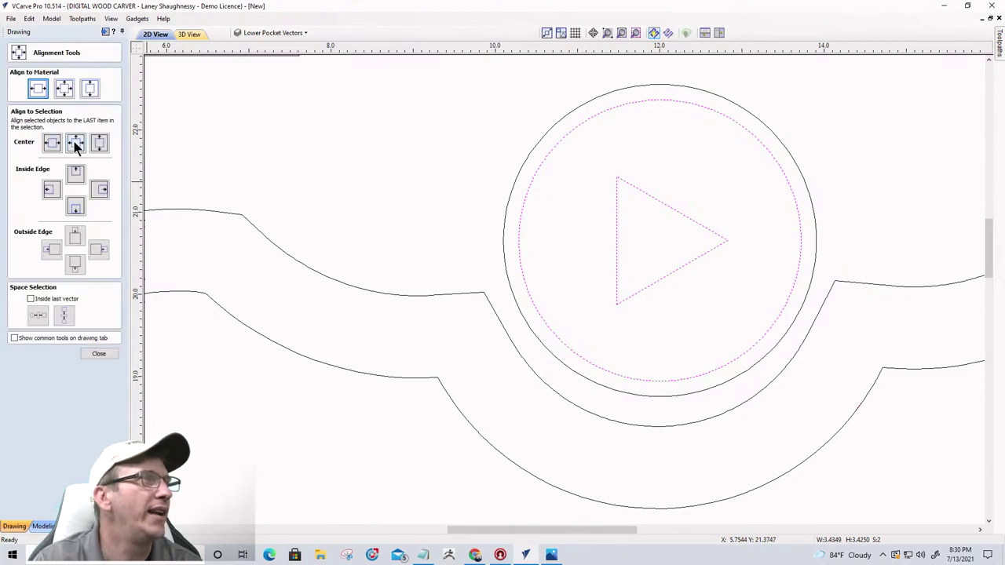
click(74, 142)
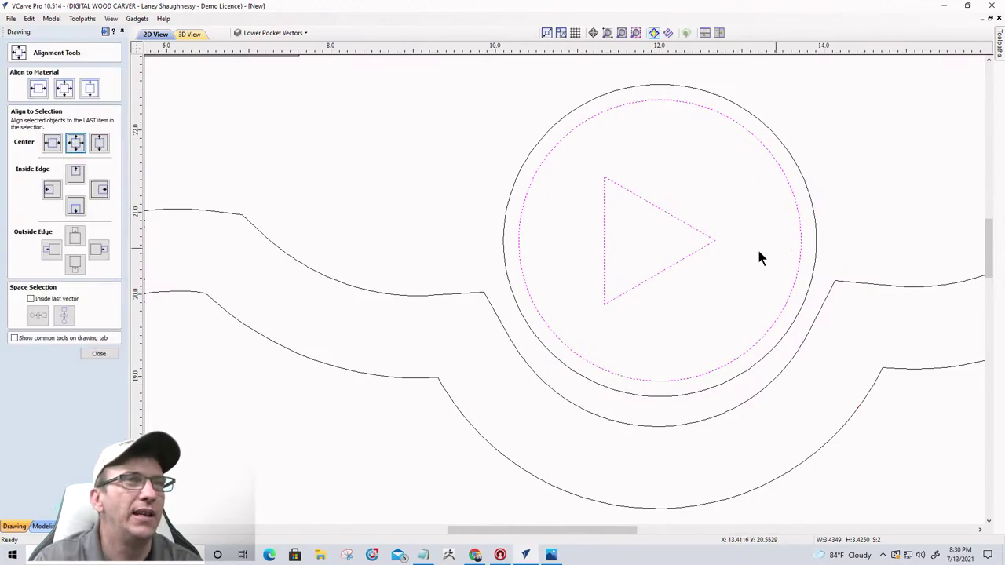
click(100, 354)
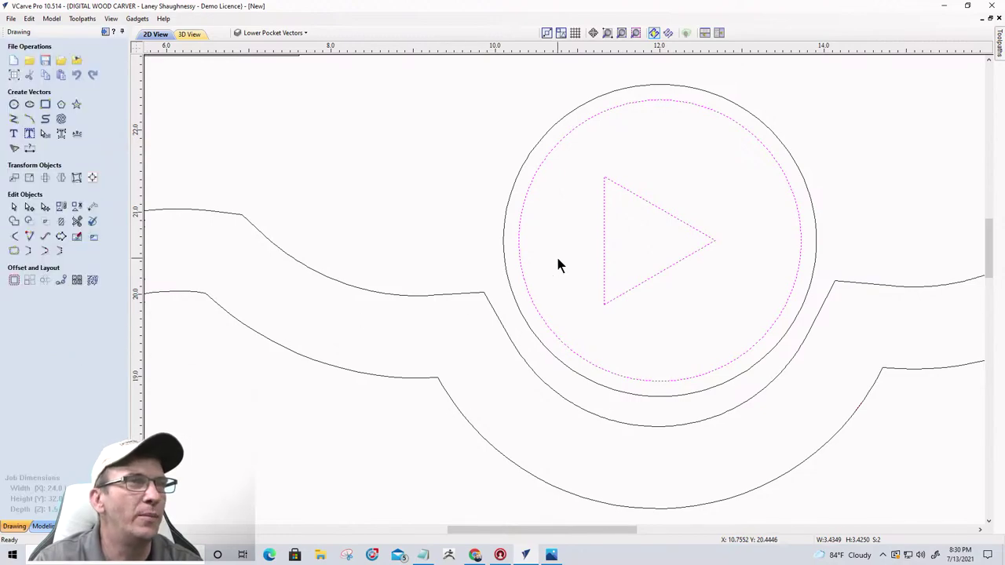
click(558, 265)
click(694, 234)
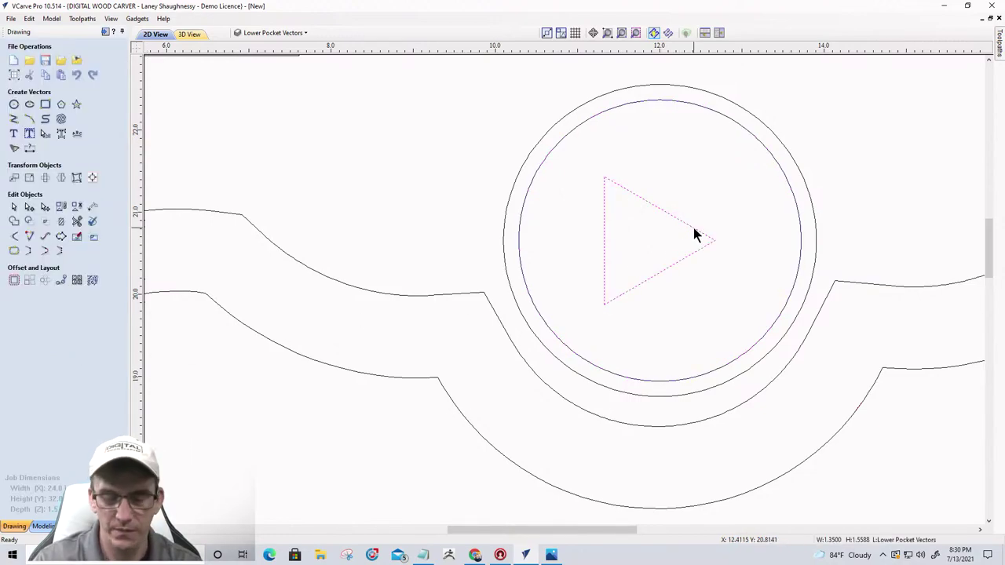
- Fine-tune the triangle's horizontal position with one nudge right and one back left
key(Right)
key(Right)
key(Right)
key(Right)
key(Right)
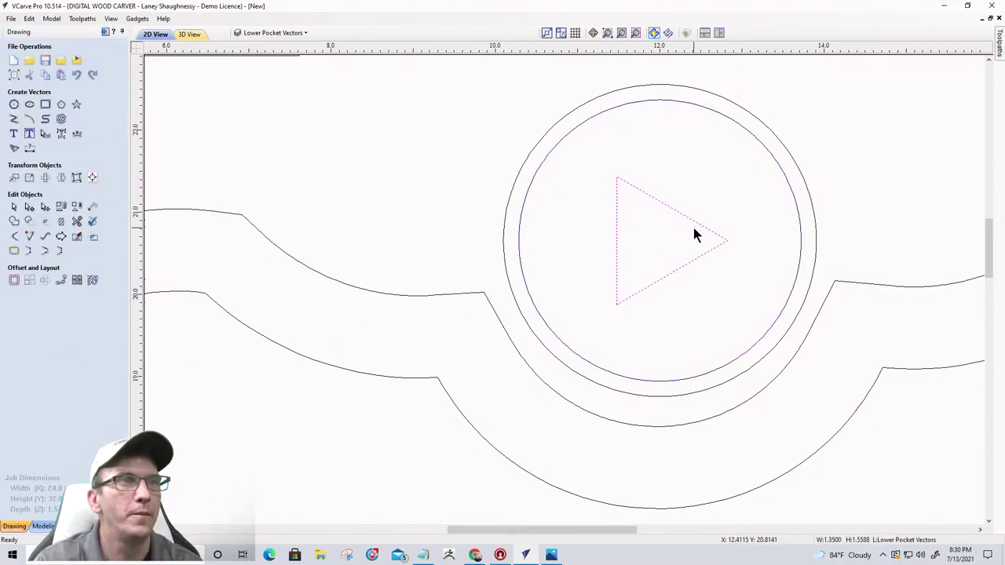
key(Left)
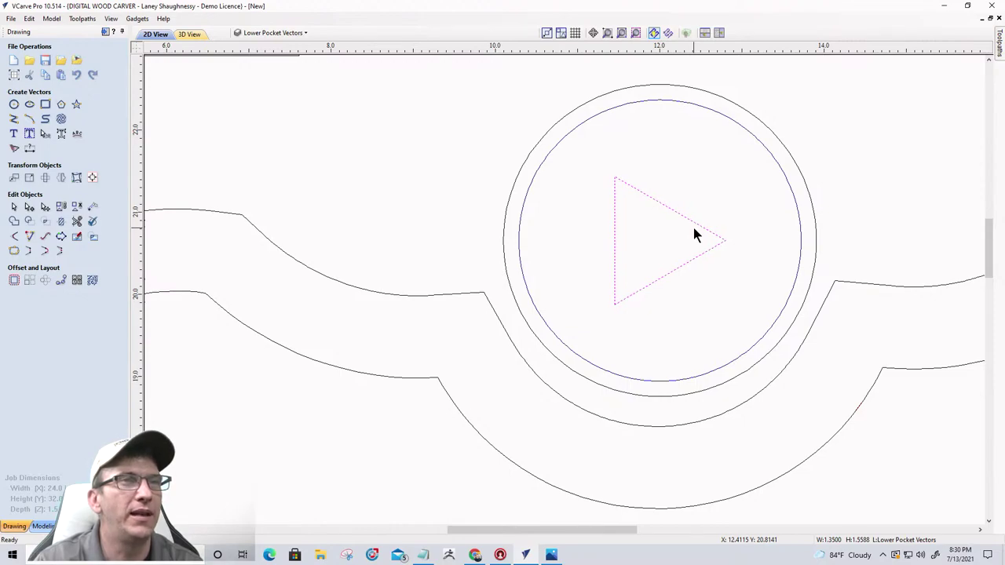
scroll(687, 222, down, 4)
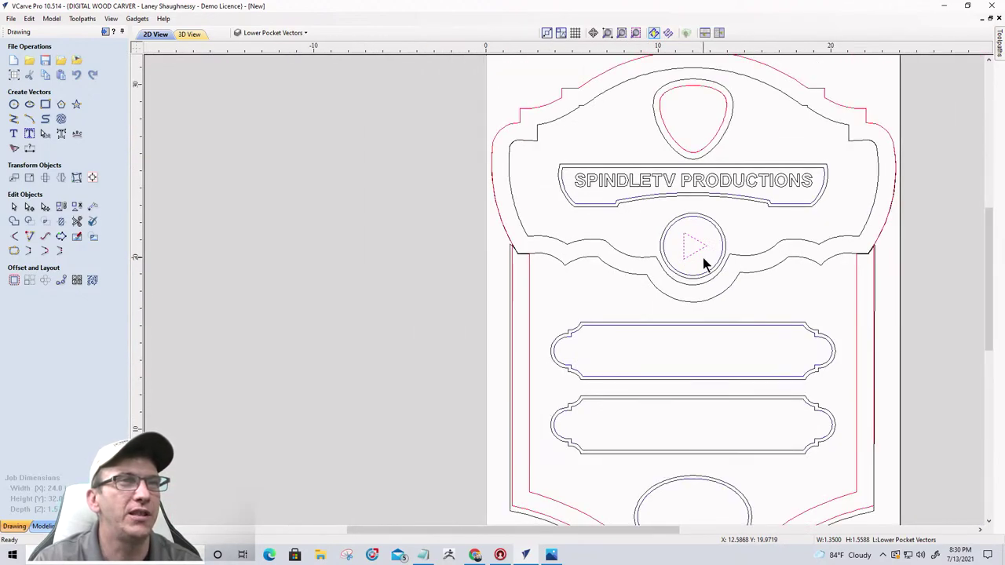
scroll(688, 264, down, 2)
scroll(662, 262, up, 3)
scroll(767, 285, down, 3)
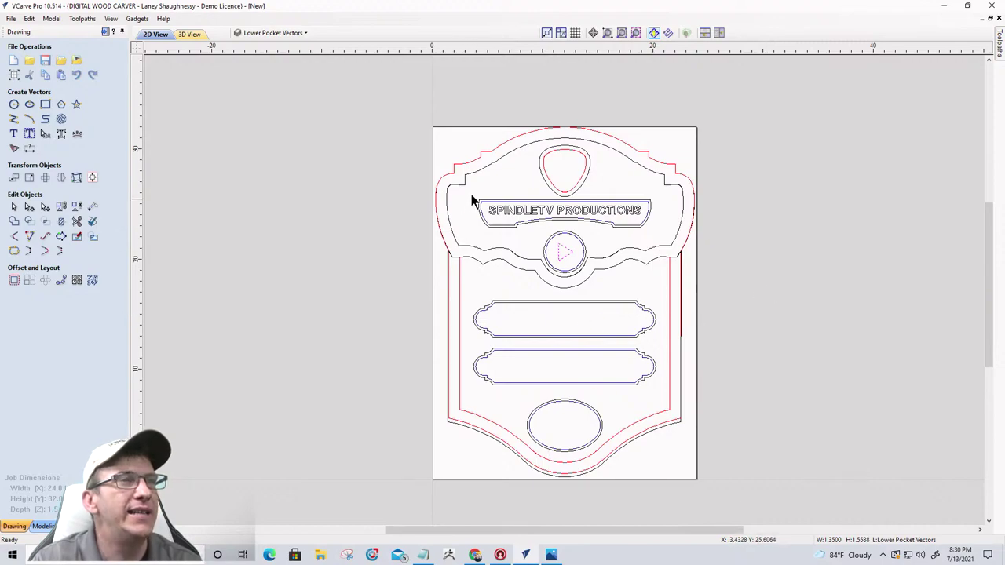
scroll(507, 233, up, 1)
scroll(664, 254, down, 2)
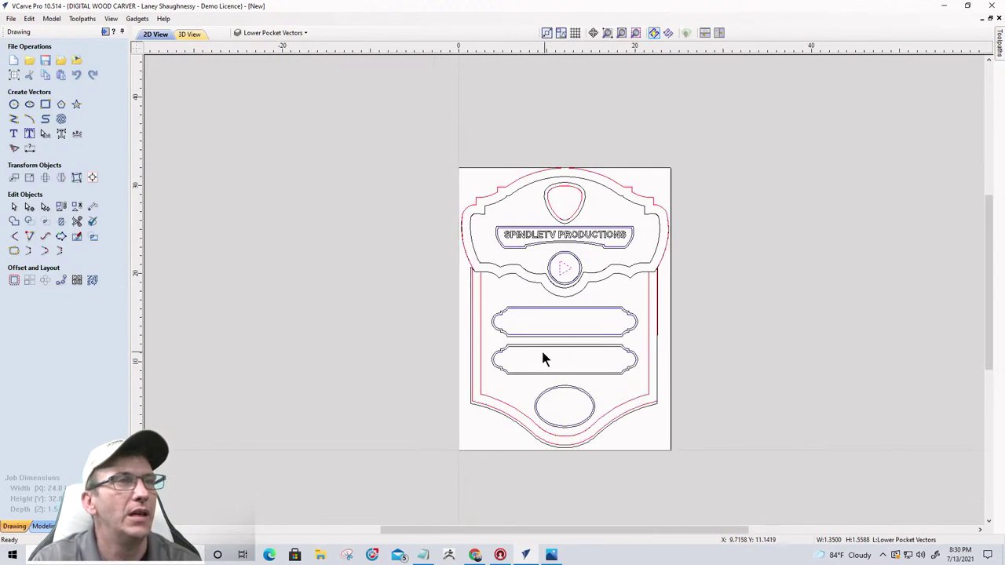
scroll(516, 337, up, 3)
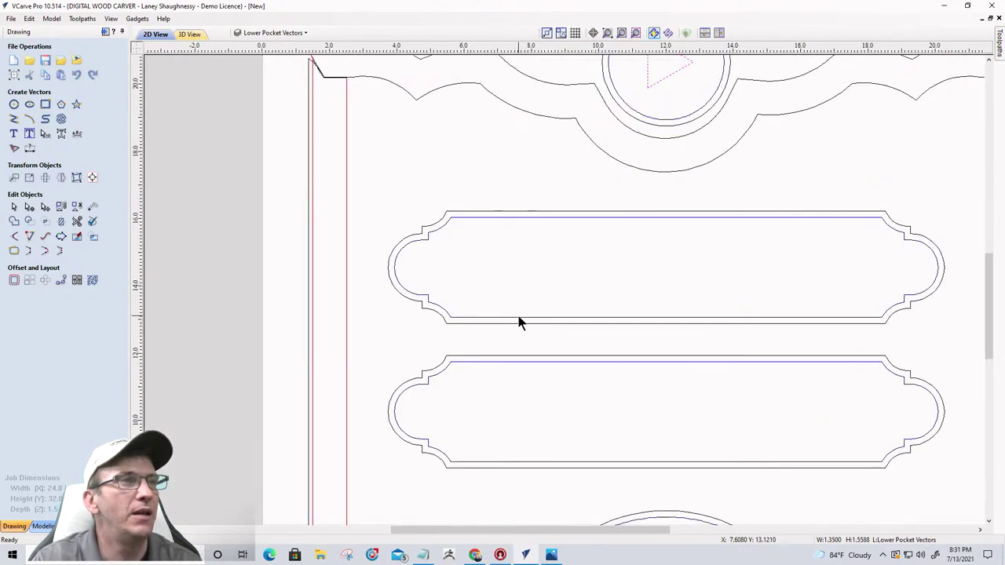
- Add 'CUSTOM WOODWORKING' text in the upper plaque, enlarging it and shifting it left
click(518, 318)
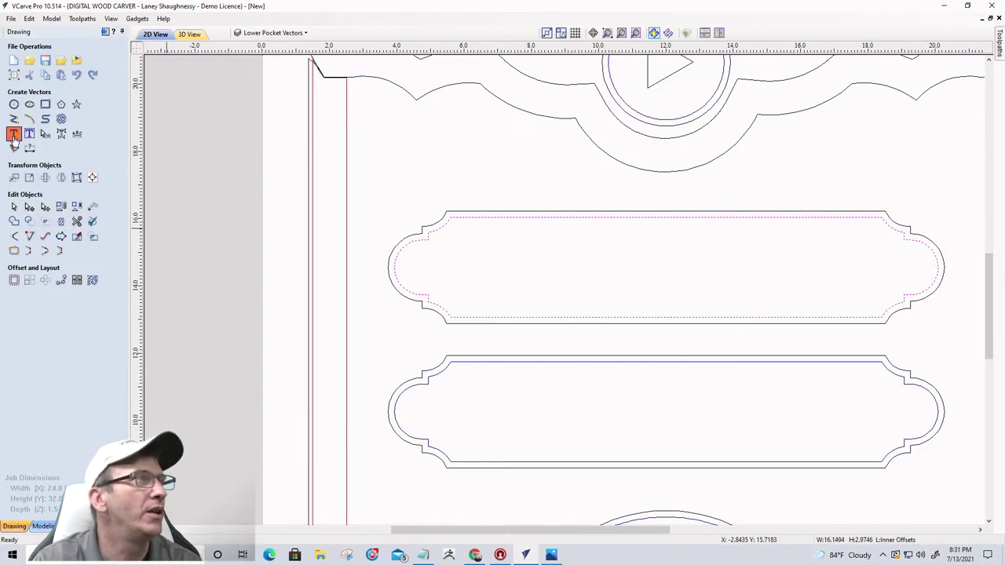
click(13, 135)
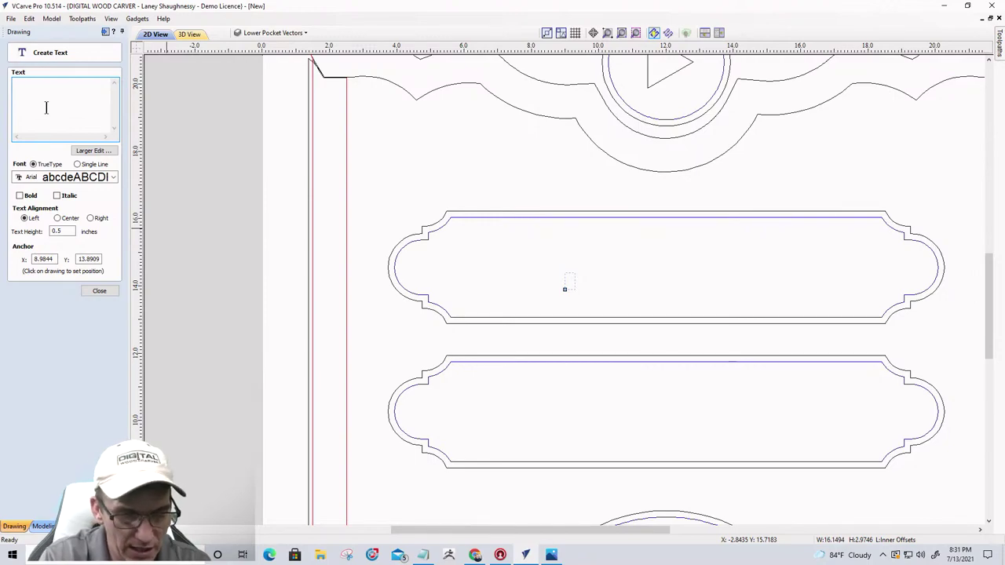
text(CUSTOM)
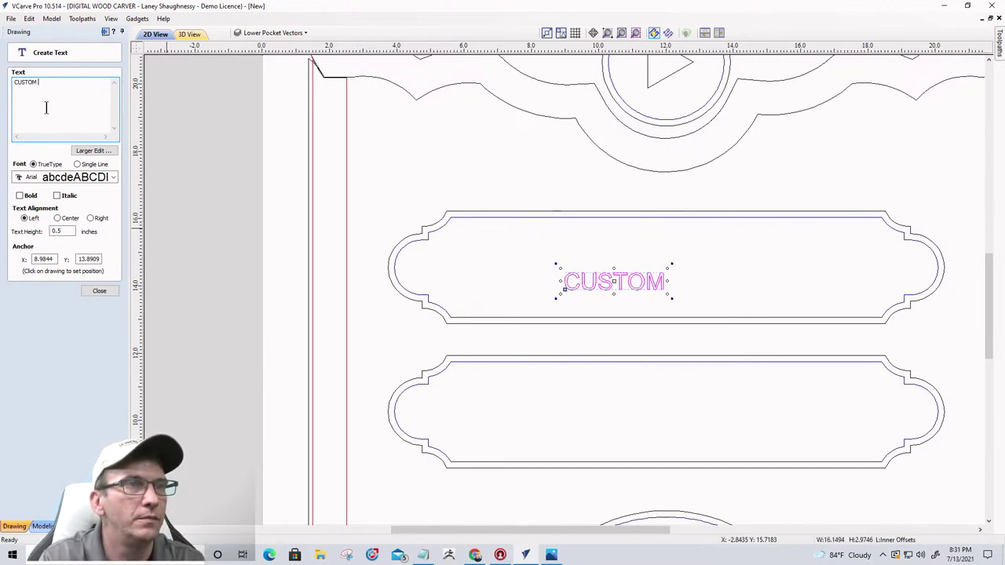
text( WOODW)
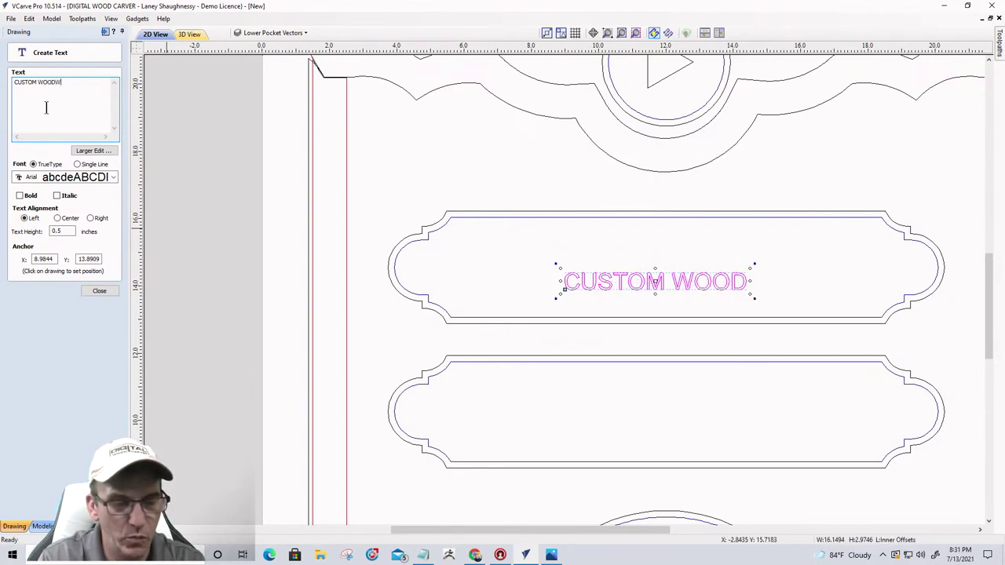
text(ORKING)
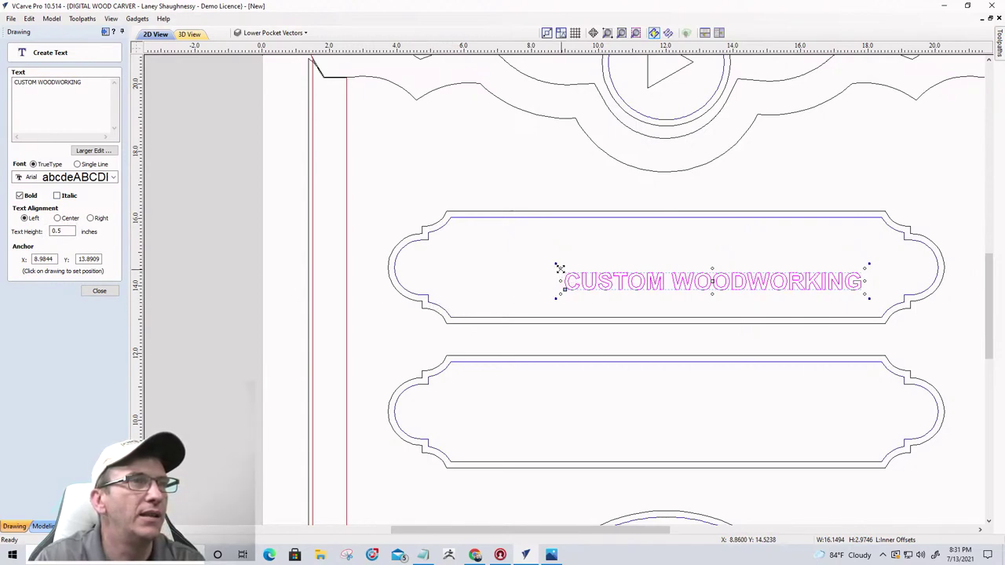
drag(560, 268, 562, 268)
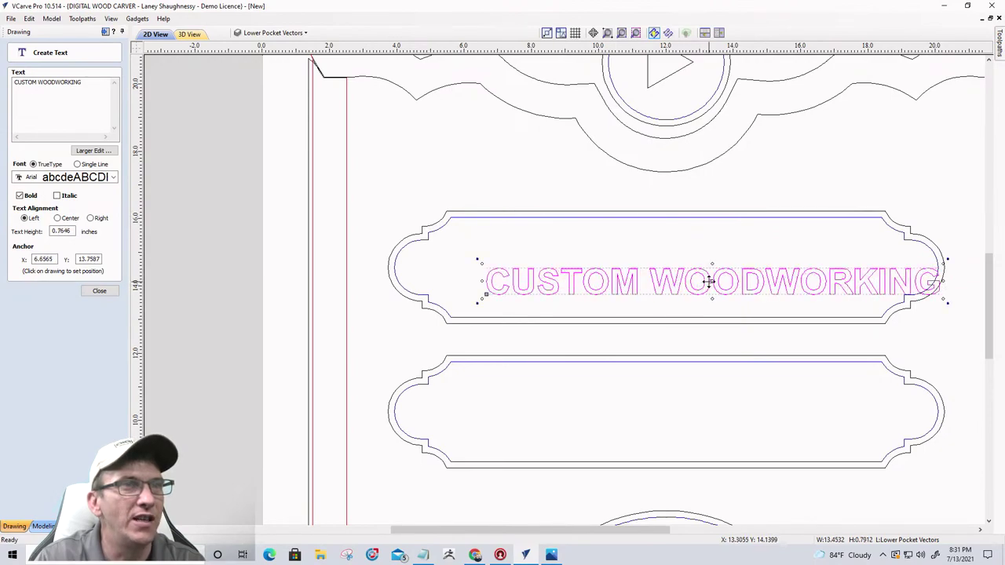
drag(709, 283, 661, 267)
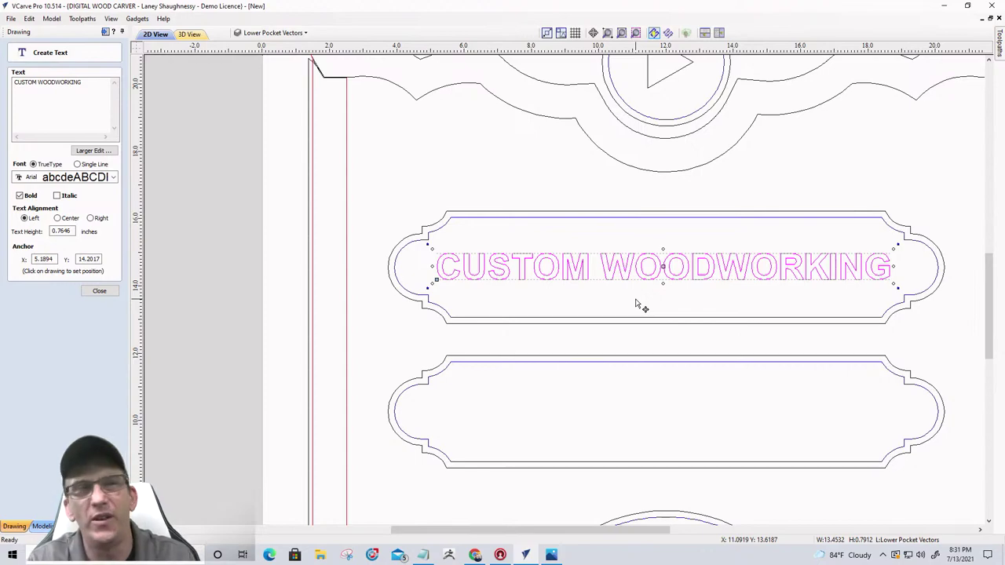
click(618, 225)
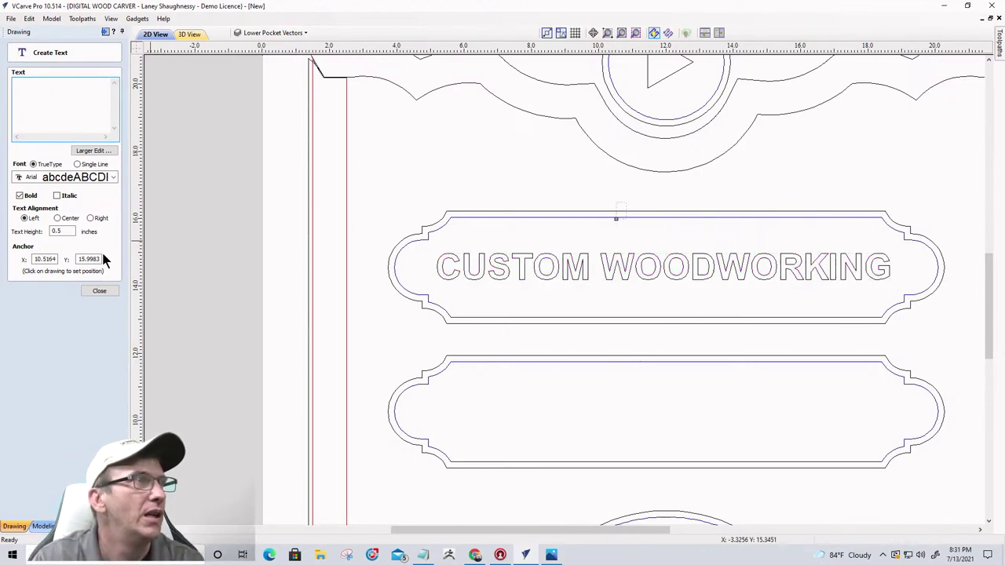
click(458, 280)
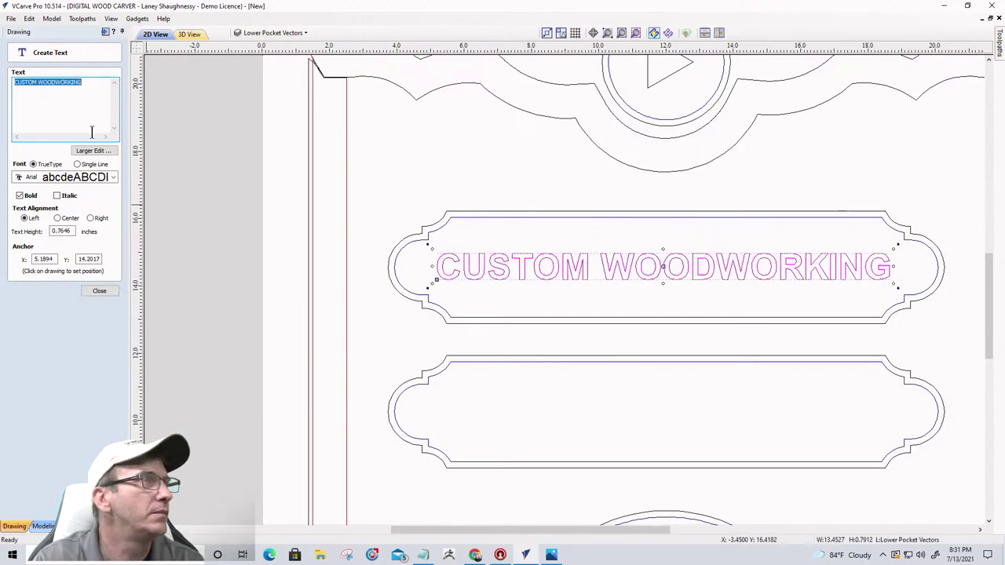
- Set the CUSTOM WOODWORKING lettering to the Copperplate Gothic Bold font
click(101, 182)
scroll(143, 262, up, 10)
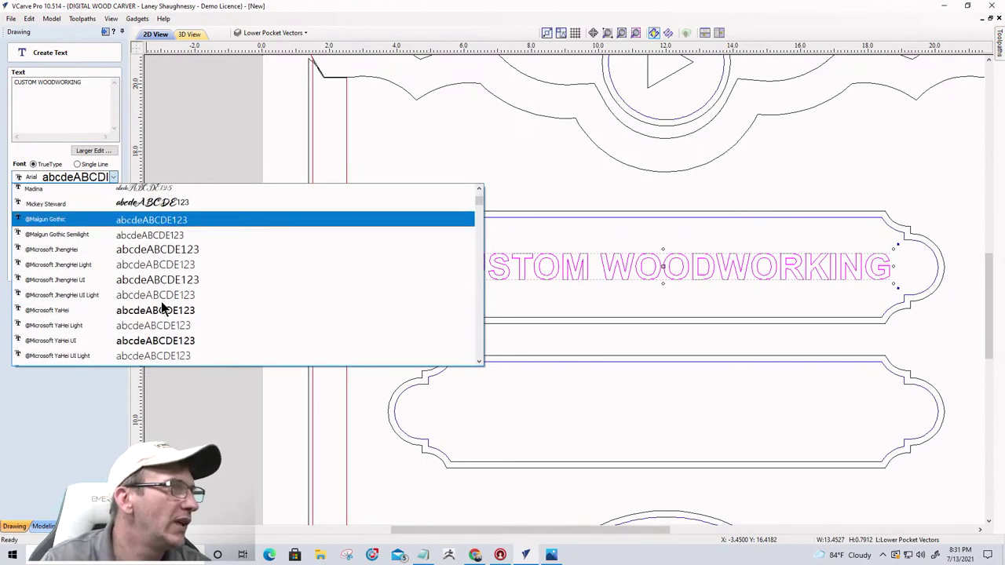
scroll(159, 312, down, 20)
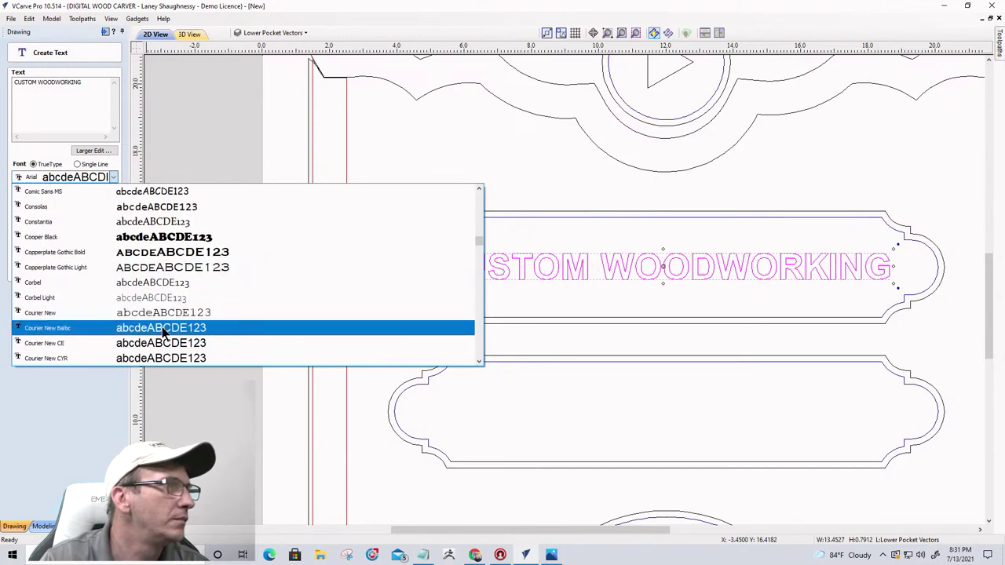
click(157, 252)
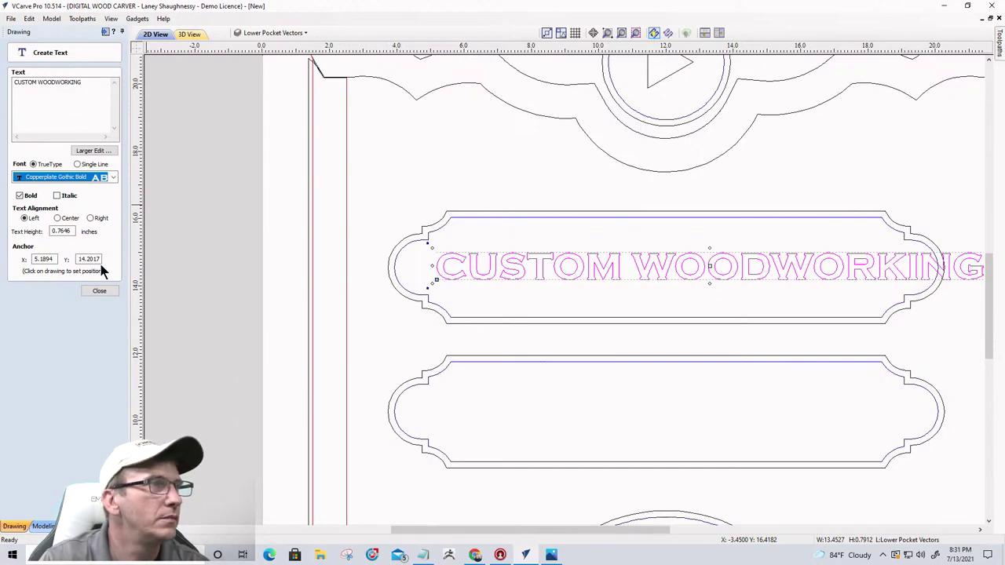
click(98, 290)
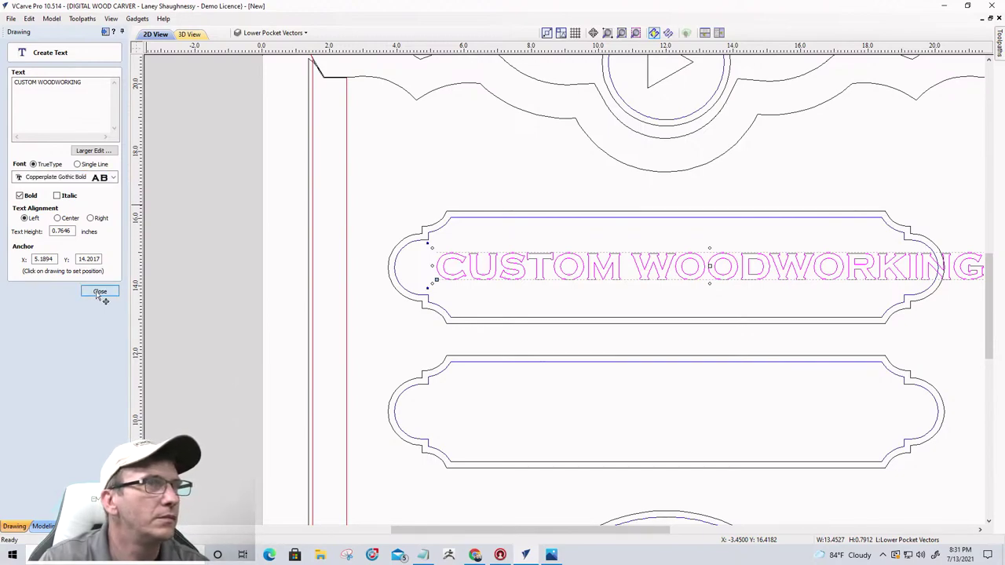
- Narrow the CUSTOM WOODWORKING lettering to fit the plaque and make it taller
click(461, 271)
scroll(459, 273, down, 2)
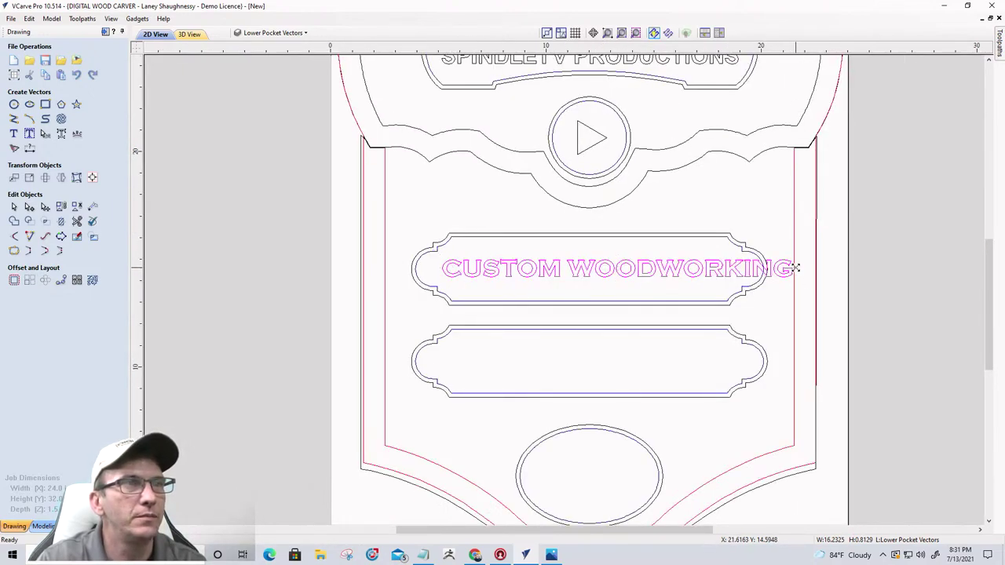
drag(795, 268, 754, 266)
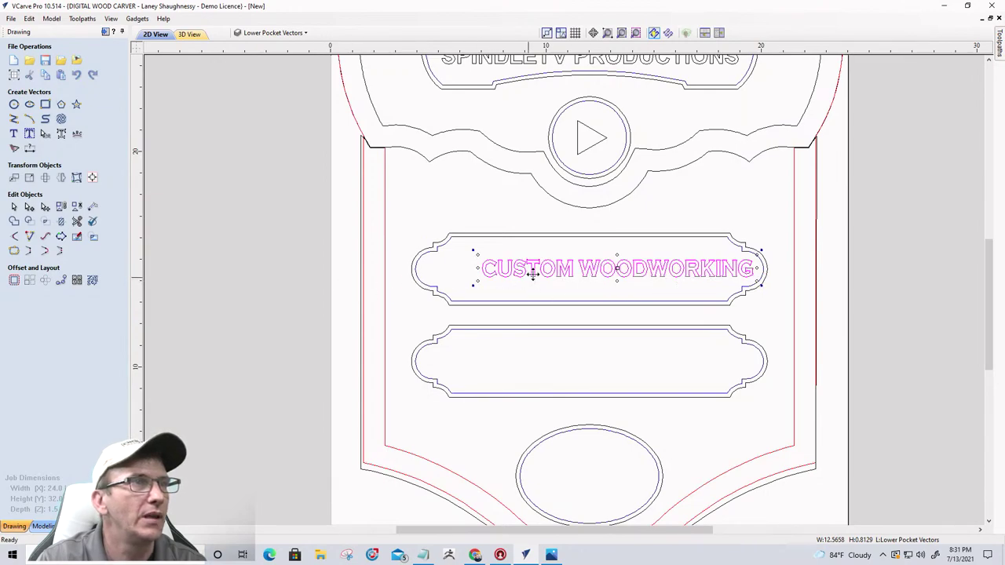
drag(478, 253, 481, 259)
drag(617, 254, 618, 252)
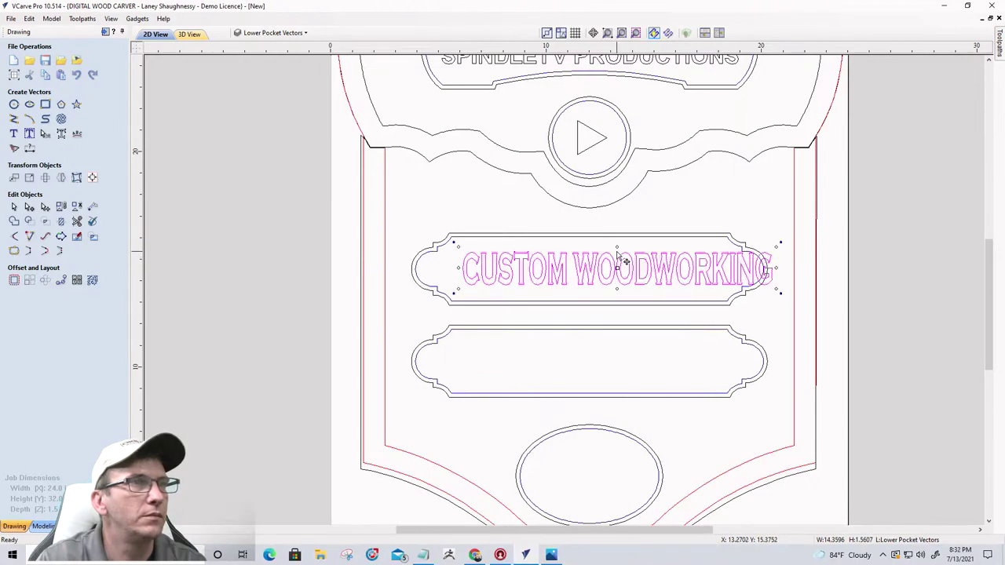
- Centre the lettering within the plaque outline
shift+click(438, 248)
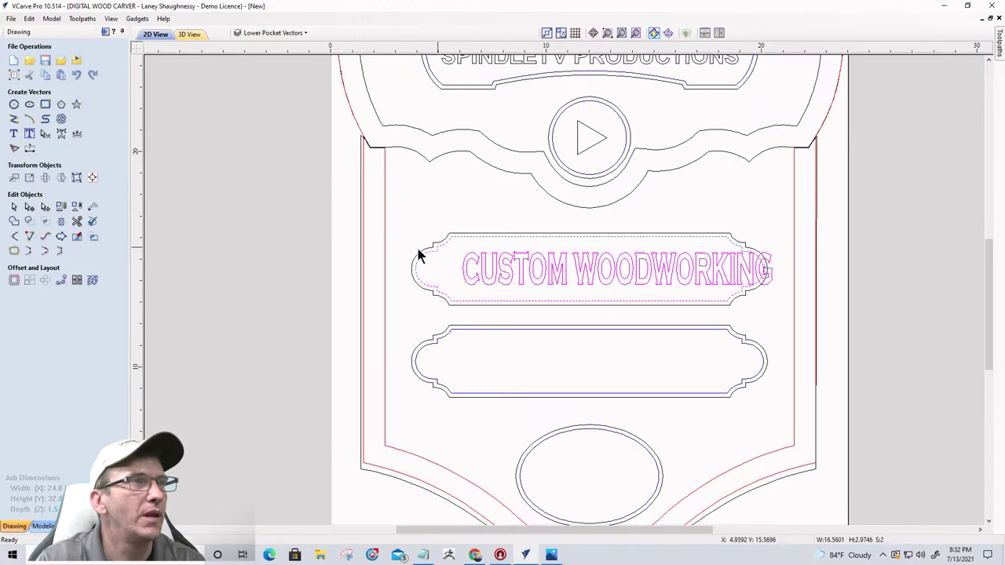
click(76, 177)
click(75, 141)
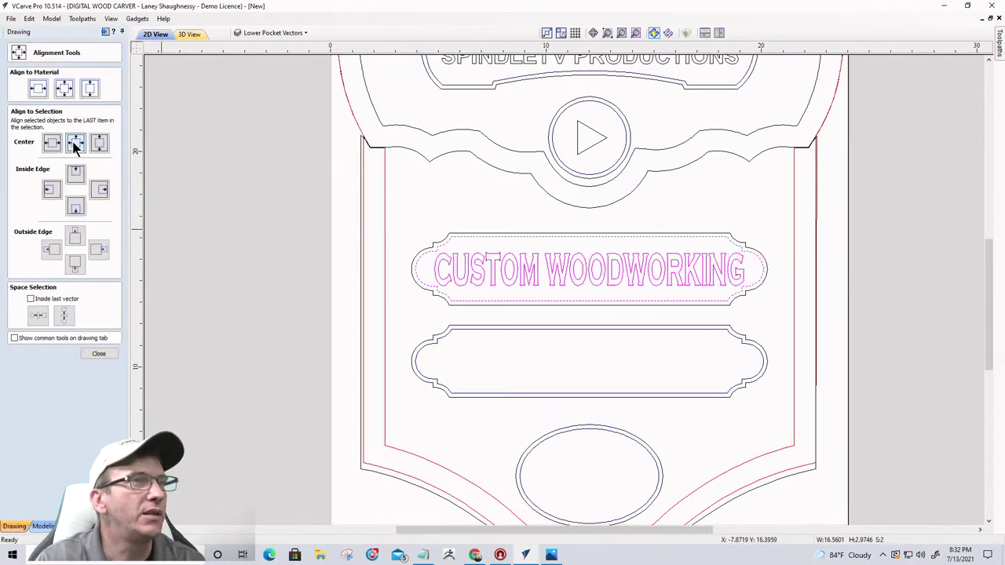
click(516, 272)
scroll(515, 272, up, 3)
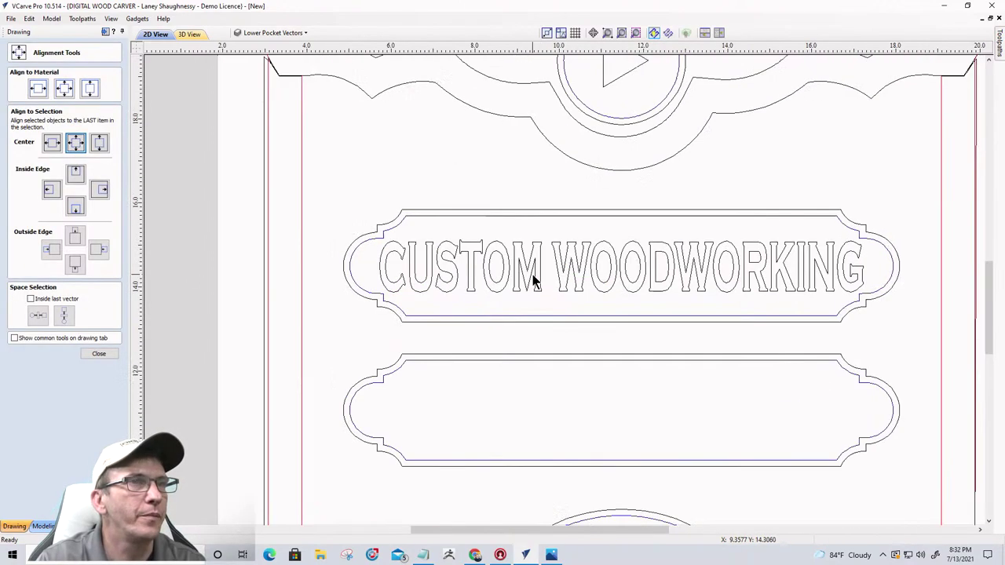
scroll(526, 278, down, 2)
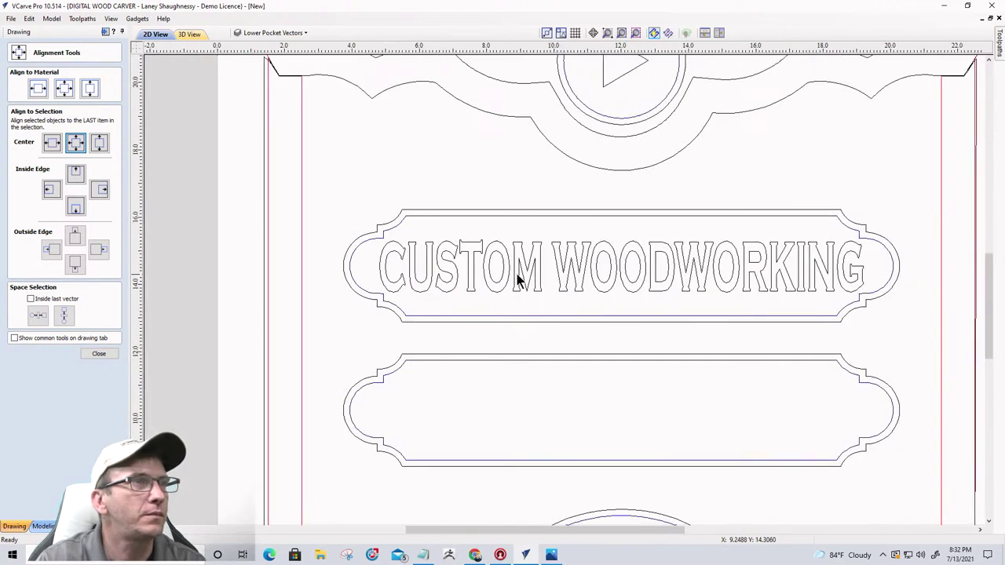
- Drag the lettering slightly right to balance it between the plaque's rounded ends
click(427, 275)
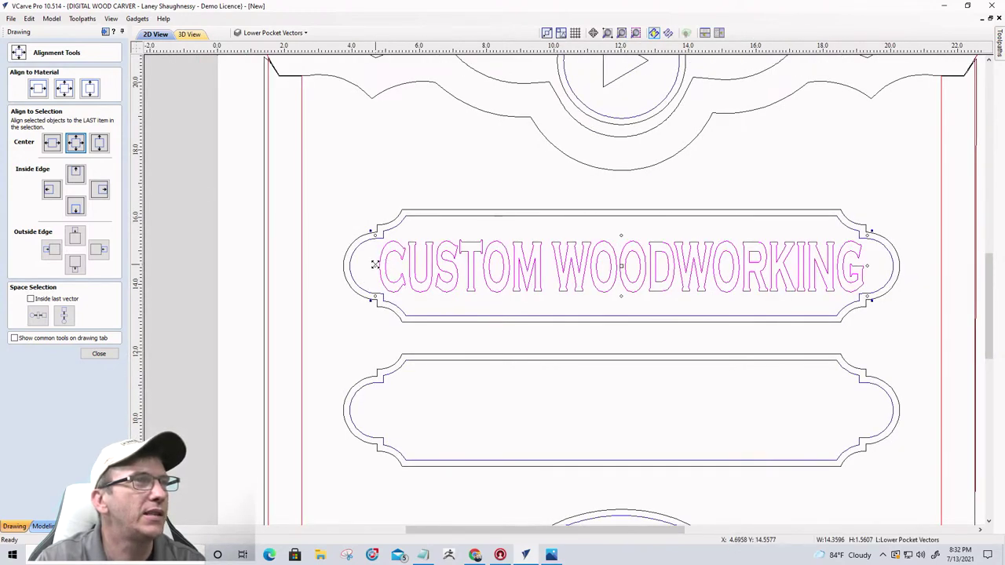
click(374, 267)
drag(374, 266, 388, 267)
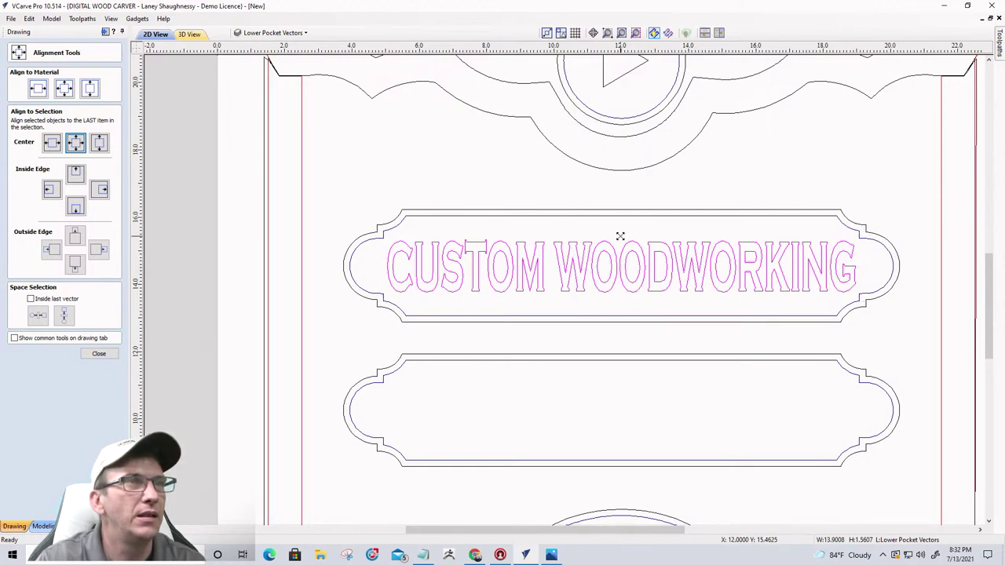
scroll(503, 302, up, 8)
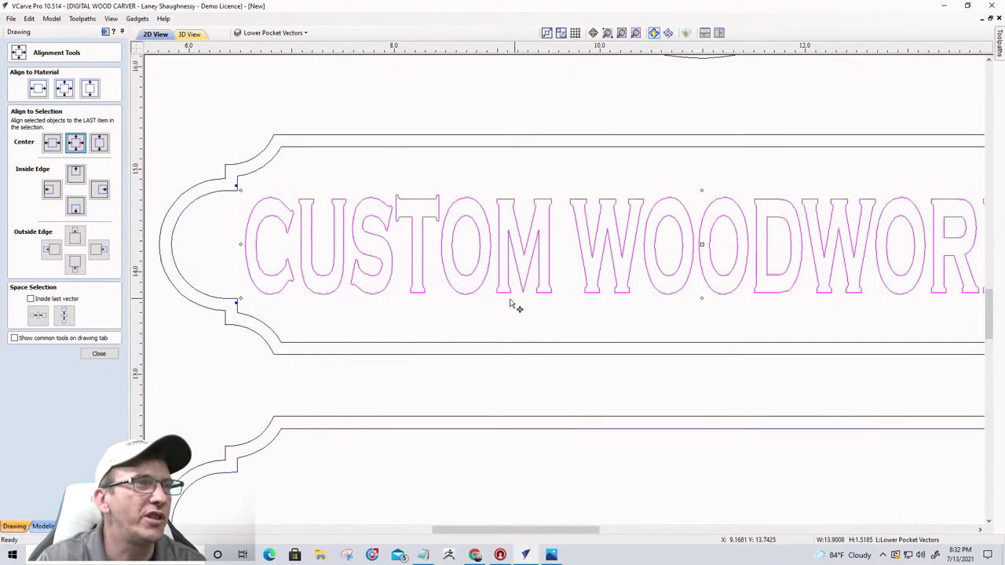
scroll(554, 320, down, 6)
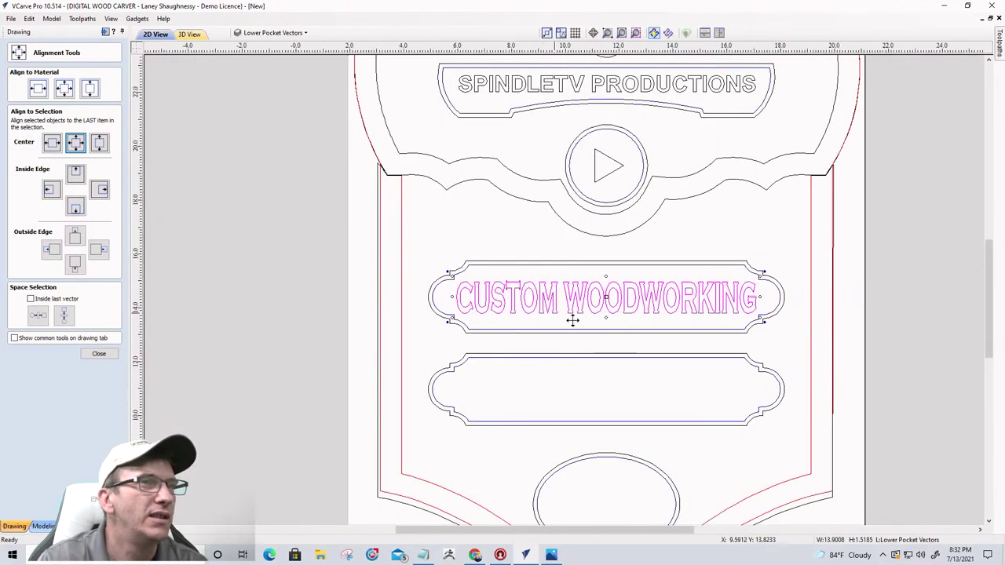
scroll(657, 321, up, 5)
scroll(890, 300, up, 4)
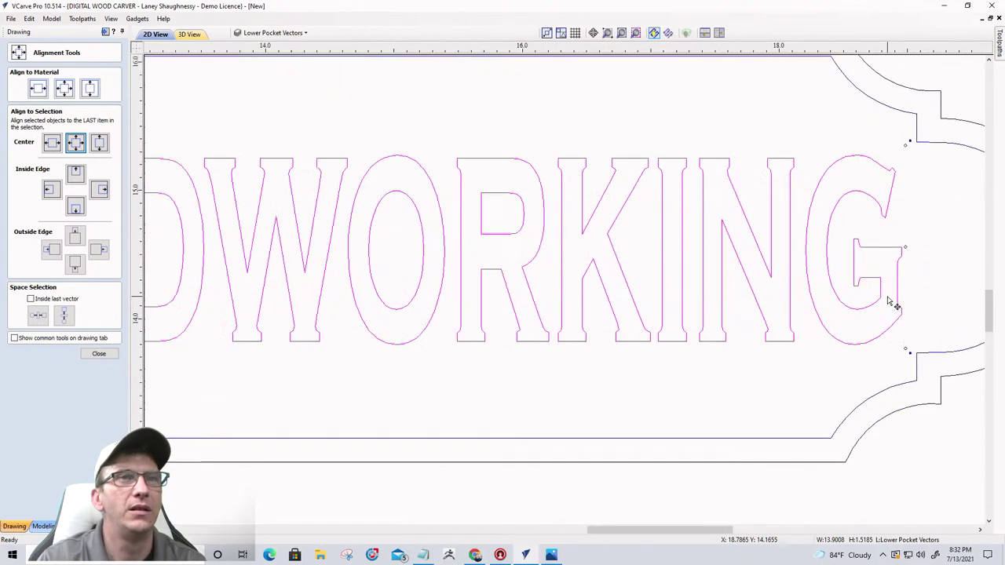
scroll(866, 296, down, 3)
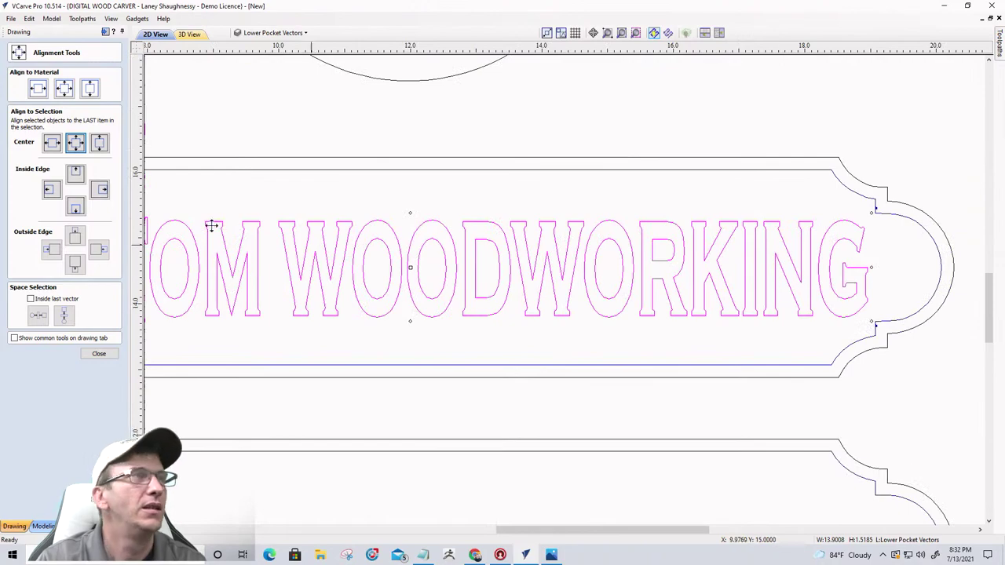
click(98, 353)
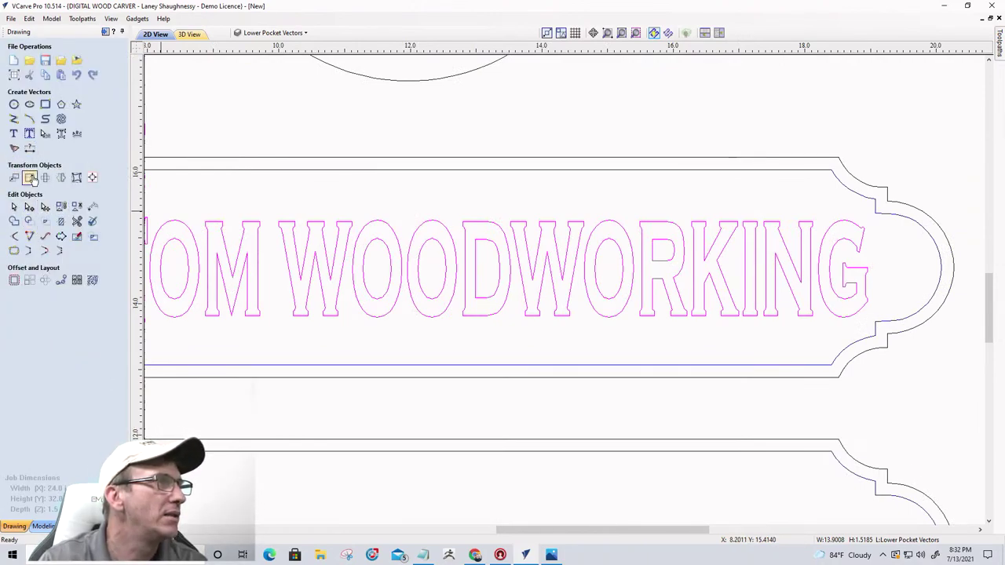
- Try the Engravers MT font on CUSTOM WOODWORKING, then revert to Copperplate Gothic Bold
click(15, 134)
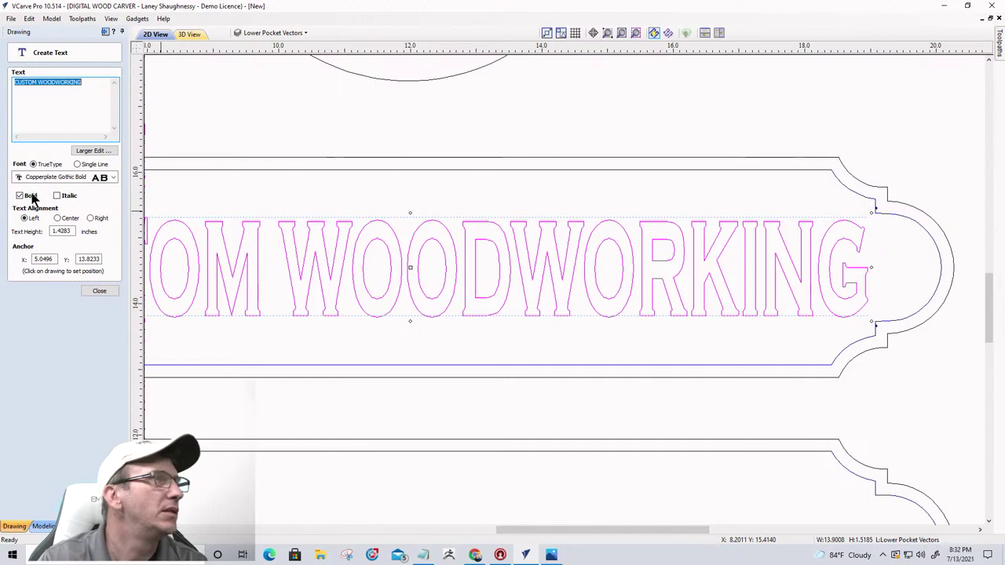
click(78, 179)
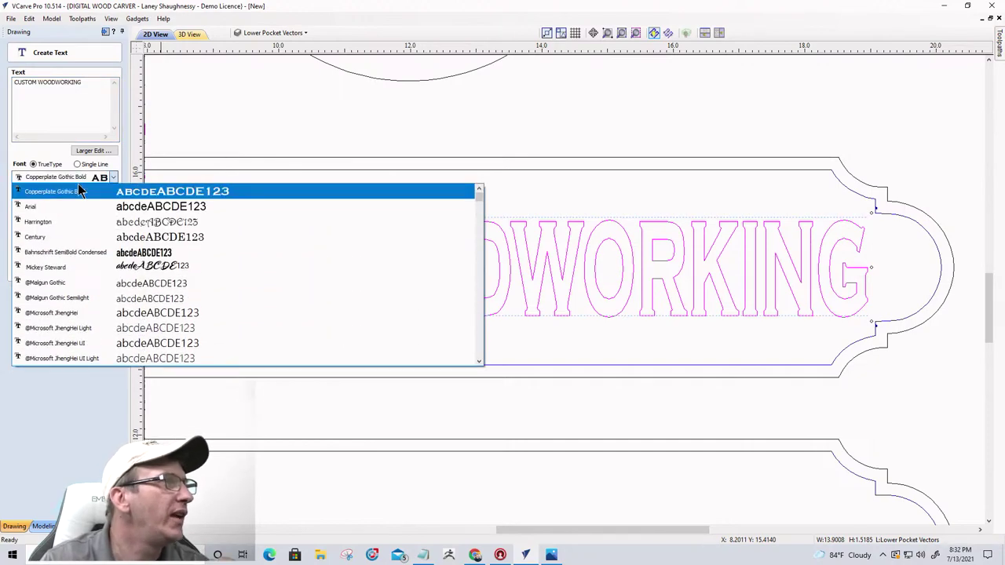
scroll(77, 275, up, 10)
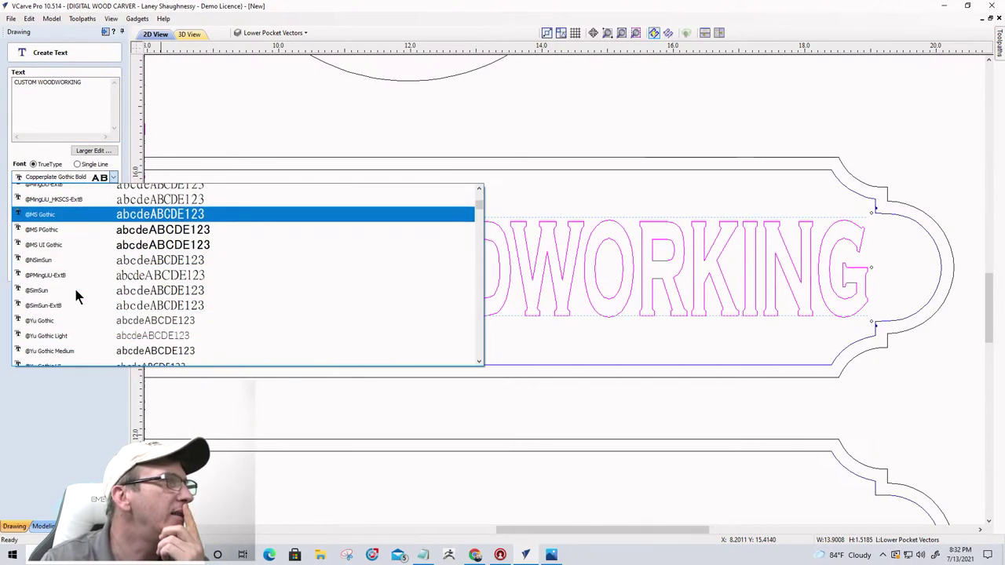
scroll(78, 297, down, 10)
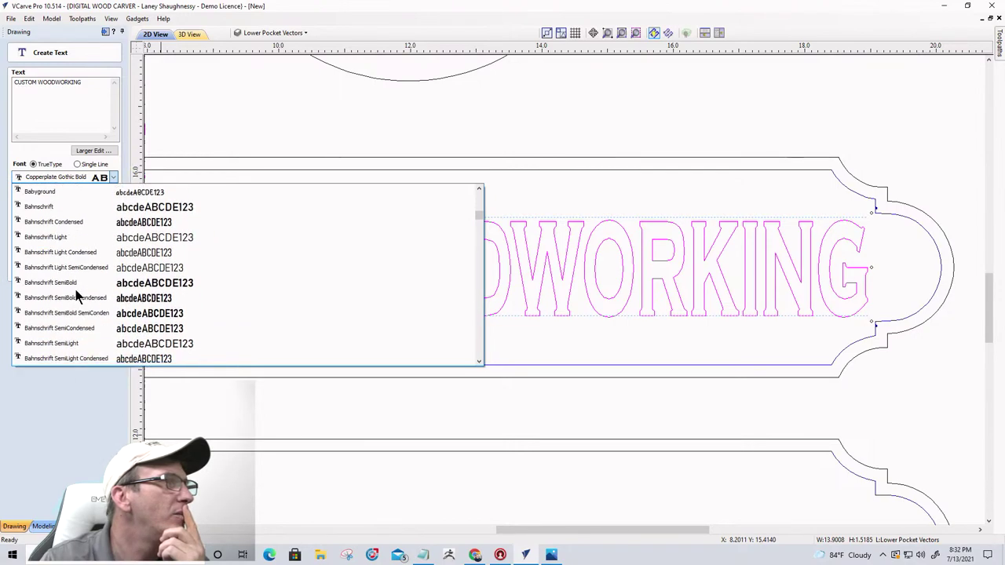
scroll(76, 295, down, 4)
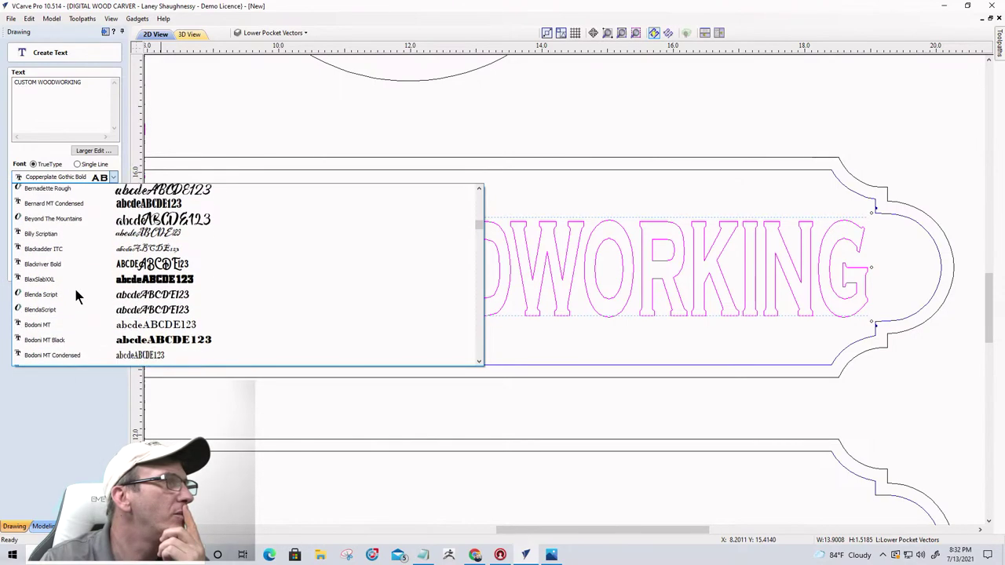
scroll(76, 295, down, 5)
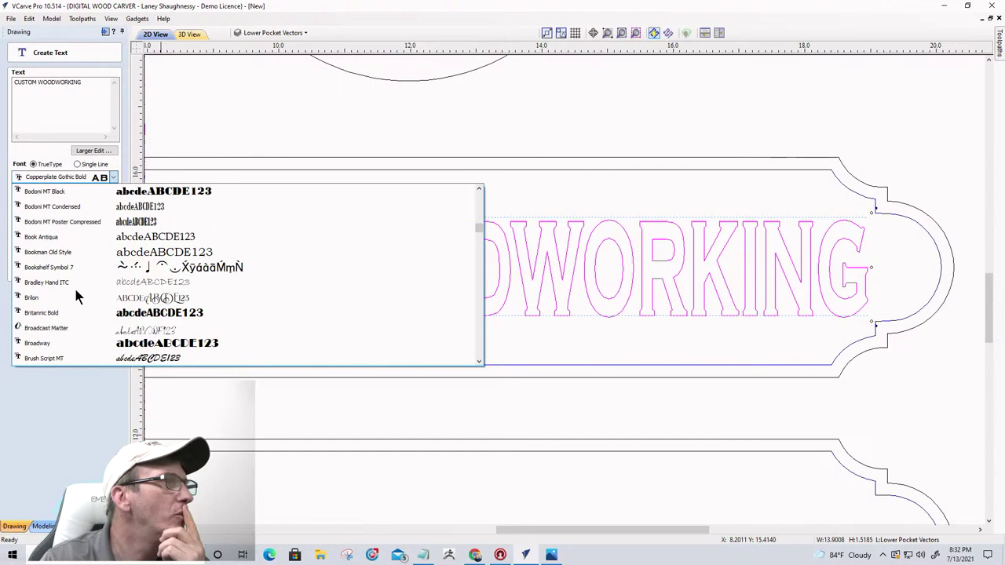
scroll(76, 295, down, 5)
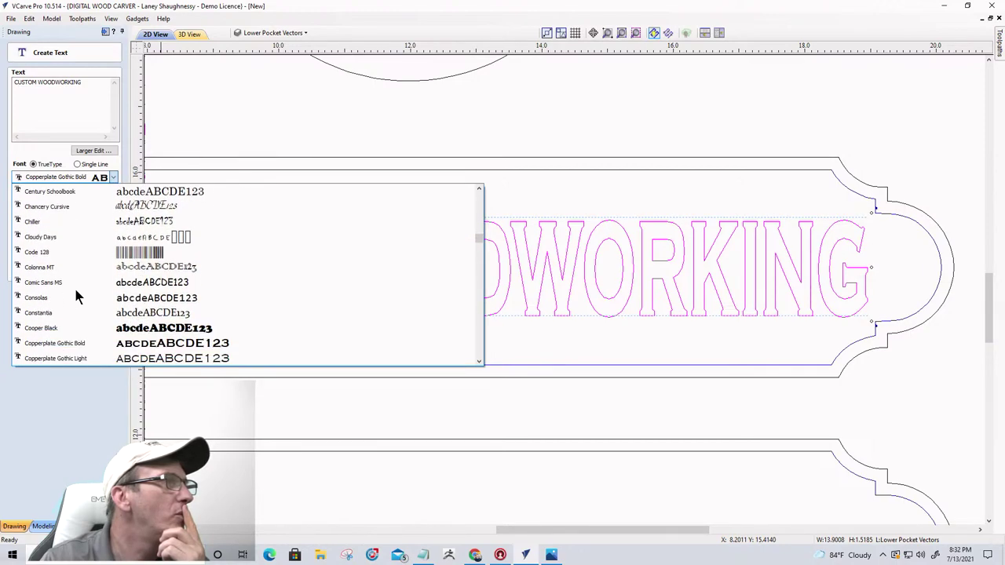
scroll(76, 295, down, 3)
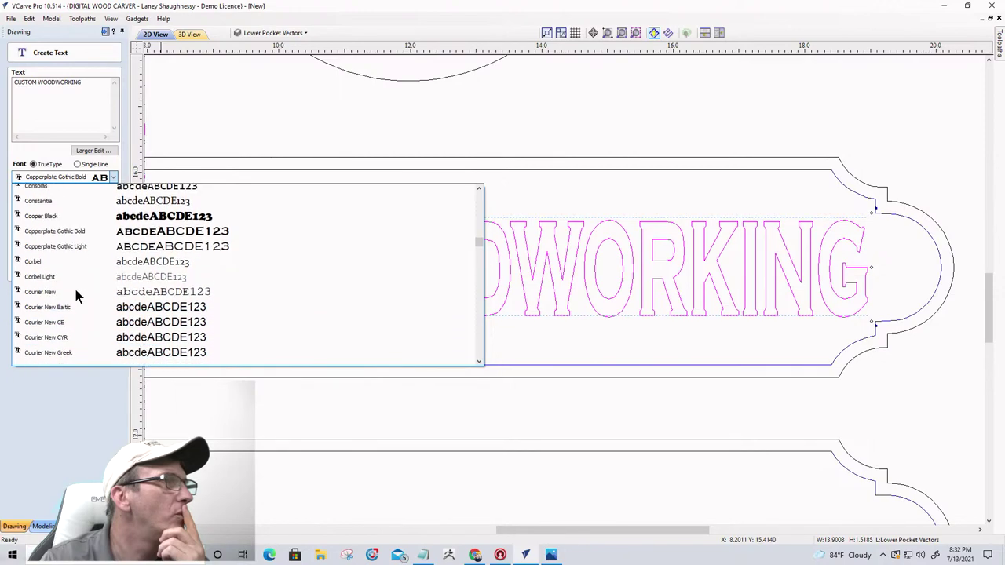
scroll(76, 295, down, 6)
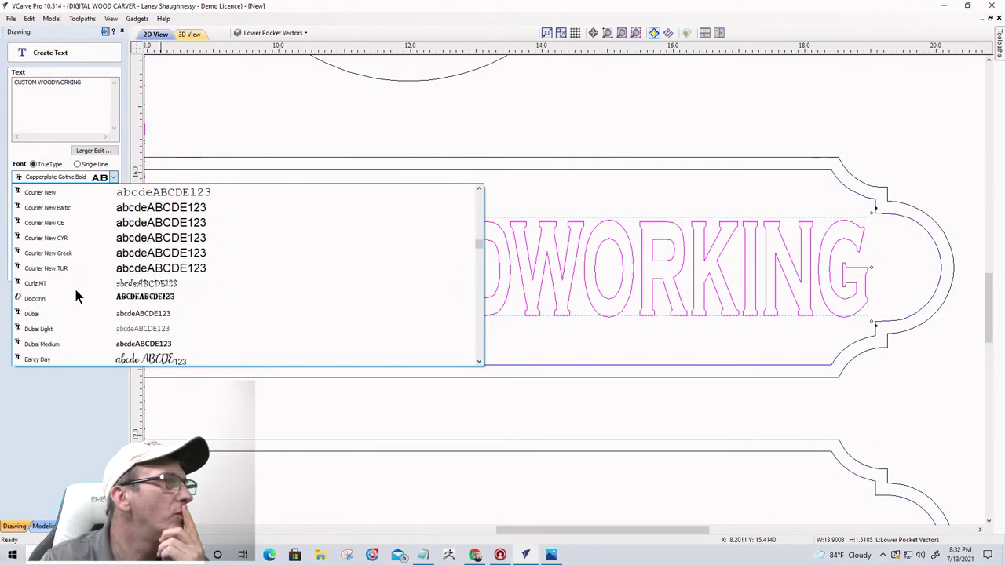
scroll(77, 295, down, 1)
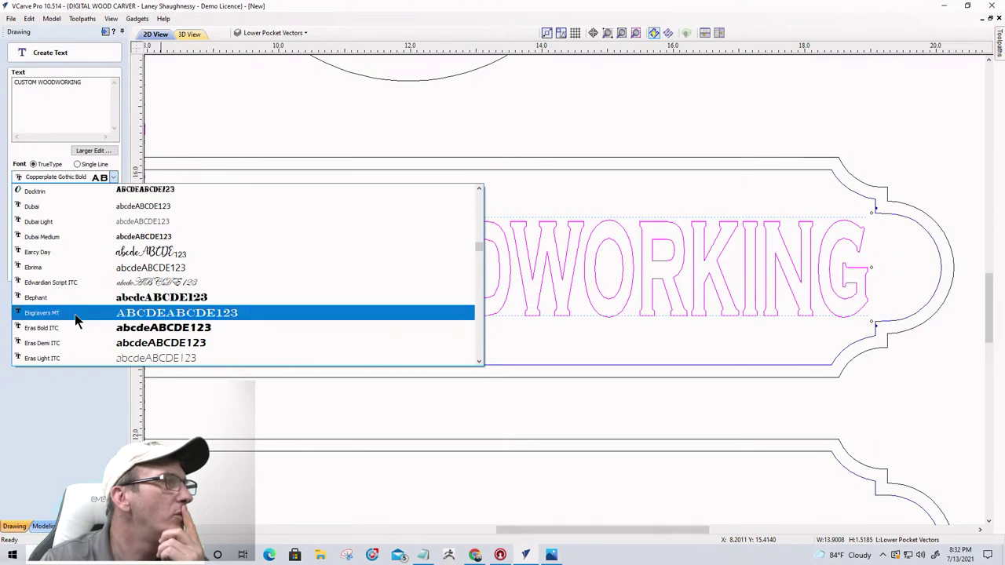
click(75, 314)
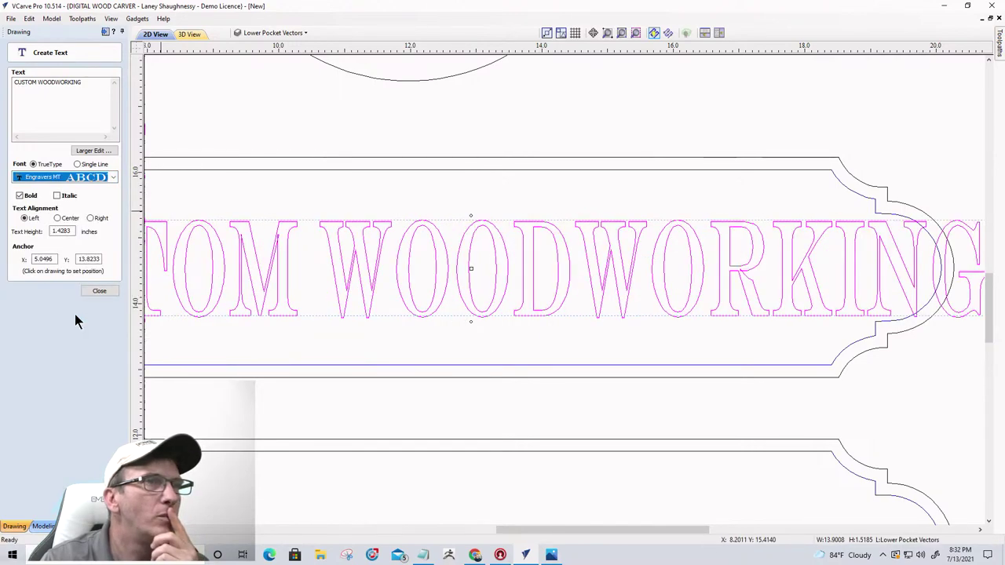
scroll(376, 318, down, 5)
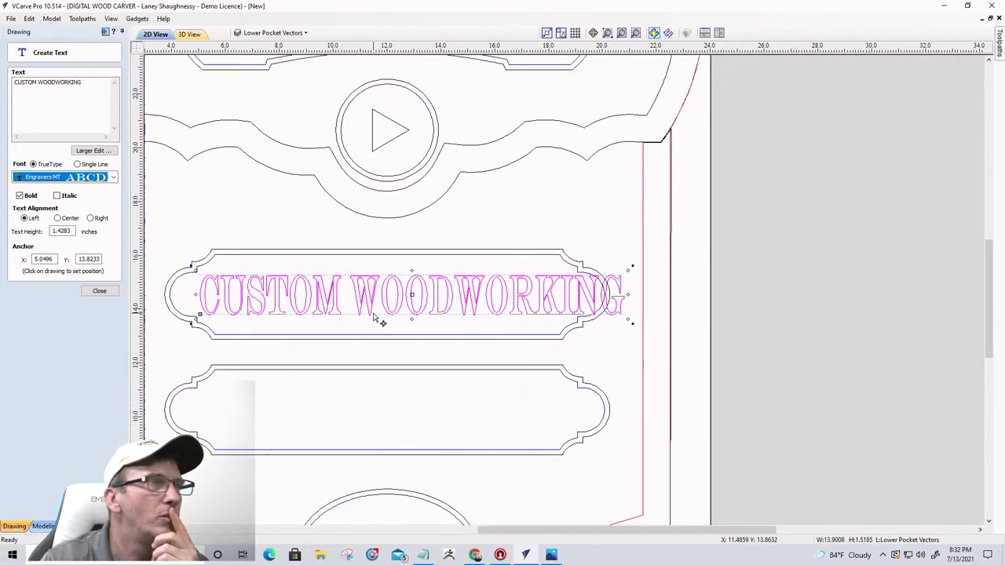
key(c)
key(o)
key(p)
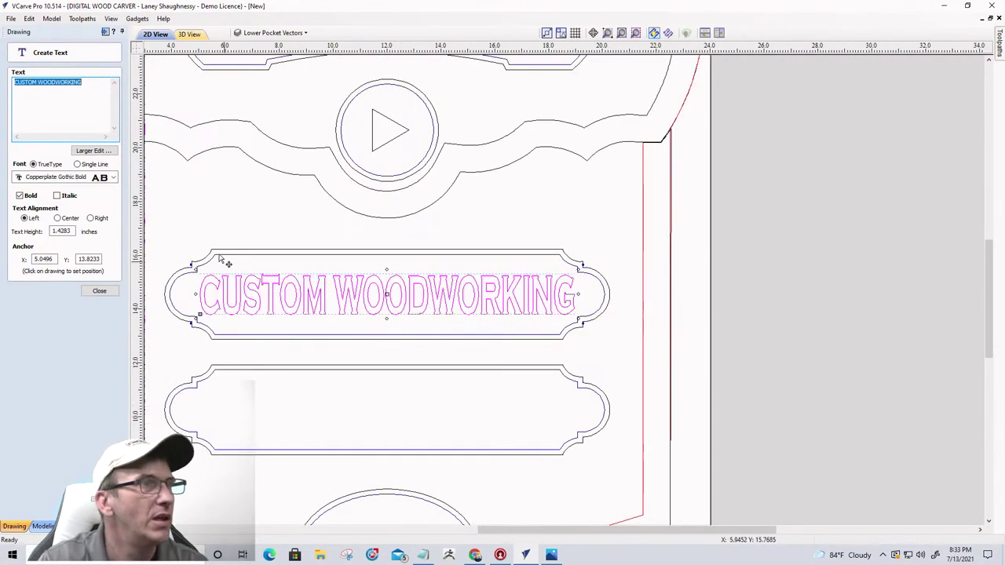
- Try Royal Signage Rg on the text, then undo back to Copperplate Gothic Bold
click(113, 177)
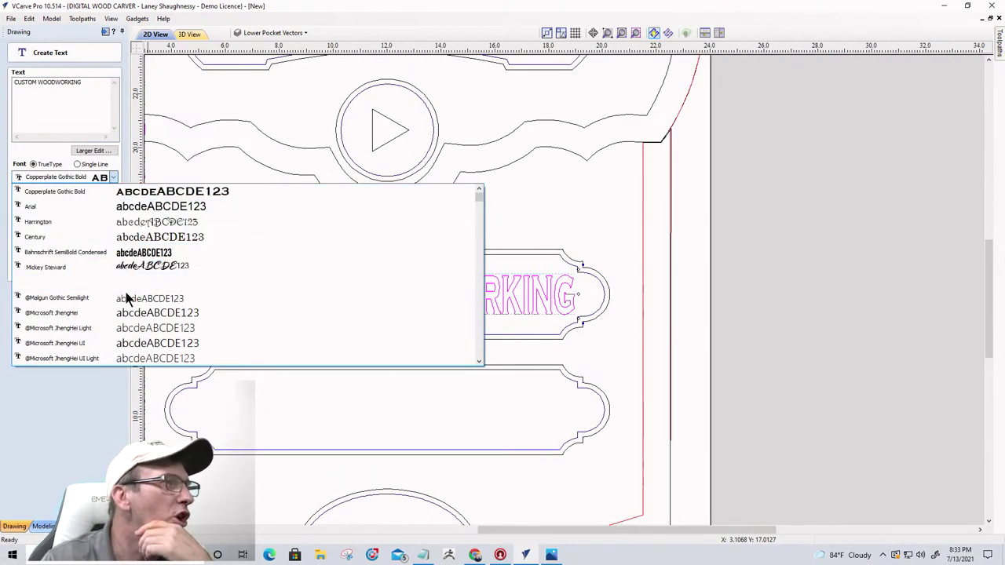
scroll(128, 298, up, 10)
scroll(130, 301, down, 10)
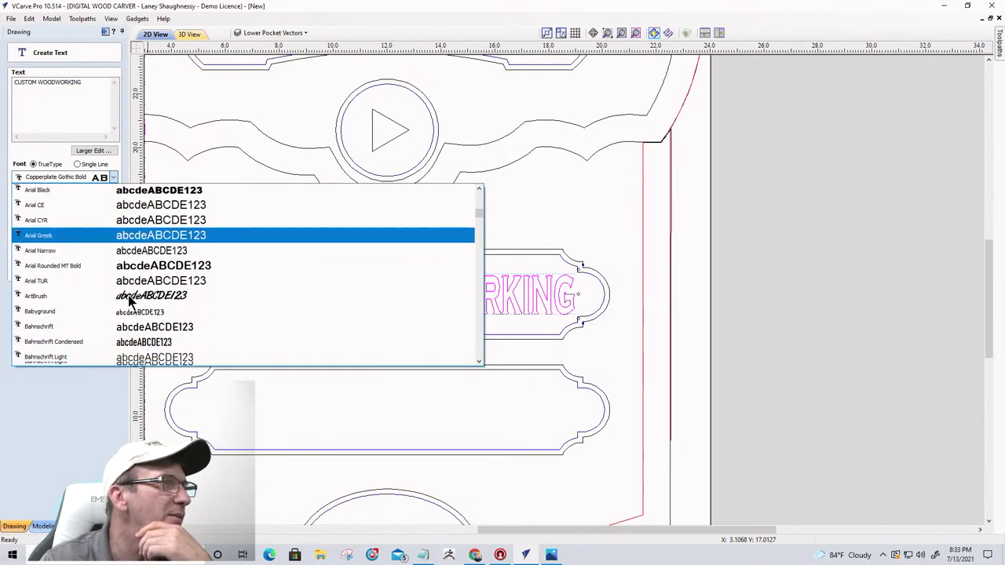
scroll(129, 301, down, 8)
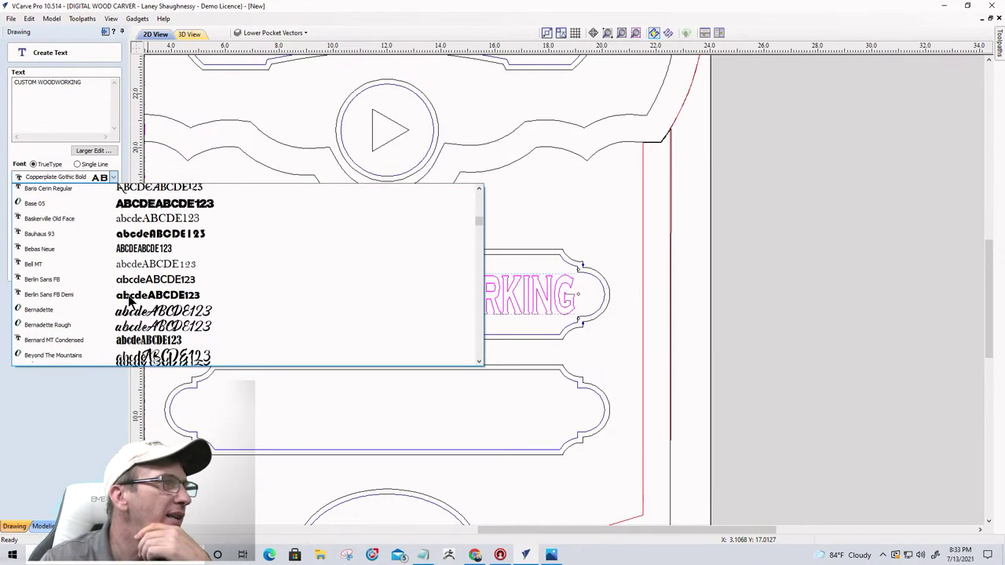
scroll(129, 301, down, 2)
scroll(130, 300, down, 15)
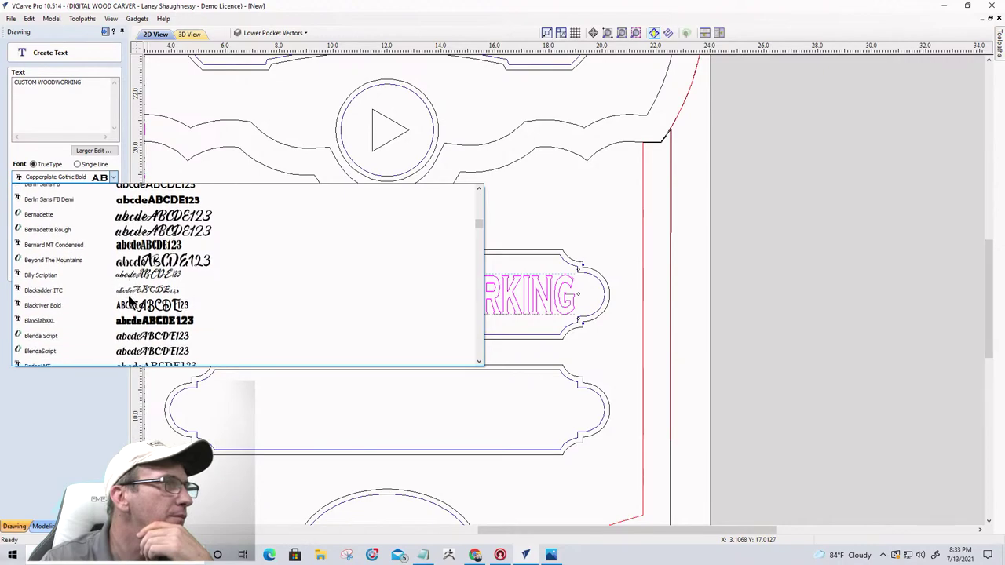
scroll(132, 308, down, 20)
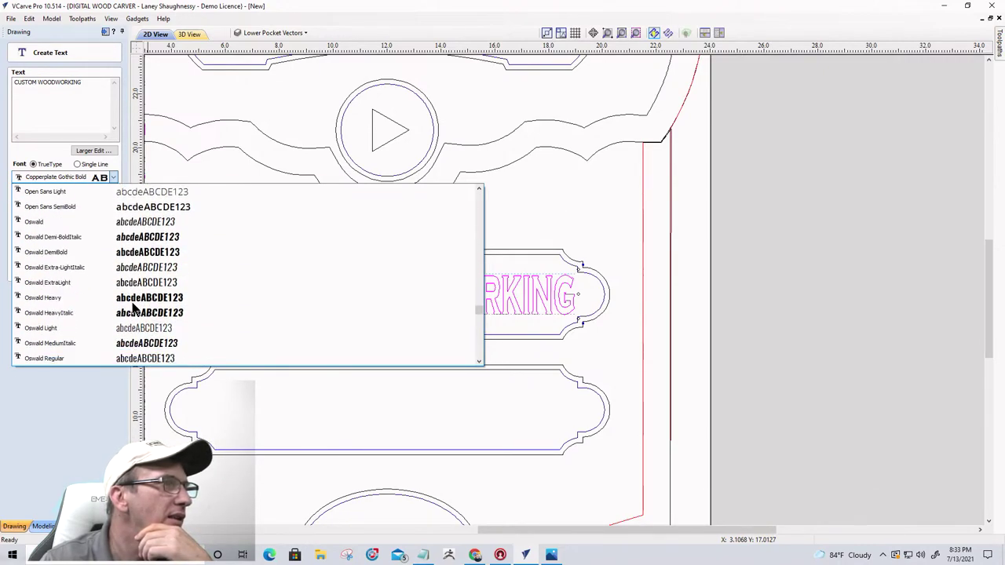
scroll(132, 308, up, 6)
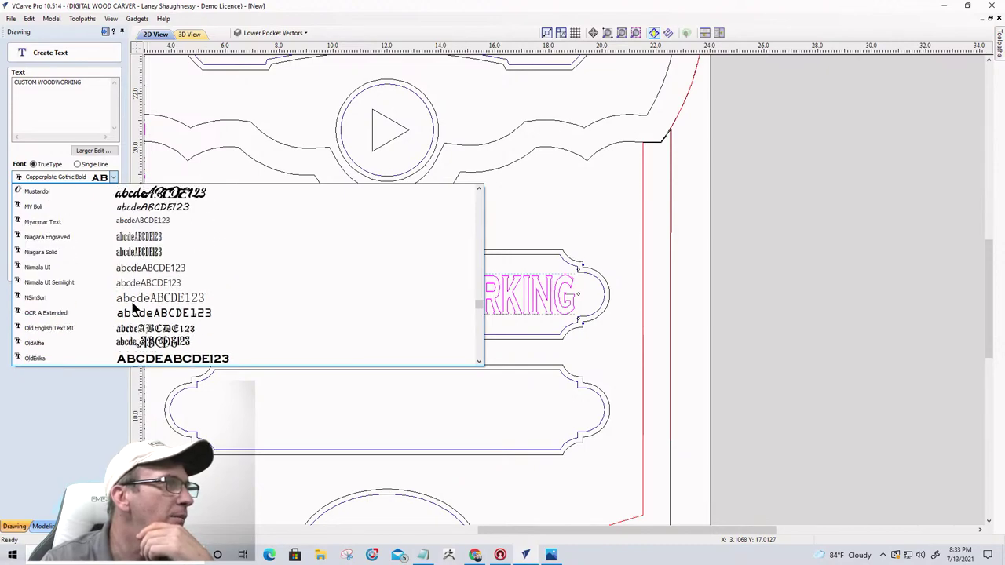
scroll(132, 308, down, 15)
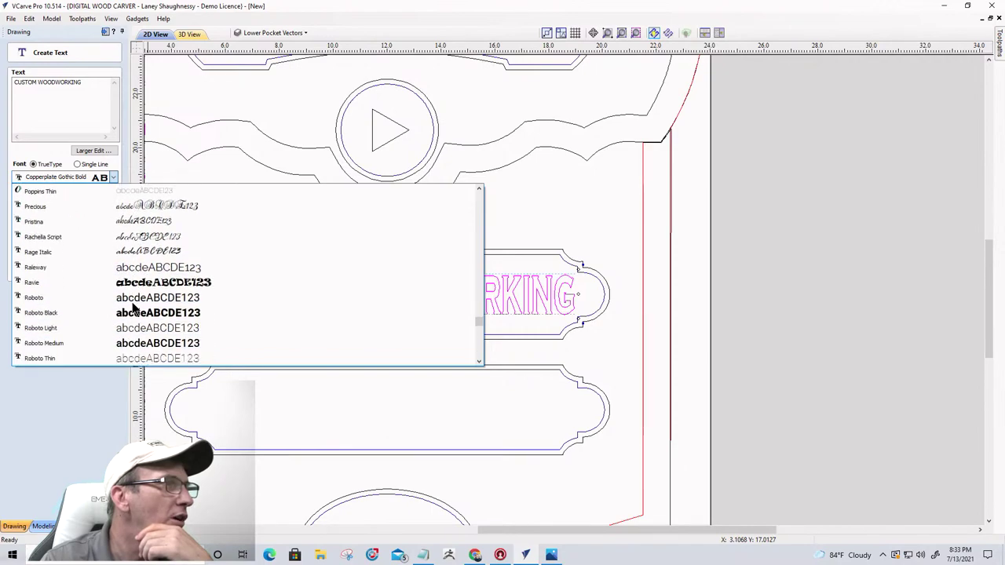
scroll(131, 307, down, 6)
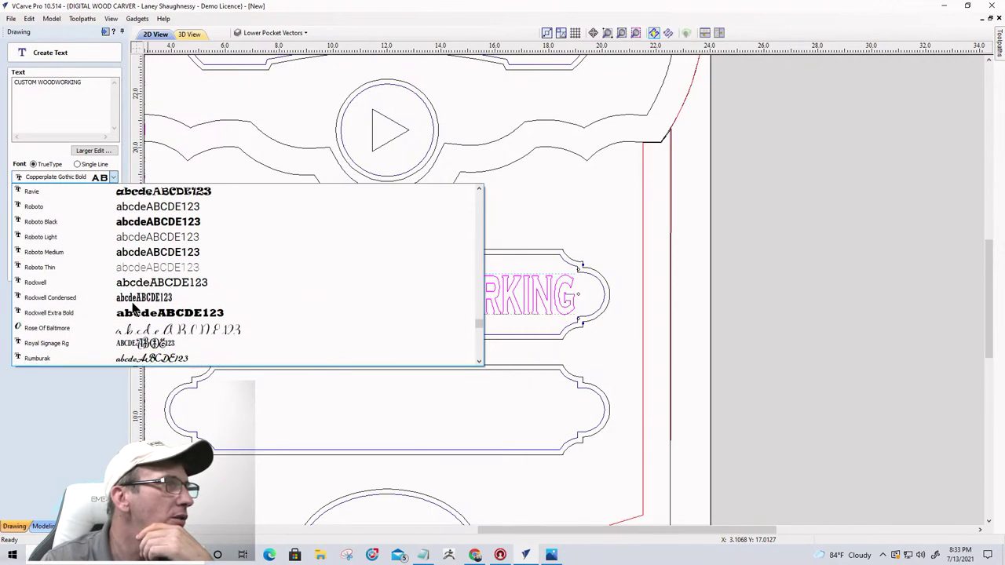
scroll(132, 307, down, 3)
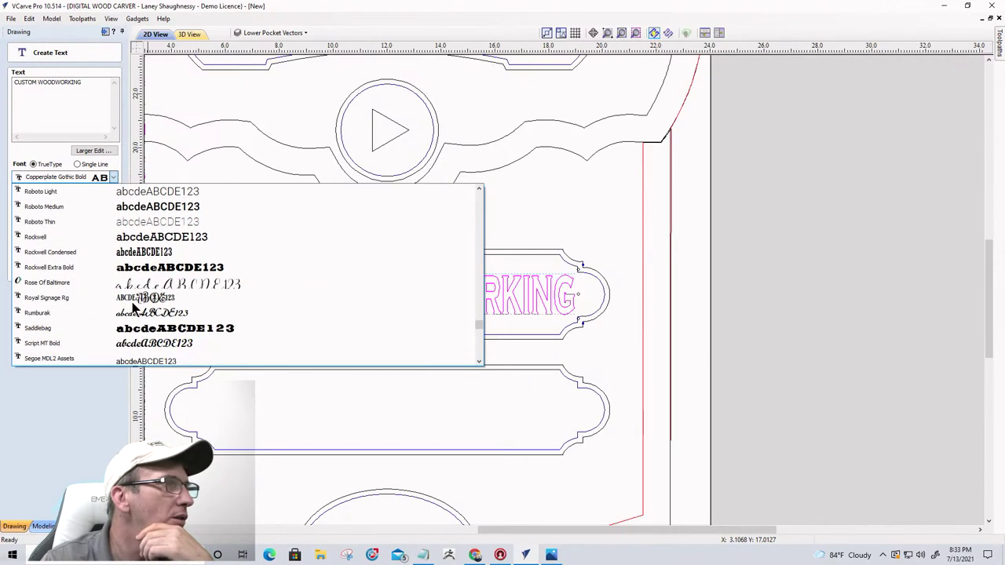
click(133, 297)
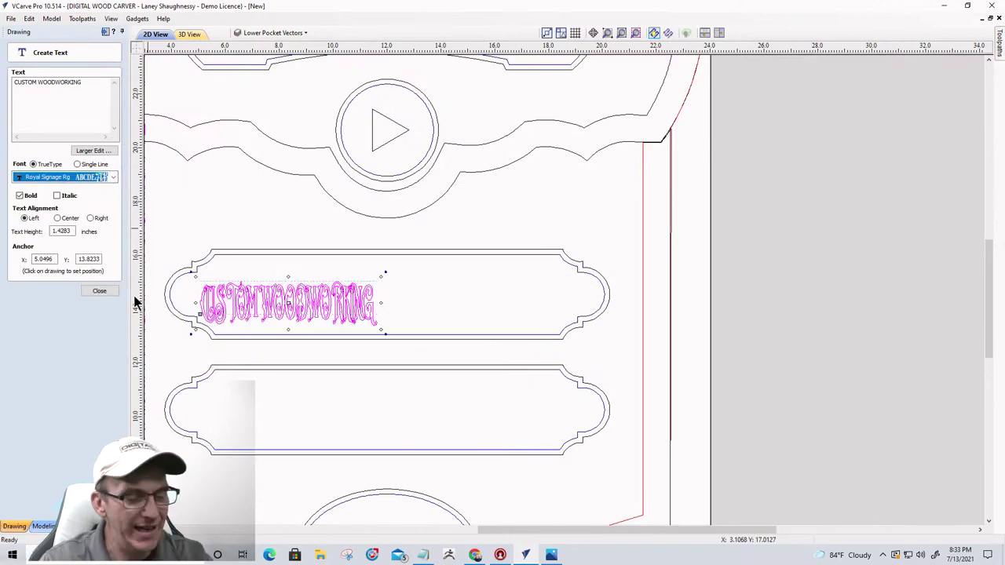
key(ctrl+z)
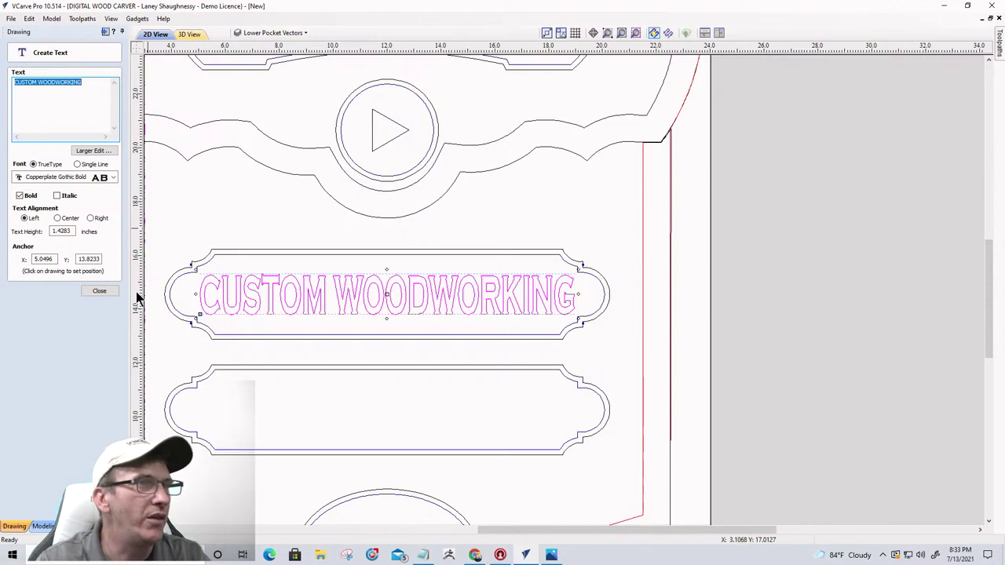
scroll(406, 328, up, 3)
scroll(485, 315, down, 3)
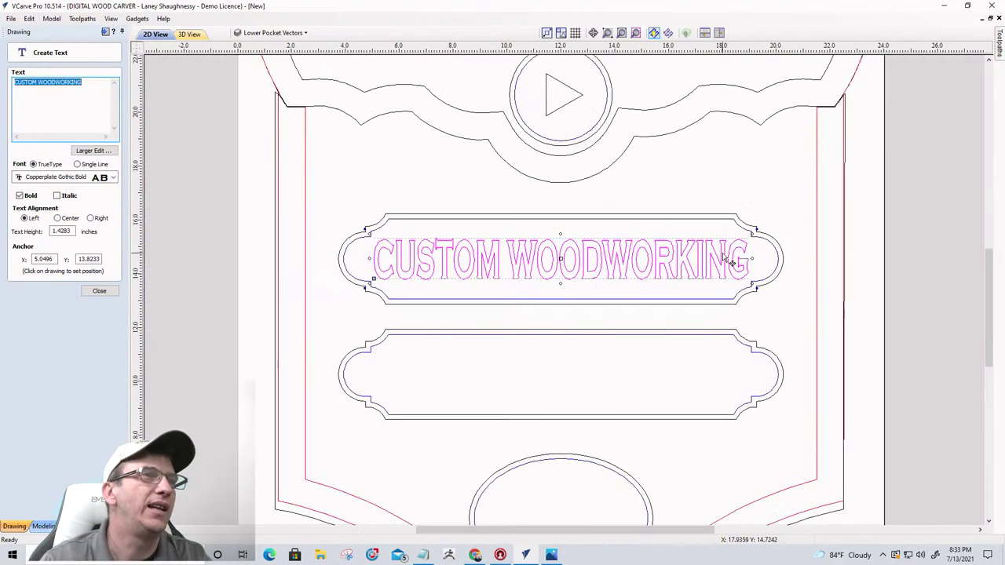
scroll(498, 274, down, 1)
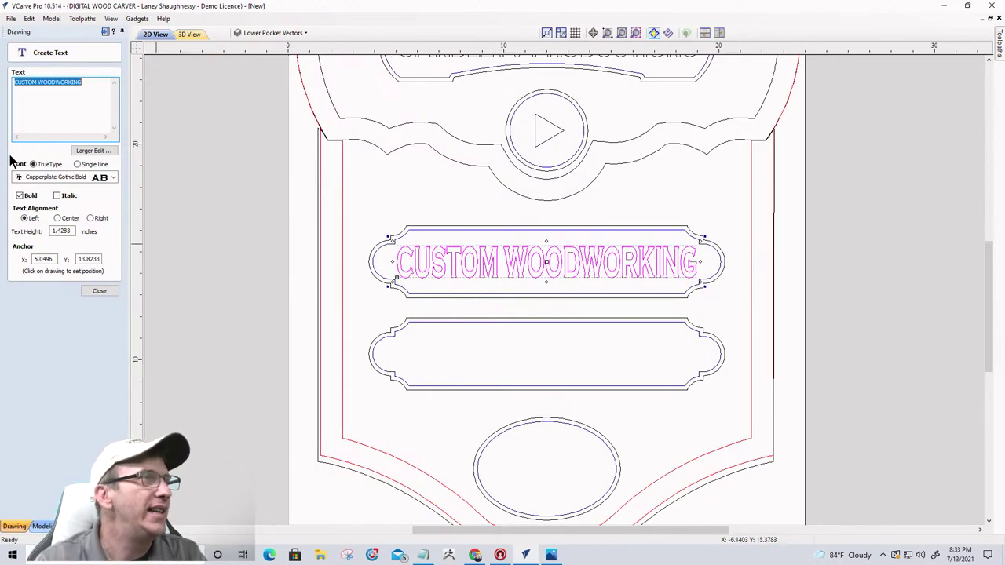
- Create the CNC TRAINING text below CUSTOM WOODWORKING and enlarge it about its centre
click(467, 353)
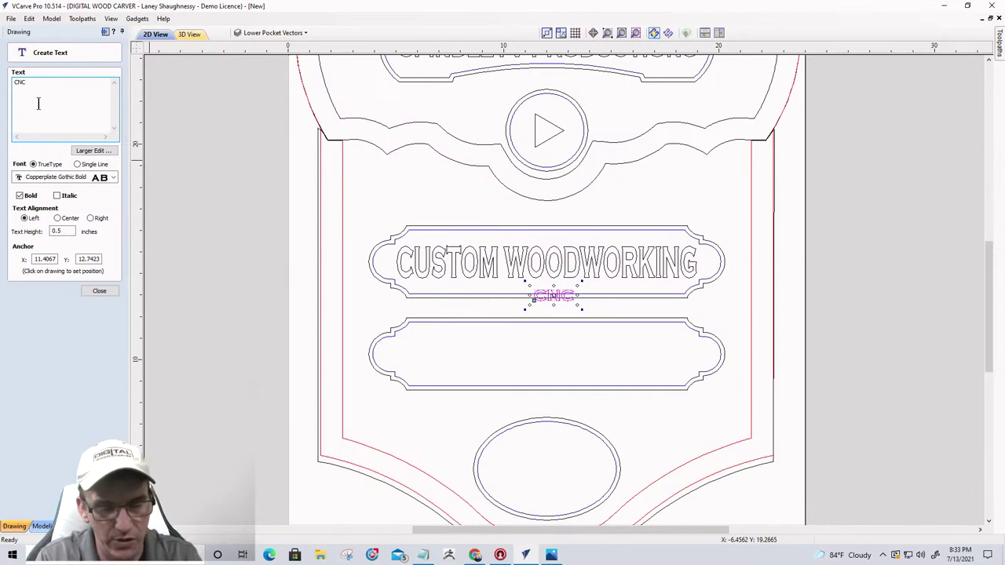
text(AAA)
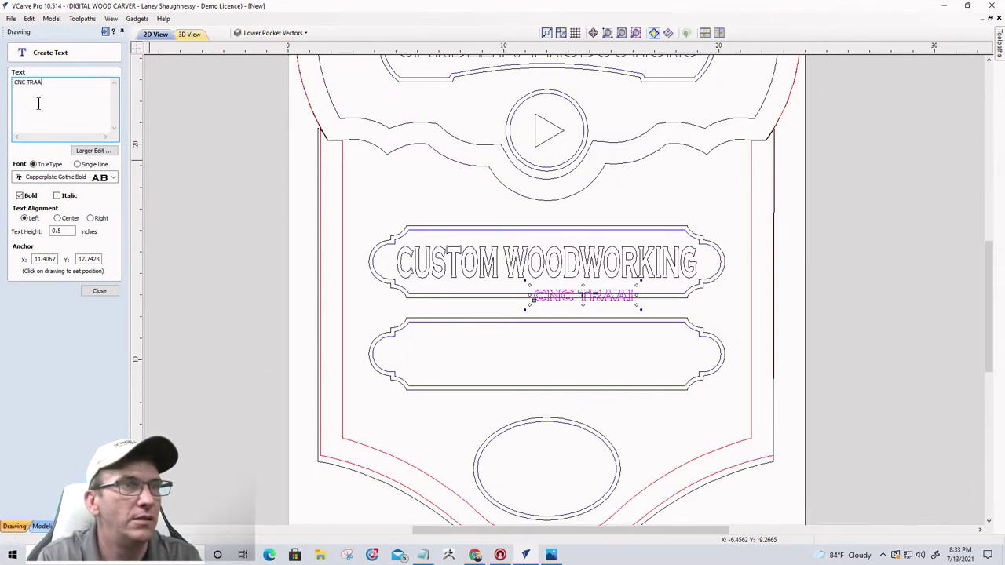
key(BackSpace)
key(BackSpace)
key(BackSpace)
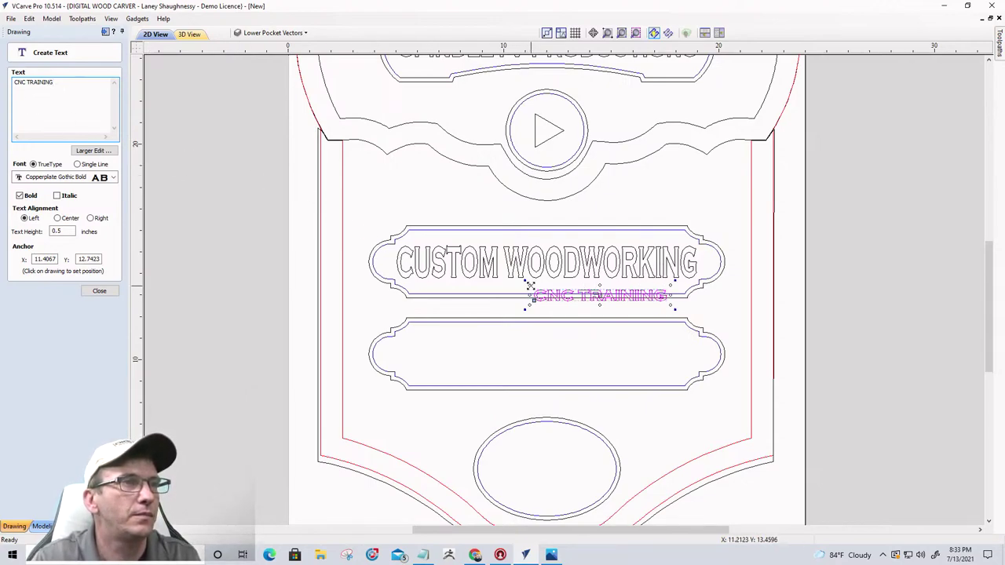
drag(530, 288, 523, 289)
click(428, 321)
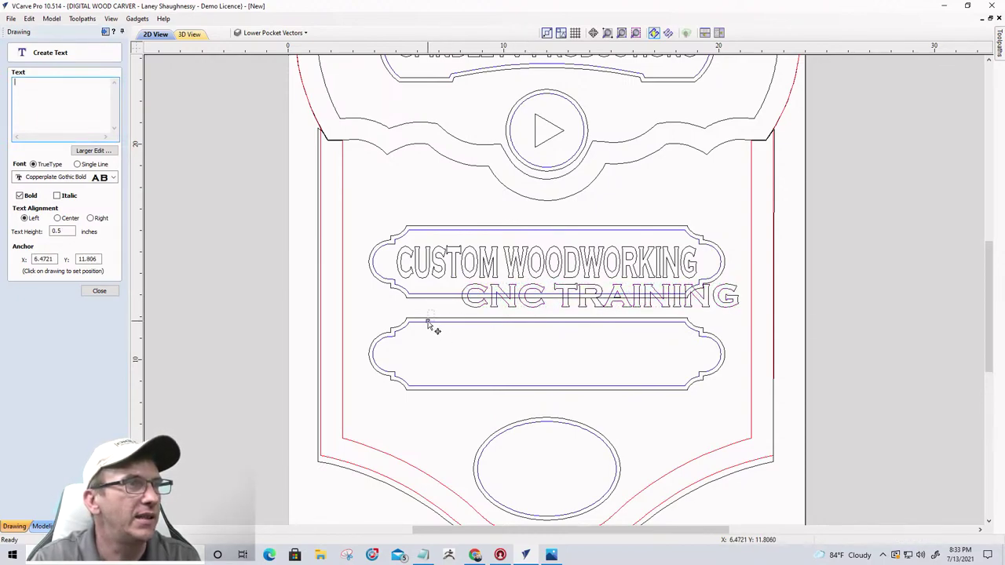
- Centre CNC TRAINING inside the lower plaque using Alignment Tools > Center
click(479, 306)
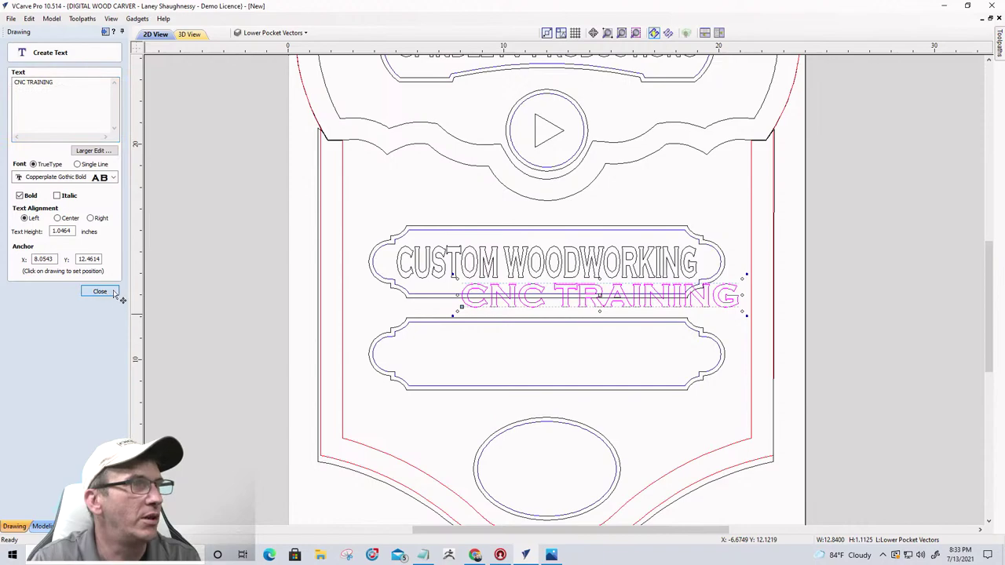
key(Escape)
click(434, 321)
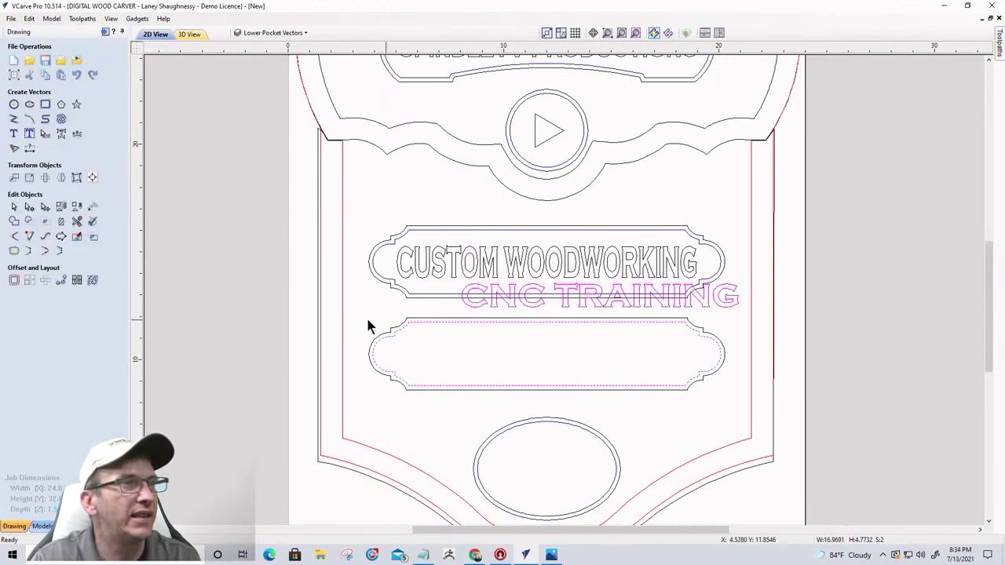
click(92, 177)
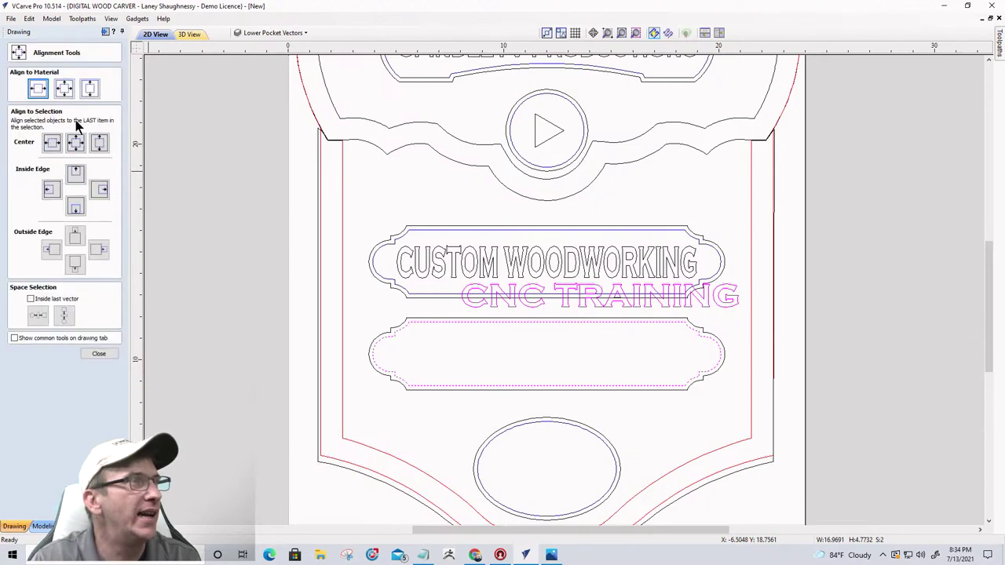
click(75, 142)
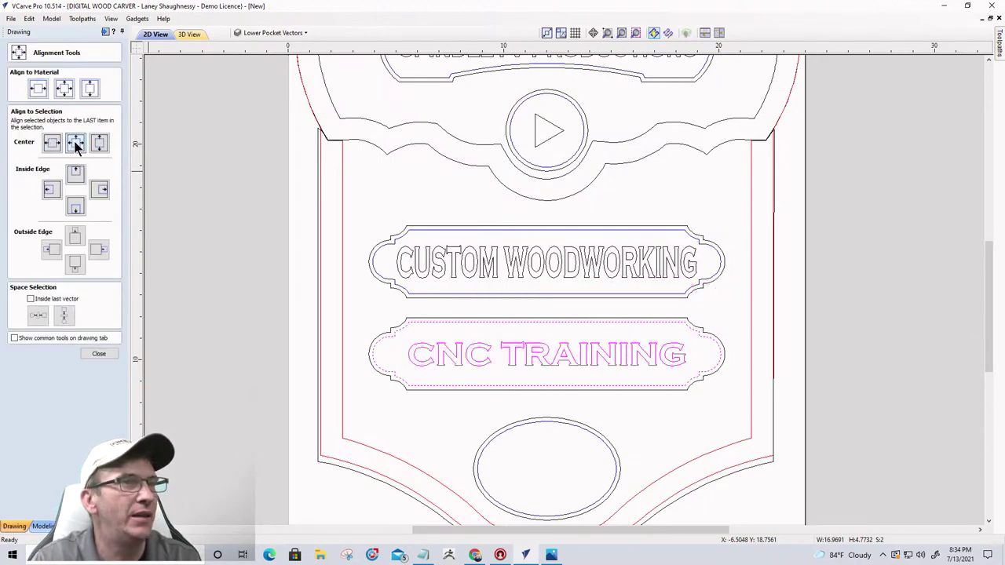
click(98, 354)
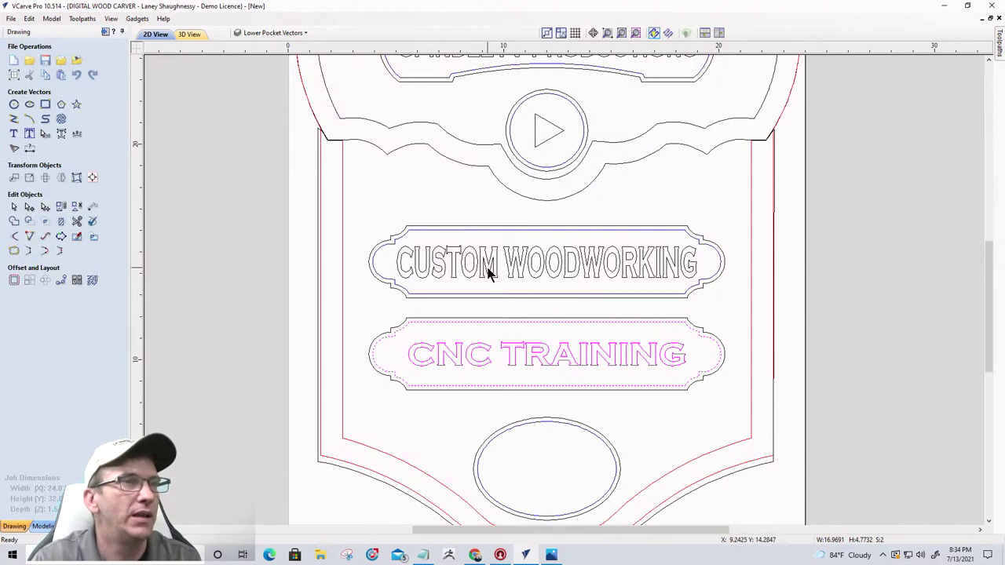
click(589, 323)
scroll(598, 310, down, 1)
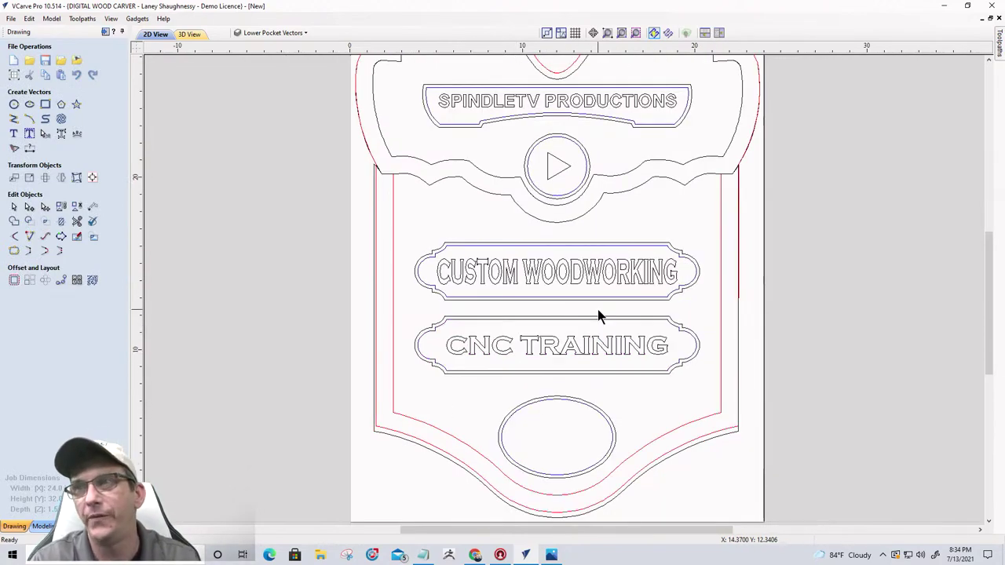
scroll(597, 314, down, 1)
scroll(558, 435, up, 2)
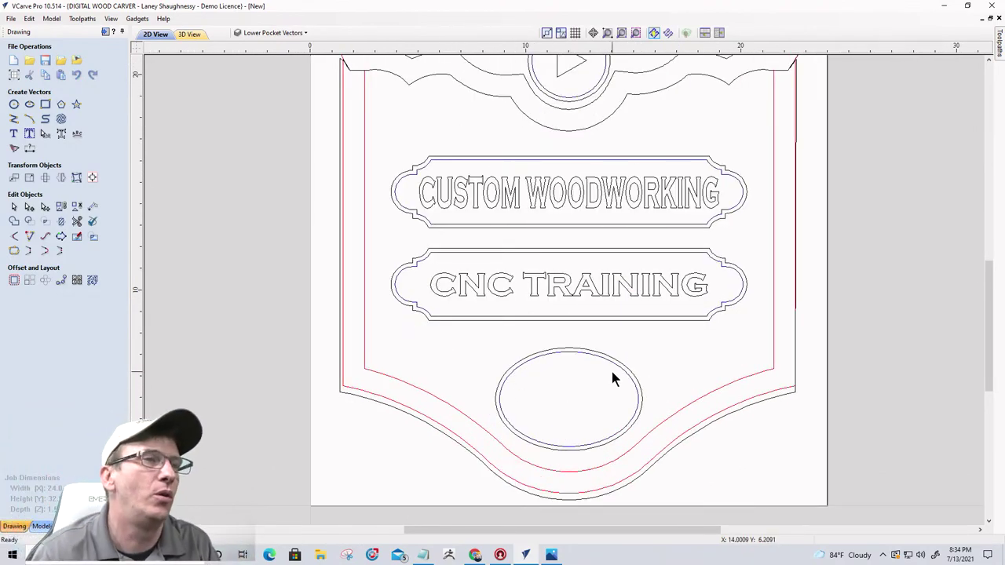
- Create two-line 'Since' / '2010' text on the bottom oval with centre-aligned lines
click(13, 134)
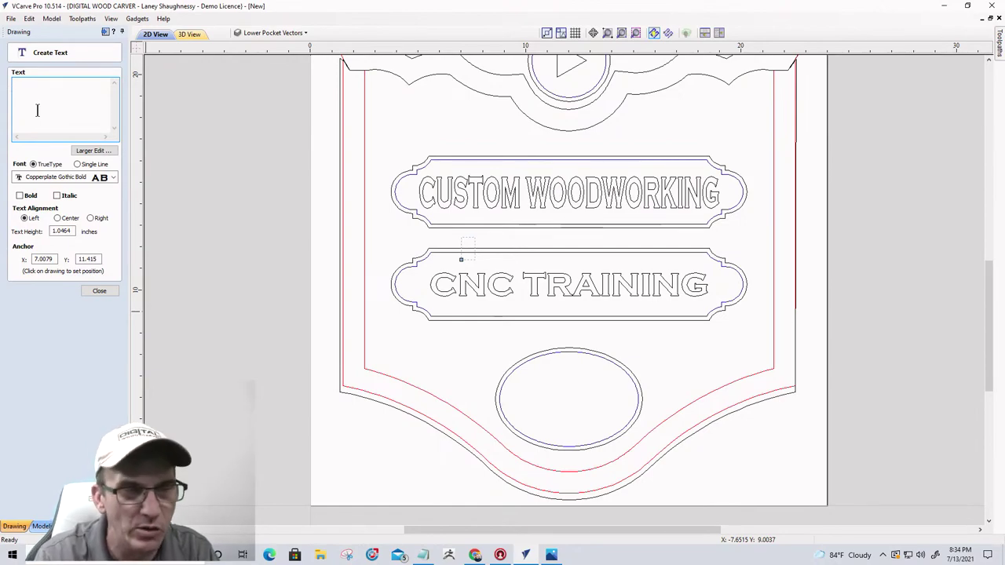
text(Since)
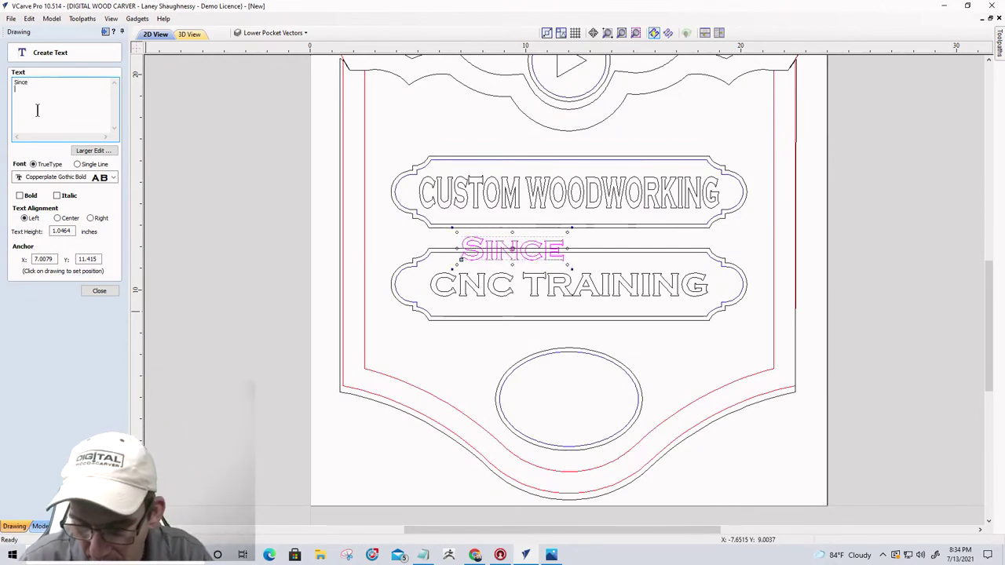
key(Return)
text(2010)
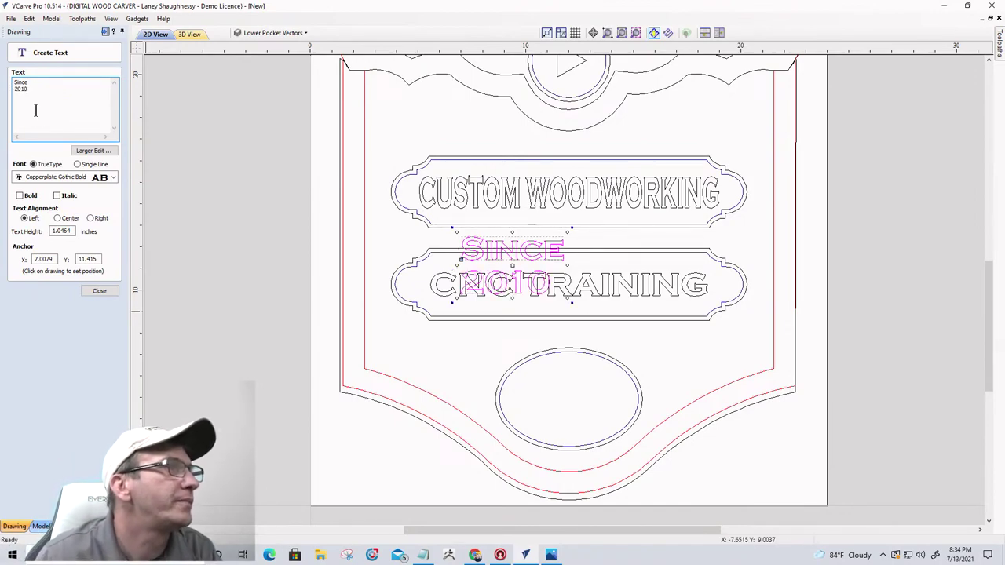
drag(487, 244, 550, 374)
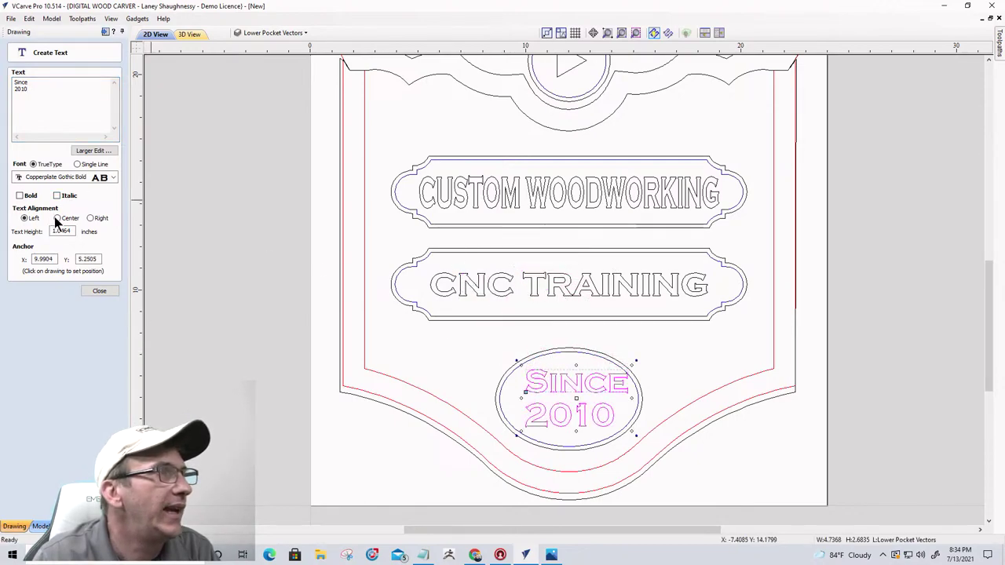
click(58, 219)
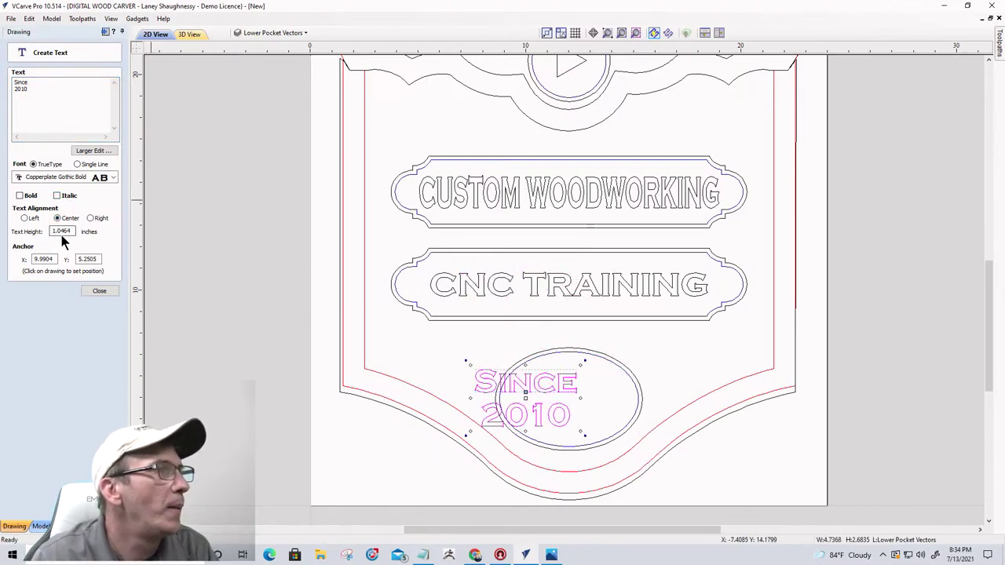
click(93, 291)
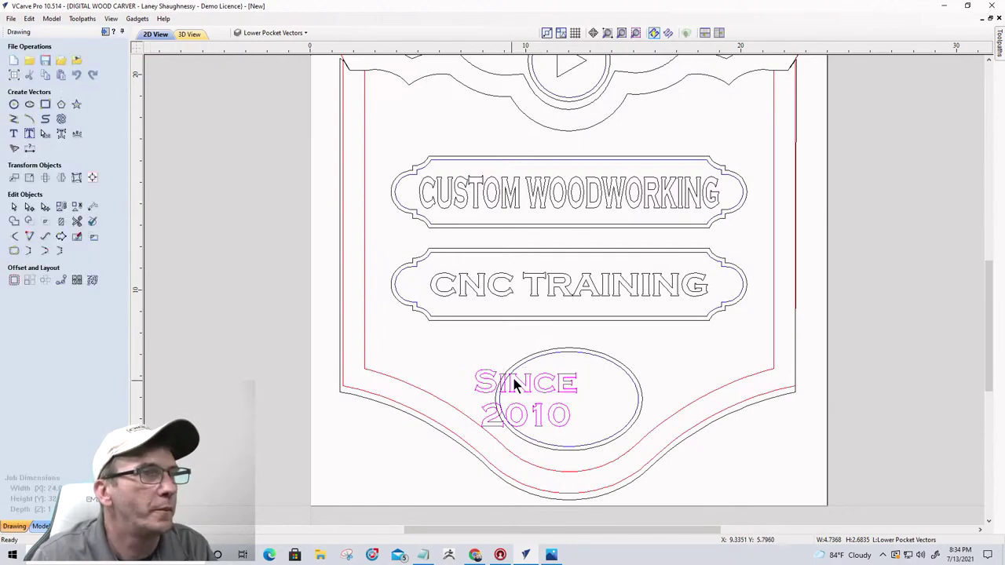
- Centre the Since 2010 text inside the bottom oval with Alignment Tools
click(537, 353)
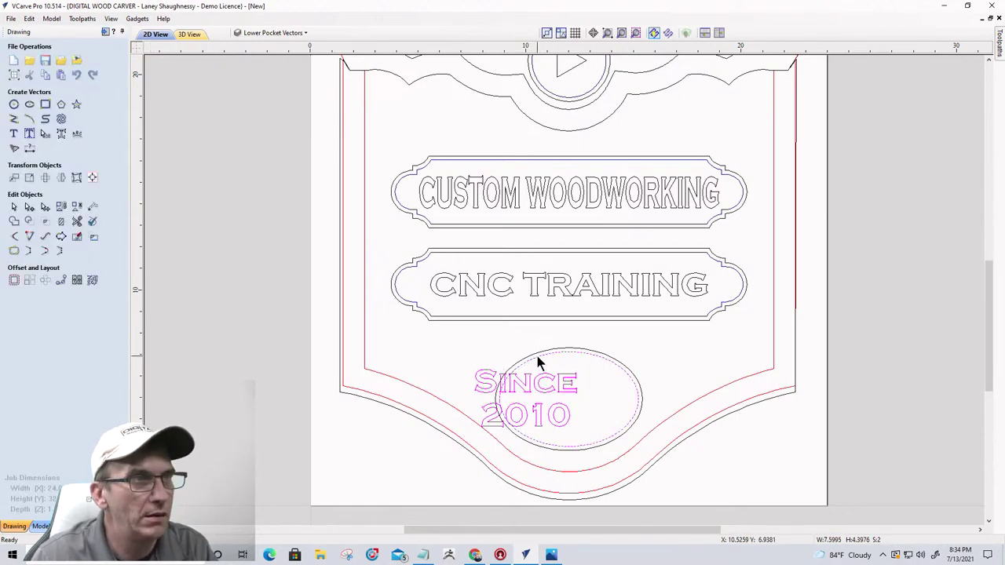
click(92, 177)
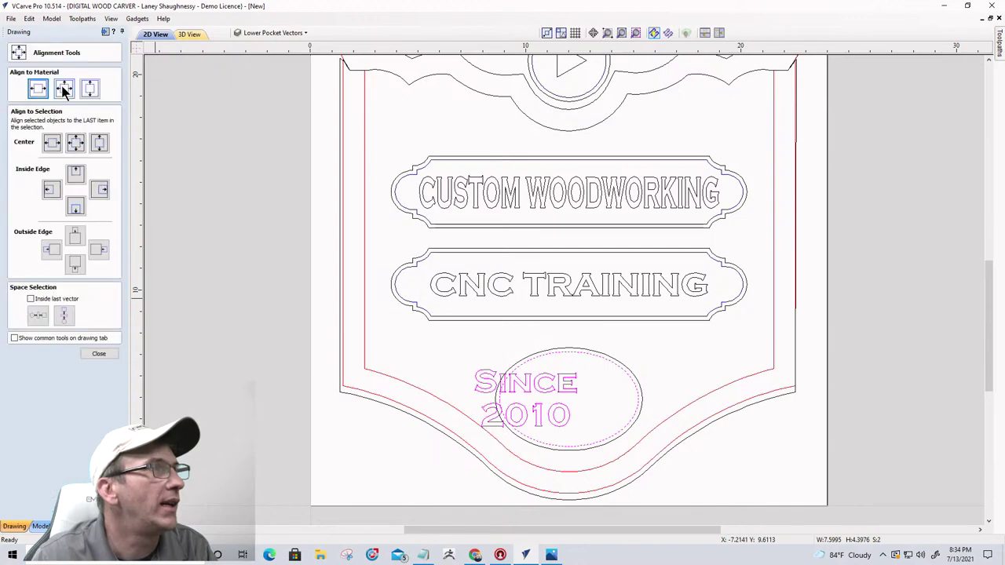
click(76, 142)
key(Escape)
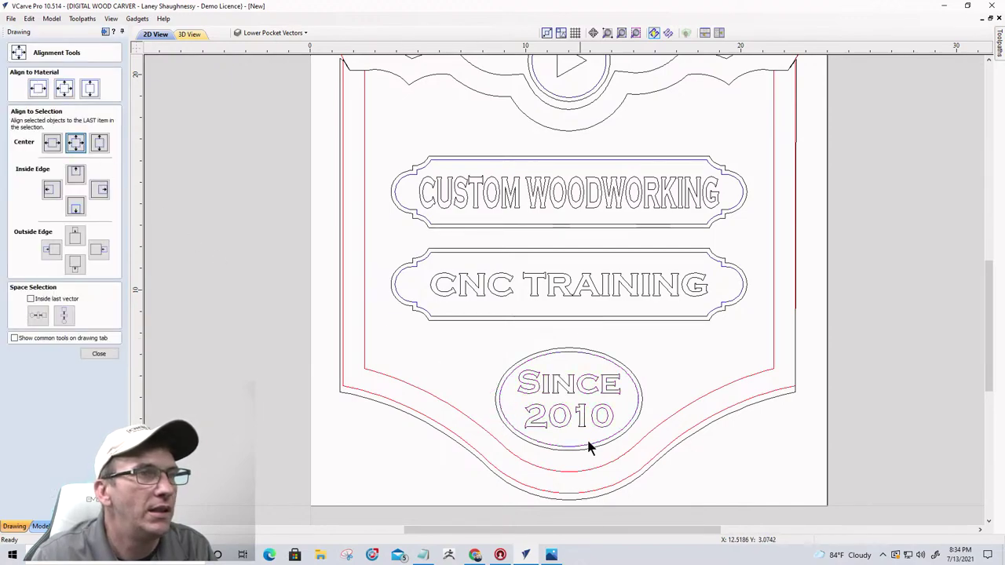
scroll(588, 439, up, 4)
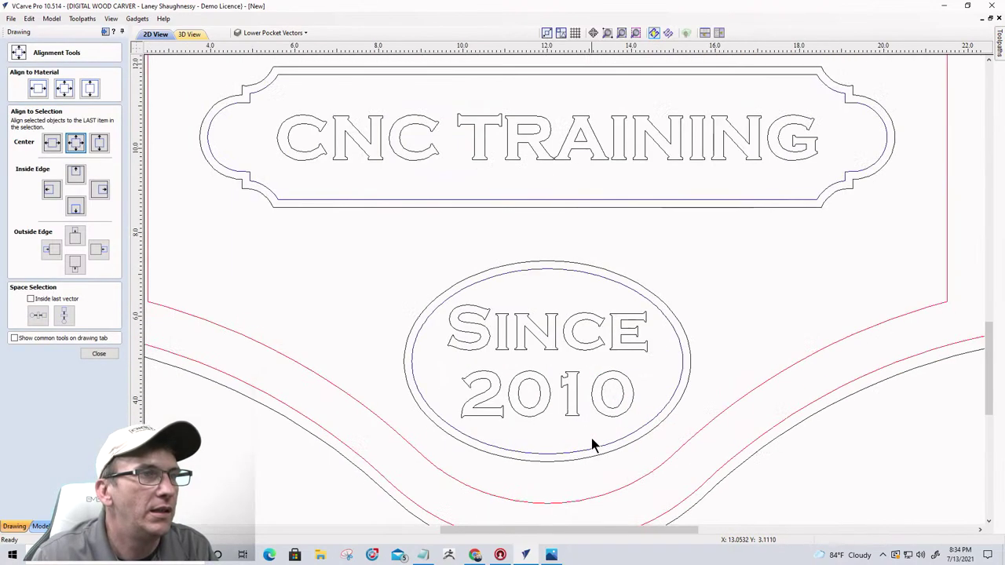
- Resize the Since 2010 text slightly by a corner handle to fit the oval
click(508, 319)
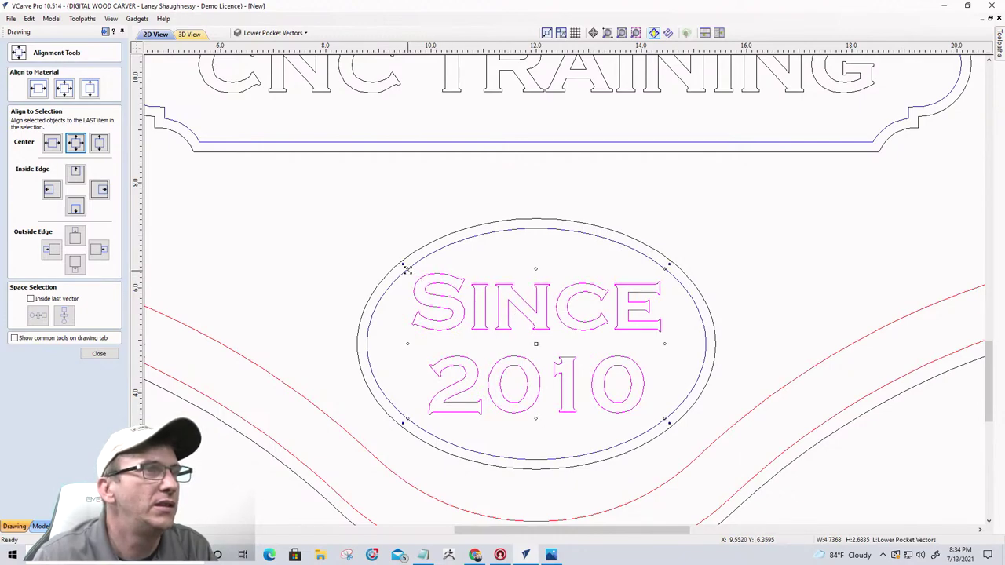
drag(406, 267, 410, 275)
scroll(566, 395, up, 3)
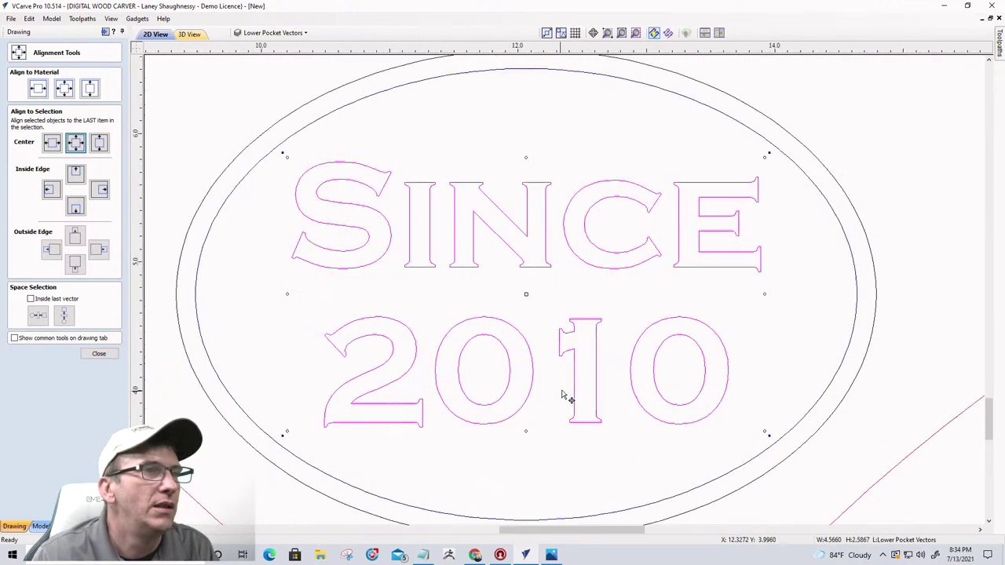
scroll(578, 347, up, 2)
scroll(580, 330, down, 5)
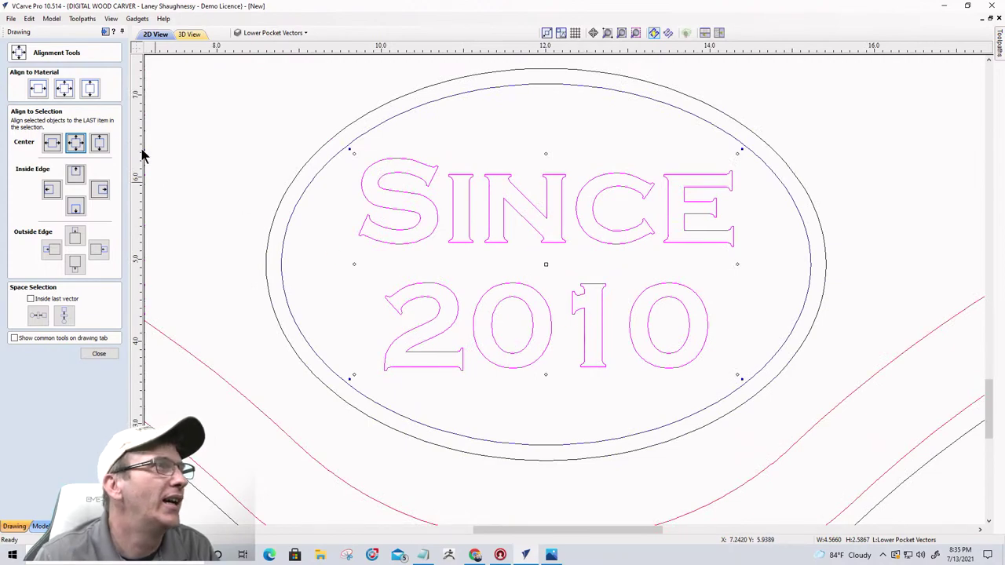
click(98, 354)
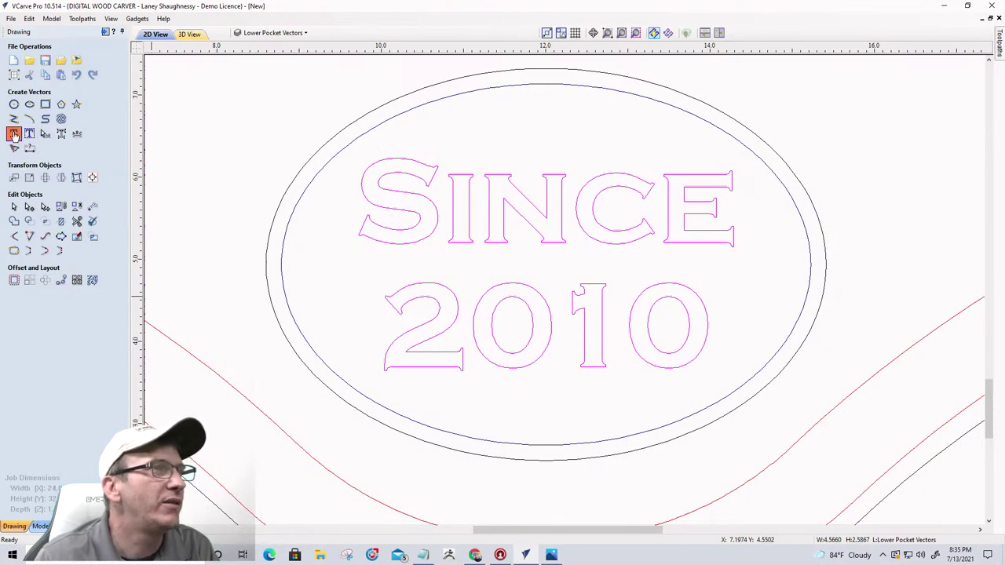
- Edit the Since 2010 text and browse fonts, keeping Copperplate Gothic Bold for now
click(13, 135)
click(113, 177)
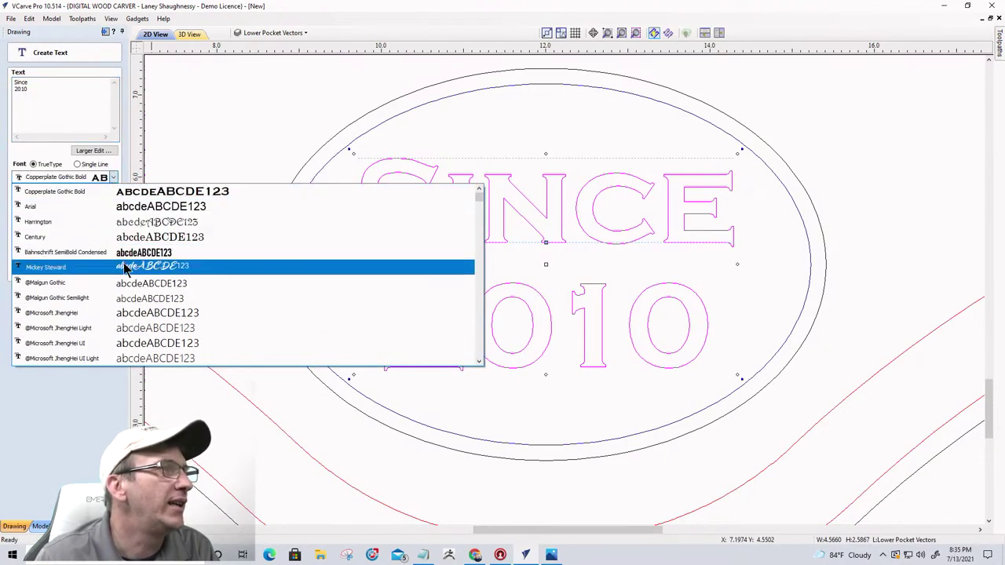
scroll(126, 284, up, 3)
scroll(126, 284, down, 3)
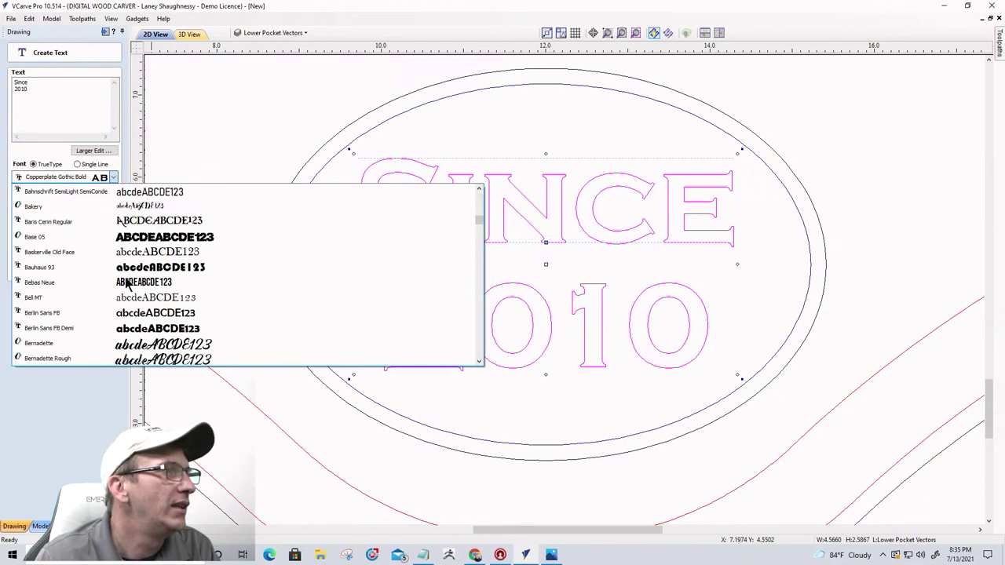
scroll(126, 285, down, 1)
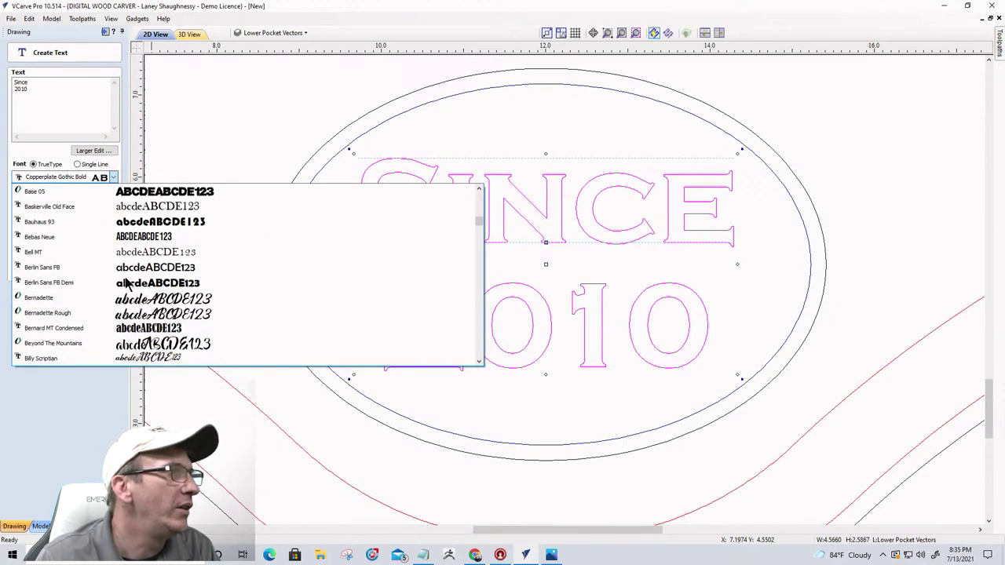
scroll(126, 284, down, 8)
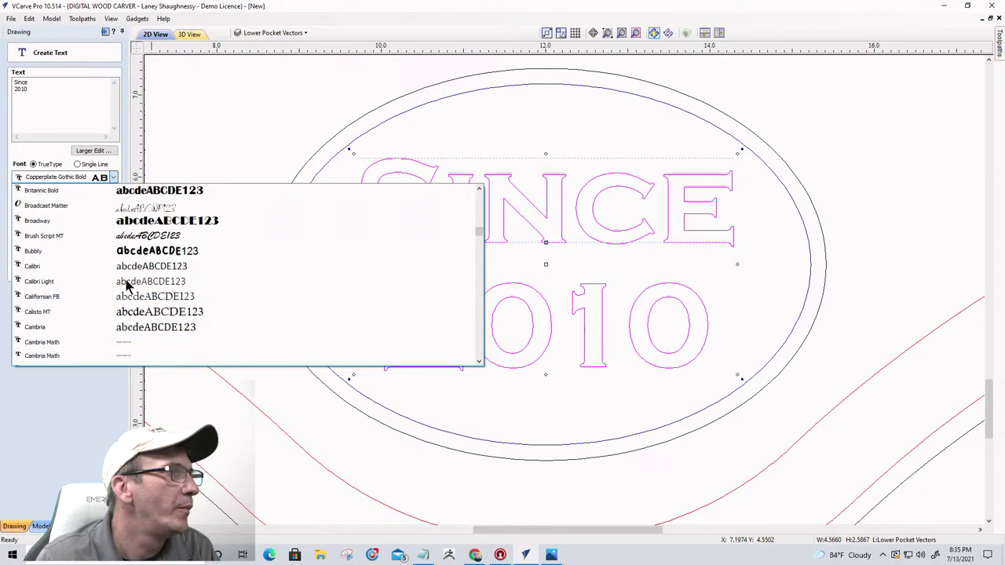
scroll(126, 284, down, 5)
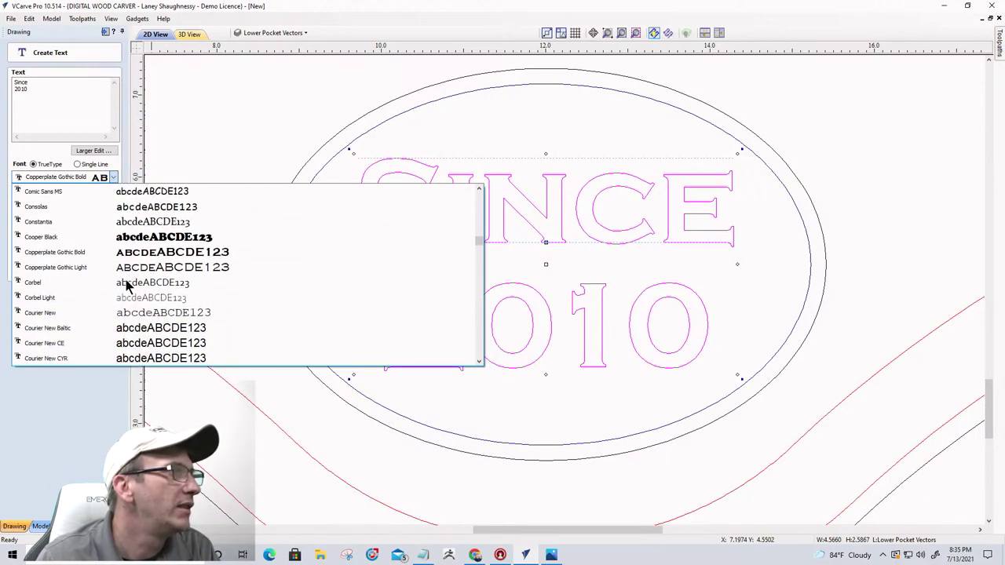
scroll(125, 284, down, 6)
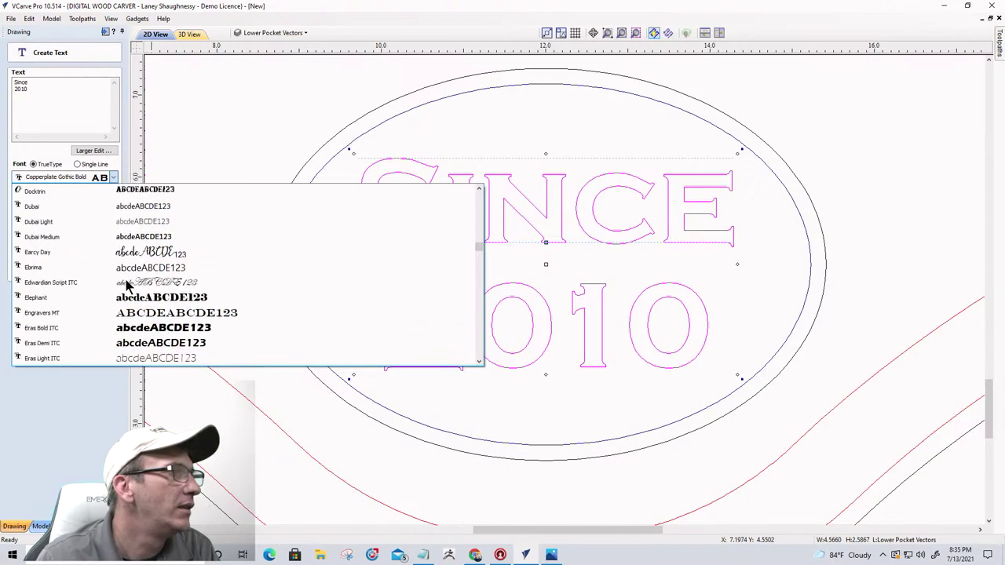
scroll(118, 284, up, 5)
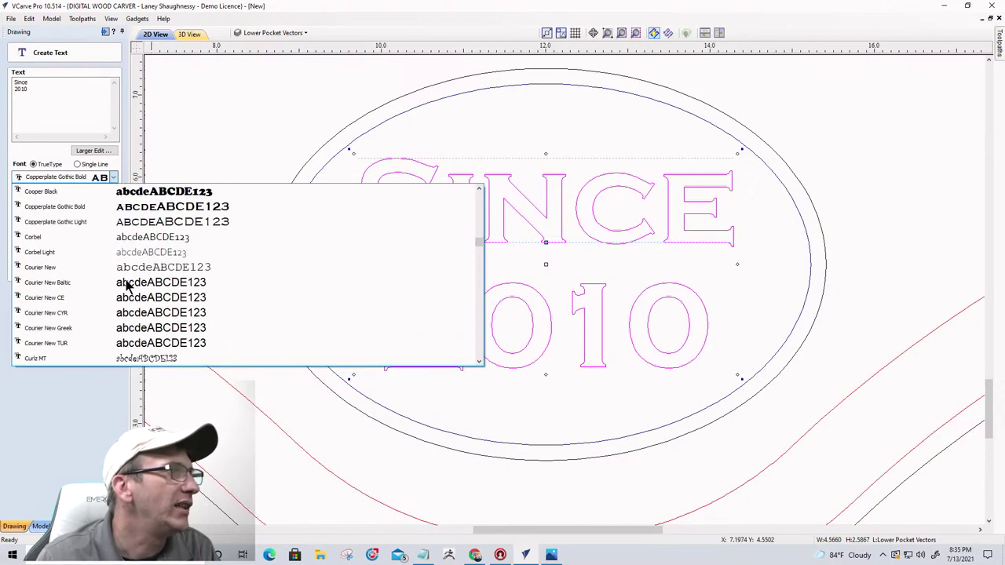
click(105, 208)
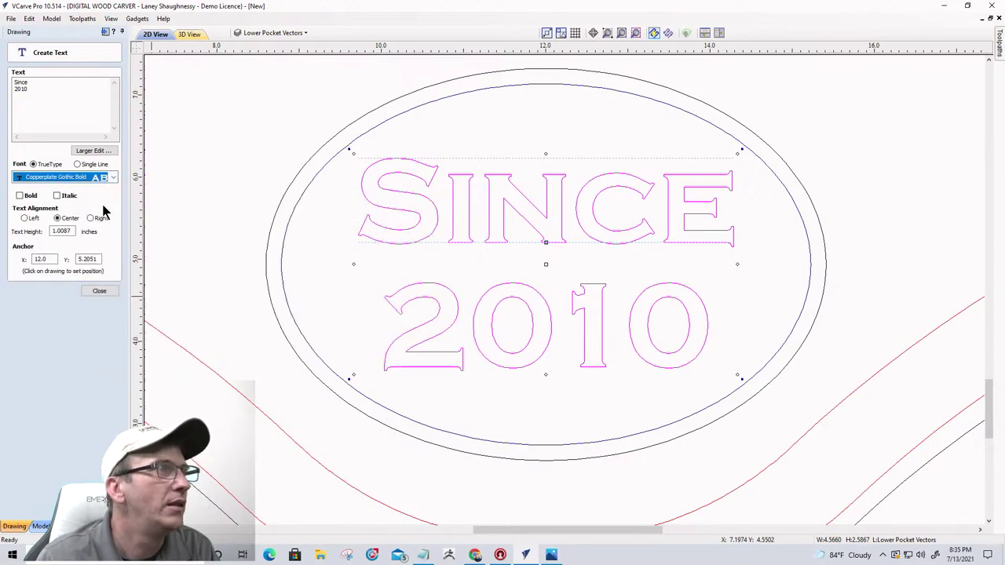
click(113, 178)
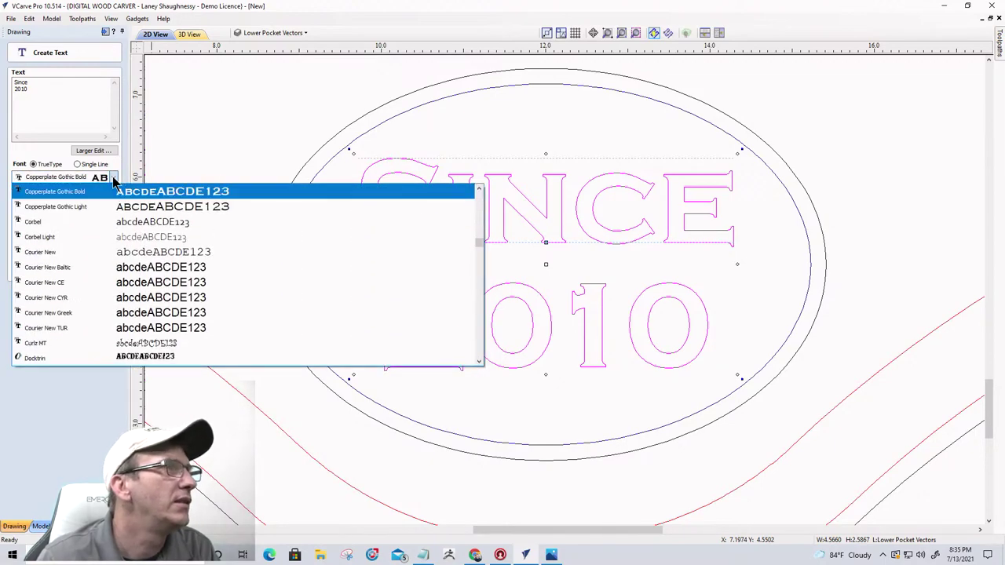
click(109, 191)
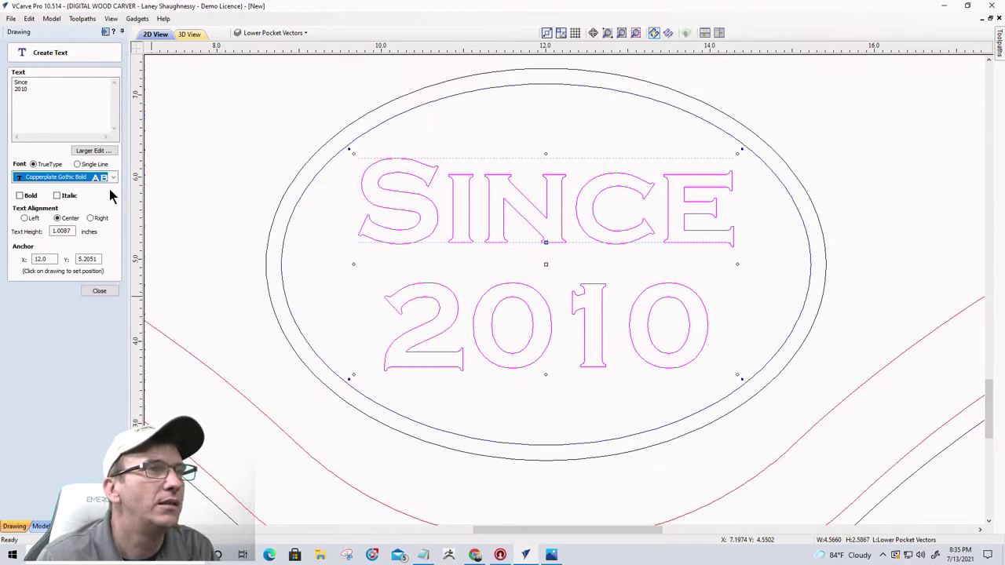
- Change the Since 2010 font to Marketing Script
click(113, 177)
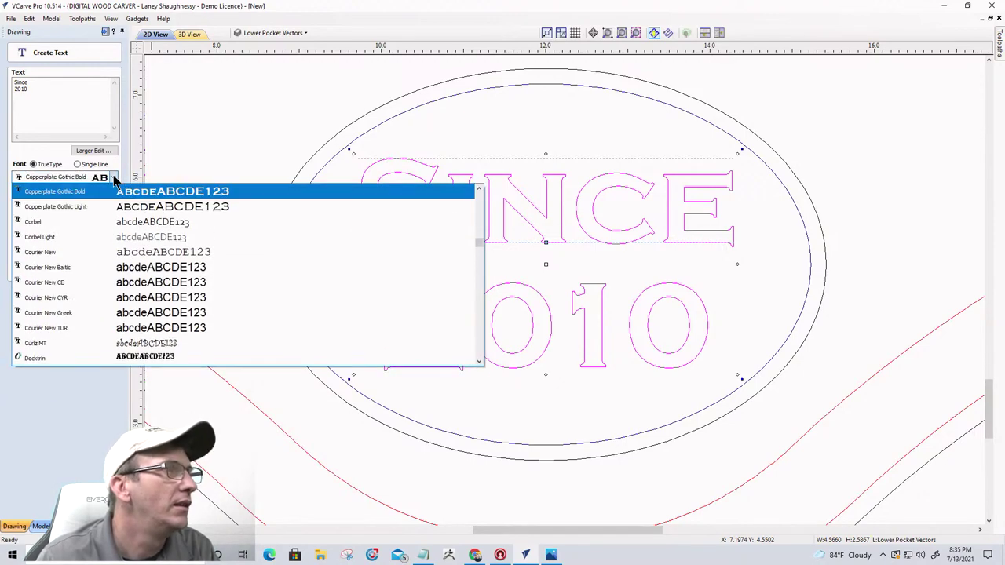
scroll(149, 313, down, 15)
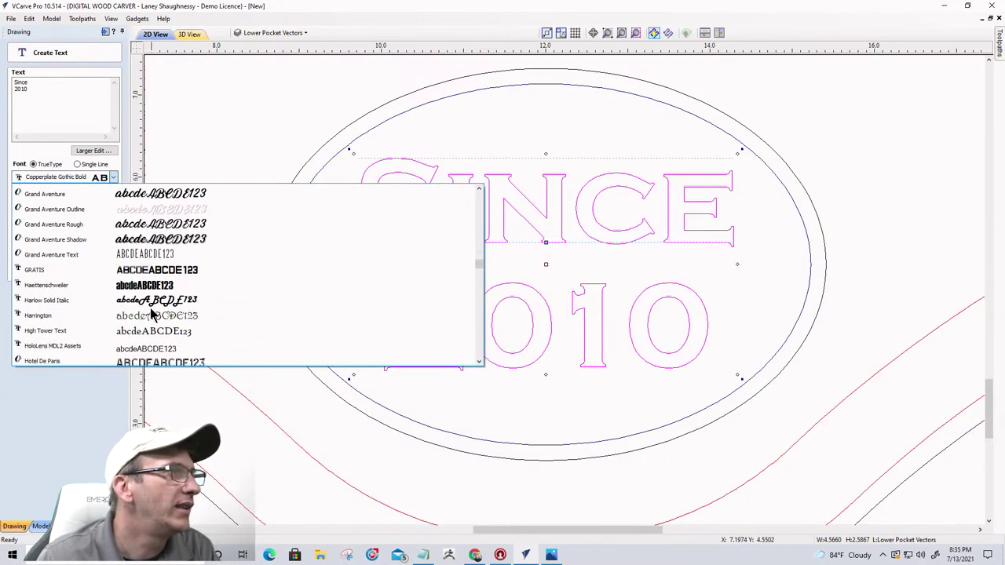
scroll(152, 312, down, 8)
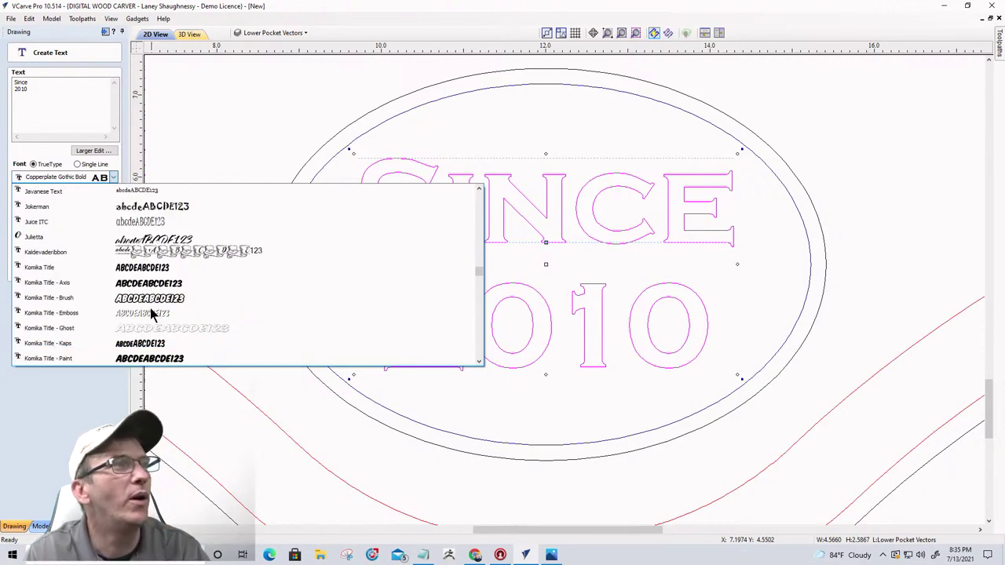
scroll(151, 313, down, 4)
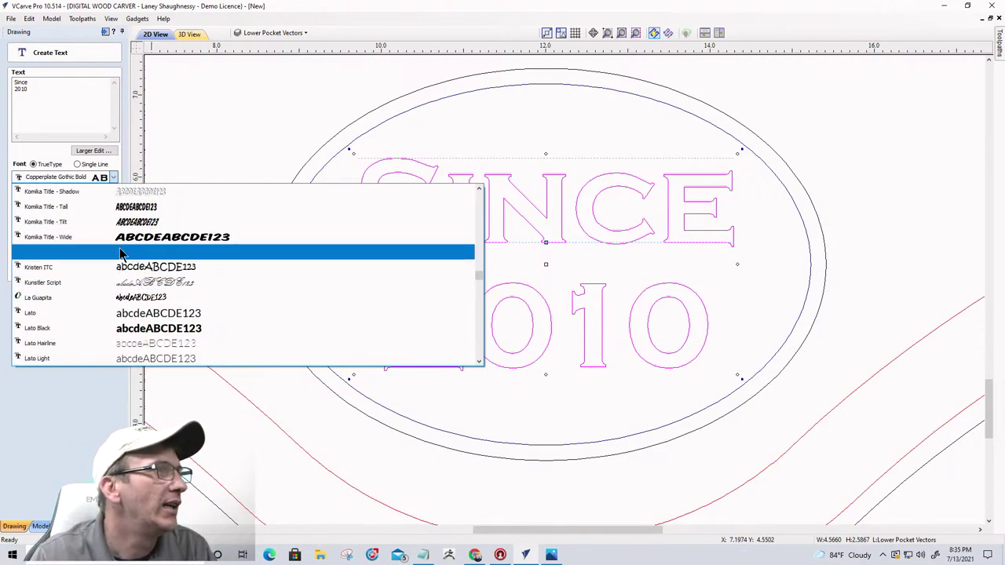
scroll(130, 290, down, 7)
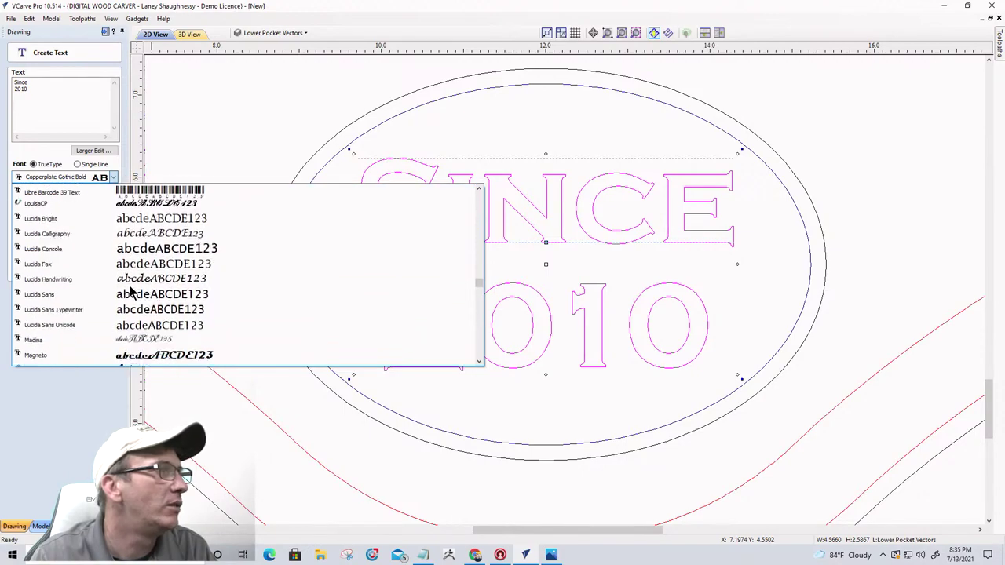
scroll(130, 291, down, 5)
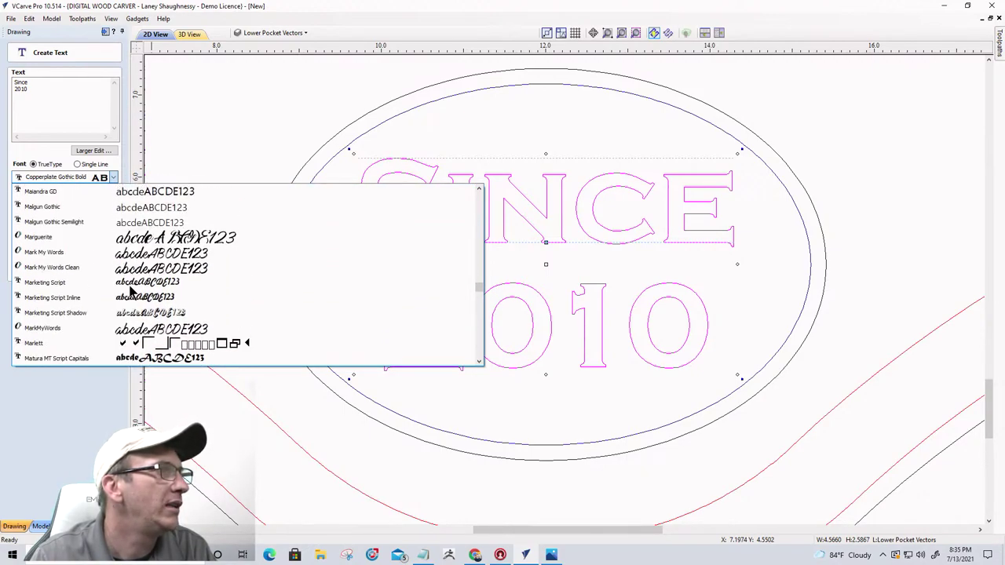
click(129, 283)
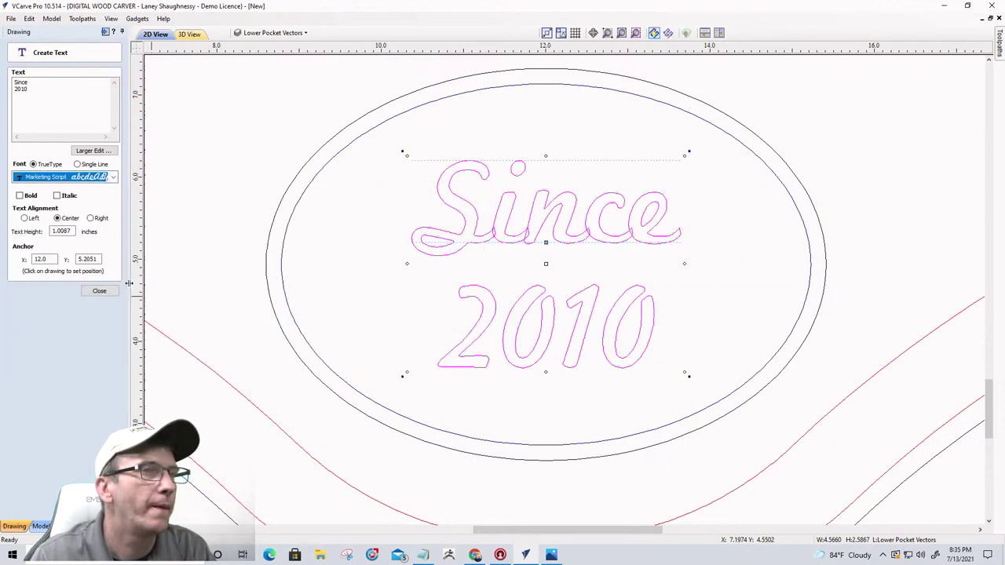
- Enlarge the Since 2010 text to about 1.16 inches tall inside the oval
scroll(534, 354, down, 4)
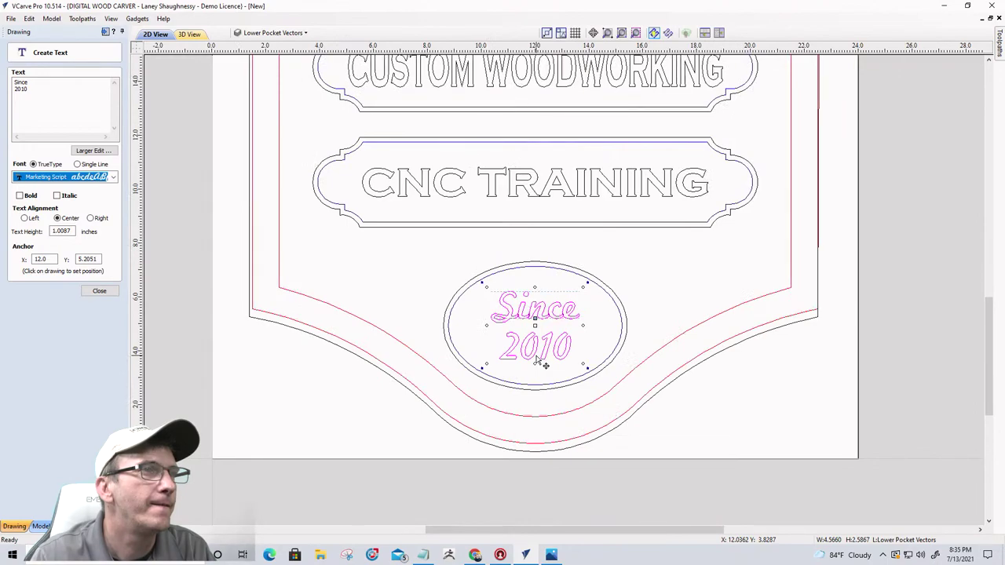
scroll(537, 358, up, 4)
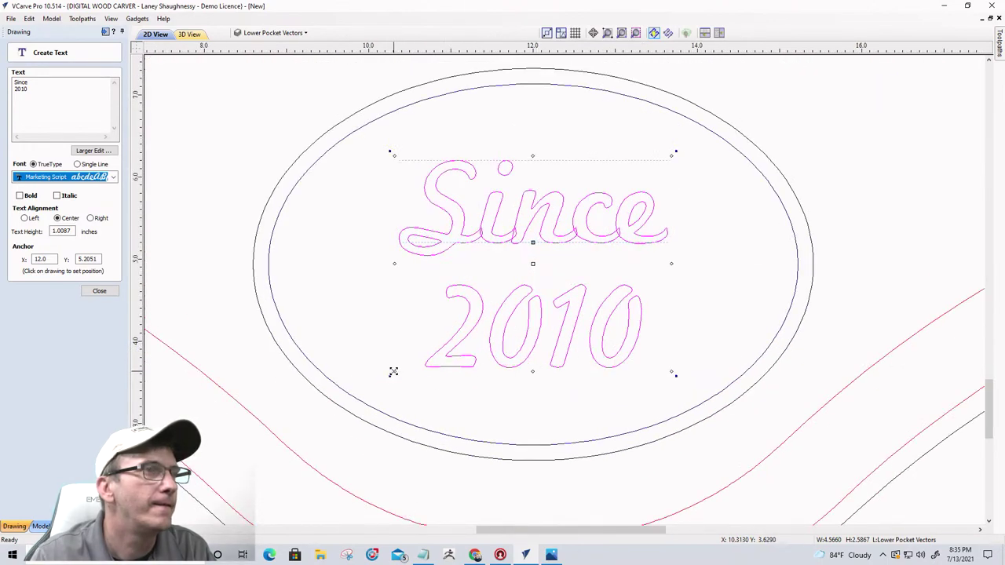
drag(393, 372, 374, 389)
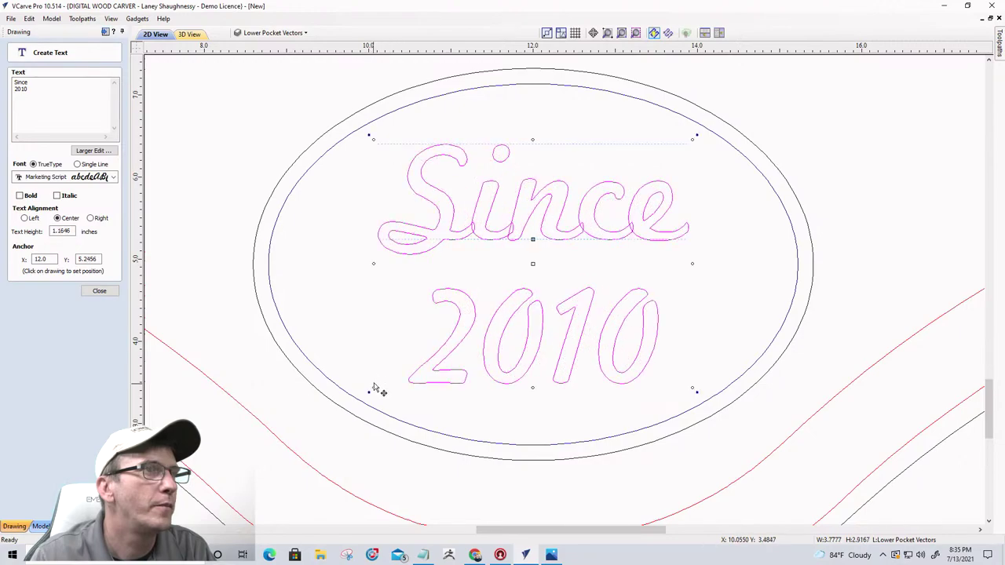
scroll(455, 259, down, 5)
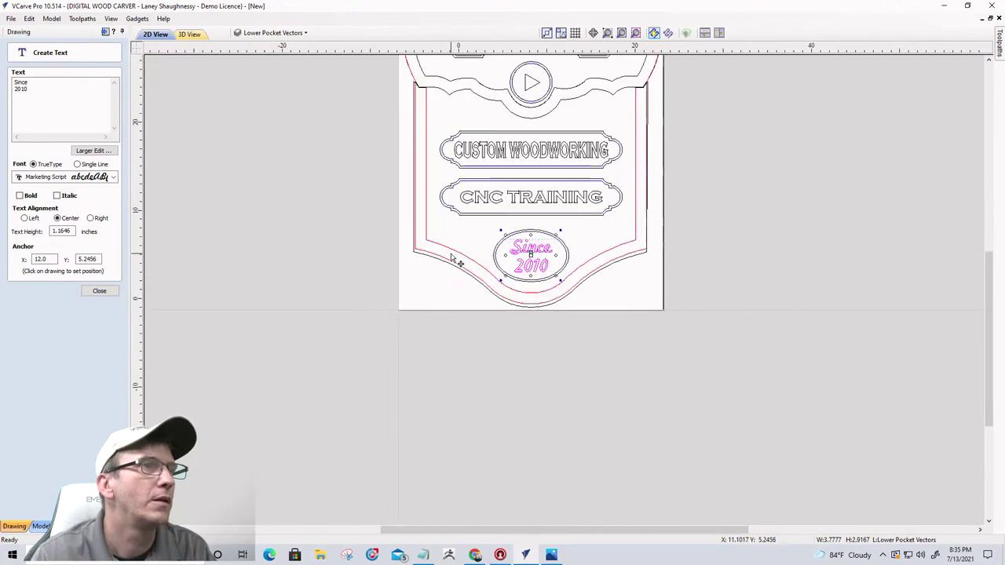
scroll(456, 259, up, 3)
- Weld the Since 2010 script letters into single outlines, replacing the original text
click(94, 291)
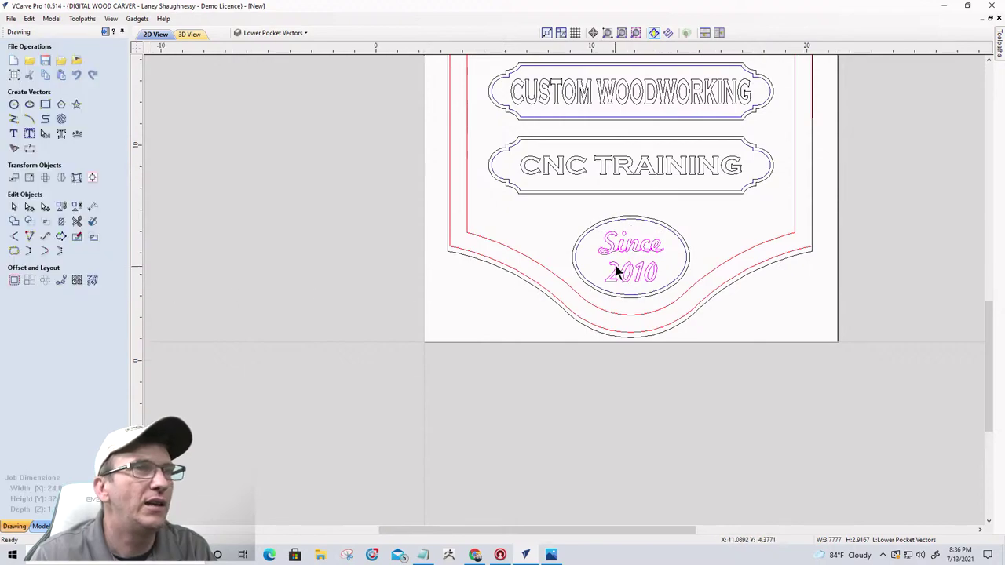
scroll(615, 265, up, 5)
scroll(778, 213, up, 2)
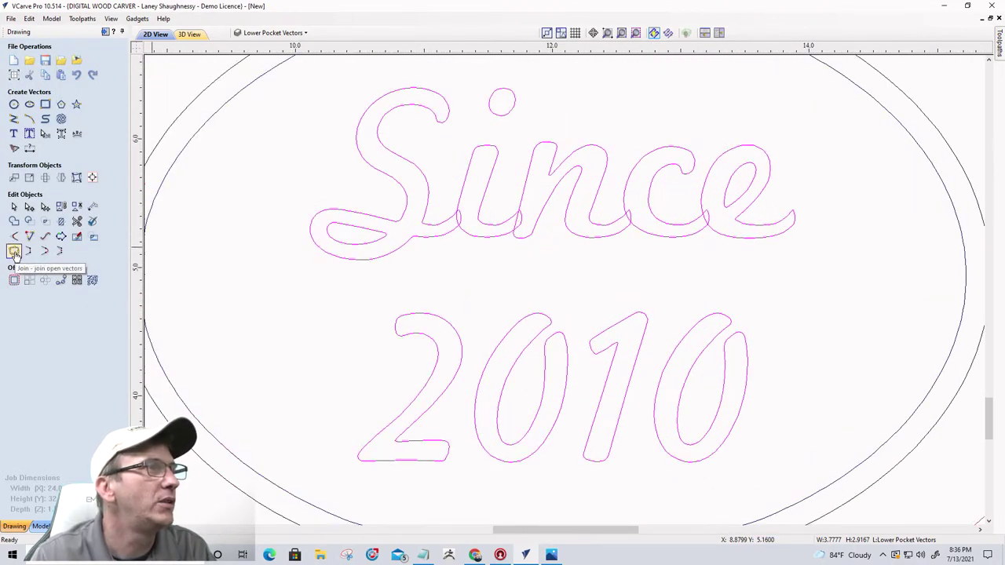
click(12, 222)
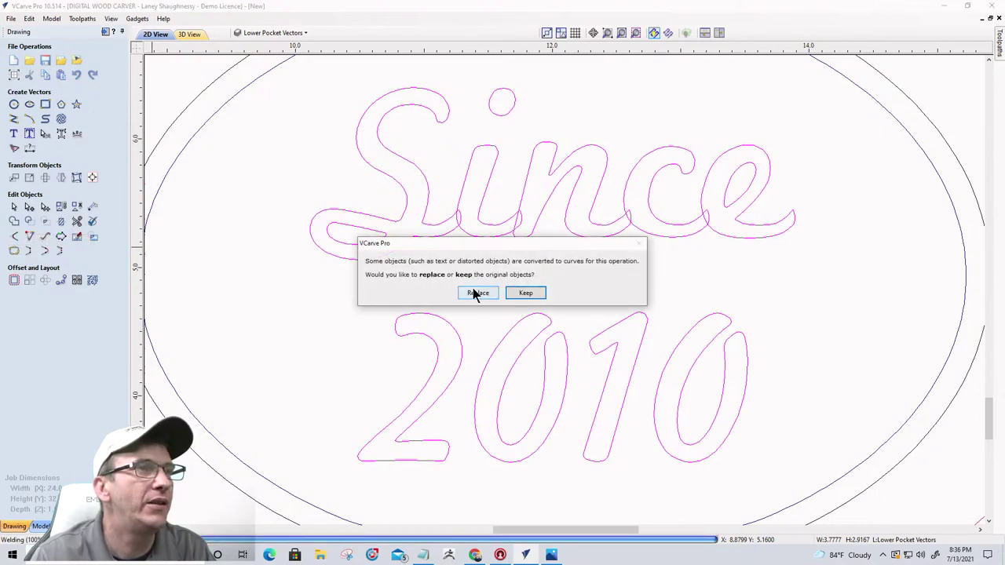
click(476, 293)
click(469, 283)
scroll(571, 248, down, 3)
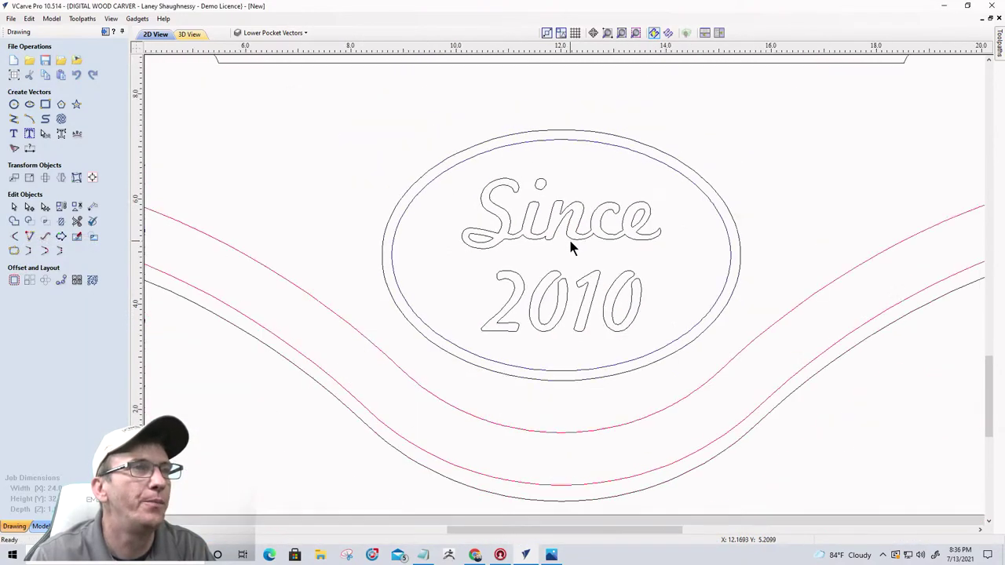
scroll(571, 248, down, 5)
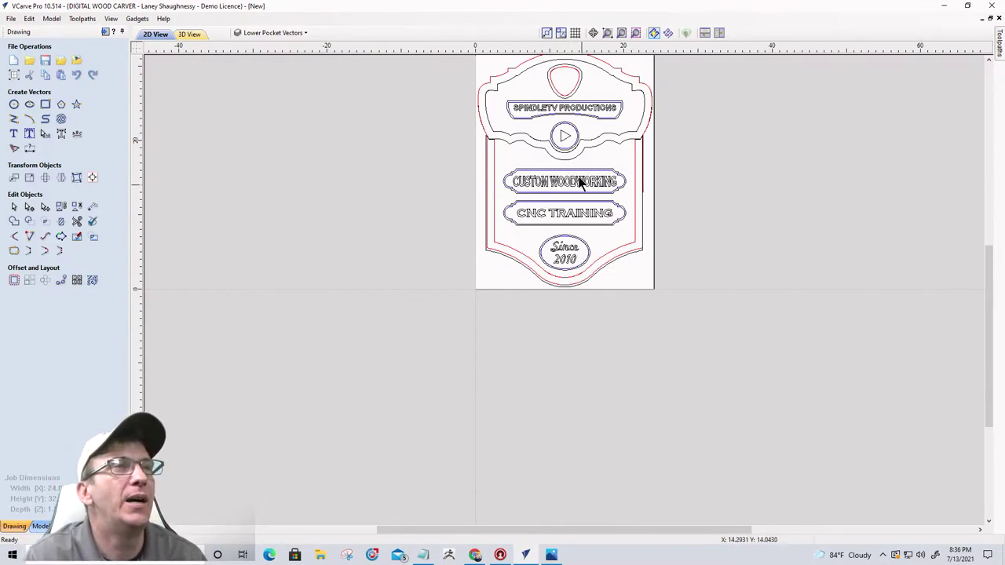
scroll(565, 67, up, 4)
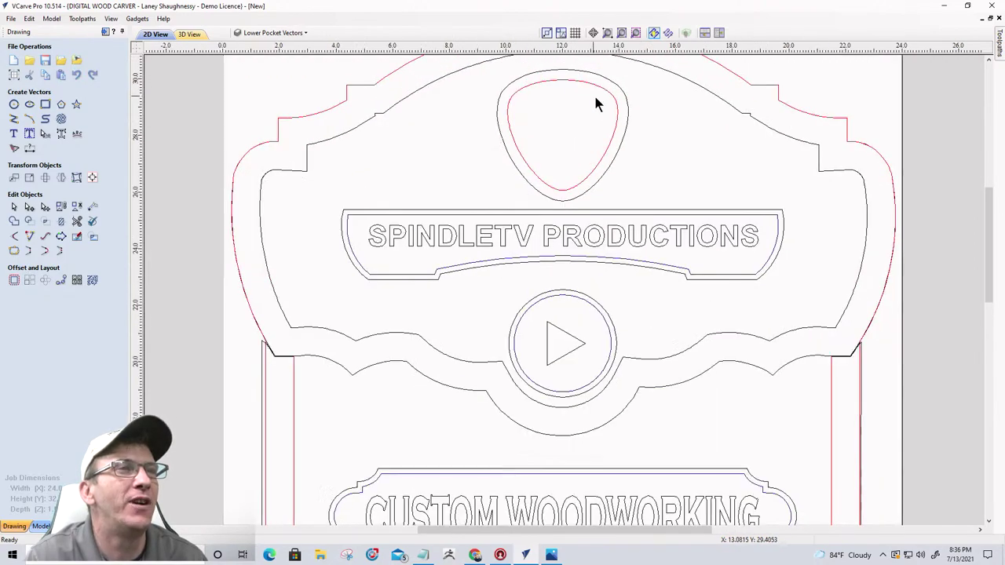
scroll(566, 87, up, 3)
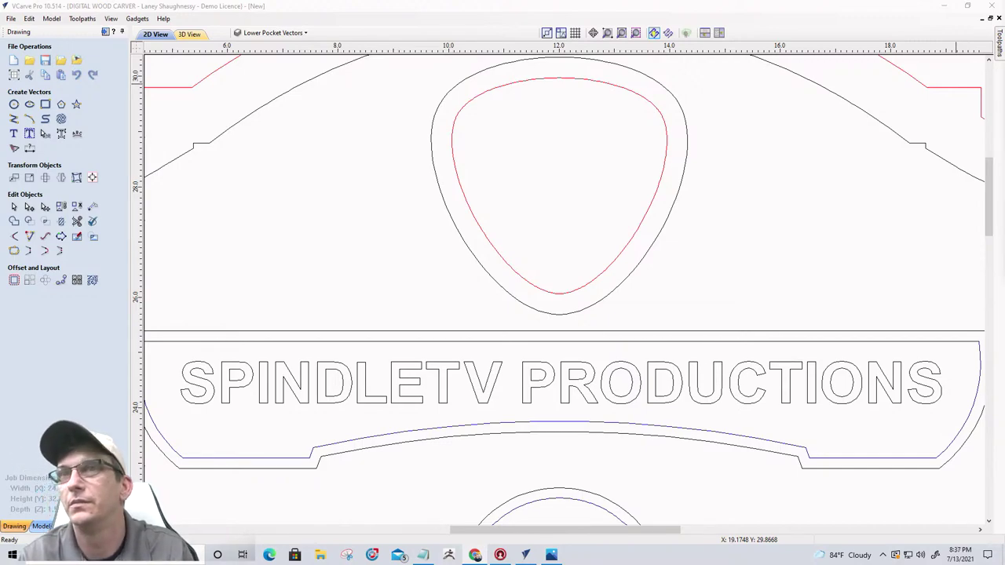
- Import the lion bitmap and move it into the rounded shield outline at the top
click(76, 62)
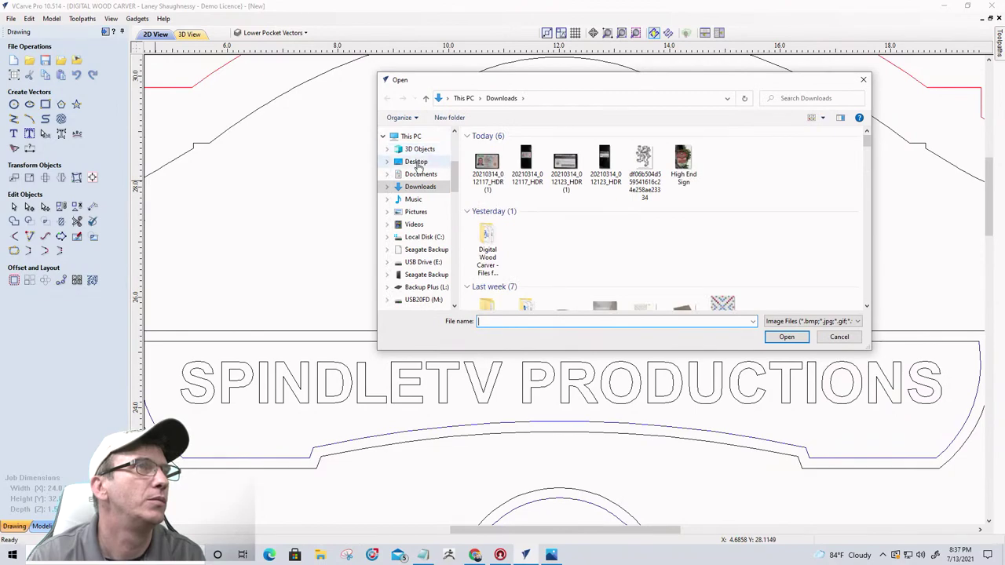
double_click(640, 166)
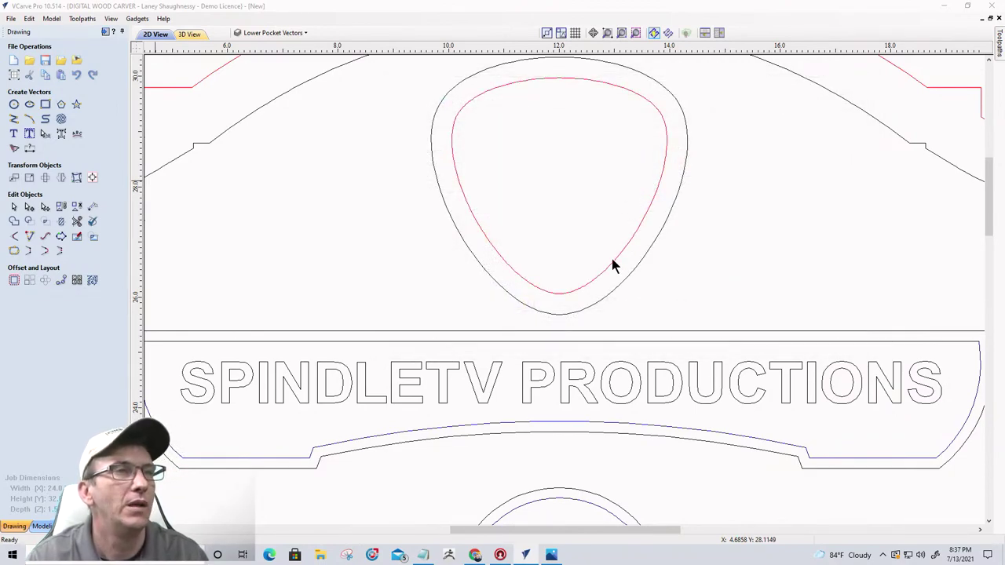
scroll(596, 224, down, 4)
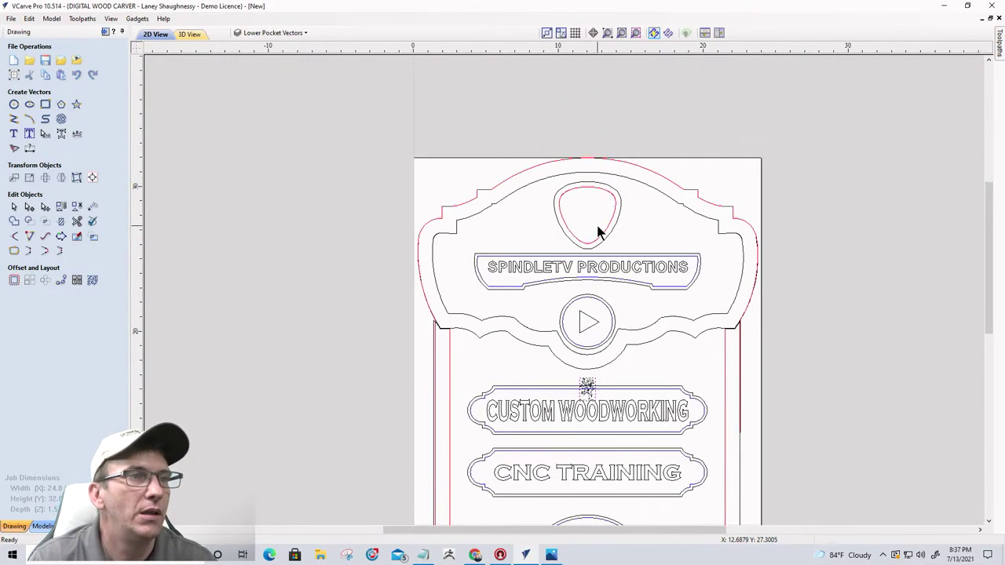
drag(584, 387, 585, 210)
scroll(585, 211, up, 6)
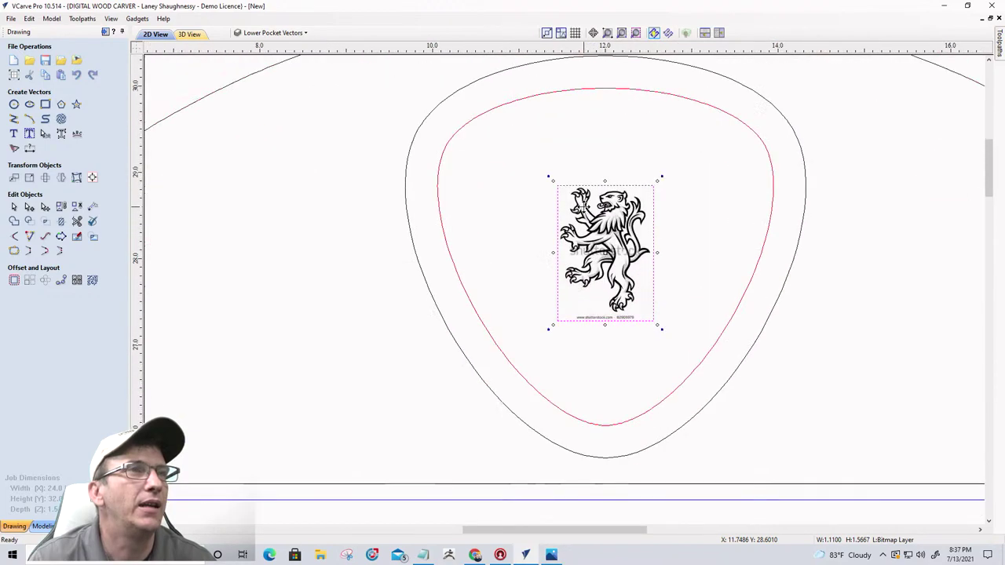
scroll(585, 216, up, 3)
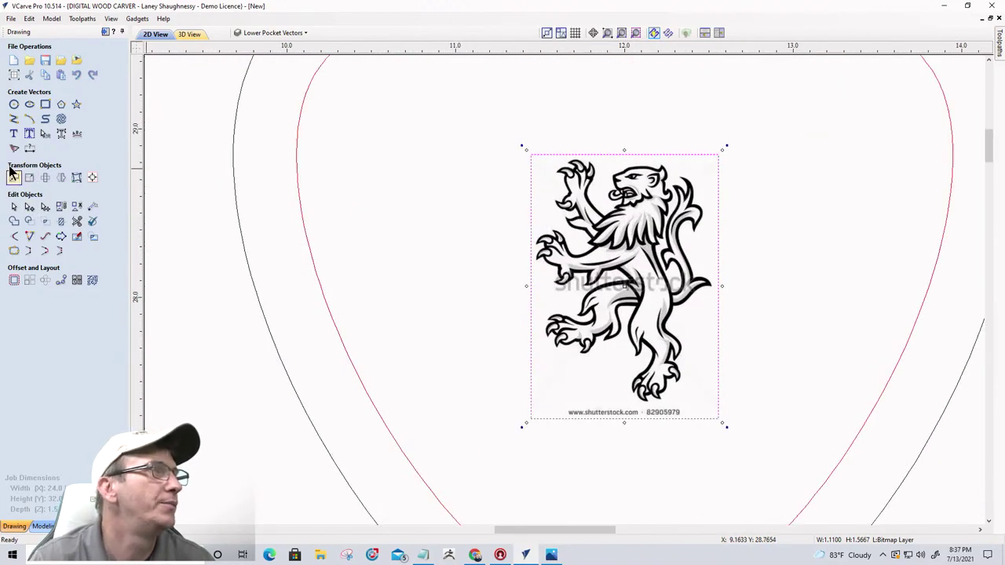
- Trace the lion bitmap with 0% fading and a 0.55 threshold, preview, and apply
click(13, 150)
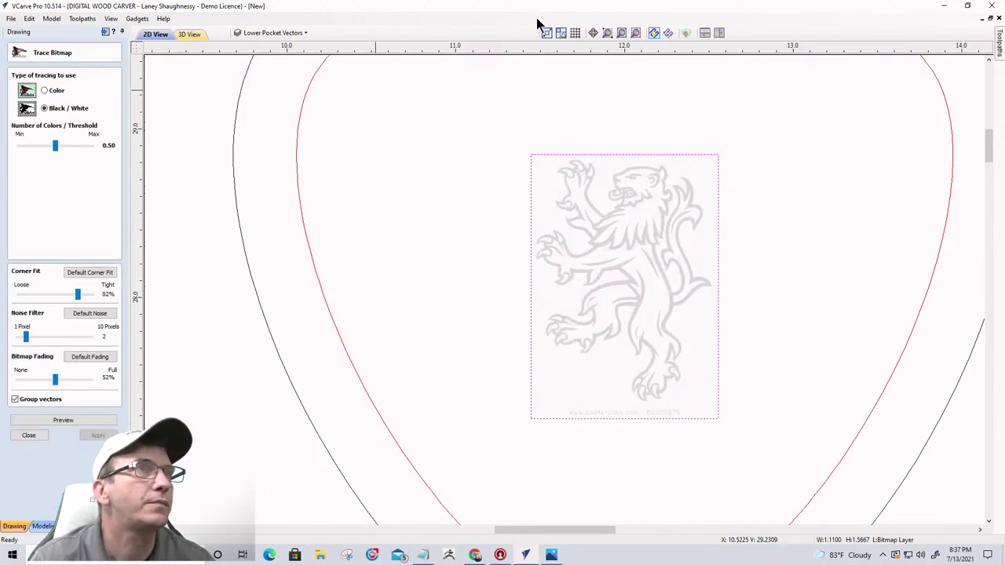
click(637, 33)
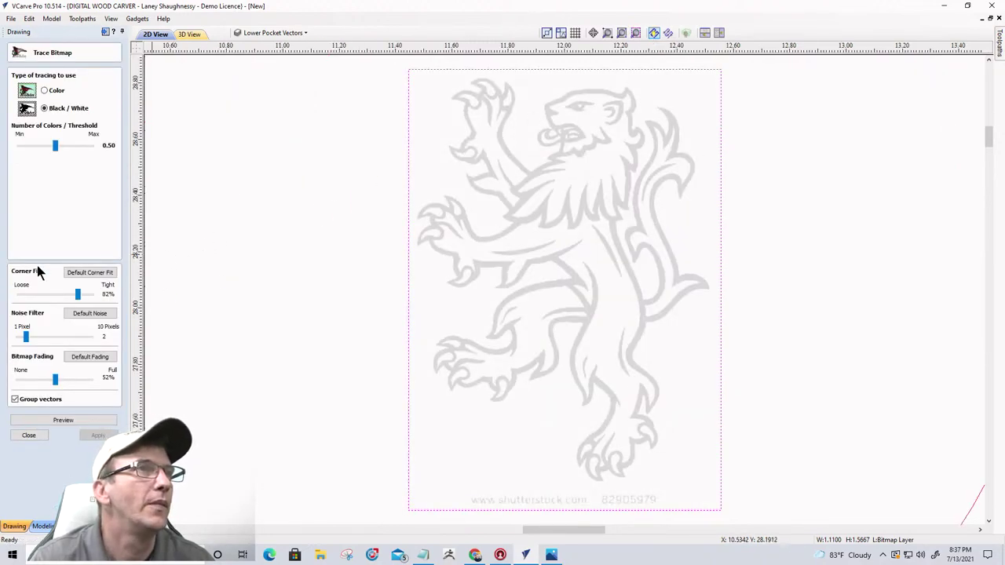
drag(55, 379, 17, 379)
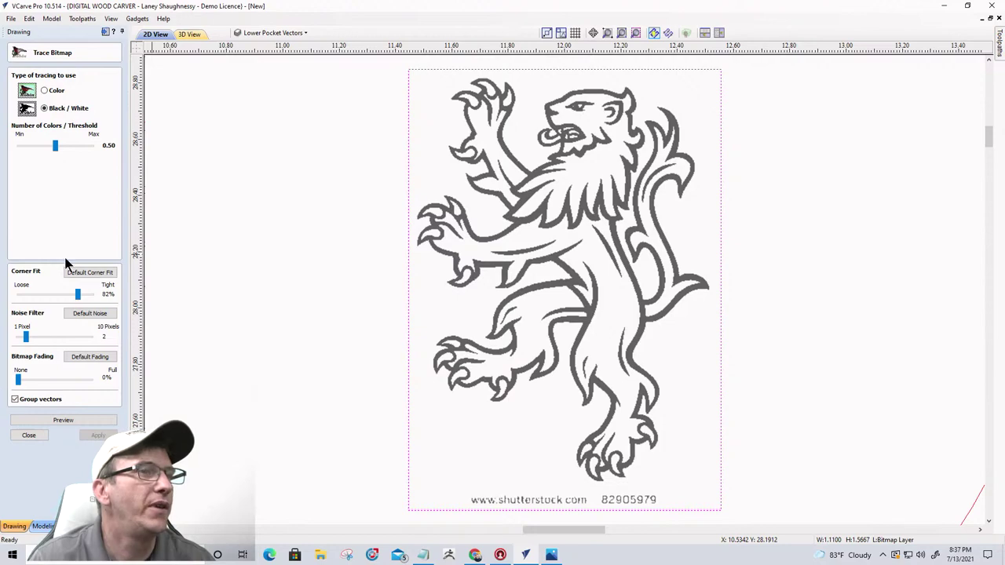
mouse_move(55, 146)
mouse_down()
mouse_move(75, 139)
mouse_move(64, 149)
mouse_move(56, 142)
mouse_move(60, 150)
mouse_up()
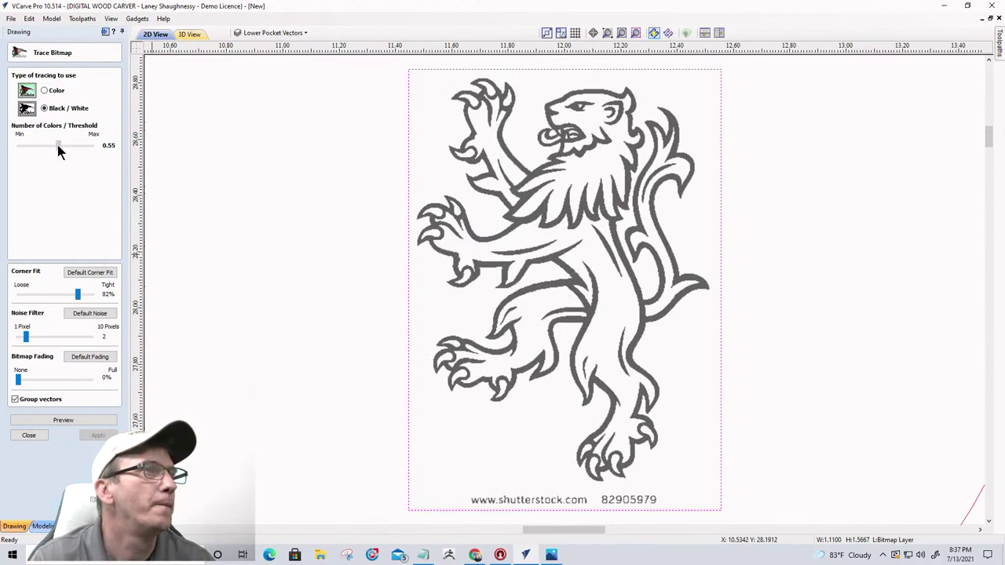
click(61, 420)
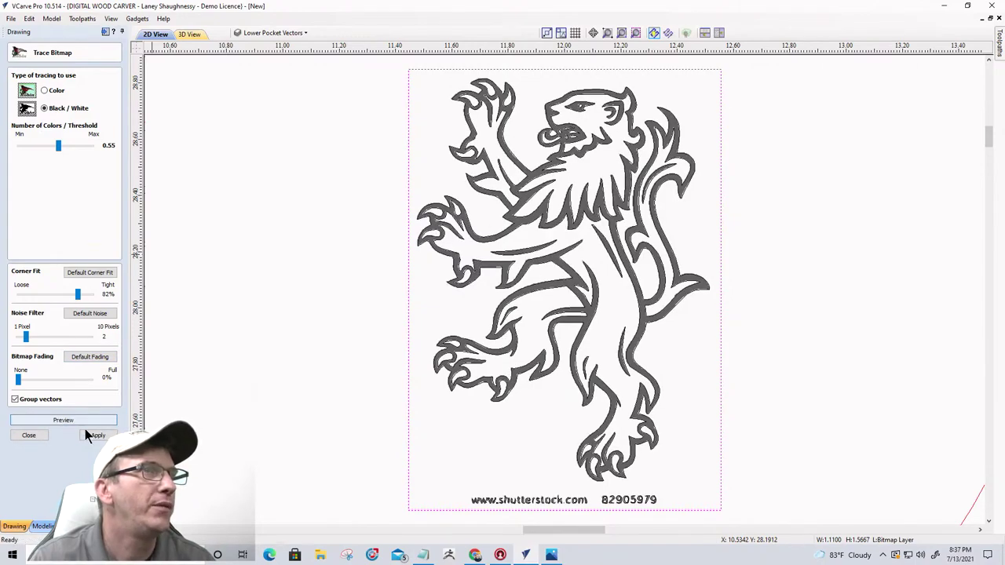
click(29, 436)
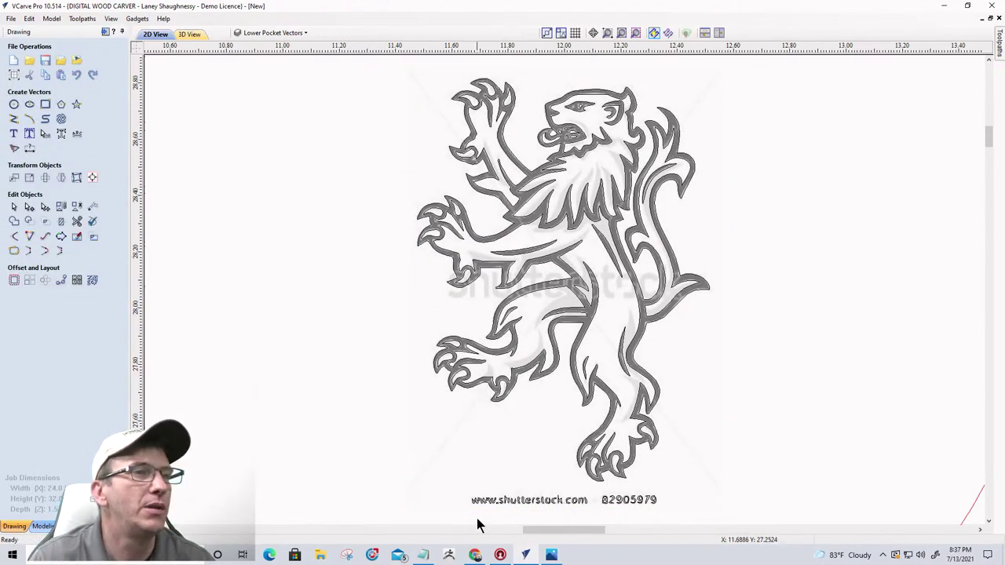
- Delete the original lion bitmap and select the stray website text under the traced lion
click(494, 498)
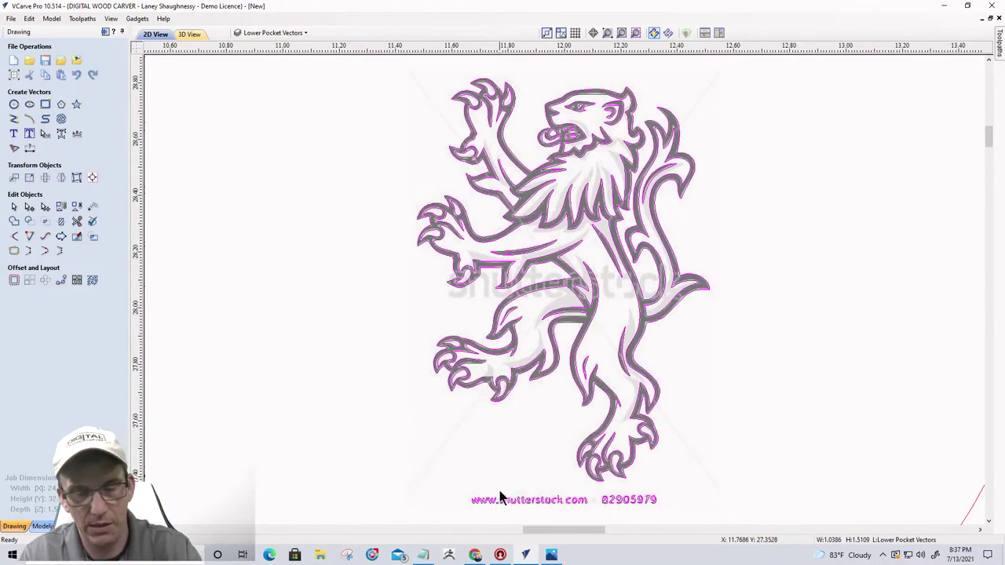
click(531, 422)
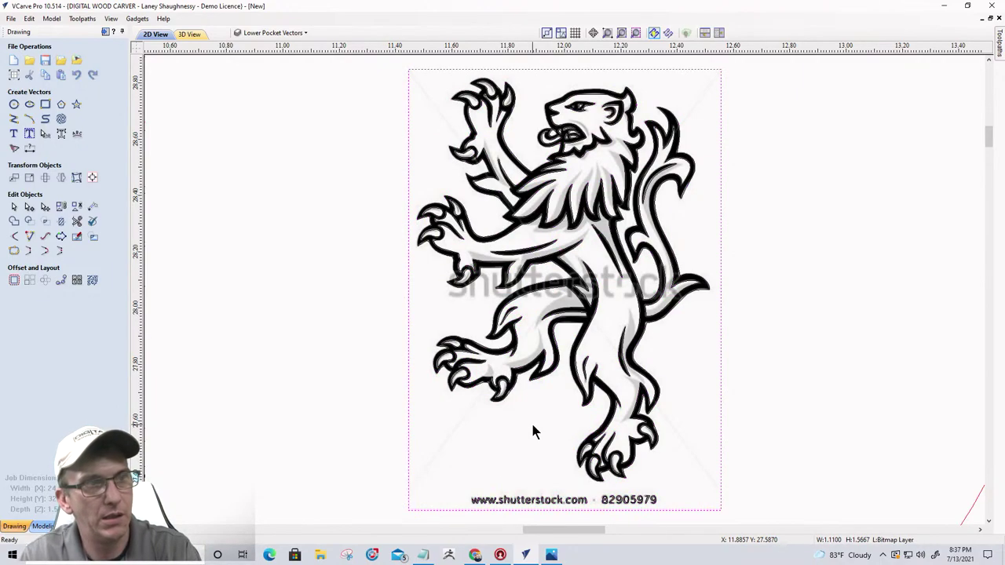
key(Delete)
click(491, 503)
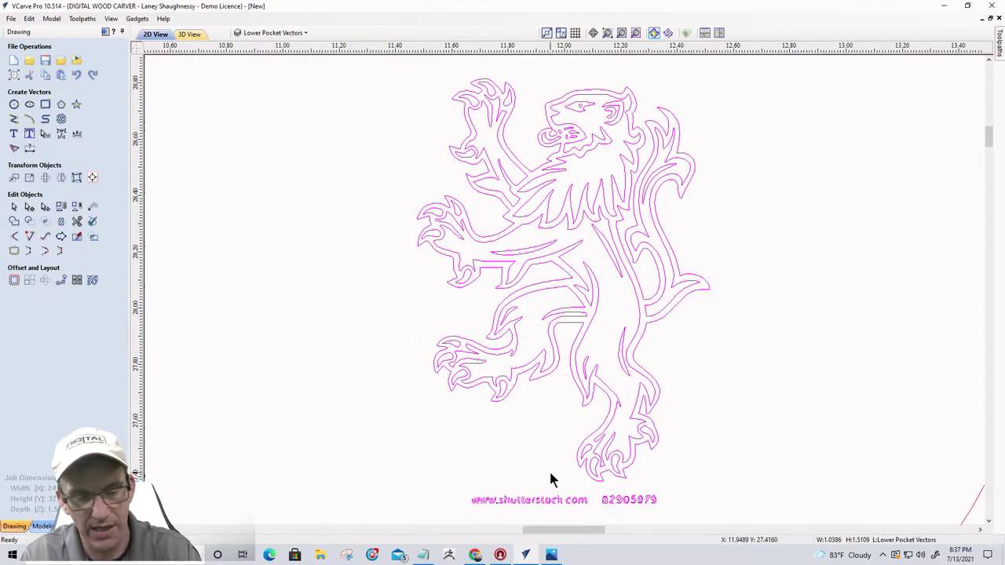
click(460, 496)
drag(461, 485, 691, 521)
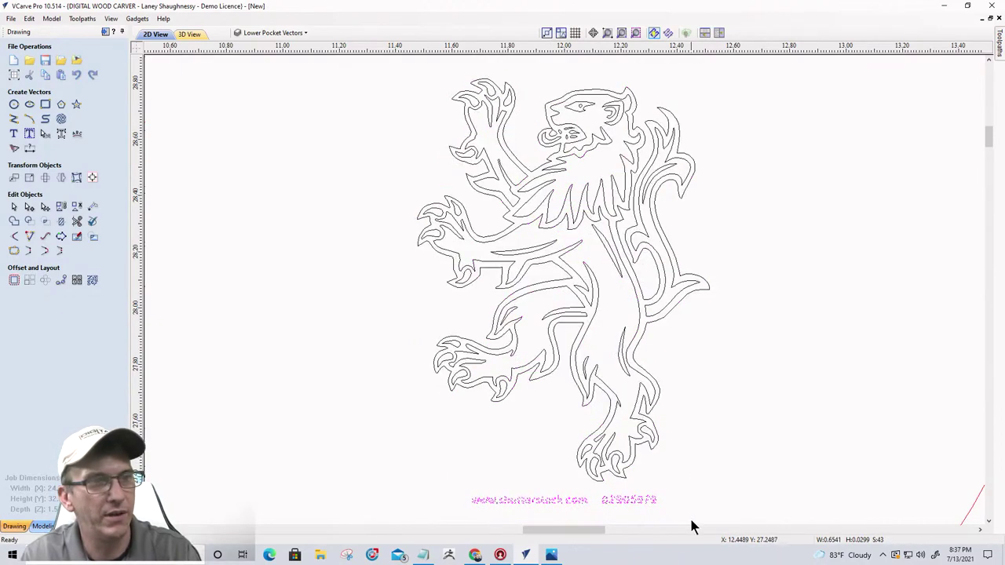
scroll(671, 428, down, 6)
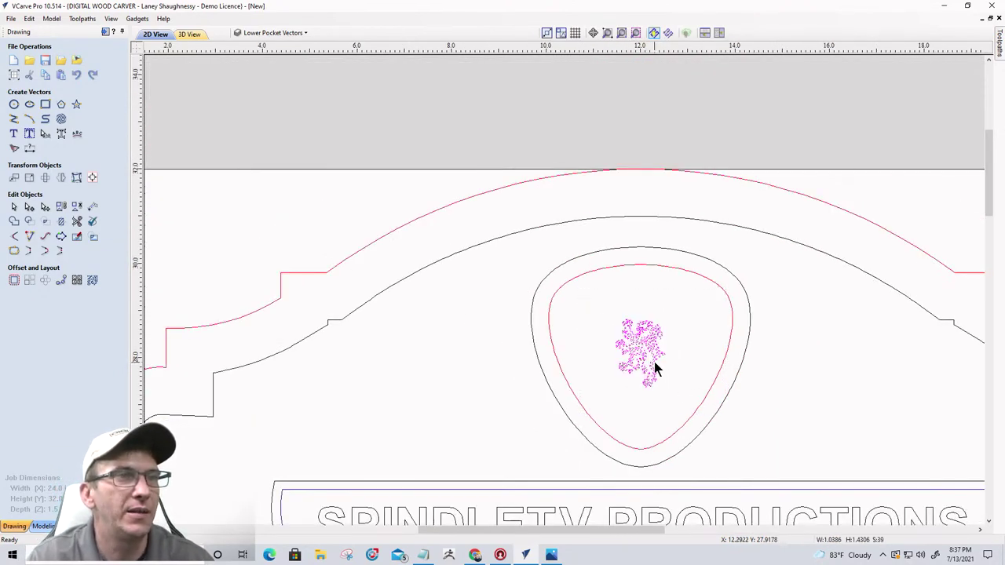
- Scale the traced lion up to fill the shield outline above SPINDLETV PRODUCTIONS
click(656, 369)
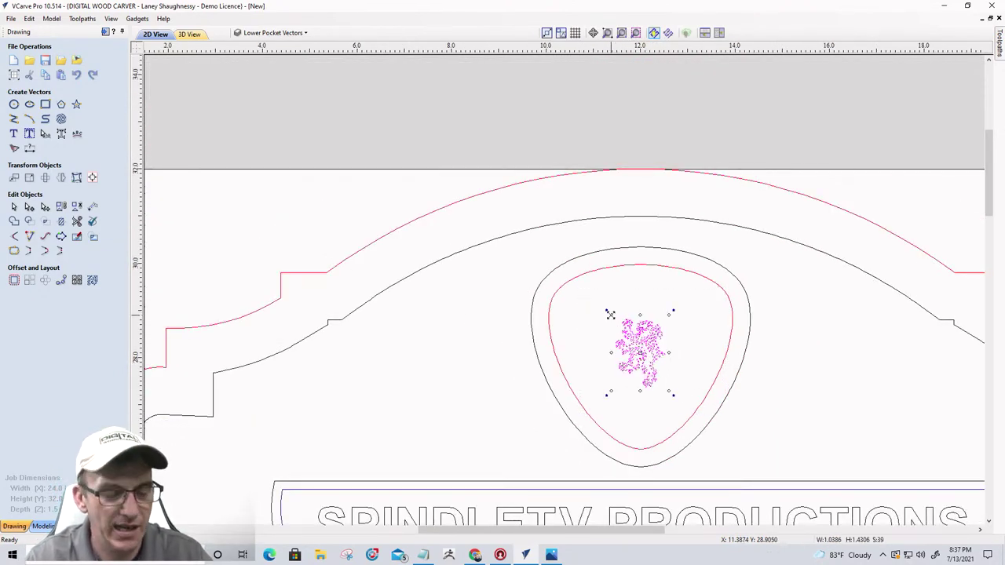
drag(610, 313, 586, 290)
click(759, 354)
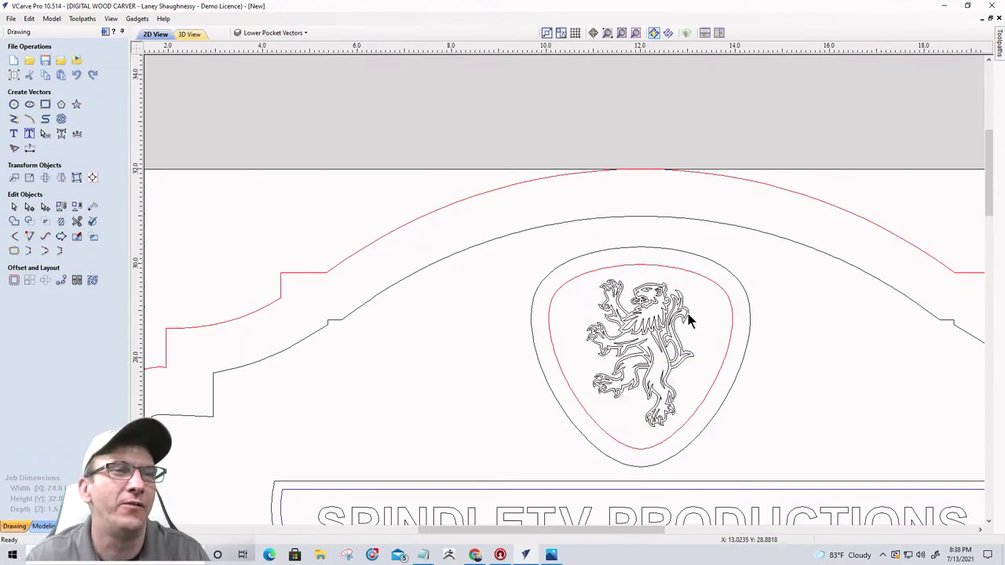
scroll(628, 307, down, 3)
scroll(643, 338, up, 3)
scroll(658, 347, up, 1)
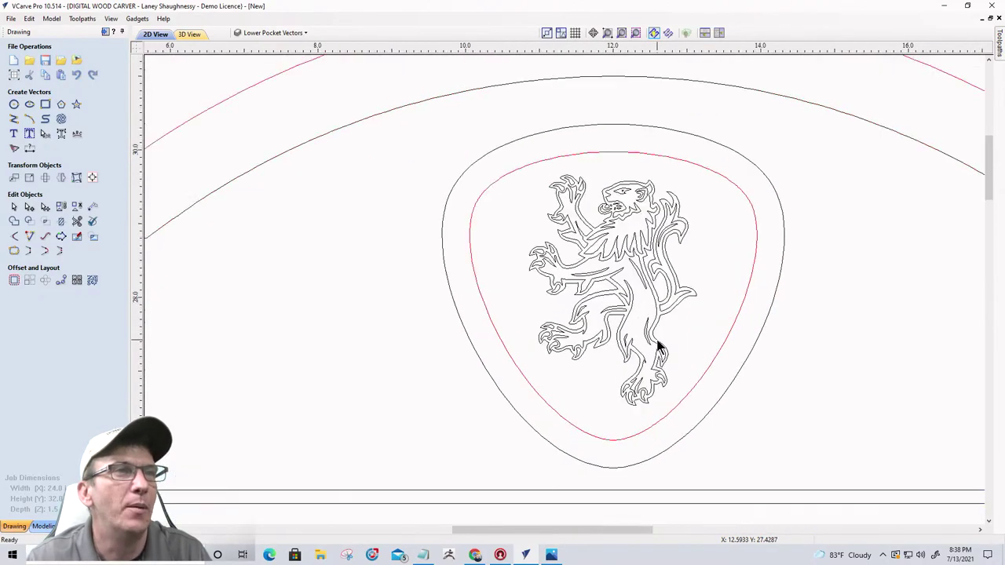
scroll(659, 314, down, 2)
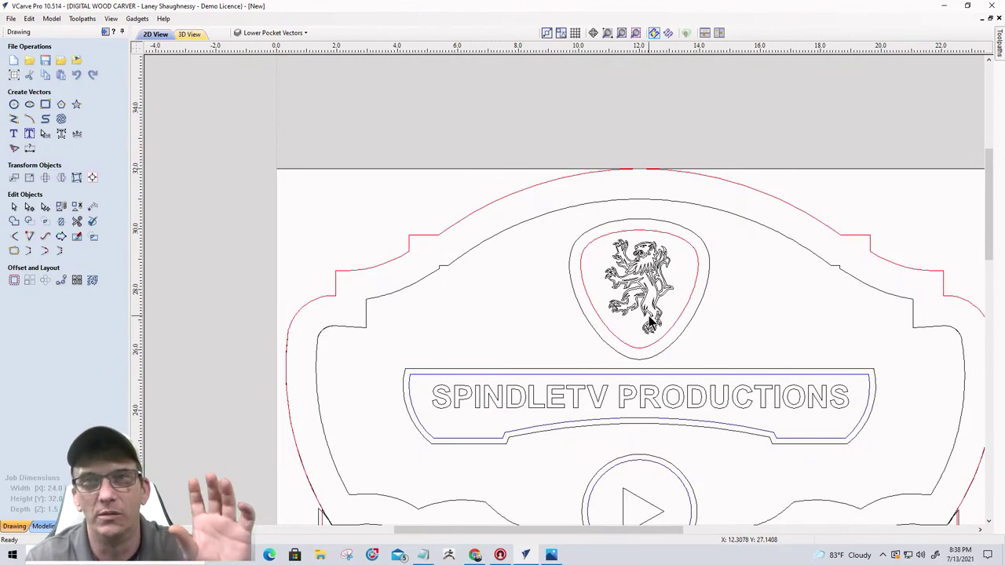
scroll(717, 307, down, 5)
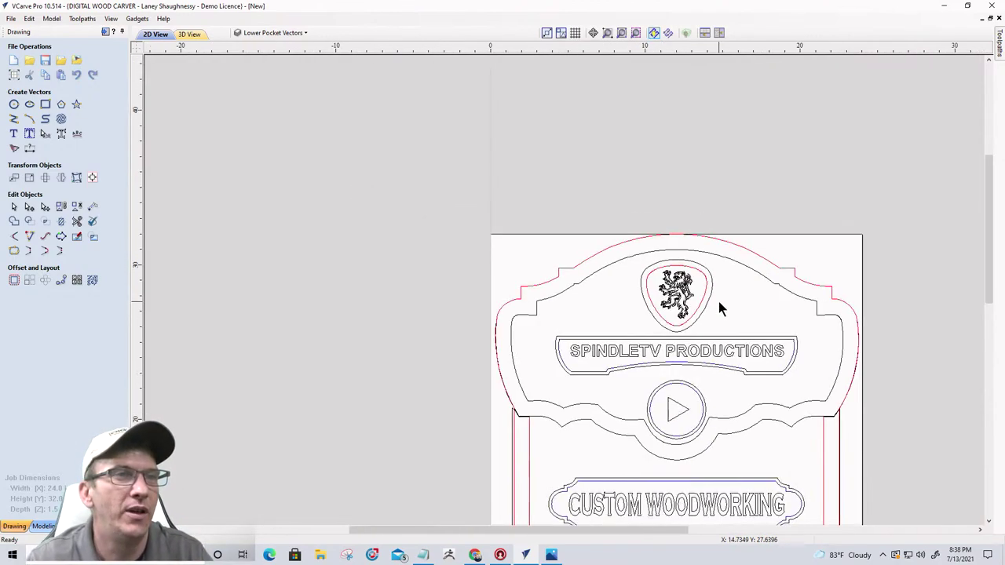
scroll(562, 436, up, 4)
scroll(563, 434, down, 4)
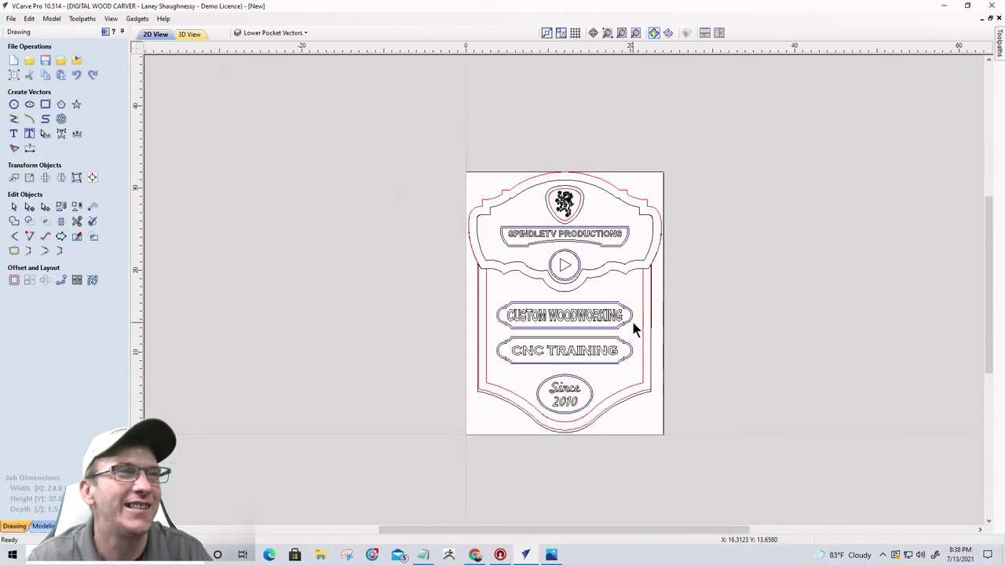
scroll(567, 234, up, 3)
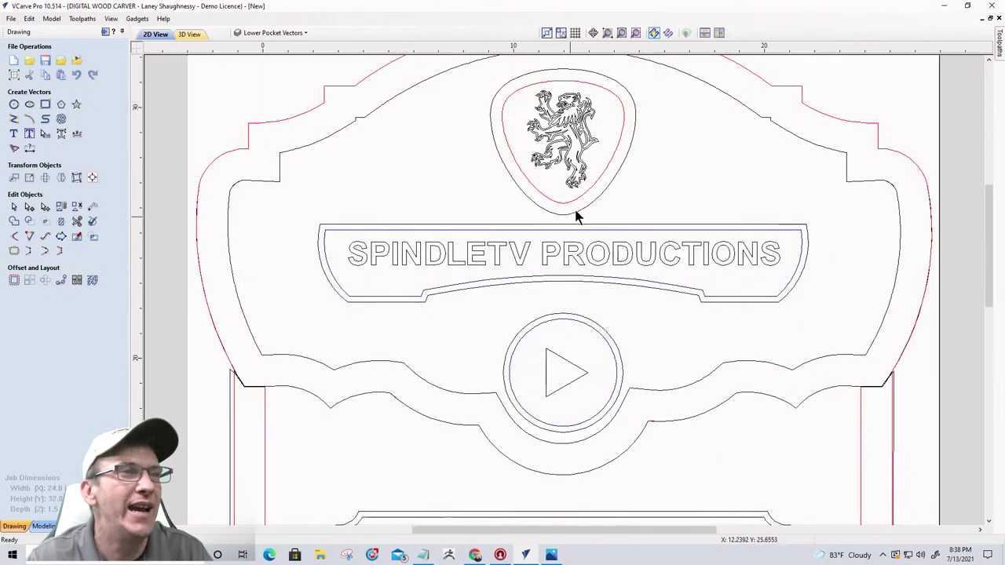
scroll(576, 212, down, 2)
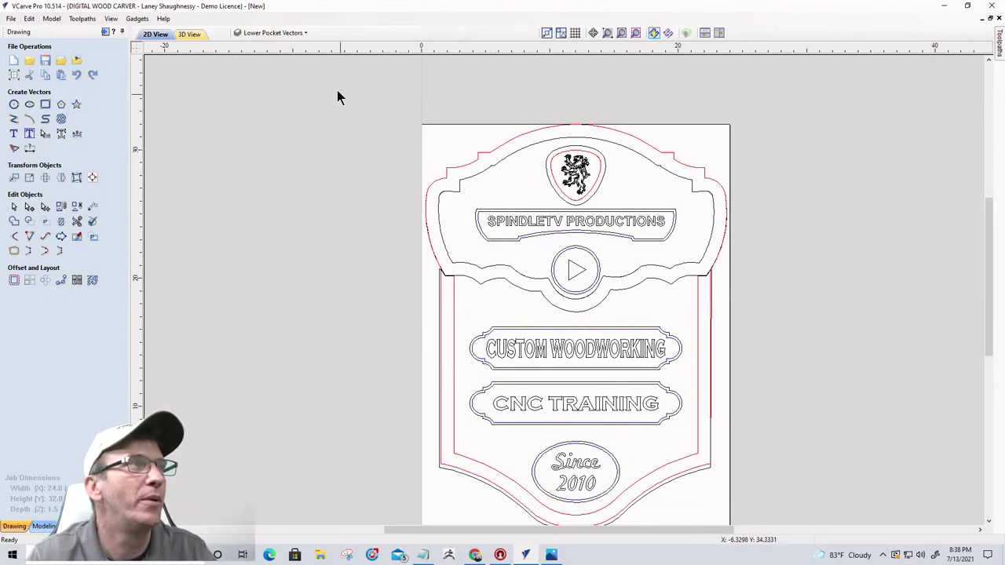
click(191, 35)
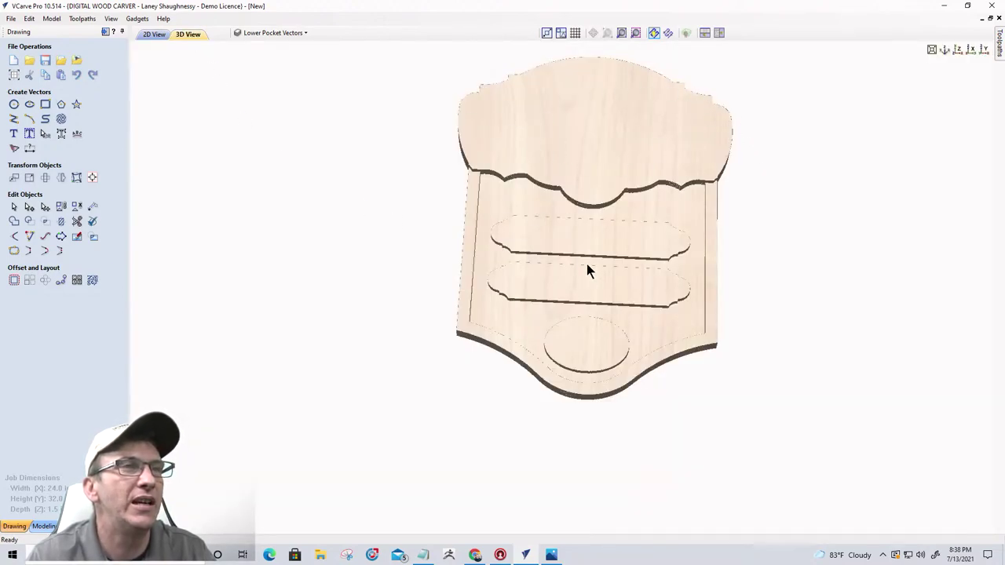
click(156, 35)
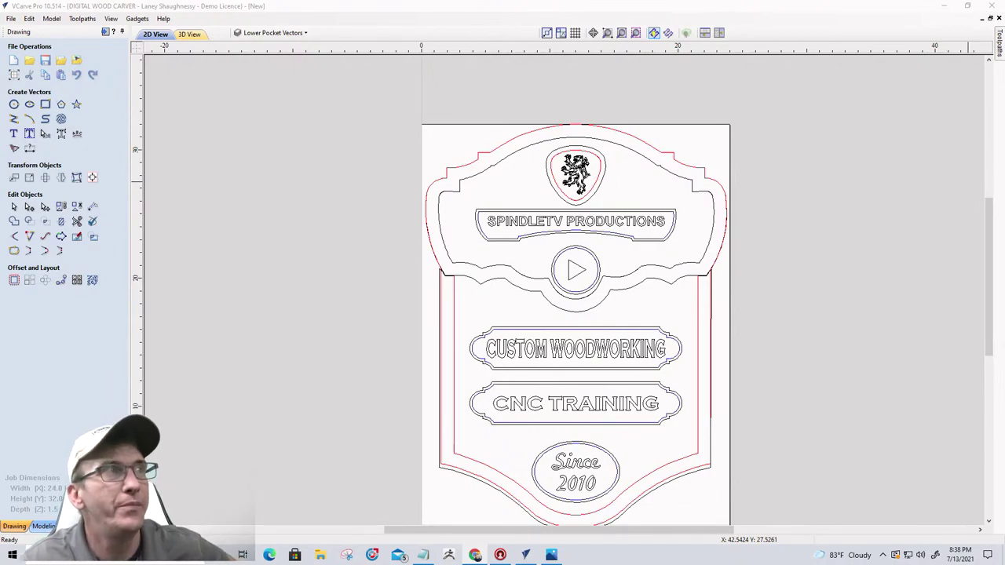
- Open the VCarve Pro help documentation and read through the Node Editing Mode article
click(164, 18)
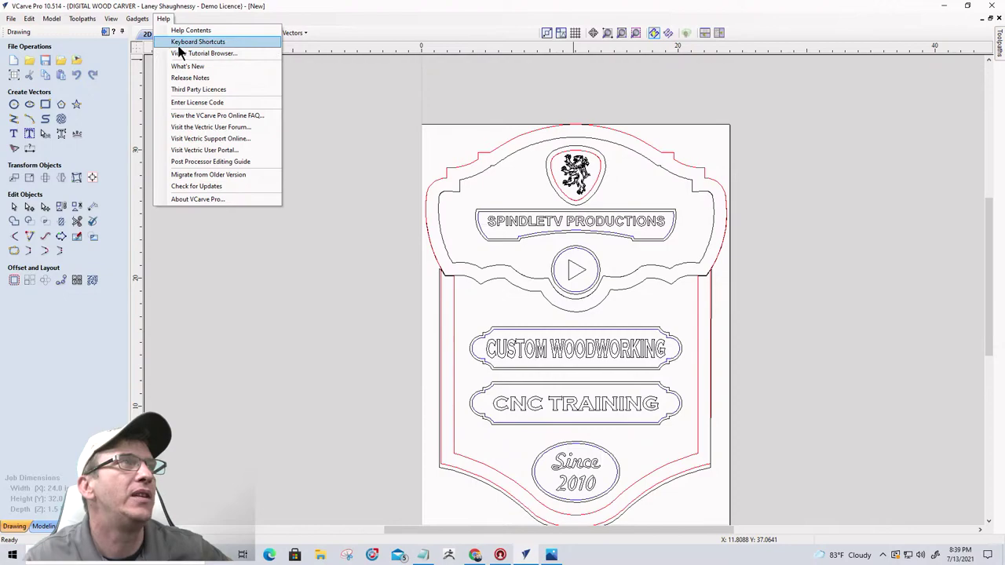
click(180, 32)
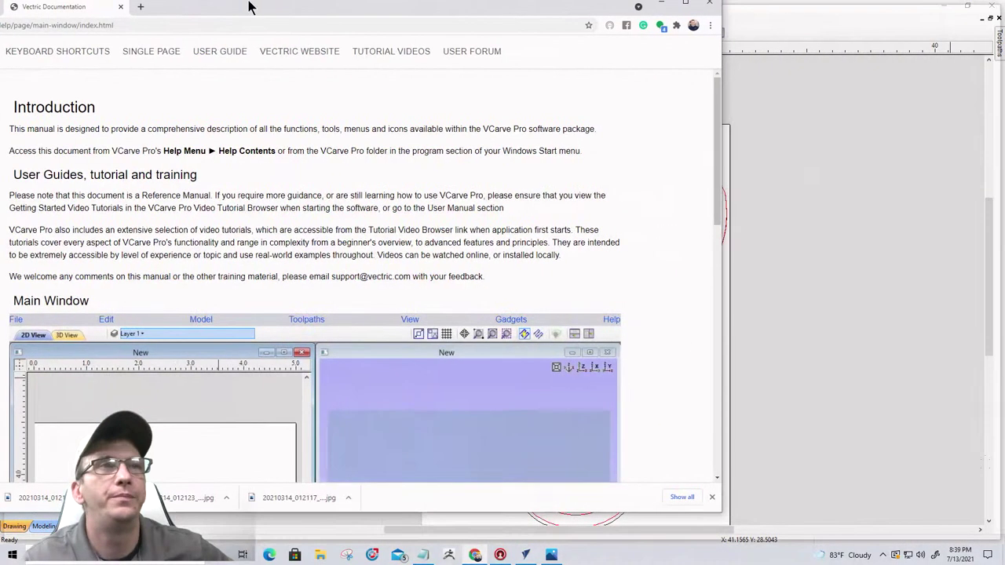
scroll(497, 189, down, 5)
scroll(497, 190, down, 3)
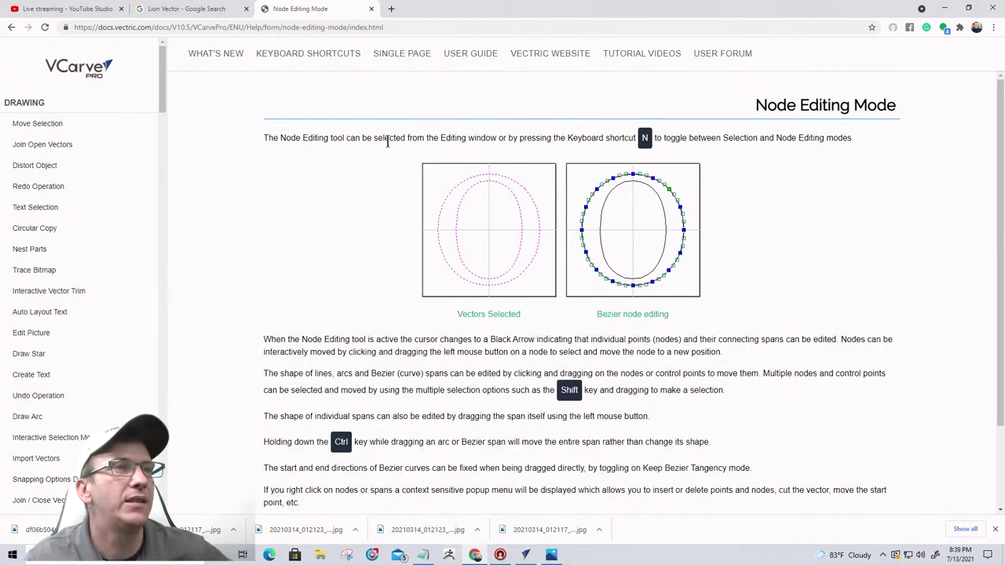
scroll(573, 118, down, 2)
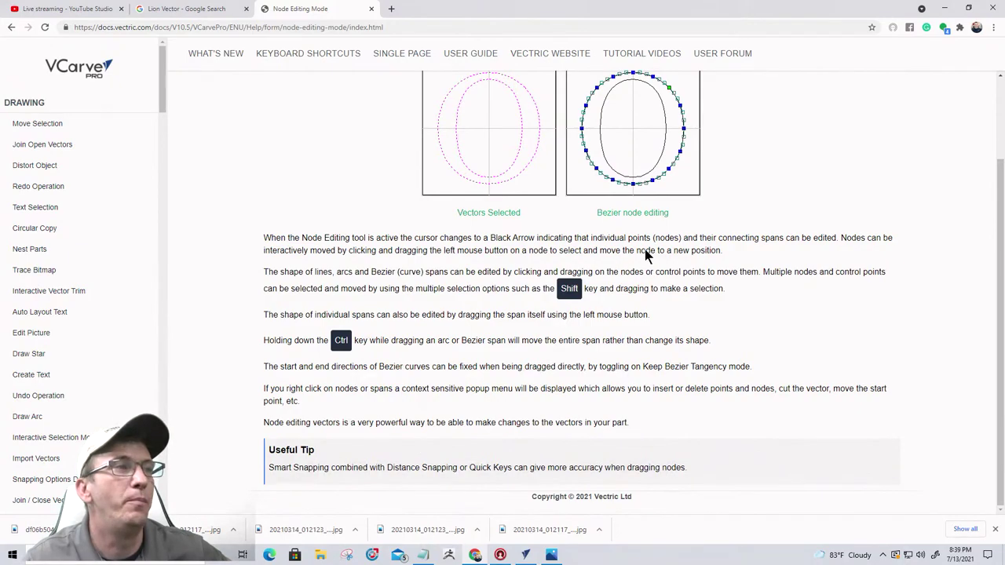
scroll(631, 289, up, 2)
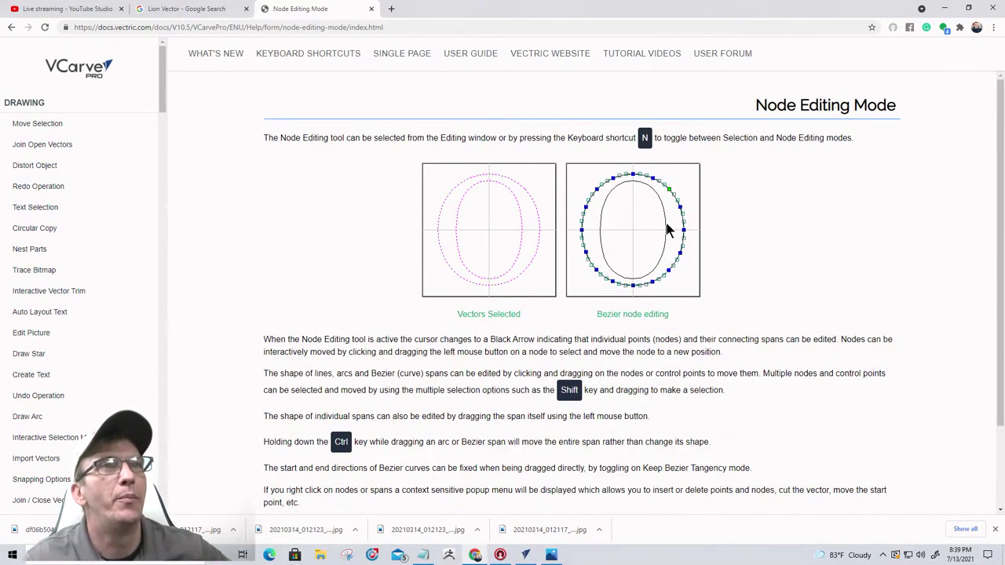
scroll(605, 322, down, 1)
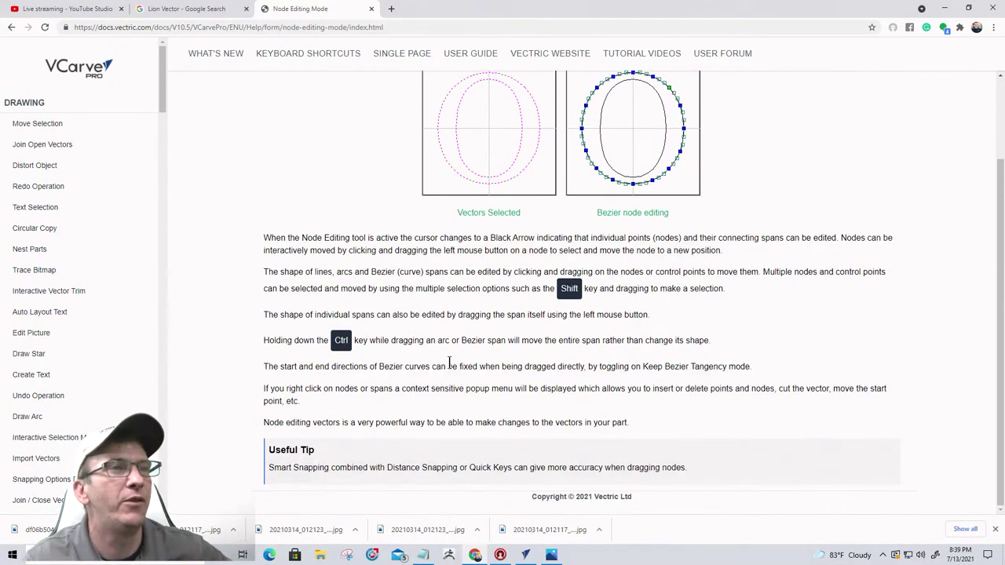
scroll(522, 379, up, 3)
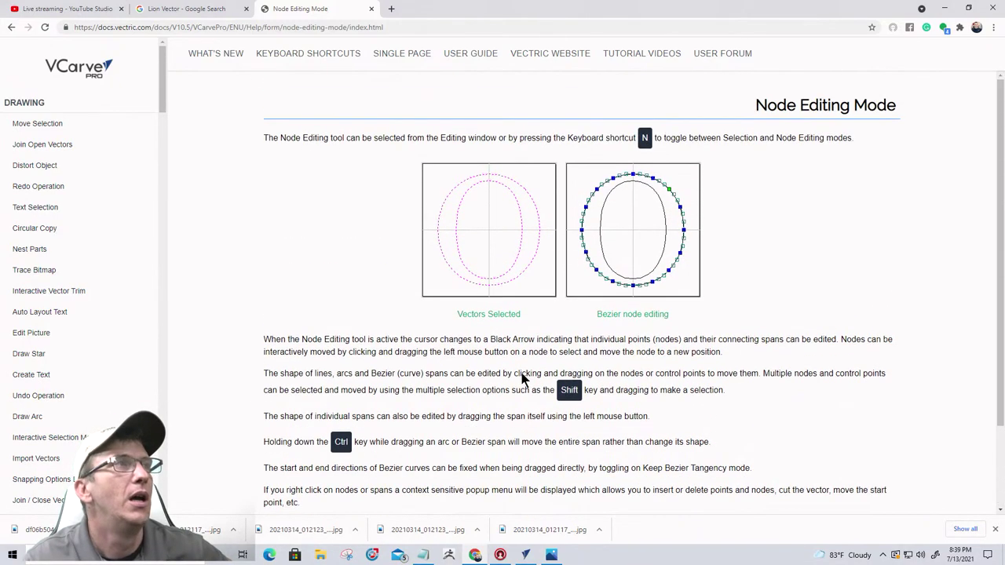
- Review the Node Editing section of the Keyboard Shortcuts reference page
click(297, 54)
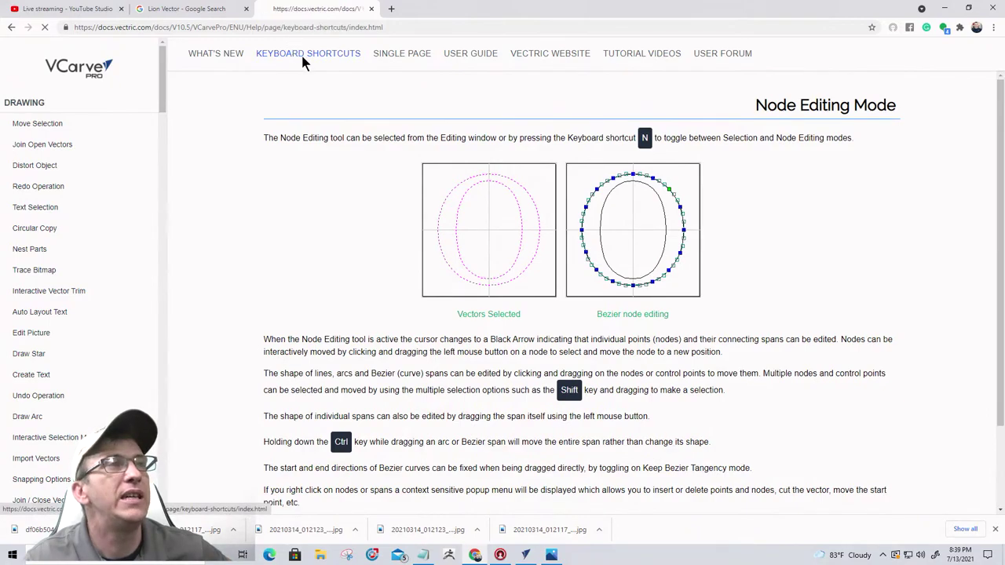
scroll(492, 236, down, 5)
scroll(492, 242, down, 20)
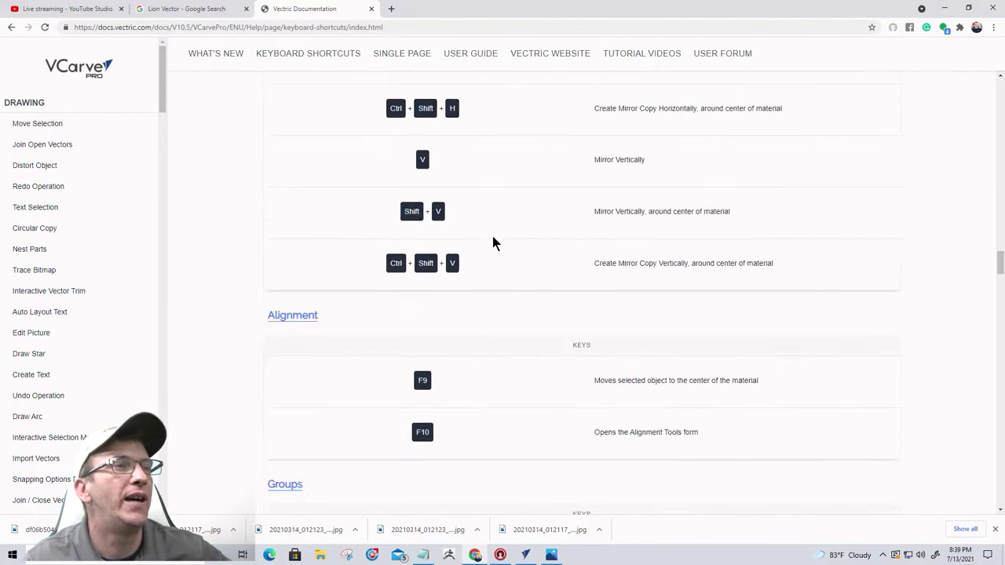
scroll(482, 251, down, 8)
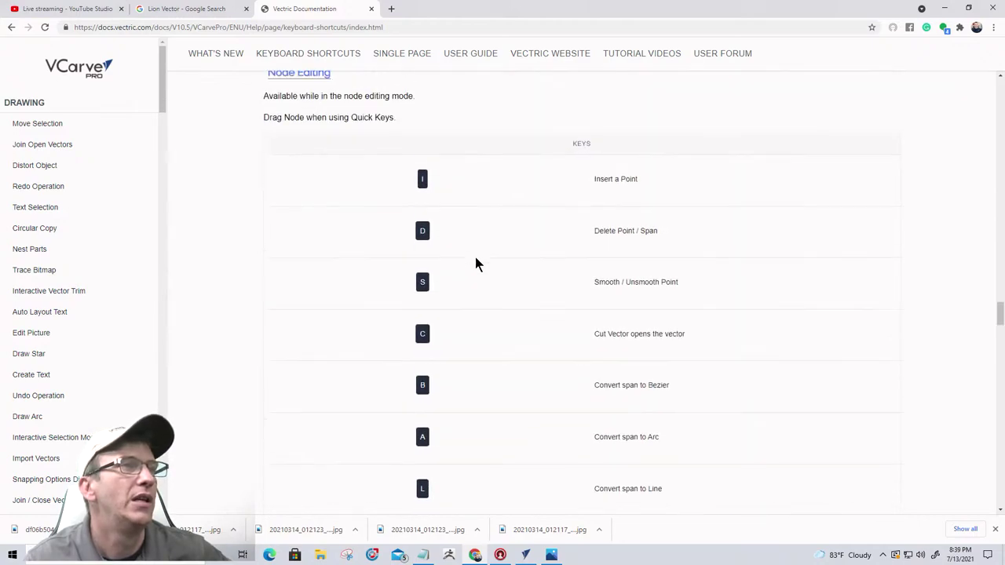
scroll(475, 257, up, 3)
scroll(197, 213, down, 1)
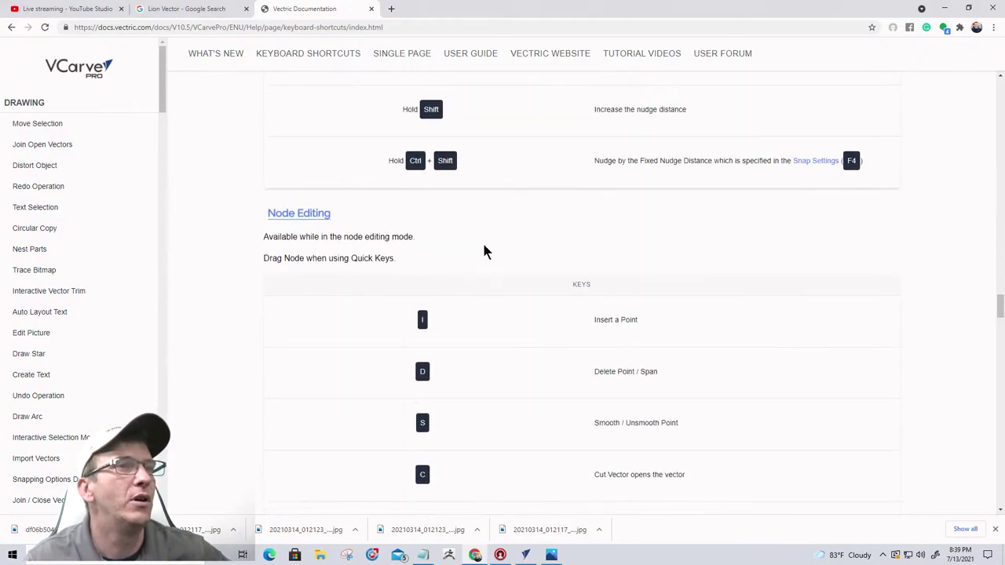
scroll(484, 251, down, 3)
scroll(451, 254, down, 5)
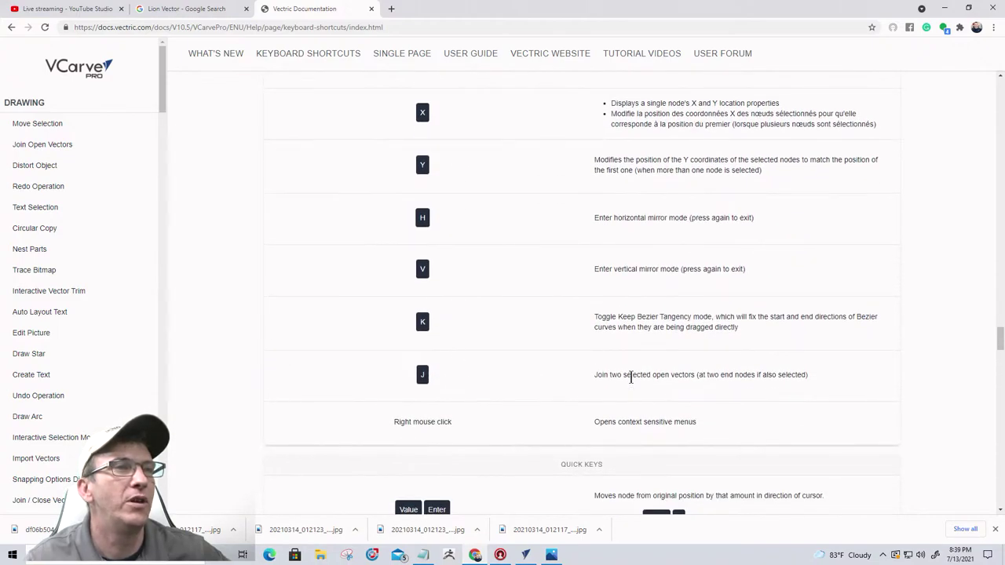
scroll(499, 389, down, 3)
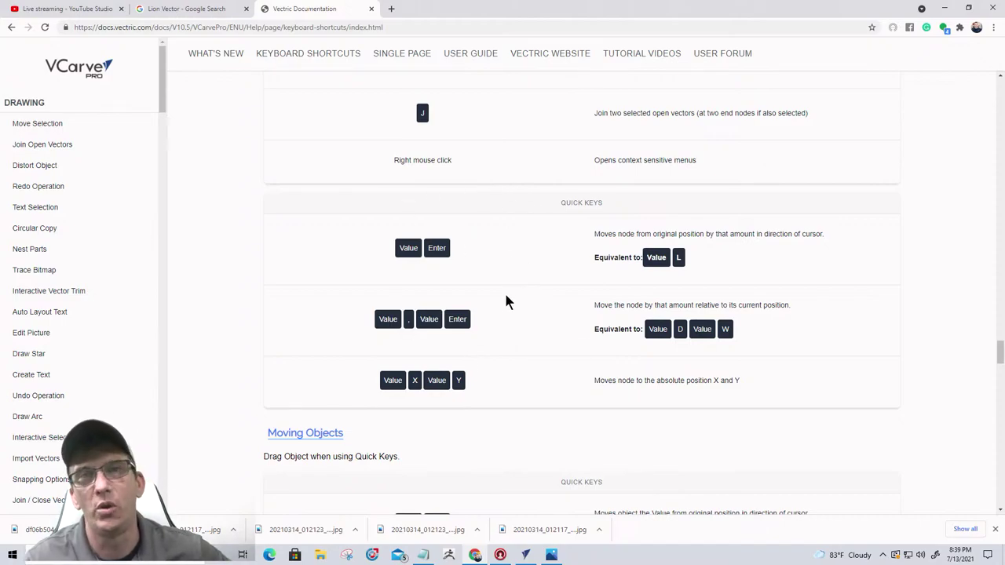
scroll(506, 296, up, 10)
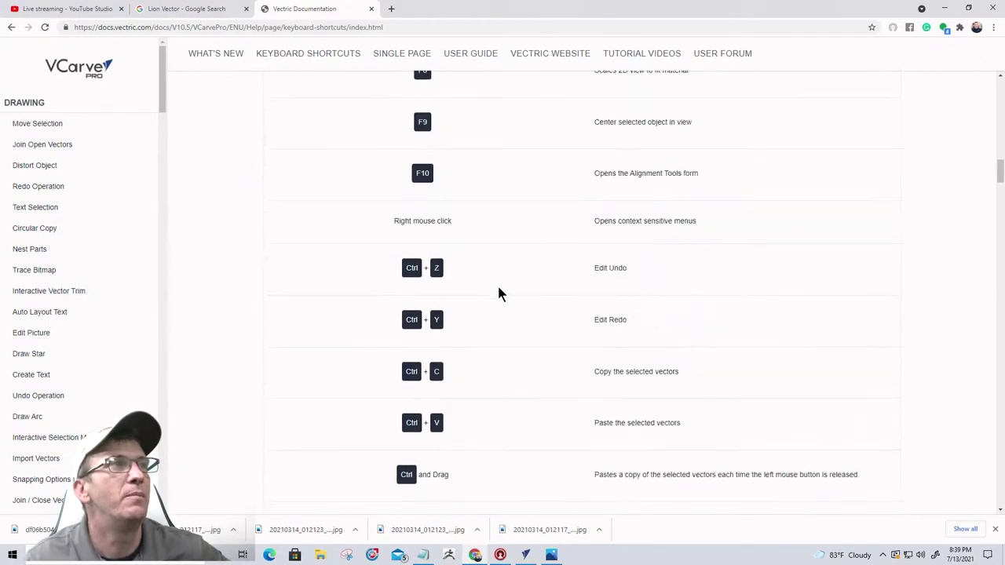
scroll(500, 293, up, 15)
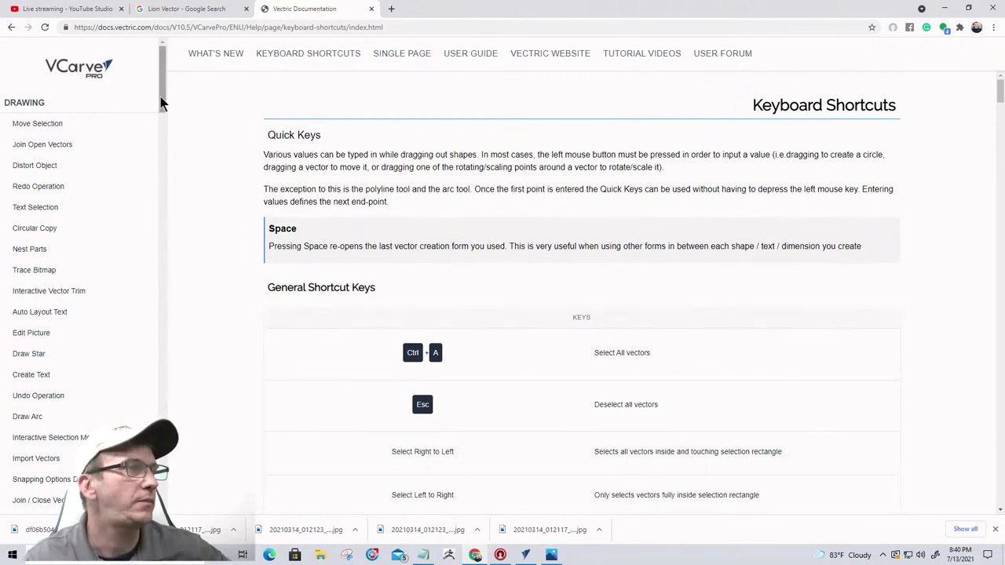
- Return to the Node Editing Mode article, then move the browser aside to reveal the sign
click(10, 28)
scroll(516, 161, down, 2)
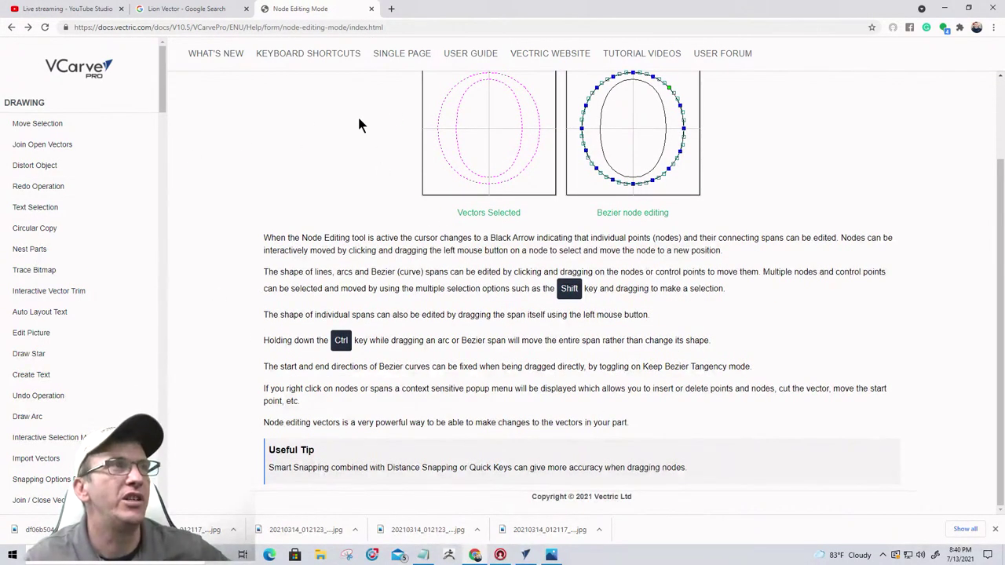
scroll(348, 98, up, 1)
scroll(347, 98, up, 2)
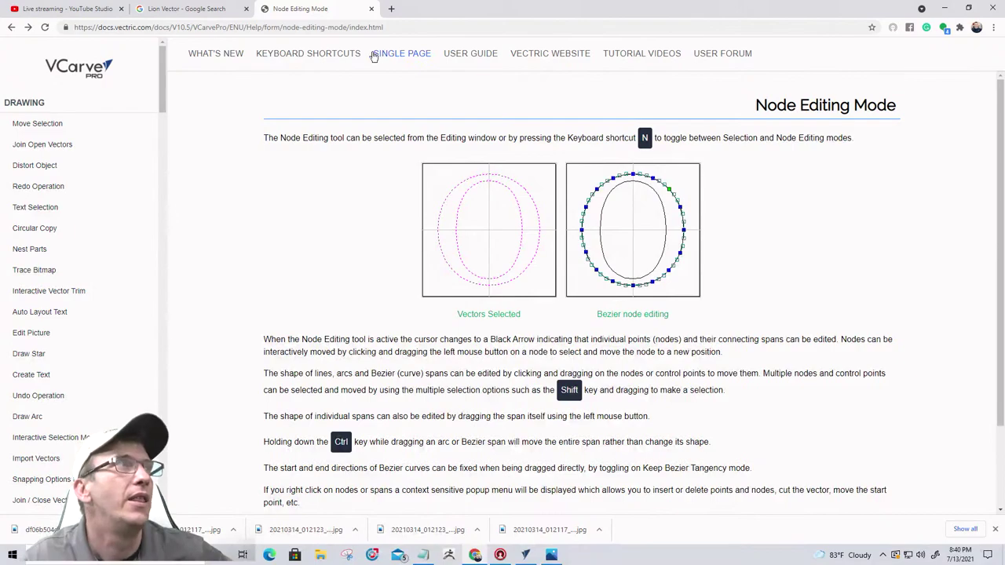
drag(438, 11, 550, 138)
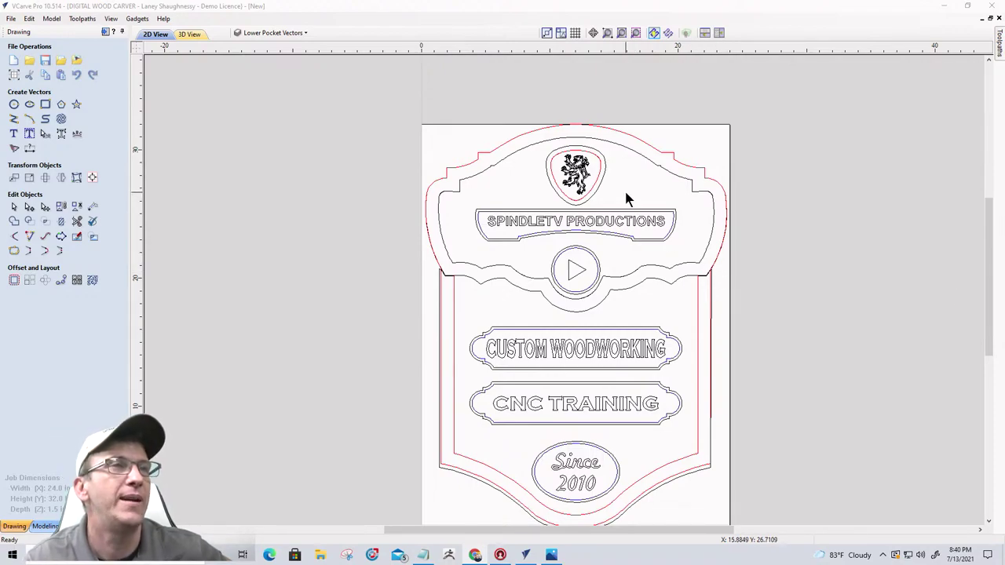
- Select the header, SPINDLETV PRODUCTIONS panel, lion oval and play circle outlines, then show the Toolpaths panel
click(459, 185)
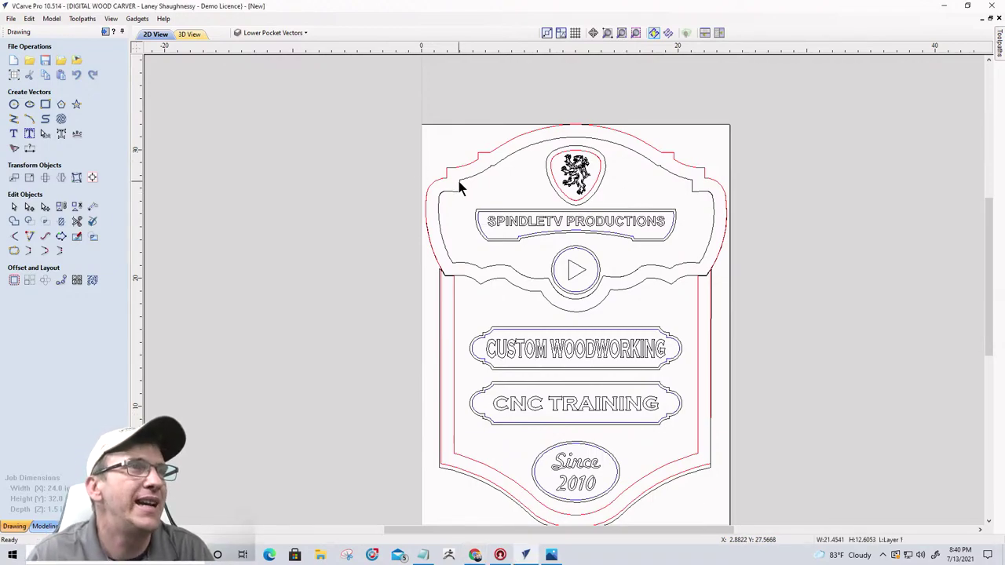
scroll(459, 187, up, 5)
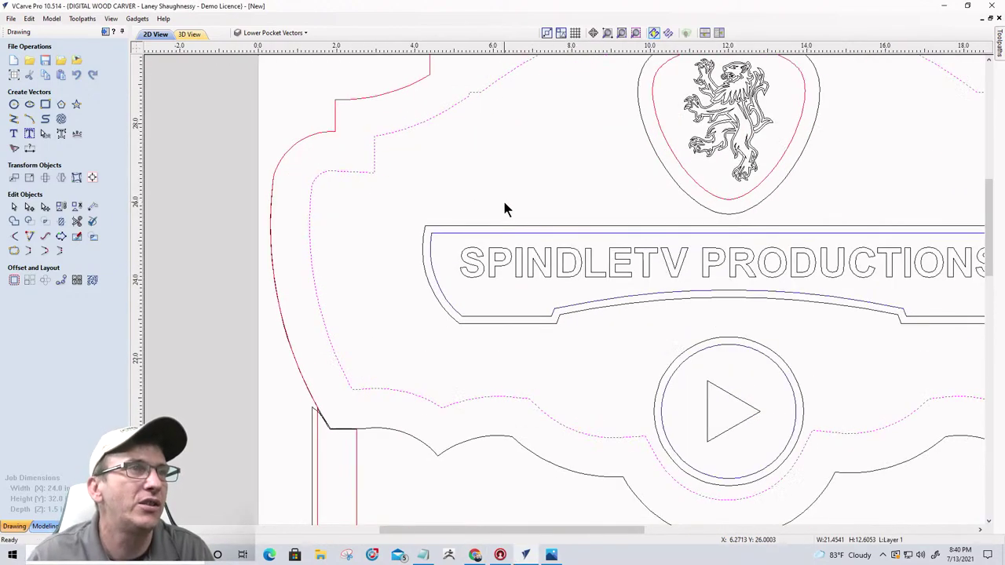
shift+click(533, 232)
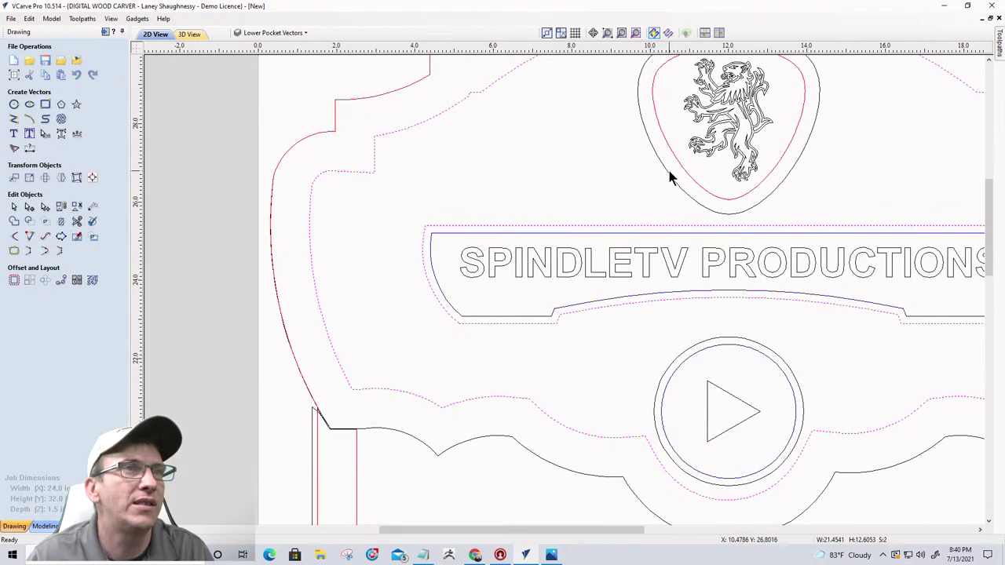
shift+click(667, 169)
shift+click(670, 372)
scroll(632, 247, down, 4)
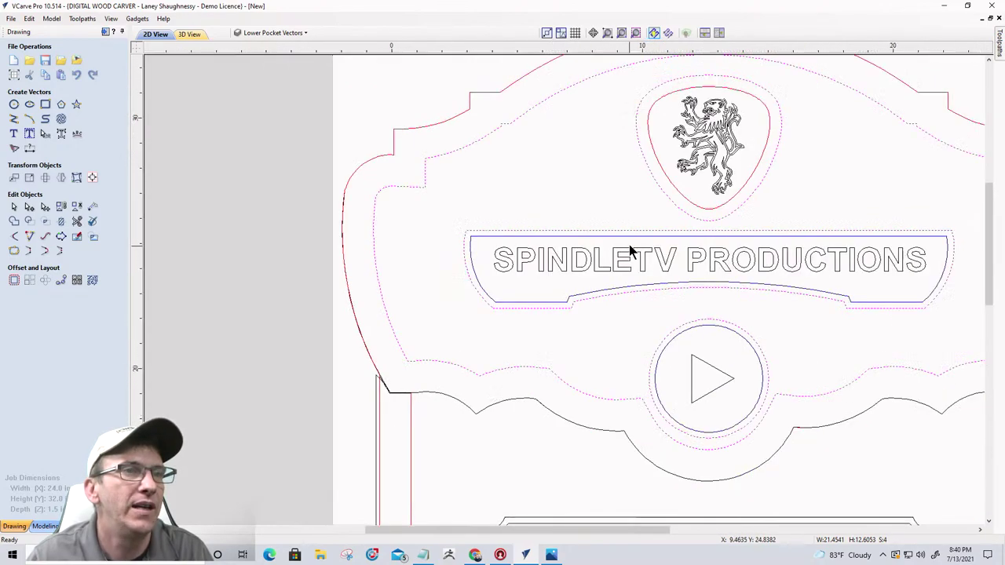
click(106, 32)
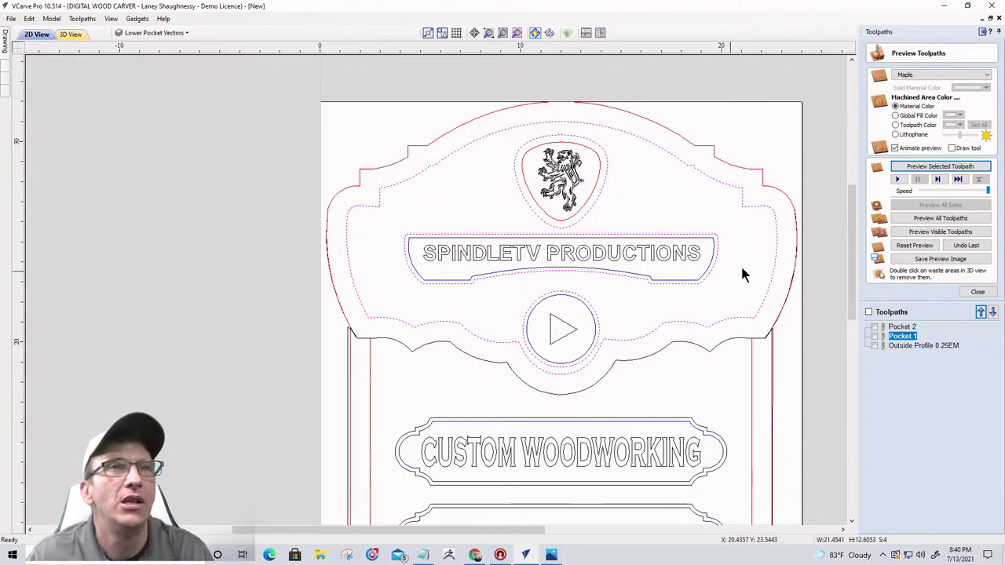
- Start a V-Carve/Engraving toolpath with a flat depth of 0.2 inches
click(977, 292)
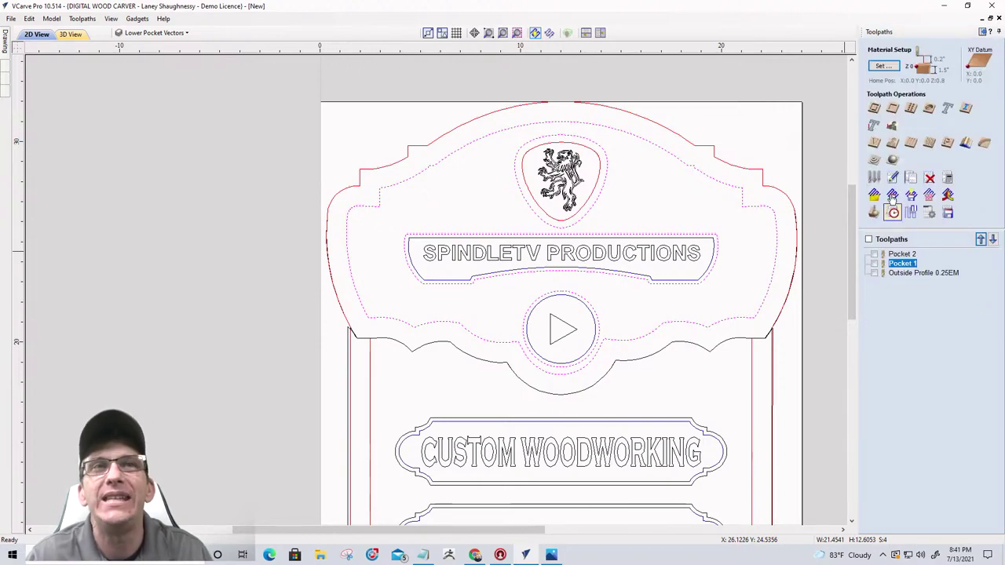
click(876, 144)
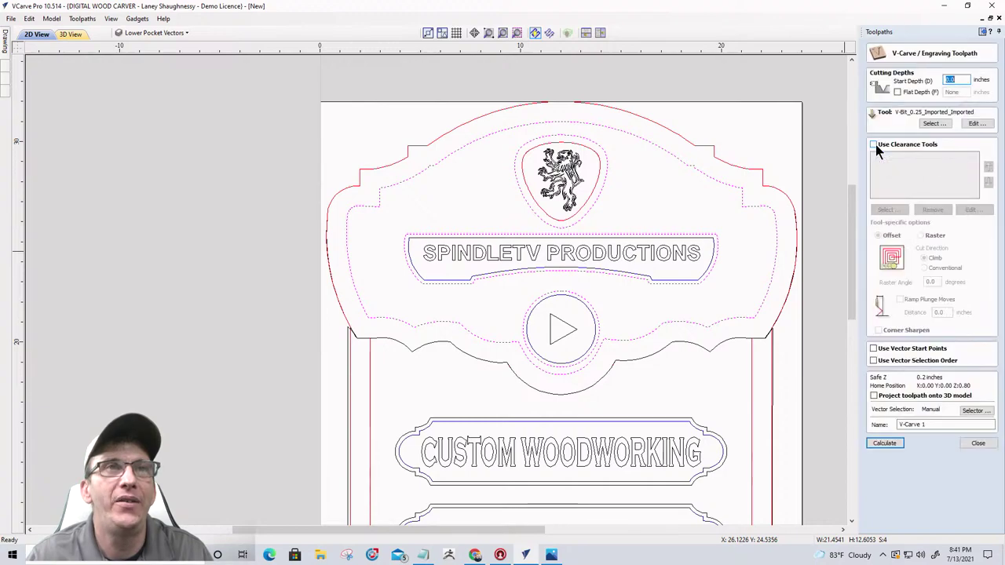
click(897, 92)
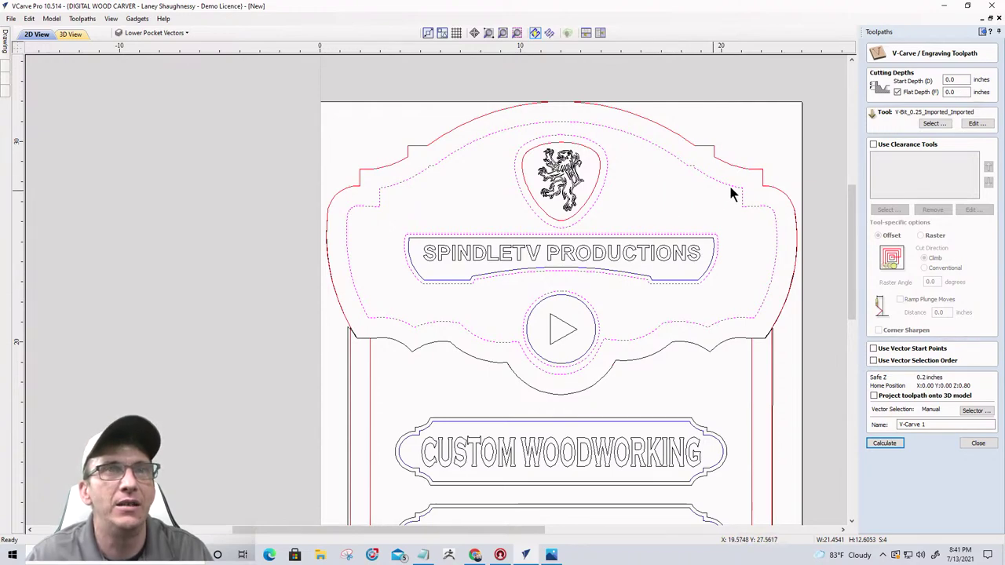
double_click(955, 92)
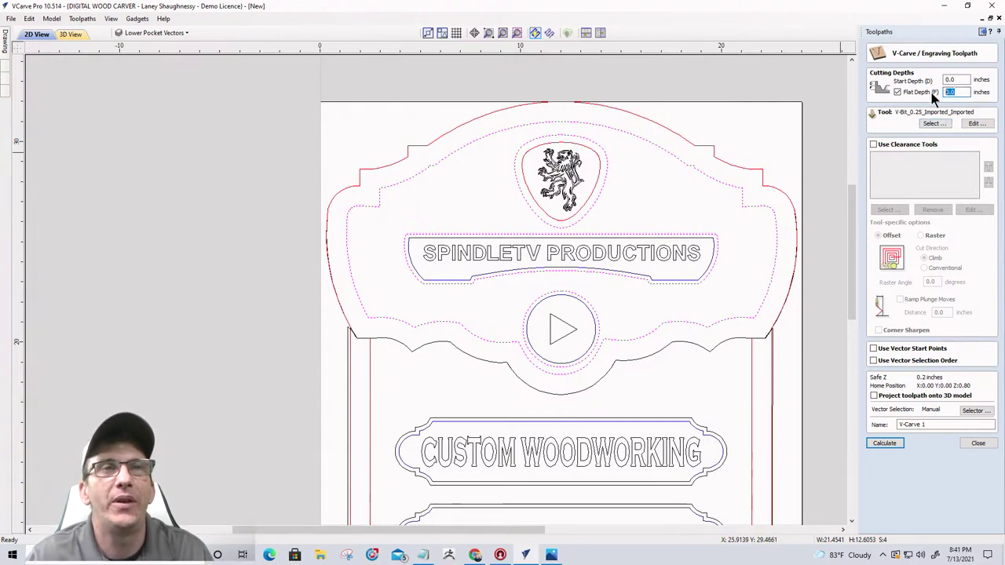
text(.2)
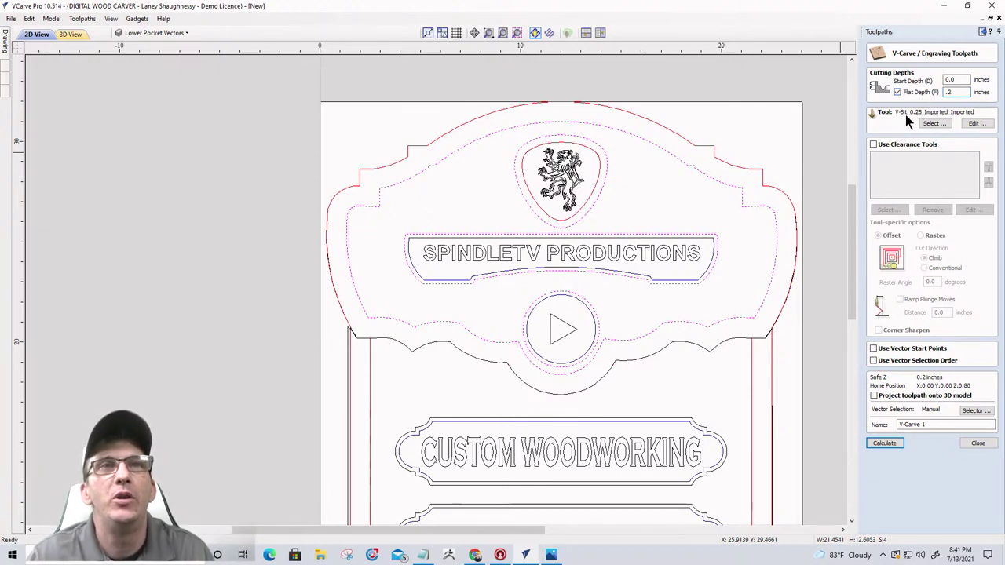
- Enable clearance tools and pick the End Mill (0.25 inches) from the Tool Database
click(874, 144)
click(887, 210)
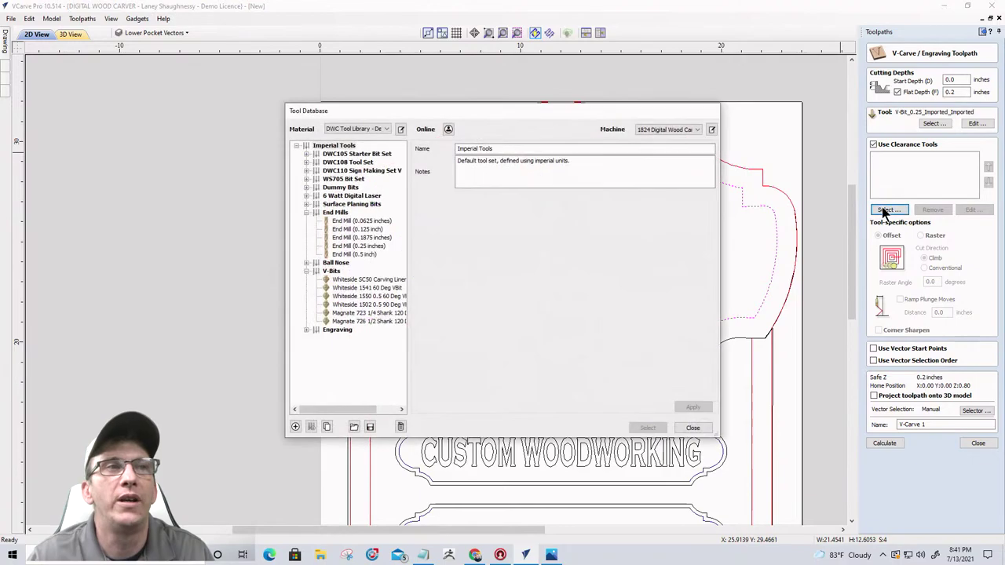
click(357, 246)
click(641, 431)
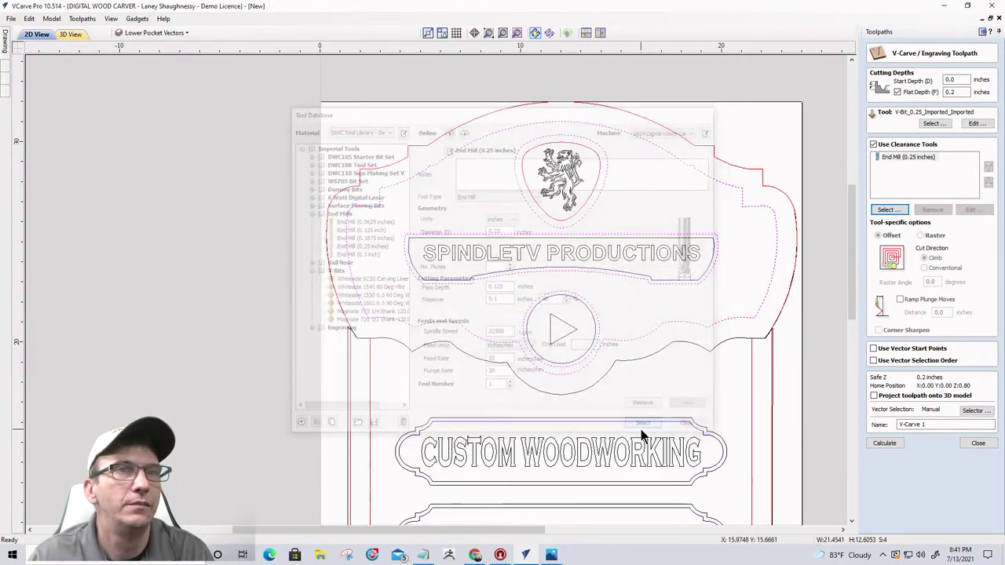
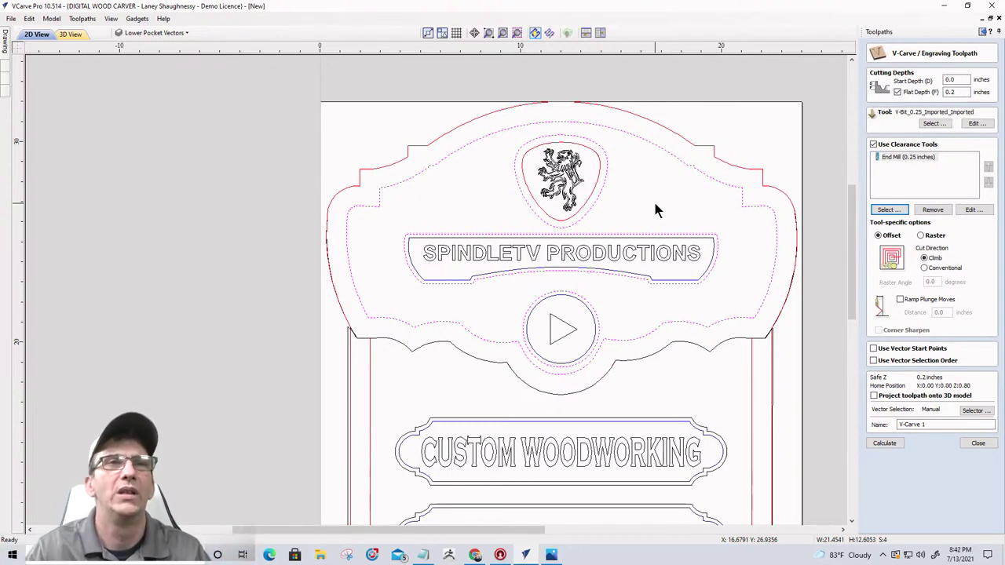
- Recalculate V-Carve 1 using raster clearance at a 90 degree raster angle
click(920, 236)
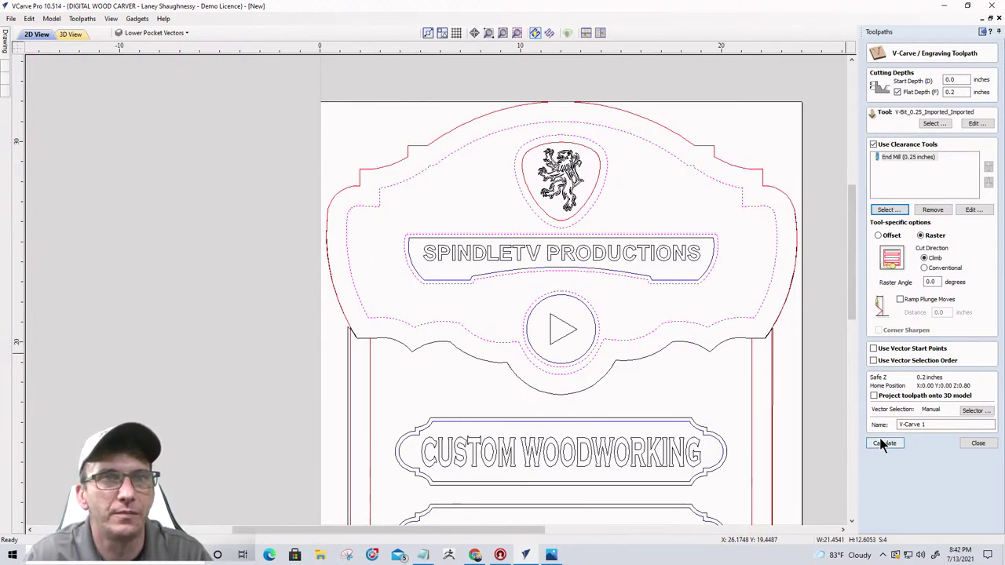
double_click(930, 282)
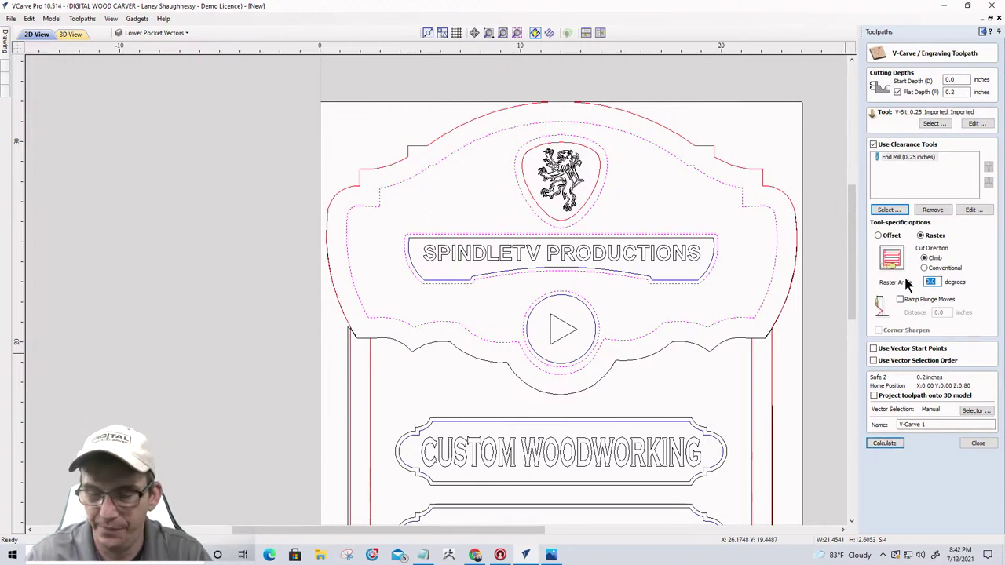
text(90)
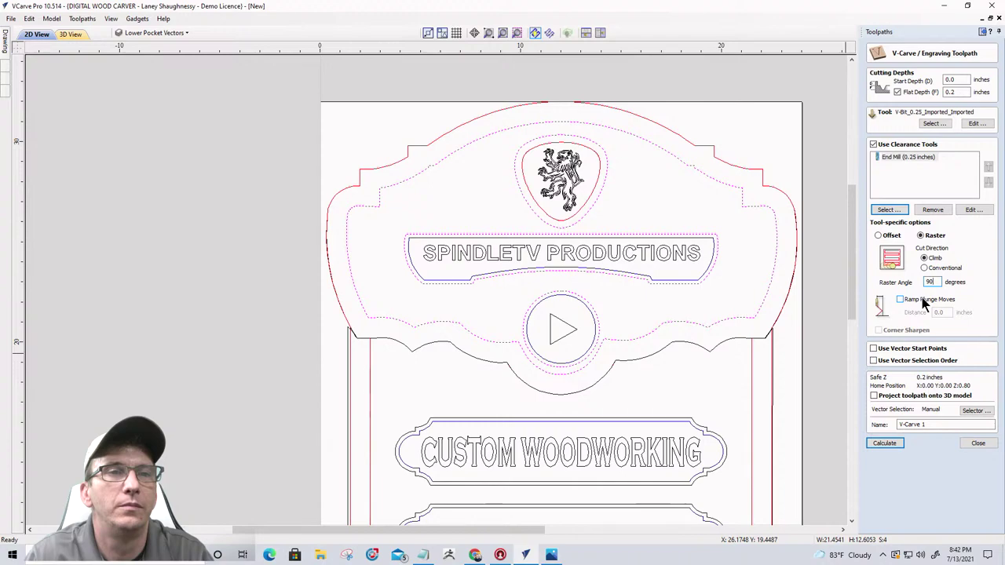
click(886, 444)
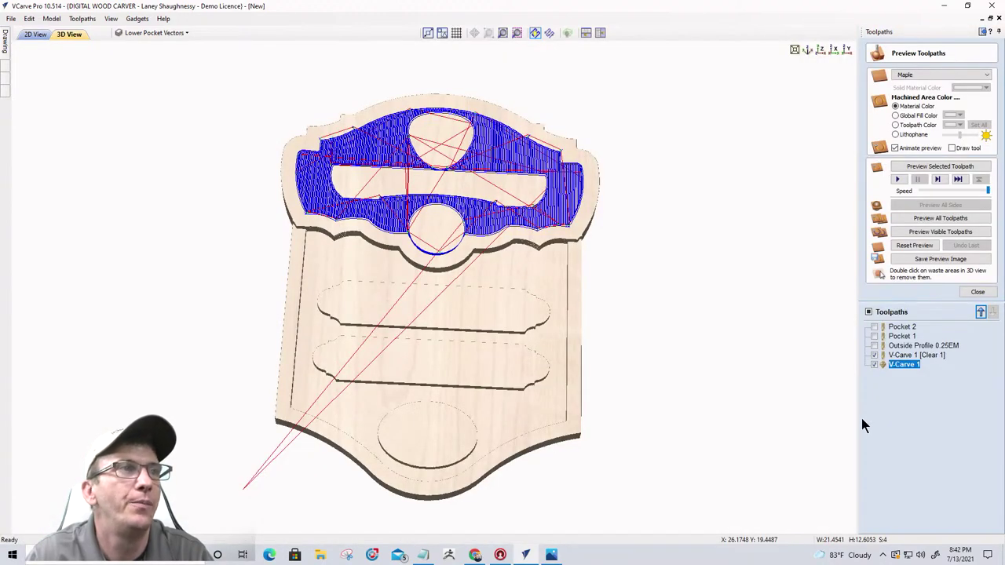
- Preview the visible toolpaths and orbit around the carved plaque to inspect it
click(923, 233)
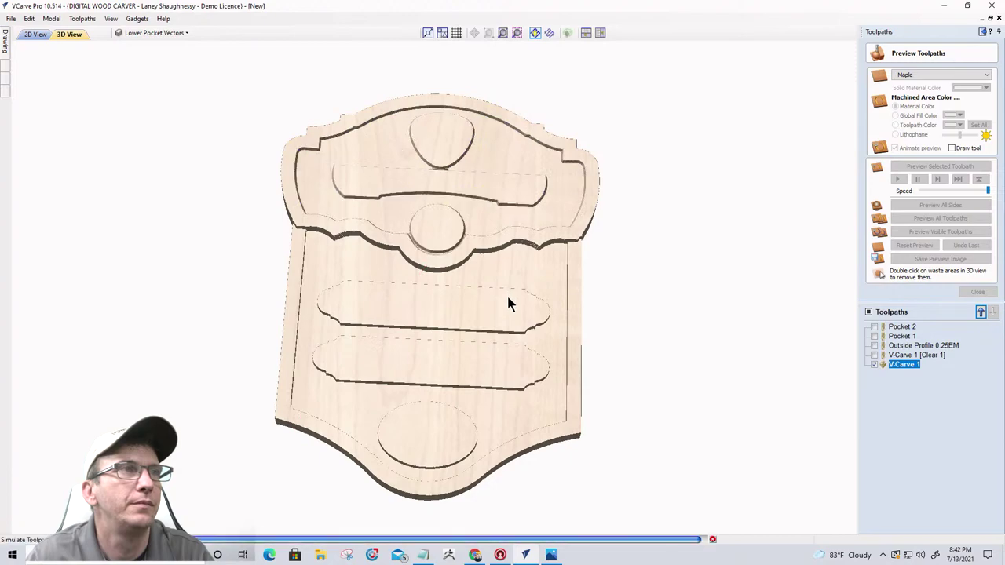
drag(511, 298, 539, 364)
scroll(459, 260, up, 2)
scroll(539, 361, up, 1)
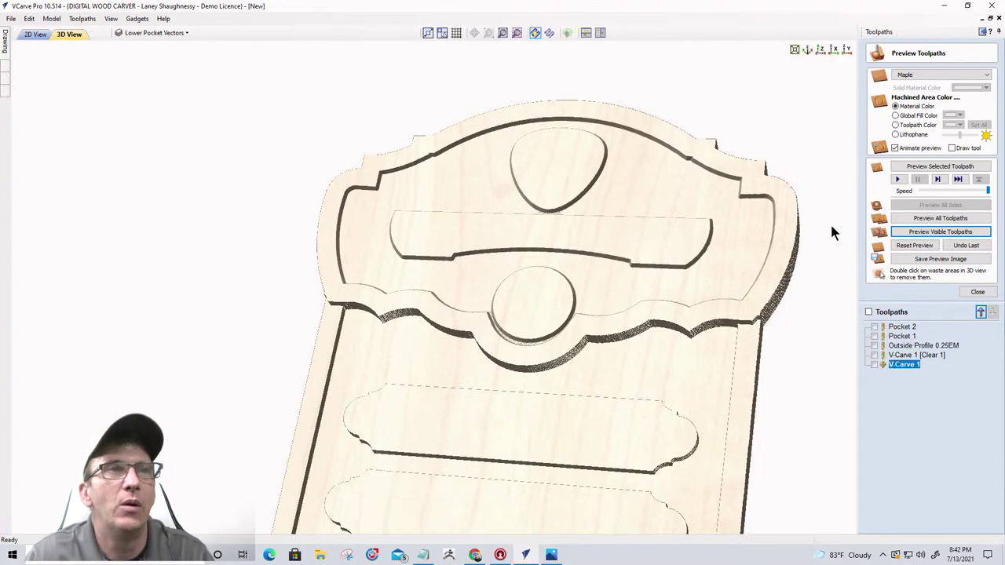
scroll(673, 293, down, 3)
- Back in the 2D view, select the lion artwork instead of the shield's inner boundary
click(27, 35)
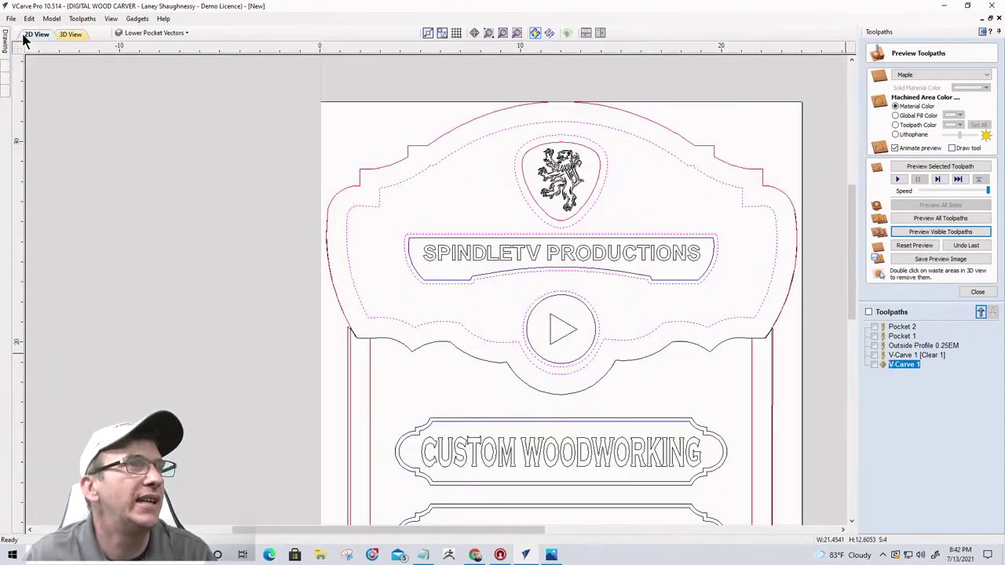
scroll(325, 135, down, 1)
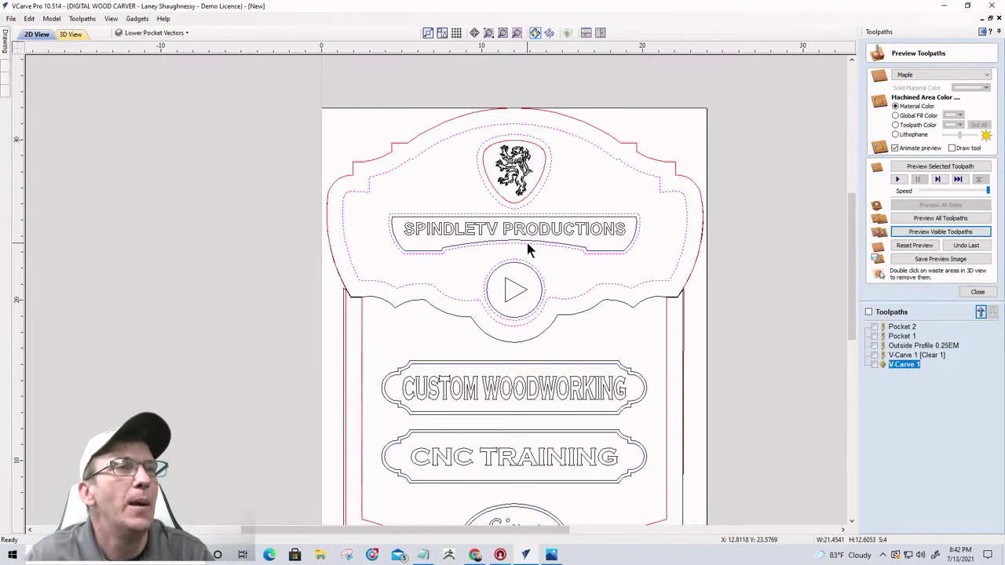
scroll(551, 213, up, 2)
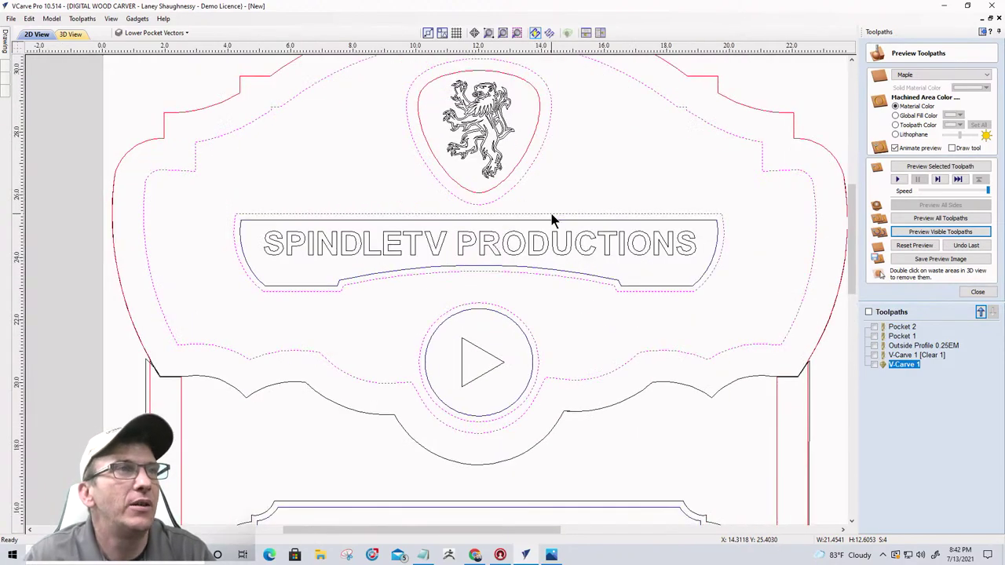
click(521, 166)
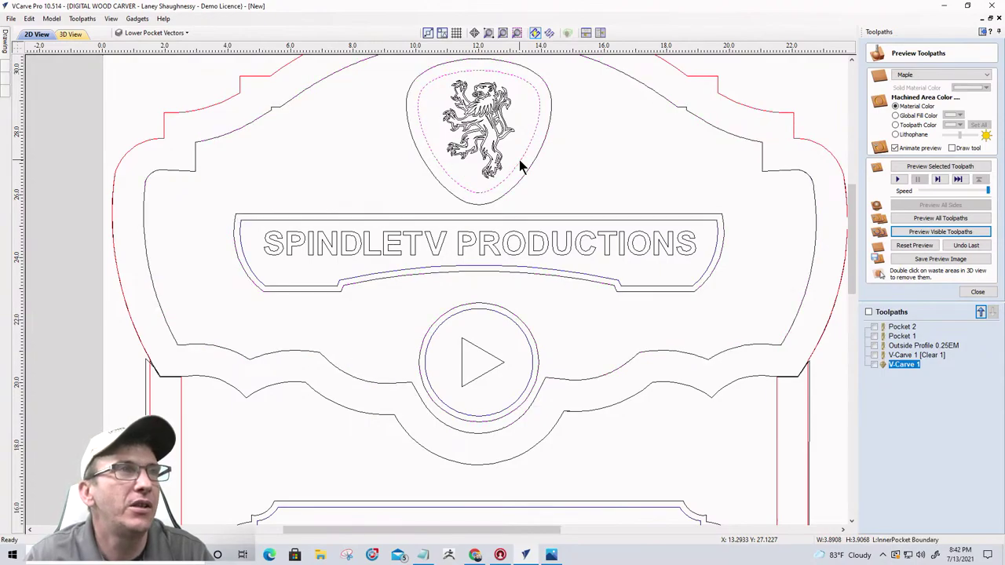
scroll(520, 167, down, 1)
scroll(475, 92, up, 3)
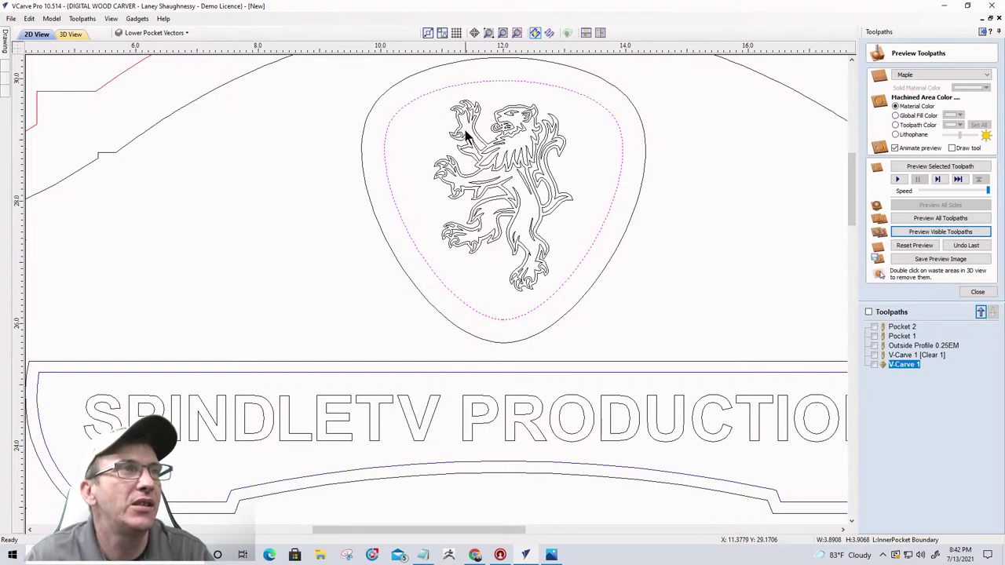
click(426, 144)
click(456, 135)
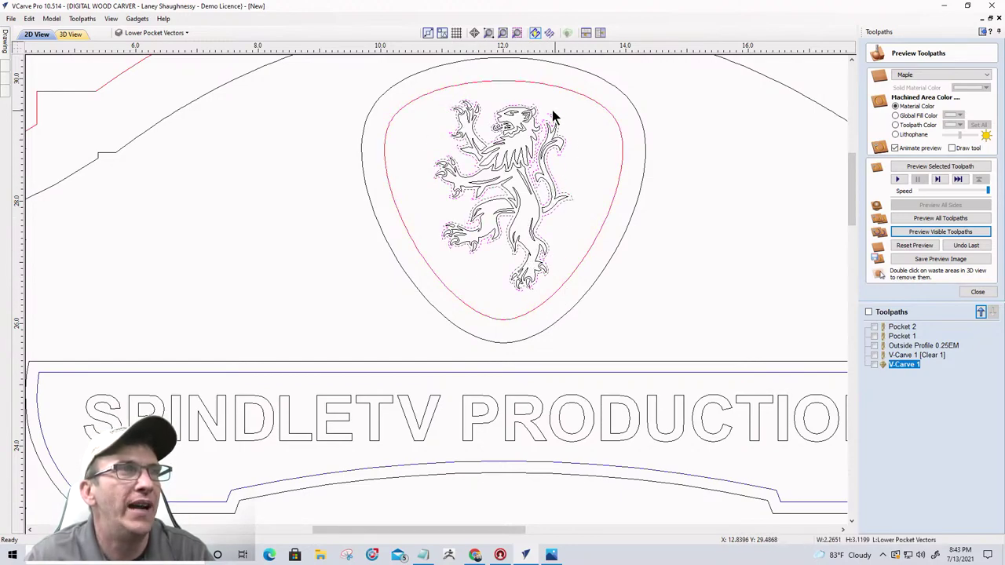
scroll(508, 171, down, 5)
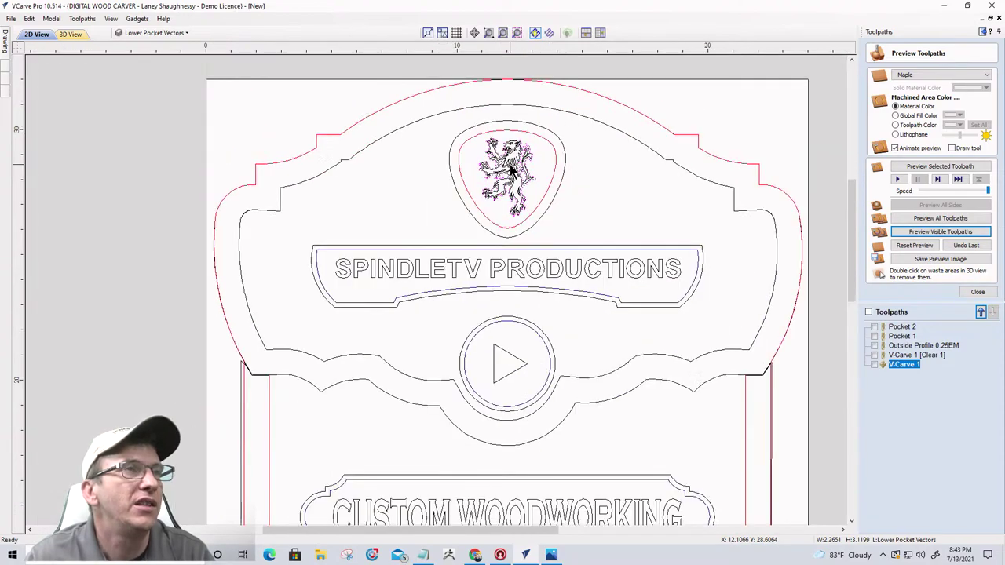
- Offset the lion vectors outwards by 0.0625 inches
mouse_move(6, 43)
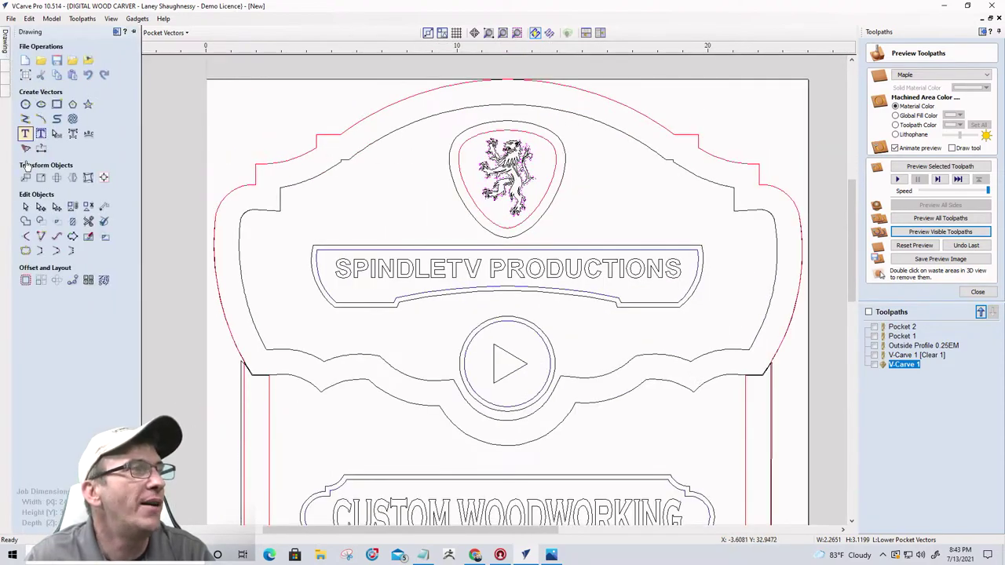
click(26, 280)
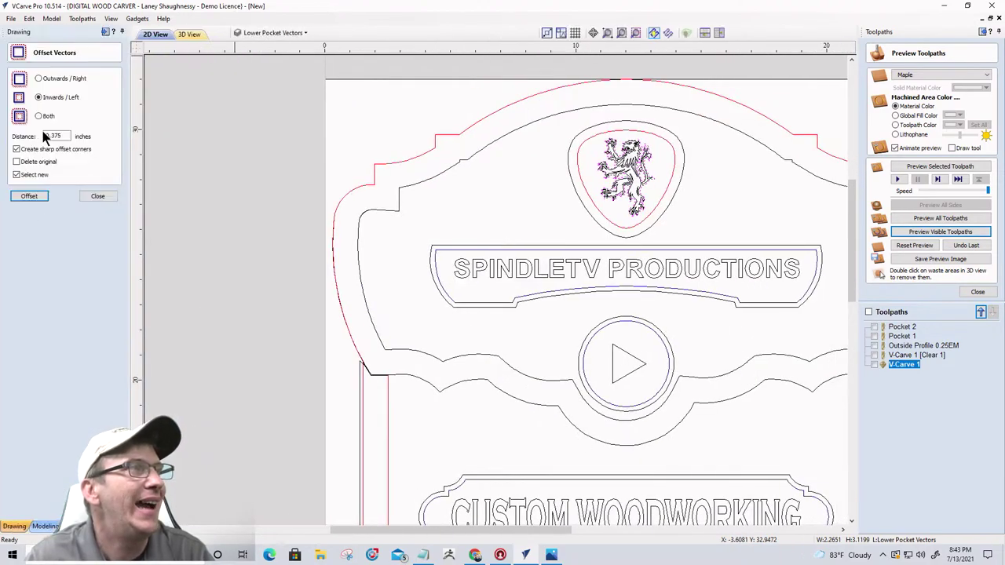
click(39, 78)
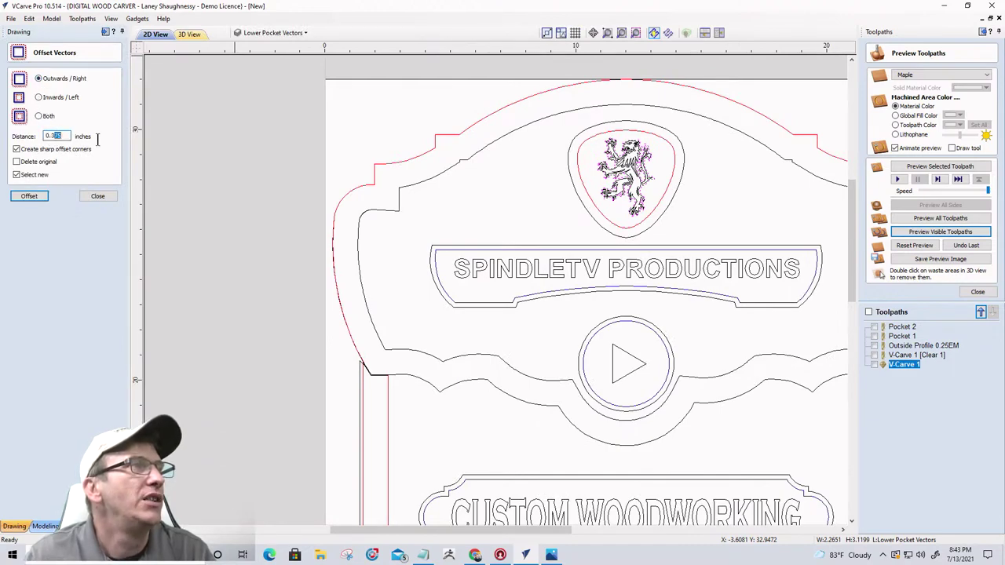
text(0)
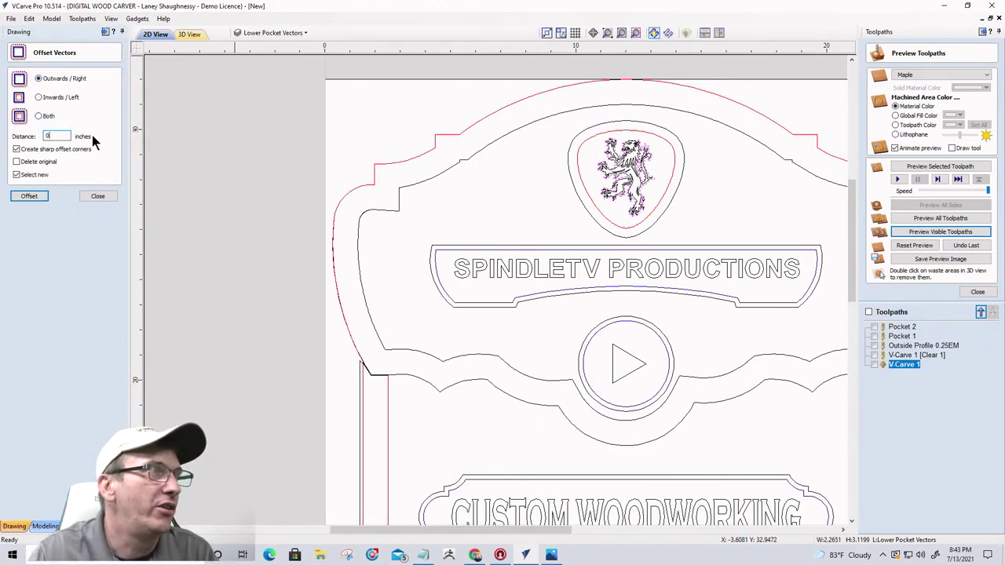
text(.0625)
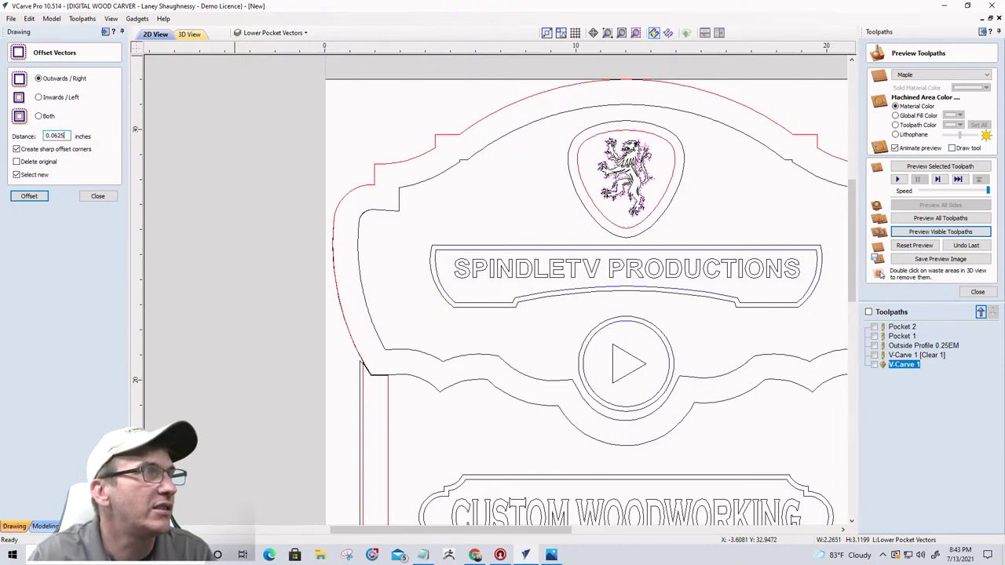
click(32, 197)
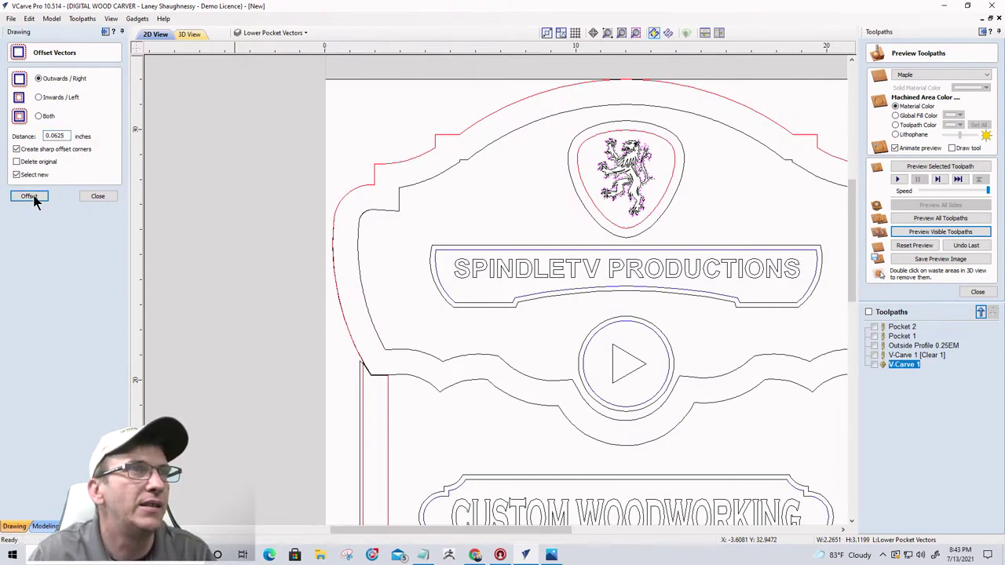
- Select the lion artwork, its new offset and the shield's red inner outline
scroll(624, 155, up, 4)
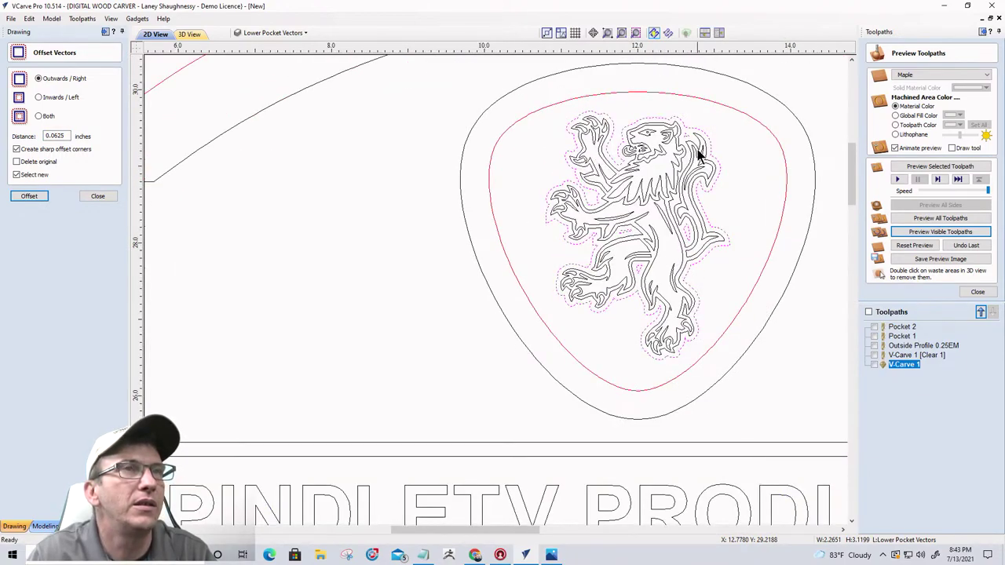
click(374, 186)
scroll(355, 187, down, 4)
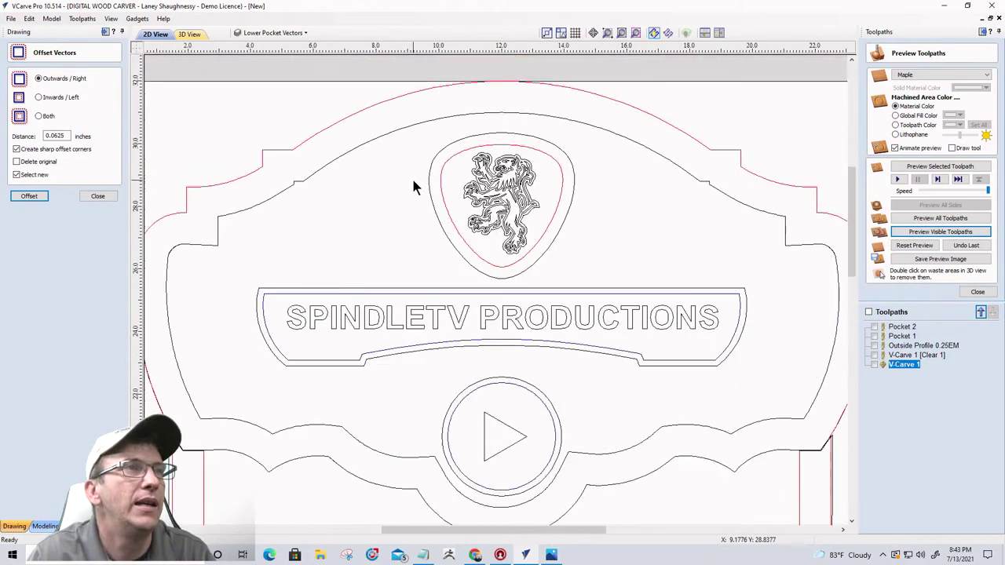
drag(414, 130, 553, 263)
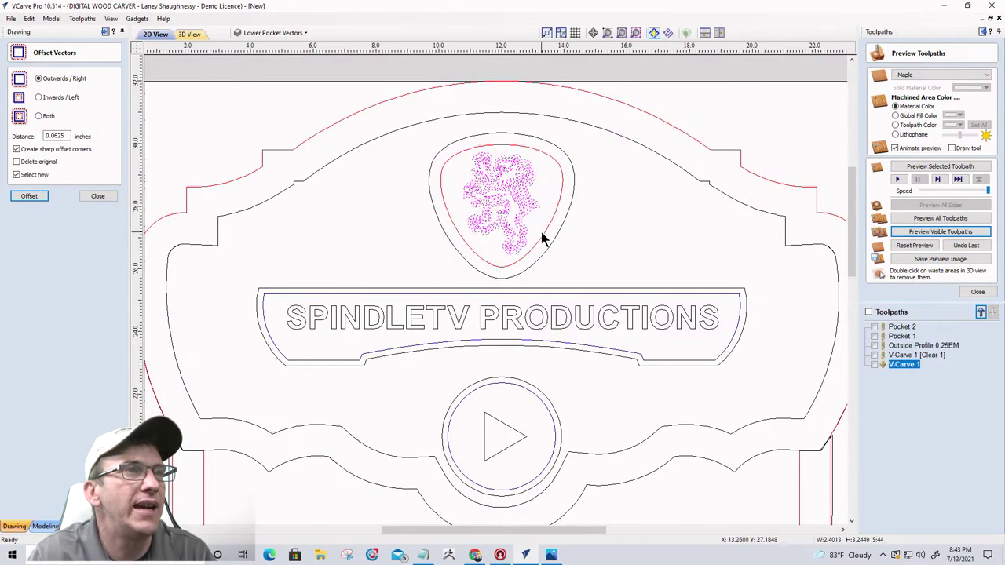
shift+click(541, 232)
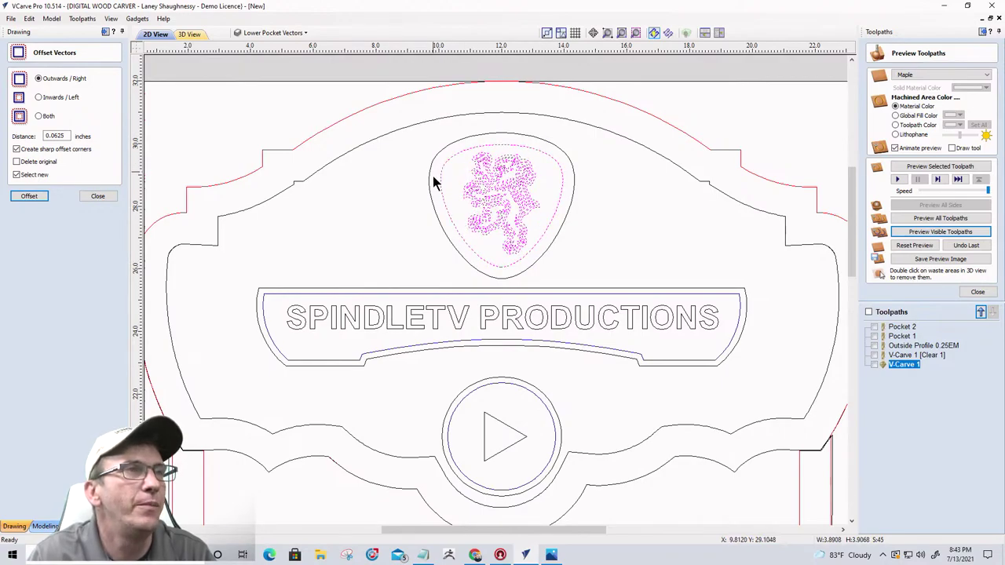
scroll(532, 217, up, 2)
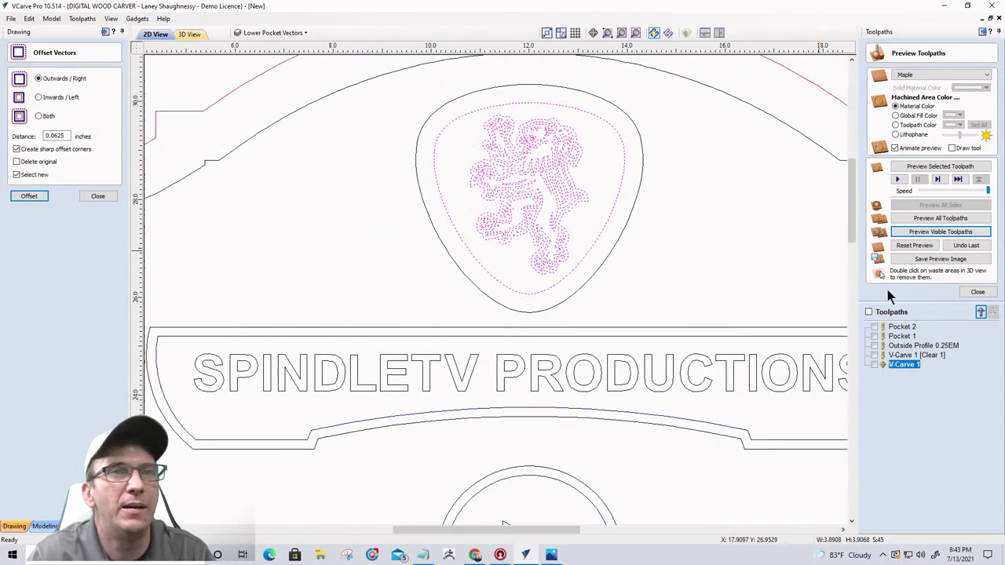
- Add the SPINDLETV PRODUCTIONS text, play-icon circle and triangle to the selection
click(965, 292)
scroll(803, 226, down, 3)
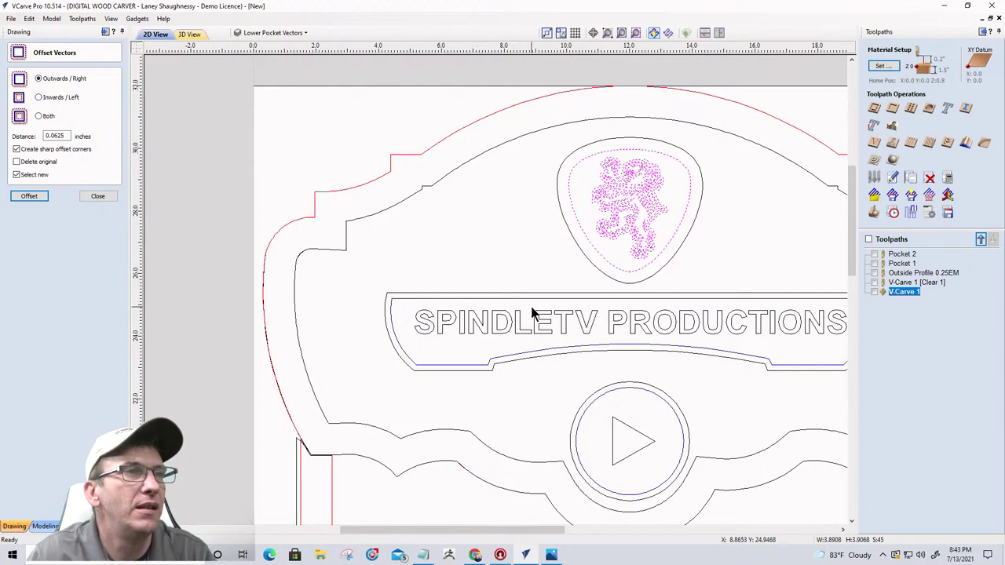
scroll(520, 304, down, 1)
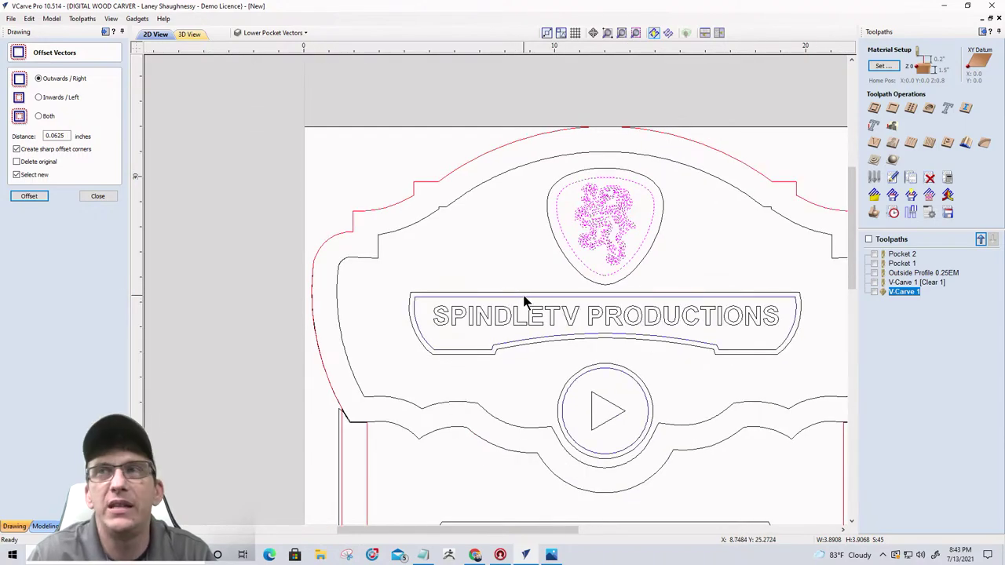
click(519, 304)
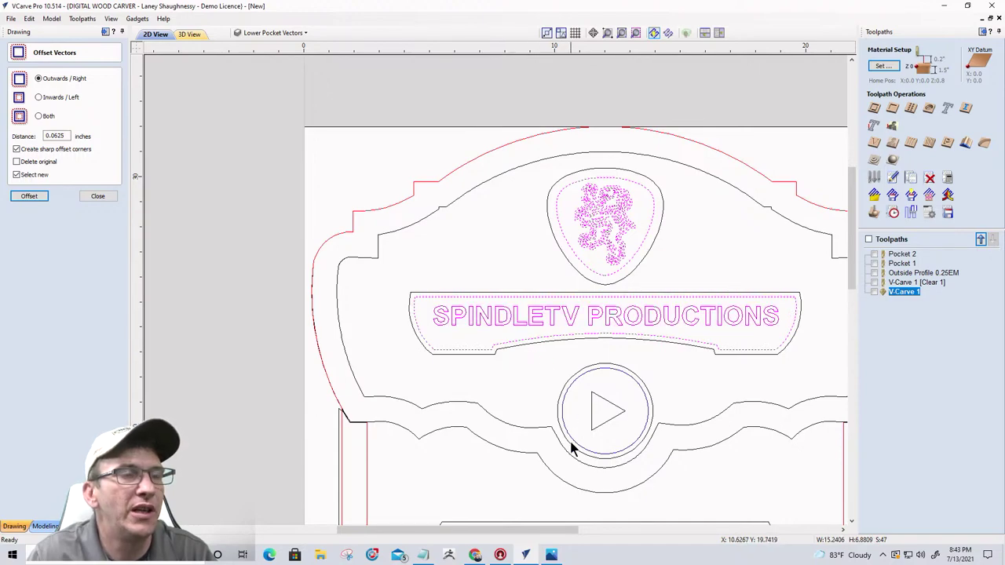
shift+click(591, 381)
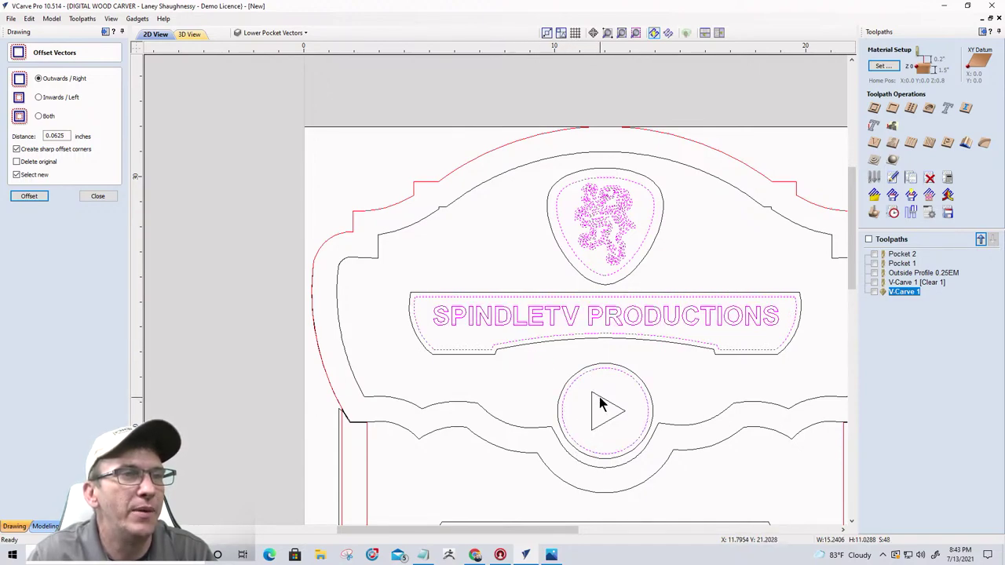
shift+click(599, 402)
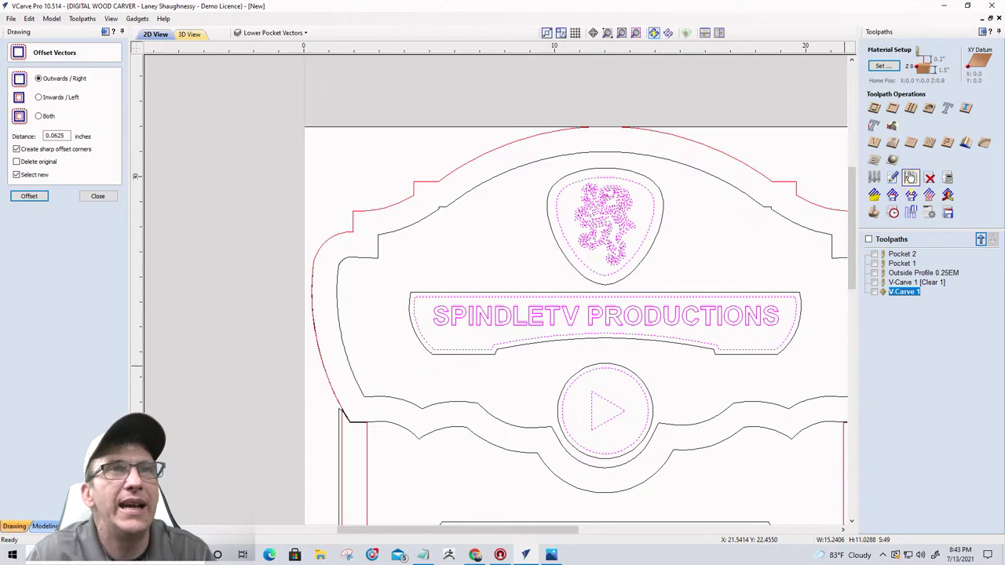
- Calculate V-Carve 2 at 0.125 inch flat depth, adding a 0.125 inch end mill clearance tool
click(873, 142)
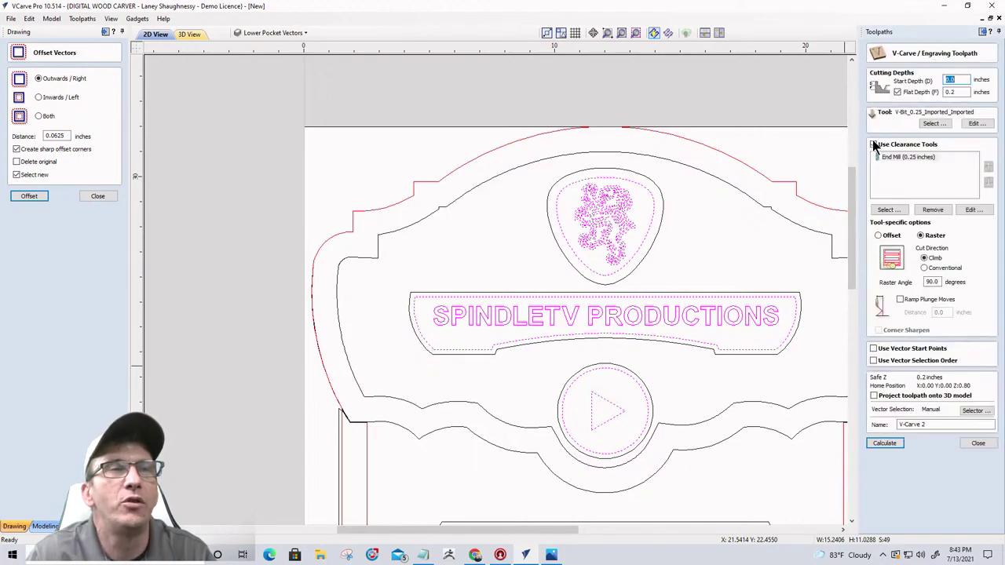
click(949, 92)
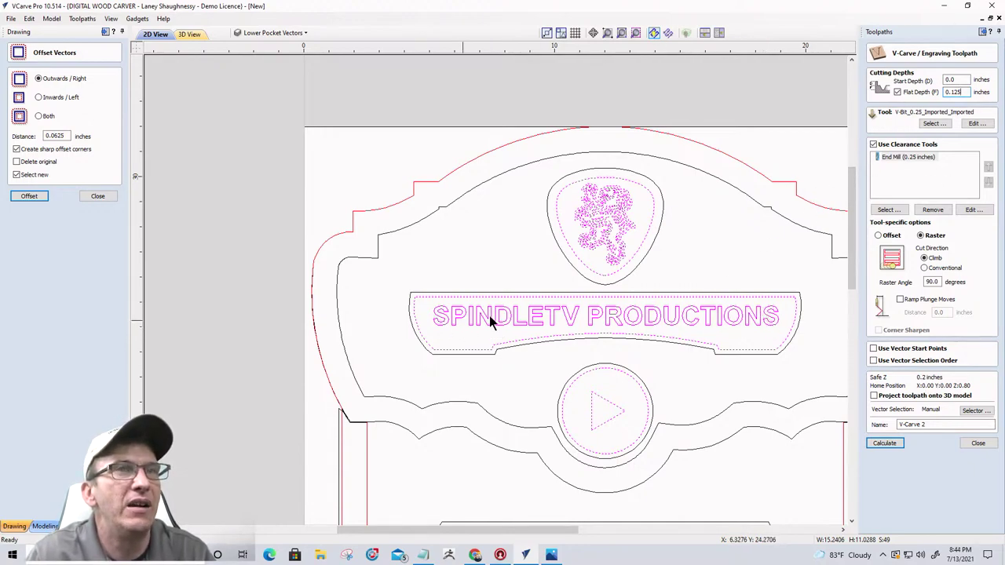
click(899, 212)
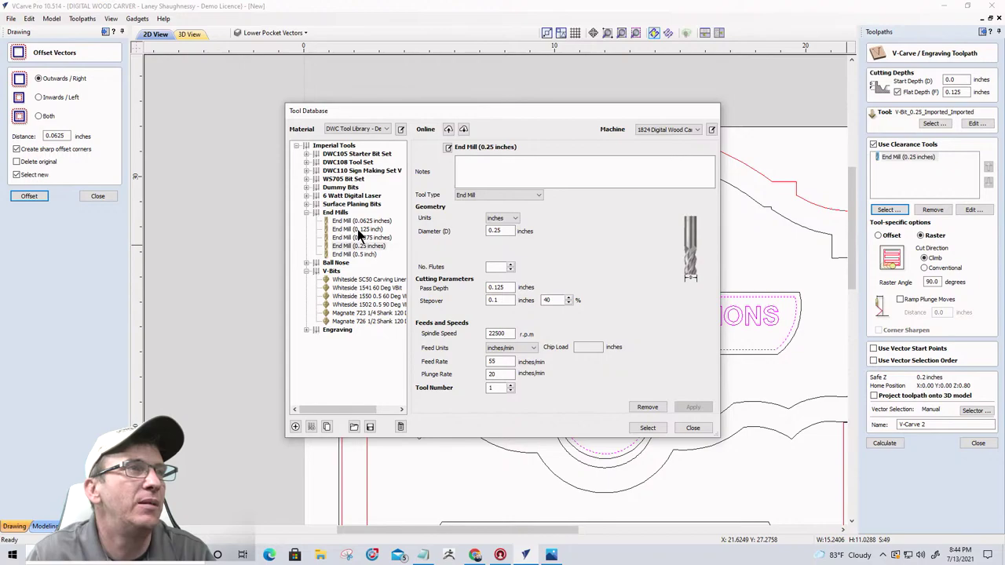
click(357, 229)
click(647, 428)
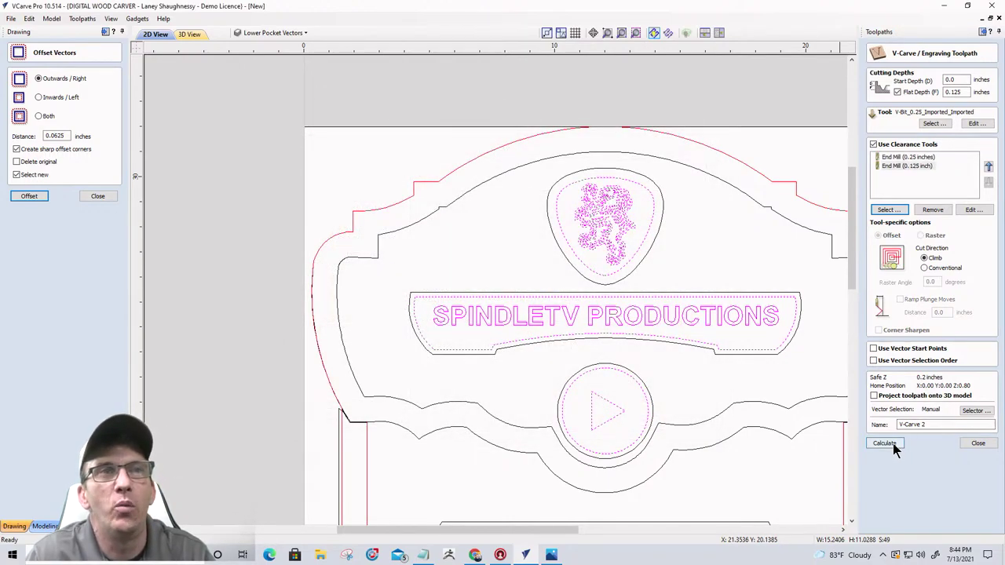
click(892, 445)
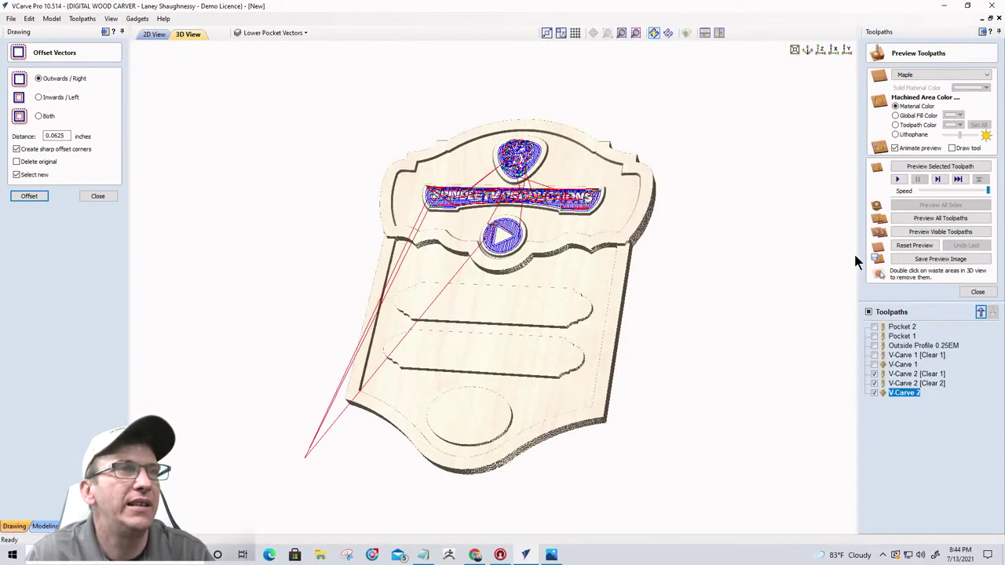
- Preview the visible toolpaths and orbit the sign to a more frontal view
click(920, 233)
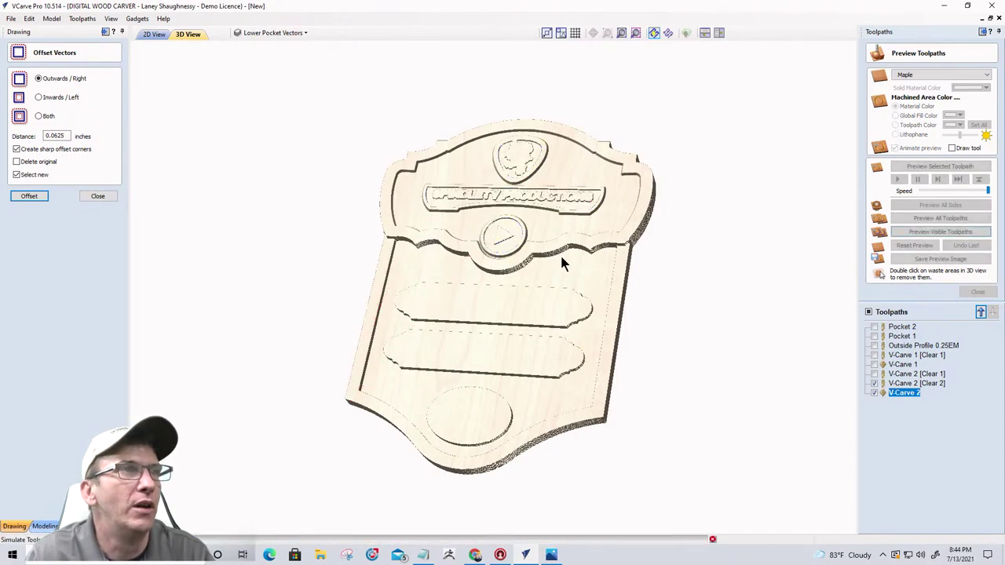
drag(559, 252, 605, 259)
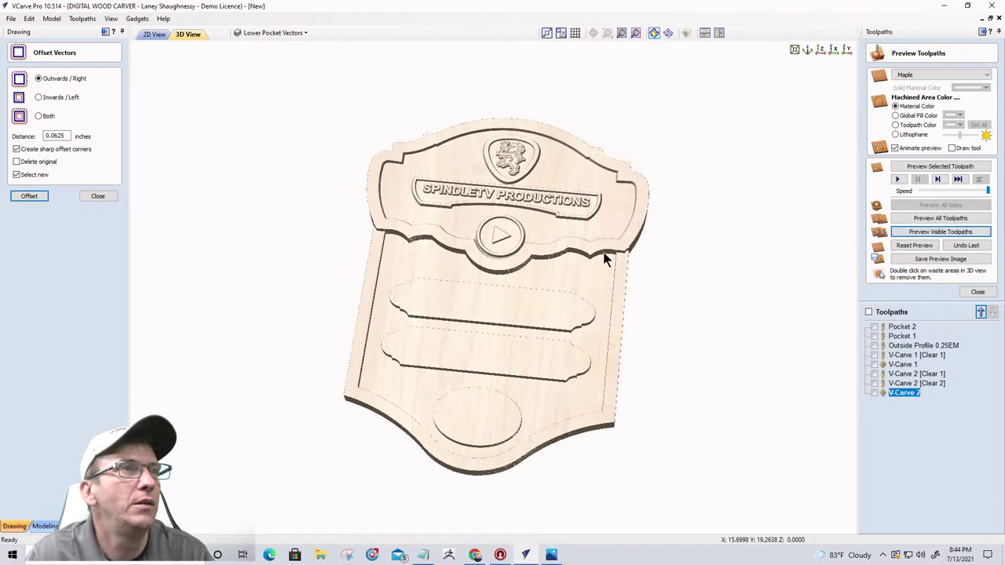
scroll(514, 180, up, 5)
drag(514, 186, 505, 298)
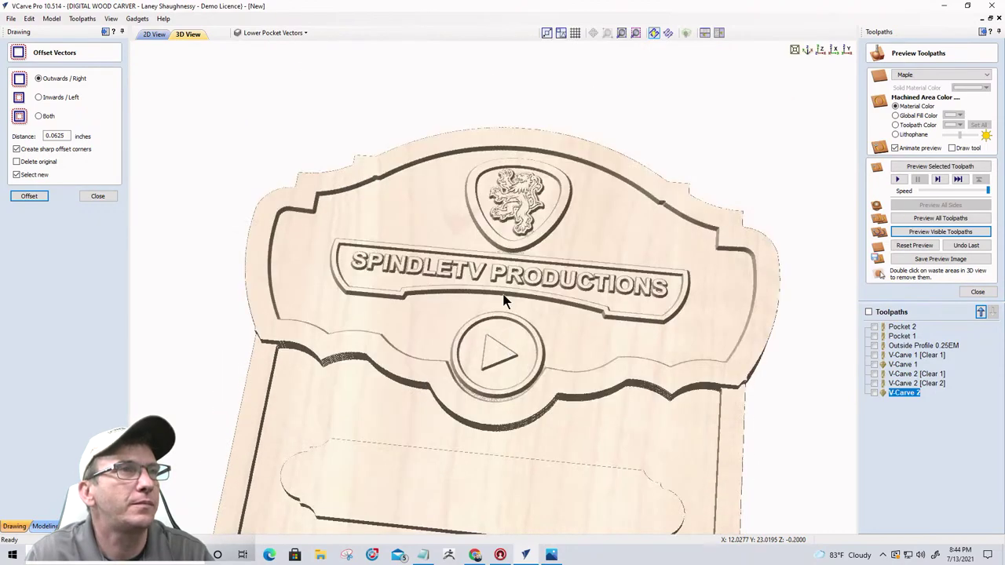
scroll(506, 278, up, 4)
scroll(493, 277, down, 5)
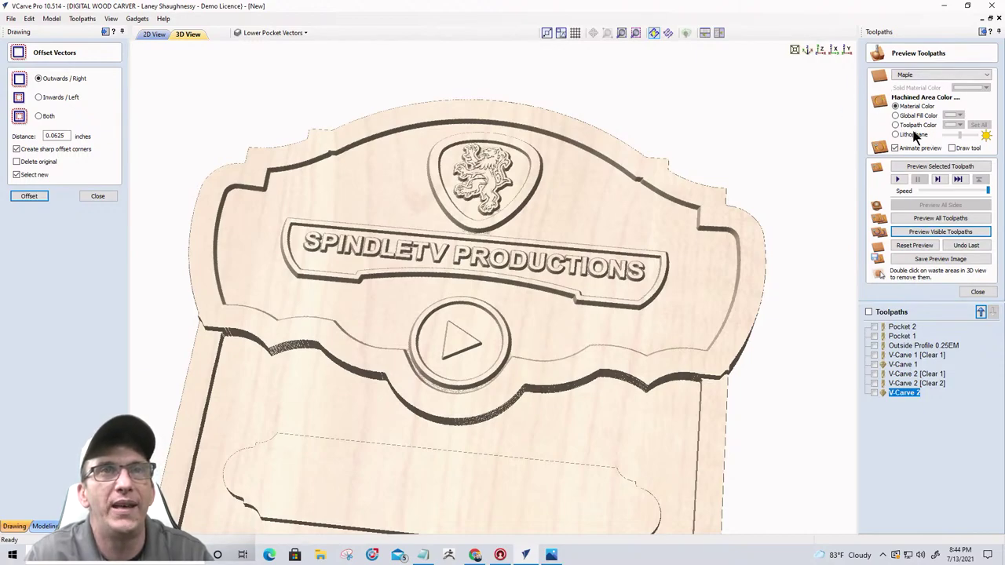
- Colour the preview by toolpath colour, showing all V-Carve 2 toolpaths with V-Carve 2 set dark red
click(898, 125)
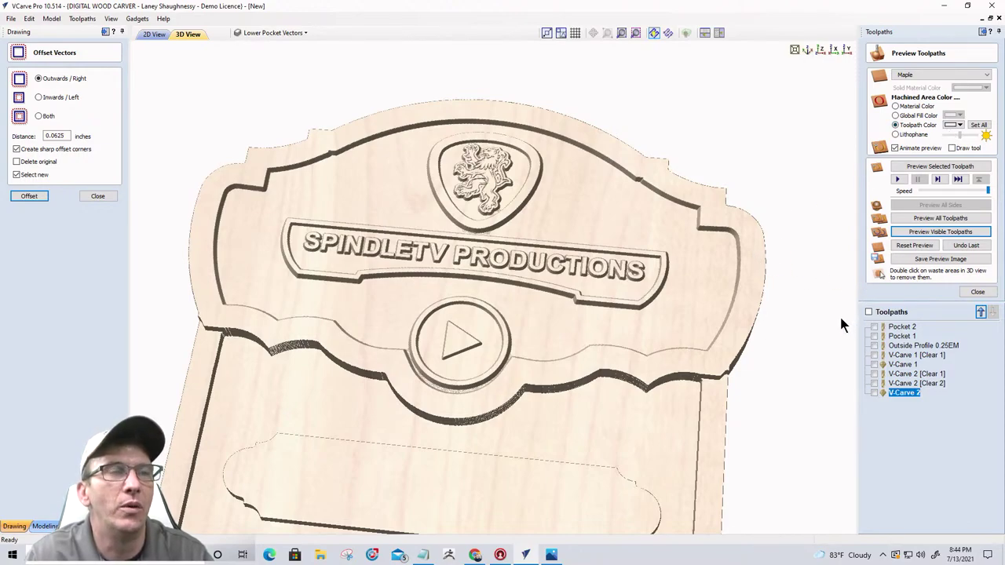
click(875, 392)
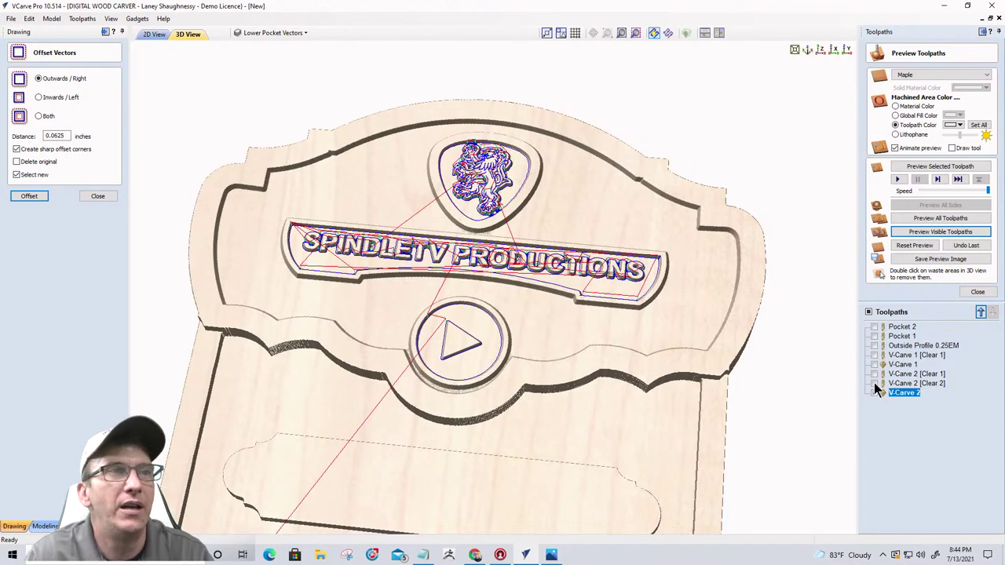
click(875, 383)
click(875, 374)
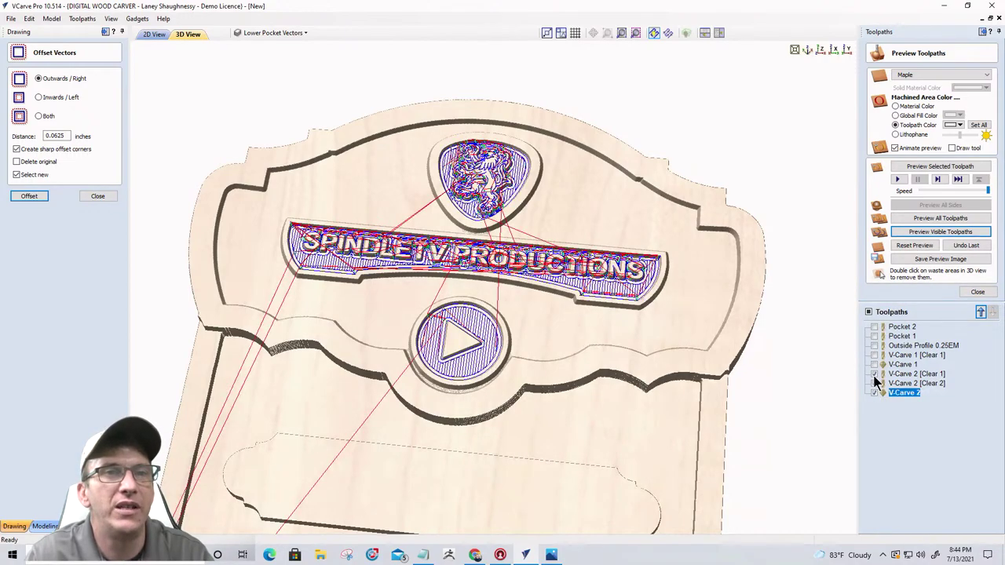
click(960, 124)
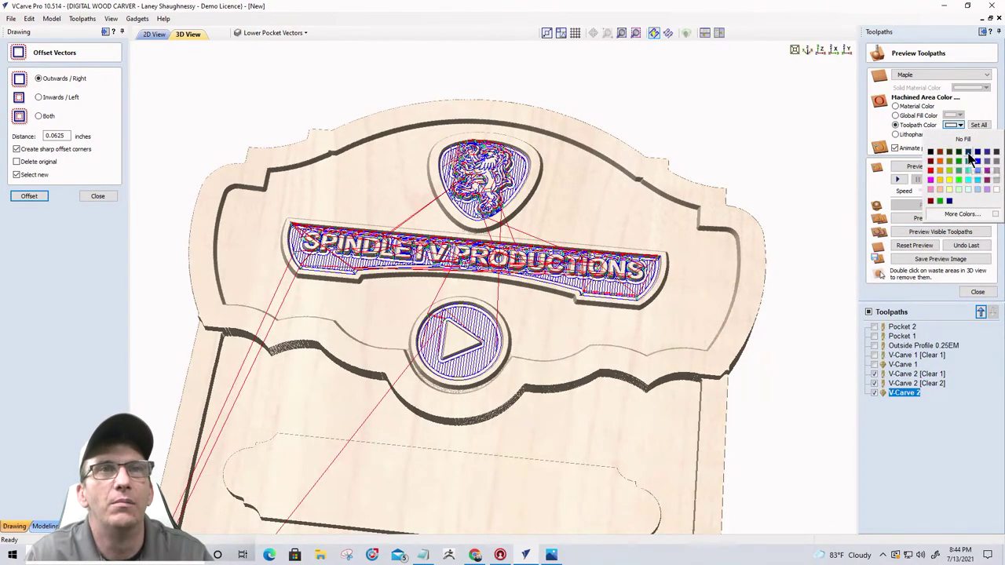
click(940, 154)
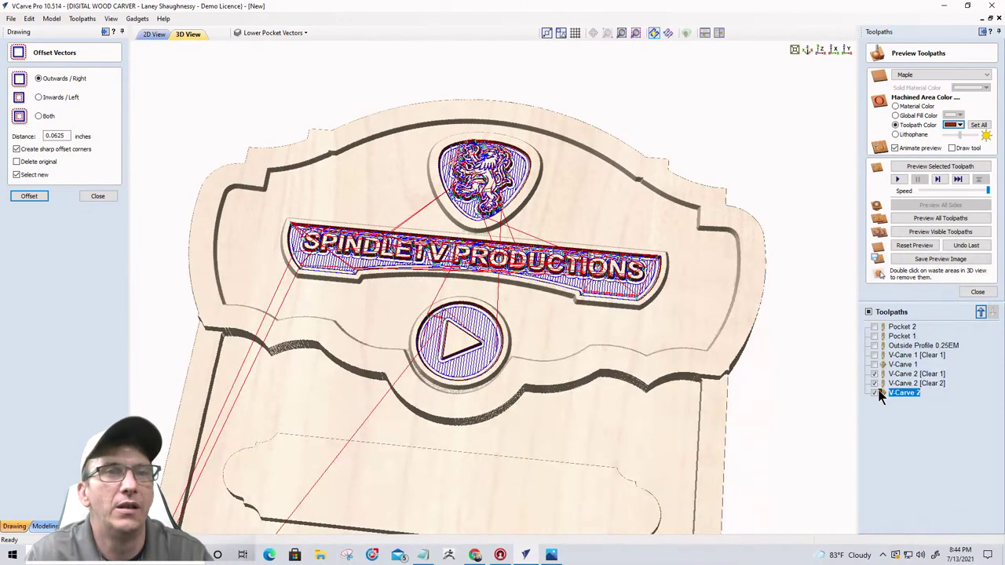
- Set V-Carve 2 [Clear 2] and [Clear 1] to dark red as well
click(898, 383)
click(959, 125)
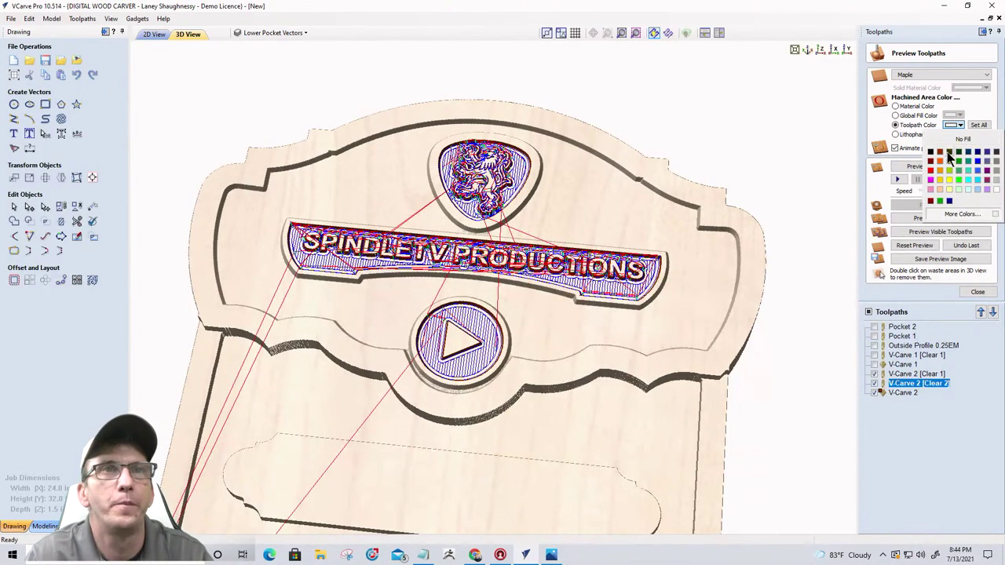
click(941, 157)
click(902, 376)
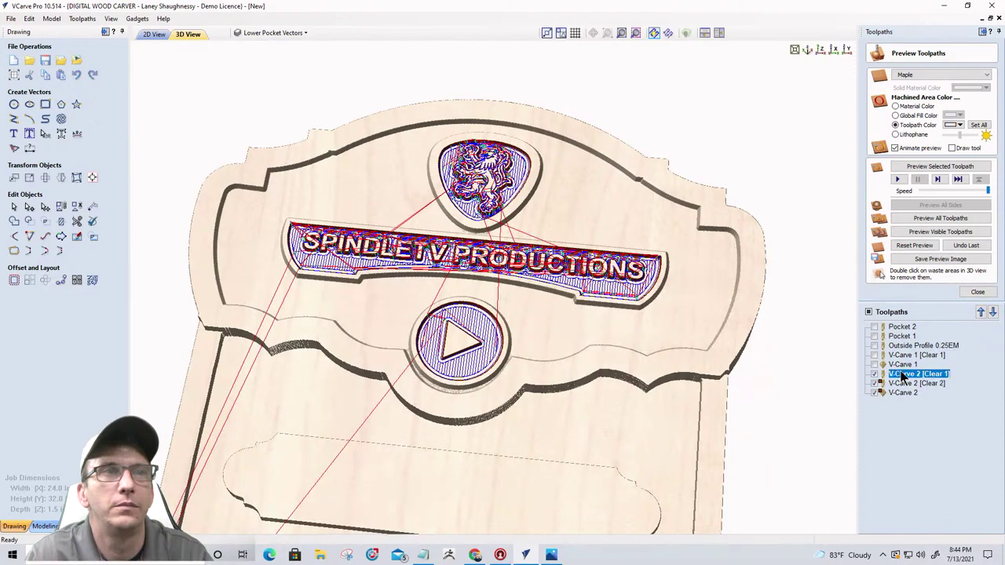
click(959, 125)
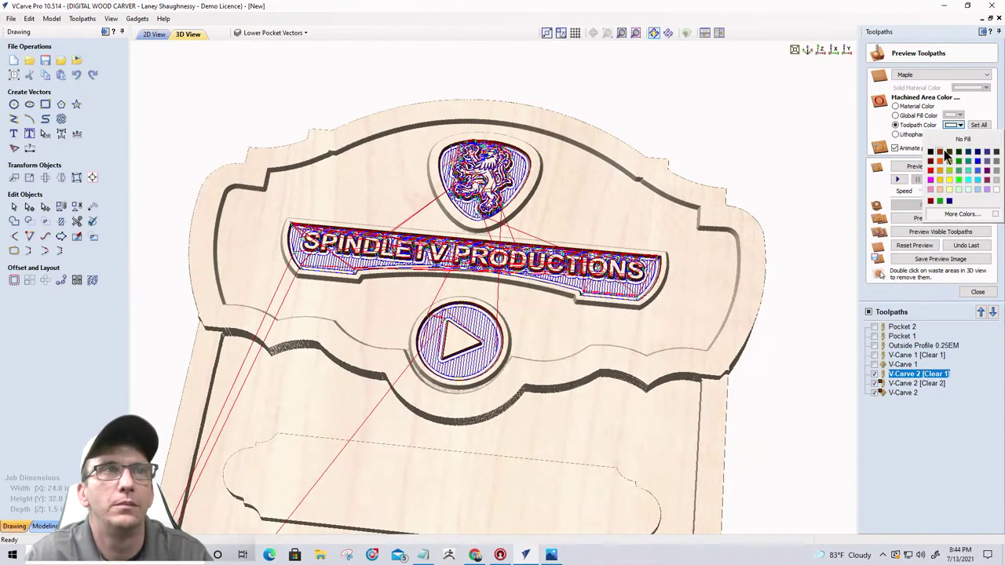
click(941, 154)
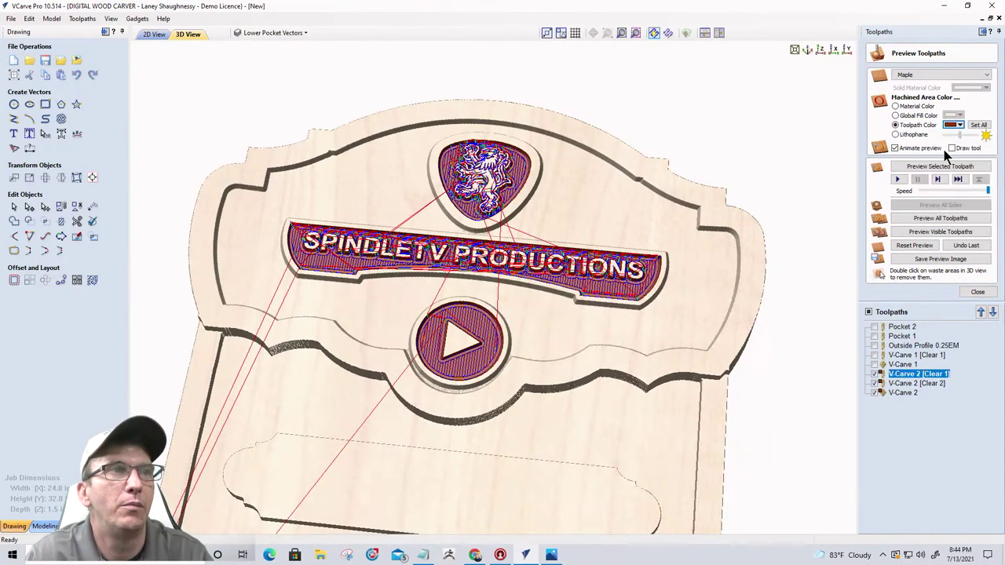
- Hide the V-Carve 2 toolpaths, then set V-Carve 1 and its Clear 1 pass to dark green
click(874, 374)
click(873, 383)
click(873, 392)
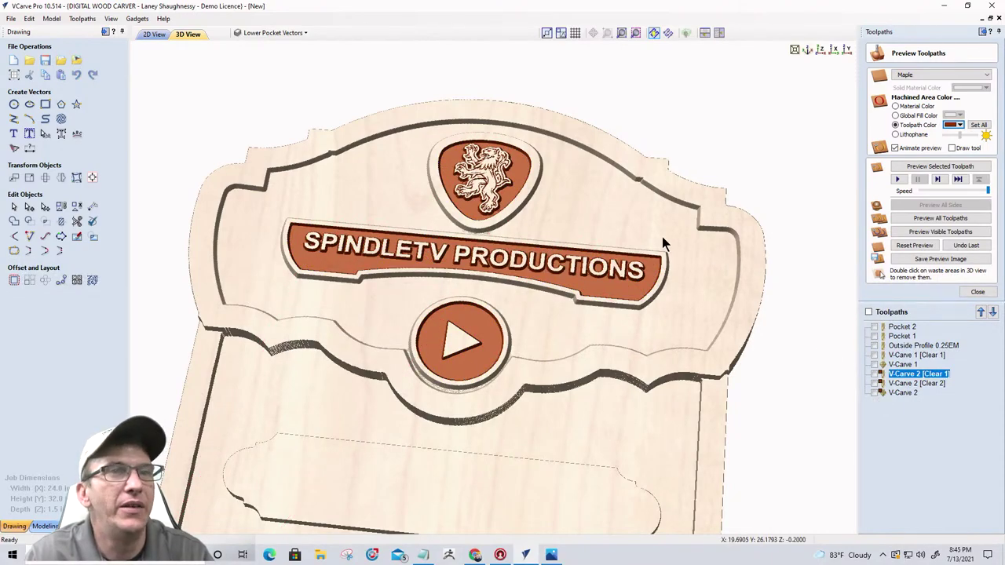
click(875, 355)
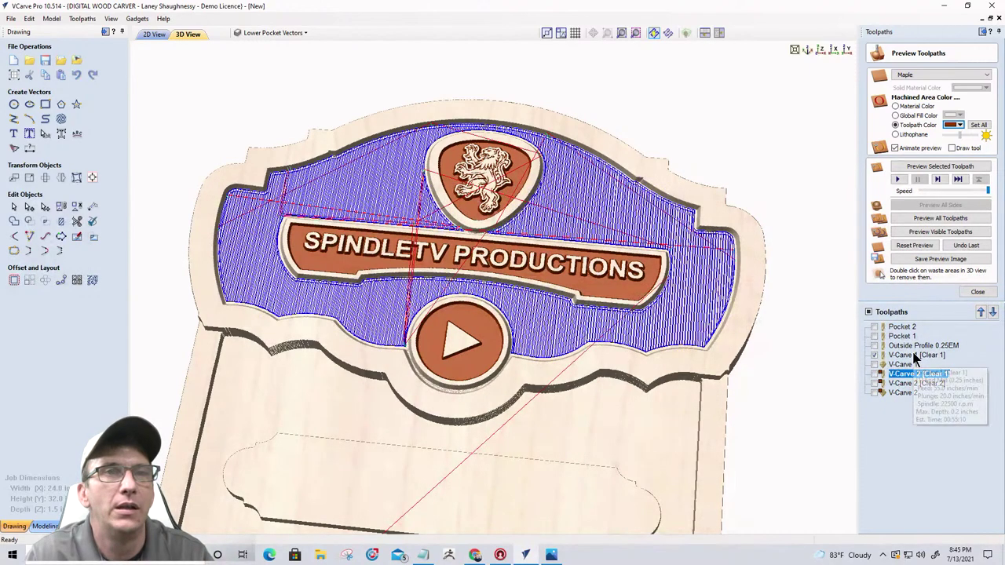
click(915, 355)
click(959, 124)
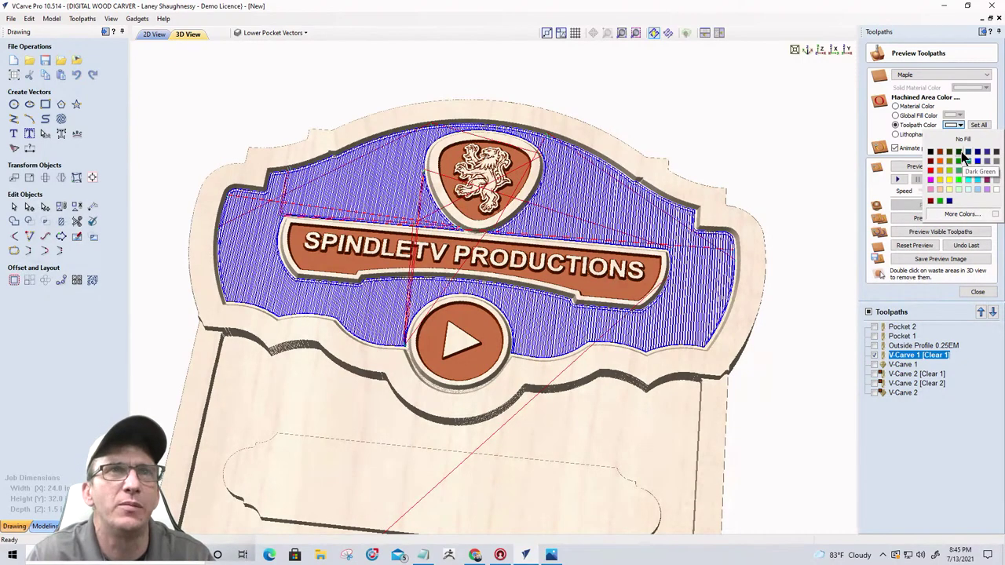
click(967, 154)
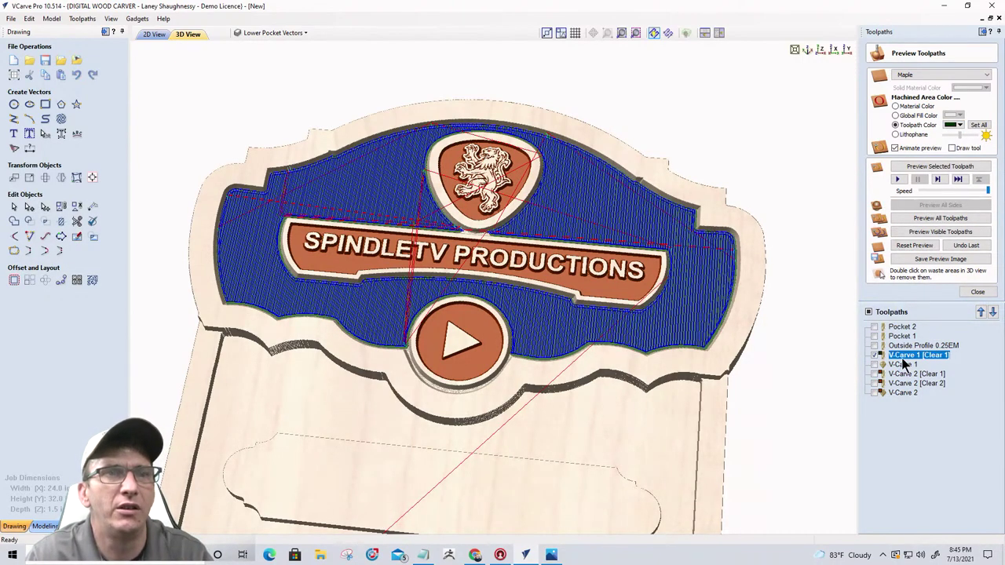
click(904, 364)
click(959, 126)
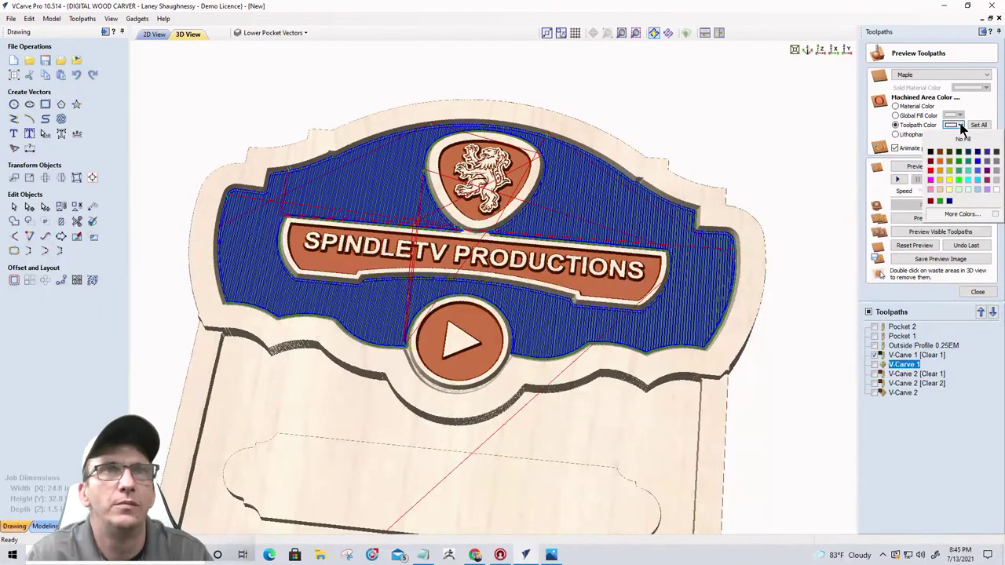
click(958, 153)
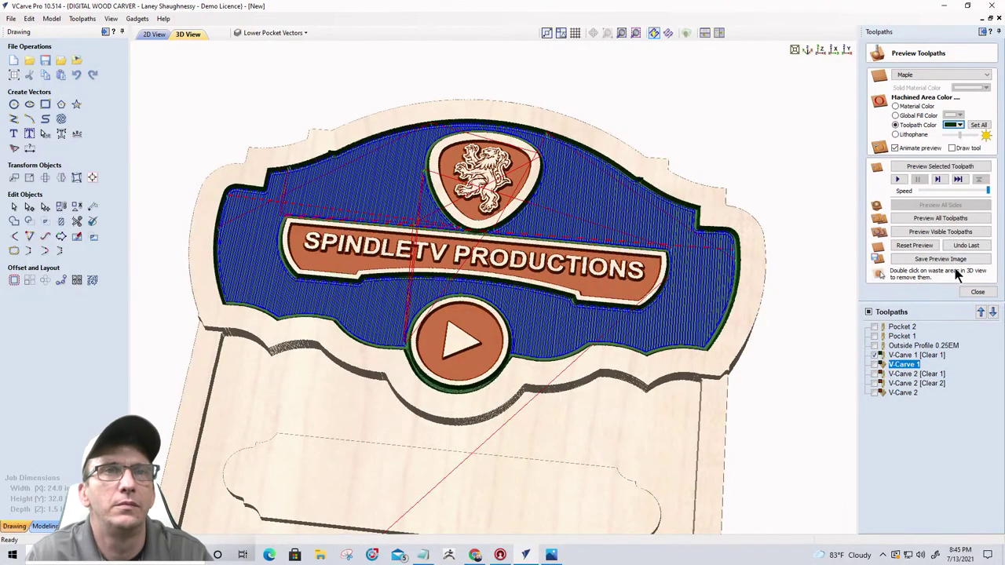
- Hide the toolpath lines and orbit the coloured sign preview to a near-frontal view
click(875, 364)
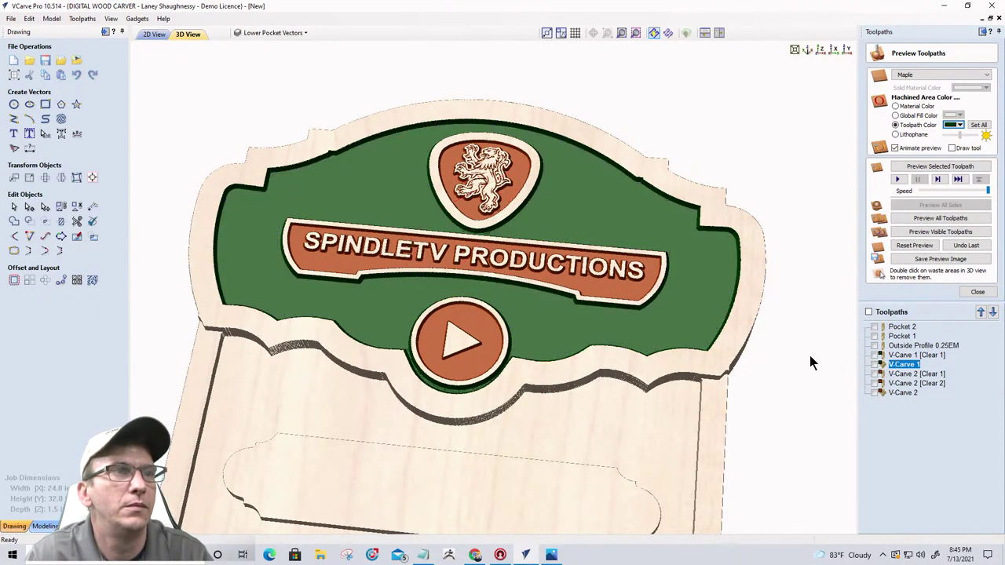
drag(813, 362, 658, 292)
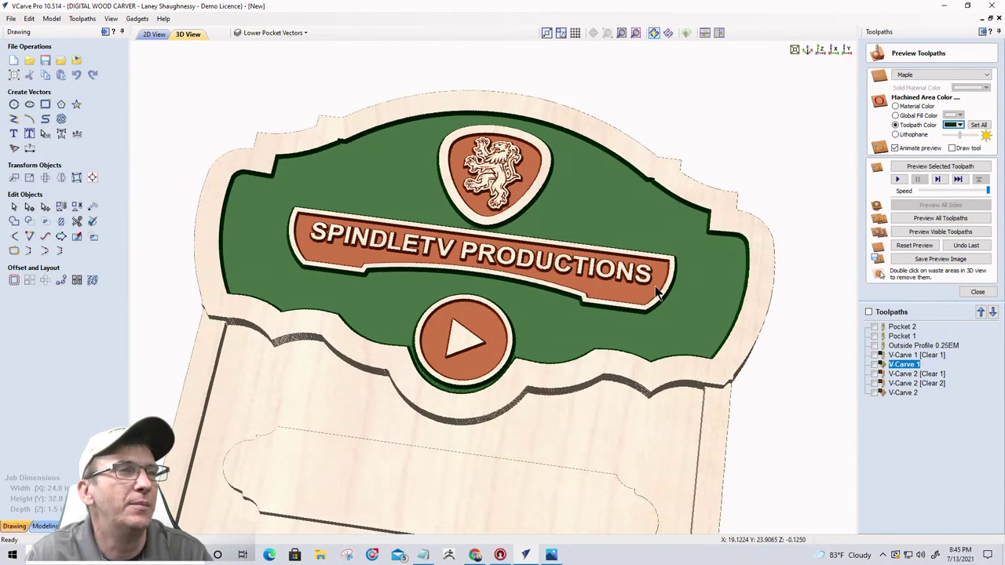
scroll(688, 225, down, 3)
drag(518, 387, 570, 398)
scroll(498, 391, up, 2)
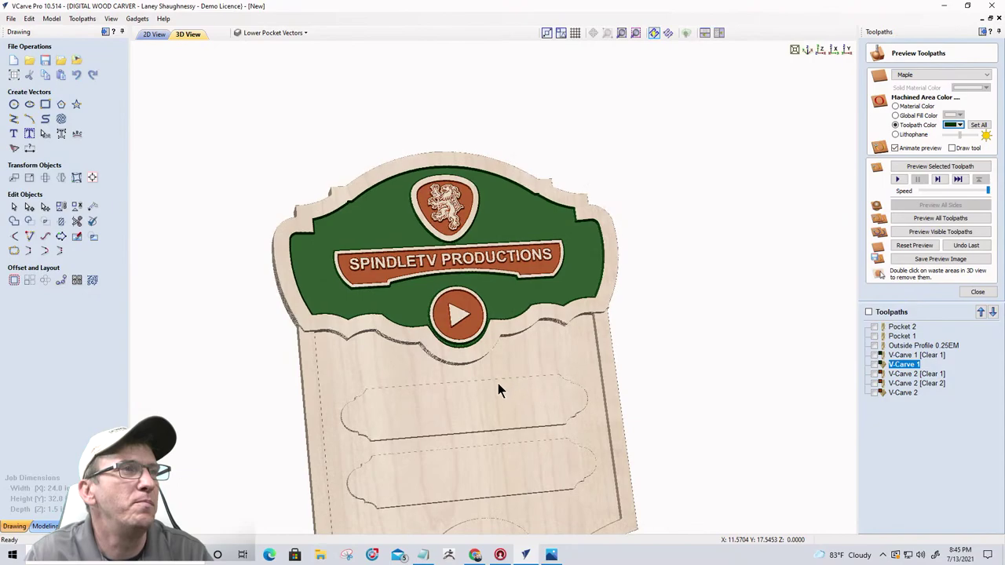
drag(482, 370, 318, 271)
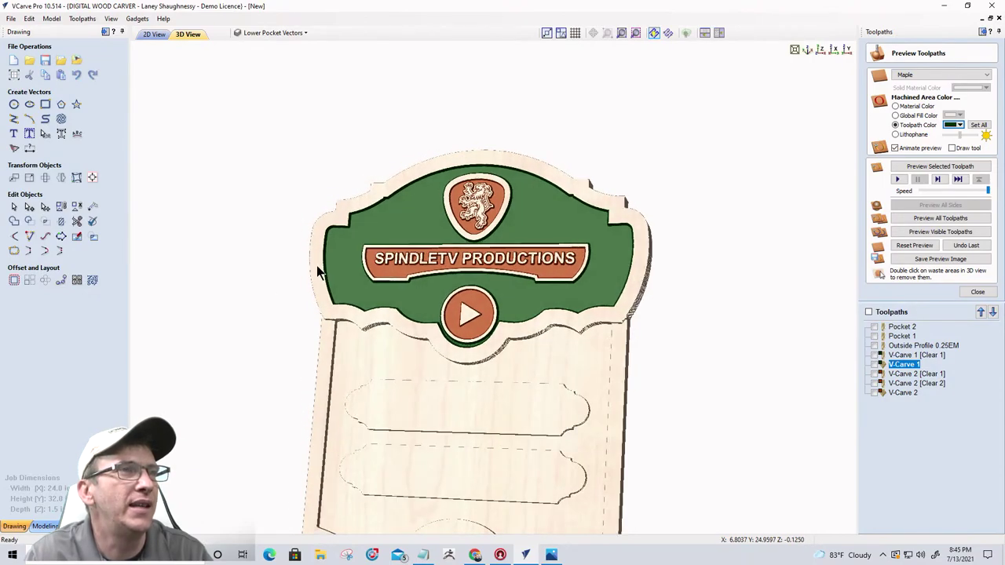
scroll(601, 227, down, 2)
- In 2D, select the CUSTOM WOODWORKING and CNC TRAINING plaque borders plus the Since oval
mouse_move(514, 424)
mouse_down()
mouse_move(569, 357)
mouse_move(554, 399)
mouse_up()
click(154, 34)
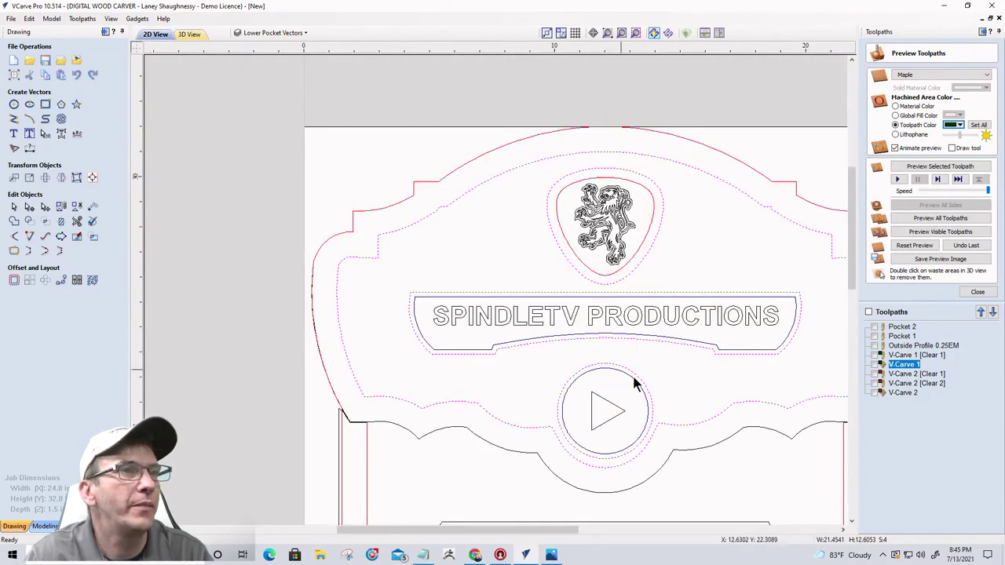
scroll(636, 383, down, 4)
scroll(445, 386, up, 3)
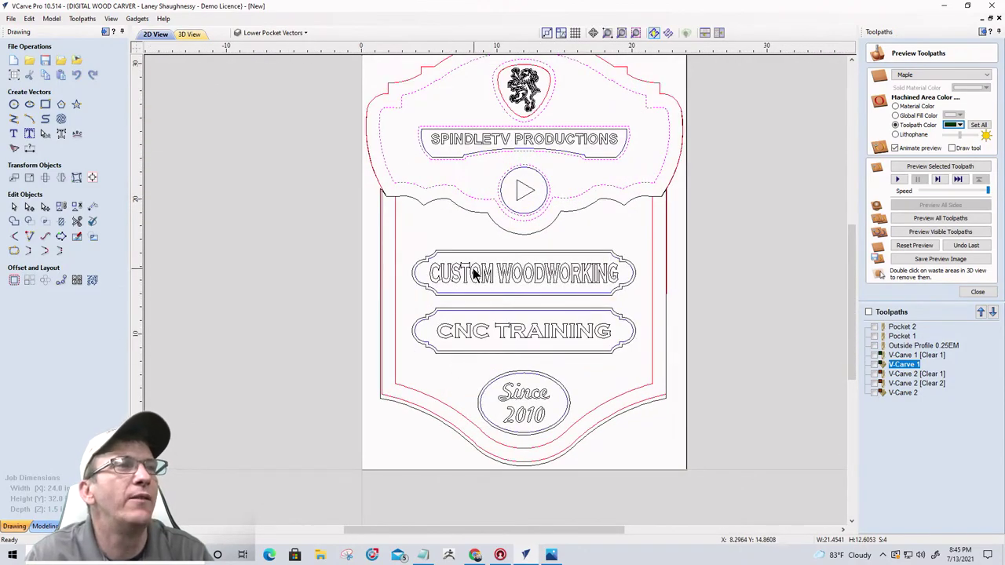
scroll(538, 295, up, 2)
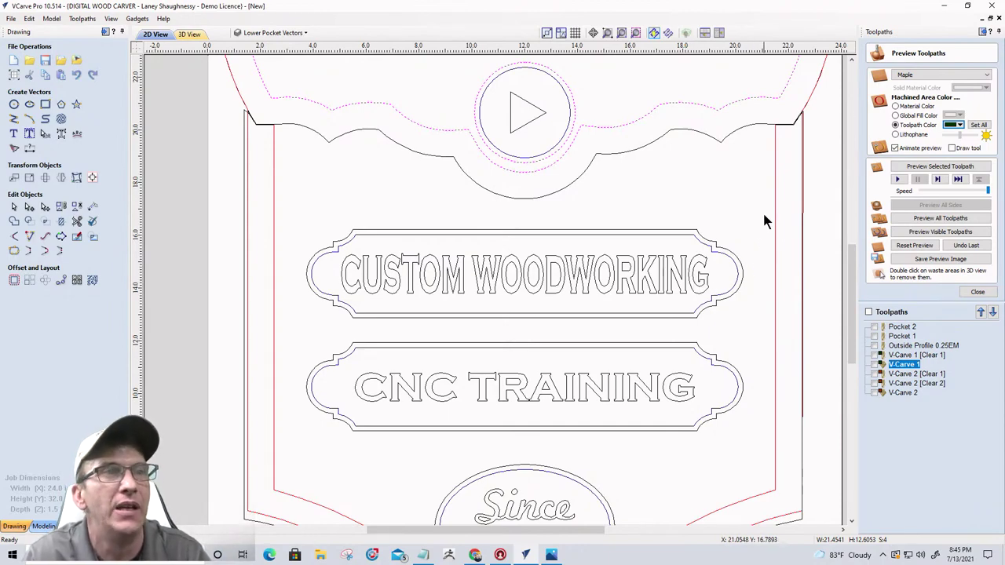
click(468, 236)
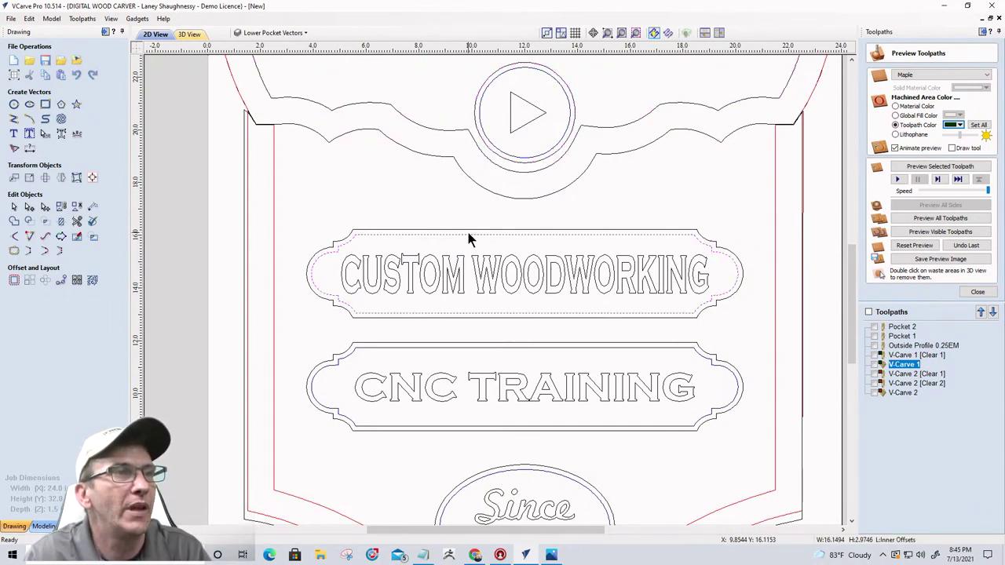
shift+click(507, 347)
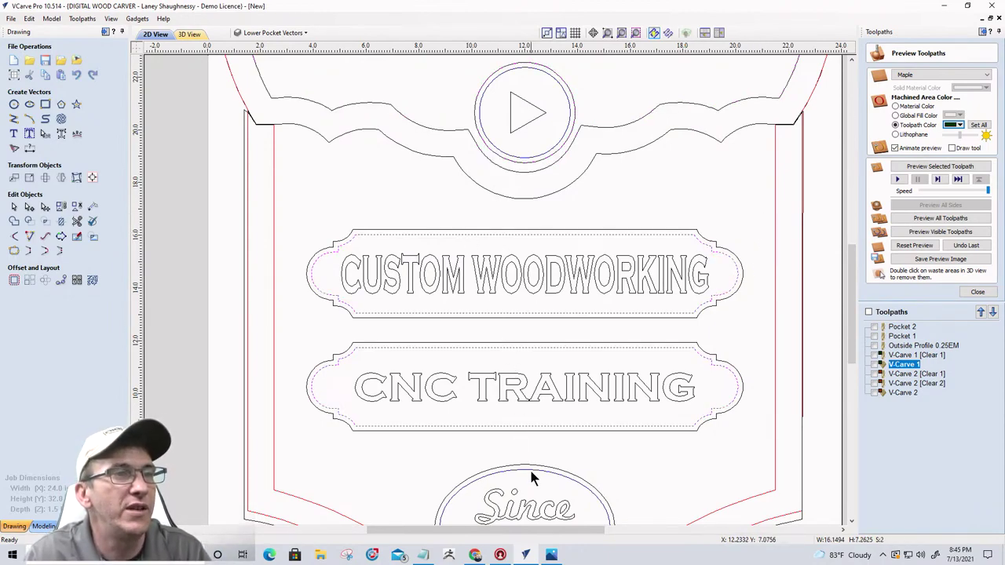
shift+click(530, 471)
scroll(542, 440, down, 1)
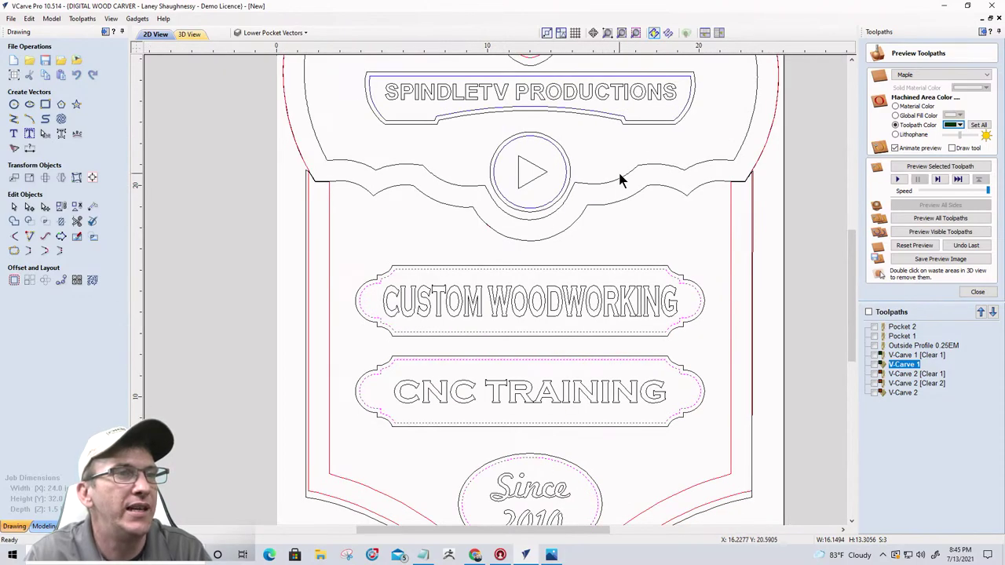
scroll(602, 341, up, 2)
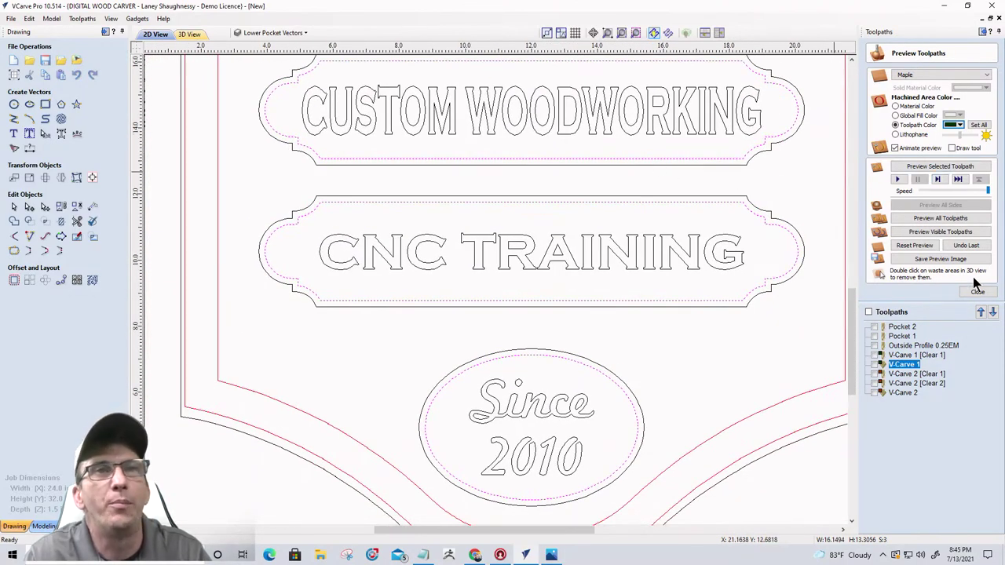
click(977, 291)
- Calculate Profile 1 on the border and oval lines: 0.125 inch deep, Whiteside 1541 60 Deg VBit
click(872, 111)
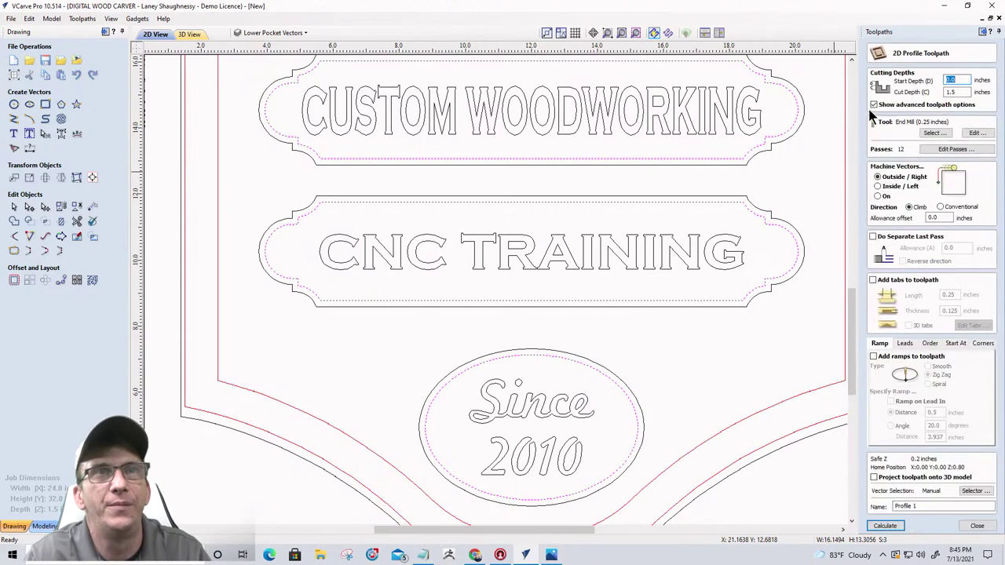
drag(956, 92, 945, 92)
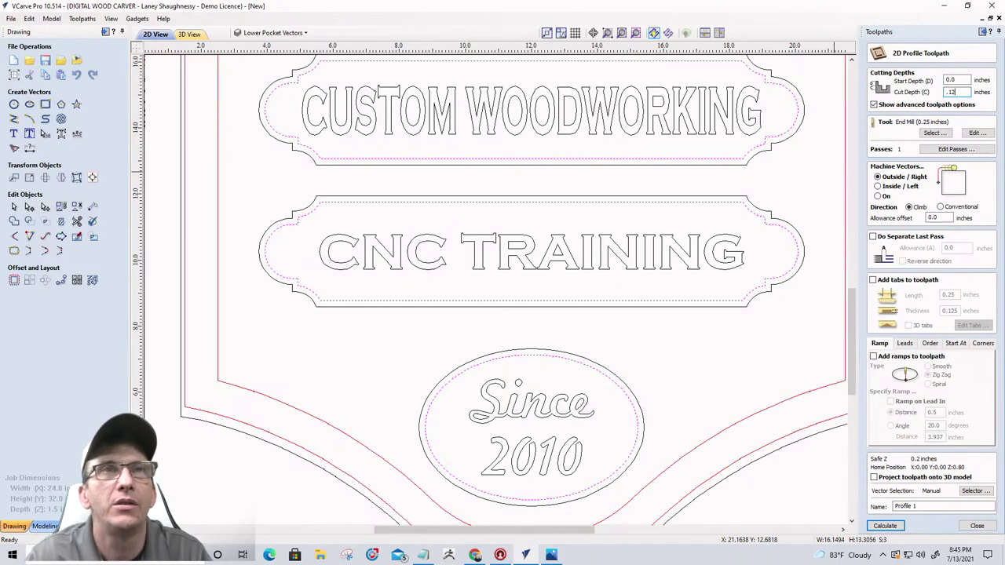
click(932, 133)
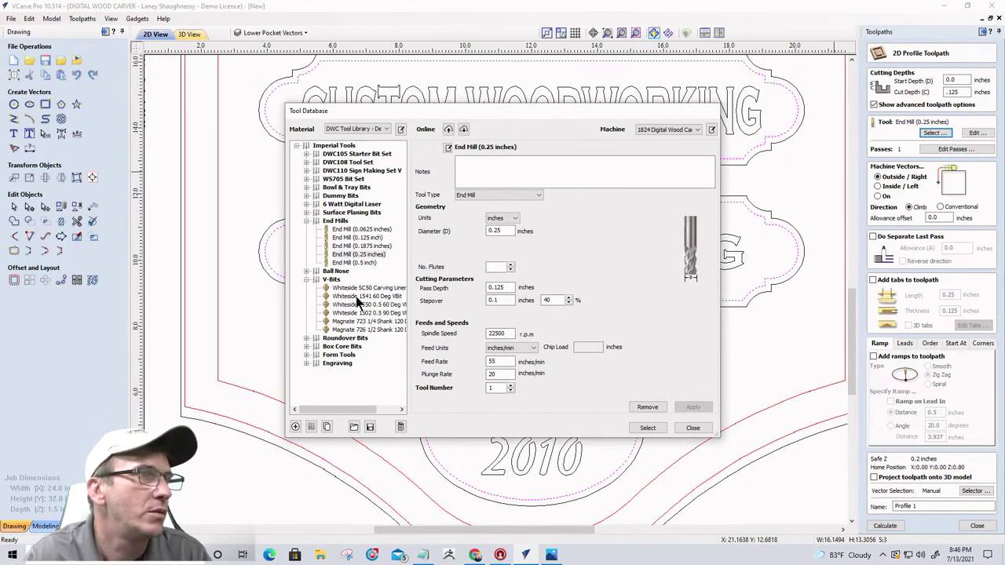
click(362, 295)
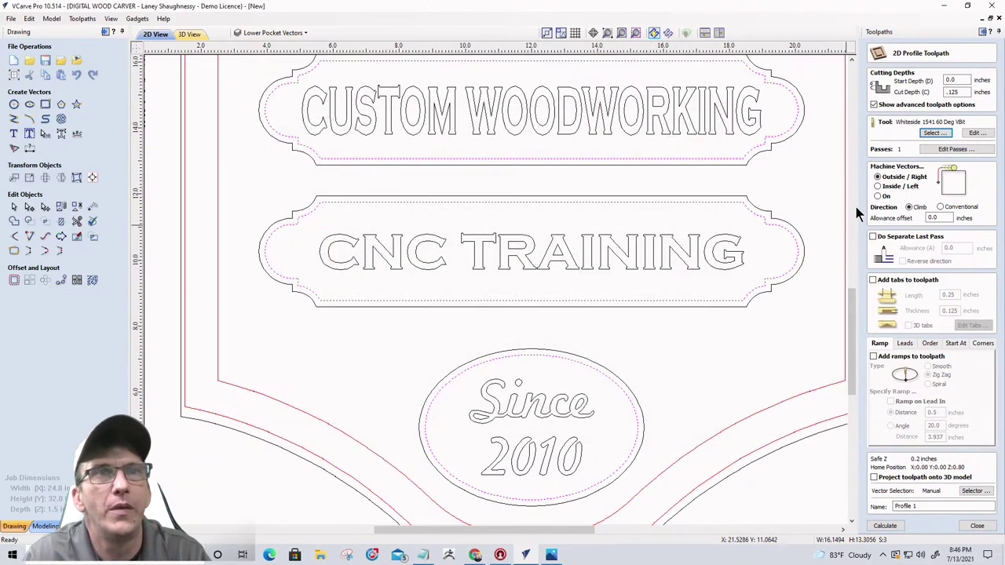
click(878, 196)
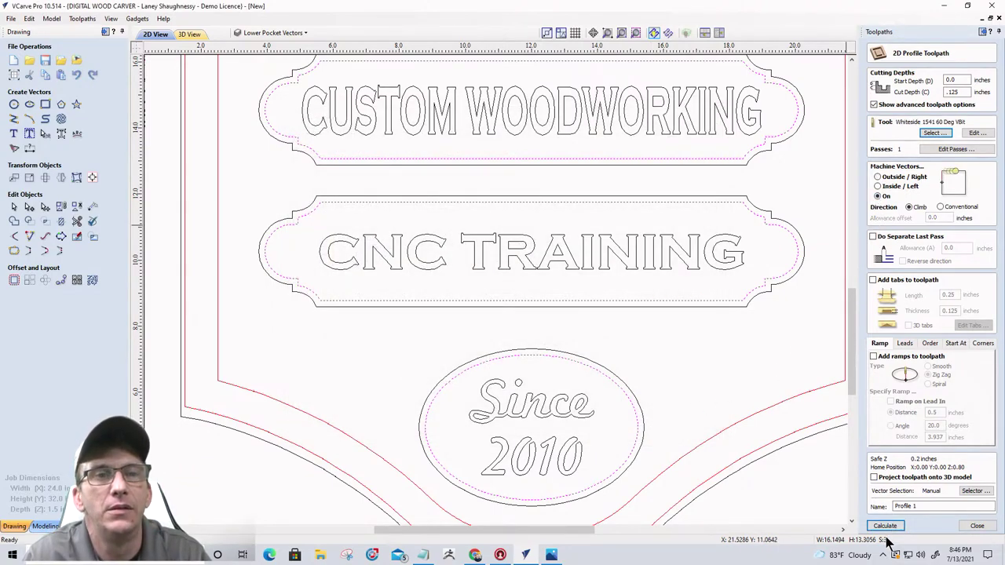
drag(942, 507, 883, 507)
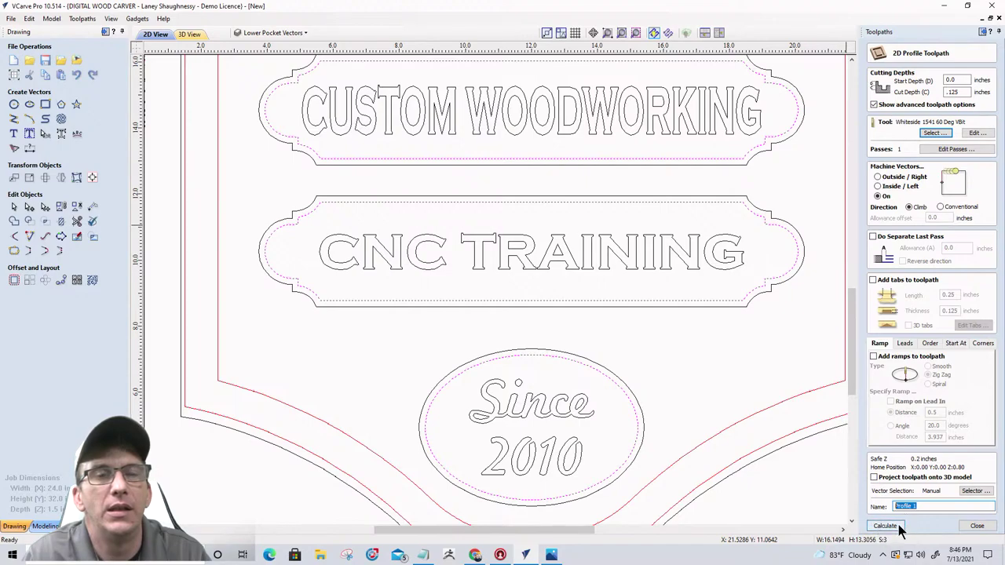
click(885, 526)
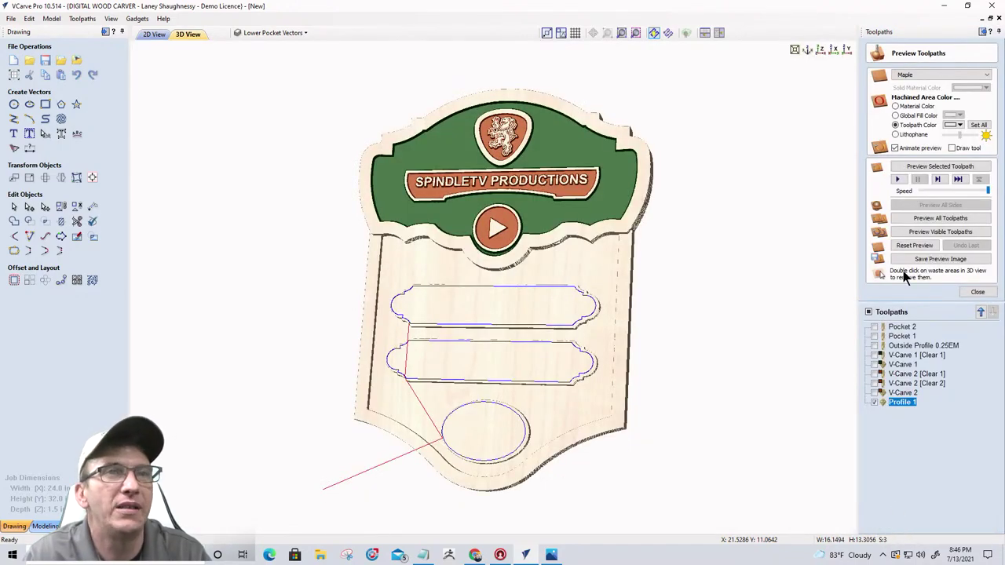
- Change Profile 1's start depth to 0.375 inches and recalculate it
click(915, 233)
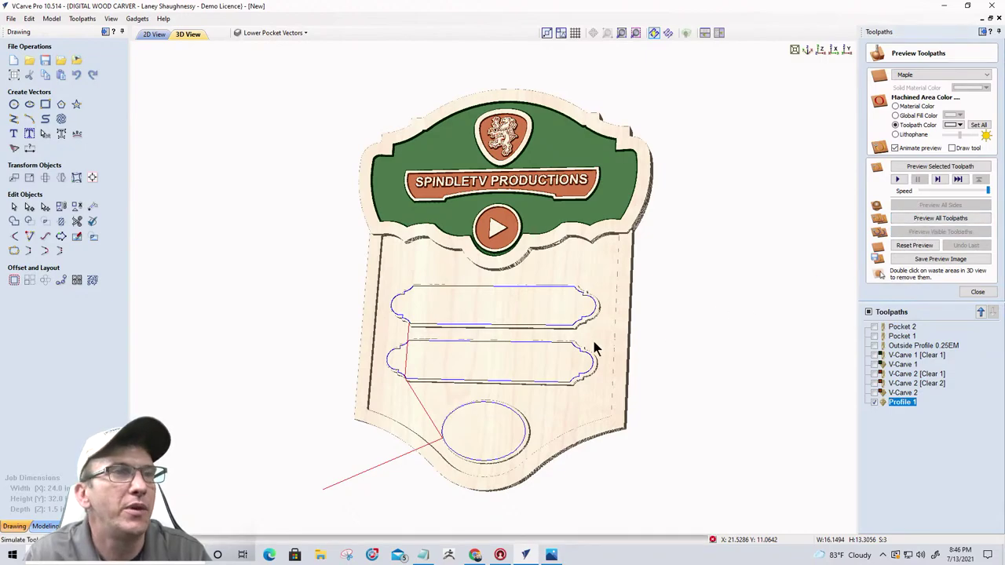
scroll(547, 357, up, 5)
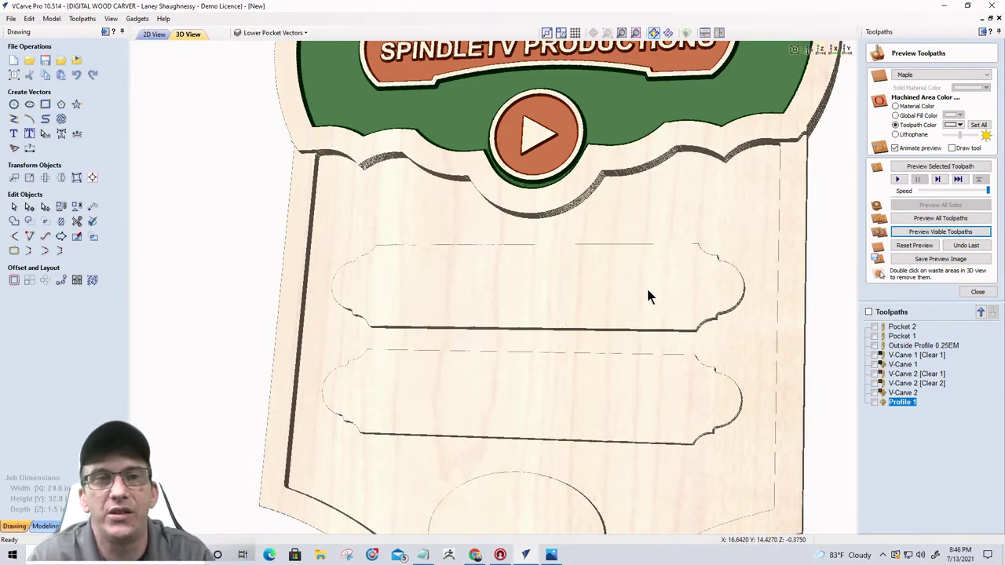
double_click(895, 403)
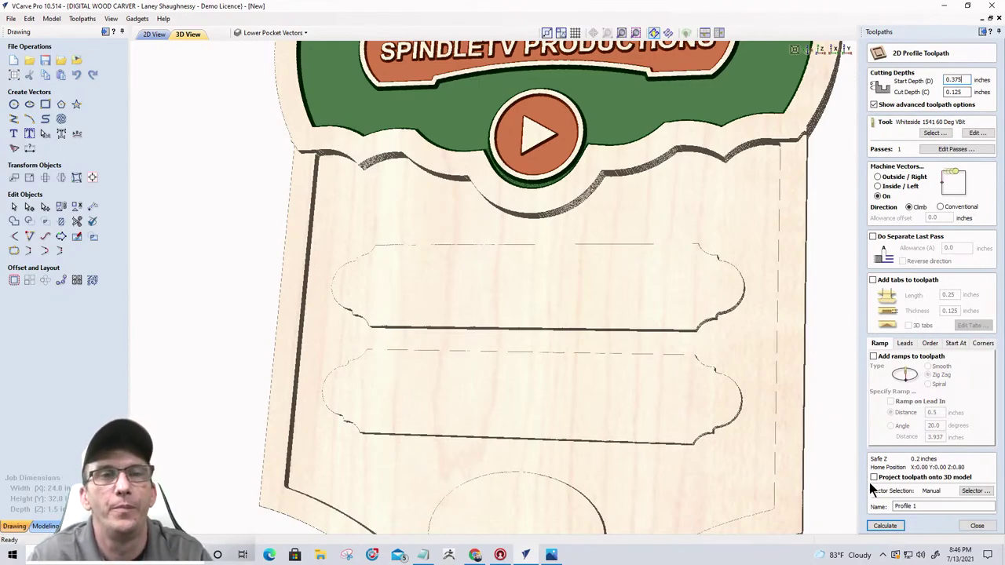
click(884, 526)
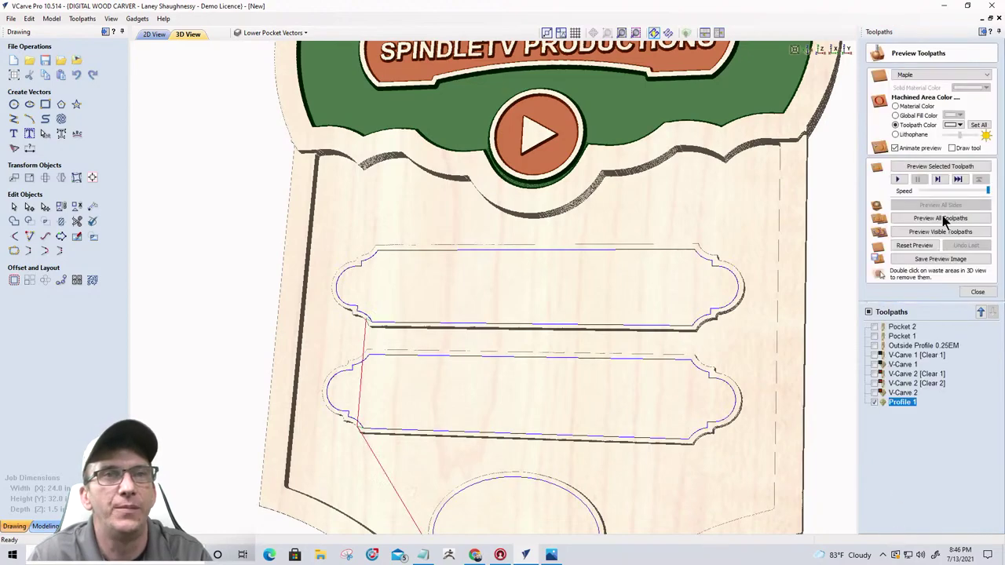
- Simulate only Profile 1, inspect the border grooves, then return to the 2D drawing
click(945, 171)
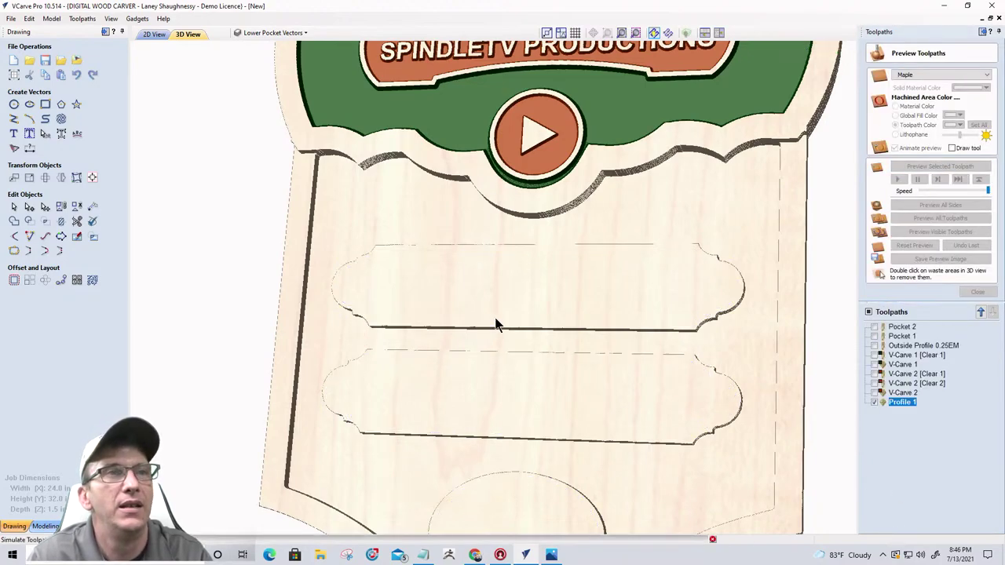
drag(655, 314, 682, 314)
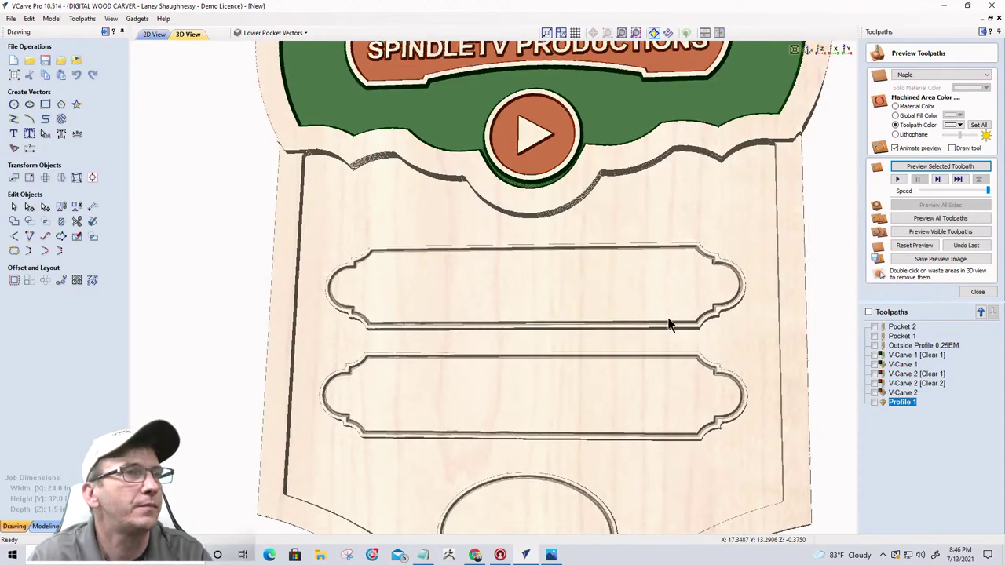
scroll(613, 312, down, 2)
scroll(683, 386, up, 3)
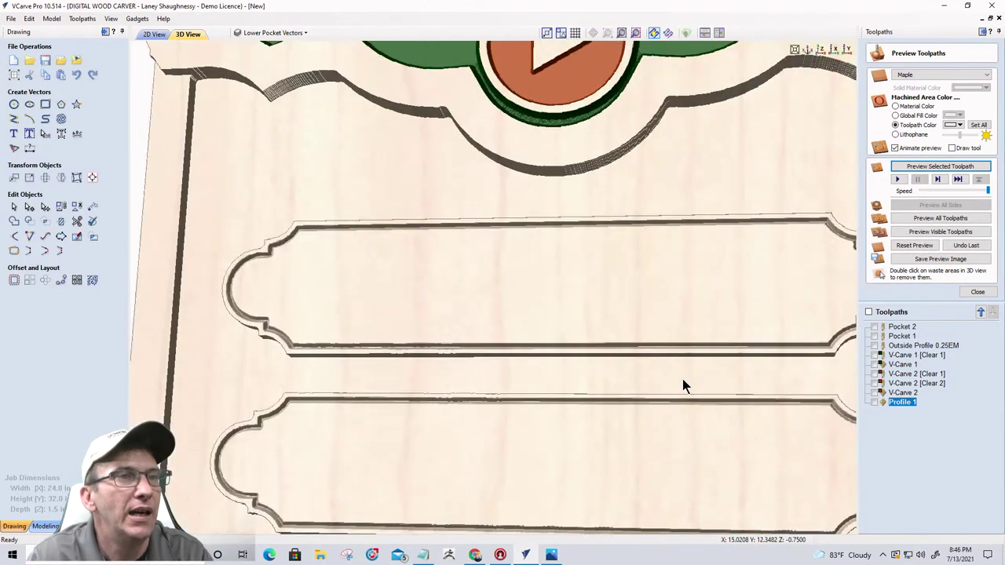
scroll(616, 343, down, 1)
scroll(616, 343, down, 1)
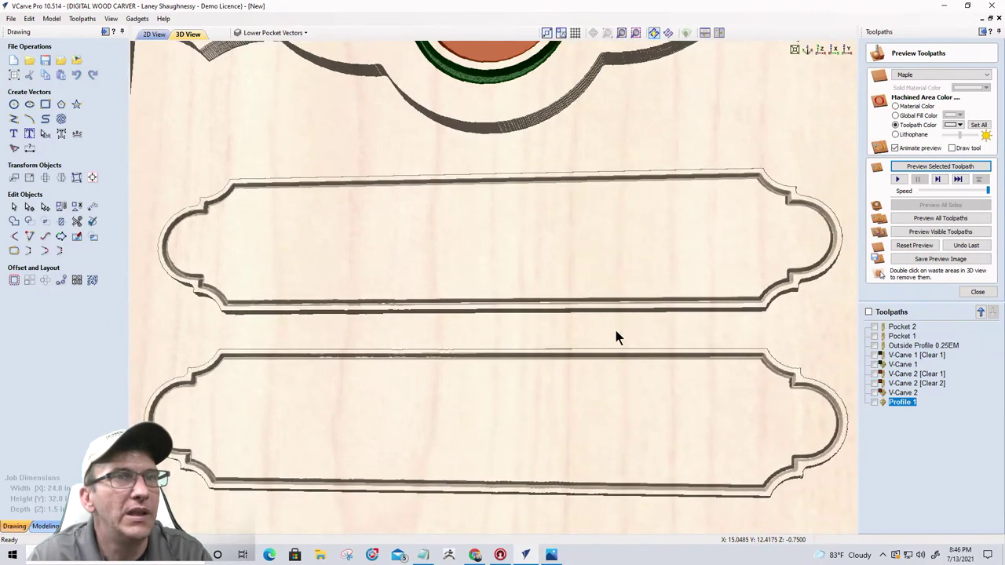
scroll(616, 332, down, 2)
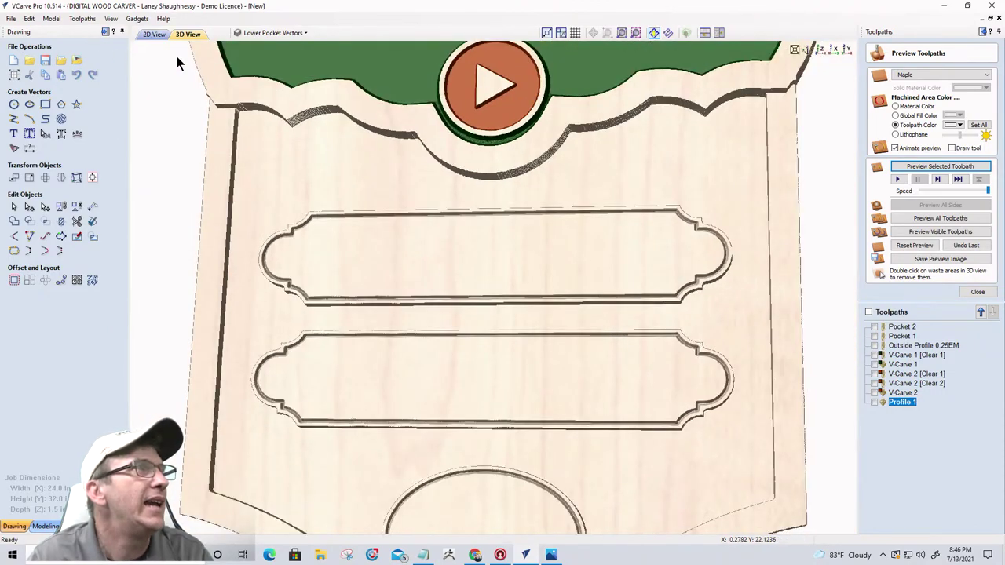
click(153, 34)
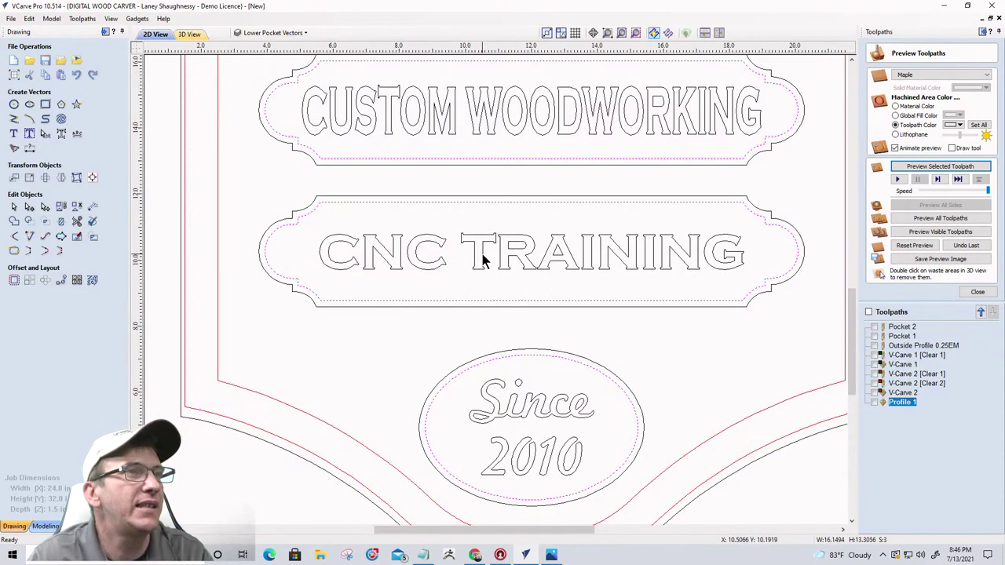
- Select the Since 2010, CNC TRAINING and CUSTOM WOODWORKING lettering
click(483, 261)
click(515, 124)
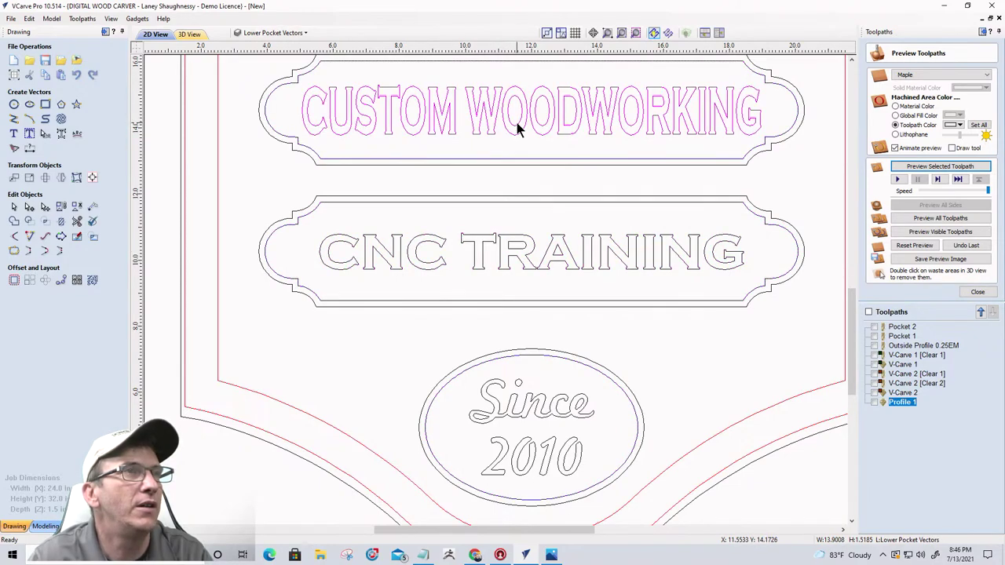
click(528, 408)
click(528, 408)
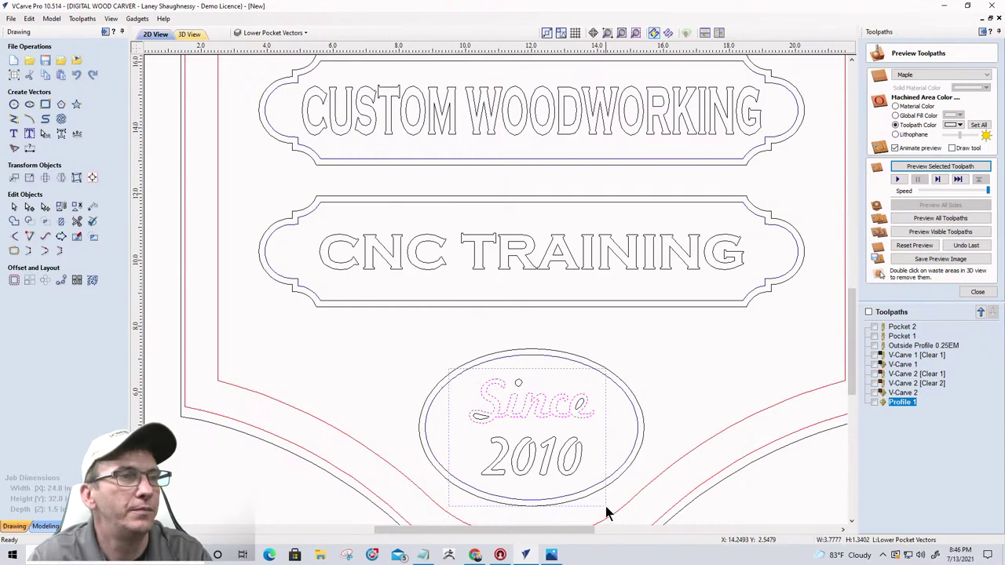
shift+click(636, 263)
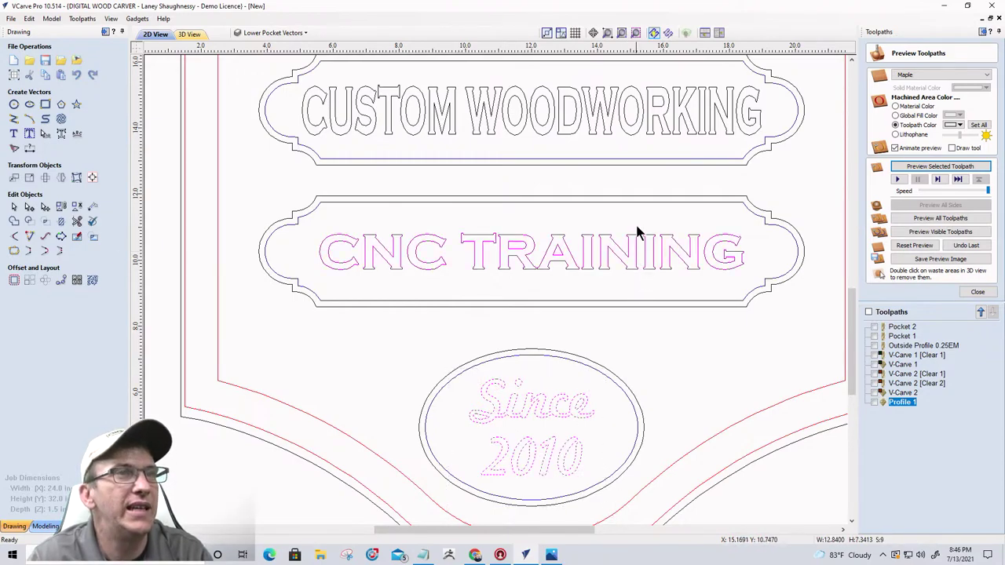
shift+click(635, 140)
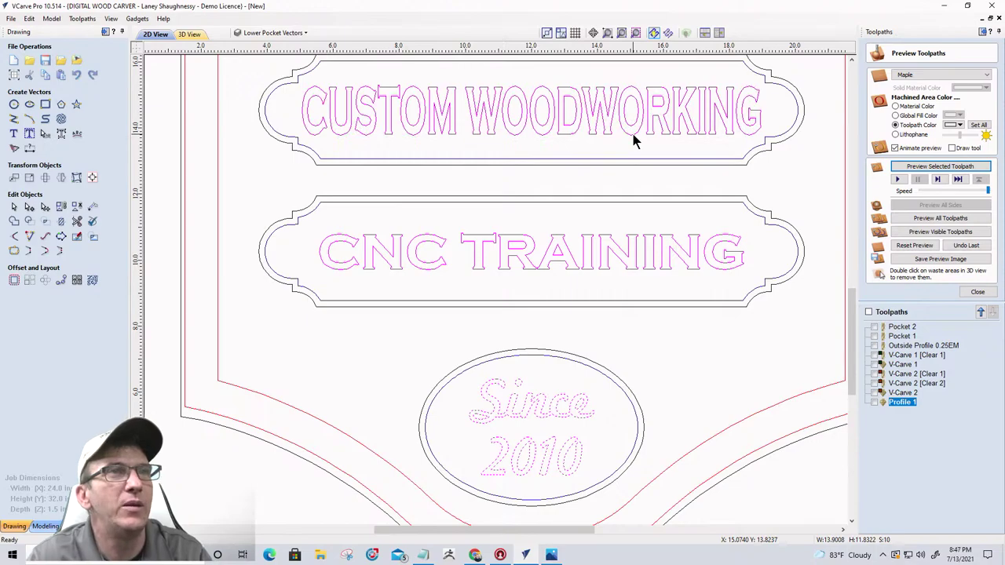
click(975, 291)
- Calculate V-Carve 3 without flat depth or clearance tools, then recalculate it with a new start depth
click(873, 143)
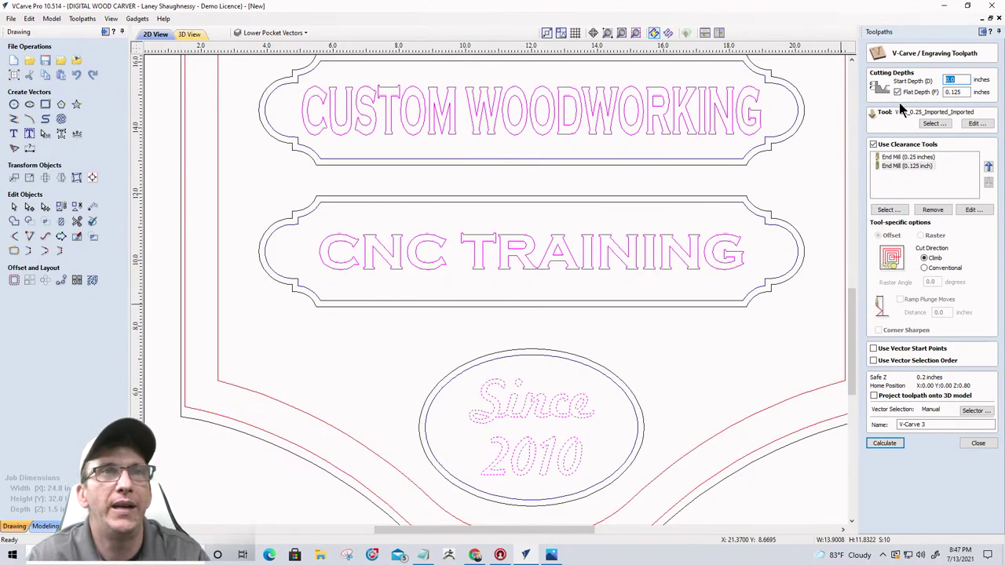
click(897, 91)
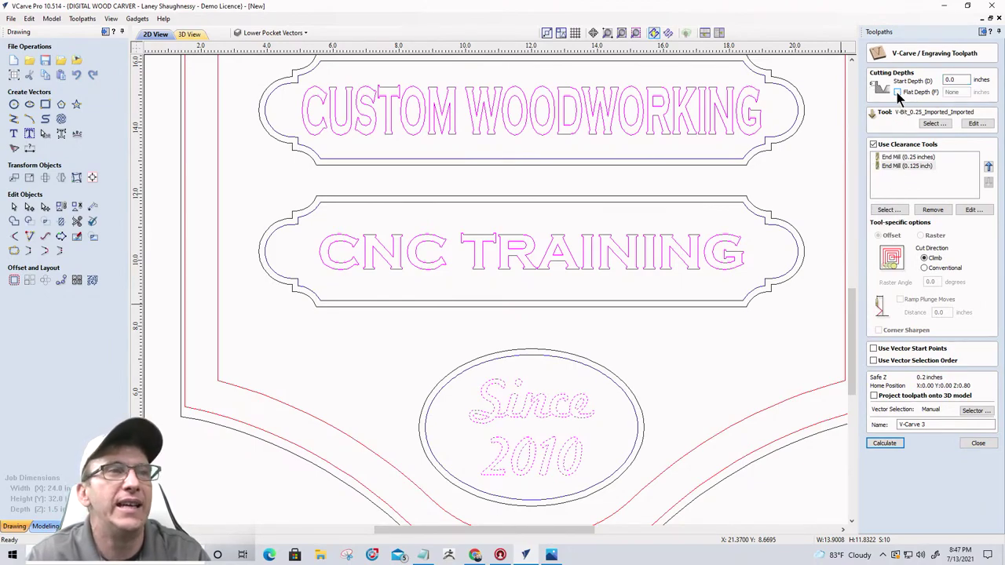
click(873, 145)
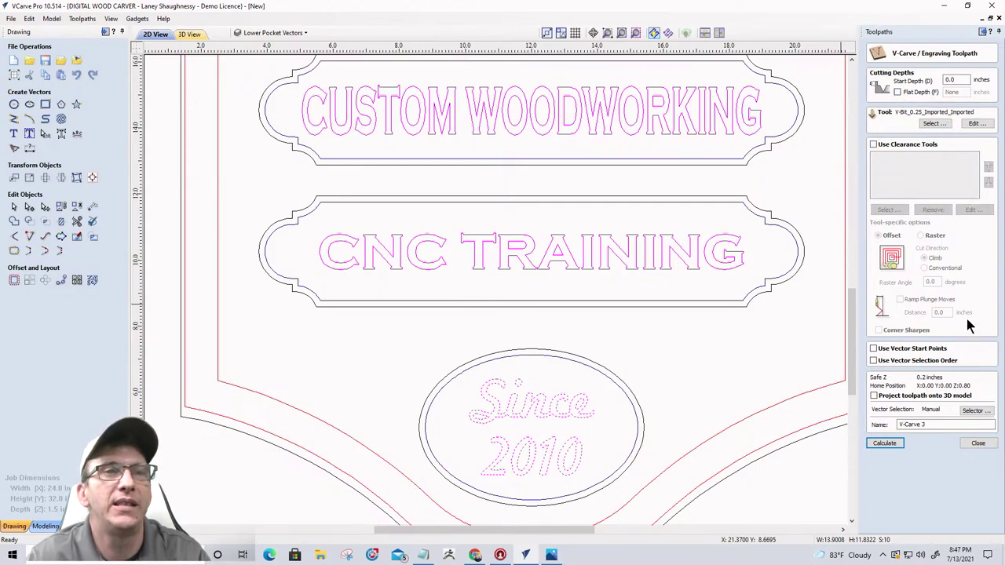
click(885, 443)
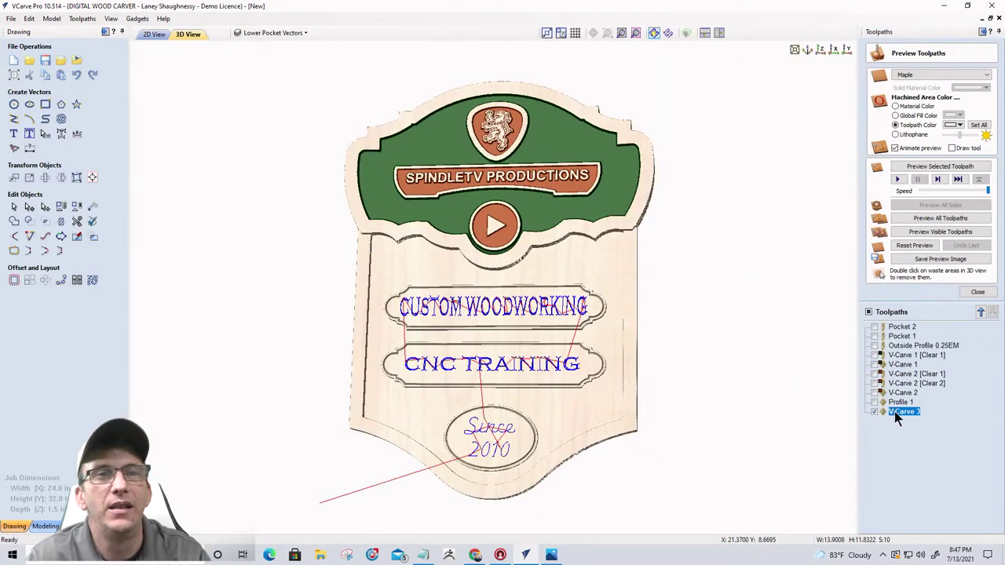
double_click(899, 411)
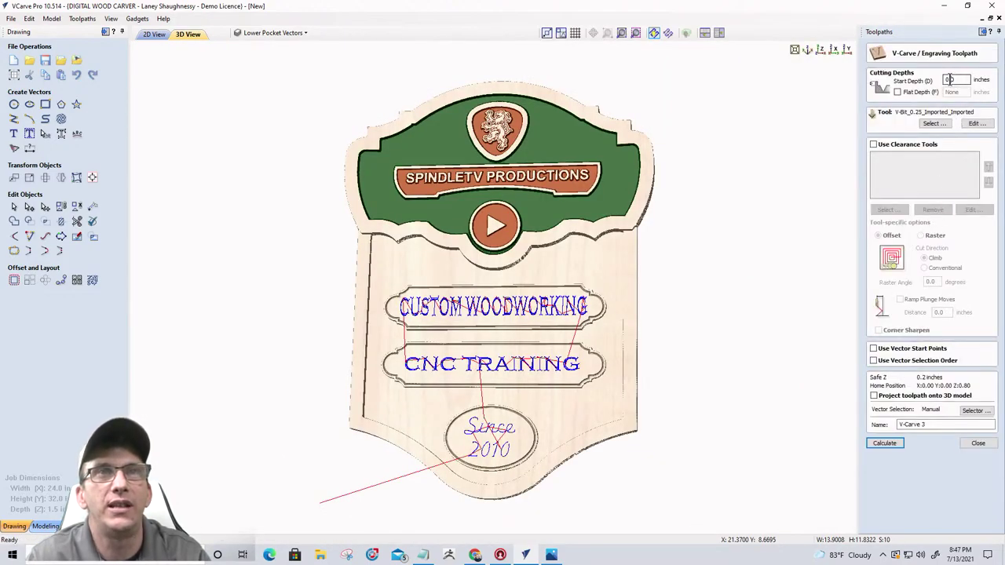
drag(948, 80, 973, 84)
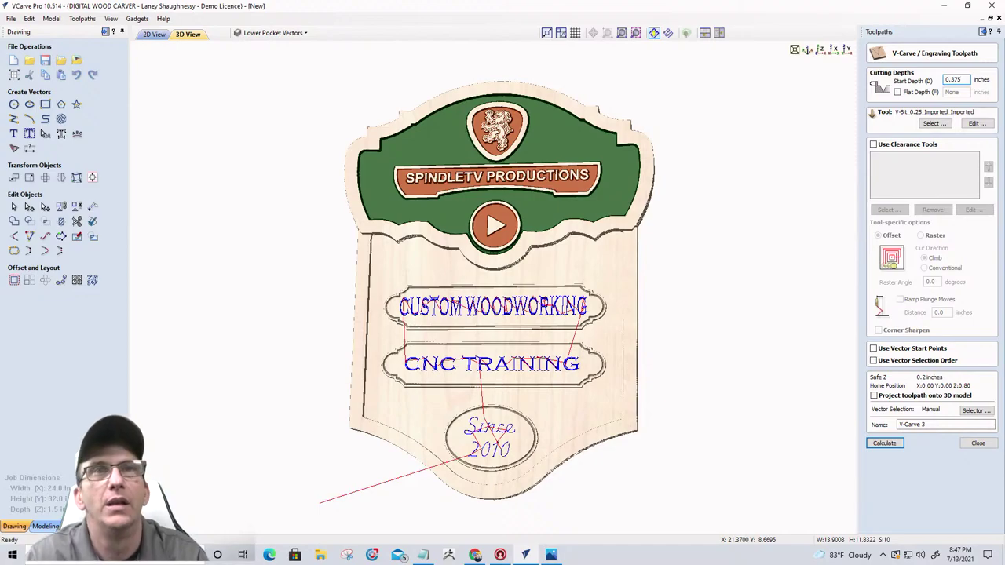
click(880, 443)
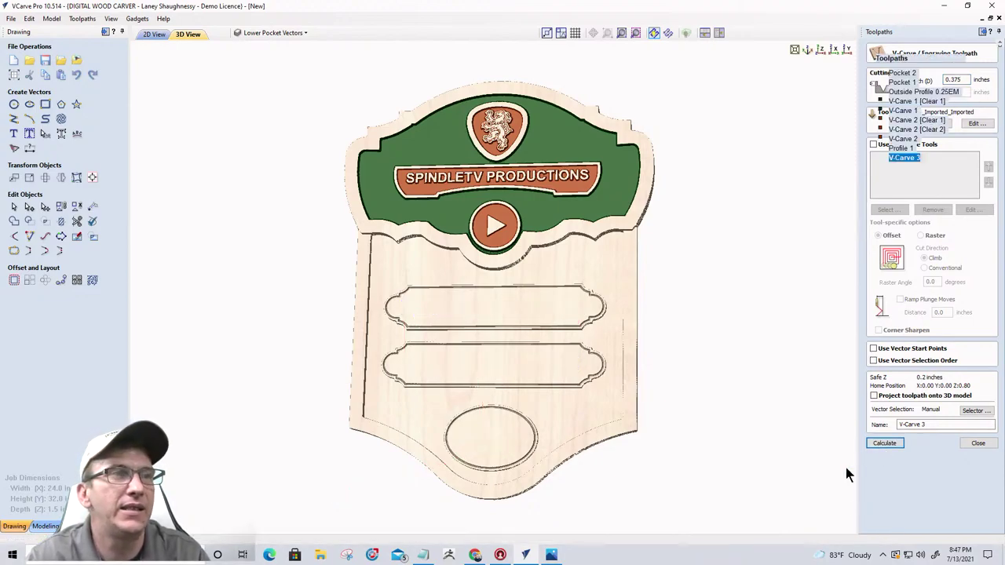
- Simulate all visible toolpaths and view the carved sign straight on from the front
click(932, 231)
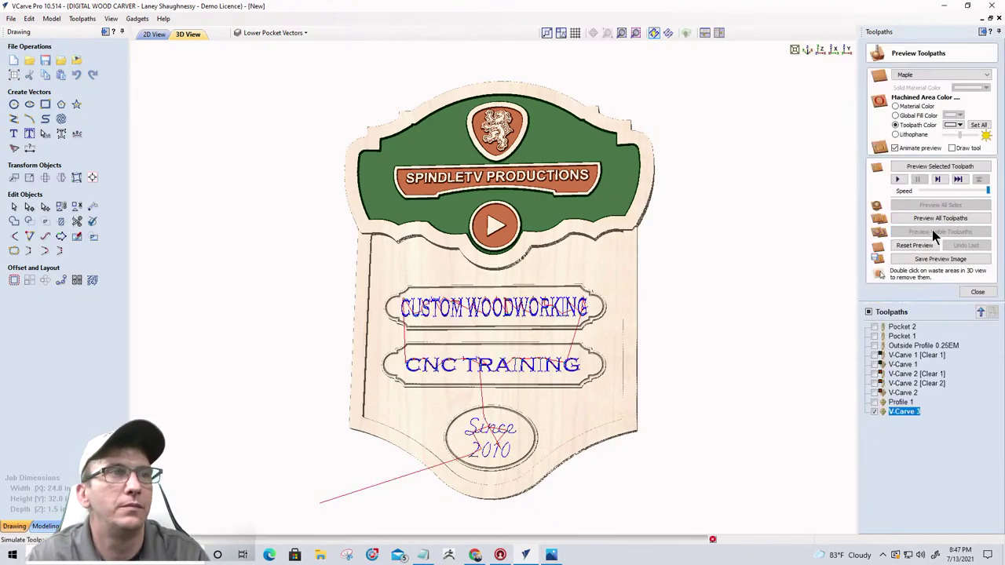
drag(566, 404, 568, 331)
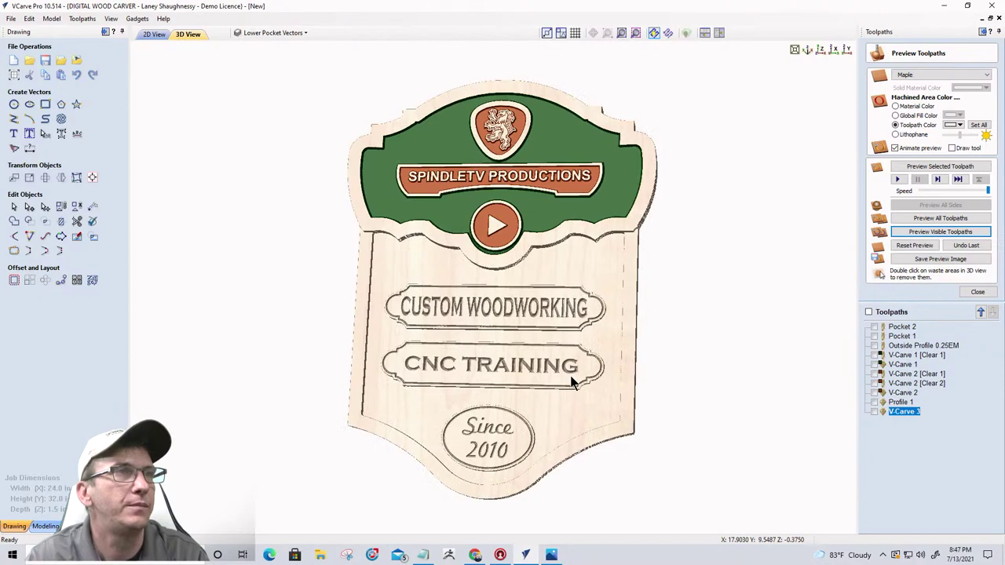
drag(520, 386, 605, 359)
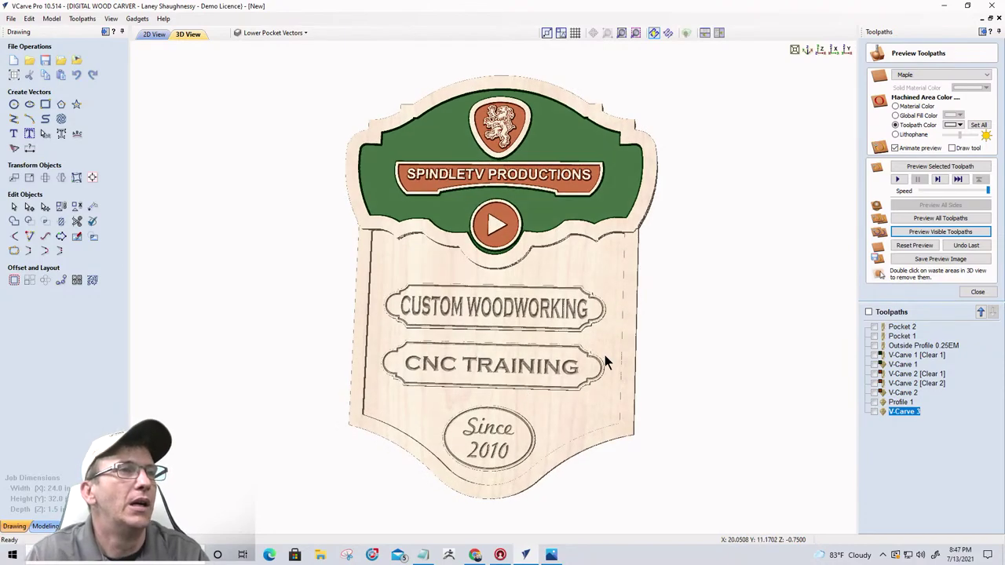
click(820, 51)
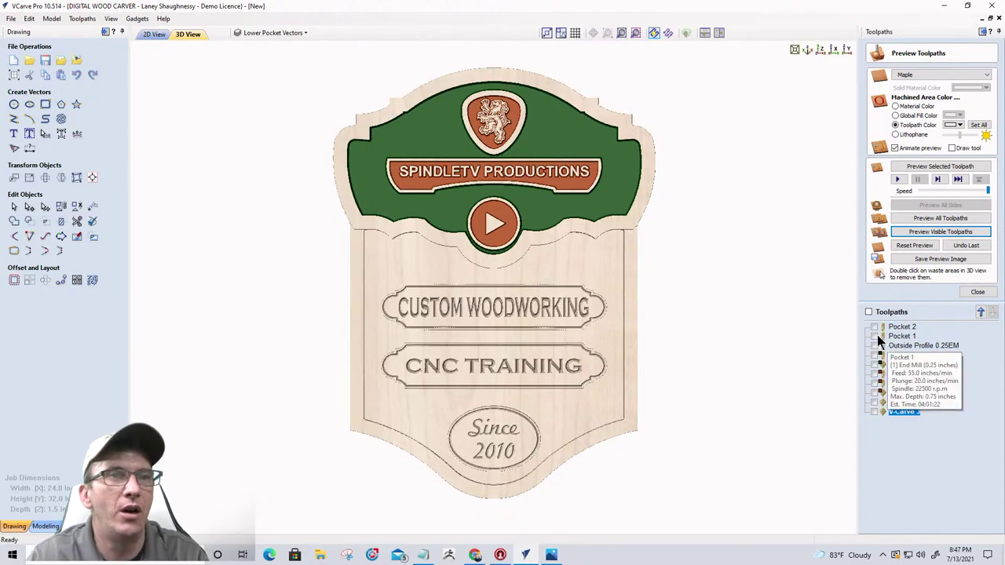
- Show and select Pocket 1, giving it a tan preset toolpath colour
click(874, 336)
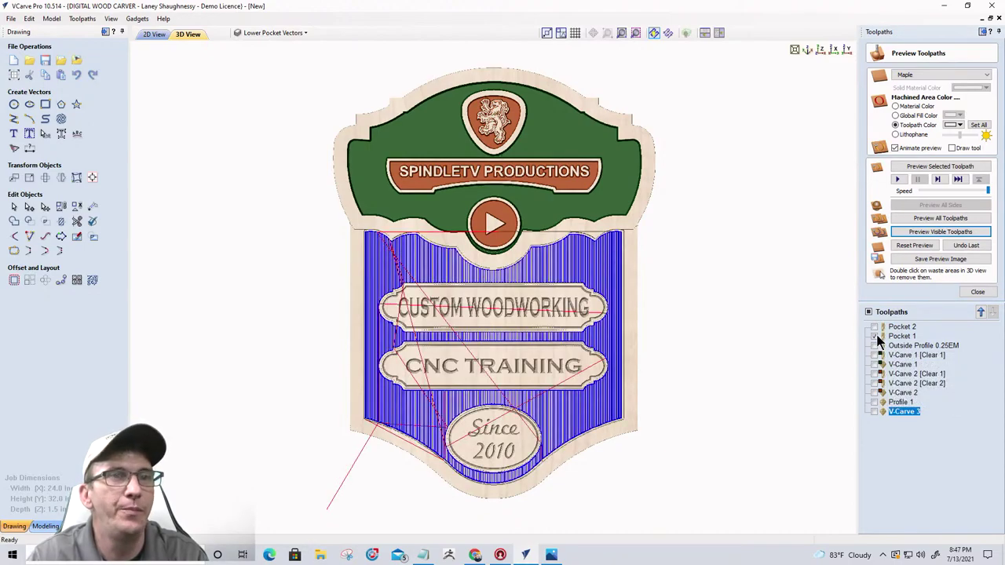
click(897, 336)
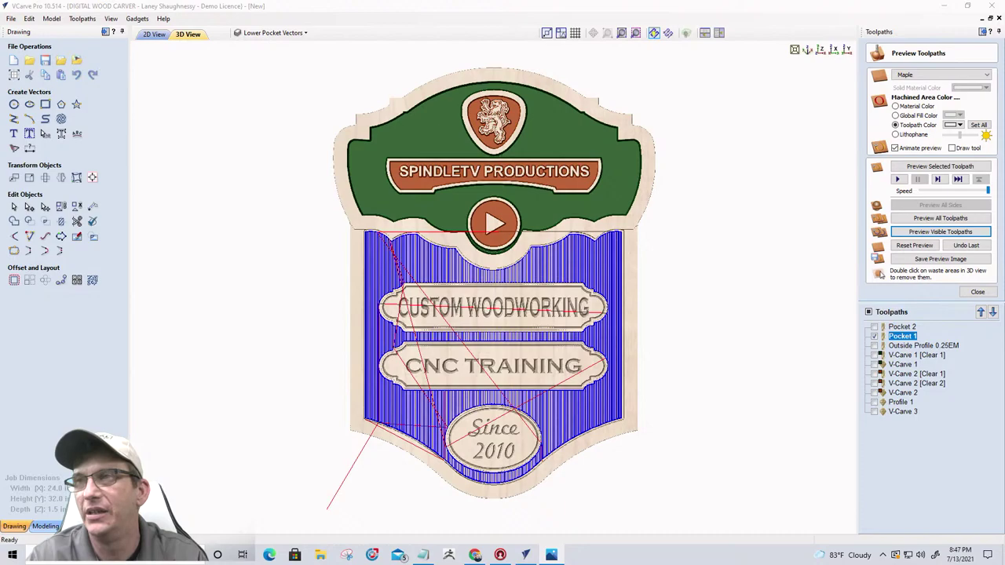
click(525, 555)
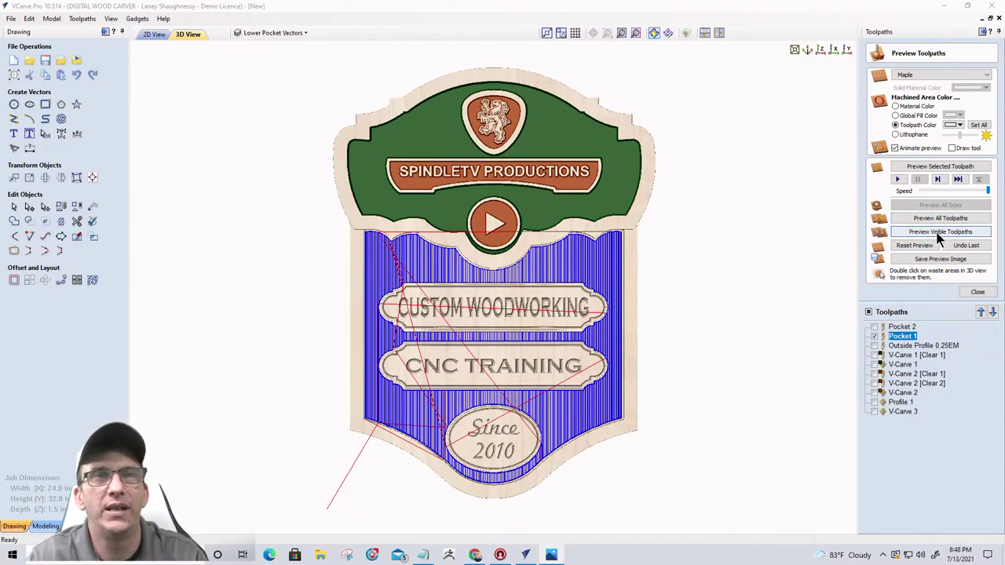
click(939, 234)
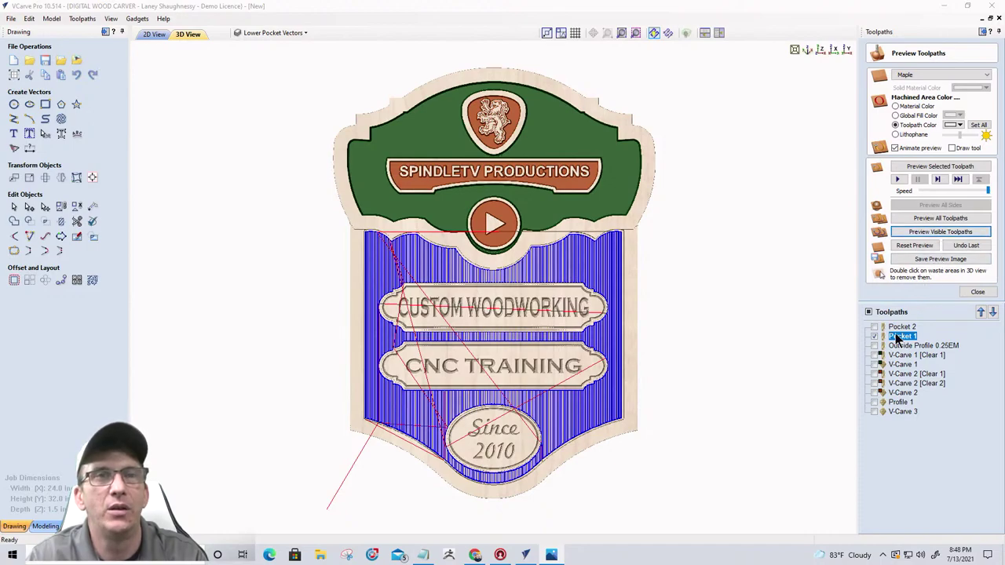
click(956, 125)
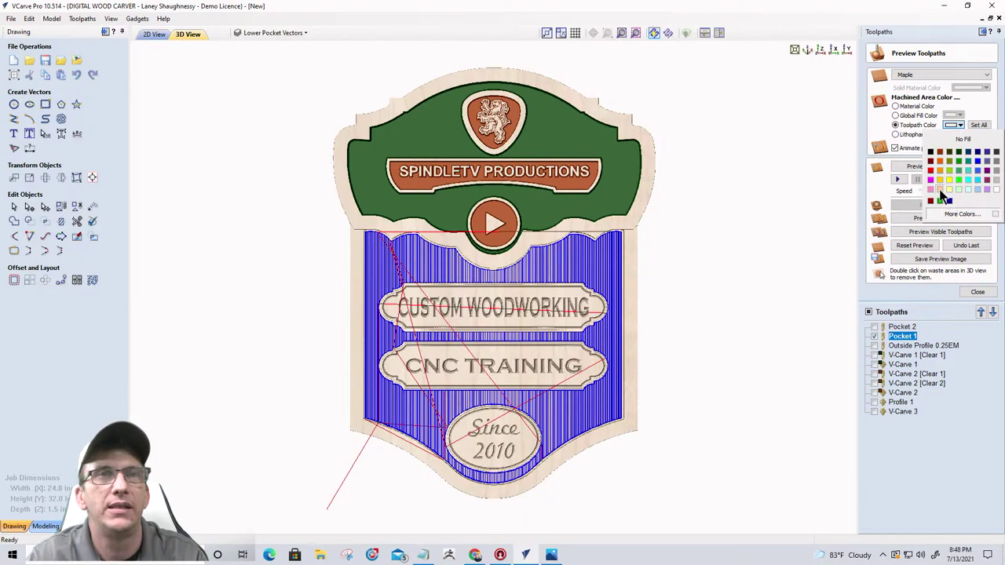
click(939, 191)
- Replace Pocket 1's colour with a custom light brown, then hide its toolpath lines
click(961, 126)
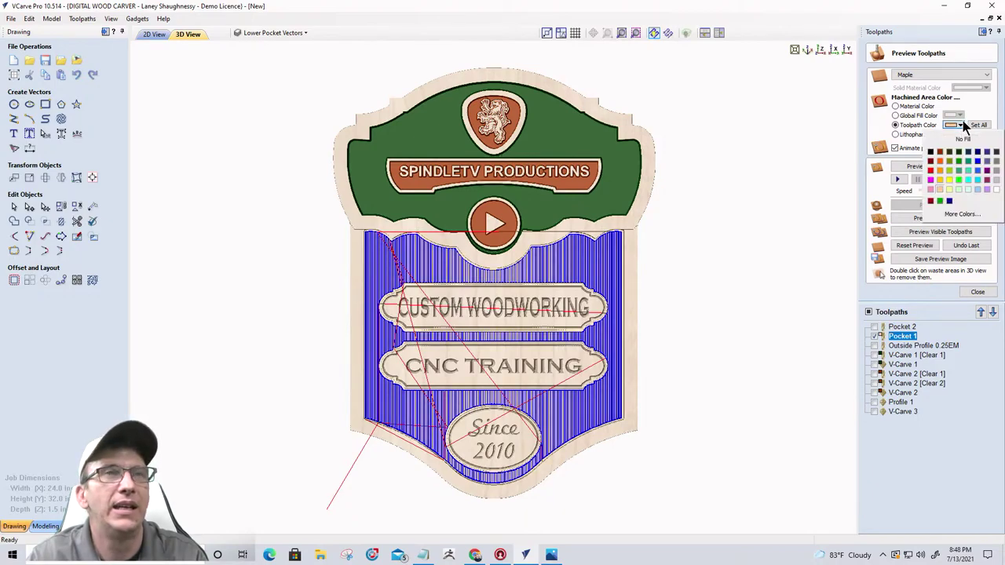
click(962, 213)
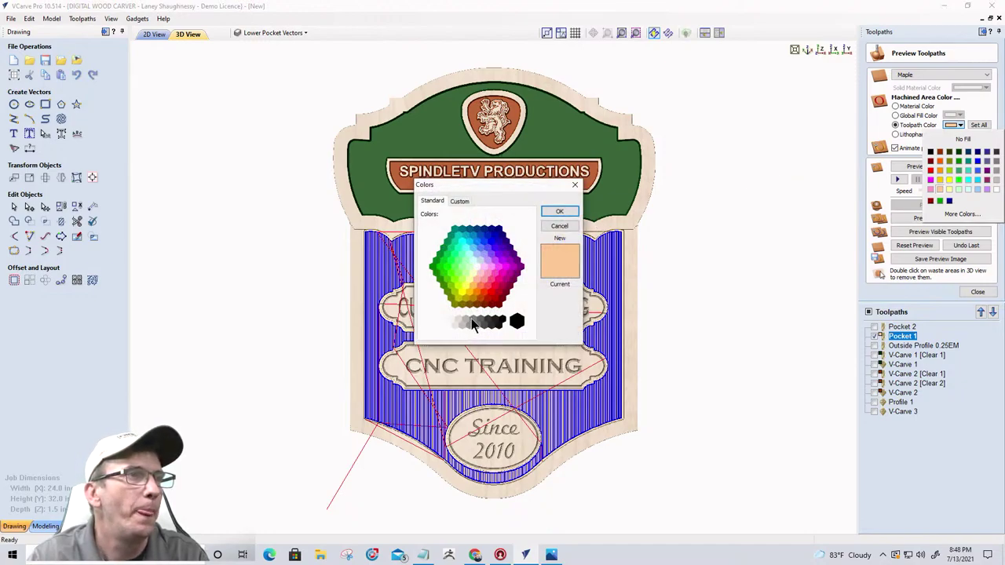
click(458, 202)
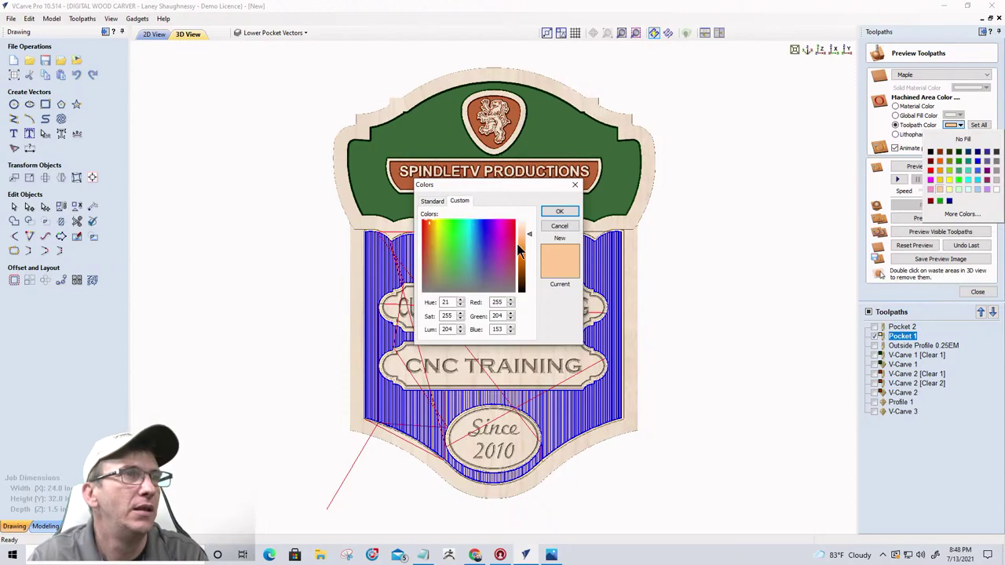
drag(531, 238, 532, 246)
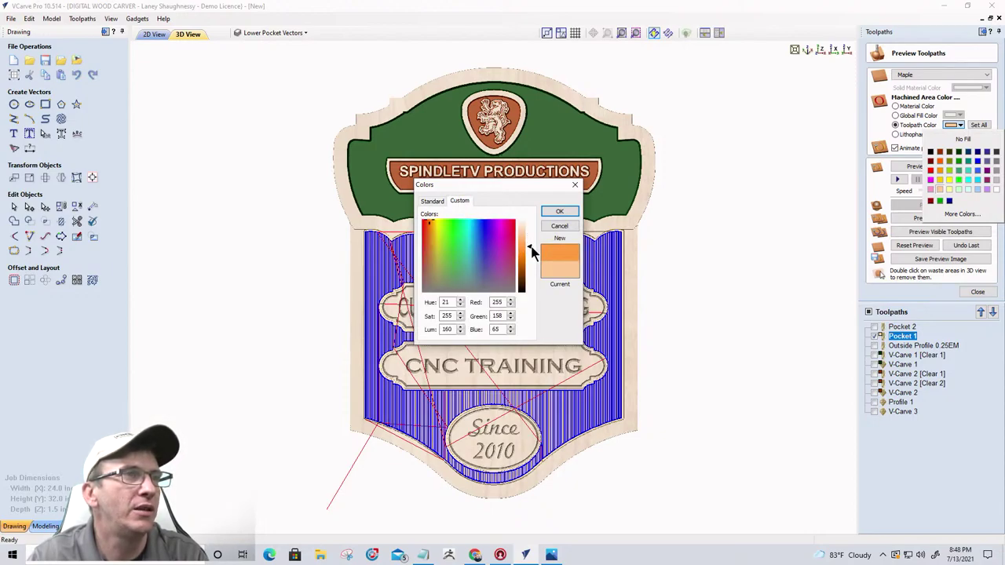
drag(532, 249, 532, 246)
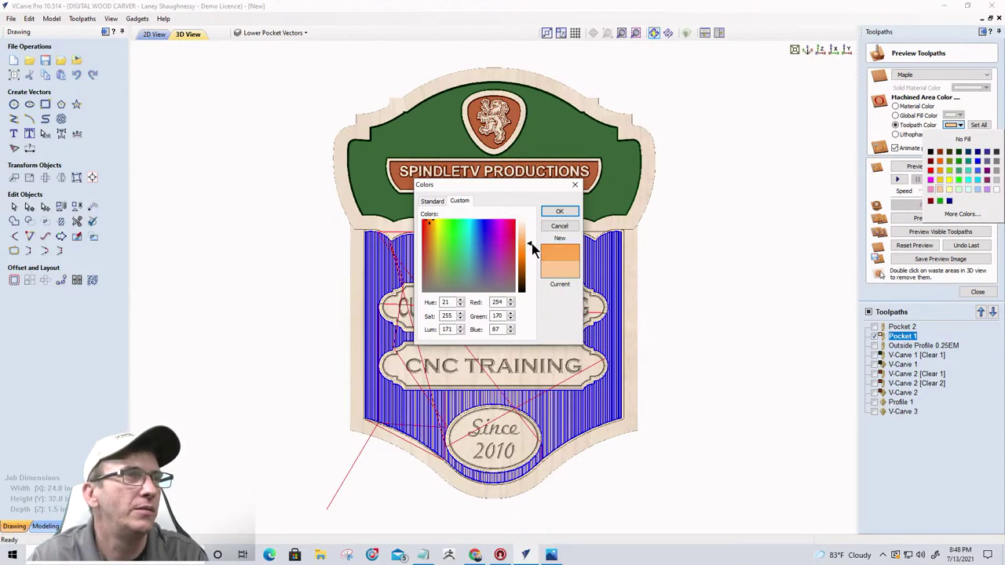
drag(433, 230, 428, 260)
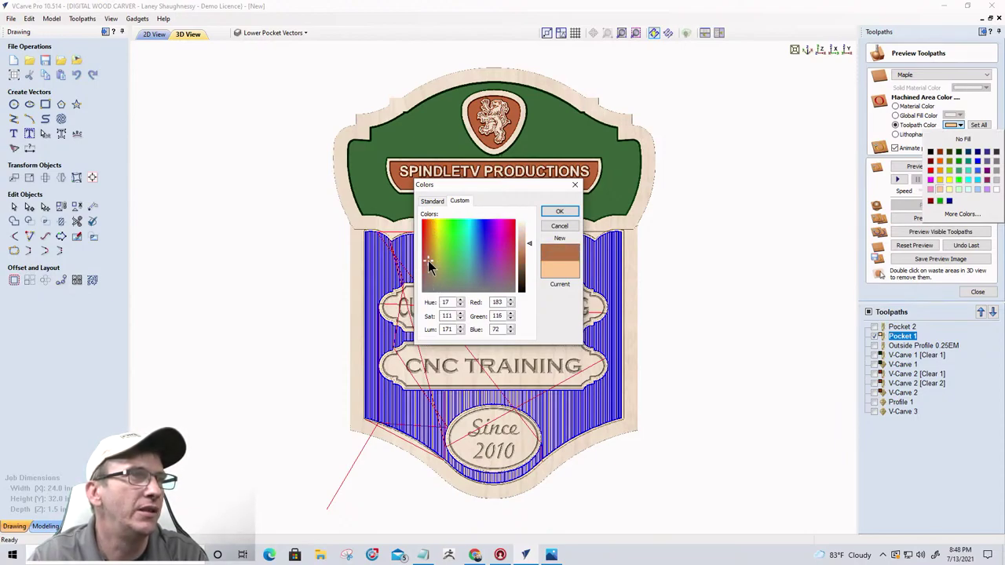
drag(533, 246, 530, 254)
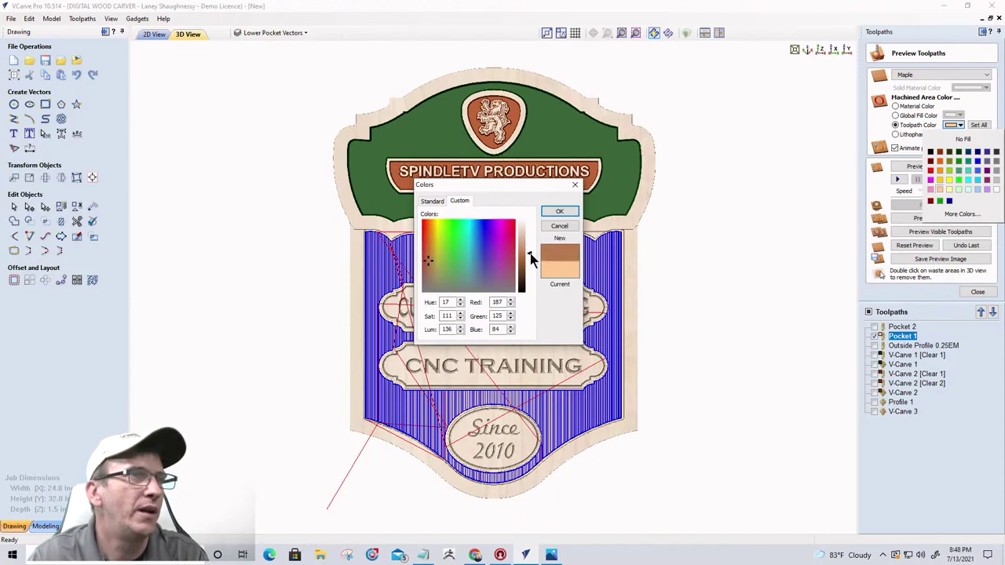
click(559, 212)
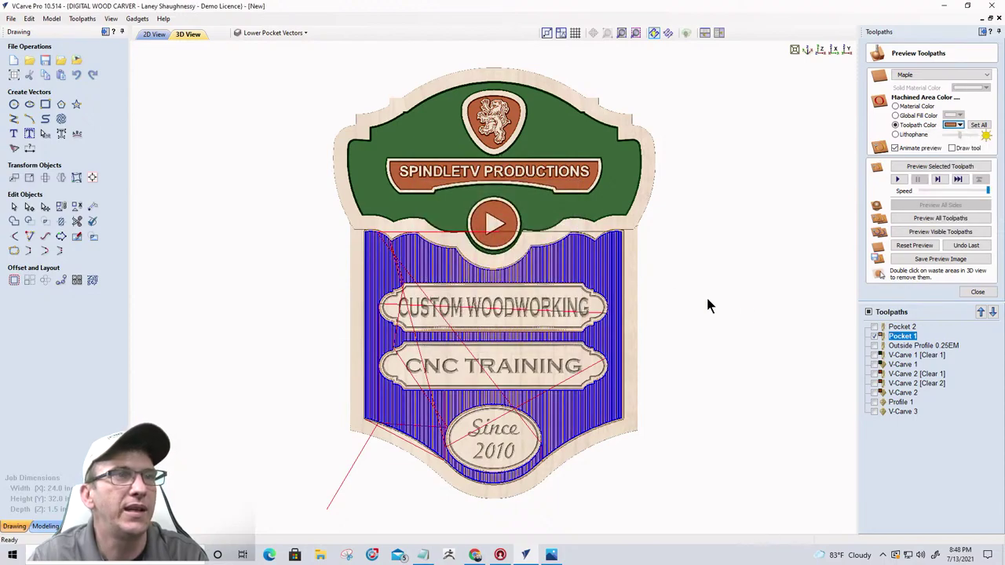
click(873, 336)
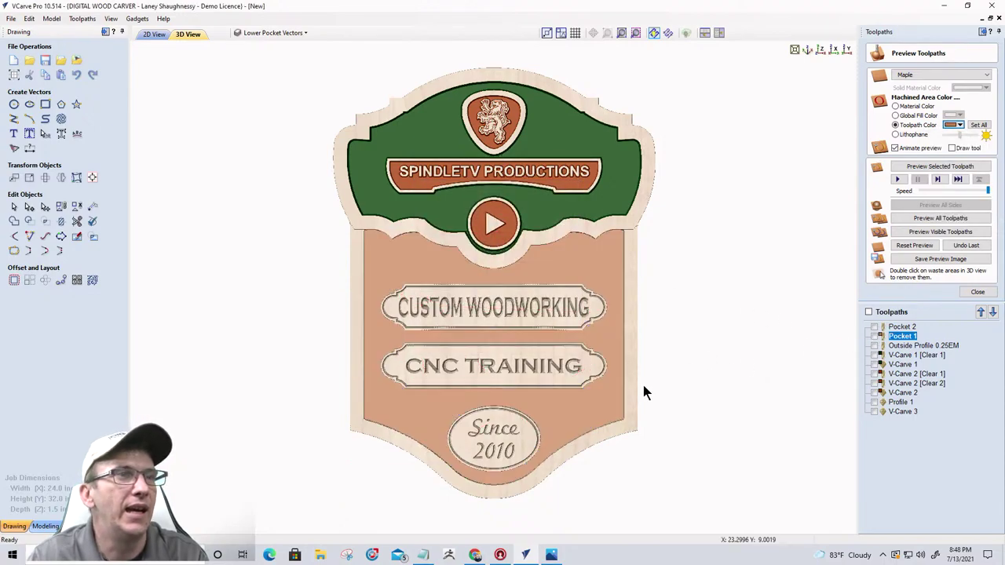
drag(643, 387, 487, 316)
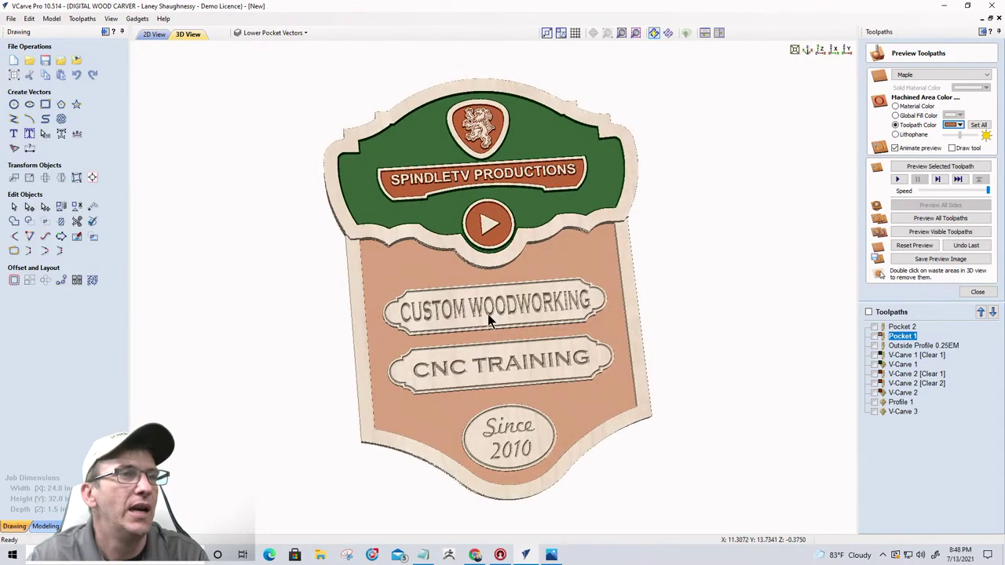
- Set the Toolpath Color of Profile 1 and V-Carve 3 to black
click(901, 402)
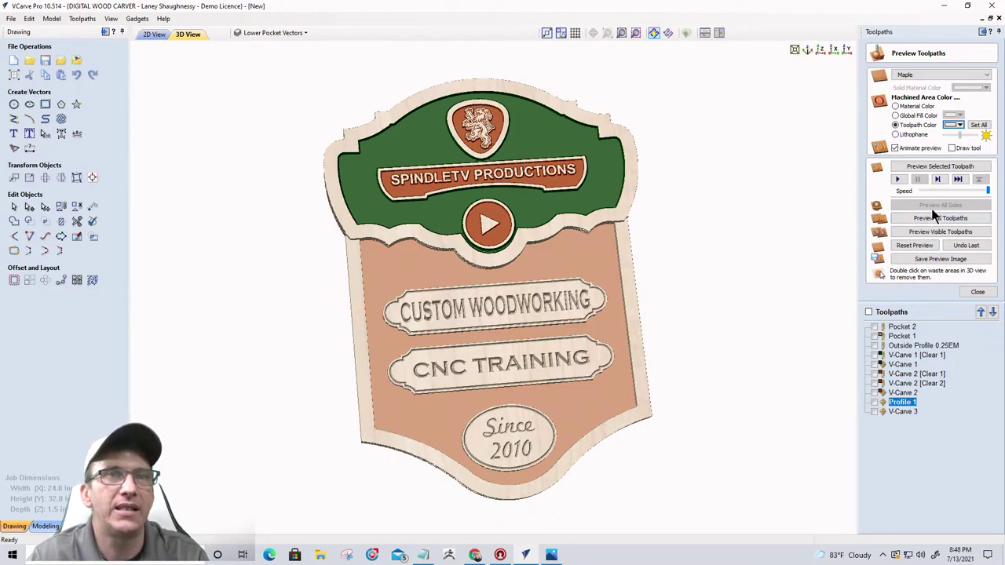
click(960, 124)
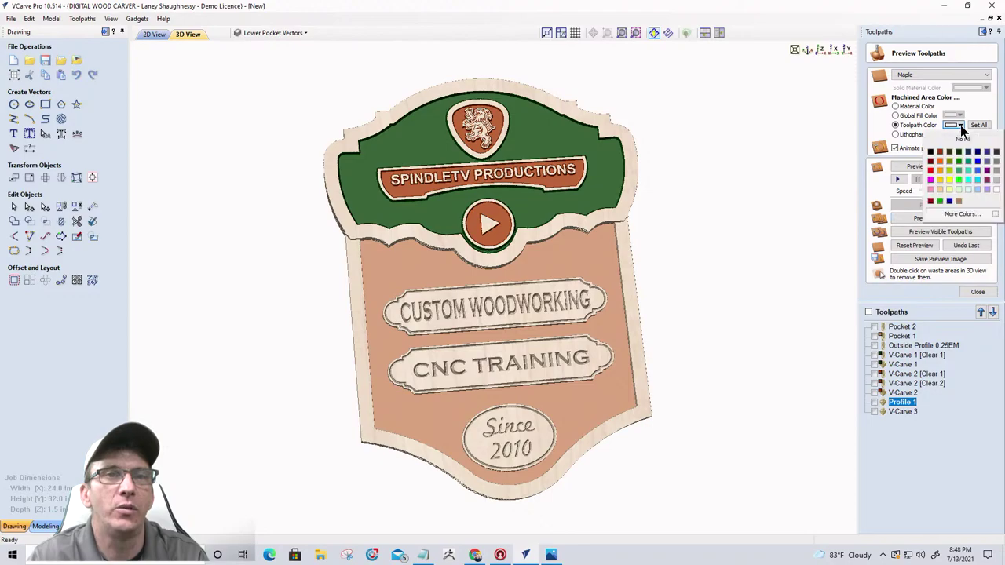
click(931, 152)
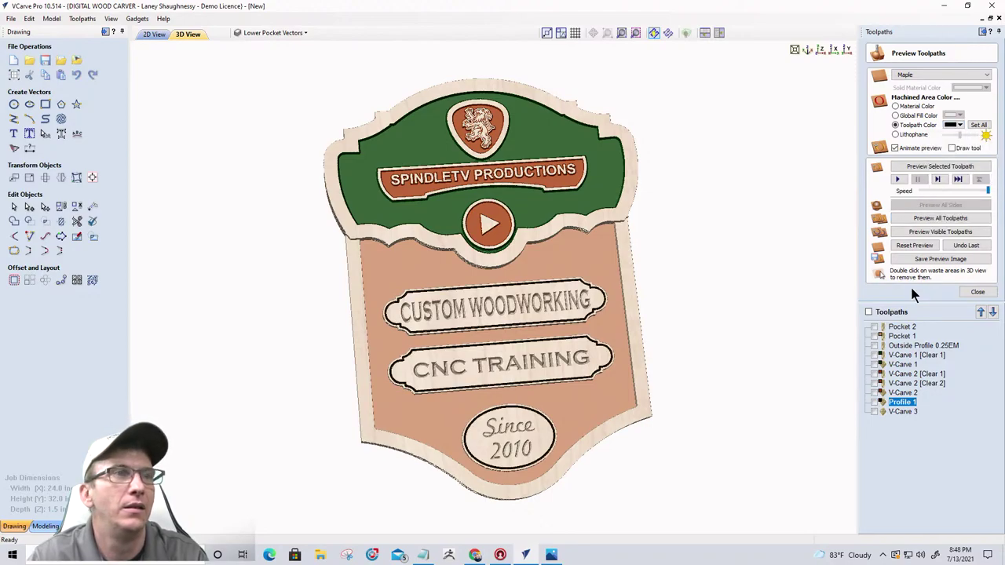
click(901, 411)
click(960, 126)
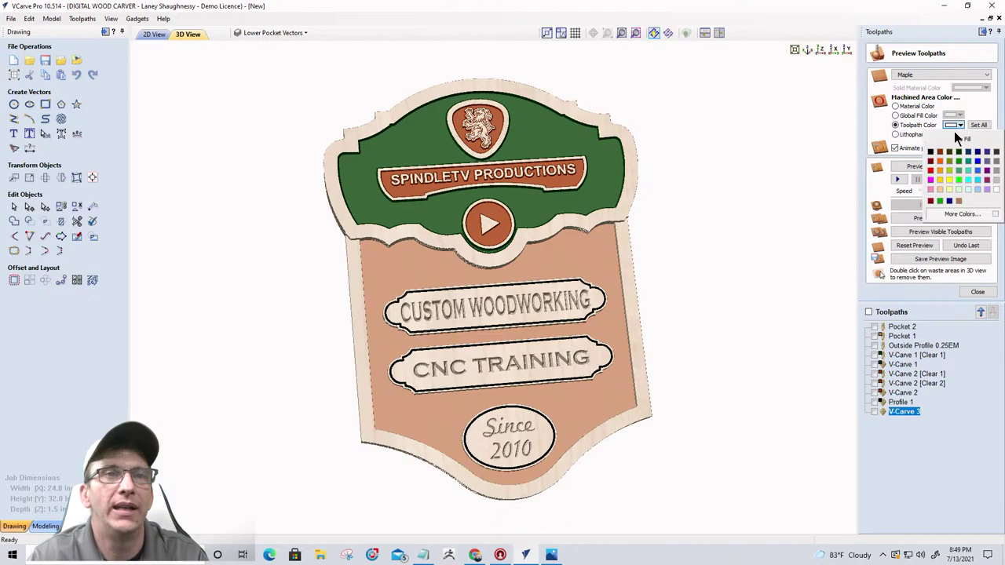
click(935, 156)
drag(602, 271, 522, 307)
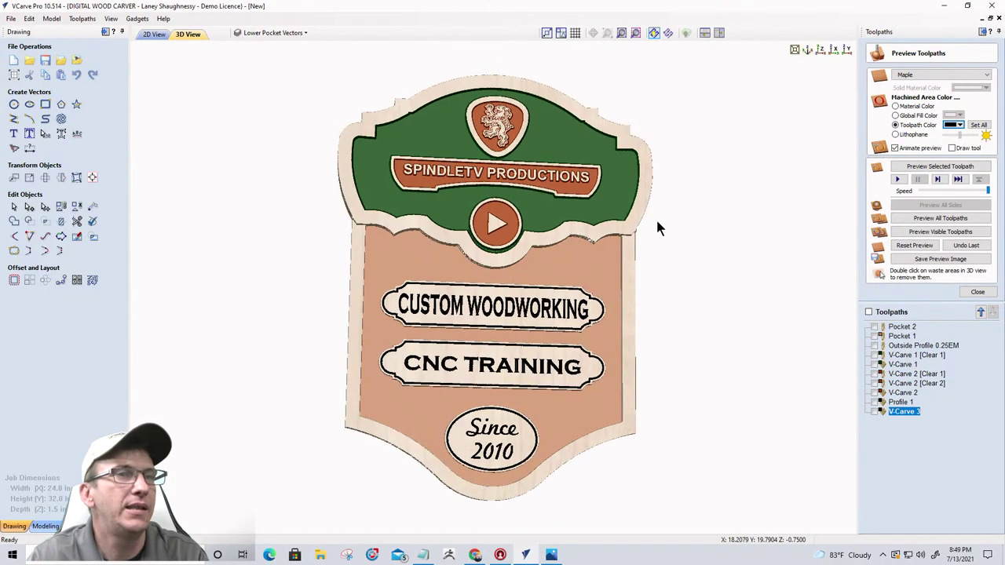
- Preview the sign in walnut3, then switch the preview material to Cherry wood
click(899, 328)
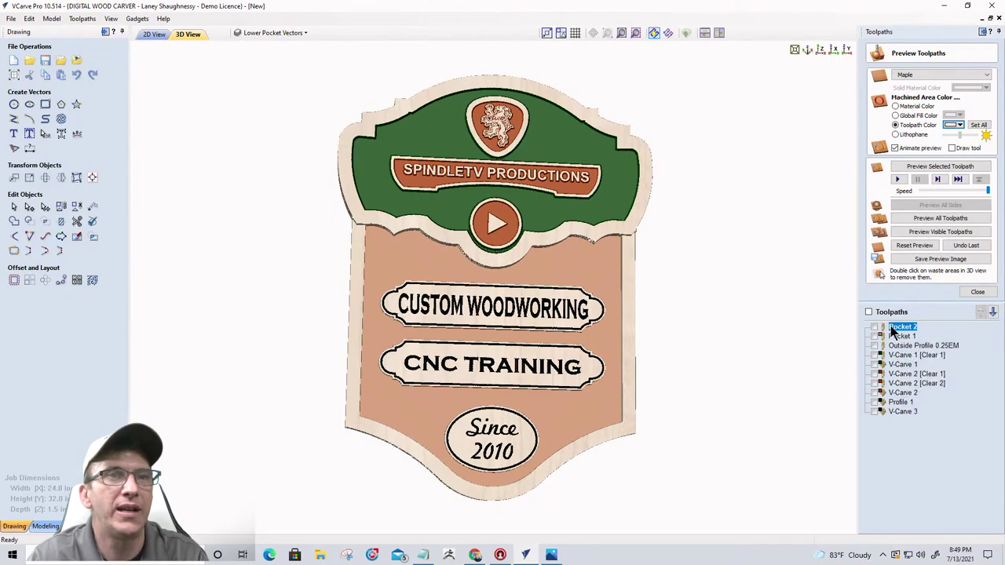
drag(628, 365, 281, 306)
click(915, 76)
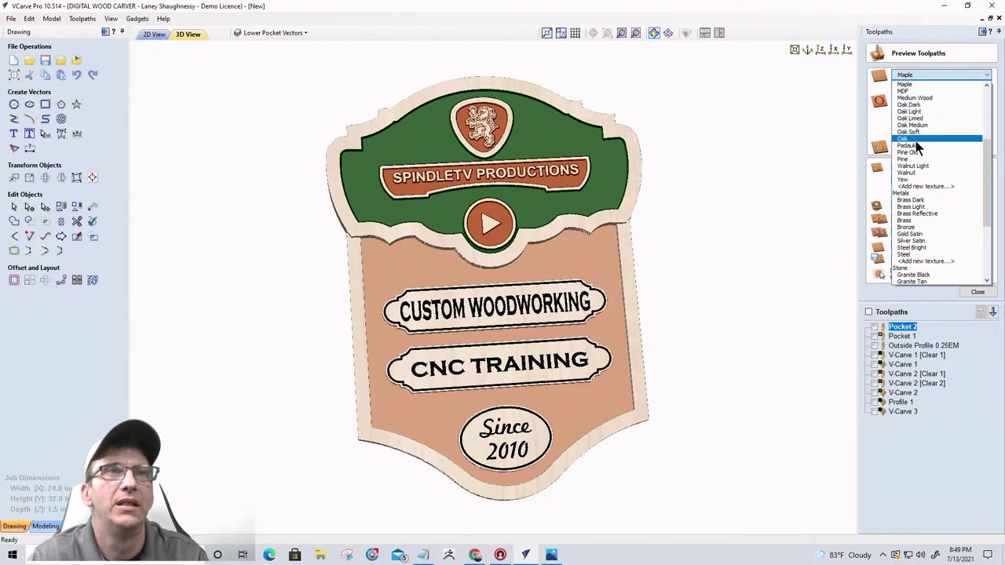
scroll(917, 146, up, 5)
scroll(915, 137, up, 2)
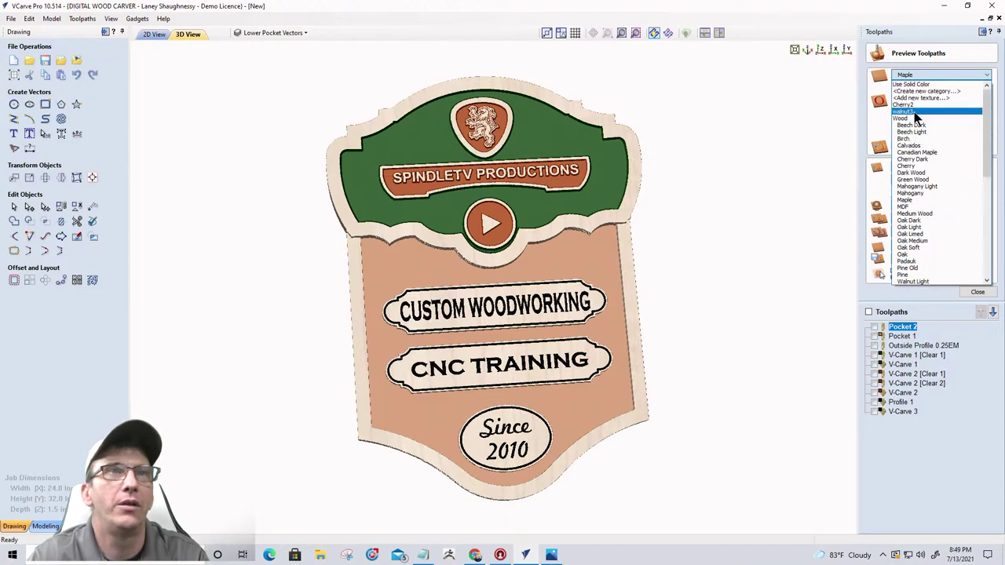
click(916, 112)
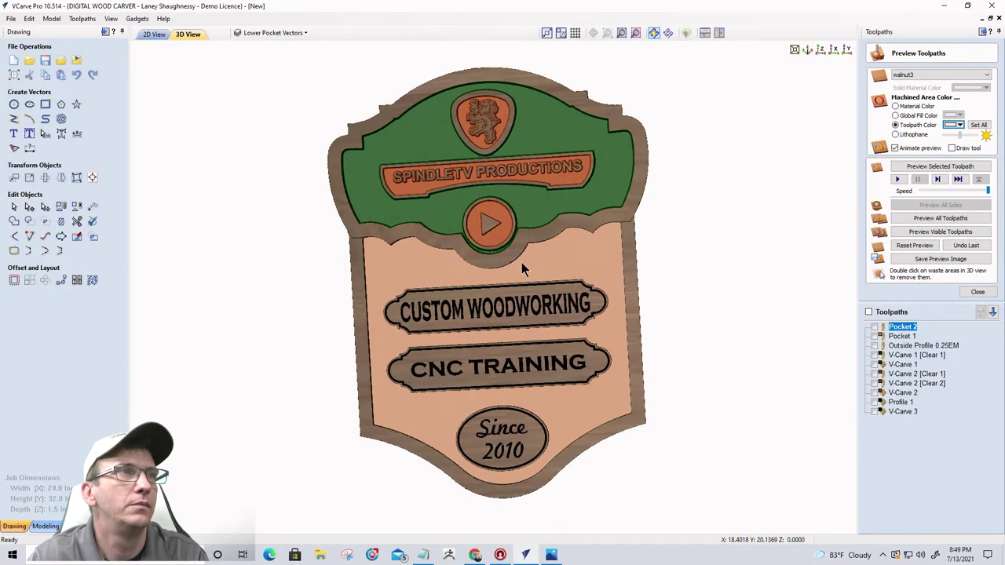
click(932, 75)
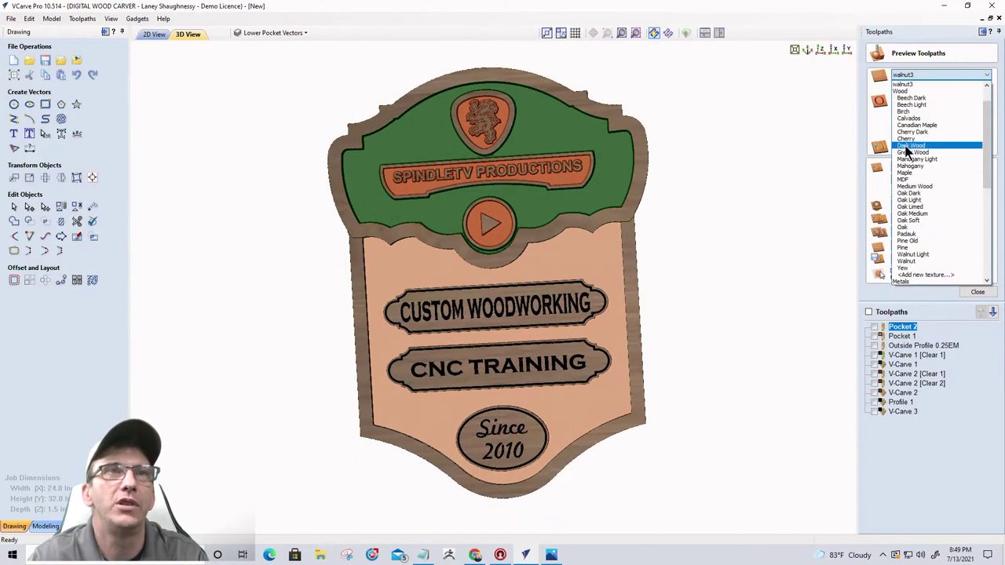
click(905, 139)
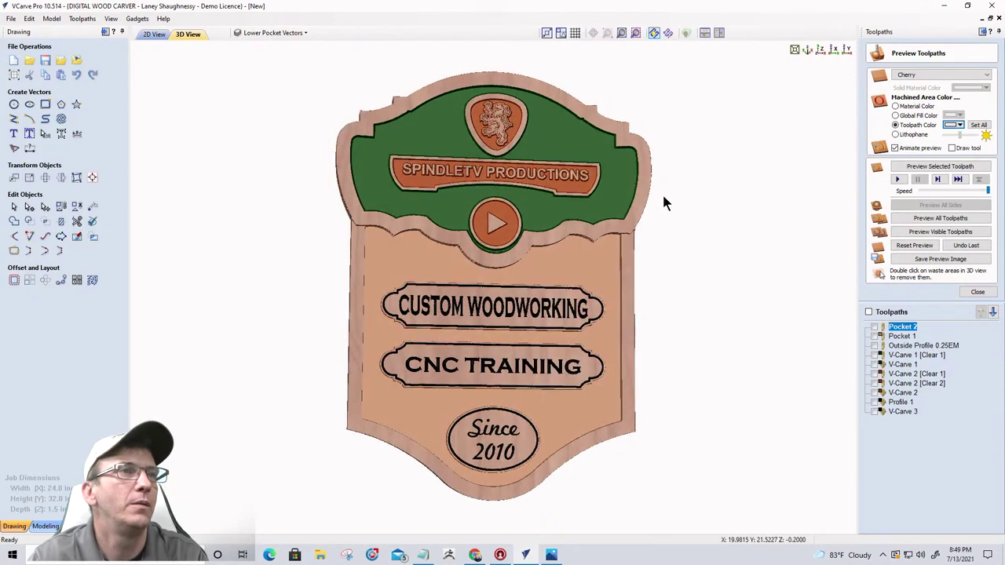
drag(664, 201, 635, 197)
scroll(548, 208, up, 3)
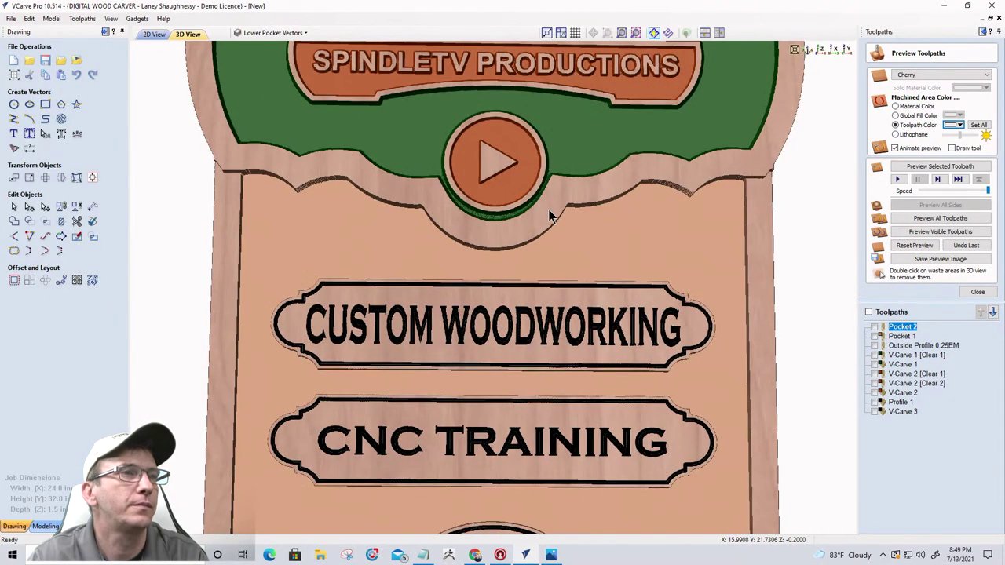
scroll(548, 209, down, 3)
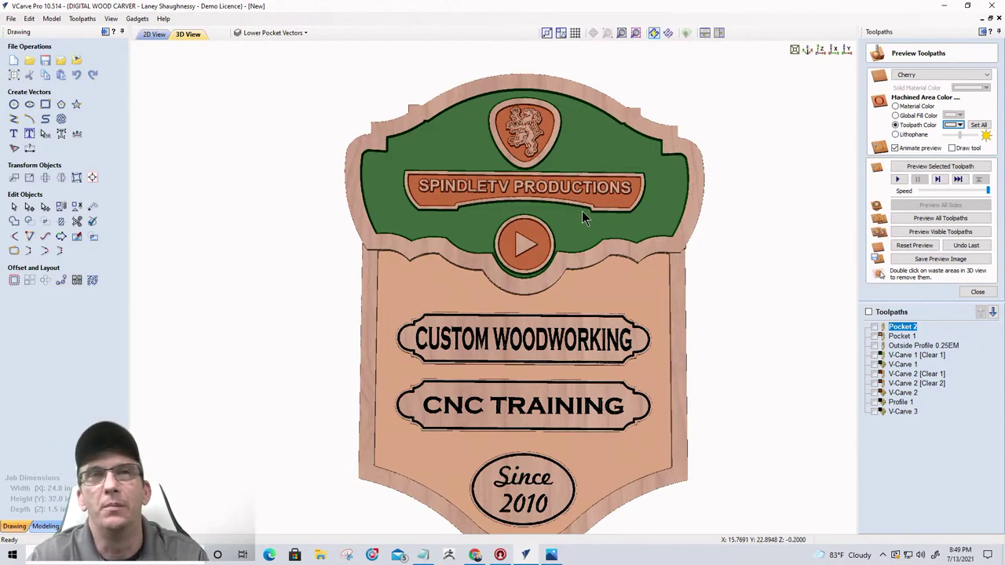
- Give V-Carve 1 and its Clear 1 toolpath a dark red preview colour
mouse_move(893, 357)
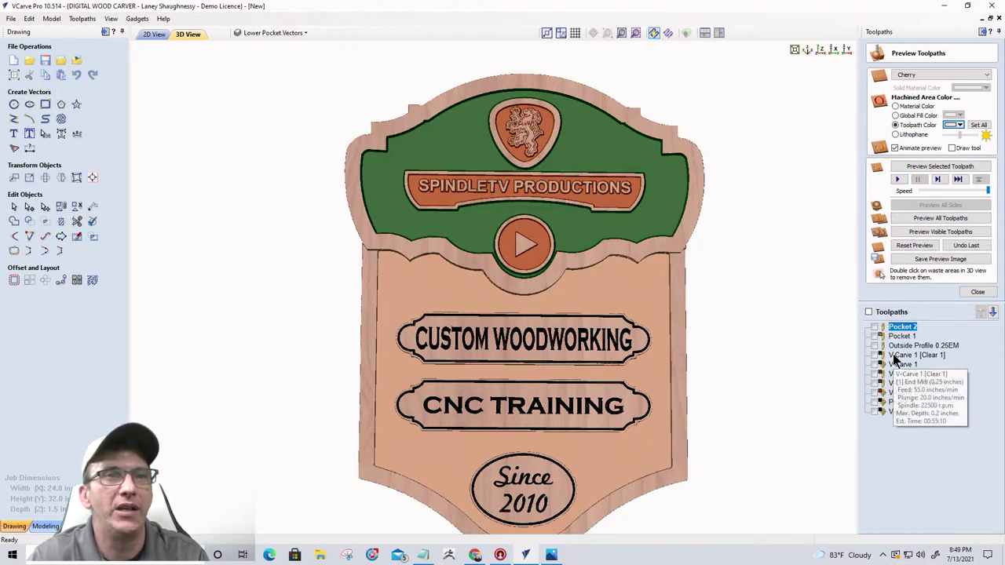
click(895, 365)
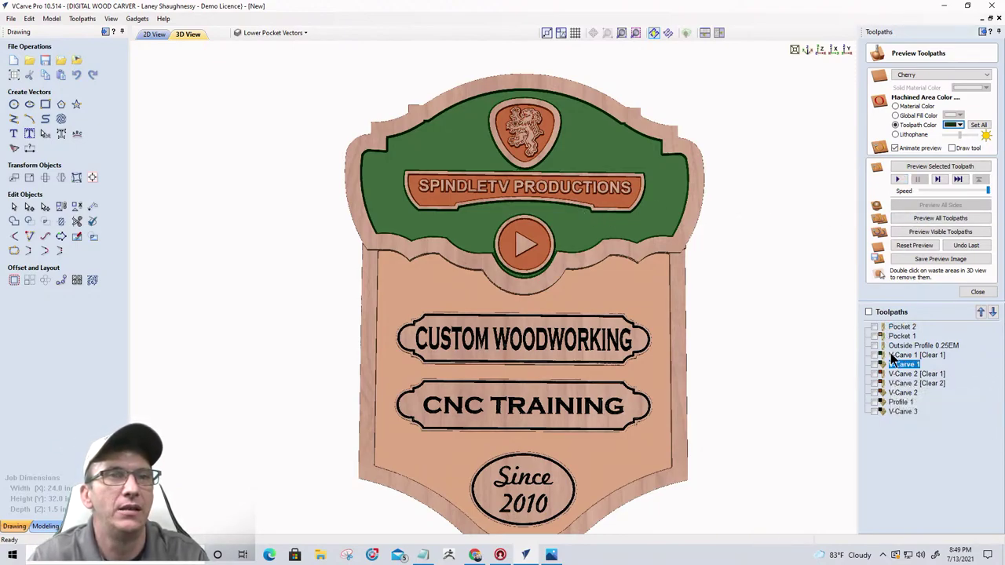
click(959, 126)
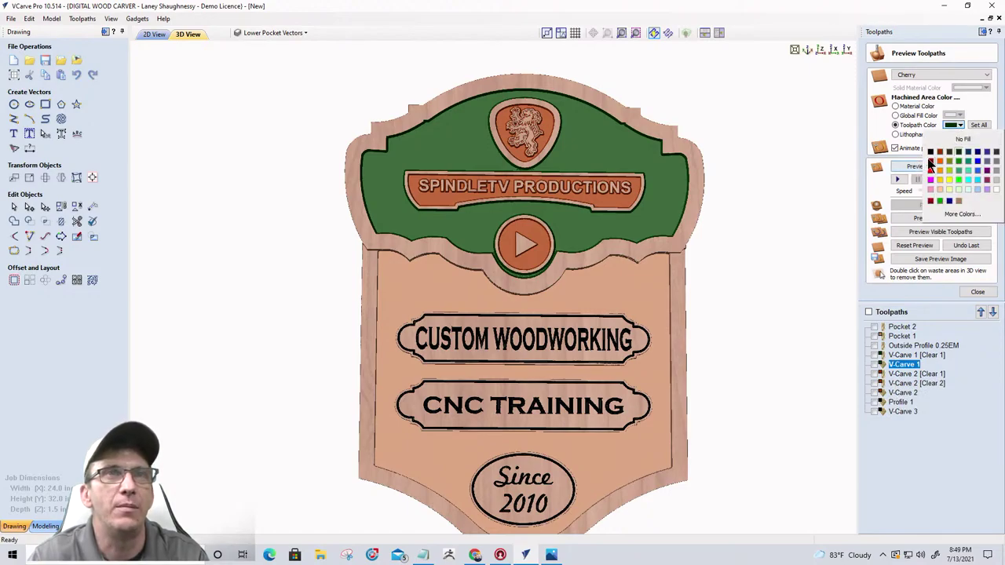
click(930, 161)
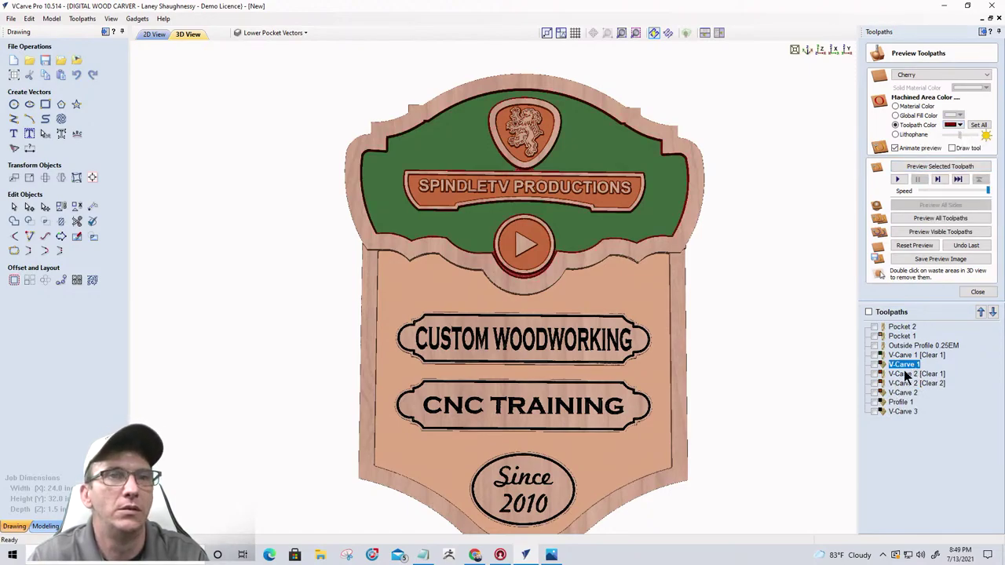
click(910, 355)
click(958, 128)
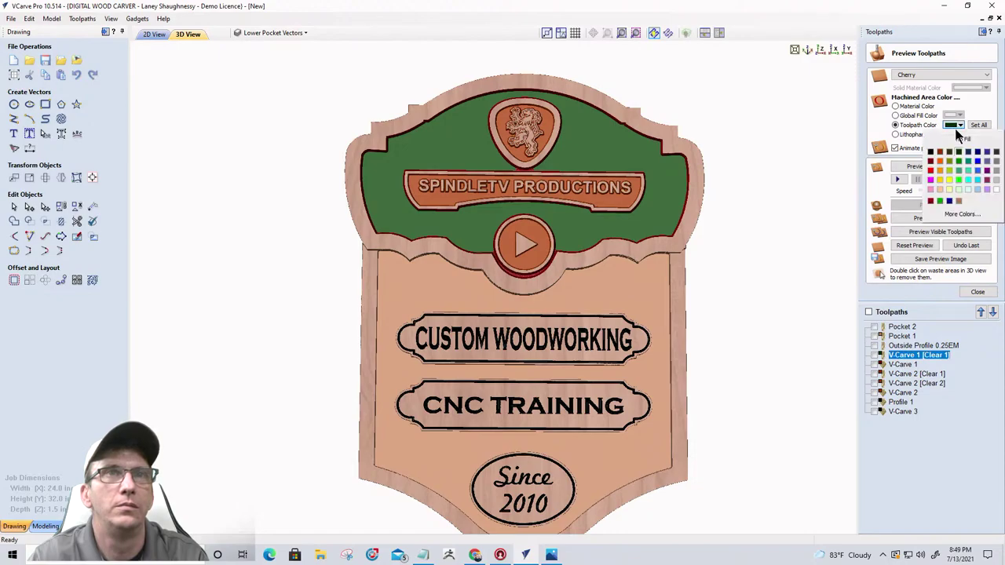
click(930, 161)
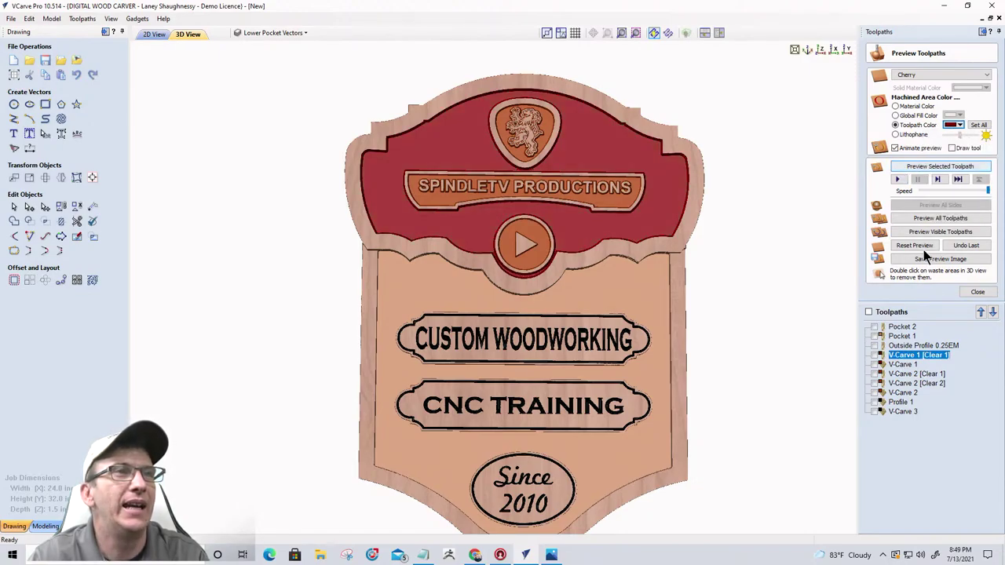
- Set V-Carve 2, its Clear 1 and Clear 2 toolpaths to dark green
click(895, 375)
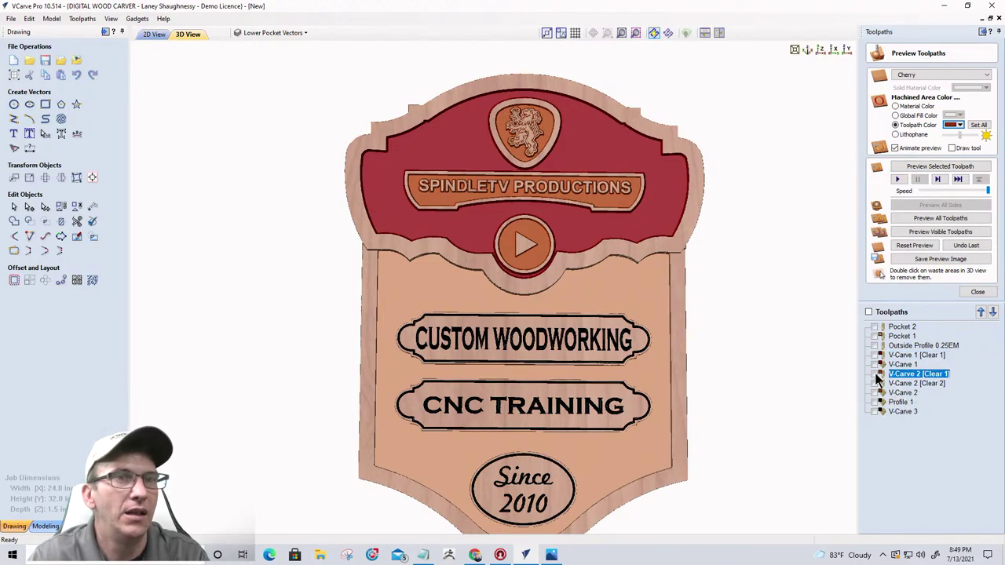
click(877, 376)
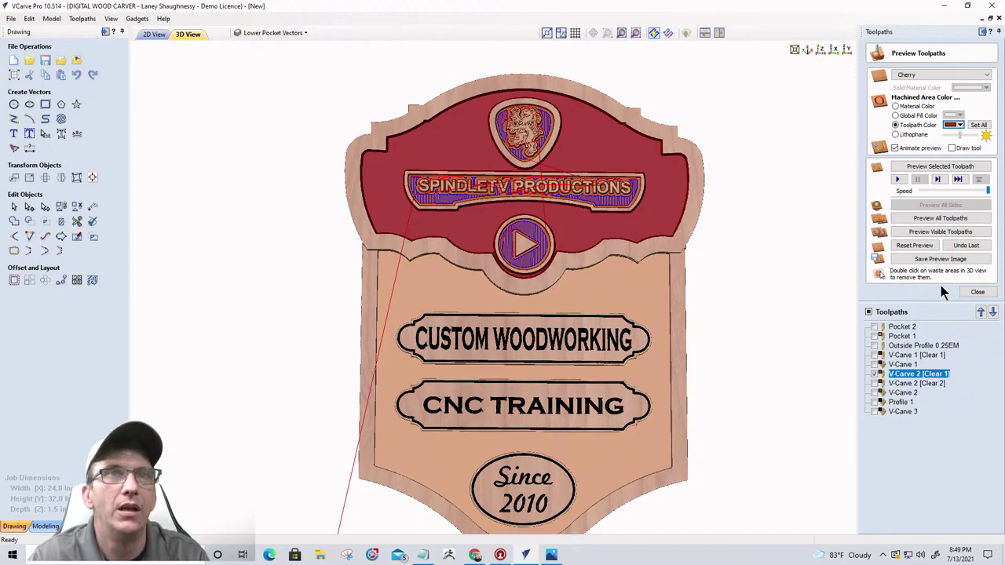
click(959, 124)
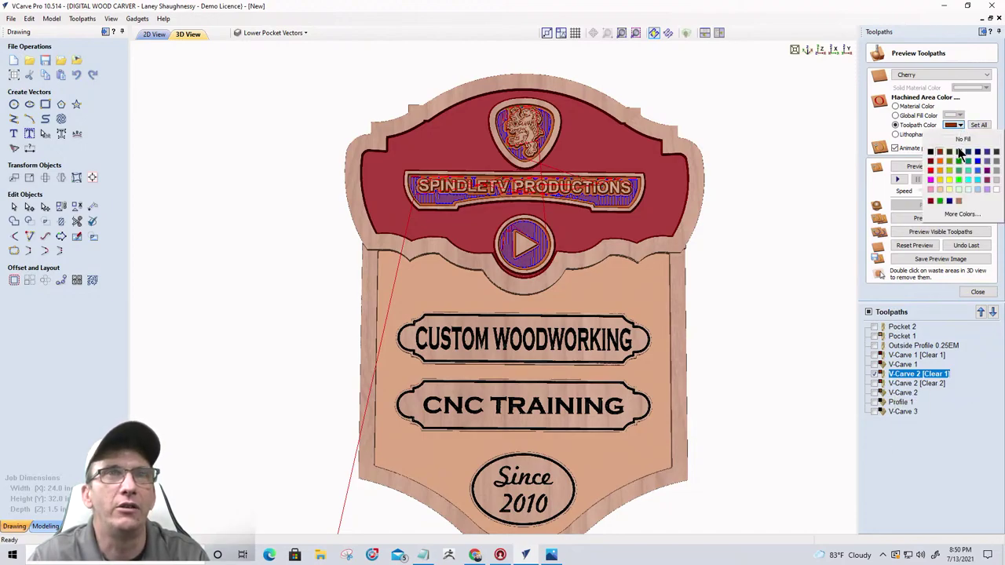
click(957, 147)
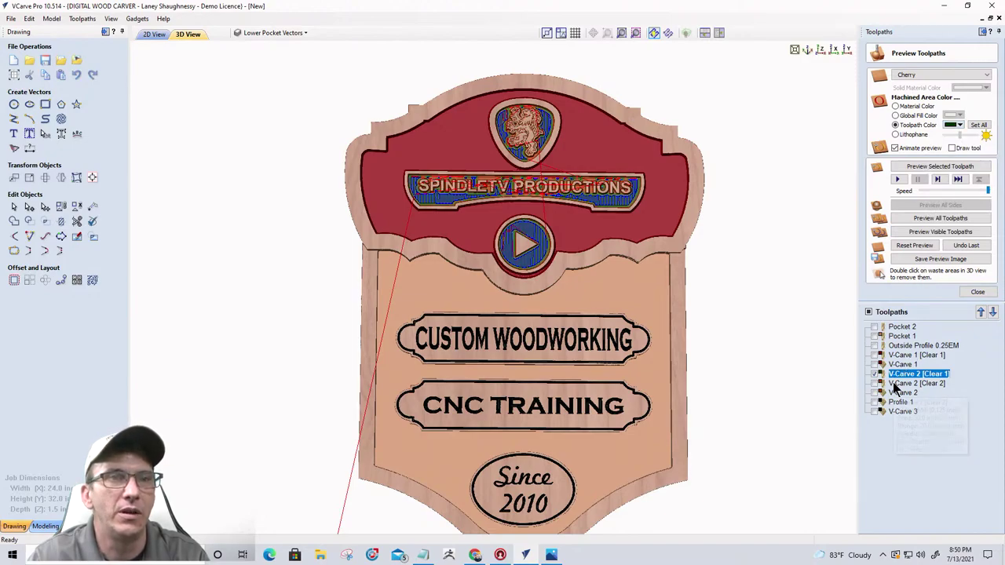
click(894, 384)
click(961, 125)
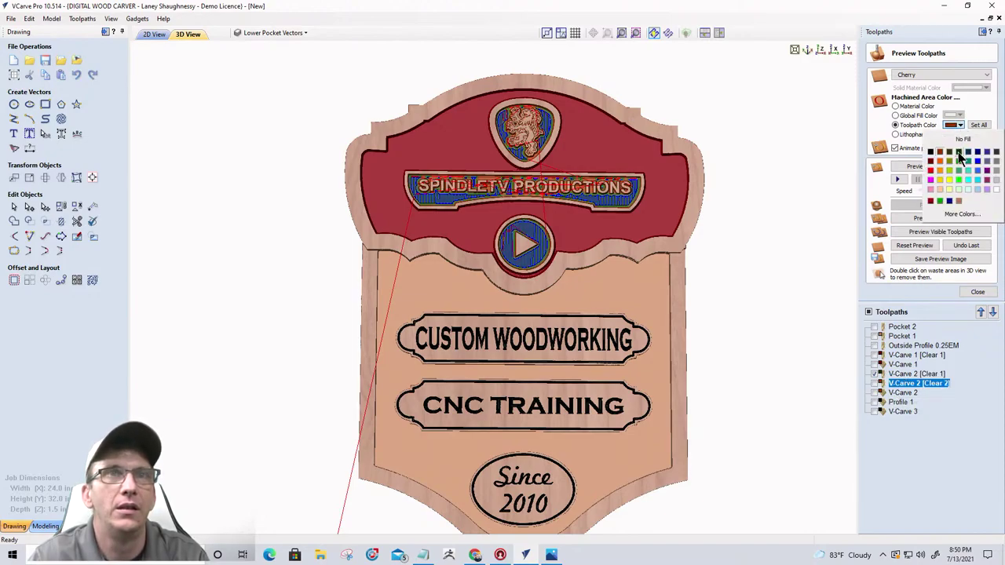
click(959, 153)
click(909, 393)
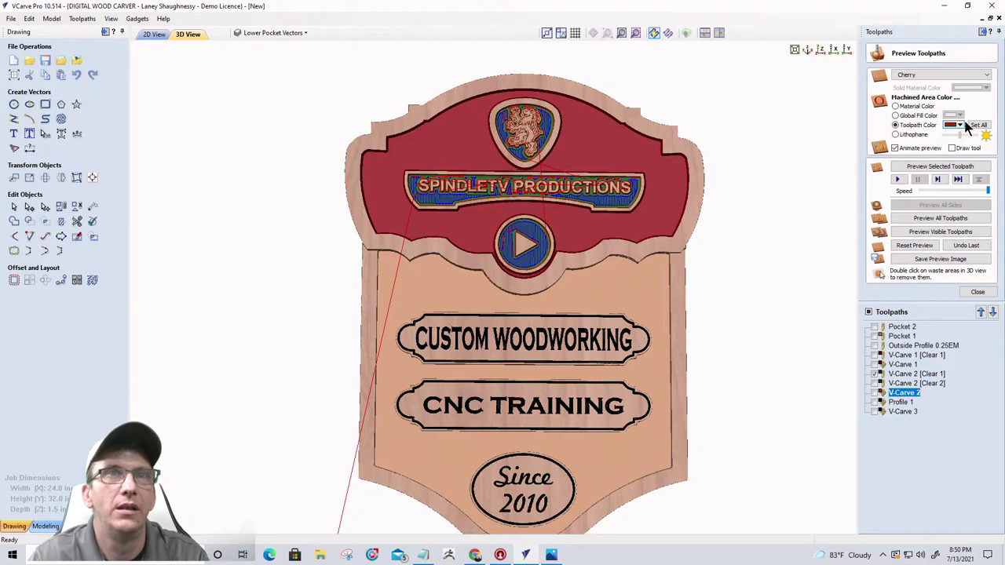
click(960, 125)
click(958, 153)
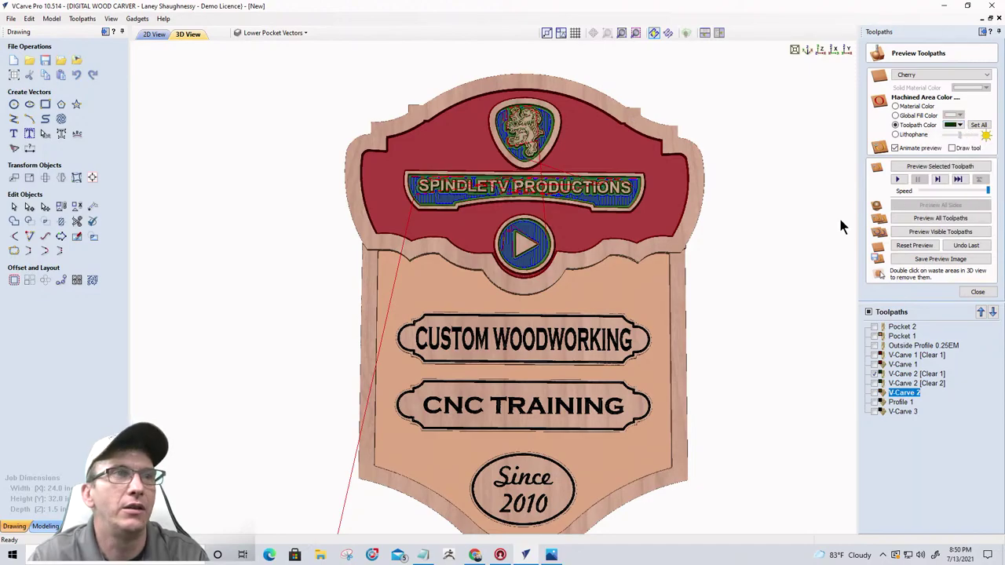
click(876, 391)
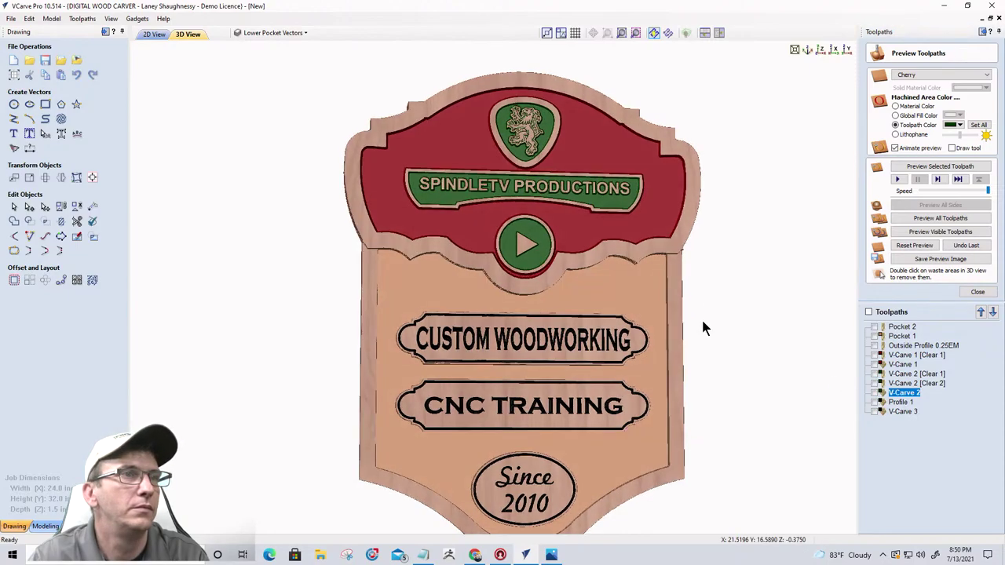
- Orbit the 3D view to inspect the recoloured sign at an angle and face-on
drag(702, 327, 566, 314)
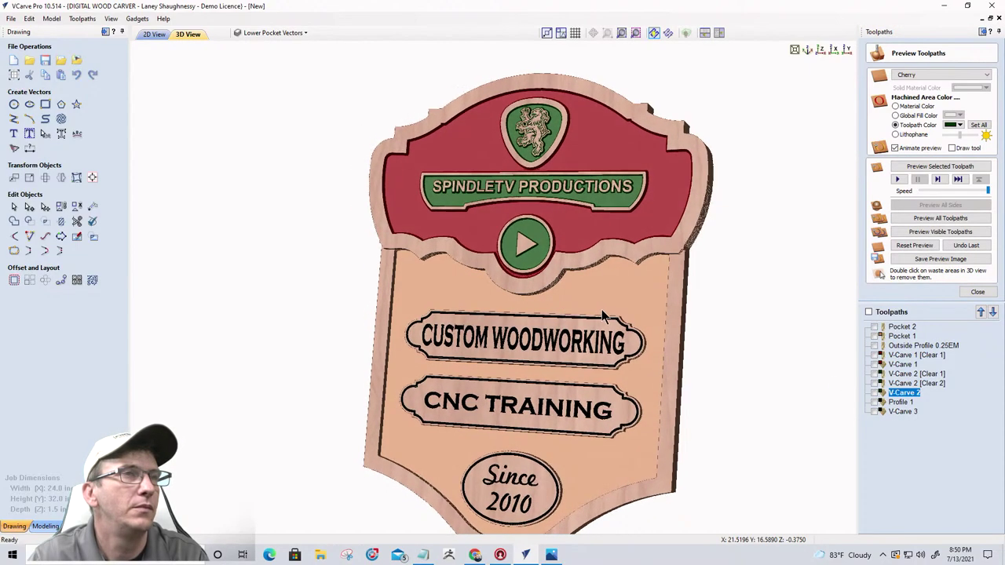
scroll(583, 350, down, 3)
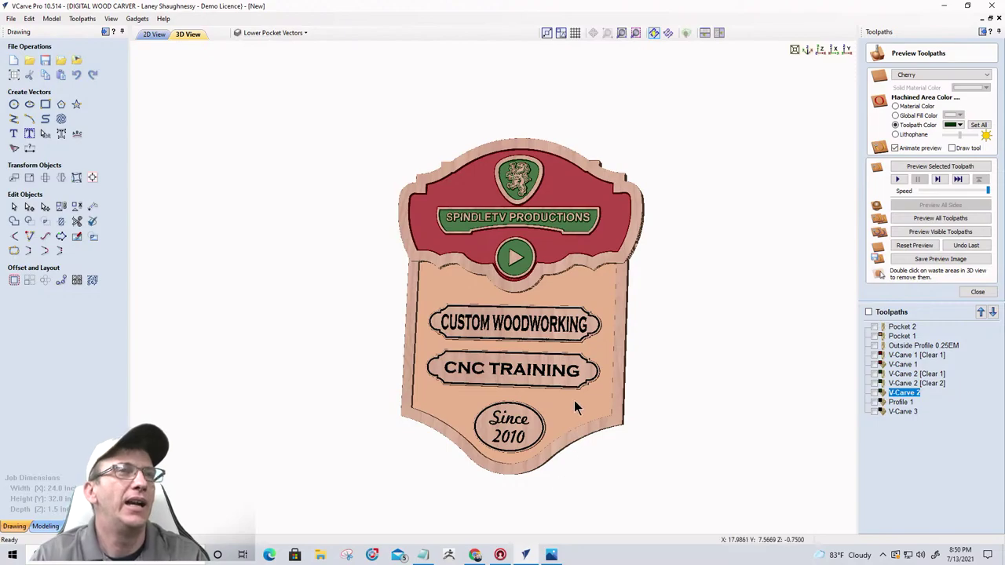
drag(573, 400, 470, 243)
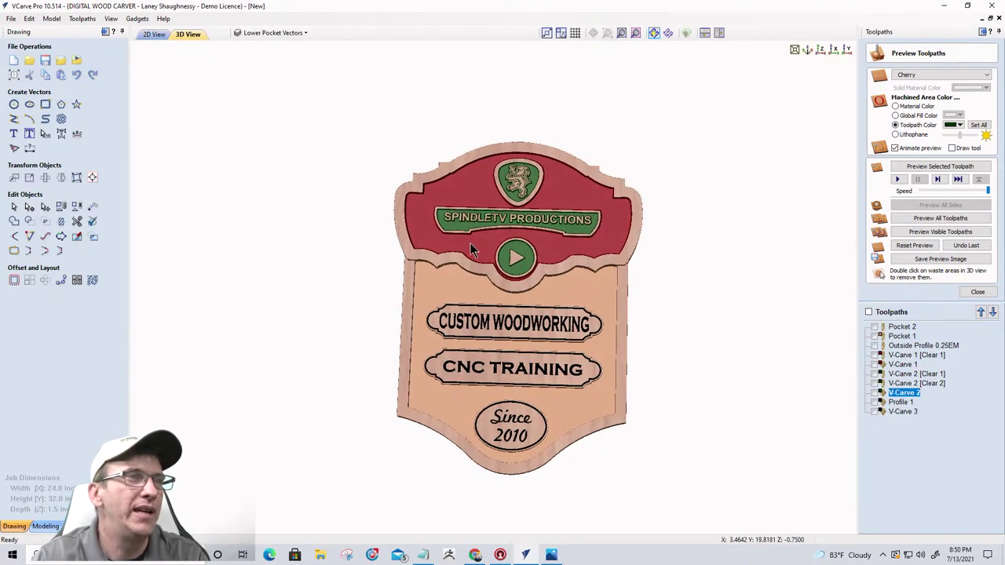
scroll(528, 227, up, 2)
scroll(528, 228, up, 1)
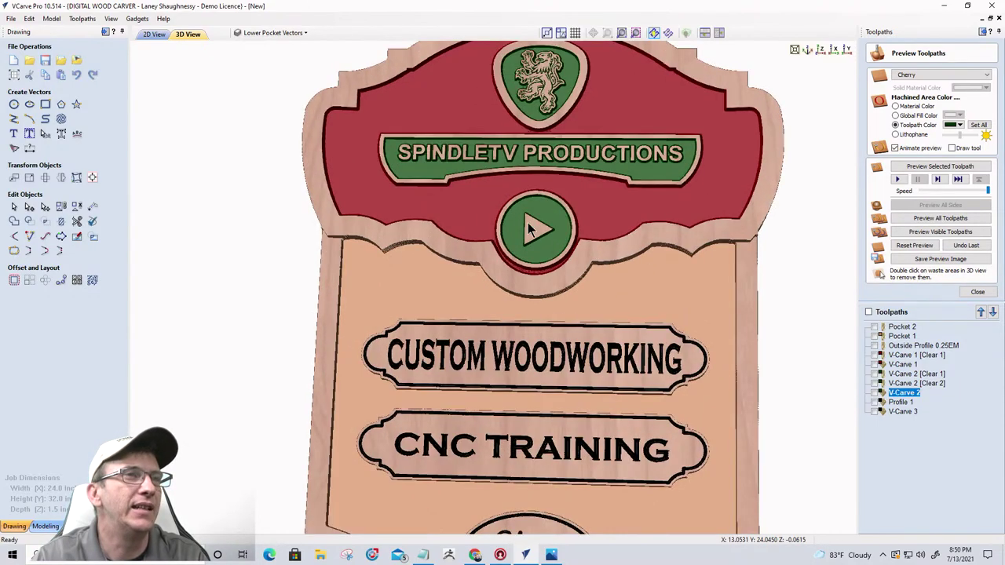
scroll(528, 228, down, 3)
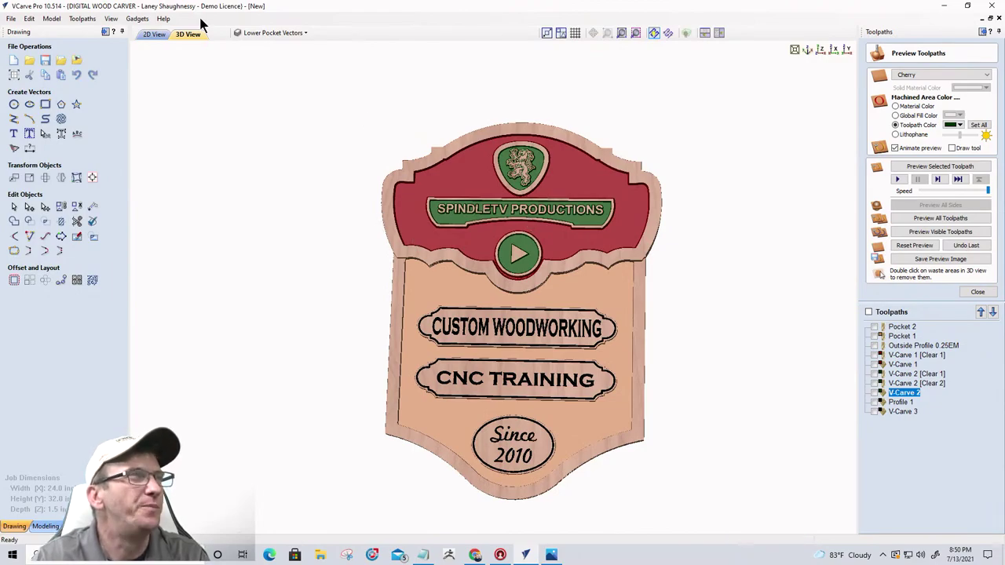
- Return to the 2D View, zoom around the sign vectors, and open the Clipart library
click(154, 35)
scroll(578, 231, down, 3)
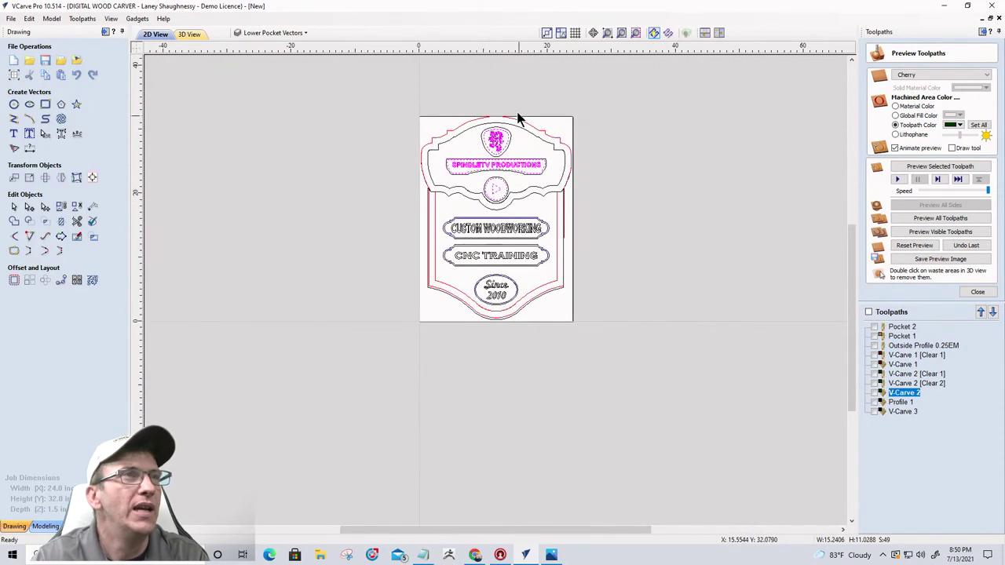
scroll(444, 123, up, 2)
scroll(730, 291, up, 1)
scroll(557, 265, down, 3)
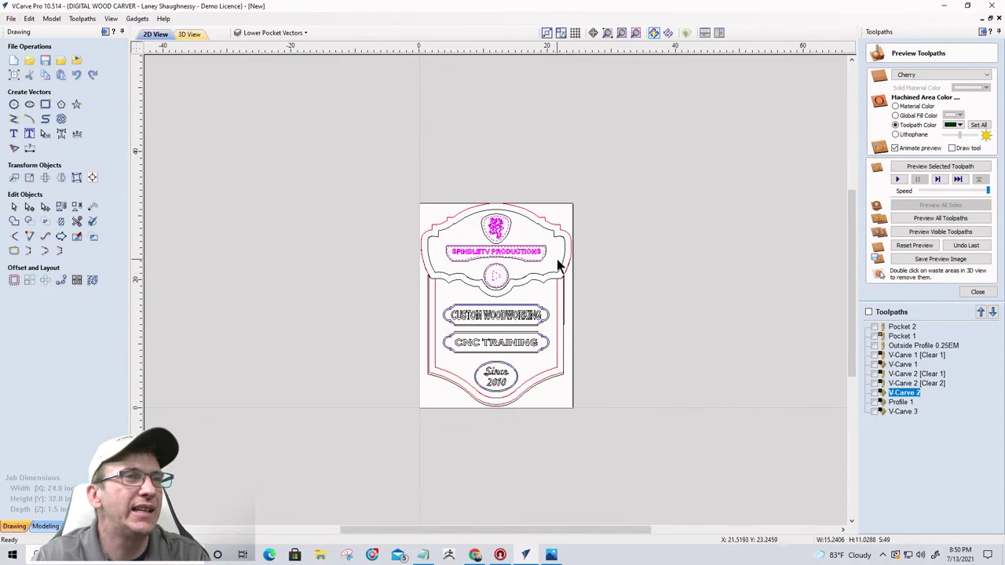
scroll(500, 361, up, 3)
scroll(500, 361, down, 1)
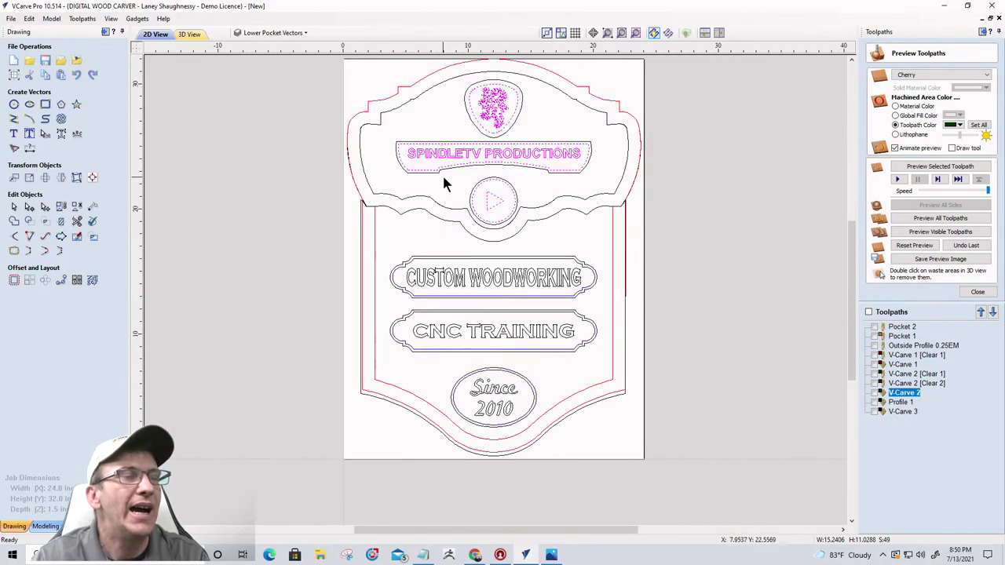
scroll(405, 166, up, 2)
scroll(405, 166, up, 1)
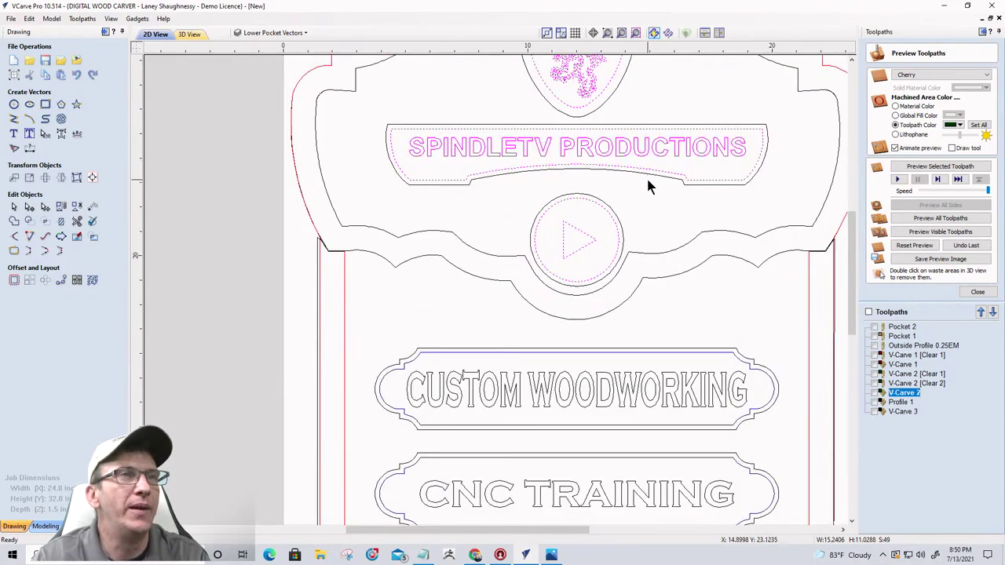
scroll(680, 206, down, 2)
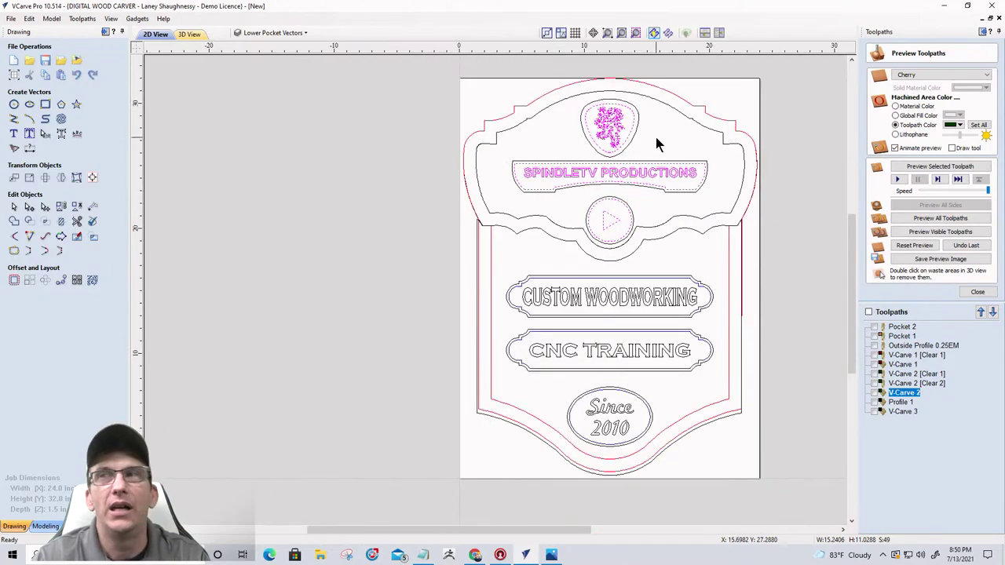
scroll(630, 117, up, 2)
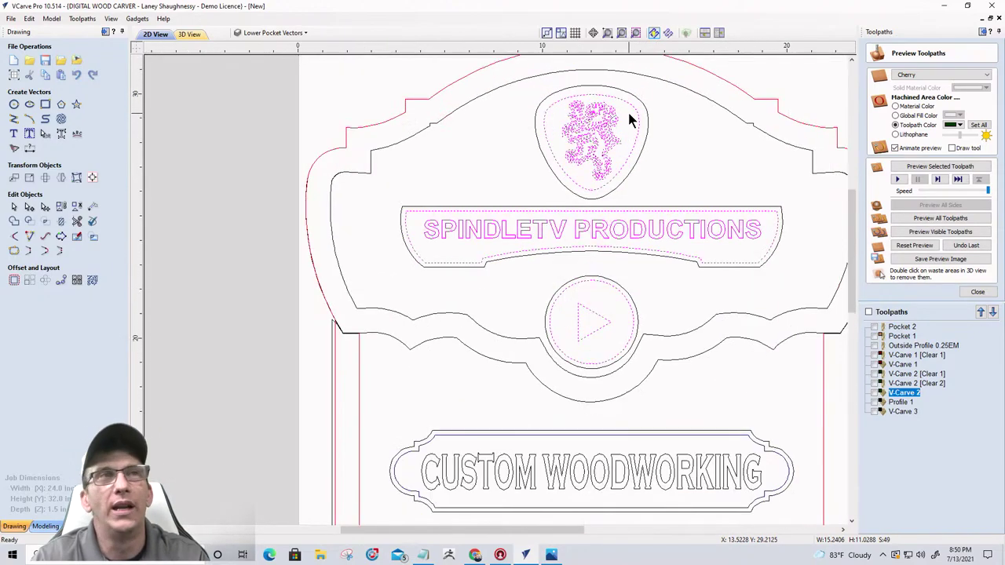
scroll(657, 128, down, 3)
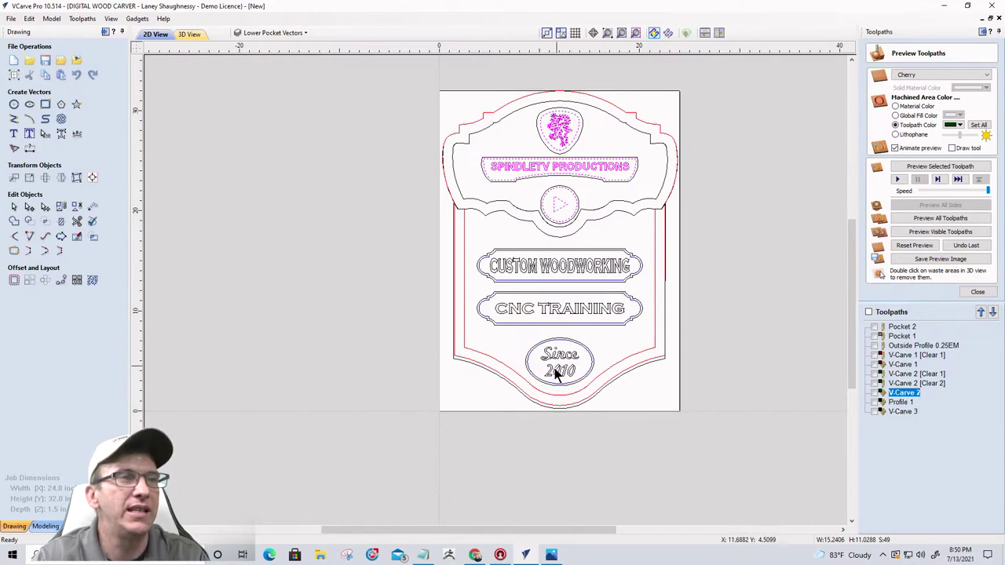
scroll(548, 123, up, 3)
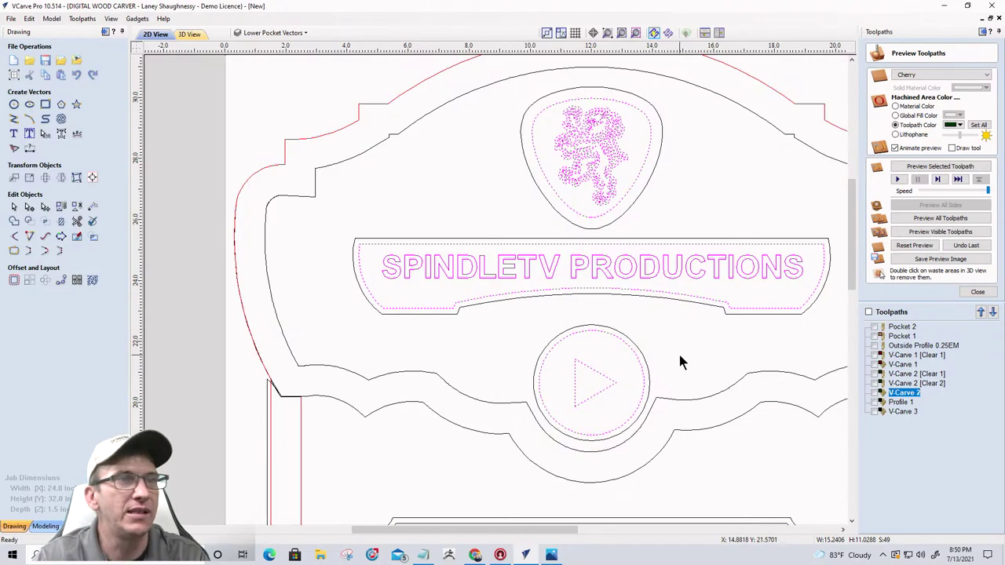
scroll(652, 338, down, 4)
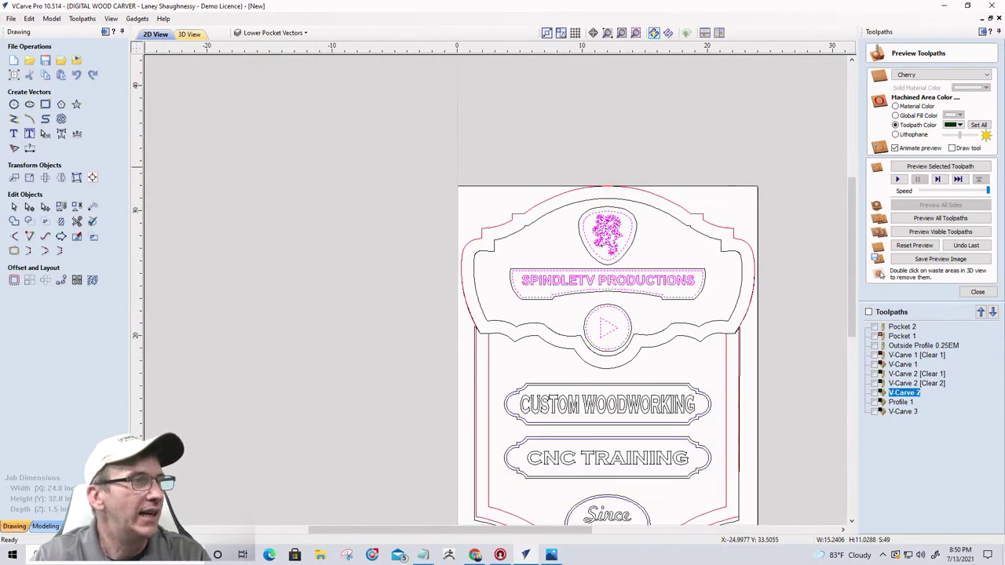
click(79, 526)
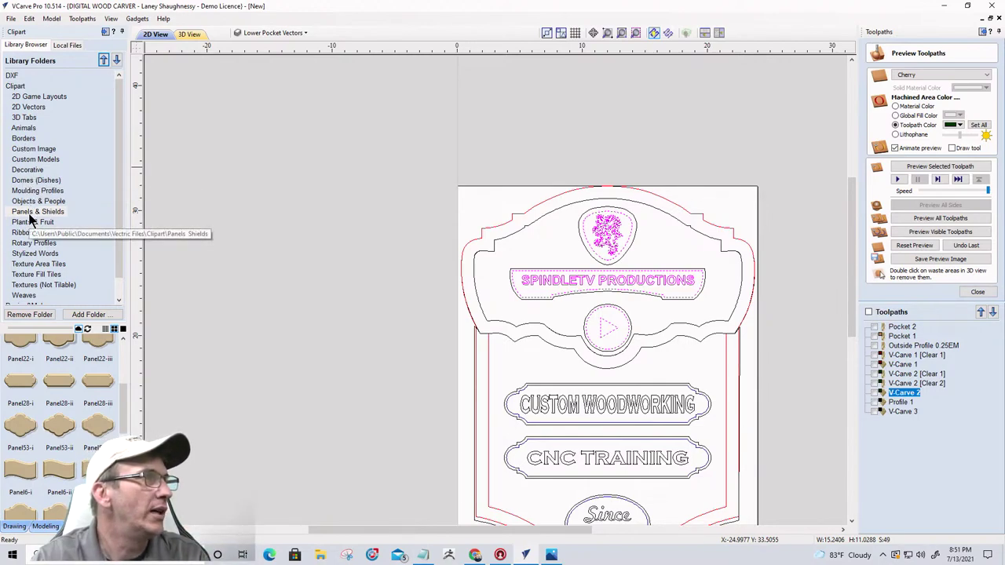
click(26, 170)
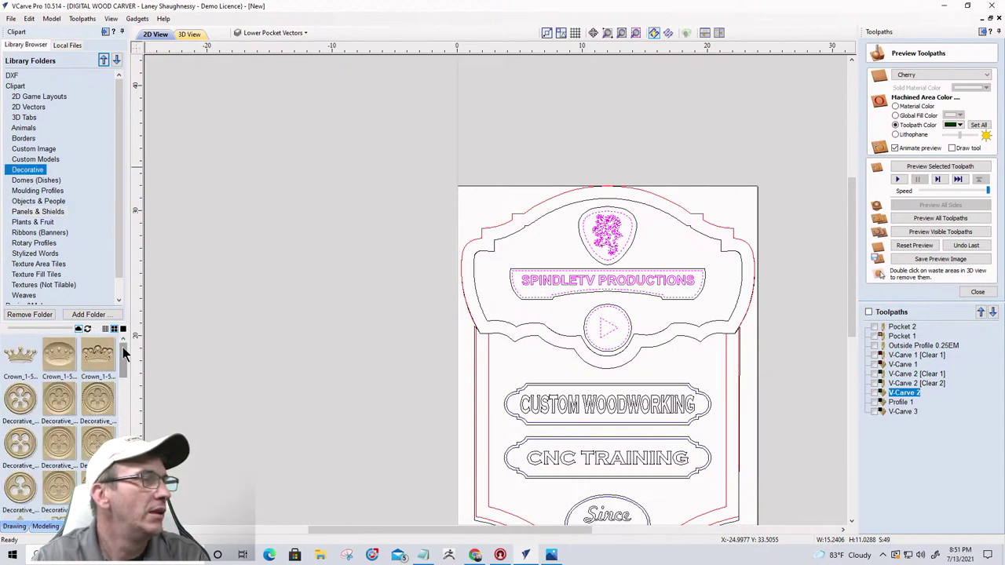
drag(122, 357, 579, 319)
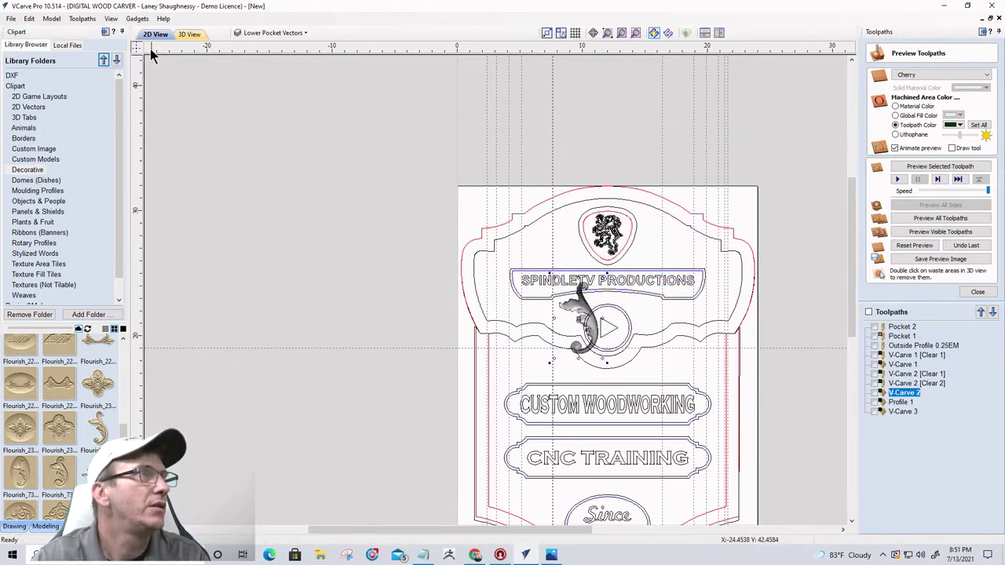
scroll(590, 334, up, 2)
scroll(590, 333, up, 1)
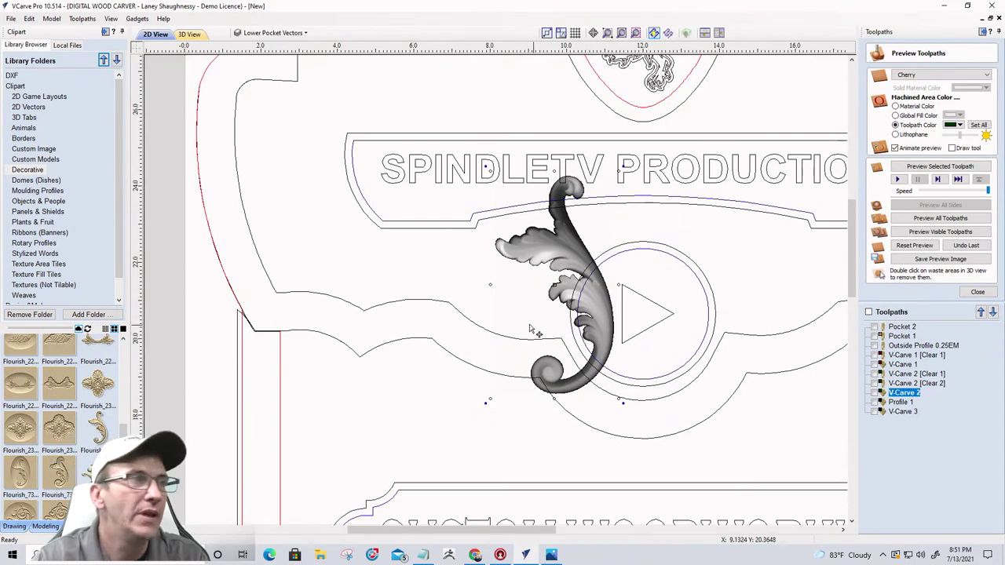
scroll(125, 441, down, 1)
scroll(125, 442, down, 5)
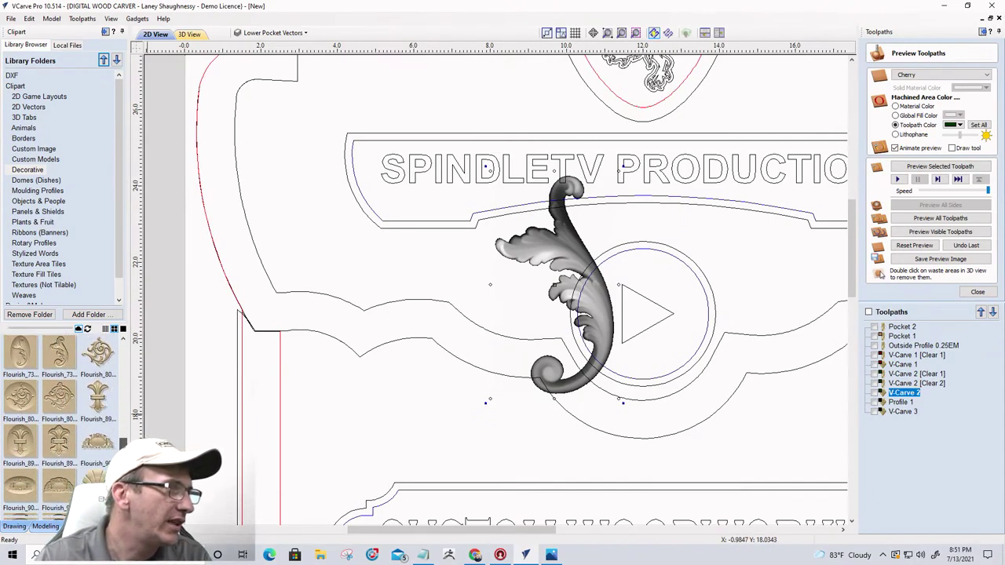
scroll(125, 424, up, 5)
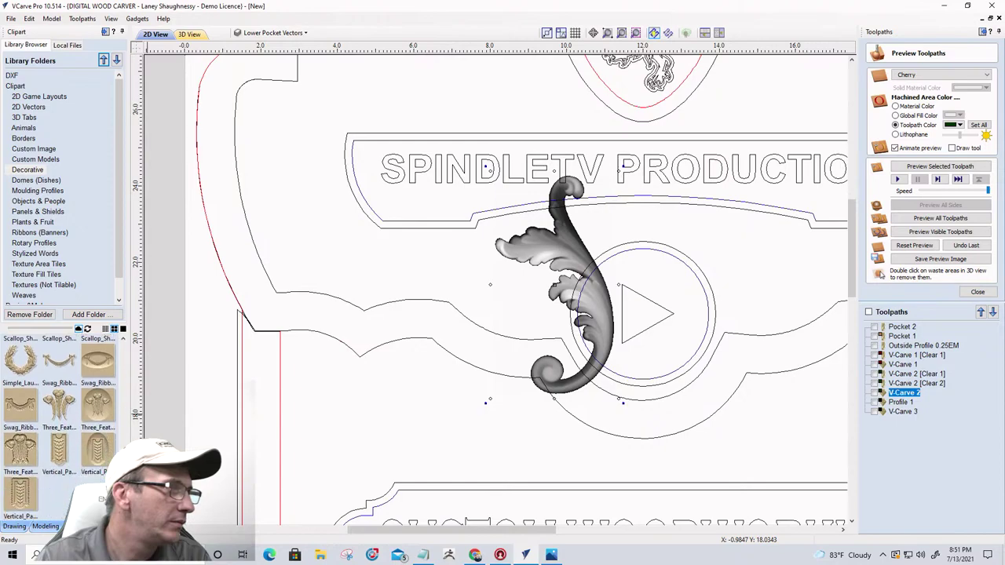
drag(125, 424, 127, 368)
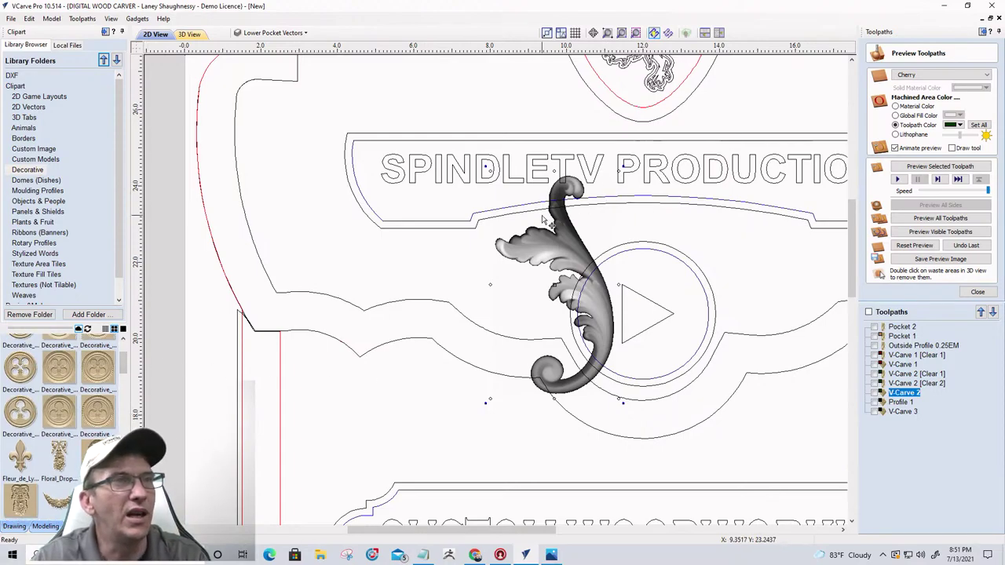
scroll(547, 252, down, 2)
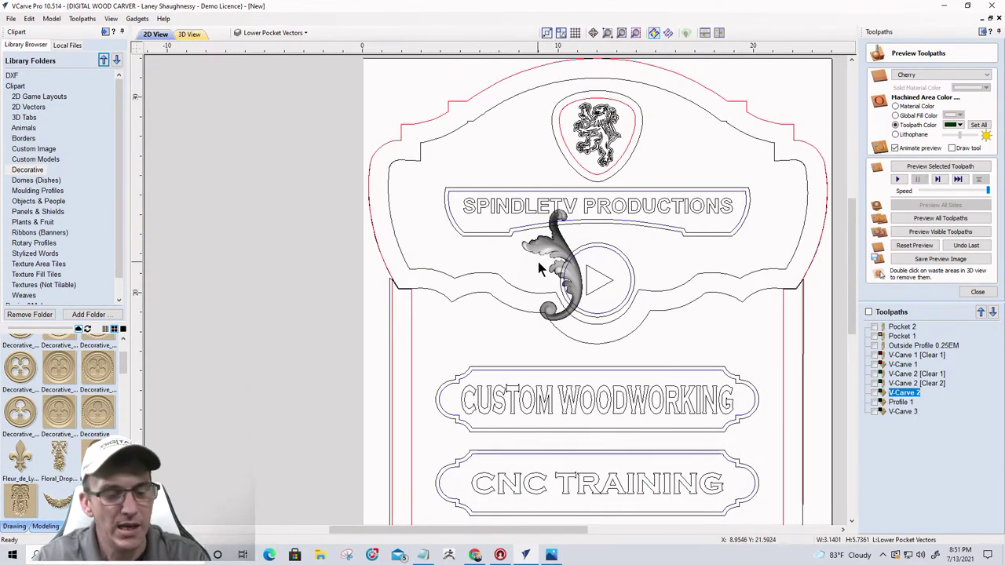
- Rotate the flourish about 45°, place it left of the play circle, then start Draw Rectangle
click(547, 245)
mouse_move(547, 245)
mouse_down()
mouse_move(503, 208)
mouse_move(577, 224)
mouse_move(552, 247)
mouse_up()
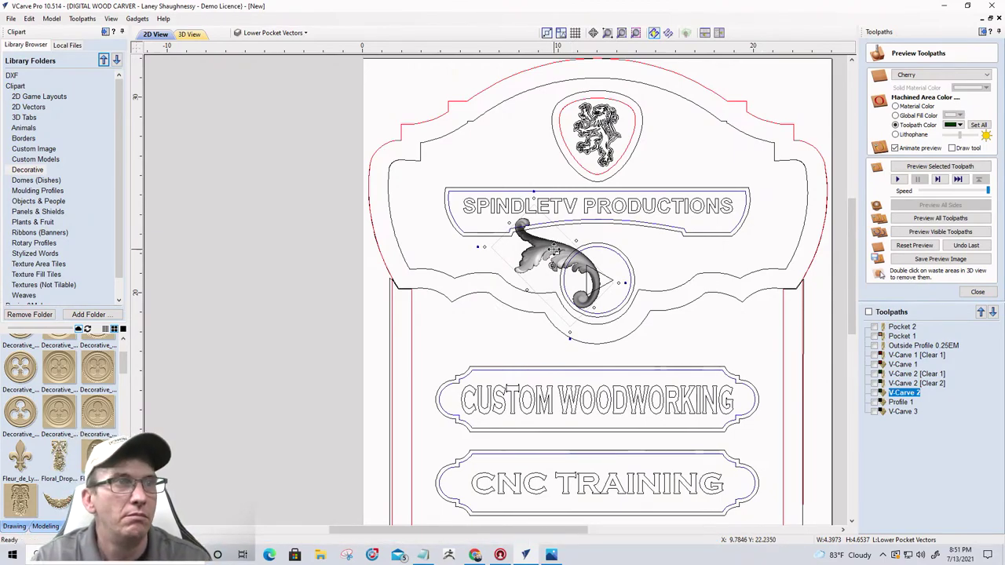
drag(554, 250, 517, 250)
click(679, 275)
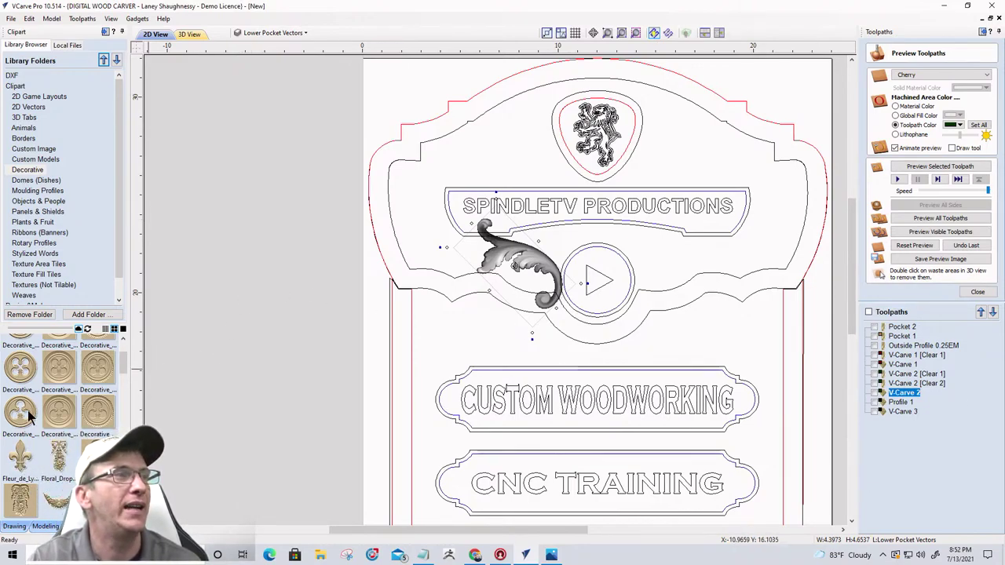
click(13, 525)
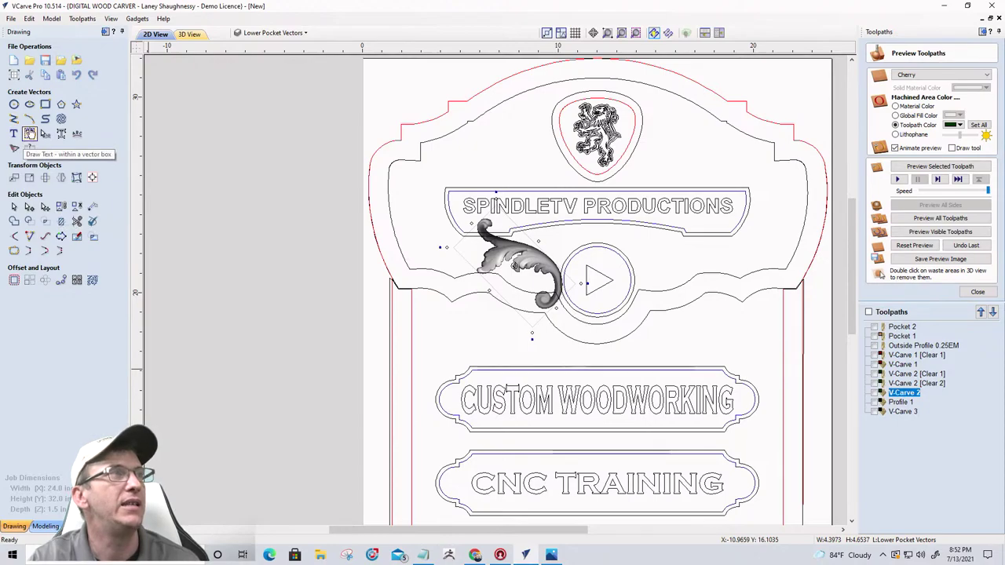
click(45, 104)
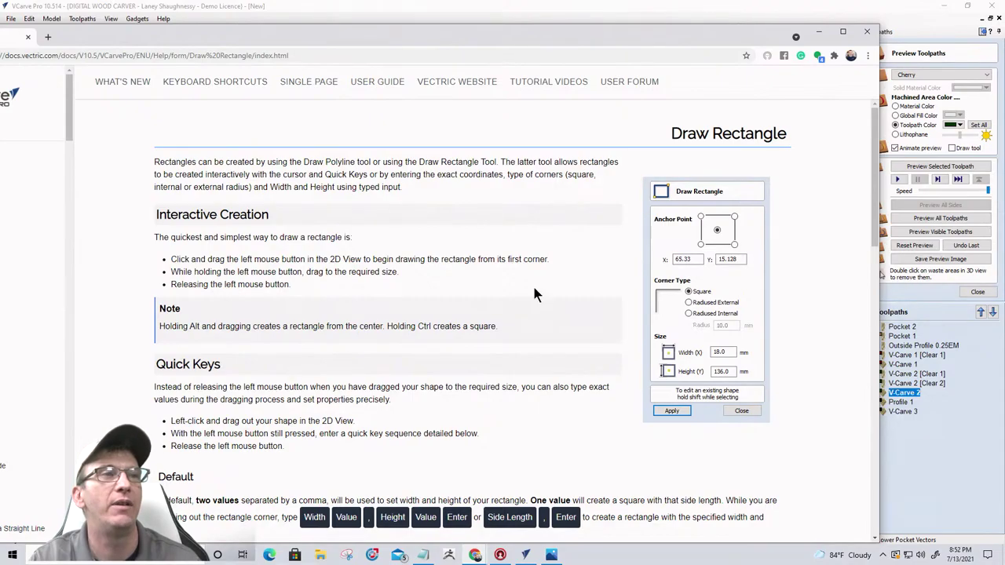
- Read the Draw Rectangle help page, then return to the design
scroll(534, 293, down, 8)
scroll(536, 290, up, 3)
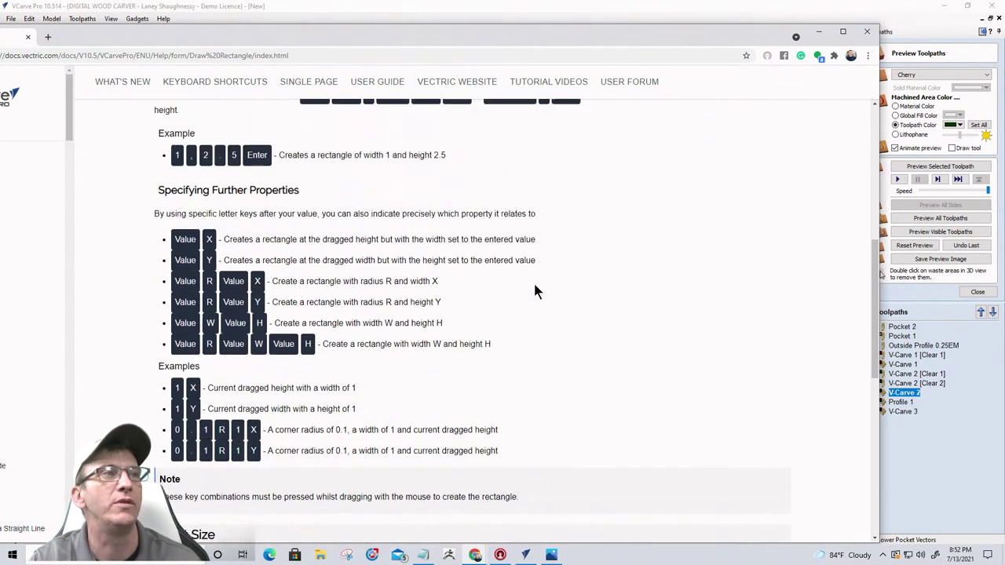
scroll(533, 292, down, 6)
scroll(534, 292, up, 9)
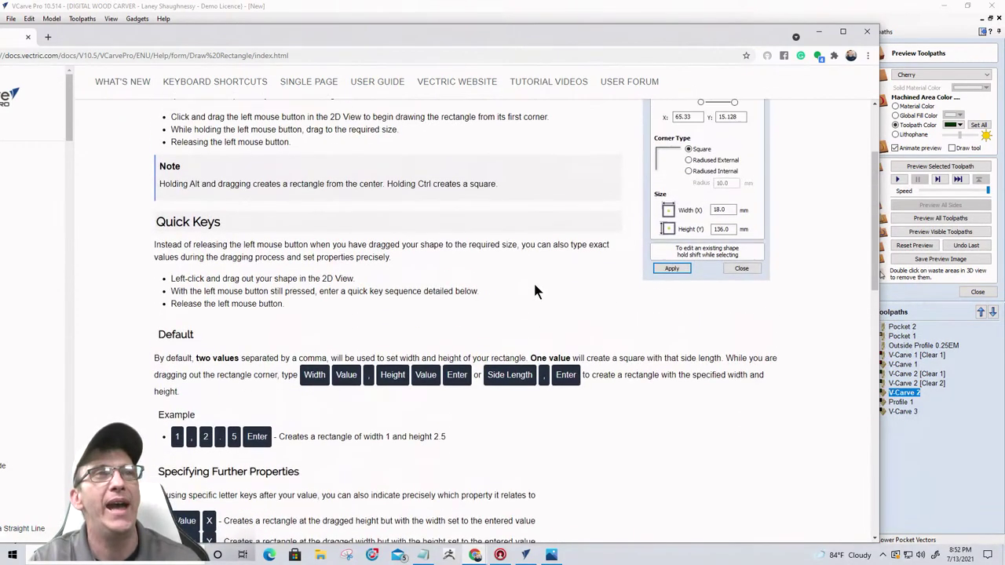
scroll(534, 292, up, 3)
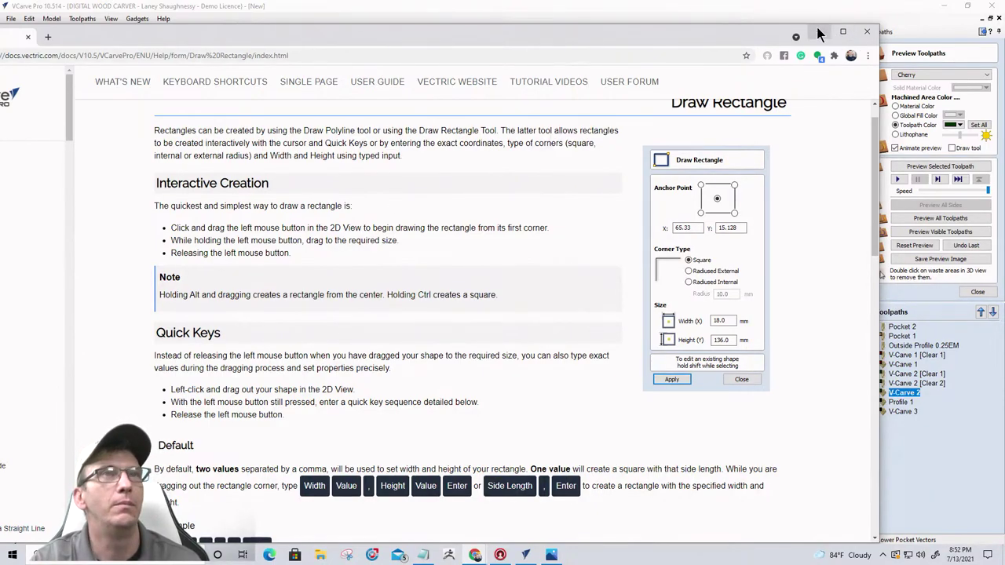
click(706, 5)
- Close the Rectangle form and open the Draw Circle help page to read it
click(98, 271)
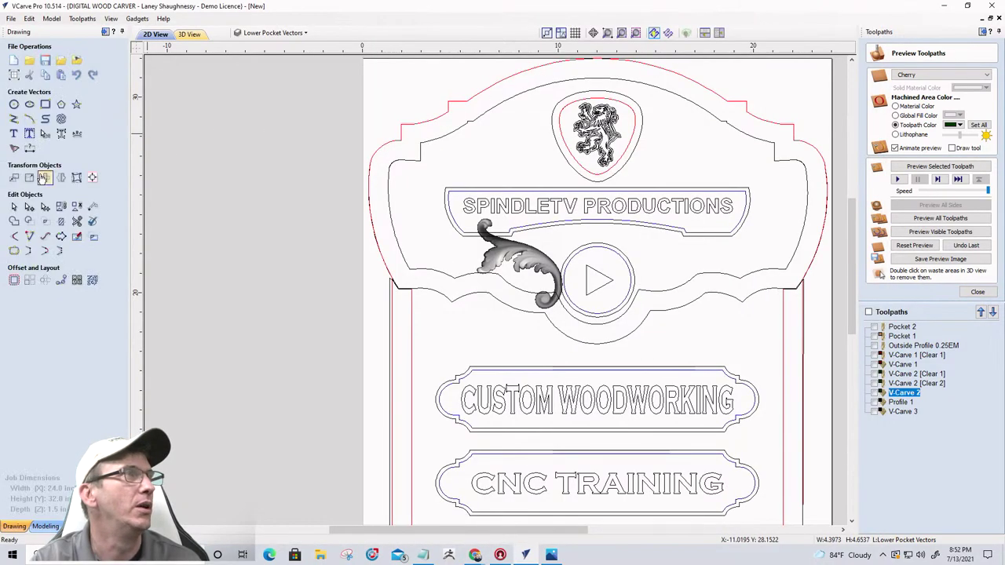
click(16, 105)
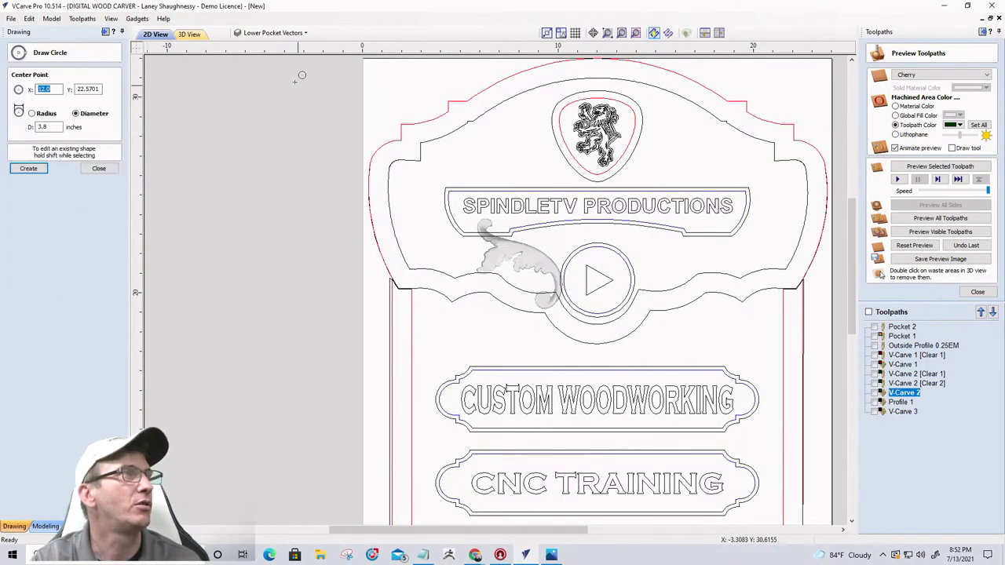
click(113, 33)
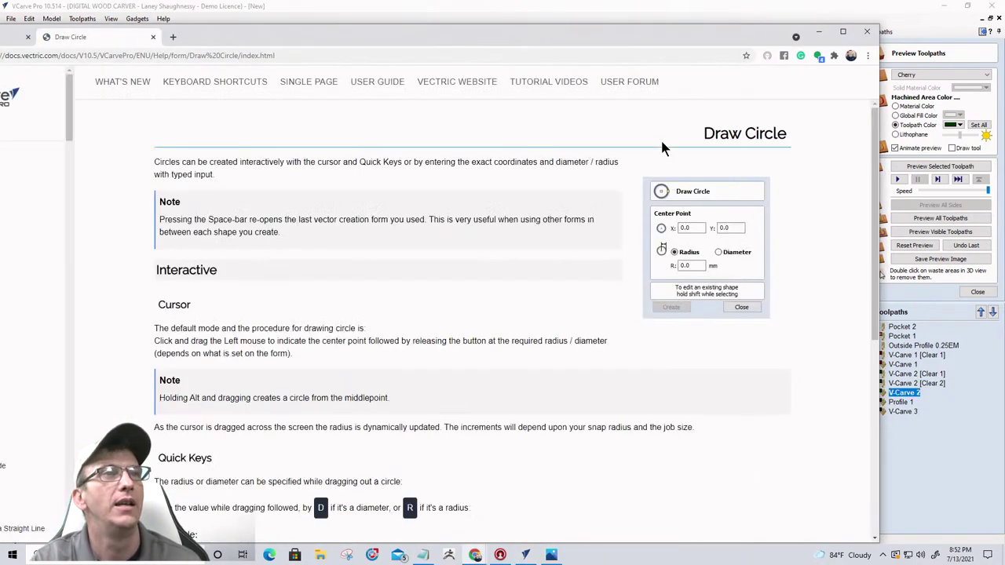
scroll(628, 357, down, 5)
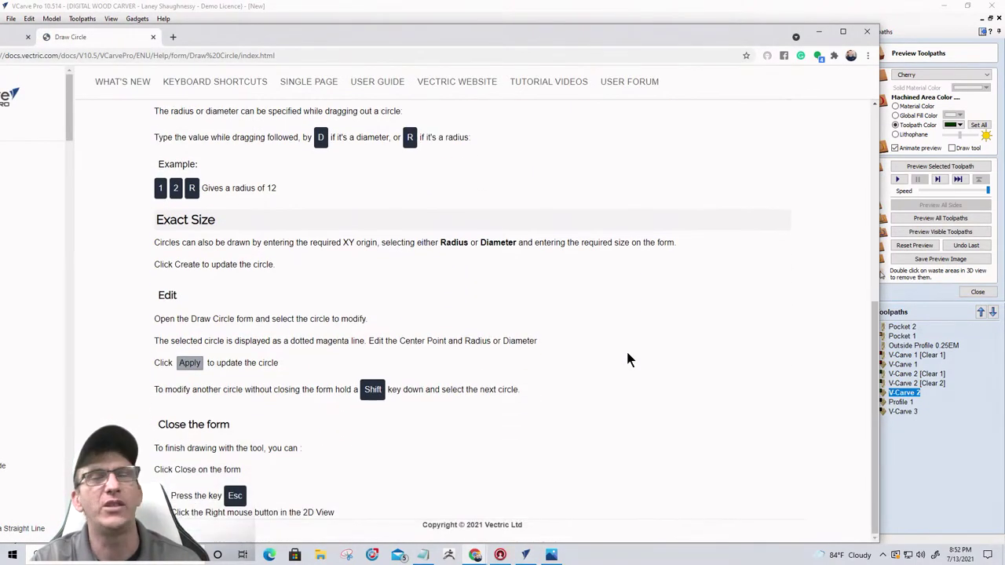
scroll(628, 353, up, 3)
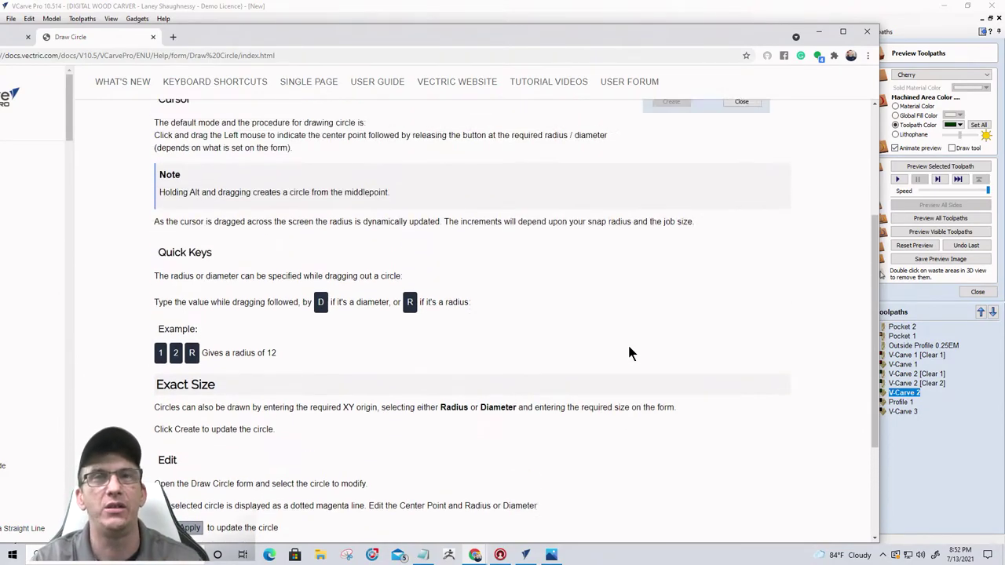
scroll(628, 353, down, 2)
scroll(627, 345, down, 1)
scroll(627, 345, up, 5)
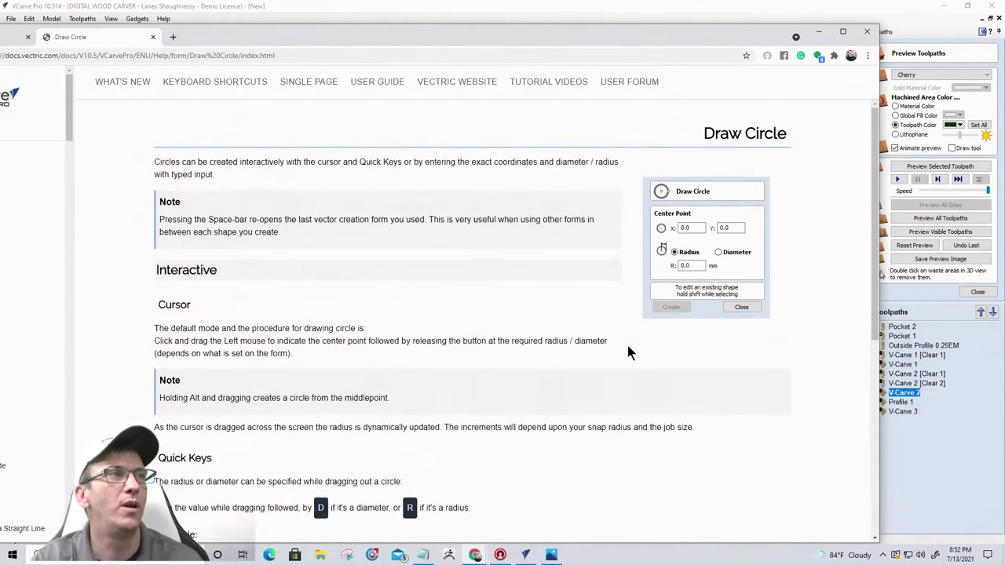
scroll(627, 345, down, 5)
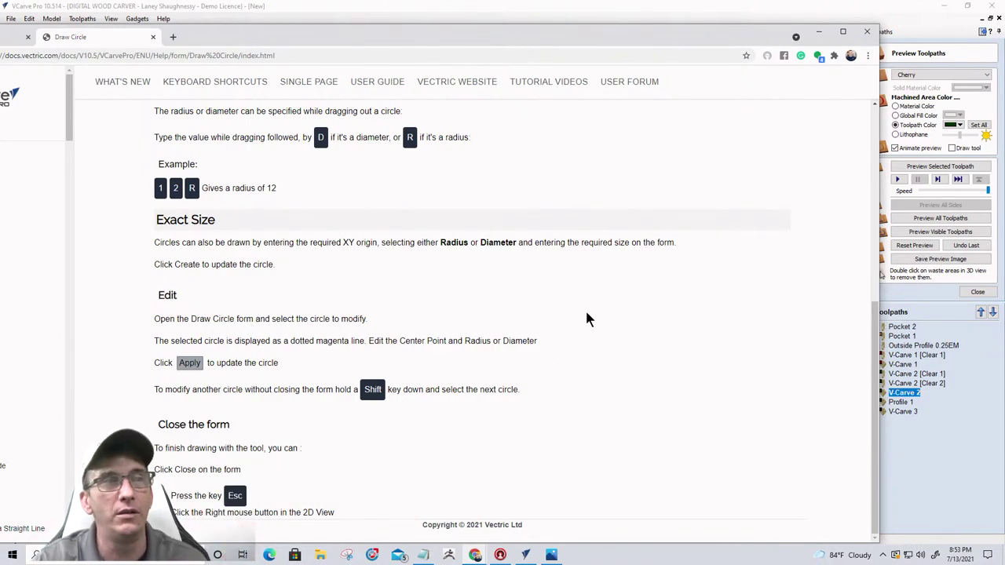
scroll(575, 346, up, 4)
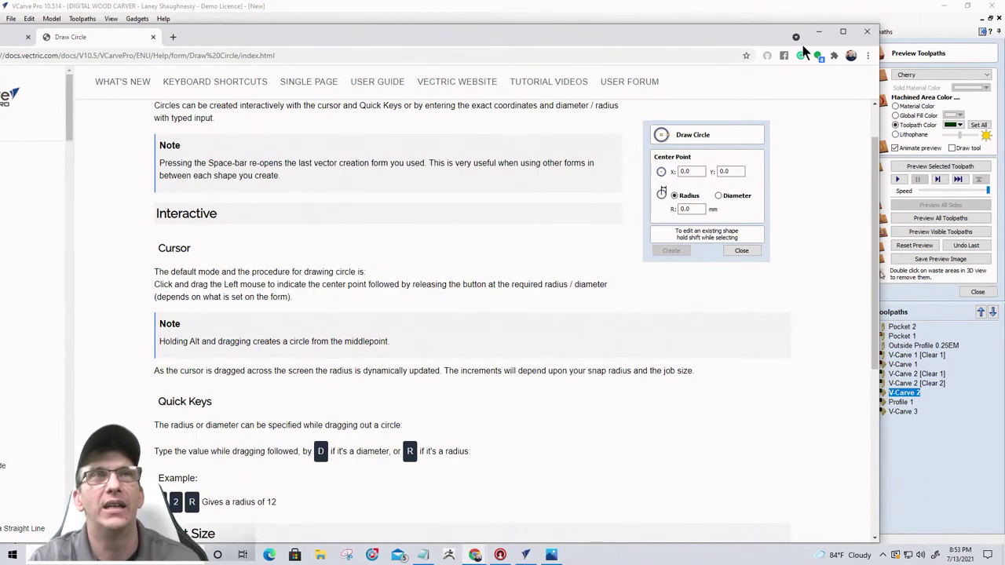
- Close the help browser, place a 3.8 in circle by the flourish, and close Draw Circle
click(864, 35)
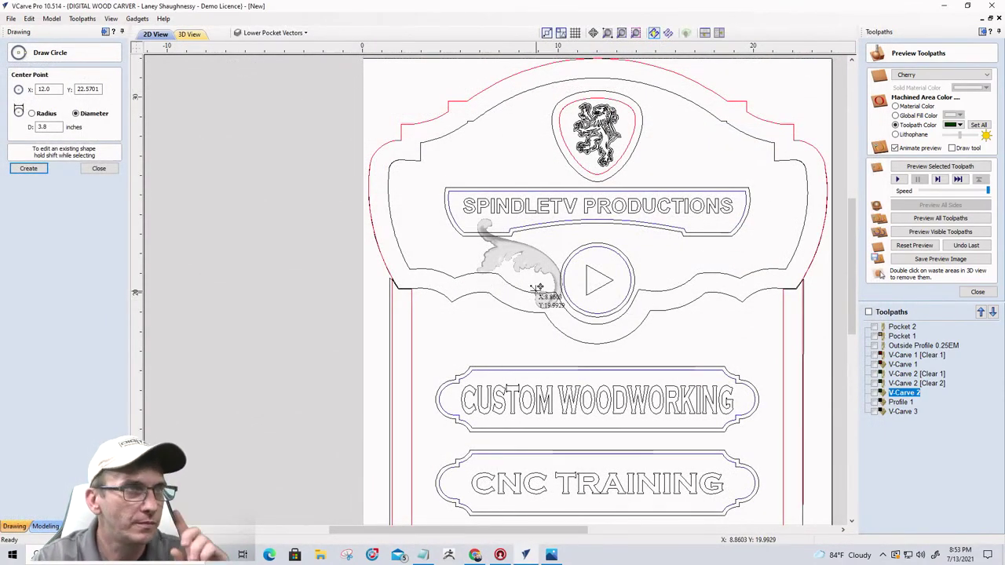
click(530, 257)
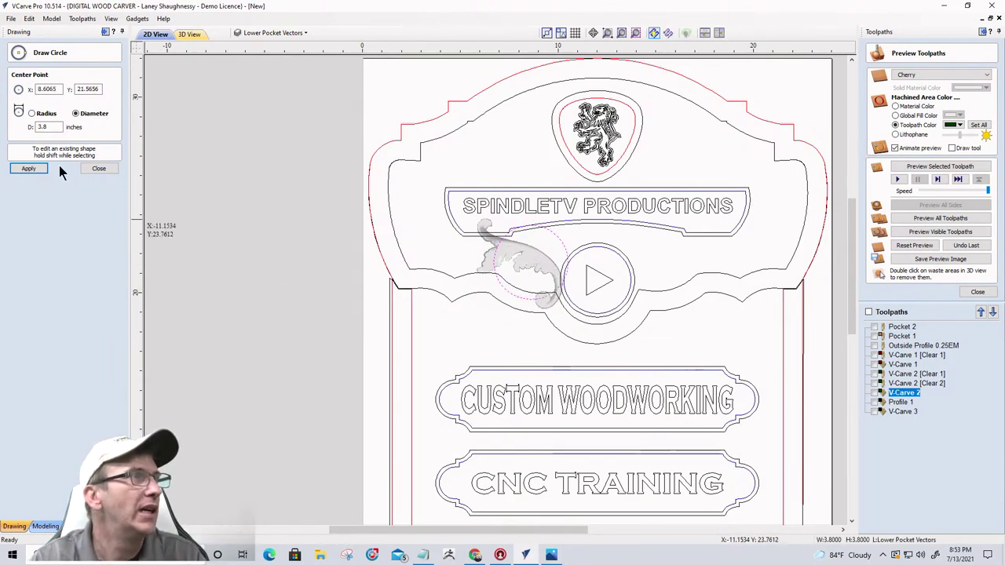
click(98, 168)
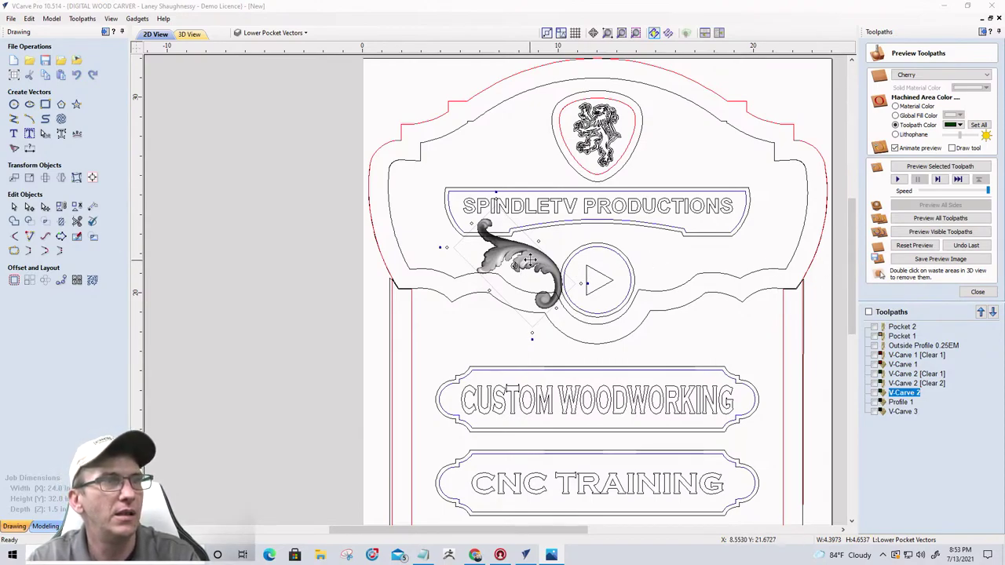
- Rotate the flourish horizontal, flip it horizontally, and move it right of the play circle
click(532, 267)
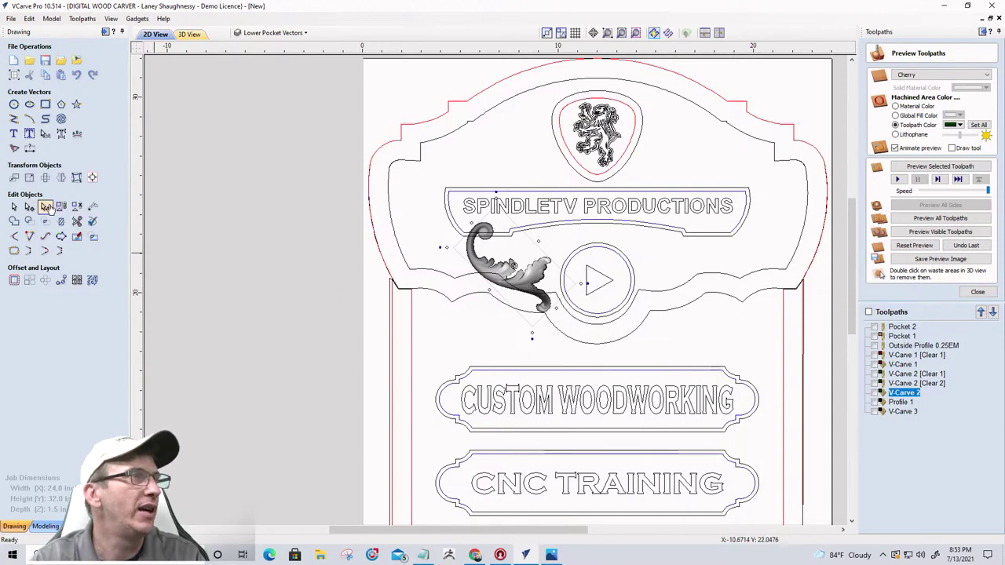
click(61, 179)
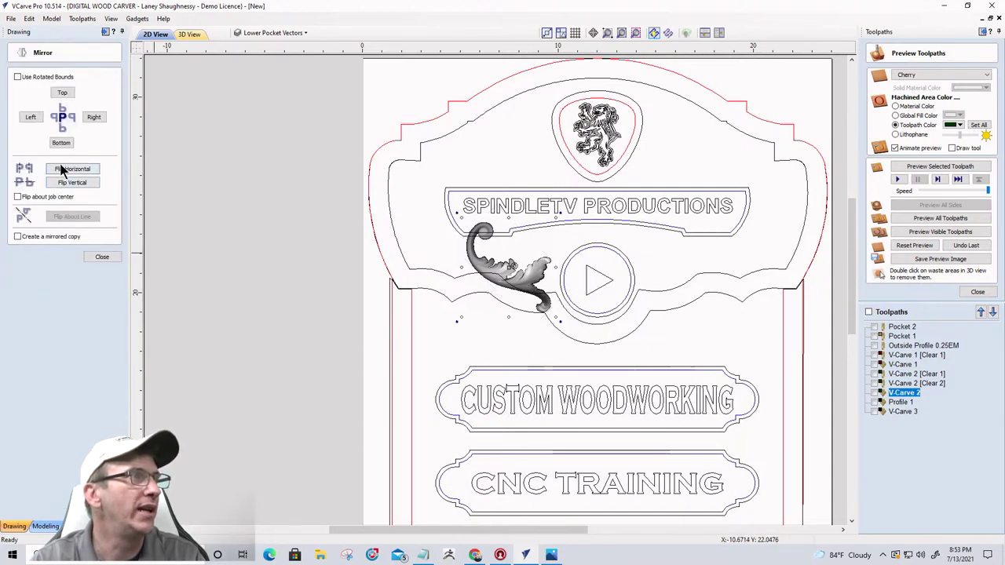
click(63, 170)
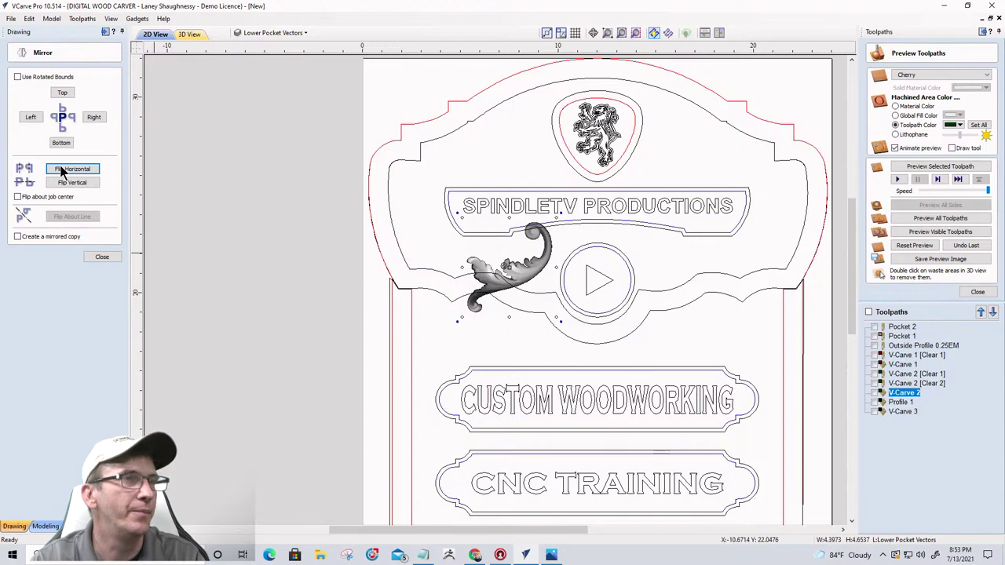
click(100, 257)
click(526, 268)
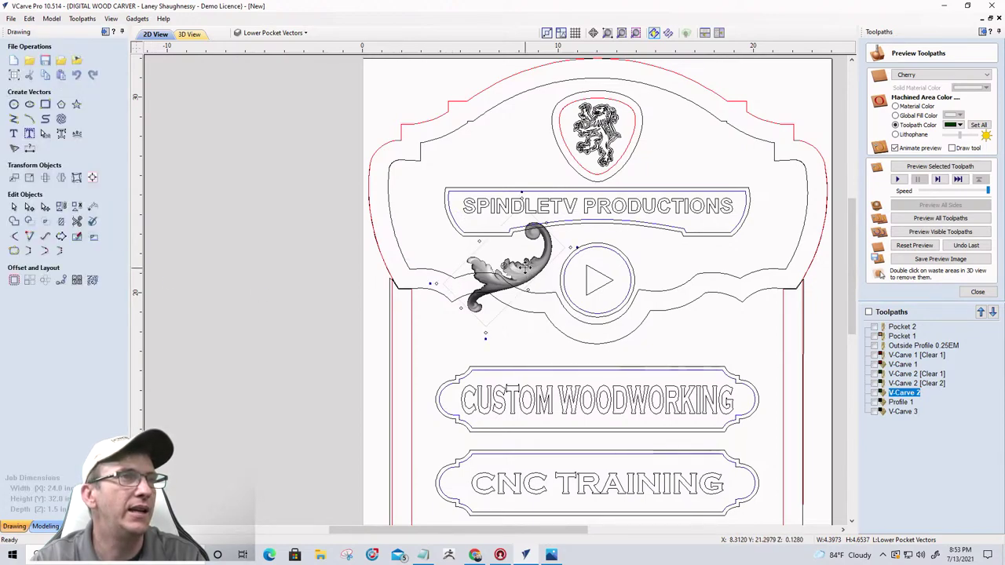
ctrl+drag(526, 268, 692, 248)
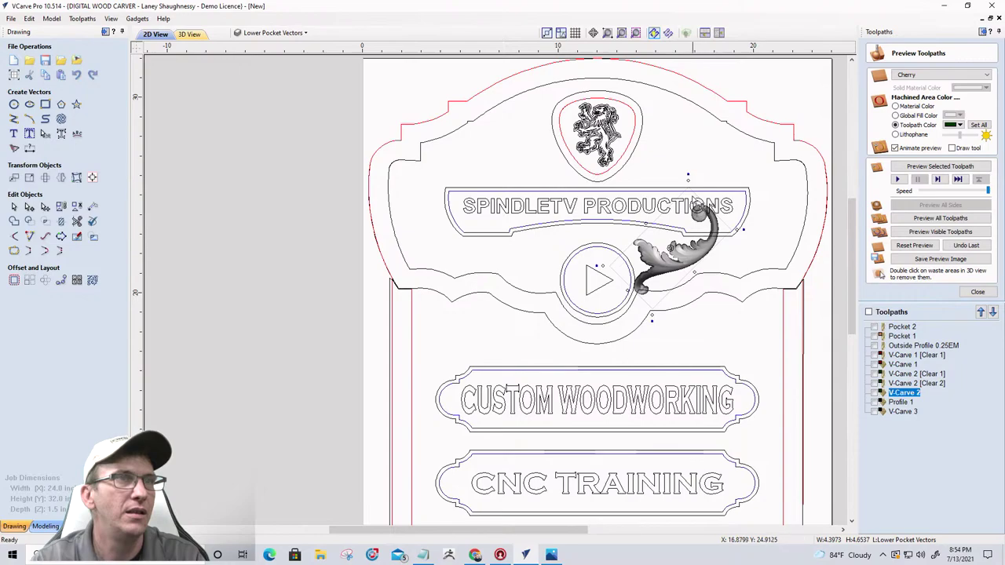
- Squash, raise and shrink the right-hand flourish closer to the play circle
drag(689, 181, 681, 237)
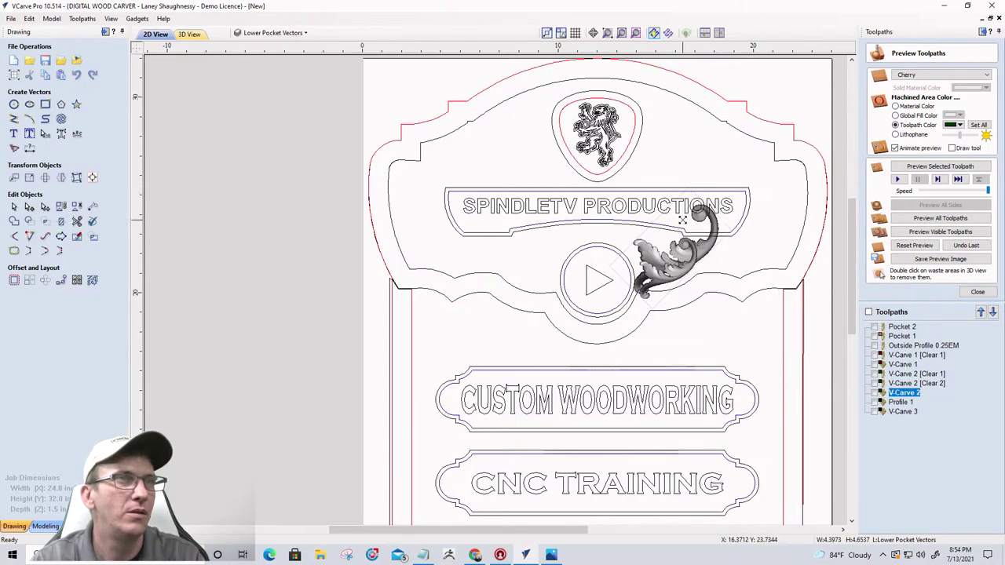
scroll(664, 295, up, 3)
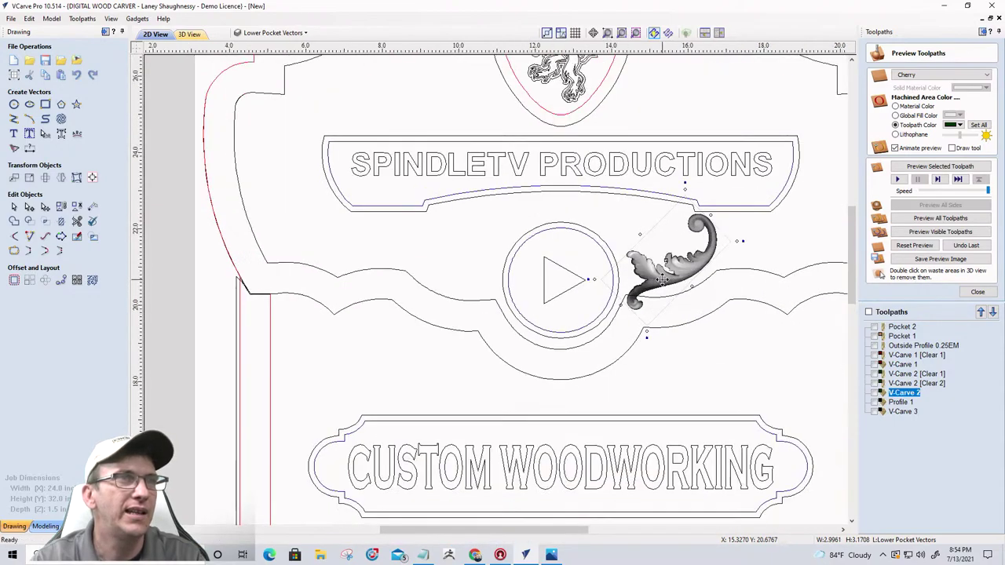
drag(662, 278, 648, 260)
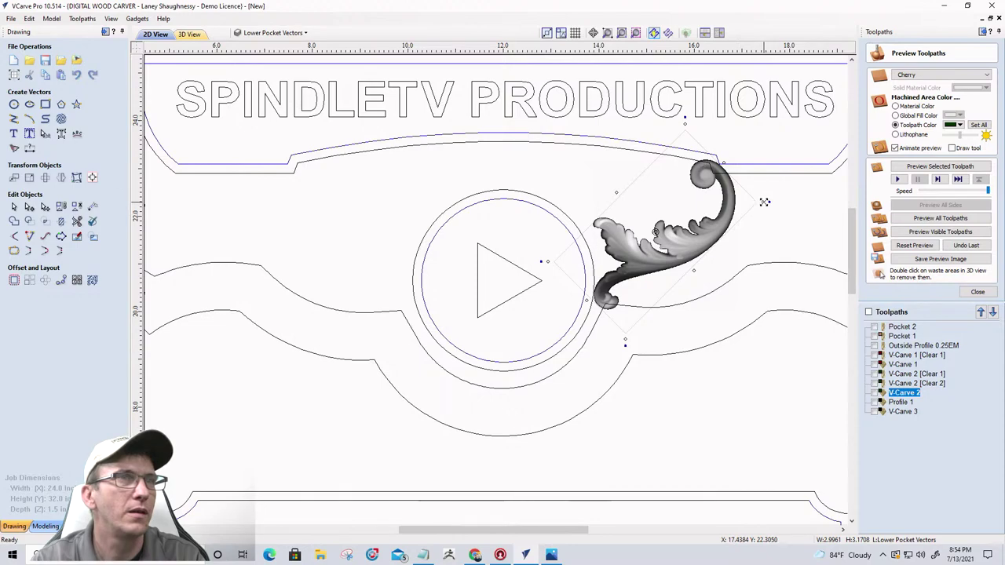
drag(762, 202, 729, 221)
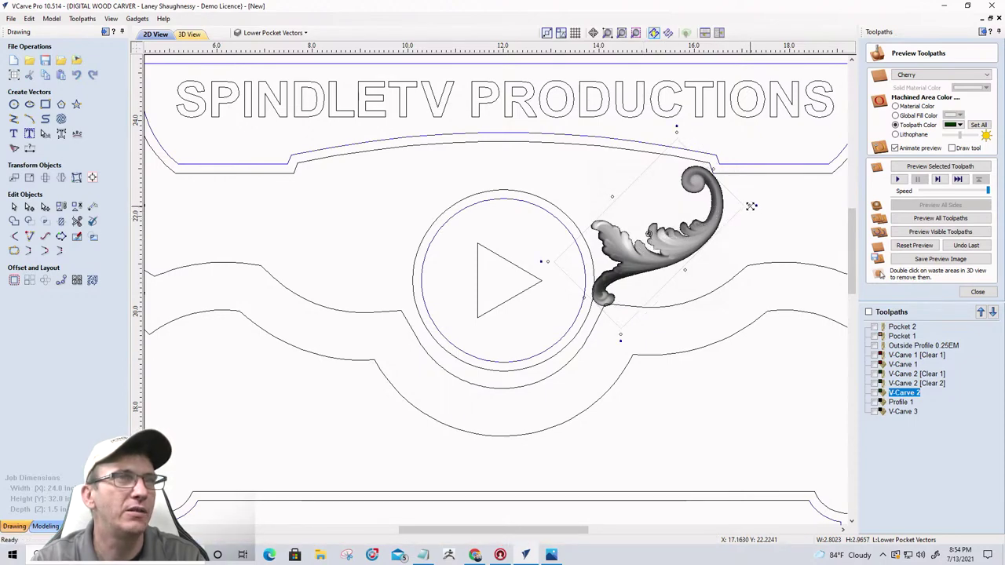
drag(751, 208, 732, 212)
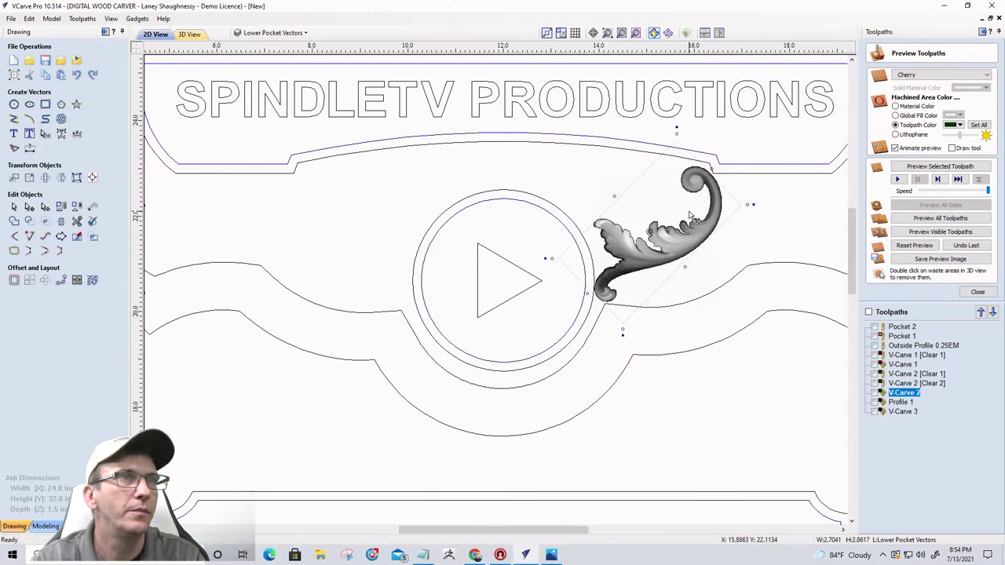
scroll(689, 212, up, 2)
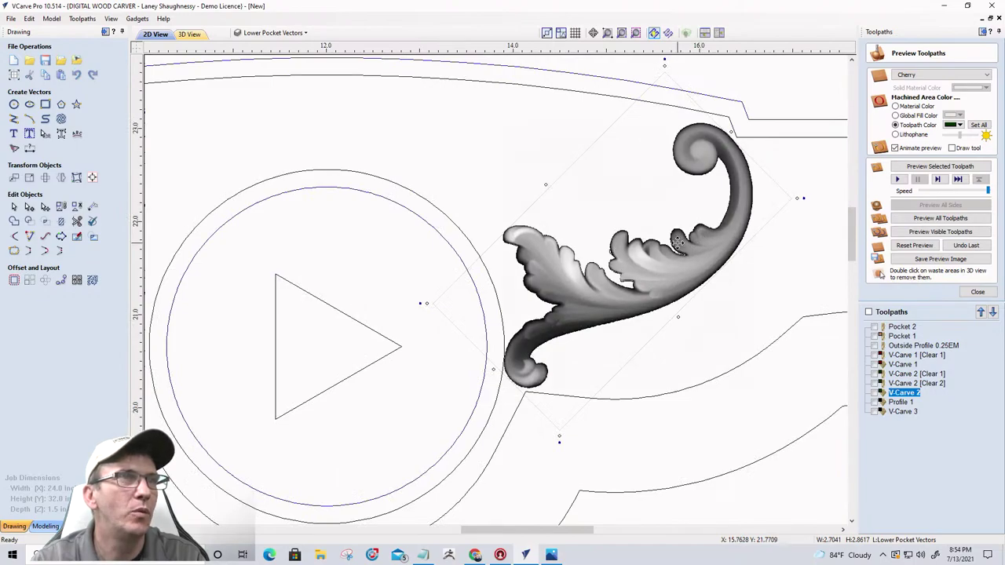
- Reshape the leaf carving to about 2.36 × 2.50 in beside the circle, then deselect it
click(746, 316)
scroll(746, 319, down, 3)
scroll(743, 301, up, 3)
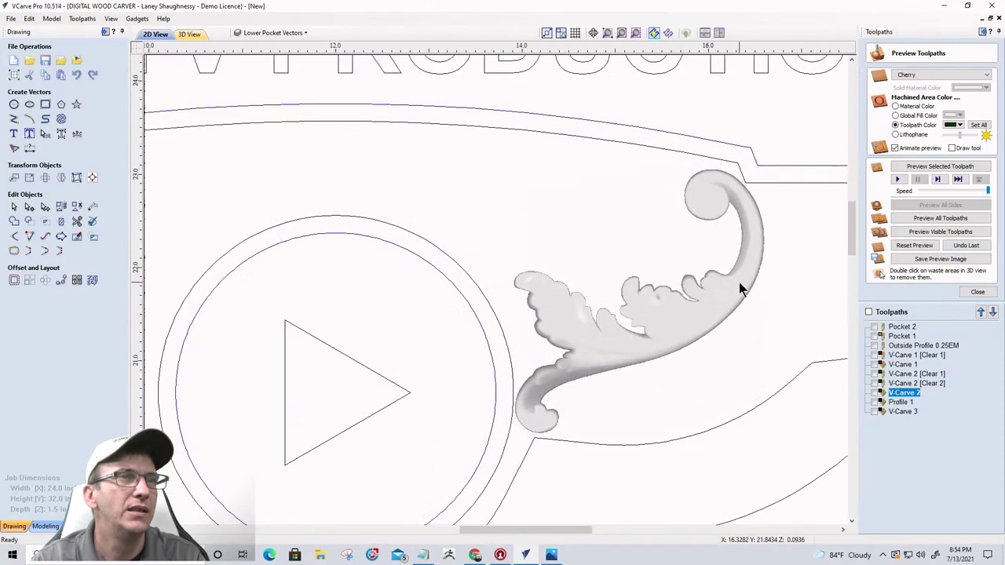
click(739, 284)
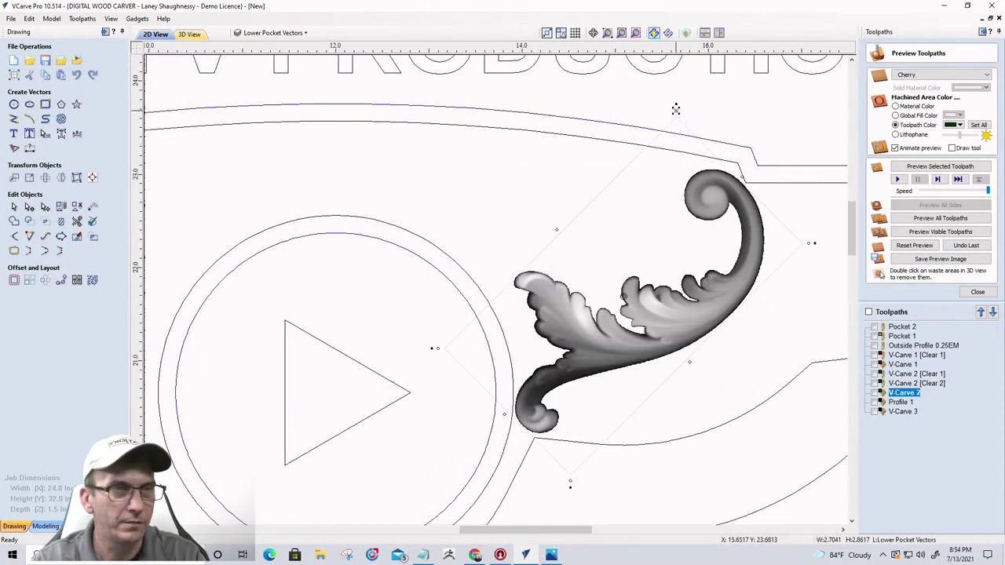
mouse_move(675, 114)
mouse_down()
mouse_move(672, 139)
mouse_move(669, 126)
mouse_up()
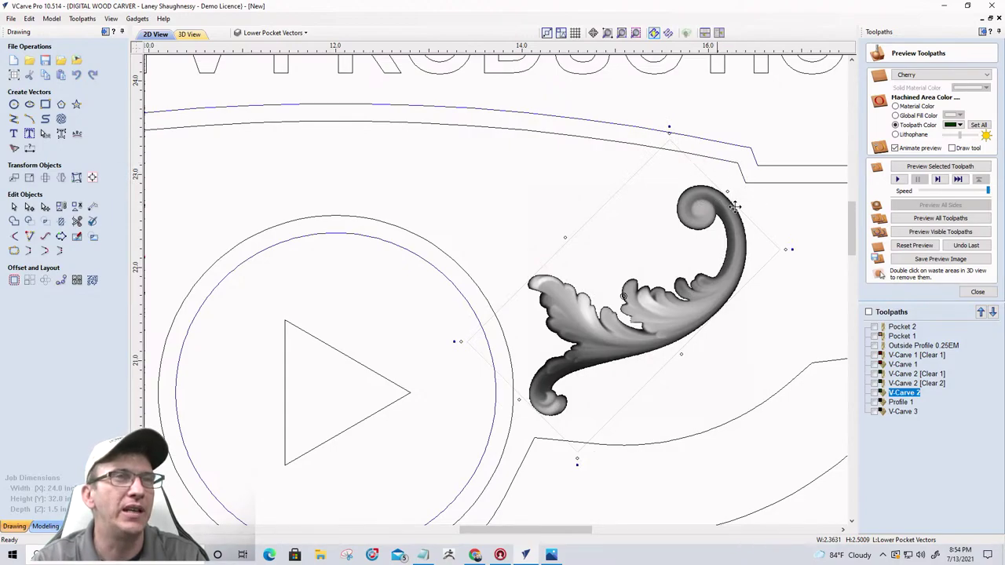
scroll(715, 232, down, 5)
scroll(727, 242, up, 2)
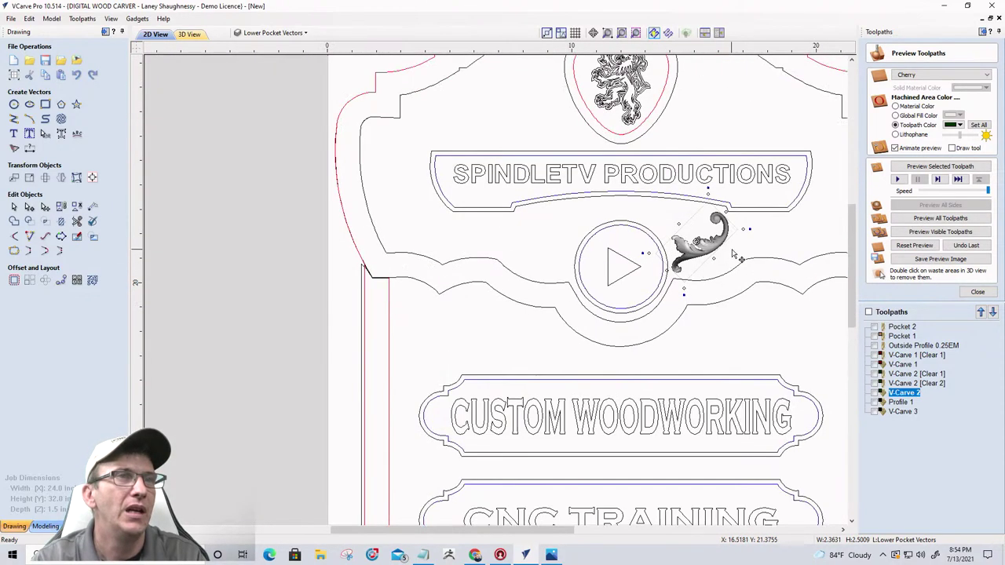
click(735, 259)
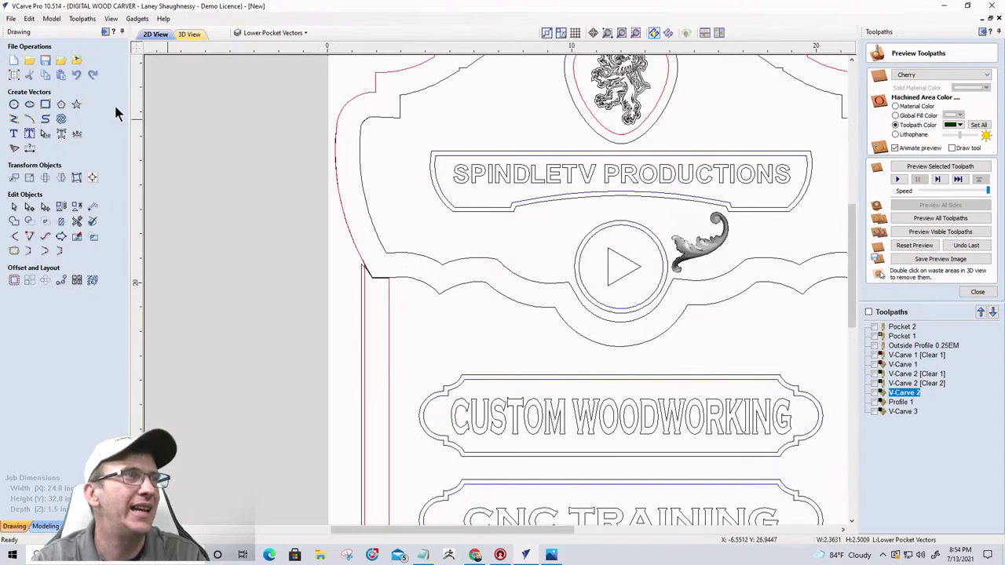
- Create a horizontally mirrored copy of the leaf flourish about the job centre, left of the circle
click(60, 207)
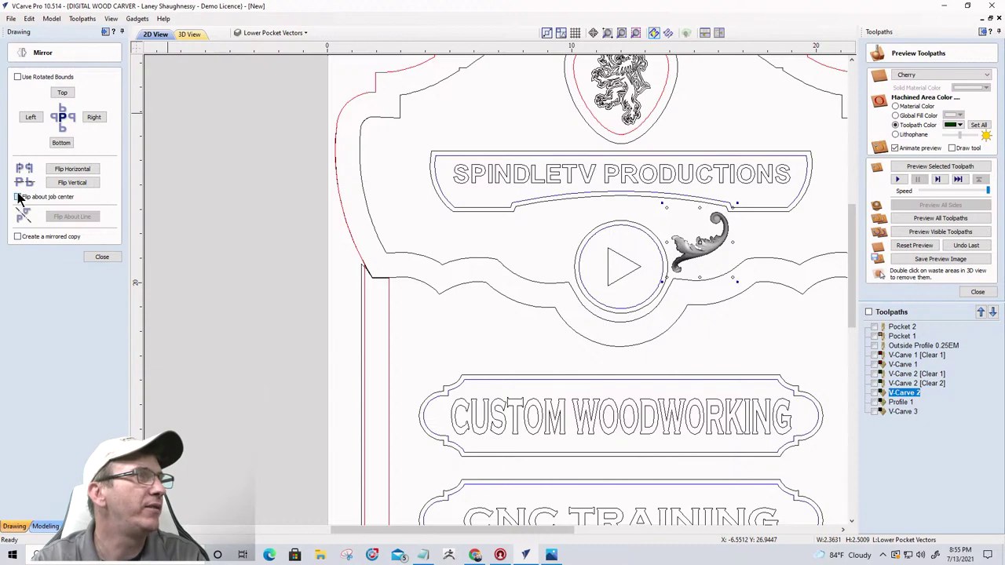
click(63, 172)
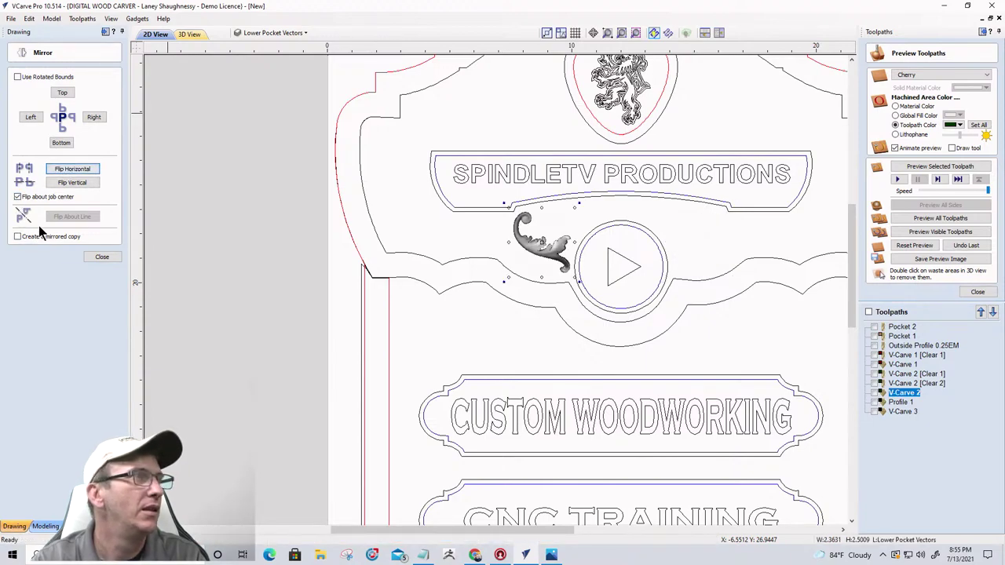
click(71, 170)
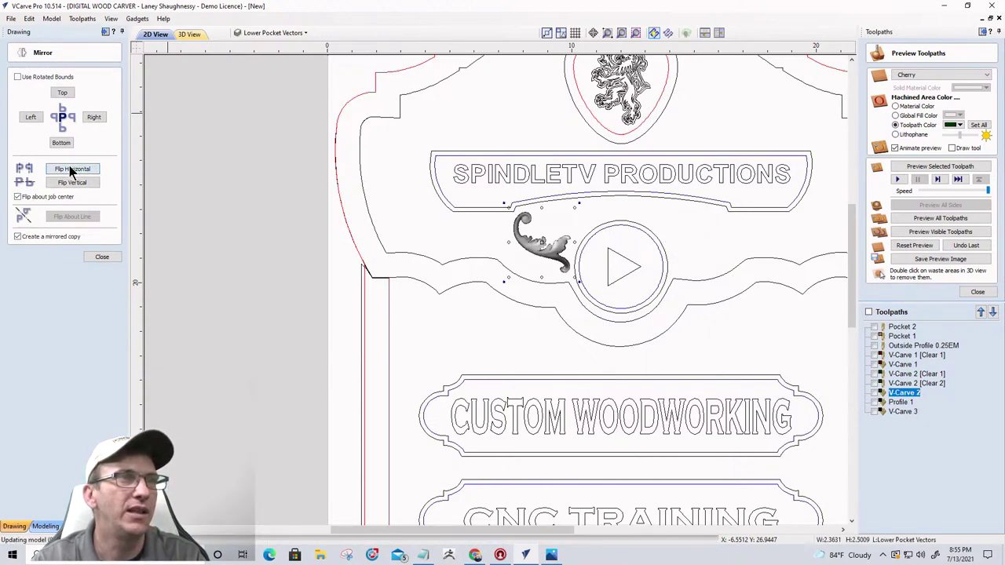
click(482, 250)
scroll(506, 263, down, 1)
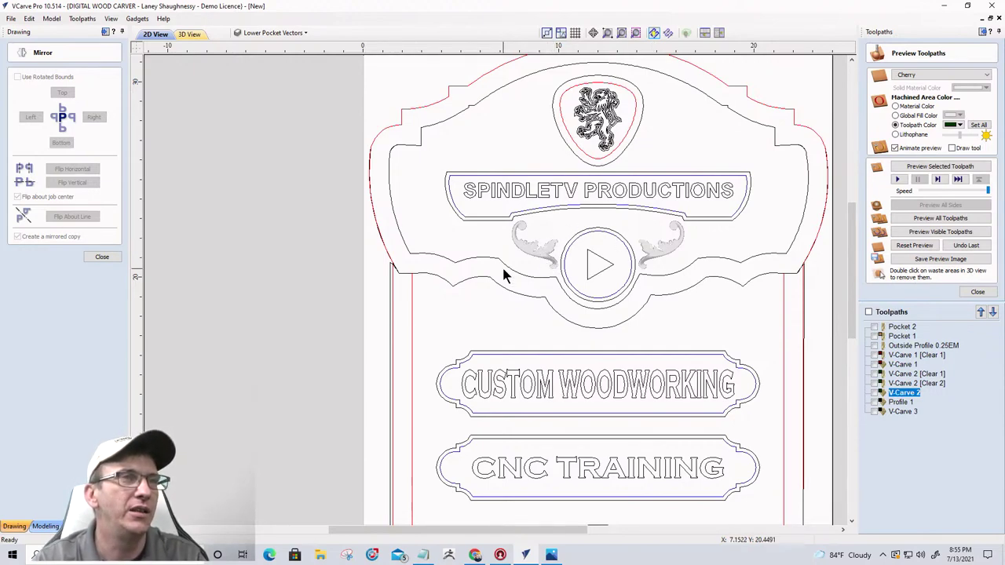
scroll(524, 259, down, 3)
scroll(518, 375, up, 1)
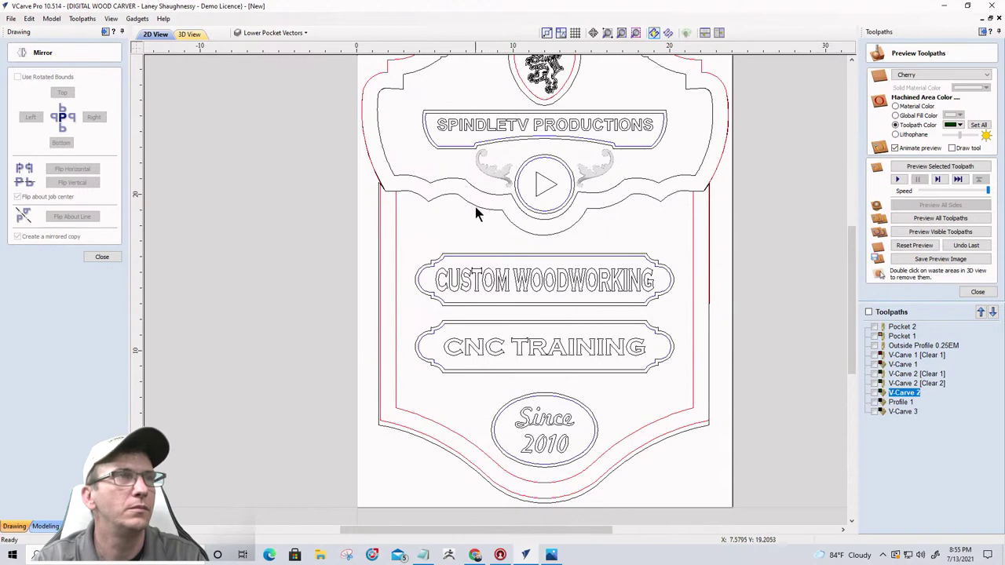
- Copy the left ornament beside the Since 2010 oval, flip it vertically and horizontally, and resize it
click(489, 176)
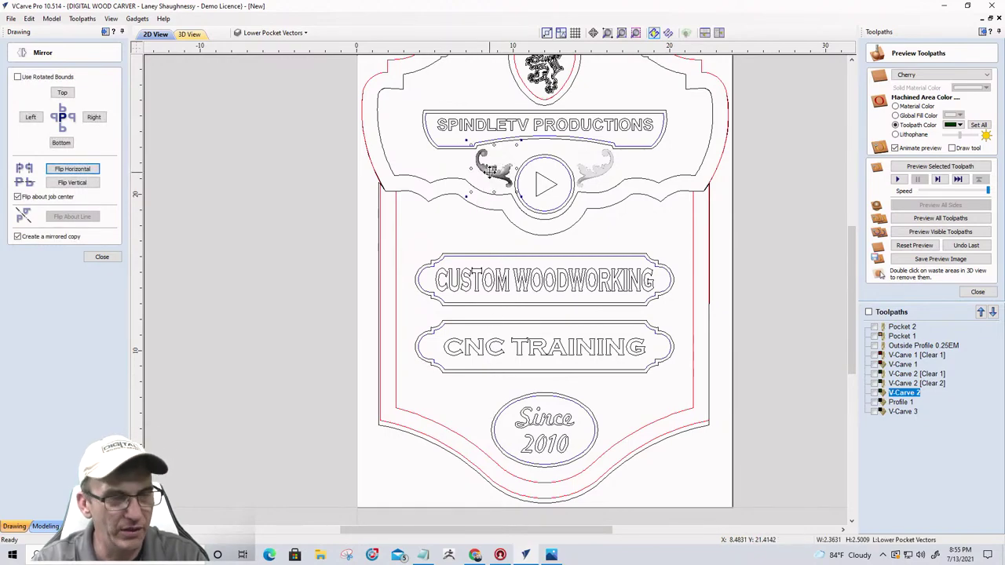
drag(489, 171, 464, 404)
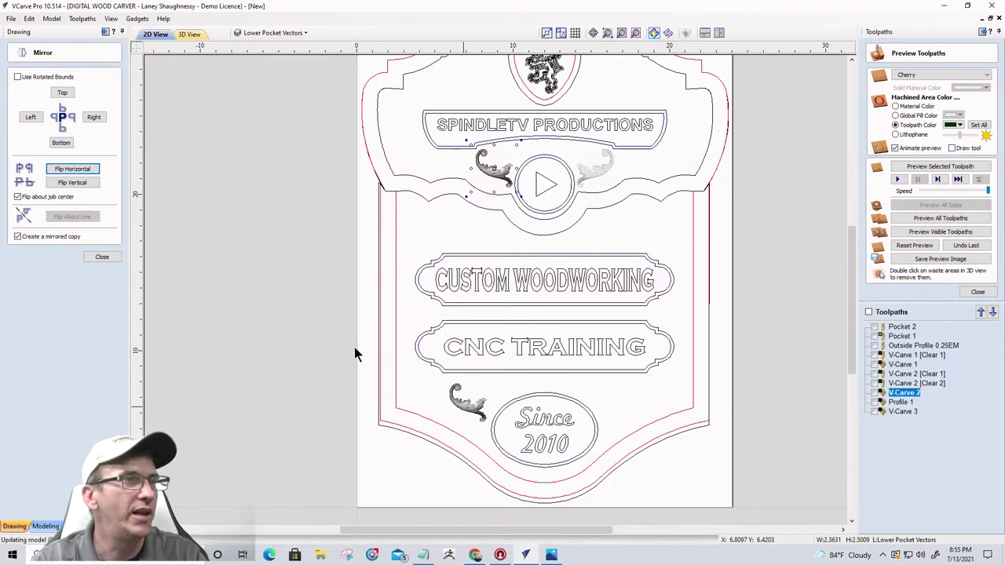
click(69, 182)
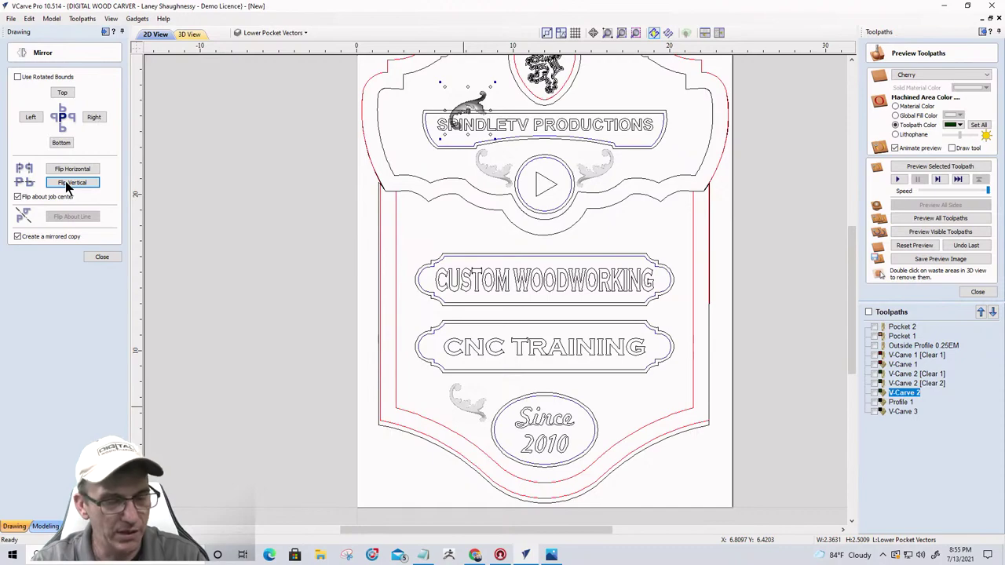
key(ctrl+z)
click(18, 237)
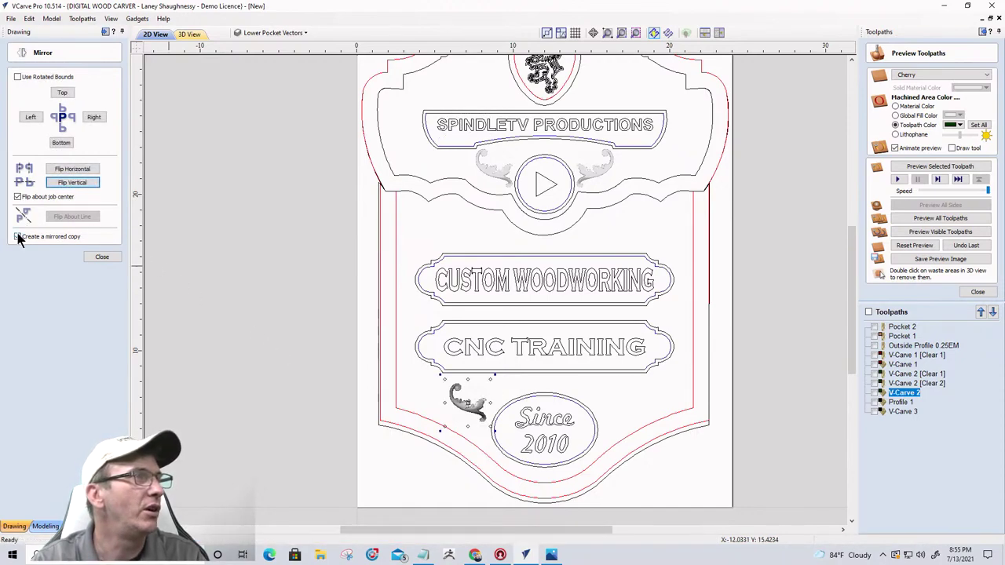
click(71, 183)
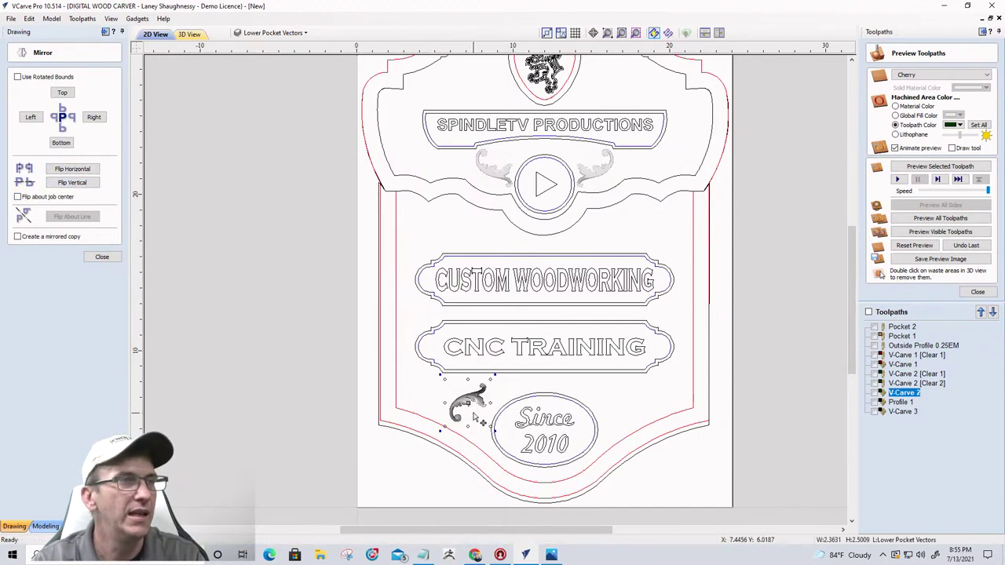
click(71, 169)
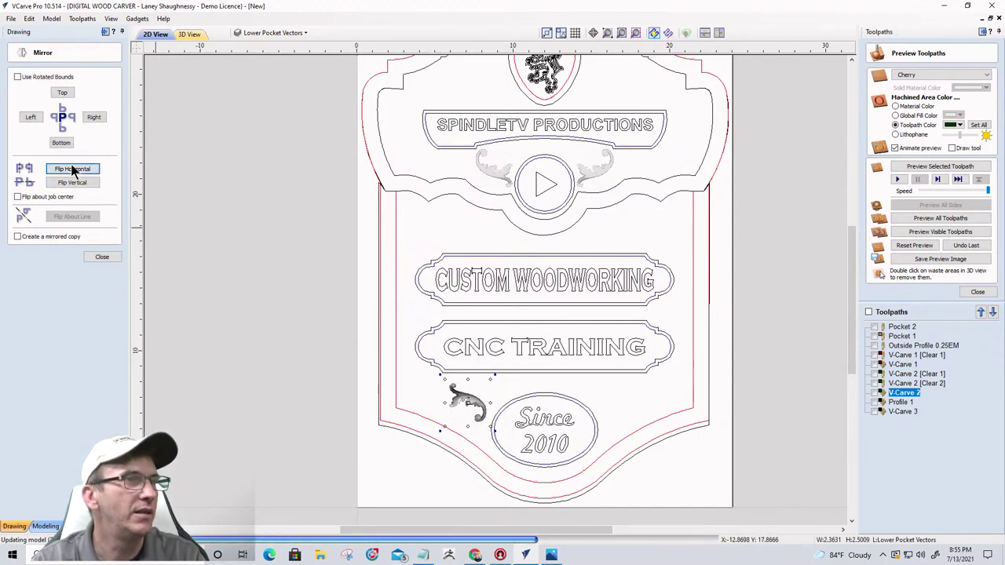
scroll(469, 408, up, 4)
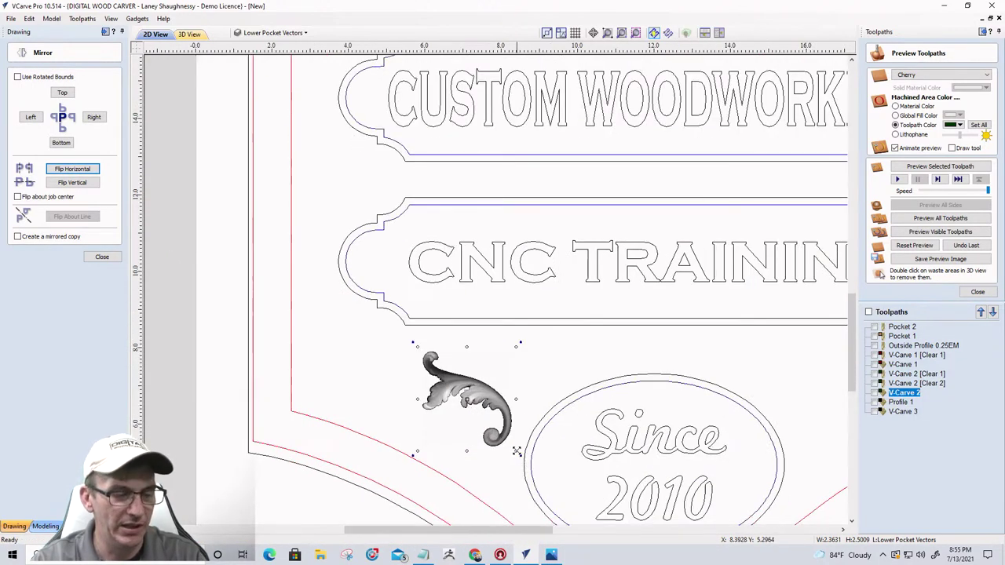
drag(516, 451, 519, 457)
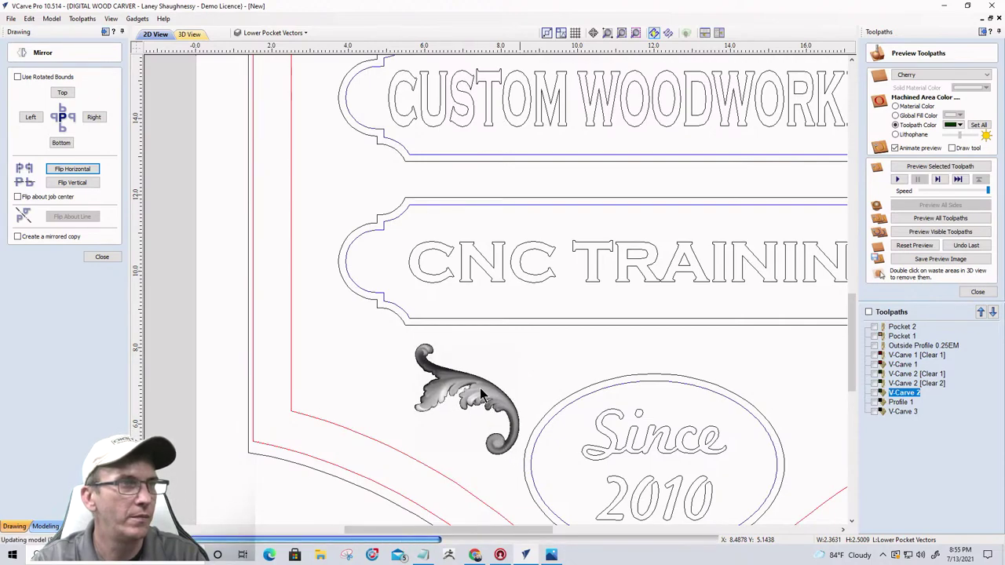
drag(470, 387, 467, 380)
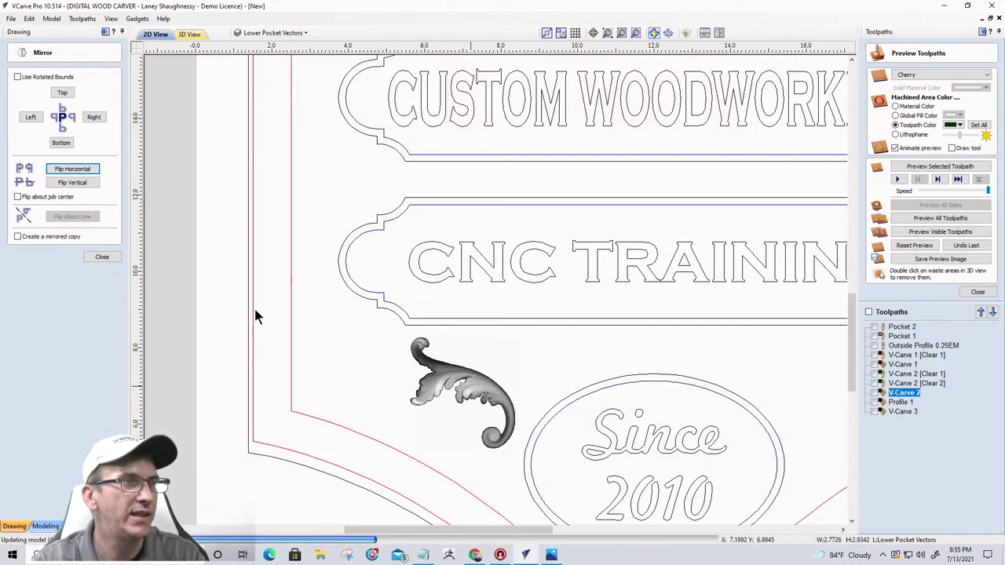
- Add a mirrored copy about the job centre to the right of the oval
click(18, 236)
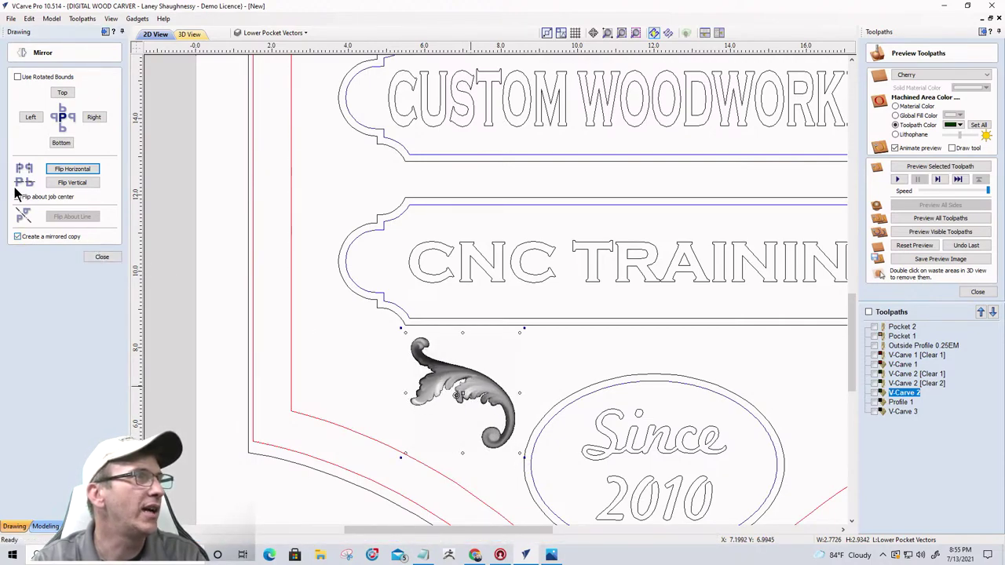
click(17, 197)
click(72, 168)
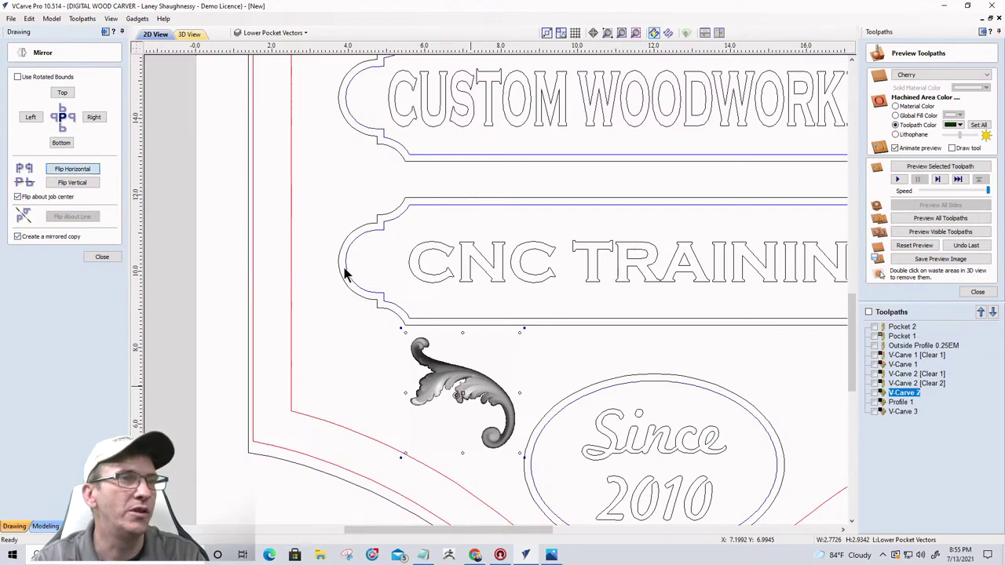
scroll(368, 296, down, 5)
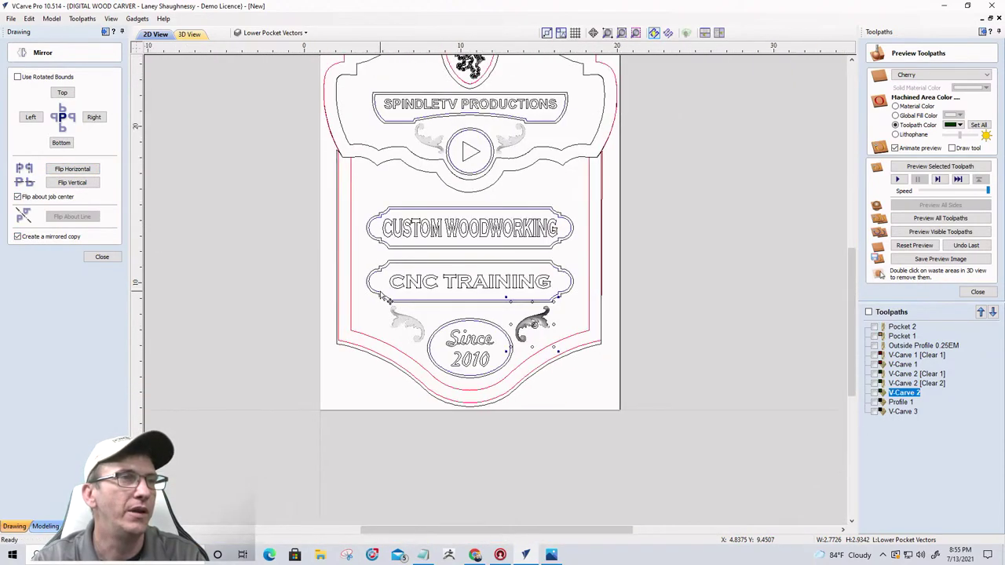
click(226, 334)
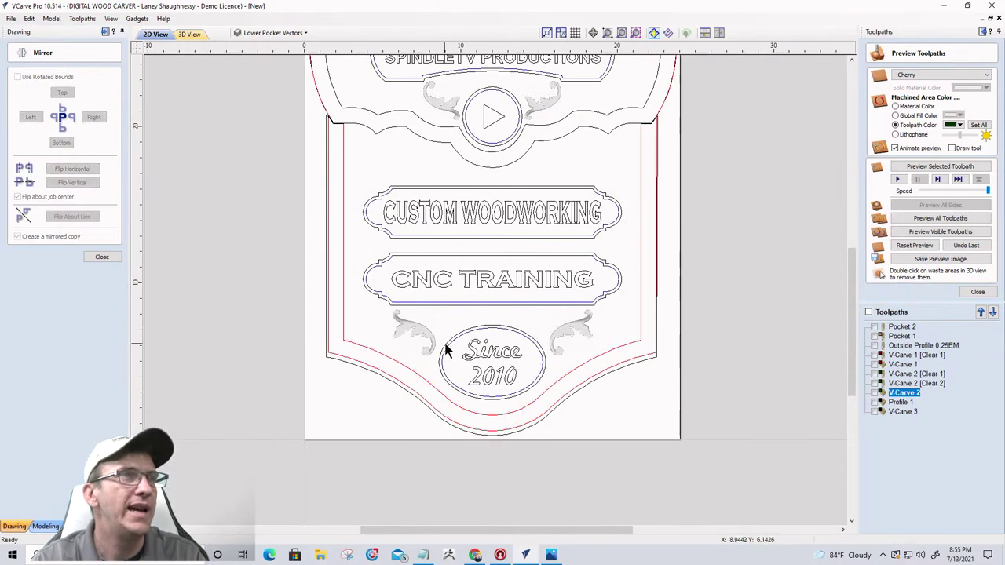
scroll(447, 350, down, 2)
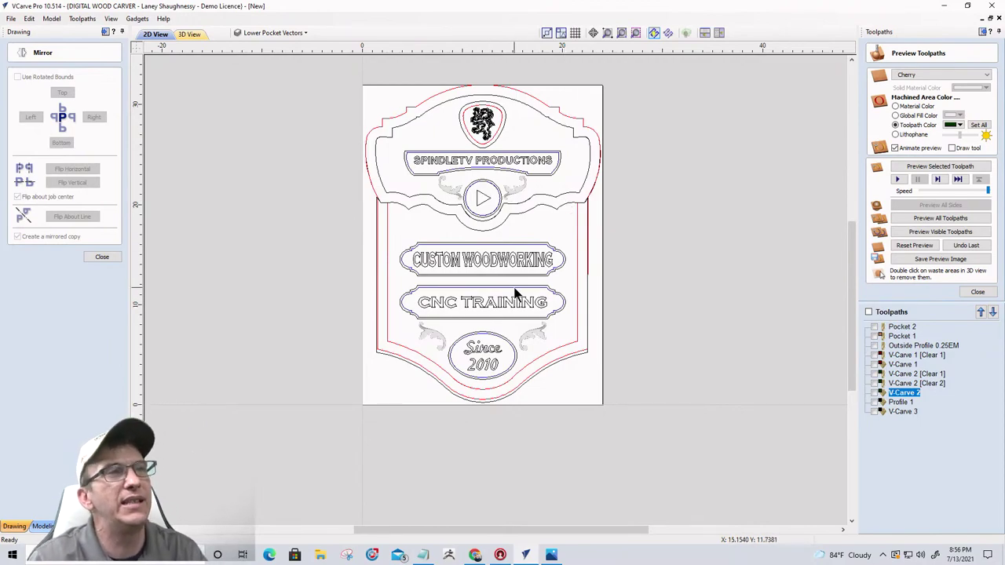
scroll(522, 188, up, 3)
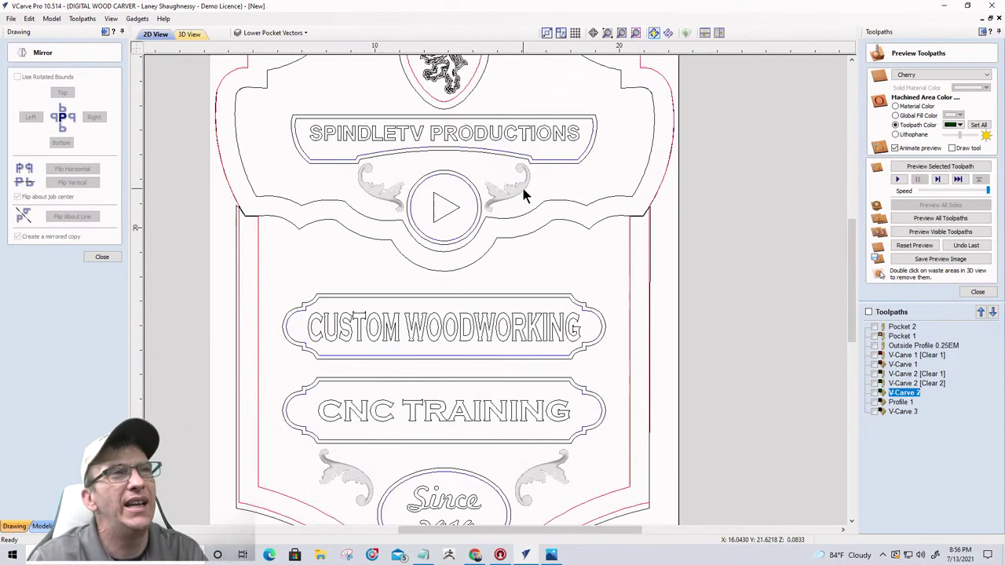
- Select all four flourishes around the play circle and the Since 2010 oval
click(496, 192)
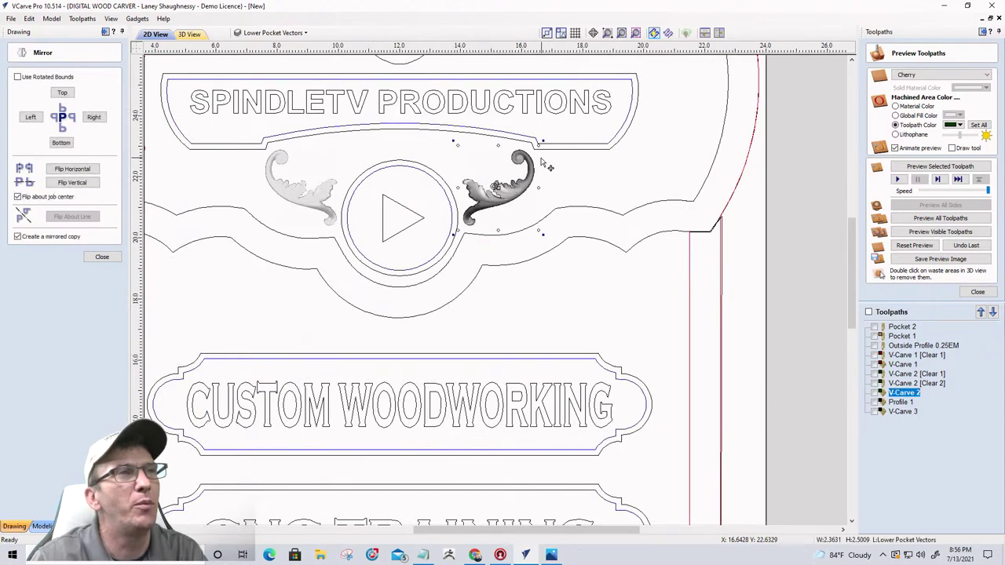
click(297, 197)
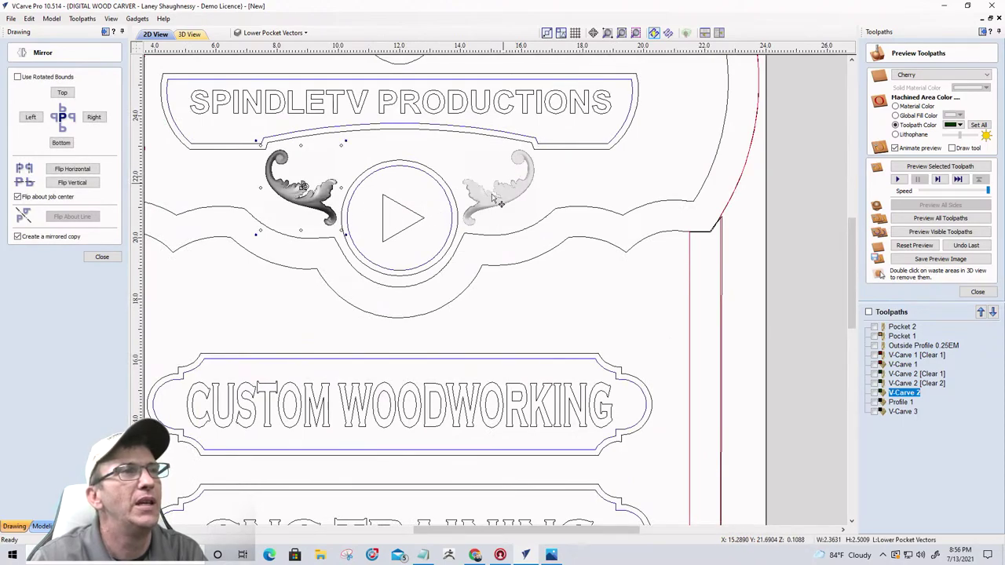
scroll(462, 199, down, 2)
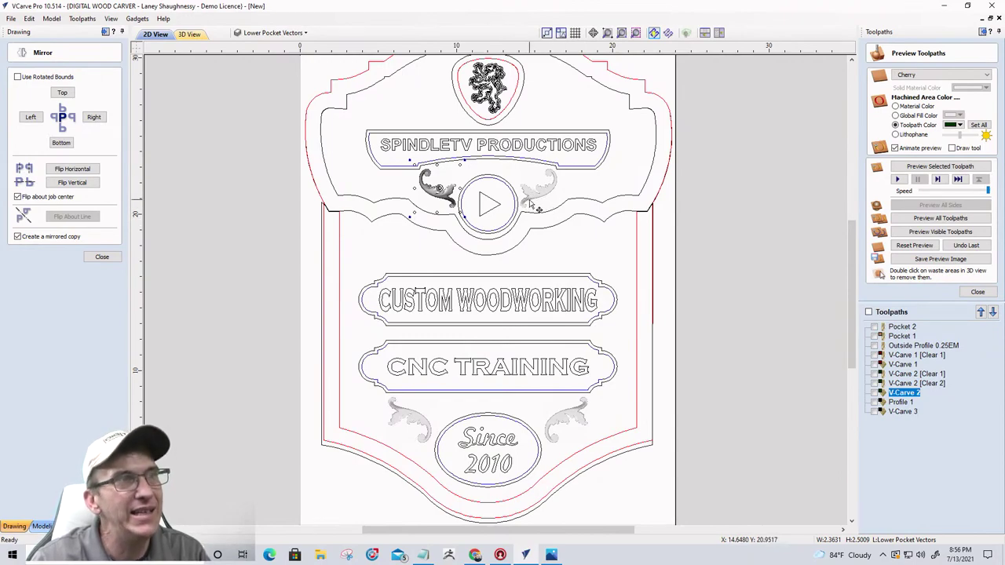
shift+click(537, 196)
shift+click(572, 423)
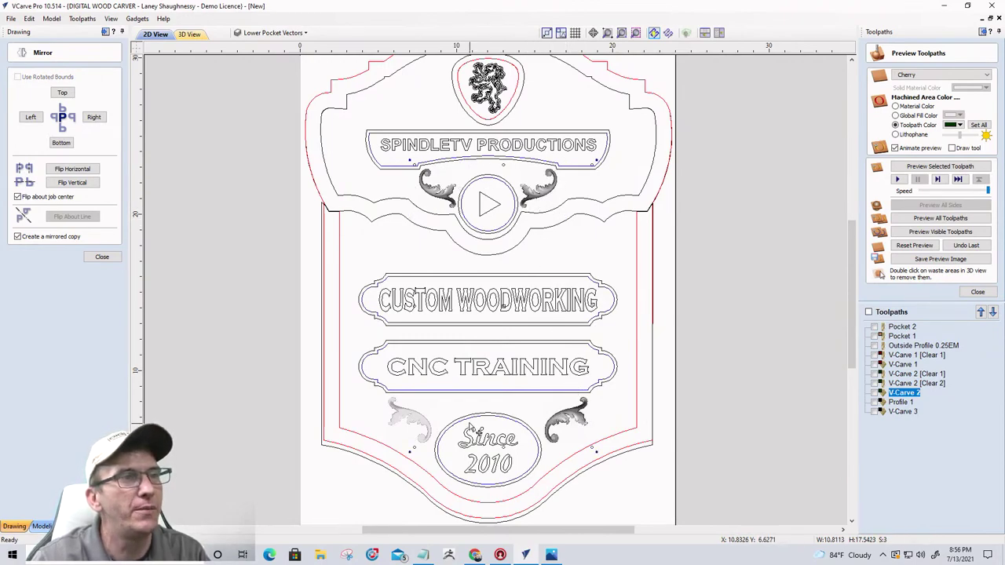
shift+click(416, 426)
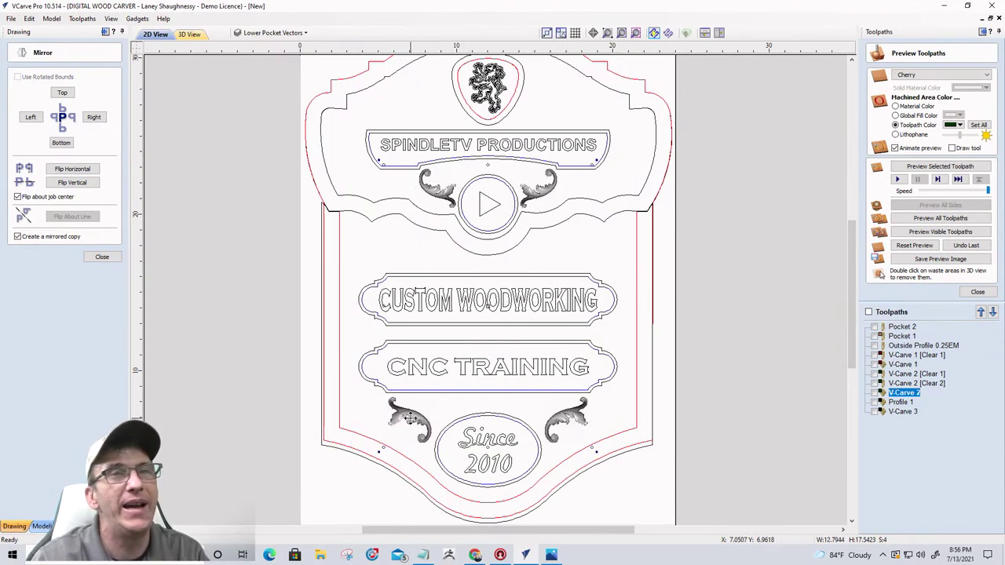
- Close the mirroring options and create vector boundaries around the four flourish components
click(103, 258)
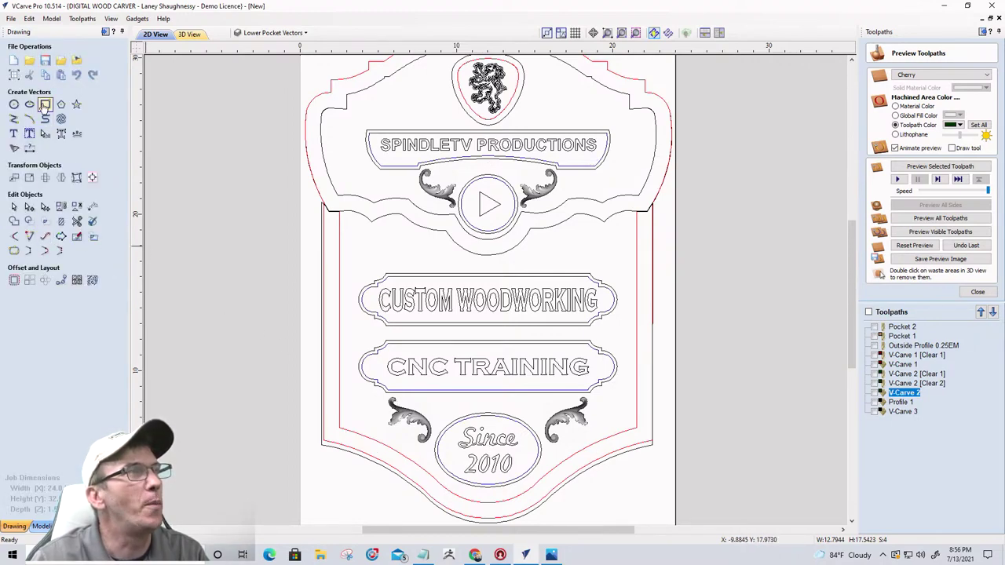
click(44, 525)
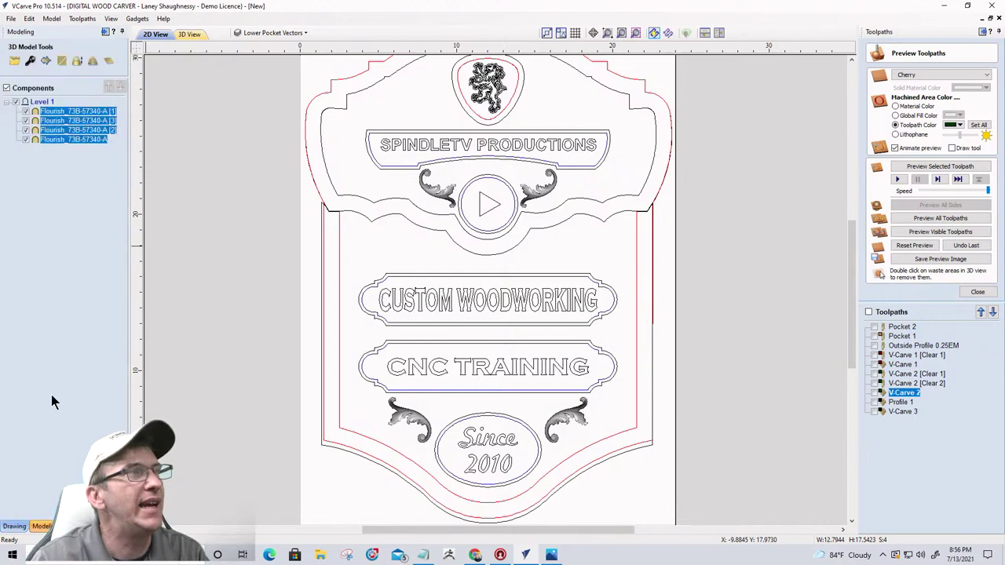
click(46, 62)
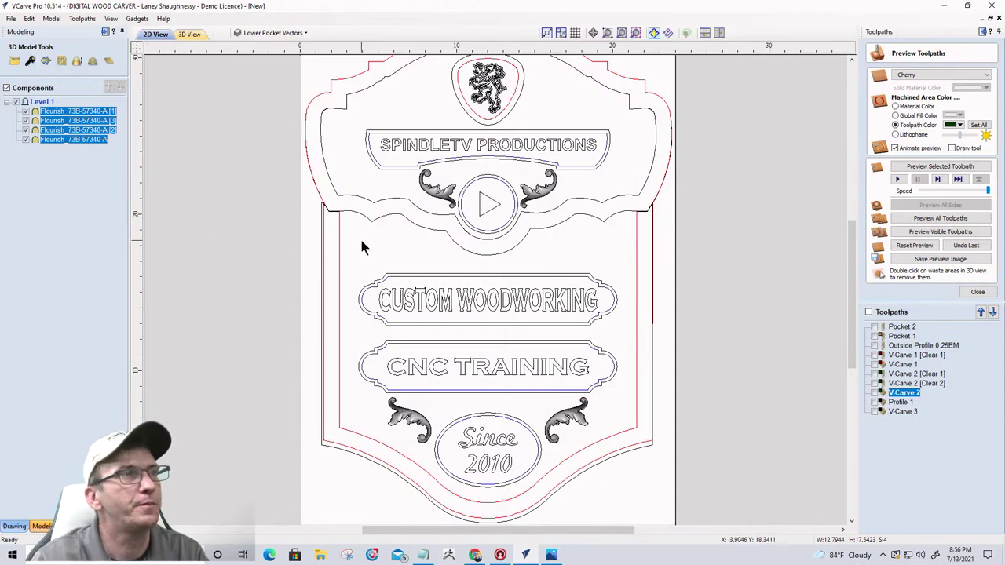
click(406, 201)
click(425, 193)
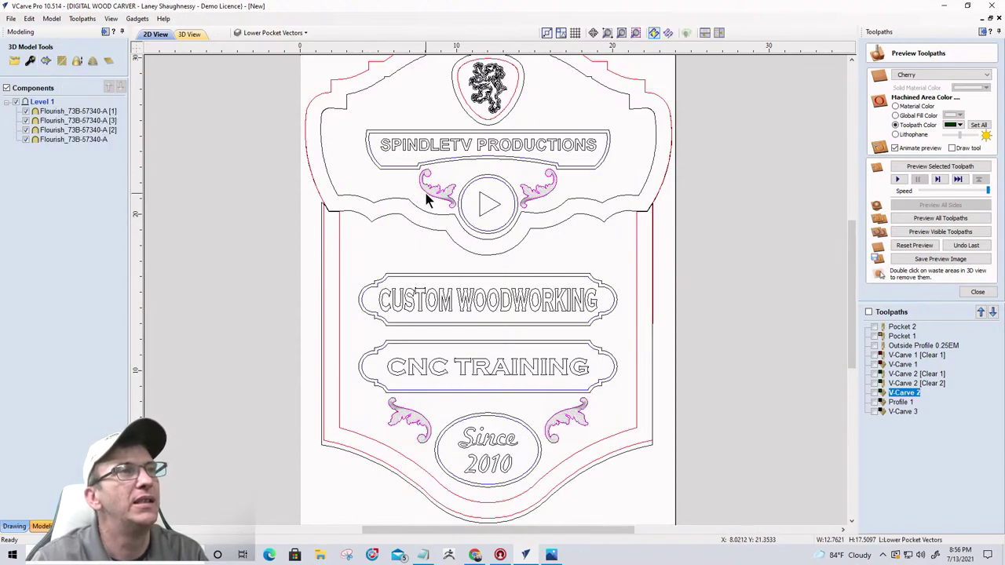
- Select the Pocket 1 toolpath in the Toolpaths list
scroll(425, 193, up, 3)
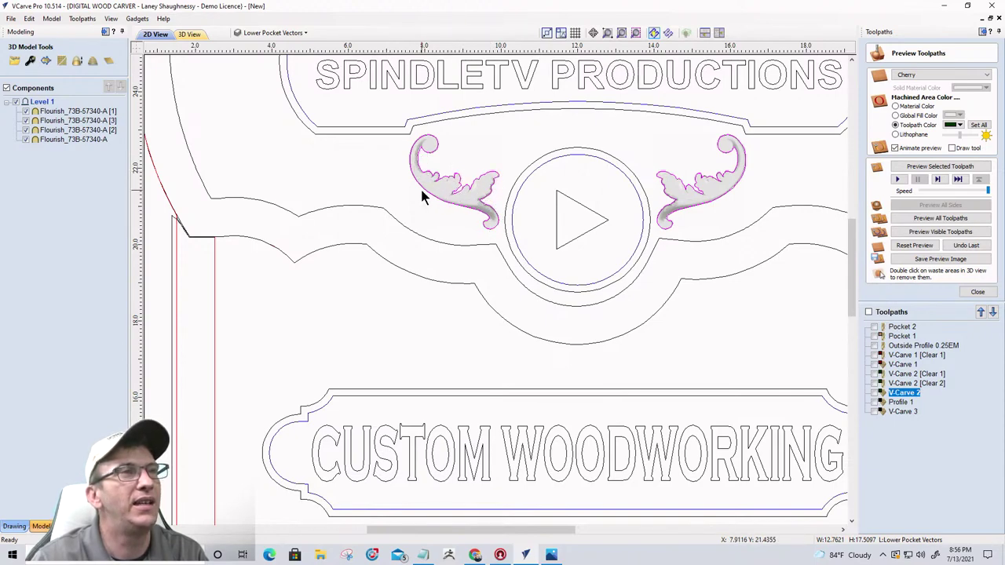
scroll(479, 192, down, 3)
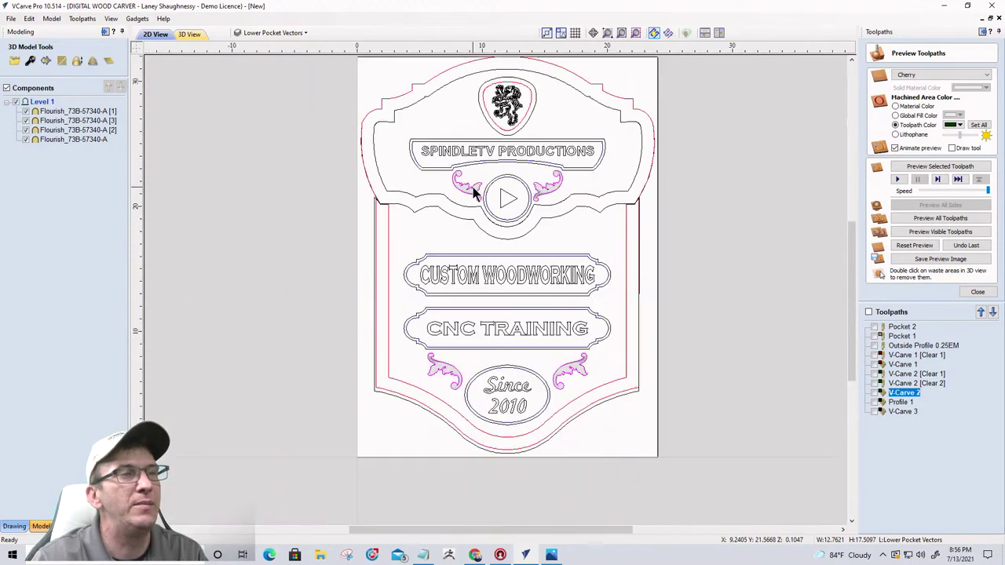
scroll(449, 380, up, 2)
scroll(440, 365, down, 1)
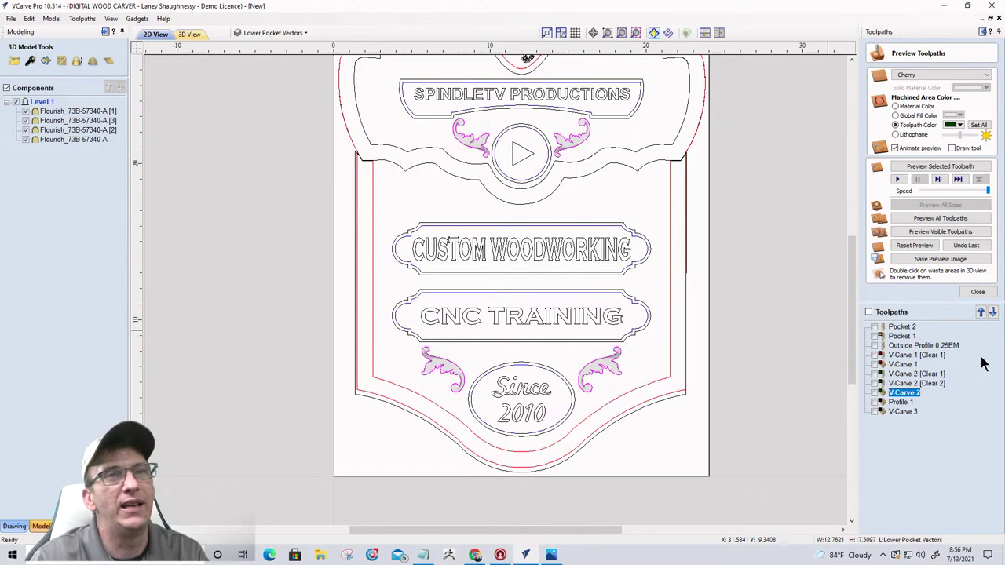
click(901, 336)
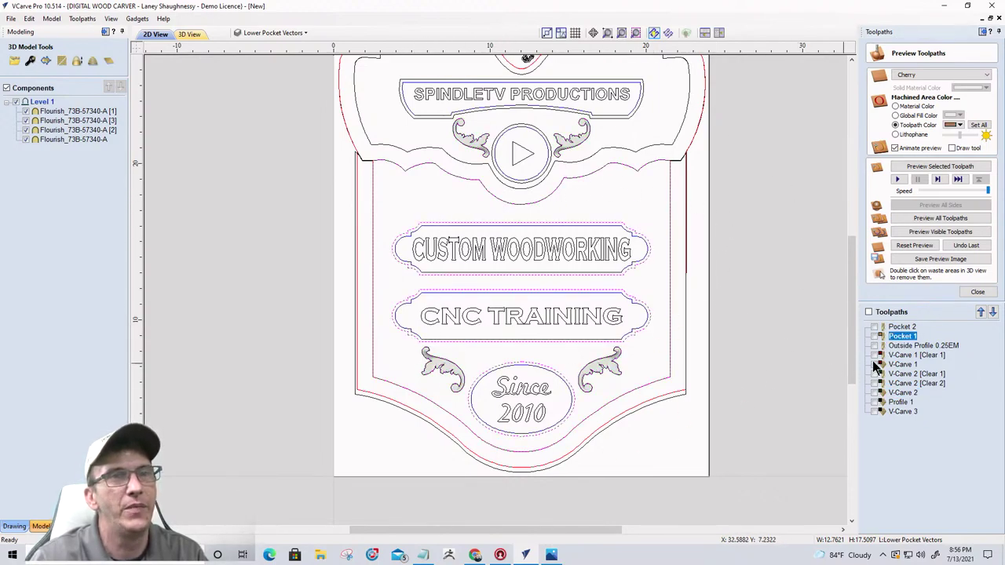
- Add the flourish outlines to Pocket 1's vectors and recalculate the pocket
double_click(905, 339)
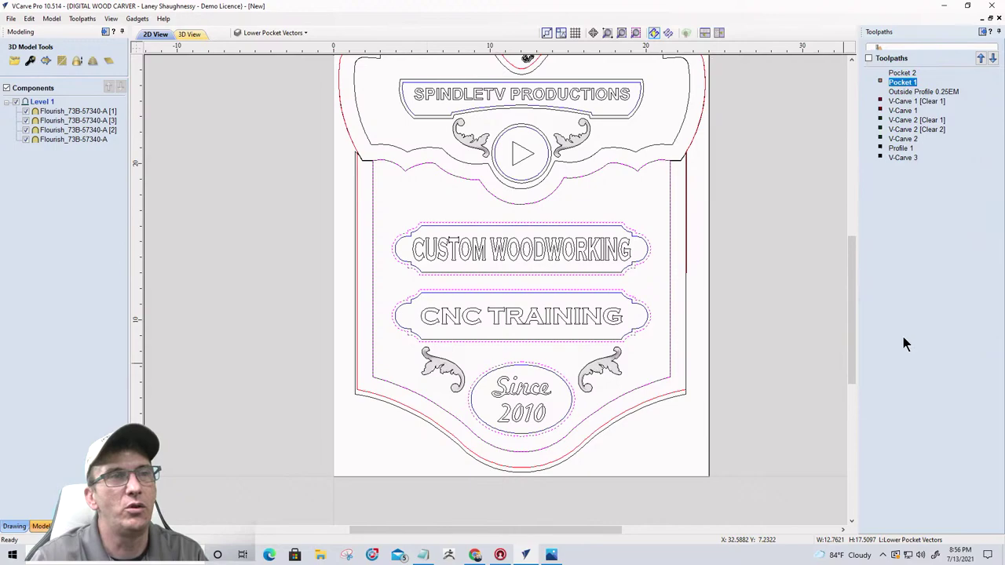
click(587, 373)
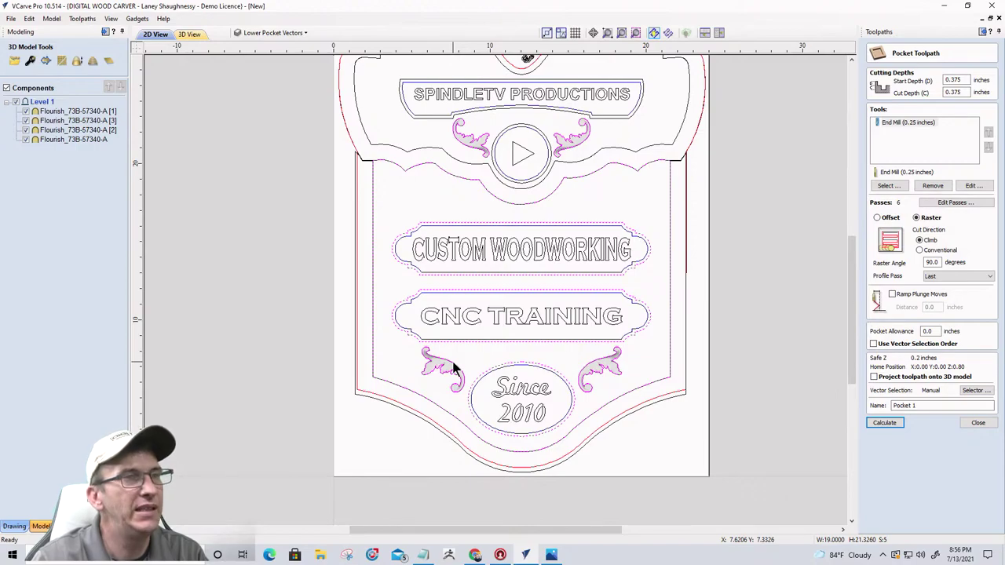
scroll(454, 362, up, 2)
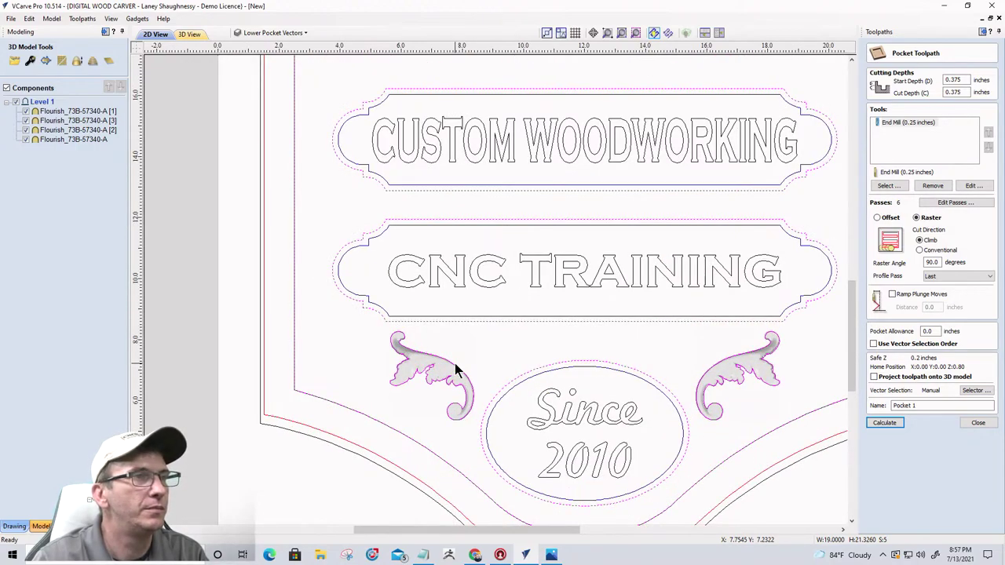
scroll(454, 363, down, 2)
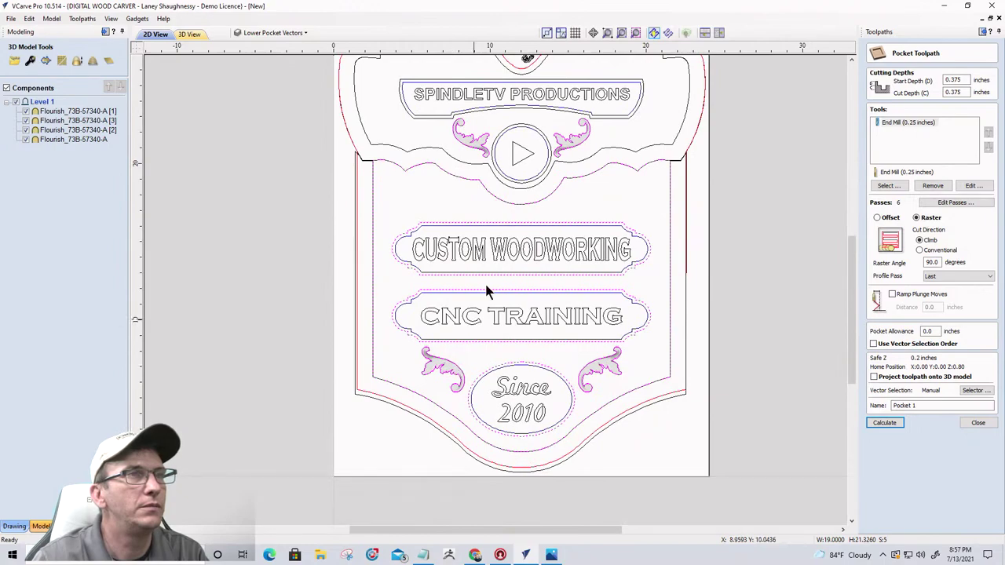
click(885, 424)
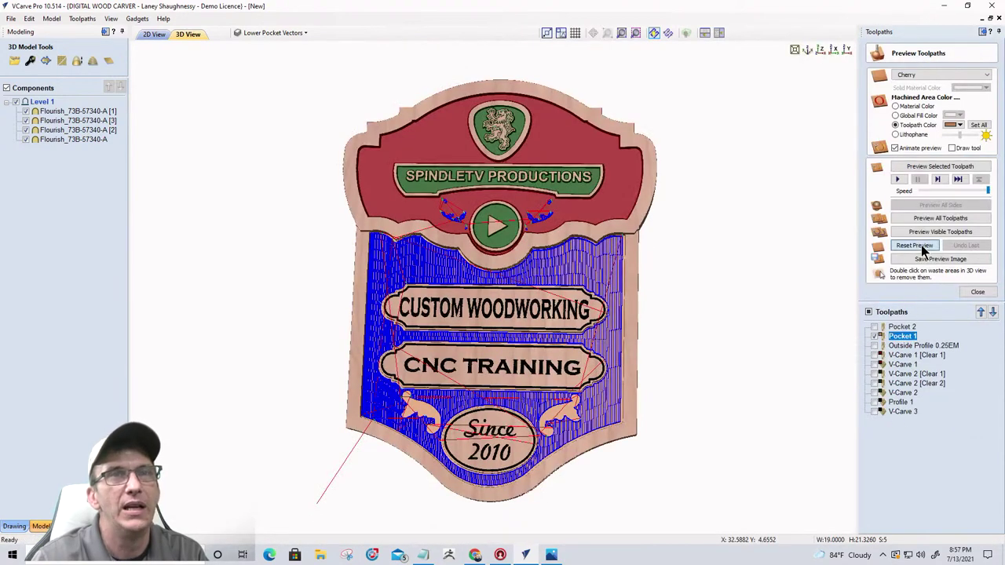
- Reset and rerun the toolpath preview, then inspect the lower panel and top flourish cuts
click(915, 245)
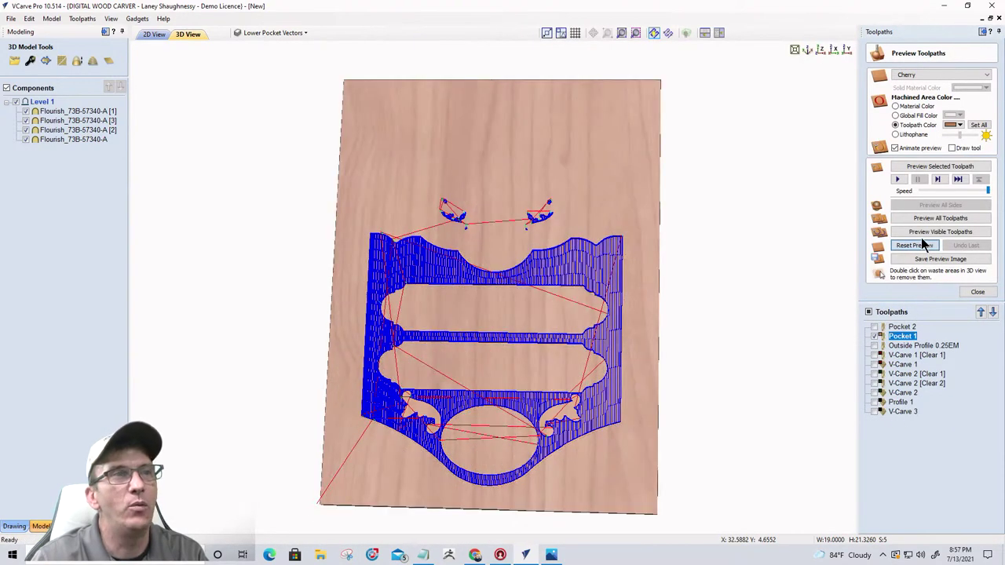
click(922, 232)
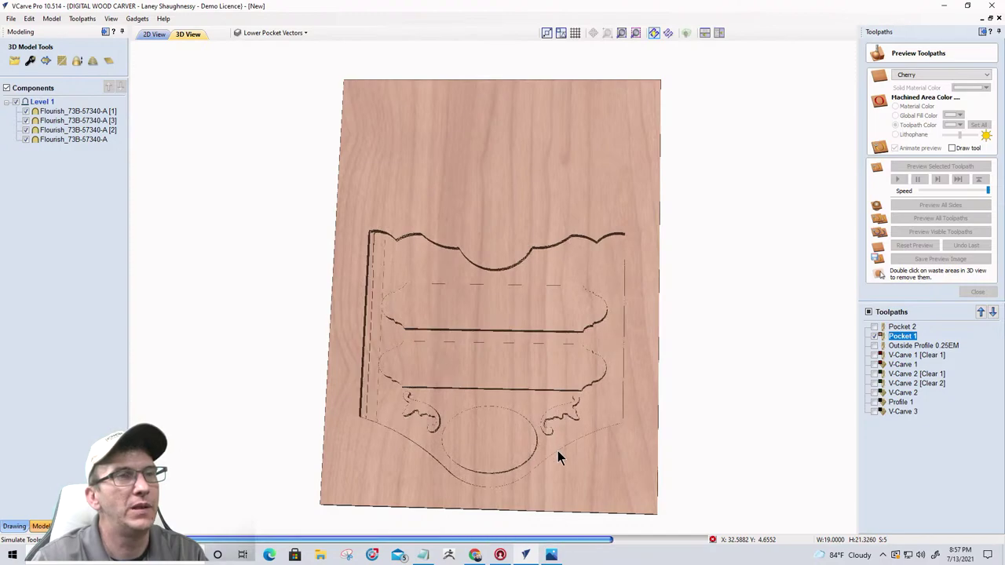
scroll(556, 400, up, 3)
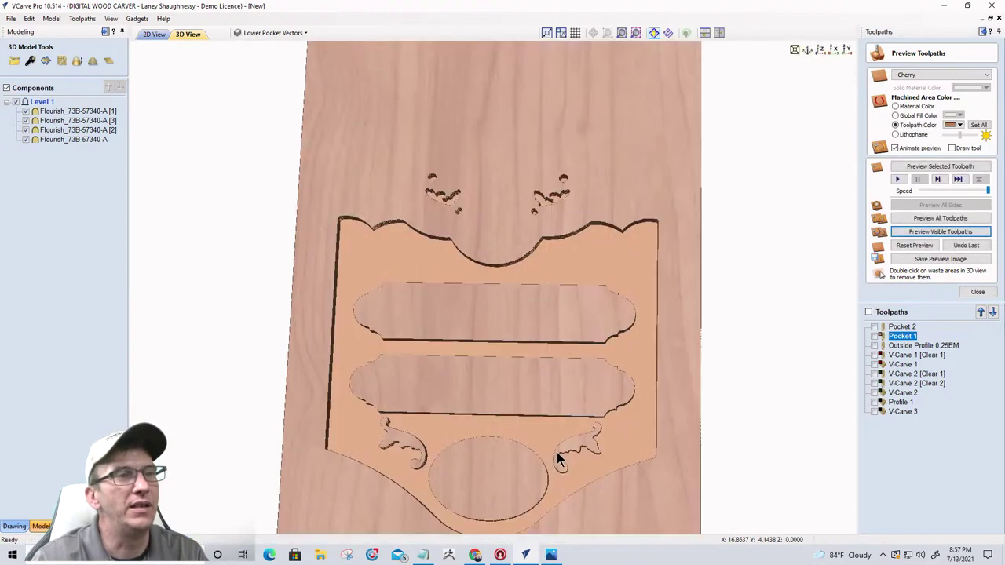
middle_drag(558, 411, 561, 316)
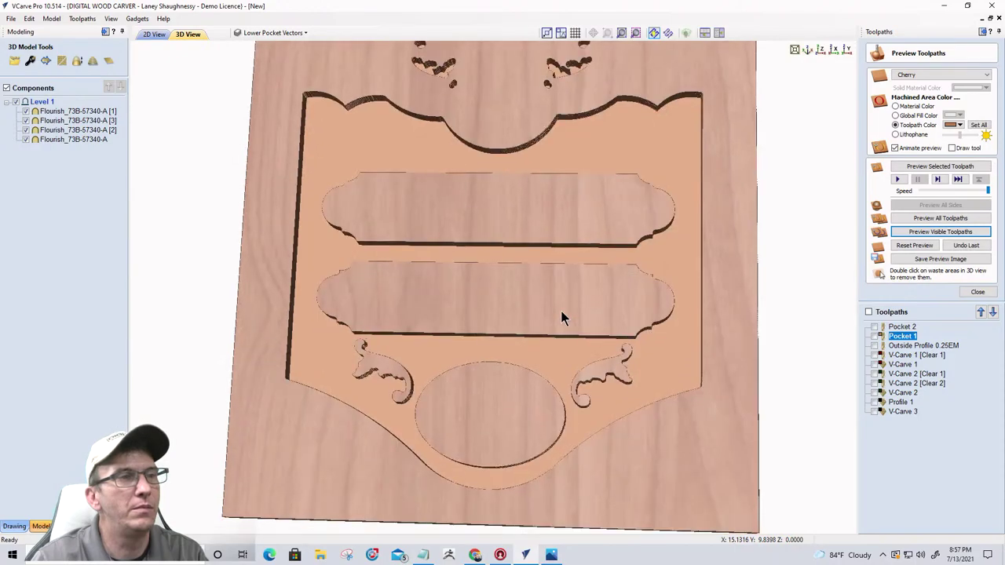
middle_drag(565, 267, 560, 384)
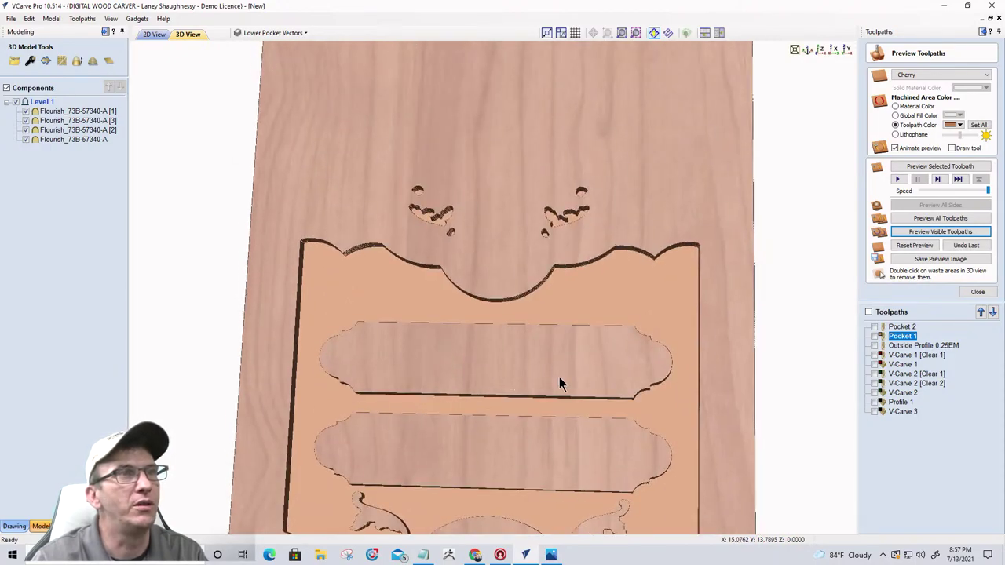
- Return to the 2D layout, reselect the four flourishes and show the Drawing tools
click(157, 34)
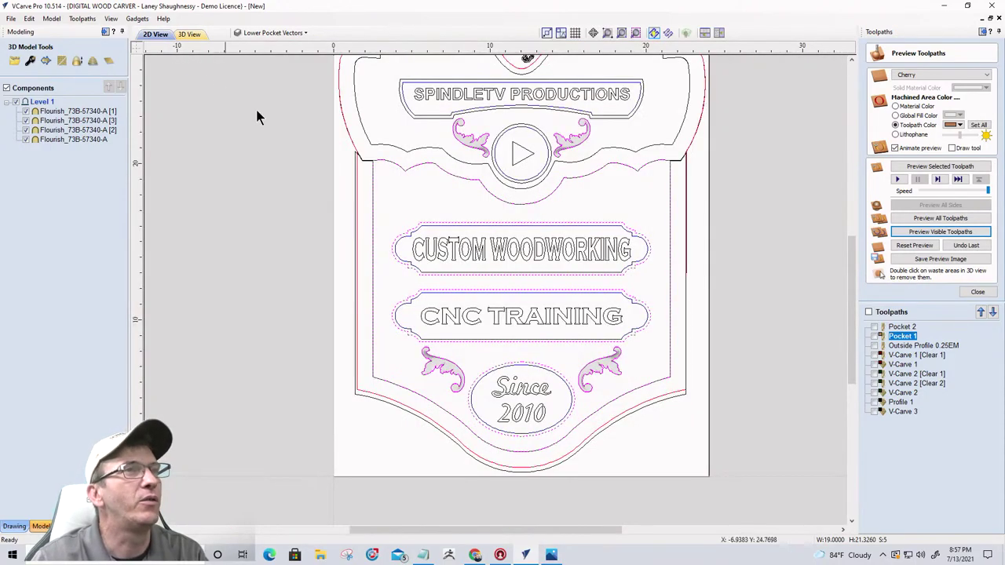
scroll(487, 96, up, 1)
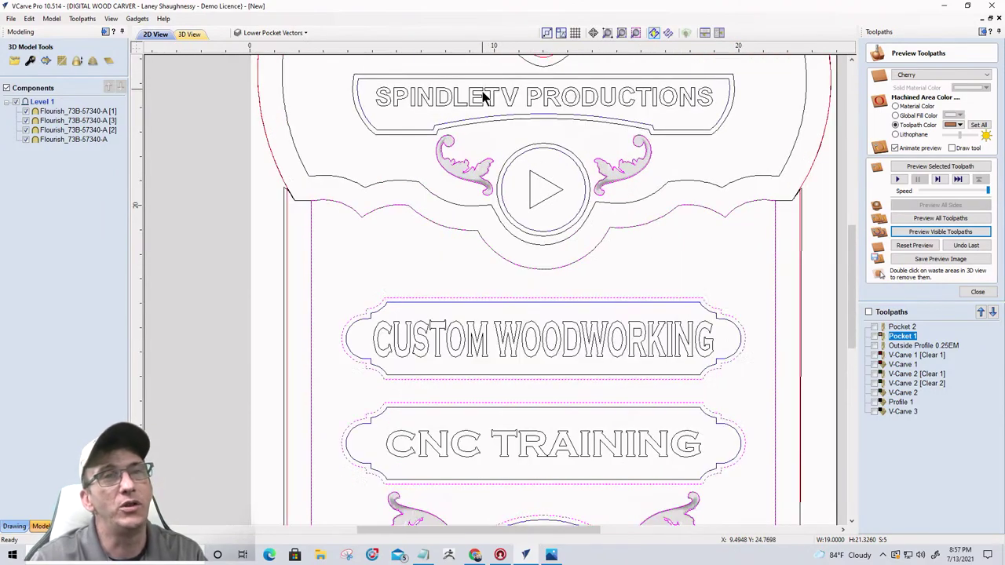
scroll(487, 128, up, 1)
scroll(491, 168, down, 3)
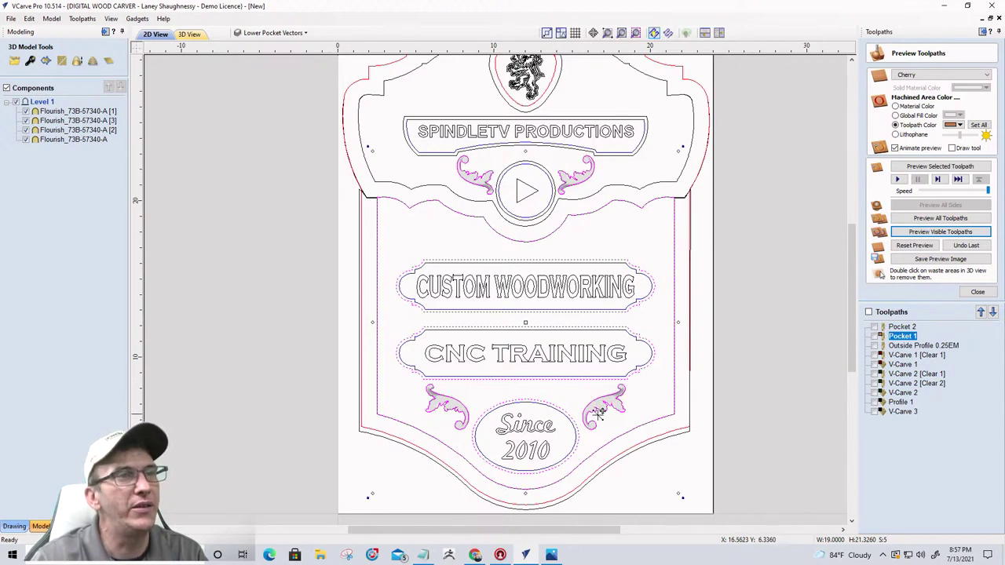
click(635, 404)
click(618, 404)
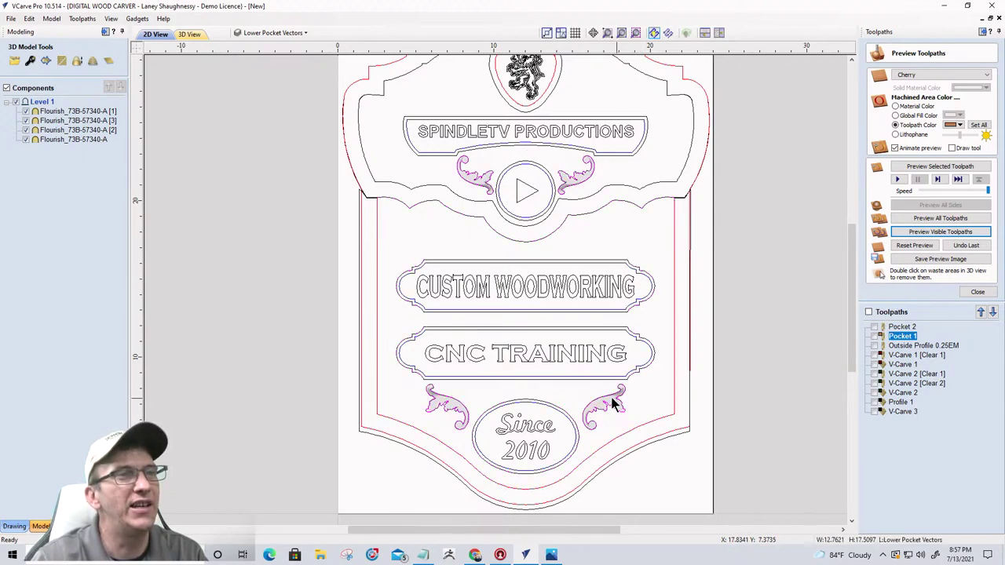
click(13, 526)
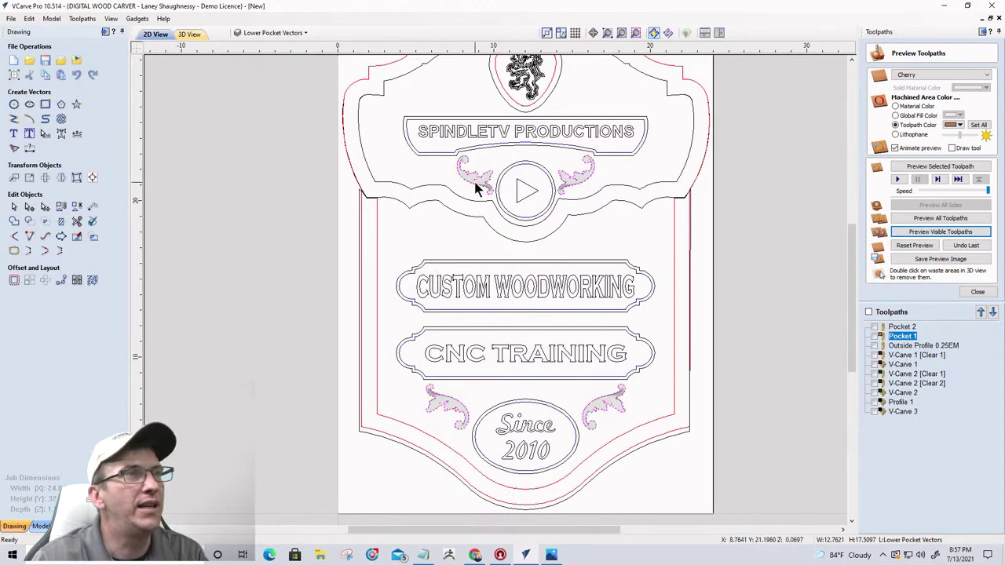
- Recalculate Pocket 1 with just the lower-left and lower-right flourish outlines and reset the preview
double_click(902, 337)
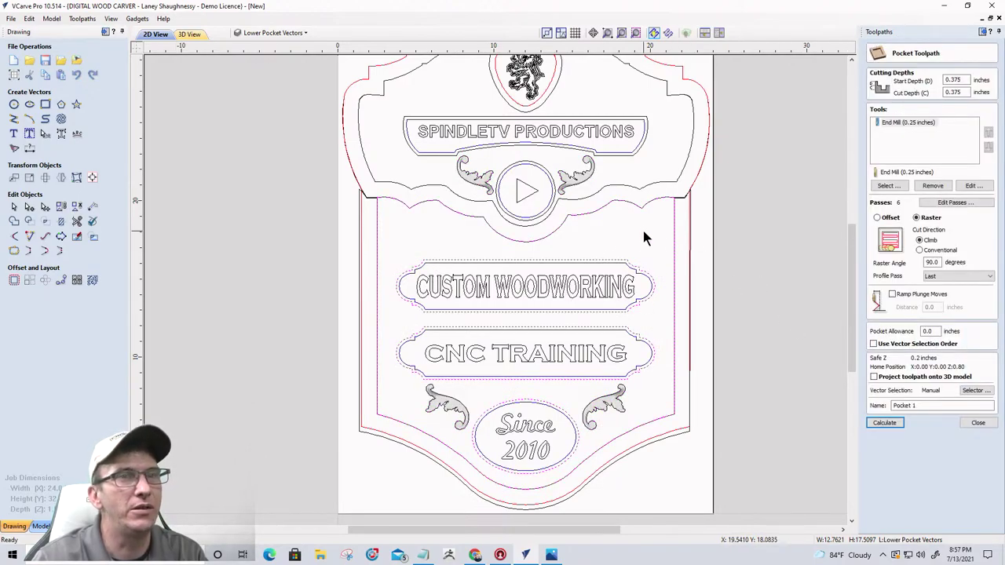
shift+click(598, 416)
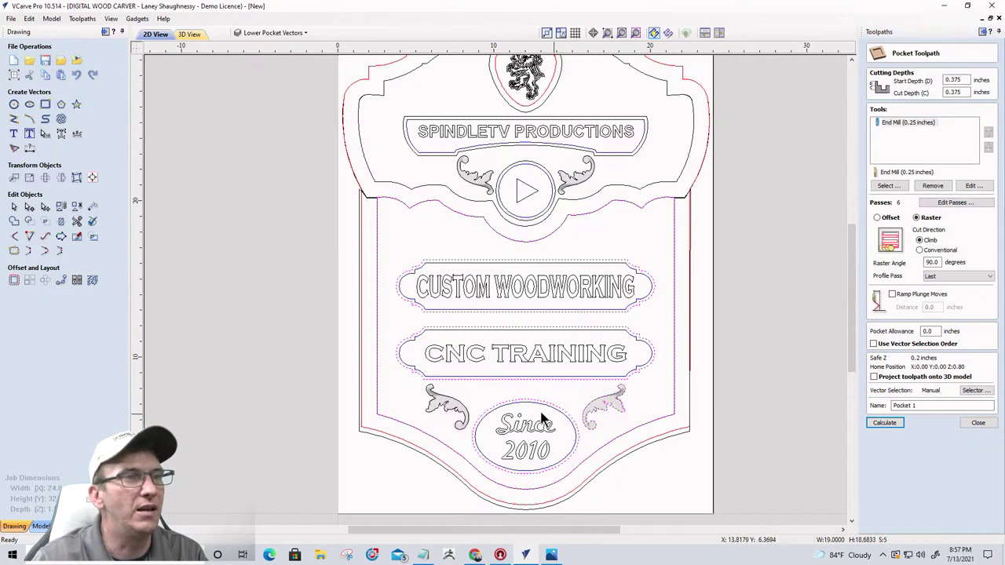
shift+click(461, 410)
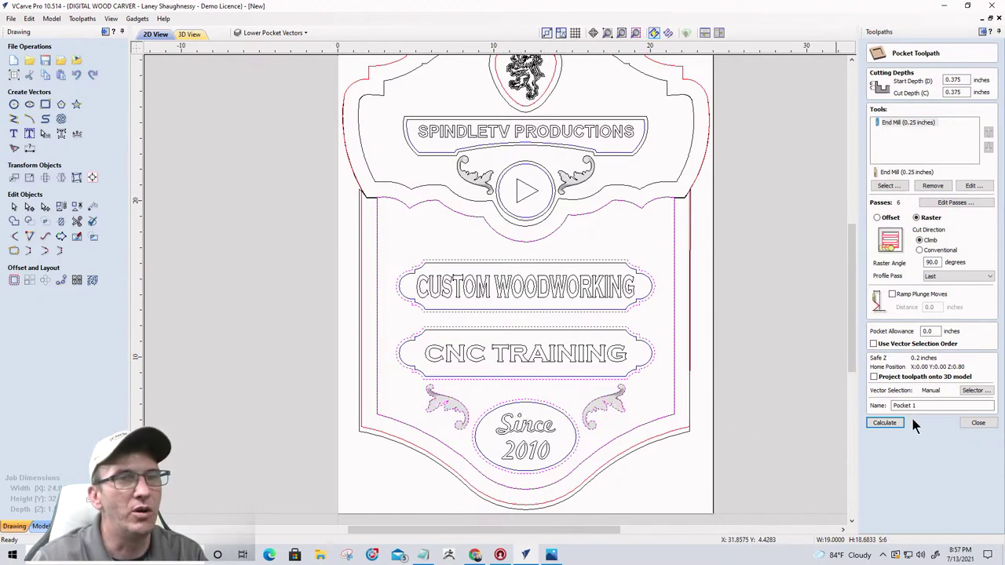
click(885, 423)
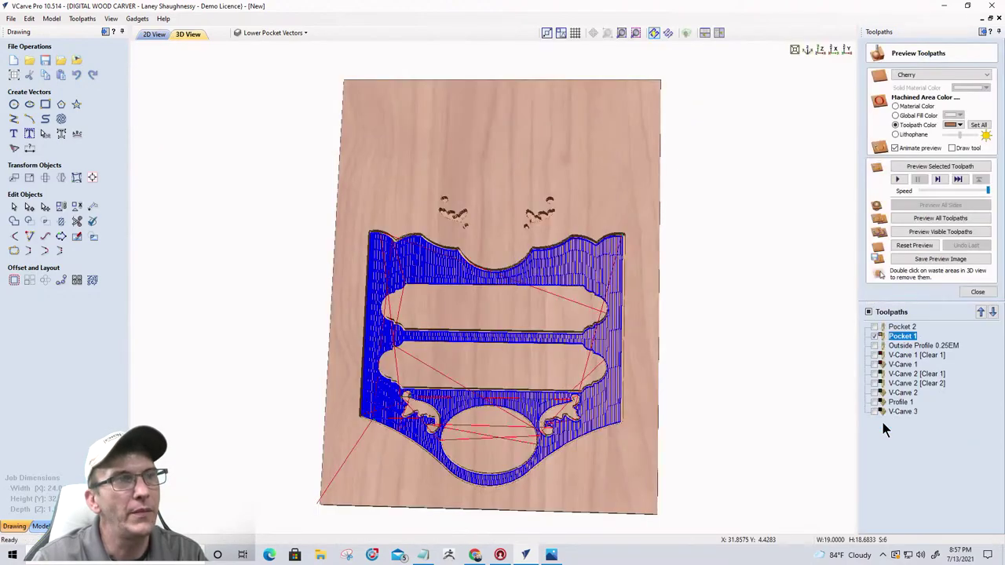
click(900, 247)
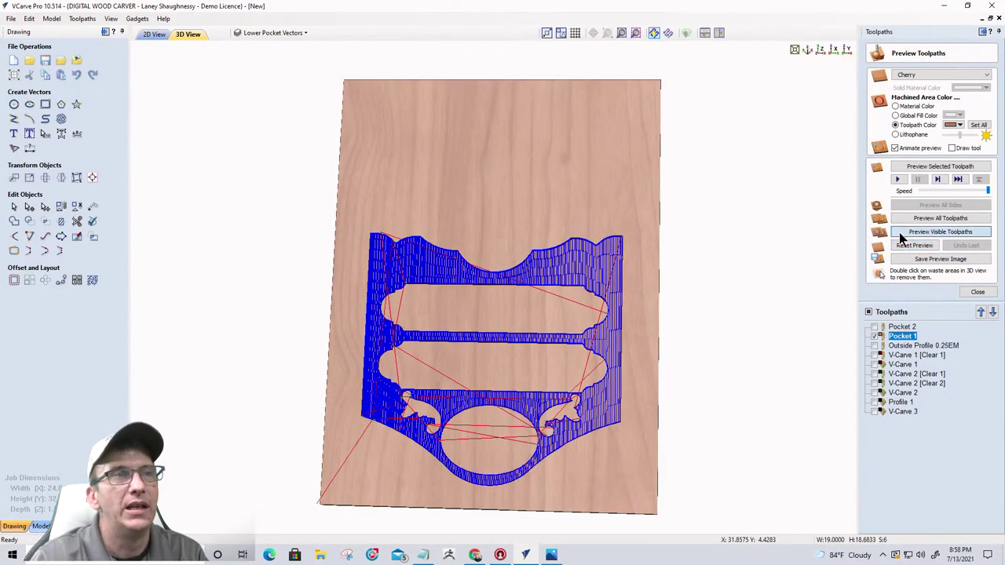
click(147, 36)
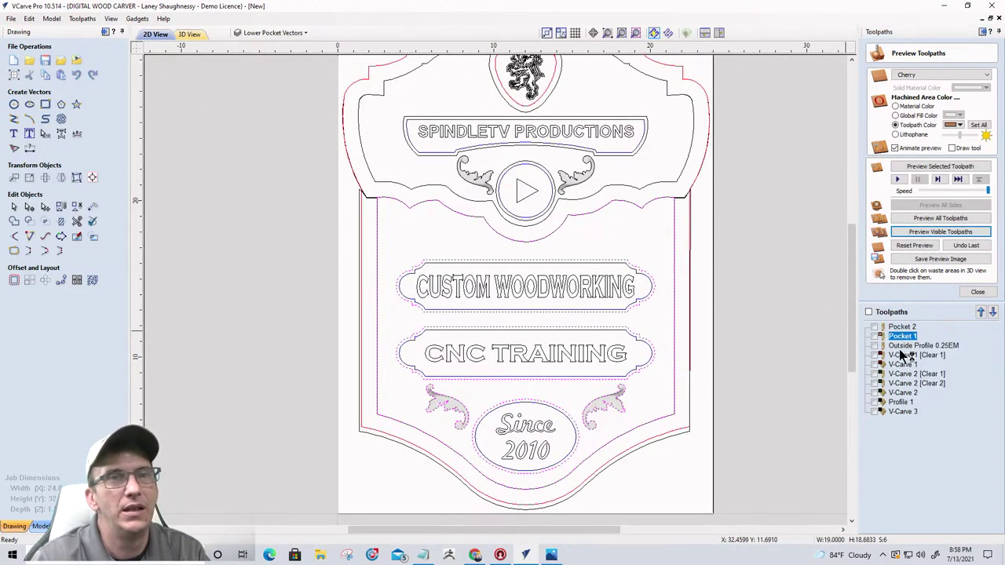
- Add the left and right flourishes beside the play circle to V-Carve 1 [Clear 1] and recalculate
click(910, 374)
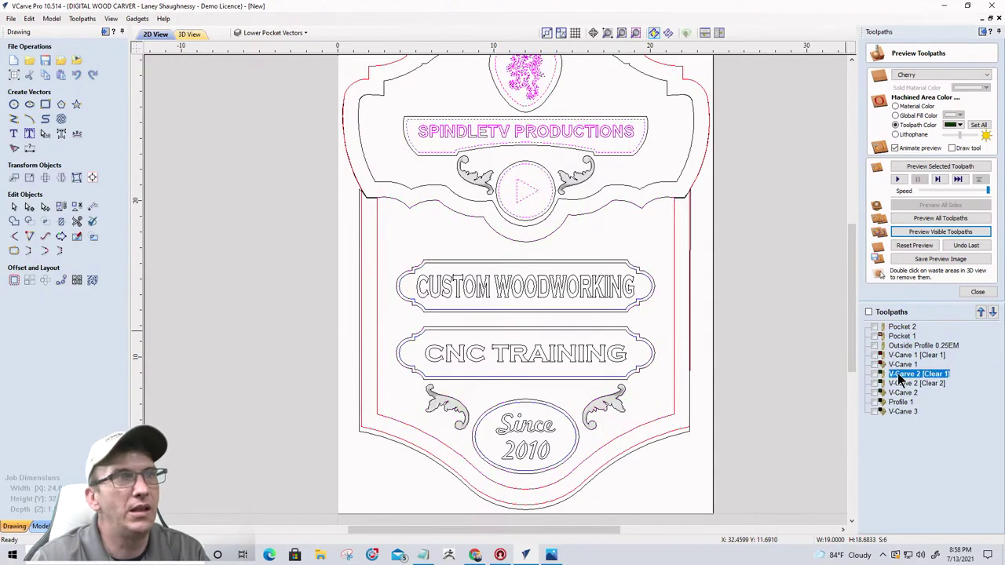
double_click(899, 357)
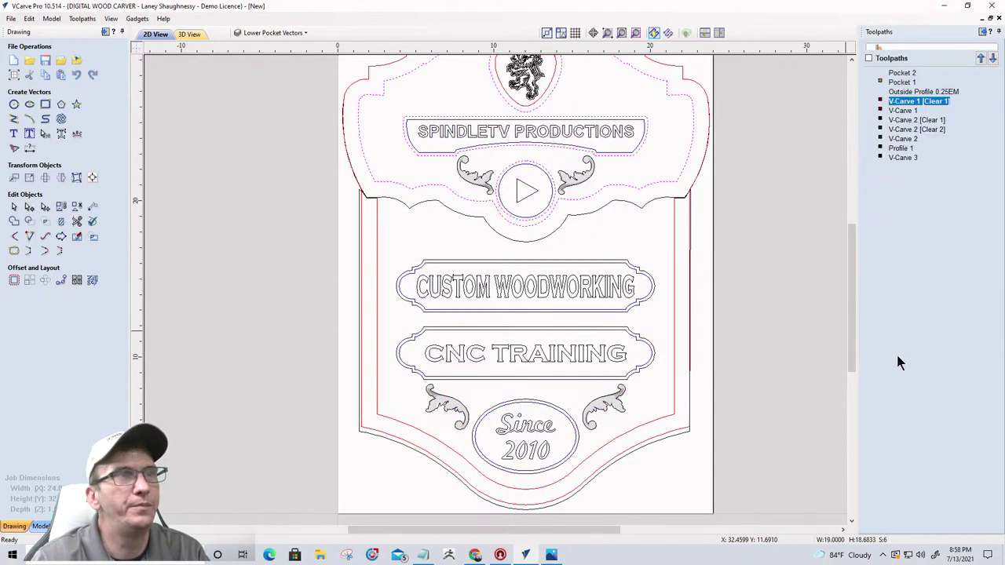
click(591, 169)
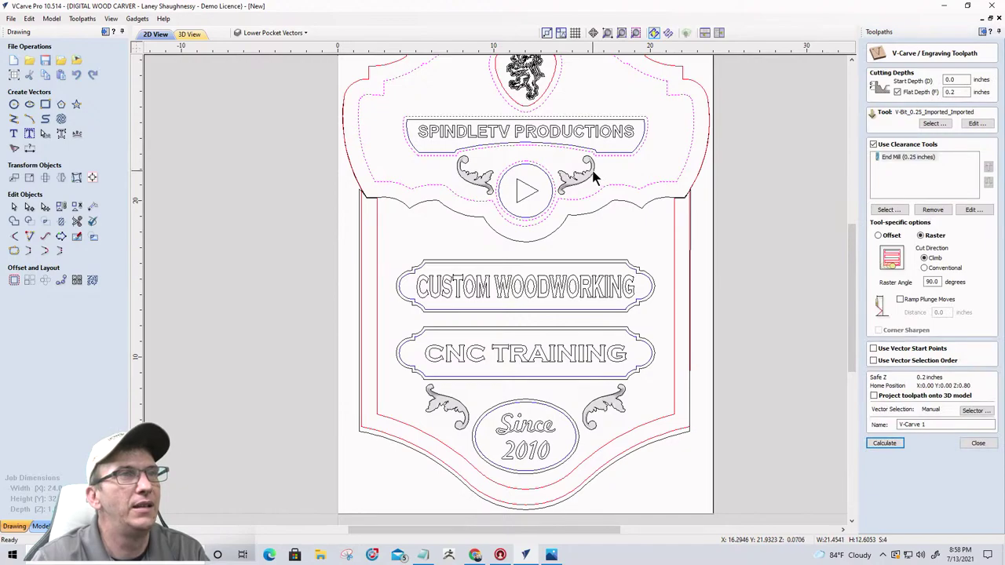
click(474, 178)
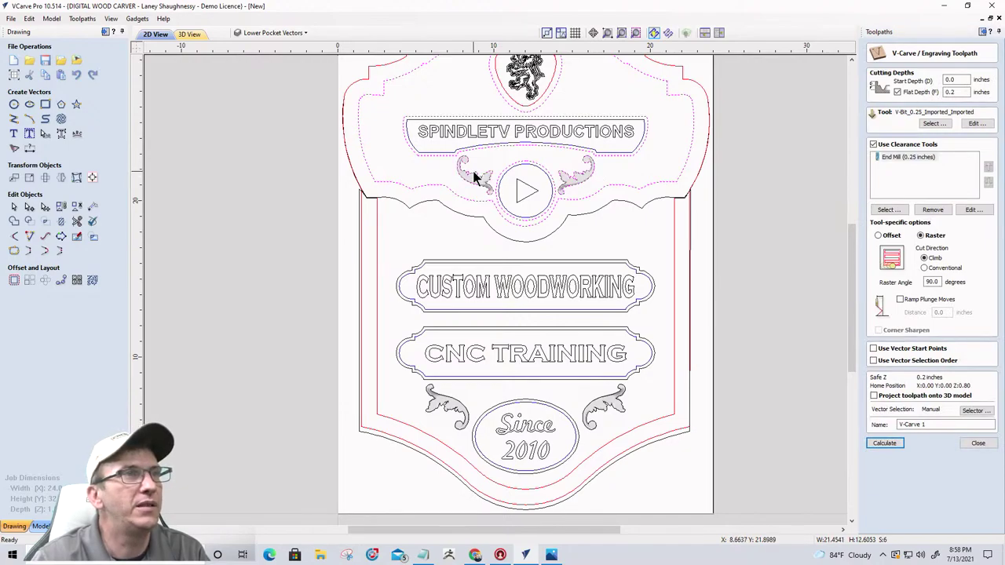
scroll(474, 178, up, 3)
scroll(474, 178, down, 2)
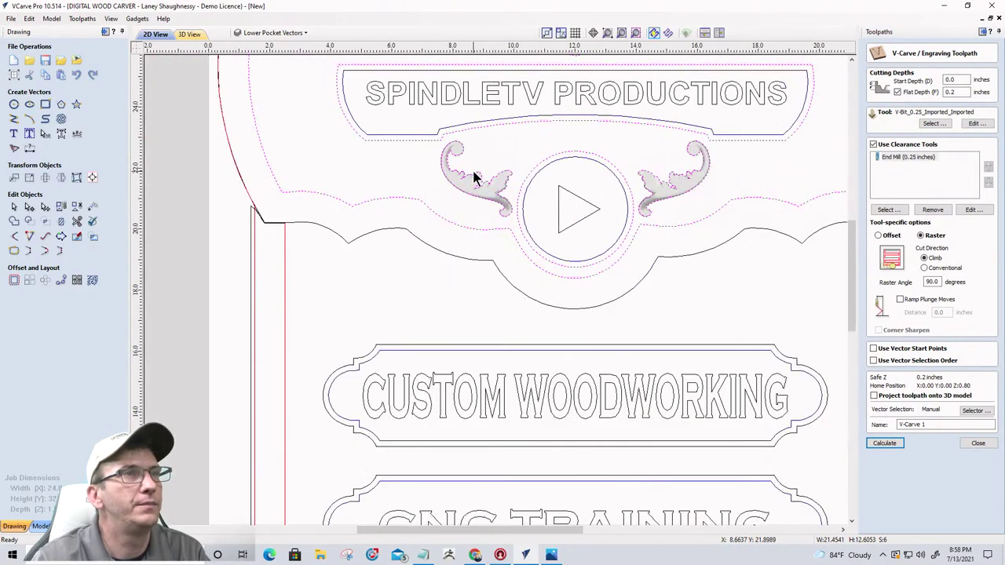
click(884, 443)
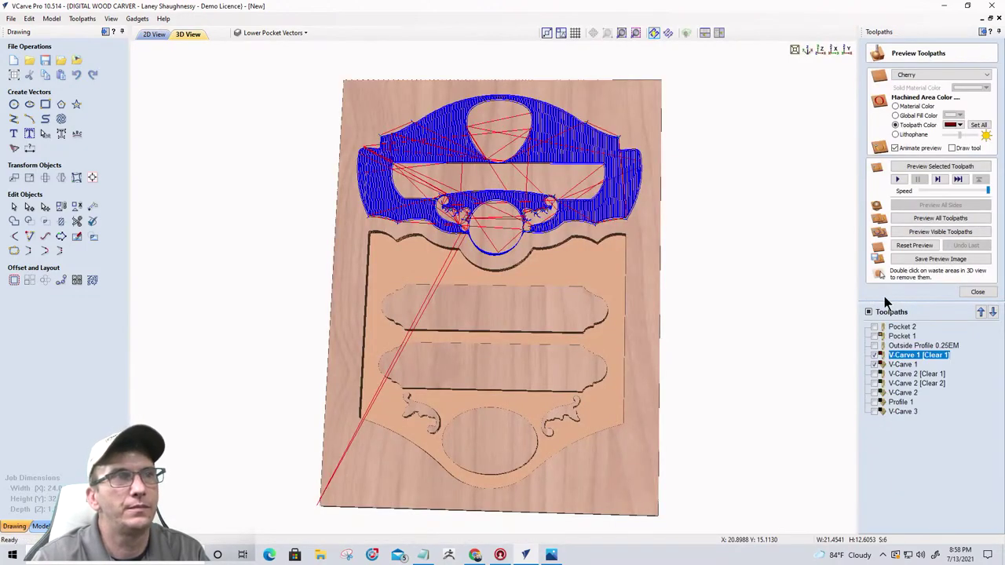
- Reset and rerun the carving preview, tilting the 3D view to inspect the raised flourishes
click(913, 245)
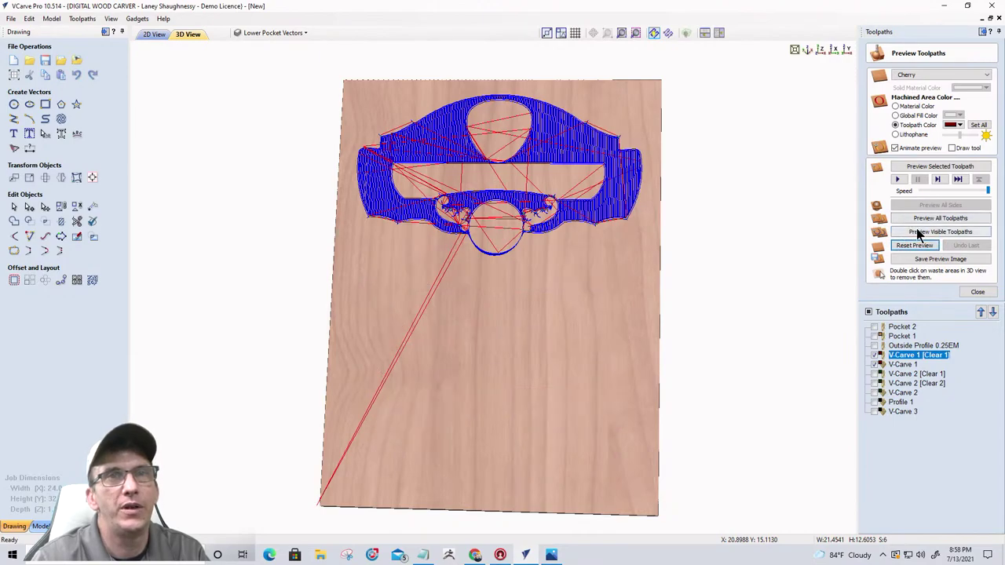
click(916, 231)
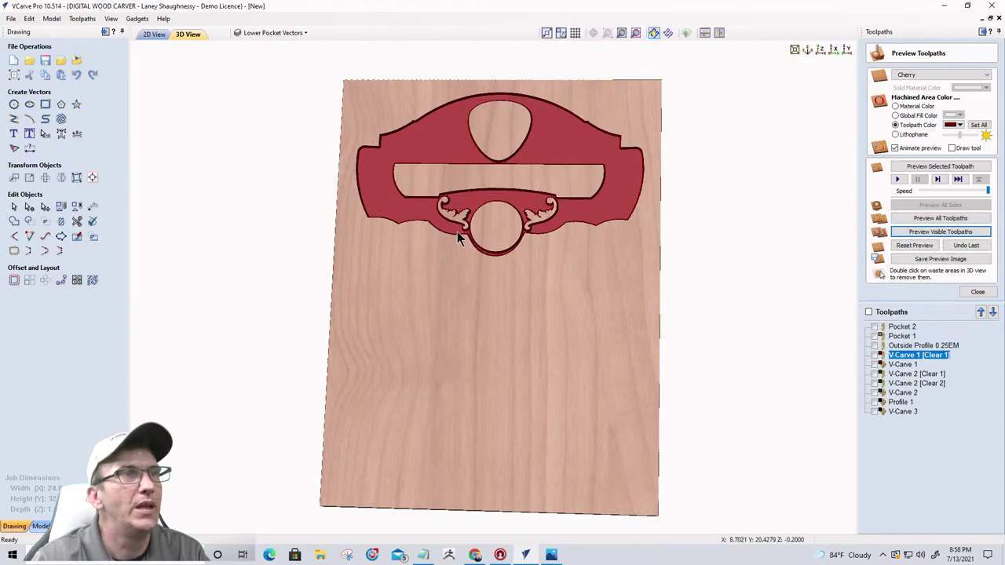
mouse_move(458, 234)
mouse_down()
mouse_move(701, 271)
mouse_move(448, 244)
mouse_up()
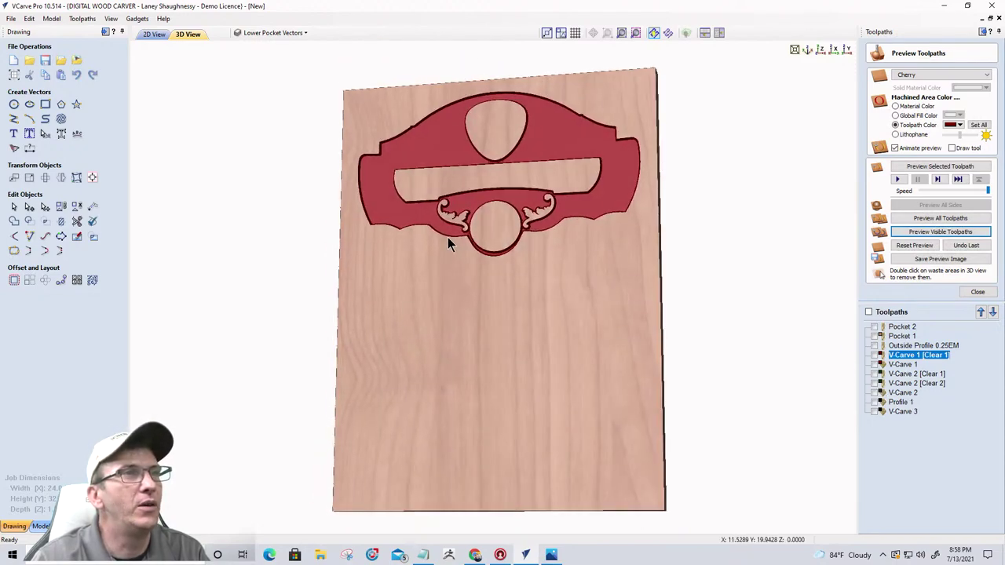
click(157, 35)
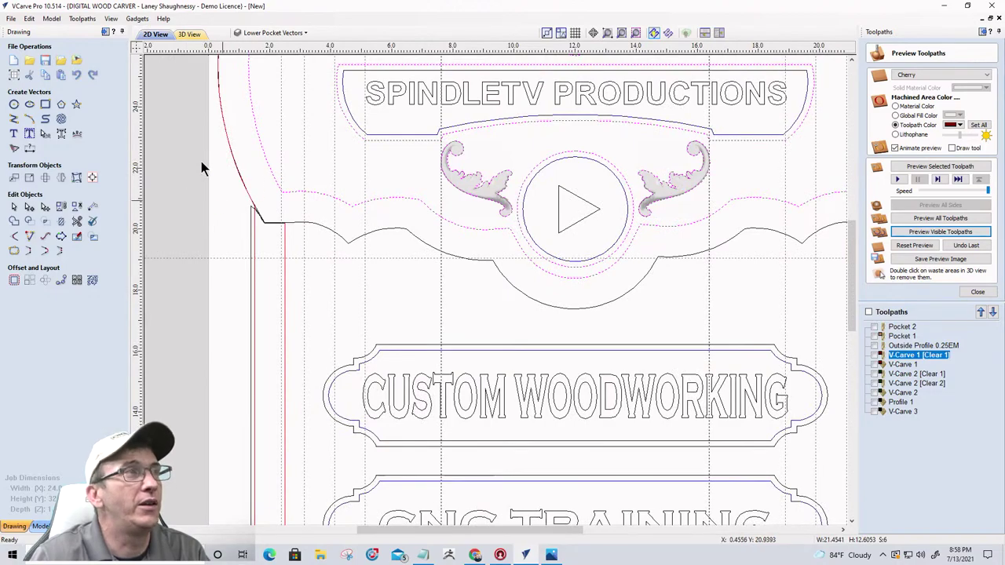
- Close the toolpath preview and dismiss Material Setup without changes
click(122, 32)
click(973, 292)
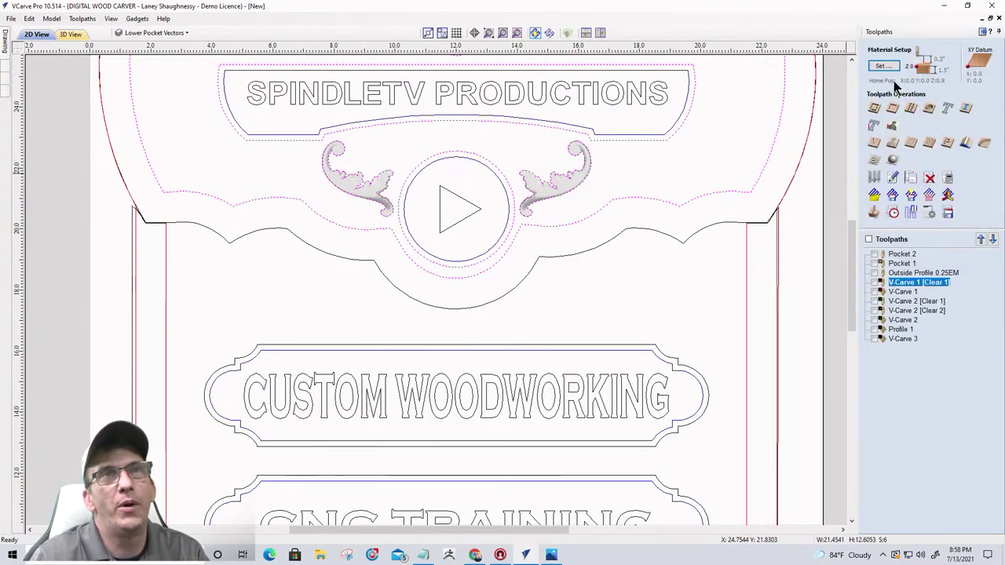
click(889, 65)
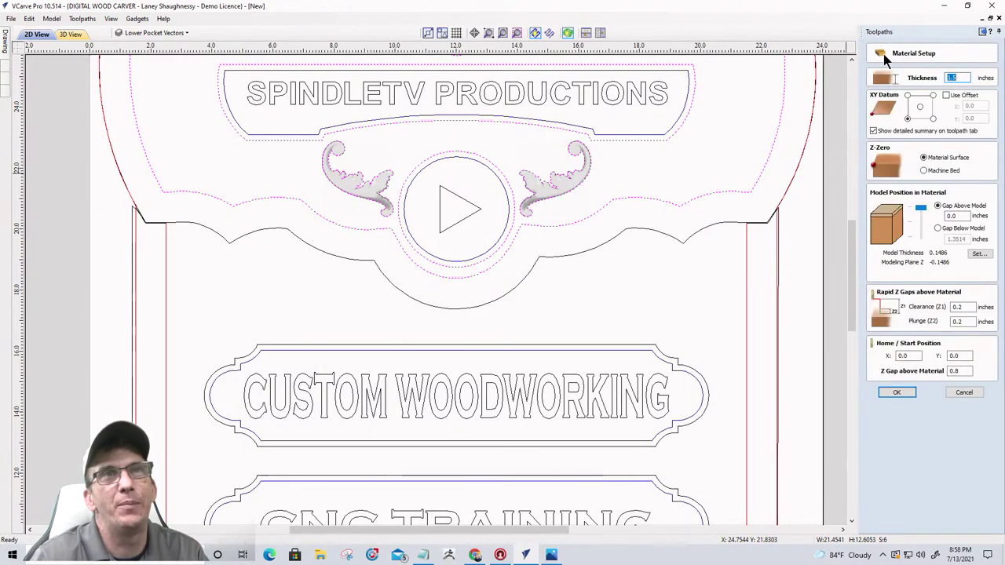
key(Return)
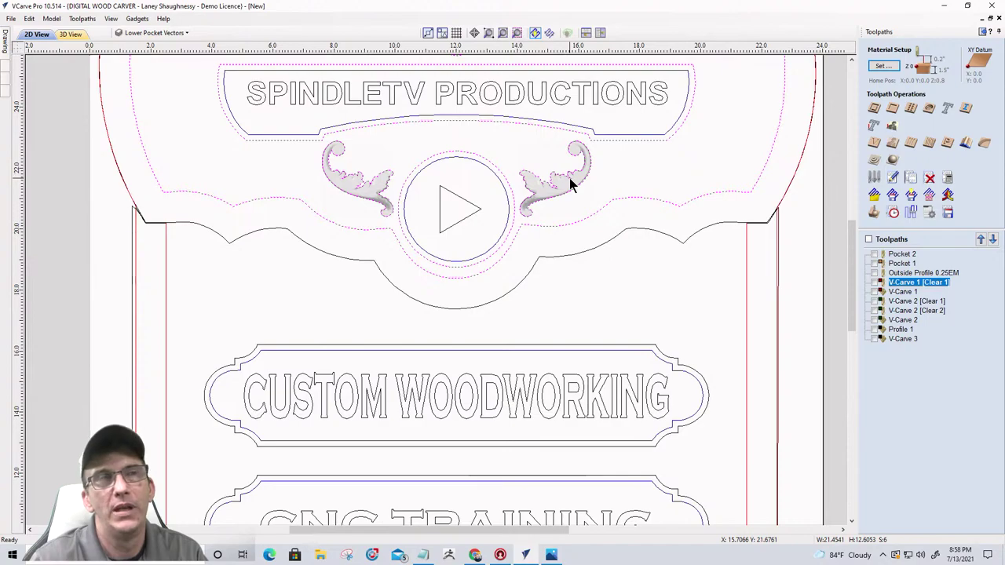
- Show the Components tree listing the four Flourish_73B-57340-A components under Level 1
scroll(571, 181, down, 5)
scroll(482, 339, up, 6)
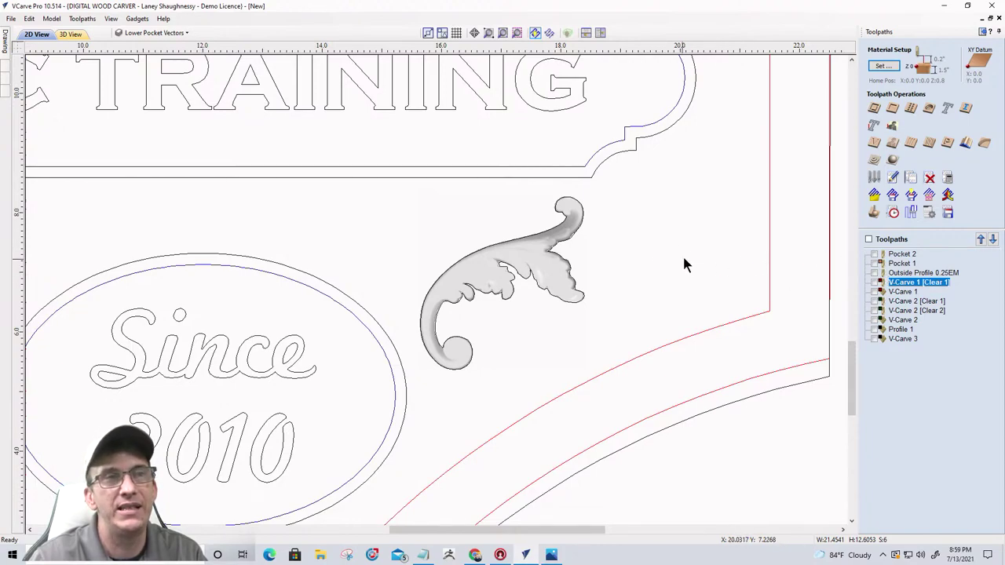
scroll(671, 252, down, 2)
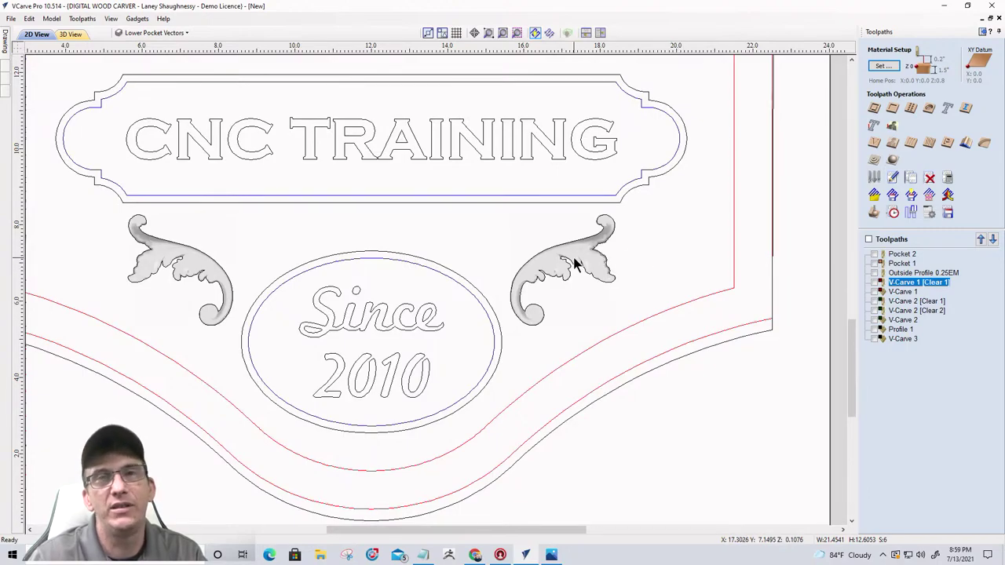
scroll(644, 281, down, 5)
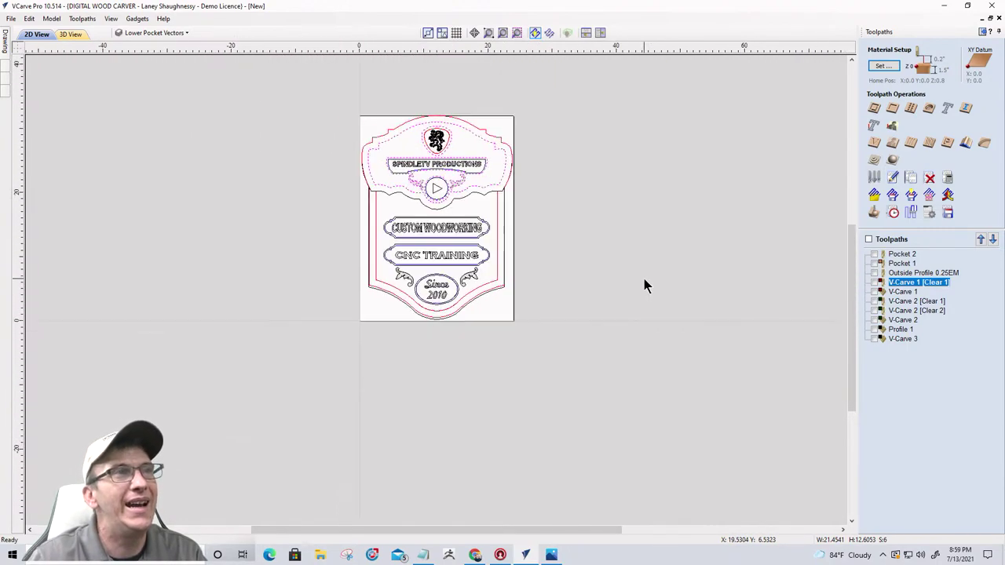
mouse_move(4, 46)
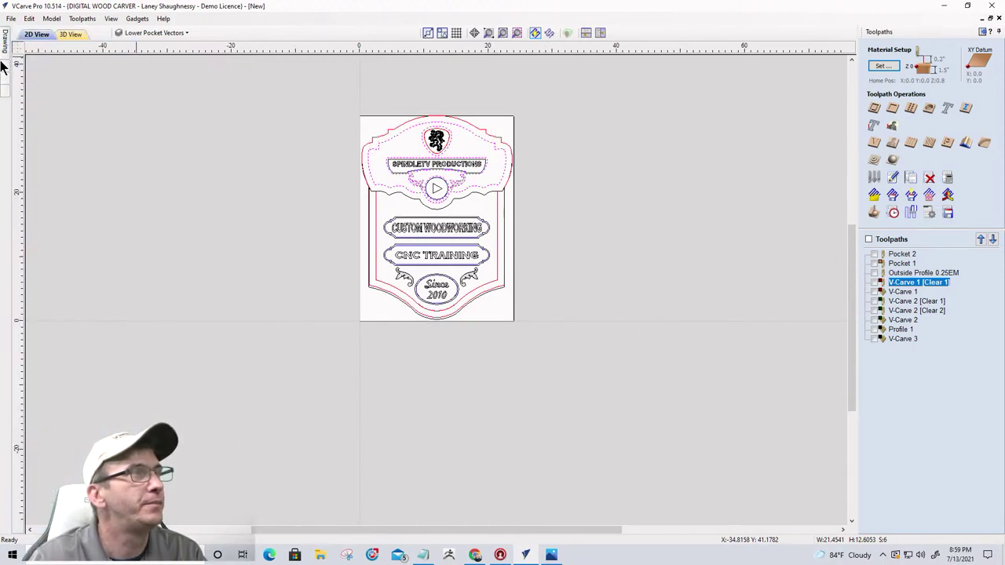
- Insert a new component level, Level 2, from Level 1's options
mouse_move(3, 71)
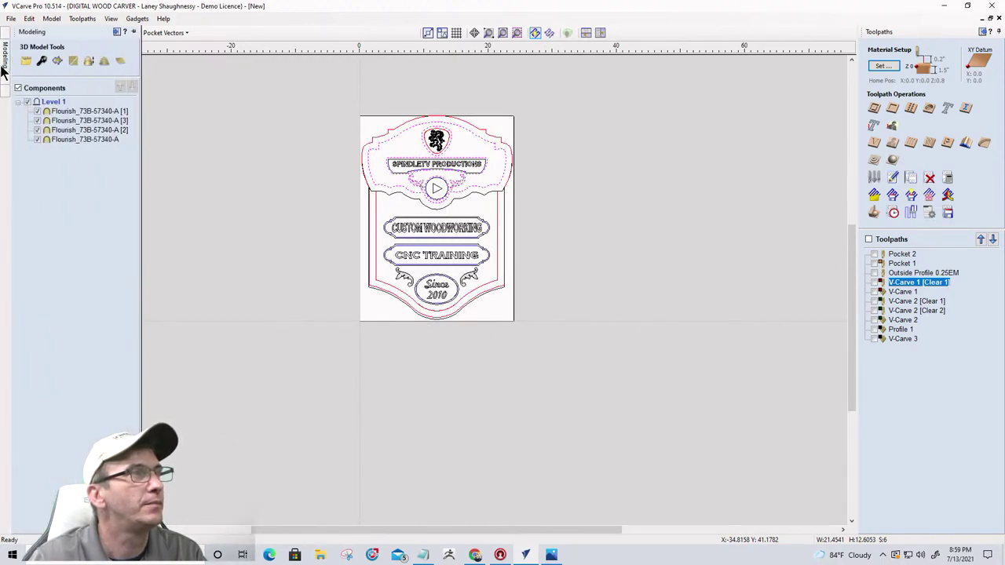
right_click(52, 103)
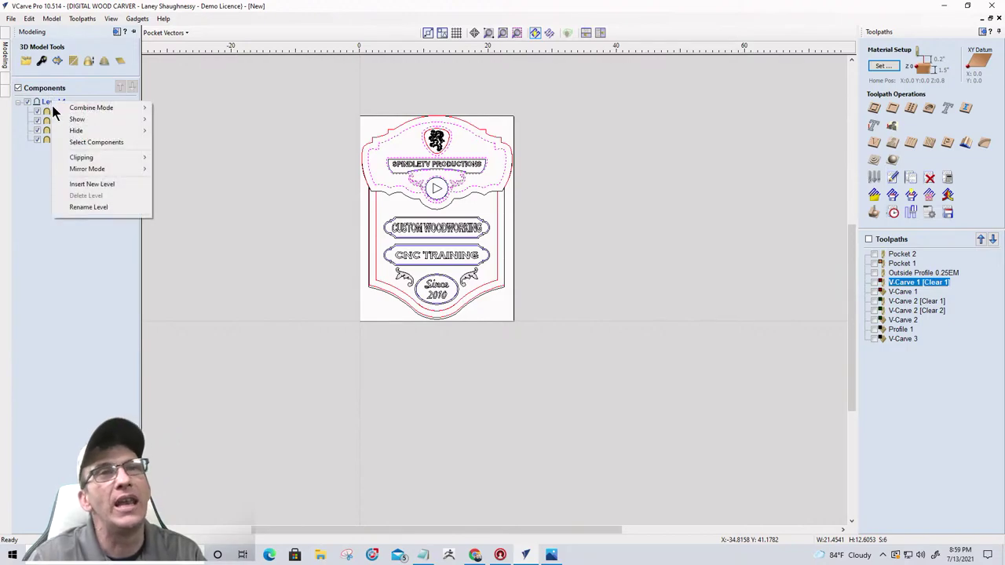
click(67, 185)
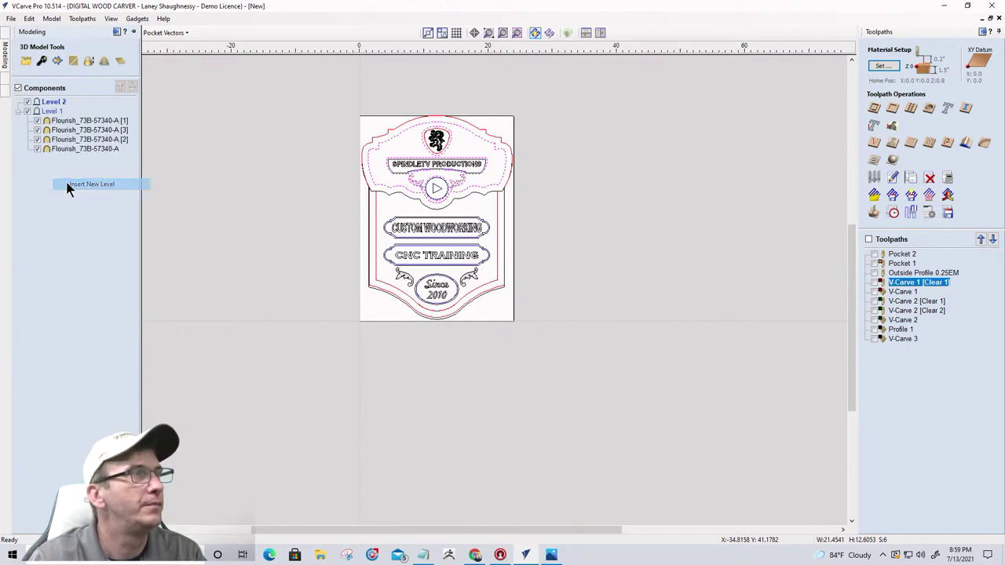
- Move Flourish_73B-57340-A [1] and the unnumbered Flourish_73B-57340-A into Level 2, then hide Level 2
click(59, 123)
ctrl+click(60, 130)
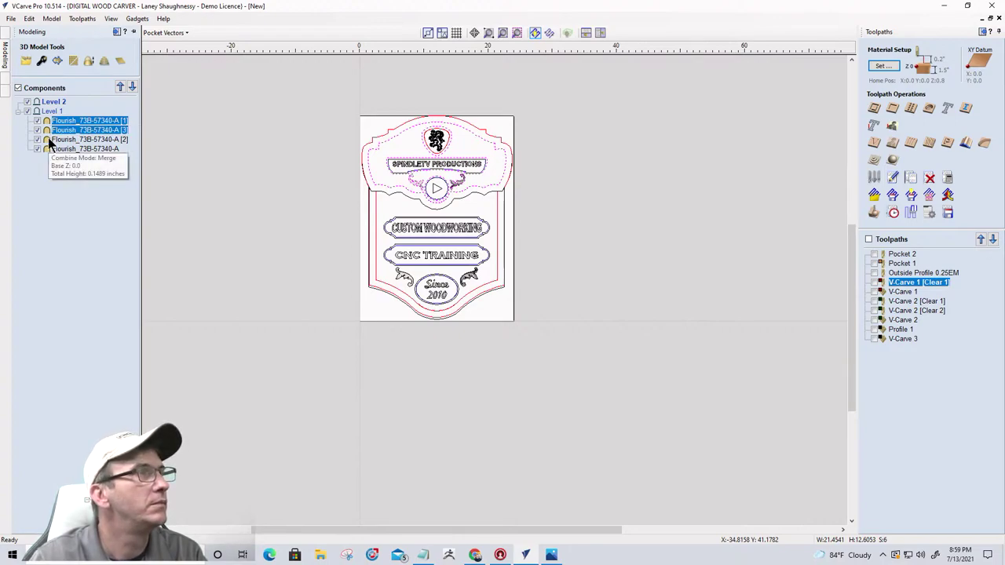
ctrl+click(47, 130)
ctrl+click(47, 139)
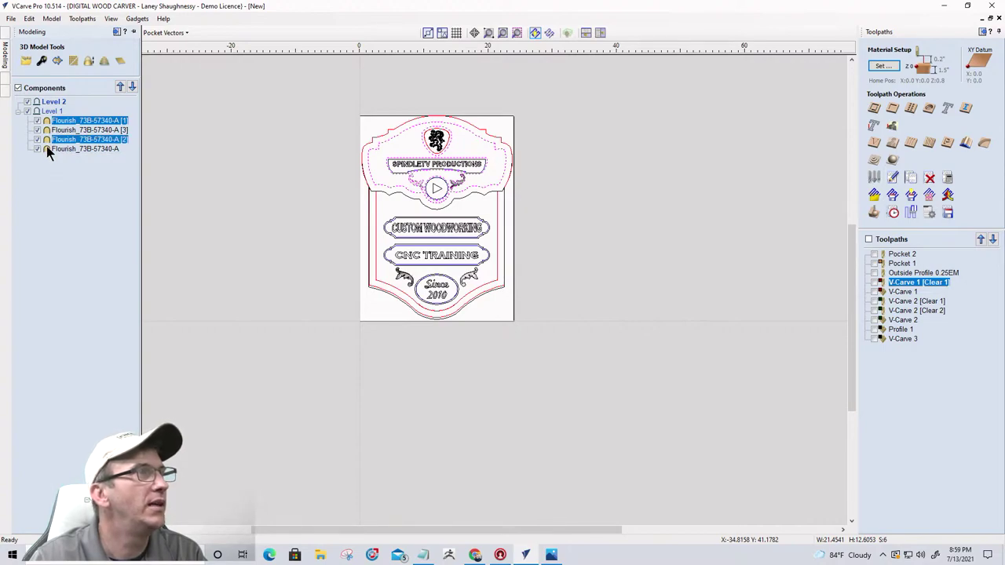
ctrl+click(46, 139)
ctrl+click(47, 149)
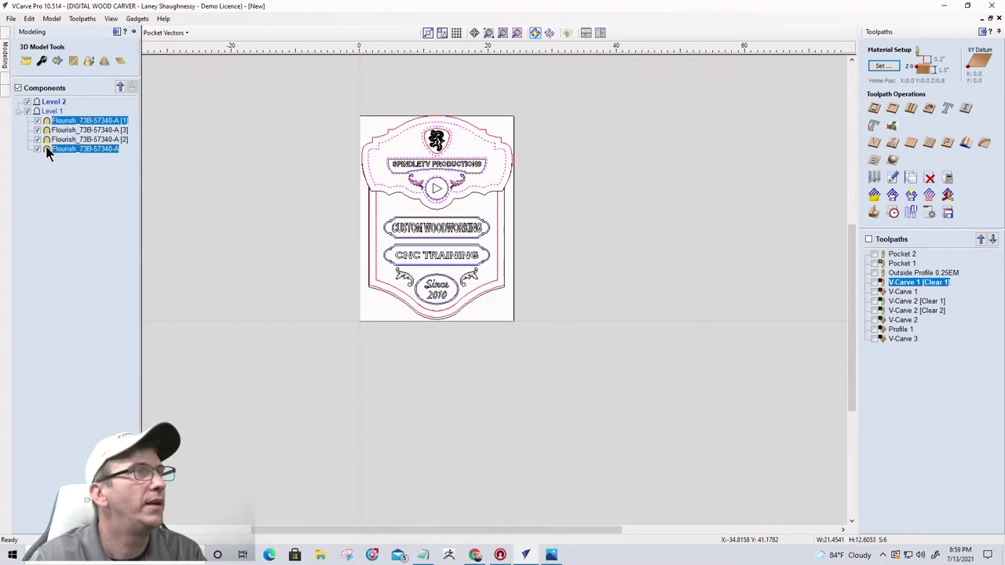
drag(66, 155, 54, 102)
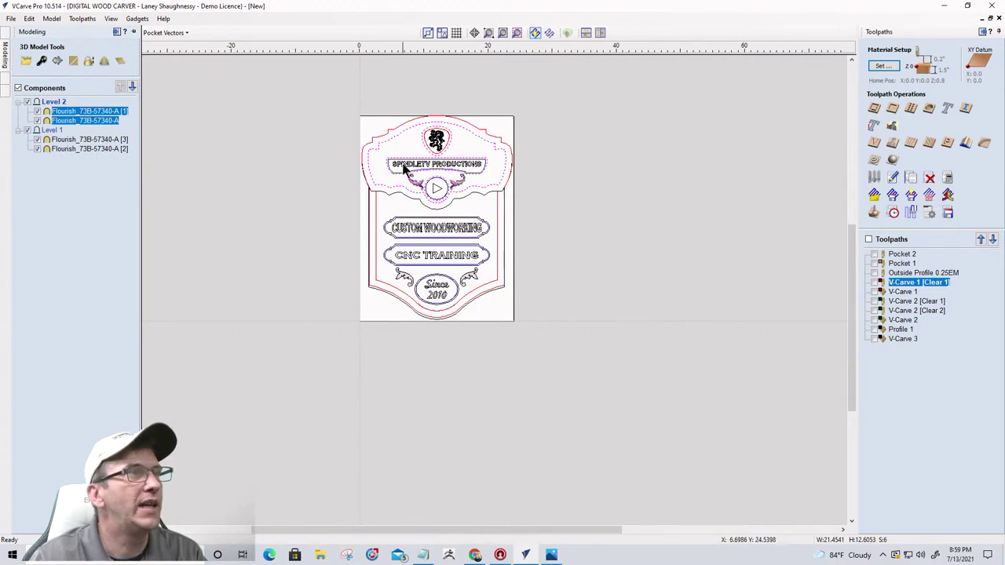
click(27, 103)
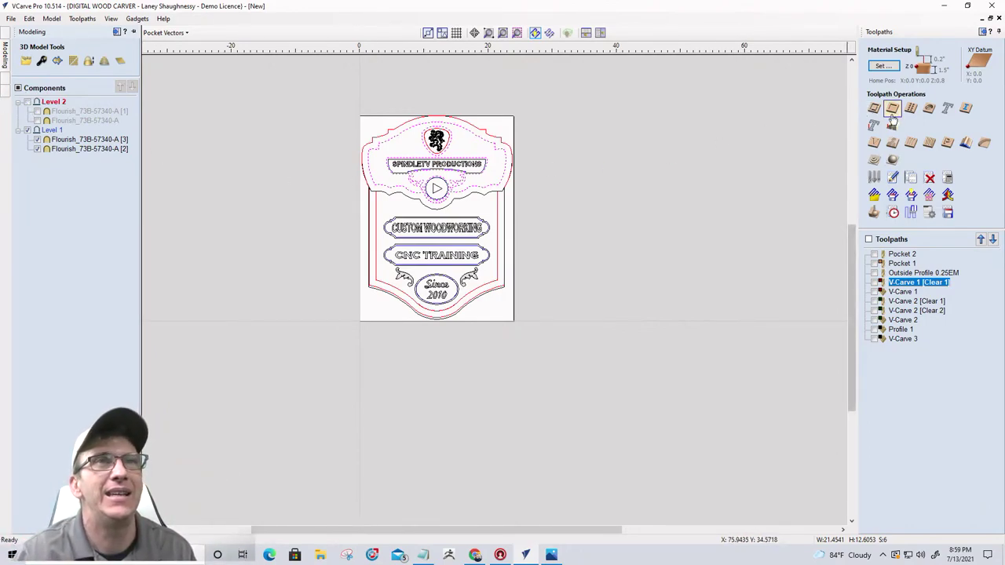
- Open the Material Setup form, showing Material Surface Z-zero and 0.1486 model thickness
click(884, 67)
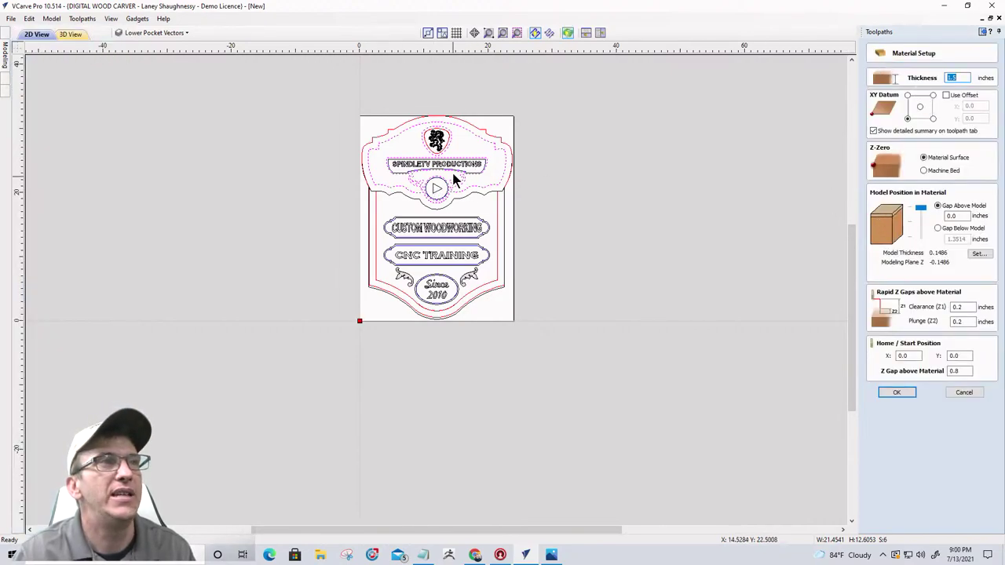
scroll(455, 193, up, 5)
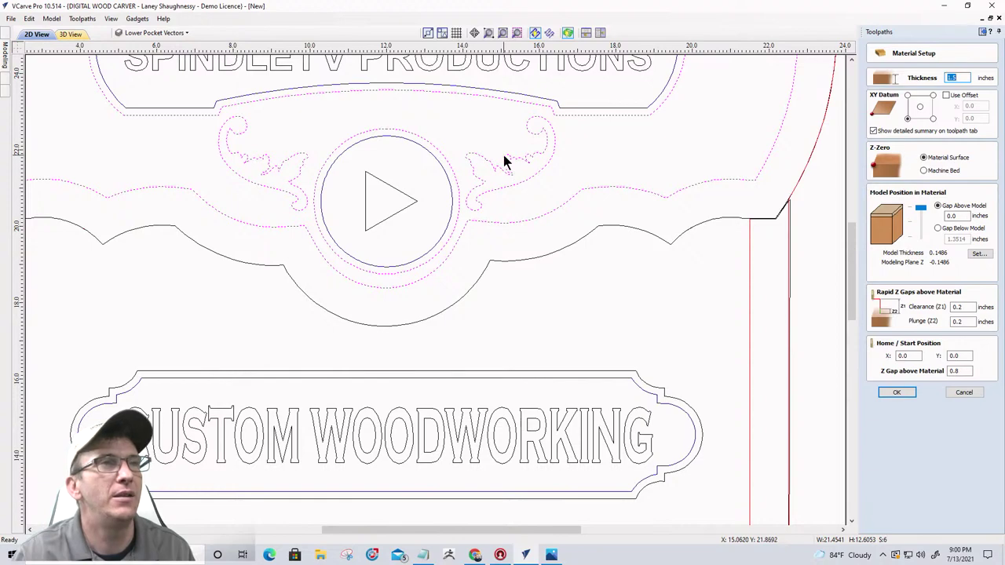
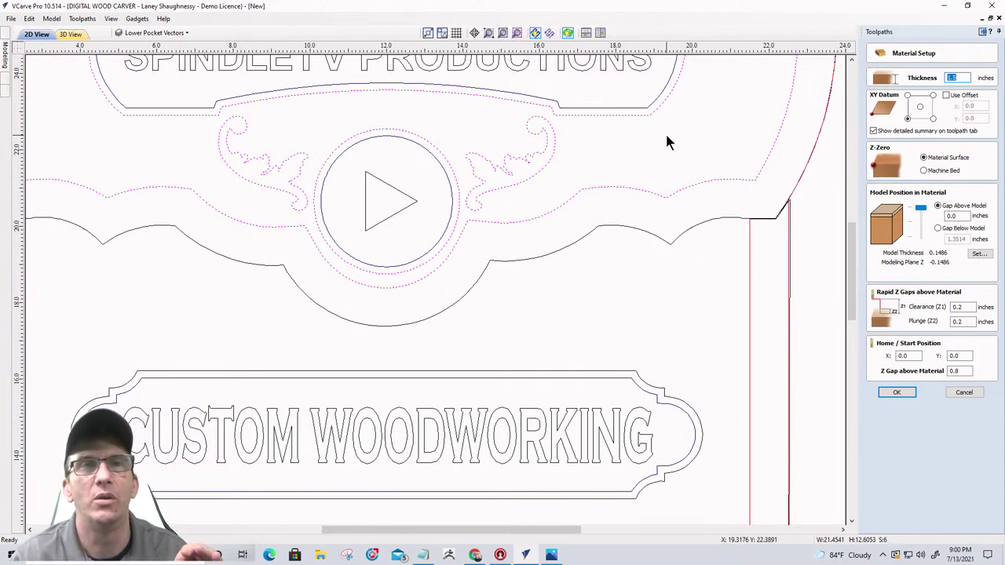
- Cancel Material Setup, deselect the emblem's dashed vectors, and reopen Material Setup showing 0.1486 thickness
click(961, 393)
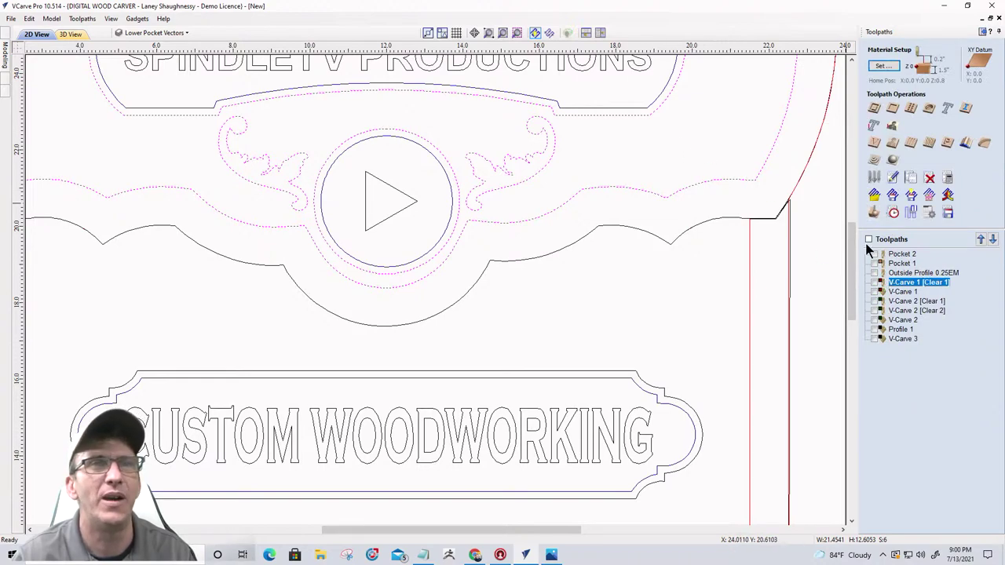
mouse_move(893, 290)
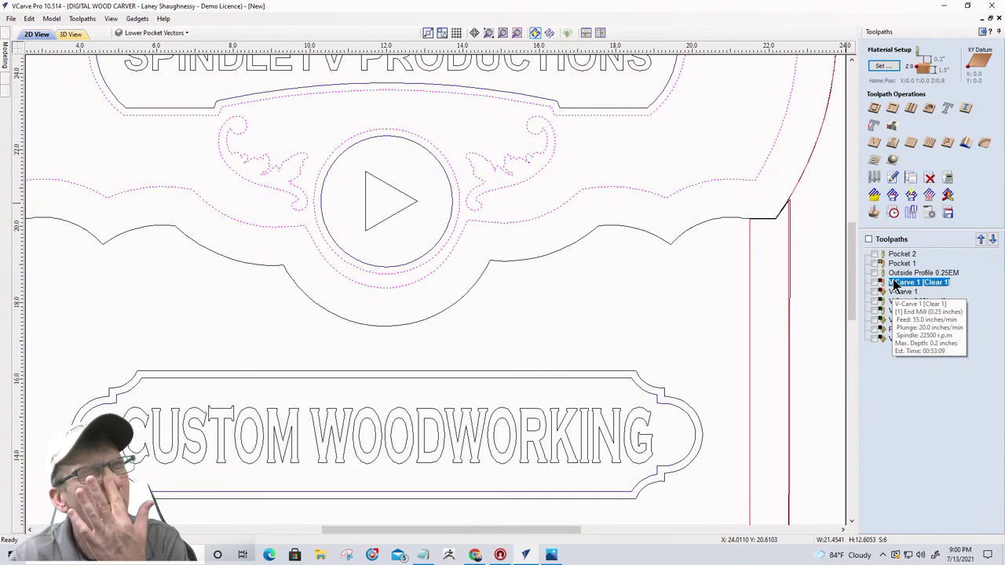
click(677, 185)
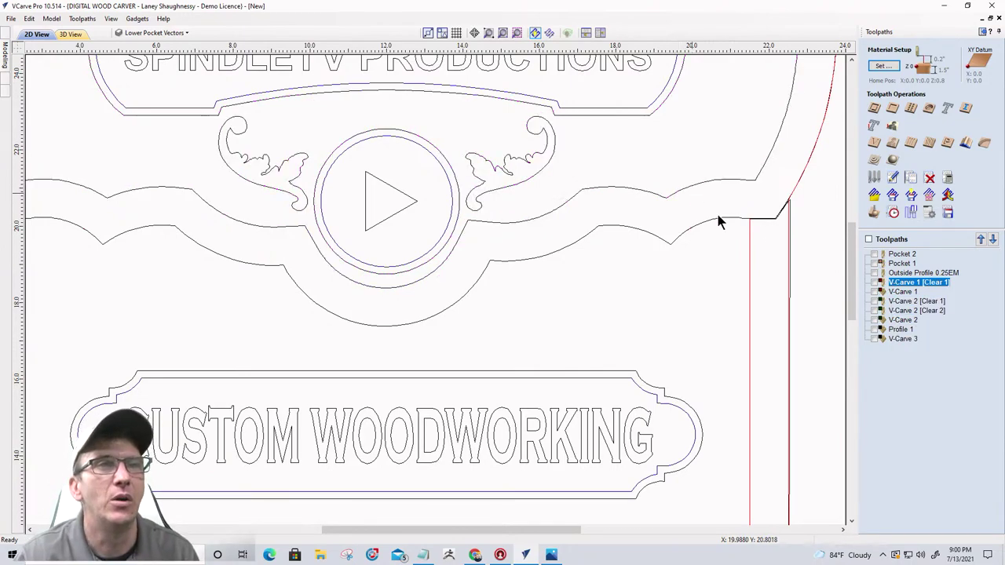
click(882, 66)
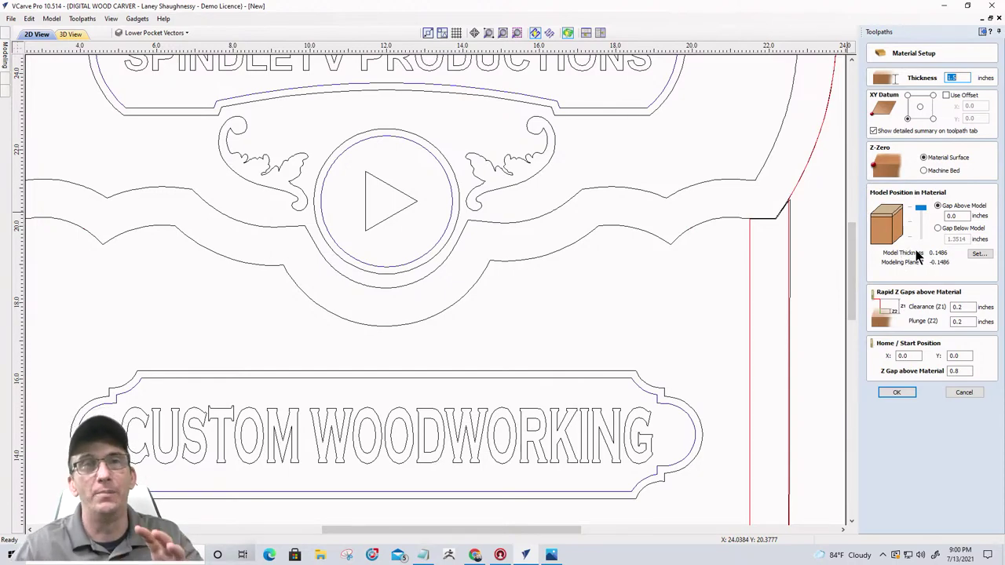
- Switch to the 3D view, orbit around the flourish carving, then return to top-down view
click(73, 34)
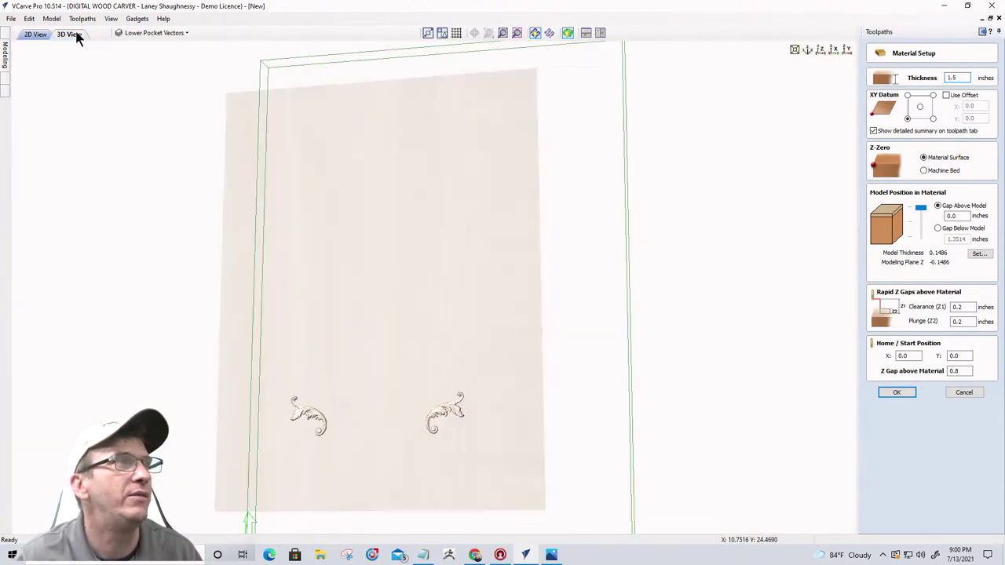
scroll(425, 448, up, 5)
scroll(425, 451, down, 5)
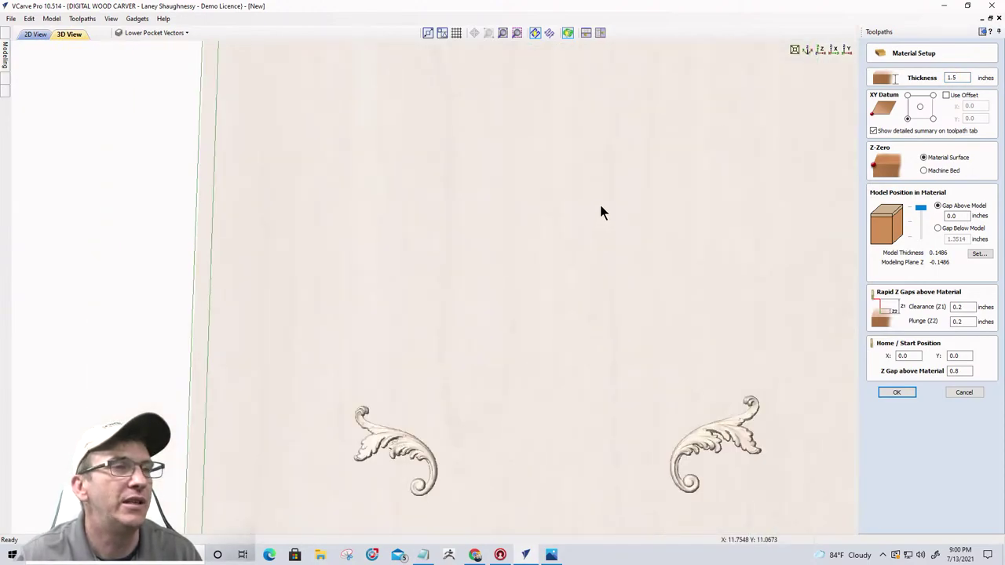
scroll(780, 348, up, 6)
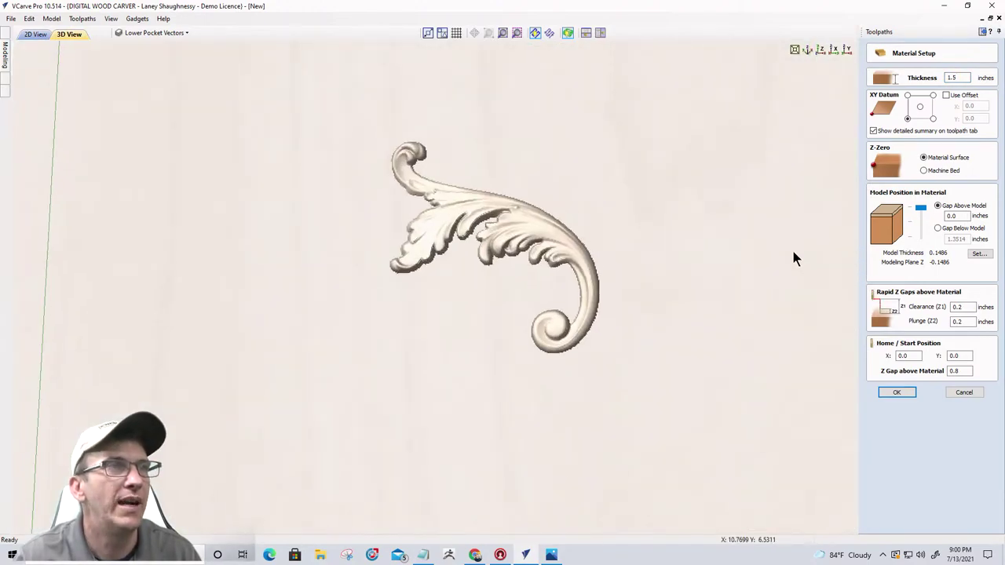
drag(595, 385, 619, 271)
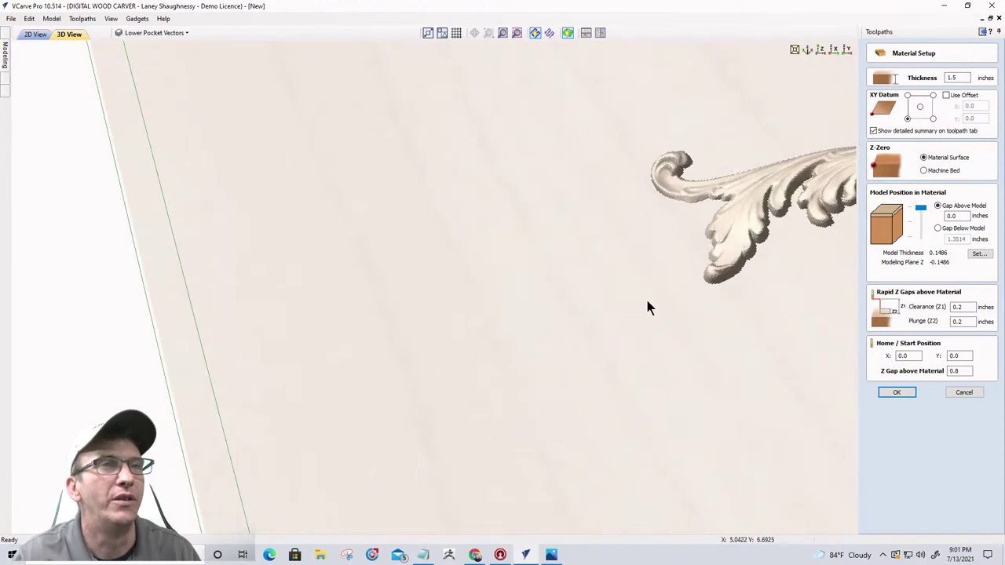
key(1)
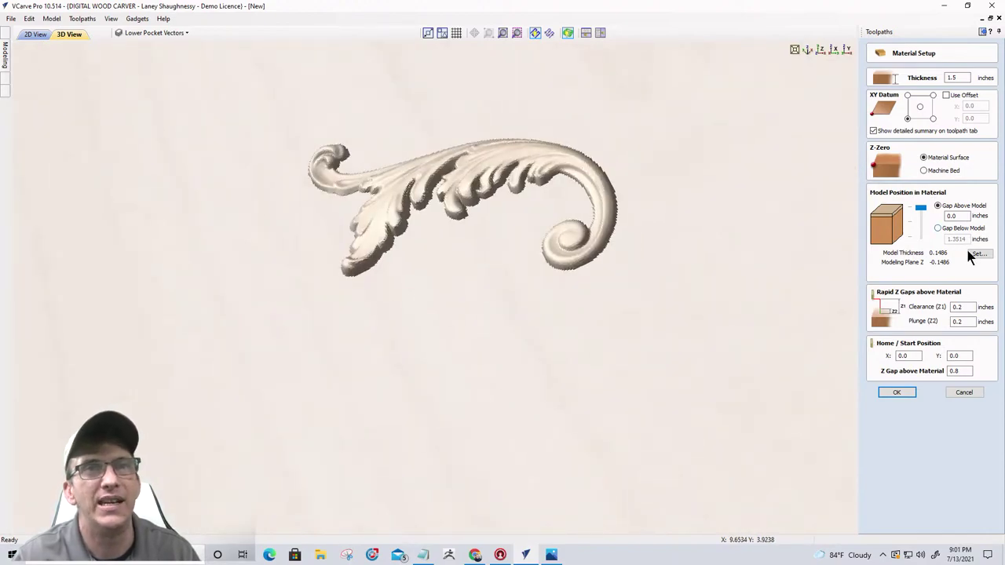
- Set the flourish model height to 0.2 inches, after briefly applying 0.1875
click(979, 254)
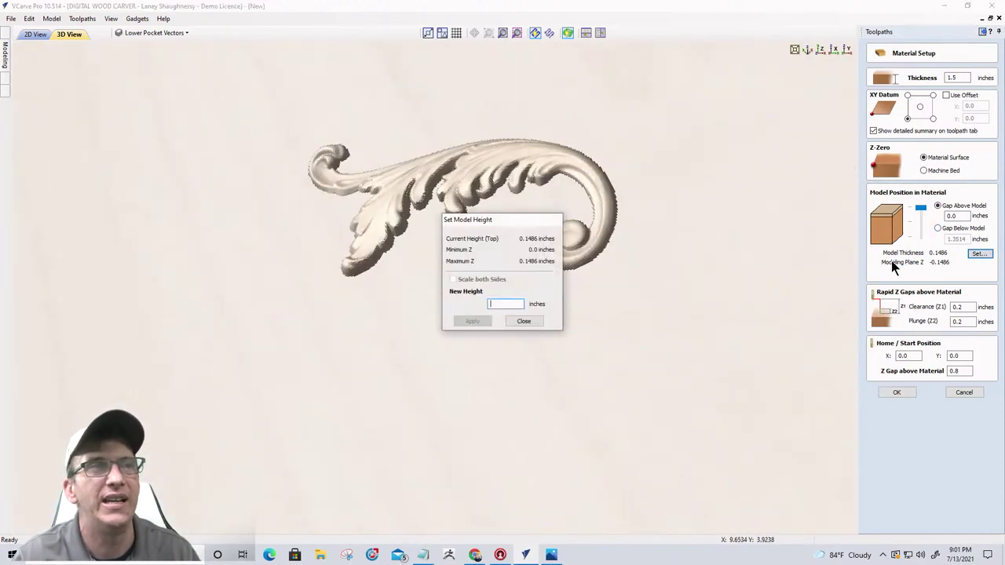
click(509, 306)
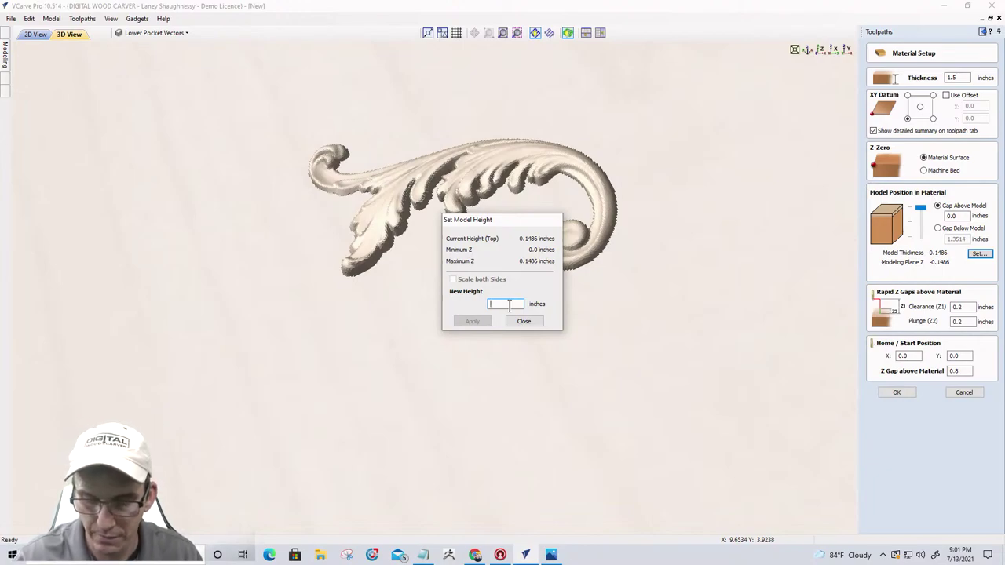
text(1)
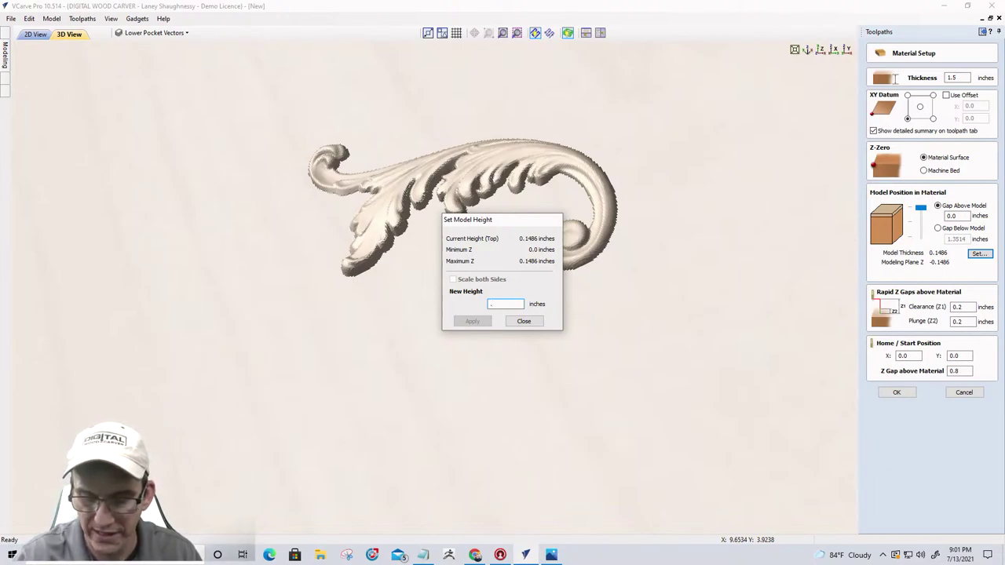
text(1875)
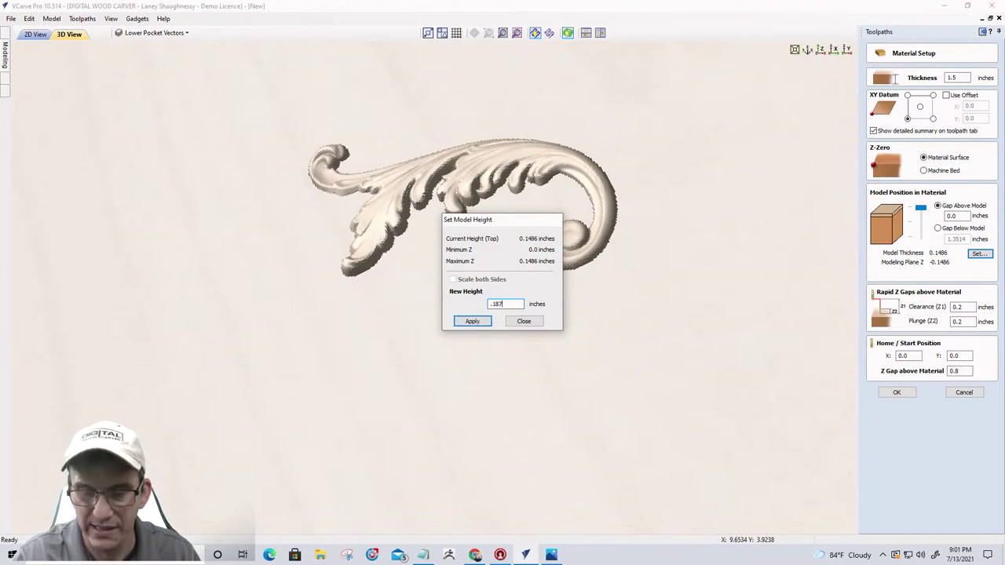
click(471, 321)
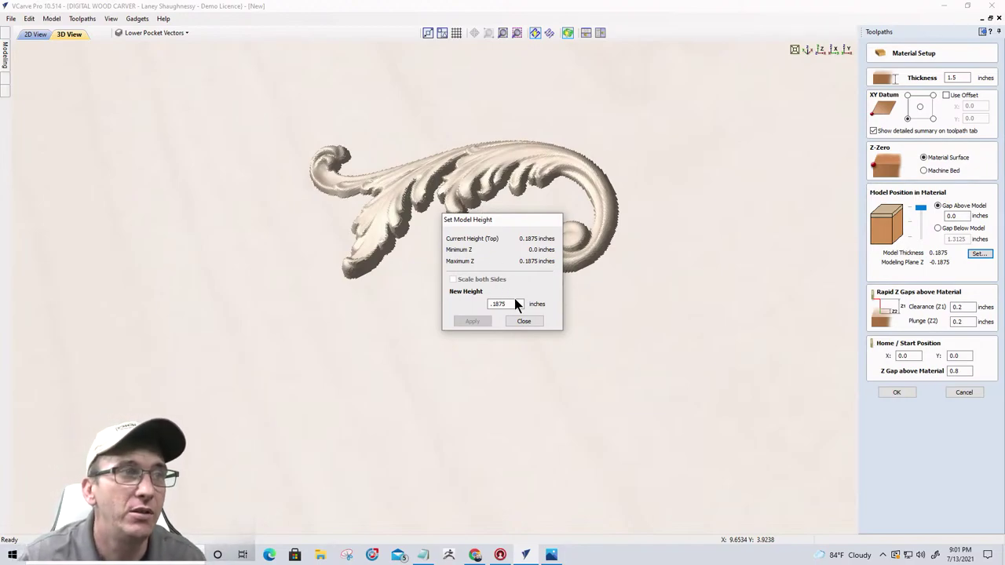
drag(506, 304, 488, 306)
text(.)
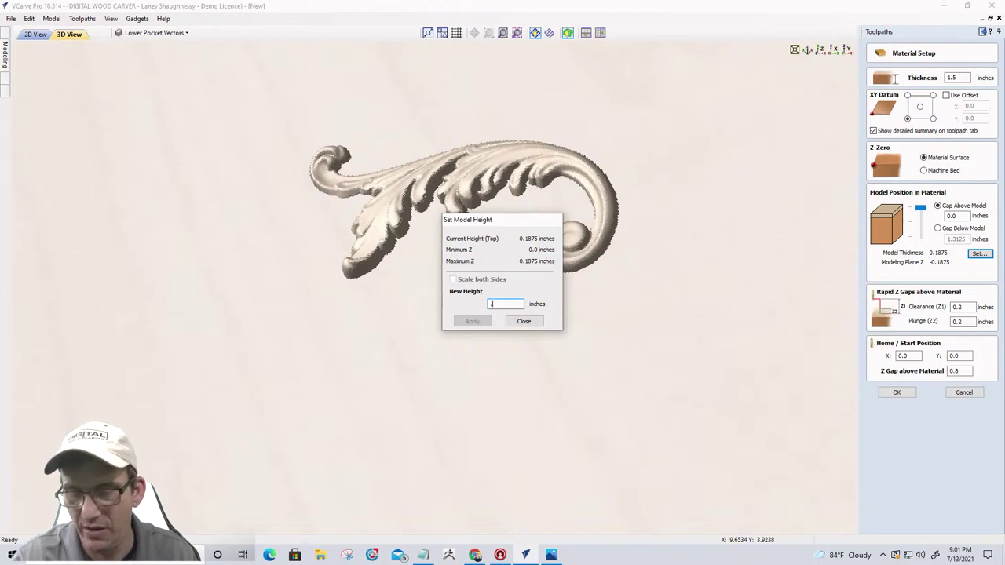
text(2)
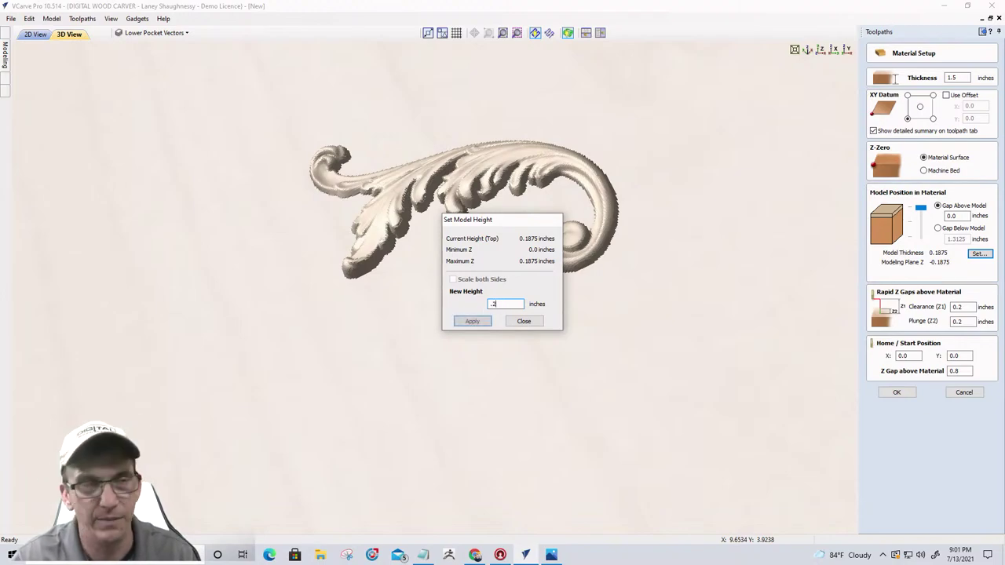
click(474, 321)
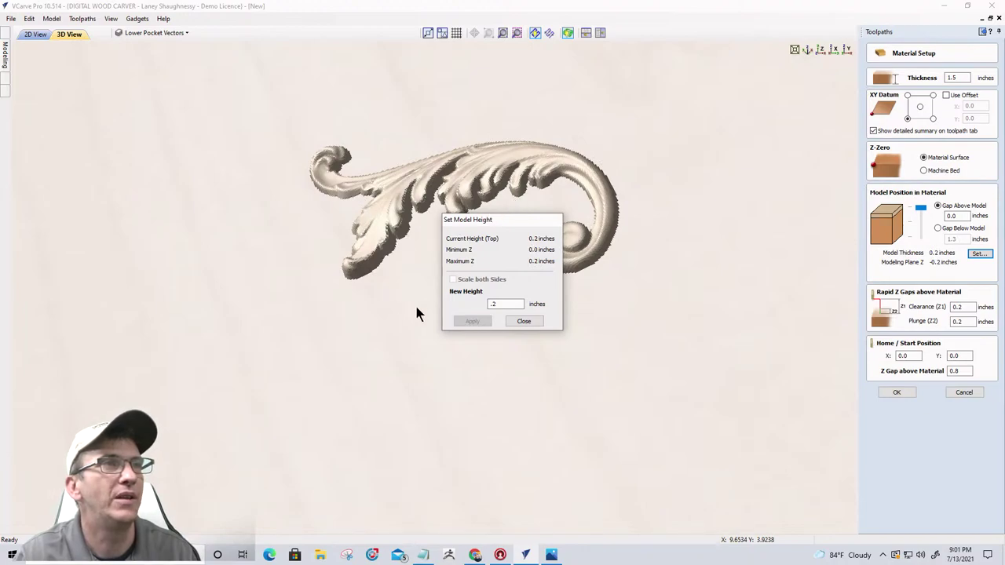
click(522, 321)
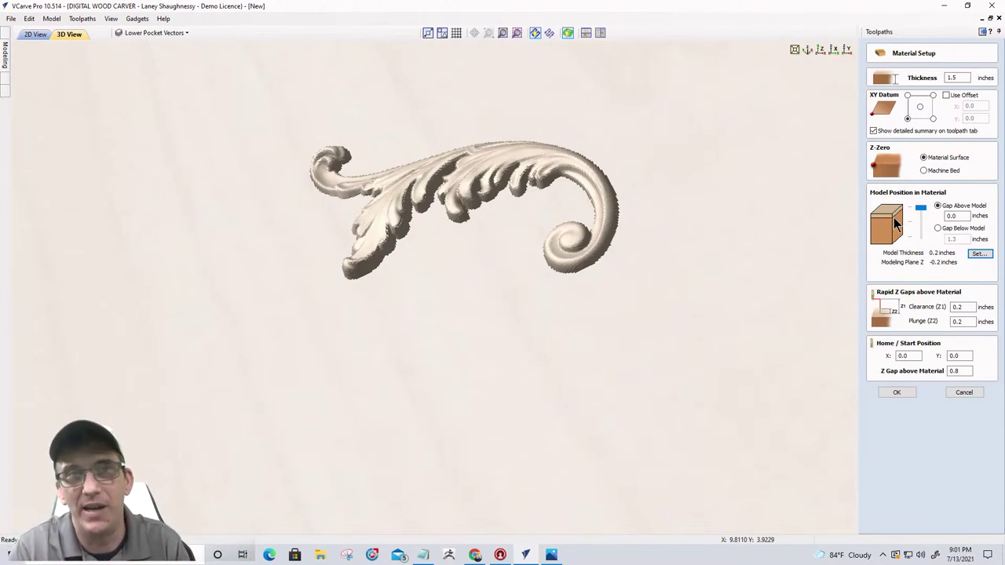
- Back in the 2D view, hide the Level 1 flourish components and show Level 2
click(35, 34)
scroll(611, 294, down, 3)
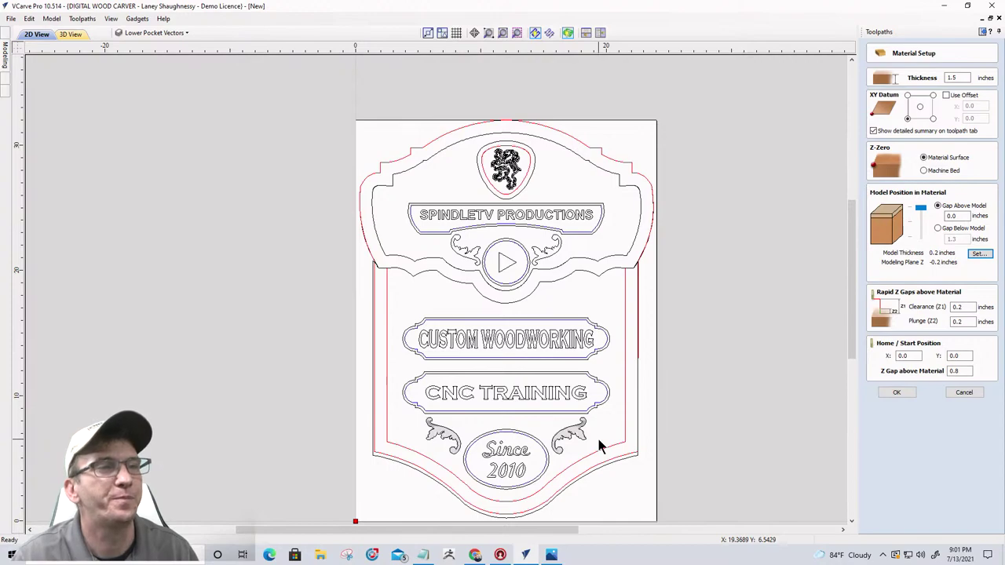
click(6, 54)
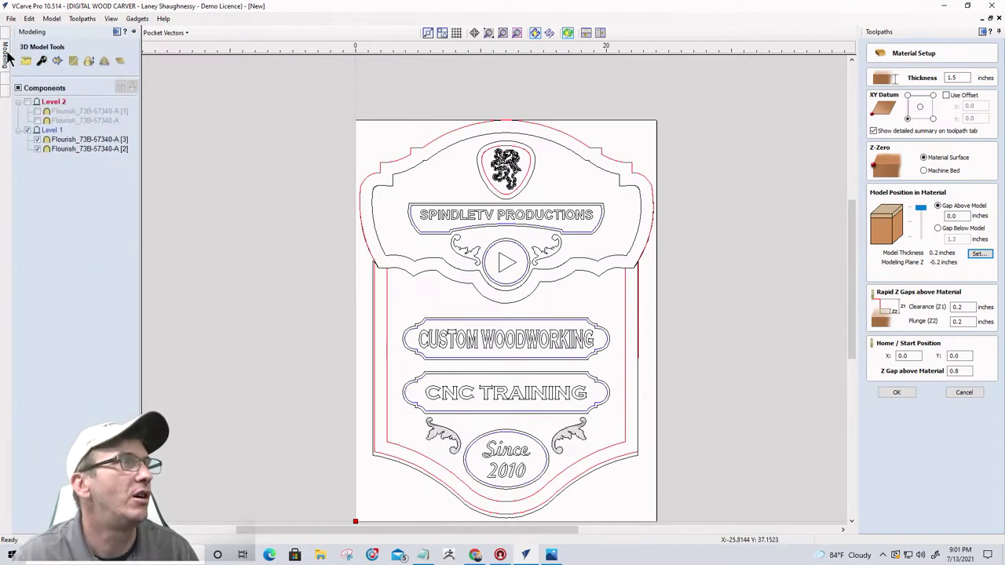
click(28, 131)
click(28, 102)
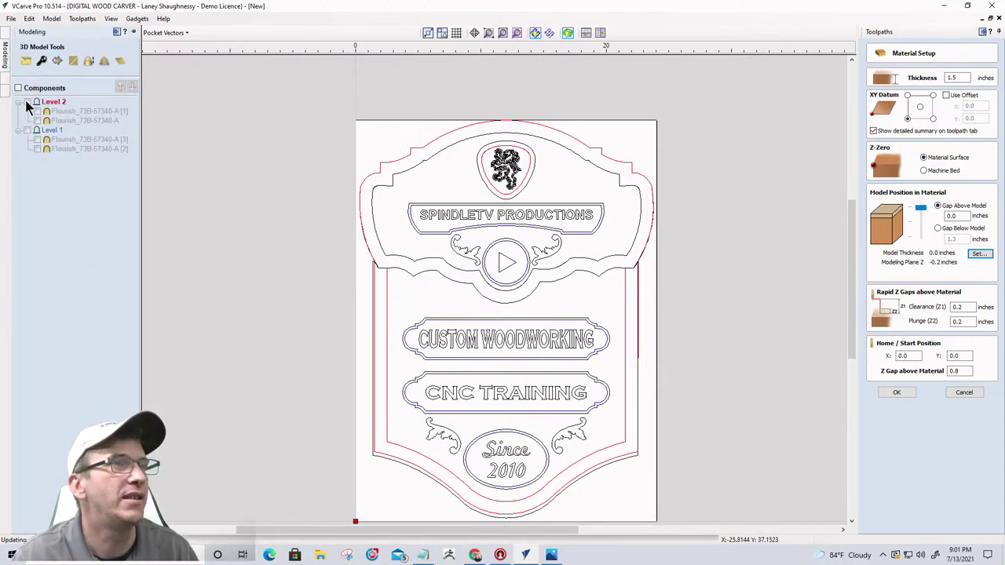
- Set the model height to 0.2 inches, correcting an accidental 0.02 entry
click(977, 255)
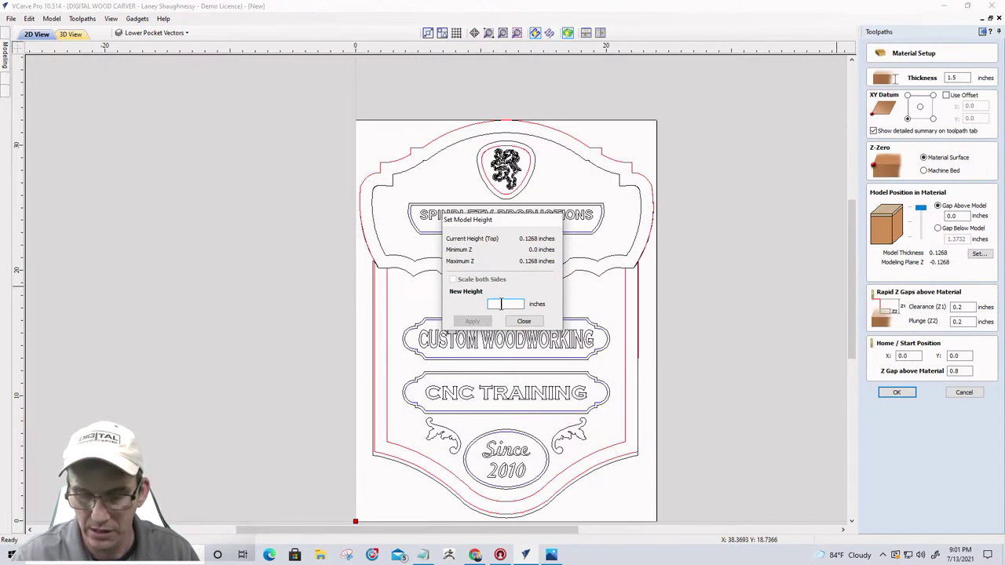
text(.02)
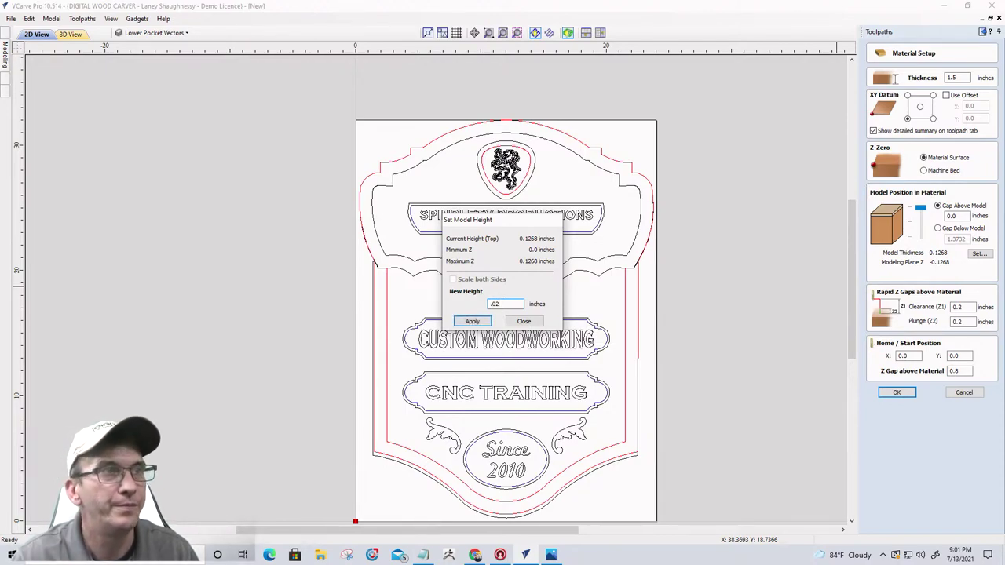
click(471, 321)
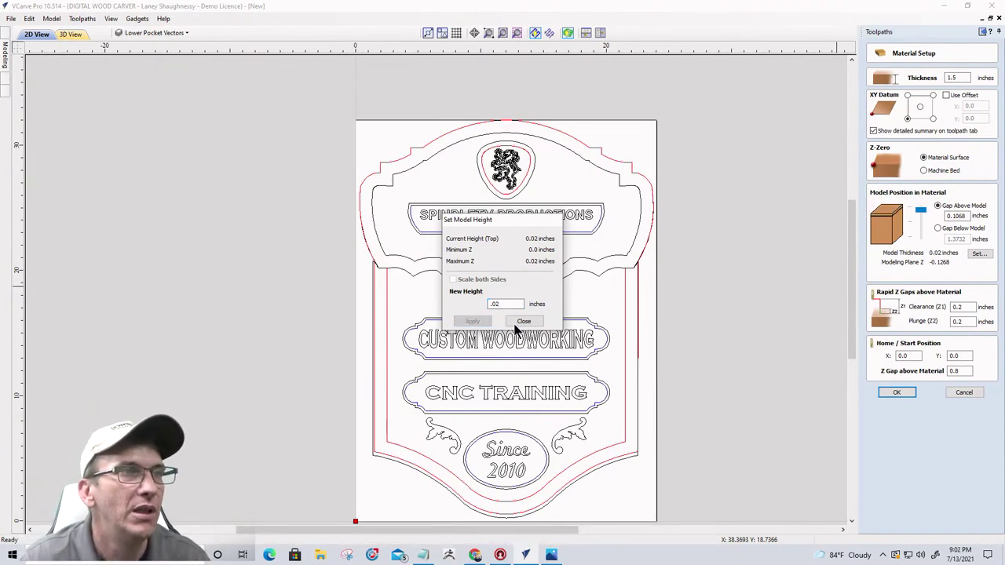
double_click(496, 304)
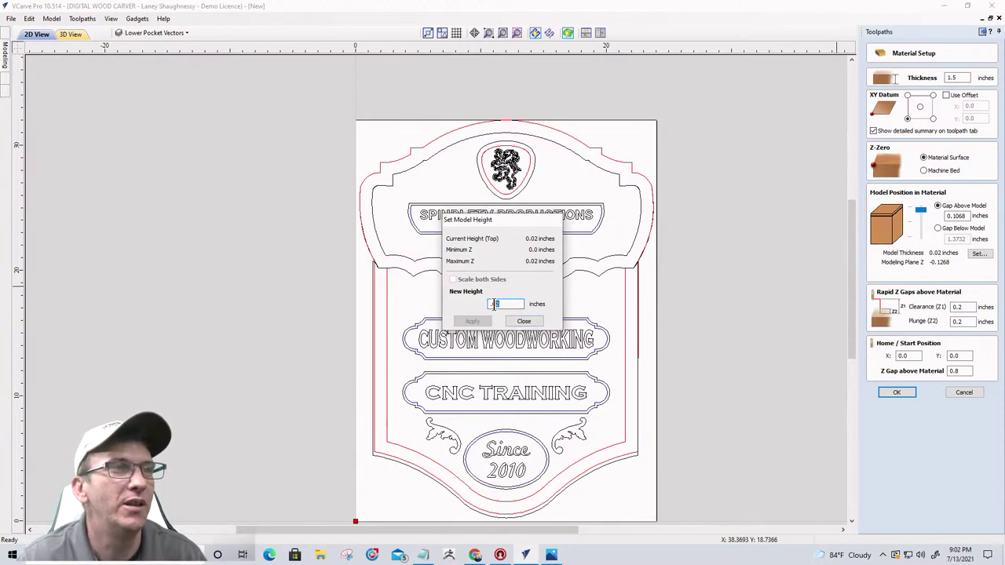
text(.0)
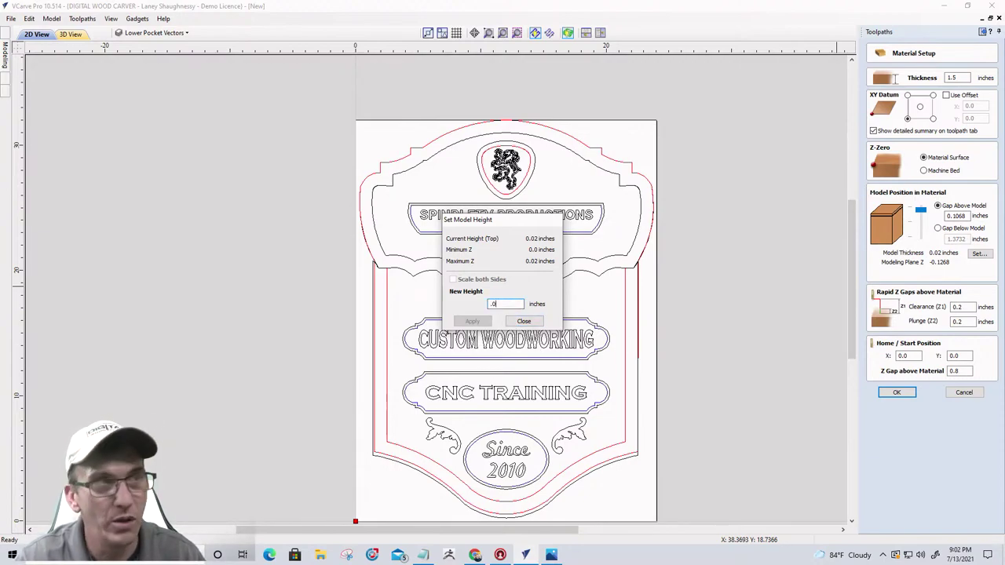
text(2)
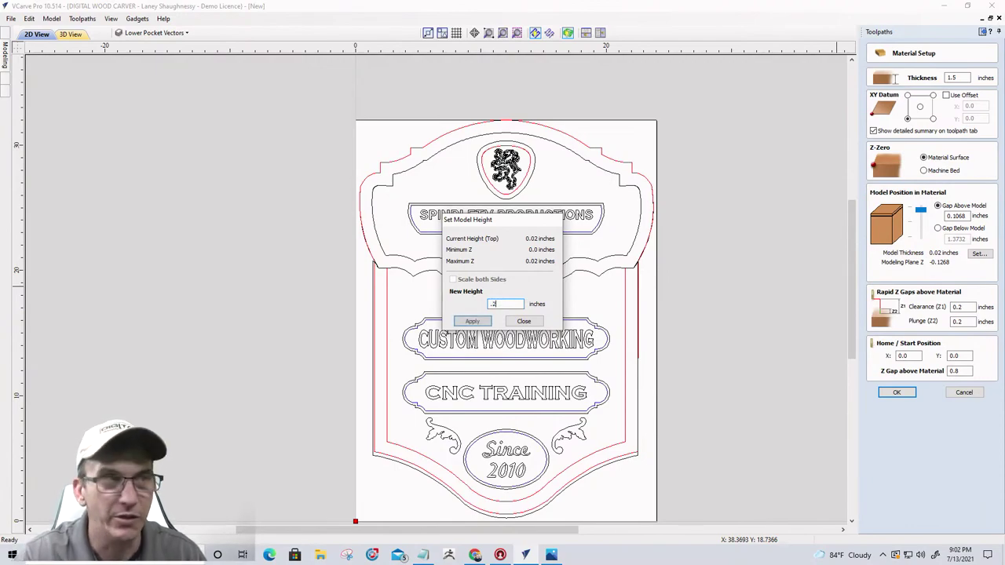
click(477, 322)
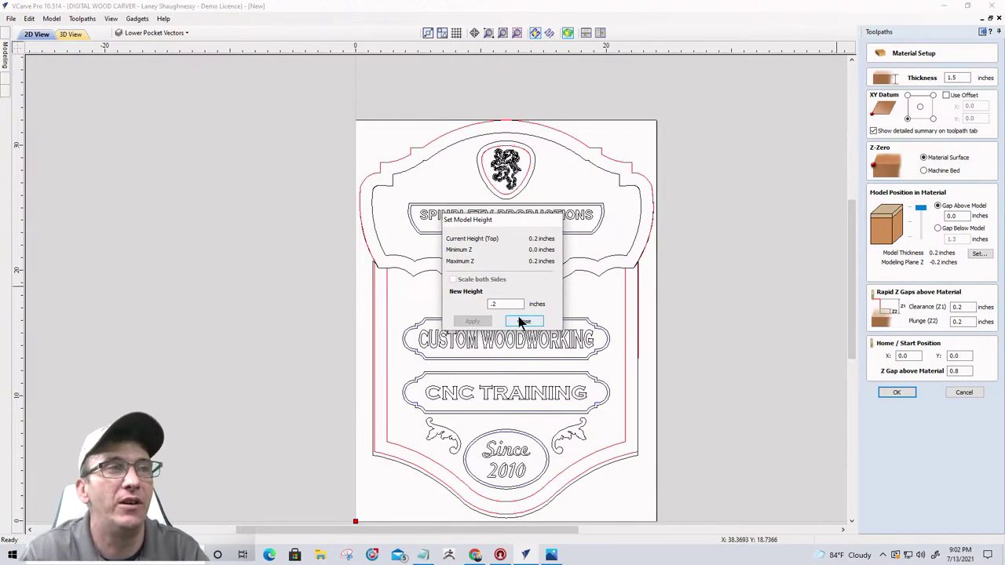
click(521, 320)
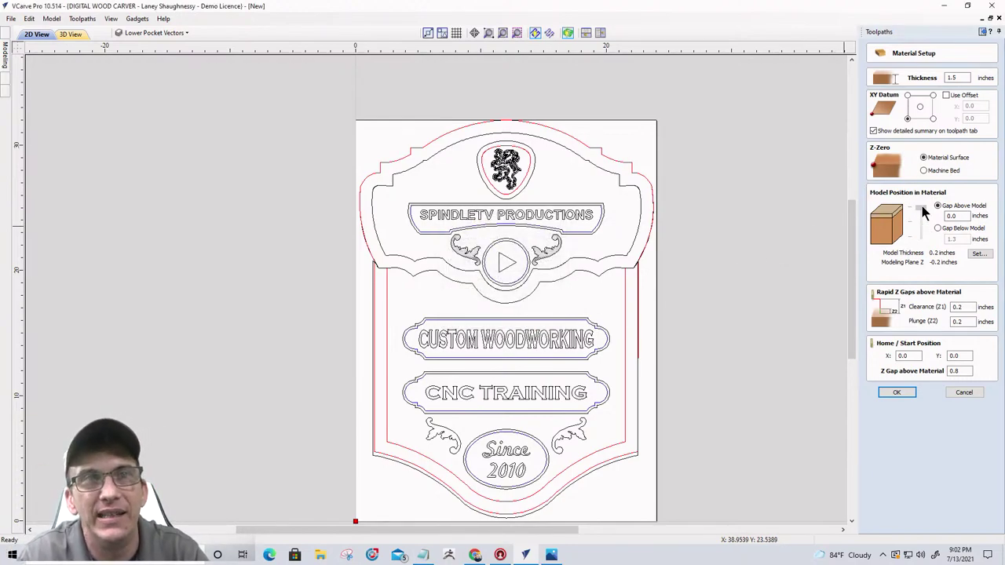
drag(923, 209, 924, 212)
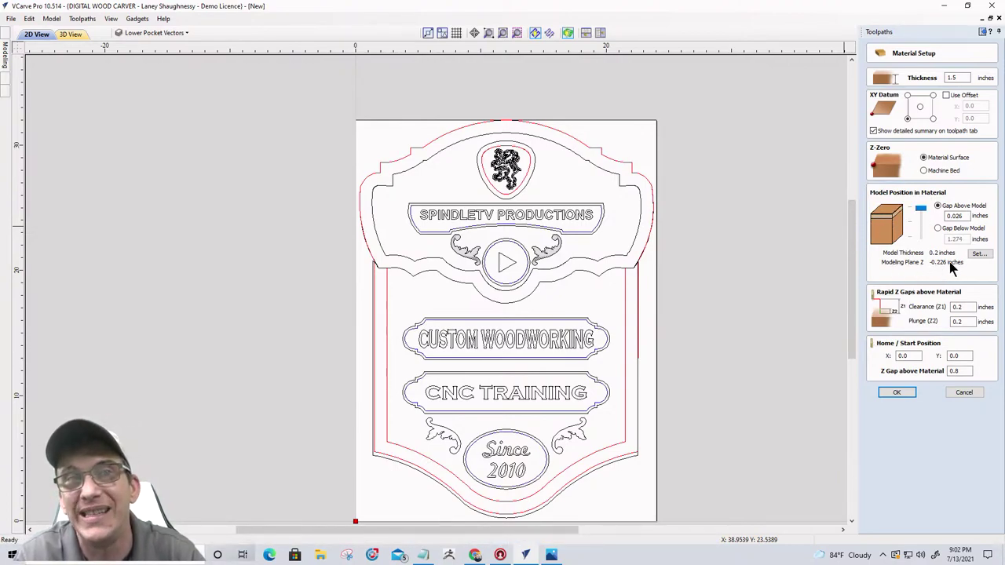
click(923, 210)
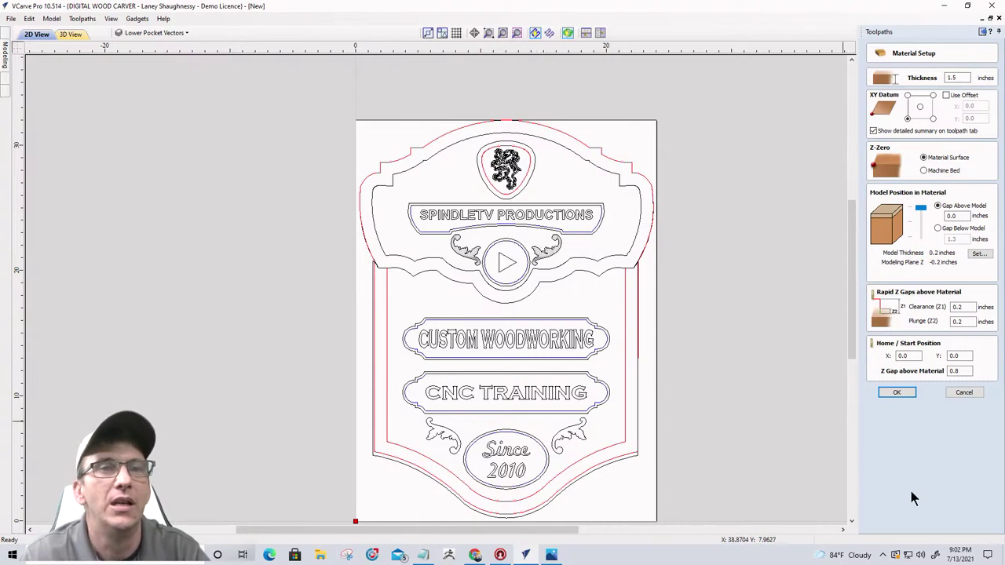
click(959, 393)
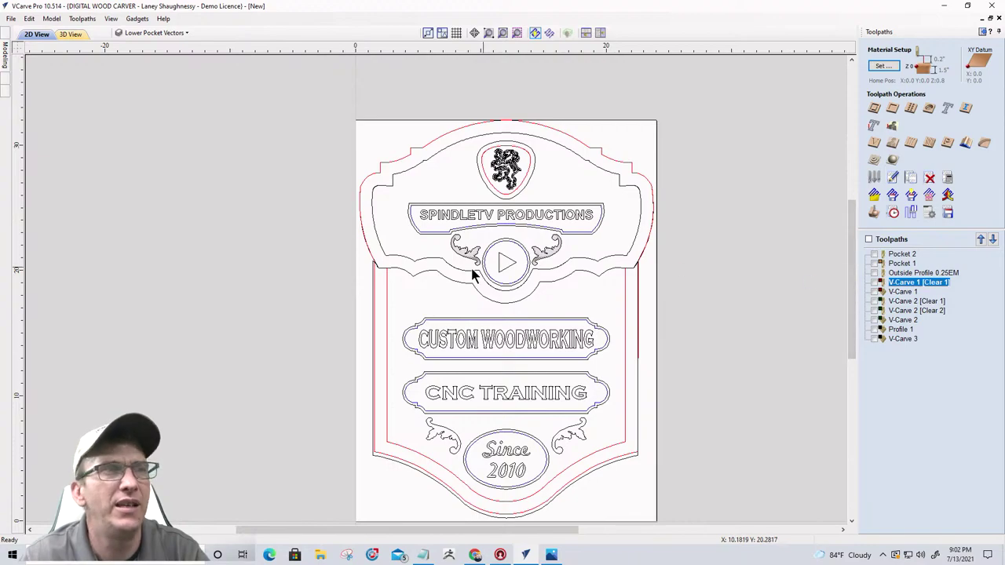
click(890, 161)
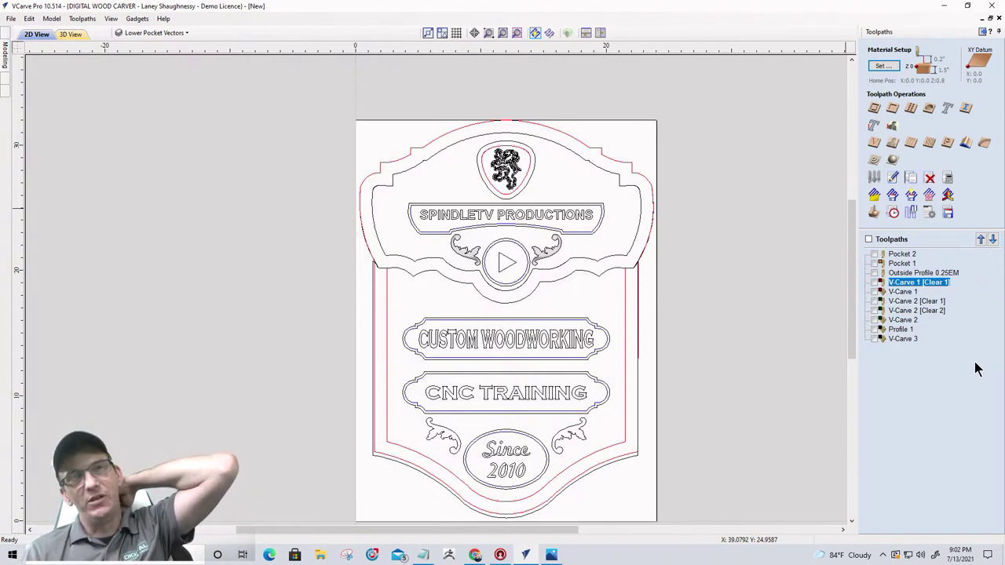
- Start a 3D roughing toolpath with the 0.25-inch end mill and zero boundary offset
click(873, 159)
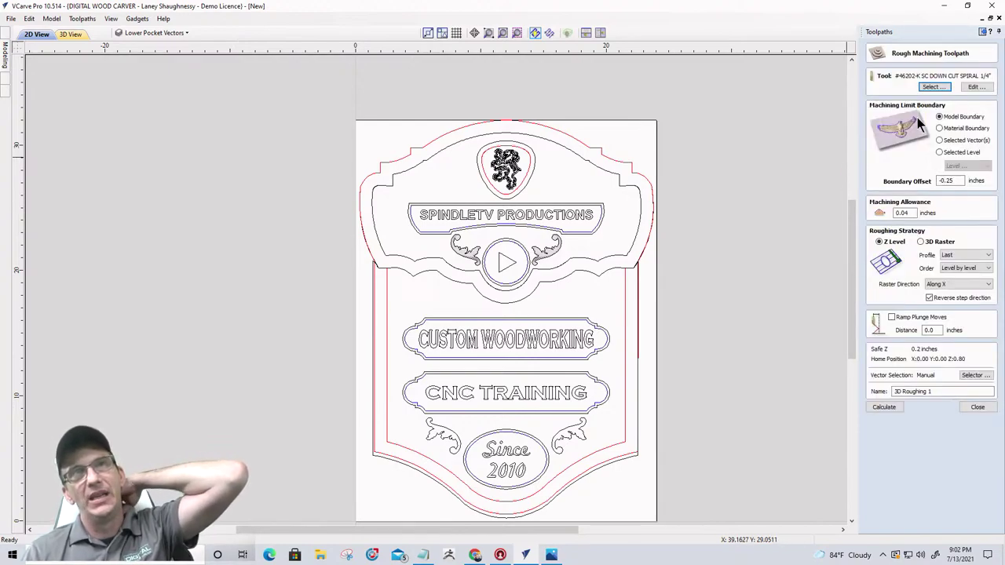
click(934, 86)
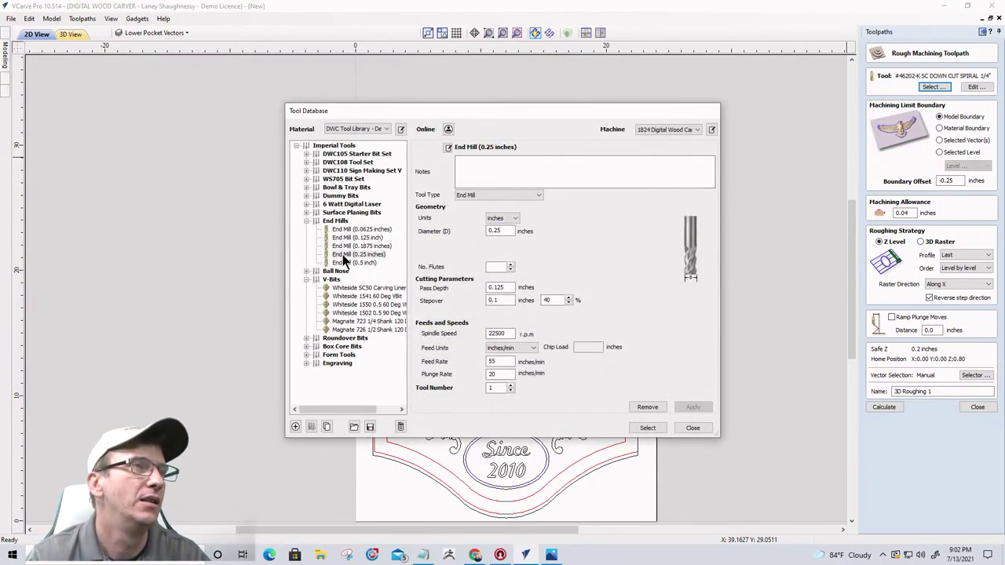
click(646, 430)
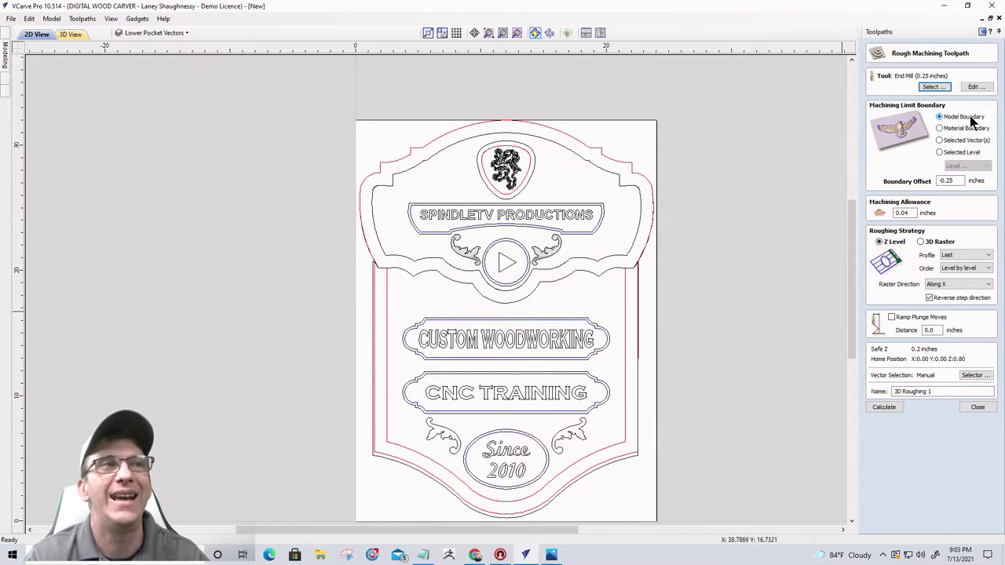
drag(961, 182, 922, 190)
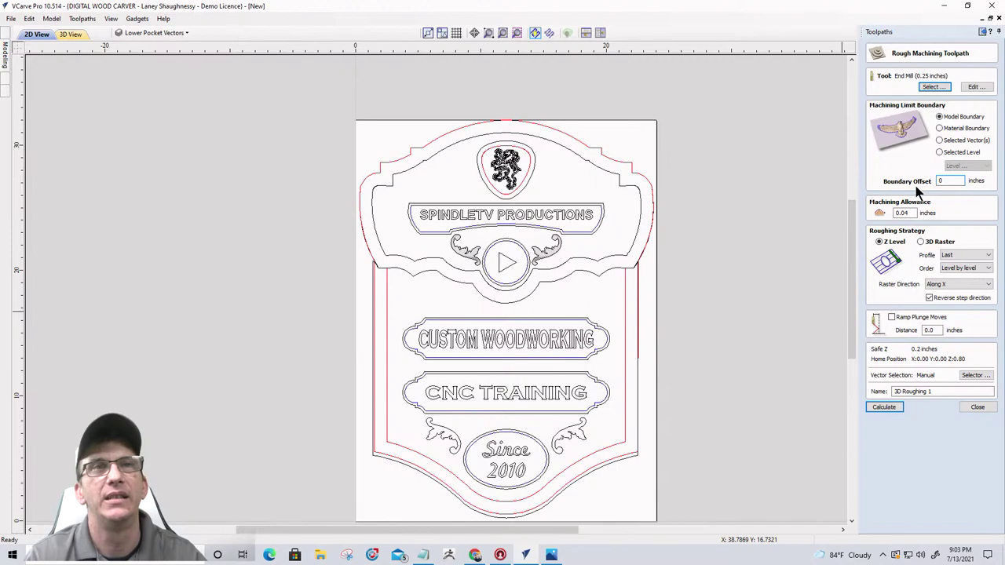
click(882, 405)
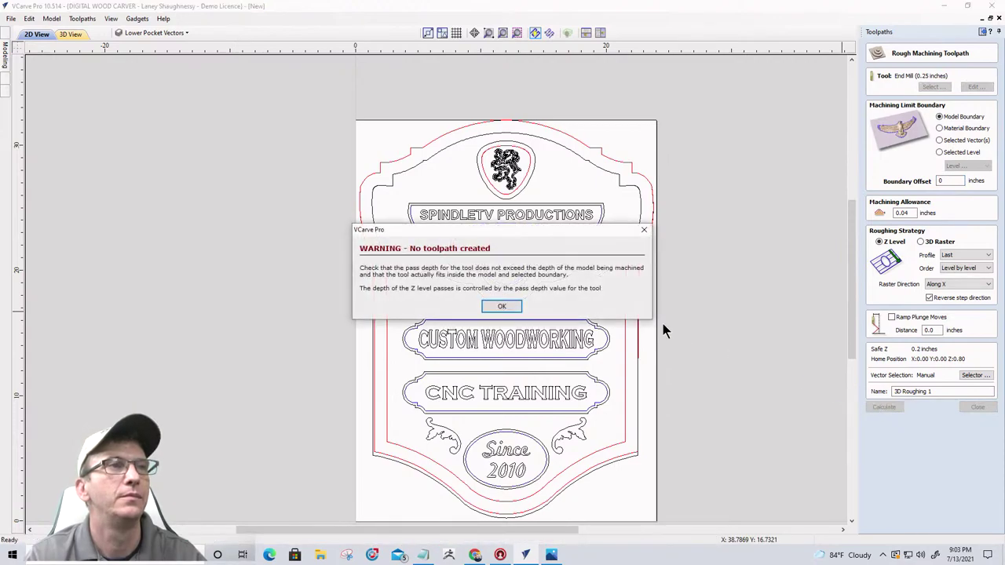
click(503, 305)
- Change the end mill pass depth to 0.0625 inches and recalculate 3D Roughing 1
click(974, 87)
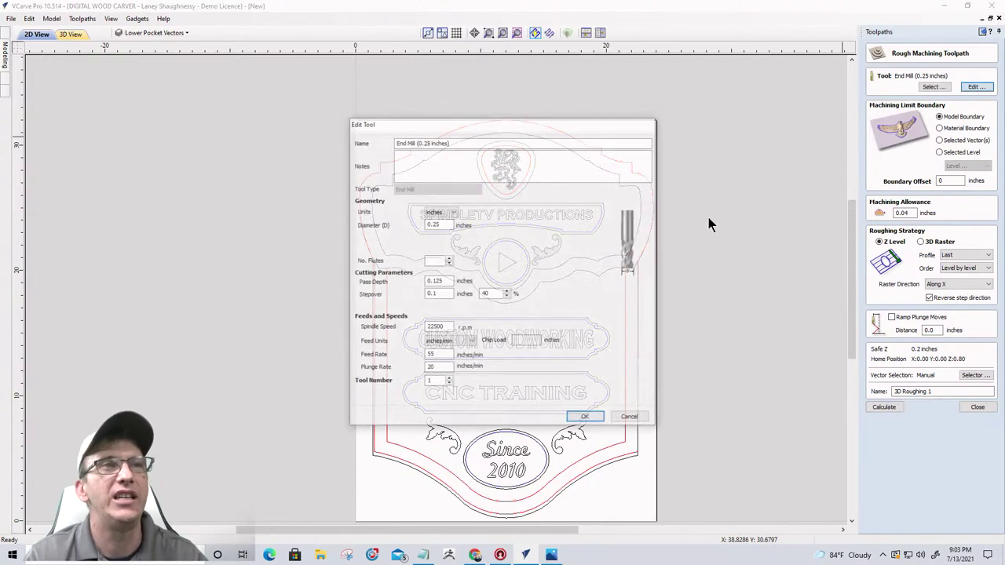
drag(443, 281, 435, 281)
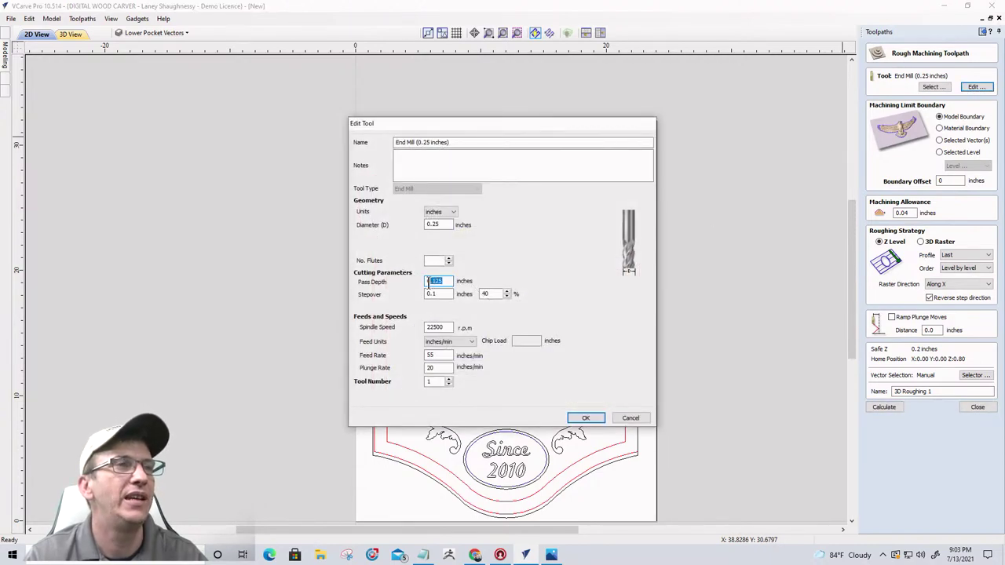
text(.062)
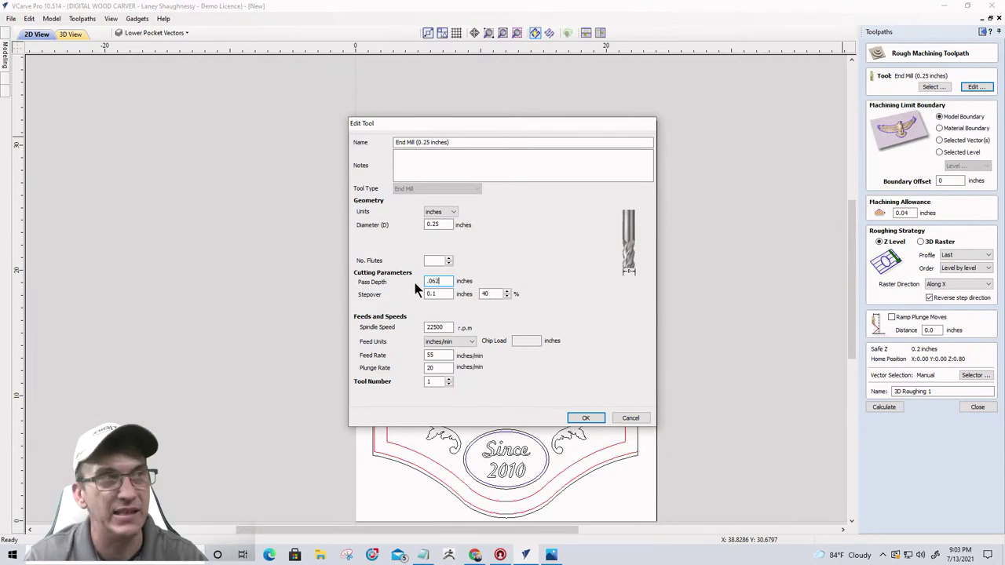
text(5)
click(581, 418)
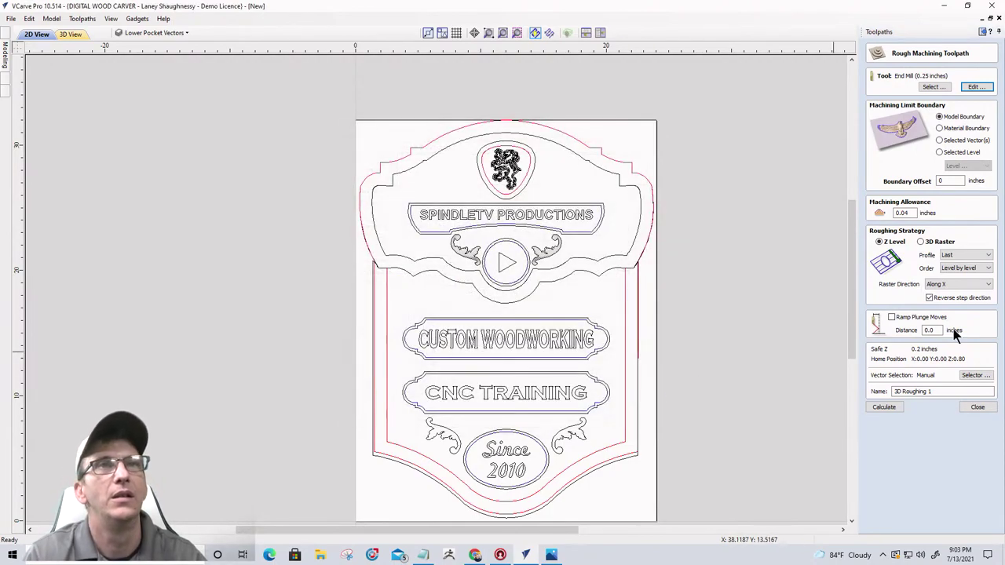
click(884, 406)
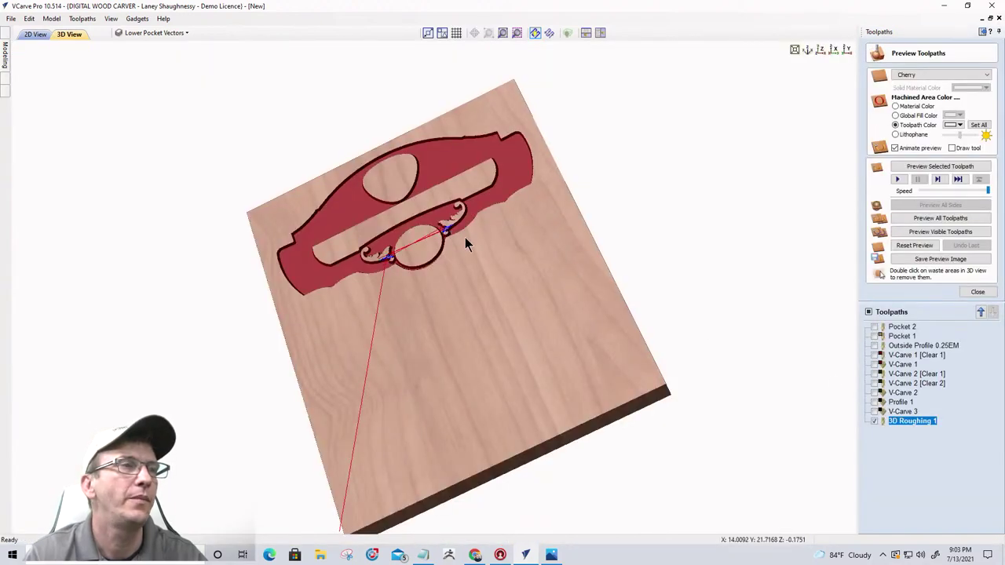
- Zoom onto the right scroll, simulate the roughing pass, and close the toolpath preview
drag(467, 240, 628, 244)
scroll(531, 342, up, 6)
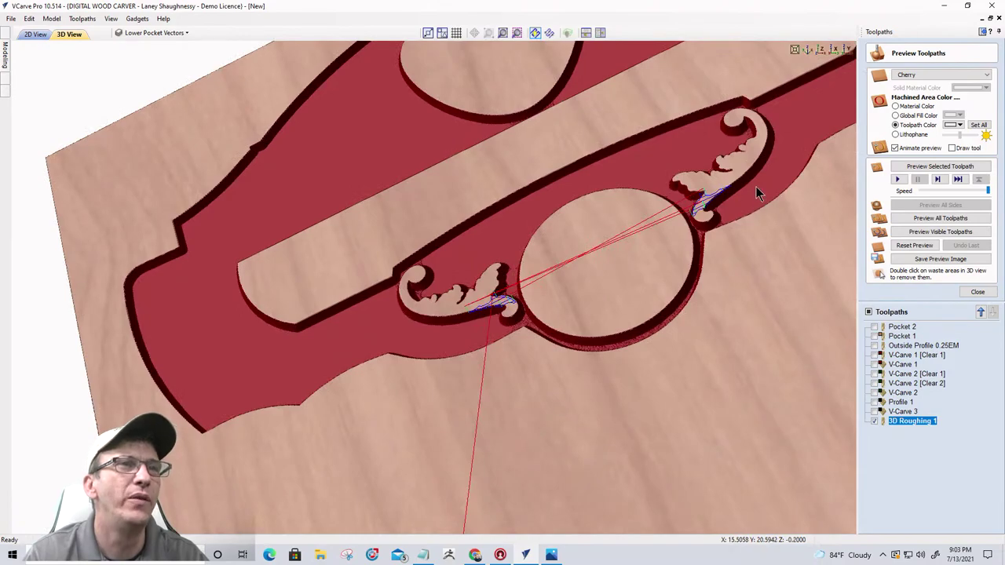
scroll(727, 206, up, 3)
drag(702, 197, 721, 296)
scroll(660, 308, up, 2)
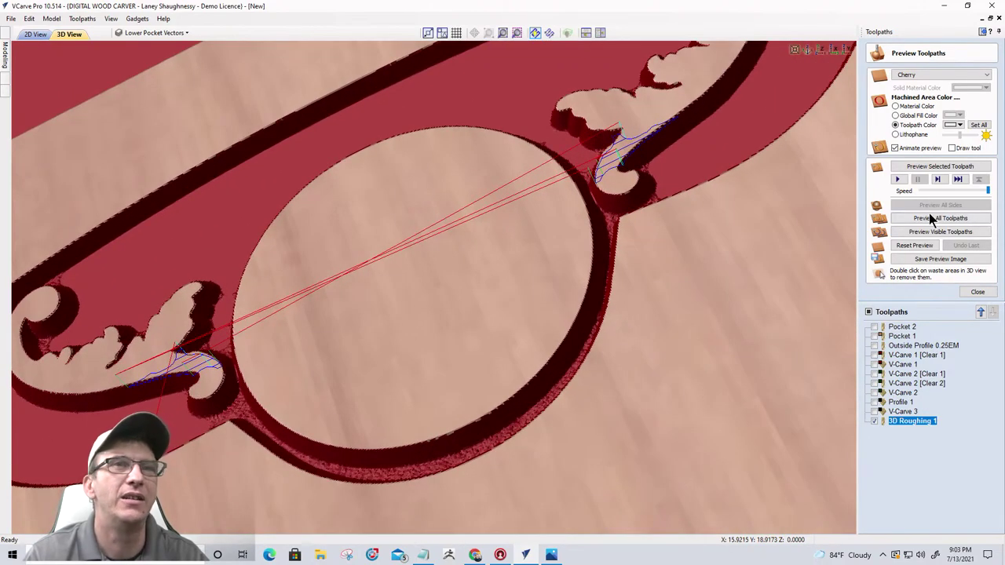
click(930, 229)
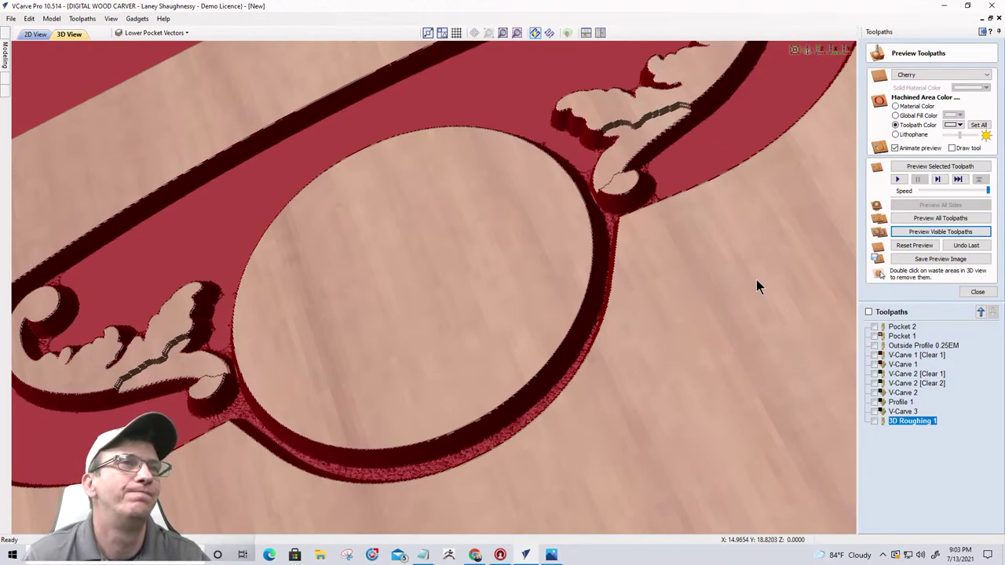
click(977, 291)
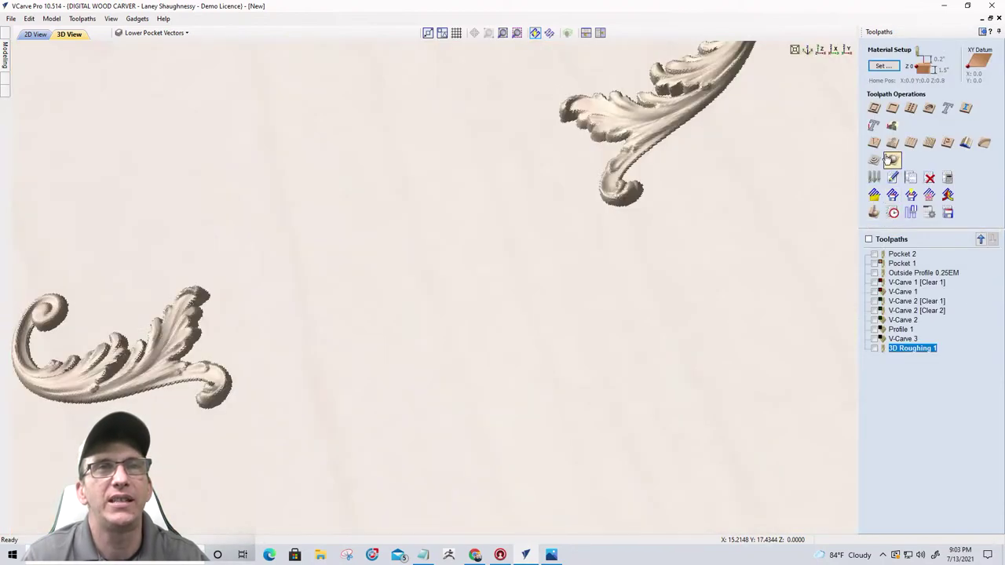
- Calculate 3D Finish 1 using the tapered ball nose, Raster strategy, and 0.125-inch boundary offset
click(891, 160)
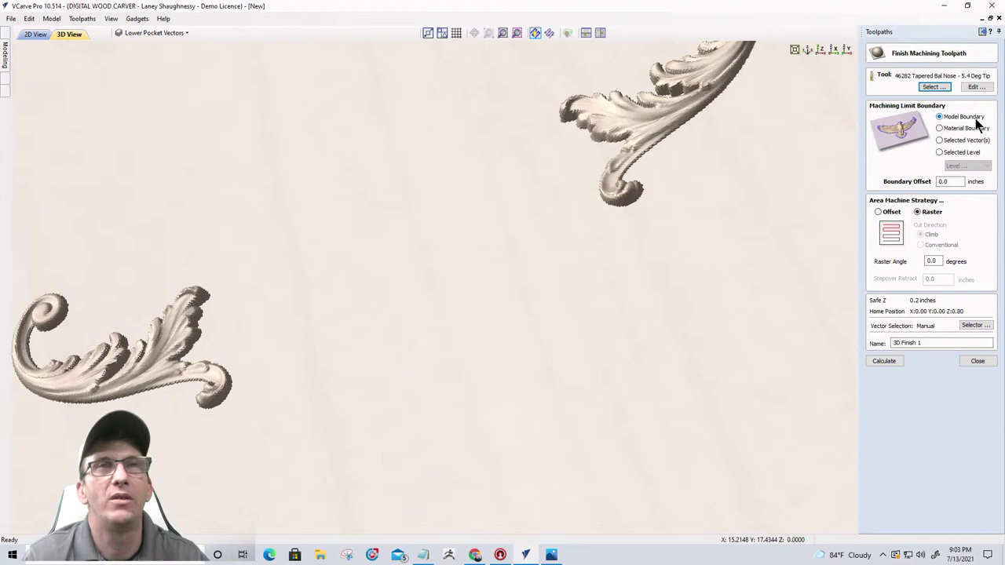
click(951, 181)
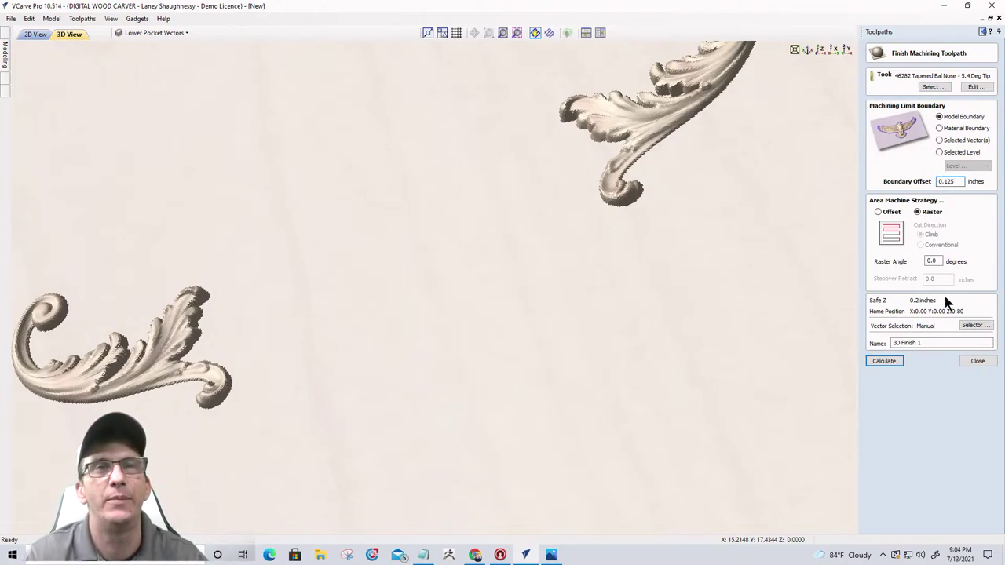
click(881, 362)
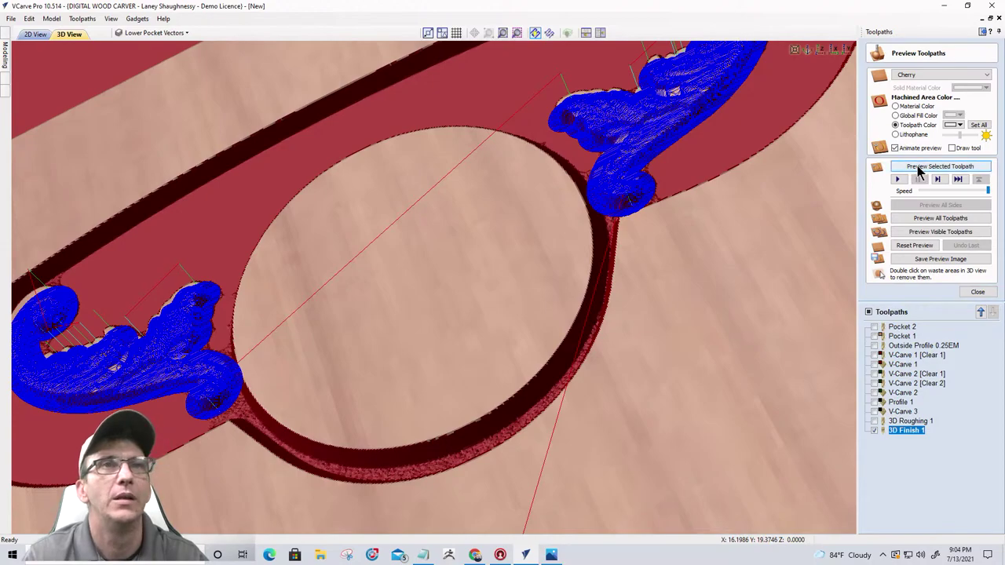
- Simulate the finishing pass with Material Color machined areas and orbit around the carved scrolls
click(939, 232)
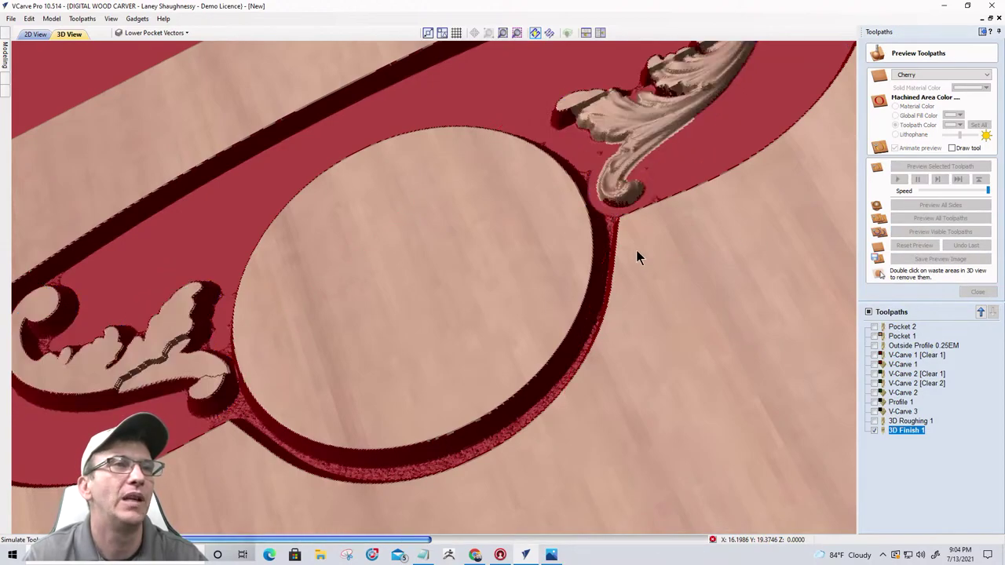
drag(773, 236, 843, 213)
scroll(490, 299, down, 3)
click(895, 107)
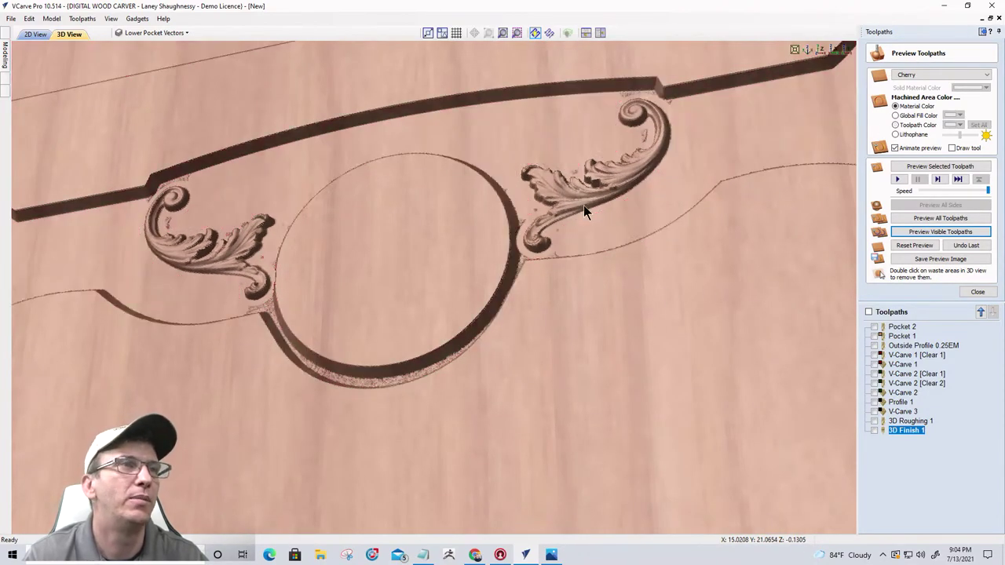
drag(615, 210, 618, 212)
scroll(563, 222, up, 2)
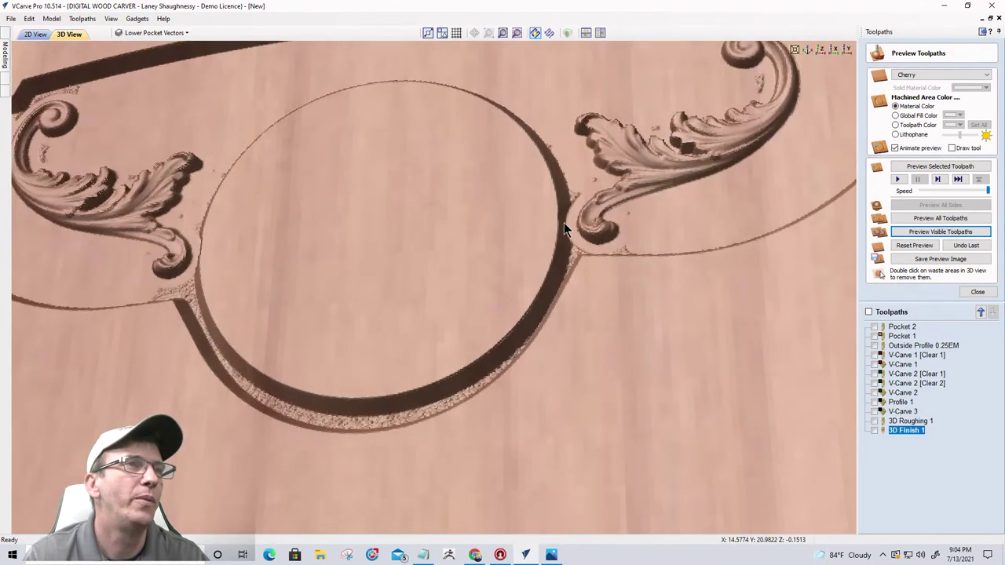
scroll(593, 184, down, 1)
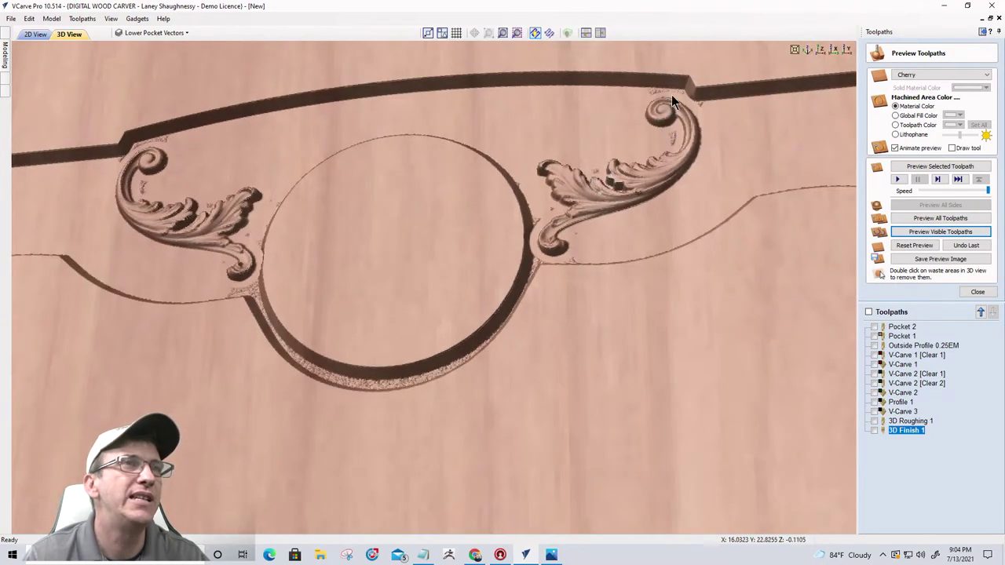
scroll(680, 133, up, 2)
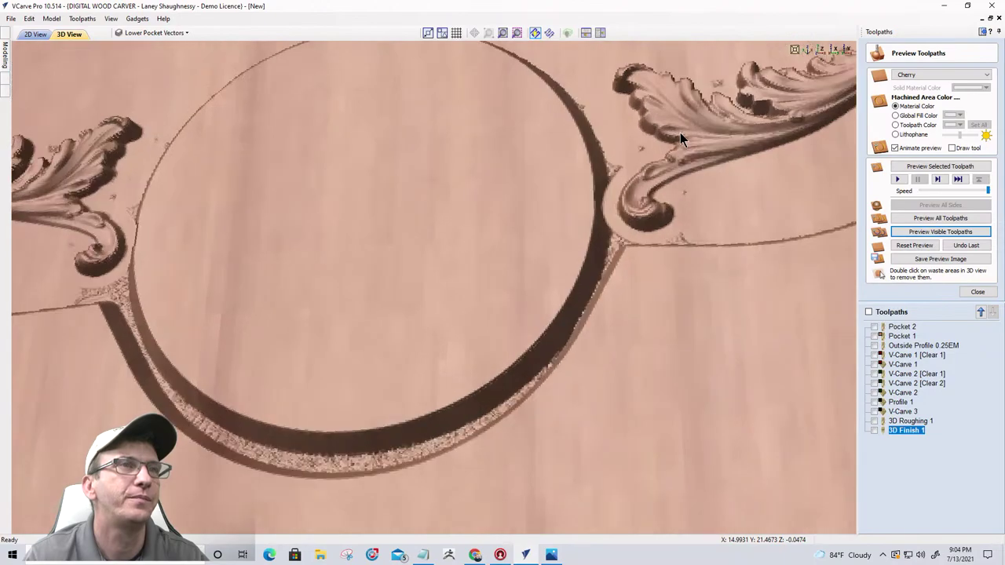
drag(680, 133, 671, 230)
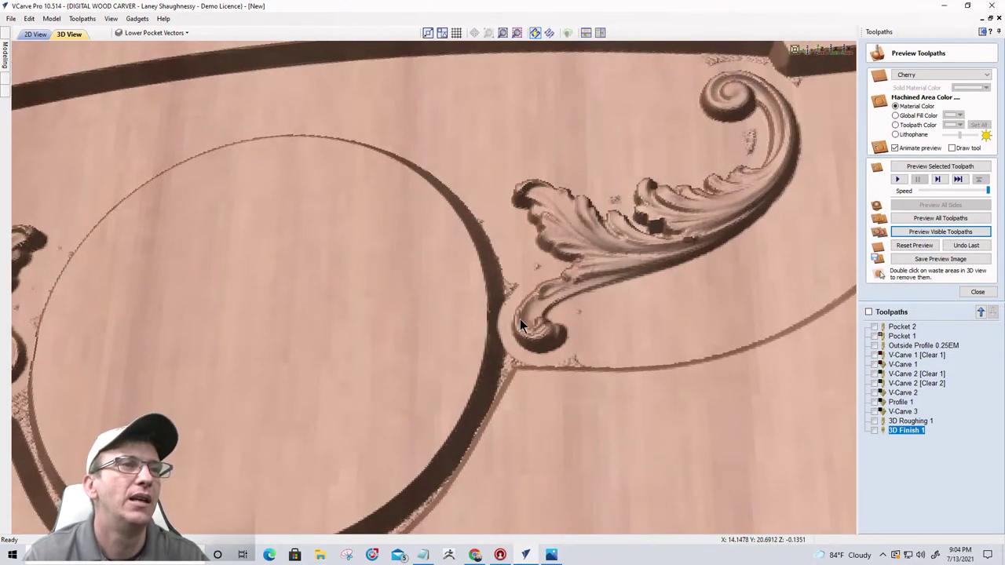
drag(532, 300, 471, 368)
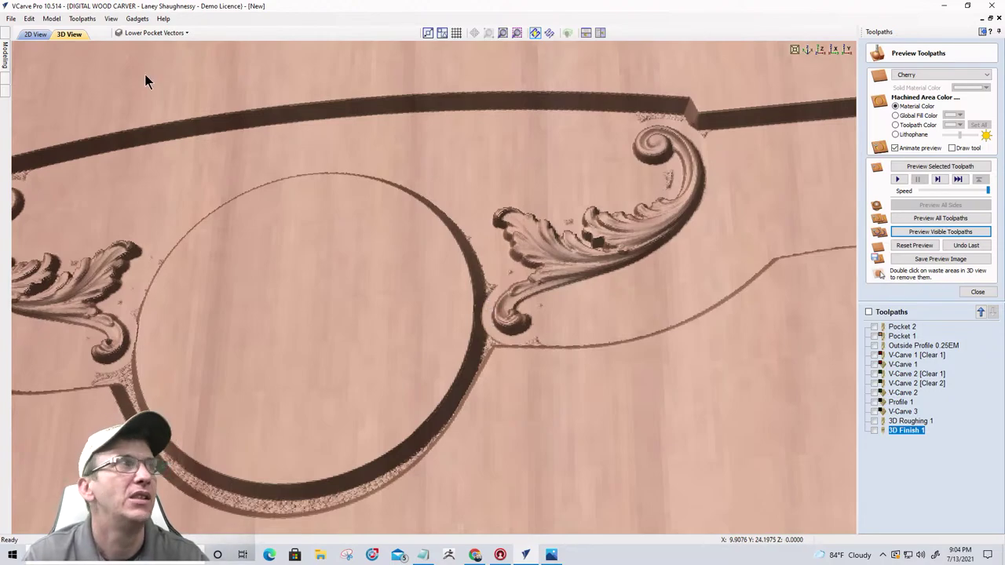
- In the 2D view, rotate the right flourish clockwise so its curl lifts, nudging it right and down
click(35, 35)
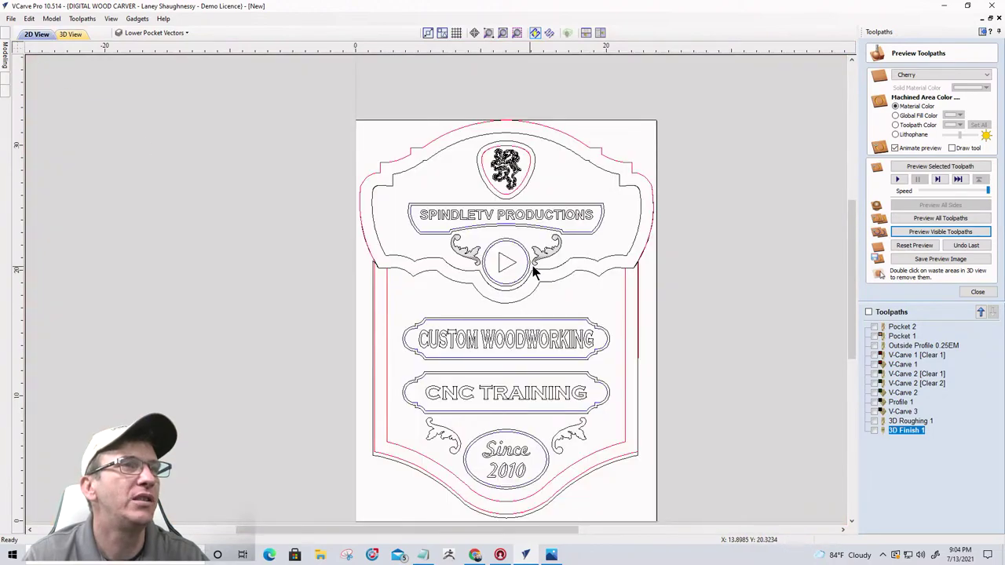
scroll(544, 257, up, 3)
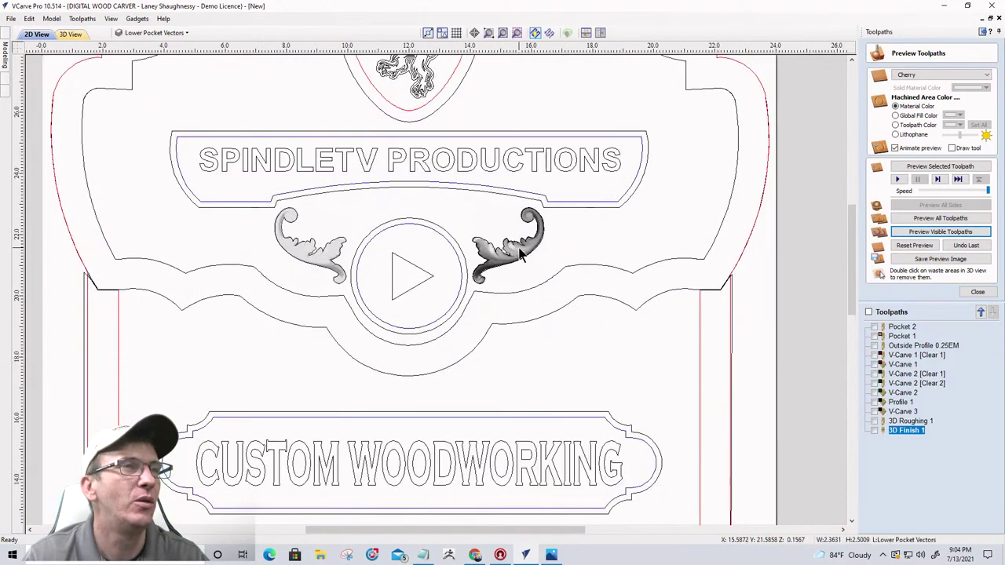
click(498, 234)
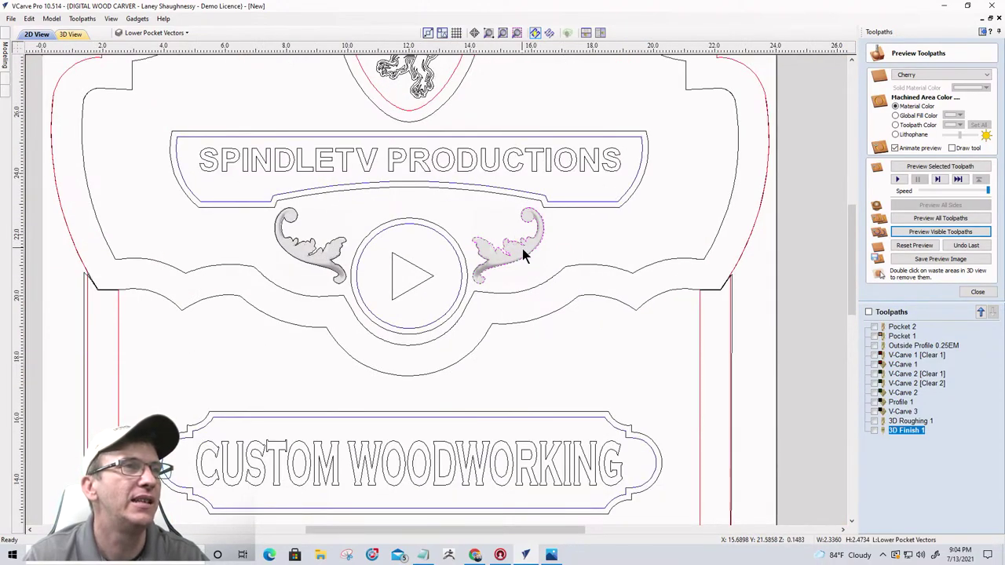
key(Escape)
click(514, 234)
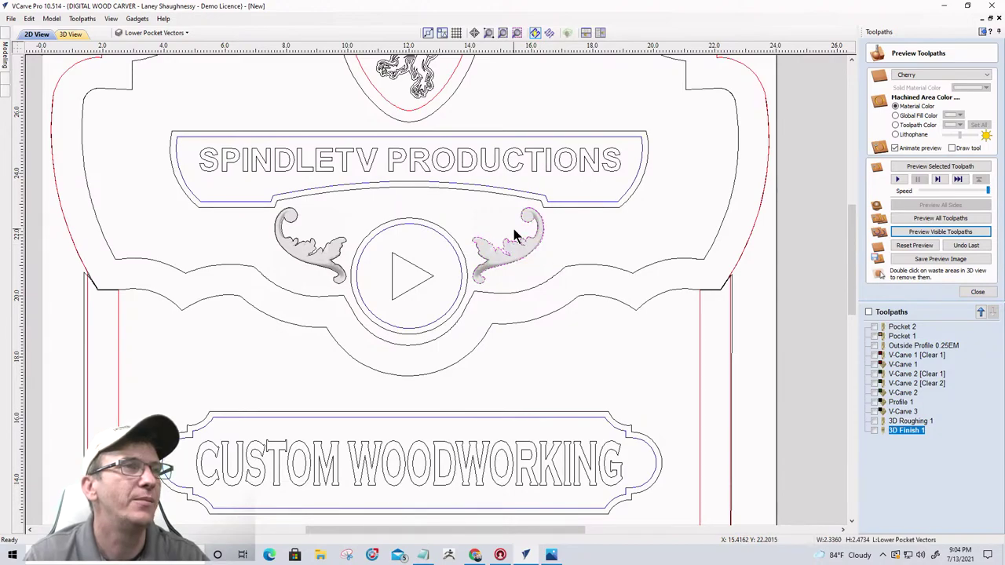
scroll(514, 234, up, 3)
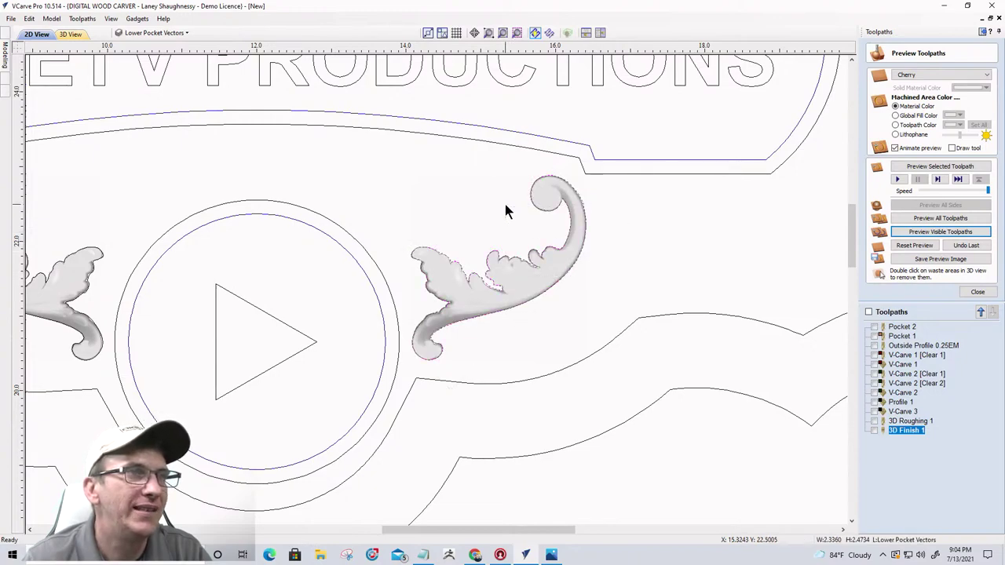
click(583, 272)
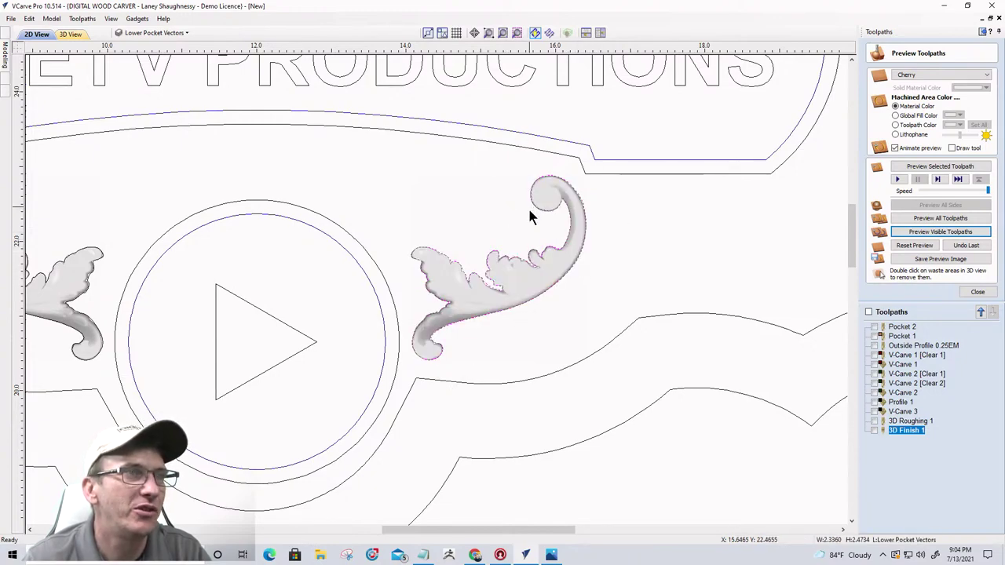
click(568, 250)
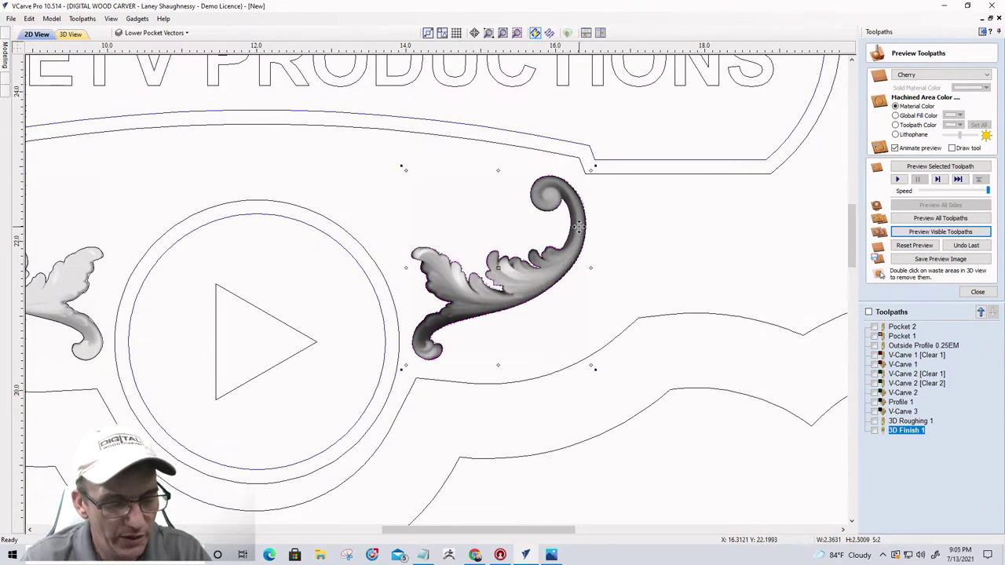
drag(596, 166, 604, 190)
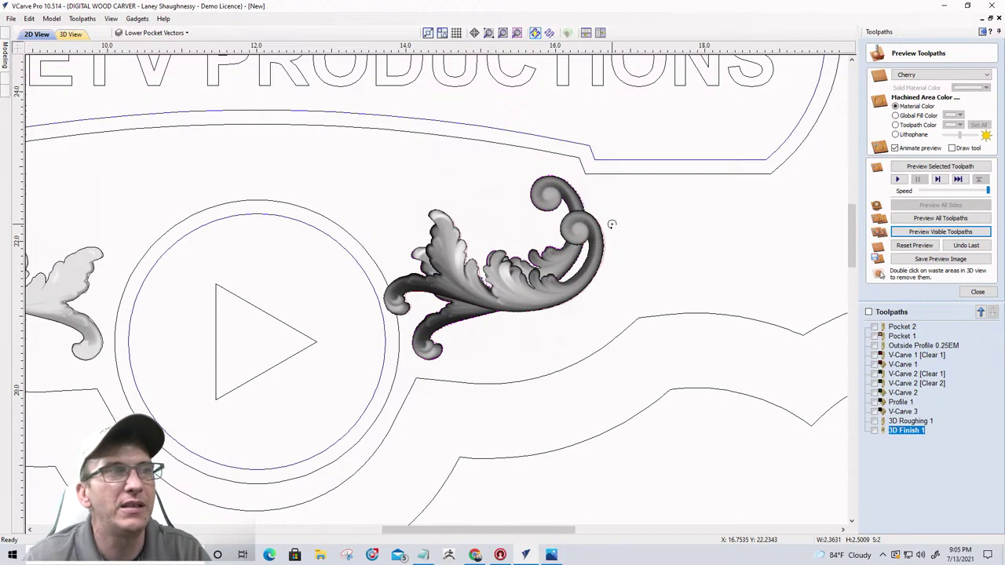
drag(613, 218, 611, 208)
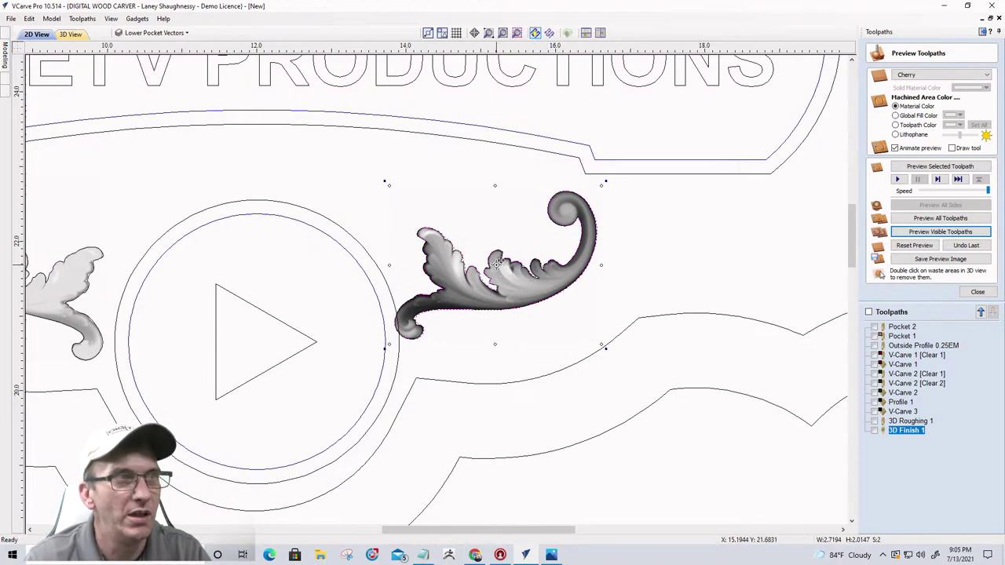
drag(498, 263, 531, 277)
- Delete the left flourish, leaving only the right scroll ornament
scroll(532, 274, down, 3)
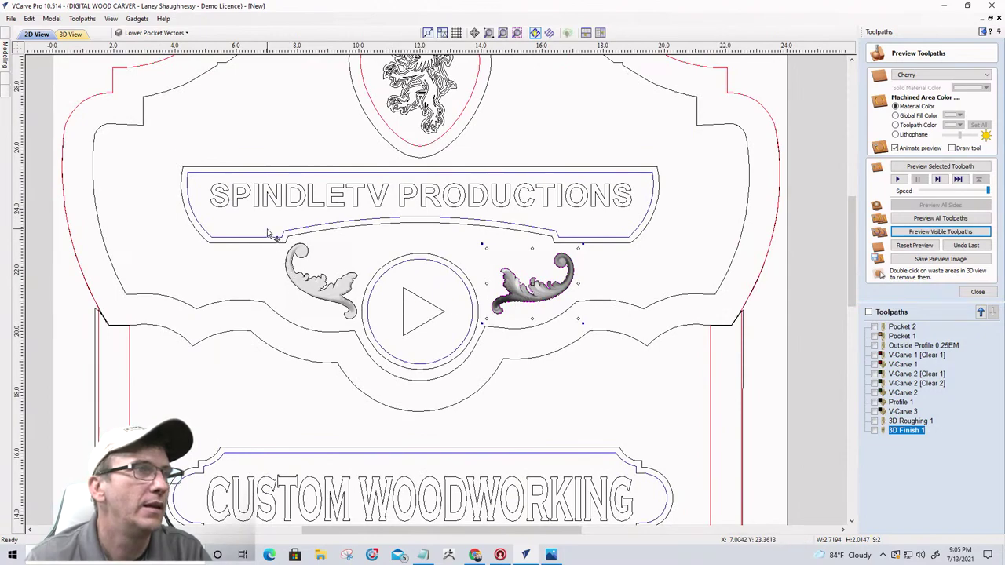
drag(267, 229, 367, 331)
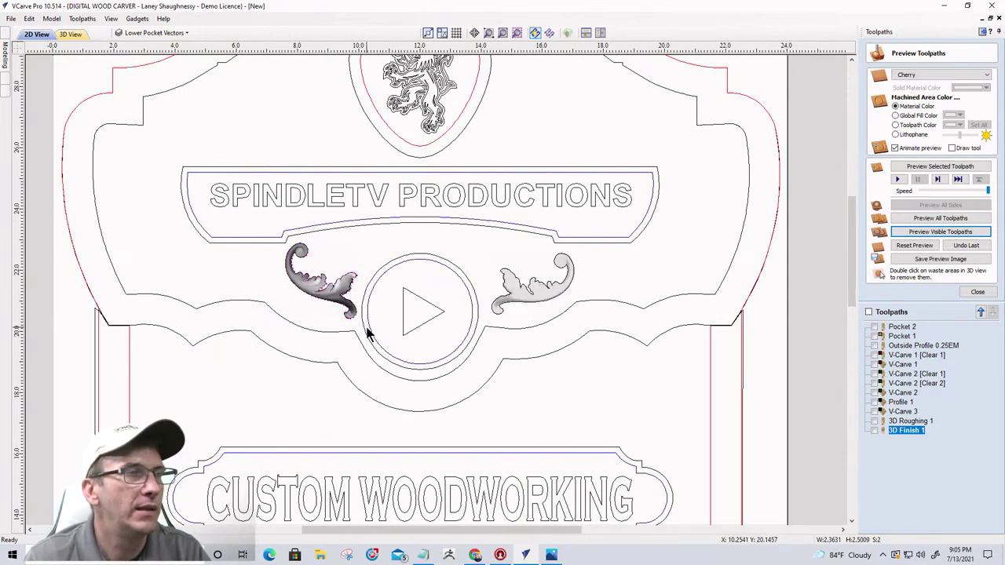
key(Delete)
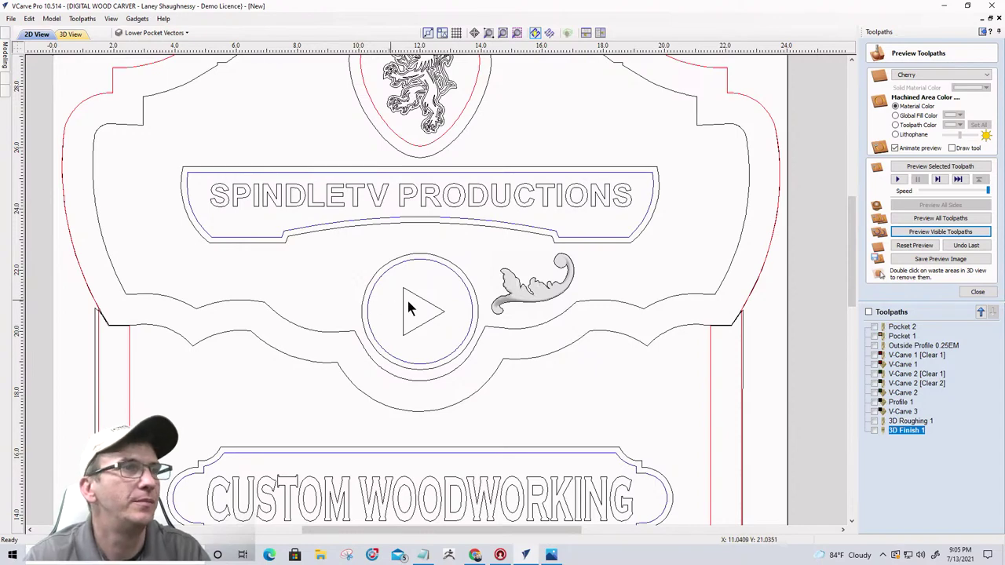
click(528, 284)
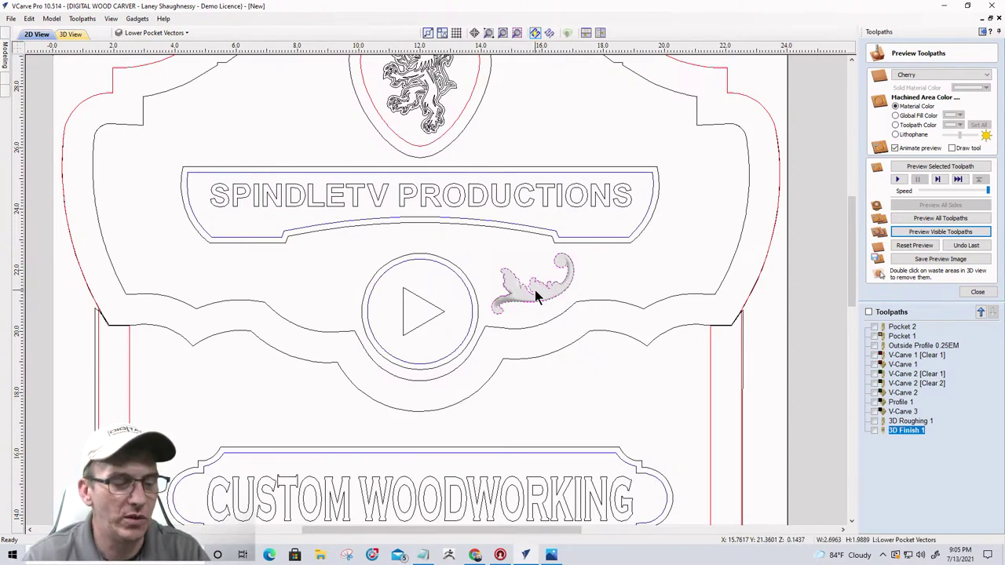
click(418, 232)
click(6, 53)
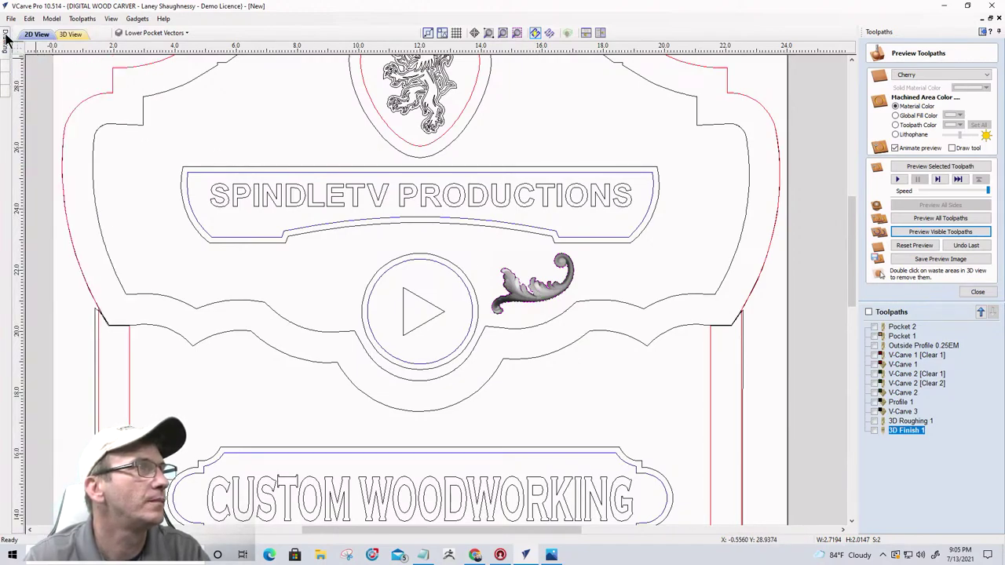
- Create a horizontally flipped copy of the right flourish about the job centre
click(6, 43)
click(58, 179)
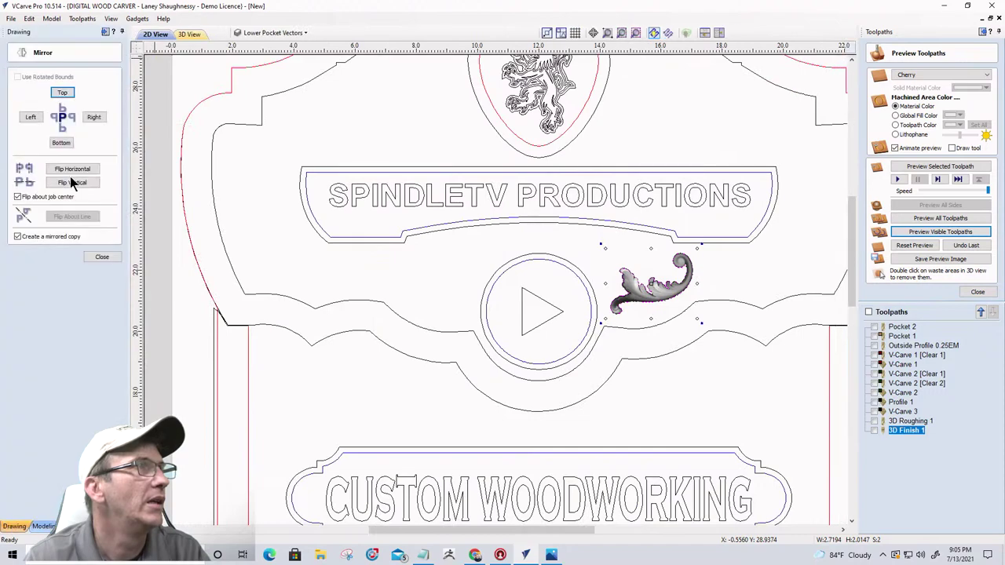
click(17, 236)
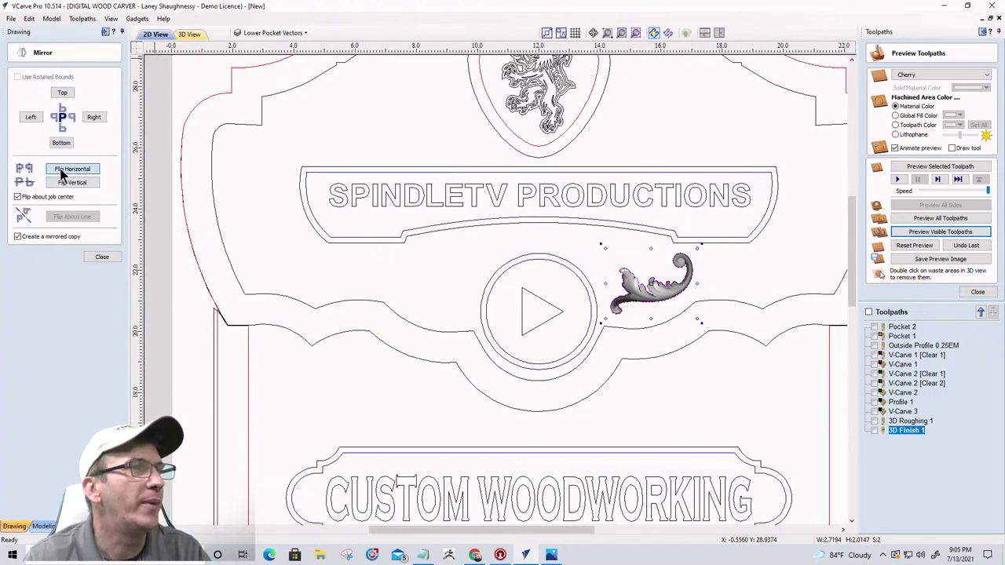
click(62, 170)
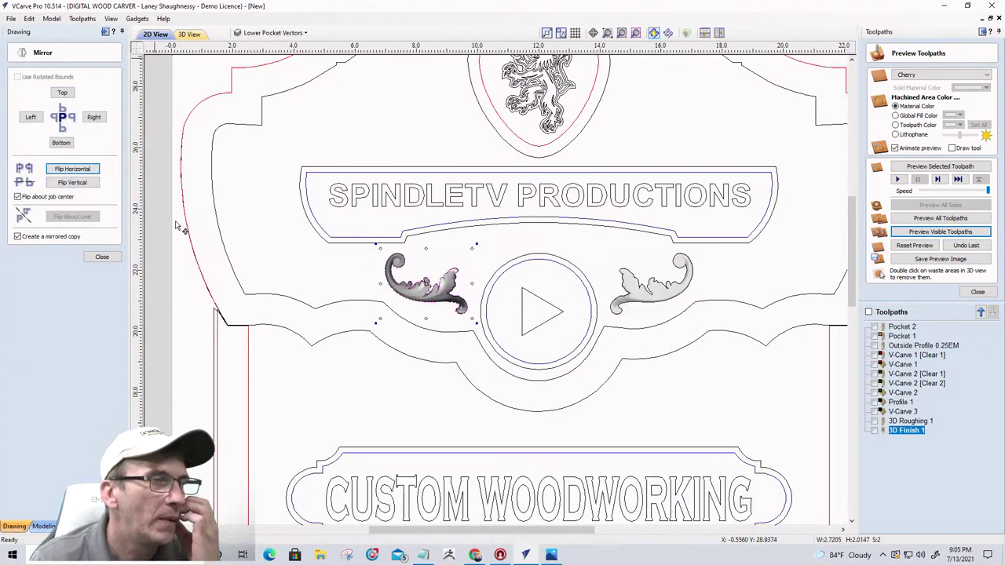
click(103, 258)
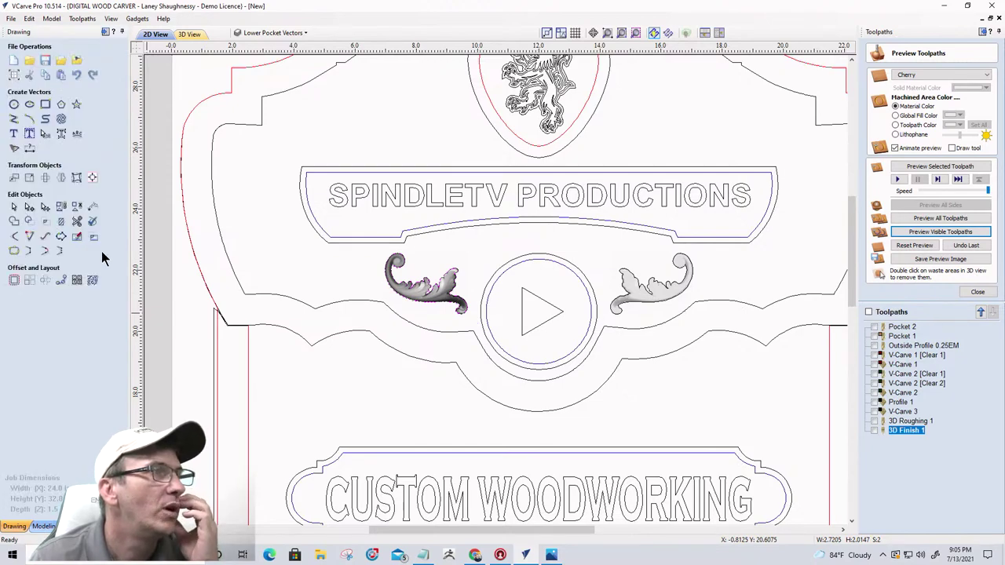
click(48, 526)
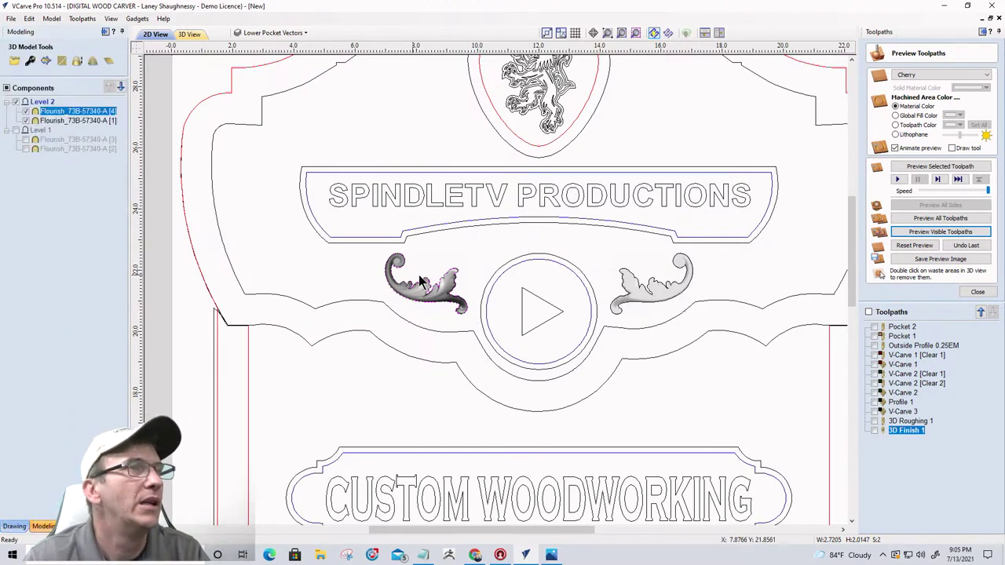
- With both flourishes selected, recalculate 3D Finish 1 at a 0.1875-inch boundary offset and reset the preview
shift+click(637, 292)
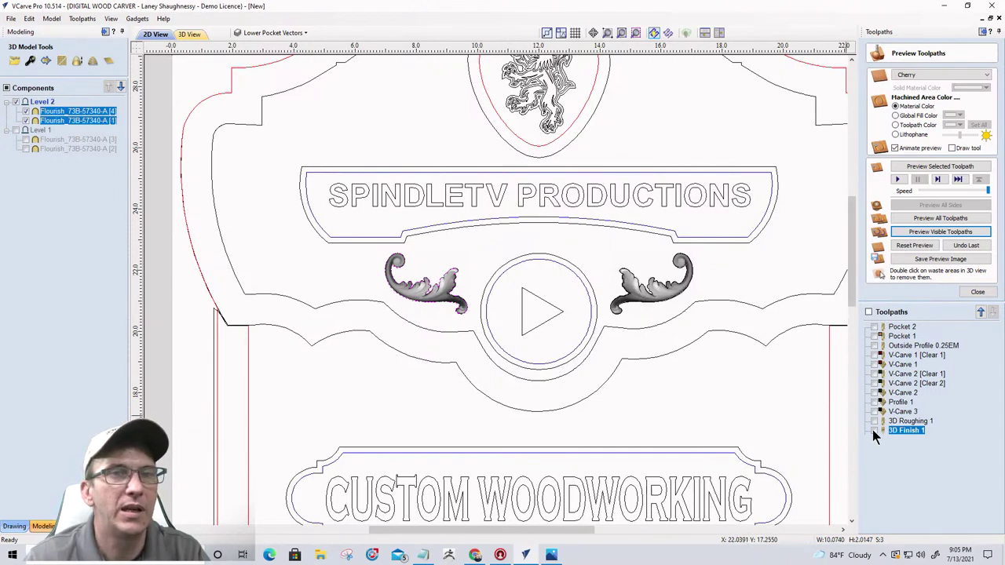
double_click(899, 429)
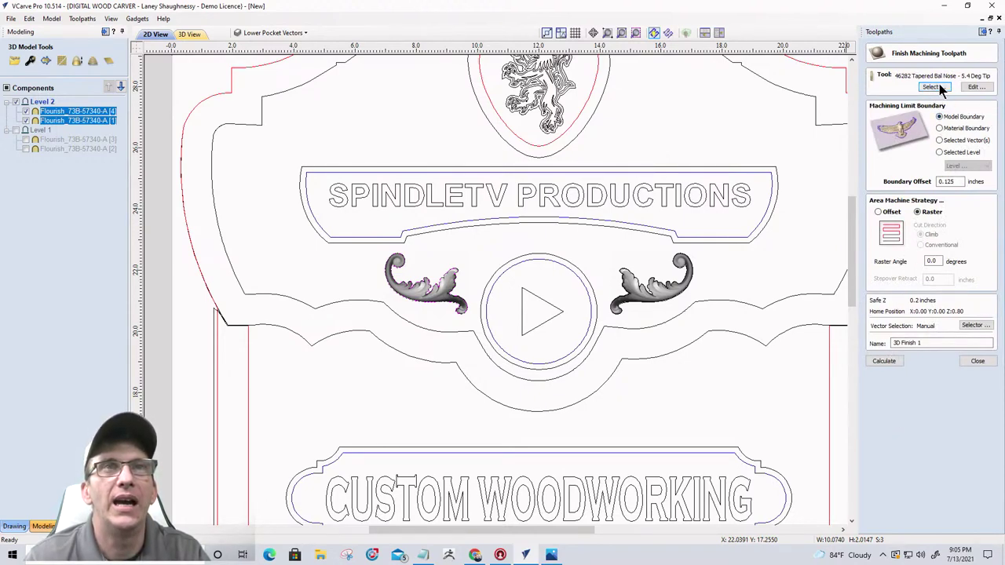
click(973, 87)
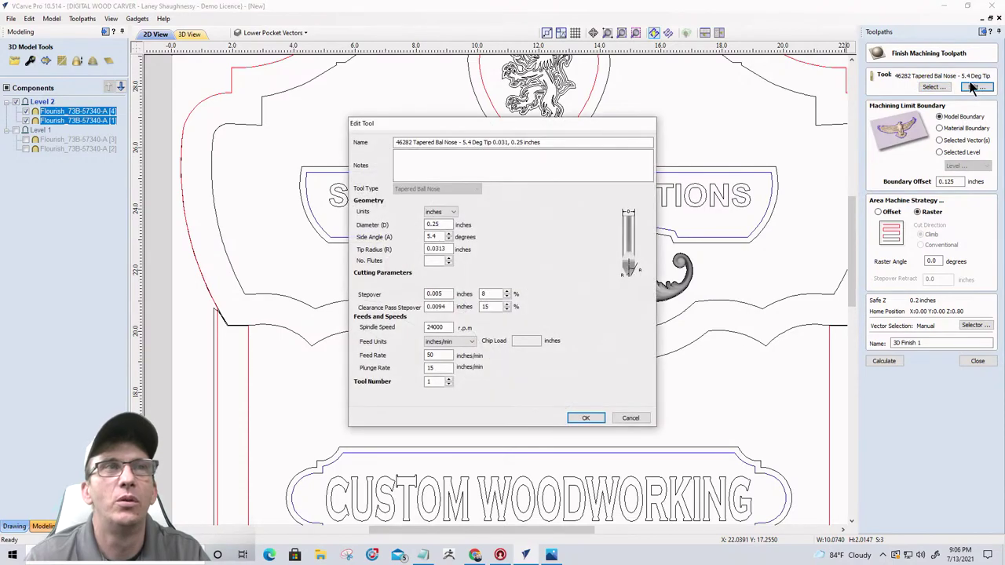
click(630, 418)
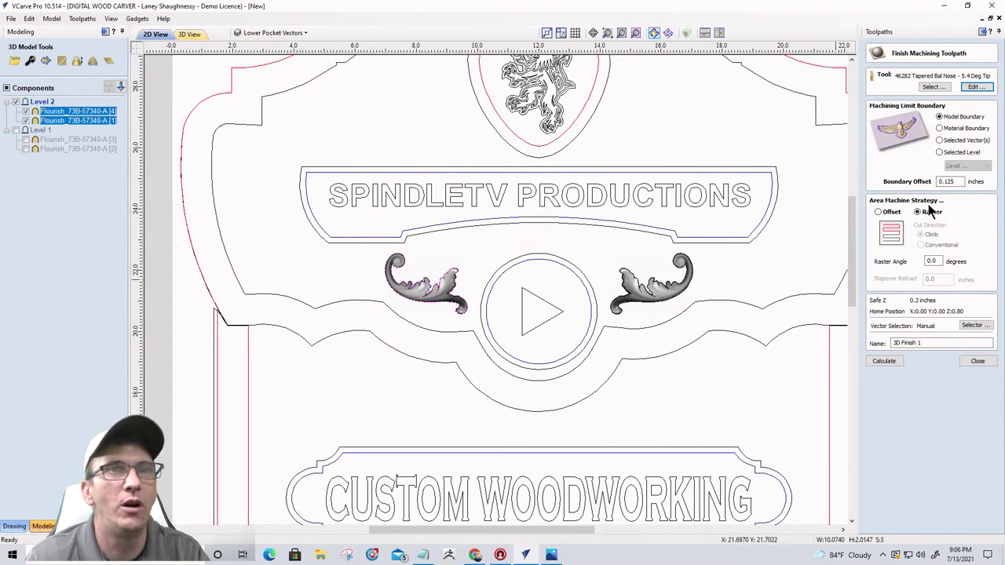
double_click(963, 182)
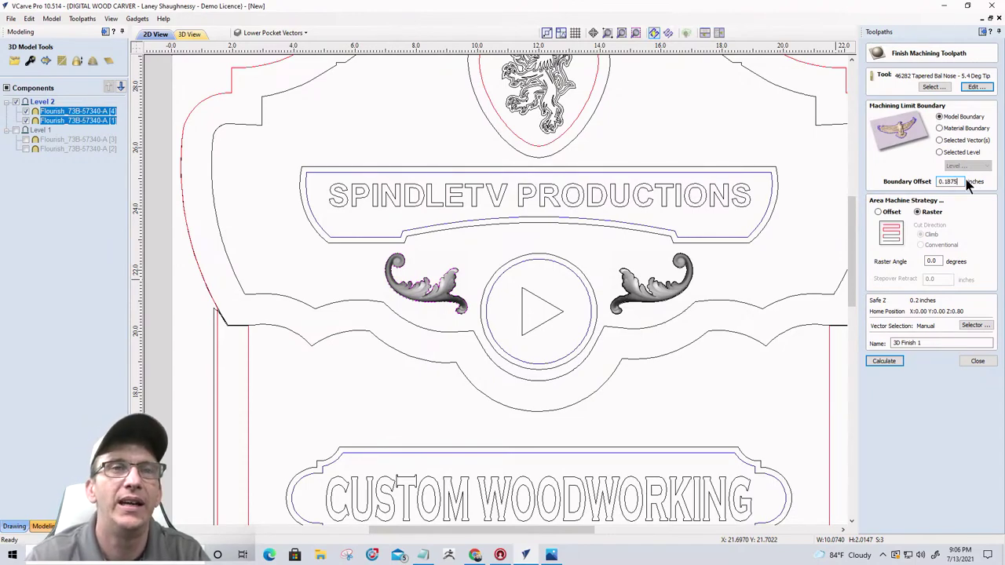
click(887, 361)
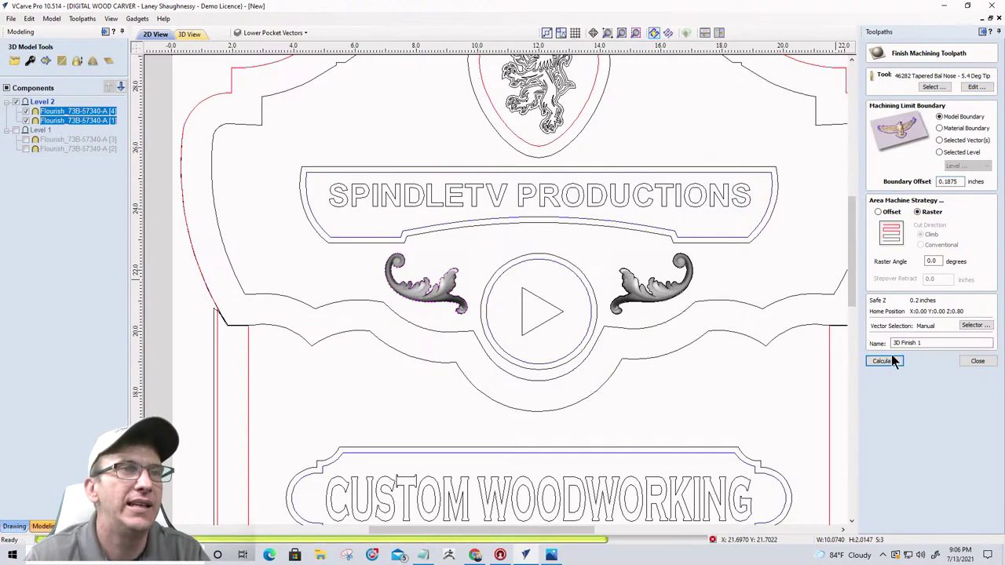
scroll(536, 225, up, 5)
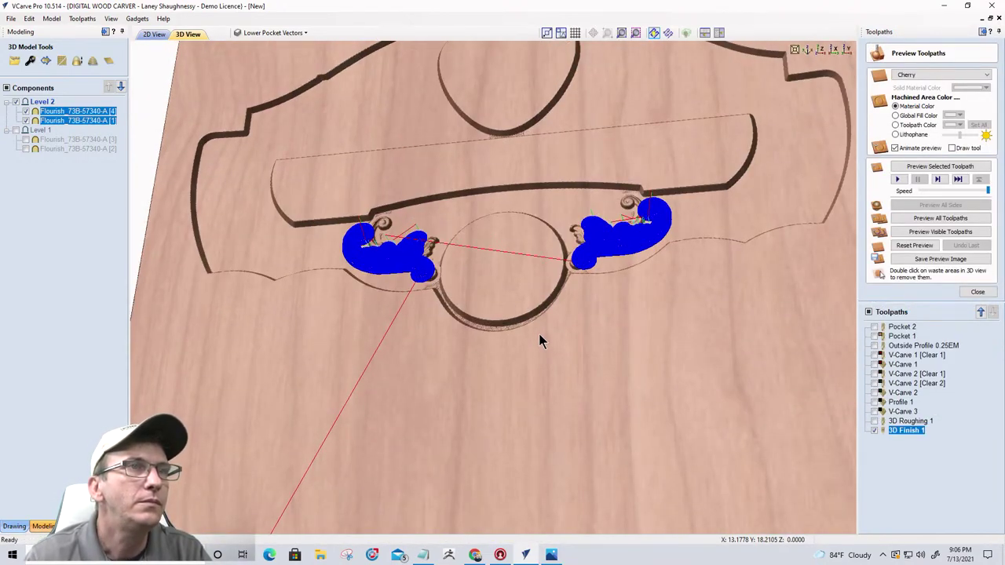
drag(539, 334, 583, 263)
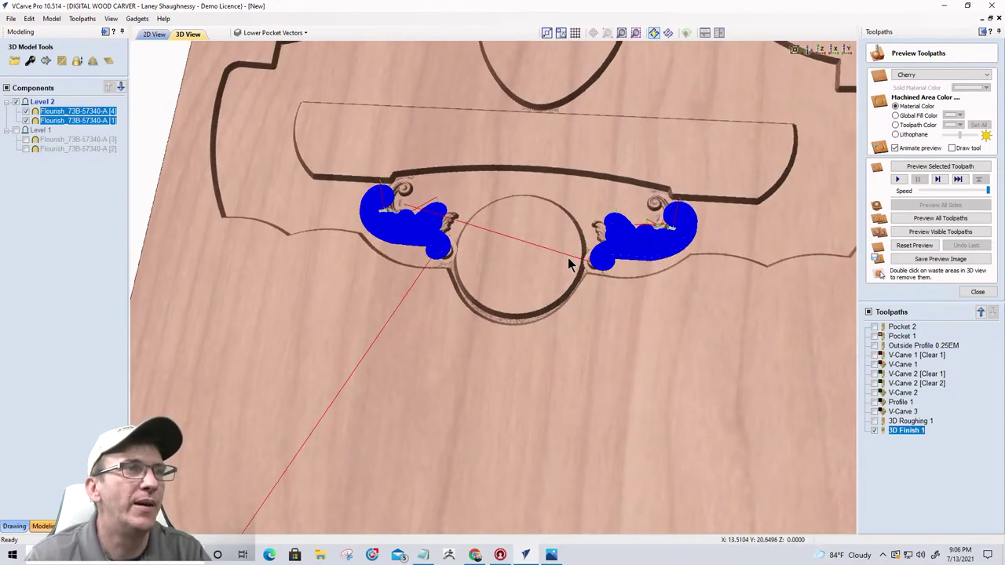
click(912, 245)
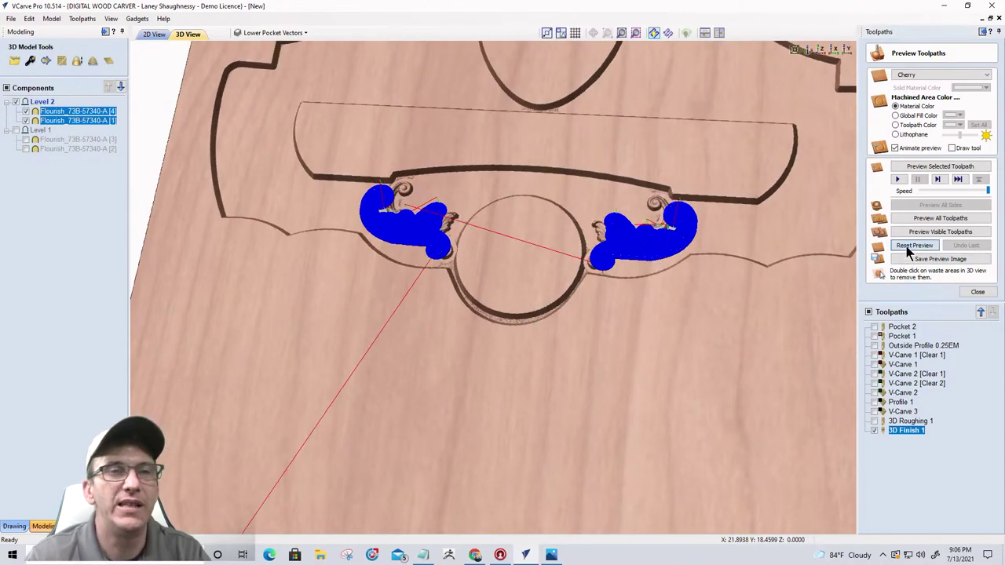
- Make the Pocket 2, V-Carve 1 [Clear 1] and V-Carve 1 toolpaths visible
click(874, 328)
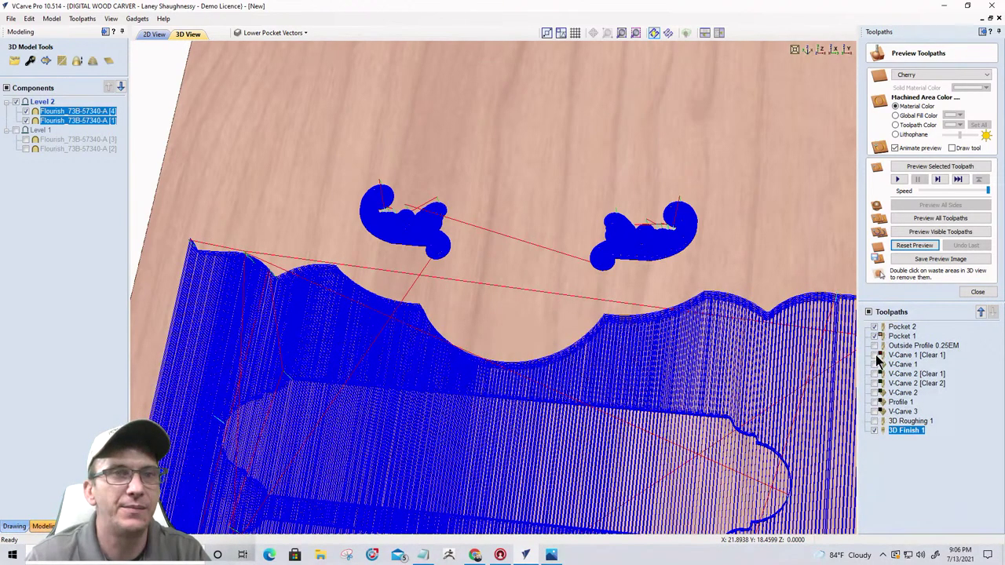
click(875, 356)
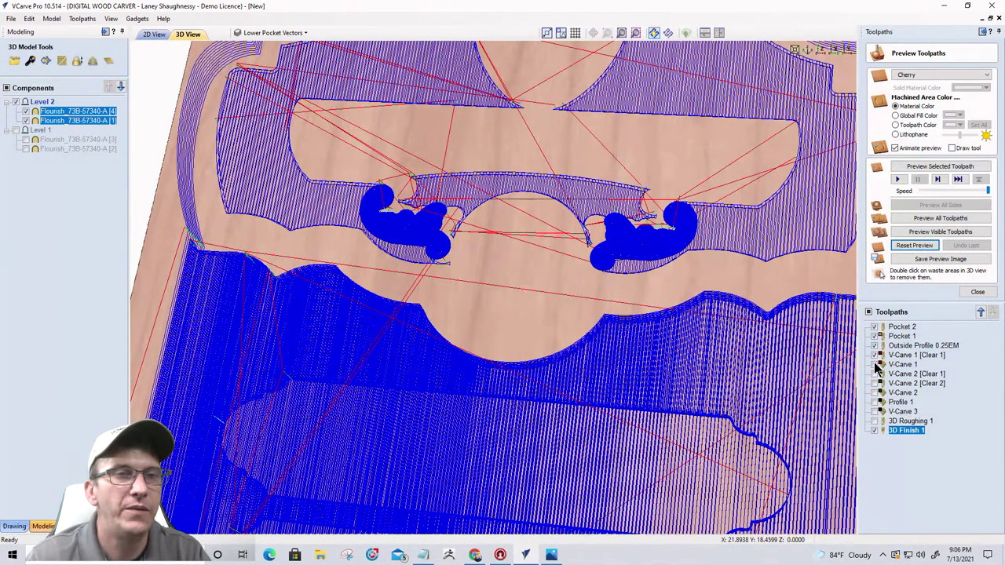
click(875, 365)
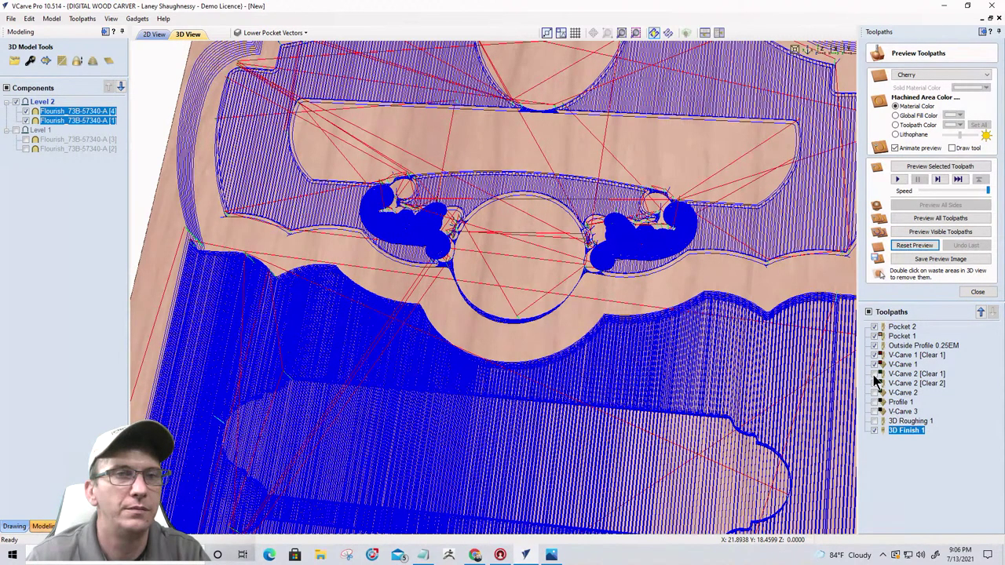
click(874, 378)
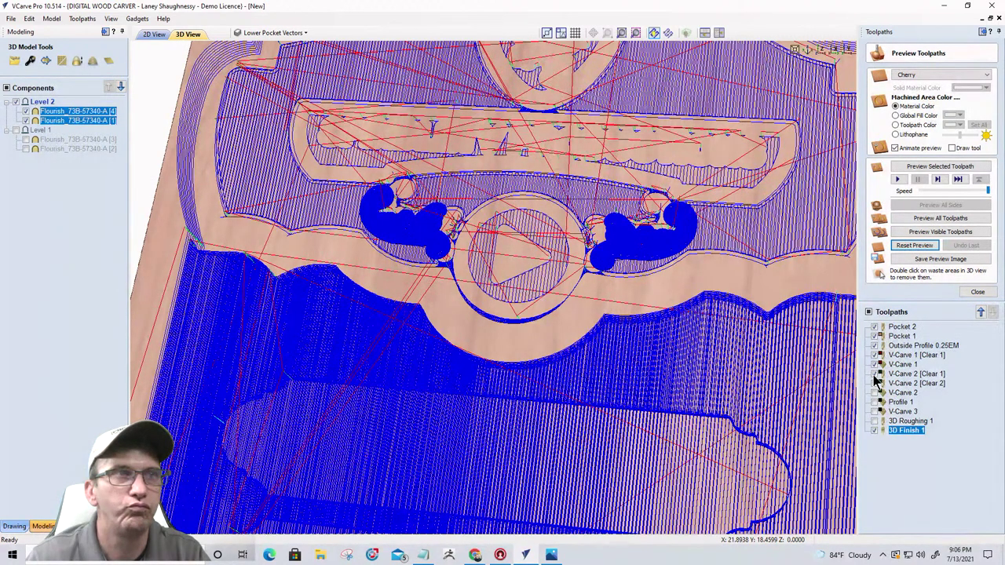
click(875, 376)
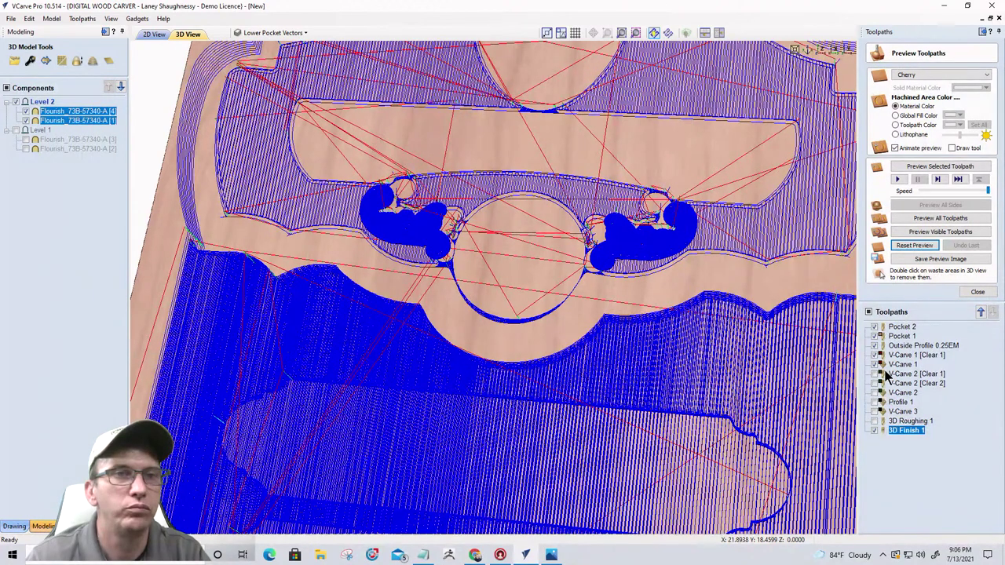
- Simulate the visible toolpaths and remove the waste strip outside the profile cut
click(924, 232)
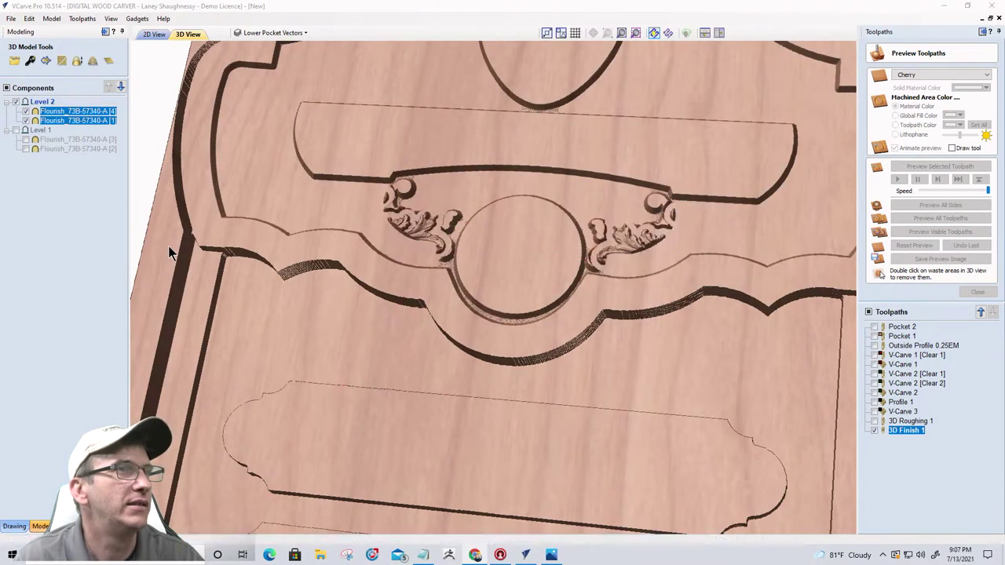
double_click(168, 246)
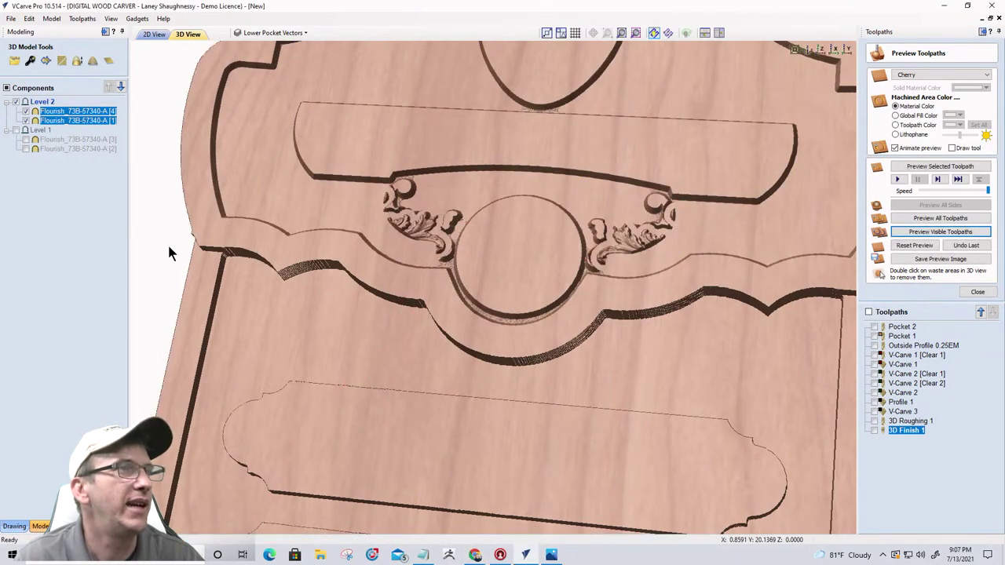
click(903, 422)
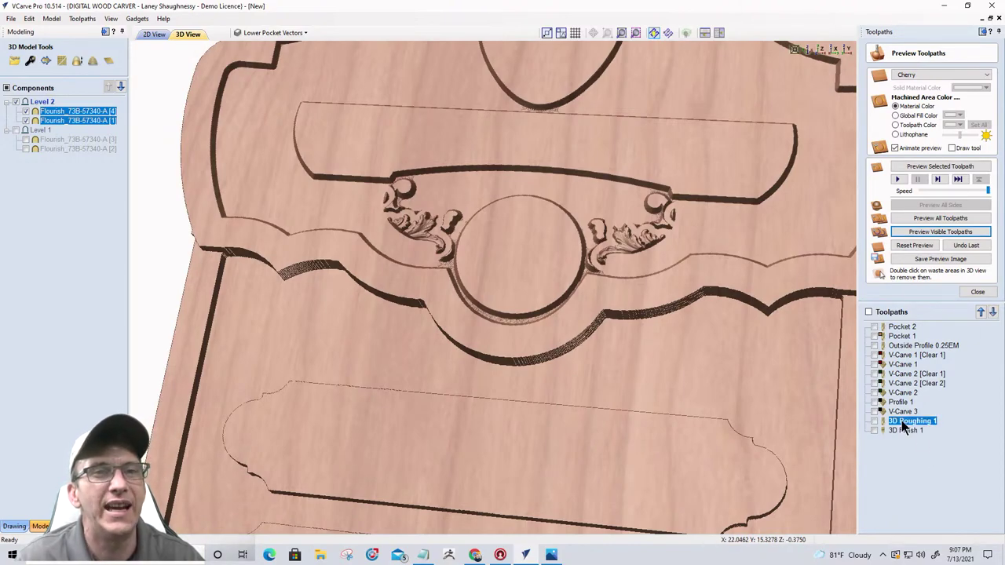
- Recalculate the 3D Roughing 1 toolpath and dismiss the confirmation
right_click(901, 422)
mouse_move(912, 495)
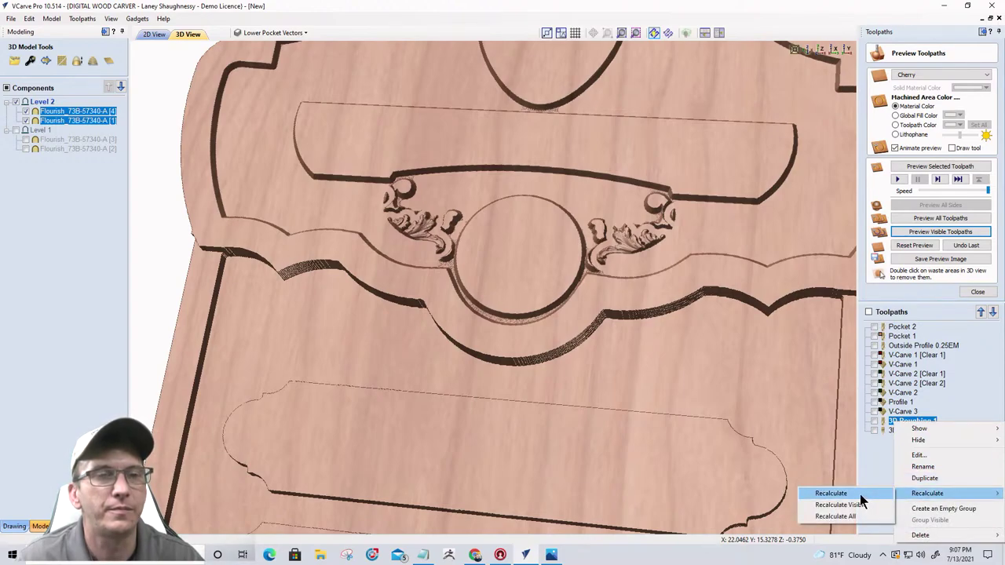
click(859, 494)
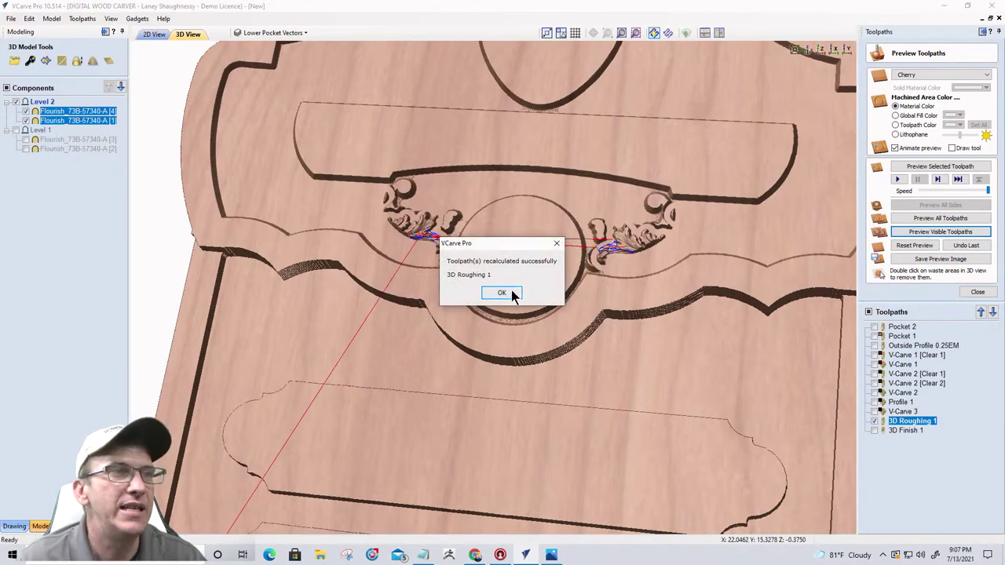
click(504, 293)
- Toggle the V-Carve toolpaths' visibility, then return to the flat 2D drawing of the sign
click(874, 375)
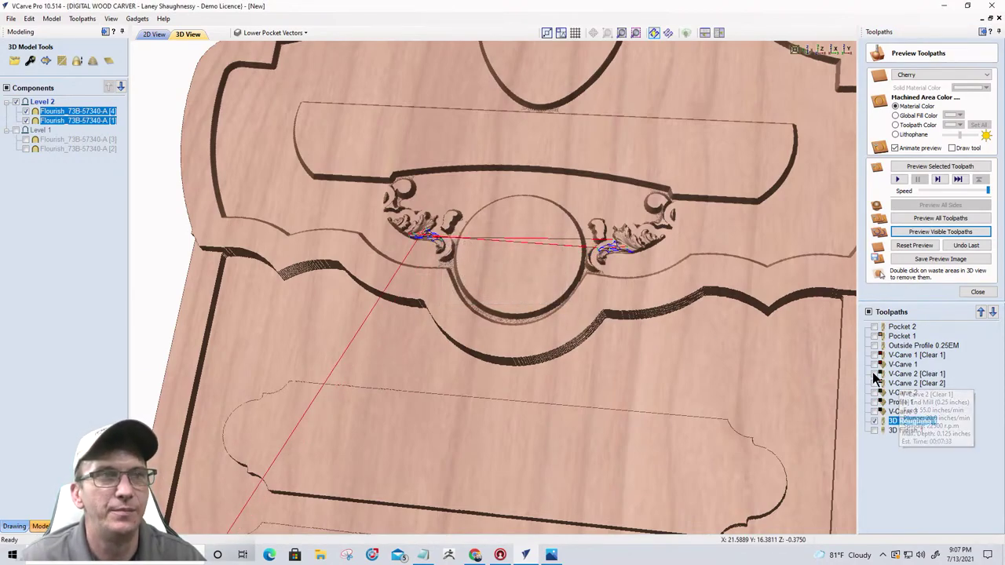
click(876, 375)
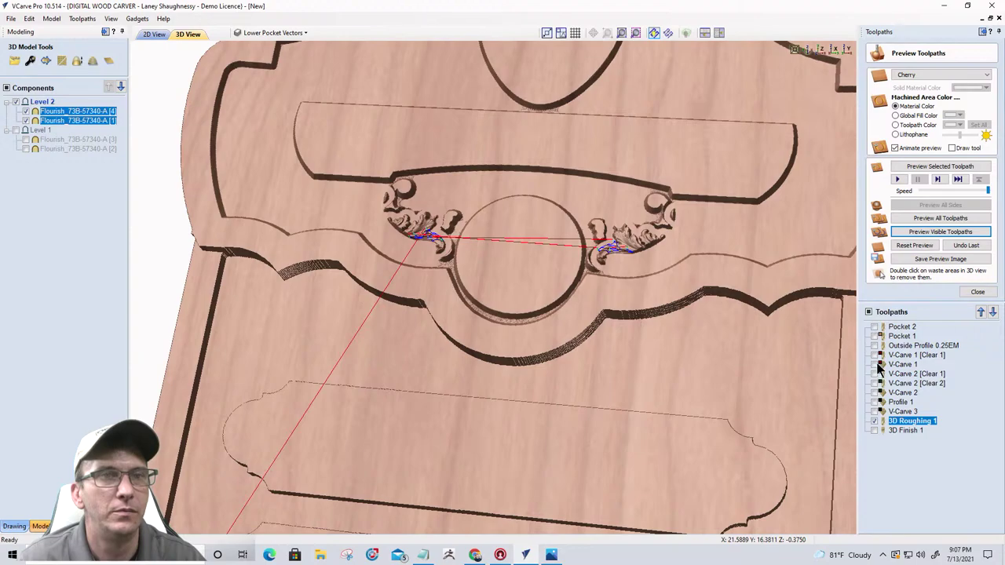
click(875, 354)
click(875, 355)
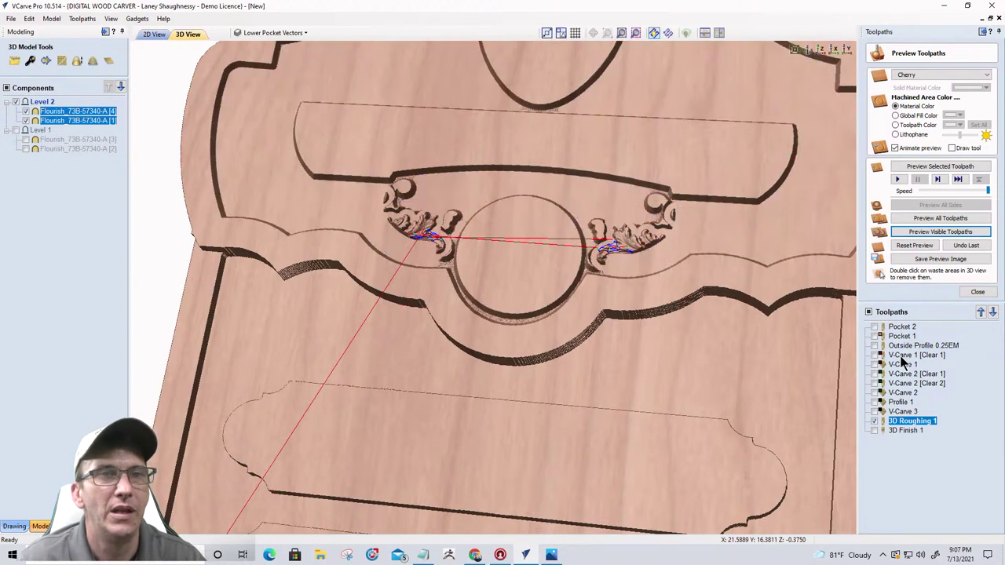
right_click(901, 358)
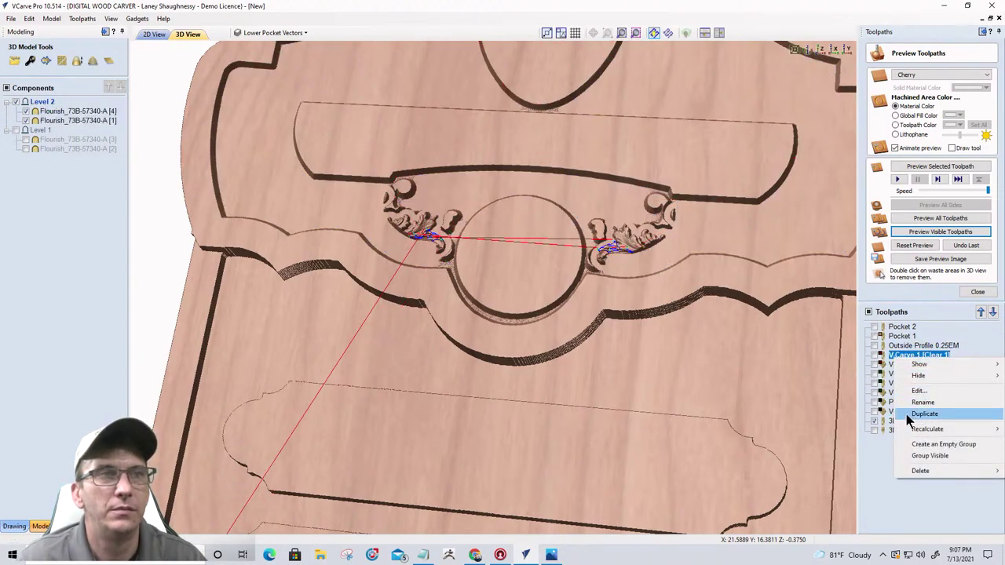
click(152, 34)
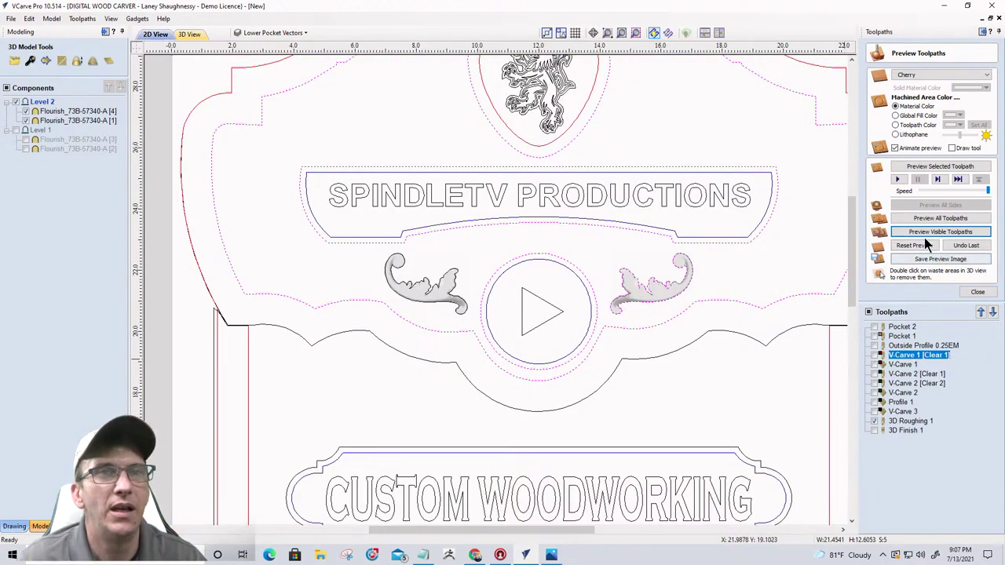
- Recalculate the V-Carve 1 [Clear 1] toolpath from its settings form
right_click(909, 357)
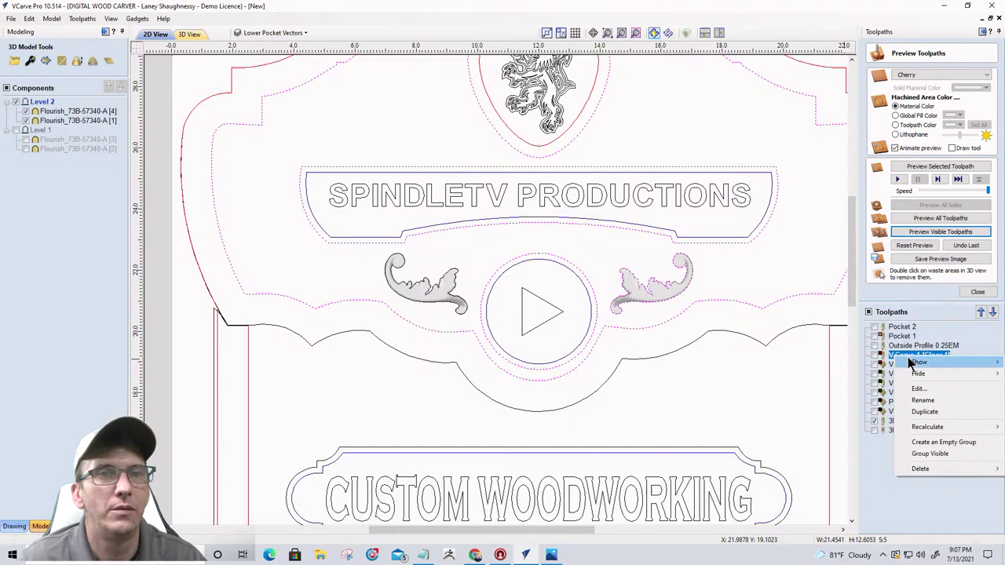
click(899, 359)
double_click(899, 359)
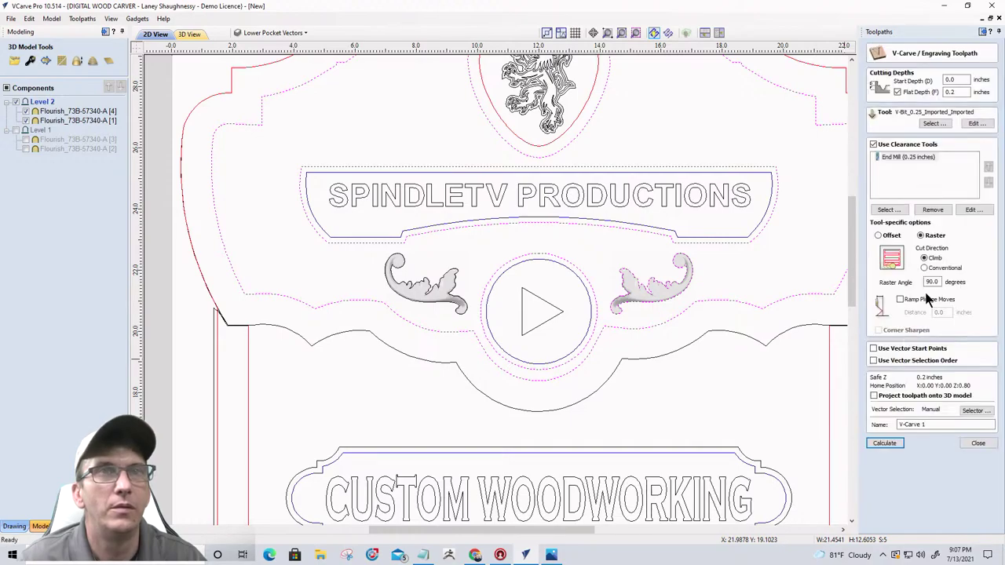
click(885, 442)
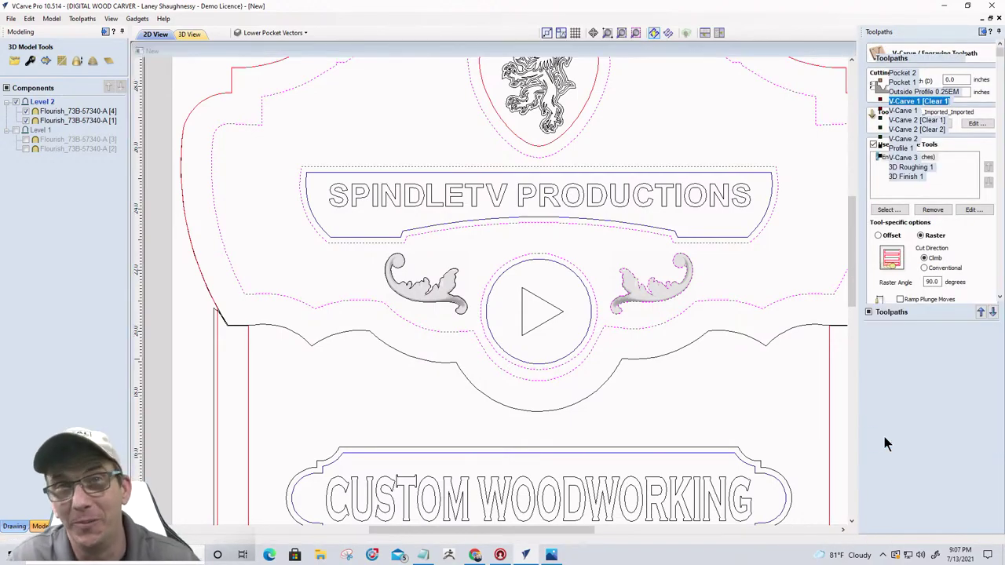
- Reset the preview, then simulate Pocket 2, Outside Profile 0.25EM and 3D Finish 1 on the board
click(914, 246)
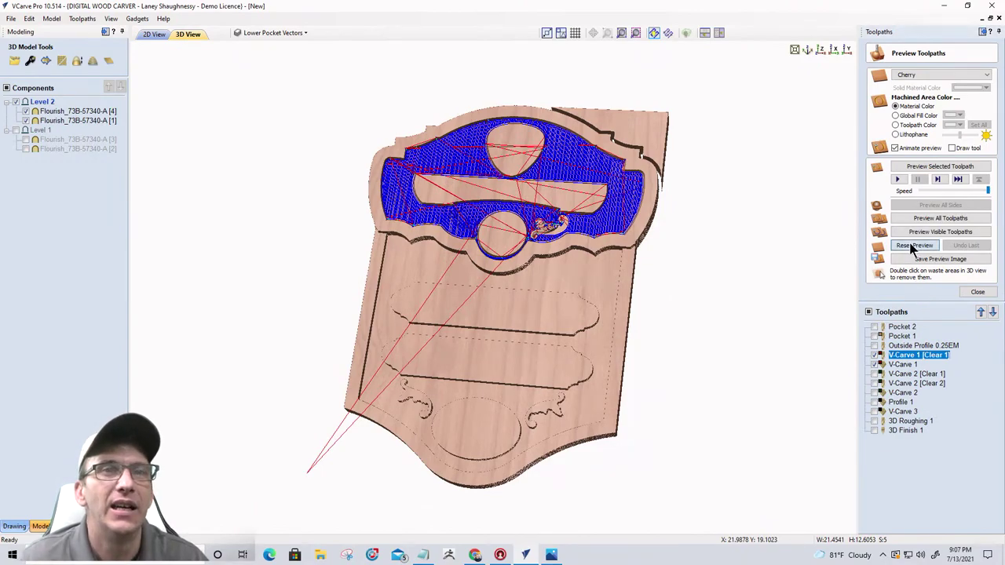
click(874, 328)
click(874, 346)
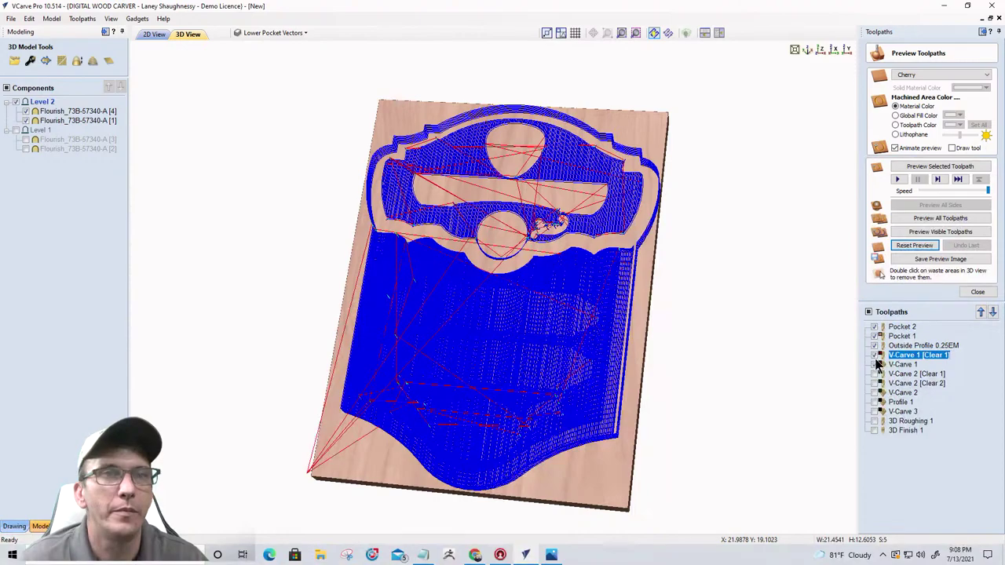
click(873, 431)
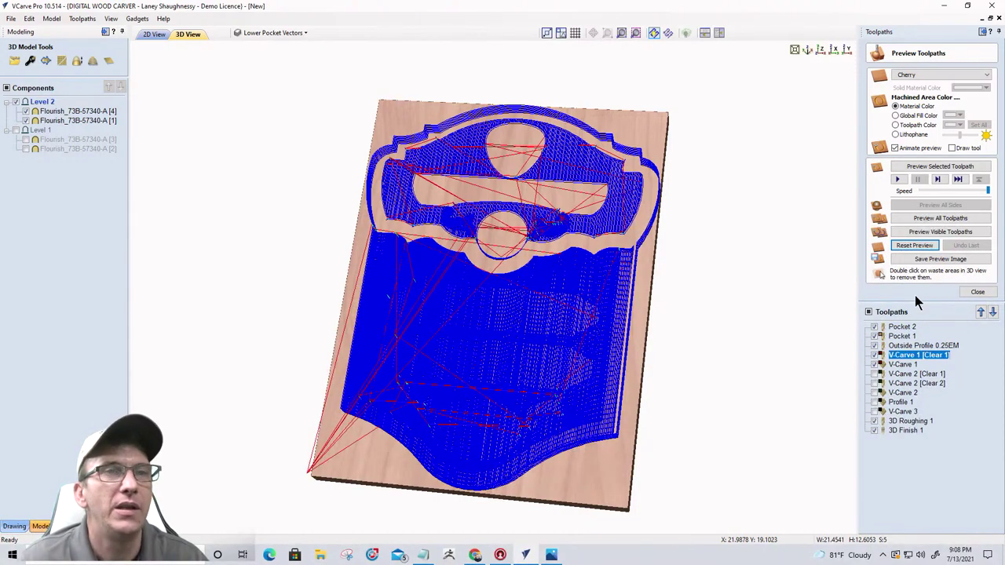
click(924, 232)
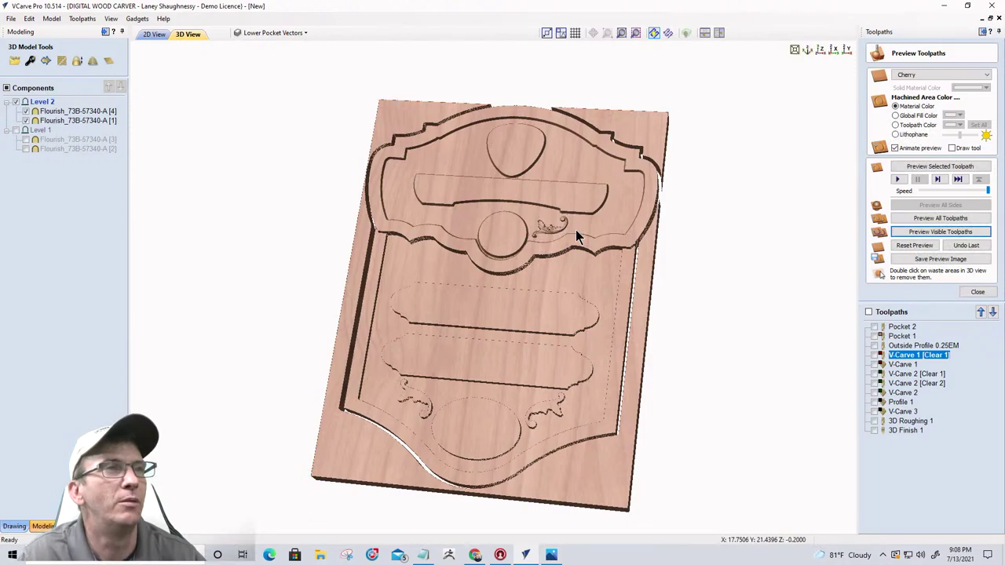
- Rotate the sign to face front and recalculate the 3D Finish 1 toolpath
drag(541, 339, 590, 336)
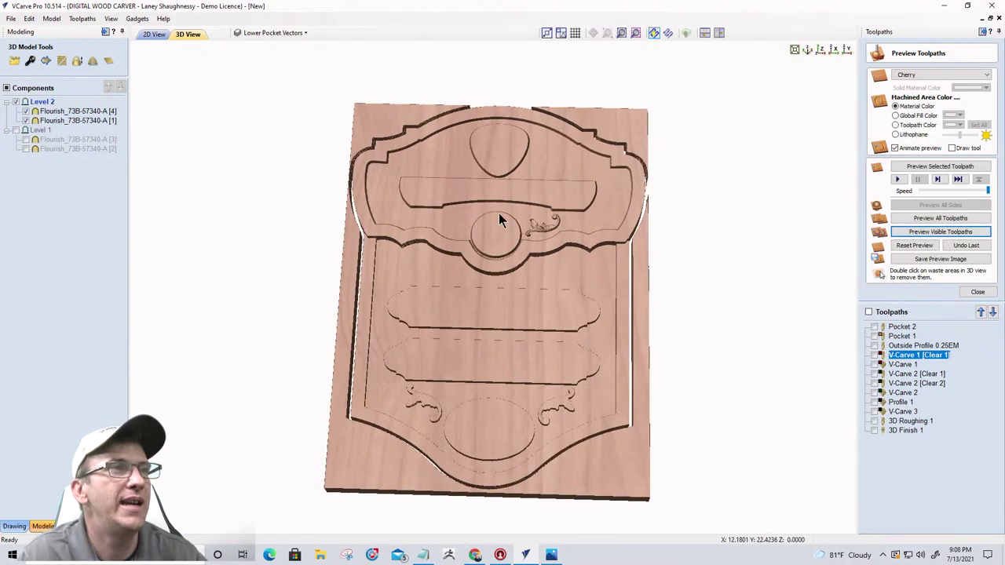
scroll(499, 213, up, 5)
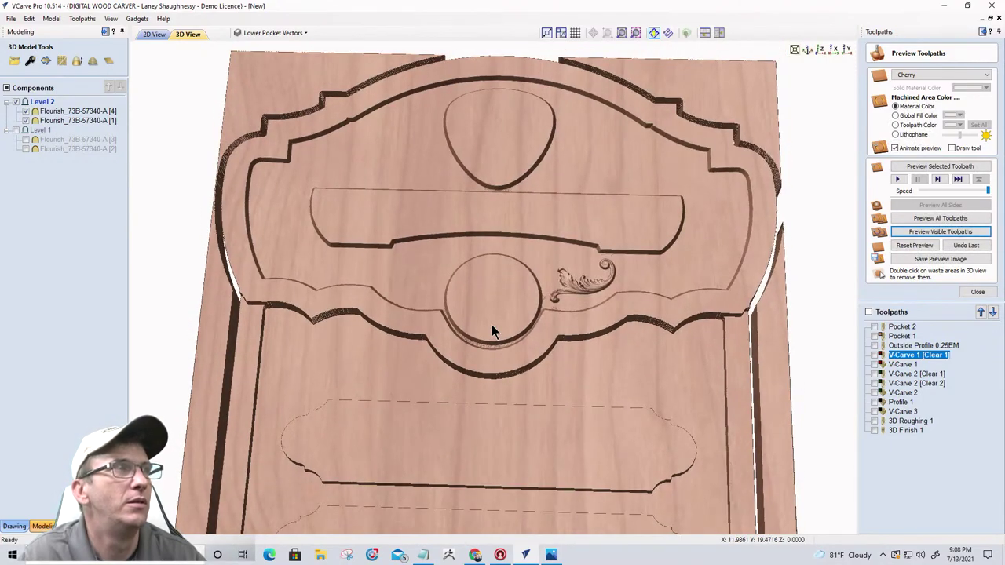
scroll(491, 330, up, 3)
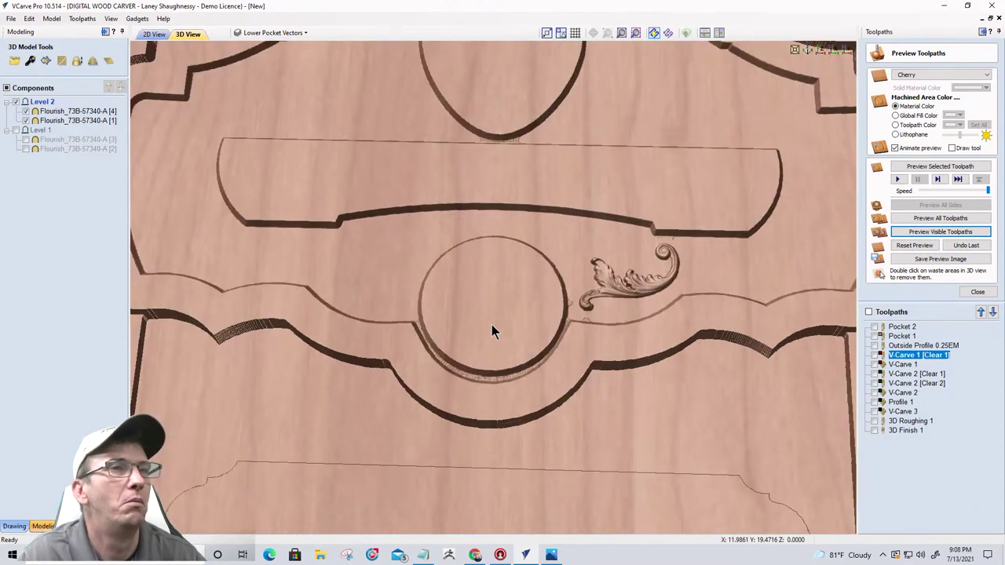
double_click(906, 430)
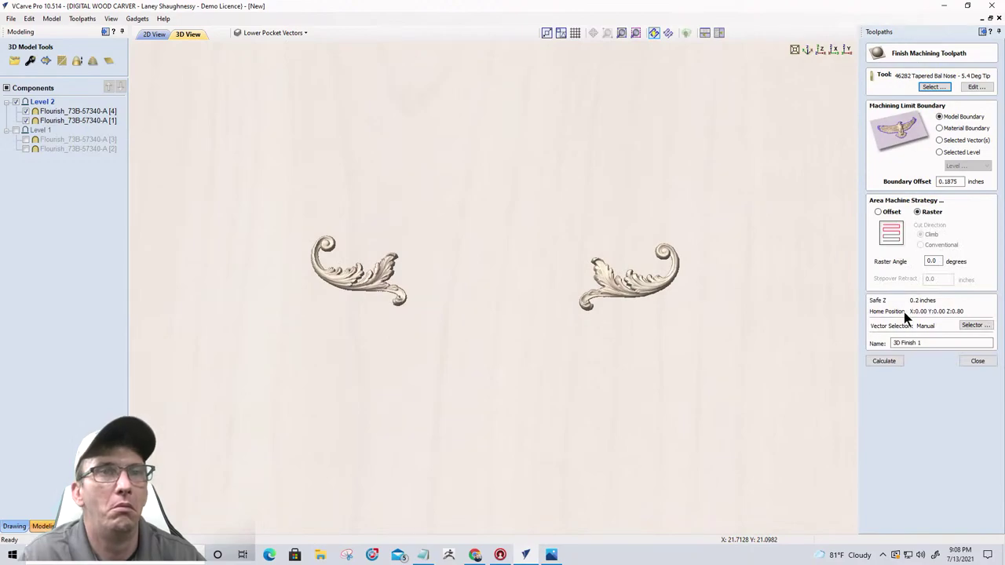
click(883, 361)
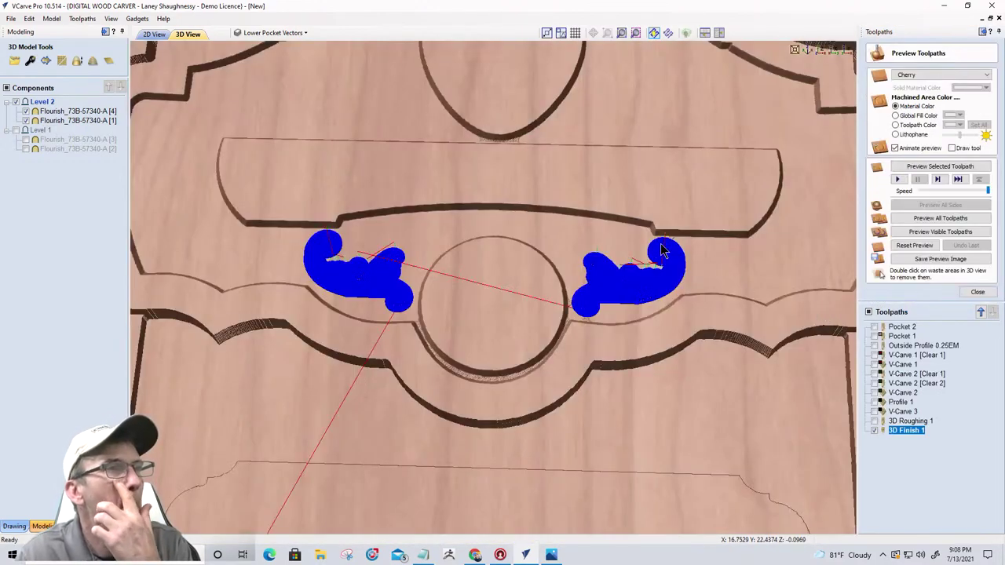
- In the 2D view, recalculate the V-Carve 1 toolpath
click(154, 35)
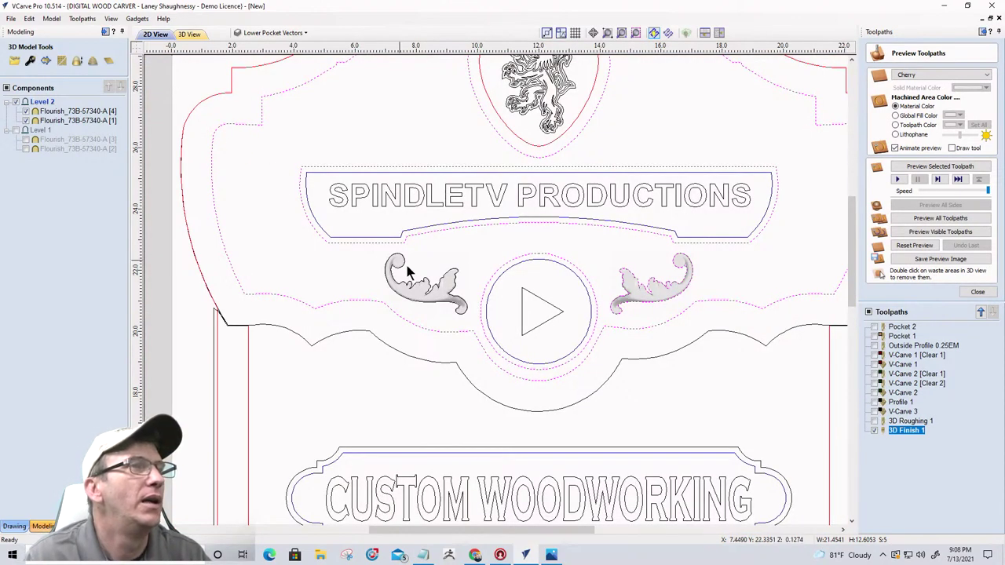
double_click(905, 356)
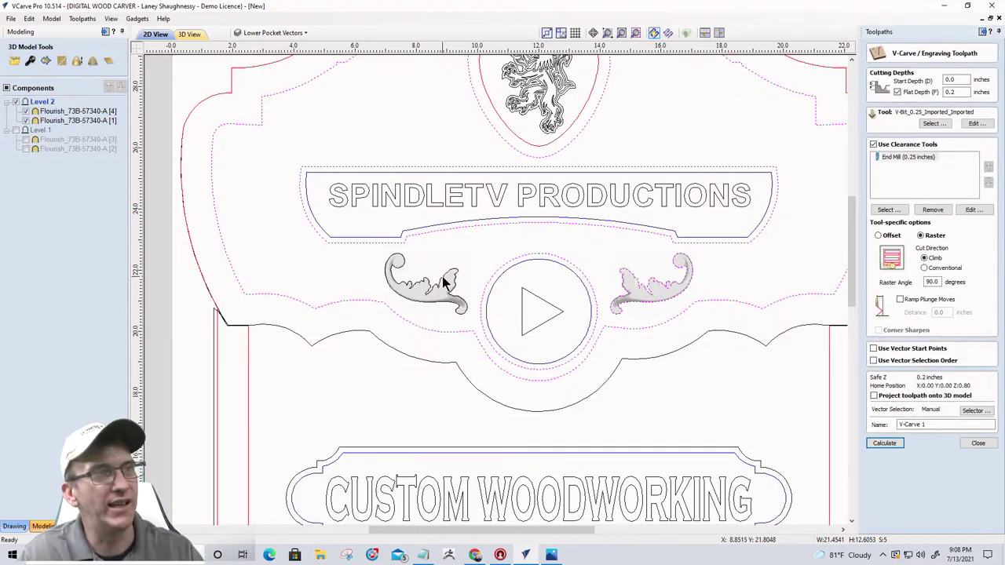
click(884, 443)
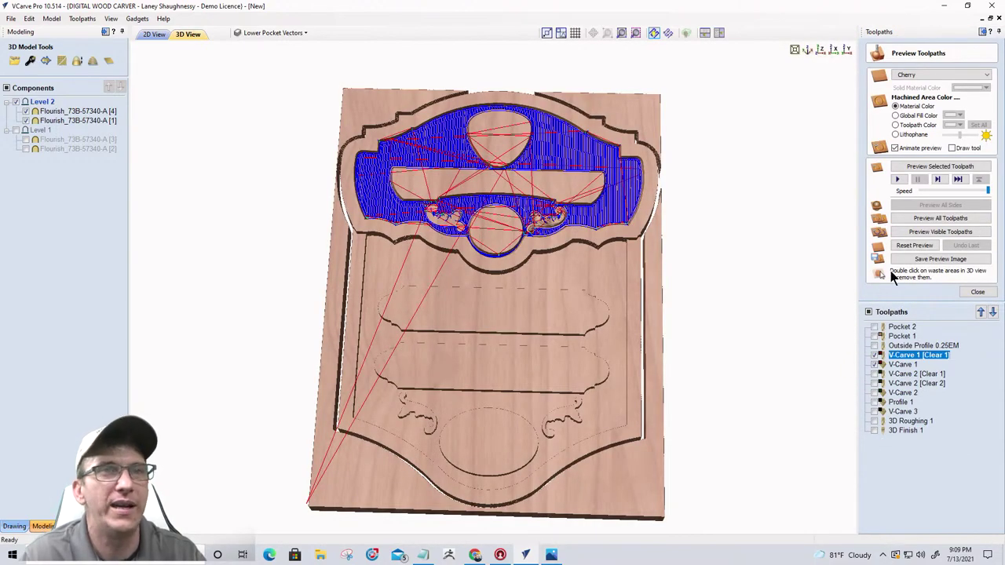
- Reset the preview and simulate Pocket 2, Pocket 1, V-Carve 1 [Clear 1] and 3D Finish 1
click(912, 246)
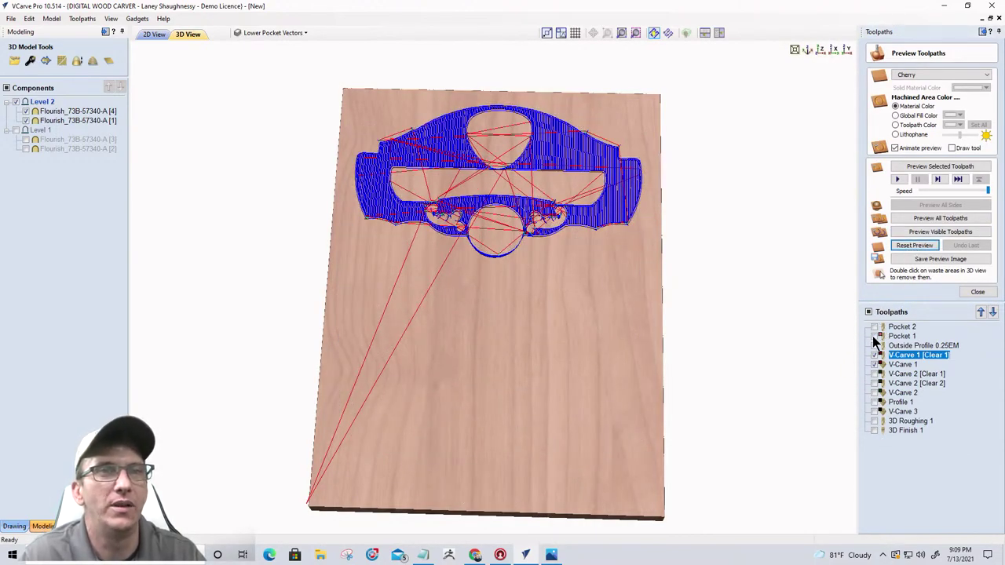
click(873, 336)
click(874, 346)
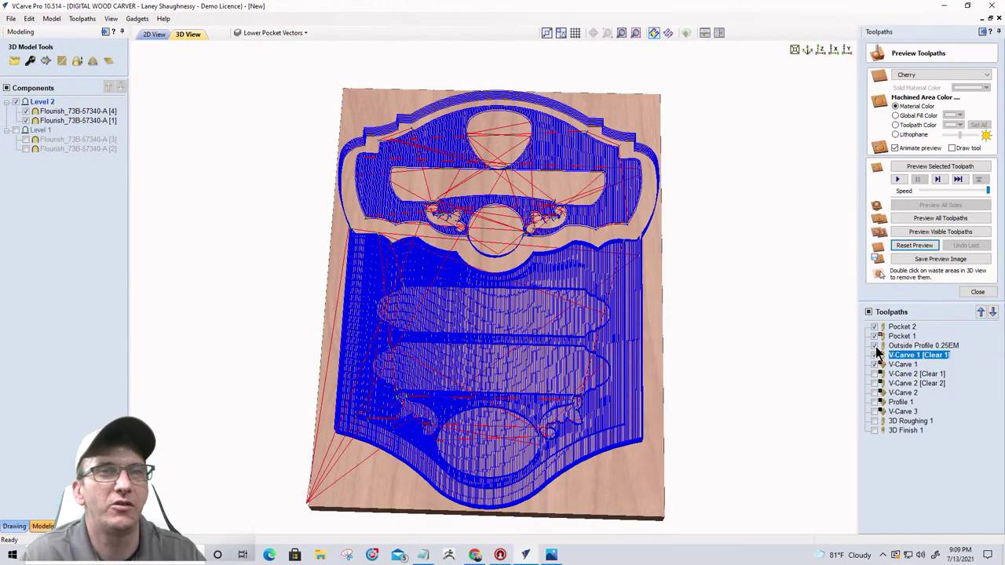
click(874, 355)
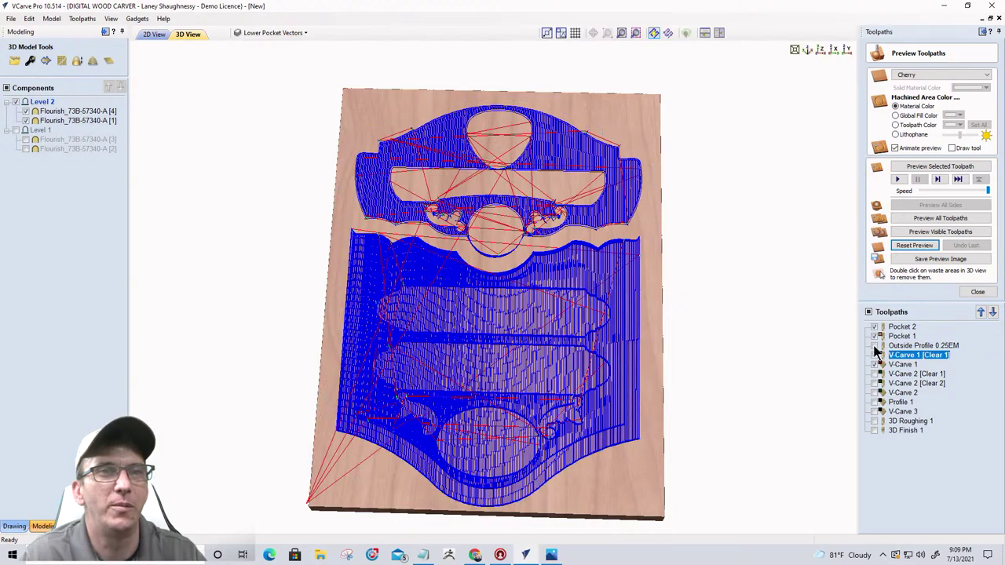
click(874, 431)
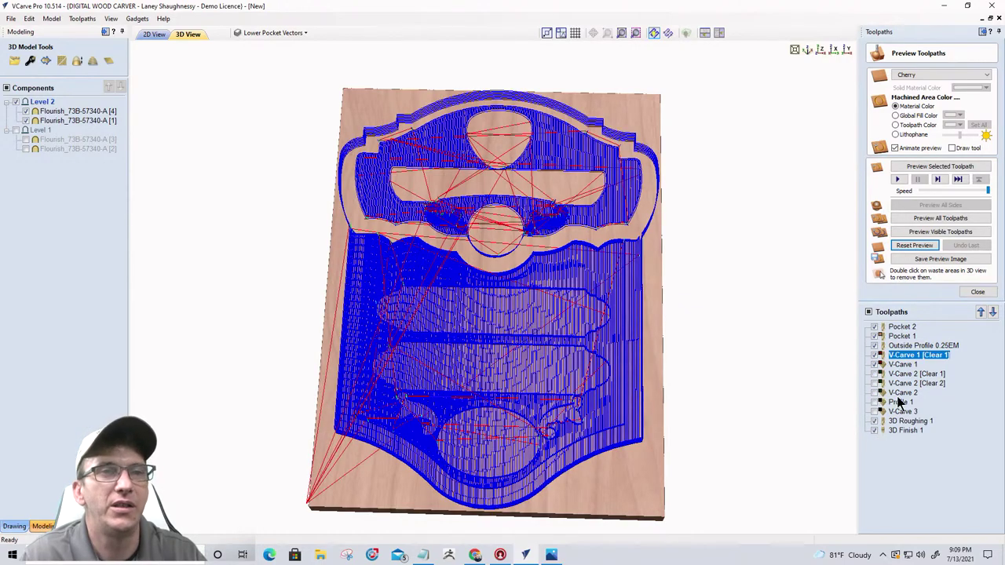
click(930, 232)
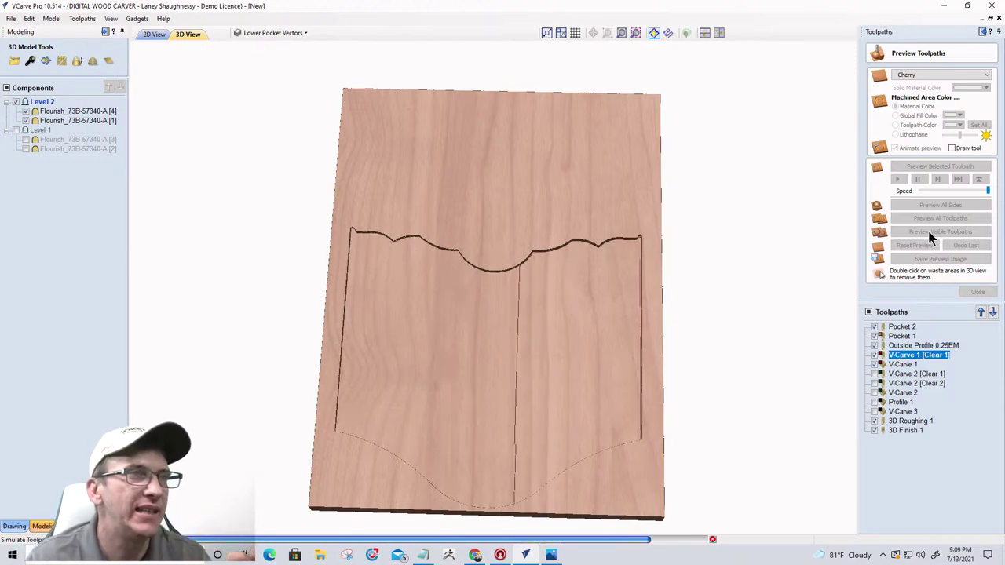
click(928, 231)
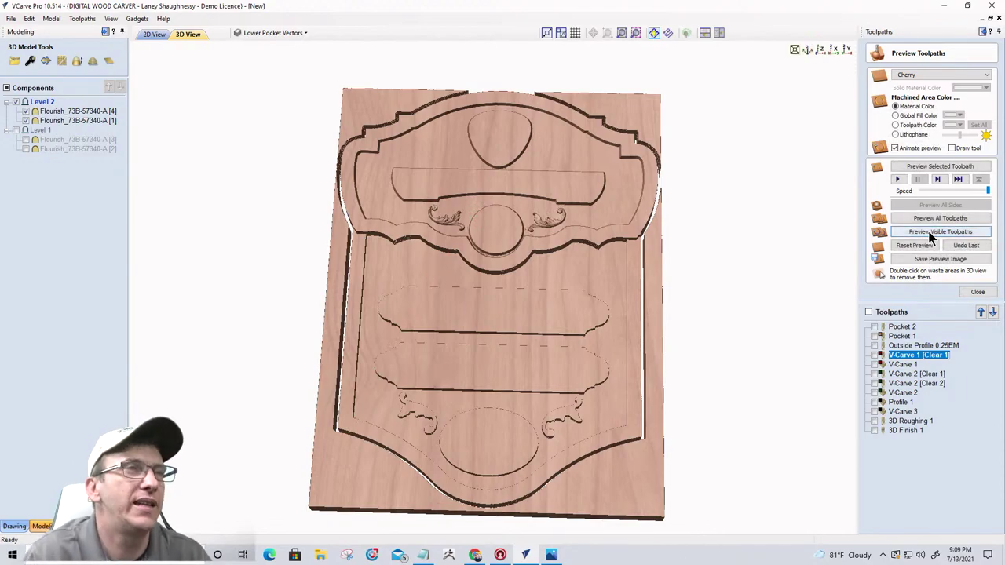
- Simulate V-Carve 2 [Clear 1] and [Clear 2] to carve the logo, title and play button
click(874, 373)
click(875, 383)
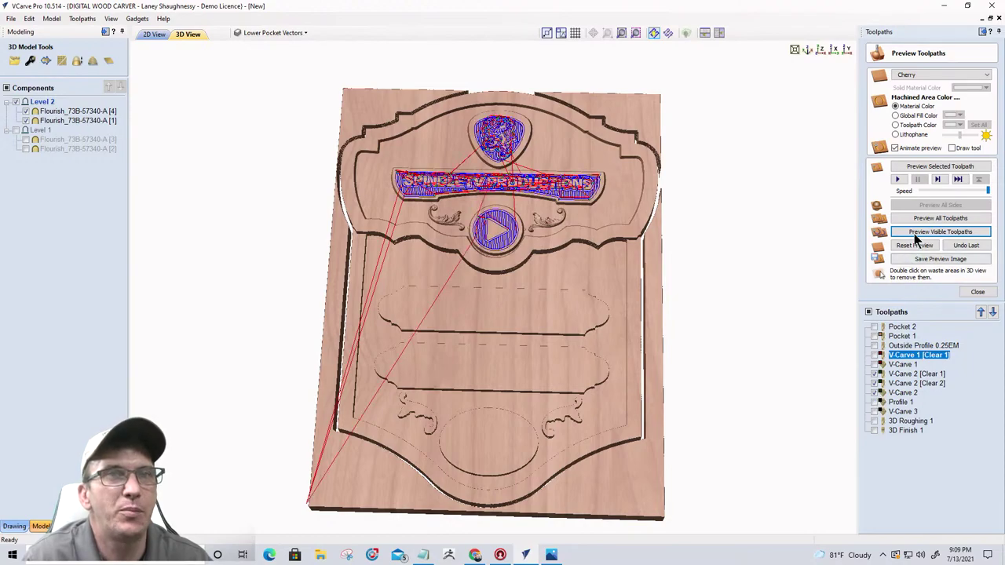
click(917, 233)
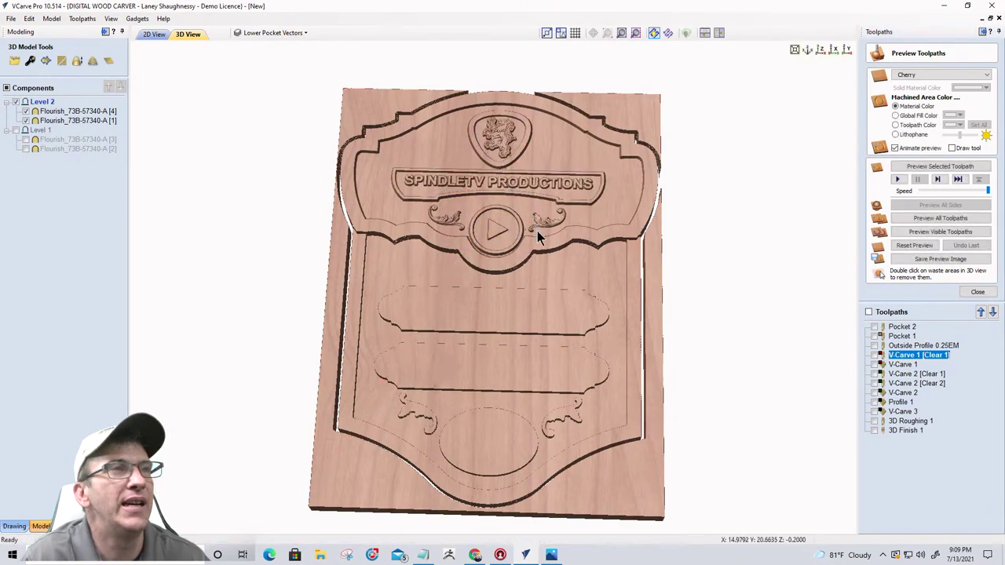
- Simulate the V-Carve 3 toolpath to carve the lower plaque text
drag(534, 244, 494, 271)
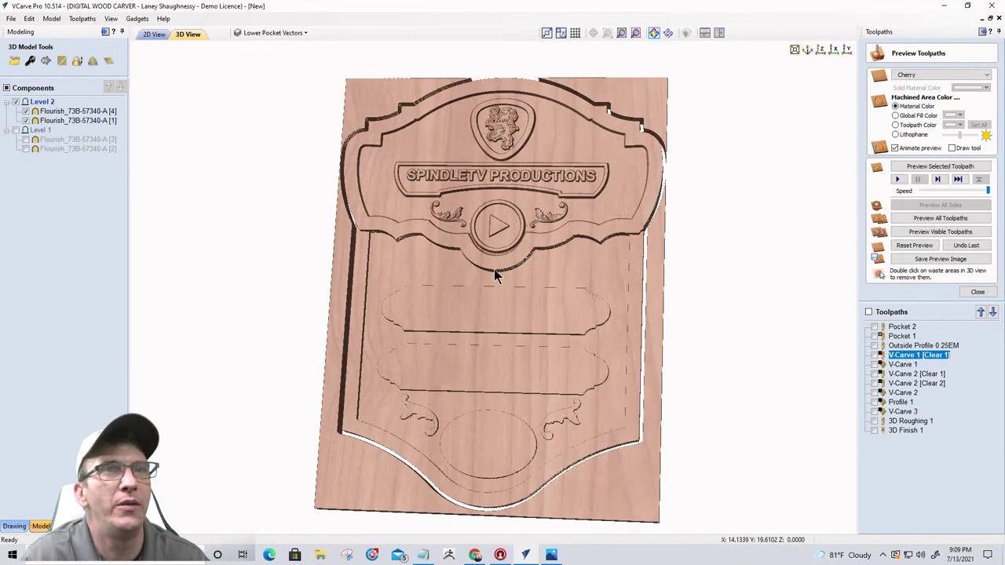
scroll(494, 337, down, 2)
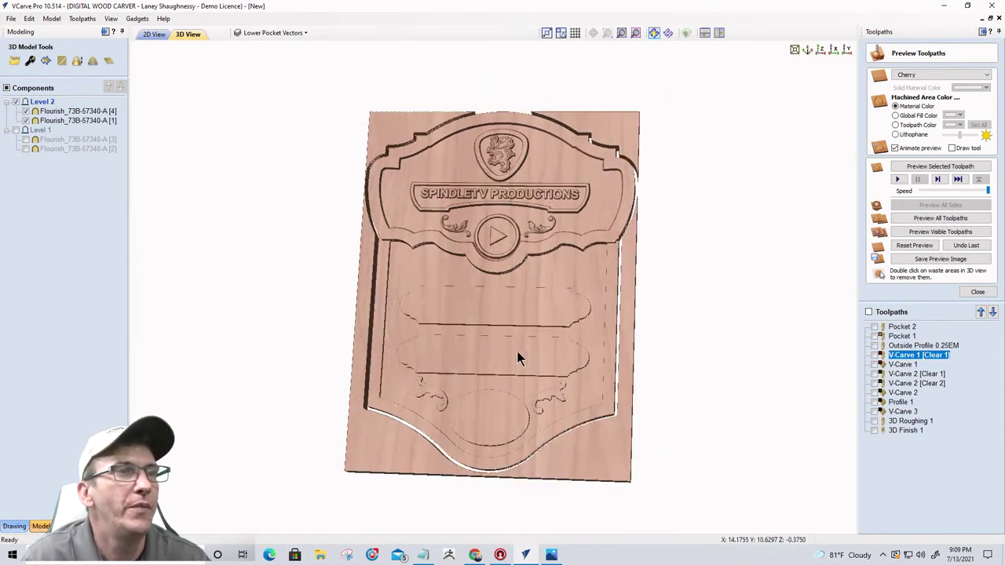
click(900, 412)
click(875, 412)
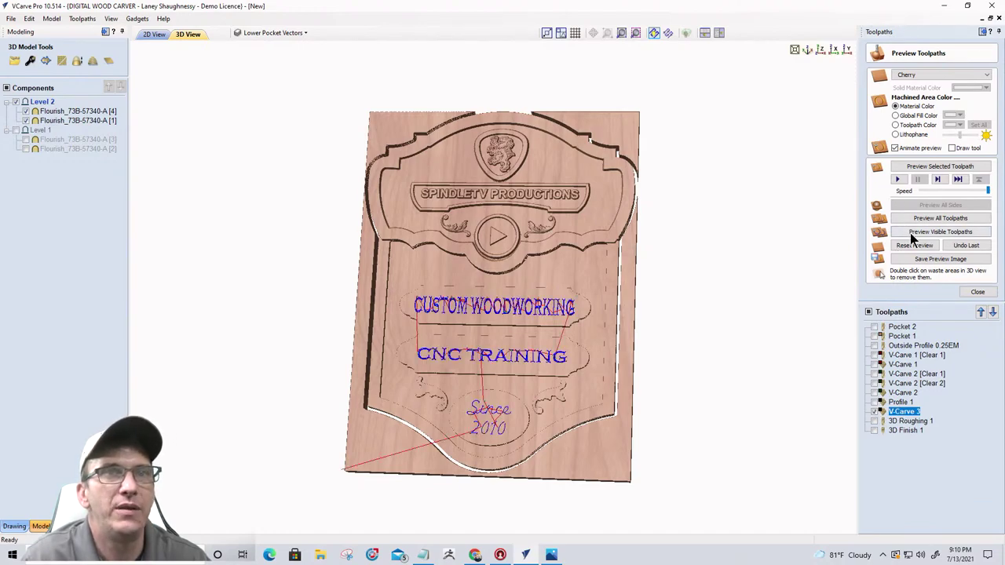
click(911, 232)
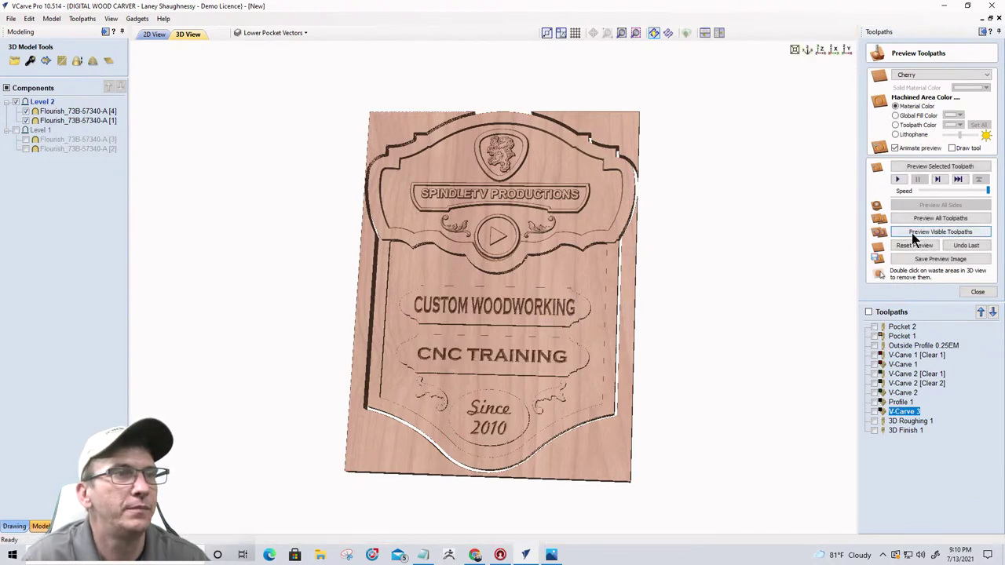
- Preview the Profile 1 outline cut and tilt the view to inspect the lower plaque
click(899, 402)
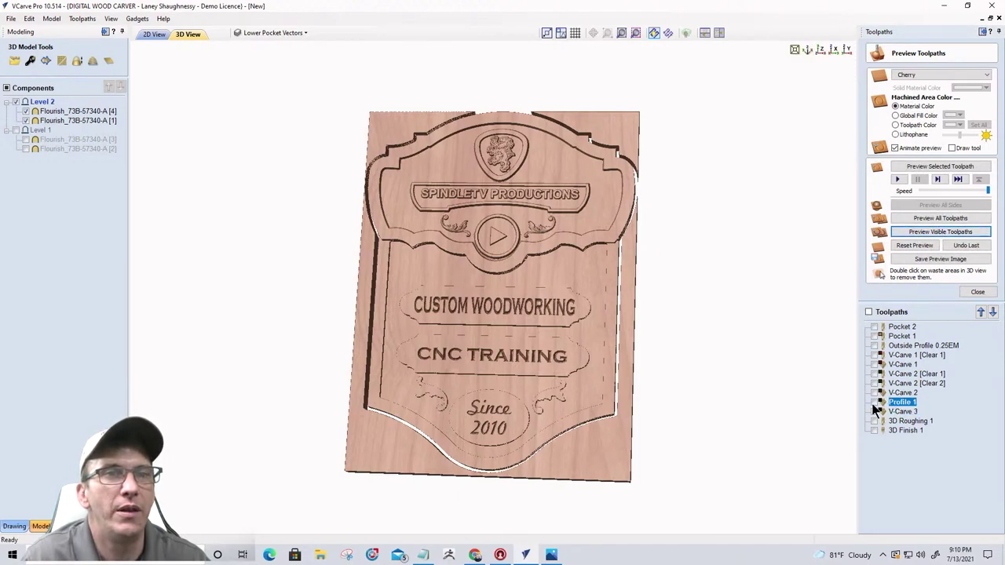
click(874, 402)
click(928, 233)
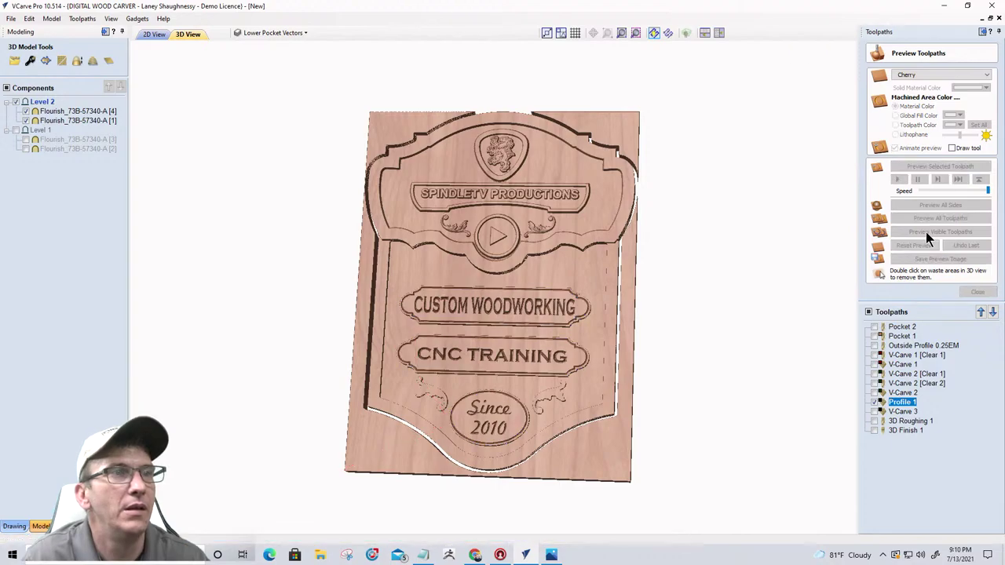
drag(571, 386, 626, 393)
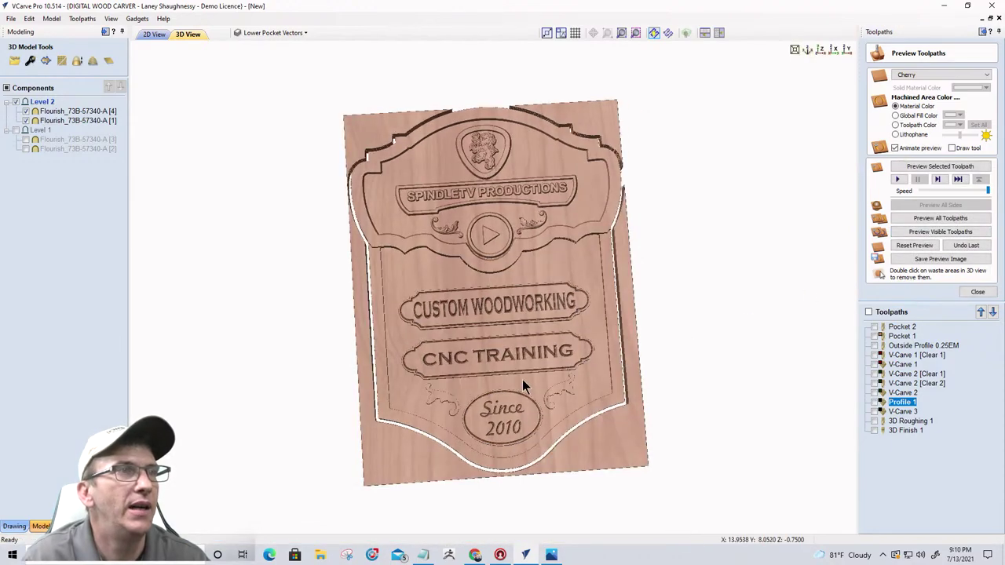
scroll(522, 379, up, 5)
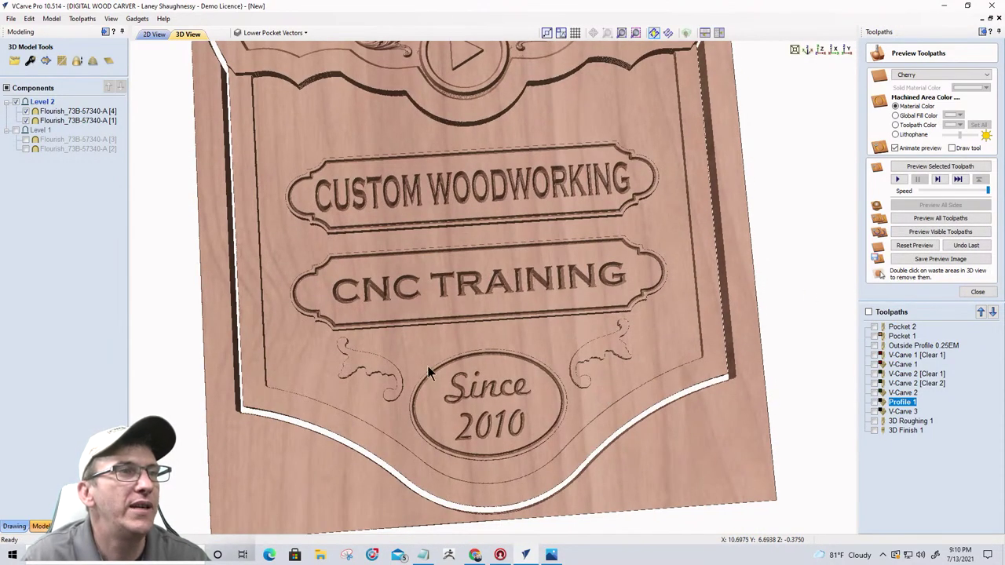
drag(576, 412, 510, 336)
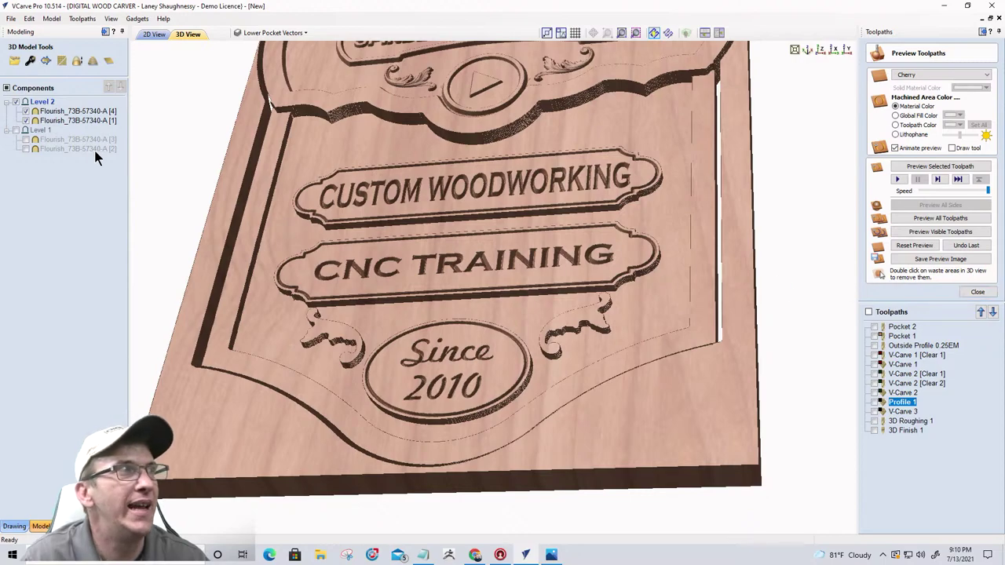
- Swap the active flourish components from Level 2 to Level 1, close the preview and the 3D Finish form
click(20, 106)
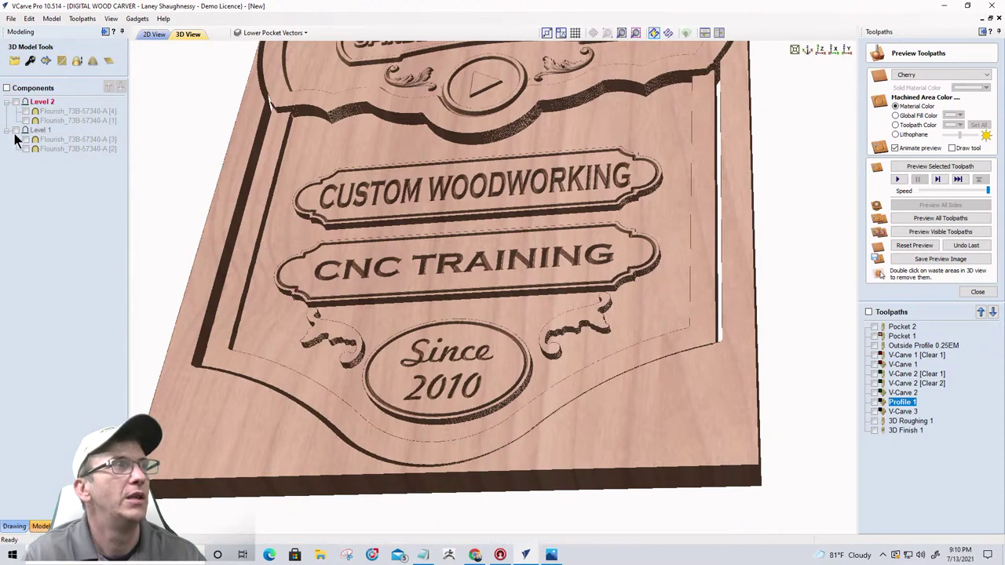
click(17, 132)
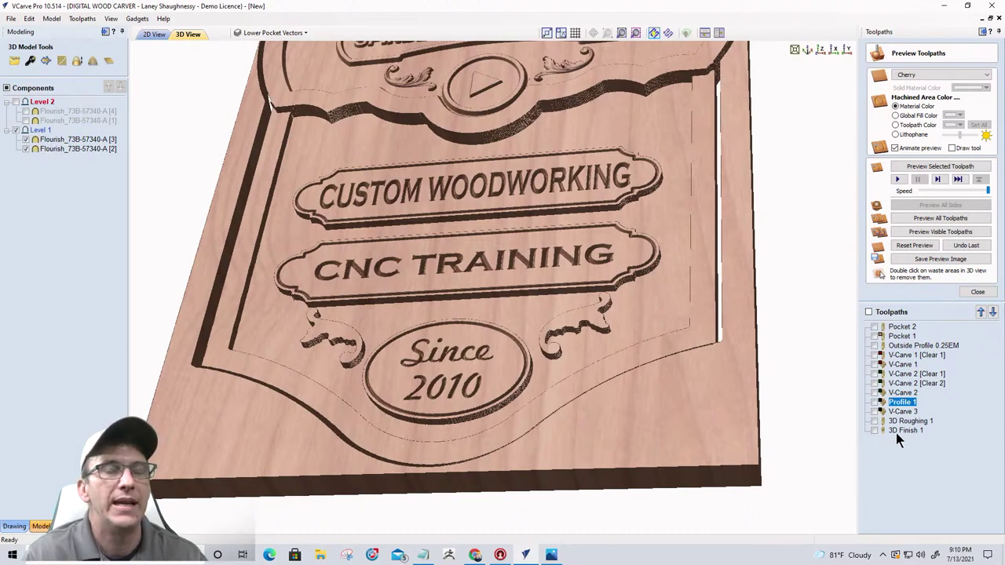
mouse_move(897, 436)
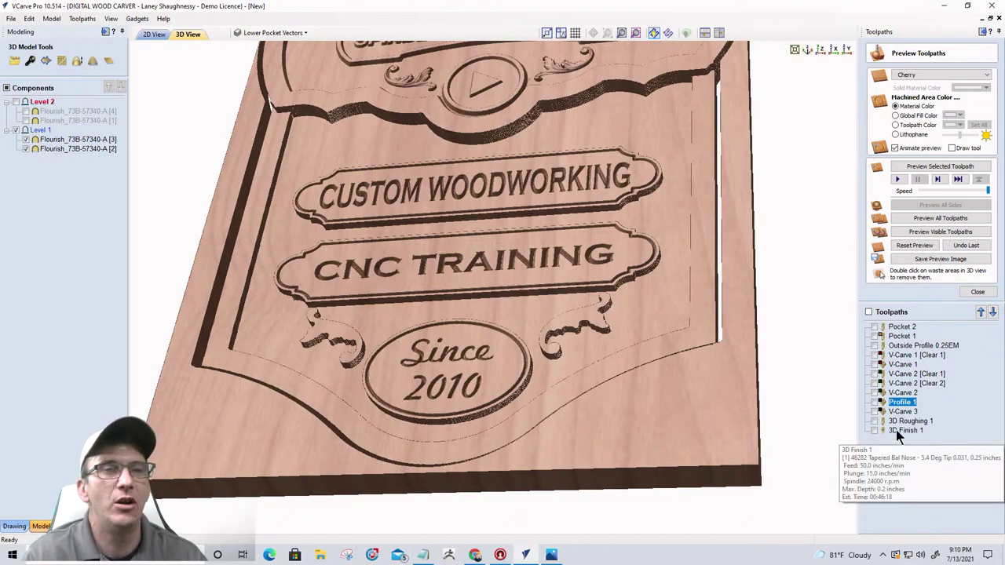
click(977, 291)
click(893, 159)
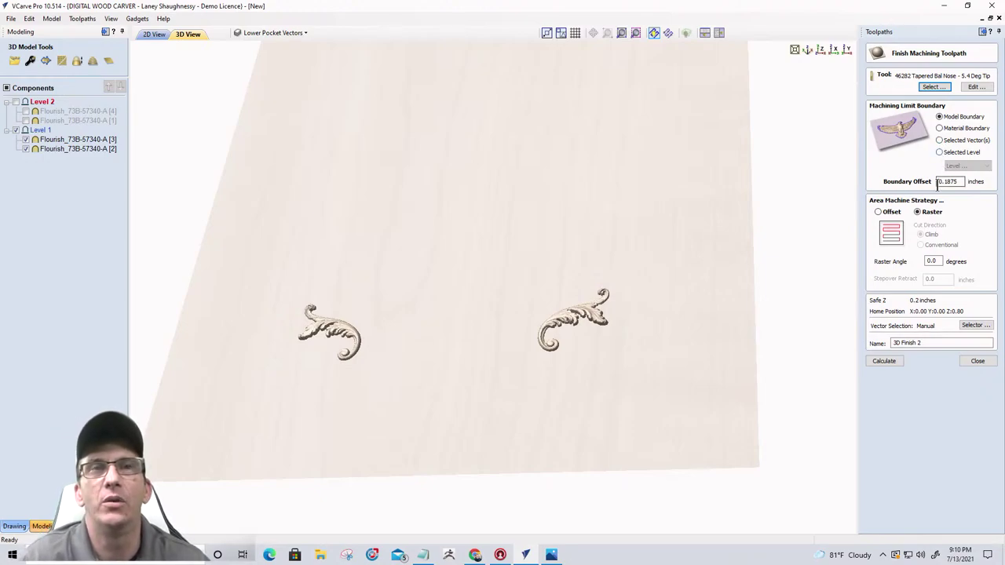
click(973, 363)
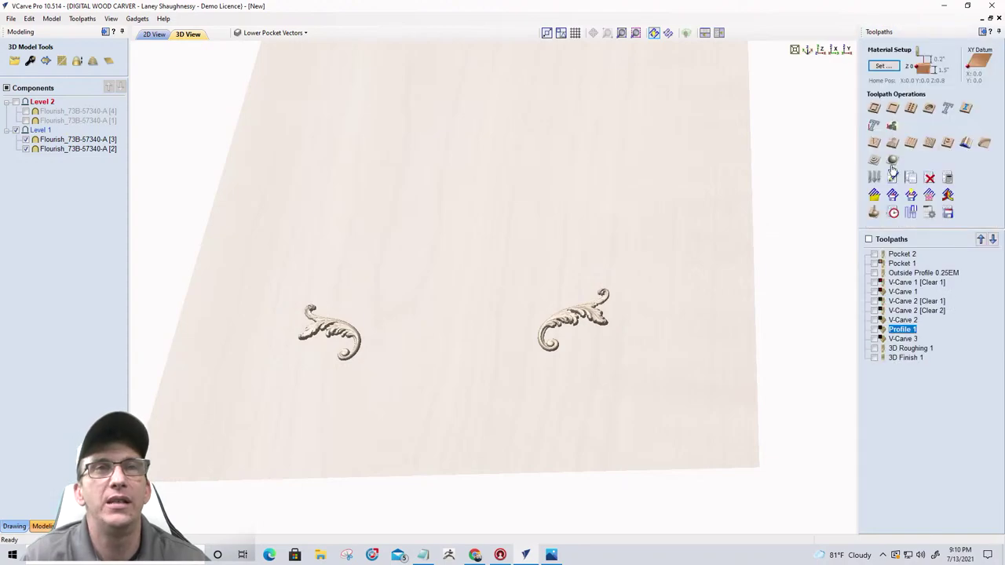
- Set Material Setup's Gap Above Model to 0.55 inch by entering .75-.2, and apply
click(883, 66)
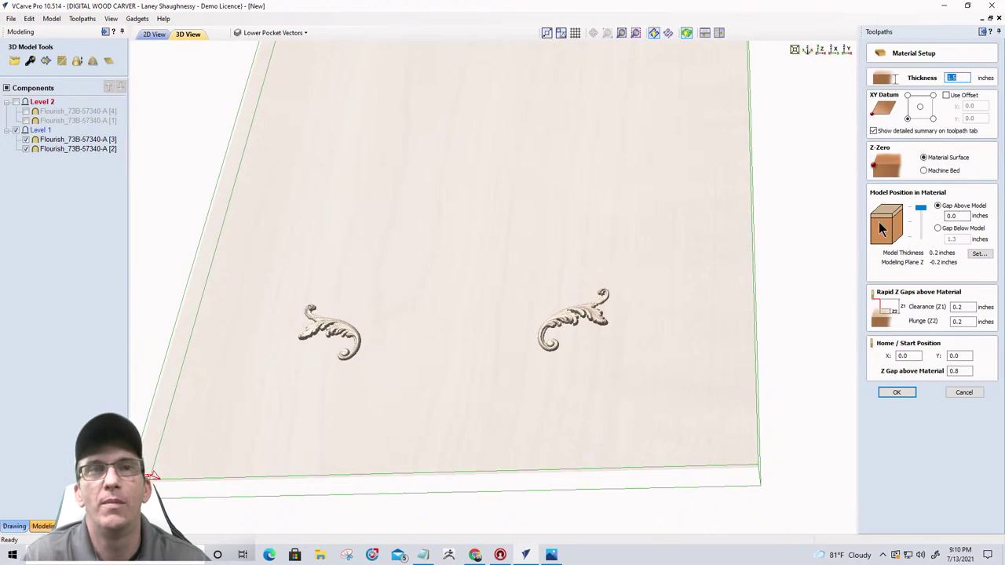
drag(966, 216, 937, 218)
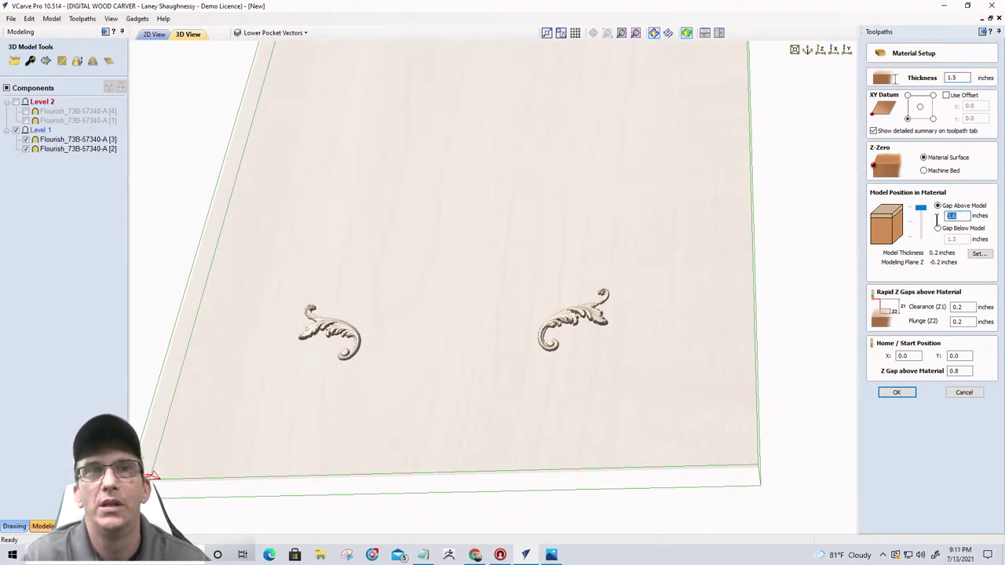
text(.75)
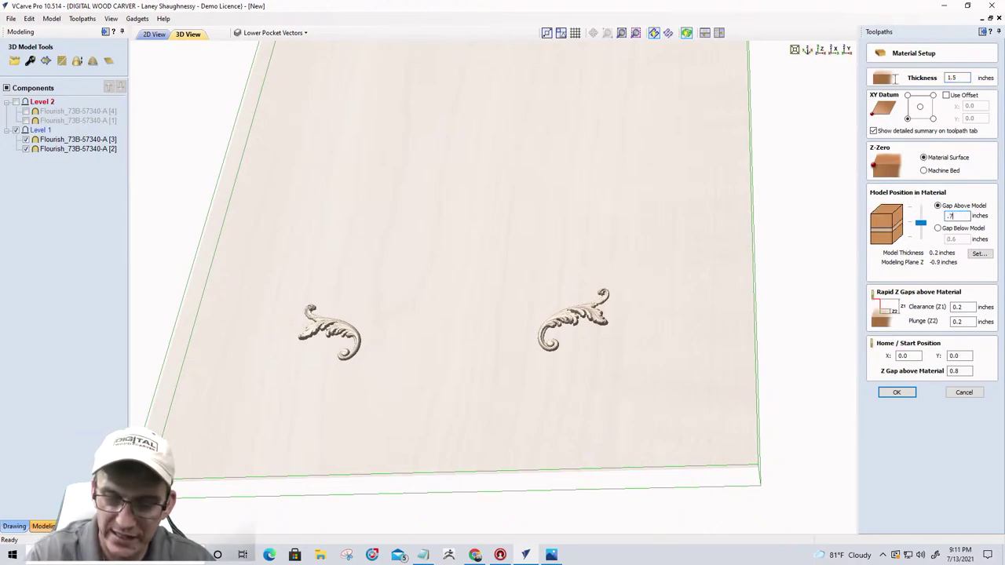
text(-)
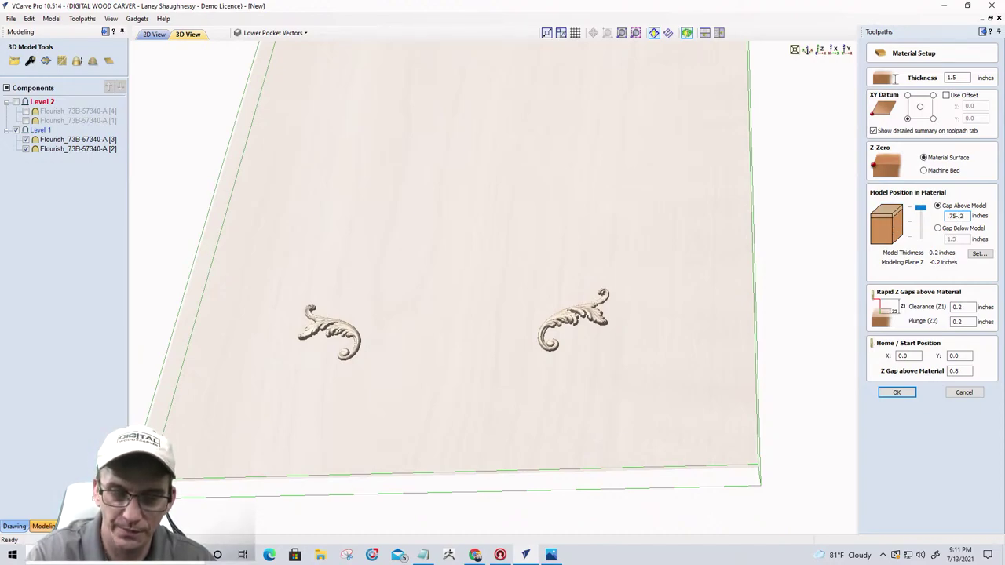
text(.2)
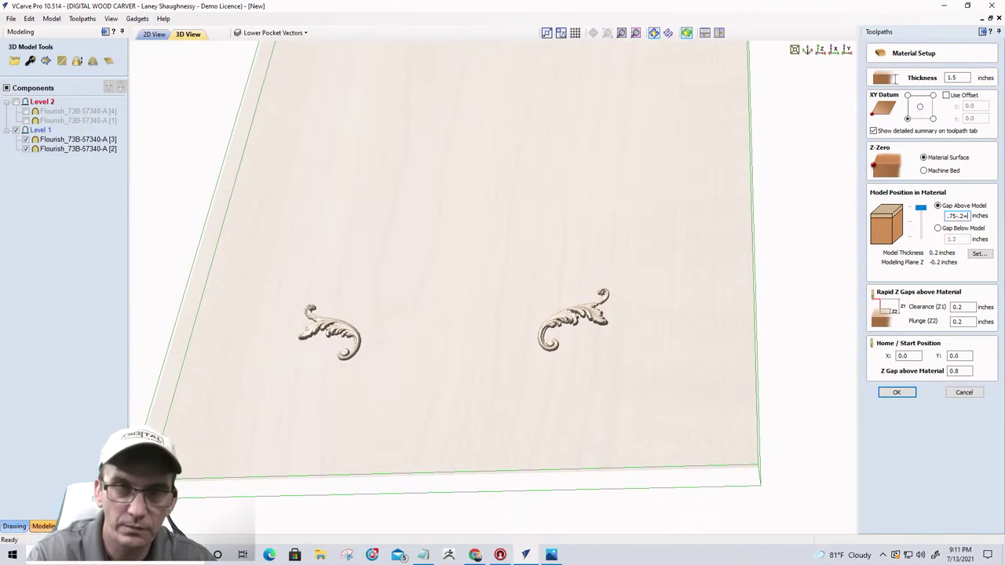
text(=)
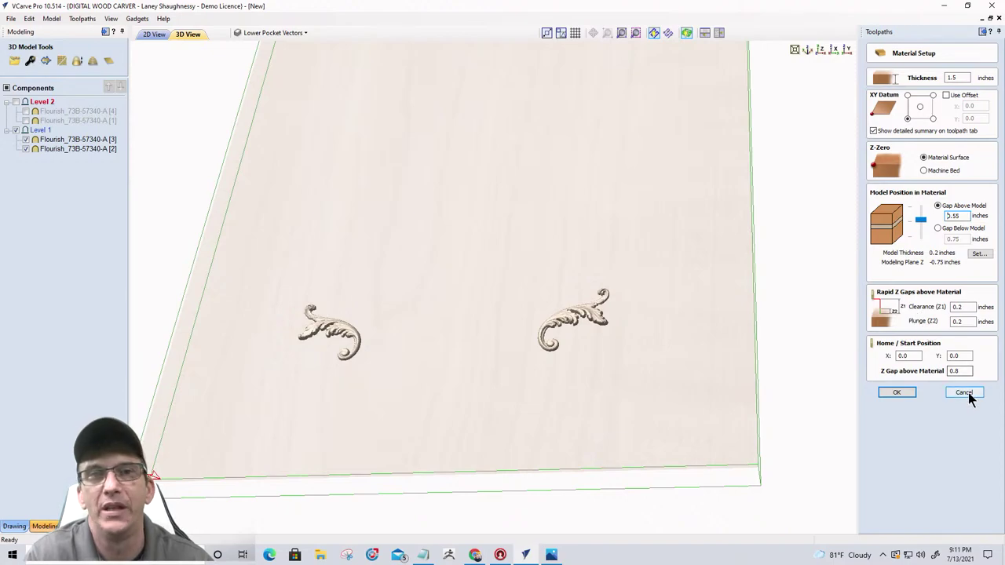
click(896, 394)
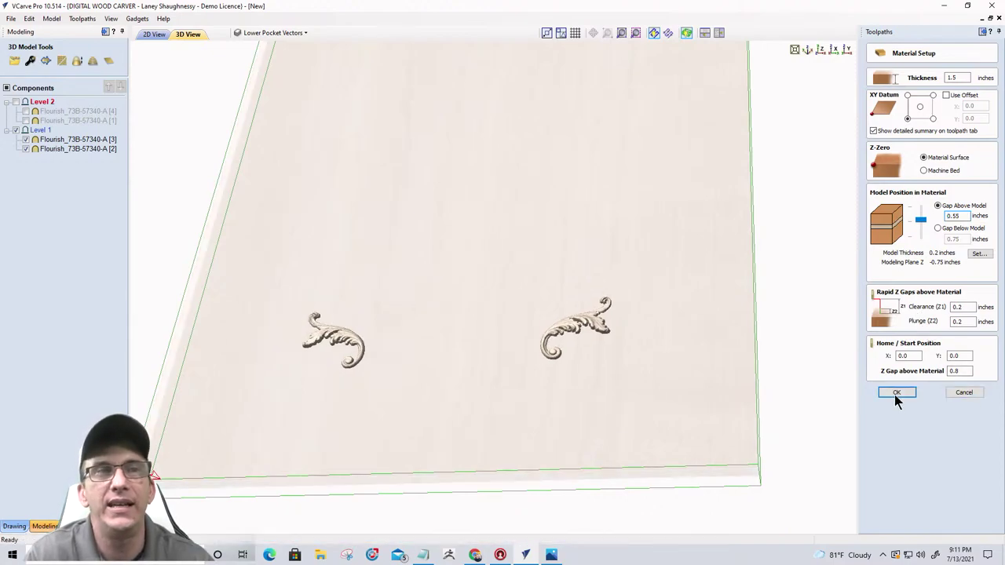
click(896, 394)
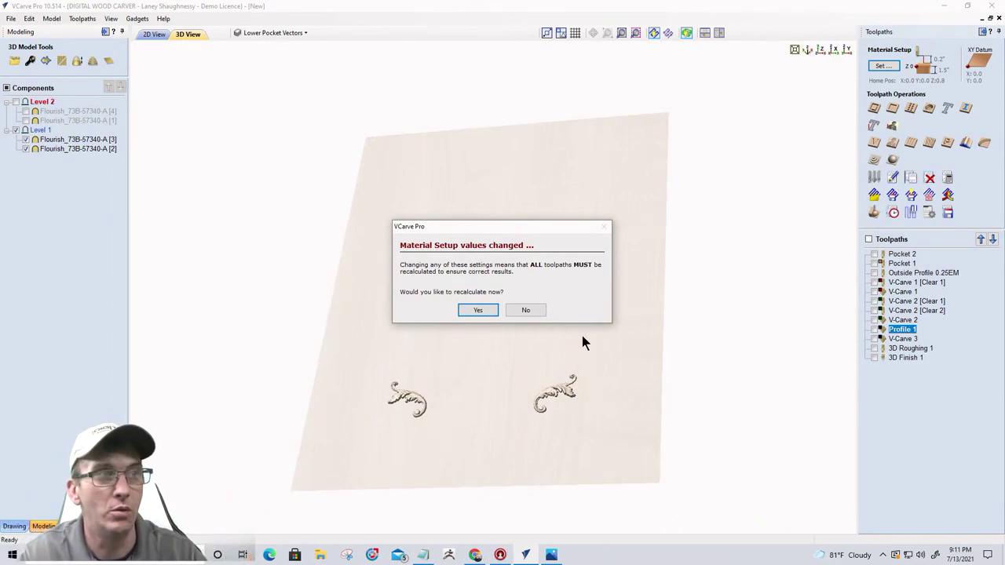
- Decline recalculating, then create, calculate and preview a 3D Roughing 2 toolpath for the flourishes
click(522, 313)
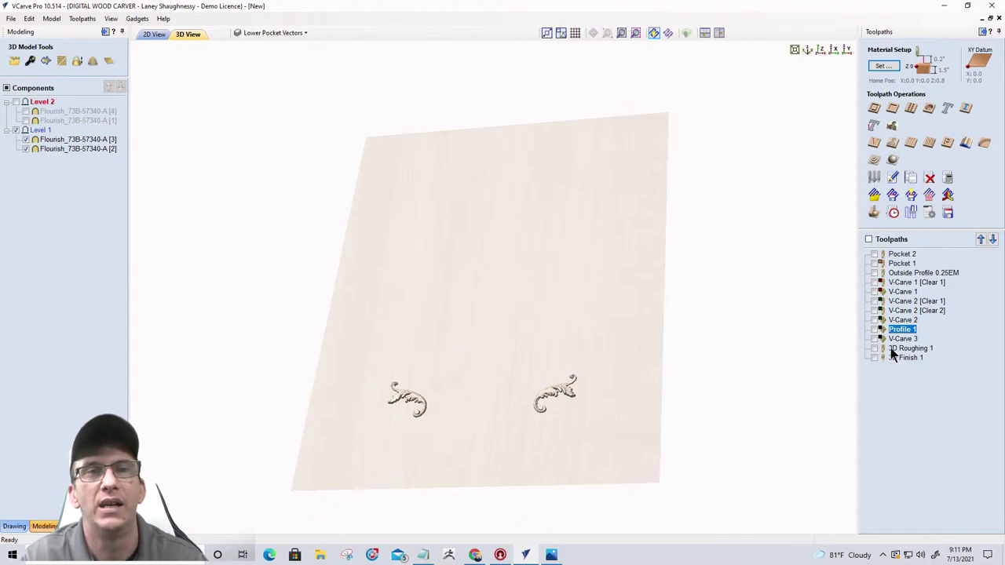
click(875, 161)
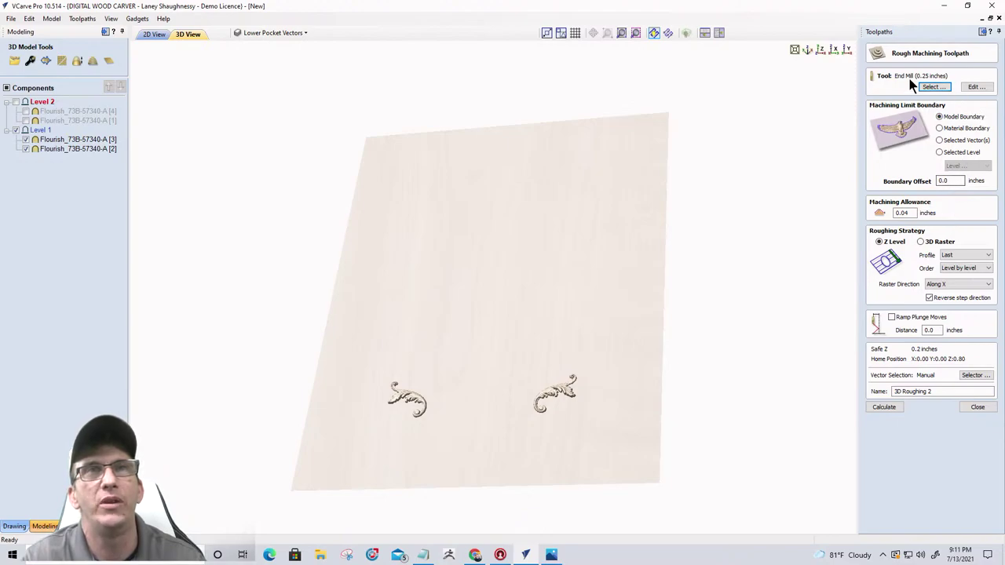
click(889, 408)
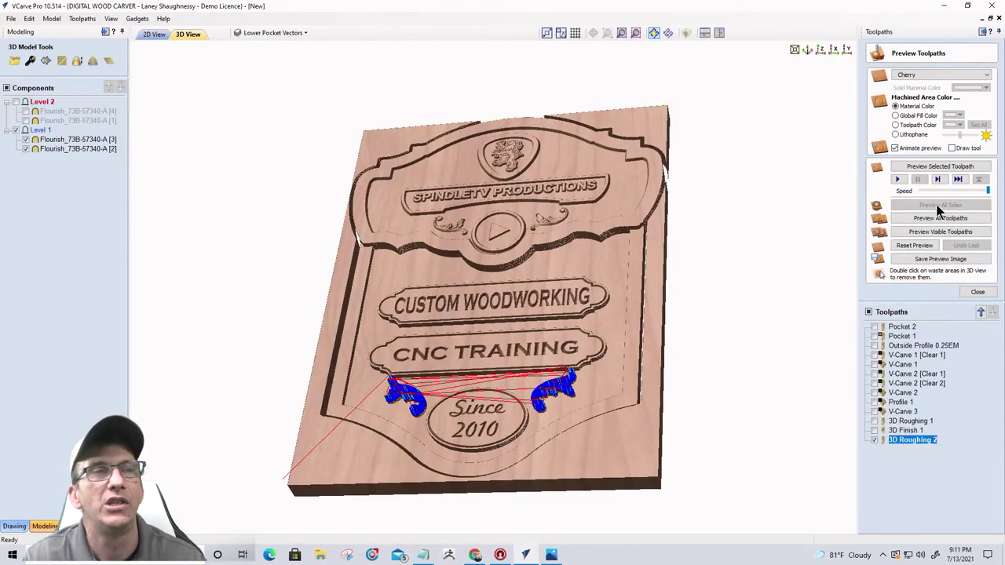
click(938, 231)
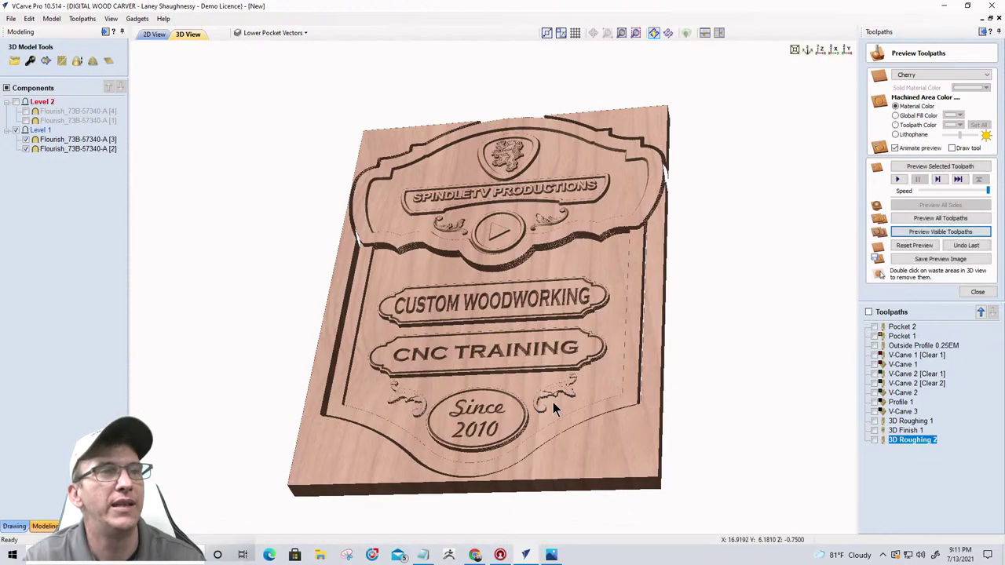
scroll(553, 401, up, 3)
middle_drag(553, 401, 556, 307)
scroll(568, 334, up, 4)
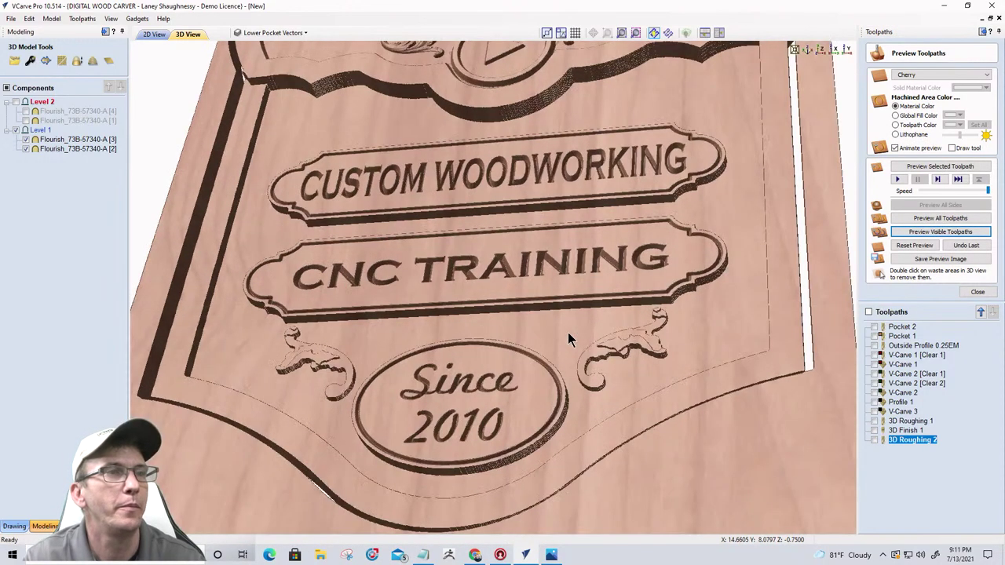
click(976, 294)
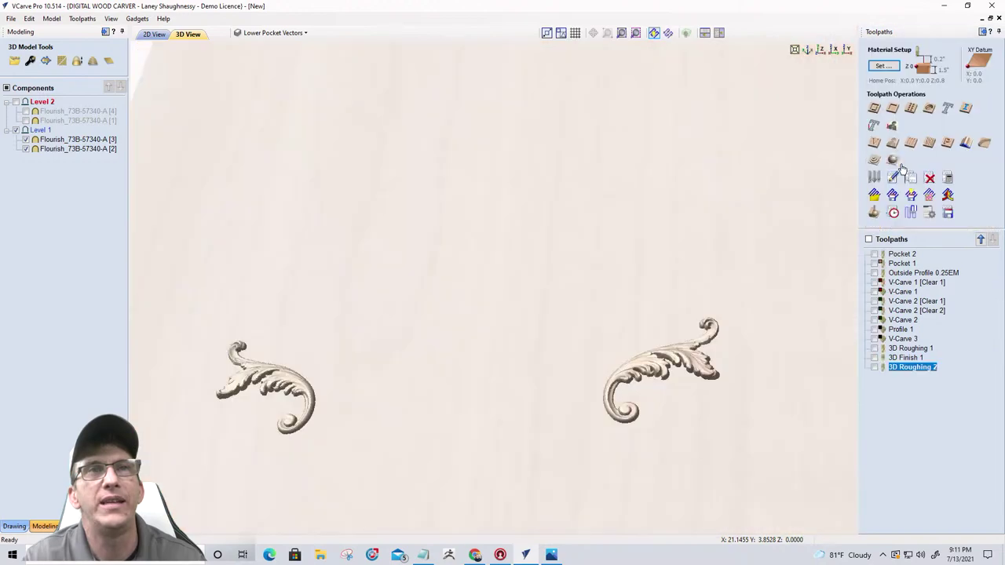
- Create, calculate and preview a 3D Finish 2 toolpath on the flourishes
click(894, 159)
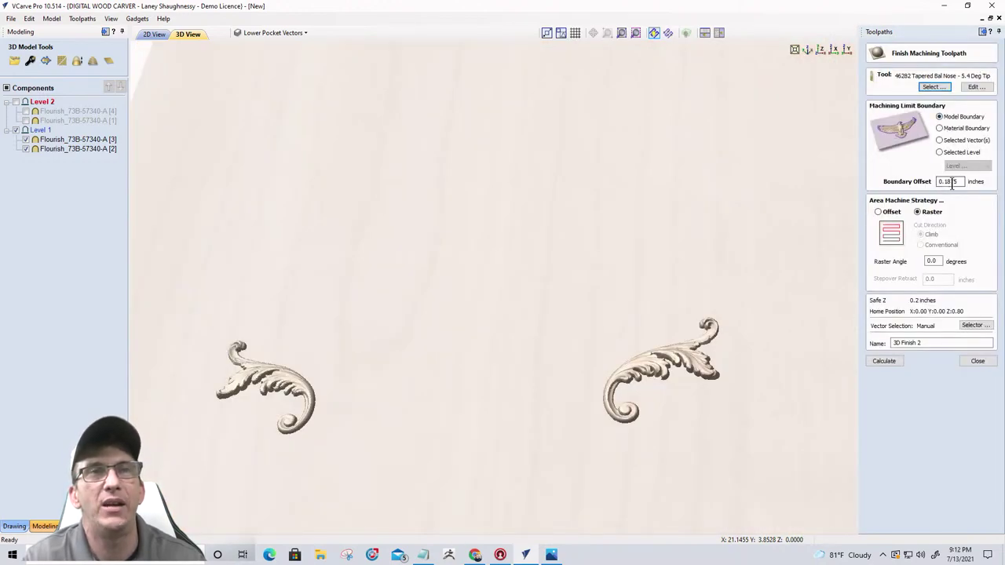
click(884, 361)
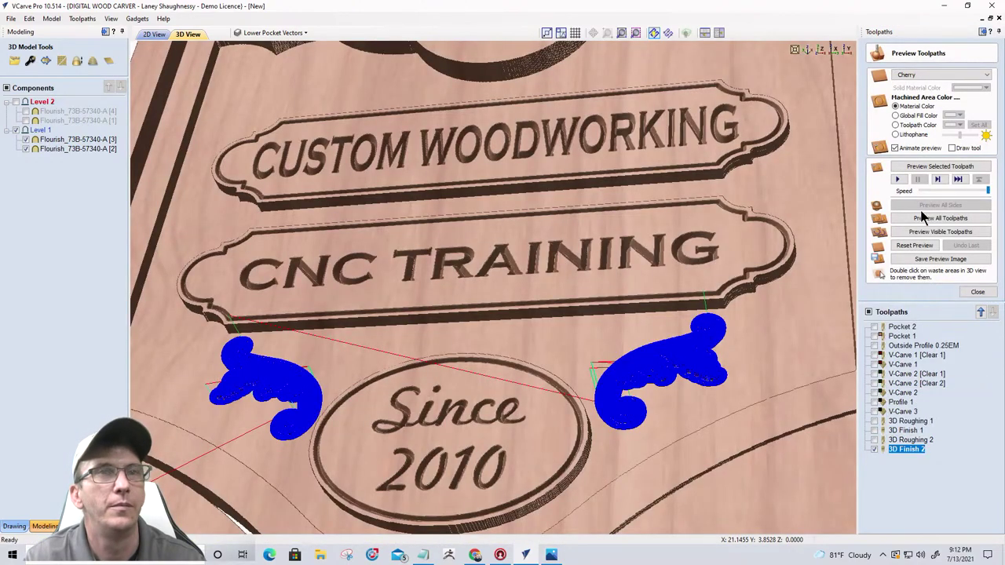
click(924, 232)
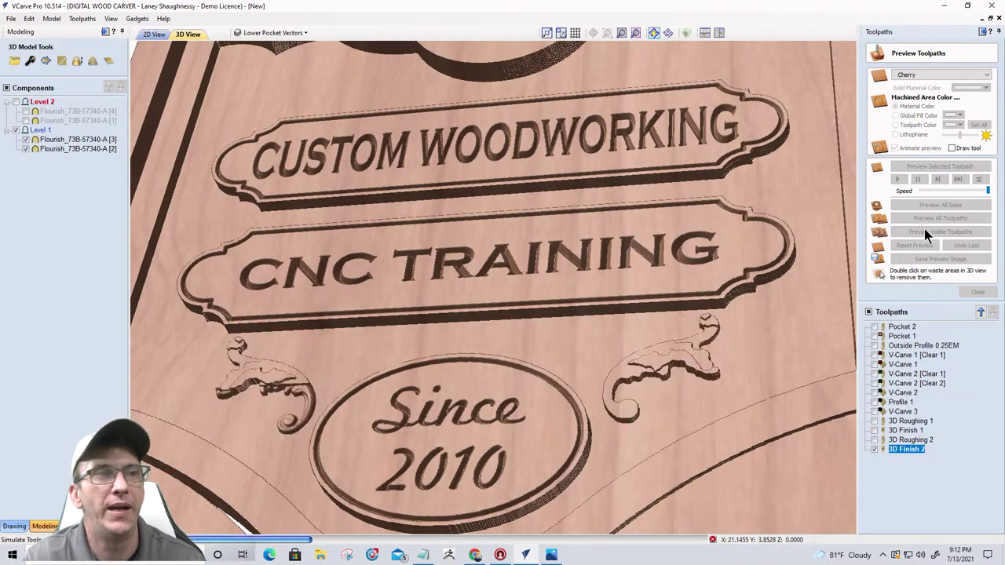
drag(794, 375, 785, 119)
- Switch to a straight-on top view and zoom onto the flourishes
click(819, 52)
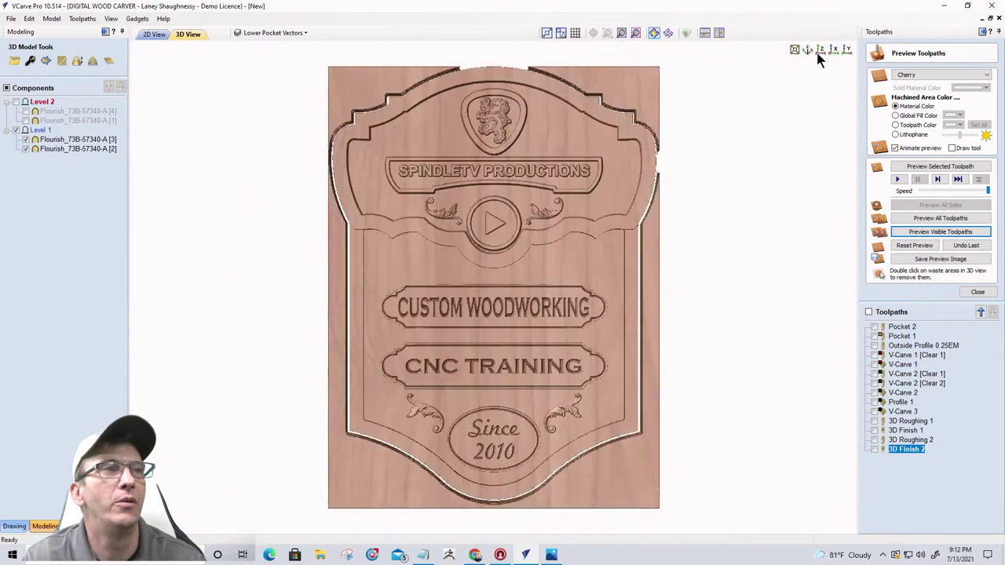
scroll(587, 491, up, 2)
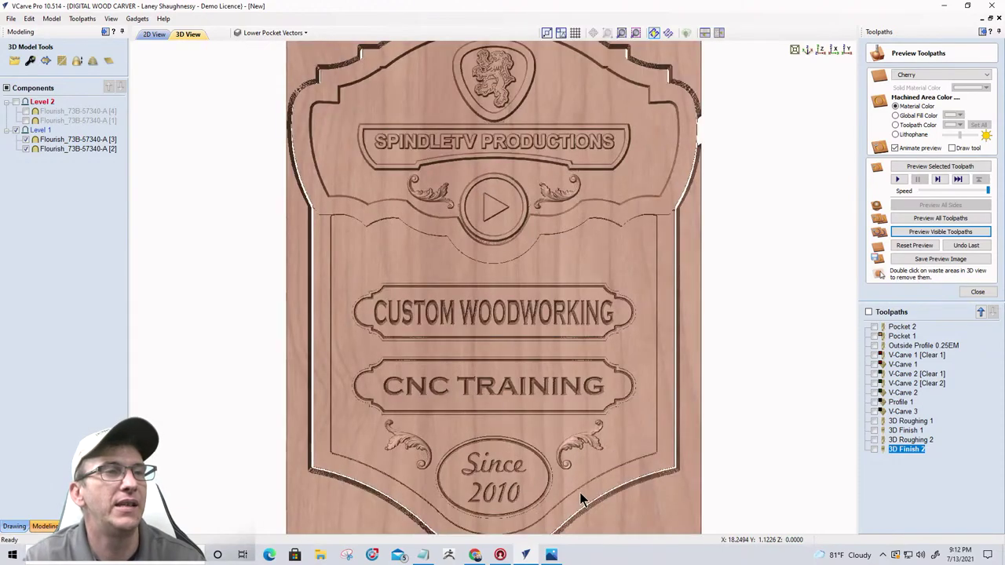
scroll(596, 376, down, 3)
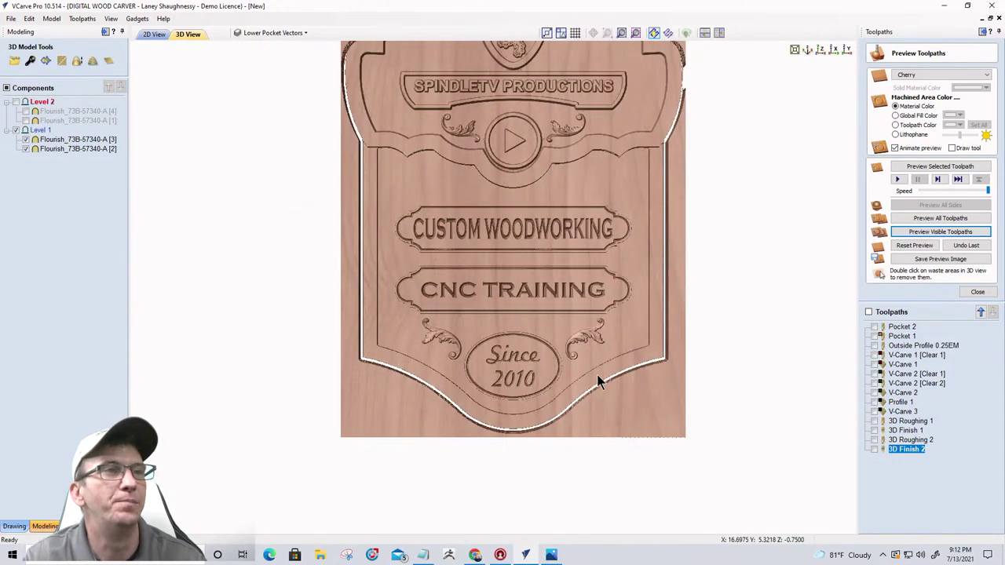
scroll(598, 380, down, 1)
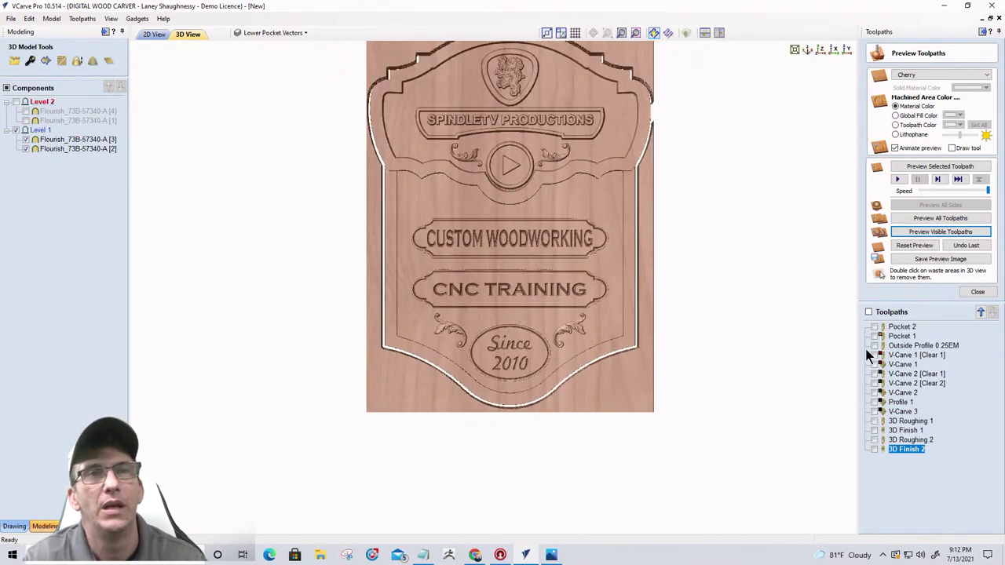
- Colour the preview by toolpath and set the 3D Finish 1 toolpath colour to red
click(895, 125)
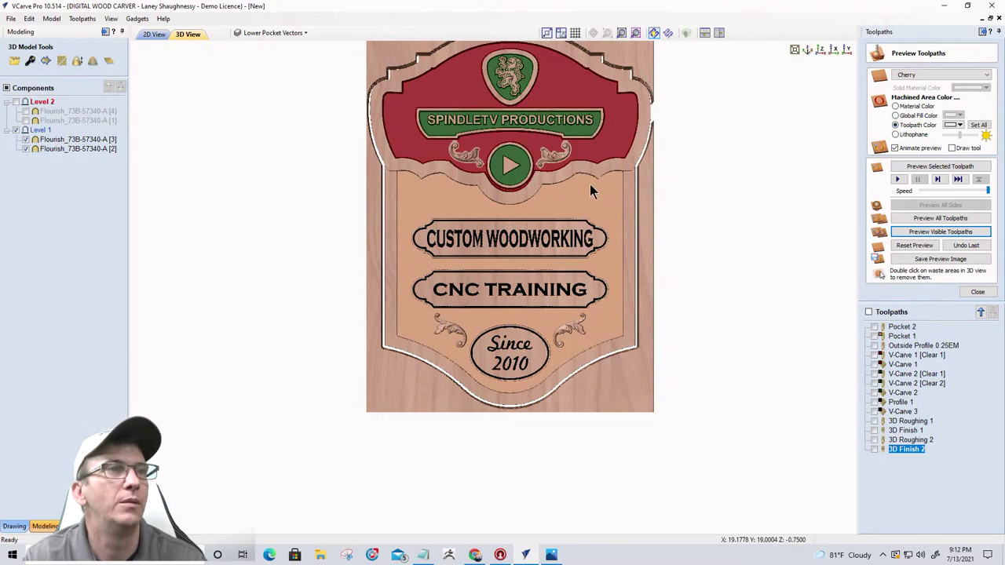
scroll(589, 184, up, 2)
scroll(528, 353, up, 2)
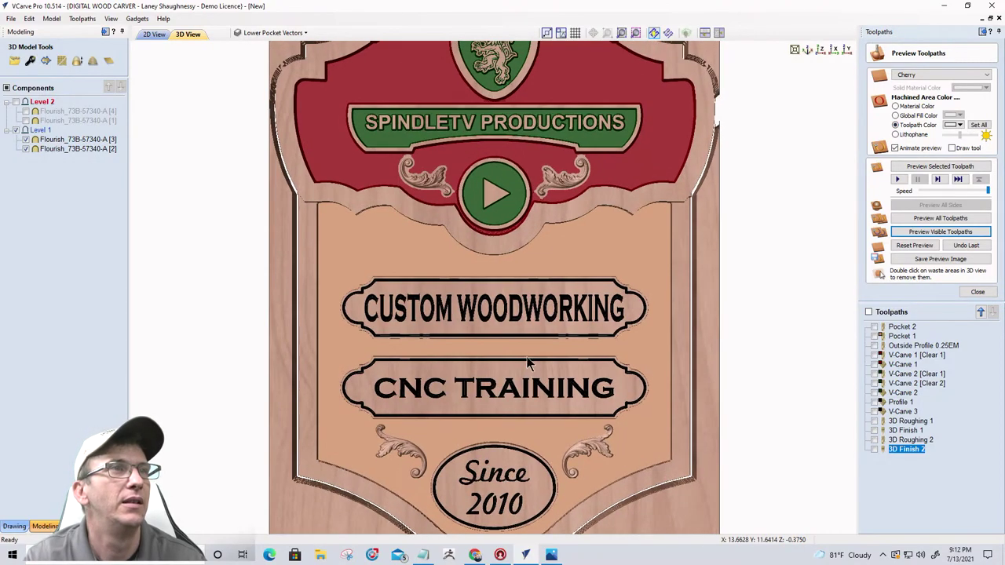
scroll(528, 354, up, 3)
scroll(524, 342, down, 2)
scroll(507, 363, up, 2)
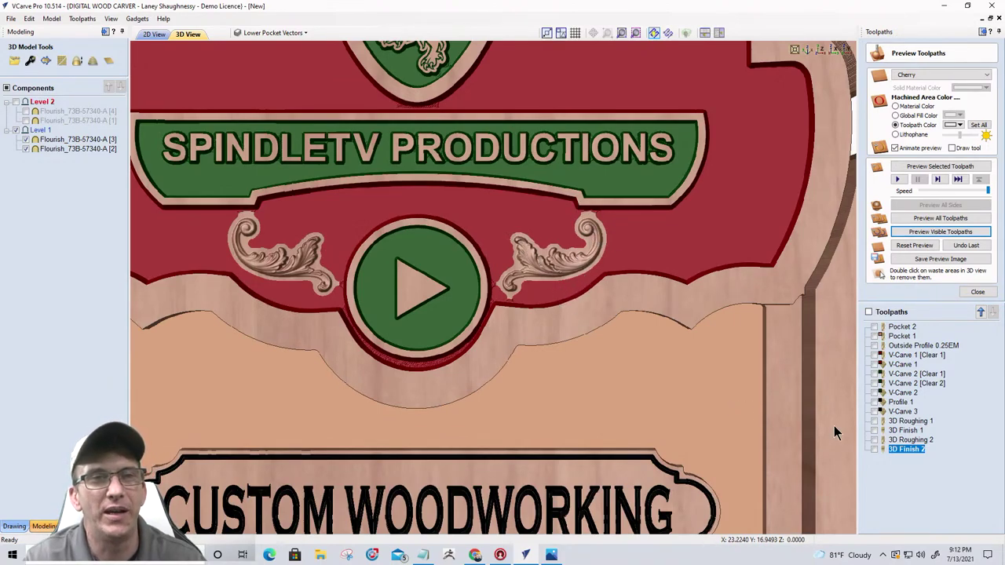
click(875, 431)
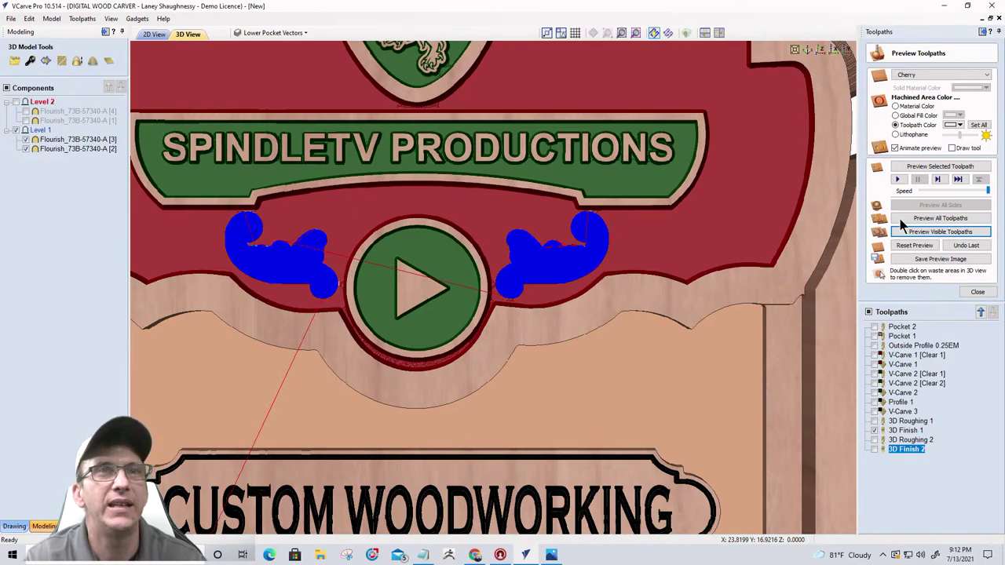
click(954, 125)
click(942, 163)
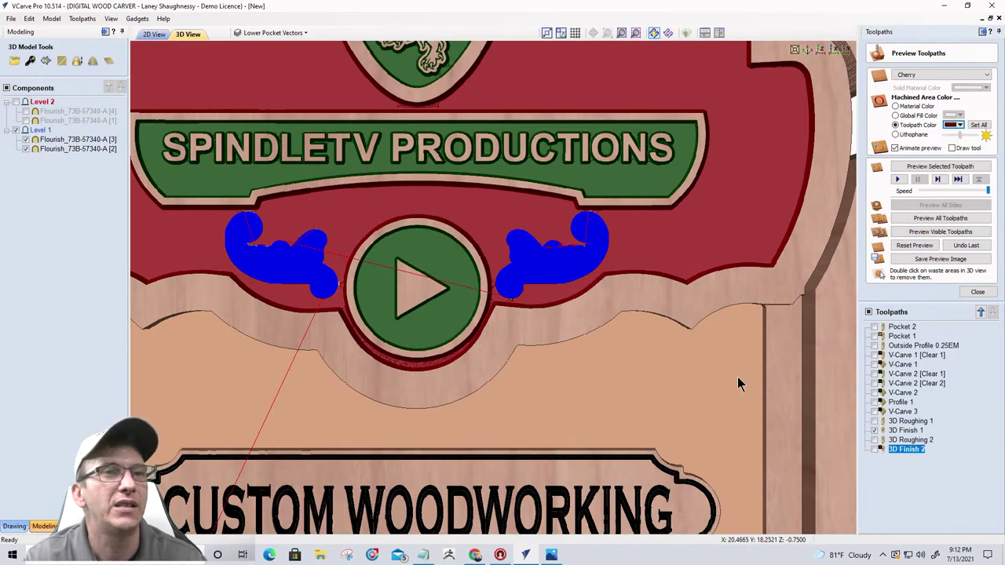
click(875, 431)
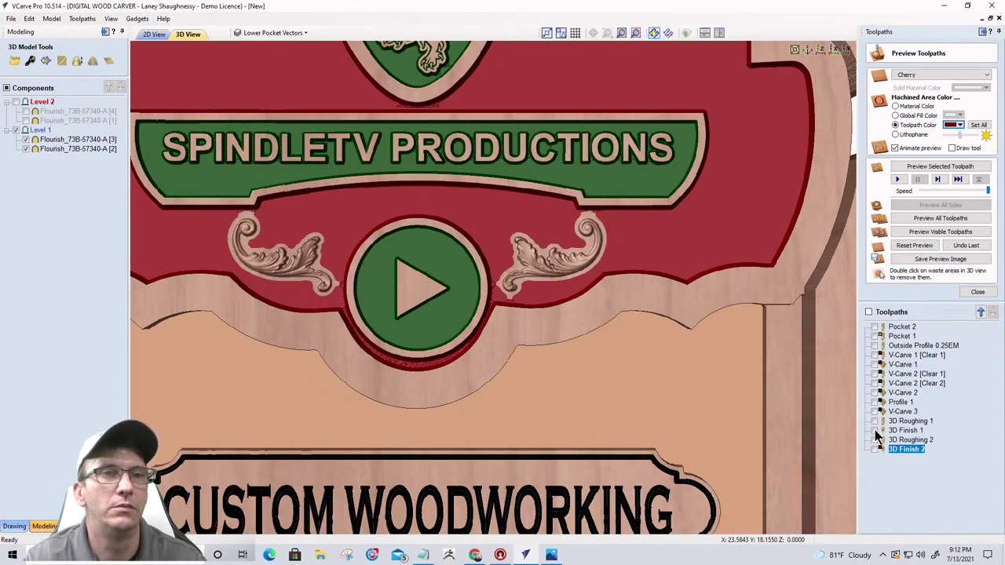
- Colour the 3D Finish 1 and 3D Finish 2 flourish toolpaths dark red, then hide them
click(876, 432)
click(874, 431)
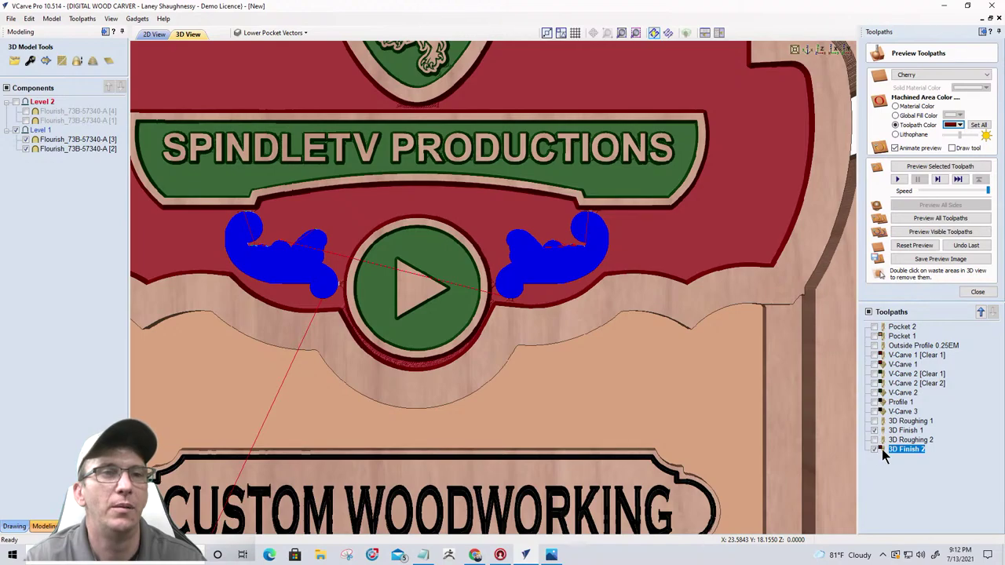
click(958, 125)
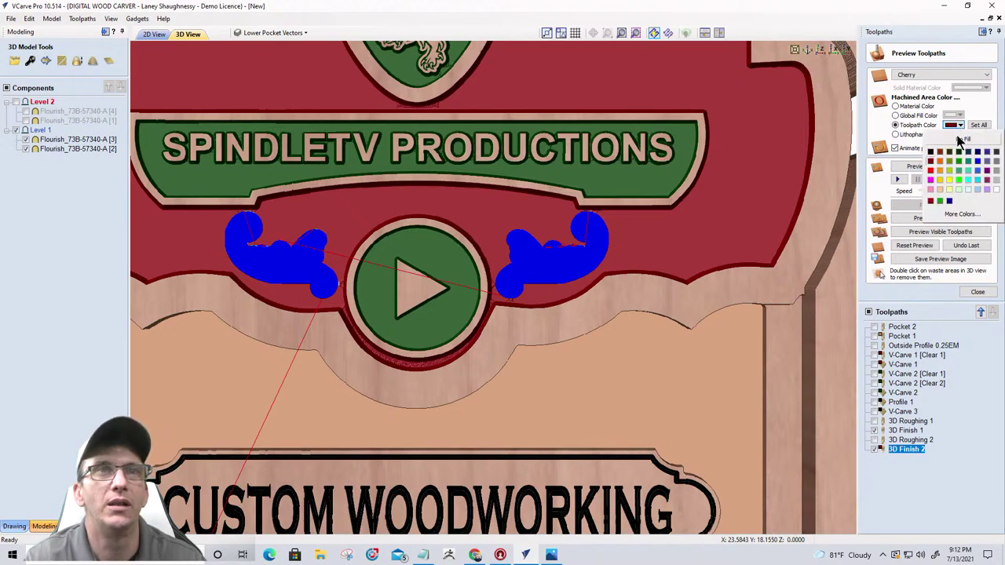
click(991, 196)
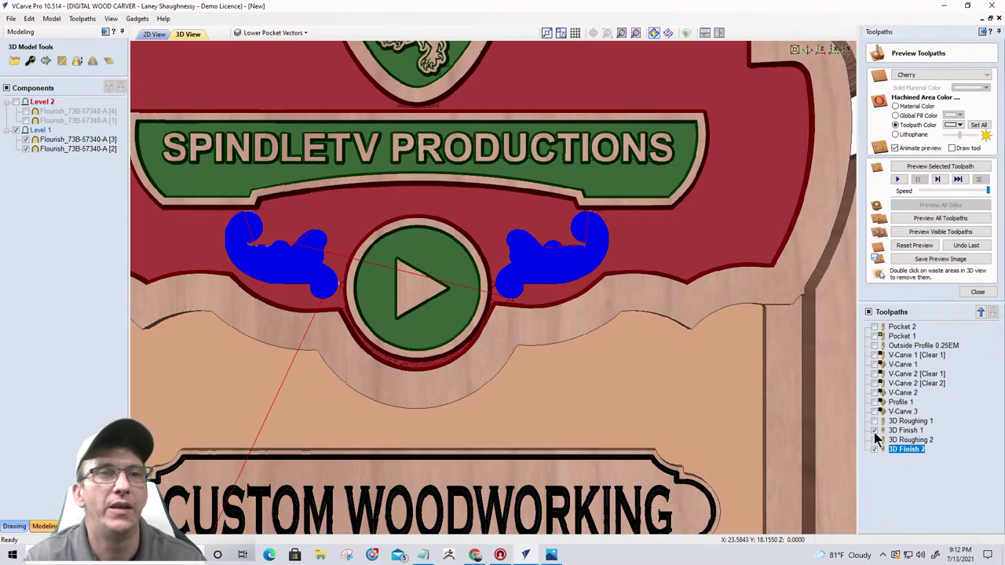
click(903, 430)
click(958, 125)
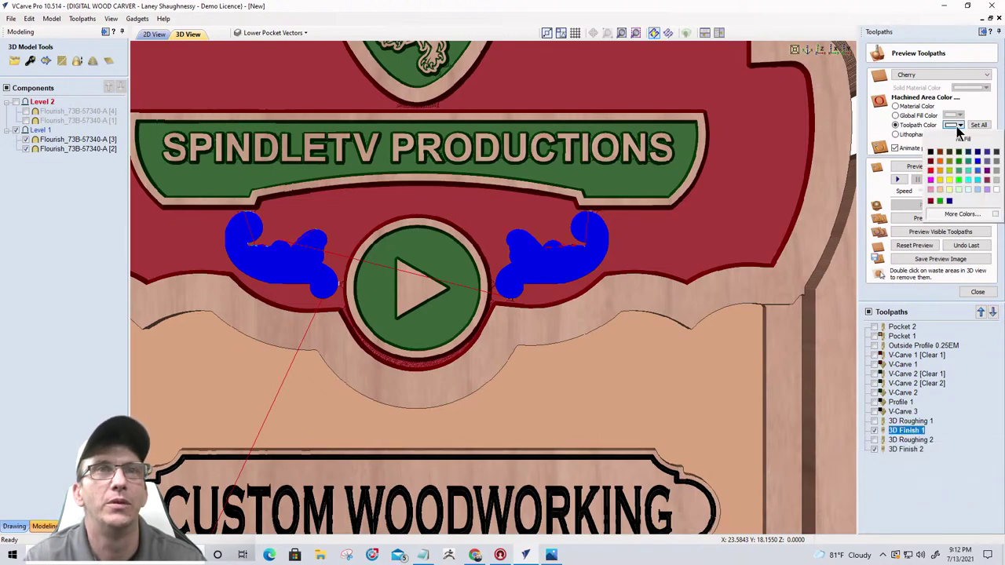
click(931, 165)
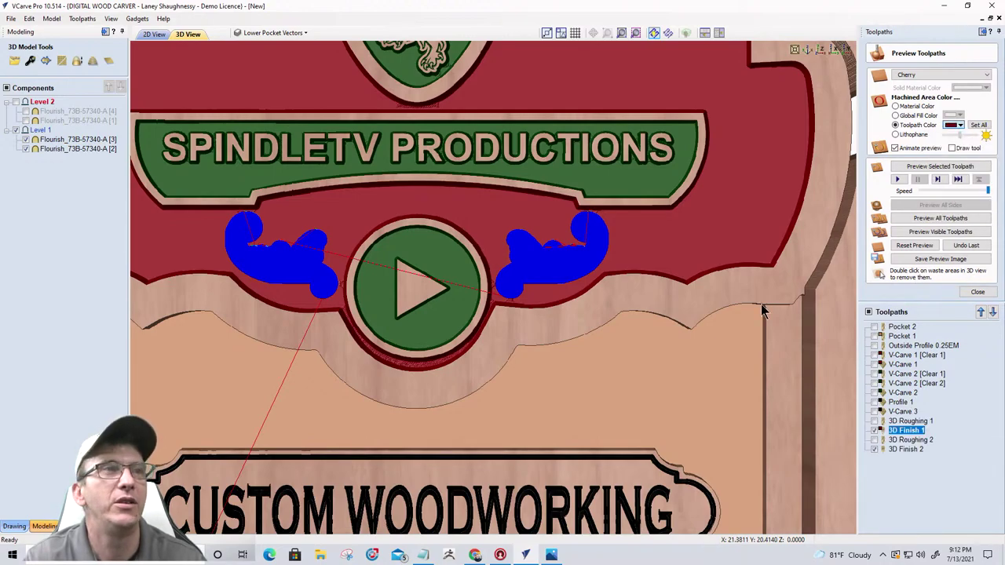
click(873, 450)
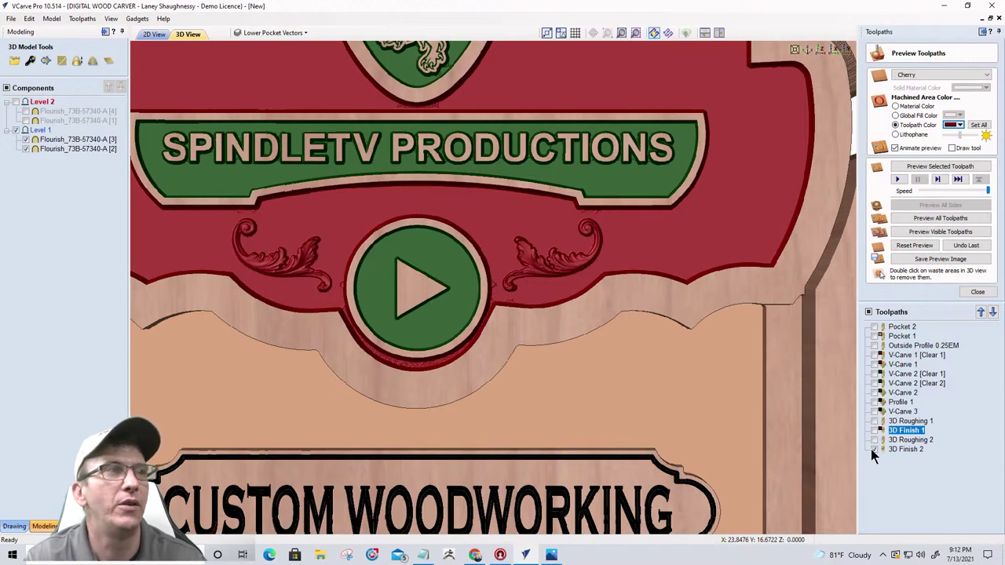
scroll(628, 322, down, 5)
- Snap the carved sign to a front view, then rotate it to inspect it at an angle
drag(650, 303, 610, 310)
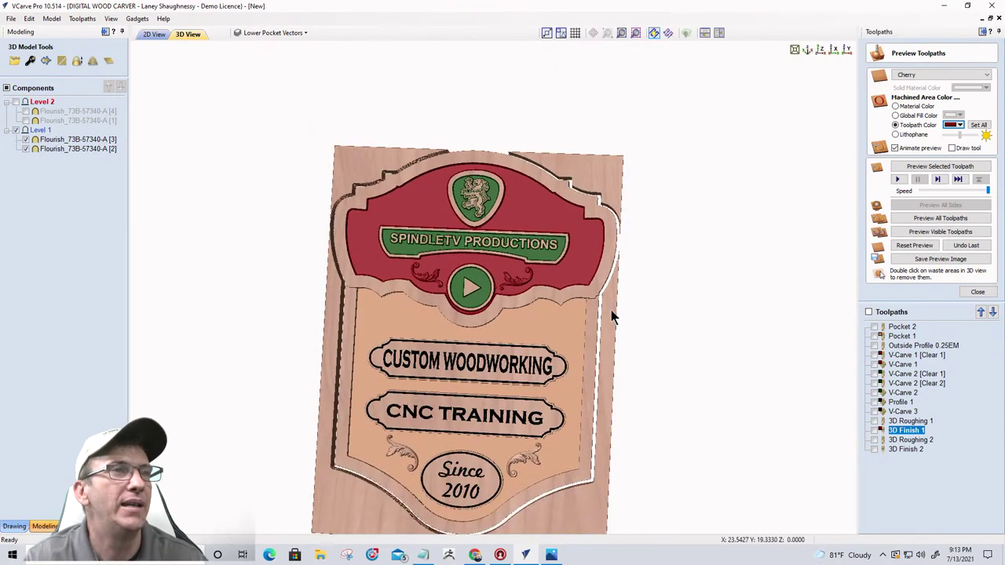
key(1)
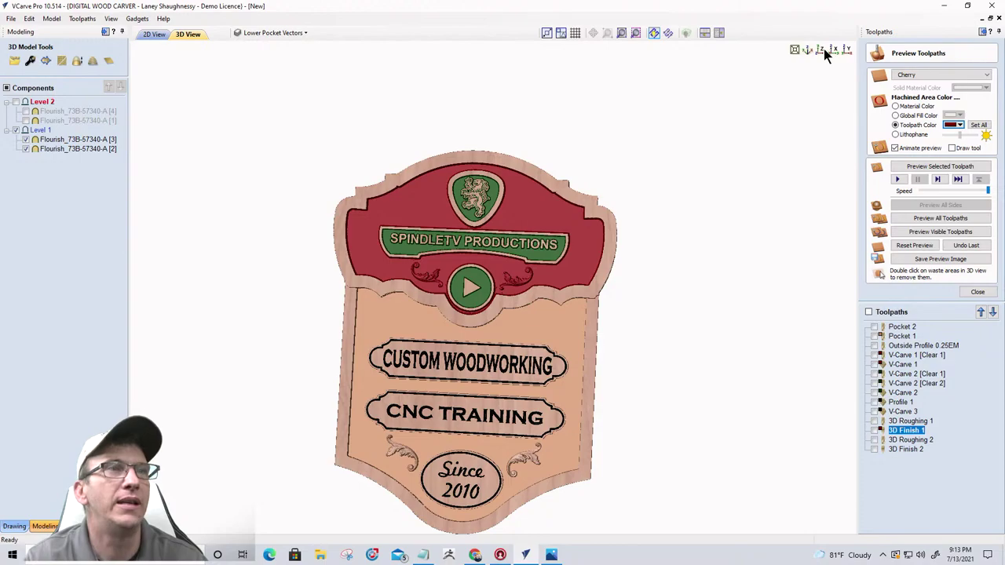
click(822, 49)
drag(449, 320, 662, 208)
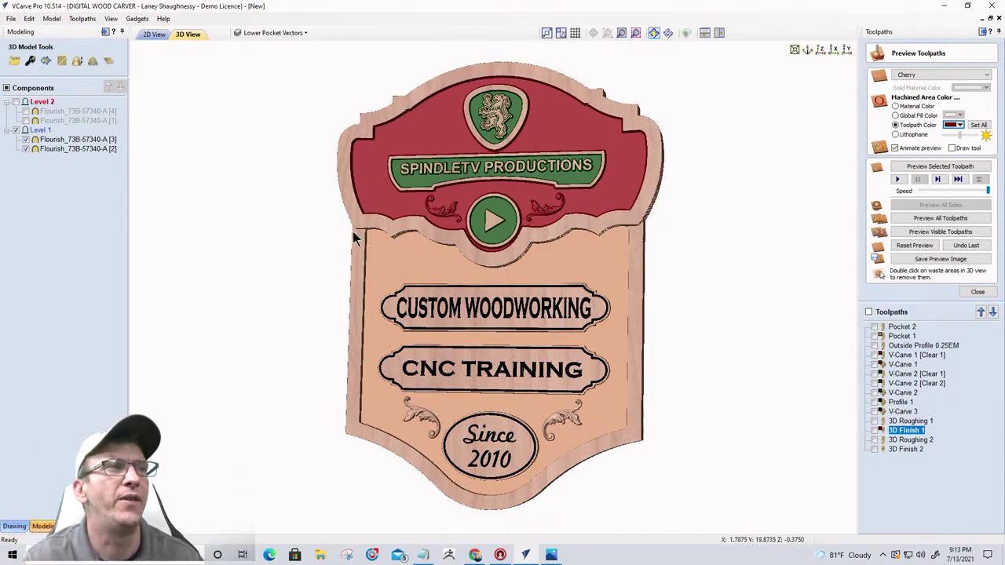
drag(446, 154, 696, 271)
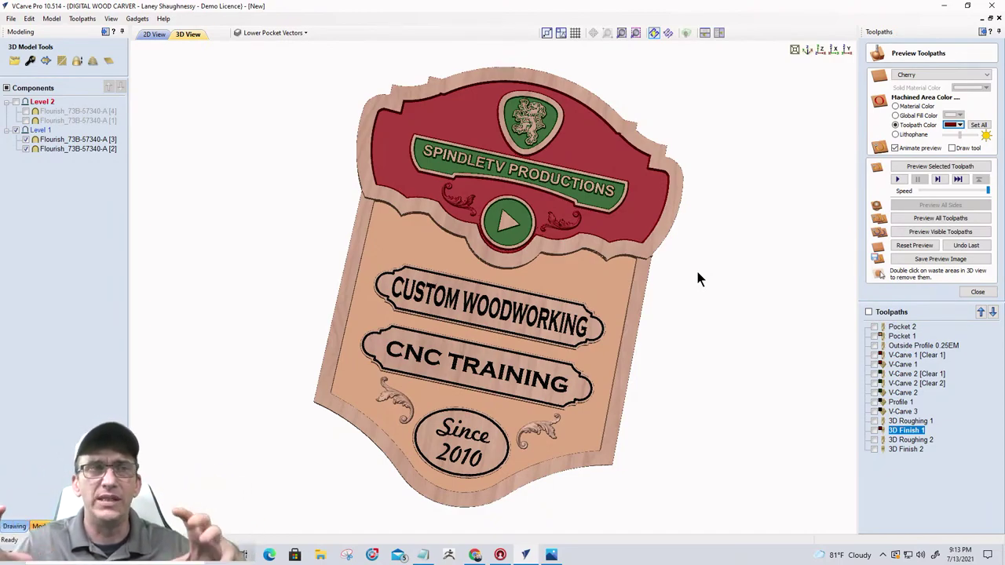
click(154, 33)
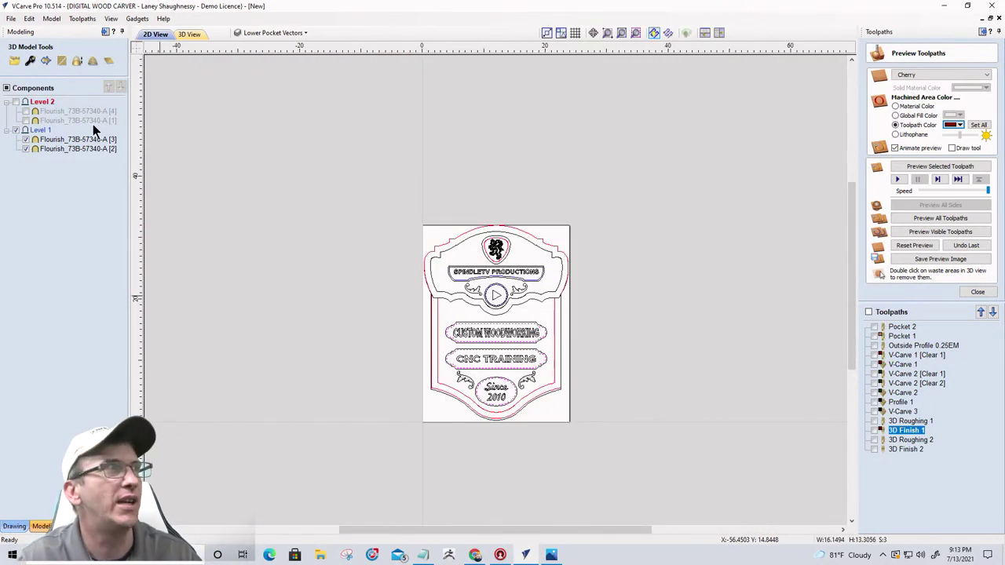
- Draw a 19 × 7.5 in rectangle to the left of the sign
click(15, 526)
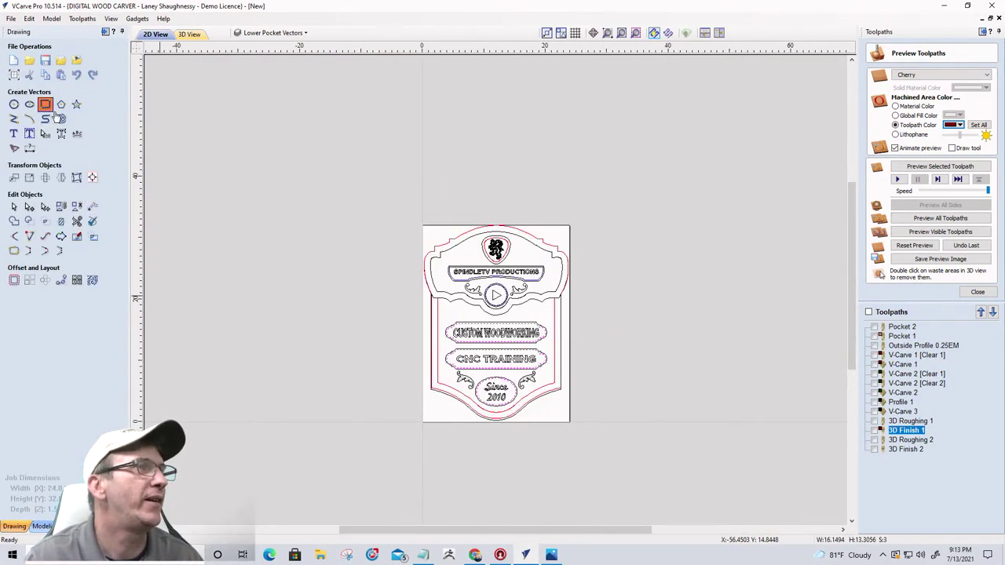
click(45, 104)
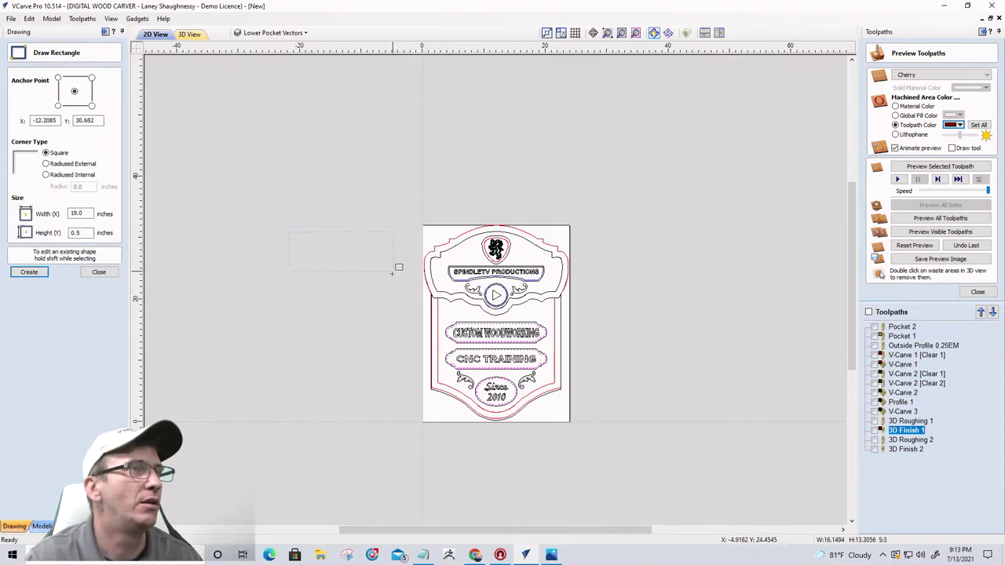
drag(405, 279, 290, 233)
scroll(247, 228, up, 1)
scroll(246, 228, up, 1)
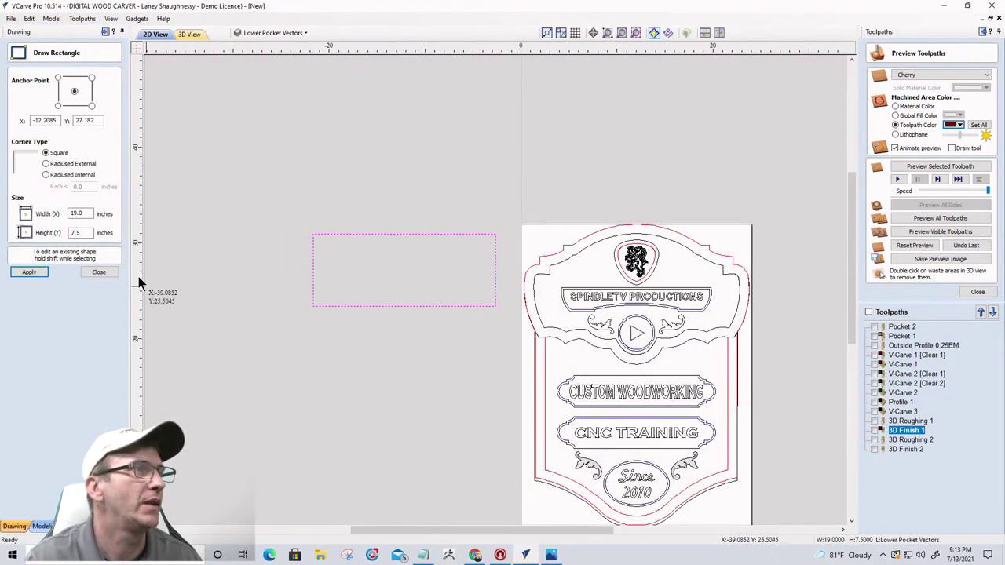
click(98, 272)
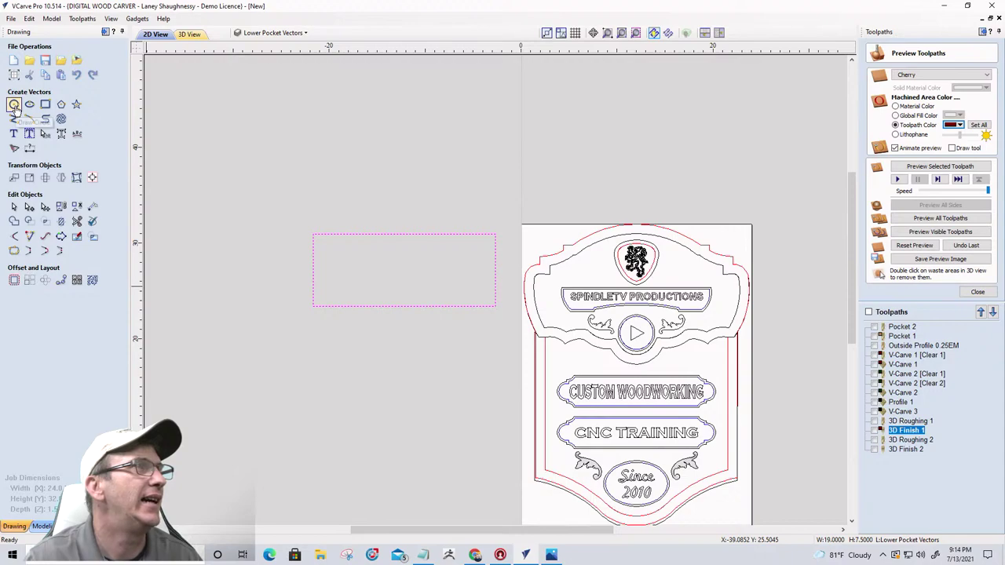
- Draw a circle overlapping the rectangle's left end
click(14, 104)
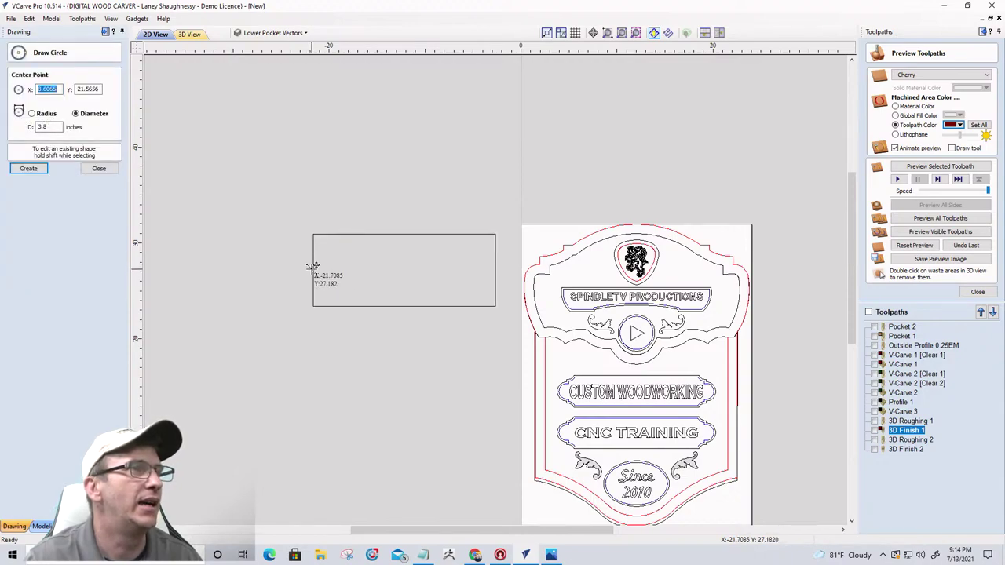
mouse_move(312, 271)
mouse_down()
mouse_move(348, 287)
mouse_move(354, 313)
mouse_up()
click(99, 167)
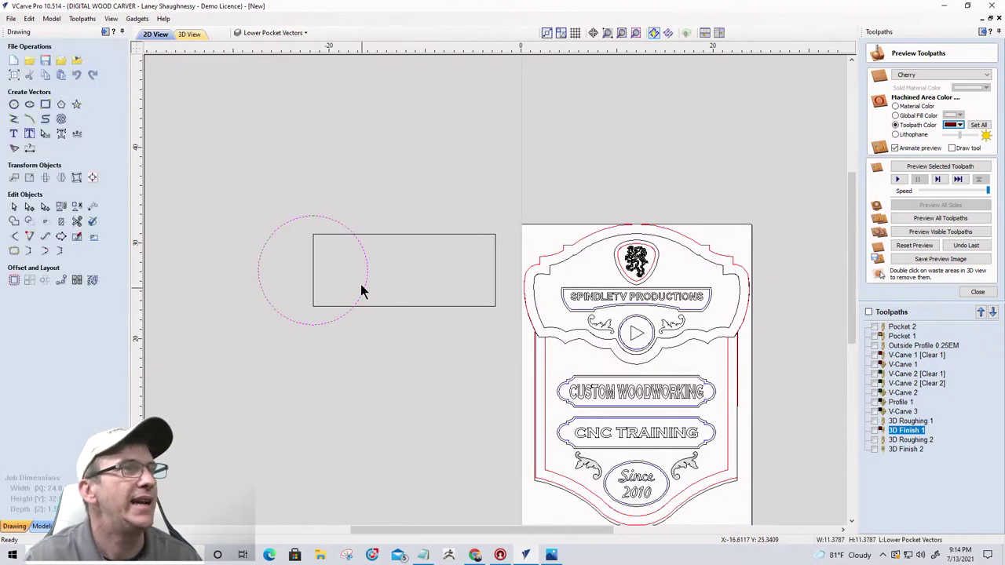
scroll(354, 264, up, 1)
scroll(353, 257, up, 1)
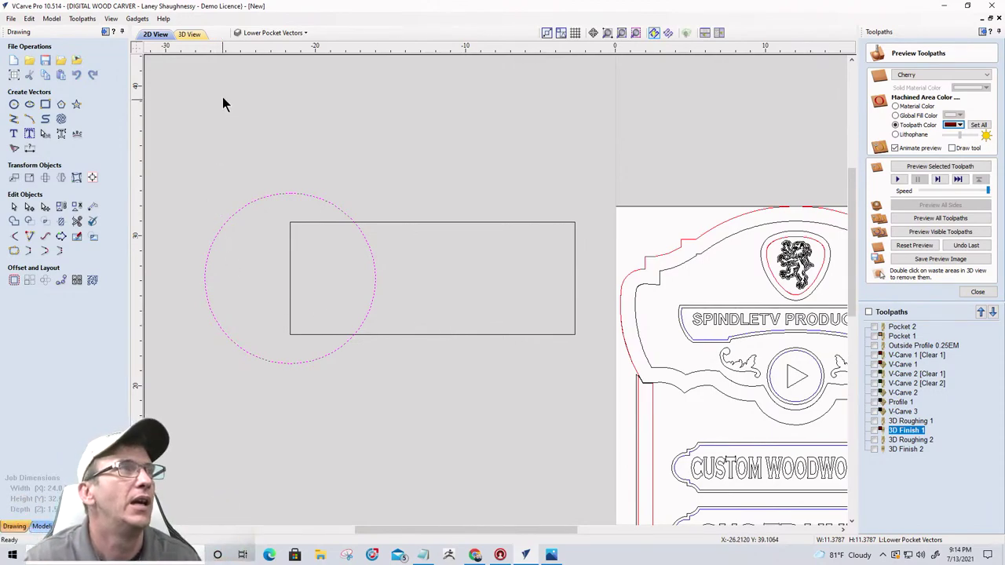
click(193, 34)
- Rotate the carved sign, snap it face-on, then tilt it back to show its depth
drag(512, 363, 306, 325)
key(1)
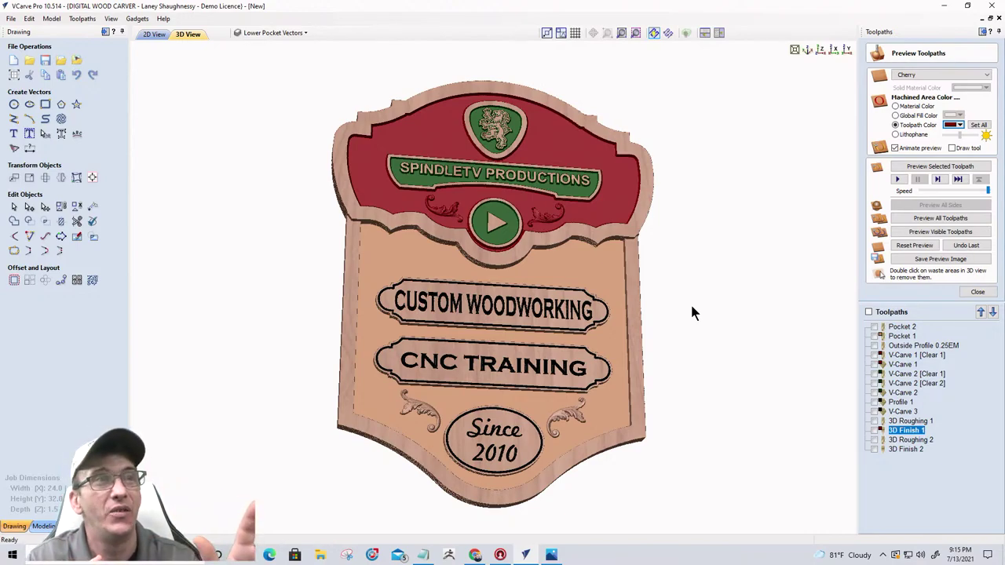
drag(637, 369, 283, 237)
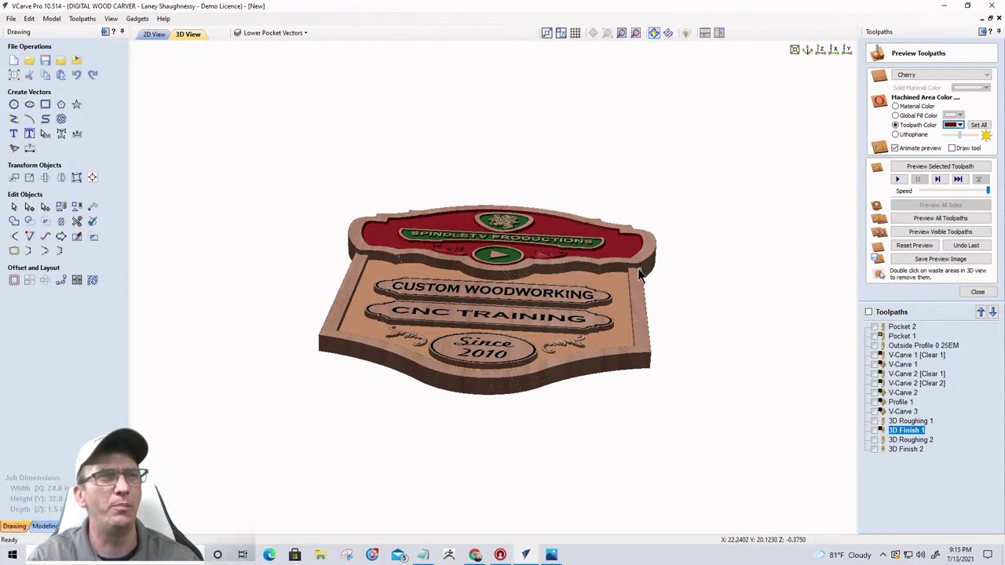
- Zoom in on the carved sign in the 3D preview
scroll(640, 275, up, 4)
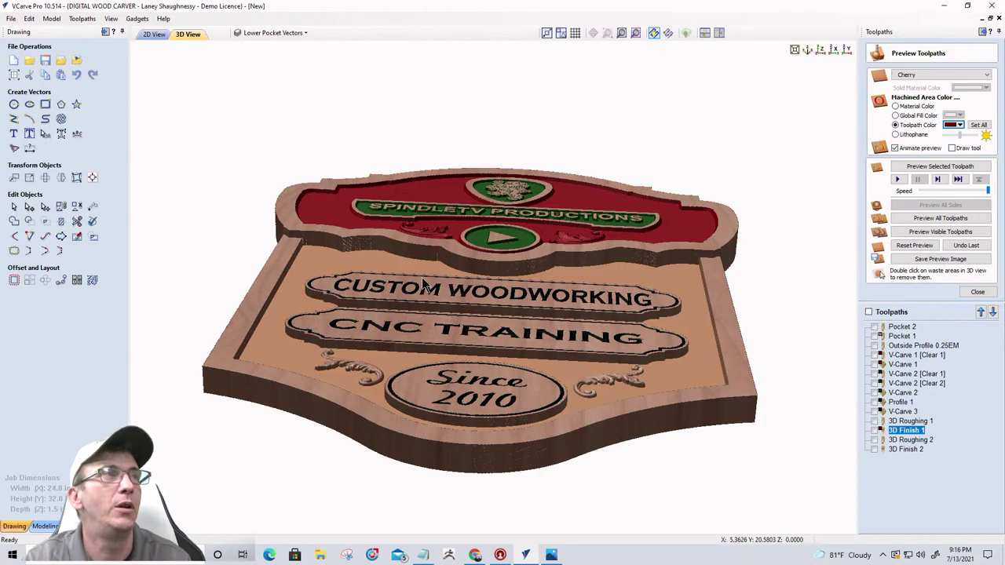
- Reset the preview and simulate only Pocket 2, Pocket 1 and Outside Profile 0.25EM
click(912, 245)
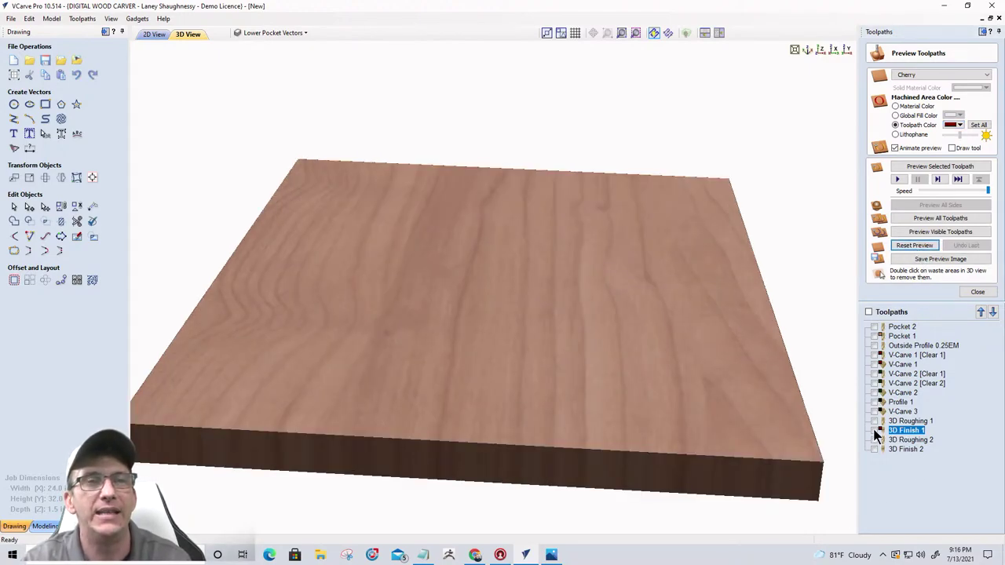
click(874, 327)
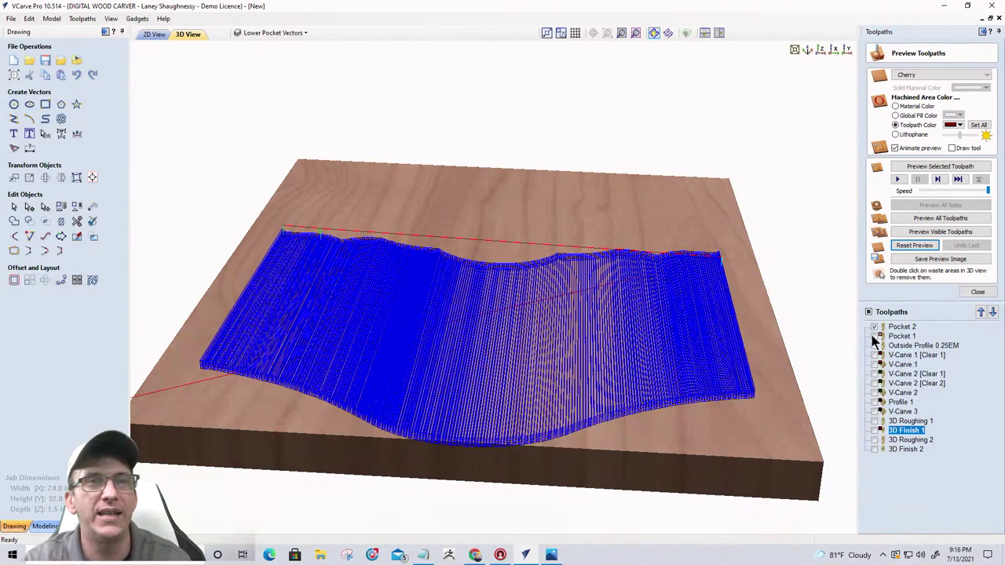
click(874, 336)
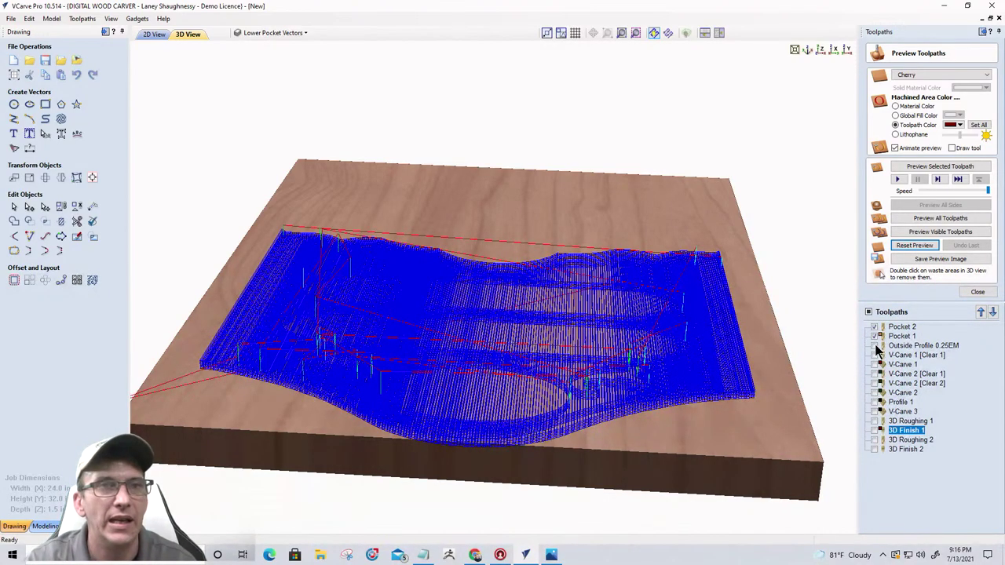
click(874, 346)
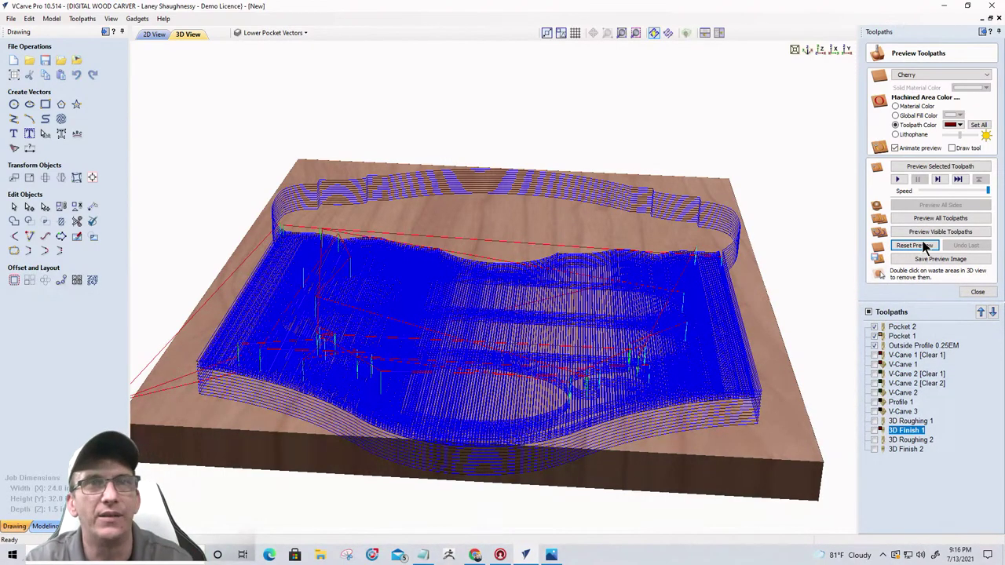
click(938, 232)
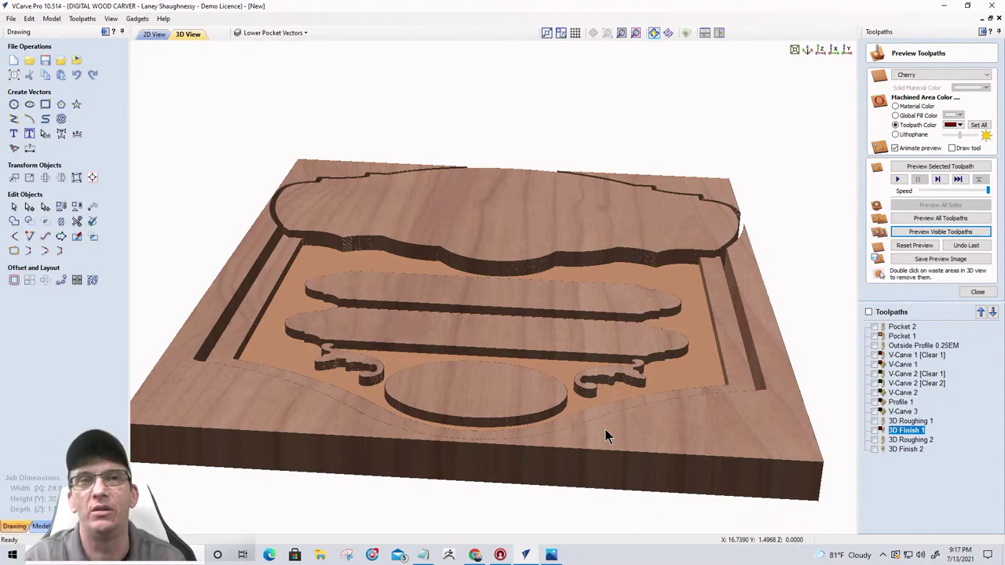
click(894, 442)
double_click(894, 441)
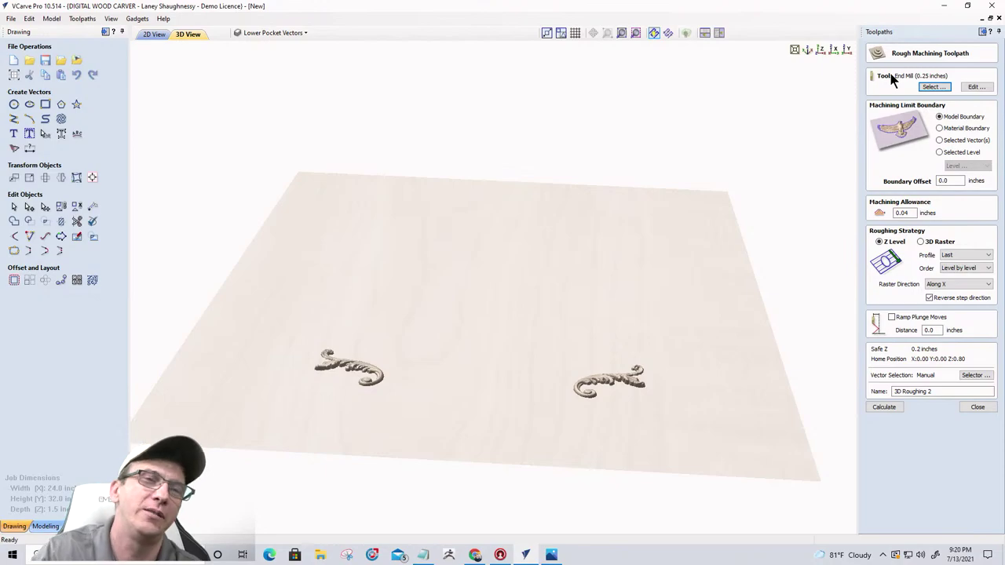
- Close 3D Roughing 2 and read the 16:50:52 total machining time in the Toolpaths Summary
click(973, 408)
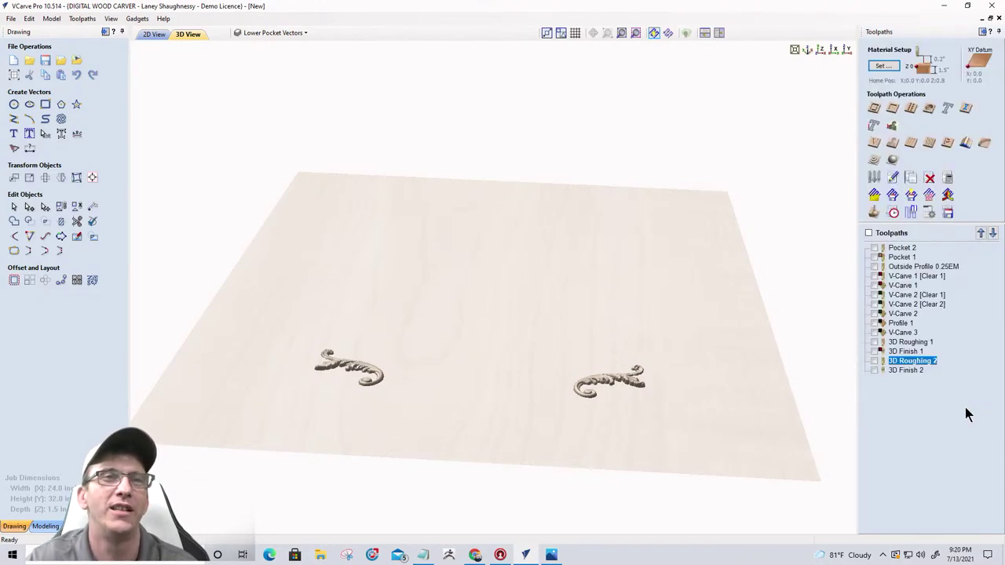
click(149, 34)
scroll(377, 188, down, 3)
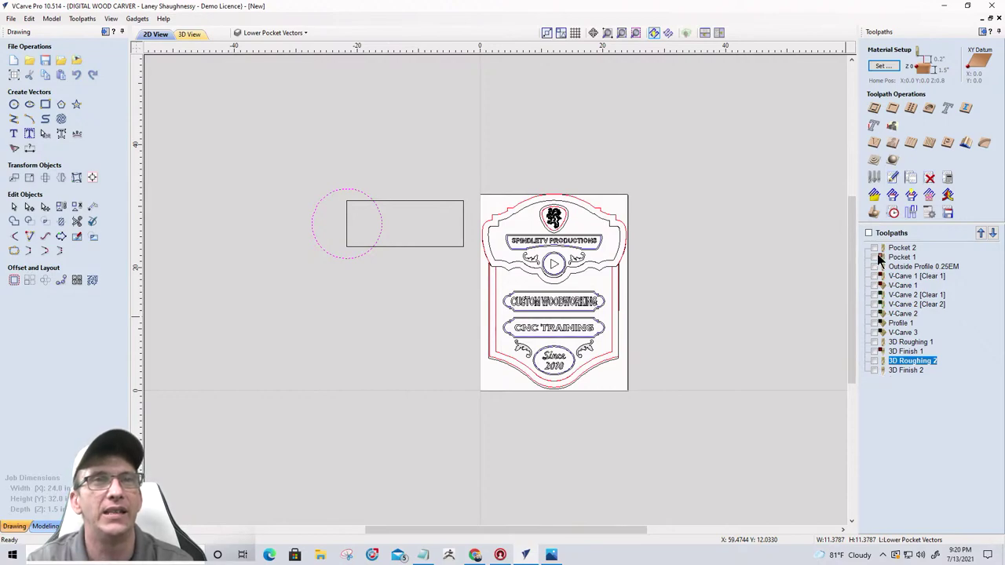
click(893, 213)
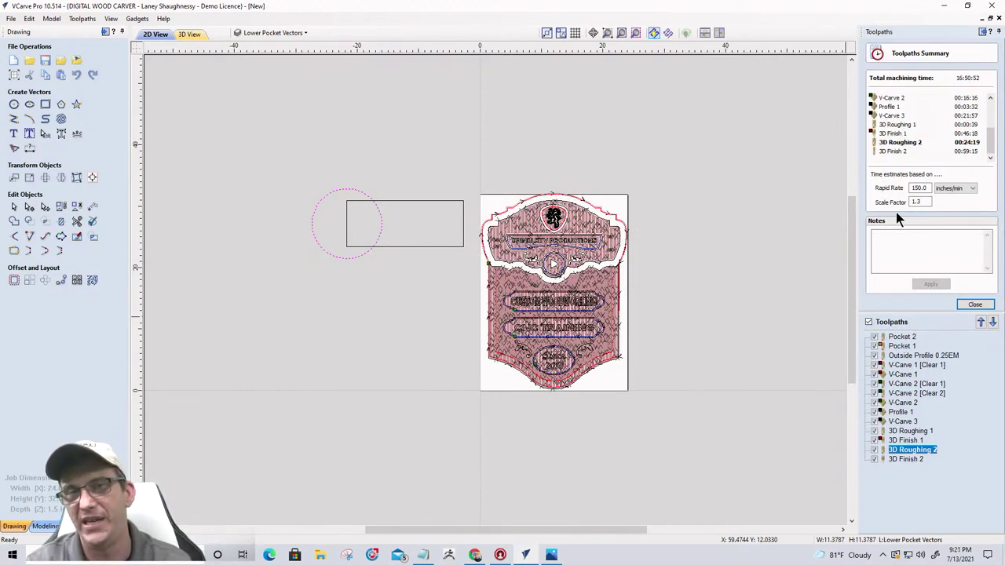
click(975, 305)
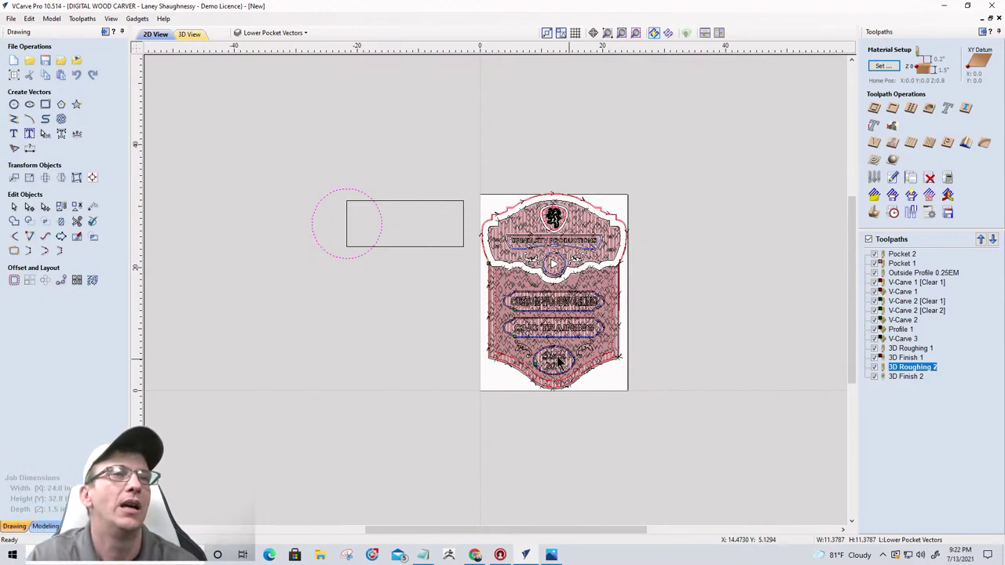
- Zoom around the 2D toolpath previews, then uncheck the Toolpaths master box to hide them all
scroll(555, 263, up, 4)
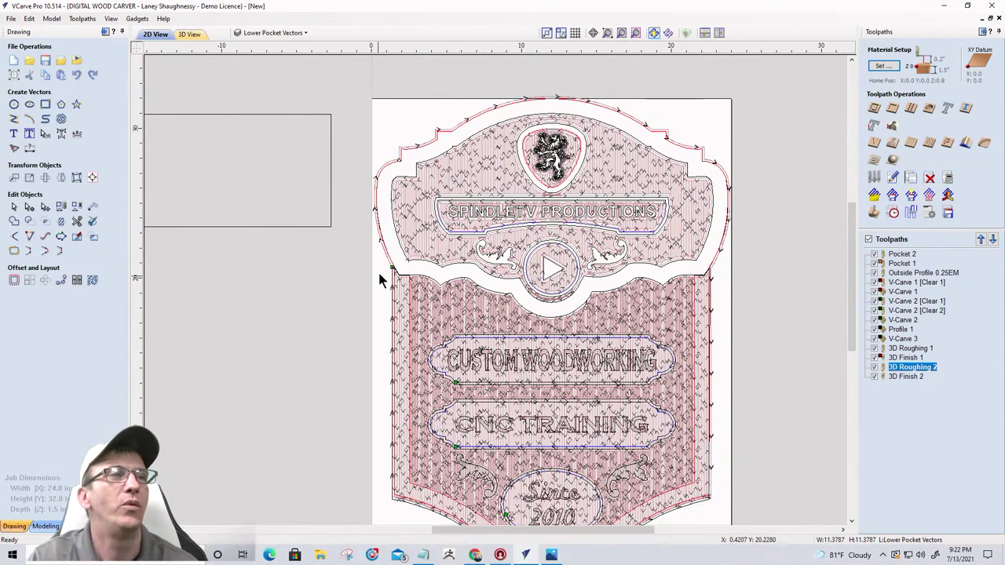
scroll(385, 271, down, 4)
scroll(405, 385, up, 4)
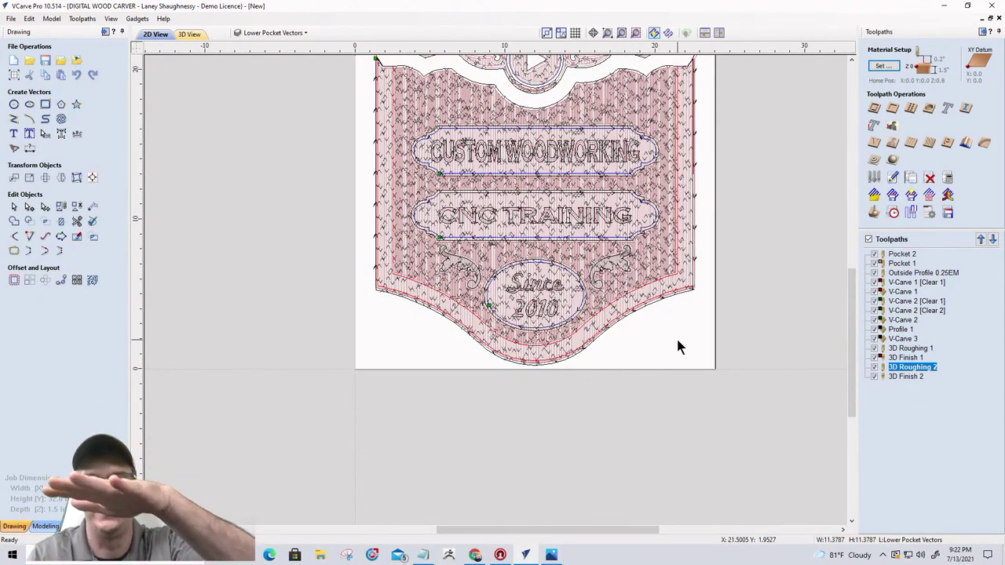
scroll(677, 340, down, 3)
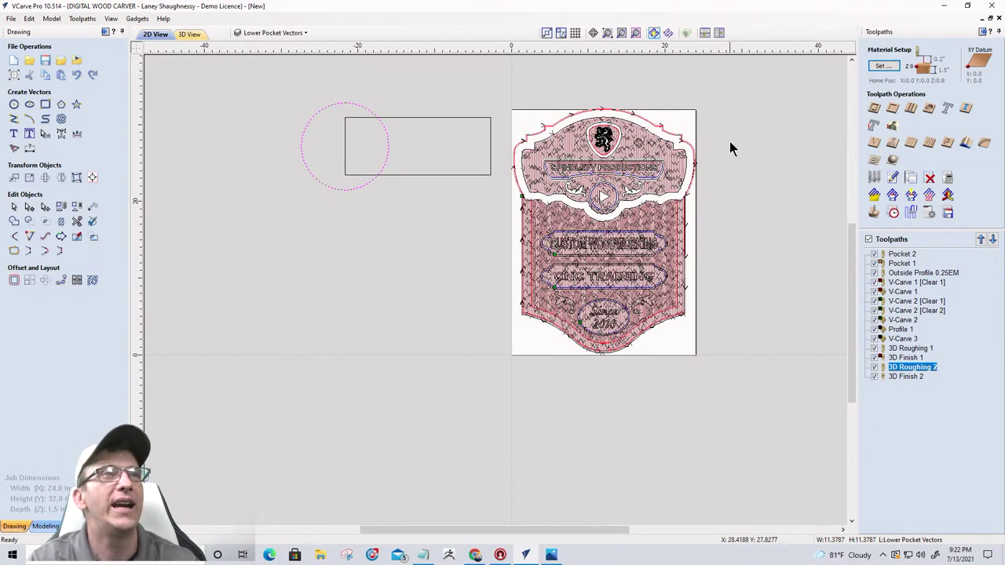
click(868, 239)
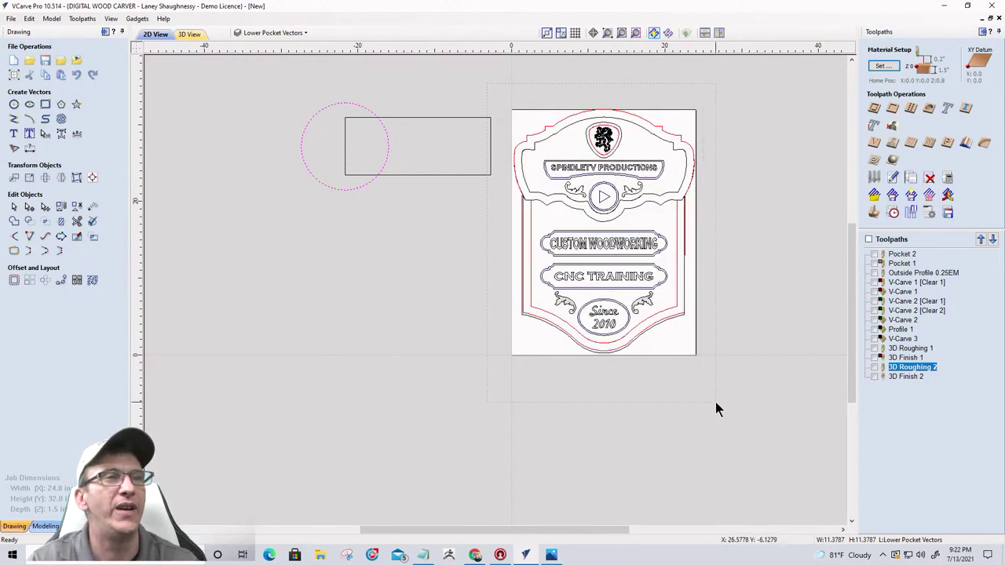
- Select the sign vectors, hide the two Flourish components and copy the vectors
click(697, 378)
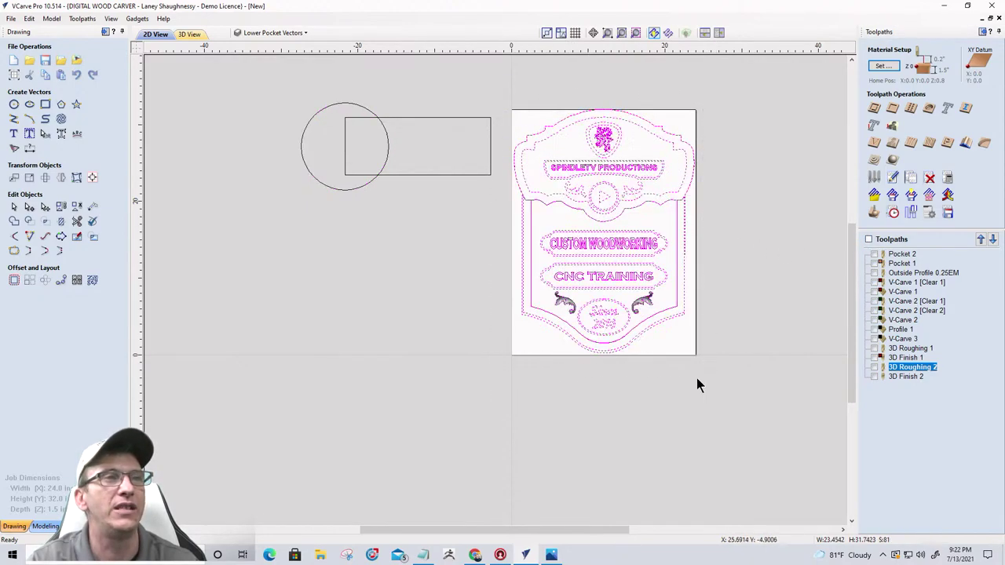
click(45, 526)
click(26, 148)
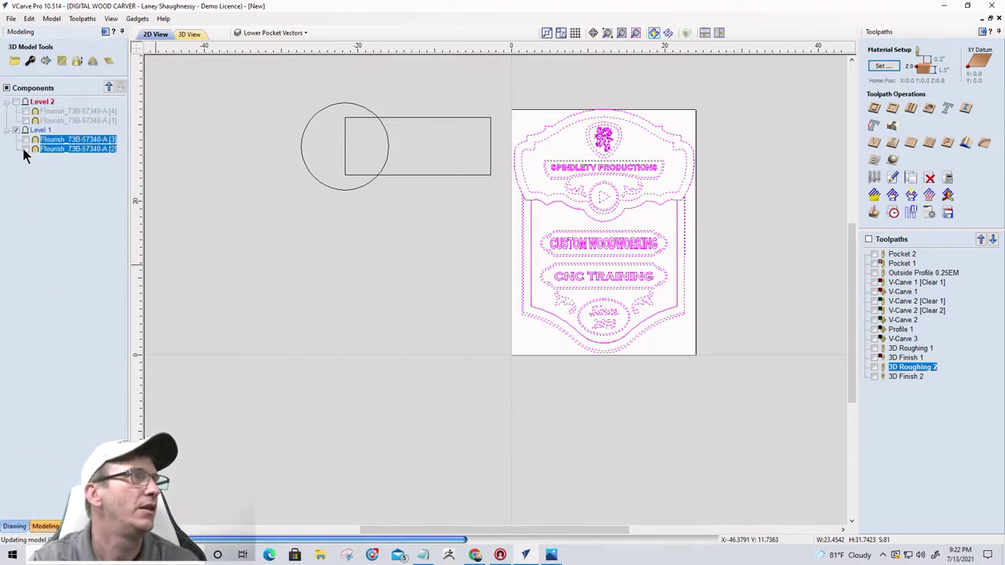
right_click(590, 192)
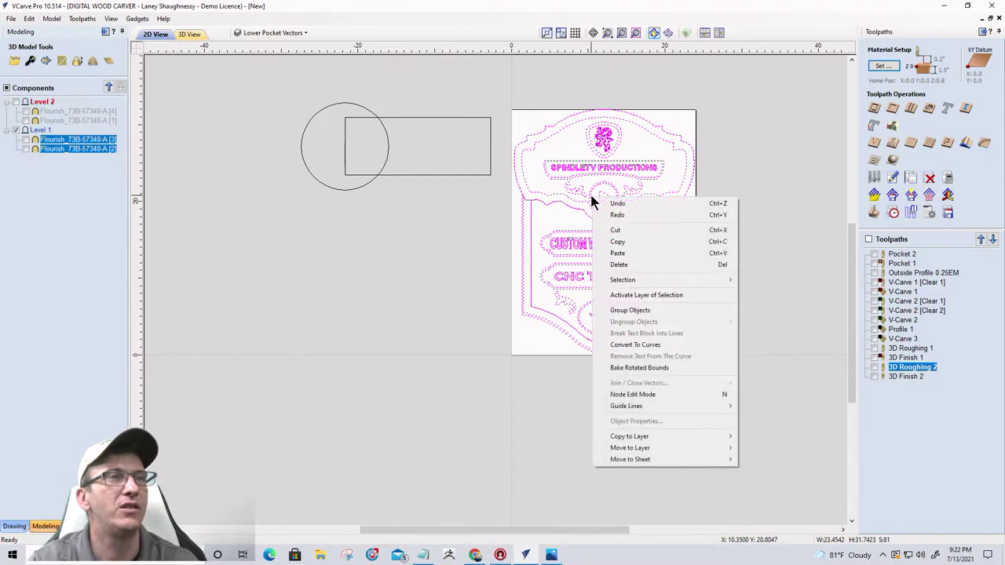
click(610, 243)
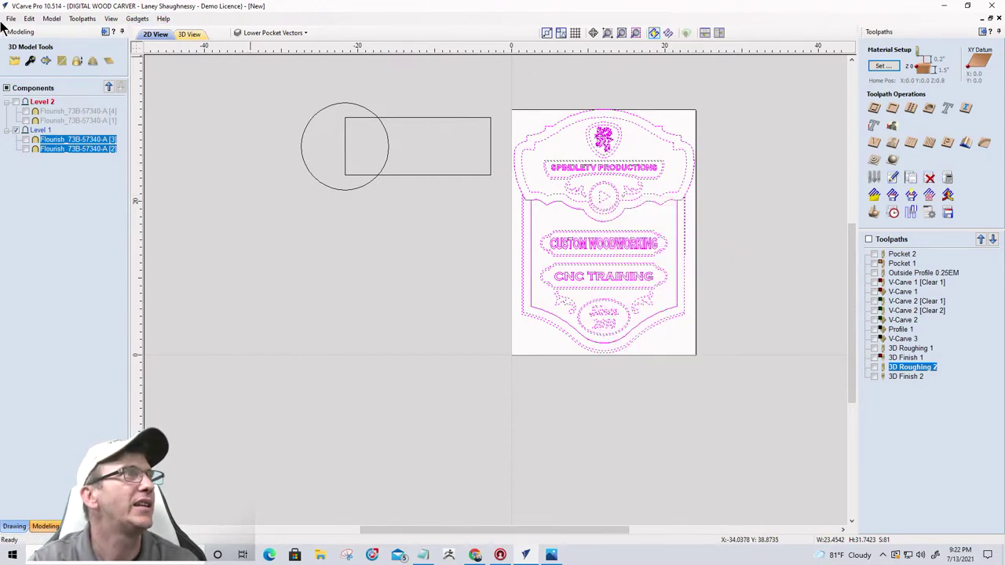
- Export the selected vectors as the DXF file High Edn Sign and minimize VCarve Pro
click(11, 18)
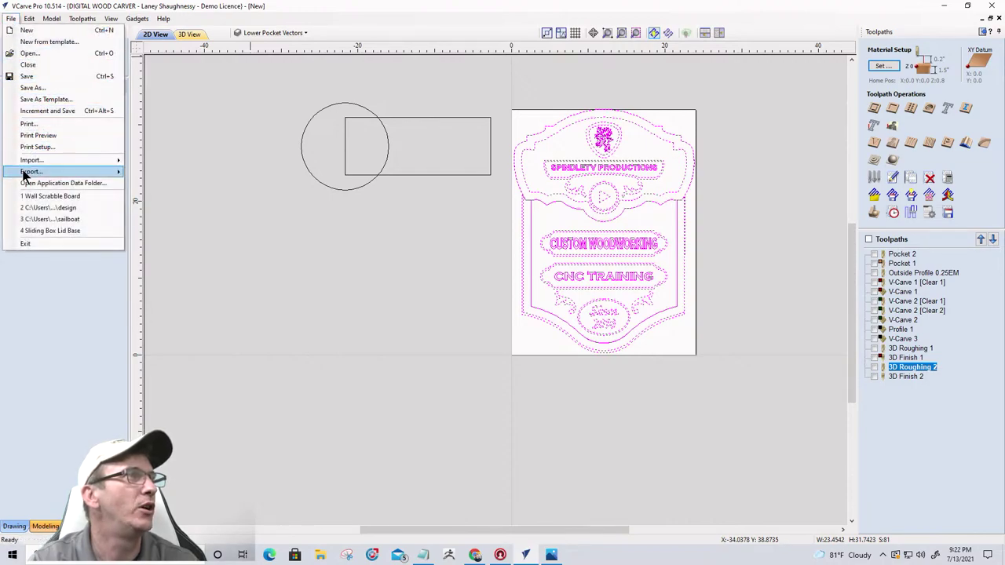
mouse_move(27, 173)
click(149, 184)
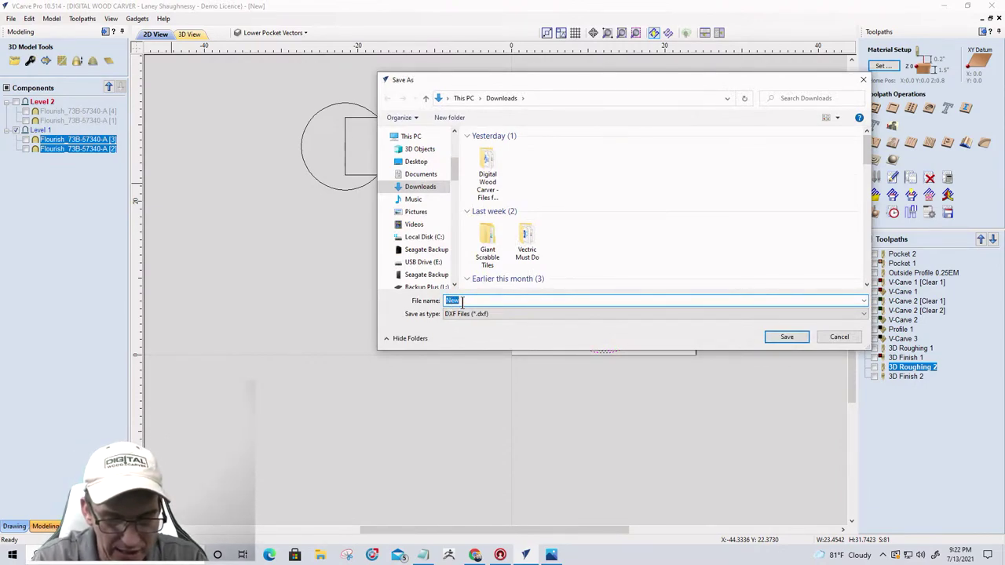
text(High Edn Sign)
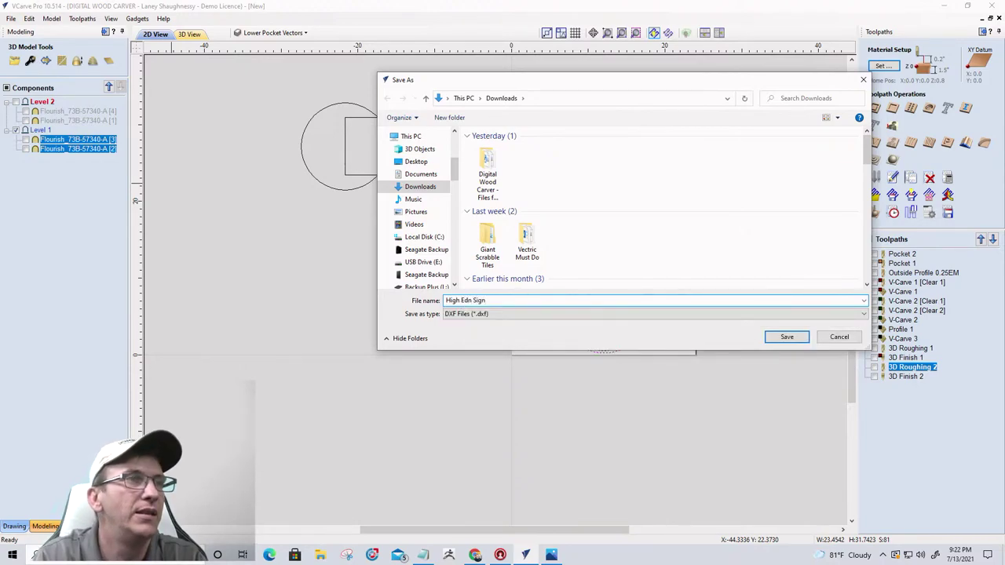
key(Return)
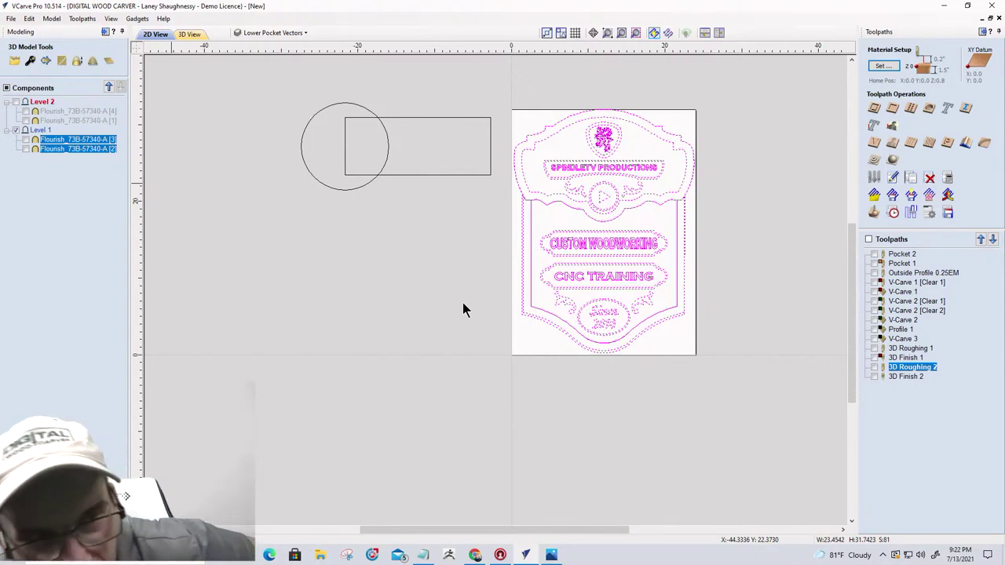
click(944, 5)
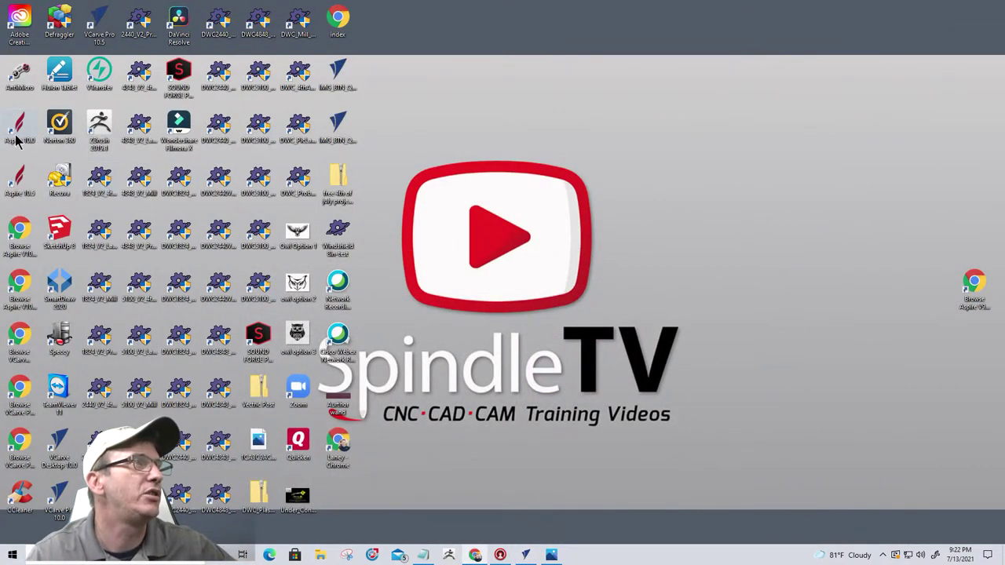
- Launch Aspire, set up a 32 in high job with surface Z zero and bottom-left origin, then cancel
double_click(19, 184)
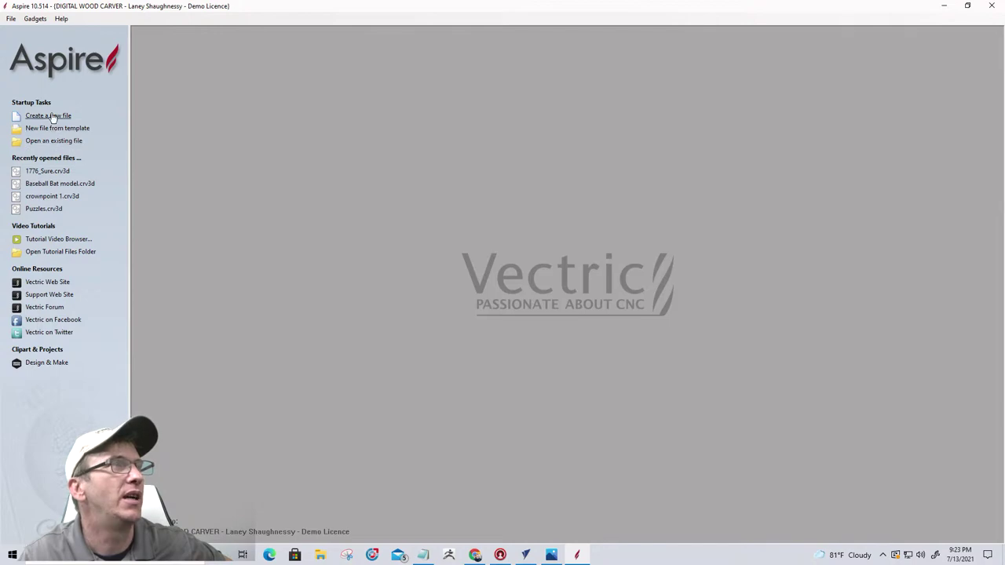
click(51, 116)
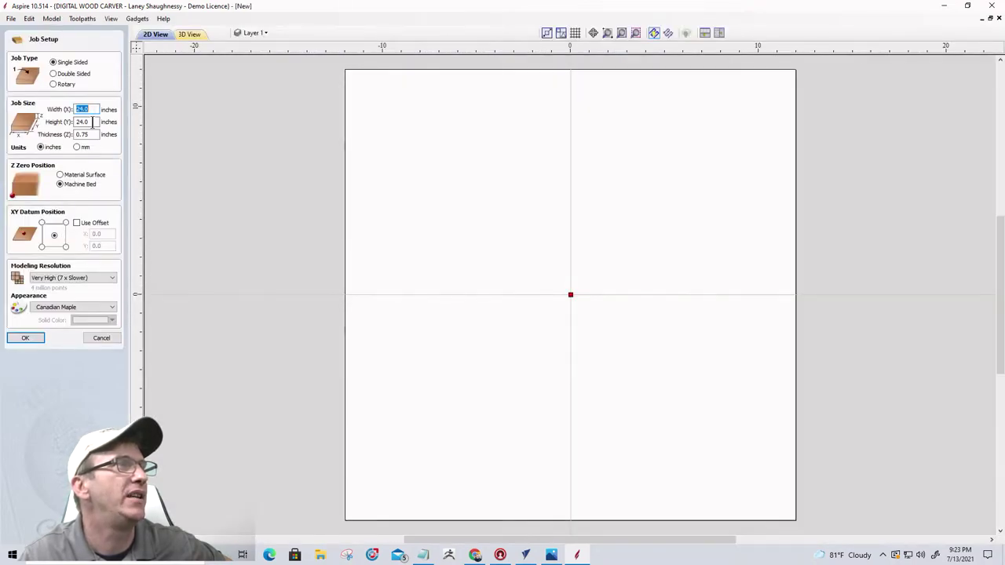
key(Tab)
text(32)
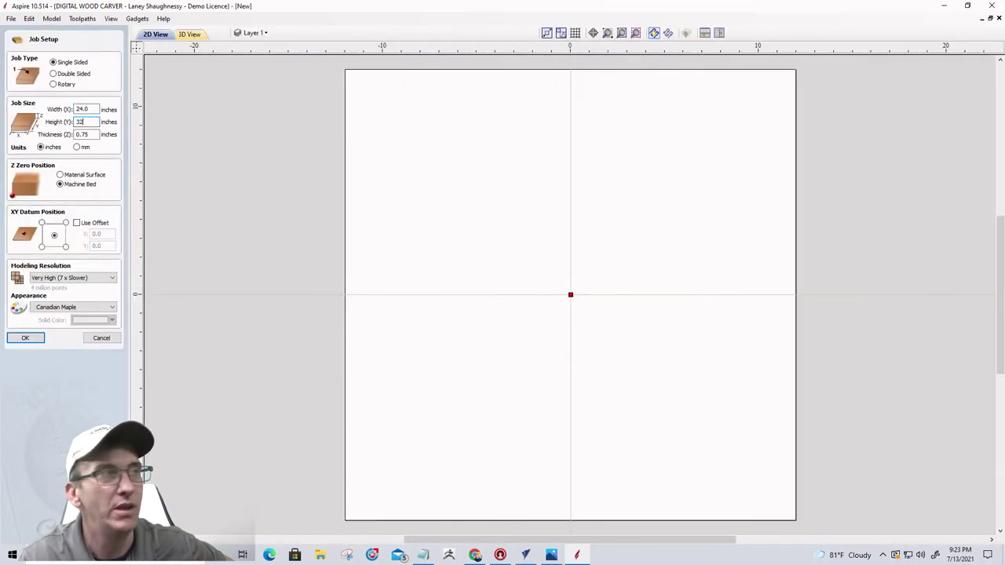
key(Tab)
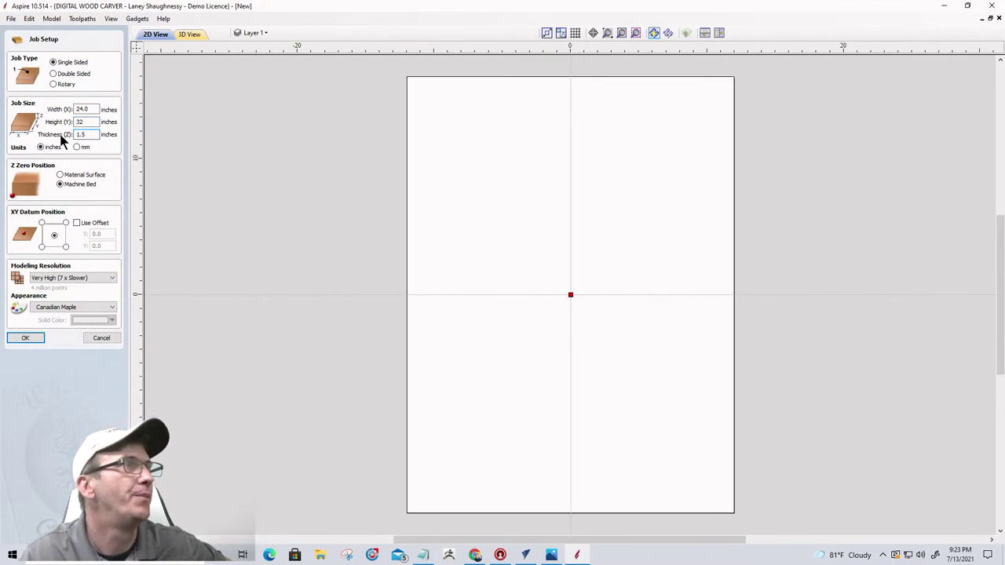
click(64, 176)
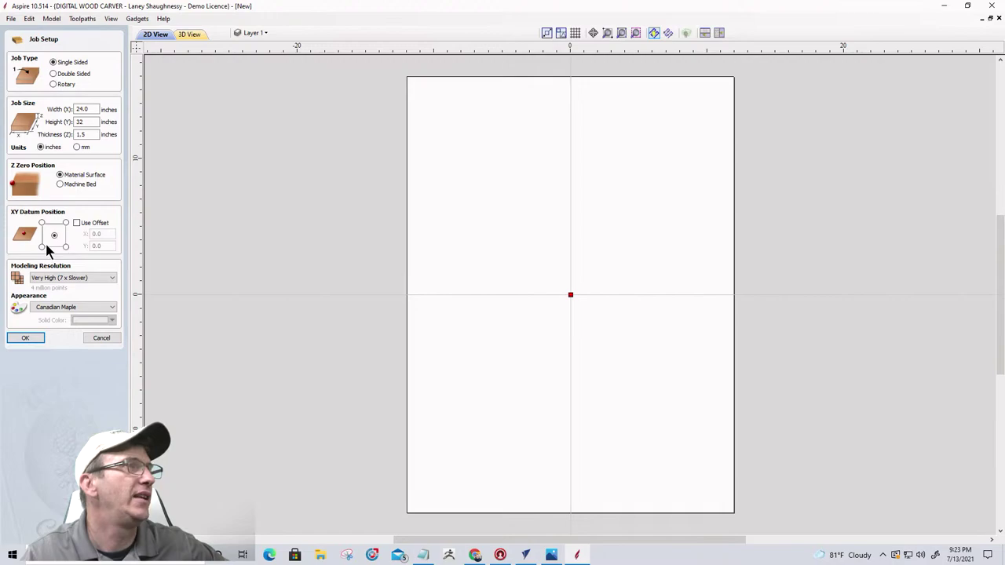
click(43, 248)
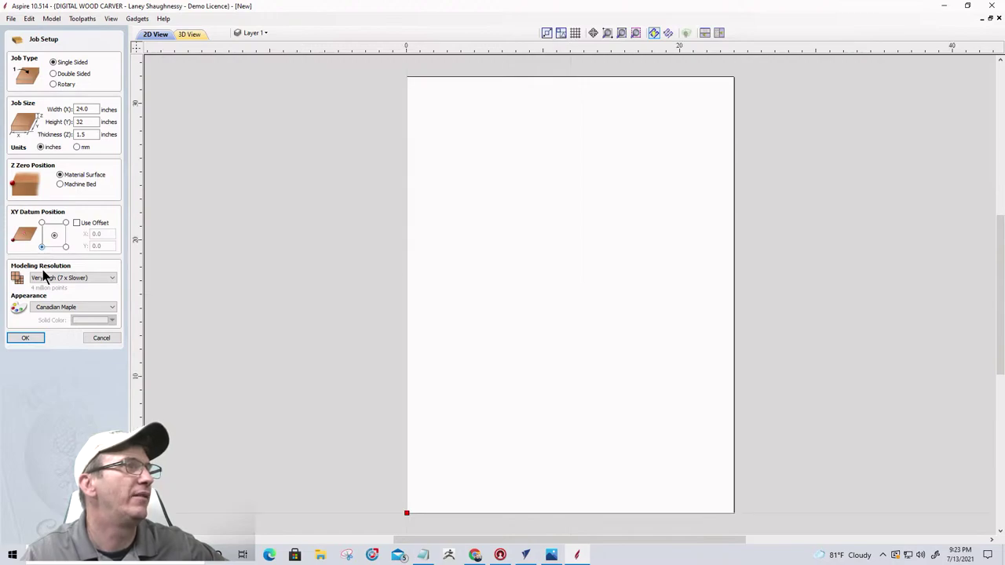
click(98, 338)
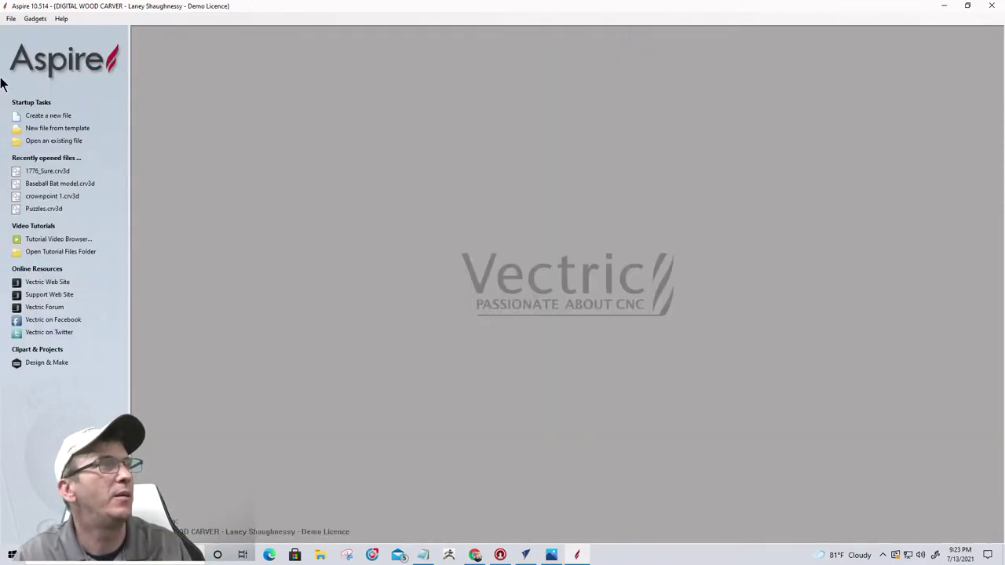
- Create a new 24 x 32 x 1.5 in job with Extremely High resolution and bottom-left origin
click(48, 116)
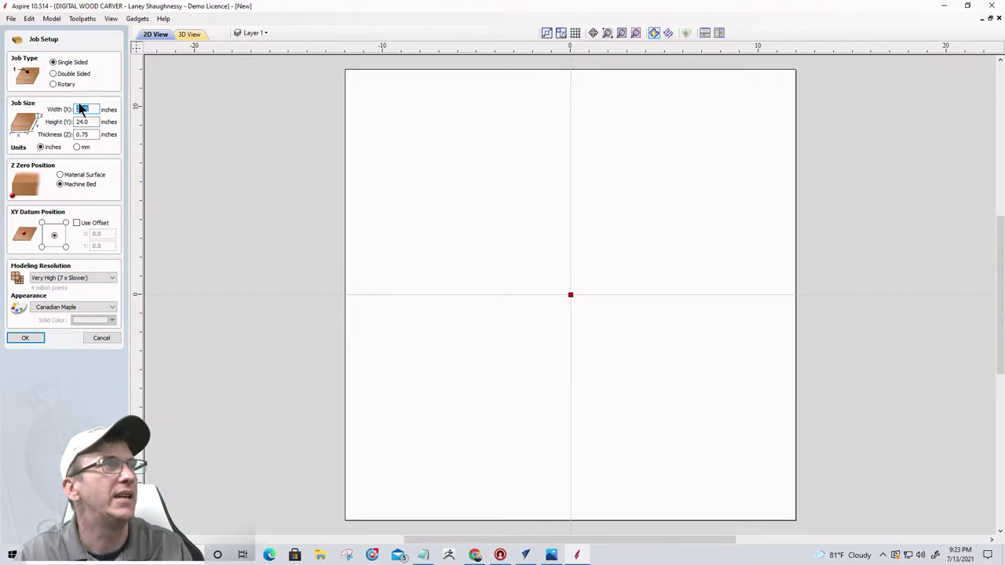
key(Tab)
text(32)
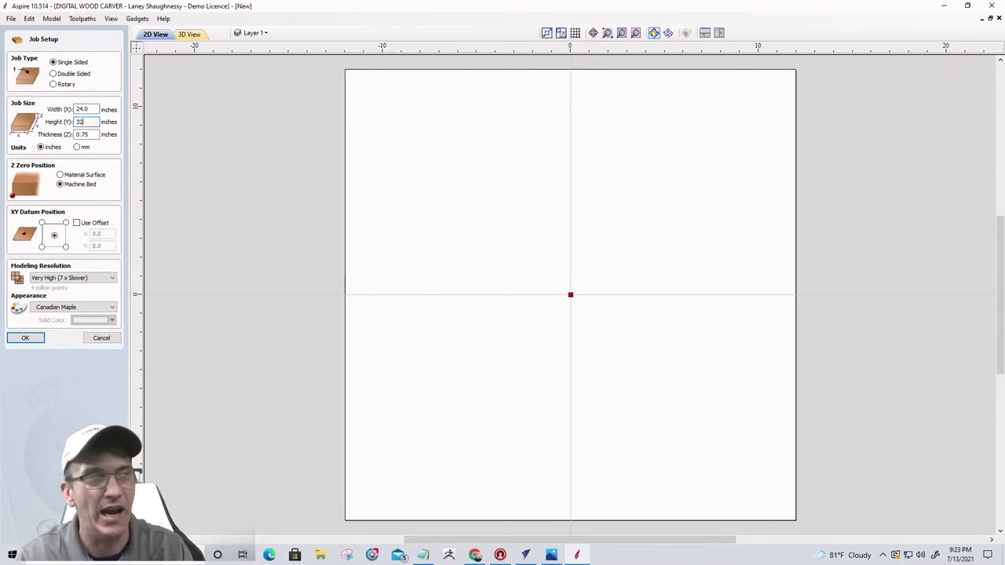
click(60, 278)
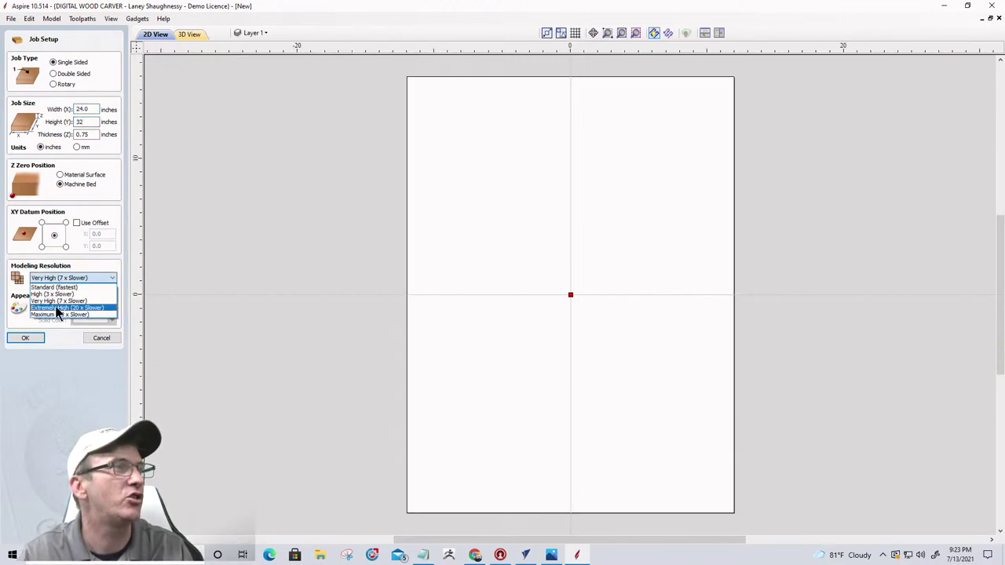
click(77, 308)
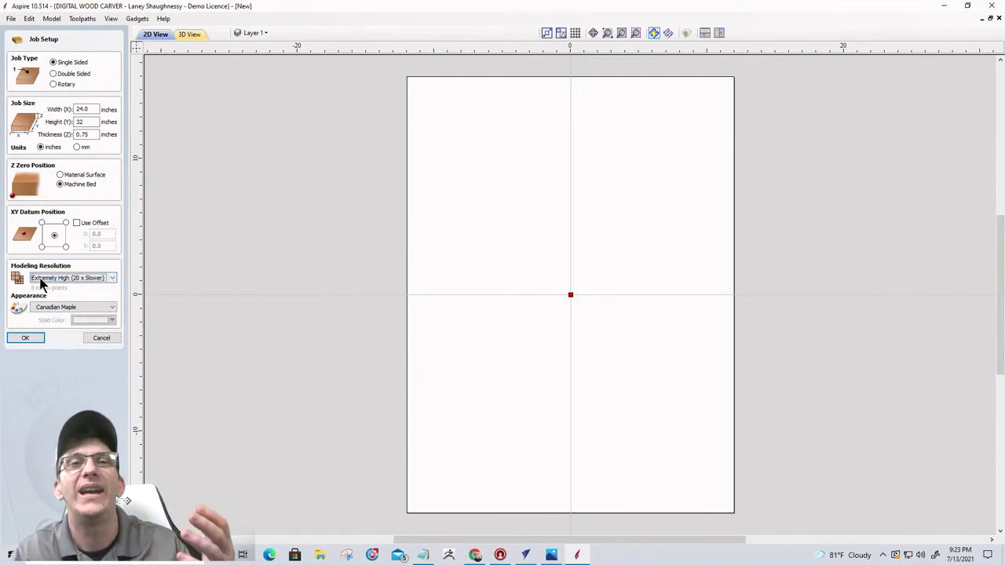
click(59, 278)
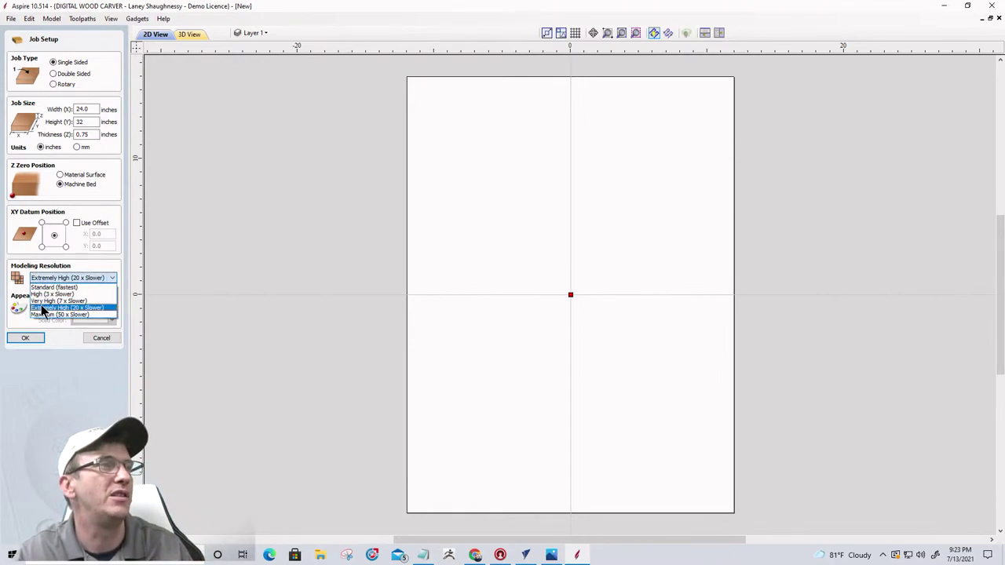
click(47, 309)
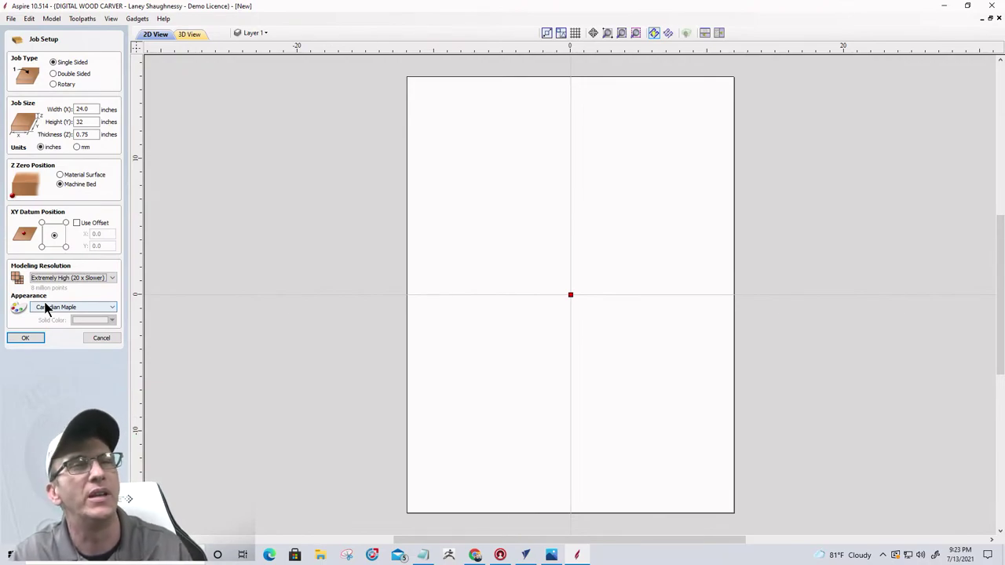
click(41, 247)
click(80, 122)
text(3)
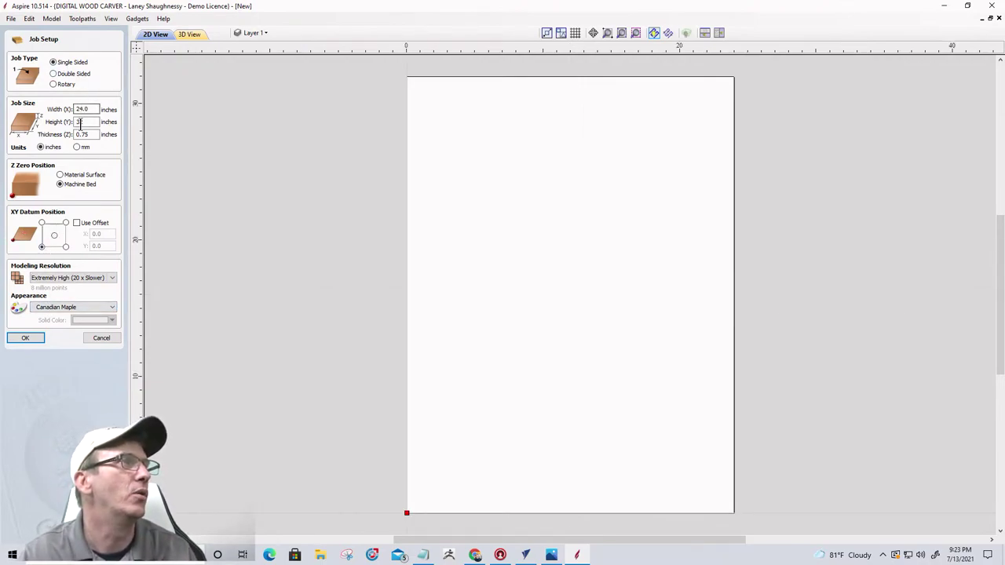
text(2)
key(Tab)
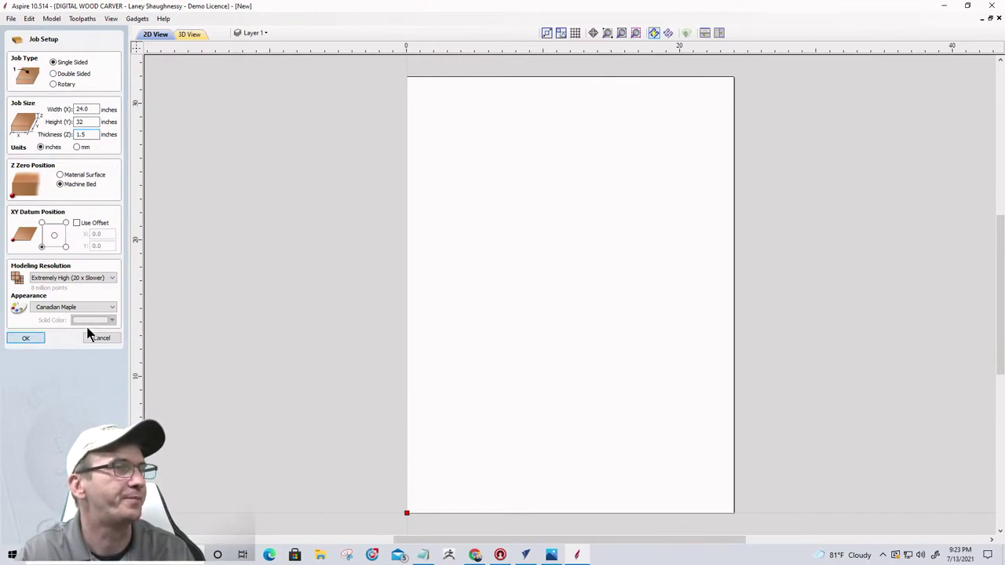
- Import the High Edn Sign vectors from the Downloads folder into the new job
key(Return)
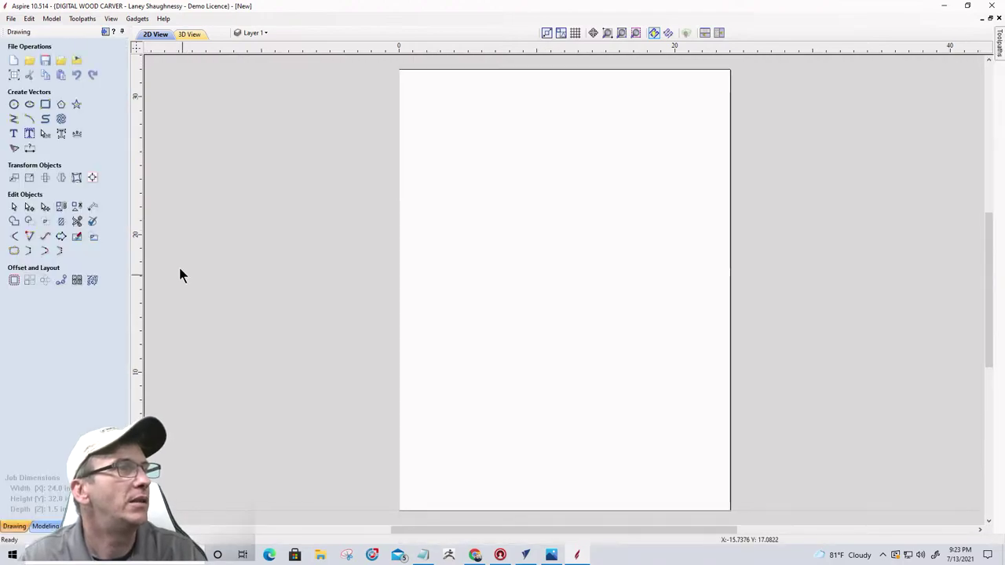
click(61, 62)
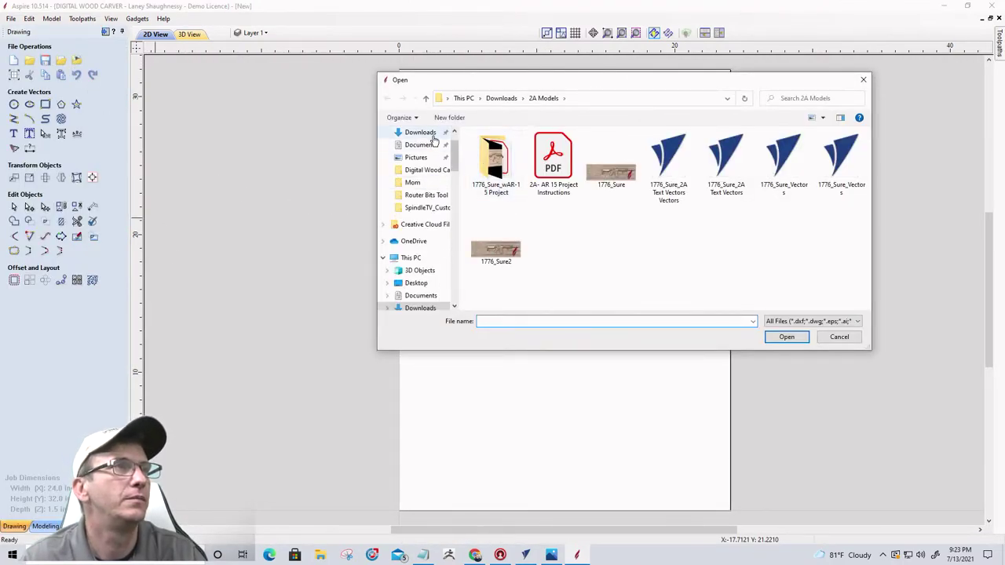
click(419, 132)
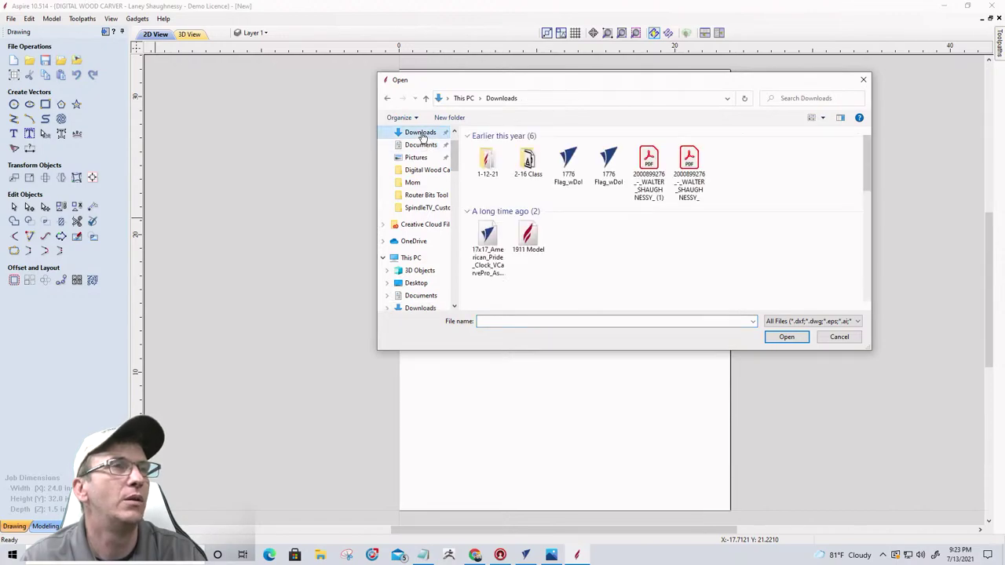
scroll(660, 211, down, 5)
scroll(670, 208, up, 5)
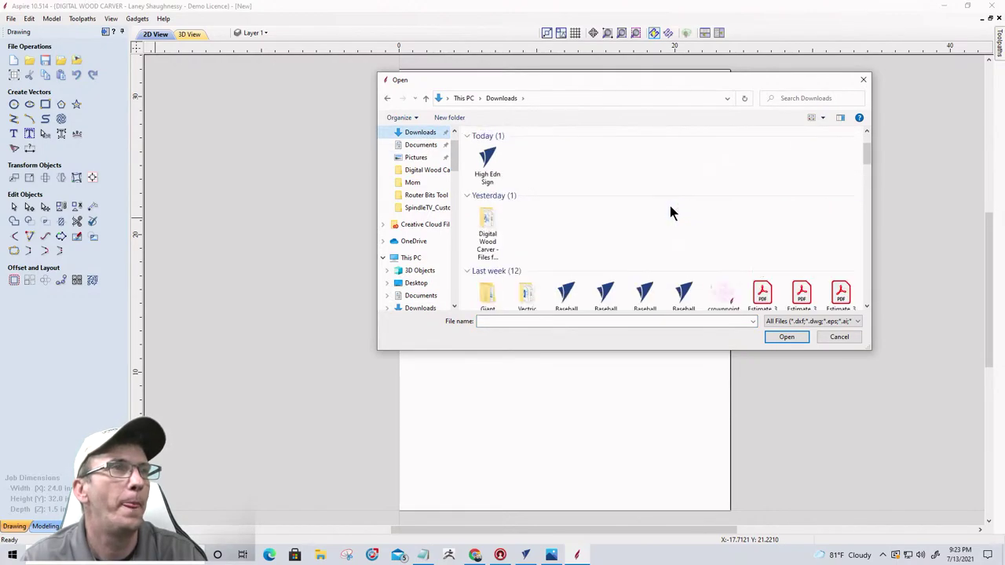
double_click(484, 164)
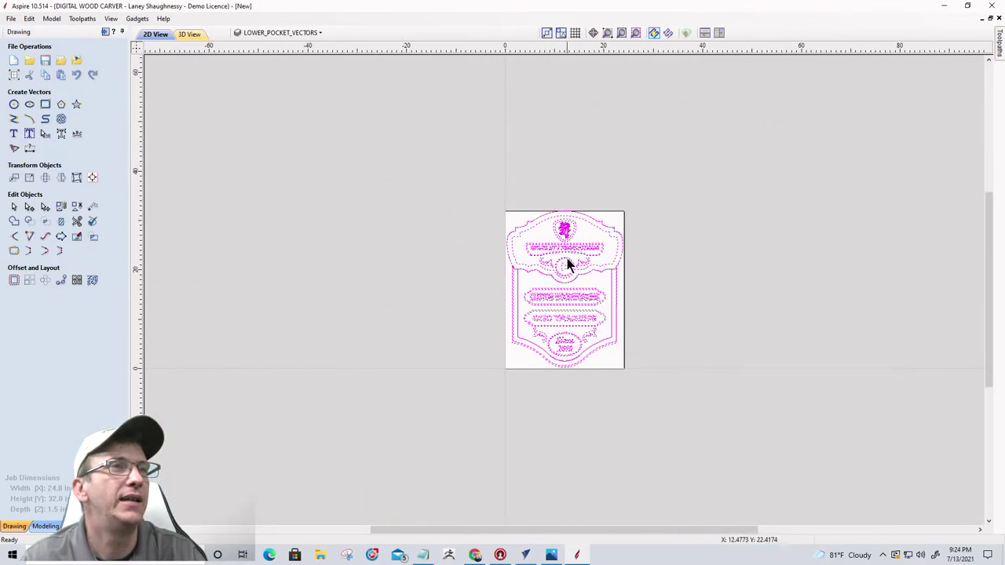
scroll(565, 244, up, 2)
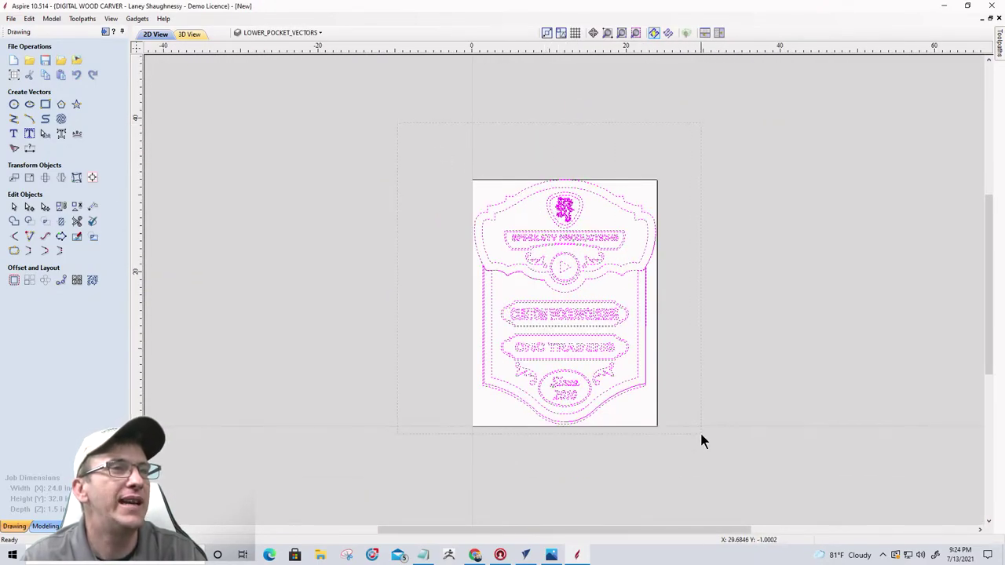
- Center the sign vectors on the material using the Alignment Tools
click(91, 178)
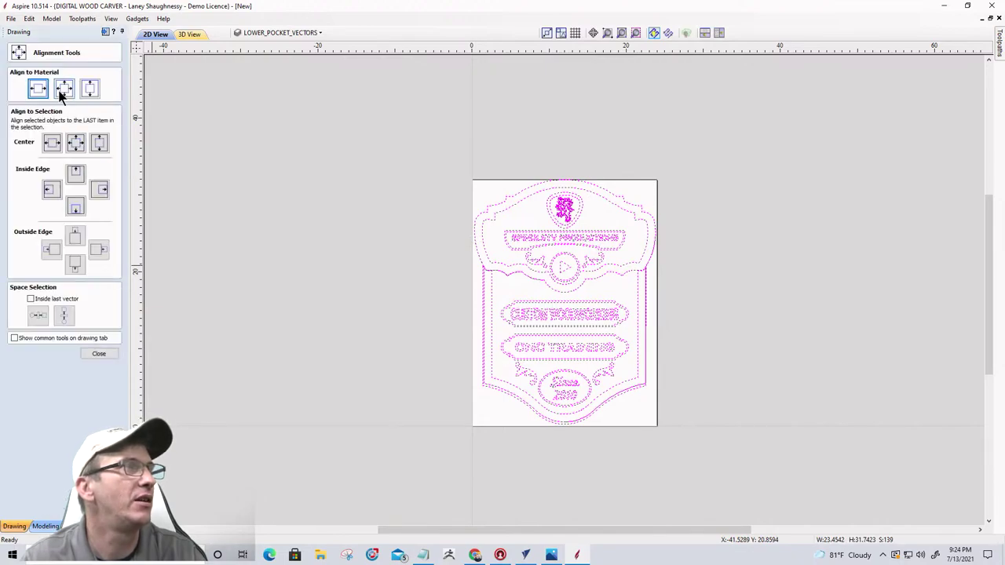
click(330, 234)
scroll(540, 330, up, 4)
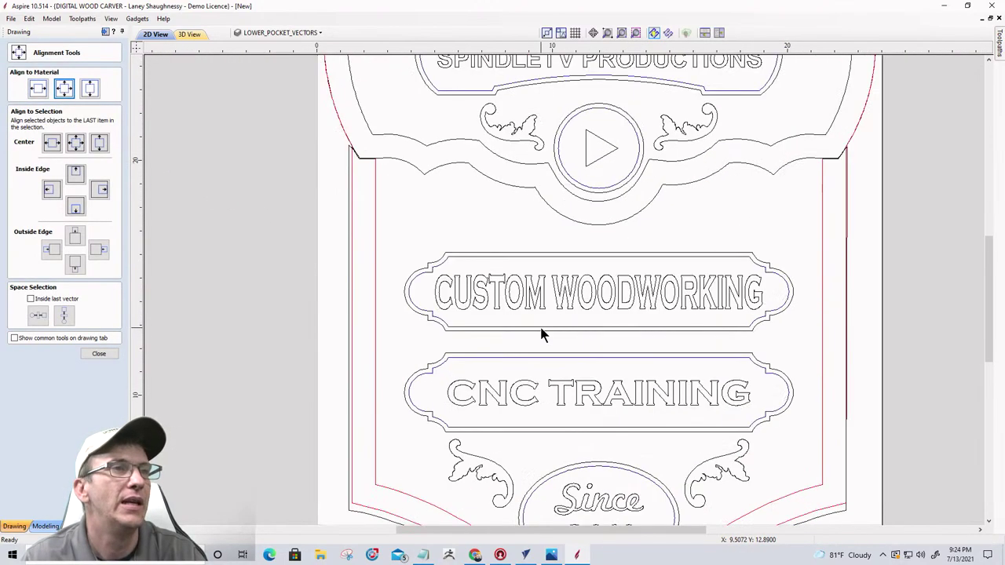
scroll(540, 329, down, 4)
- Hide the INNER_OFFSETS, LOWER_POCKET_VECTORS and LAYER_1 layers, keeping INNERPOCKET_BOUNDARY visible
click(99, 353)
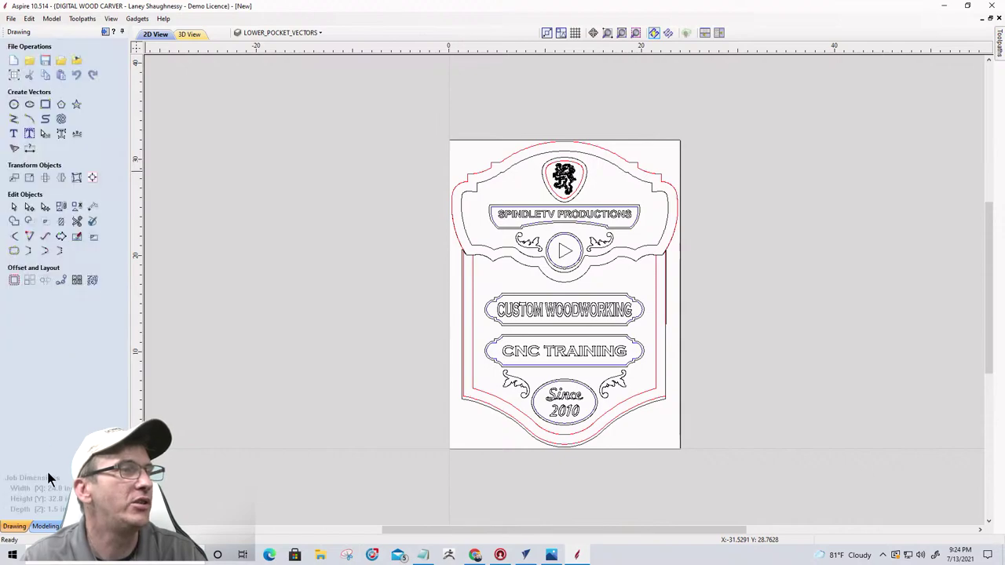
click(45, 526)
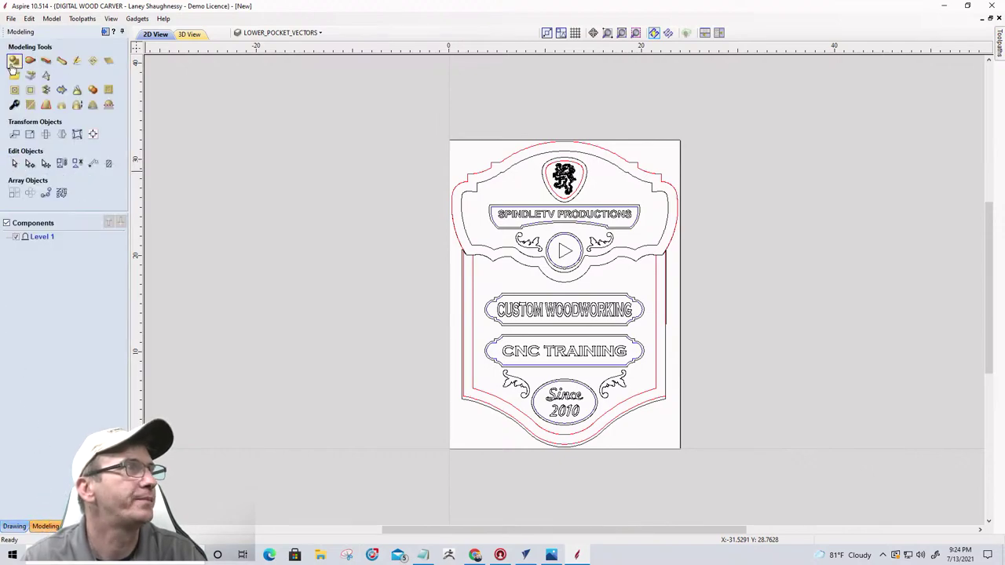
click(13, 62)
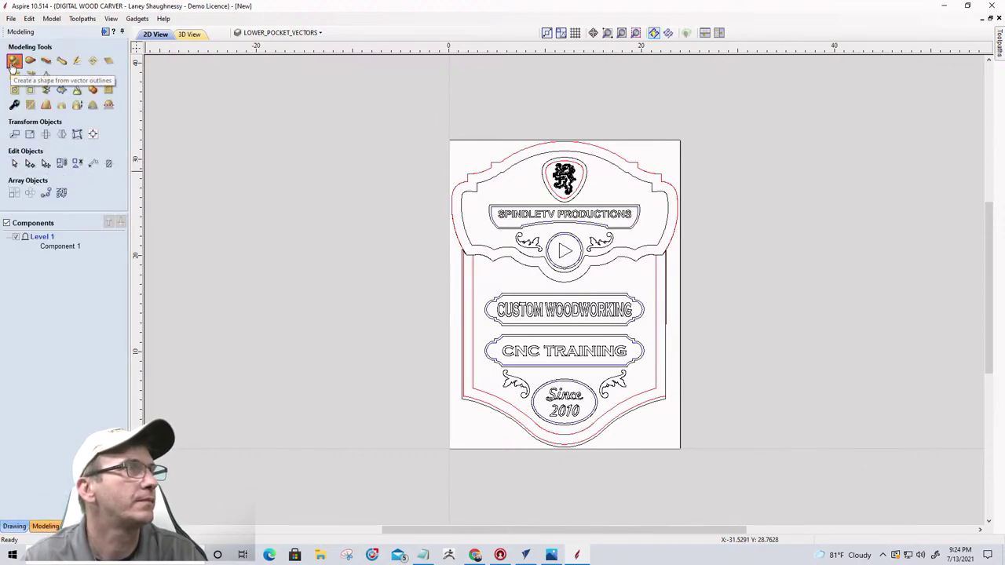
scroll(431, 269, up, 2)
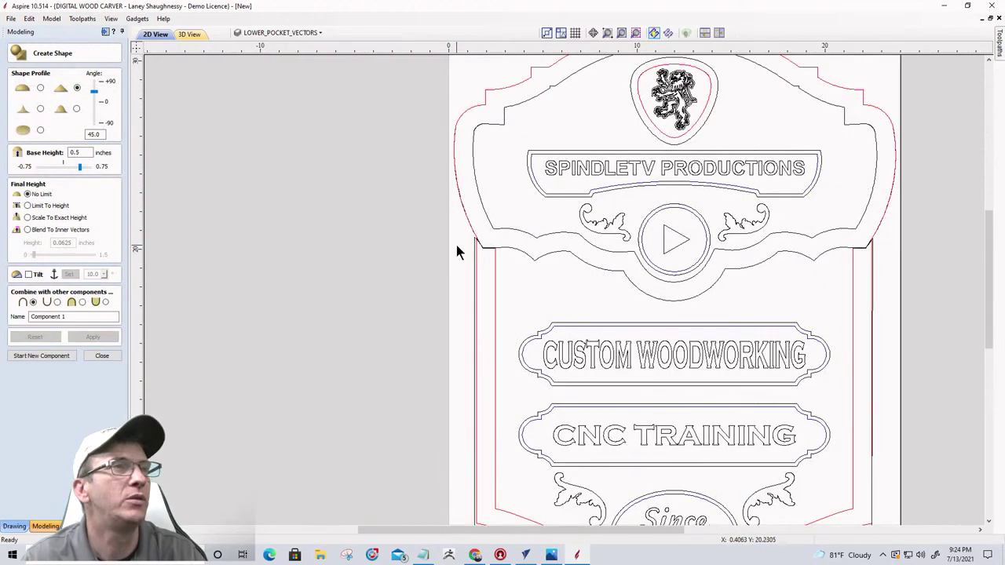
scroll(456, 245, down, 1)
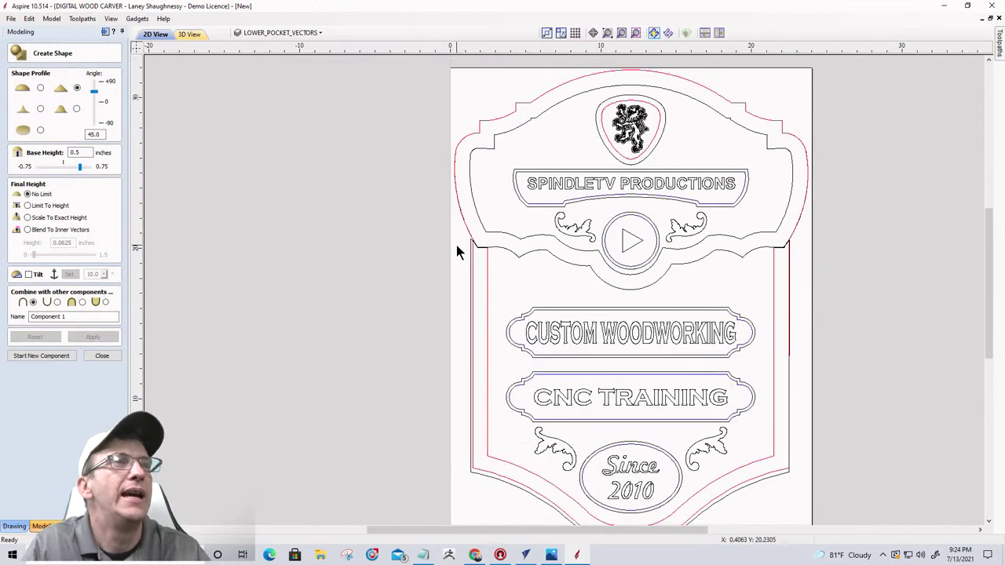
click(286, 34)
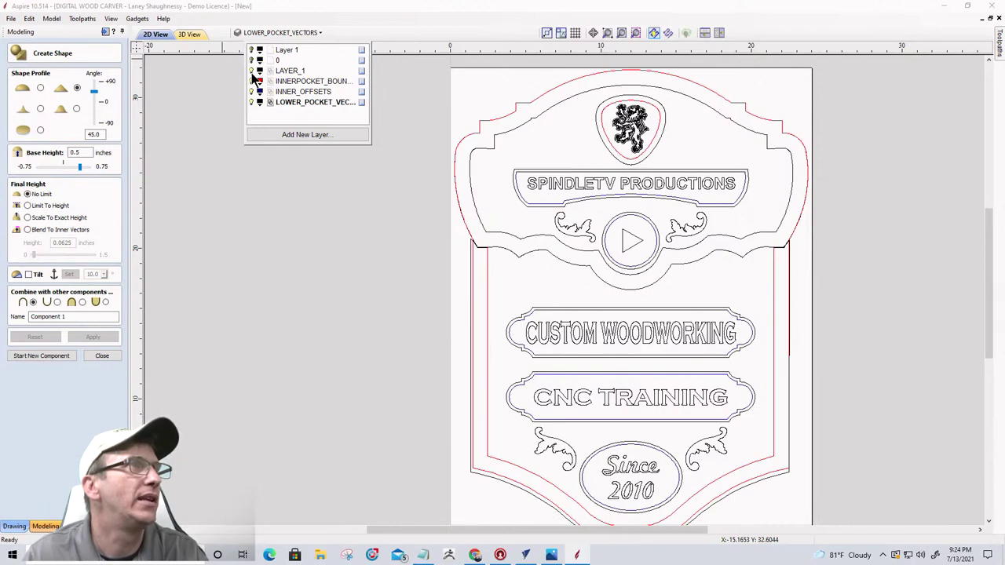
click(252, 81)
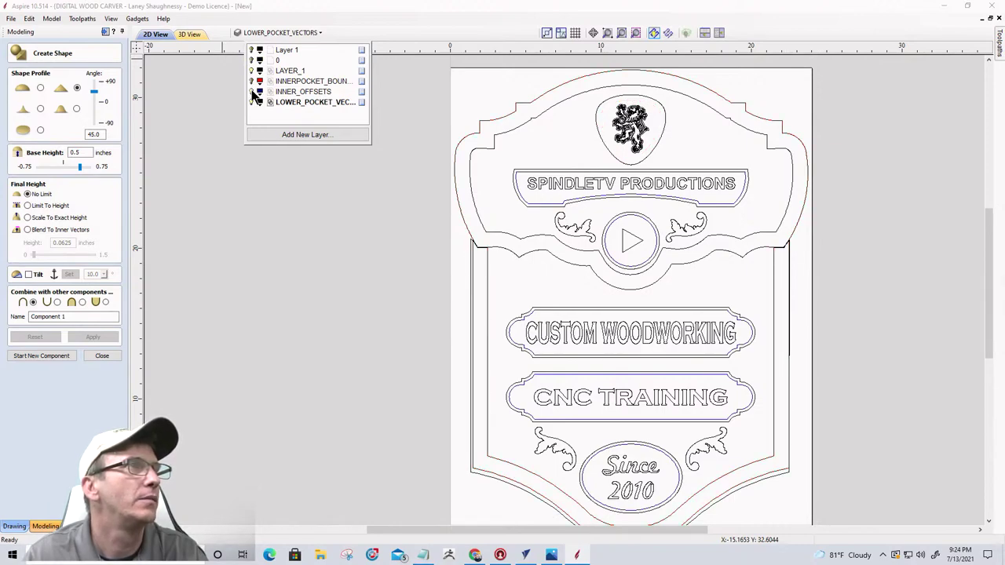
click(251, 91)
click(251, 102)
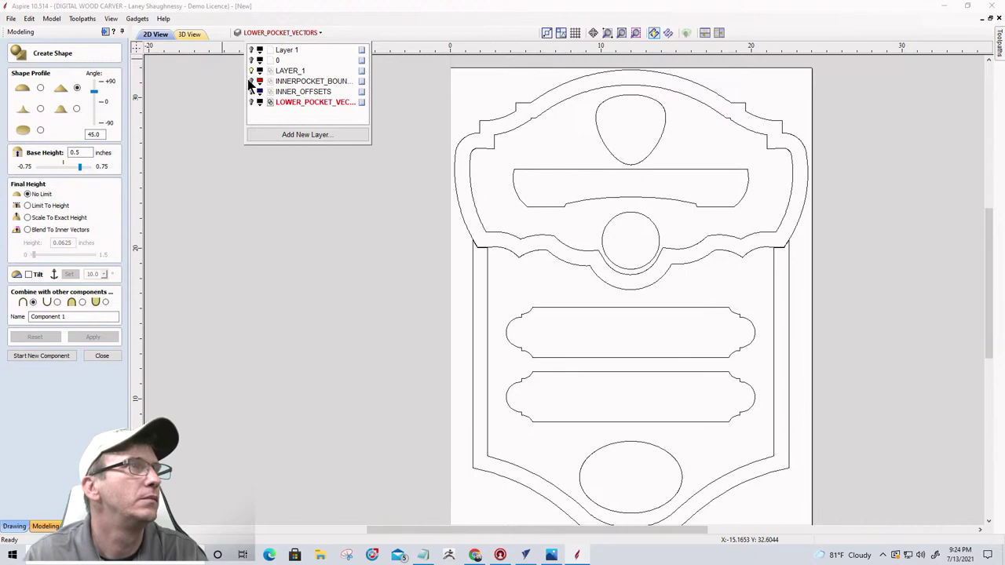
click(251, 80)
click(251, 70)
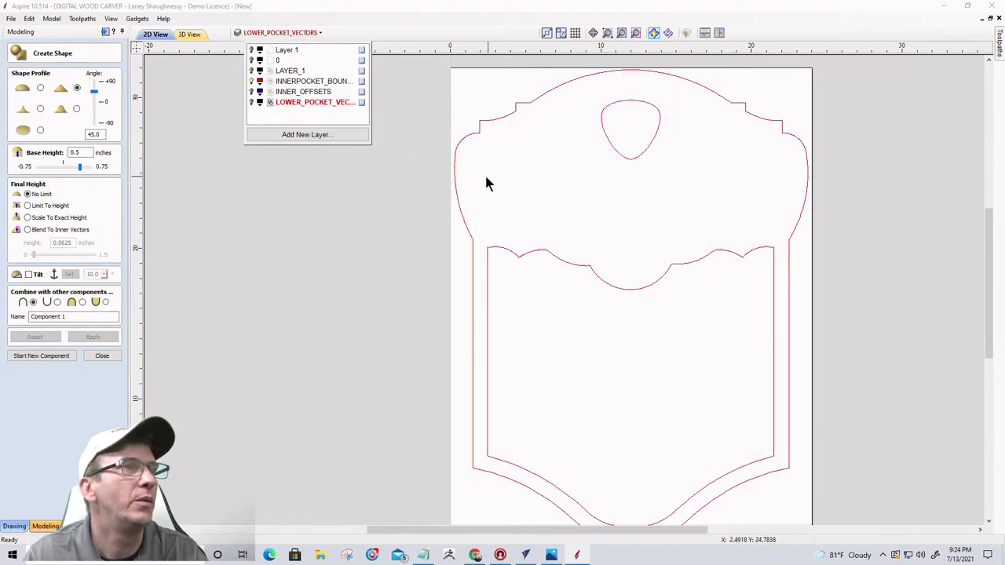
- Turn the sign's outer boundary into a flat 1.375 in component named Base
click(457, 181)
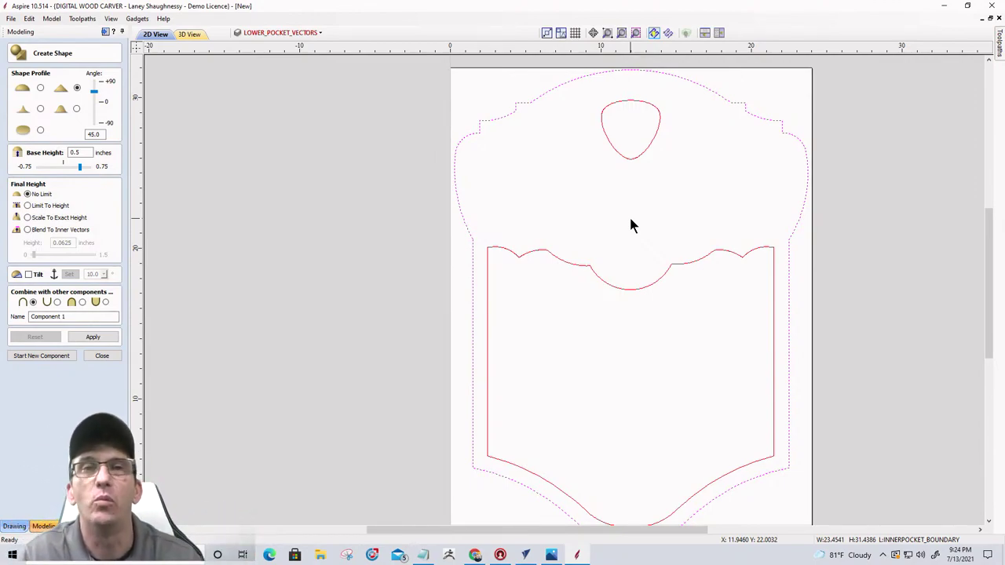
drag(77, 156, 66, 156)
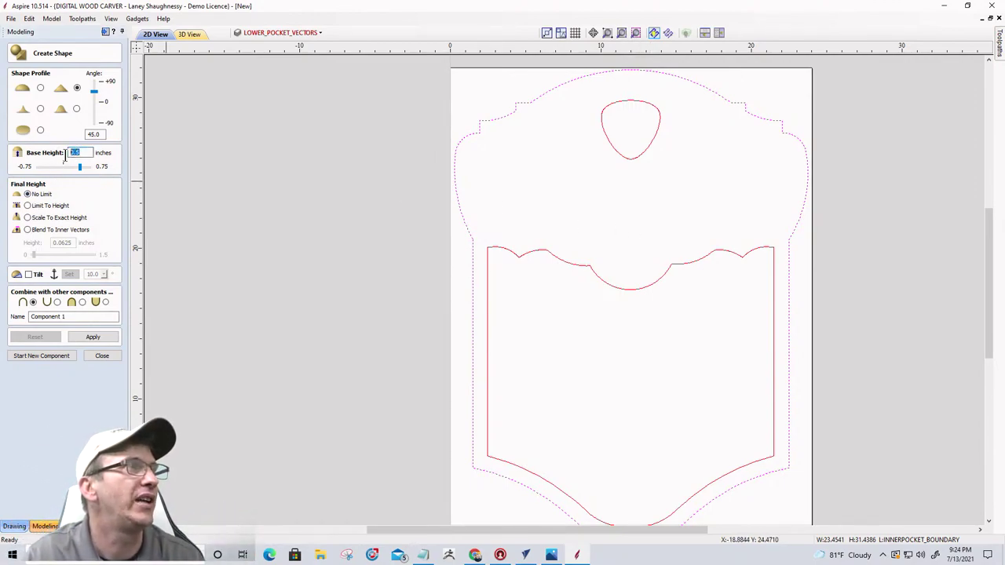
click(40, 131)
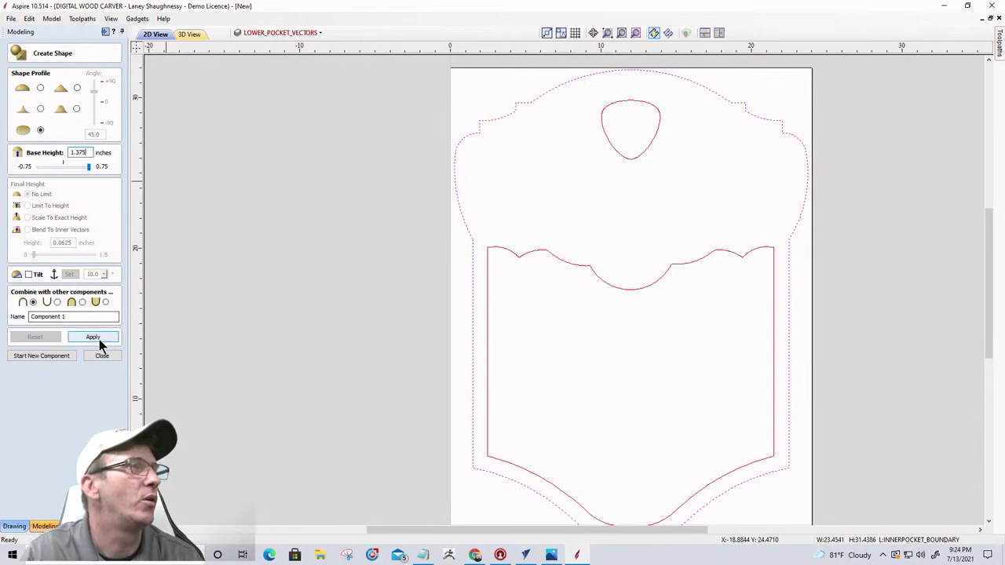
drag(79, 316, 7, 316)
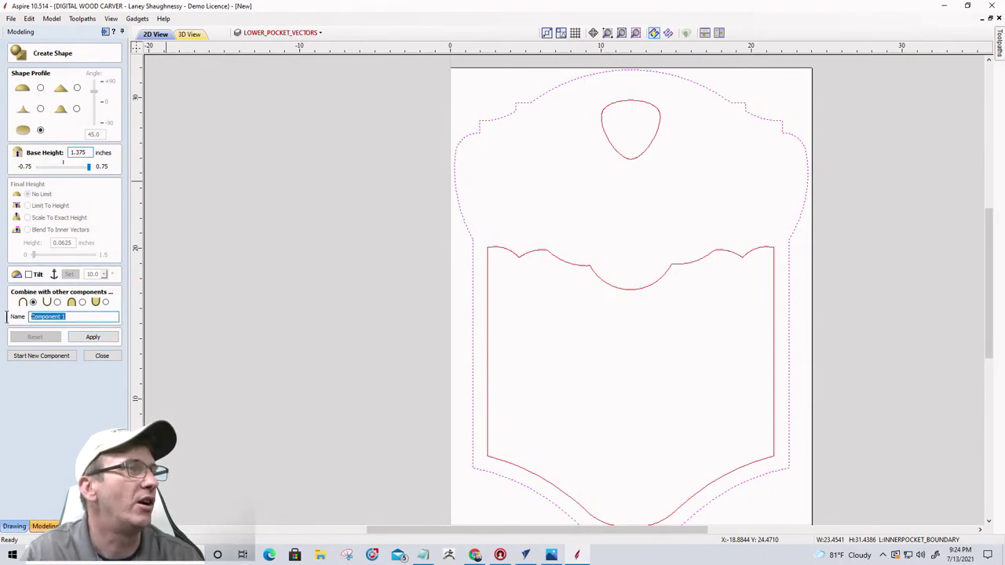
text(Base)
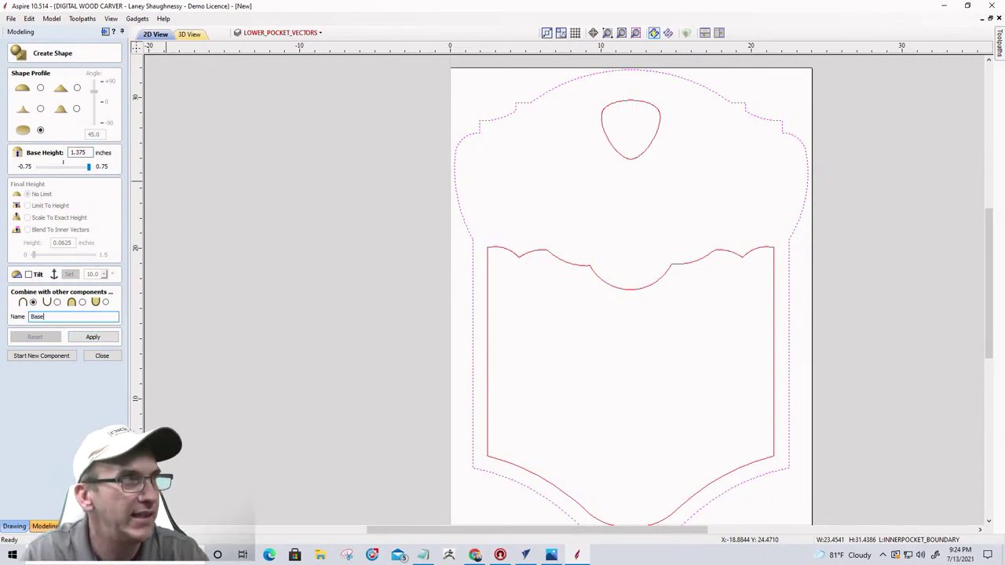
click(93, 337)
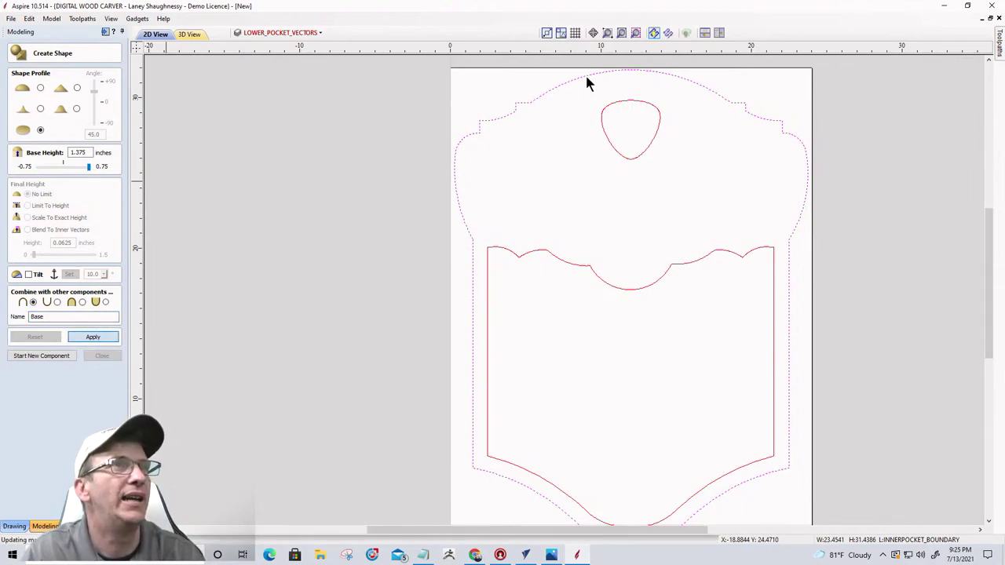
- Tile the 2D and 3D views, inspect the base, and reapply the Base shape
click(720, 35)
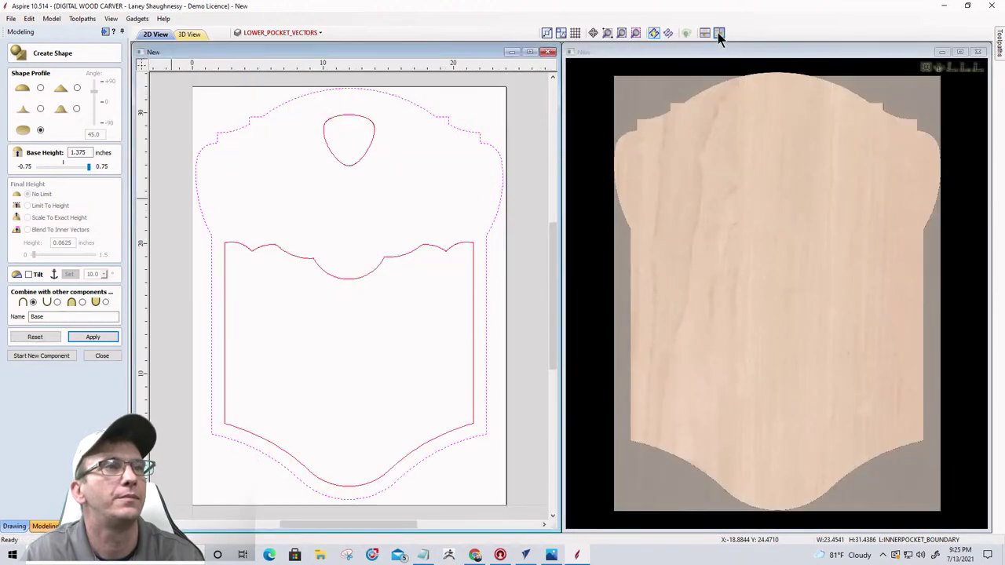
drag(720, 384, 729, 258)
drag(798, 372, 774, 383)
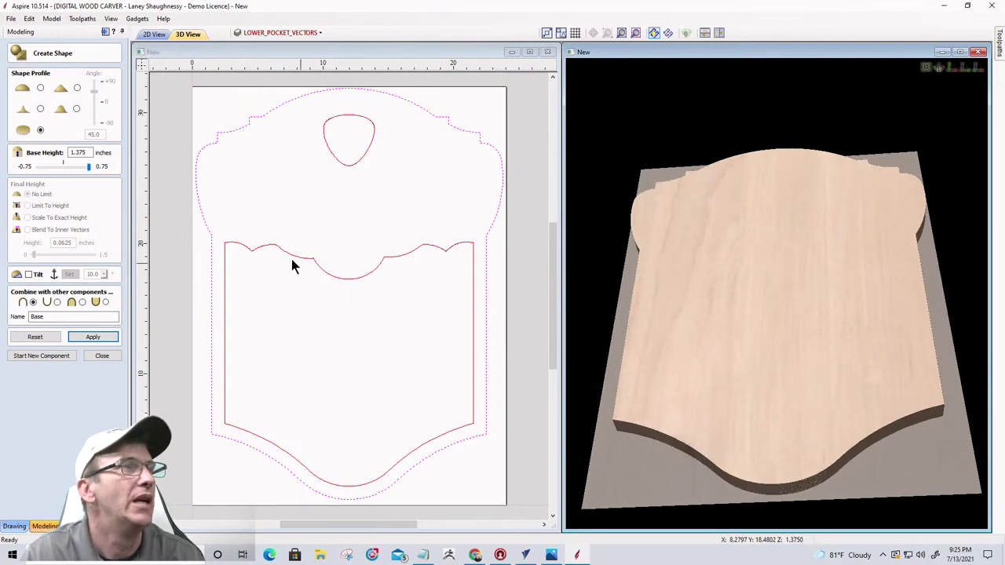
click(256, 258)
click(255, 256)
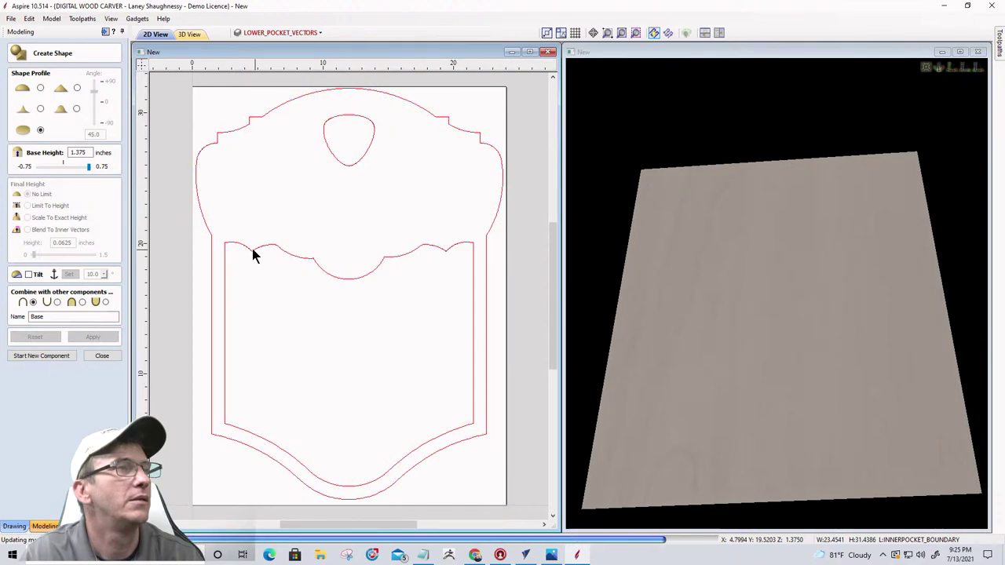
click(209, 243)
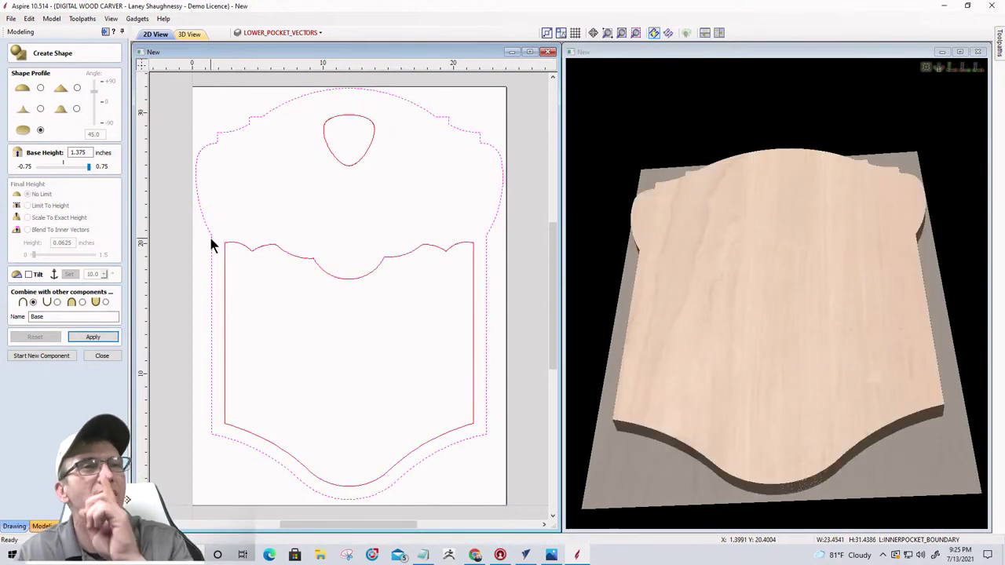
click(92, 336)
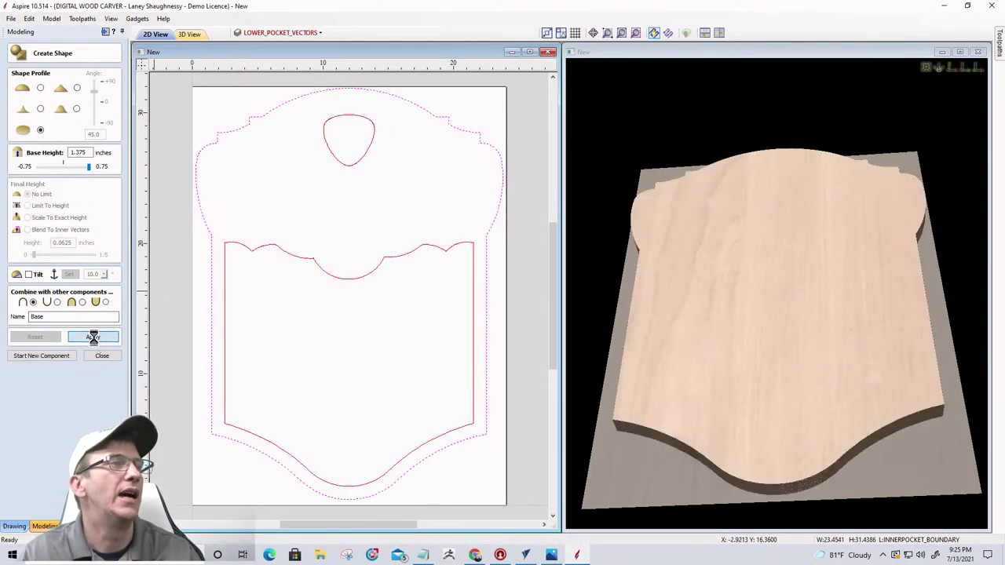
- Recess the inner pocket boundary 0.375 in into the base as a Subtract component
click(18, 357)
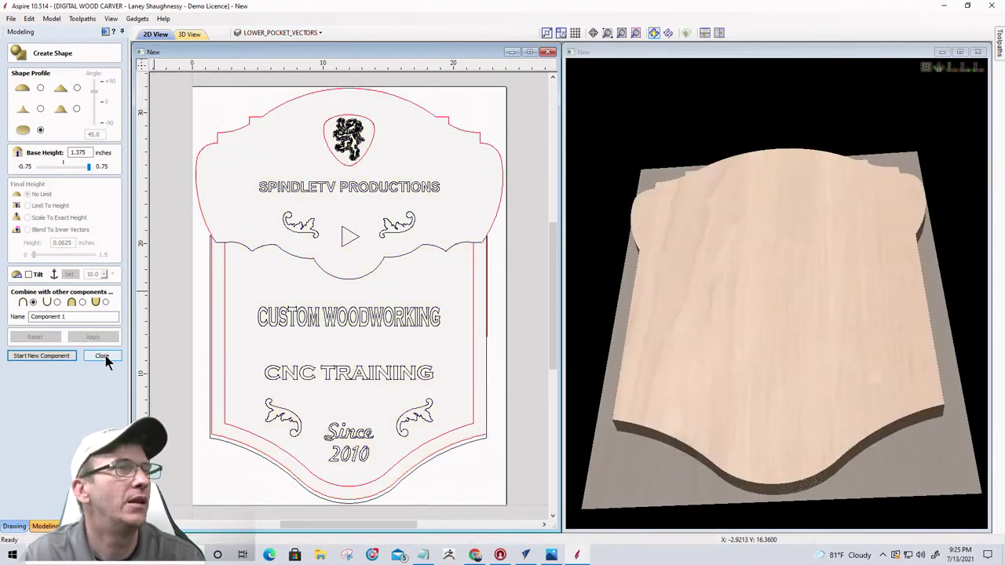
click(277, 32)
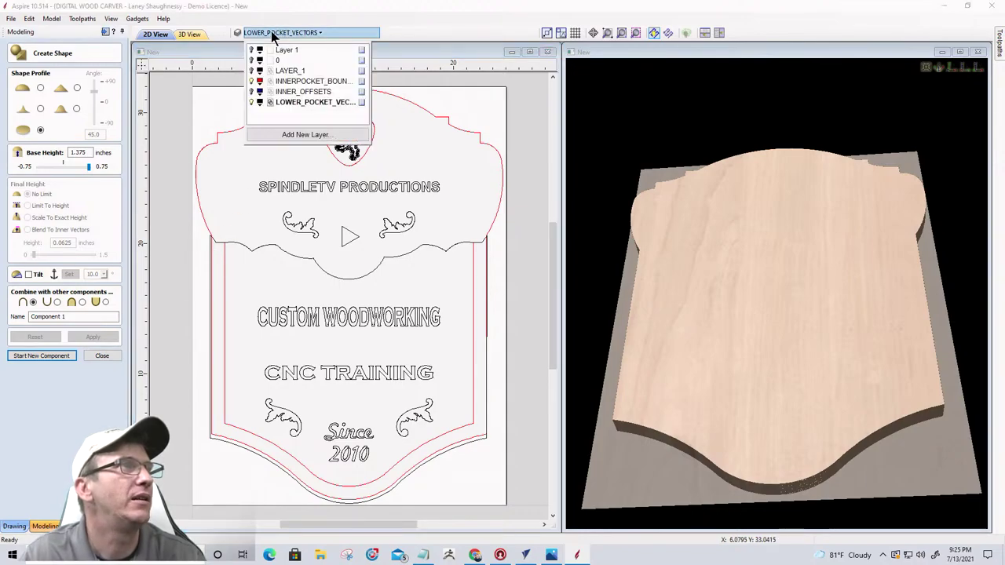
click(251, 103)
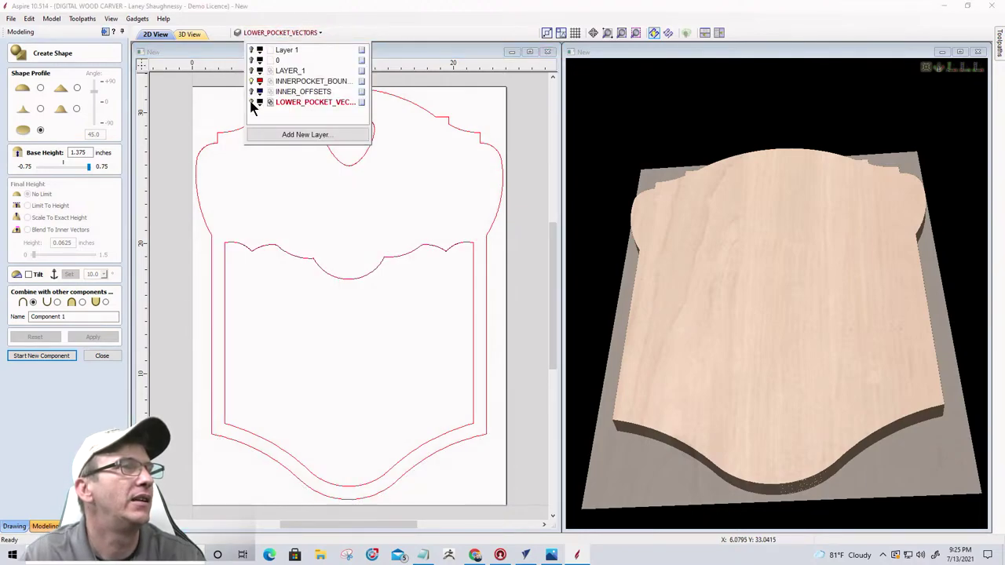
click(260, 243)
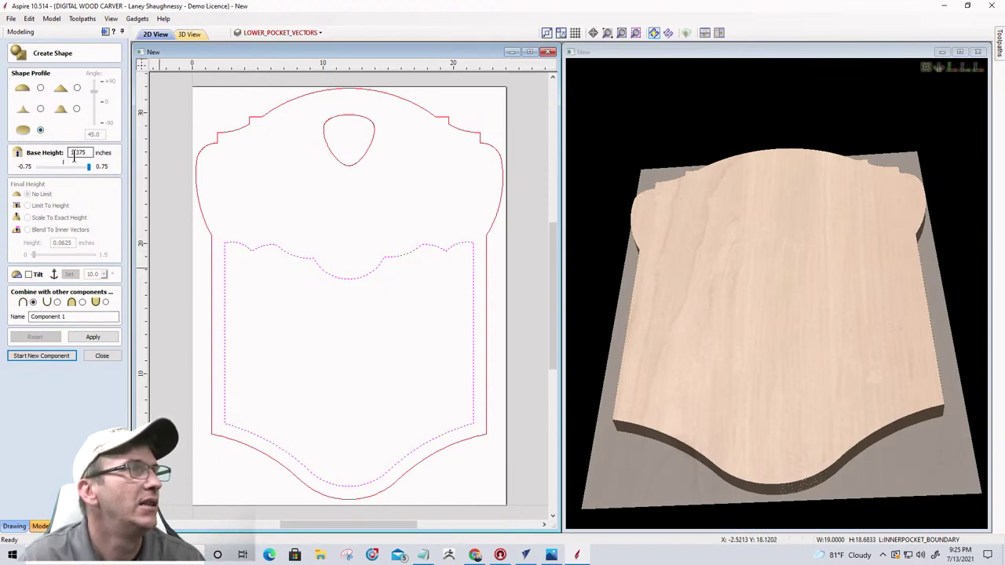
drag(87, 155, 30, 160)
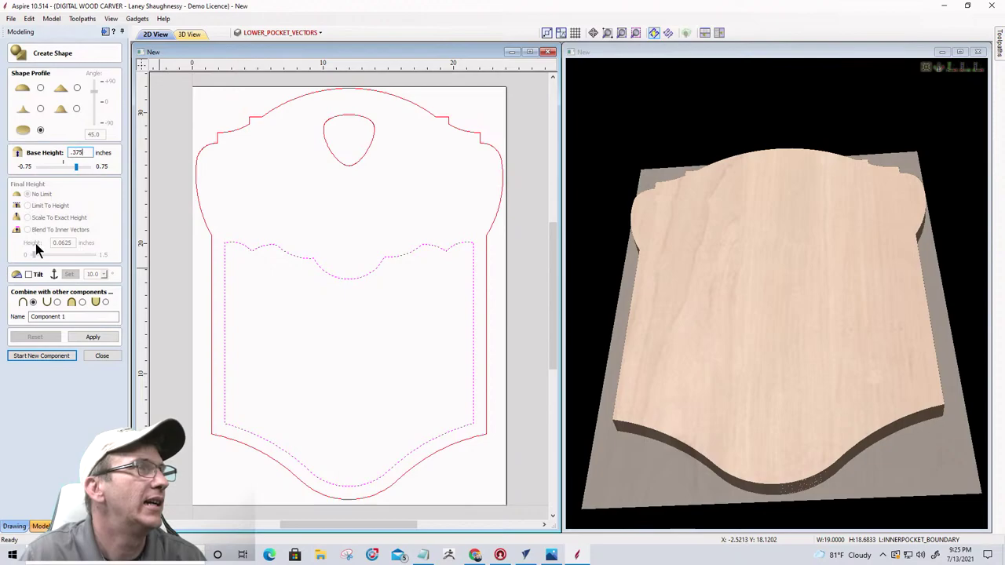
click(57, 303)
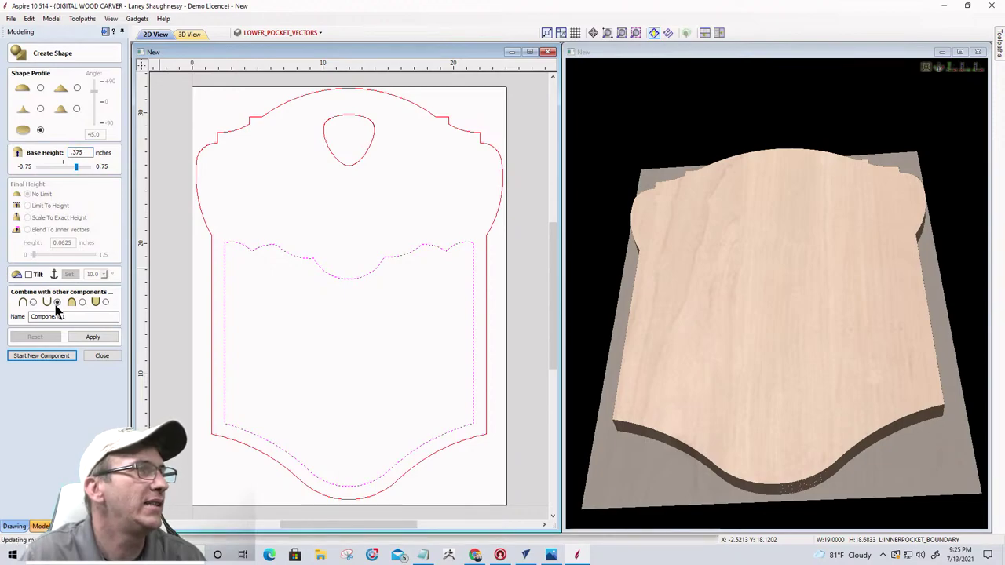
click(90, 337)
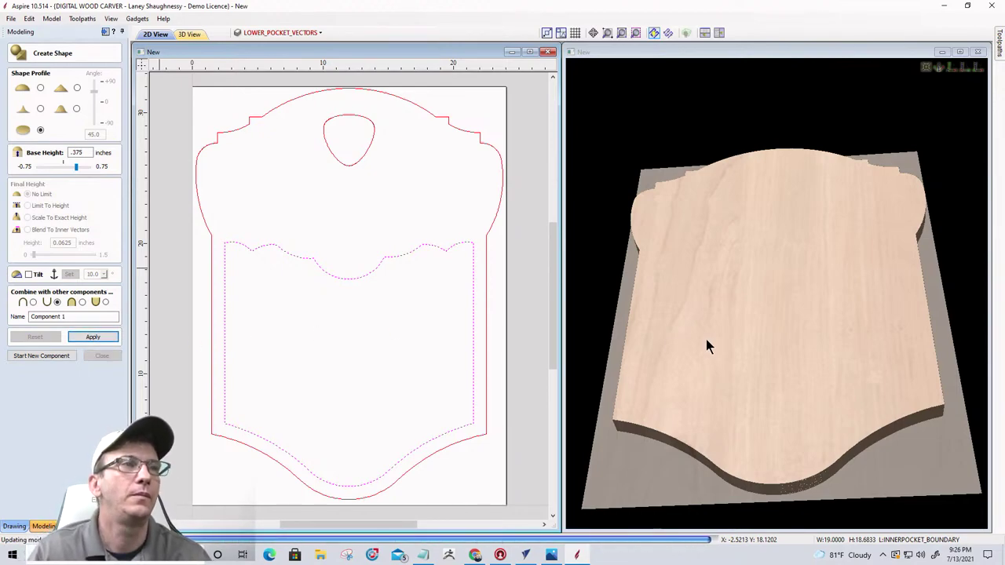
- Turn the INNER_OFFSETS, LOWER_POCKET_VECTORS and INNERPOCKET_BOUNDARY layers back on and start a new component
click(255, 33)
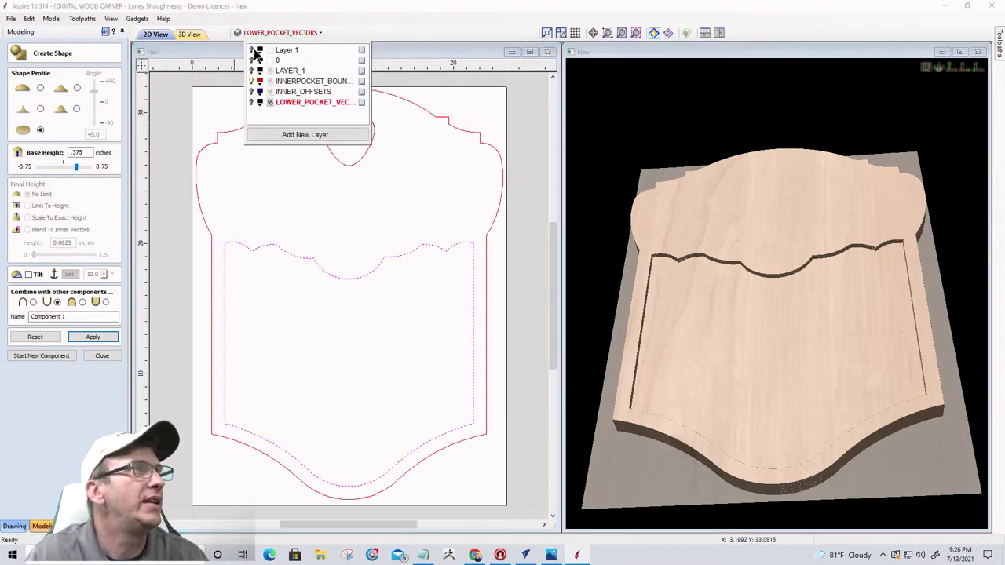
click(251, 91)
click(251, 102)
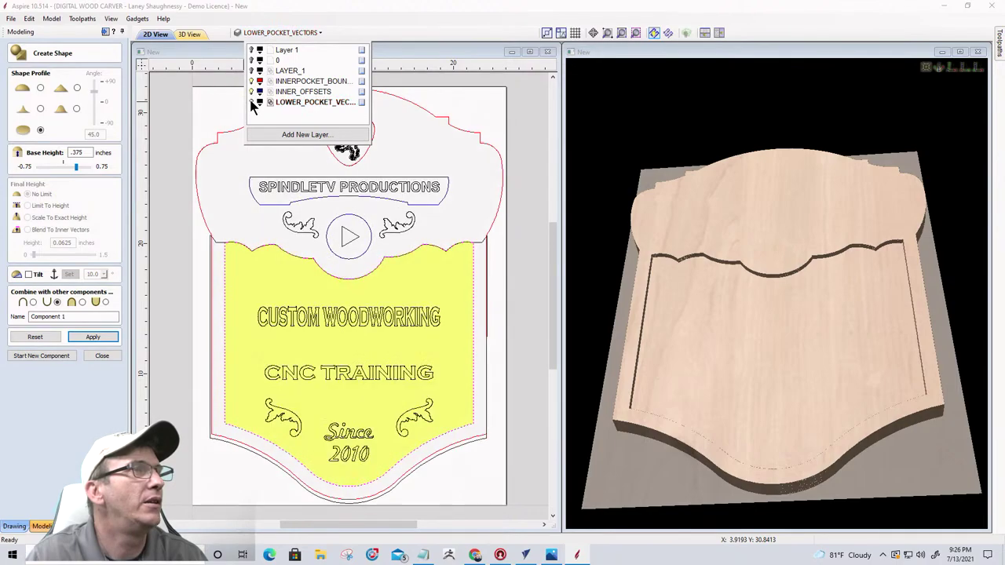
click(251, 81)
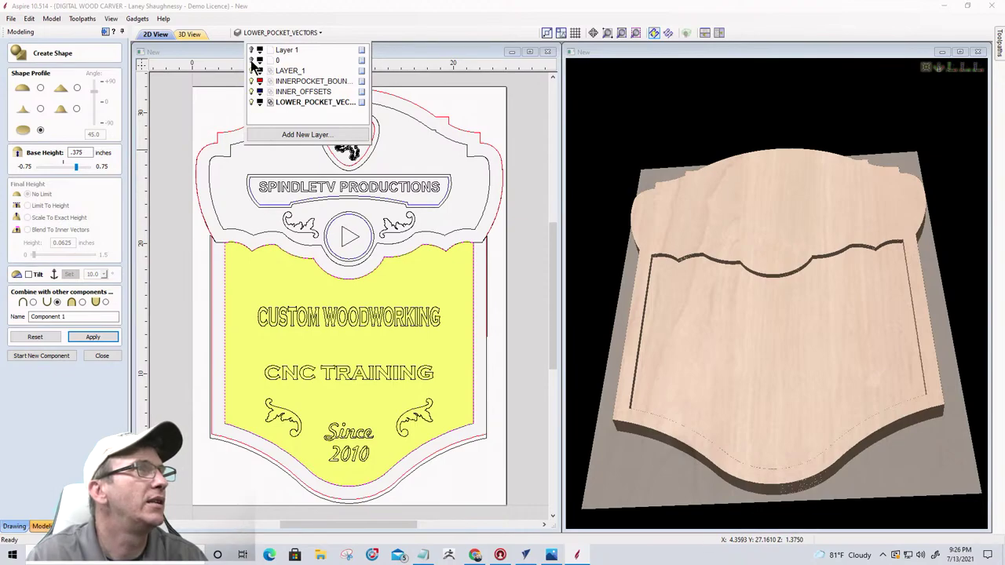
click(69, 355)
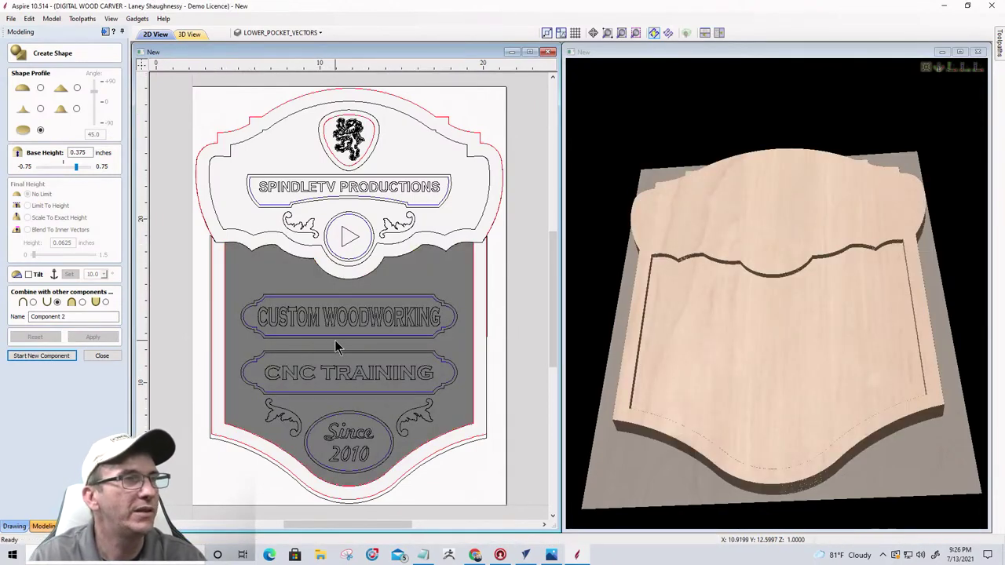
- Recess the CUSTOM WOODWORKING and CNC TRAINING plaque borders and Since 2010 oval 0.375 in
scroll(334, 340, up, 2)
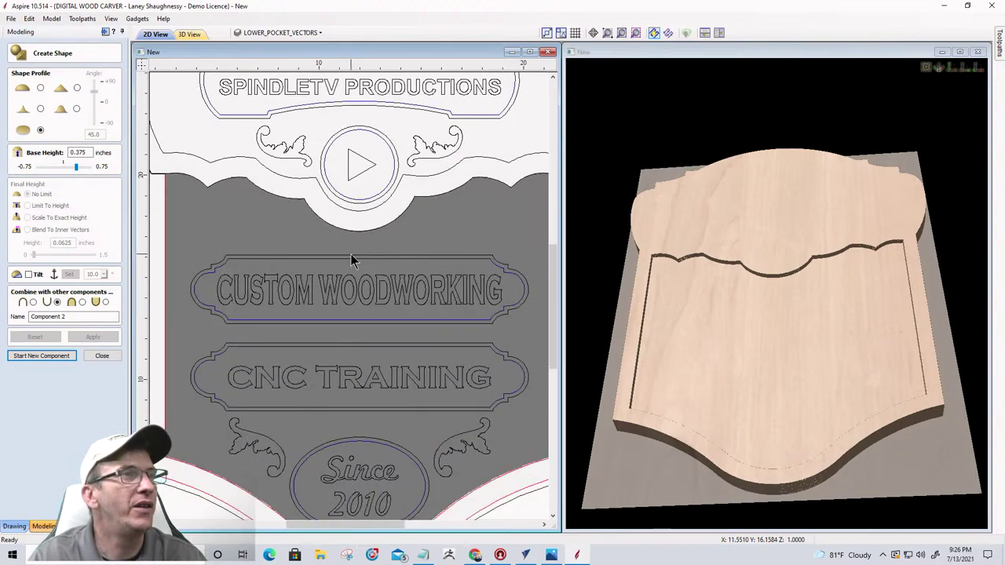
click(350, 256)
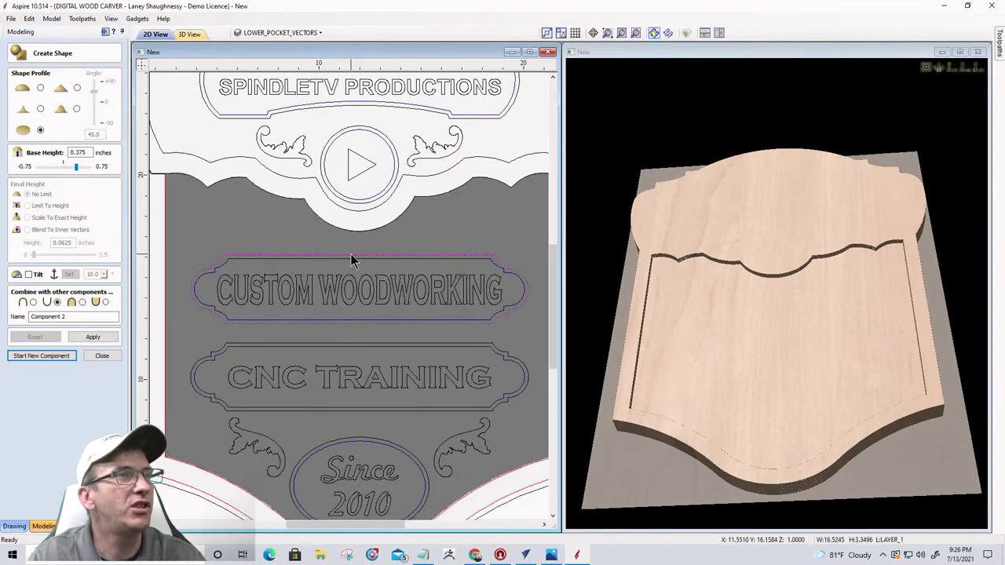
shift+click(434, 343)
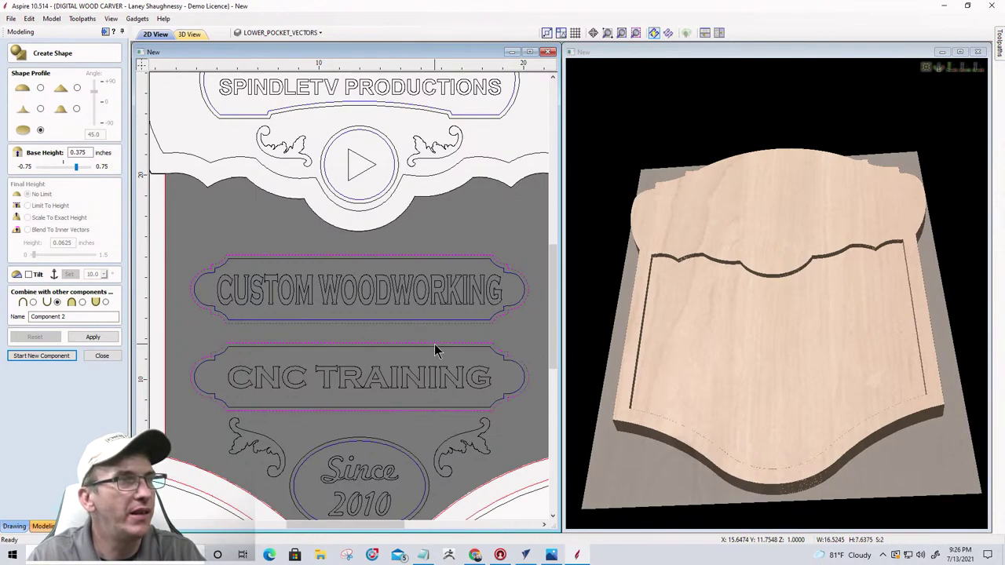
shift+click(375, 443)
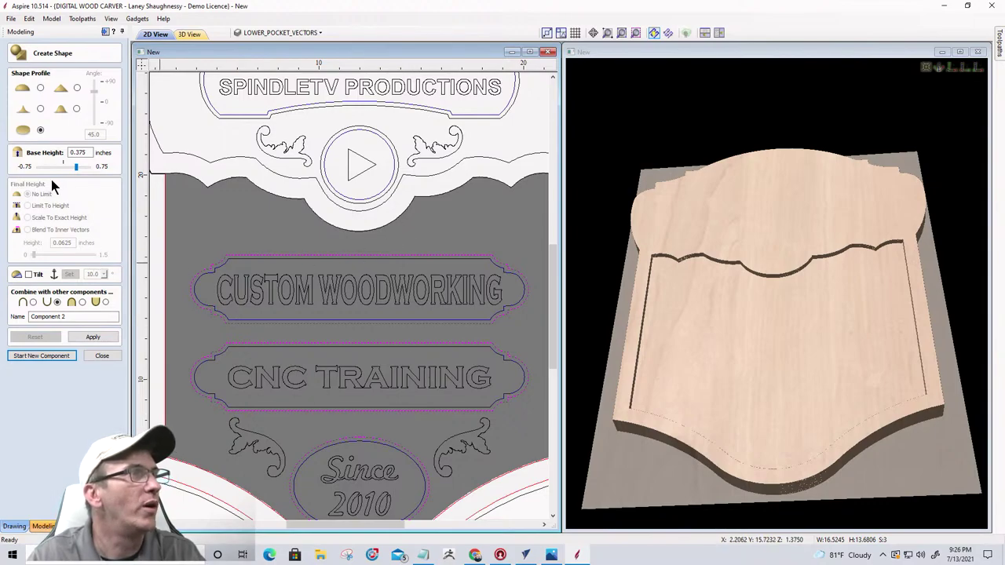
double_click(73, 152)
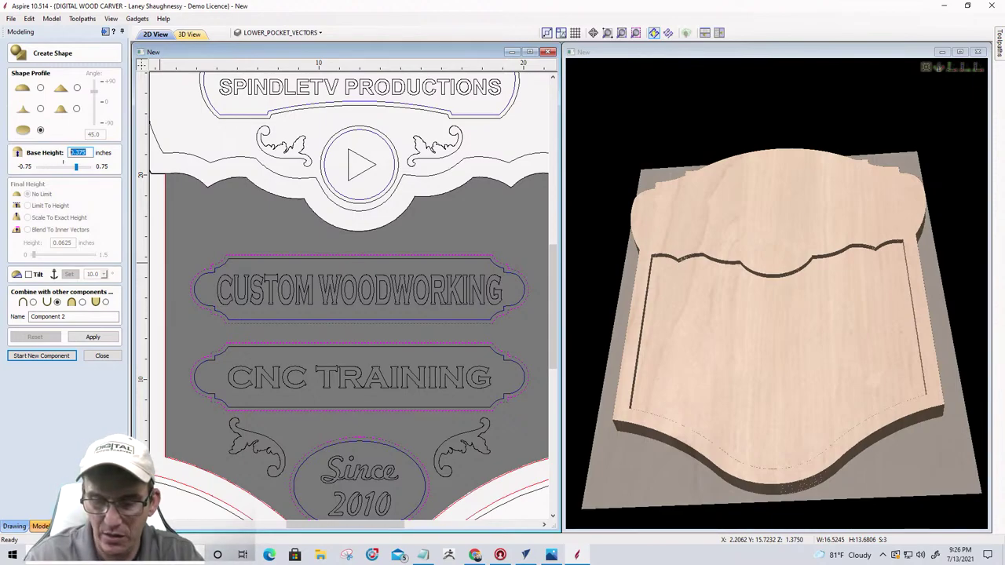
text(.)
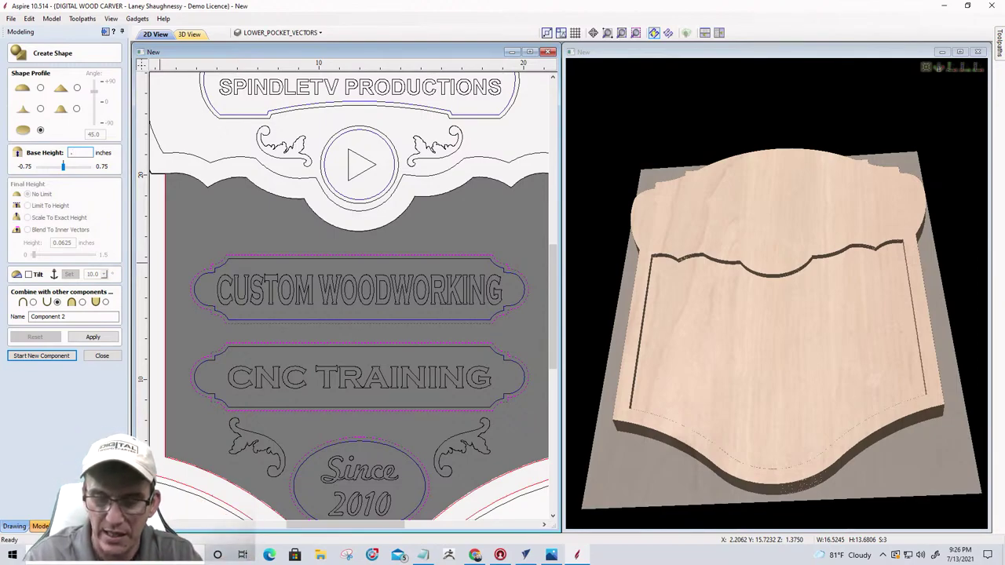
text(375)
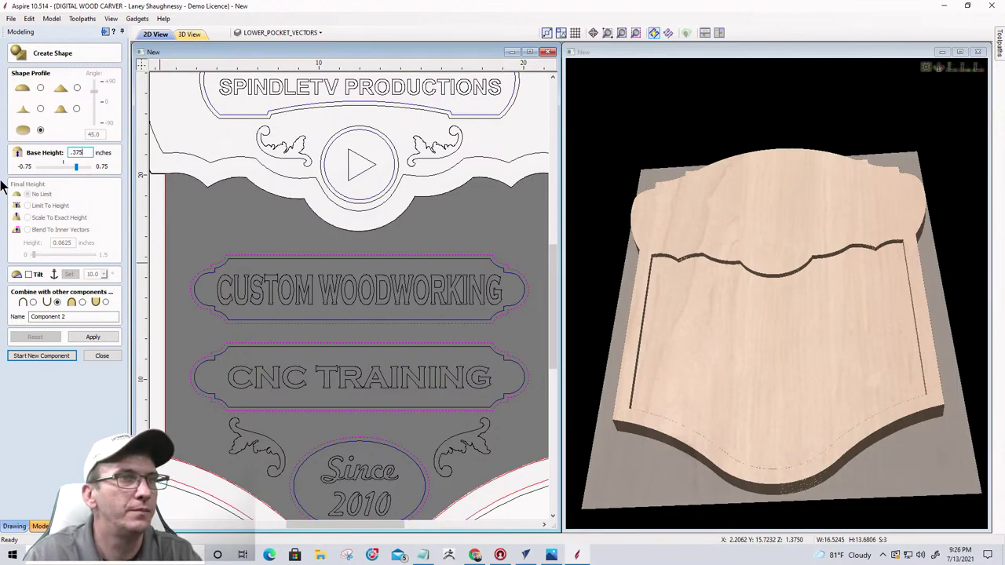
click(82, 337)
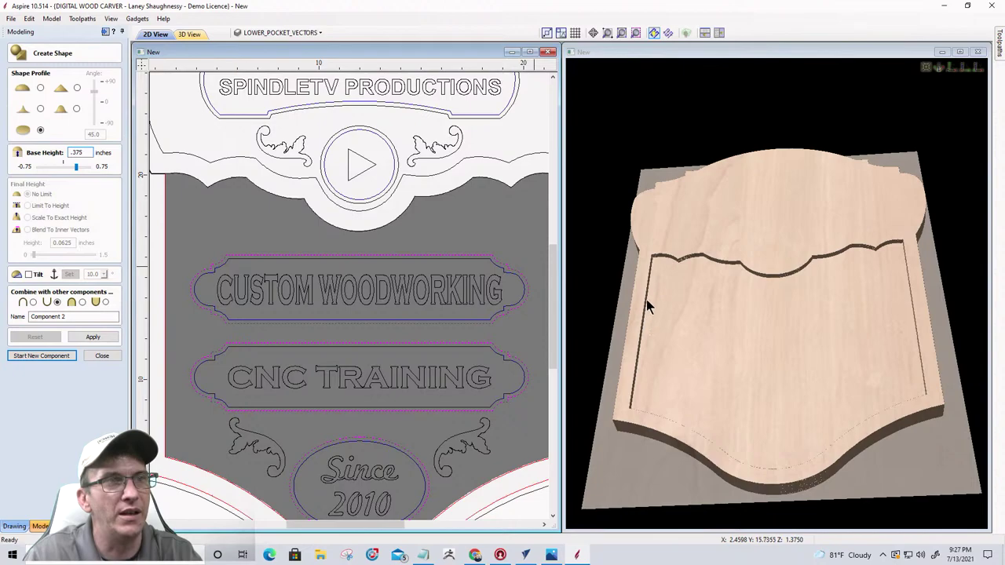
click(94, 337)
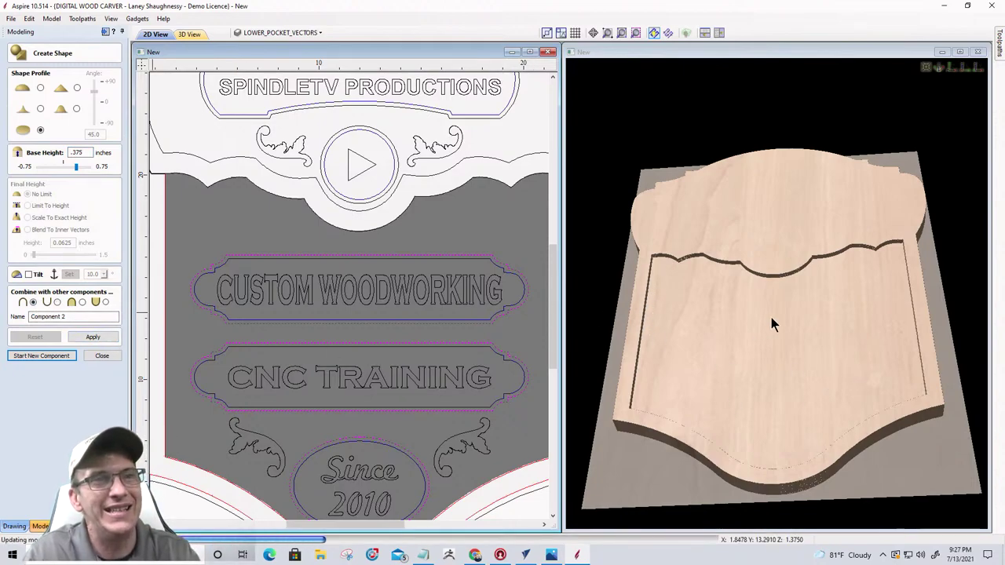
click(94, 339)
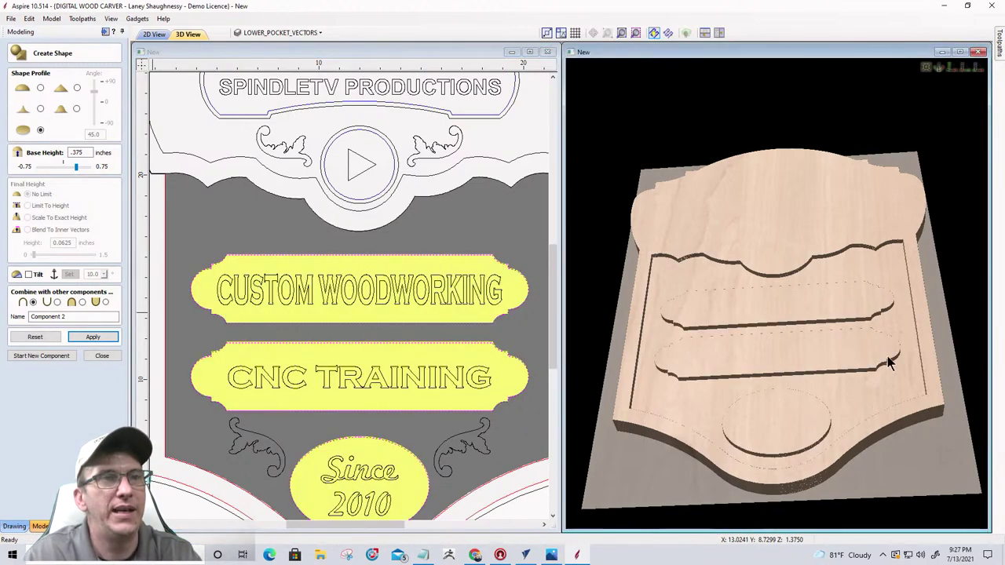
- Orbit and zoom the 3D view to inspect the recessed plaque panels
drag(893, 419, 741, 409)
scroll(393, 347, down, 1)
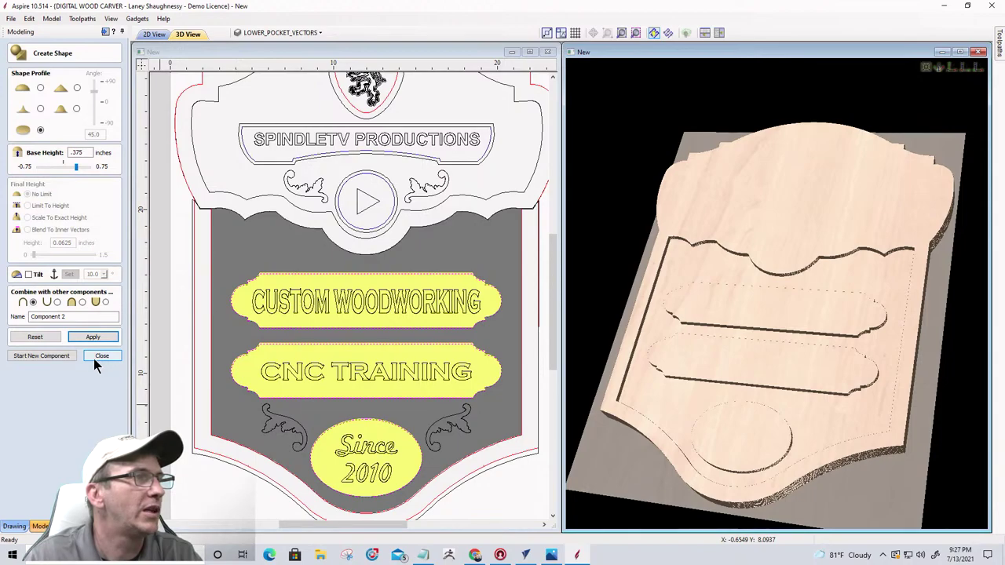
scroll(464, 376, down, 3)
scroll(304, 195, up, 5)
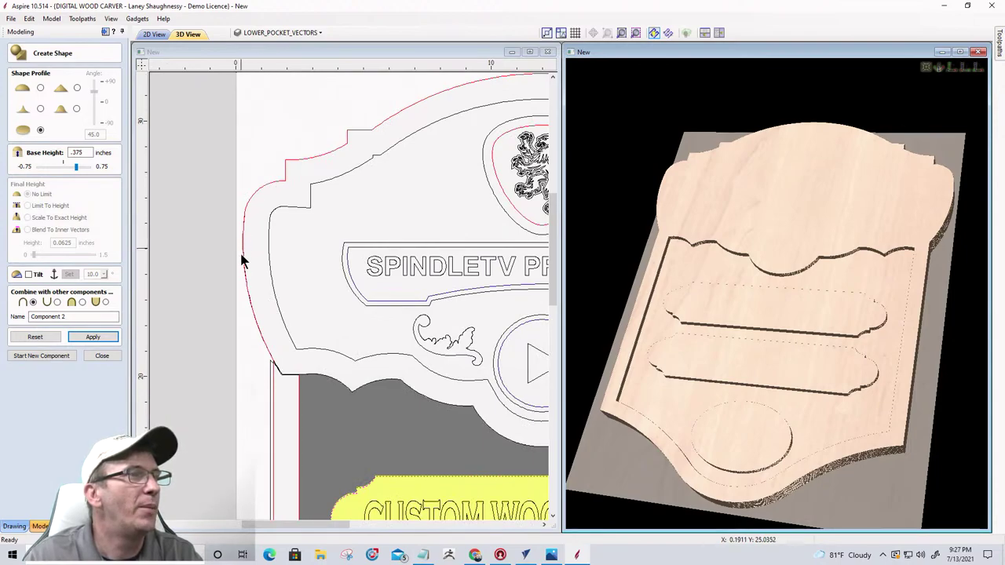
- Hide the LOWER_POCKET_VECTORS and INNER_OFFSETS layers and clear the vector selection
click(246, 284)
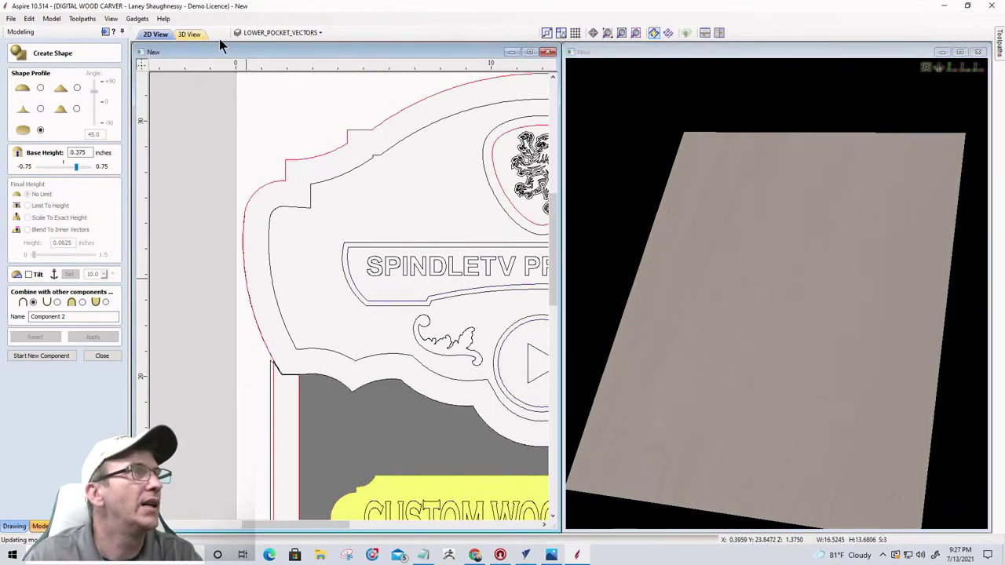
click(270, 33)
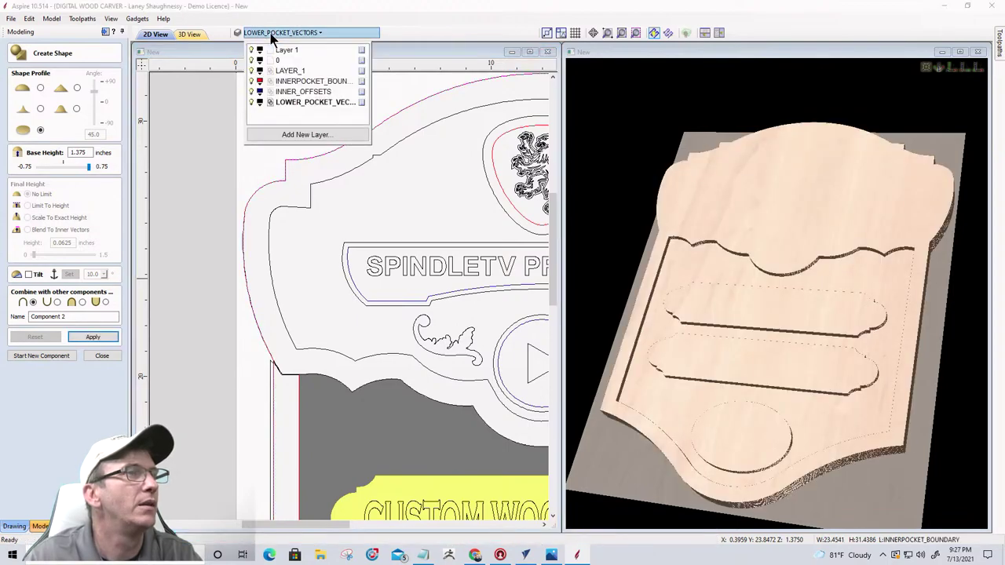
click(251, 103)
click(251, 92)
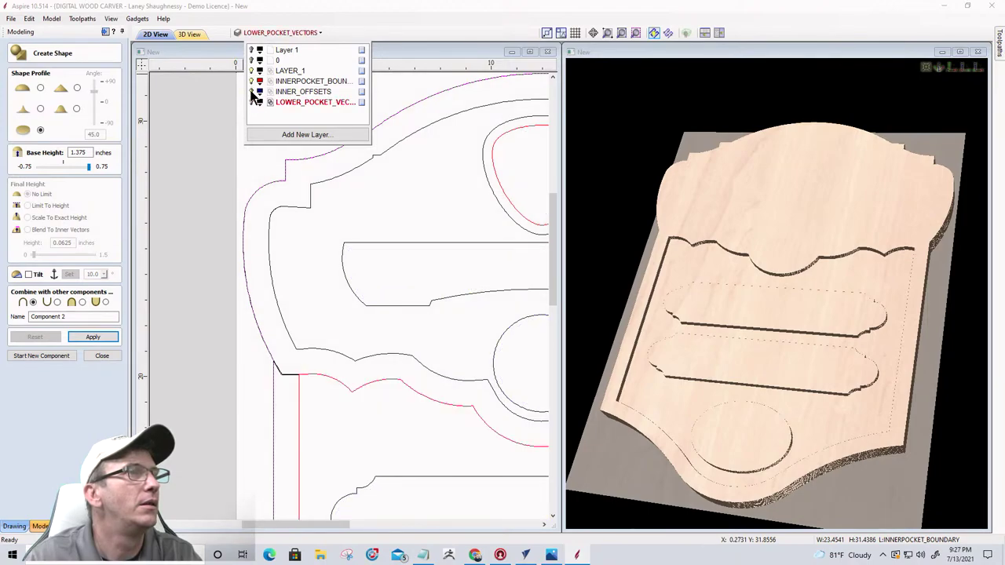
key(Escape)
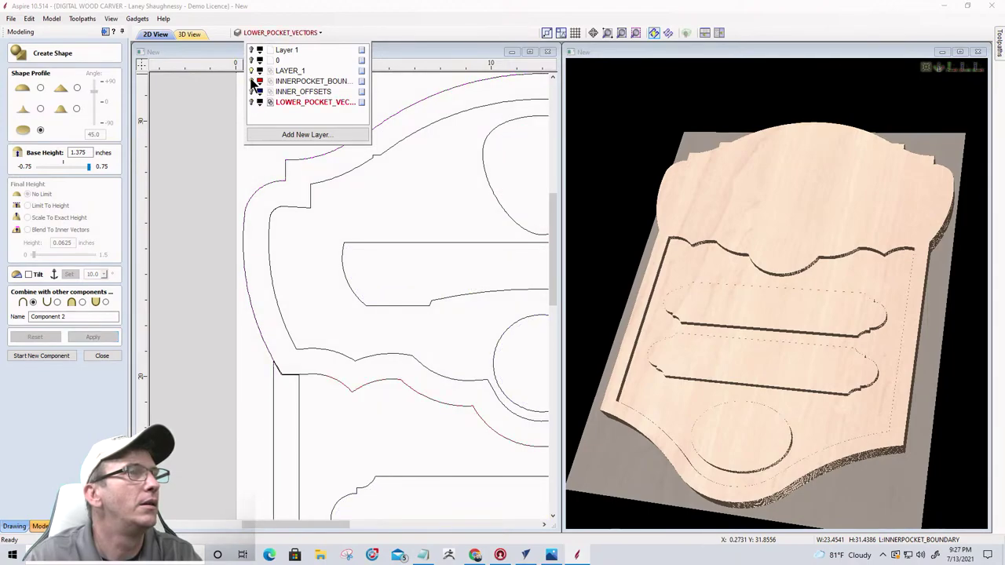
- Select the sign's outer boundary outline and enter a 0.375 in flat base height
click(247, 196)
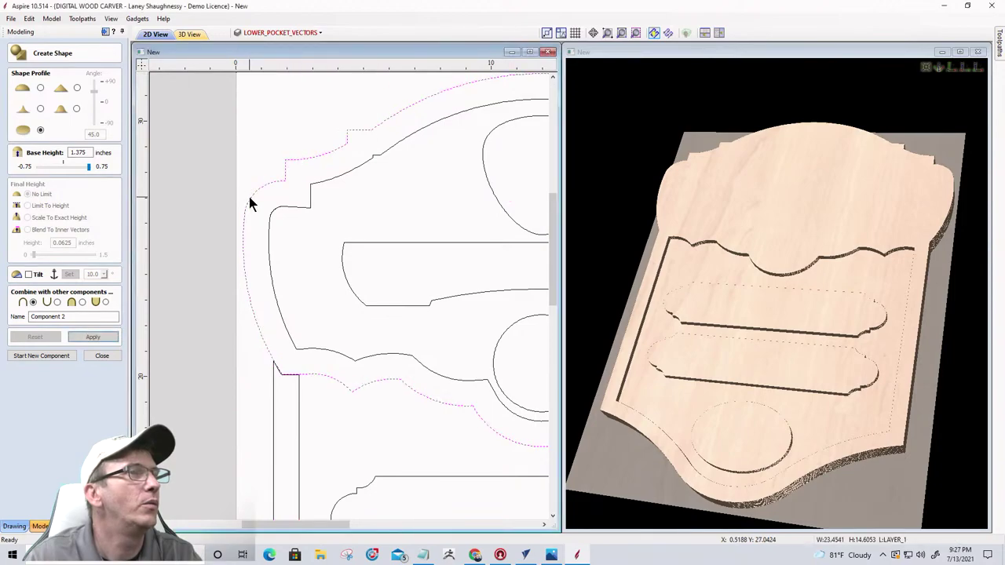
scroll(247, 196, down, 3)
scroll(267, 303, up, 3)
scroll(240, 265, down, 3)
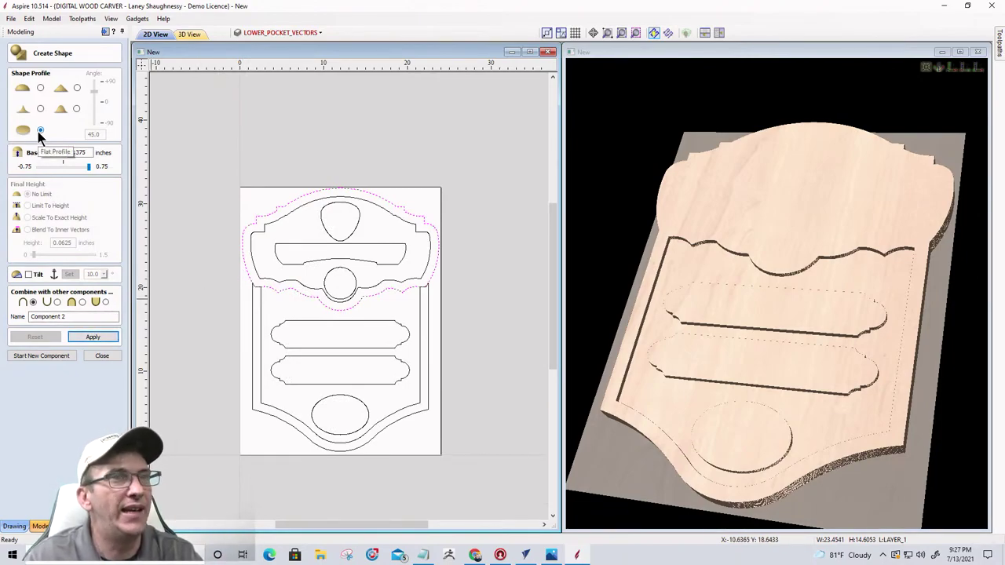
drag(88, 152, 72, 155)
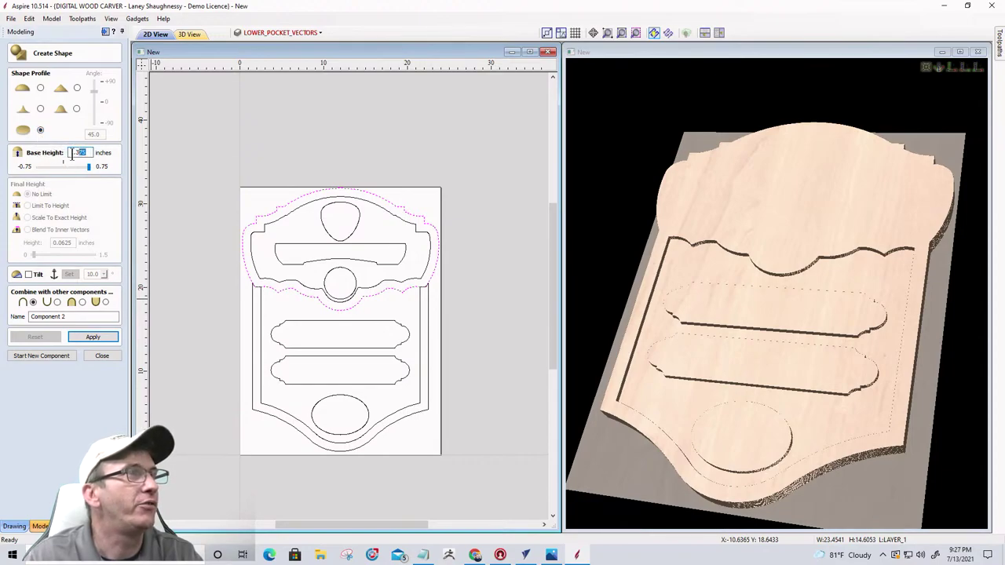
text(.3)
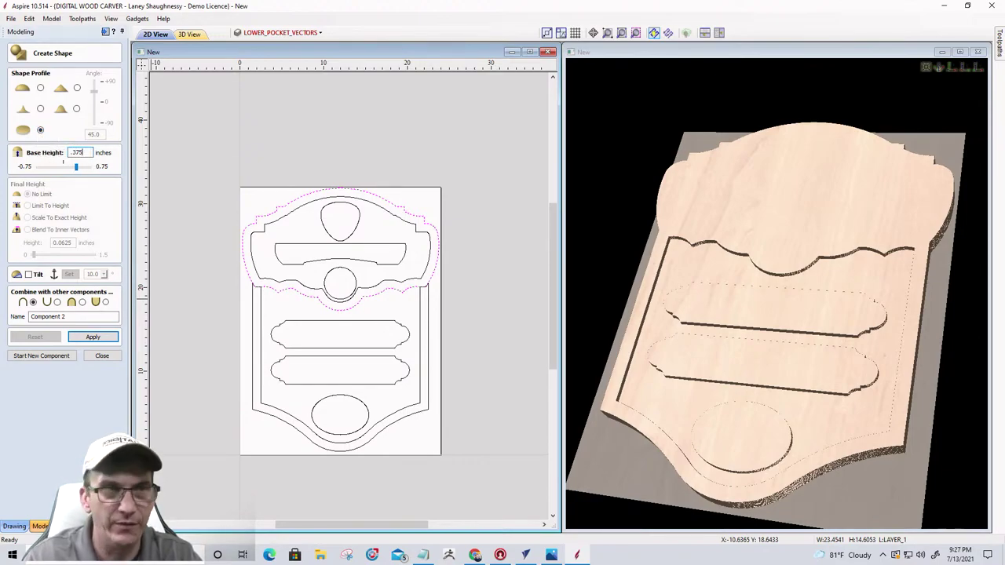
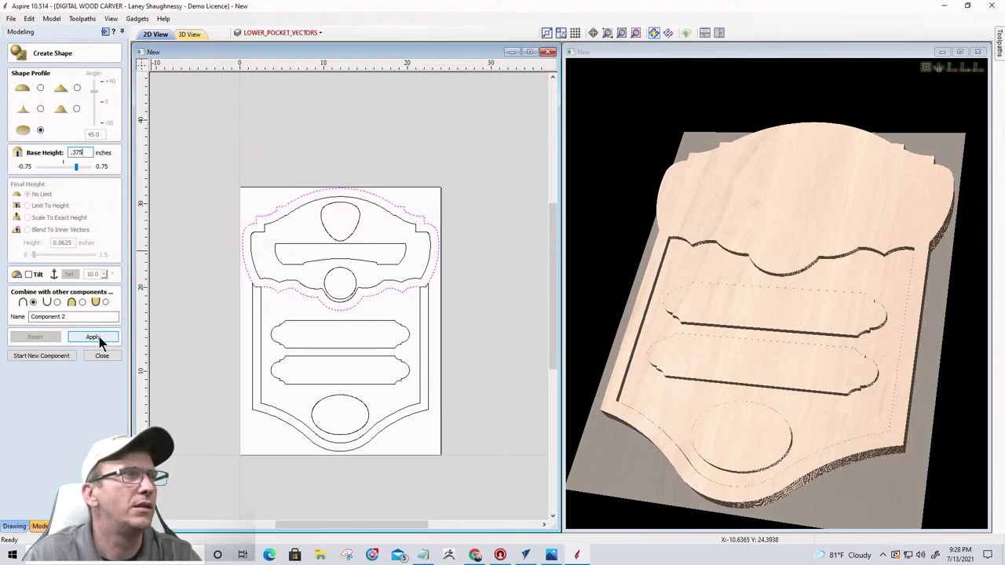
- Apply the 0.375-inch base height to the scalloped top section and orbit onto its edge in 3D
click(99, 342)
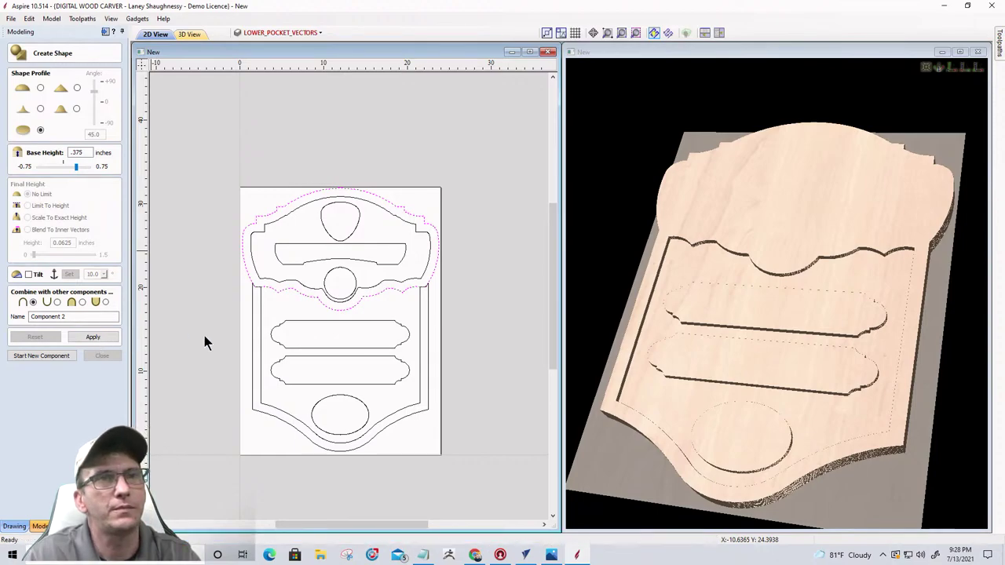
drag(866, 341, 868, 312)
scroll(832, 266, up, 4)
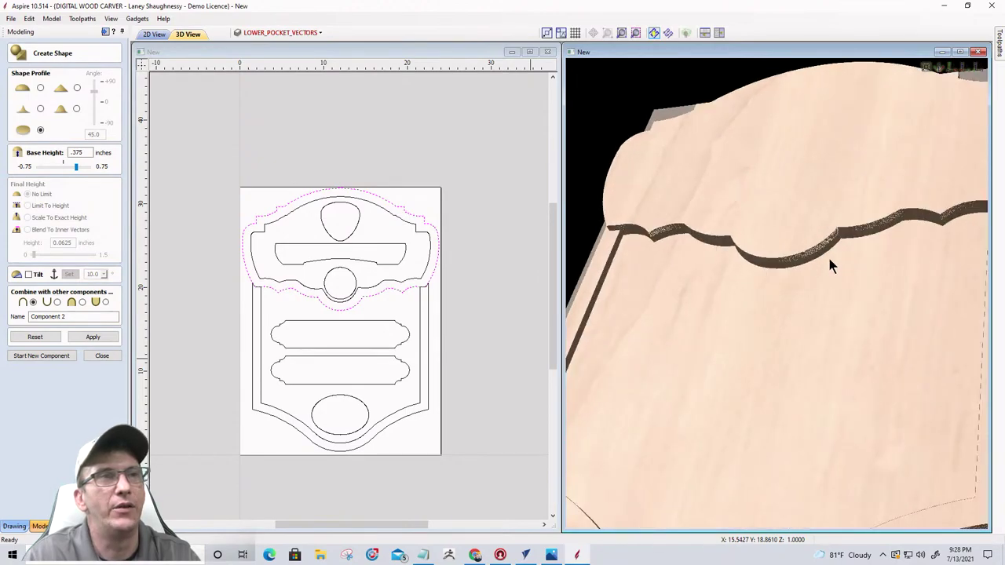
scroll(830, 263, up, 2)
drag(829, 263, 869, 316)
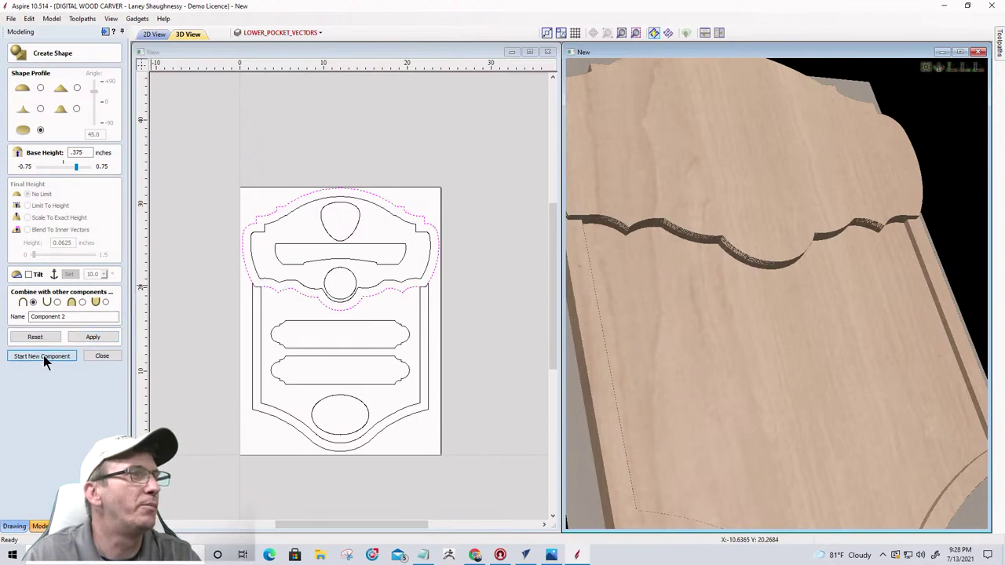
- Raise the CNC TRAINING, Since 2010 and CUSTOM WOODWORKING ovals 0.375 inch as Component 3, then start Component 4
key(Return)
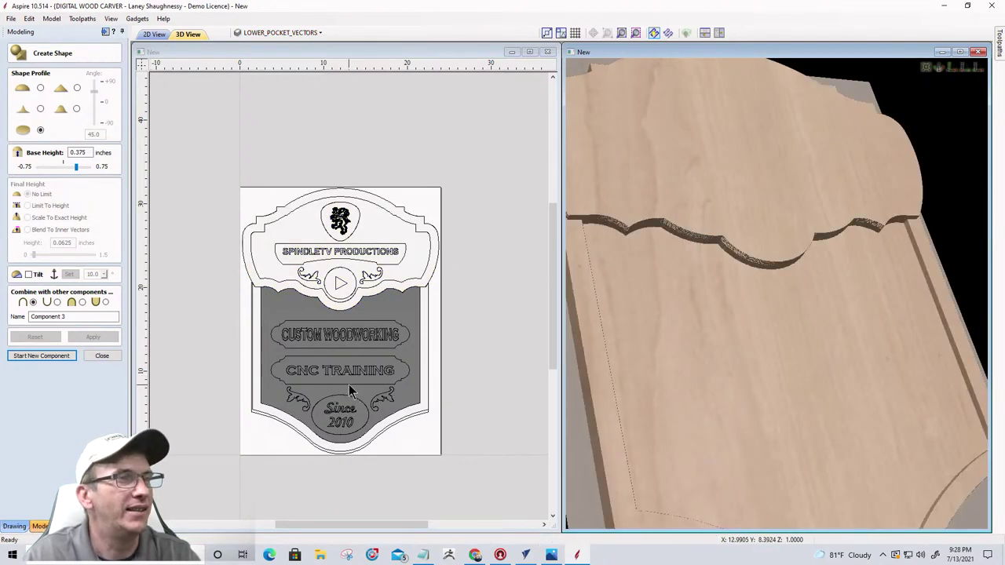
click(347, 382)
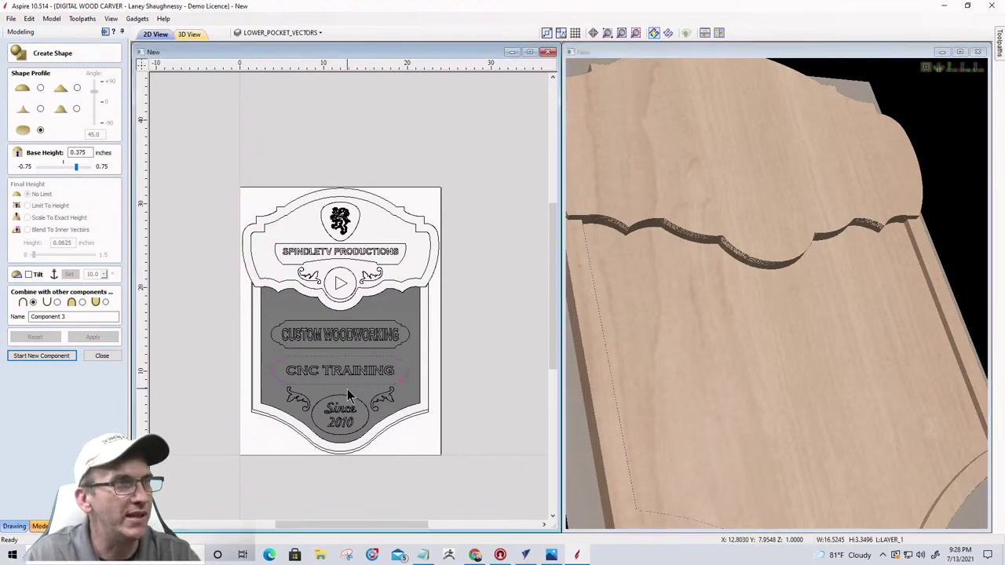
shift+click(346, 390)
shift+click(341, 348)
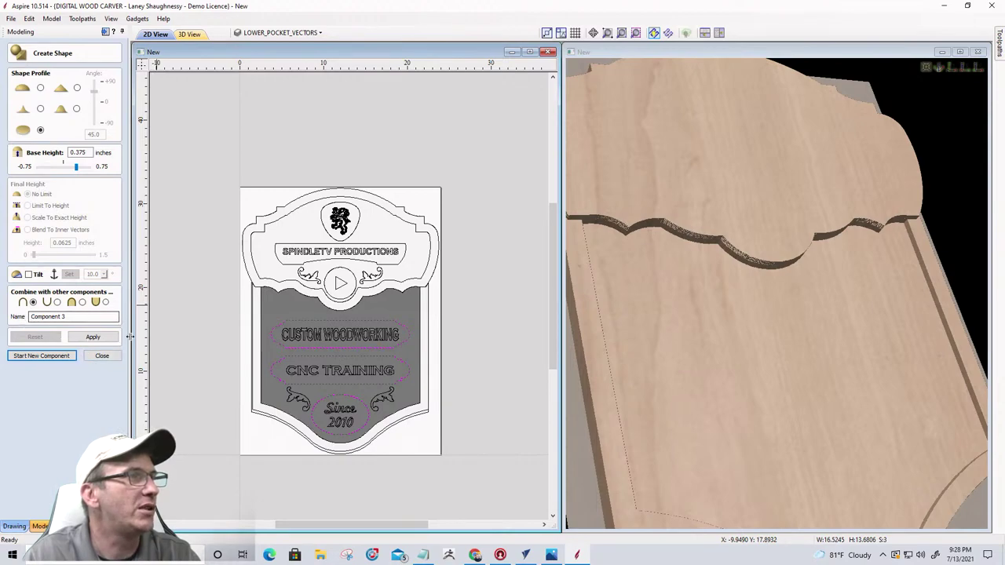
click(94, 337)
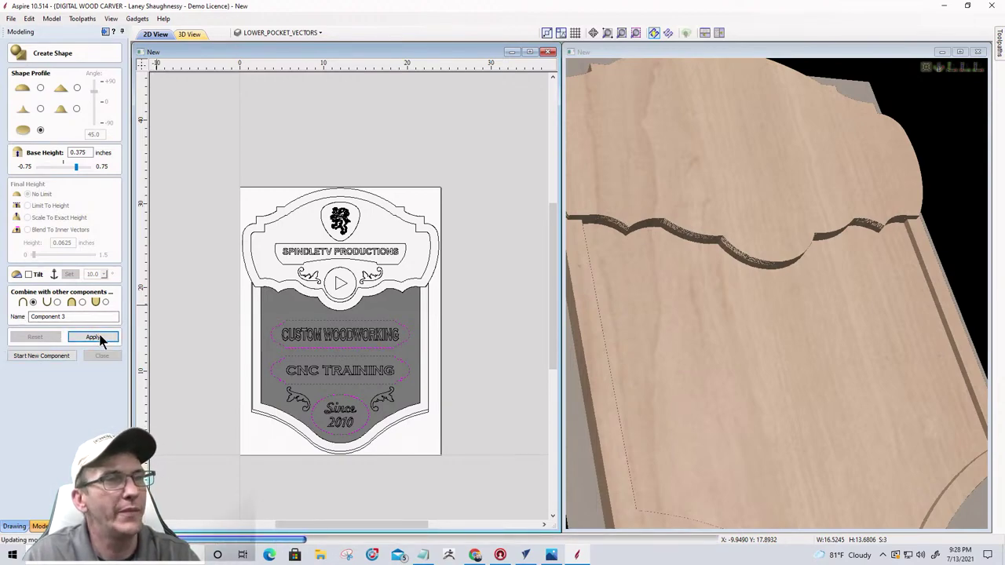
click(45, 358)
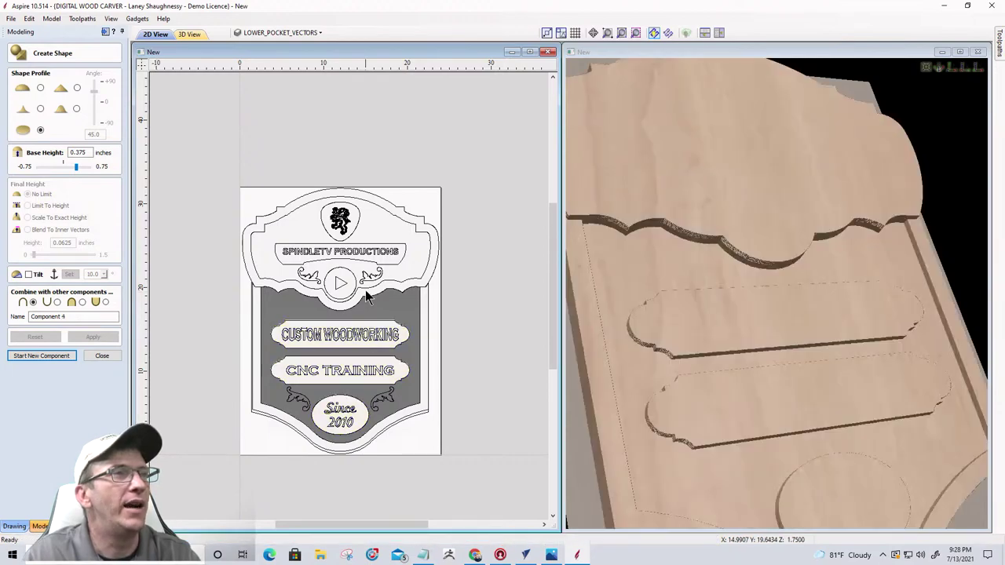
- Select the sign's outer shape and turn on the INNERPOCKET_BOUNDARY layer
scroll(401, 257, up, 2)
scroll(373, 251, up, 2)
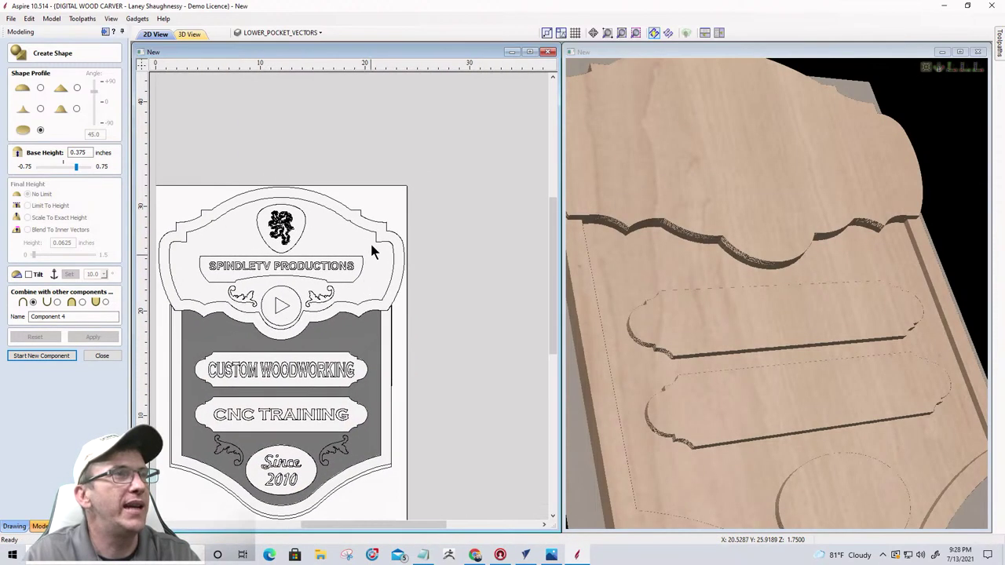
click(366, 225)
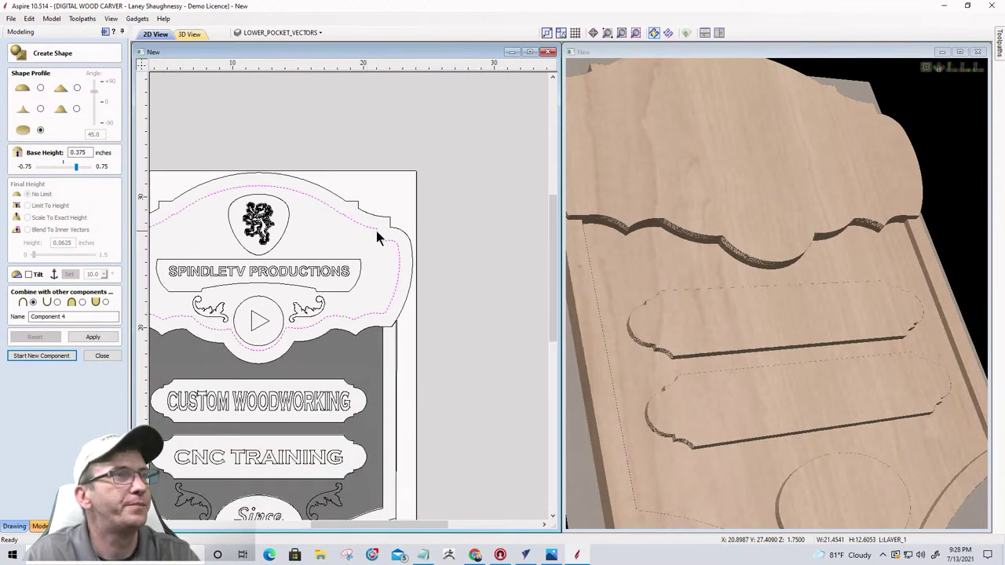
scroll(416, 233, down, 1)
middle_drag(332, 233, 383, 245)
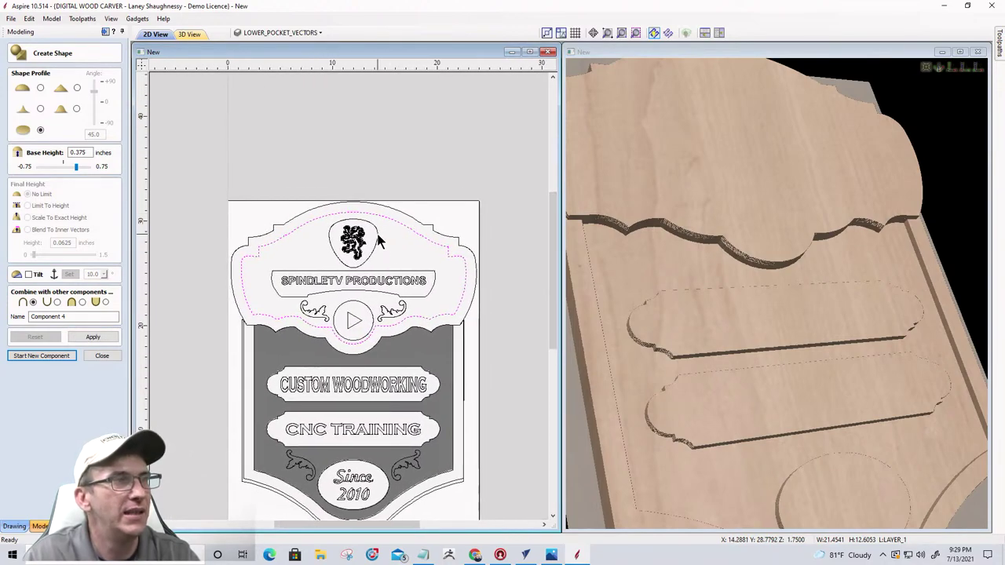
click(276, 32)
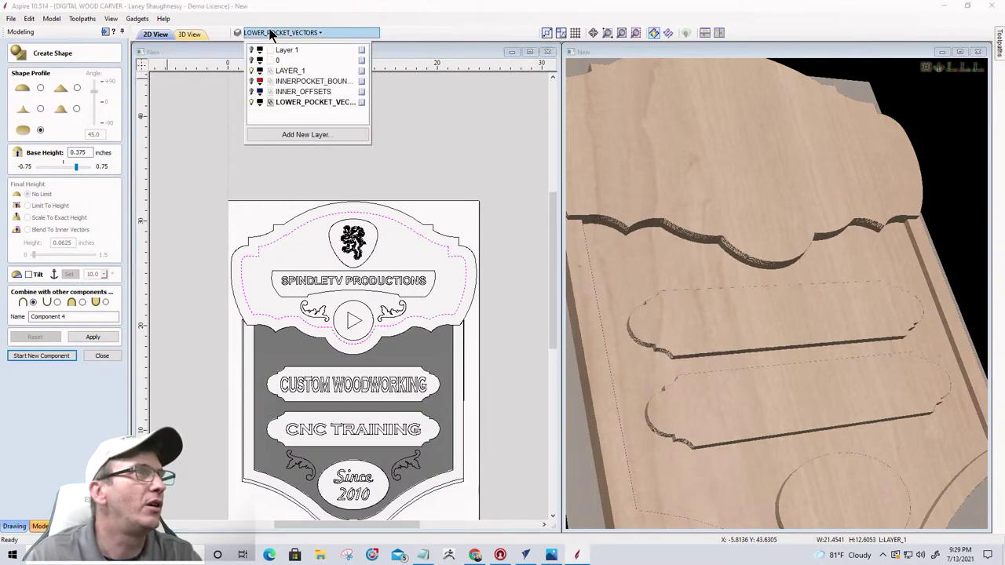
click(251, 81)
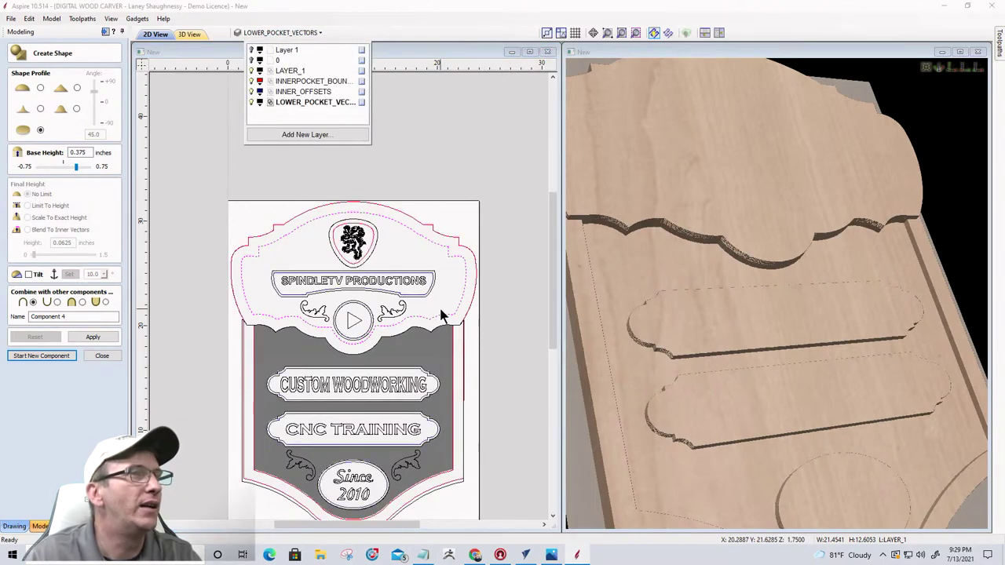
- Add the banner, lion shield and play-button circle, set base height 0.2, and change the combine mode
scroll(437, 286, up, 3)
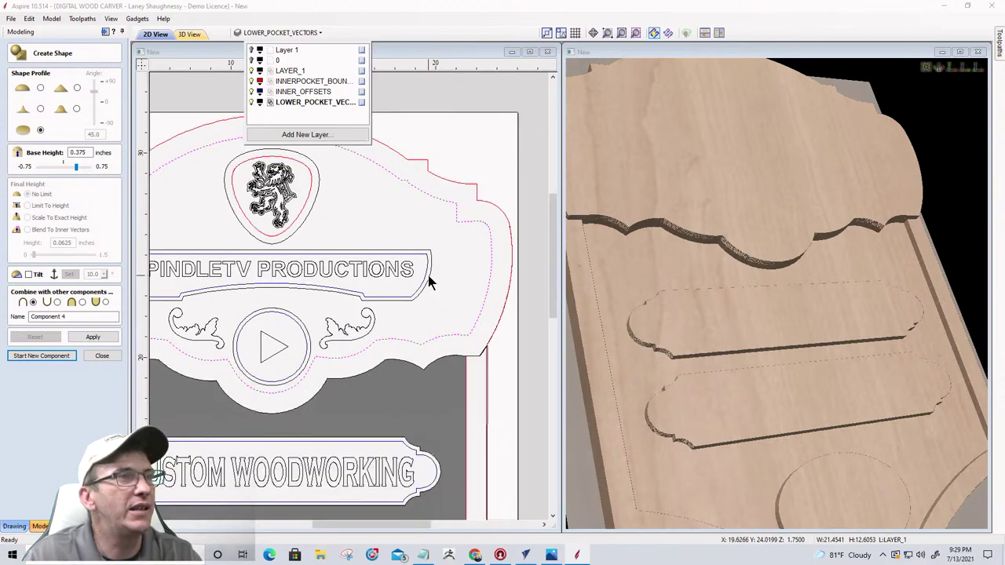
click(429, 283)
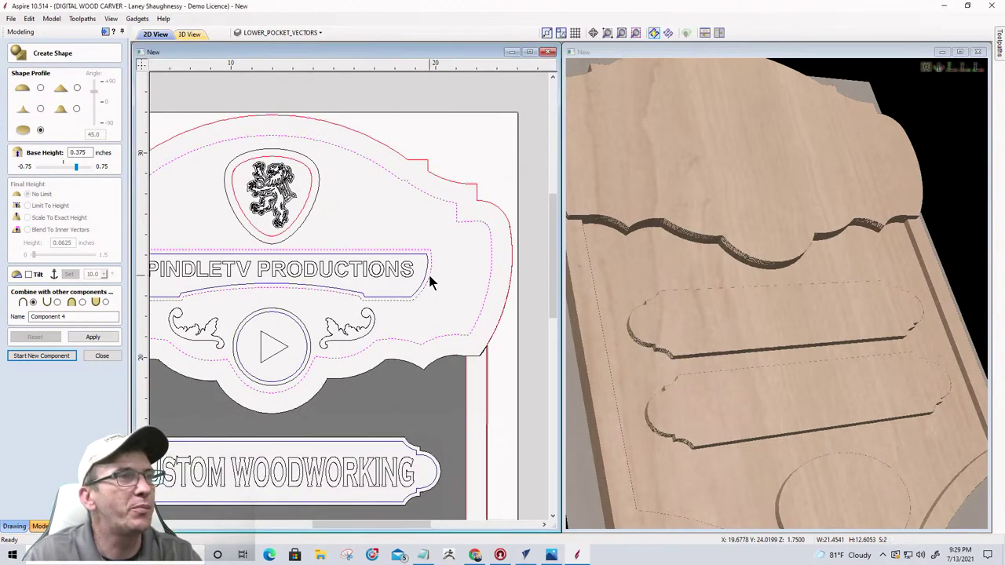
shift+click(312, 161)
shift+click(303, 323)
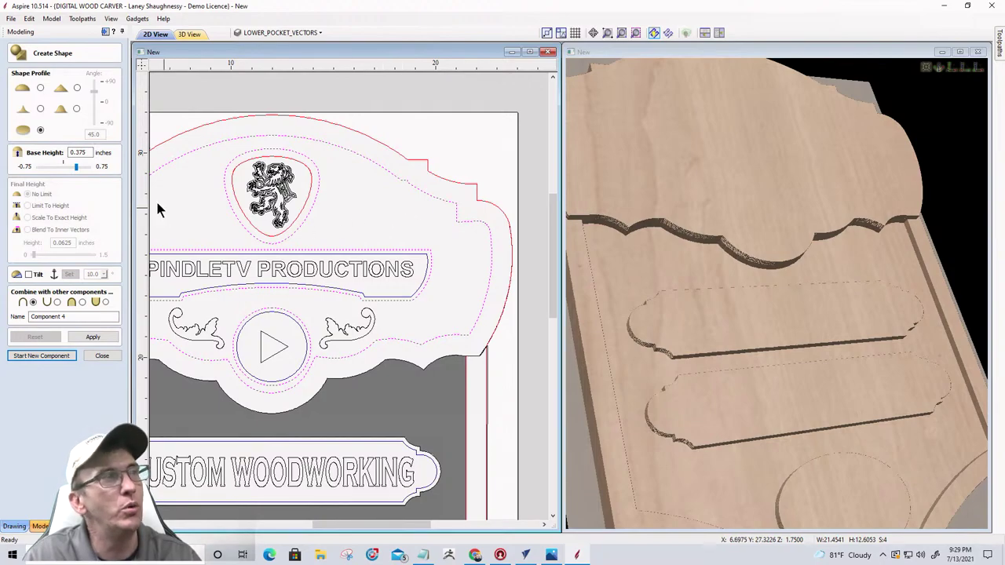
double_click(76, 153)
text(0.2)
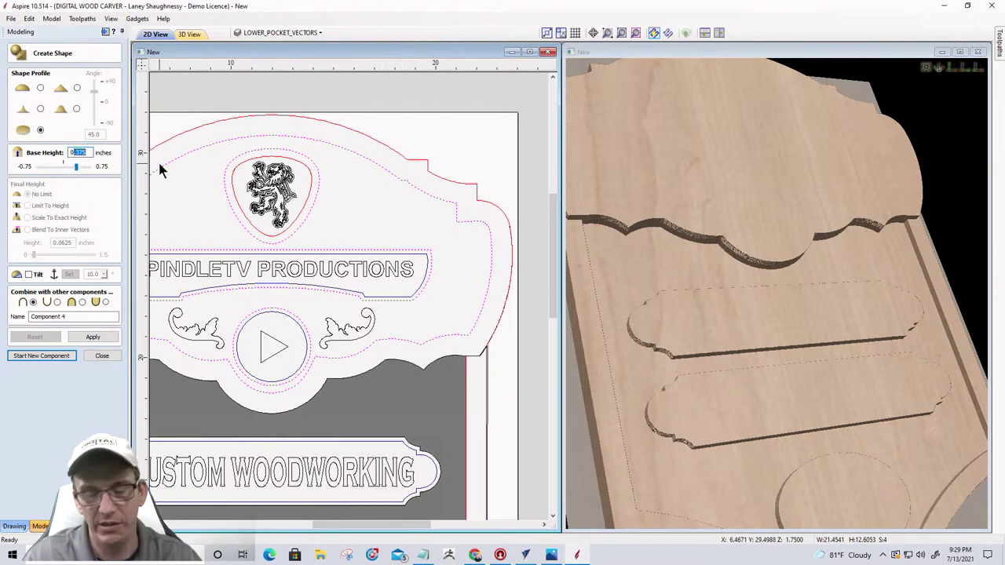
click(57, 303)
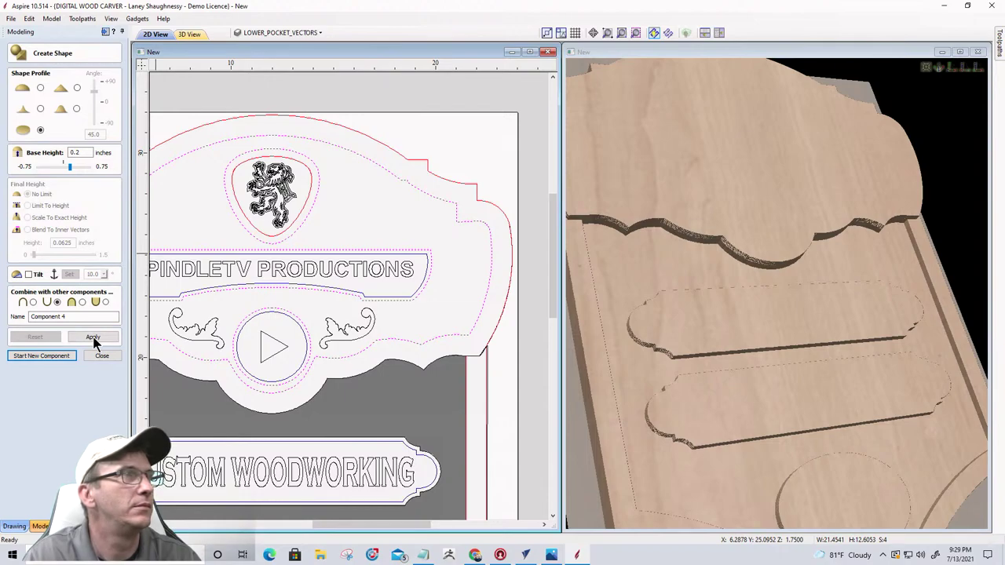
- Apply the 0.2-inch top panel as Component 4, orbit to check its side edge, and close the shape form
click(92, 337)
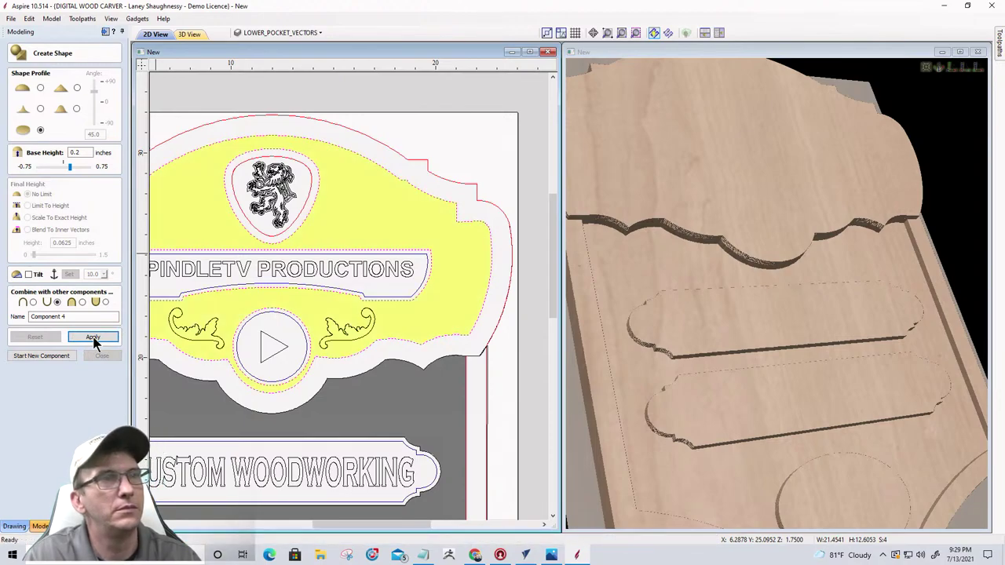
click(647, 313)
drag(647, 312, 723, 305)
scroll(723, 297, down, 3)
scroll(723, 298, up, 3)
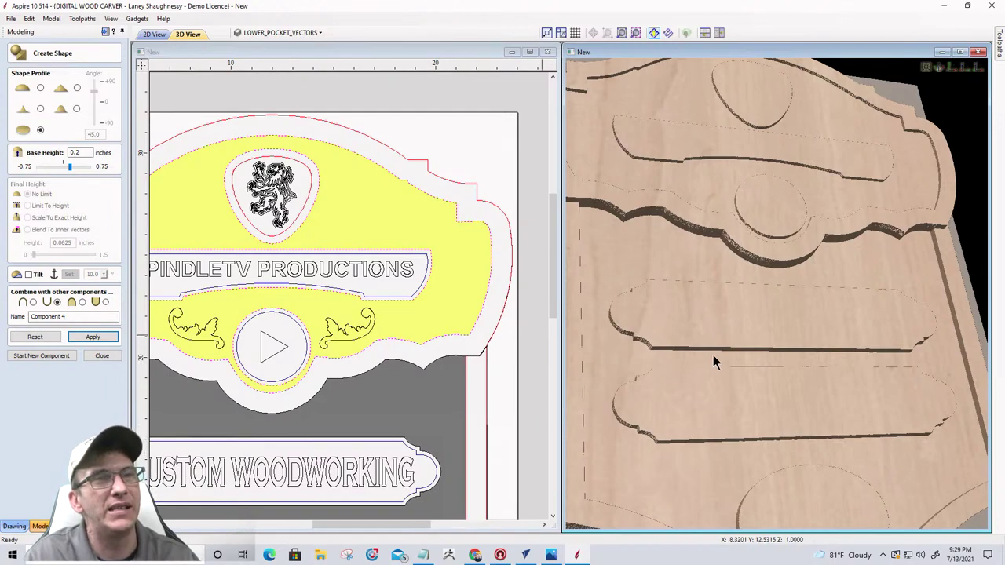
drag(773, 333, 788, 324)
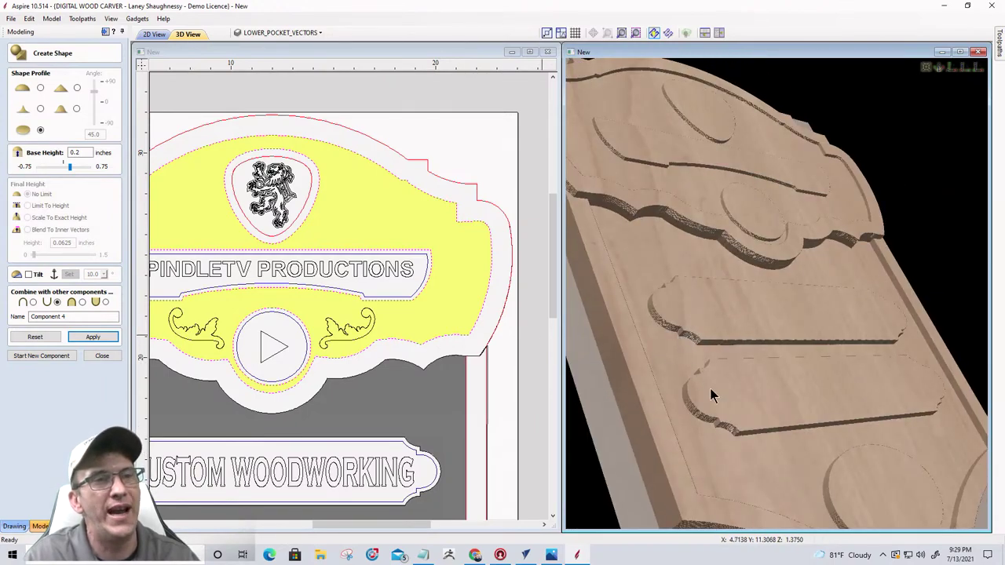
drag(716, 359, 673, 371)
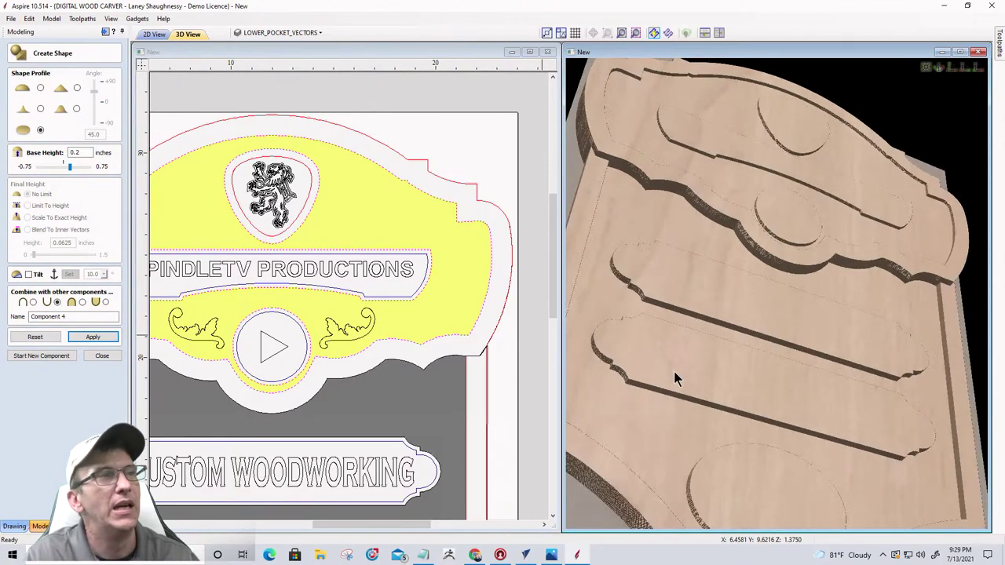
click(90, 352)
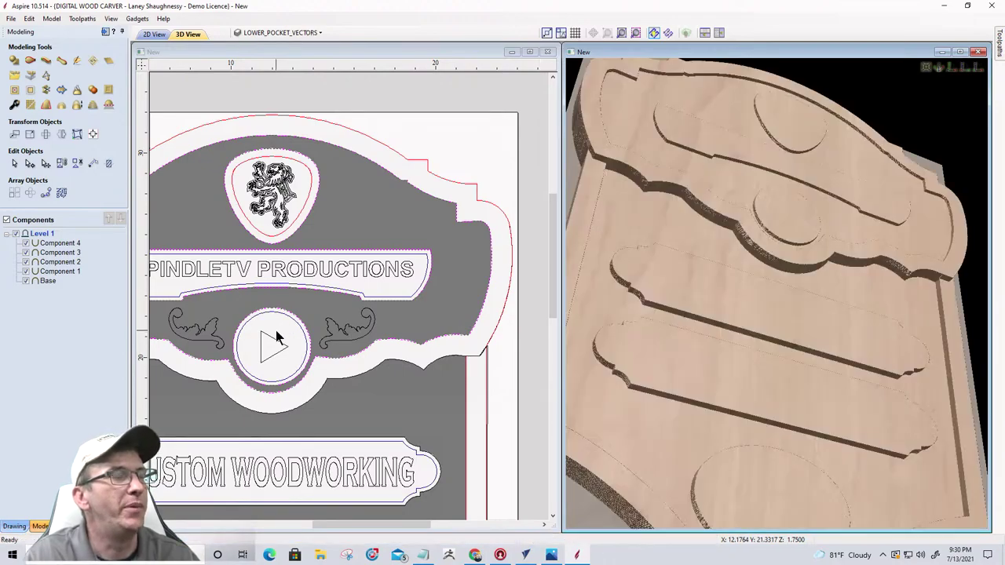
- Hide the Base and Component 2, keeping Components 3 and 4 visible, and bring up Add Draft to Model
click(26, 243)
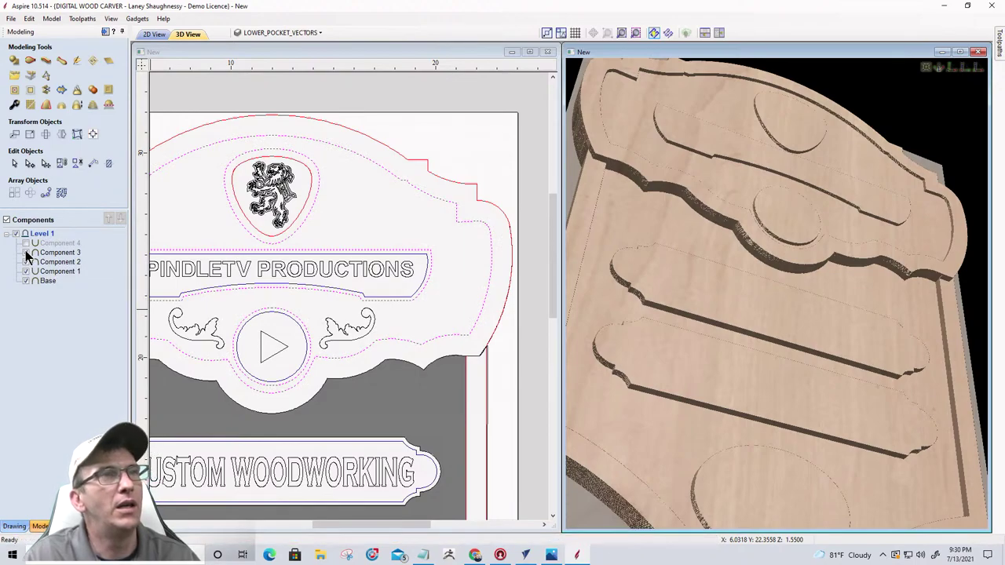
click(25, 244)
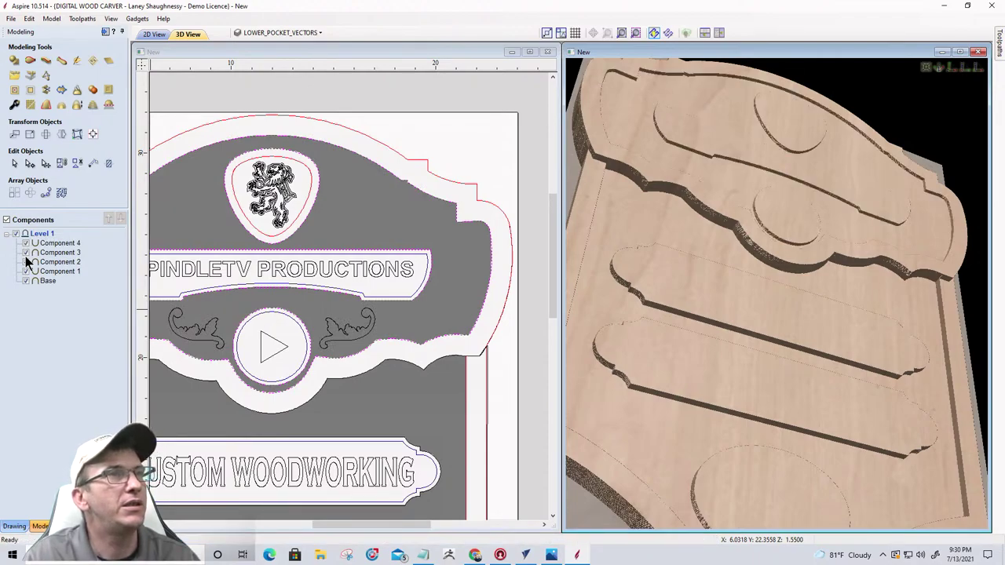
click(26, 281)
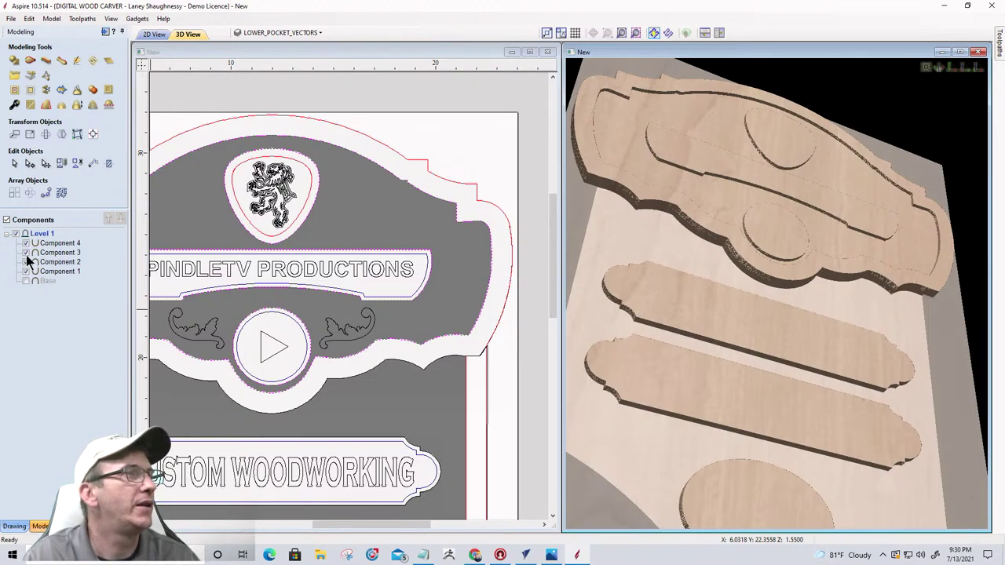
click(26, 252)
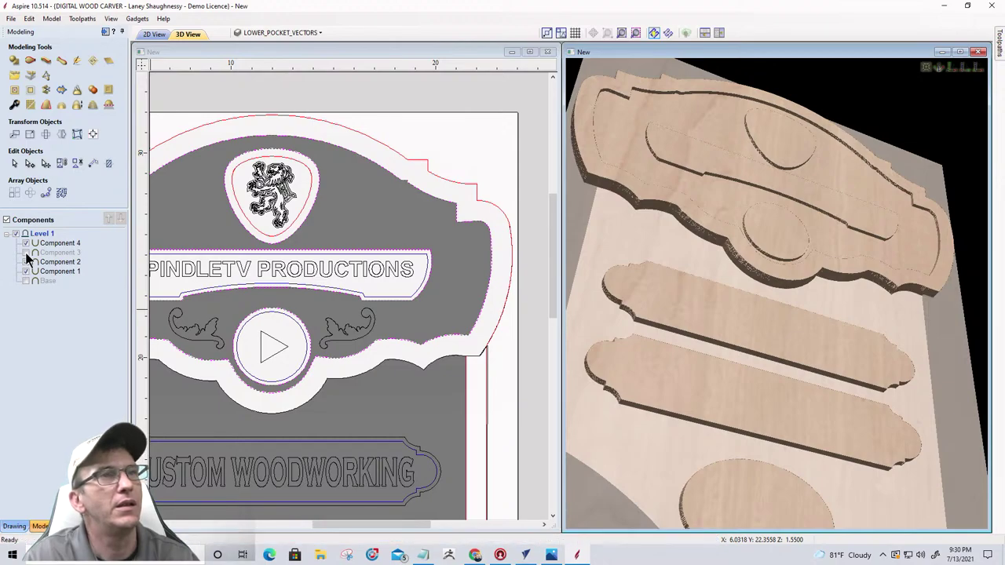
click(26, 253)
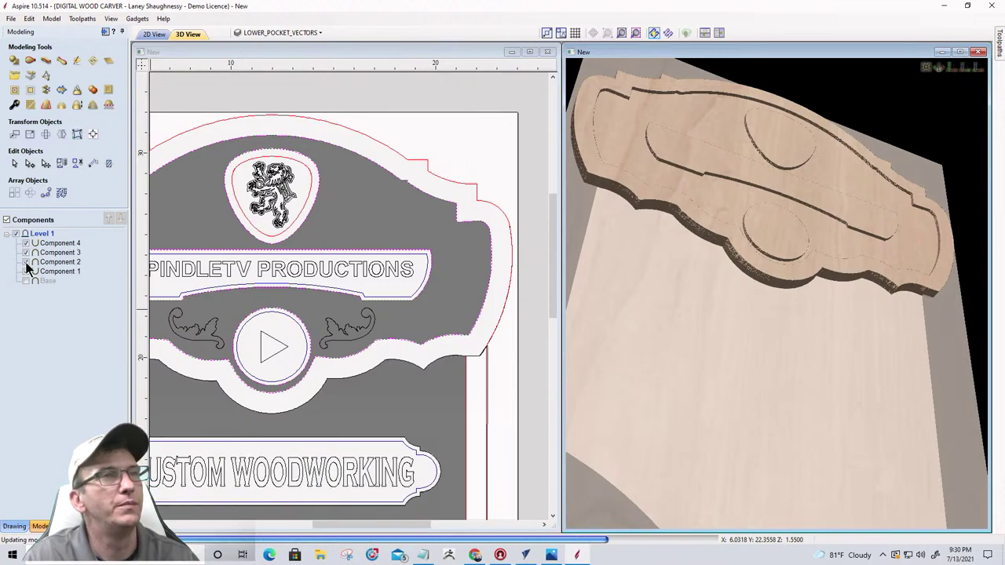
click(26, 262)
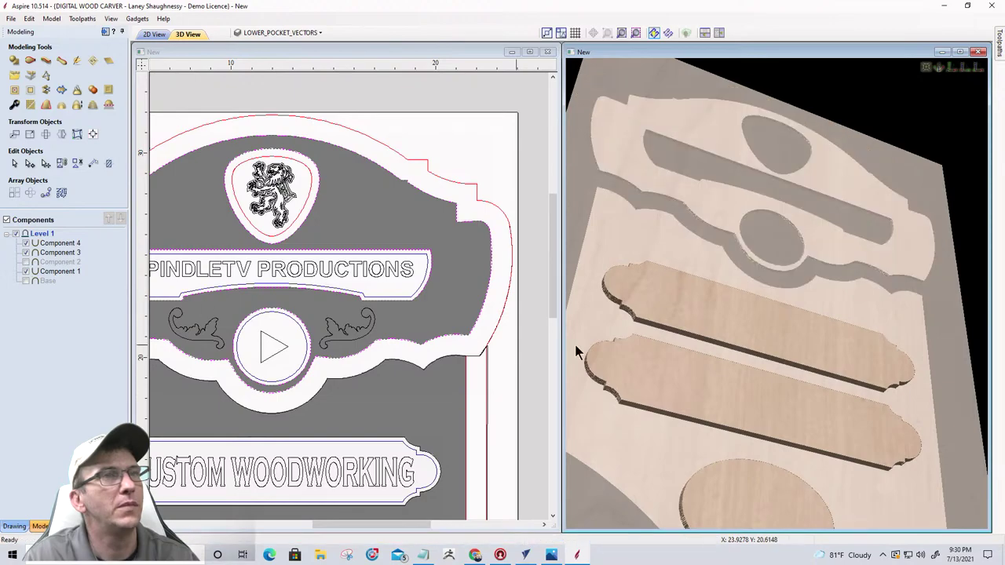
drag(651, 312, 848, 368)
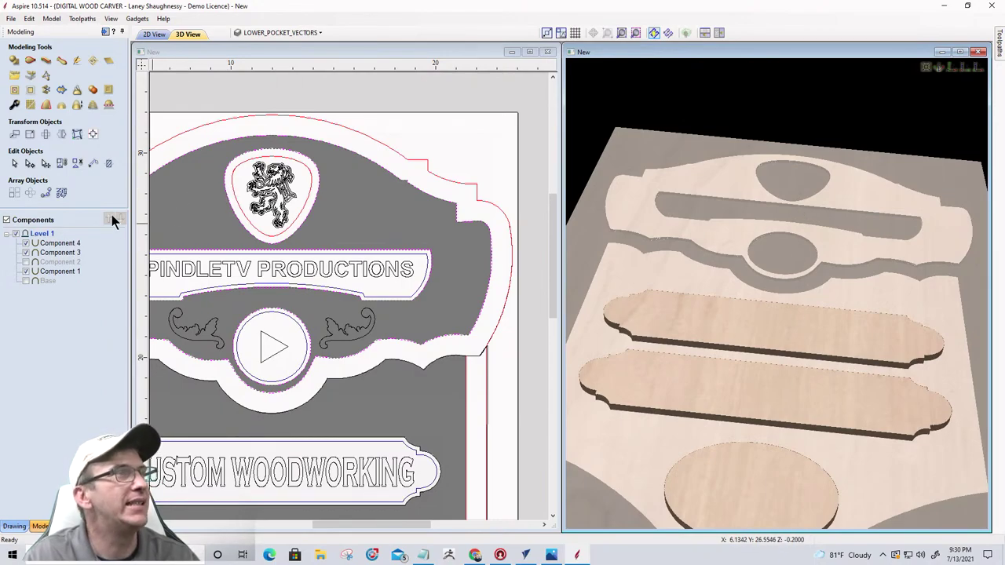
click(46, 104)
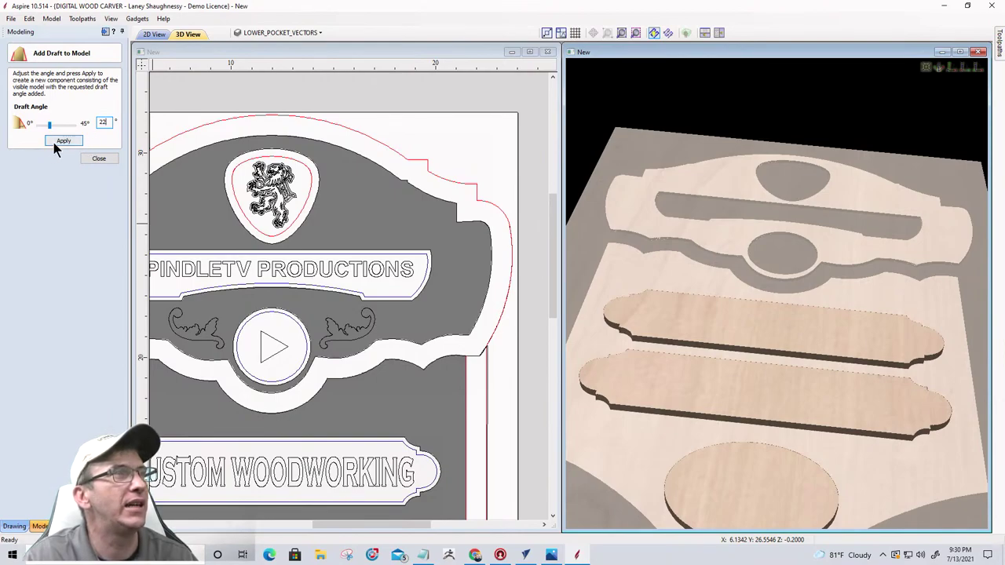
- Apply a 22° draft to the visible model as a new component, check the drafted edges, and close
click(54, 144)
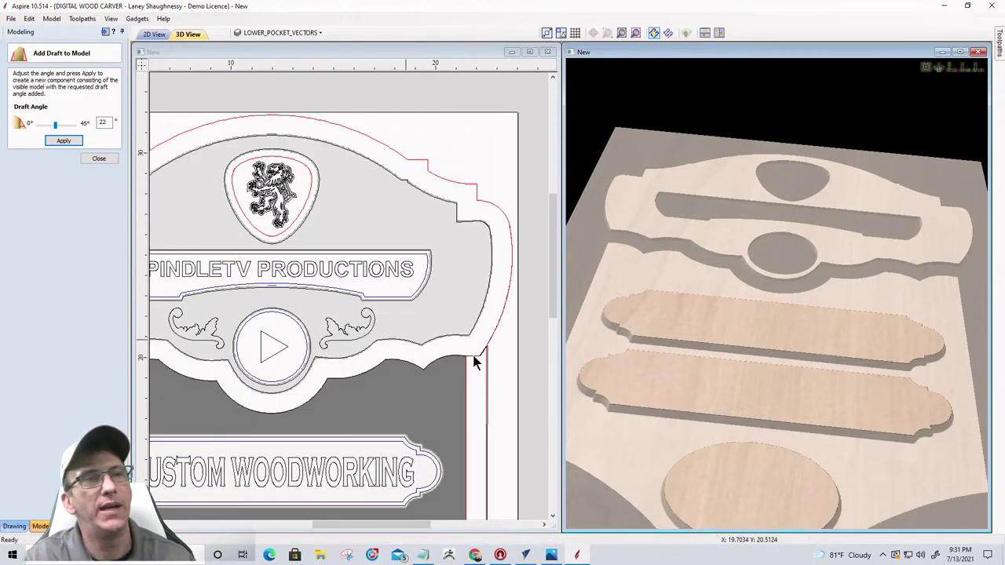
scroll(667, 414, up, 5)
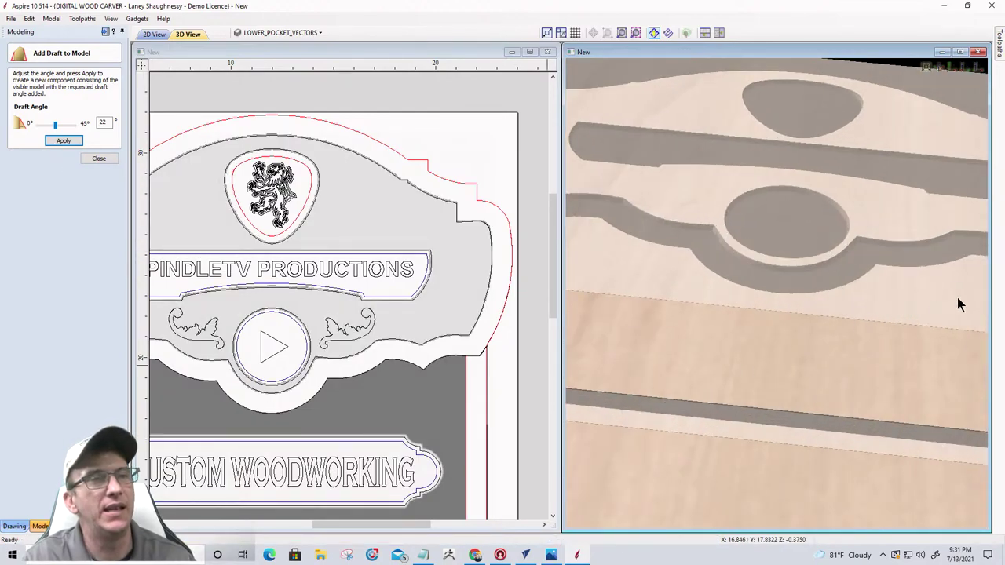
drag(665, 381, 768, 330)
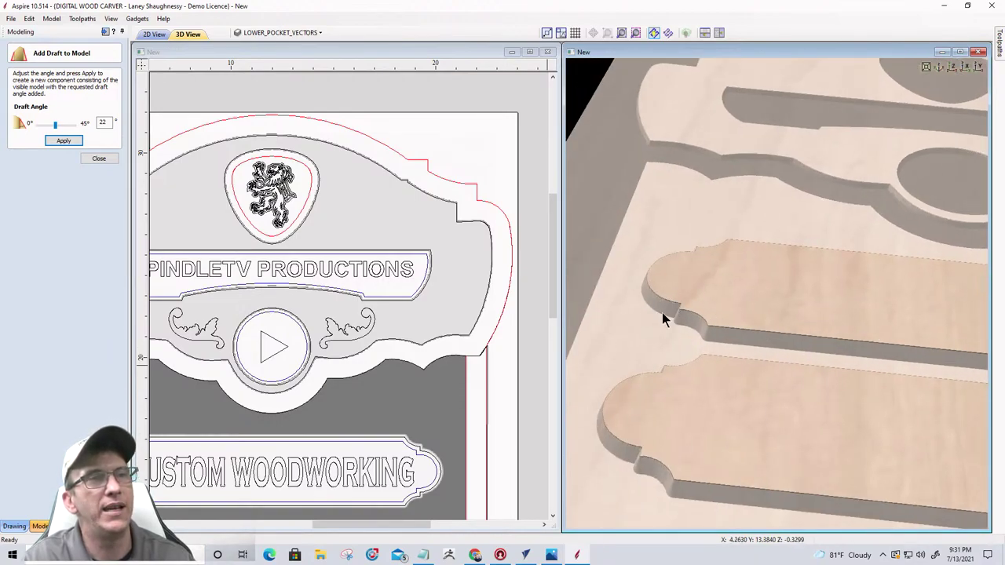
click(89, 159)
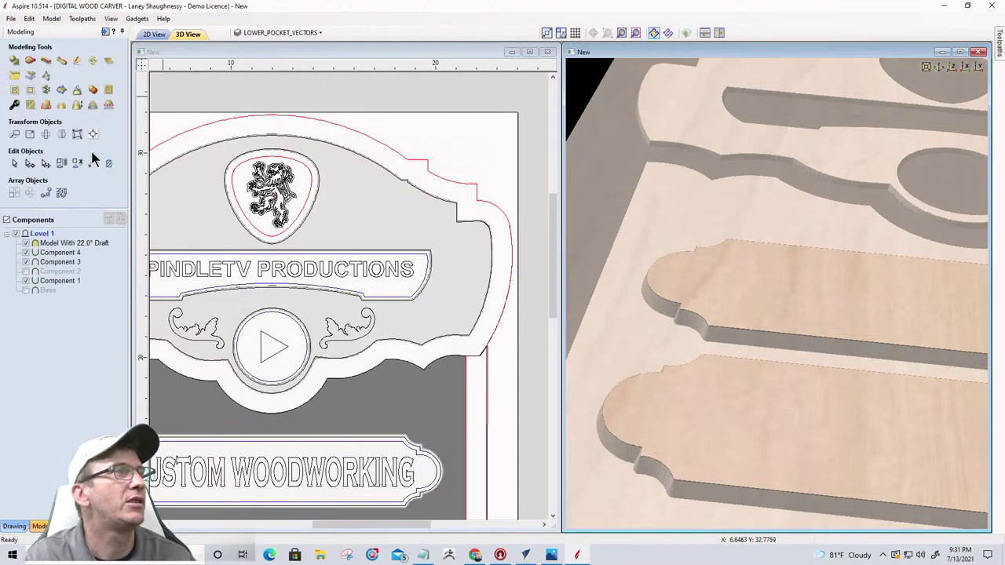
- Hide Components 4, 1 and 3, show Base, and view the drafted piece from near top-down
click(25, 252)
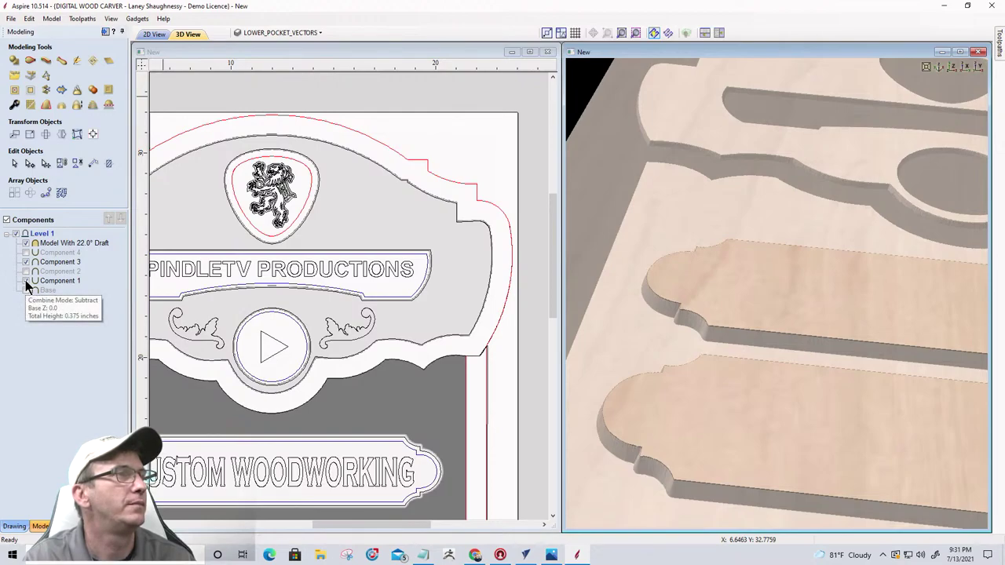
click(25, 281)
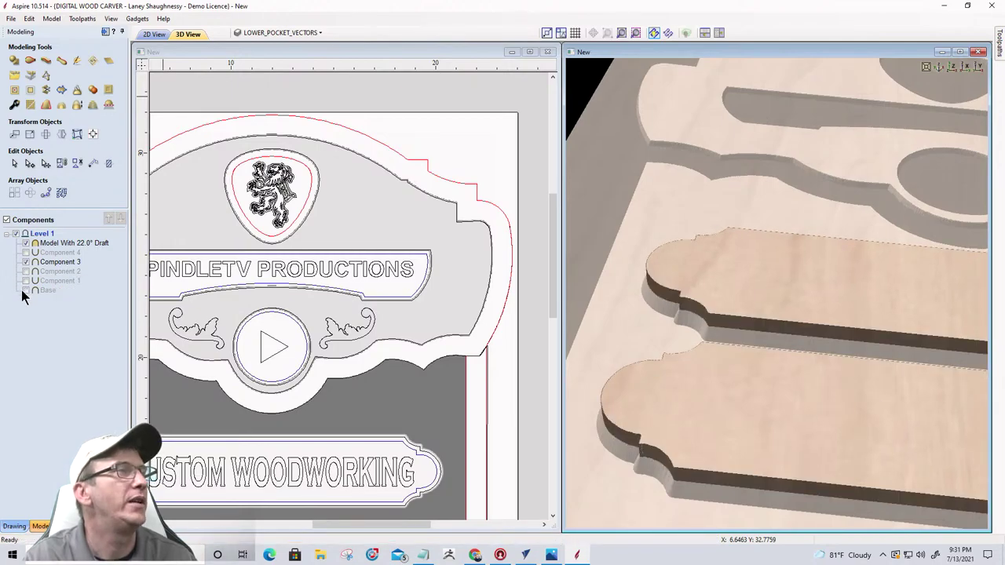
click(26, 262)
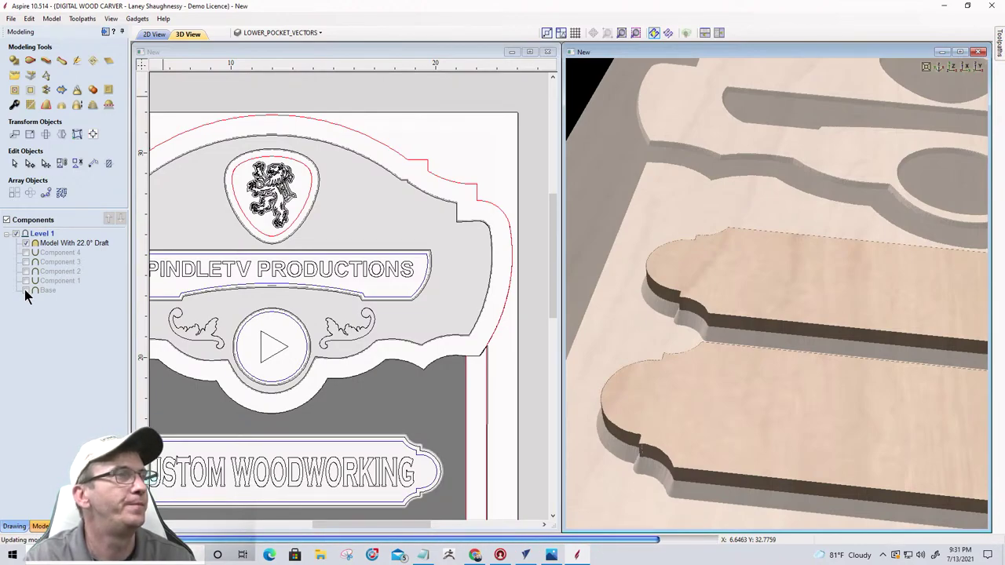
click(26, 290)
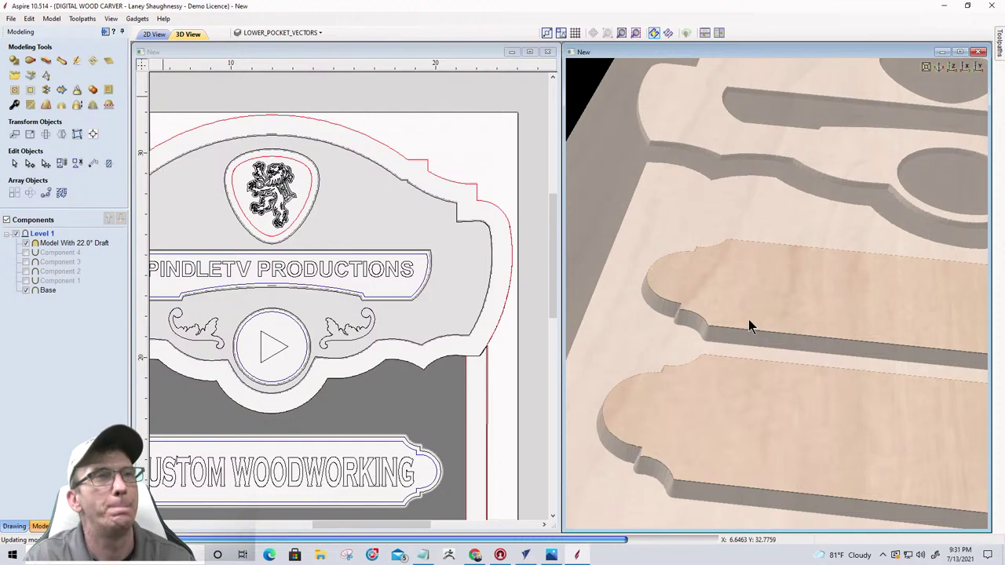
scroll(738, 297, up, 5)
drag(736, 297, 767, 328)
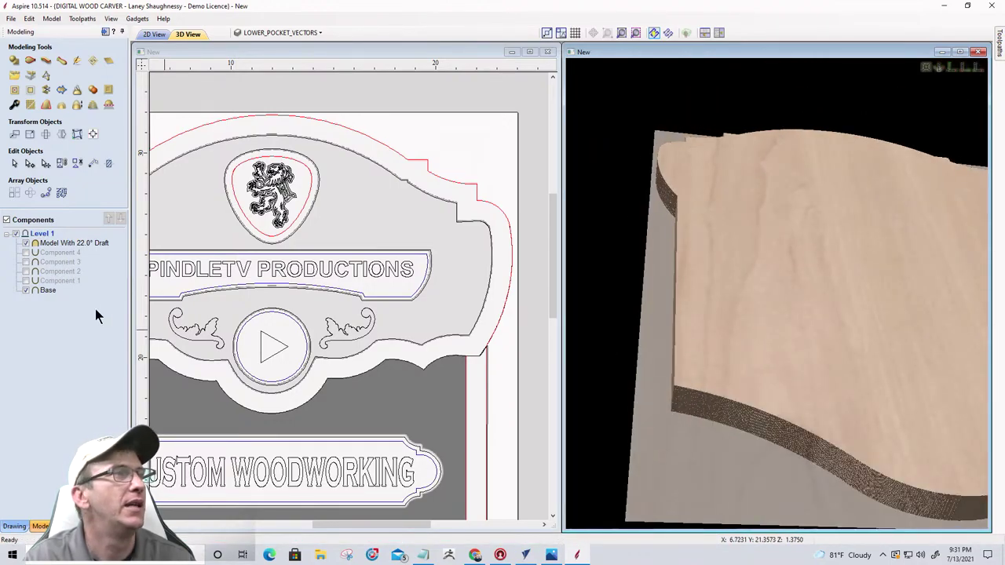
- Set the Model With 22.0° Draft combine mode to Add and make Component 3 visible again
right_click(49, 242)
mouse_move(117, 252)
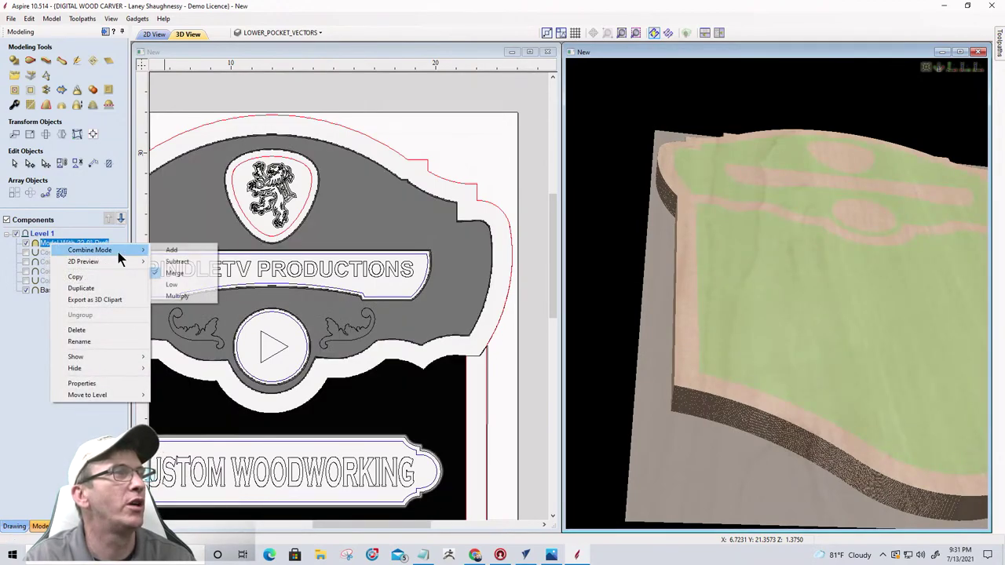
click(176, 251)
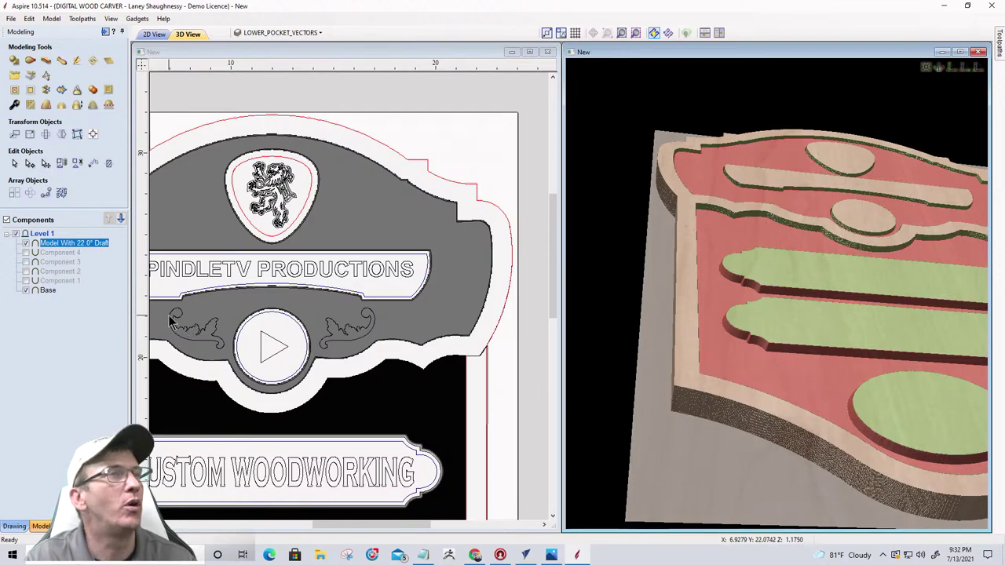
mouse_move(80, 256)
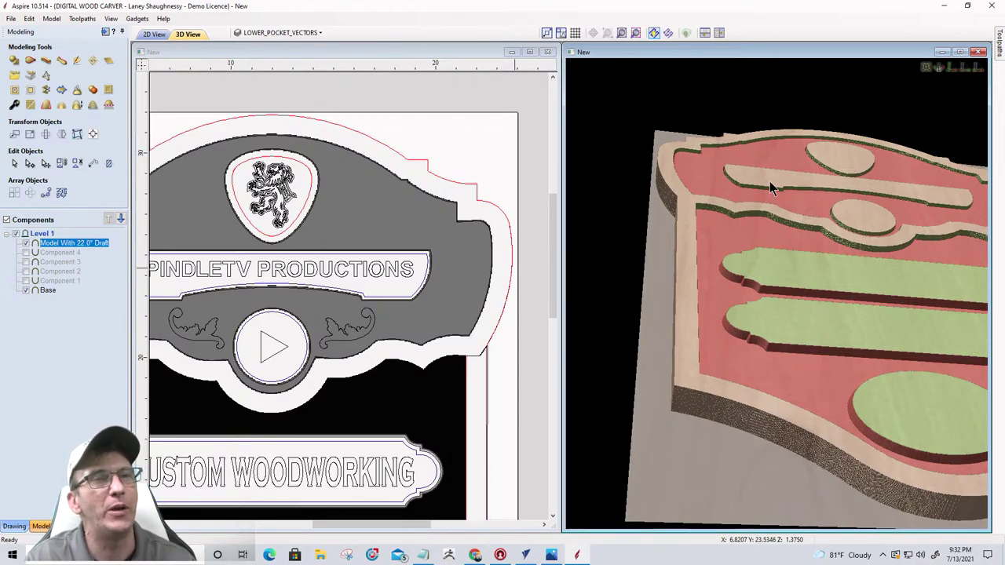
click(26, 264)
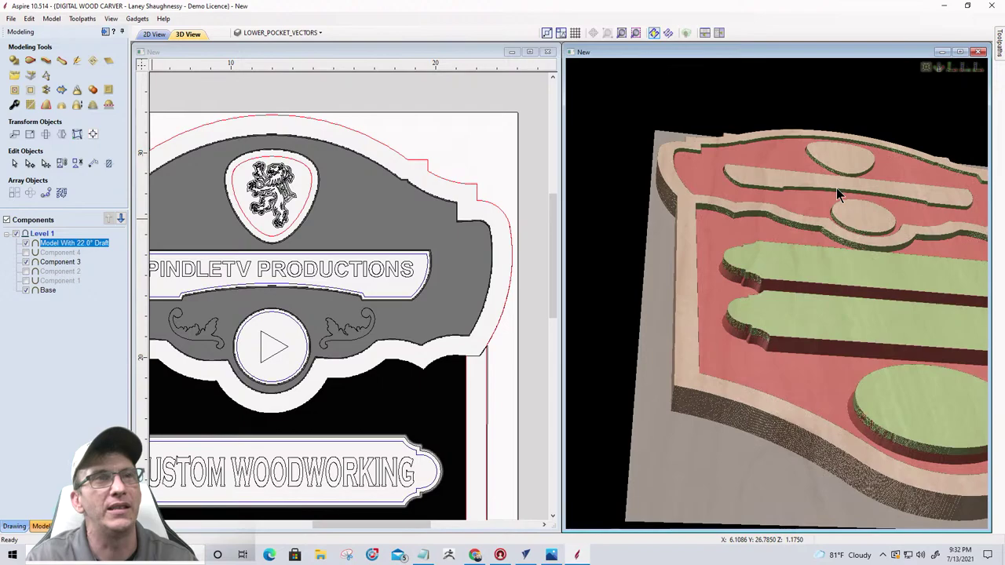
- Hide Component 3, show Component 2, and orbit the 3D model toward a top-down view
click(26, 264)
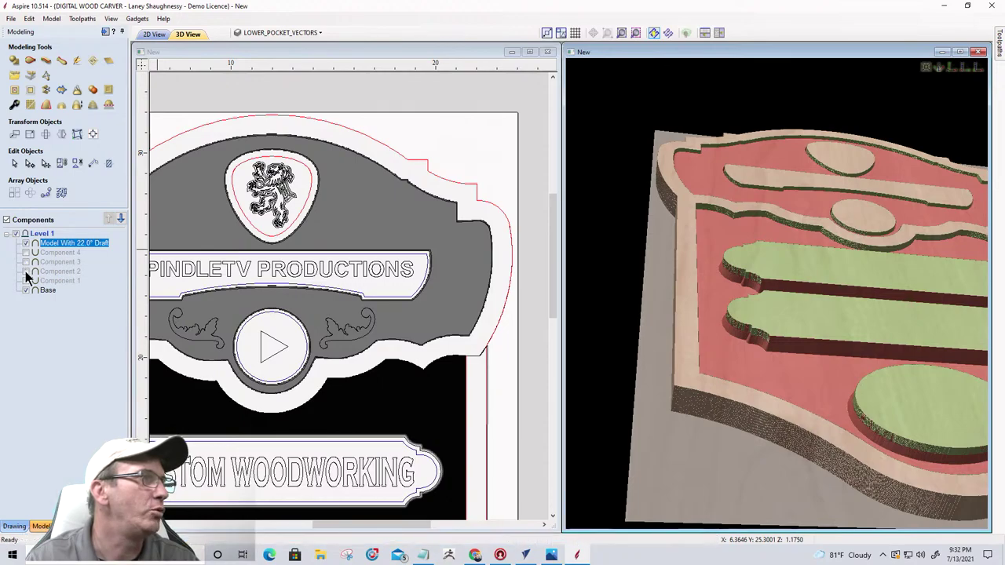
click(25, 271)
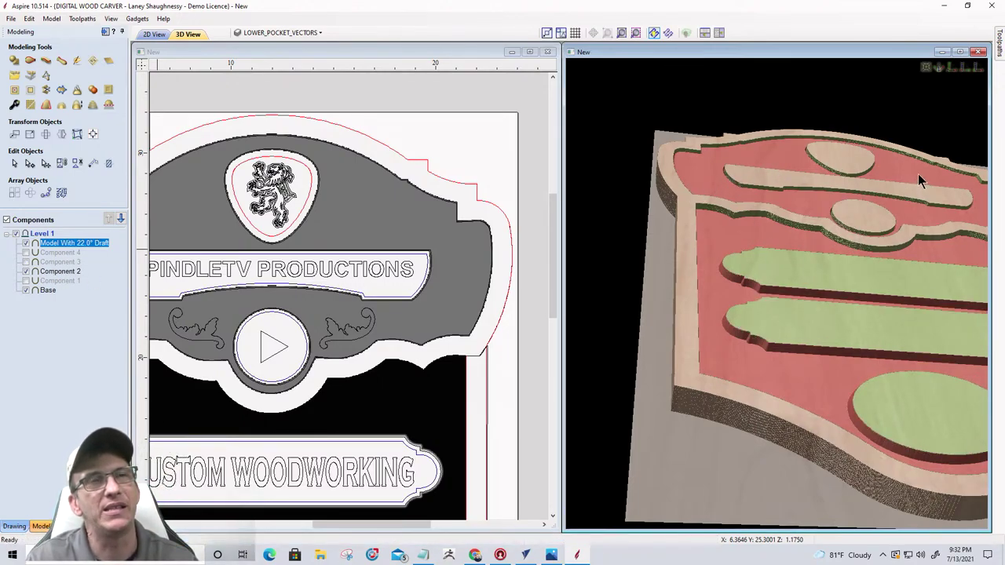
drag(917, 176, 688, 270)
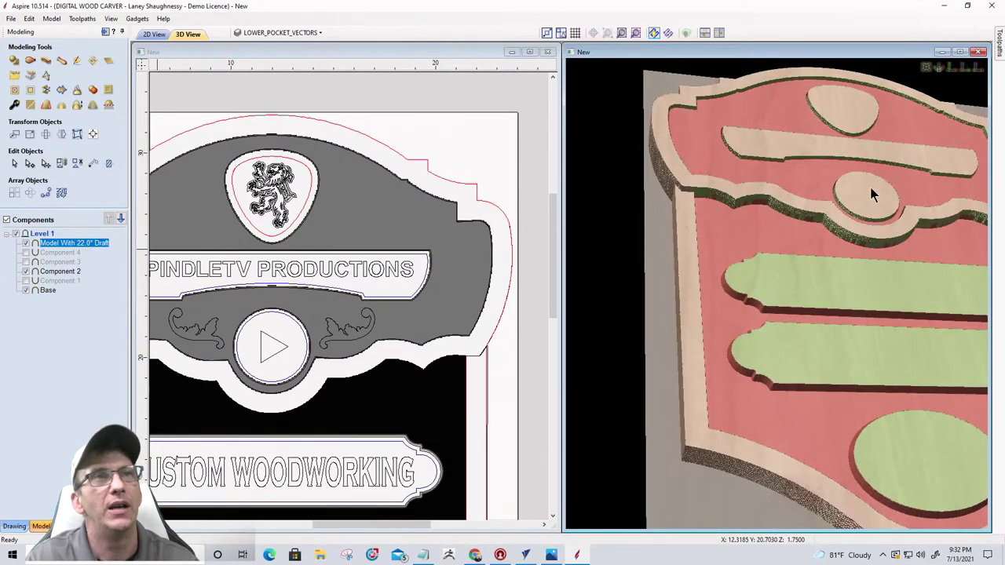
scroll(747, 157, up, 5)
drag(698, 200, 671, 236)
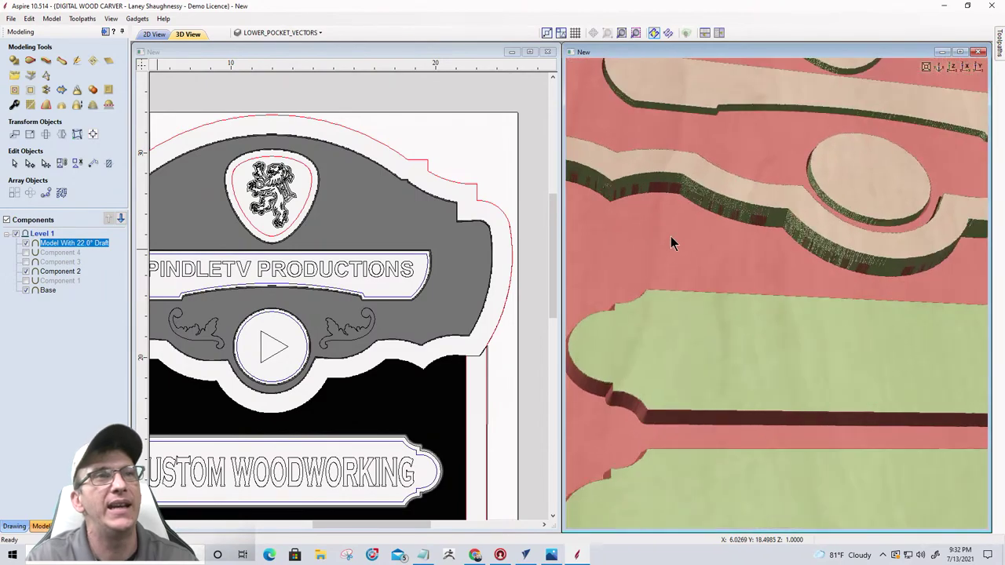
drag(658, 358, 681, 310)
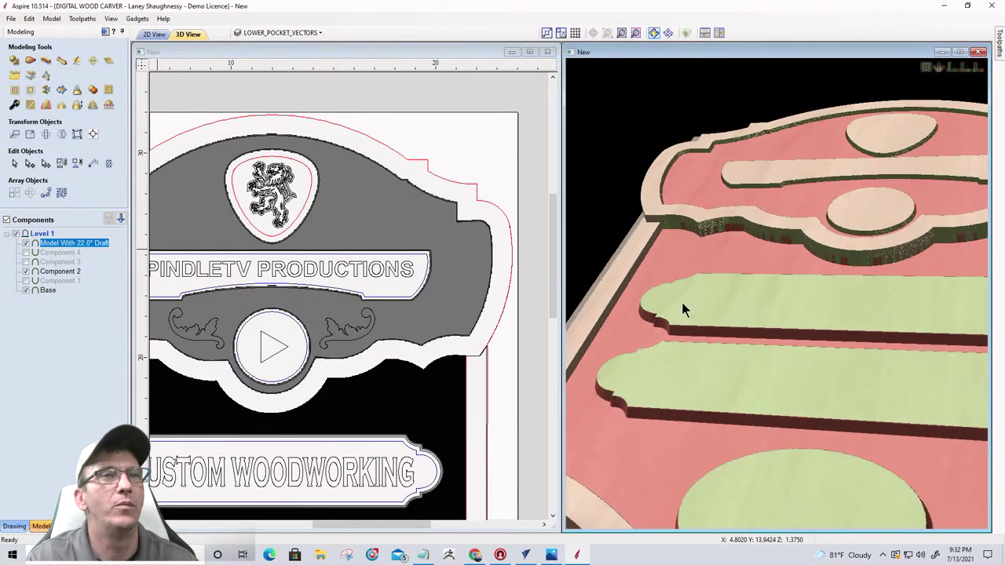
- Orbit and zoom the 3D view to inspect the sign edge-on and from the front
scroll(681, 310, down, 2)
drag(794, 348, 781, 369)
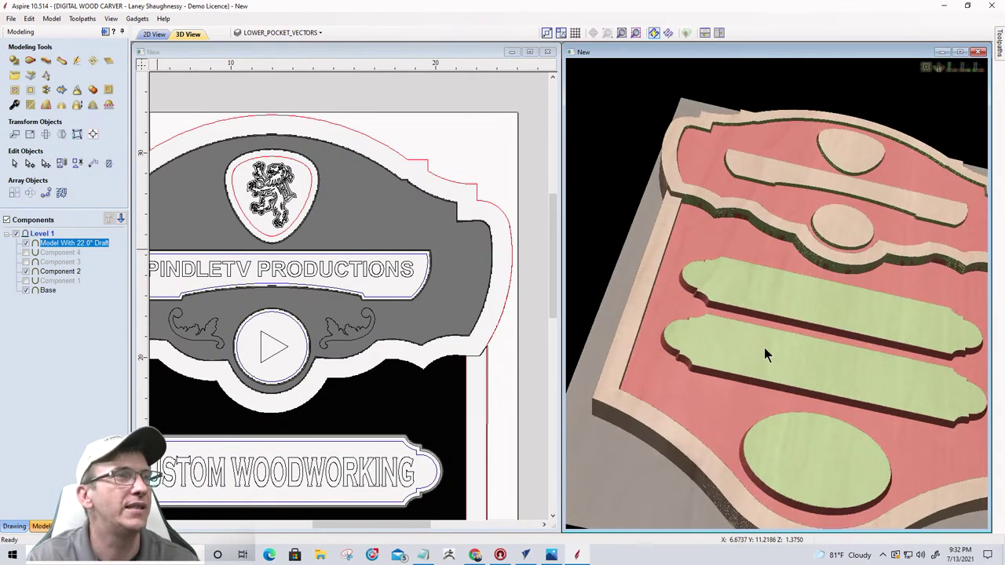
drag(764, 347, 644, 338)
scroll(374, 307, down, 3)
scroll(288, 267, up, 3)
scroll(415, 252, up, 2)
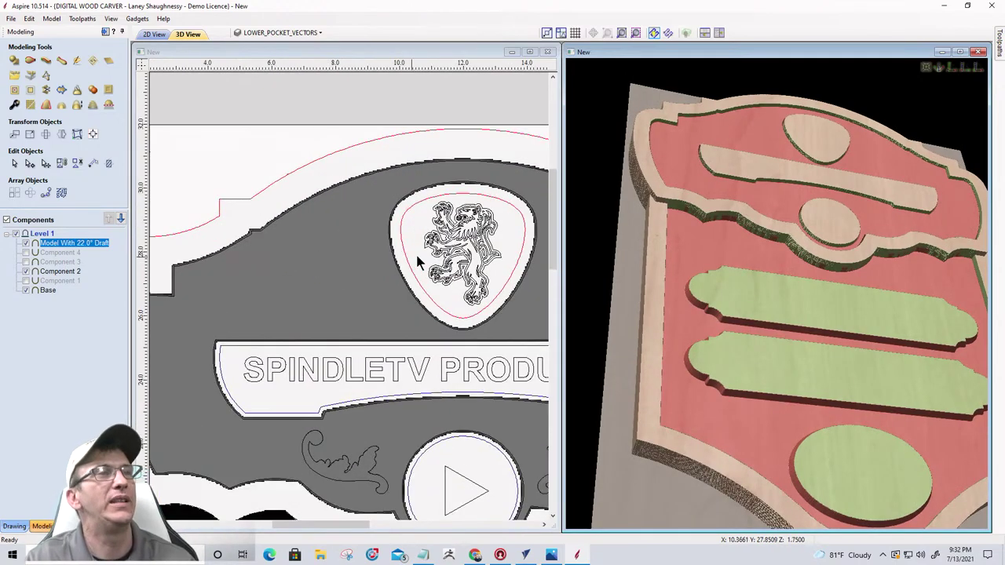
scroll(415, 252, down, 3)
scroll(437, 332, up, 2)
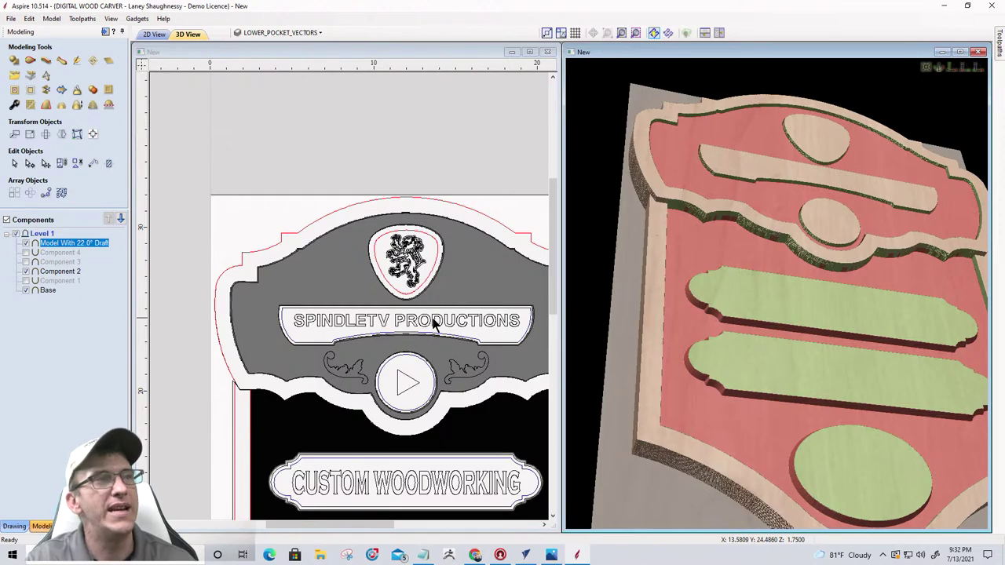
scroll(434, 324, up, 2)
scroll(435, 324, down, 2)
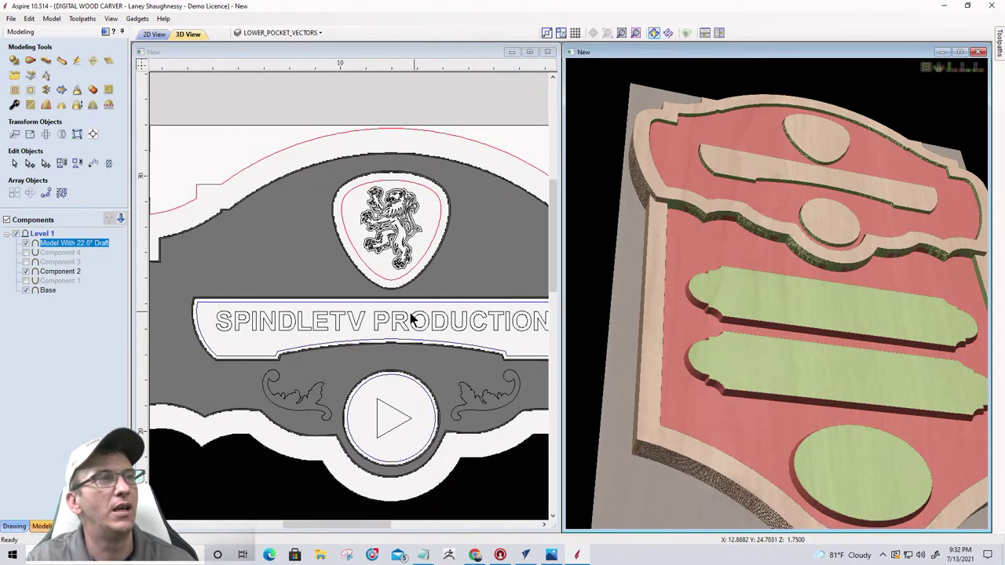
- Select all the SPINDLETV PRODUCTIONS banner lettering and start a new shape from it
click(312, 351)
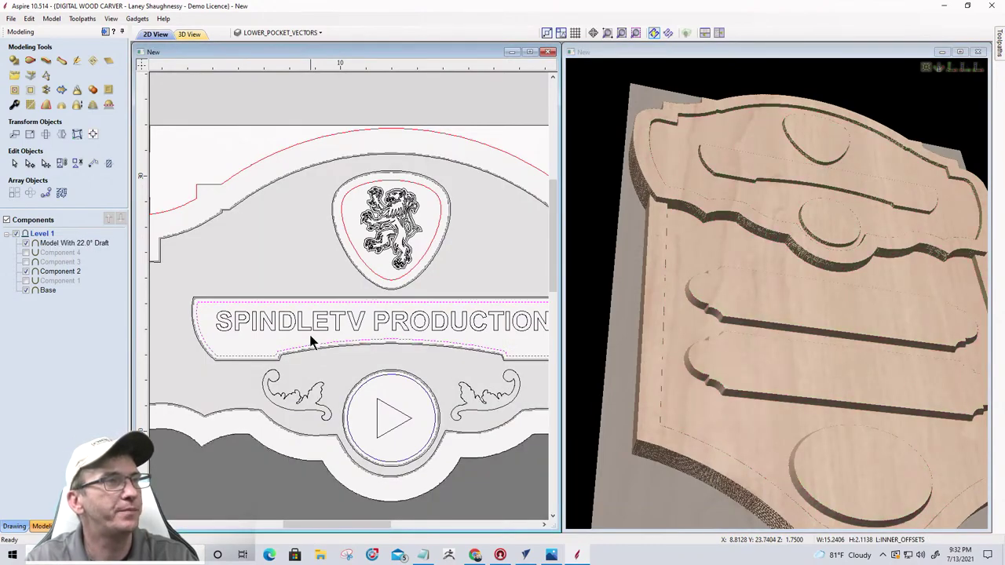
shift+click(307, 325)
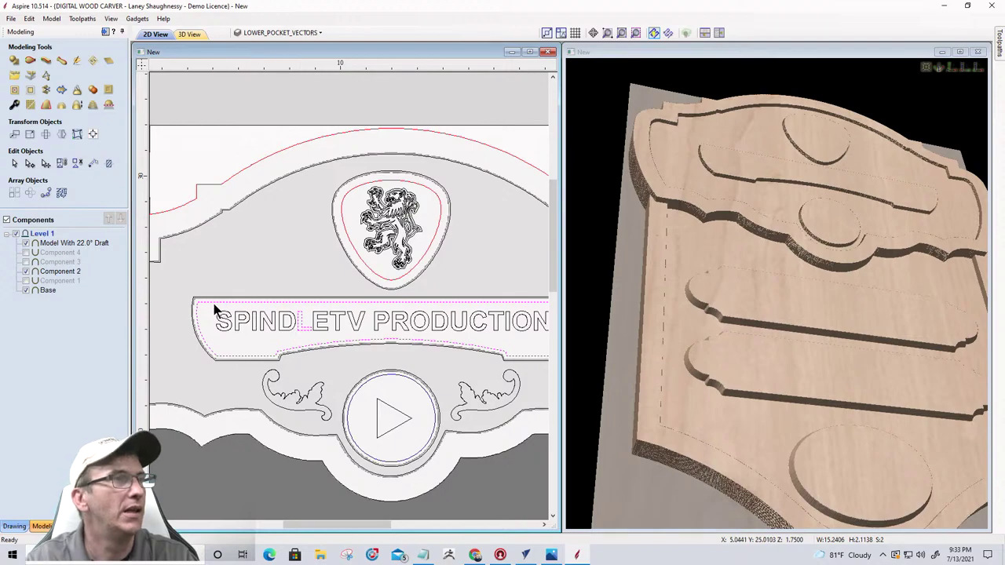
scroll(217, 307, down, 1)
shift+drag(210, 305, 515, 339)
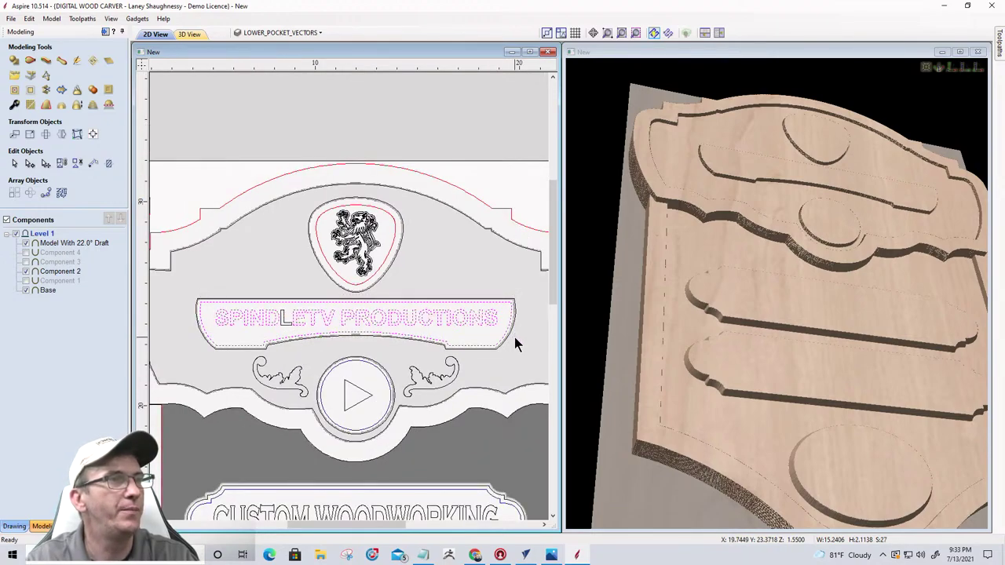
shift+click(285, 326)
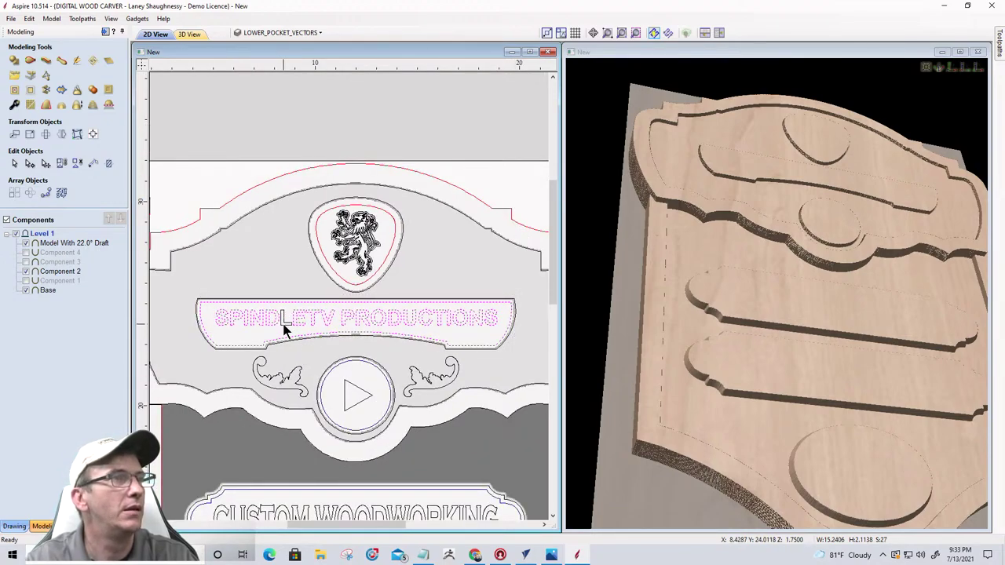
click(14, 61)
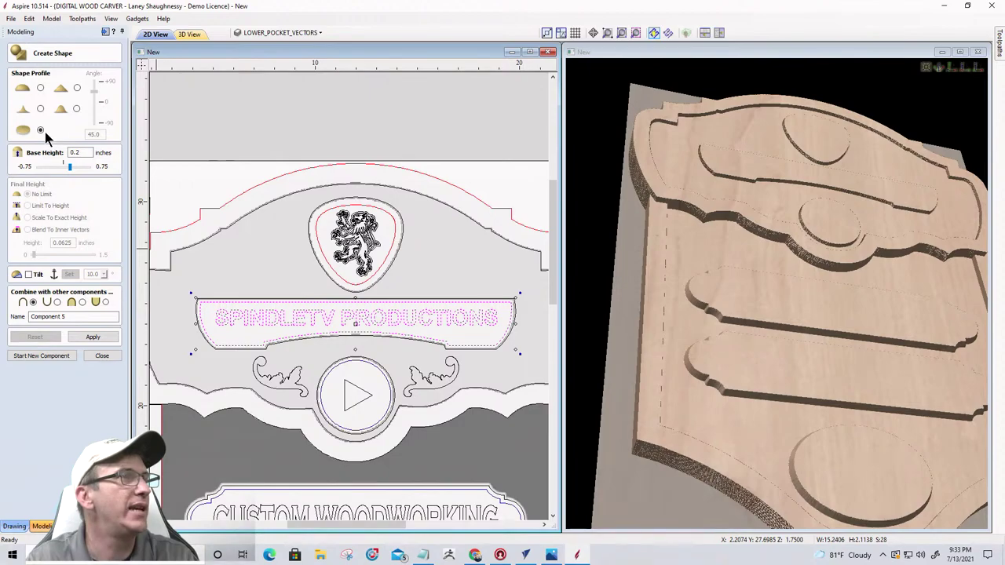
- Select only the banner's border outline and give it a flat profile with 0.125-inch base height
scroll(244, 324, up, 3)
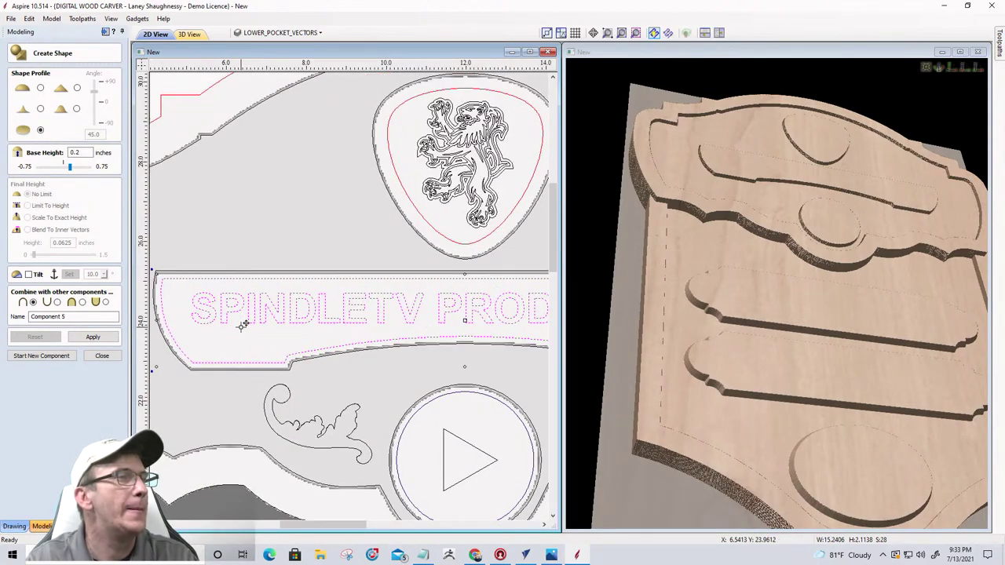
click(198, 343)
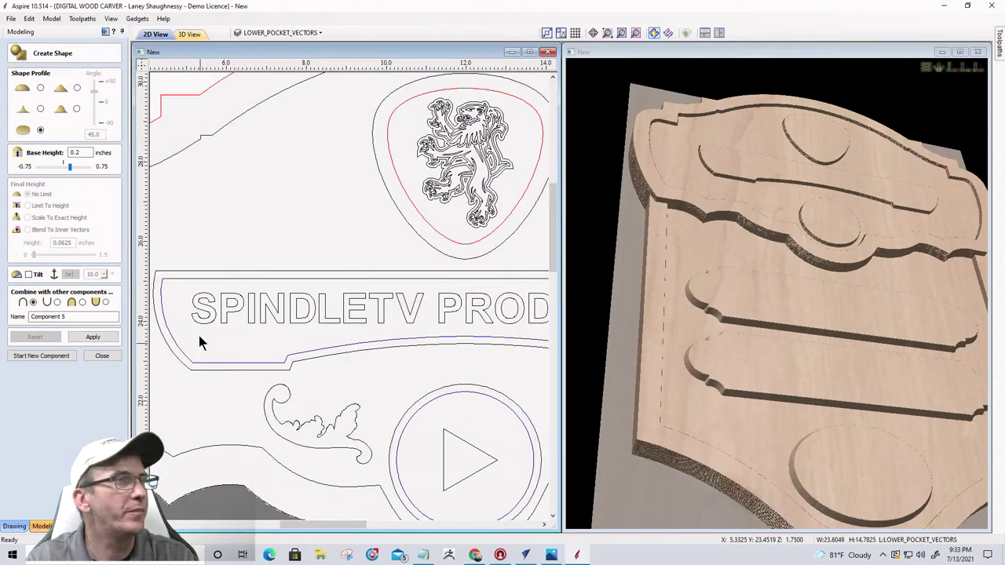
click(179, 353)
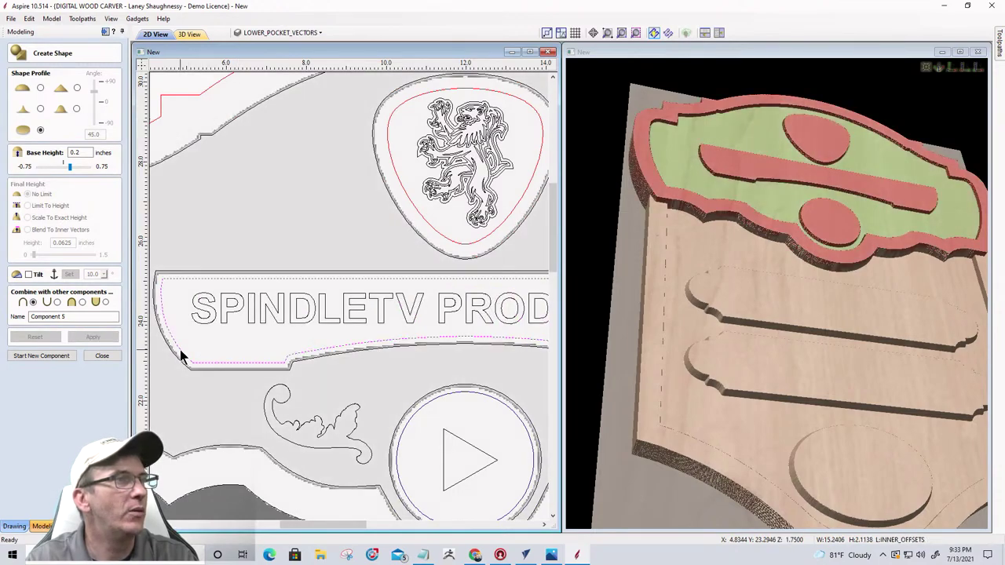
click(41, 131)
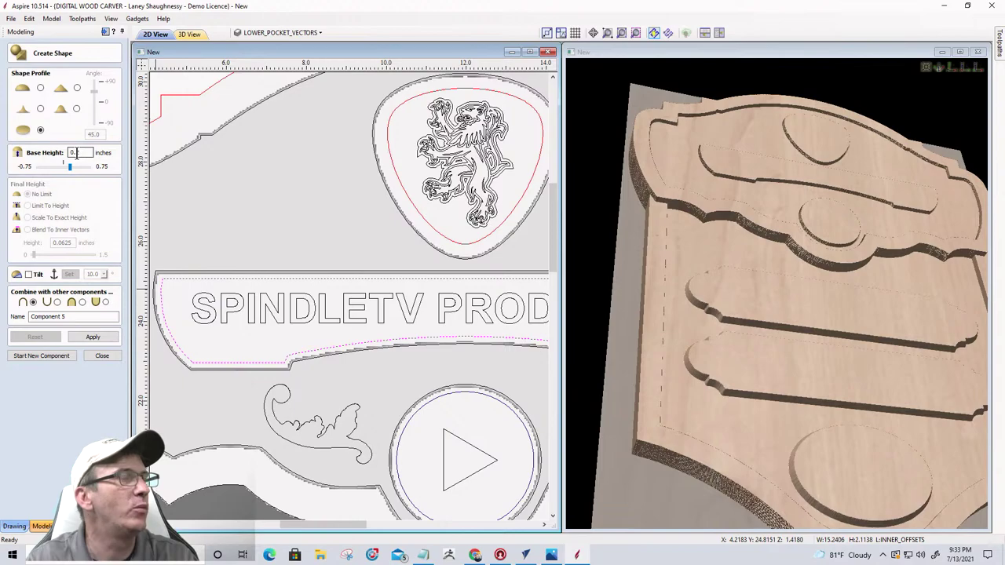
text(0.)
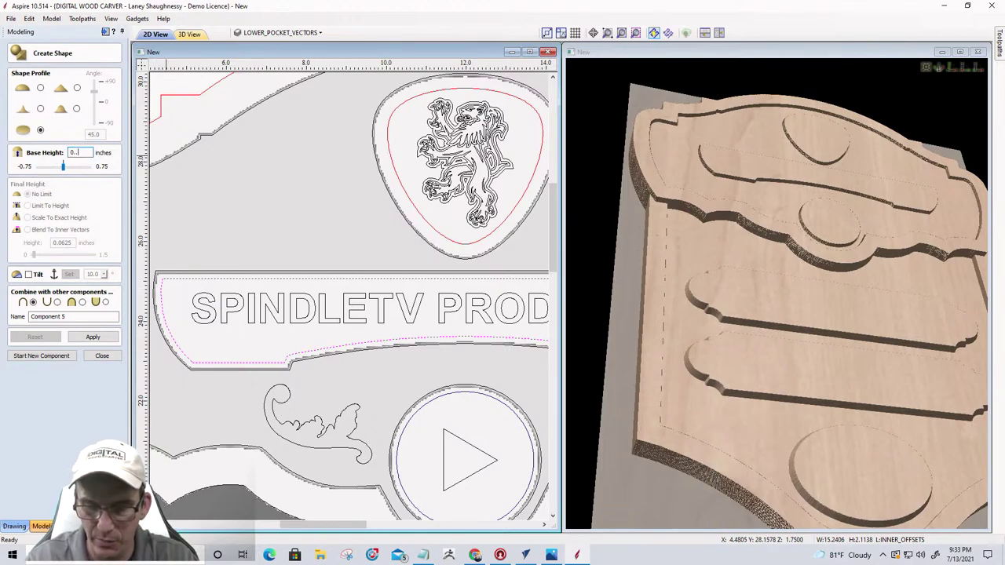
text(125)
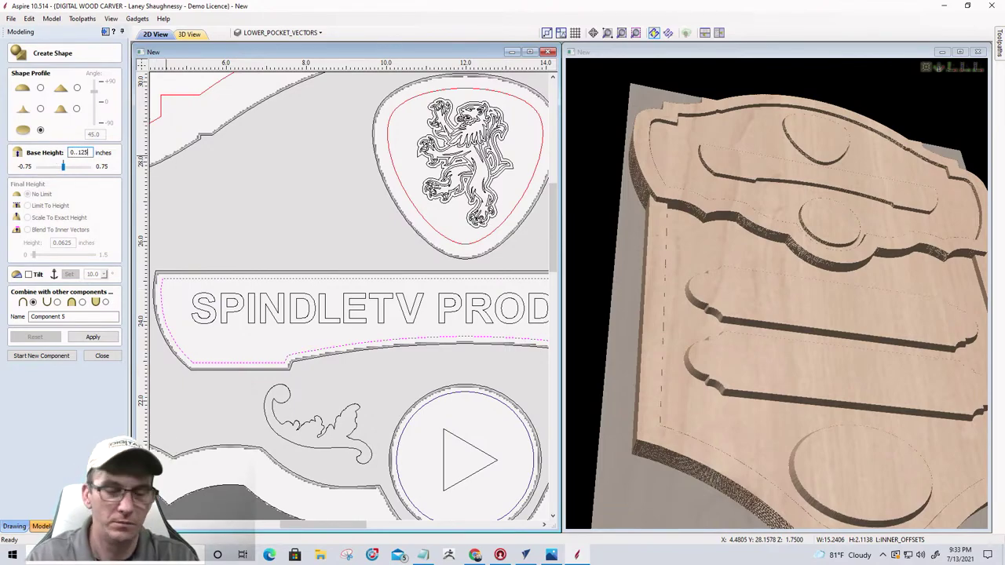
key(BackSpace)
key(BackSpace)
key(BackSpace)
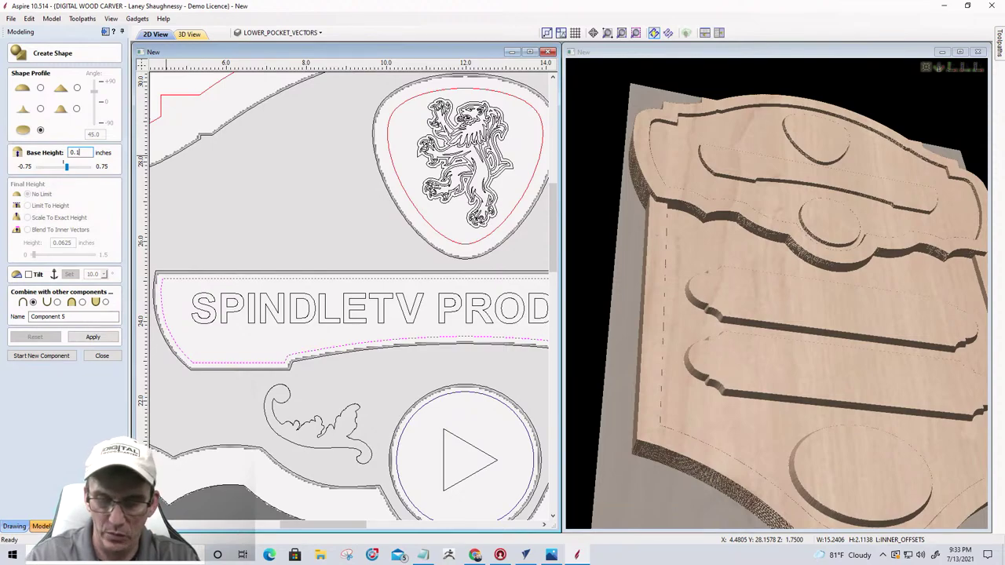
text(125)
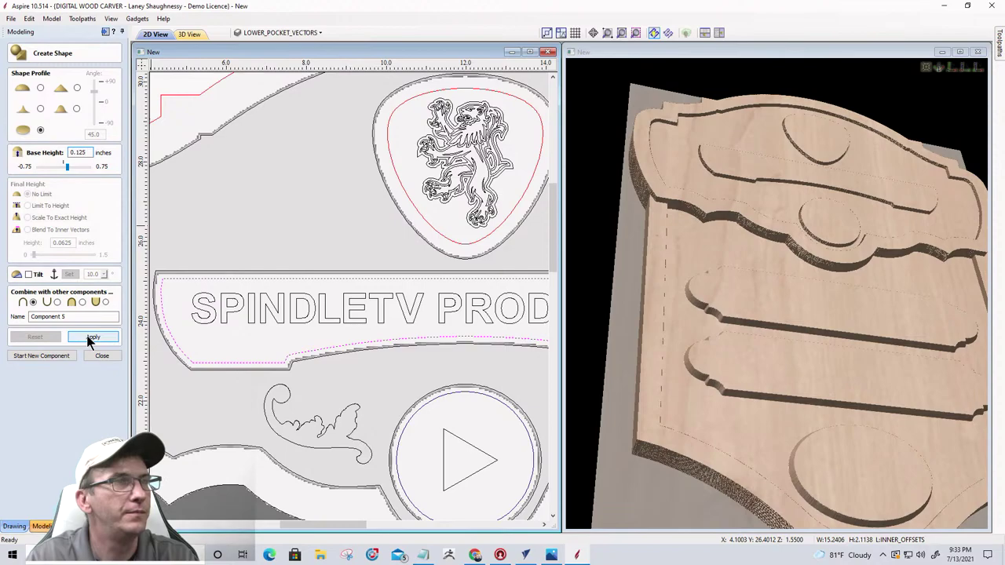
- Apply the raised banner, then sink the play-button circle and triangle 0.2 inches using Subtract
click(58, 303)
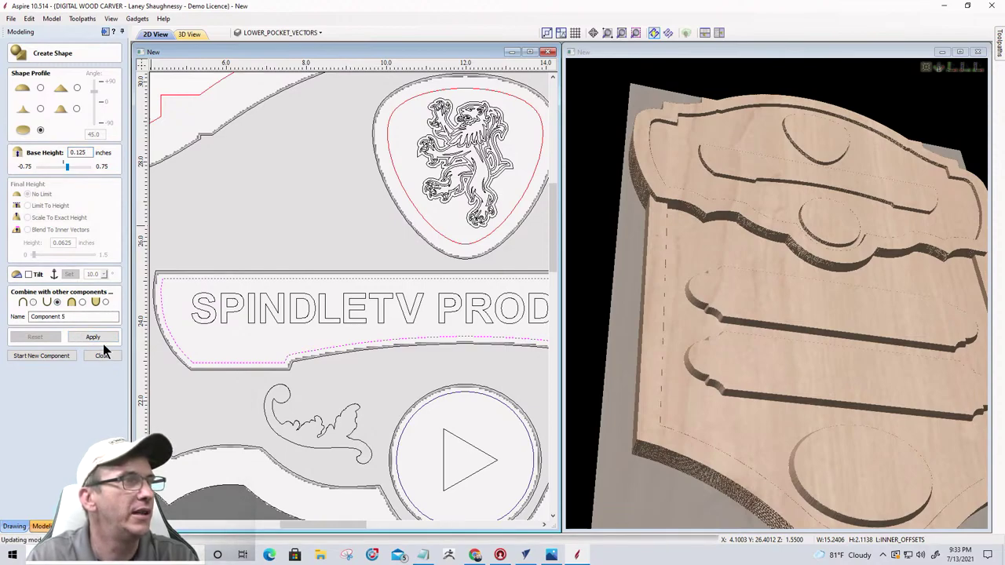
click(426, 401)
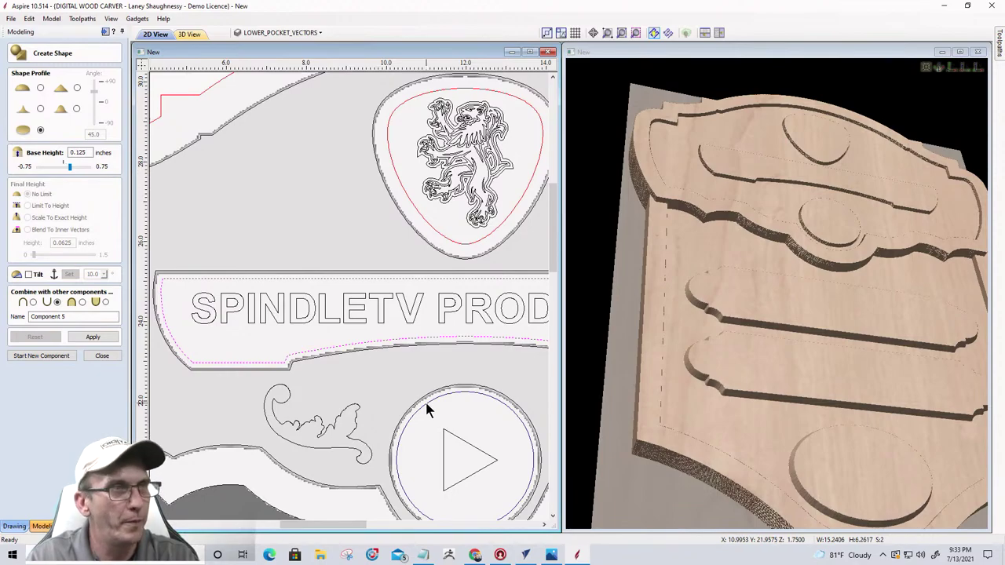
shift+click(444, 444)
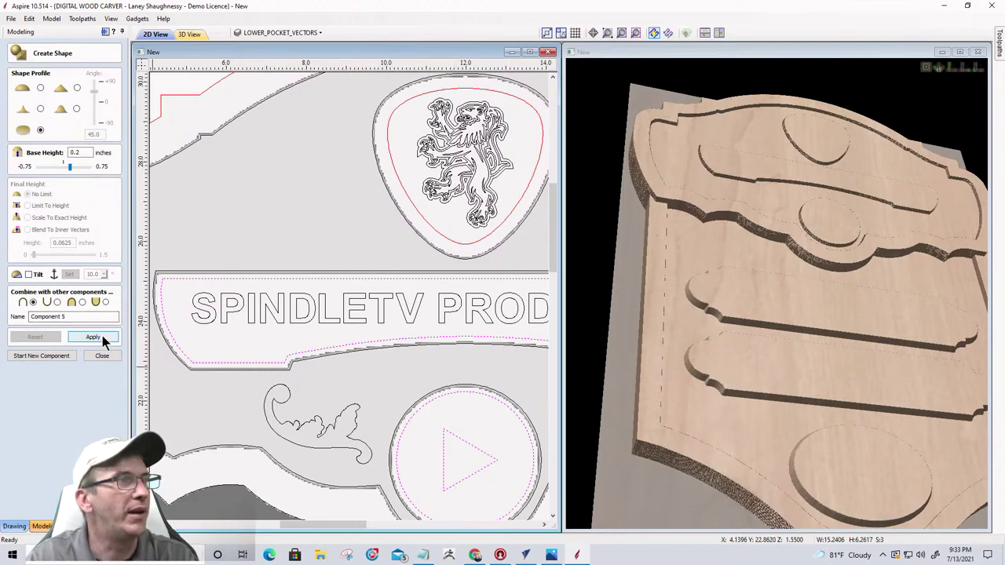
click(57, 301)
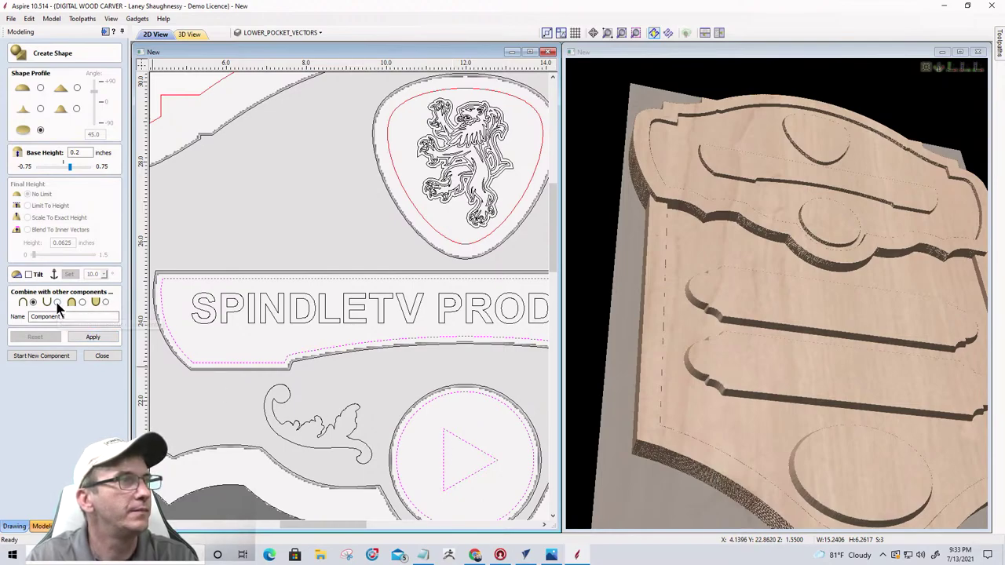
click(86, 337)
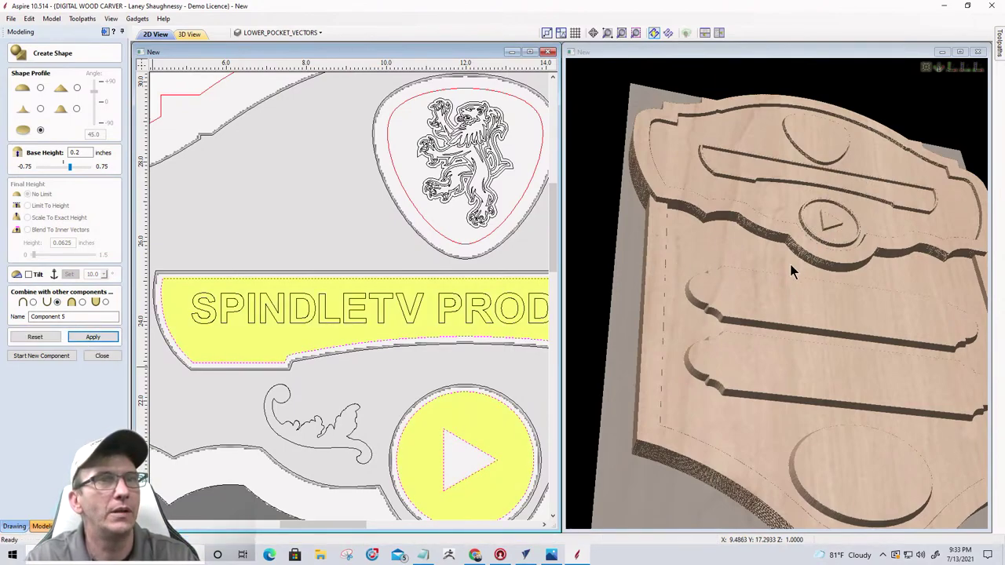
- Tilt the 3D view more top-down and reselect the SPINDLETV banner outlines
scroll(827, 207, up, 6)
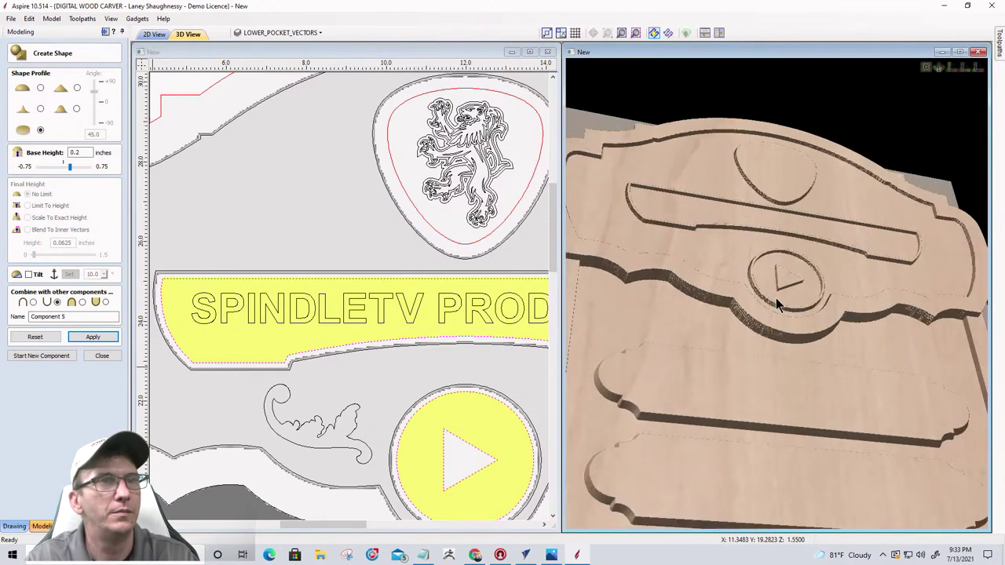
drag(762, 287, 833, 299)
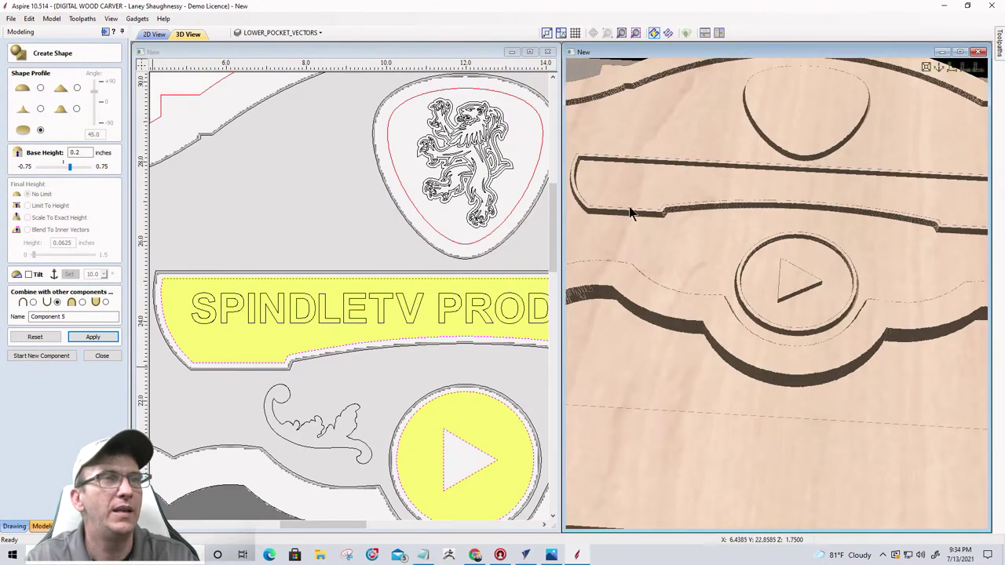
drag(620, 177, 630, 183)
scroll(657, 186, down, 2)
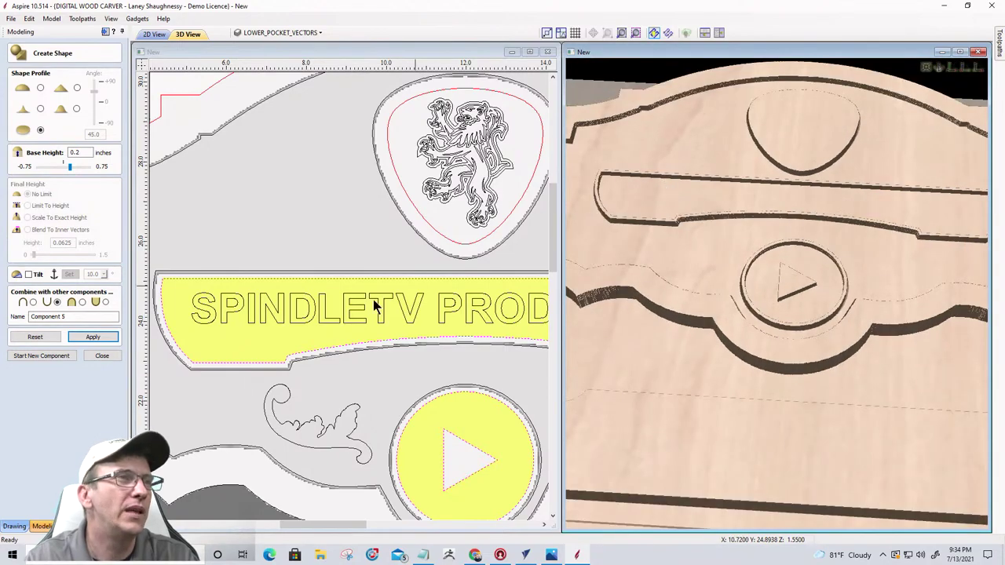
scroll(238, 313, down, 3)
click(211, 308)
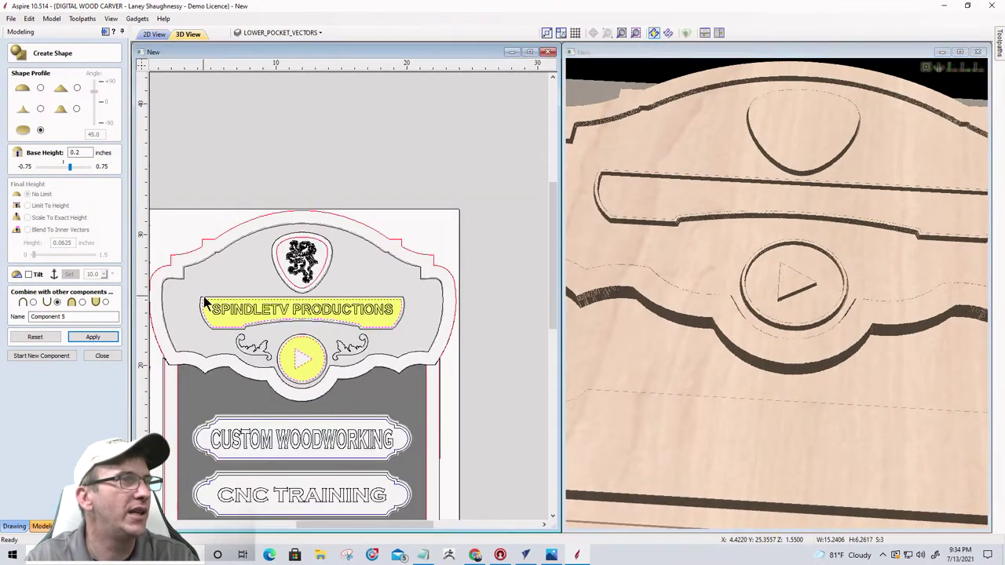
key(Return)
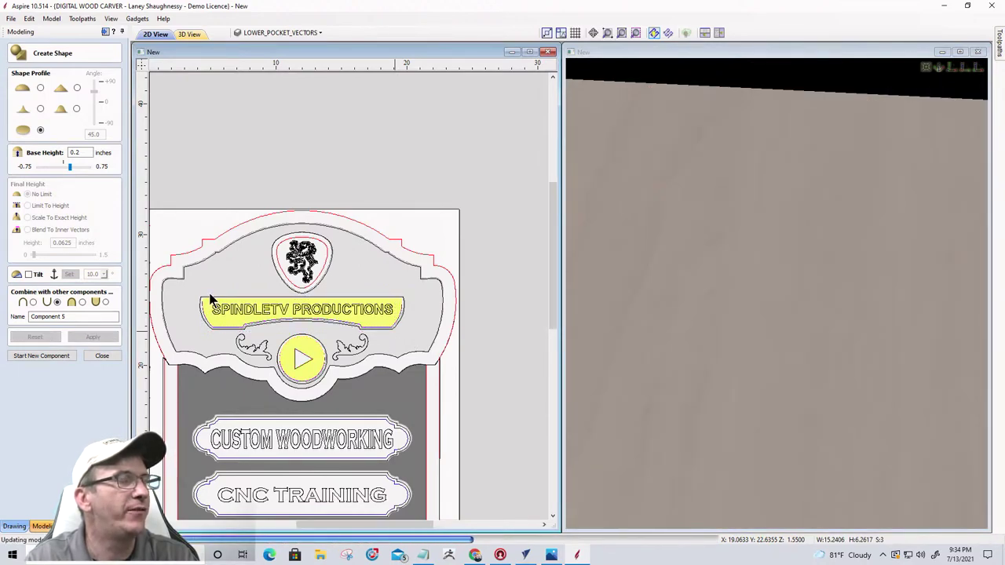
scroll(228, 335, up, 1)
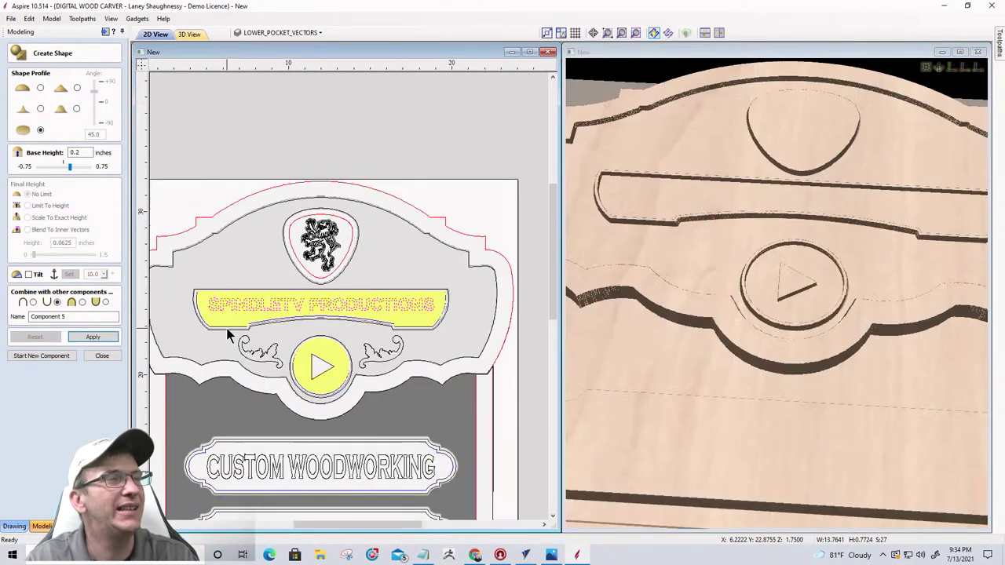
click(241, 331)
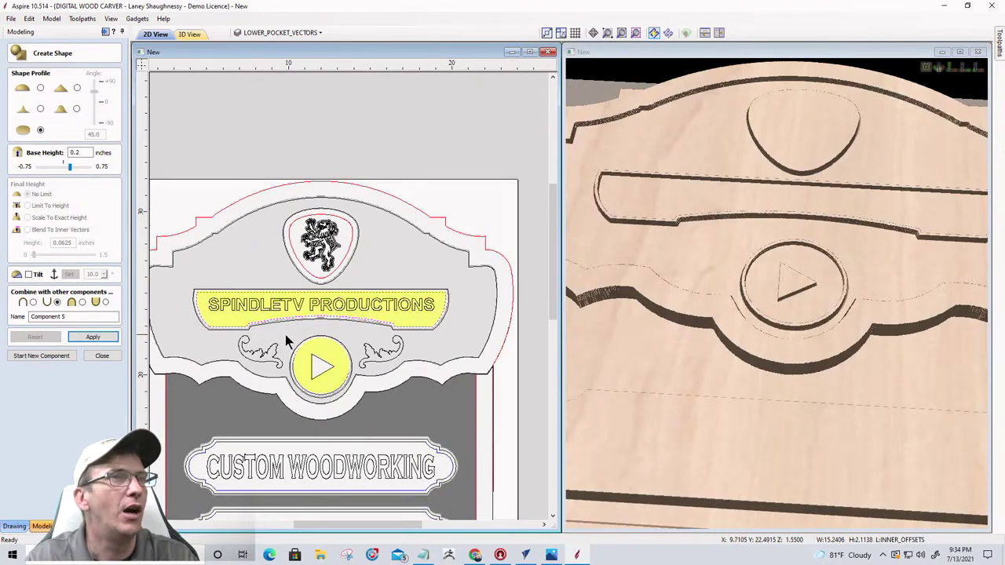
scroll(287, 336, up, 2)
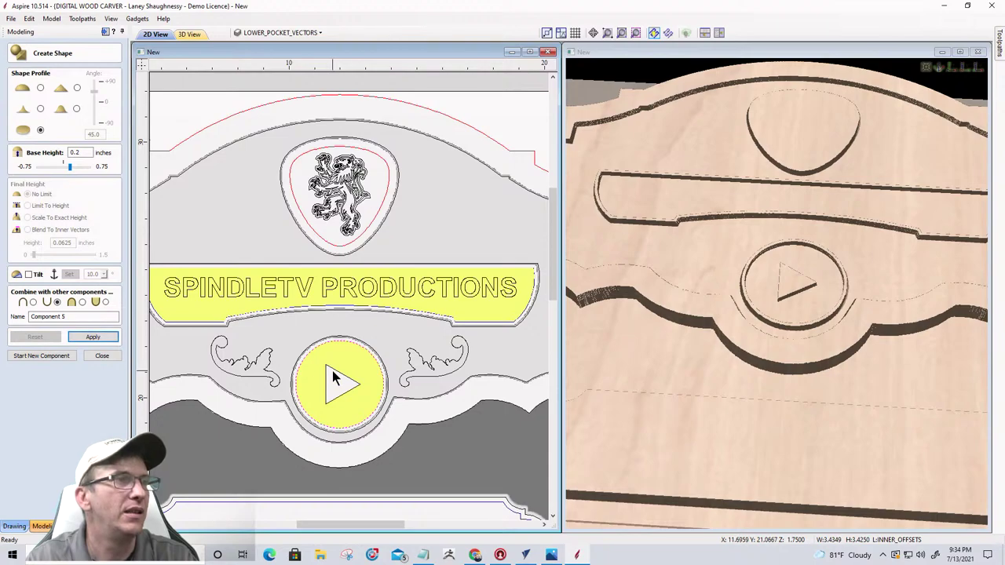
- Apply the shape to the play triangle, then to the lower banner curve and circle
click(337, 381)
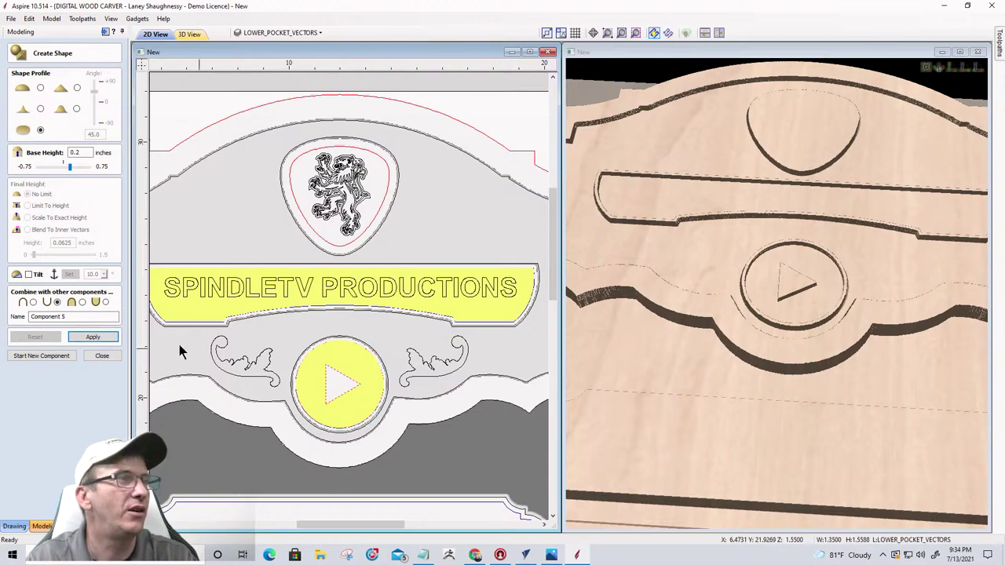
click(93, 338)
click(62, 355)
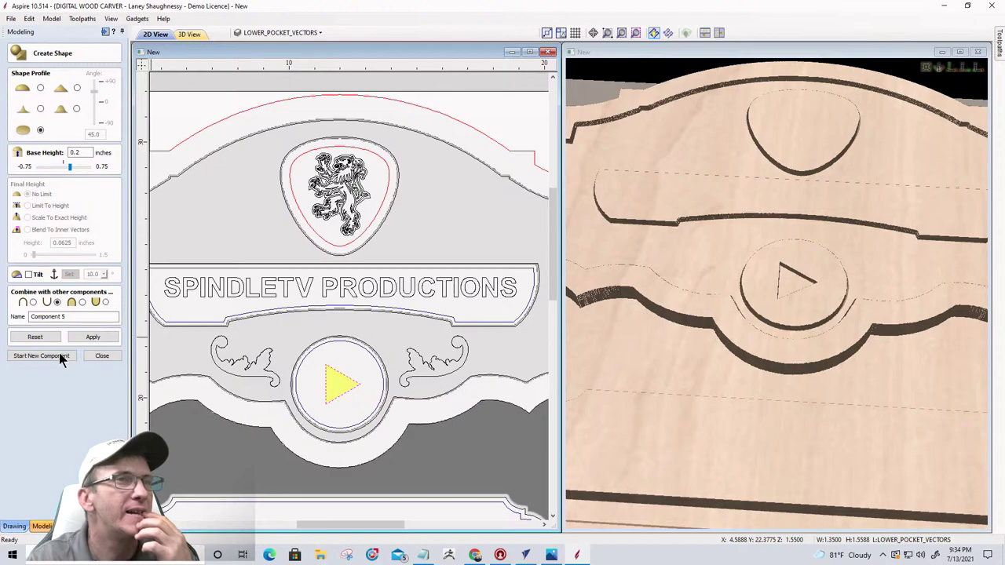
click(270, 315)
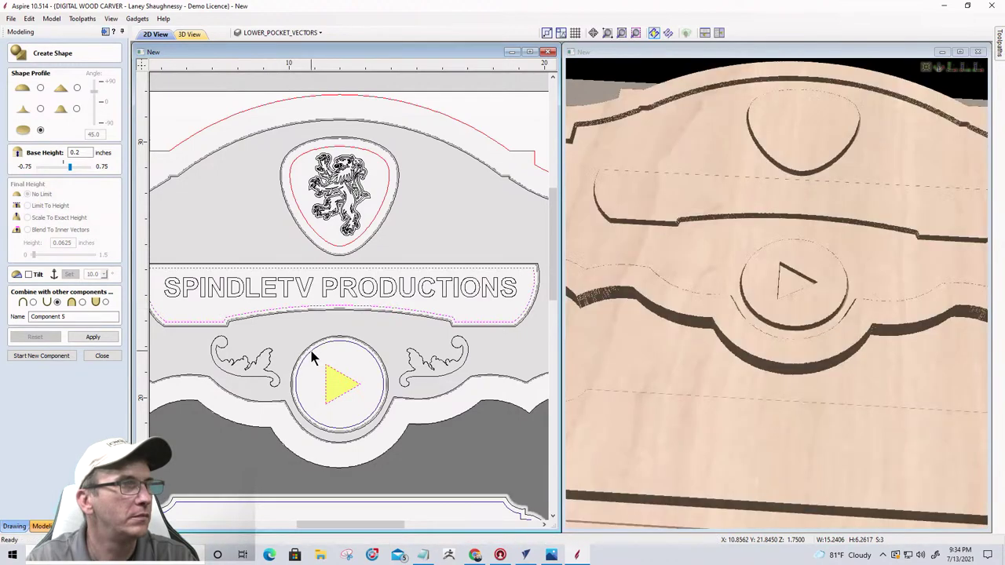
shift+click(312, 357)
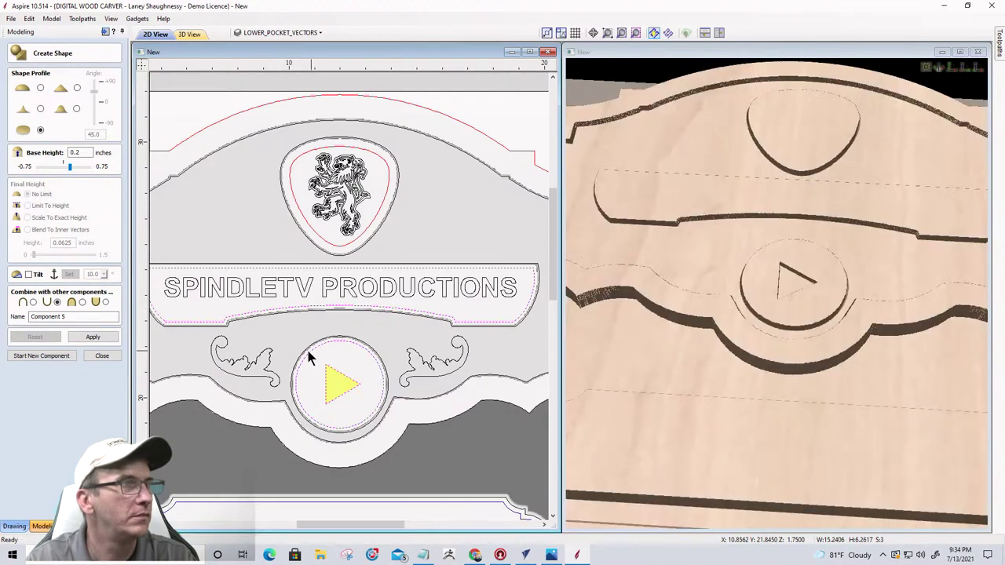
click(87, 337)
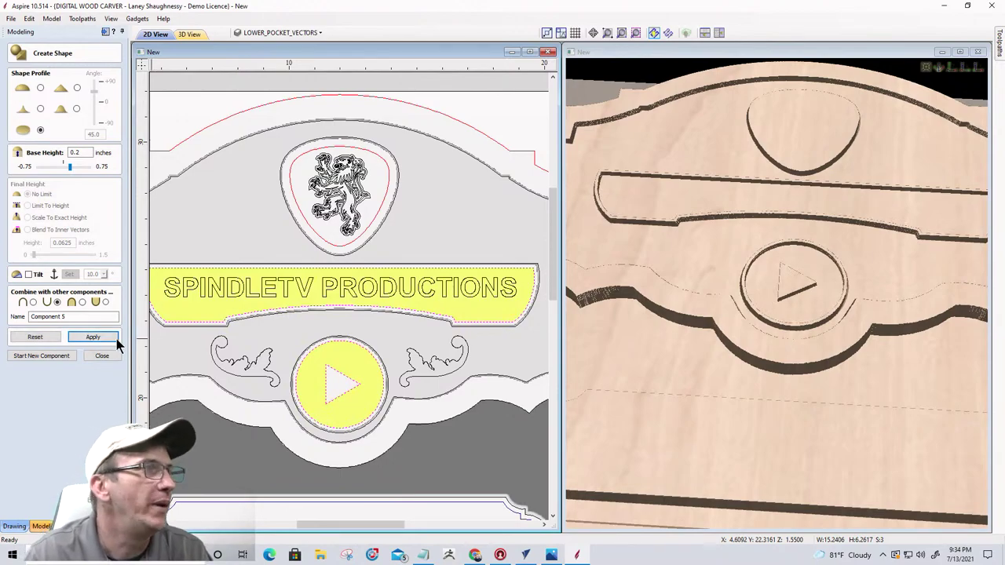
- Start a new component for the SPINDLETV PRODUCTIONS text with a rounded profile
click(37, 356)
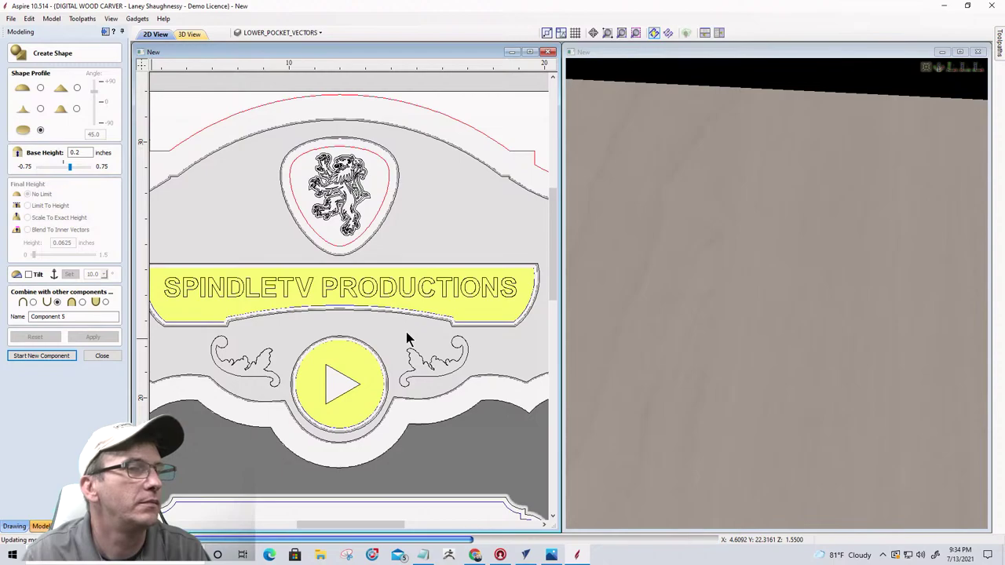
scroll(407, 339, down, 1)
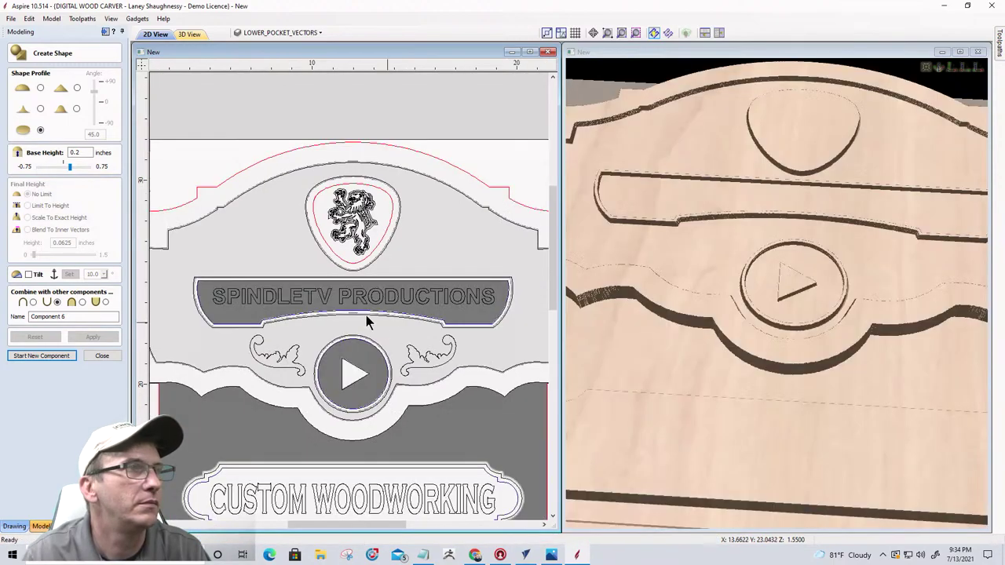
click(499, 319)
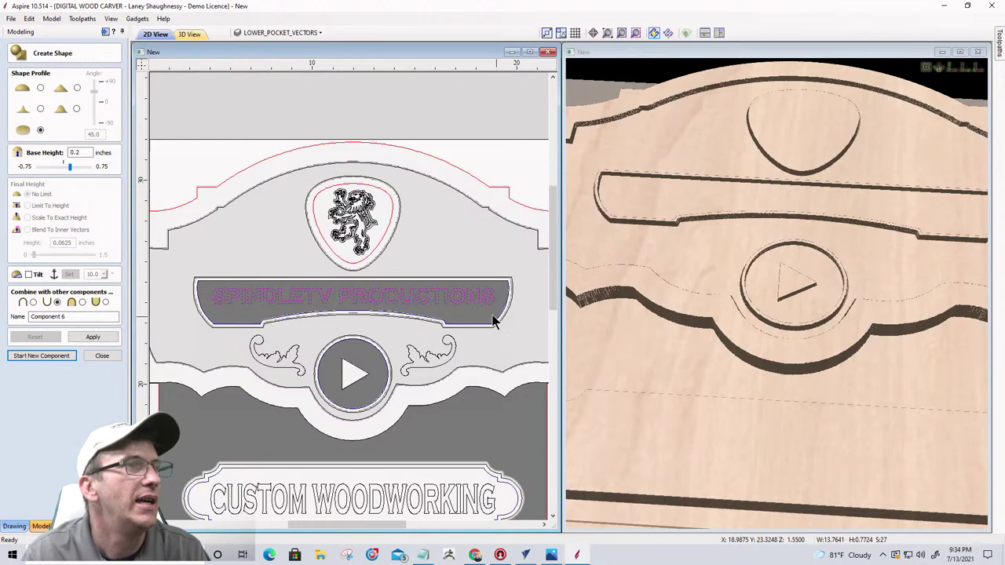
click(40, 89)
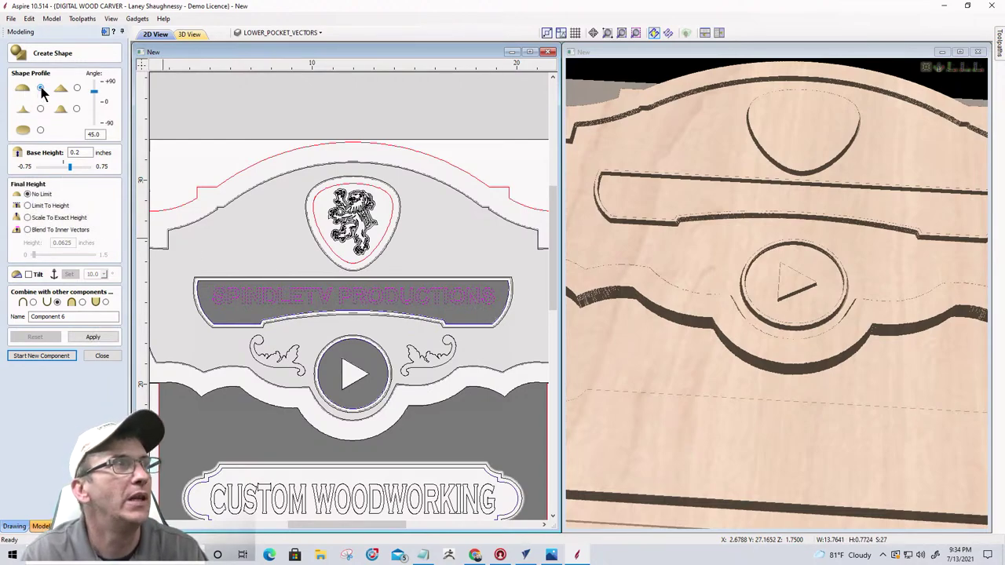
- Apply the lettering with 45° angle, 0.125-inch base and height limited to 0.03125 inches
double_click(99, 134)
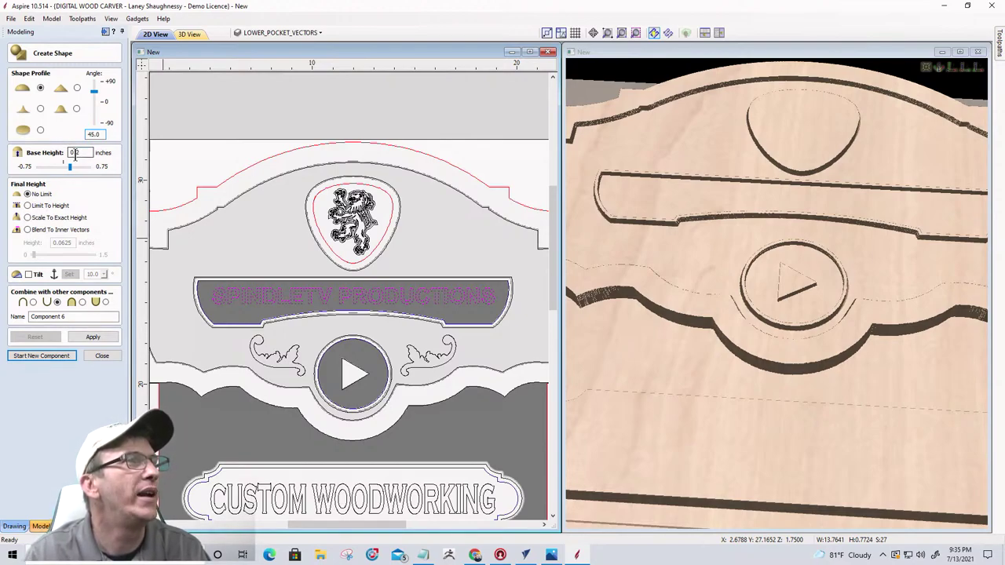
drag(75, 154, 92, 153)
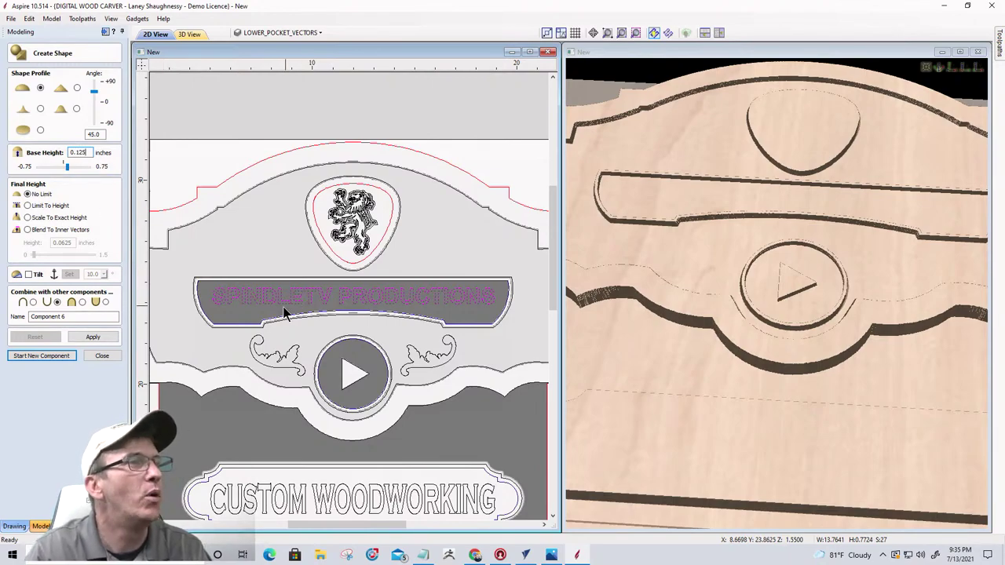
scroll(287, 312, up, 6)
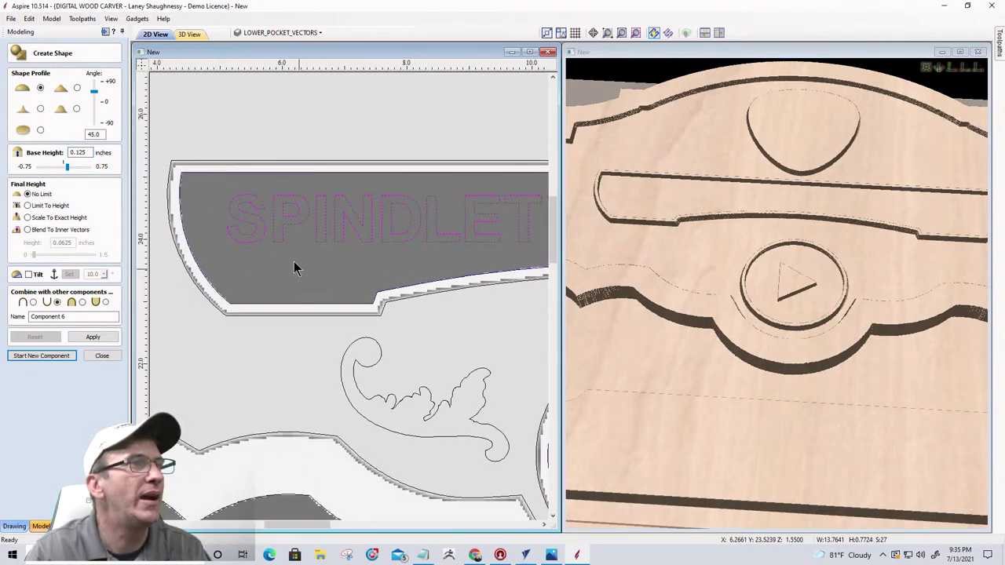
click(27, 206)
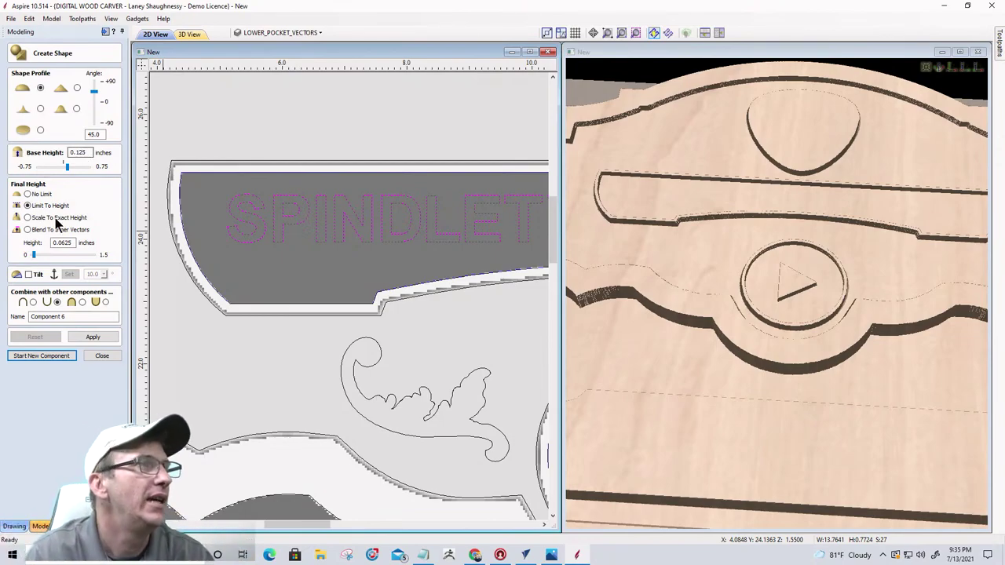
drag(73, 245, 59, 246)
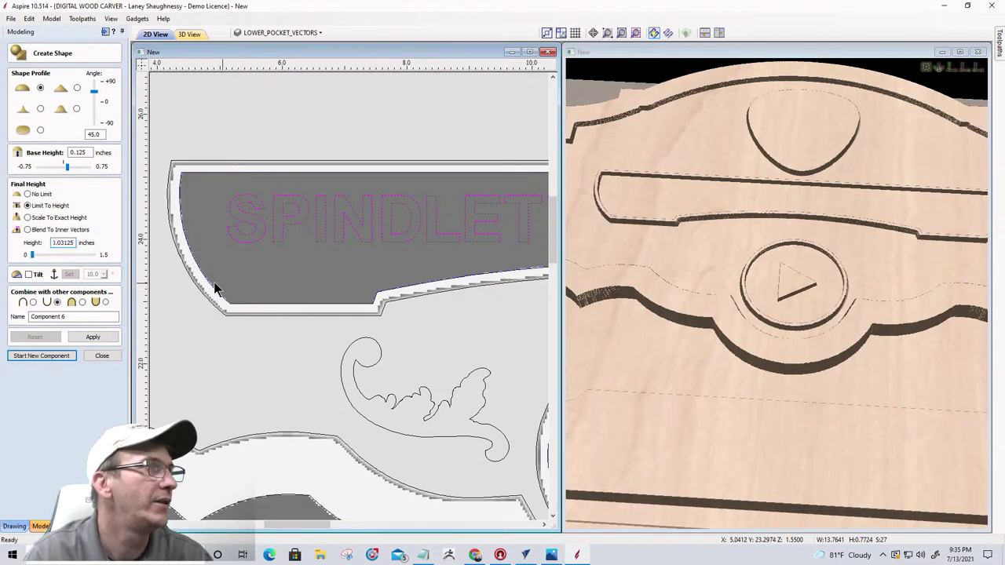
drag(74, 243, 30, 245)
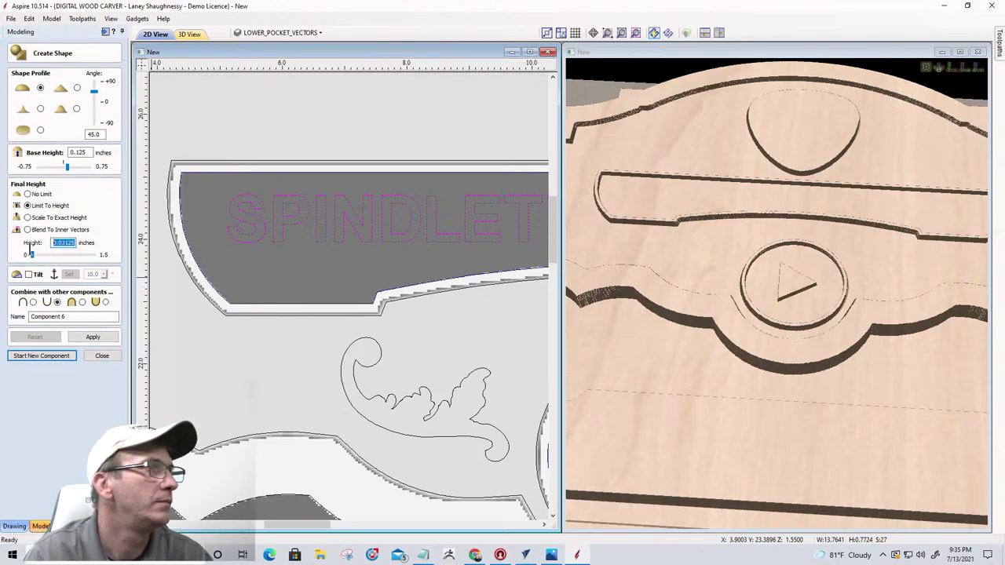
click(33, 302)
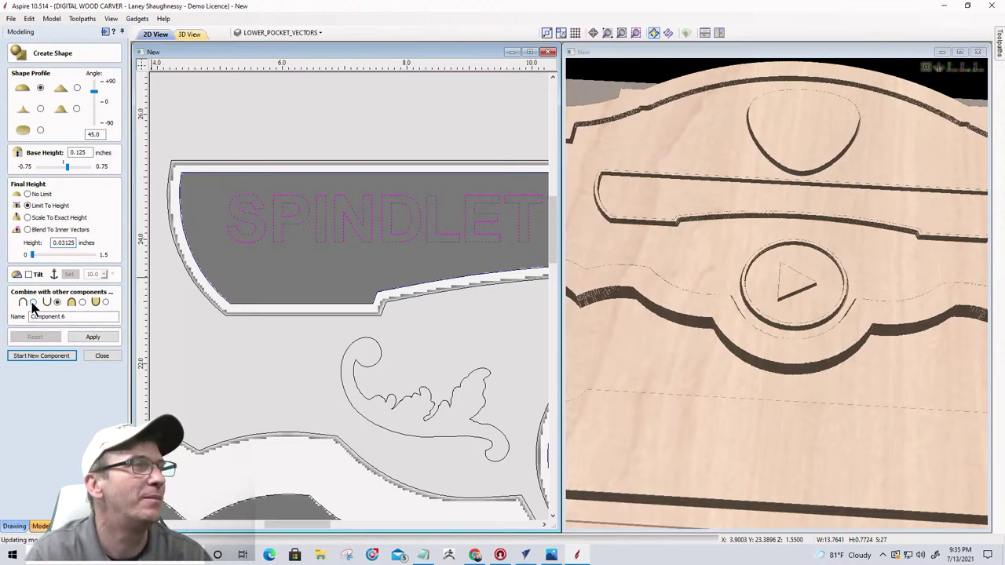
click(88, 338)
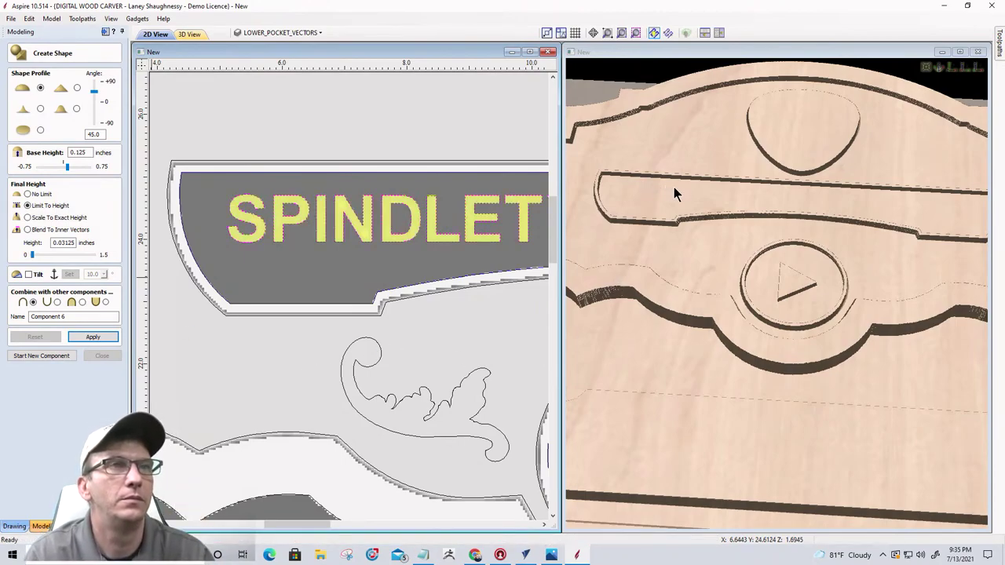
- Change the SPINDLETV lettering height limit to 0.015 inches, reapply, and inspect the letters
scroll(677, 192, up, 3)
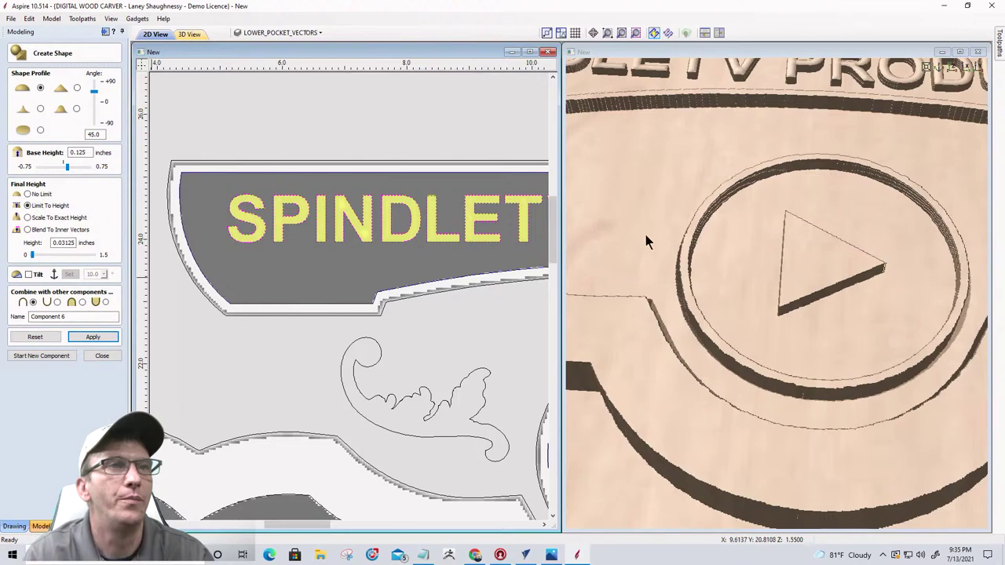
scroll(703, 420, up, 1)
scroll(703, 392, down, 2)
scroll(727, 196, up, 4)
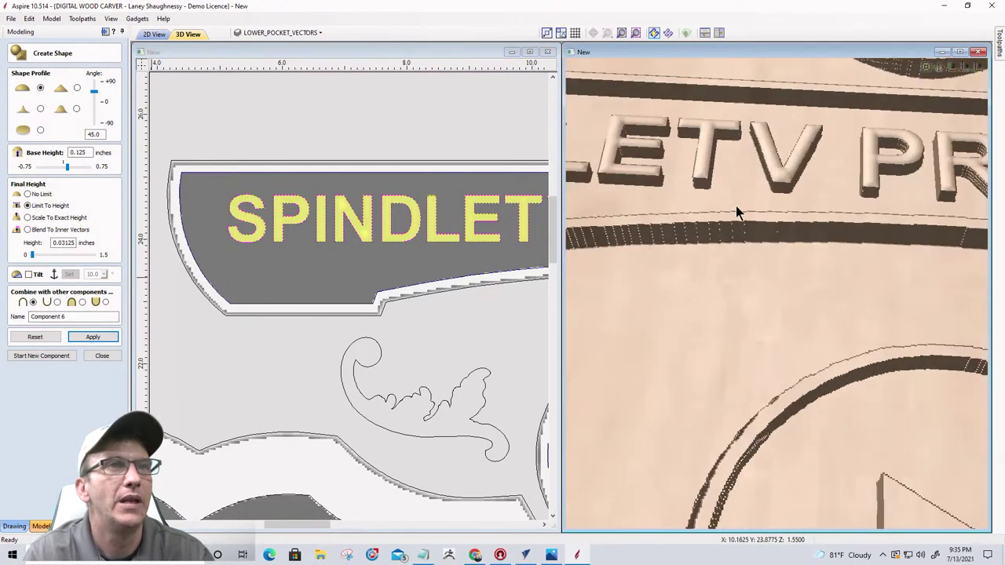
scroll(700, 305, up, 4)
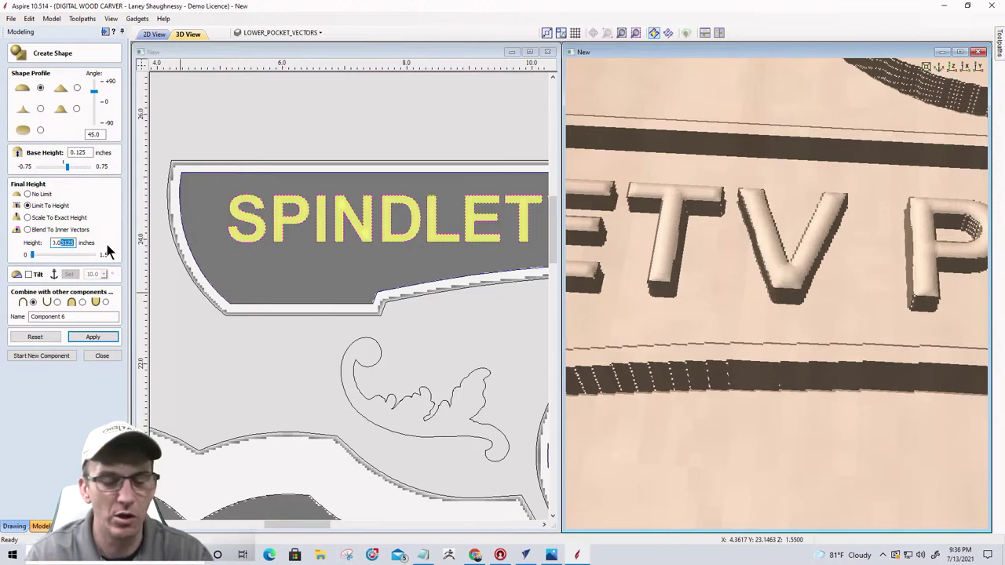
text(01)
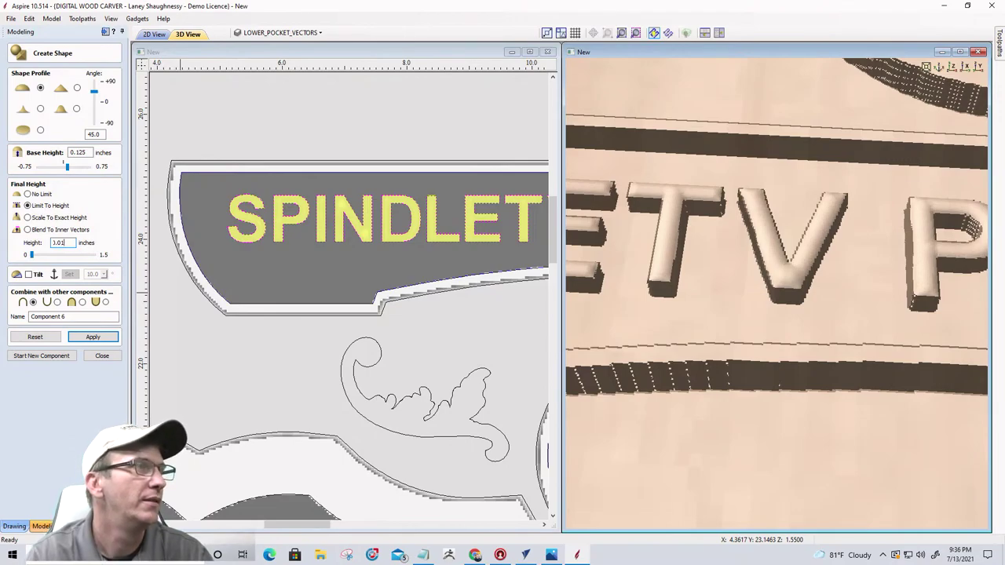
click(84, 340)
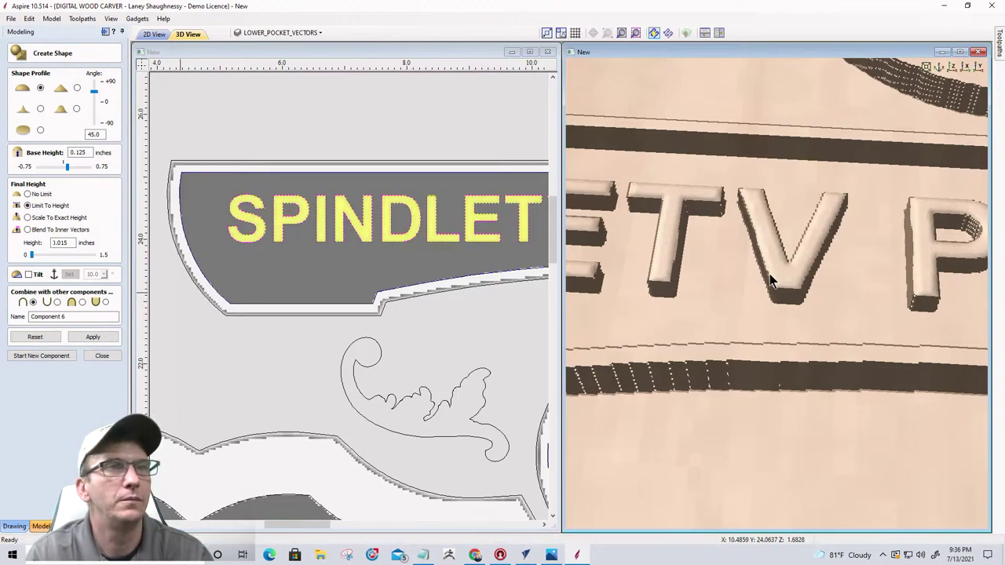
drag(769, 277, 757, 213)
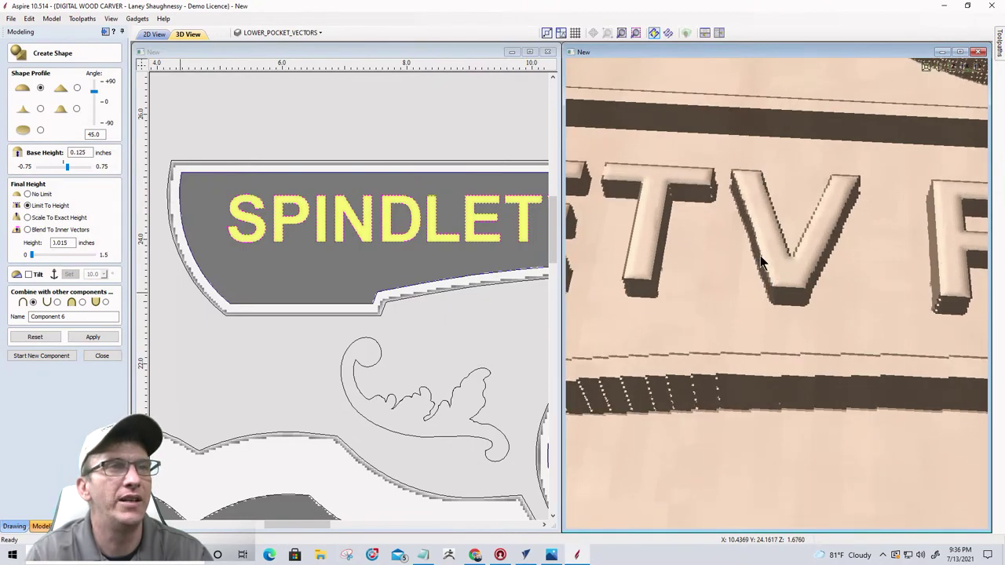
scroll(760, 260, down, 6)
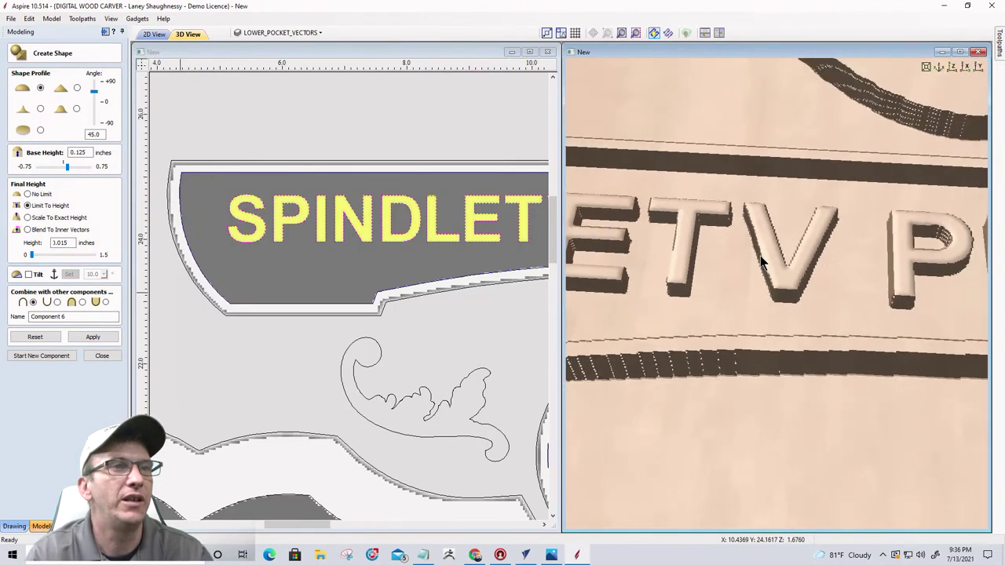
scroll(760, 261, down, 4)
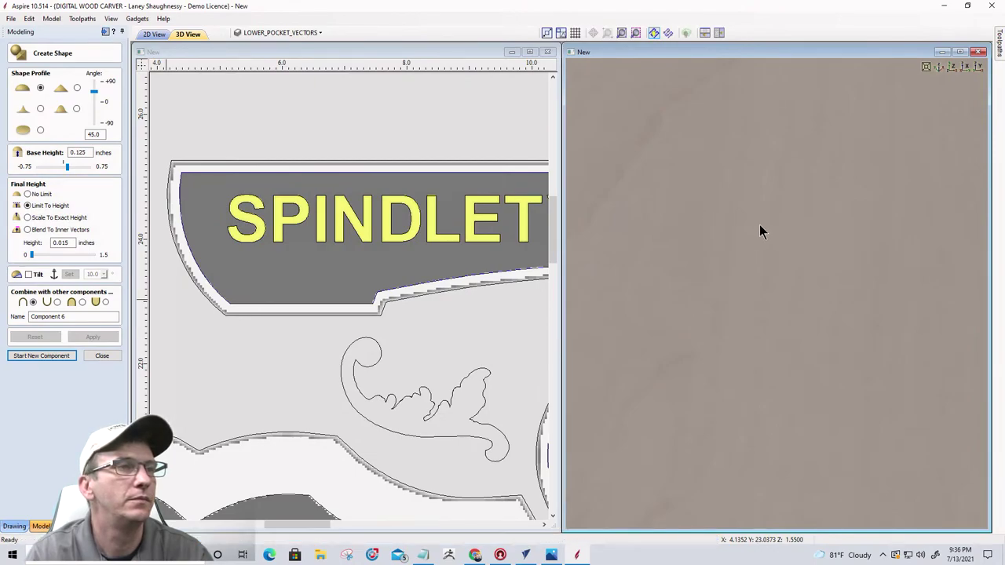
- Rotate the 3D plaque to inspect it, then maximize the 2D design view
scroll(748, 228, down, 10)
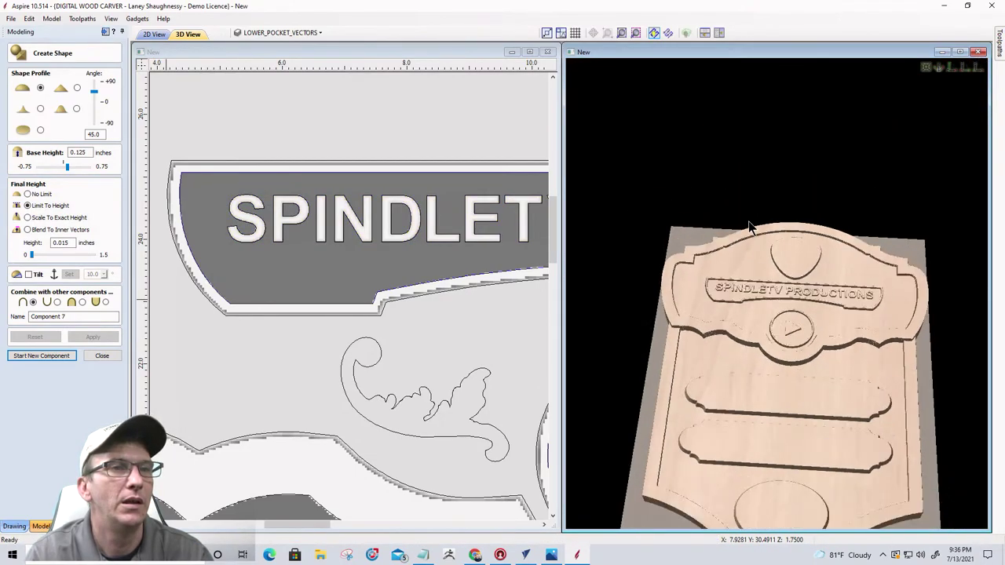
mouse_move(731, 330)
mouse_down()
mouse_move(887, 302)
mouse_move(633, 340)
mouse_move(758, 314)
mouse_move(737, 330)
mouse_up()
click(155, 35)
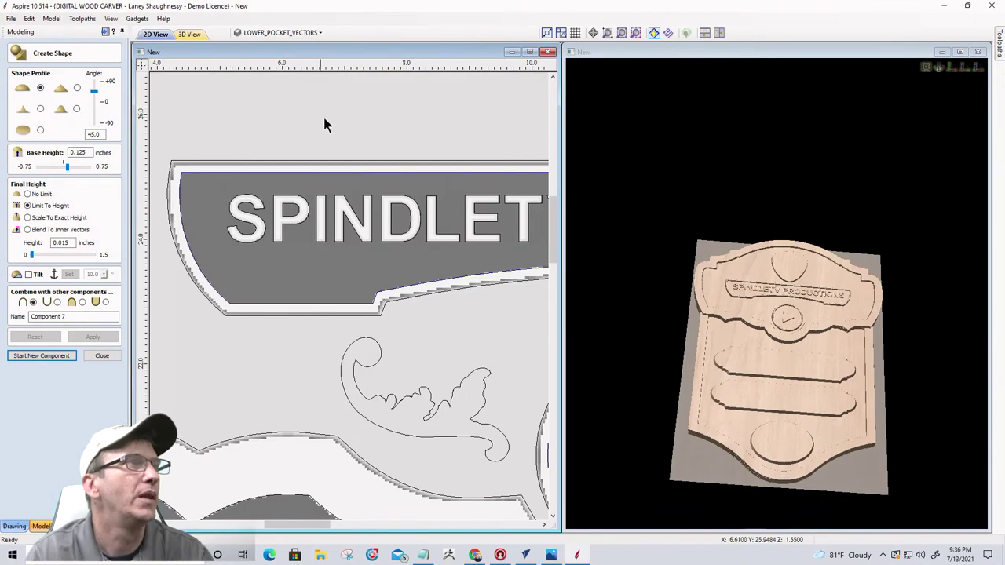
click(590, 329)
drag(590, 330, 813, 295)
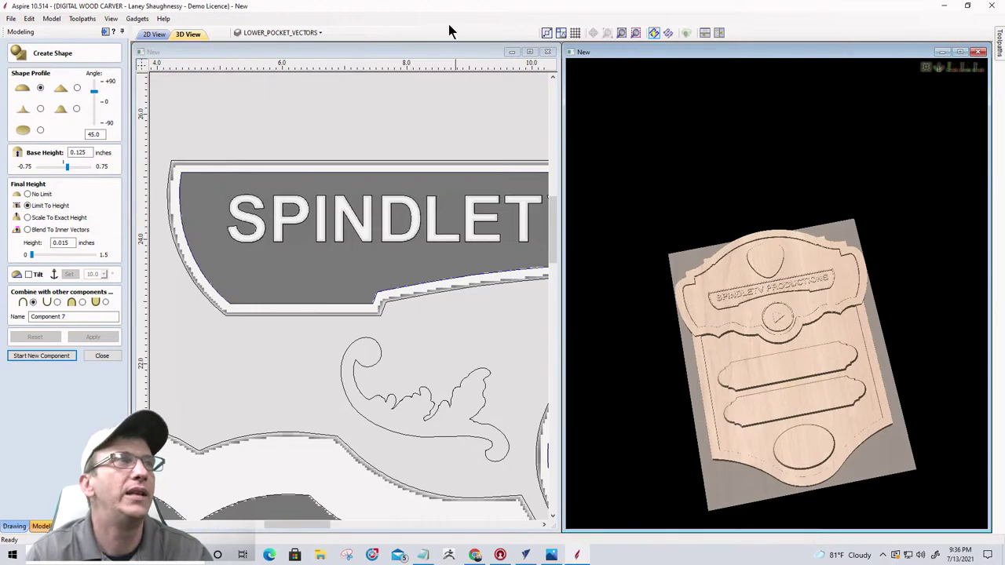
click(530, 51)
- Select the CUSTOM WOODWORKING and CNC TRAINING borders and letters plus the Since 2010 oval and text
scroll(631, 155, down, 3)
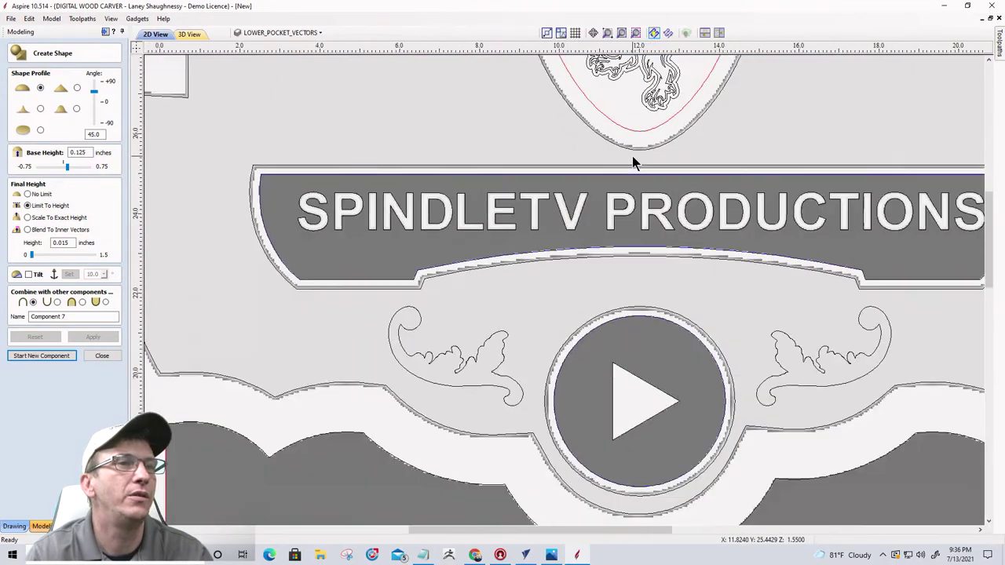
scroll(628, 204, down, 1)
scroll(601, 393, up, 5)
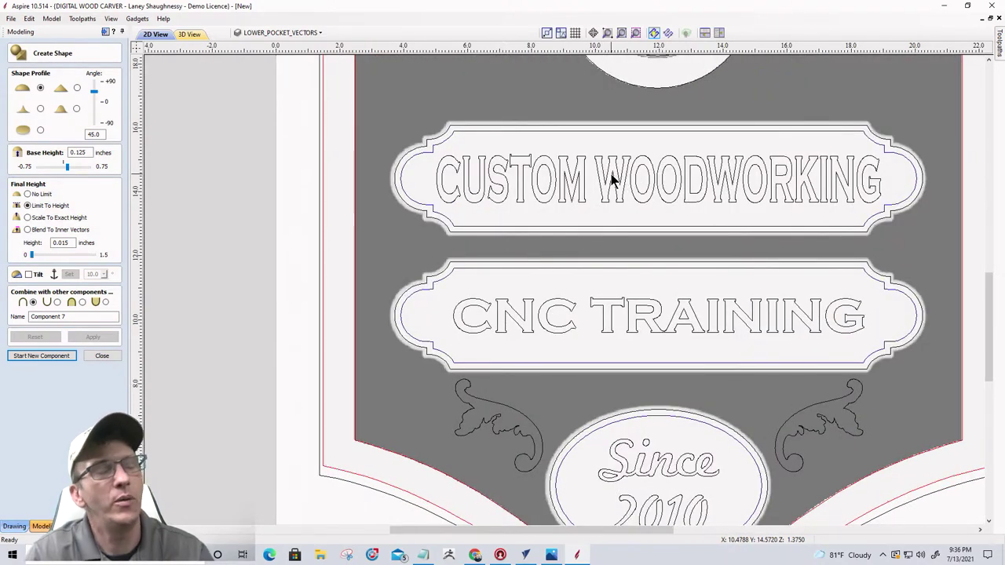
click(489, 267)
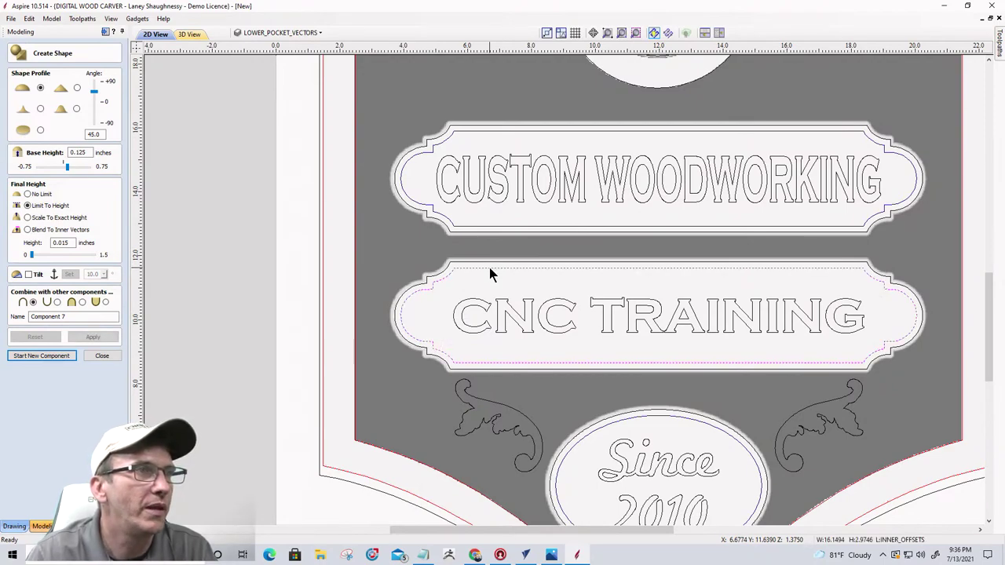
shift+click(459, 227)
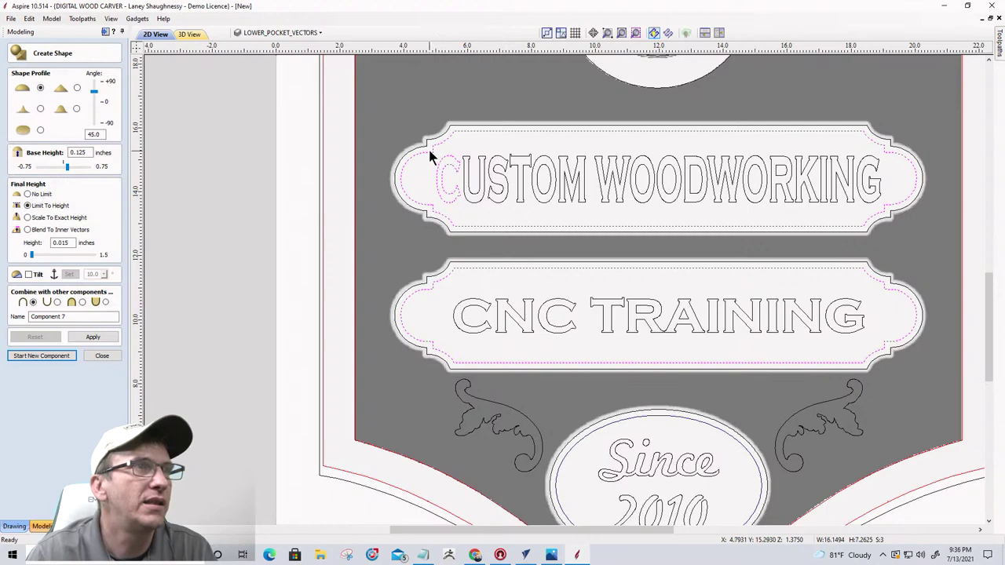
shift+drag(429, 151, 882, 215)
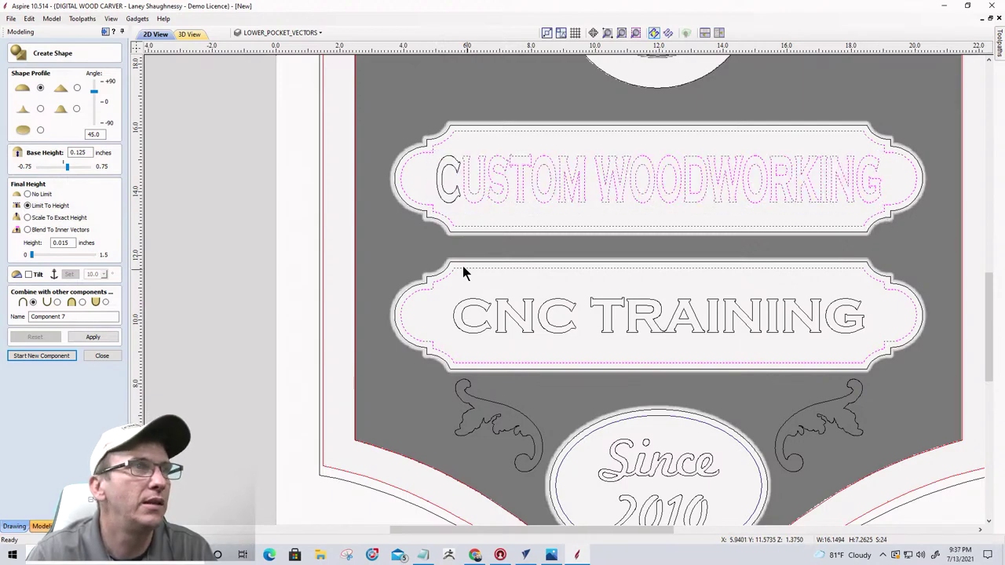
shift+click(443, 189)
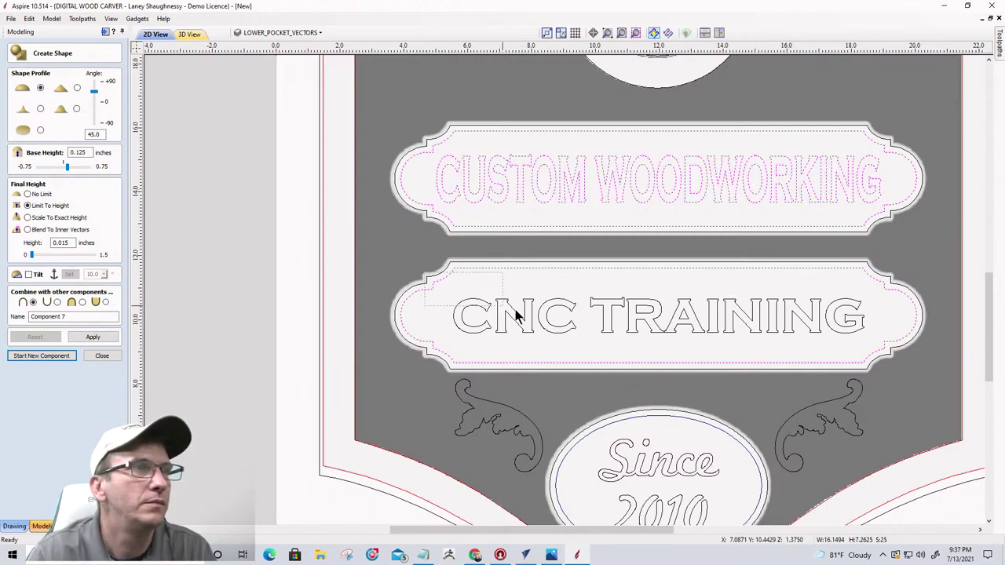
shift+drag(515, 313, 911, 353)
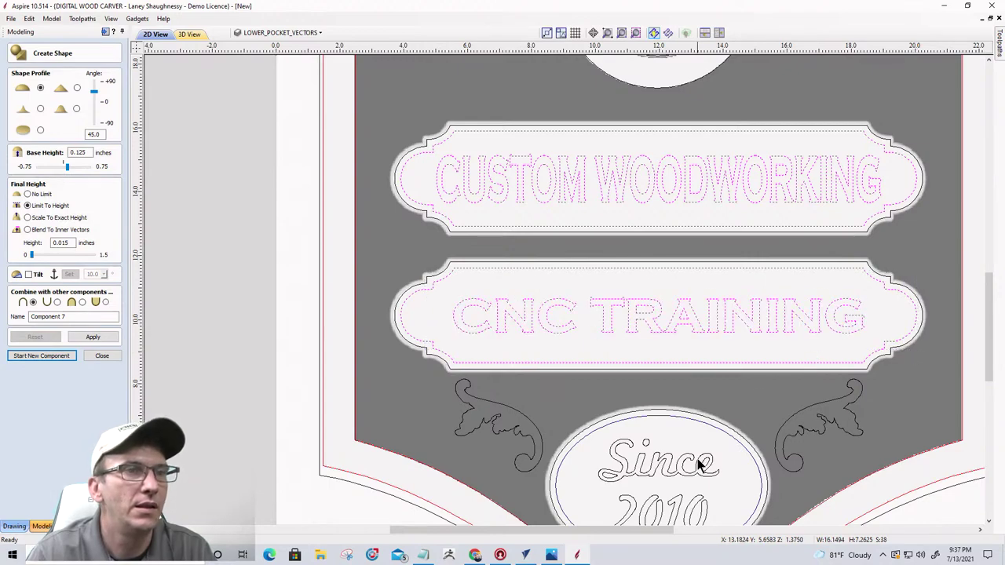
shift+click(698, 419)
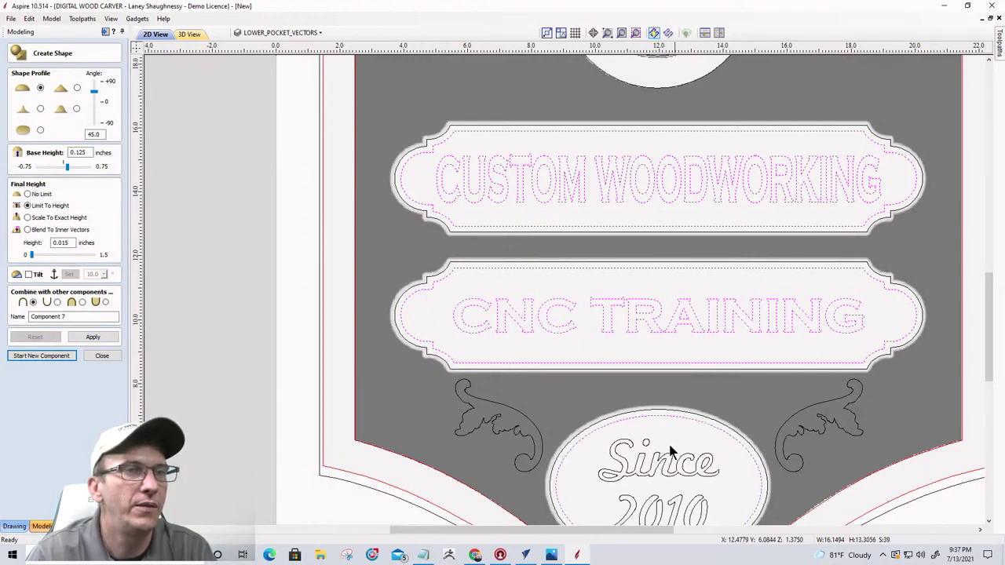
shift+click(715, 522)
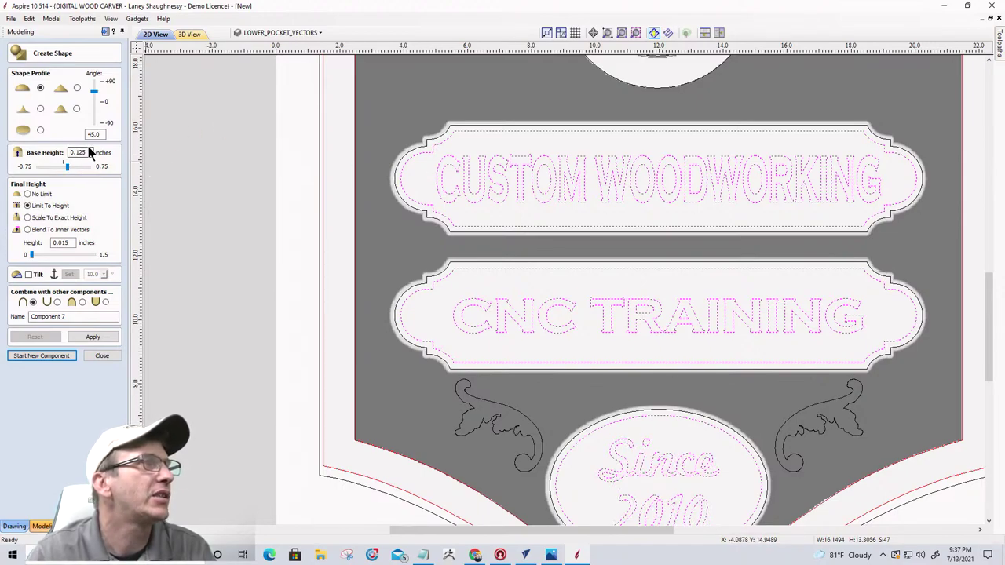
- Apply these panels to the model as flat shapes with a chosen combine mode
click(40, 131)
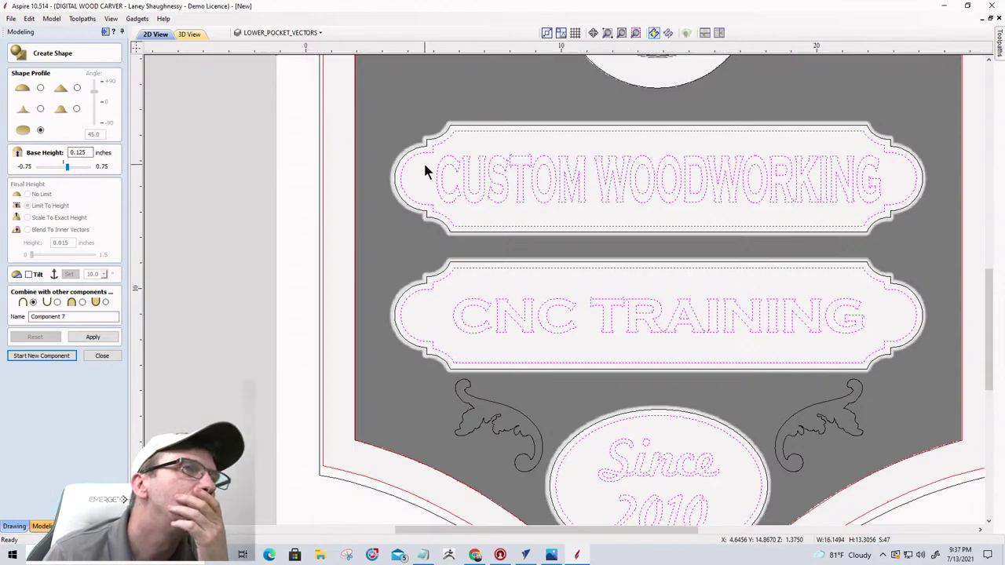
scroll(425, 171, down, 1)
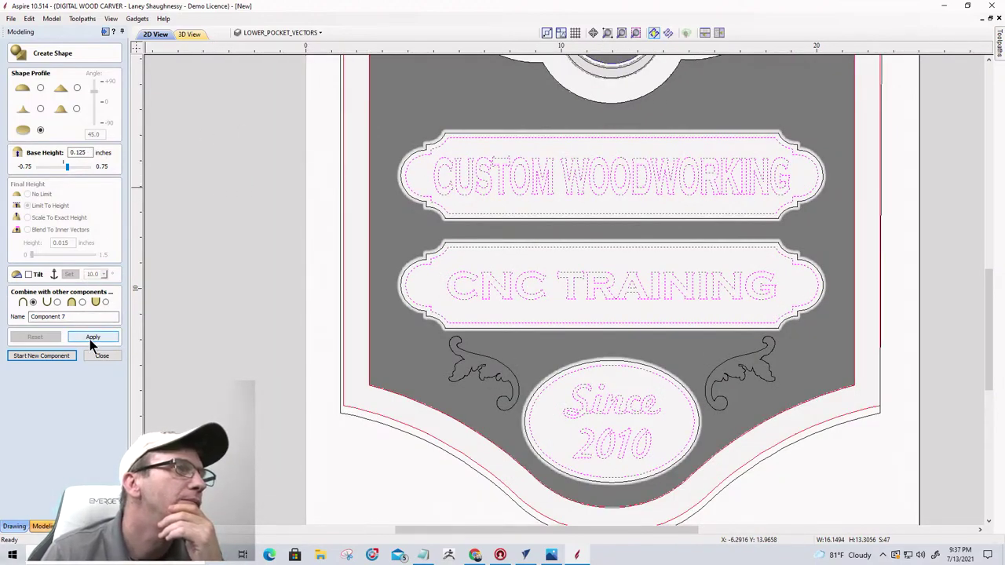
click(56, 302)
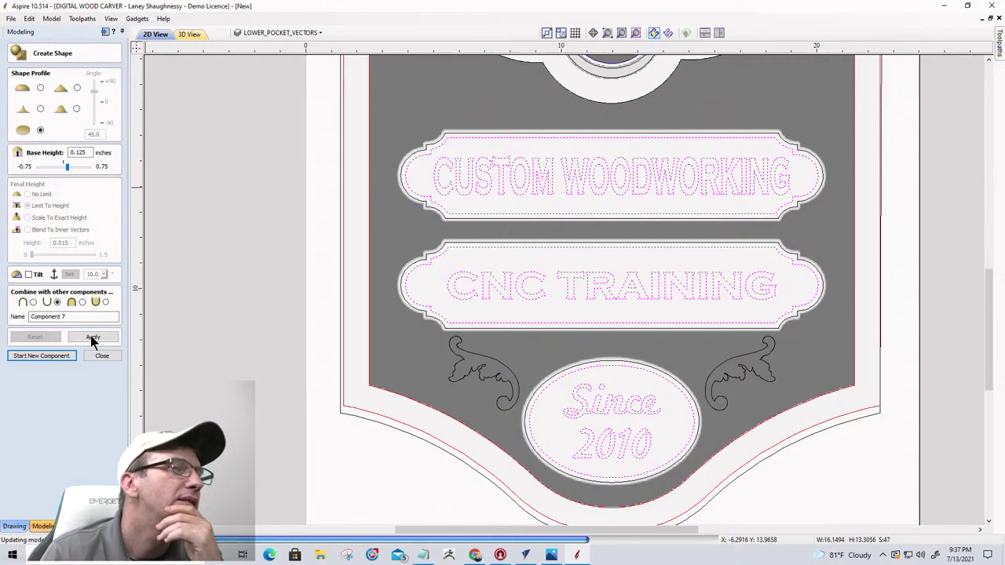
click(92, 337)
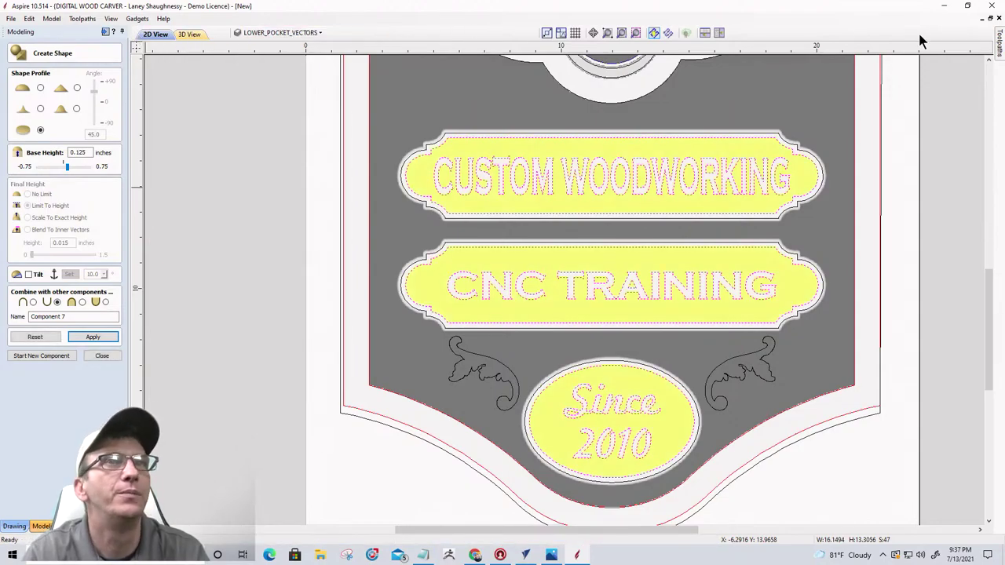
- Tile the 2D and 3D views, check the raised lettering, and close the Create Shape form
click(719, 33)
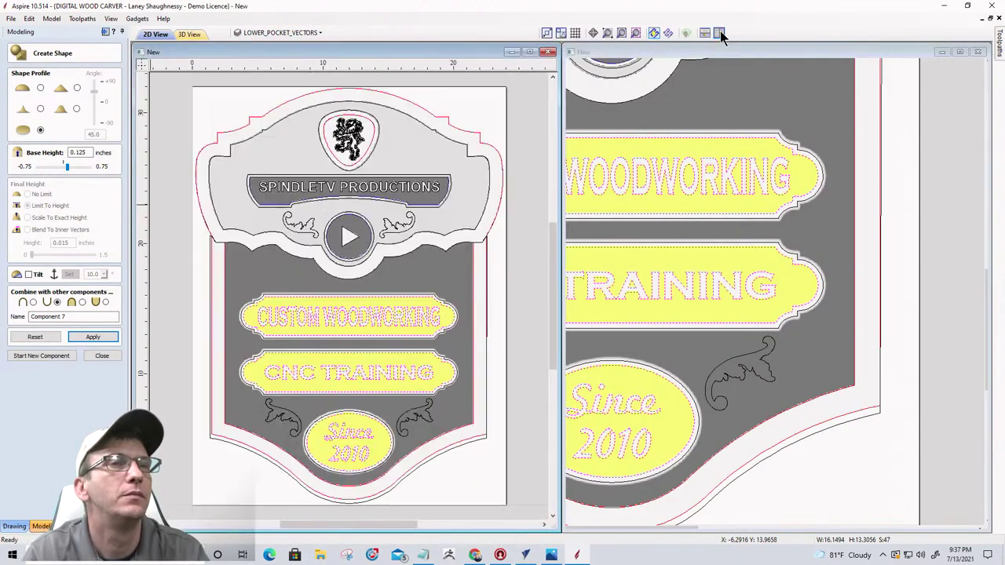
drag(857, 521, 729, 325)
scroll(776, 350, up, 5)
scroll(775, 350, up, 3)
scroll(840, 270, down, 2)
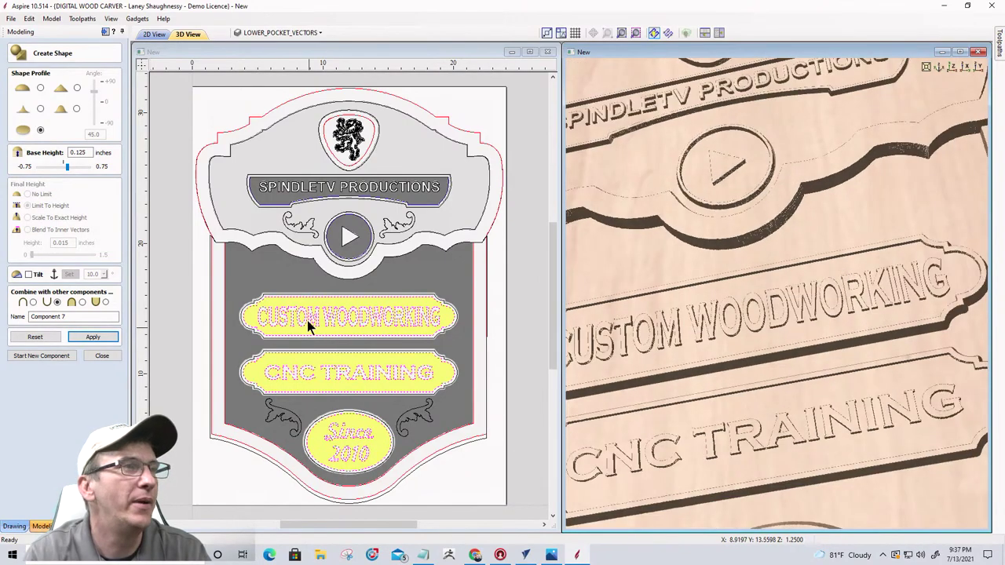
click(101, 356)
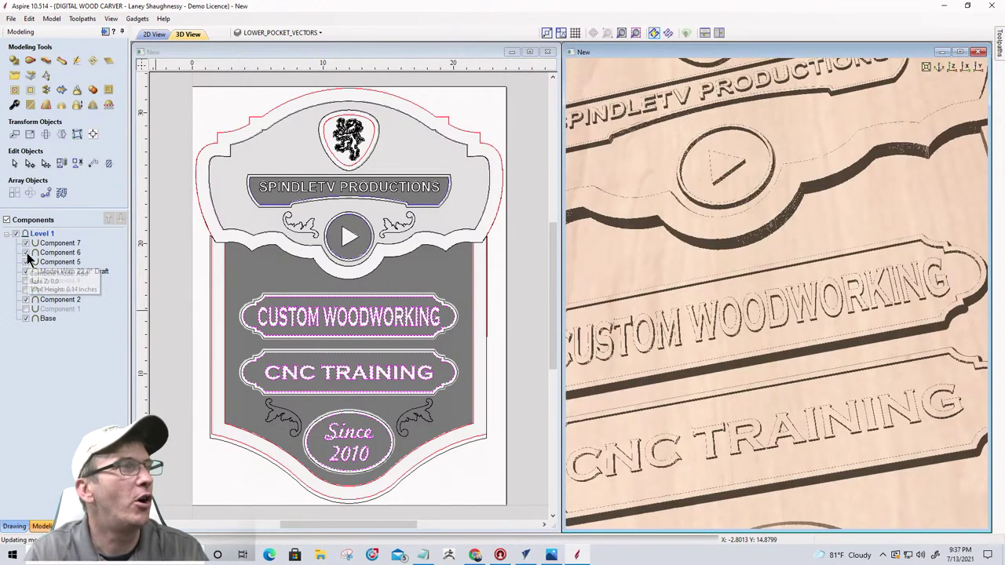
- Hide Component 5, the 22.0° Draft model, Component 2 and Base in the Components tree
click(26, 253)
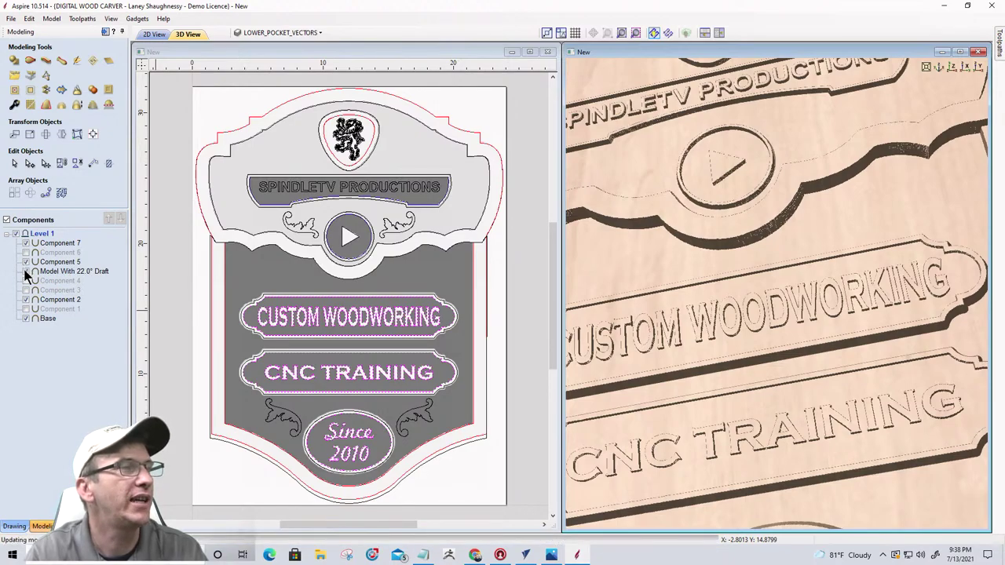
click(26, 262)
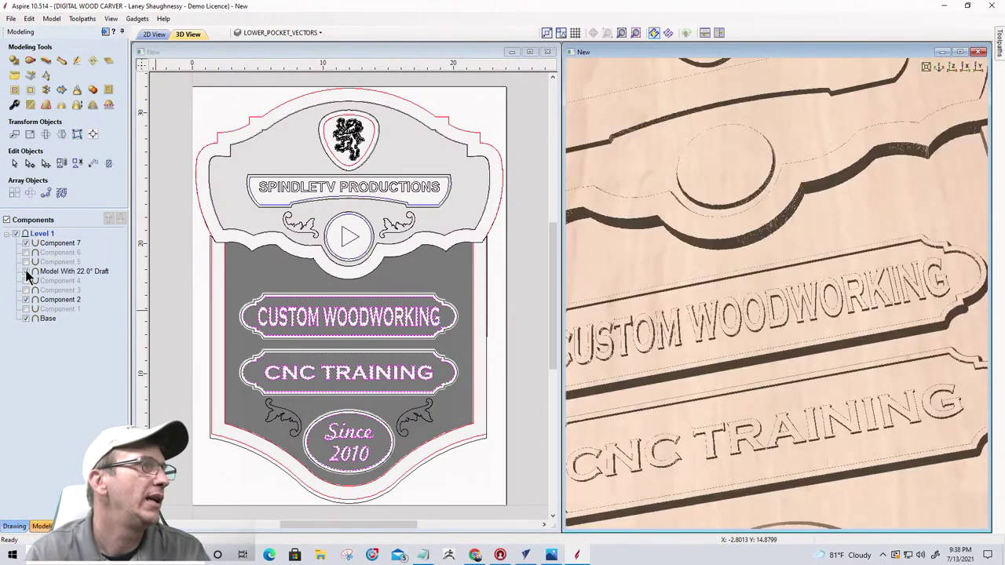
click(26, 270)
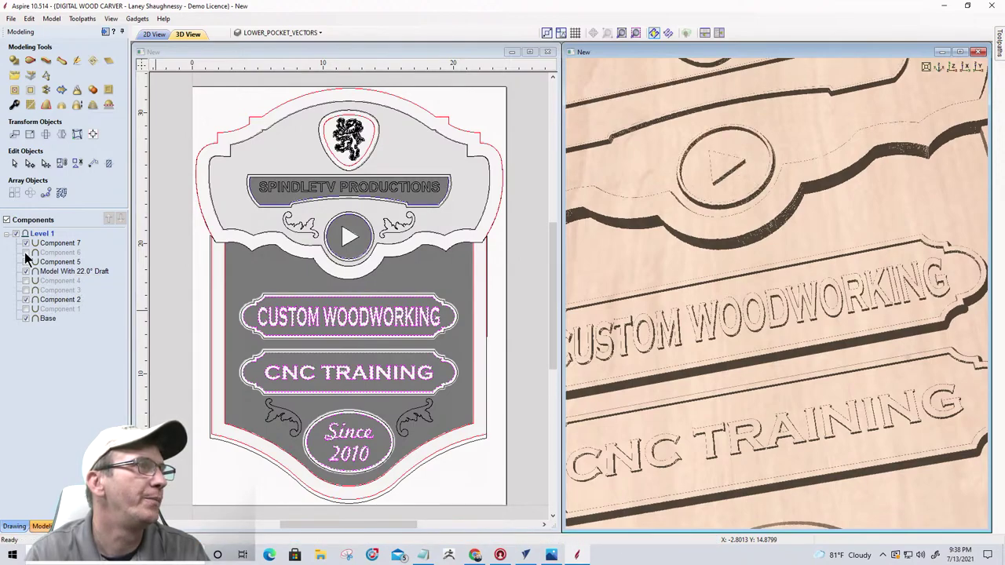
click(25, 252)
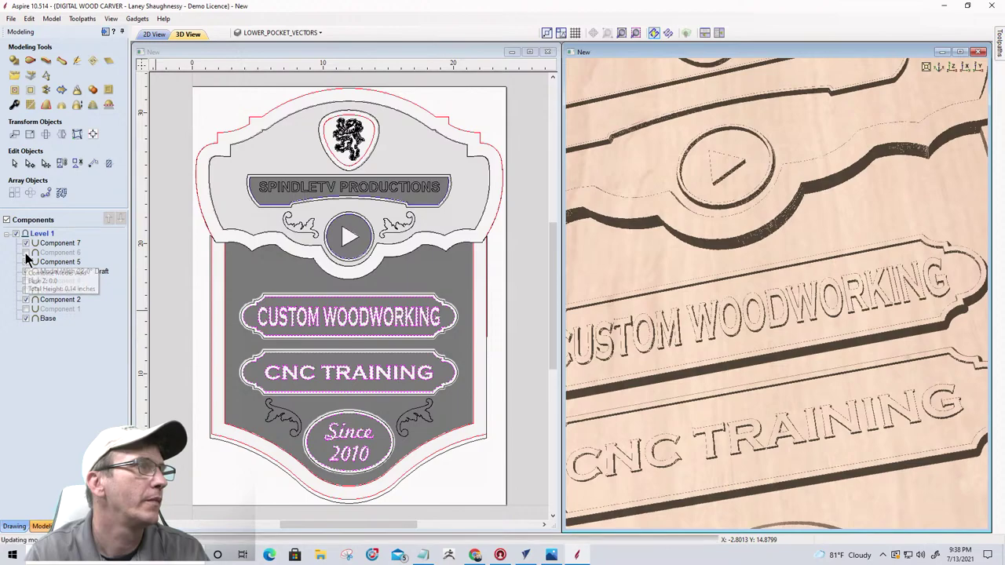
click(25, 271)
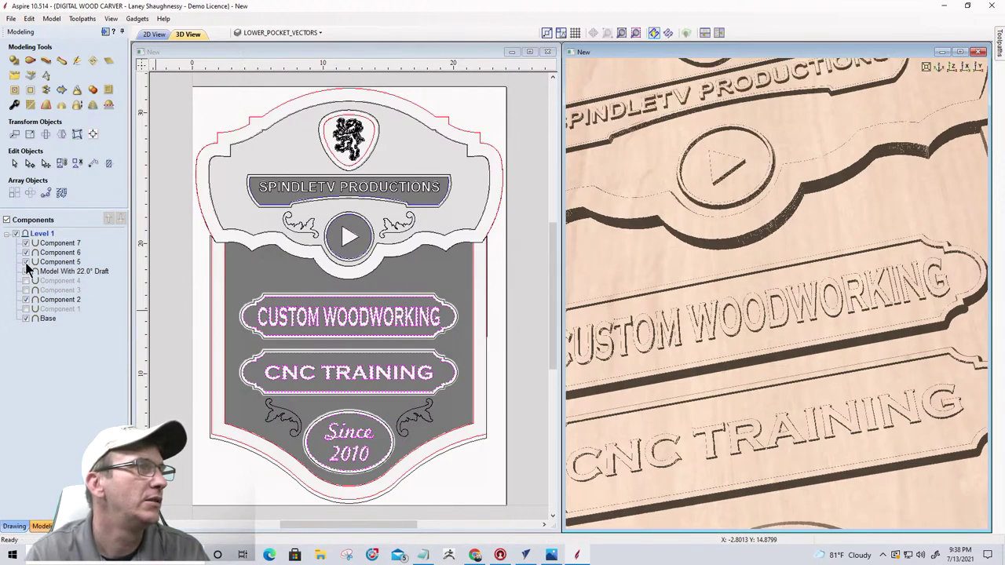
click(26, 262)
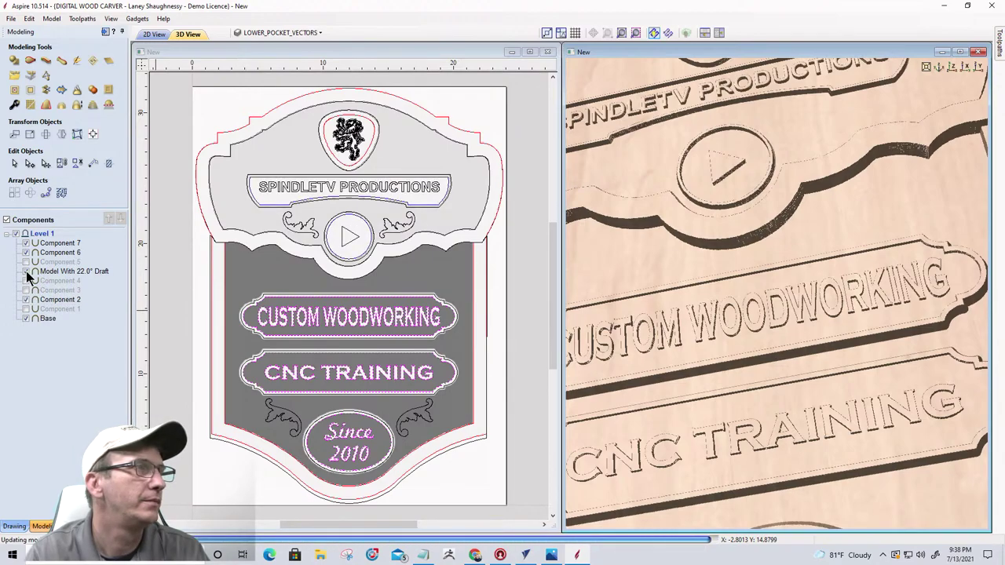
click(26, 271)
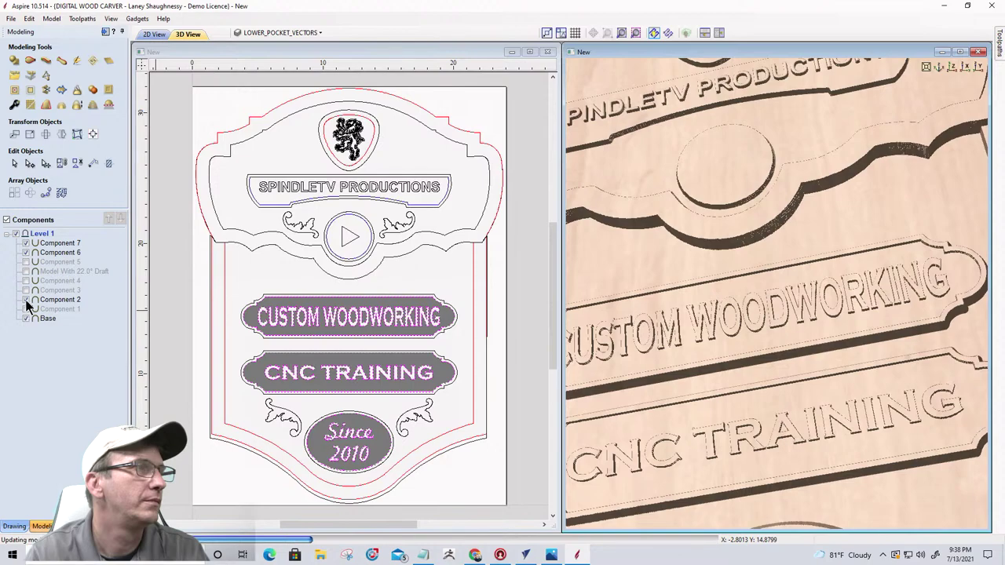
click(26, 301)
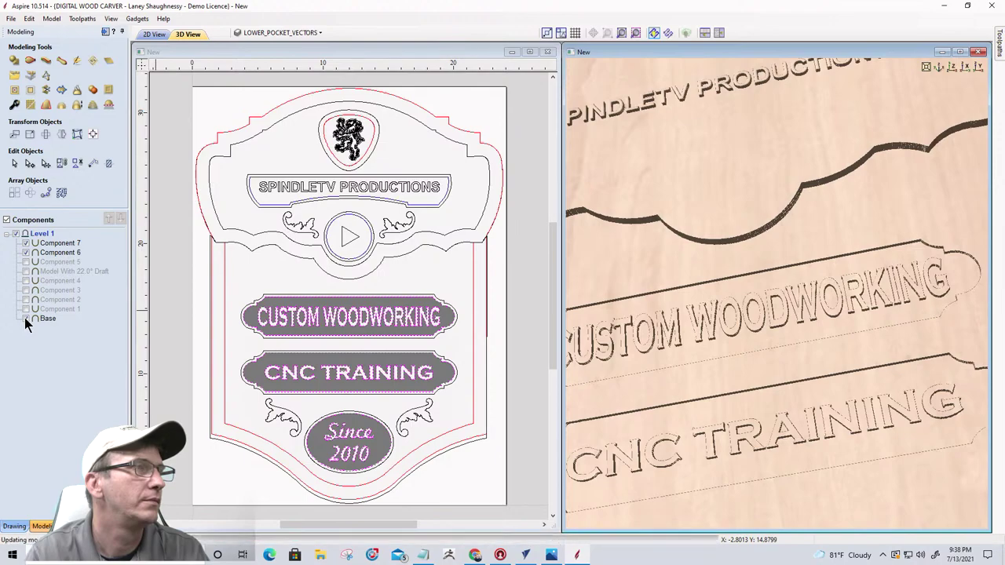
click(26, 319)
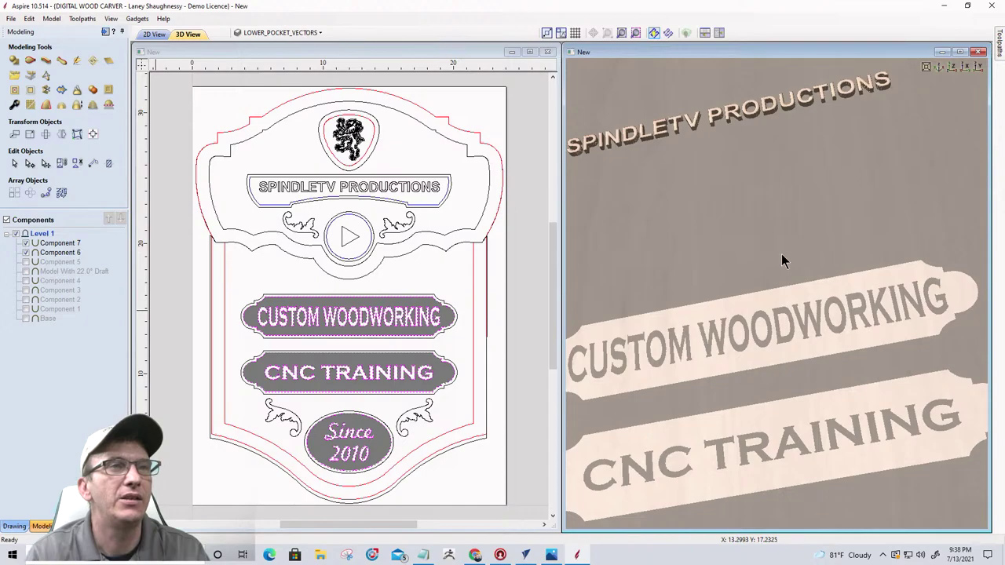
drag(781, 254, 824, 256)
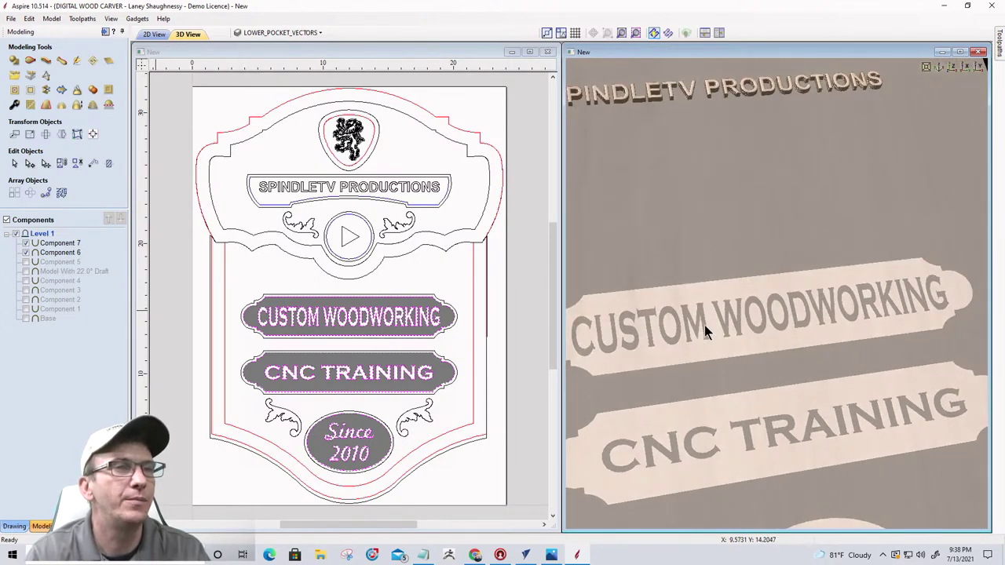
drag(701, 323, 738, 184)
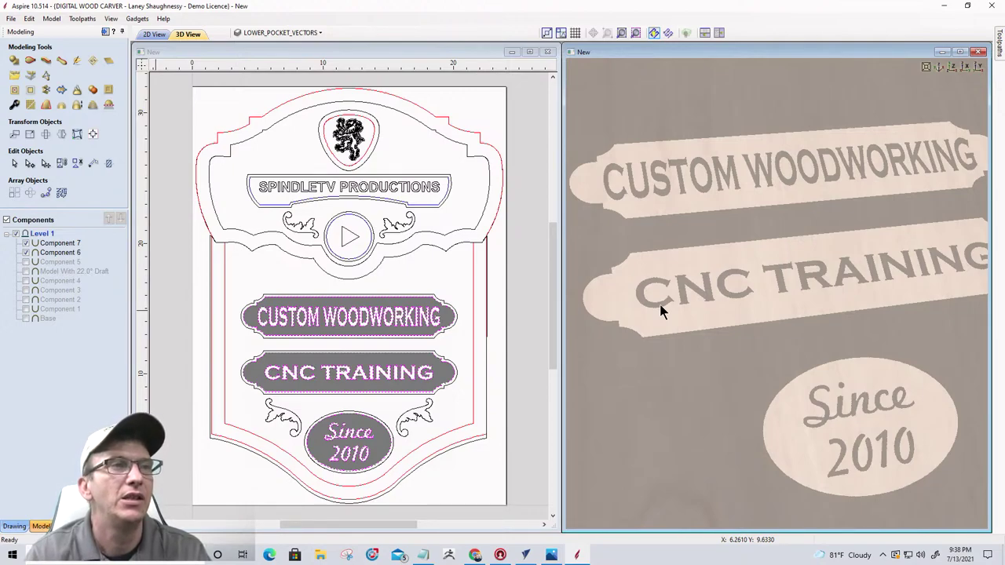
- Also hide Component 7 so only Component 6's SPINDLETV lettering remains visible
click(26, 252)
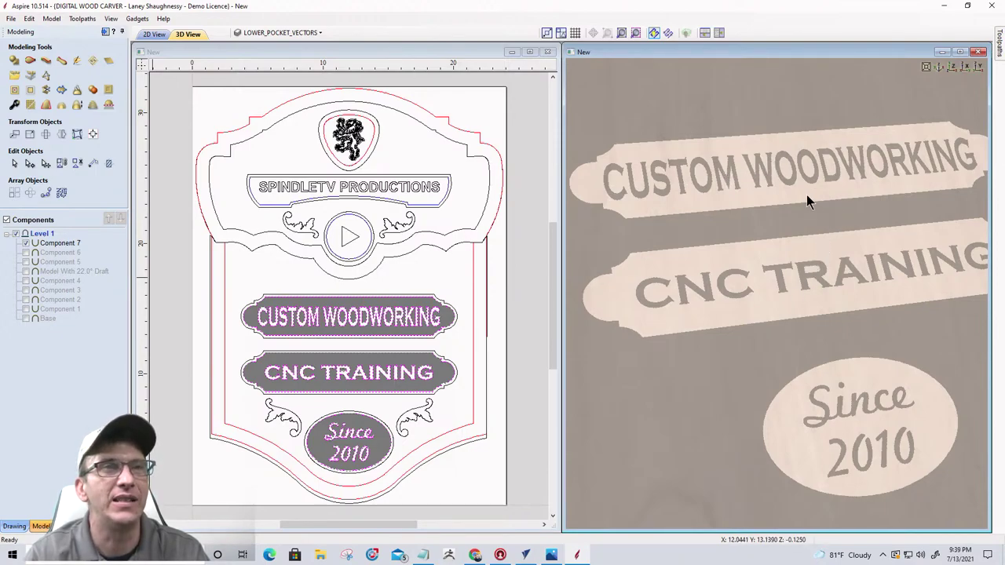
drag(802, 203, 840, 441)
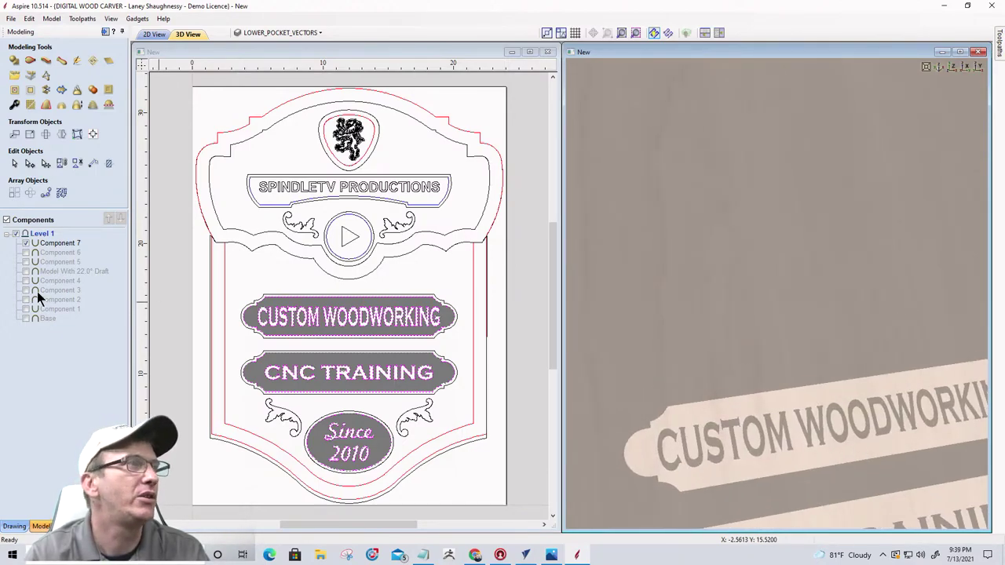
drag(723, 279, 777, 292)
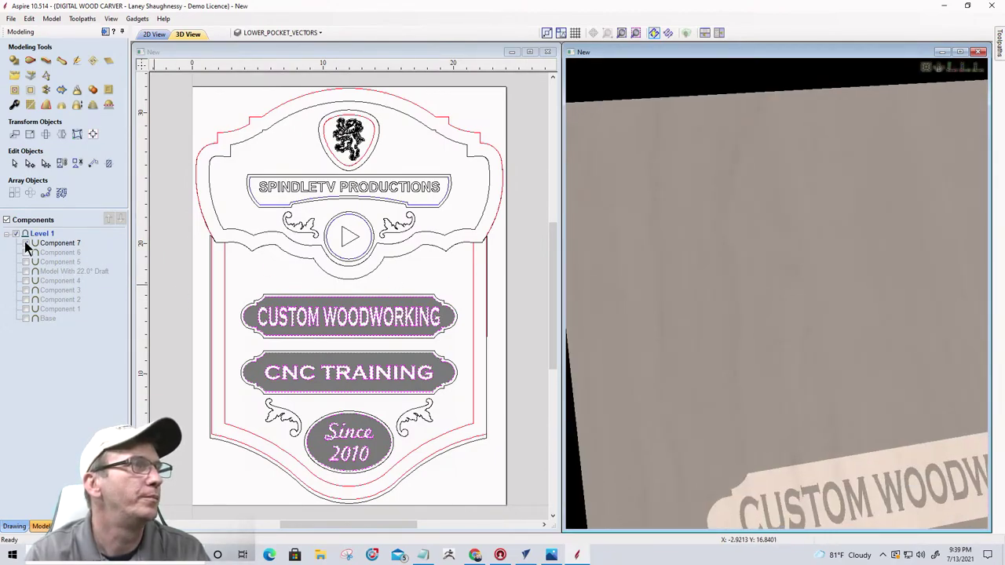
click(26, 243)
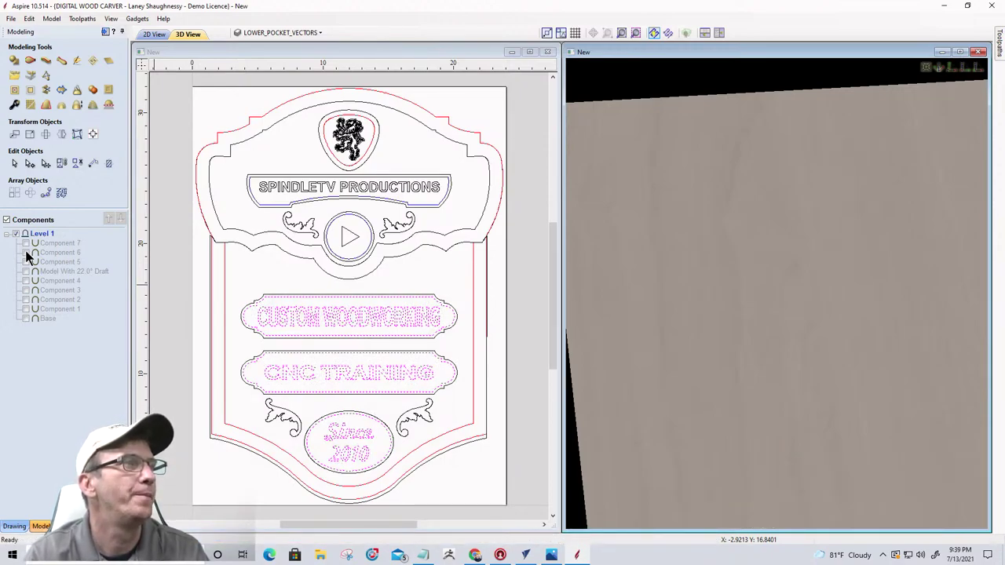
click(26, 253)
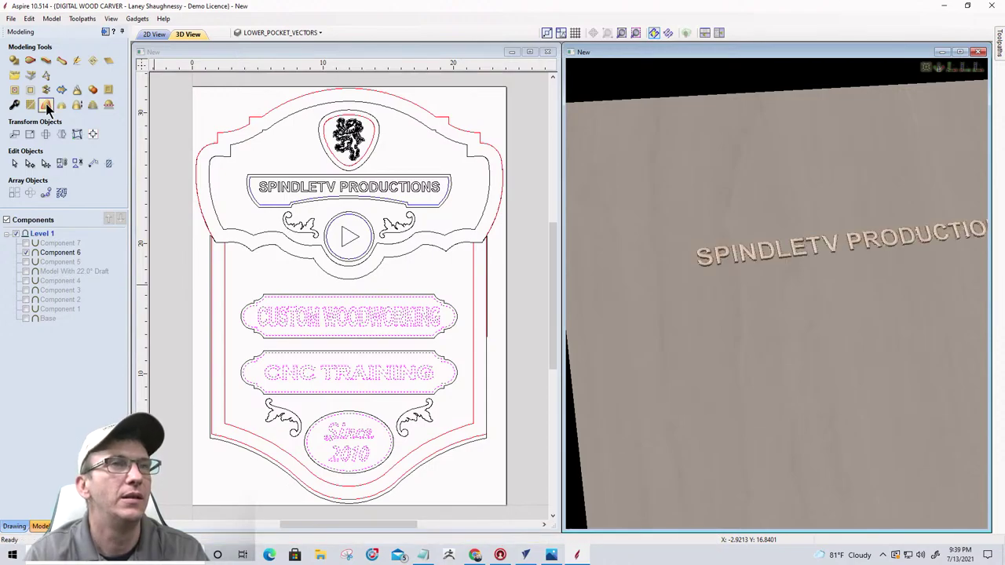
scroll(744, 266, up, 10)
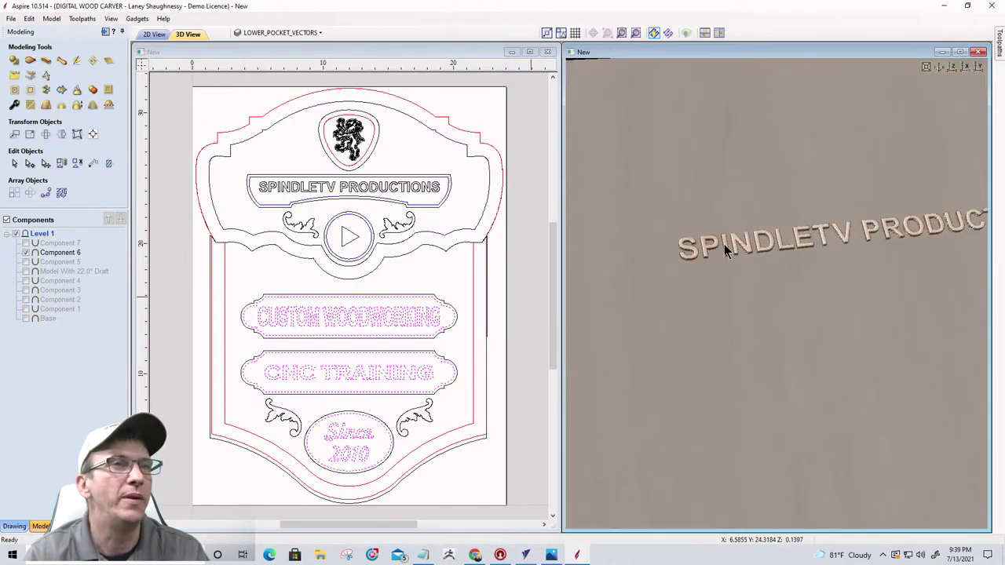
drag(736, 166, 825, 284)
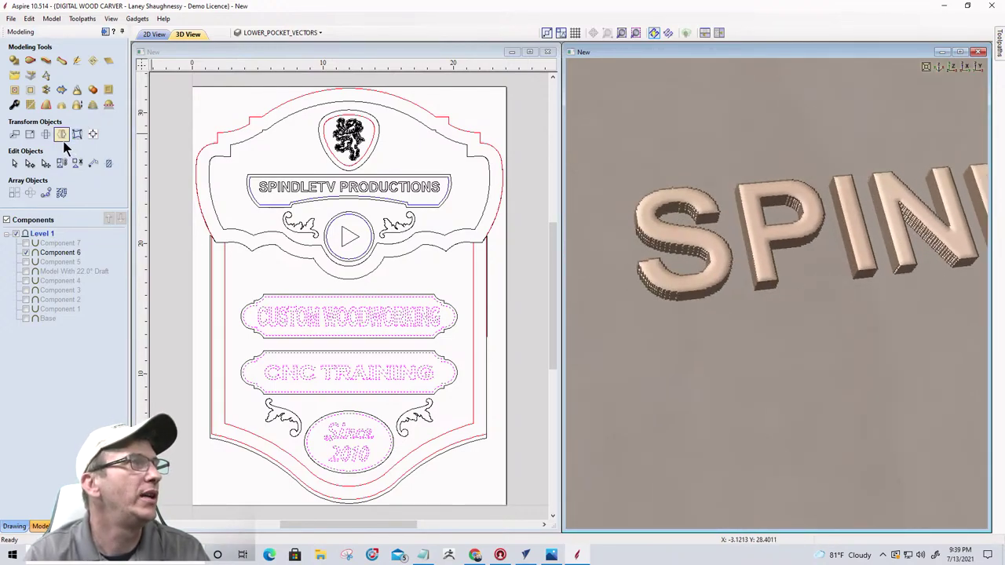
- Add a 22.0° draft to the visible SPINDLETV lettering as a new model component
click(45, 106)
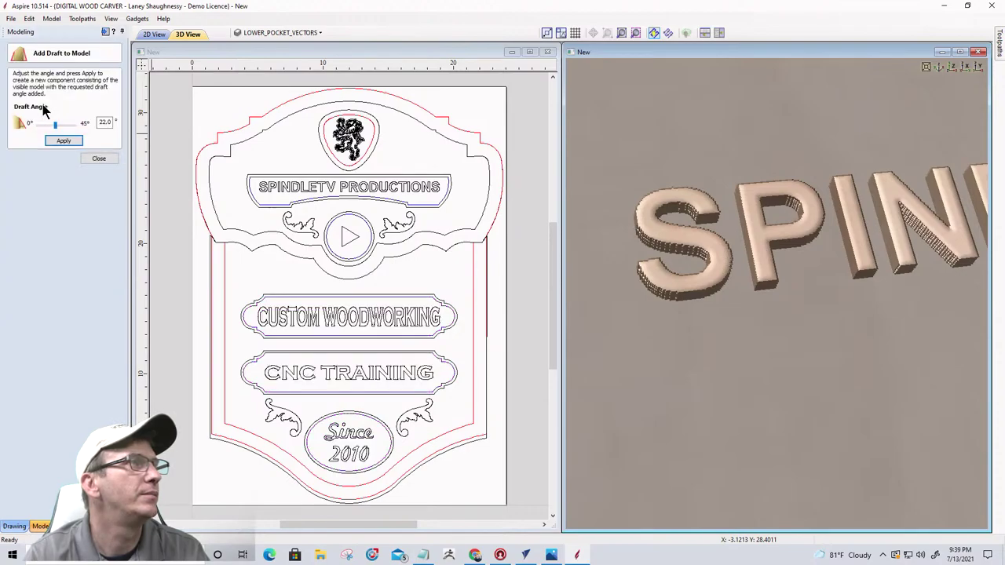
click(57, 141)
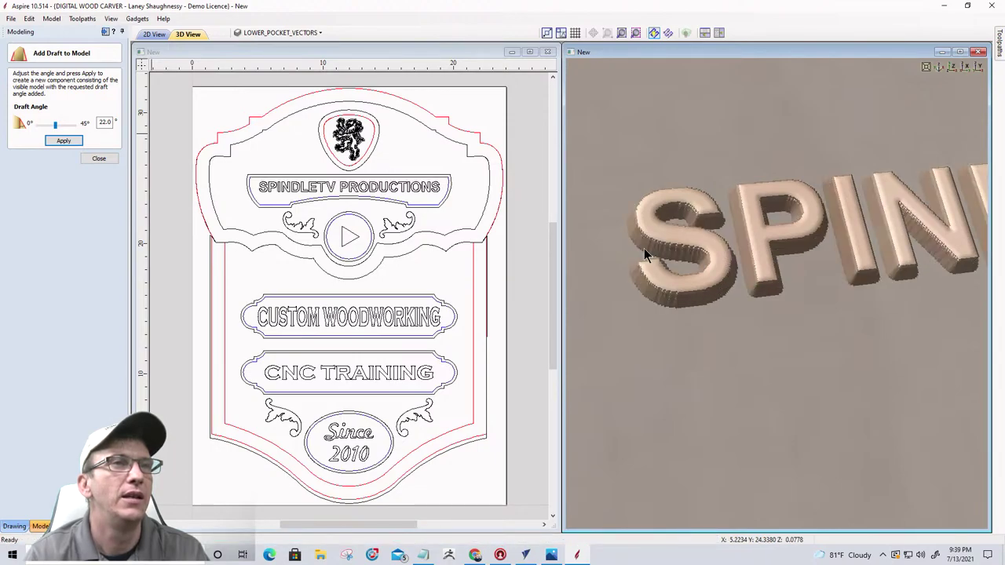
scroll(654, 242, down, 5)
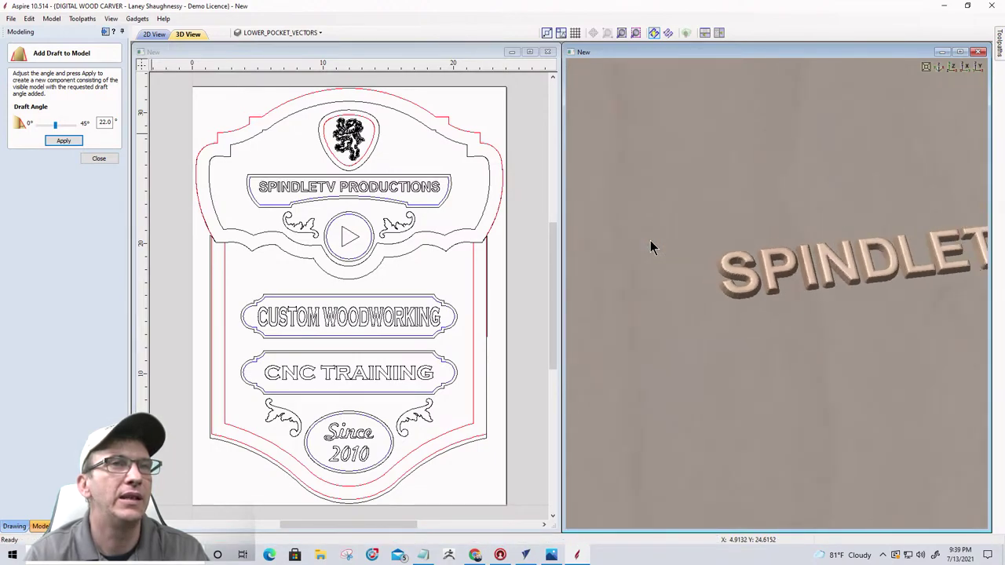
drag(653, 248, 639, 284)
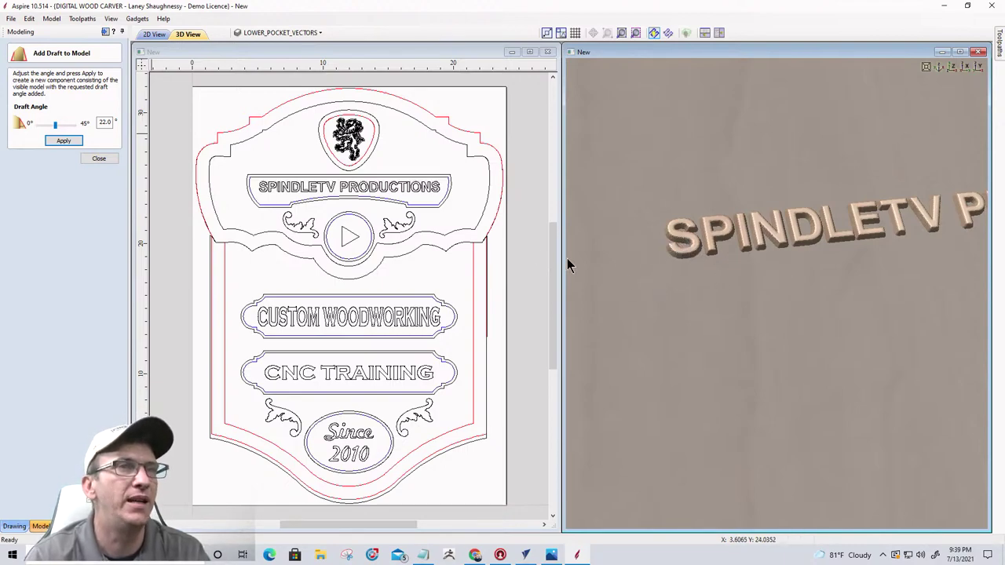
click(99, 160)
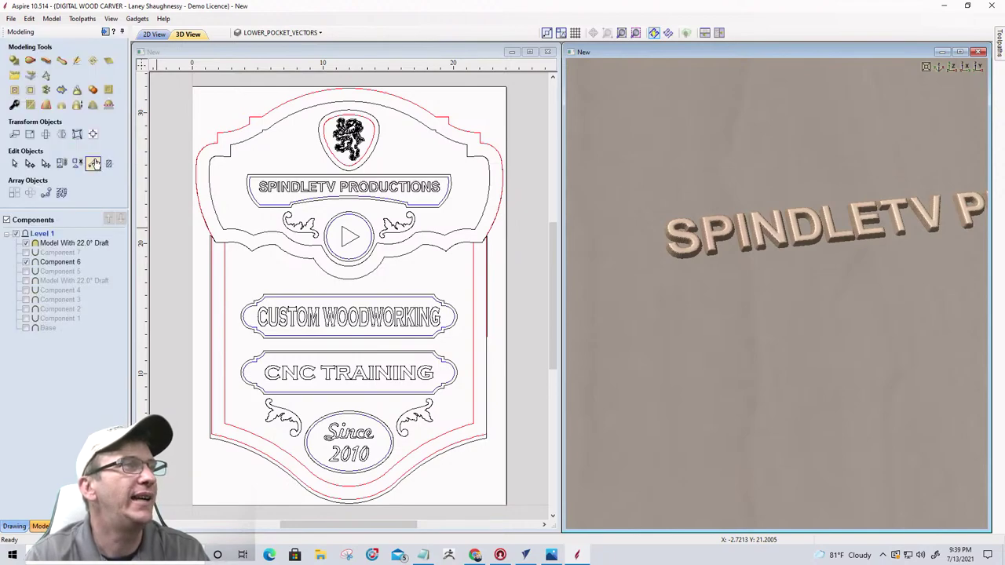
- Delete the old Component 7 from the components list
click(26, 262)
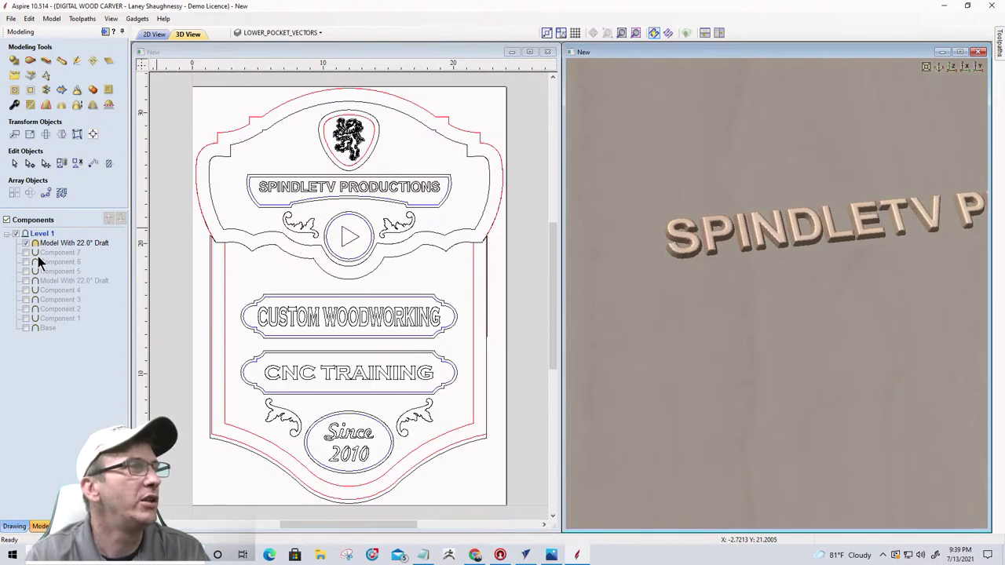
click(26, 253)
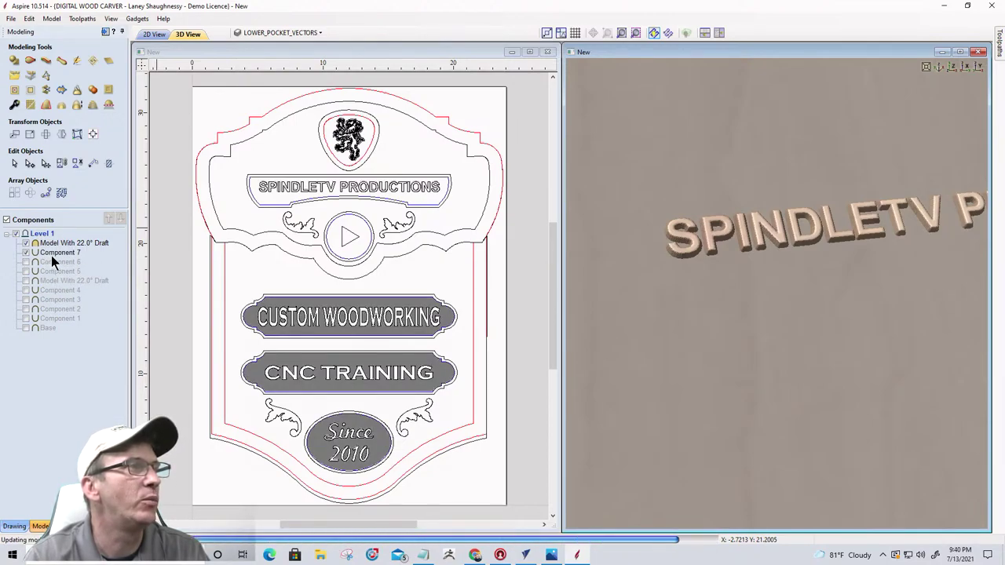
click(51, 253)
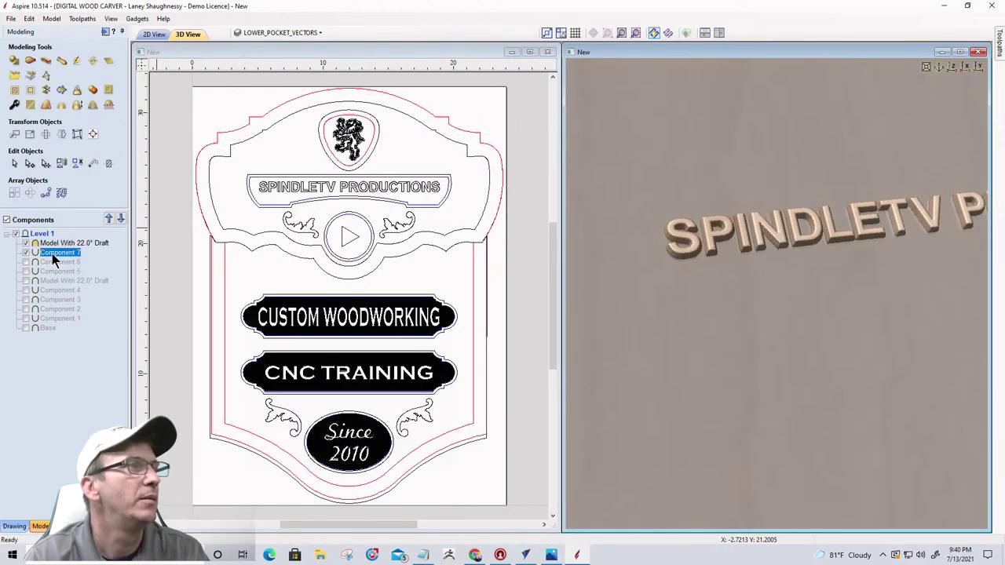
right_click(51, 254)
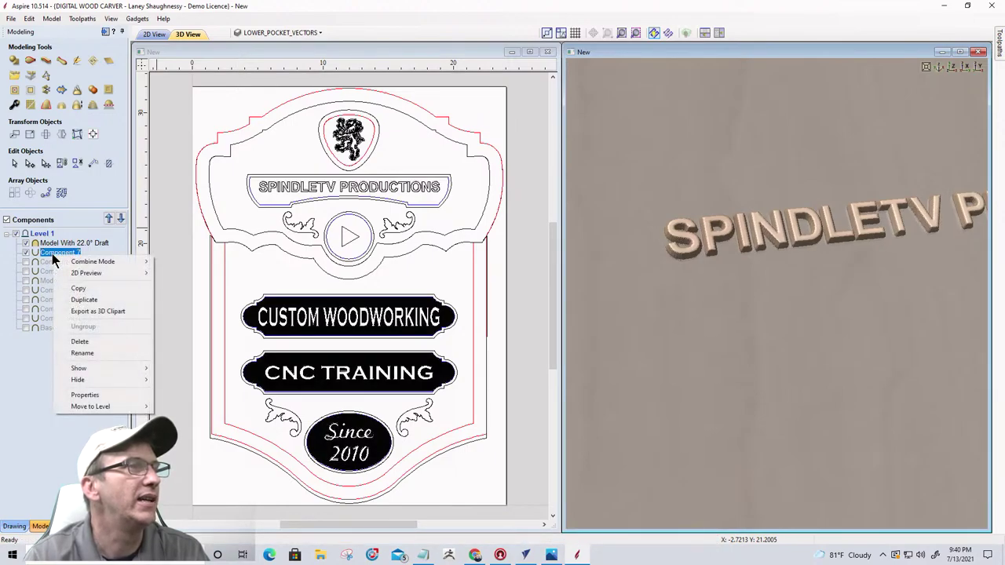
click(79, 342)
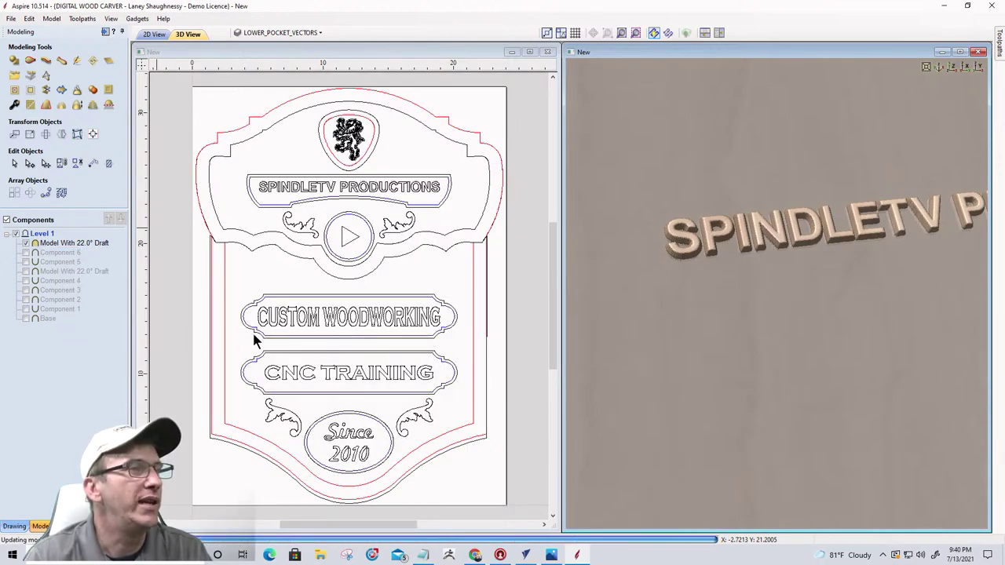
- Create a shape from the CUSTOM WOODWORKING and CNC TRAINING plates and the Since 2010 oval
scroll(300, 358, up, 3)
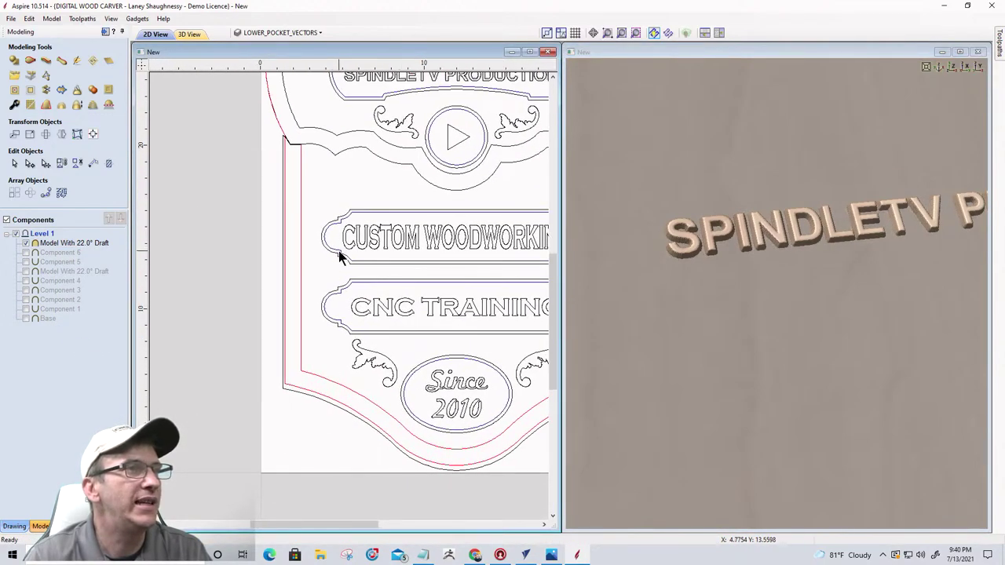
click(339, 258)
shift+click(348, 290)
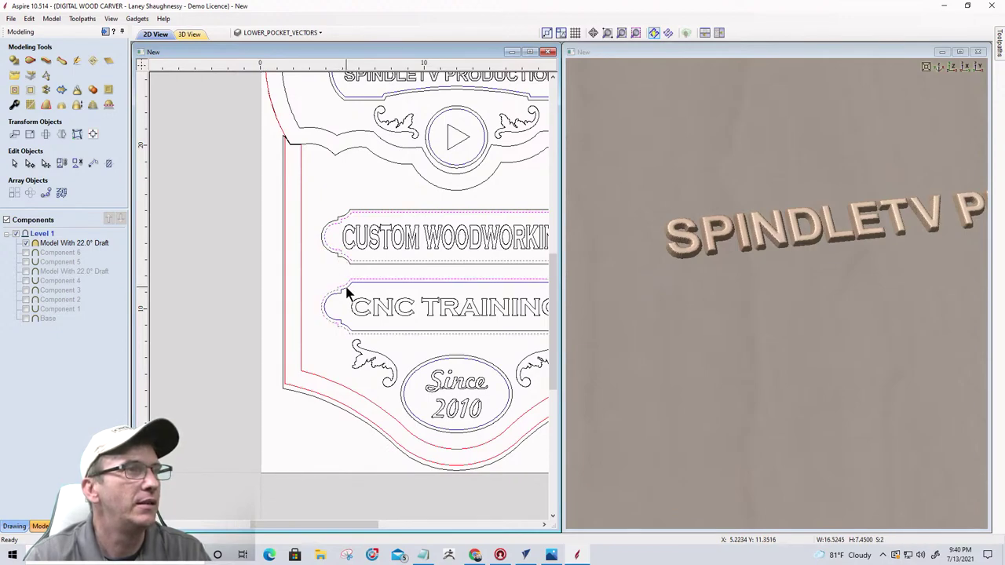
shift+click(348, 292)
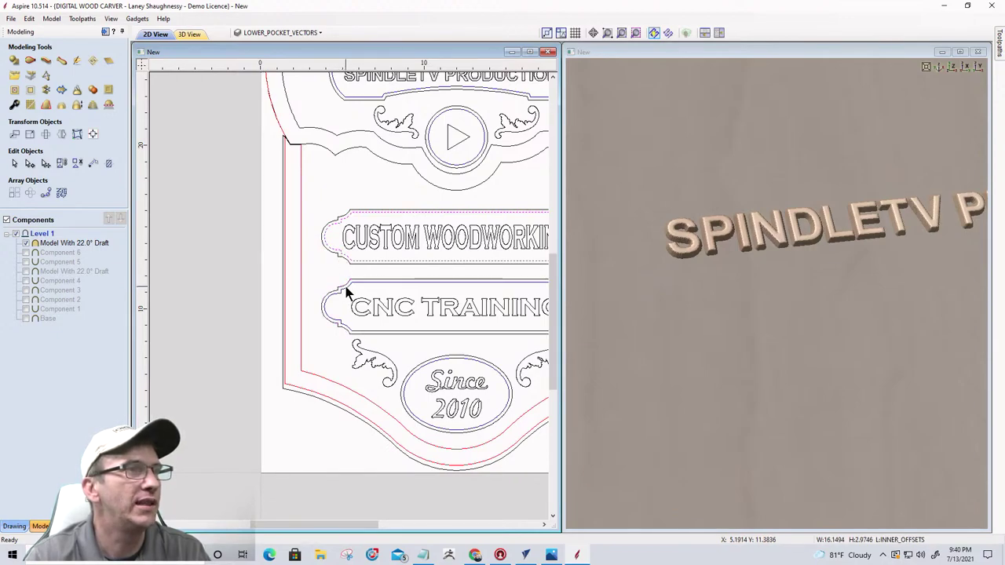
shift+click(428, 369)
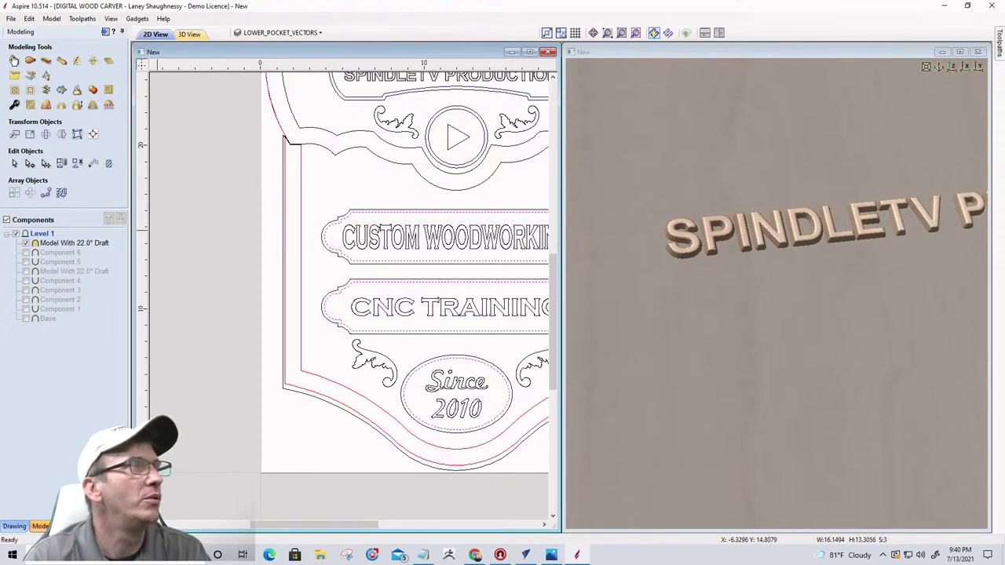
click(15, 73)
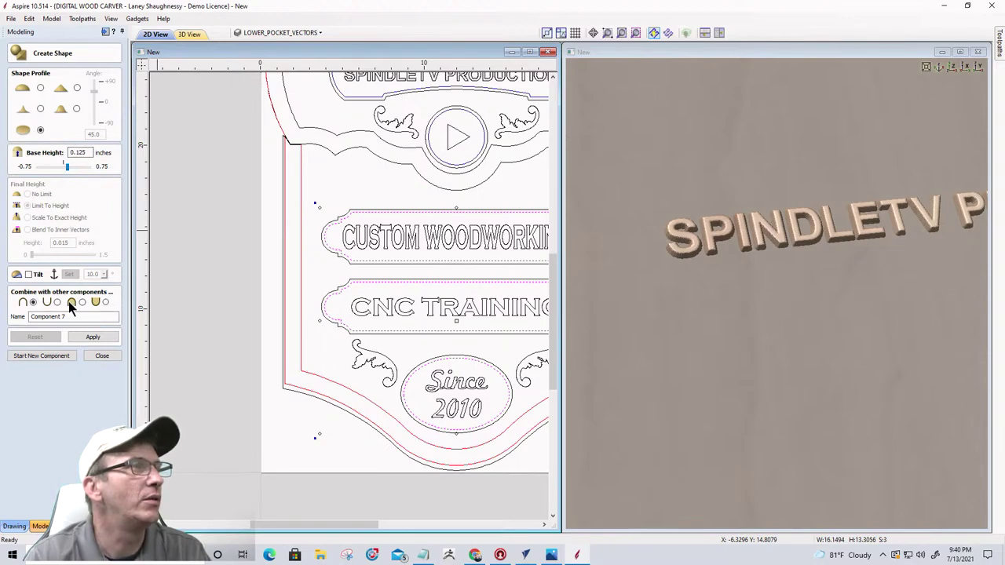
- Raise the plates and oval 0.125 in as Component 7, then add all lettering as Component 8 in Add mode
click(90, 338)
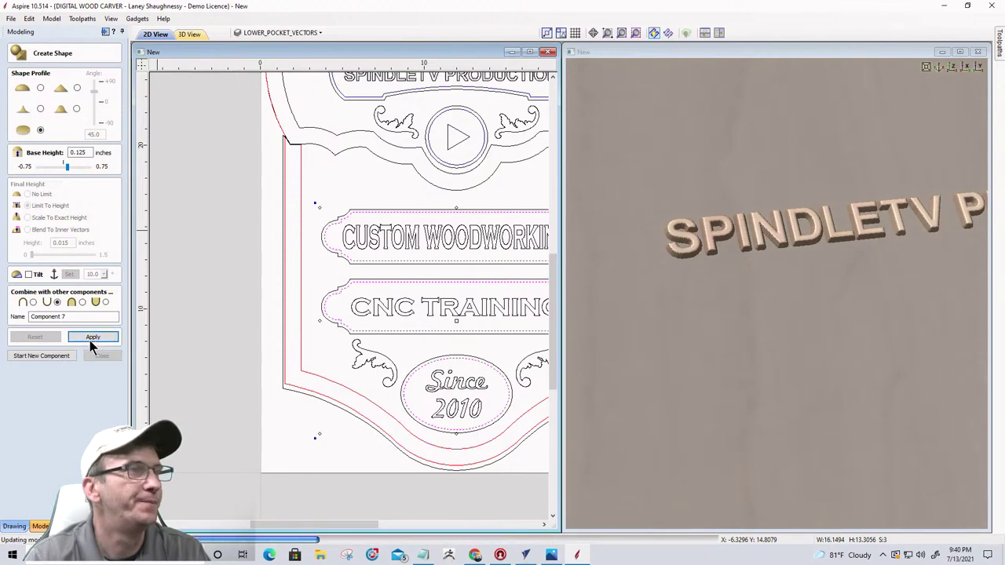
click(43, 358)
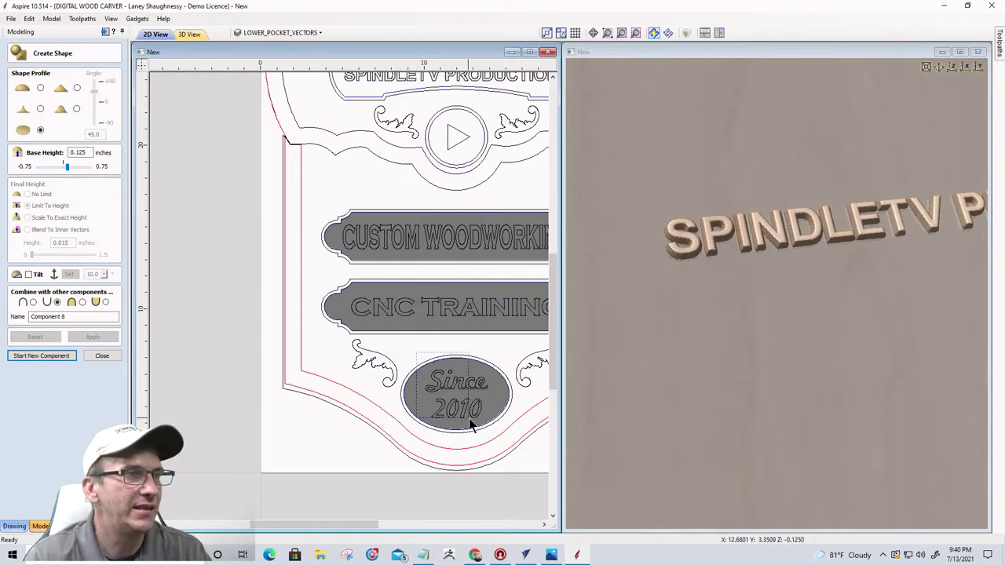
click(456, 393)
scroll(280, 292, down, 2)
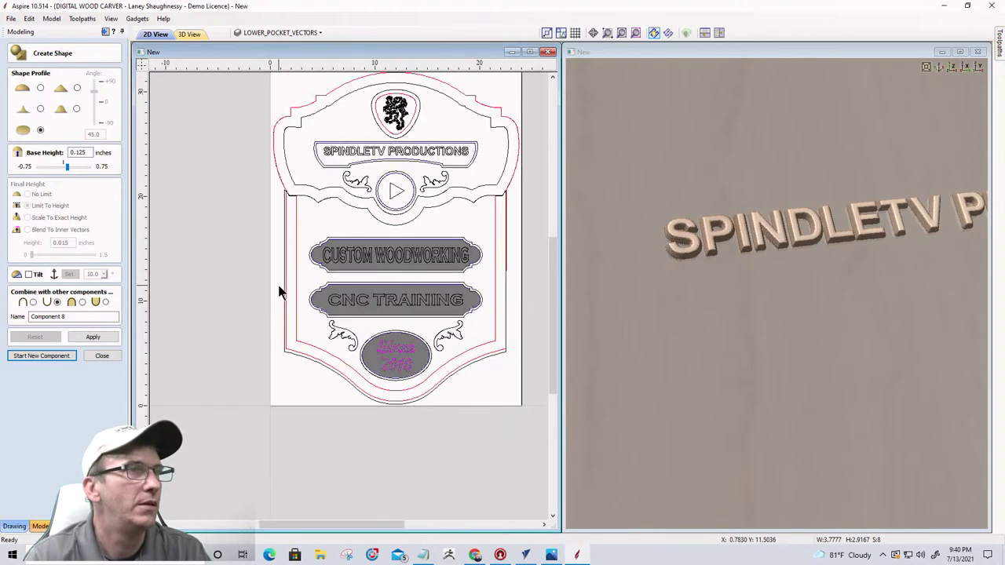
shift+drag(321, 234, 464, 319)
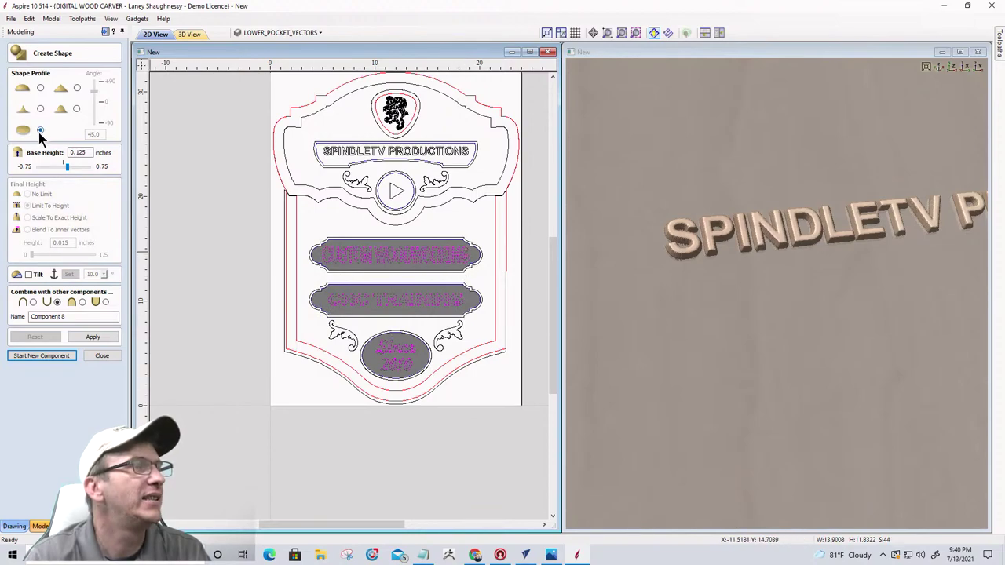
click(33, 303)
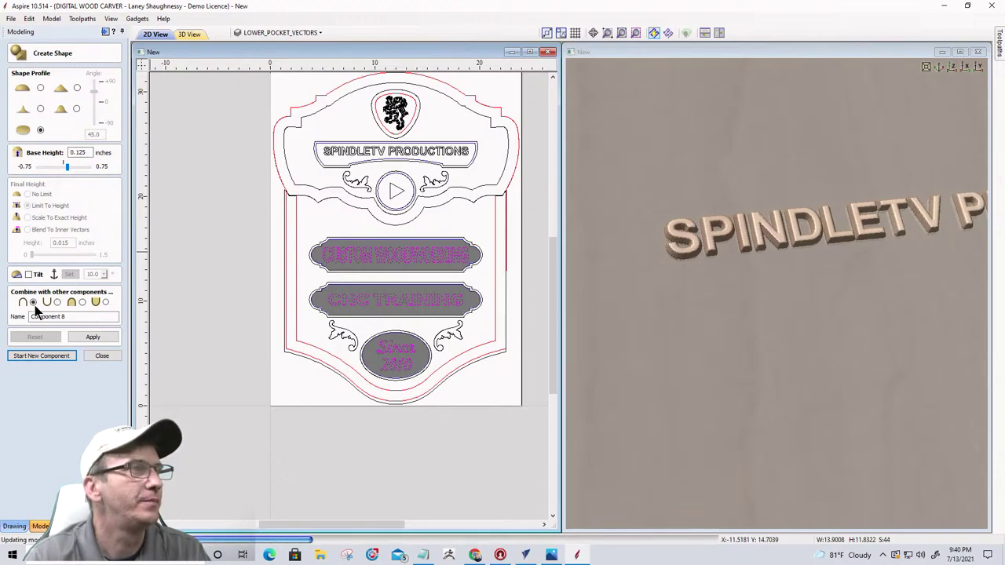
click(89, 338)
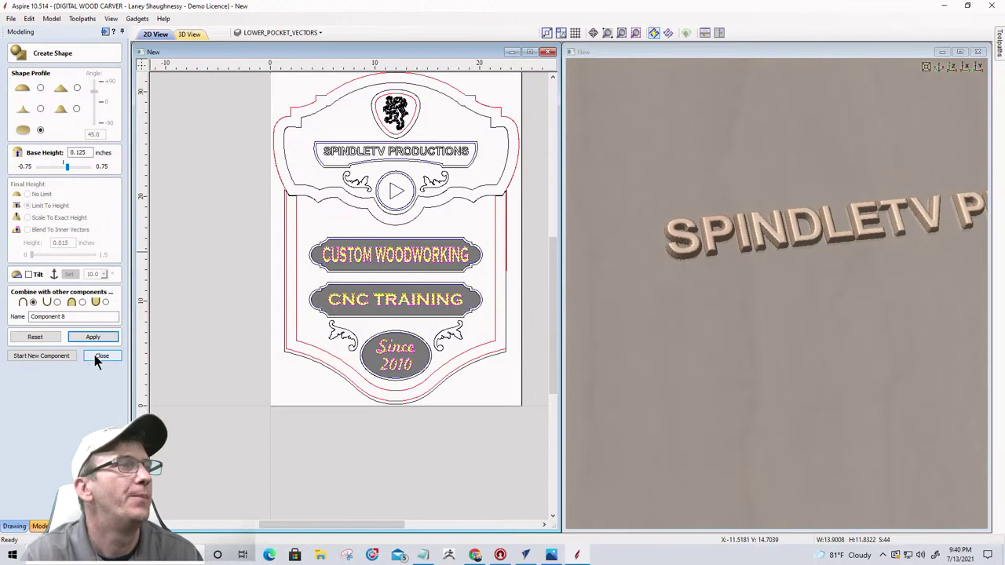
click(95, 355)
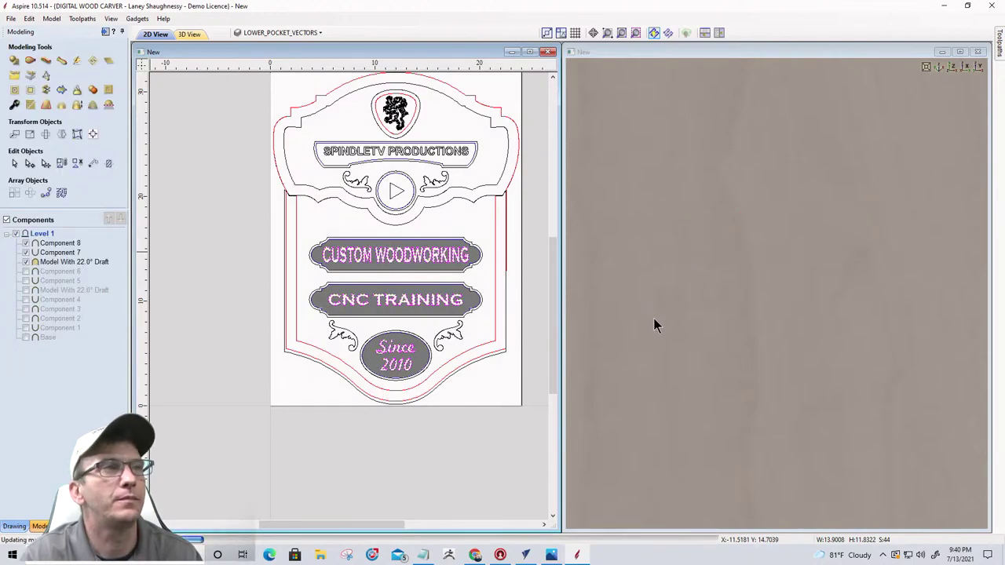
- Hide the drafted model and raised plates, then inspect the Component 8 lettering in 3D
click(27, 260)
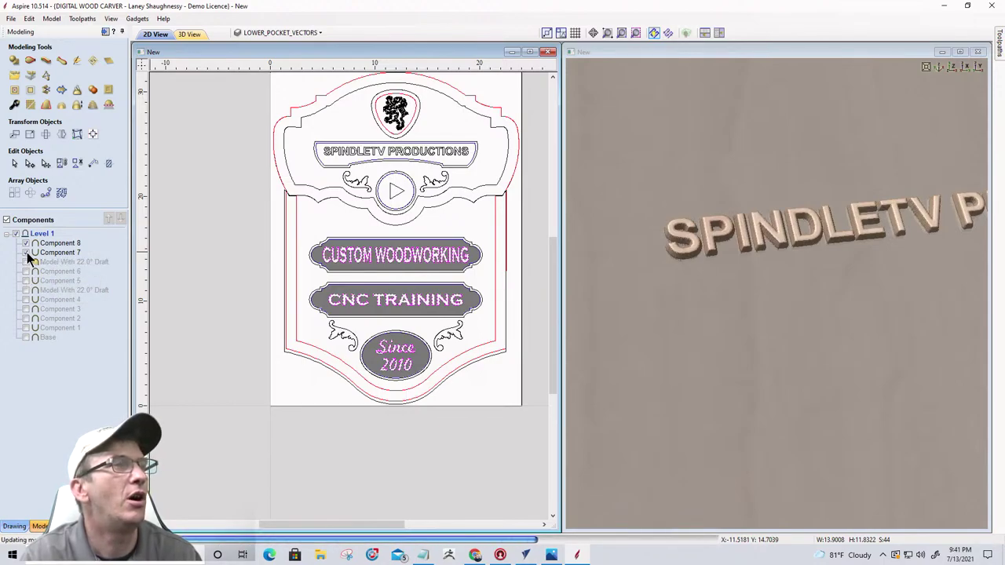
click(26, 252)
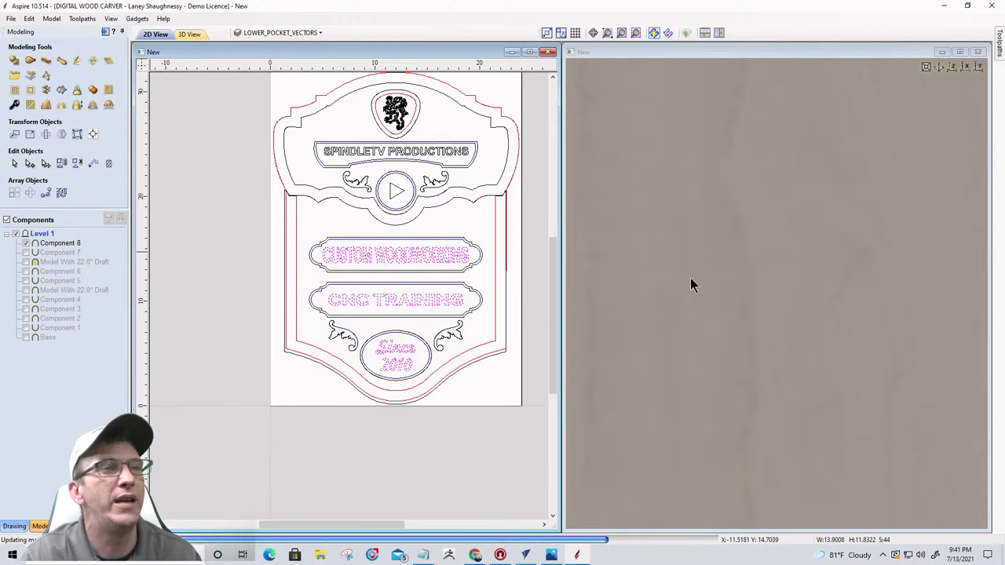
click(805, 438)
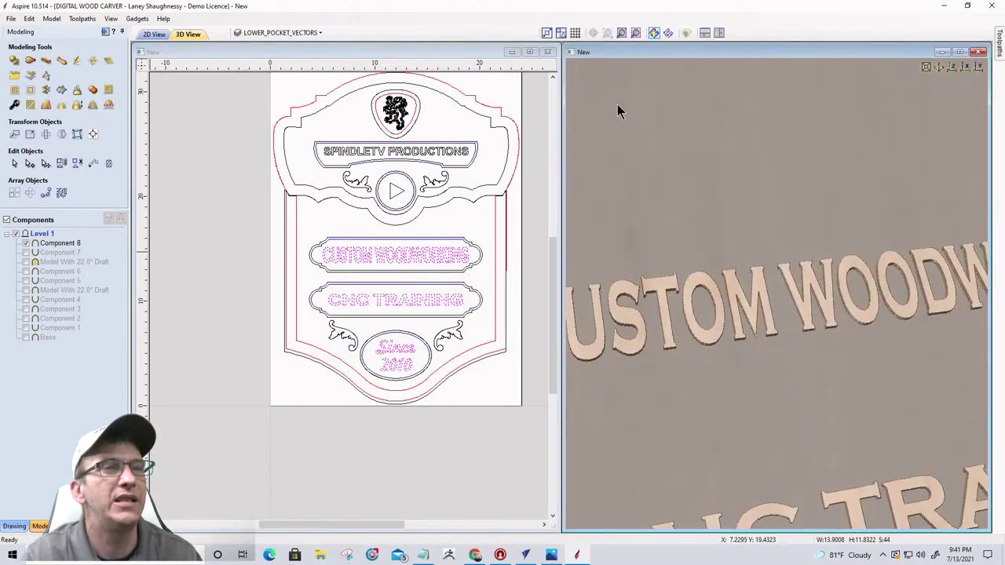
drag(730, 382, 838, 289)
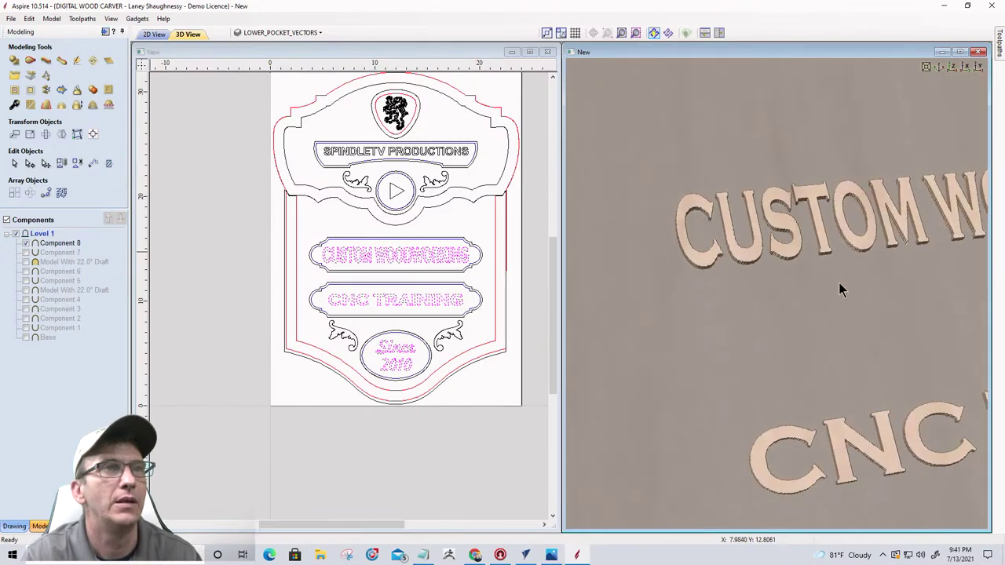
scroll(740, 219, up, 5)
drag(788, 265, 817, 303)
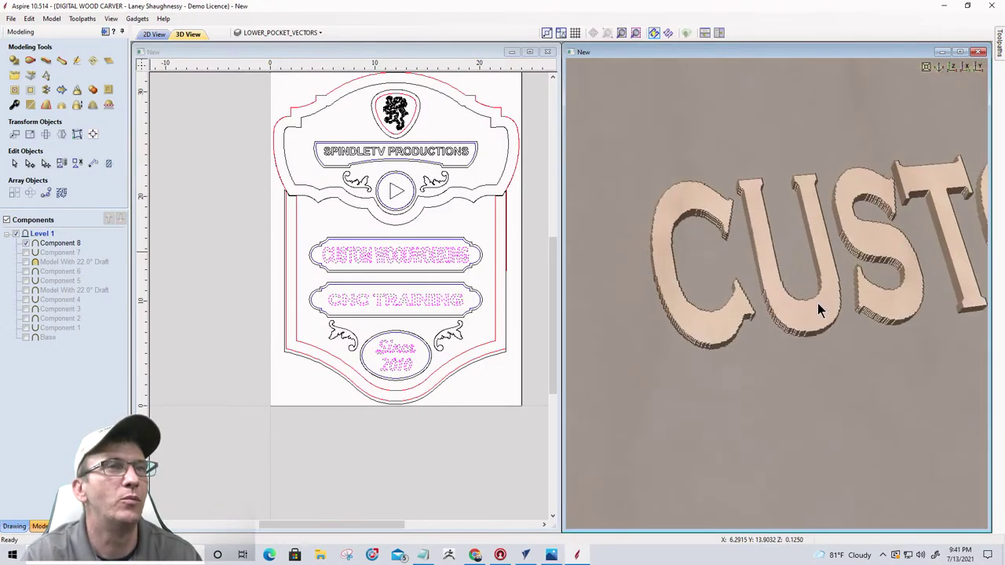
- Add a 22° draft to the visible lettering to create a new drafted model
click(45, 105)
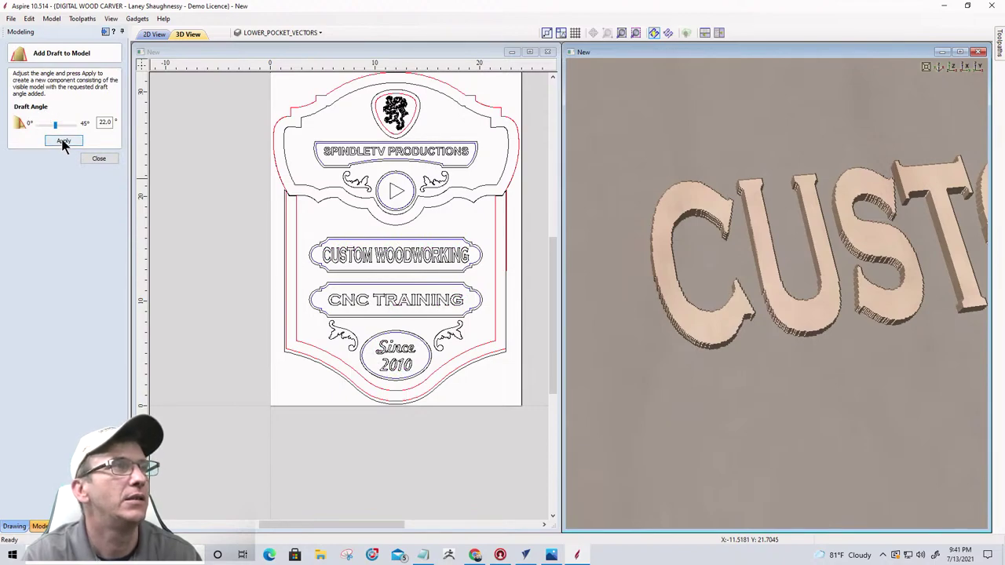
click(63, 142)
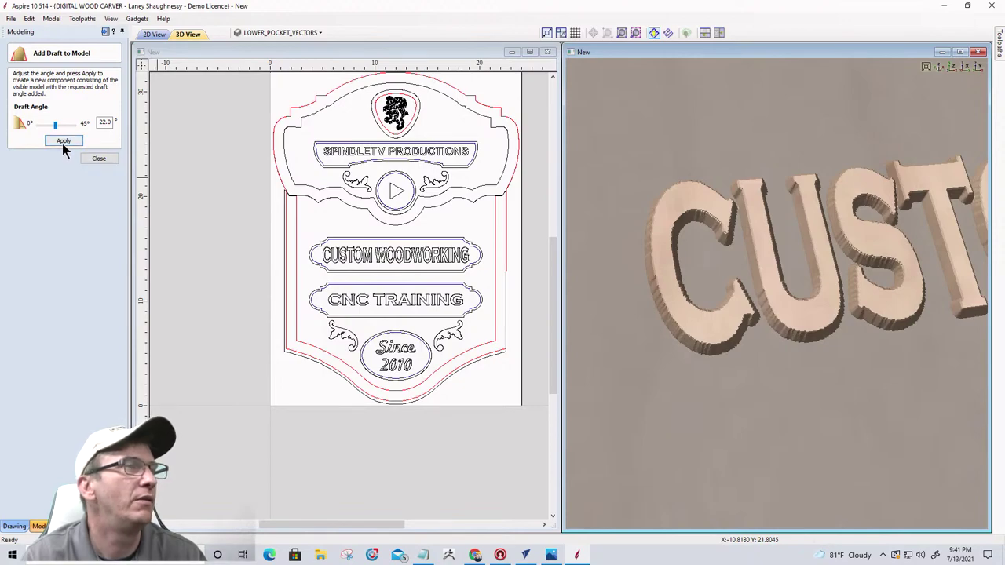
click(97, 158)
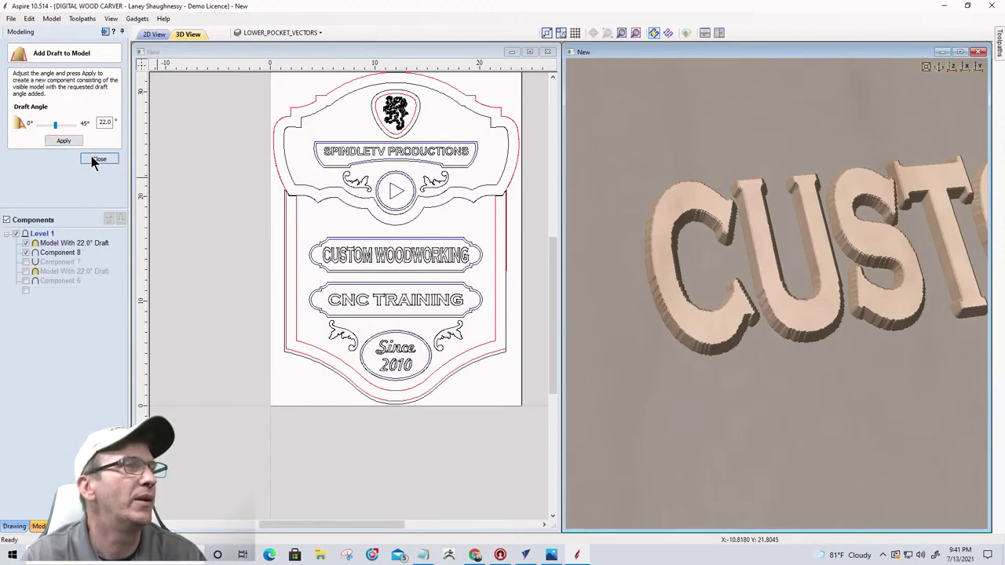
- Hide Component 8 and show Base plus the second and third 22° drafted models to view the whole sign
click(26, 252)
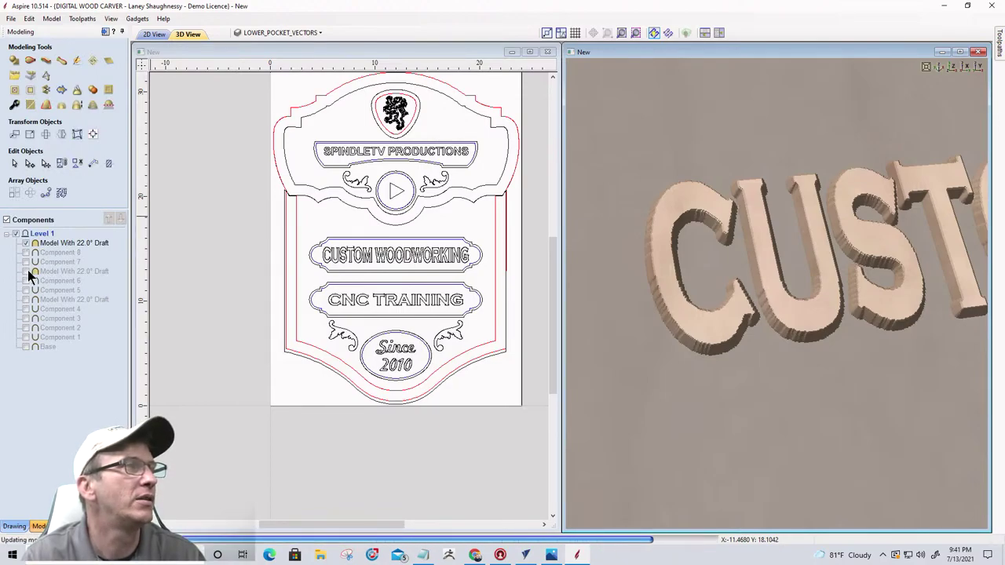
click(26, 271)
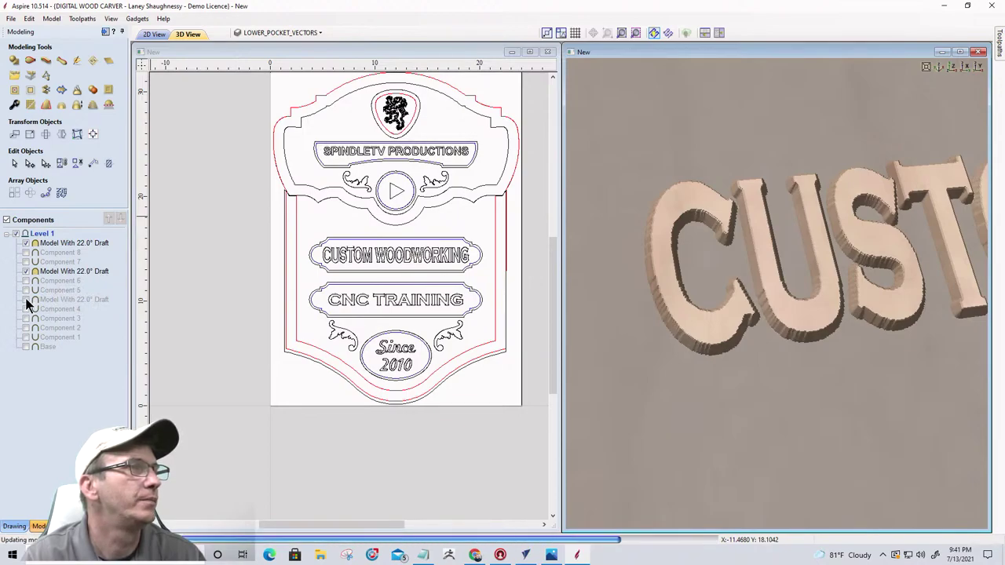
click(25, 347)
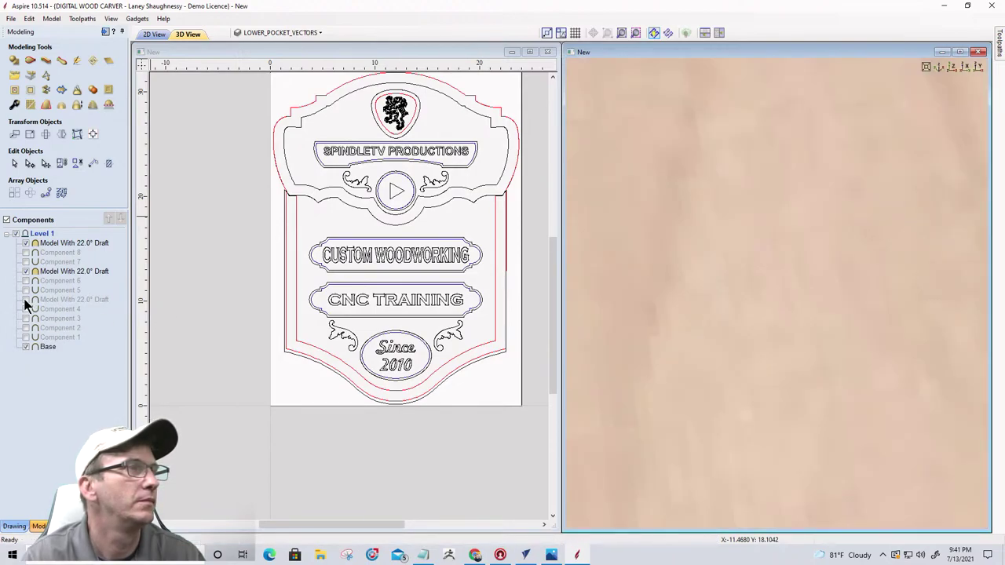
click(25, 299)
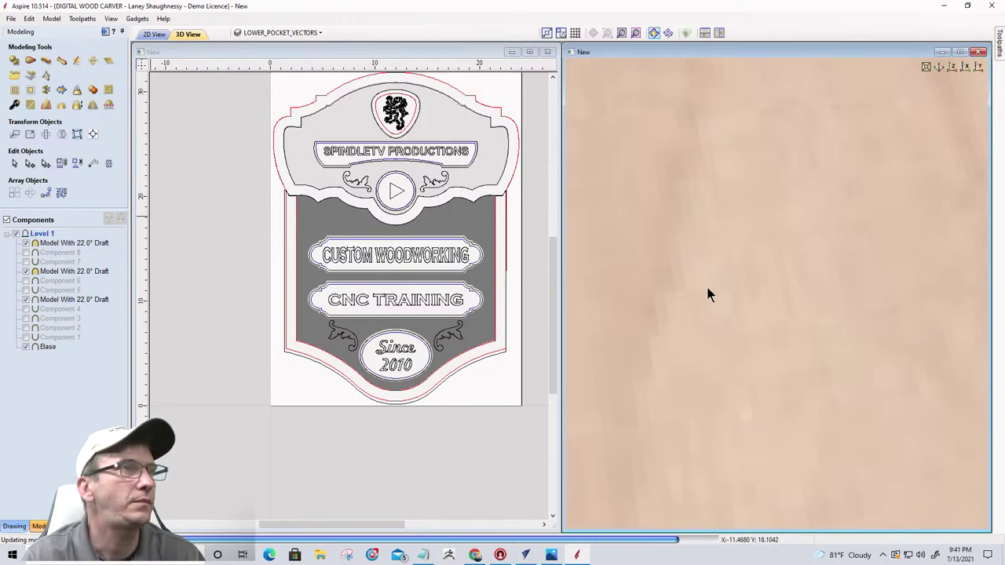
scroll(707, 290, down, 10)
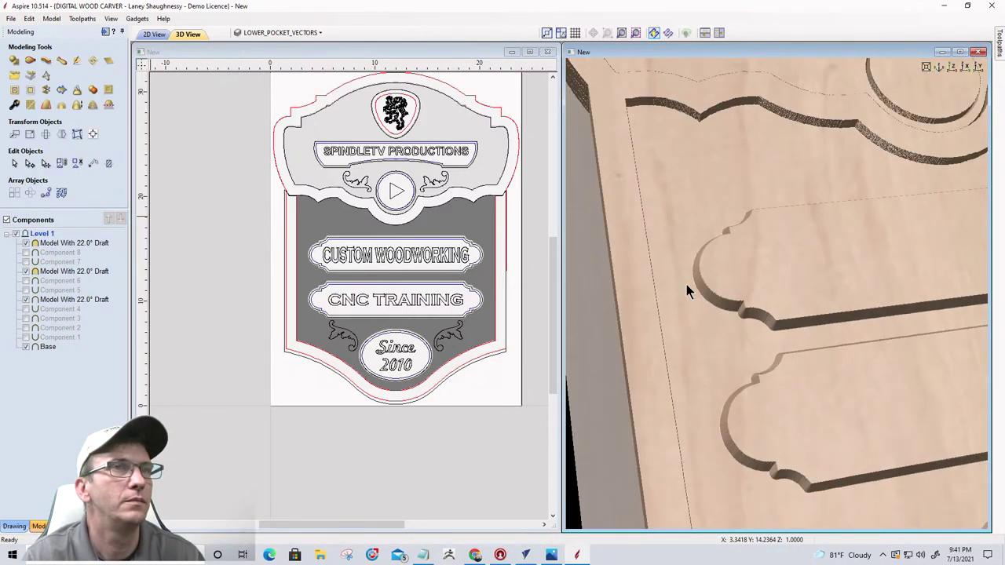
scroll(686, 284, down, 5)
drag(818, 334, 747, 323)
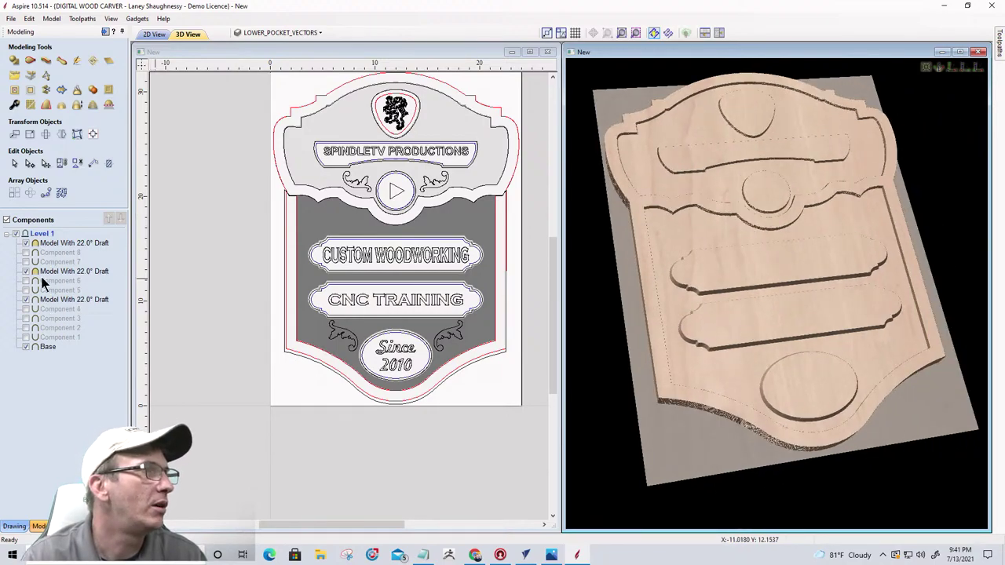
- Set the top Model With 22.0° Draft component's combine mode to Add
right_click(51, 248)
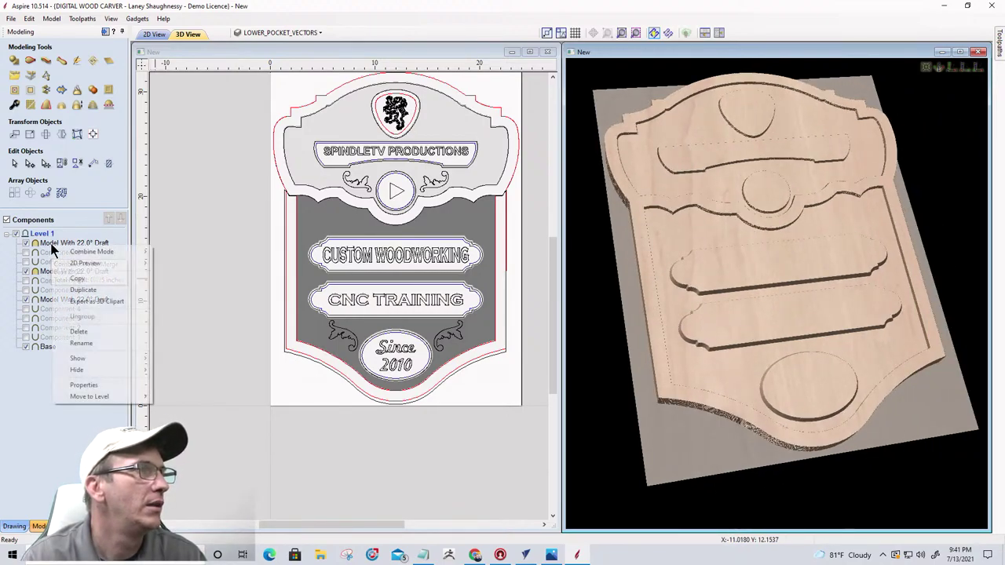
mouse_move(85, 252)
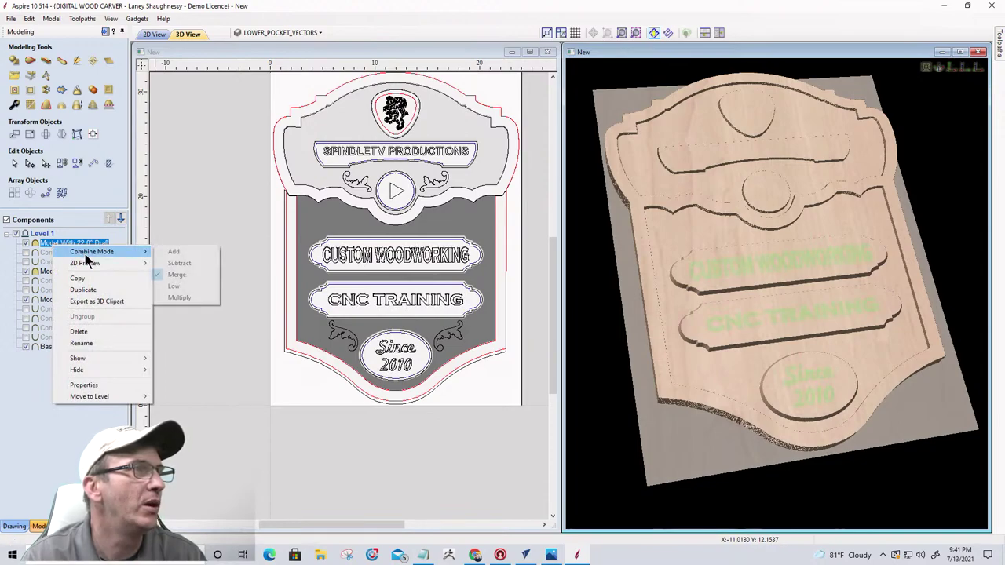
click(165, 253)
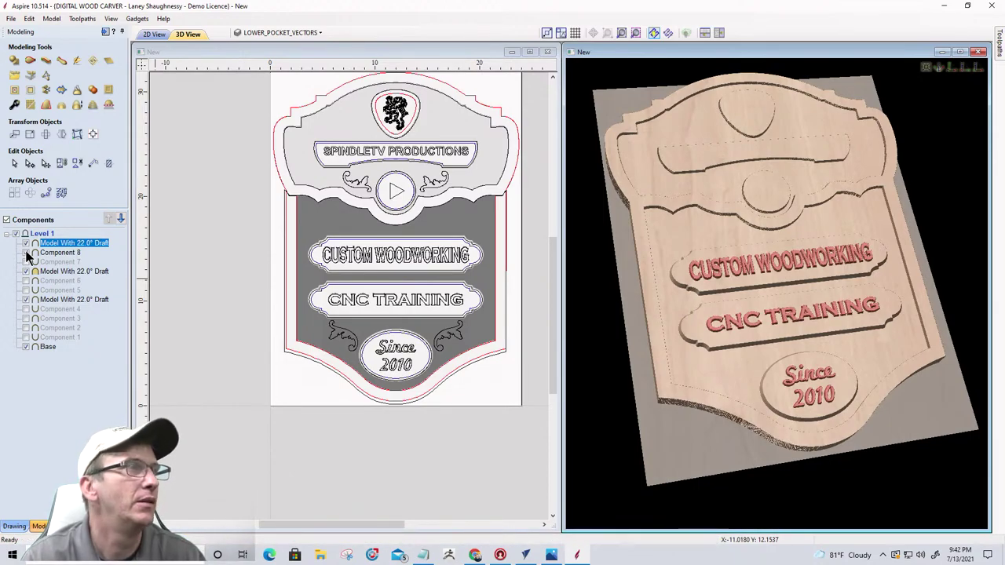
- Swap Component 8 for Component 7 and orbit the 3D sign to inspect the lettering
click(26, 252)
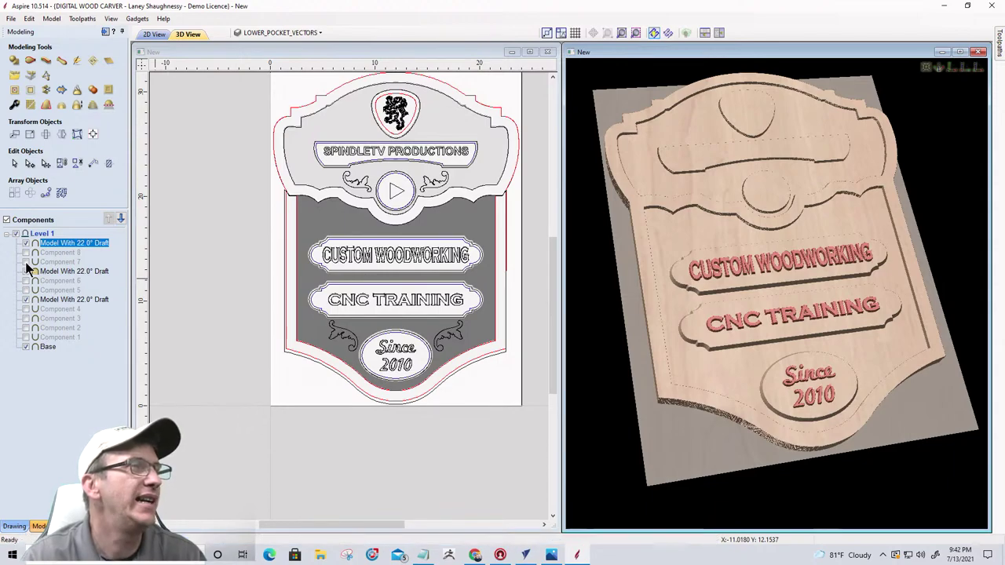
click(26, 261)
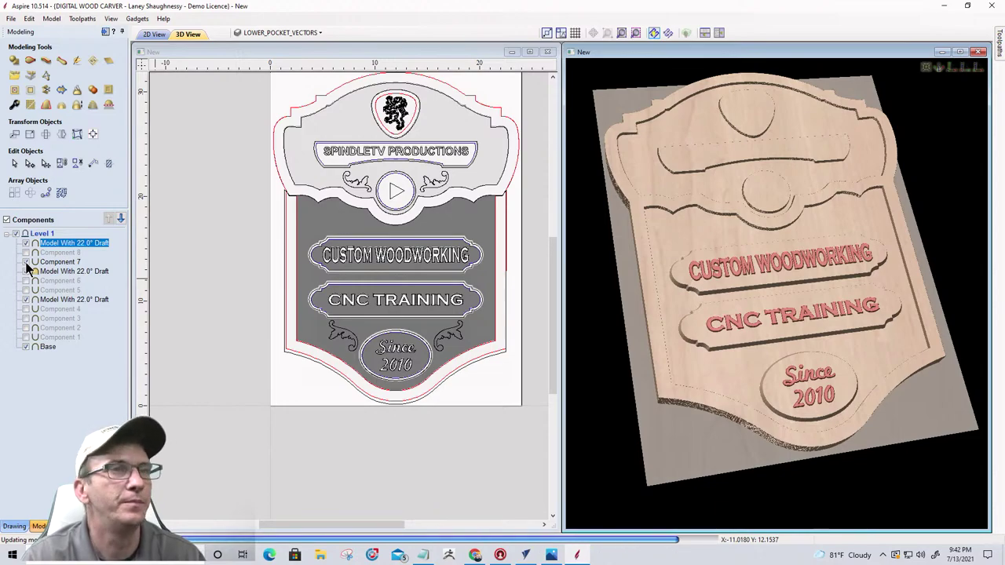
scroll(778, 321, up, 5)
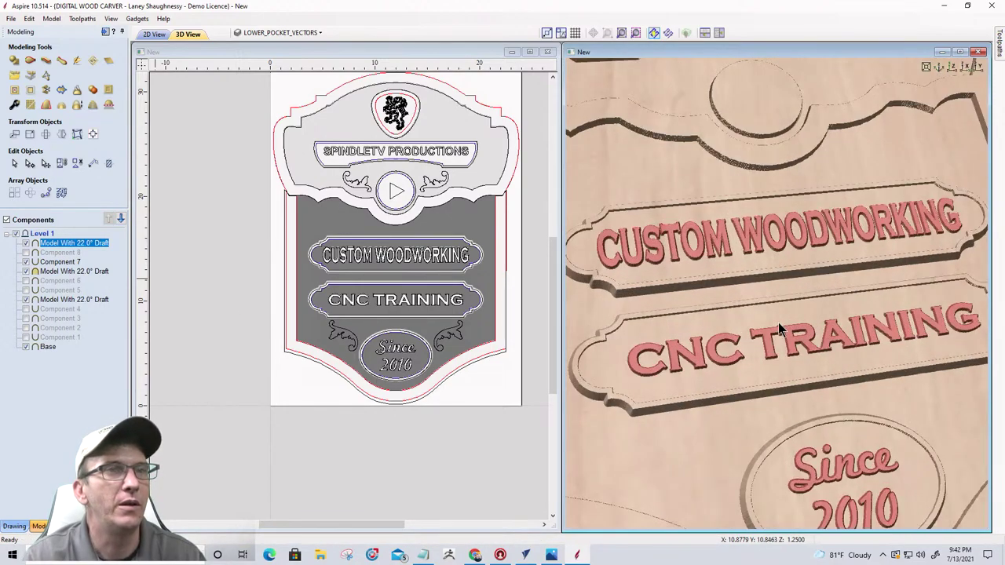
scroll(778, 324, down, 3)
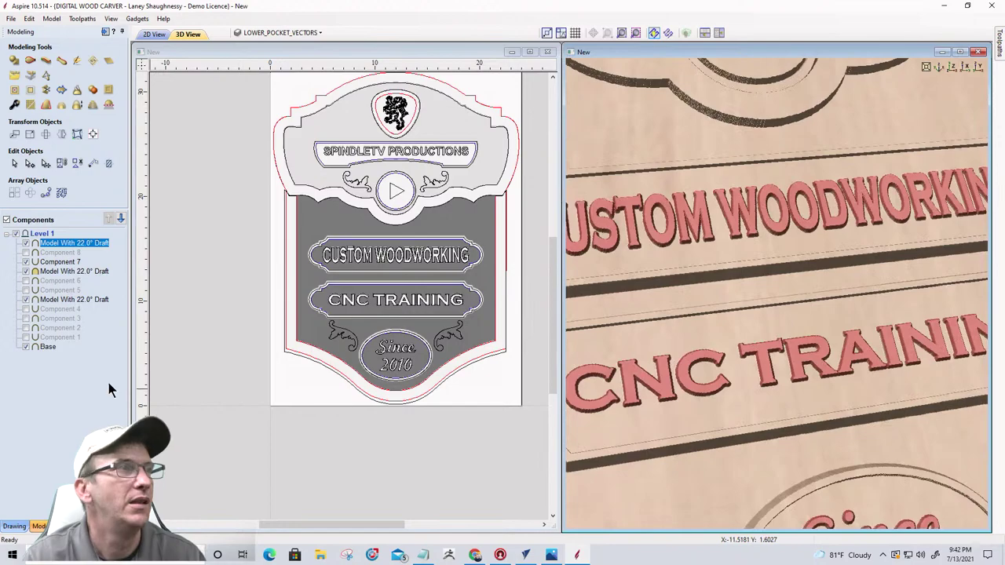
key(Escape)
drag(752, 367, 577, 251)
scroll(885, 295, up, 5)
scroll(719, 300, down, 4)
scroll(768, 314, down, 4)
scroll(768, 309, up, 3)
scroll(786, 322, down, 2)
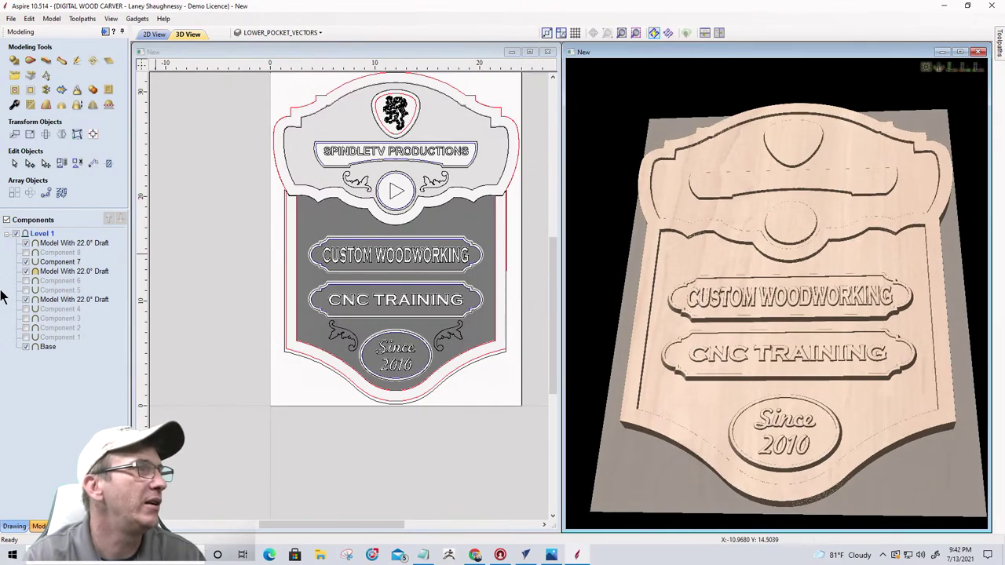
- Show Component 2 and set the SPINDLETV PRODUCTIONS draft model's combine mode to Add
click(26, 329)
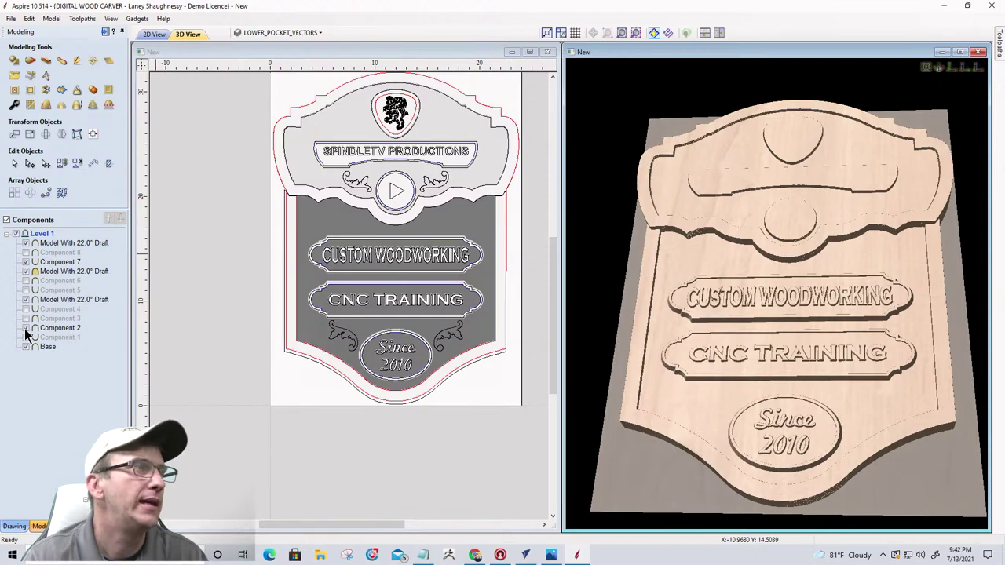
right_click(55, 274)
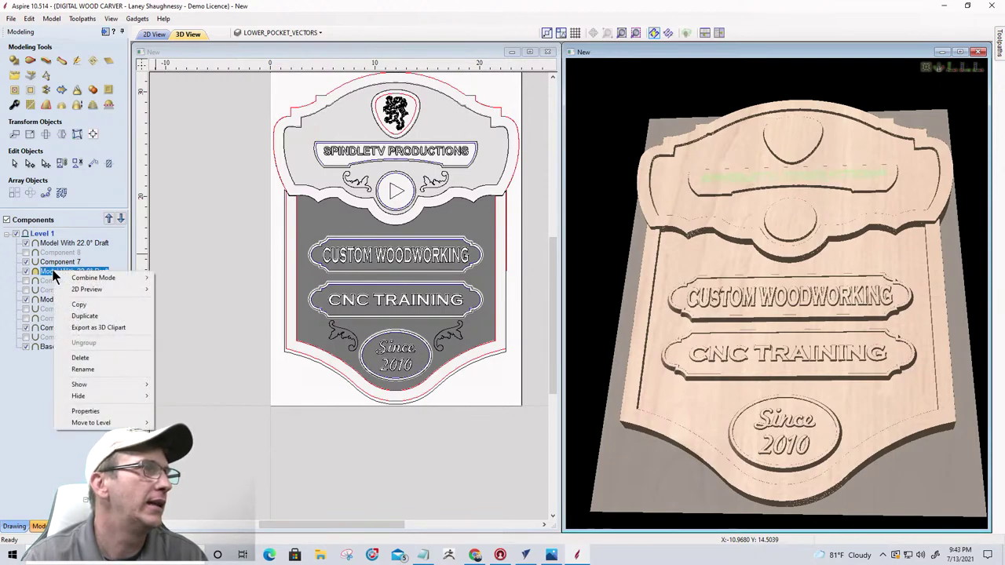
mouse_move(89, 277)
click(183, 280)
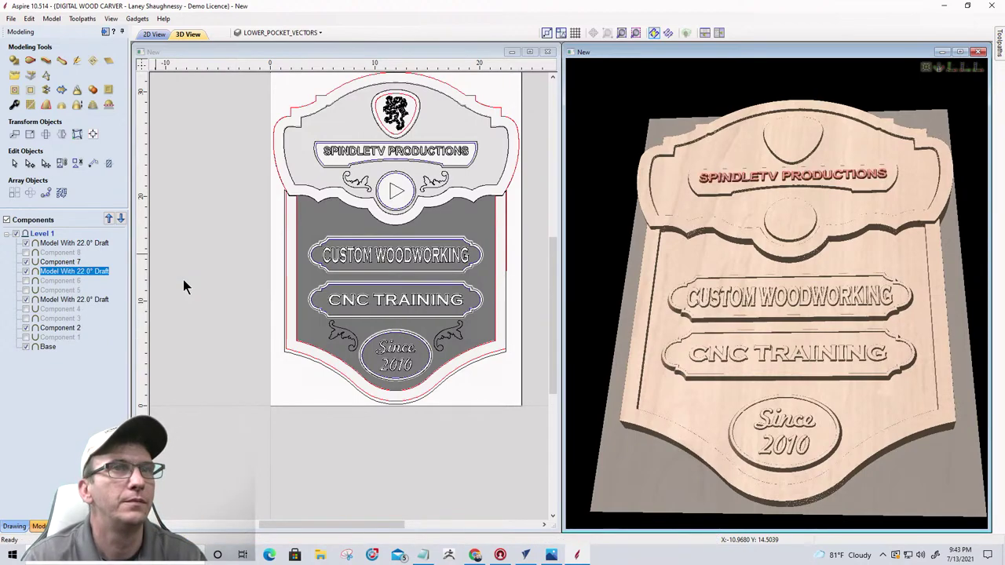
- Show Component 5 and orbit the 3D view to inspect the raised lettering
click(26, 290)
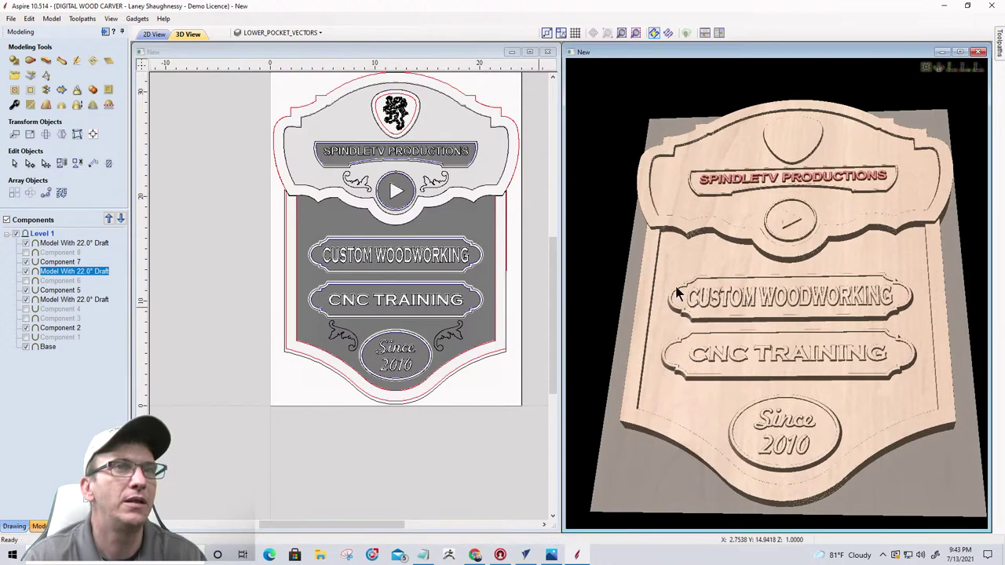
drag(721, 313, 793, 286)
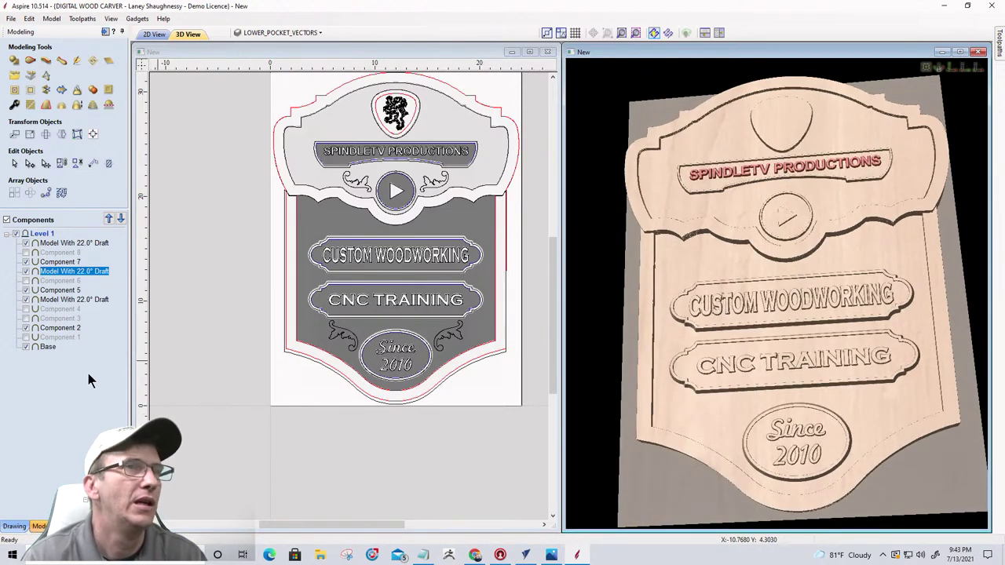
drag(755, 325, 720, 169)
scroll(720, 169, up, 5)
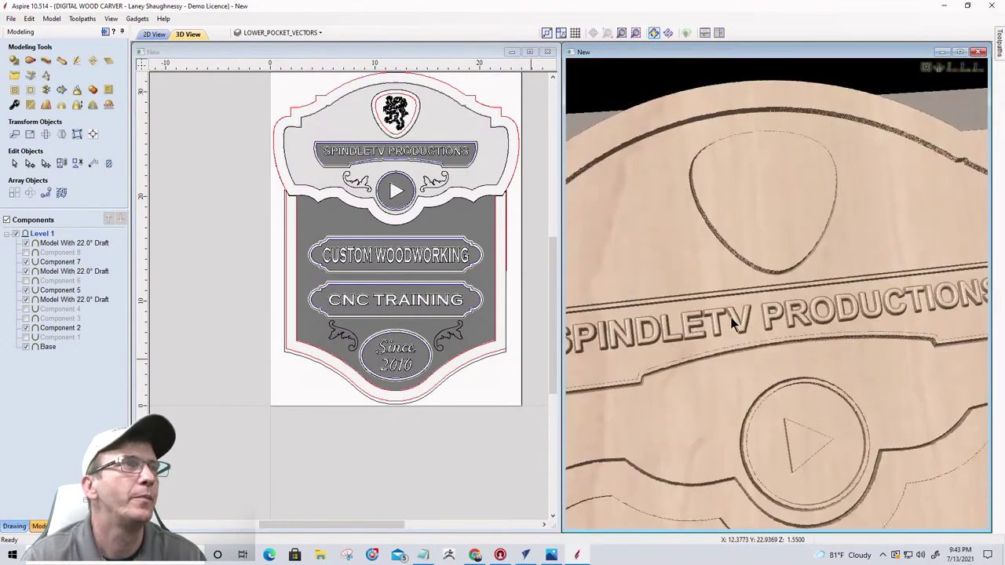
- In the 2D view, select the shield's inner boundary and box-select the lion logo vectors inside it
scroll(396, 82, up, 4)
scroll(329, 130, down, 4)
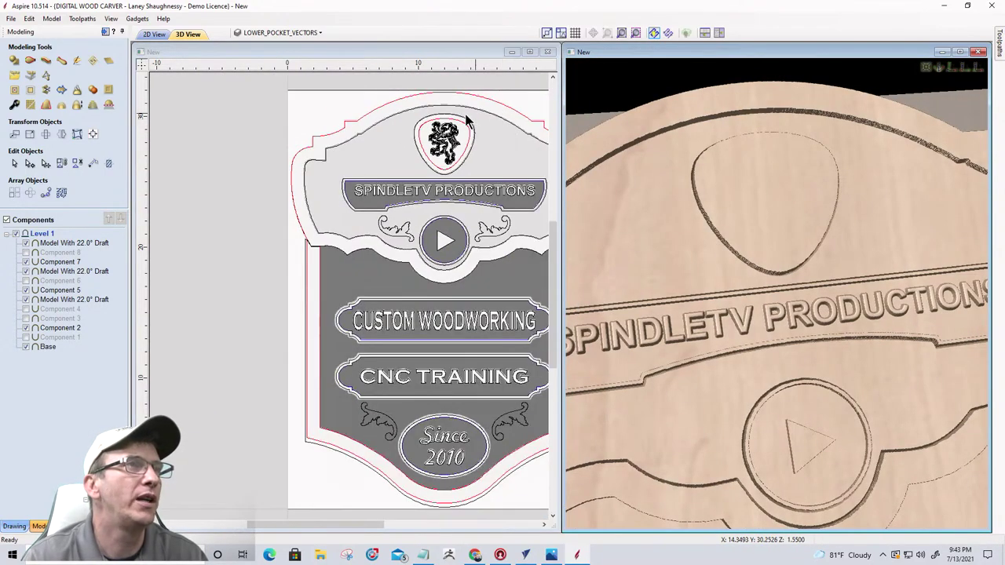
scroll(458, 130, up, 5)
scroll(490, 137, up, 2)
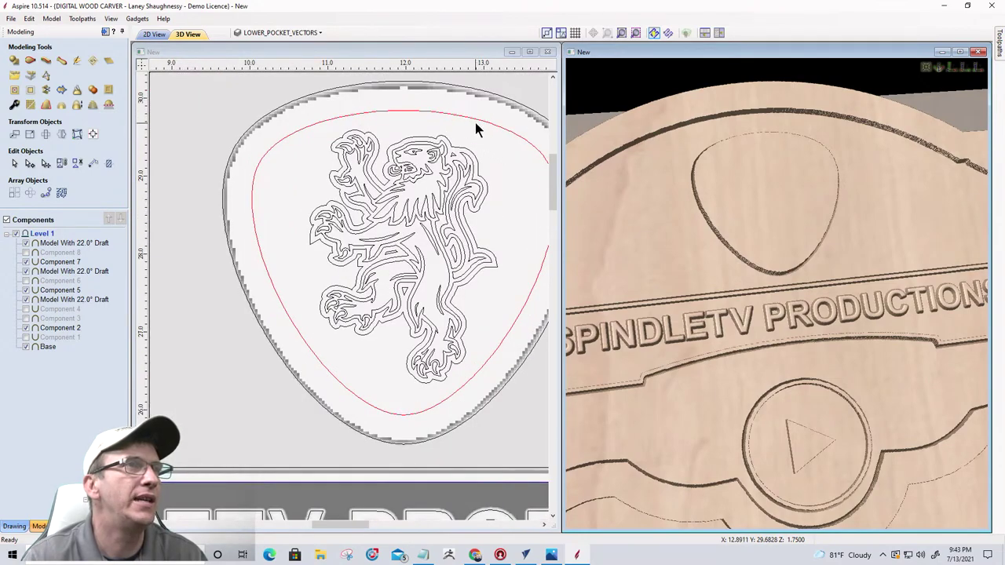
click(477, 126)
click(475, 123)
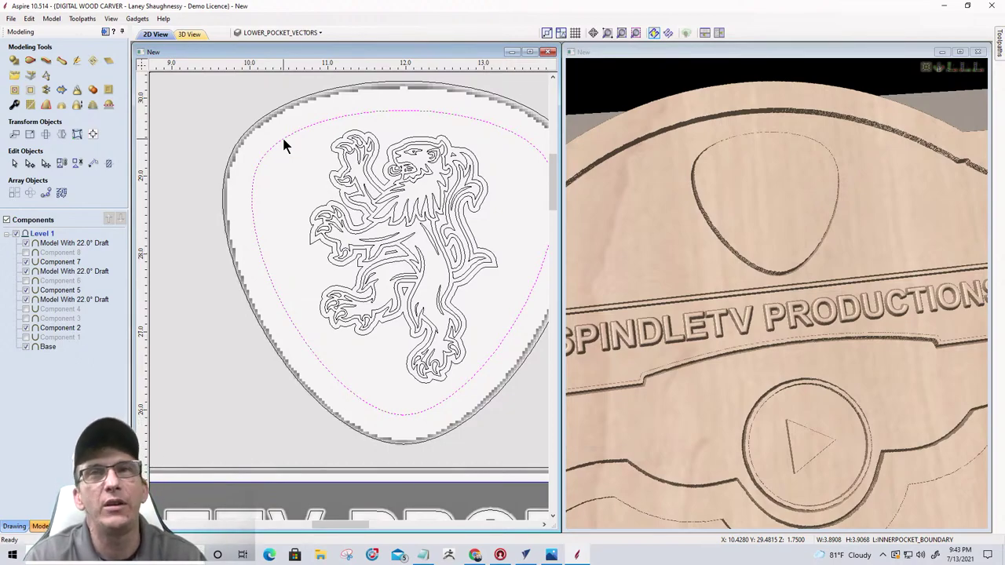
scroll(232, 187, down, 2)
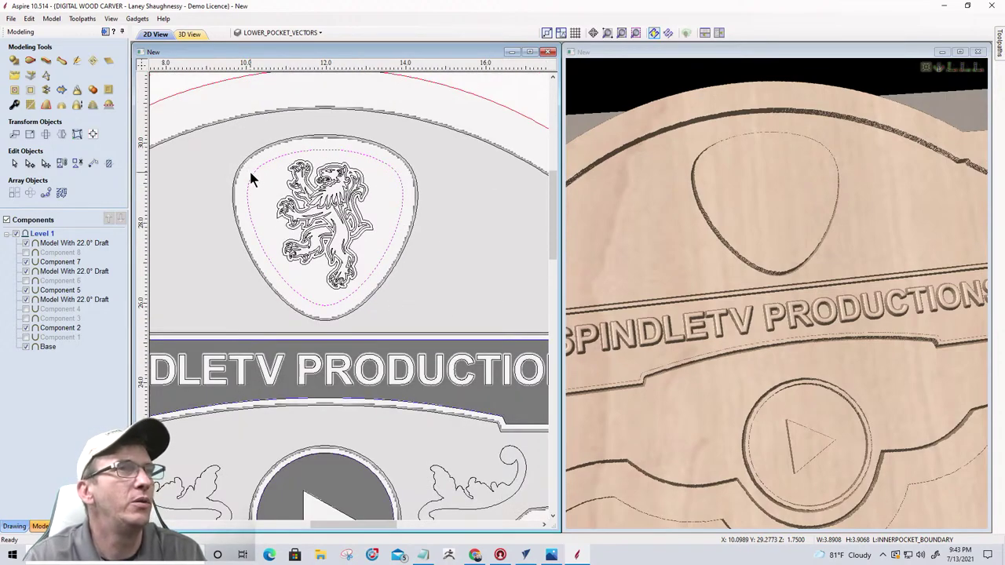
scroll(250, 176, down, 1)
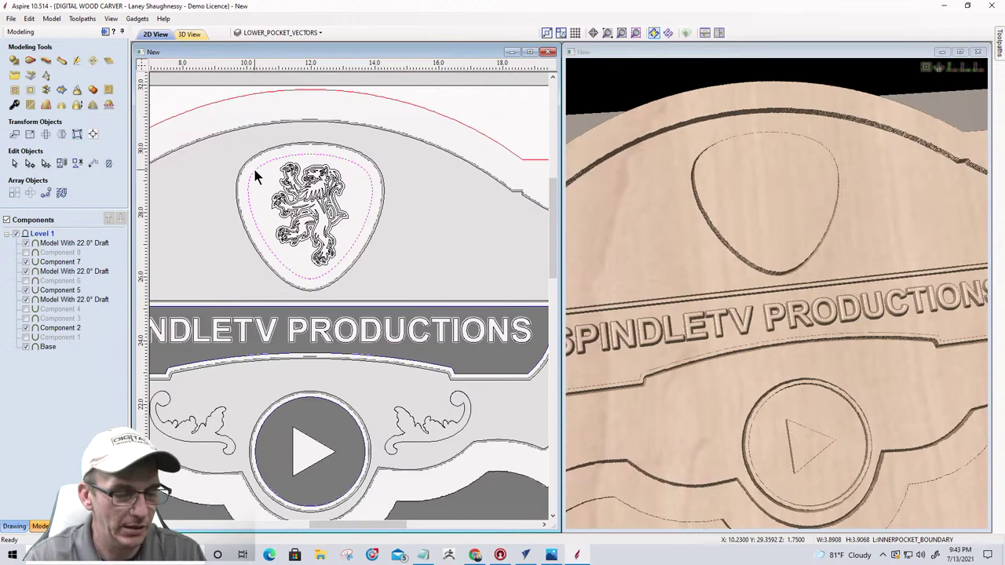
drag(227, 132, 369, 289)
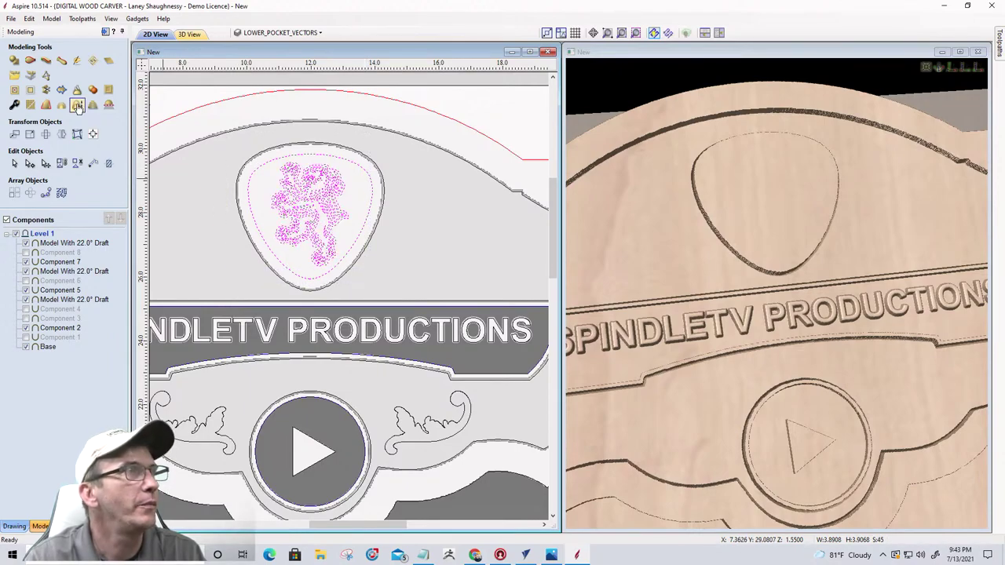
- Open Material Setup from the Toolpaths tab and cancel it without changes
click(105, 33)
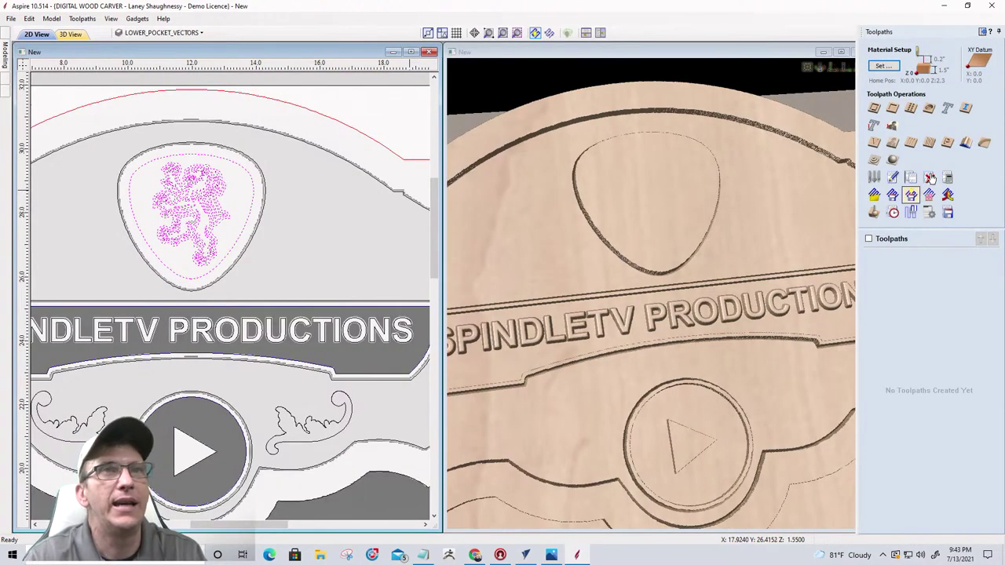
click(875, 144)
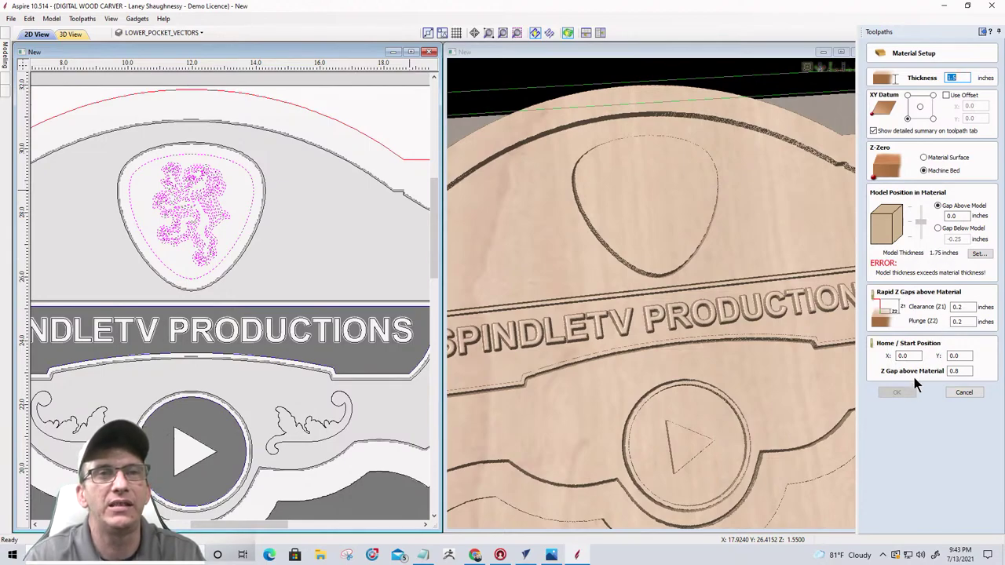
click(977, 398)
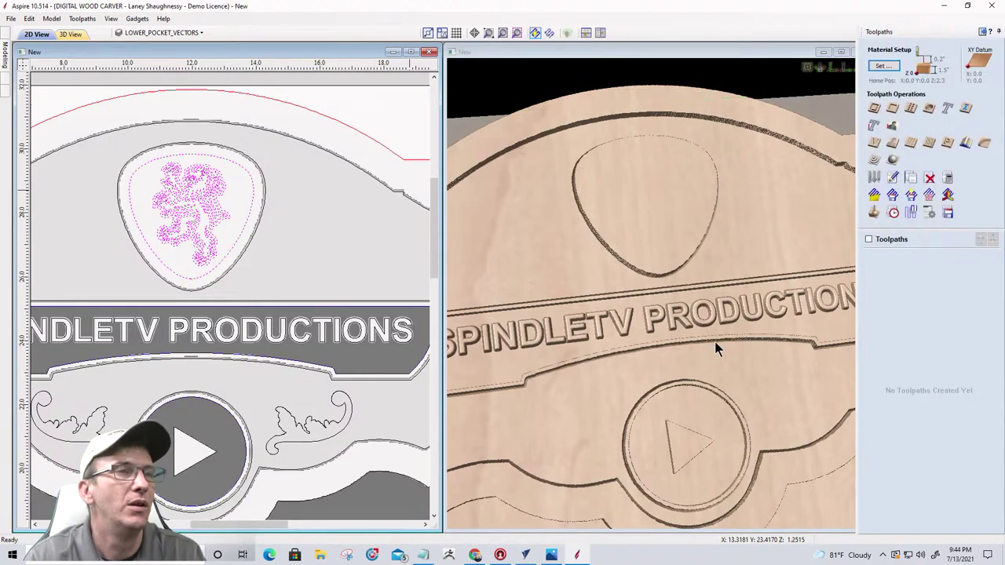
- Orbit the 3D sign, then reopen Material Setup showing the 1.75-inch model thickness warning
scroll(724, 341, down, 5)
scroll(725, 341, down, 3)
drag(584, 439, 673, 359)
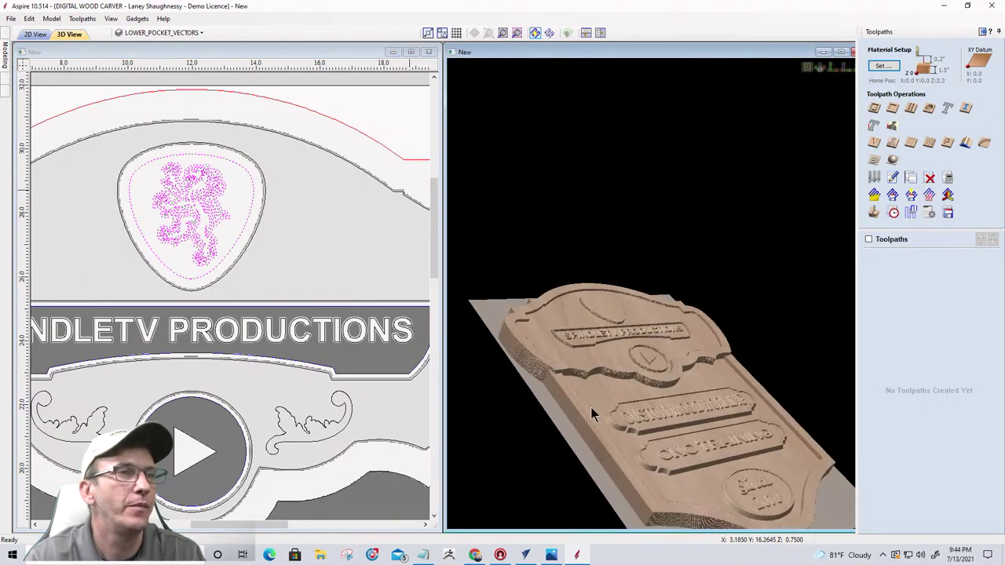
scroll(547, 351, up, 5)
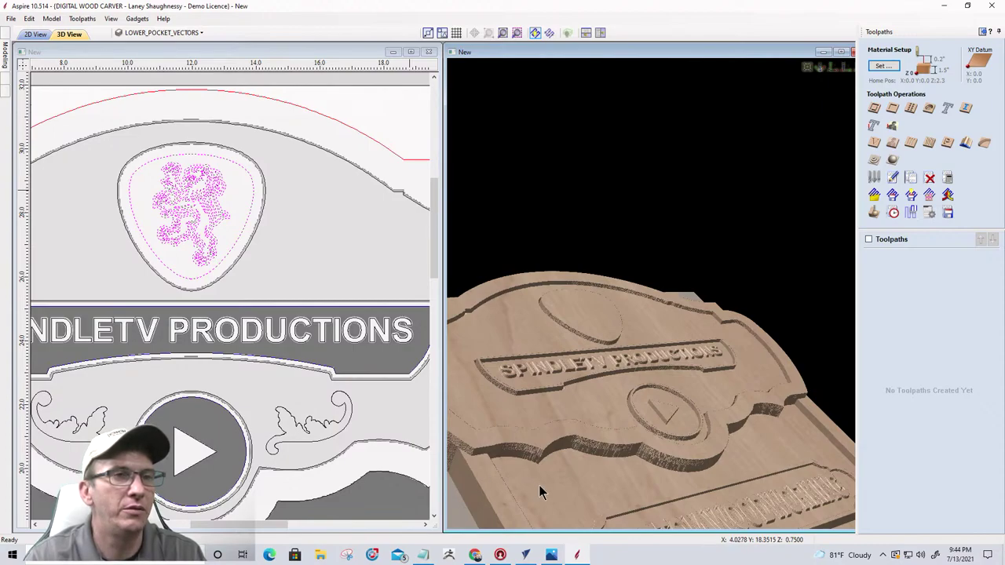
drag(651, 372, 595, 403)
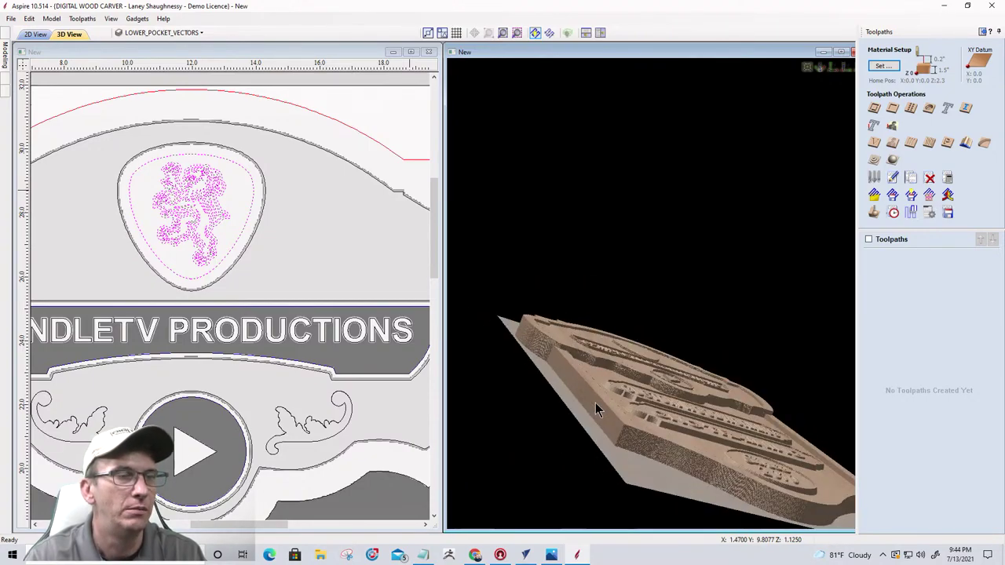
drag(598, 345, 531, 353)
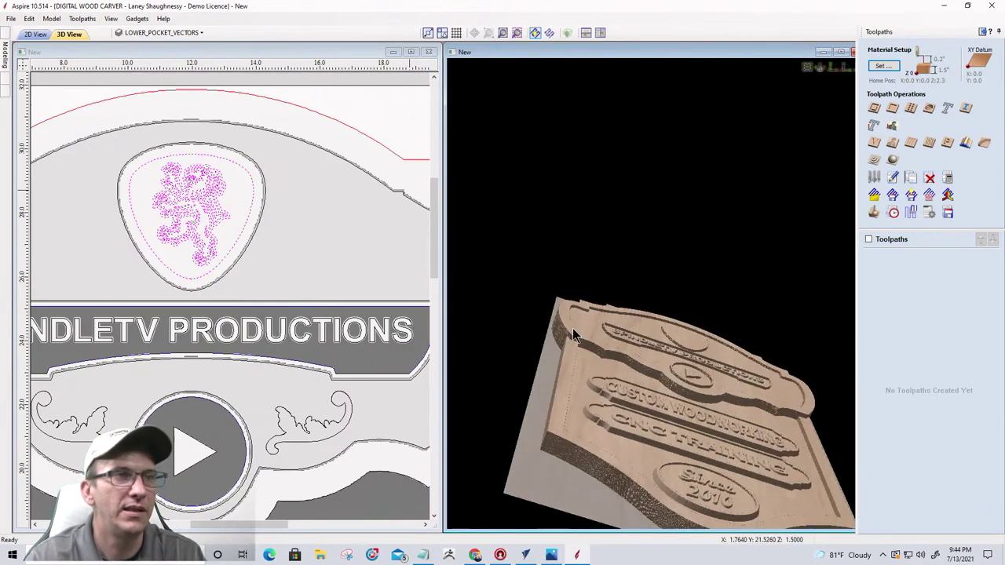
click(885, 67)
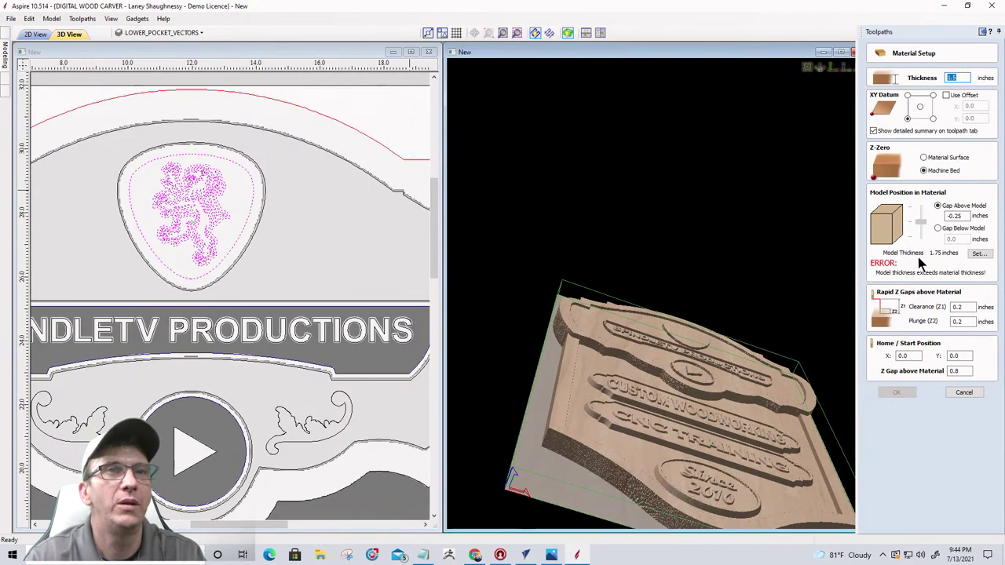
drag(606, 356, 800, 124)
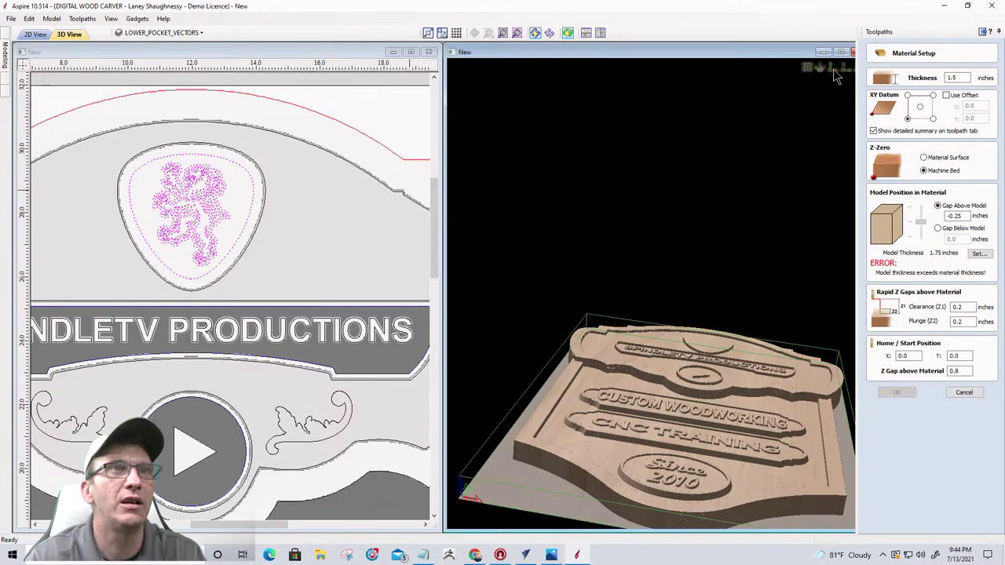
scroll(800, 88, down, 3)
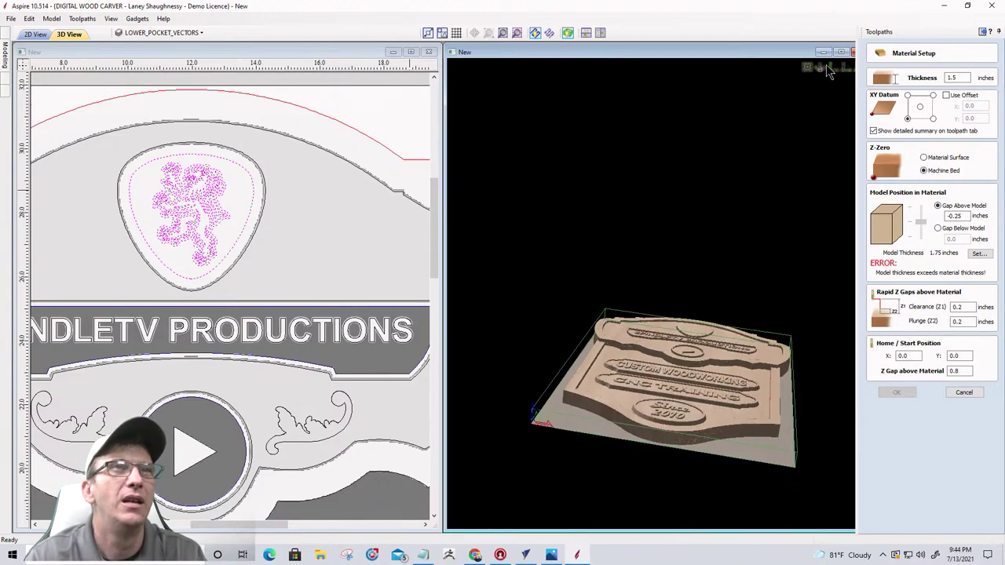
drag(794, 56, 735, 58)
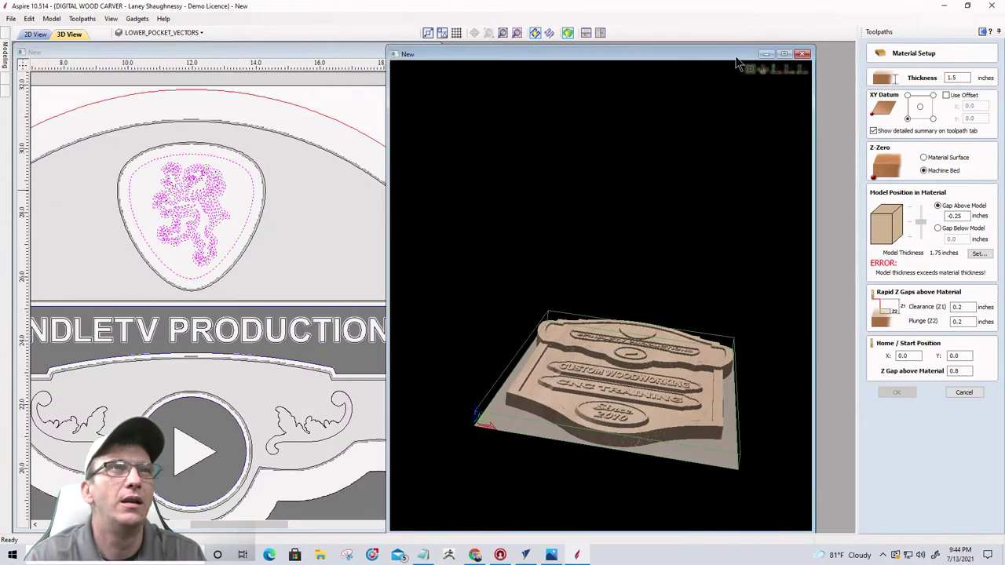
click(788, 71)
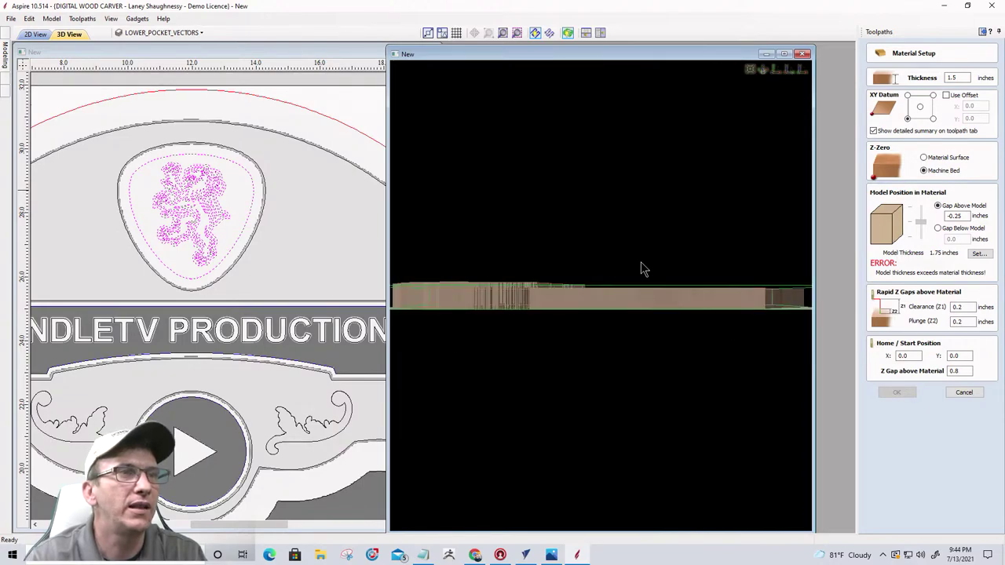
drag(591, 314, 501, 332)
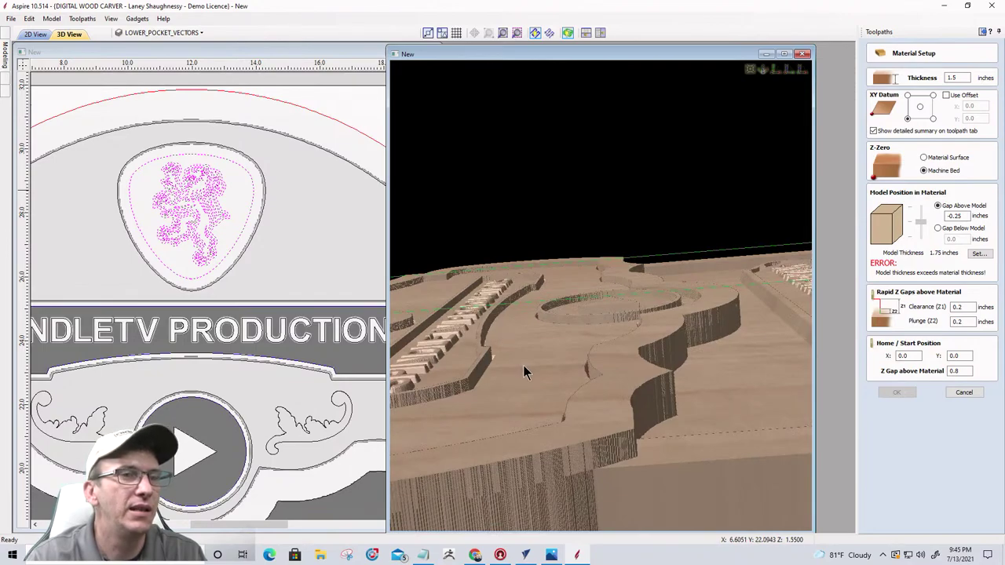
mouse_move(523, 365)
mouse_down()
mouse_move(534, 371)
mouse_move(535, 393)
mouse_move(512, 385)
mouse_up()
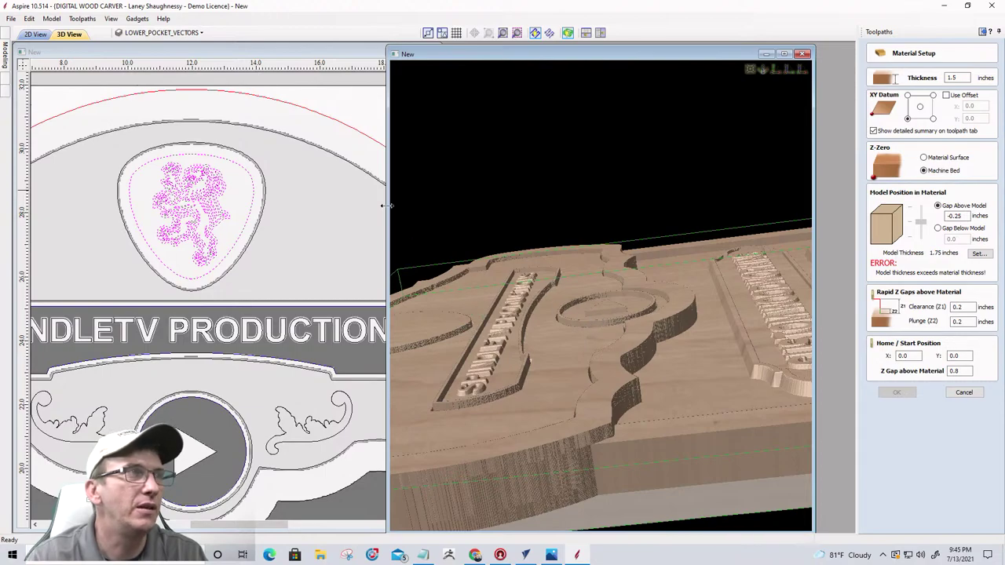
scroll(284, 296, down, 4)
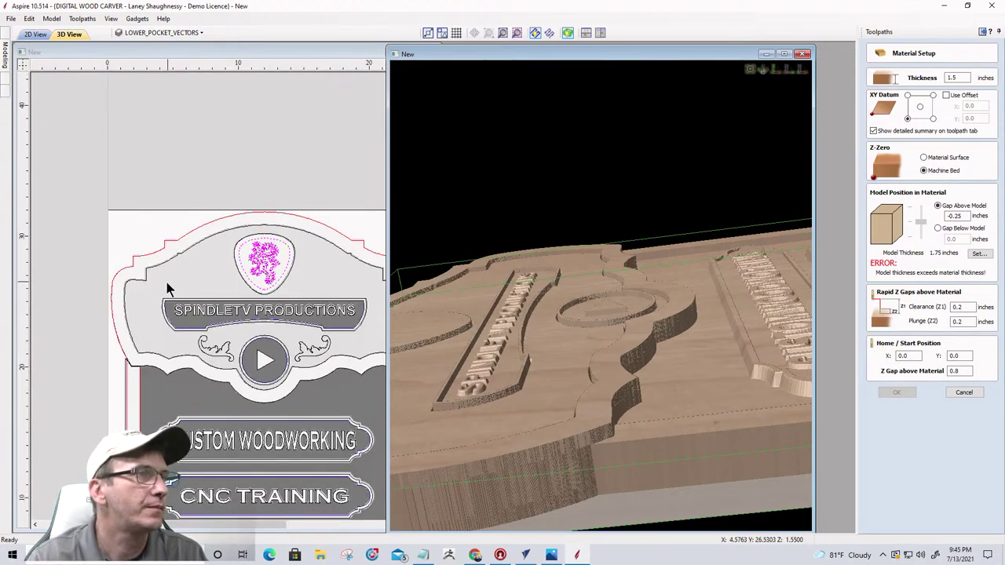
- Return to the 2D design view, zooming and panning it
scroll(106, 361, up, 2)
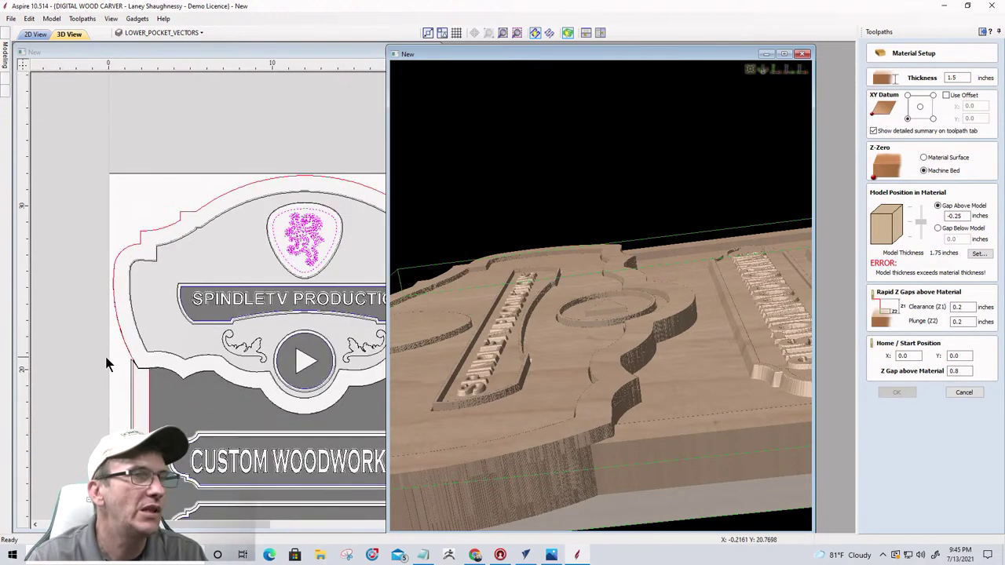
click(165, 339)
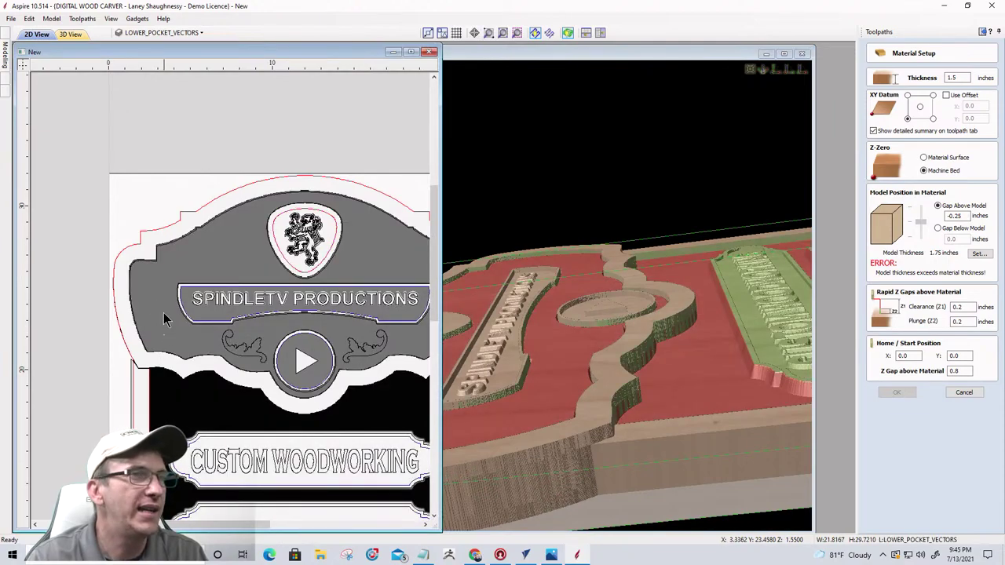
scroll(261, 343, down, 3)
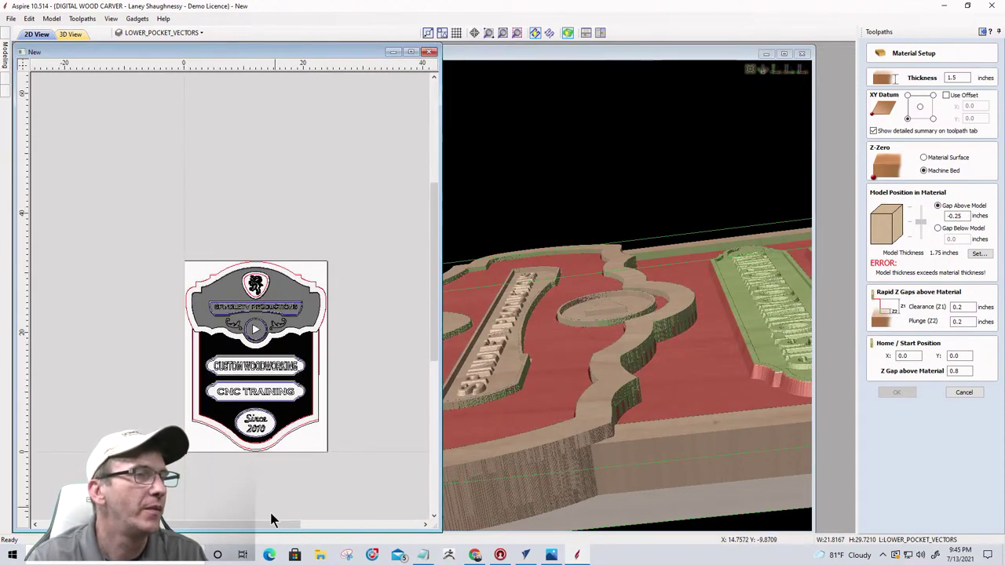
drag(268, 524, 243, 523)
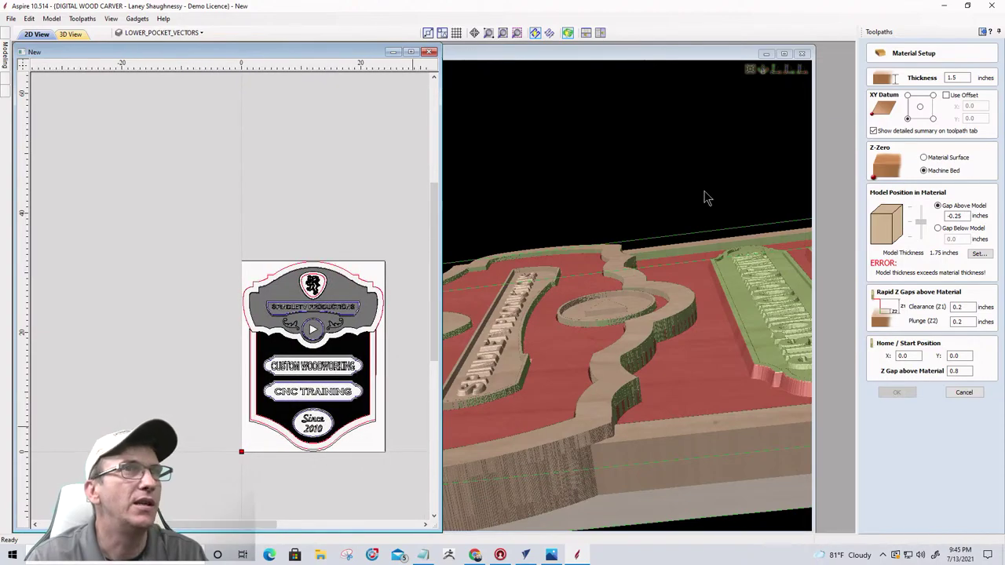
- In the Modeling tab's Components list, select the Model With 22.0° Draft component, keeping its name
click(981, 32)
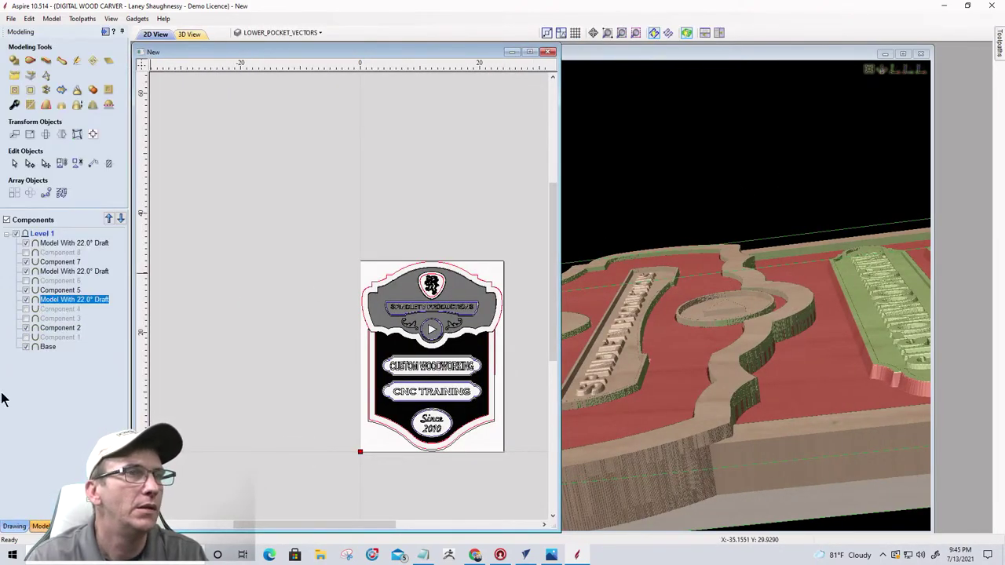
click(40, 405)
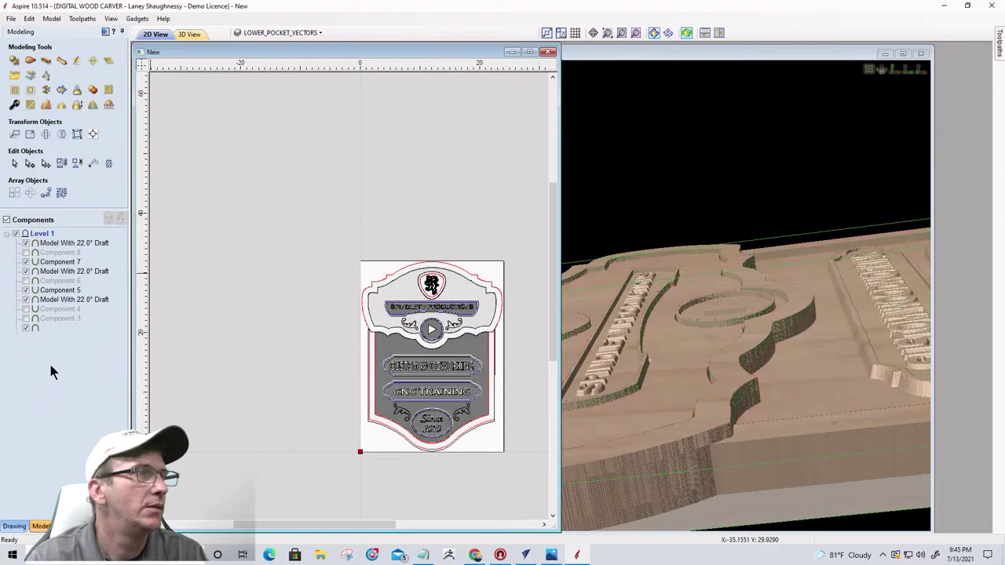
double_click(58, 301)
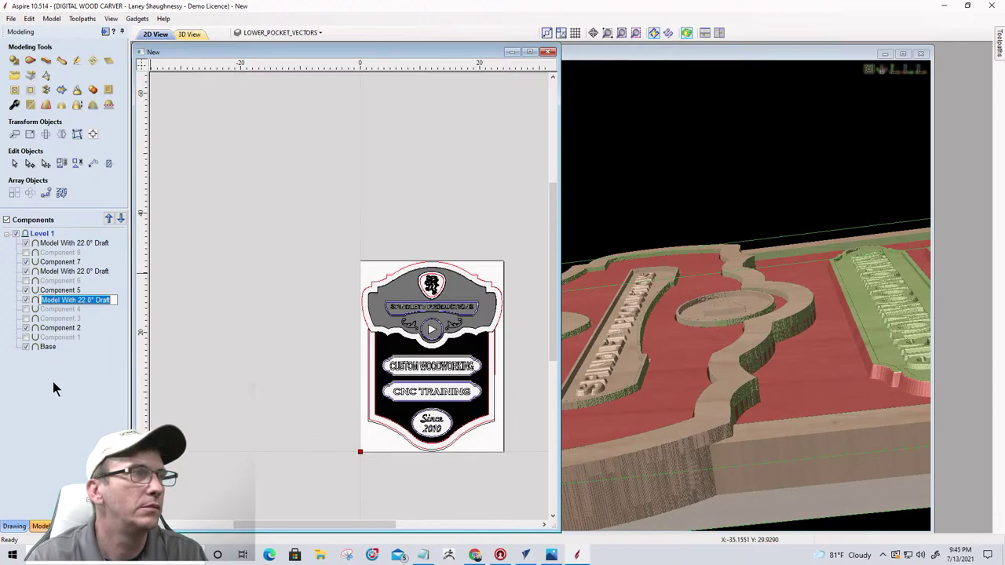
key(Return)
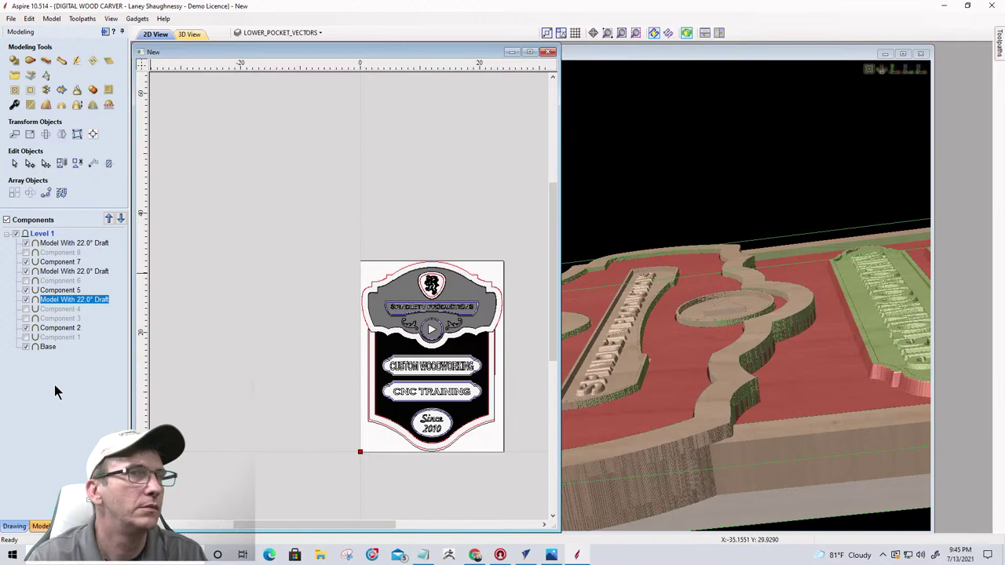
- Change the Base component's shape height to 1.125 inches, giving a 1.475-inch model
click(43, 346)
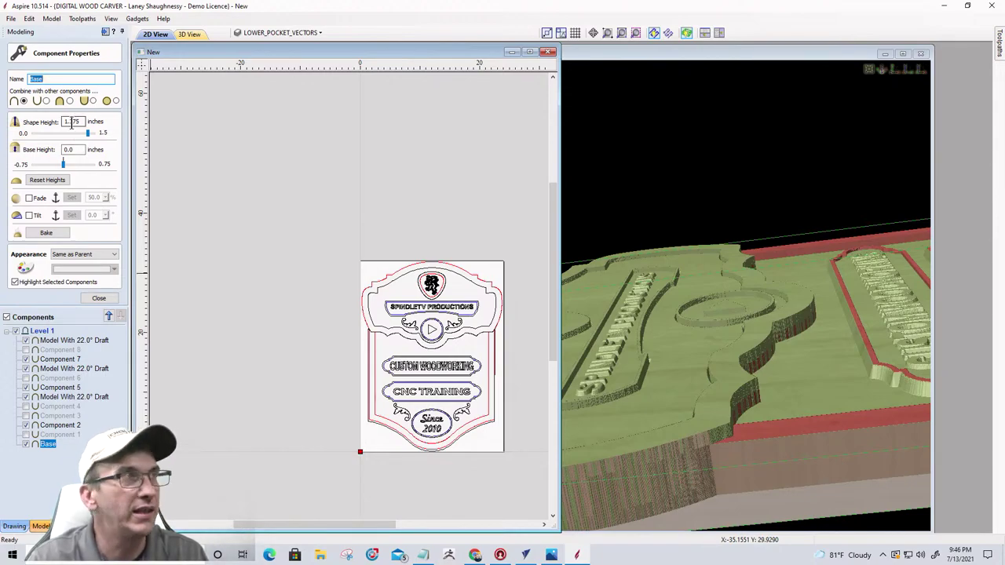
double_click(73, 123)
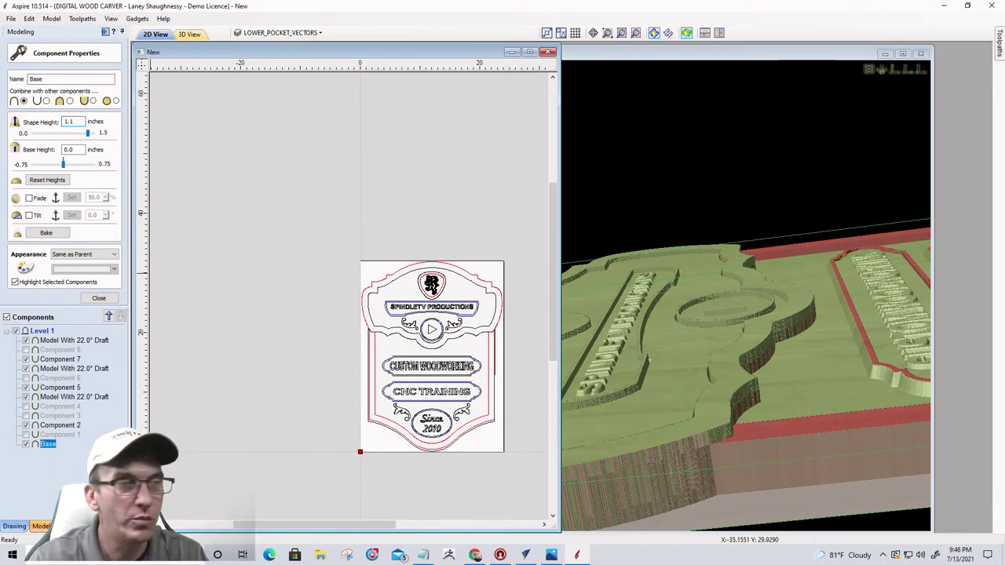
text(1.1)
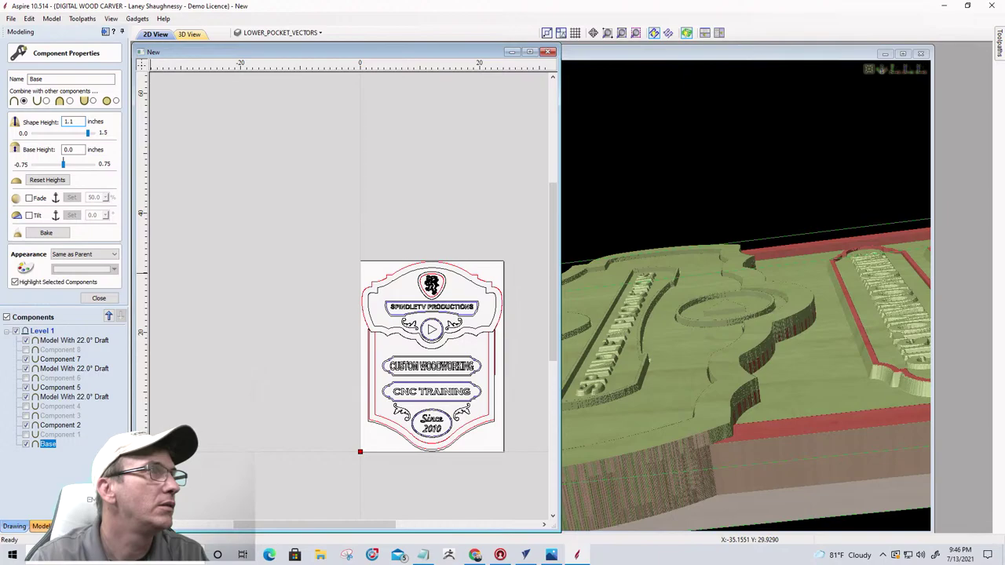
text(25)
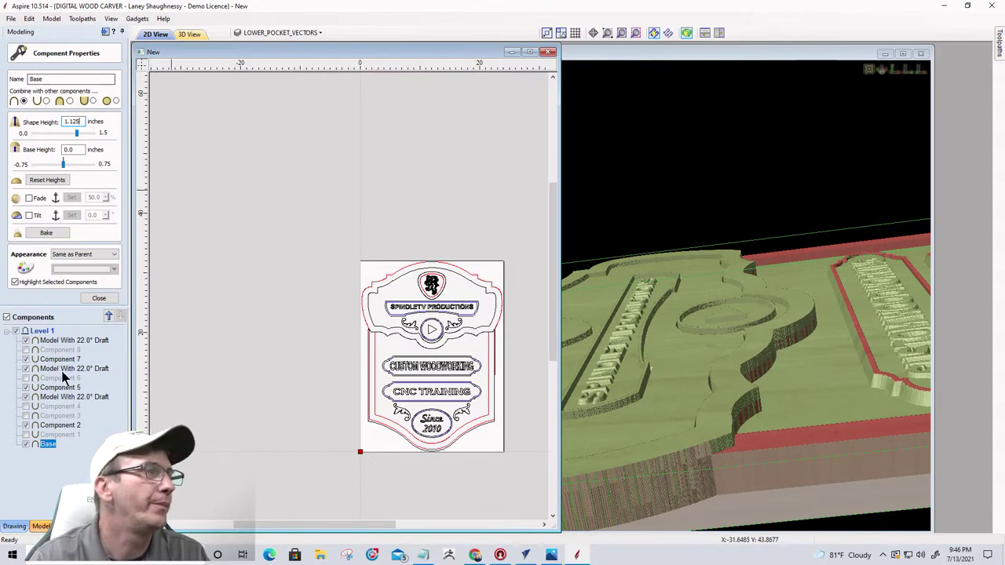
click(98, 298)
click(103, 34)
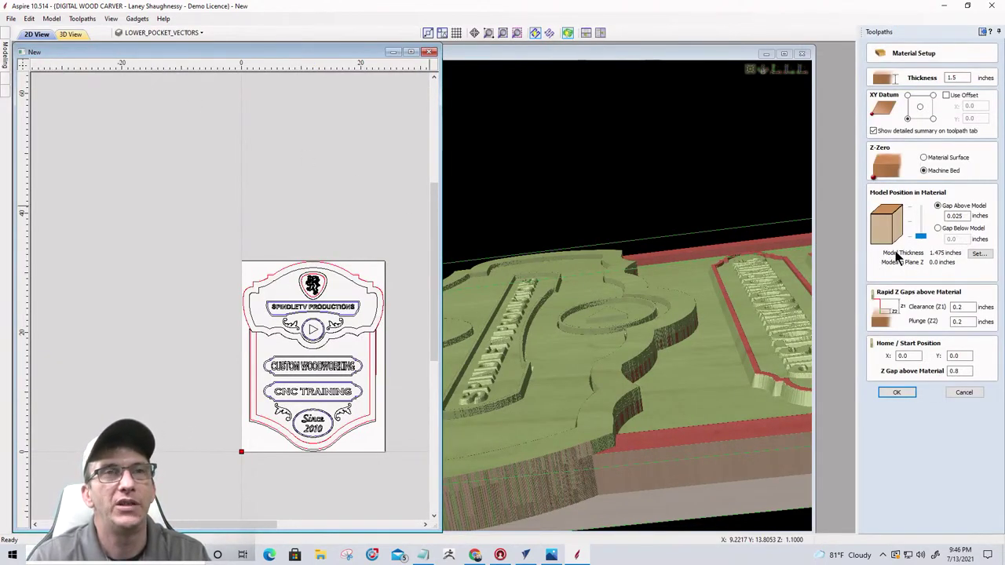
- Move the model to the material top with a 0.0-inch gap above and confirm Material Setup
drag(921, 239, 918, 206)
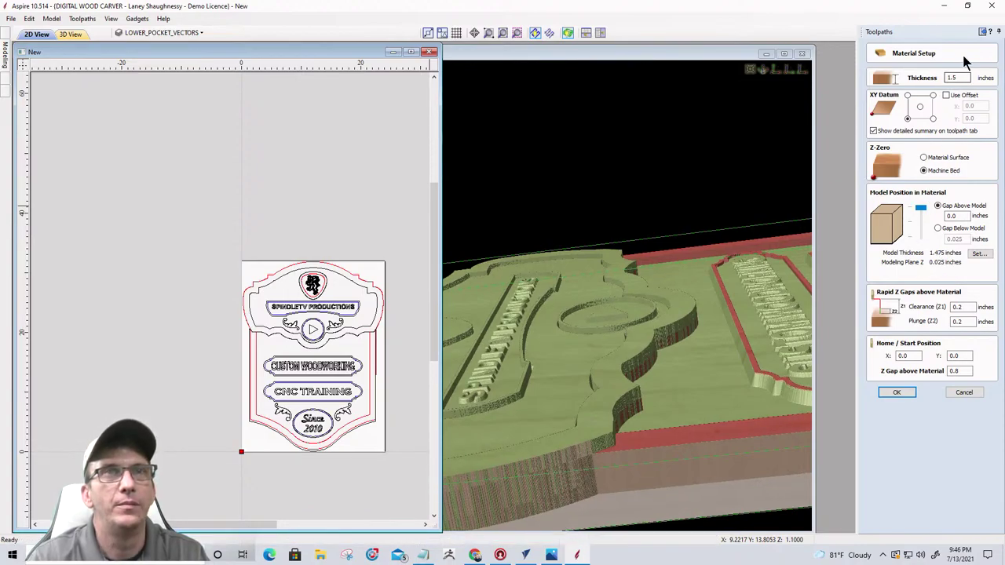
click(902, 391)
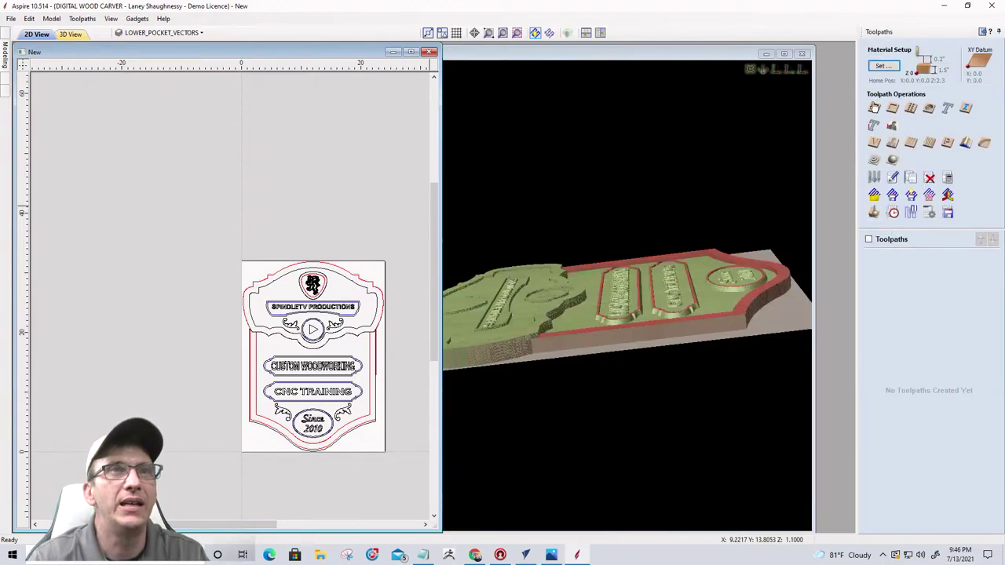
- Calculate a V-carve toolpath on the lion emblem and its inner boundary with 0.125-inch flat depth
click(874, 142)
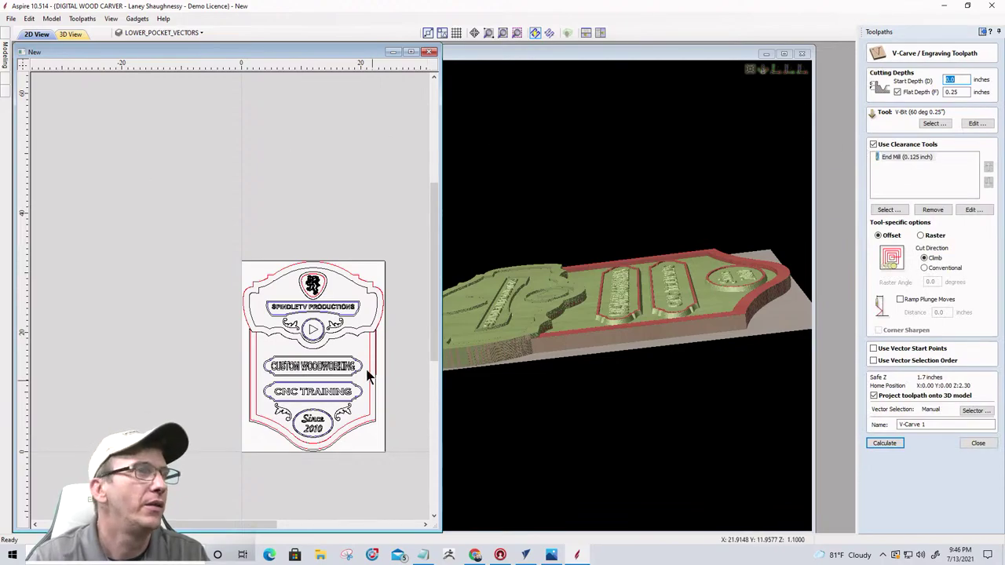
scroll(346, 318, up, 3)
scroll(234, 168, up, 4)
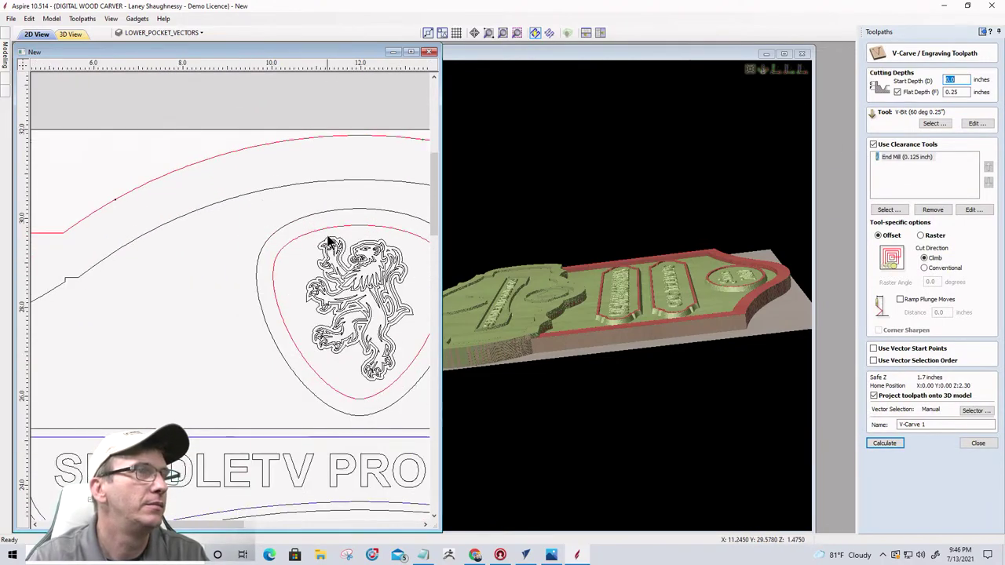
click(327, 233)
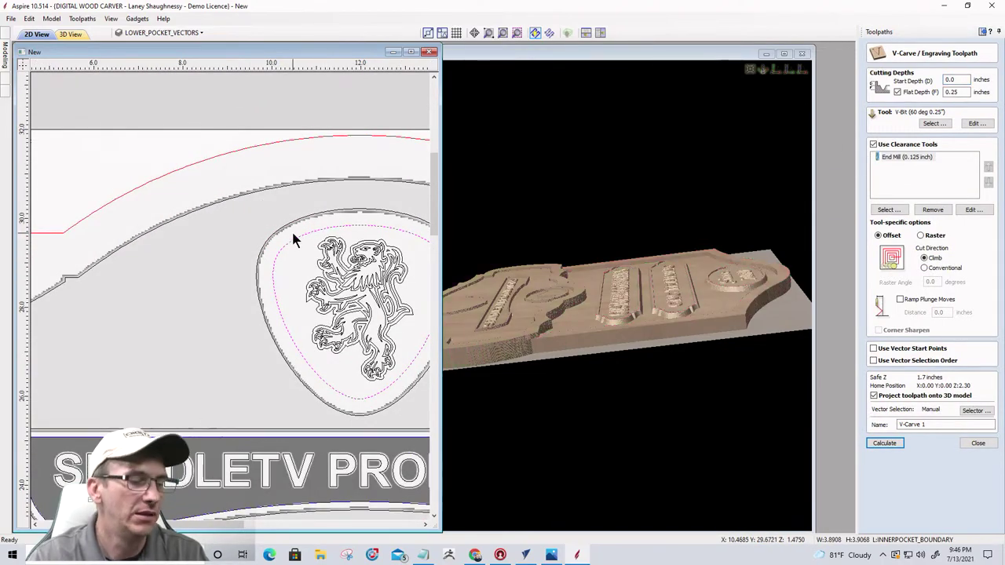
shift+drag(288, 214, 417, 410)
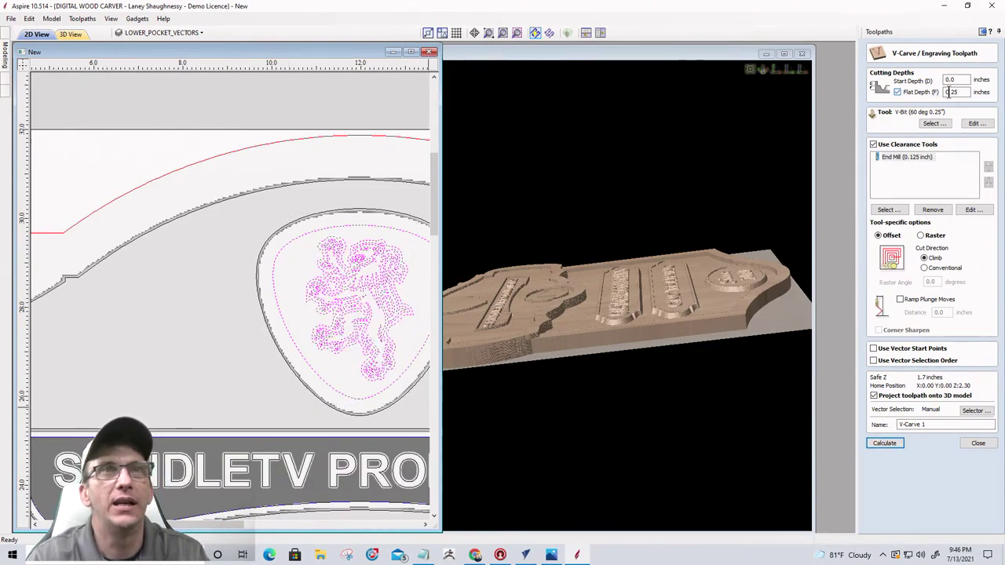
drag(961, 93, 933, 96)
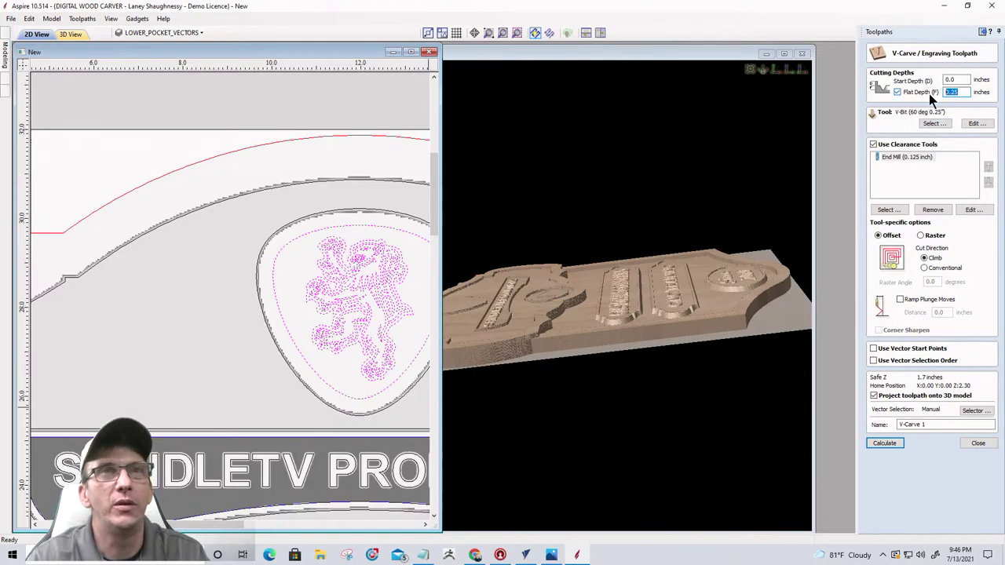
text(.125)
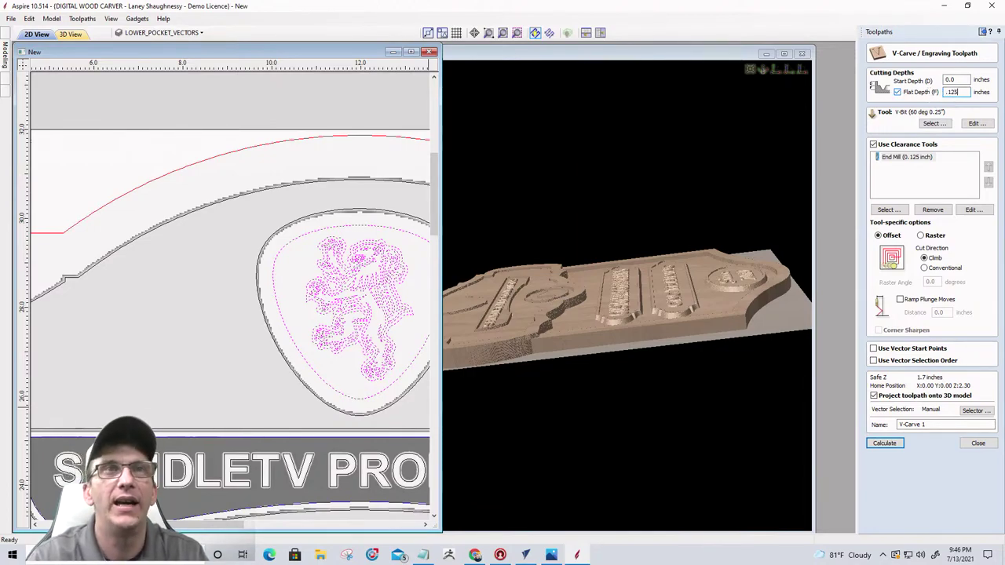
click(887, 443)
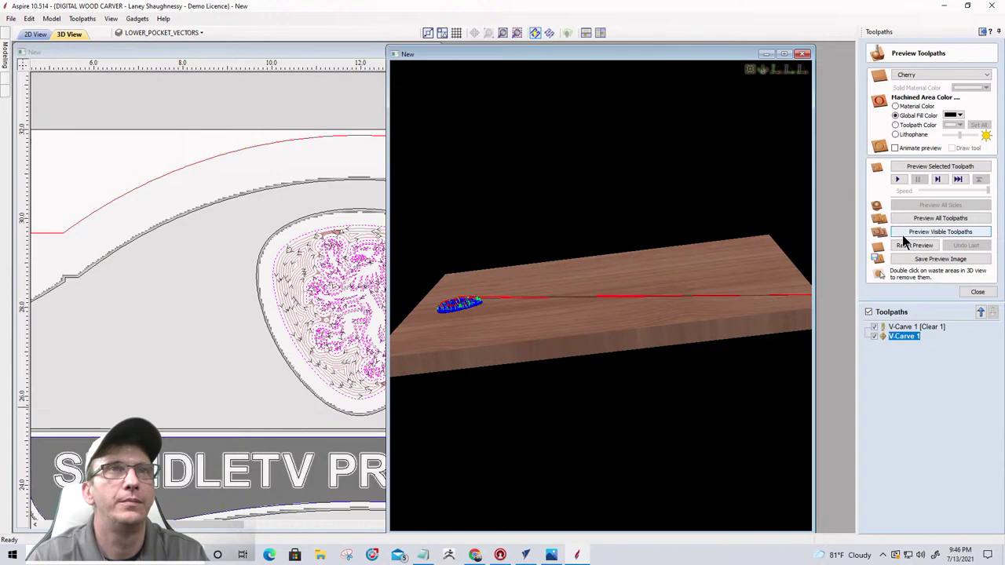
- Enlarge and tilt the 3D preview to inspect the carved lion, then close the toolpath form
click(783, 53)
drag(687, 228, 408, 436)
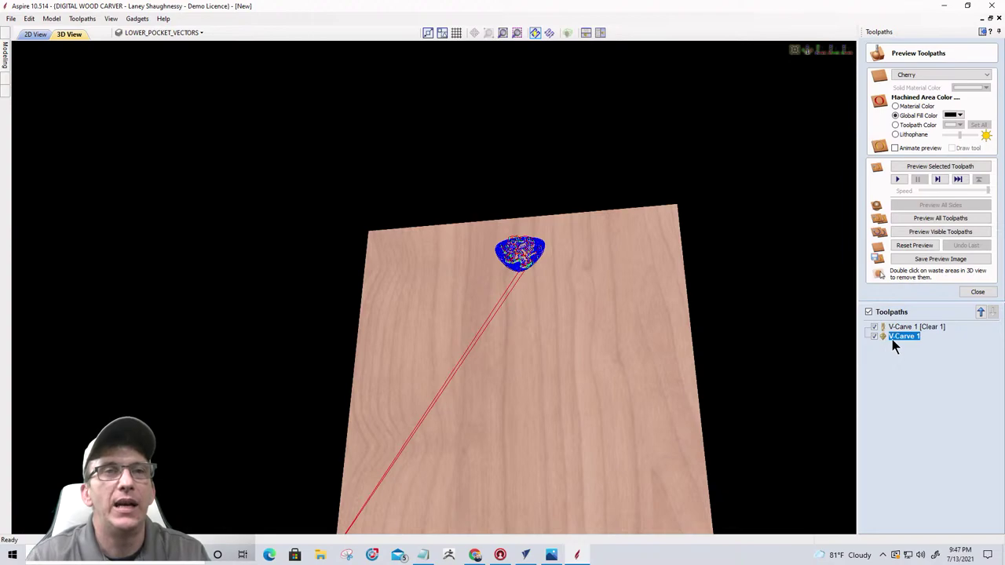
click(977, 292)
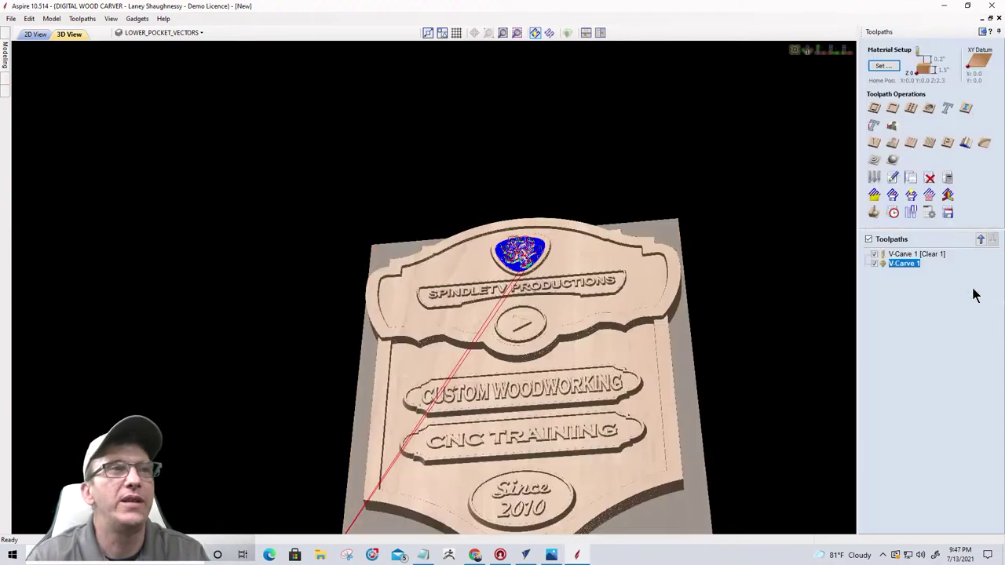
- Start a 3D Roughing toolpath and turn the plaque to a face-on view for inspection
click(873, 161)
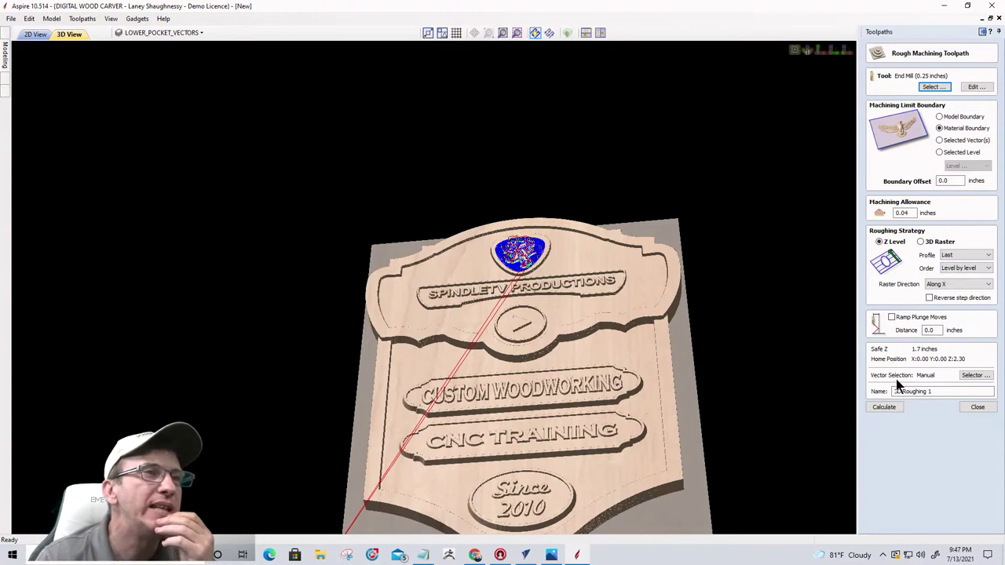
scroll(694, 333, down, 2)
drag(693, 333, 529, 424)
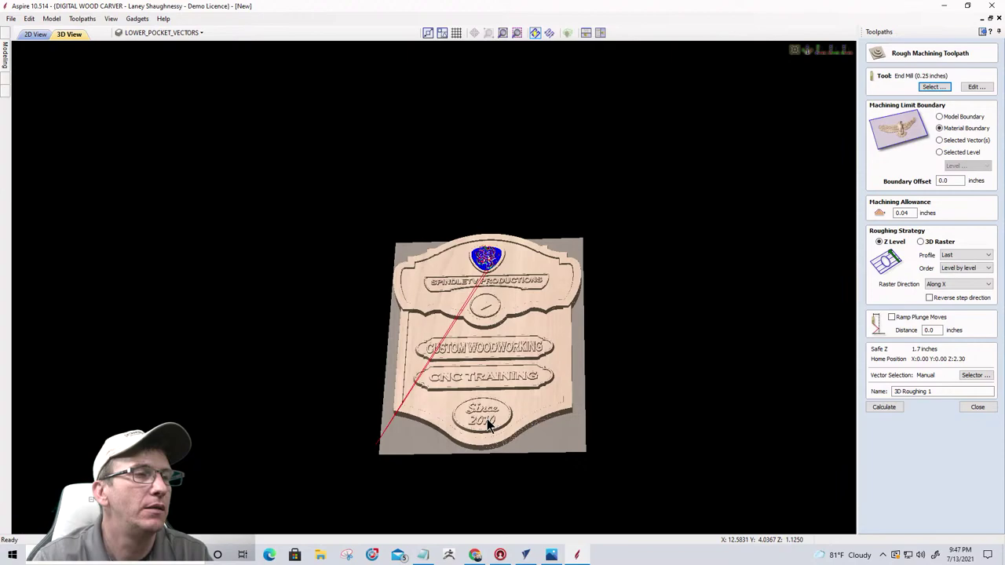
scroll(487, 419, up, 2)
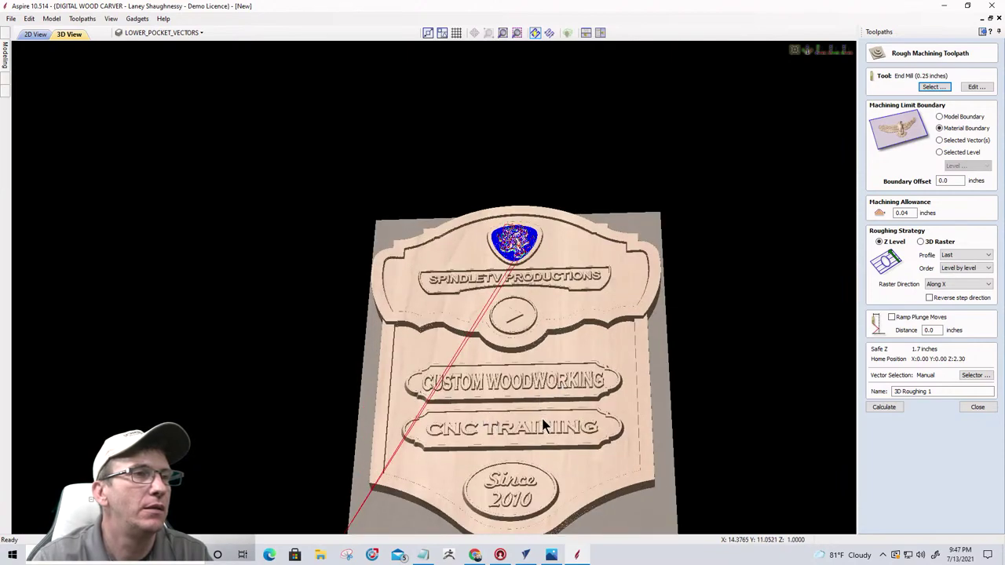
drag(560, 383, 588, 394)
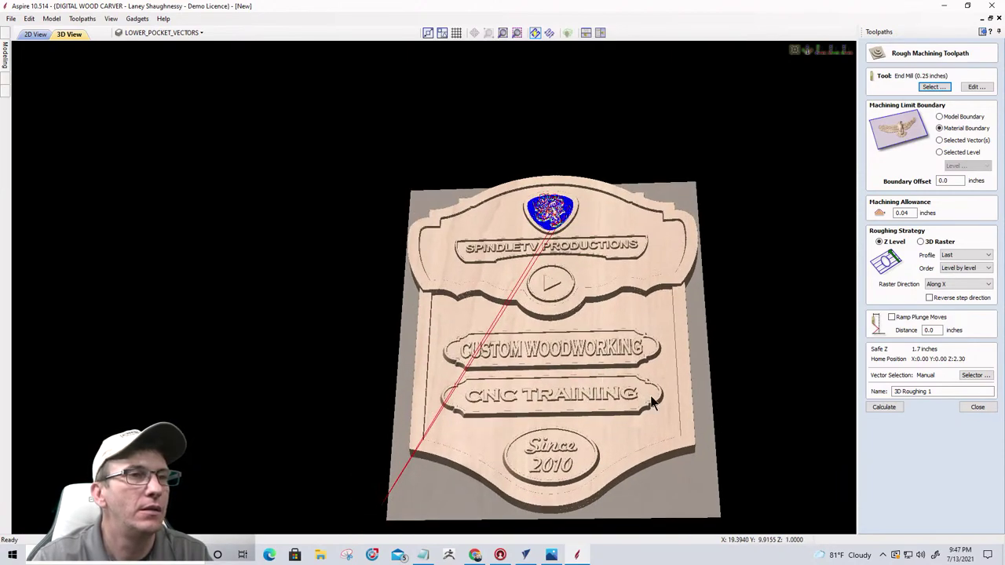
scroll(656, 402, up, 4)
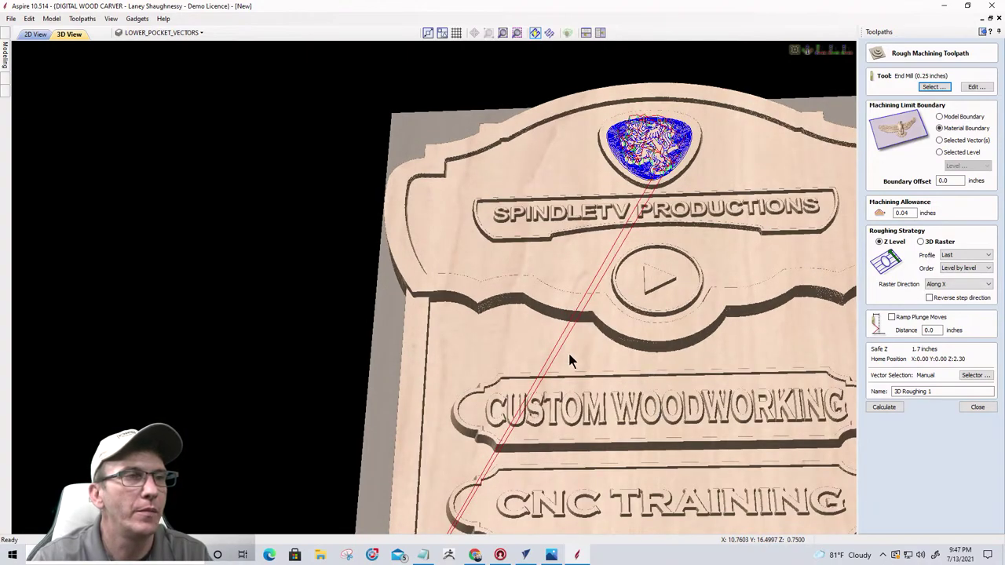
scroll(570, 360, down, 4)
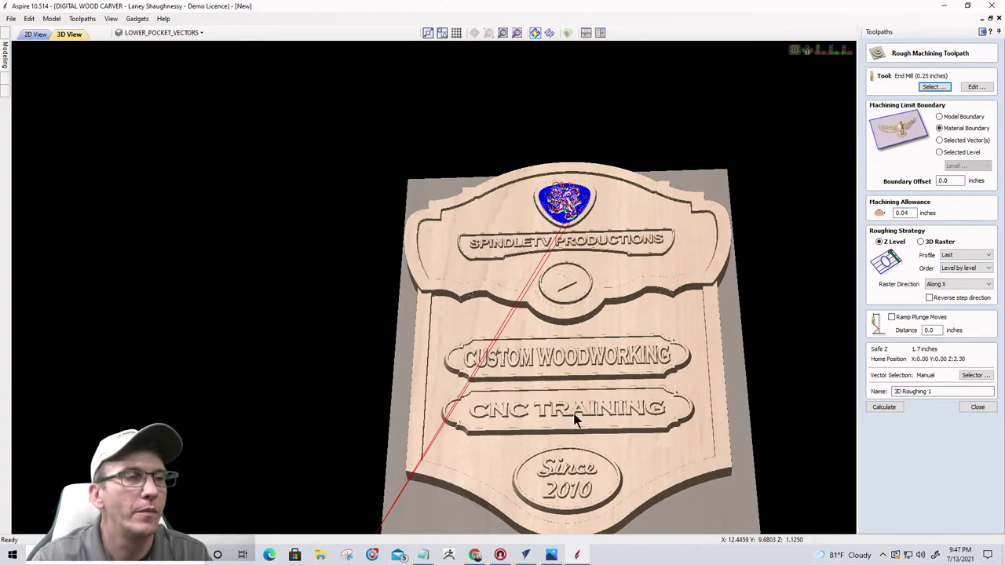
- Close the roughing form, then view the sign in 2D from the Pocket Toolpath form and close it uncalculated
click(976, 408)
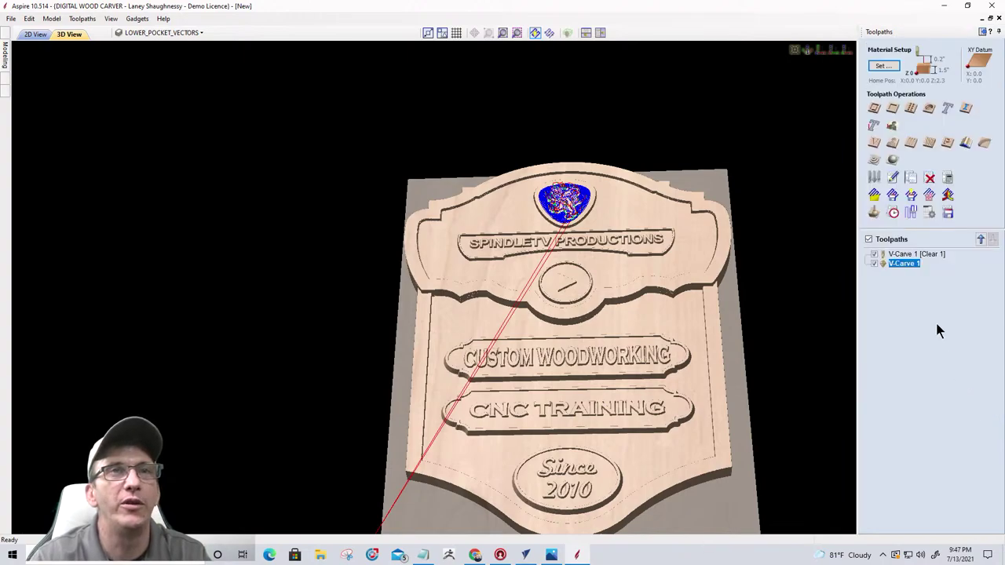
click(891, 110)
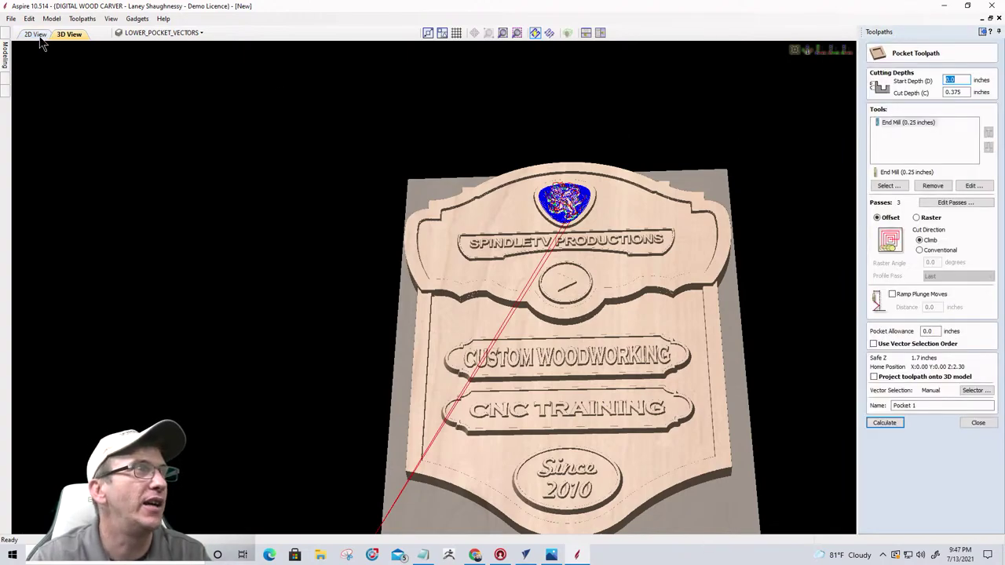
click(35, 34)
scroll(734, 213, down, 4)
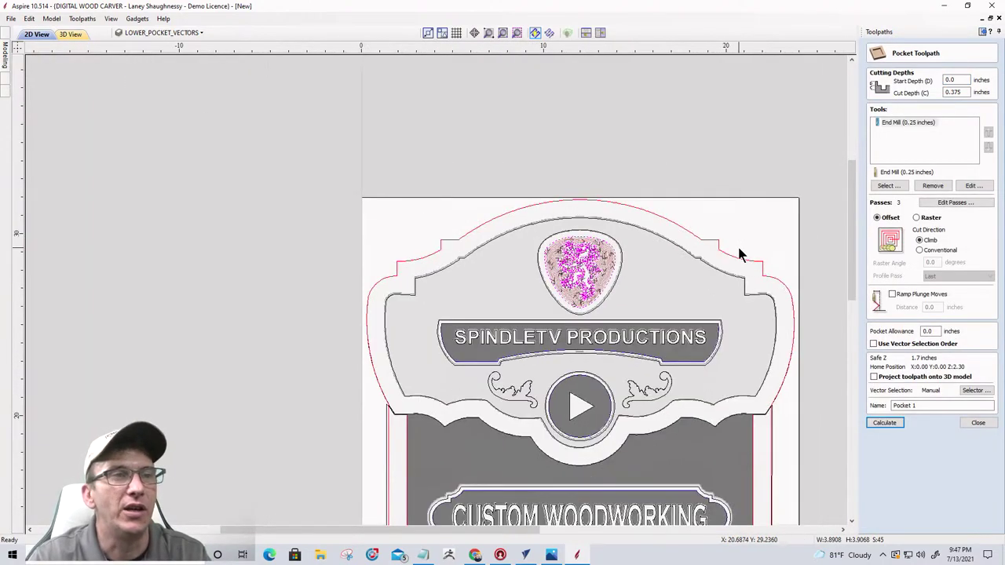
scroll(738, 254, down, 2)
scroll(621, 372, up, 2)
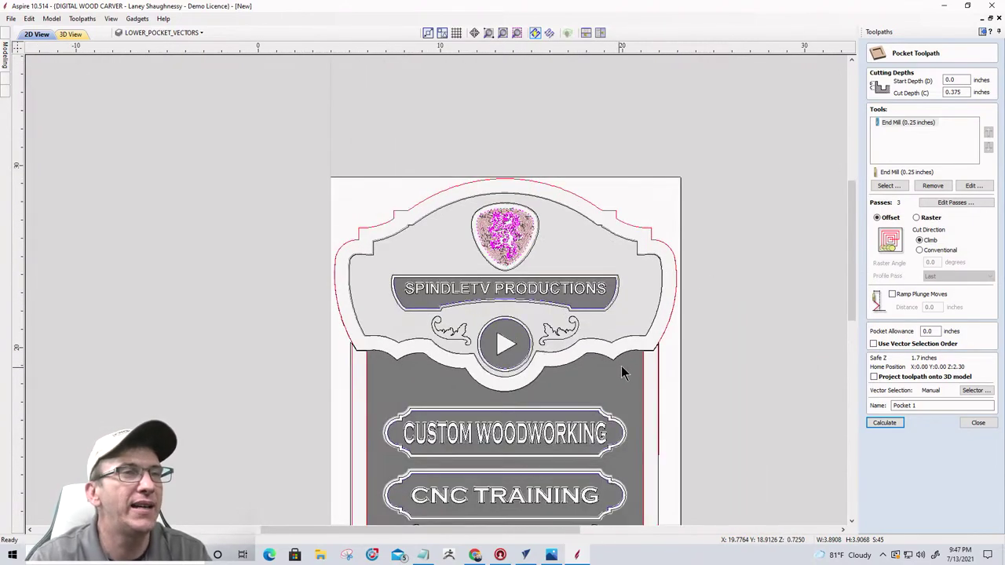
scroll(620, 370, up, 3)
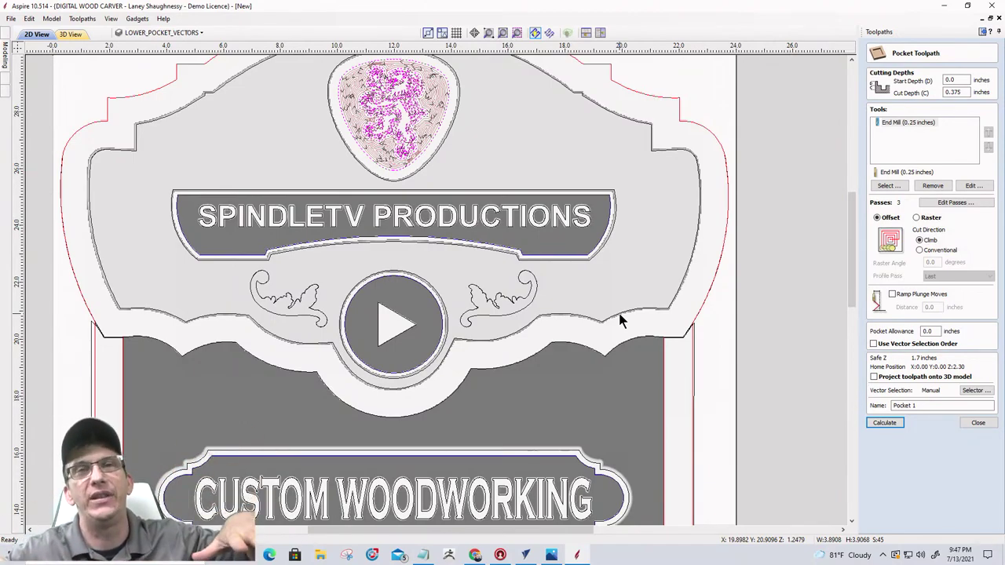
scroll(620, 321, down, 2)
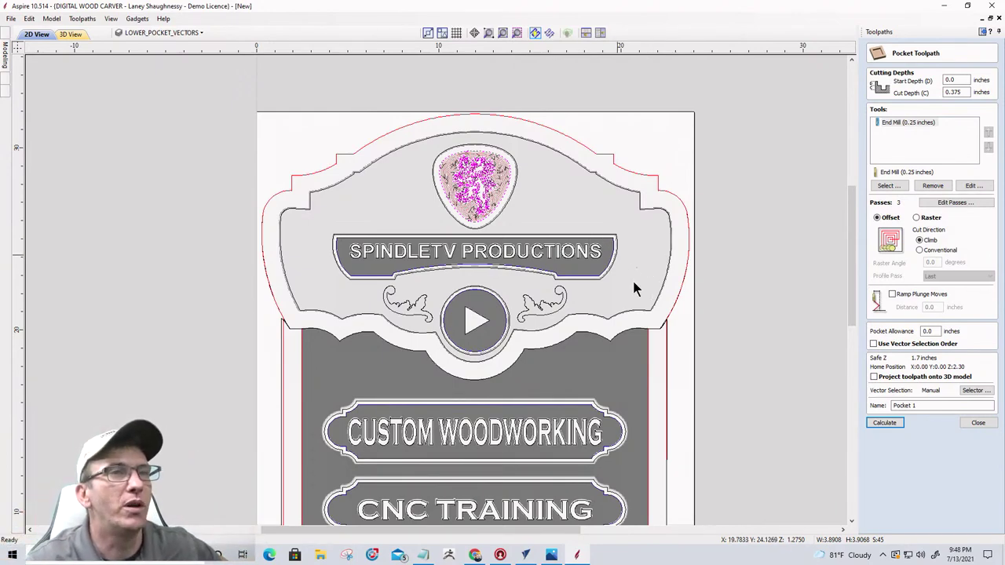
click(977, 422)
- Hide the toolpath previews and toggle the Level 1 model components off and back on
click(868, 239)
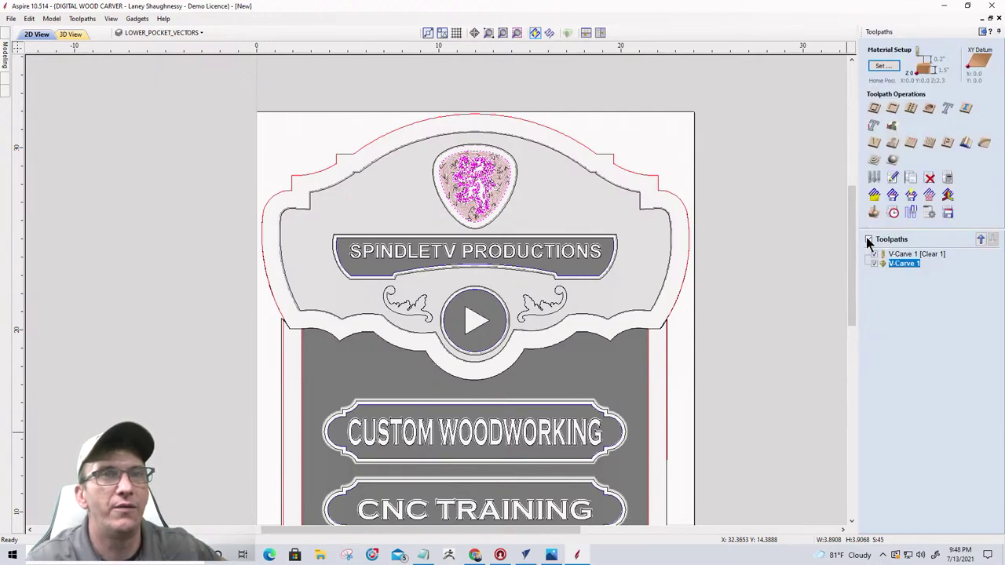
scroll(583, 194, up, 1)
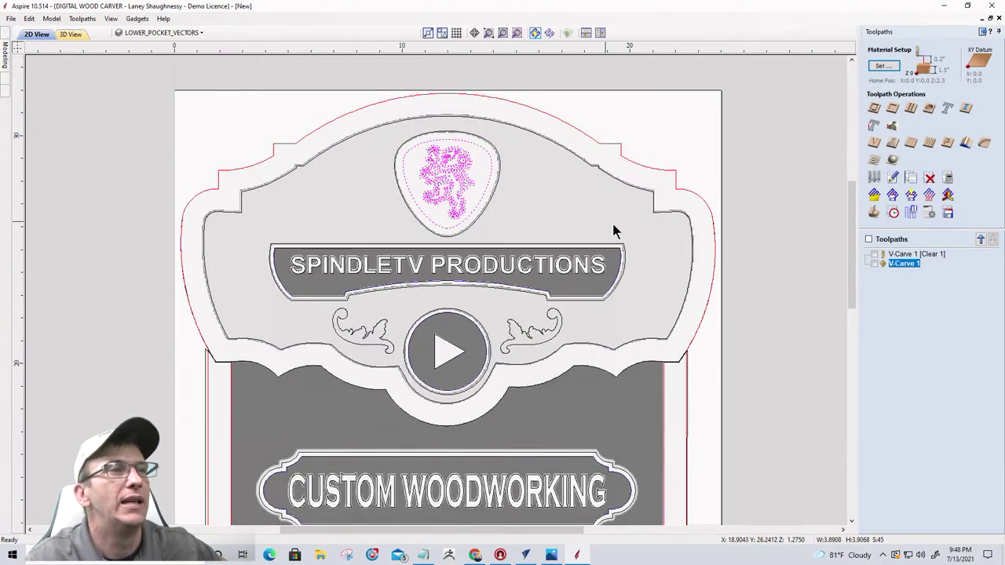
scroll(632, 228, down, 3)
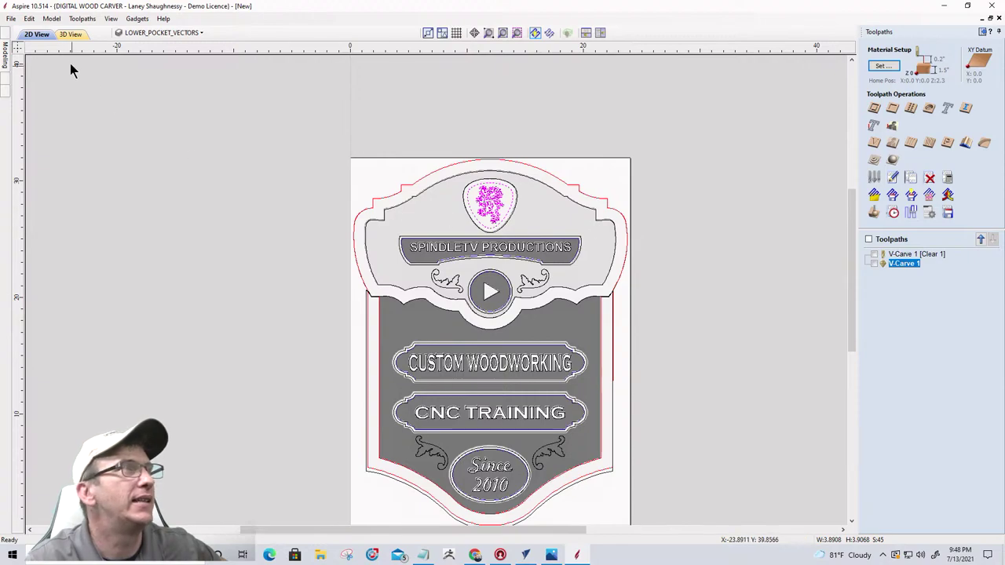
scroll(428, 272, up, 4)
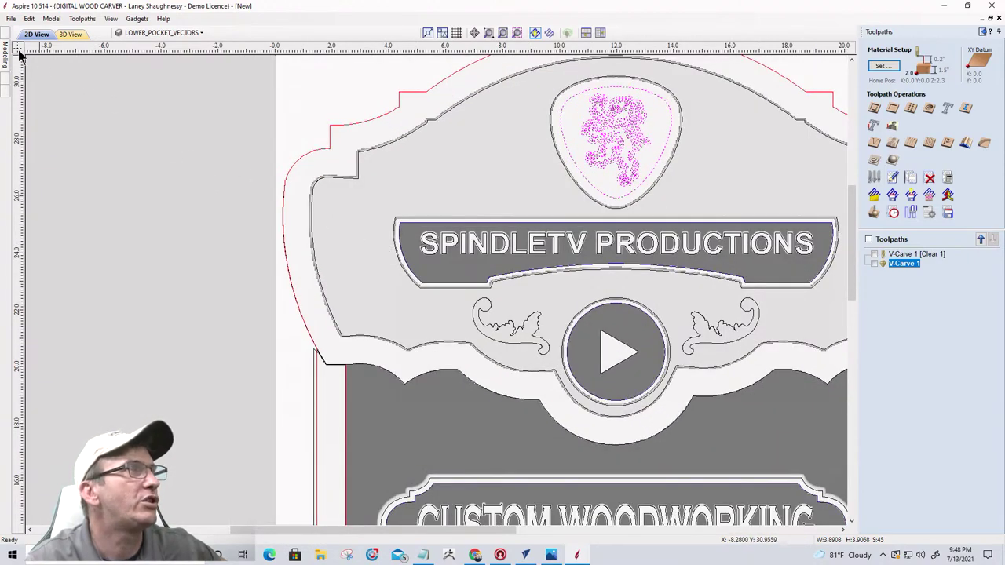
mouse_move(4, 55)
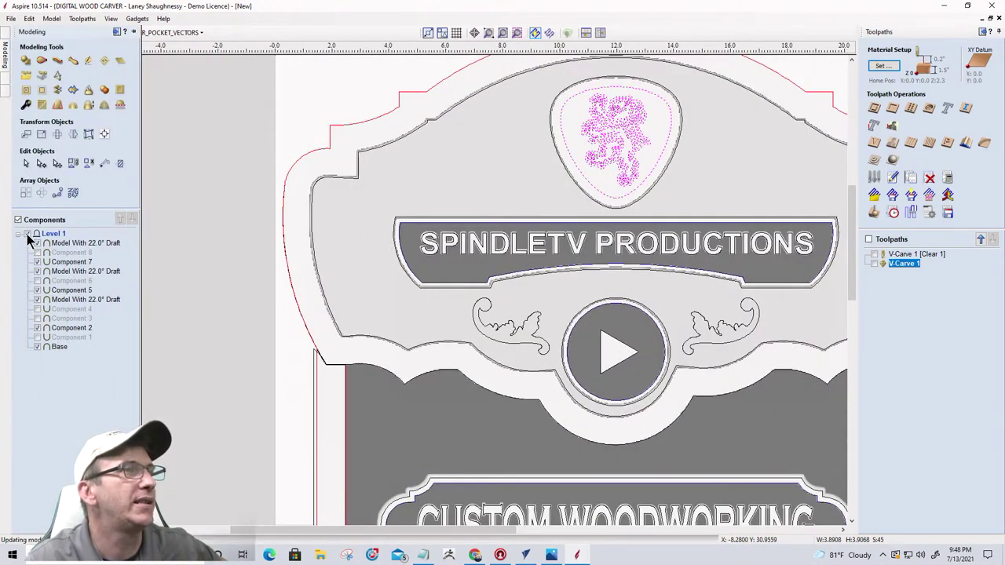
click(28, 234)
scroll(689, 225, down, 1)
scroll(482, 303, down, 4)
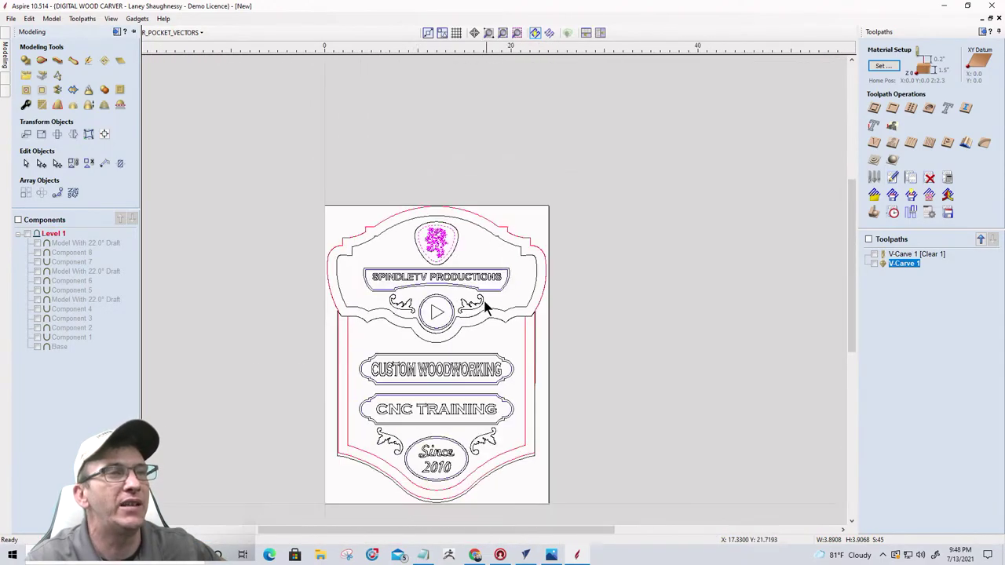
scroll(424, 411, up, 1)
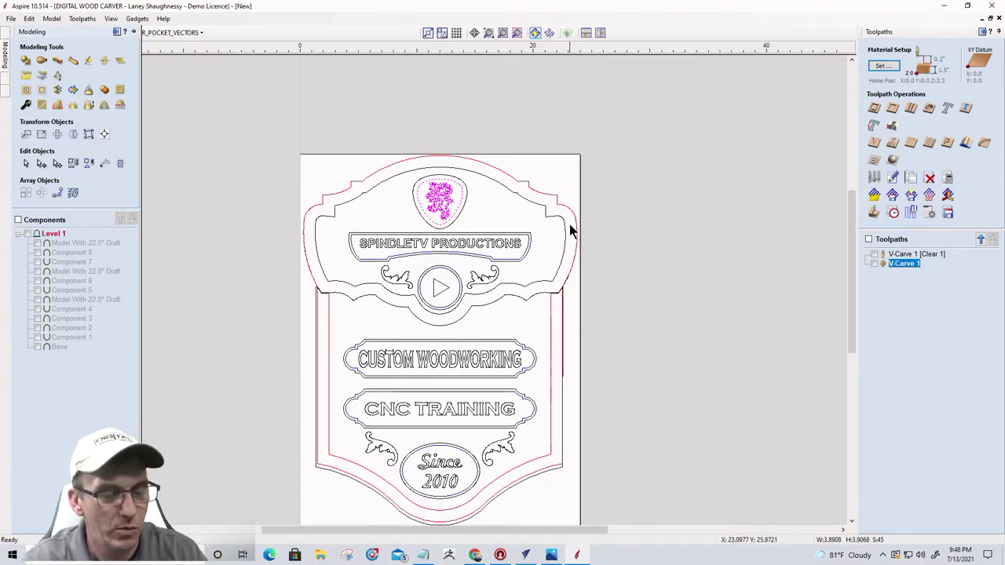
click(27, 234)
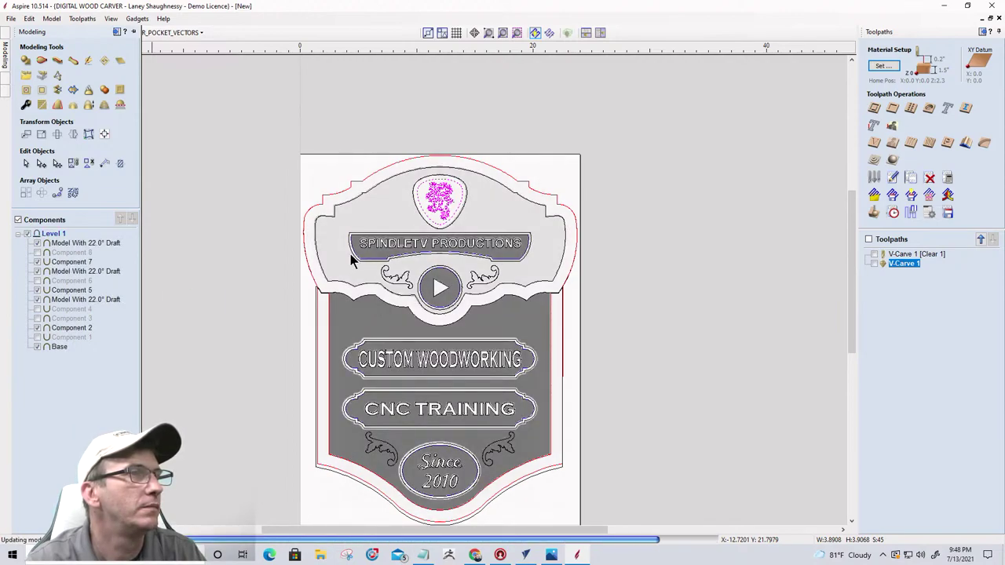
- Hide the last Model With 22.0° Draft component and tile the 2D and 3D views
click(56, 299)
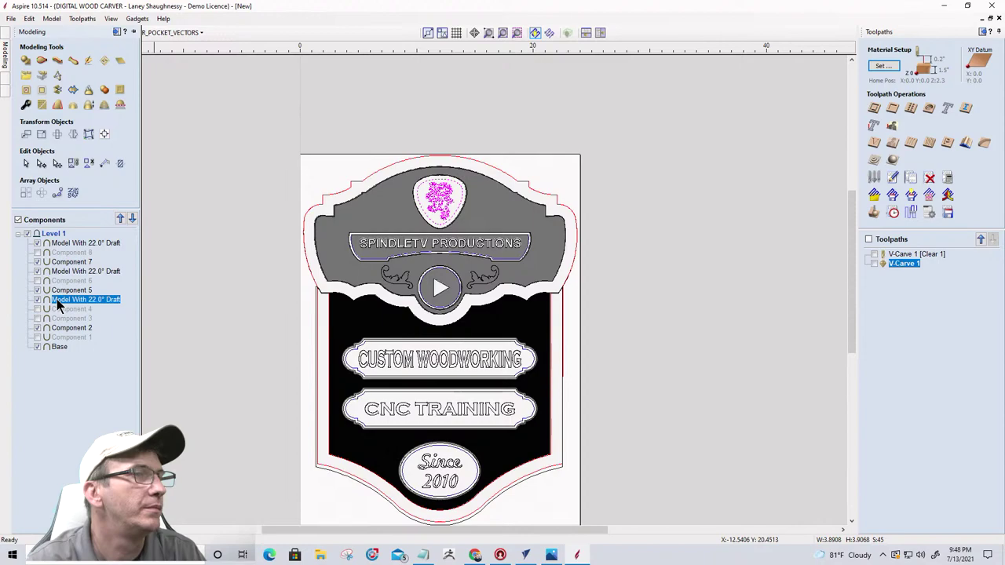
key(Escape)
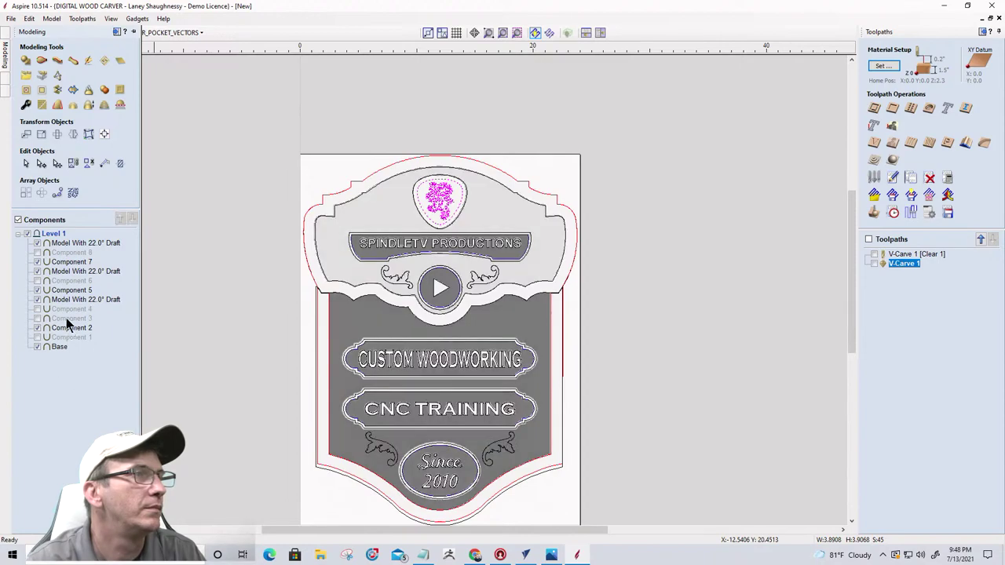
click(38, 301)
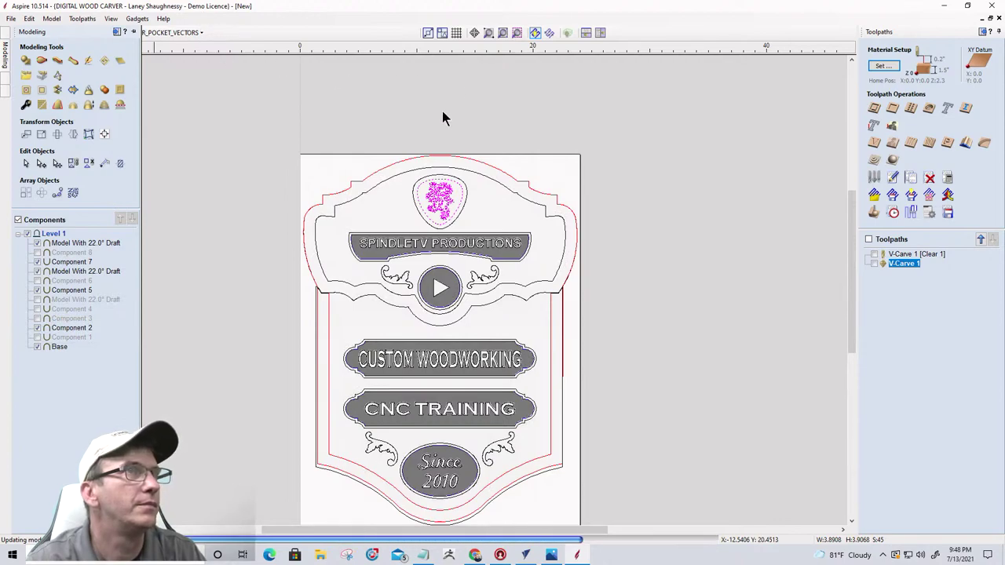
click(600, 33)
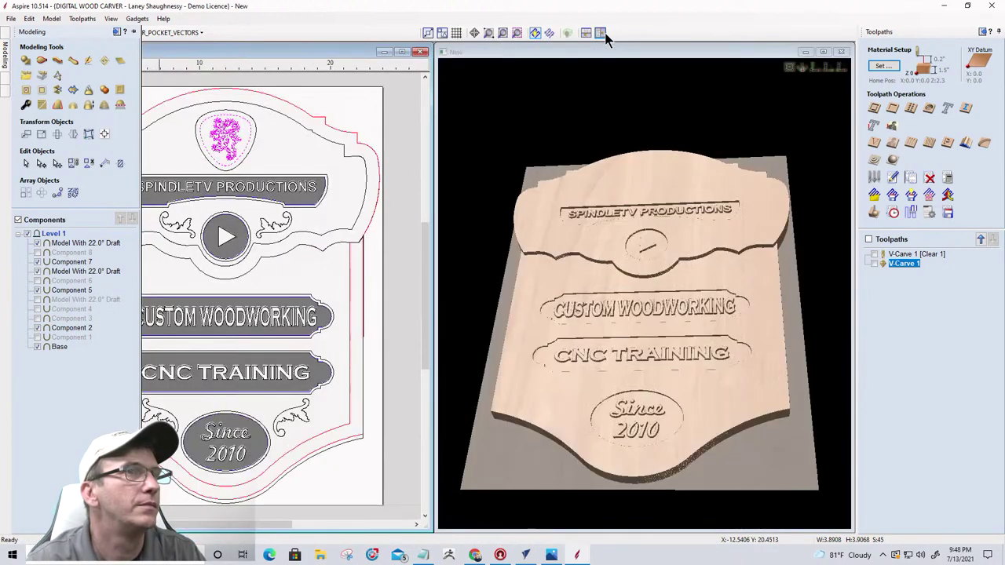
- Show the last Model With 22.0° Draft again, then select the middle and top drafted components to see their text
click(37, 300)
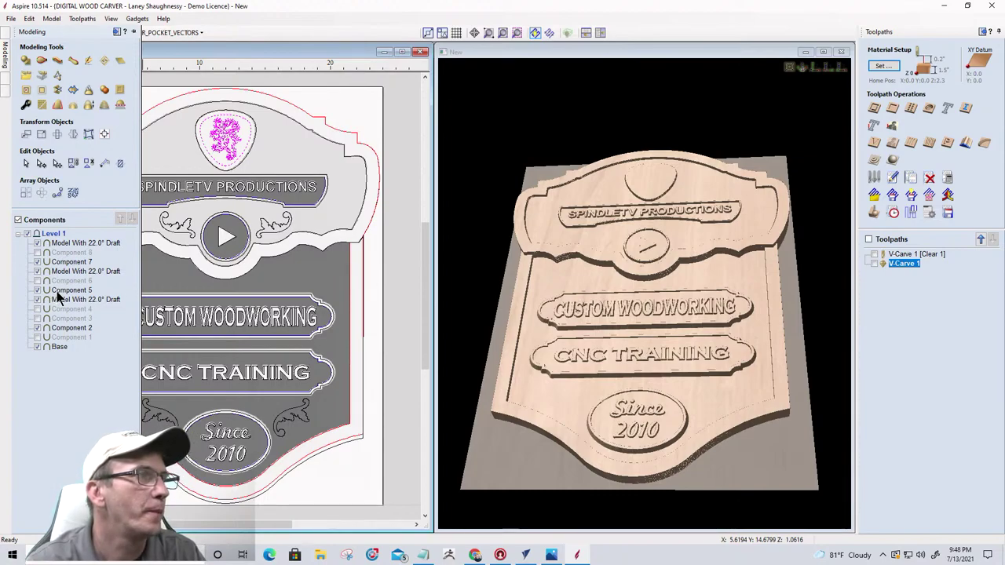
click(57, 271)
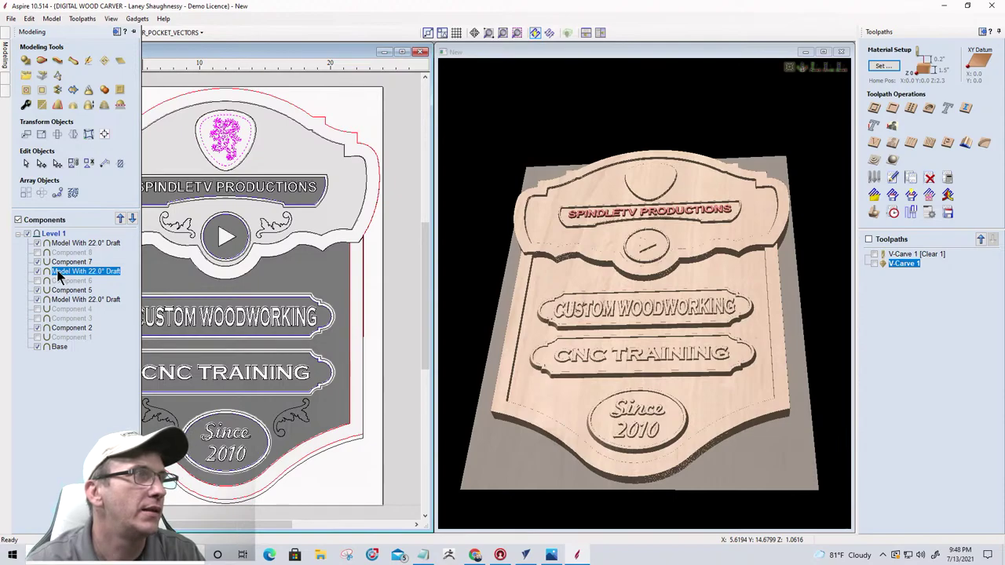
click(64, 243)
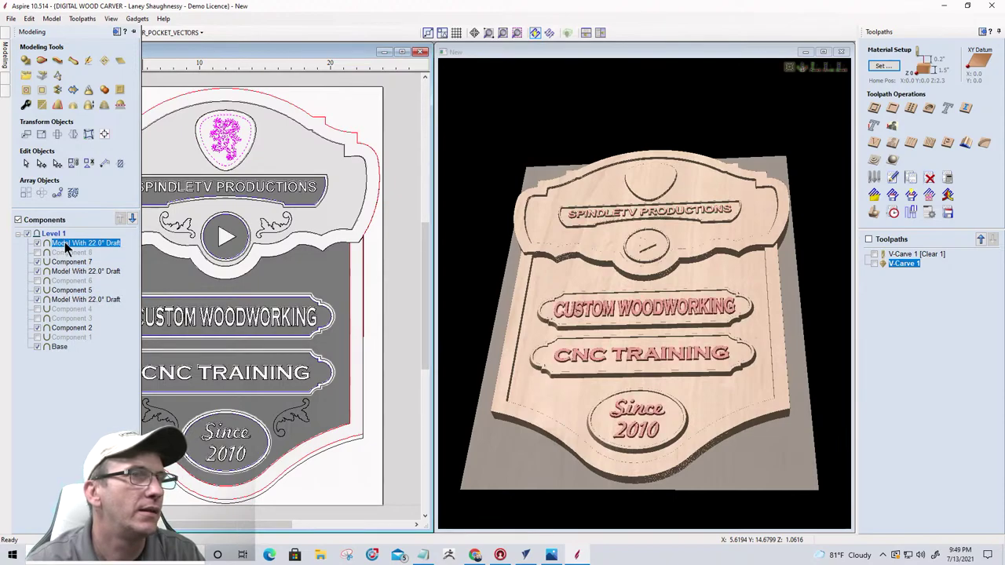
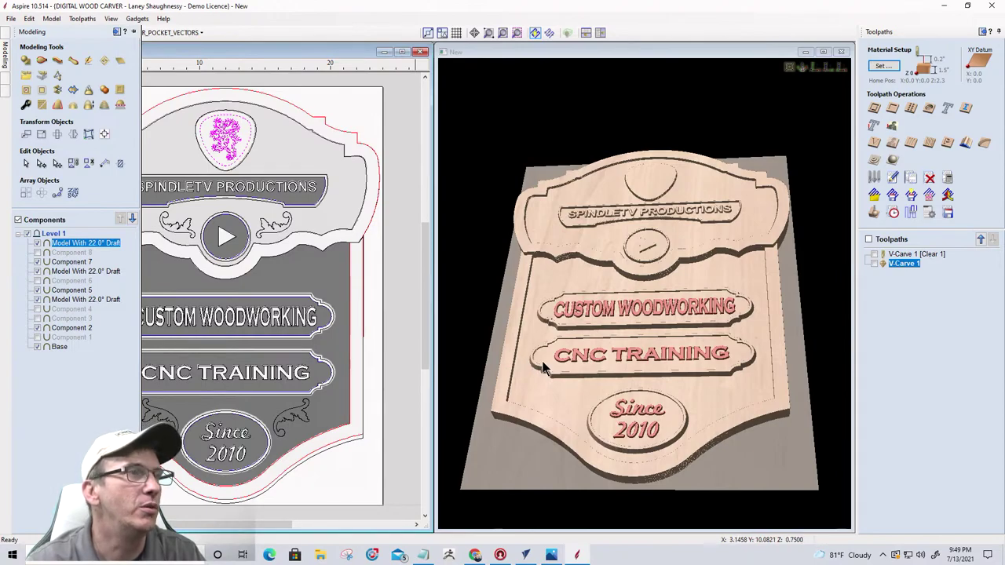
- Zoom in on the sign borders and select the CNC TRAINING panel border
scroll(536, 371, down, 3)
scroll(389, 328, up, 5)
scroll(382, 282, up, 4)
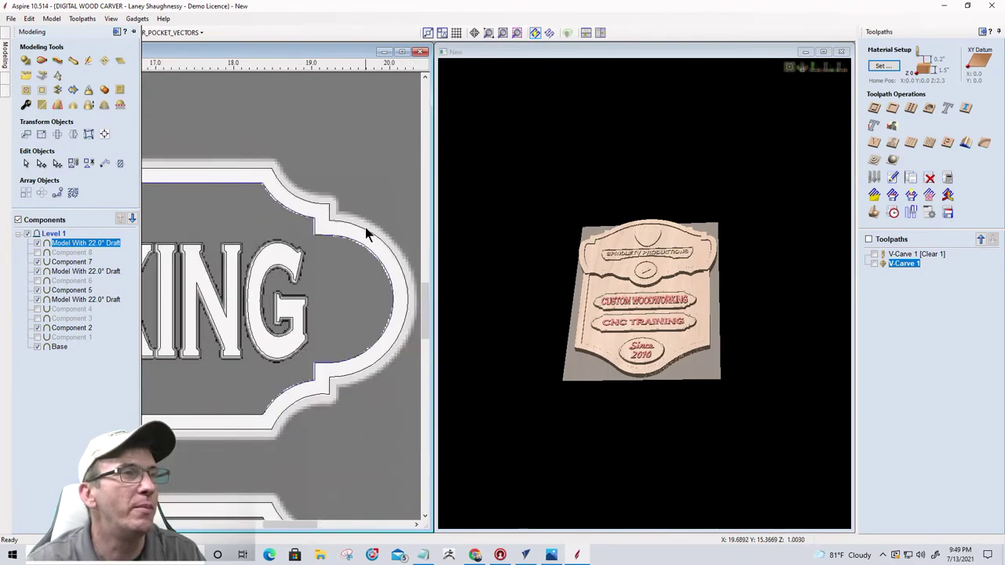
scroll(365, 226, up, 5)
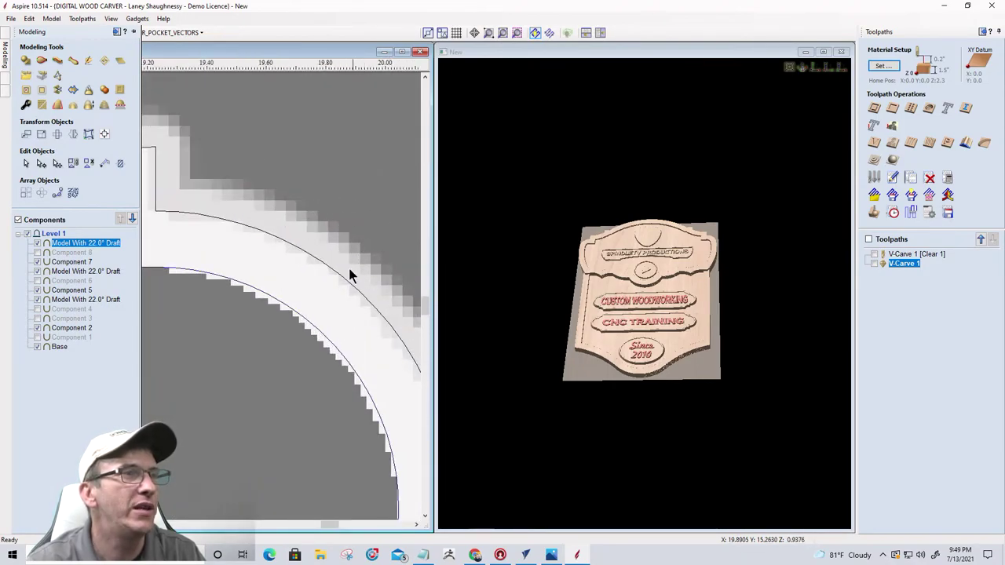
scroll(339, 285, down, 5)
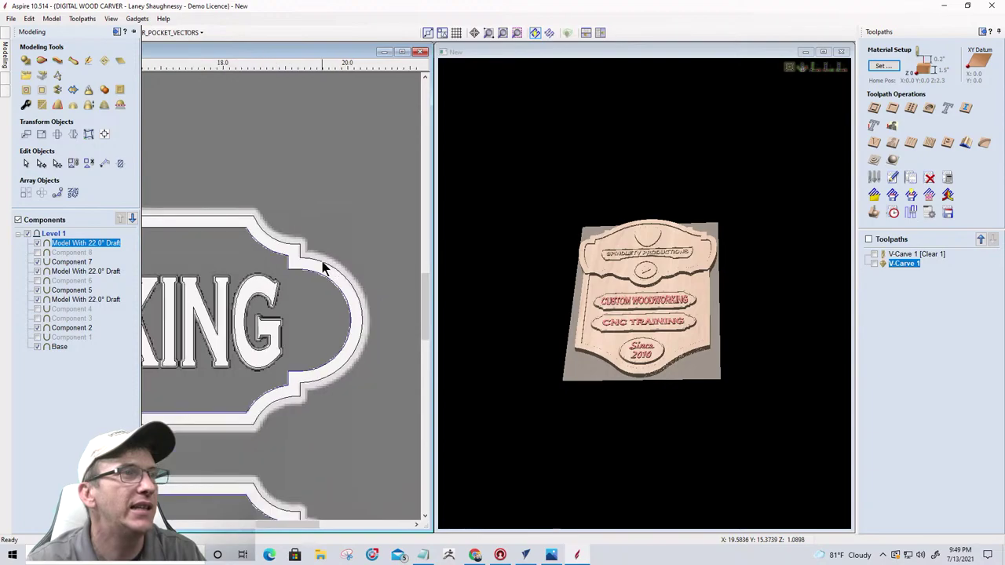
scroll(325, 254, up, 4)
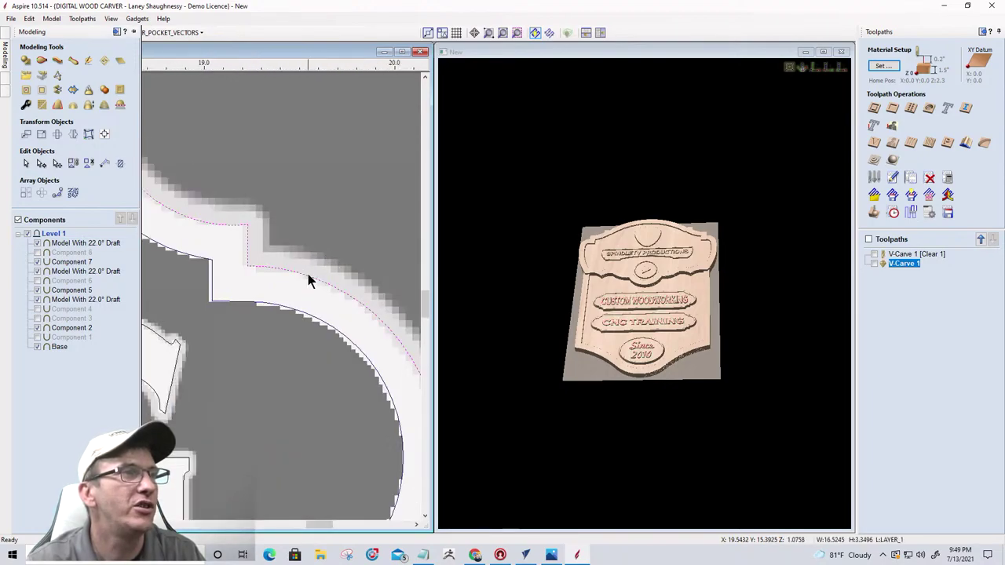
scroll(385, 262, down, 3)
scroll(385, 262, down, 4)
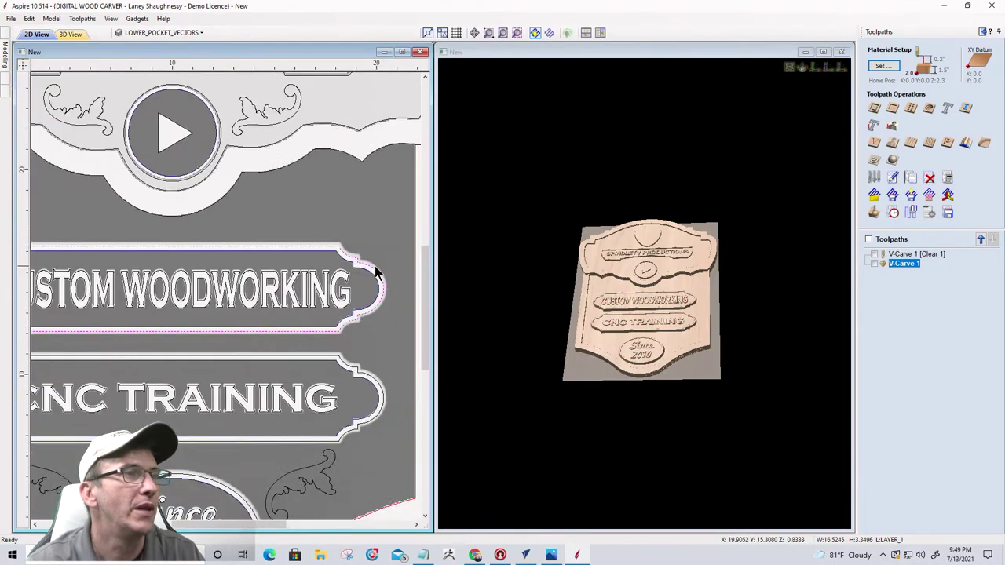
scroll(348, 369, down, 2)
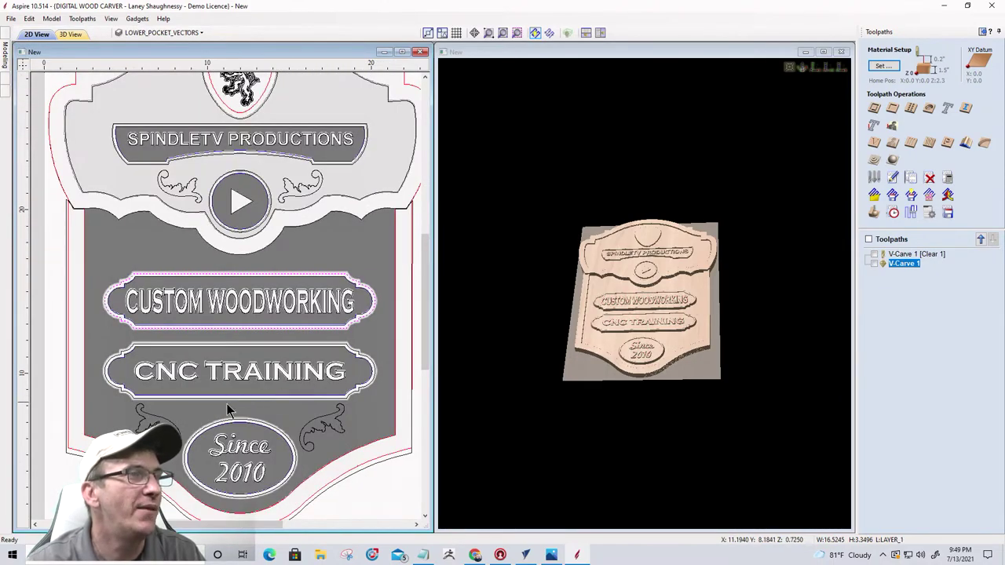
scroll(227, 400, up, 4)
click(261, 289)
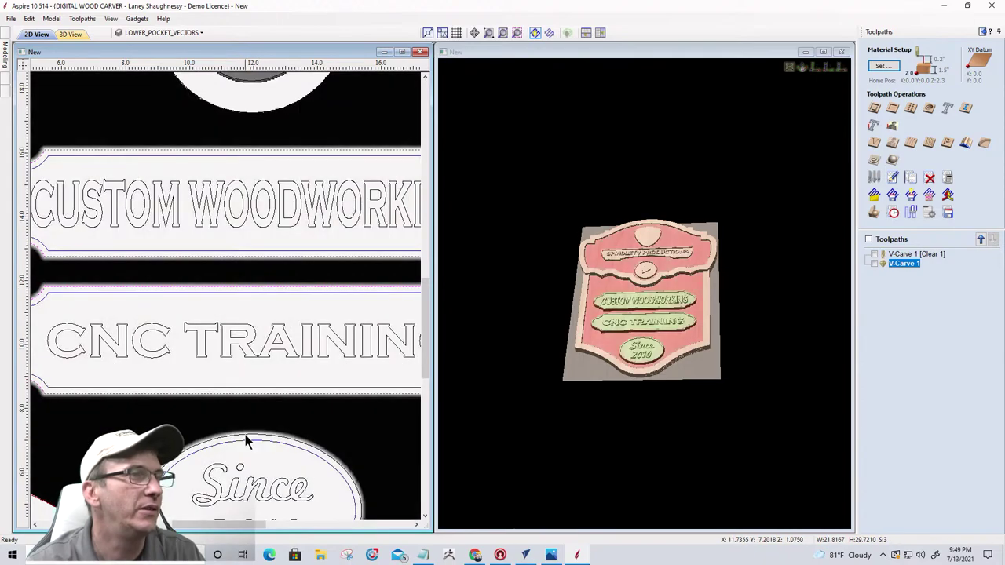
- Add the Since 2010 oval to the selection and create a current layer named 'Pocket OFFSETS'
shift+click(245, 436)
click(197, 32)
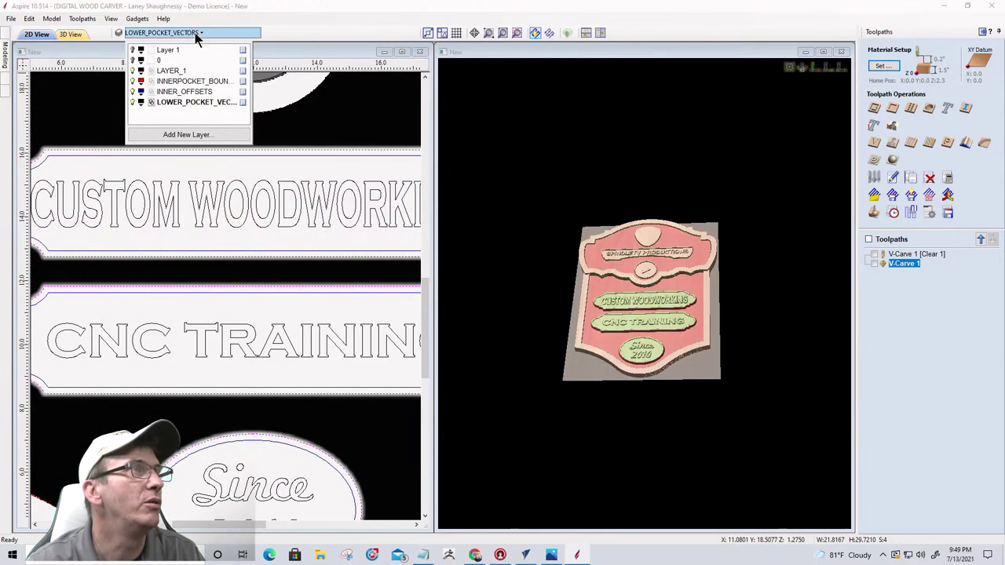
click(168, 138)
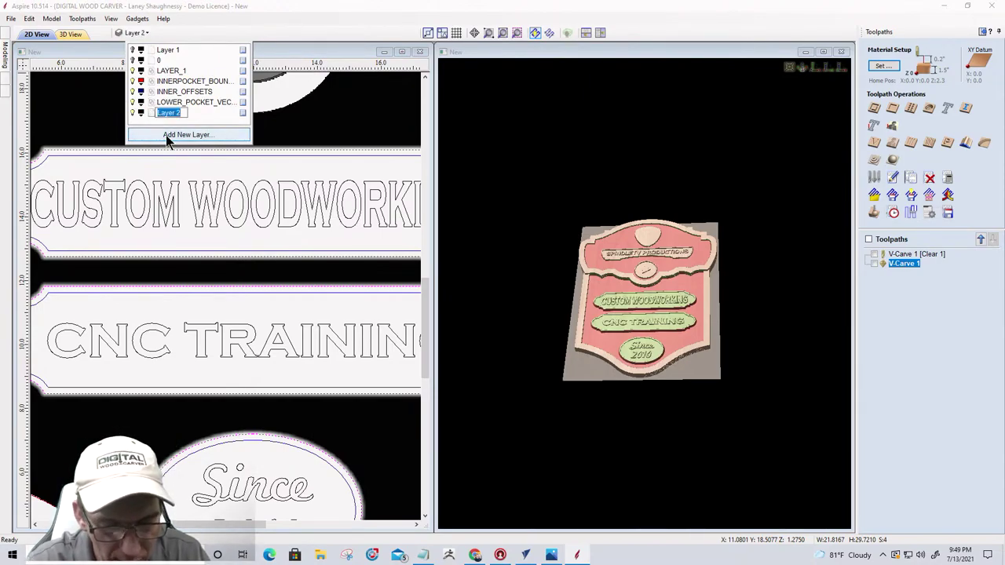
text(poCKET of)
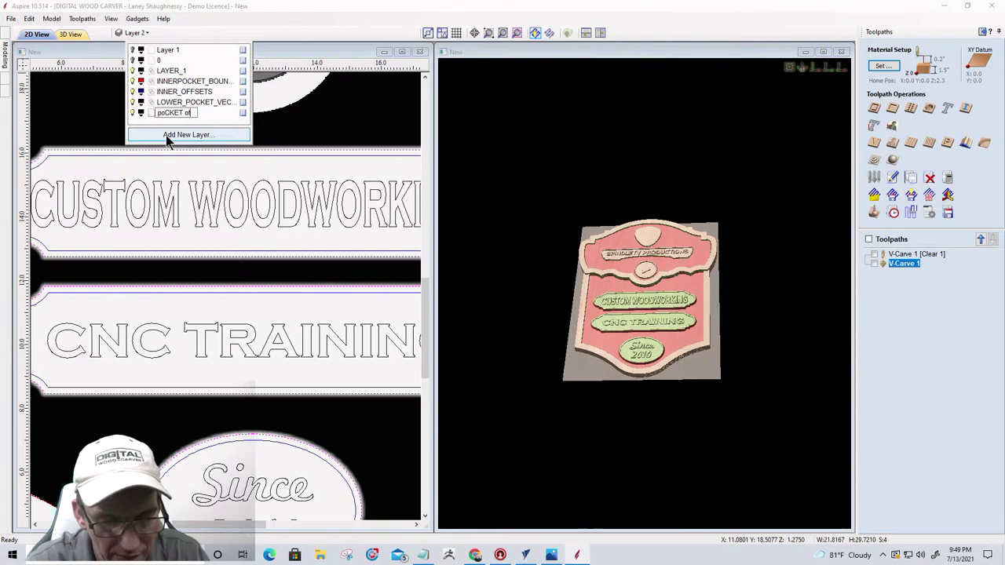
text(FSETS)
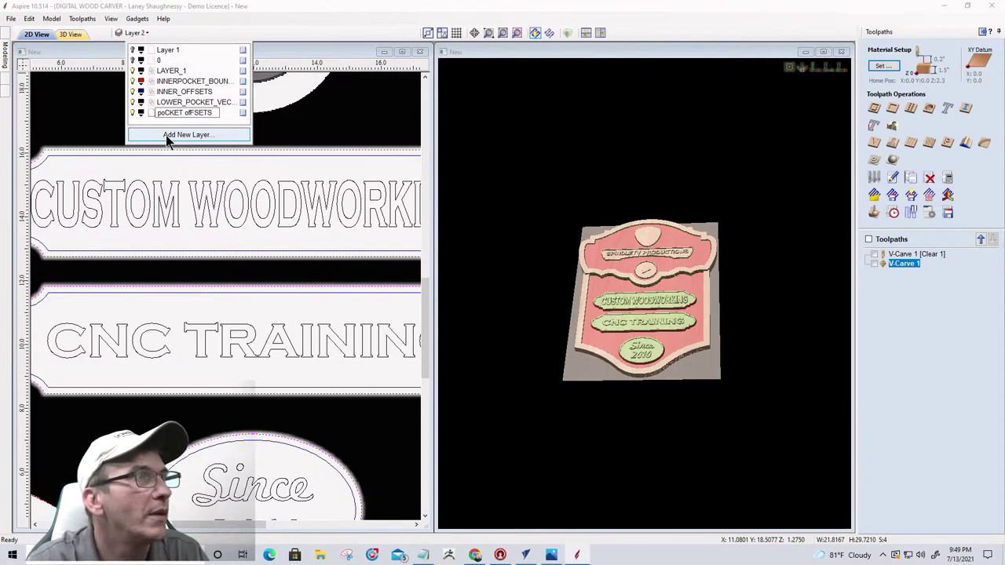
key(BackSpace)
key(BackSpace)
key(BackSpace)
key(BackSpace)
key(BackSpace)
key(BackSpace)
key(BackSpace)
key(BackSpace)
key(BackSpace)
key(BackSpace)
key(BackSpace)
key(BackSpace)
key(BackSpace)
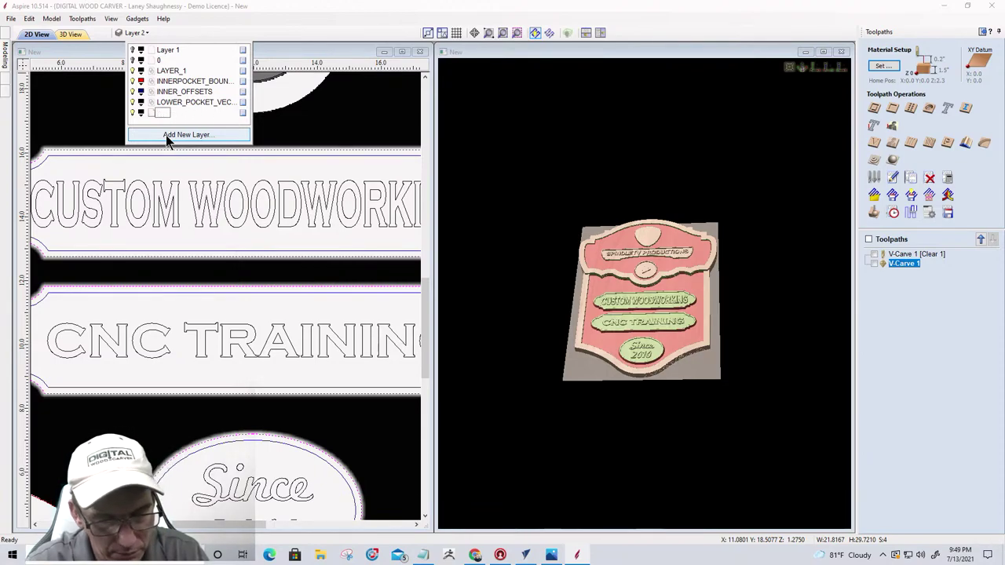
text(Pocket)
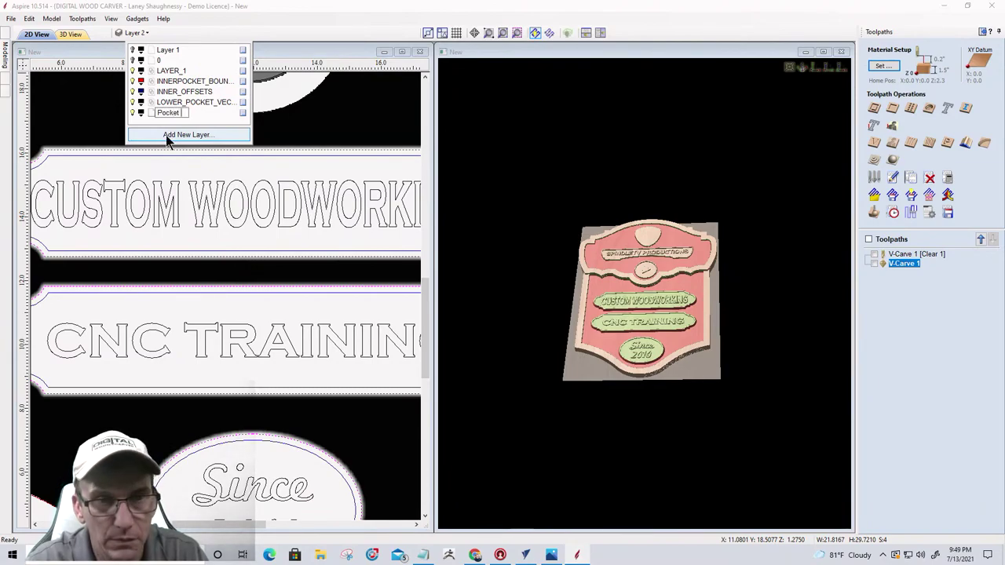
text( OFFSETS)
key(Return)
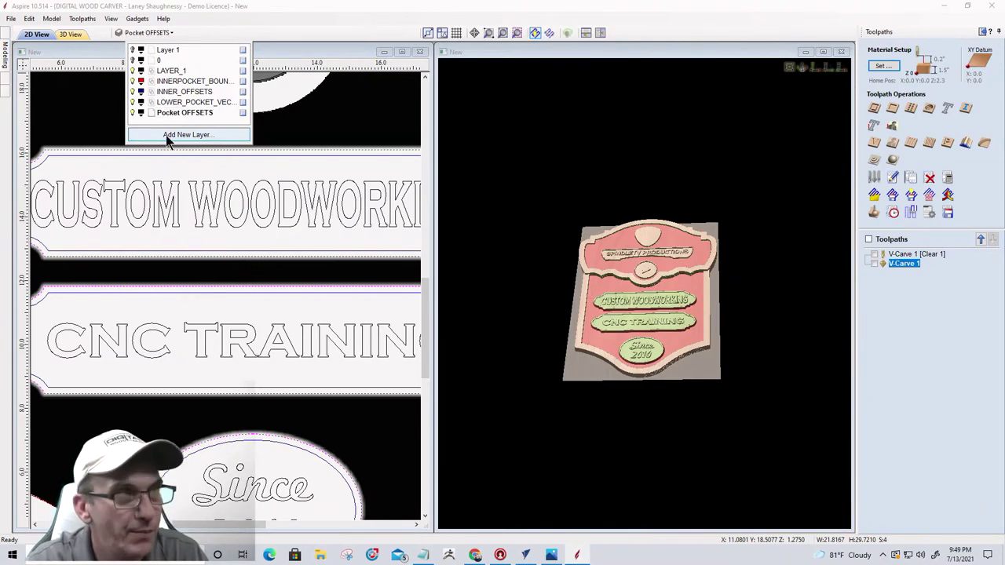
click(4, 58)
mouse_move(74, 304)
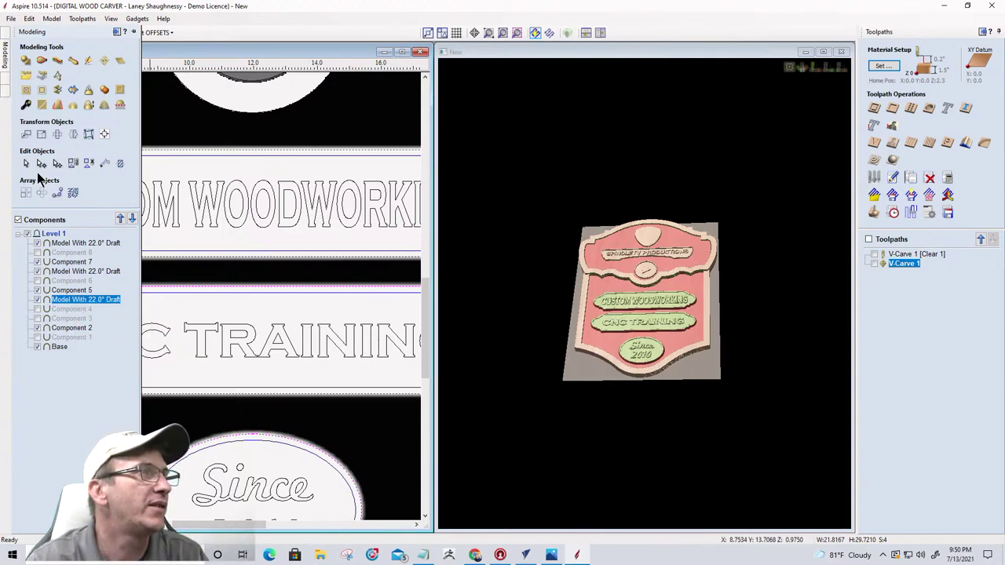
- Create outward offset outlines around the selected borders with Offset Vectors
click(4, 40)
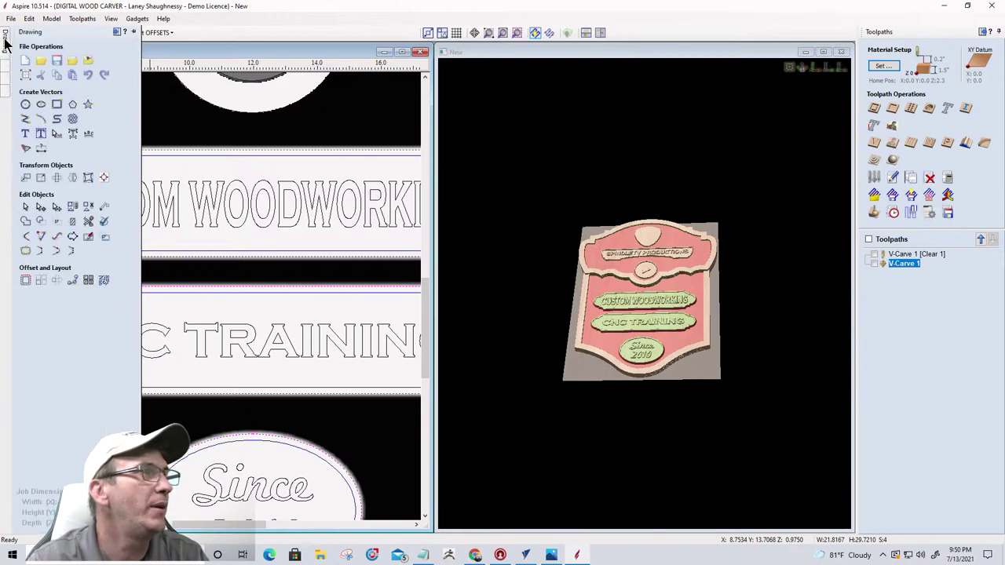
click(25, 279)
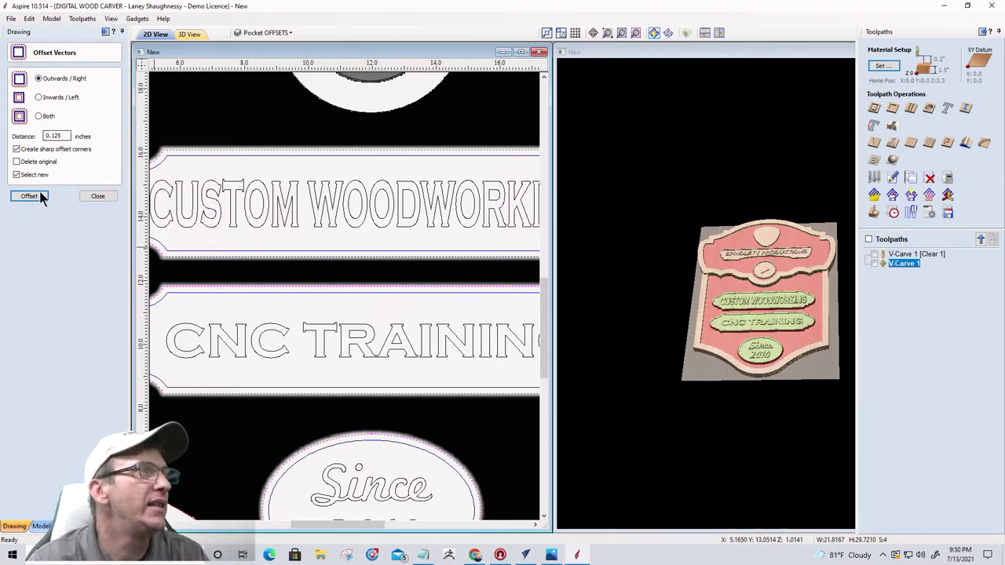
scroll(180, 143, up, 1)
scroll(211, 148, up, 3)
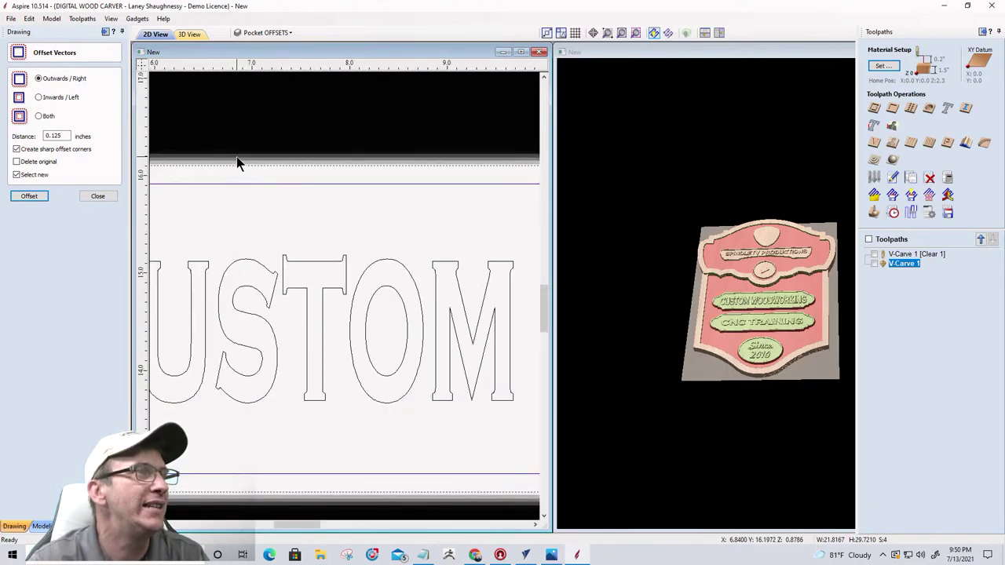
click(33, 200)
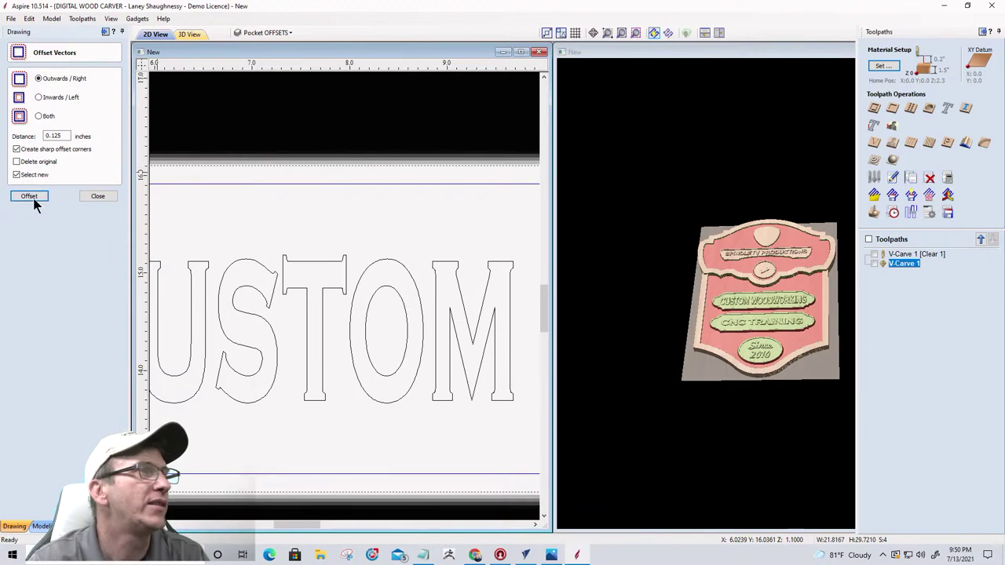
scroll(380, 147, up, 2)
scroll(380, 148, up, 3)
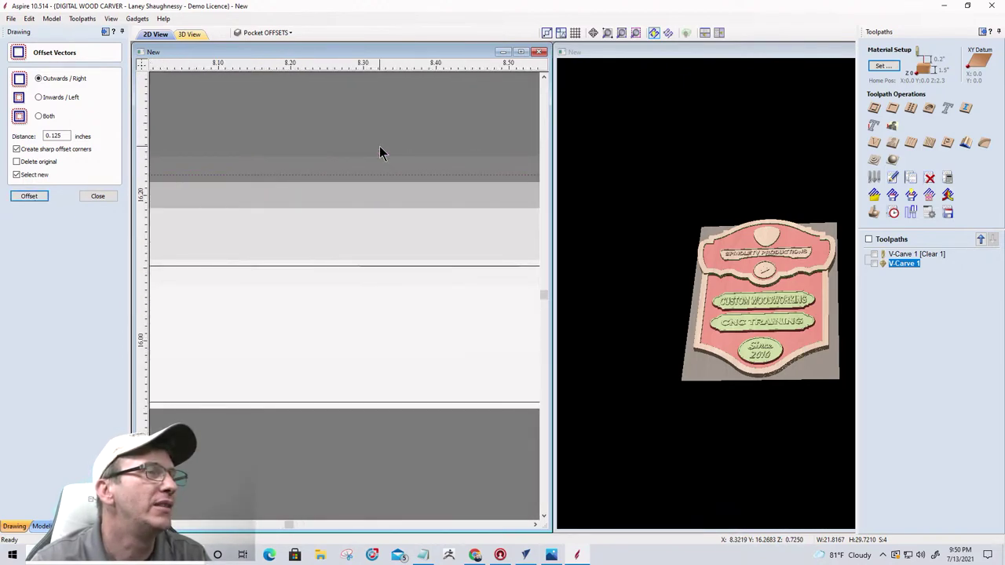
scroll(380, 149, down, 4)
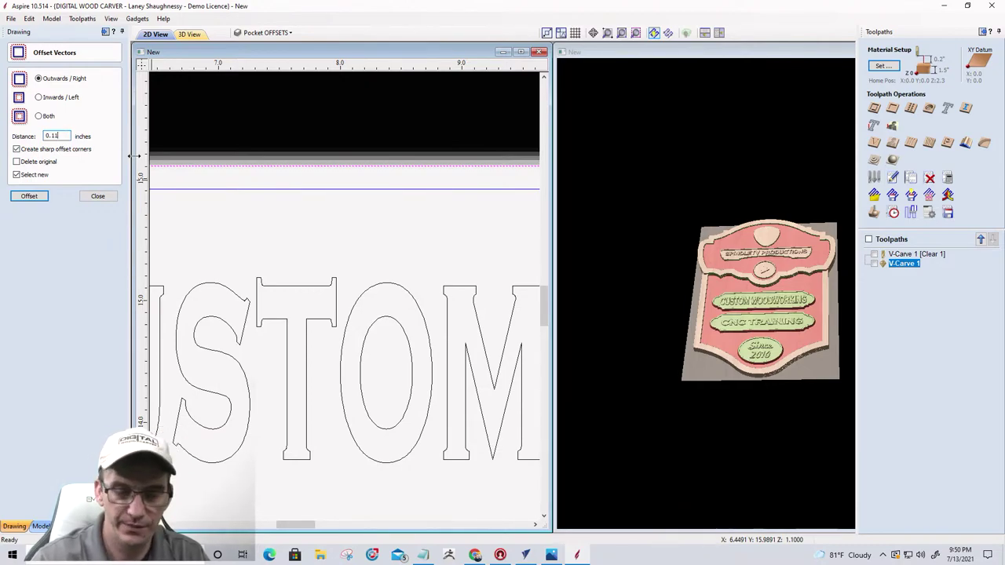
- Offset outwards again at 0.13 inches, then select the lower pocket border vectors
text(3)
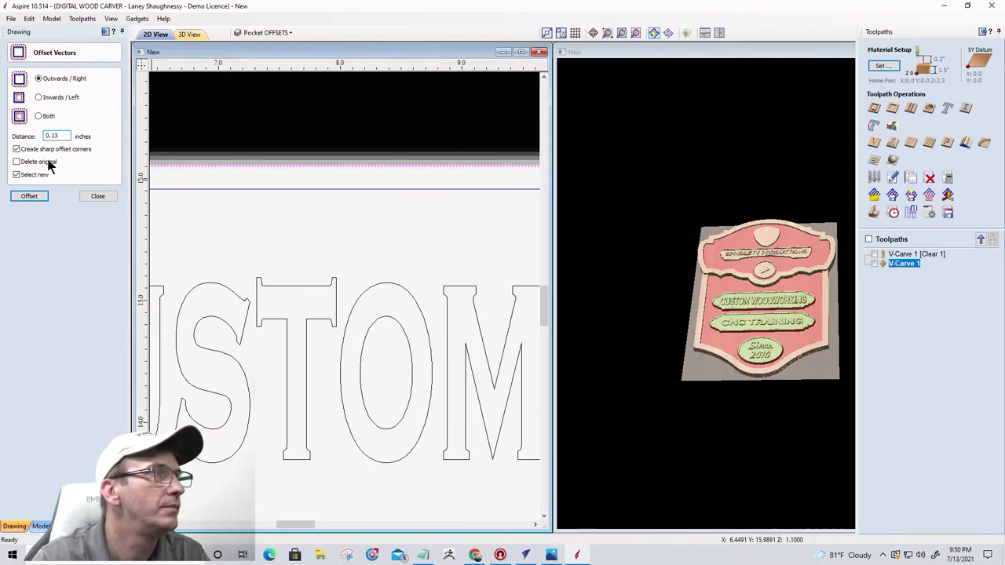
click(29, 197)
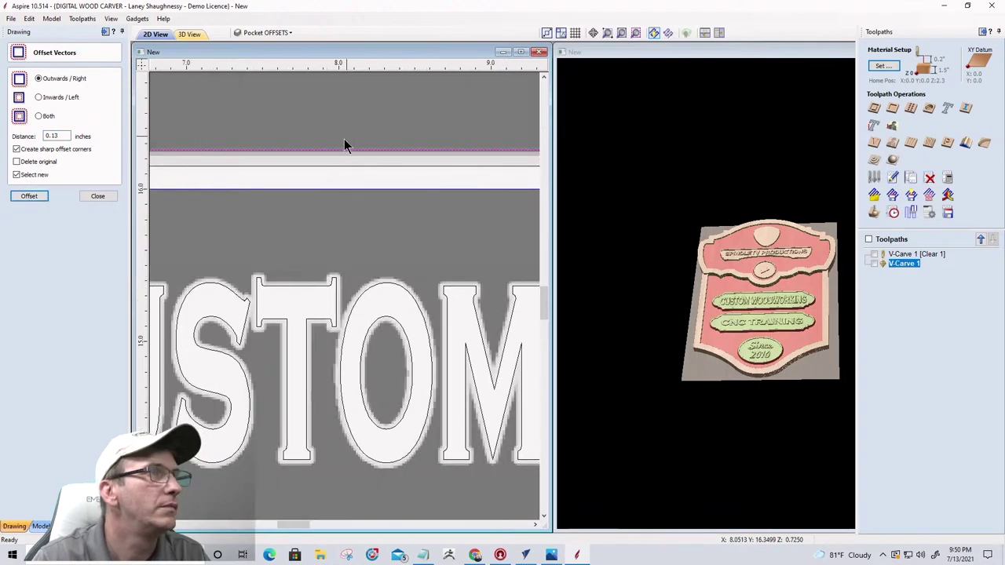
scroll(341, 161, up, 3)
scroll(341, 162, down, 5)
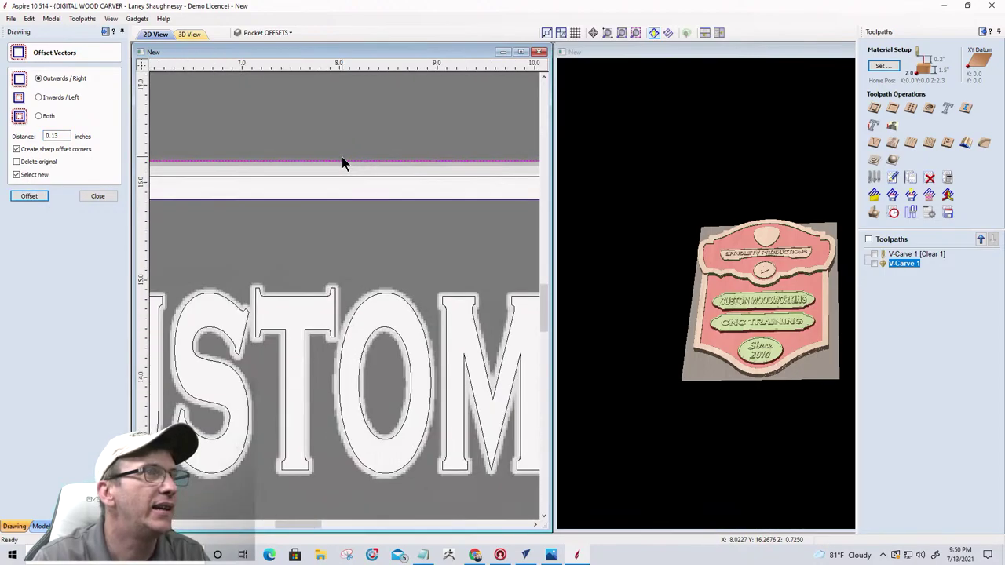
scroll(342, 163, down, 3)
scroll(411, 319, up, 2)
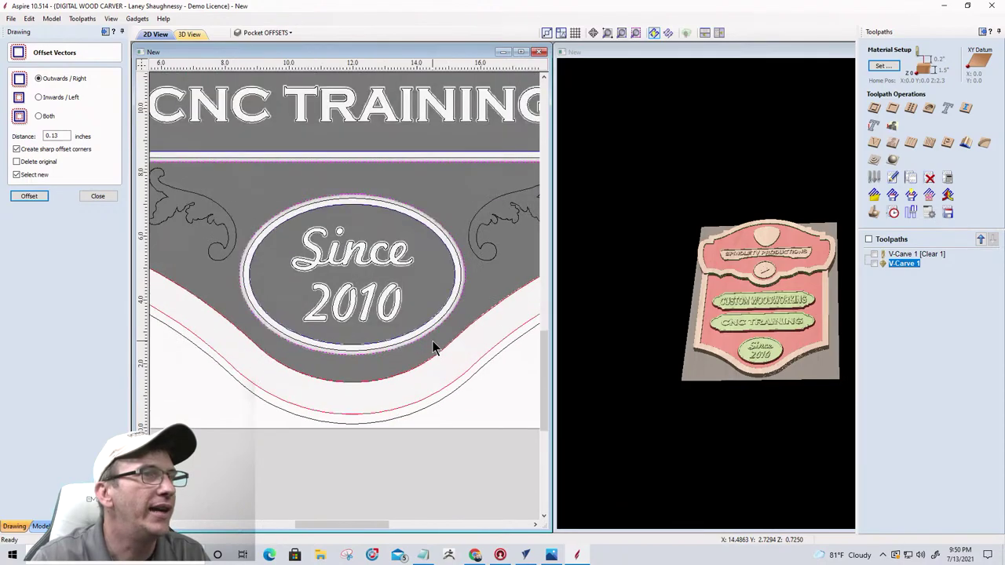
scroll(435, 343, down, 2)
scroll(402, 314, down, 1)
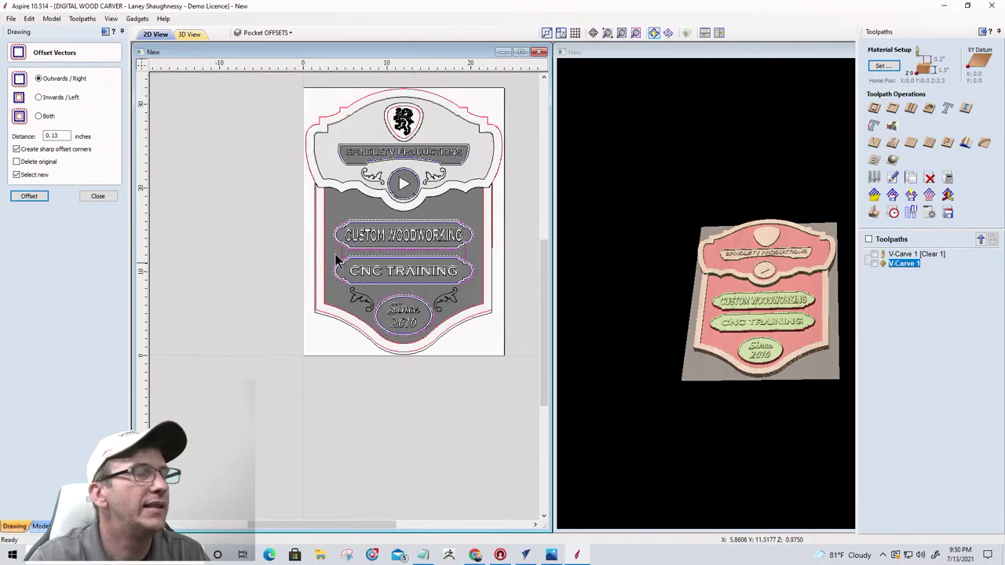
click(98, 197)
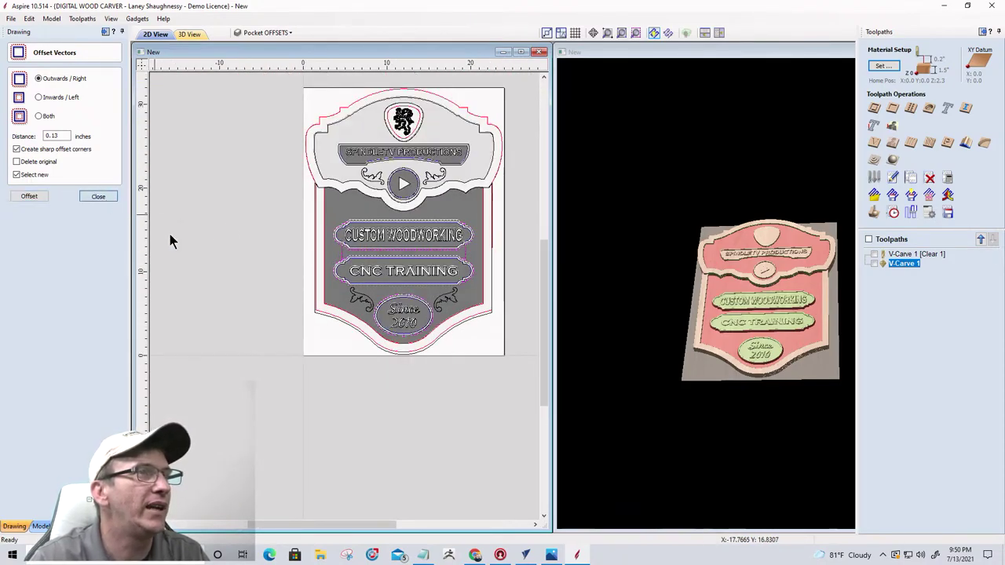
scroll(349, 249, up, 6)
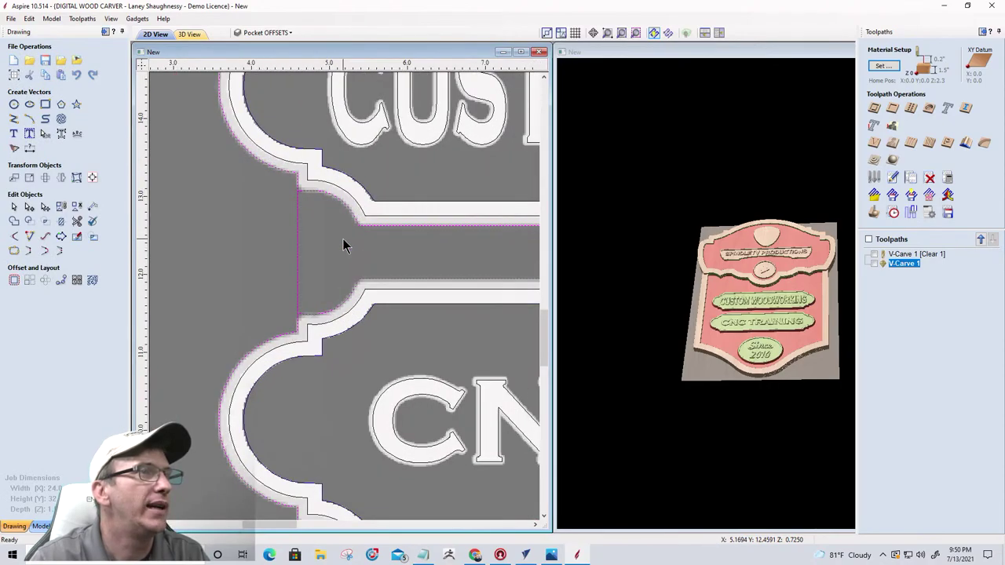
click(291, 253)
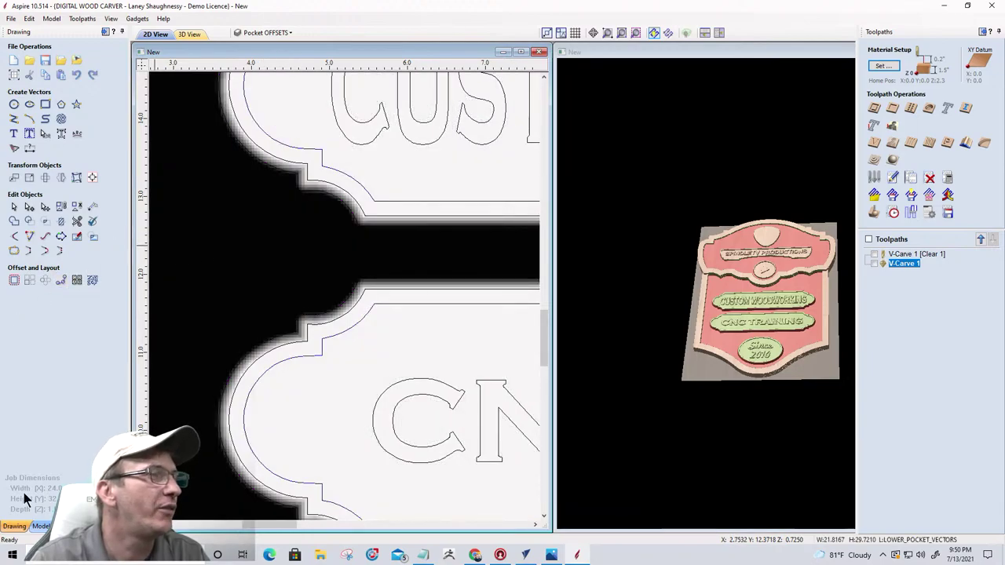
- Hide all Level 1 components to expose the connector outline between the banners
click(41, 526)
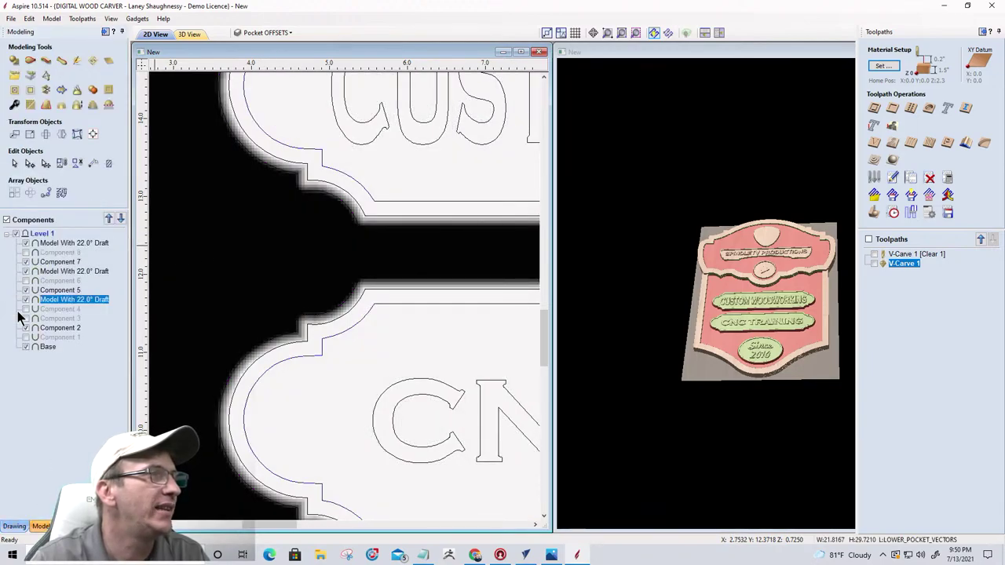
click(15, 234)
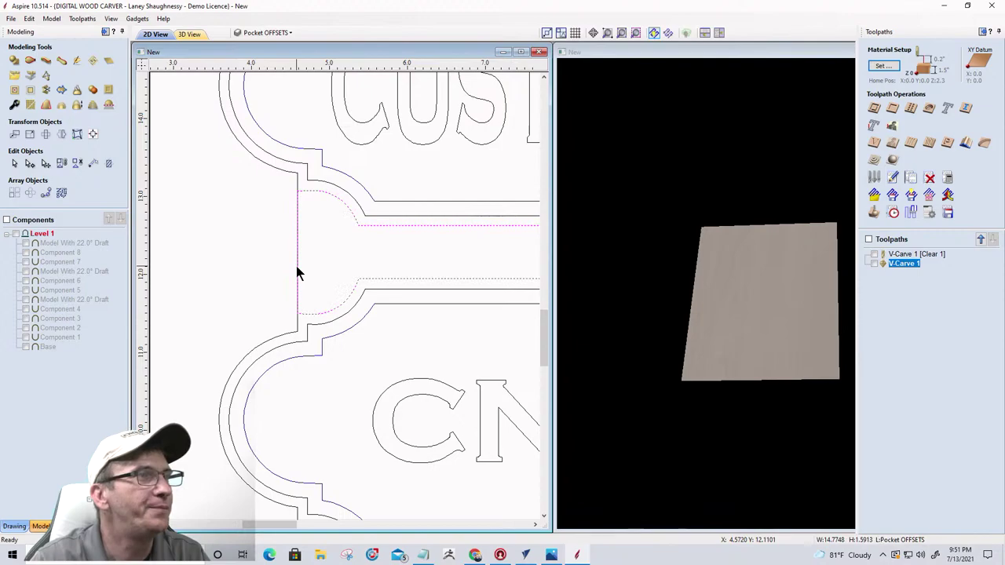
scroll(296, 267, down, 10)
scroll(282, 253, up, 5)
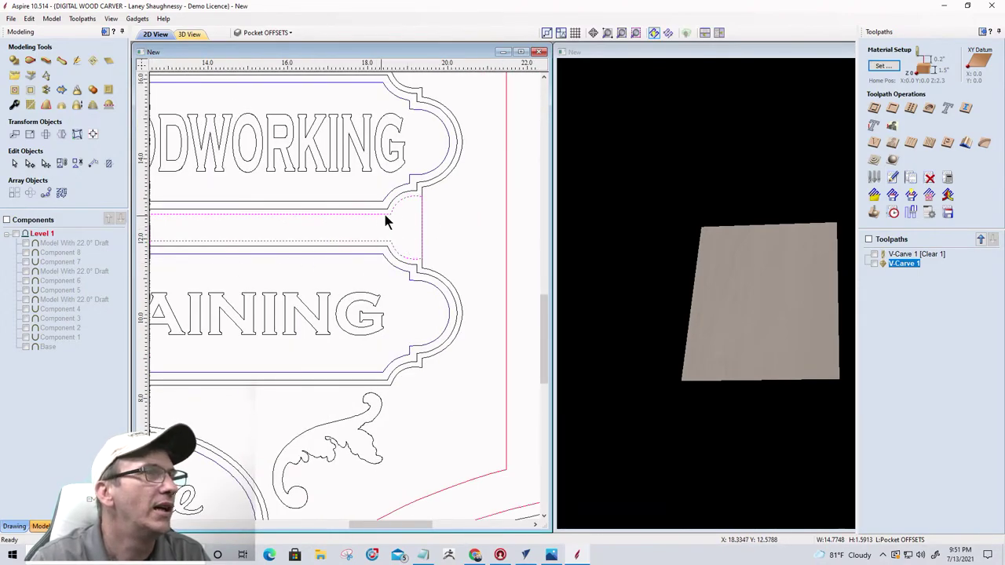
scroll(434, 223, up, 3)
scroll(434, 221, down, 3)
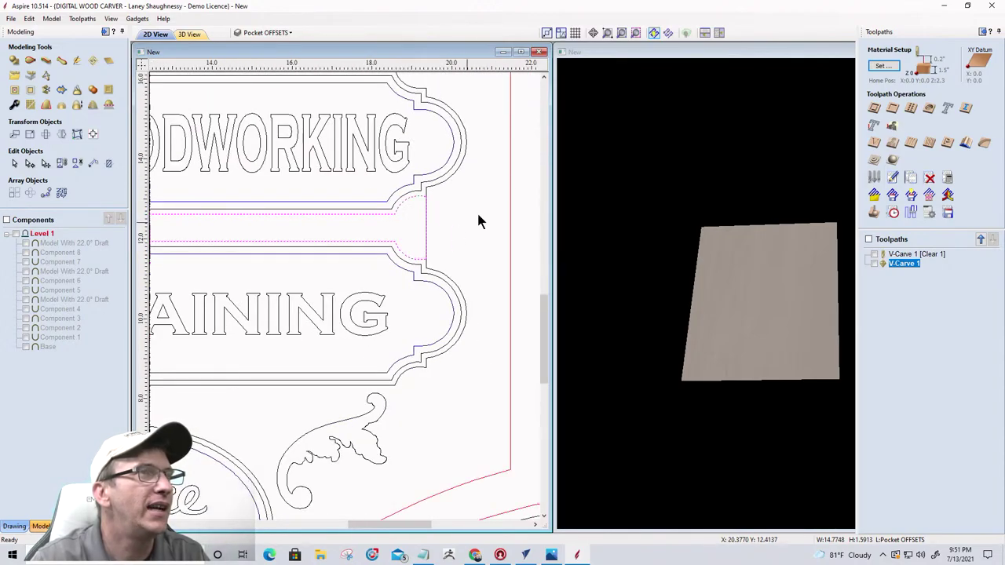
scroll(431, 232, down, 3)
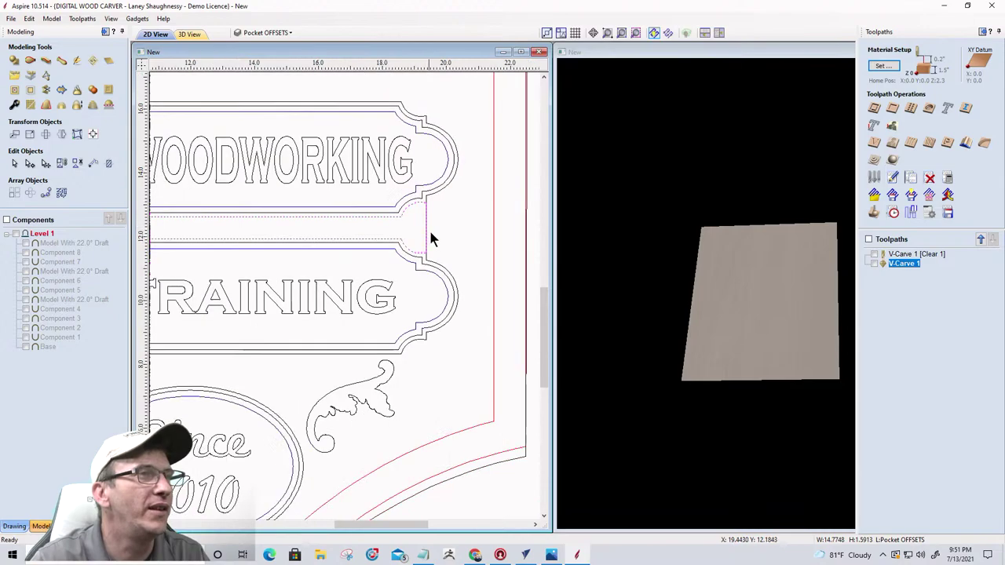
scroll(283, 228, up, 3)
scroll(283, 228, down, 2)
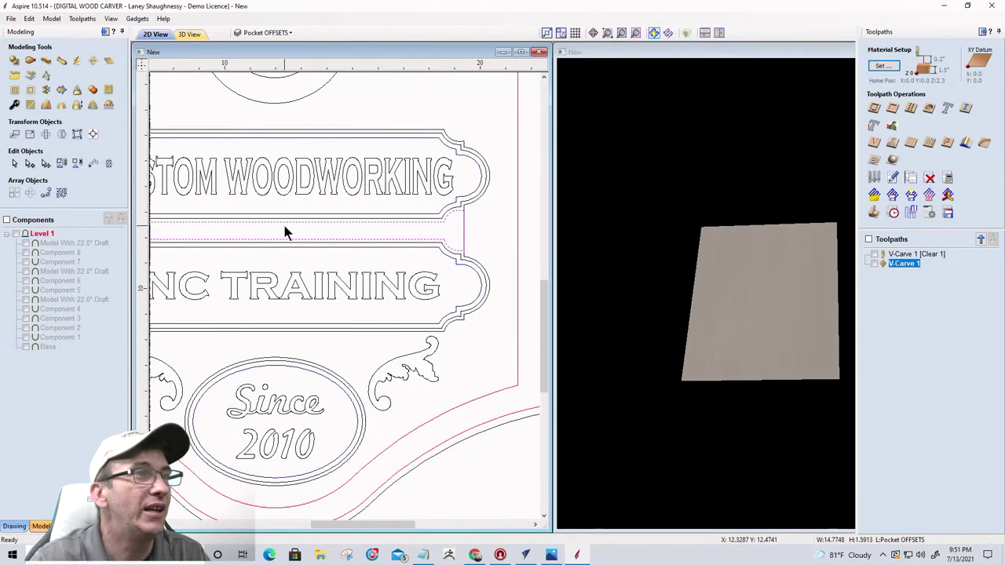
scroll(462, 226, up, 3)
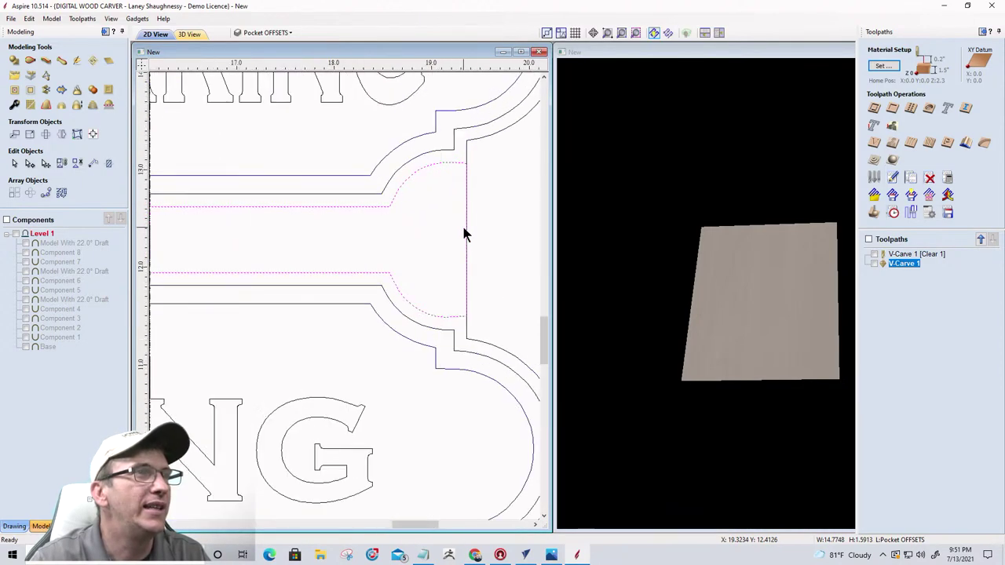
- Node-edit the connector, undo an accidental drag, and nudge both end lines outward
click(30, 163)
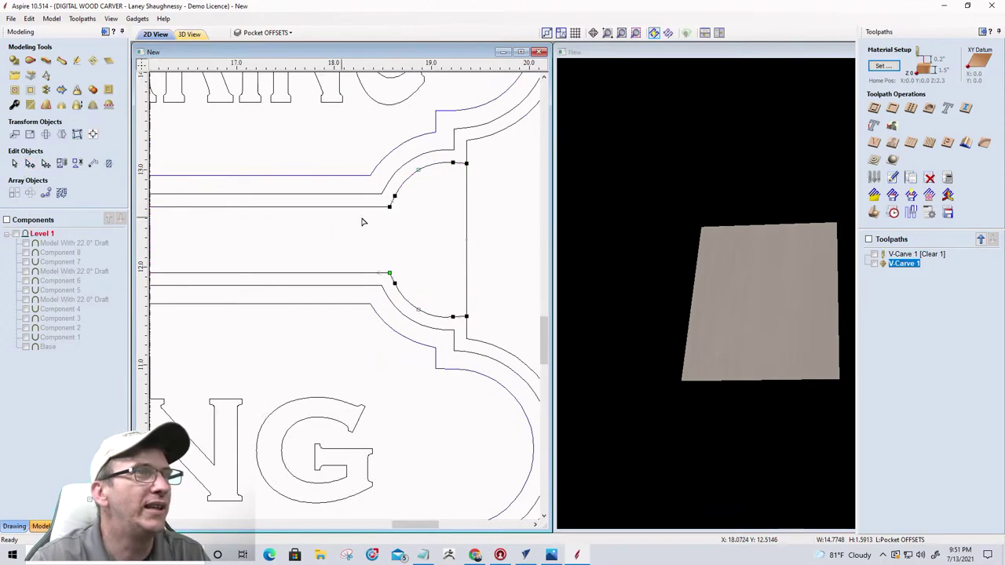
drag(463, 163, 476, 230)
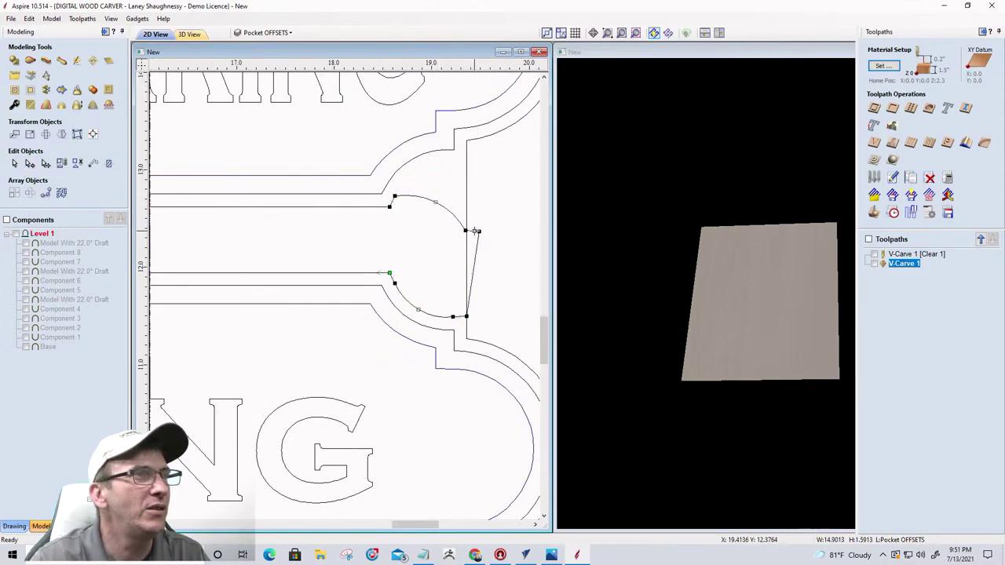
key(ctrl+z)
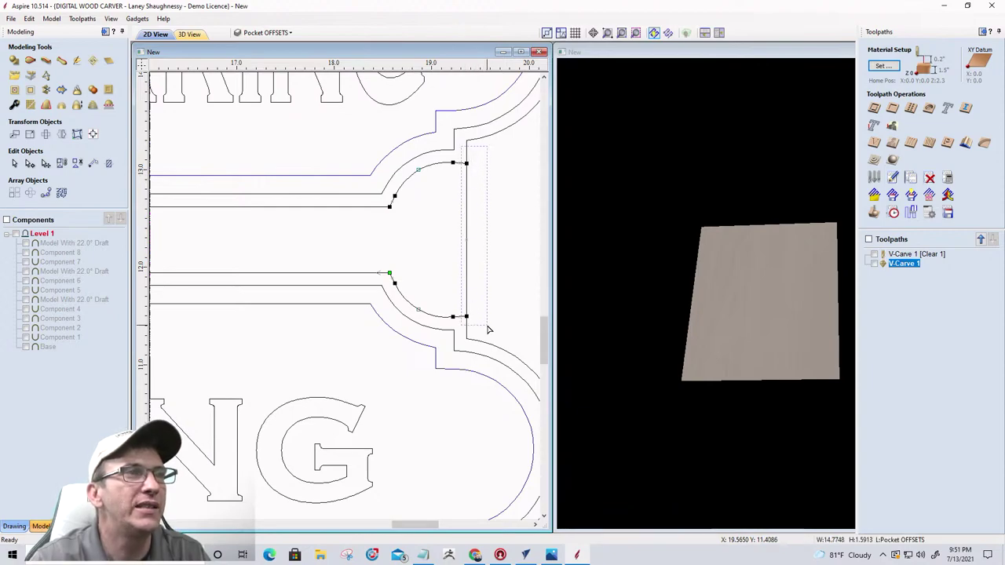
key(Right)
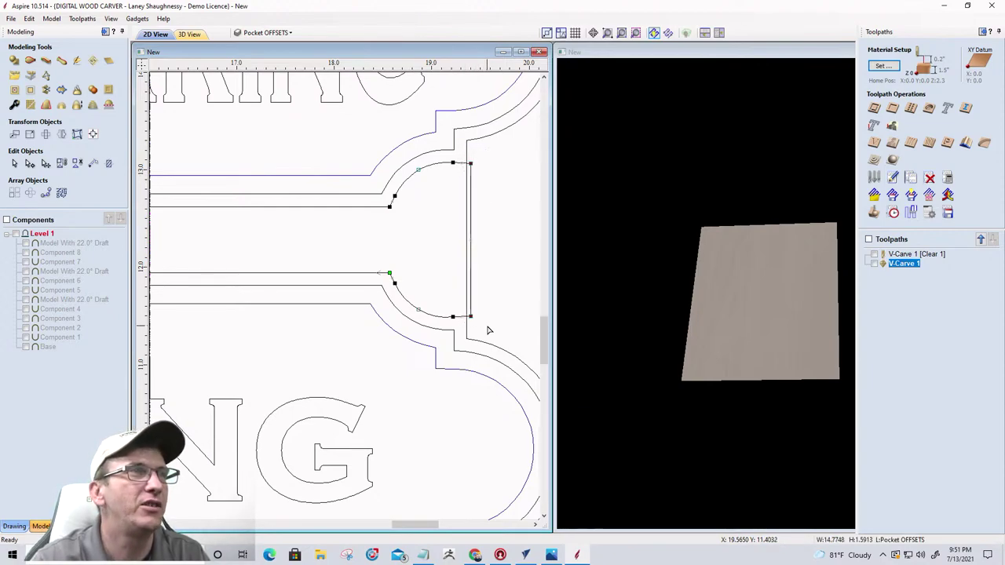
scroll(488, 331, down, 6)
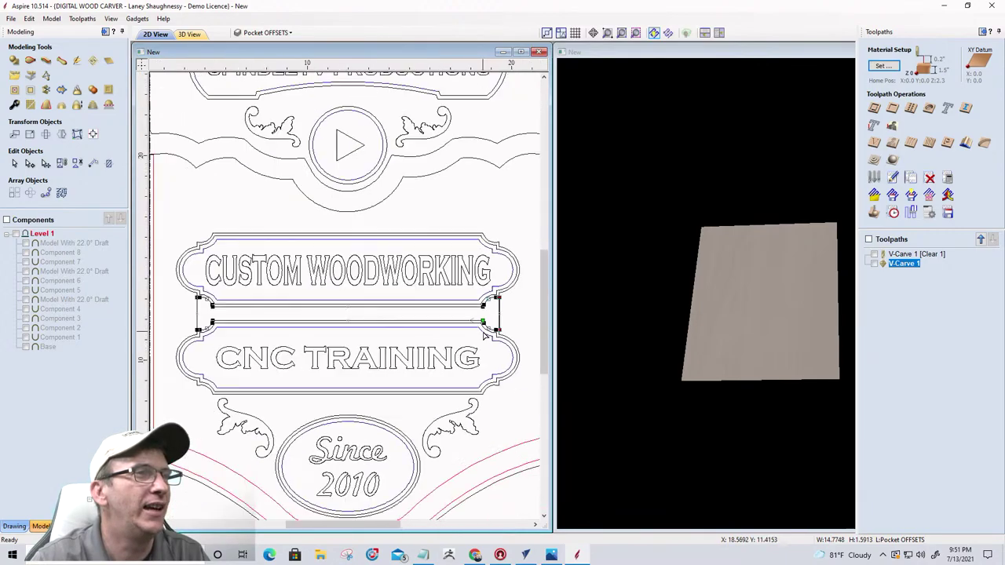
scroll(314, 330, up, 2)
scroll(213, 278, up, 4)
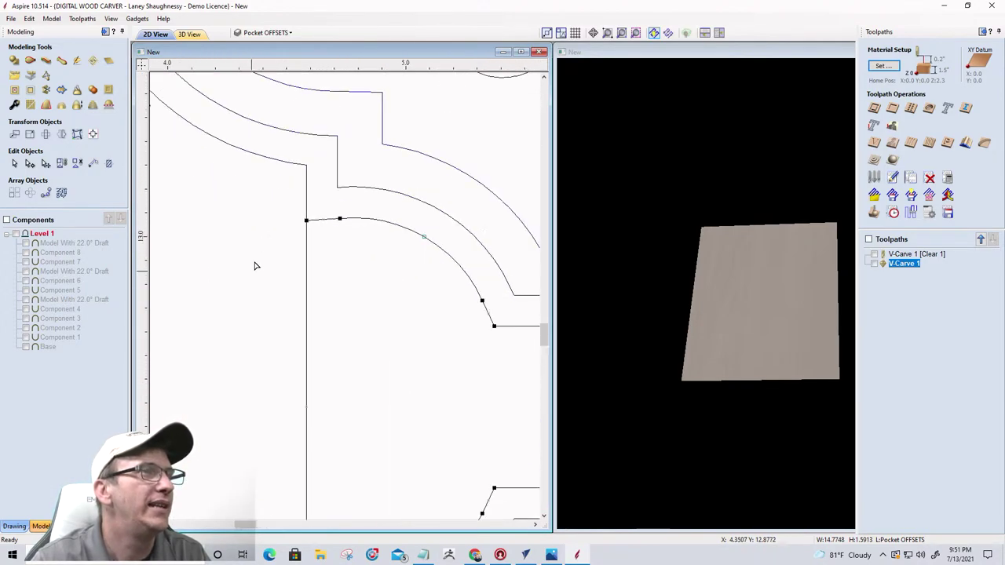
scroll(337, 322, down, 3)
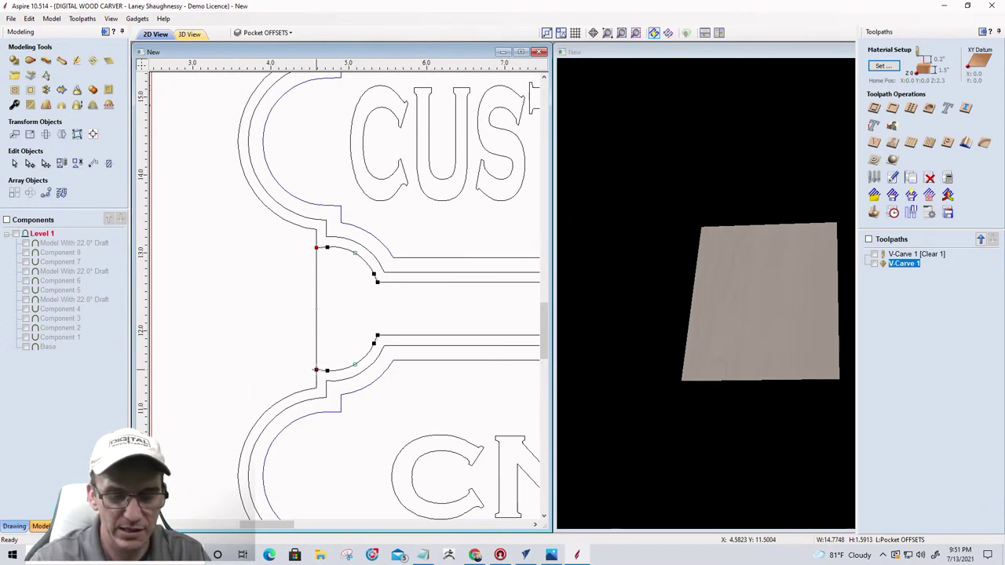
key(Left)
key(Left)
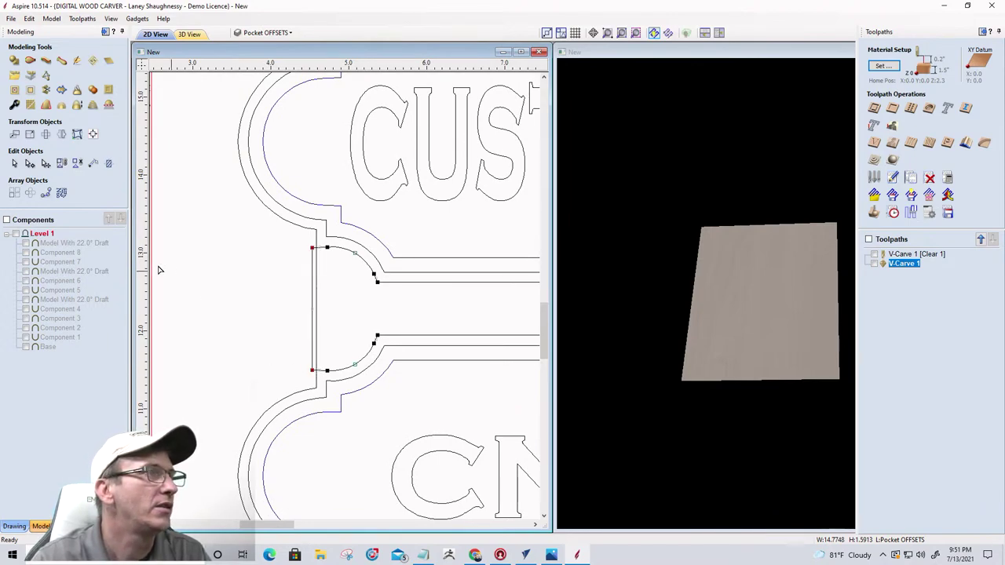
click(14, 526)
- Trim away the connector's left and right end lines with Interactive Vector Trim
click(78, 220)
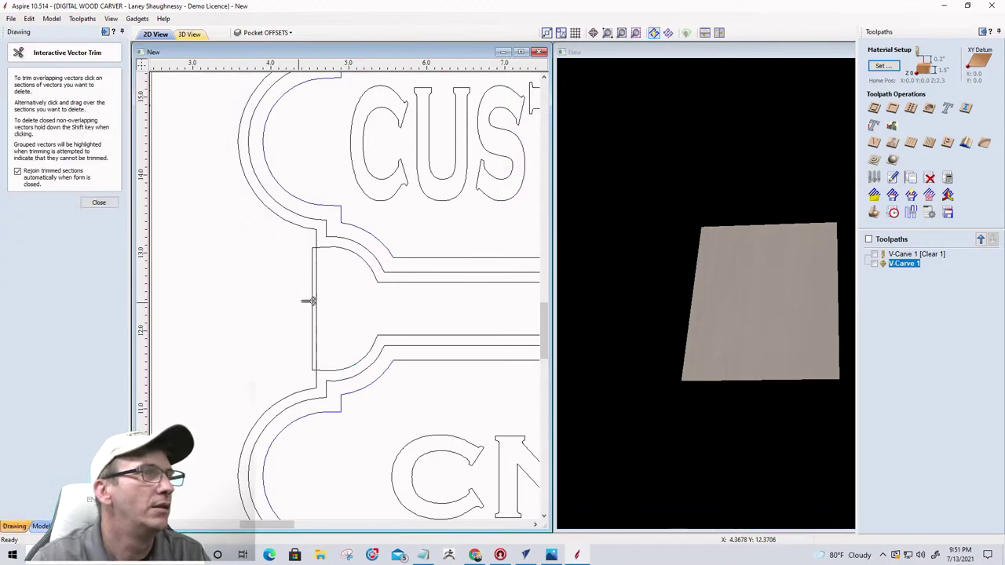
click(317, 298)
click(318, 298)
scroll(137, 288, down, 4)
scroll(136, 289, down, 3)
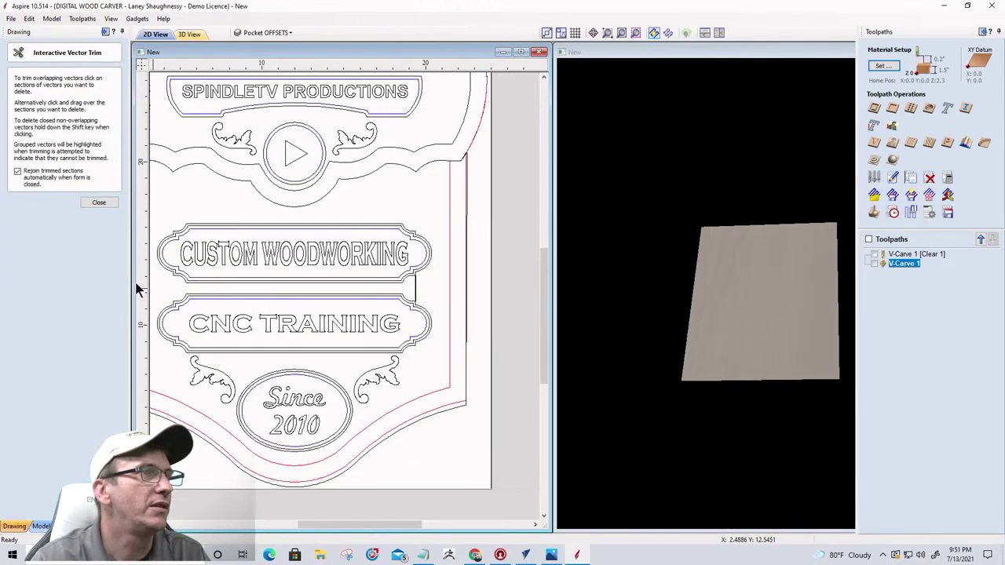
scroll(427, 287, up, 5)
scroll(405, 291, up, 1)
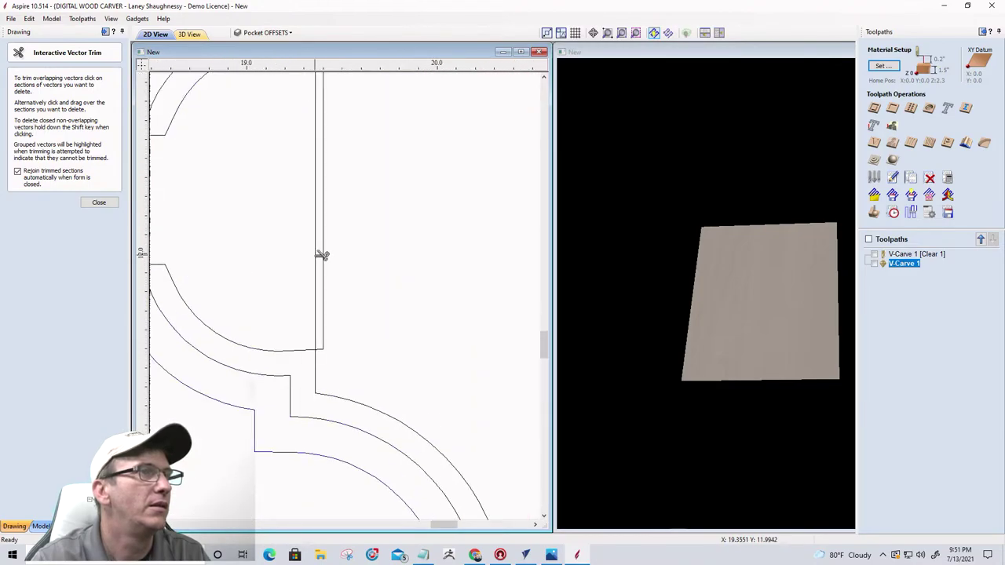
click(319, 255)
click(322, 253)
scroll(507, 316, down, 2)
scroll(507, 316, down, 3)
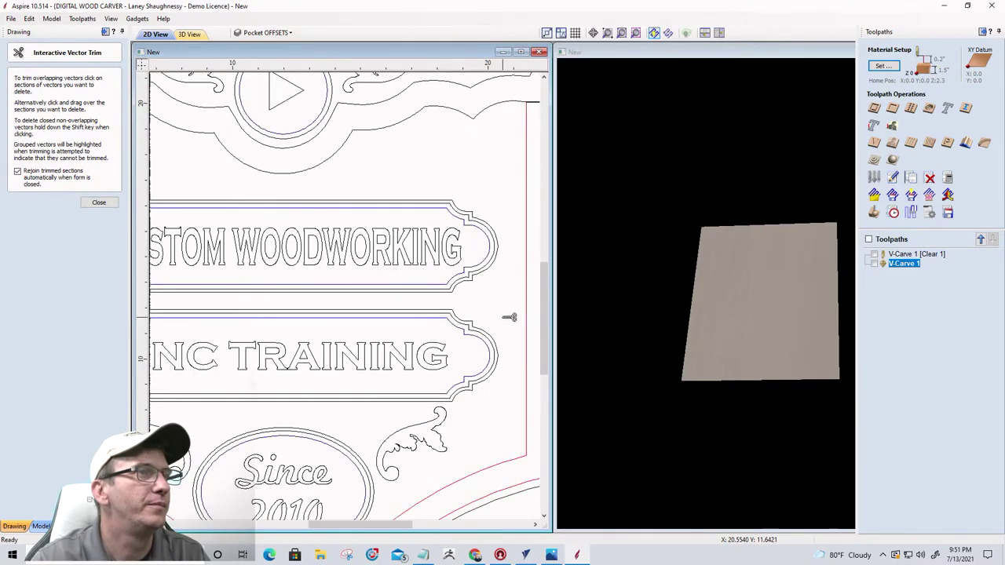
scroll(429, 342, up, 5)
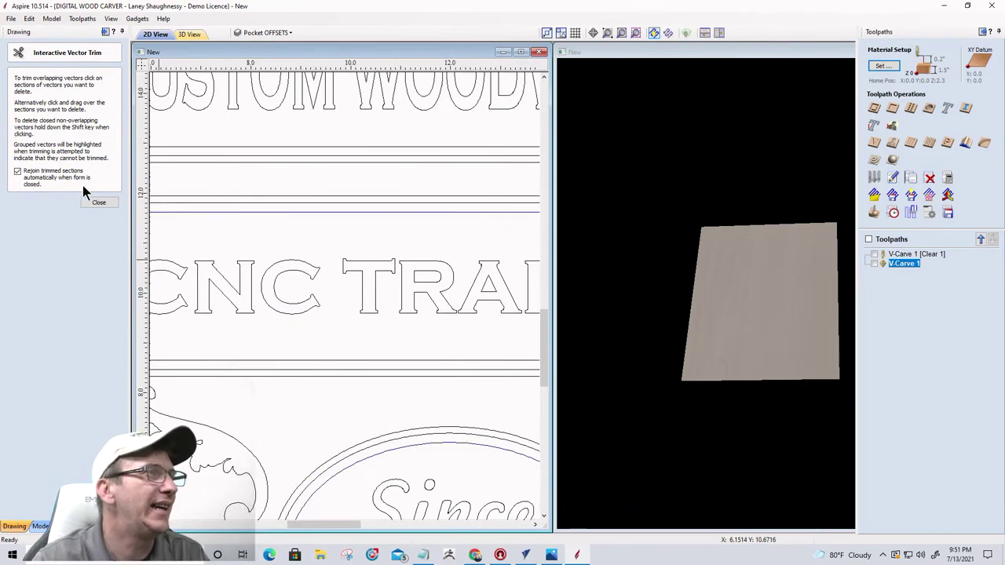
click(99, 202)
- Select both banner outlines and check Join Vectors, closing it without joining
scroll(440, 275, down, 3)
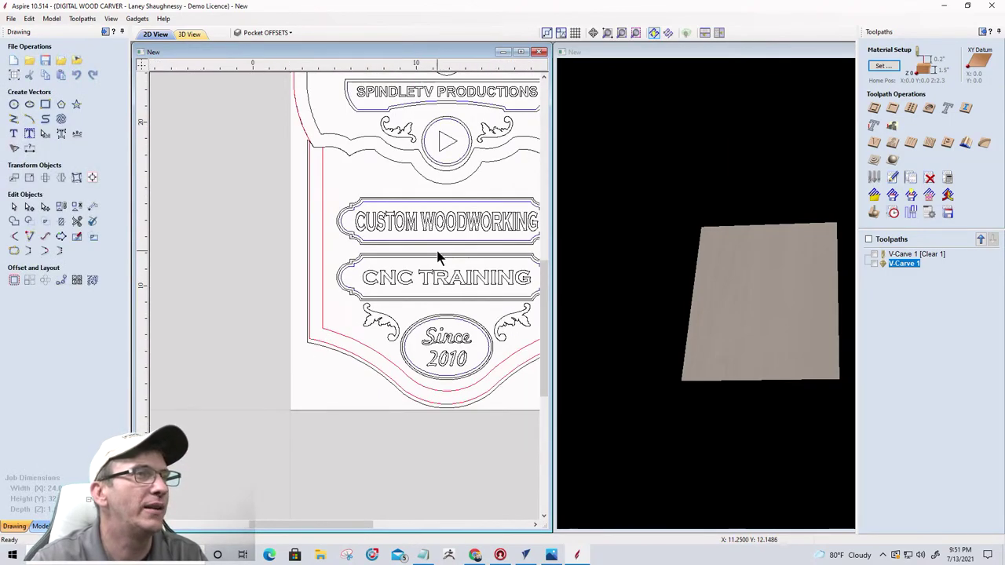
scroll(437, 262, up, 3)
scroll(330, 266, down, 3)
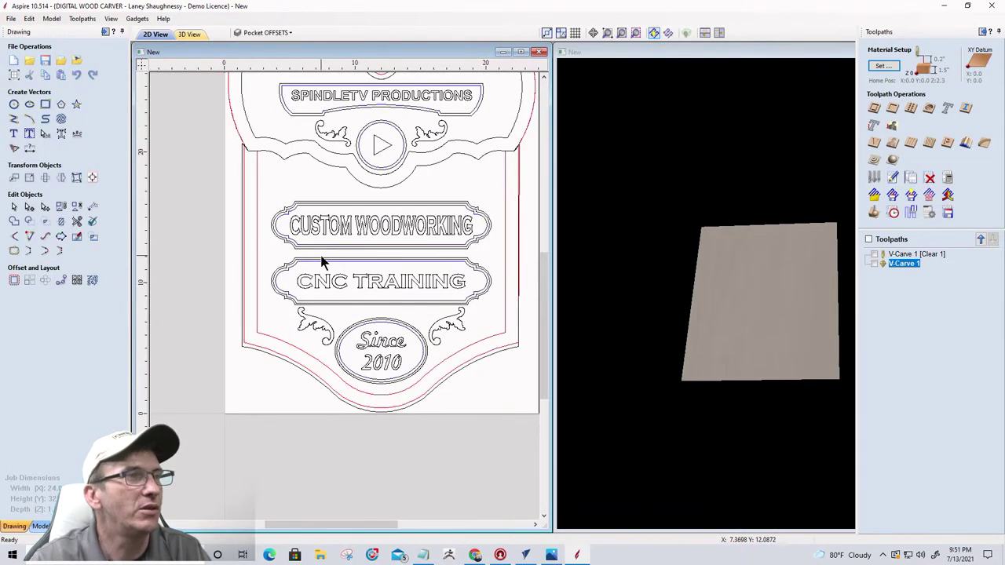
click(321, 264)
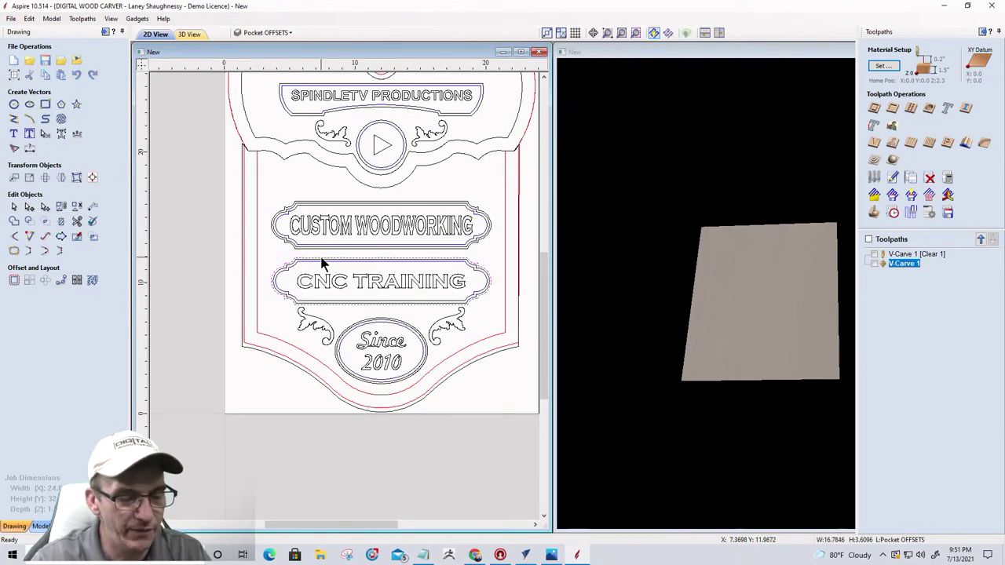
shift+click(318, 206)
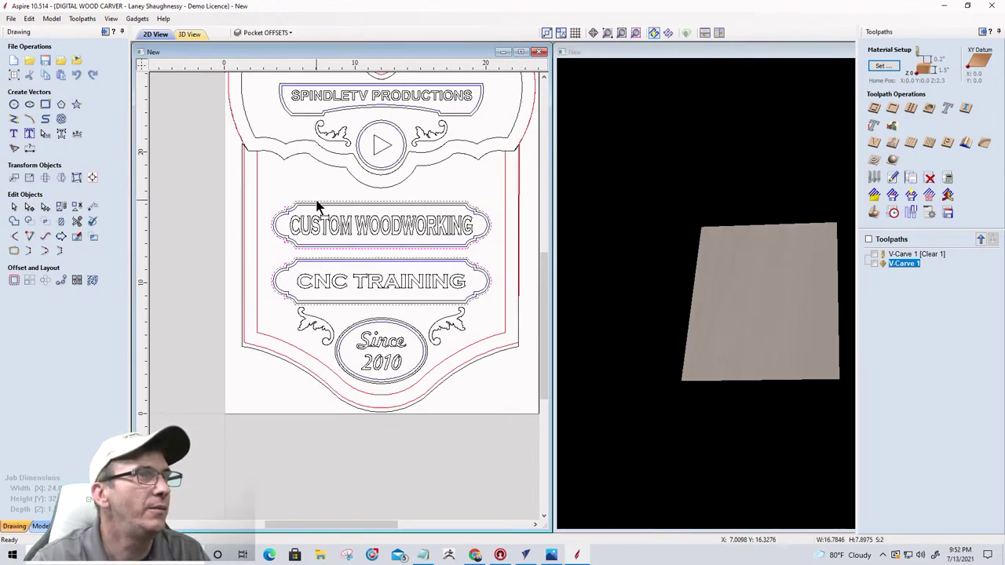
click(14, 251)
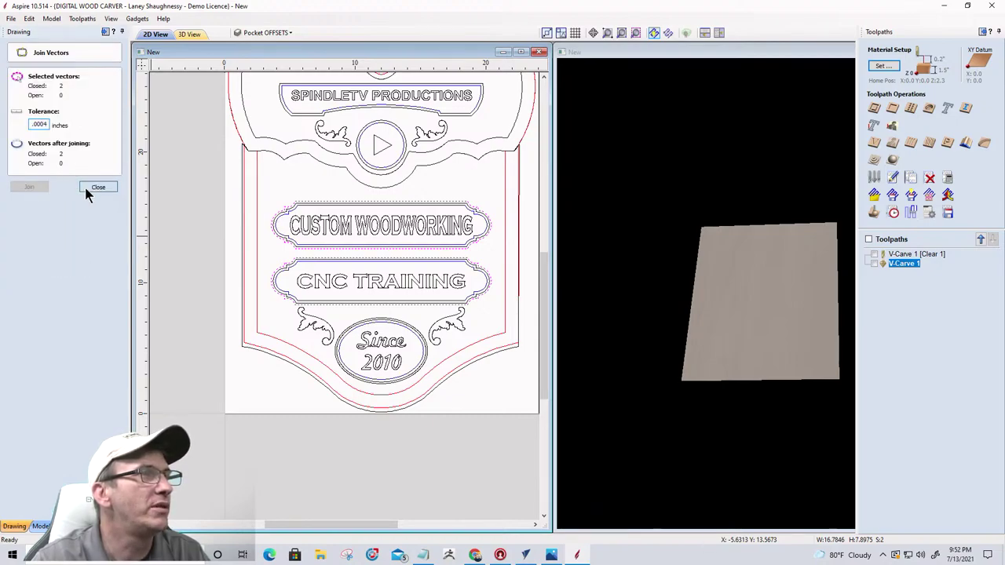
click(85, 186)
scroll(394, 323, up, 5)
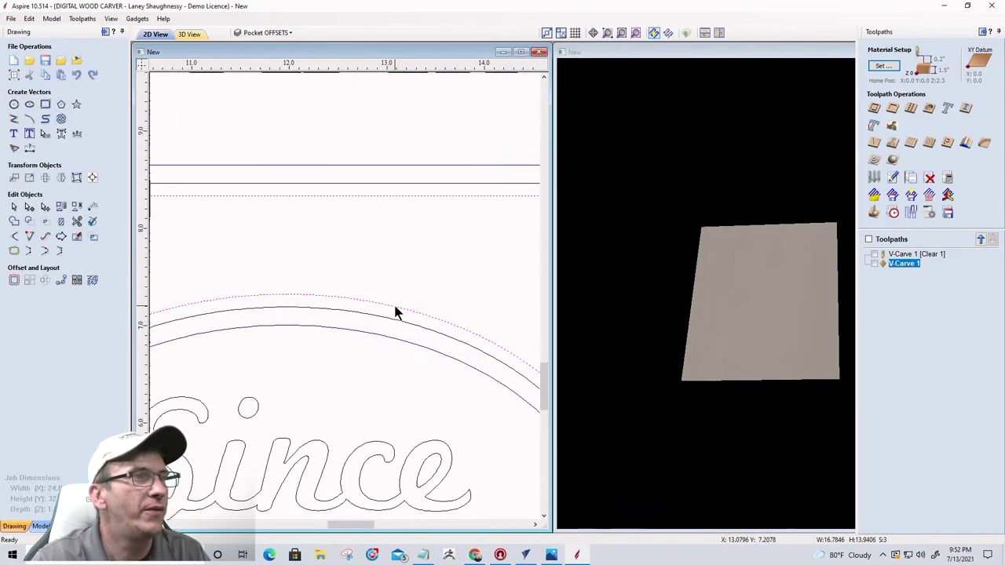
scroll(396, 311, down, 5)
scroll(416, 291, up, 4)
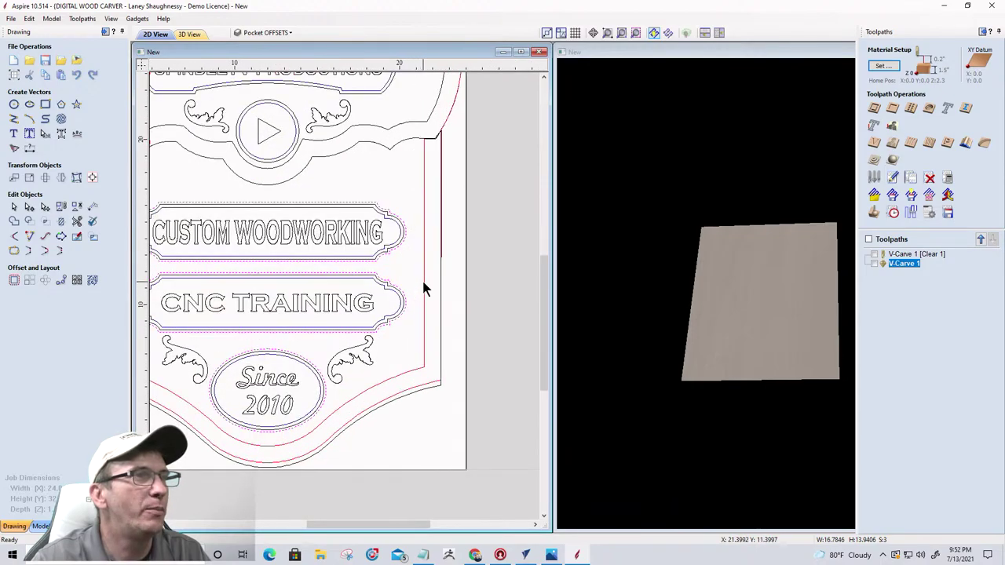
scroll(423, 286, down, 2)
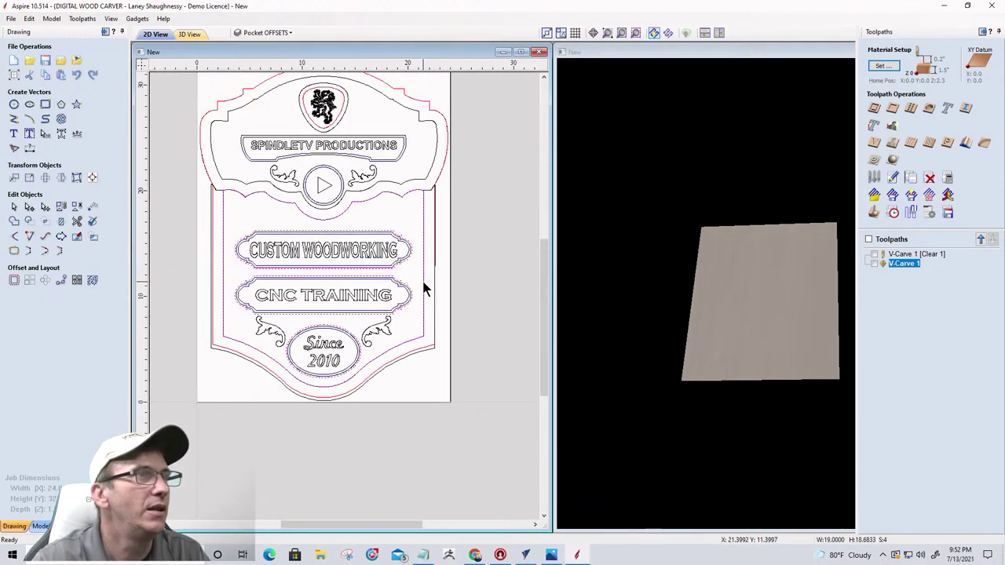
- Calculate a 0.375-inch-deep Pocket 1 toolpath for the banner outlines
click(890, 110)
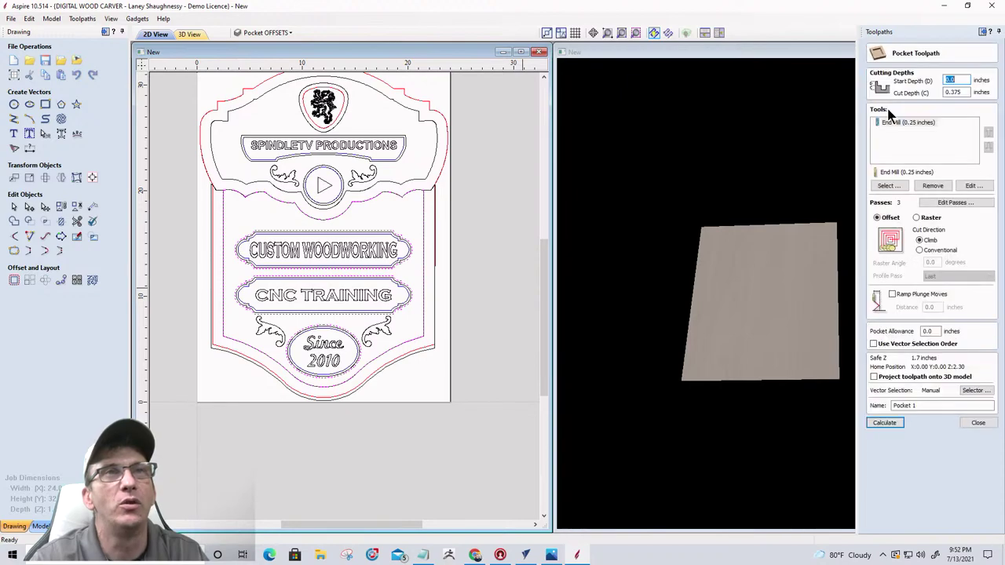
click(957, 80)
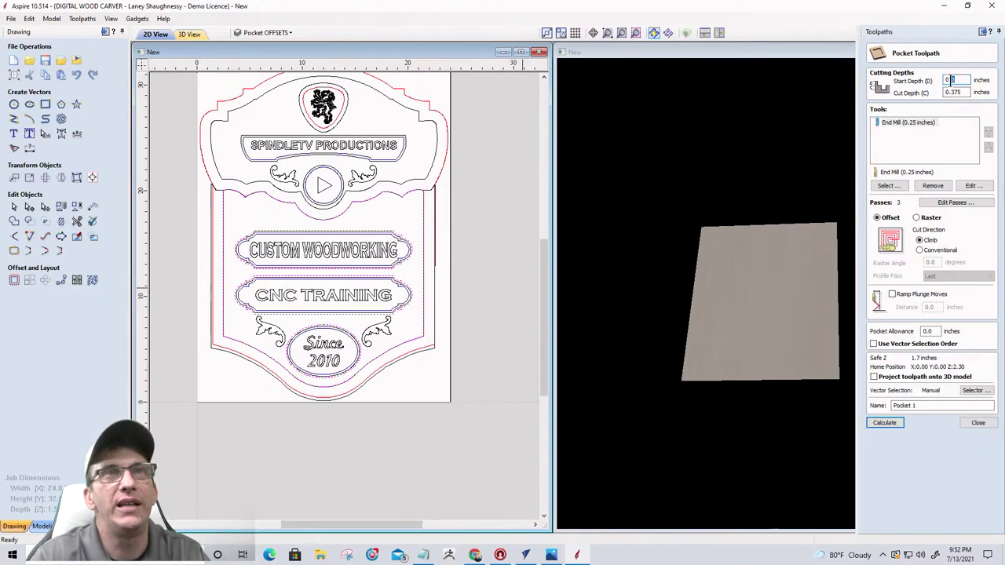
double_click(954, 80)
text(0.3)
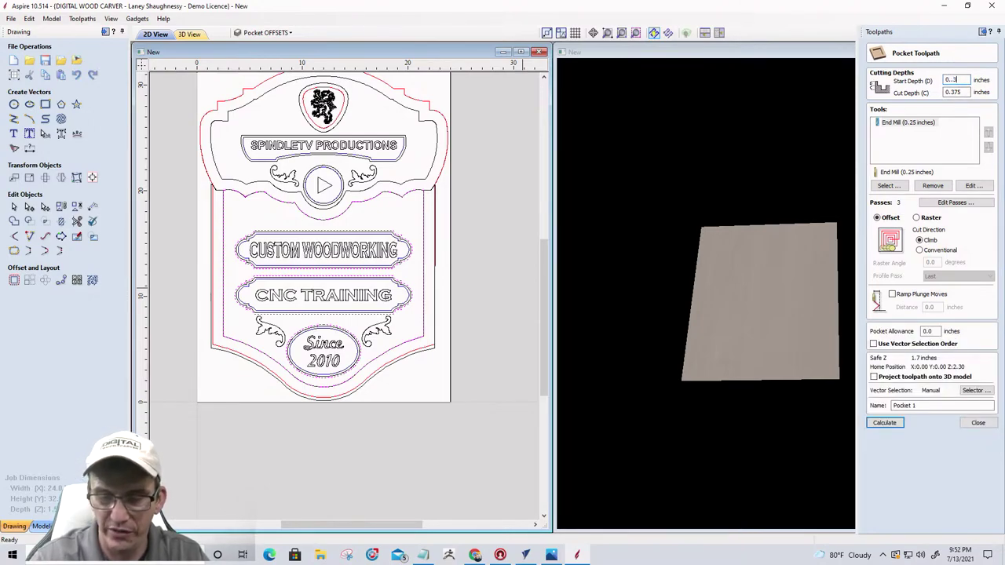
text(75)
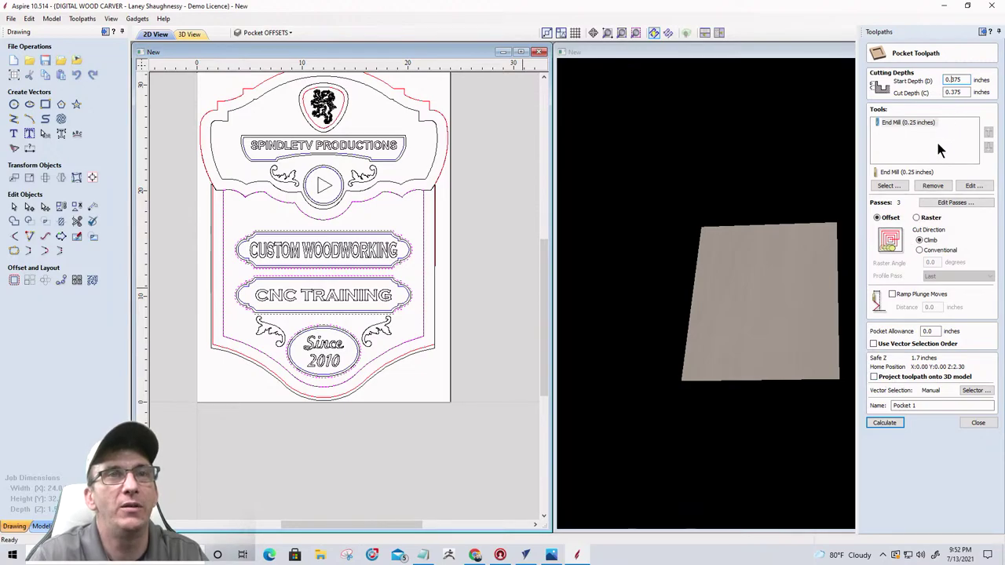
click(898, 423)
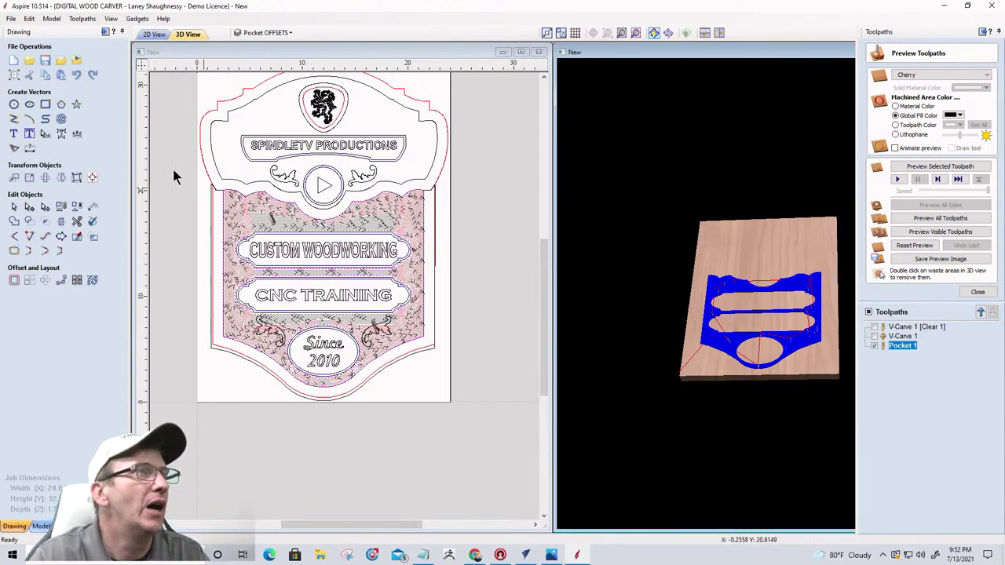
click(272, 34)
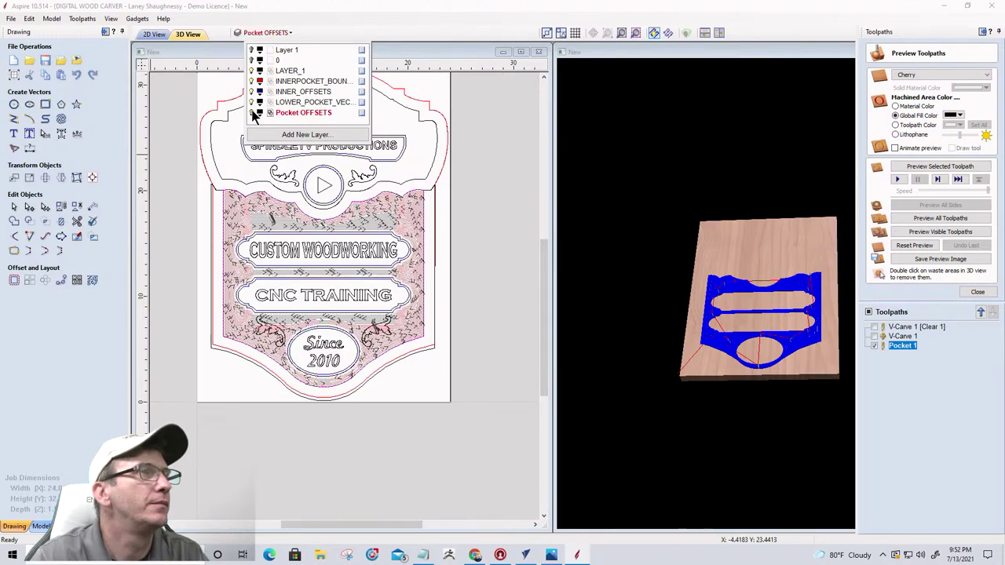
- Hide Pocket 1 and extra layers, activate LOWER_POCKET_VECTORS, and select the lower pocket outline
click(874, 345)
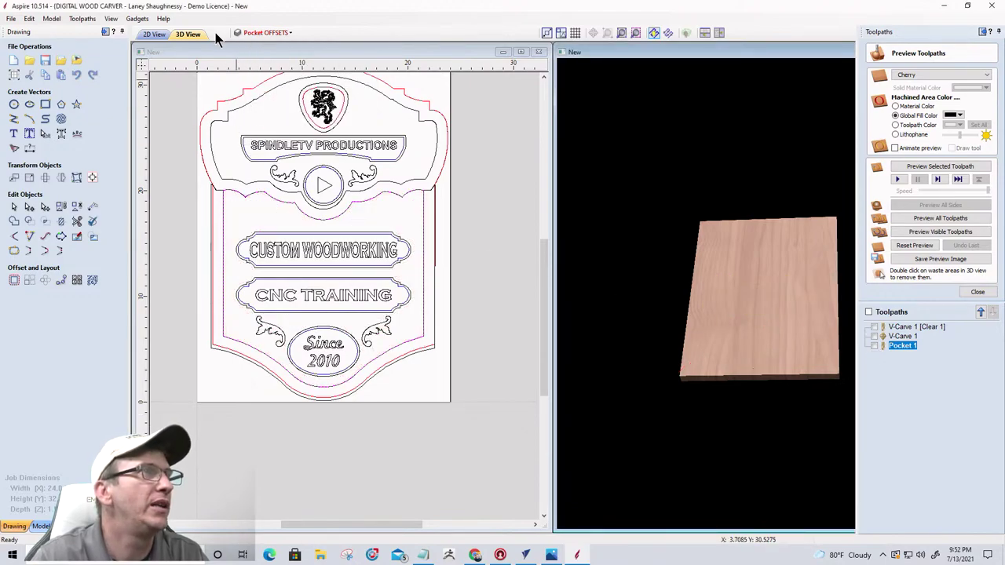
click(263, 32)
click(252, 82)
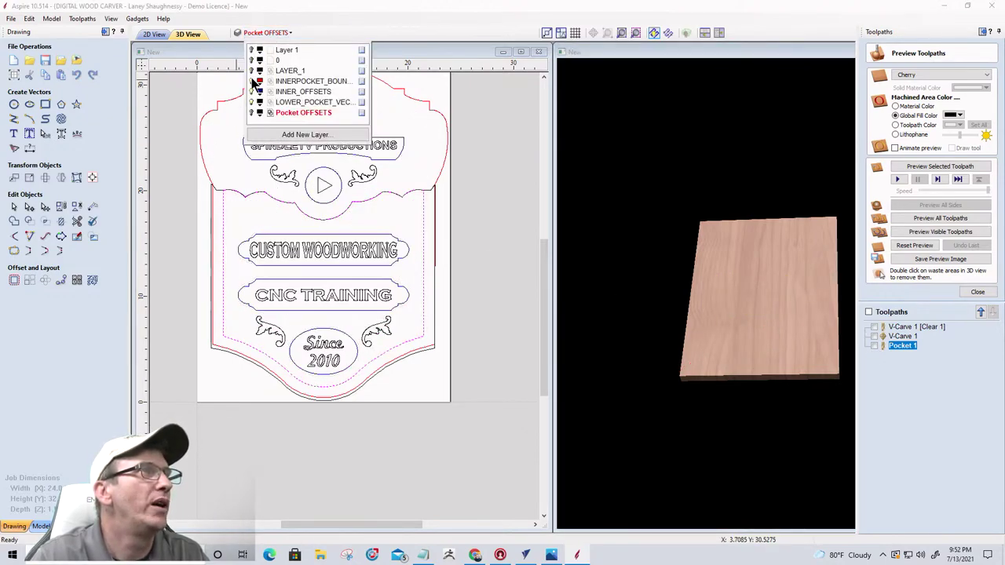
click(280, 105)
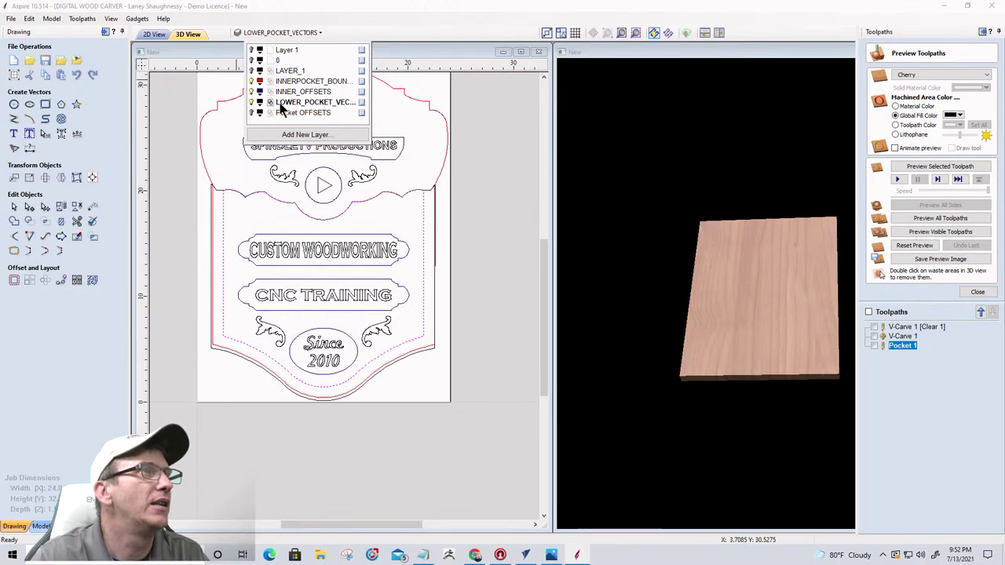
click(252, 93)
click(252, 82)
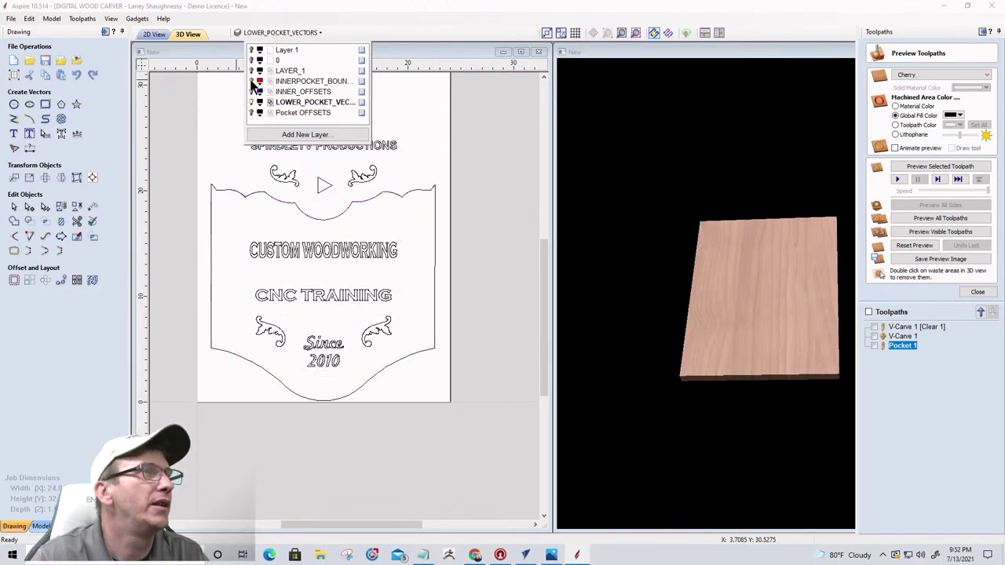
click(218, 196)
click(217, 188)
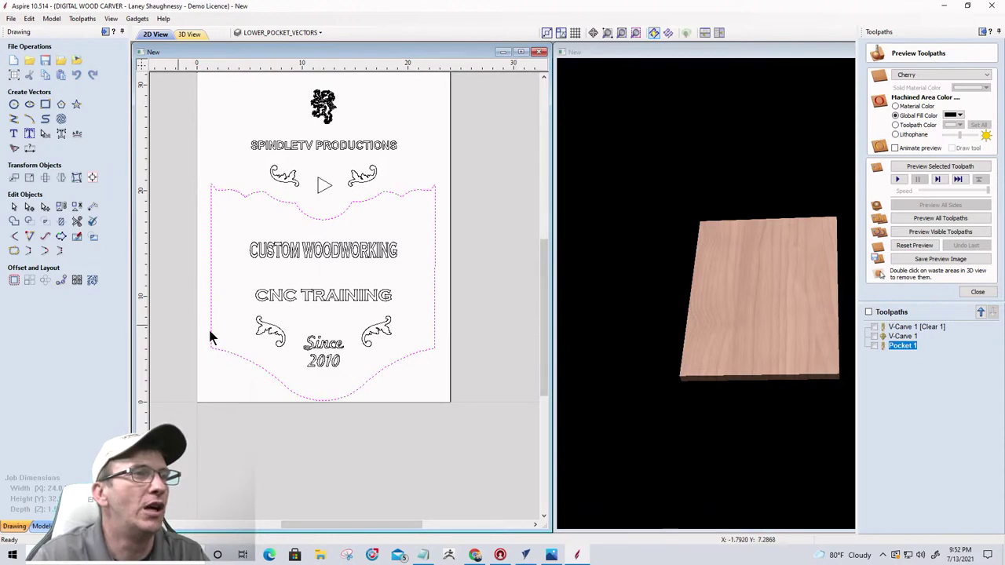
click(978, 291)
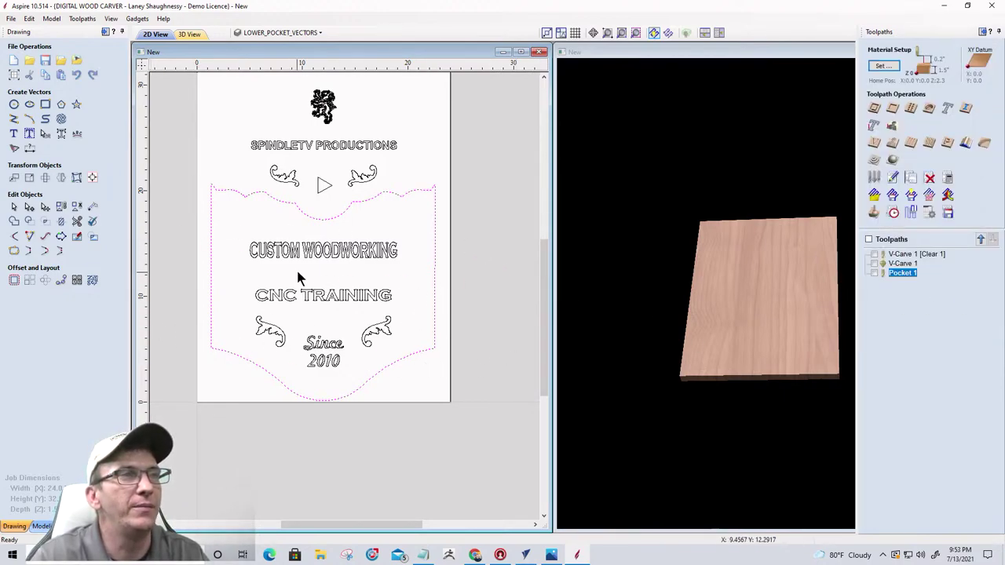
- Calculate a 0.375-inch Pocket 2 toolpath and order Pocket 2 first, Pocket 1 second
click(893, 109)
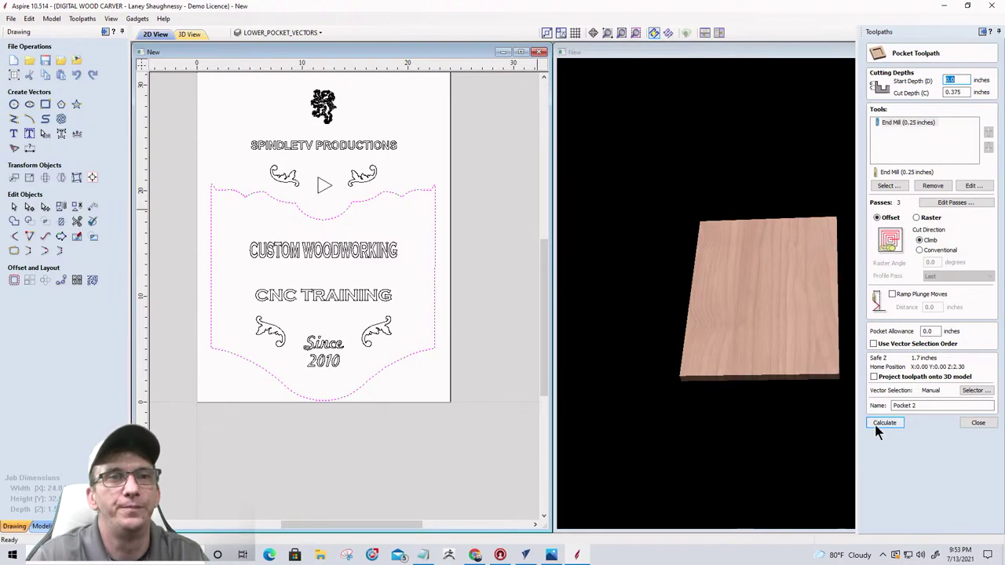
click(877, 424)
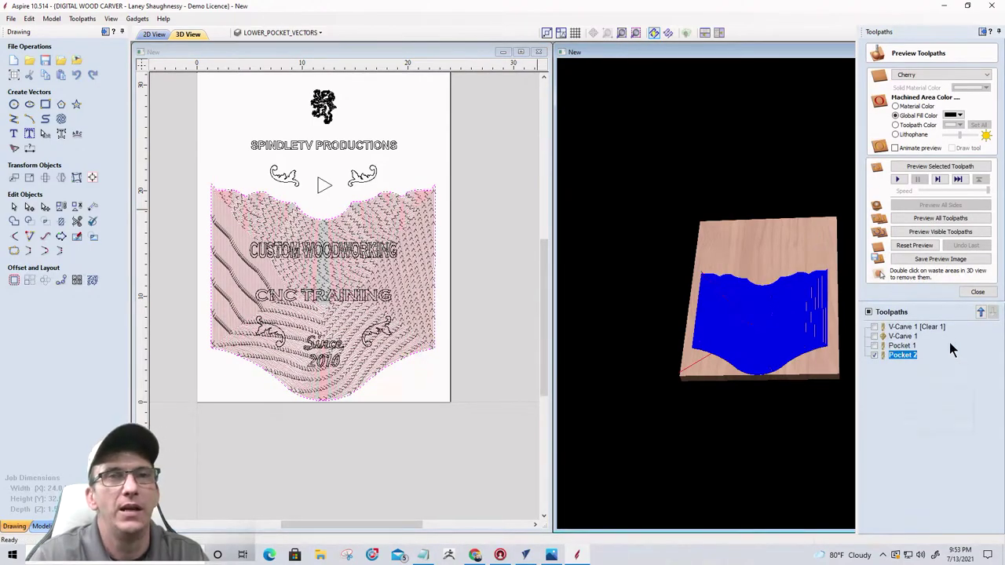
click(981, 312)
click(981, 313)
click(981, 312)
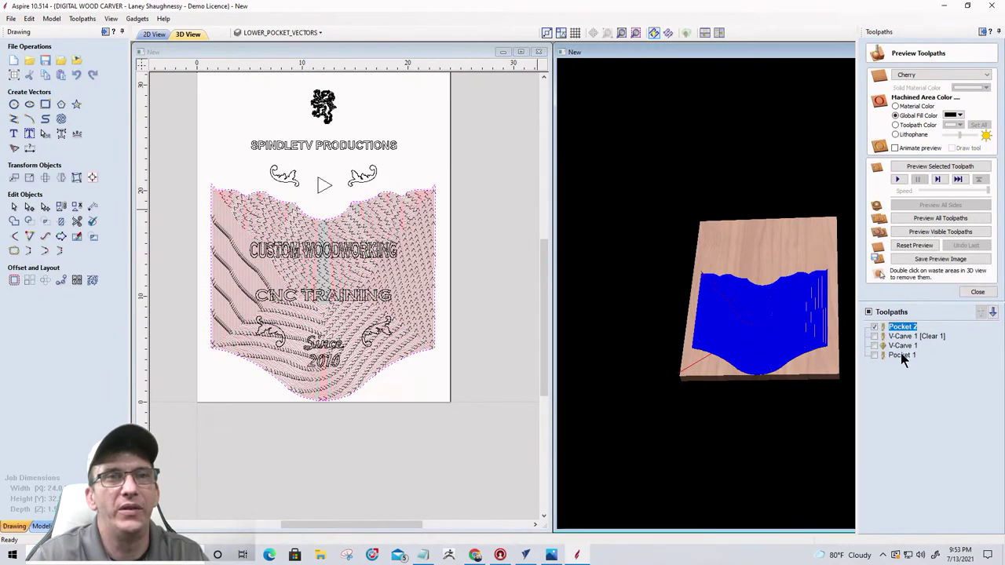
click(902, 355)
click(981, 312)
click(981, 312)
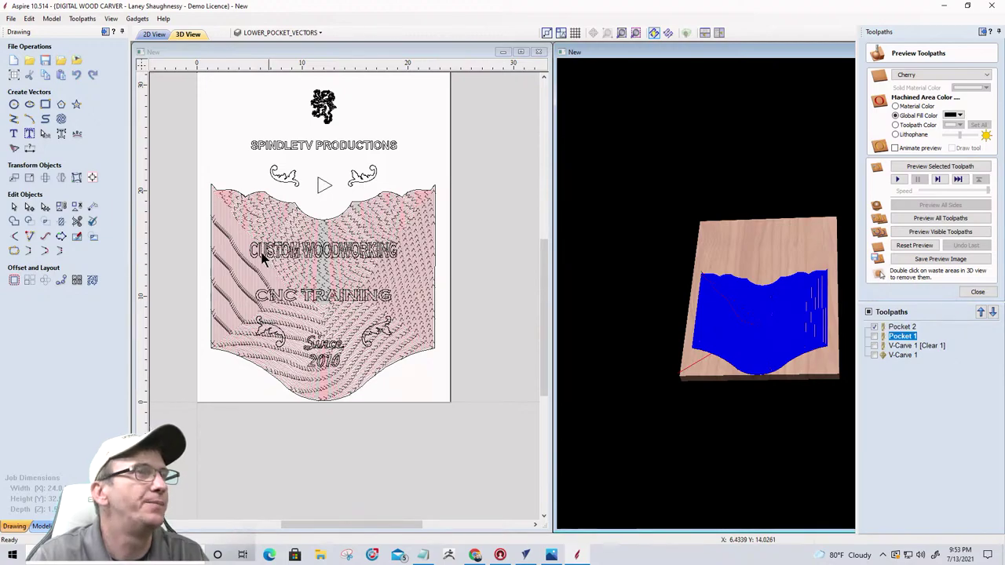
click(147, 36)
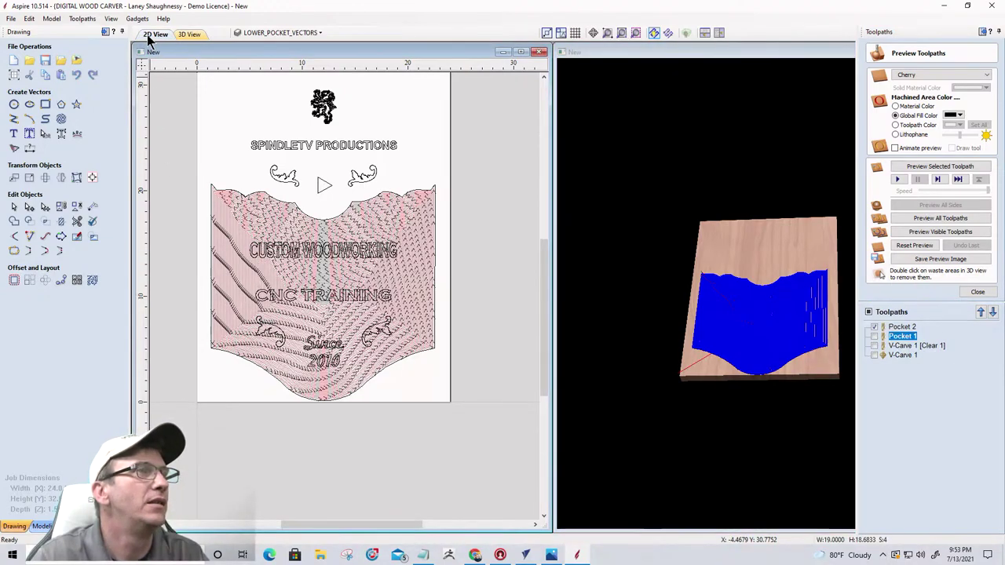
- Hide the Pocket 2 preview and pocket layers, showing only the LAYER_1 panel vectors
click(874, 328)
scroll(357, 147, down, 1)
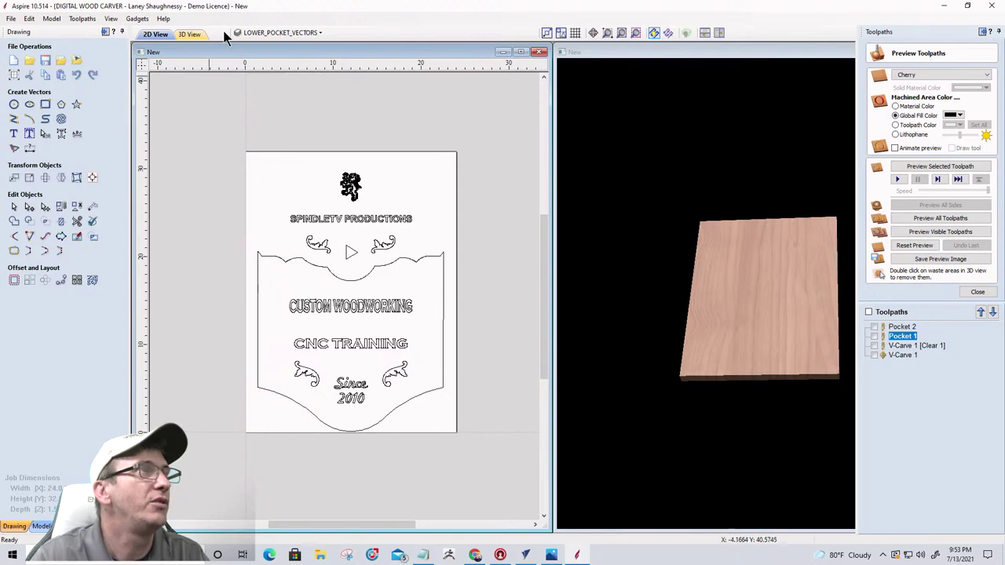
click(279, 32)
click(251, 102)
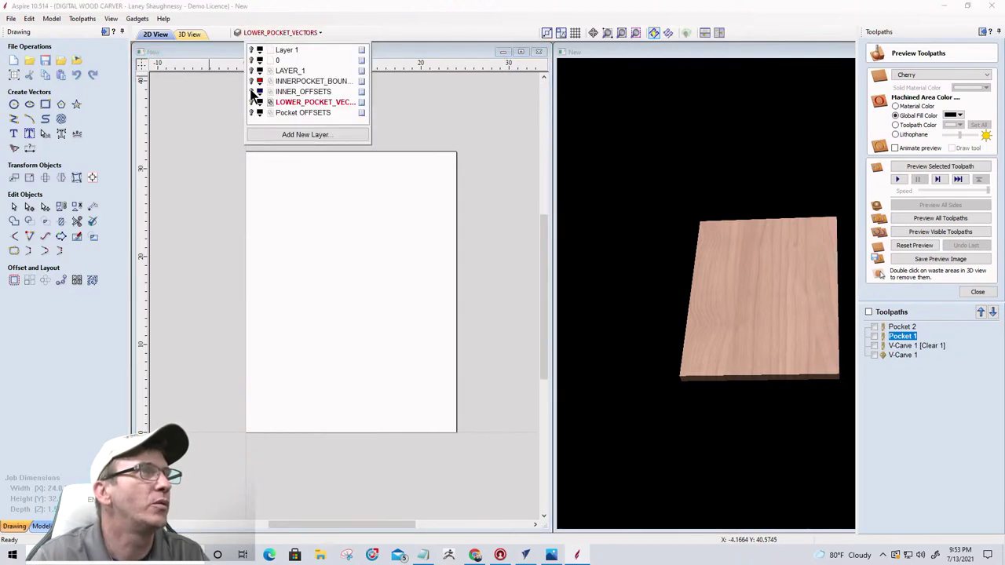
click(251, 92)
click(252, 92)
click(252, 82)
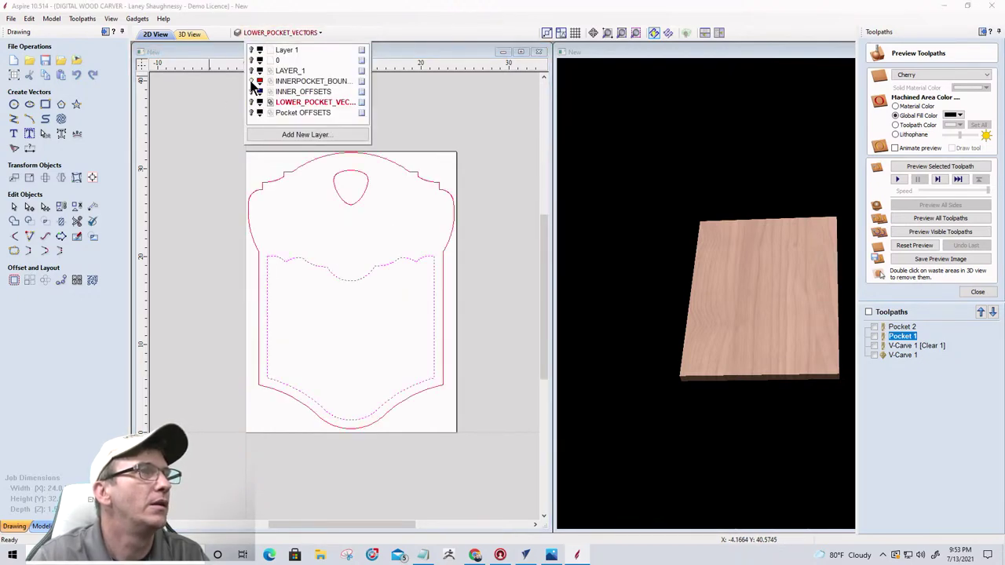
click(252, 82)
click(251, 71)
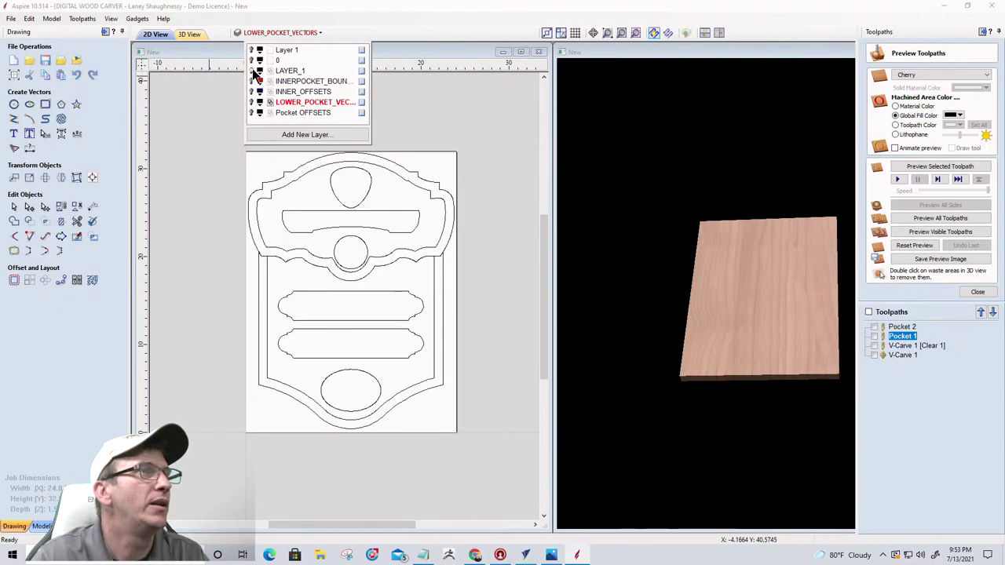
- Select the top panel's inner offset, the teardrop and the upper rounded bar
click(248, 208)
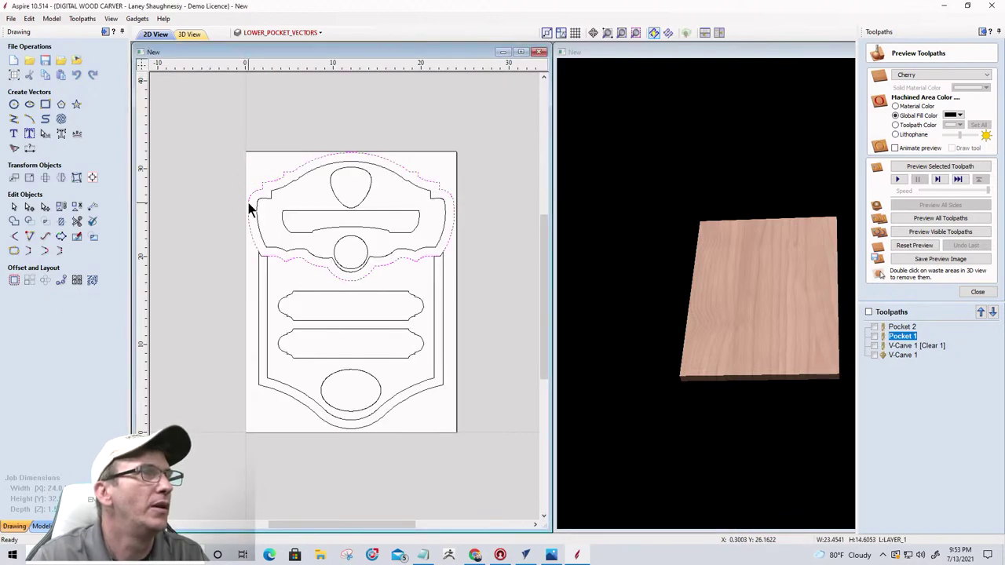
scroll(270, 250, up, 1)
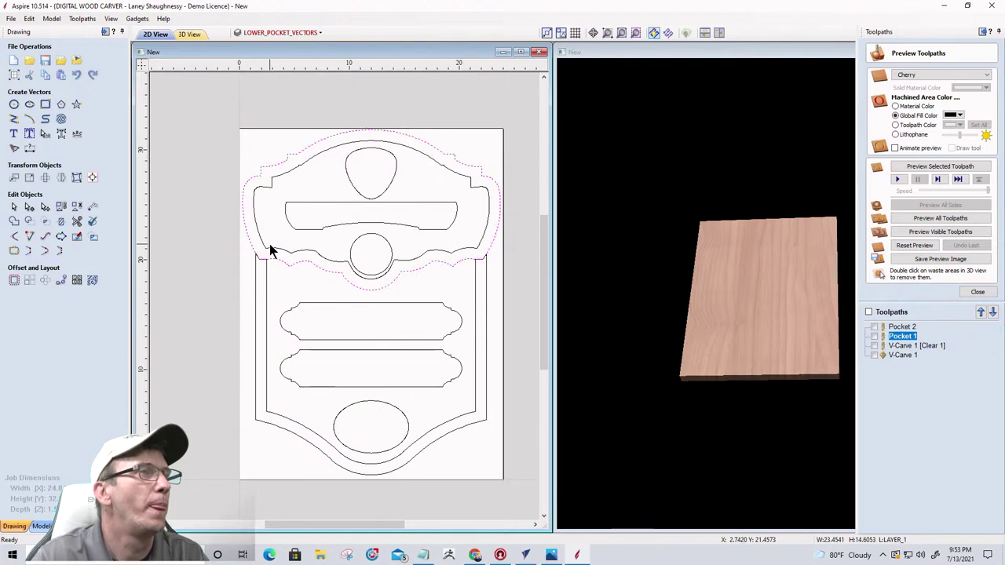
click(270, 252)
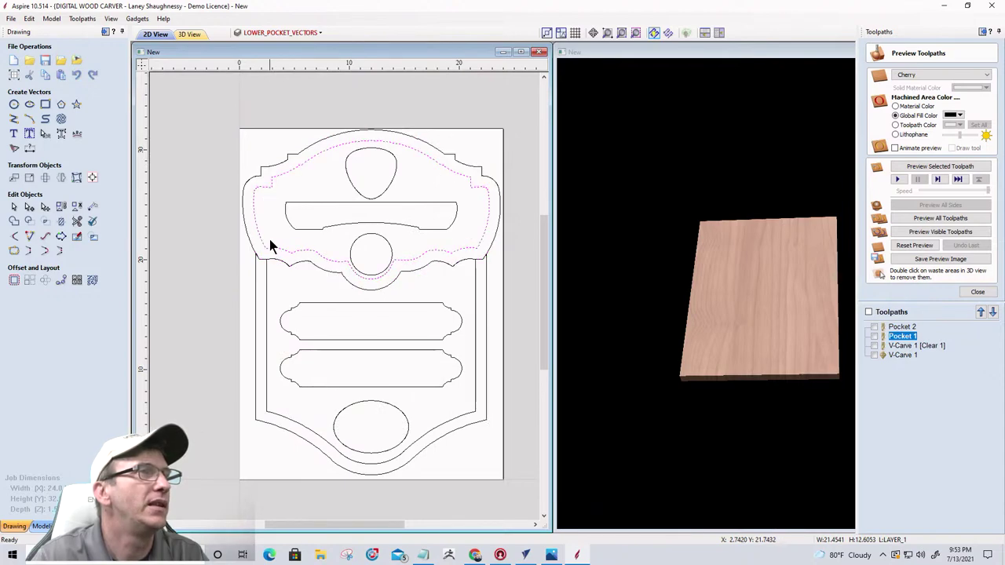
click(271, 33)
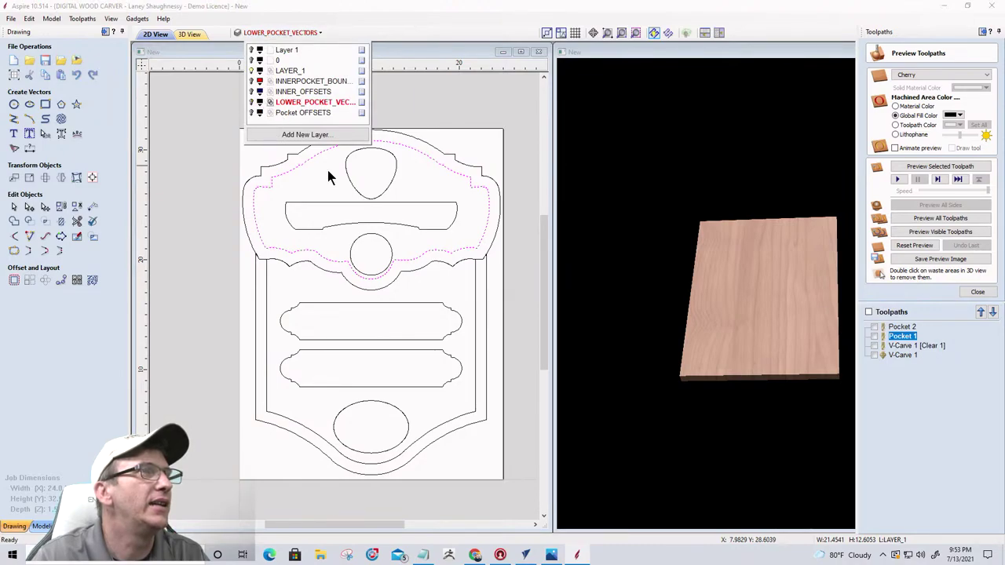
click(350, 187)
shift+click(395, 173)
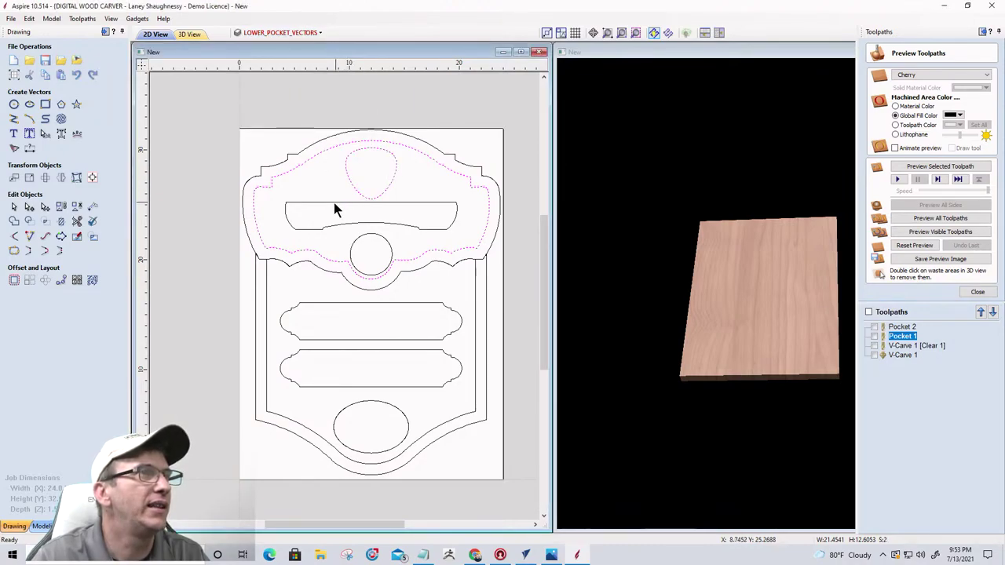
shift+click(332, 204)
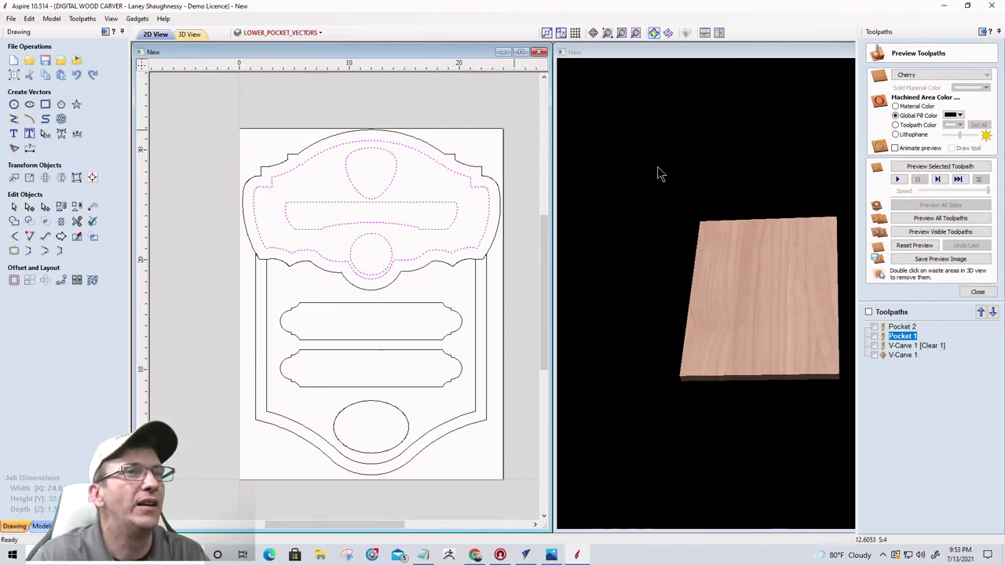
- Orbit the blank board and toggle the toolpath preview on and off
click(977, 291)
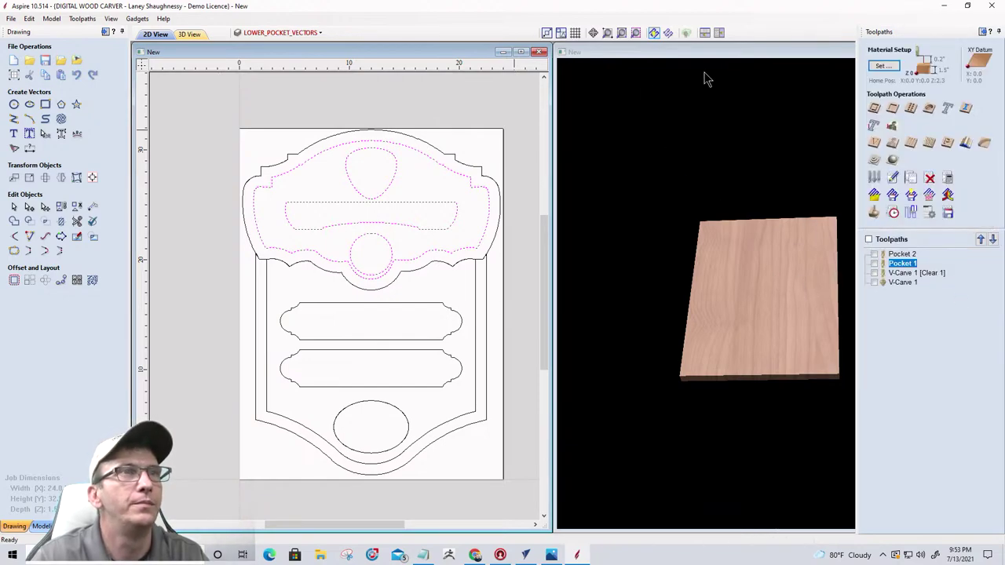
scroll(677, 233, down, 1)
scroll(814, 328, up, 5)
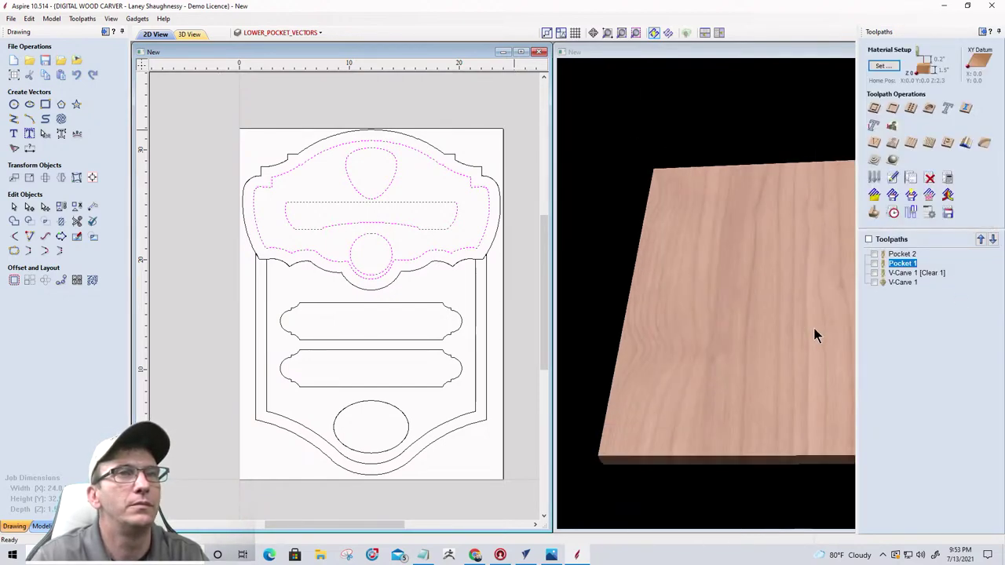
drag(738, 308, 772, 372)
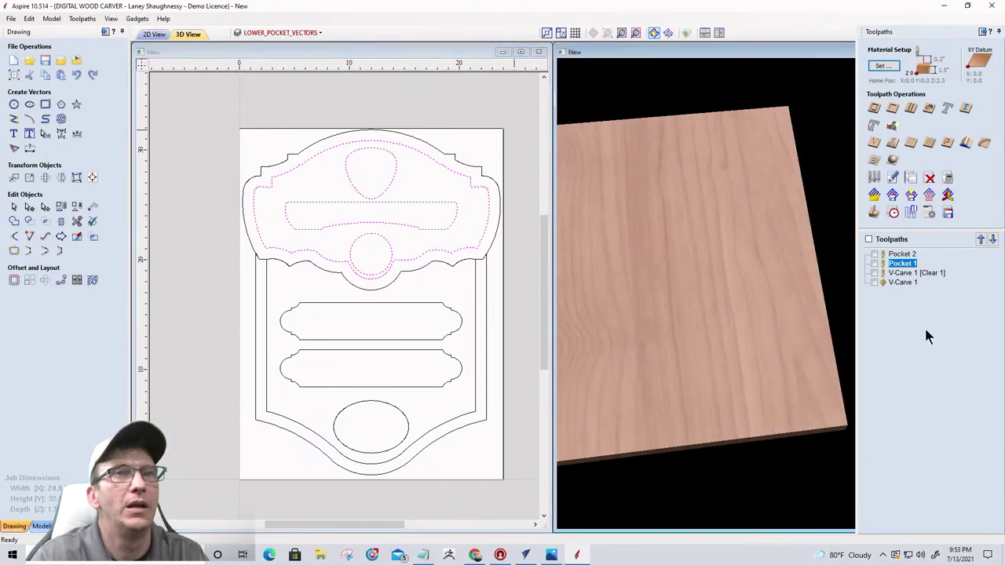
click(881, 213)
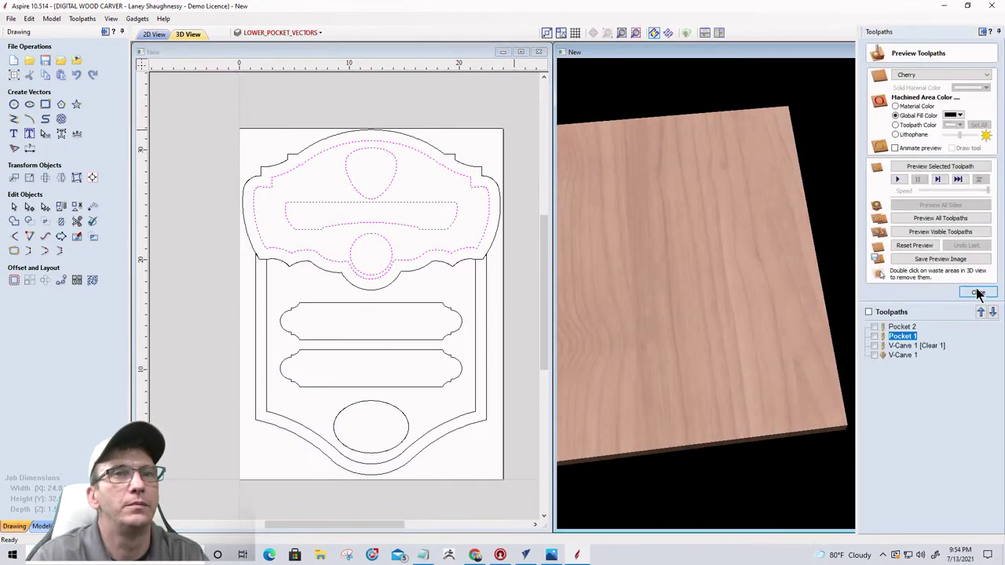
click(980, 294)
drag(690, 332, 737, 393)
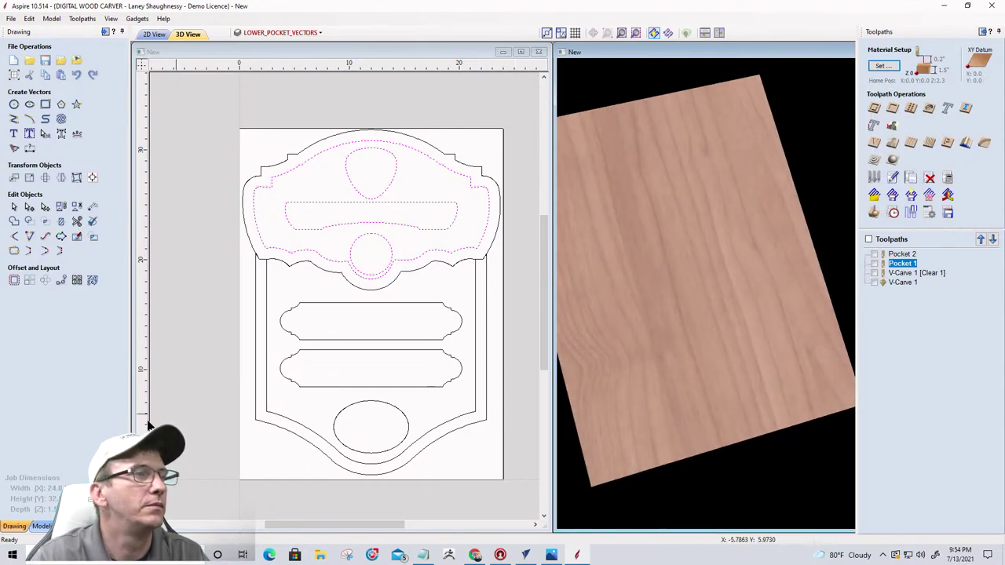
- Show all Level 1 components so the carved sign reappears, then reorient the 3D view
click(44, 527)
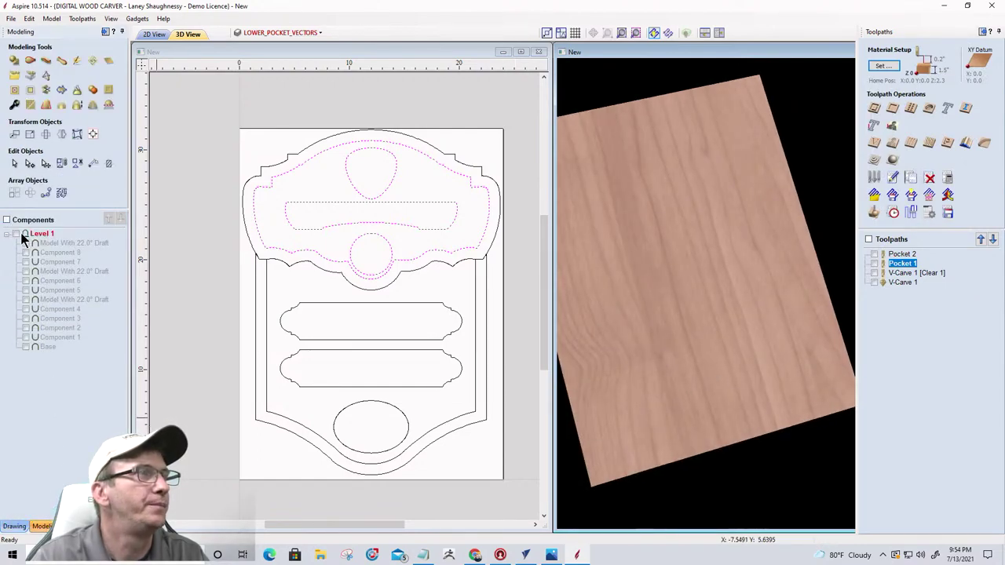
click(16, 233)
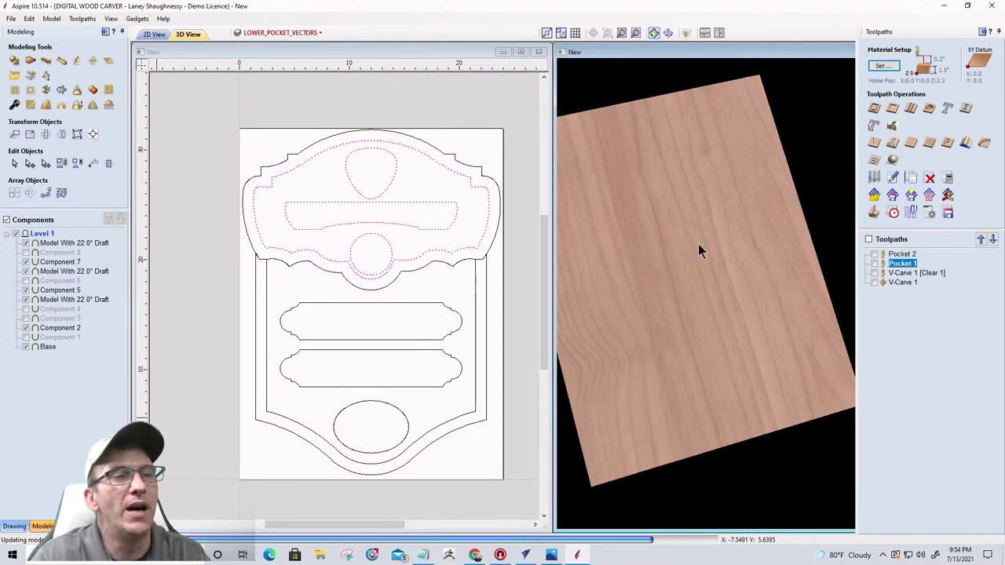
scroll(679, 222, up, 3)
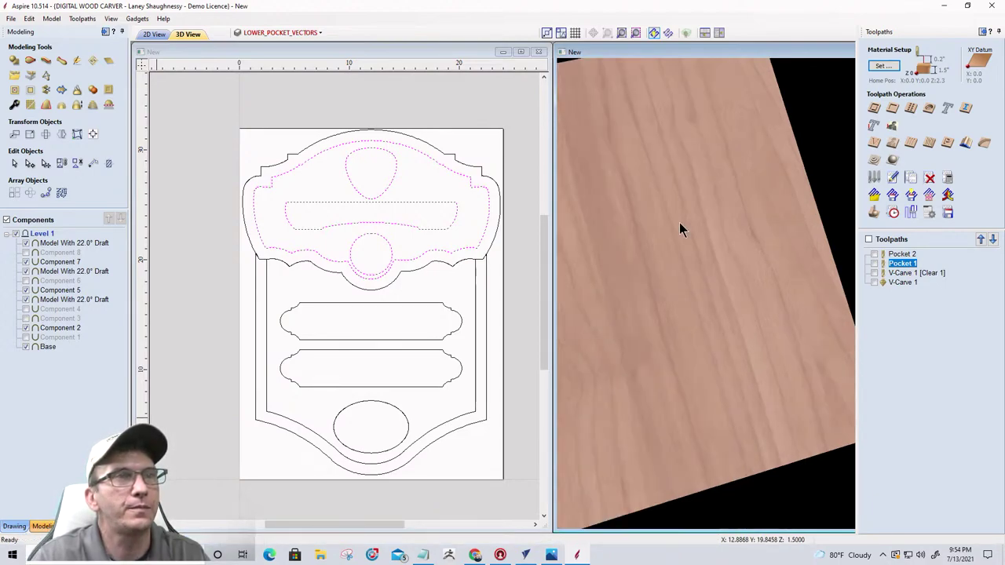
drag(679, 222, 817, 360)
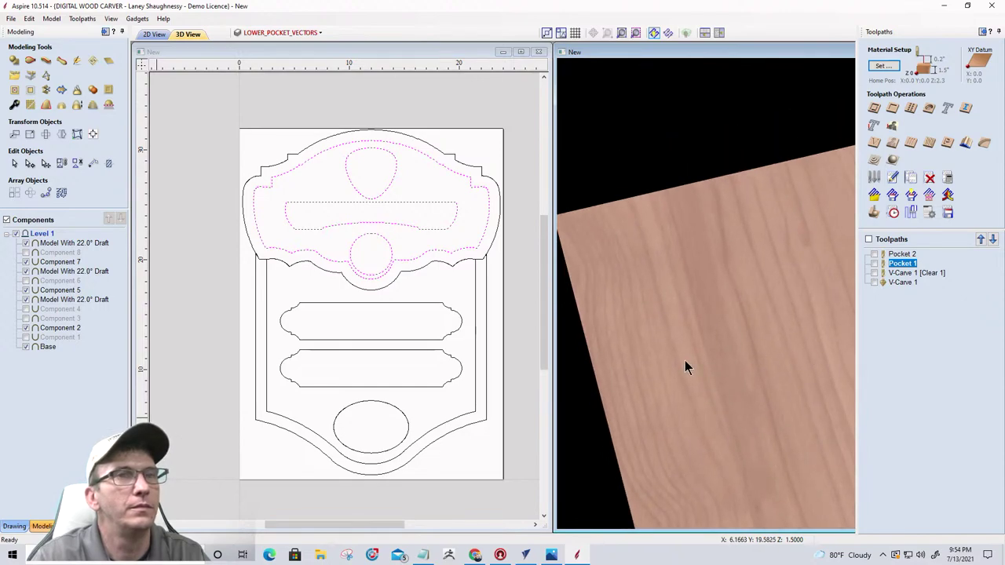
drag(685, 360, 659, 314)
scroll(750, 271, up, 1)
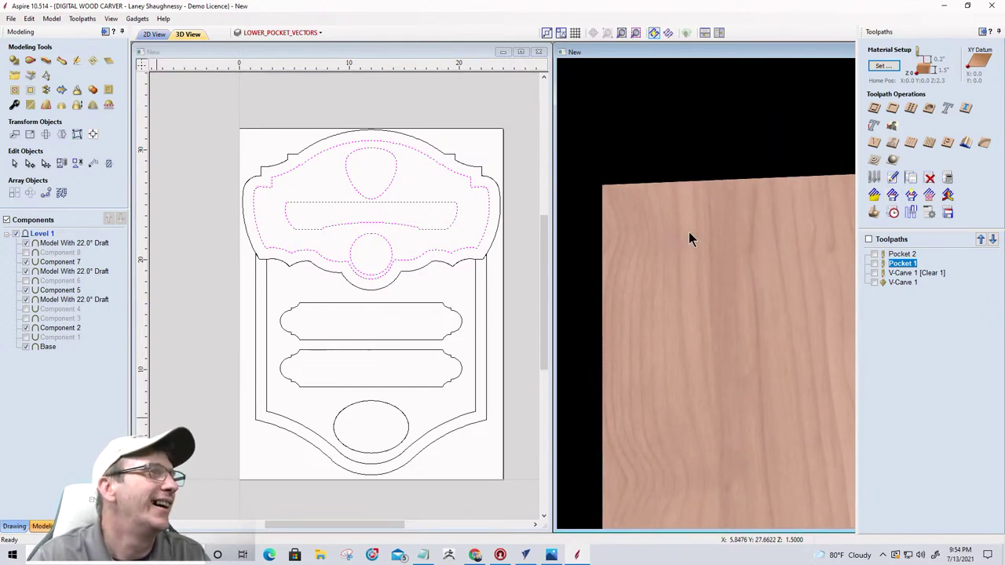
click(873, 212)
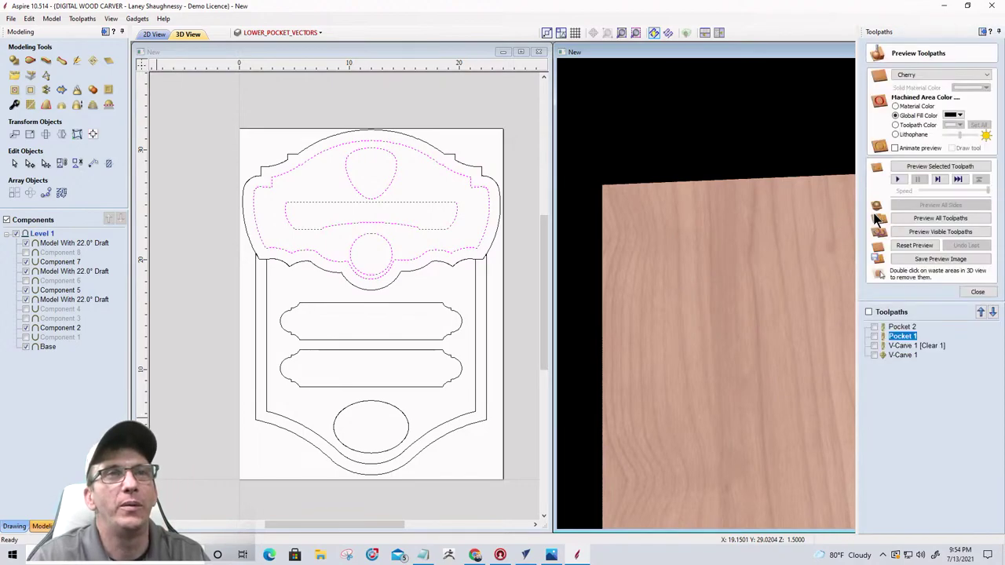
- Zoom and orbit the carved sign model for a closer angled look at the top section
click(975, 292)
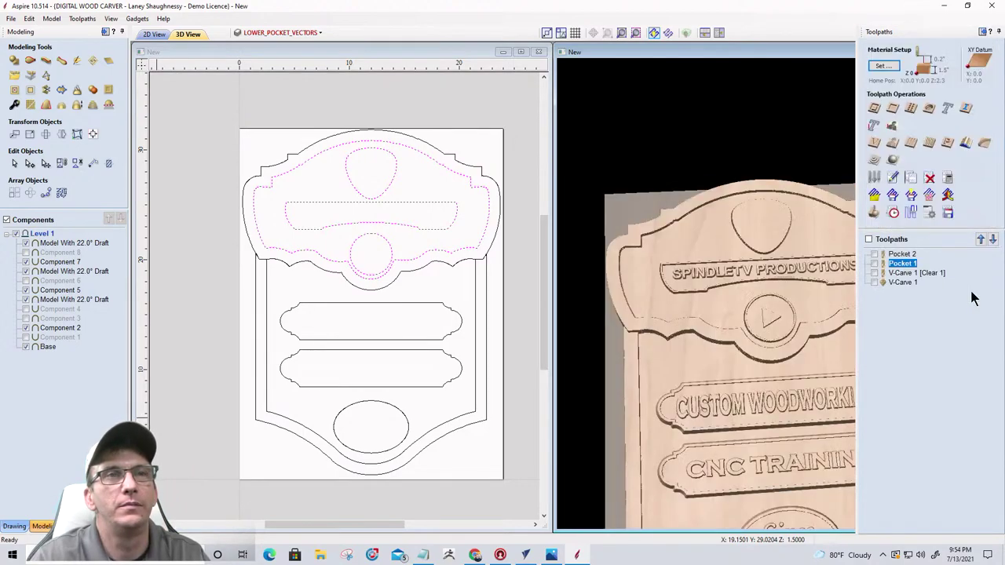
scroll(689, 302, down, 3)
scroll(664, 293, up, 8)
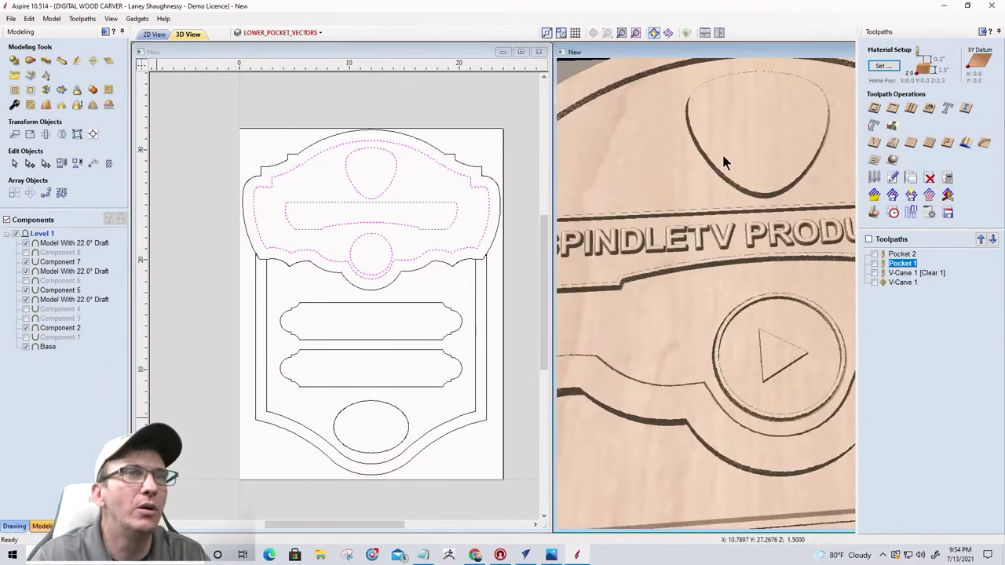
drag(720, 186, 743, 182)
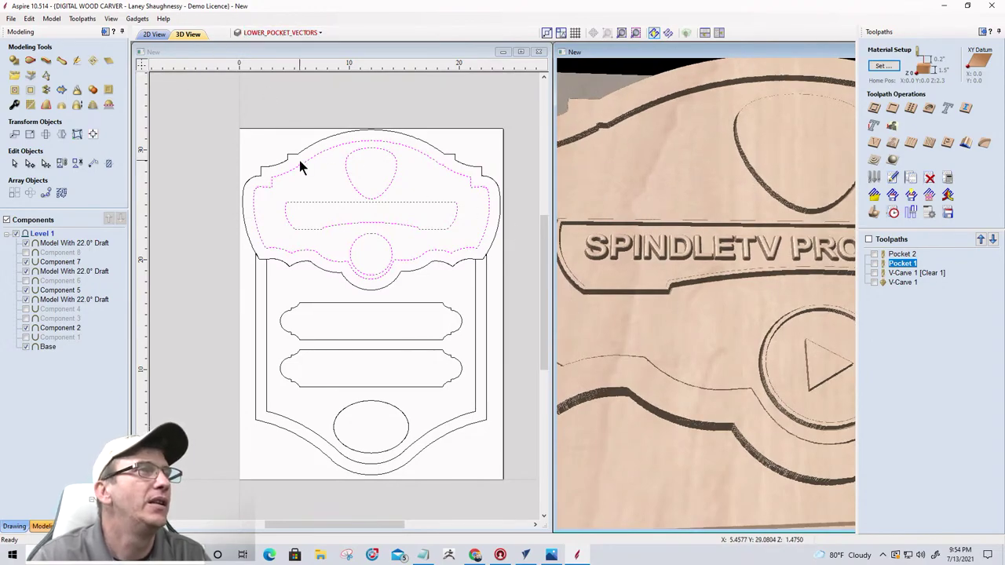
- Select the upper banner, circle and shield outlines in the 2D view
click(334, 182)
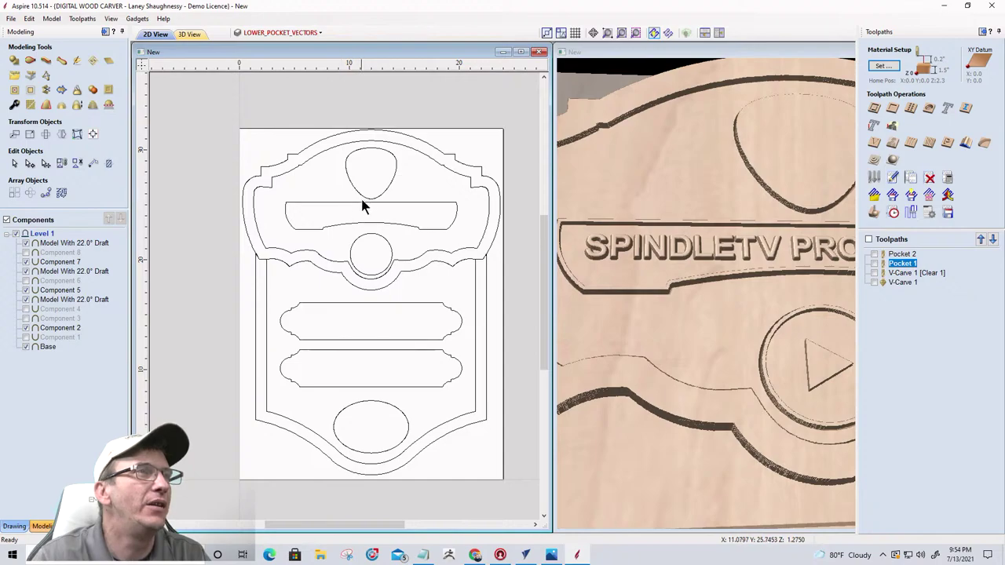
click(368, 202)
scroll(365, 221, up, 5)
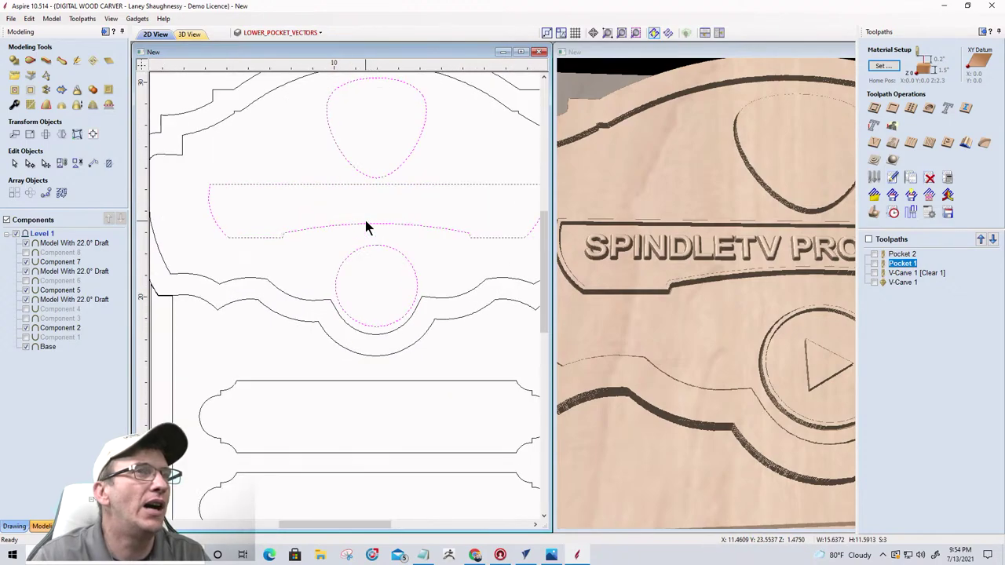
scroll(372, 213, down, 1)
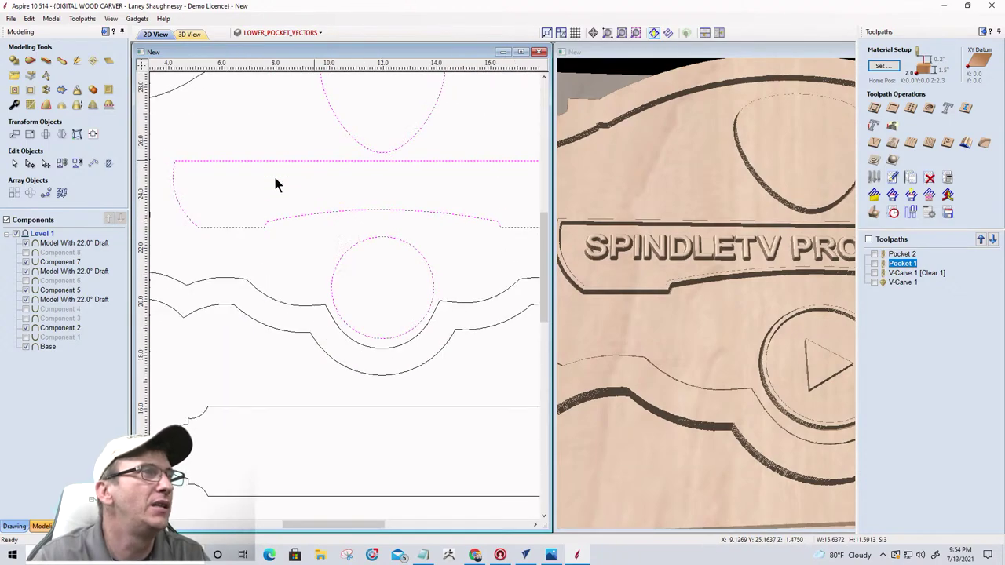
- Offset the selected upper shapes outward by 0.13 inches
click(13, 526)
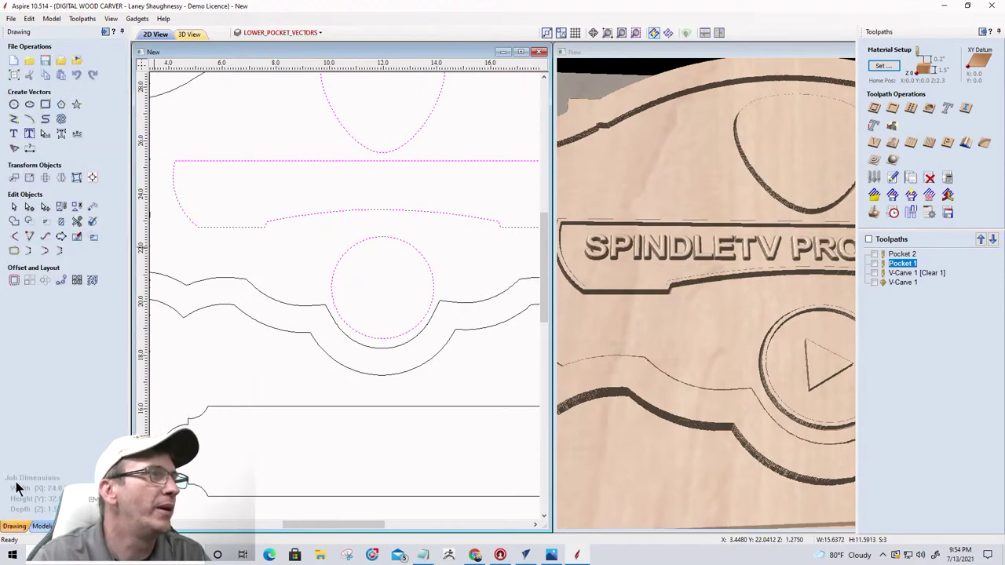
click(16, 282)
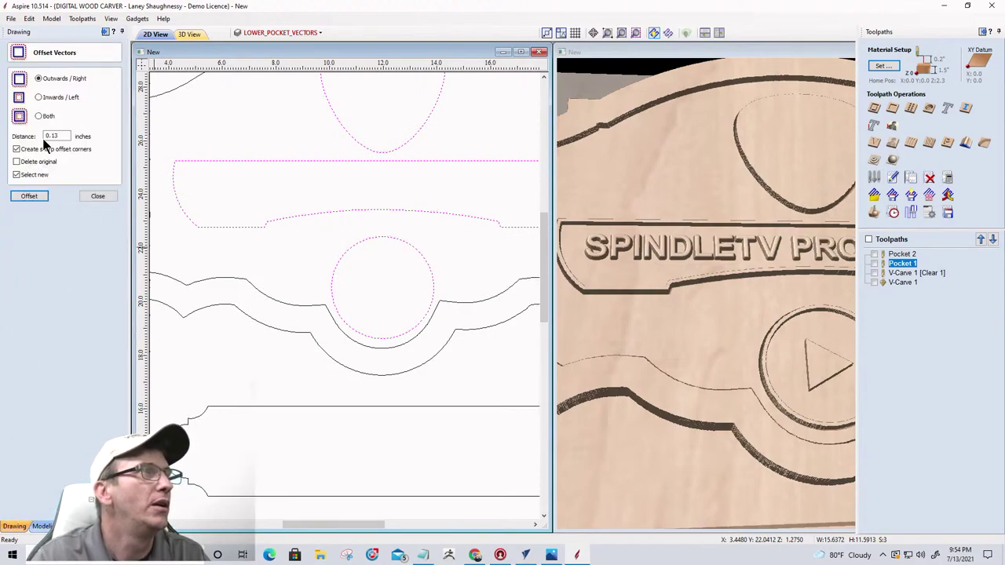
click(30, 197)
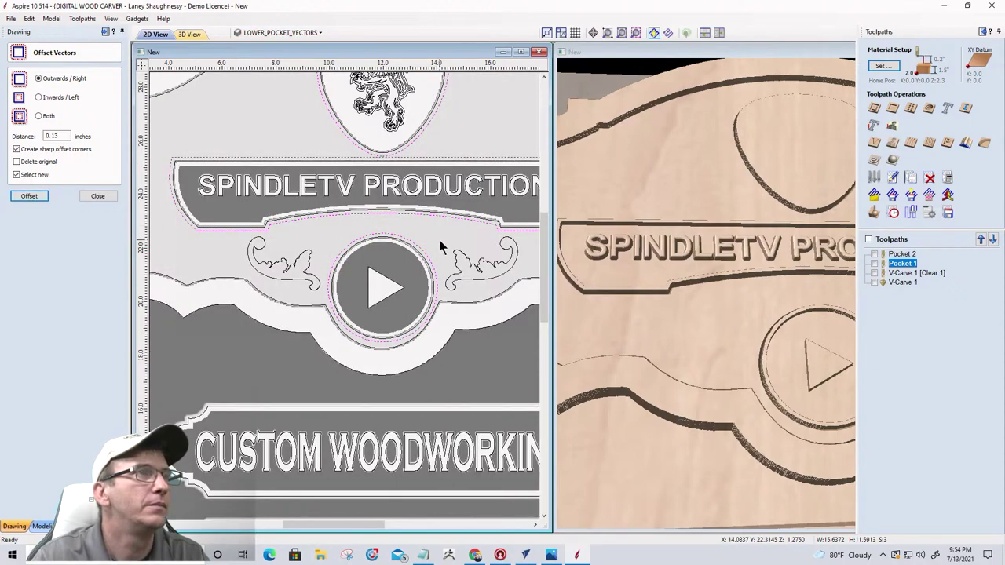
- Add the top plaque outline to the selection and start a Pocket 3 toolpath
scroll(415, 210, down, 5)
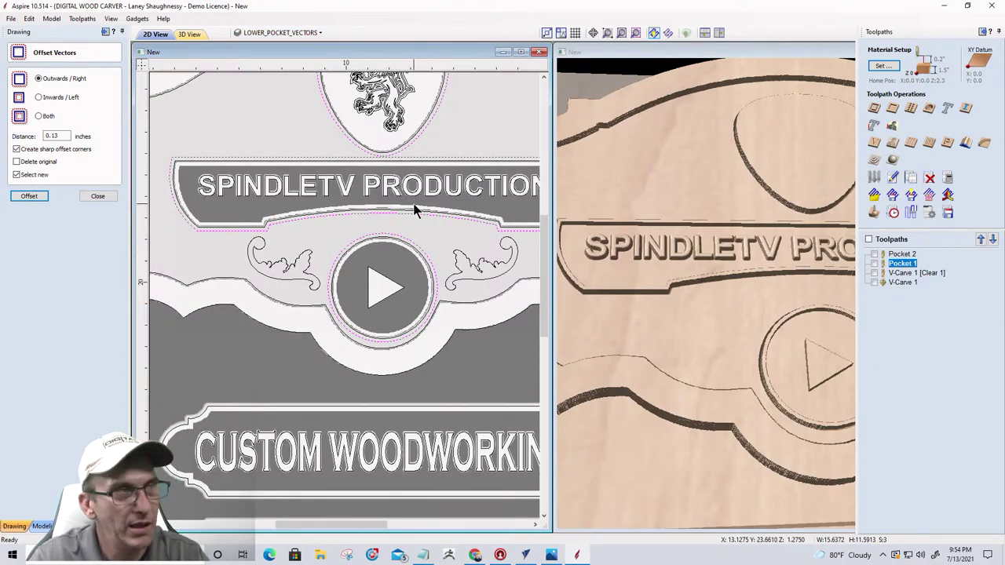
shift+click(322, 153)
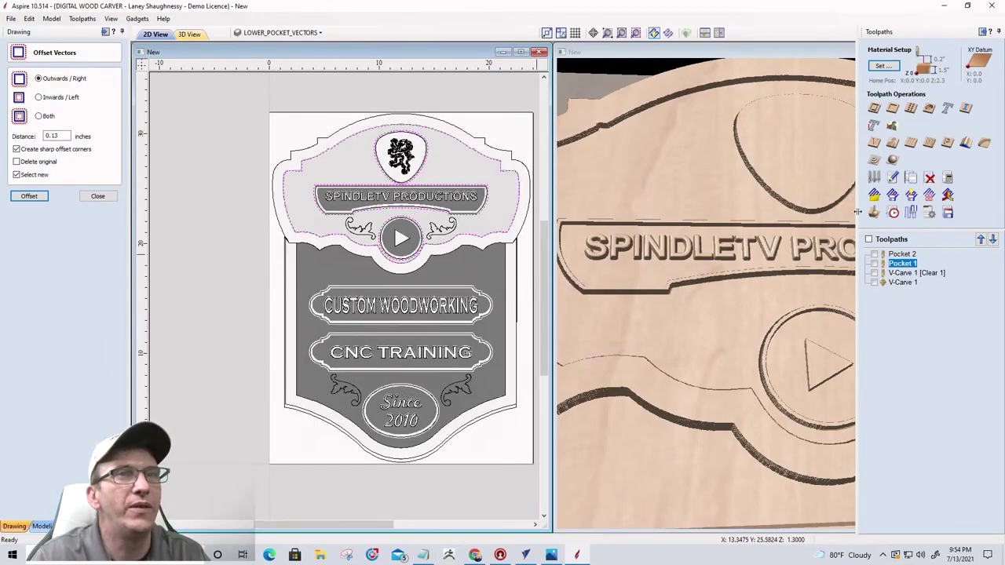
click(893, 107)
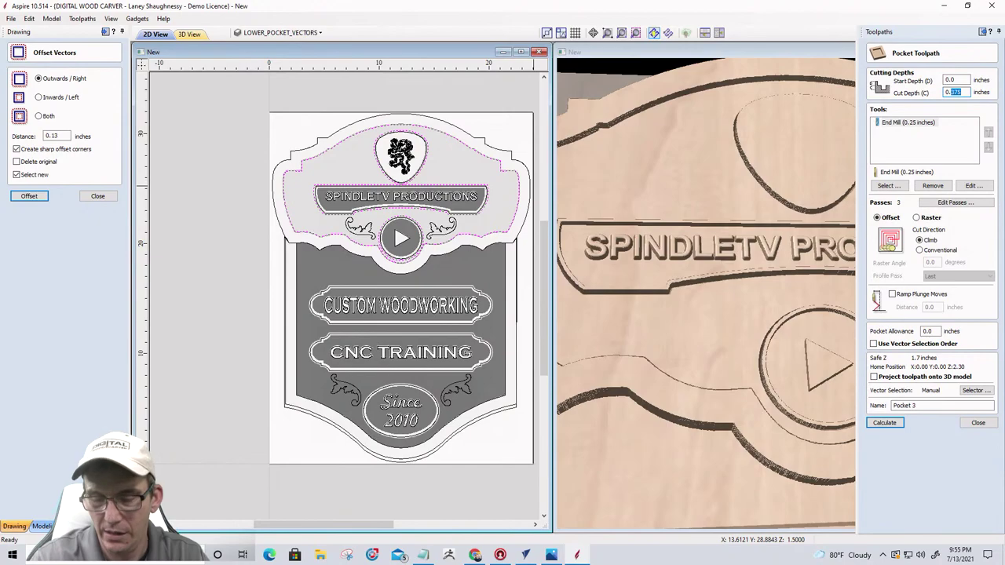
- Calculate the Pocket 3 toolpath, fit the design in view and close the offset settings
click(883, 424)
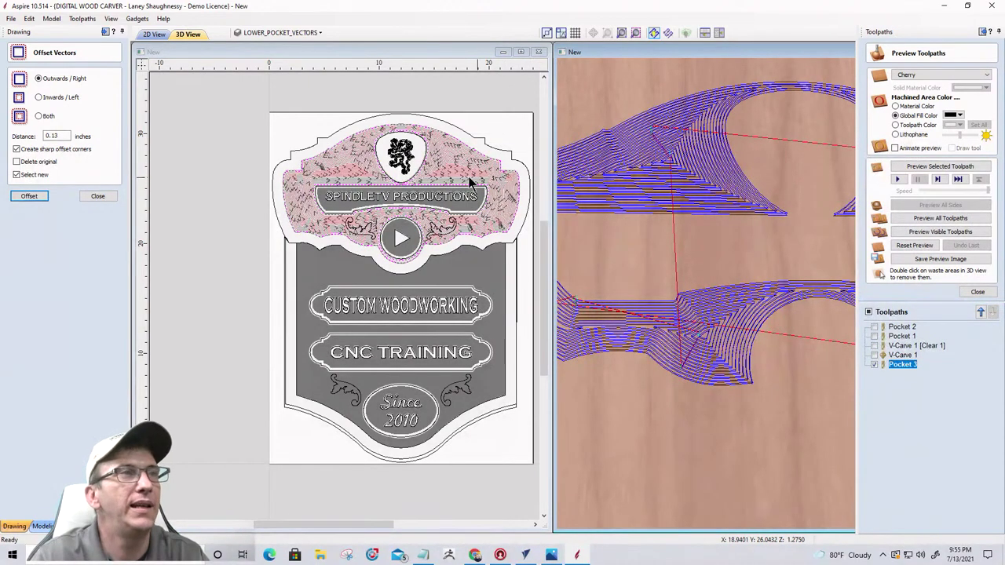
scroll(289, 229, down, 3)
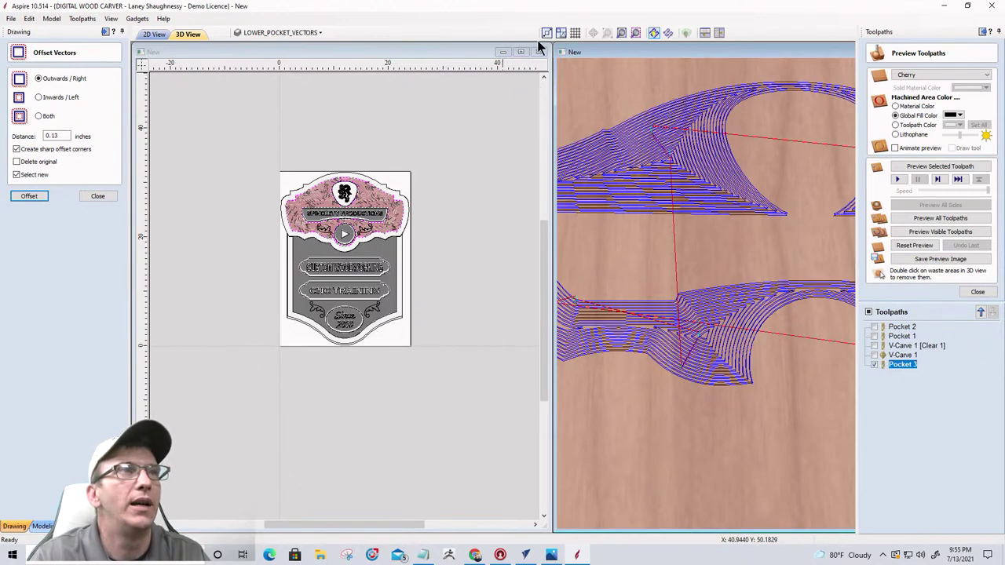
click(718, 33)
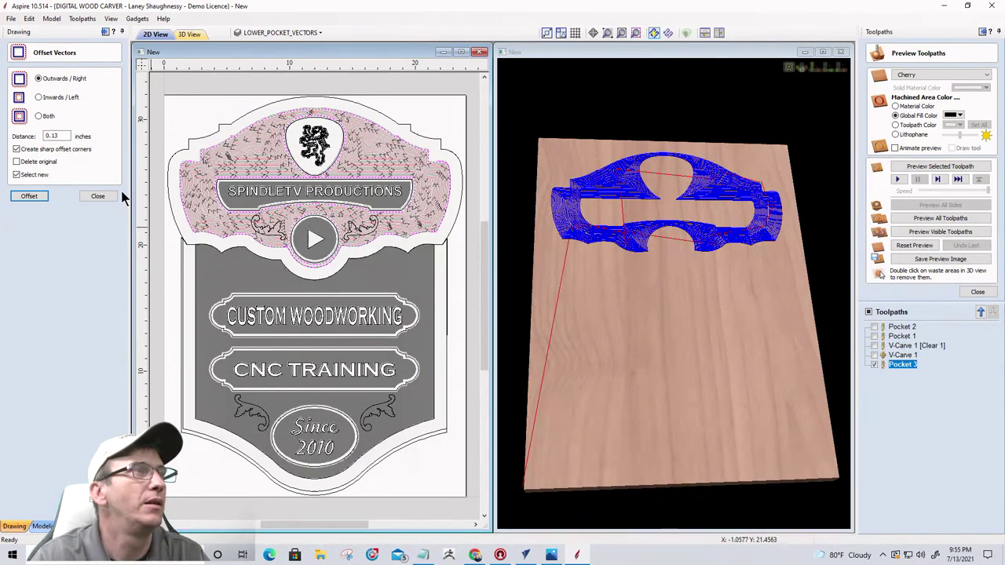
click(98, 195)
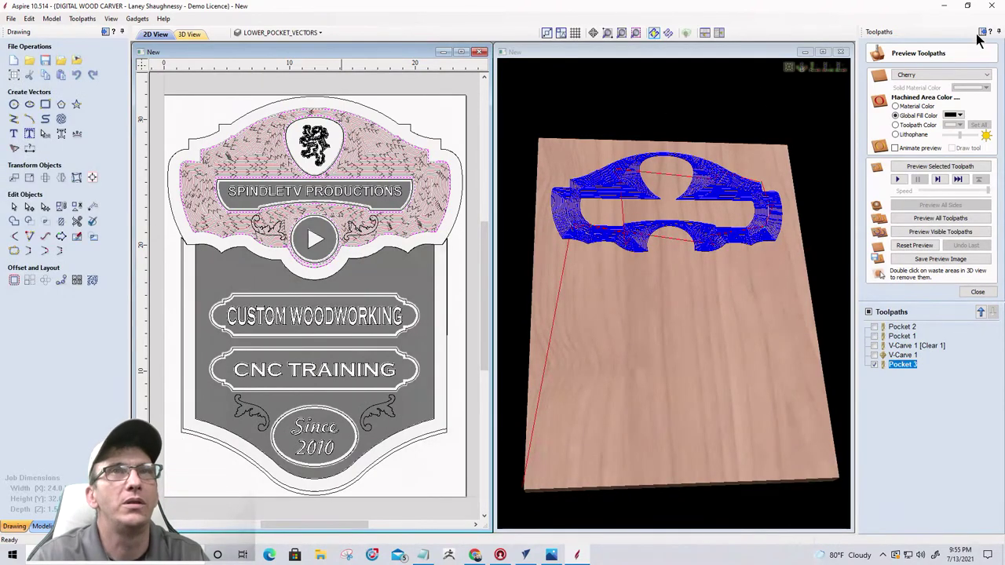
click(999, 31)
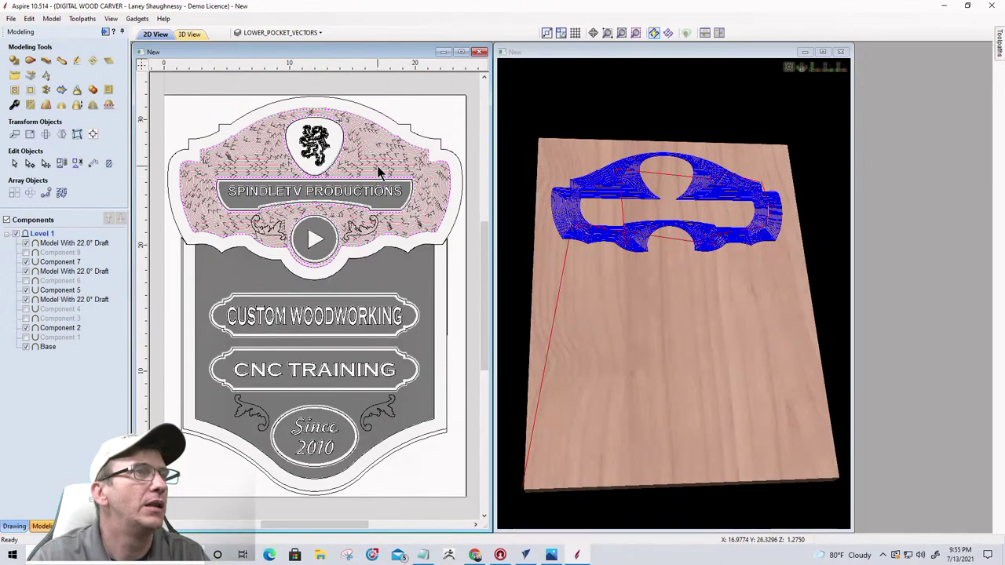
- Make Pocket 2, Pocket 1, V-Carve 1 [Clear 1] and V-Carve 1 visible in the toolpath list
click(106, 32)
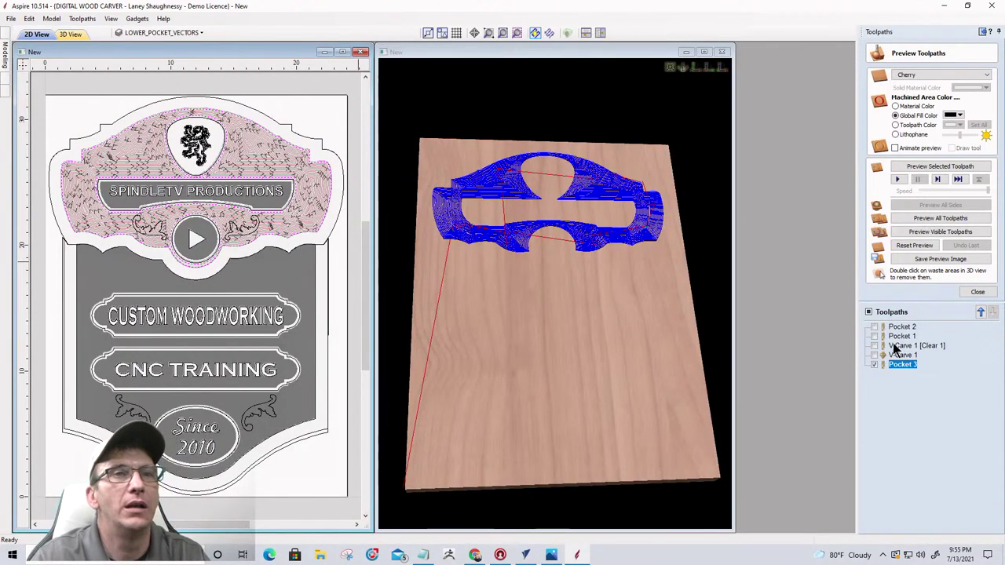
click(874, 327)
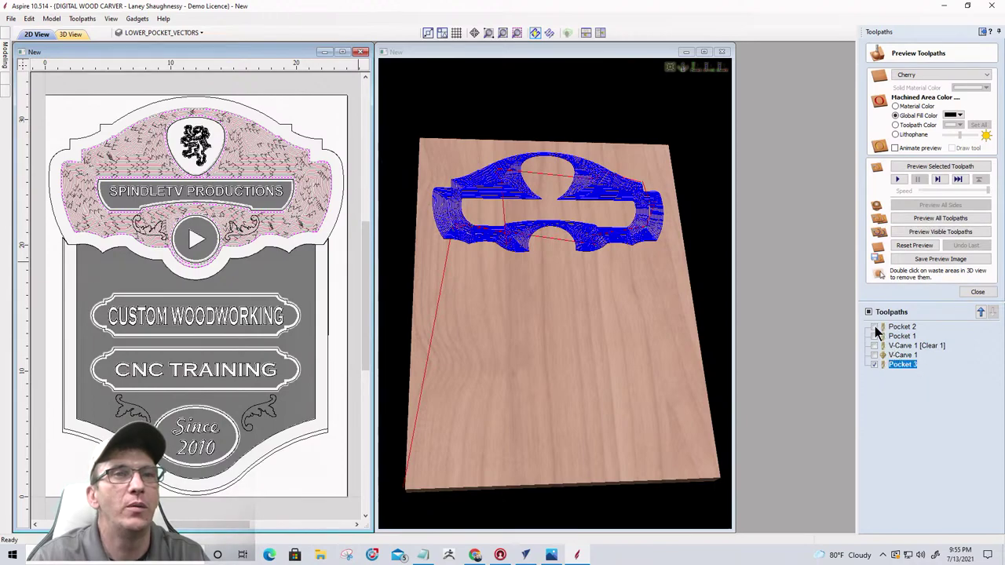
click(875, 336)
click(874, 345)
click(874, 355)
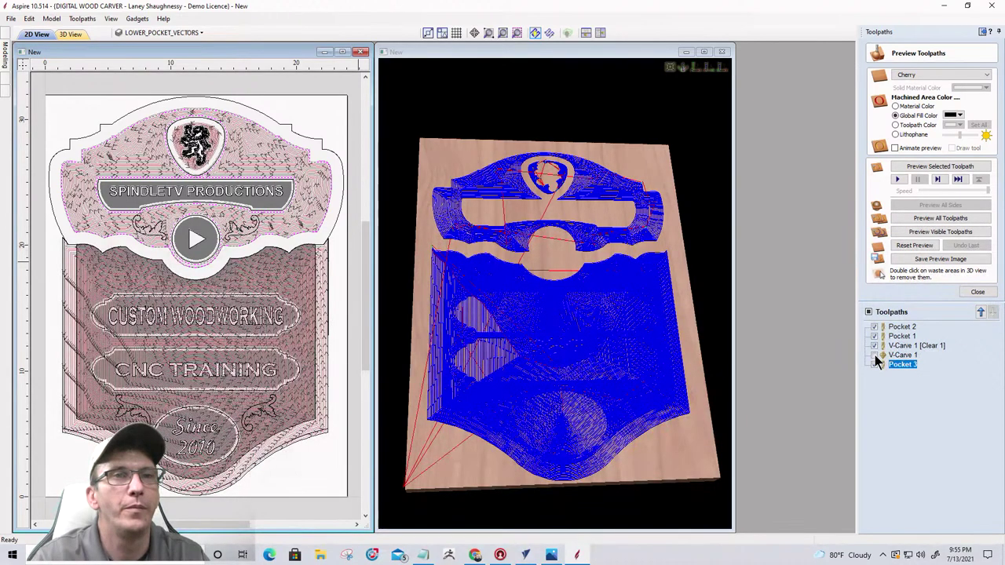
- Show Pocket 3 too, preview all visible toolpaths and color machined areas in Material Color
click(875, 364)
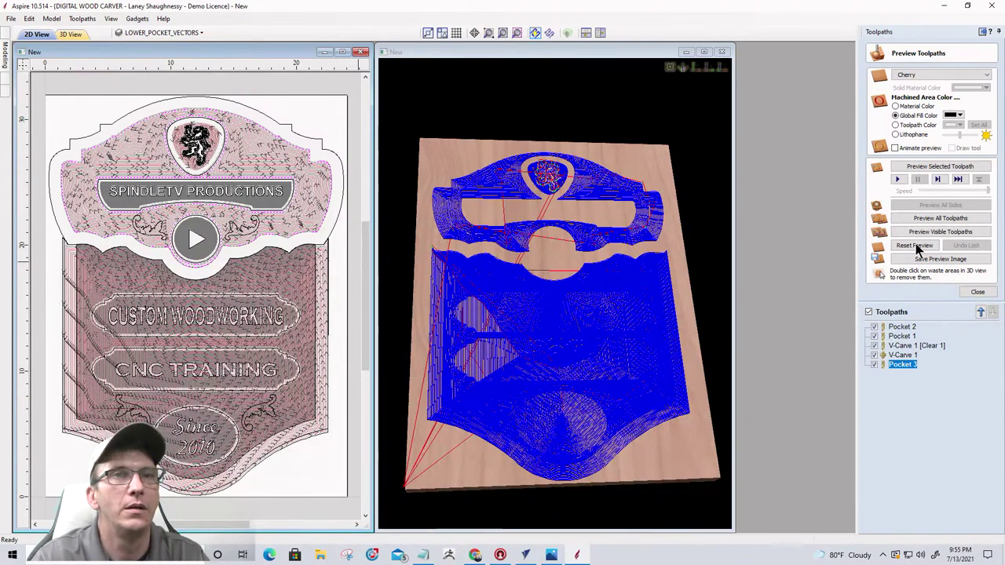
click(919, 233)
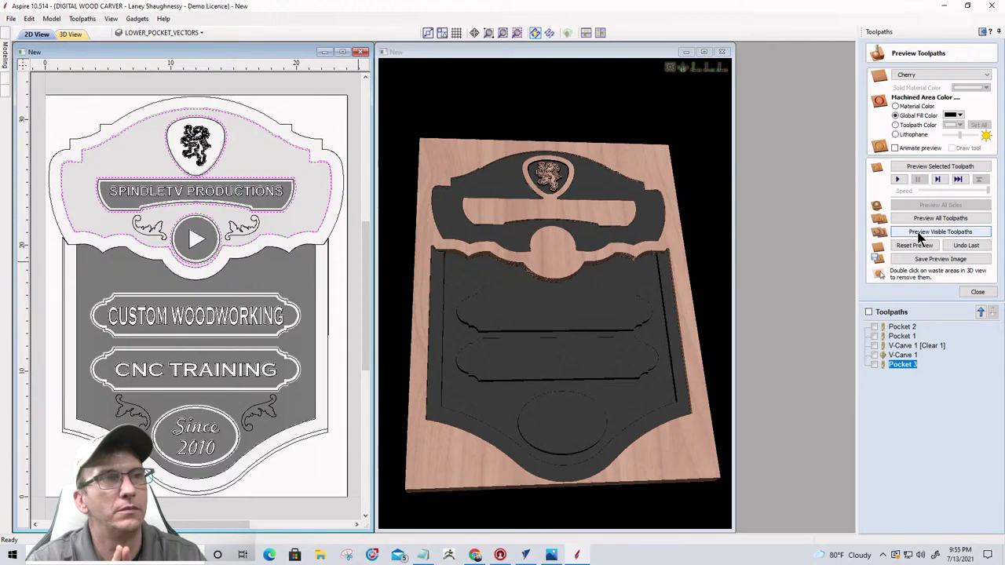
drag(494, 213, 429, 259)
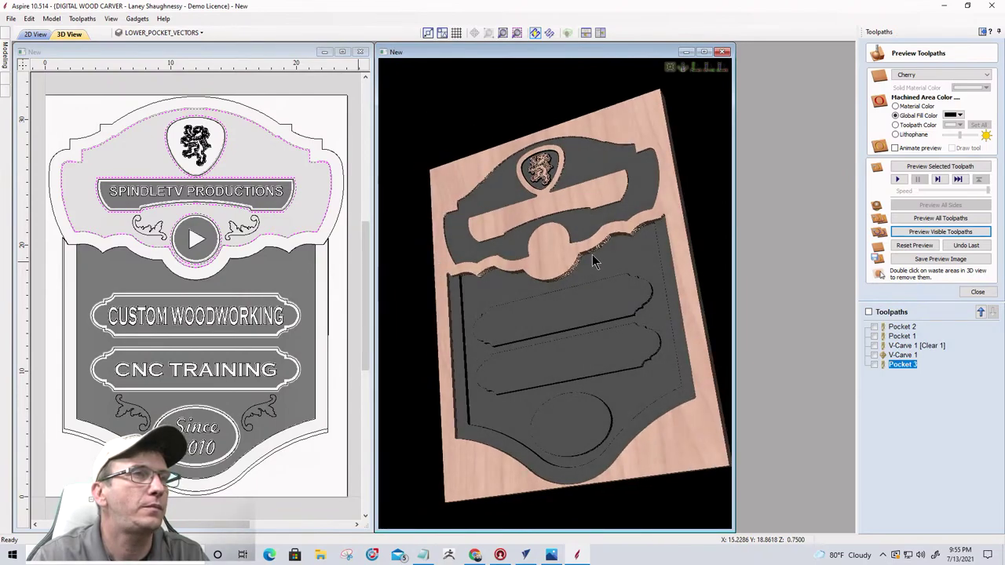
drag(596, 260, 518, 329)
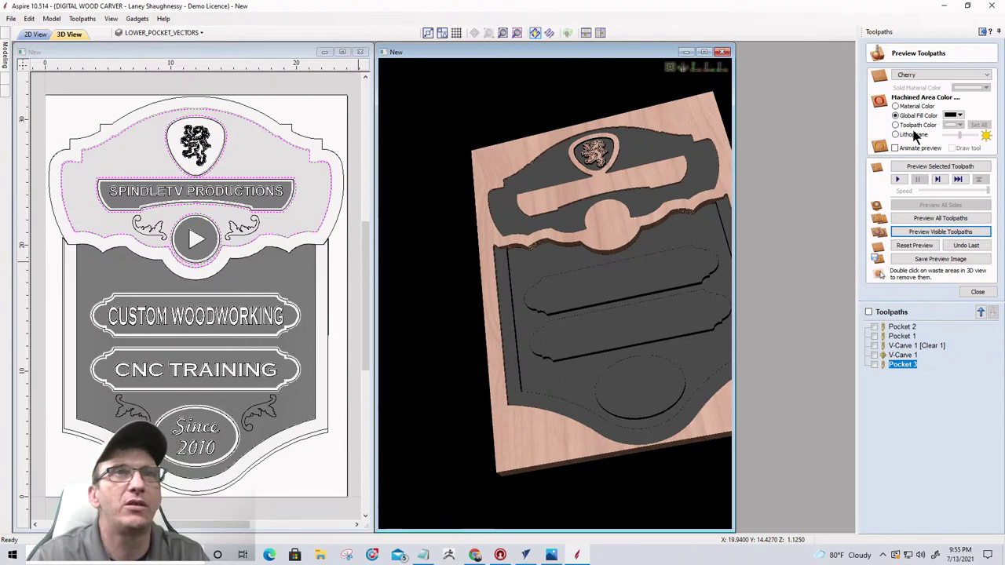
click(896, 106)
drag(629, 268, 590, 243)
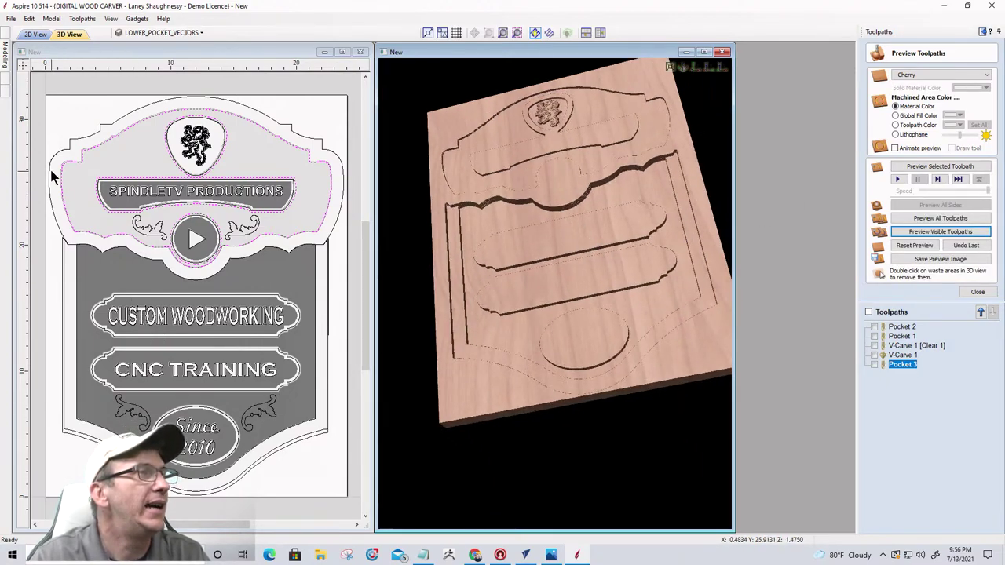
- Select the lion emblem and SPINDLETV PRODUCTIONS banner outlines in the 2D view
click(127, 165)
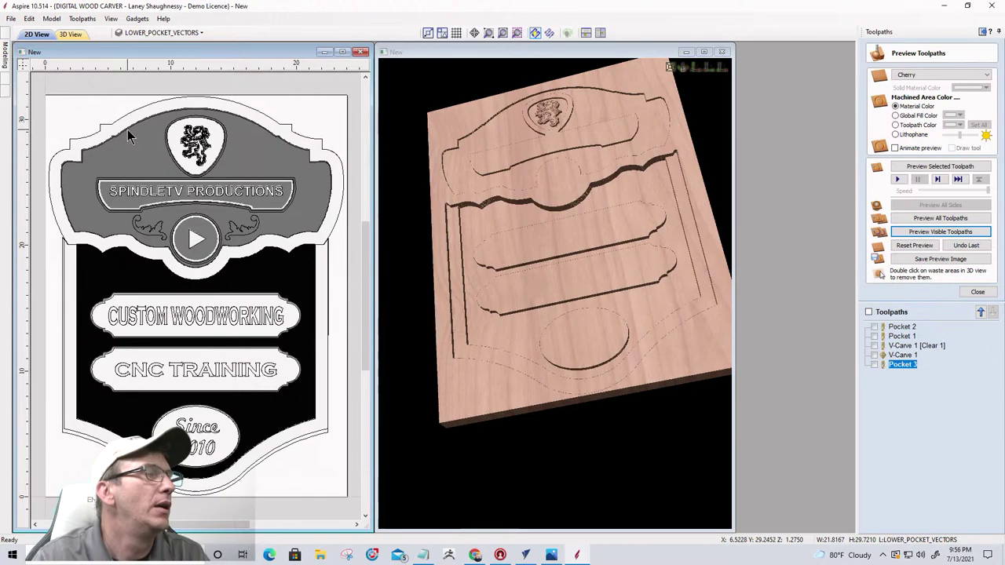
click(163, 153)
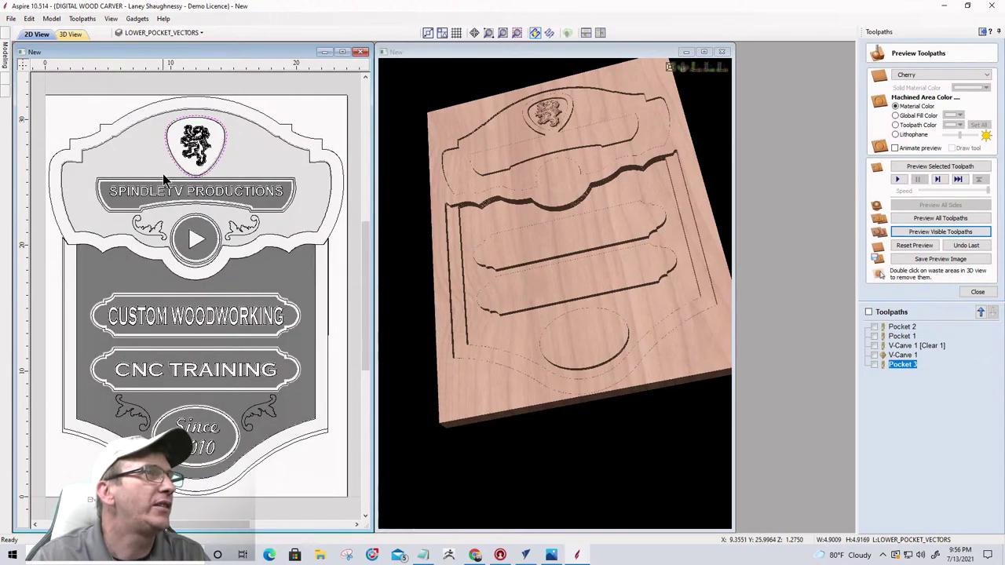
shift+click(158, 176)
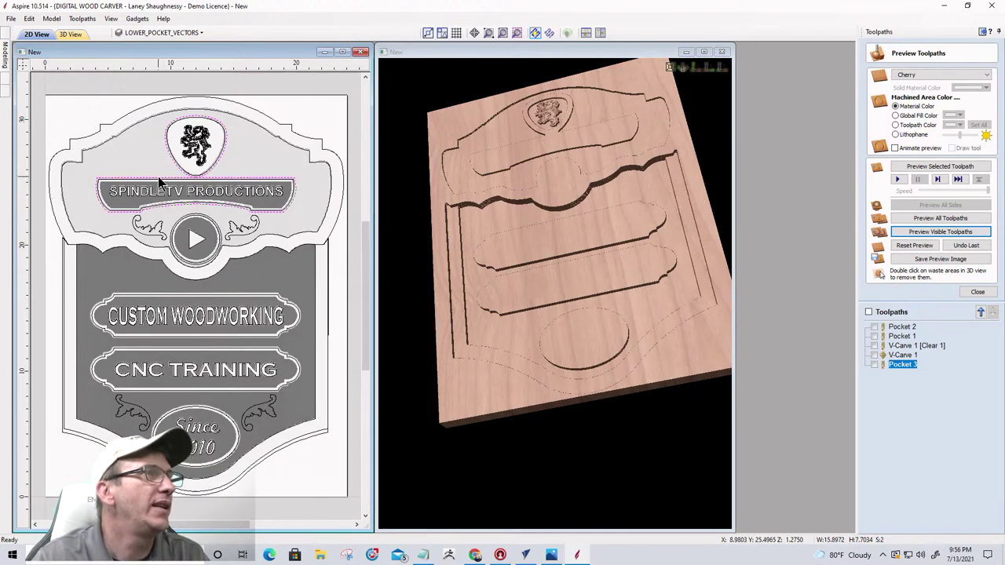
shift+click(171, 234)
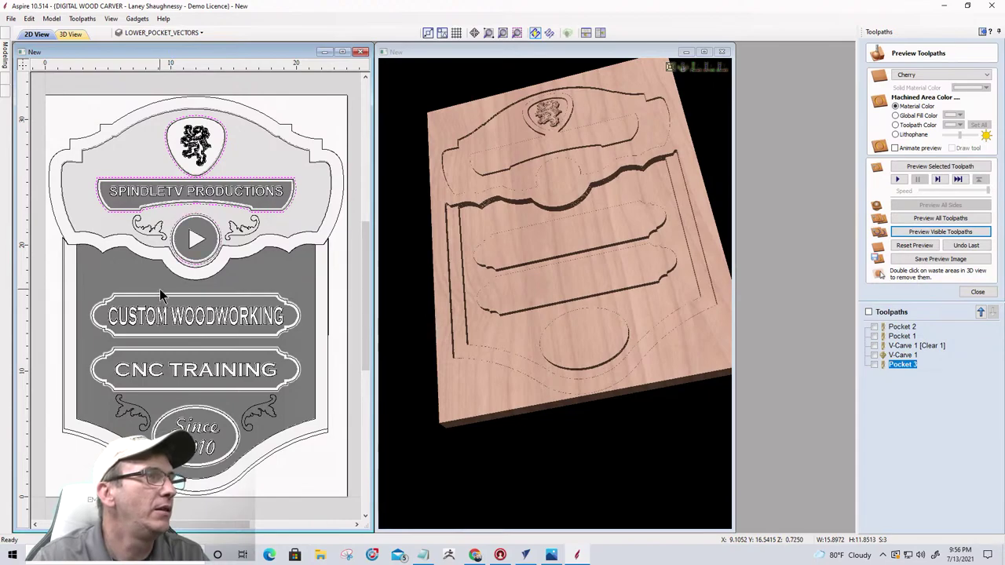
scroll(157, 300, up, 5)
click(161, 32)
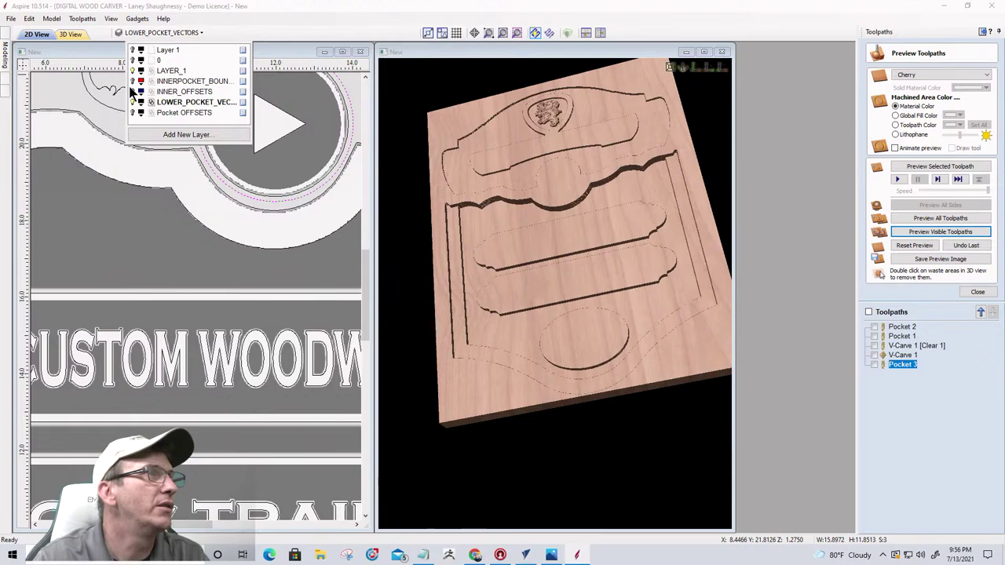
click(133, 114)
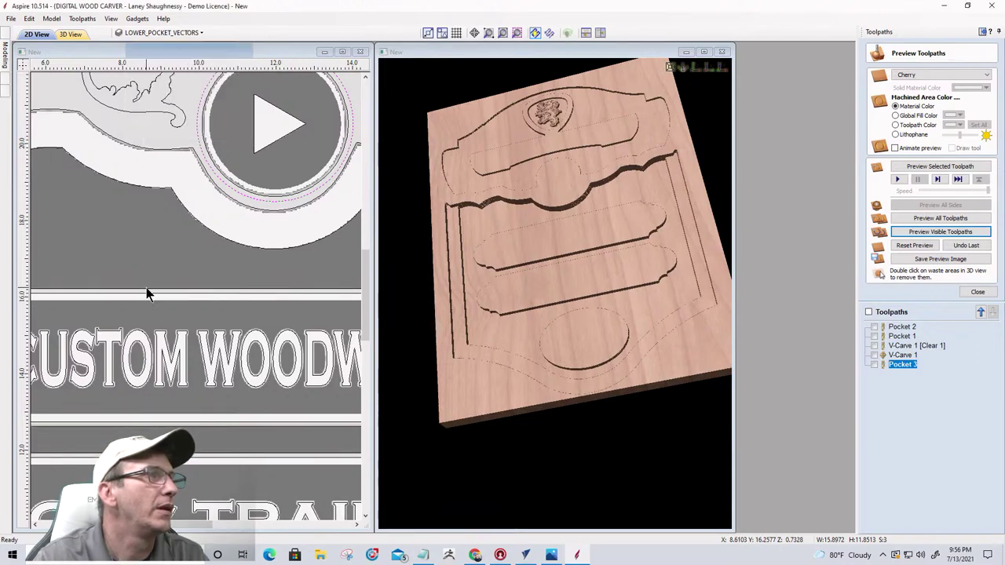
scroll(175, 246, down, 5)
scroll(166, 345, up, 5)
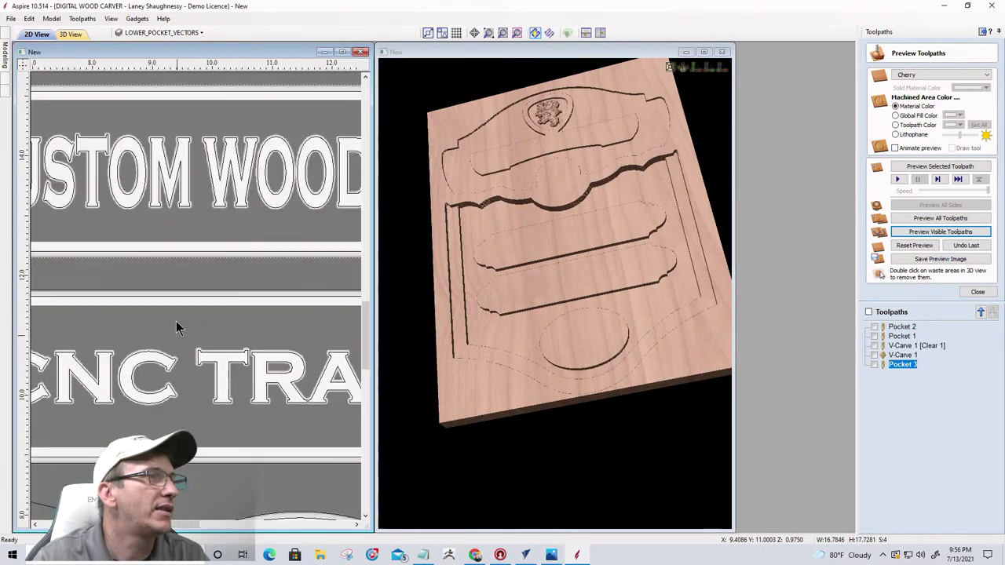
scroll(179, 260, down, 4)
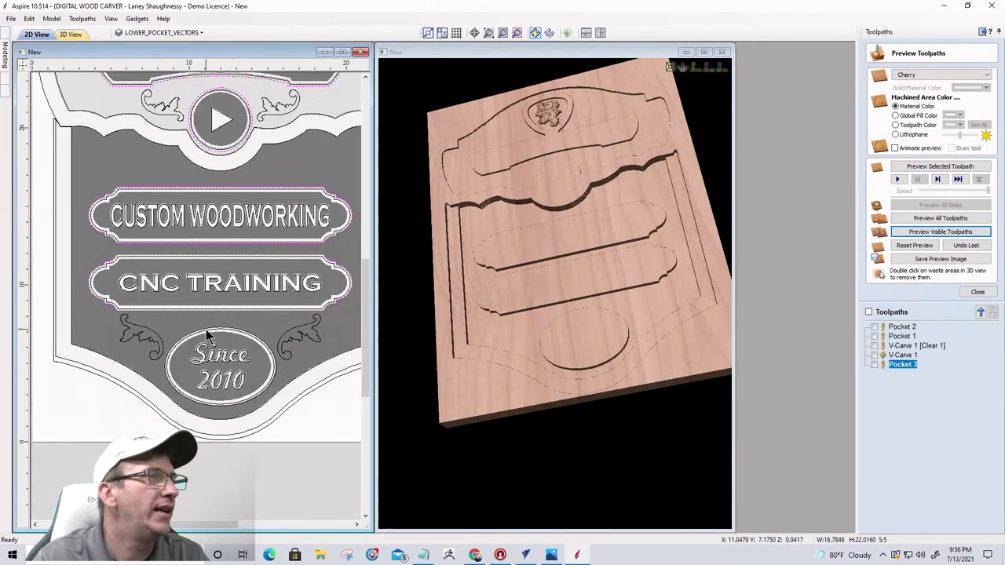
scroll(219, 324, up, 3)
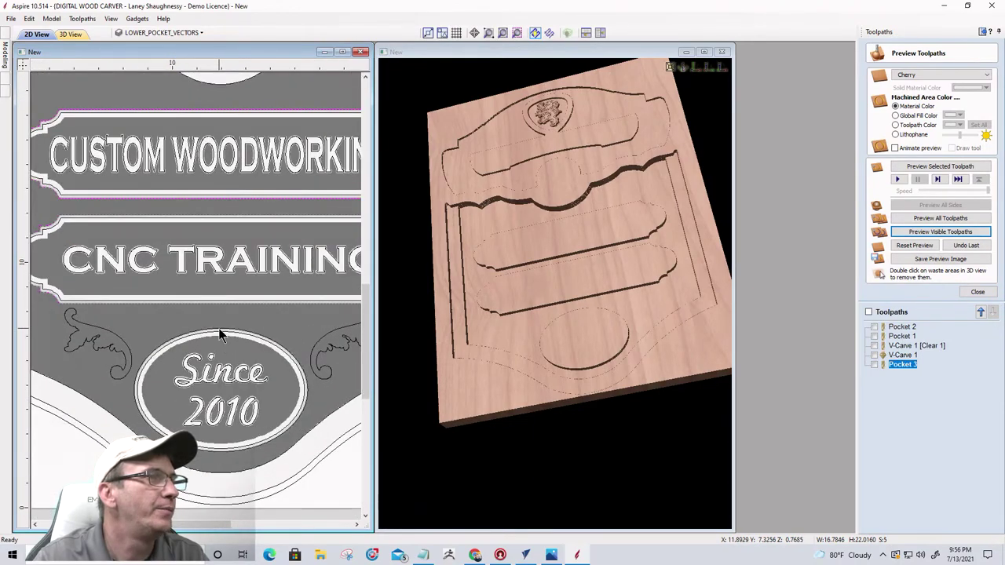
scroll(220, 332, down, 2)
scroll(220, 333, down, 3)
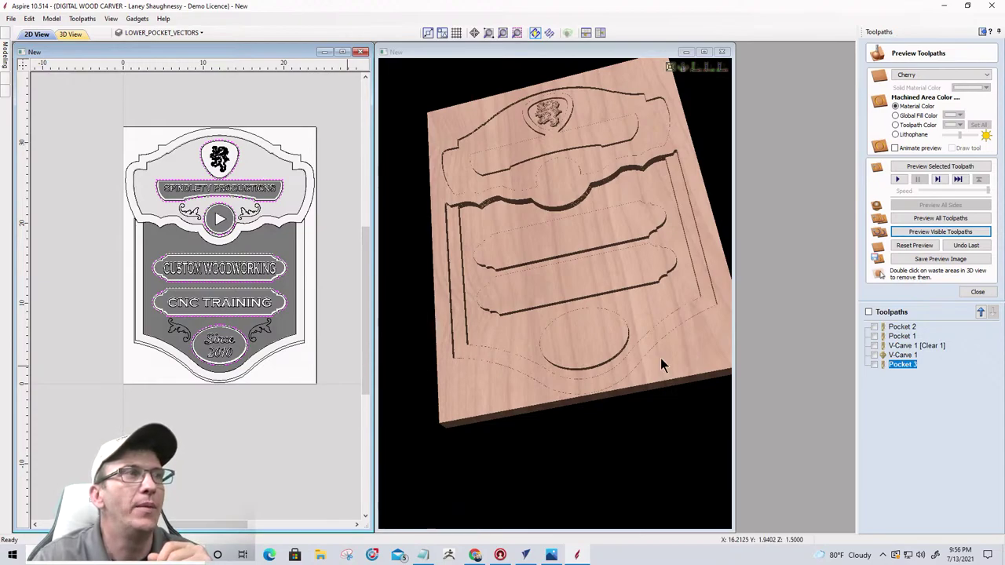
- Close the preview and review Material Setup, leaving it unchanged
click(977, 293)
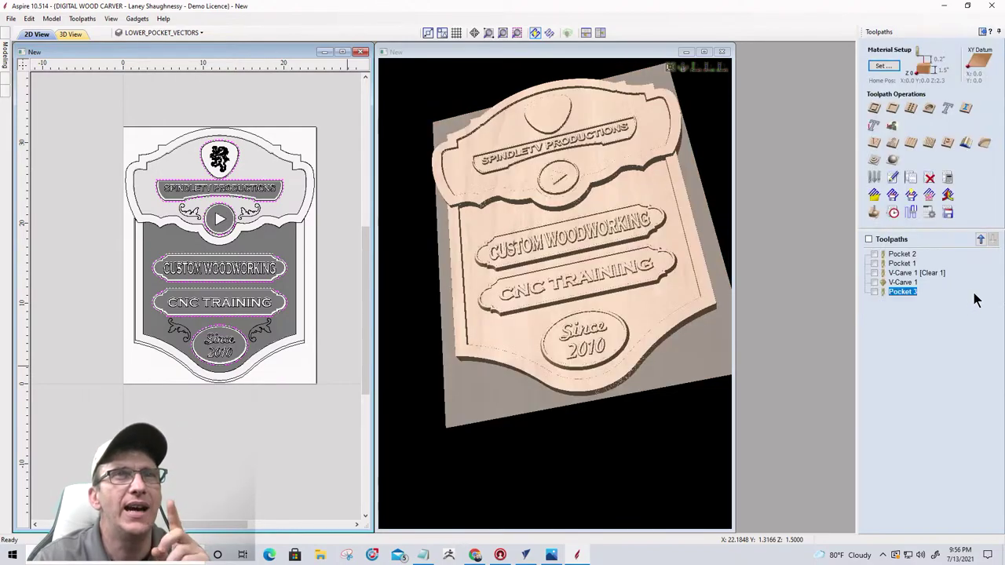
click(883, 67)
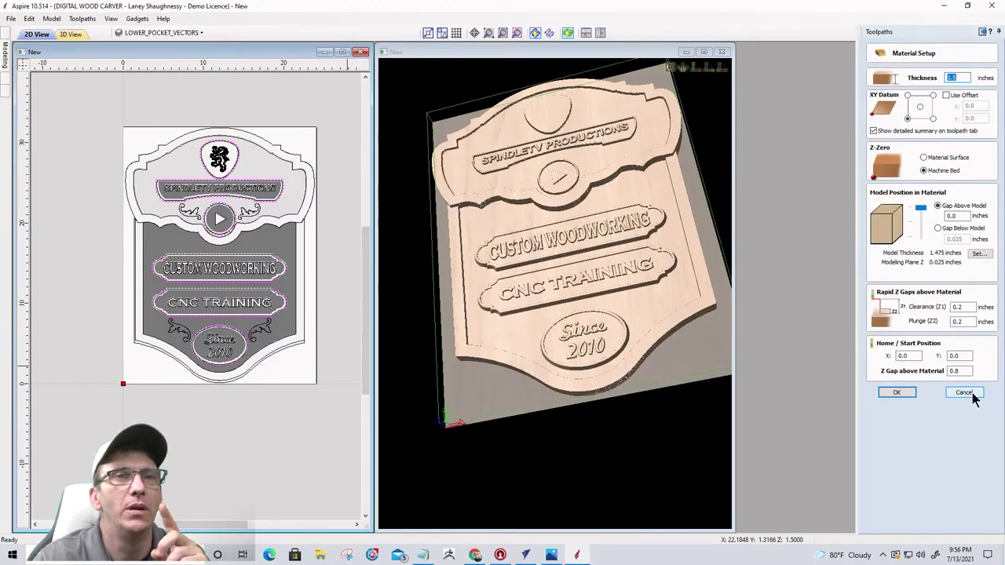
click(972, 395)
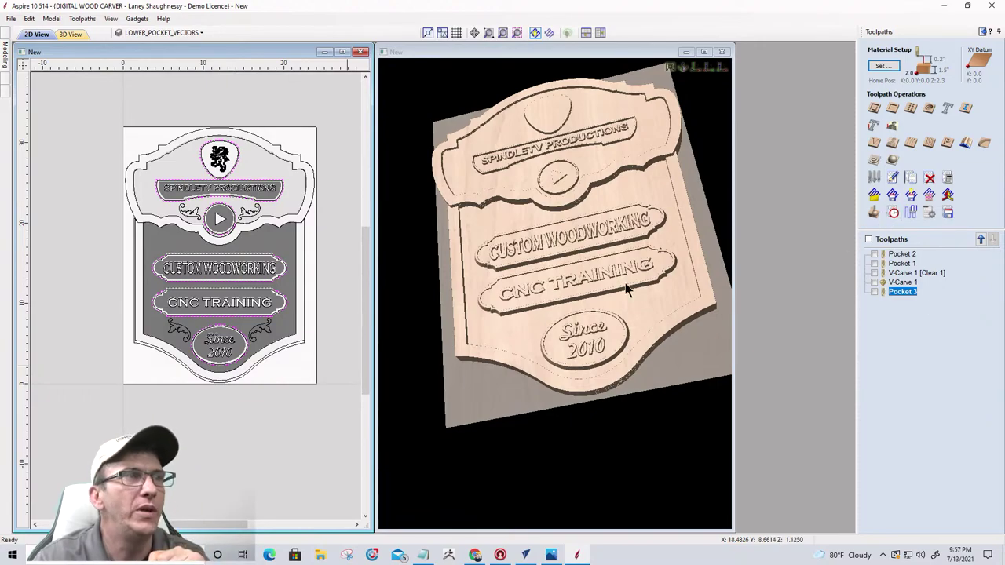
- Calculate a 3D roughing toolpath limited to the selected vectors
click(880, 144)
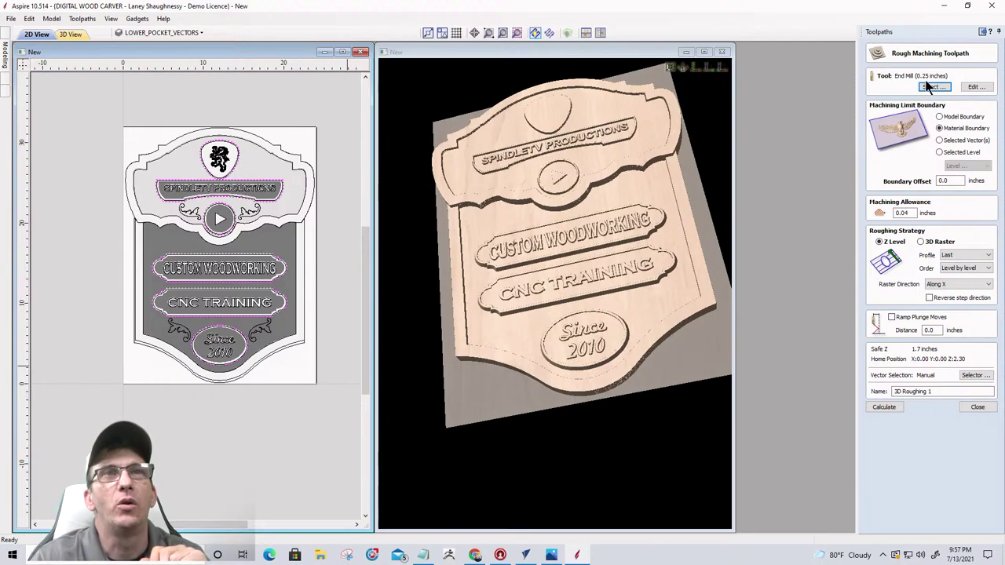
click(939, 128)
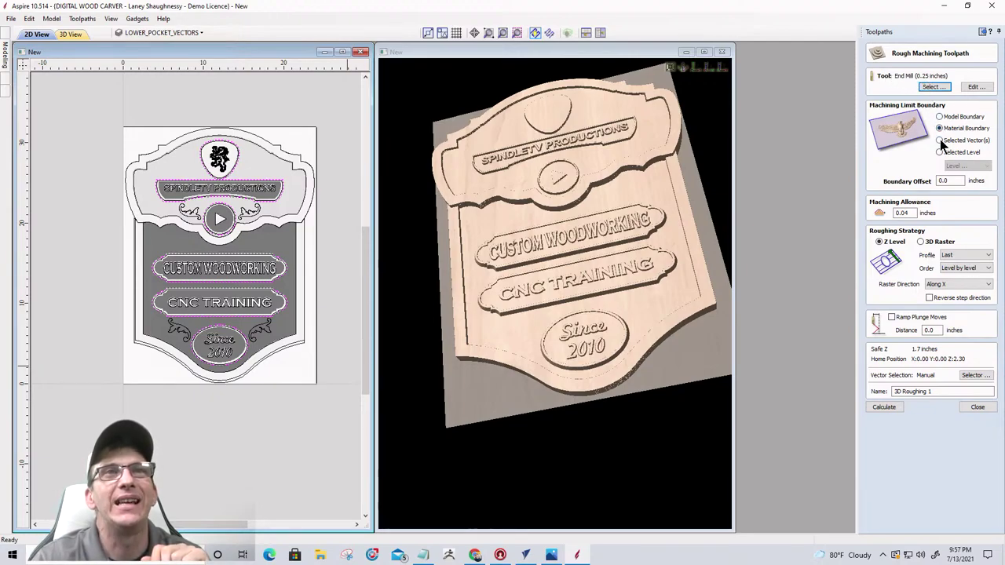
click(939, 140)
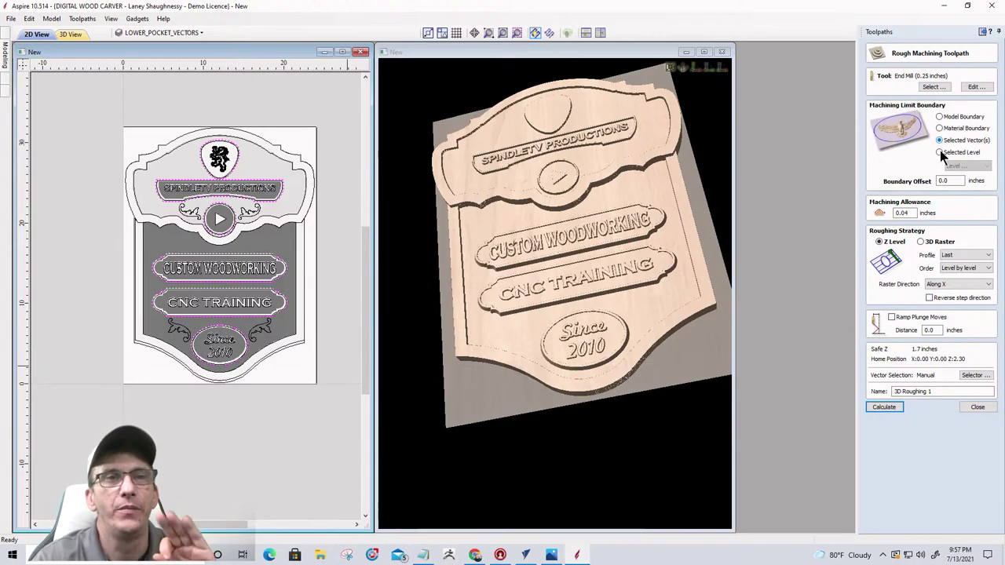
click(883, 407)
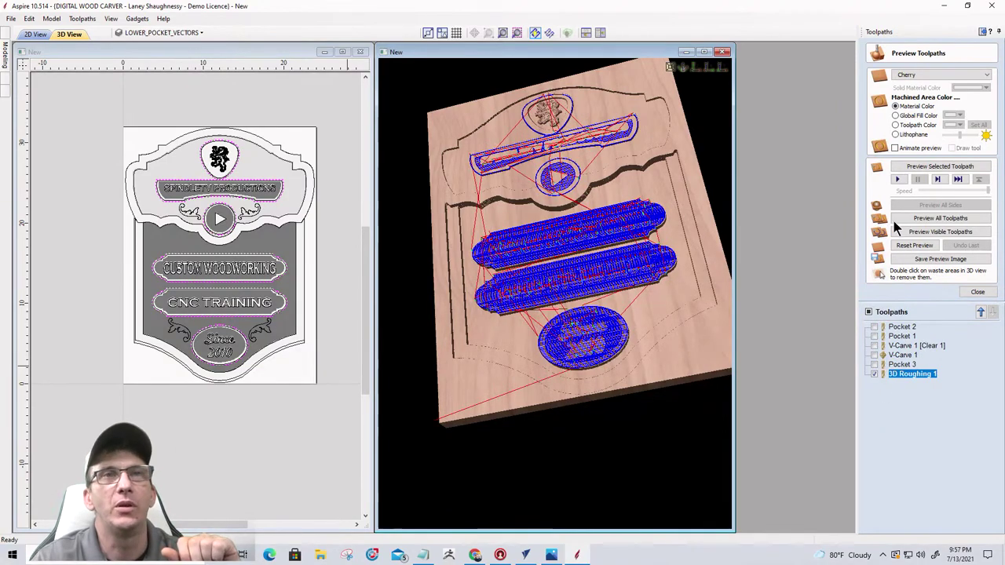
- Preview 3D Roughing 1 on the cherry sign, then review its settings and close them unchanged
click(909, 234)
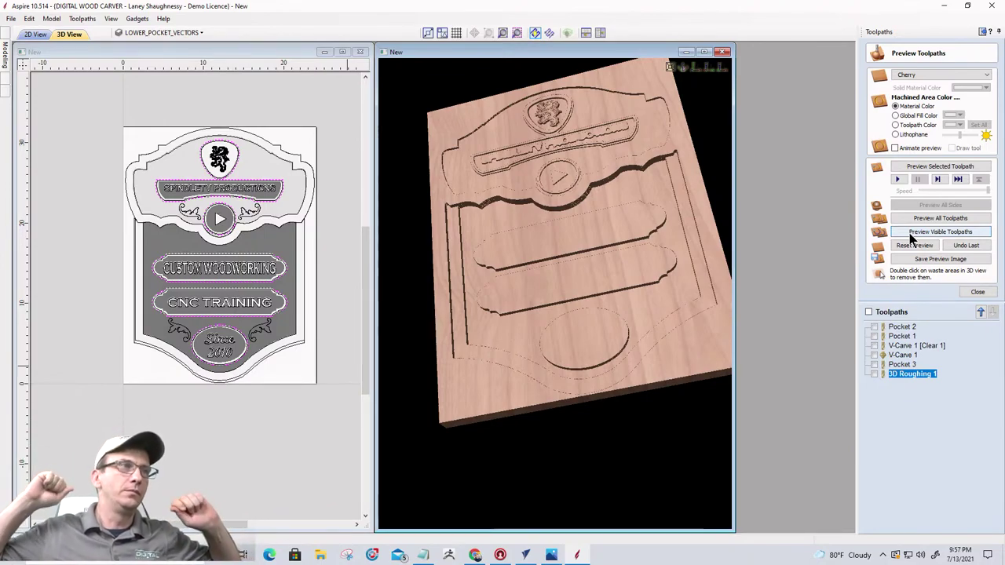
click(913, 233)
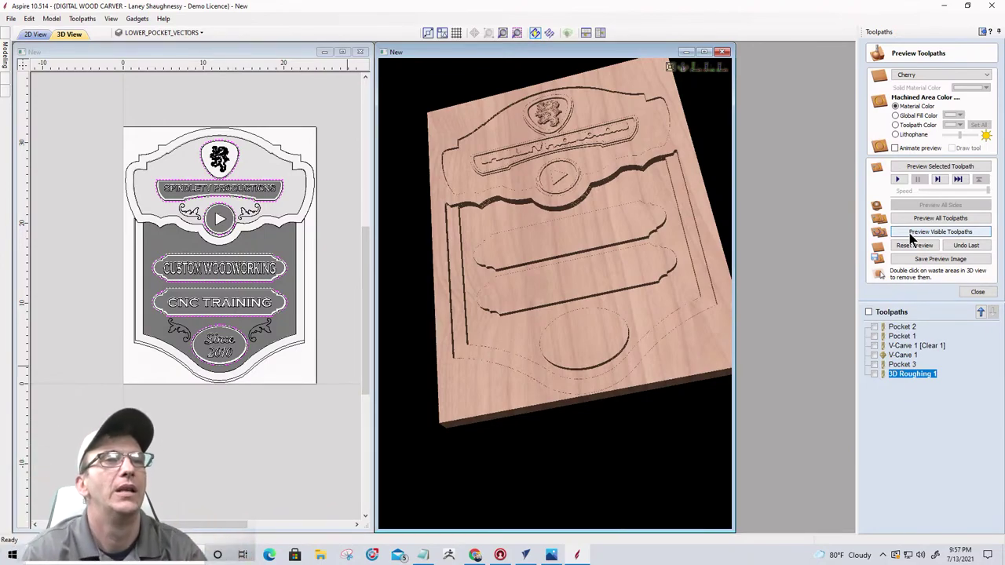
double_click(912, 374)
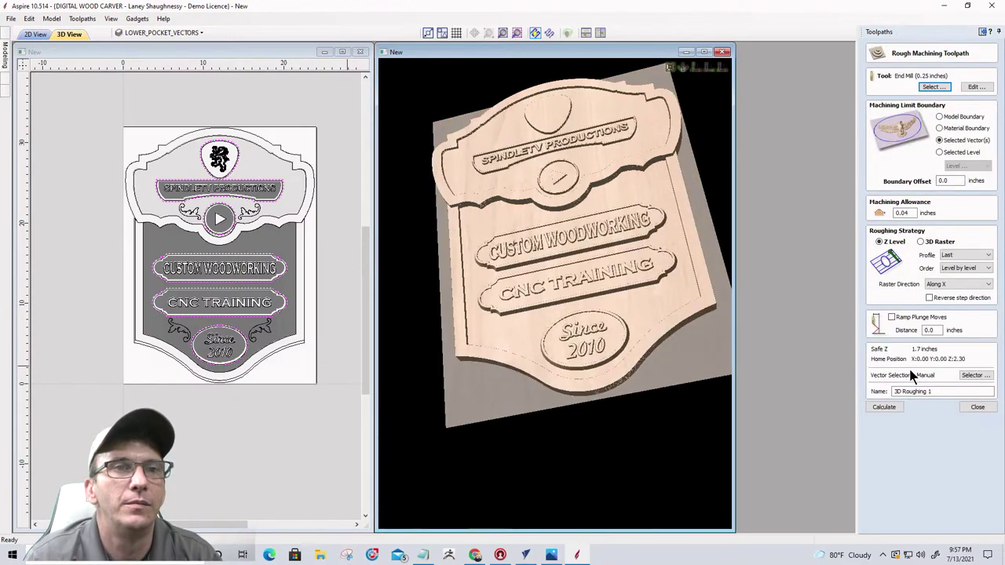
click(963, 406)
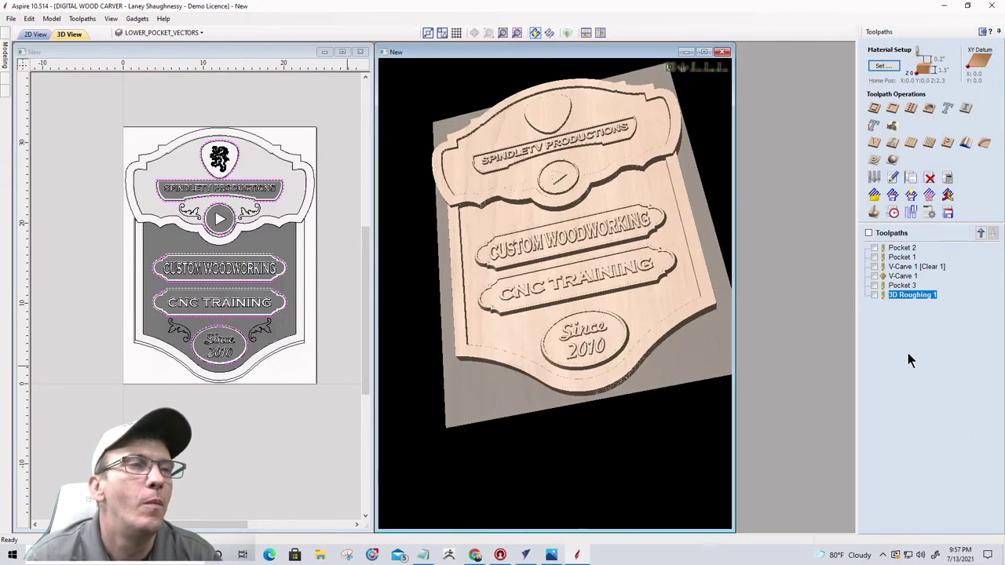
- Calculate a 3D finishing toolpath limited to selected vectors with a 0.1875-inch boundary offset
click(893, 160)
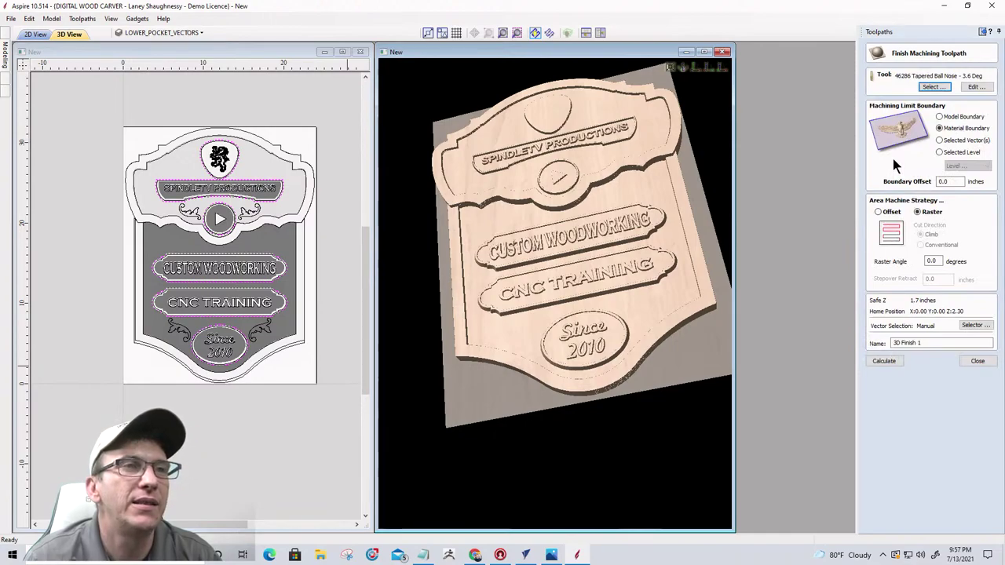
click(940, 139)
double_click(942, 182)
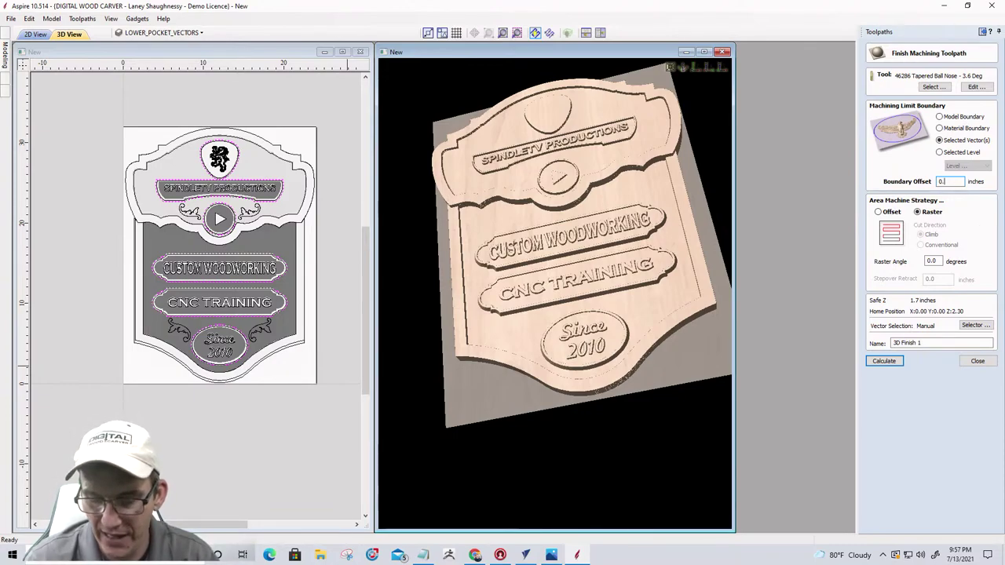
text(0.1875)
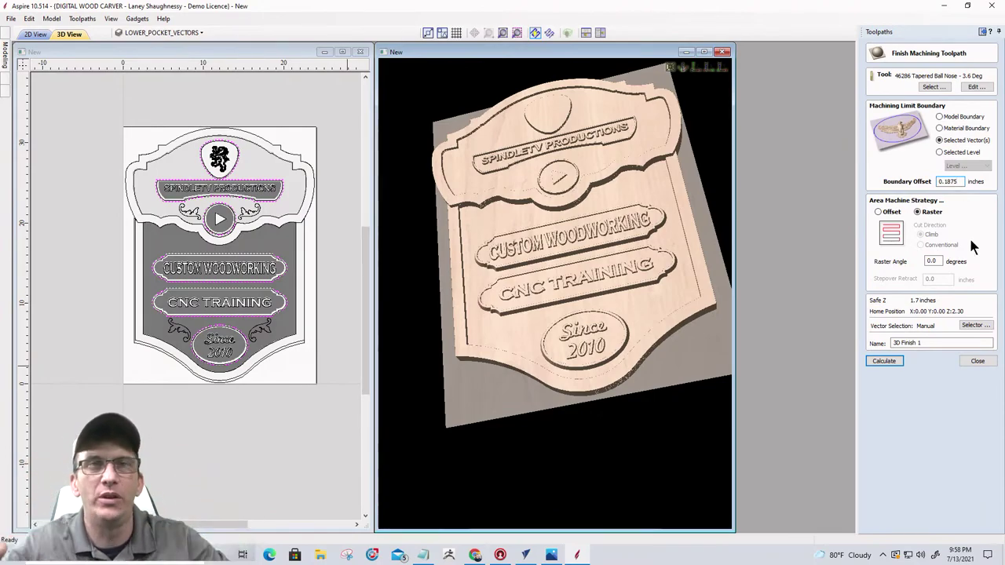
click(876, 362)
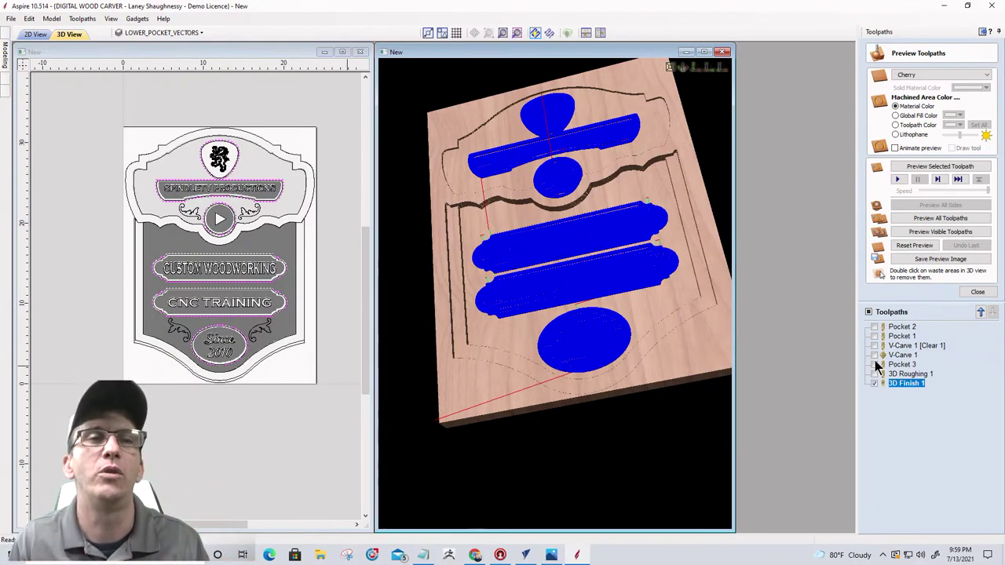
- Preview 3D Finish 1, then orbit and zoom to inspect the lettering, emblem and Since 2010 oval
click(926, 232)
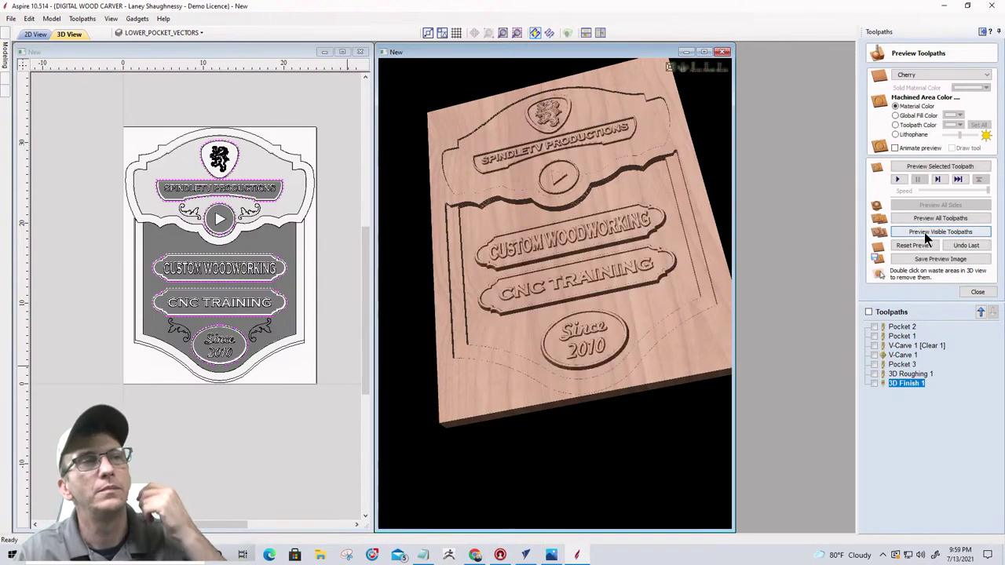
drag(652, 274, 703, 280)
drag(630, 265, 549, 118)
scroll(567, 157, up, 5)
drag(568, 157, 540, 171)
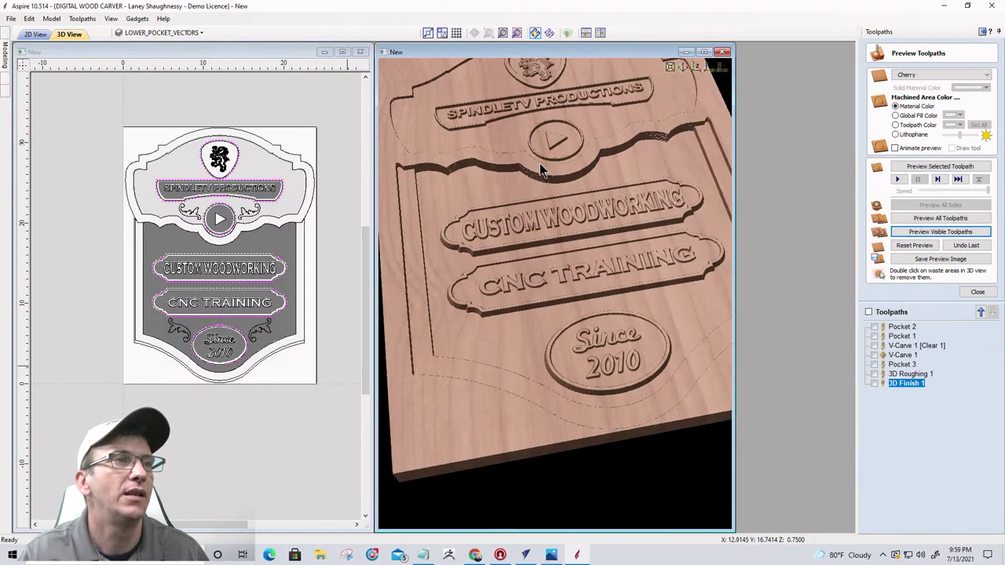
- In 2D View, select the outer border and turn on the INNERPOCKET_BOUNDARY layer
click(35, 35)
click(142, 161)
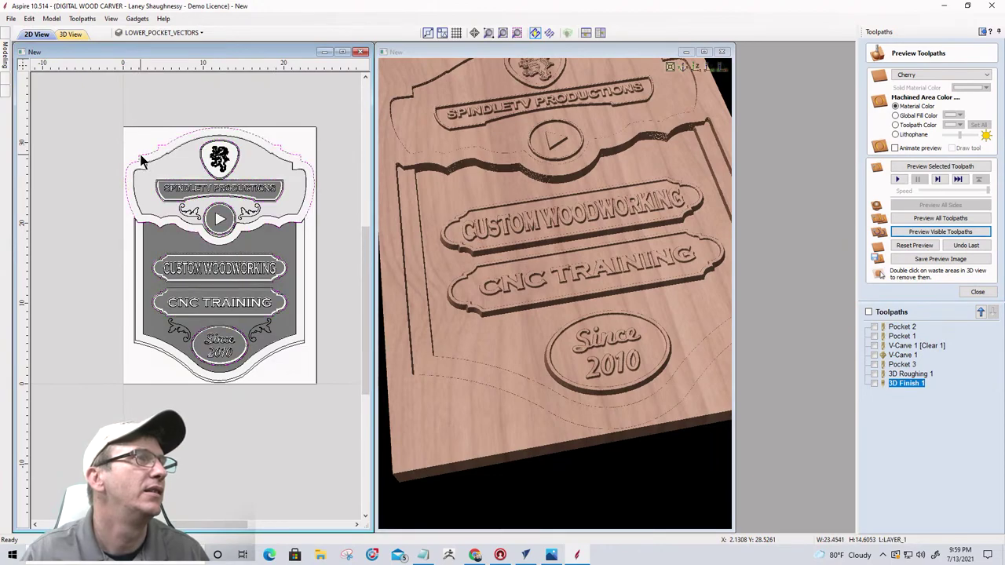
click(136, 32)
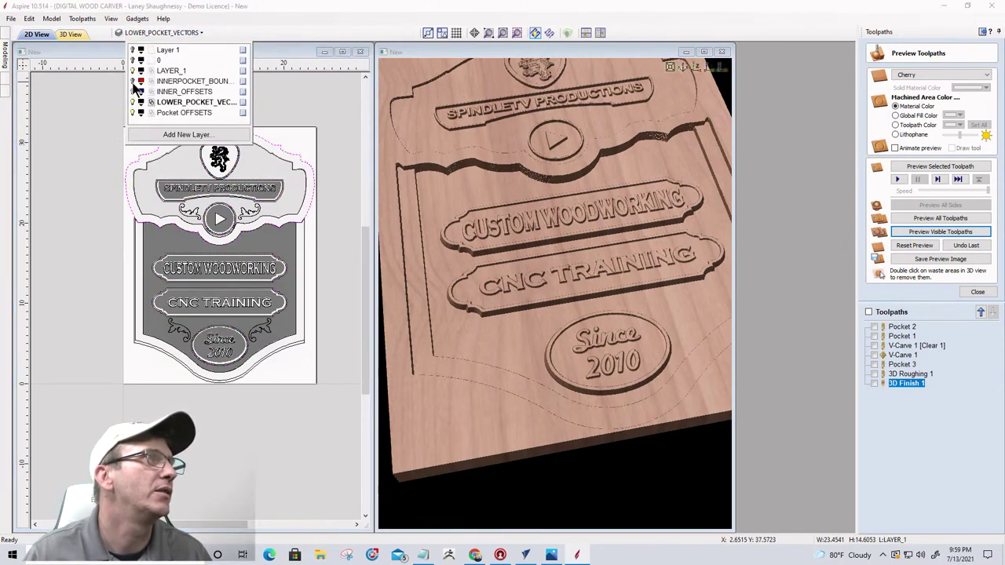
click(133, 81)
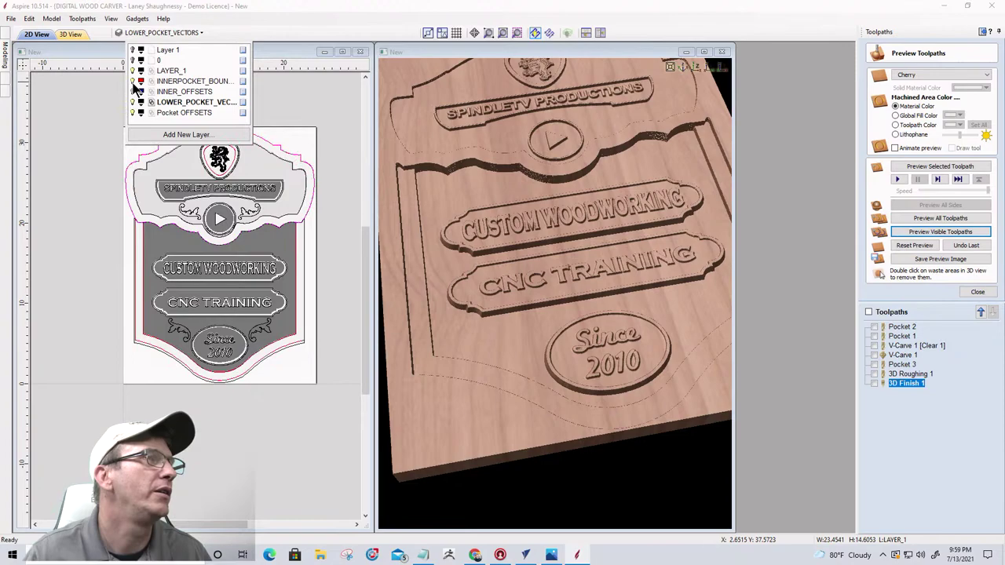
click(131, 169)
click(131, 168)
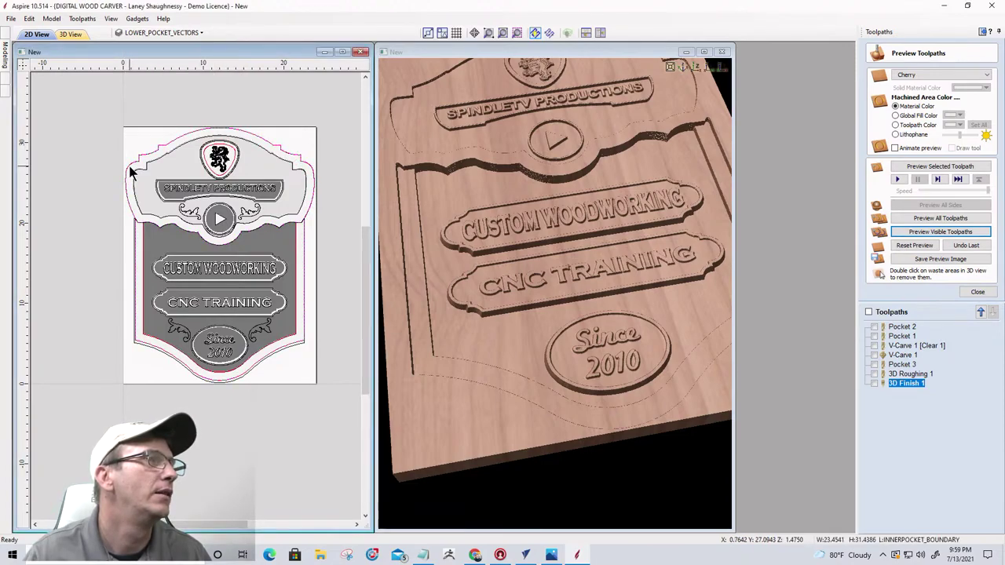
- Hide the shaded relief and the LAYER_1 vectors
click(133, 35)
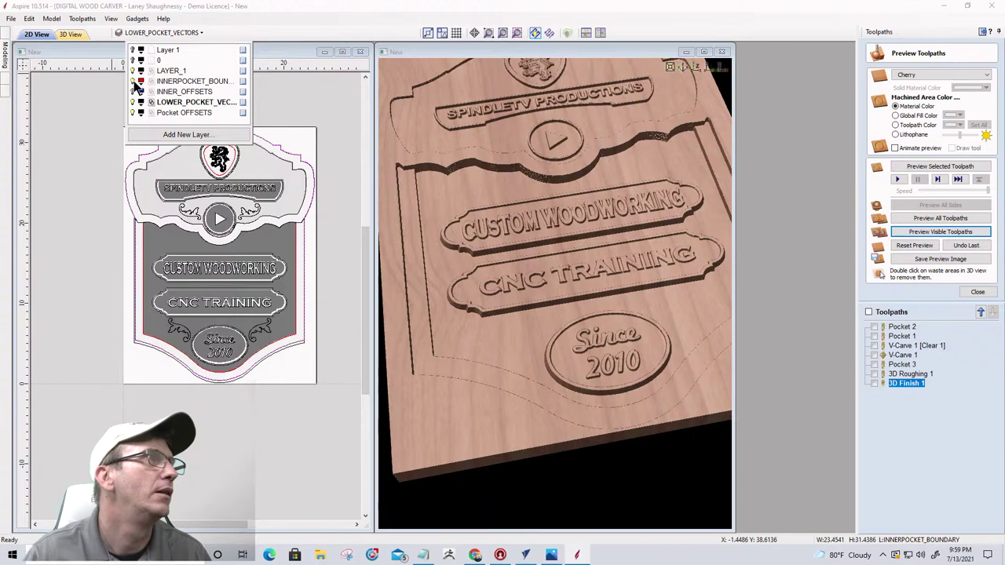
click(132, 100)
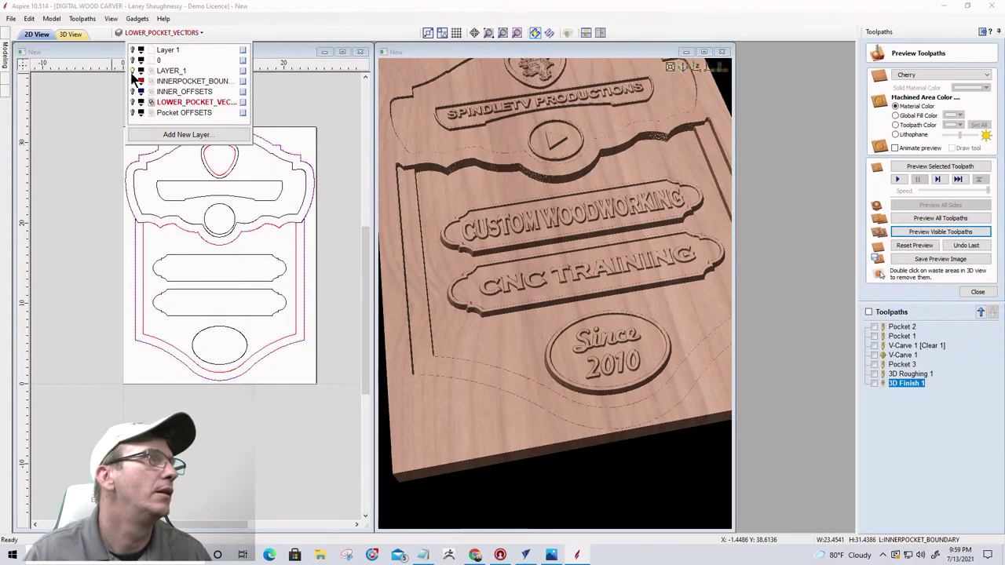
click(132, 71)
click(131, 210)
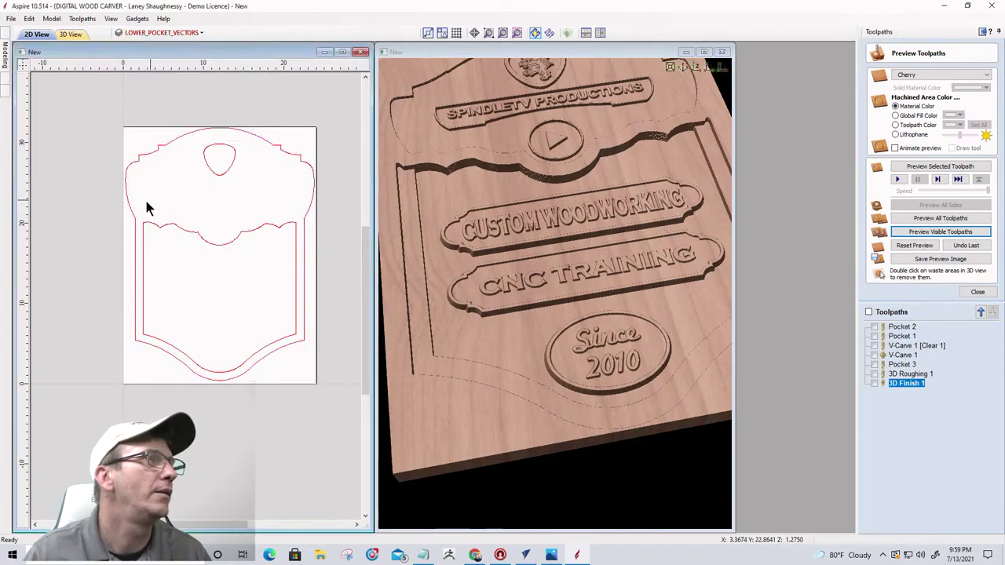
- Start a new profile toolpath with a 1.5-inch cut depth
click(978, 292)
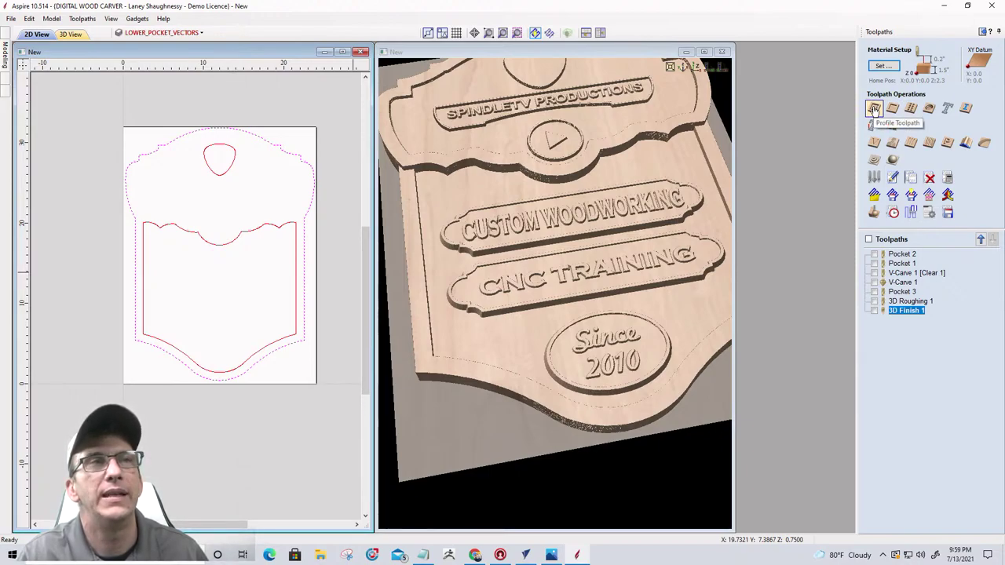
click(874, 109)
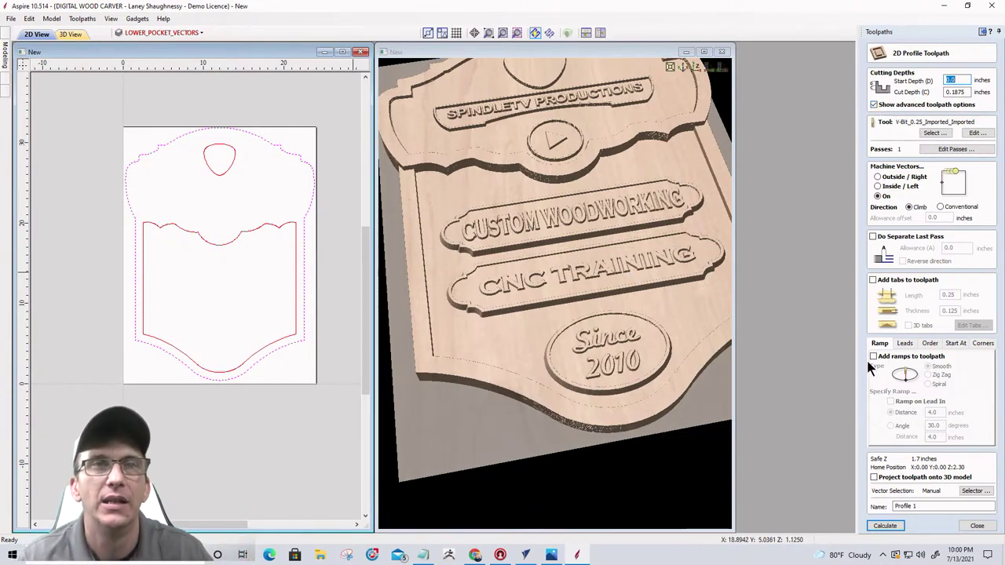
key(Tab)
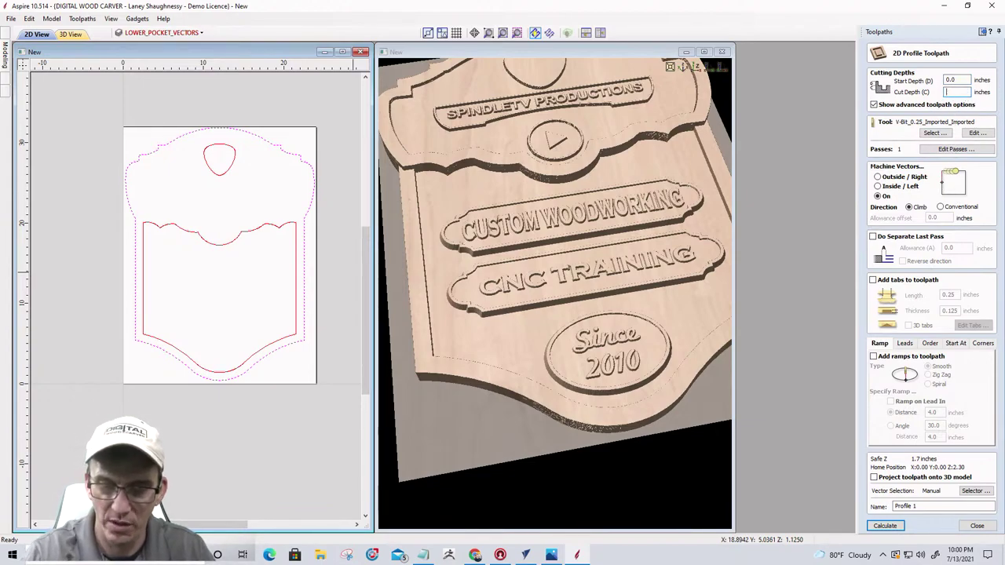
text(1.5)
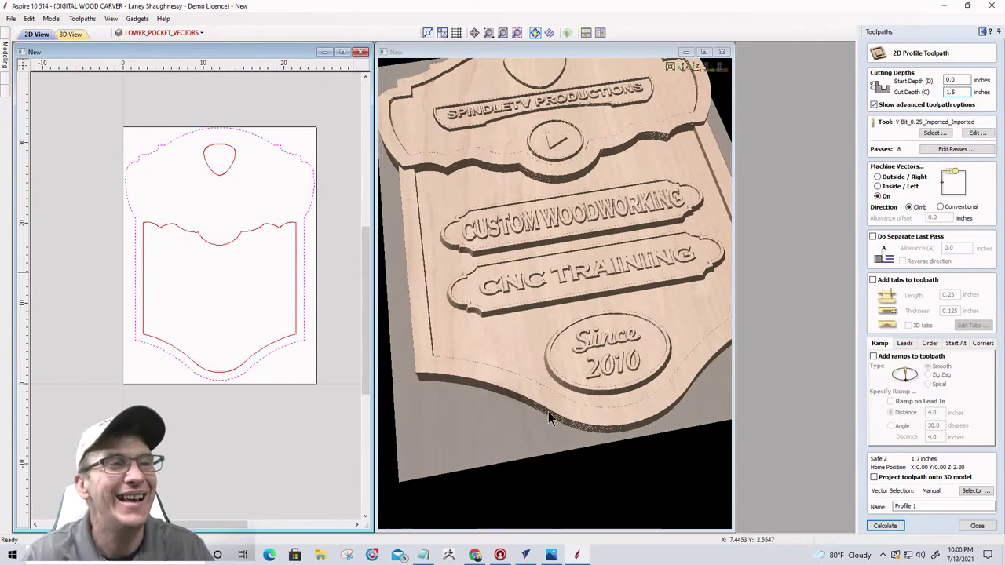
click(5, 59)
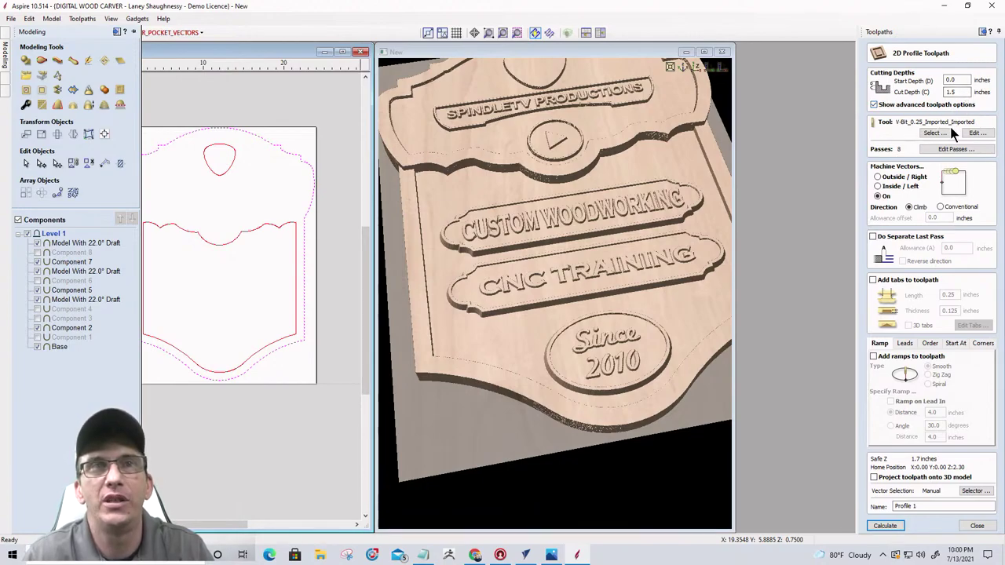
- Cut outside the outline with a separate 0.0015-inch last pass and calculate the profile
click(878, 178)
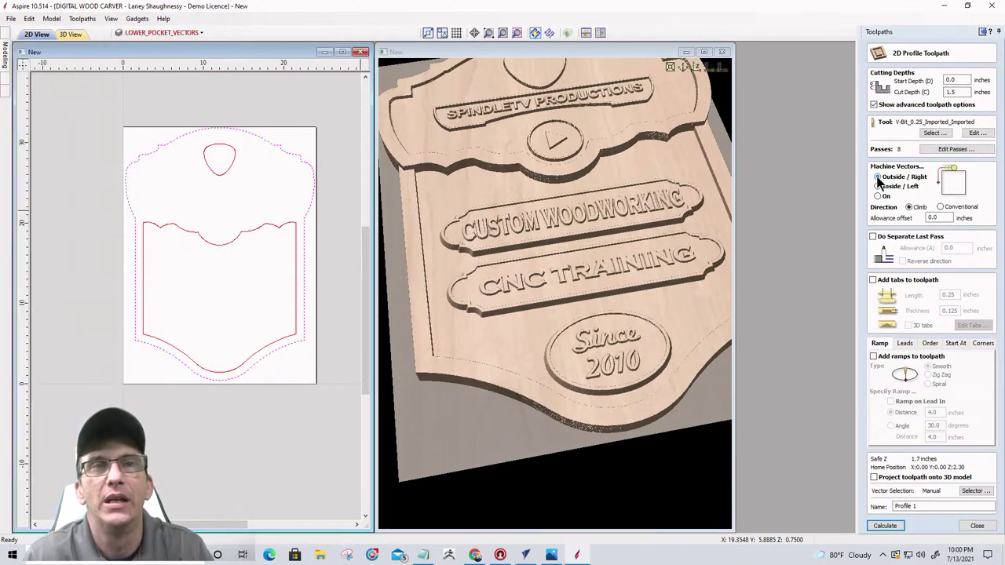
click(874, 237)
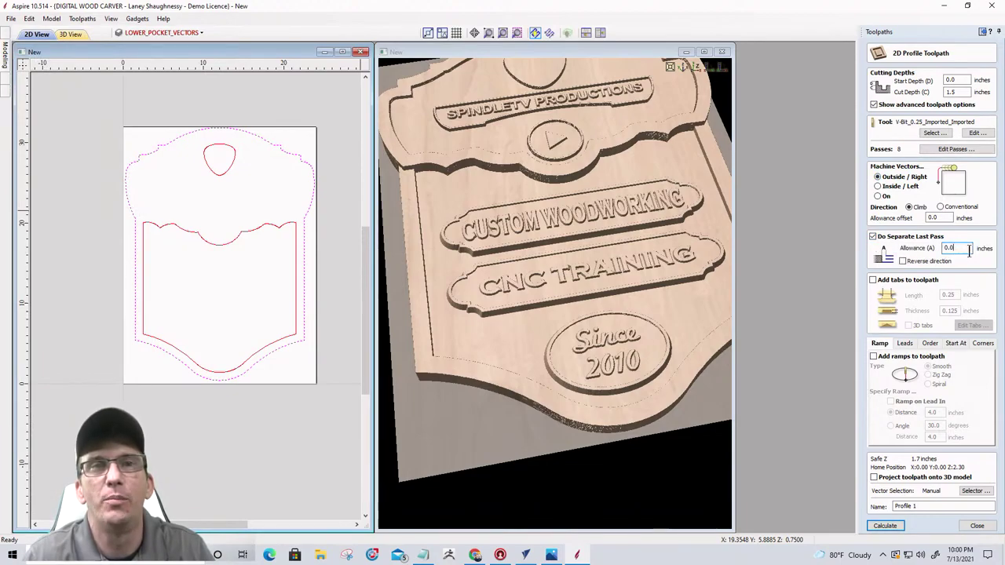
text(5)
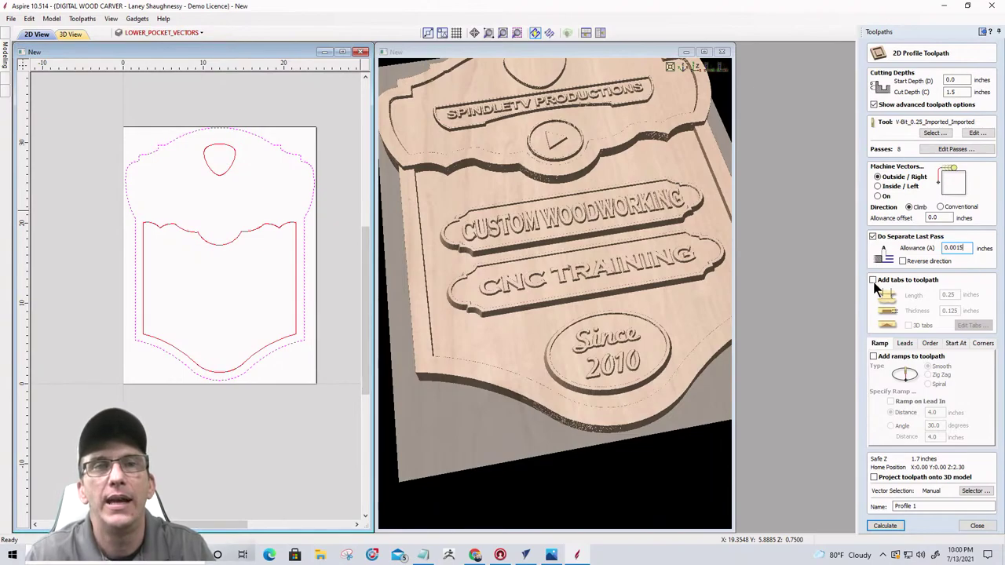
click(884, 524)
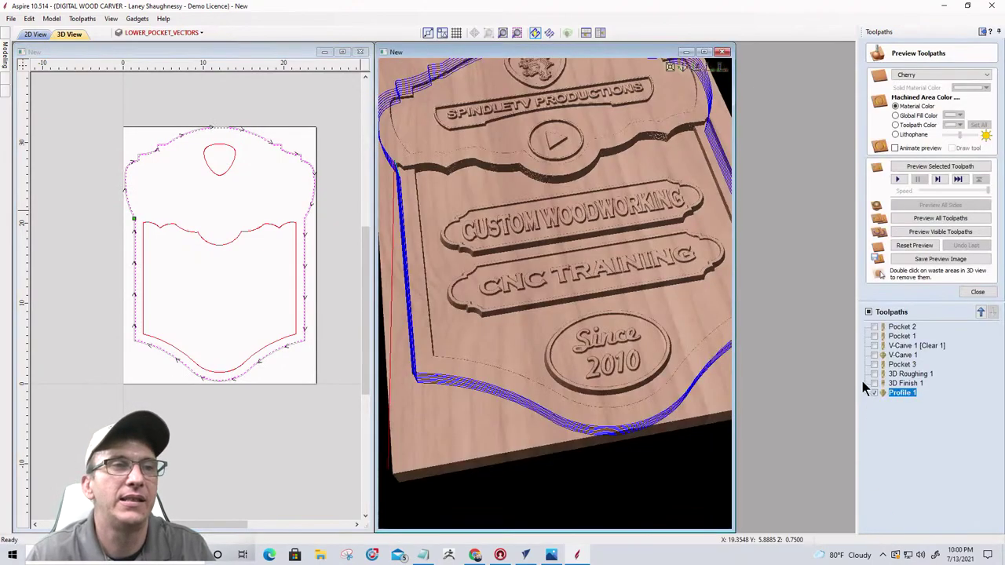
- Swap Profile 1's V-bit for the 0.25-inch end mill and recalculate it in 12 passes
drag(594, 428, 620, 385)
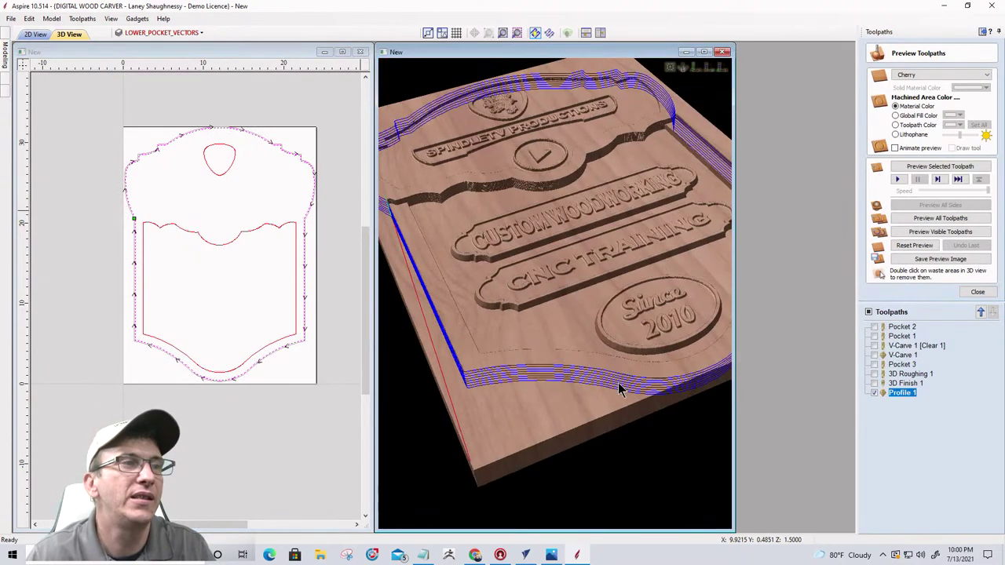
scroll(480, 372, up, 5)
drag(480, 372, 525, 299)
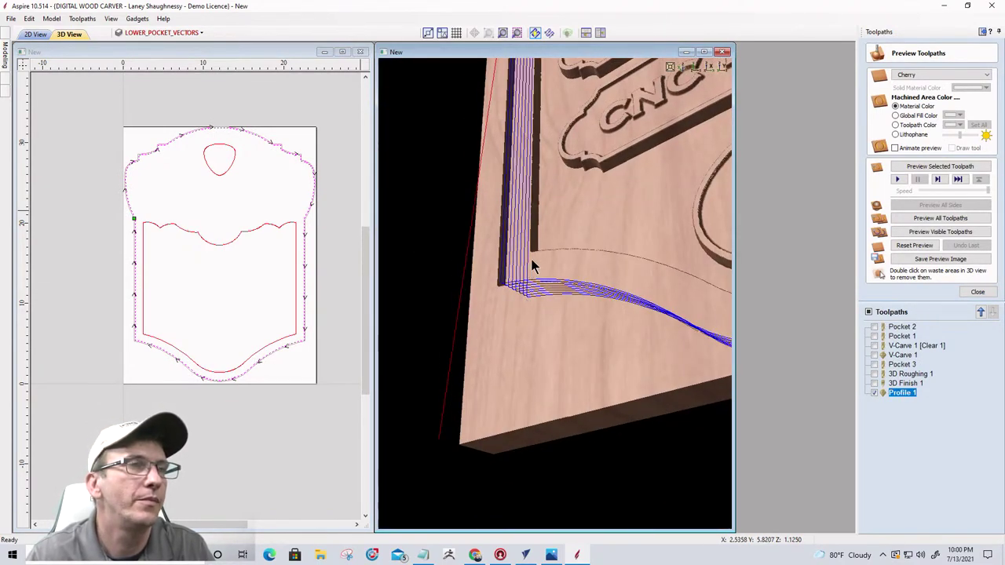
double_click(899, 395)
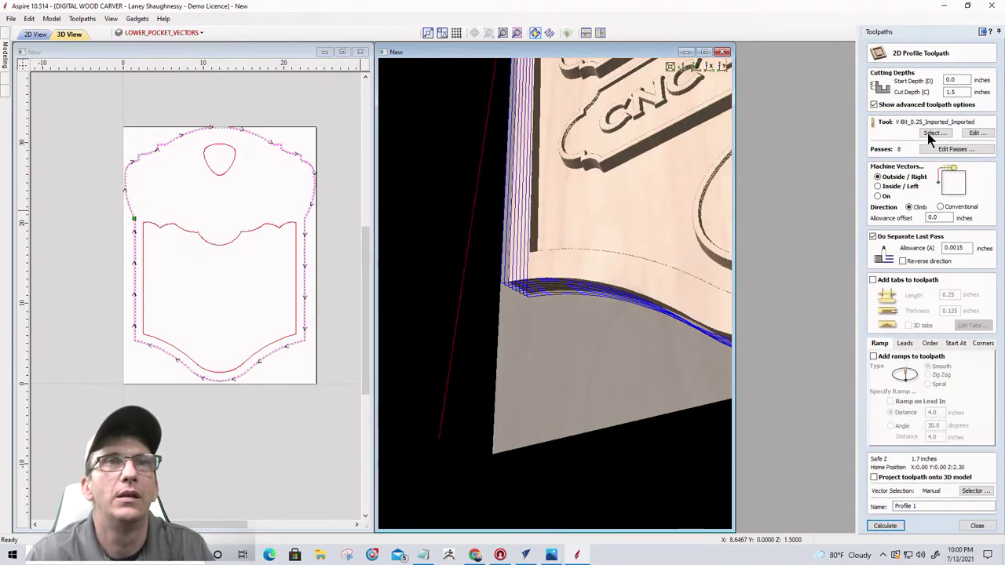
click(931, 134)
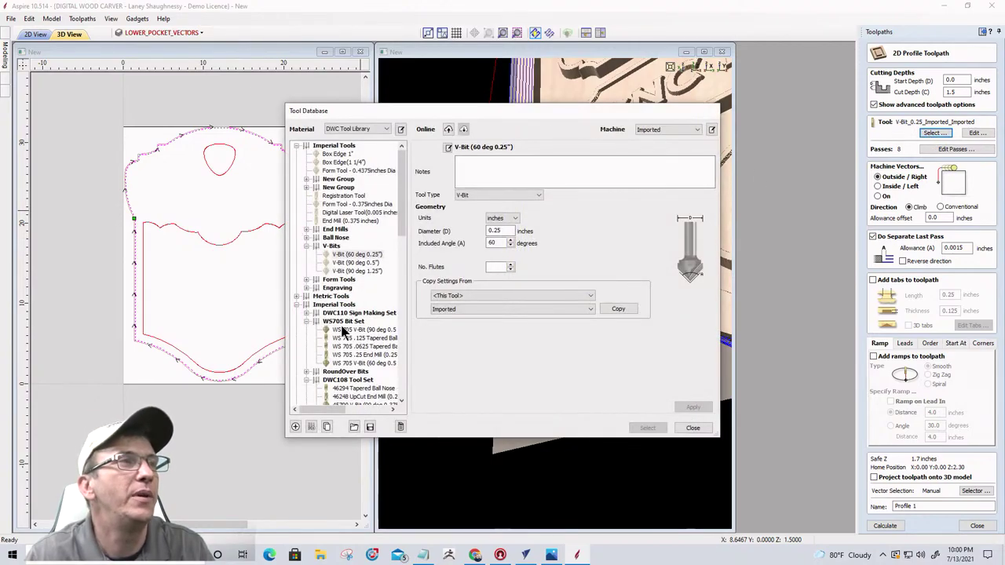
scroll(343, 346, down, 4)
scroll(343, 348, down, 4)
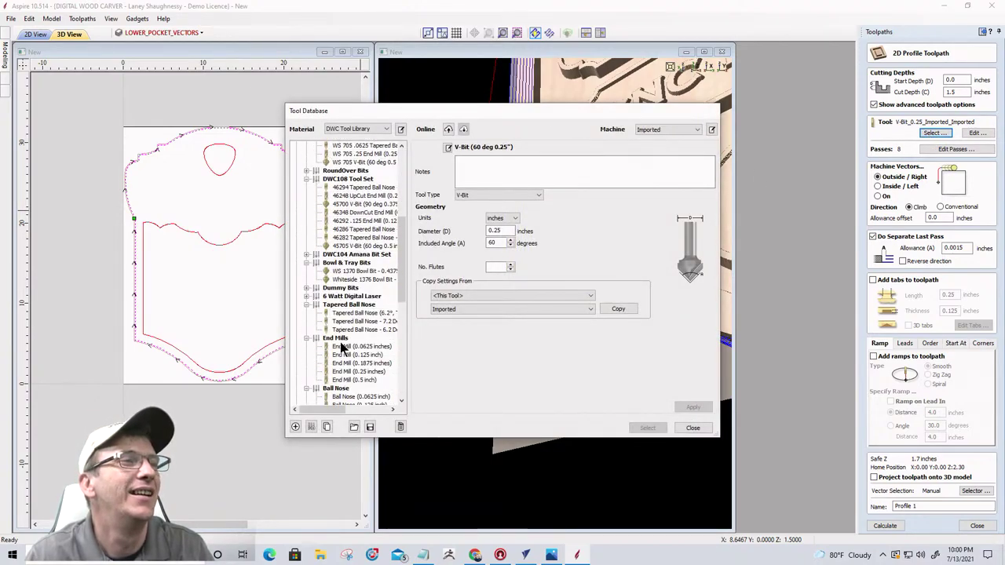
click(345, 372)
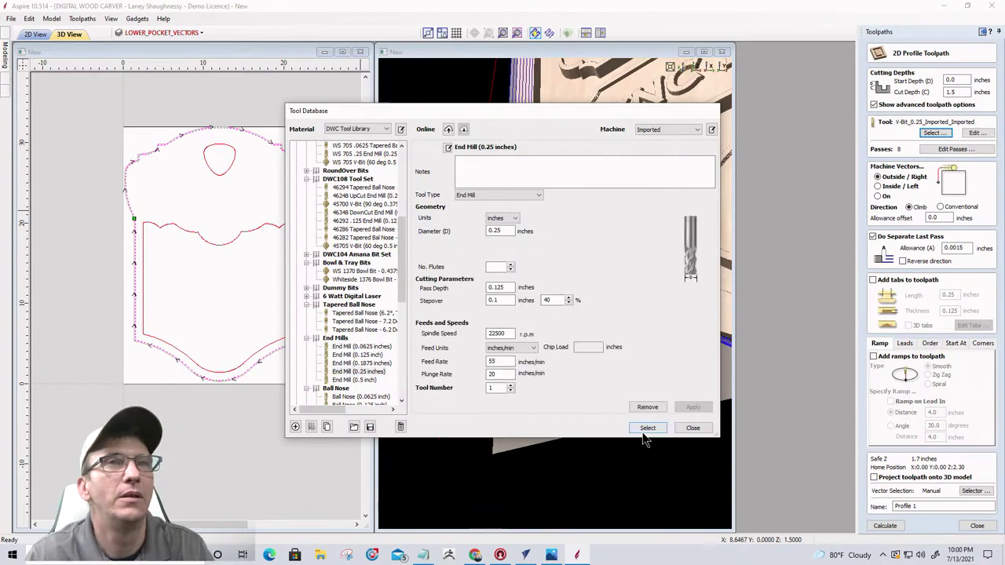
click(645, 429)
click(952, 248)
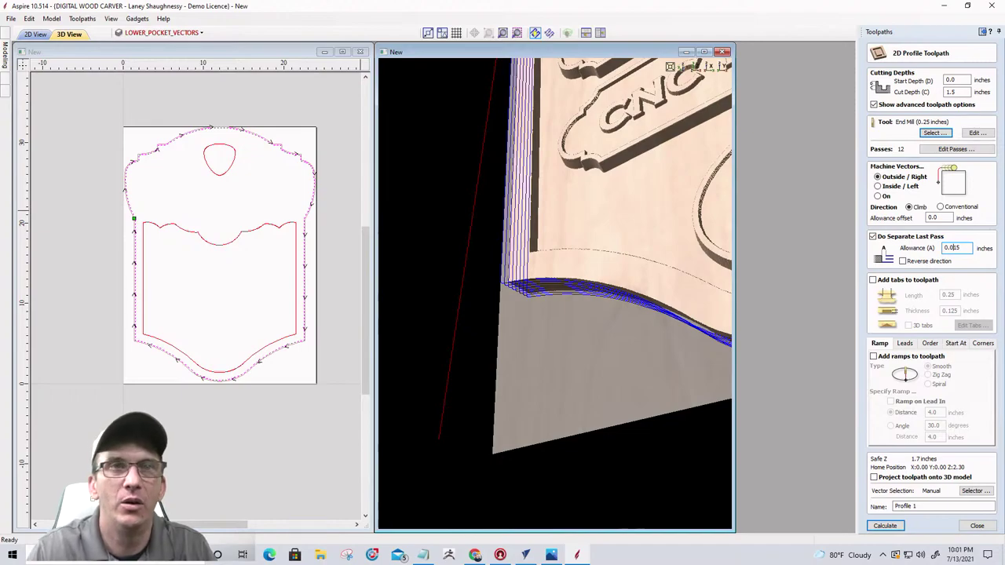
click(885, 526)
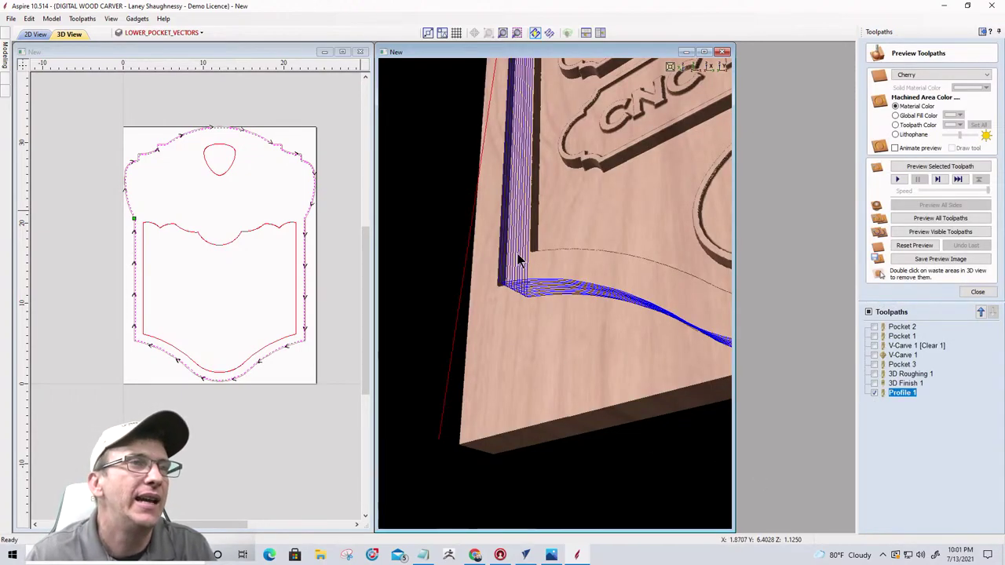
- Orbit the preview to look along the profile cut at the board edge
drag(521, 254, 533, 217)
scroll(442, 249, up, 3)
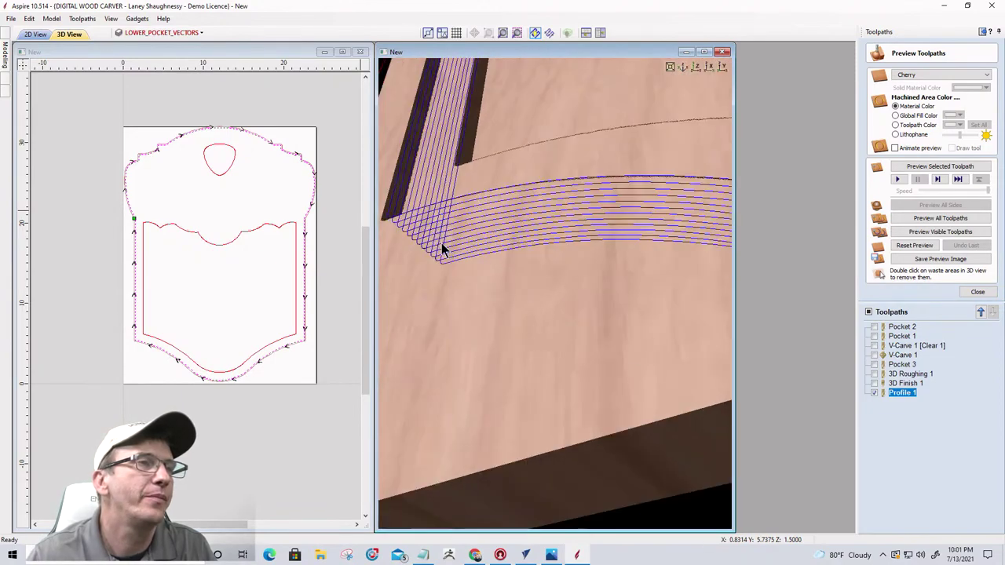
scroll(442, 249, up, 4)
drag(466, 256, 699, 369)
drag(646, 225, 596, 271)
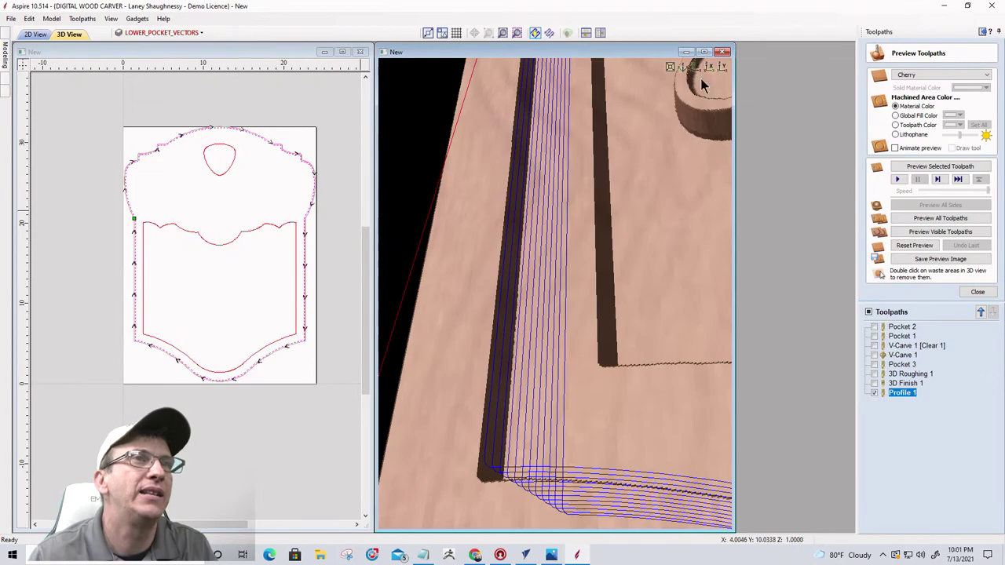
- Maximize the 3D view and look down at the sign from the top
click(704, 53)
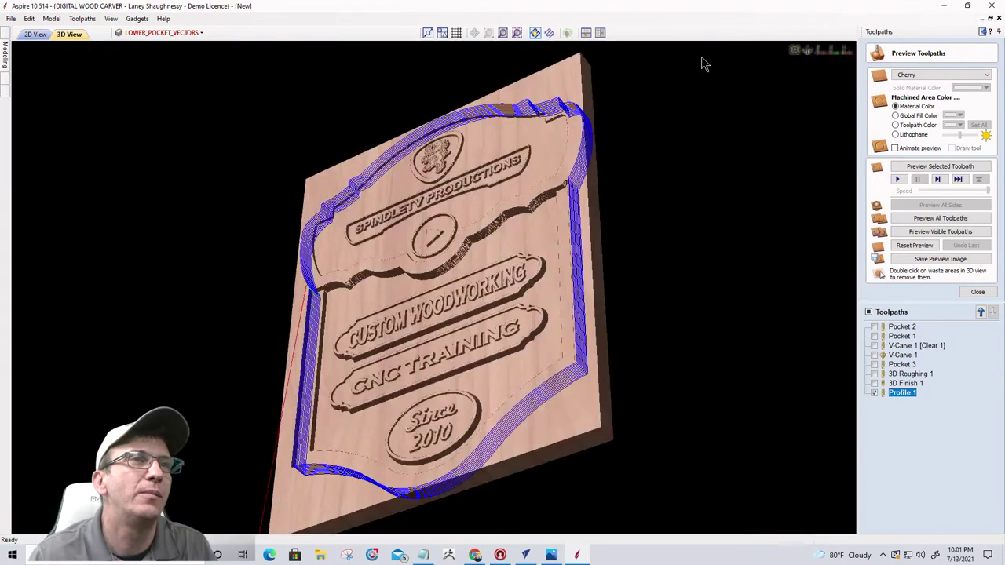
click(816, 53)
scroll(575, 273, up, 3)
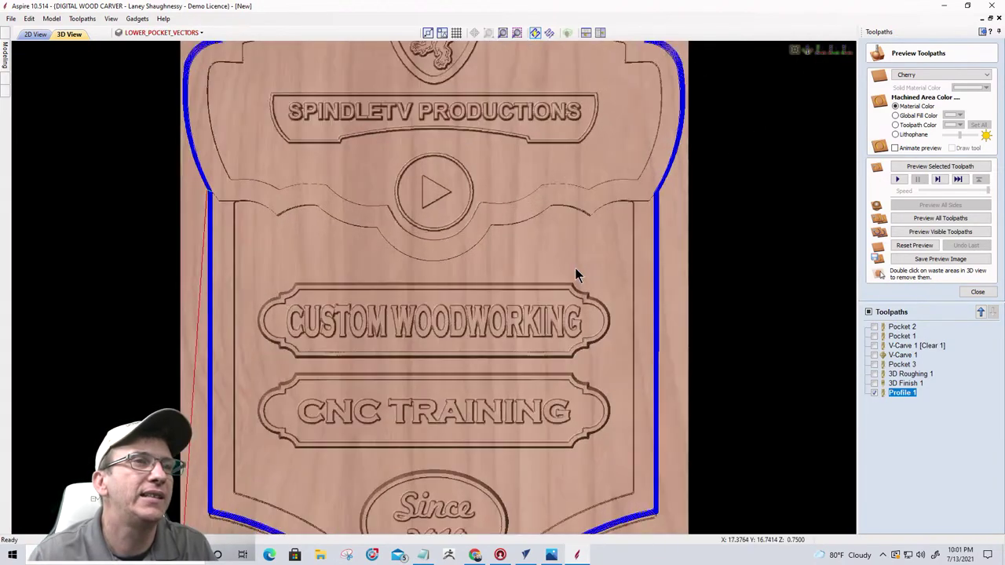
scroll(718, 278, up, 2)
scroll(835, 200, up, 1)
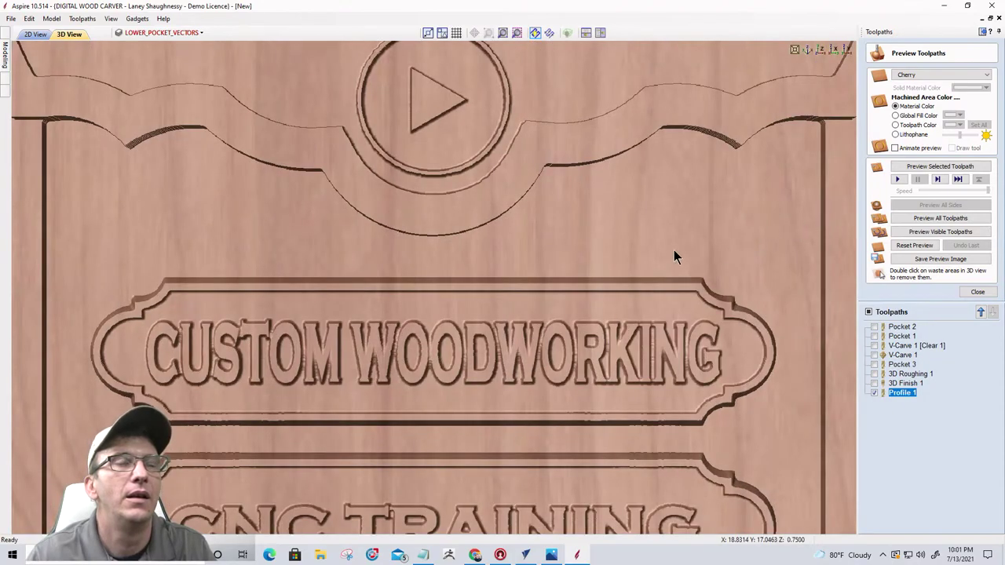
scroll(464, 253, down, 5)
- Tilt the sign into perspective and zoom in on the right-edge profile passes
drag(605, 376, 739, 291)
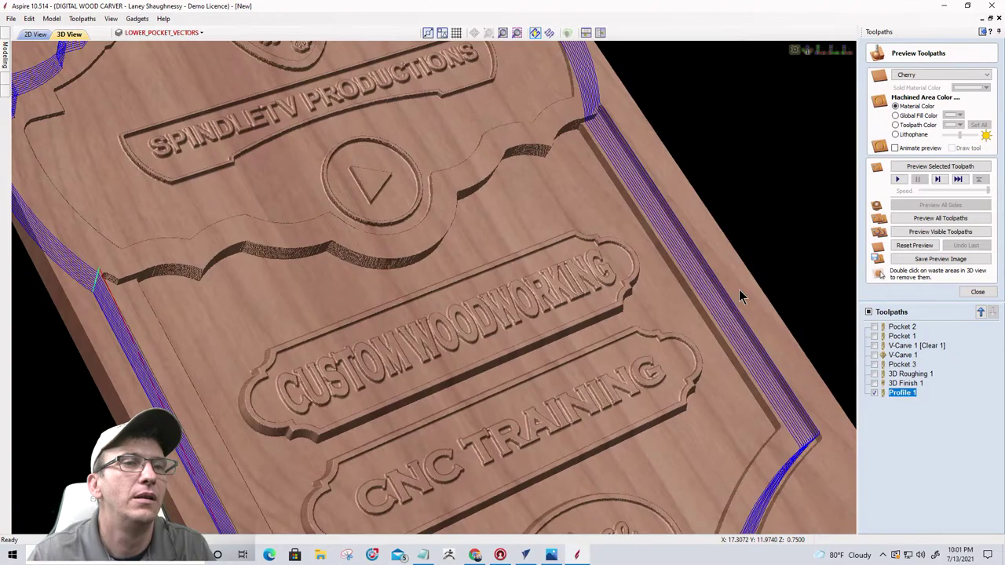
scroll(807, 446, up, 3)
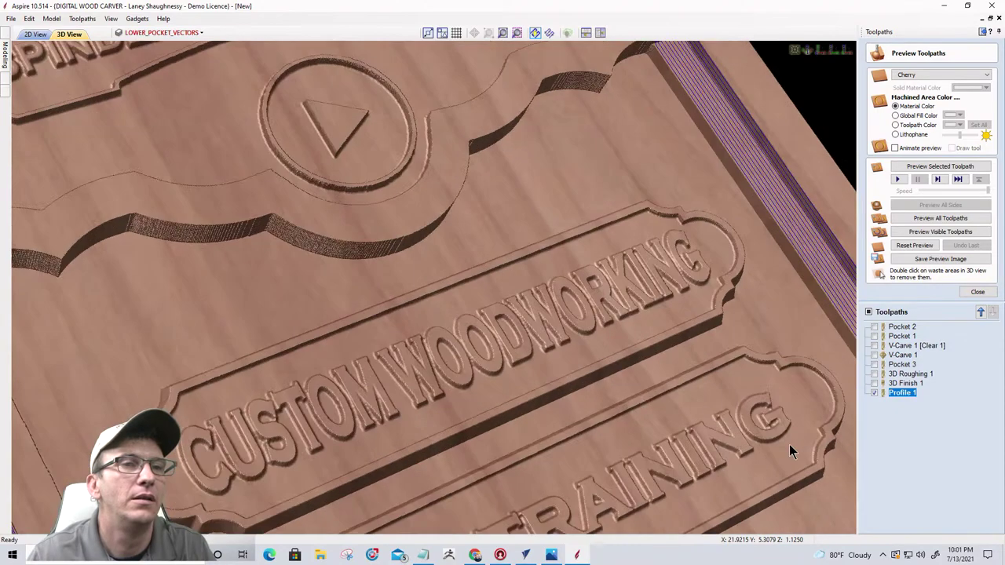
scroll(516, 421, up, 3)
scroll(733, 452, up, 2)
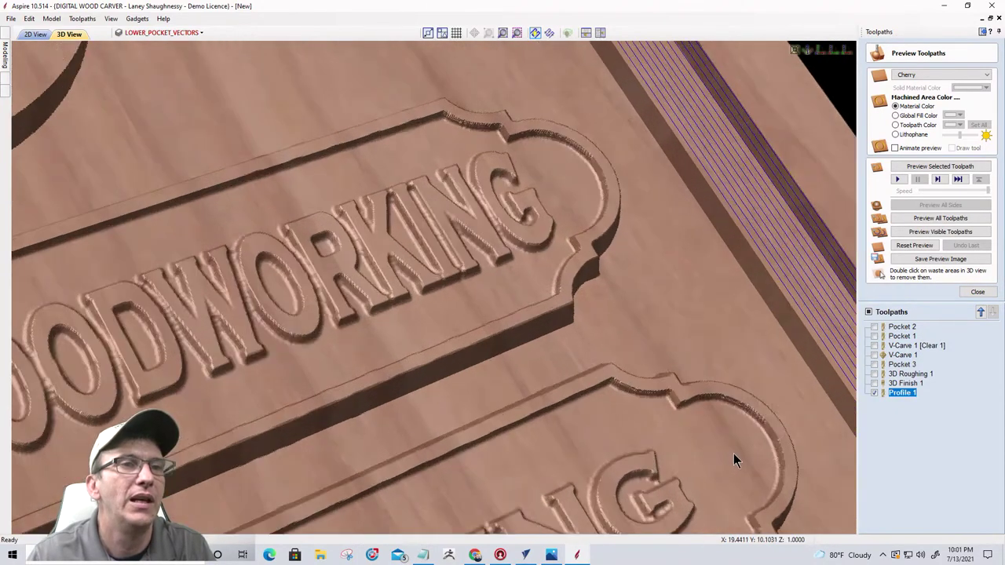
middle_drag(734, 461, 541, 442)
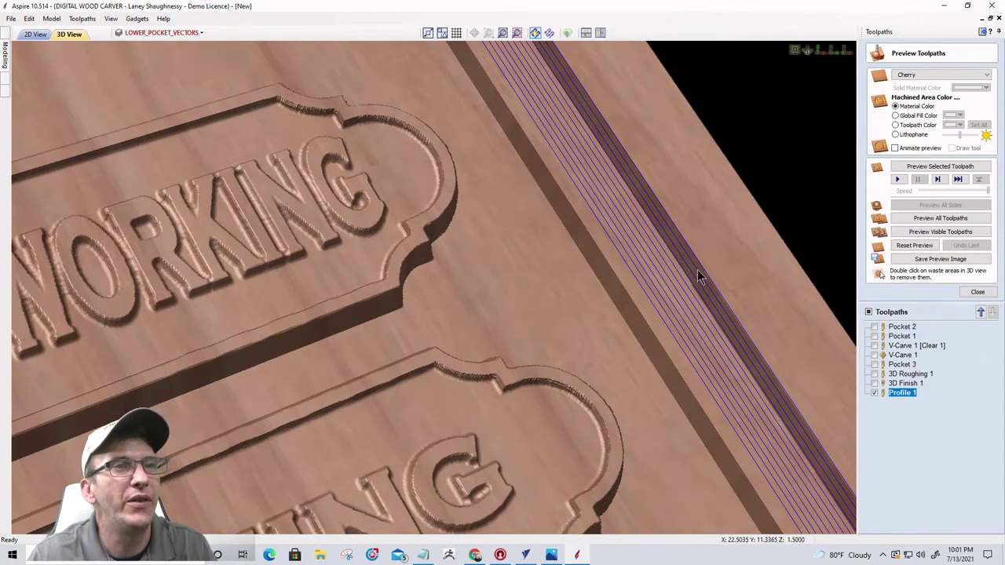
scroll(672, 320, down, 1)
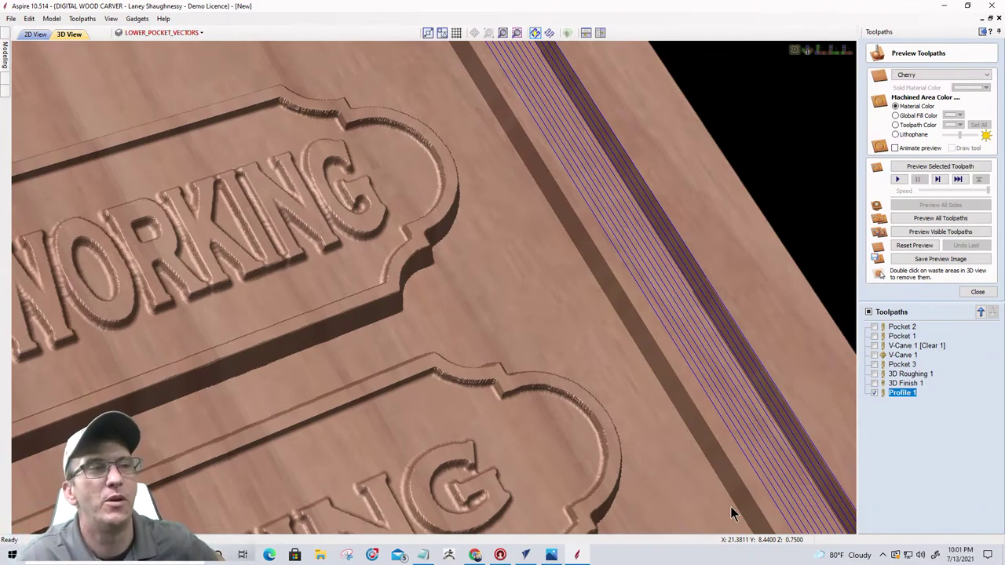
scroll(631, 398, down, 5)
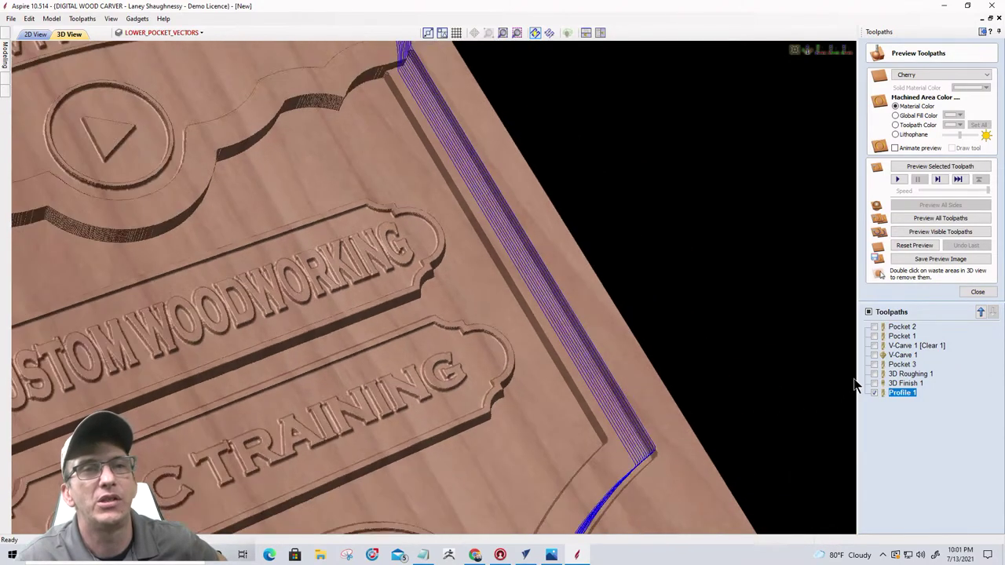
- Simulate the visible toolpaths, remove the outside waste strip, and orbit the sign
click(920, 232)
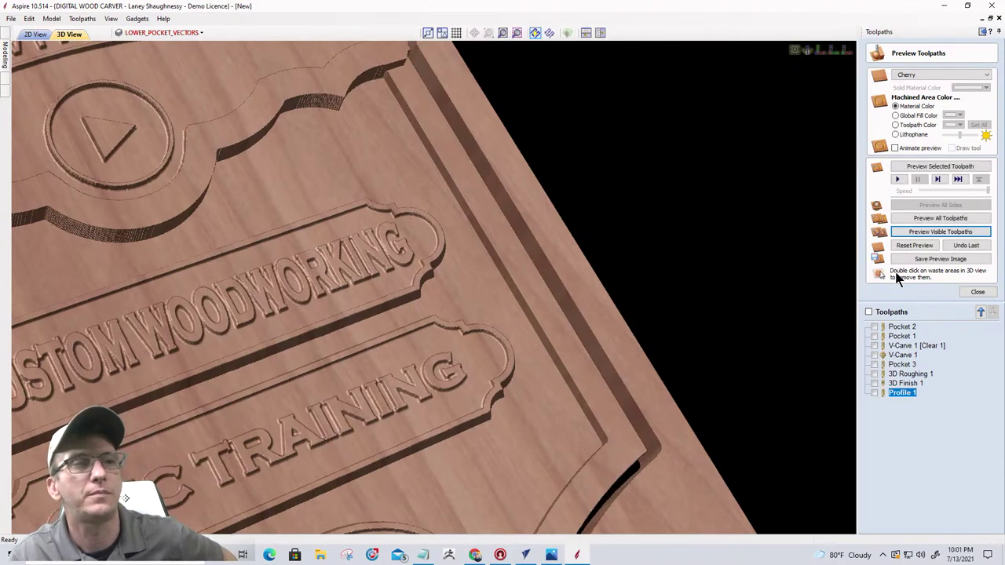
double_click(607, 339)
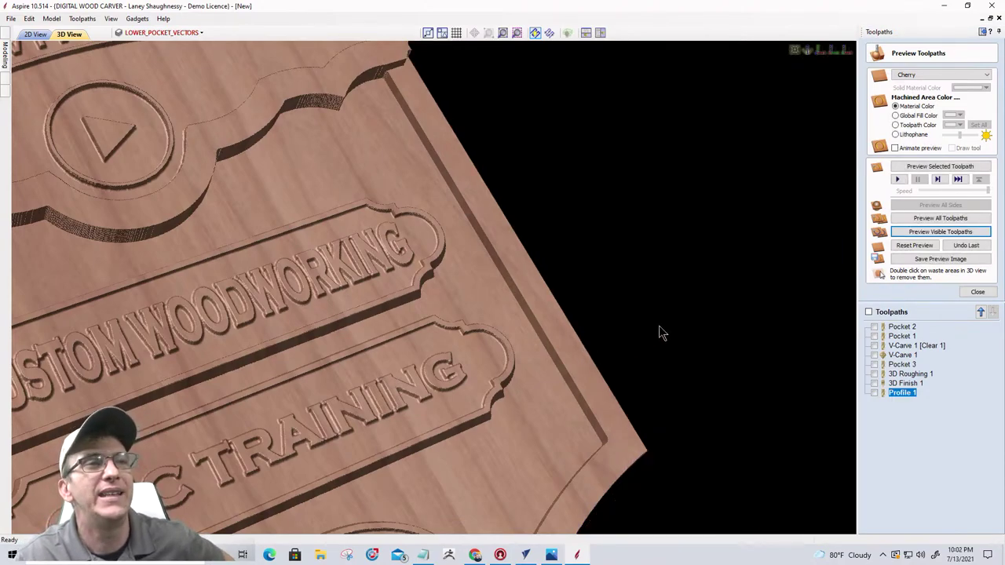
click(819, 51)
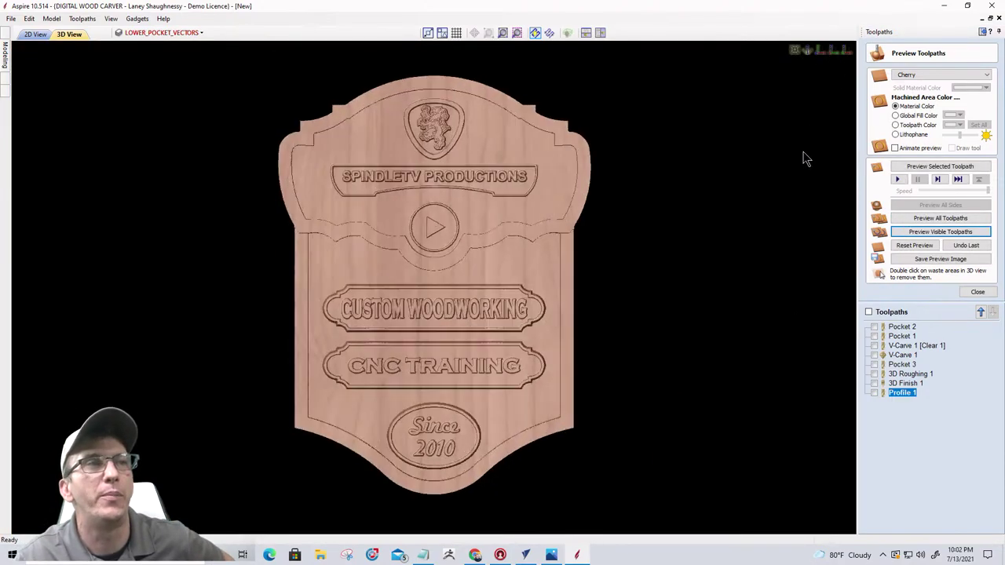
drag(460, 242, 354, 254)
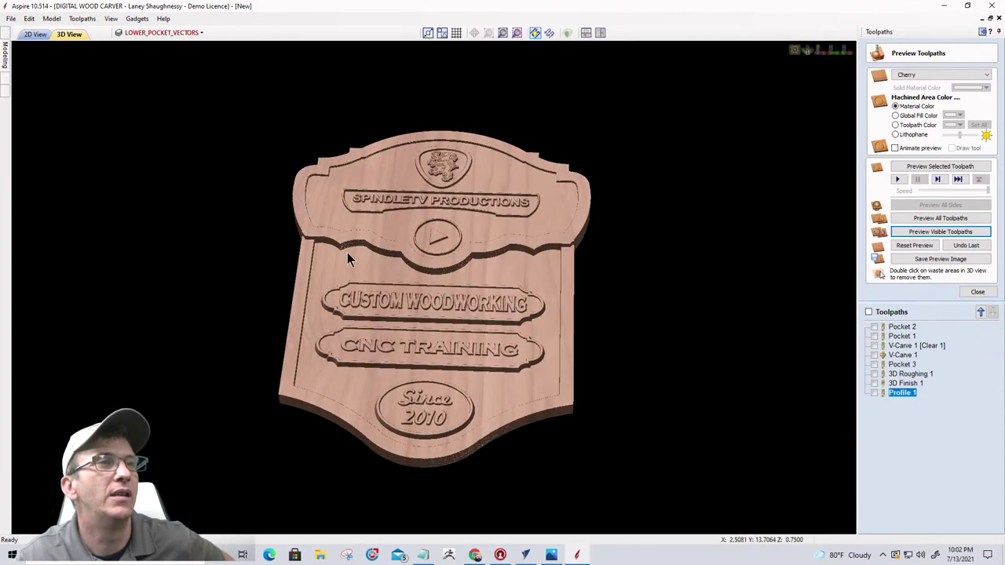
scroll(462, 271, up, 2)
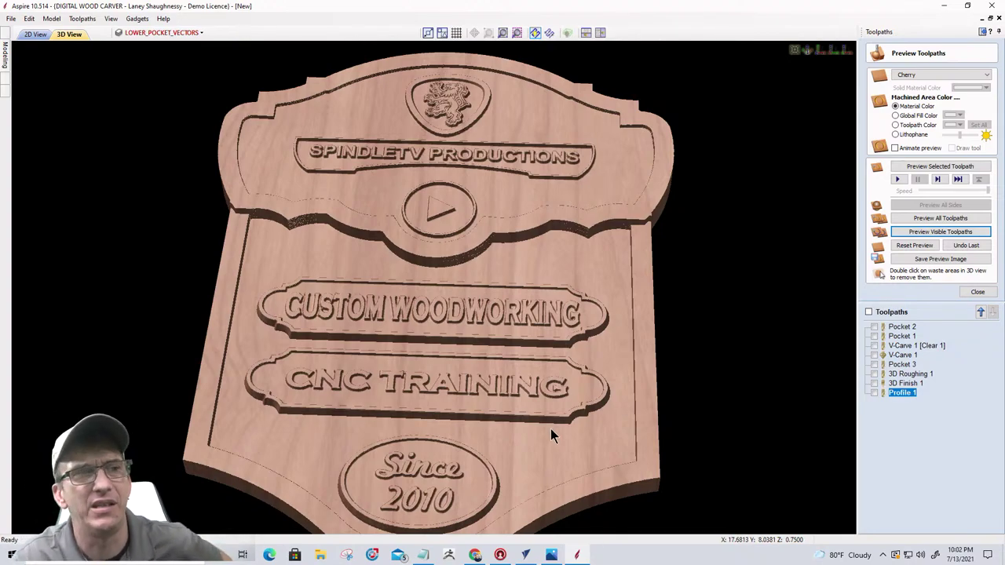
mouse_move(295, 318)
mouse_down()
mouse_move(302, 365)
mouse_move(310, 322)
mouse_up()
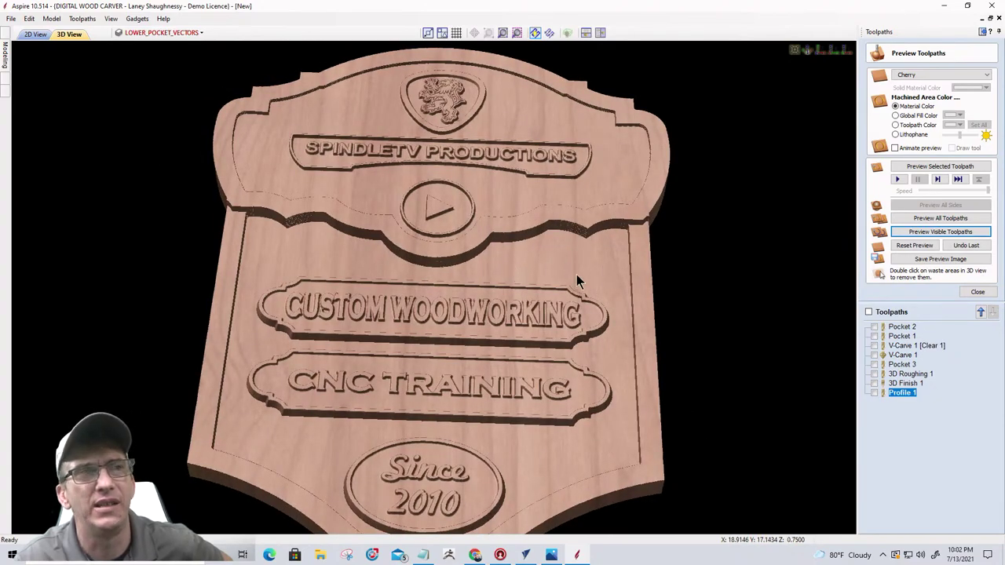
drag(579, 280, 452, 305)
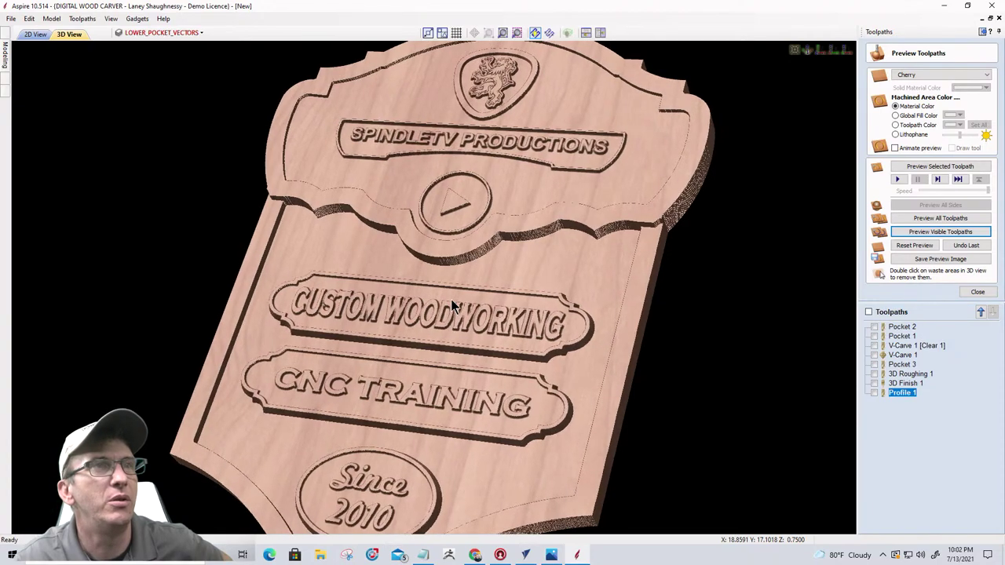
- Restore down the Aspire window, resize it onto the right side, then bring VCarve Pro forward
click(967, 5)
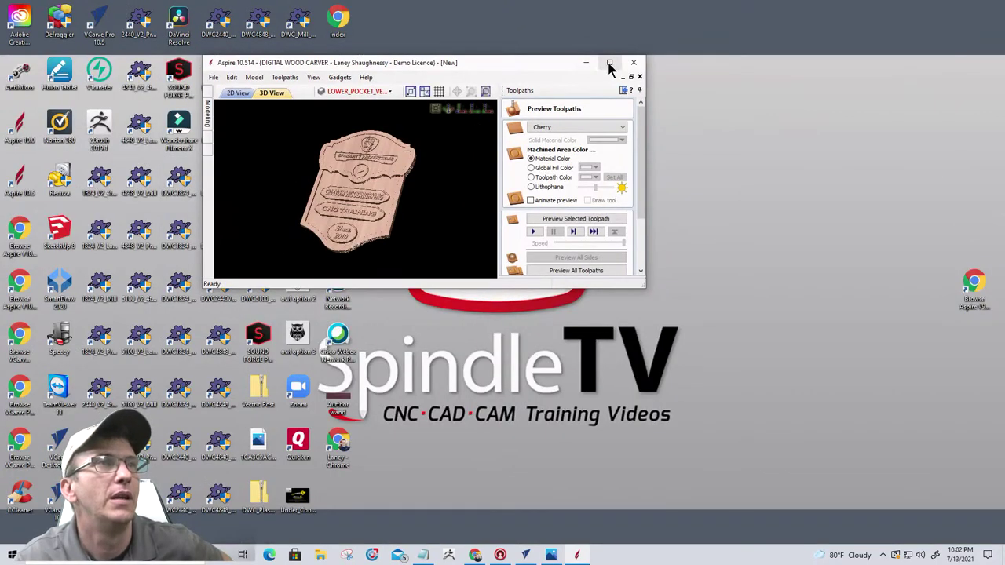
drag(644, 288, 754, 520)
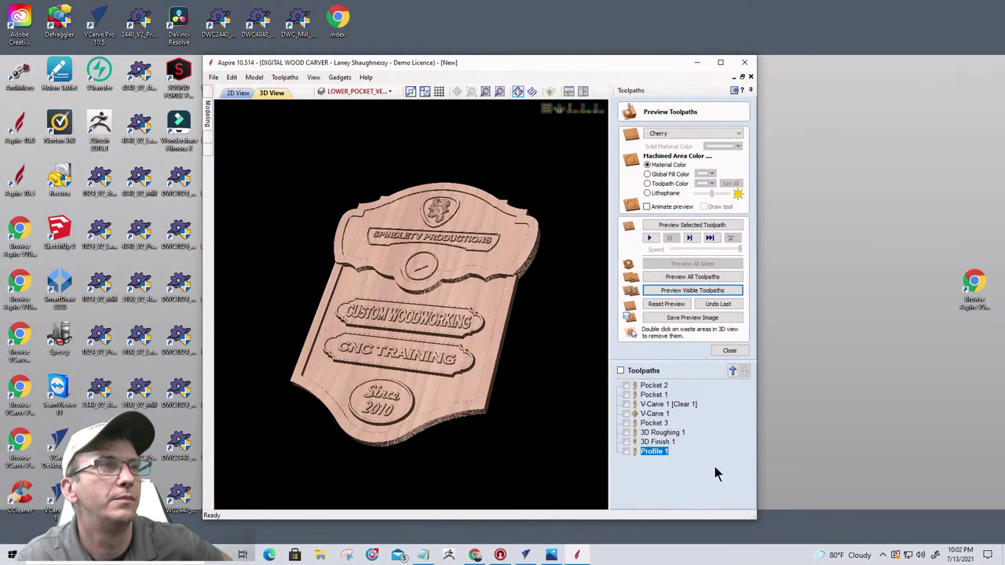
drag(480, 68, 729, 31)
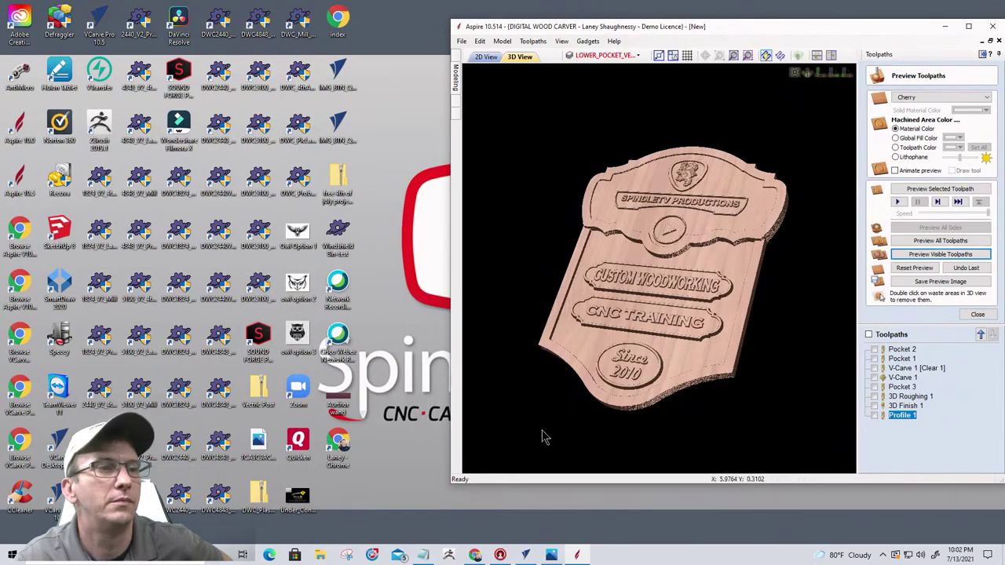
click(524, 554)
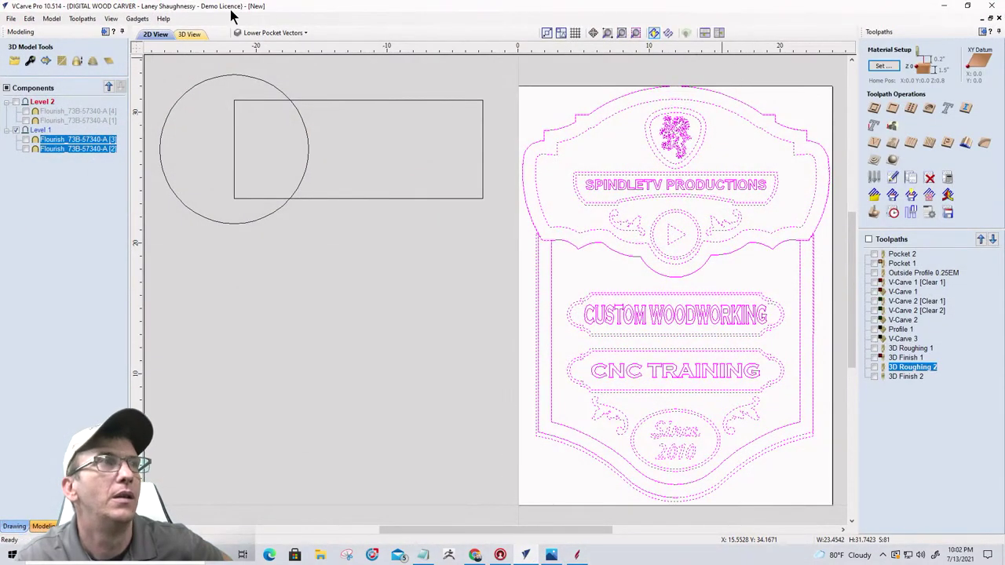
- In the 3D view, reset the preview to blank stock and simulate all toolpaths
click(190, 34)
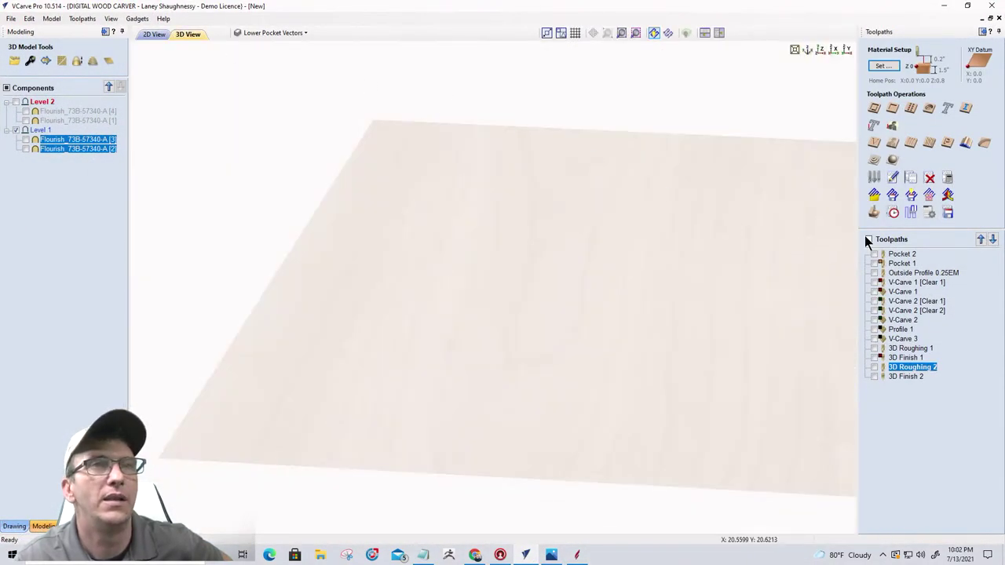
click(875, 211)
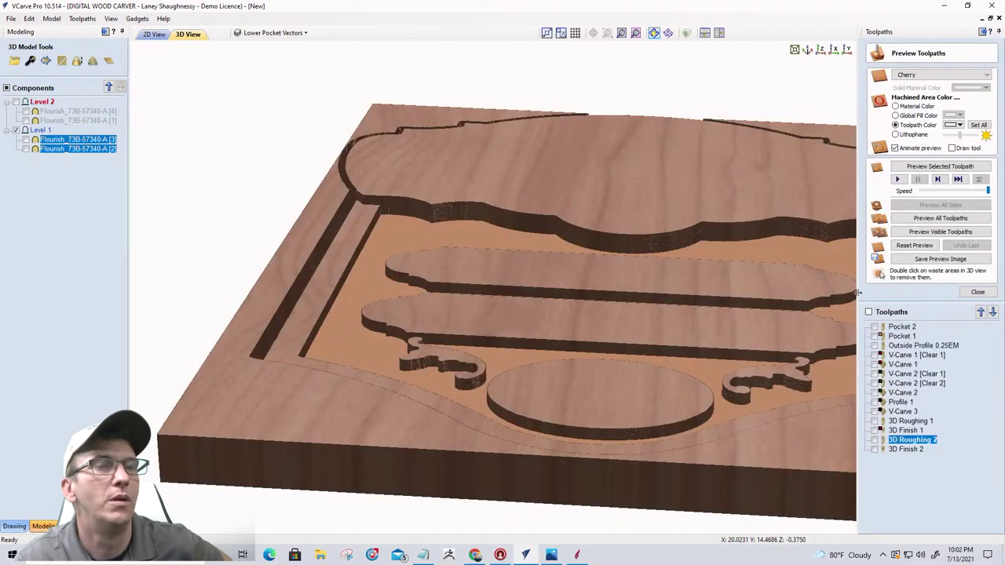
click(912, 246)
click(913, 218)
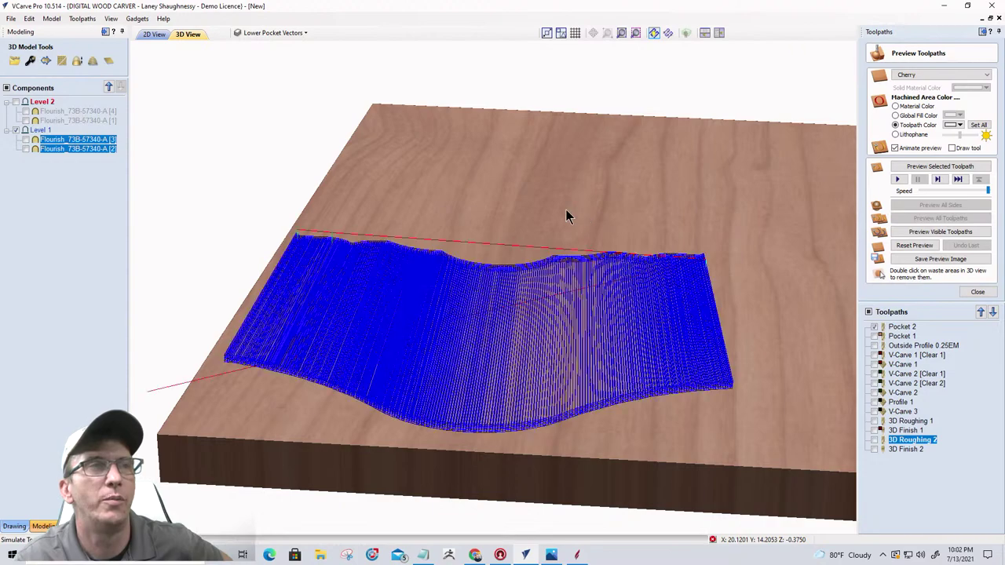
- Restore down and shrink the VCarve Pro window, collapsing its toolpaths panel
click(971, 11)
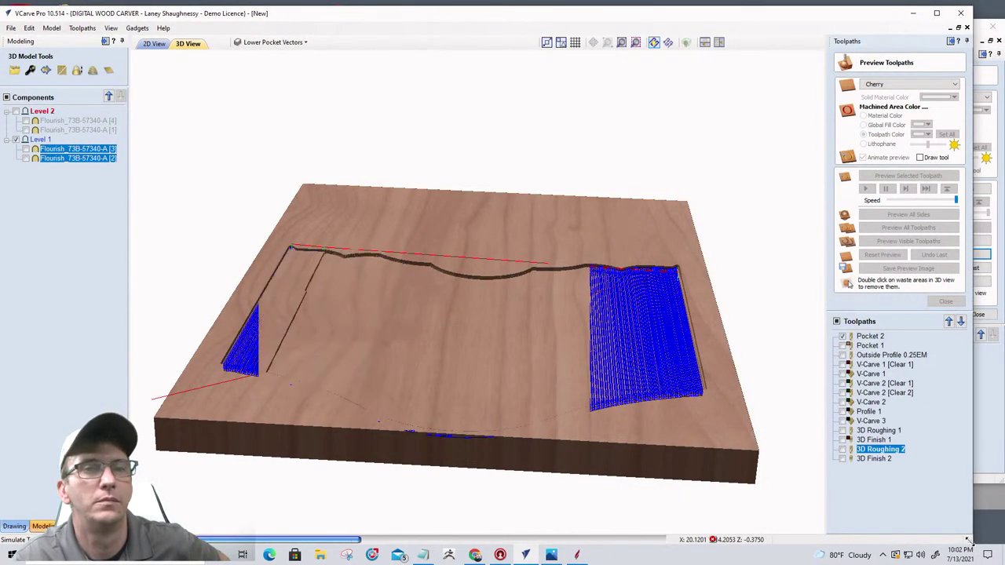
drag(971, 545, 552, 492)
click(533, 41)
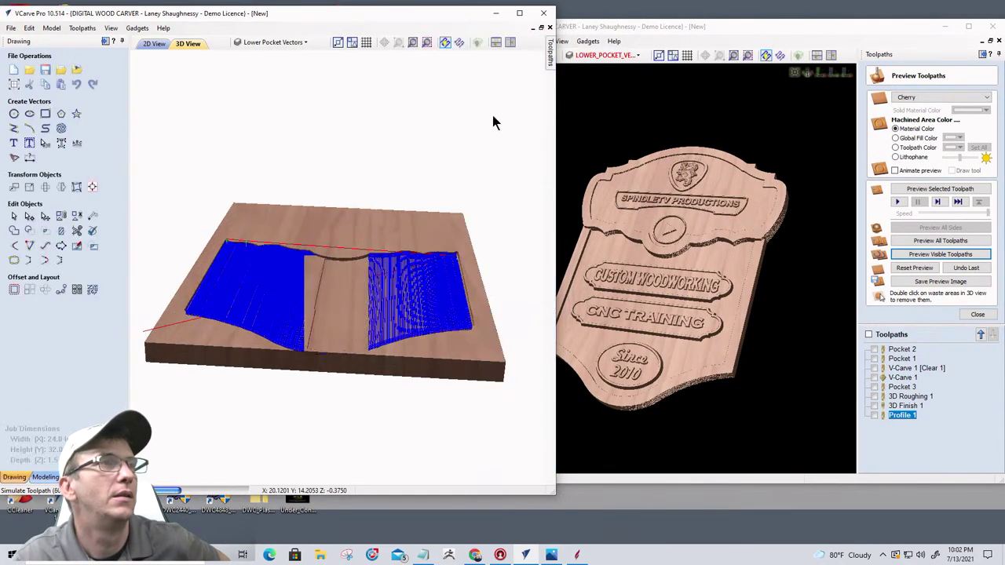
- Tile the windows: Aspire full height on the right, VCarve Pro on the left half
click(805, 30)
drag(801, 20, 901, 4)
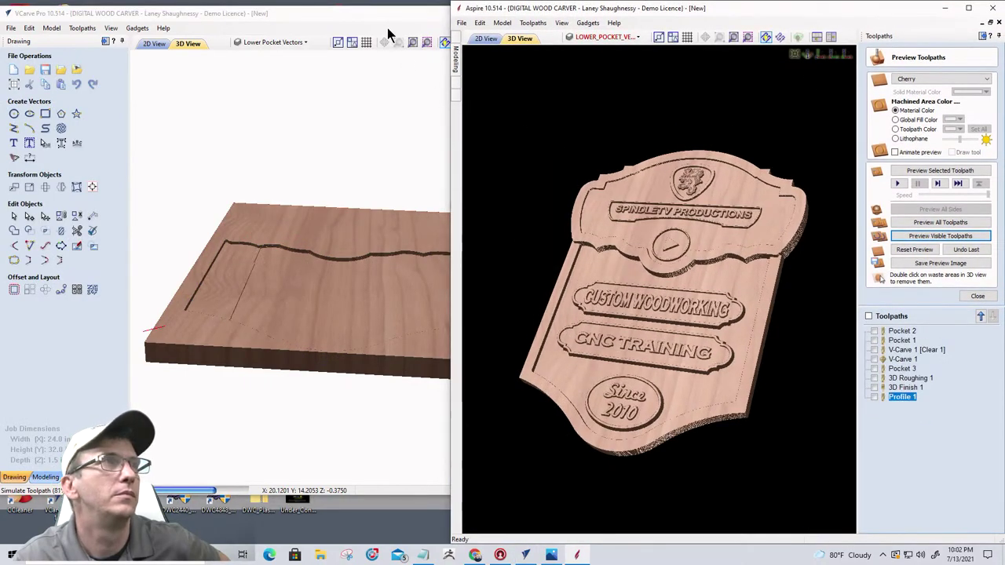
click(385, 28)
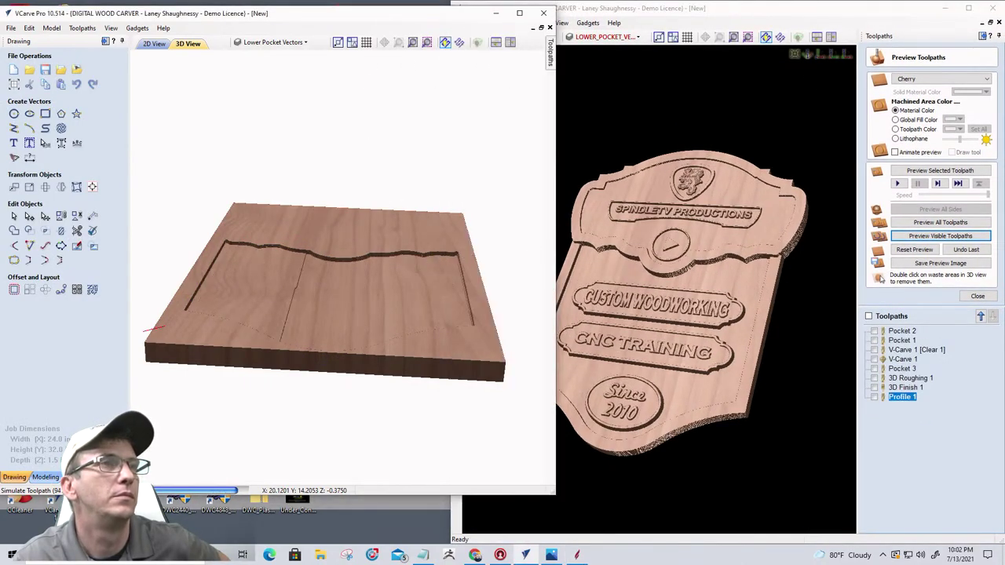
drag(555, 235, 453, 314)
drag(393, 493, 390, 541)
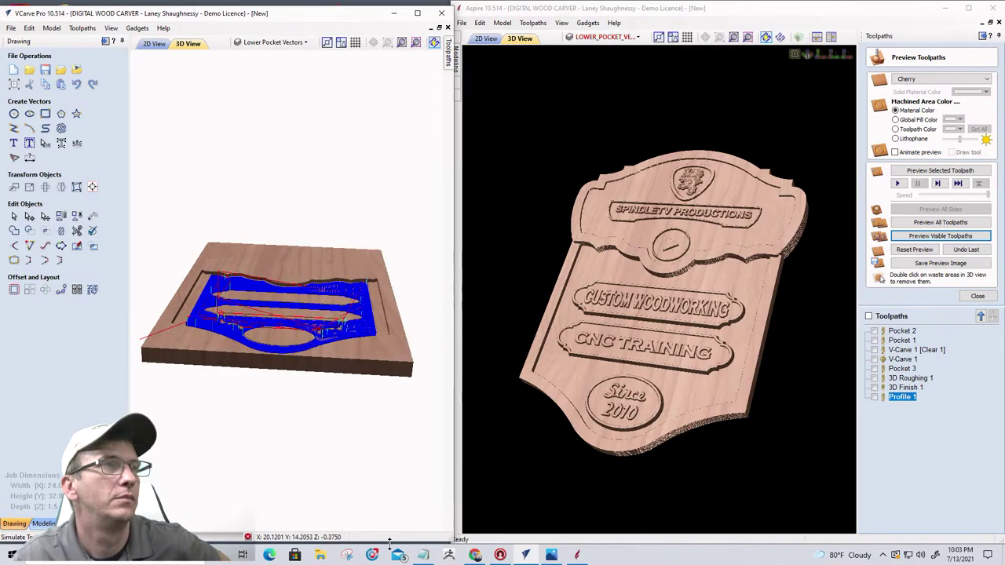
drag(408, 6, 408, 1)
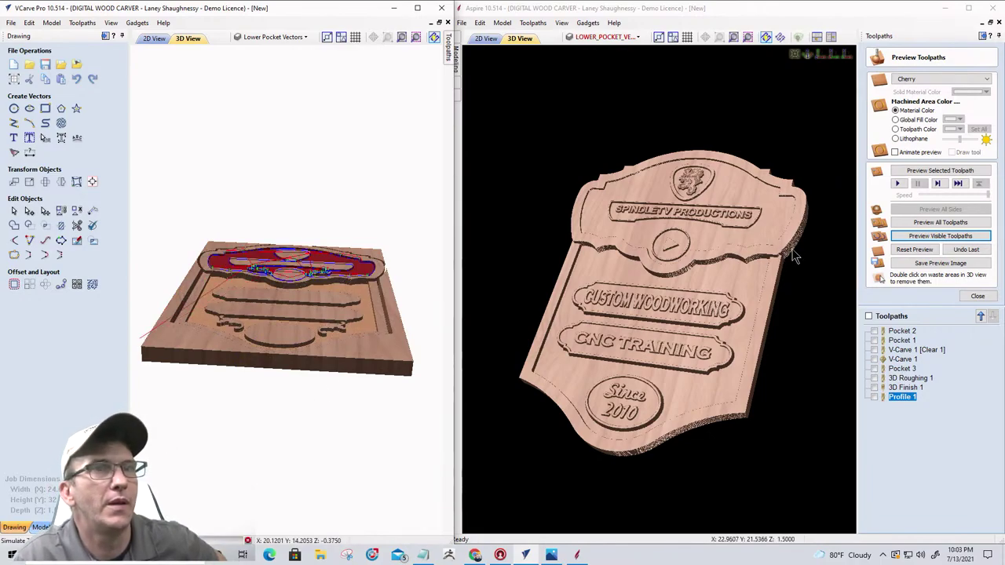
- Try a global fill colour on Aspire's preview, then return to material colour
click(895, 121)
click(896, 120)
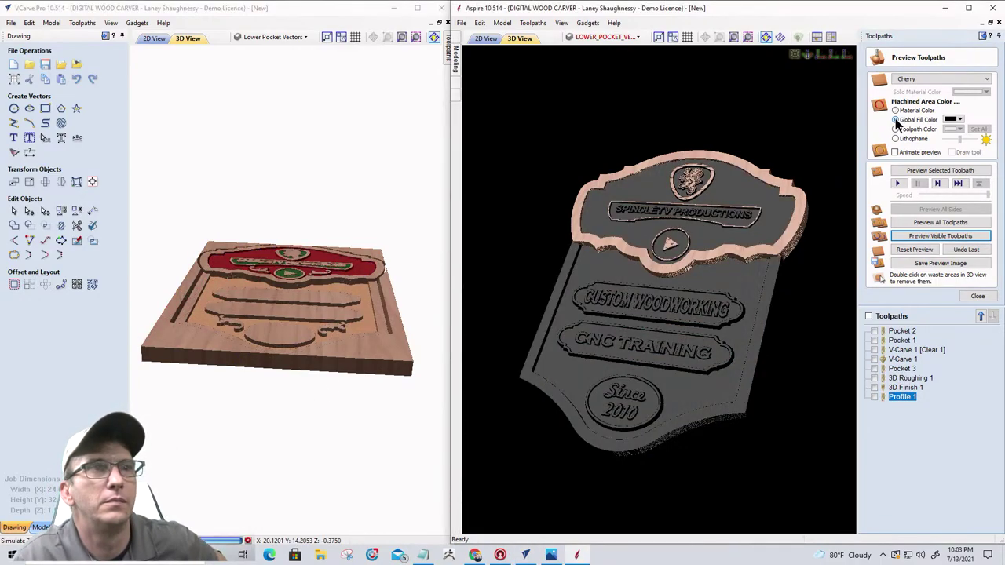
click(895, 110)
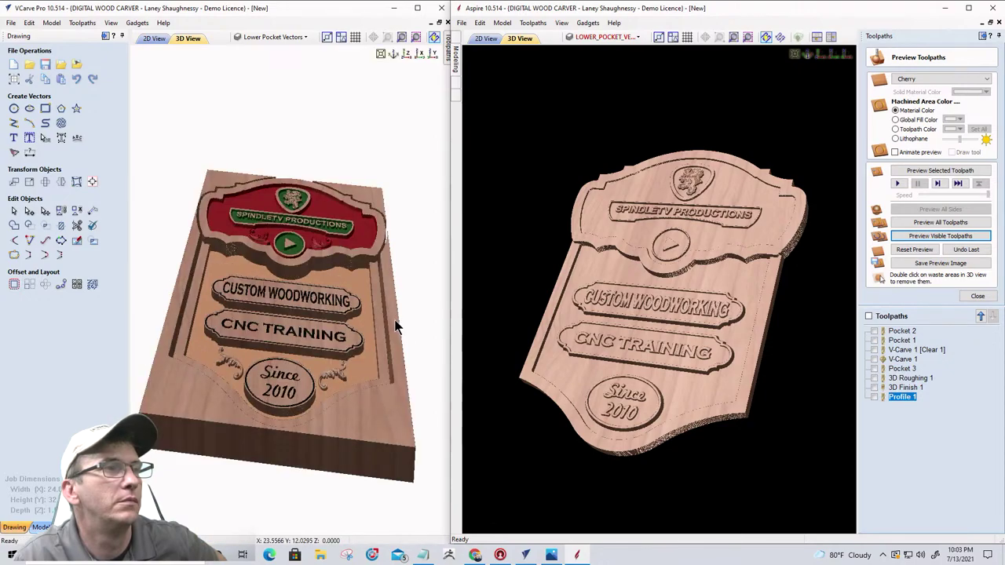
- Remove the waste around the VCarve Pro sign and turn it to face front
click(398, 327)
double_click(398, 327)
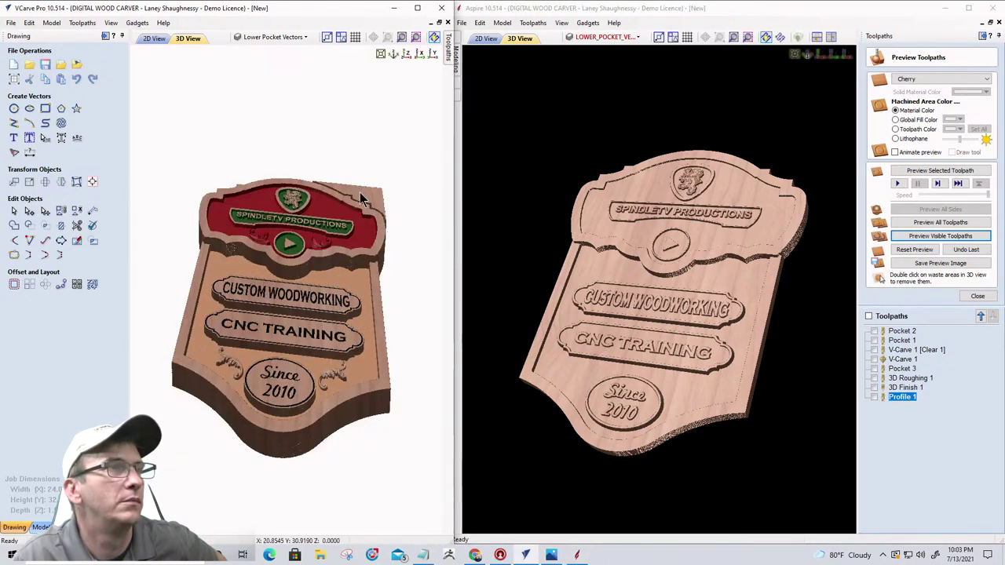
drag(314, 385, 365, 269)
scroll(341, 248, down, 3)
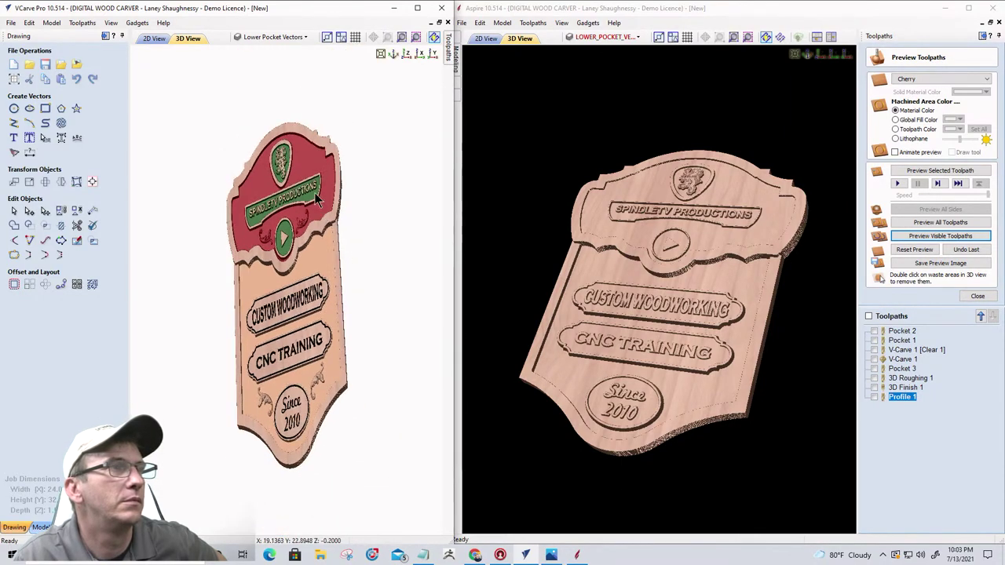
drag(346, 198, 408, 98)
click(406, 55)
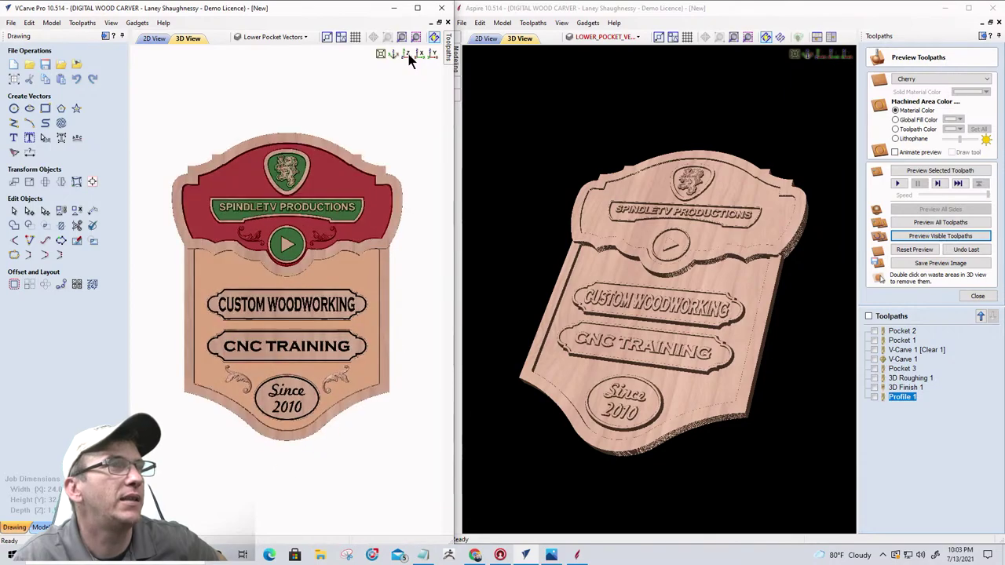
drag(283, 314, 508, 312)
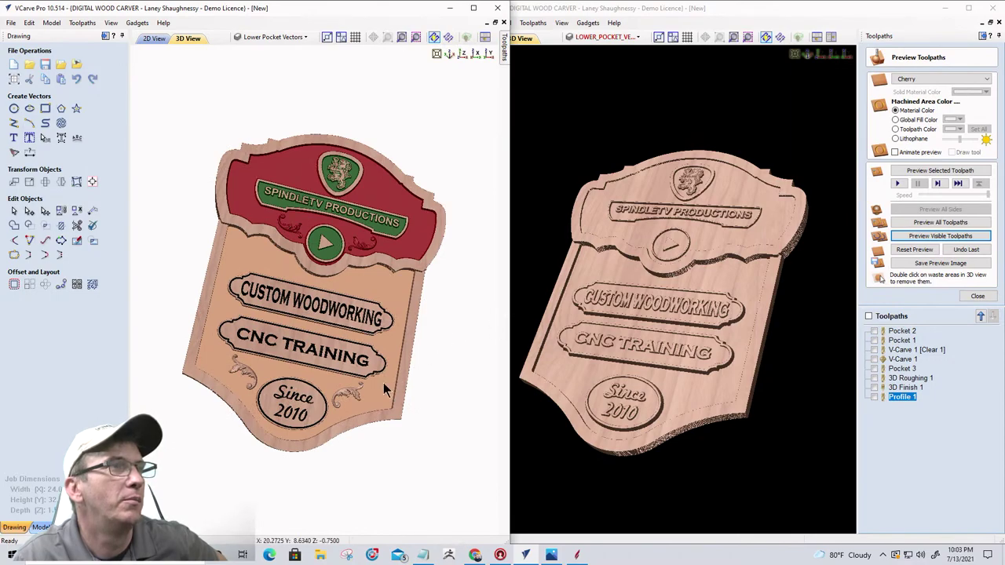
drag(416, 375, 226, 305)
- Straighten Aspire's sign to face front and close its Preview Toolpaths panel
click(644, 330)
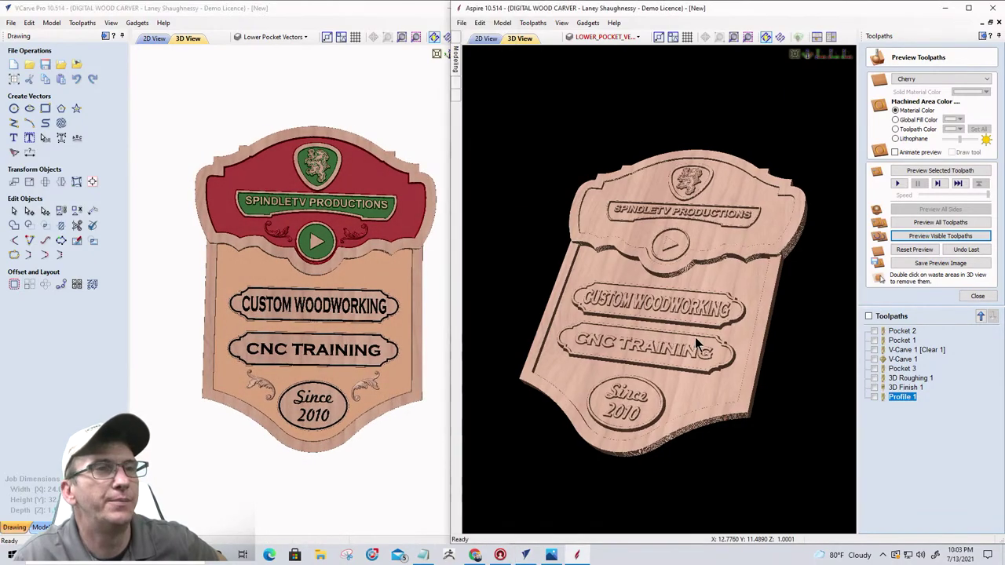
drag(695, 337, 707, 358)
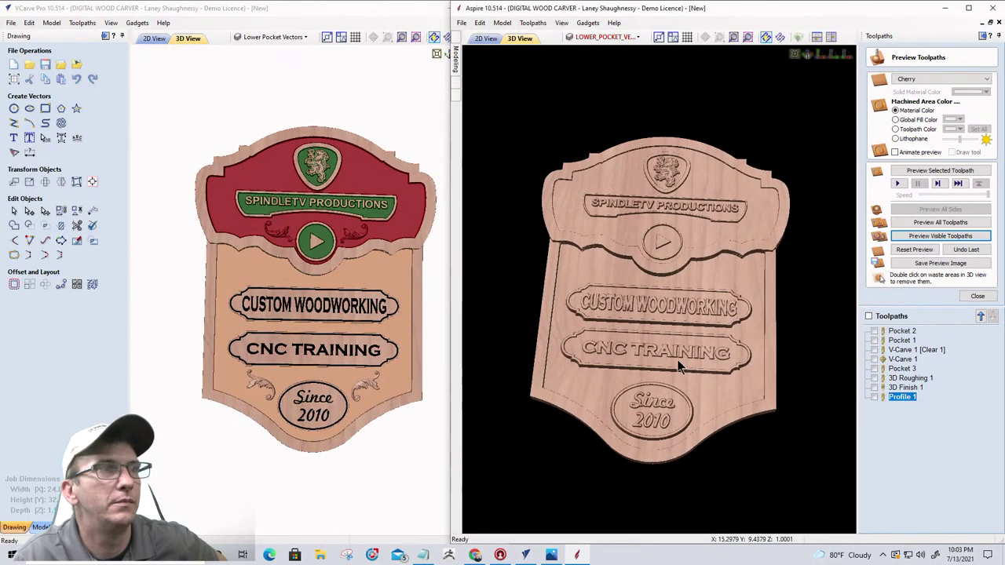
drag(595, 369, 597, 390)
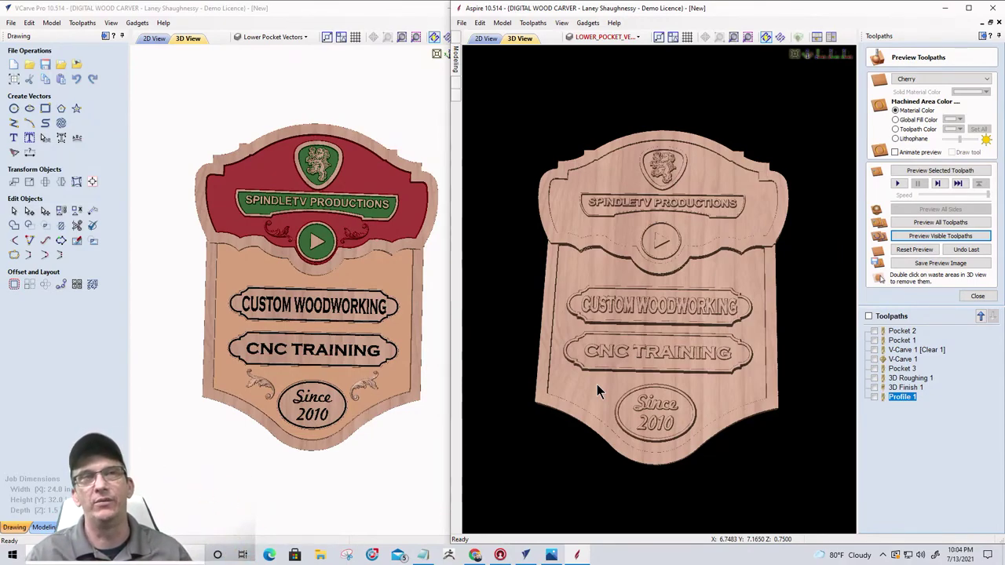
click(336, 371)
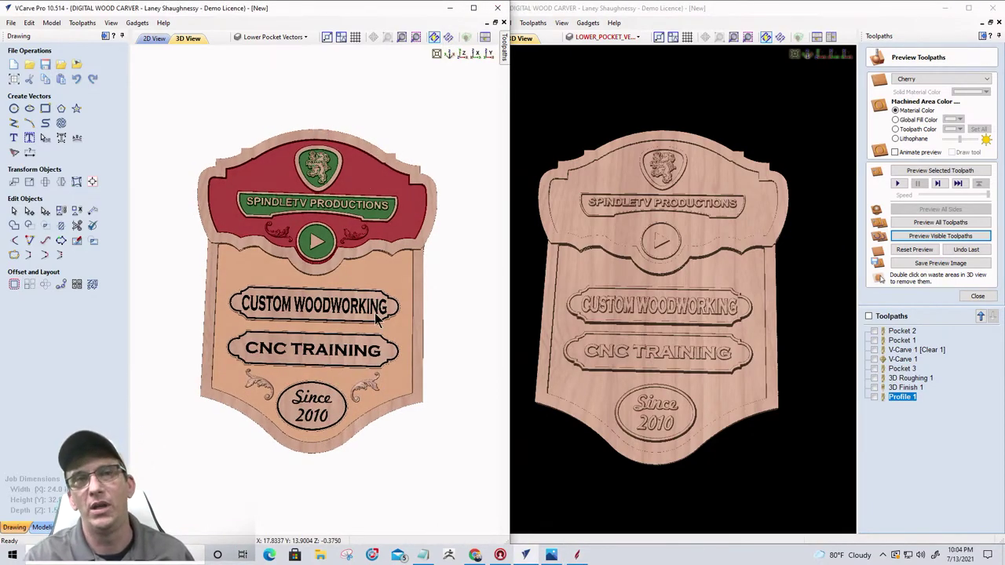
click(978, 296)
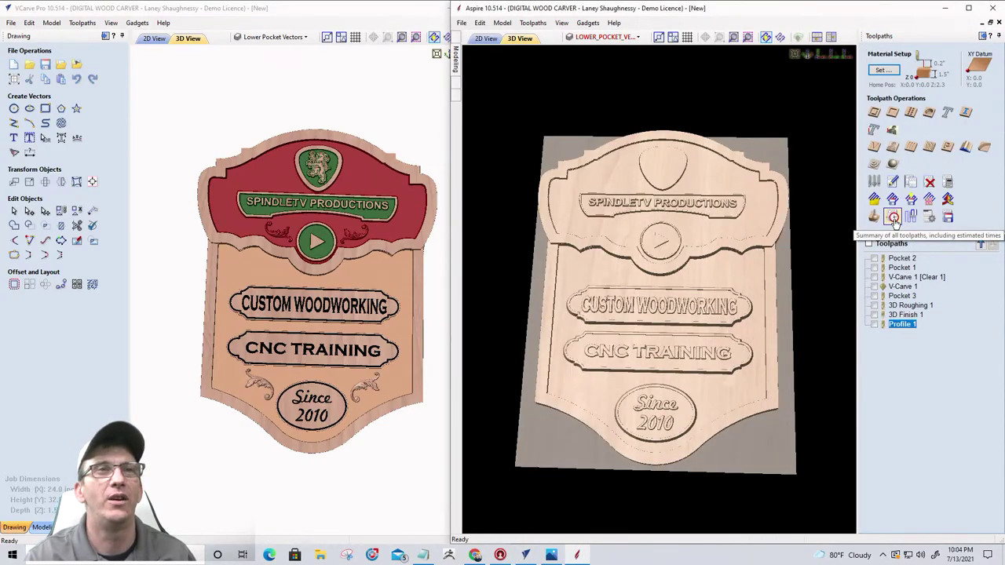
- Open Aspire's machining-time summary, turn the painted sign front-on, and hide all eight toolpaths
click(892, 218)
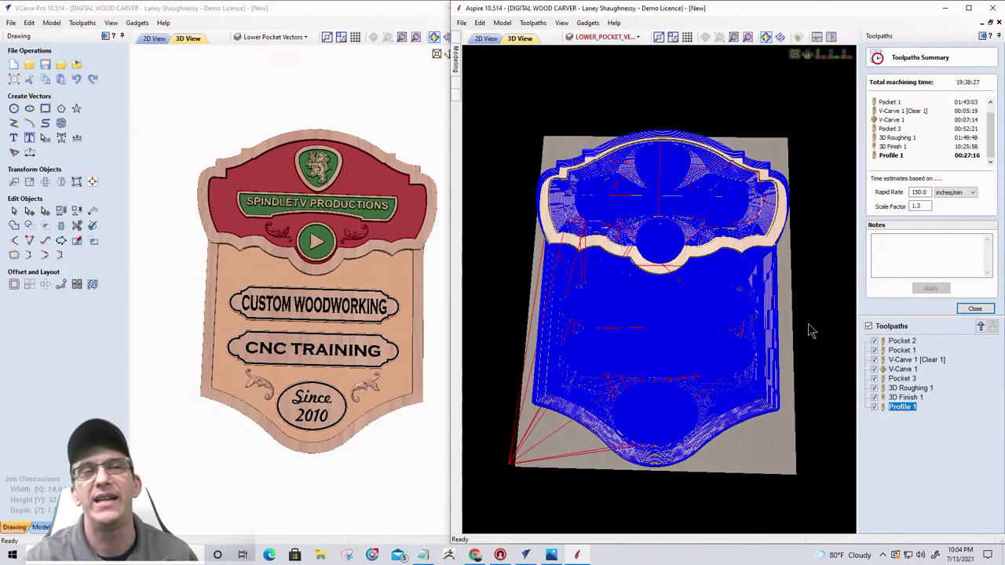
drag(809, 329, 782, 317)
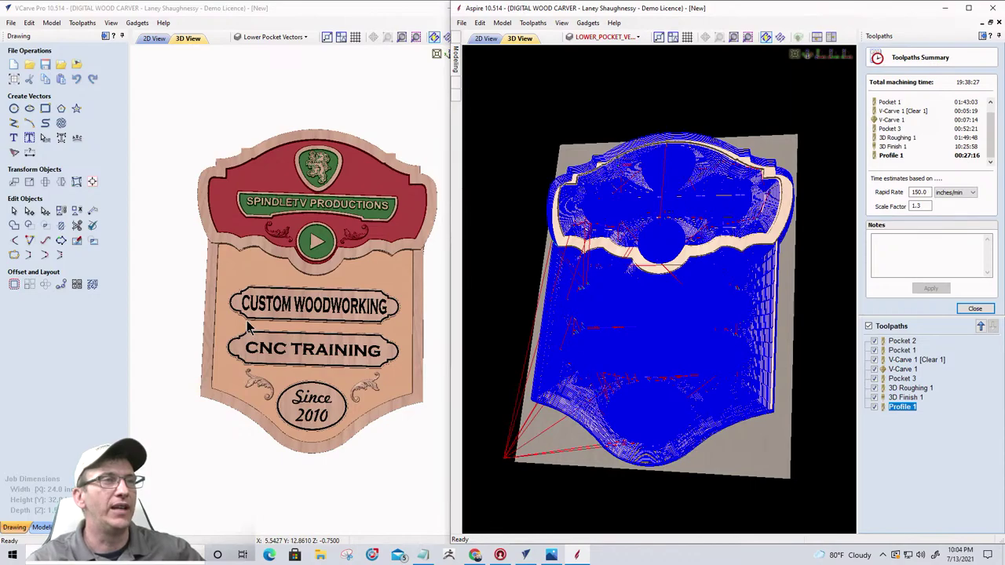
drag(247, 326, 186, 289)
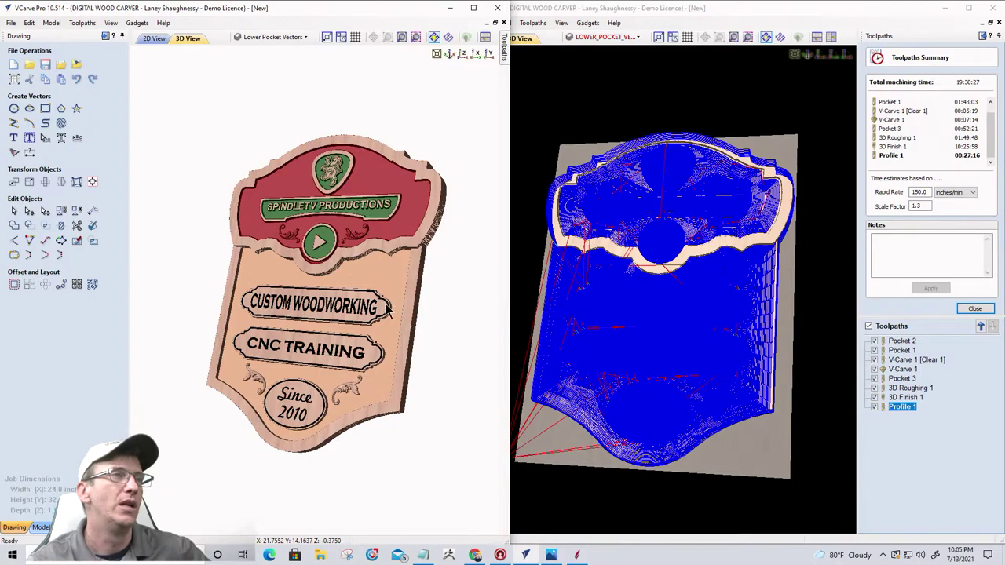
drag(389, 312, 502, 314)
scroll(381, 354, up, 2)
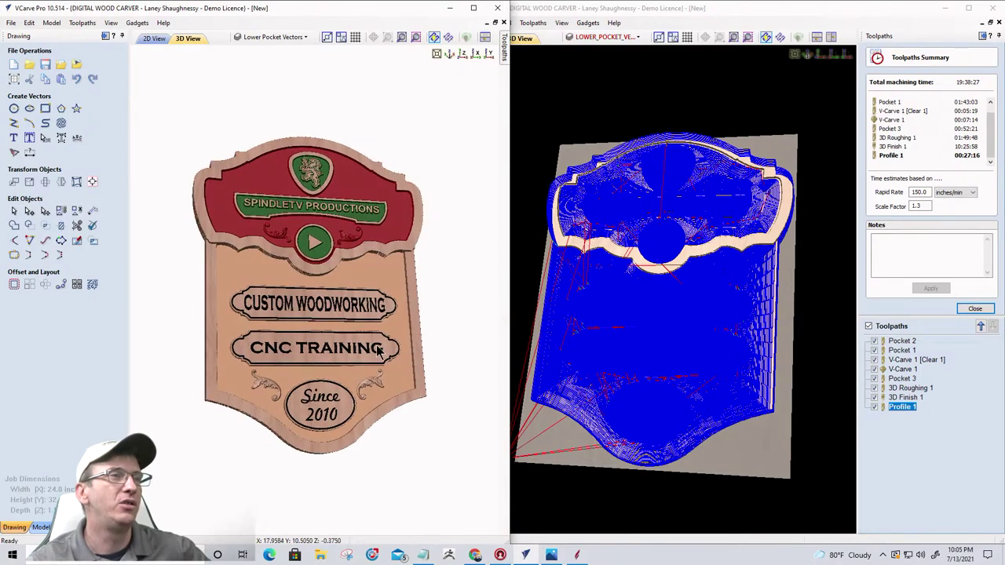
drag(320, 414, 314, 427)
drag(399, 303, 395, 303)
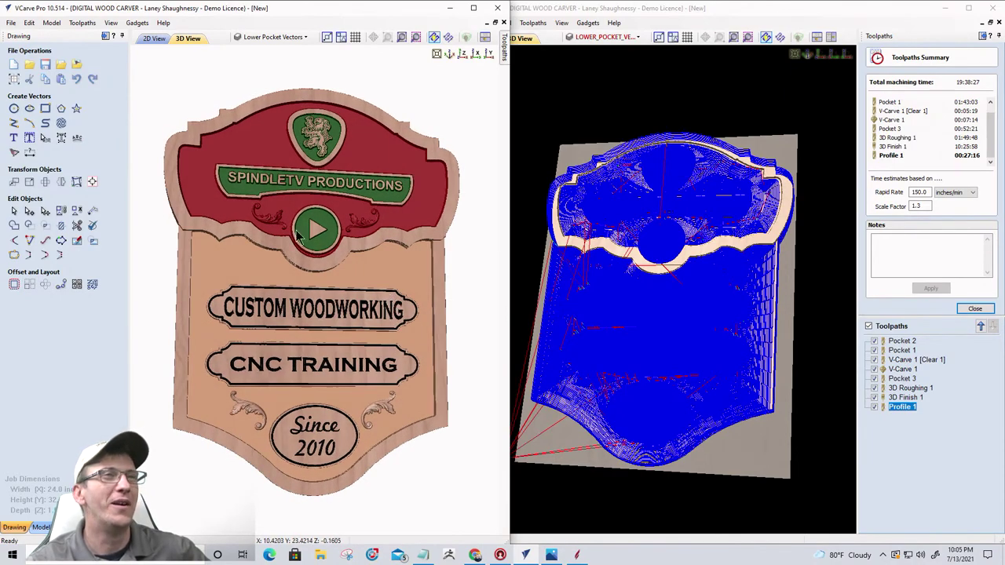
click(868, 327)
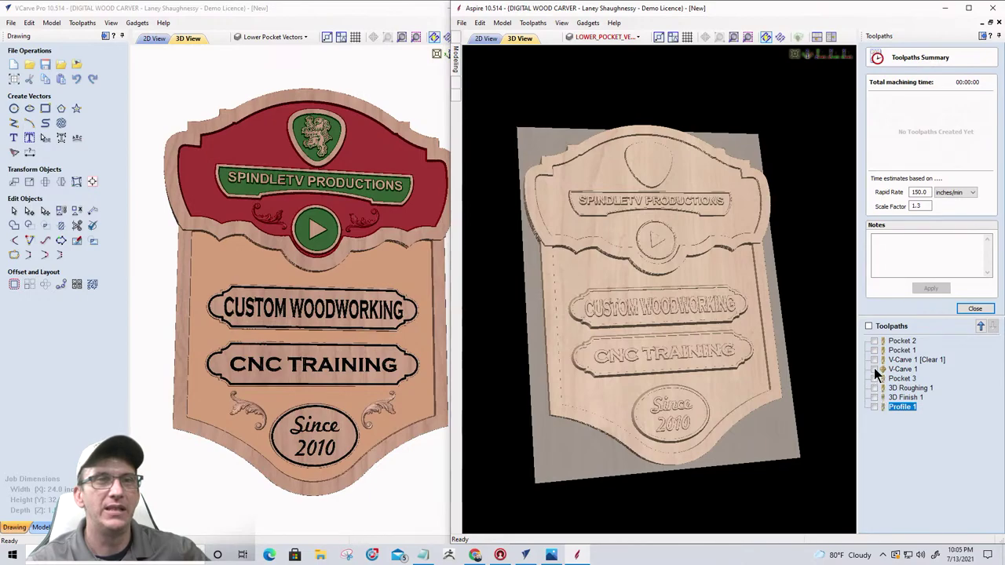
- Close the machining-time summary, open Preview Toolpaths, and untick V-Carve 1
click(873, 369)
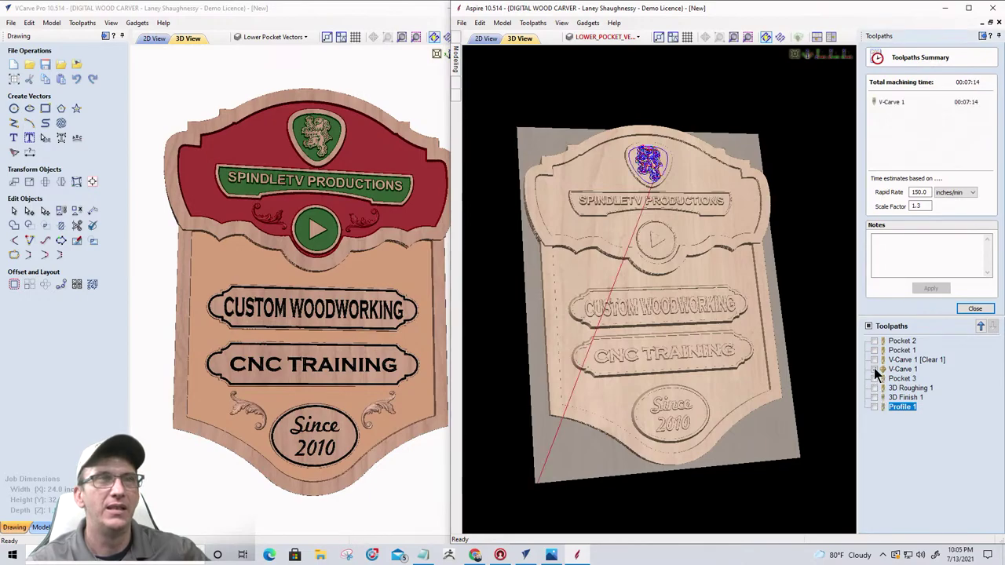
click(973, 309)
click(872, 220)
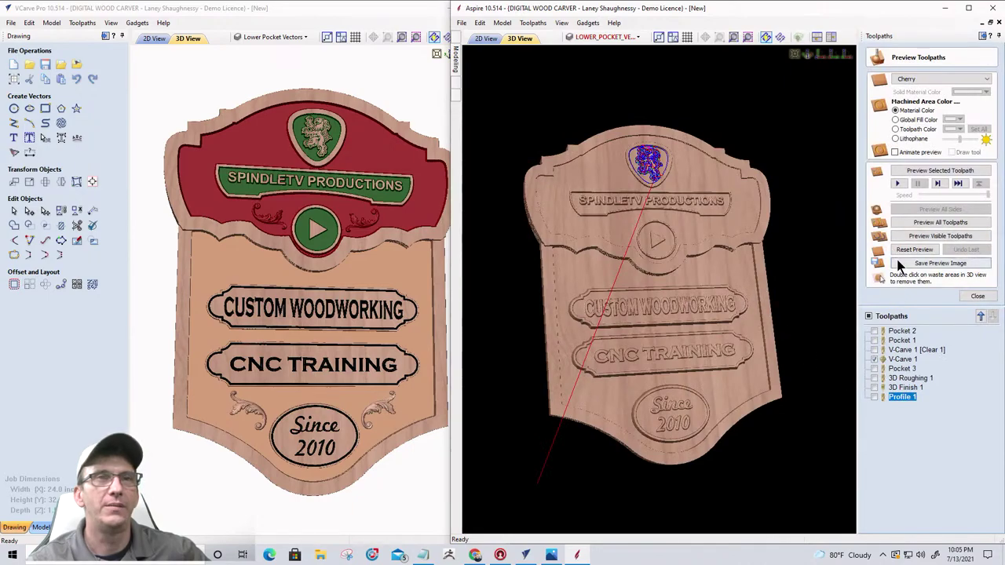
click(874, 359)
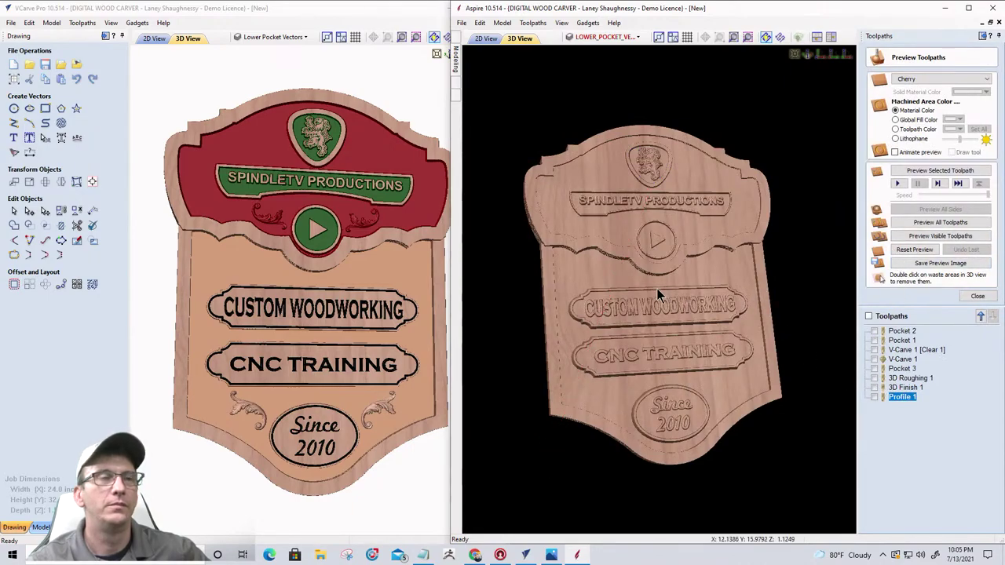
drag(656, 288, 584, 293)
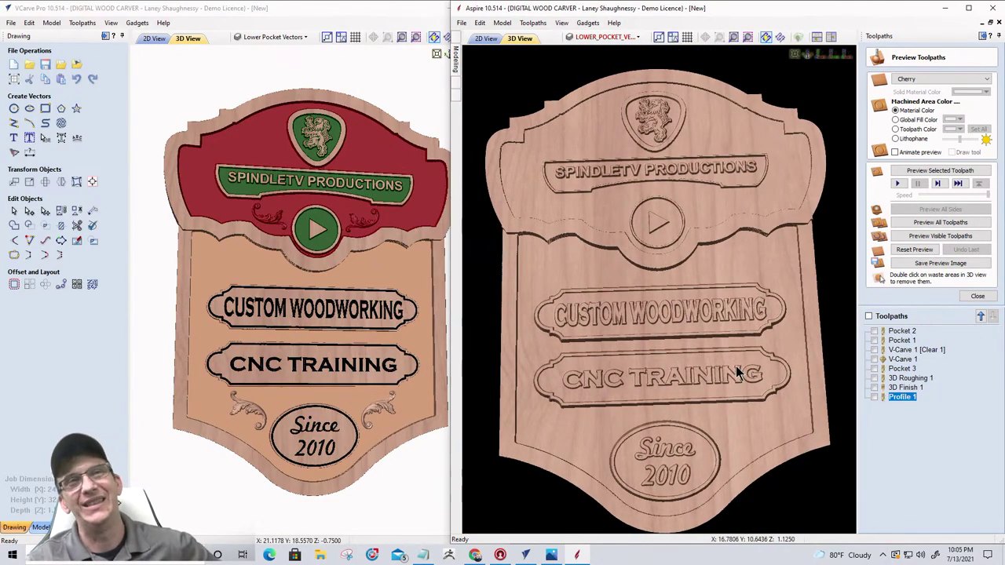
- Try Global Fill Color, then set Machined Area Color back to the Cherry material colour
click(896, 120)
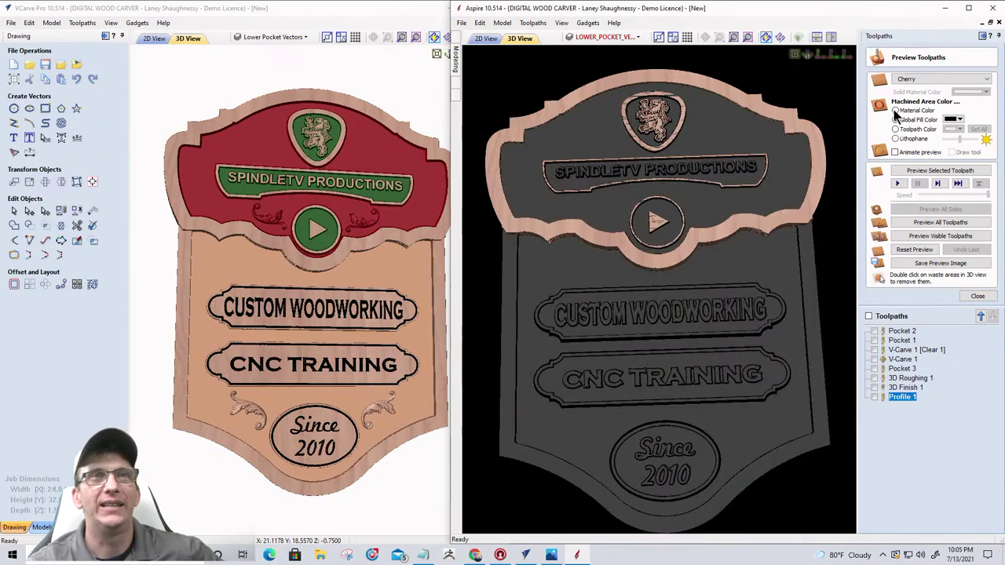
click(896, 110)
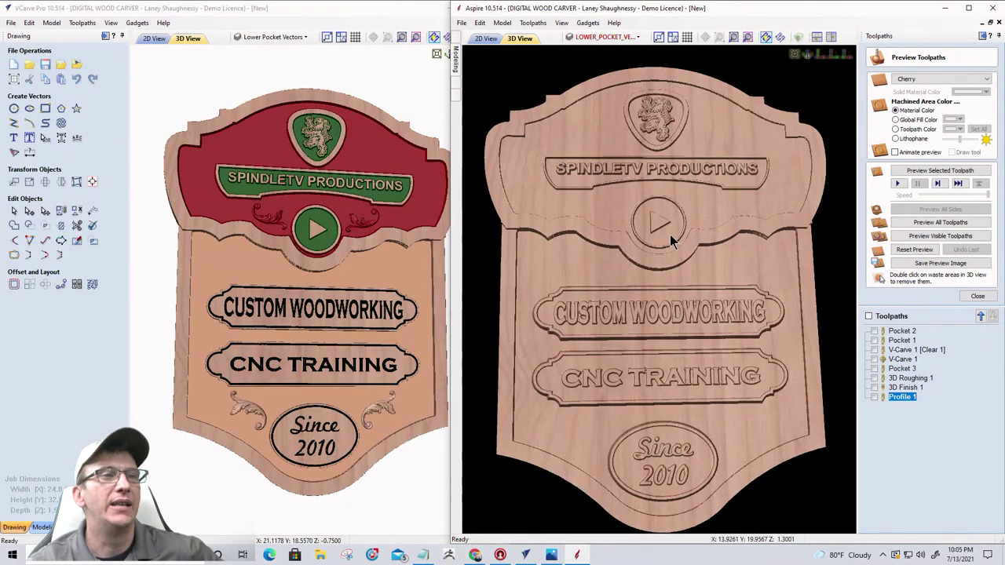
scroll(645, 267, down, 2)
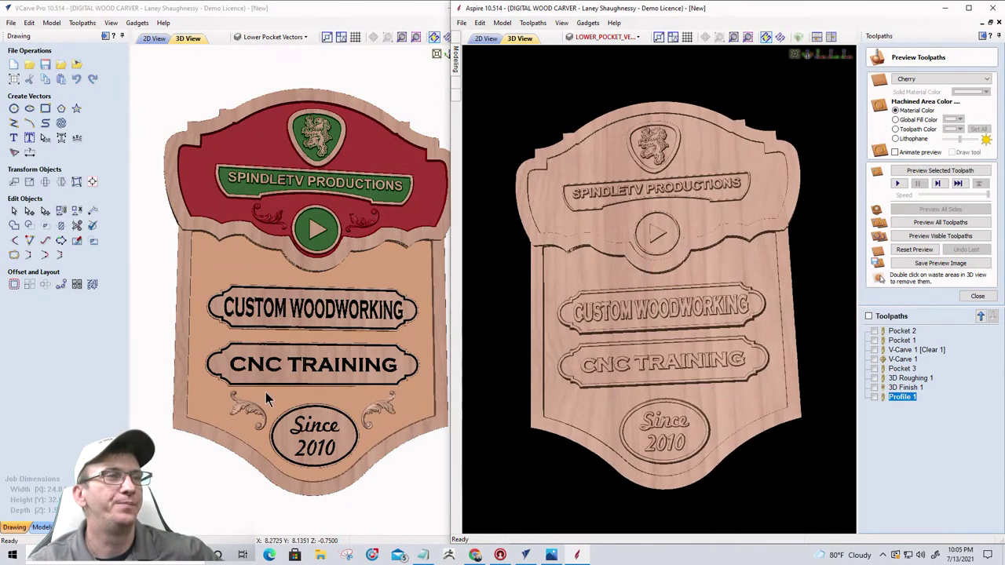
drag(265, 391, 223, 393)
drag(459, 369, 448, 332)
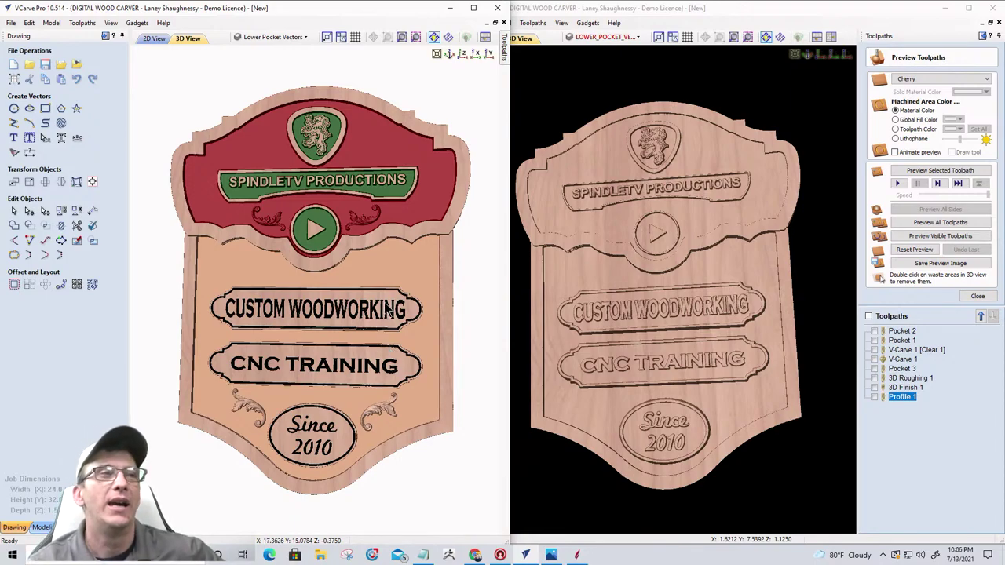
- Bring Aspire forward and turn the cherry sign slightly to show its lettering and lion emblem
click(644, 292)
drag(598, 284, 635, 300)
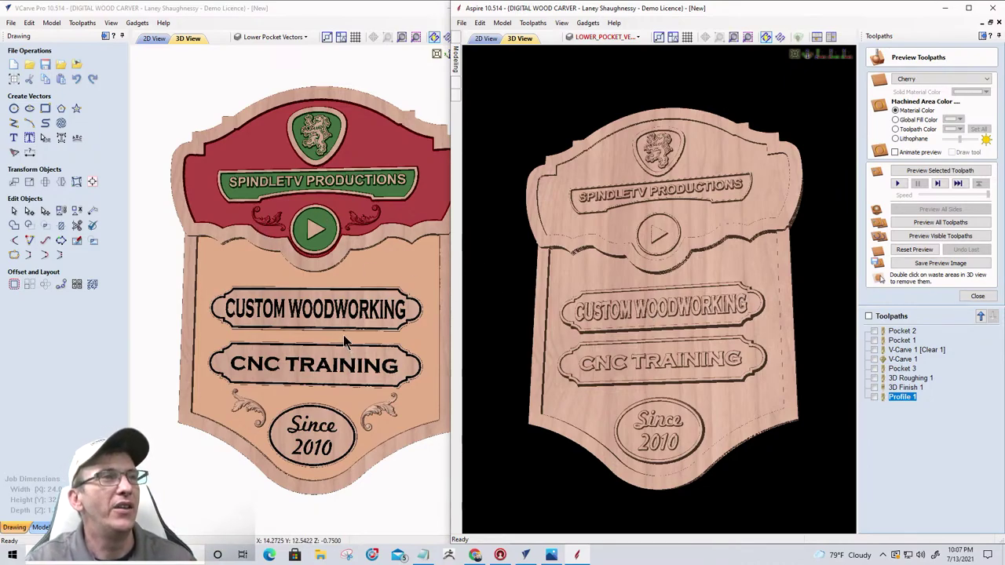
- Zoom and tilt both previews to compare the carved lettering at an angle
drag(351, 357, 320, 336)
scroll(321, 336, up, 6)
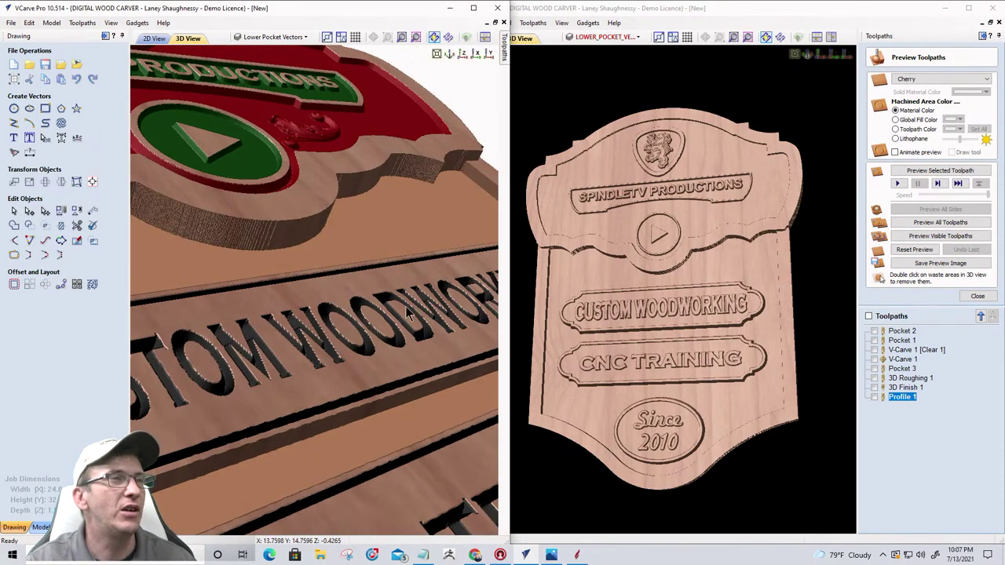
scroll(314, 312, down, 2)
scroll(314, 312, down, 4)
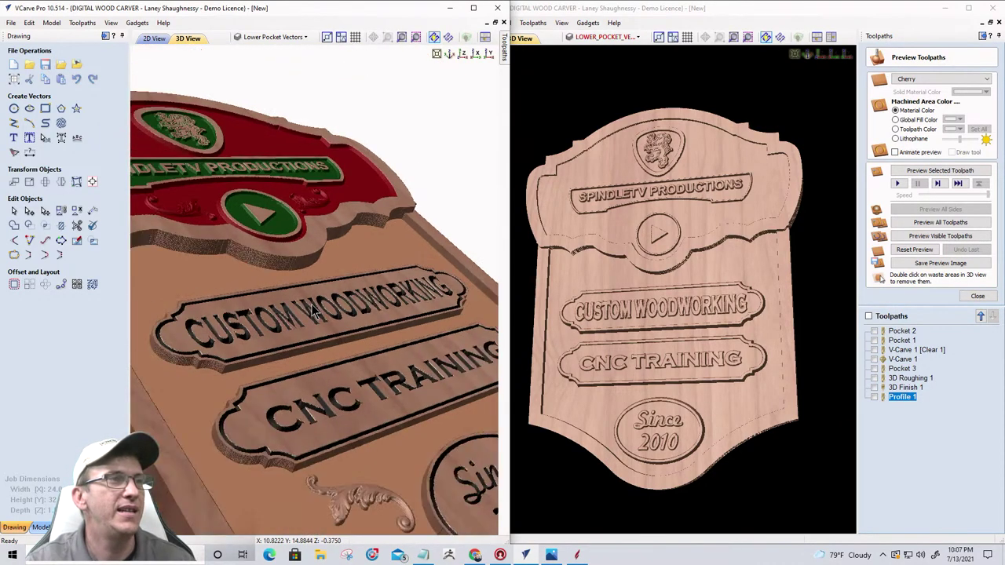
scroll(623, 339, up, 5)
click(631, 350)
drag(631, 350, 716, 285)
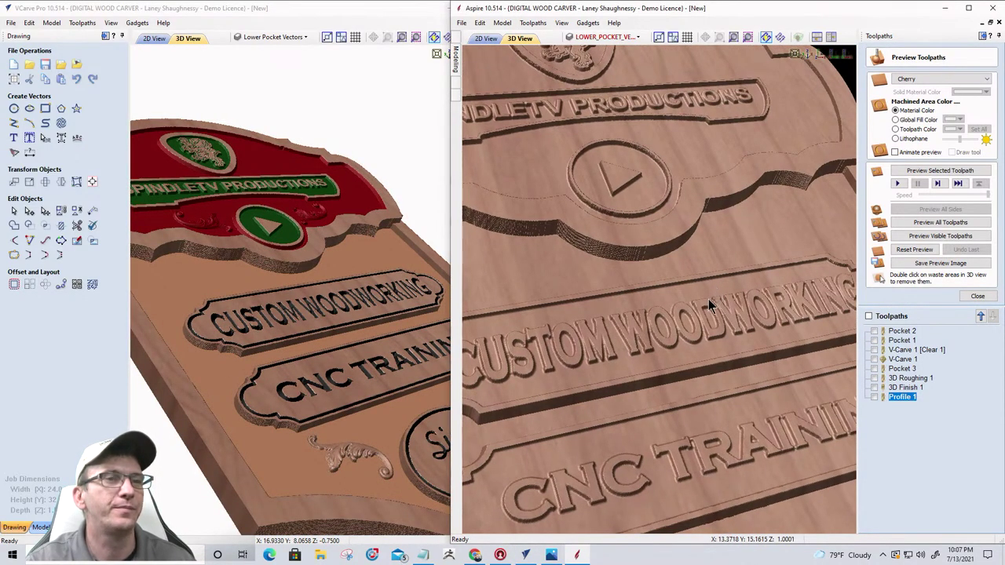
scroll(708, 302, down, 5)
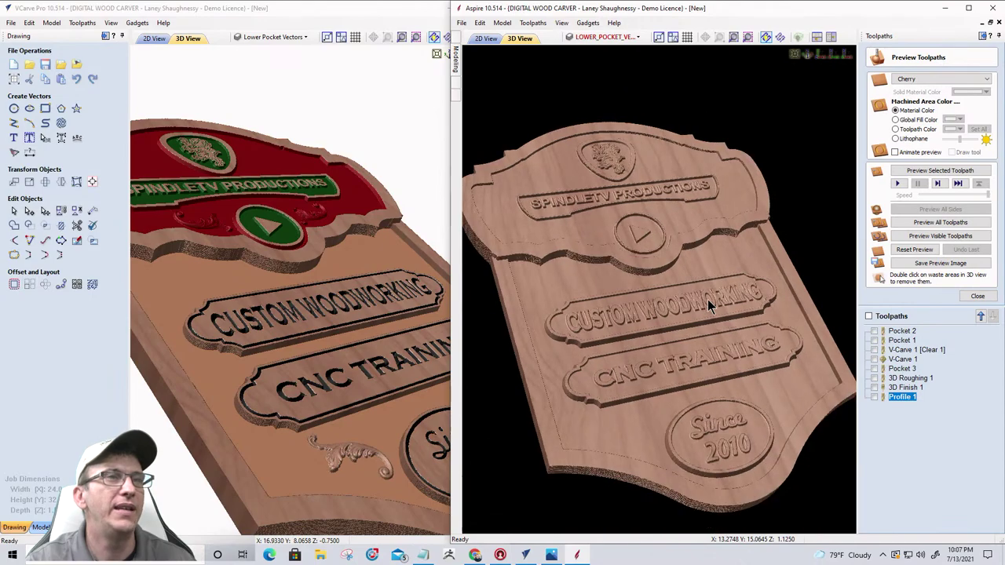
click(263, 385)
drag(263, 385, 272, 390)
scroll(380, 370, down, 2)
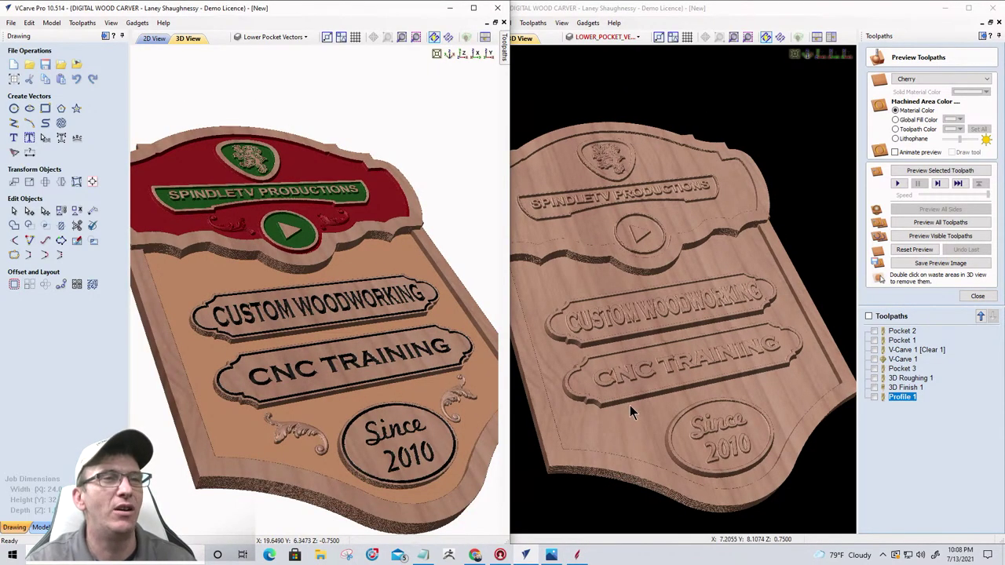
scroll(629, 405, up, 3)
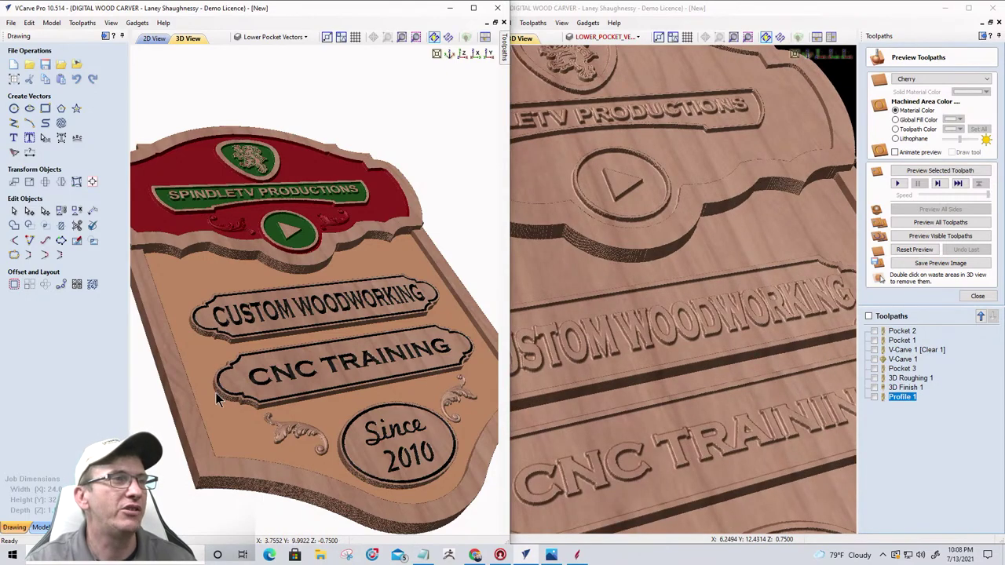
scroll(644, 400, up, 5)
- Zoom Aspire's cherry sign close on the word CUSTOM and orbit it more upright
click(651, 393)
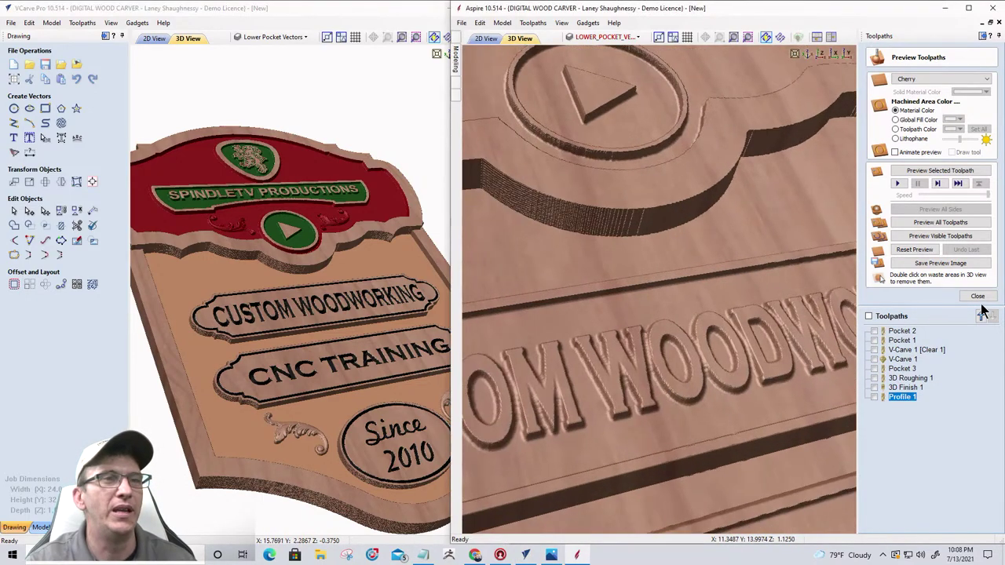
scroll(609, 331, down, 2)
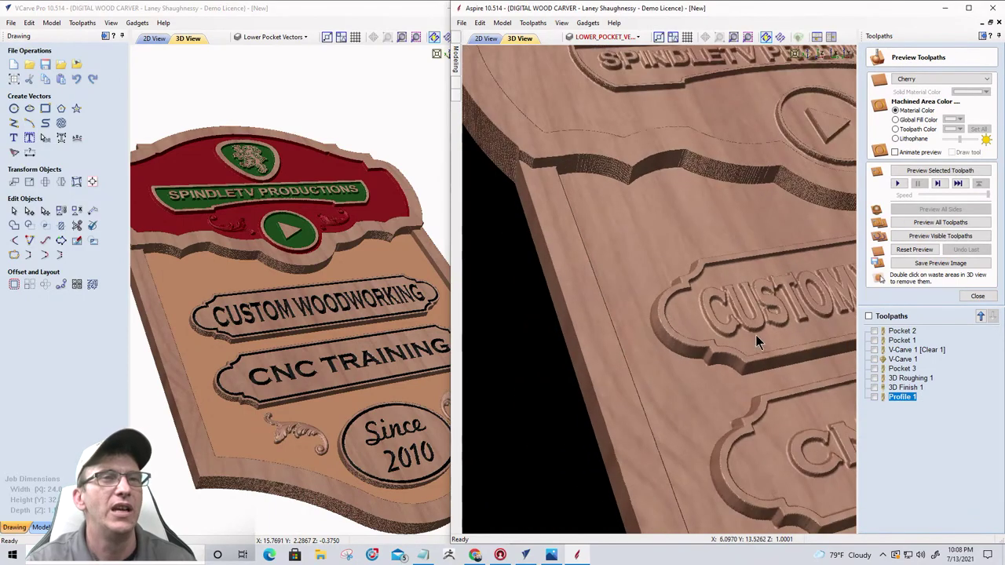
scroll(796, 321, down, 1)
middle_drag(759, 322, 611, 330)
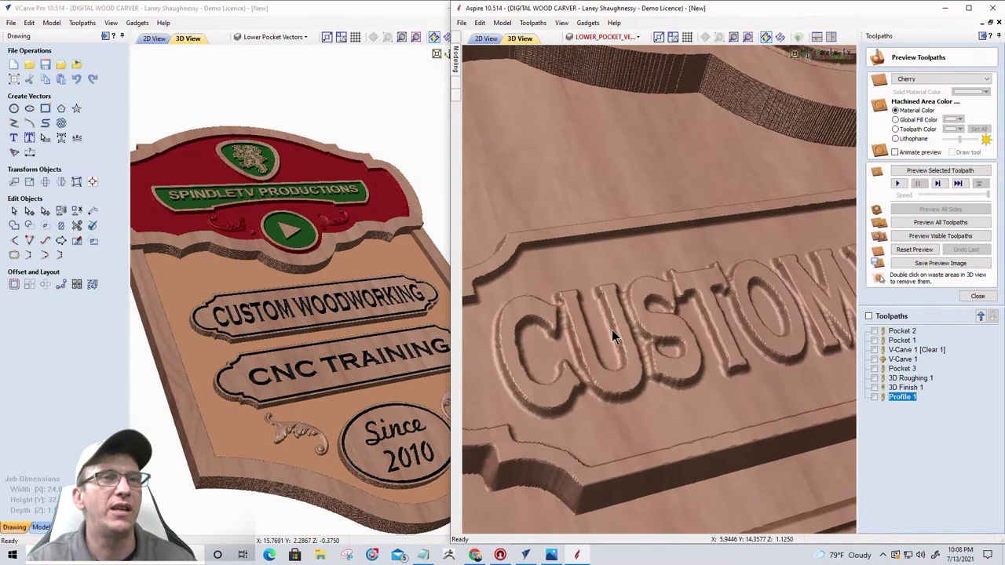
middle_drag(675, 331, 736, 334)
scroll(692, 341, down, 2)
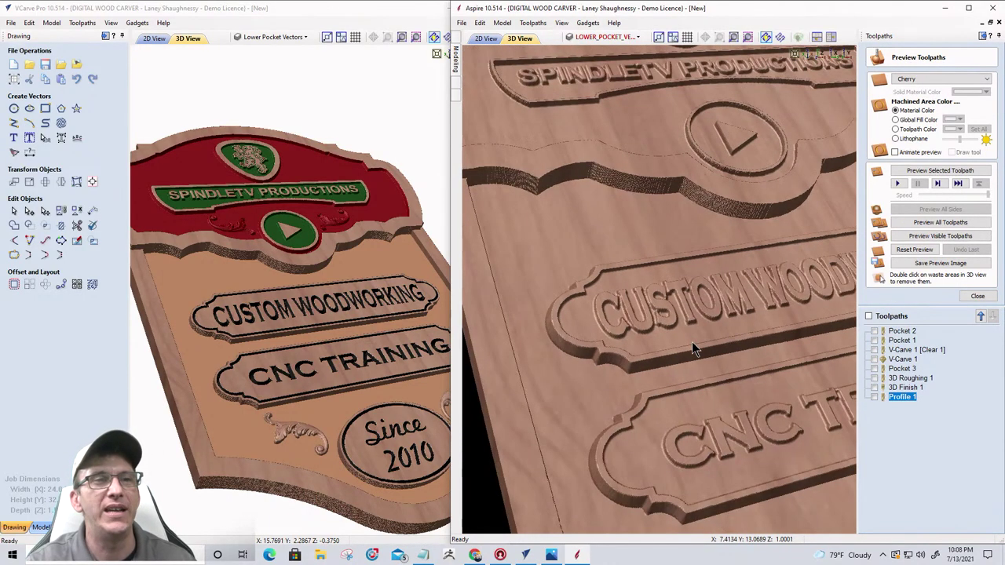
scroll(697, 306, down, 5)
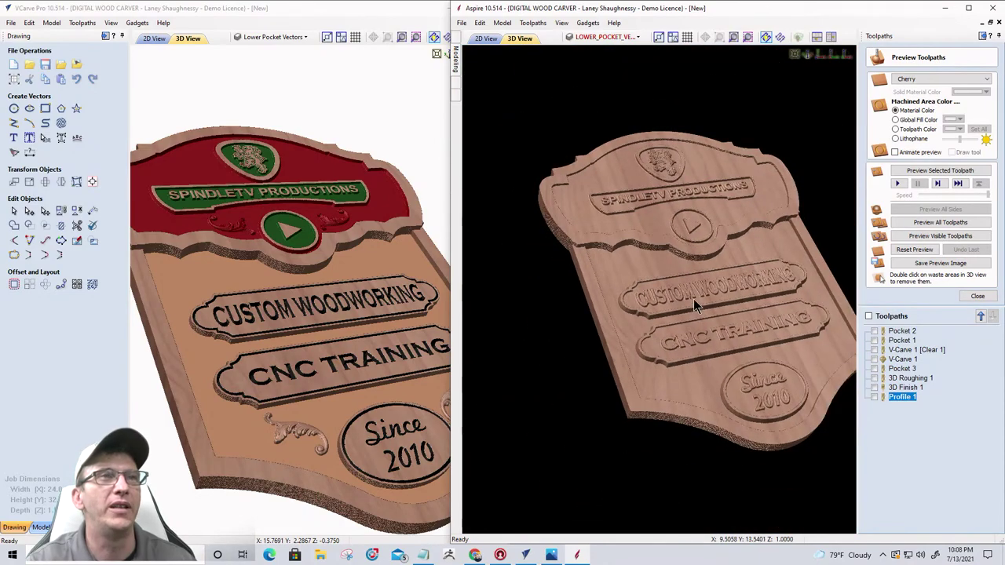
drag(655, 314, 652, 285)
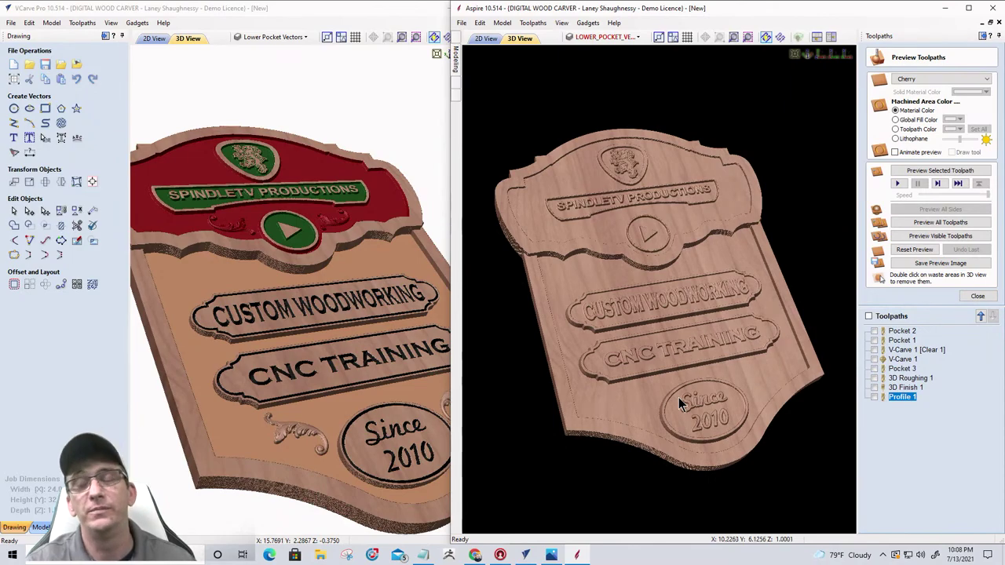
scroll(672, 333, up, 3)
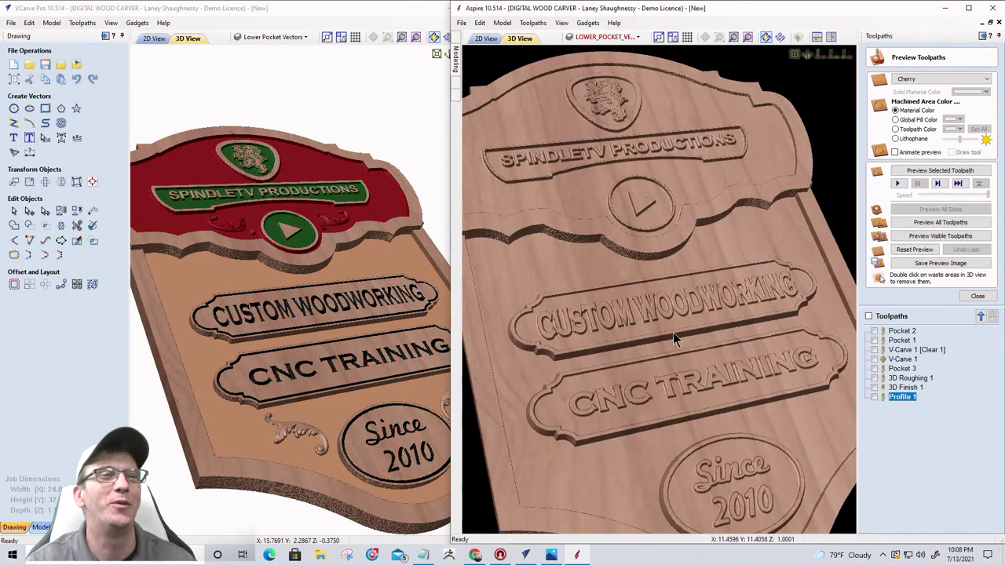
scroll(673, 332, down, 2)
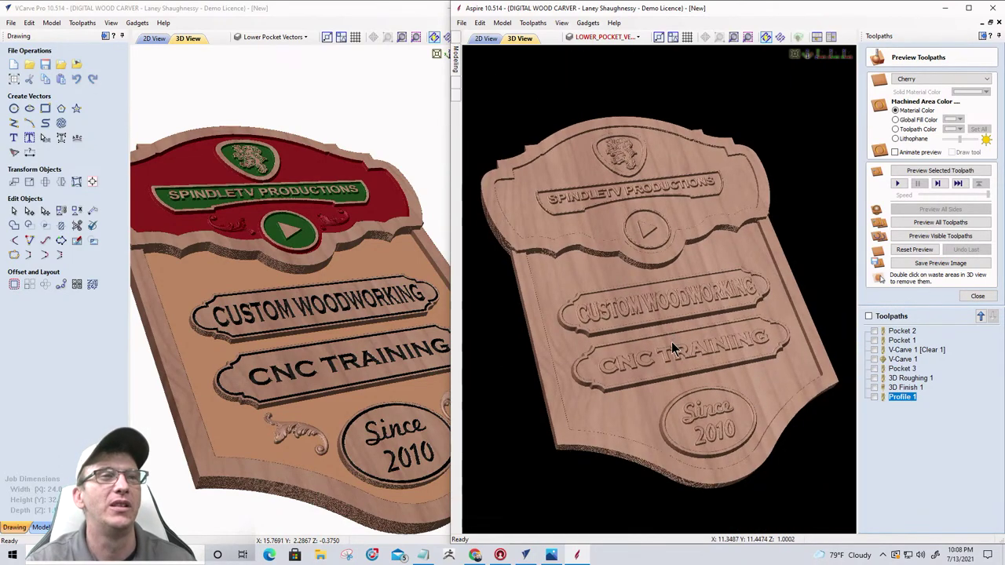
drag(673, 332, 671, 345)
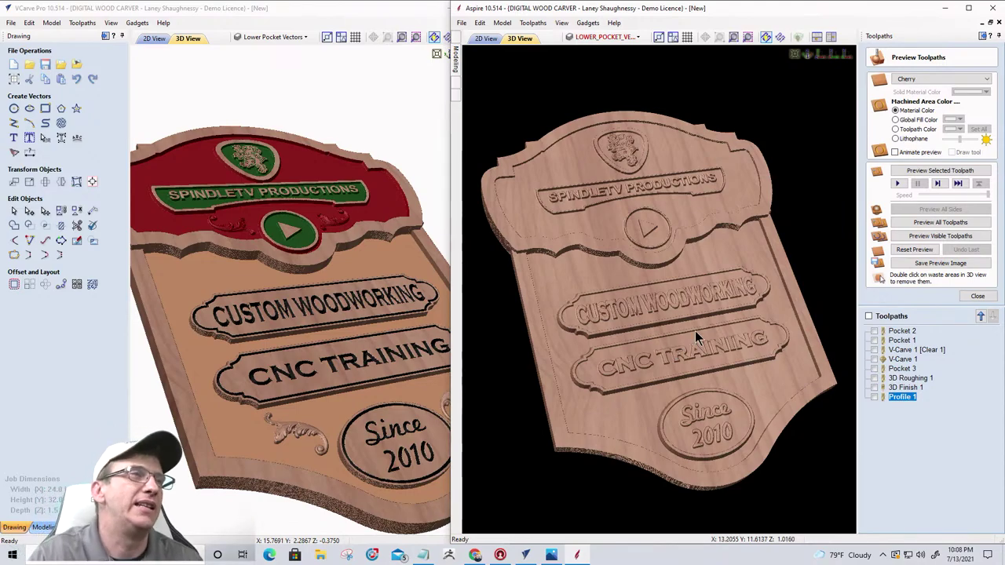
- Bring VCarve Pro forward and enlarge its painted sign facing front
drag(382, 346, 345, 377)
scroll(345, 376, down, 3)
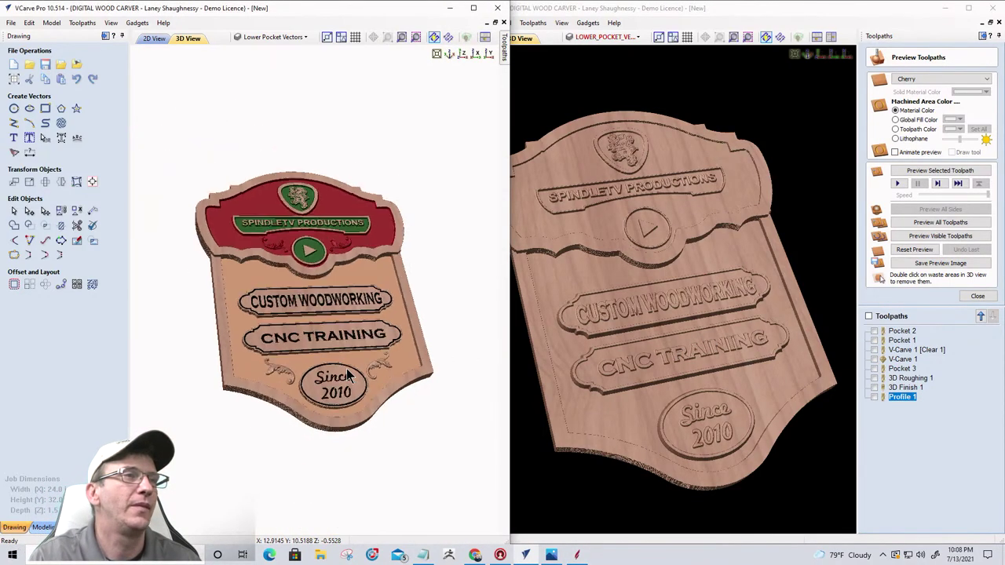
drag(355, 334, 343, 337)
scroll(322, 306, up, 3)
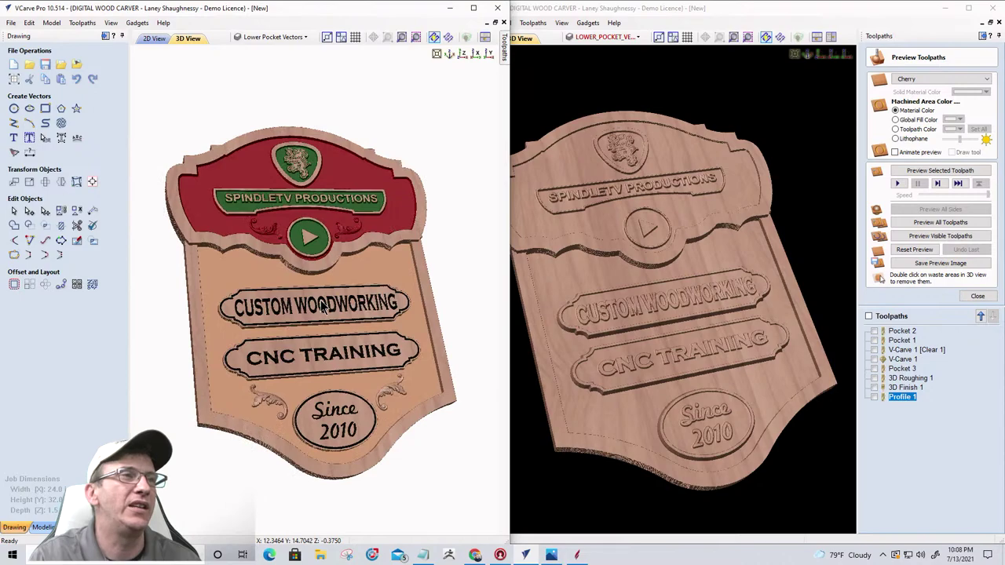